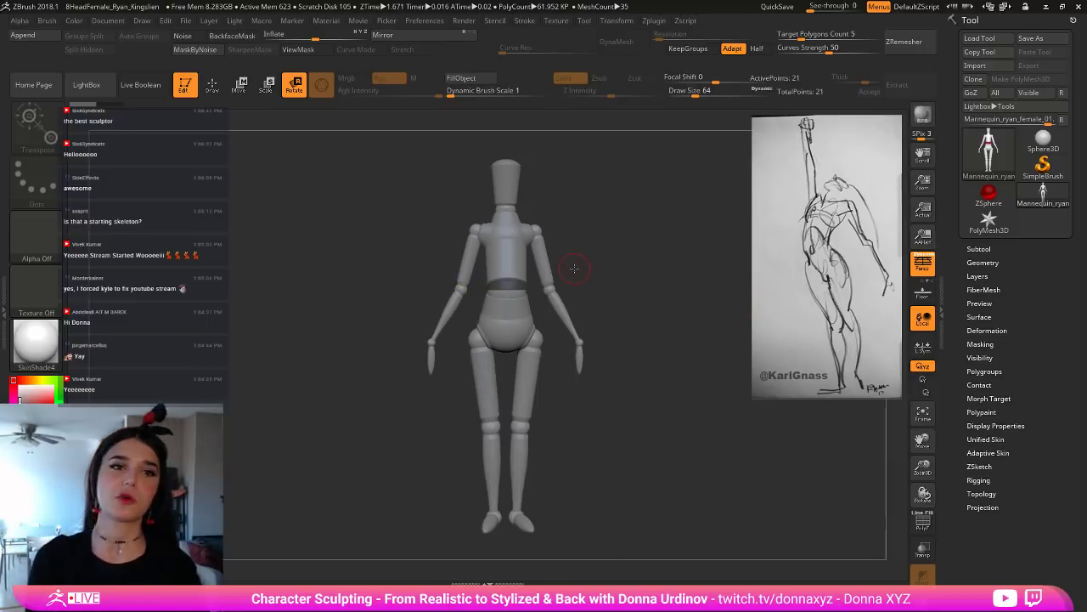
Step: Browse the Mannequin project folder in LightBox and look over its preset figures
left_click_drag(599, 241, 583, 252)
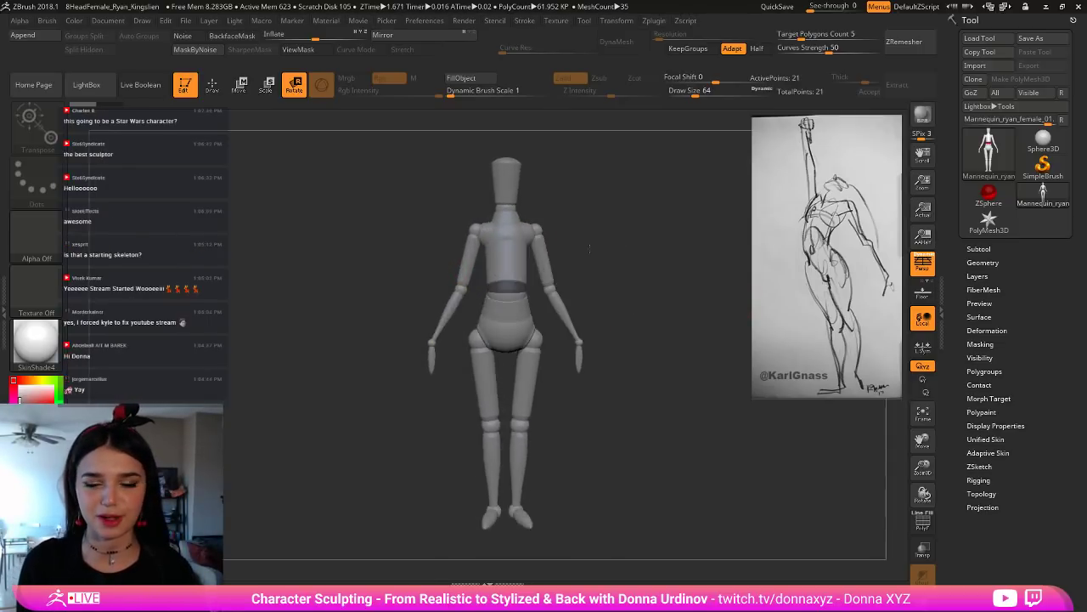
left_click(95, 87)
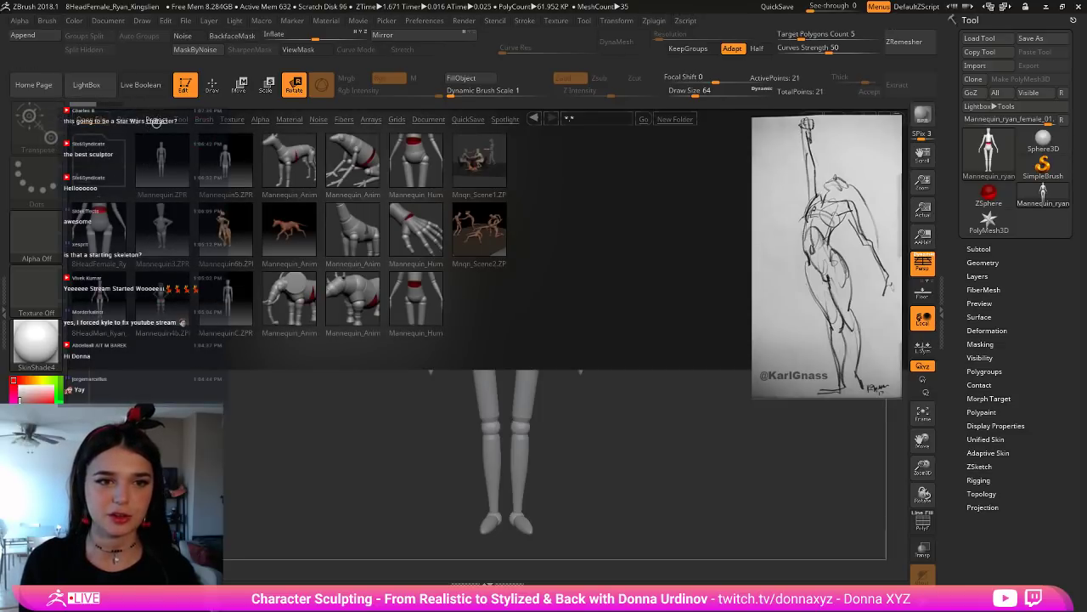
left_click(156, 120)
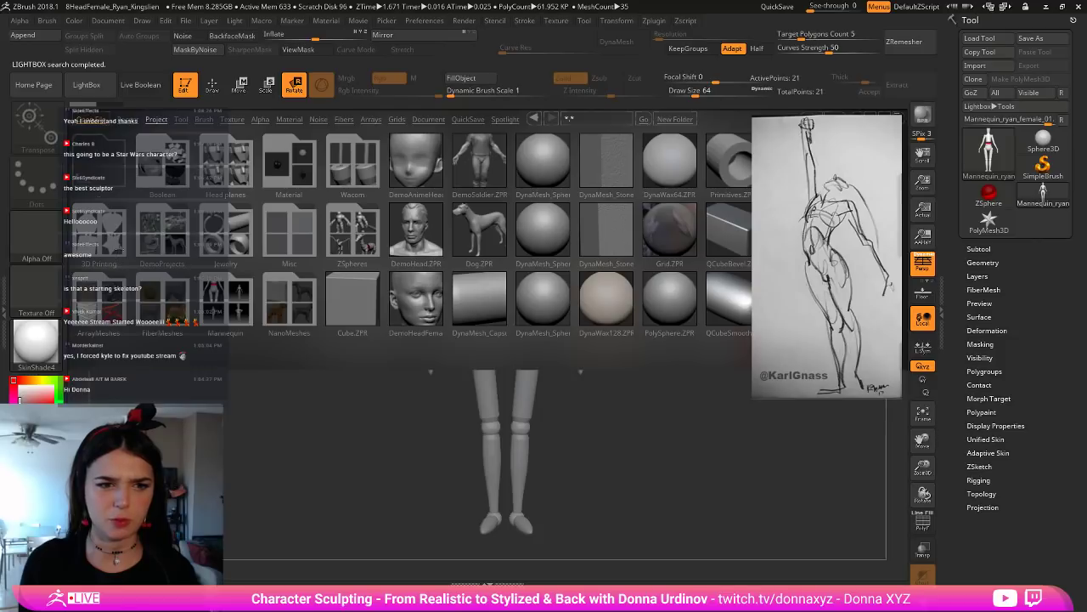
left_click(230, 316)
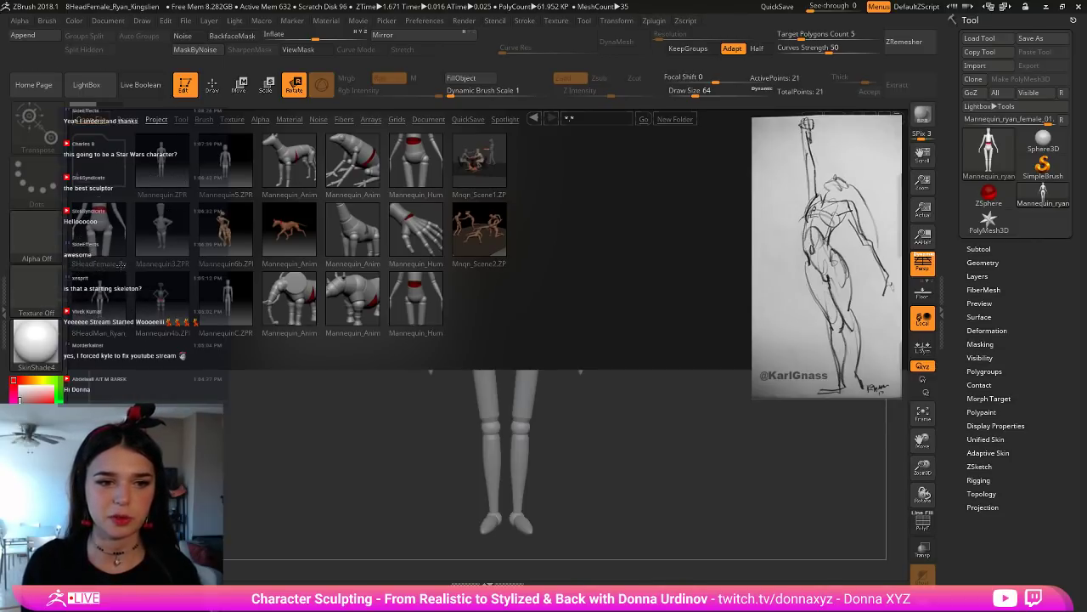
left_click(89, 89)
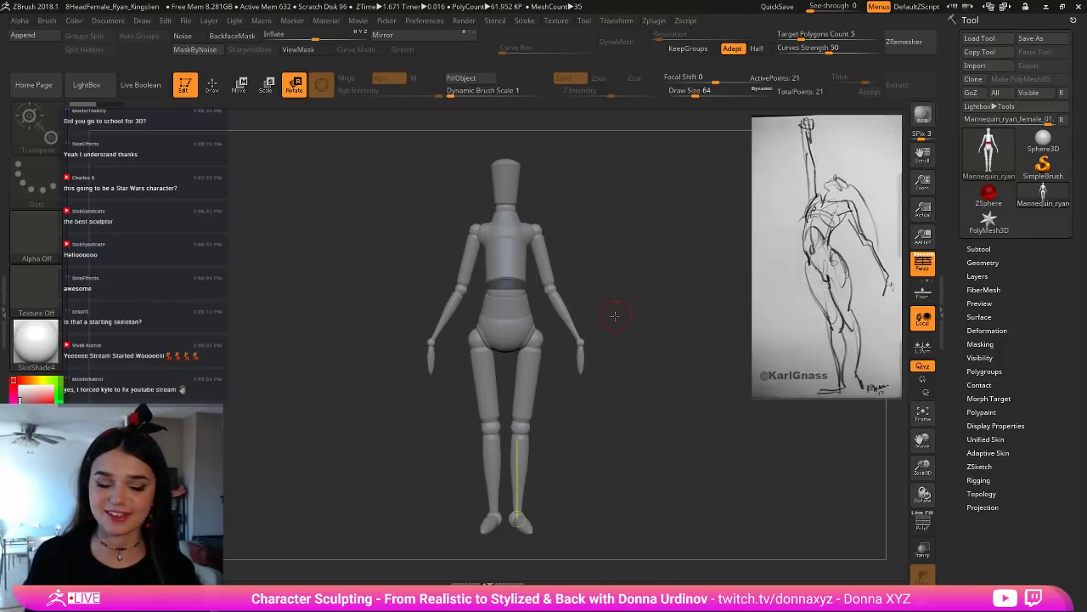
Step: Swing the mannequin's right arm forward from the shoulder to roughly shoulder height
left_click_drag(630, 297, 644, 314)
left_click_drag(642, 255, 625, 270, "alt")
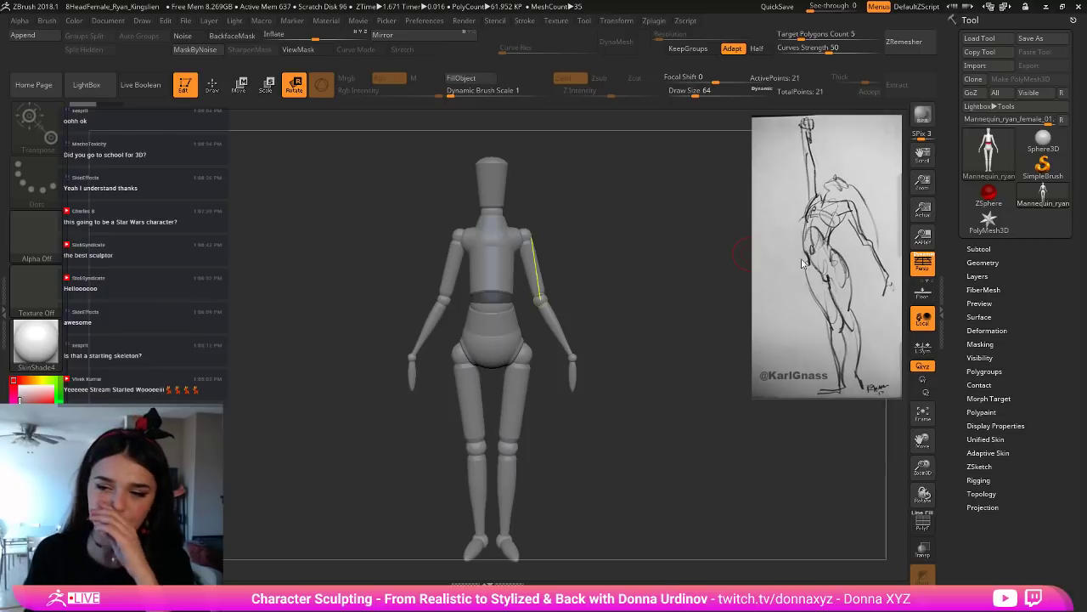
left_click_drag(614, 247, 658, 245)
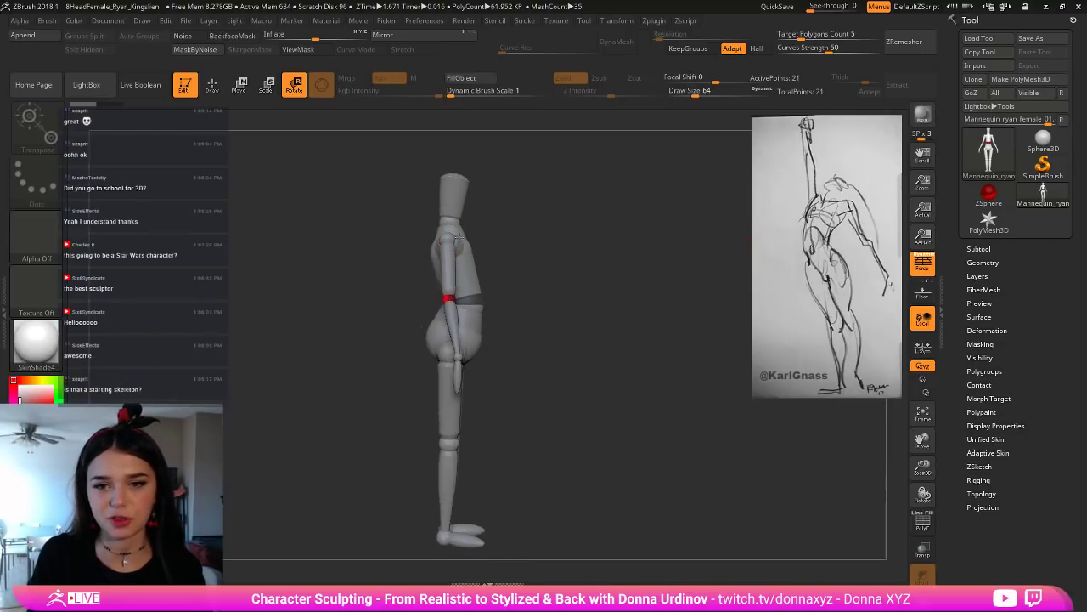
left_click_drag(451, 296, 500, 267)
left_click_drag(549, 174, 609, 141)
left_click_drag(676, 248, 544, 275)
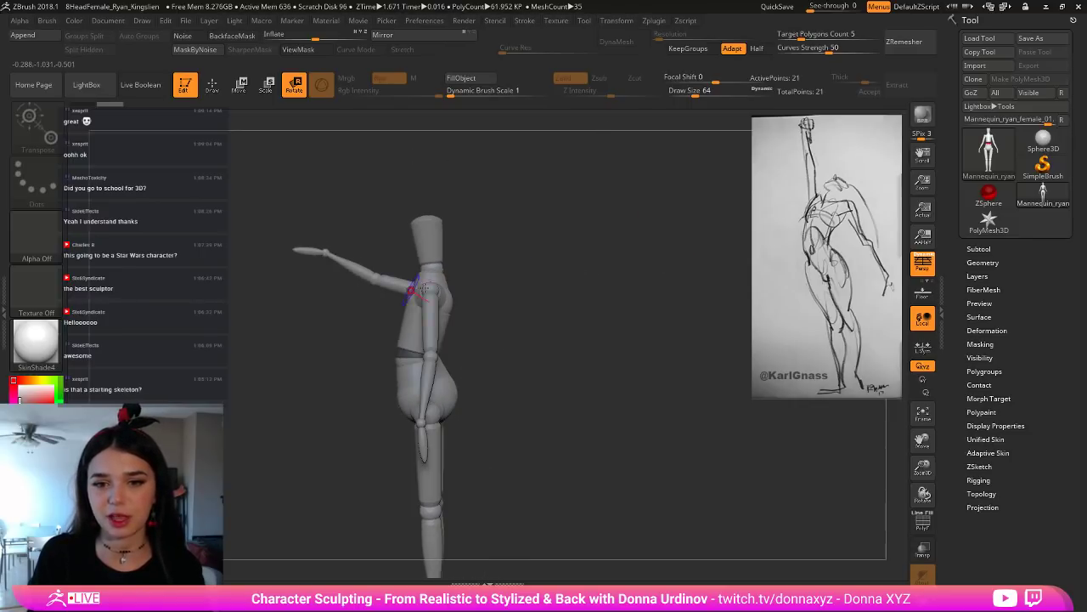
Step: Rotate the mannequin's right arm at the shoulder until it reaches up beside the head
left_click(375, 278)
left_click(374, 278)
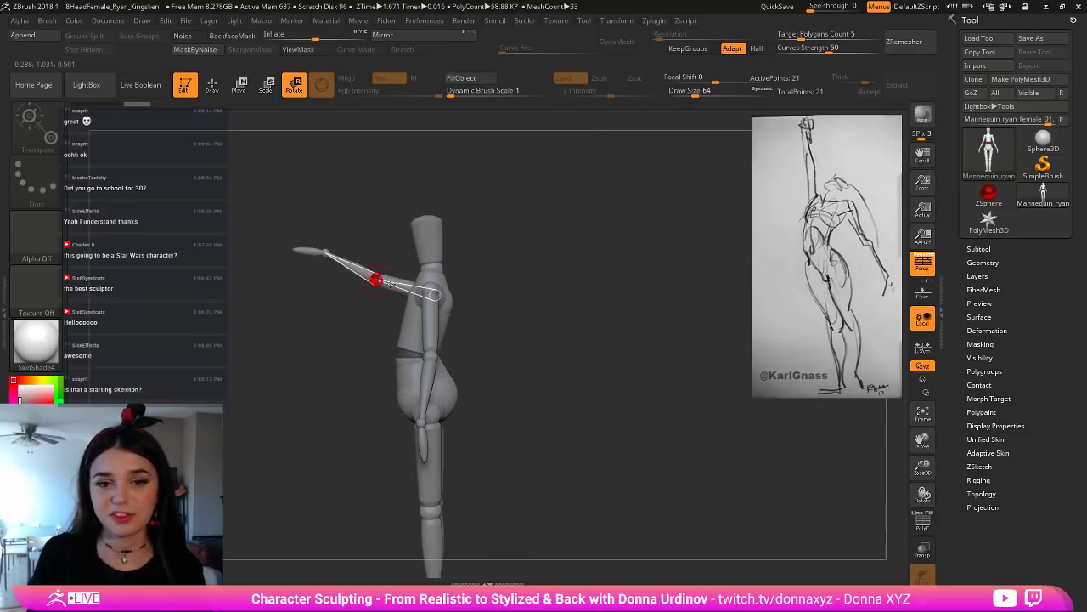
left_click_drag(534, 249, 634, 269)
left_click_drag(316, 298, 374, 168)
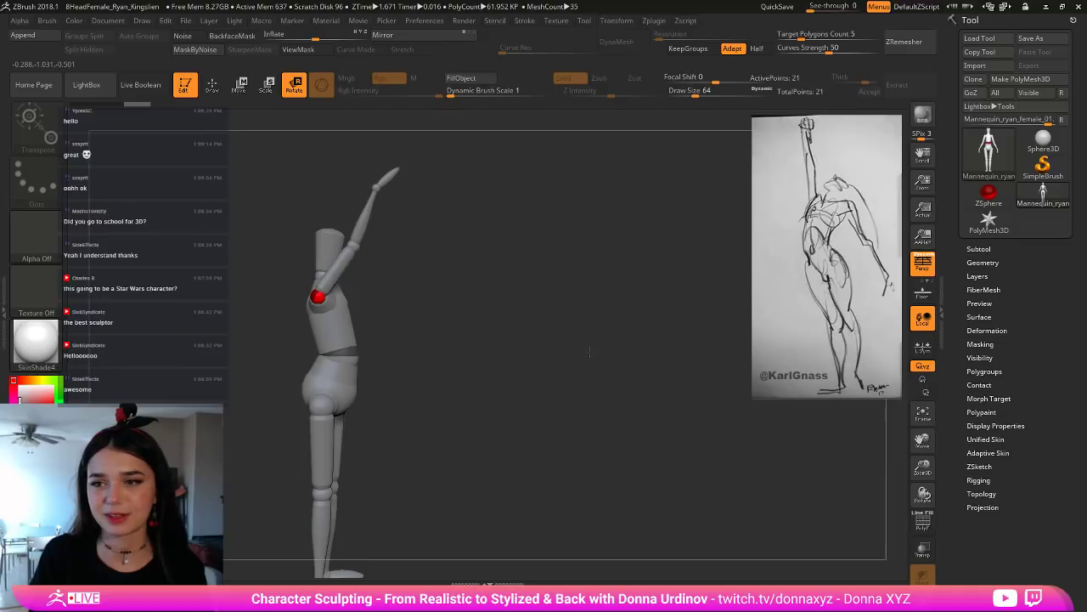
left_click_drag(615, 373, 558, 343)
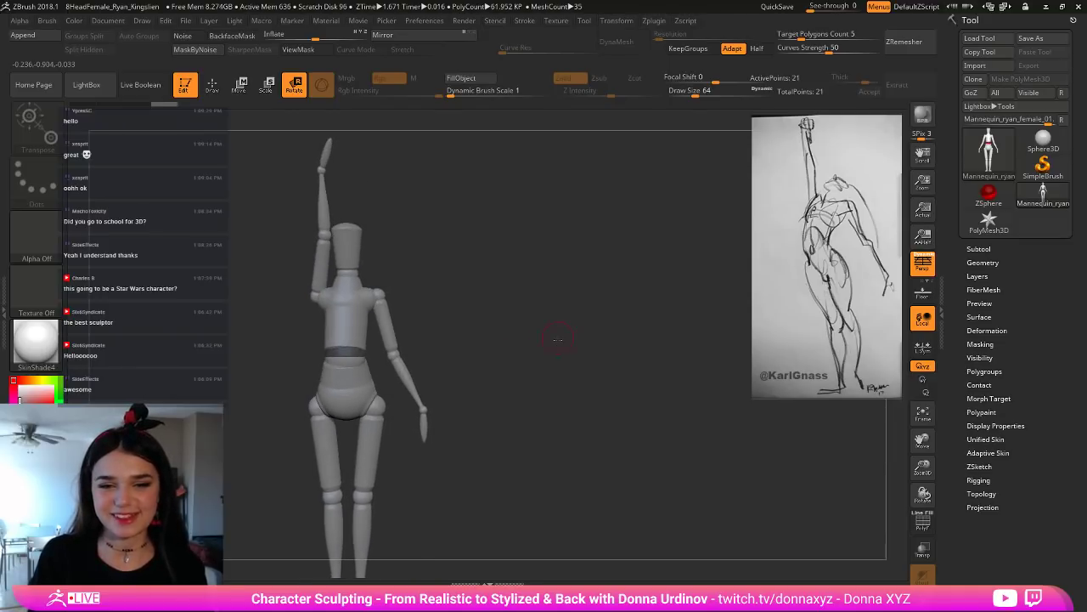
left_click_drag(506, 263, 458, 253)
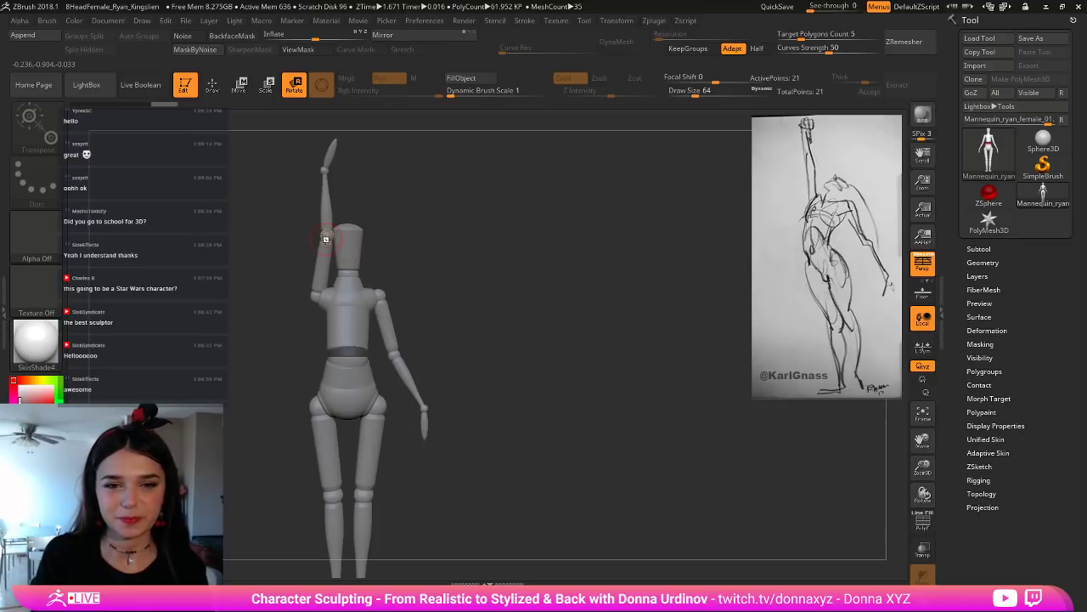
Step: Refine the raised right arm by bending its hand at the wrist and leaning the arm outward from the shoulder
left_click_drag(316, 300, 312, 289)
mouse_move(299, 170)
left_mouse_down()
mouse_move(308, 204)
mouse_move(312, 184)
left_mouse_up()
left_click_drag(410, 179, 429, 191)
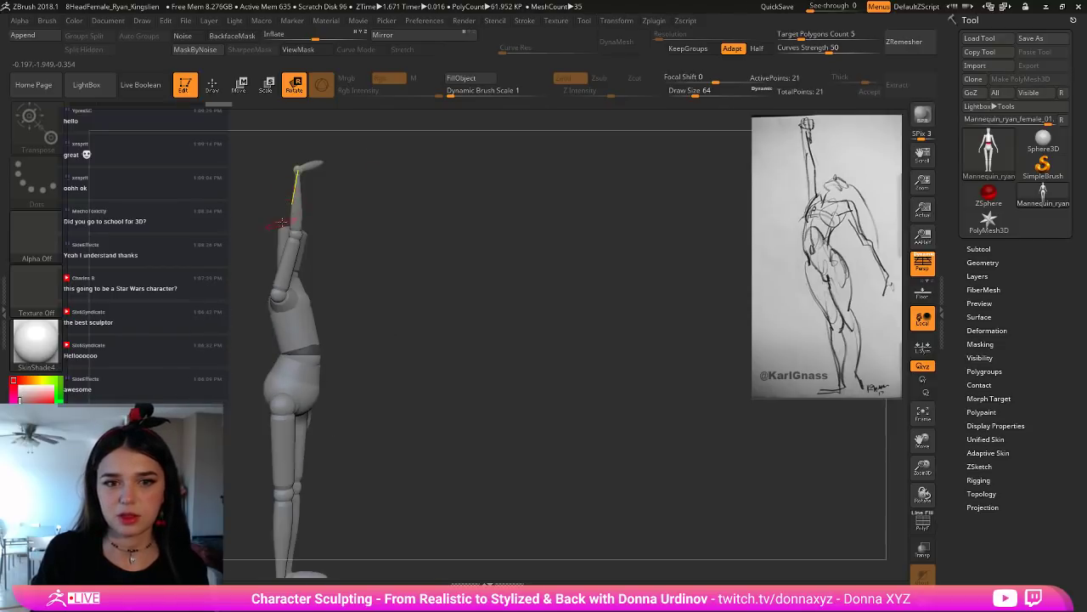
left_click(300, 234)
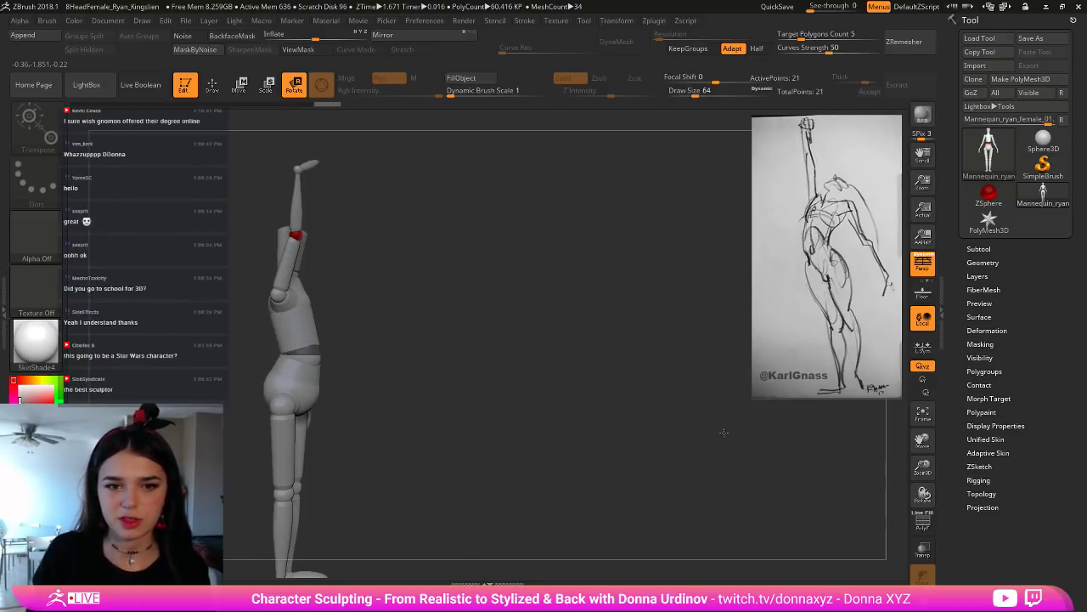
left_click_drag(486, 309, 247, 181)
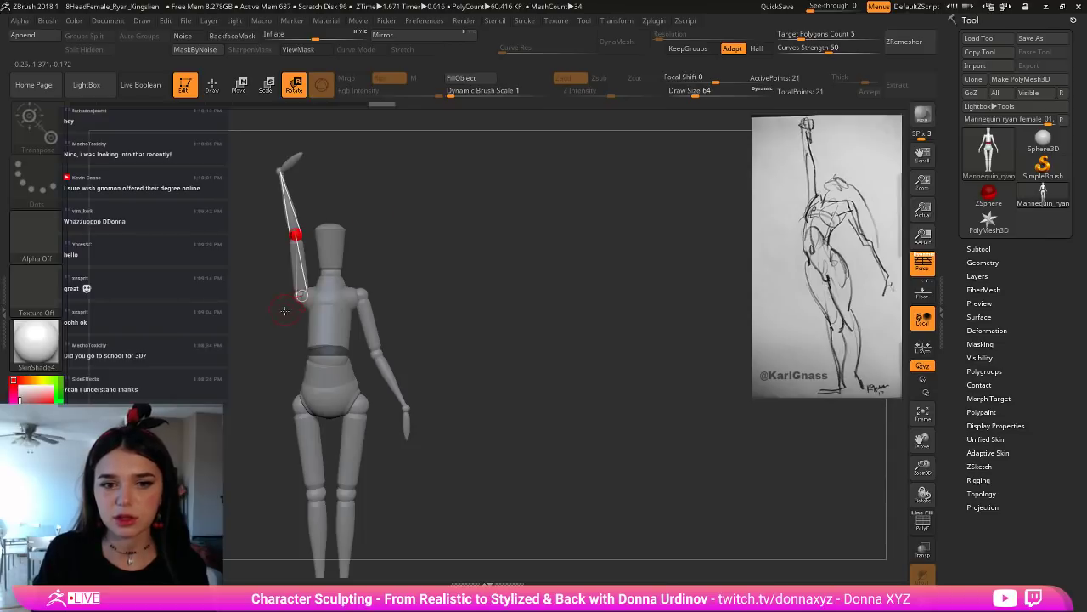
left_click_drag(299, 294, 80, 190)
Step: Swing the lowered left arm behind the body and away from the torso, and adjust the raised arm's shoulder
left_click_drag(460, 234, 393, 311)
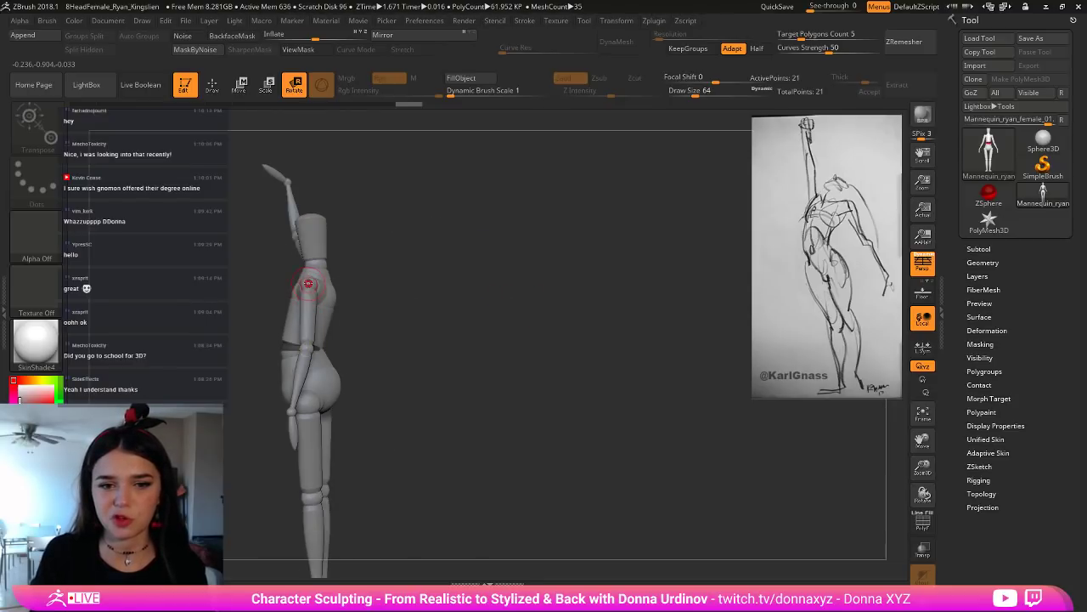
left_click_drag(308, 282, 540, 264)
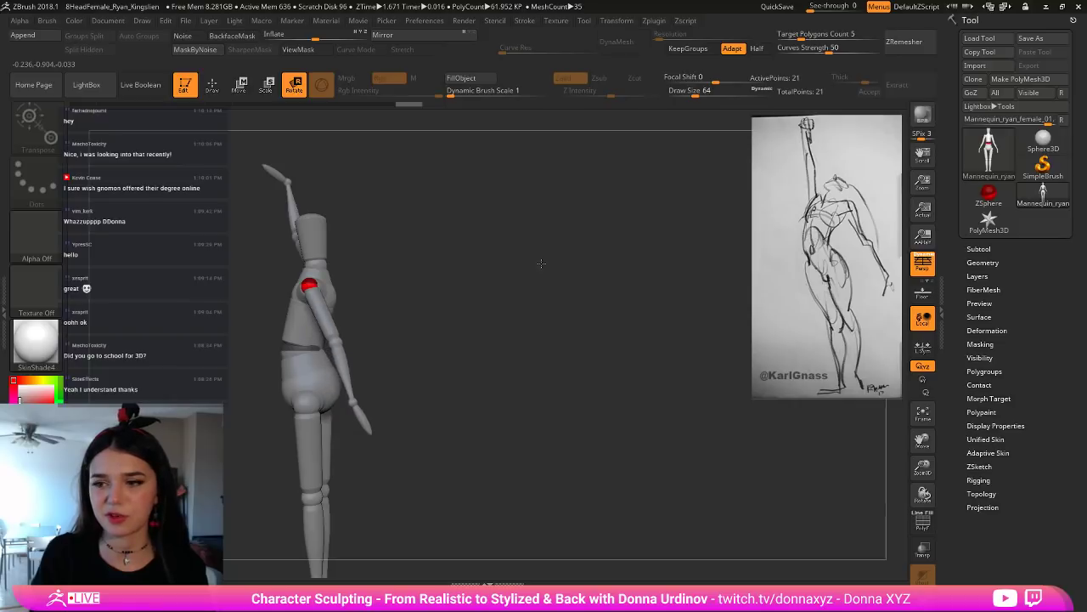
left_click_drag(521, 341, 558, 340)
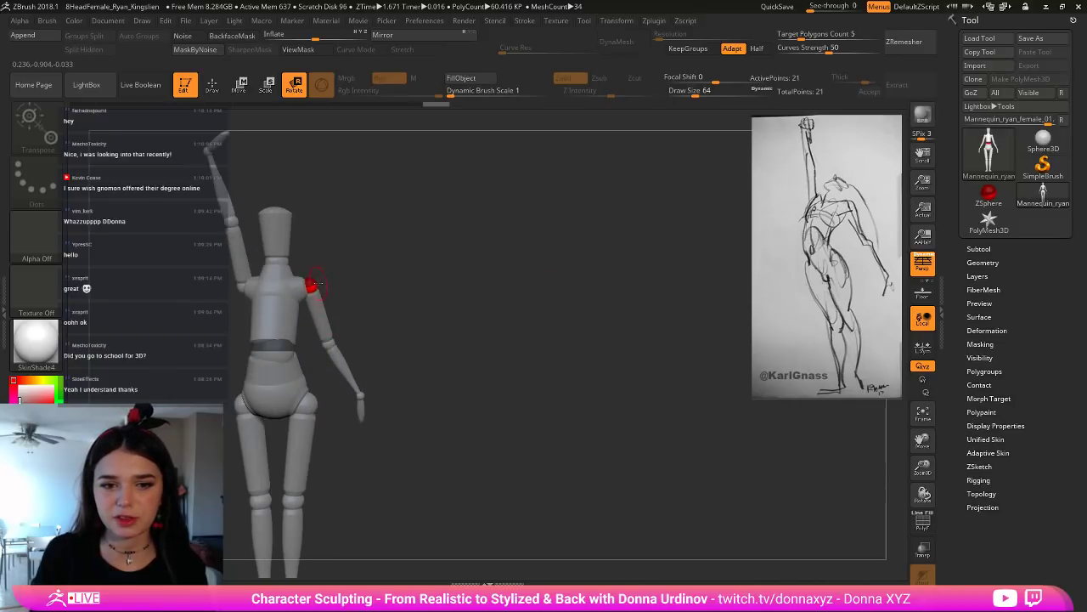
left_click_drag(312, 286, 328, 346)
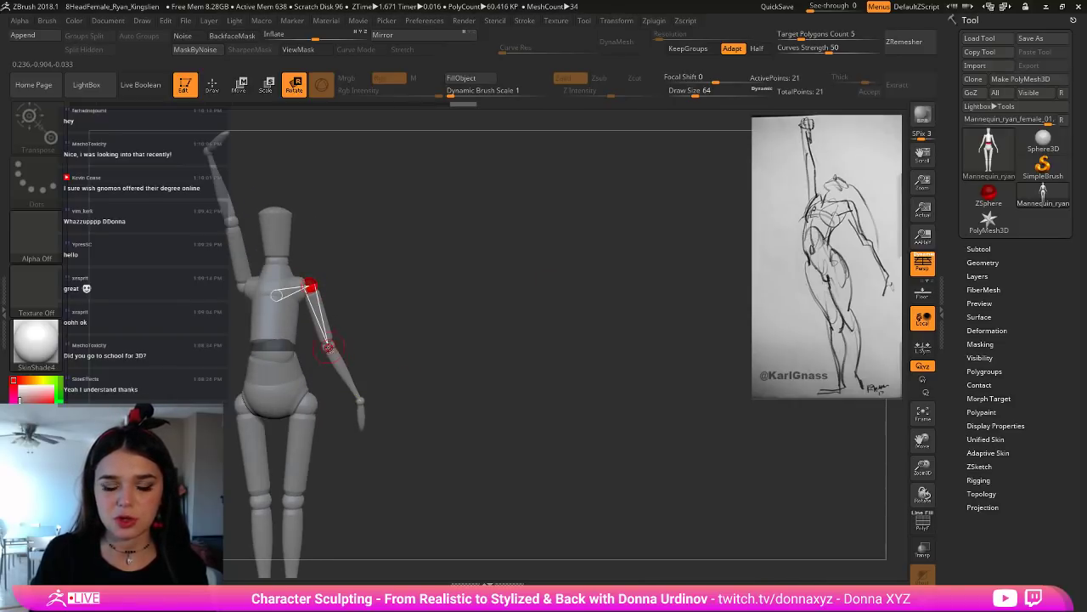
left_click_drag(310, 286, 244, 281)
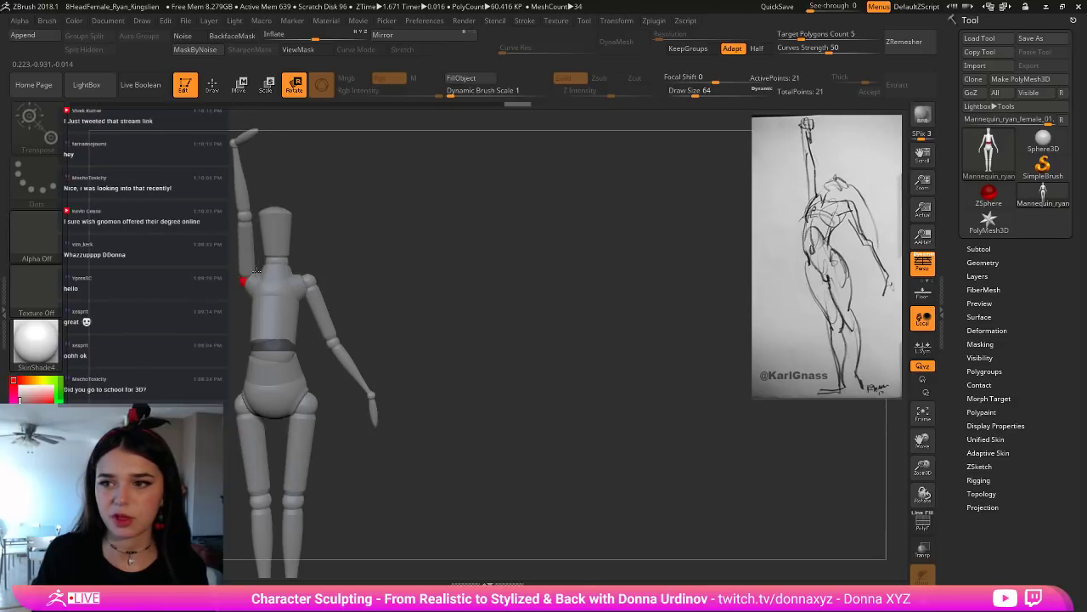
Step: Tilt the mannequin's head back at the neck to follow the reference sketch
left_click_drag(357, 240, 248, 213)
left_click(264, 215, "ctrl")
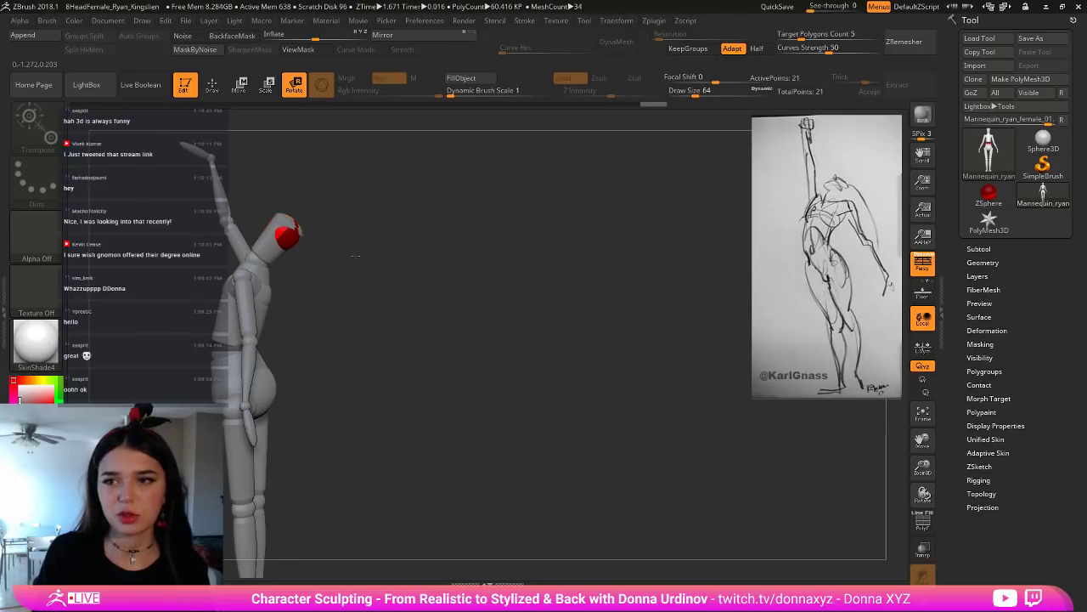
left_click(183, 145)
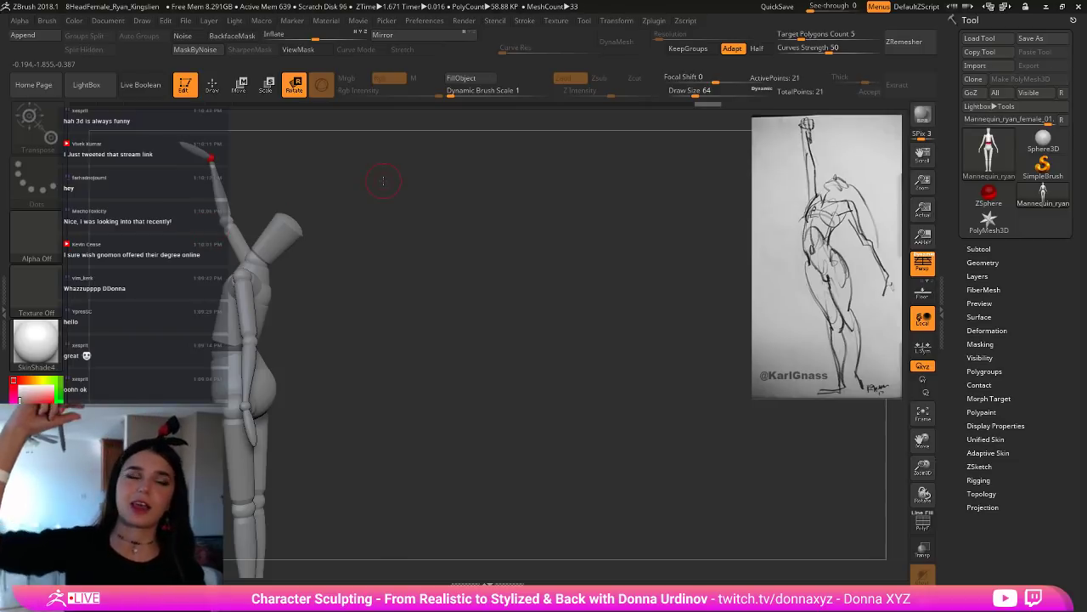
mouse_move(559, 206)
left_mouse_down()
mouse_move(604, 218)
mouse_move(562, 209)
left_mouse_up()
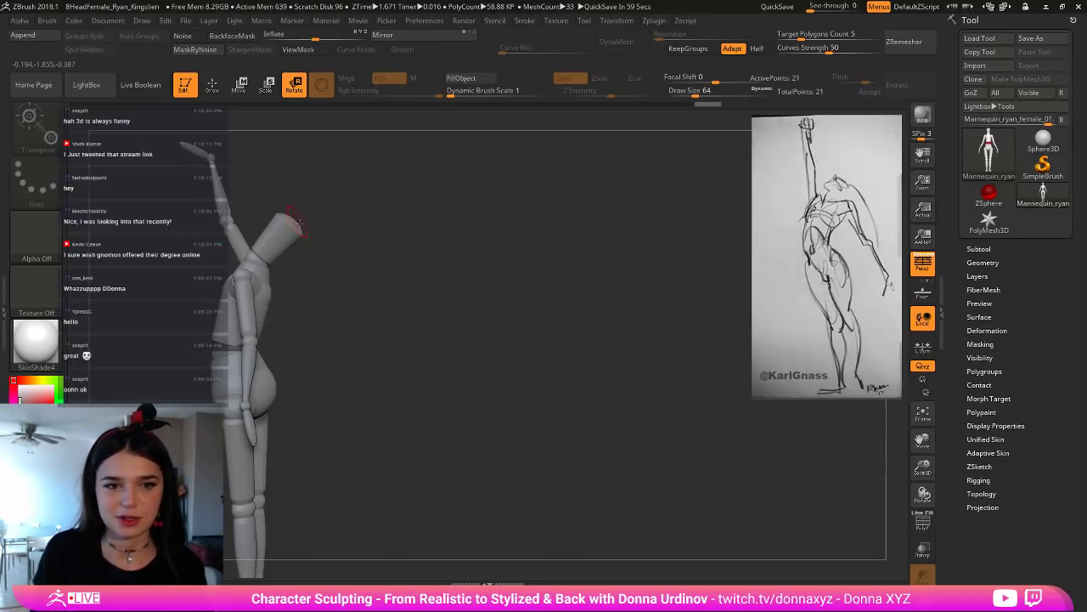
left_click_drag(382, 243, 442, 245)
key("ctrl+z")
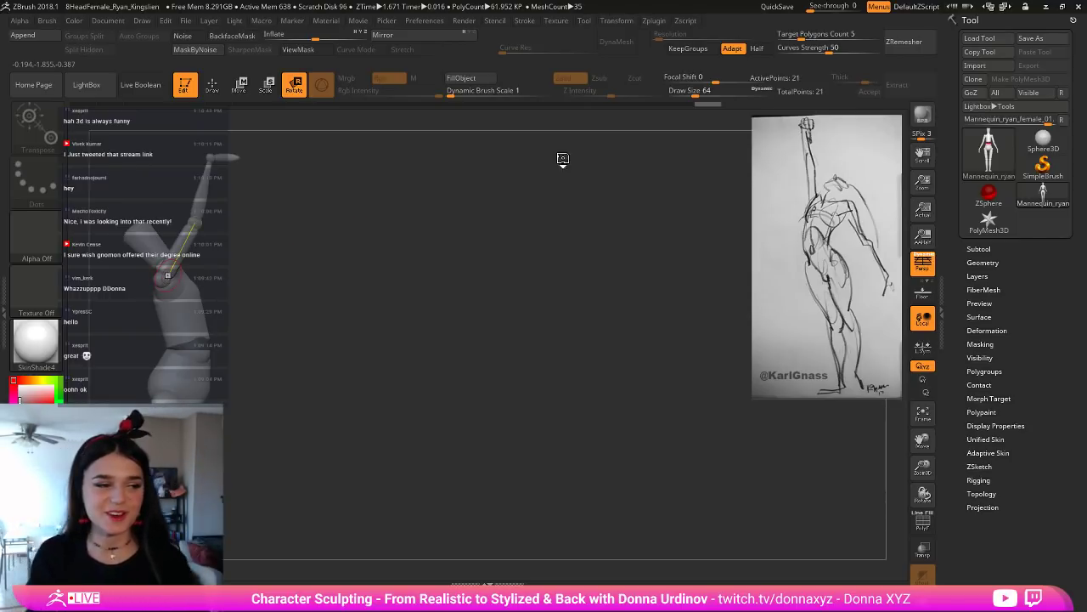
Step: Rotate the chest upright over the waist and realign the raised arm and backward-tilted neck with it
left_click_drag(500, 287, 704, 261, "alt")
left_click_drag(565, 250, 639, 265, "alt")
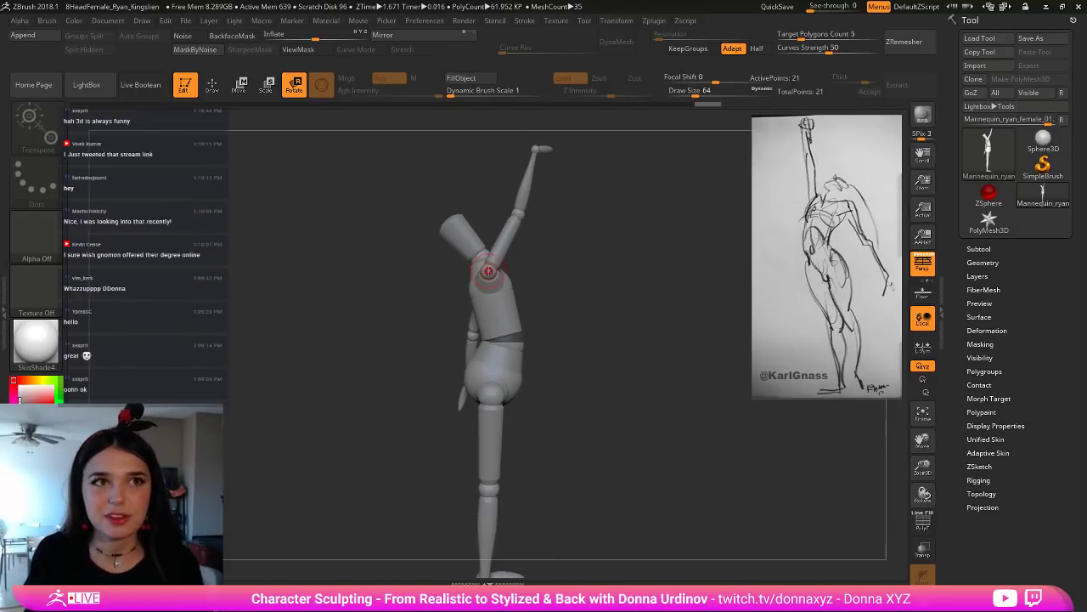
left_click_drag(544, 274, 757, 365, "alt")
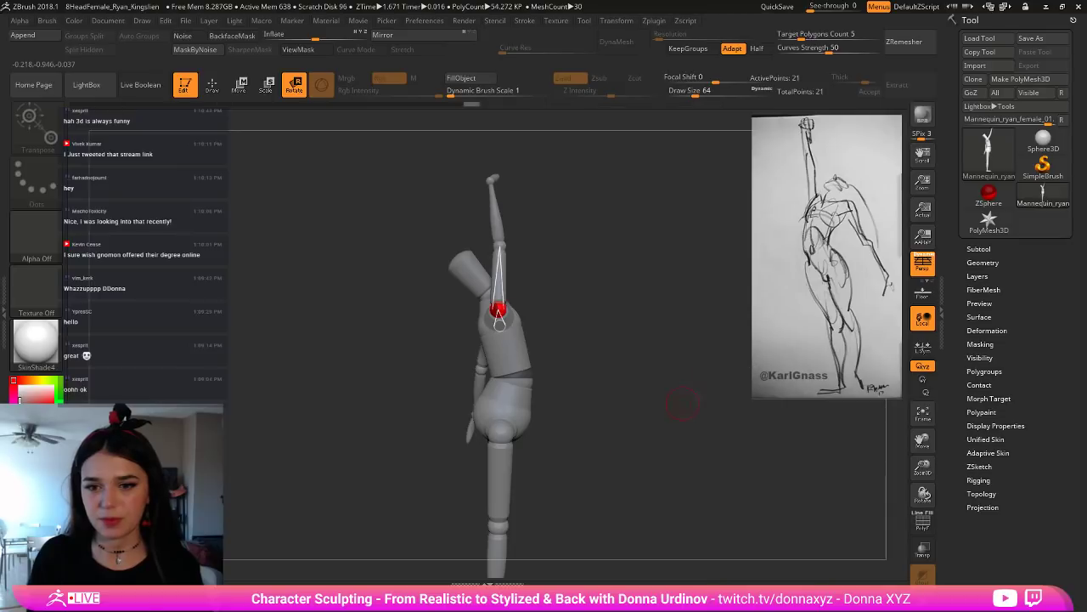
left_click_drag(596, 412, 593, 391, "alt")
left_click_drag(510, 336, 523, 349)
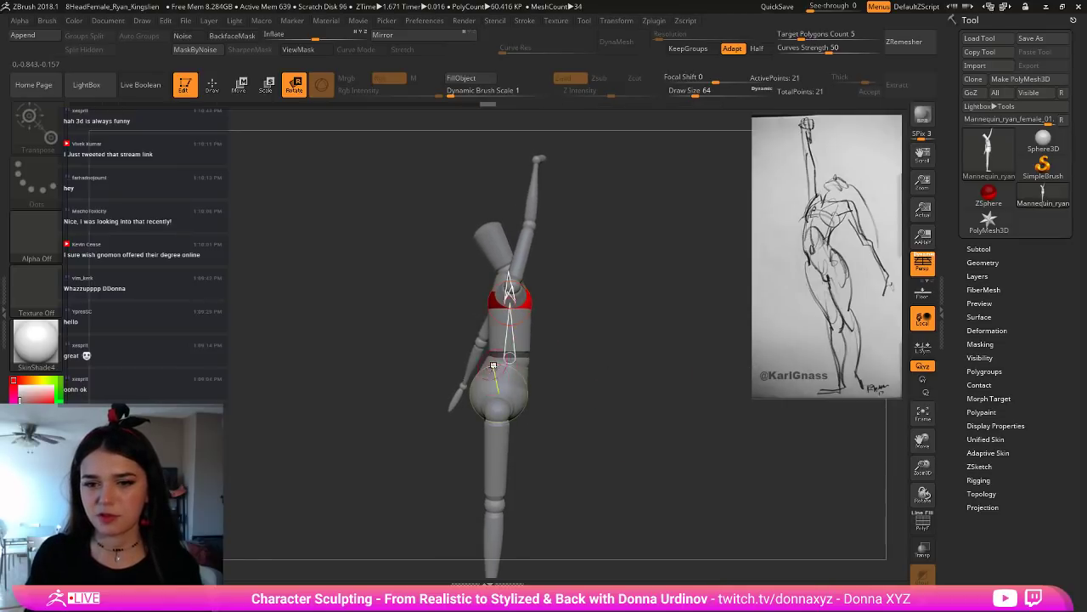
left_click_drag(512, 294, 520, 297)
left_click_drag(590, 292, 504, 276)
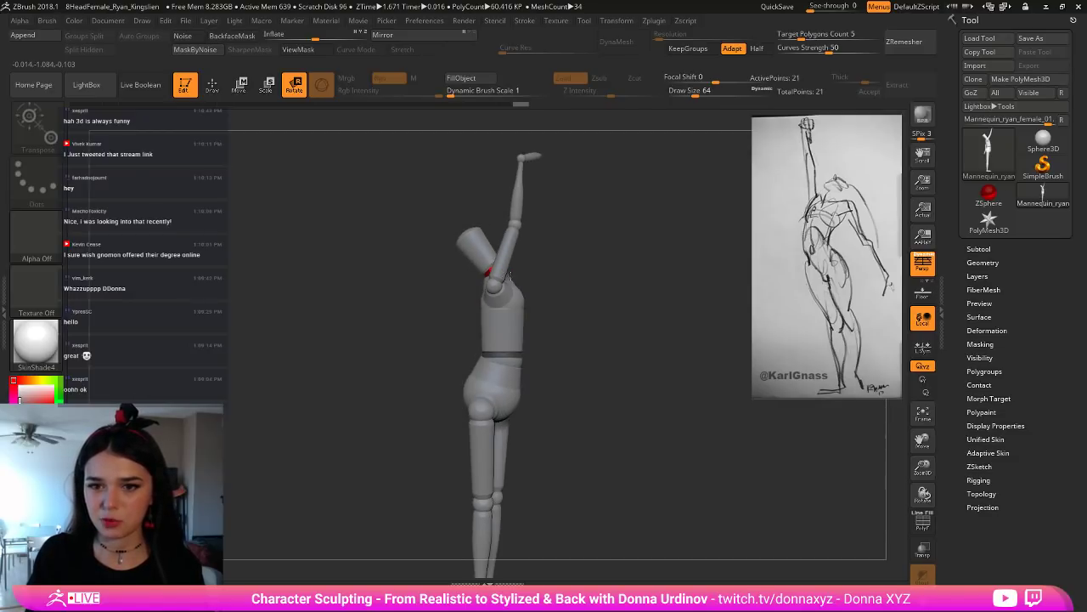
Step: Rotate the raised right hand at the wrist so it bends backward over the forearm
left_click_drag(568, 241, 588, 238)
left_click_drag(532, 158, 573, 245)
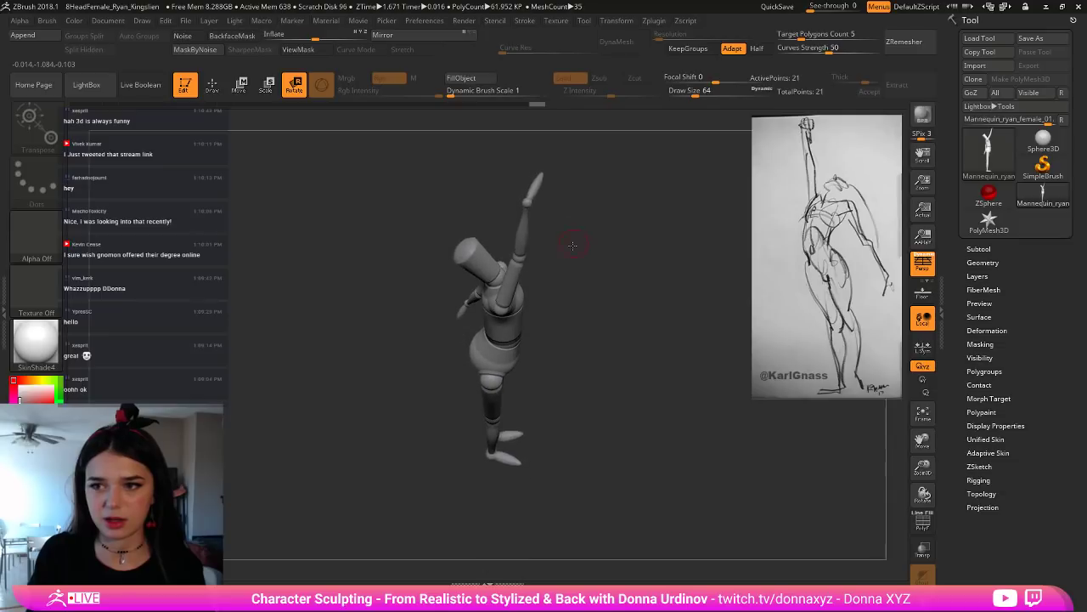
left_click_drag(529, 203, 216, 390)
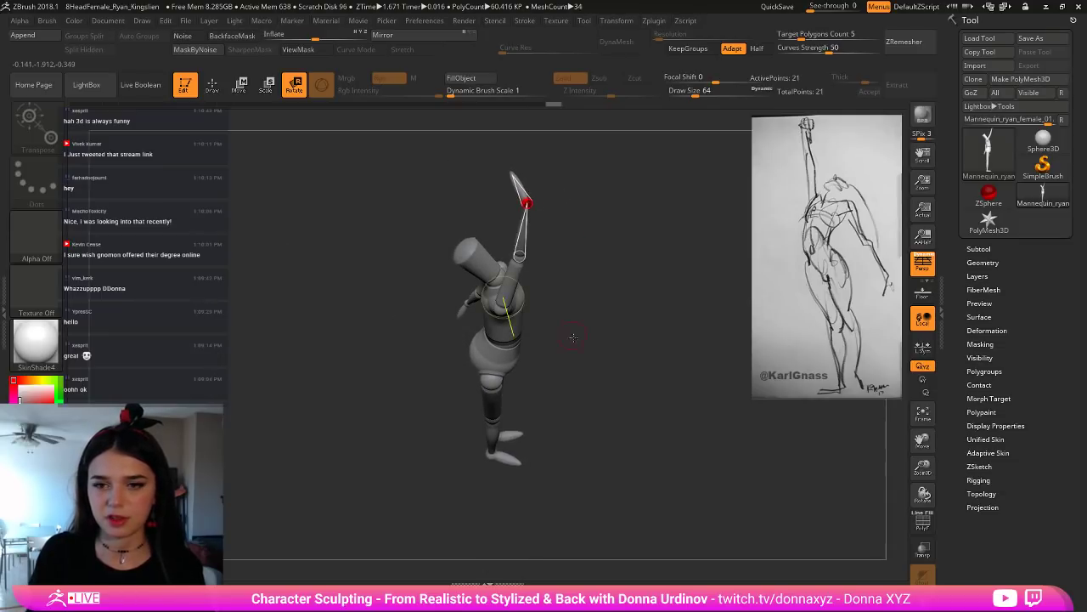
left_click_drag(572, 337, 514, 225)
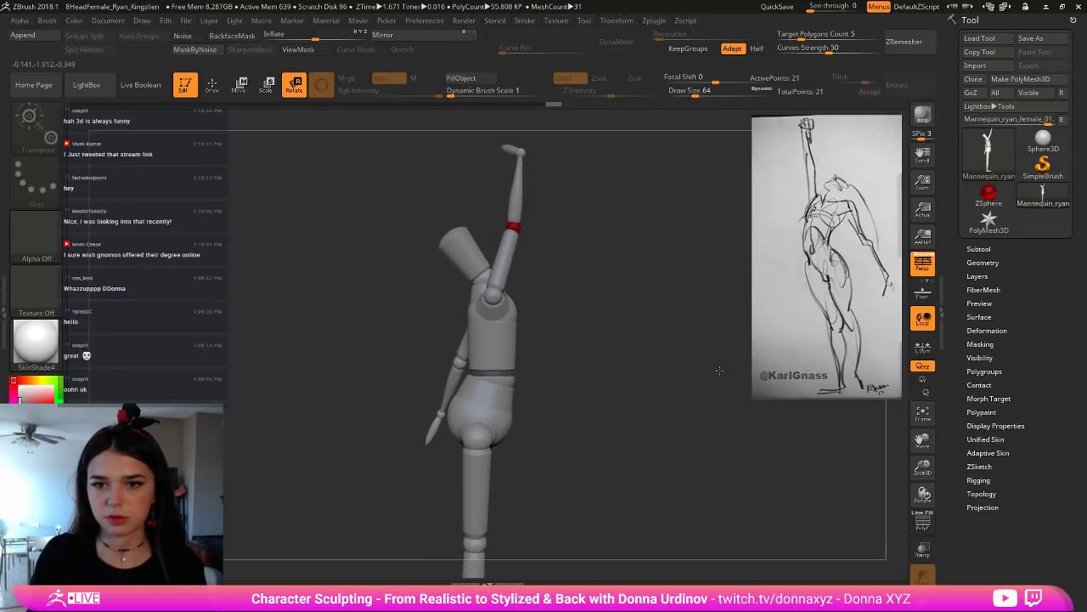
Step: Shift the raised arm's elbow outward in the front view so the whole arm stands clear of the head
left_click_drag(628, 215, 558, 267)
left_click(514, 218)
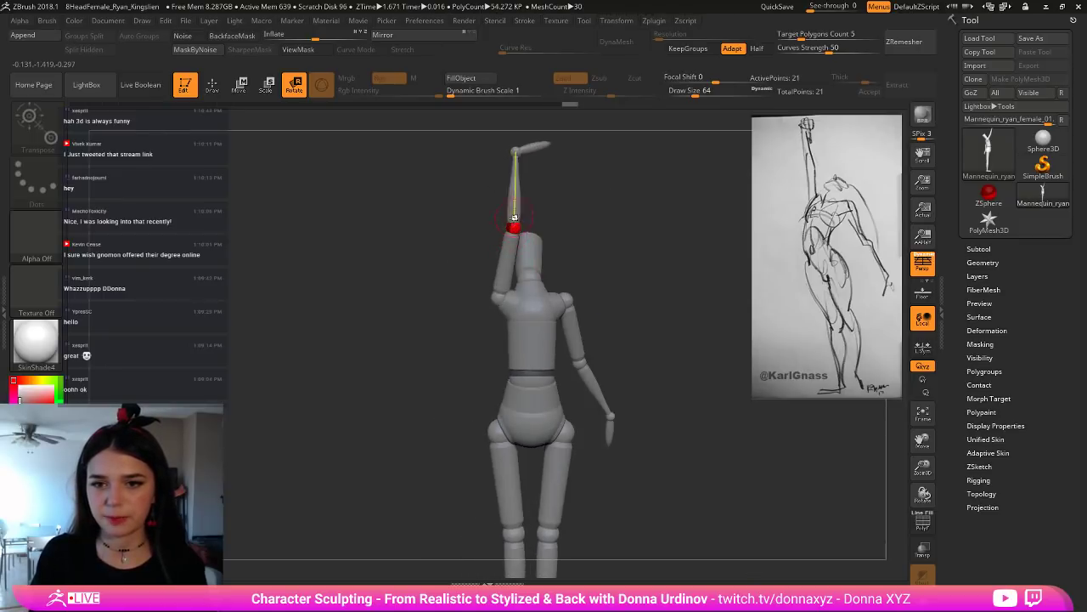
left_click(513, 231)
left_click(496, 298)
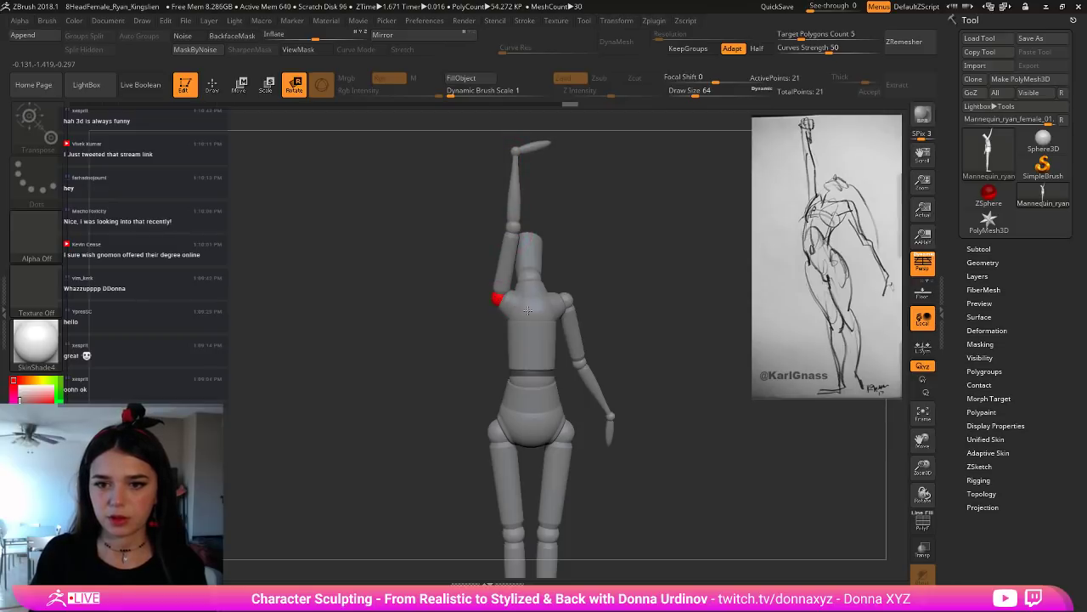
left_click_drag(512, 226, 497, 226)
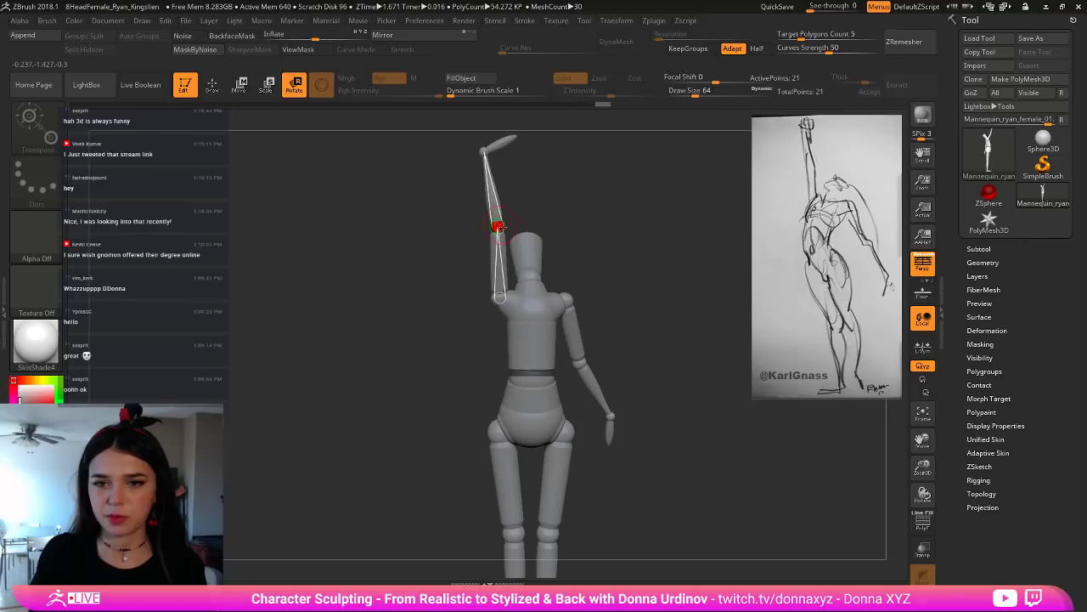
left_click_drag(659, 259, 615, 238)
left_click_drag(656, 283, 581, 257, "alt")
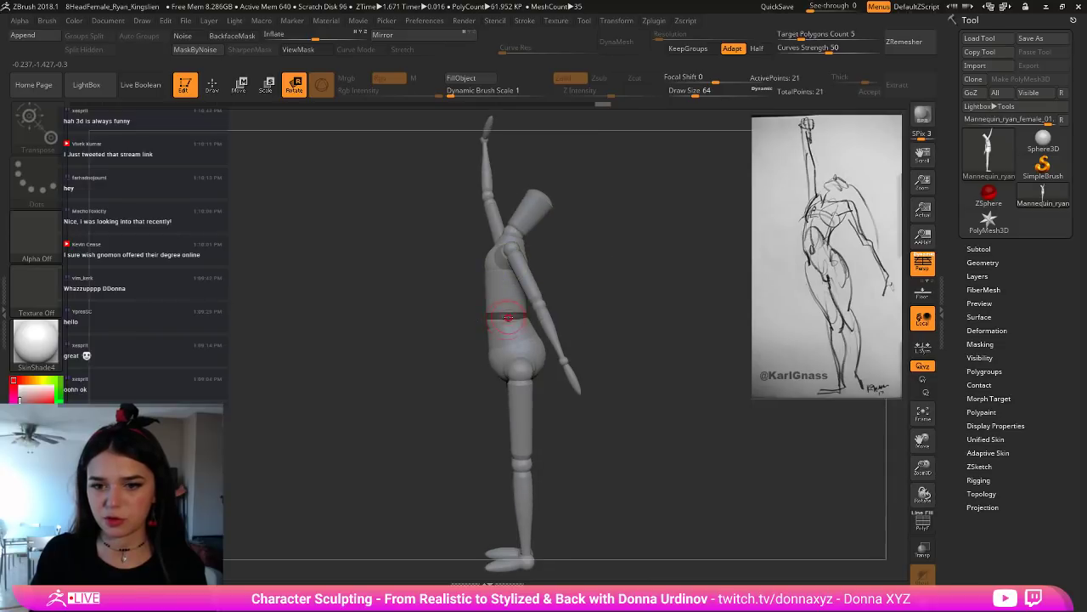
Step: Arch the mannequin's chest backward over the waist, carrying the head and both arms with it
left_click_drag(512, 316, 524, 321)
left_click(506, 317)
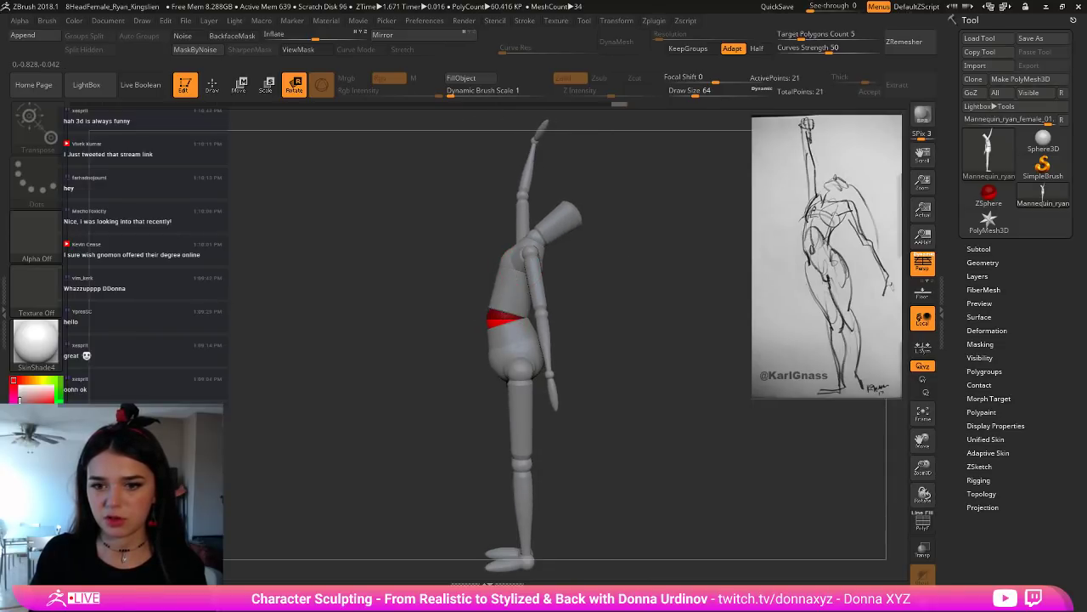
left_click_drag(515, 278, 514, 279)
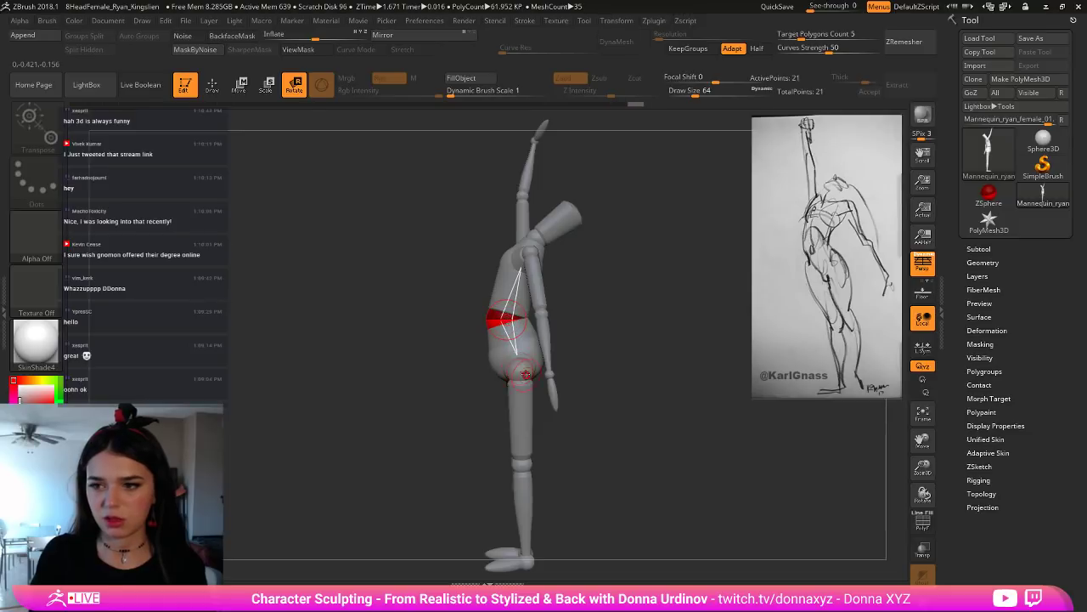
left_click(508, 322)
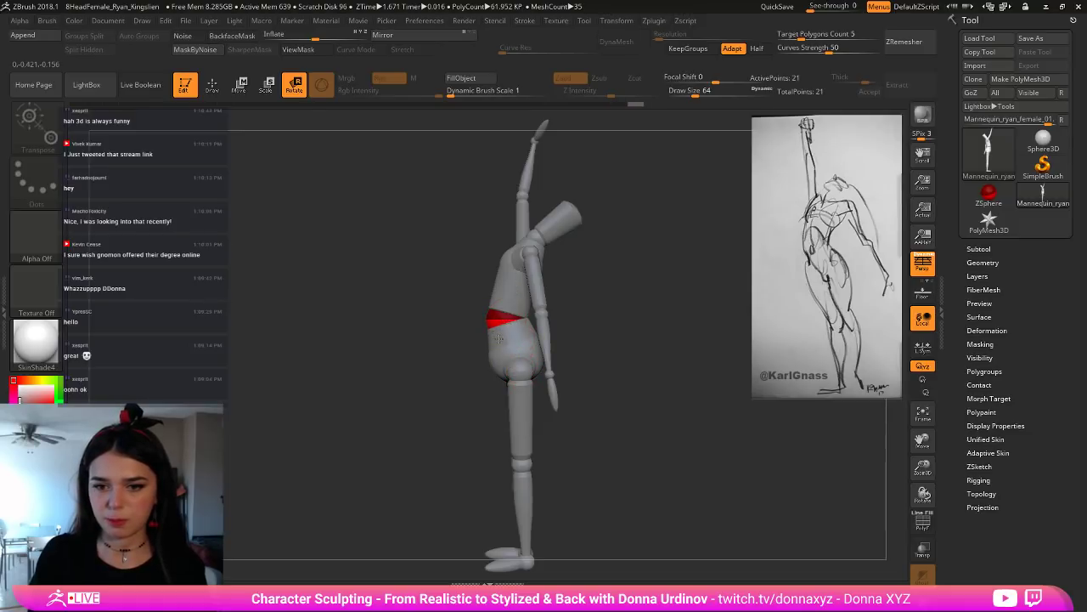
left_click_drag(499, 338, 488, 323)
left_click_drag(632, 313, 693, 343)
left_click_drag(519, 360, 510, 363)
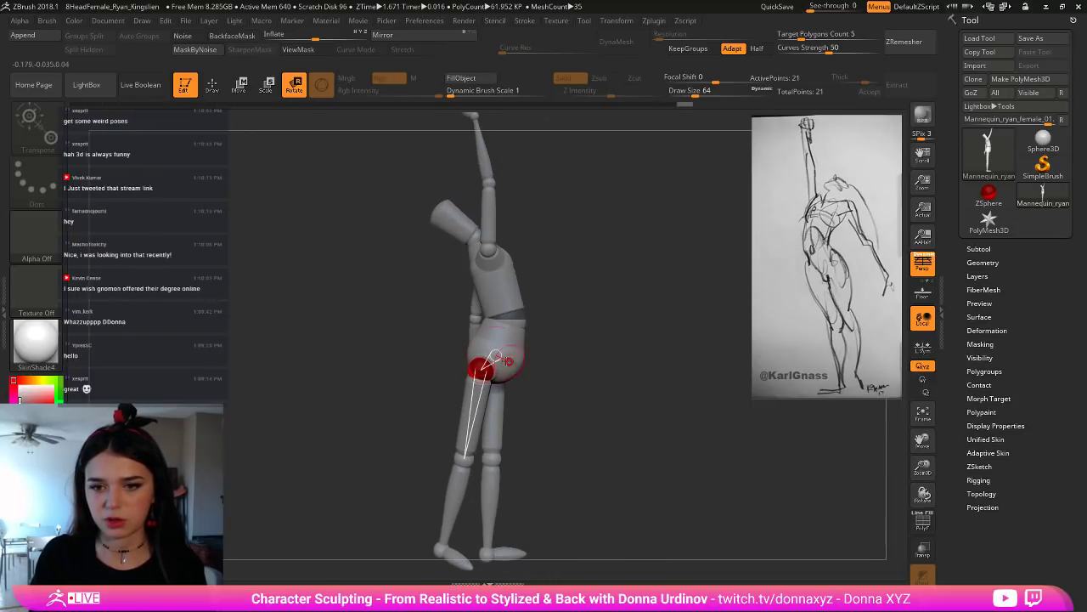
key("ctrl+z")
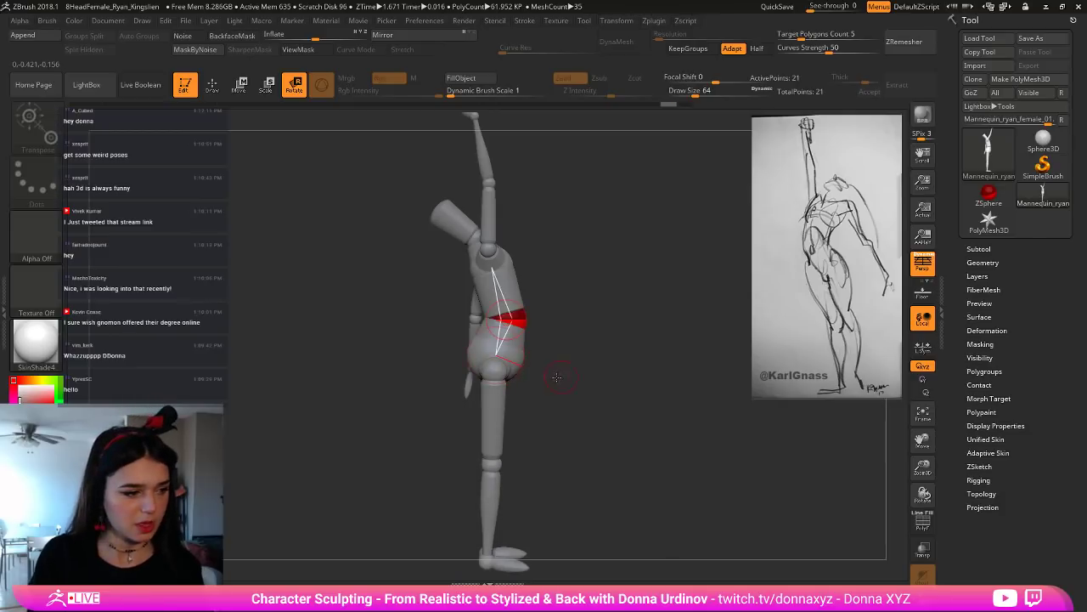
left_click_drag(597, 367, 582, 372)
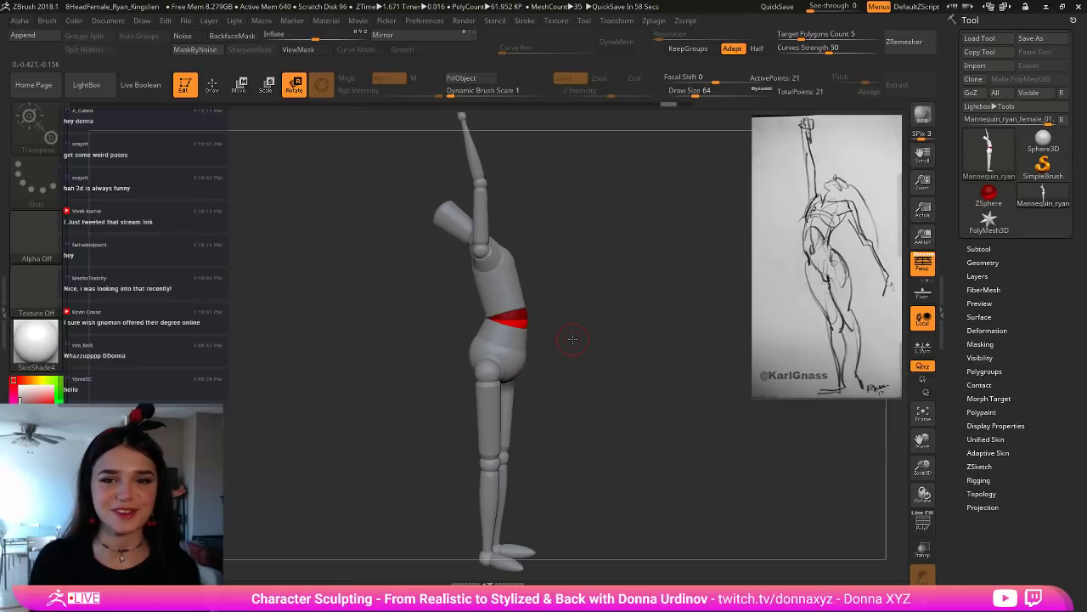
left_click_drag(573, 339, 587, 359)
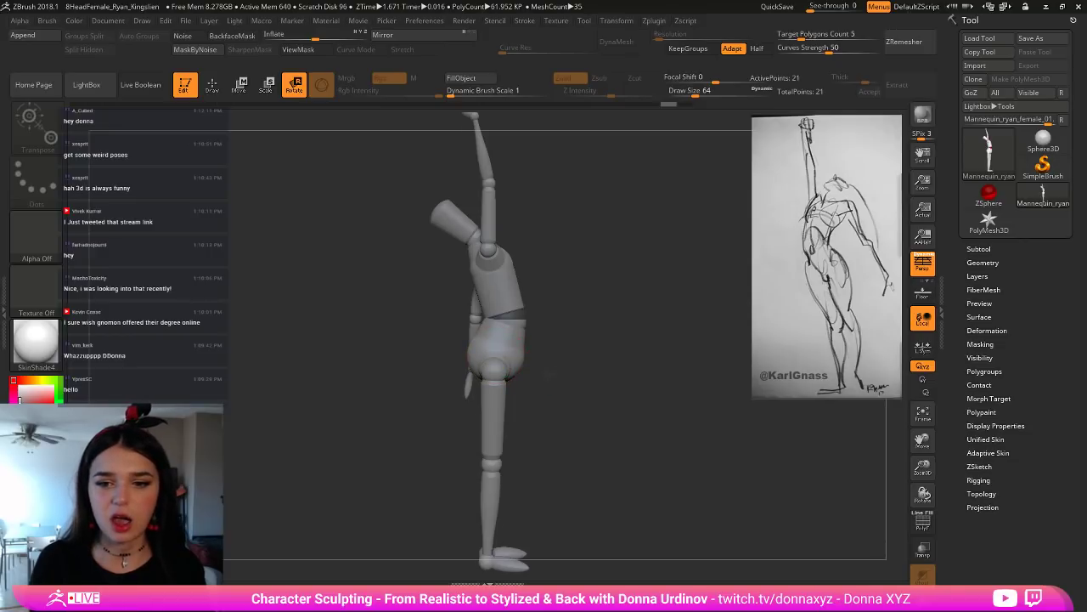
mouse_move(548, 374)
left_mouse_down()
mouse_move(528, 371)
mouse_move(585, 361)
left_mouse_up()
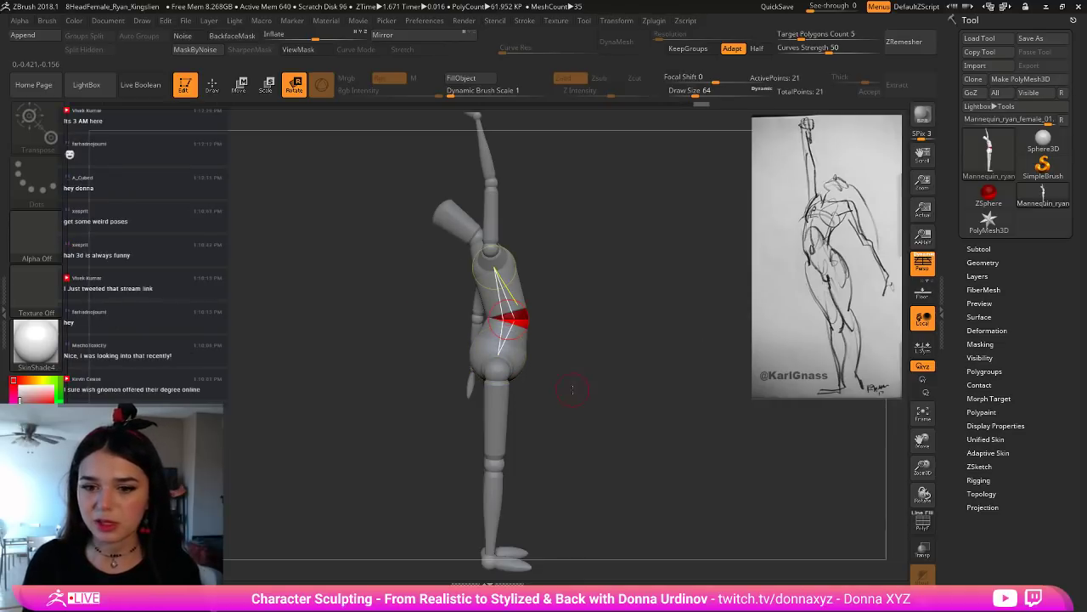
left_click_drag(492, 459, 460, 464)
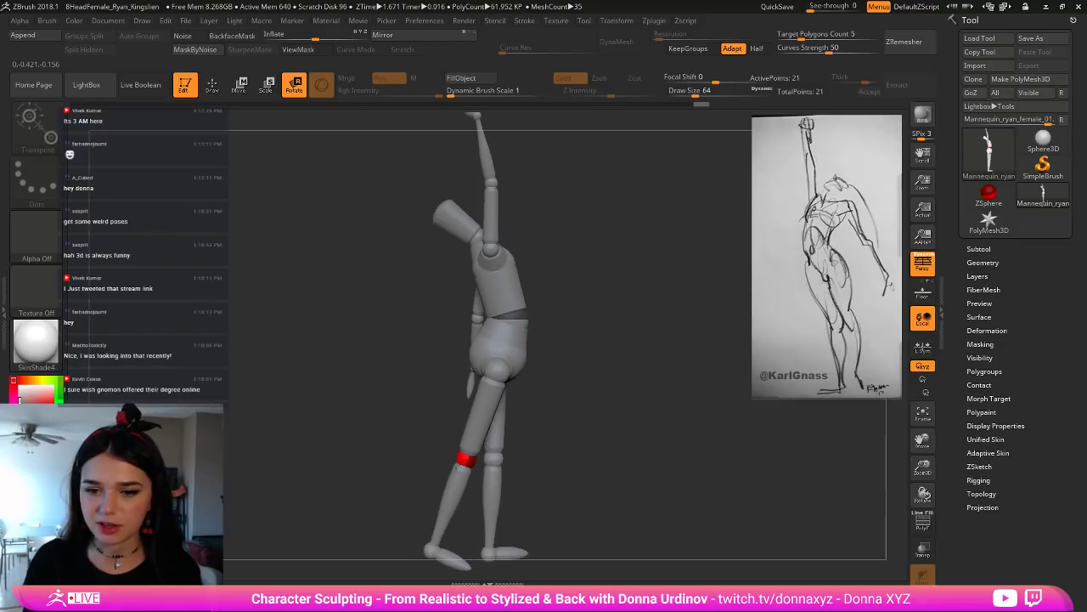
Step: Swing the left leg backward from the hip so it trails behind the standing right leg
left_click_drag(586, 498, 542, 509)
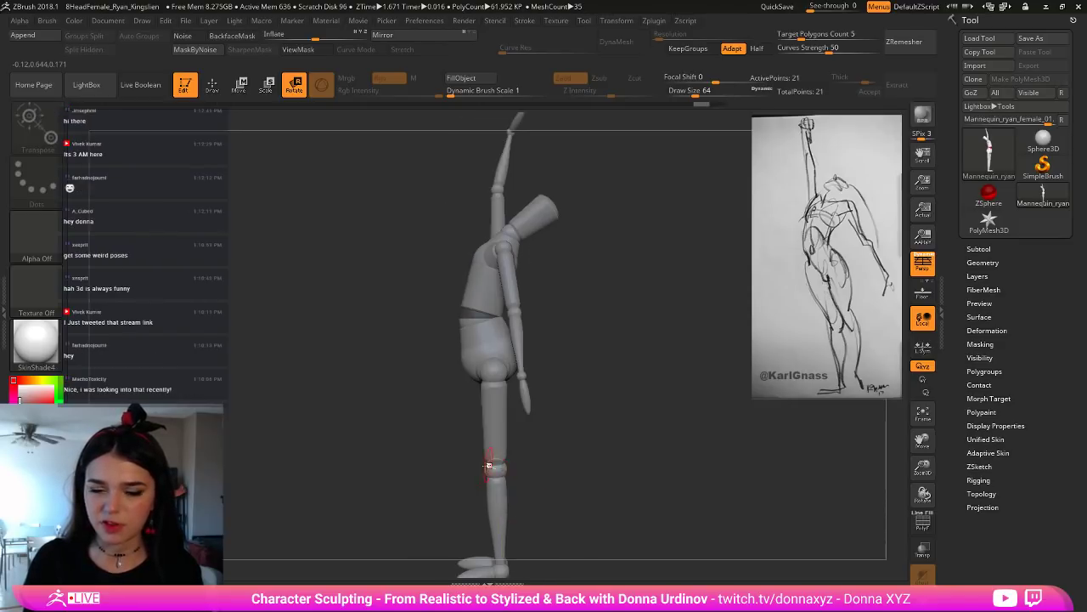
left_click_drag(497, 467, 543, 470)
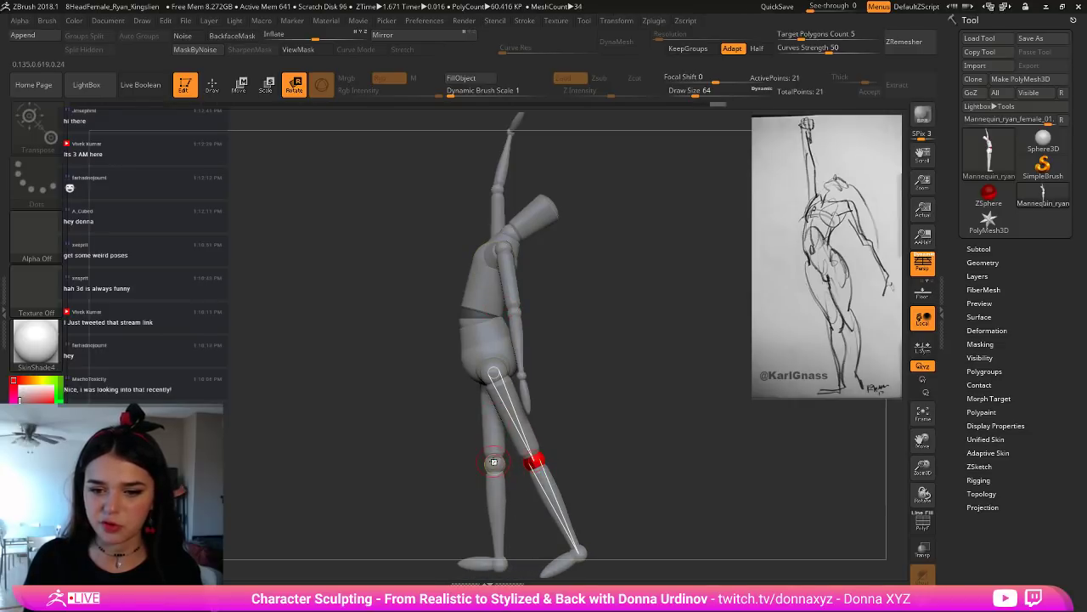
Step: Bring the right foot forward and shift the right knee inward so the leg angles under the body
left_click_drag(602, 471, 624, 422, "alt")
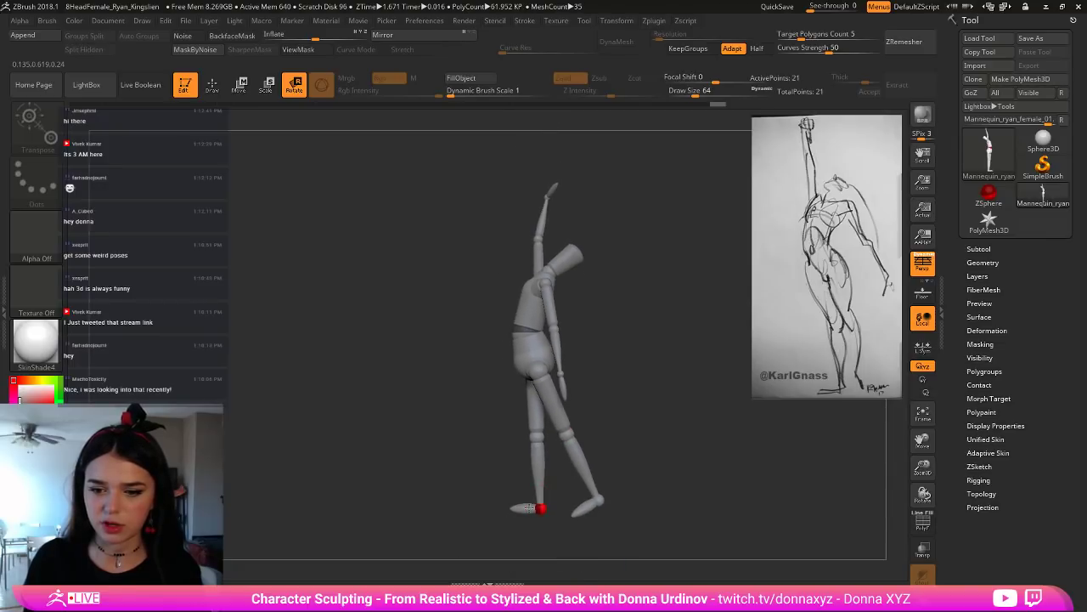
left_click_drag(530, 508, 567, 527)
left_click_drag(507, 506, 546, 514)
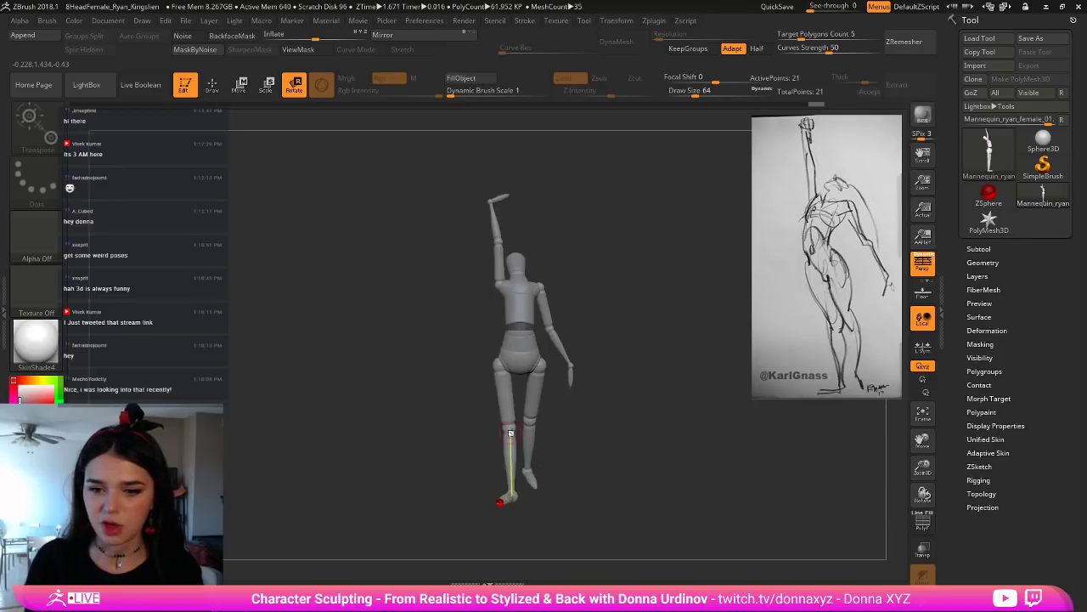
left_click_drag(509, 425, 518, 489)
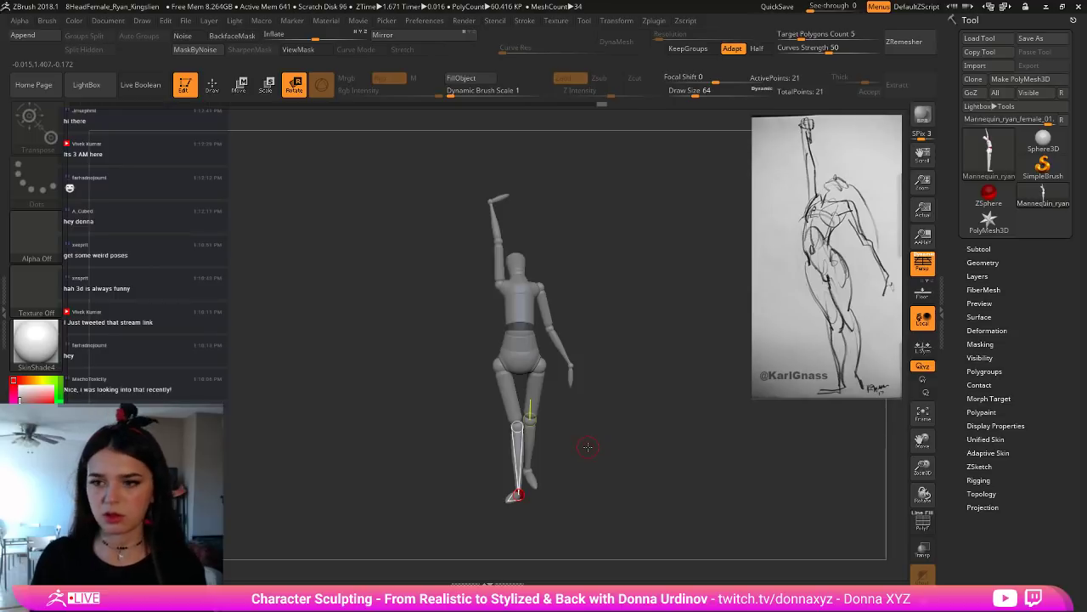
Step: Rotate the pelvis to swing both legs sideways in the front view and bring the right knee back beneath the hips
left_click_drag(582, 448, 537, 449)
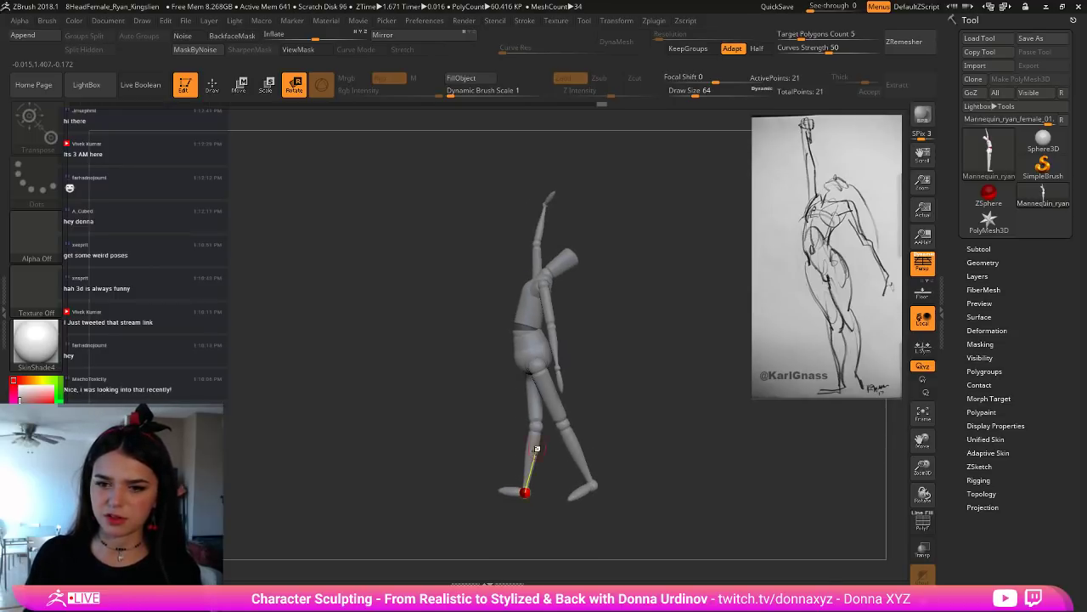
left_click_drag(624, 400, 709, 381)
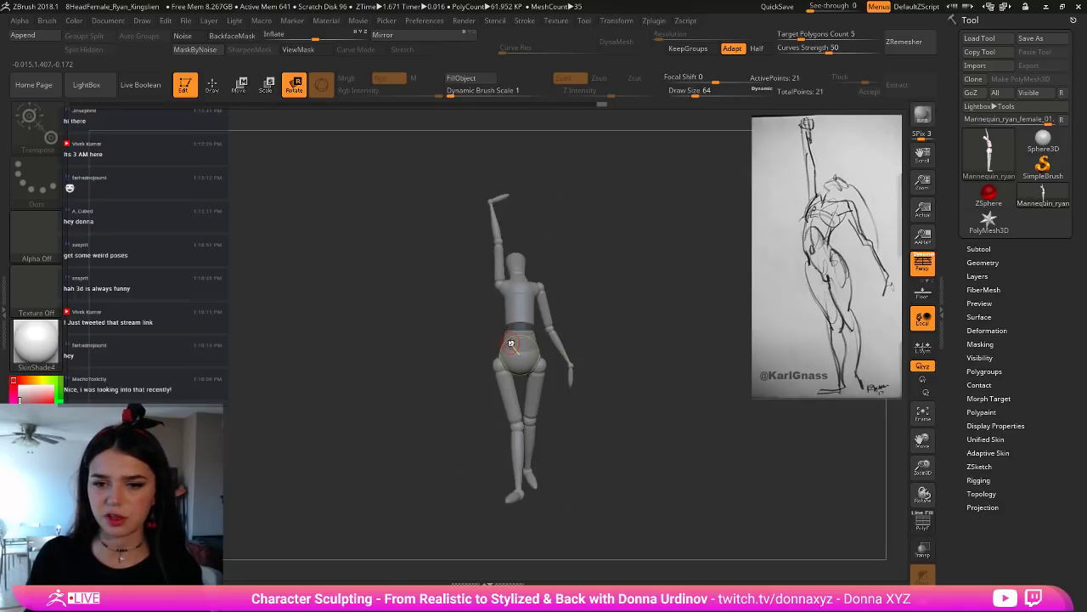
mouse_move(513, 344)
left_mouse_down()
mouse_move(501, 355)
mouse_move(515, 363)
left_mouse_up()
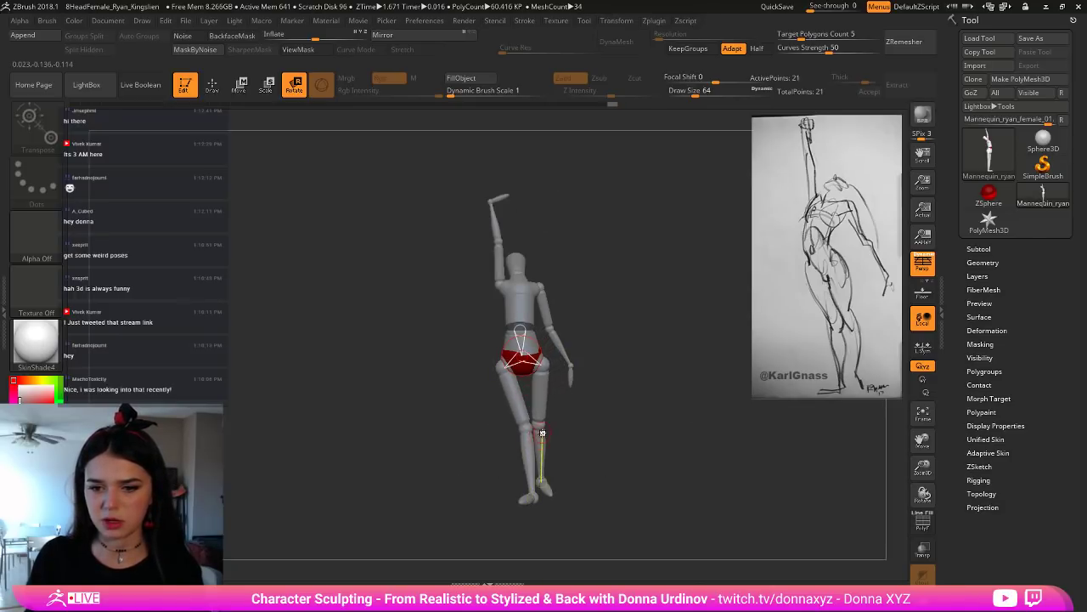
left_click_drag(521, 427, 515, 430)
Step: Rotate the right foot at the ankle so it lies nearly level in the side view
left_click_drag(512, 501, 527, 501)
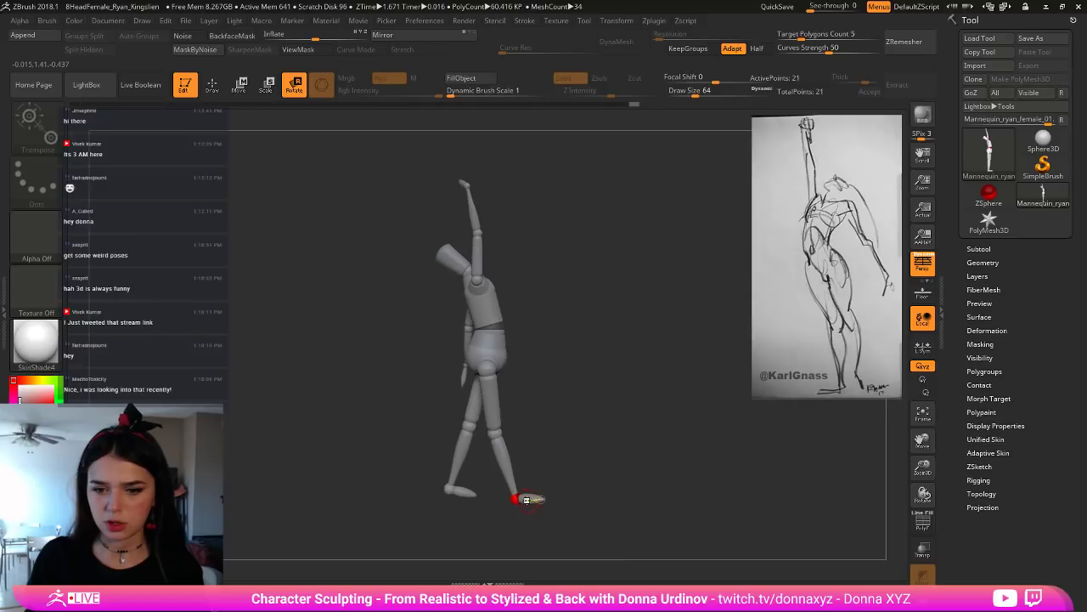
left_click(540, 501)
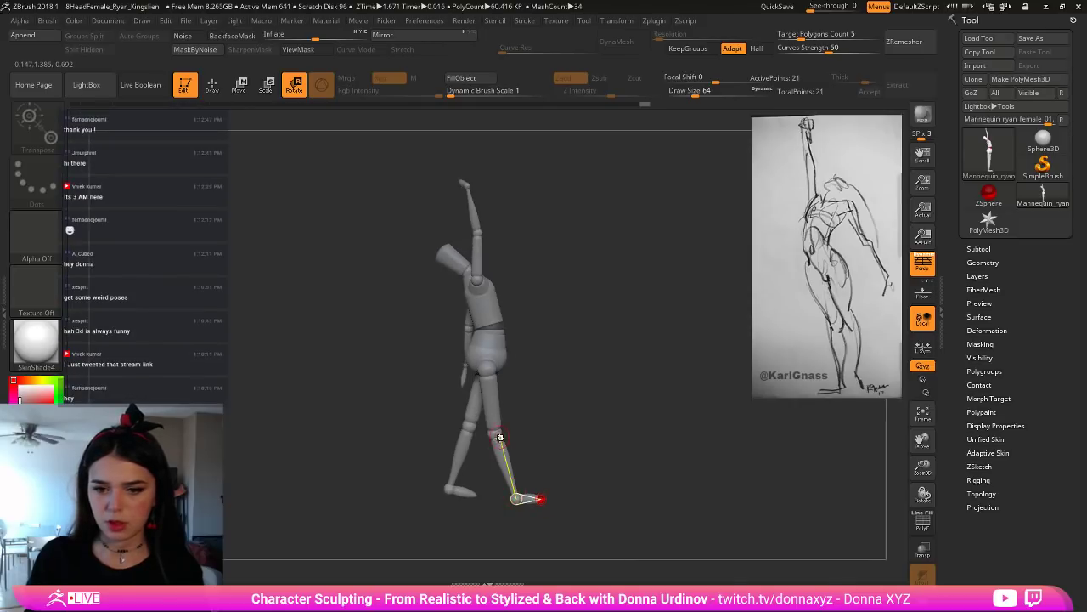
Step: Tilt the chest sideways over the waist toward the lowered arm and turn off perspective
left_click_drag(663, 429, 577, 416)
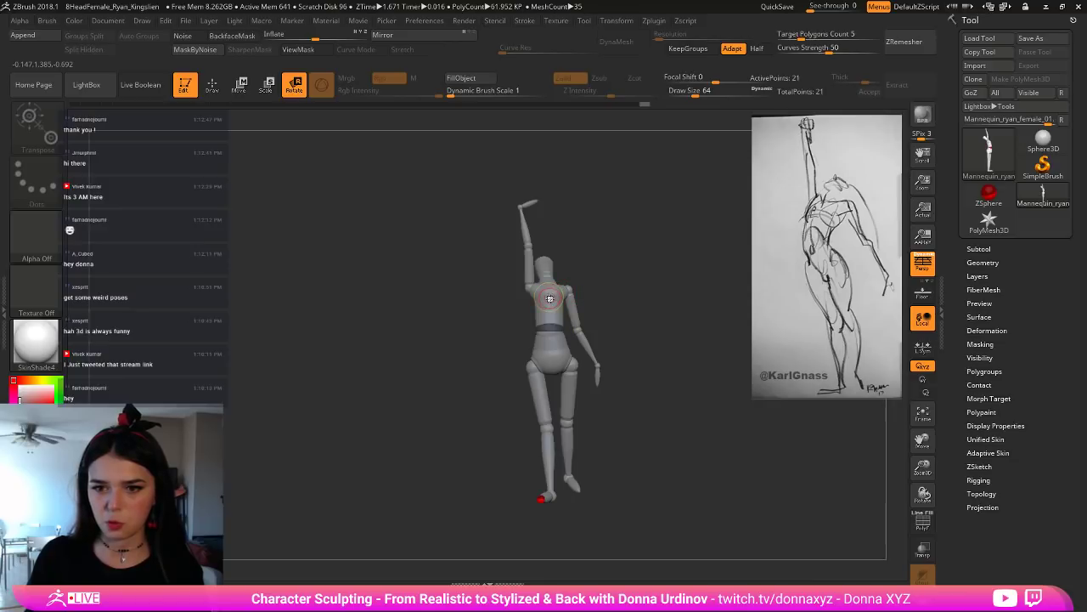
left_click_drag(548, 294, 553, 298)
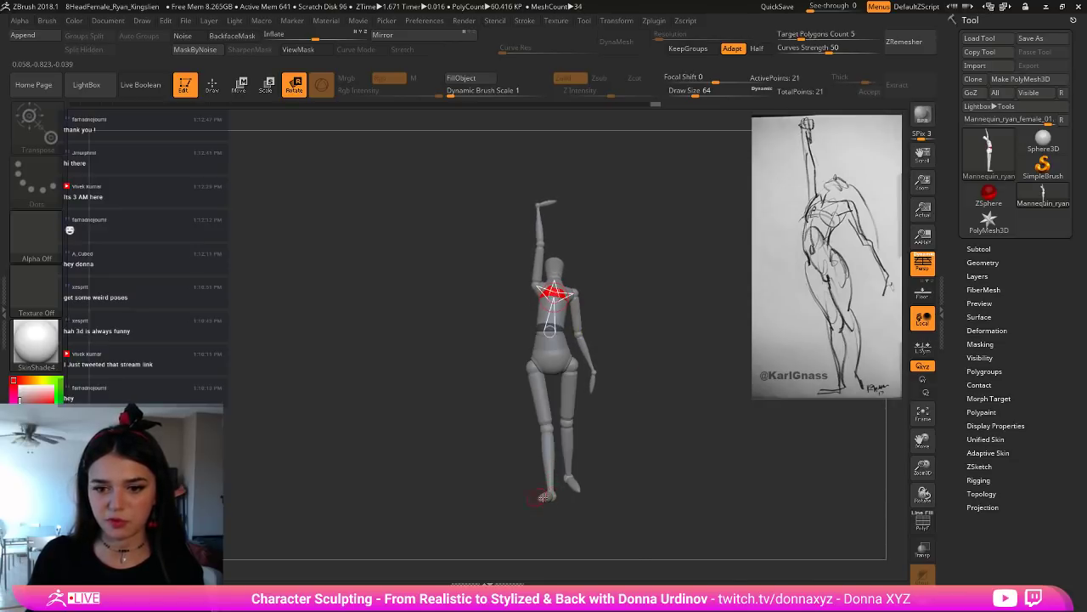
left_click(924, 267)
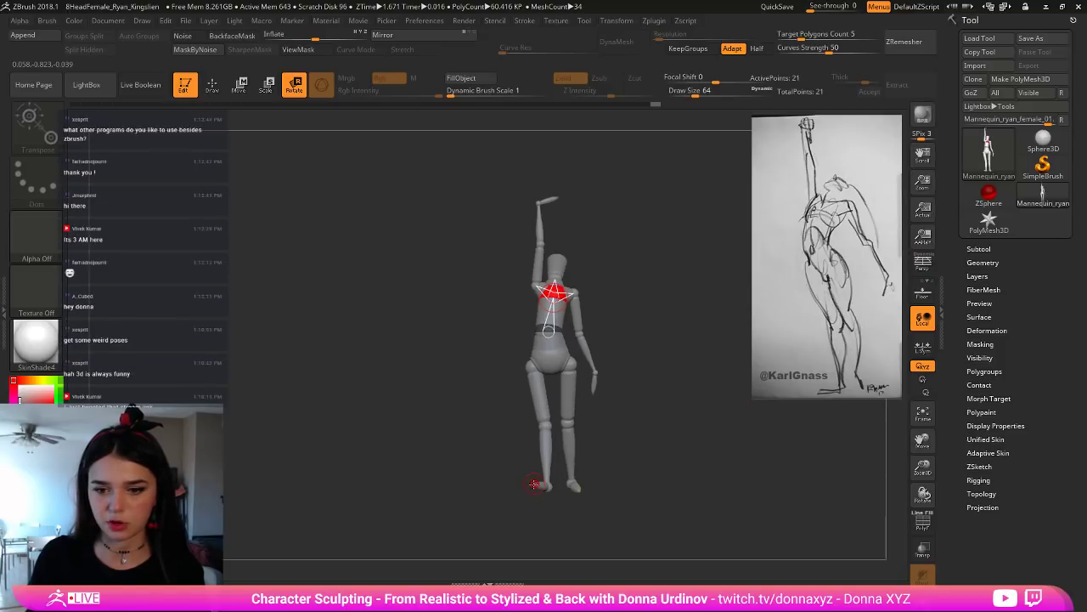
Step: Rotate the right foot so its toes dip slightly toward the floor and point more forward
left_click(533, 483)
left_click_drag(537, 503, 632, 518)
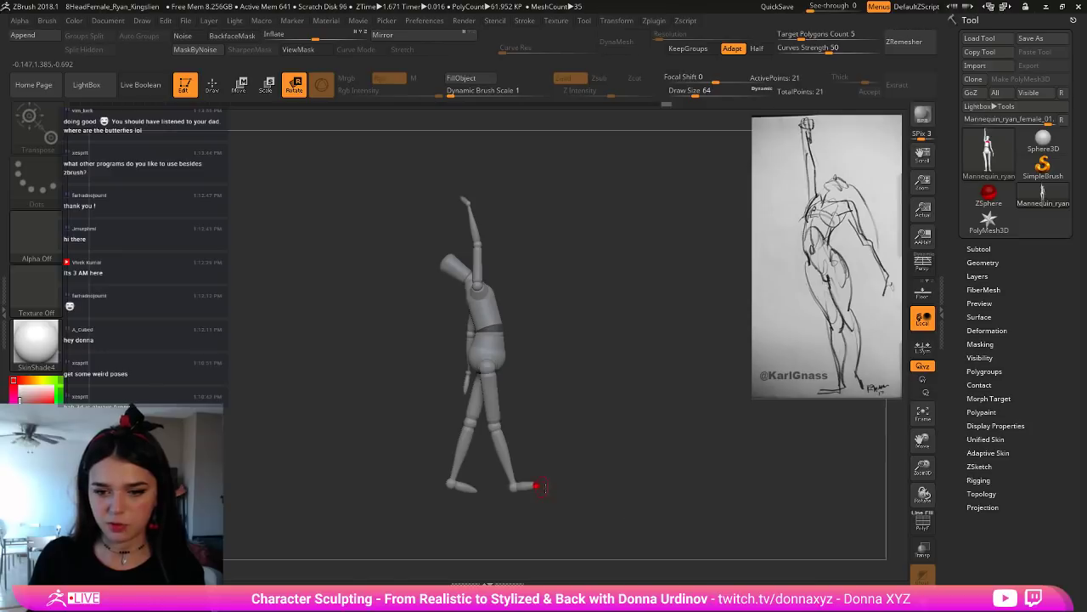
left_click_drag(519, 484, 554, 490)
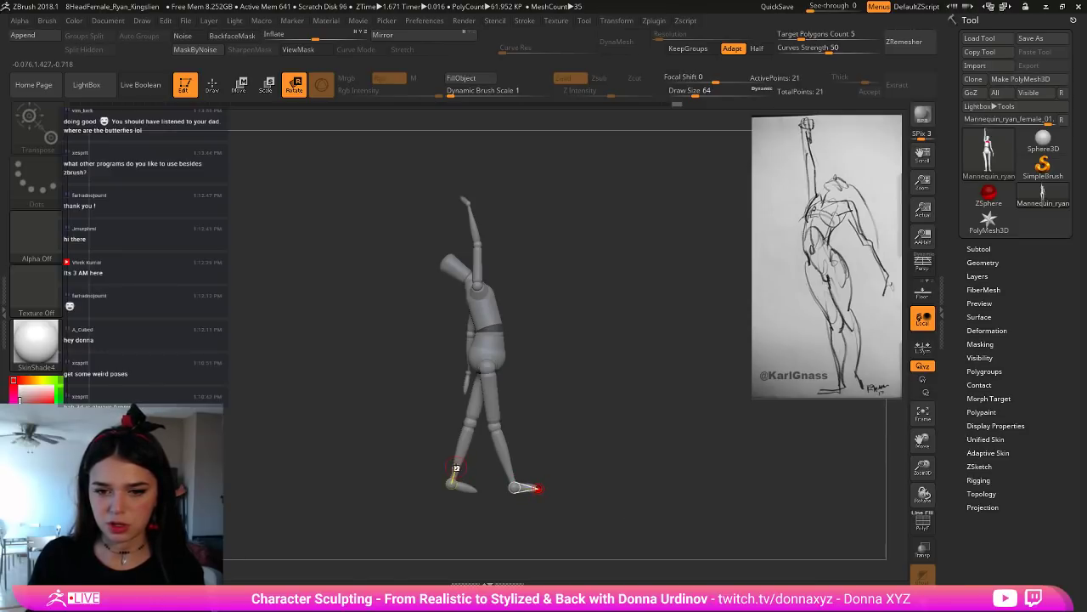
Step: Shift the left hip joint up and outward, and angle the left leg inward toward the right foot
left_click_drag(468, 464, 523, 422)
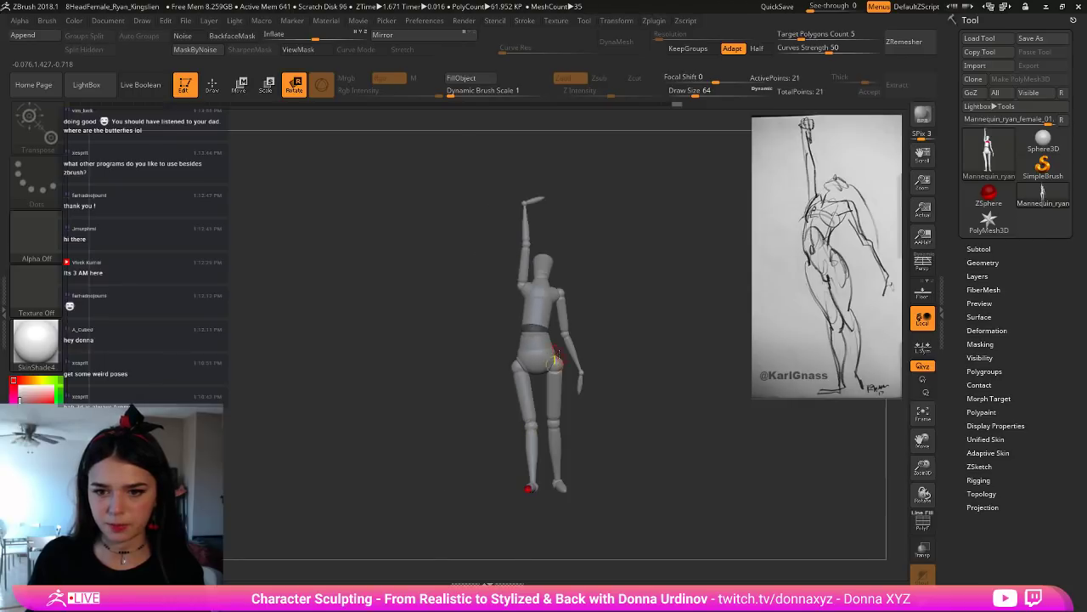
left_click(554, 364)
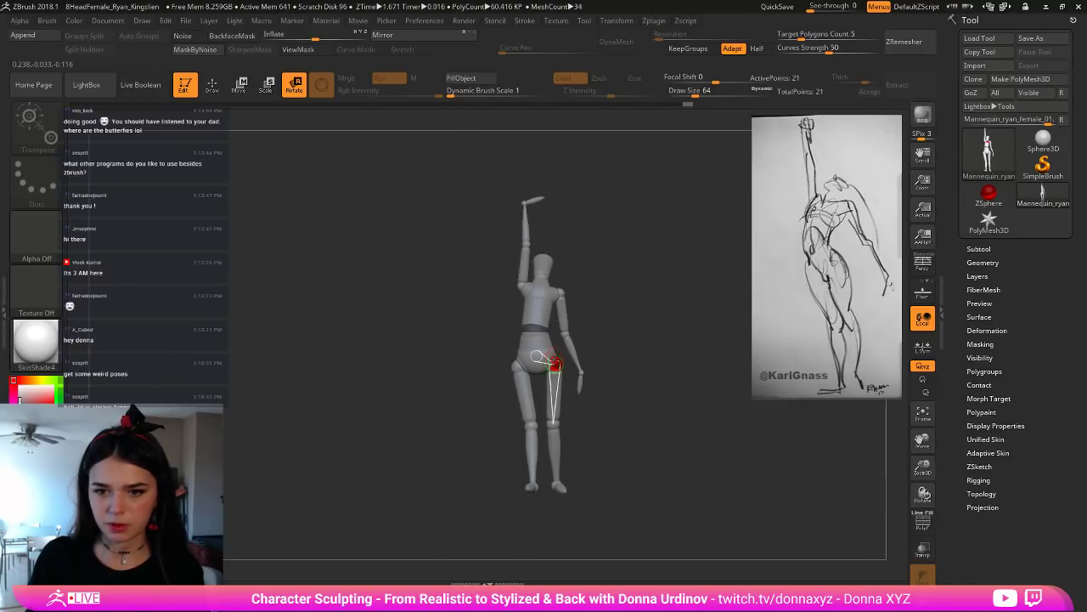
left_click_drag(553, 363, 559, 355)
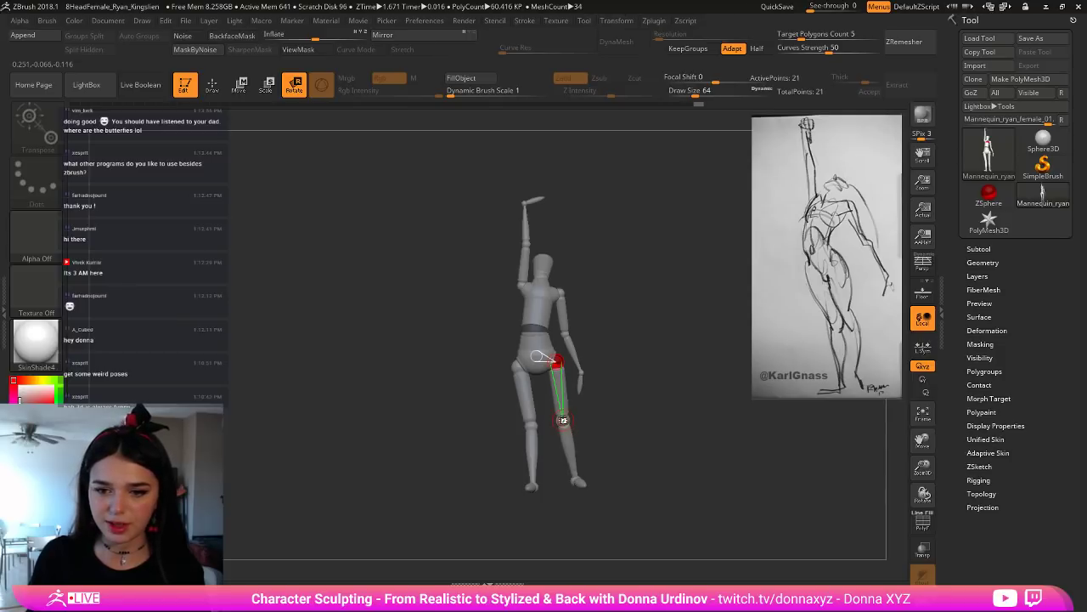
left_click_drag(562, 420, 550, 421)
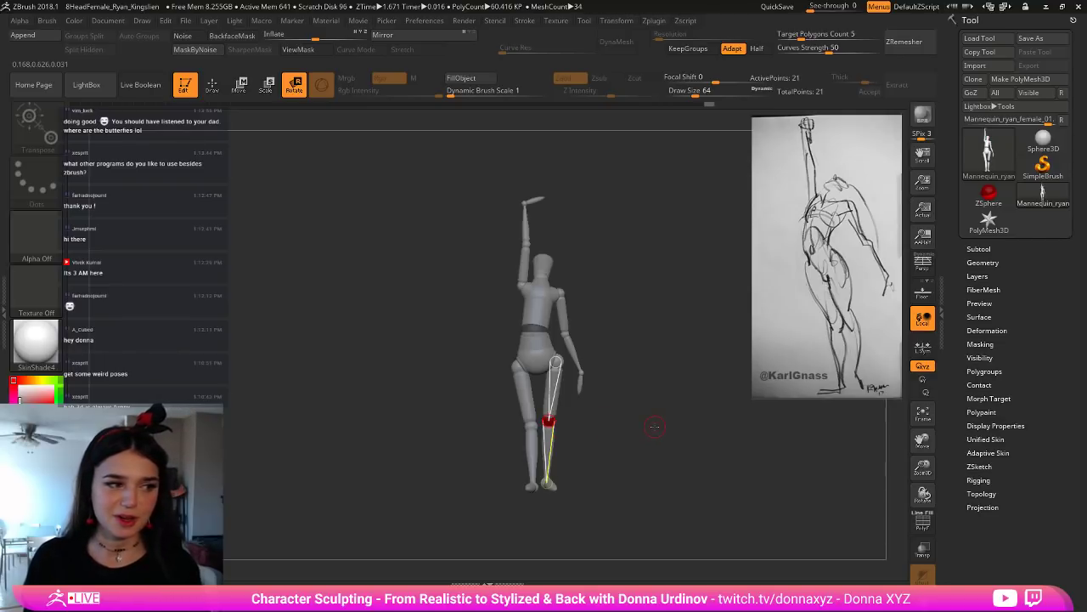
Step: Pull the left knee farther back in the side view so the trailing leg extends behind the body
left_click_drag(600, 458, 562, 461)
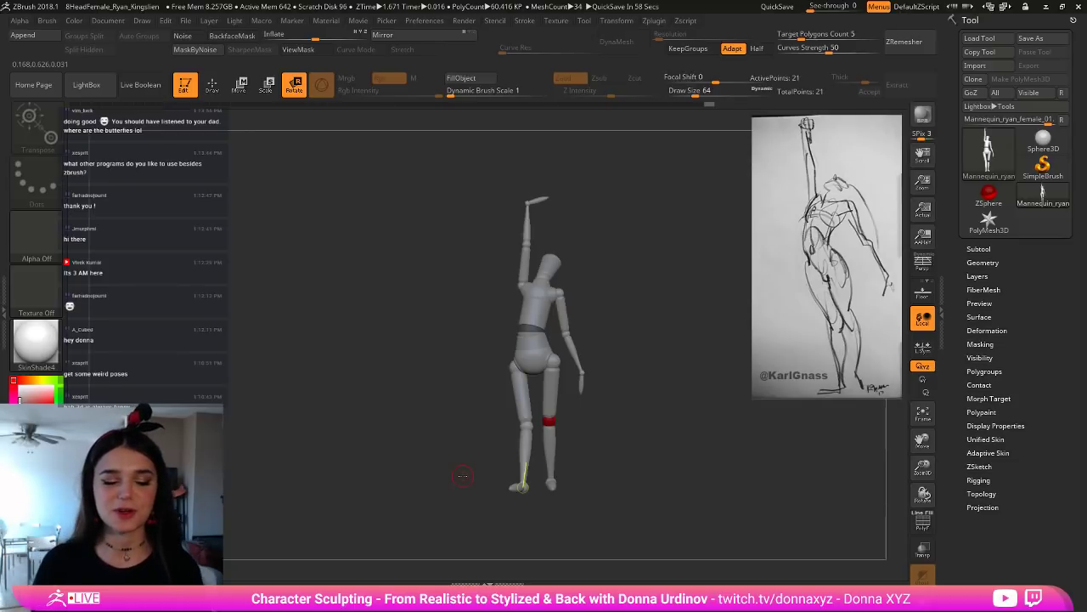
left_click_drag(633, 458, 523, 463)
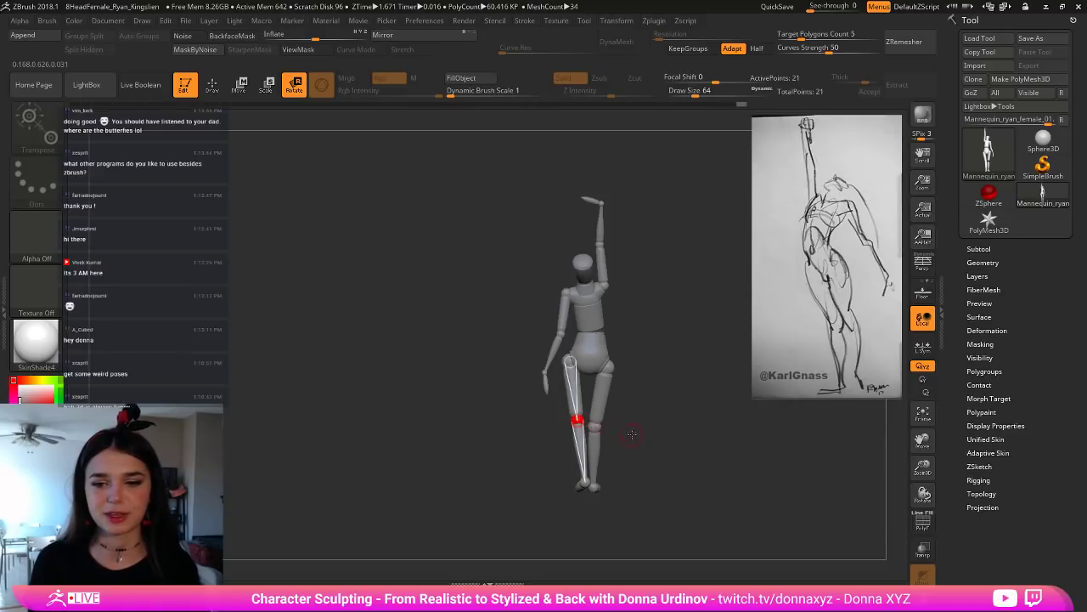
left_click_drag(629, 442, 769, 456)
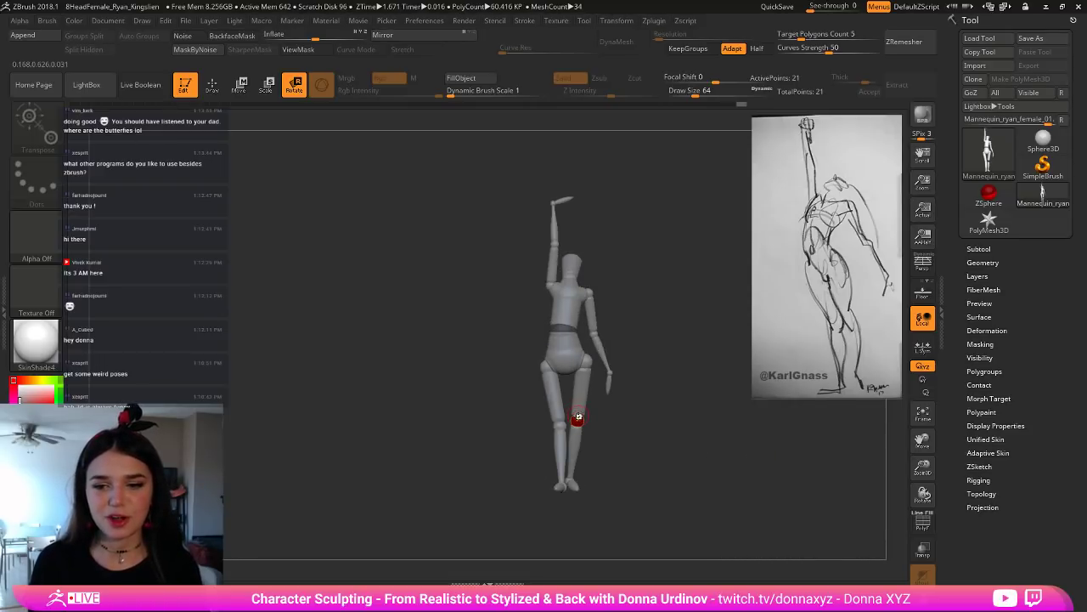
left_click_drag(567, 424, 605, 478)
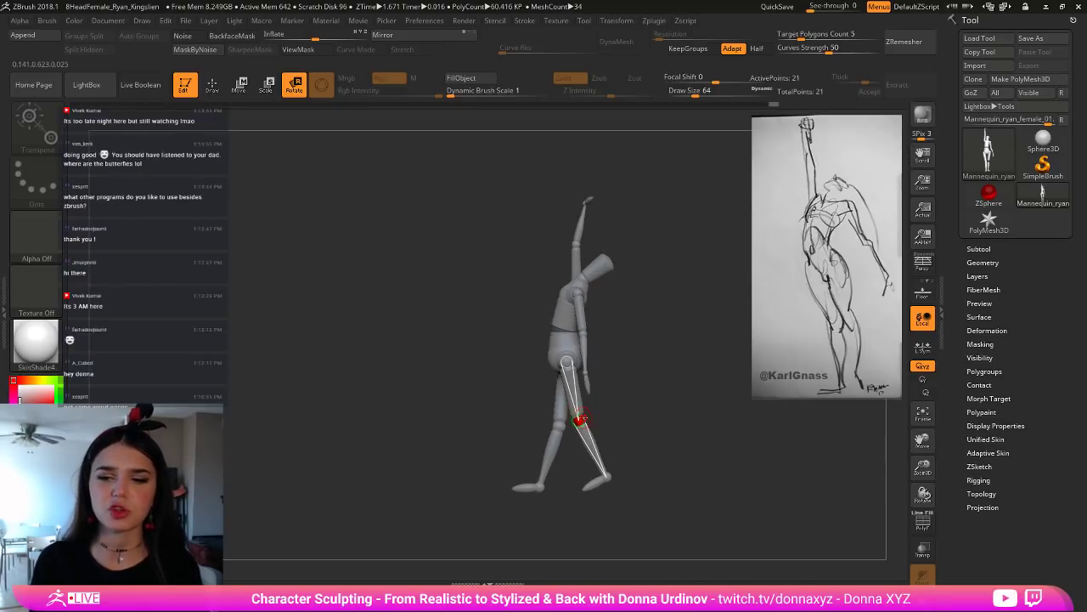
left_click_drag(579, 414, 587, 414)
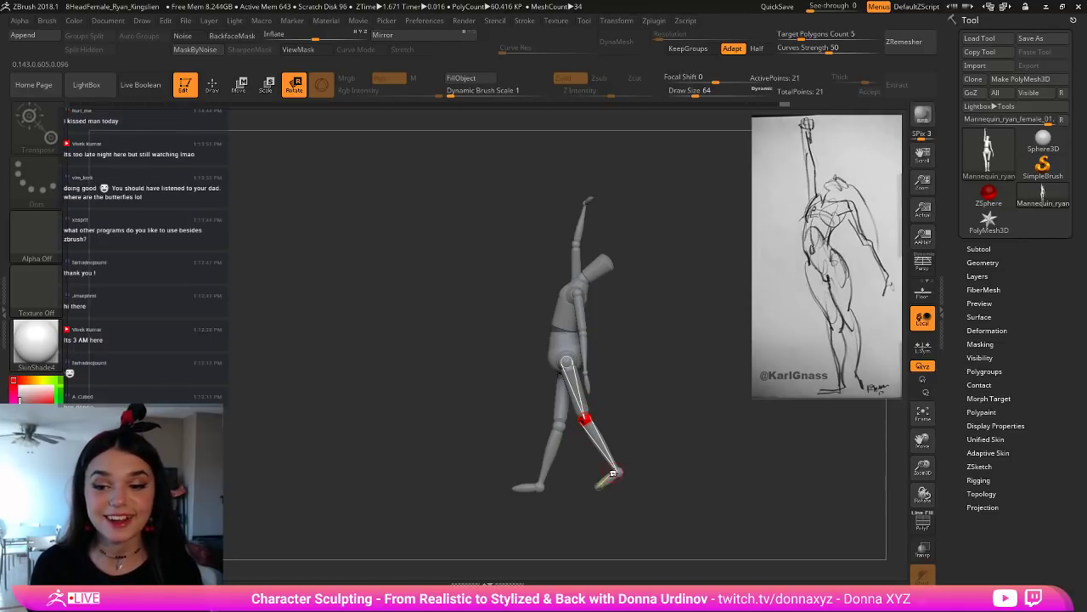
Step: Point the left foot's toes down and bring its ankle forward to straighten the trailing lower leg
left_click_drag(597, 486, 627, 481)
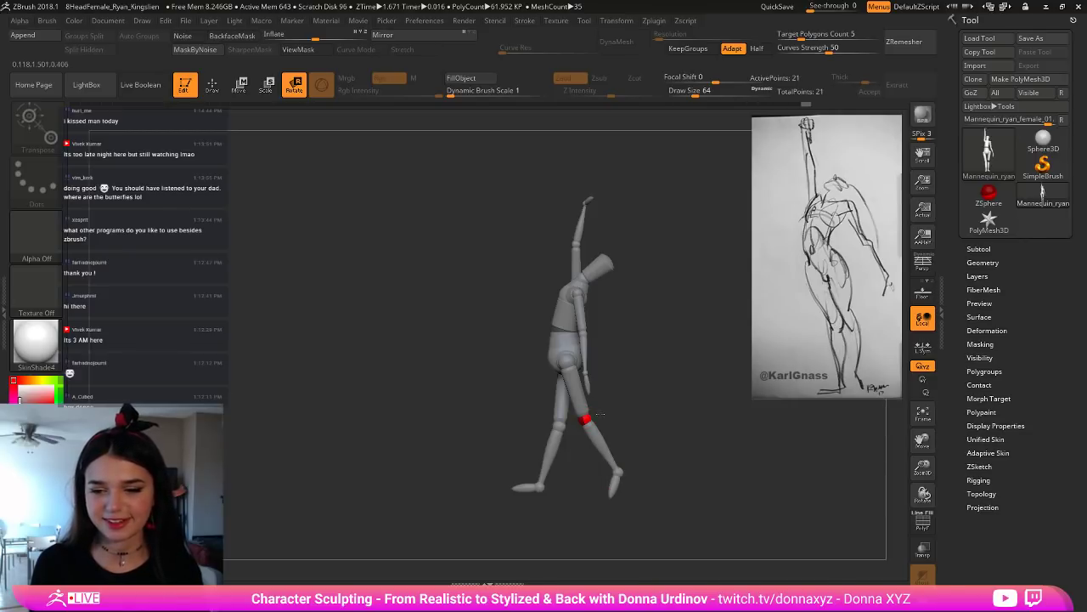
mouse_move(616, 482)
left_mouse_down()
mouse_move(597, 482)
mouse_move(579, 412)
left_mouse_up()
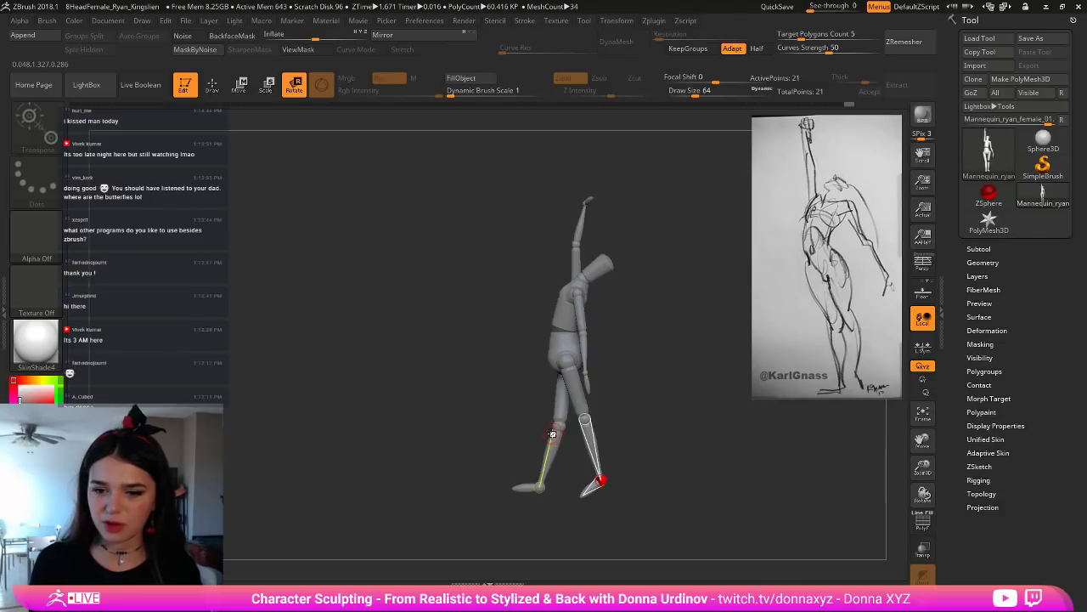
Step: Shift the left knee farther back, bring the right lower leg upright under the hips, and lift the right foot's toes
left_click_drag(558, 415, 592, 417)
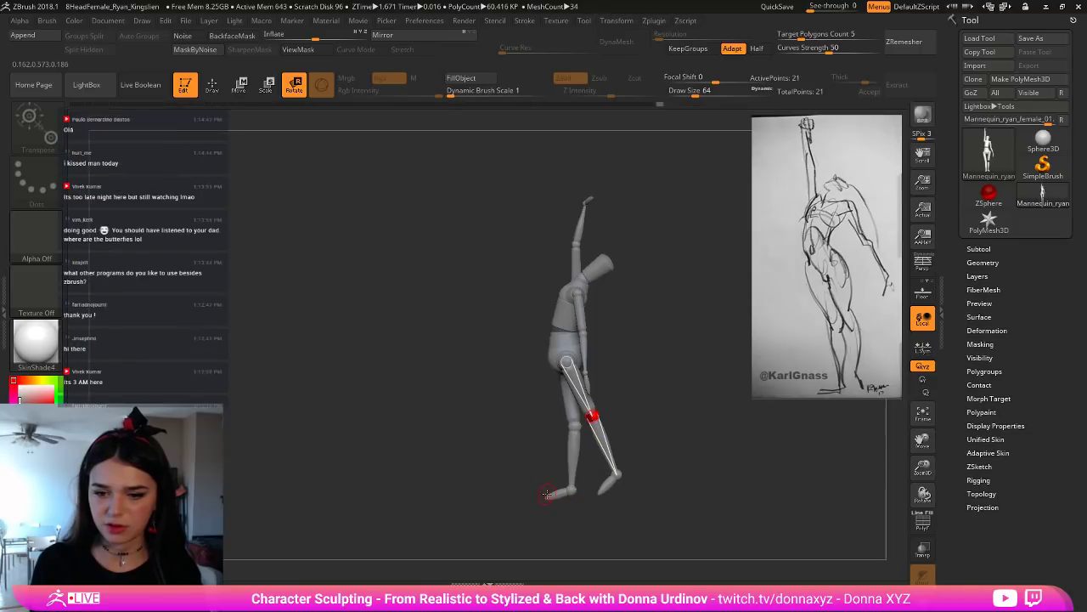
left_click_drag(547, 493, 556, 482)
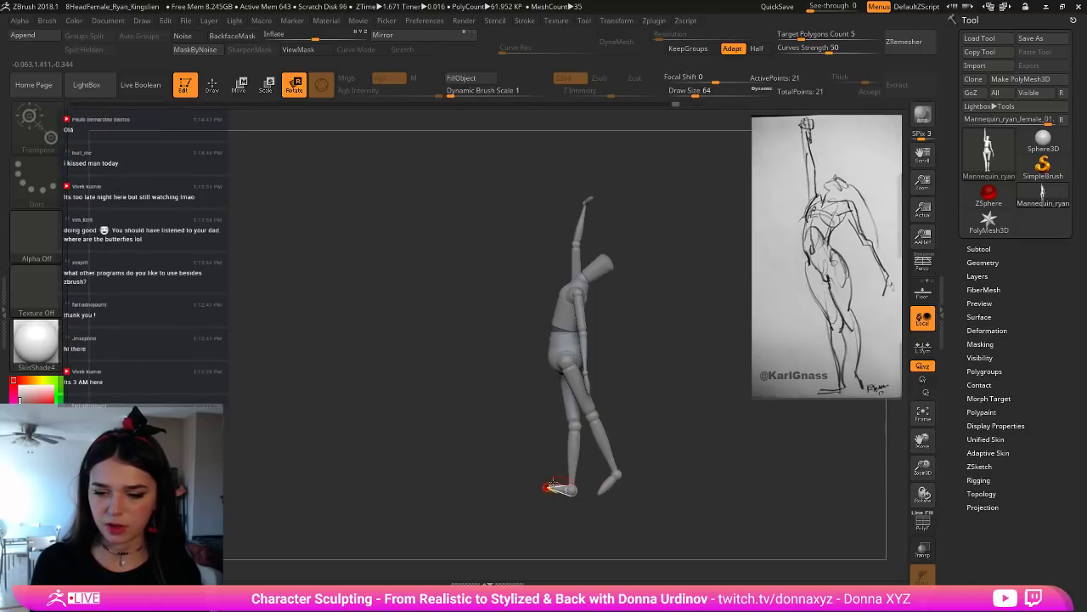
left_click_drag(668, 481, 713, 482)
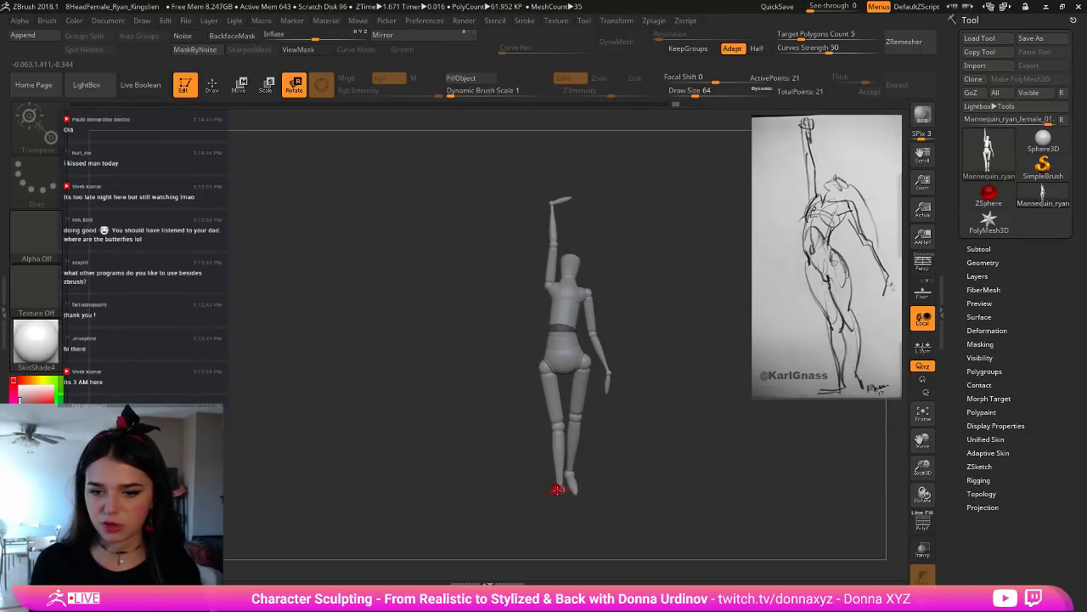
left_click_drag(661, 453, 641, 471)
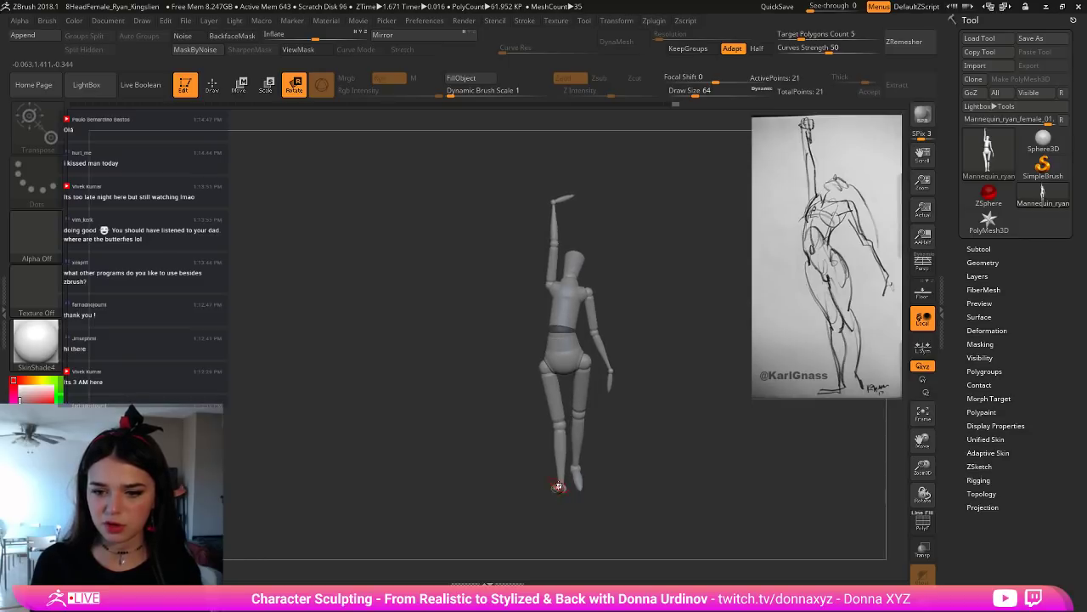
left_click_drag(593, 507, 724, 438)
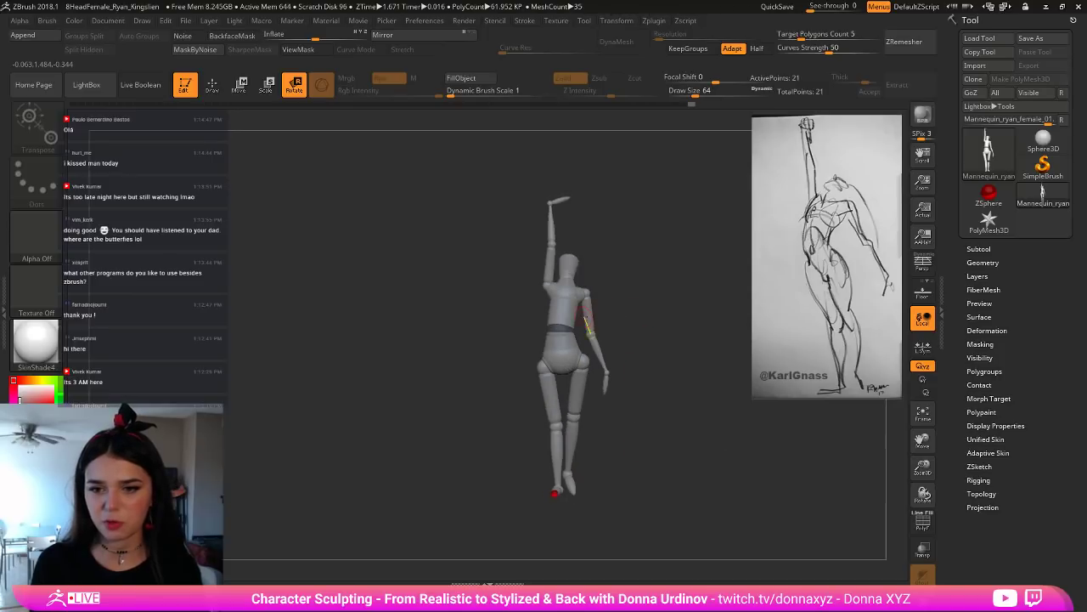
Step: Lean the chest slightly toward the raised-arm side and angle the raised right arm outward from the head
left_click(556, 321)
left_click_drag(556, 296, 559, 332)
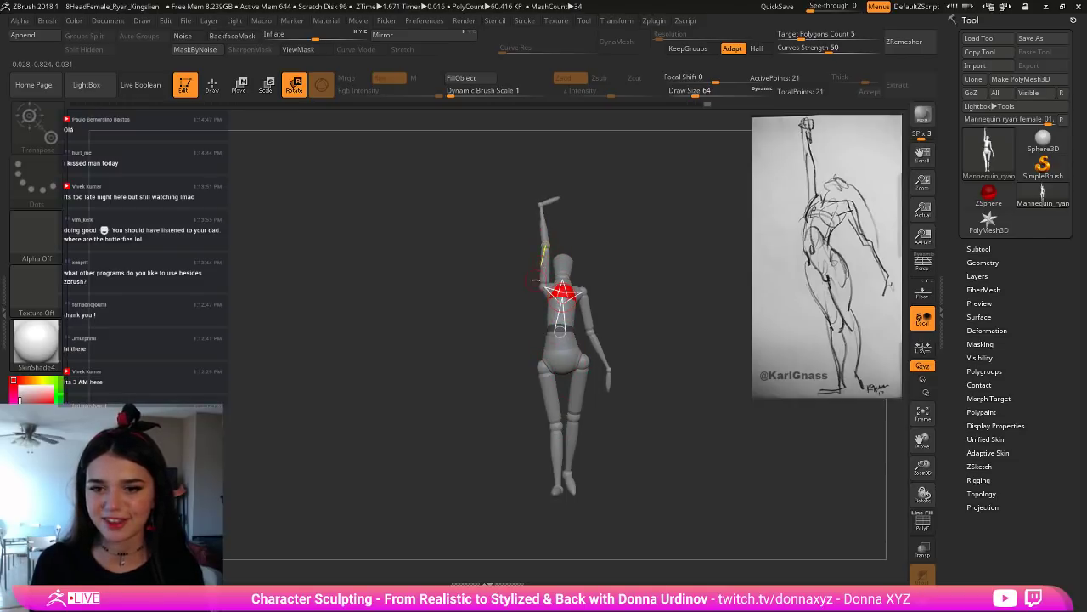
left_click_drag(546, 278, 533, 267)
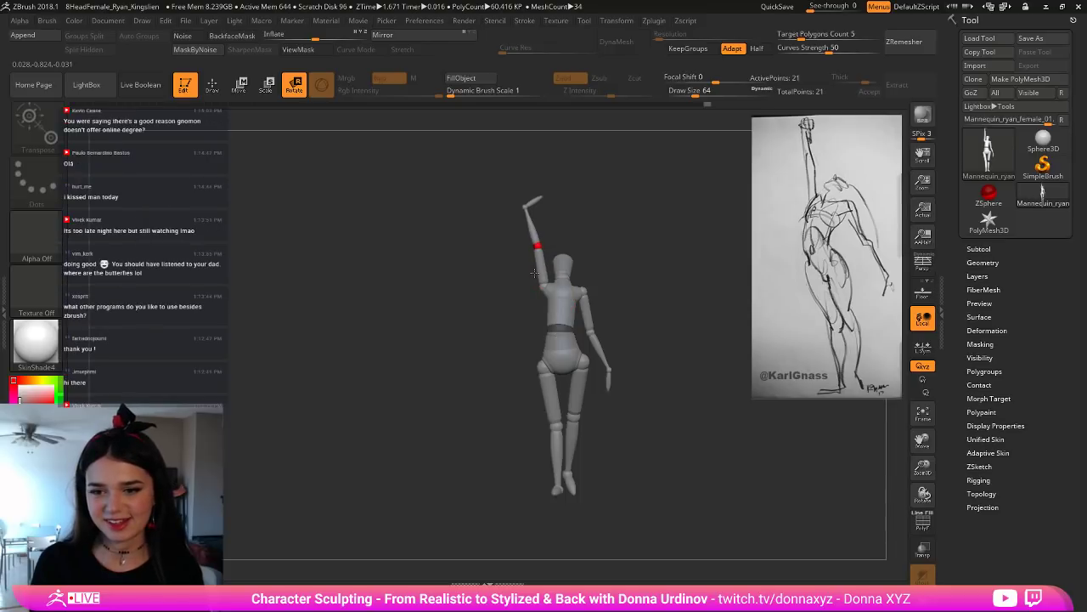
Step: Swing the lowered left arm back and away from the body, bending its elbow and letting the hand hang downward
mouse_move(585, 312)
left_mouse_down()
mouse_move(649, 324)
mouse_move(600, 316)
left_mouse_up()
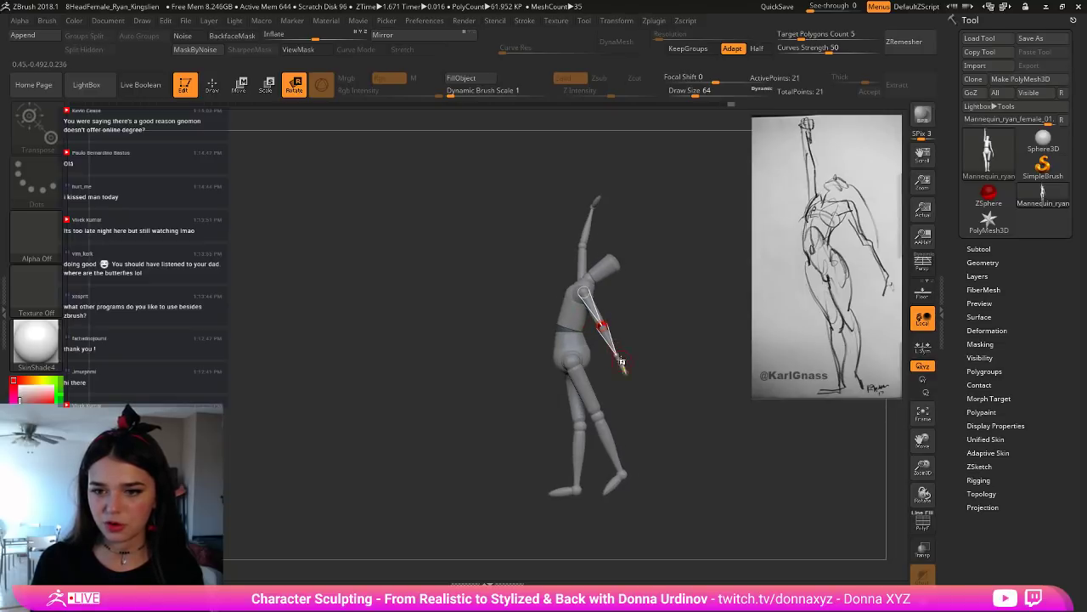
mouse_move(737, 367)
left_mouse_down()
mouse_move(771, 370)
mouse_move(742, 368)
left_mouse_up()
left_click_drag(675, 351, 737, 354)
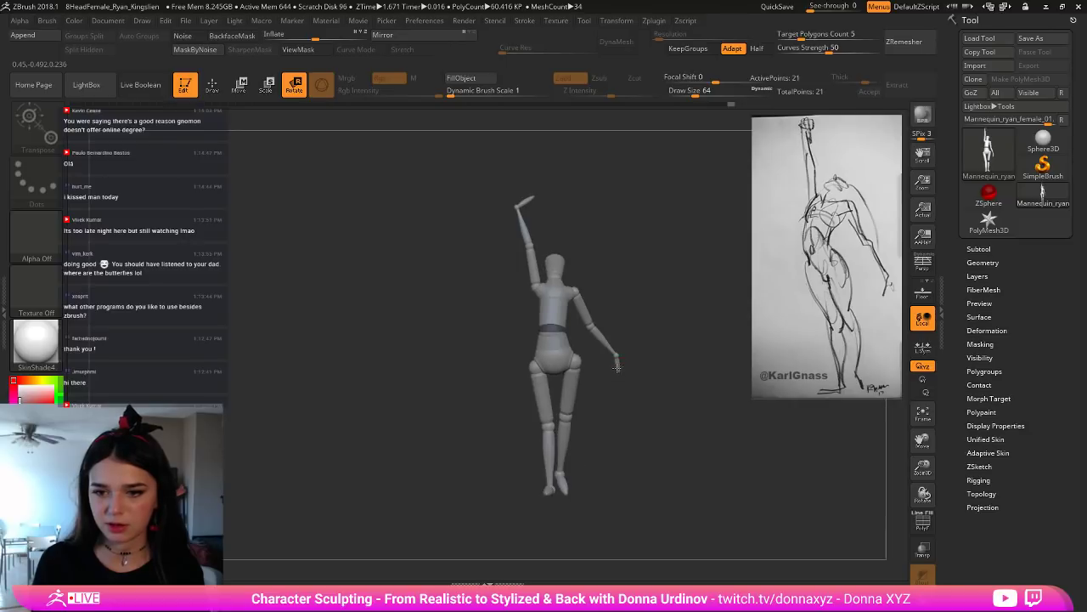
left_click_drag(614, 365, 609, 364)
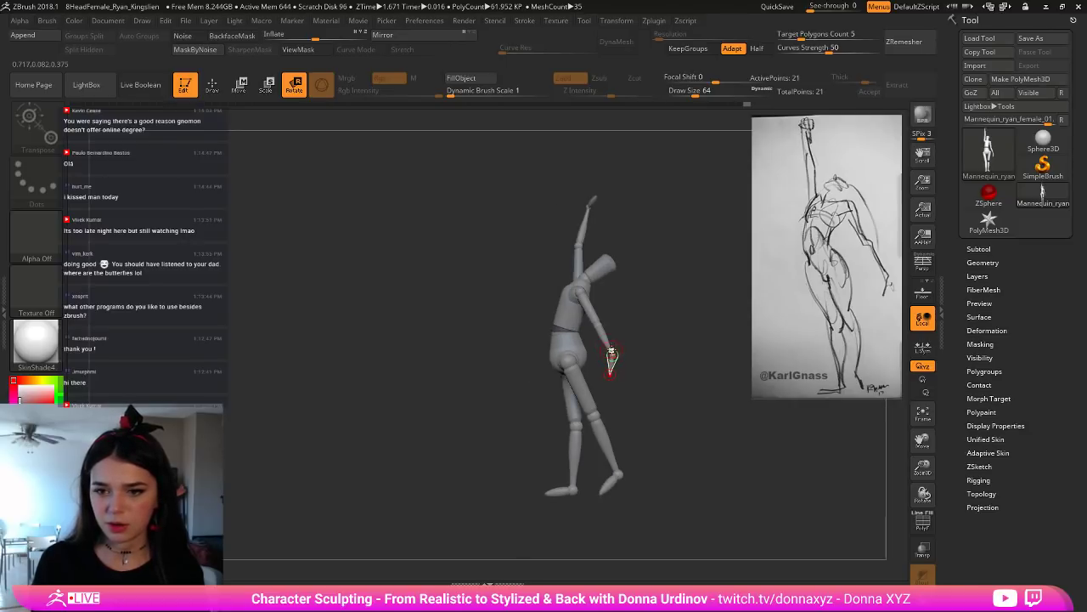
left_click_drag(611, 352, 660, 341)
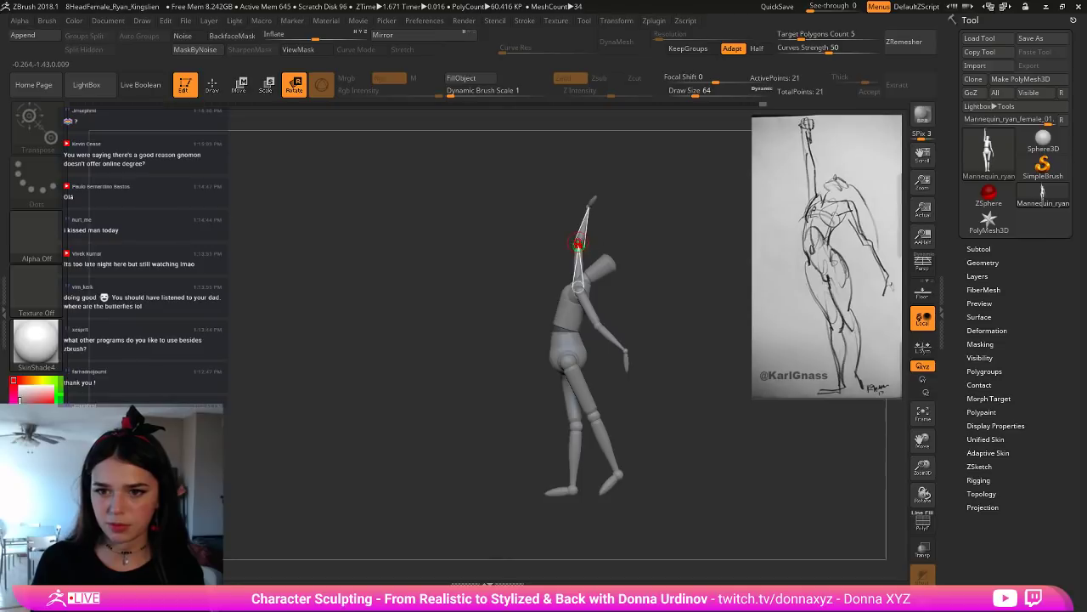
Step: Tilt the raised right forearm forward in the side view so the arm reaches straighter upward
left_click_drag(591, 238, 674, 233)
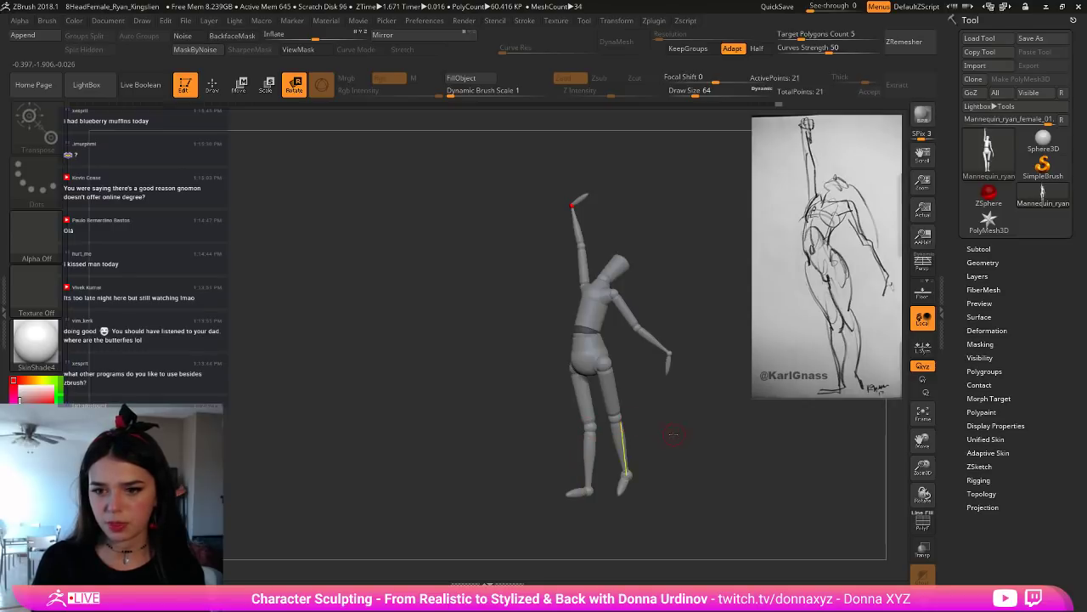
left_click_drag(672, 433, 588, 423)
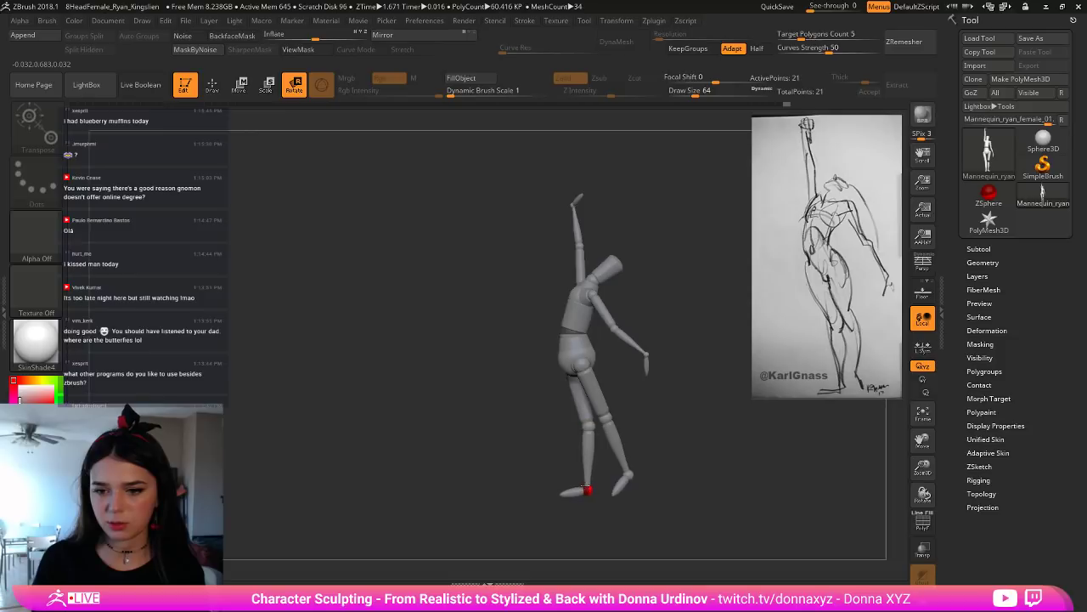
left_click_drag(651, 465, 722, 462)
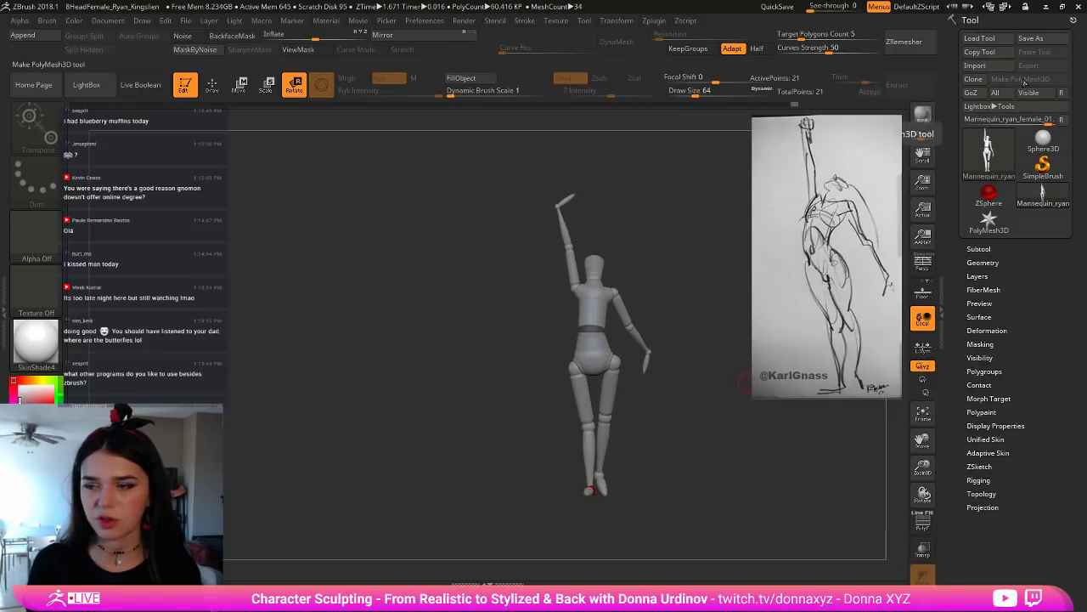
Step: Turn the posed ZSphere mannequin into its adaptive skin mesh, with DynaMesh resolution 256, for sculpting
left_click(976, 248)
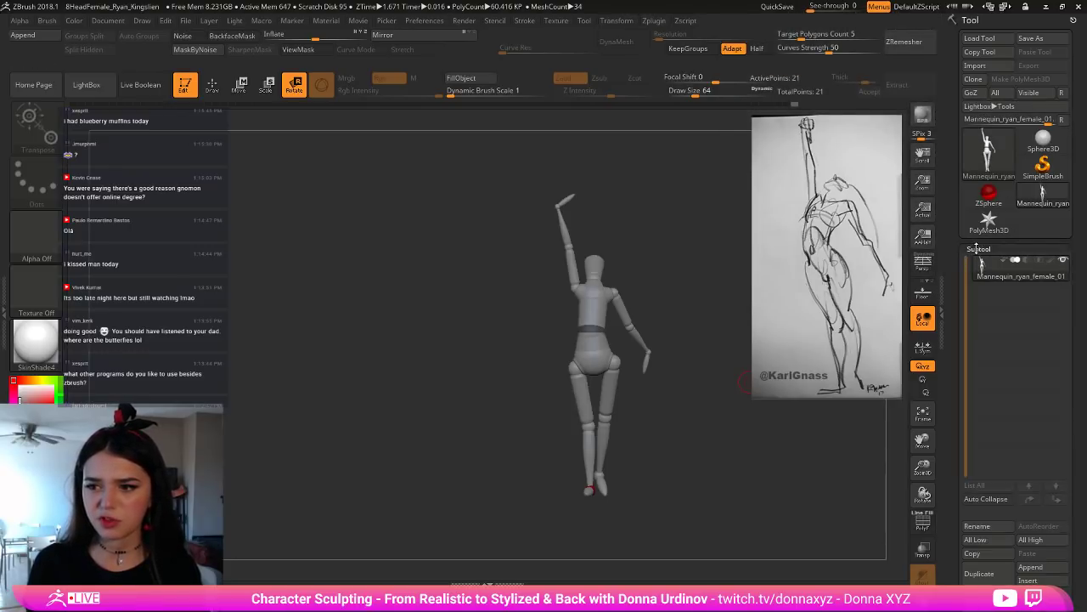
left_click(978, 249)
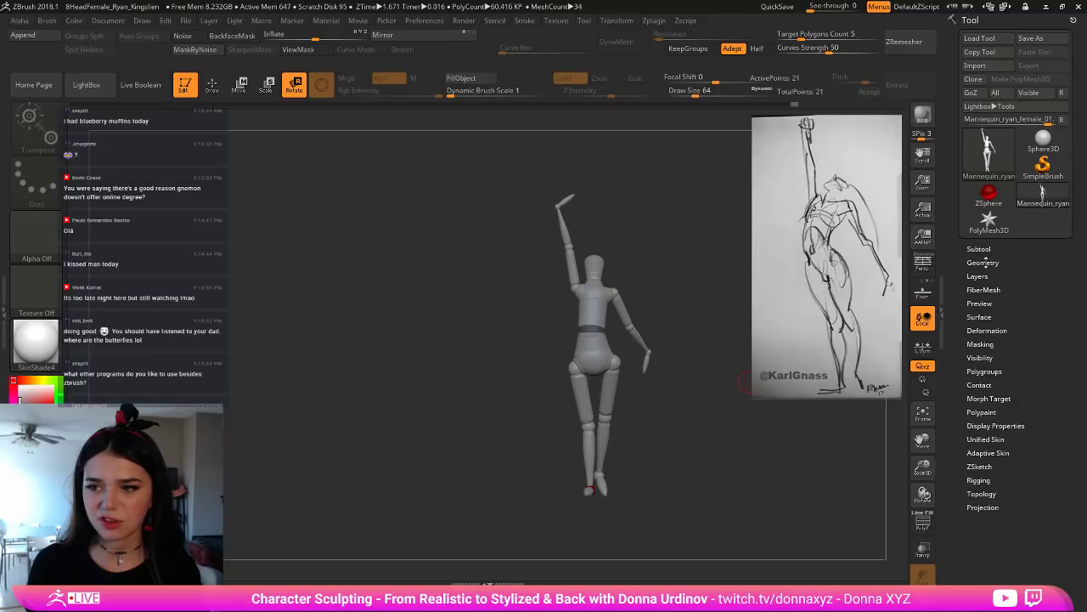
left_click(983, 263)
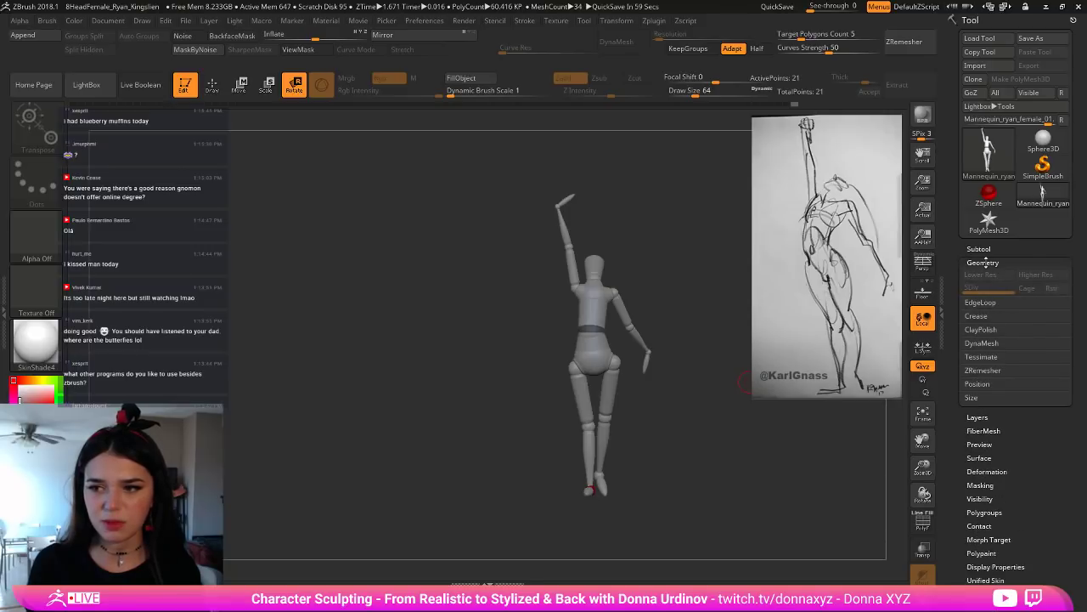
left_click(990, 343)
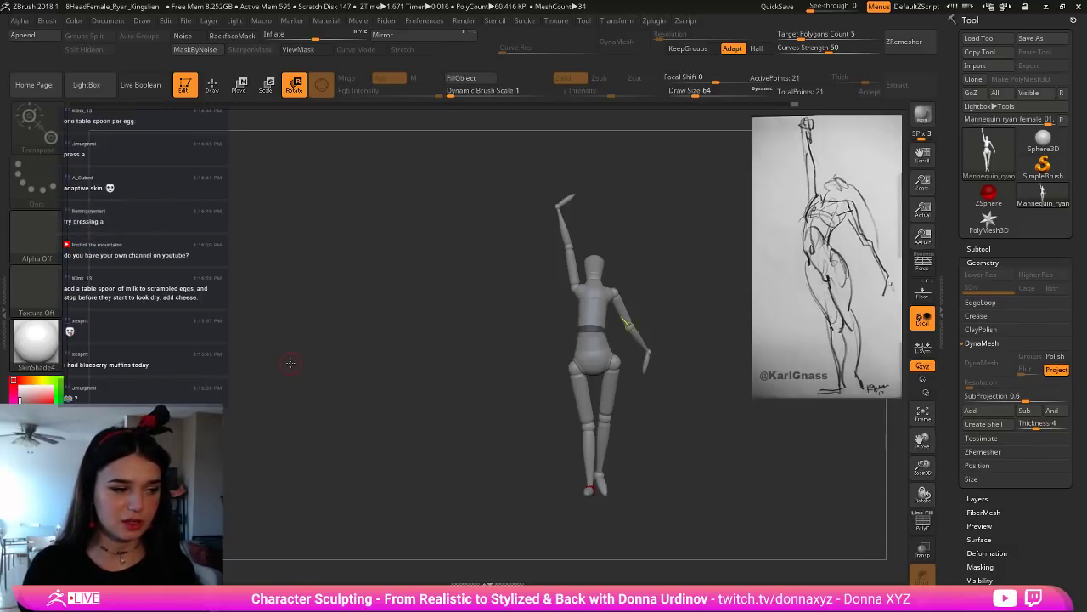
key("a")
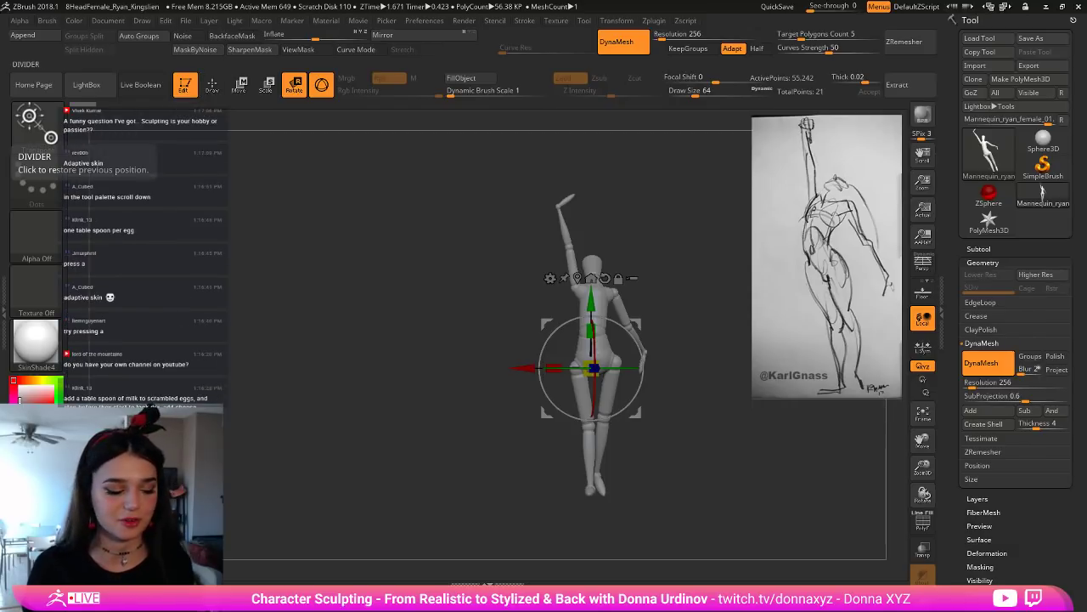
Step: Switch to sculpting with the ClayBuildup brush and lay the first clay strokes on the upper chest and rib cage
left_click(214, 82)
mouse_move(698, 269)
left_mouse_down("alt")
mouse_move(615, 254)
mouse_move(680, 269)
mouse_move(665, 262)
mouse_move(692, 240)
mouse_move(669, 333)
mouse_move(660, 294)
left_mouse_up("alt")
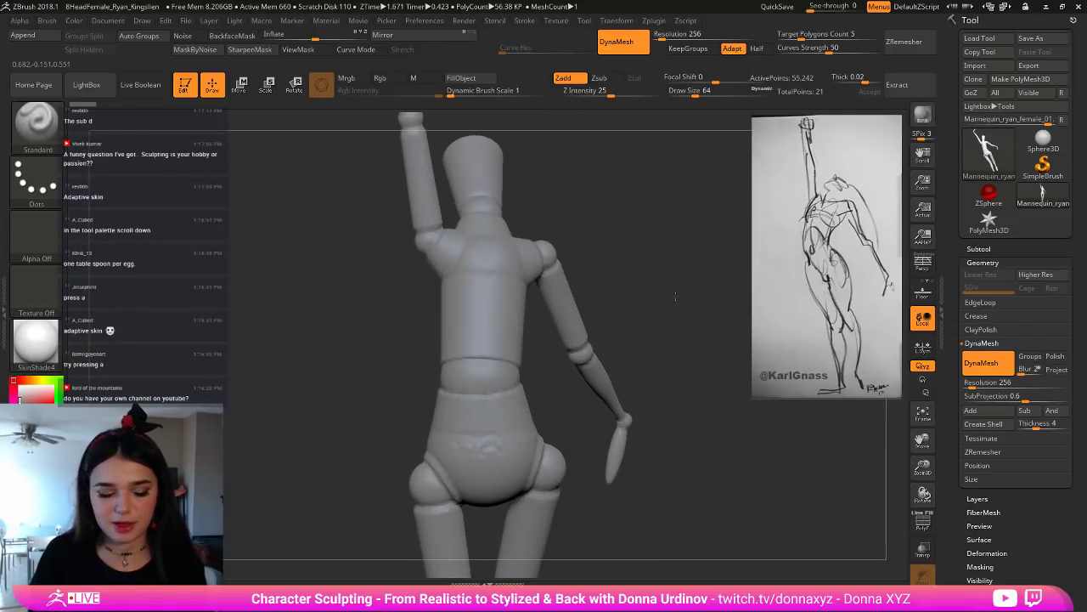
key("b")
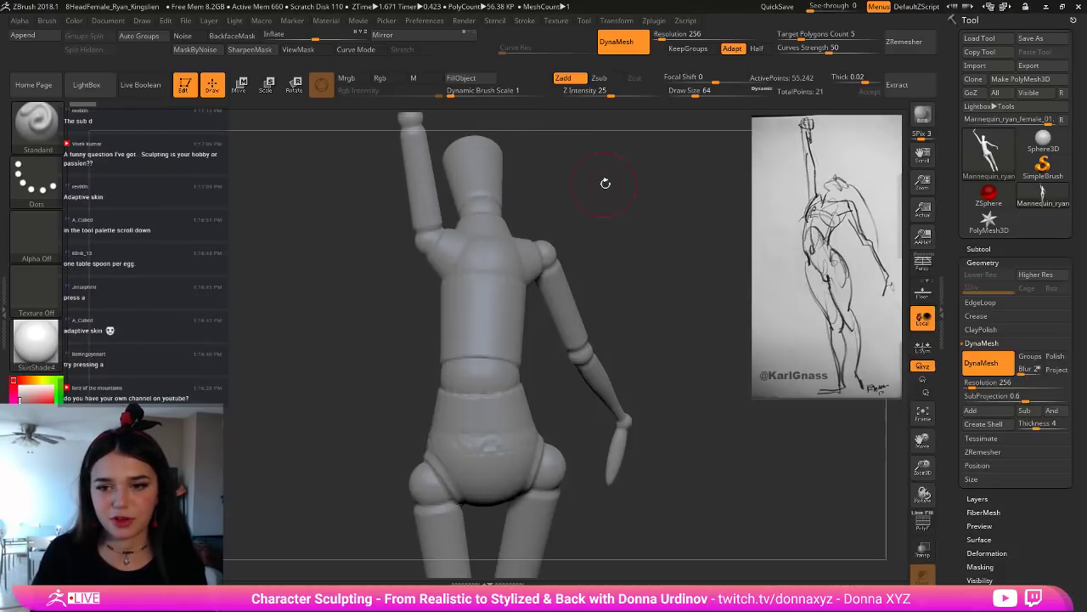
mouse_move(609, 223)
left_mouse_down()
mouse_move(633, 220)
mouse_move(506, 316)
mouse_move(508, 347)
mouse_move(510, 268)
mouse_move(478, 339)
mouse_move(474, 280)
left_mouse_up()
key("b")
key("c")
key("b")
mouse_move(568, 276)
left_mouse_down()
mouse_move(584, 276)
mouse_move(573, 274)
left_mouse_up()
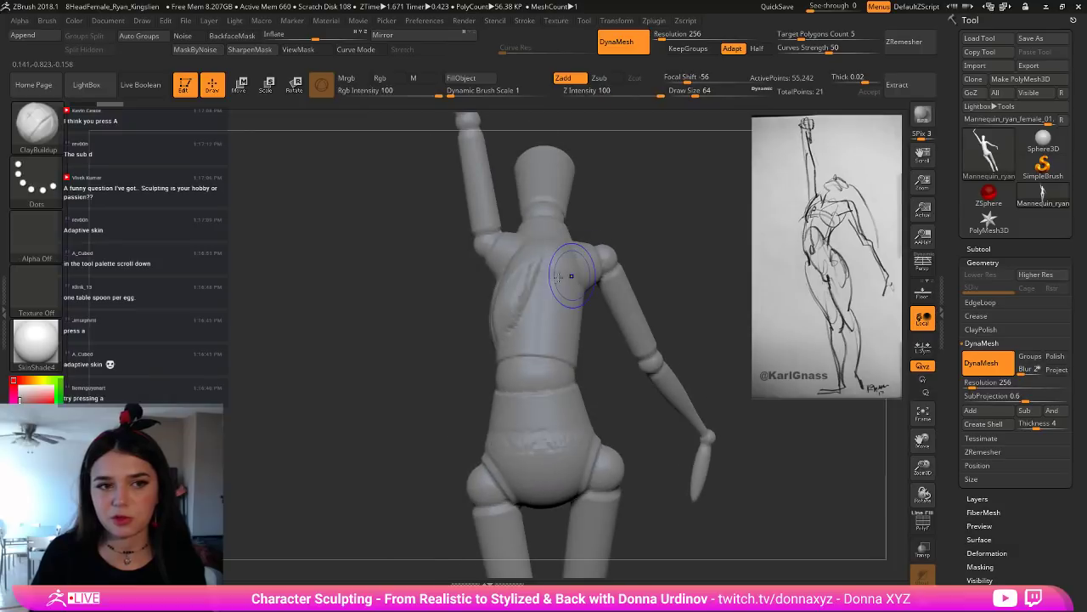
Step: Build up both sides of the rib cage at Z Intensity 20, forming the rib arch and the chest mass toward the raised arm
left_click_drag(684, 223, 627, 233)
mouse_move(548, 333)
left_mouse_down()
mouse_move(546, 304)
mouse_move(583, 323)
left_mouse_up()
left_click_drag(671, 272, 722, 271)
mouse_move(503, 250)
left_mouse_down()
mouse_move(508, 297)
mouse_move(481, 313)
mouse_move(515, 284)
mouse_move(489, 343)
mouse_move(512, 290)
mouse_move(523, 359)
left_mouse_up()
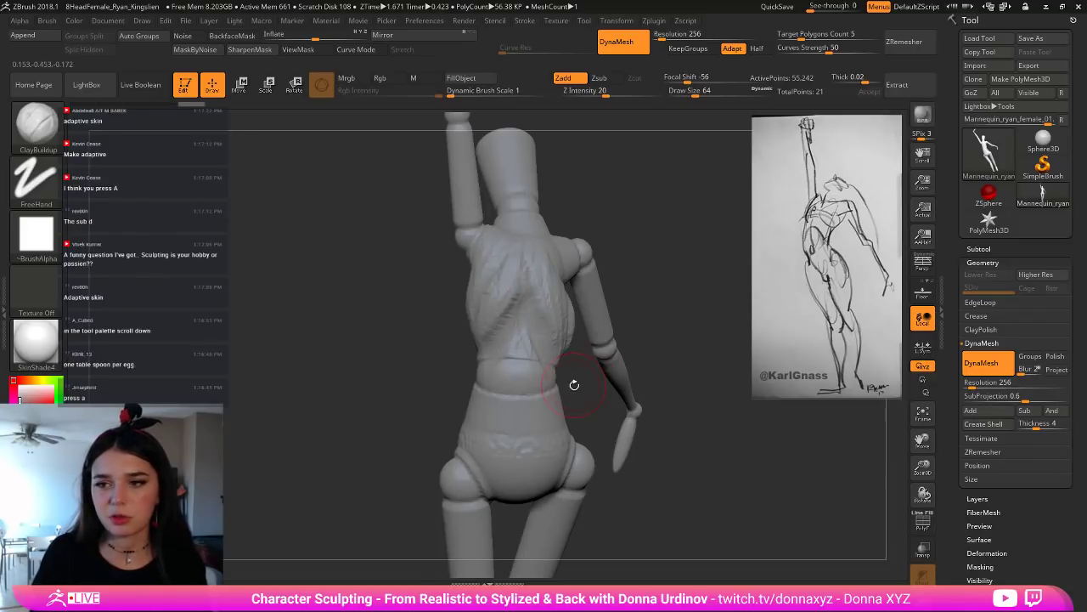
left_click_drag(575, 385, 511, 379)
left_click_drag(526, 297, 554, 351)
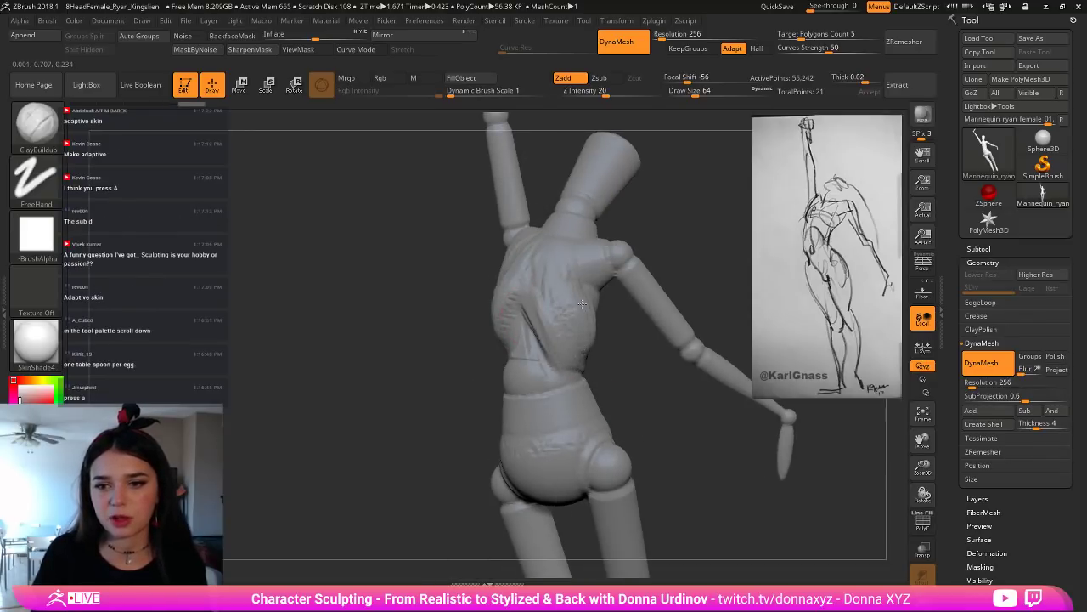
left_click_drag(620, 328, 534, 274)
left_click_drag(653, 230, 566, 223)
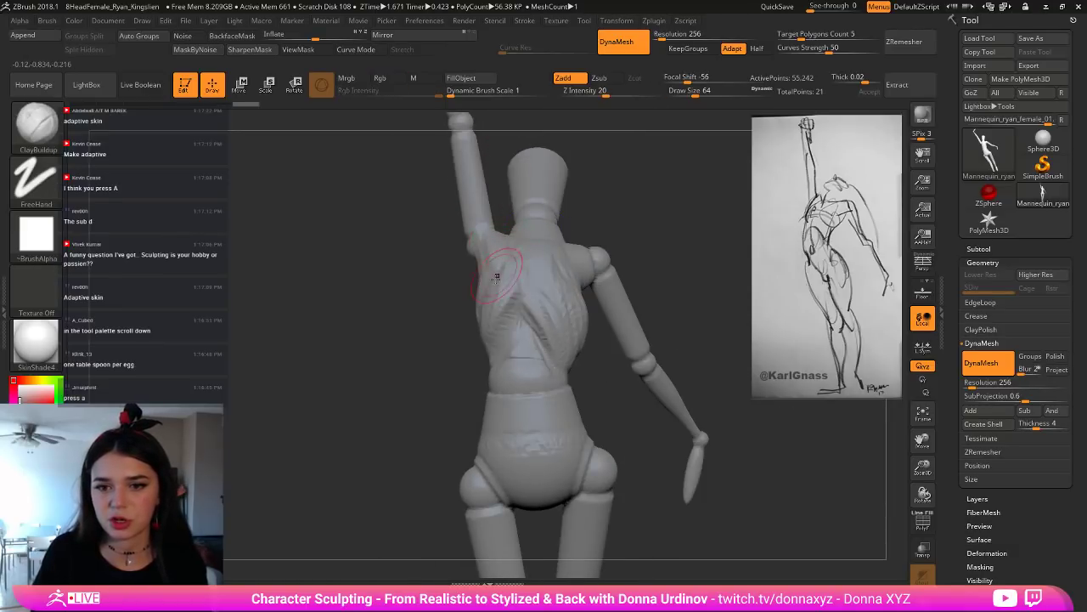
left_click_drag(675, 228, 605, 262)
Step: Carve the lower edge of the rib arch with the DamStandard brush
key("b")
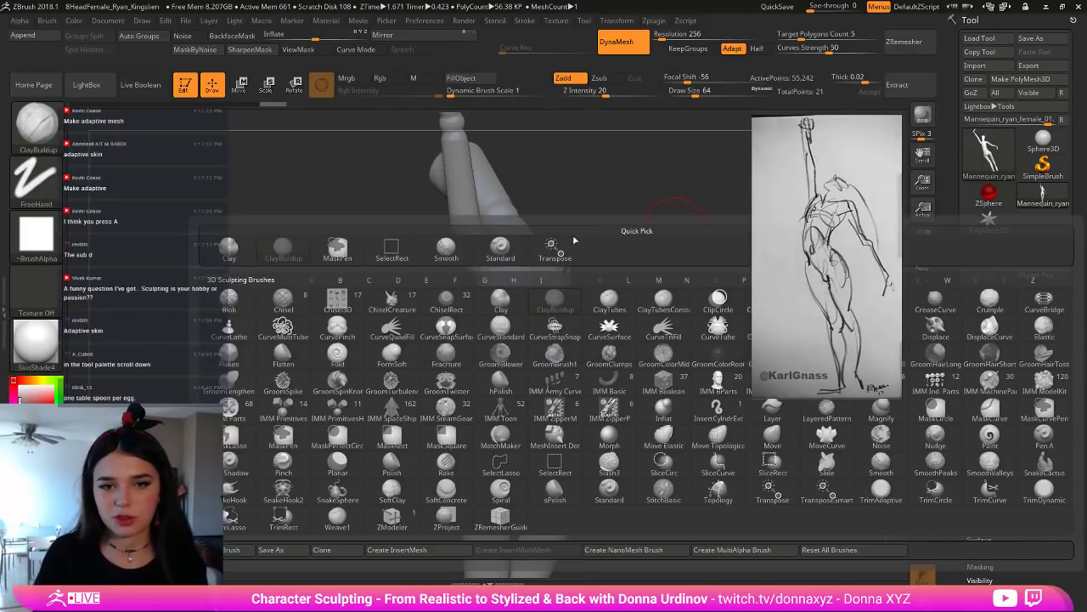
key("Escape")
key("b")
key("d")
key("s")
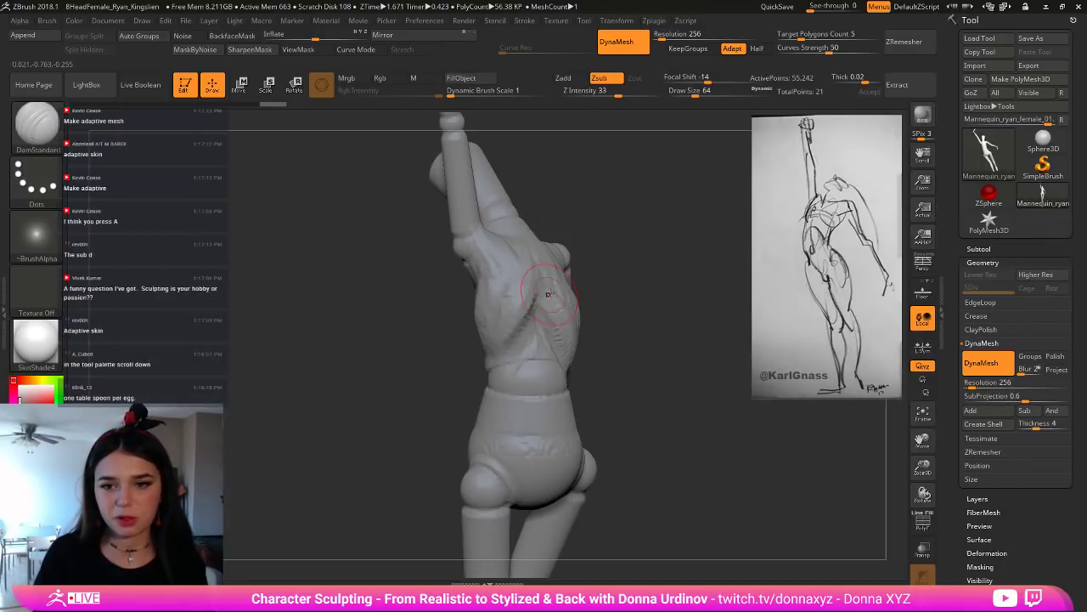
mouse_move(537, 299)
left_mouse_down()
mouse_move(490, 372)
mouse_move(584, 347)
mouse_move(600, 369)
left_mouse_up()
left_click_drag(562, 302, 576, 330)
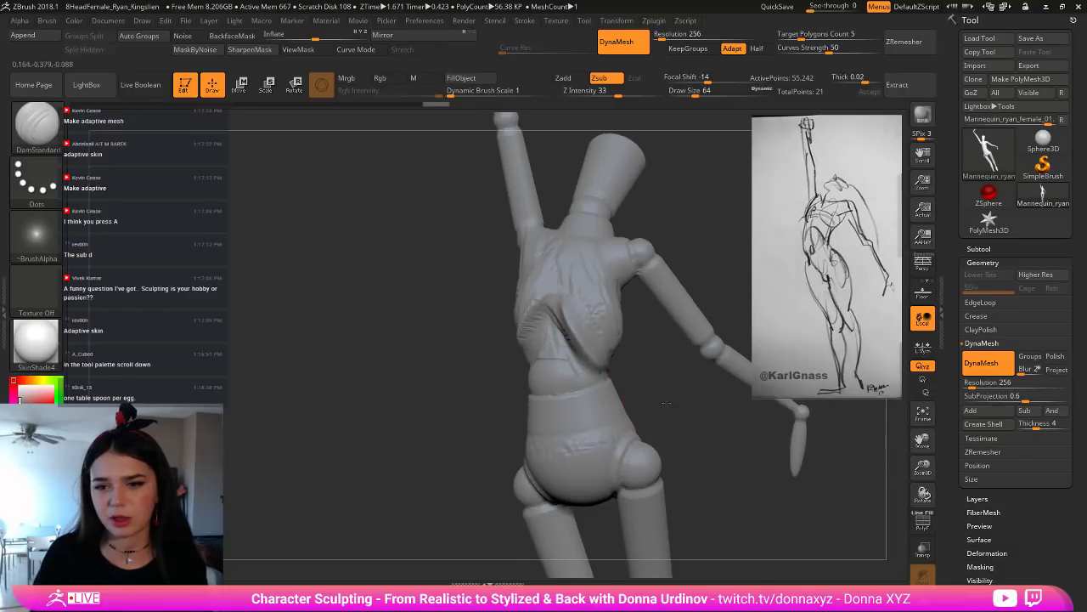
Step: Build up the right side of the pelvis with the ClayBuildup brush at draw size 84
left_click_drag(670, 401, 636, 466)
left_click_drag(629, 399, 612, 359, "alt")
key("b")
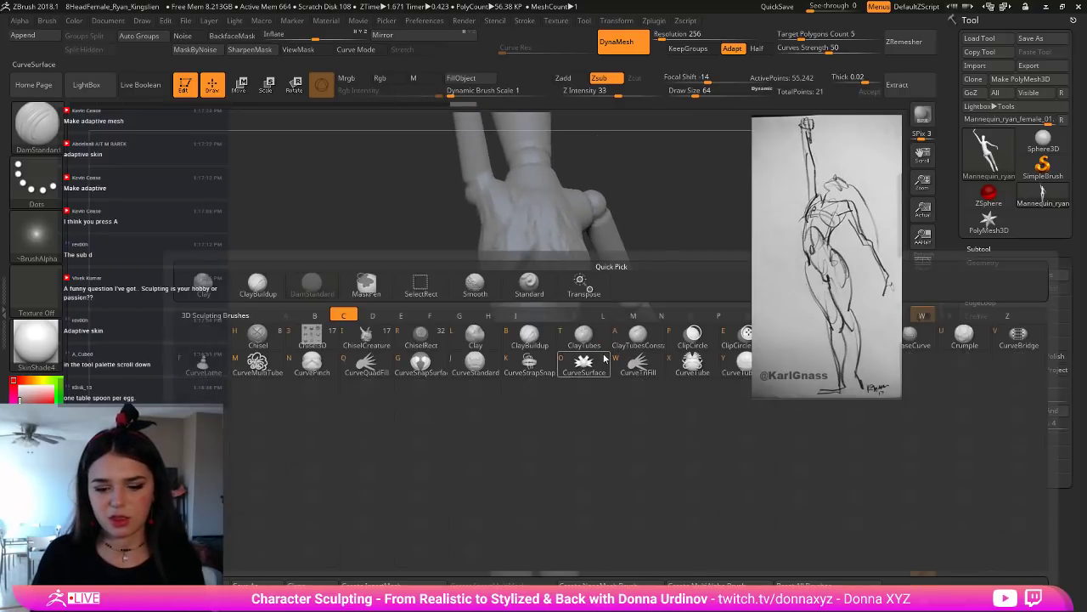
key("c")
key("b")
mouse_move(487, 388)
left_mouse_down()
mouse_move(481, 401)
mouse_move(506, 379)
mouse_move(521, 426)
left_mouse_up()
left_click_drag(607, 378, 633, 399)
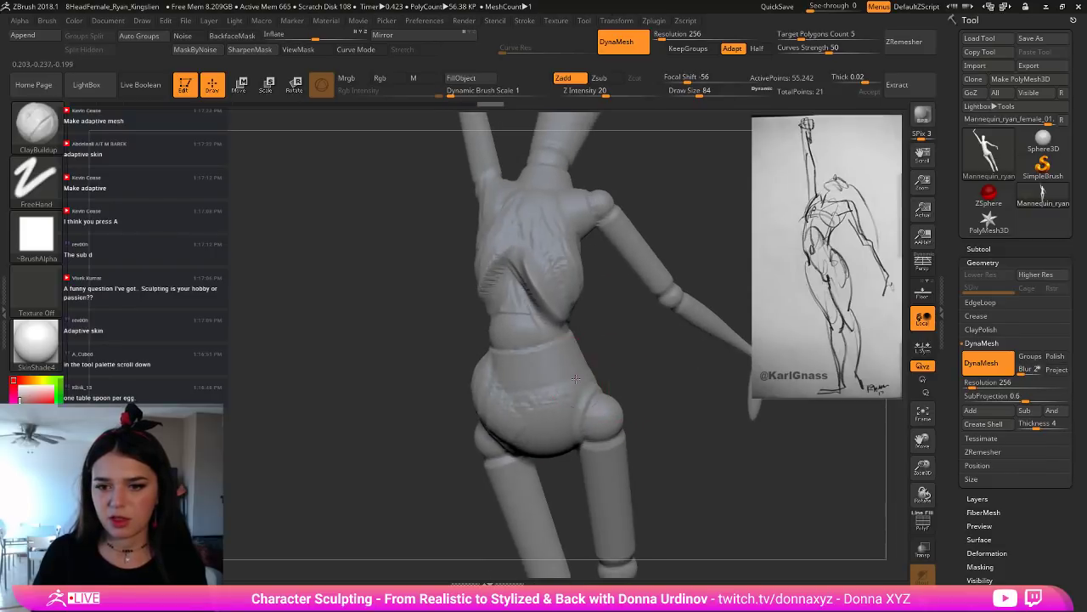
Step: Build up the right thigh from hip to knee with ClayBuildup, widening the outer hip and smoothing the strokes
mouse_move(655, 434)
left_mouse_down("alt")
mouse_move(660, 308)
mouse_move(629, 327)
left_mouse_up("alt")
mouse_move(501, 324)
left_mouse_down()
mouse_move(494, 357)
mouse_move(473, 308)
mouse_move(498, 438)
mouse_move(525, 418)
left_mouse_up()
left_click_drag(684, 417, 588, 397)
left_click_drag(527, 333, 561, 425)
left_click_drag(548, 374, 560, 460)
left_click_drag(488, 432, 532, 430)
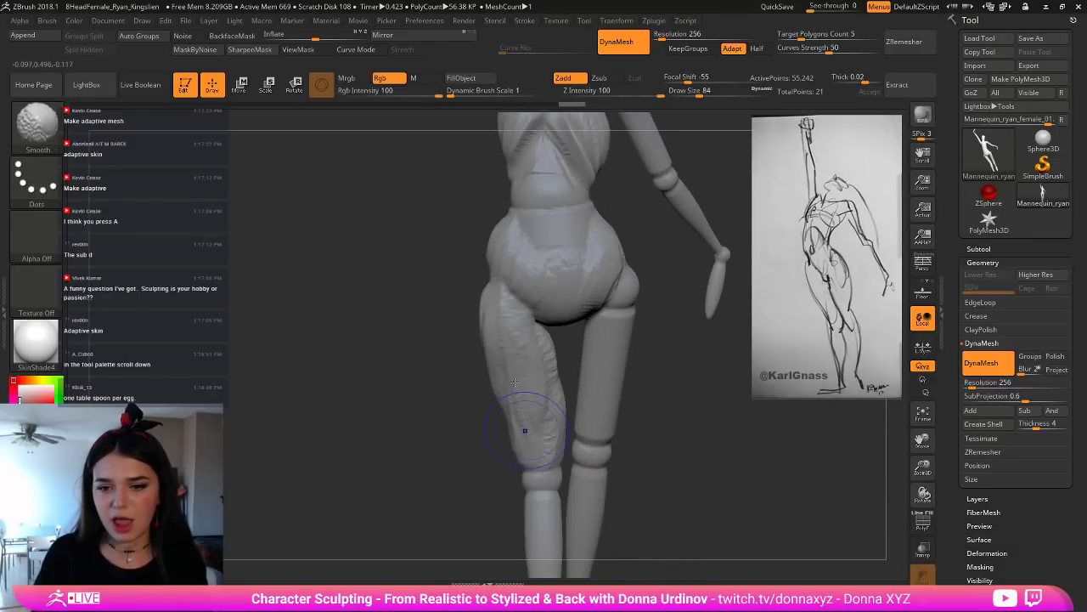
mouse_move(494, 365)
left_mouse_down()
mouse_move(515, 442)
mouse_move(540, 469)
left_mouse_up()
left_click_drag(477, 301, 484, 353)
left_click_drag(495, 277, 479, 331)
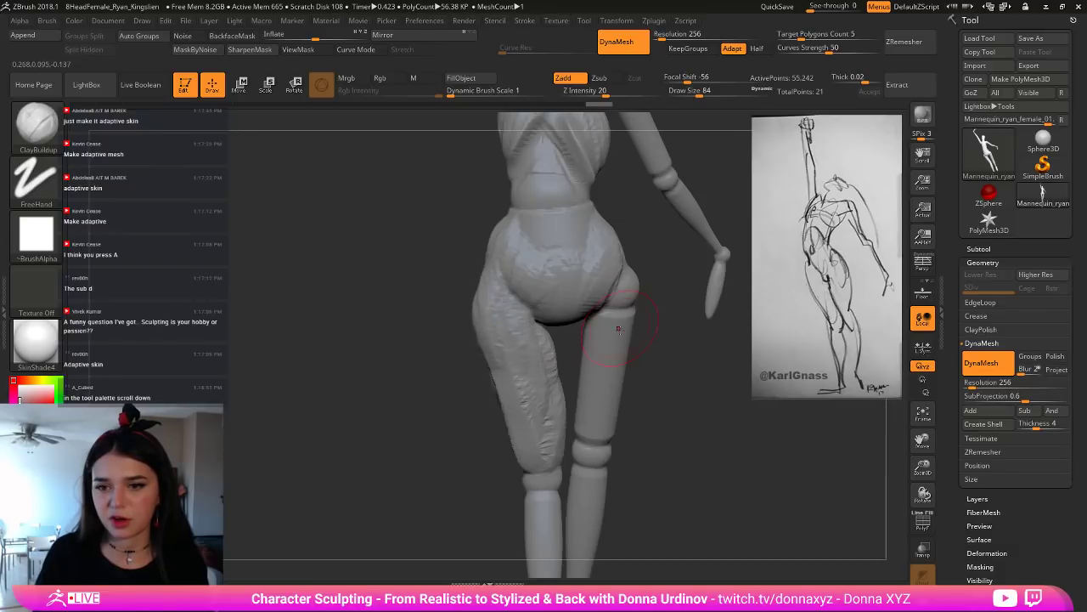
Step: Build up the left thigh from the hip joint toward the knee with ClayBuildup, filling out its inner and outer contours
mouse_move(628, 278)
left_mouse_down()
mouse_move(625, 364)
mouse_move(608, 390)
left_mouse_up()
left_click_drag(593, 312, 594, 397)
left_click_drag(582, 331, 585, 406)
mouse_move(631, 319)
left_mouse_down()
mouse_move(619, 401)
mouse_move(604, 408)
left_mouse_up()
left_click_drag(714, 383, 654, 373)
mouse_move(641, 287)
left_mouse_down()
mouse_move(659, 349)
mouse_move(653, 294)
left_mouse_up()
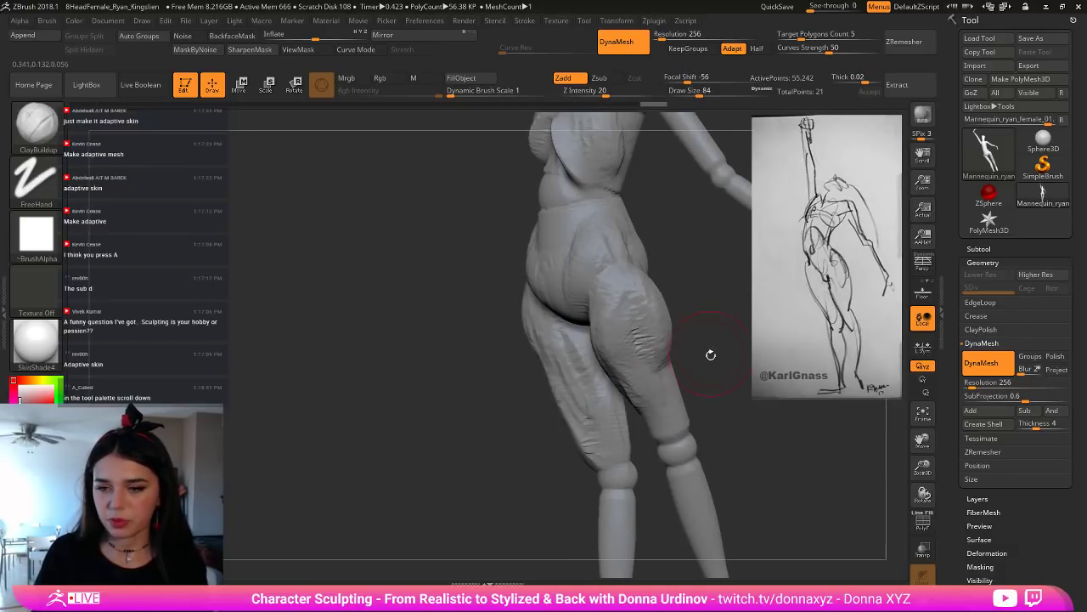
left_click_drag(711, 354, 658, 340)
mouse_move(578, 383)
left_mouse_down()
mouse_move(703, 374)
mouse_move(705, 340)
left_mouse_up()
Step: Mask the entire left leg from the thigh down to the foot
mouse_move(633, 302)
left_mouse_down("ctrl")
mouse_move(645, 250)
mouse_move(614, 361)
mouse_move(613, 534)
left_mouse_up("ctrl")
left_click_drag(687, 394, 681, 324, "alt")
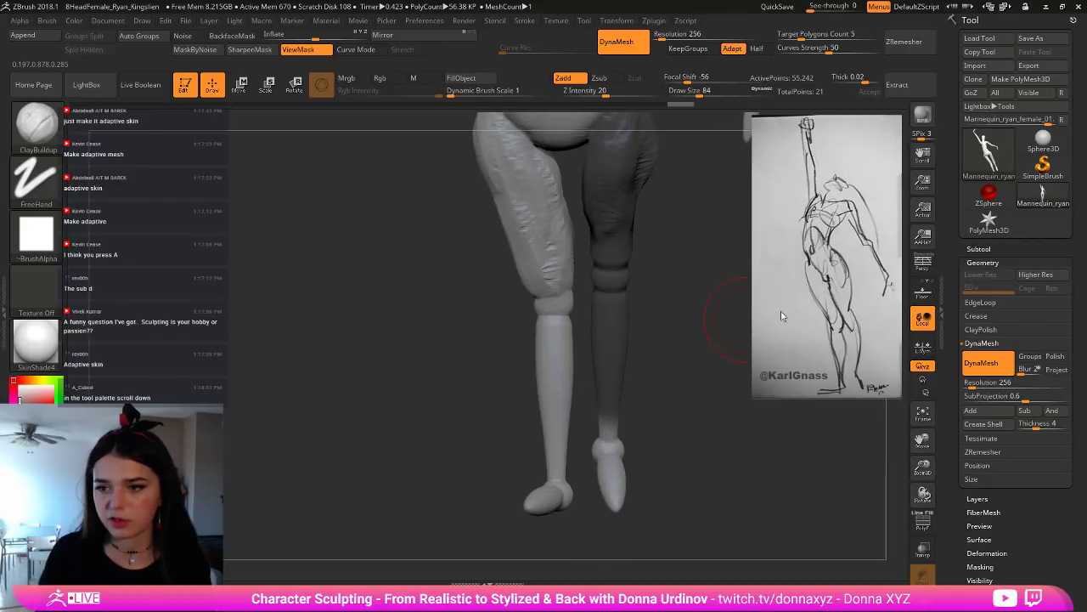
left_click_drag(609, 425, 618, 520, "ctrl")
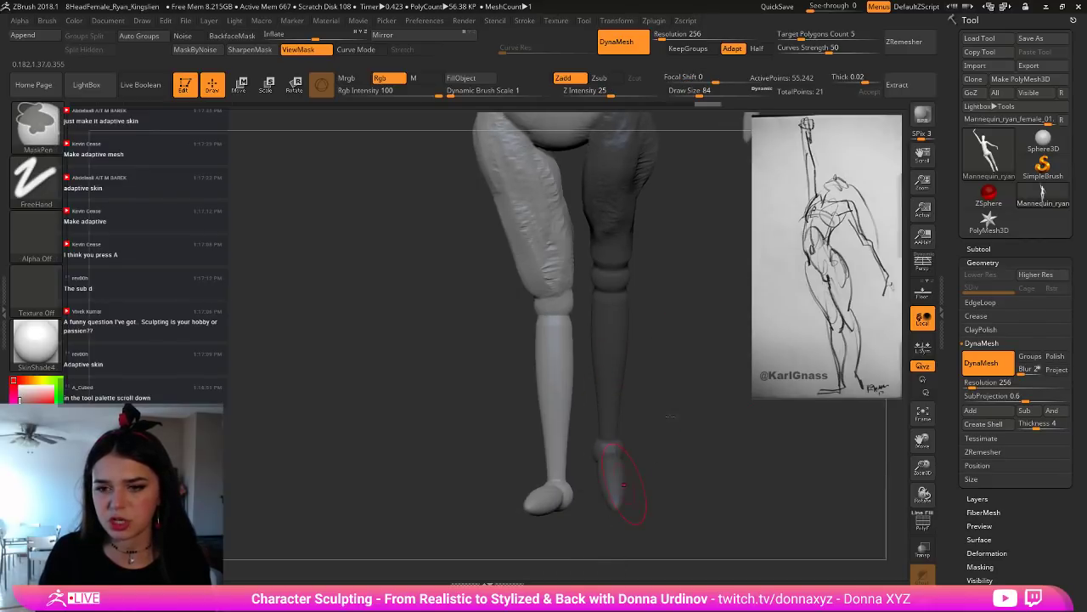
Step: Check the left leg mask from several sides, touch it up and clear it from the mesh
mouse_move(692, 420)
left_mouse_down()
mouse_move(570, 402)
mouse_move(570, 337)
mouse_move(531, 393)
mouse_move(578, 350)
mouse_move(574, 300)
mouse_move(588, 278)
mouse_move(571, 248)
mouse_move(582, 224)
mouse_move(552, 176)
left_mouse_up()
left_click_drag(497, 287, 438, 312, "alt")
left_click(606, 281, "ctrl")
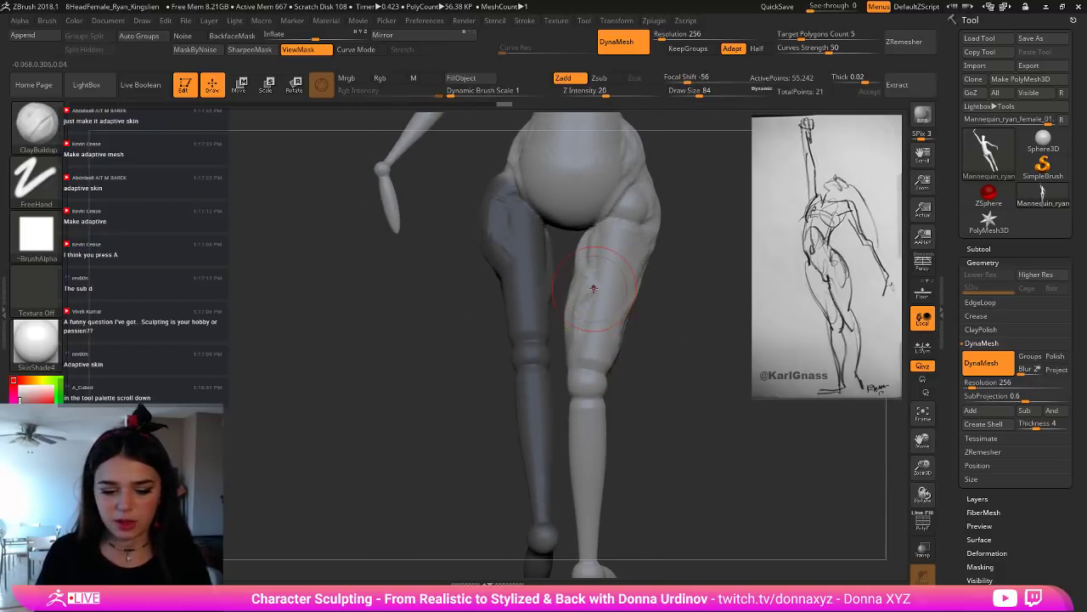
mouse_move(677, 304)
left_mouse_down()
mouse_move(691, 308)
mouse_move(556, 328)
mouse_move(582, 379)
left_mouse_up()
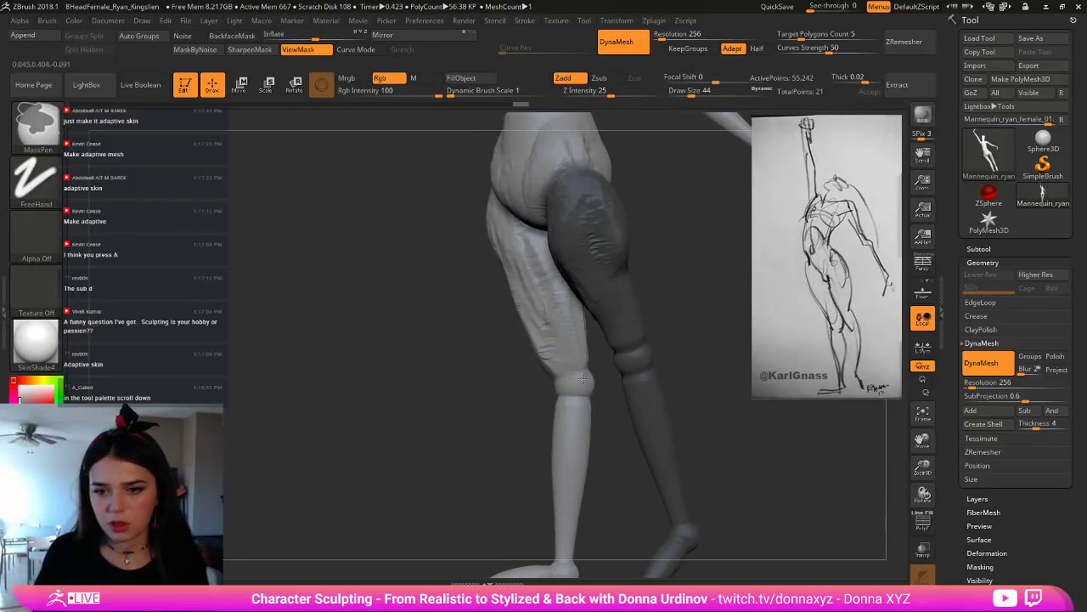
left_click_drag(557, 303, 561, 333, "ctrl")
left_click_drag(677, 293, 781, 357, "ctrl")
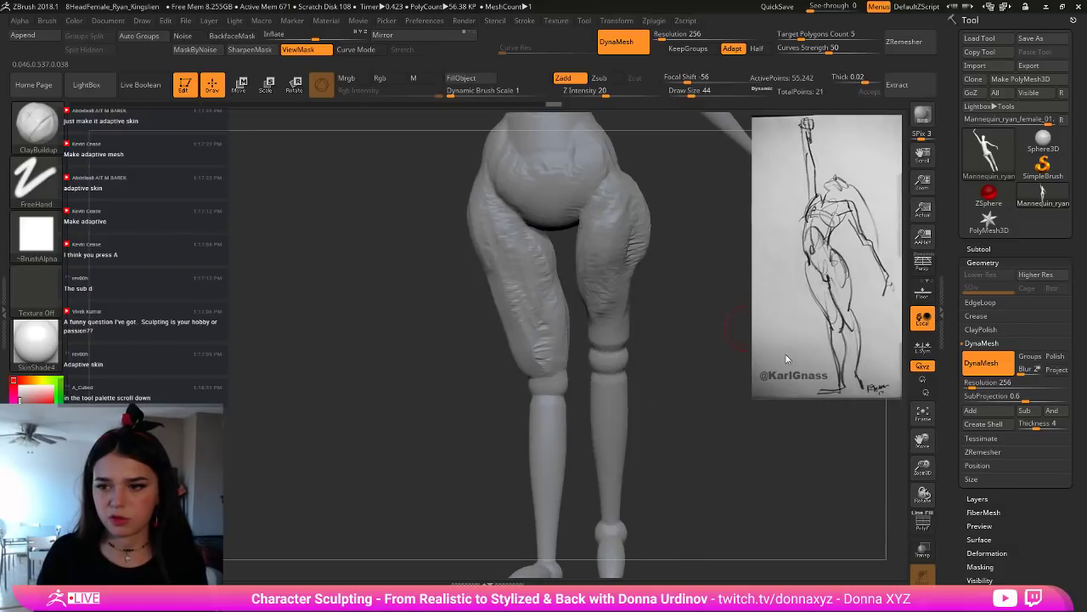
Step: Display the polyframe, frame the model and assign the unmasked mesh to a single polygroup
left_click(922, 524)
mouse_move(712, 442)
left_mouse_down()
mouse_move(729, 453)
mouse_move(739, 442)
mouse_move(710, 400)
mouse_move(687, 410)
mouse_move(667, 399)
mouse_move(677, 399)
mouse_move(651, 428)
mouse_move(663, 440)
mouse_move(679, 413)
mouse_move(680, 379)
left_mouse_up()
key("f")
key("ctrl+w")
Step: Mask the left leg from the hip downward, hiding the polyframe and using the MaskLasso brush for the larger areas
left_click_drag(580, 281, 569, 340, "ctrl")
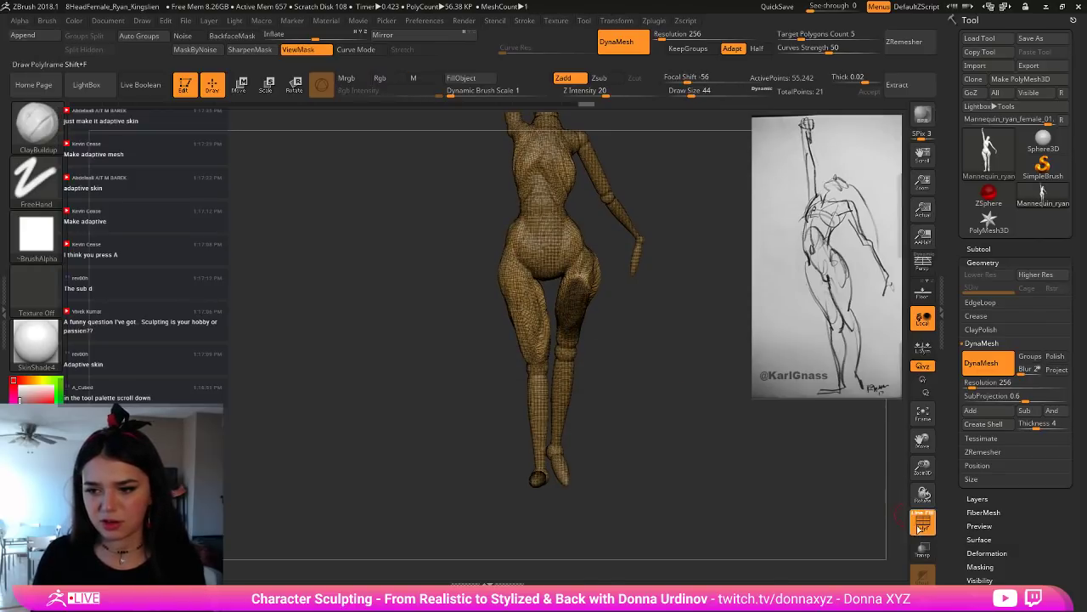
key("shift+f")
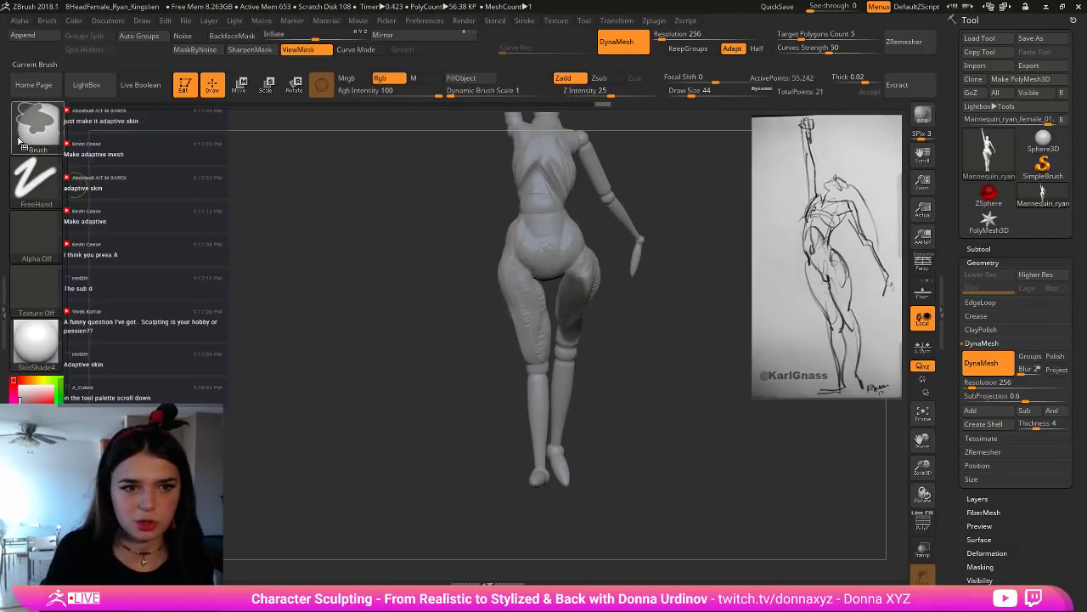
left_click(37, 124)
left_click(271, 187)
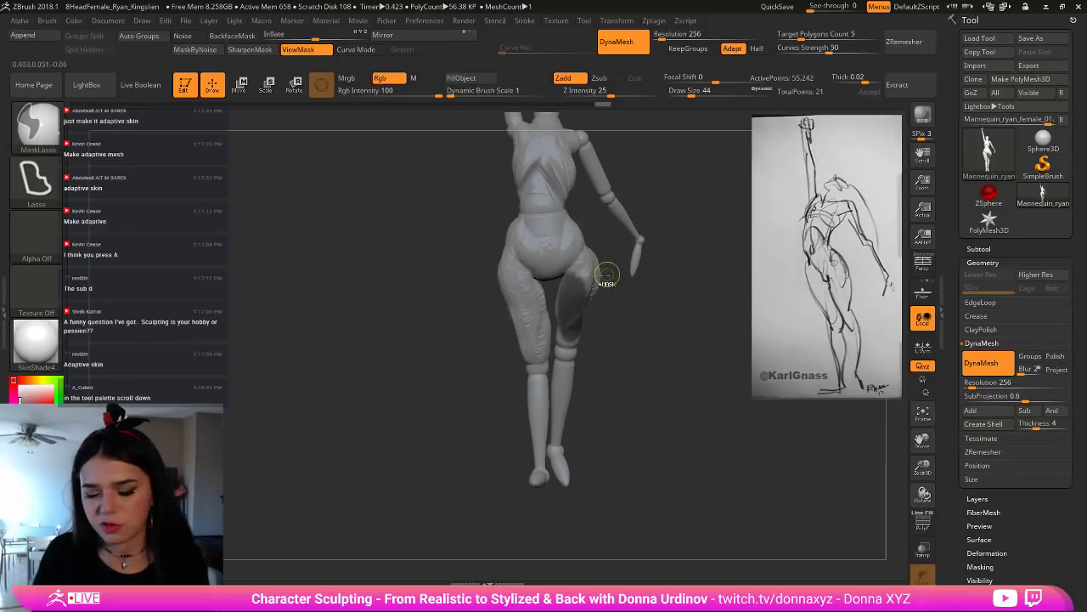
left_click_drag(586, 246, 551, 291, "ctrl")
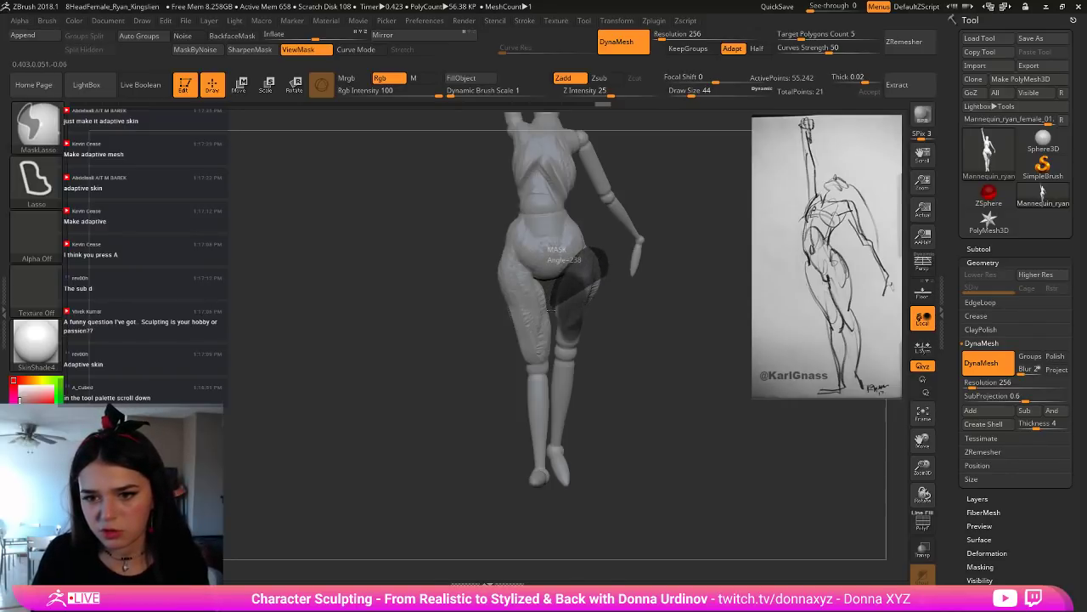
mouse_move(552, 358)
left_mouse_down("ctrl")
mouse_move(619, 375)
mouse_move(612, 393)
left_mouse_up("ctrl")
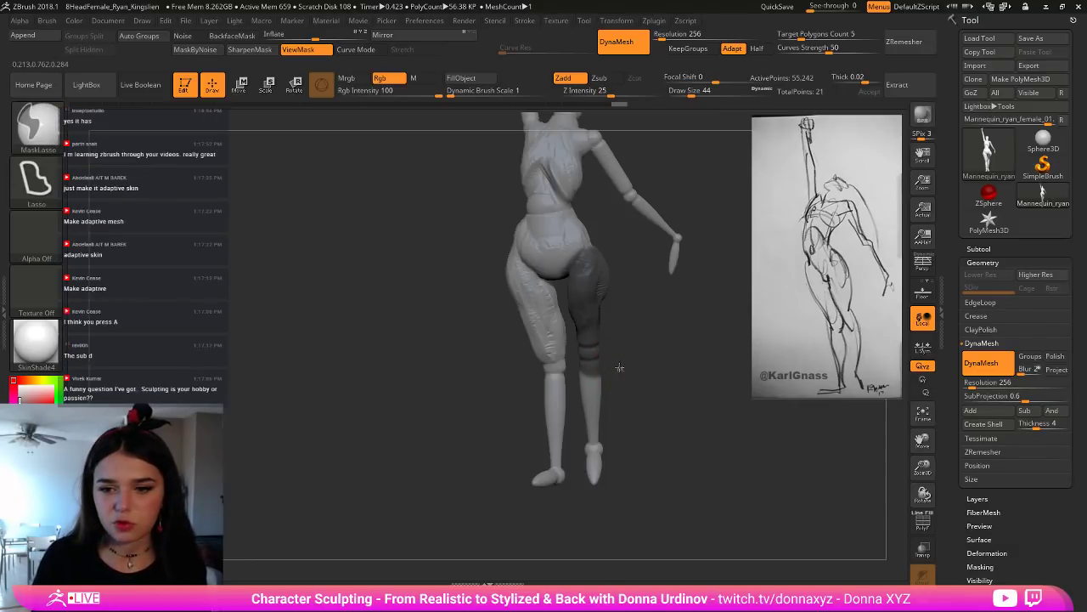
mouse_move(608, 349)
left_mouse_down("ctrl")
mouse_move(576, 401)
mouse_move(588, 490)
mouse_move(622, 363)
mouse_move(586, 357)
left_mouse_up("ctrl")
mouse_move(649, 403)
left_mouse_down()
mouse_move(672, 400)
mouse_move(653, 400)
mouse_move(646, 341)
mouse_move(631, 413)
mouse_move(673, 413)
mouse_move(616, 408)
mouse_move(546, 449)
mouse_move(475, 442)
mouse_move(468, 215)
mouse_move(509, 157)
mouse_move(454, 289)
mouse_move(489, 344)
mouse_move(517, 314)
left_mouse_up()
key("ctrl+z")
Step: Smooth the hips and thighs and swell the outer left thigh with the Inflat brush
mouse_move(607, 263)
left_mouse_down()
mouse_move(563, 274)
mouse_move(552, 314)
mouse_move(618, 250)
mouse_move(602, 255)
mouse_move(626, 322)
mouse_move(623, 252)
mouse_move(621, 284)
left_mouse_up()
key("shift")
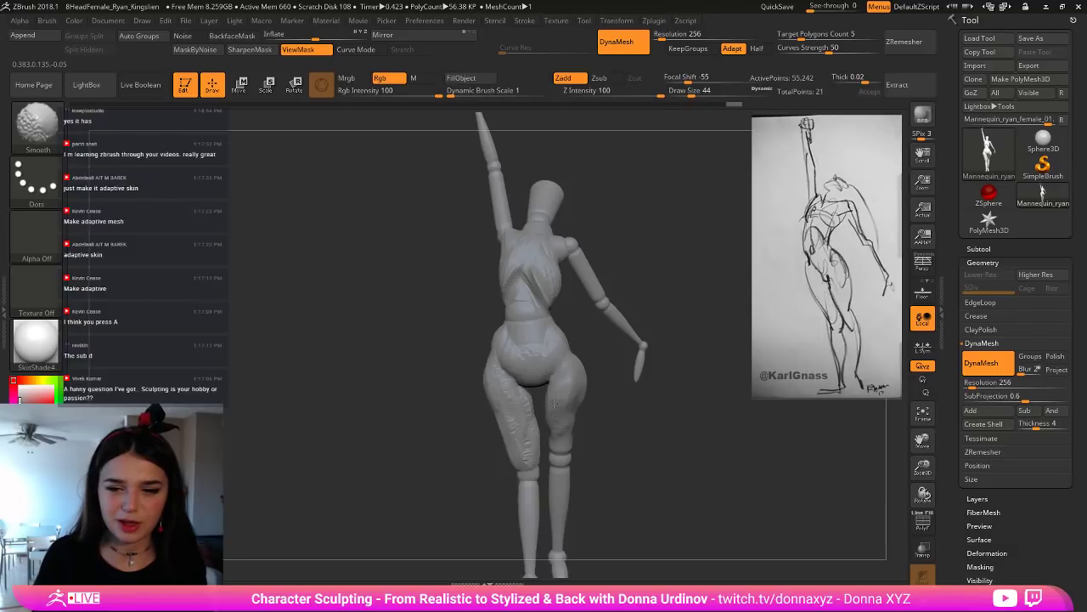
key("b")
key("i")
key("n")
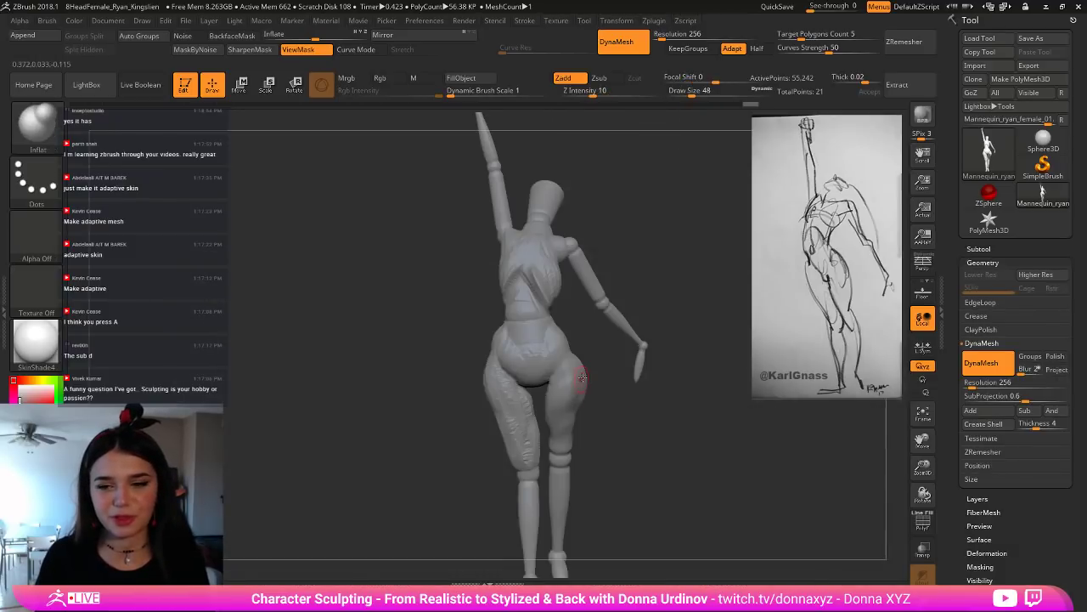
key("]")
mouse_move(599, 413)
left_mouse_down()
mouse_move(609, 415)
mouse_move(565, 448)
left_mouse_up()
key("shift")
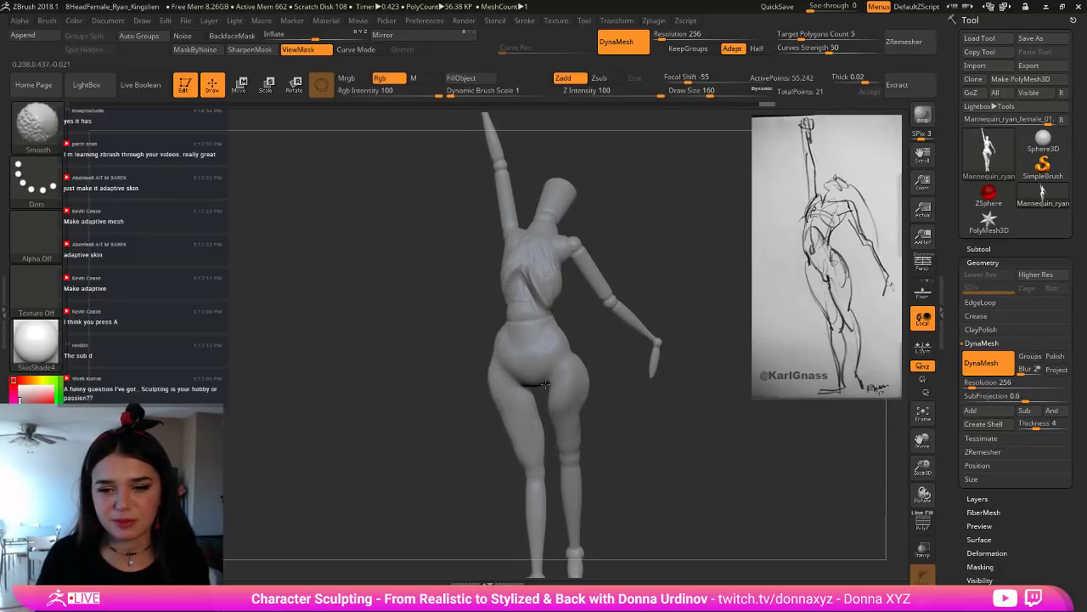
Step: Flatten the side of the pelvis and the left hip into cleaner planes with the hPolish brush
key("b")
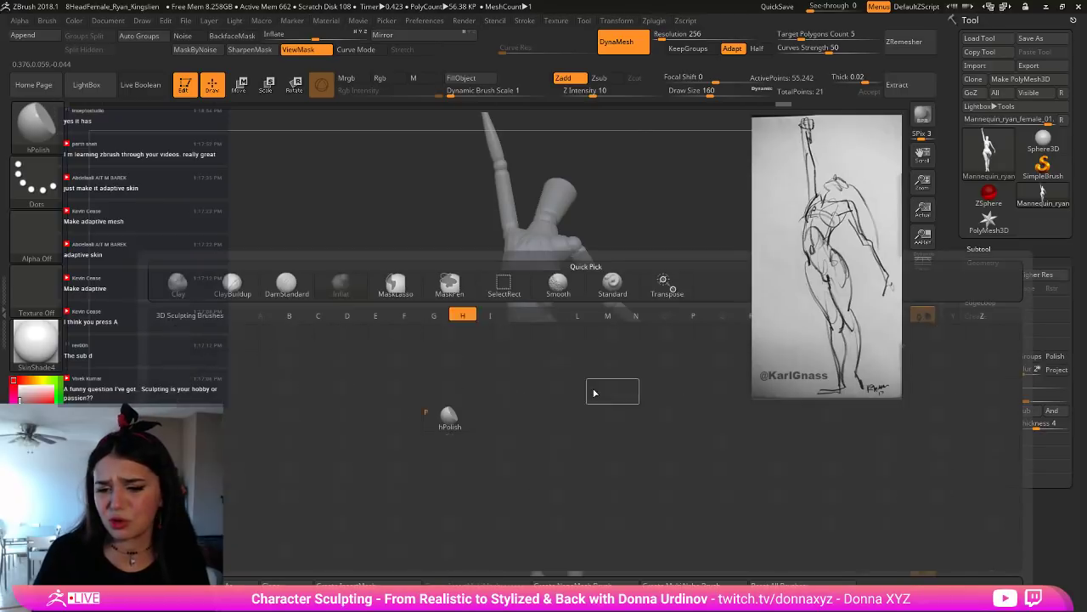
key("h")
key("p")
left_click_drag(630, 435, 573, 420)
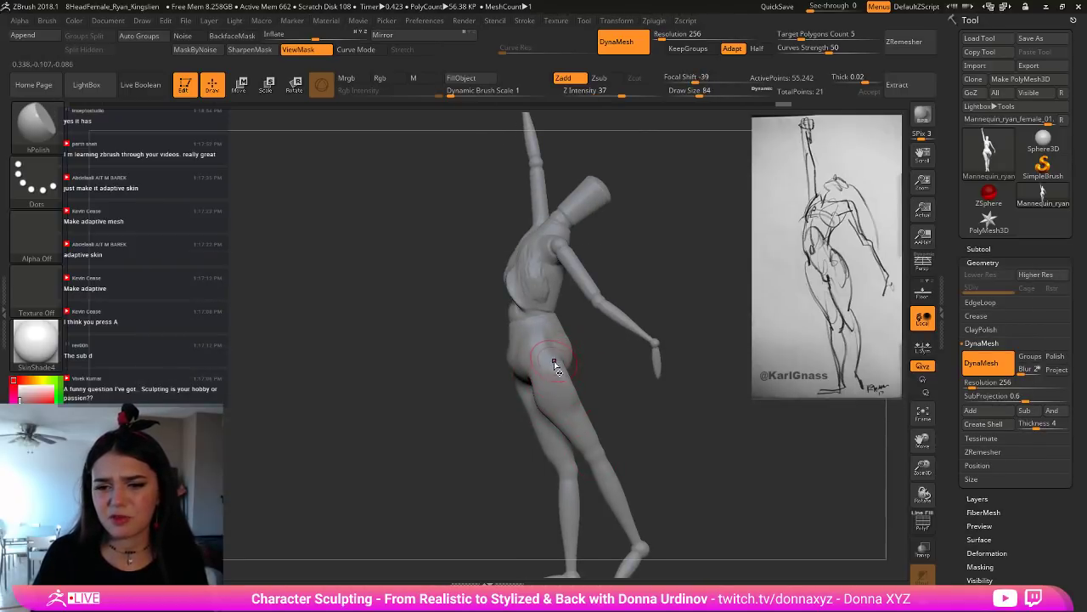
left_click_drag(555, 364, 558, 378)
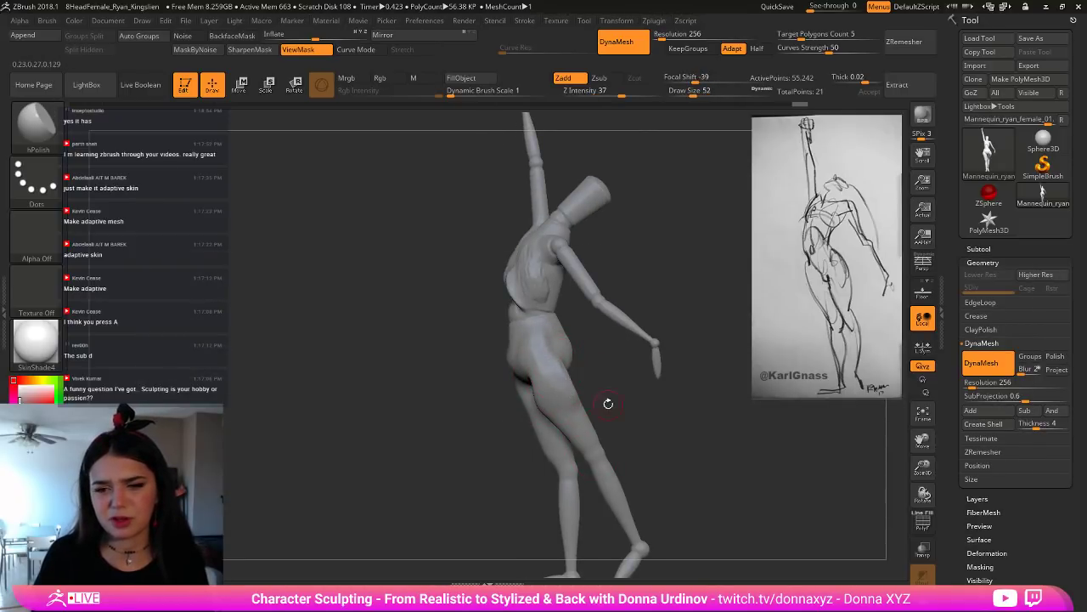
left_click_drag(609, 405, 532, 374)
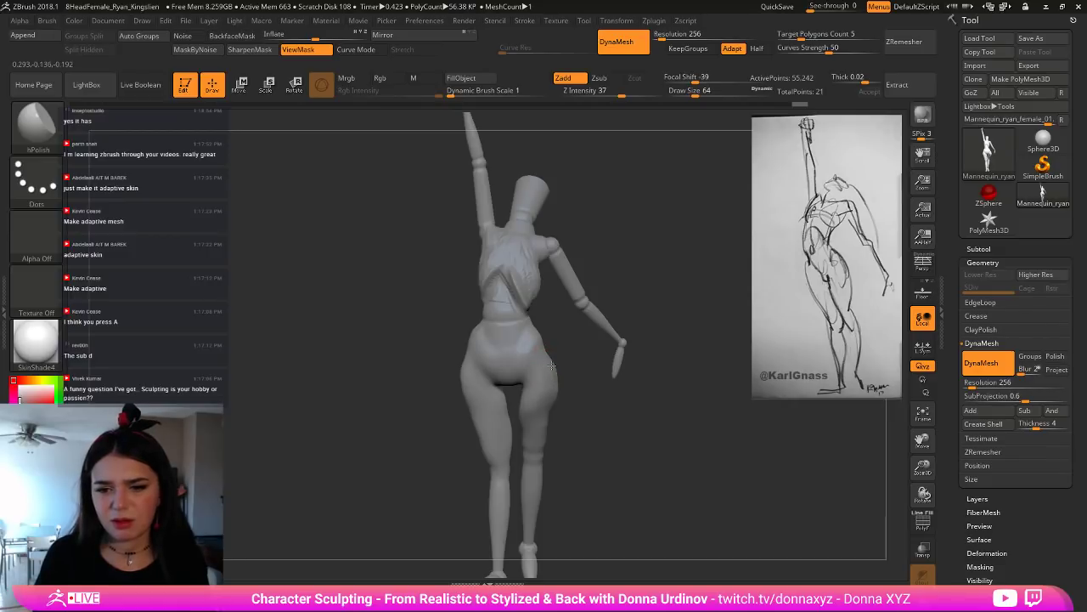
right_click_drag(551, 365, 553, 351)
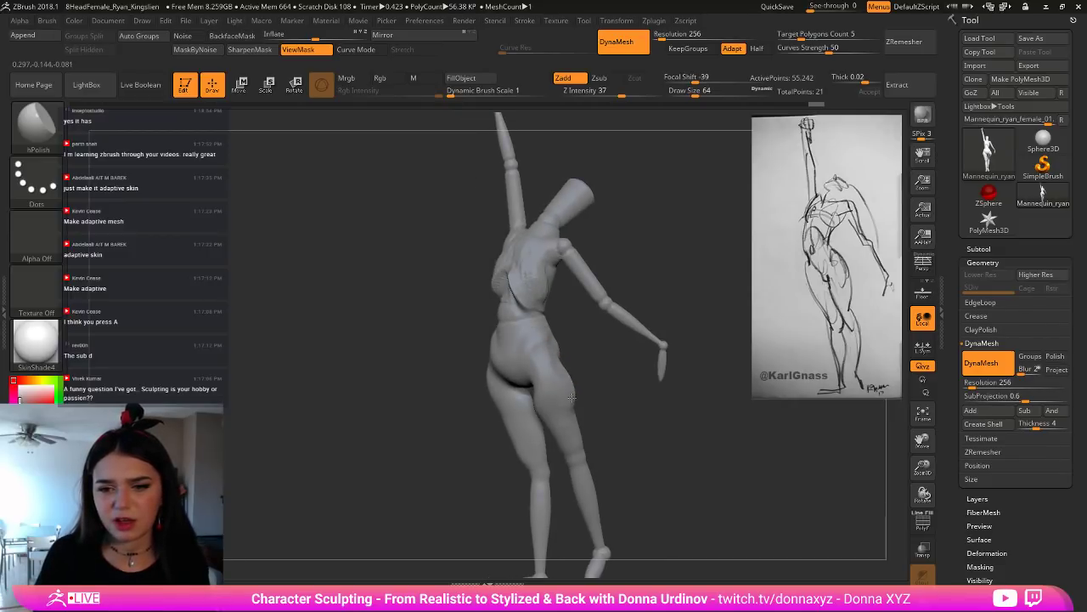
right_click_drag(561, 401, 565, 400)
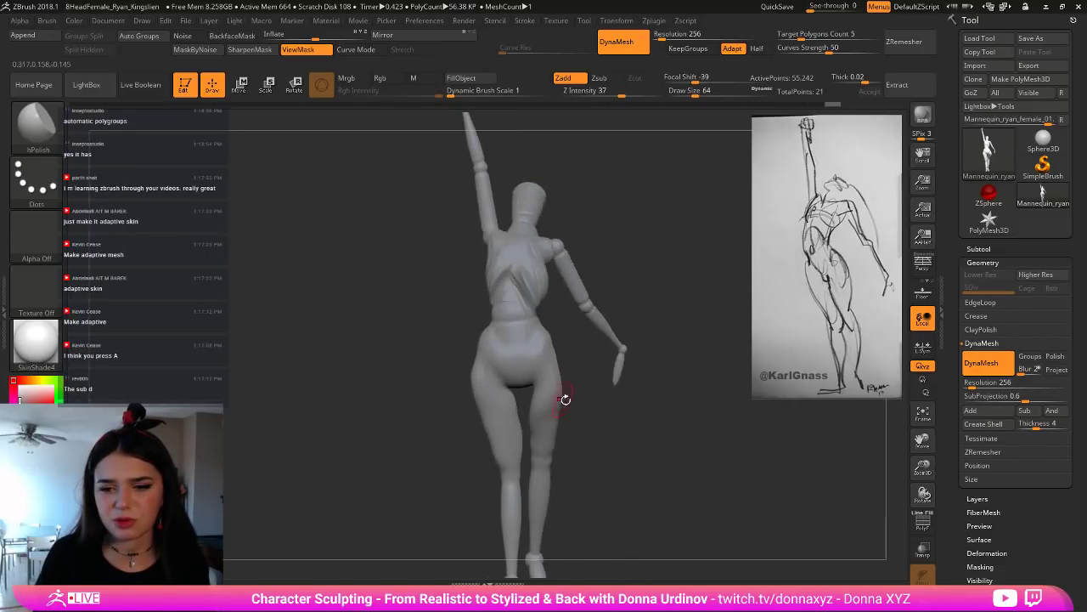
Step: Build up both buttocks from behind with the ClayBuildup brush at draw size 84 and smooth the strokes
key("b")
key("c")
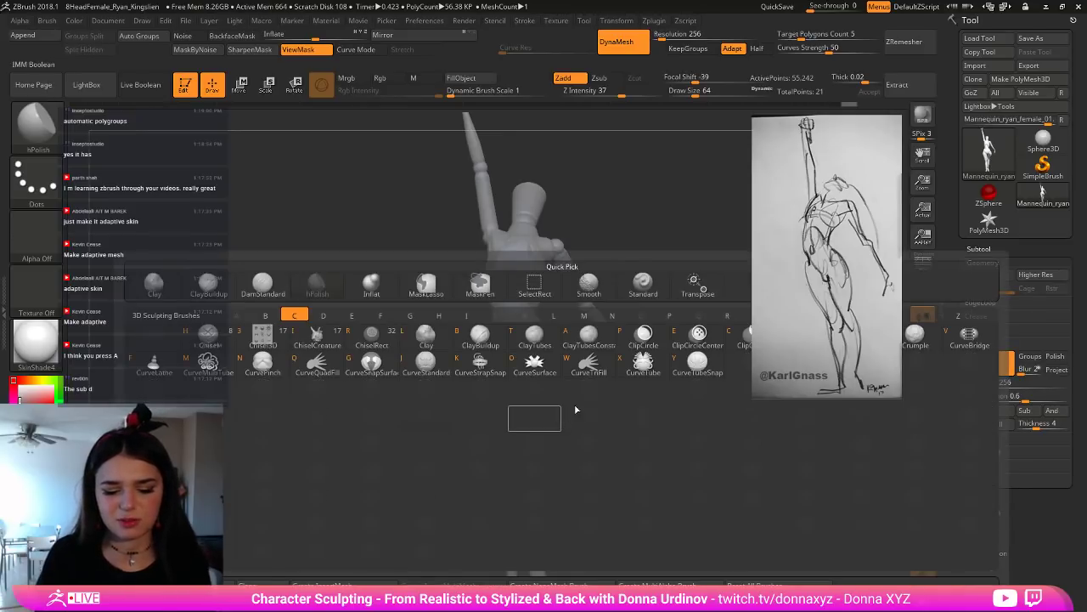
key("b")
right_click_drag(624, 410, 532, 393)
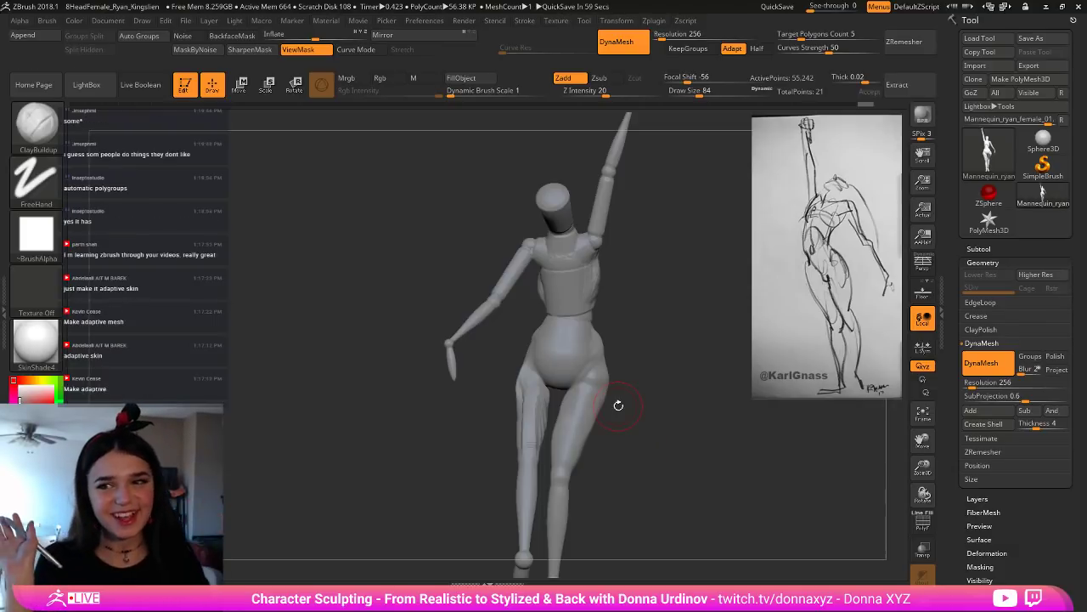
mouse_move(659, 389)
left_mouse_down()
mouse_move(722, 391)
mouse_move(655, 394)
left_mouse_up()
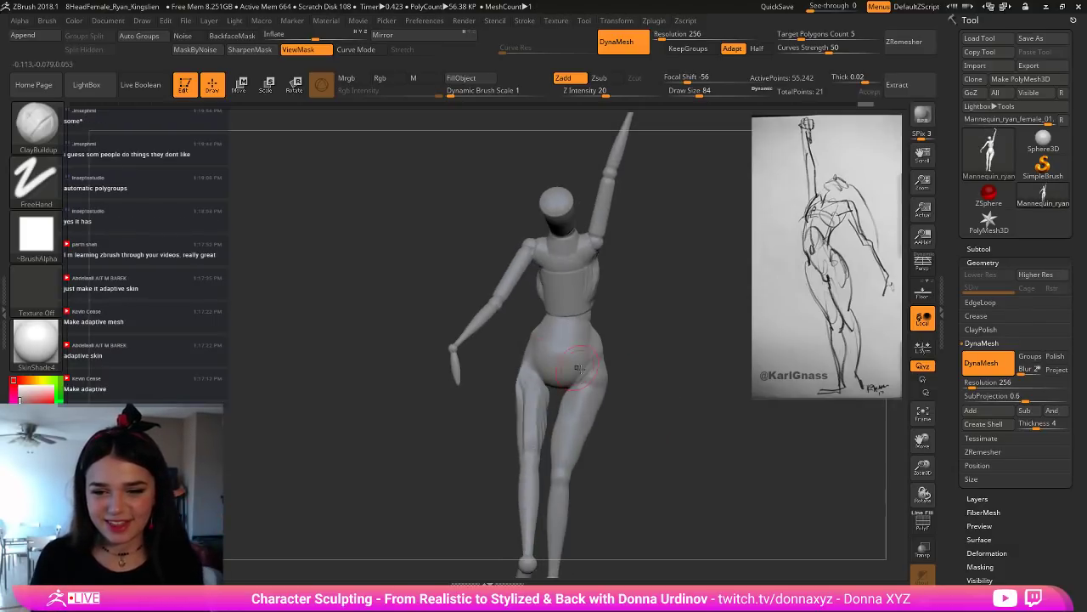
left_click_drag(540, 340, 562, 382)
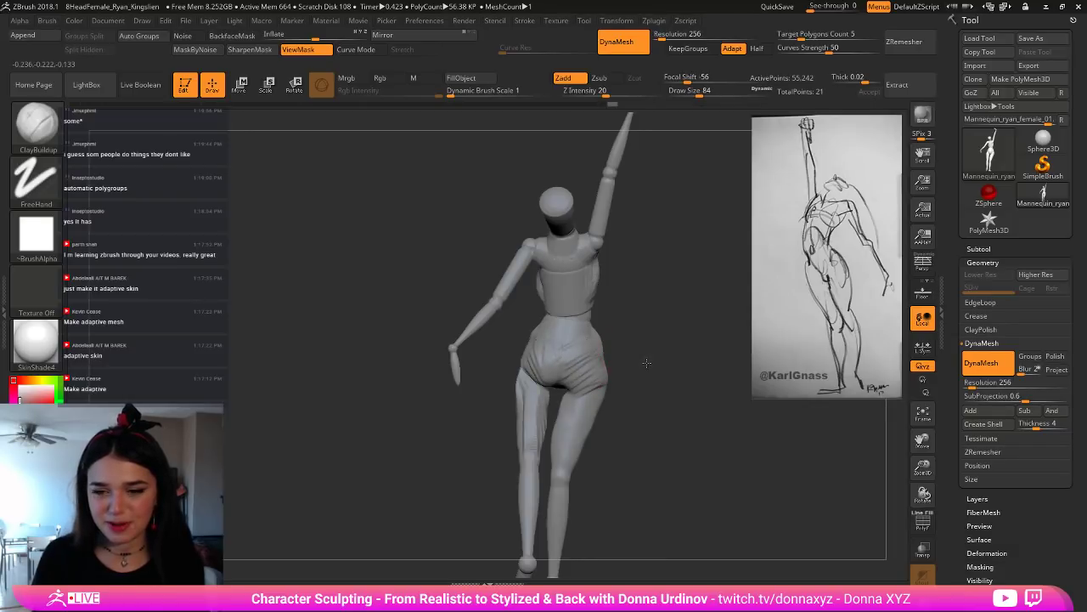
left_click_drag(645, 362, 615, 365)
left_click_drag(542, 365, 552, 369)
right_click_drag(537, 342, 578, 357)
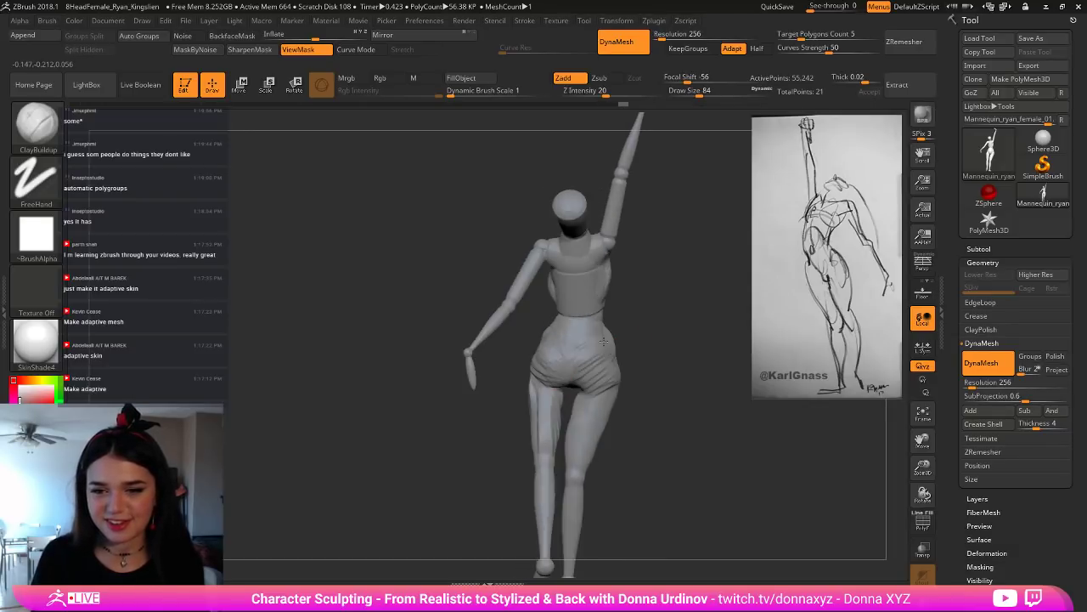
key("shift")
left_click_drag(641, 399, 647, 346, "alt")
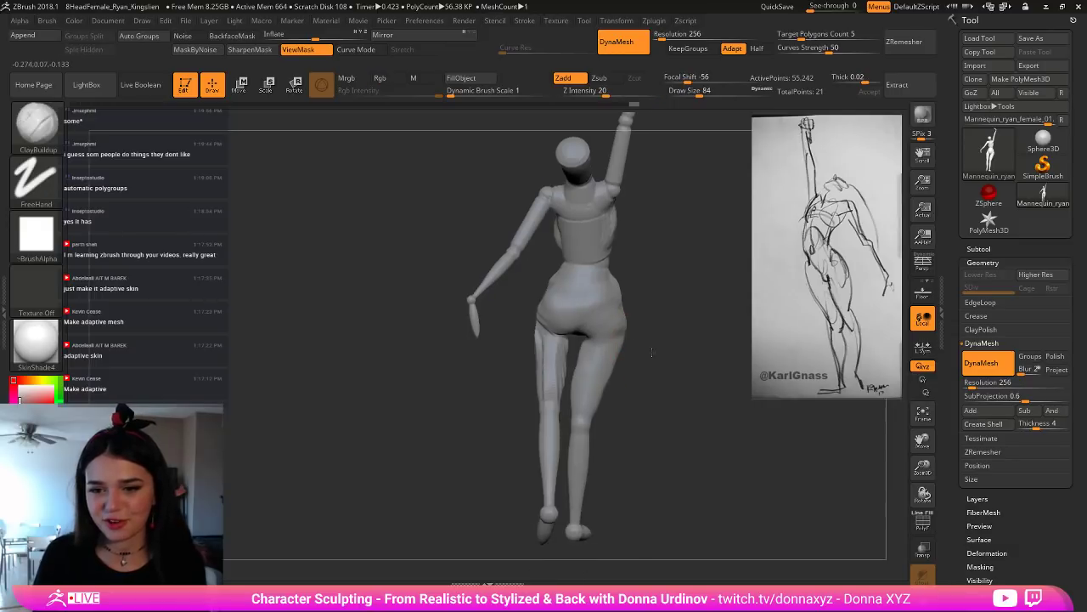
Step: Build up the backs of both thighs below the buttocks with ClayBuildup
left_click_drag(537, 349, 546, 399)
mouse_move(596, 342)
left_mouse_down()
mouse_move(588, 391)
mouse_move(599, 396)
left_mouse_up()
left_click_drag(567, 360, 568, 382)
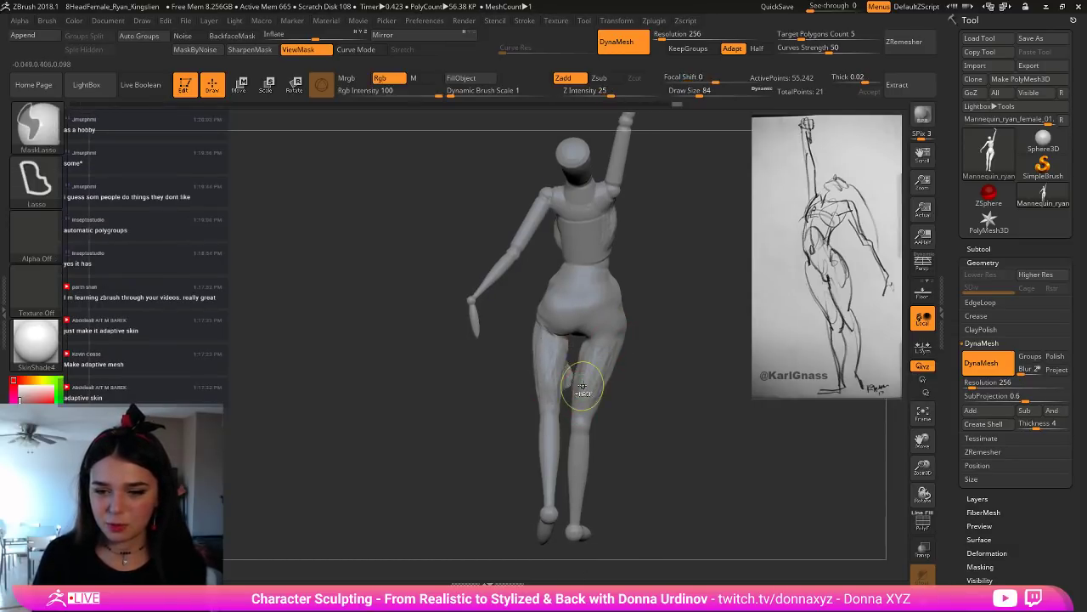
Step: Hide the left leg to leave the right leg exposed for sculpting, and switch to the DamStandard brush
left_click(583, 387, "ctrl+shift")
mouse_move(608, 384)
right_mouse_down()
mouse_move(624, 389)
mouse_move(597, 382)
mouse_move(662, 458)
right_mouse_up()
key("b")
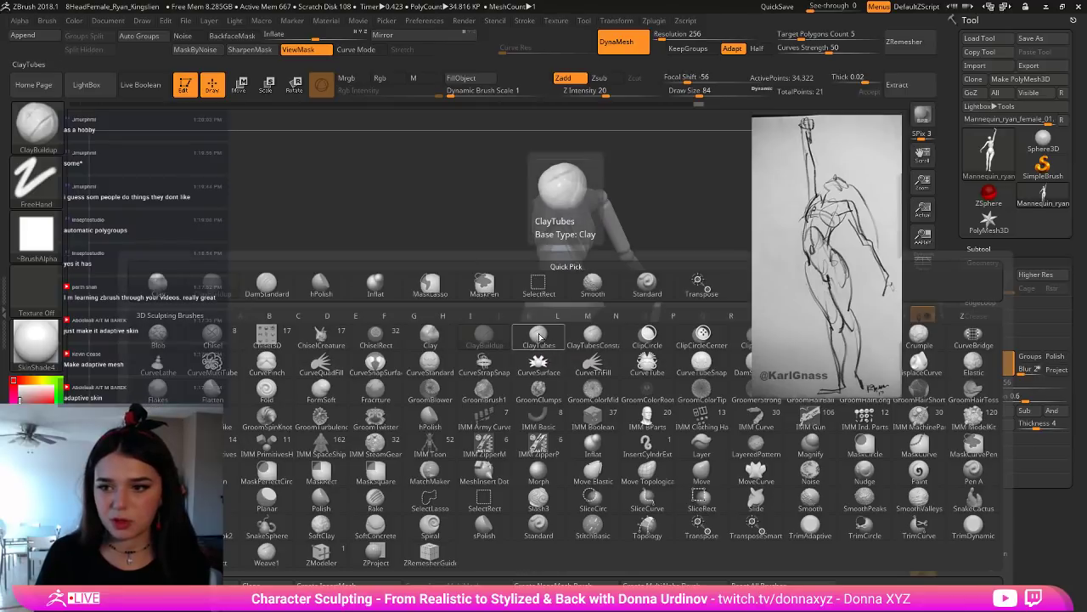
key("b")
key("d")
key("s")
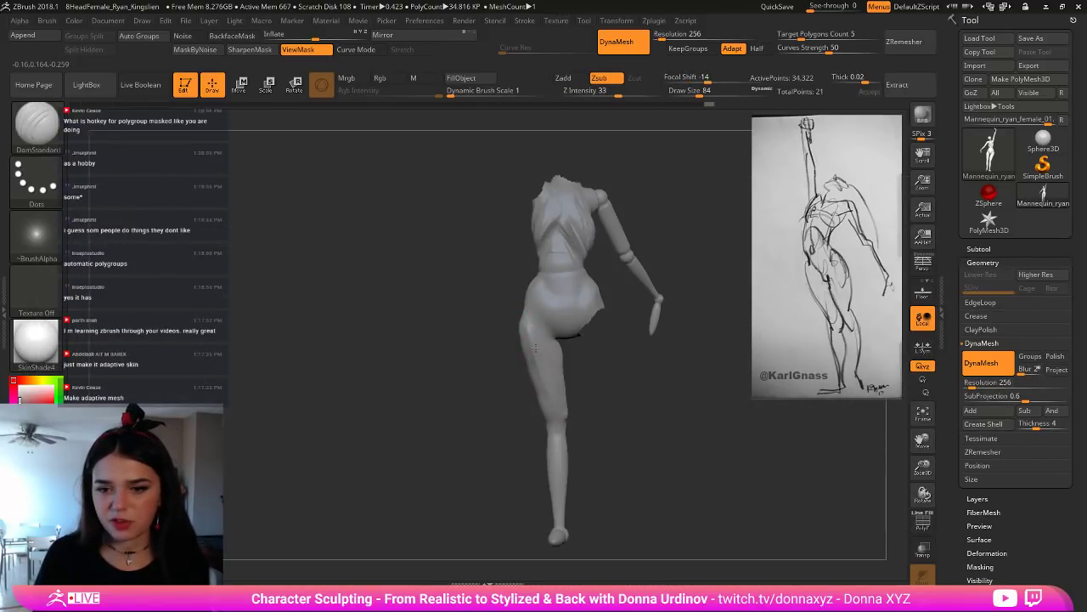
Step: Add muscle volume to the outer right thigh and the knee with the ClayBuildup brush
key("b")
key("c")
key("b")
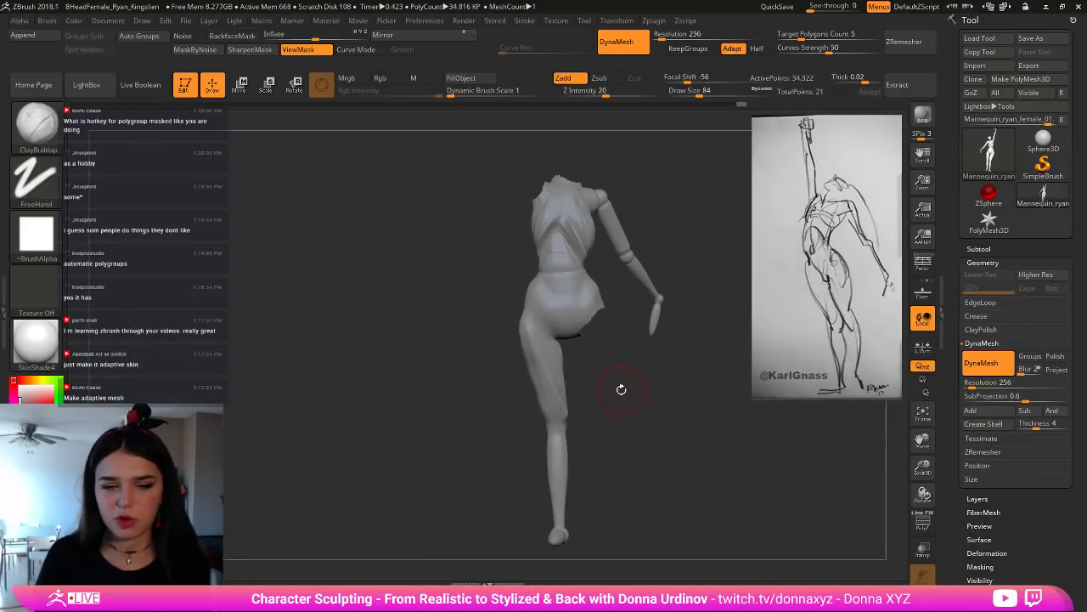
mouse_move(621, 388)
left_mouse_down()
mouse_move(565, 369)
mouse_move(594, 393)
left_mouse_up()
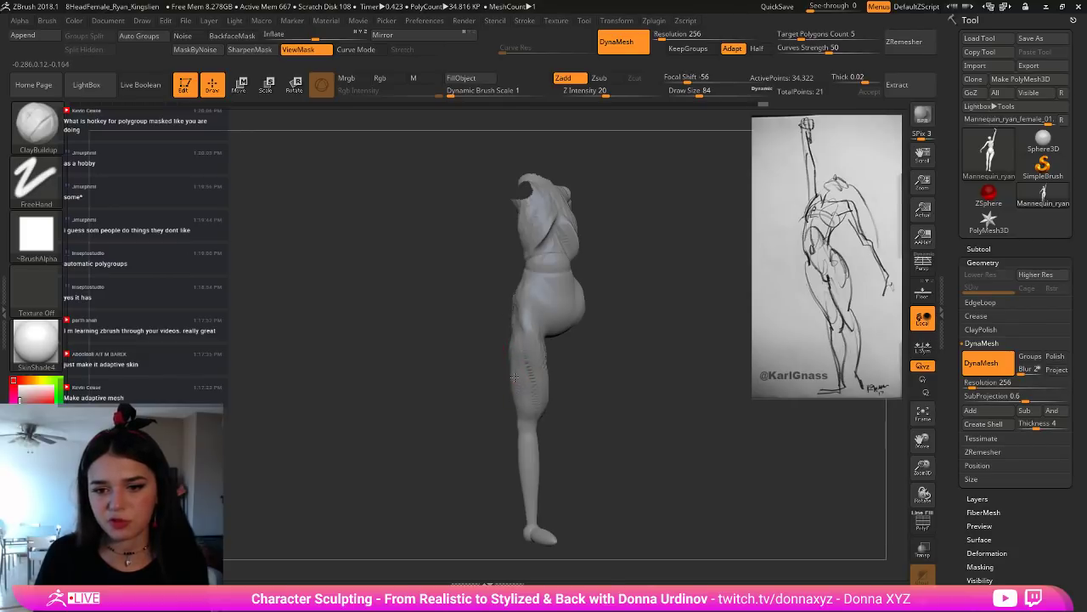
left_click_drag(529, 428, 563, 429)
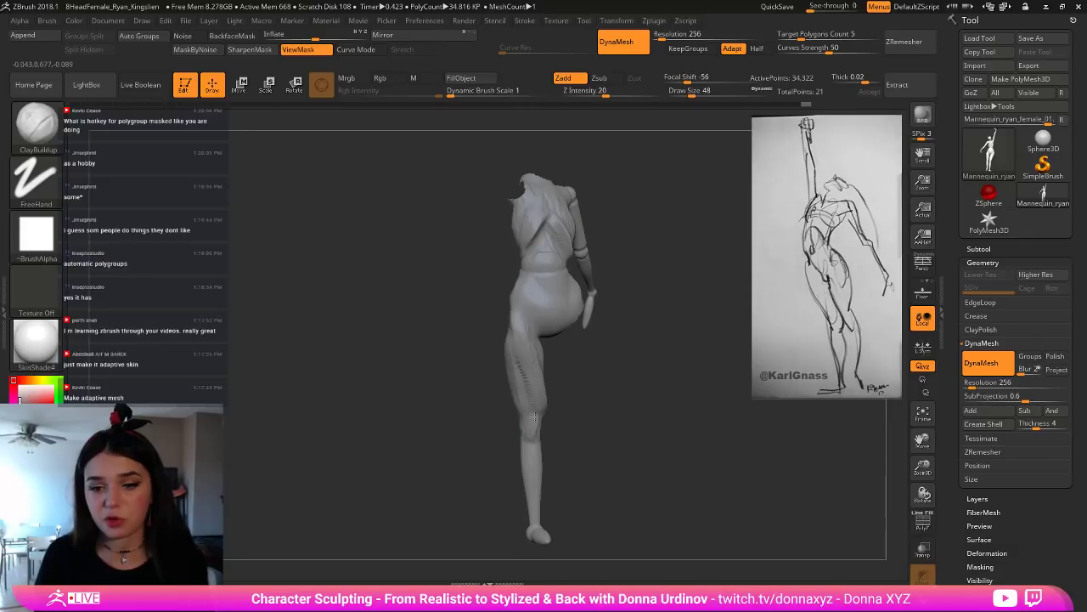
Step: Build up the right calf and shin down to the ankle with ClayBuildup, turning on BackfaceMask and using draw size 104
mouse_move(530, 439)
left_mouse_down()
mouse_move(573, 446)
mouse_move(553, 442)
mouse_move(560, 471)
left_mouse_up()
mouse_move(581, 459)
left_mouse_down()
mouse_move(559, 461)
mouse_move(568, 481)
mouse_move(579, 457)
mouse_move(557, 458)
left_mouse_up()
left_click(232, 36)
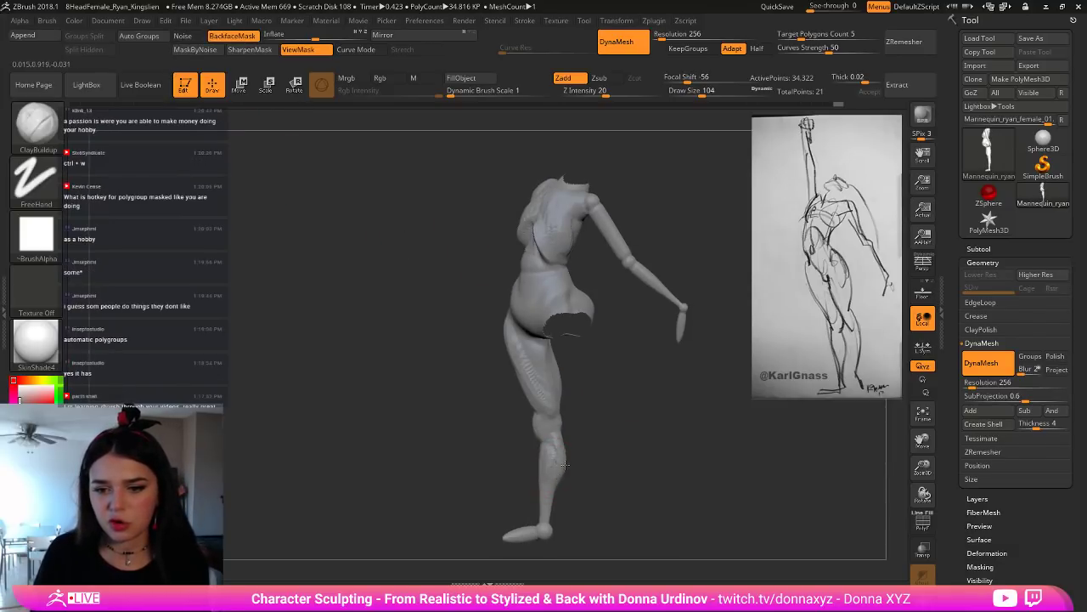
mouse_move(594, 506)
left_mouse_down()
mouse_move(544, 498)
mouse_move(530, 475)
left_mouse_up()
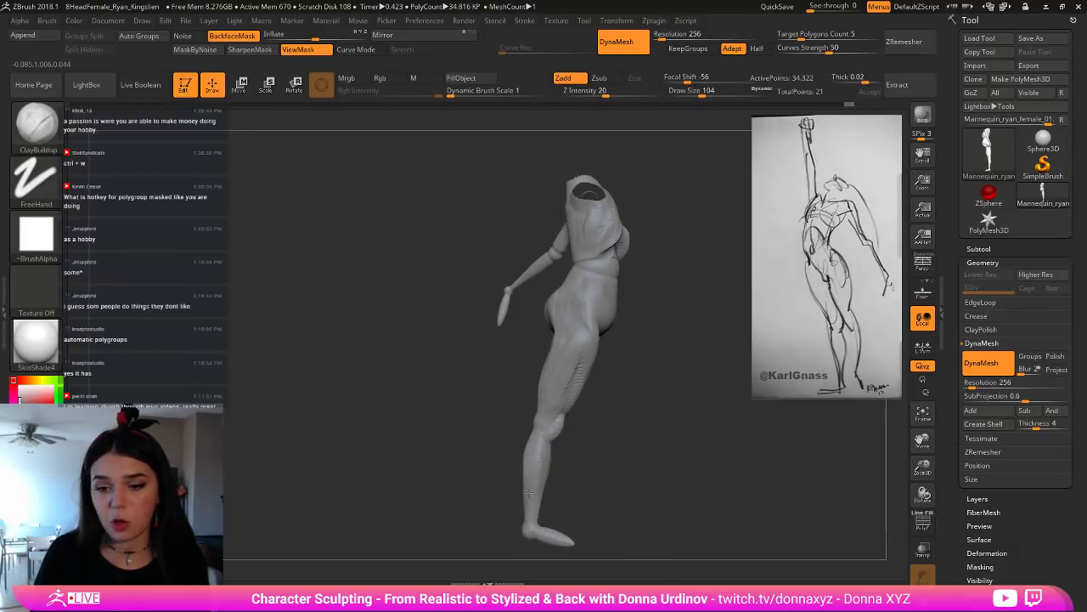
left_click_drag(525, 524, 564, 478)
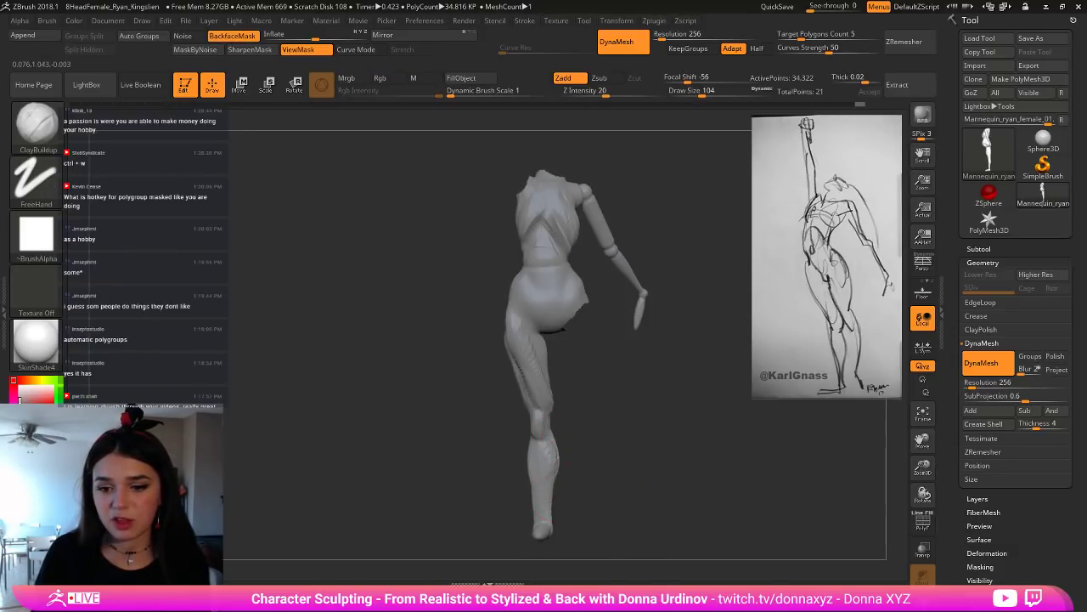
mouse_move(548, 537)
left_mouse_down()
mouse_move(519, 439)
mouse_move(575, 457)
left_mouse_up()
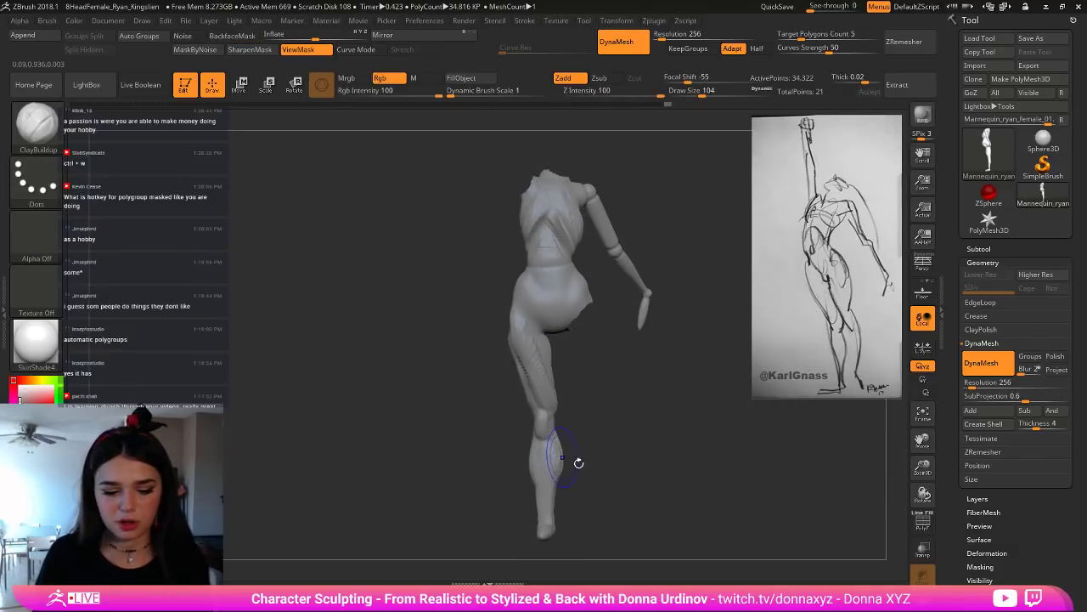
Step: Reshape the silhouette of the right calf, shin and ankle with the Move brush, raising the draw size to 136
key("b")
key("m")
key("v")
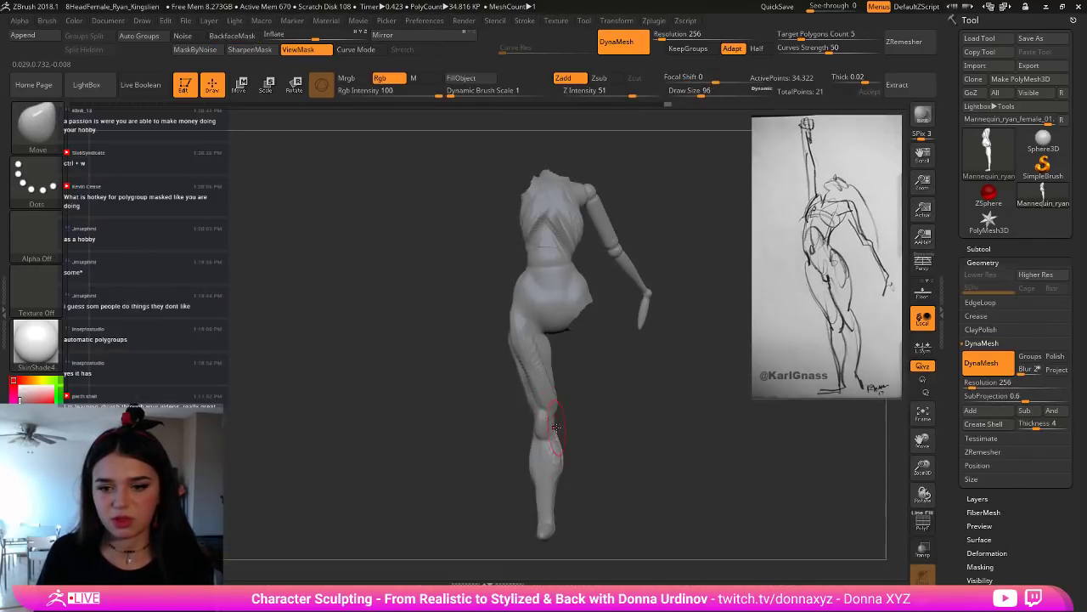
mouse_move(568, 479)
left_mouse_down()
mouse_move(551, 461)
mouse_move(529, 470)
left_mouse_up()
key("bracketright")
key("bracketright")
key("bracketright")
key("bracketright")
key("bracketright")
key("bracketright")
key("bracketright")
key("bracketright")
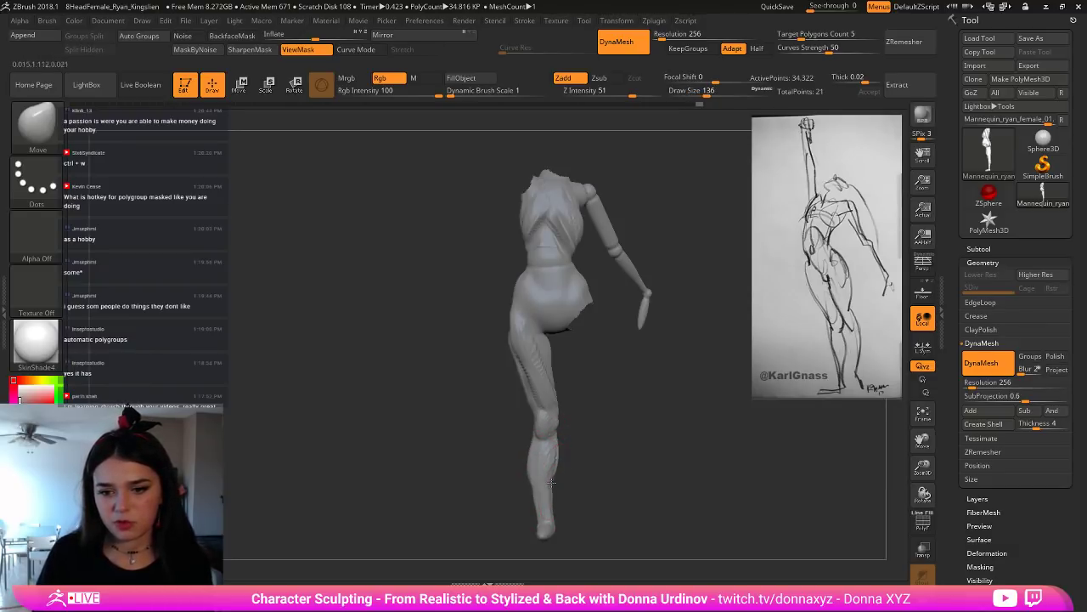
mouse_move(539, 508)
left_mouse_down()
mouse_move(549, 515)
mouse_move(530, 461)
left_mouse_up()
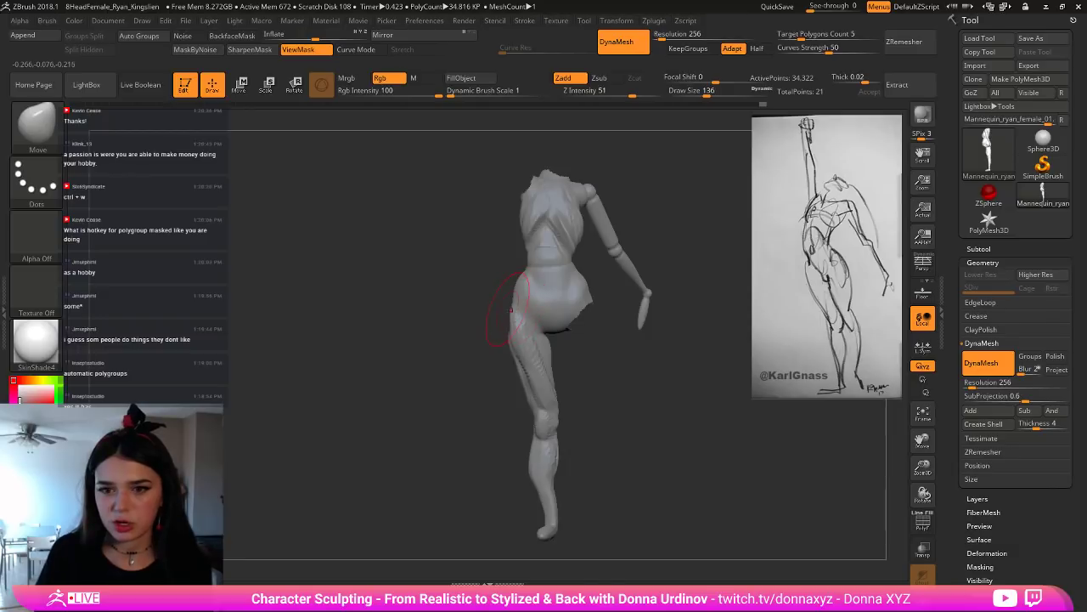
Step: Adjust the contour of the right outer hip and upper thigh with the Move brush from back and side angles
mouse_move(512, 310)
left_mouse_down()
mouse_move(527, 239)
mouse_move(524, 271)
left_mouse_up()
key("[")
left_click_drag(493, 272, 425, 271)
key("]")
key("]")
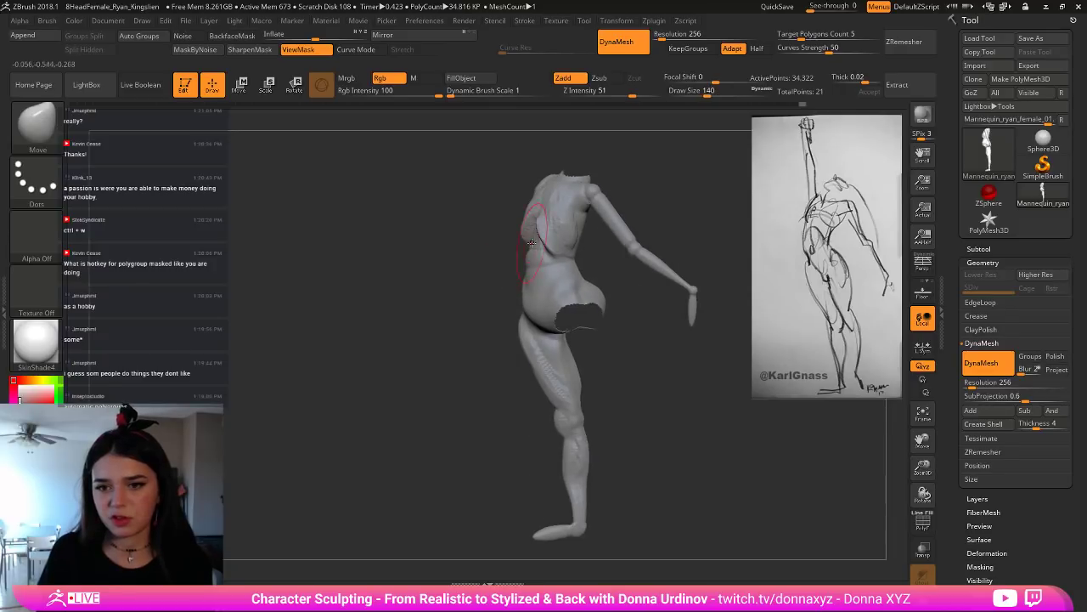
key("bracketleft")
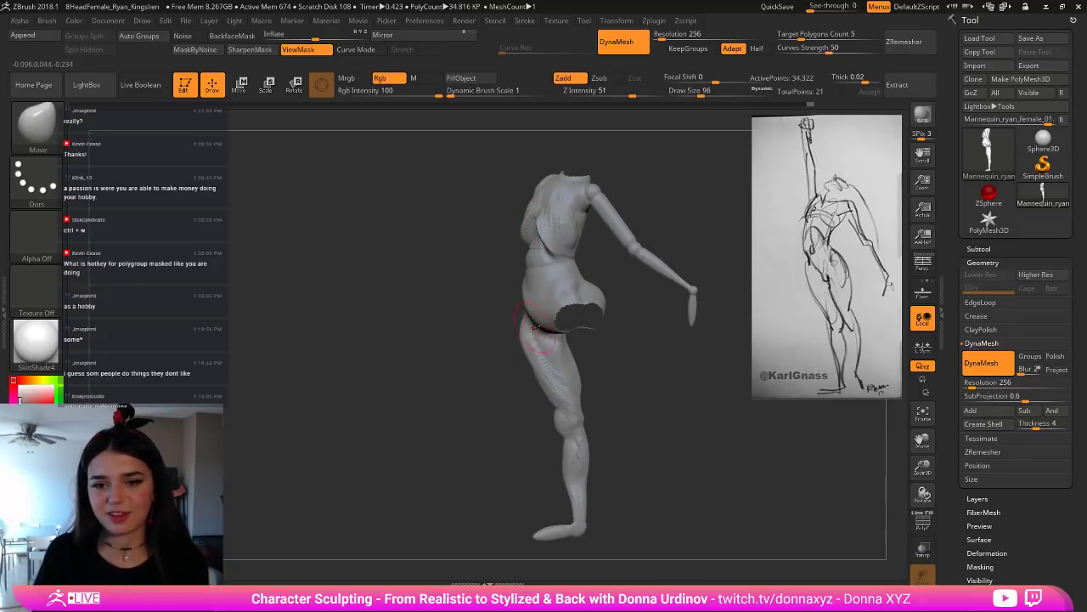
key("bracketright")
left_click_drag(521, 339, 525, 344)
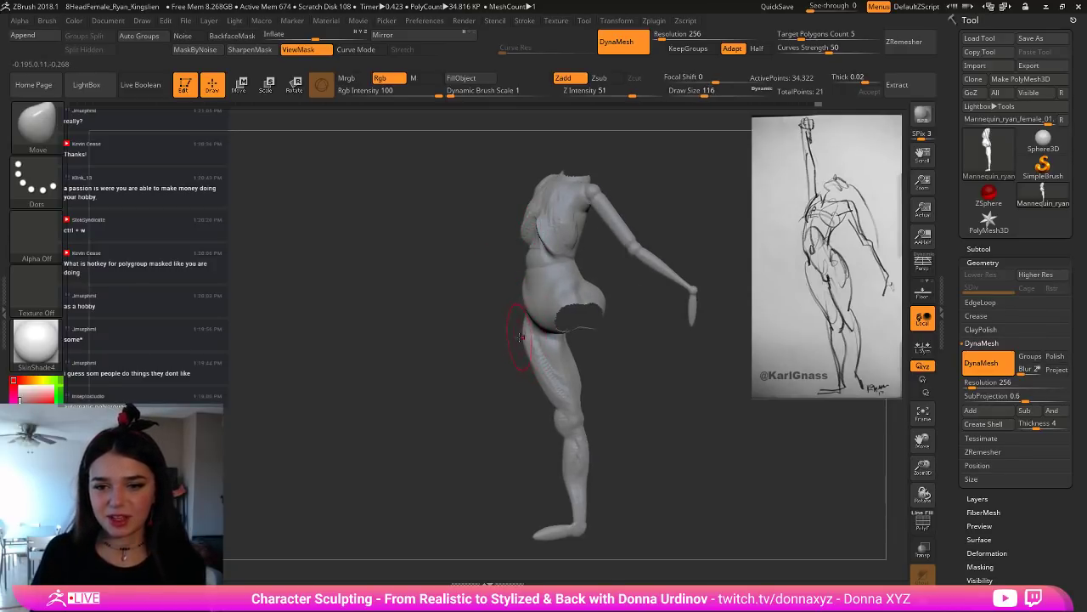
key("bracketleft")
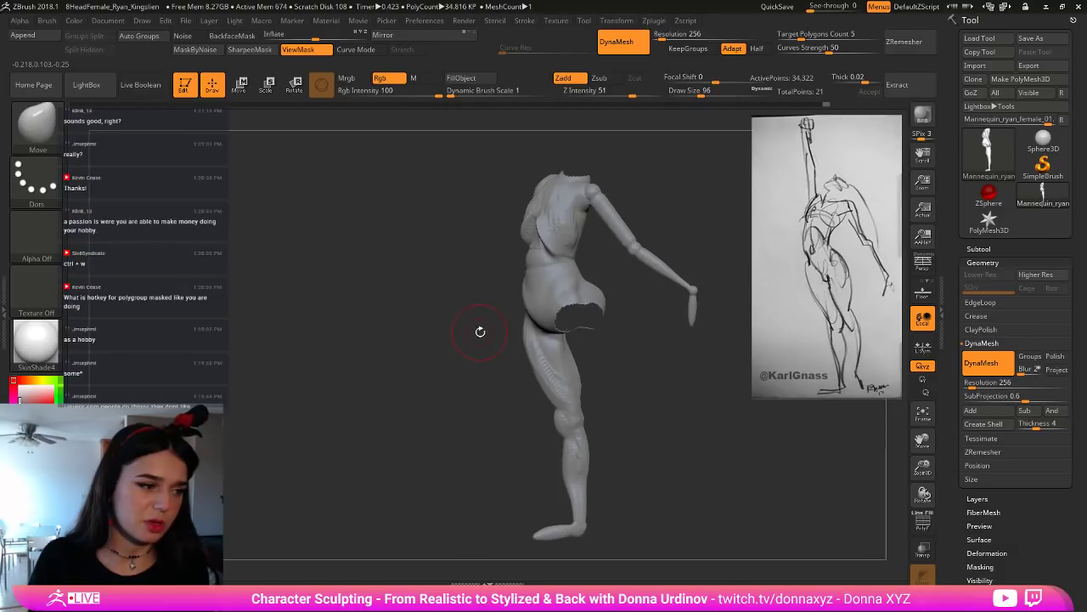
Step: Refine the right lower leg's profile from knee to ankle with the Move brush at draw sizes 120 and 100
left_click_drag(468, 334, 472, 335)
key("bracketright")
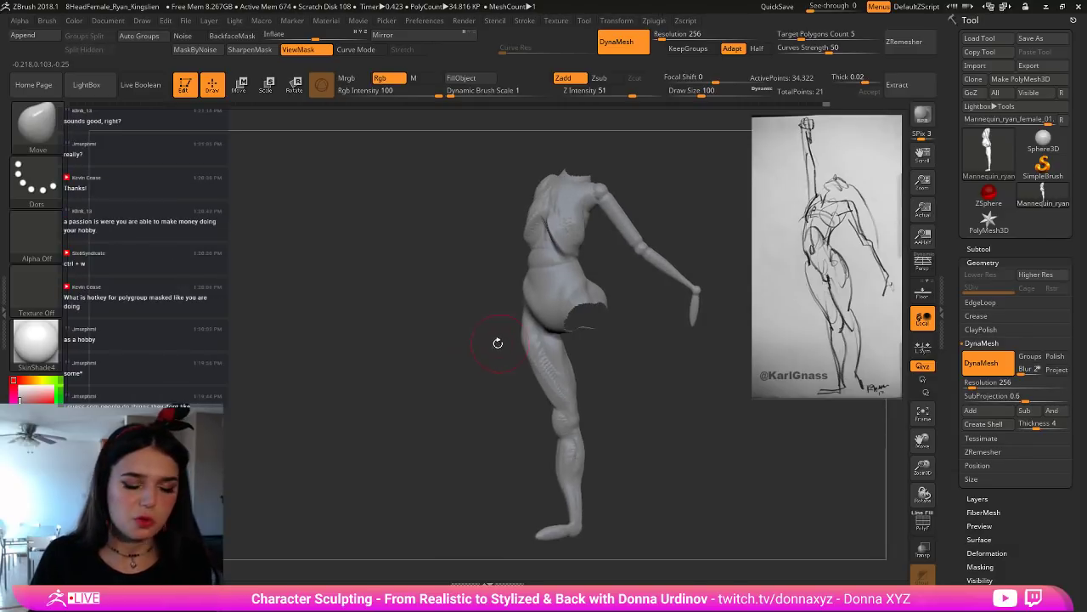
key("bracketright")
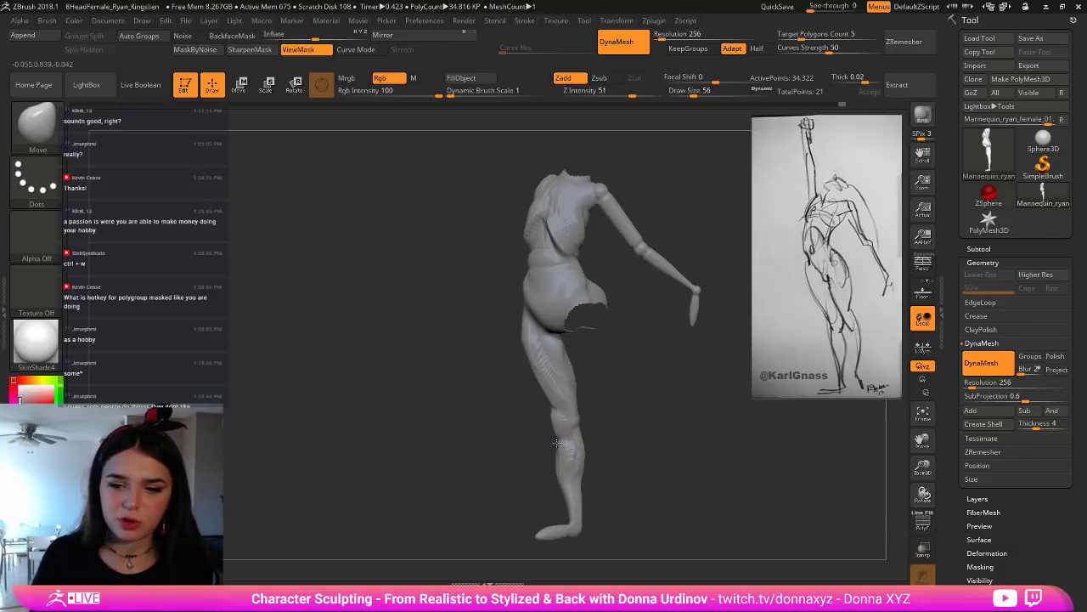
key("bracketright")
key("bracketright")
left_click_drag(555, 476, 558, 476)
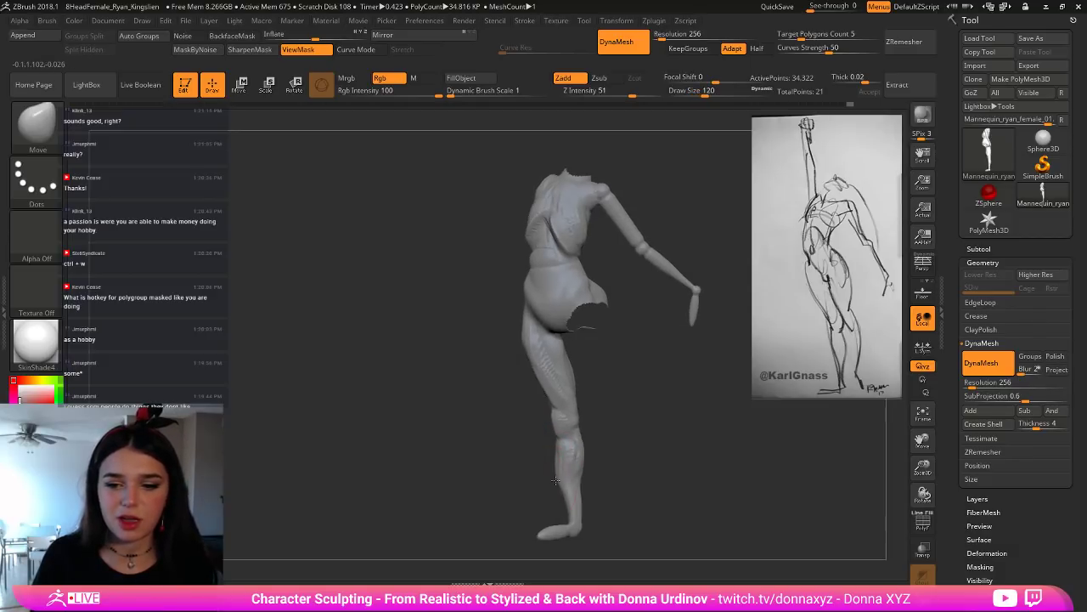
key("bracketleft")
key("bracketleft")
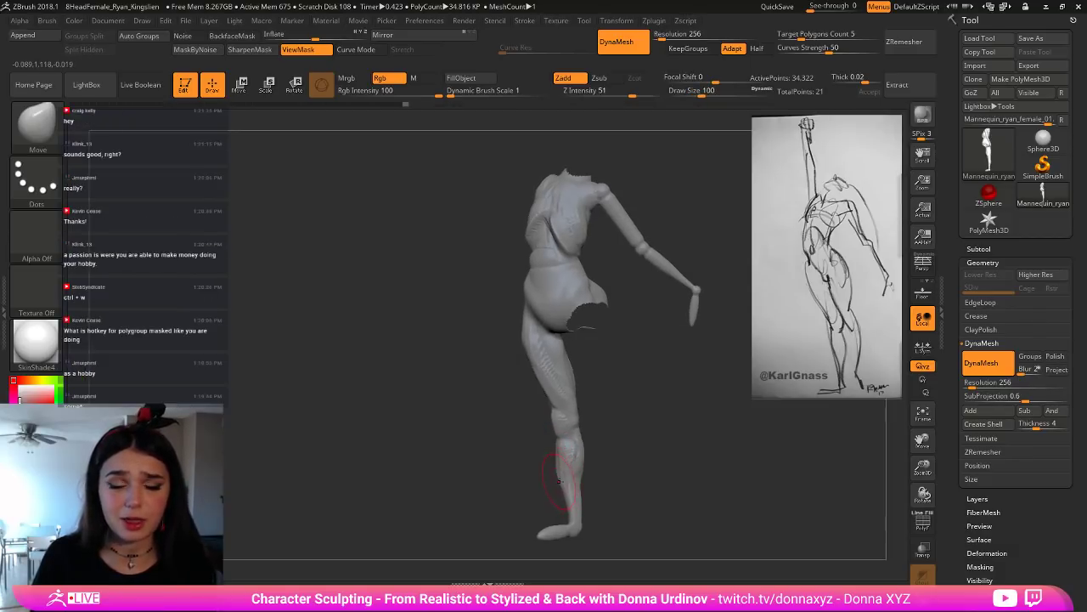
left_click_drag(551, 476, 583, 469)
key("bracketright")
key("bracketright")
Step: Adjust the right thigh's contour and smooth the sculpted strokes on the thigh and lower leg
left_click_drag(546, 395, 535, 353)
key("bracketleft")
key("bracketleft")
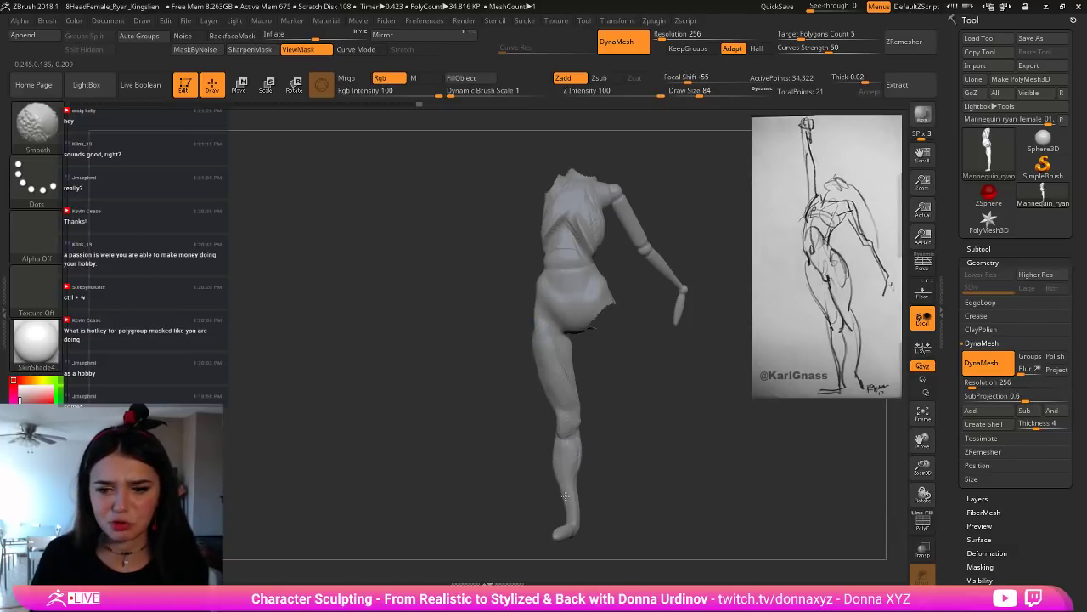
left_click_drag(651, 482, 683, 477)
mouse_move(624, 462)
left_mouse_down()
mouse_move(648, 472)
mouse_move(679, 463)
mouse_move(671, 459)
left_mouse_up()
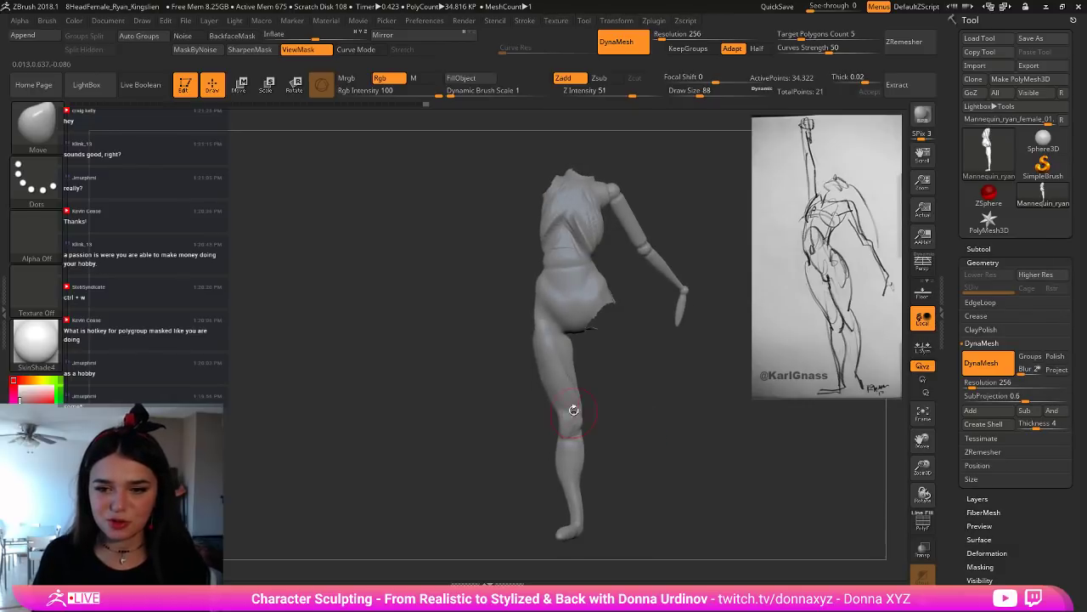
Step: Shape the right knee and inner thigh with the Move brush, using draw size 140 and a smaller size of 72
key("bracketright")
key("bracketright")
left_click_drag(575, 415, 570, 417)
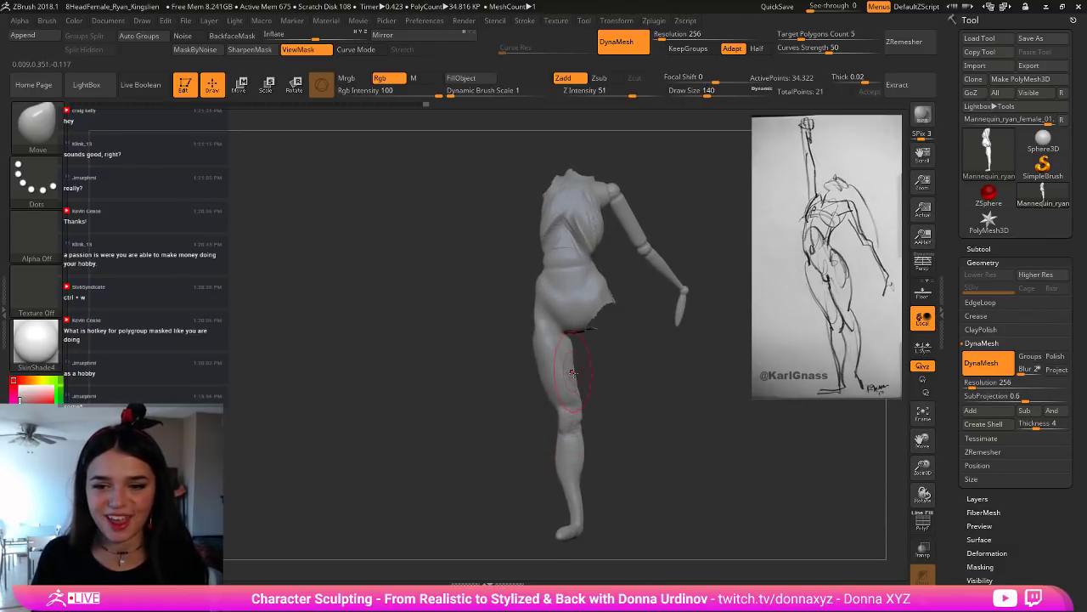
key("bracketleft")
key("bracketleft")
left_click_drag(579, 350, 609, 363)
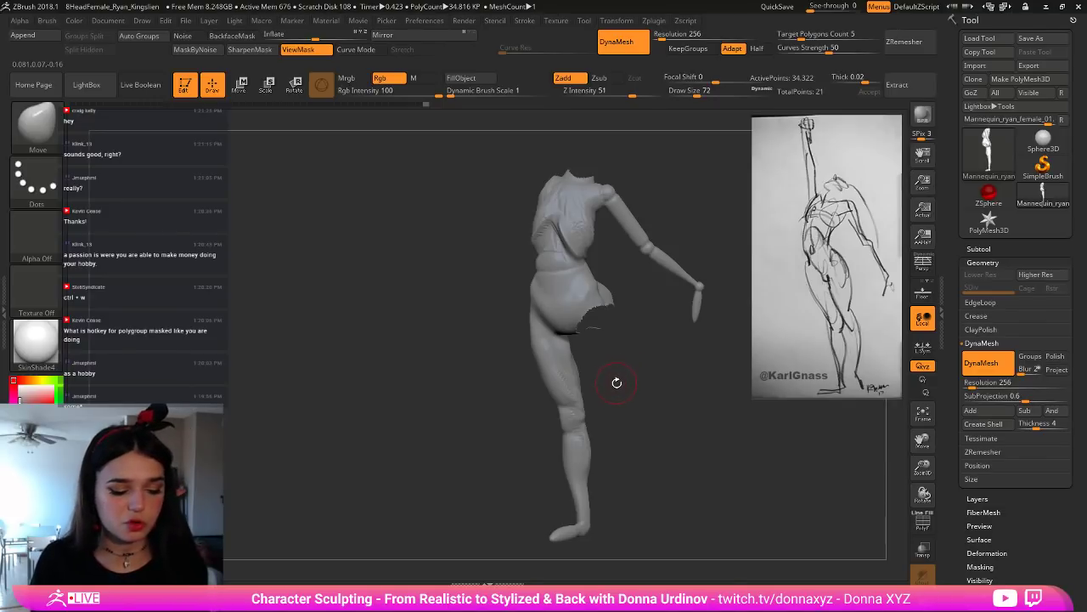
left_click_drag(625, 369, 638, 368)
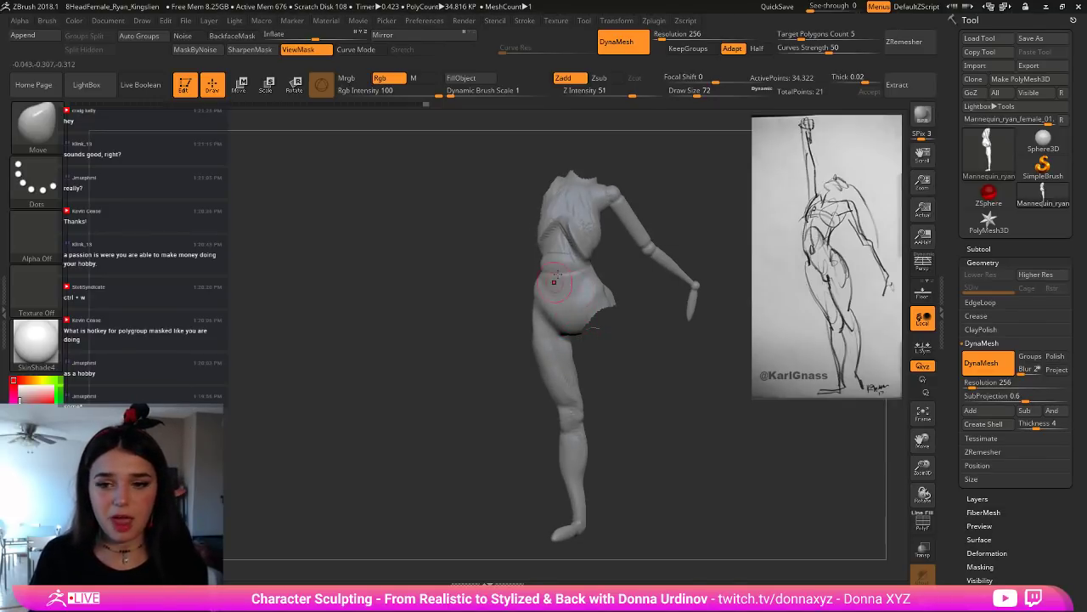
Step: Flatten the side of the right hip with the hPolish brush at draw size 72
key("b")
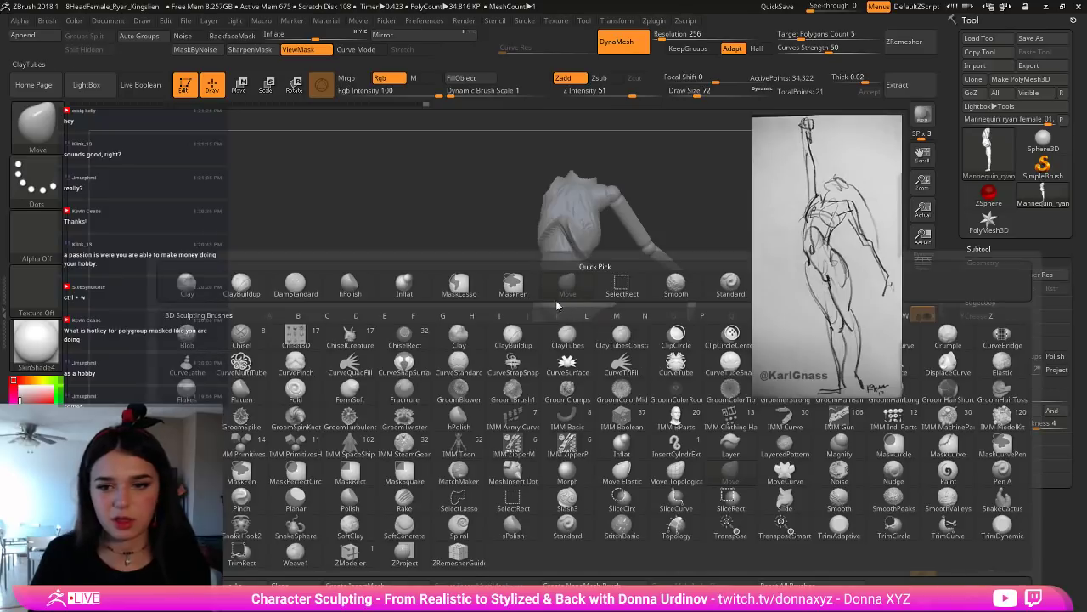
key("h")
key("p")
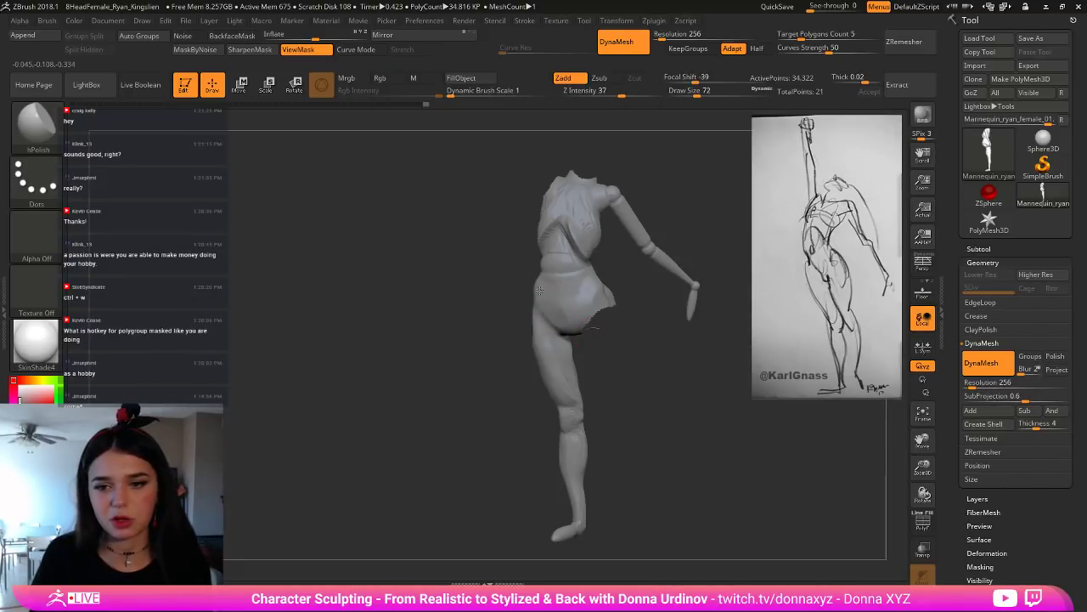
left_click_drag(500, 315, 529, 291)
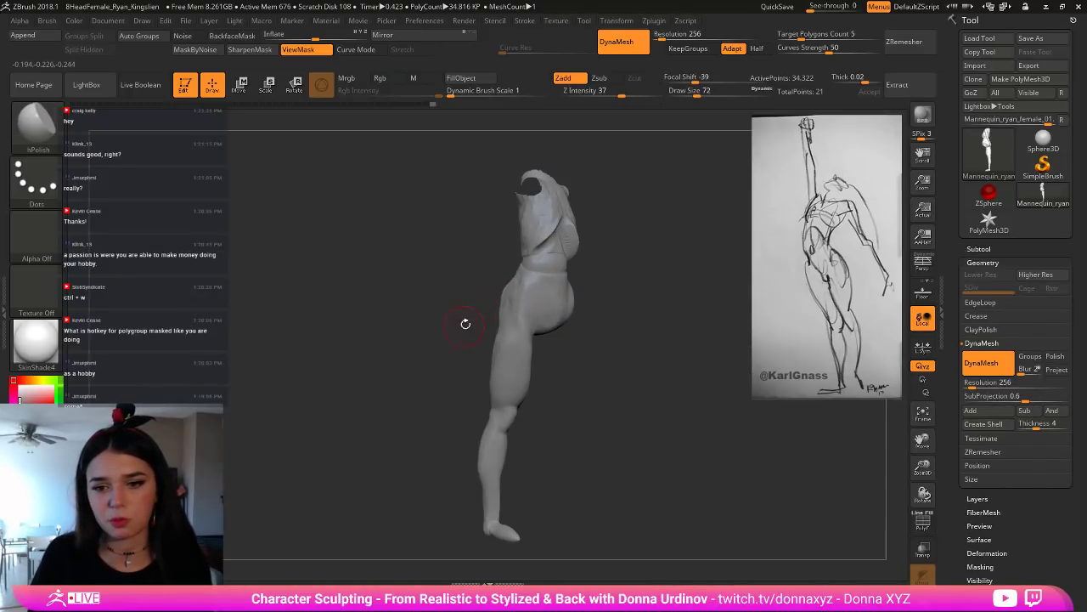
Step: Reshape the right hip and outer thigh into a fuller curve with the Move brush at draw size 124
mouse_move(465, 324)
left_mouse_down()
mouse_move(497, 344)
mouse_move(604, 344)
left_mouse_up()
key("b")
key("m")
key("v")
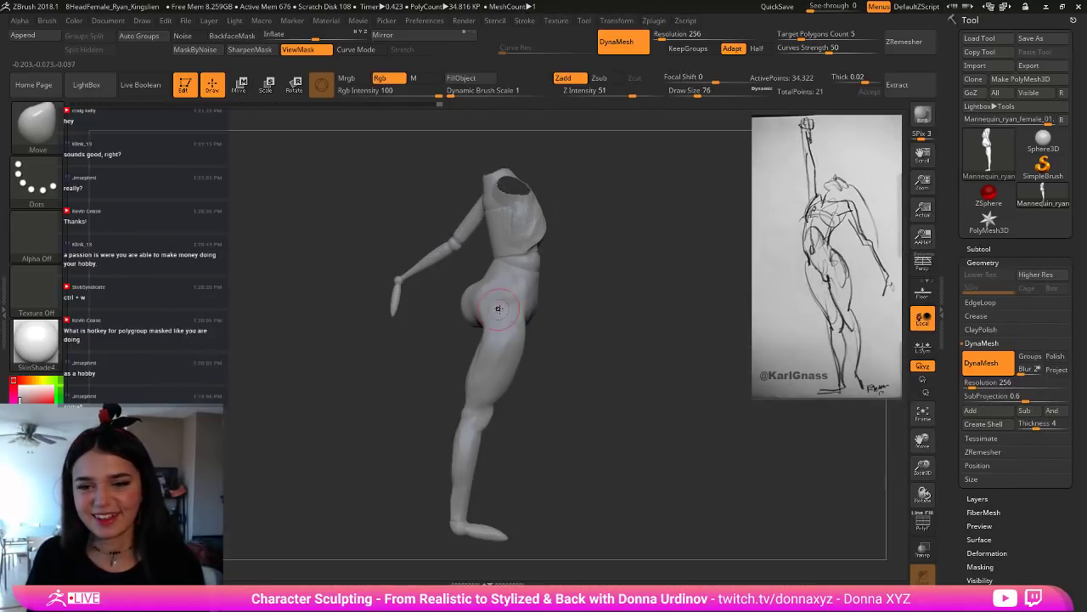
mouse_move(566, 316)
left_mouse_down()
mouse_move(583, 330)
mouse_move(597, 323)
mouse_move(495, 307)
left_mouse_up()
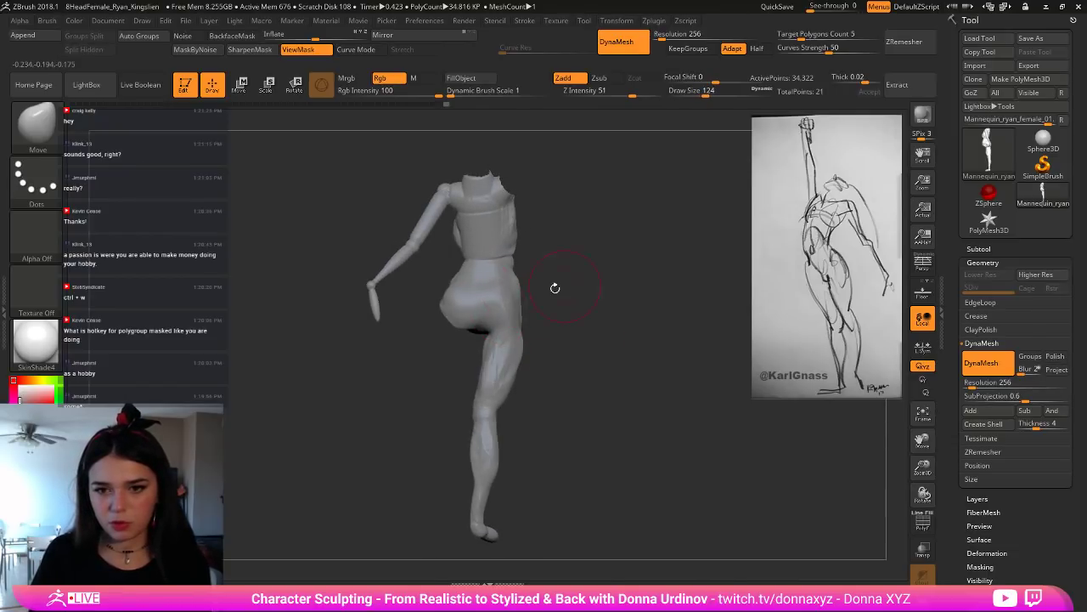
left_click_drag(555, 288, 501, 299)
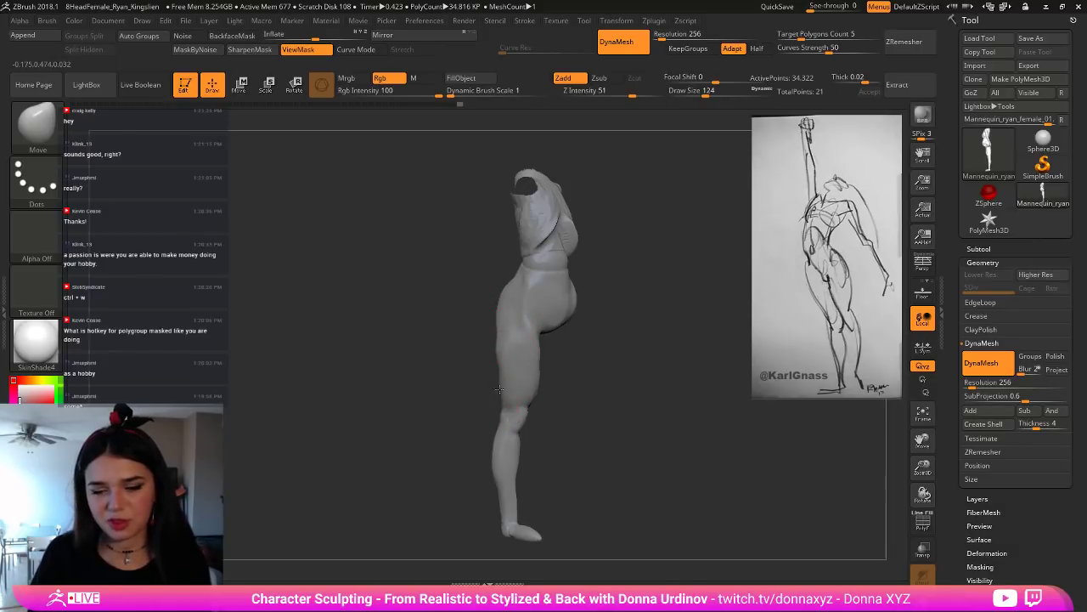
left_click_drag(575, 382, 518, 369)
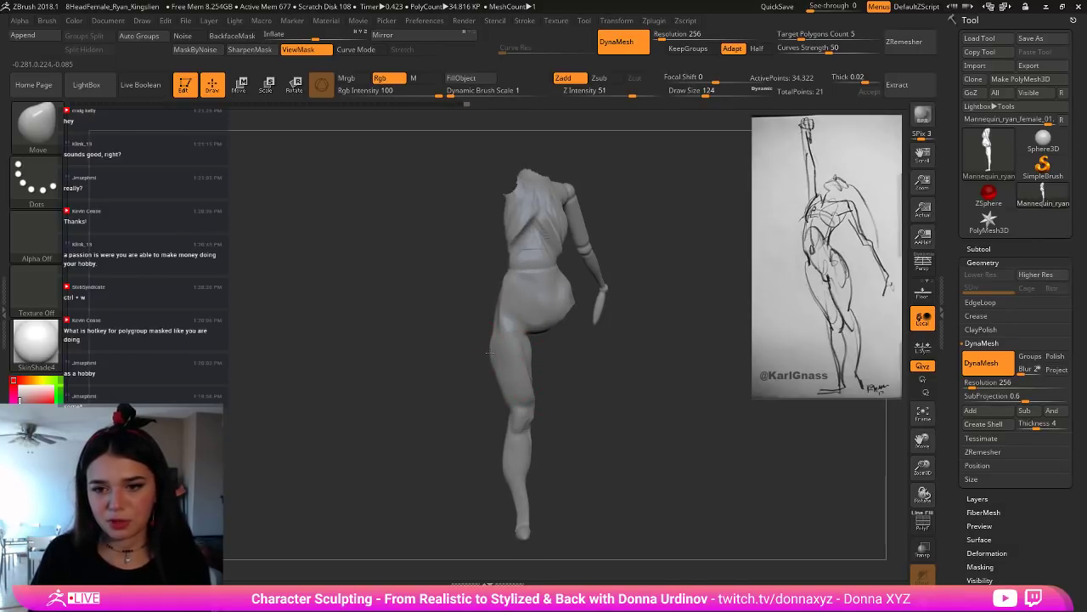
Step: Reveal the hidden left leg and add volume to its thigh and calf with the Inflat brush at Z Intensity 10
left_click_drag(624, 406, 600, 390)
left_click_drag(593, 349, 580, 355)
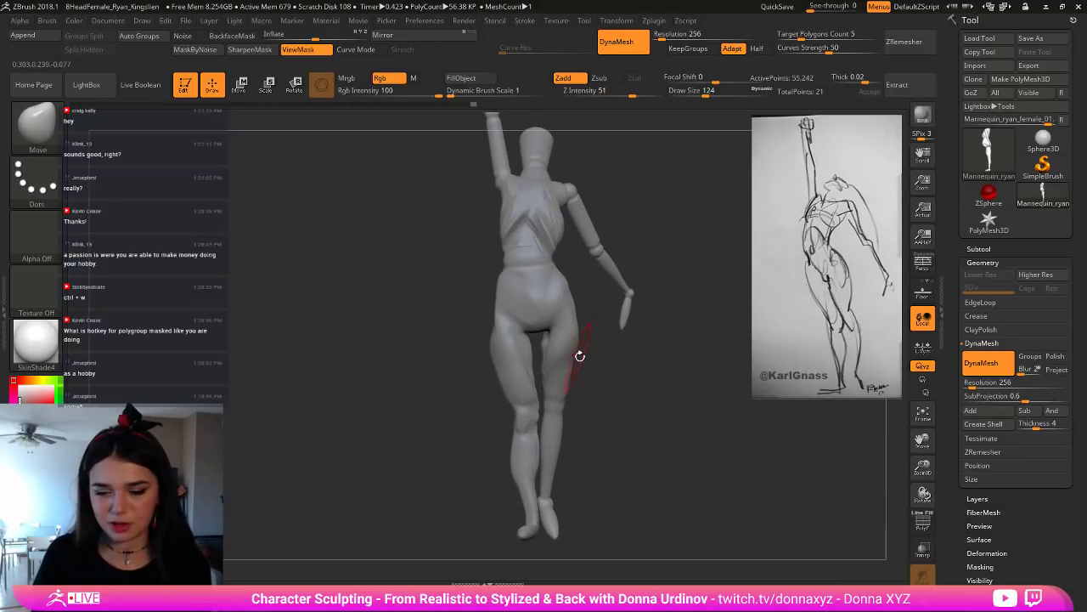
key("b")
key("i")
key("n")
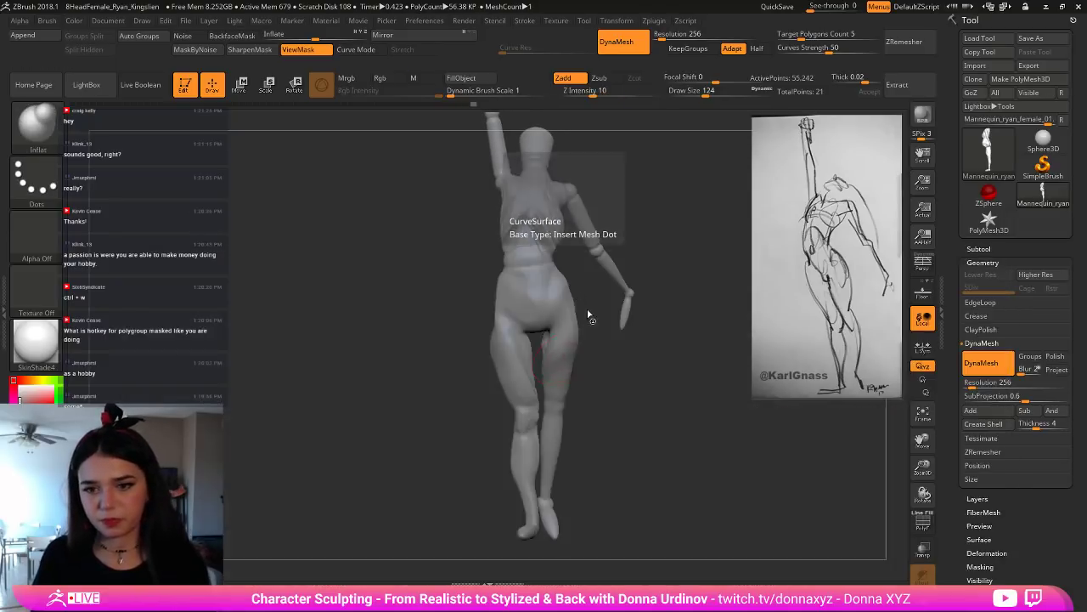
left_click_drag(642, 397, 552, 357)
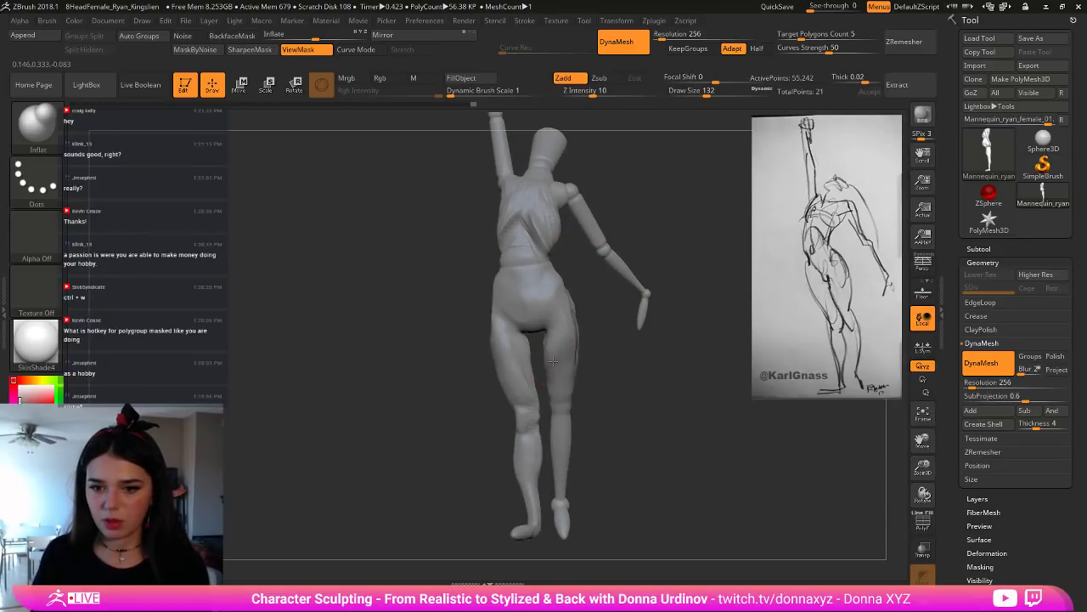
left_click_drag(564, 446, 593, 431)
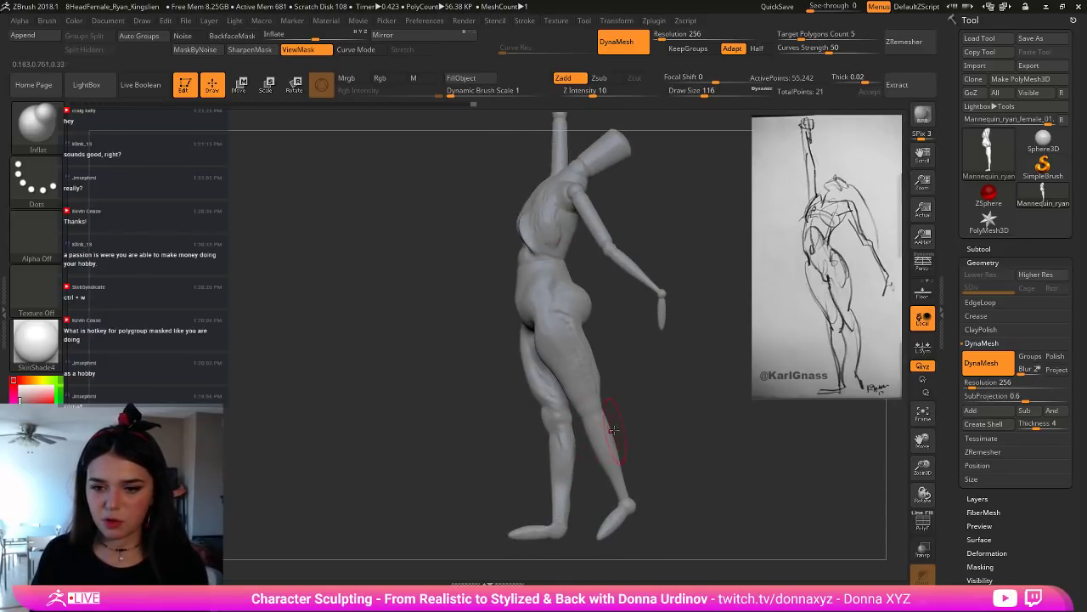
key("bracketleft")
Step: Pull out the heels and shape the soles of both feet in side view with the Move brush at about draw size 76
key("b")
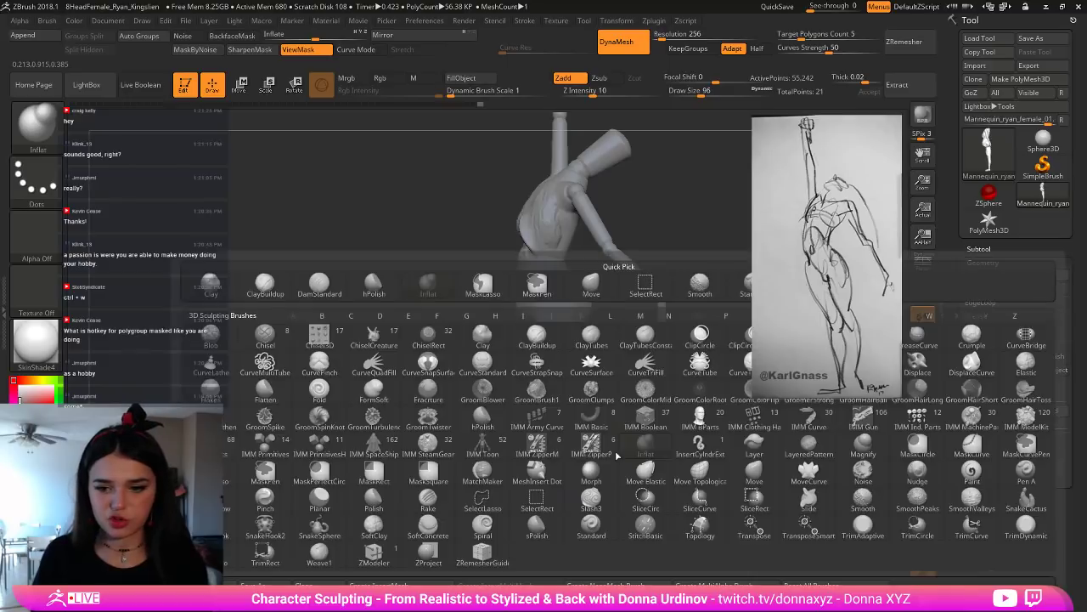
key("m")
key("v")
left_click_drag(687, 456, 649, 456)
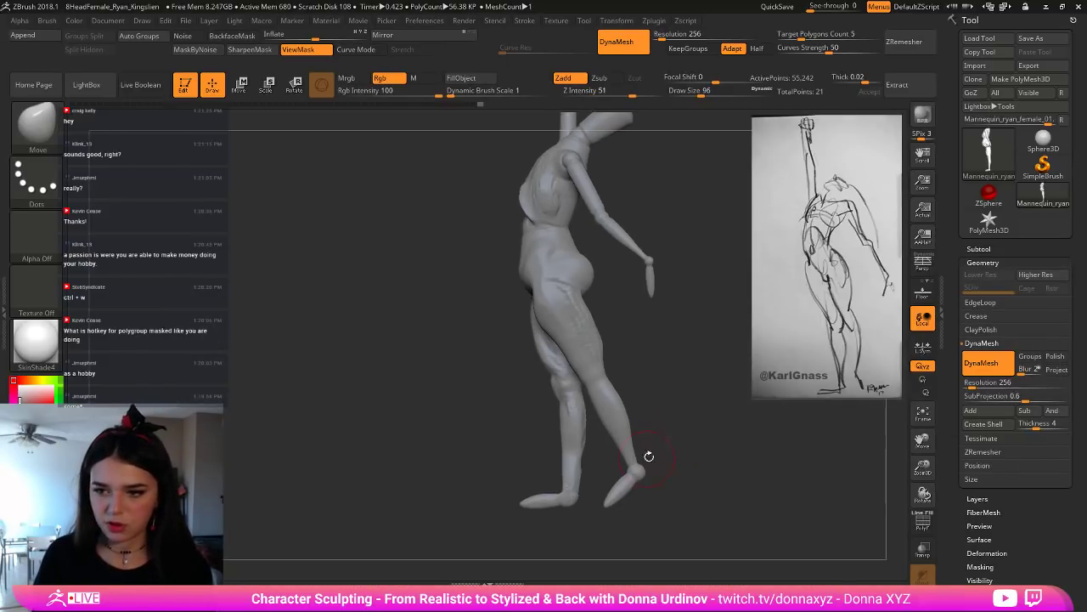
key("bracketright")
mouse_move(610, 504)
left_mouse_down()
mouse_move(639, 481)
mouse_move(660, 492)
left_mouse_up()
key("bracketleft")
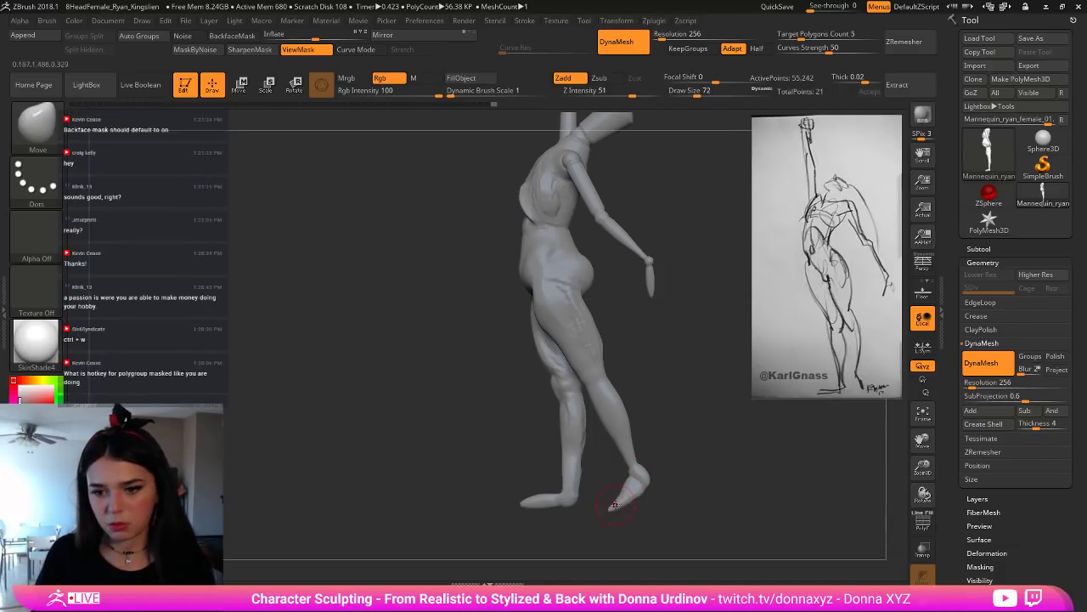
left_click_drag(629, 474, 635, 475)
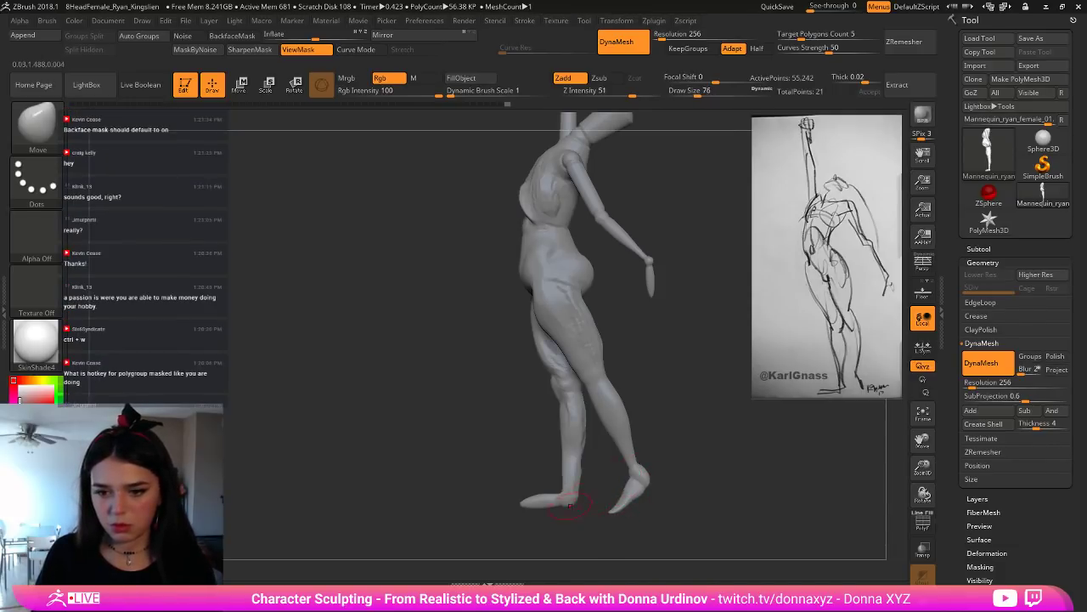
key("bracketright")
mouse_move(564, 490)
left_mouse_down()
mouse_move(560, 476)
mouse_move(580, 507)
left_mouse_up()
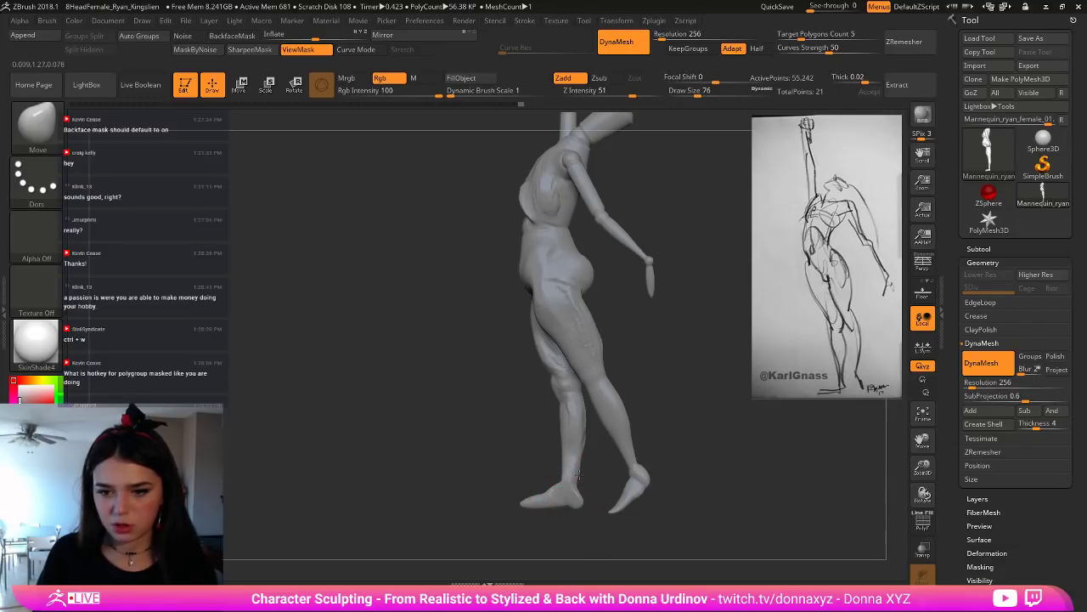
Step: Reshape the toes and sides of the right foot from the front and from above with the Move brush at draw size 44 to 56
mouse_move(581, 519)
left_mouse_down()
mouse_move(630, 529)
mouse_move(640, 507)
left_mouse_up()
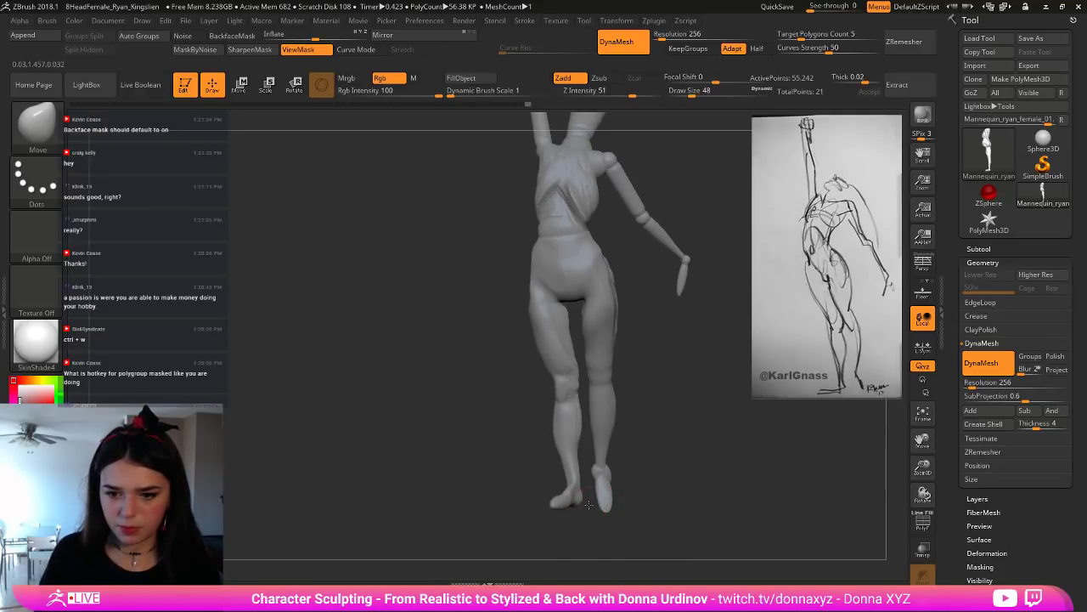
left_click_drag(584, 504, 582, 504)
mouse_move(591, 496)
left_mouse_down()
mouse_move(588, 531)
mouse_move(563, 525)
left_mouse_up()
key("bracketright")
key("[")
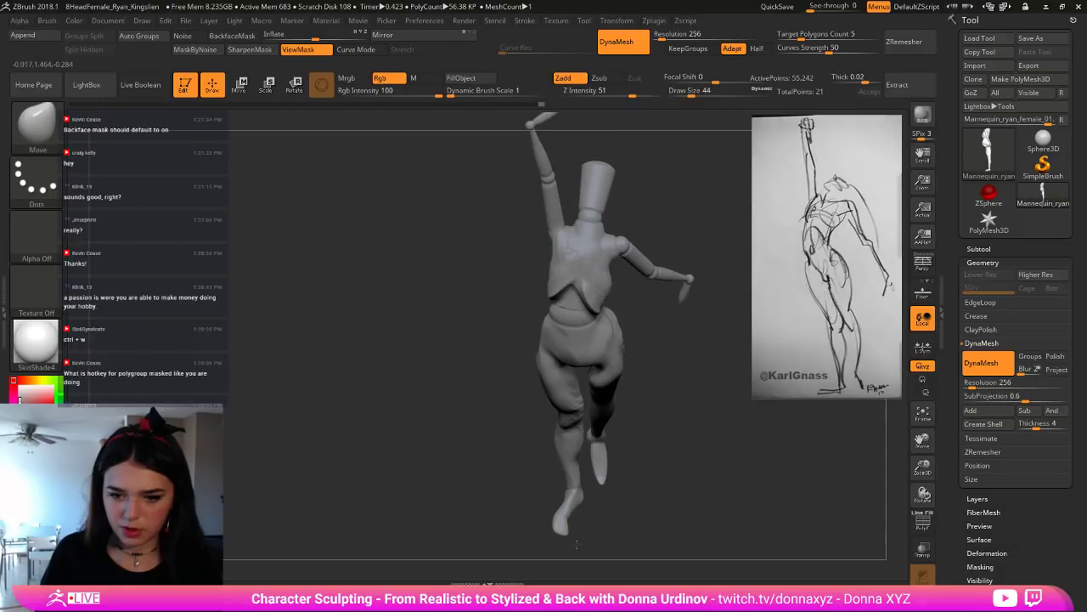
key("]")
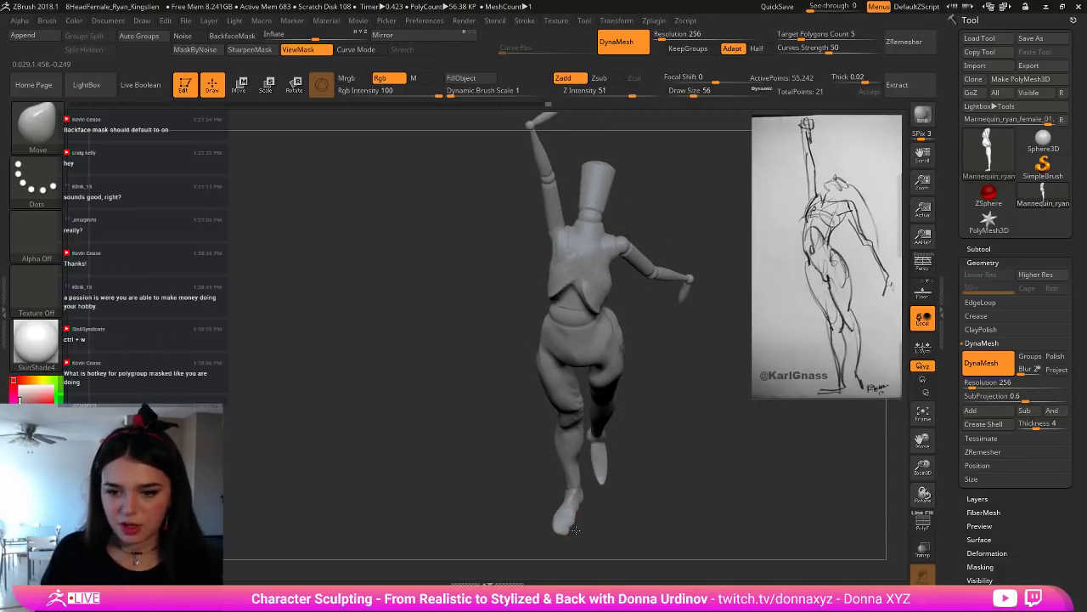
left_click_drag(575, 528, 612, 507)
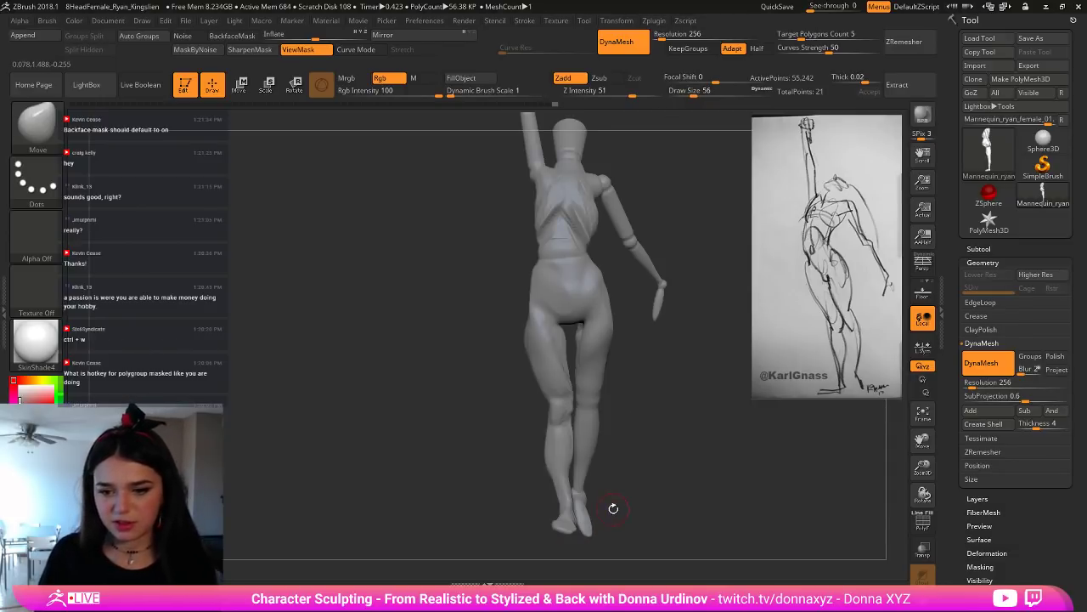
Step: Refine the ankles and the toe and sole of the left foot with the Move brush at draw size 44 to 80
key("]")
key("]")
key("]")
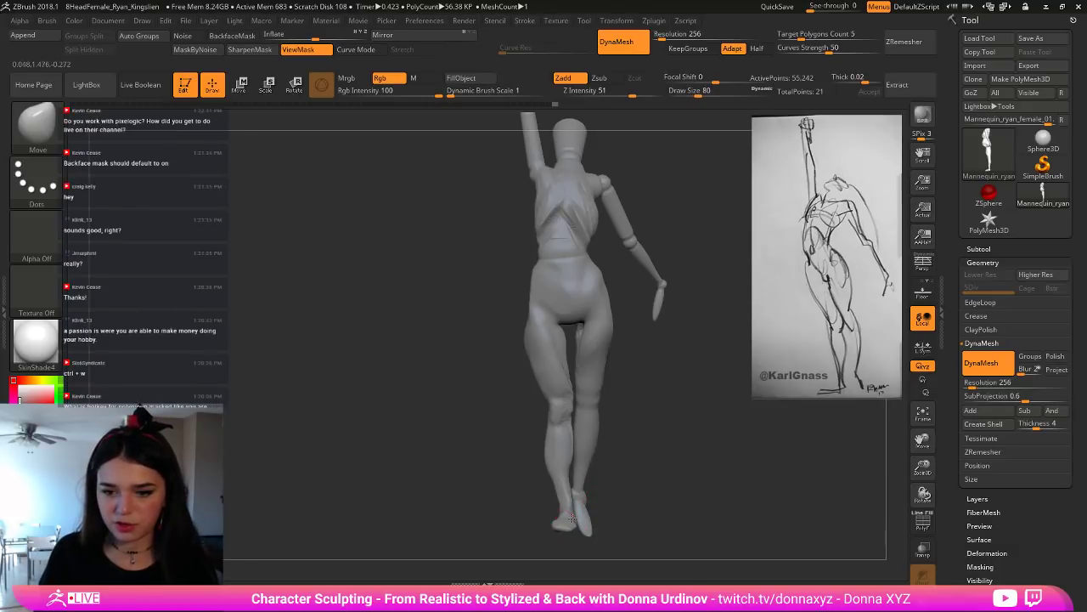
mouse_move(634, 495)
left_mouse_down()
mouse_move(556, 536)
mouse_move(609, 507)
left_mouse_up()
key("]")
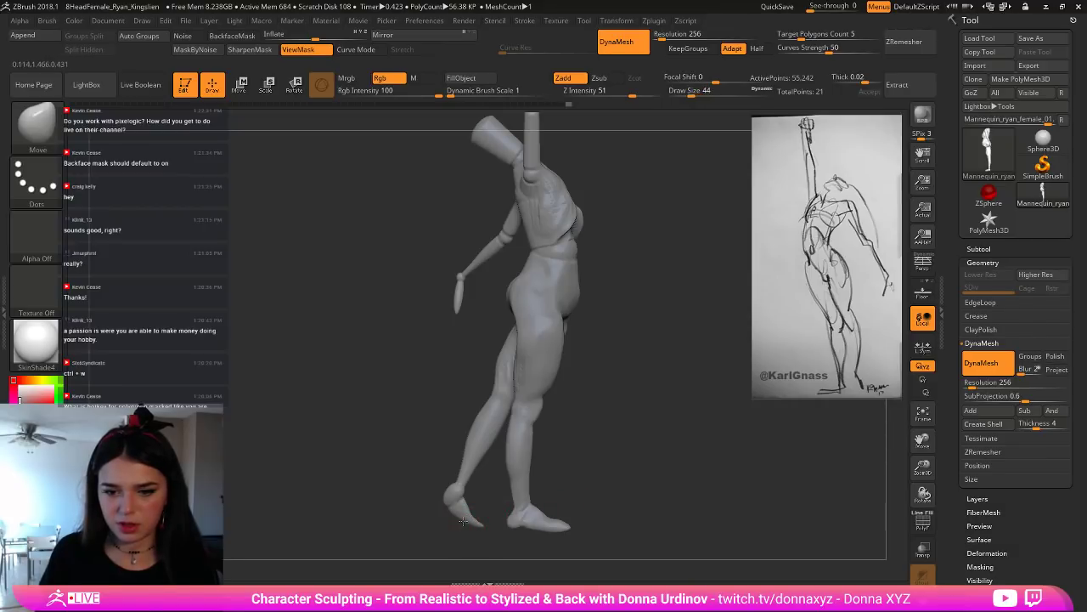
mouse_move(469, 528)
left_mouse_down()
mouse_move(511, 509)
mouse_move(521, 530)
mouse_move(477, 513)
mouse_move(498, 513)
mouse_move(538, 469)
mouse_move(520, 507)
mouse_move(486, 510)
left_mouse_up()
key("]")
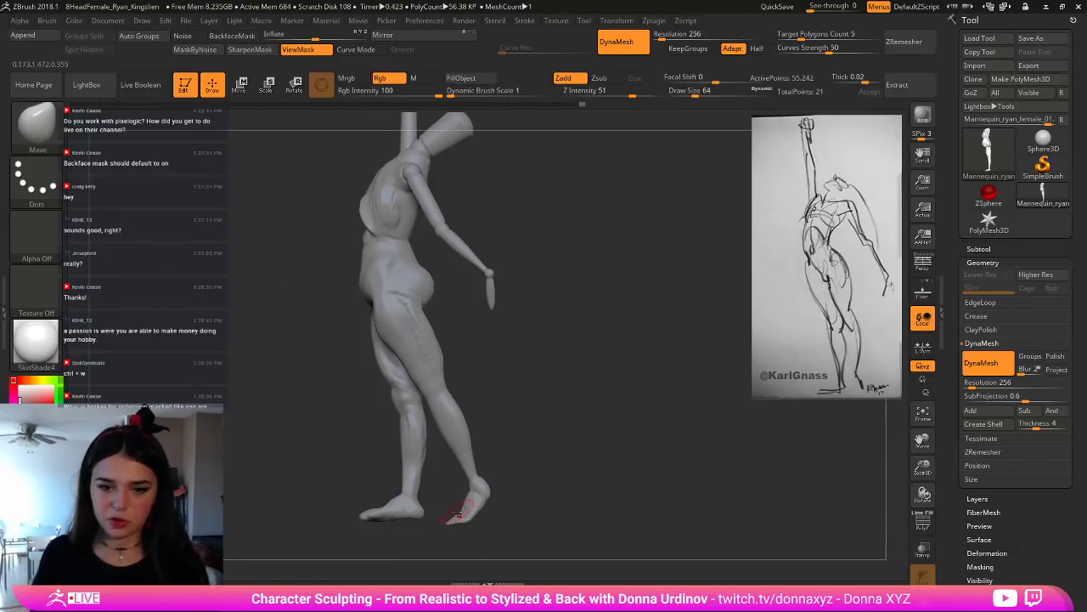
key("]")
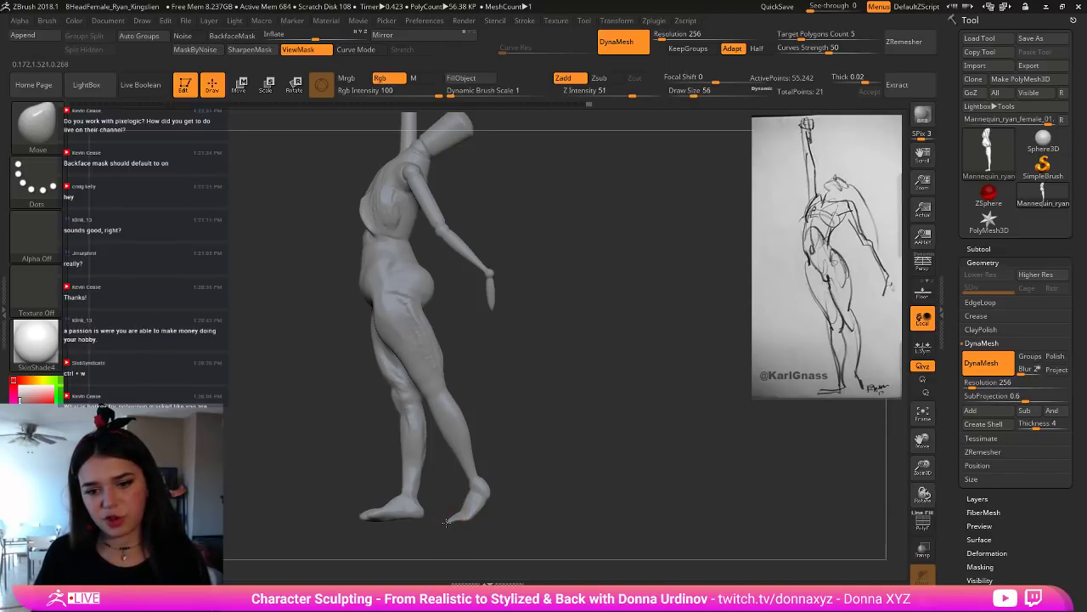
Step: Pull the back of the left calf outward in side view with the Move Topological brush at draw size 244
key("]")
key("]")
key("]")
key("]")
key("]")
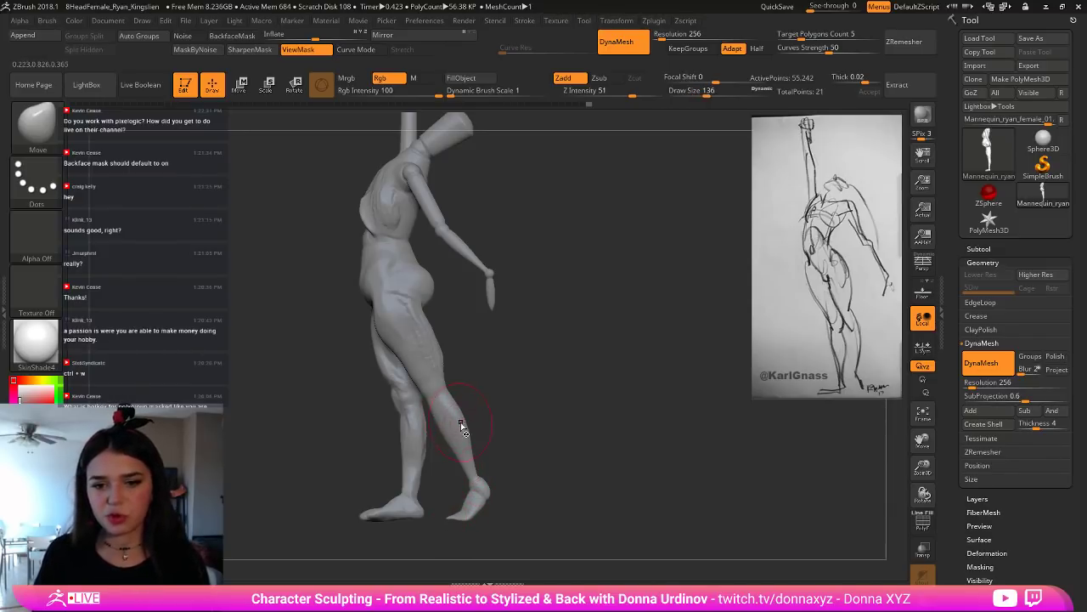
left_click_drag(455, 419, 464, 420)
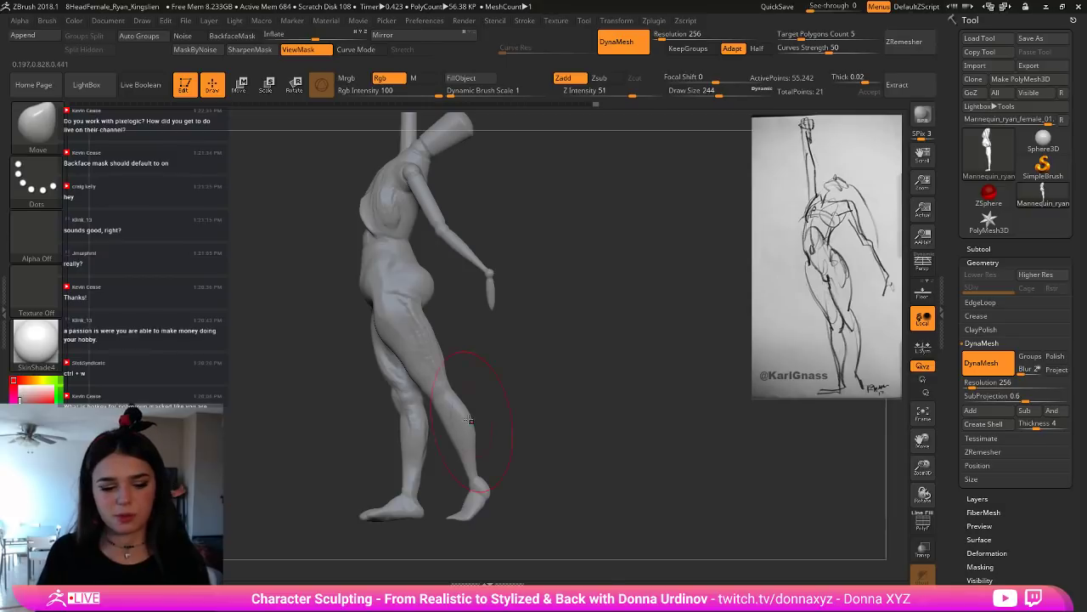
key("b")
key("m")
key("t")
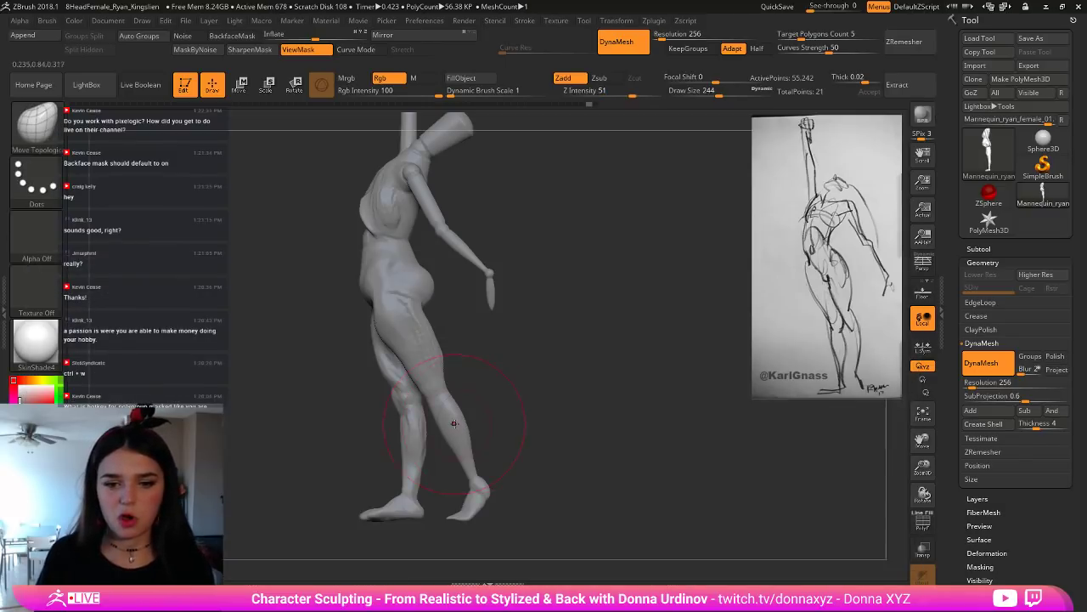
left_click_drag(474, 415, 471, 412)
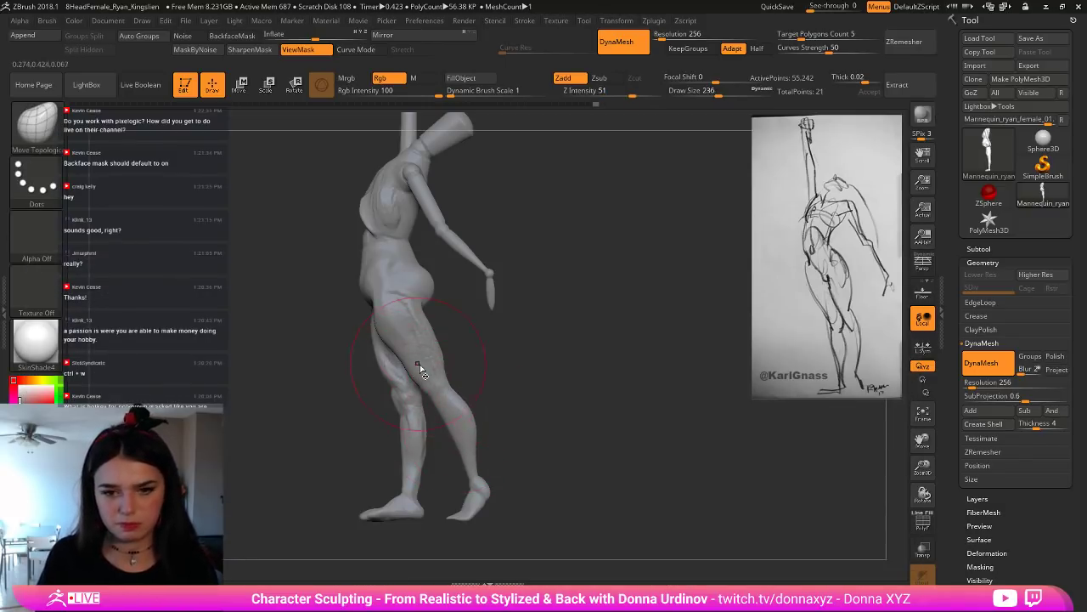
Step: Reshape the front of the left upper thigh and hip with the Move Topological brush at draw size 124 to 192
key("[")
key("[")
key("[")
key("[")
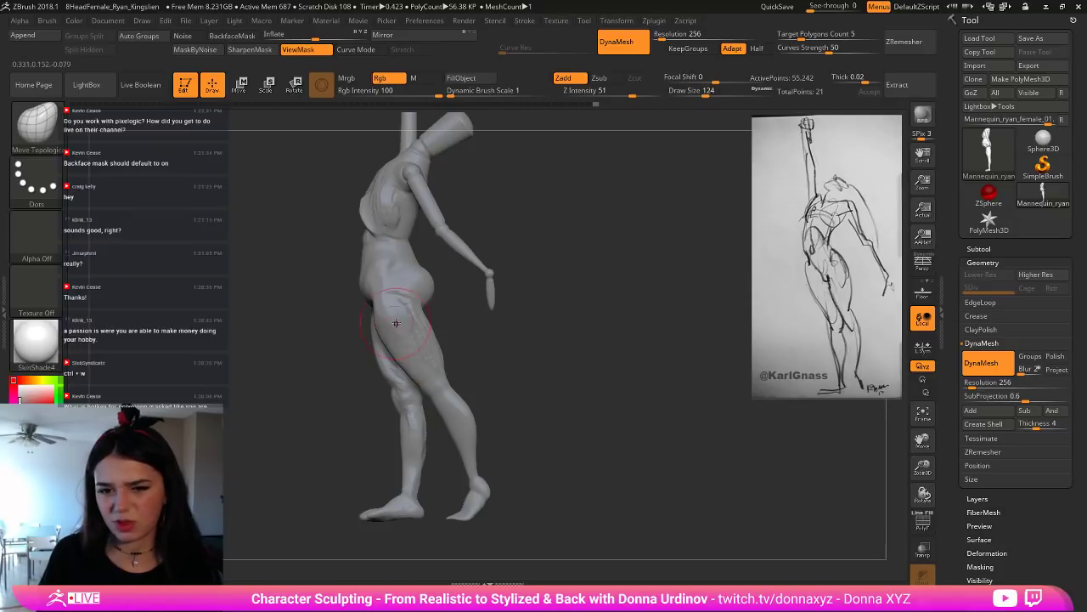
key("]")
key("]")
key("]")
key("]")
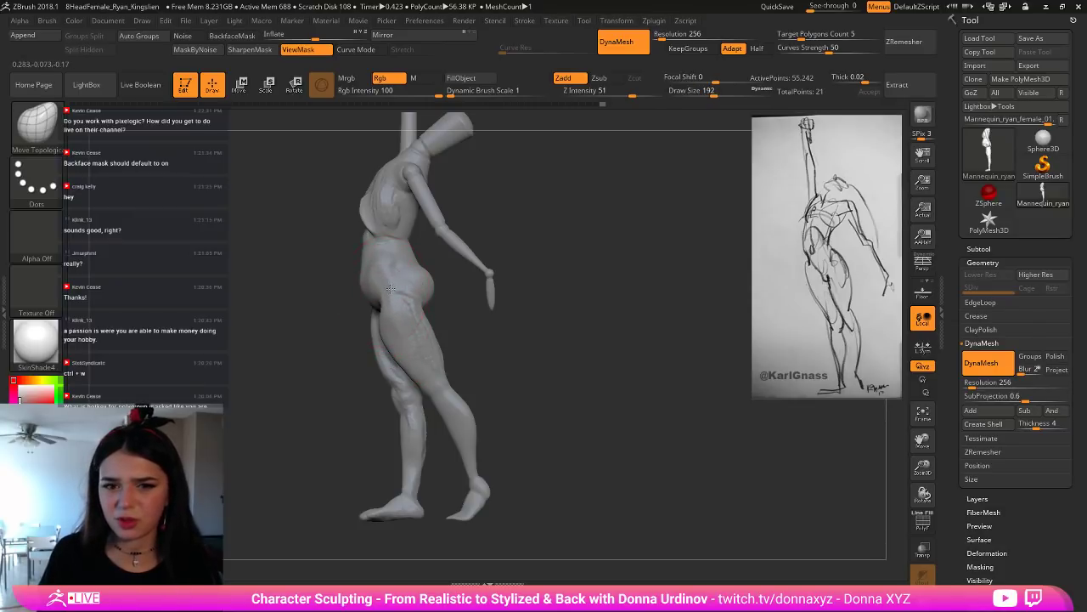
mouse_move(391, 289)
left_mouse_down()
mouse_move(379, 284)
mouse_move(387, 289)
left_mouse_up()
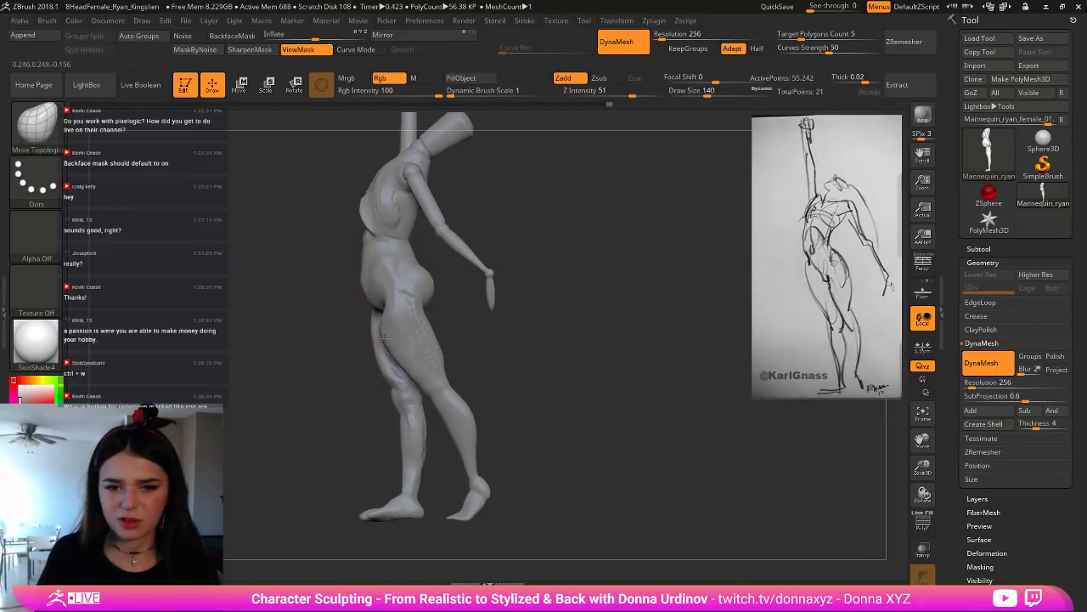
Step: Adjust the left thigh and buttock contour from a three-quarter view with the Move Topological brush at draw size 104 to 140
left_click_drag(384, 337, 396, 333, "ctrl")
mouse_move(466, 327)
left_mouse_down()
mouse_move(434, 313)
mouse_move(441, 297)
mouse_move(464, 318)
mouse_move(432, 294)
left_mouse_up()
key("bracketright")
key("bracketright")
key("bracketright")
key("bracketright")
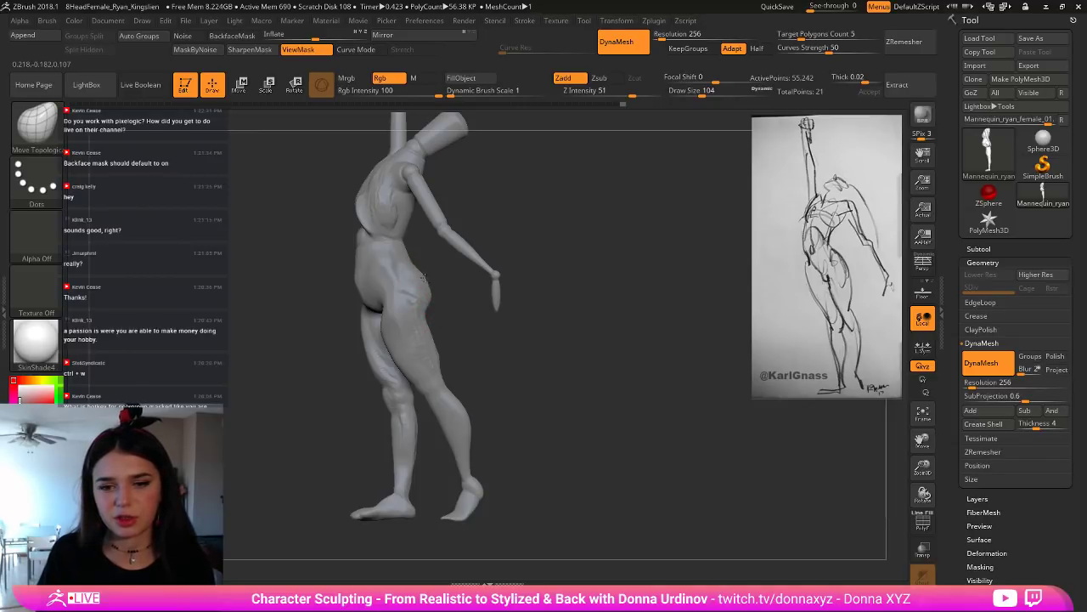
right_click_drag(425, 304, 400, 336)
mouse_move(475, 336)
right_mouse_down()
mouse_move(425, 388)
mouse_move(437, 376)
mouse_move(432, 393)
right_mouse_up()
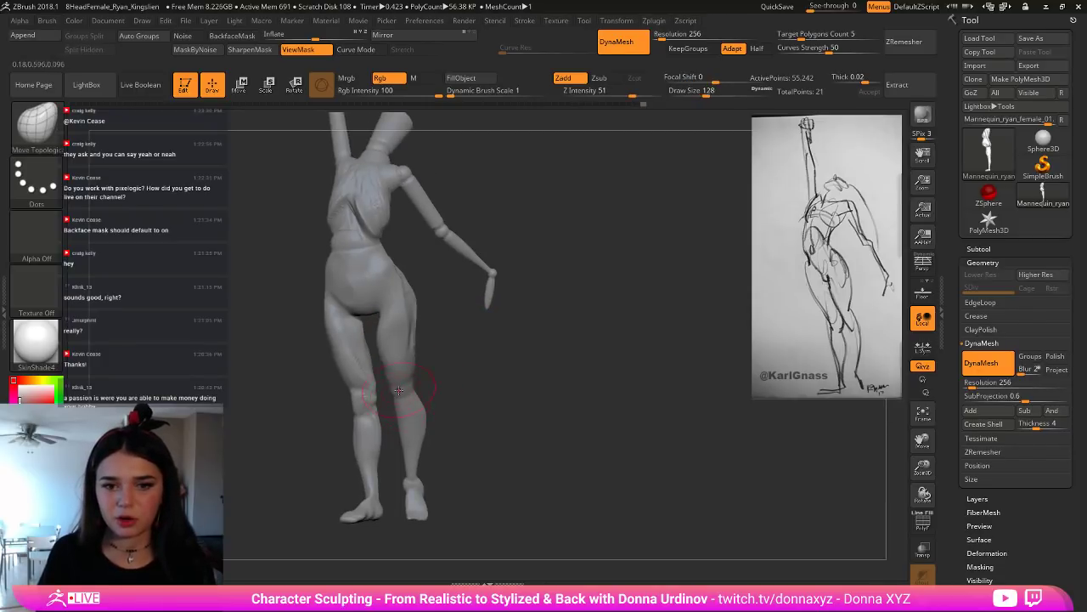
Step: Shift the left knee and calf into a smoother curve in front view with the Move Topological brush at about draw size 204
key("bracketright")
key("bracketright")
left_click_drag(405, 381, 395, 379)
mouse_move(421, 417)
left_mouse_down()
mouse_move(409, 418)
mouse_move(412, 439)
left_mouse_up()
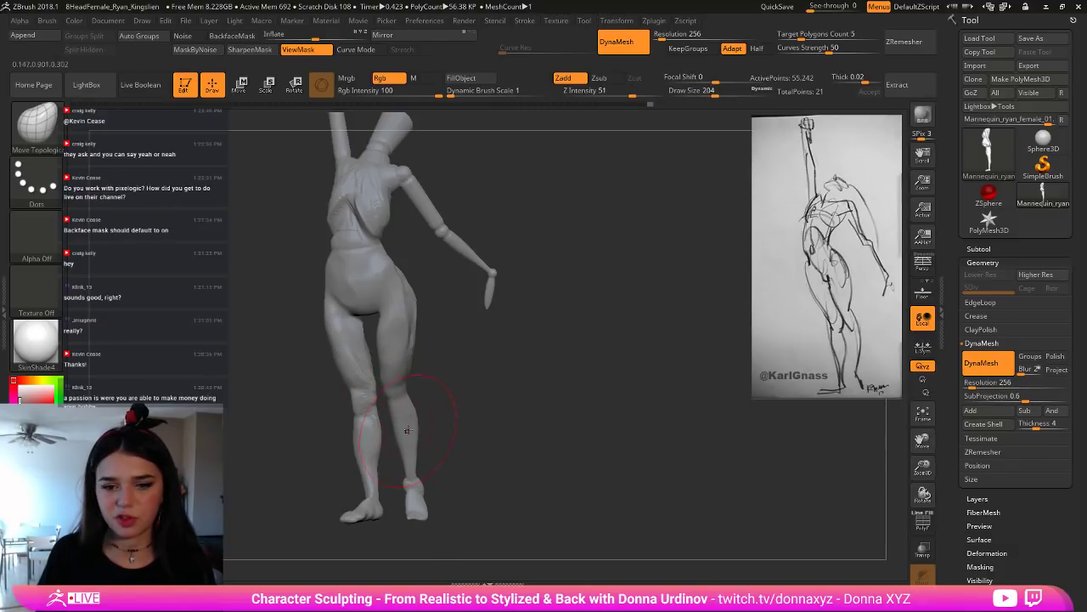
key("bracketleft")
key("bracketleft")
key("bracketleft")
mouse_move(398, 428)
left_mouse_down()
mouse_move(414, 482)
mouse_move(529, 466)
left_mouse_up()
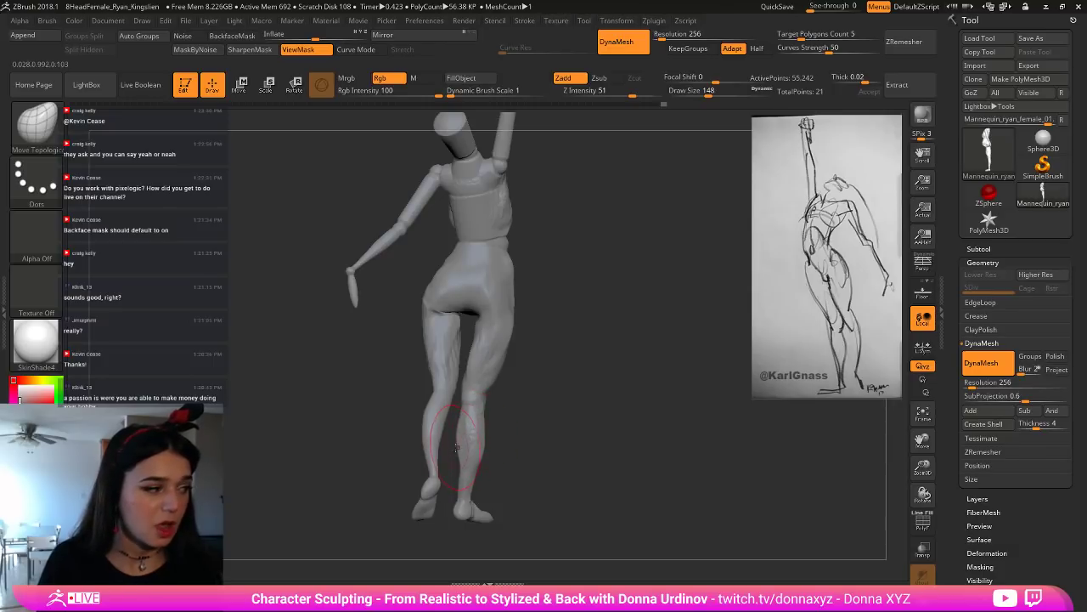
Step: Reshape the left heel and foot from behind with the Move Topological brush at draw size 64
key("bracketleft")
key("bracketleft")
key("bracketleft")
key("bracketleft")
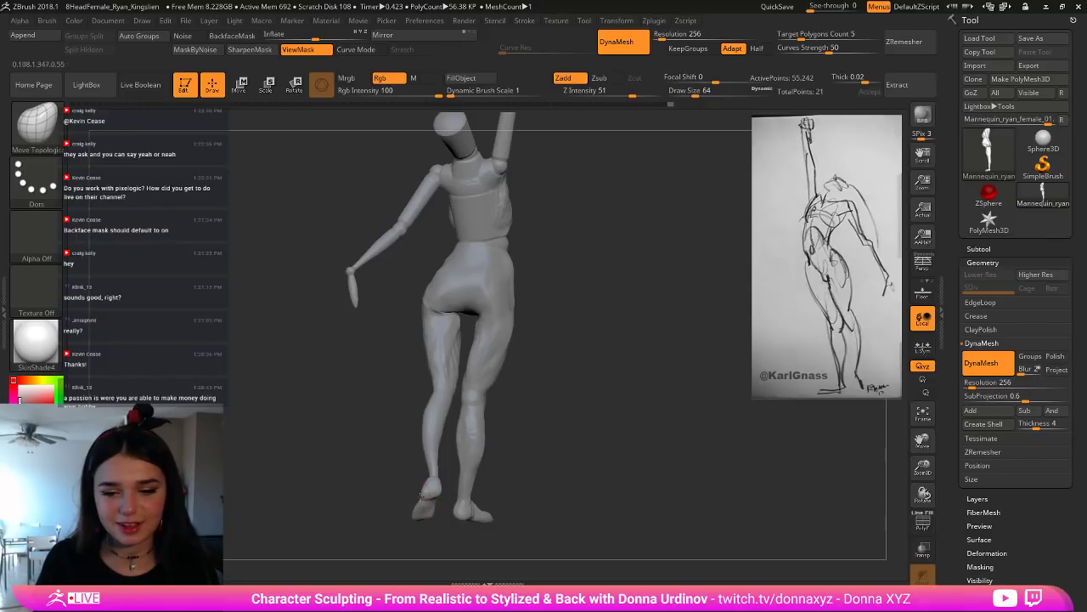
right_click_drag(422, 491, 437, 517)
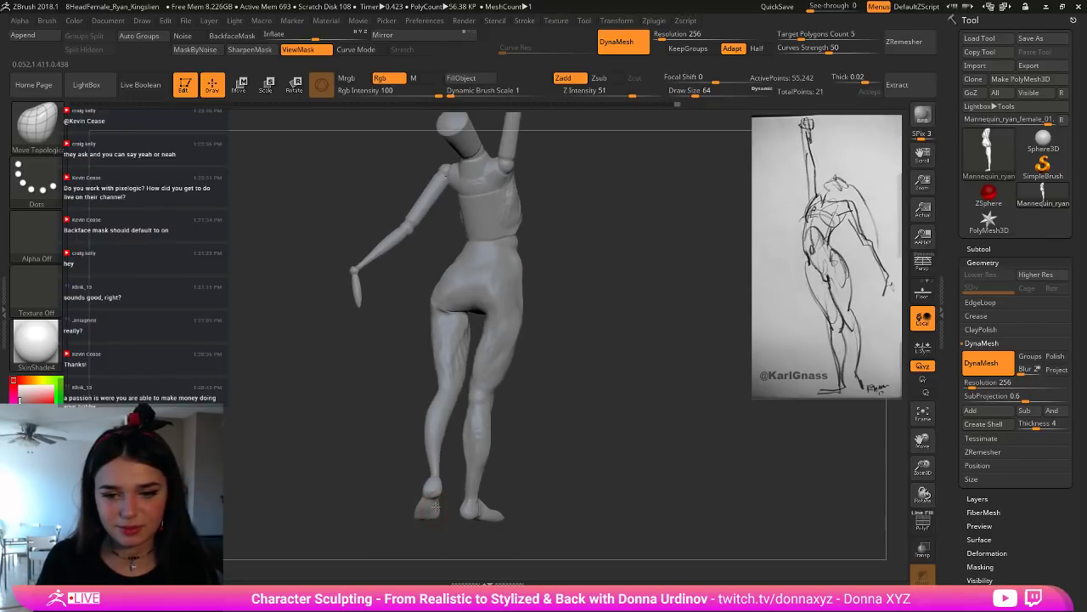
right_click_drag(536, 444, 573, 443)
Step: Fill out the right inner thigh below the crotch with the Move Topological brush at draw size 76 to 92
key("bracketright")
key("bracketright")
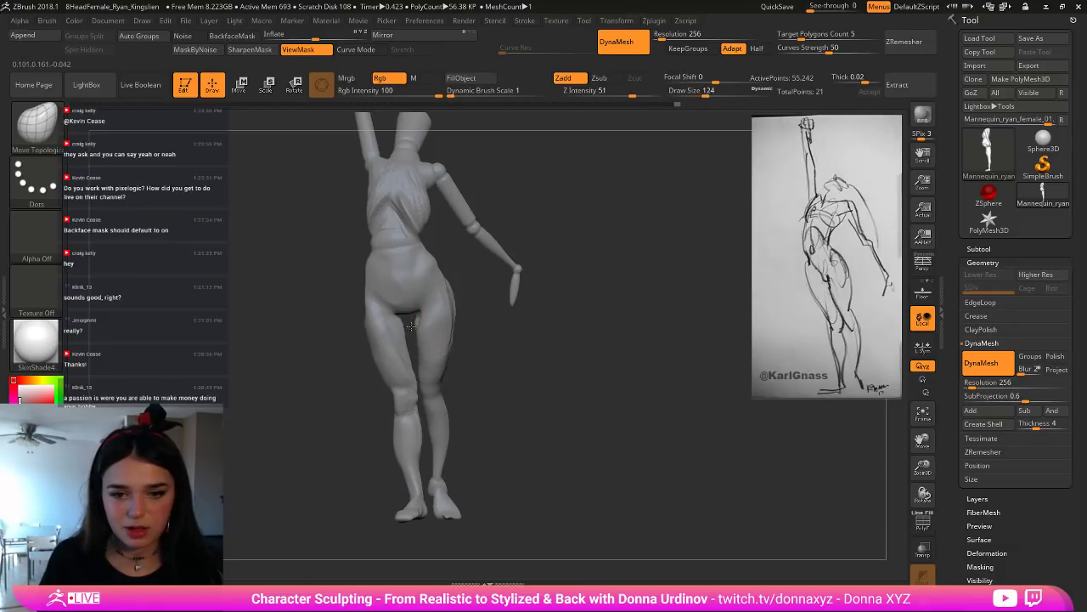
key("[")
key("[")
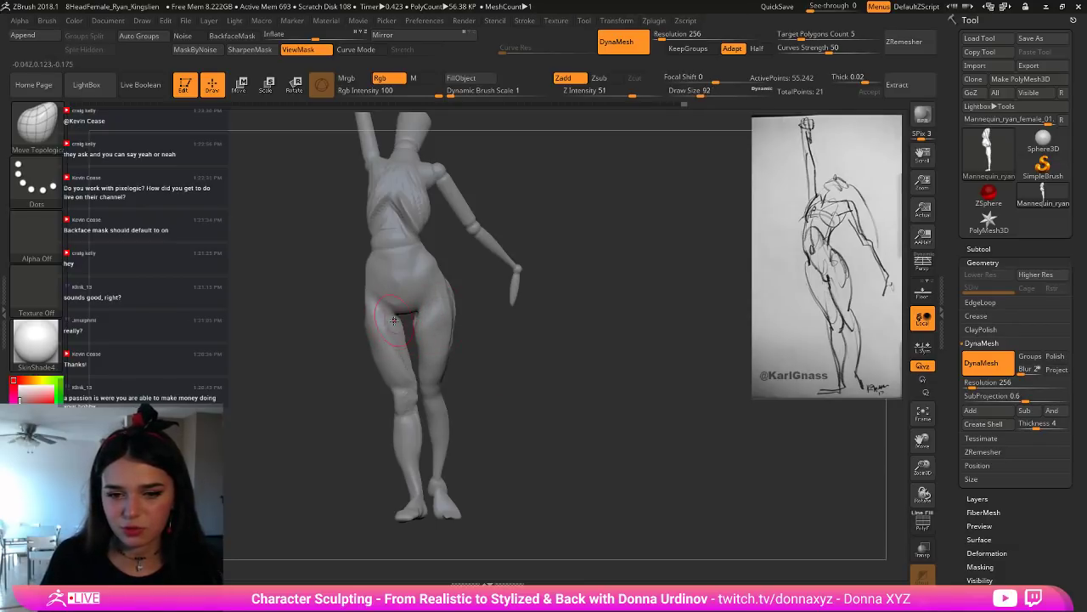
left_click_drag(399, 338, 406, 346)
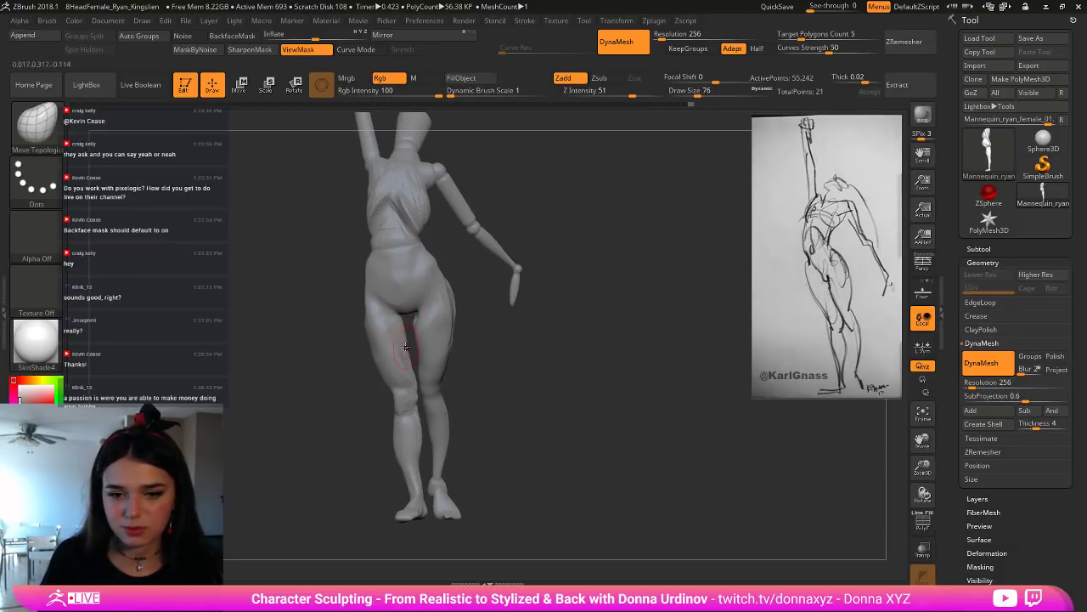
key("bracketright")
Step: Refine the inner side of the right knee at draw size 56 and soften it with the Smooth brush
left_click_drag(520, 361, 498, 375)
key("bracketleft")
key("bracketleft")
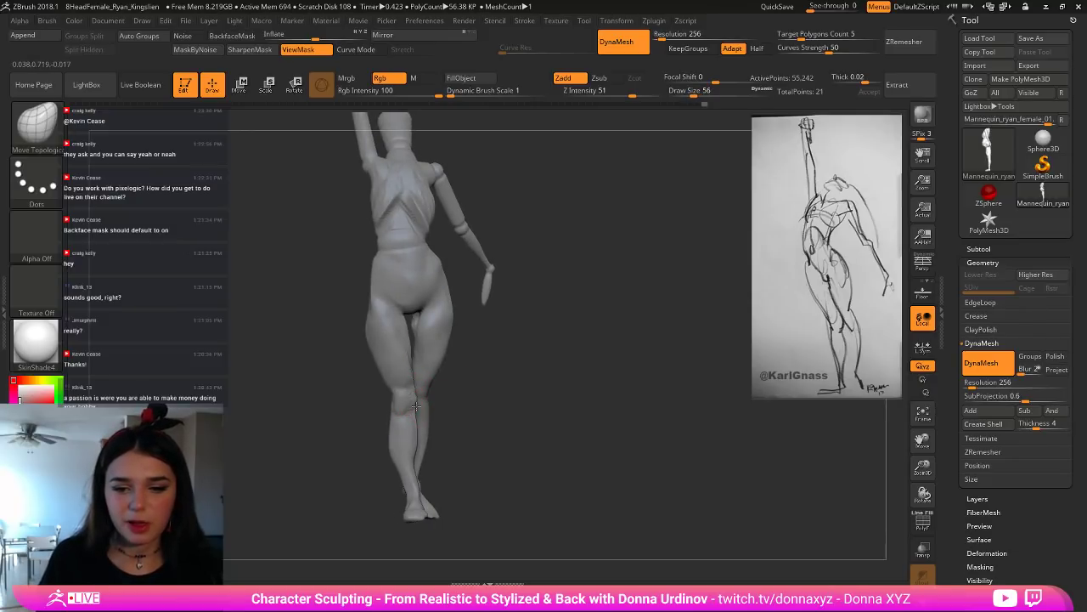
key("shift")
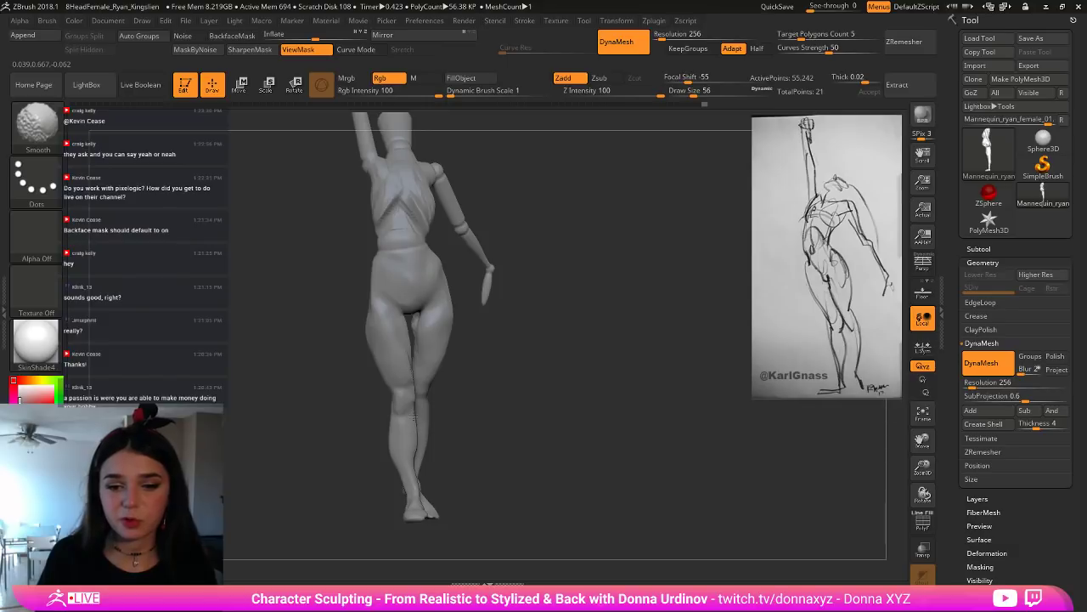
mouse_move(407, 434)
right_mouse_down()
mouse_move(389, 401)
mouse_move(476, 393)
mouse_move(441, 375)
mouse_move(589, 362)
right_mouse_up()
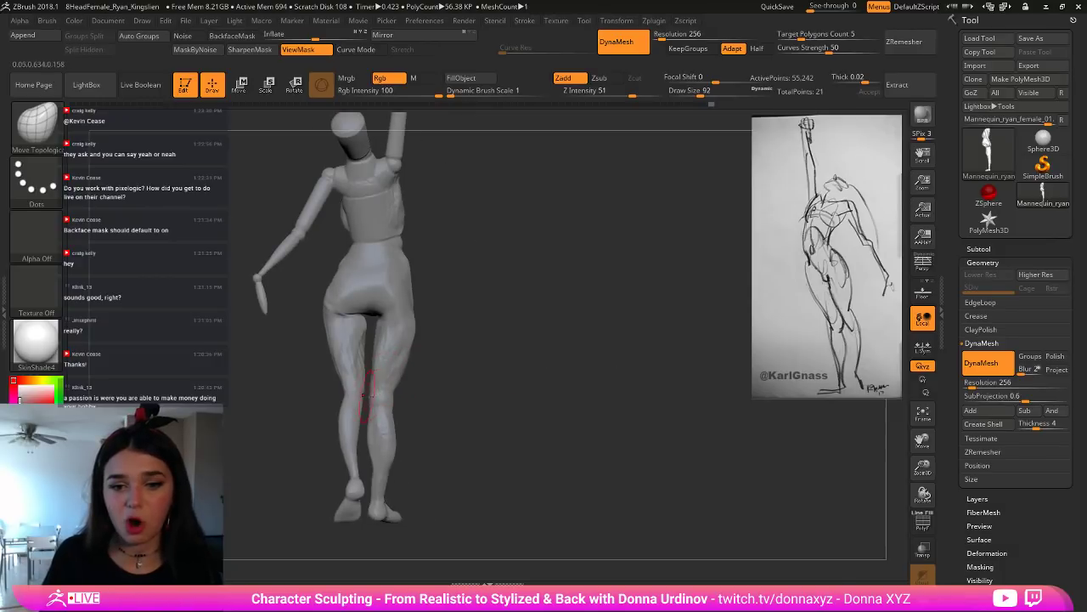
Step: Shape the inner knee and calf of the left leg from behind with the Move Topological brush at draw size 56 to 104
key("[")
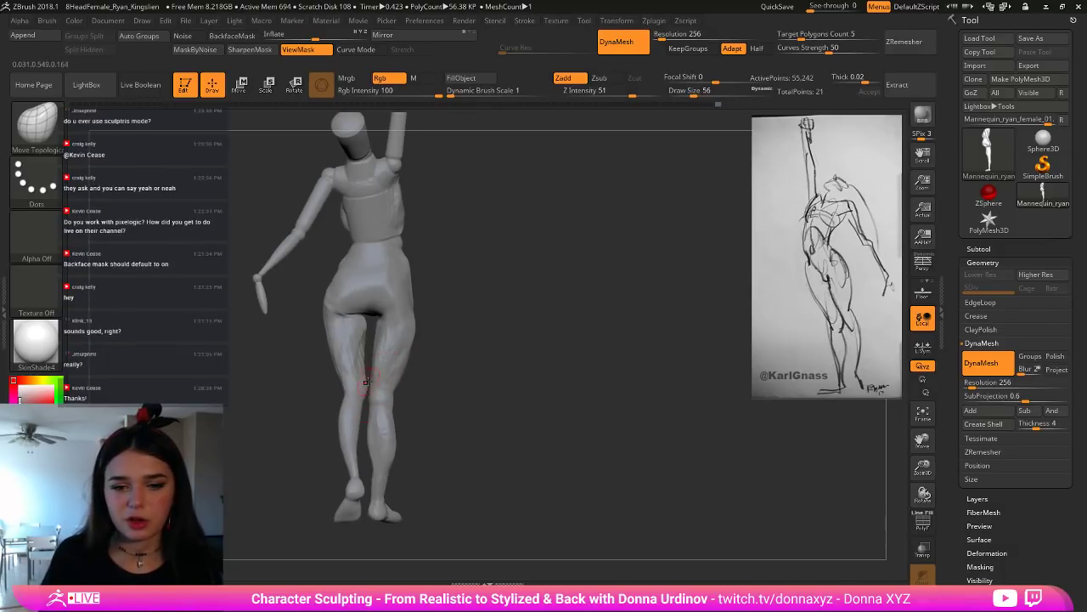
right_click_drag(388, 424, 412, 425)
key("]")
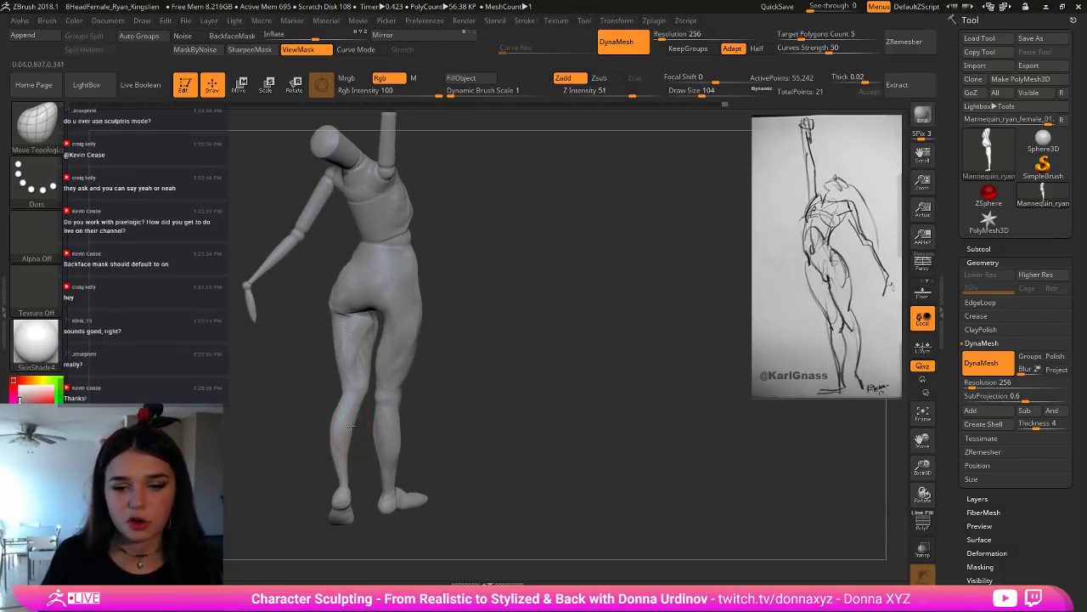
left_click_drag(349, 428, 357, 413)
left_click_drag(347, 456, 352, 456)
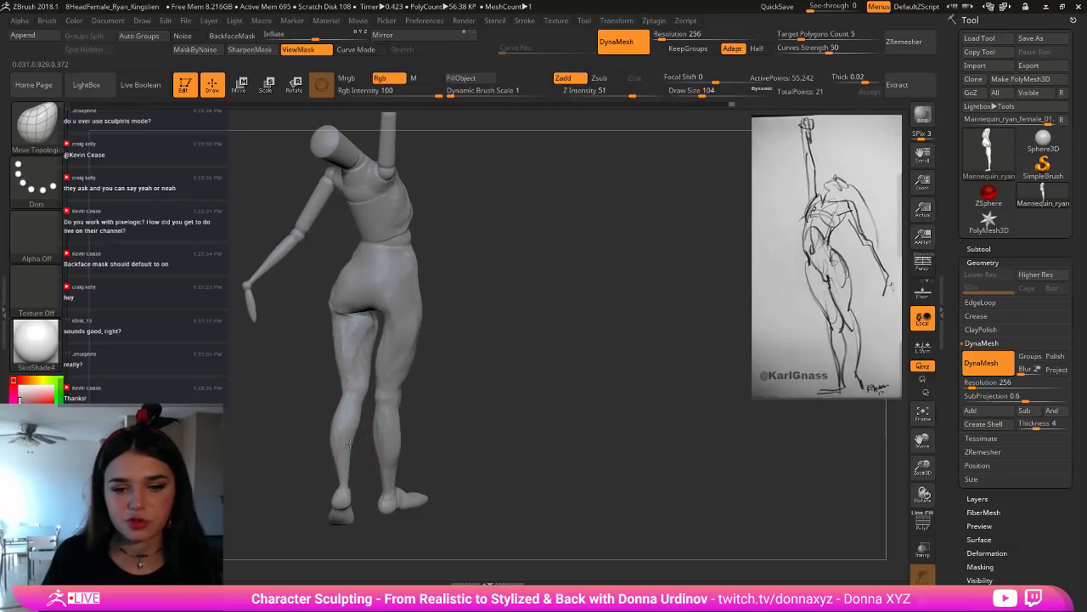
key("[")
key("[")
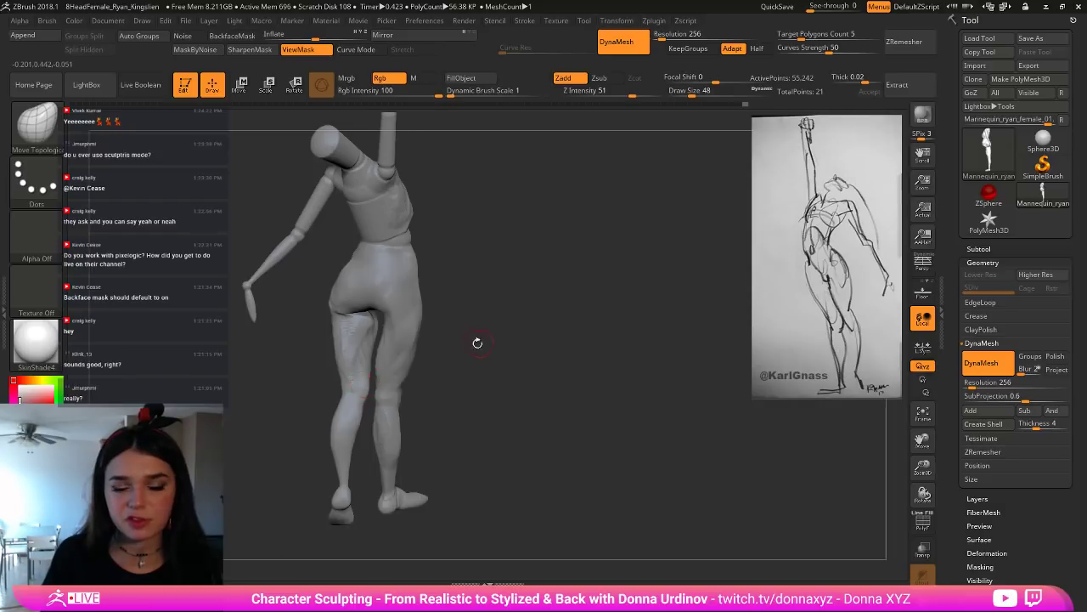
Step: Reshape the back and inner side of the left thigh from behind with the Move Topological brush at draw size 76 to 116
mouse_move(477, 343)
right_mouse_down()
mouse_move(428, 369)
mouse_move(379, 352)
right_mouse_up()
key("]")
key("]")
key("]")
key("]")
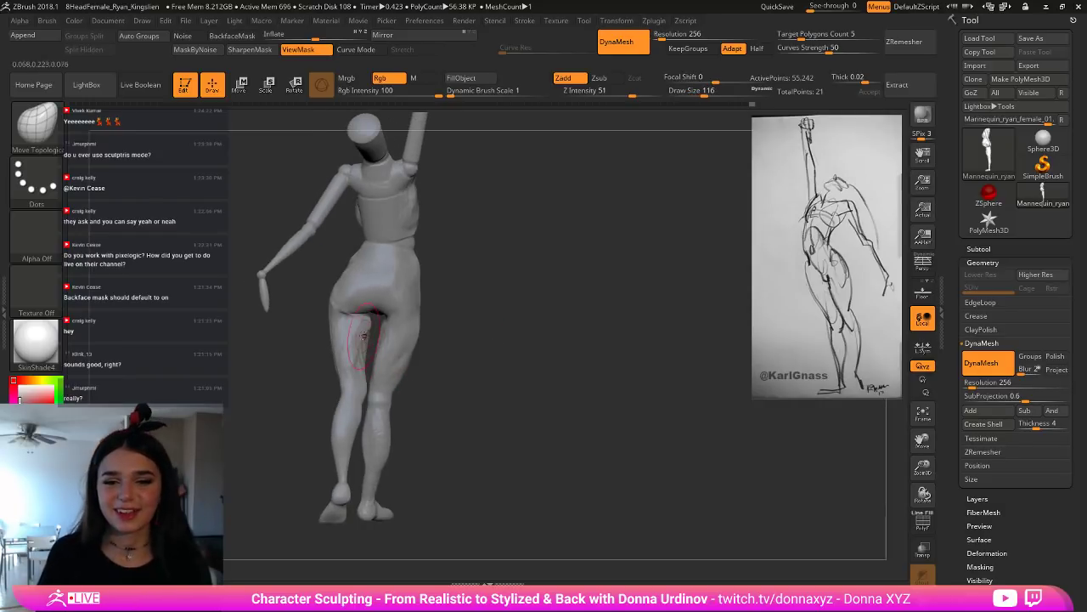
left_click_drag(363, 361, 359, 340)
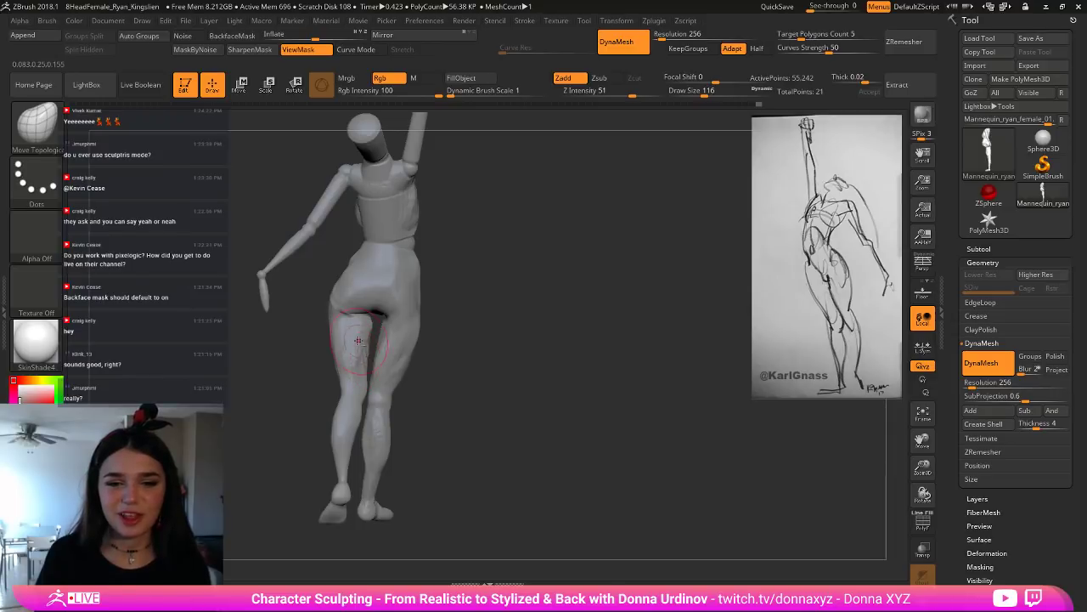
mouse_move(439, 345)
left_mouse_down()
mouse_move(421, 330)
mouse_move(442, 332)
left_mouse_up()
key("[")
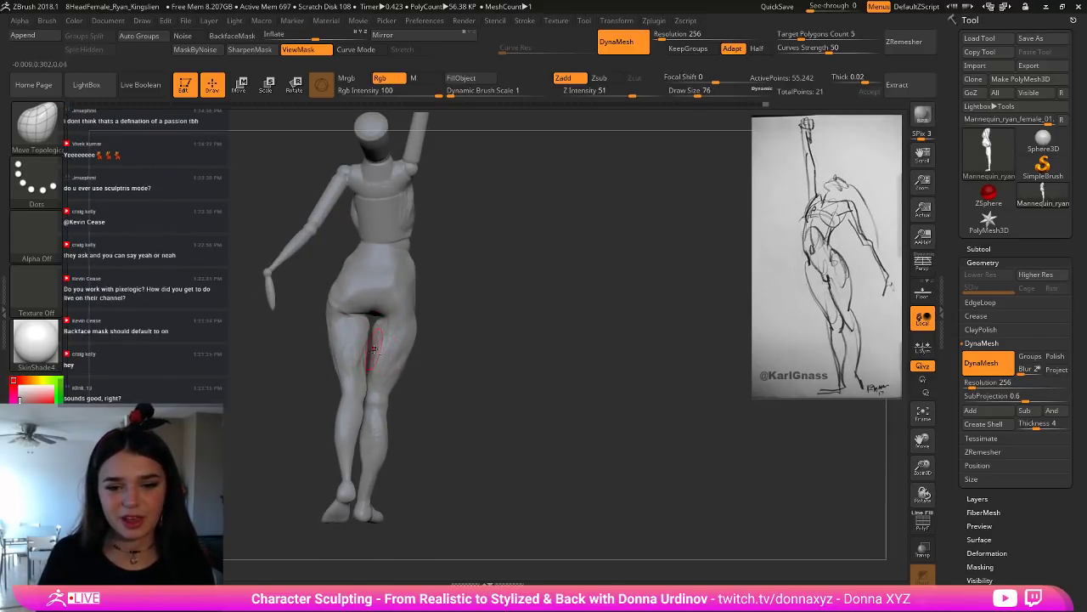
left_click_drag(477, 331, 440, 336)
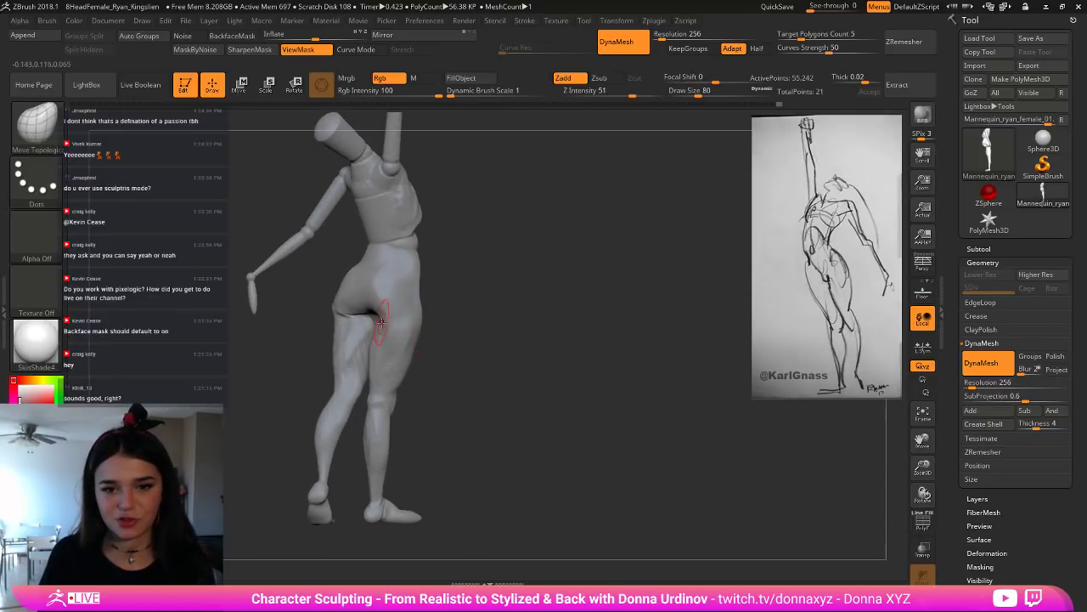
Step: Shape the underside of the right buttock from behind with the Move Topological brush at draw size 76 to 96
key("bracketright")
key("bracketright")
left_click_drag(480, 297, 427, 318)
key("bracketleft")
key("bracketleft")
key("bracketleft")
key("bracketleft")
key("bracketleft")
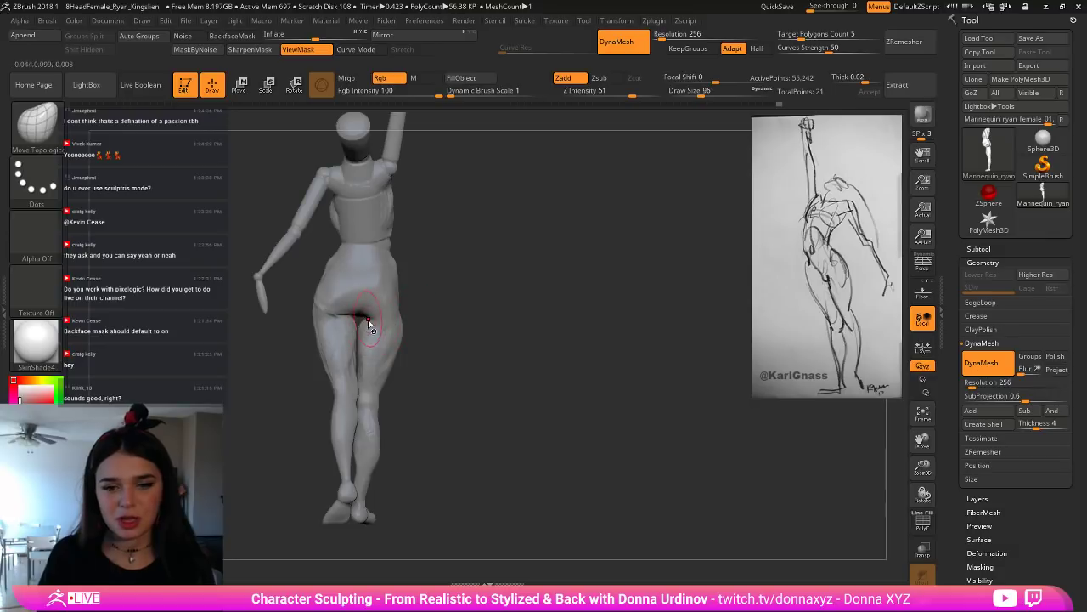
key("bracketright")
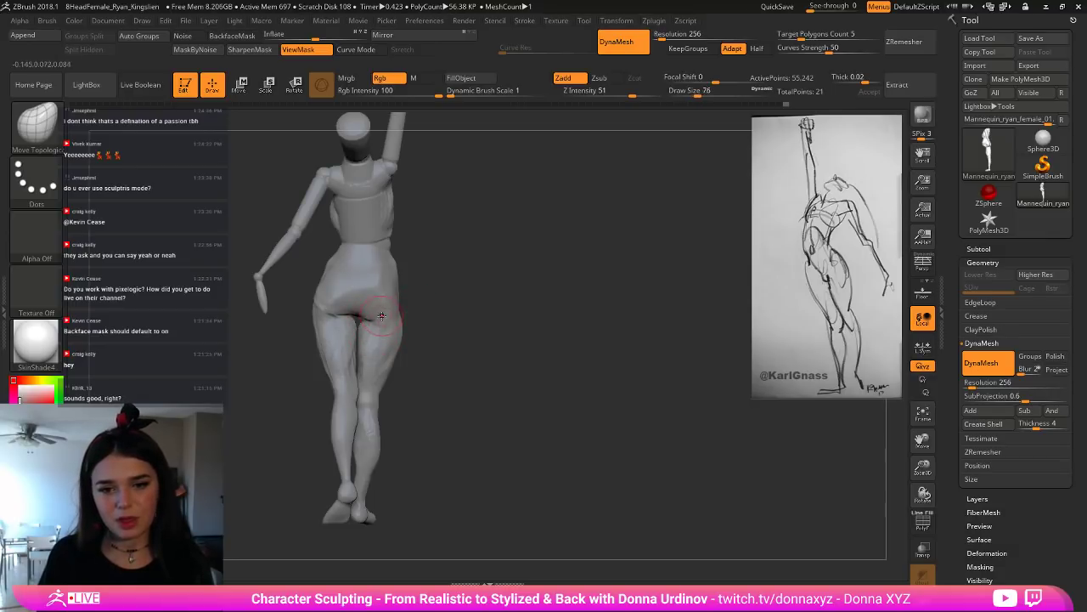
left_click_drag(372, 305, 378, 309)
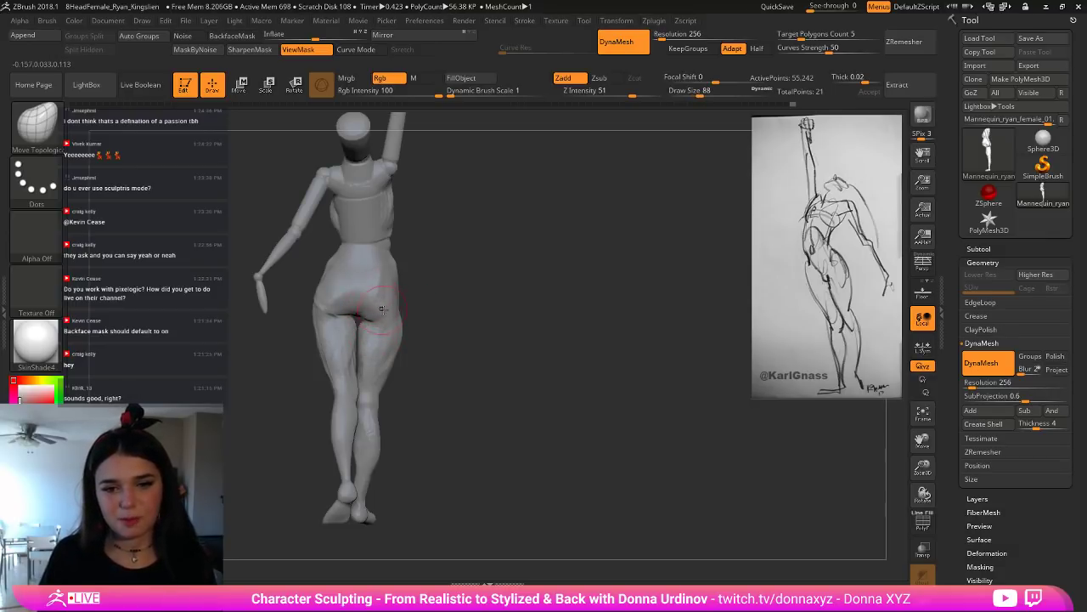
Step: Refine the hips and waist from behind with the Move Topological brush at draw size 88 to 120 and soften the left hip with Smooth
key("bracketright")
key("bracketright")
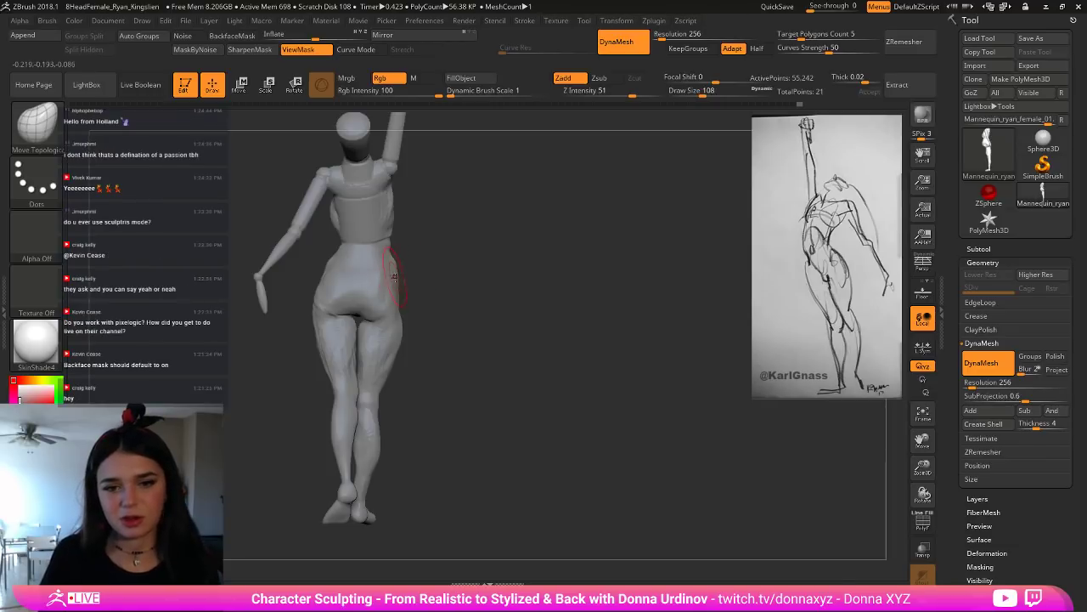
key("bracketleft")
key("bracketleft")
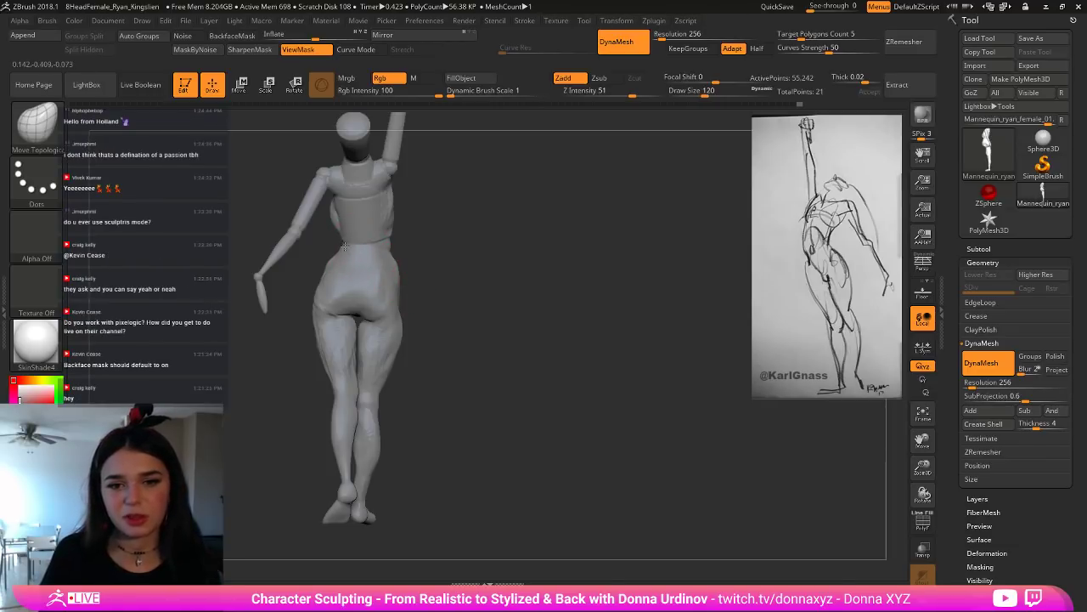
key("shift")
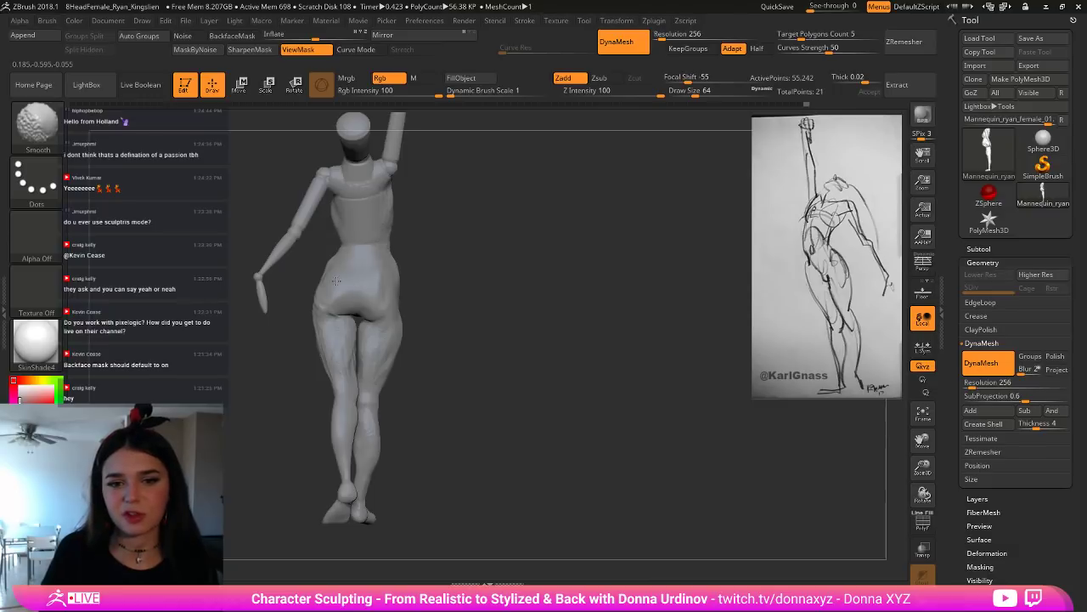
Step: Reshape the left calf from the back and side with the Move Topological brush at draw size 72 to 96
mouse_move(378, 455)
left_mouse_down("shift")
mouse_move(369, 486)
mouse_move(456, 432)
mouse_move(442, 432)
left_mouse_up("shift")
key("]")
key("bracketleft")
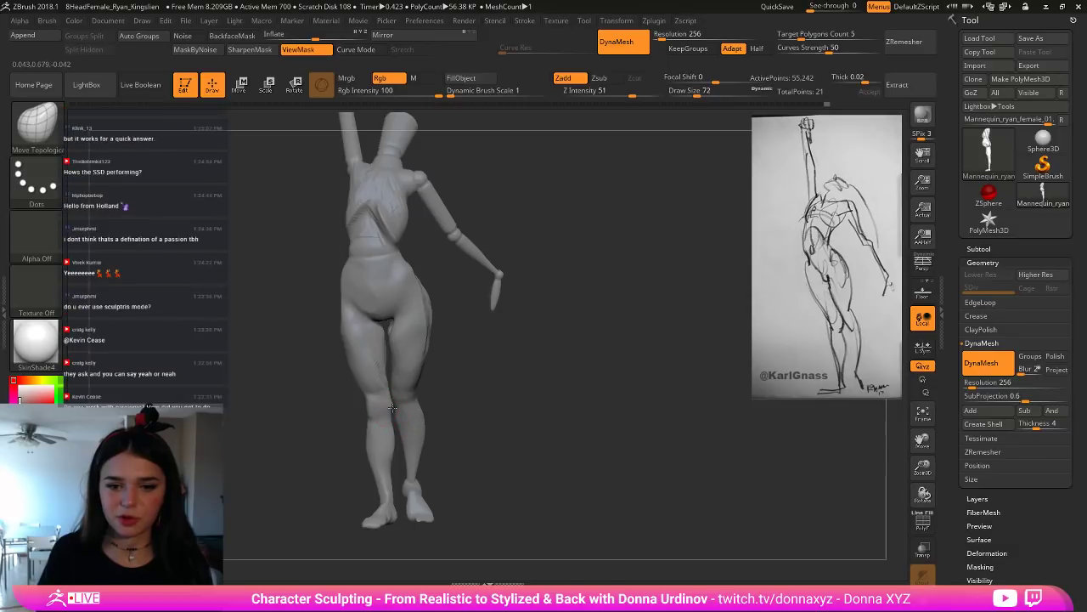
left_click_drag(475, 377, 395, 404)
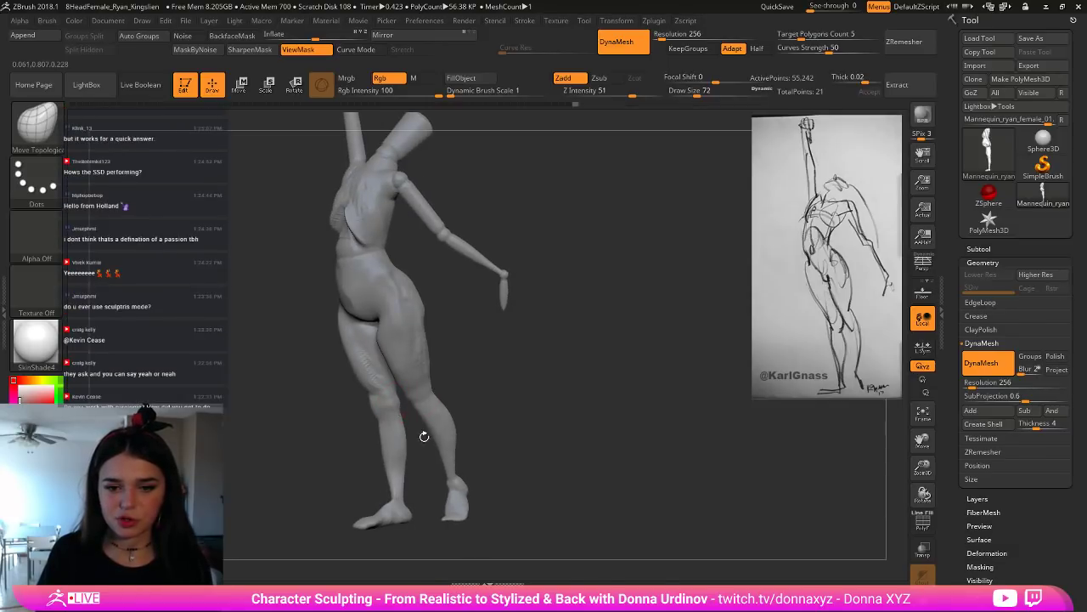
left_click_drag(424, 436, 527, 419)
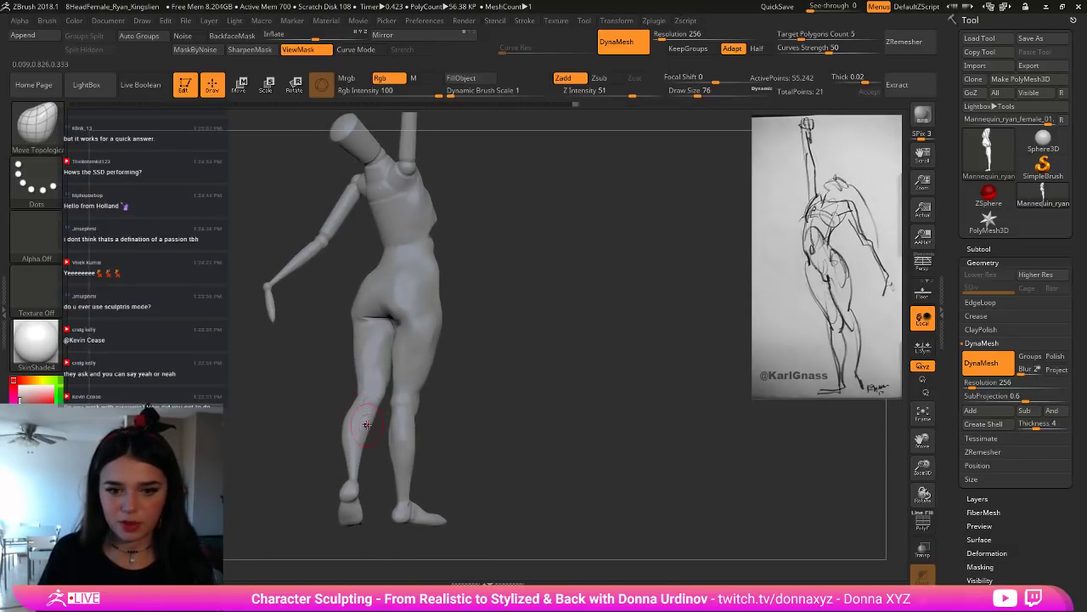
key("bracketright")
left_click_drag(385, 415, 355, 420)
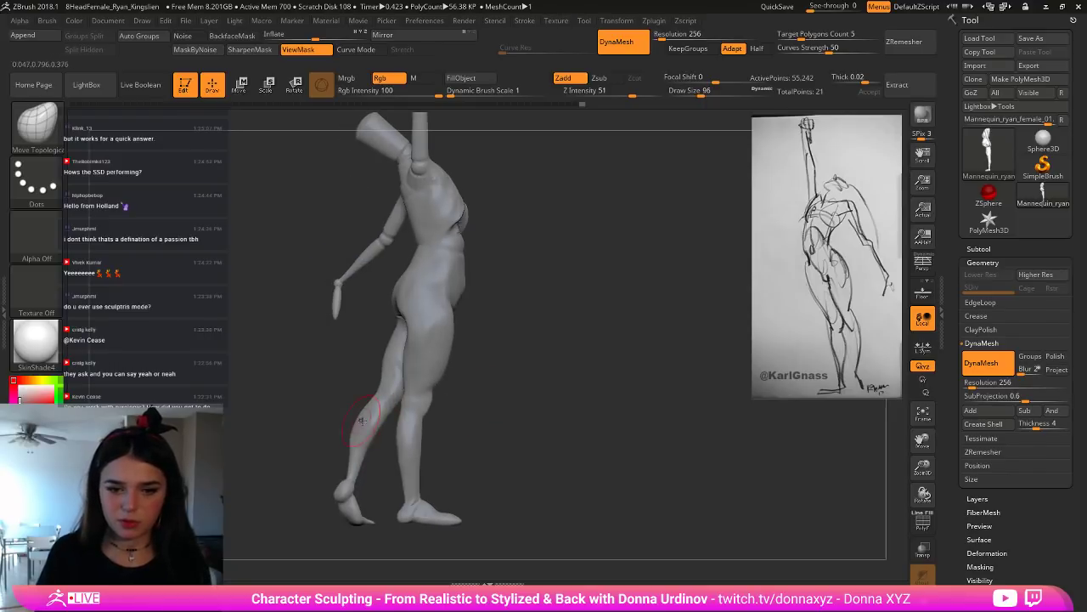
left_click_drag(520, 381, 487, 406)
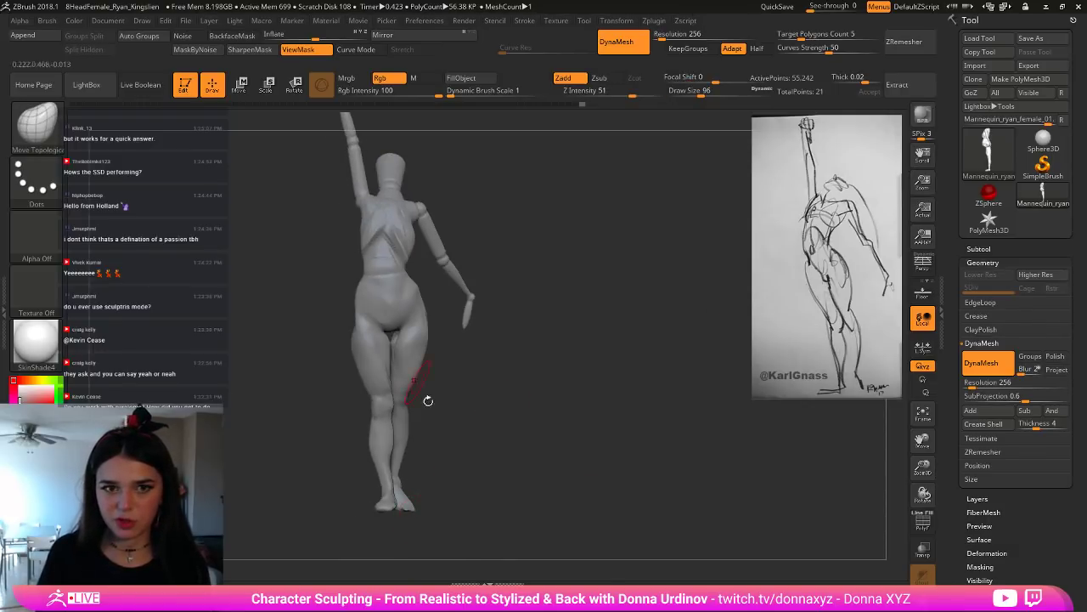
key("w")
left_click_drag(374, 511, 411, 527, "ctrl")
key("ctrl+z")
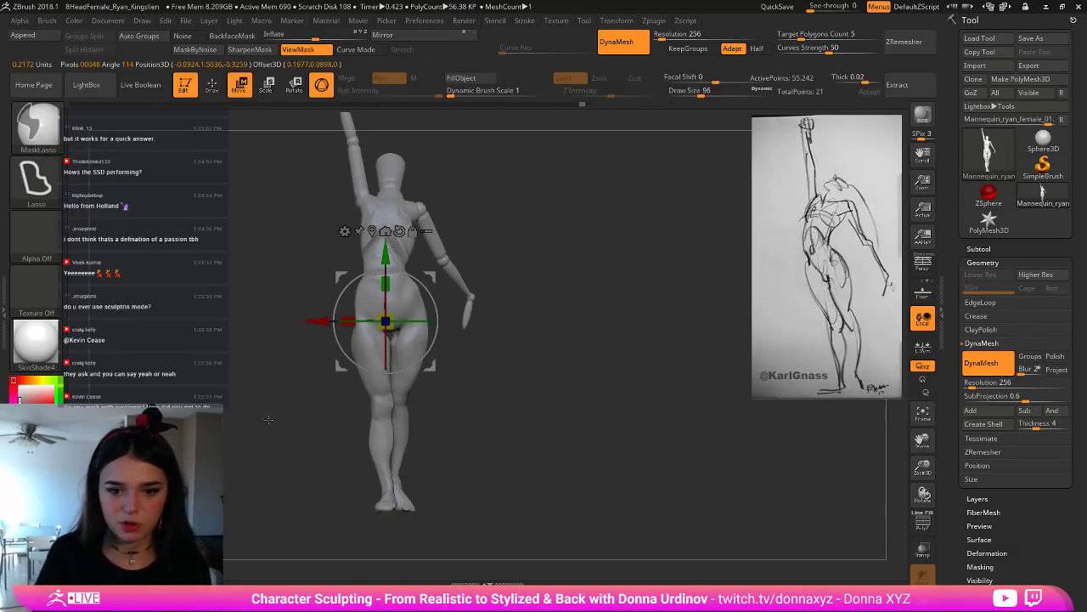
key("q")
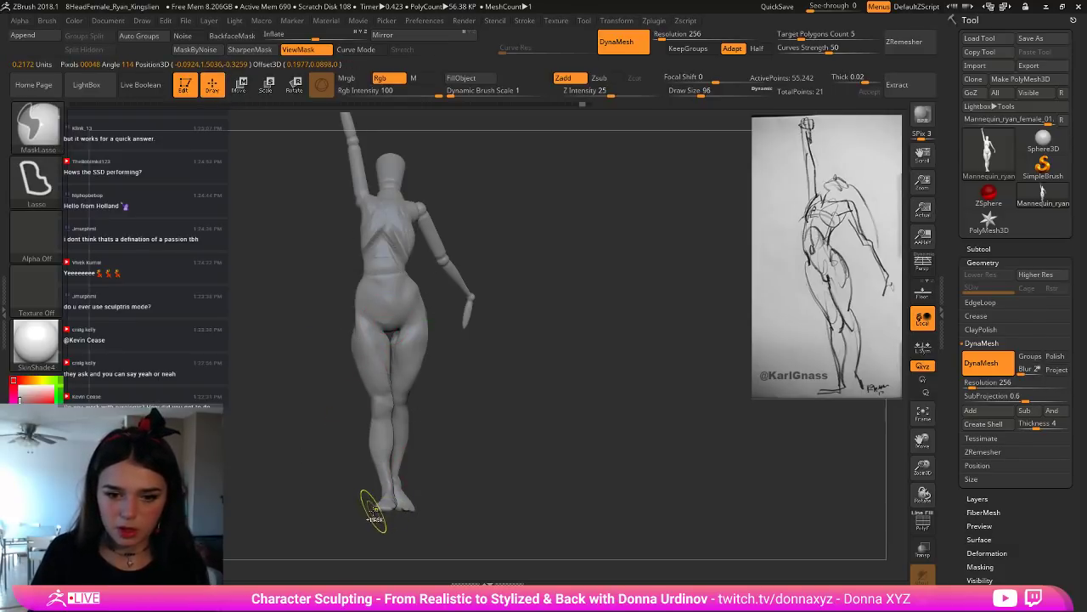
mouse_move(374, 511)
left_mouse_down("ctrl")
mouse_move(401, 515)
mouse_move(409, 536)
mouse_move(381, 524)
left_mouse_up("ctrl")
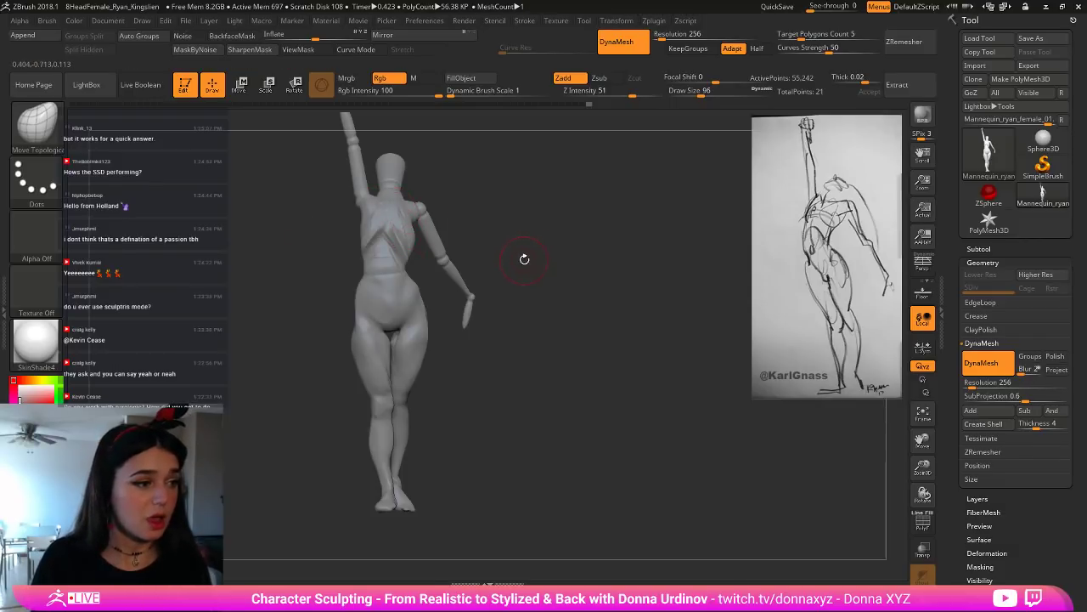
Step: Adjust the left knee and the back of the left thigh with the Move Topological brush at draw size 68 to 112
left_click_drag(534, 274, 512, 292)
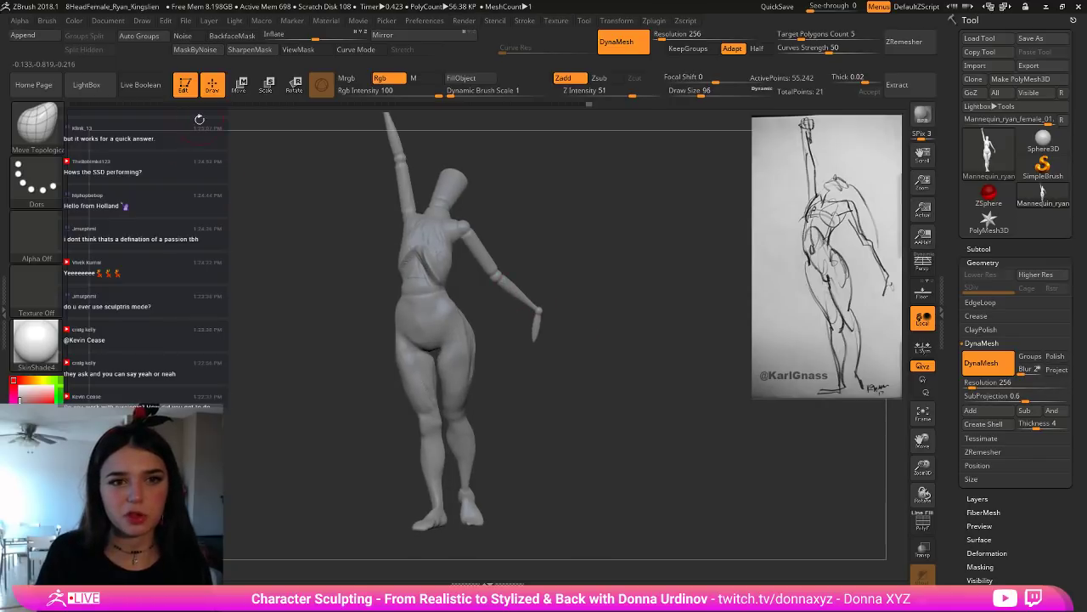
mouse_move(626, 347)
left_mouse_down()
mouse_move(405, 337)
mouse_move(416, 342)
left_mouse_up()
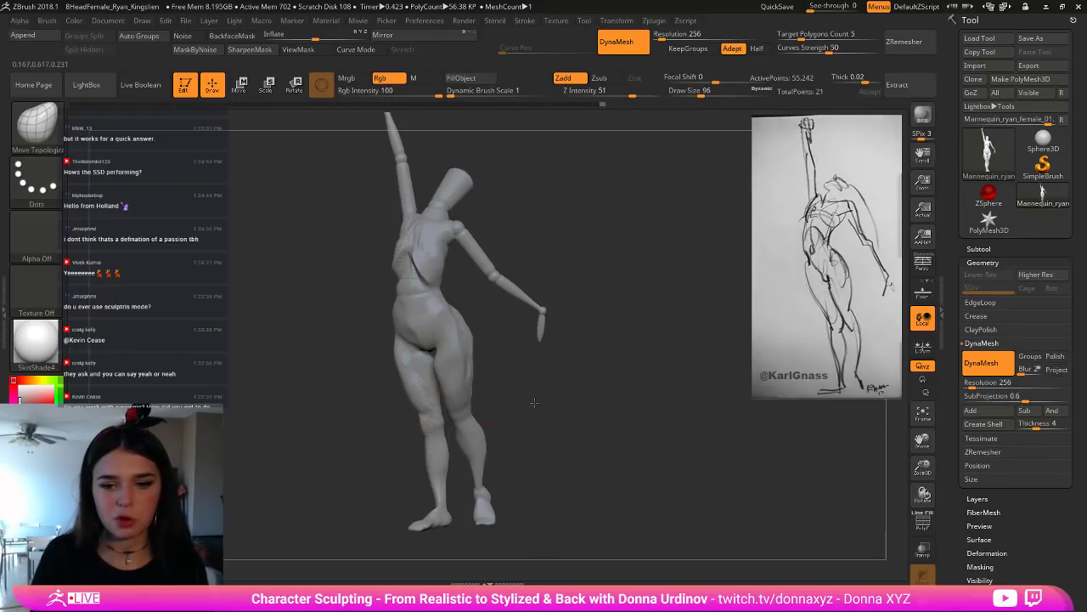
mouse_move(535, 404)
left_mouse_down()
mouse_move(604, 408)
mouse_move(471, 420)
left_mouse_up()
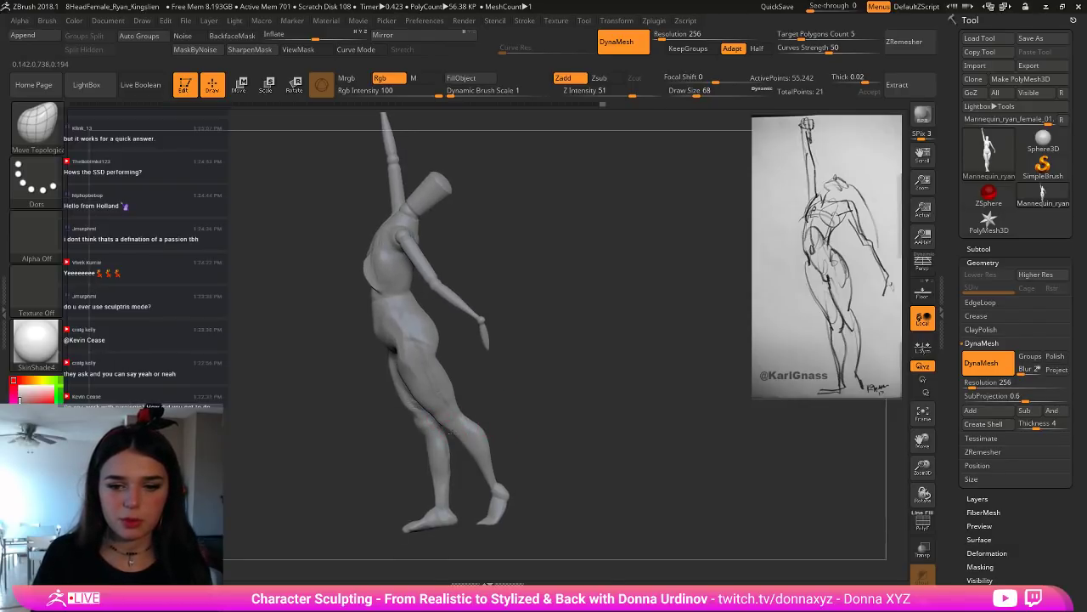
key("bracketright")
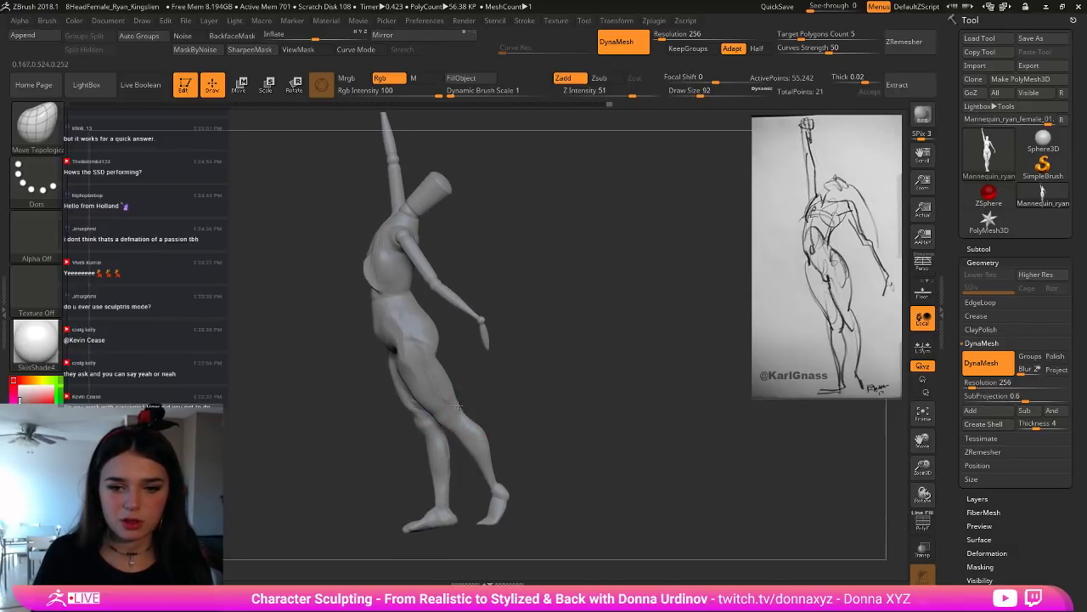
key("[")
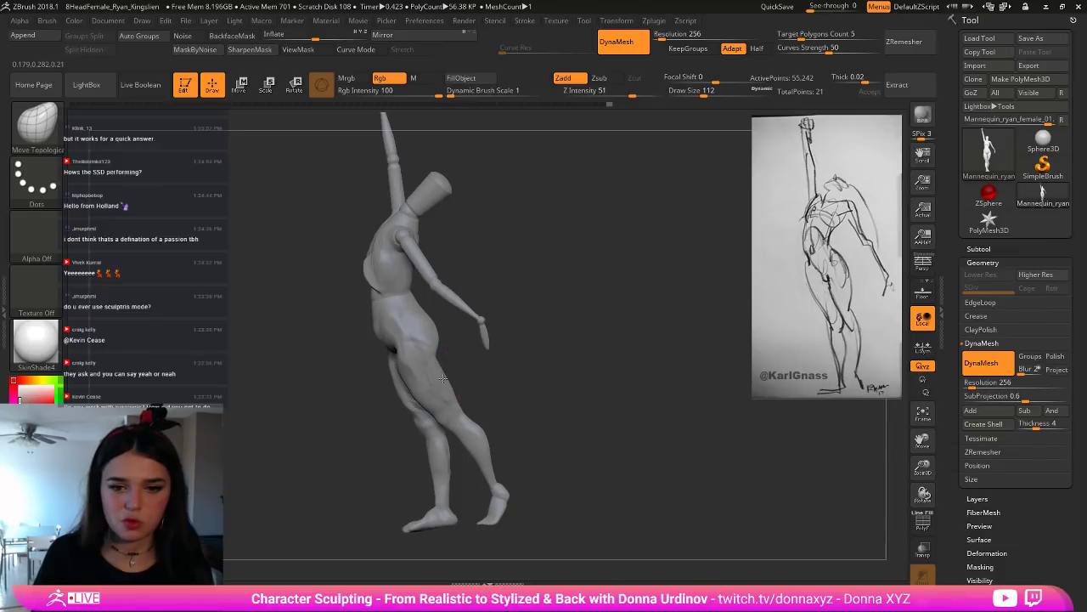
left_click_drag(449, 375, 482, 363)
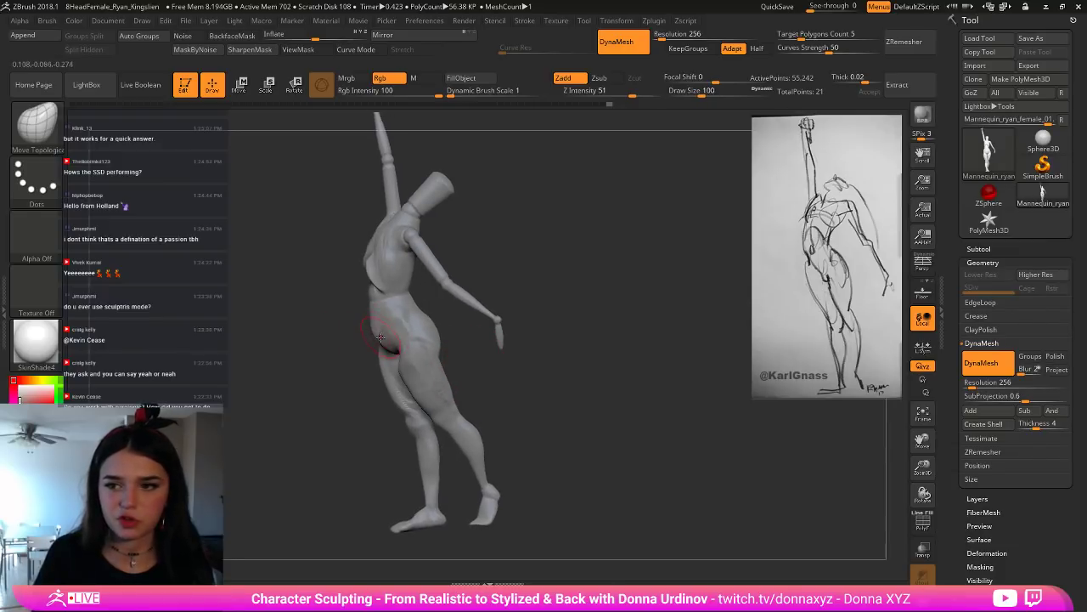
Step: Reshape the lower belly above the crotch with the Move Topological brush at draw size 100 to 128
key("]")
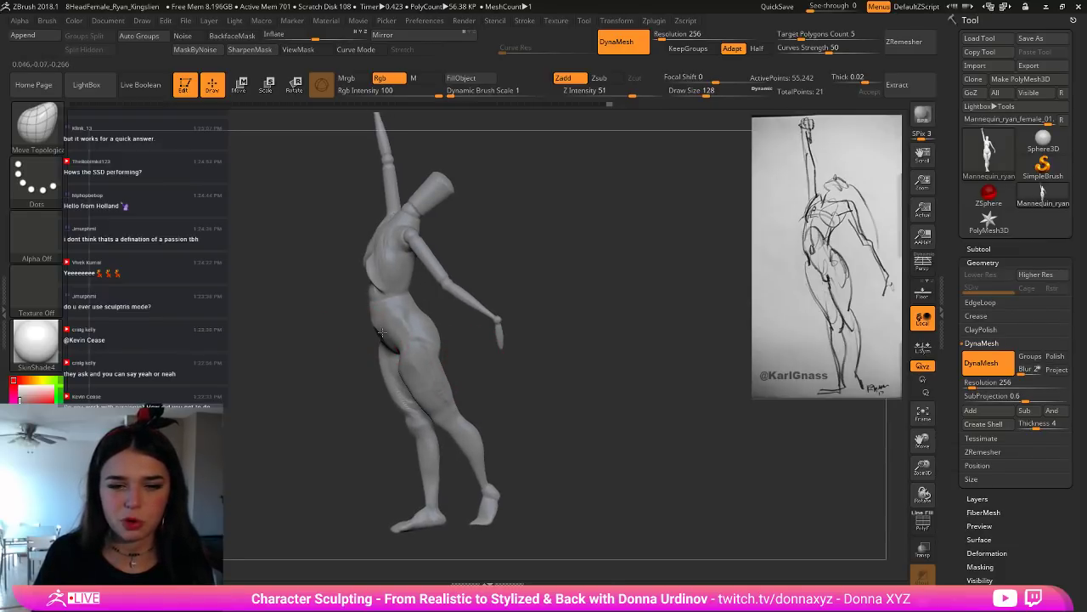
mouse_move(440, 313)
left_mouse_down()
mouse_move(429, 322)
mouse_move(445, 334)
left_mouse_up()
mouse_move(499, 279)
left_mouse_down()
mouse_move(513, 281)
mouse_move(499, 283)
left_mouse_up()
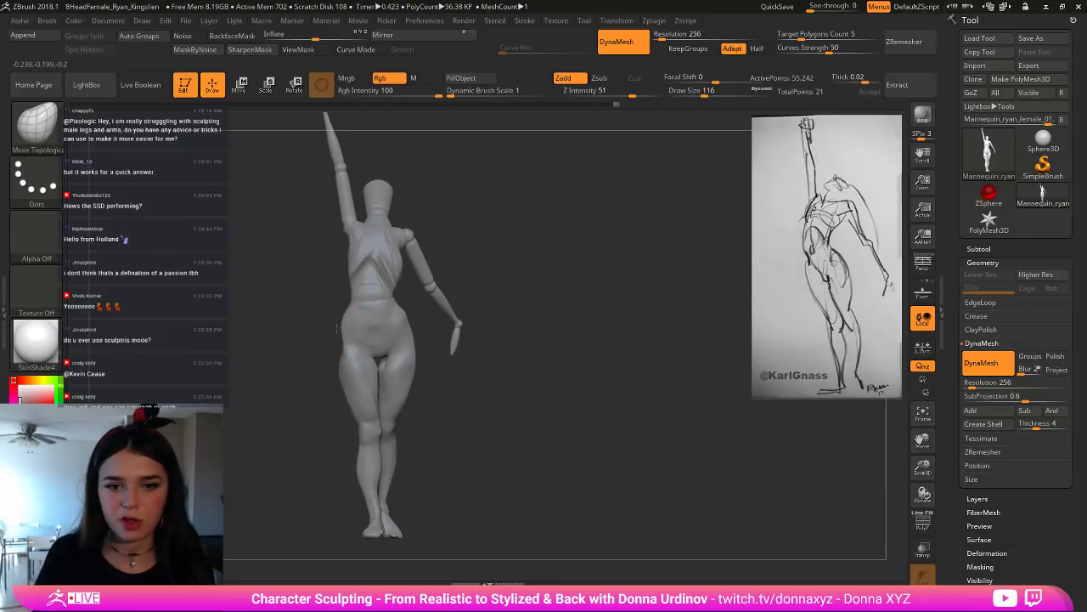
Step: Refine both sides of the waist from the front with the Move Topological brush at draw size 88 to 152
left_click_drag(346, 309, 353, 298)
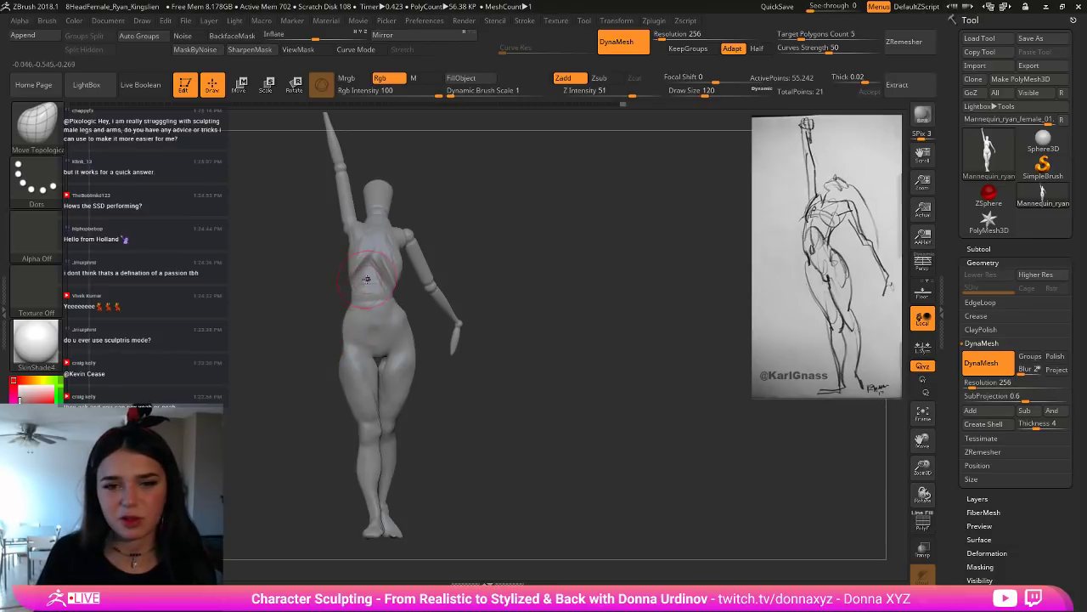
key("]")
key("]")
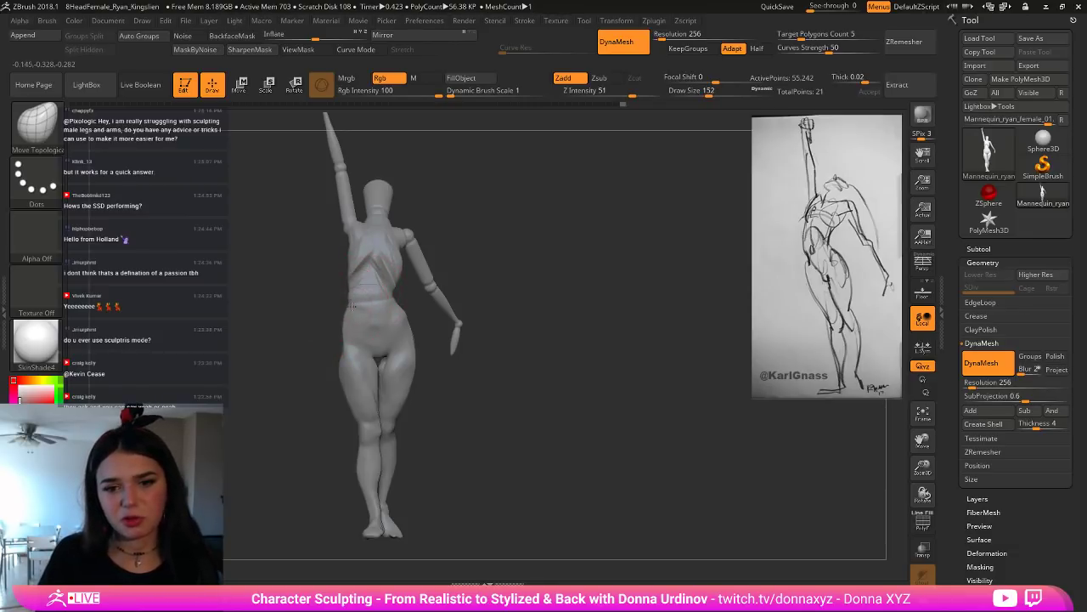
key("[")
key("[")
key("[")
key("[")
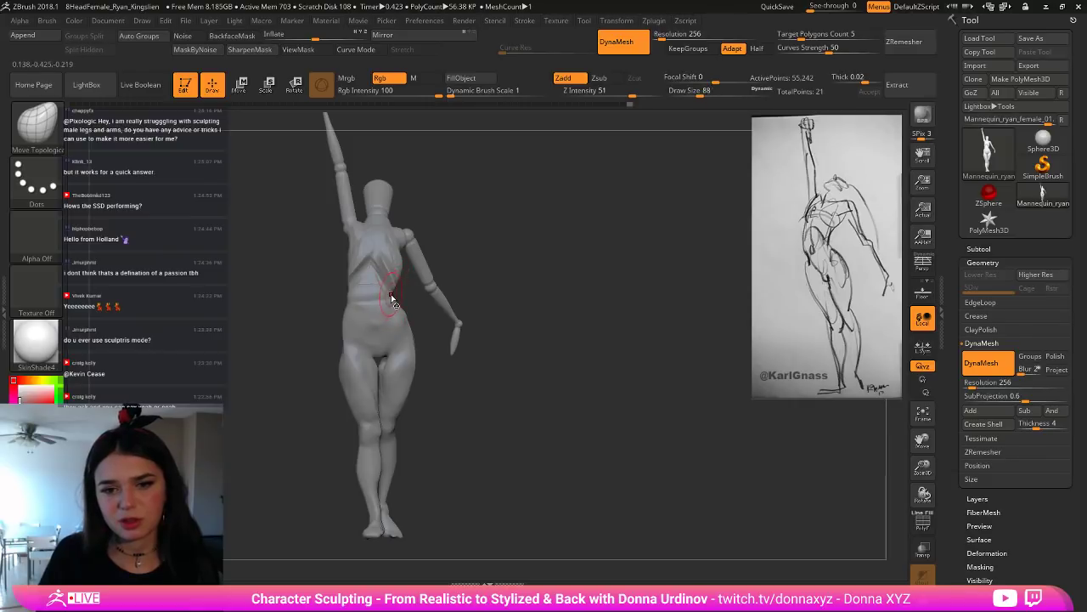
Step: Adjust the ribcage and the raised right shoulder from the front with the Move Topological brush at draw size 140
mouse_move(495, 237)
left_mouse_down()
mouse_move(468, 249)
mouse_move(472, 237)
left_mouse_up()
key("]")
key("]")
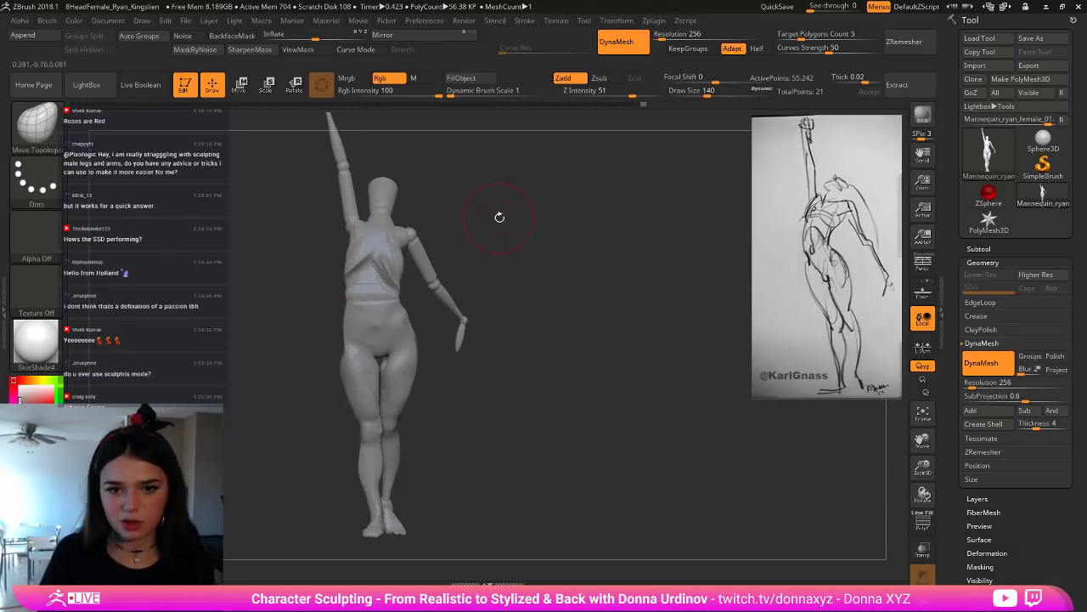
left_click_drag(498, 219, 469, 233)
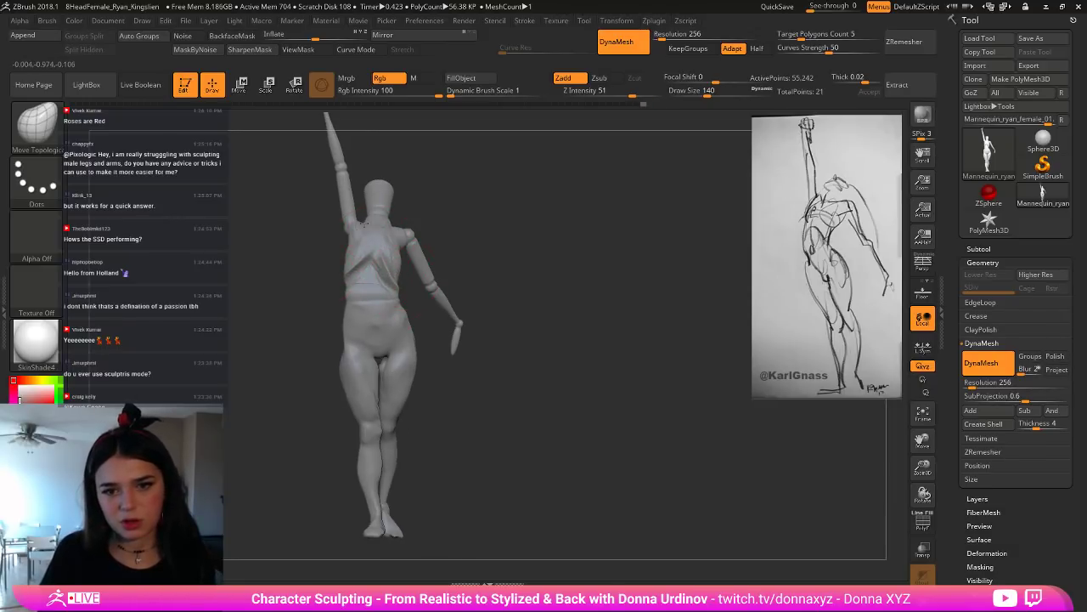
mouse_move(347, 225)
left_mouse_down()
mouse_move(338, 232)
mouse_move(334, 177)
left_mouse_up()
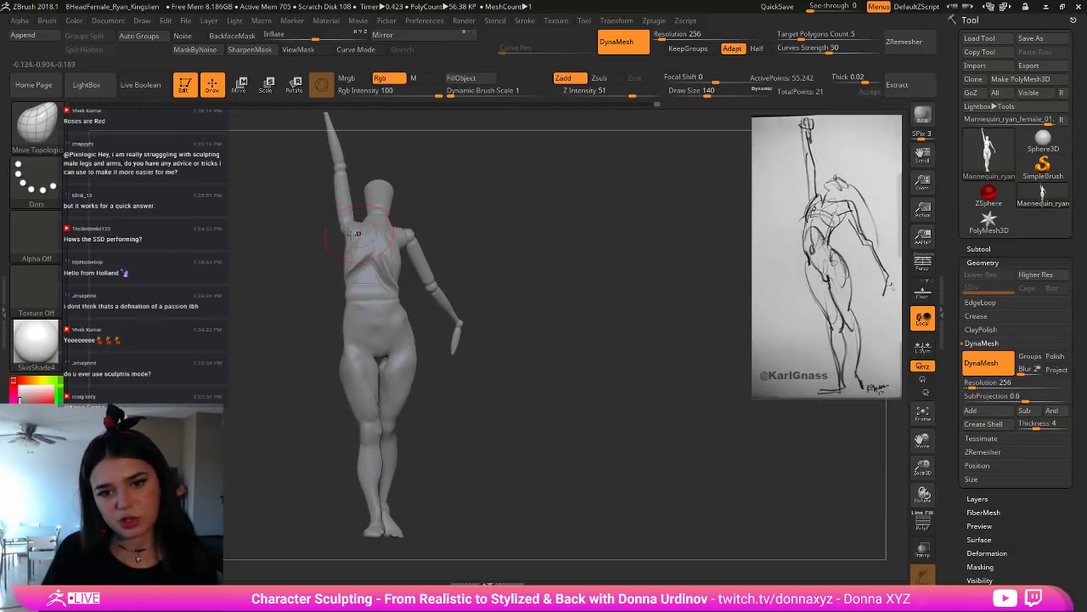
left_click_drag(520, 223, 517, 235)
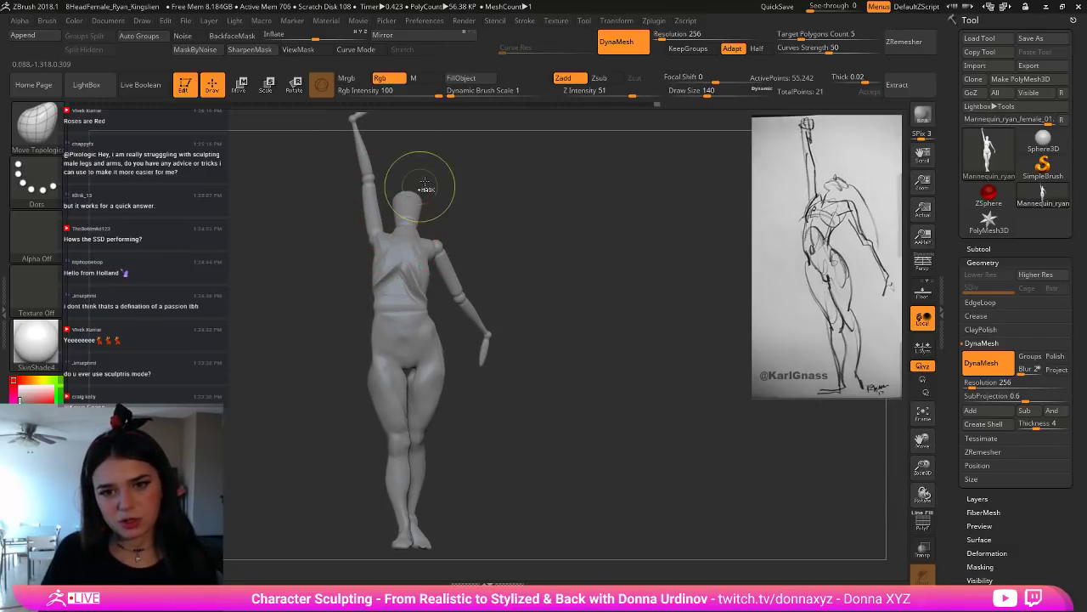
Step: Mask the head and neck with a lasso mask and blur its edge
mouse_move(425, 181)
left_mouse_down("ctrl")
mouse_move(391, 223)
mouse_move(440, 192)
mouse_move(396, 183)
mouse_move(389, 200)
left_mouse_up("ctrl")
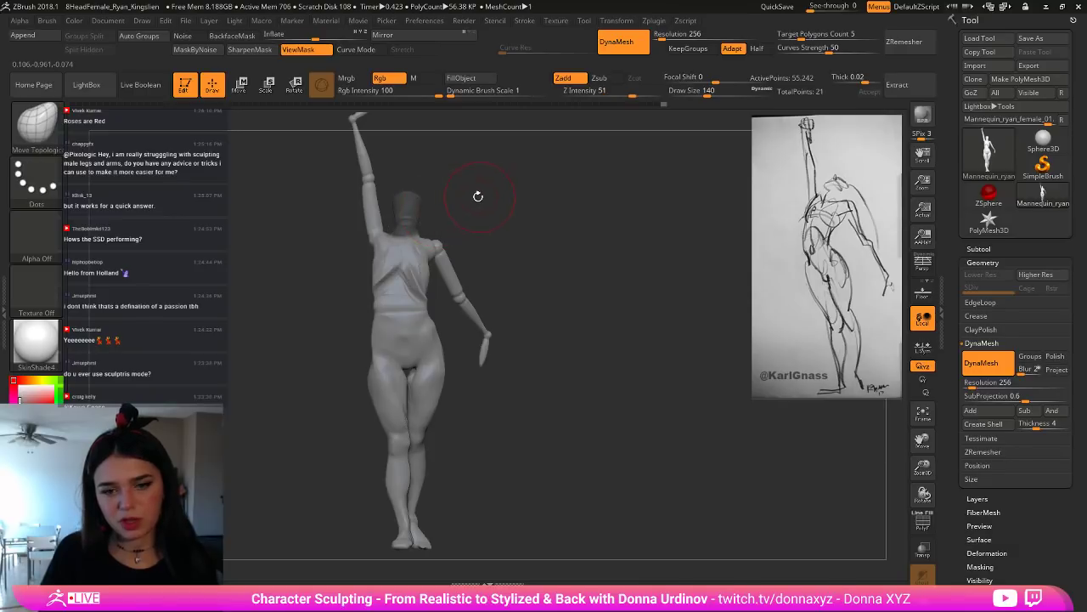
left_click_drag(478, 196, 464, 202)
left_click(464, 202, "ctrl")
left_click(458, 211, "ctrl")
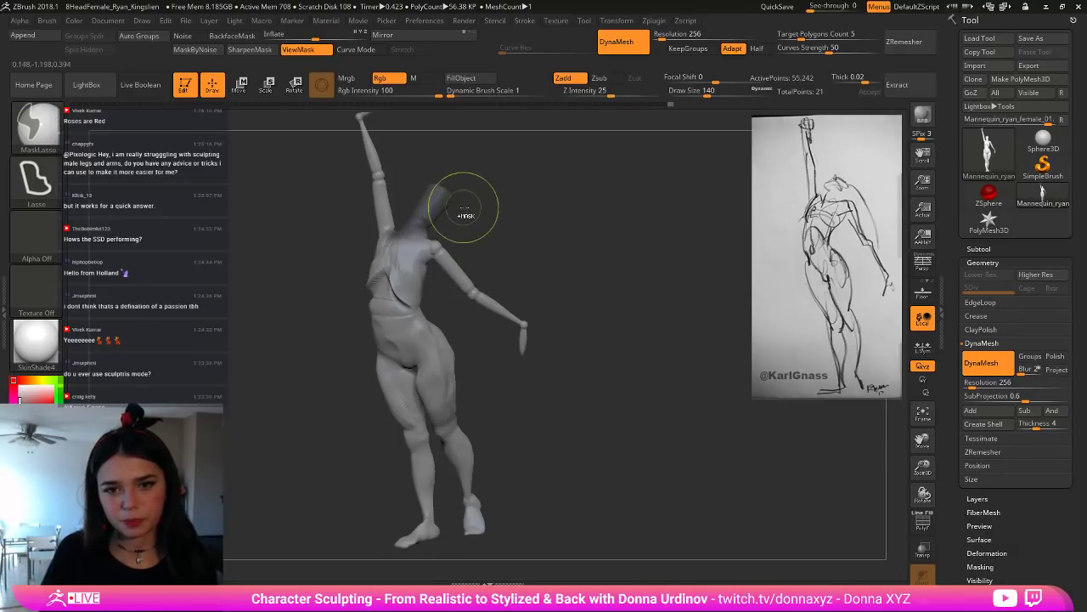
left_click_drag(458, 208, 523, 196)
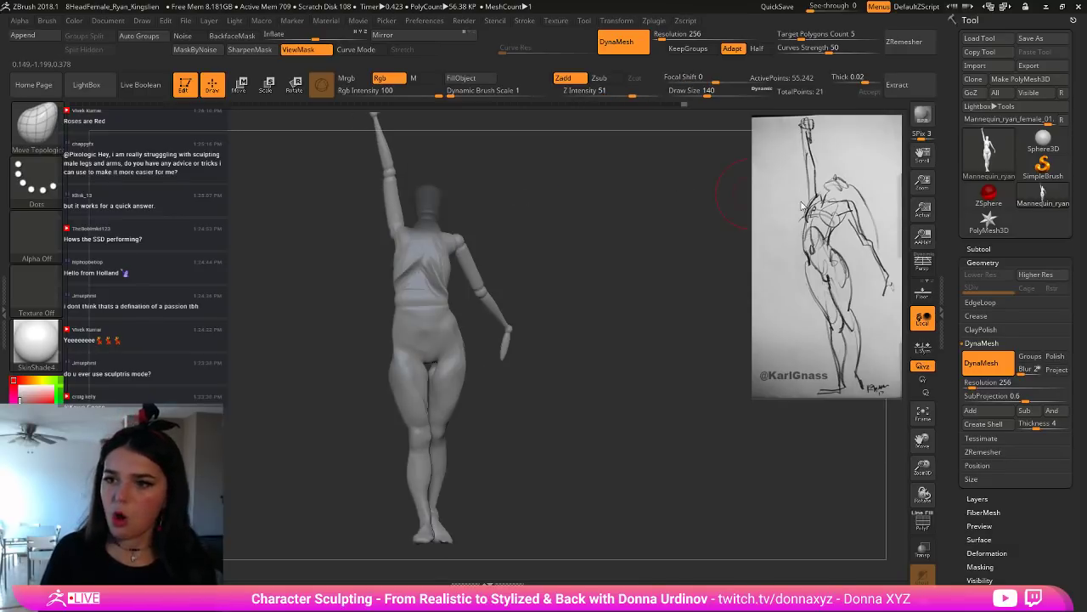
Step: Activate the Rotate gizmo and centre it on the unmasked head and neck
key("w")
key("e")
key("r")
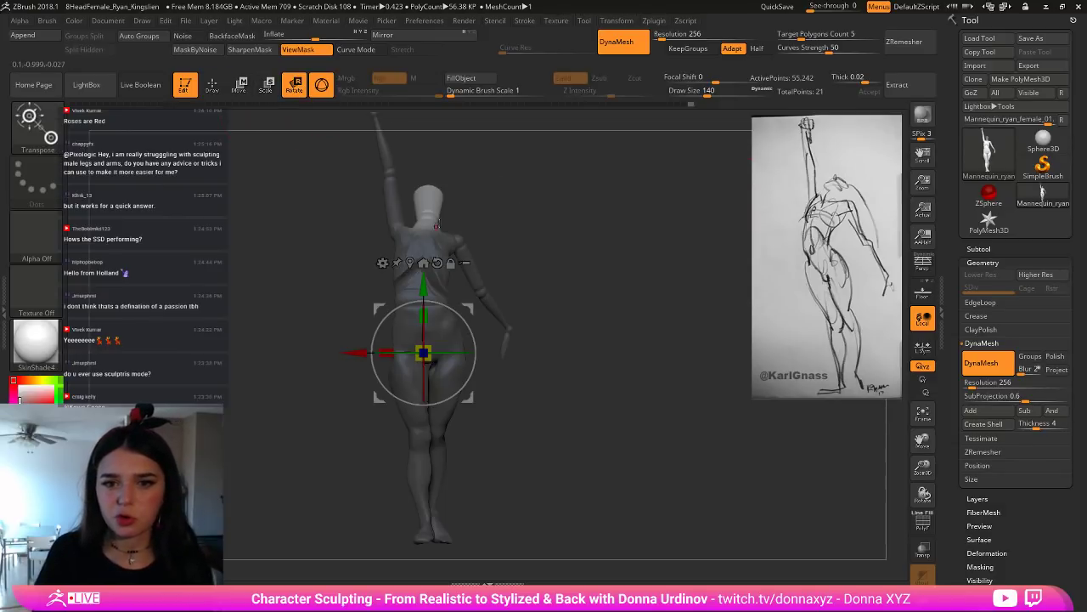
left_click(409, 263)
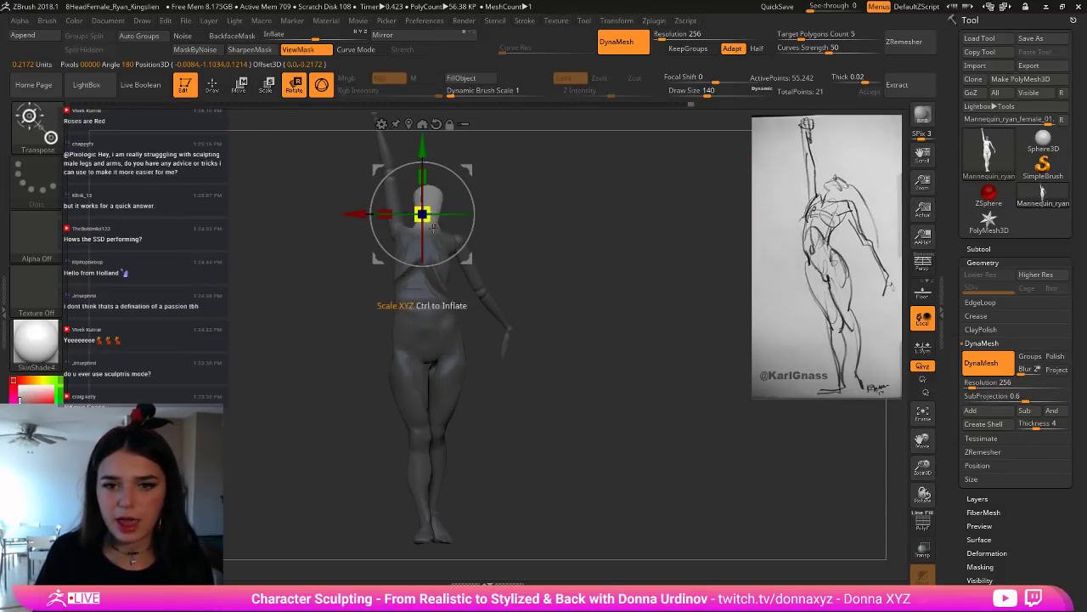
left_click_drag(524, 205, 543, 215)
key("ctrl+z")
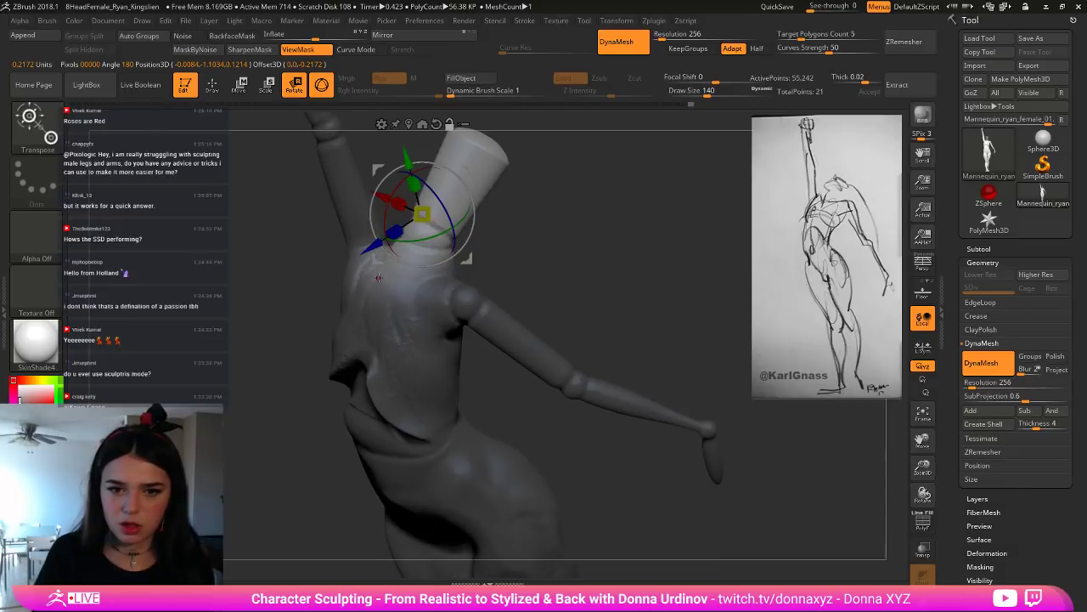
Step: Place the gizmo on the upper torso and isolate the head by masking the rest of the body
left_click(379, 277, "alt")
left_click_drag(517, 260, 585, 247)
left_click_drag(414, 293, 399, 296)
mouse_move(482, 267)
left_mouse_down()
mouse_move(480, 247)
mouse_move(527, 243)
mouse_move(517, 223)
mouse_move(482, 217)
mouse_move(513, 219)
mouse_move(433, 224)
mouse_move(430, 274)
mouse_move(496, 218)
mouse_move(543, 231)
left_mouse_up()
mouse_move(490, 198)
left_mouse_down("ctrl")
mouse_move(417, 236)
mouse_move(435, 277)
mouse_move(490, 223)
mouse_move(548, 209)
mouse_move(573, 219)
left_mouse_up("ctrl")
left_click(464, 243)
left_click(463, 244, "ctrl")
left_click_drag(489, 224, 475, 255)
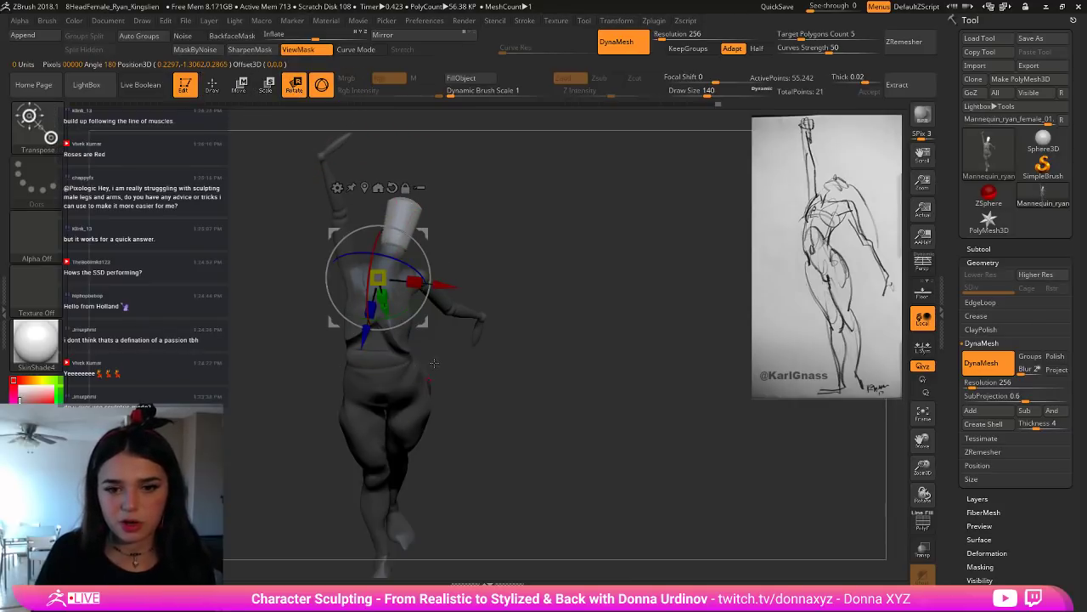
left_click(412, 447, "ctrl")
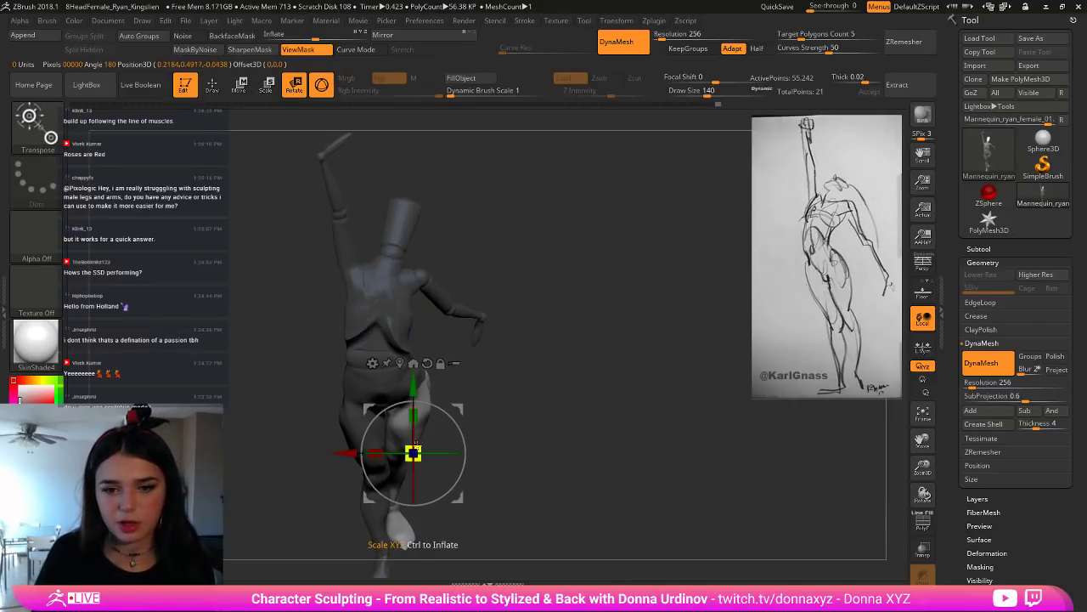
left_click(393, 259, "ctrl")
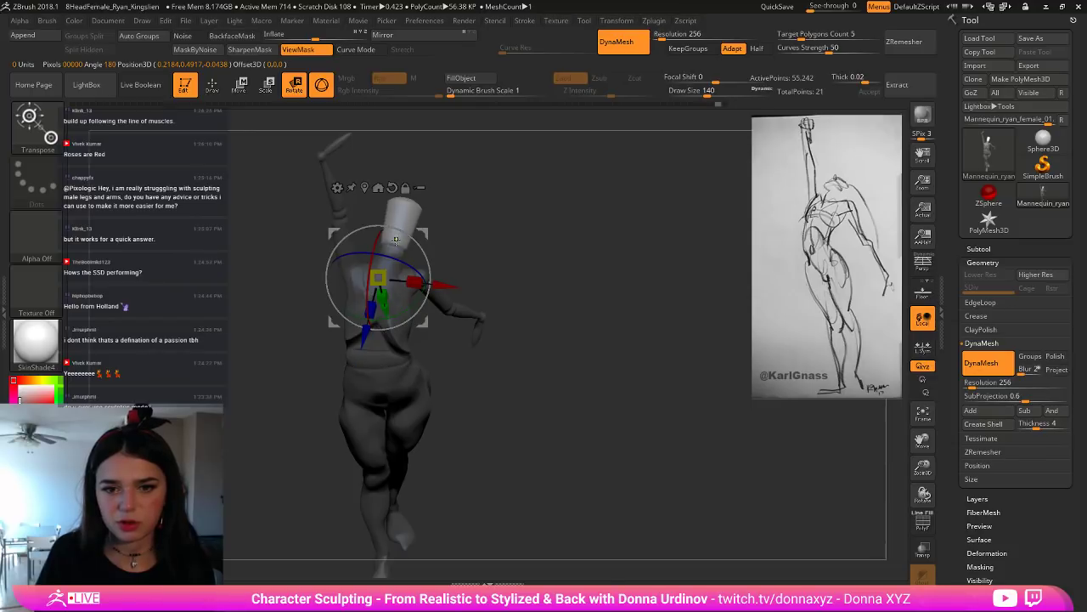
Step: Centre the gizmo on the unmasked head and soften the mask around the neck segment
left_click(365, 188)
left_click_drag(679, 272, 698, 391, "alt")
left_click(411, 143)
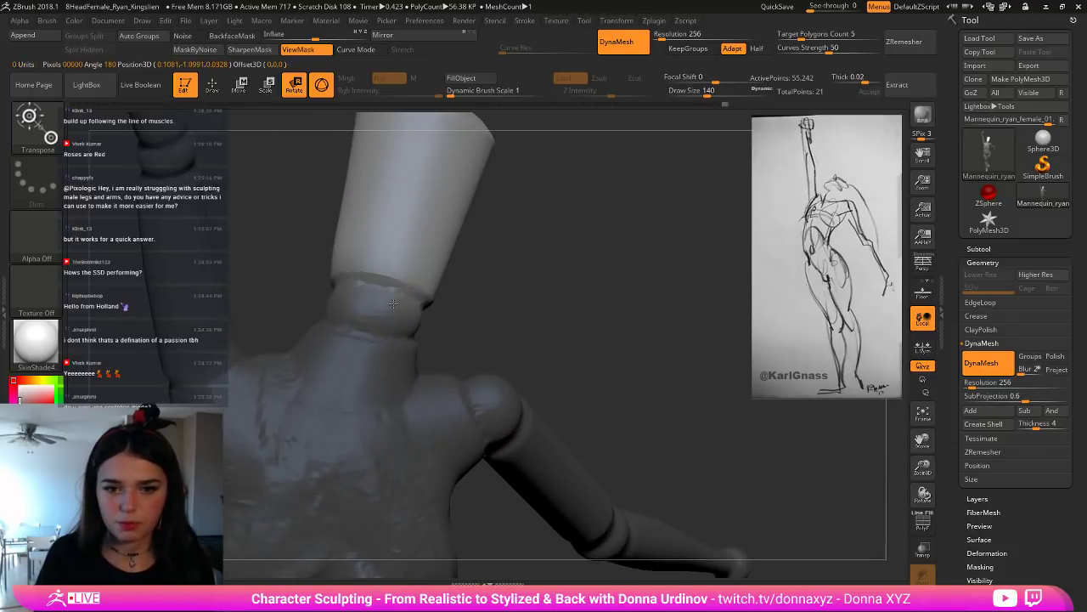
left_click(358, 299, "ctrl")
left_click(358, 299, "ctrl")
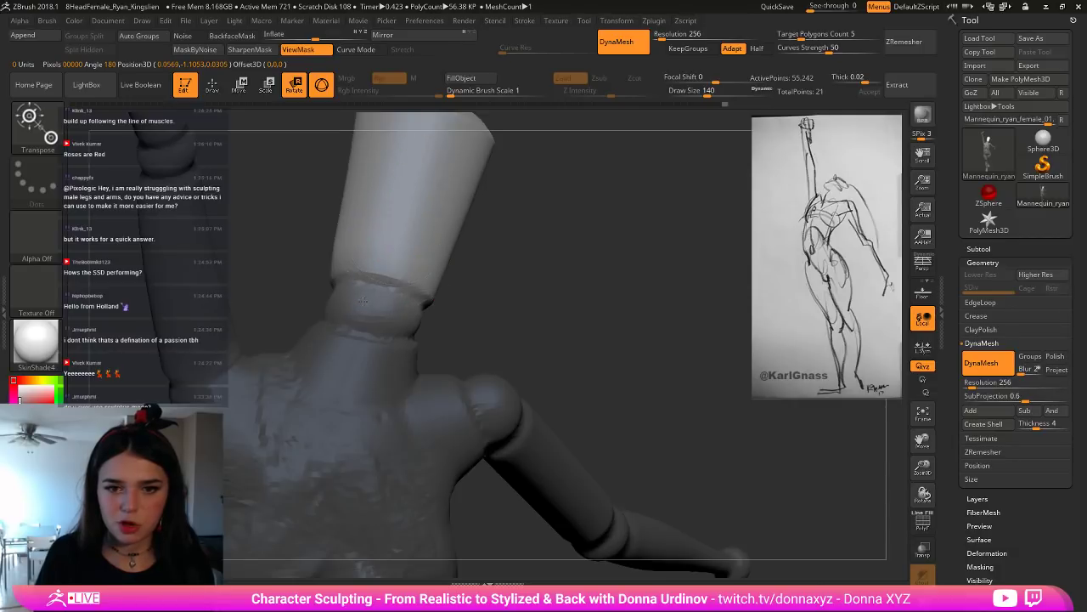
Step: Reposition the gizmo's pivot to the base of the neck from side and front and adjust the head's tilt
mouse_move(327, 232)
left_mouse_down()
mouse_move(298, 239)
mouse_move(358, 260)
mouse_move(312, 243)
left_mouse_up()
mouse_move(505, 243)
left_mouse_down()
mouse_move(508, 193)
mouse_move(476, 202)
mouse_move(523, 228)
mouse_move(464, 217)
mouse_move(472, 249)
mouse_move(410, 244)
left_mouse_up()
key("ctrl+z")
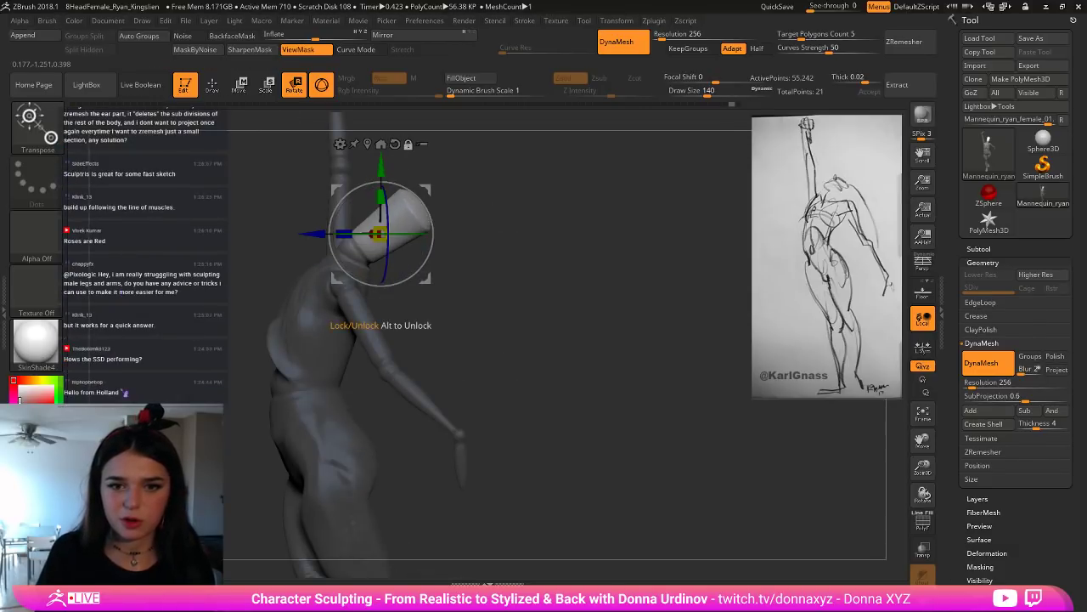
left_click_drag(311, 237, 279, 240)
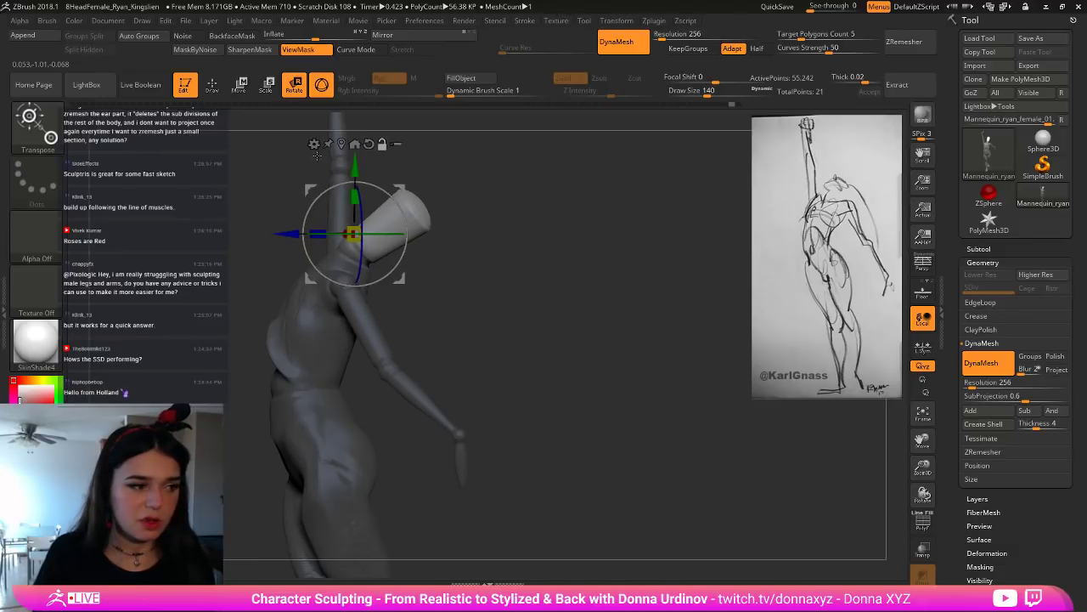
left_click_drag(355, 169, 359, 180)
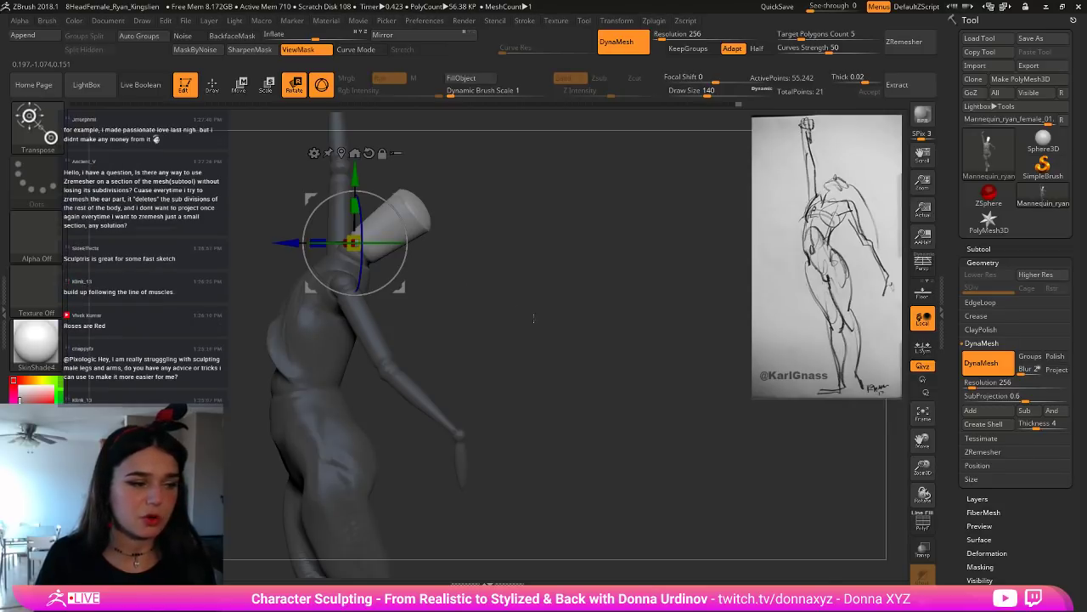
left_click_drag(532, 319, 624, 307)
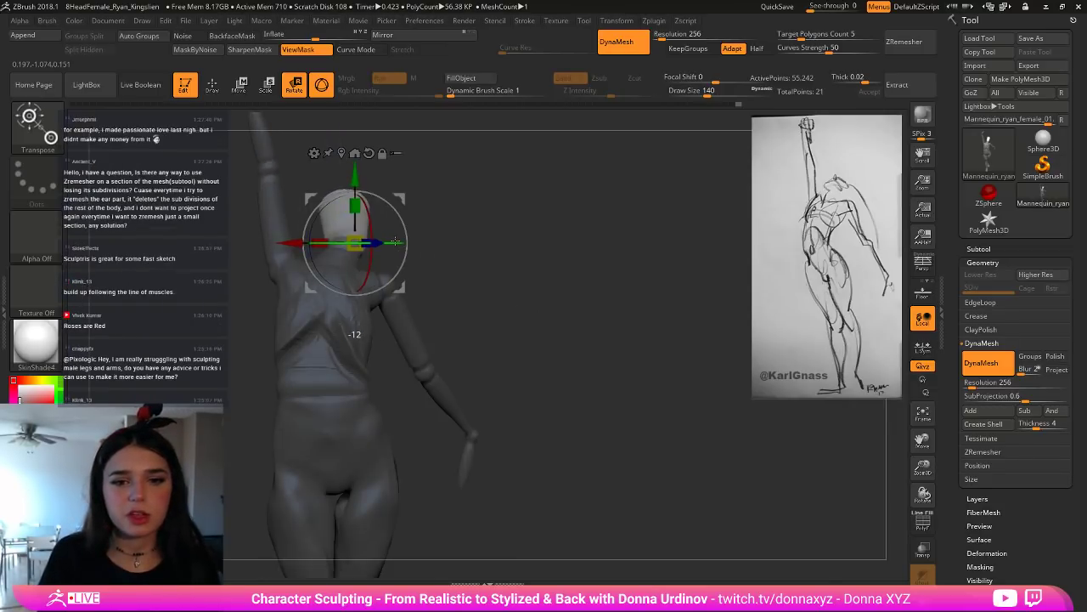
left_click_drag(285, 243, 279, 239)
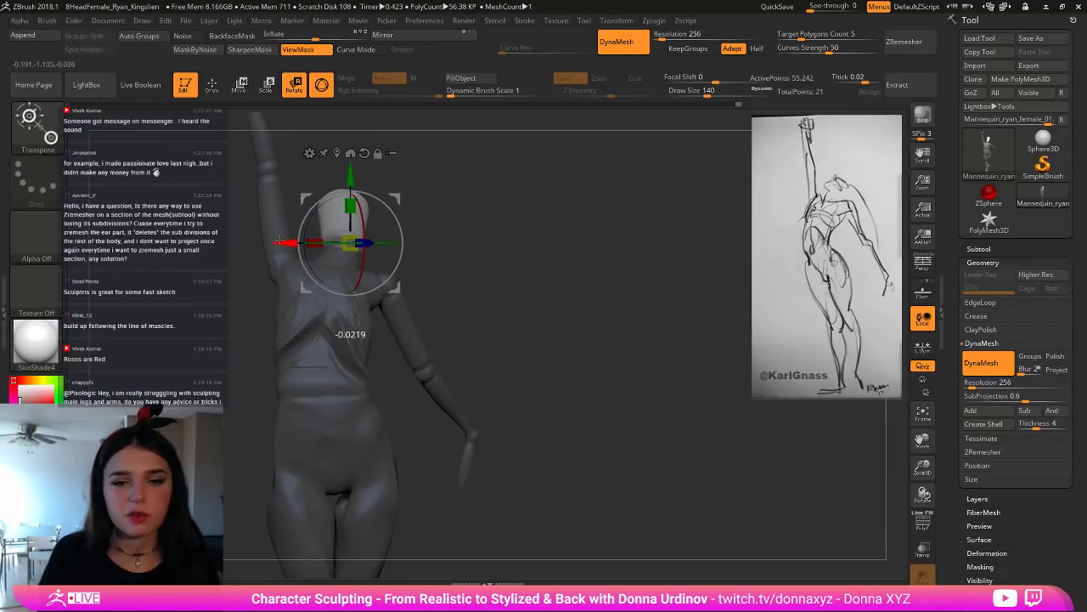
left_click_drag(551, 247, 461, 247)
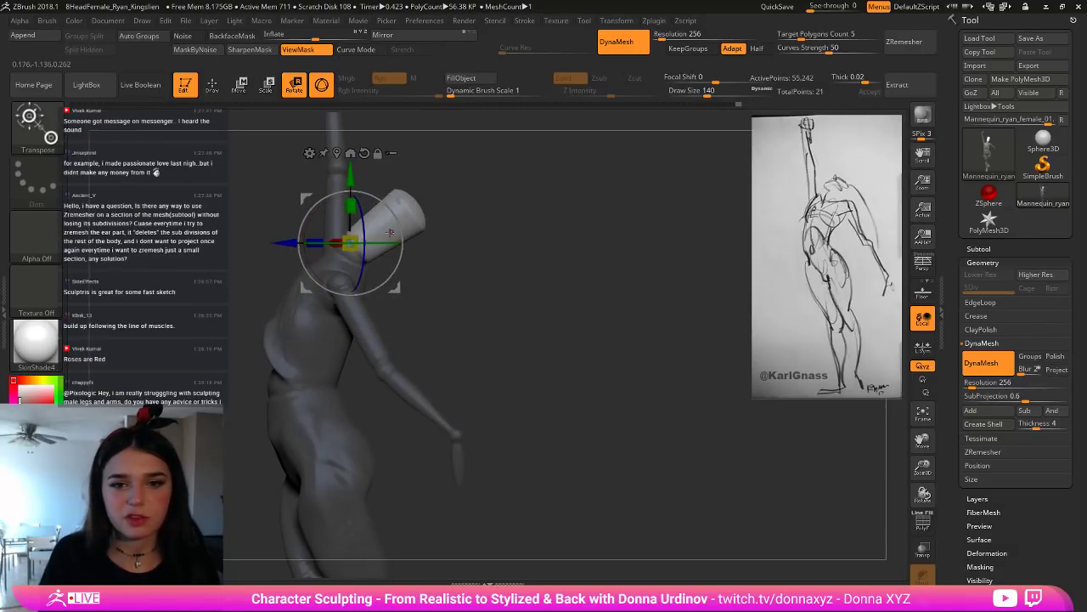
left_click_drag(400, 228, 552, 244)
key("q")
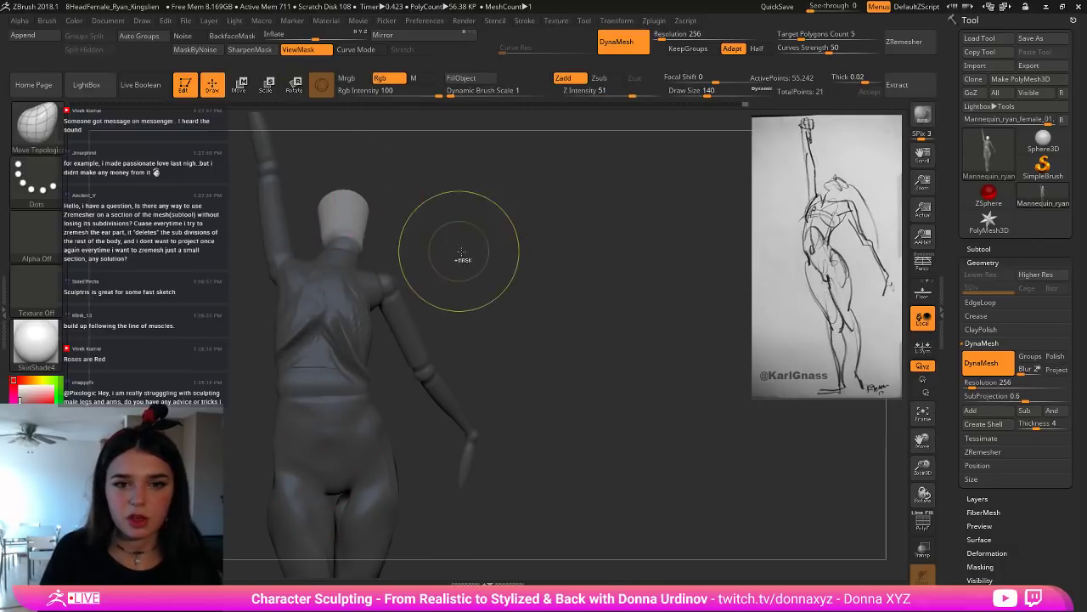
Step: Clear the mask and smooth the neck, chest, waist and upper thighs with the Smooth brush at draw size 140
left_click_drag(353, 238, 321, 291, "shift")
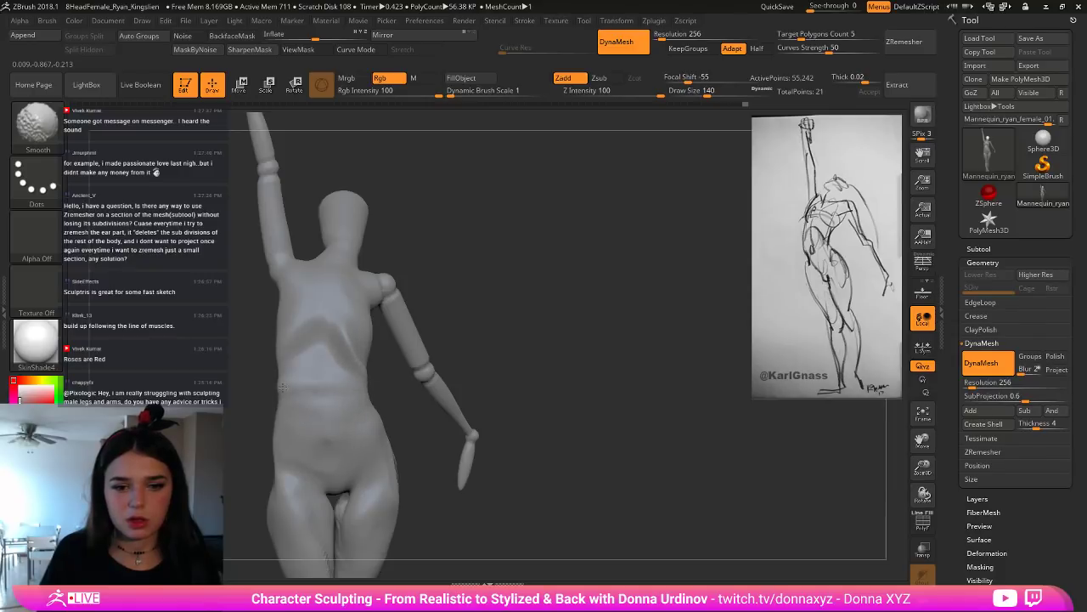
left_click_drag(282, 388, 277, 408, "shift")
left_click_drag(522, 316, 459, 291, "alt")
left_click_drag(334, 395, 330, 420, "shift")
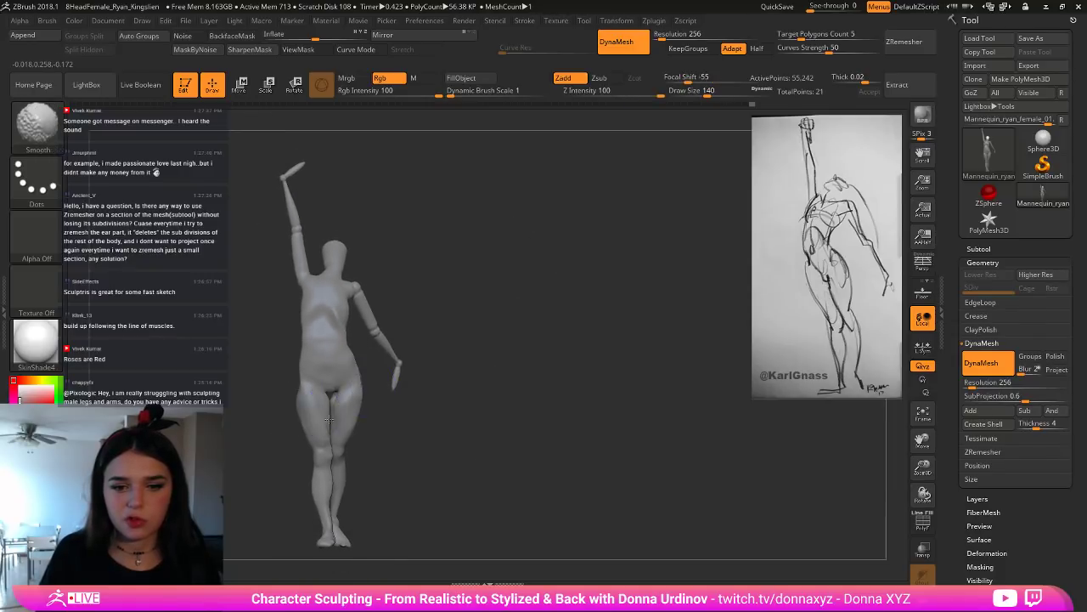
Step: Smooth the legs, hips, back and raised arm from the side and rear with the Smooth brush
left_click_drag(455, 497, 386, 494)
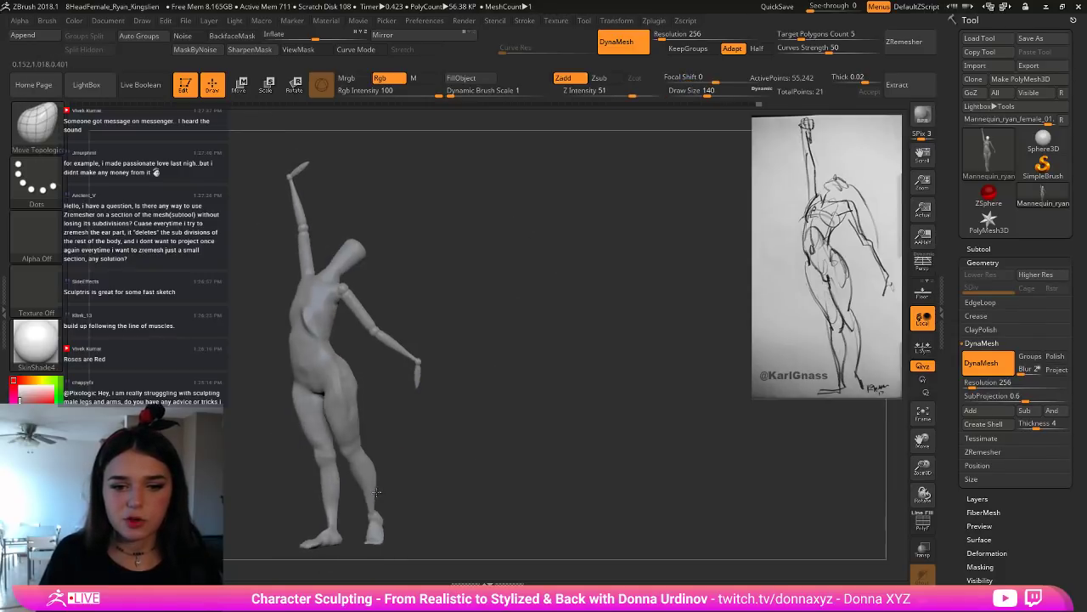
left_click_drag(405, 408, 313, 411)
left_click_drag(361, 378, 394, 391, "shift")
right_click_drag(425, 413, 374, 315)
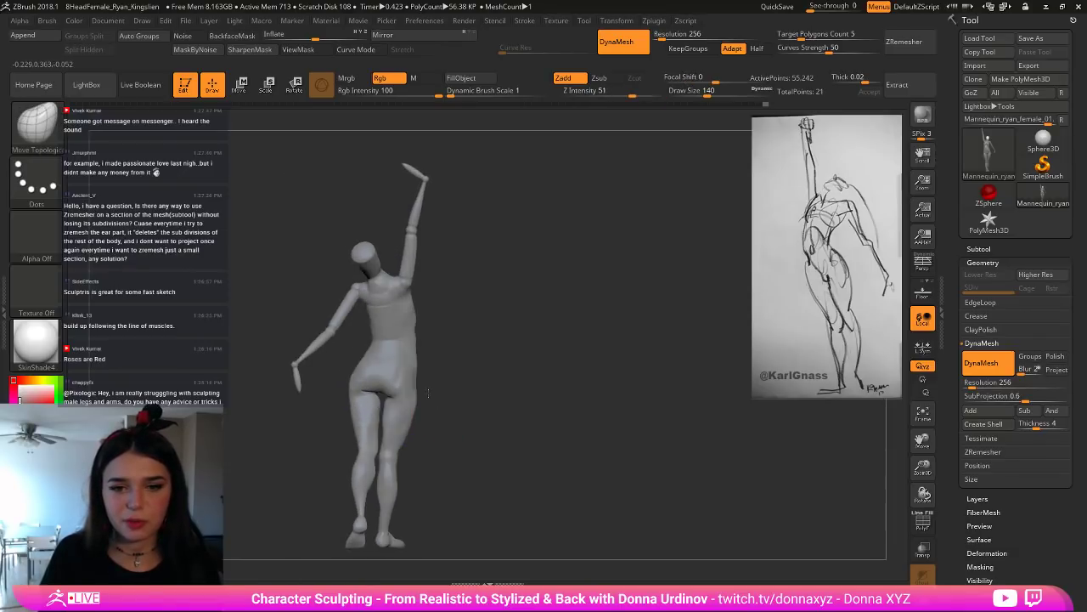
right_click_drag(291, 361, 299, 365)
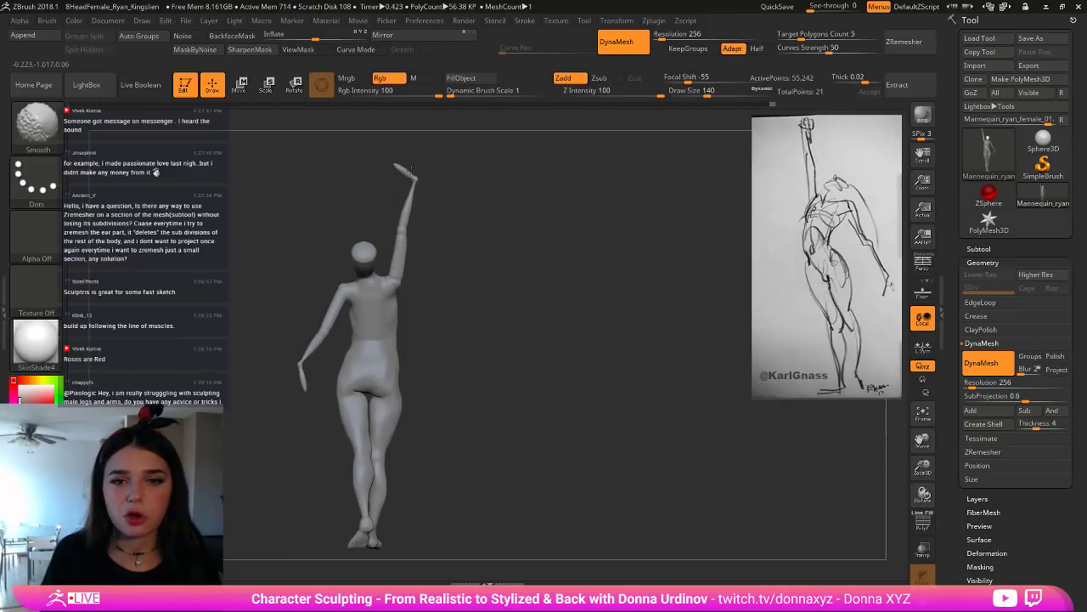
mouse_move(493, 238)
right_mouse_down()
mouse_move(553, 242)
mouse_move(429, 253)
mouse_move(513, 259)
right_mouse_up()
Step: Flatten the stomach below the ribcage with the hPolish brush at draw size 68
key("b")
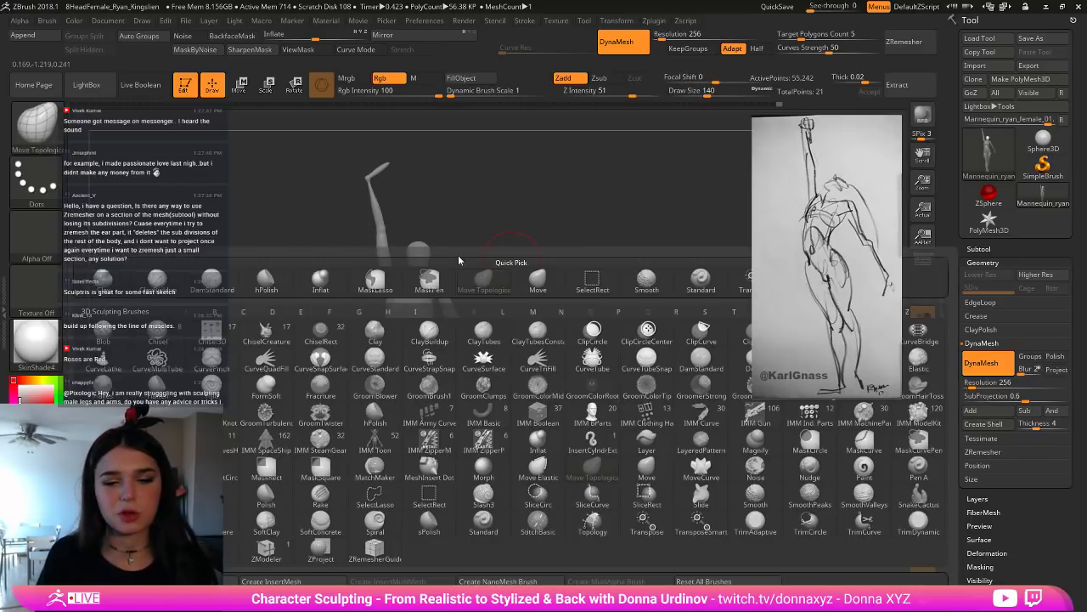
key("h")
key("p")
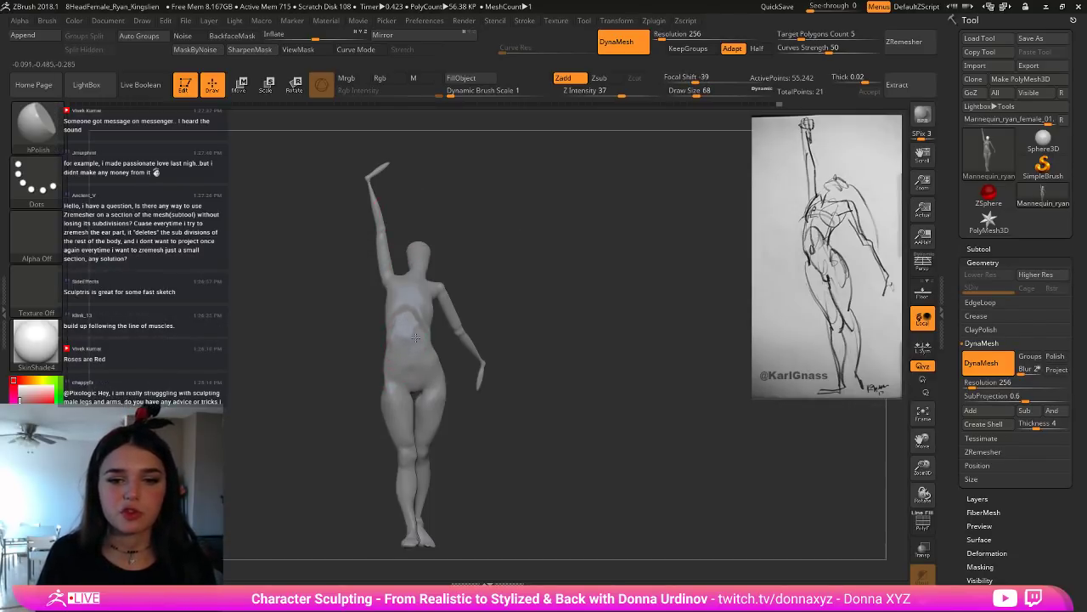
right_click_drag(416, 338, 392, 337)
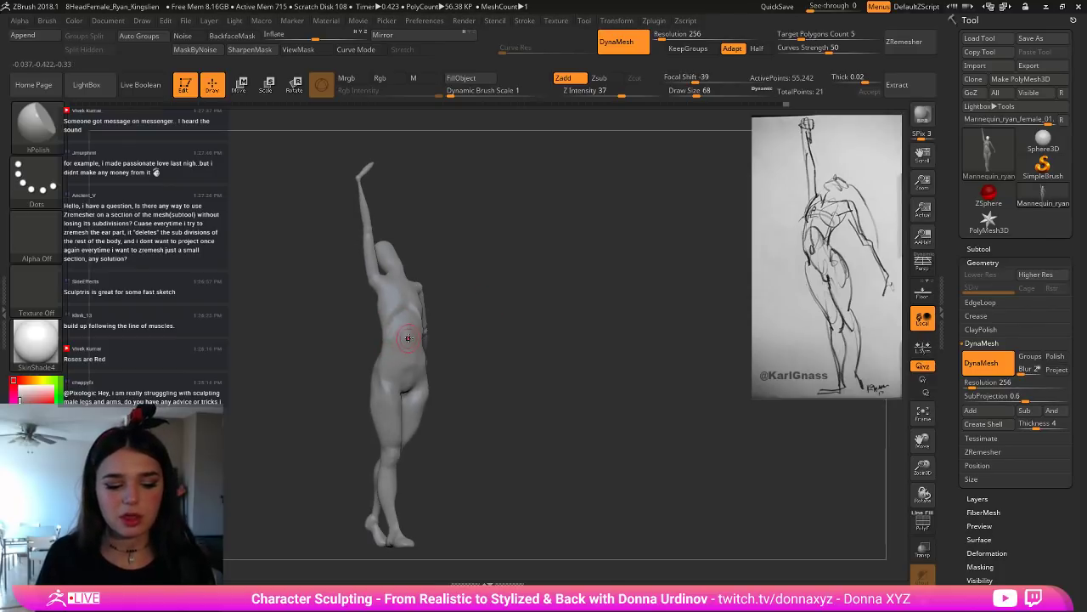
Step: Build up the side of the ribcage and the back with the ClayBuildup brush at draw size 96 and Z intensity 20
key("b")
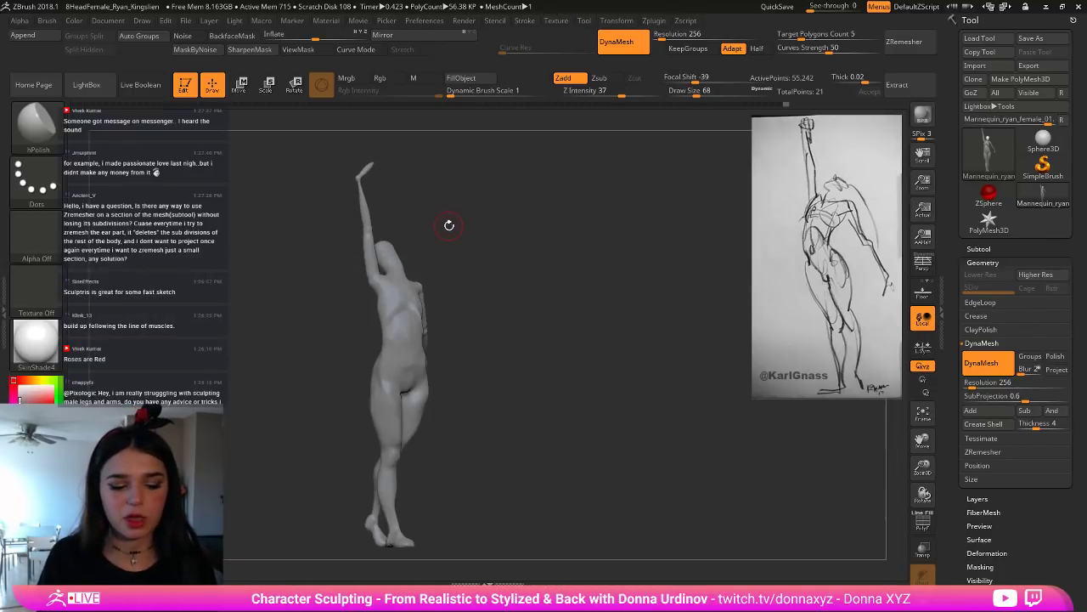
key("b")
key("b")
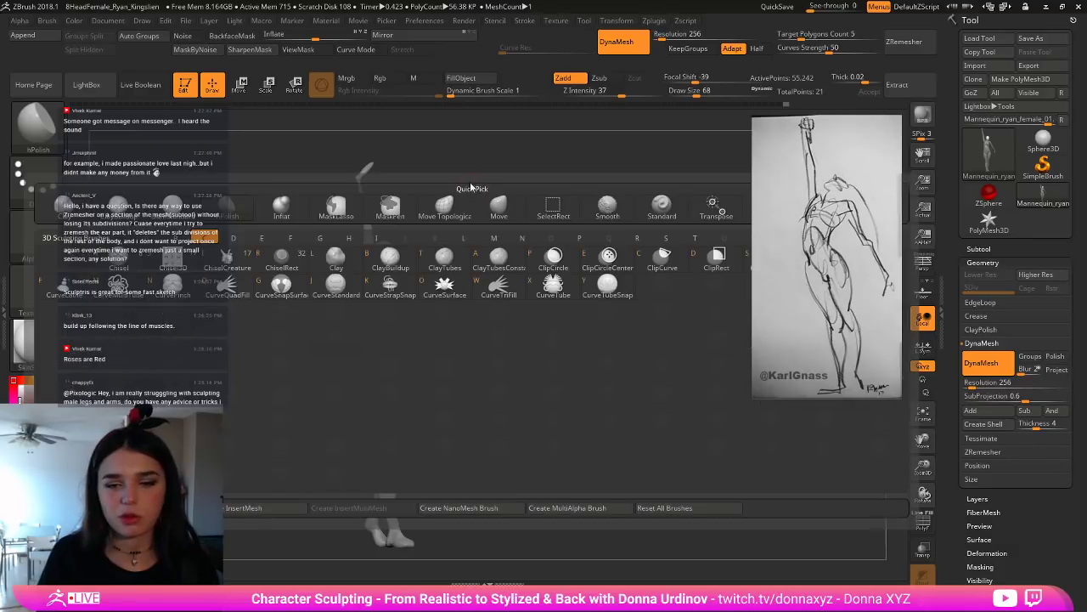
key("c")
key("b")
right_click_drag(444, 199, 417, 257)
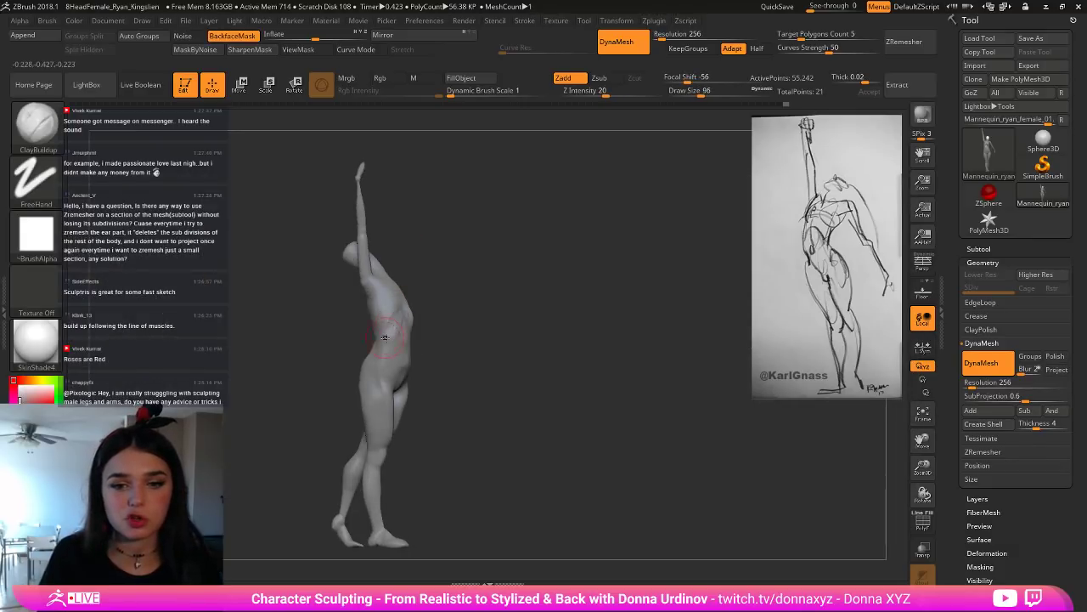
right_click_drag(398, 307, 364, 332)
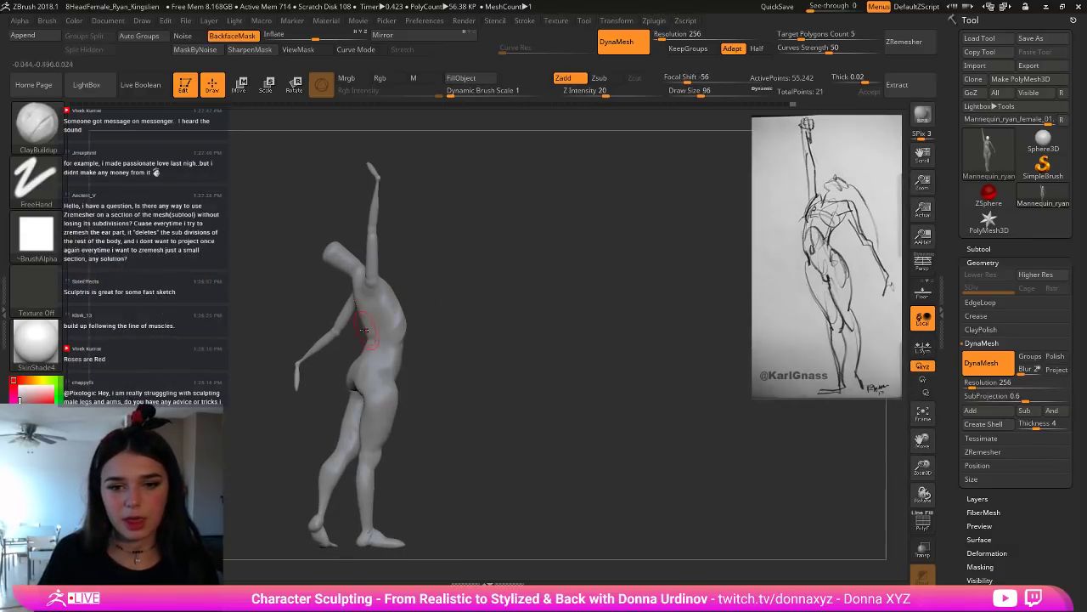
right_click_drag(444, 294, 340, 334)
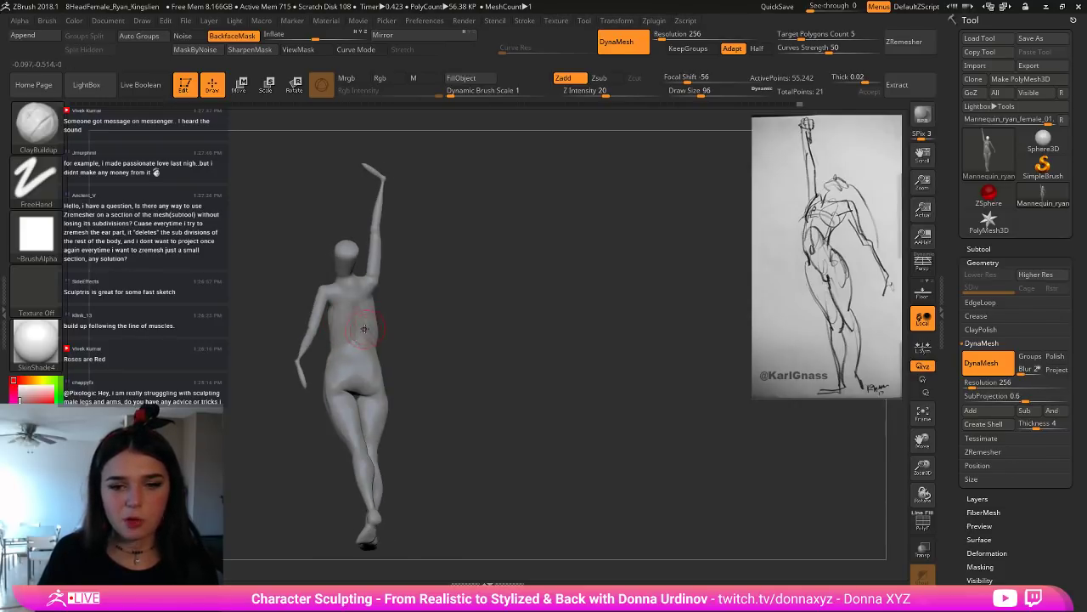
Step: Smooth the added volume on the ribcage and chest with the Smooth brush at draw size 96
key("shift")
mouse_move(423, 327)
right_mouse_down()
mouse_move(389, 338)
mouse_move(397, 322)
mouse_move(387, 325)
right_mouse_up()
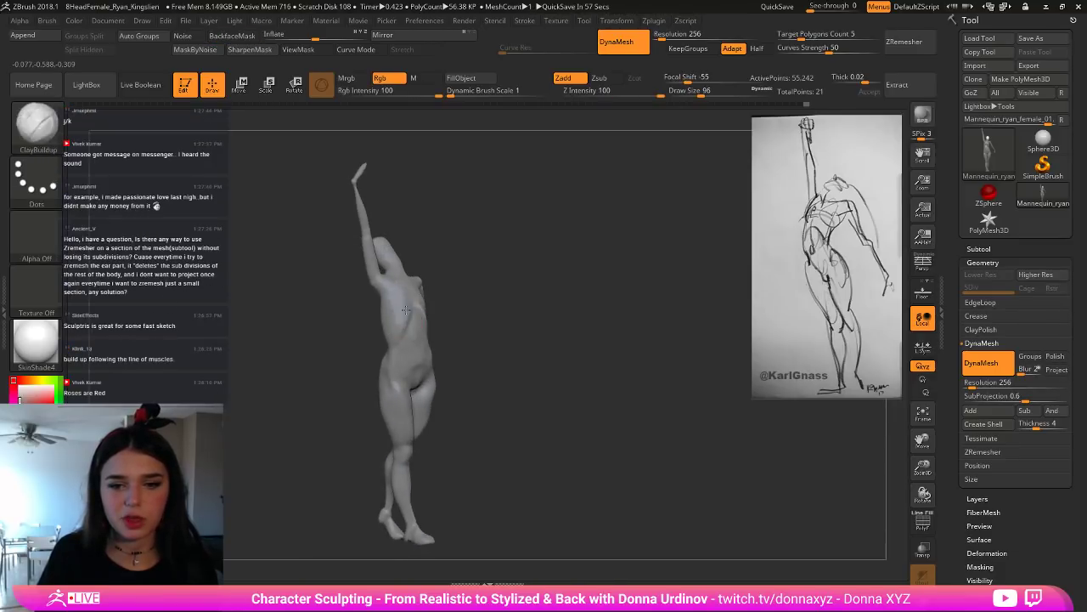
left_click_drag(394, 316, 395, 338, "shift")
right_click_drag(489, 333, 423, 327)
left_click_drag(424, 308, 434, 326, "shift")
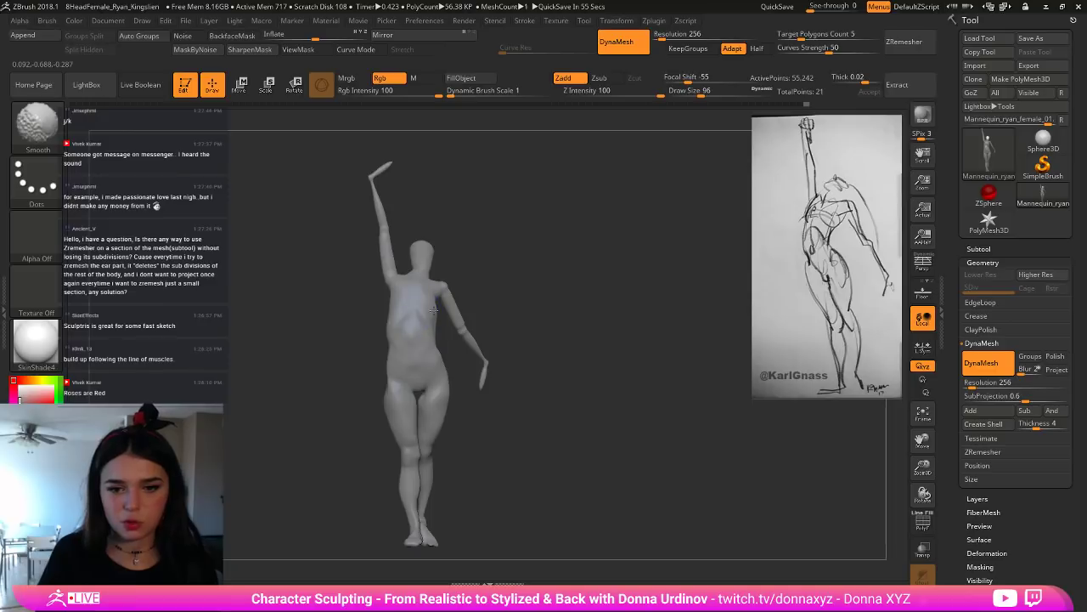
Step: Reshape the right side of the ribcage and waist with the Move brush at draw size 100 to 156
mouse_move(461, 319)
right_mouse_down()
mouse_move(435, 324)
mouse_move(495, 296)
right_mouse_up()
key("b")
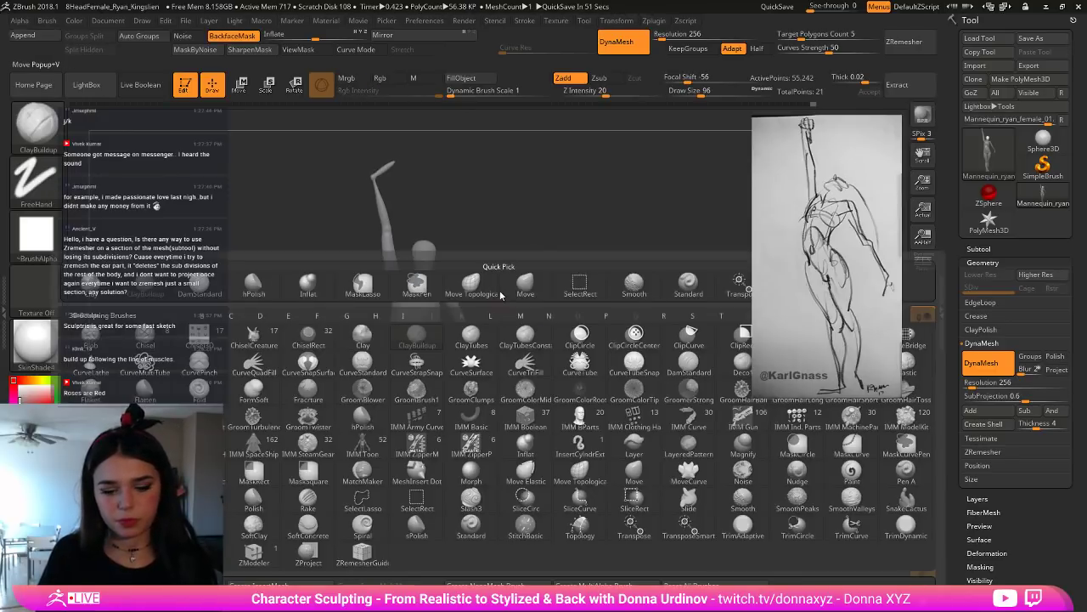
left_click(501, 295)
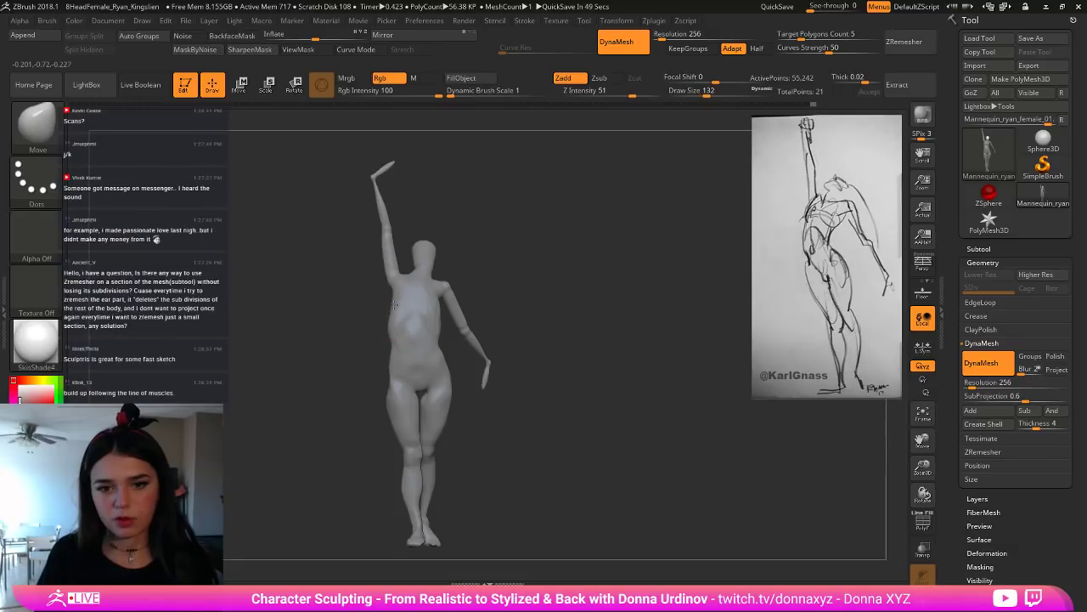
right_click_drag(371, 338, 386, 335)
key("bracketright")
key("bracketright")
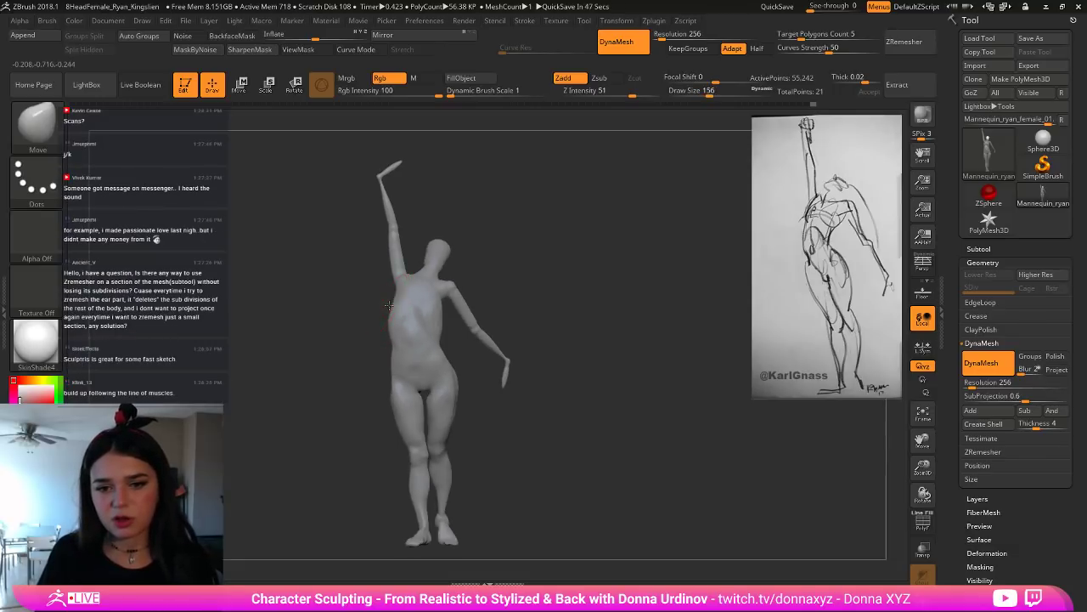
left_click_drag(394, 307, 387, 328)
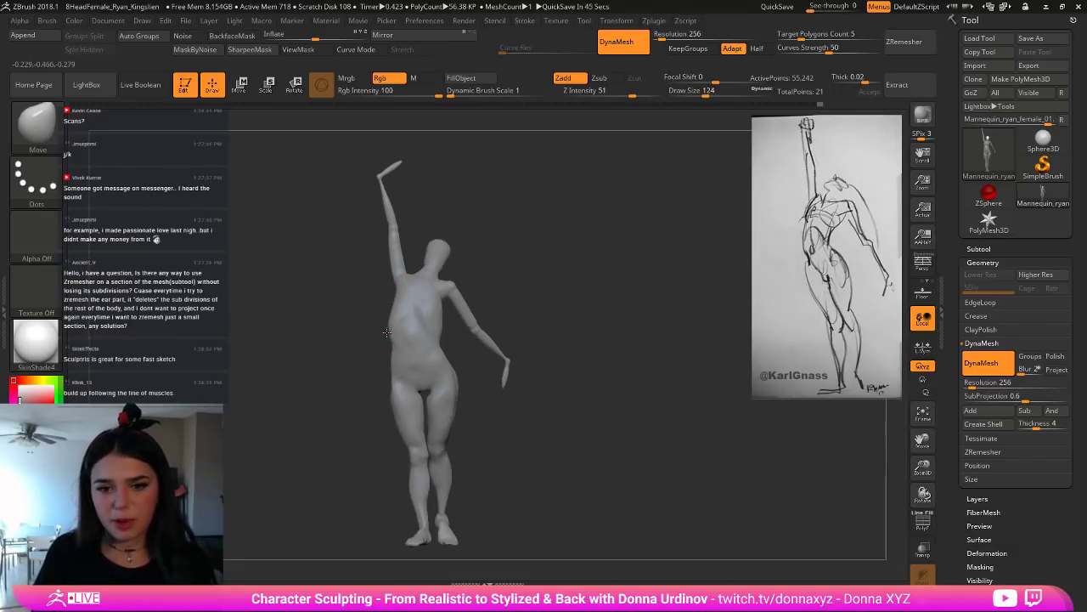
right_click_drag(391, 332, 372, 348)
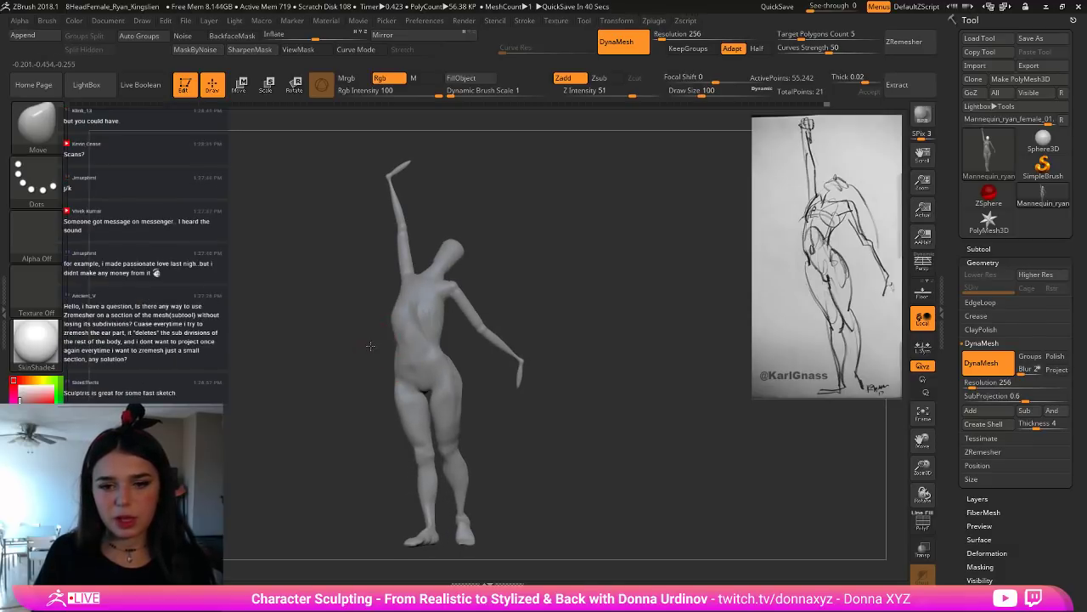
Step: Build up the shoulder blades on the back with the ClayBuildup brush at draw size 80 and Z intensity 20, and smooth them
left_click_drag(370, 345, 442, 303)
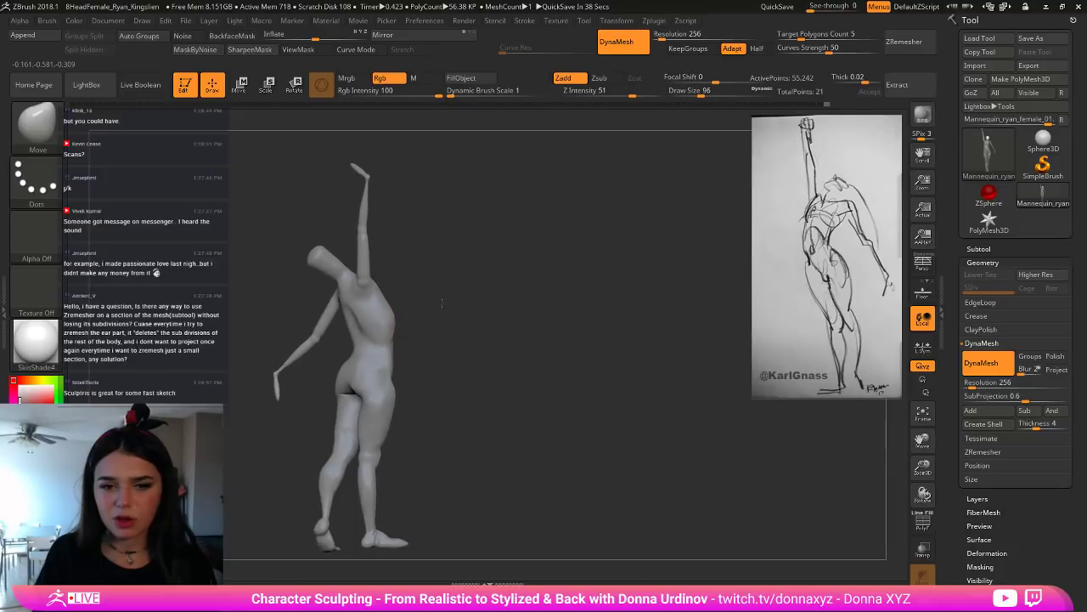
key("]")
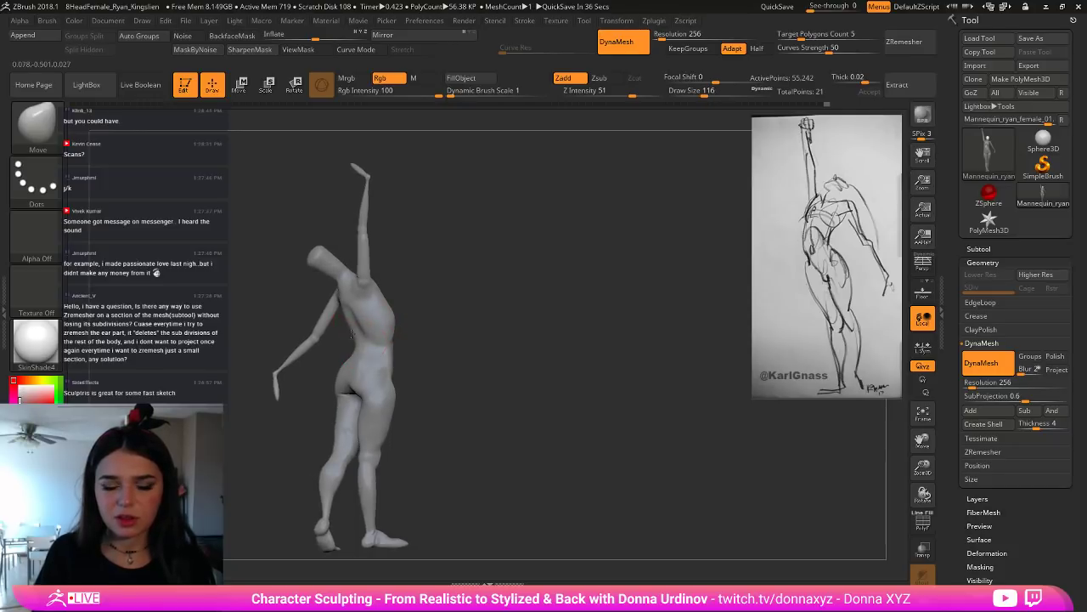
right_click_drag(351, 333, 388, 297)
key("b")
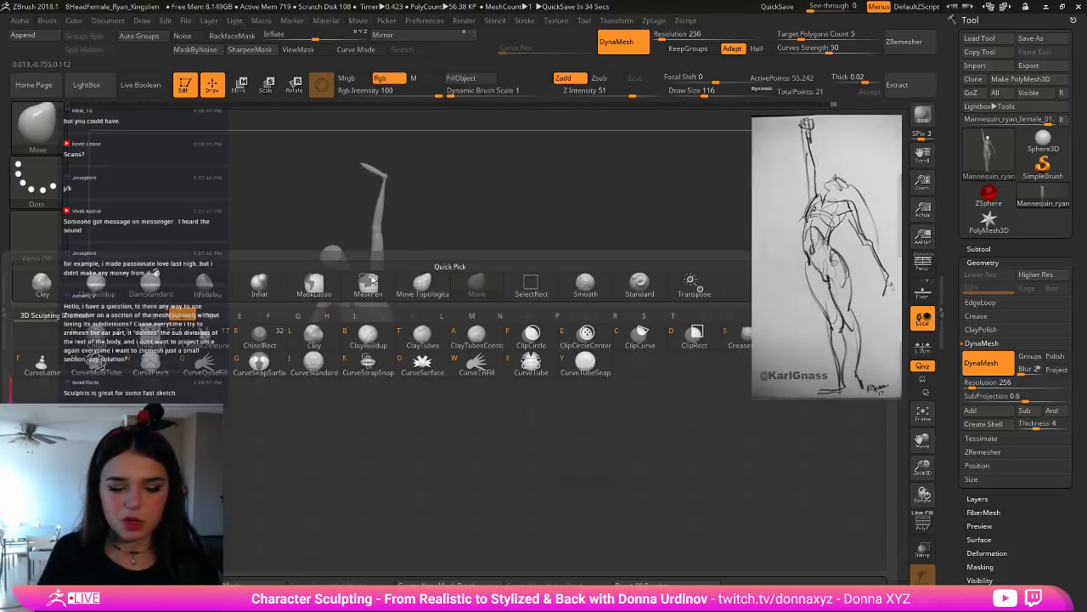
key("b")
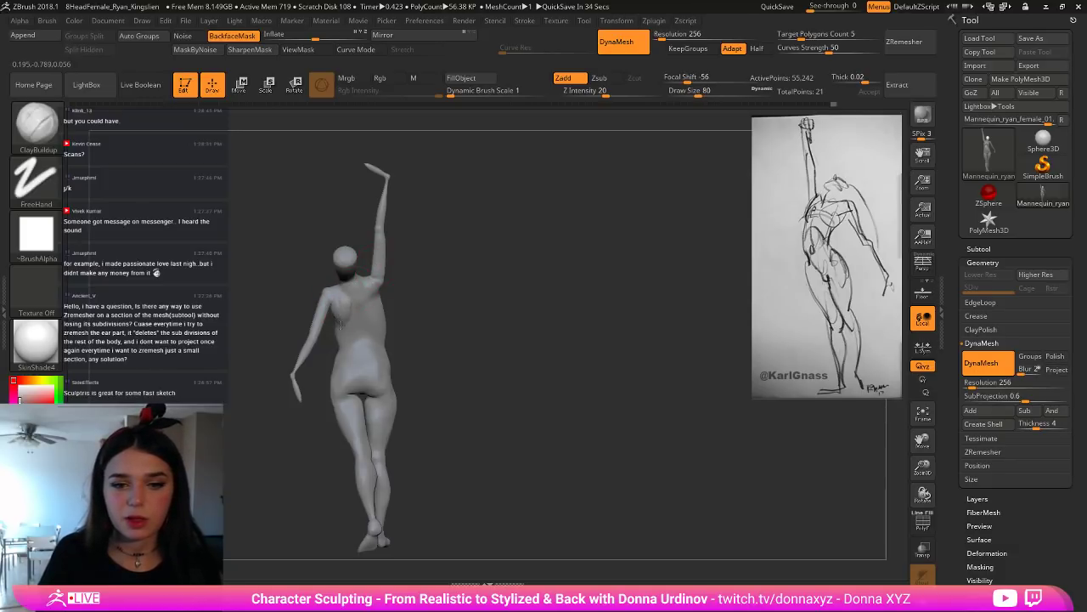
key("shift")
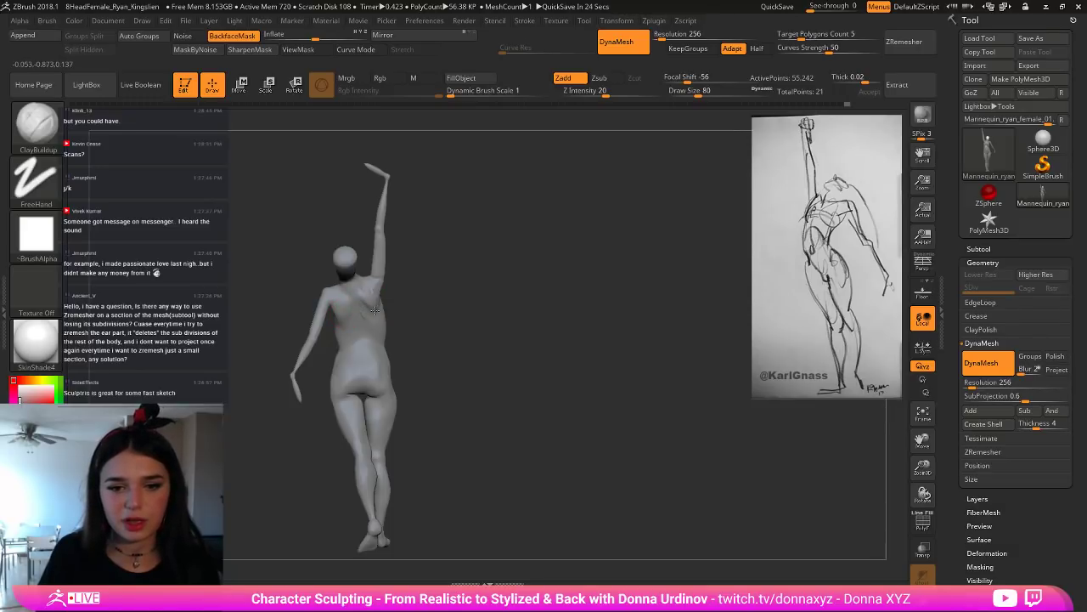
Step: Reshape the upper back beside the raised arm with the Move brush at draw size 88 to 116
left_click_drag(439, 285, 456, 264, "shift")
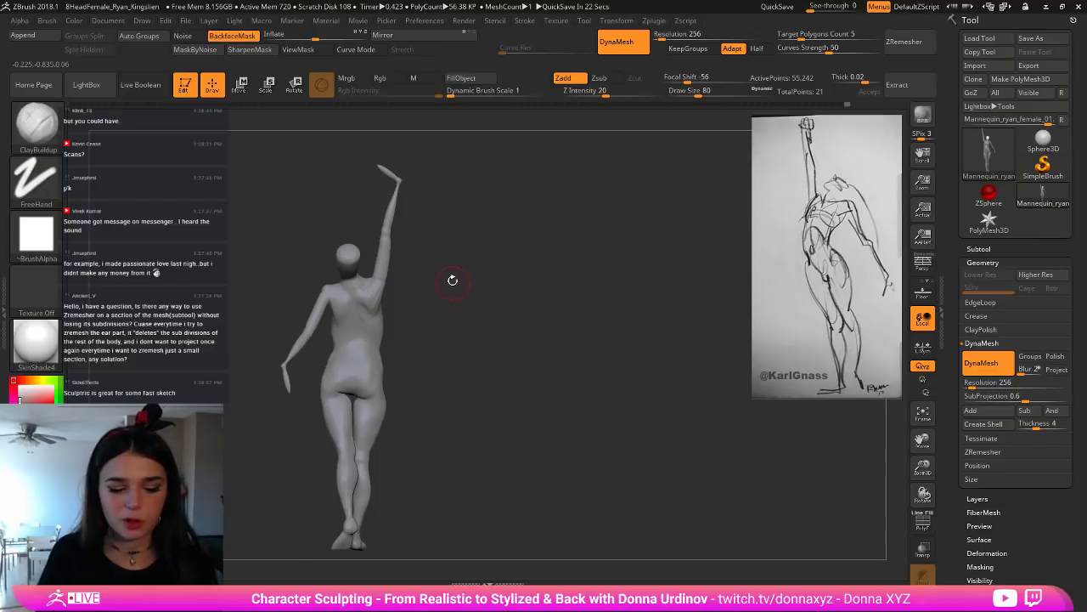
key("b")
key("m")
key("v")
key("bracketright")
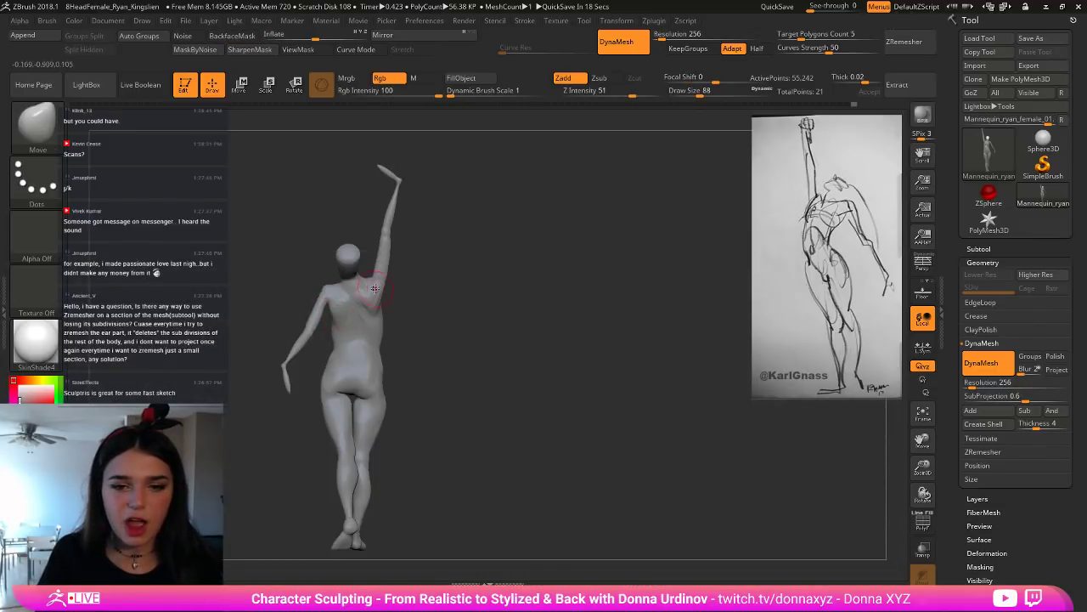
key("bracketright")
key("bracketright")
key("bracketright")
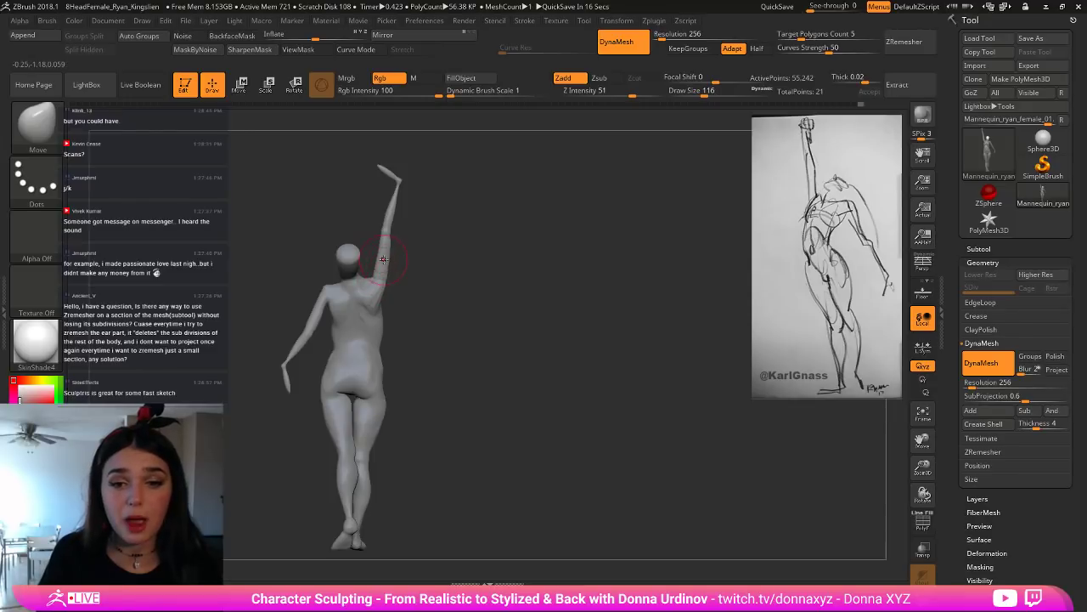
left_click_drag(417, 280, 374, 301)
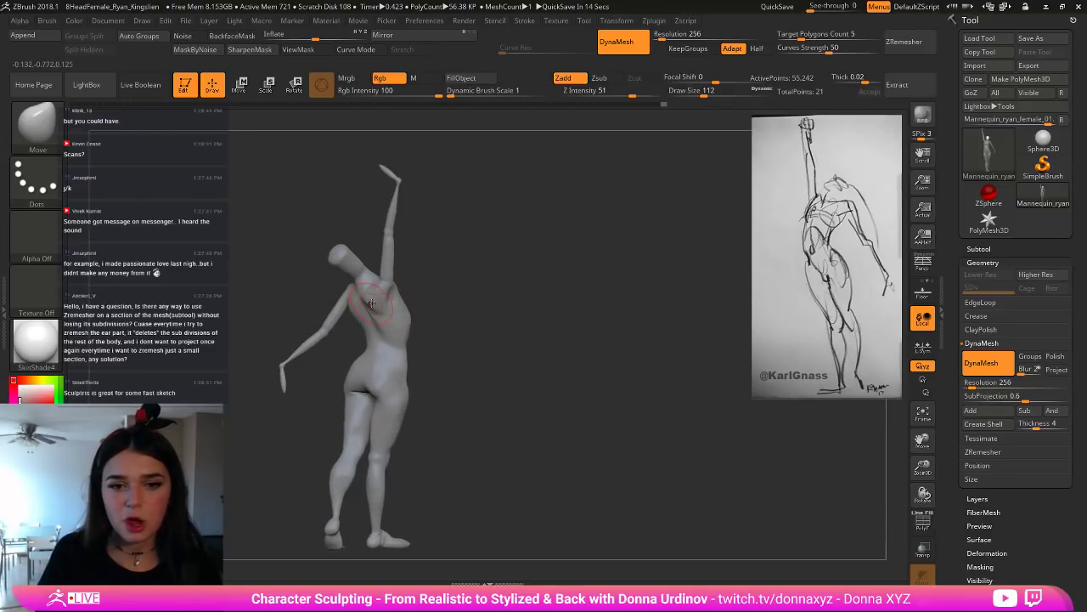
Step: Adjust the back and side contour of the ribcage with the Move brush at draw size 116 to 136
key("bracketright")
key("bracketright")
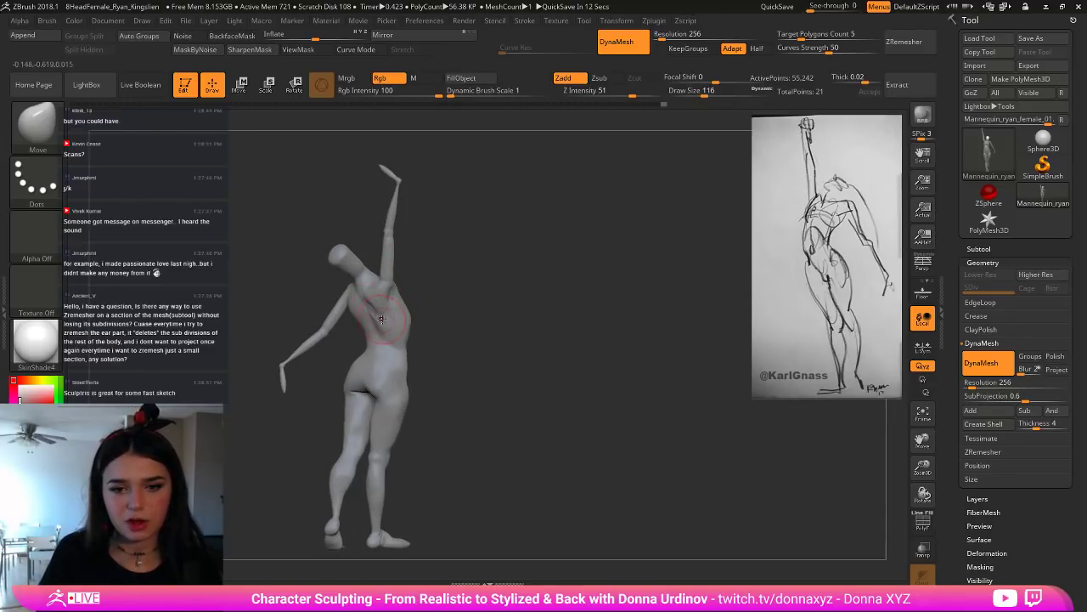
mouse_move(385, 319)
left_mouse_down()
mouse_move(376, 316)
mouse_move(431, 316)
mouse_move(401, 286)
left_mouse_up()
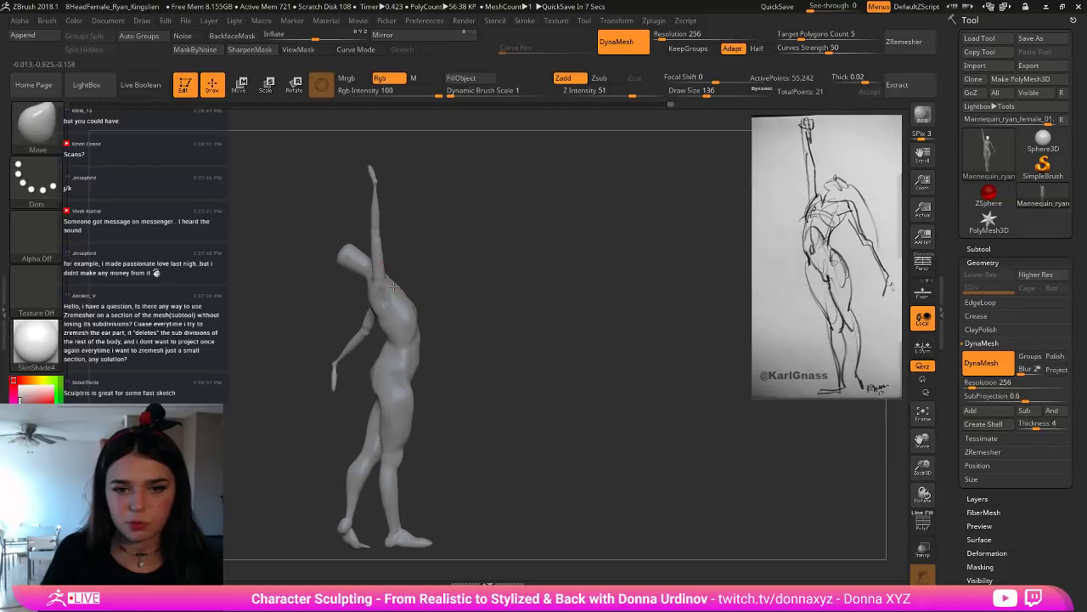
mouse_move(440, 272)
left_mouse_down()
mouse_move(437, 286)
mouse_move(457, 299)
mouse_move(490, 302)
left_mouse_up()
Step: Add volume to the chest and lower ribcage with the ClayBuildup brush at draw size 68 and Z intensity 20
key("b")
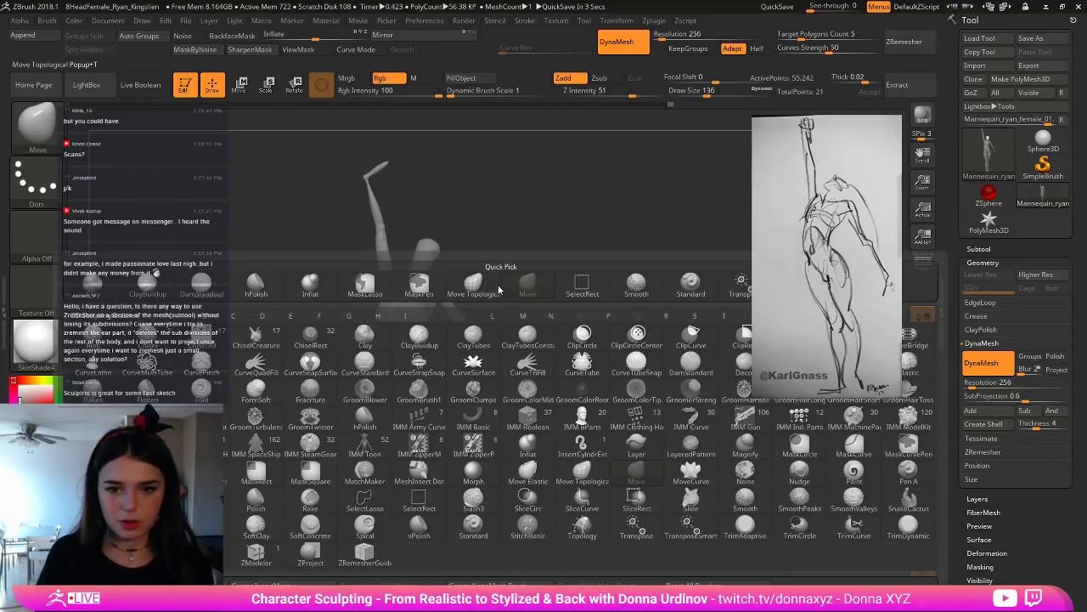
key("c")
key("b")
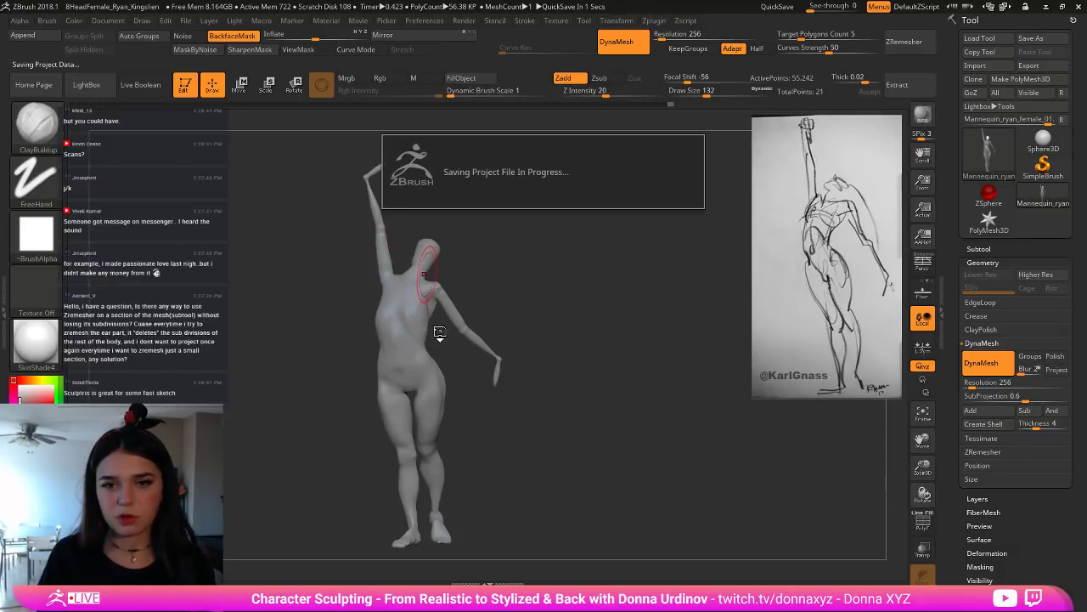
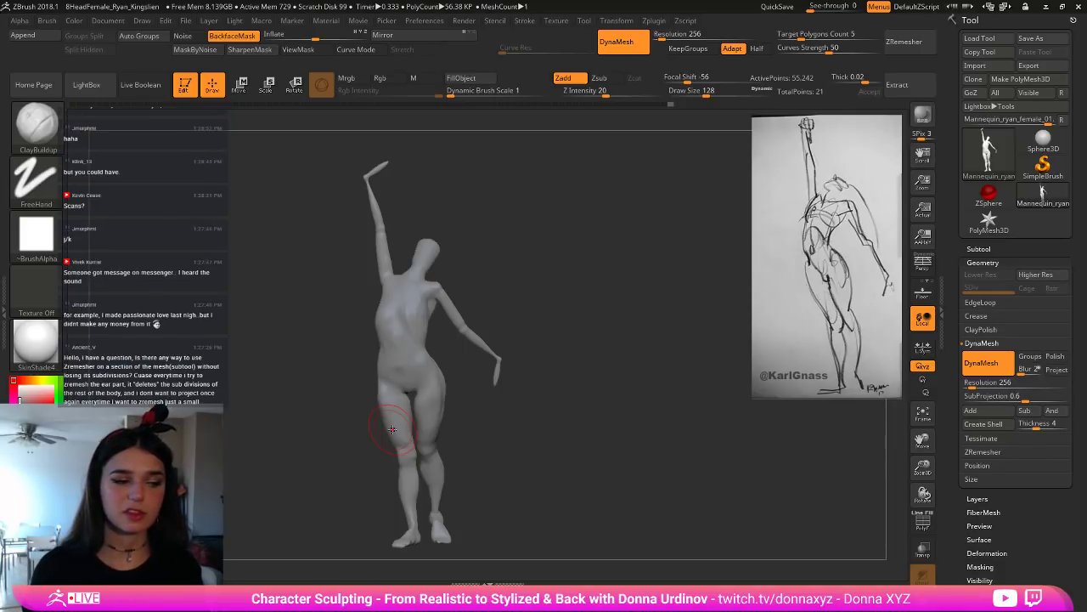
left_click_drag(584, 292, 493, 323, "shift")
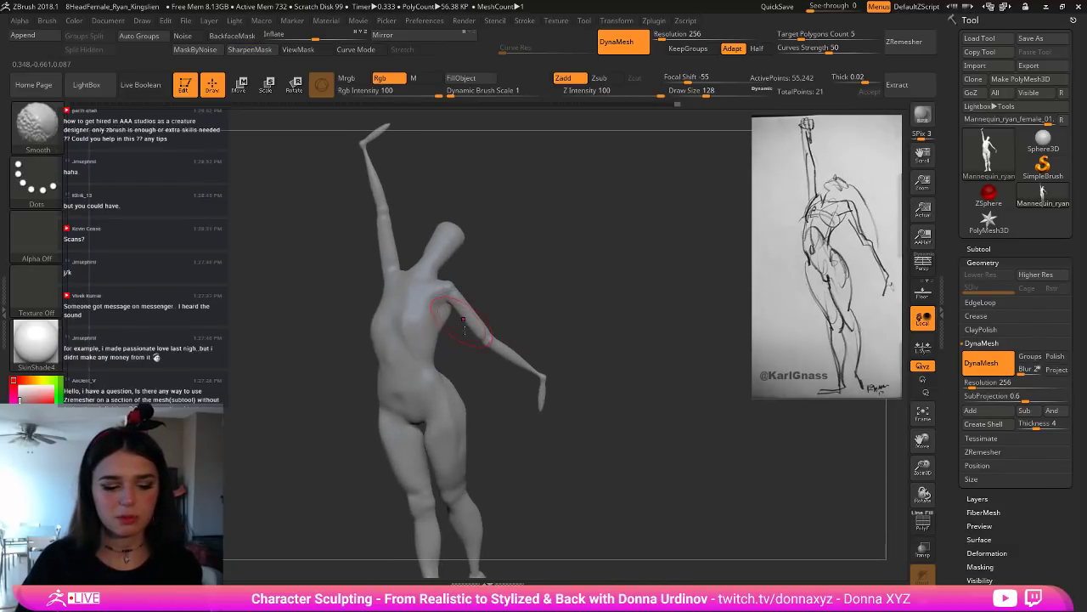
key("b")
key("c")
key("b")
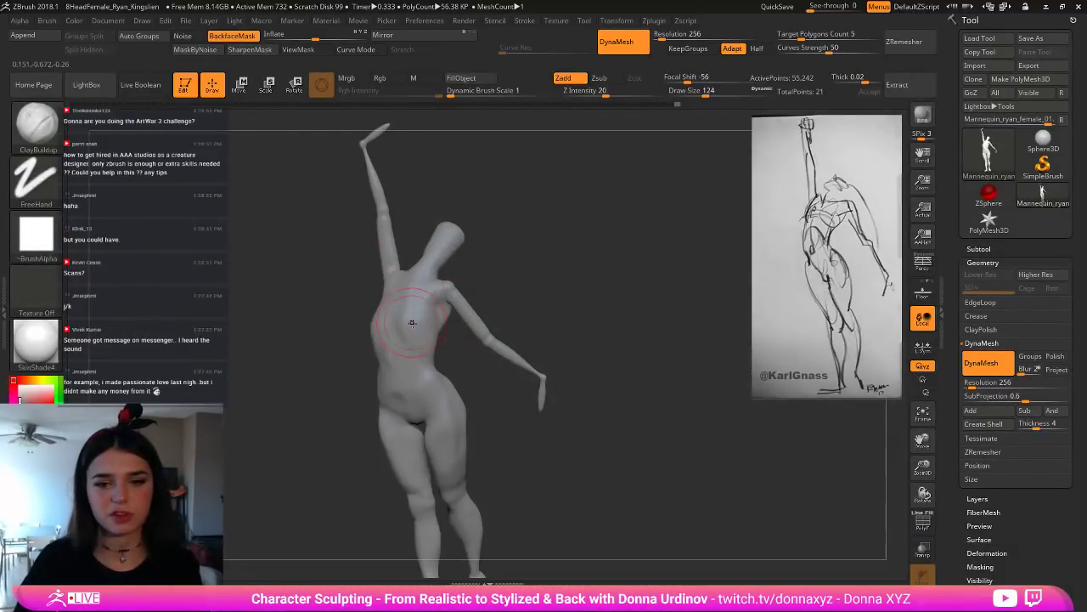
key("[")
key("[")
key("[")
key("[")
key("[")
key("[")
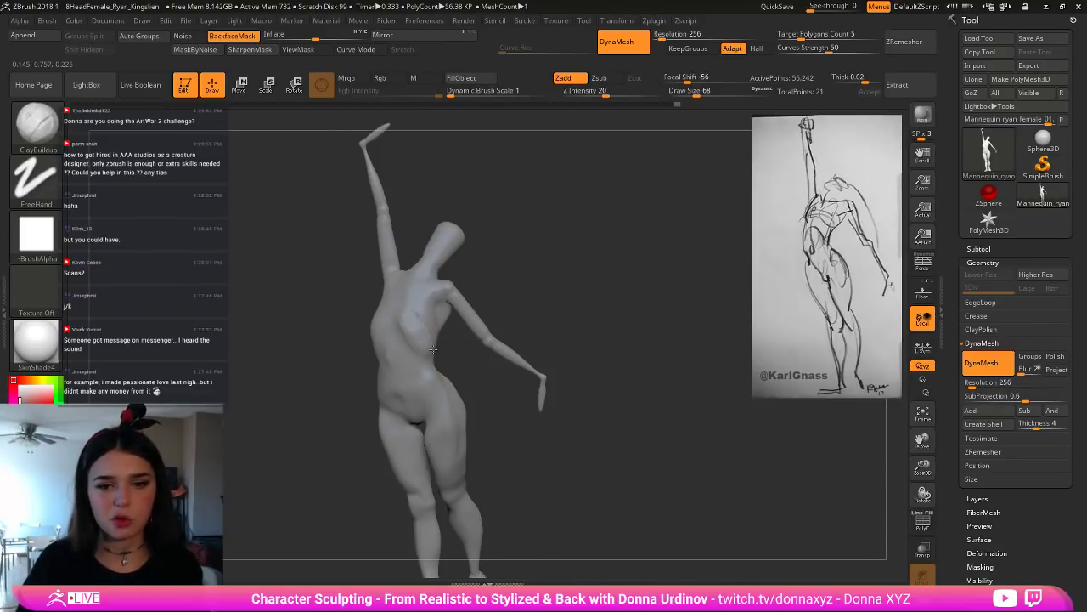
Step: Build up the midline from the ribcage to the stomach with ClayBuildup at draw size 68, and smooth the strokes
left_click_drag(456, 354, 502, 287)
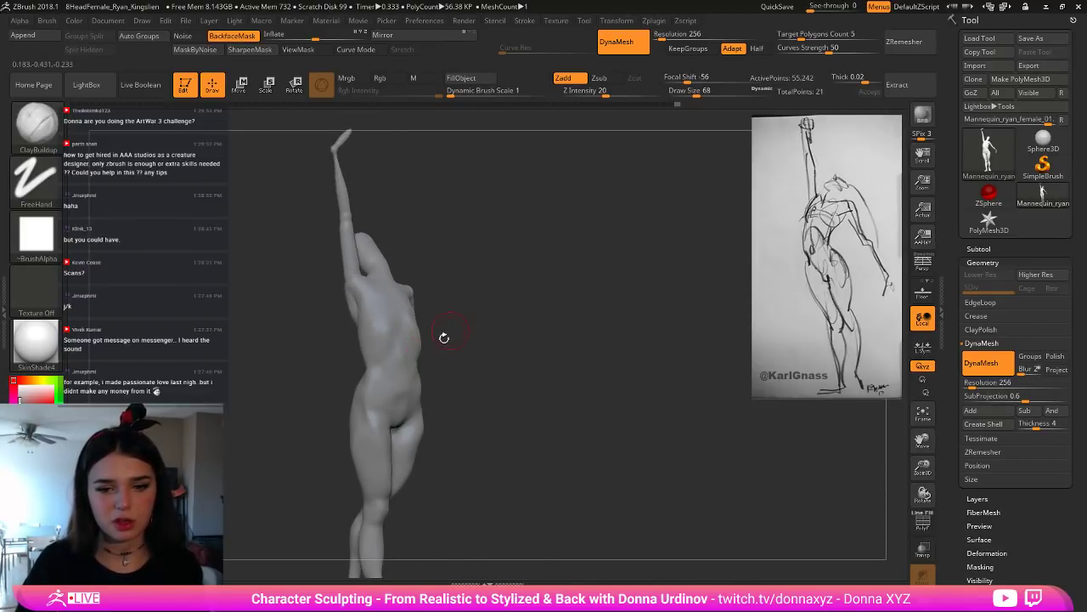
left_click_drag(444, 337, 403, 350)
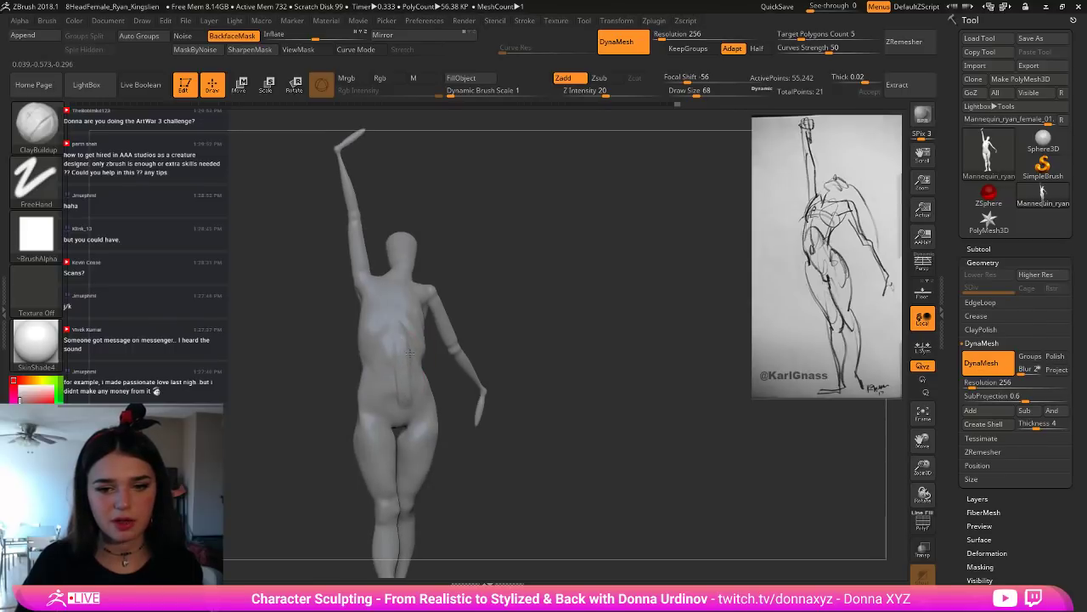
key("shift")
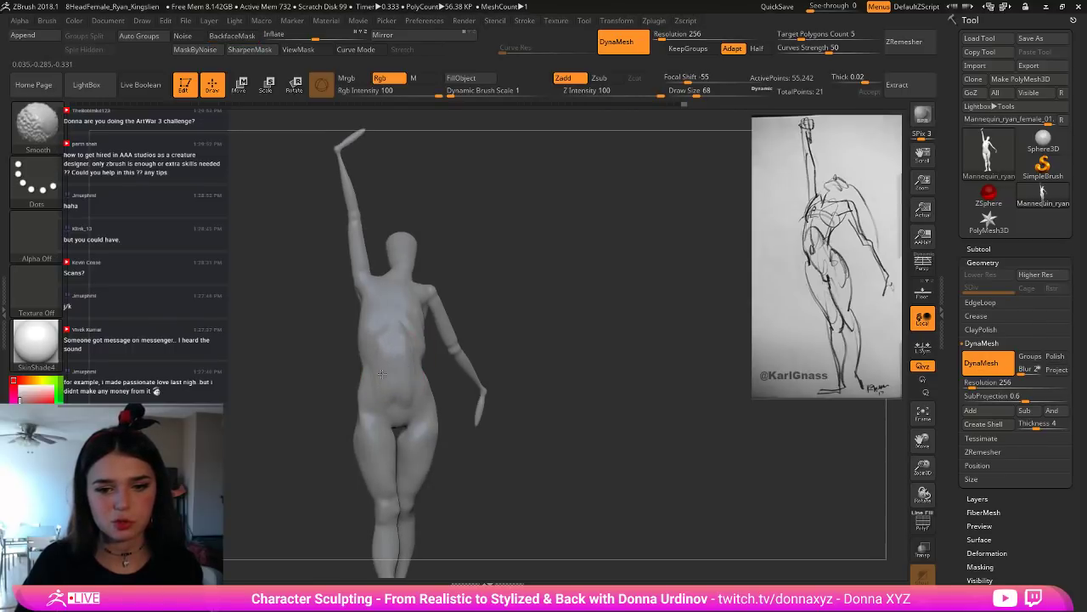
left_click_drag(424, 332, 414, 348, "shift")
Step: Add muscle volume to the shoulder and upper arm of the lowered arm with ClayBuildup at draw size 68 to 72
mouse_move(477, 289)
left_mouse_down()
mouse_move(543, 270)
mouse_move(492, 264)
mouse_move(490, 253)
mouse_move(455, 257)
left_mouse_up()
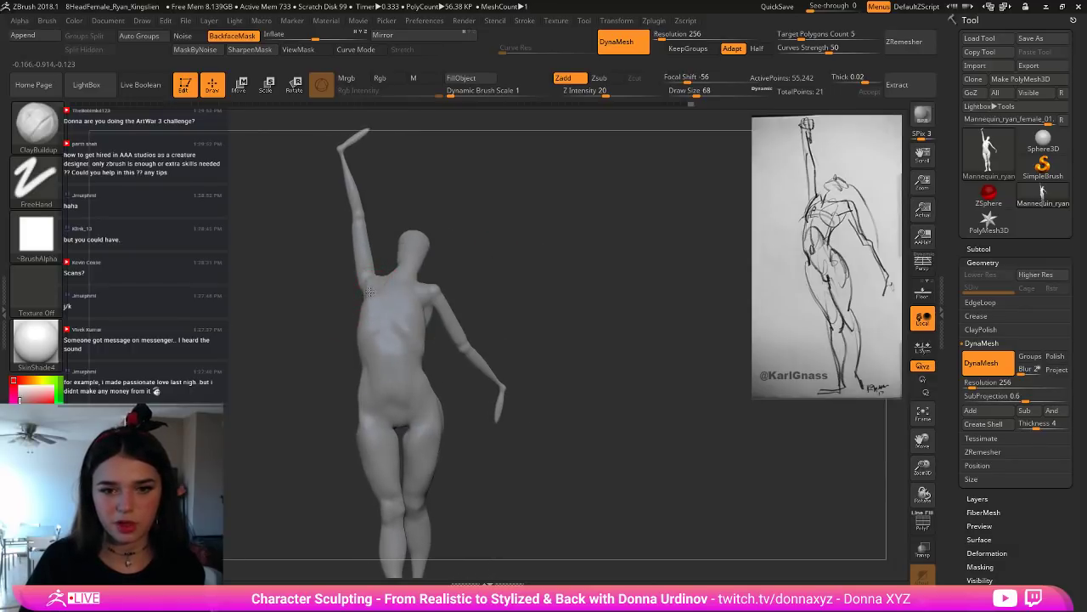
right_click_drag(382, 305, 384, 311)
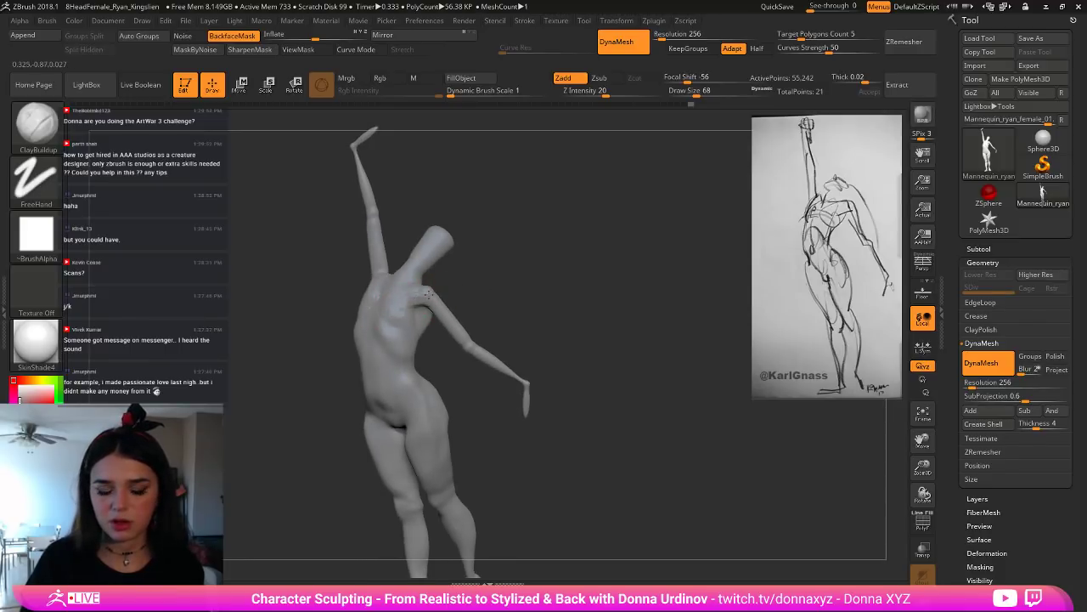
mouse_move(430, 293)
right_mouse_down()
mouse_move(520, 286)
mouse_move(417, 289)
right_mouse_up()
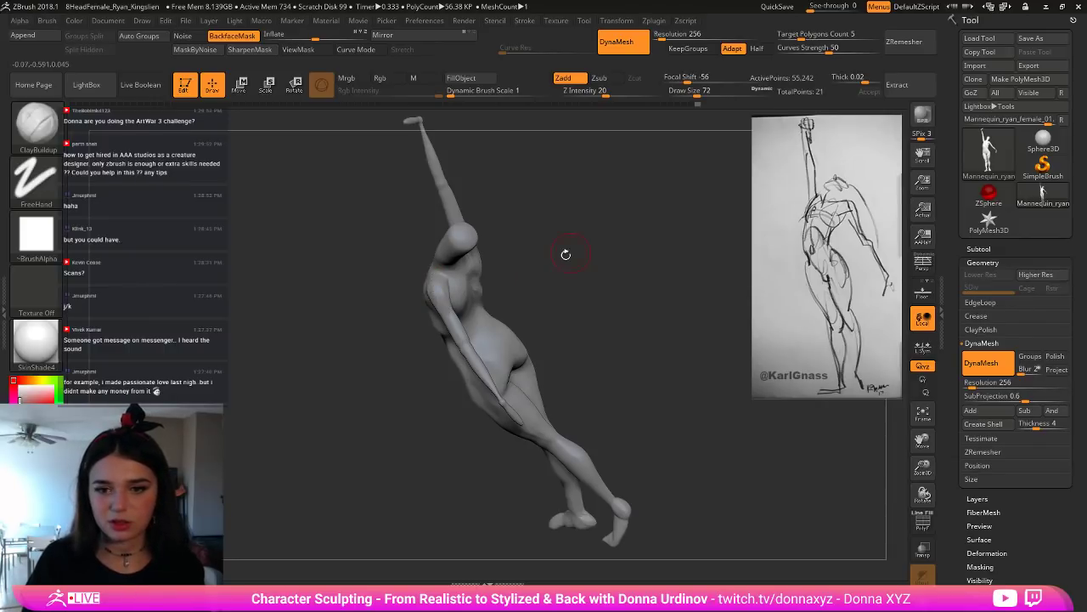
right_click_drag(566, 253, 408, 331)
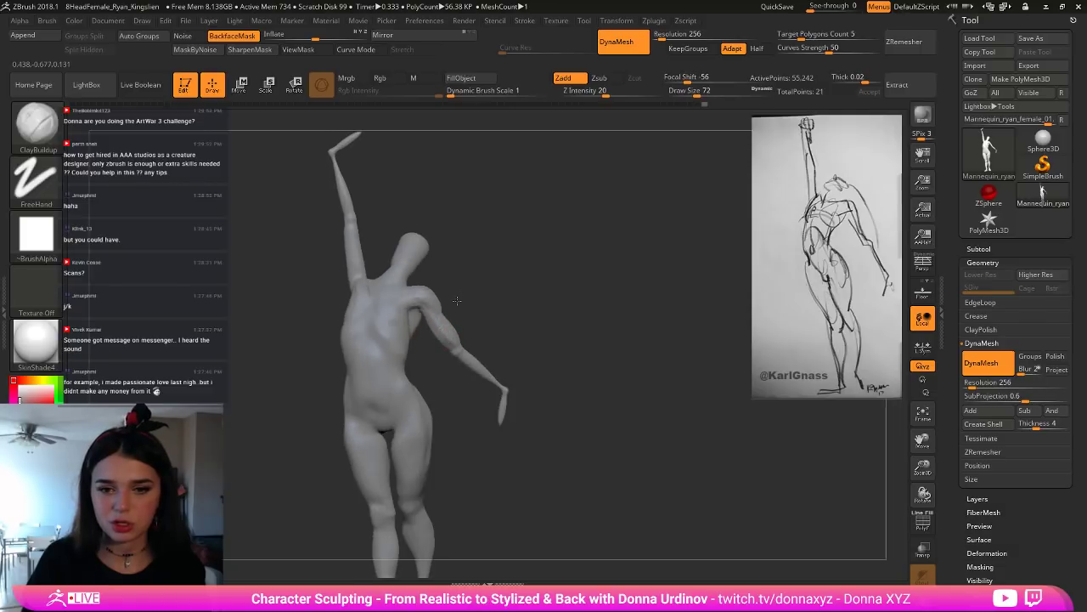
Step: Sculpt the collarbones and the front of the raised shoulder with the ClayBuildup brush at draw size 40 to 52
left_click_drag(508, 283, 495, 284)
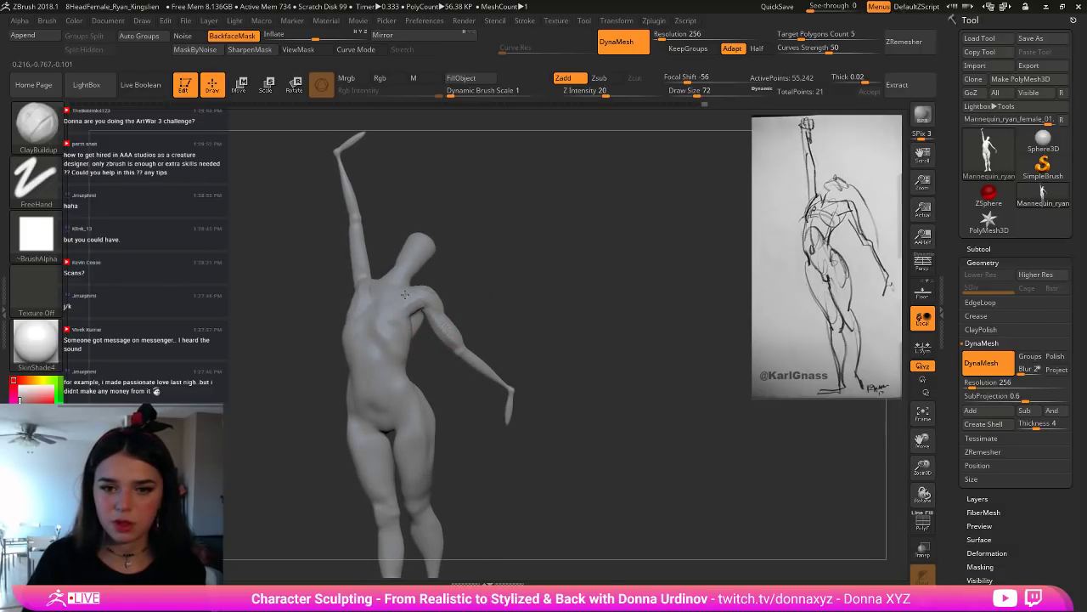
right_click_drag(405, 295, 467, 303)
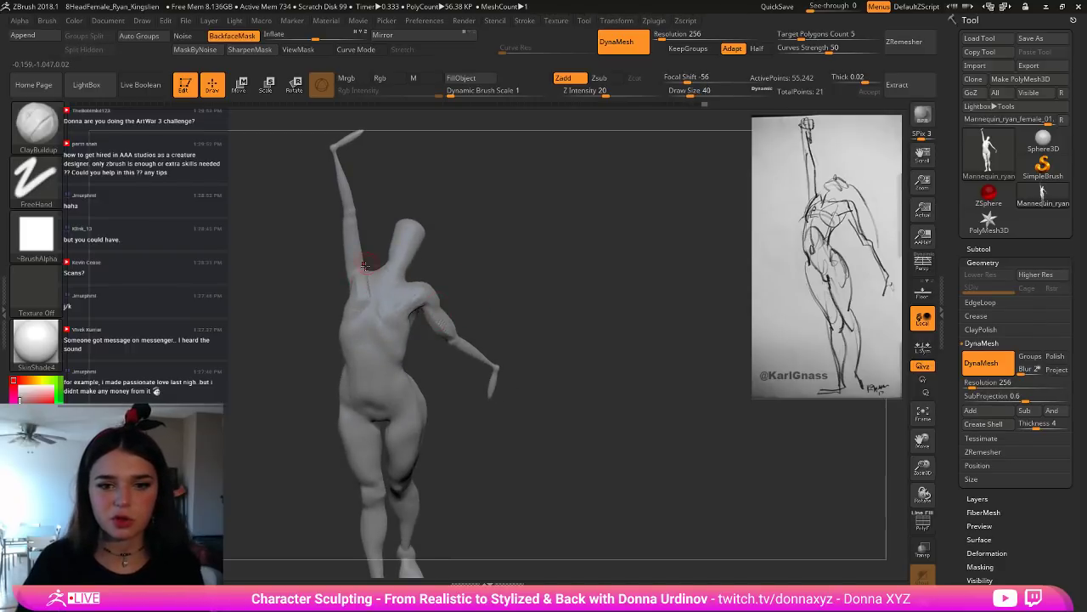
mouse_move(370, 237)
left_mouse_down()
mouse_move(370, 274)
mouse_move(360, 272)
left_mouse_up()
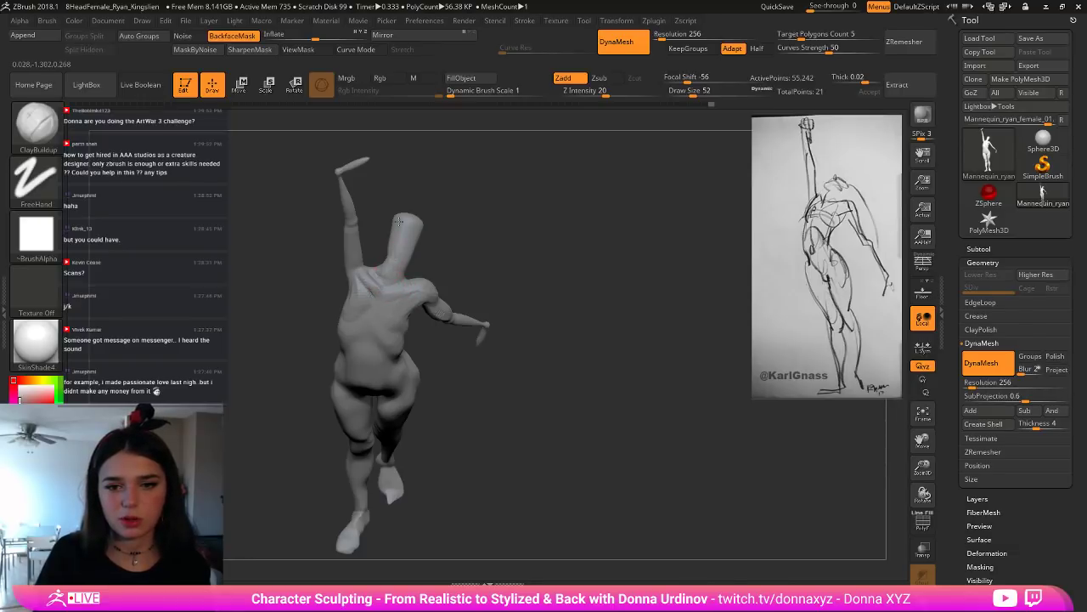
Step: Build up the head into a rounded skull with the ClayBuildup brush at draw size 88, and smooth its surface
mouse_move(399, 222)
left_mouse_down()
mouse_move(398, 250)
mouse_move(404, 229)
mouse_move(453, 213)
mouse_move(495, 226)
mouse_move(419, 251)
left_mouse_up()
key("bracketright")
key("bracketright")
key("bracketright")
key("bracketright")
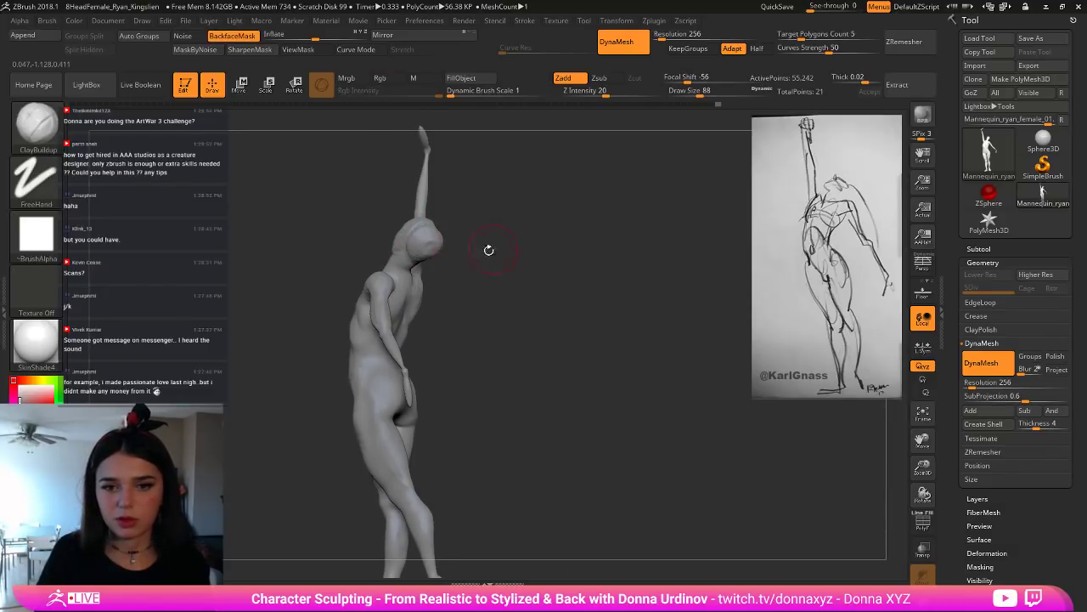
left_click_drag(490, 247, 425, 245)
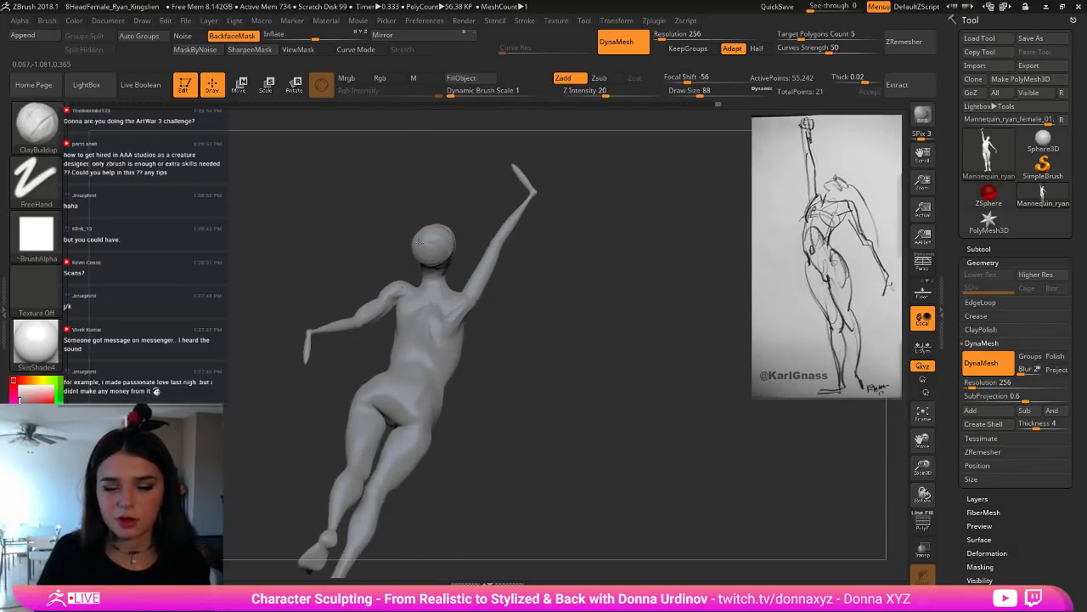
mouse_move(450, 194)
left_mouse_down()
mouse_move(517, 203)
mouse_move(512, 223)
left_mouse_up()
left_click_drag(432, 252, 427, 258, "shift")
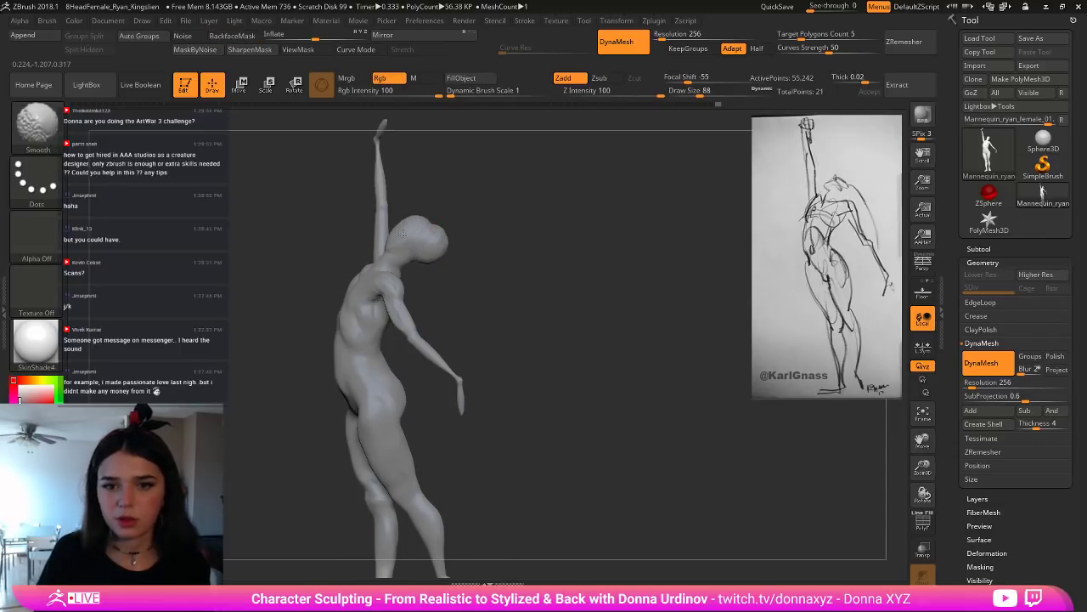
left_click_drag(498, 248, 403, 232)
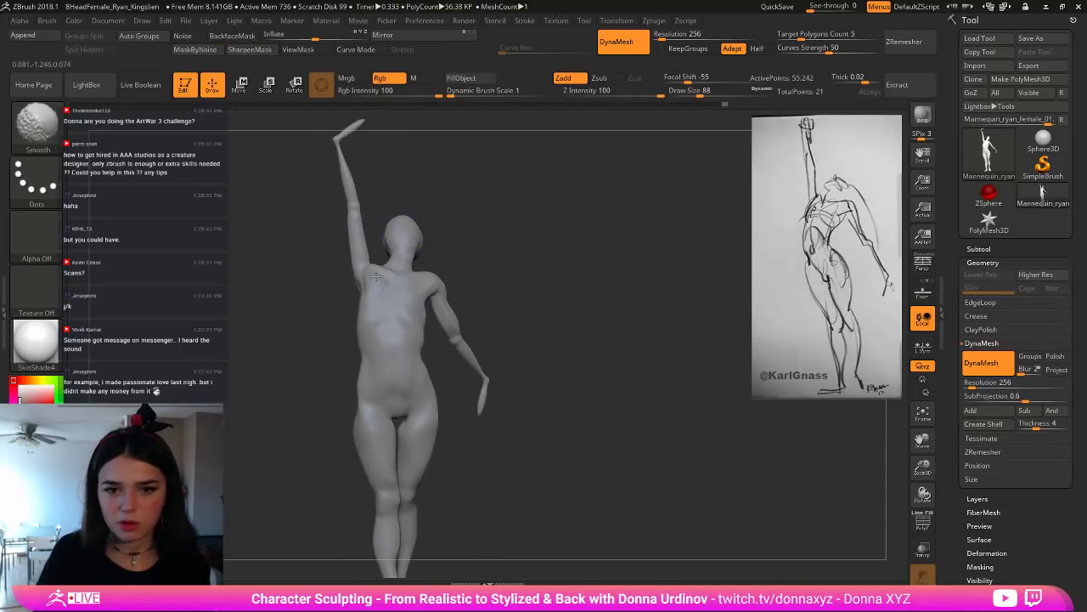
Step: Add muscle volume to the forearm of the lowered arm with the ClayBuildup brush at draw size 56
mouse_move(477, 370)
left_mouse_down()
mouse_move(509, 340)
mouse_move(530, 281)
left_mouse_up()
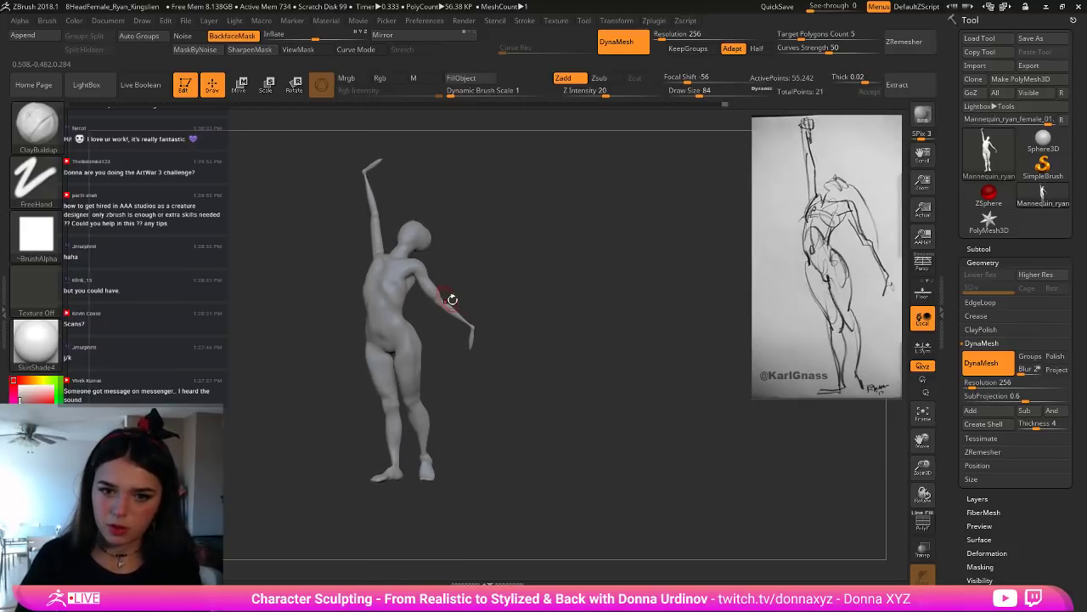
left_click_drag(506, 276, 521, 312, "alt")
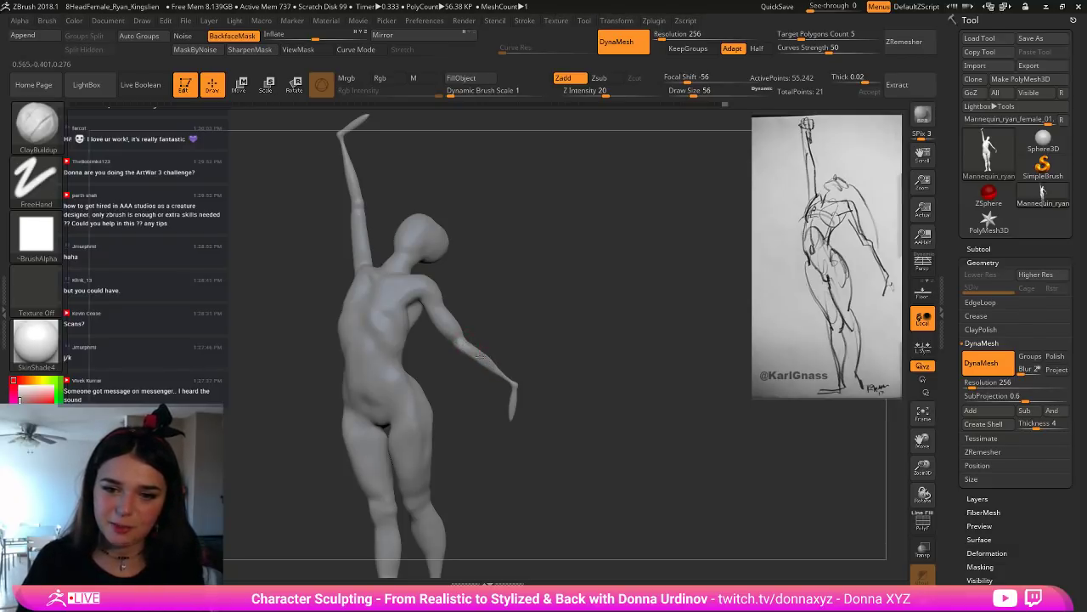
left_click_drag(509, 329, 499, 361)
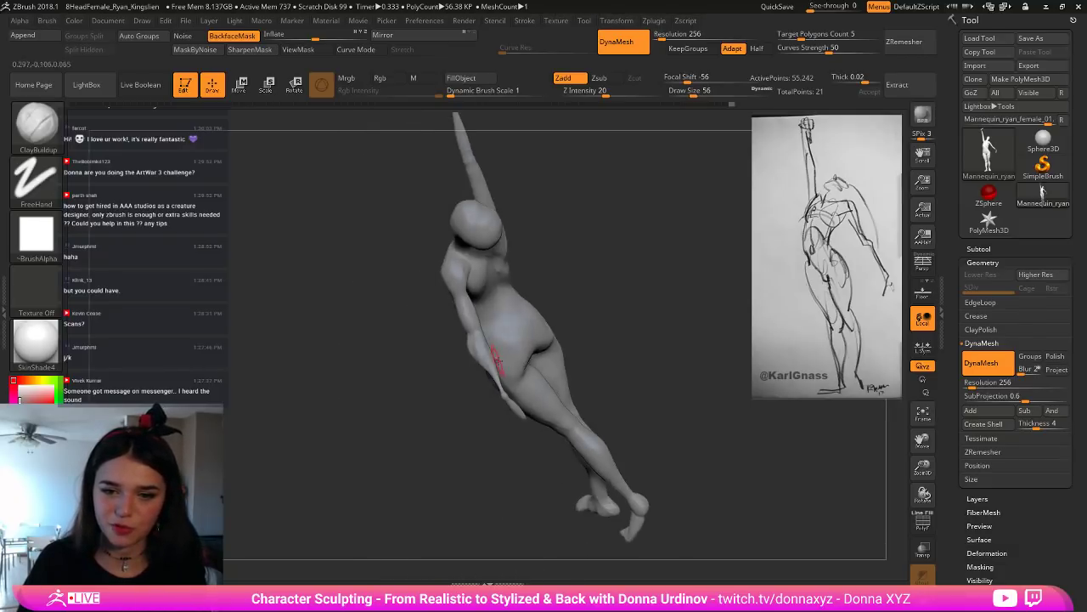
right_click_drag(620, 267, 636, 240)
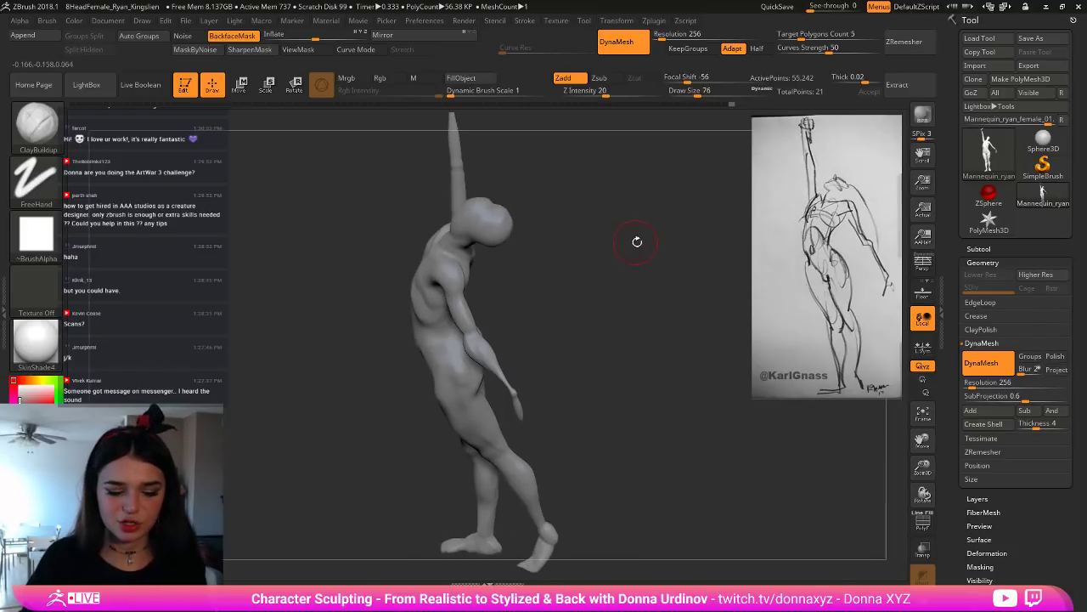
Step: Thicken the lower forearm and wrist of the lowered arm with the Inflat brush at draw size 80
key("b")
key("i")
key("n")
left_click_drag(572, 195, 570, 209)
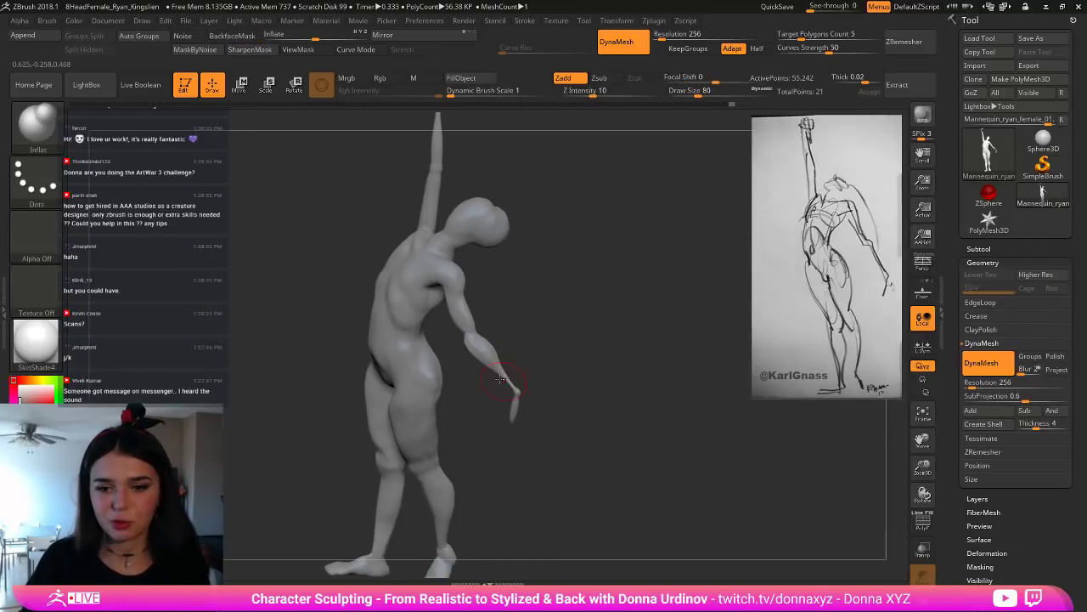
mouse_move(499, 373)
left_mouse_down()
mouse_move(514, 407)
mouse_move(573, 340)
mouse_move(478, 358)
mouse_move(580, 338)
left_mouse_up()
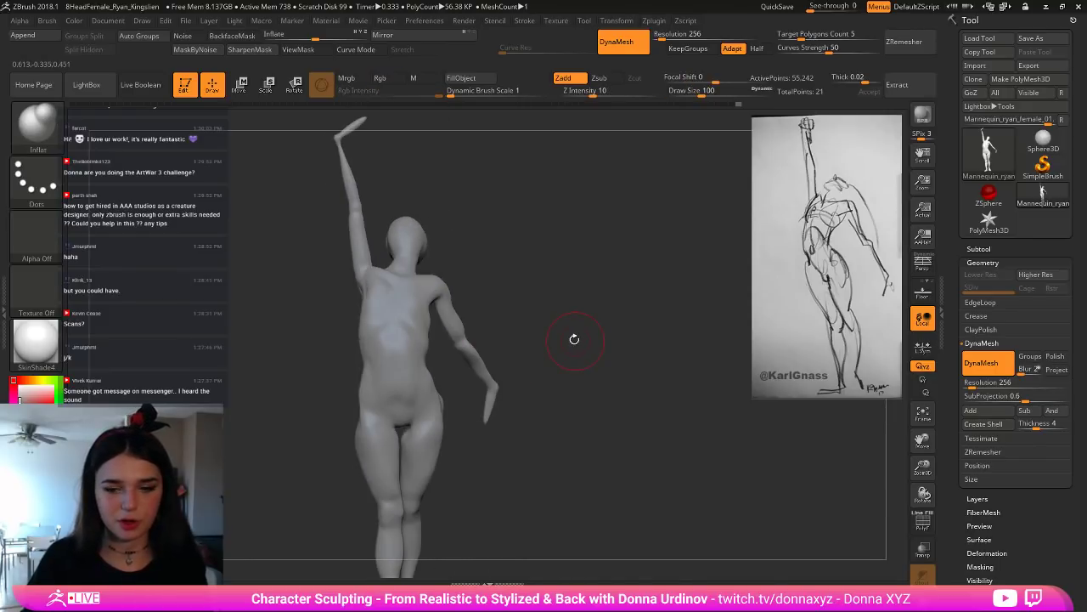
Step: Reshape the elbow area of the lowered arm with the Move brush at draw size 124
key("b")
key("b")
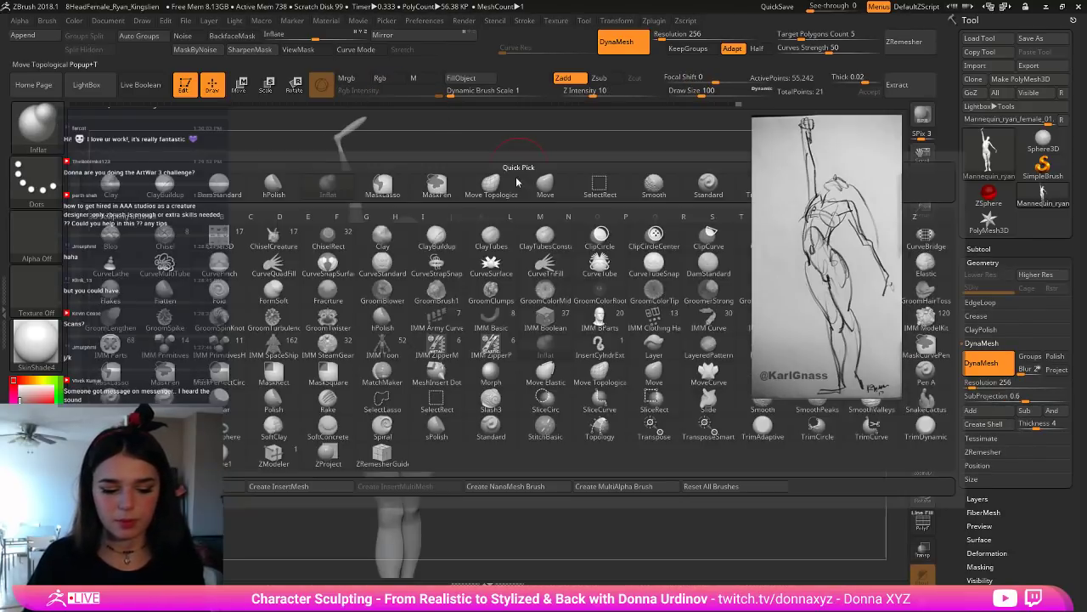
key("m")
key("v")
key("bracketright")
left_click_drag(459, 346, 471, 352)
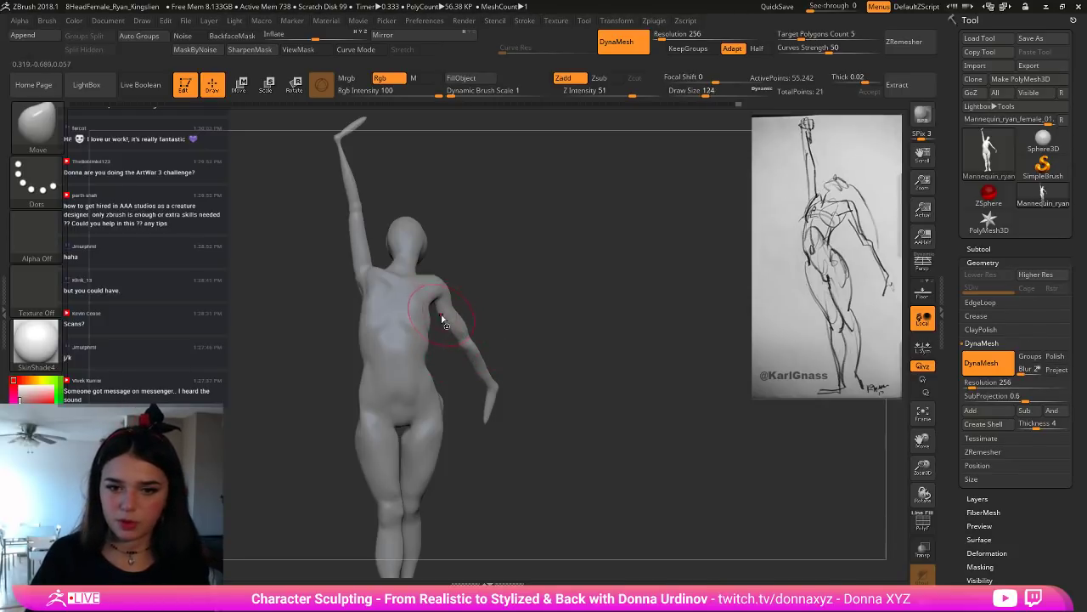
Step: Adjust the wrists of the raised and lowered arms with the Move brush at draw size 116 to 124
key("bracketleft")
key("bracketleft")
key("bracketleft")
key("bracketleft")
key("bracketright")
key("bracketright")
key("bracketright")
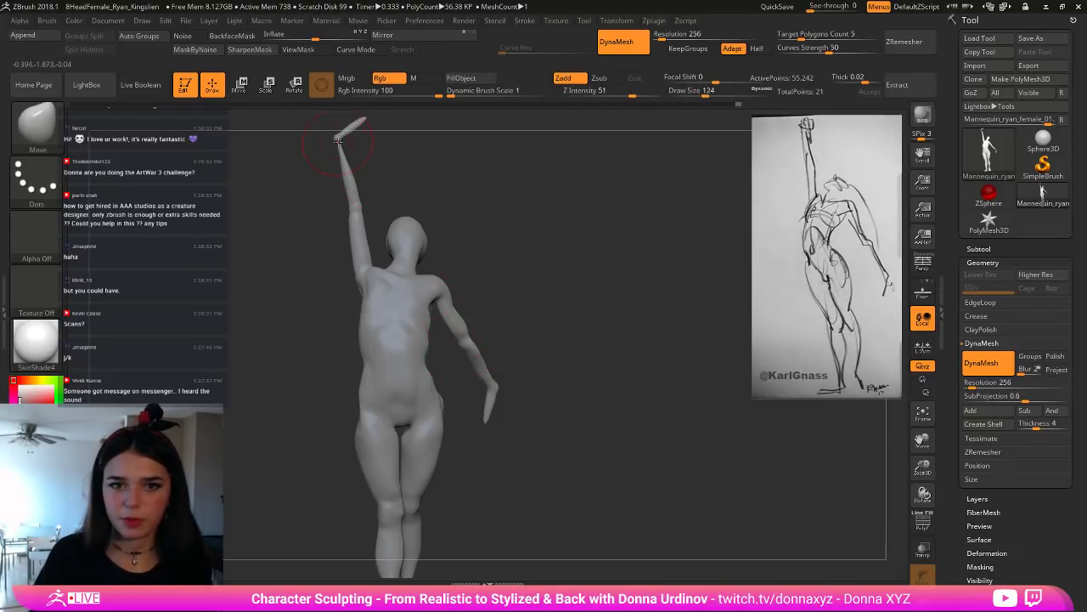
left_click_drag(334, 142, 335, 139)
key("bracketleft")
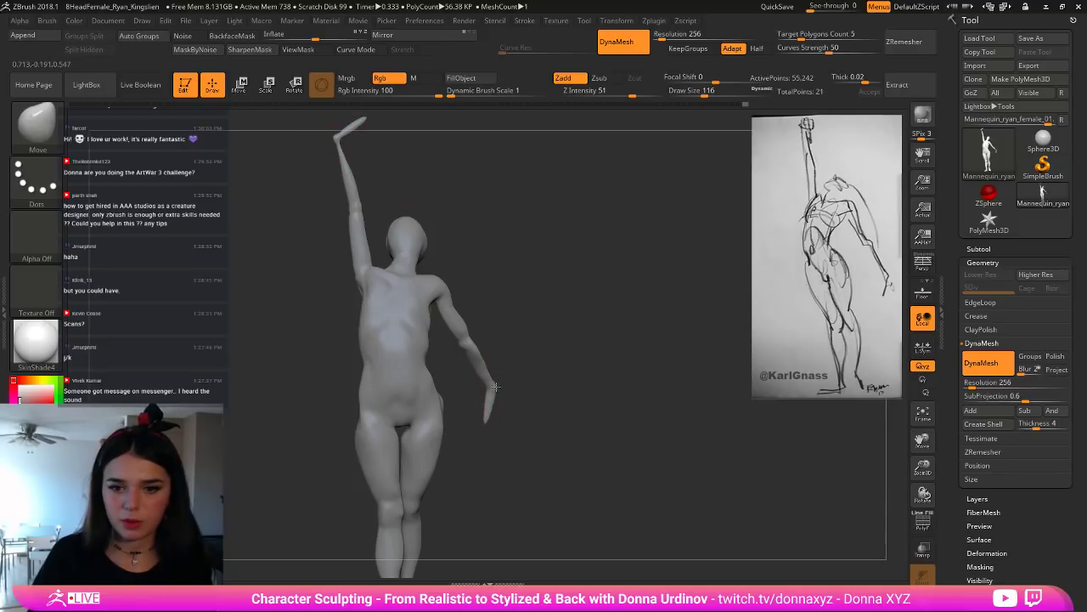
Step: Build up the forearm and back of the upper arm on the lowered arm with ClayBuildup at draw size 48 to 56, and smooth them
key("b")
key("c")
key("b")
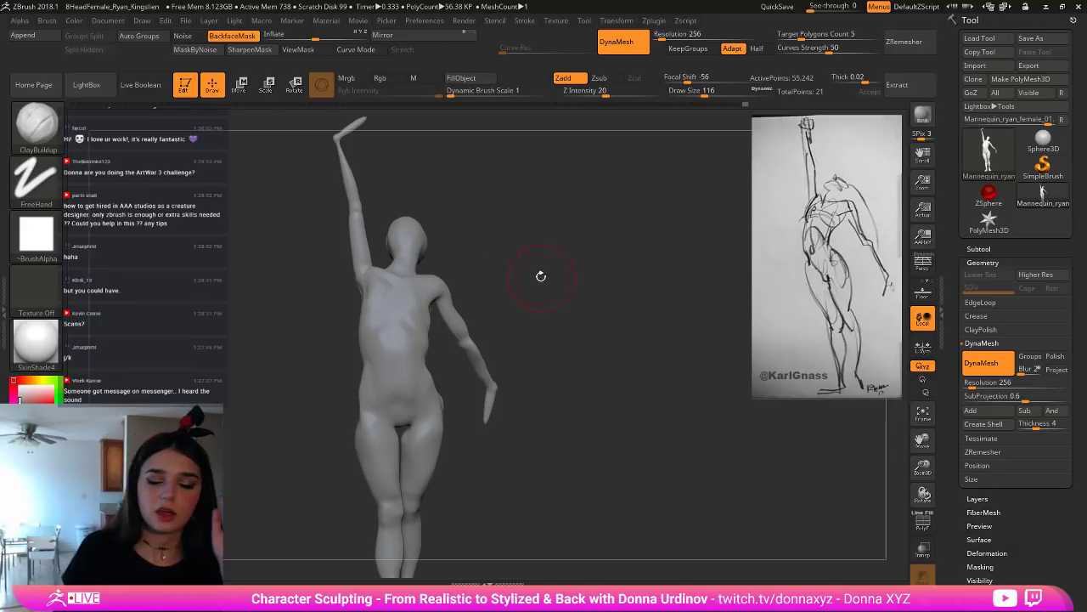
mouse_move(525, 289)
left_mouse_down()
mouse_move(485, 315)
mouse_move(502, 327)
mouse_move(502, 294)
left_mouse_up()
key("[")
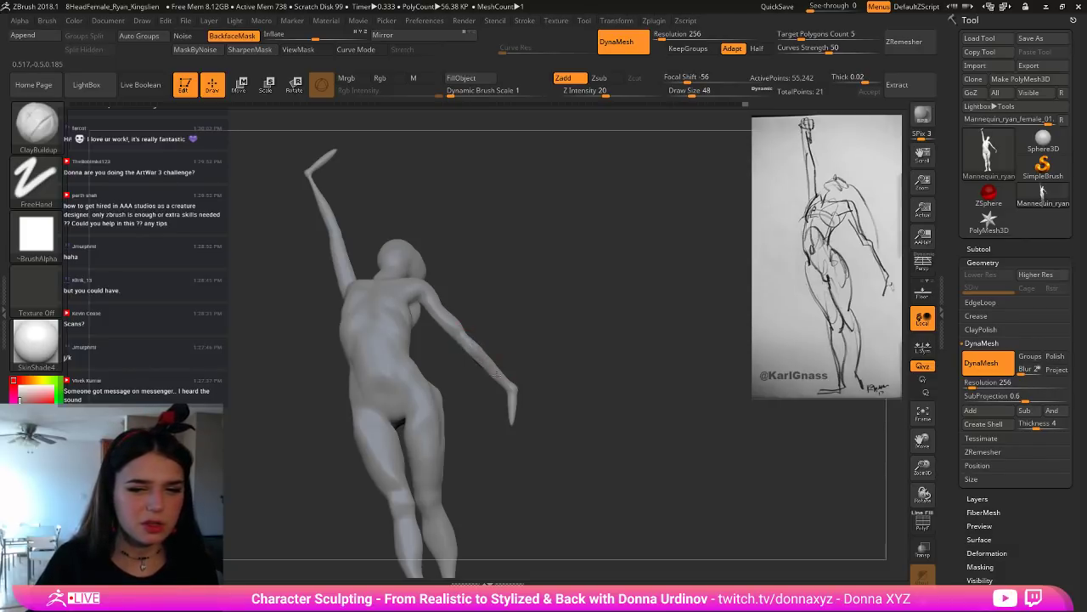
left_click_drag(520, 329, 501, 350)
key("]")
mouse_move(503, 303)
left_mouse_down()
mouse_move(476, 297)
mouse_move(585, 256)
mouse_move(412, 299)
left_mouse_up()
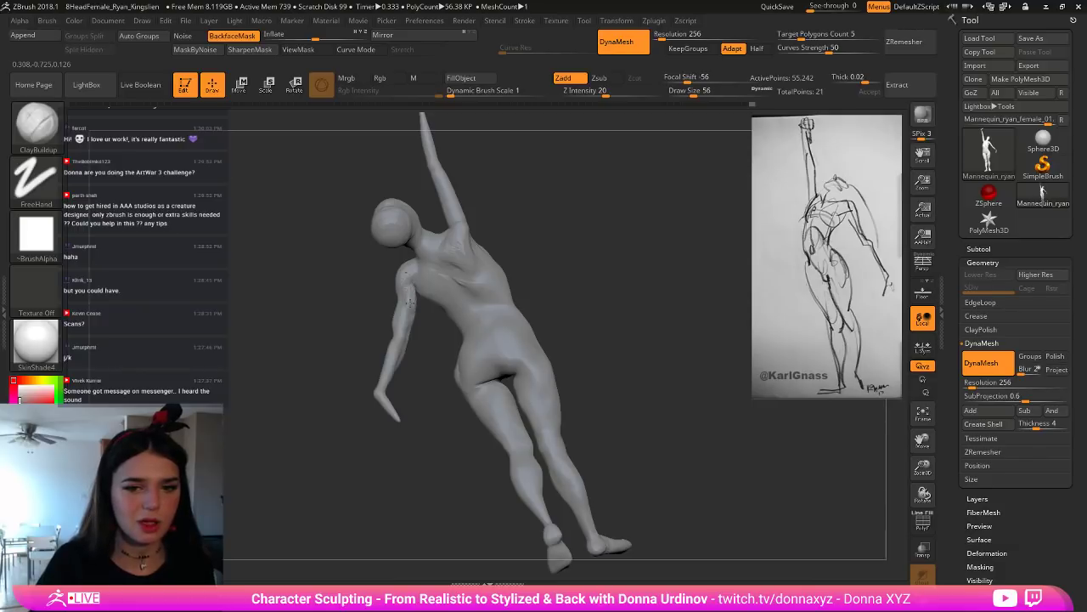
key("shift")
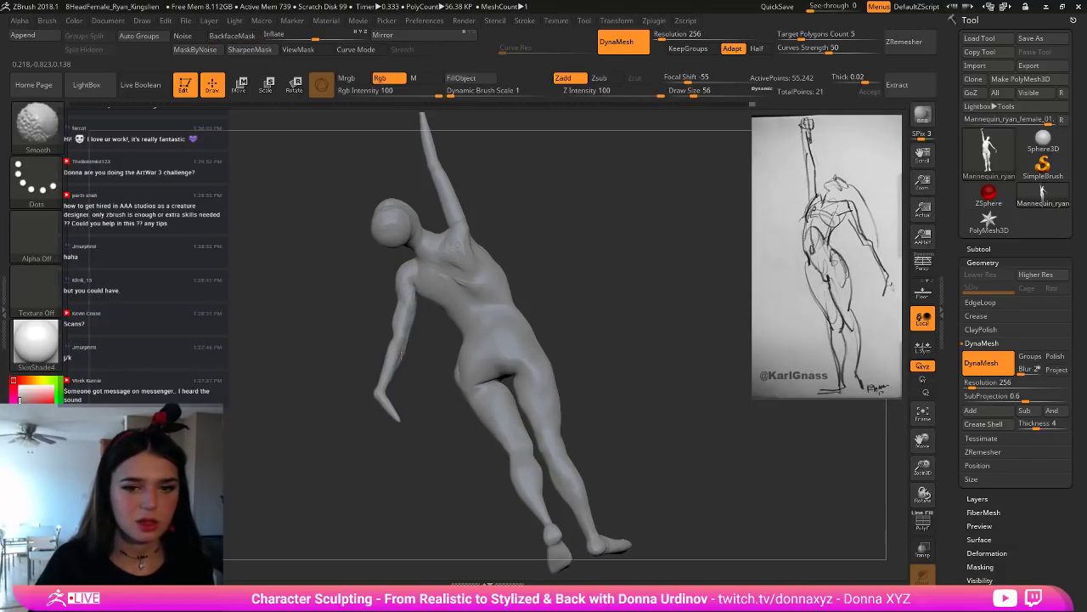
Step: Mask the whole figure except the forearm and hand of the lowered arm
mouse_move(359, 336)
left_mouse_down()
mouse_move(456, 344)
mouse_move(460, 327)
mouse_move(419, 372)
mouse_move(491, 400)
mouse_move(472, 327)
left_mouse_up()
key("b")
key("m")
key("v")
key("ctrl+z")
left_click(476, 315, "ctrl")
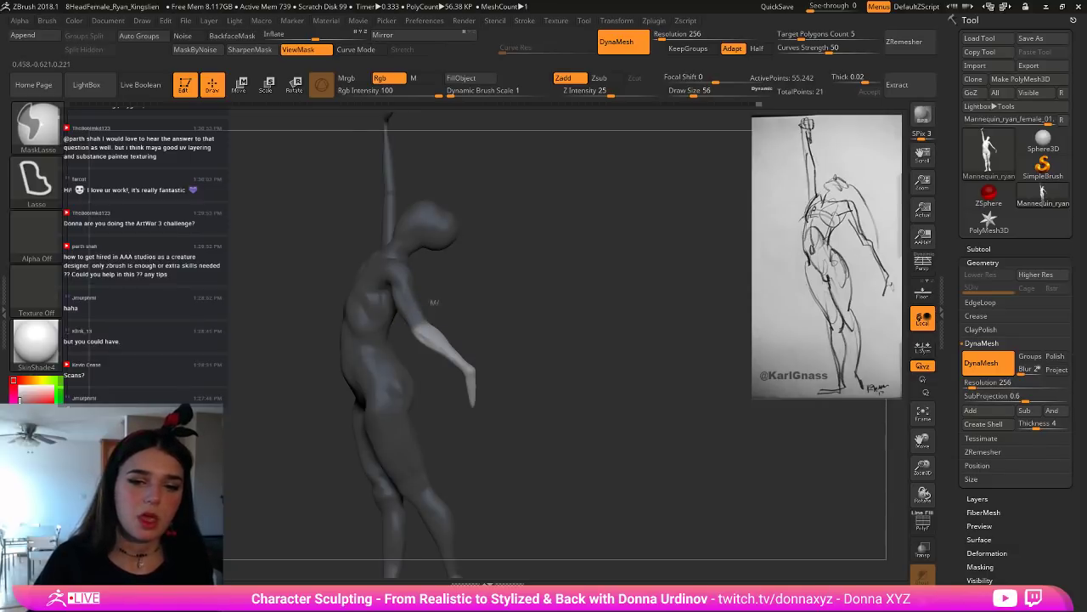
Step: Rotate the unmasked forearm and hand around the elbow with the gizmo, and clear the mask
key("b")
key("m")
key("v")
key("r")
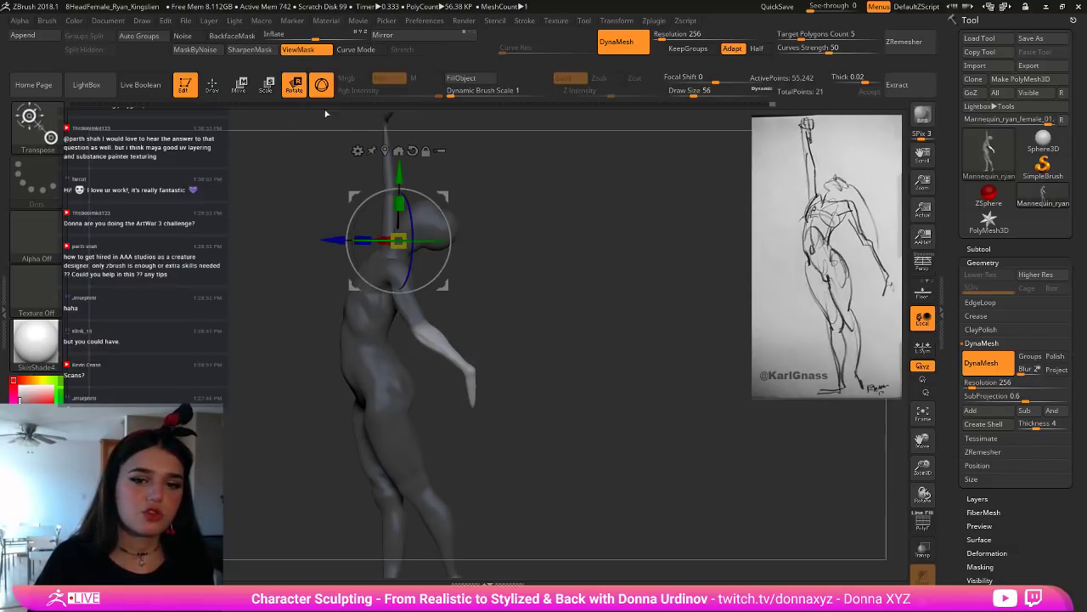
left_click(419, 326)
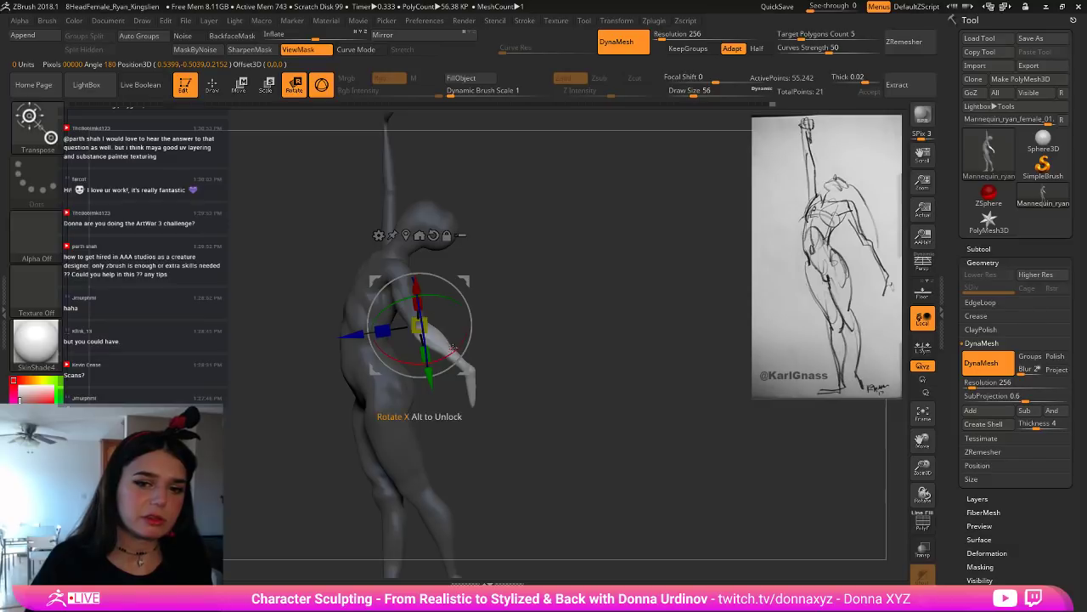
left_click_drag(471, 330, 466, 348)
left_click_drag(575, 328, 542, 341, "shift")
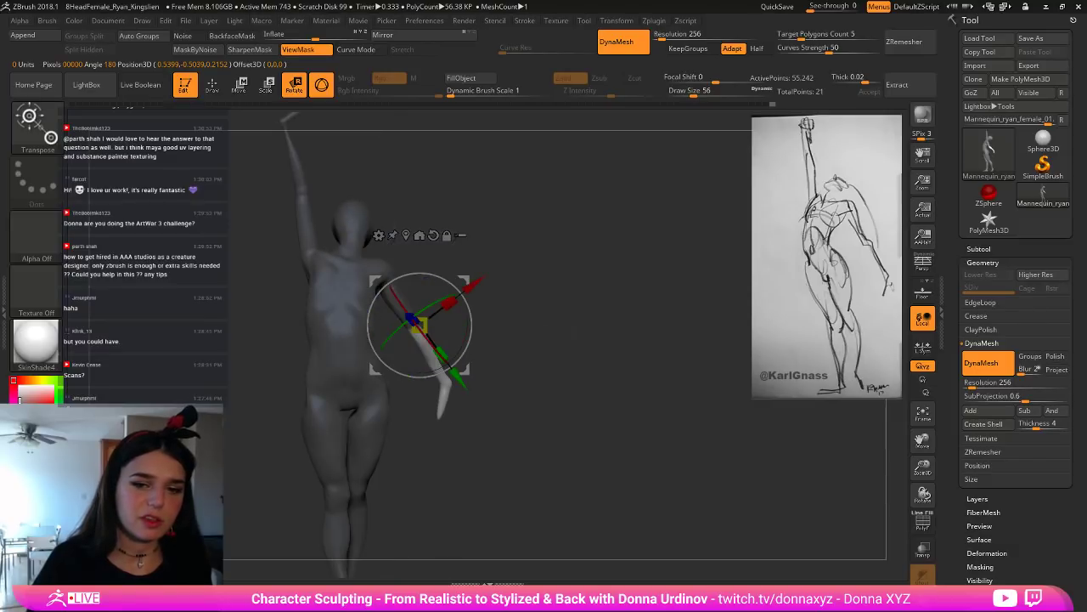
left_click_drag(462, 348, 458, 353)
left_click_drag(459, 390, 466, 345)
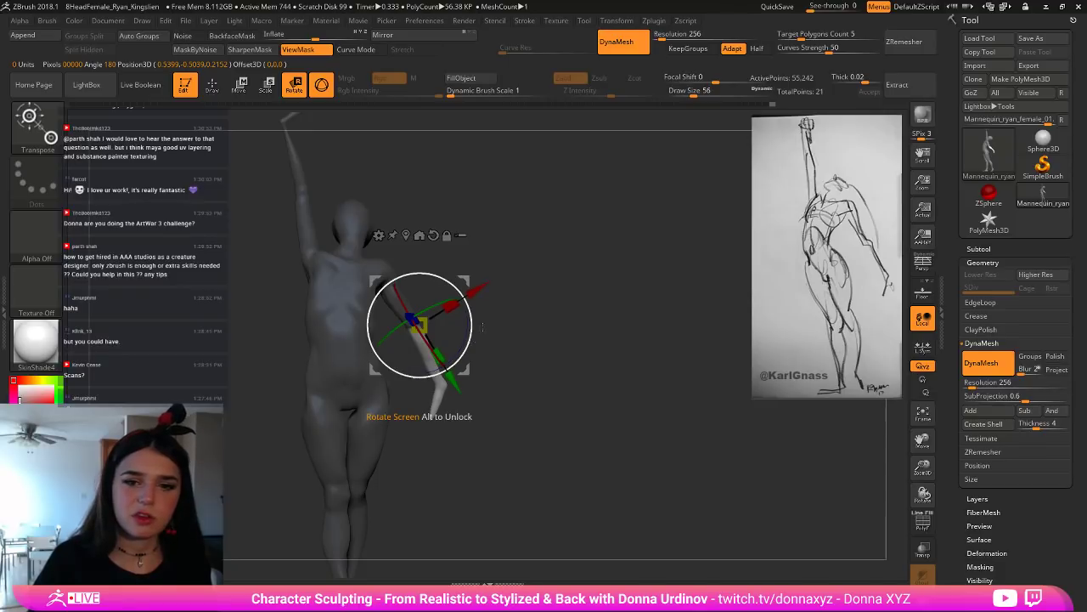
key("q")
left_click_drag(486, 259, 466, 270)
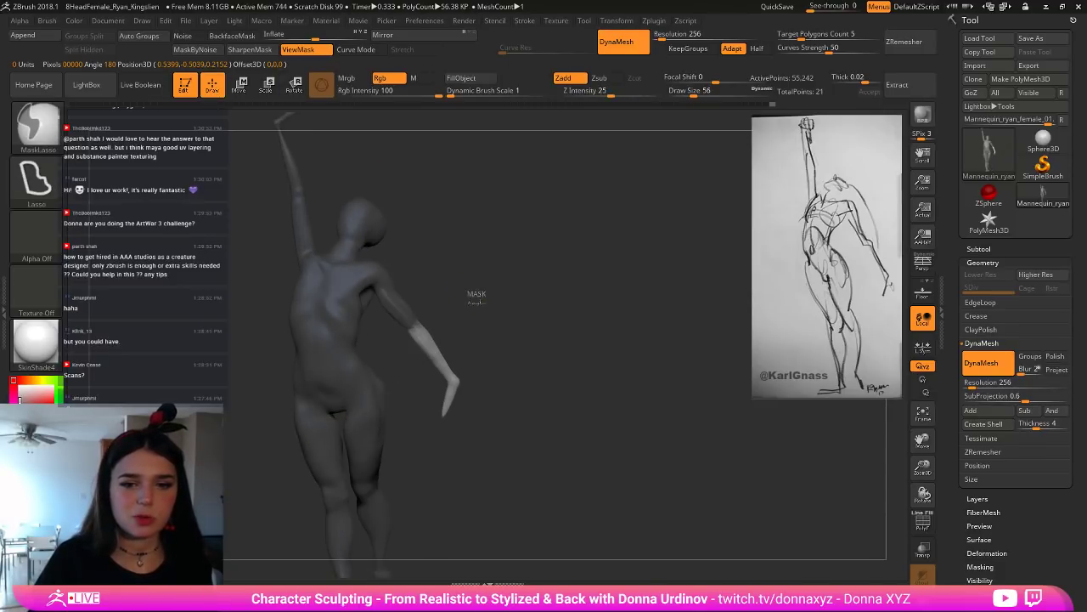
left_click(486, 301, "ctrl")
Step: Add thickness to the upper part of the lowered arm with the Inflat brush at draw size 72
key("b")
key("i")
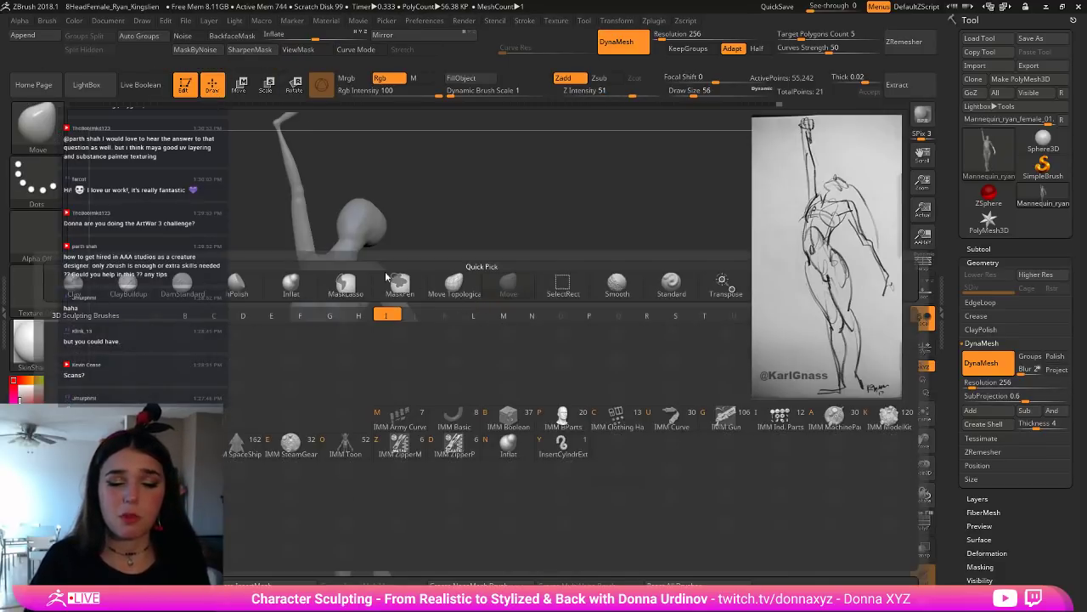
key("n")
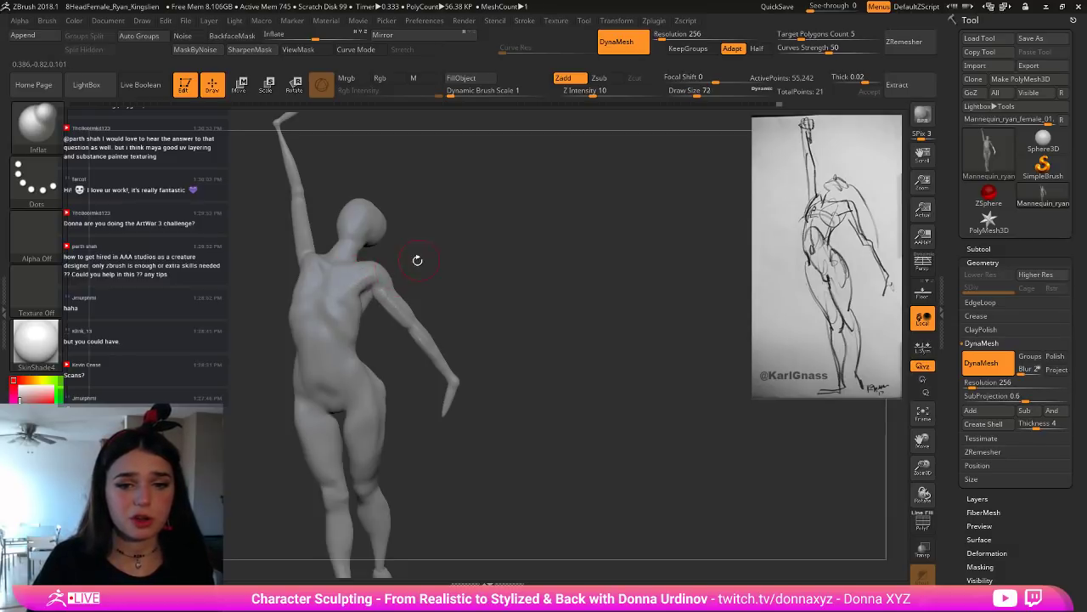
mouse_move(417, 259)
left_mouse_down()
mouse_move(389, 275)
mouse_move(498, 263)
mouse_move(425, 255)
mouse_move(363, 270)
mouse_move(381, 293)
mouse_move(367, 268)
left_mouse_up()
Step: Carve the shoulder muscle separation on the lowered arm with DamStandard at draw size 48, and smooth around it
key("b")
key("d")
key("s")
left_click_drag(450, 283, 382, 281)
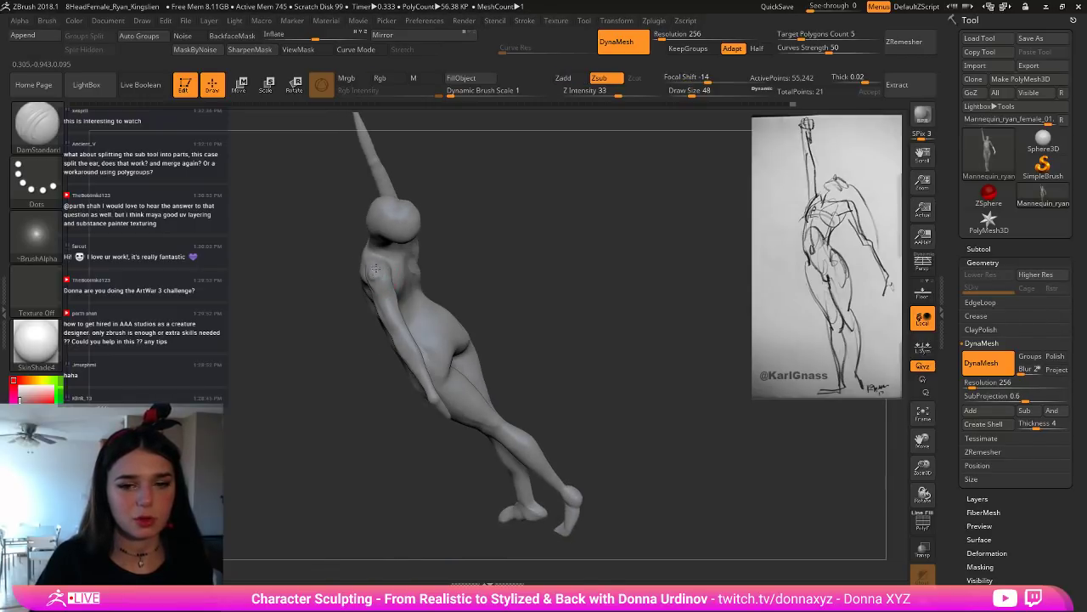
left_click_drag(461, 260, 502, 261)
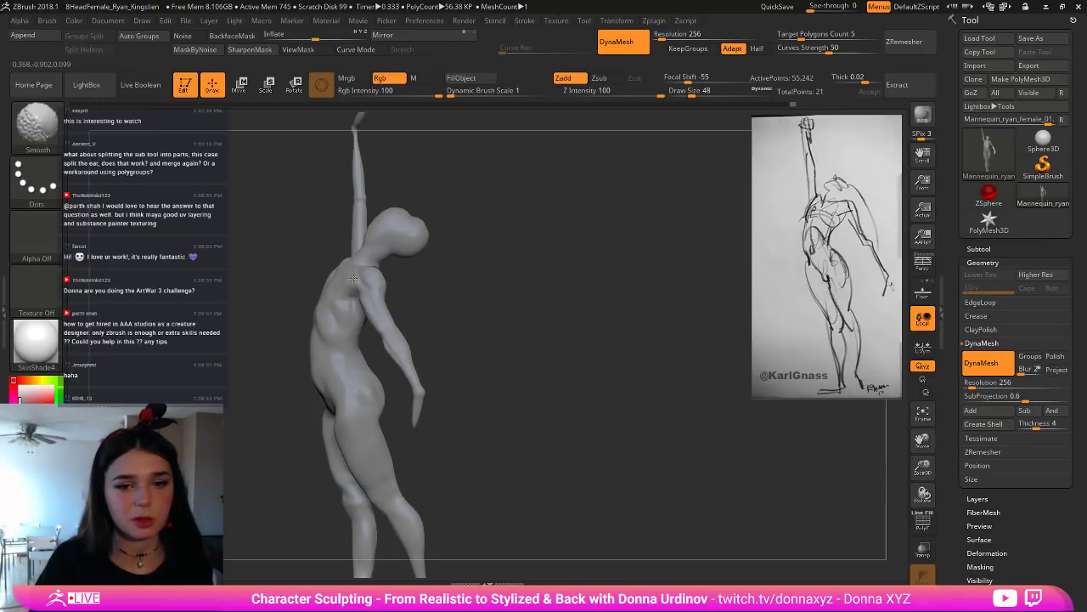
left_click_drag(441, 296, 520, 285)
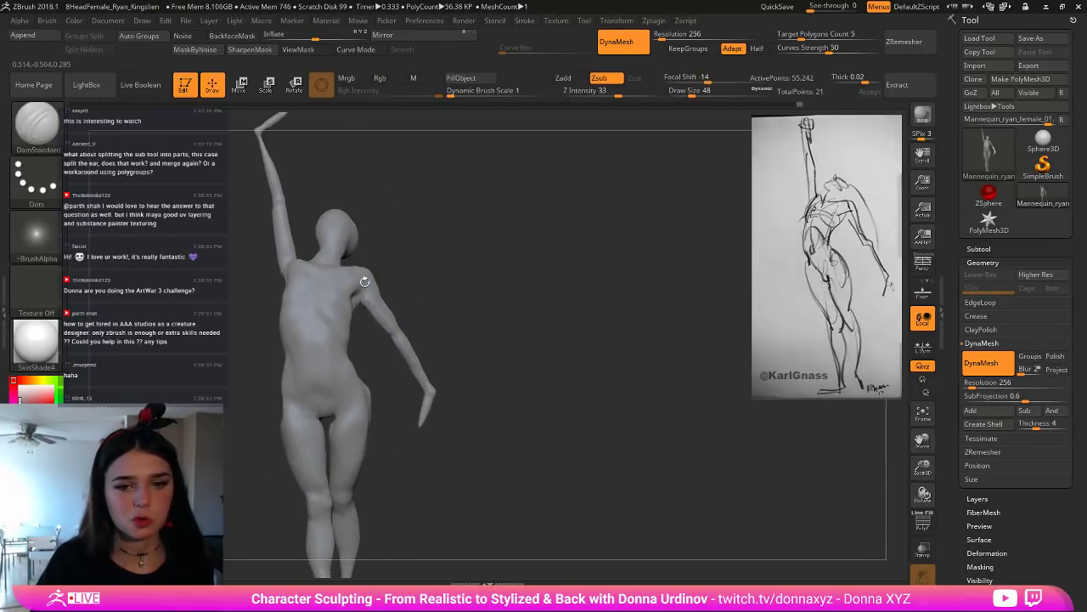
mouse_move(391, 276)
left_mouse_down()
mouse_move(429, 269)
mouse_move(325, 311)
mouse_move(326, 291)
left_mouse_up()
Step: Outline both breasts and the armpit under the raised arm with DamStandard at draw size 48, smoothing the armpit side
left_click_drag(398, 255, 301, 297)
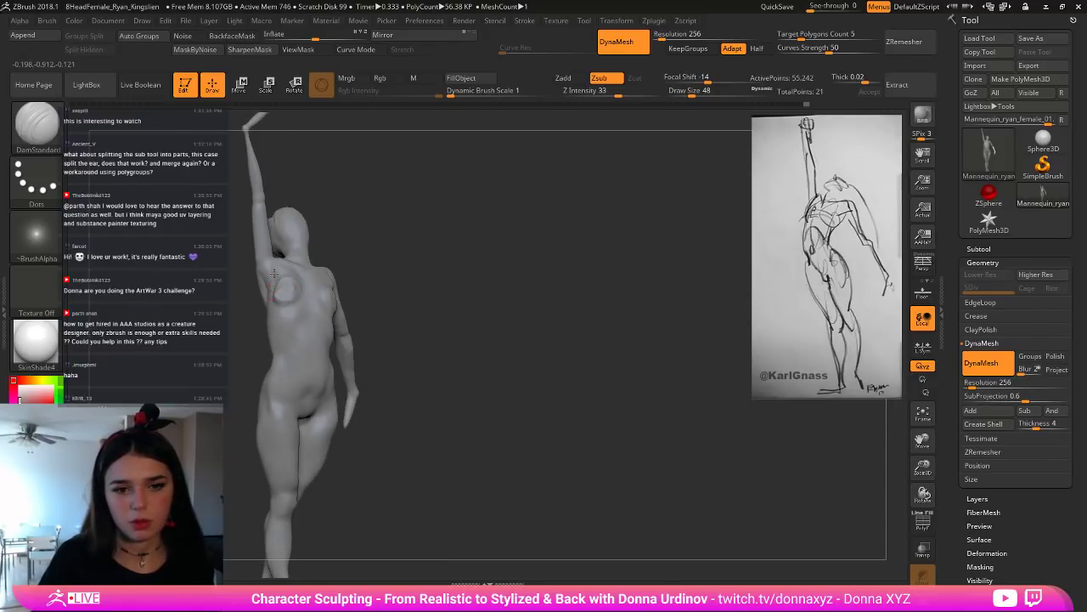
left_click_drag(268, 298, 269, 275)
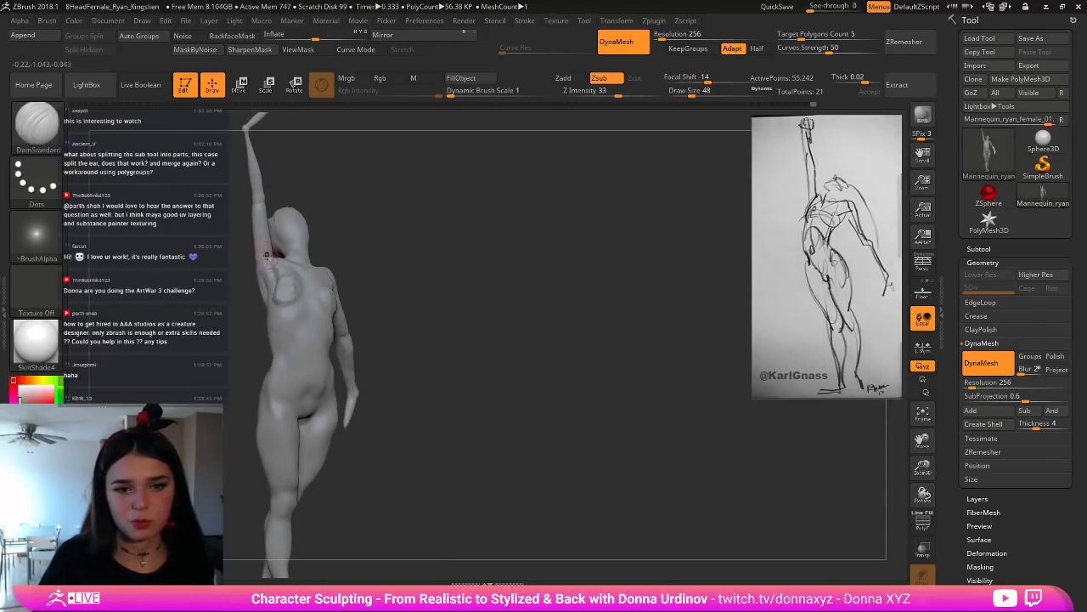
left_click_drag(361, 244, 415, 223)
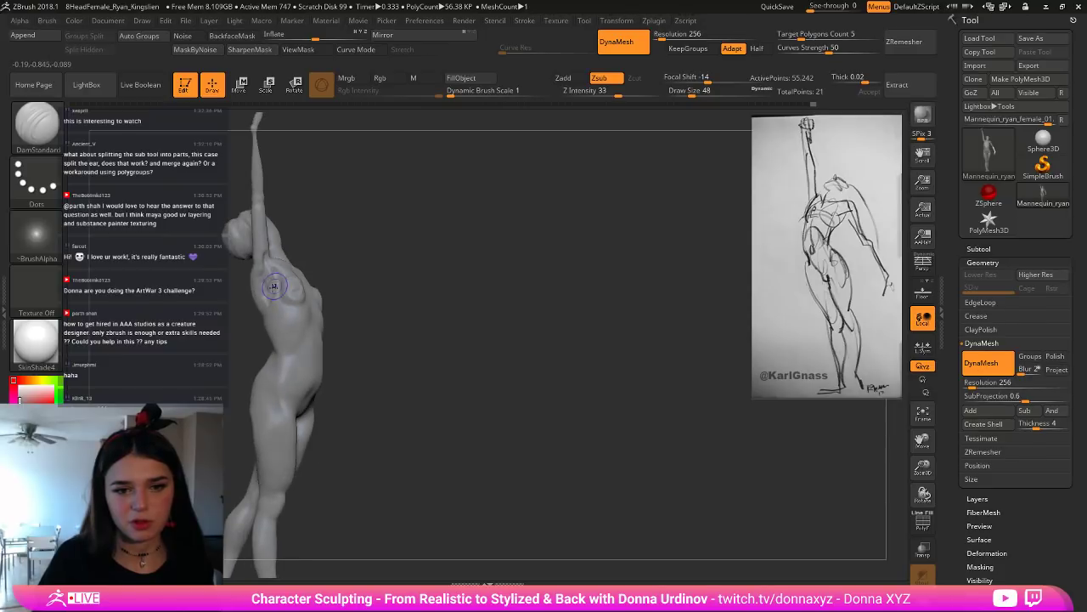
left_click_drag(274, 284, 262, 302, "shift")
left_click_drag(370, 245, 274, 277, "shift")
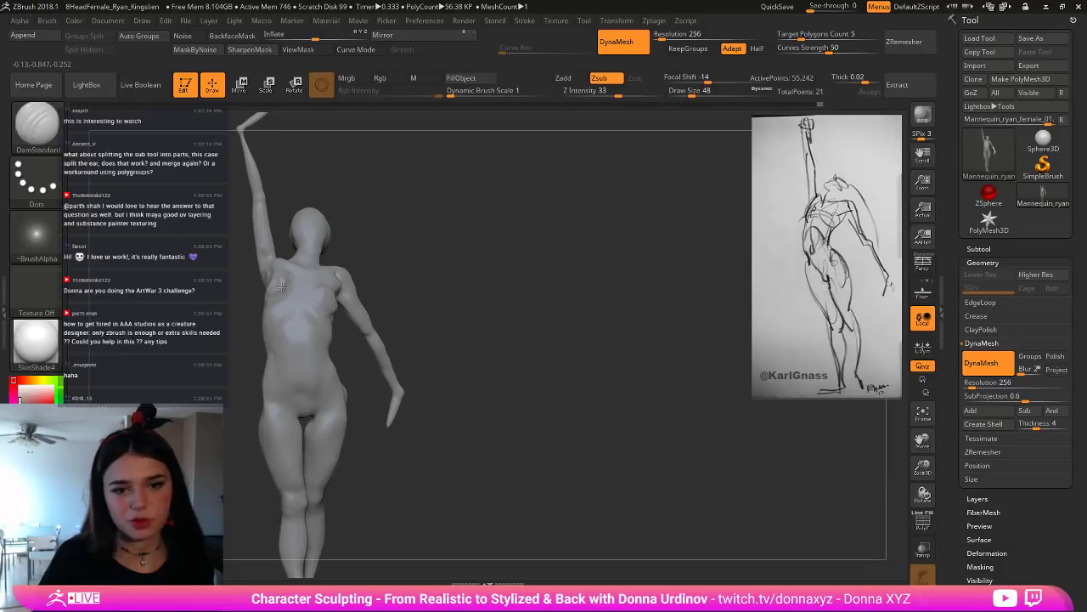
left_click_drag(386, 248, 300, 260)
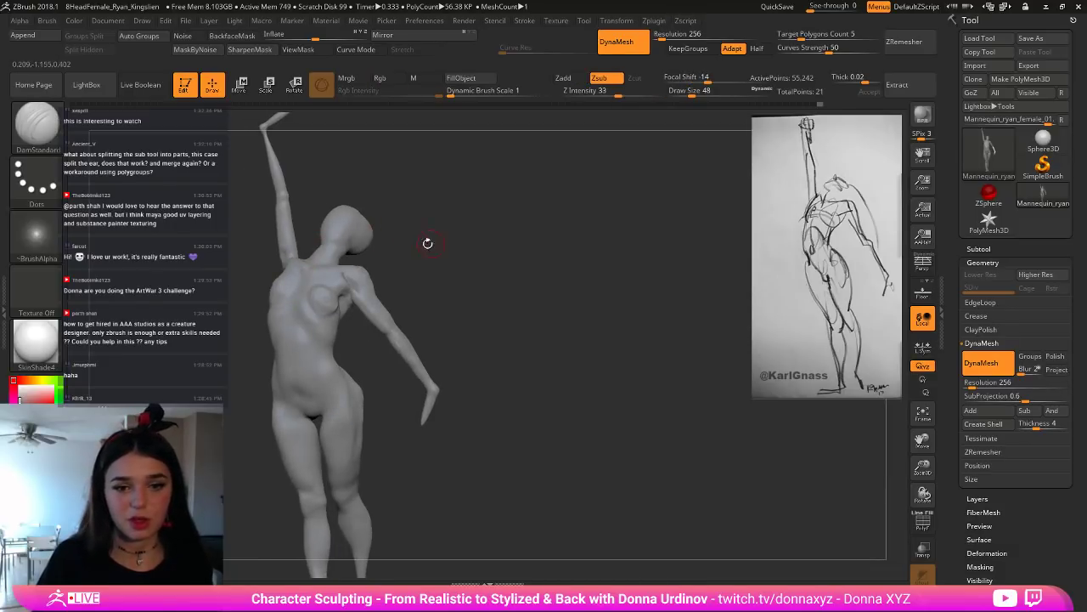
Step: Carve the abdomen's midline and the creases between pelvis and thighs with DamStandard at draw size 48, and smooth the hips
left_click_drag(470, 263, 407, 255)
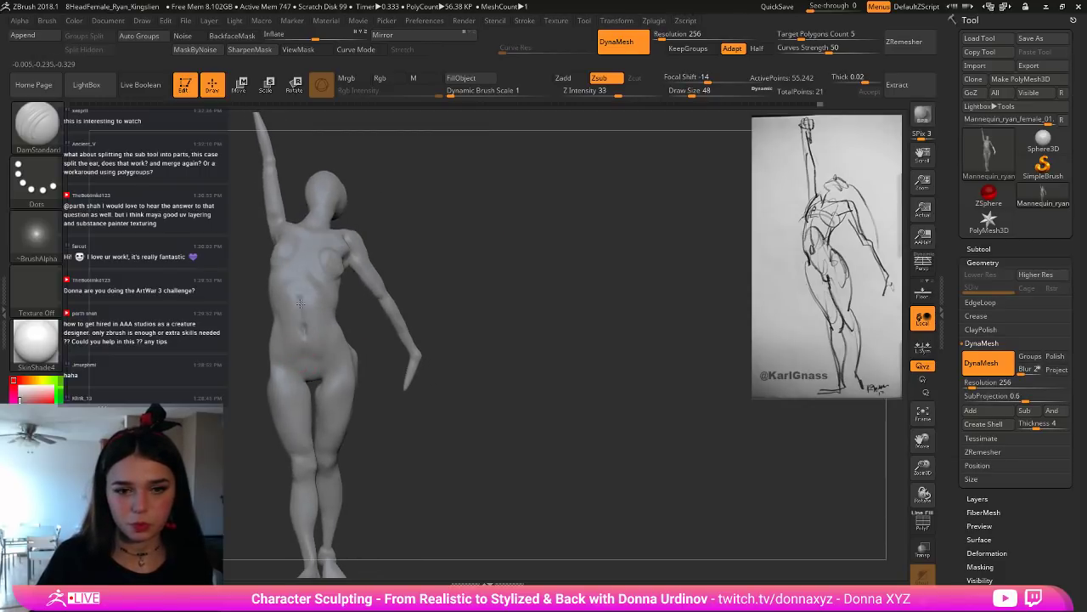
left_click_drag(424, 220, 313, 263)
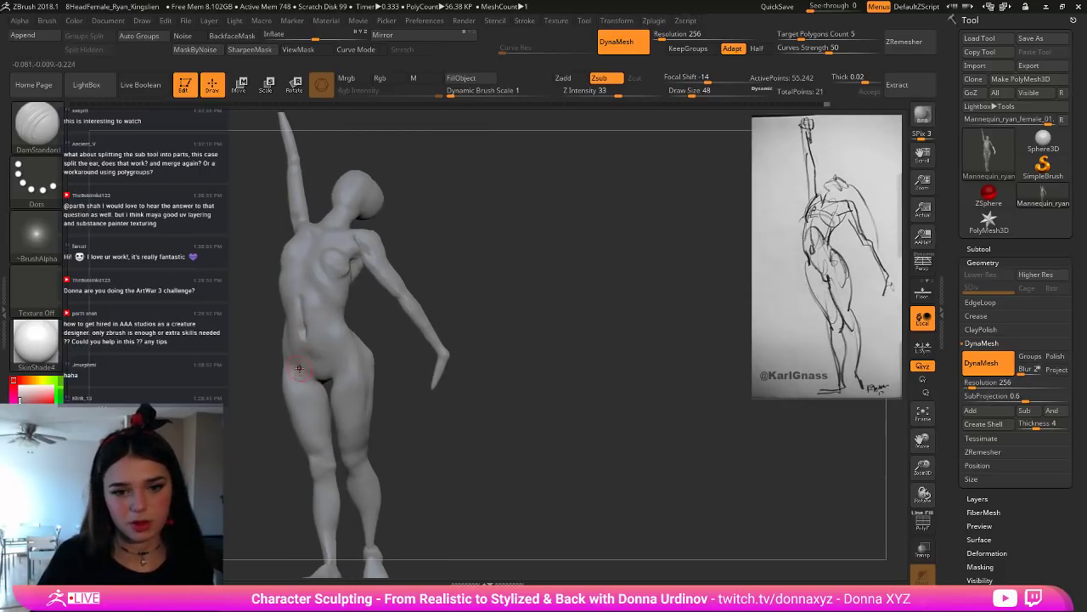
left_click_drag(425, 359, 294, 370)
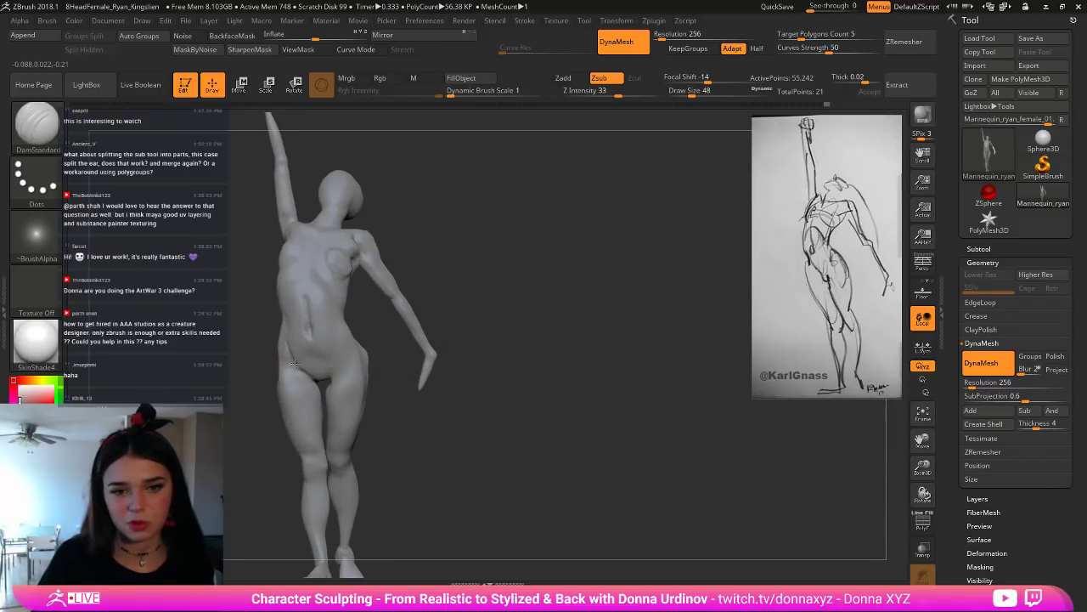
left_click_drag(347, 357, 343, 368)
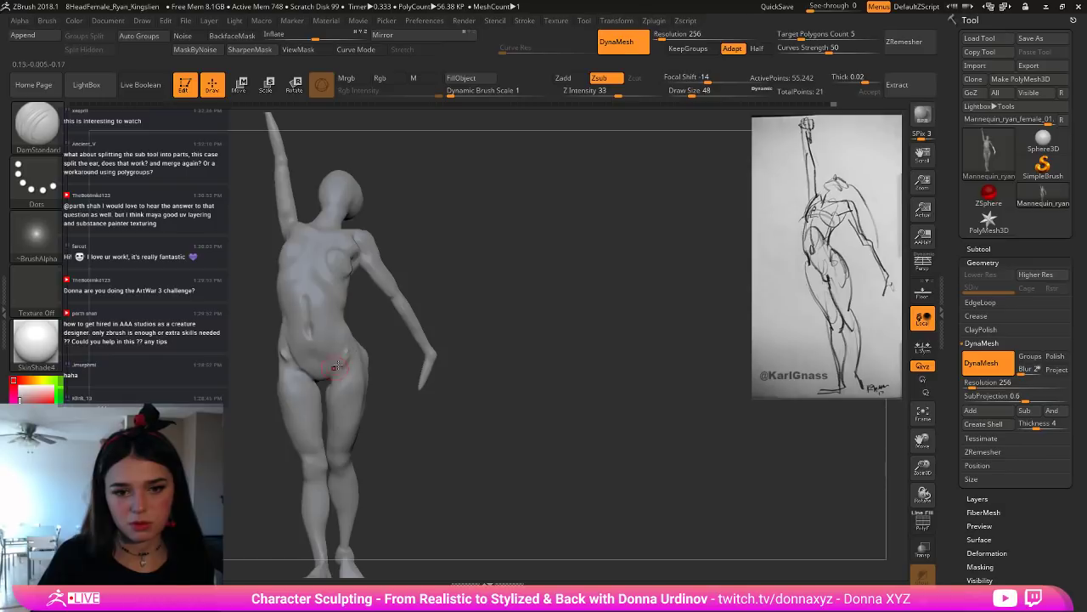
left_click_drag(454, 333, 486, 335)
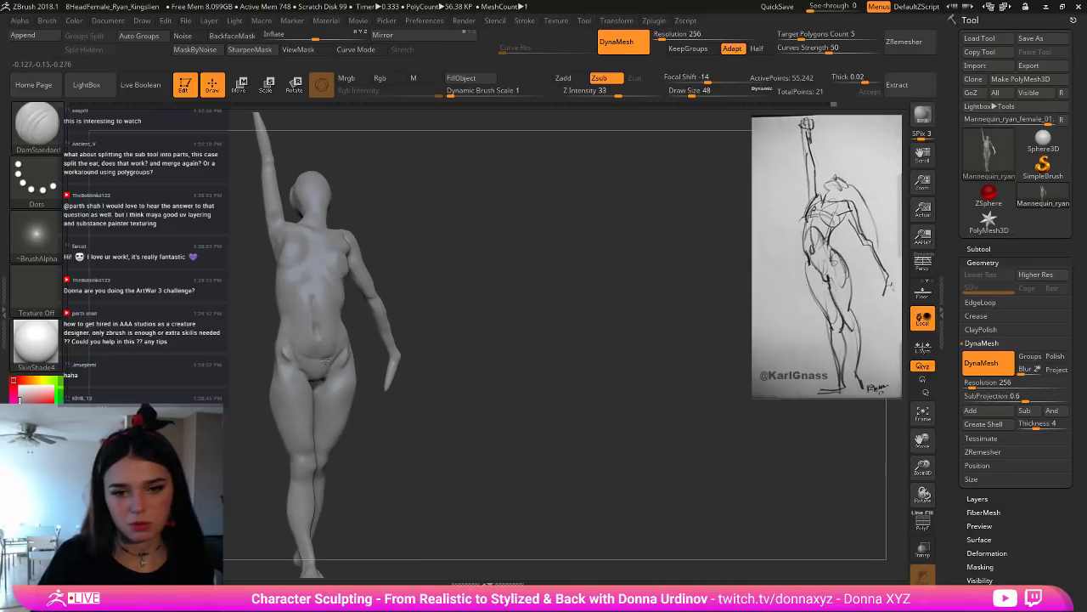
key("shift")
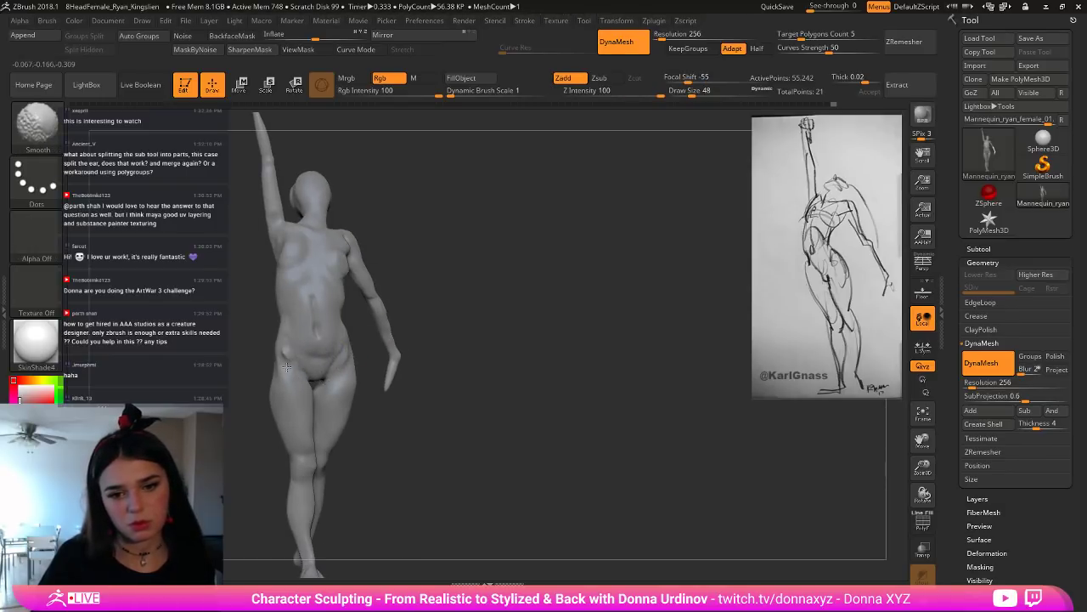
mouse_move(407, 280)
left_mouse_down()
mouse_move(476, 282)
mouse_move(435, 282)
mouse_move(408, 298)
left_mouse_up()
key("shift")
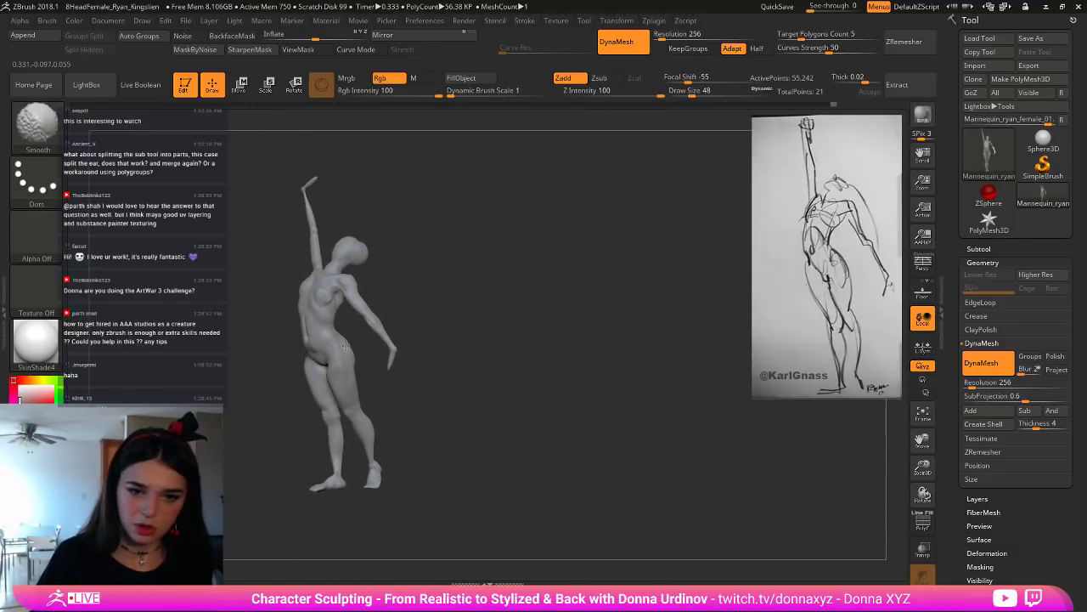
Step: Reshape the waist and hip contour with the Move brush, increasing the draw size to 92 and up to about 164
key("b")
key("m")
key("v")
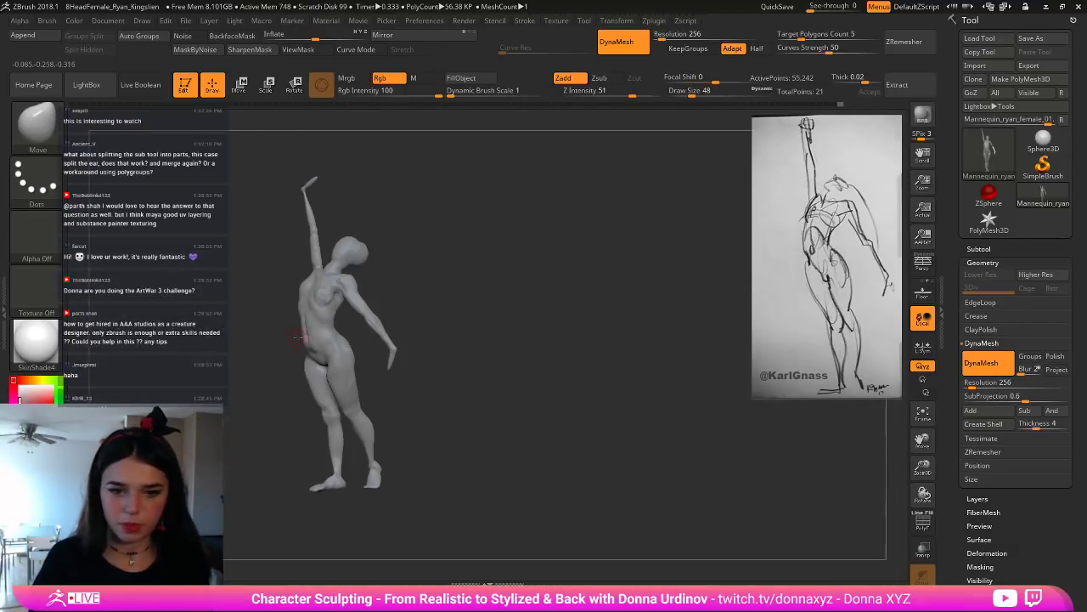
key("bracketright")
key("bracketright")
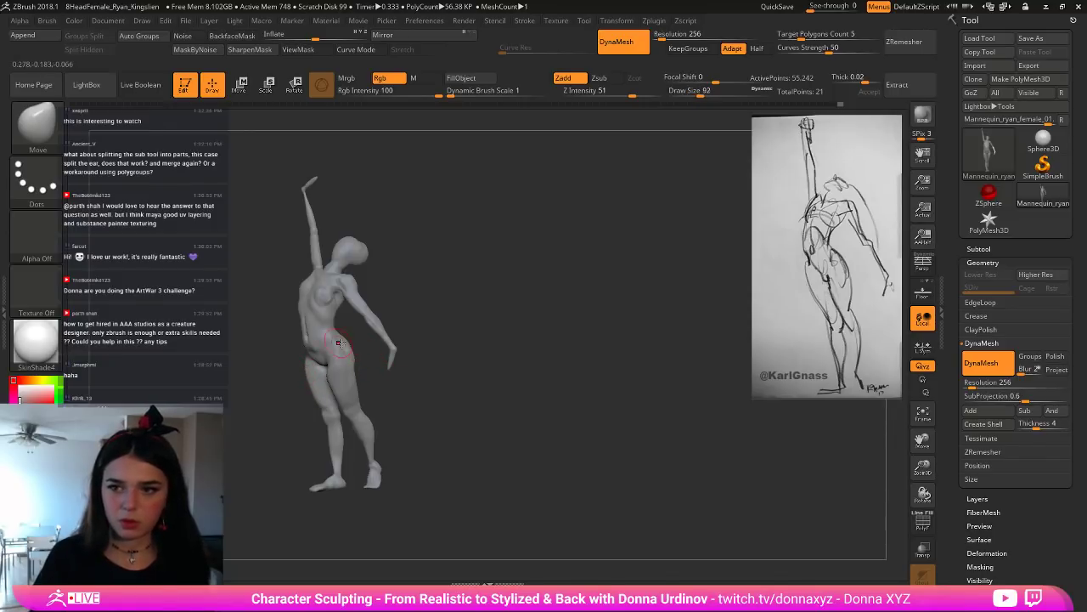
key("bracketright")
key("bracketright")
key("bracketright")
key("bracketright")
mouse_move(414, 281)
left_mouse_down()
mouse_move(443, 275)
mouse_move(341, 323)
left_mouse_up()
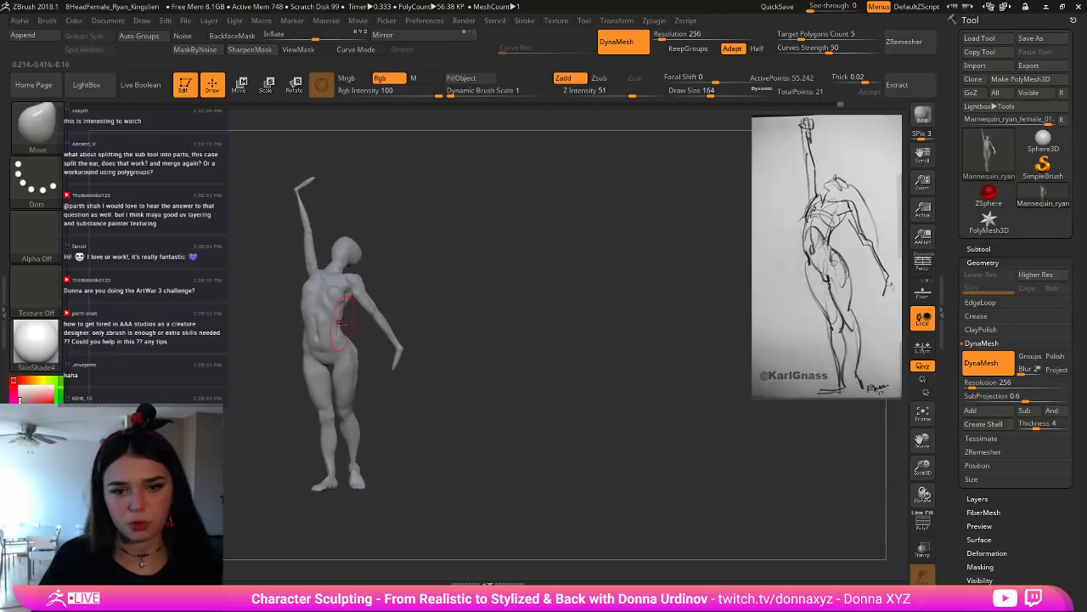
Step: Adjust the sides of the ribcage and the upper thighs with the Move brush at draw sizes between 160 and 132
key("bracketright")
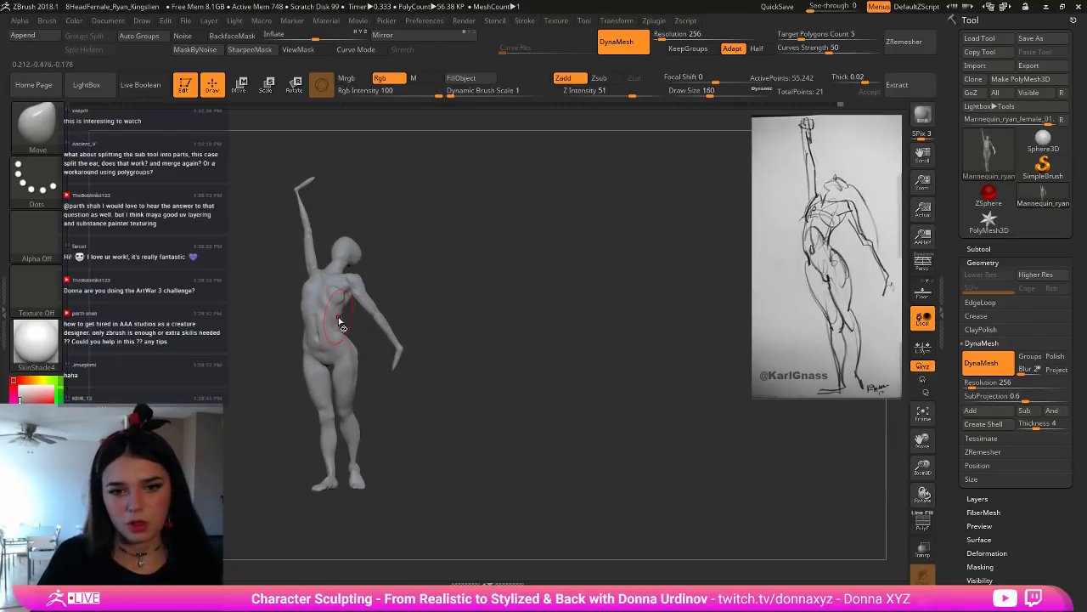
left_click_drag(363, 288, 303, 306)
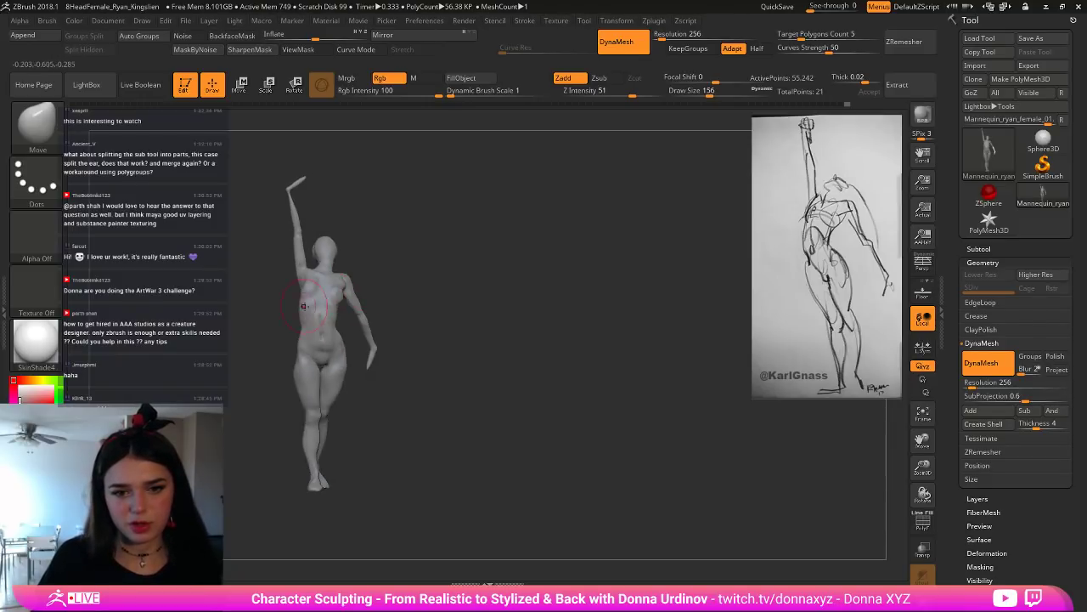
mouse_move(418, 253)
left_mouse_down()
mouse_move(379, 271)
mouse_move(409, 260)
left_mouse_up()
left_click_drag(395, 382, 383, 387)
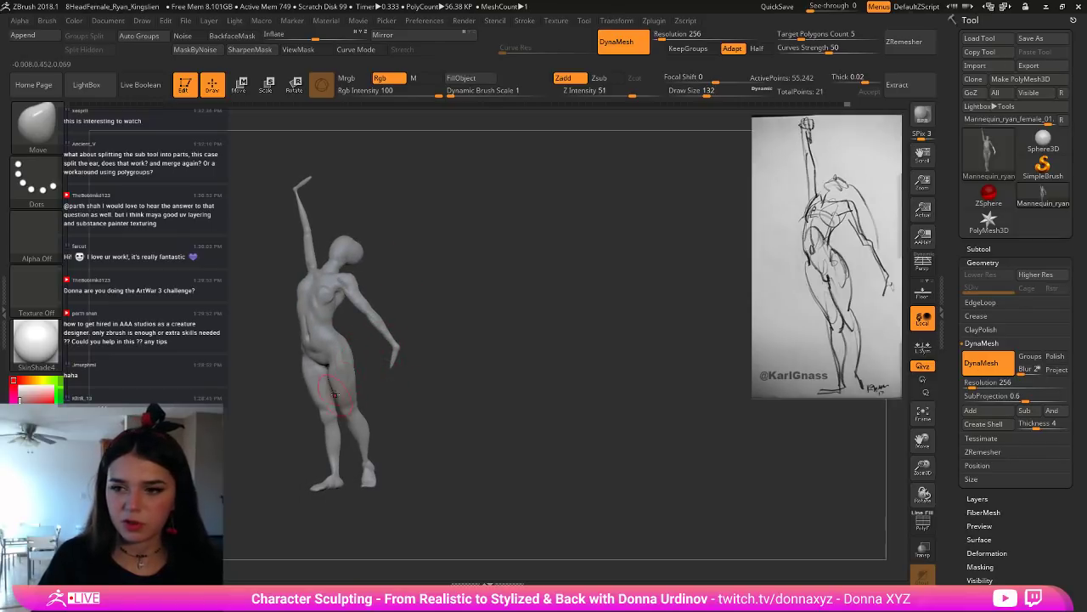
Step: Refine the thigh and hip silhouette with the Move Topological brush at draw sizes between 148 and 112
key("b")
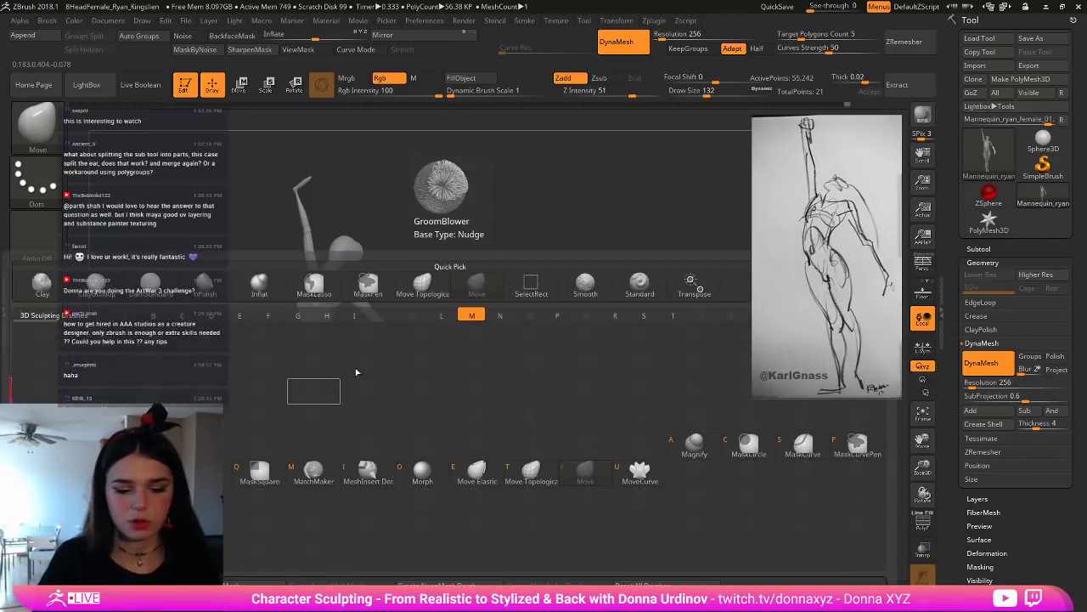
key("m")
key("t")
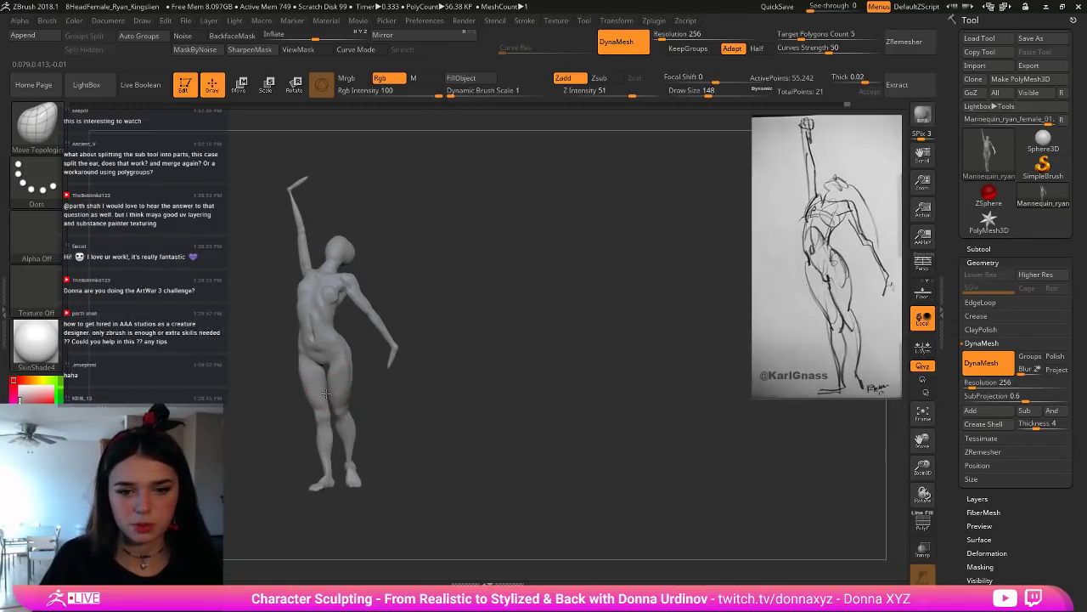
mouse_move(382, 372)
left_mouse_down()
mouse_move(419, 372)
mouse_move(389, 385)
left_mouse_up()
key("bracketleft")
key("bracketleft")
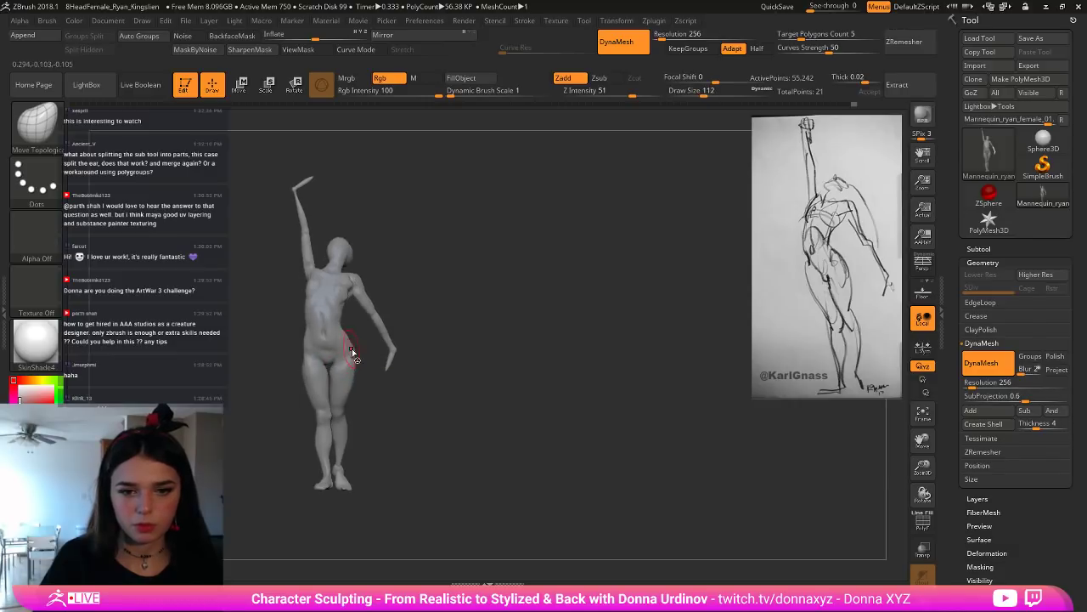
key("bracketright")
left_click_drag(431, 284, 437, 285)
left_click_drag(395, 403, 335, 378)
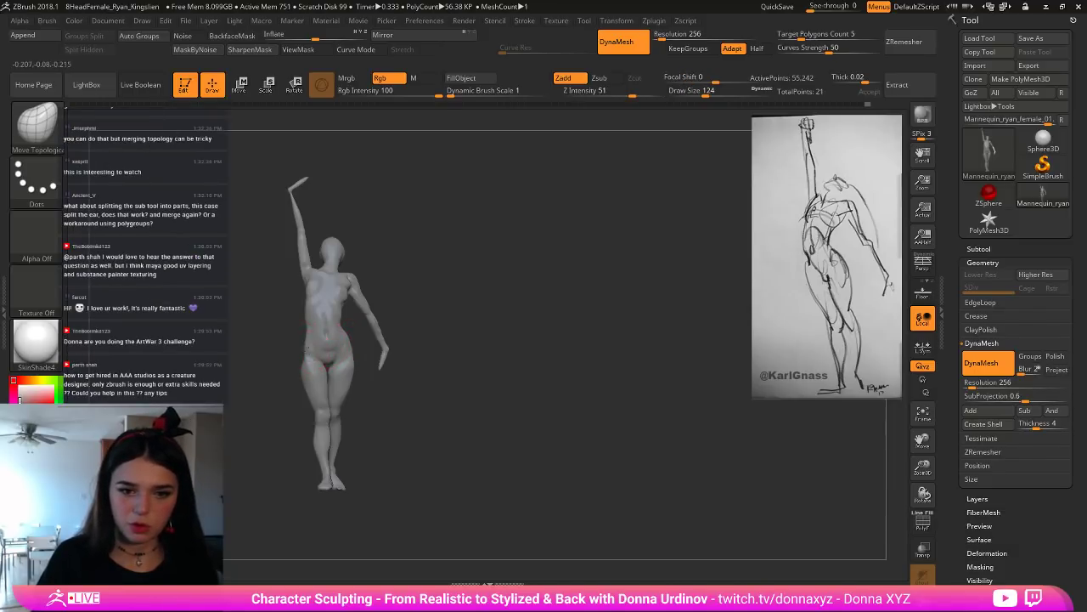
mouse_move(383, 388)
left_mouse_down()
mouse_move(369, 390)
mouse_move(400, 366)
left_mouse_up()
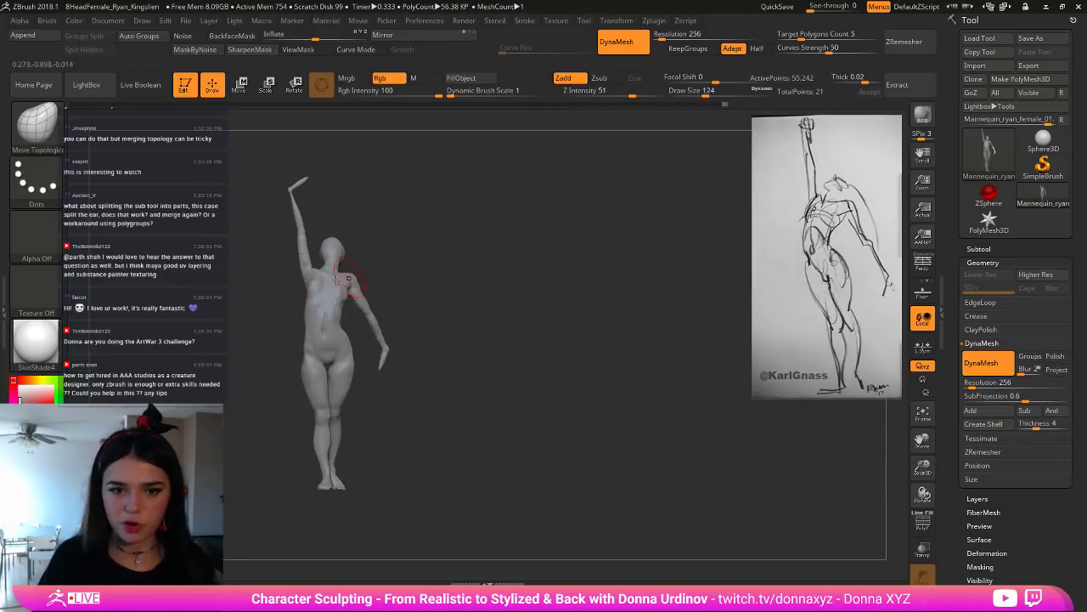
Step: Shape the ribcage and abdomen with the Move Topological brush, enlarging the draw size from 128 to 196
left_click_drag(373, 280, 385, 276)
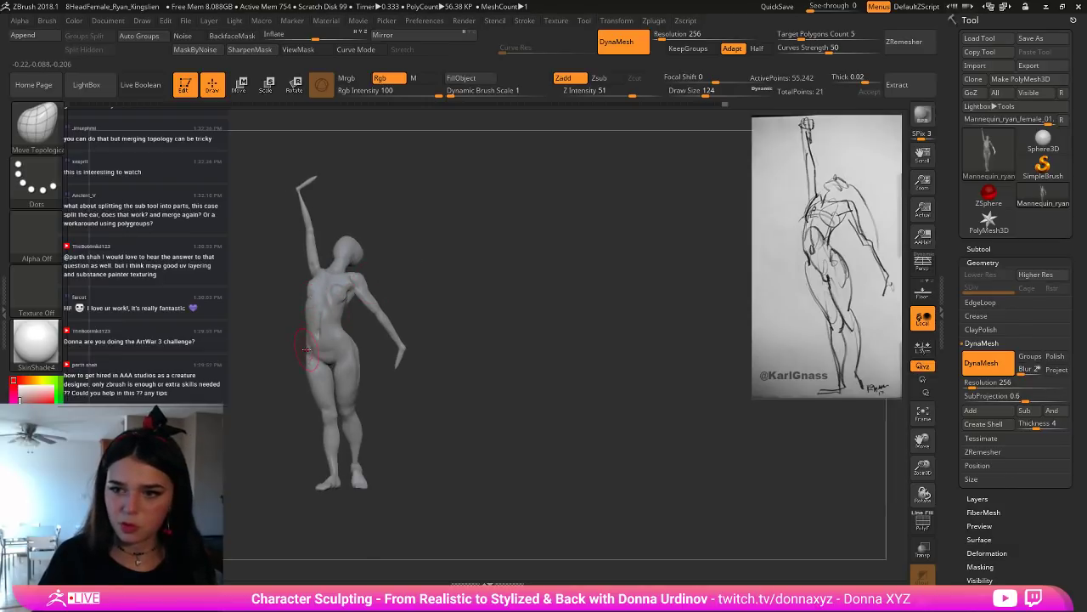
right_click_drag(306, 346, 399, 269)
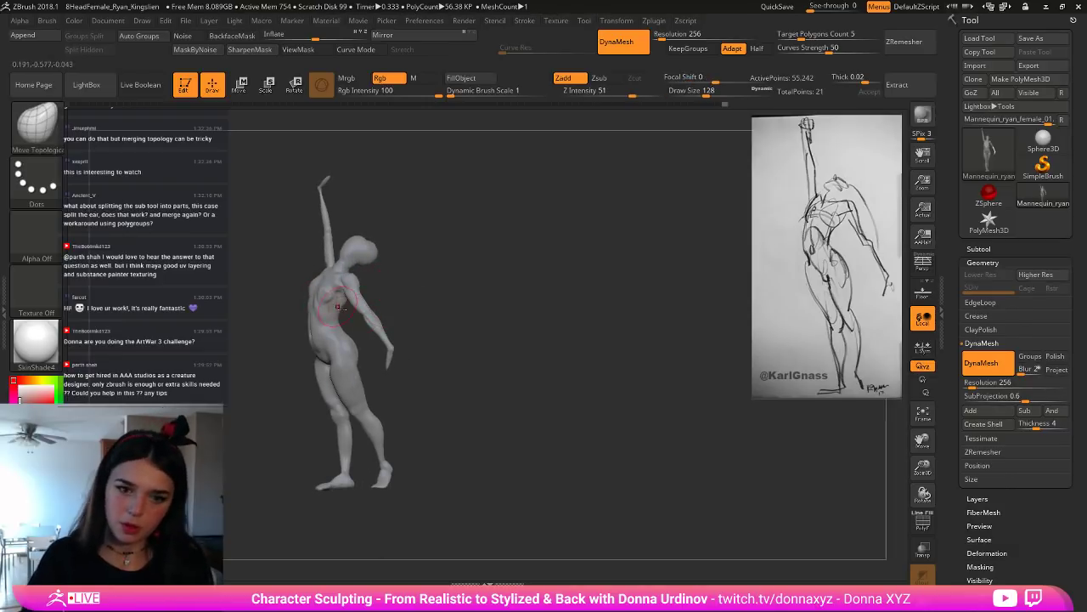
key("bracketright")
key("bracketright")
left_click_drag(324, 333, 321, 330)
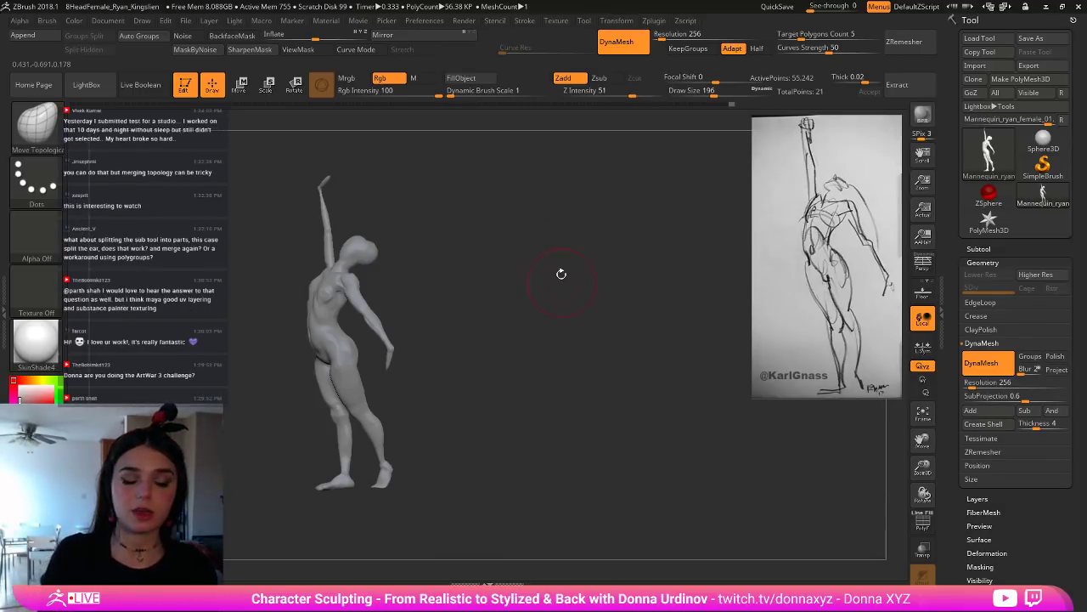
Step: Tighten the front contour of the ribcage with the Move Topological brush at draw size 96
mouse_move(511, 298)
left_mouse_down()
mouse_move(325, 307)
mouse_move(301, 321)
mouse_move(319, 324)
left_mouse_up()
key("[")
key("bracketleft")
key("bracketleft")
key("bracketleft")
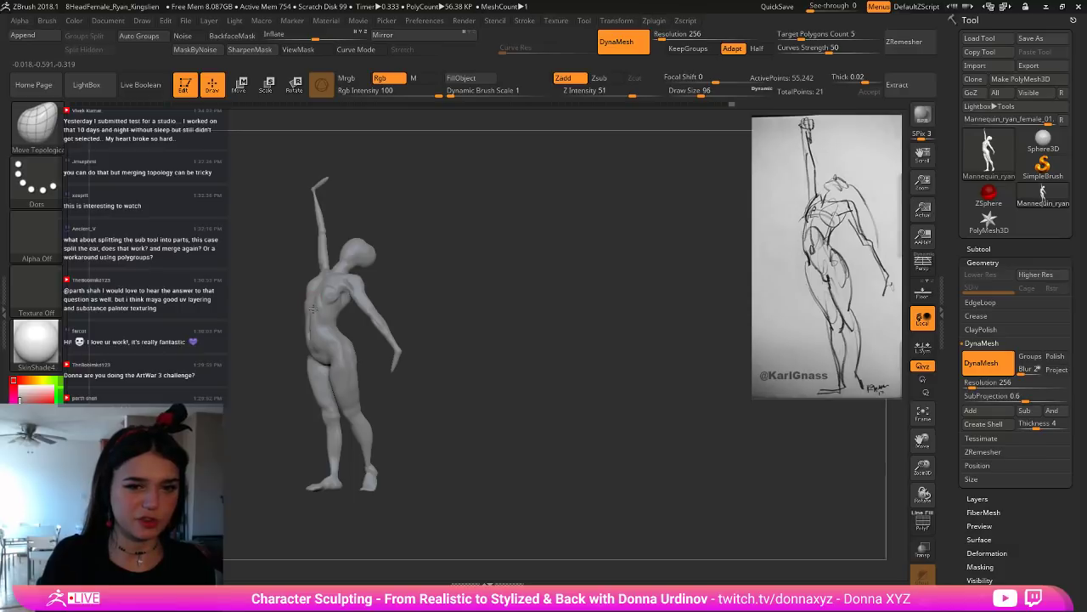
Step: Adjust the hips and thighs against the sketch with the Move Topological brush at draw sizes 116 to 128
mouse_move(420, 279)
left_mouse_down()
mouse_move(411, 293)
mouse_move(437, 311)
left_mouse_up()
key("bracketright")
key("bracketright")
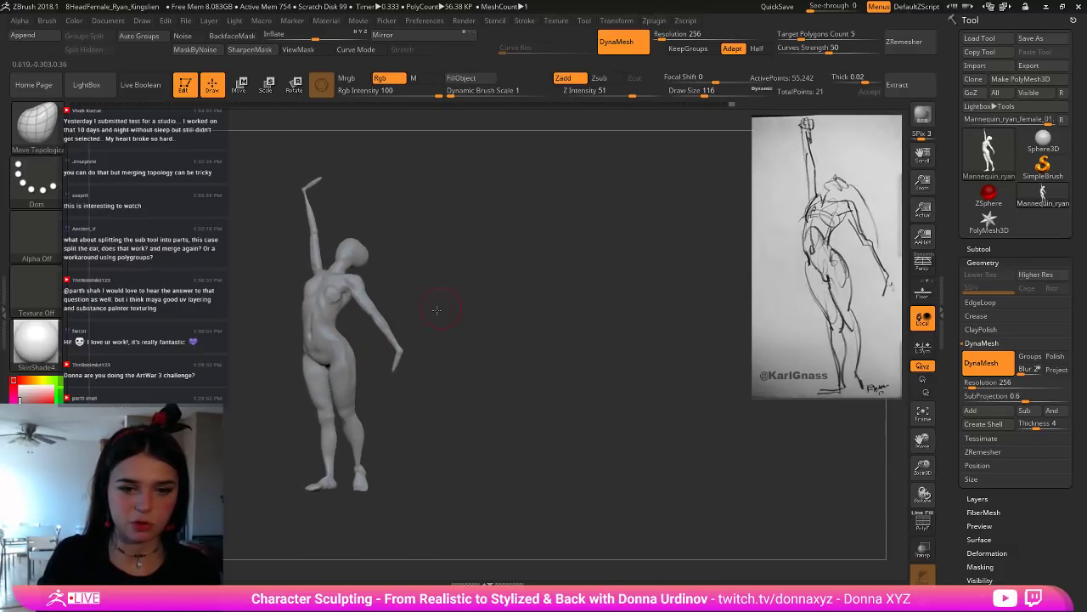
mouse_move(371, 353)
left_mouse_down()
mouse_move(356, 397)
mouse_move(395, 399)
left_mouse_up()
key("bracketleft")
key("bracketright")
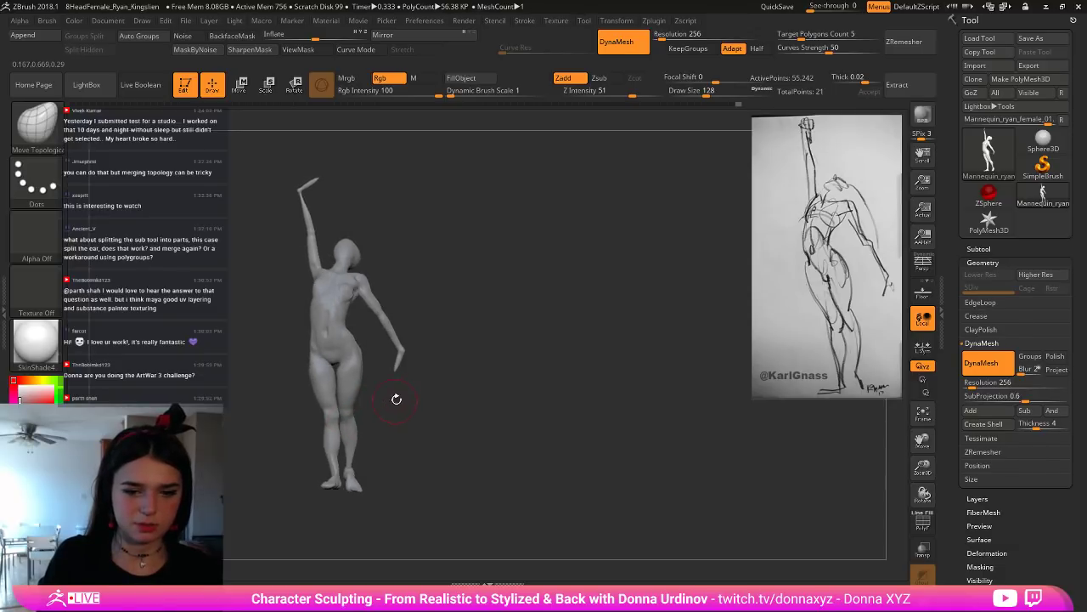
Step: Work over the lower leg above the ankle with the Inflat brush at draw size 124, and smooth the shin
left_click_drag(378, 446, 465, 419)
key("b")
key("i")
key("n")
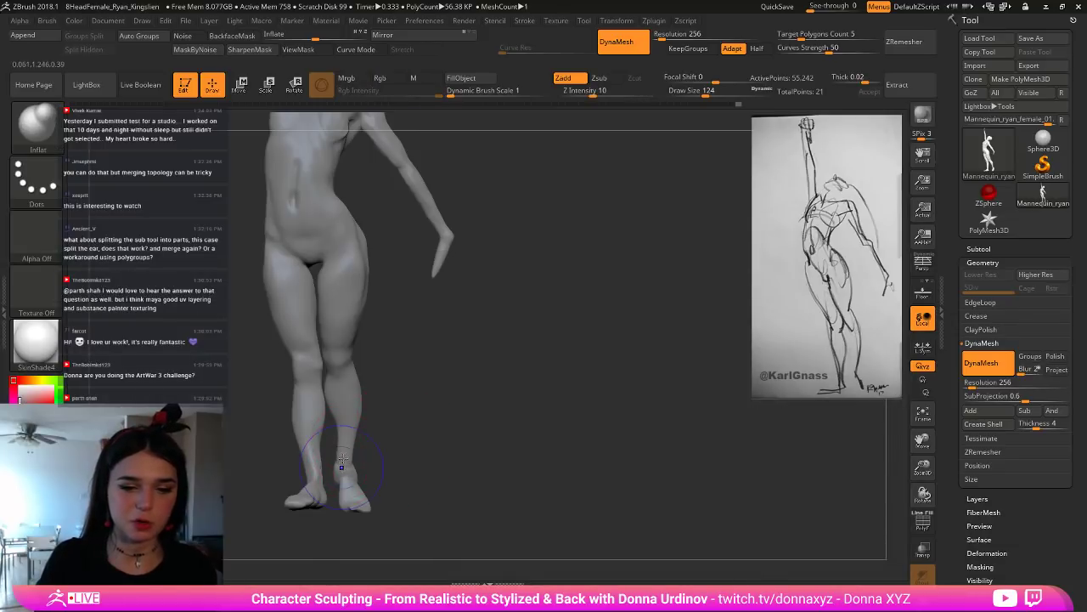
mouse_move(343, 460)
left_mouse_down("shift")
mouse_move(344, 449)
mouse_move(357, 488)
mouse_move(345, 483)
mouse_move(348, 407)
left_mouse_up("shift")
left_click_drag(336, 457, 462, 432)
Step: Shape the heel and ankle of the back foot from behind with the Move brush at draw sizes 68 and 64
key("b")
key("m")
key("v")
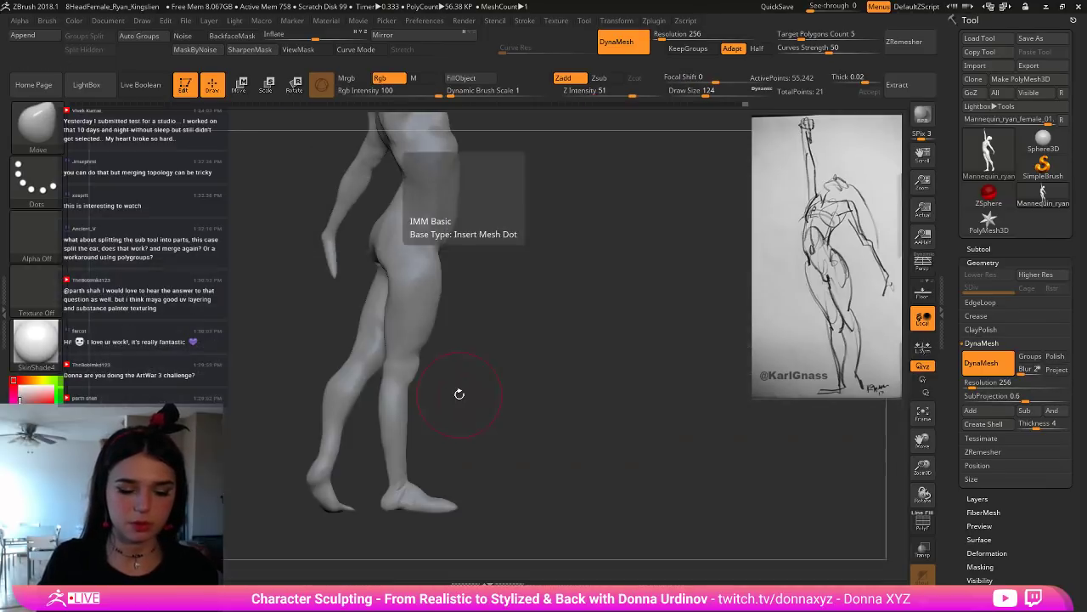
left_click_drag(461, 394, 468, 408)
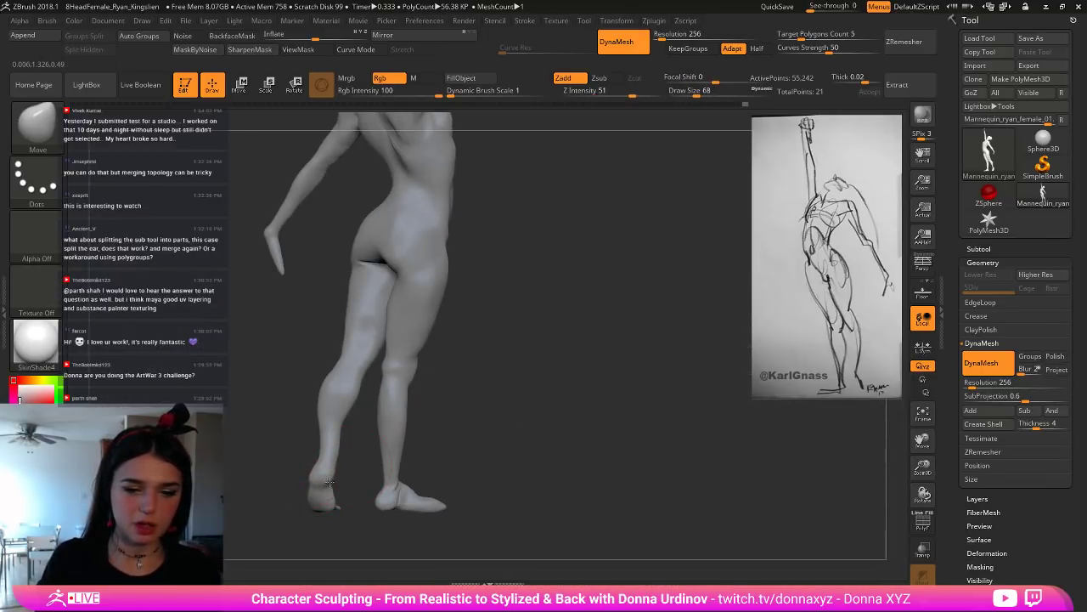
left_click_drag(331, 487, 338, 473)
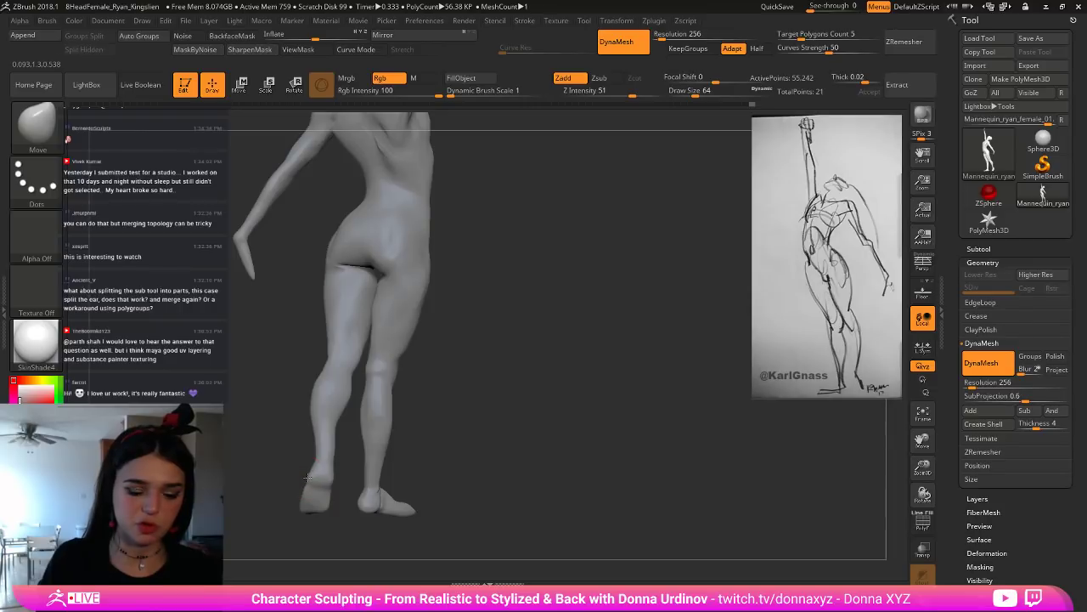
mouse_move(309, 477)
left_mouse_down()
mouse_move(289, 488)
mouse_move(308, 489)
left_mouse_up()
Step: Refine the raised heel's side profile on the back foot with the Move brush at draw size 68
mouse_move(468, 427)
left_mouse_down()
mouse_move(330, 463)
mouse_move(316, 480)
mouse_move(326, 495)
mouse_move(317, 476)
left_mouse_up()
left_click_drag(239, 510, 231, 516)
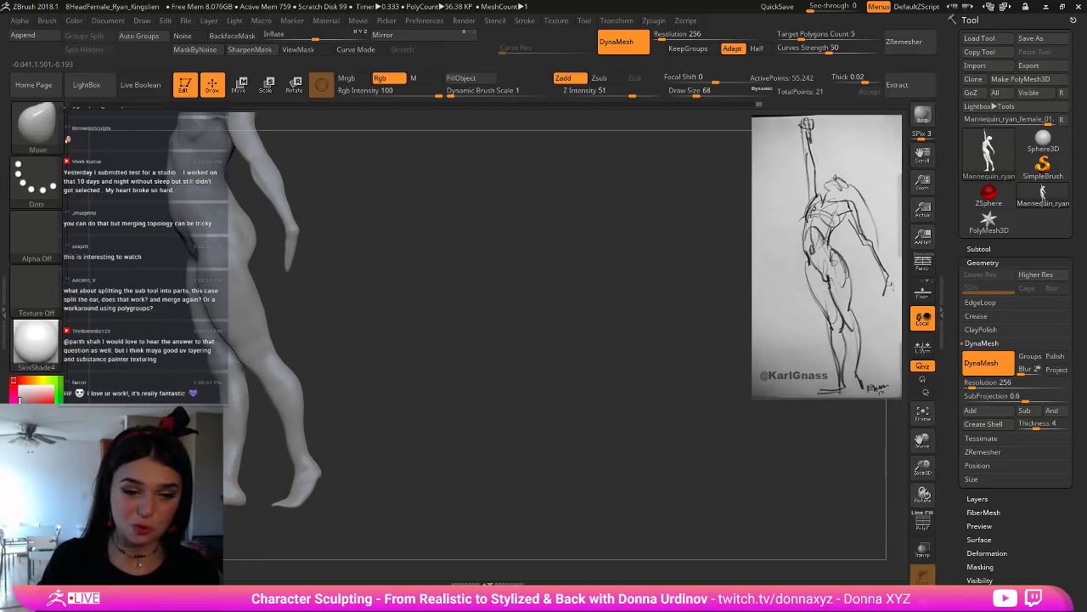
mouse_move(407, 374)
left_mouse_down()
mouse_move(510, 433)
mouse_move(425, 378)
left_mouse_up()
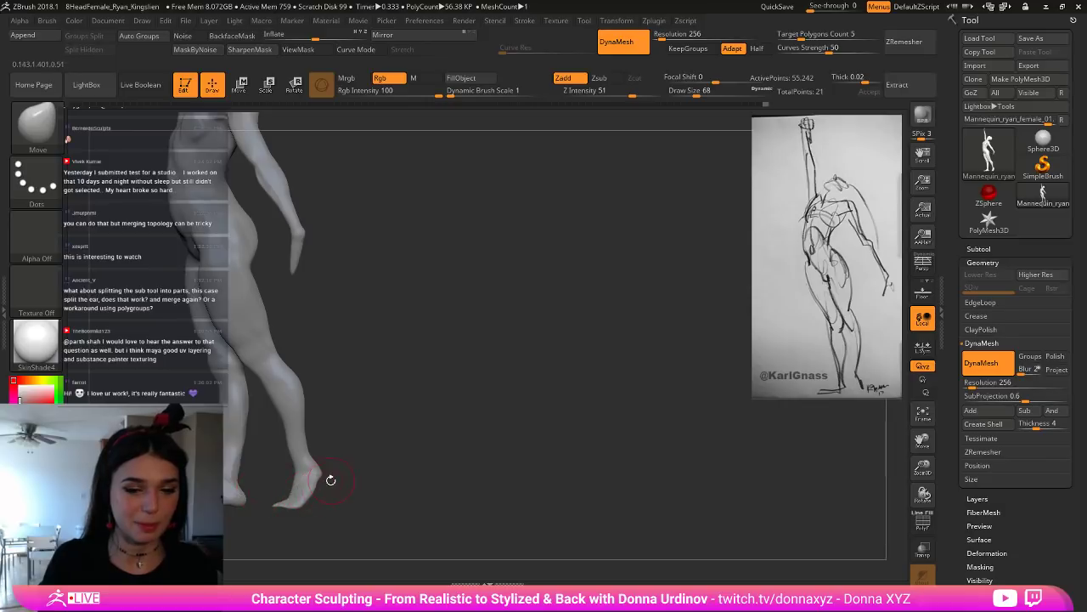
left_click_drag(329, 480, 307, 477)
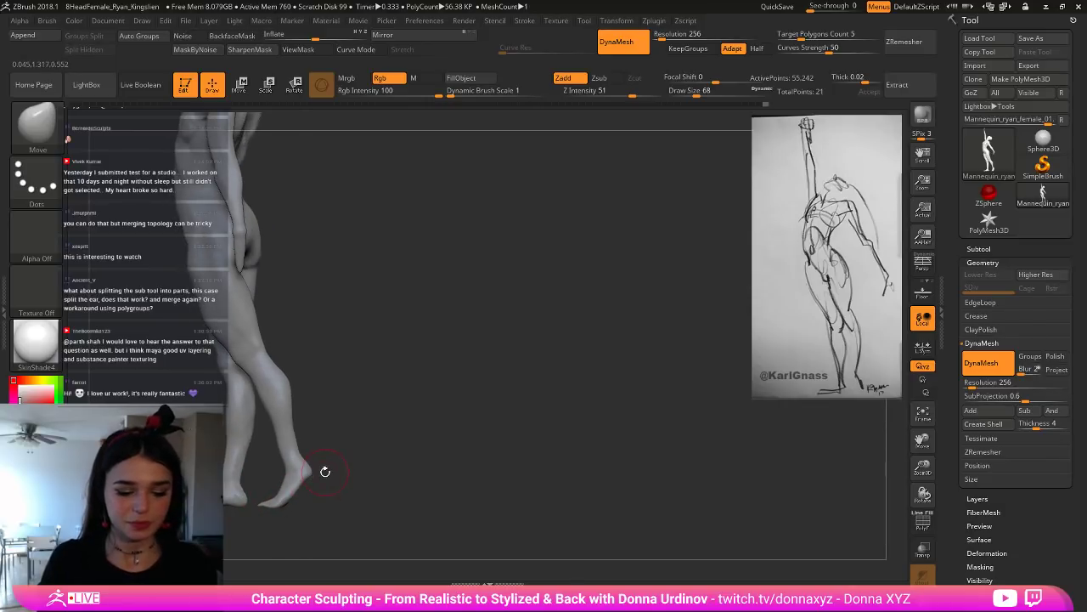
Step: Add volume to the back leg's calf and ankle with the Inflat brush at draw sizes 72 to 84
key("b")
key("i")
key("n")
left_click_drag(364, 502, 293, 457)
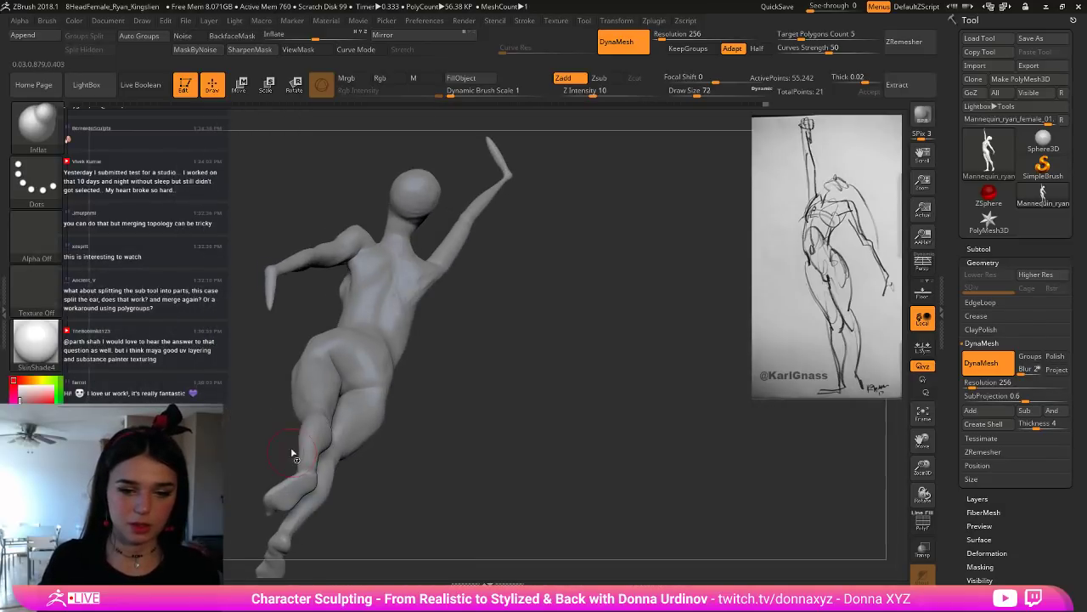
key("bracketright")
left_click_drag(387, 484, 258, 519)
left_click_drag(357, 514, 400, 506)
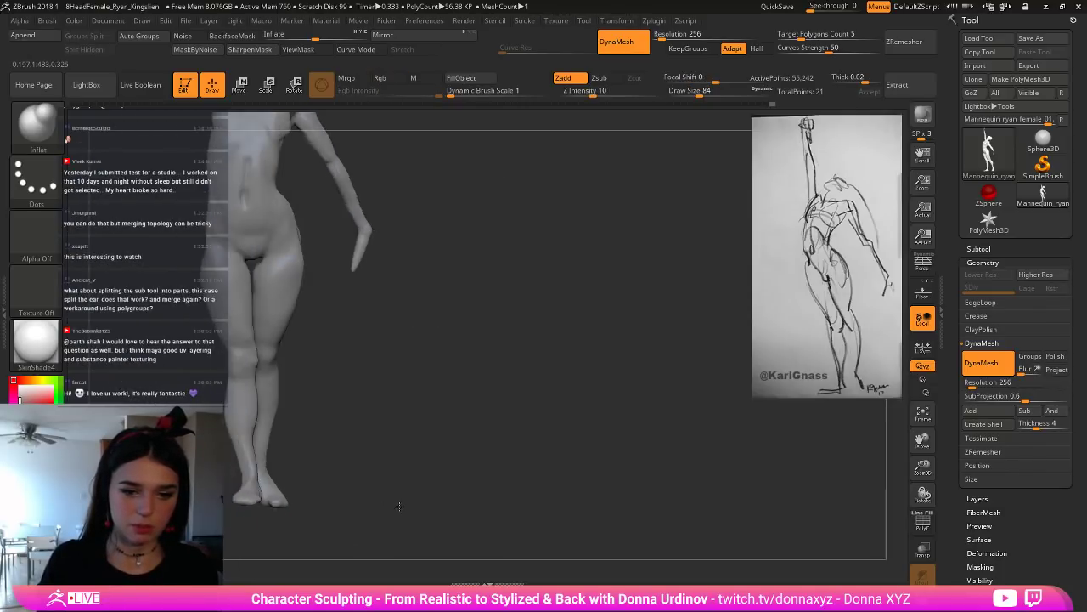
Step: Mask the whole figure except the front foot with a lasso mask, and clean up the mask around the ankle
key("b")
key("m")
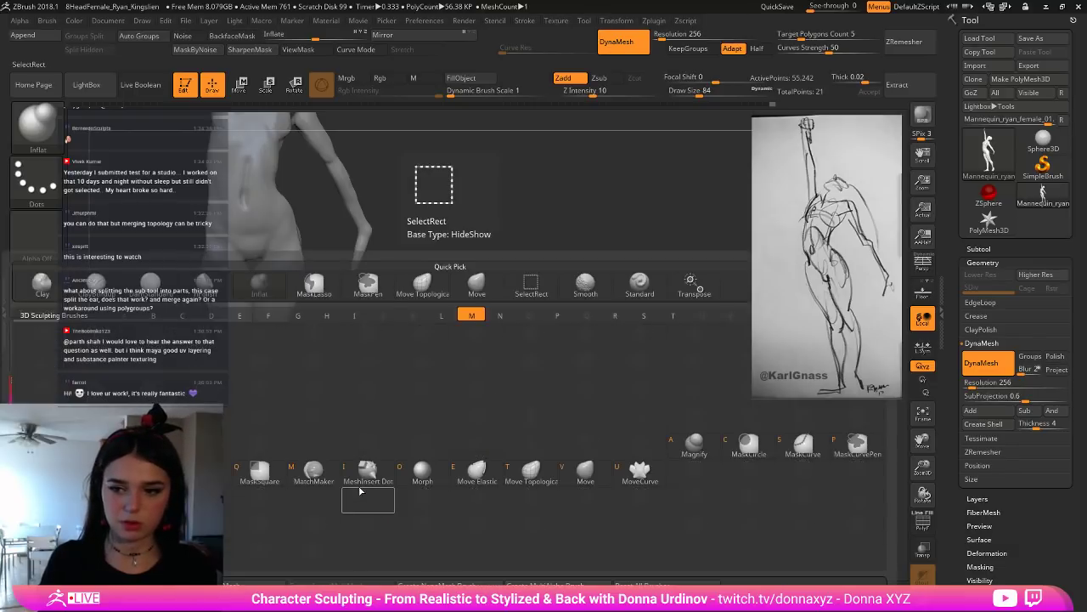
key("v")
mouse_move(345, 443)
left_mouse_down()
mouse_move(346, 501)
mouse_move(369, 428)
left_mouse_up()
mouse_move(268, 463)
left_mouse_down("ctrl")
mouse_move(264, 486)
mouse_move(288, 491)
mouse_move(241, 456)
mouse_move(262, 440)
left_mouse_up("ctrl")
left_click(312, 455, "ctrl")
left_click(263, 424, "ctrl")
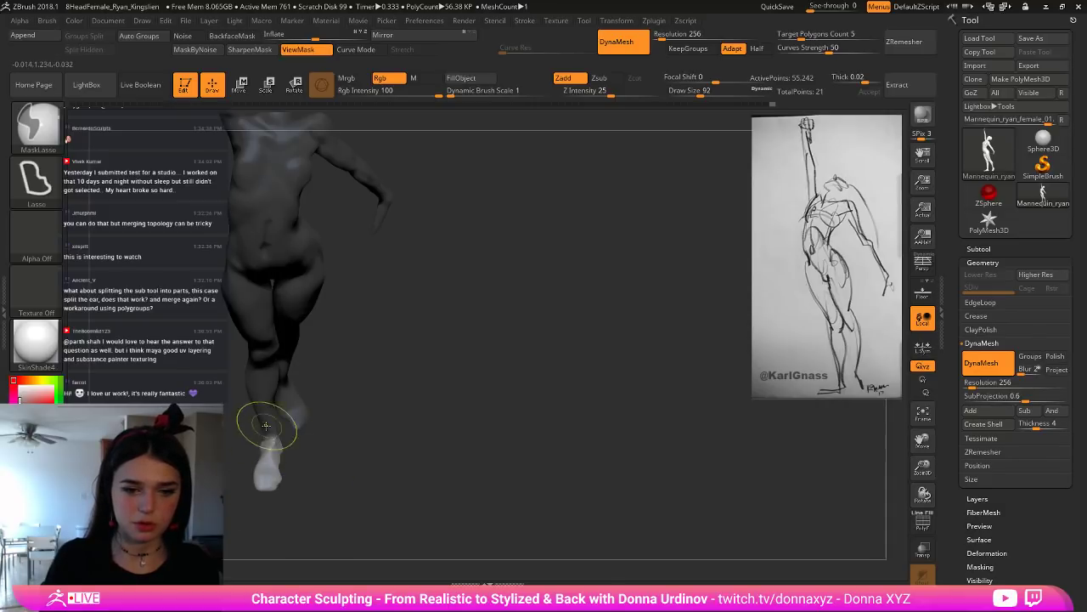
left_click(289, 448, "ctrl")
left_click(299, 456, "ctrl")
Step: Place the transform gizmo at the front ankle, reset its orientation, and rotate the unmasked foot outward by about 11 degrees
key("e")
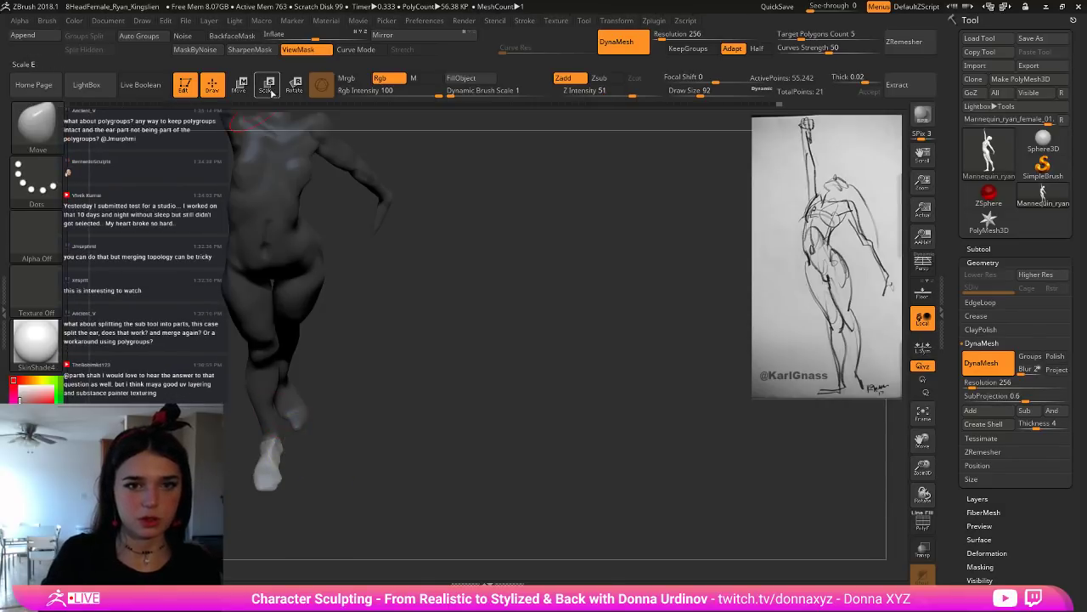
left_click(272, 440)
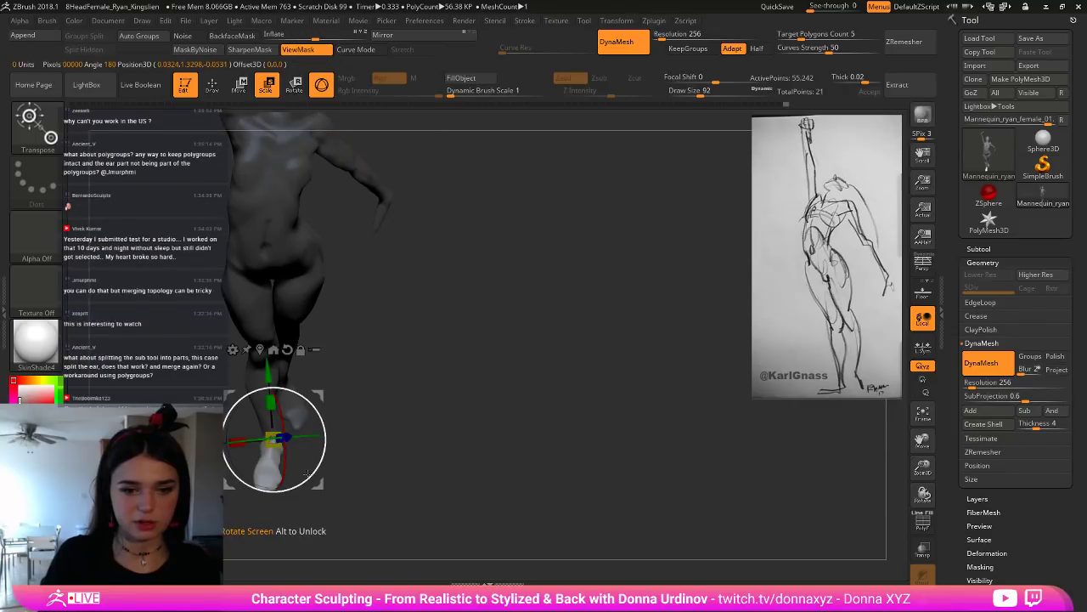
left_click_drag(378, 381, 377, 360, "shift")
left_click(287, 349, "alt")
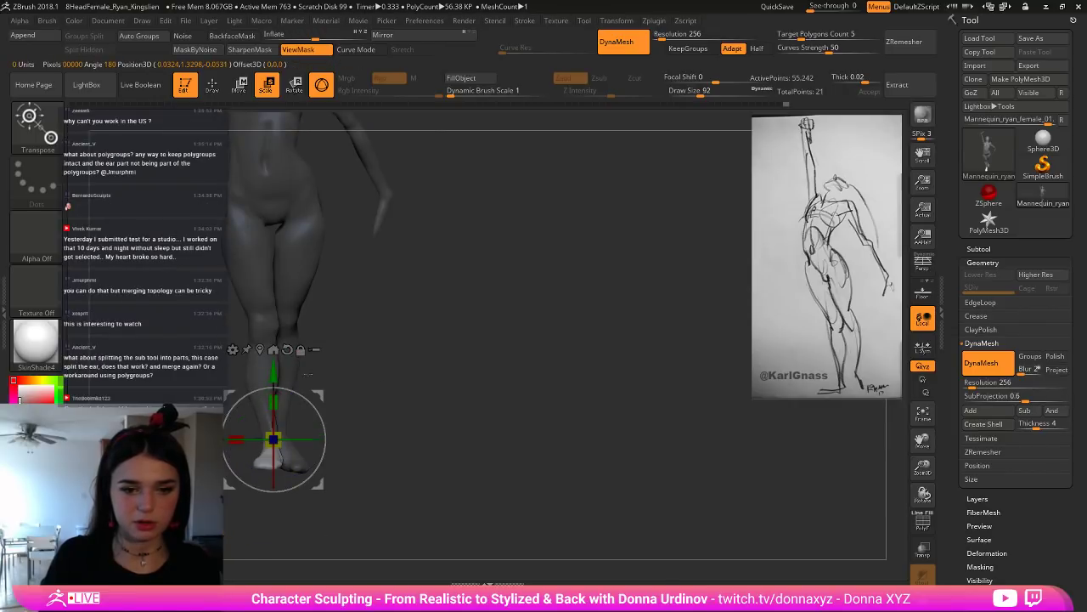
left_click_drag(306, 439, 234, 440)
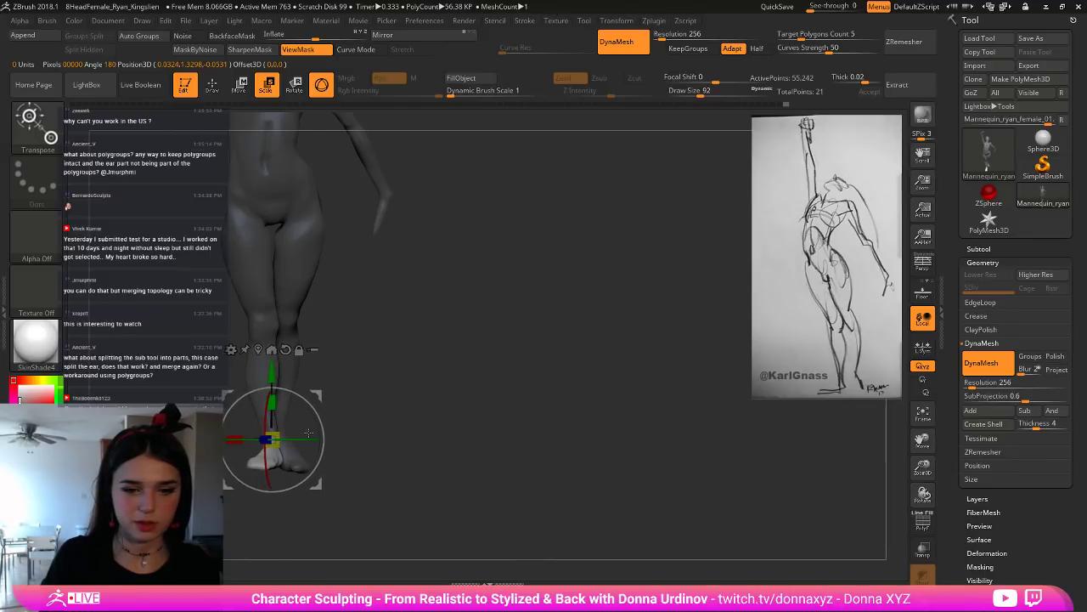
left_click_drag(341, 423, 297, 392)
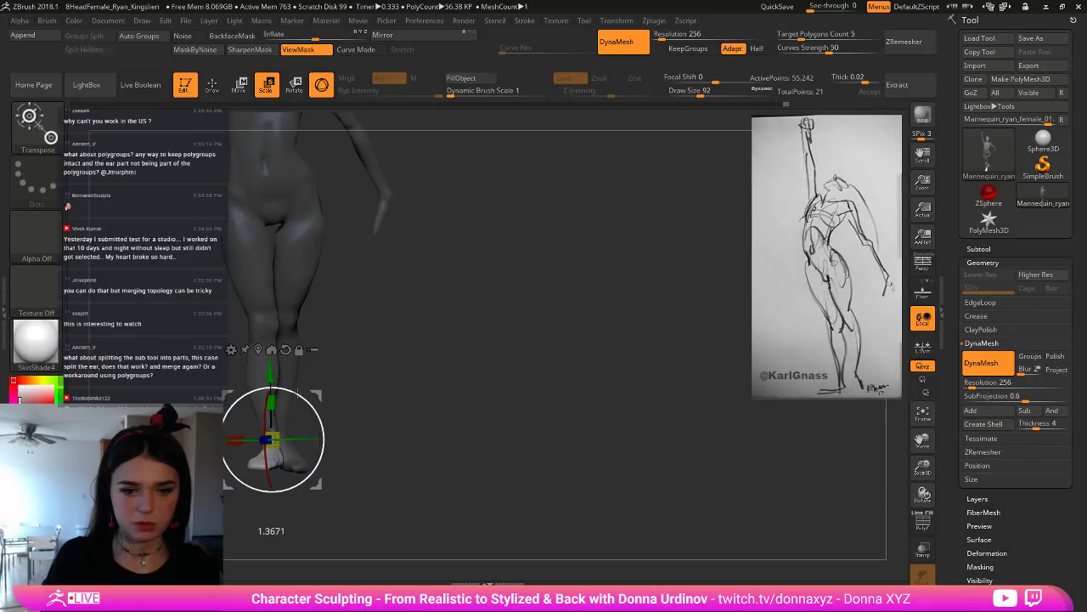
left_click_drag(300, 439, 290, 441)
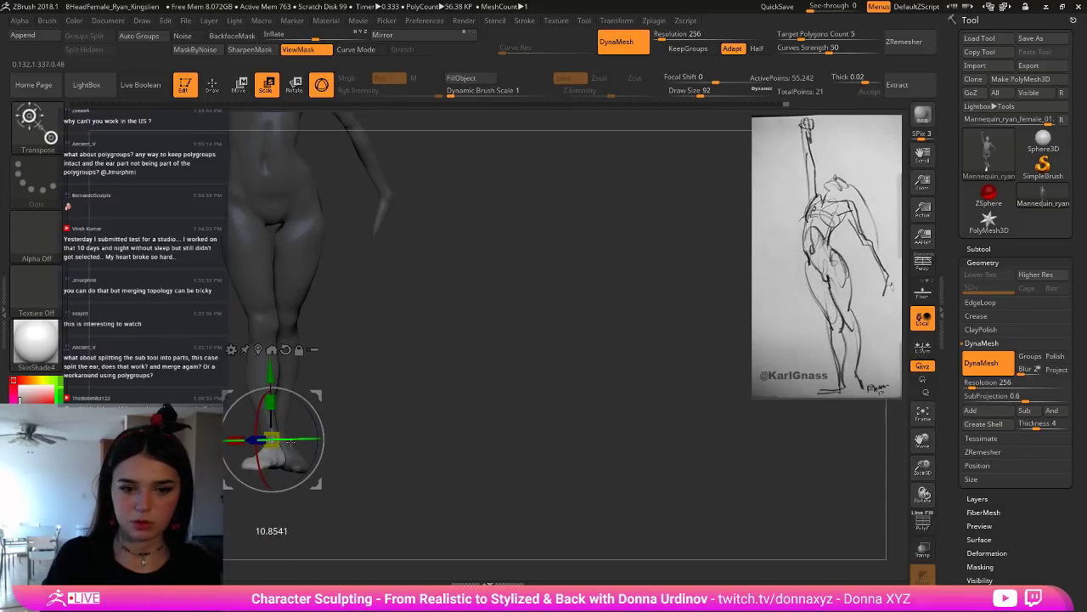
mouse_move(377, 411)
left_mouse_down()
mouse_move(365, 412)
mouse_move(373, 400)
left_mouse_up()
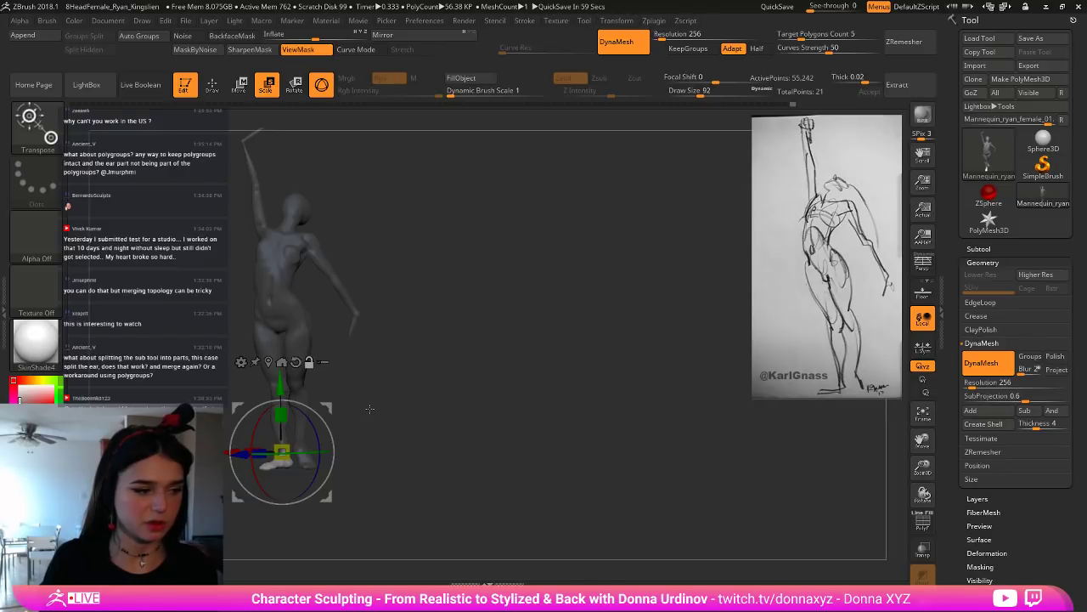
left_click_drag(453, 370, 473, 367)
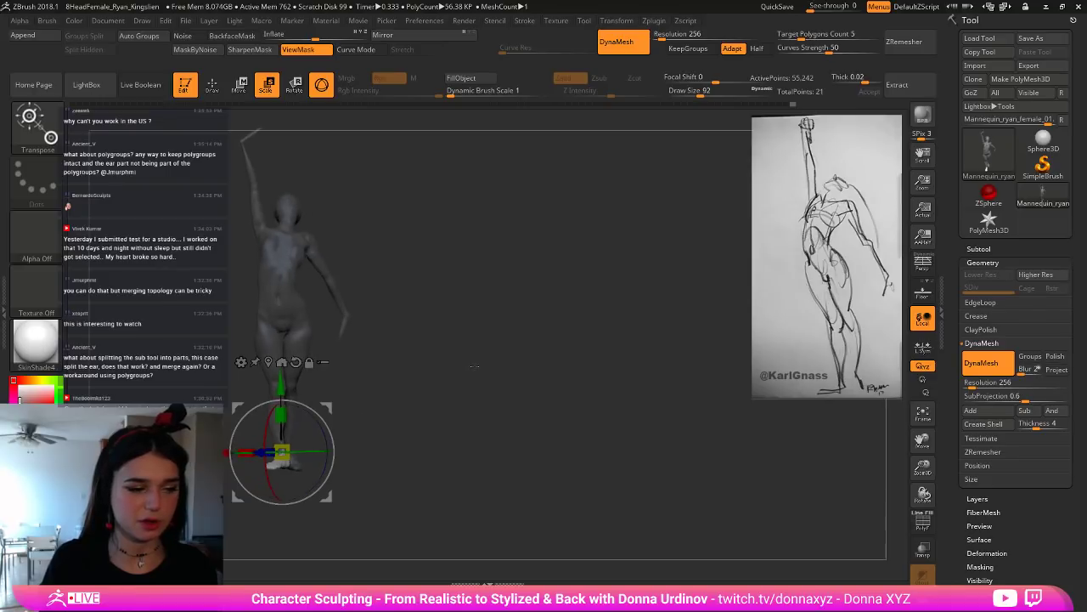
Step: Hide the mask on the mannequin and switch back to Draw mode at the feet
key("ctrl+h")
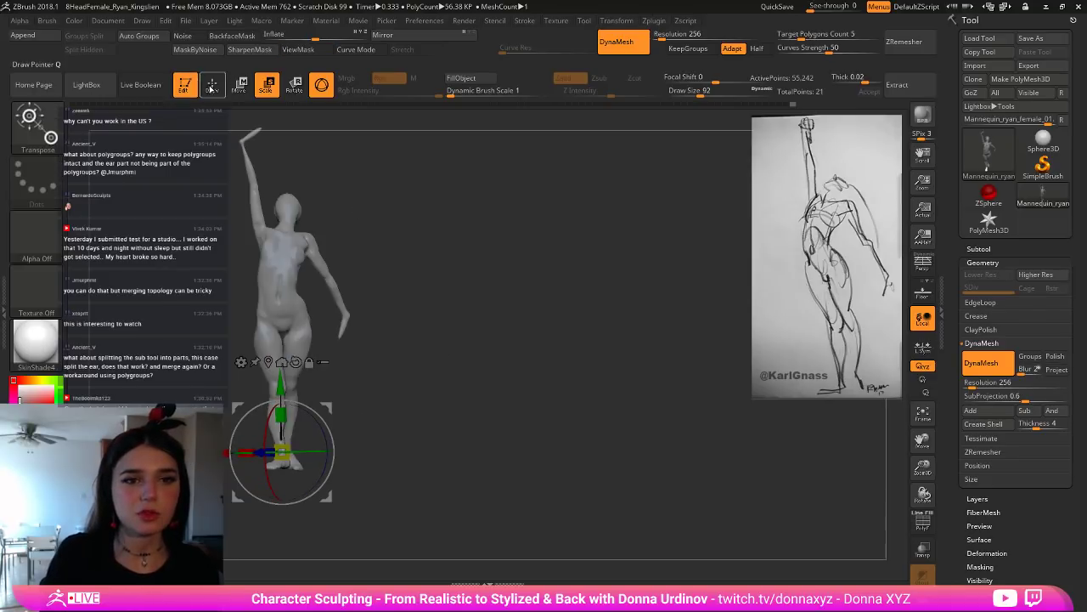
key("q")
mouse_move(462, 435)
left_mouse_down()
mouse_move(464, 379)
mouse_move(463, 449)
mouse_move(519, 456)
left_mouse_up()
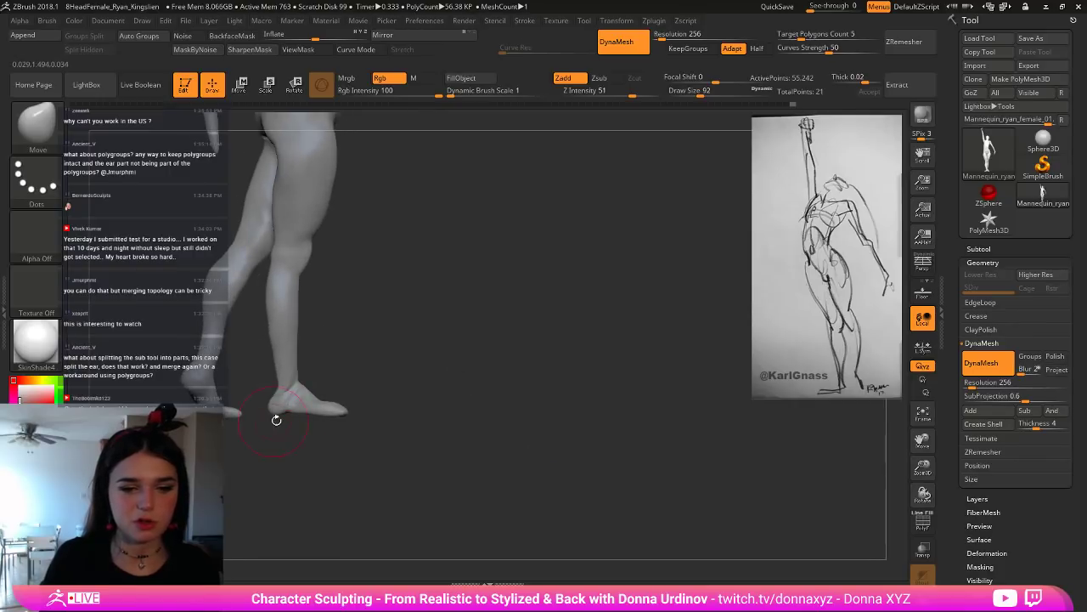
key("ctrl")
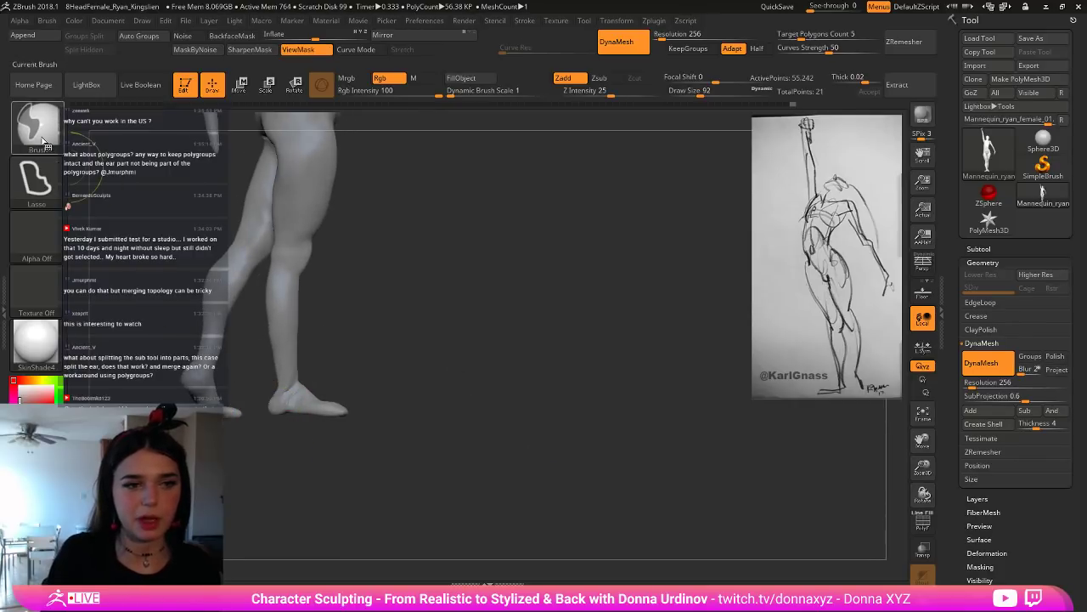
left_click(43, 140, "ctrl")
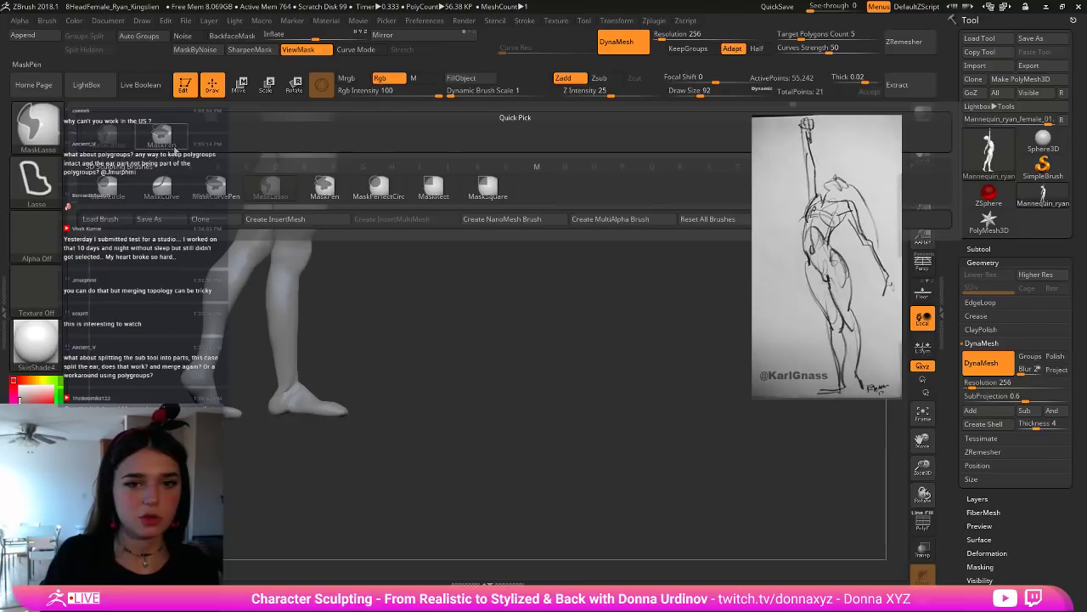
left_click(488, 189)
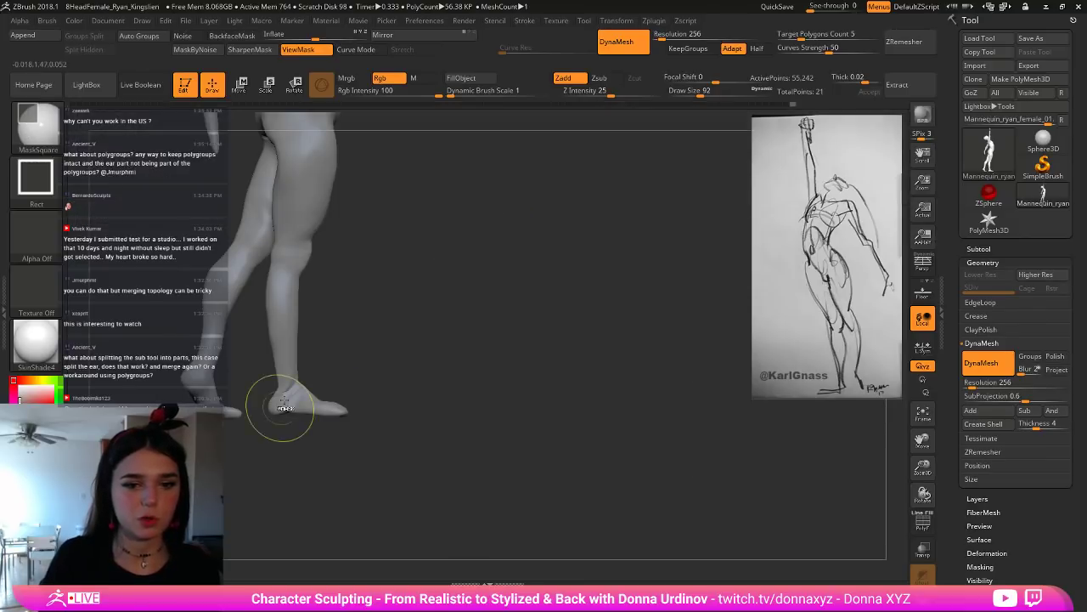
left_click_drag(263, 411, 285, 432, "ctrl")
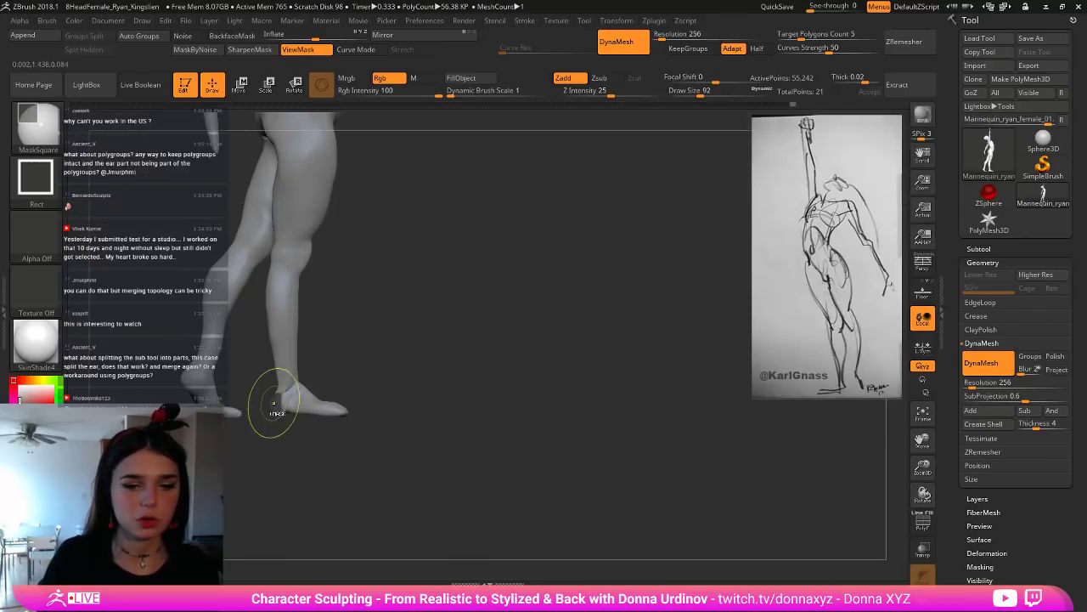
Step: Mask everything except the front foot's sole using MaskRect, inverting the mask and softening its edge
left_click(53, 141, "ctrl")
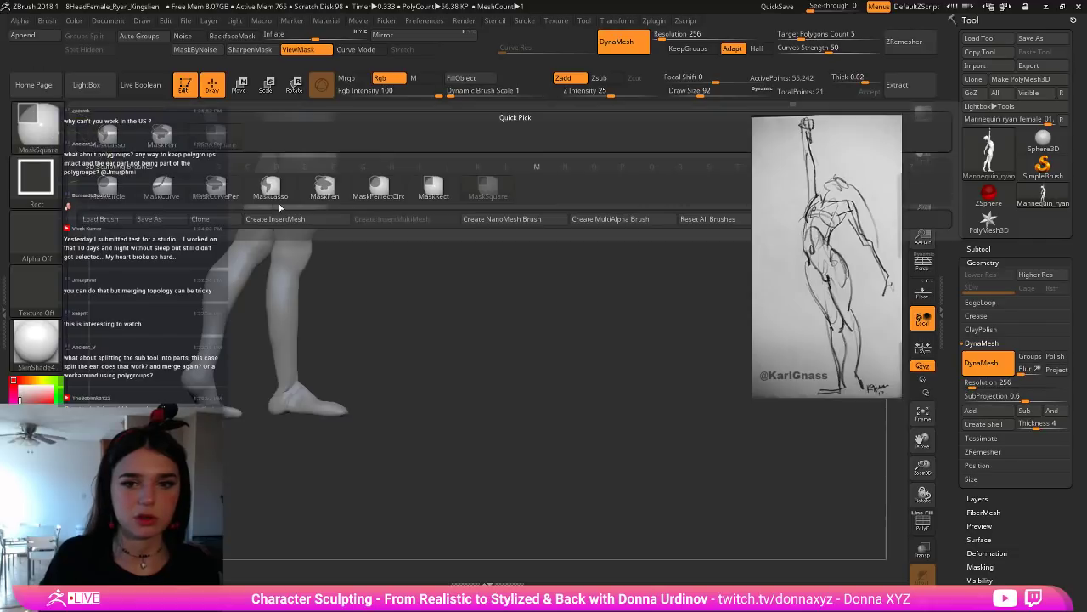
left_click(434, 188)
left_click_drag(266, 412, 375, 434, "ctrl")
left_click(369, 419, "ctrl")
left_click(285, 388, "ctrl")
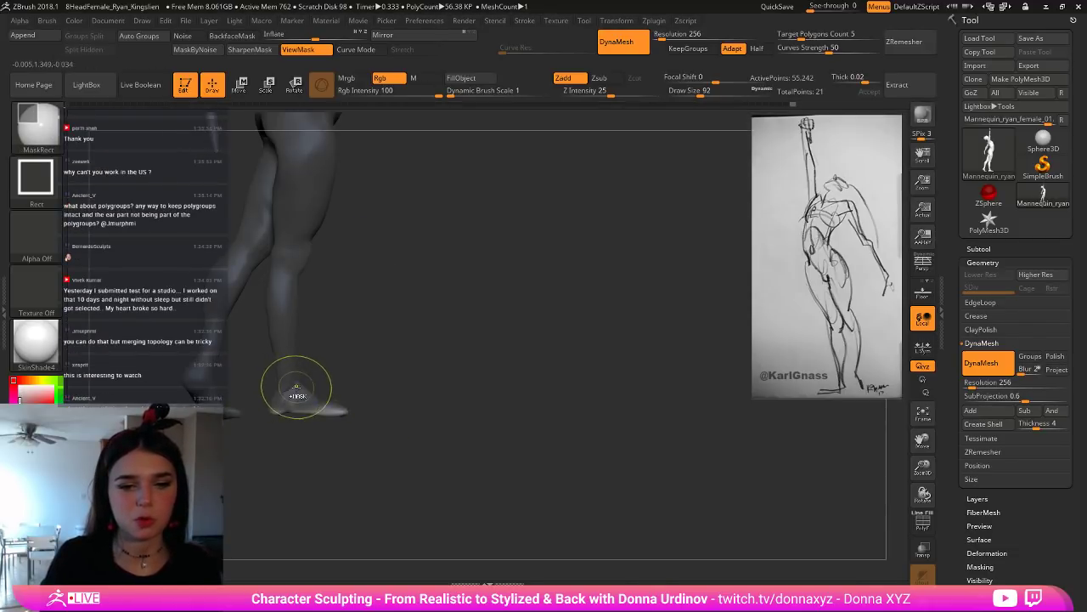
left_click(325, 374, "ctrl")
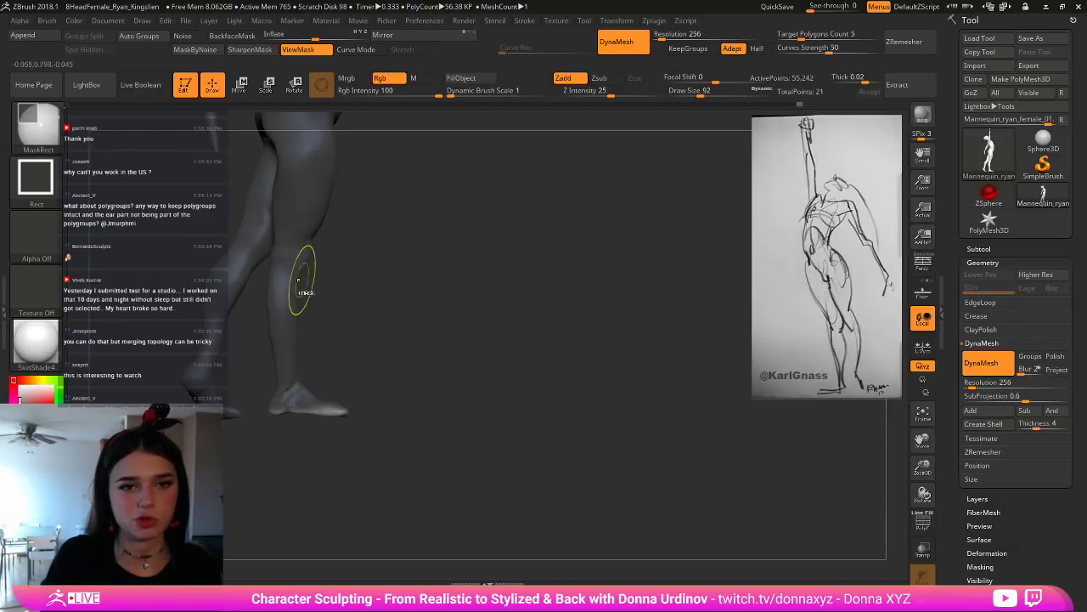
Step: Lower the transform gizmo to the front foot's sole, flatten the underside of the foot, and hide the mask
left_click(266, 84)
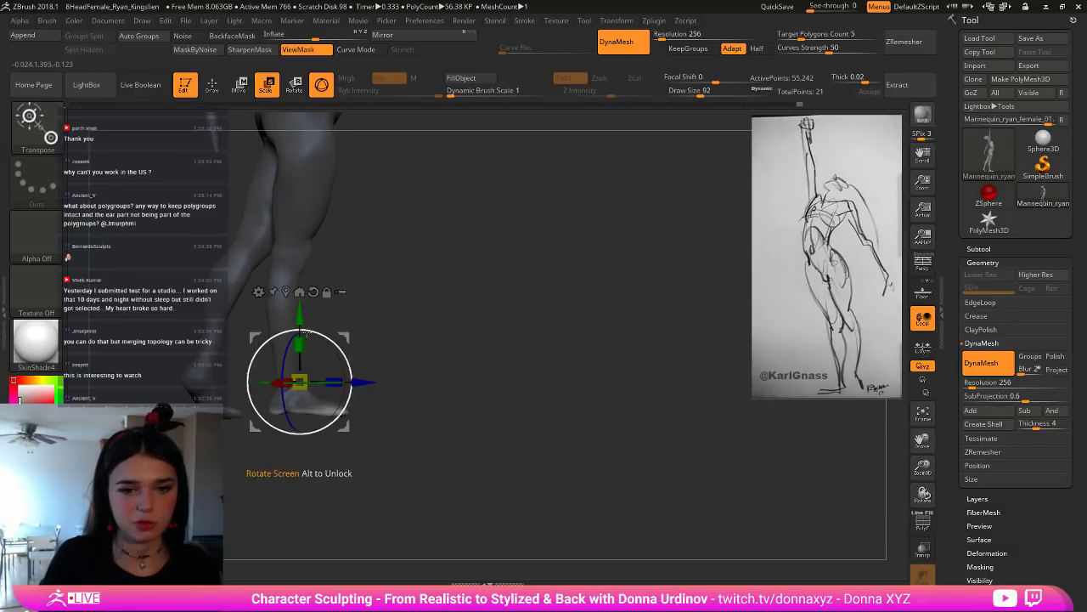
left_click_drag(301, 333, 301, 372, "alt")
left_click_drag(313, 417, 312, 419)
mouse_move(434, 378)
left_mouse_down()
mouse_move(349, 378)
mouse_move(436, 371)
left_mouse_up()
key("ctrl+h")
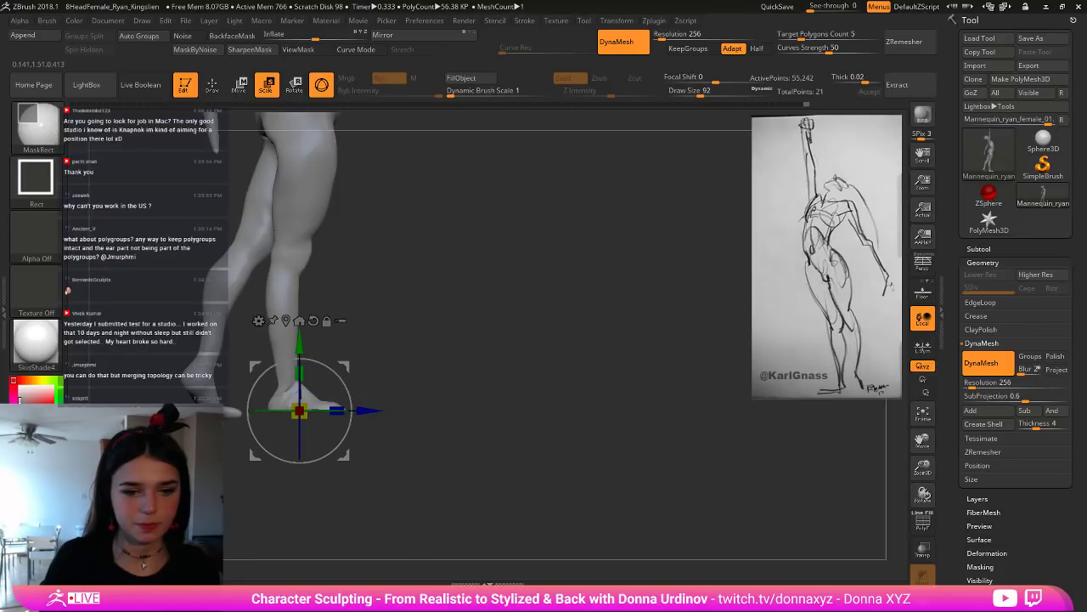
Step: Remove the remaining mask around the feet and return to Draw mode
left_click_drag(196, 415, 258, 439, "ctrl")
left_click(239, 473, "ctrl")
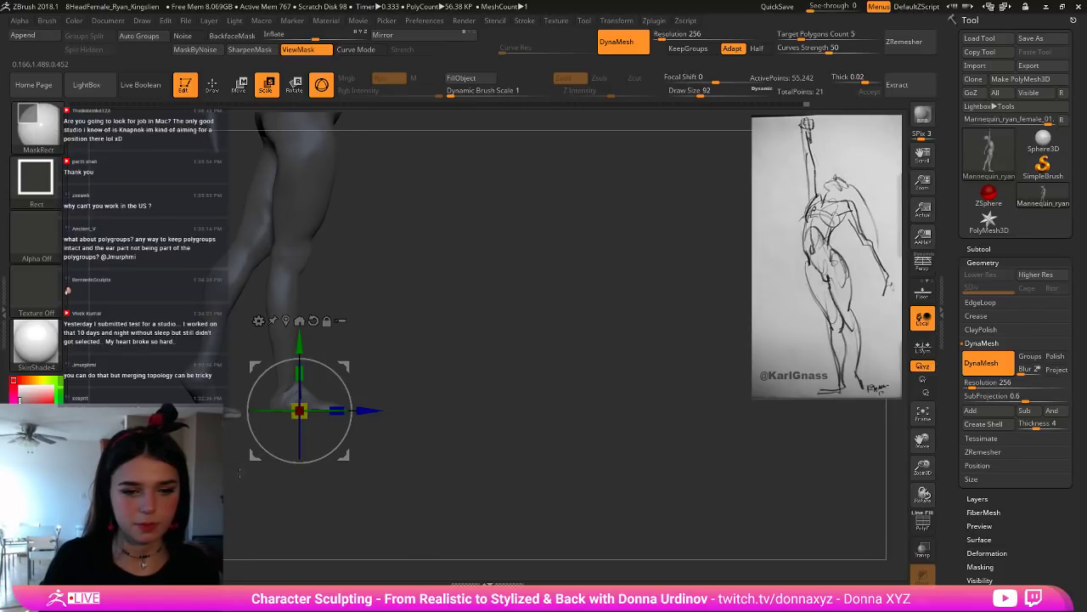
left_click(237, 473, "ctrl")
key("q")
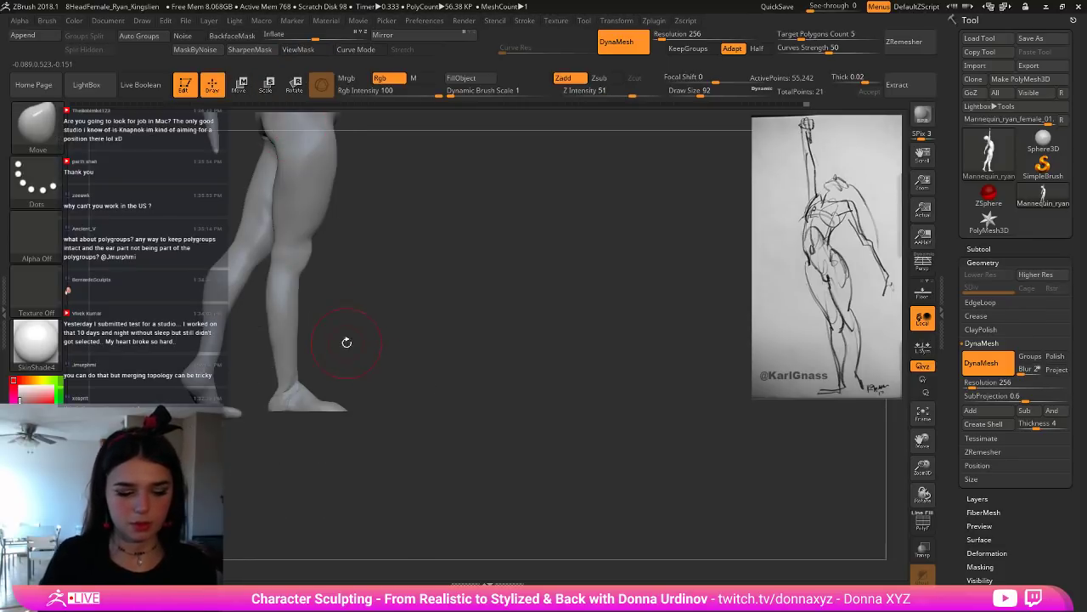
Step: Select the Move brush, enlarge it to draw size 168, and reshape the back foot's sole
key("b")
key("m")
key("v")
key("bracketright")
key("bracketright")
key("bracketright")
key("bracketright")
key("bracketright")
key("bracketright")
key("bracketright")
key("bracketright")
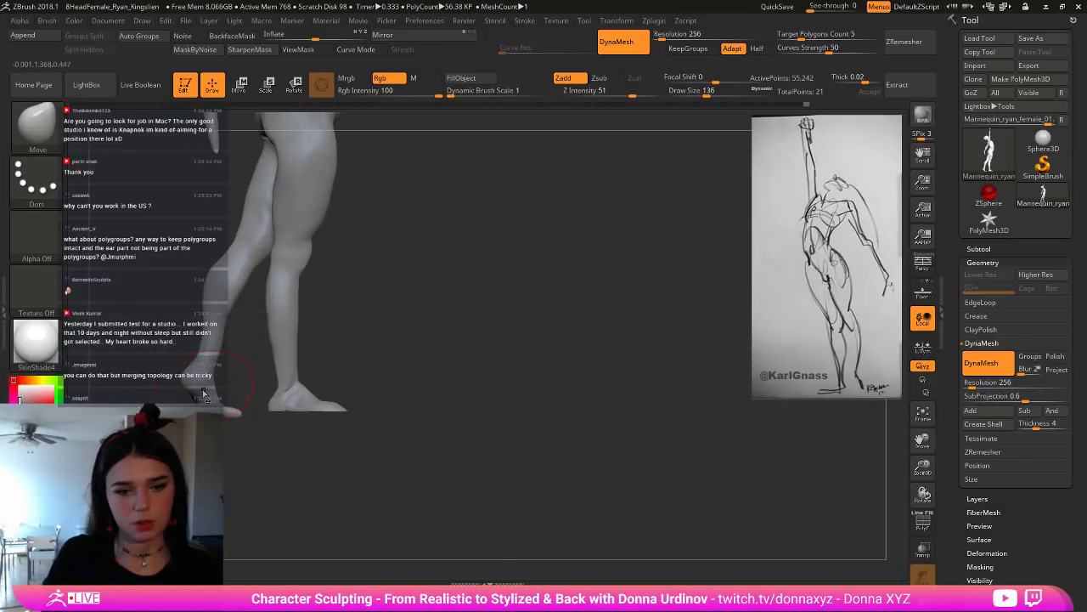
left_click_drag(209, 401, 212, 402)
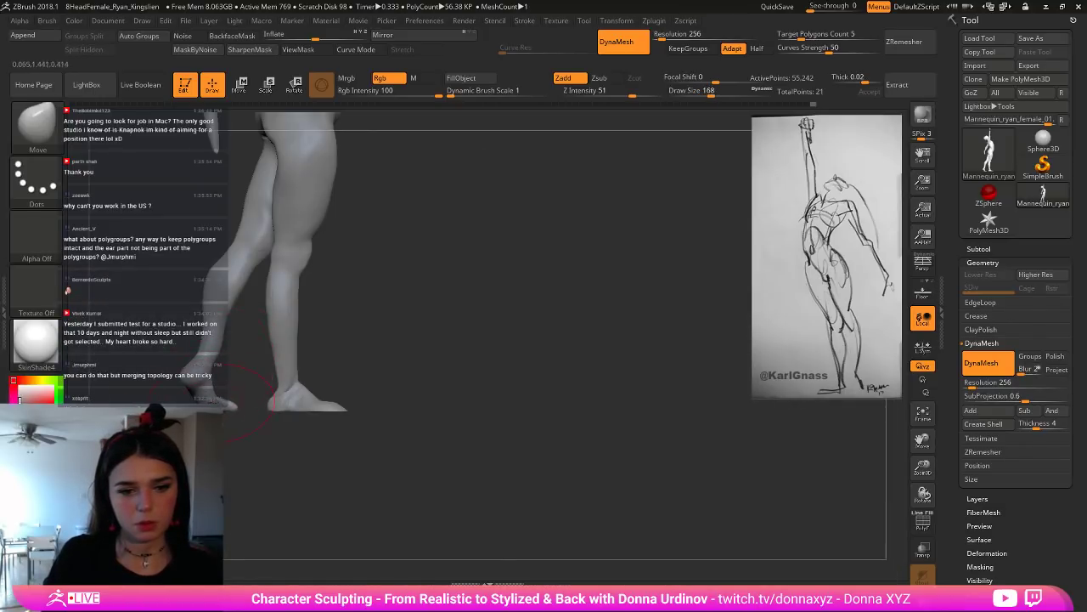
key("bracketleft")
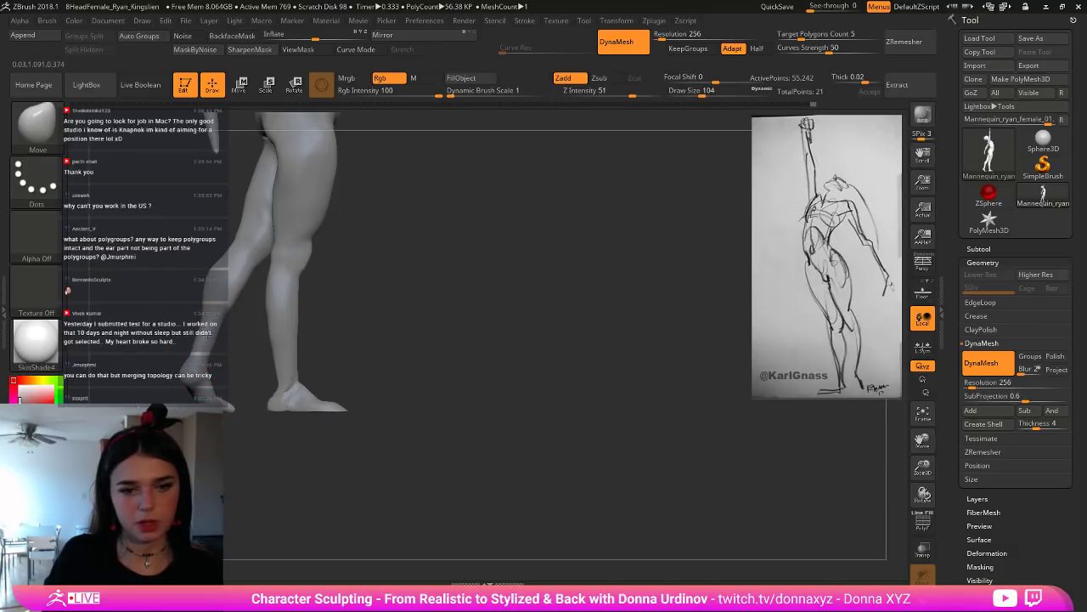
Step: Isolate the mannequin's leg polygroup on the side of the lowered arm so only that leg is shown
left_click_drag(355, 332, 311, 328)
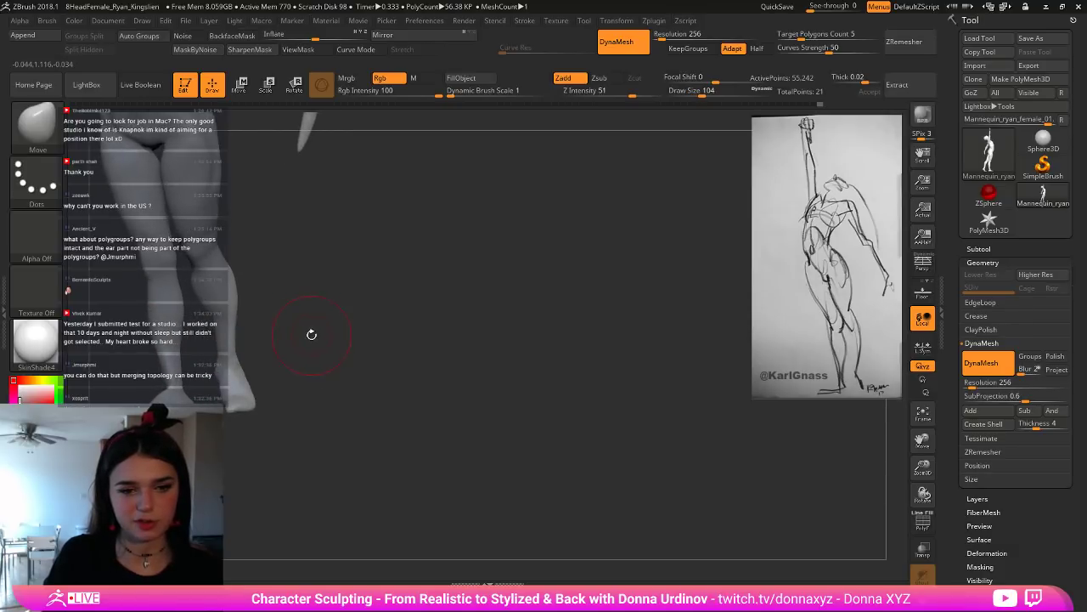
right_click_drag(219, 342, 216, 328)
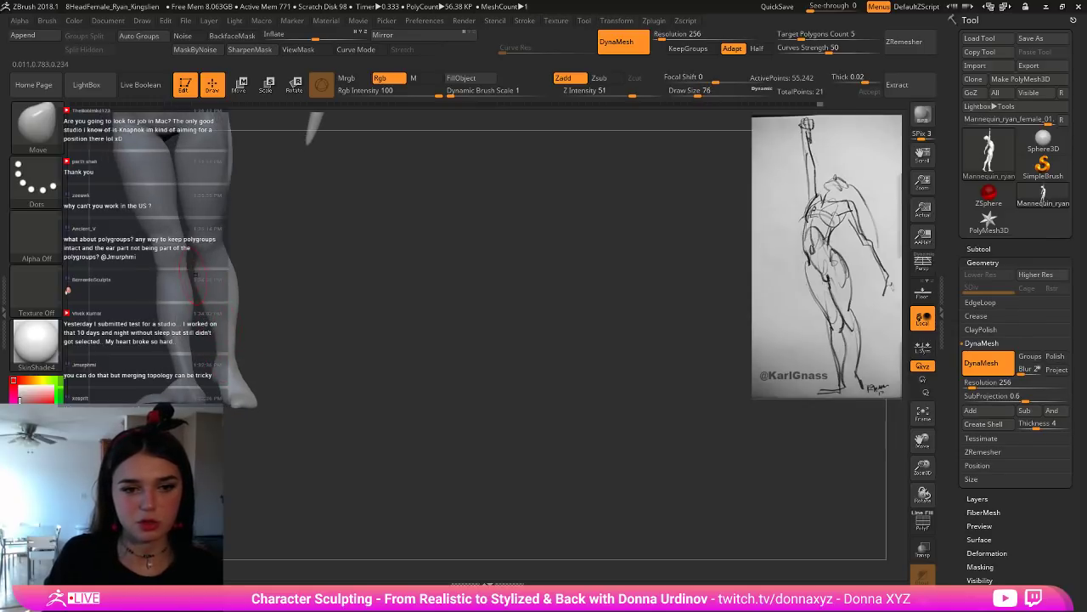
mouse_move(285, 277)
right_mouse_down()
mouse_move(308, 279)
mouse_move(316, 308)
mouse_move(257, 303)
right_mouse_up()
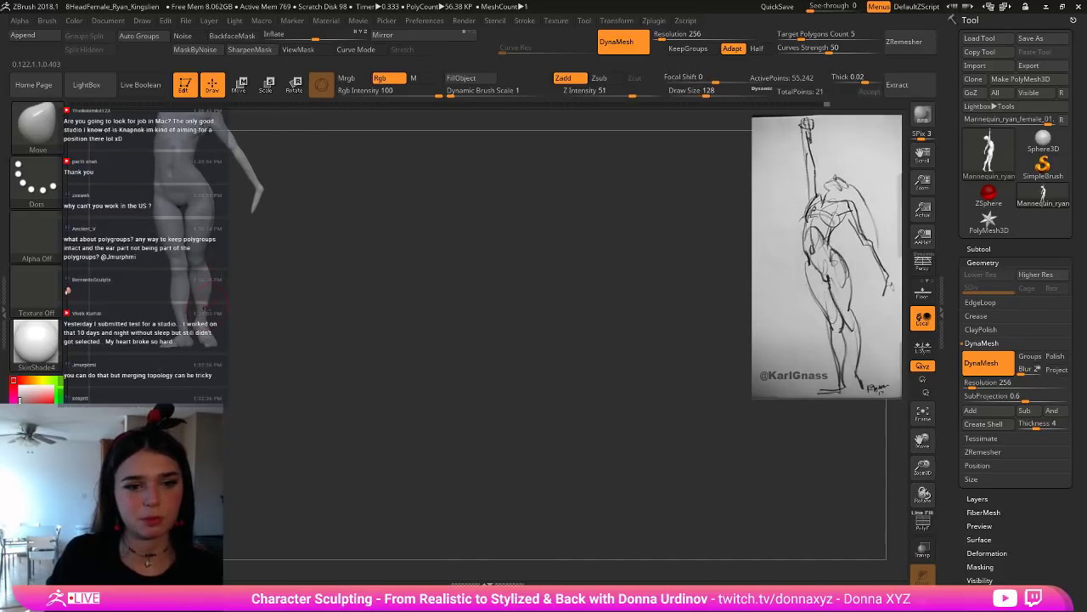
mouse_move(243, 256)
left_mouse_down()
mouse_move(195, 260)
mouse_move(231, 264)
mouse_move(241, 229)
left_mouse_up()
left_click(211, 234, "ctrl+shift")
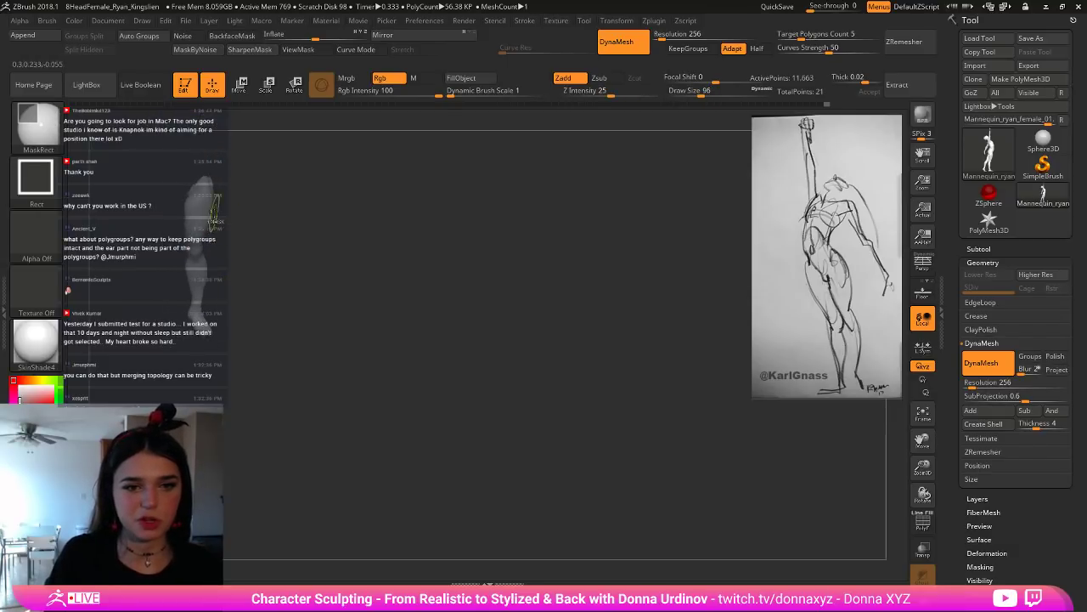
Step: Use MaskPen to mask the top of the isolated leg with a soft transition, leaving the rest of the leg free
left_click(36, 129, "ctrl")
left_click(161, 136, "ctrl")
mouse_move(212, 327)
left_mouse_down("ctrl")
mouse_move(195, 278)
mouse_move(200, 200)
left_mouse_up("ctrl")
left_click_drag(268, 241, 333, 243)
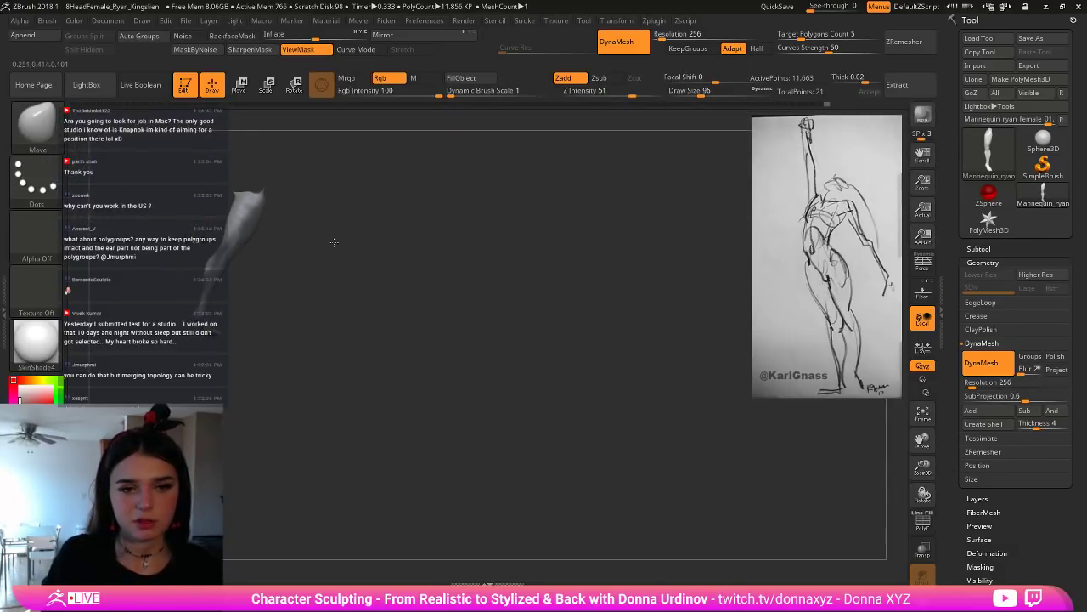
mouse_move(212, 250)
left_mouse_down("ctrl")
mouse_move(245, 207)
mouse_move(315, 239)
left_mouse_up("ctrl")
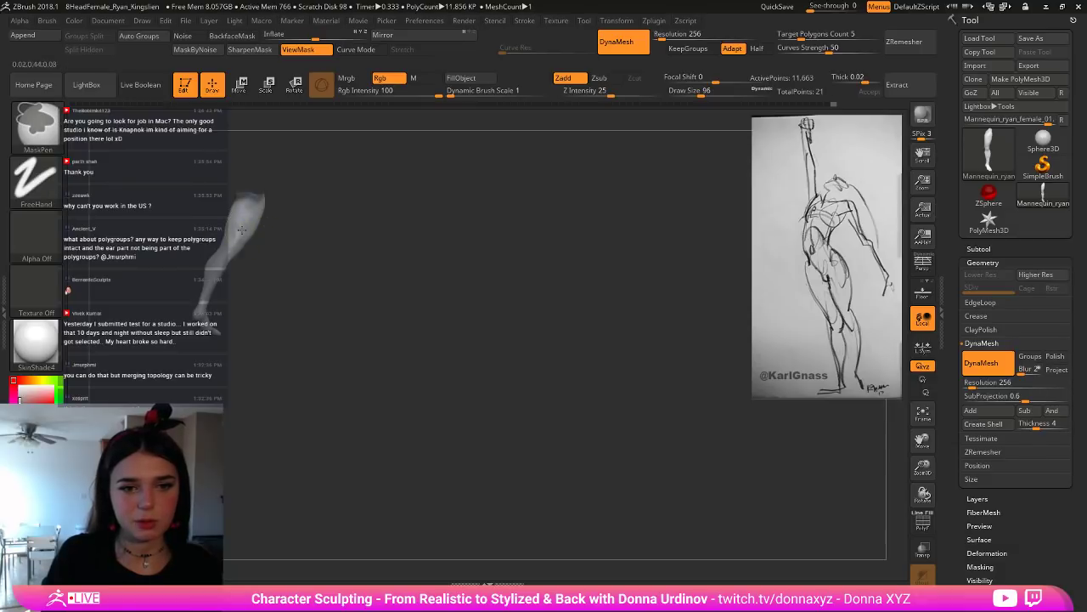
left_click(239, 231, "ctrl")
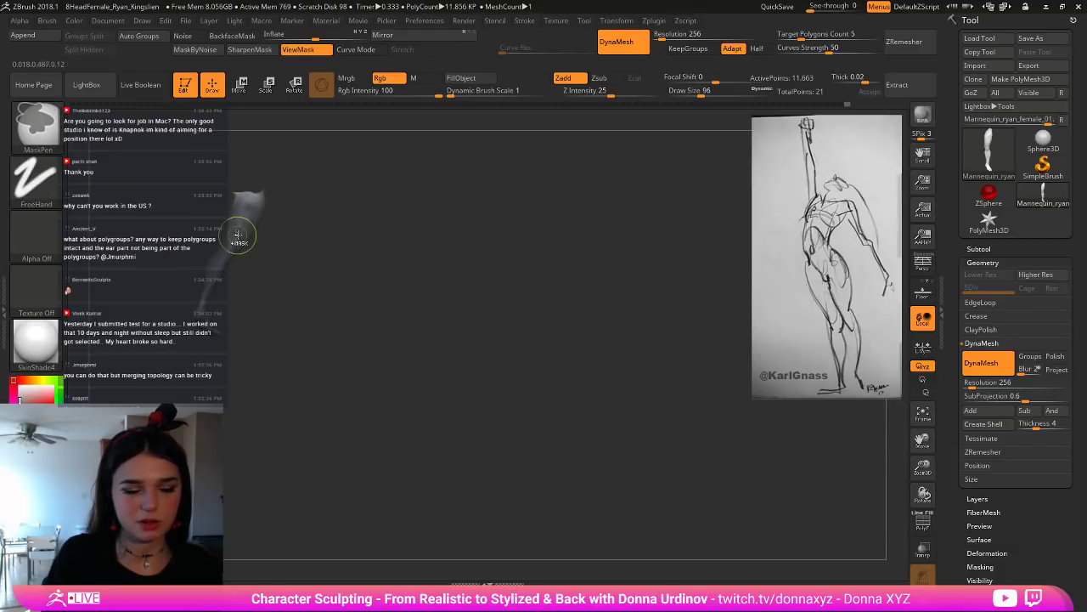
left_click(291, 253, "ctrl")
Step: Activate Rotate and place the transform gizmo at the top of the isolated leg, at the hip joint
mouse_move(291, 253)
left_mouse_down()
mouse_move(327, 246)
mouse_move(354, 213)
left_mouse_up()
left_click(294, 85)
left_click(252, 196)
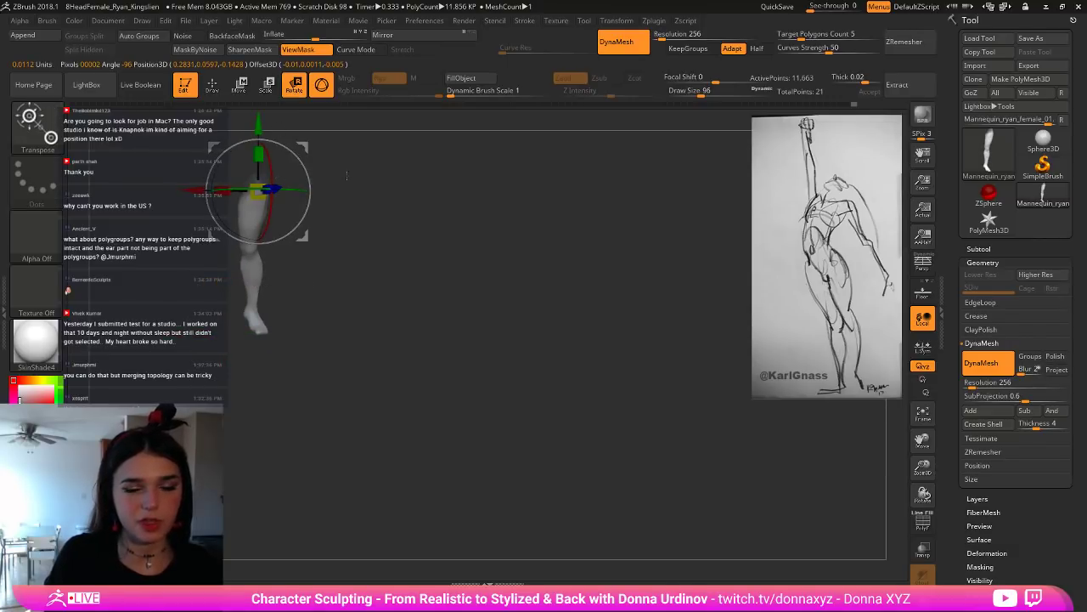
Step: Show the whole mannequin with everything except the leg masked, and rotate the leg slightly at the hip
left_click(431, 230, "ctrl+shift")
key("ctrl+z")
left_click(413, 261, "ctrl")
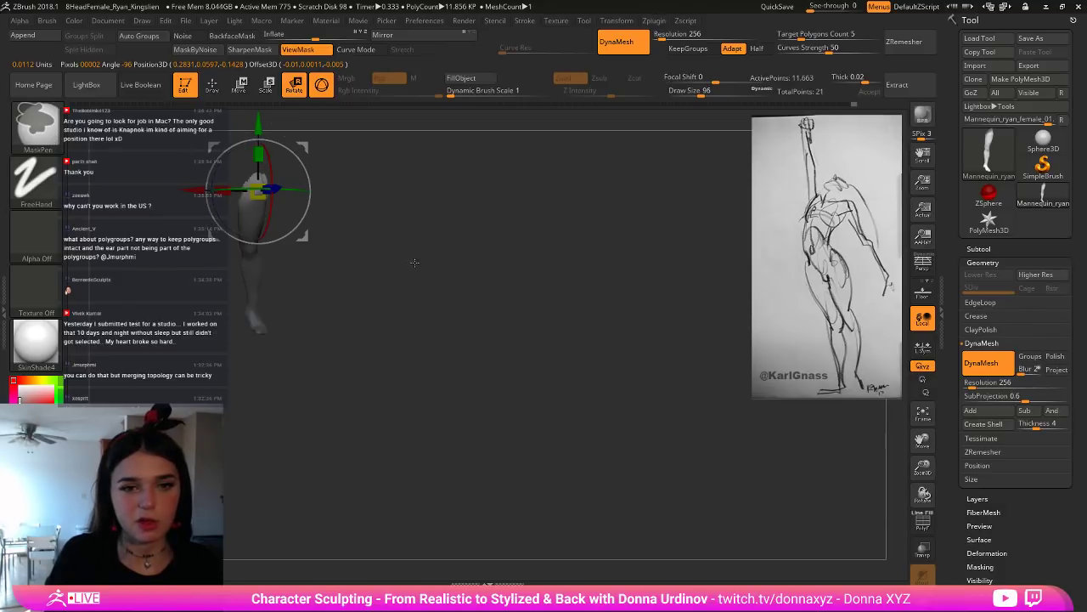
left_click(417, 261, "ctrl+shift")
left_click(412, 260, "ctrl")
left_click_drag(412, 261, 356, 276)
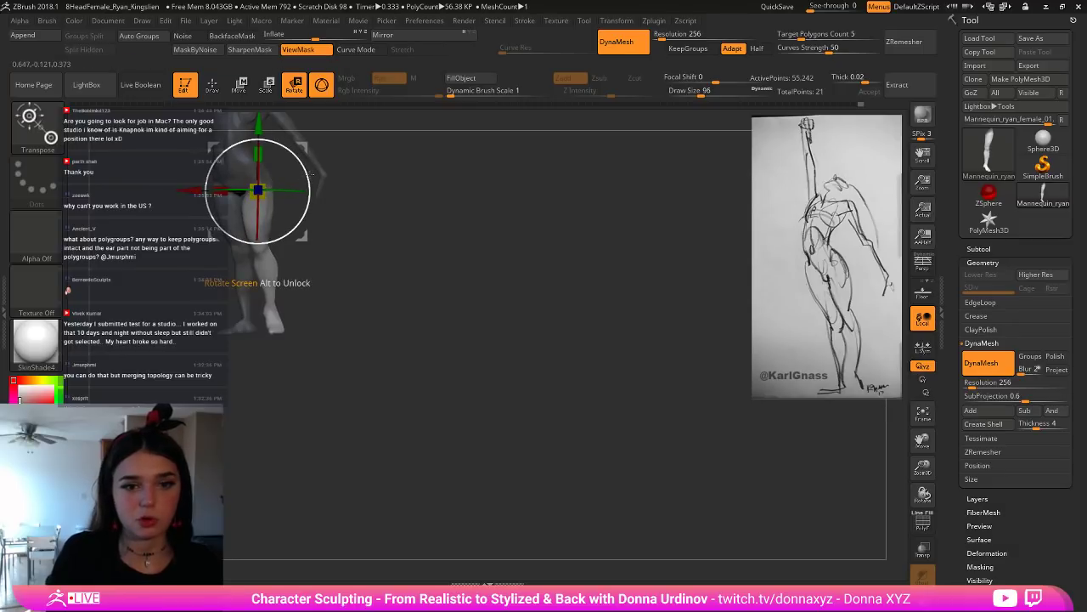
left_click_drag(311, 173, 305, 179)
Step: Mask both legs from the hips down and soften the mask's edge across the pelvis
left_click_drag(363, 226, 467, 382)
left_click_drag(261, 291, 364, 489, "ctrl")
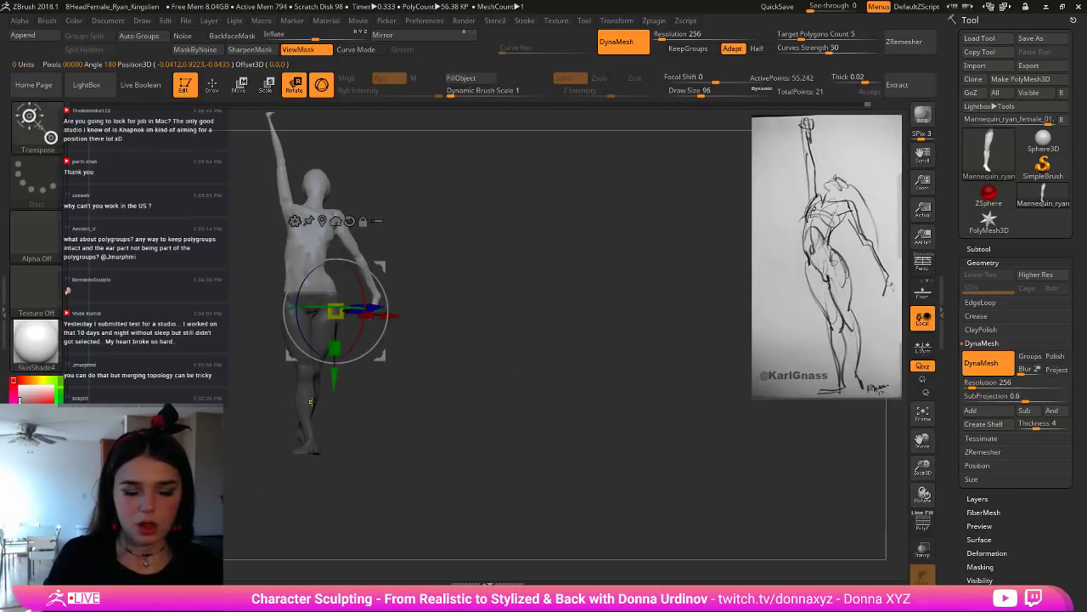
left_click(297, 401, "ctrl")
key("ctrl+i")
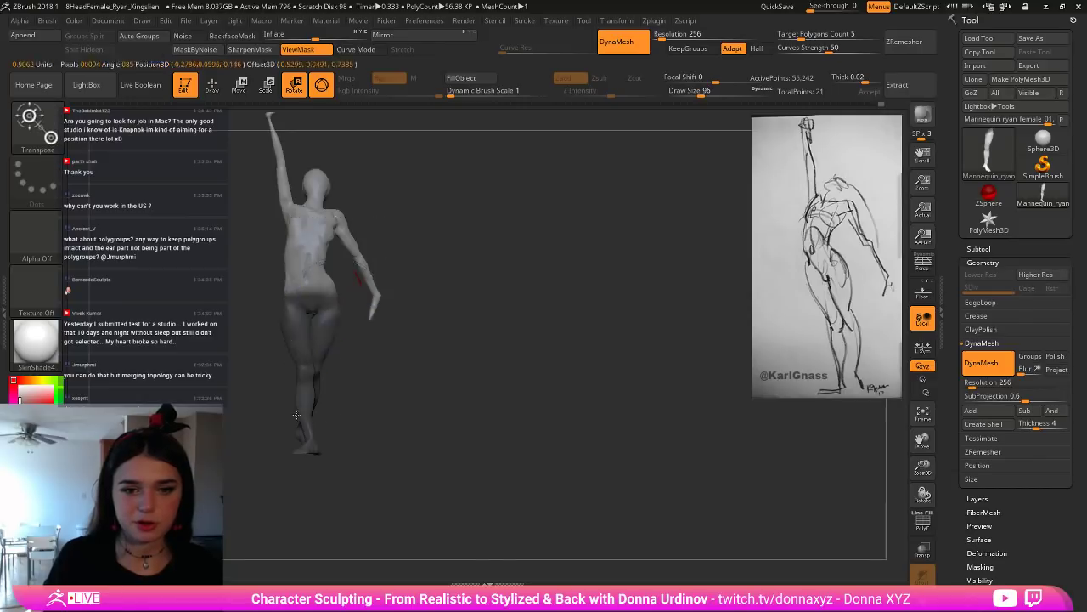
key("ctrl+i")
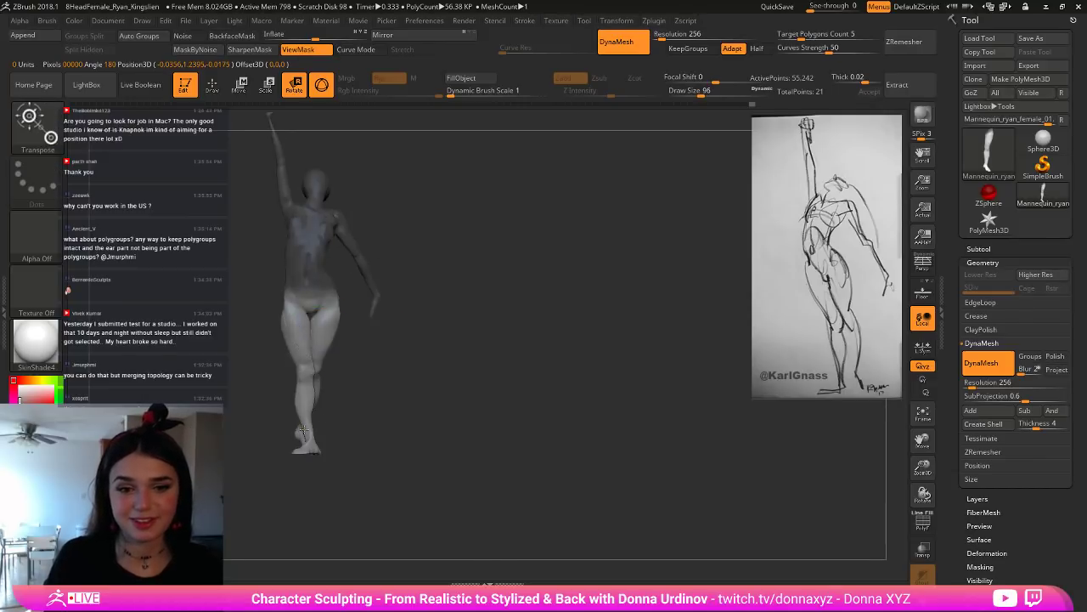
key("ctrl+i")
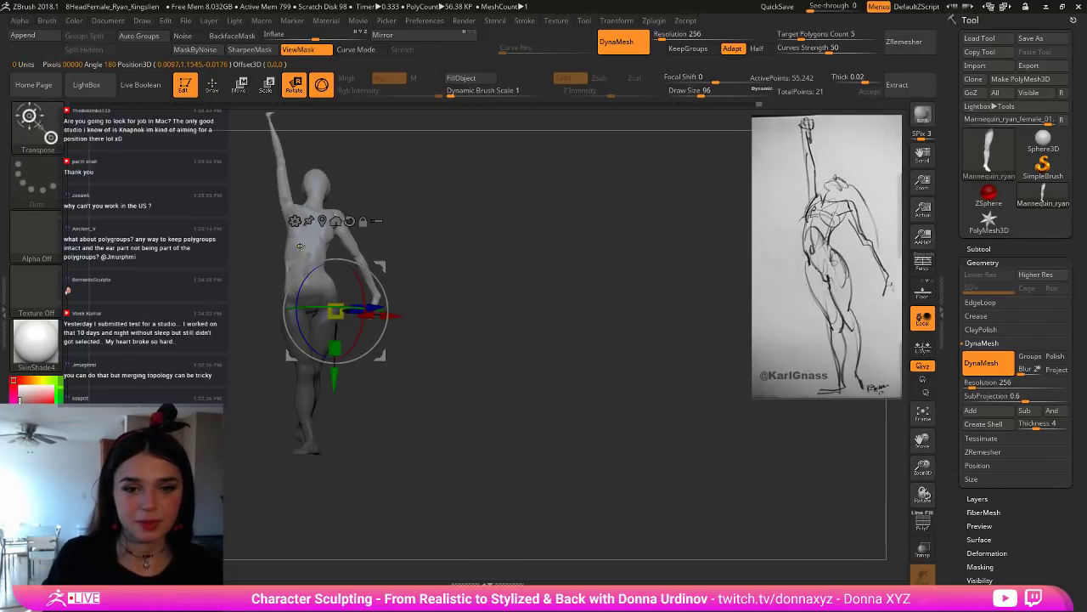
left_click(317, 179, "ctrl")
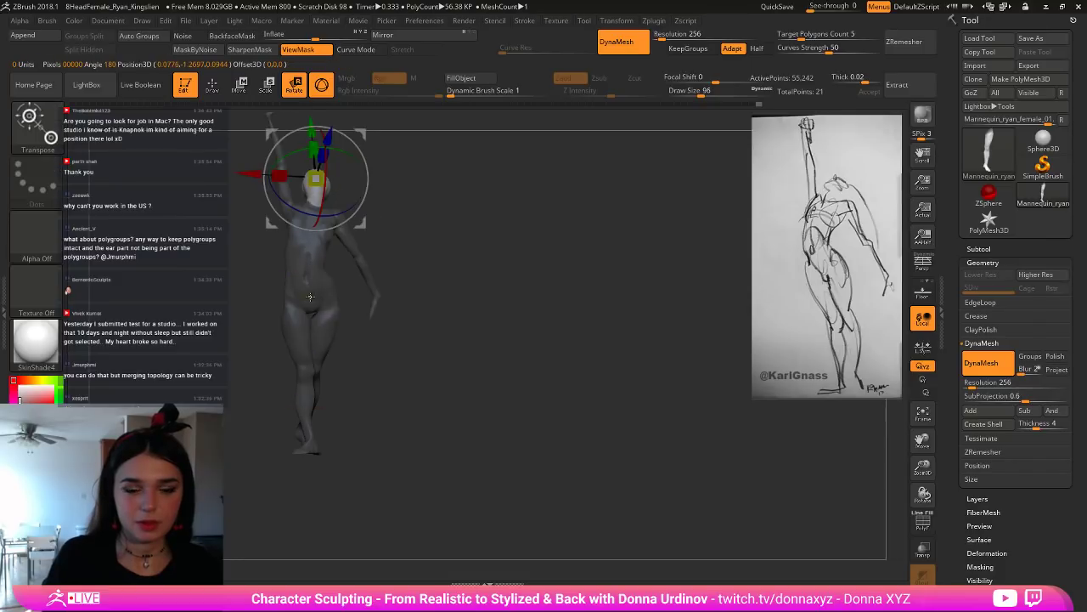
key("ctrl+z")
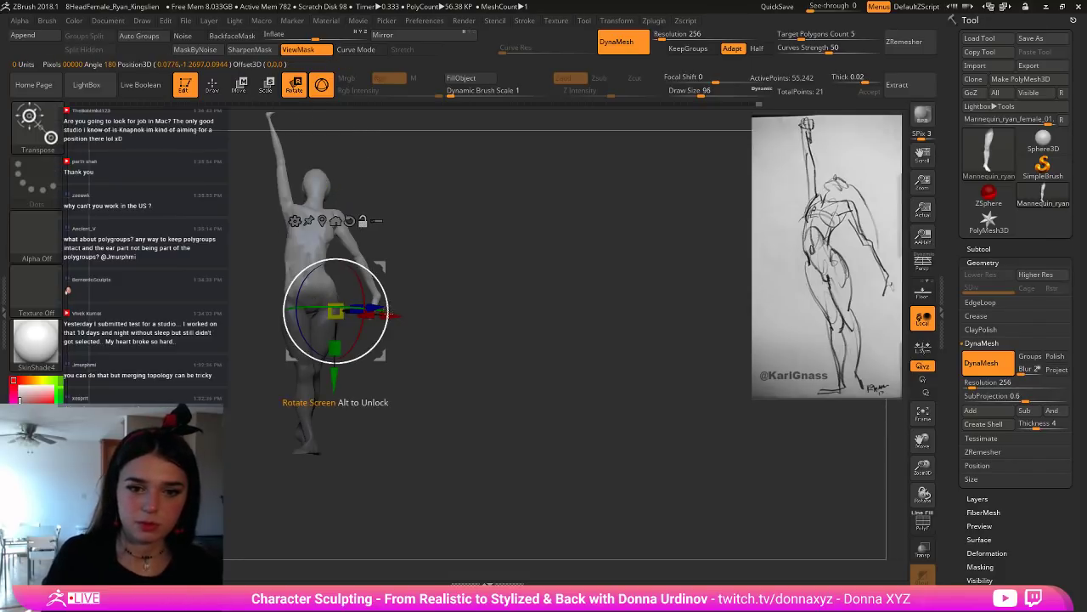
Step: Center the gizmo on the pelvis, rotate both legs slightly sideways with the upper body masked, and clear the mask
left_click_drag(391, 315, 362, 312, "alt")
left_click_drag(306, 374, 305, 359, "alt")
left_click(406, 255, "ctrl")
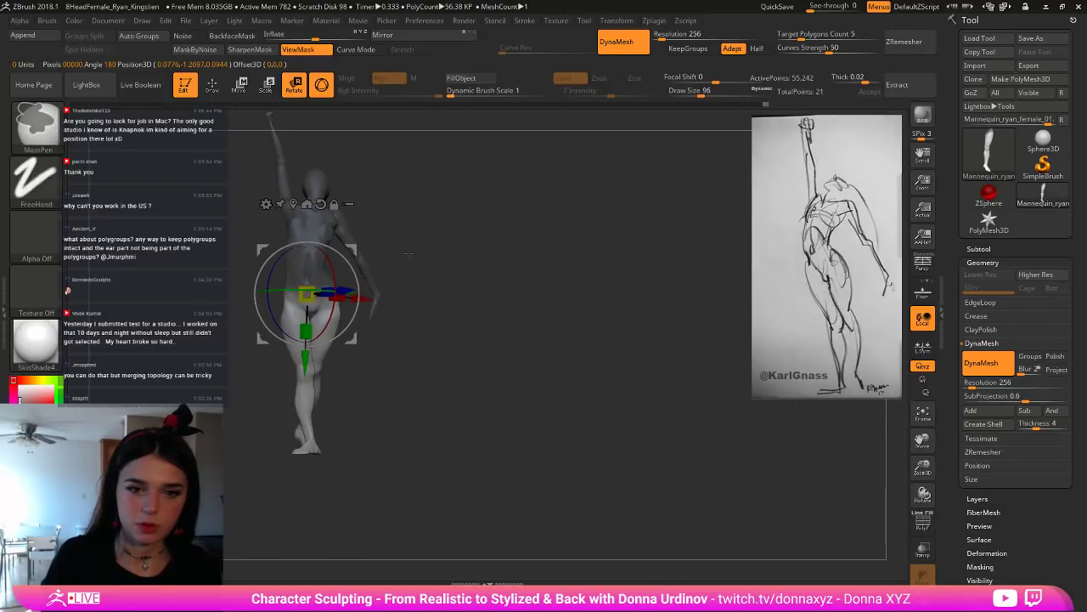
left_click_drag(347, 261, 347, 263)
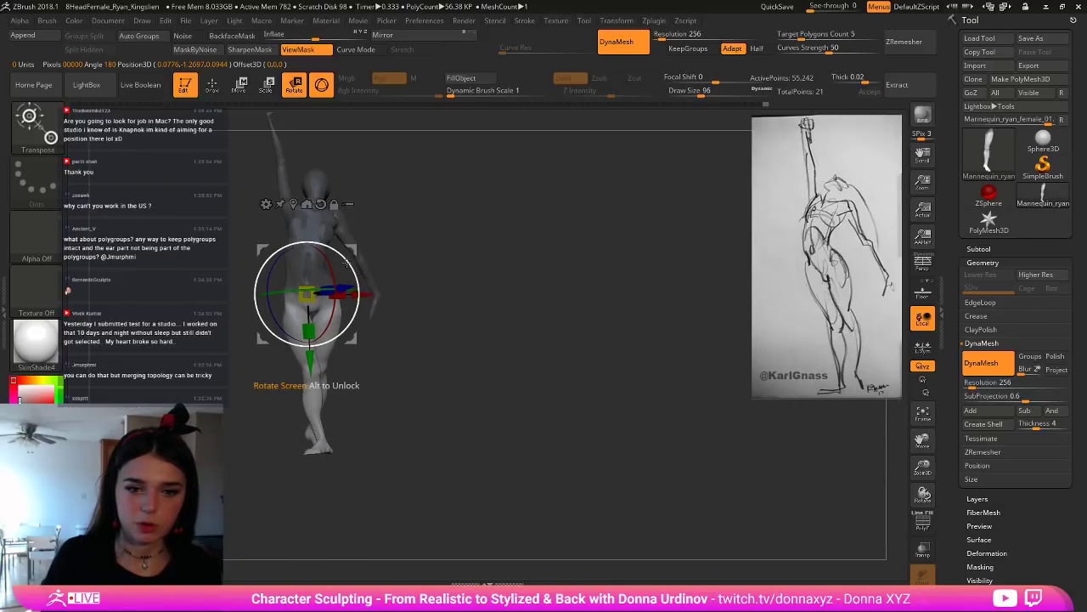
left_click_drag(432, 281, 445, 293, "ctrl")
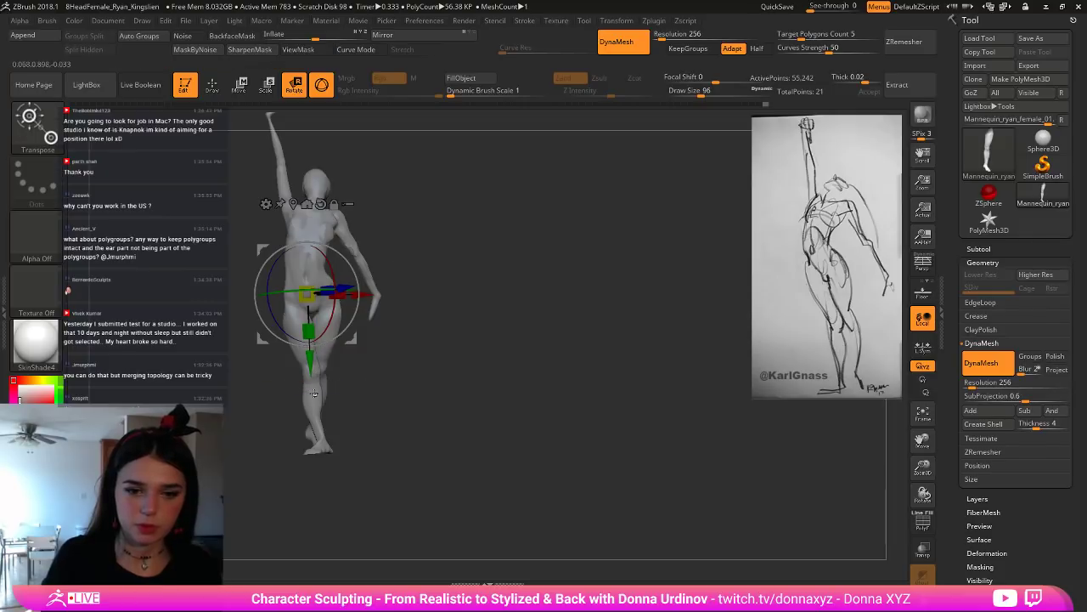
Step: Mask the whole mannequin except the front leg and soften the mask's edge across the top of the thigh
left_click(315, 400, "ctrl")
left_click(213, 84)
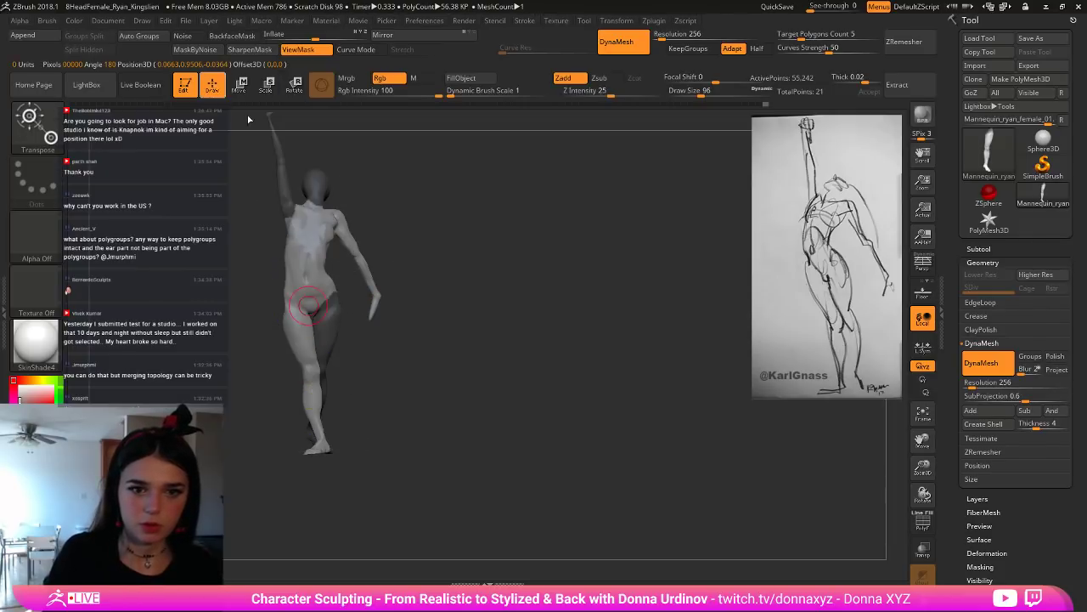
mouse_move(443, 169)
left_mouse_down("ctrl")
mouse_move(268, 241)
mouse_move(255, 314)
left_mouse_up("ctrl")
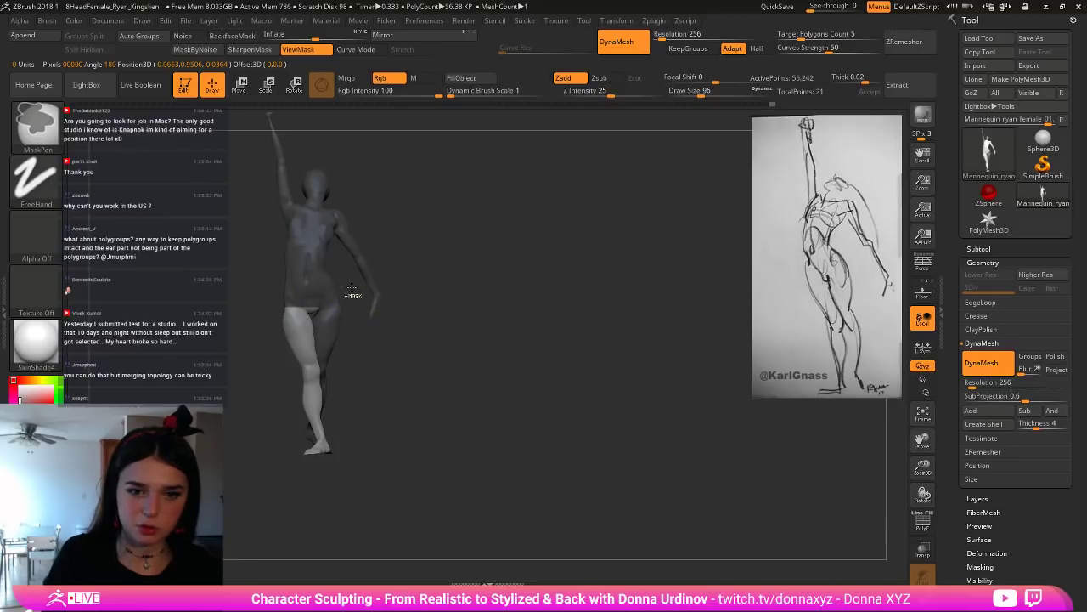
mouse_move(352, 286)
left_mouse_down("ctrl")
mouse_move(315, 314)
mouse_move(287, 311)
mouse_move(295, 301)
left_mouse_up("ctrl")
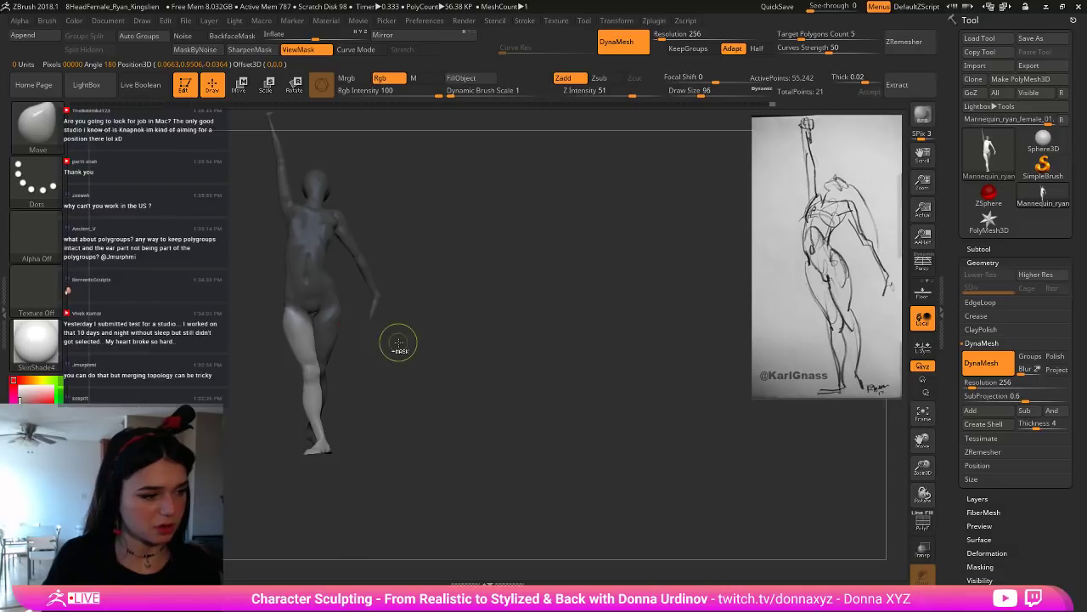
mouse_move(413, 349)
left_mouse_down()
mouse_move(396, 364)
mouse_move(412, 315)
left_mouse_up()
Step: Place the transform gizmo at the unmasked leg's hip joint, rotate the leg slightly in the screen plane, and clear the mask
left_click(269, 93)
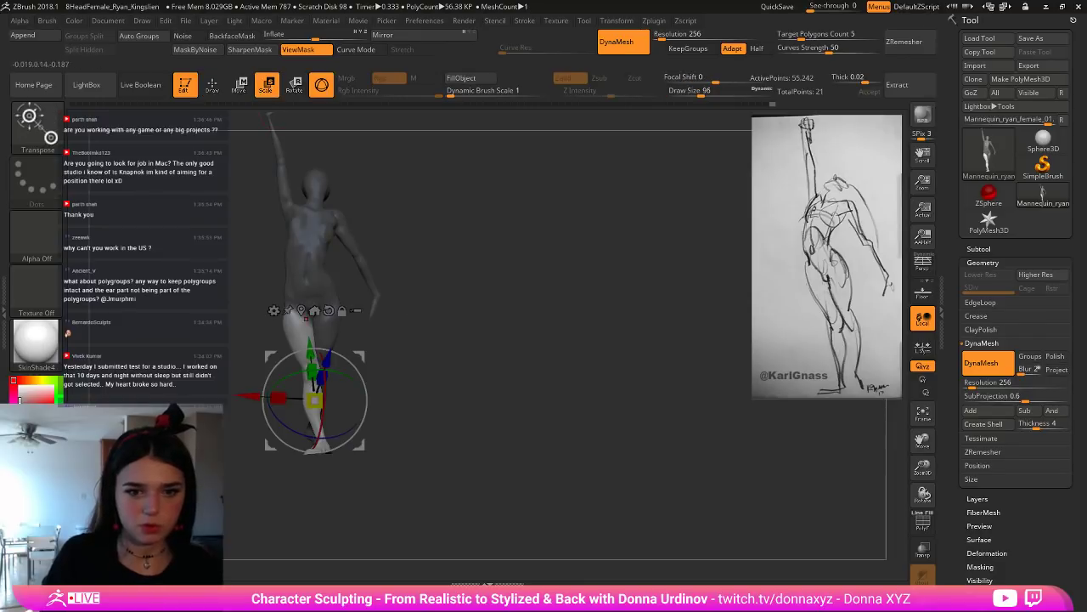
left_click(297, 271, "alt")
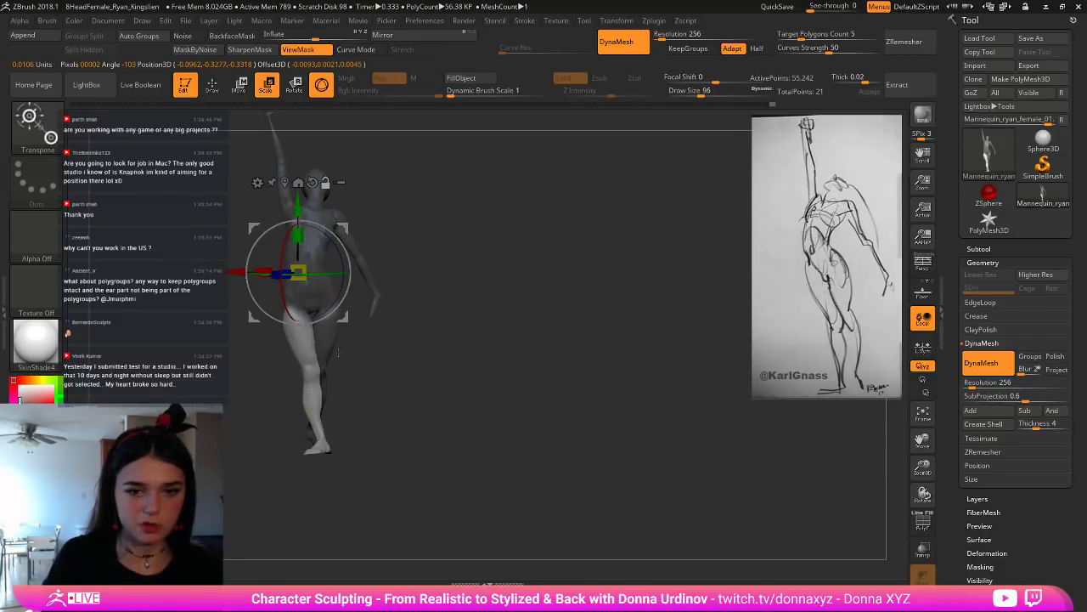
left_click(280, 142, "alt")
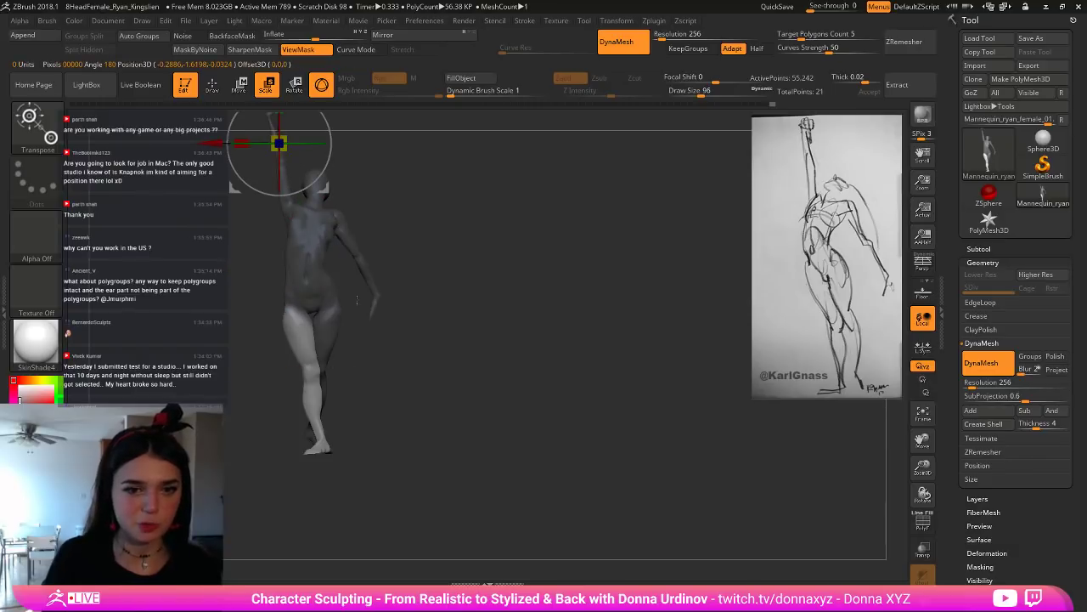
left_click_drag(423, 308, 599, 321, "alt")
left_click_drag(454, 155, 480, 182)
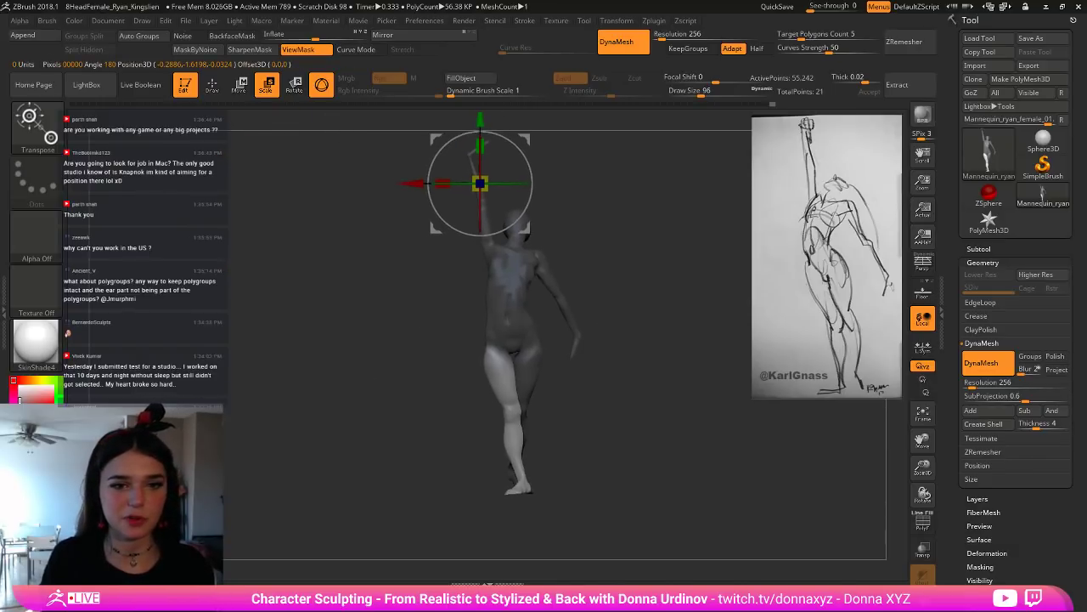
left_click(499, 348, "alt")
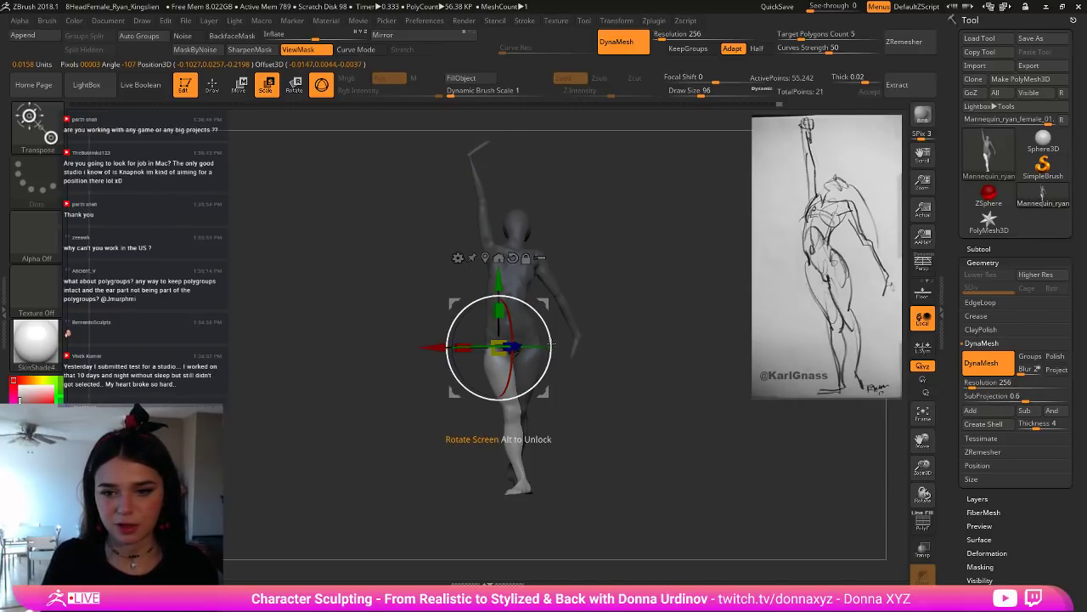
mouse_move(532, 350)
left_mouse_down()
mouse_move(526, 409)
mouse_move(512, 418)
mouse_move(557, 437)
mouse_move(593, 392)
mouse_move(567, 365)
left_mouse_up()
key("q")
left_click(616, 419, "ctrl")
Step: Select the Move Topological brush and reshape the thighs and knees of both legs, adjusting the brush size as needed
key("b")
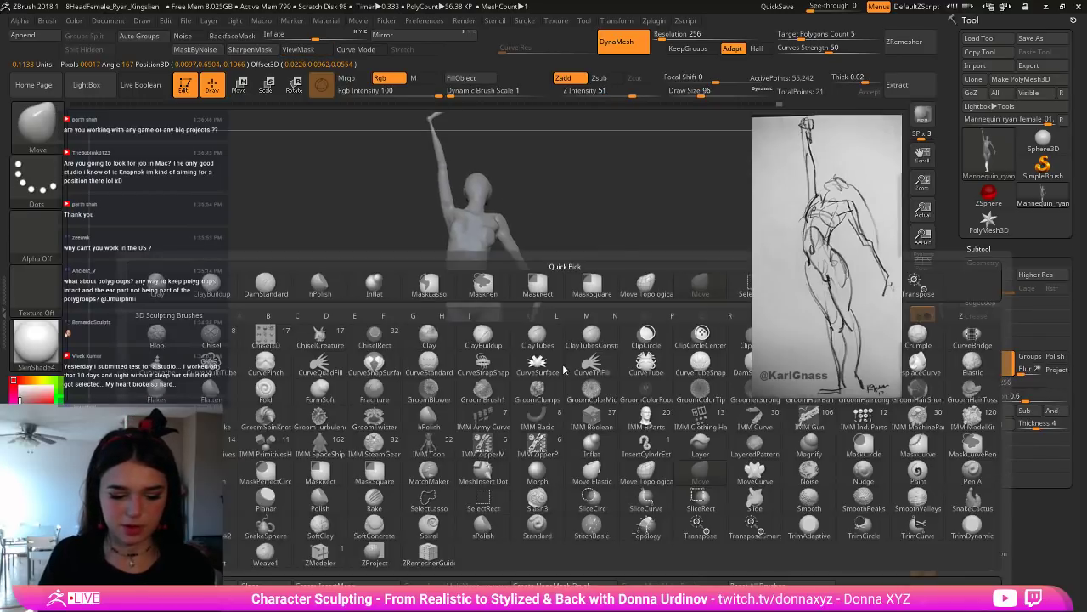
key("m")
key("t")
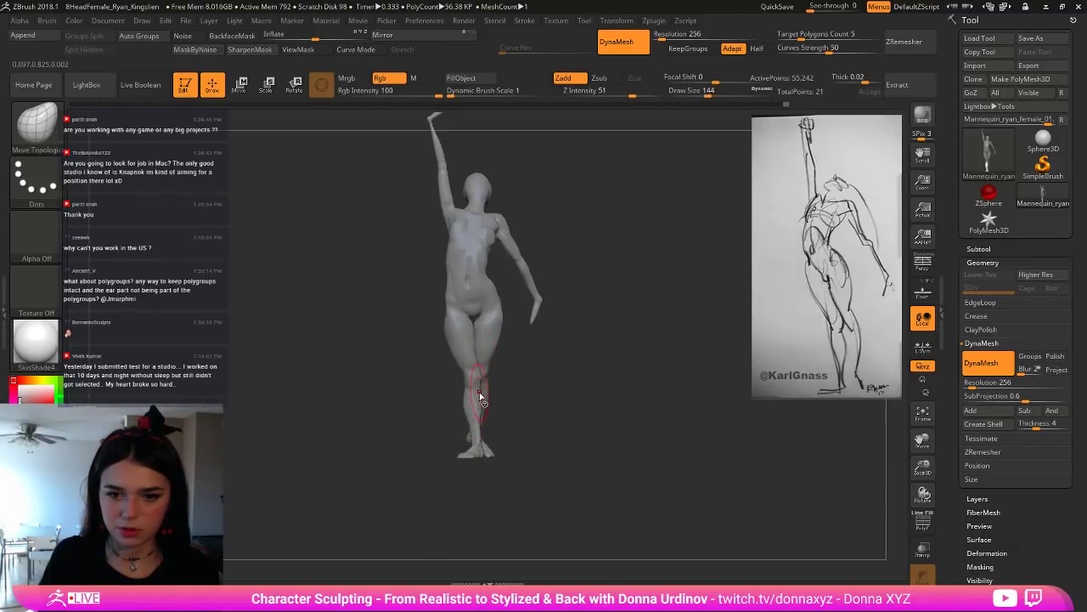
left_click_drag(510, 386, 481, 349)
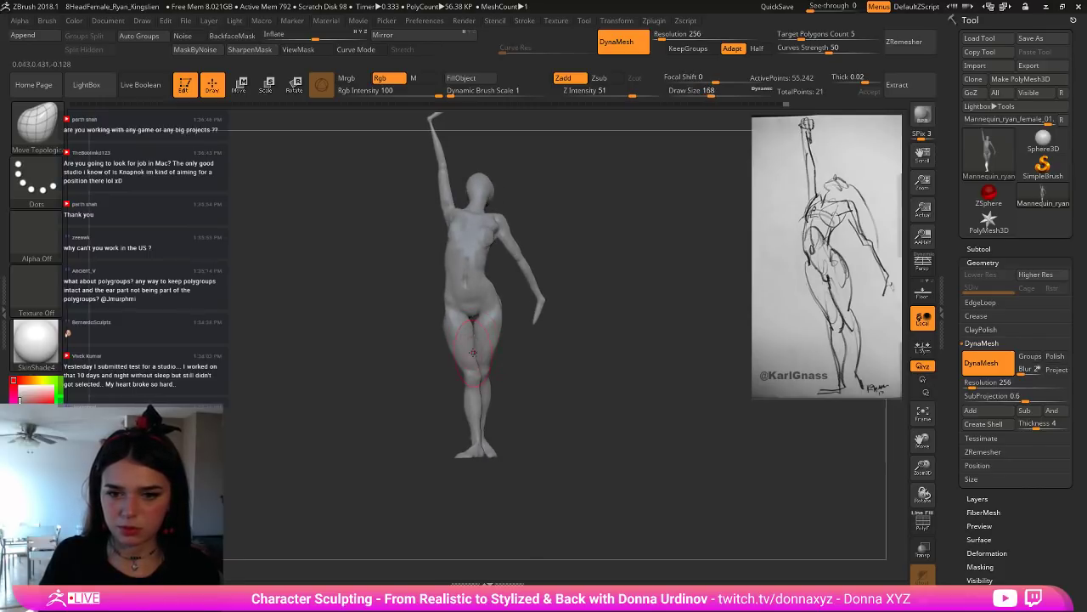
key("bracketleft")
key("bracketleft")
key("bracketleft")
key("bracketleft")
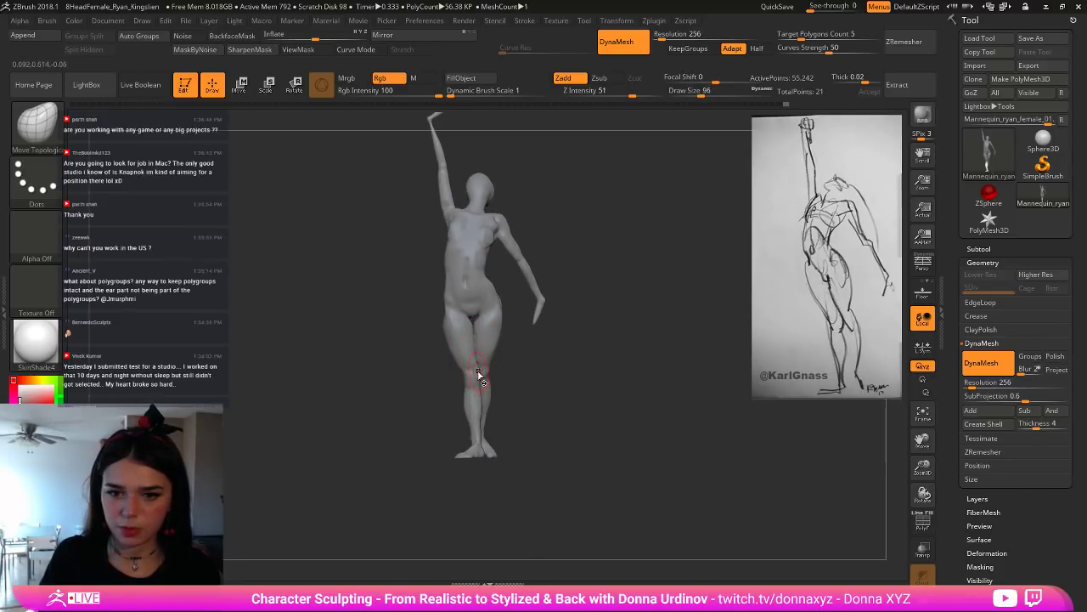
left_click_drag(542, 365, 510, 361)
Step: Reshape the front of the pelvis and the hips in three-quarter view with a larger Move Topological brush
key("bracketright")
key("bracketright")
key("bracketright")
key("bracketright")
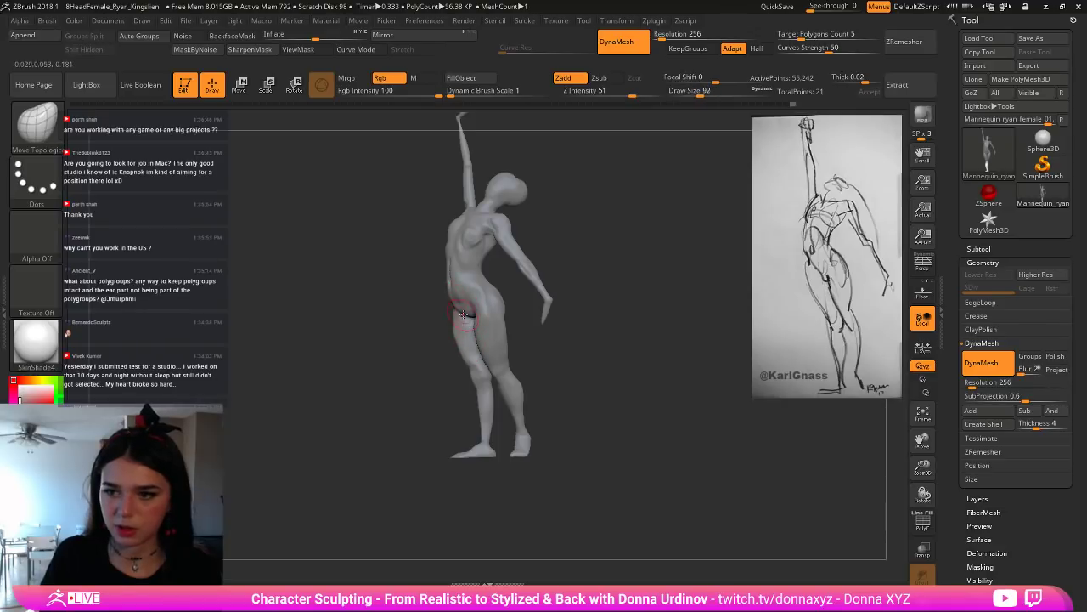
key("bracketright")
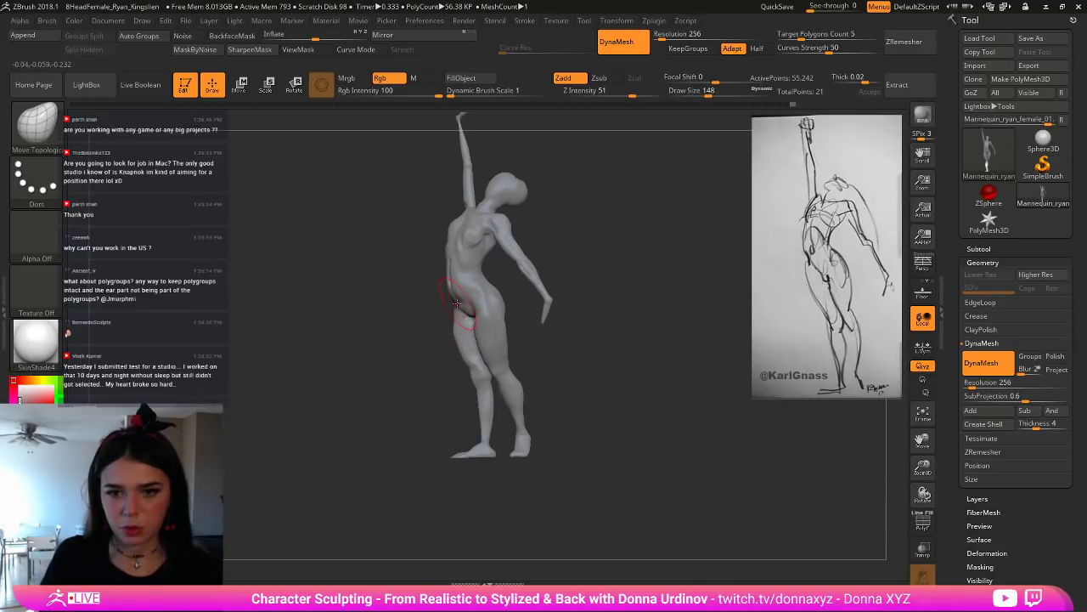
left_click_drag(530, 327, 540, 332)
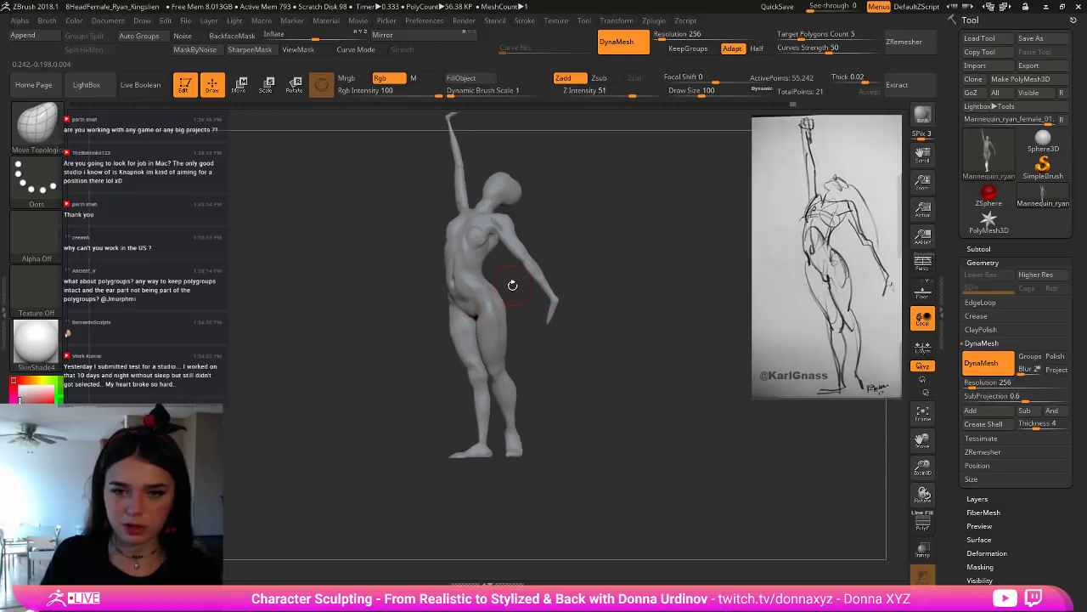
mouse_move(512, 284)
left_mouse_down()
mouse_move(543, 289)
mouse_move(531, 301)
mouse_move(611, 300)
mouse_move(561, 315)
left_mouse_up()
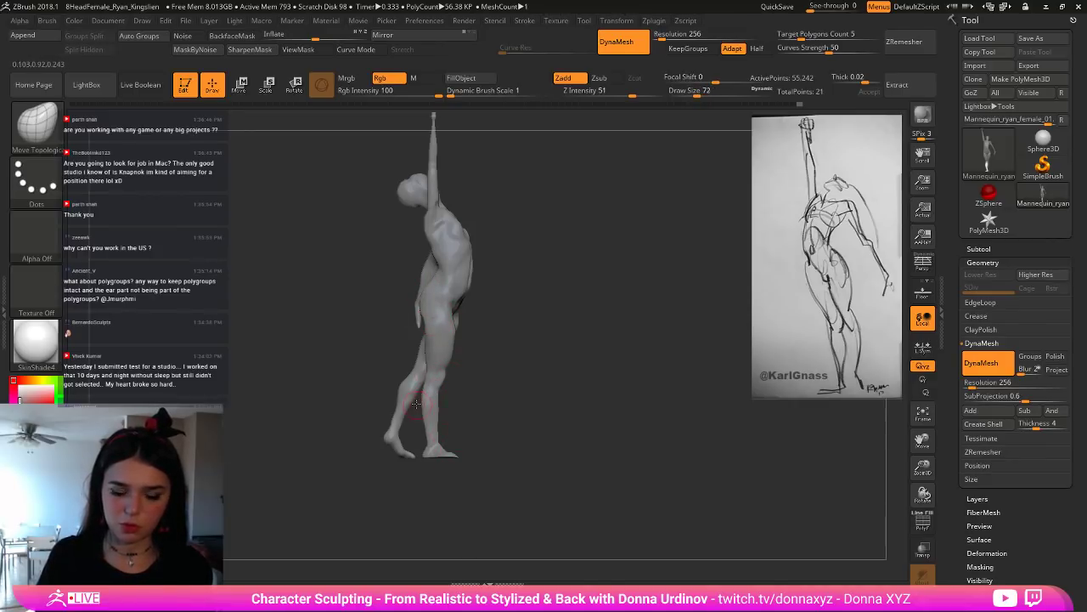
Step: Adjust the standing leg's calf and shin in side view with the Move Topological brush
left_click_drag(439, 406, 406, 399)
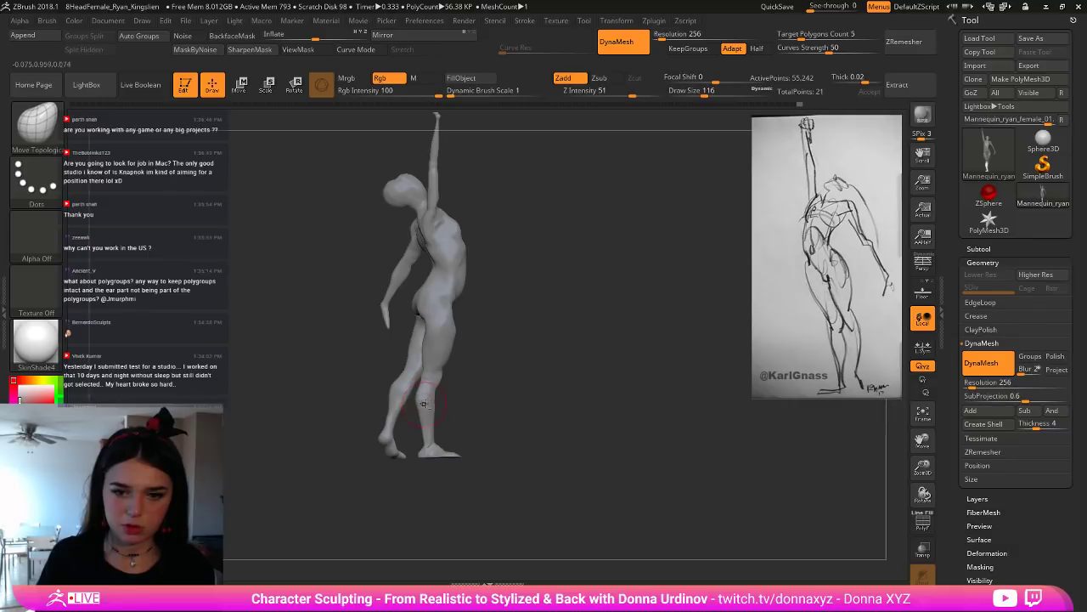
left_click_drag(426, 443, 433, 414)
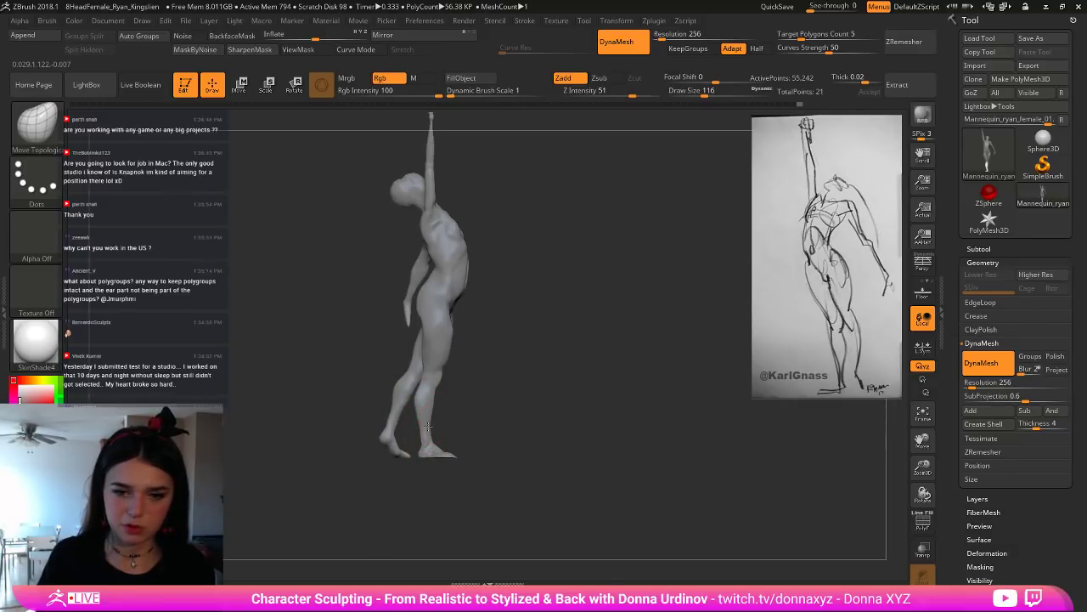
left_click_drag(452, 416, 511, 396)
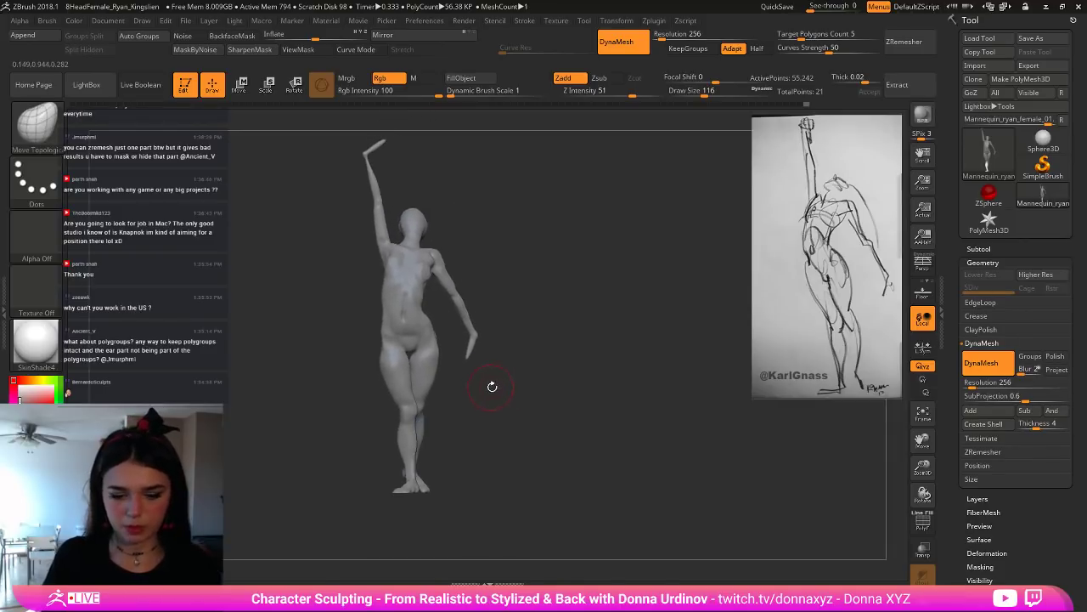
Step: Refine the side of the torso and the base of the raised arm with an enlarged Move Topological brush
key("]")
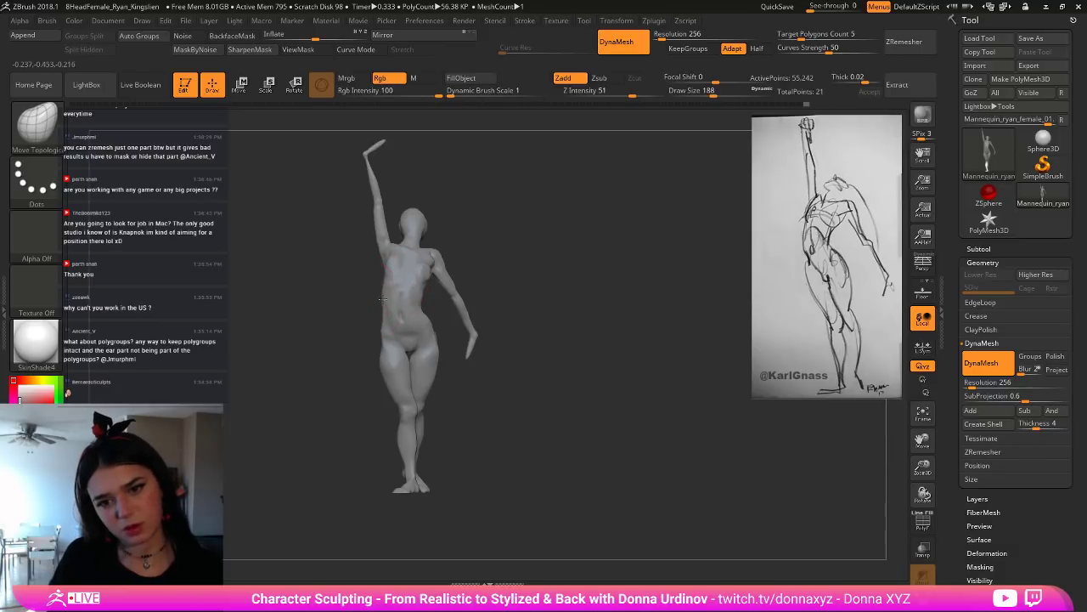
left_click_drag(508, 252, 474, 247)
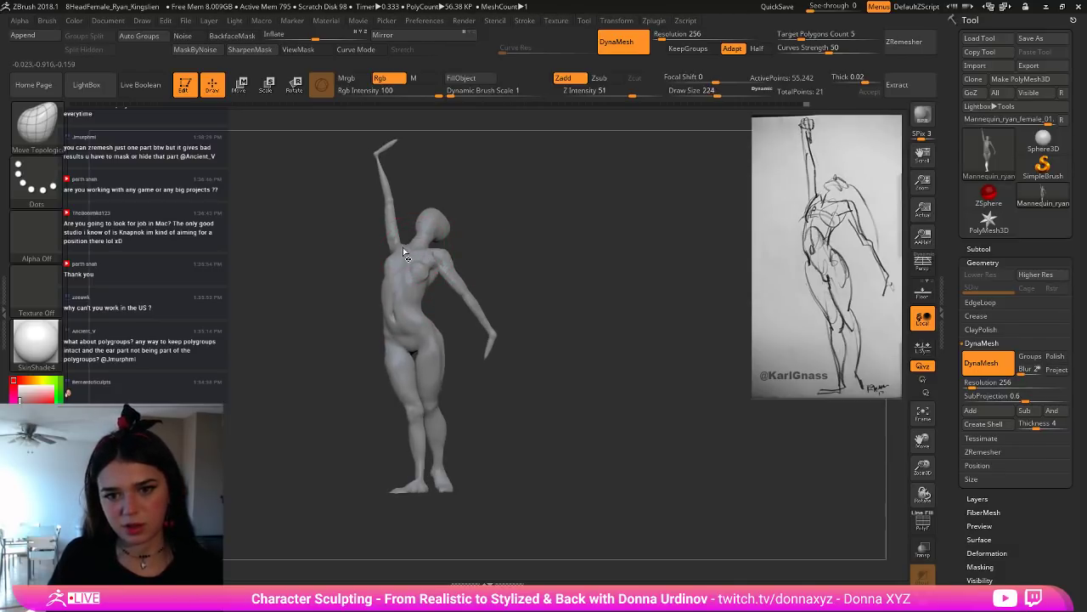
left_click_drag(403, 248, 406, 246)
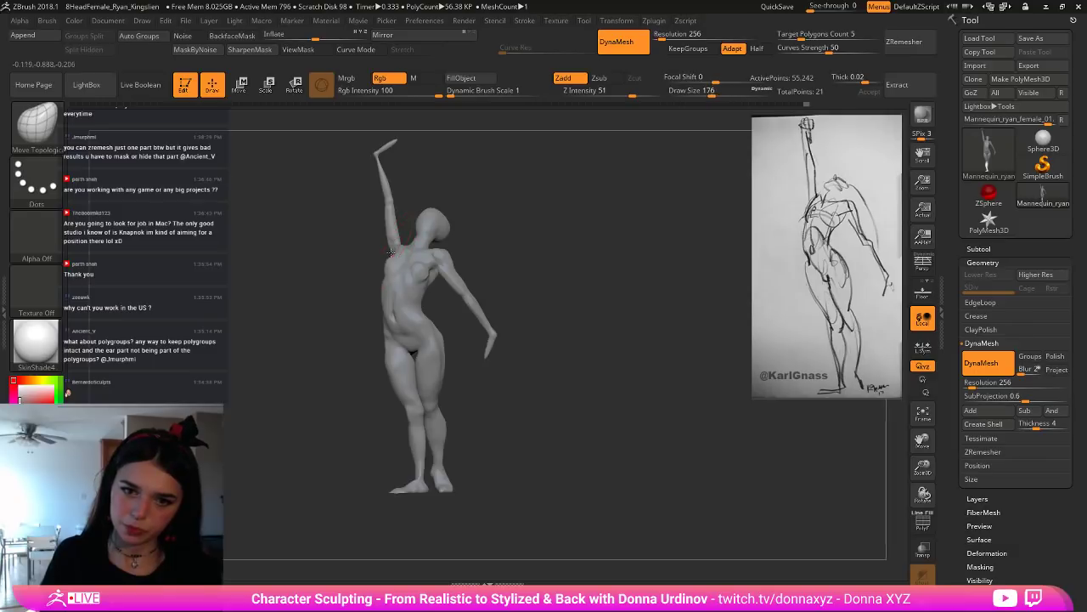
key("bracketleft")
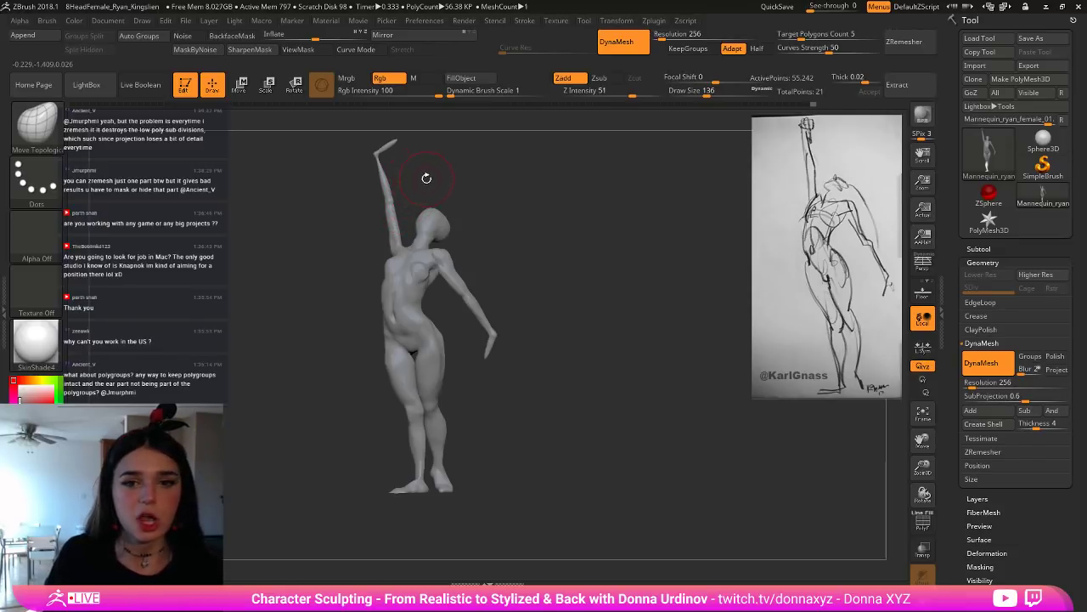
Step: Build up volume along the raised arm and the front of its shoulder with a small ClayBuildup brush
mouse_move(427, 178)
left_mouse_down()
mouse_move(418, 183)
mouse_move(444, 236)
mouse_move(467, 224)
mouse_move(418, 213)
left_mouse_up()
key("b")
key("c")
key("b")
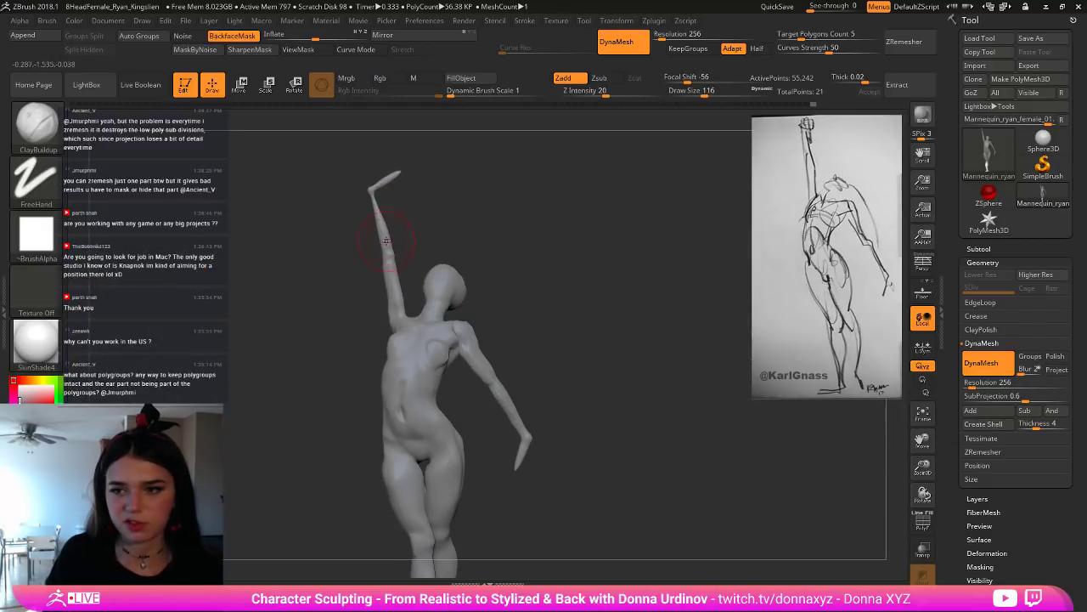
key("bracketleft")
key("bracketleft")
key("bracketleft")
key("bracketleft")
key("bracketleft")
key("bracketleft")
key("bracketleft")
key("bracketleft")
mouse_move(386, 257)
left_mouse_down()
mouse_move(472, 219)
mouse_move(414, 222)
mouse_move(422, 212)
mouse_move(438, 210)
mouse_move(396, 248)
mouse_move(417, 243)
mouse_move(395, 285)
mouse_move(417, 291)
mouse_move(412, 327)
left_mouse_up()
key("bracketright")
key("bracketright")
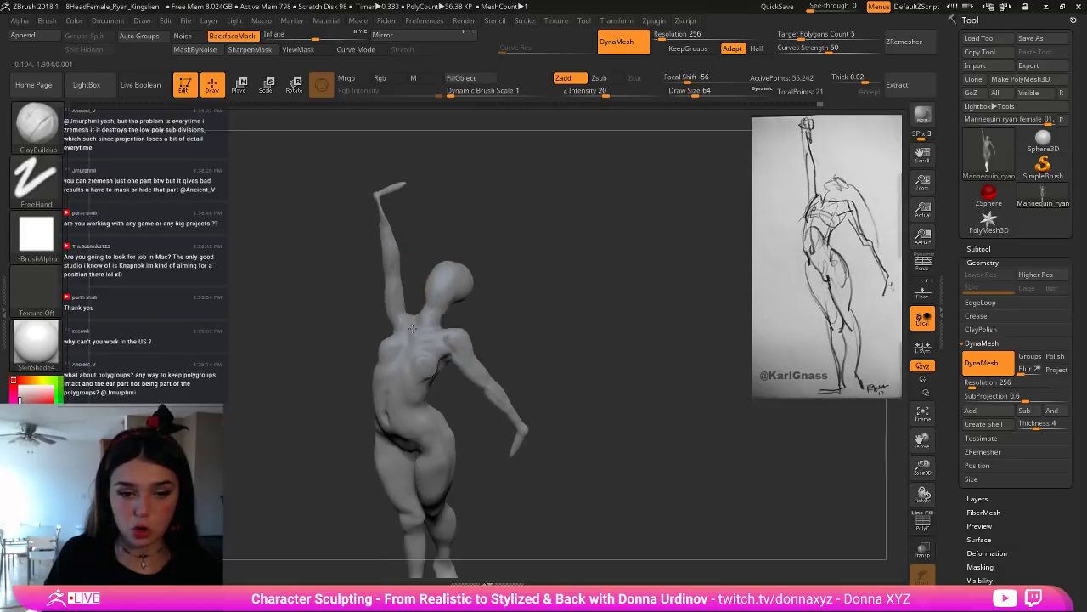
key("bracketleft")
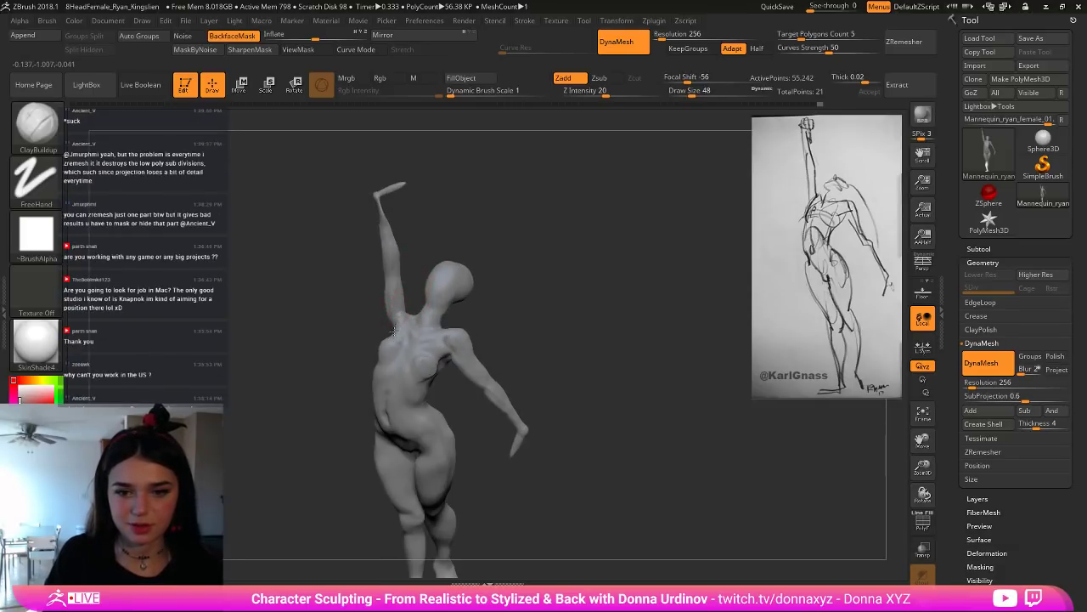
Step: Build up the back of the raised shoulder, its armpit and the shoulder blade with the ClayBuildup brush
left_click_drag(417, 274, 470, 298)
key("bracketright")
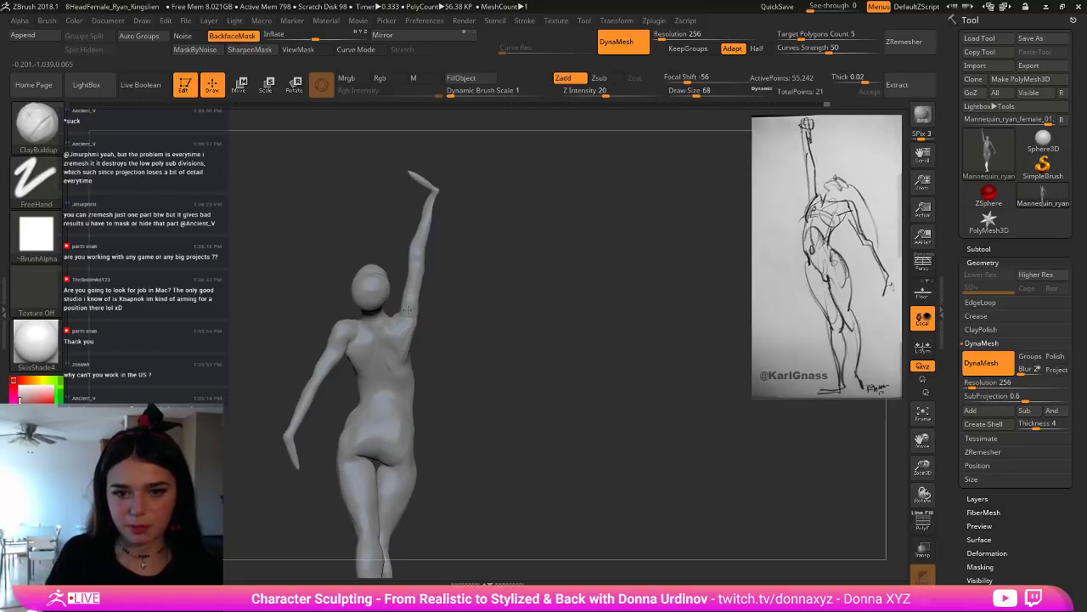
mouse_move(410, 302)
left_mouse_down()
mouse_move(489, 326)
mouse_move(491, 301)
mouse_move(415, 267)
mouse_move(416, 300)
mouse_move(454, 306)
mouse_move(432, 301)
mouse_move(456, 321)
left_mouse_up()
key("bracketleft")
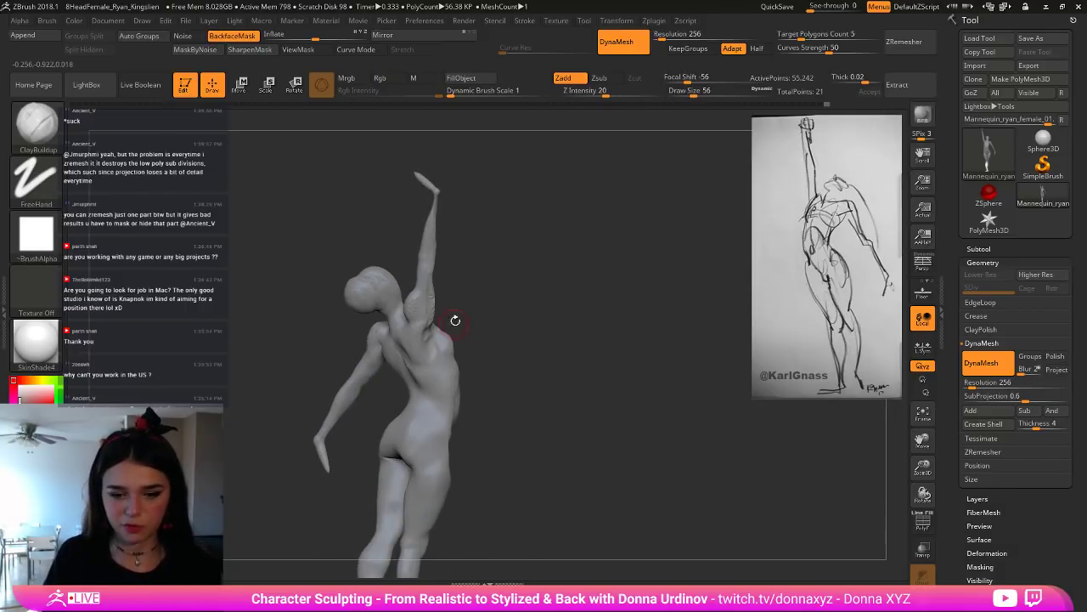
key("bracketright")
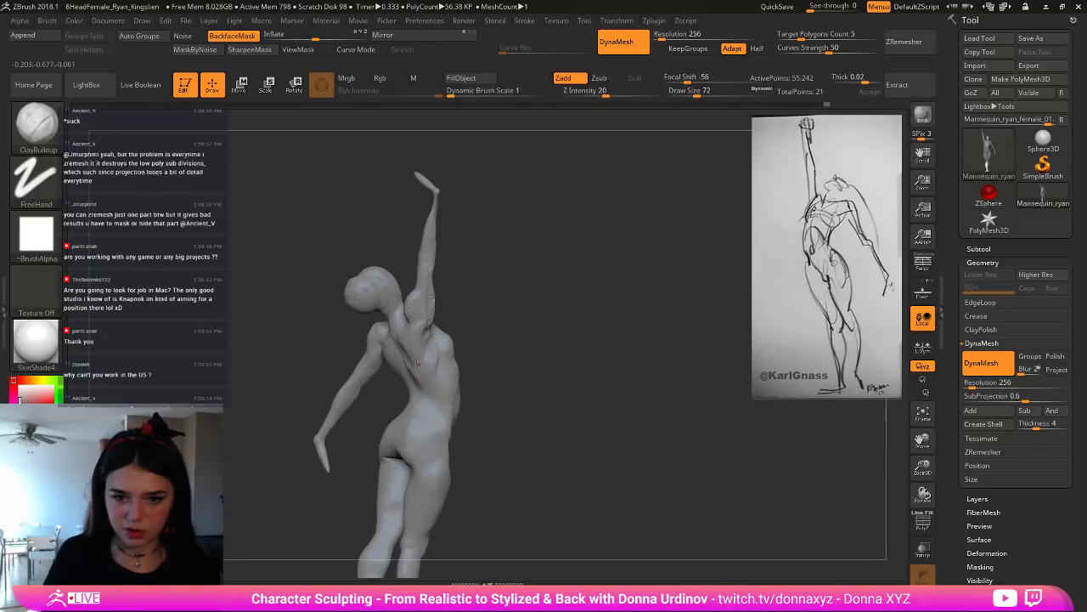
left_click_drag(476, 360, 516, 348)
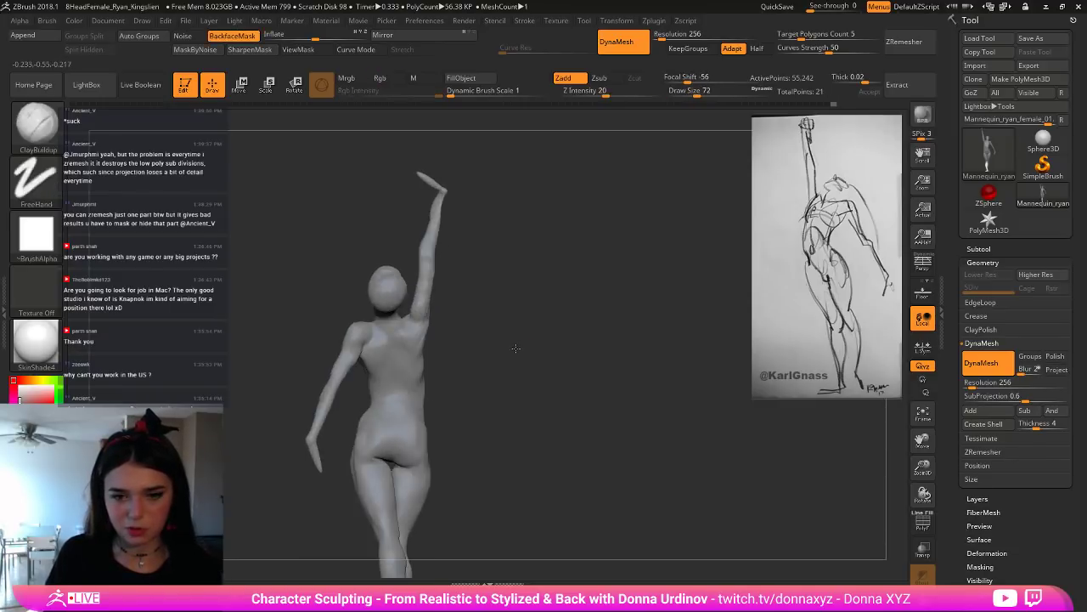
mouse_move(460, 367)
left_mouse_down()
mouse_move(446, 357)
mouse_move(461, 354)
left_mouse_up()
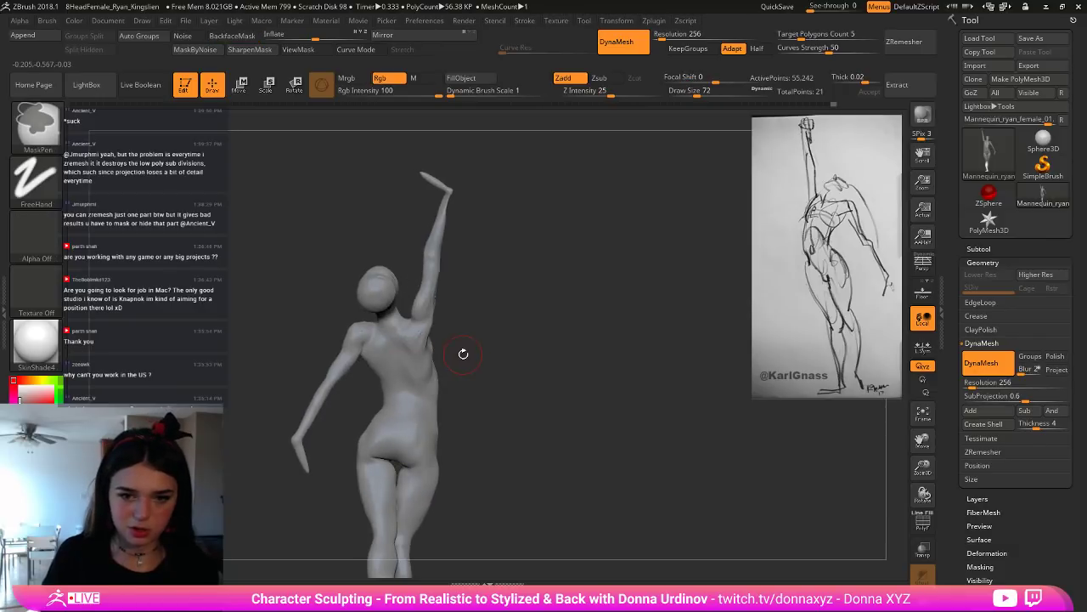
Step: Carve the spine line down the back to the buttocks with the DamStandard brush and soften it with Smooth
key("b")
key("d")
key("s")
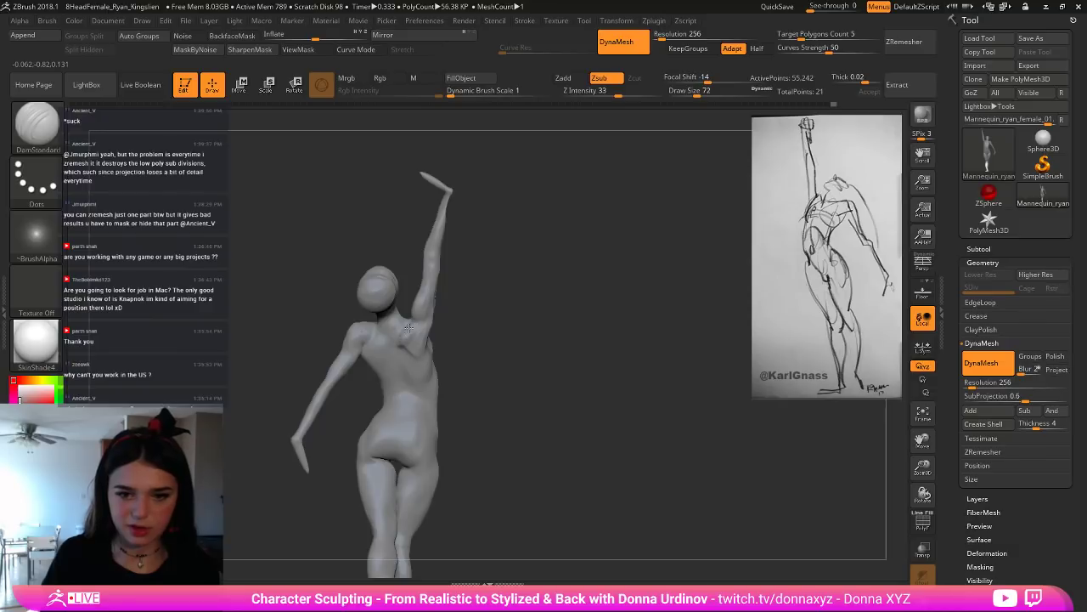
right_click_drag(408, 328, 391, 349)
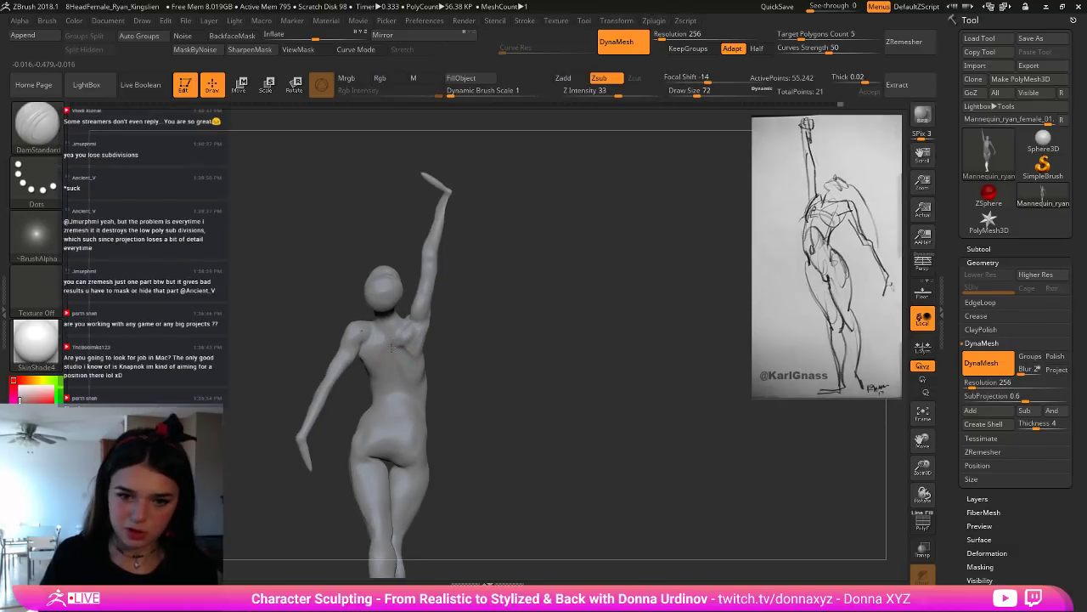
mouse_move(398, 406)
right_mouse_down()
mouse_move(432, 413)
mouse_move(452, 439)
right_mouse_up()
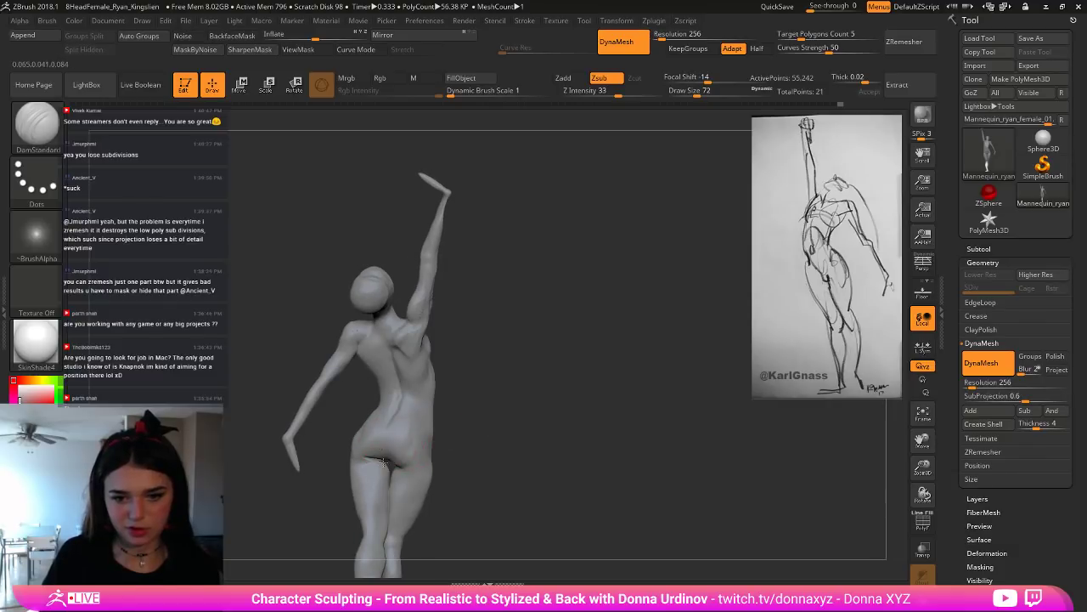
right_click_drag(384, 426, 384, 446)
key("shift")
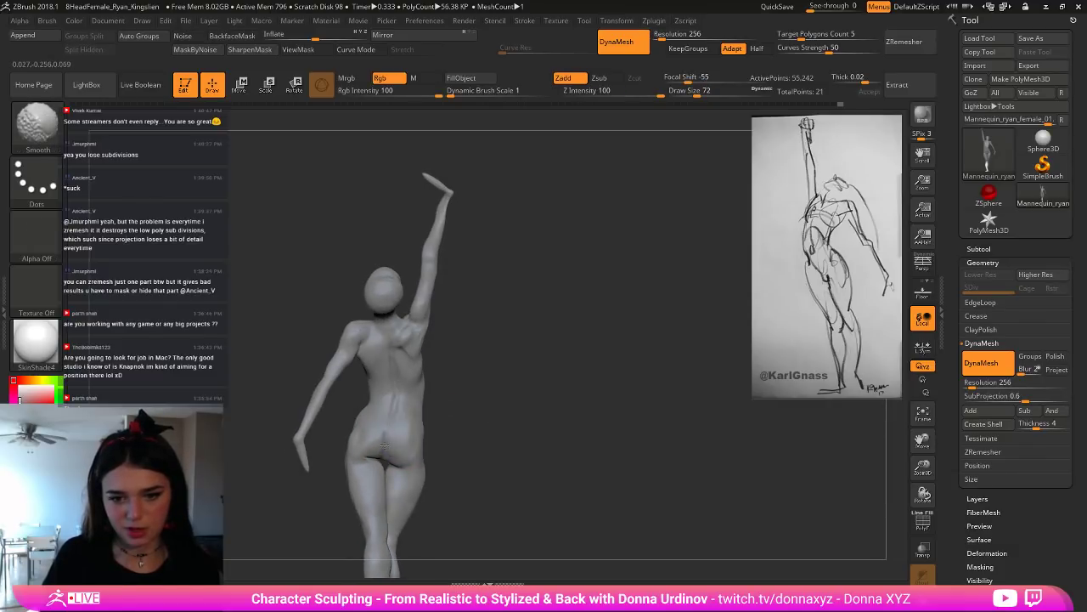
Step: Define the edges of both shoulder blades with the DamStandard brush and smooth the cuts
right_click_drag(419, 338, 401, 360)
key("shift")
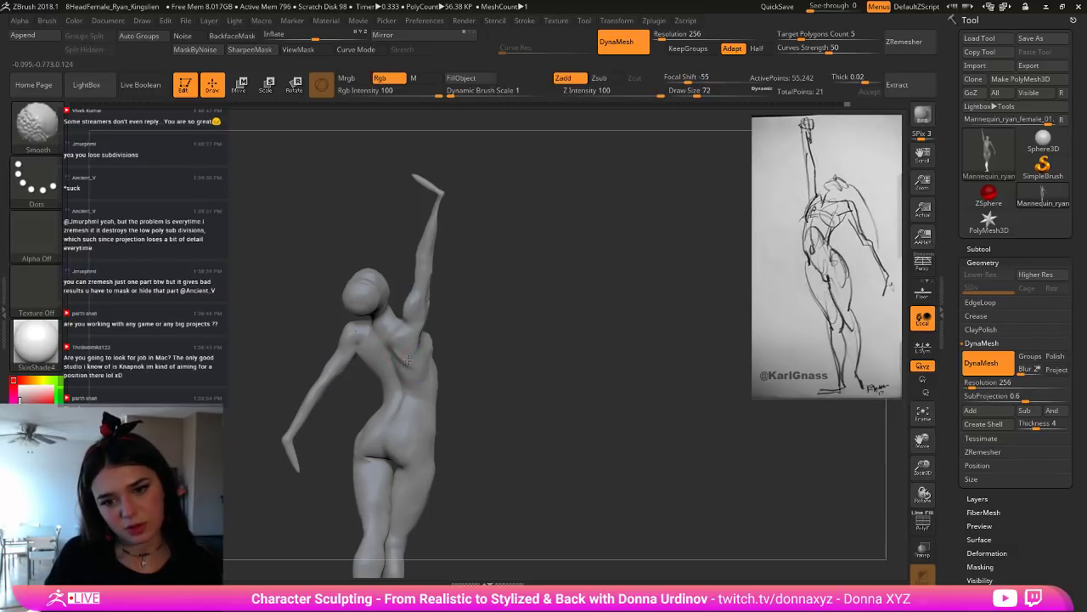
right_click_drag(481, 352, 400, 367)
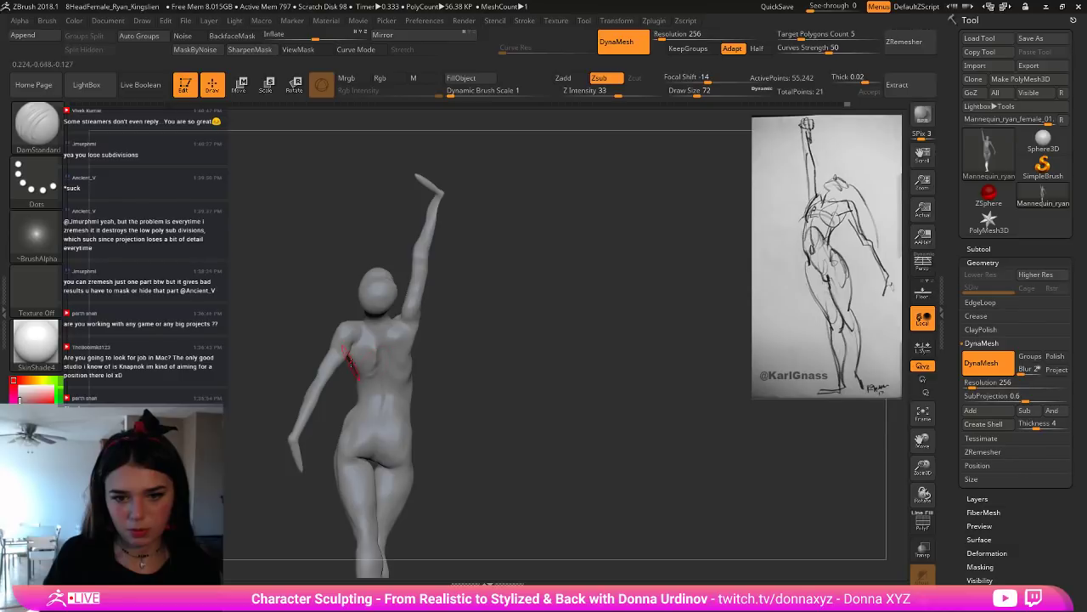
key("shift")
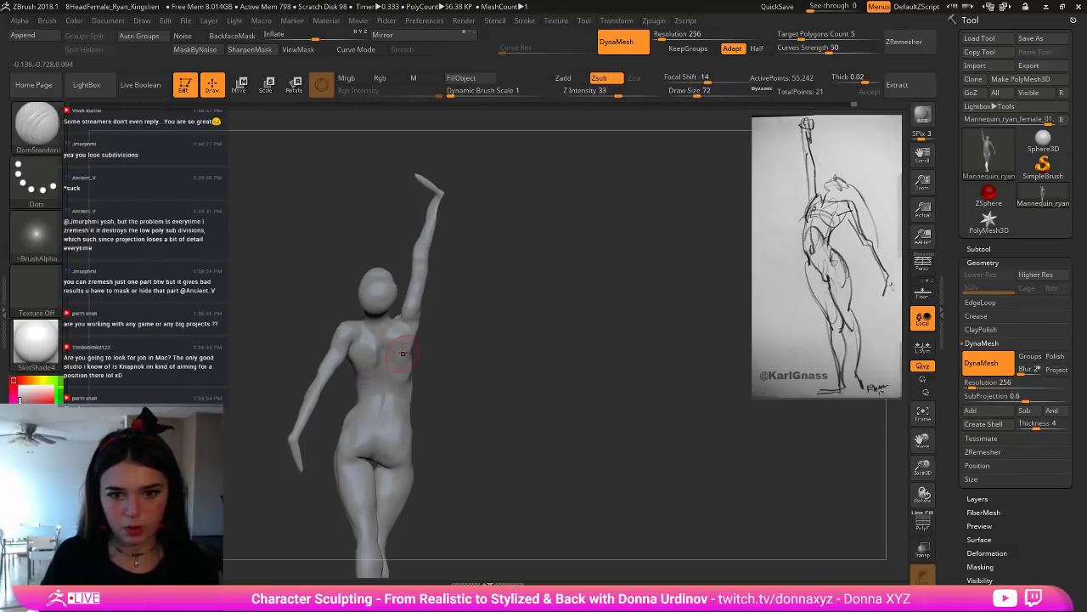
Step: Reshape the upper back and the rear of the lowered shoulder with an enlarged Move brush
key("b")
key("m")
key("v")
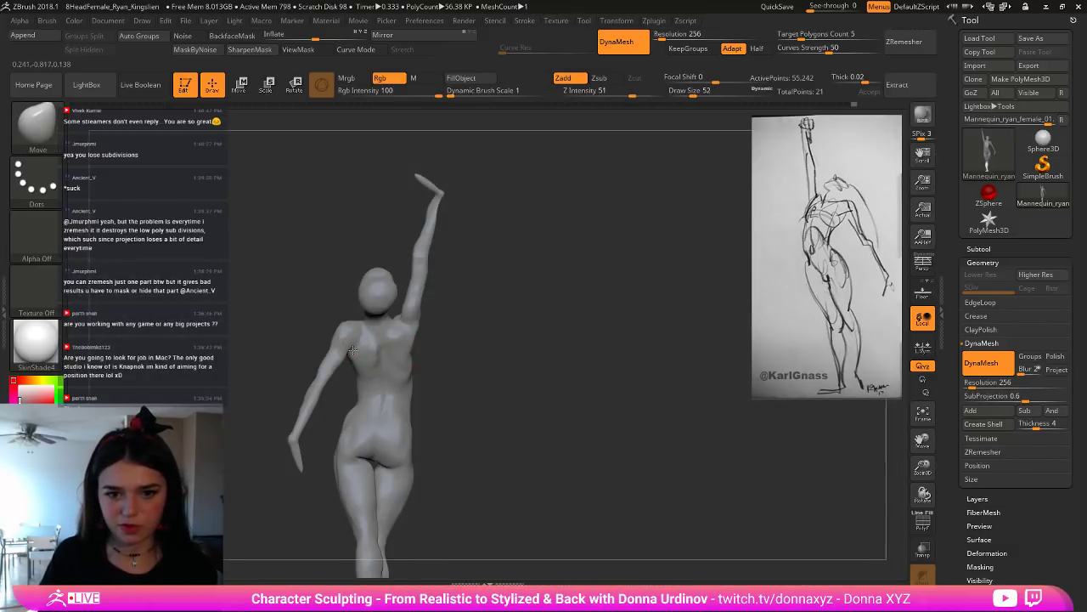
left_click_drag(477, 354, 418, 352)
key("bracketright")
left_click_drag(349, 351, 370, 336)
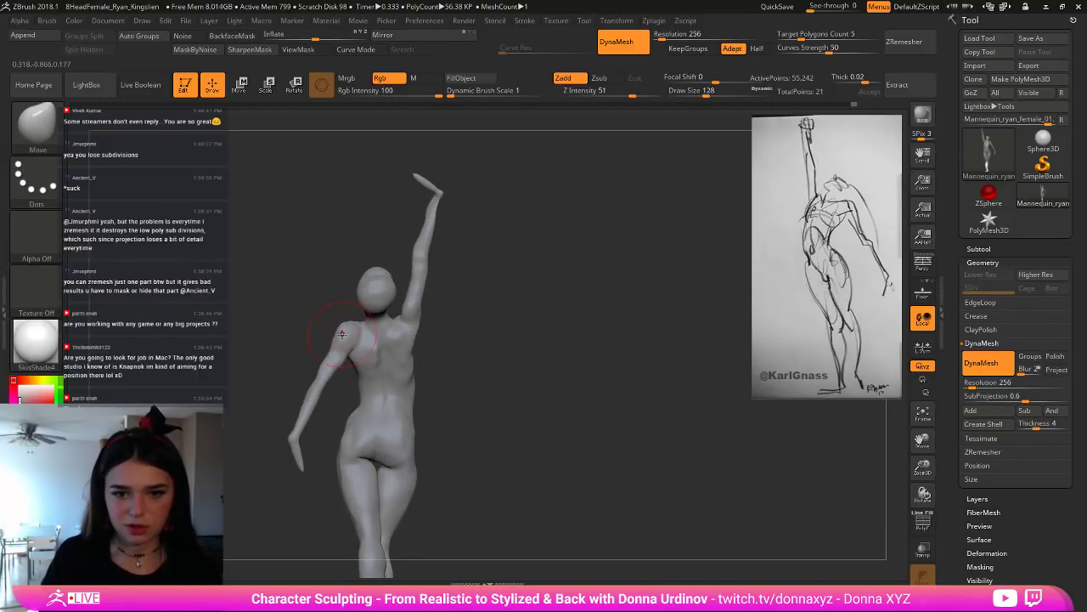
Step: Adjust the top and front of the lowered shoulder from the front with a smaller Move brush
mouse_move(312, 337)
right_mouse_down()
mouse_move(369, 364)
mouse_move(340, 329)
right_mouse_up()
key("bracketleft")
key("bracketleft")
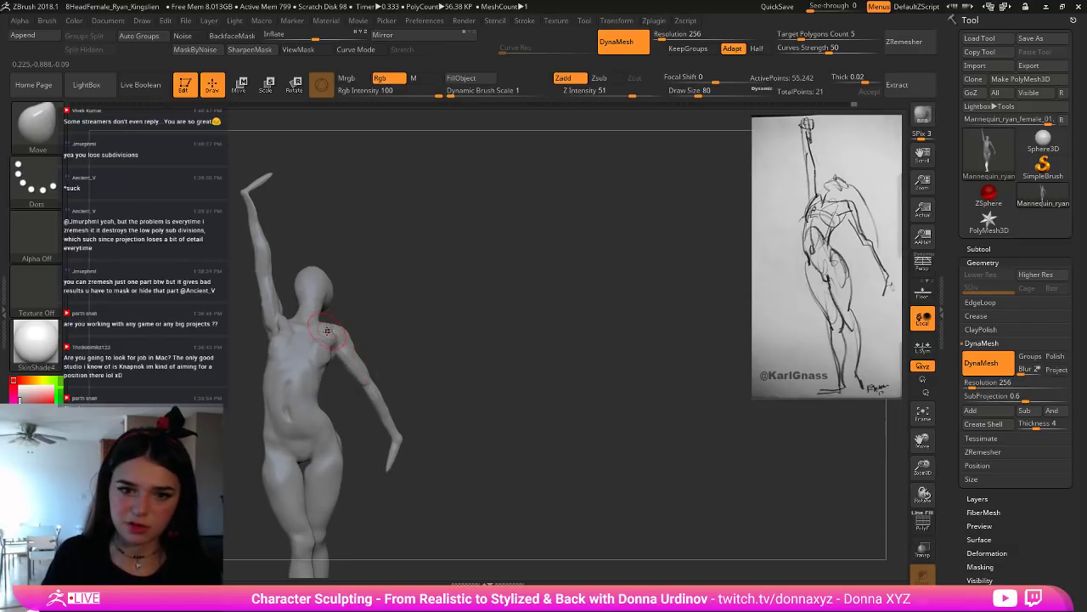
key("bracketleft")
right_click_drag(377, 304, 349, 331)
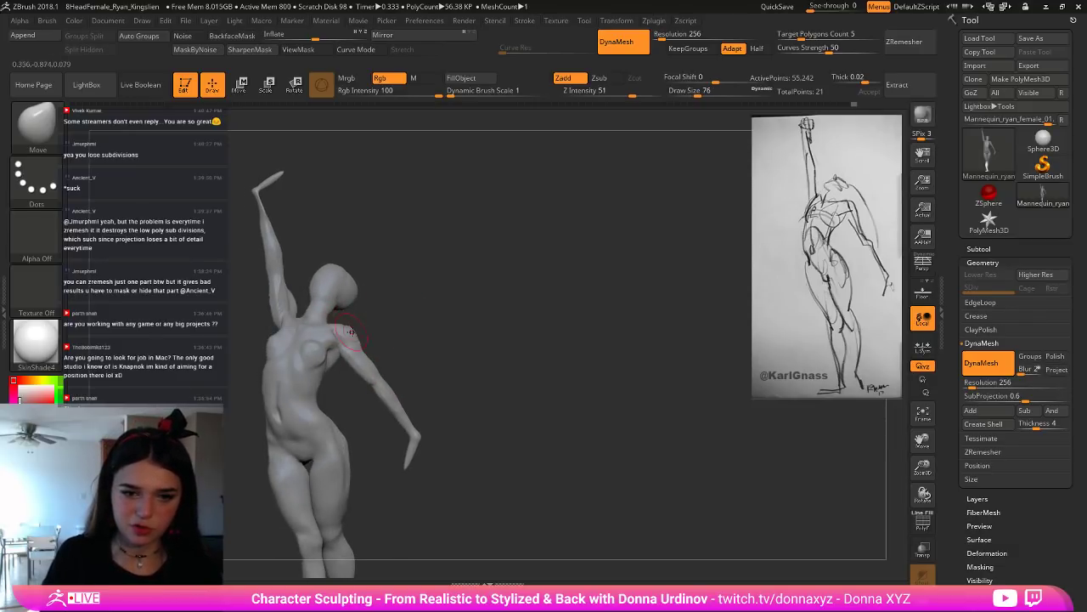
key("bracketright")
key("bracketleft")
key("bracketleft")
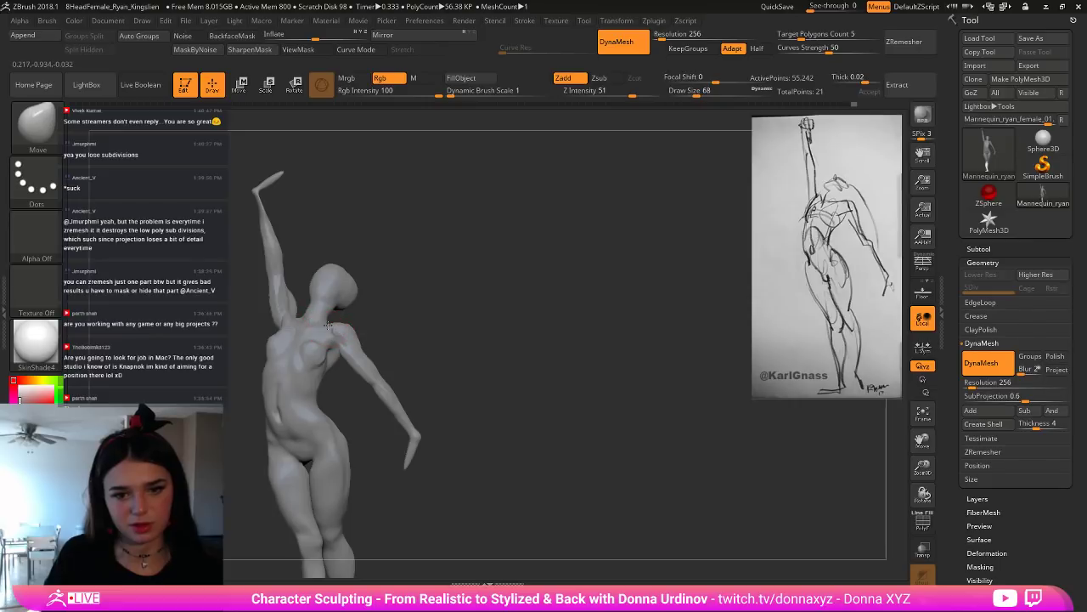
Step: Refine the contour of the lowered arm from its shoulder toward the elbow with the Move brush
key("bracketright")
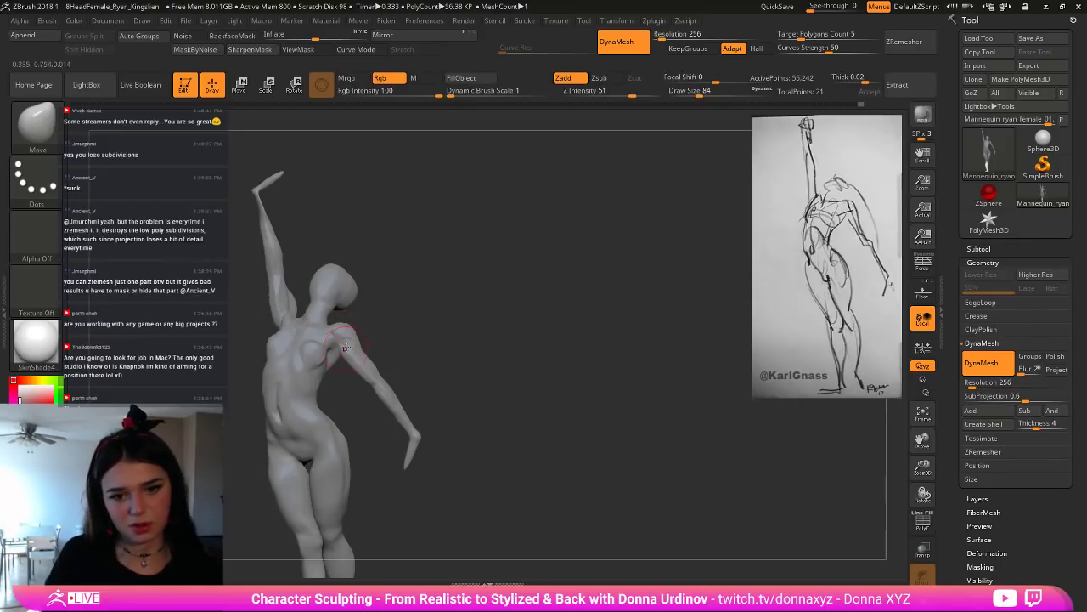
key("bracketright")
key("bracketright")
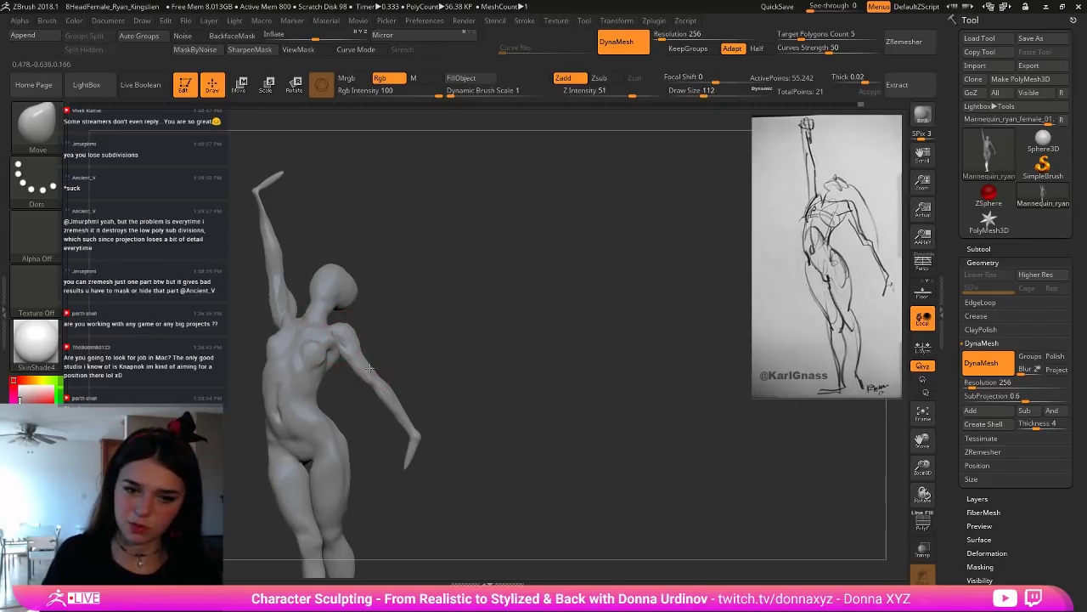
key("bracketleft")
key("bracketleft")
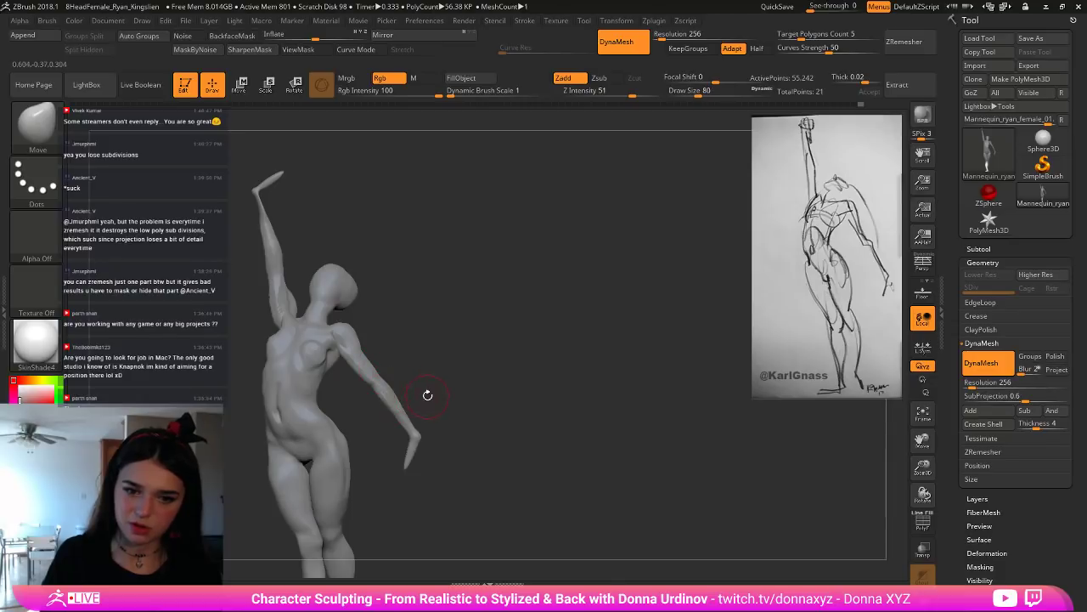
Step: Shape the transition between the neck and the raised shoulder with a small Move brush
mouse_move(436, 396)
left_mouse_down()
mouse_move(451, 392)
mouse_move(401, 396)
mouse_move(433, 392)
left_mouse_up()
key("bracketleft")
key("bracketleft")
key("bracketleft")
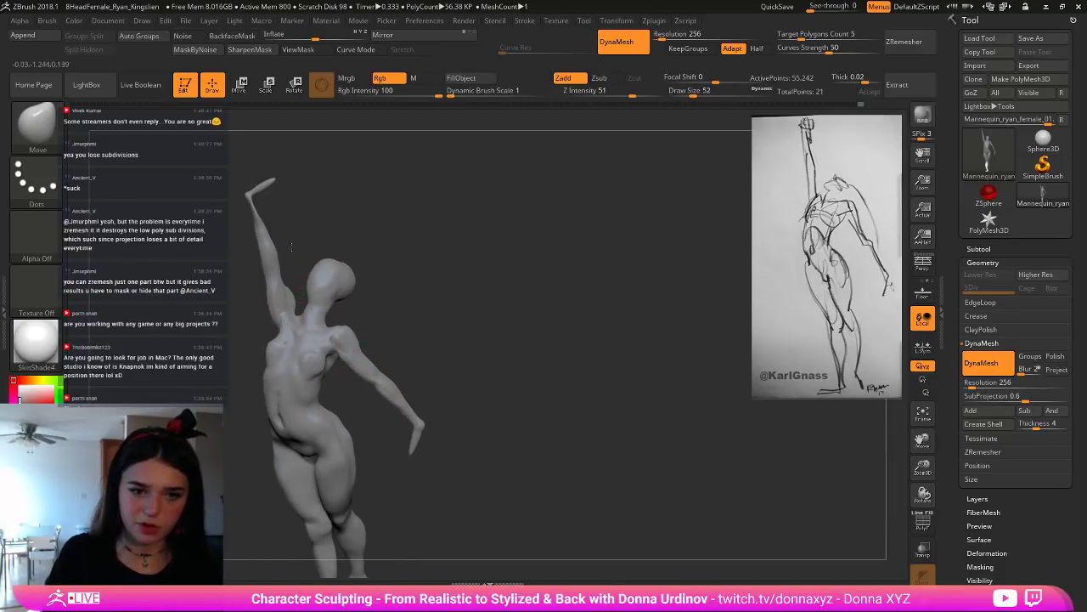
left_click_drag(297, 265, 316, 270)
mouse_move(302, 302)
right_mouse_down()
mouse_move(296, 308)
mouse_move(300, 289)
right_mouse_up()
key("shift")
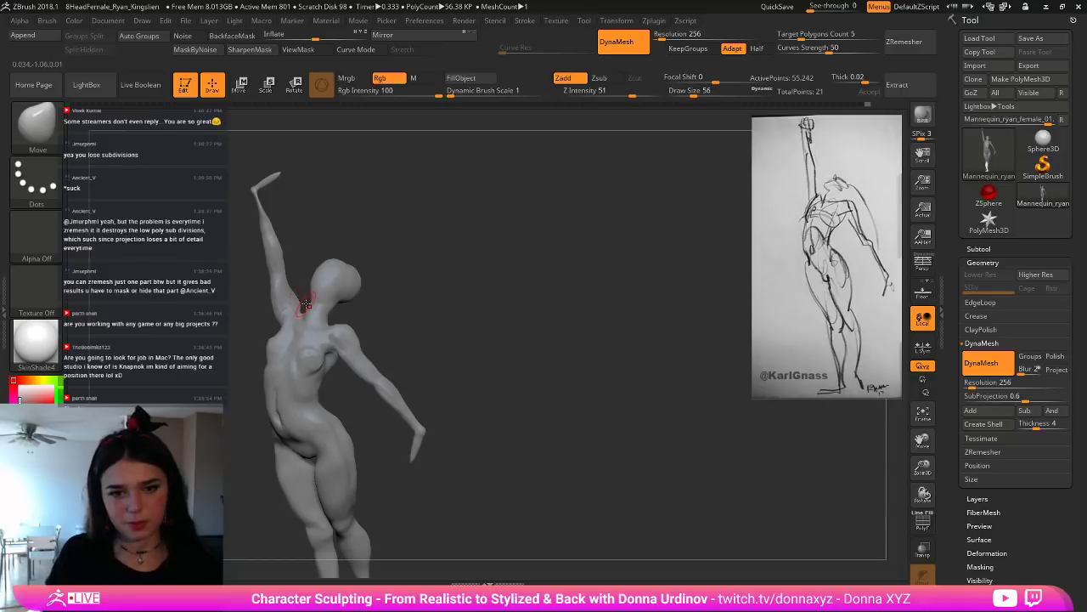
key("bracketright")
key("bracketleft")
right_click_drag(297, 295, 300, 288)
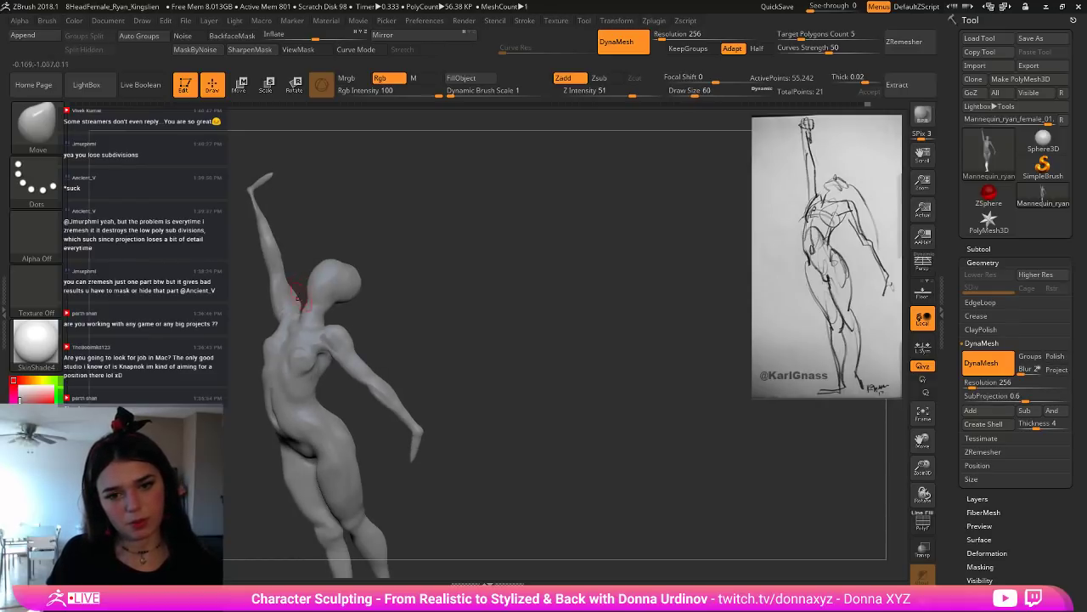
Step: Correct the raised shoulder and upper arm from the side and back with the Move brush, smoothing where needed
right_click_drag(384, 289, 302, 298)
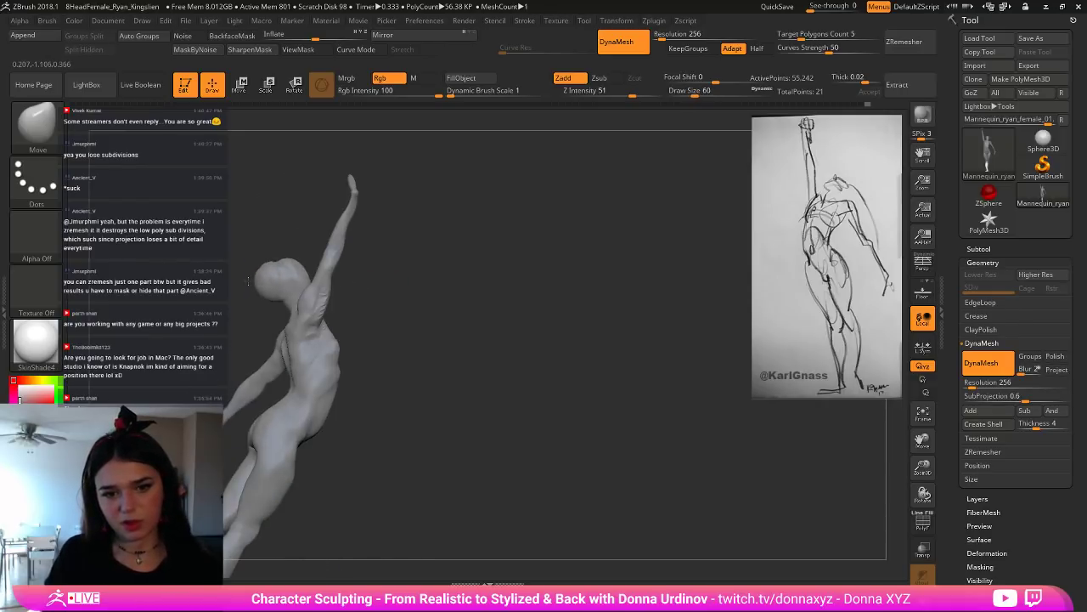
key("bracketright")
left_click_drag(372, 292, 411, 290)
left_click_drag(311, 298, 307, 301, "shift")
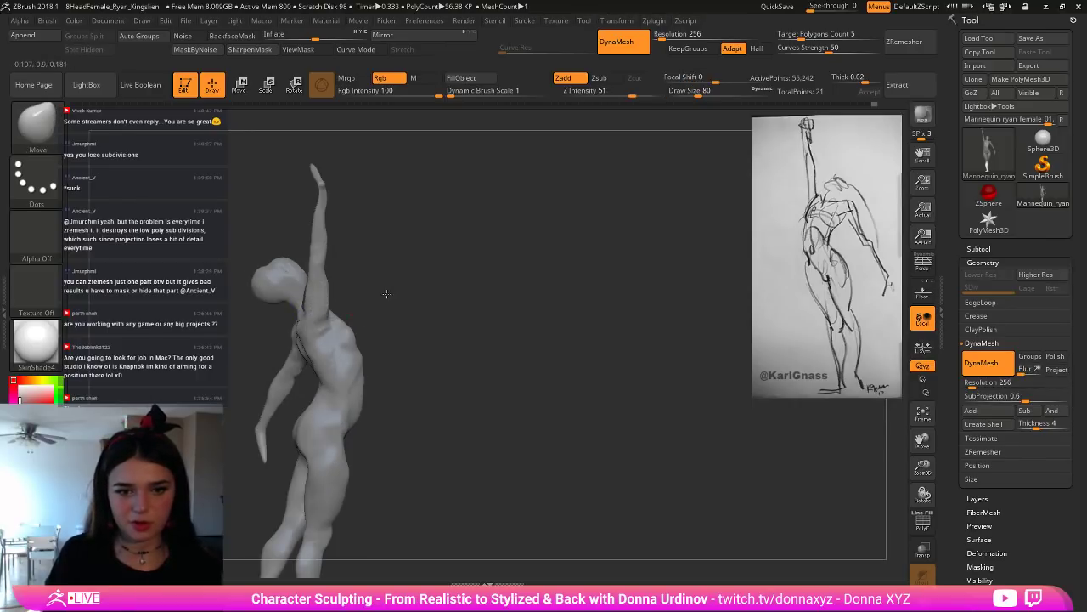
right_click_drag(340, 318, 370, 305)
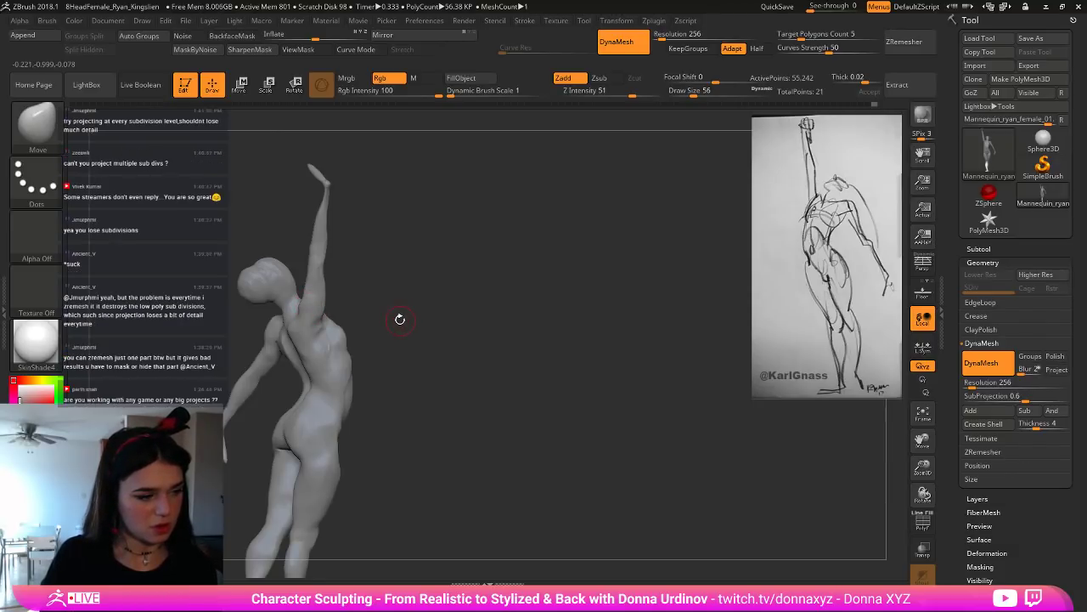
left_click_drag(401, 313, 415, 316)
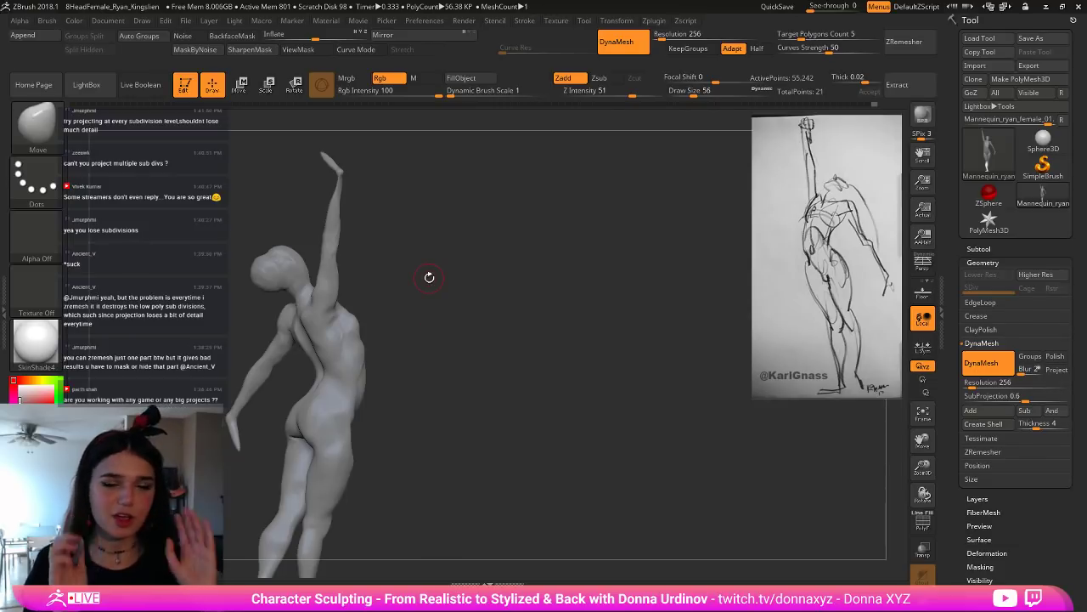
Step: Refine the raised arm's forearm and elbow contour from the front with the Move brush at draw size 76
left_click_drag(428, 286, 347, 312)
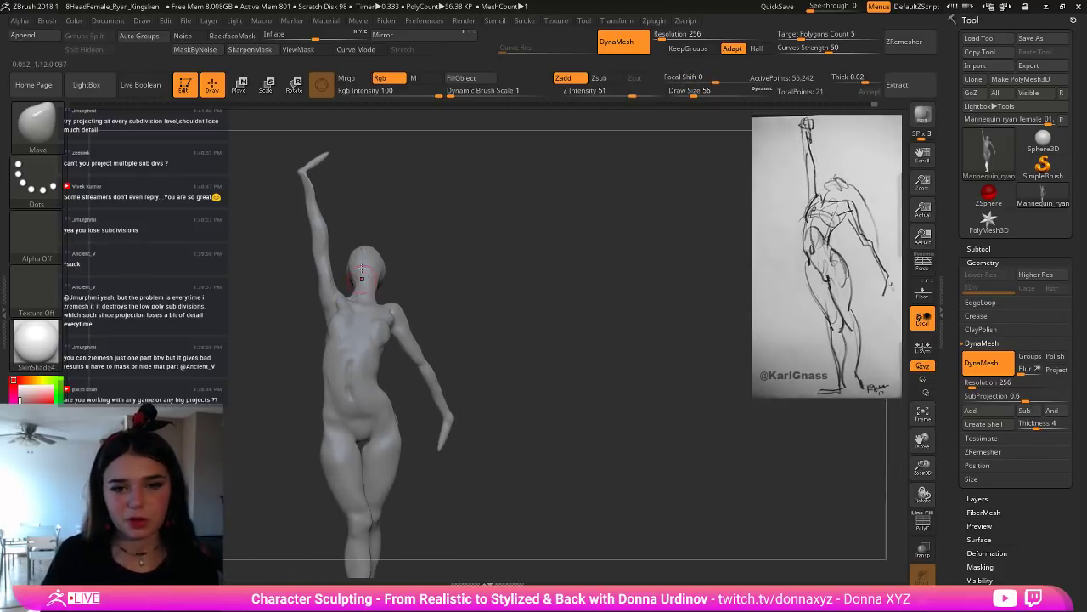
key("bracketright")
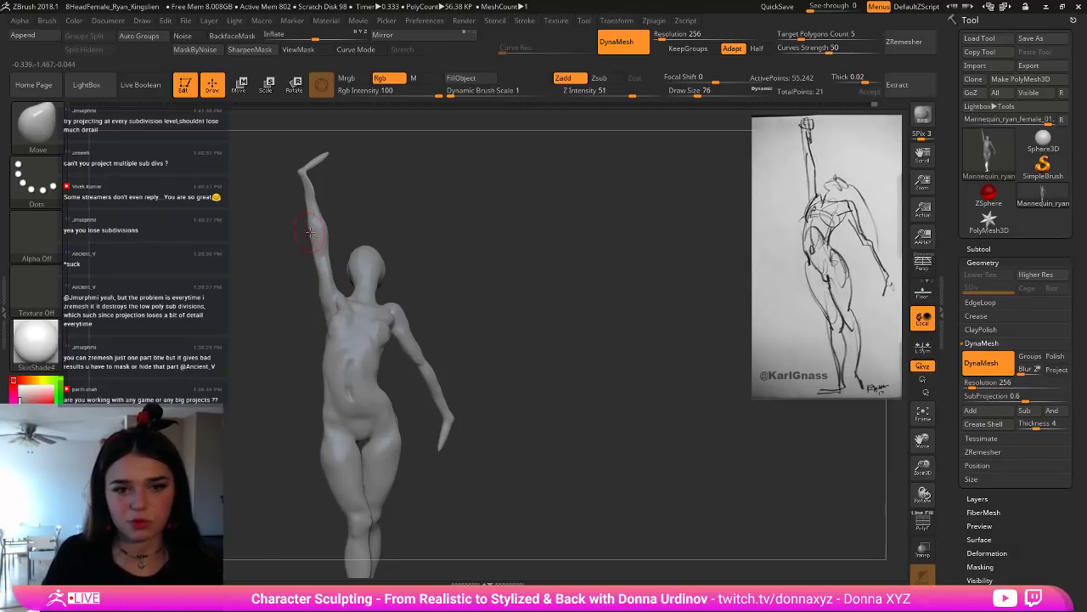
left_click_drag(316, 202, 322, 199)
left_click_drag(373, 219, 326, 233)
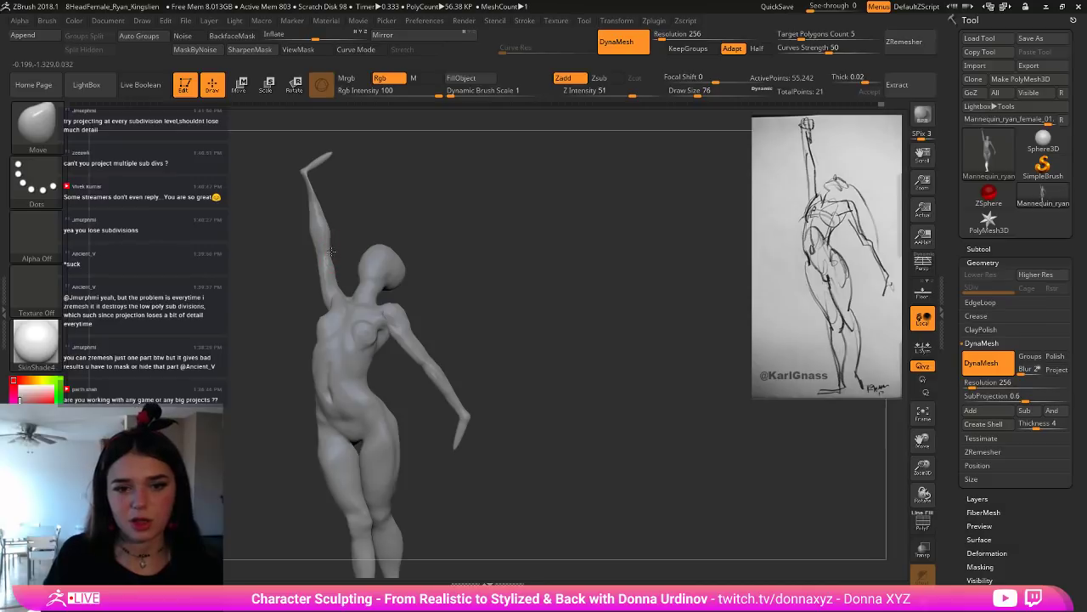
left_click_drag(338, 257, 348, 244)
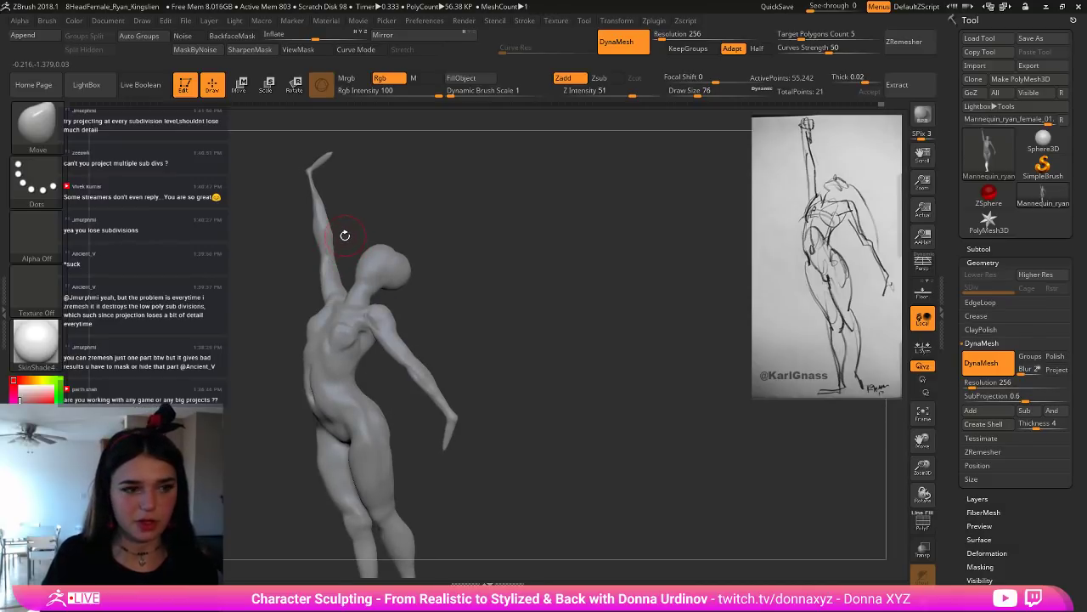
Step: Define the elbow and upper-arm forms of the raised arm with the DamStandard brush and smooth them
key("b")
key("d")
key("s")
mouse_move(377, 178)
left_mouse_down("alt")
mouse_move(439, 198)
mouse_move(444, 240)
left_mouse_up("alt")
left_click_drag(336, 243, 365, 247)
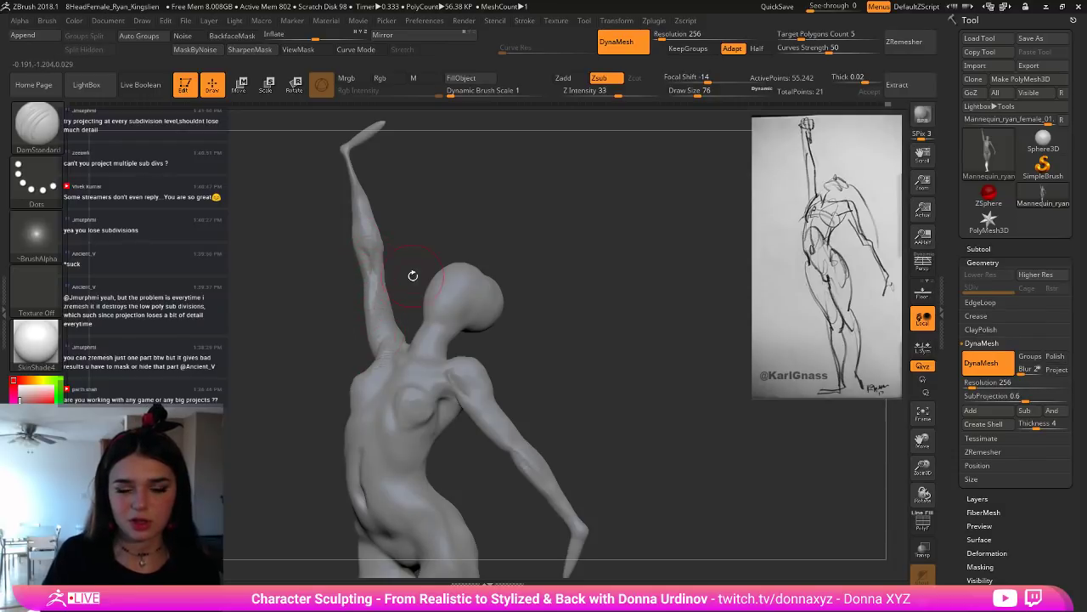
left_click_drag(413, 274, 378, 334)
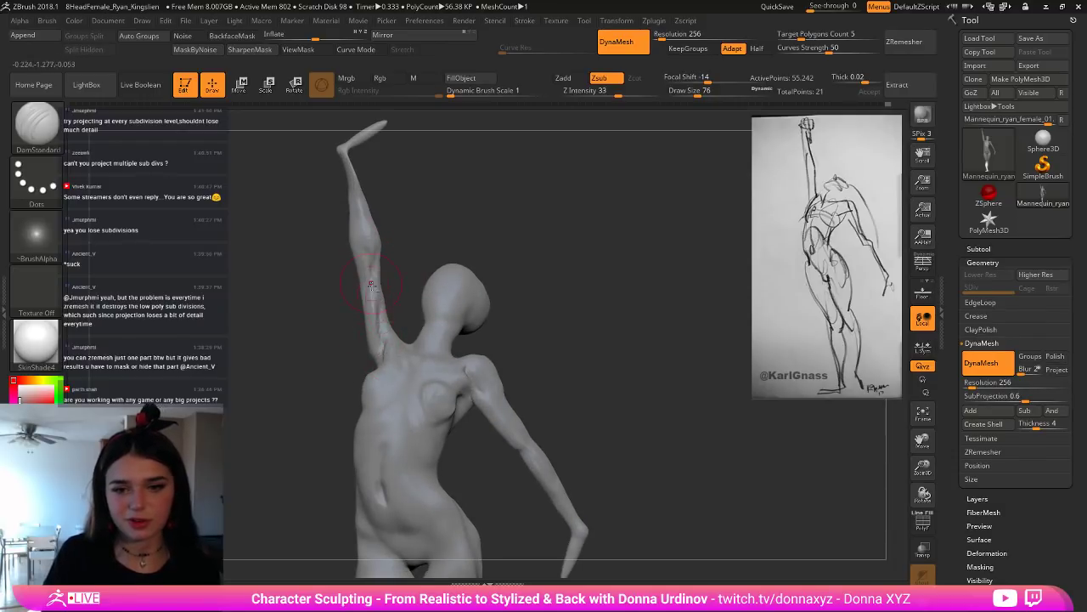
key("shift")
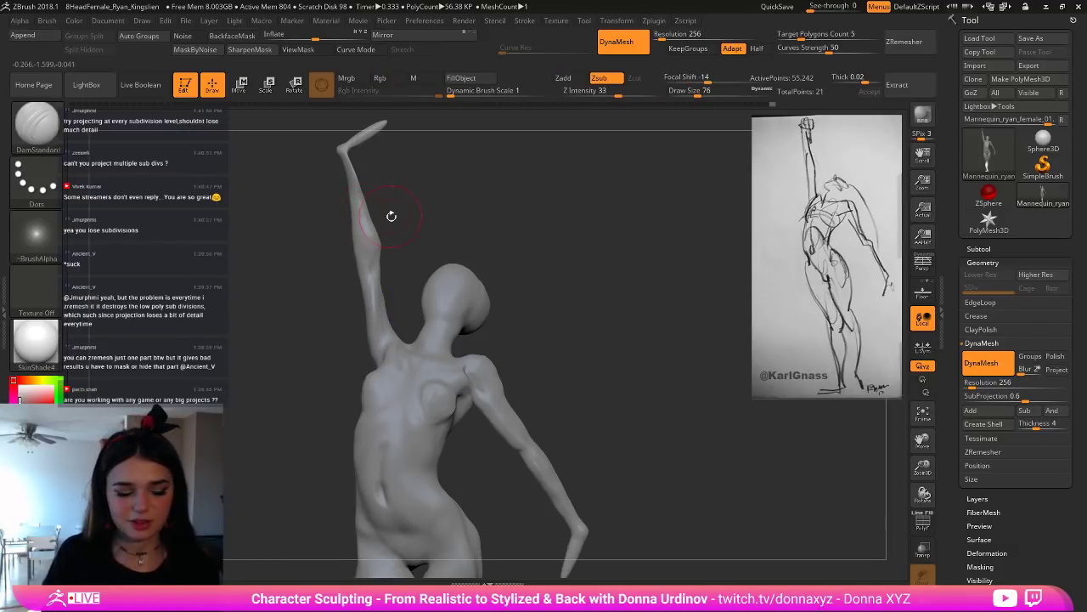
Step: Thicken the raised forearm and wrist with the Inflat brush
key("b")
key("n")
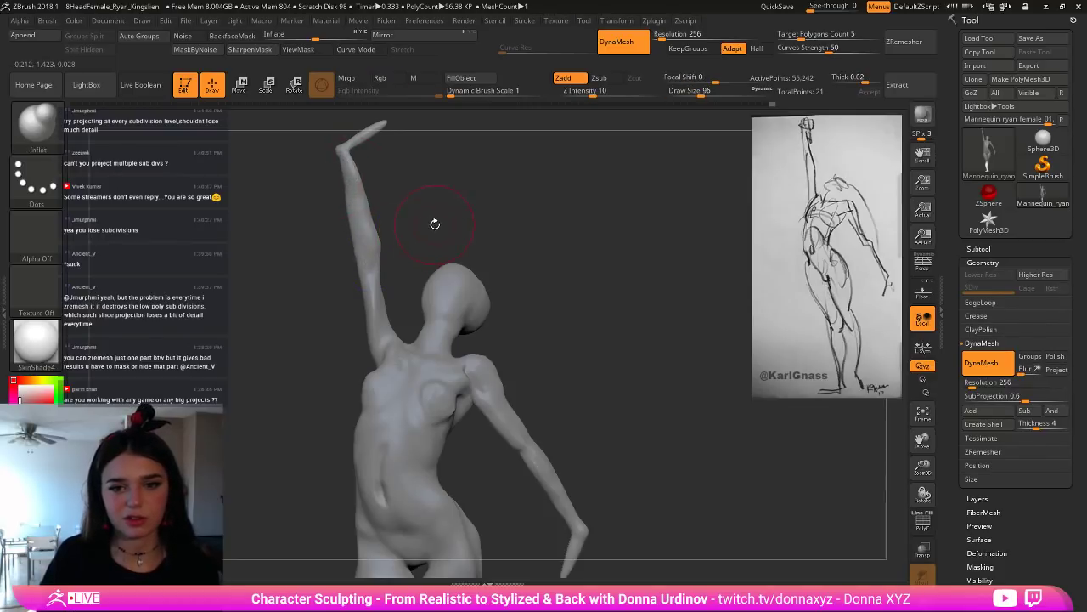
mouse_move(433, 226)
left_mouse_down()
mouse_move(364, 182)
mouse_move(418, 187)
left_mouse_up()
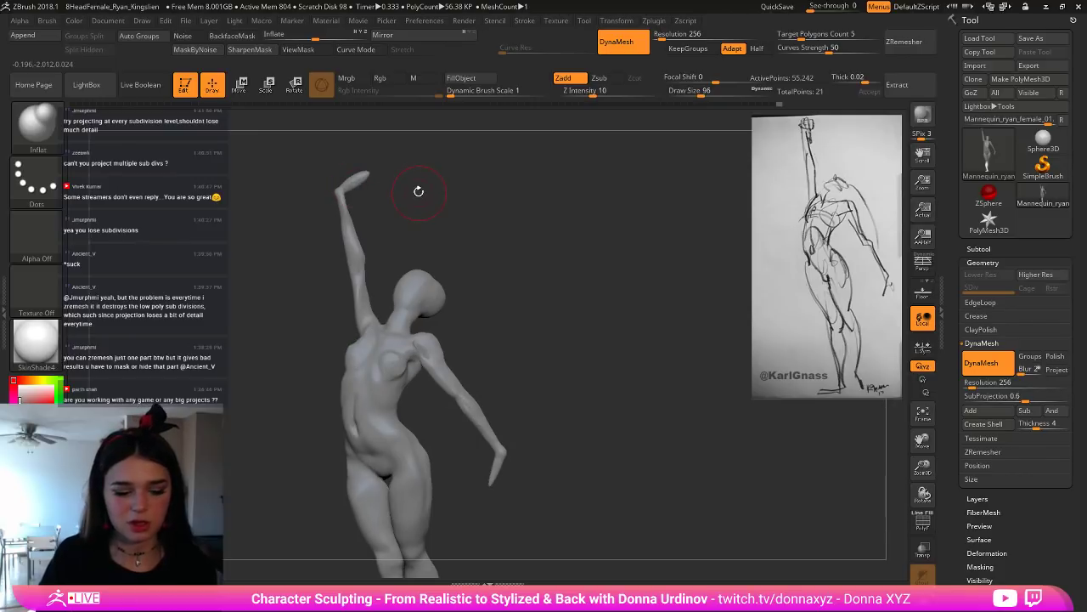
Step: Pull the raised hand's fingertips down into a bent, drooping shape with the SnakeHook brush, reducing the draw size to 36
key("b")
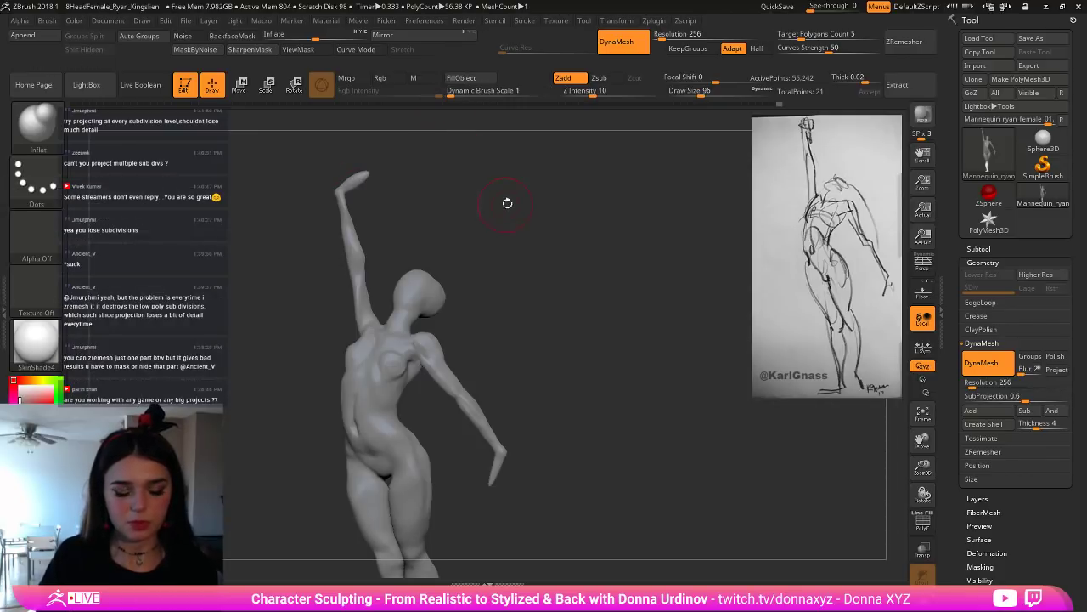
key("b")
key("s")
key("h")
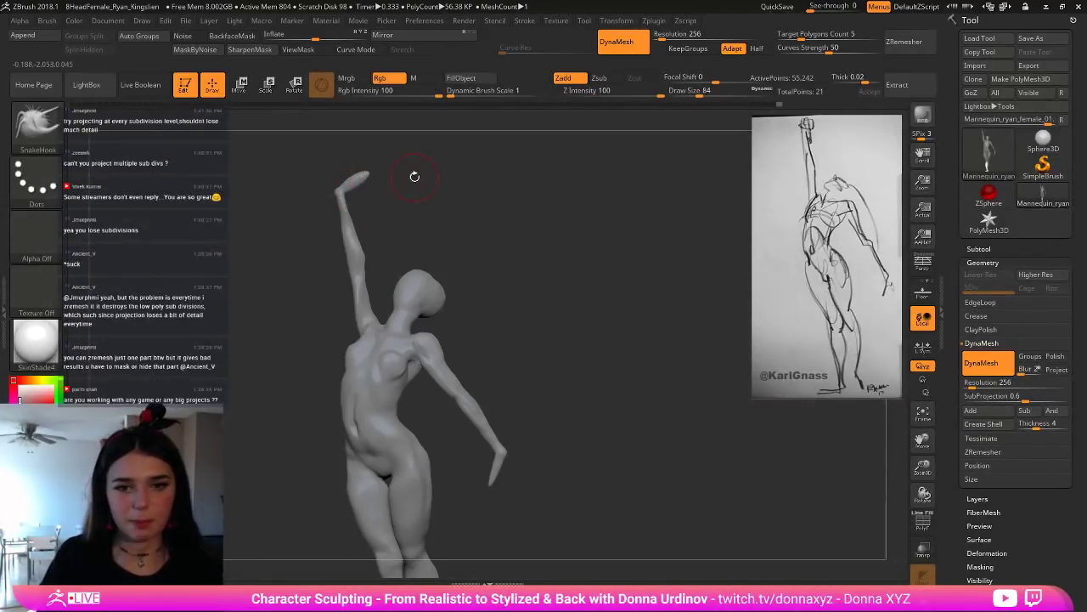
mouse_move(415, 176)
left_mouse_down()
mouse_move(367, 176)
mouse_move(384, 185)
mouse_move(374, 204)
left_mouse_up()
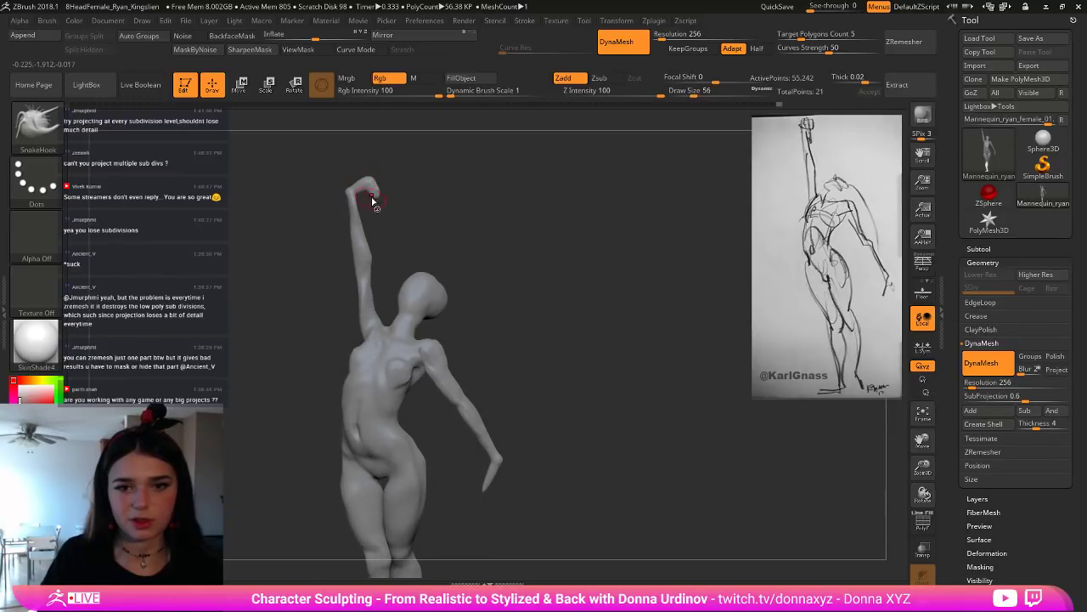
key("ctrl+z")
key("[")
key("bracketleft")
key("bracketleft")
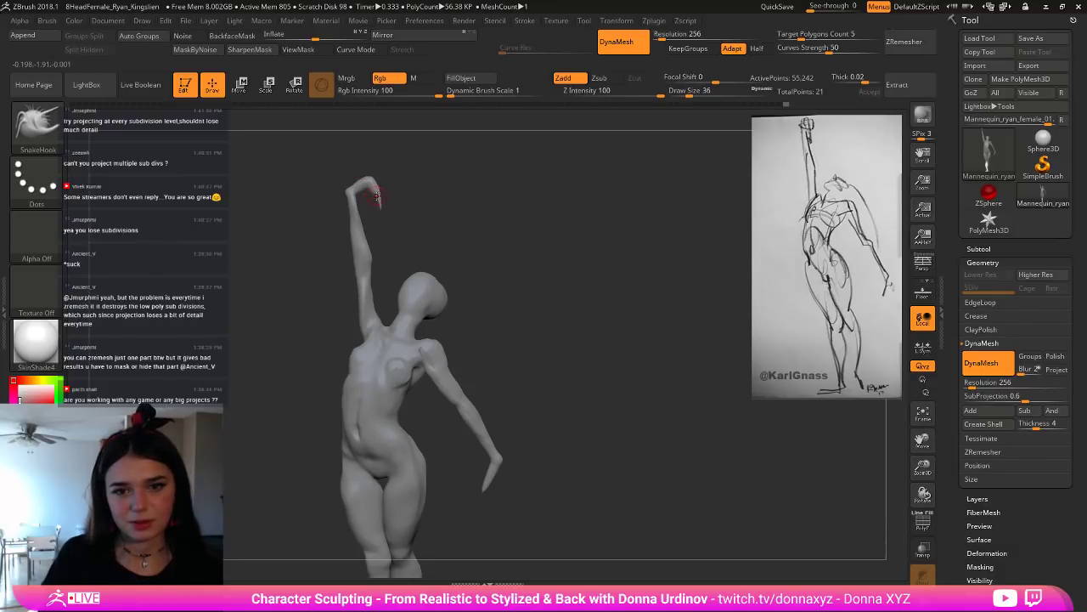
mouse_move(458, 231)
left_mouse_down()
mouse_move(421, 214)
mouse_move(435, 209)
mouse_move(419, 202)
left_mouse_up()
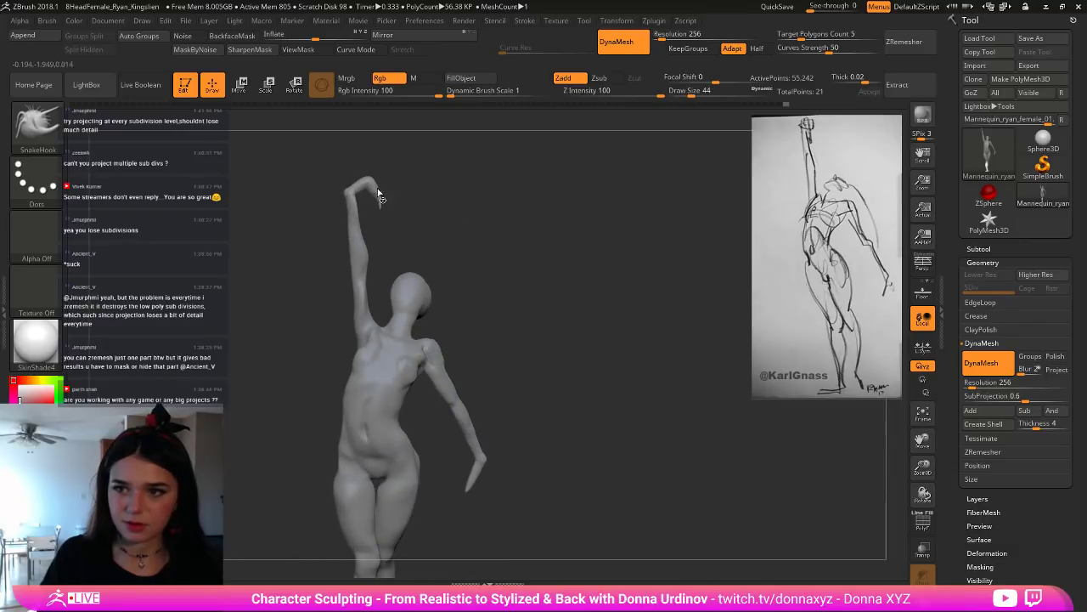
Step: Adjust the raised arm's wrist, elbow and upper-arm contours with the SnakeHook brush, checking them from the front and side
key("bracketright")
key("bracketright")
key("bracketright")
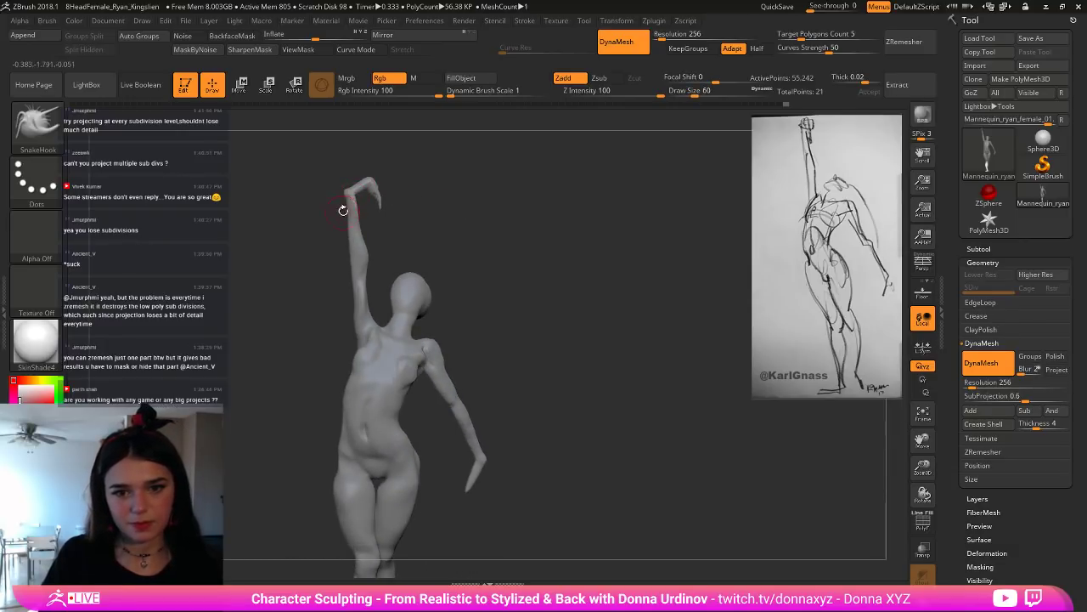
key("bracketleft")
key("bracketleft")
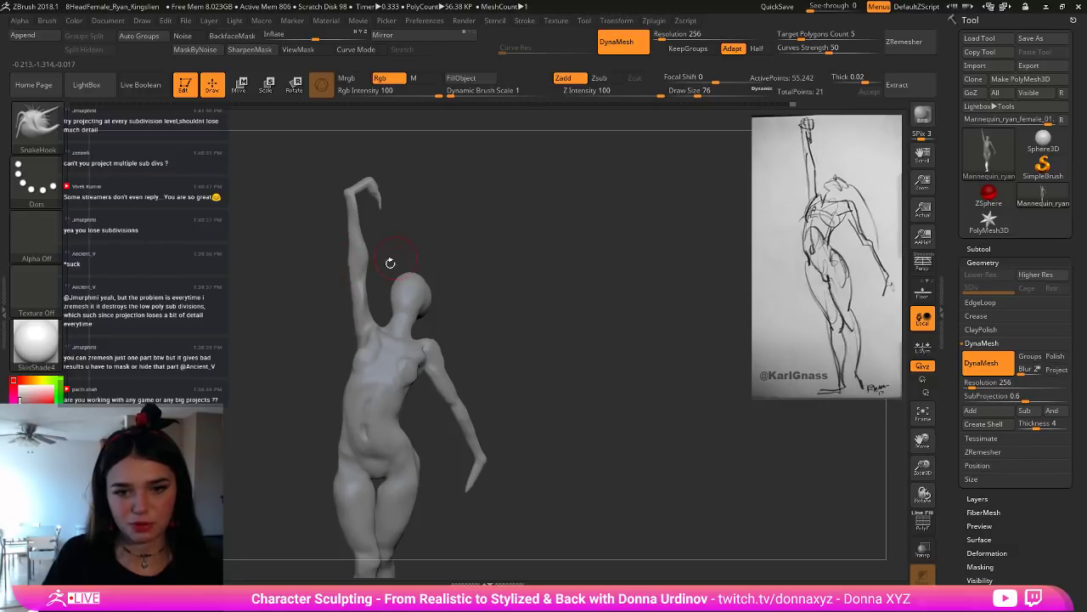
left_click_drag(389, 262, 384, 262)
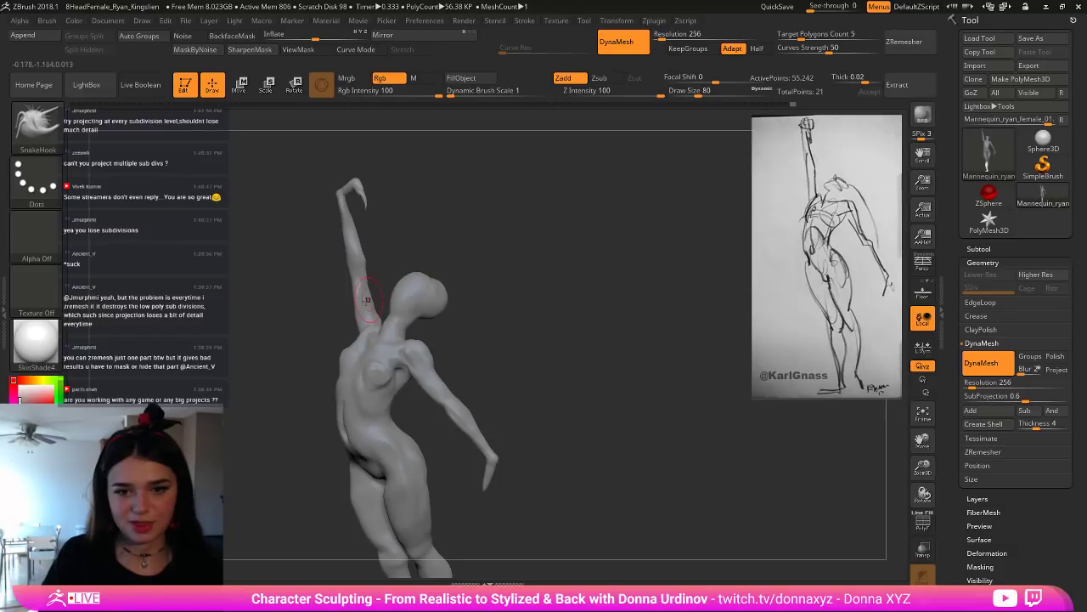
key("bracketright")
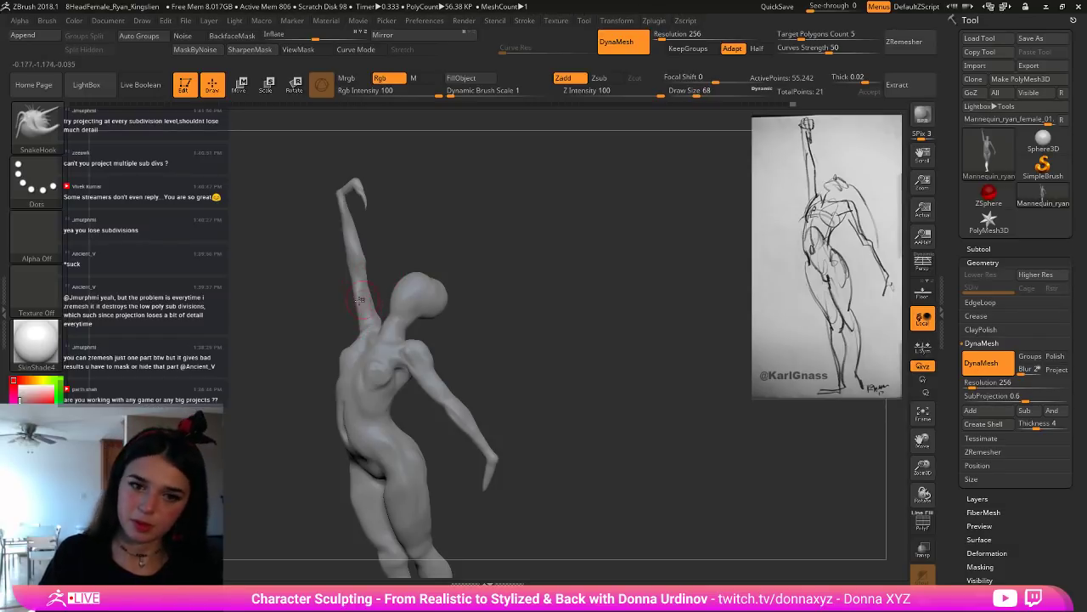
mouse_move(367, 264)
right_mouse_down()
mouse_move(357, 261)
mouse_move(370, 257)
right_mouse_up()
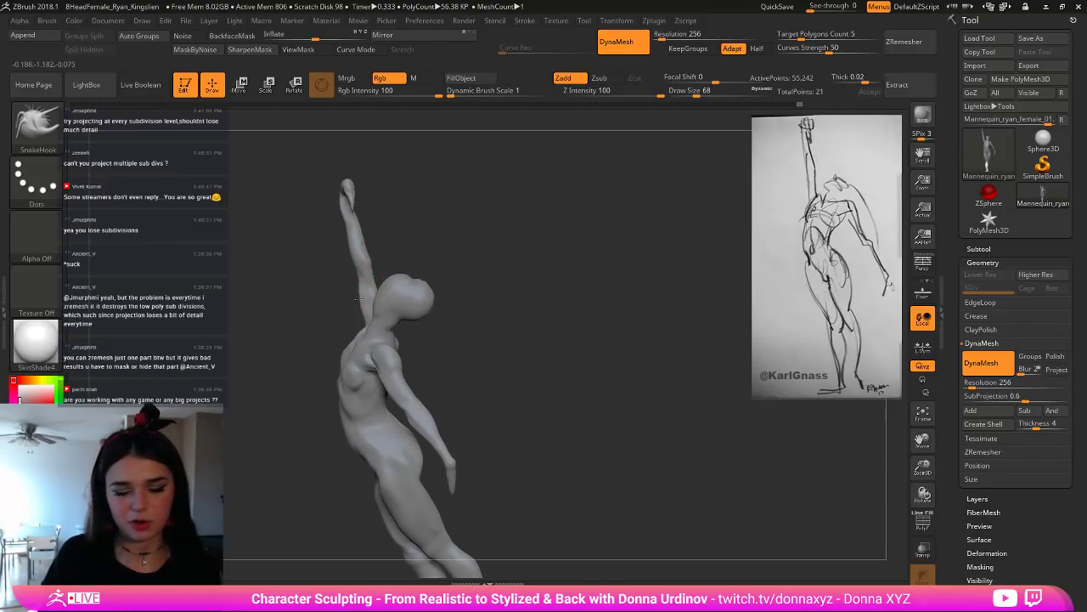
left_click_drag(433, 241, 461, 213)
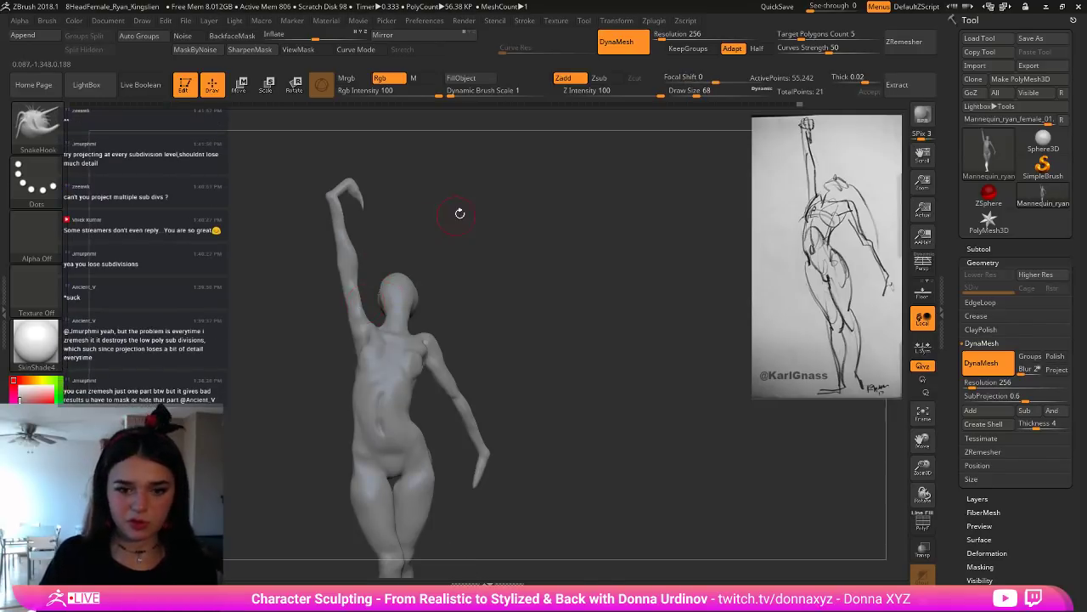
Step: Build up volume on the raised upper arm with the ClayBuildup brush at draw size 40
key("b")
left_click_drag(432, 177, 364, 255)
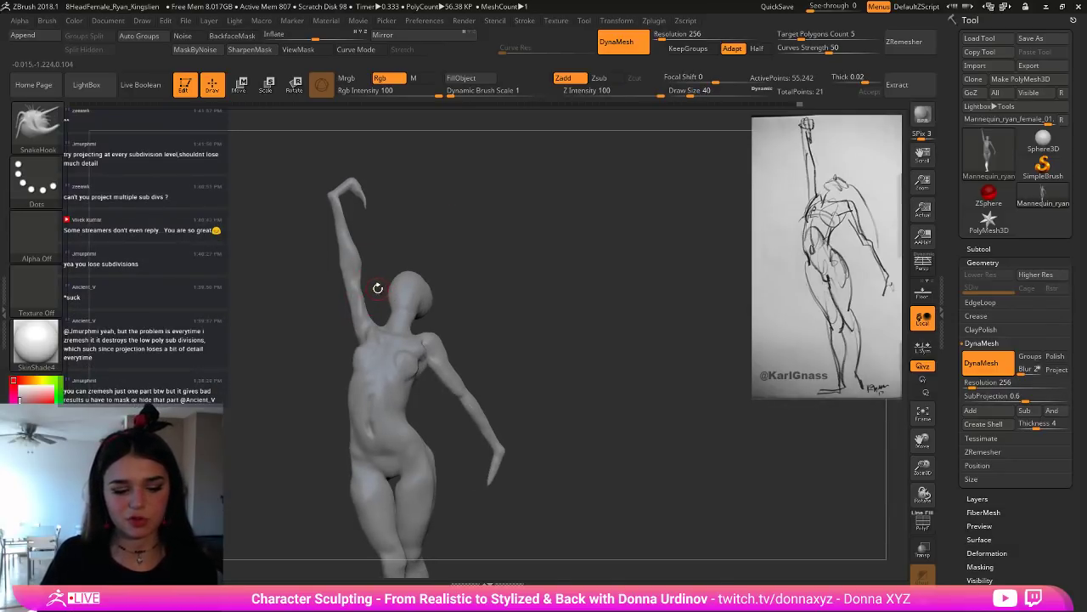
key("b")
key("c")
key("b")
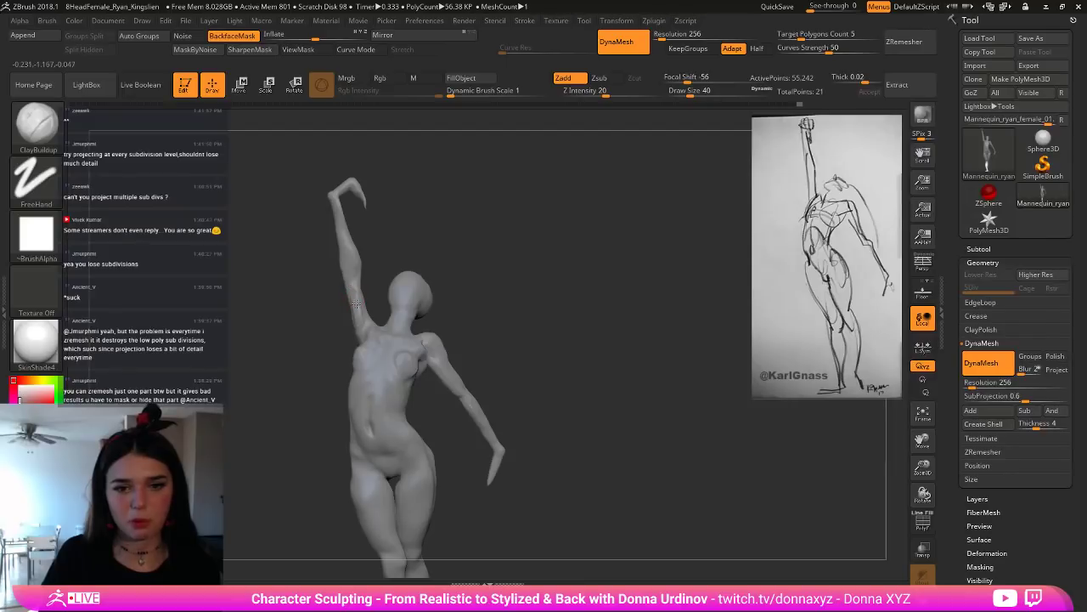
Step: Try to pull a long strand of hair out of the back of the head with the SnakeHook brush
mouse_move(447, 235)
left_mouse_down()
mouse_move(432, 260)
mouse_move(451, 247)
mouse_move(436, 250)
mouse_move(461, 252)
mouse_move(448, 328)
left_mouse_up()
key("b")
key("s")
key("h")
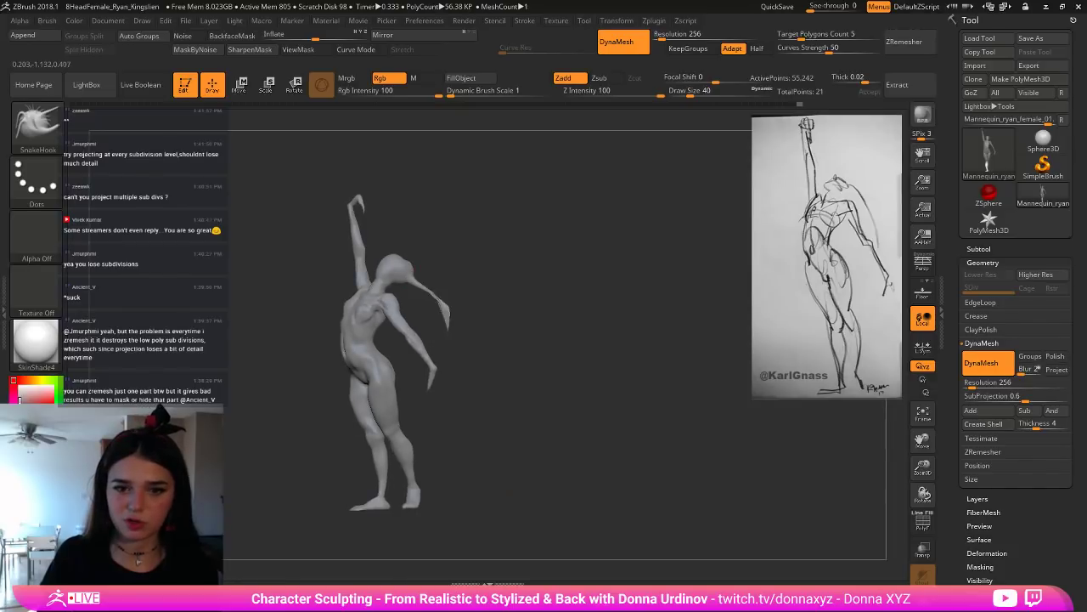
key("ctrl+z")
mouse_move(414, 281)
left_mouse_down()
mouse_move(459, 337)
mouse_move(460, 283)
mouse_move(440, 280)
left_mouse_up()
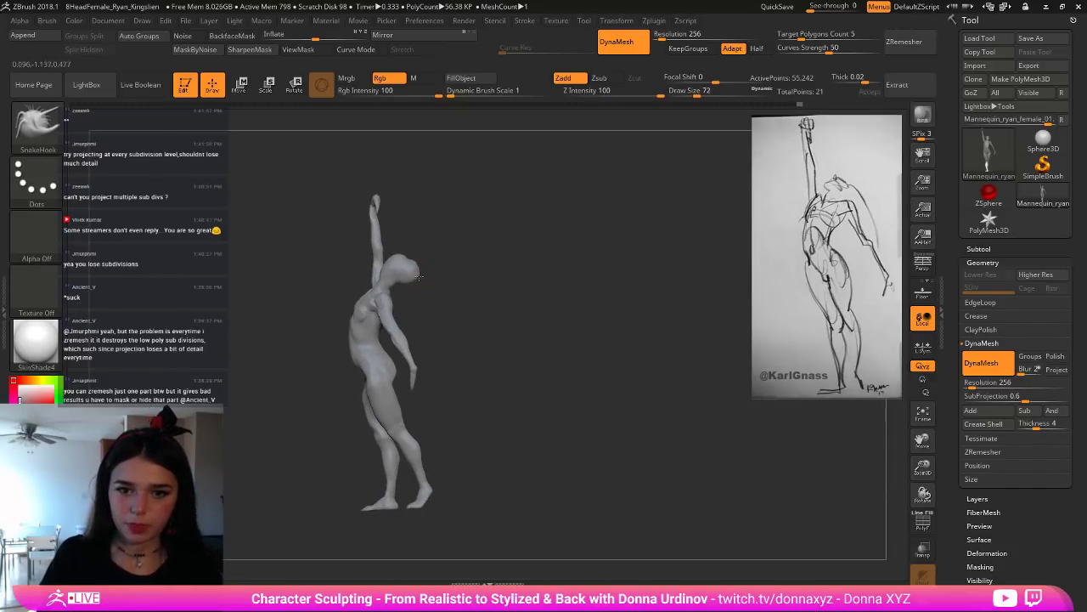
mouse_move(435, 333)
left_mouse_down()
mouse_move(449, 348)
mouse_move(423, 306)
left_mouse_up()
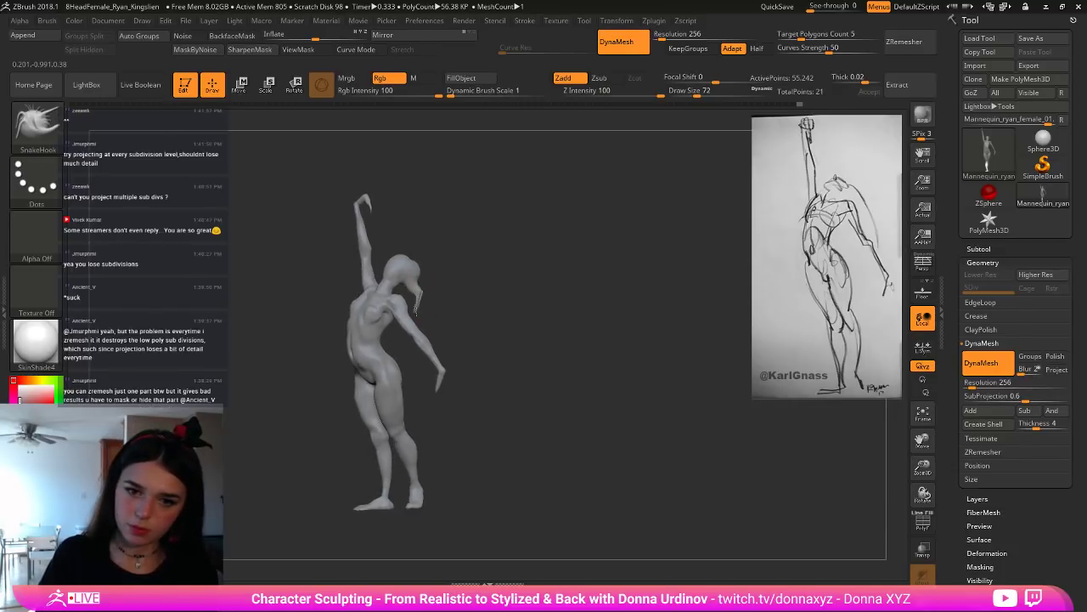
key("shift")
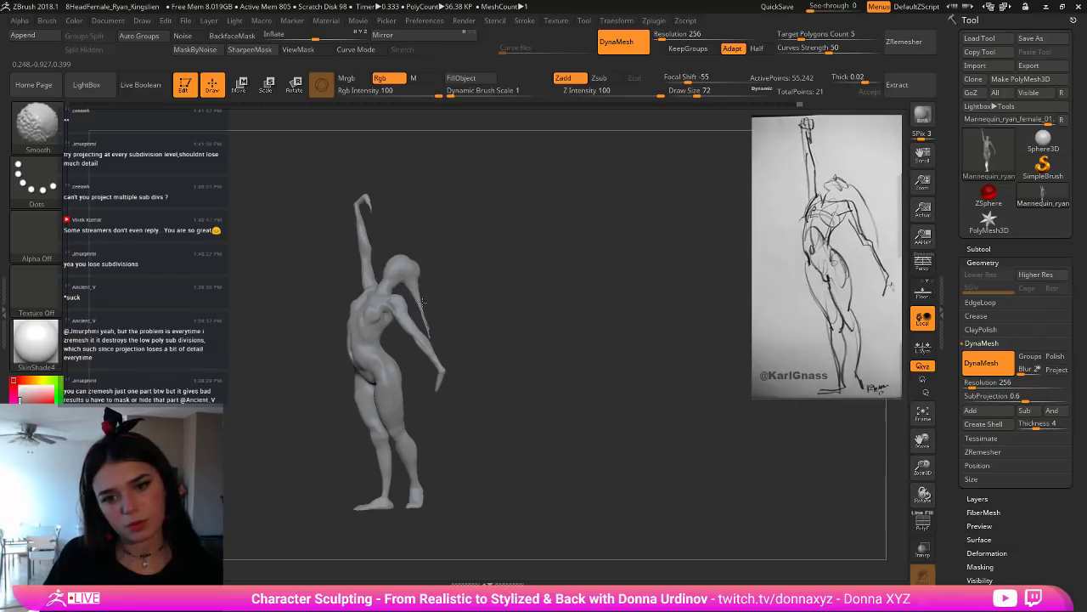
left_click_drag(422, 303, 427, 306, "shift")
key("ctrl+z")
key("ctrl+z")
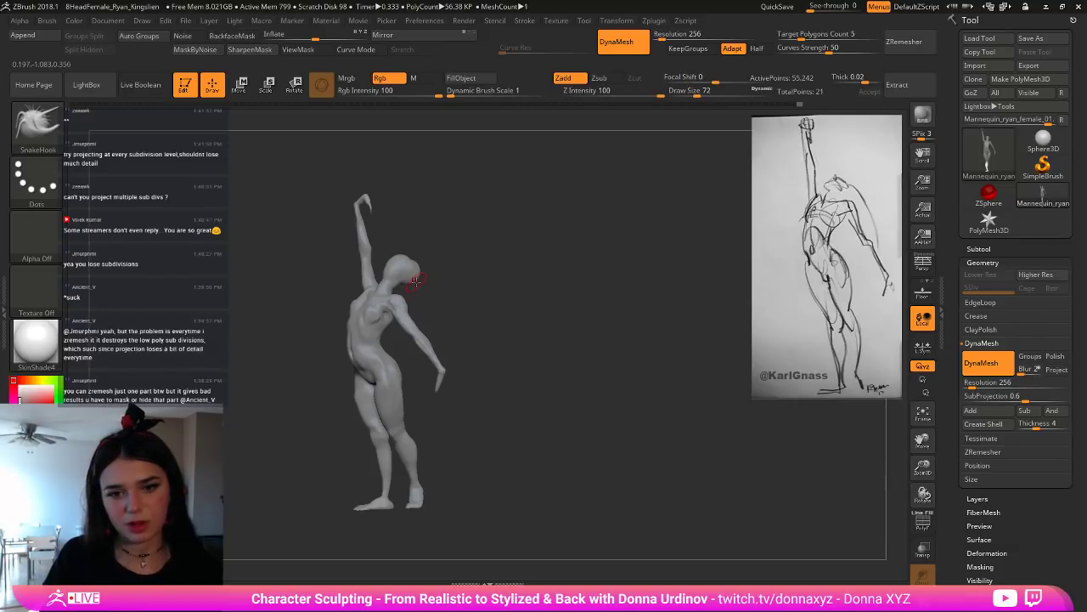
key("ctrl+z")
Step: Carve the brow line, eye sockets and sides of the nose into the blank head with the DamStandard brush at draw size 32
left_click_drag(455, 309, 498, 292)
mouse_move(497, 292)
left_mouse_down("alt")
mouse_move(515, 316)
mouse_move(526, 271)
mouse_move(555, 280)
mouse_move(545, 305)
left_mouse_up("alt")
key("b")
key("d")
key("s")
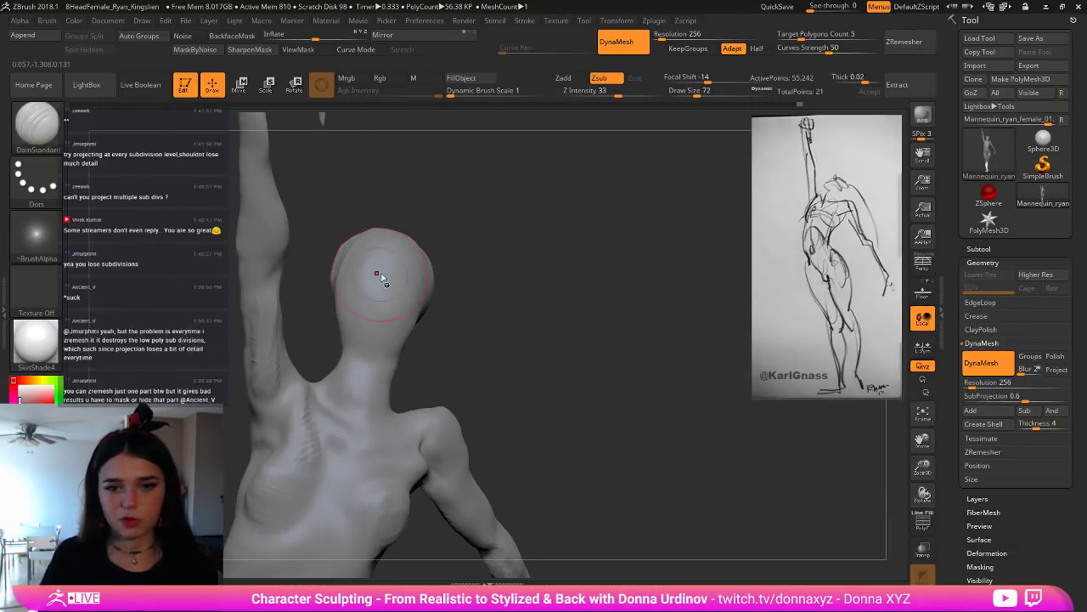
key("bracketleft")
key("bracketleft")
key("bracketright")
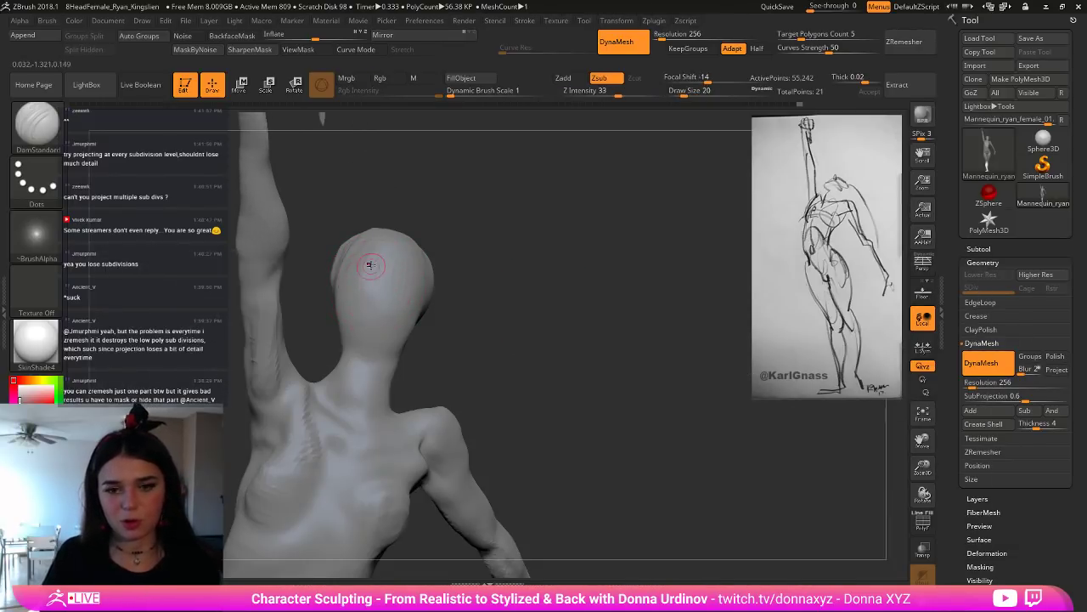
mouse_move(488, 246)
left_mouse_down()
mouse_move(360, 301)
mouse_move(329, 302)
left_mouse_up()
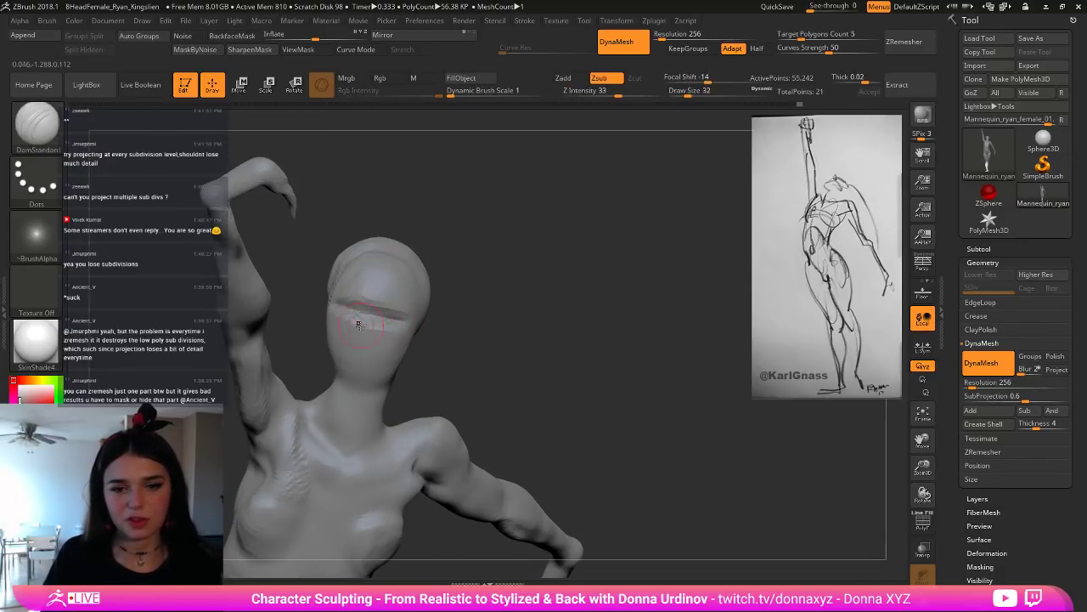
mouse_move(353, 314)
left_mouse_down()
mouse_move(345, 340)
mouse_move(337, 314)
mouse_move(373, 351)
left_mouse_up()
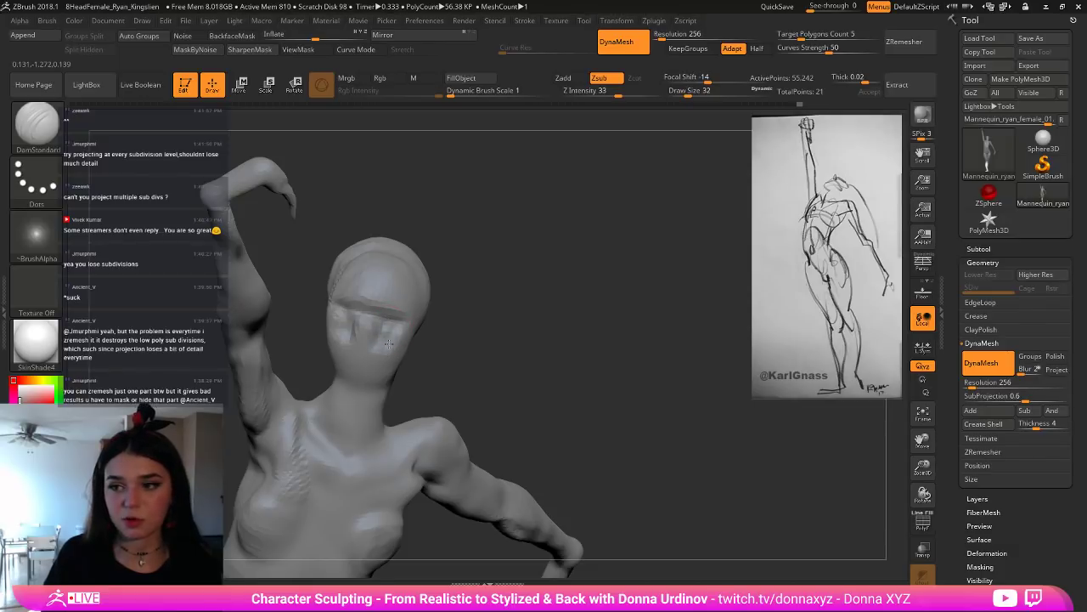
Step: Deepen the eye sockets and define the cheek and lower-face planes with the DamStandard brush
left_click(983, 275)
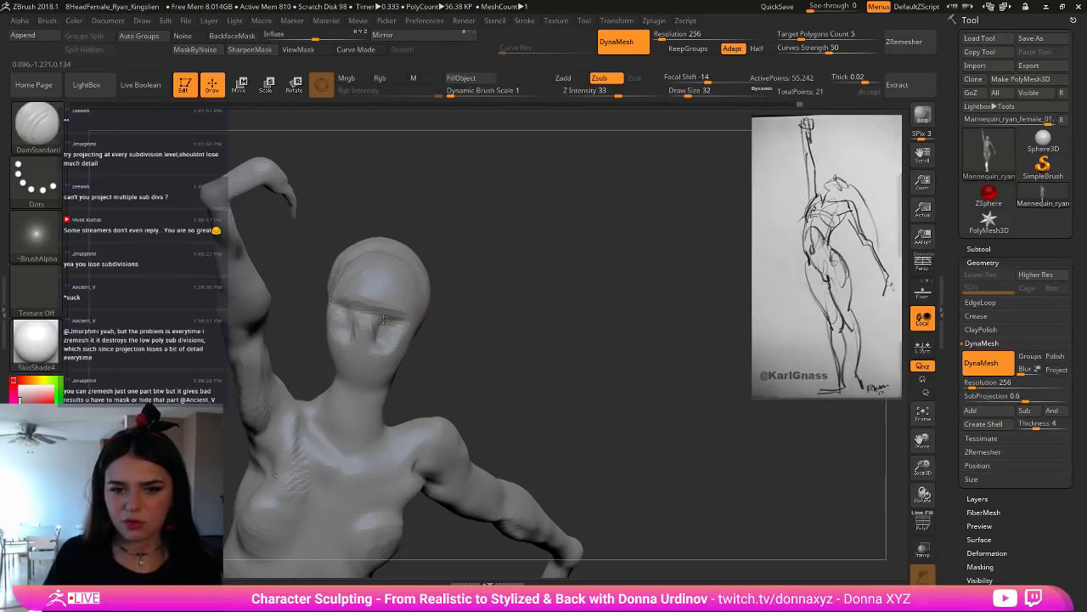
mouse_move(354, 315)
left_mouse_down()
mouse_move(356, 336)
mouse_move(345, 313)
left_mouse_up()
mouse_move(475, 302)
left_mouse_down()
mouse_move(374, 321)
mouse_move(468, 309)
left_mouse_up()
mouse_move(336, 358)
left_mouse_down()
mouse_move(391, 373)
mouse_move(409, 351)
left_mouse_up()
Step: Shape the head's profile at the jaw and forehead with the Move brush, enlarging the draw size to 60
key("b")
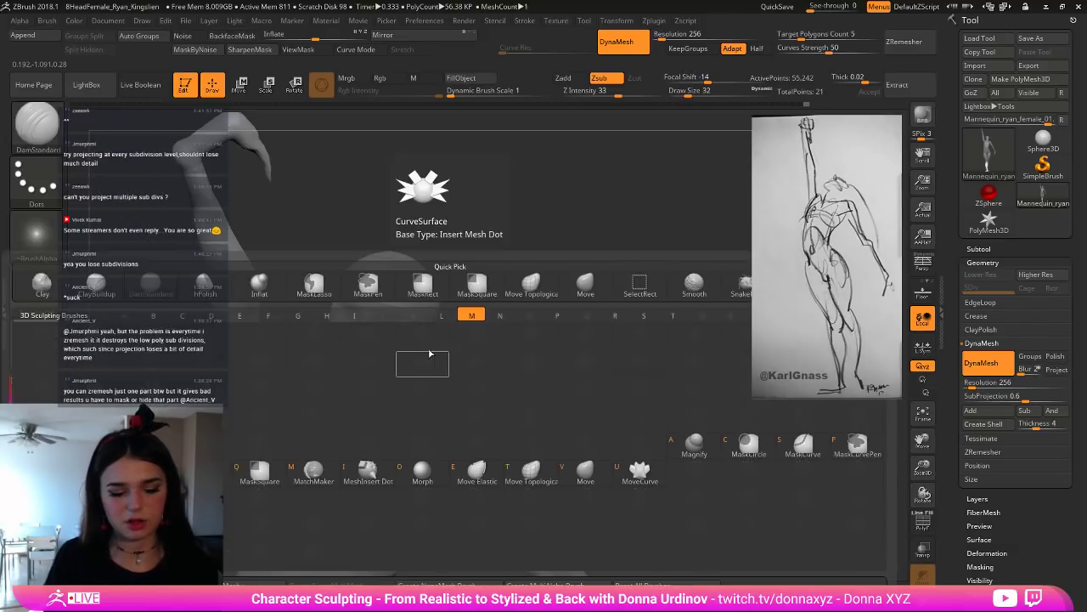
key("m")
key("v")
left_click_drag(523, 346, 338, 365)
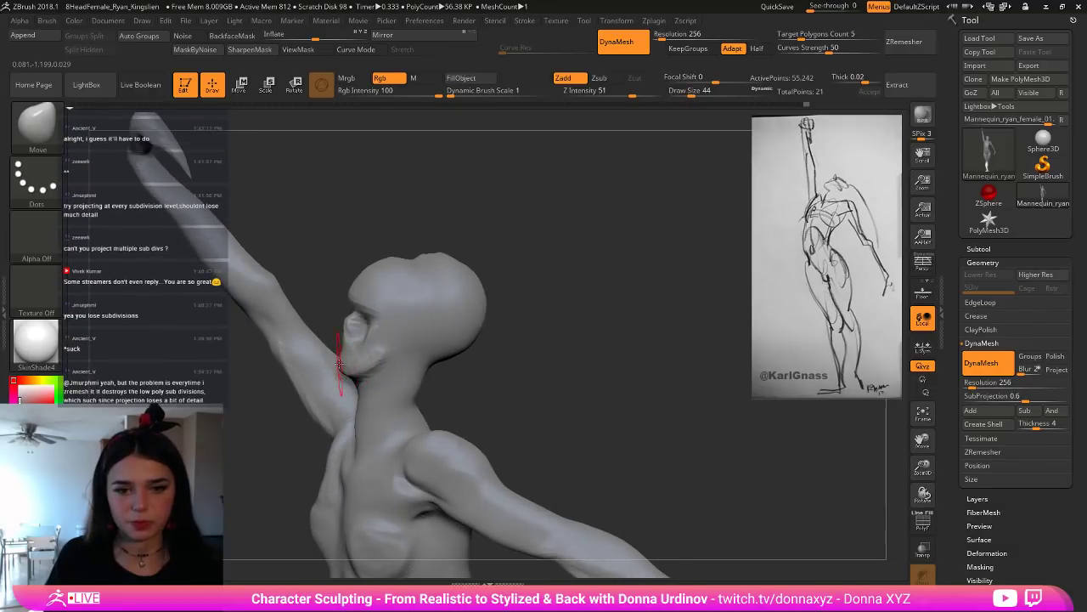
key("bracketright")
key("bracketright")
left_click_drag(354, 282, 384, 276)
left_click_drag(400, 235, 411, 255)
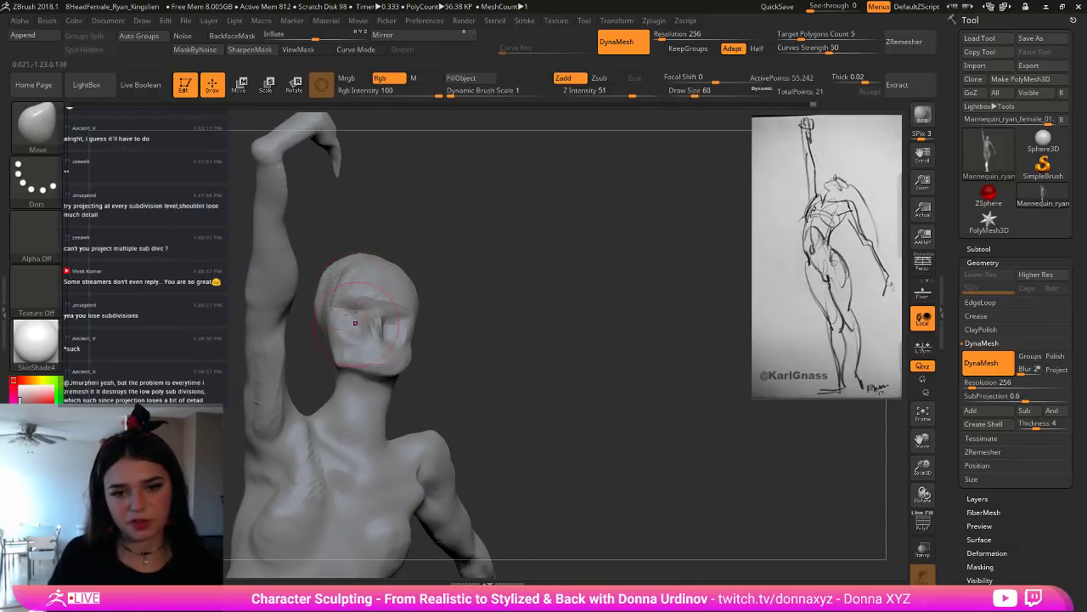
Step: Narrow the jaw and shape the chin from the front and three-quarter views with the Move brush at draw size 40
left_click_drag(495, 334, 491, 393)
key("bracketleft")
key("bracketleft")
mouse_move(369, 377)
left_mouse_down()
mouse_move(332, 357)
mouse_move(330, 336)
mouse_move(365, 375)
mouse_move(422, 356)
left_mouse_up()
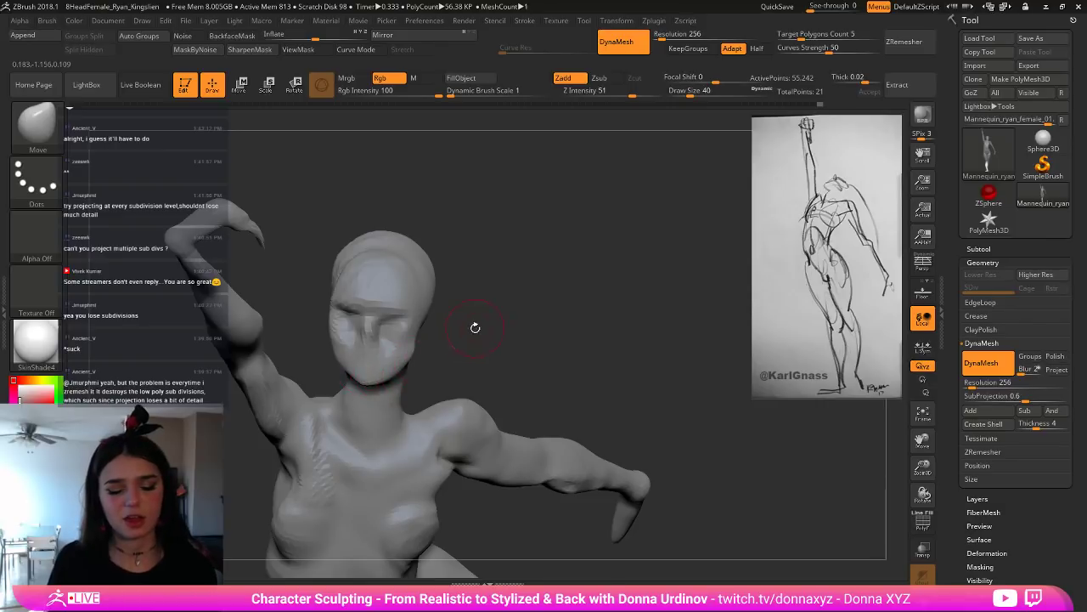
left_click_drag(474, 325, 372, 371)
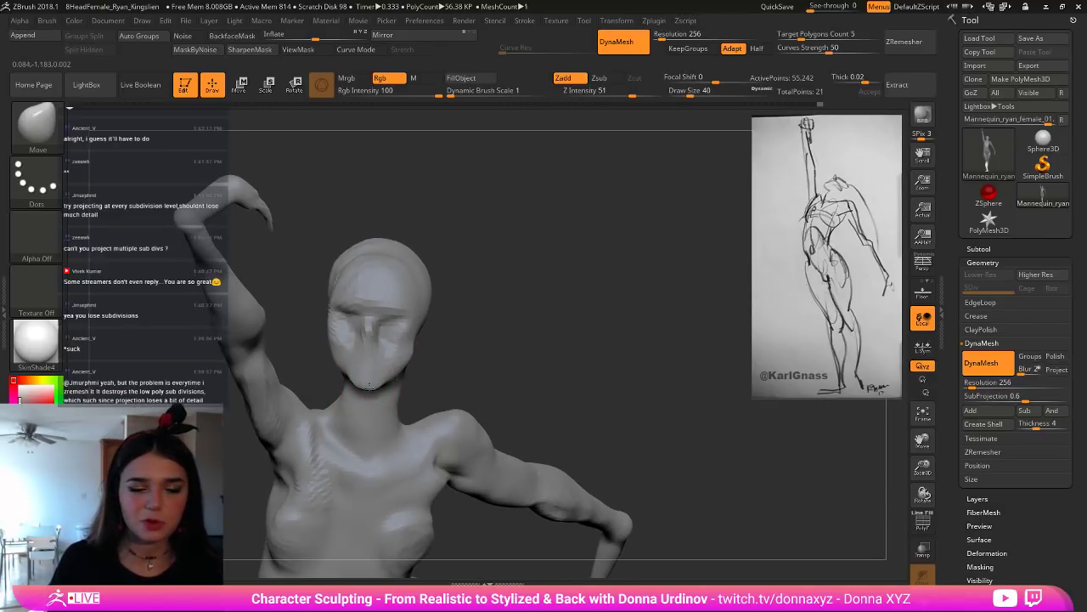
left_click_drag(478, 365, 389, 361)
left_click_drag(505, 340, 360, 360)
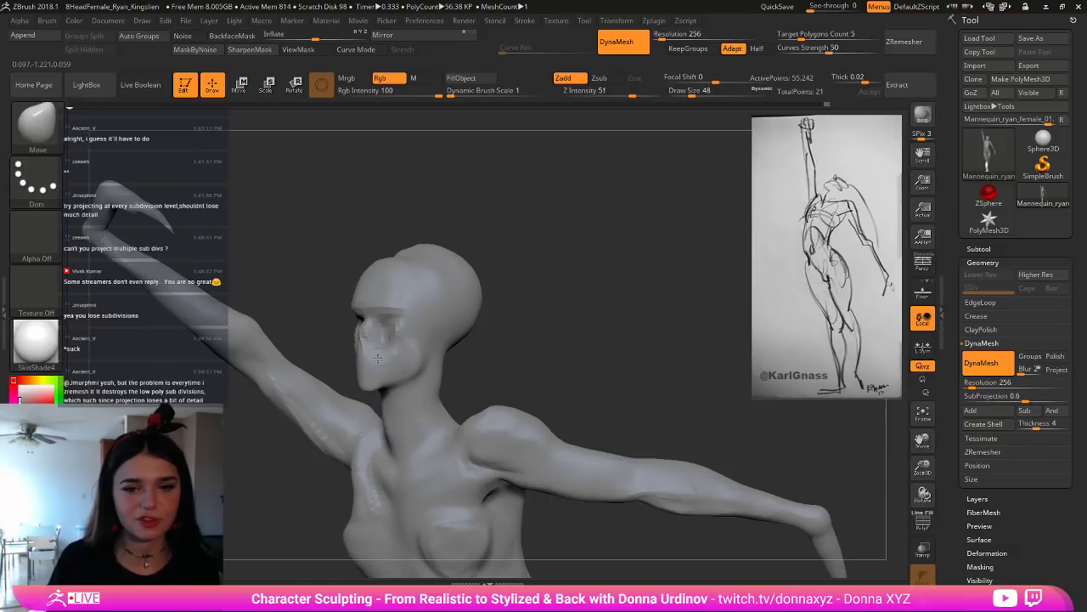
Step: Refine the jawline and the transition under the chin on both sides of the head with the Move brush
left_click_drag(497, 339, 318, 371)
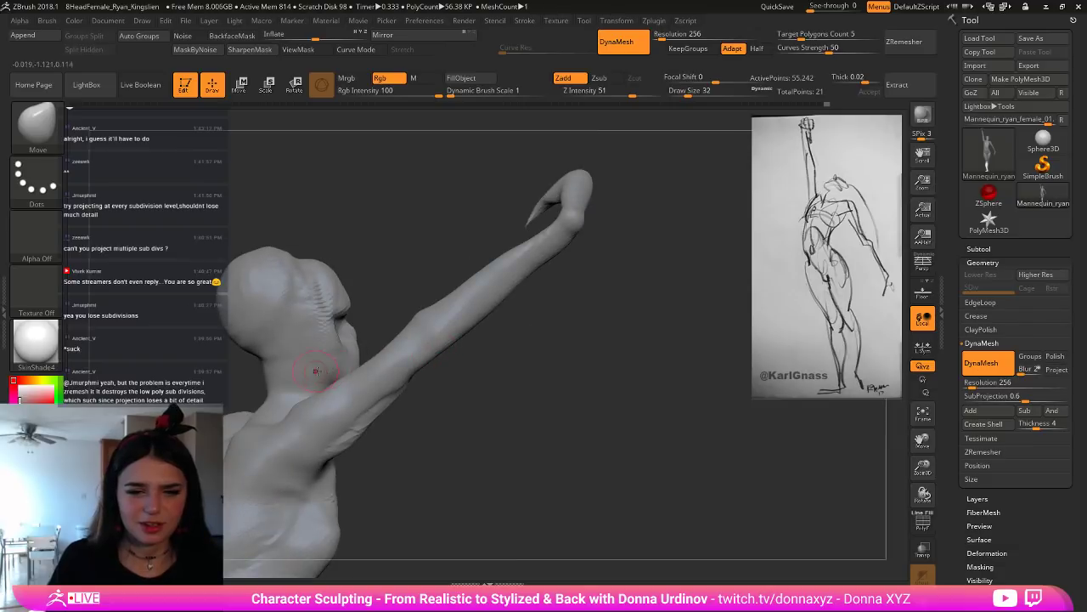
left_click_drag(459, 370, 348, 381)
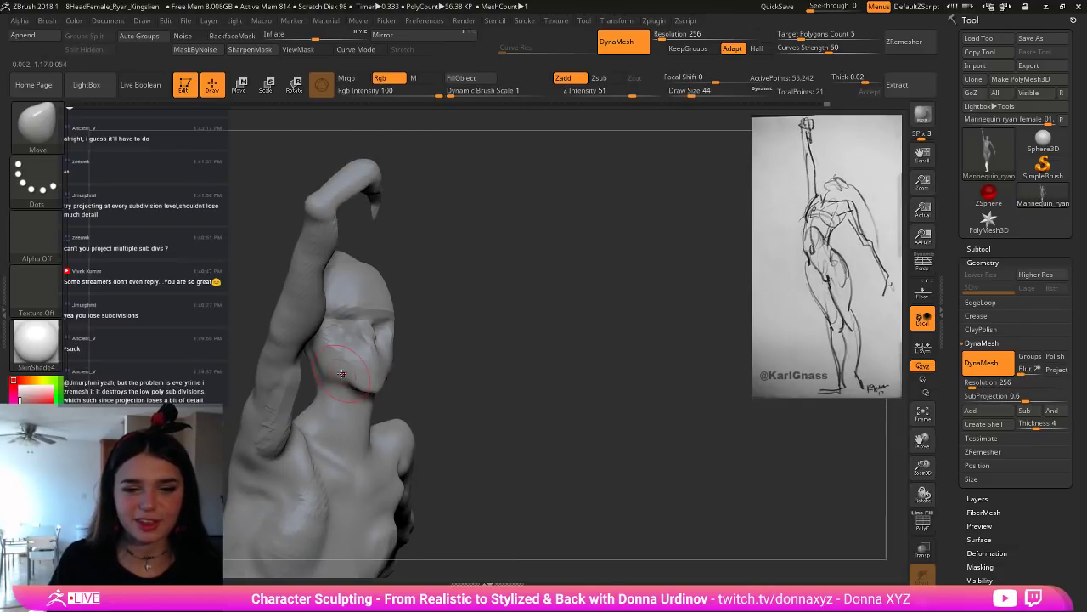
left_click_drag(451, 374, 394, 367)
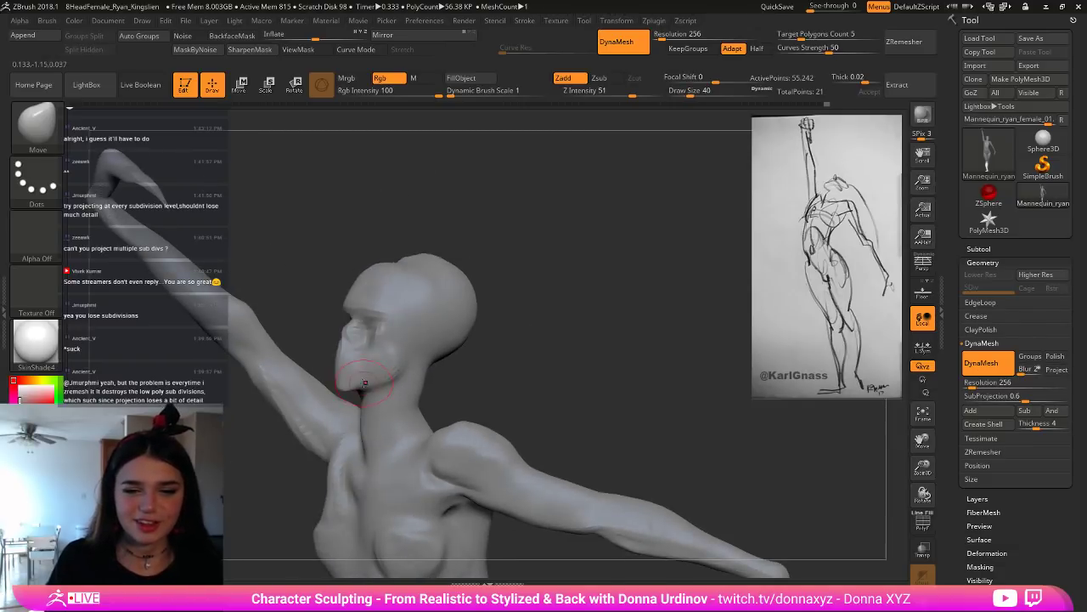
key("bracketleft")
key("bracketleft")
mouse_move(512, 357)
left_mouse_down()
mouse_move(439, 340)
mouse_move(417, 318)
left_mouse_up()
Step: Adjust the jaw and cheek shapes from below with the Move brush at draw size 56
key("bracketright")
key("bracketright")
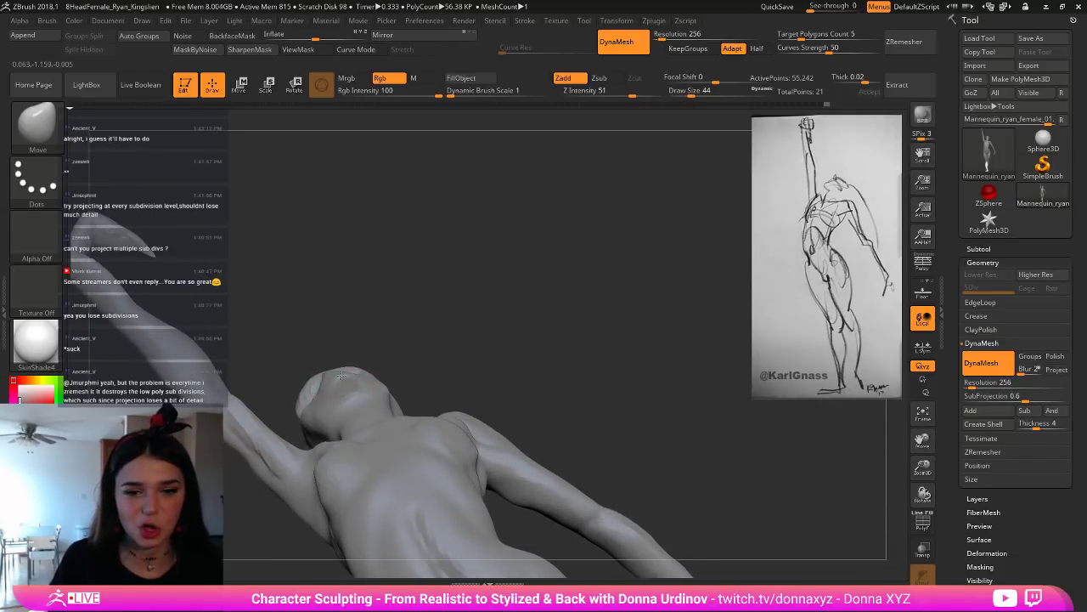
key("bracketleft")
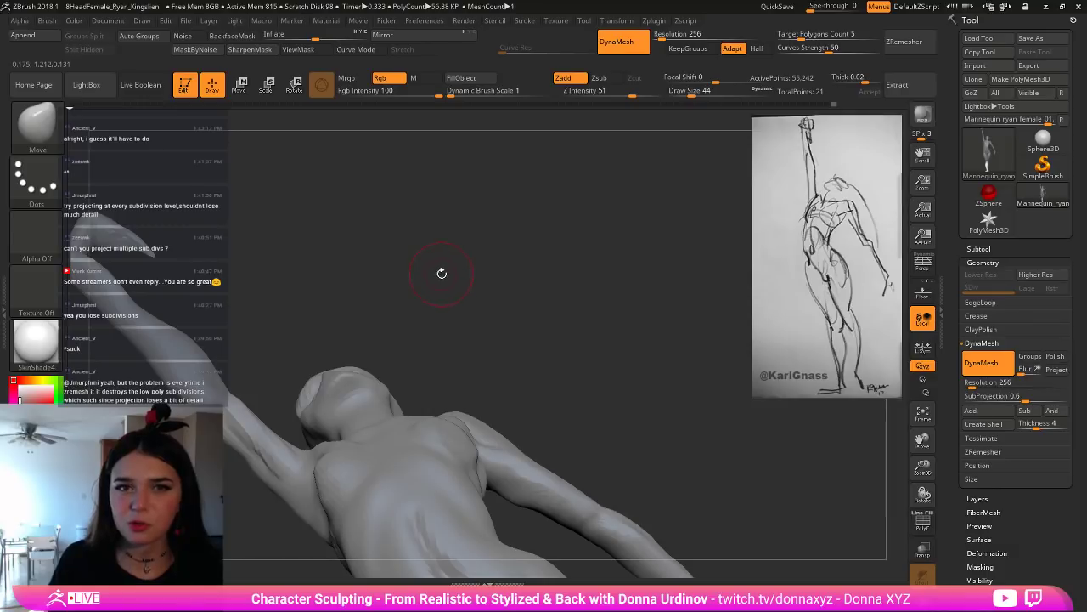
mouse_move(439, 272)
left_mouse_down()
mouse_move(445, 351)
mouse_move(427, 345)
left_mouse_up()
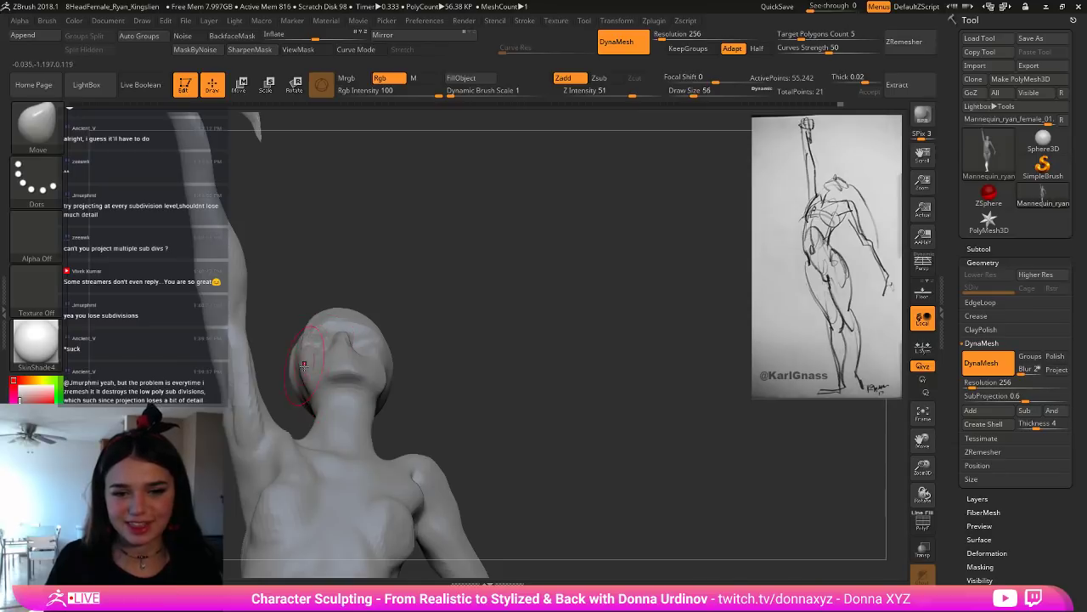
Step: Adjust the side of the head at the temple with the Move brush at draw size 52 and smooth the forehead
key("bracketleft")
key("bracketleft")
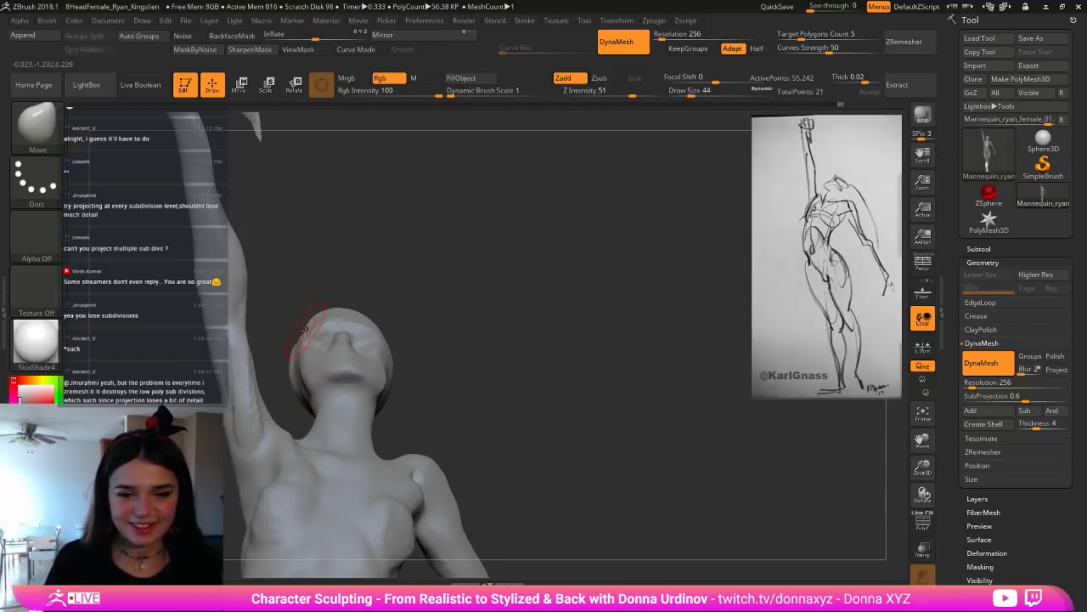
key("bracketright")
key("bracketright")
key("bracketright")
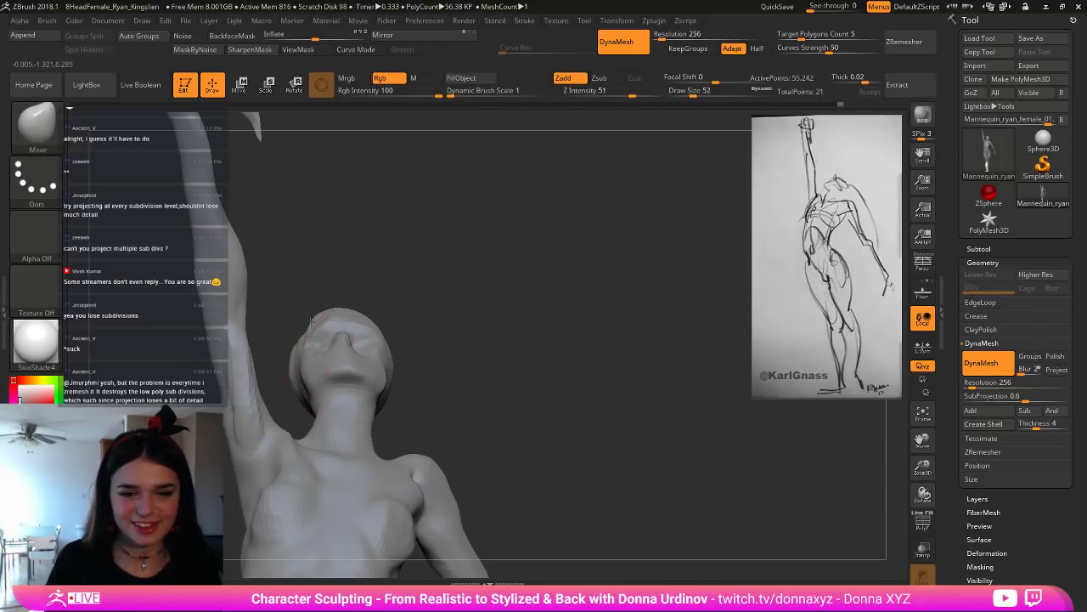
left_click_drag(378, 282, 377, 339)
left_click_drag(318, 314, 333, 326, "shift")
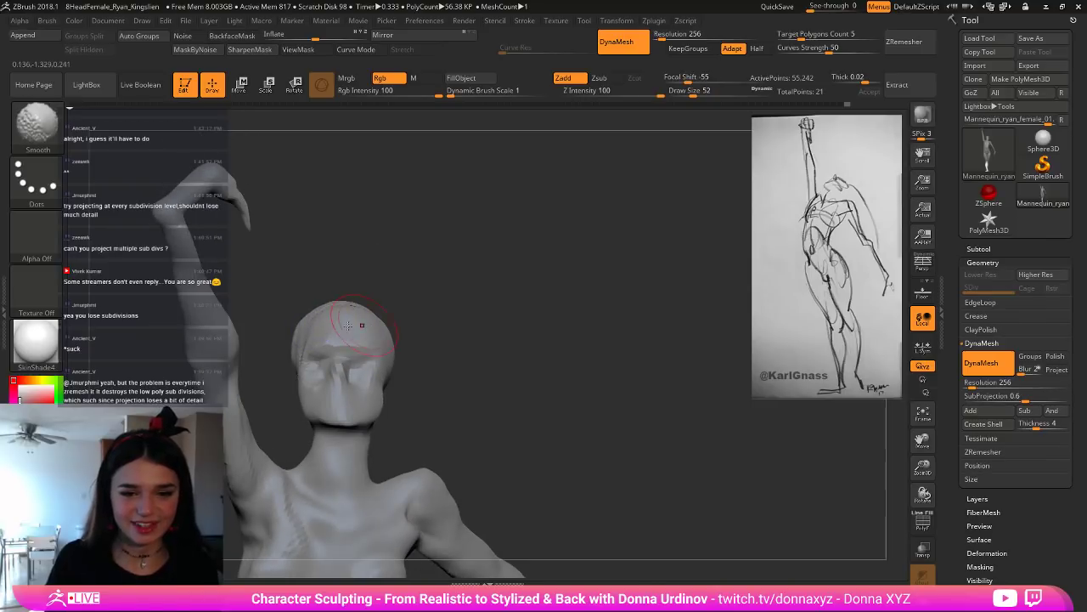
Step: Shape the outer eye and brow area in three-quarter view with the Move brush at a small draw size
left_click_drag(436, 310, 416, 344)
key("bracketleft")
key("bracketleft")
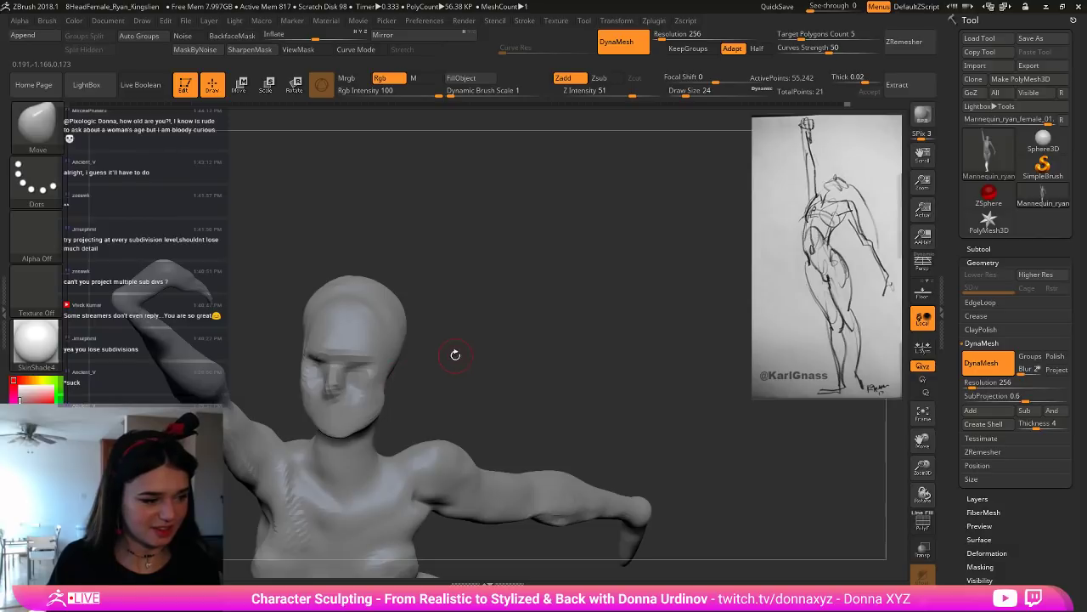
left_click_drag(452, 361, 450, 328)
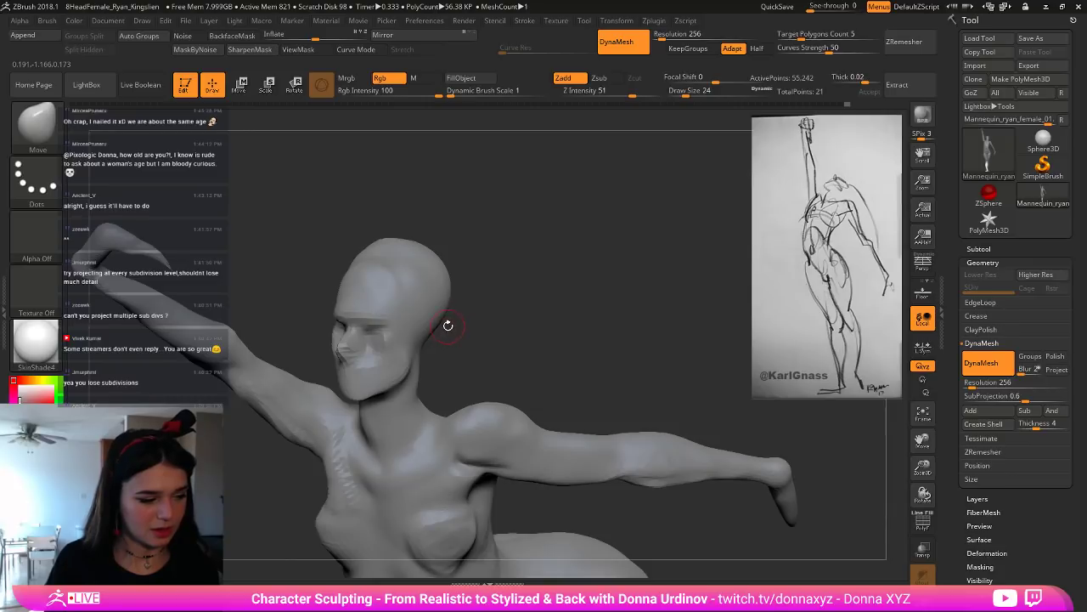
left_click_drag(487, 286, 492, 271)
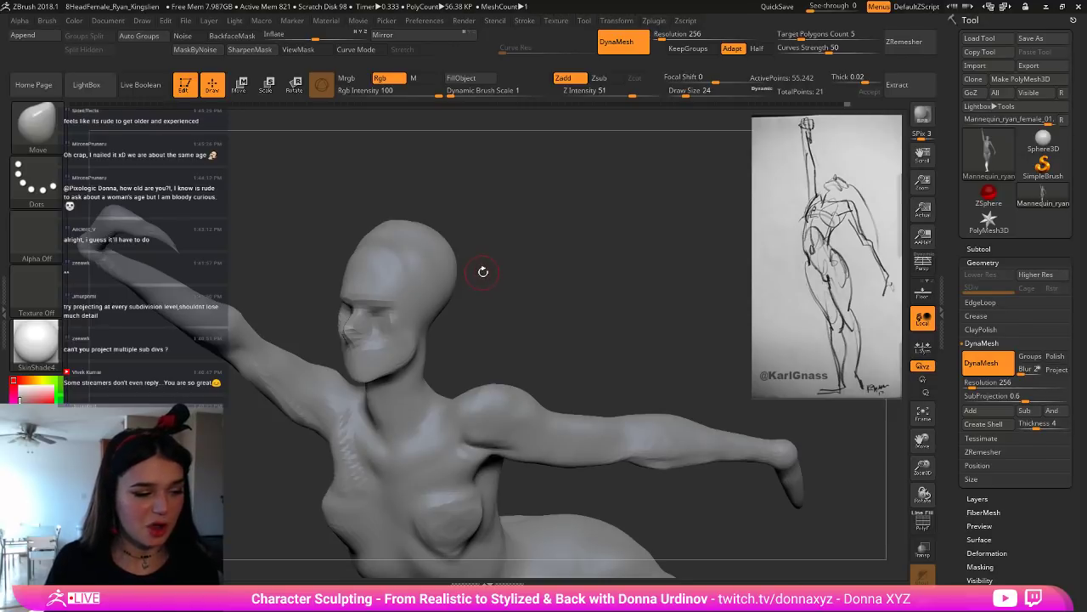
left_click_drag(506, 284, 511, 284)
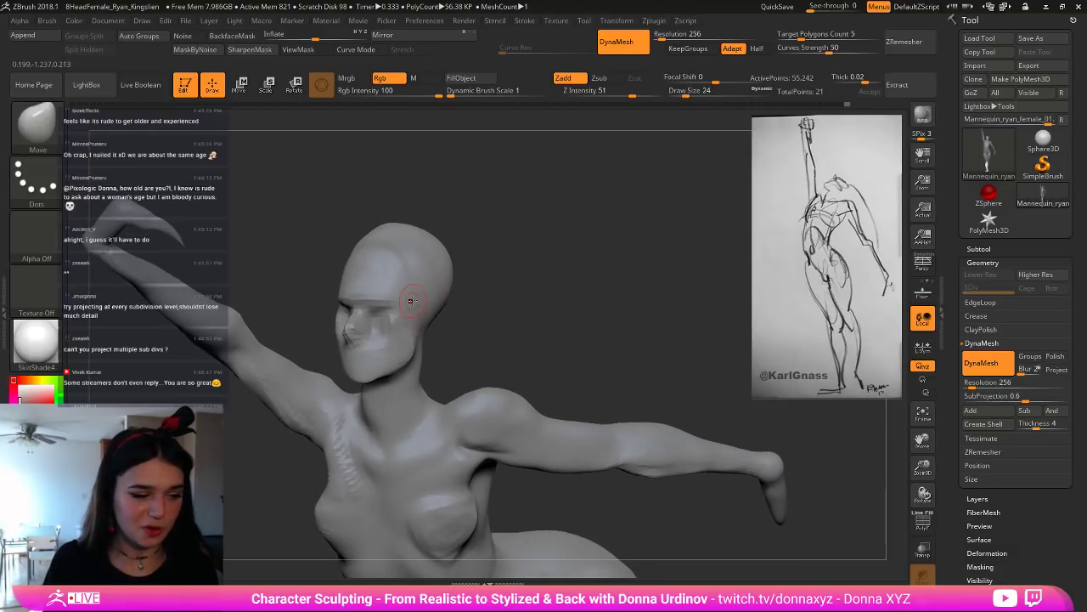
key("]")
left_click_drag(382, 303, 395, 306)
Step: Lift the nose in profile with the Move brush at draw size 36, and adjust the side of the cheek at draw size 52
mouse_move(481, 315)
left_mouse_down()
mouse_move(373, 313)
mouse_move(544, 310)
left_mouse_up()
key("bracketleft")
key("bracketright")
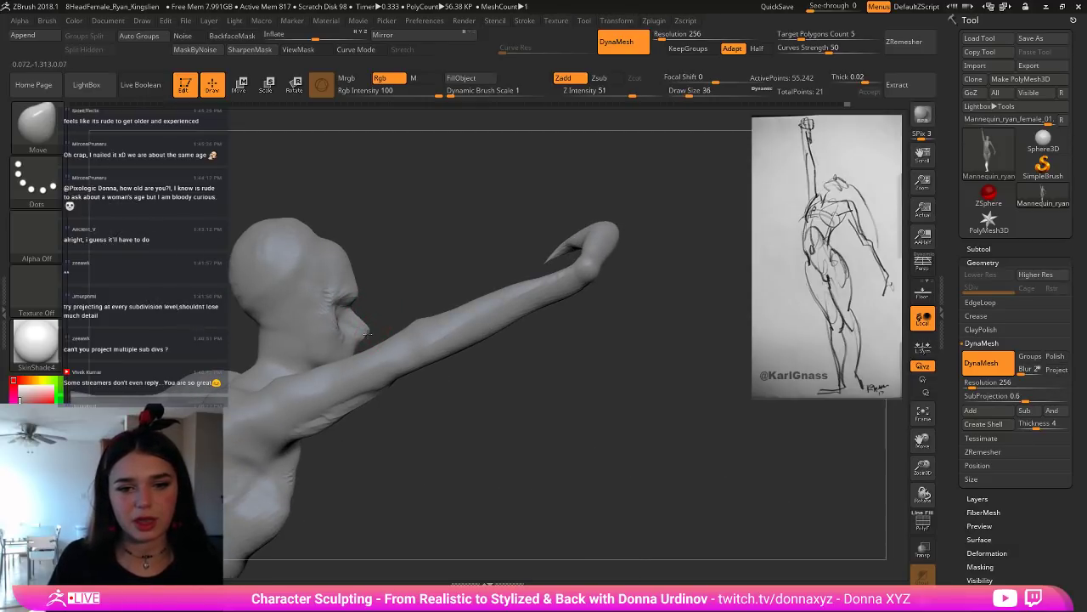
left_click_drag(365, 326, 368, 305)
key("bracketleft")
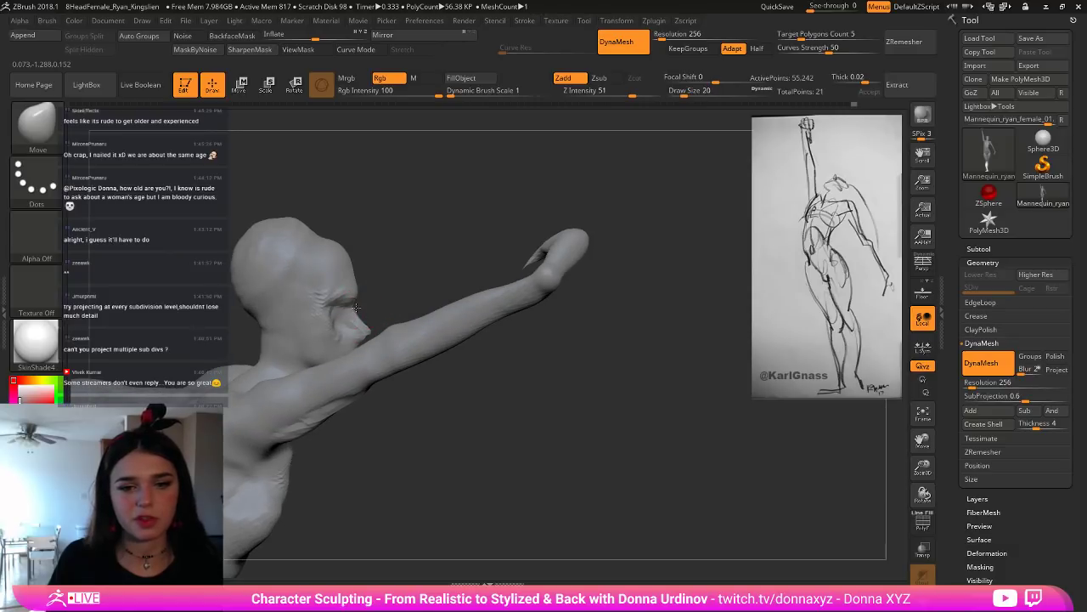
mouse_move(578, 316)
left_mouse_down()
mouse_move(444, 335)
mouse_move(395, 353)
left_mouse_up()
key("bracketright")
key("bracketright")
key("bracketright")
key("bracketright")
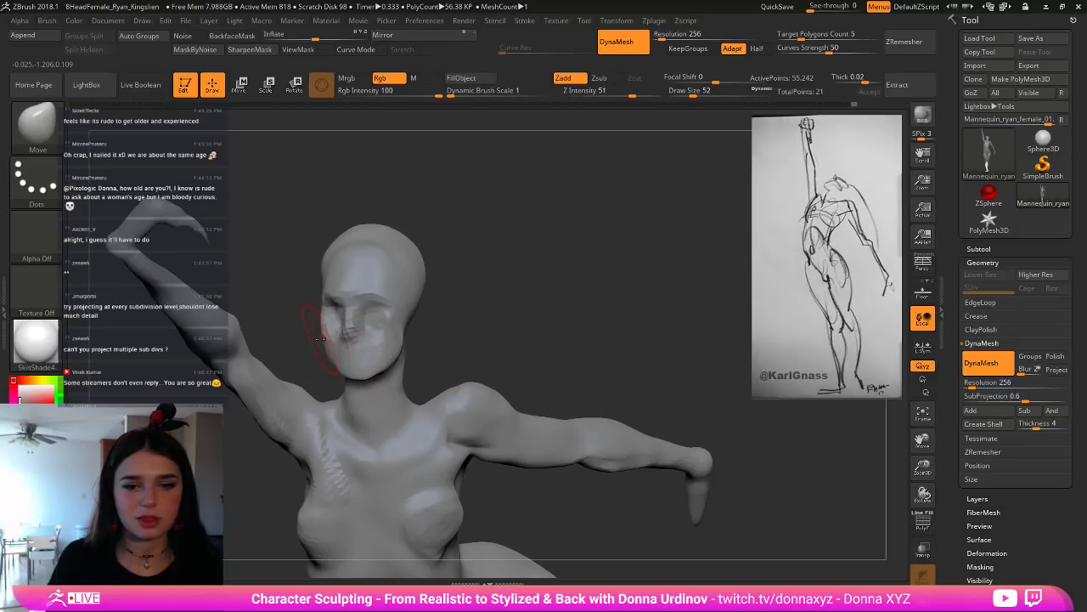
Step: Build up the cheekbone with the ClayBuildup brush at draw sizes 24 and 36, and smooth the cheek and forehead
key("b")
key("c")
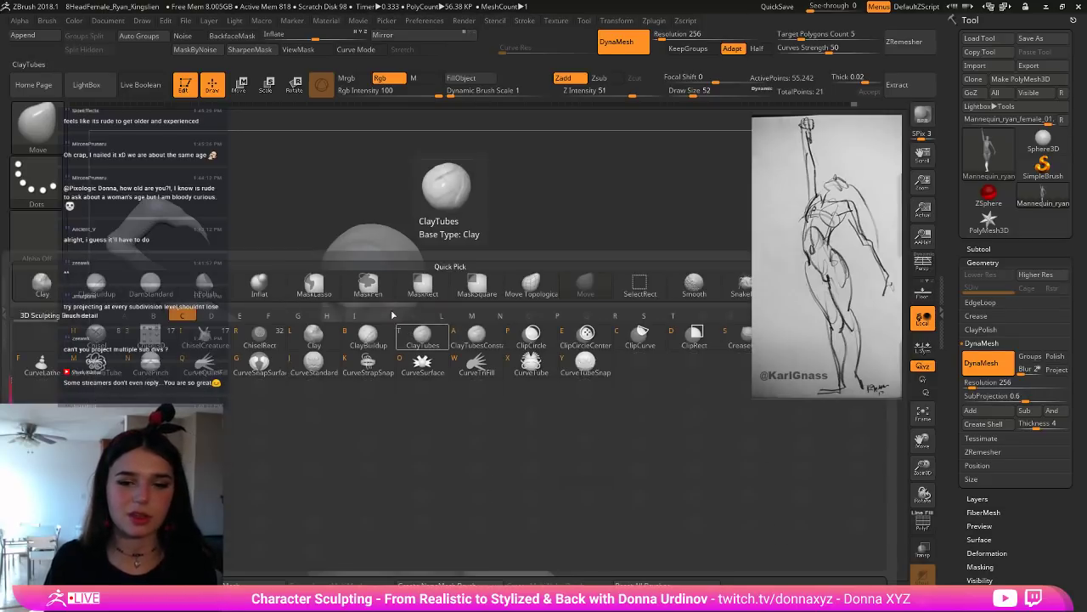
key("b")
key("bracketleft")
key("bracketleft")
left_click_drag(378, 325, 380, 330)
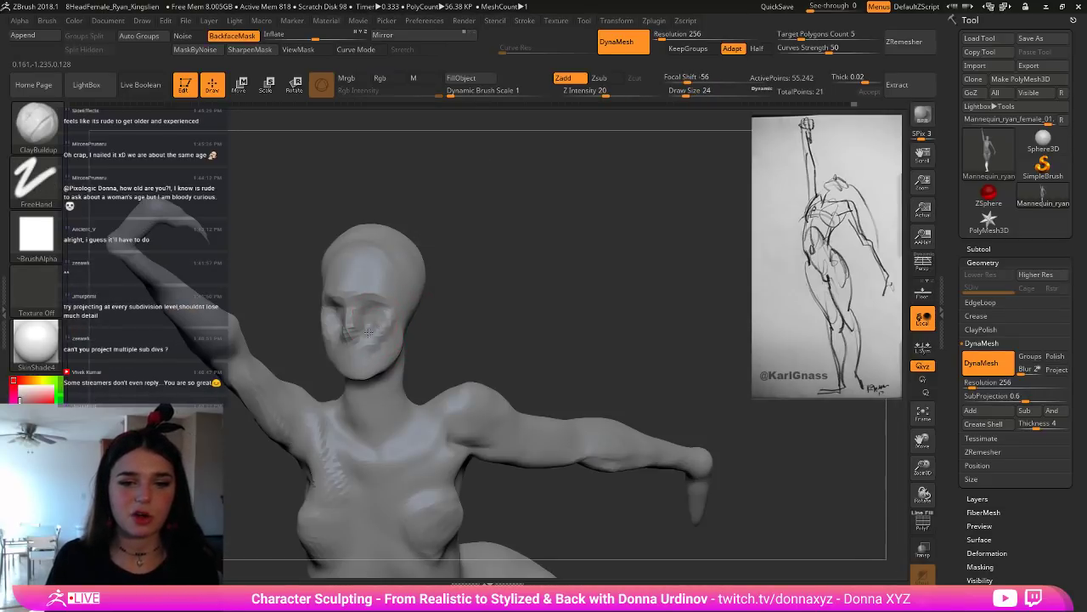
key("bracketright")
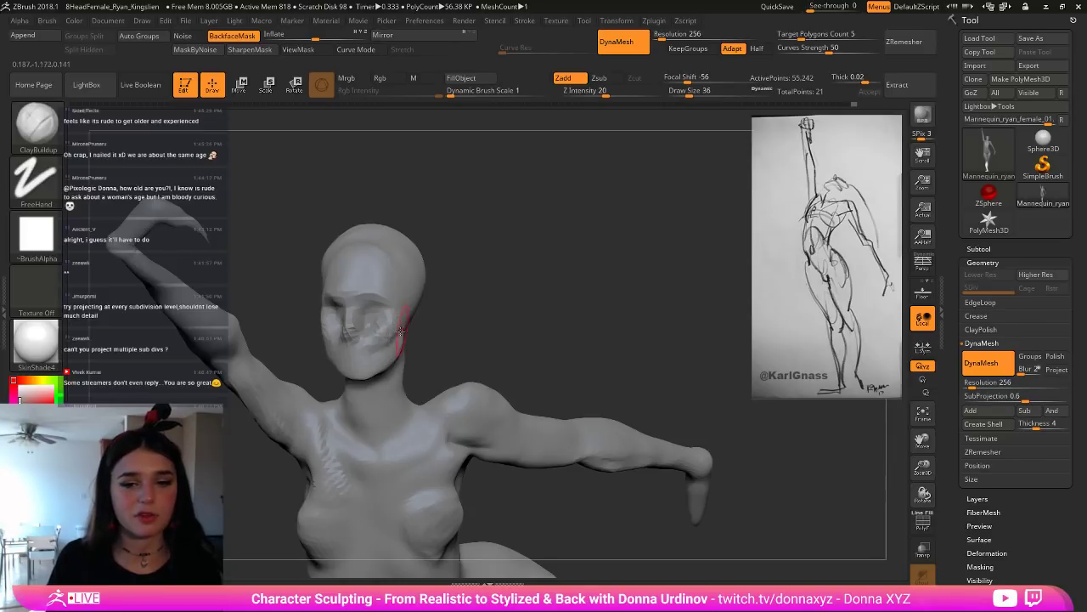
left_click_drag(425, 330, 350, 357)
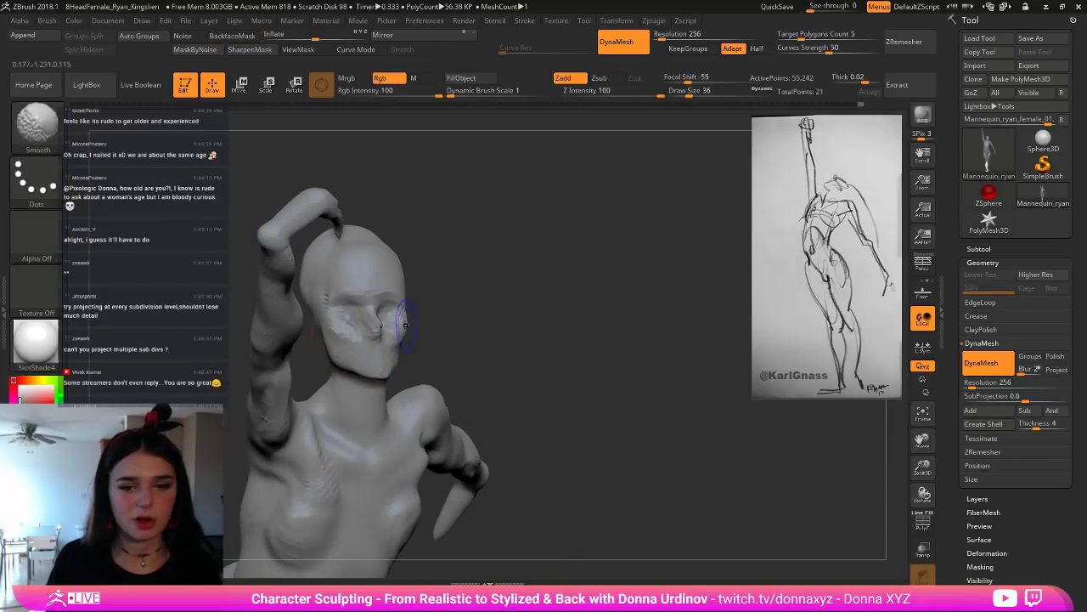
mouse_move(399, 321)
left_mouse_down("shift")
mouse_move(340, 326)
mouse_move(329, 286)
mouse_move(372, 268)
left_mouse_up("shift")
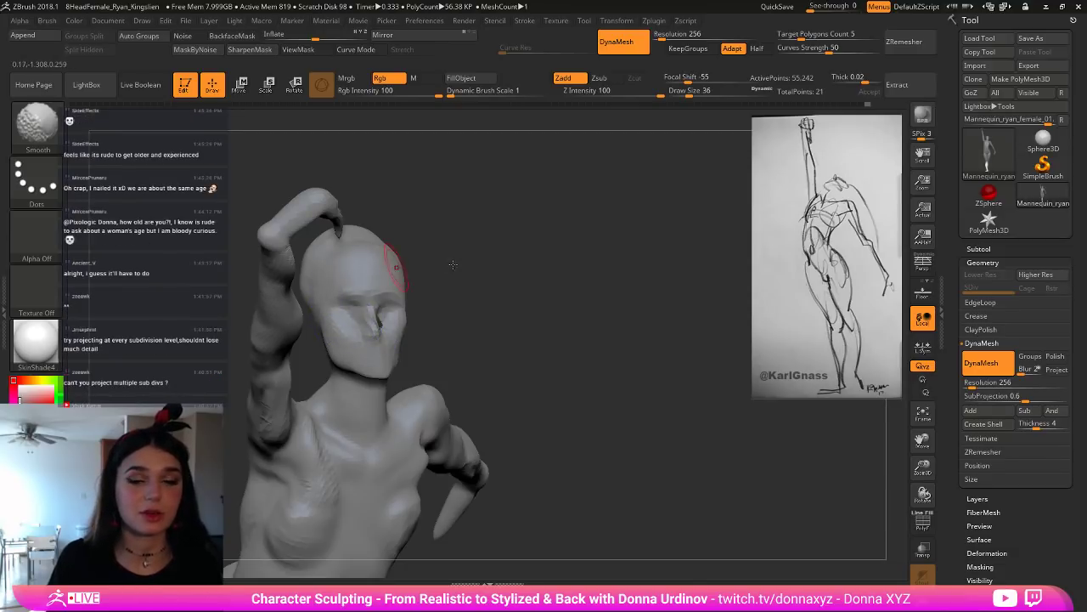
Step: Add clay beside the nose with the ClayBuildup brush and smooth the surface along the jaw and mouth area
left_click_drag(451, 264, 415, 289)
left_click_drag(378, 330, 369, 311)
key("shift")
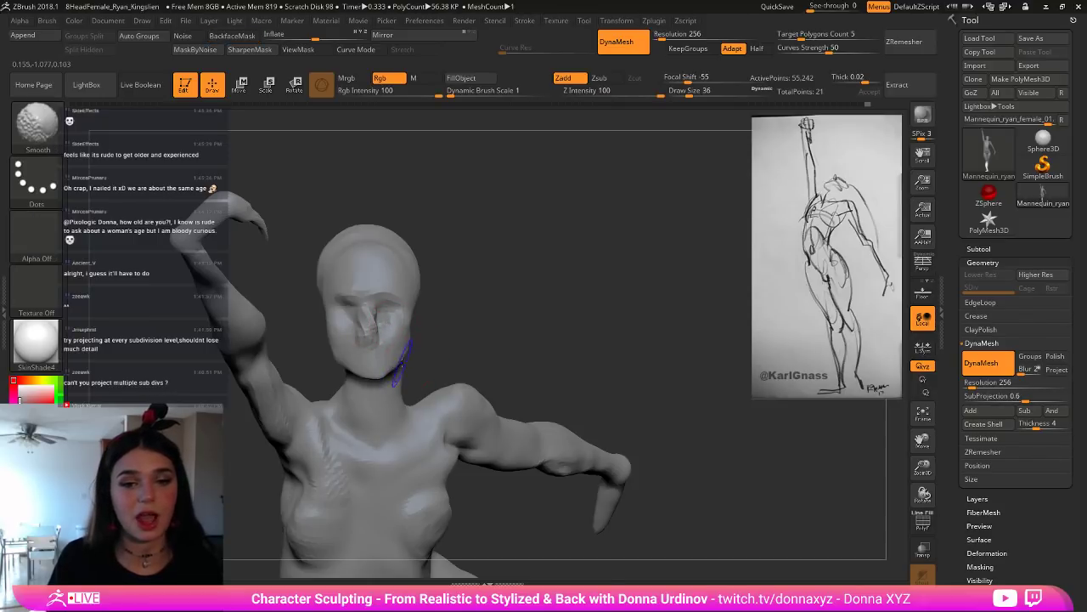
mouse_move(325, 343)
left_mouse_down("shift")
mouse_move(344, 335)
mouse_move(365, 355)
left_mouse_up("shift")
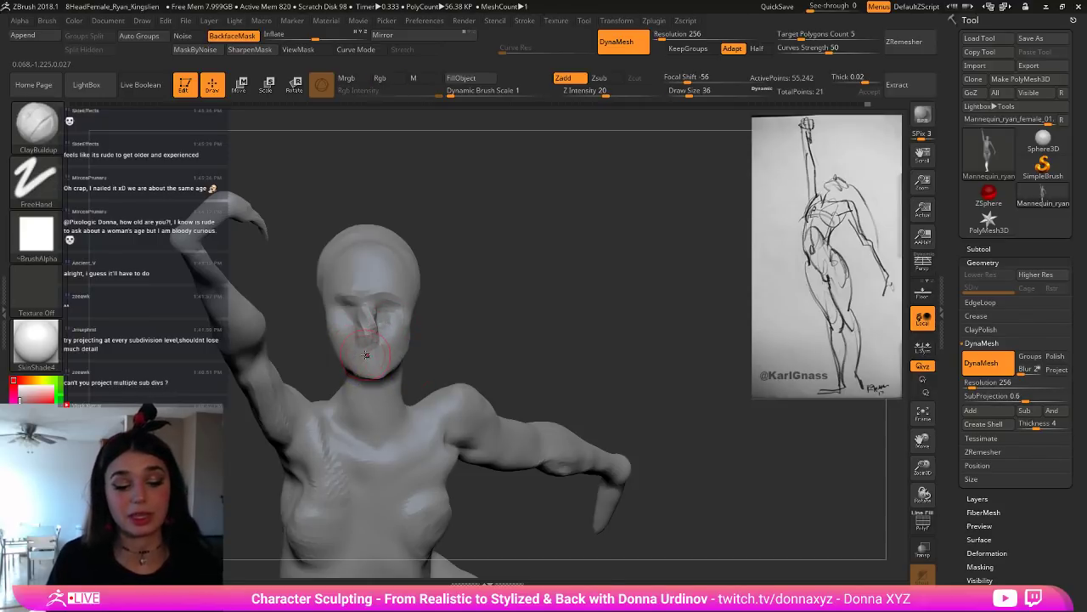
Step: Refine the chin with the Move brush at draw sizes 32 and 28, and adjust the side of the face at 52
key("b")
key("m")
key("v")
left_click_drag(486, 291, 424, 328)
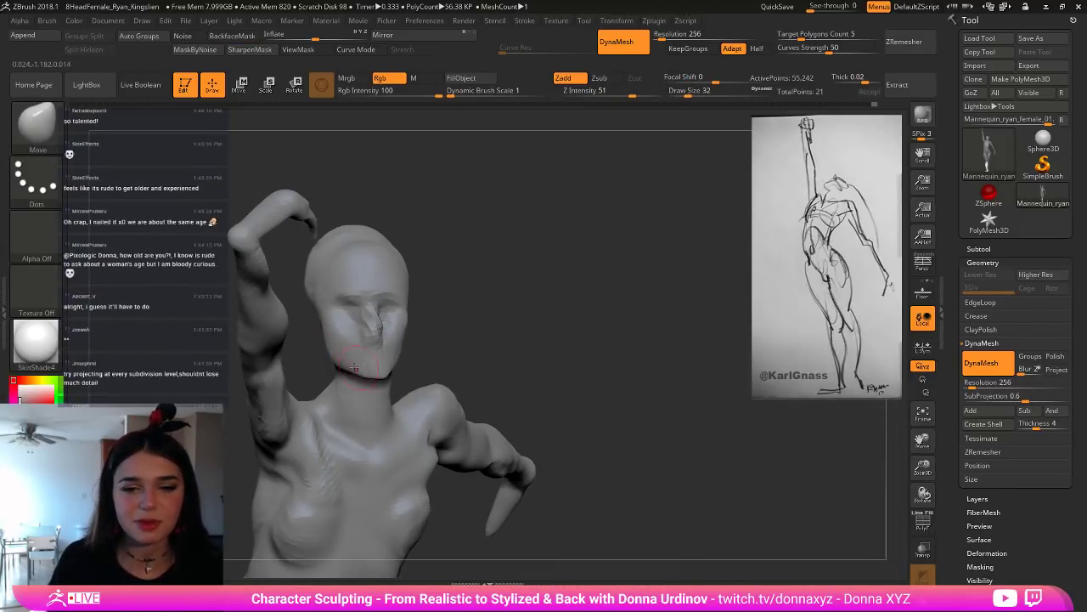
left_click_drag(442, 357, 380, 374)
key("bracketleft")
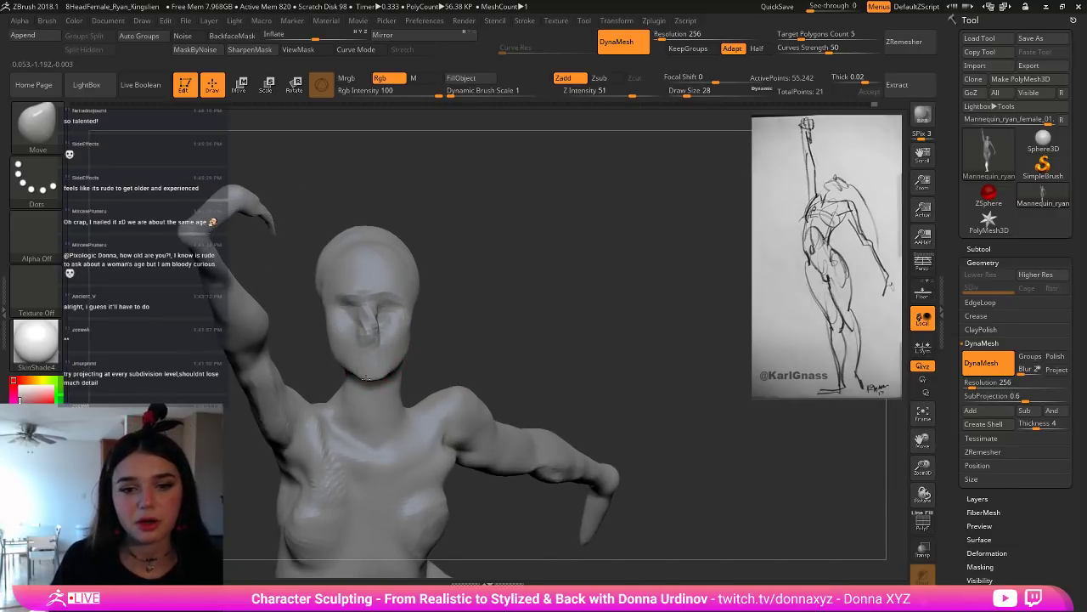
key("bracketright")
key("bracketright")
key("bracketright")
key("bracketright")
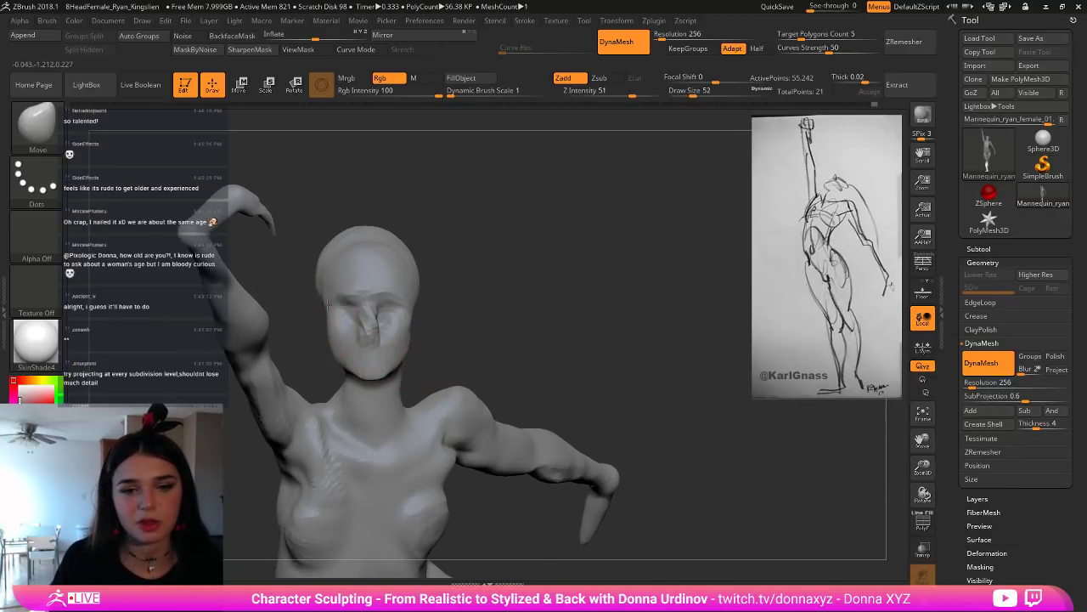
Step: Adjust the brow and forehead shapes from three-quarter and front views with the Move brush, varying the draw size from 48 to 60
left_click_drag(471, 289, 390, 315)
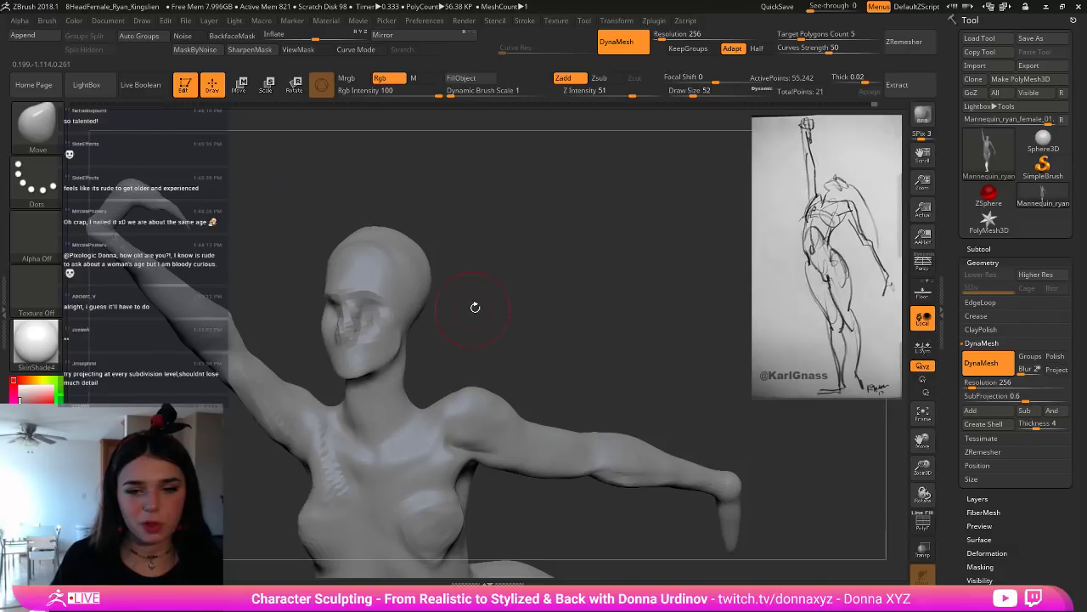
mouse_move(475, 307)
left_mouse_down()
mouse_move(393, 339)
mouse_move(438, 337)
left_mouse_up()
key("bracketleft")
key("bracketleft")
key("bracketleft")
key("bracketleft")
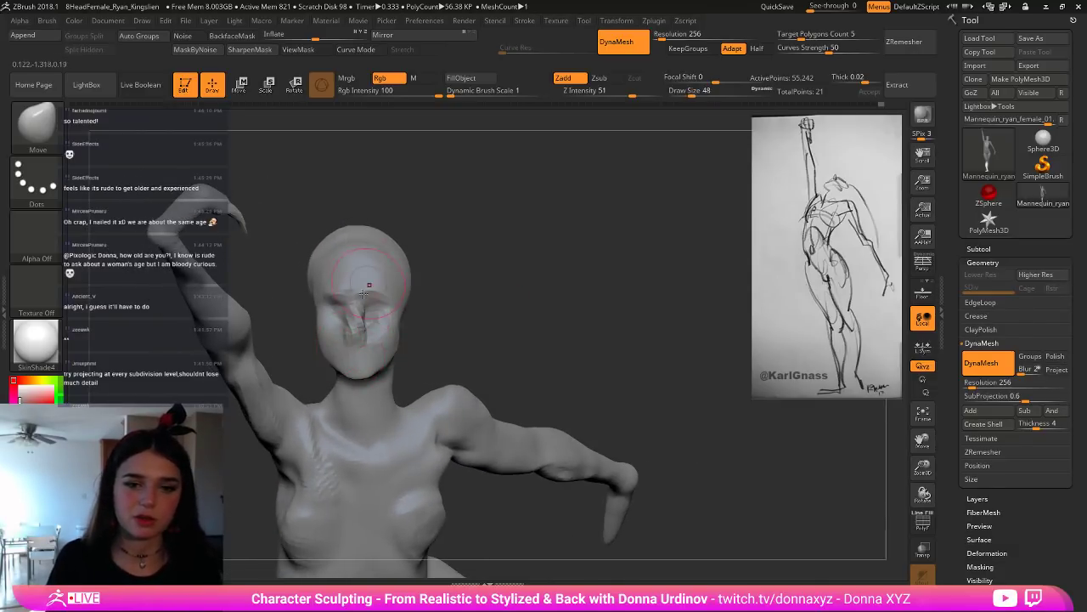
key("bracketright")
key("bracketright")
key("bracketright")
key("bracketright")
key("bracketright")
key("bracketright")
Step: Build up the side of the skull and the temple with the ClayBuildup brush at draw sizes 22 and 34, and smooth the strokes
key("b")
key("c")
key("b")
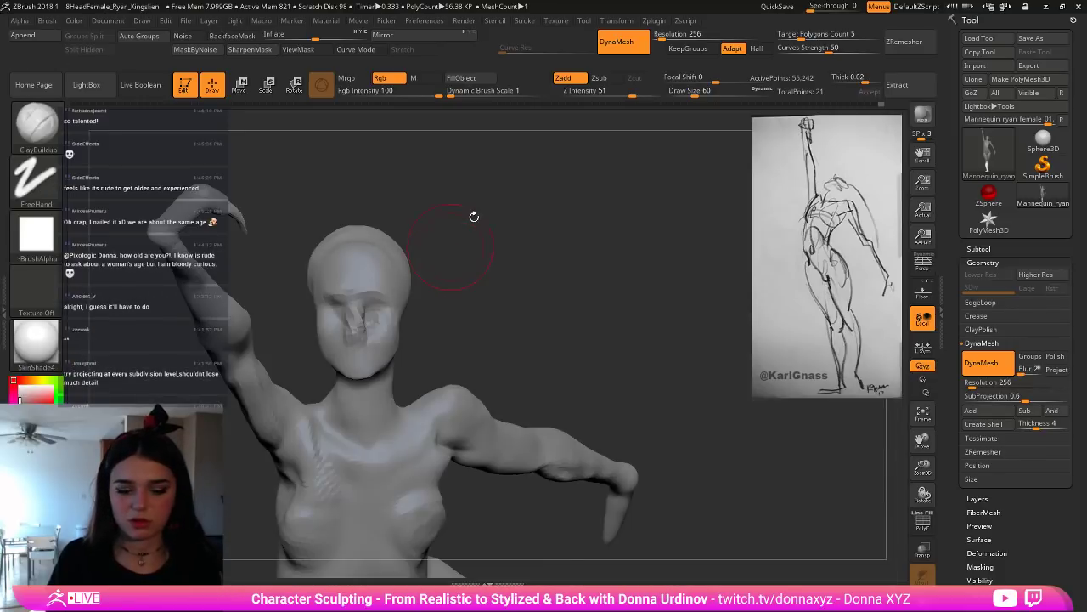
left_click_drag(474, 214, 430, 265)
key("bracketleft")
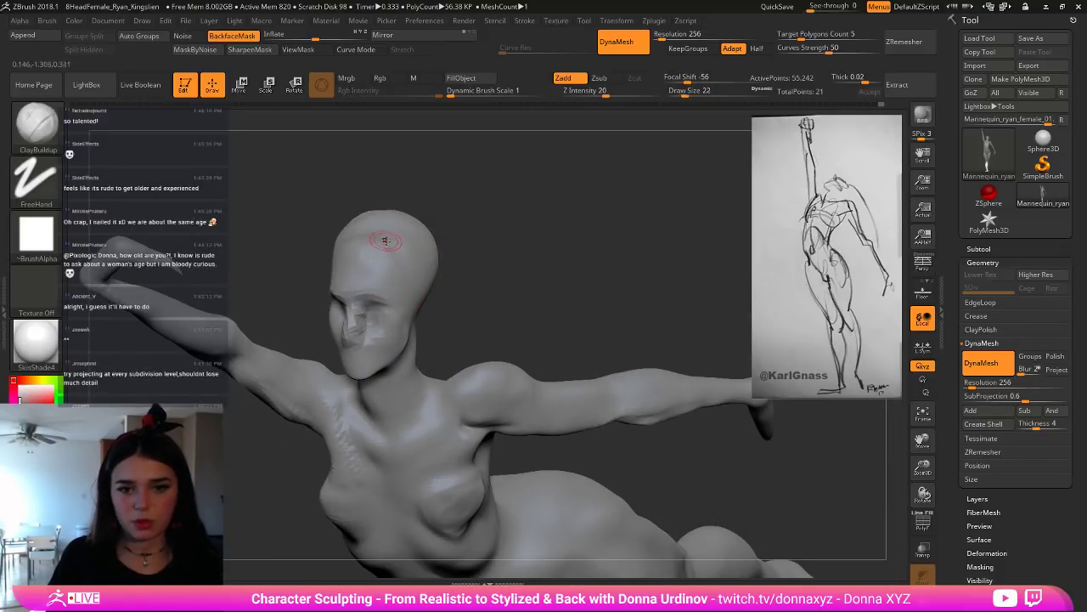
mouse_move(371, 250)
left_mouse_down()
mouse_move(433, 241)
mouse_move(384, 257)
left_mouse_up()
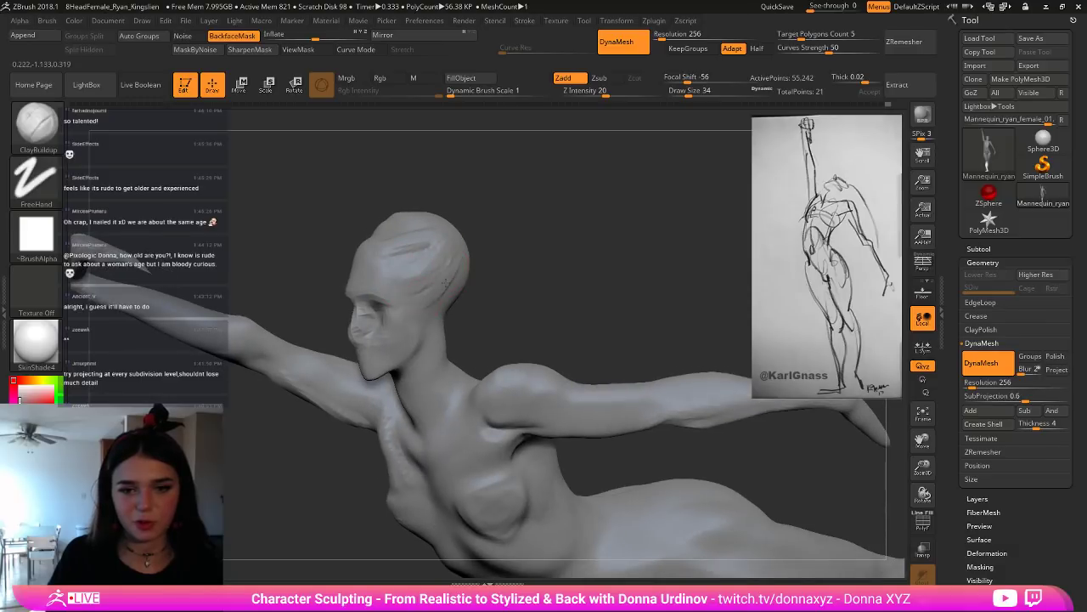
mouse_move(475, 309)
left_mouse_down("shift")
mouse_move(485, 313)
mouse_move(424, 304)
left_mouse_up("shift")
Step: Mask an ear-shaped patch on the side of the head at draw size 22 and invert the mask
key("ctrl")
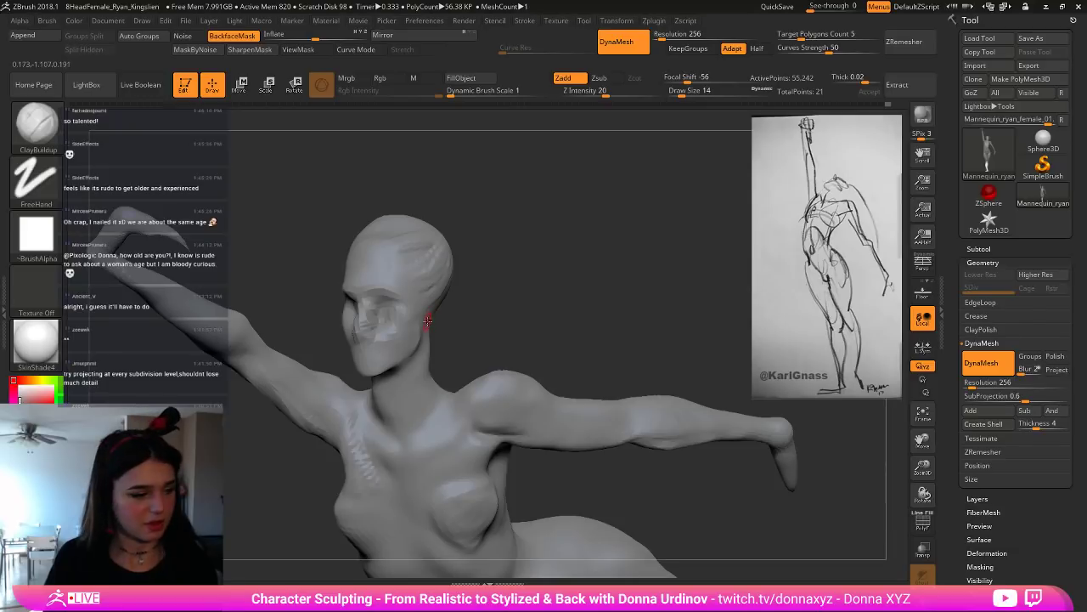
key("bracketright")
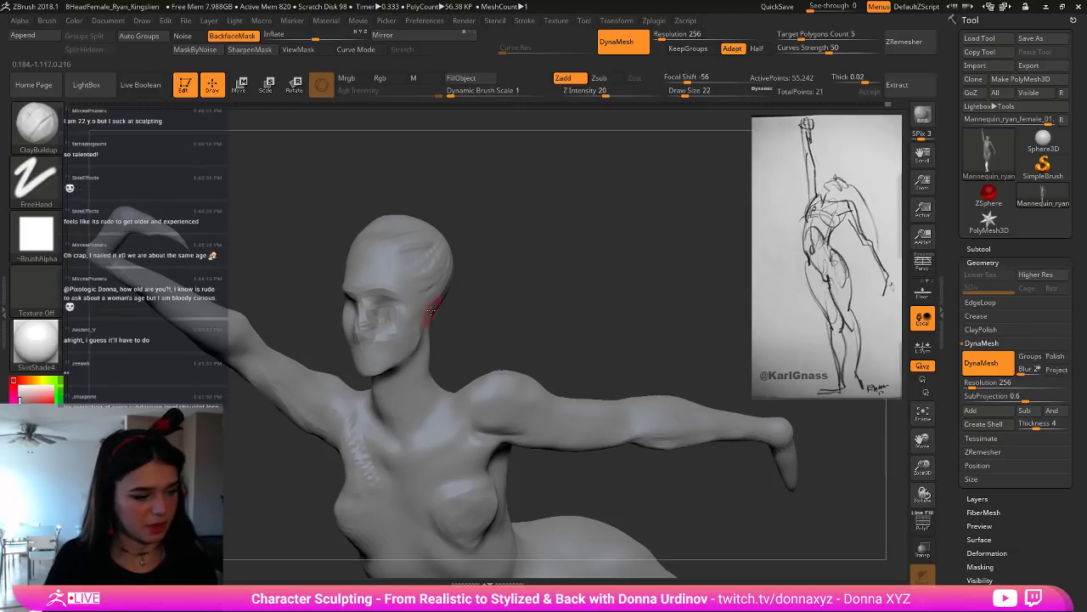
mouse_move(482, 300)
left_mouse_down()
mouse_move(442, 316)
mouse_move(522, 309)
mouse_move(493, 316)
left_mouse_up()
key("ctrl")
left_click(475, 281, "ctrl")
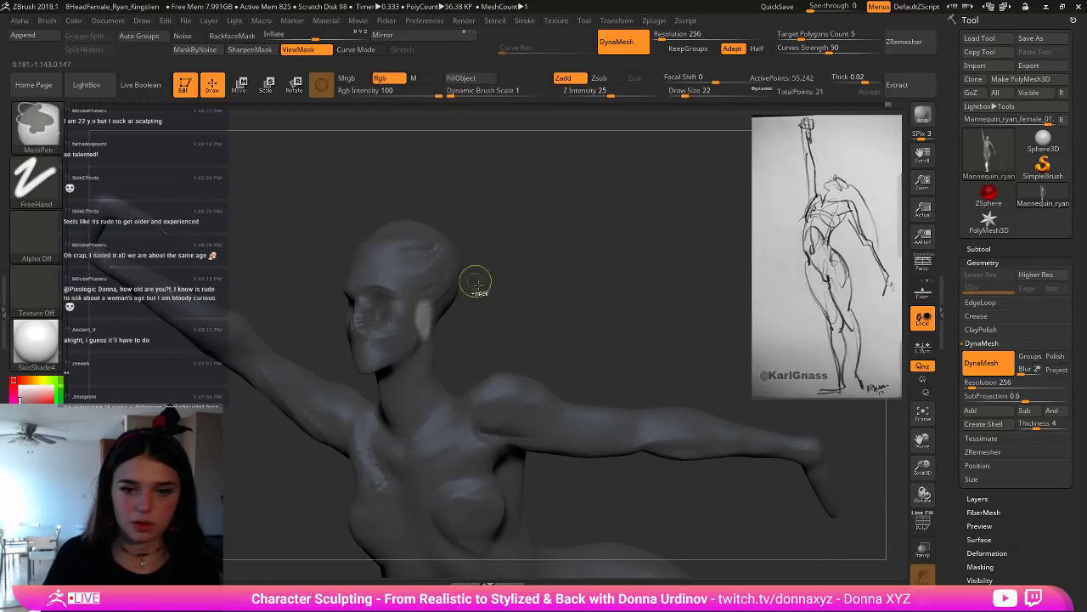
Step: Pull the unmasked ear patch outward from the head along the X axis with the transform gizmo
left_click(266, 84)
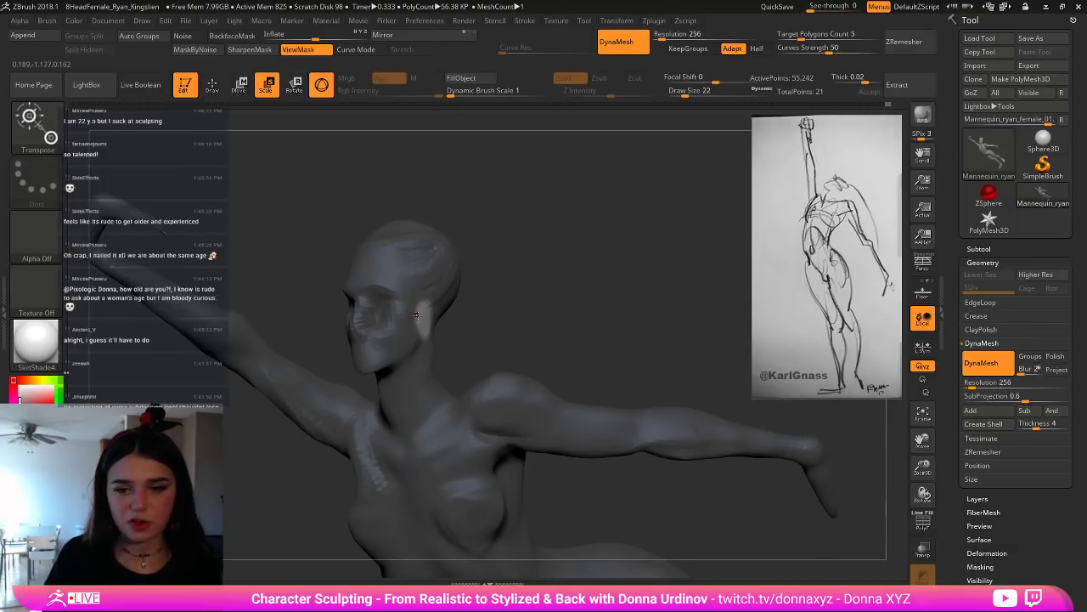
left_click_drag(500, 280, 544, 327)
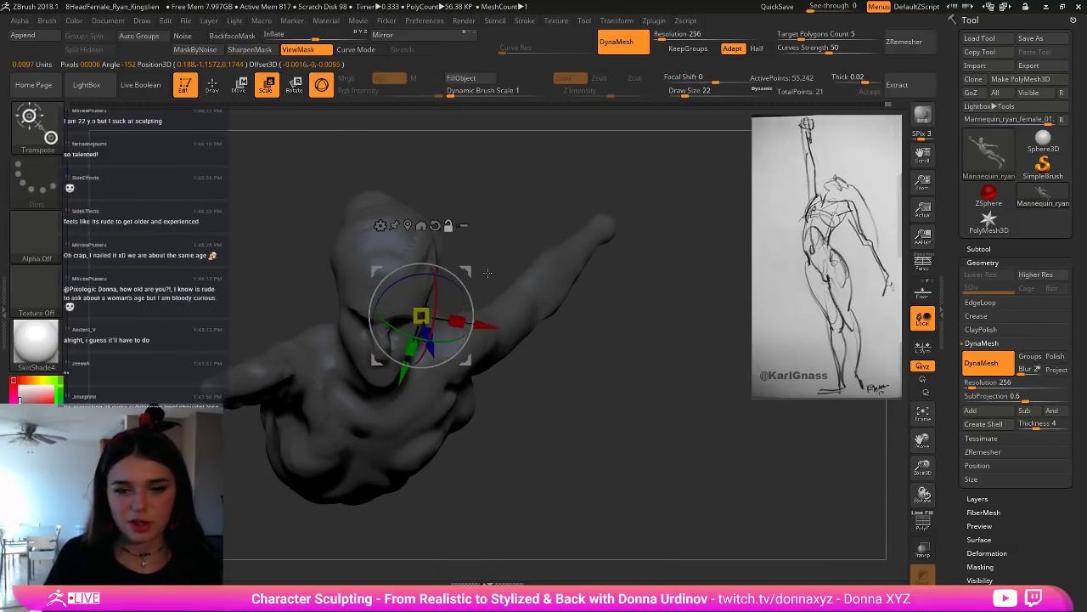
mouse_move(488, 274)
left_mouse_down("alt")
mouse_move(510, 321)
mouse_move(495, 285)
left_mouse_up("alt")
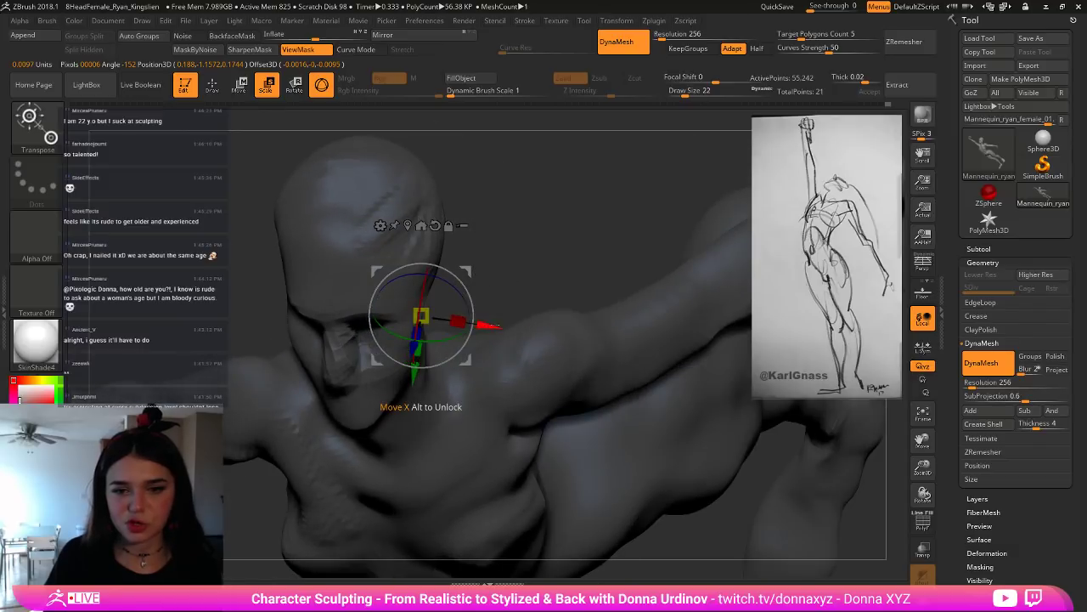
left_click_drag(488, 325, 501, 337)
mouse_move(516, 282)
left_mouse_down()
mouse_move(531, 237)
mouse_move(526, 279)
left_mouse_up()
Step: Rotate and nudge the unmasked ear patch with the gizmo from side, front and three-quarter views, and clear the mask for sculpting
left_click_drag(527, 231, 476, 285)
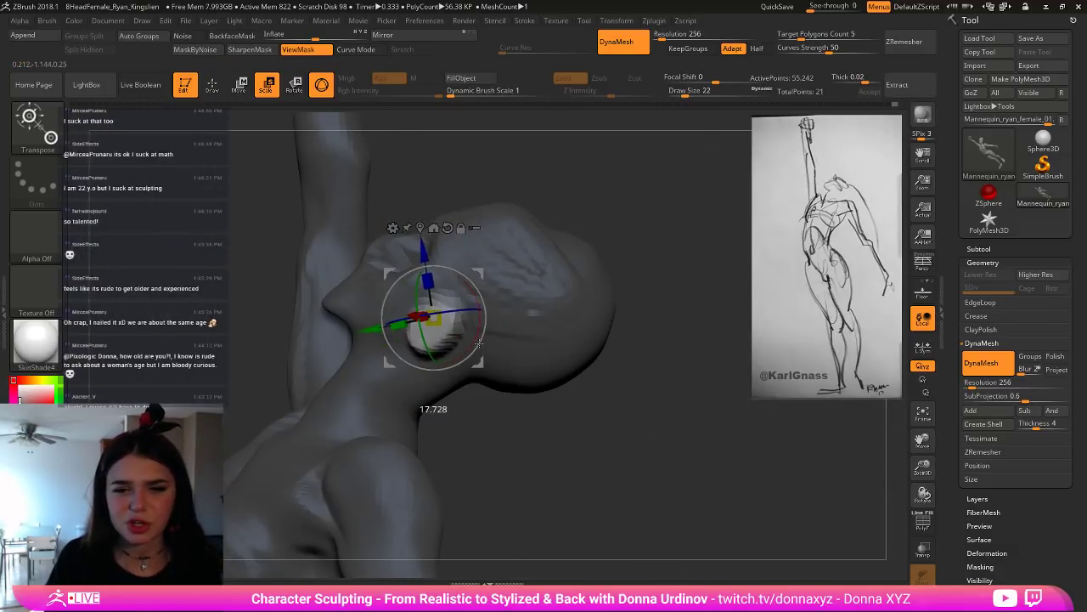
left_click_drag(518, 413, 633, 402)
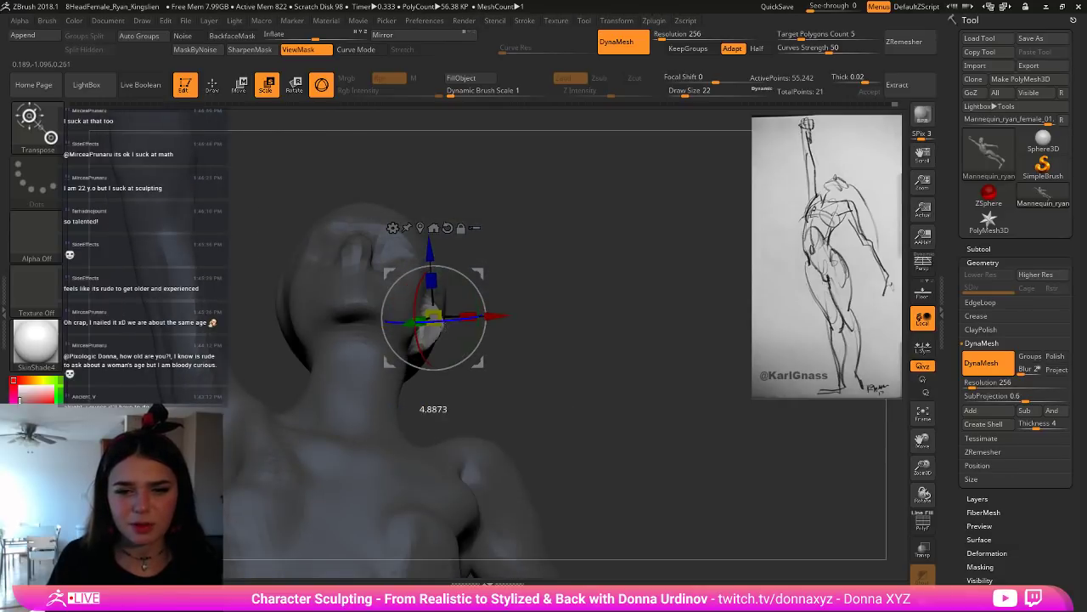
left_click_drag(535, 290, 510, 357)
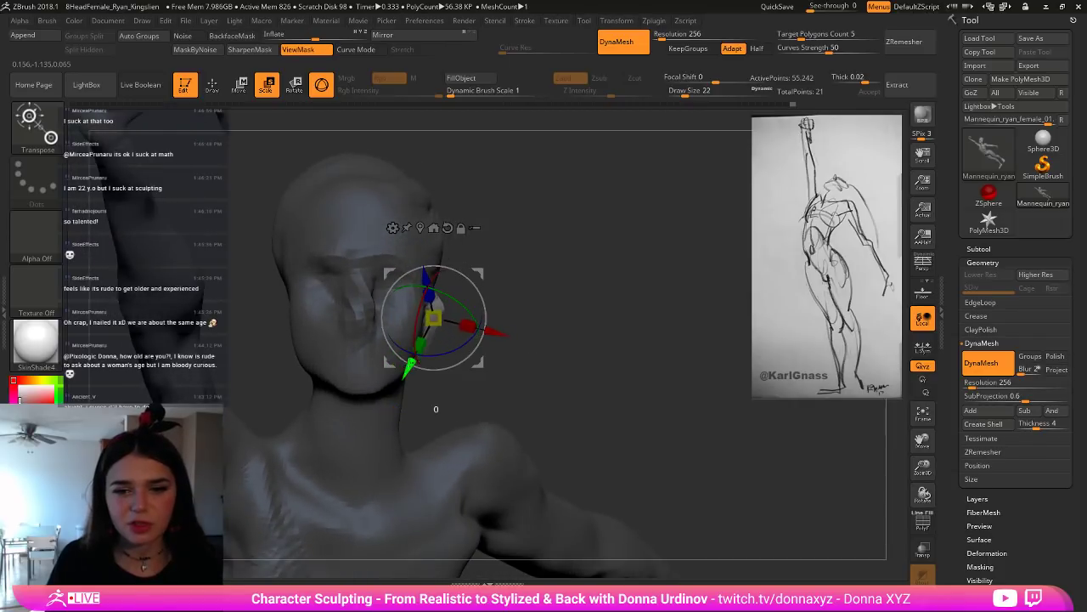
left_click_drag(418, 358, 422, 350)
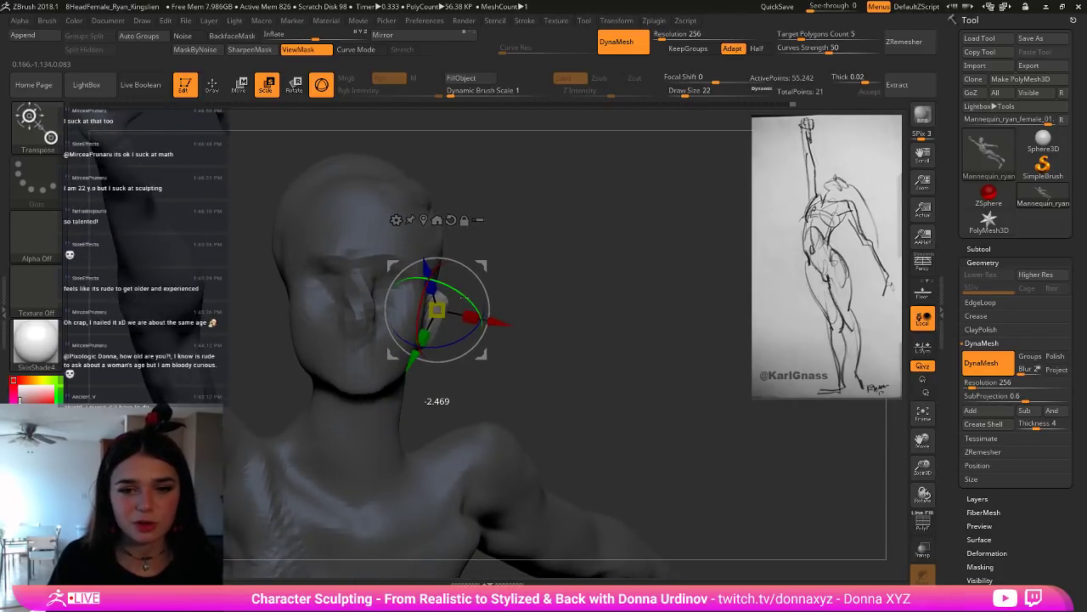
left_click_drag(463, 298, 465, 299)
left_click_drag(537, 293, 493, 316)
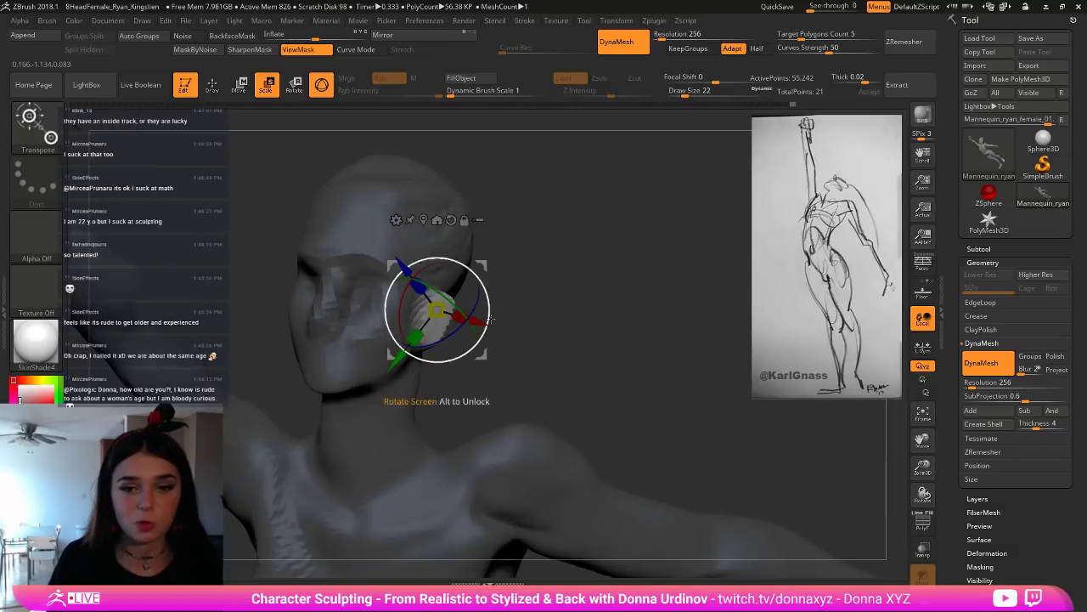
left_click_drag(398, 361, 400, 359)
left_click_drag(471, 381, 556, 405)
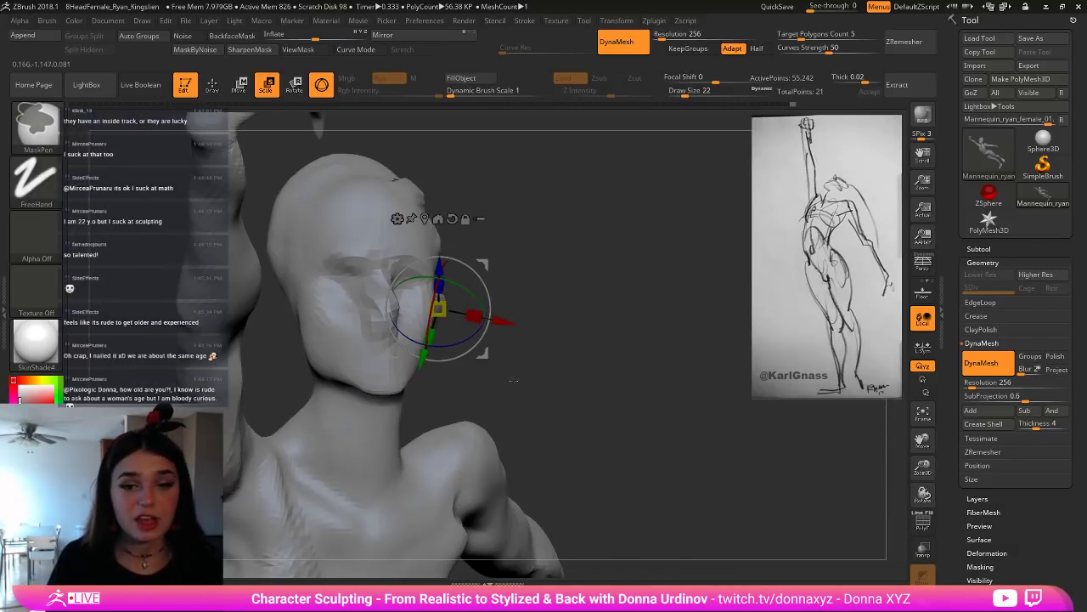
left_click(212, 85)
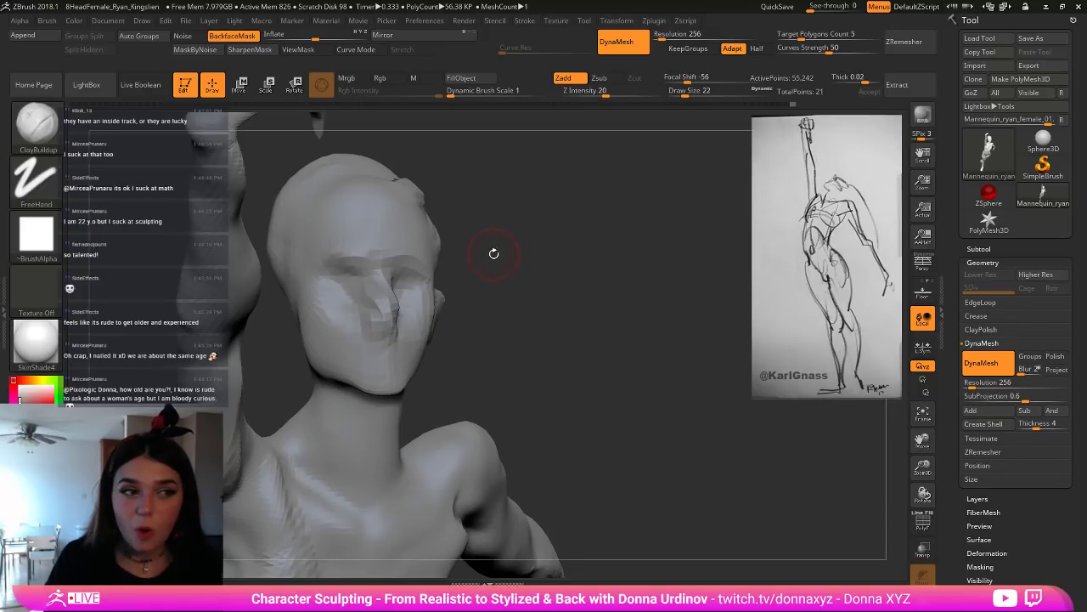
Step: Mask an ear-shaped patch on the other side of the head at draw size 10, trim its edge and invert the mask
left_click_drag(526, 247, 571, 250)
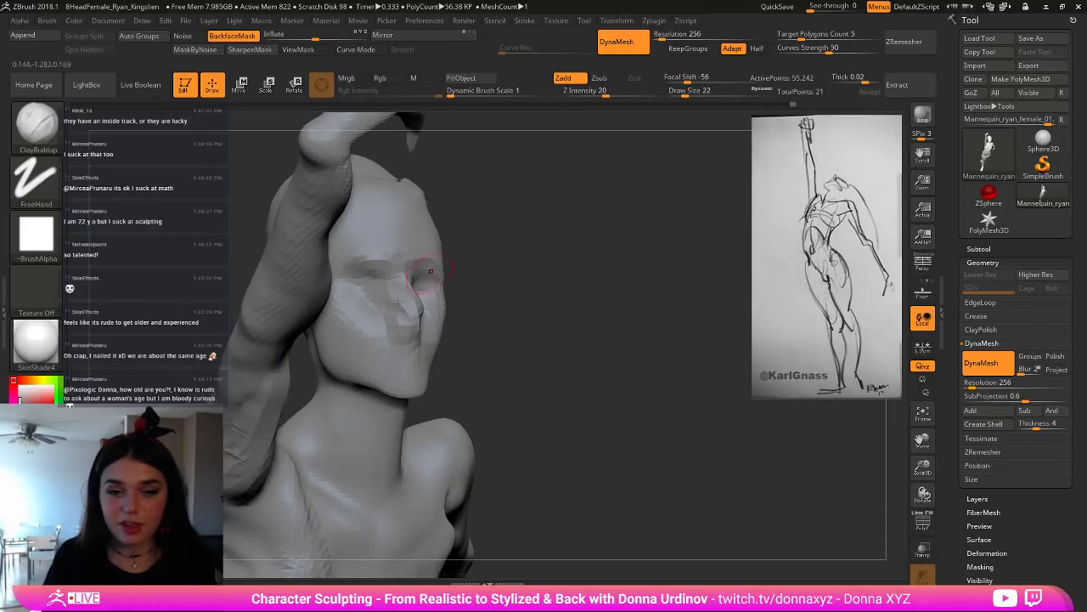
left_click_drag(504, 313, 600, 313)
mouse_move(412, 330)
left_mouse_down("ctrl")
mouse_move(387, 301)
mouse_move(411, 338)
left_mouse_up("ctrl")
left_click_drag(388, 294, 377, 313, "ctrl")
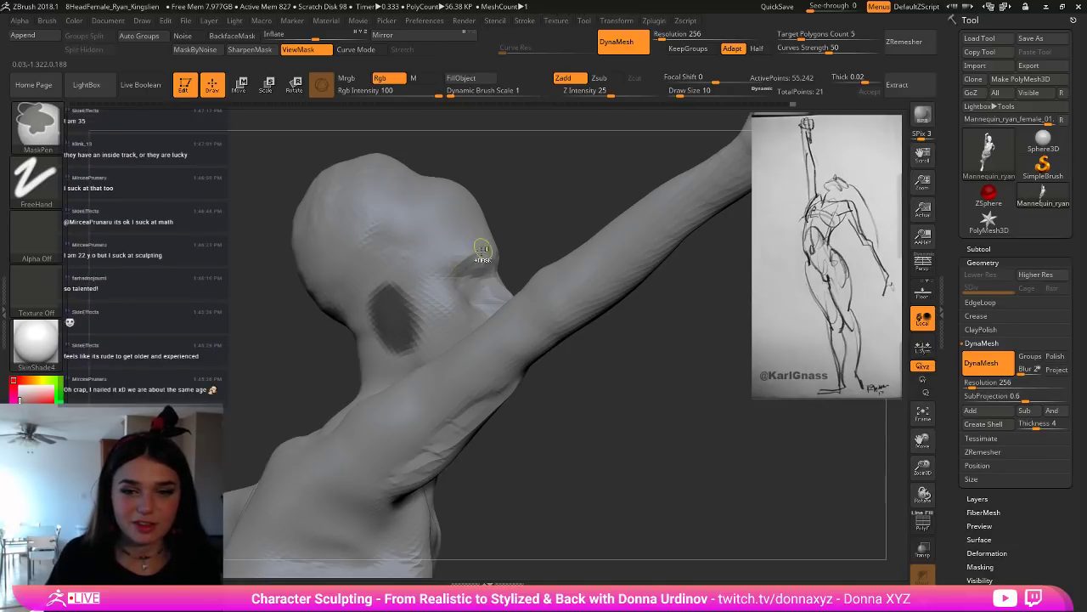
mouse_move(586, 231)
left_mouse_down()
mouse_move(461, 218)
mouse_move(583, 233)
left_mouse_up()
left_click_drag(377, 339, 385, 345, "ctrl+alt")
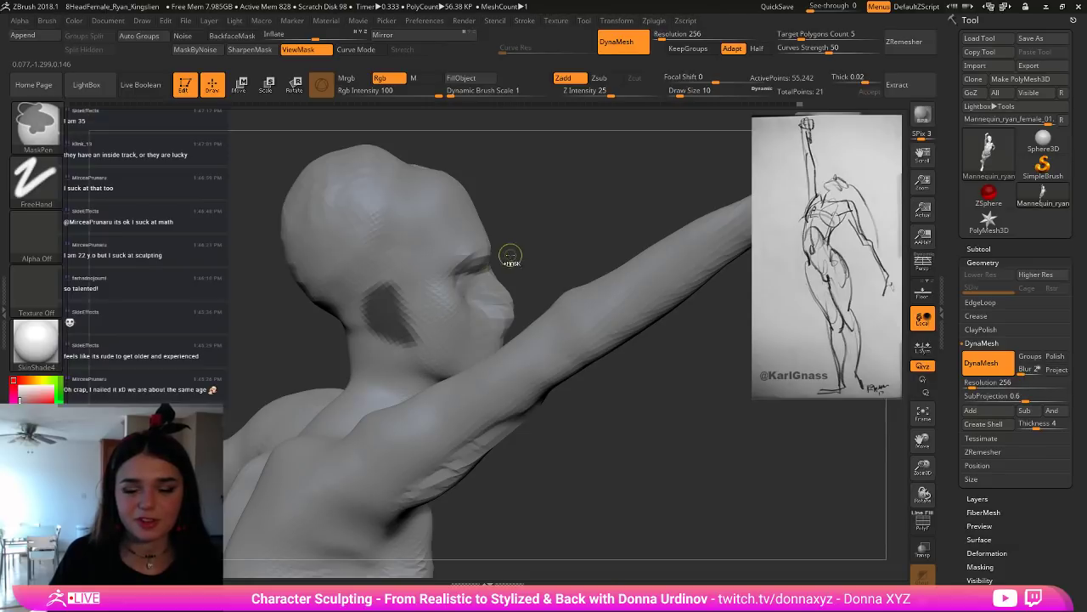
key("ctrl+i")
Step: Place the transform gizmo on the second ear patch, rotate it to align with the head and pull the patch outward
key("e")
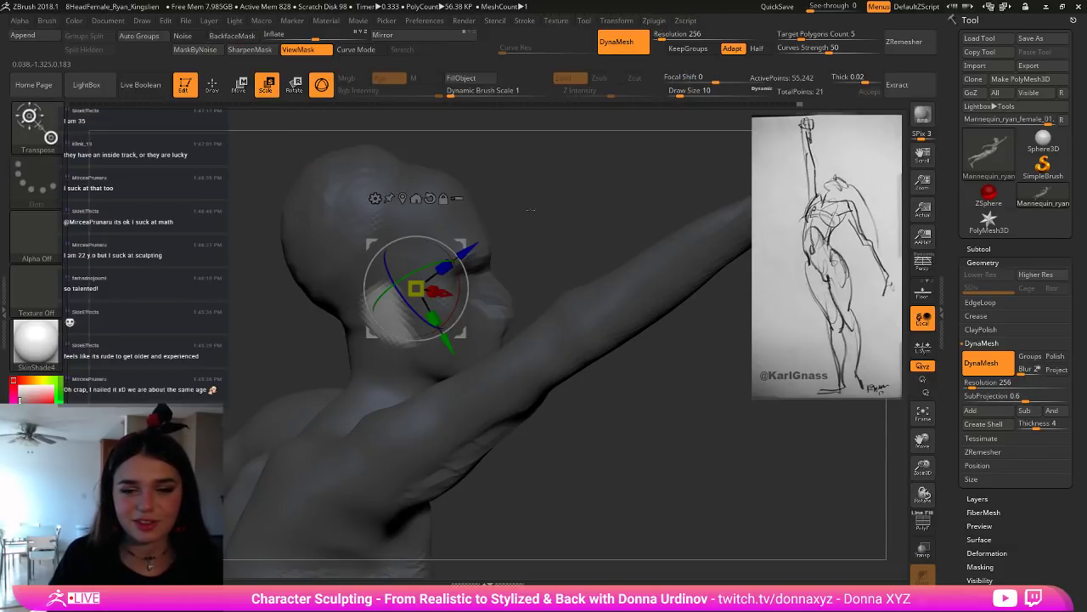
mouse_move(265, 230)
left_mouse_down()
mouse_move(365, 242)
mouse_move(264, 260)
left_mouse_up()
left_click(361, 319, "alt")
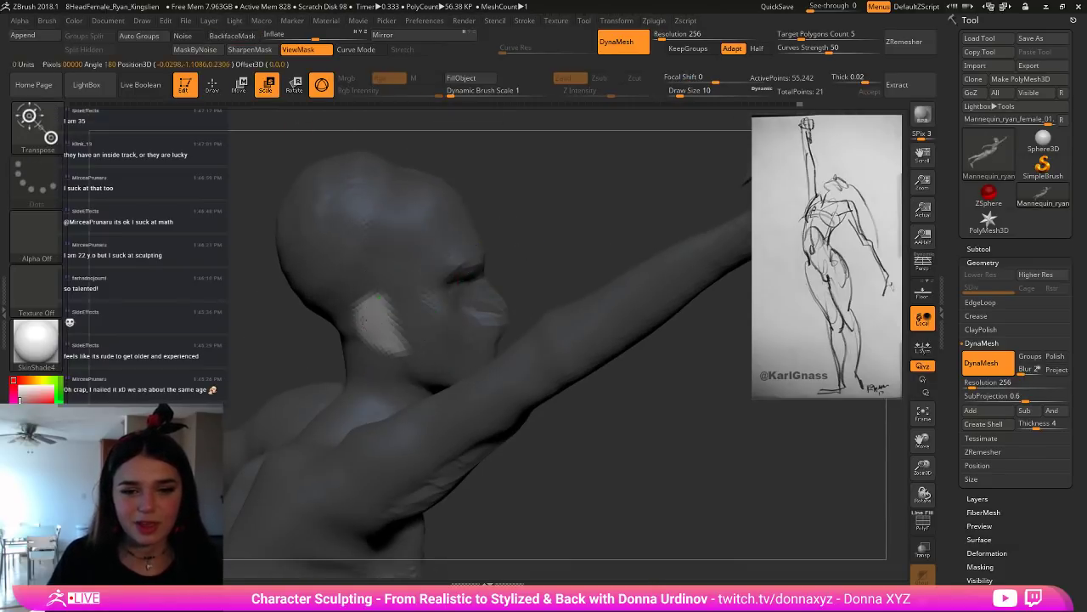
left_click_drag(616, 227, 407, 240)
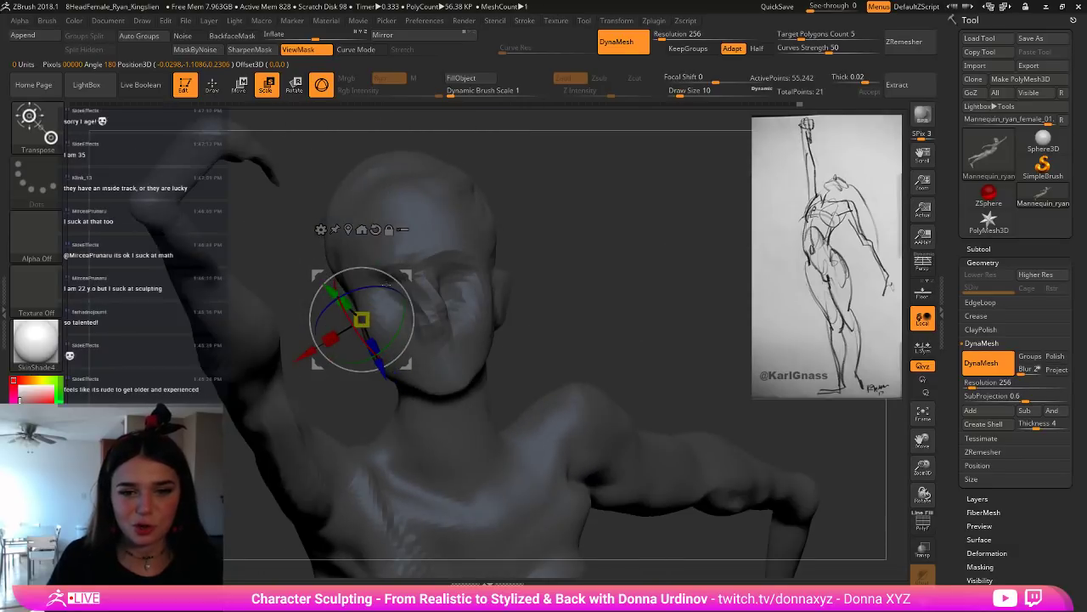
left_click_drag(378, 286, 399, 291)
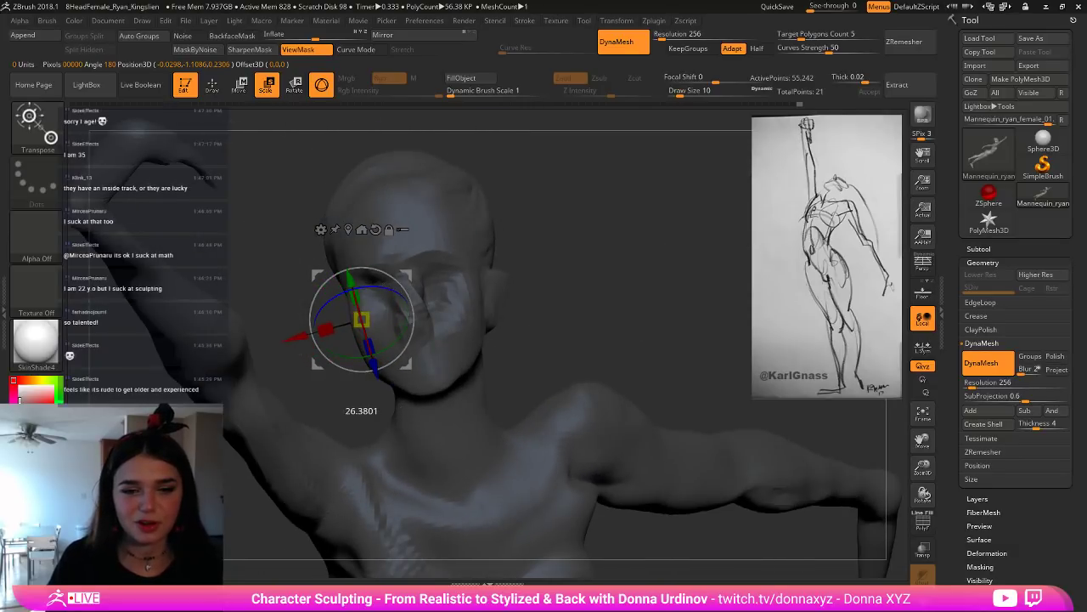
left_click_drag(295, 335, 282, 341)
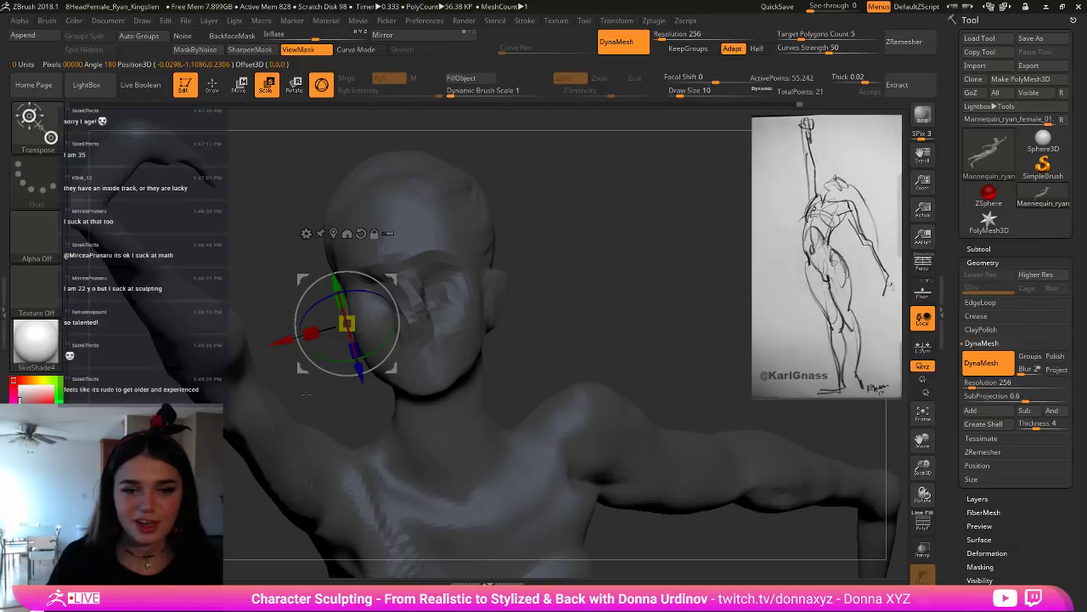
Step: Refine the second ear's projection, angle and height with the gizmo from back and front views, and clear the mask for sculpting
left_click_drag(306, 394, 433, 378)
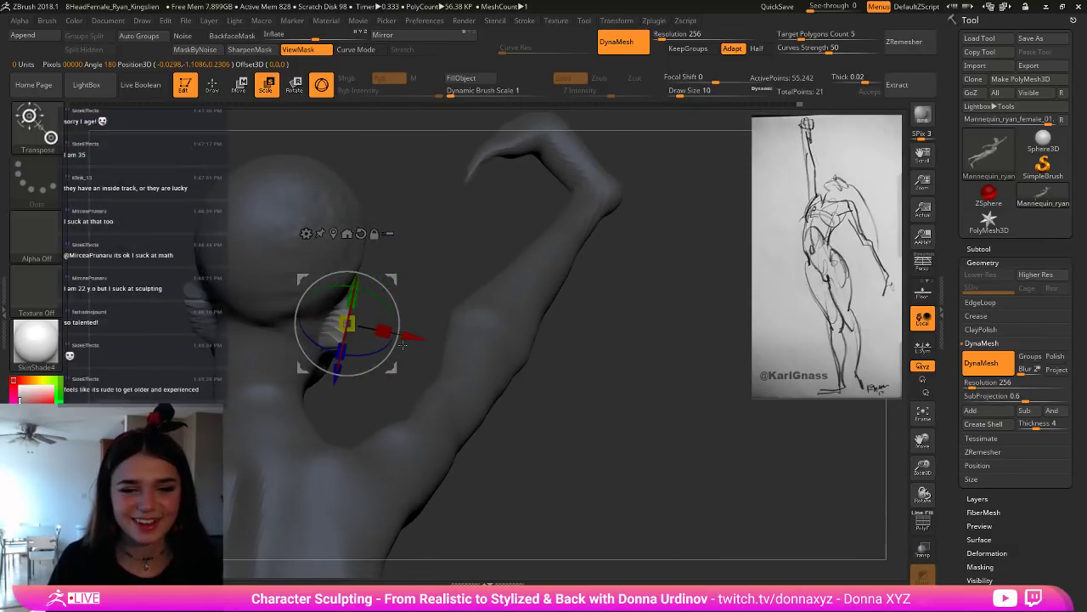
left_click_drag(412, 338, 417, 340)
left_click_drag(454, 287, 314, 277)
left_click_drag(380, 295, 382, 297)
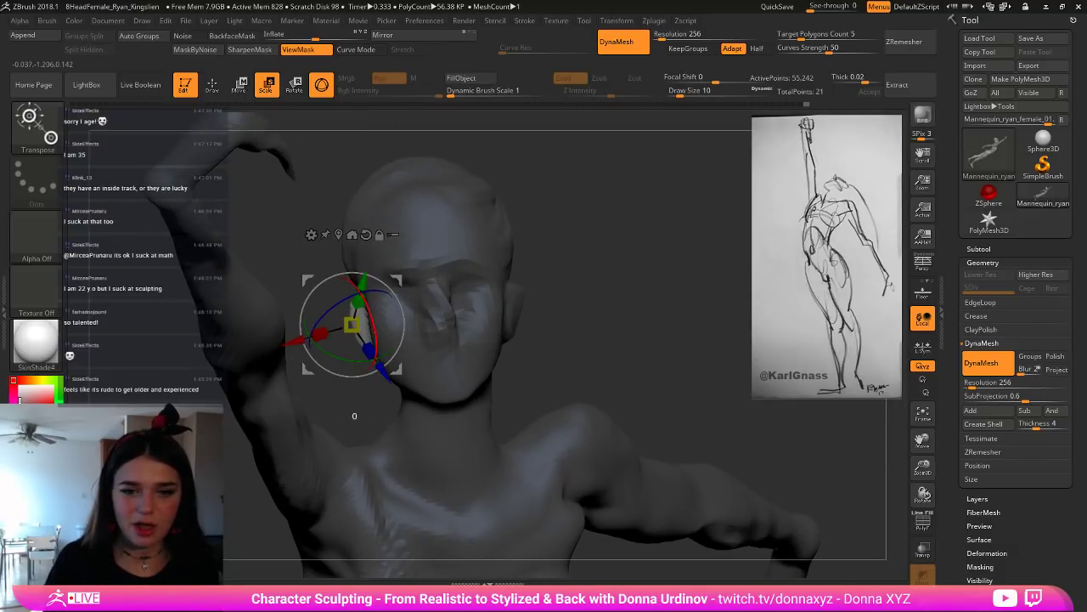
left_click_drag(378, 375, 376, 369)
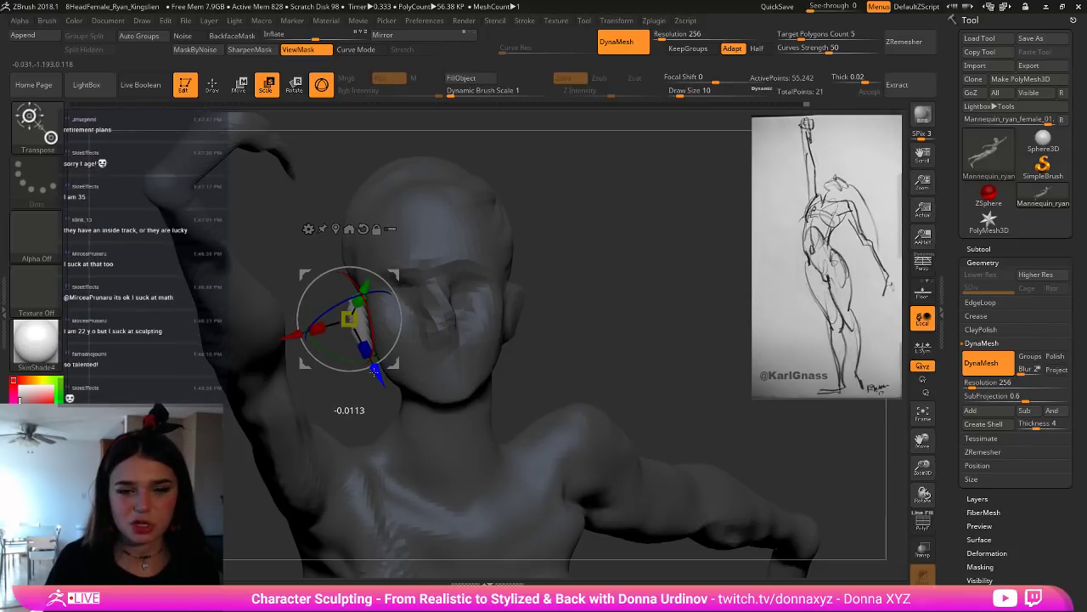
left_click_drag(593, 261, 620, 260)
mouse_move(601, 325)
left_mouse_down("ctrl")
mouse_move(613, 338)
mouse_move(544, 374)
mouse_move(548, 289)
left_mouse_up("ctrl")
left_click(218, 94)
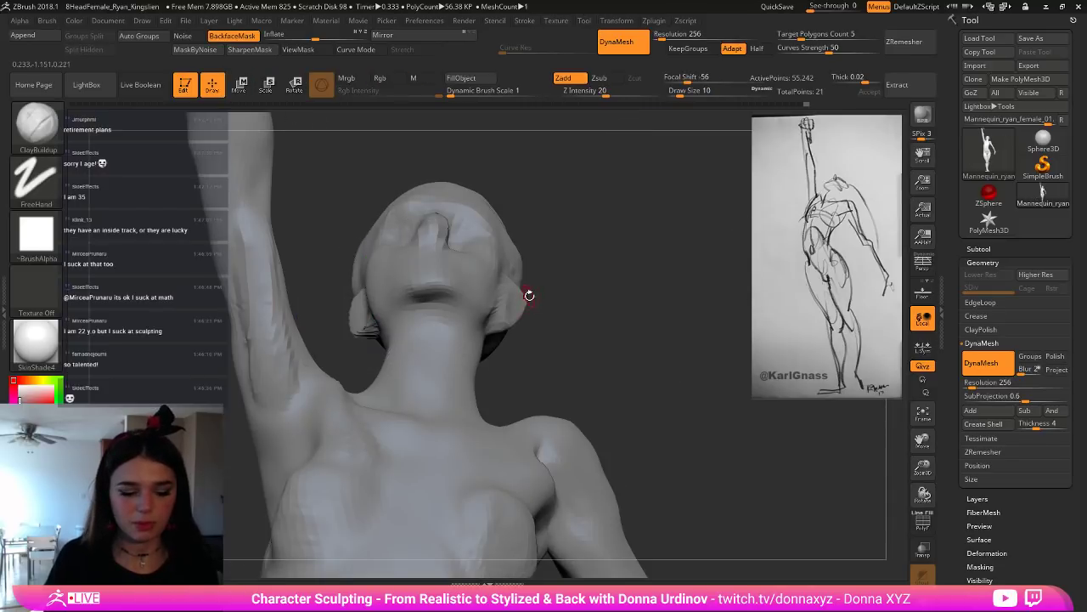
Step: Adjust the ear shapes with the Move brush at draw sizes 38 and 22, and smooth around them
key("b")
key("m")
key("v")
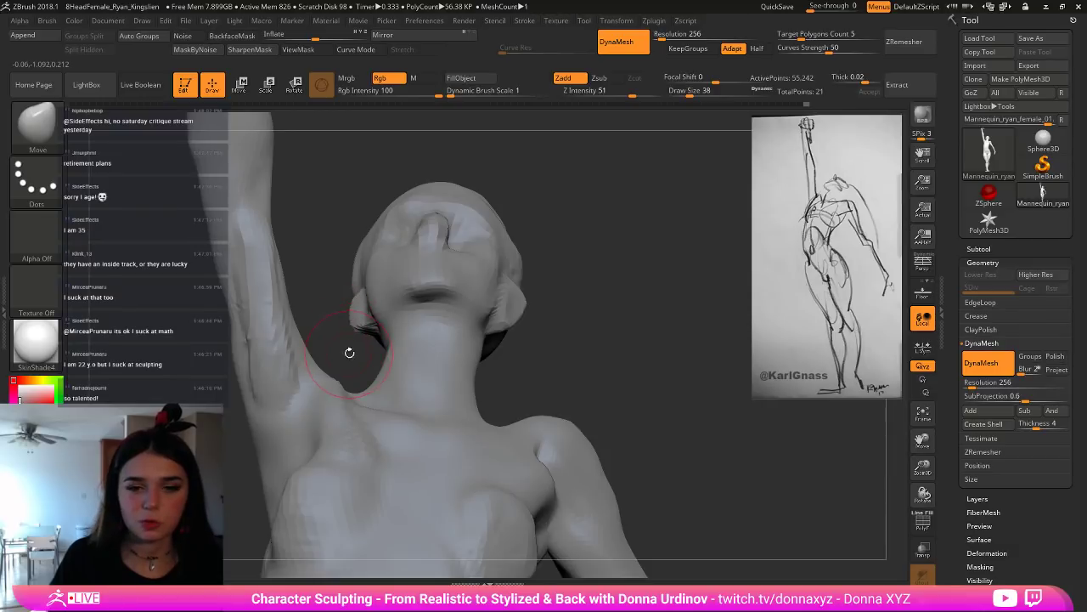
left_click_drag(349, 352, 412, 356)
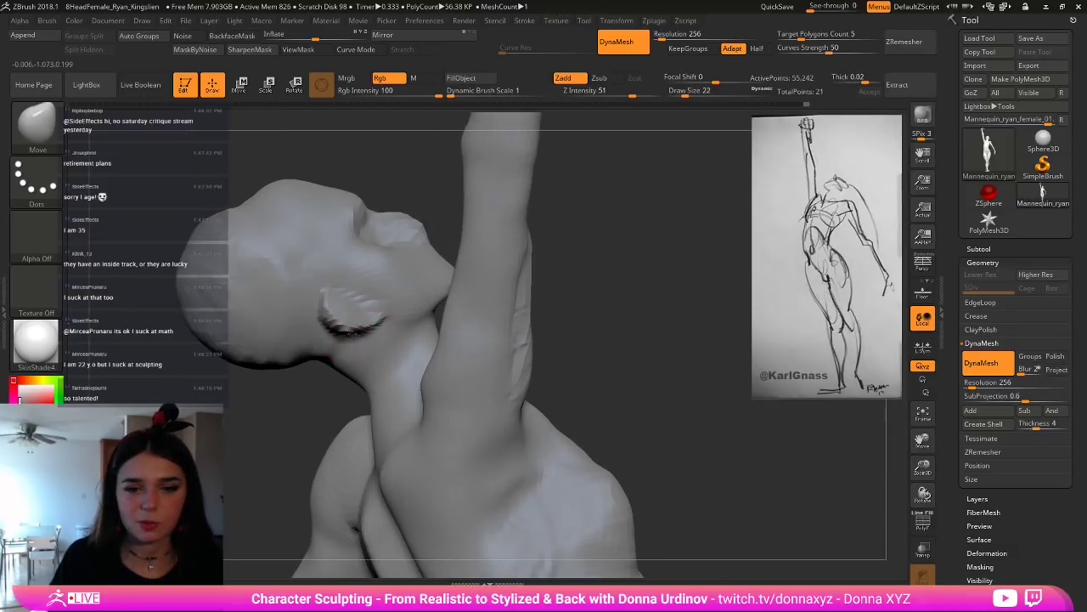
left_click_drag(610, 304, 540, 317)
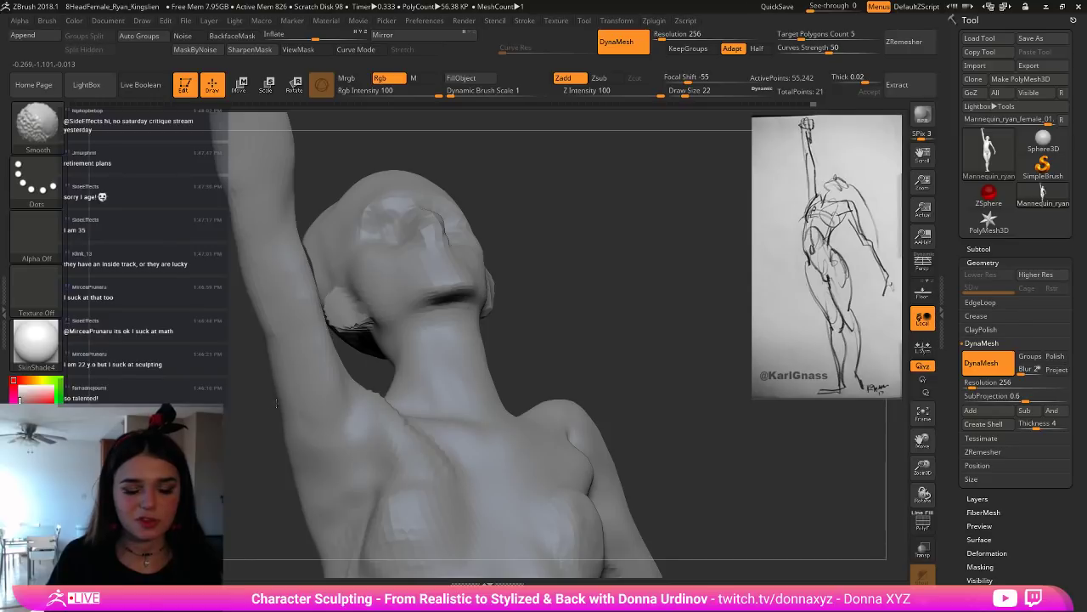
mouse_move(587, 316)
left_mouse_down("alt")
mouse_move(504, 337)
mouse_move(550, 332)
mouse_move(500, 326)
mouse_move(518, 324)
left_mouse_up("alt")
Step: Enlarge the draw size to 62 and smooth the head while comparing the upper body with the reference
key("bracketright")
key("bracketright")
key("bracketright")
key("bracketright")
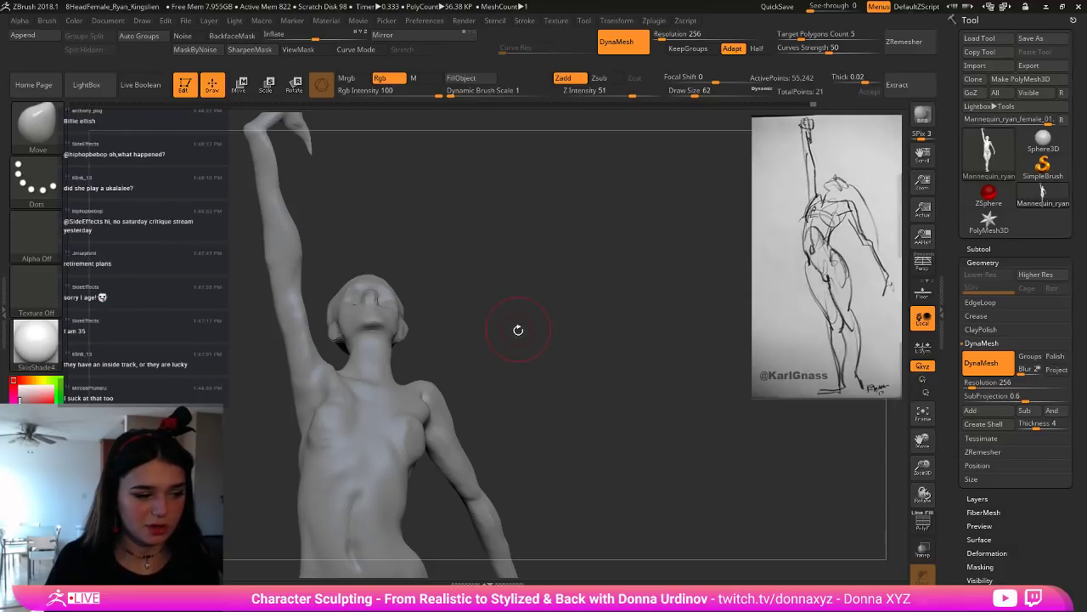
mouse_move(543, 285)
left_mouse_down()
mouse_move(556, 279)
mouse_move(614, 336)
mouse_move(560, 336)
mouse_move(612, 295)
mouse_move(626, 316)
left_mouse_up()
left_click_drag(486, 261, 493, 279, "shift")
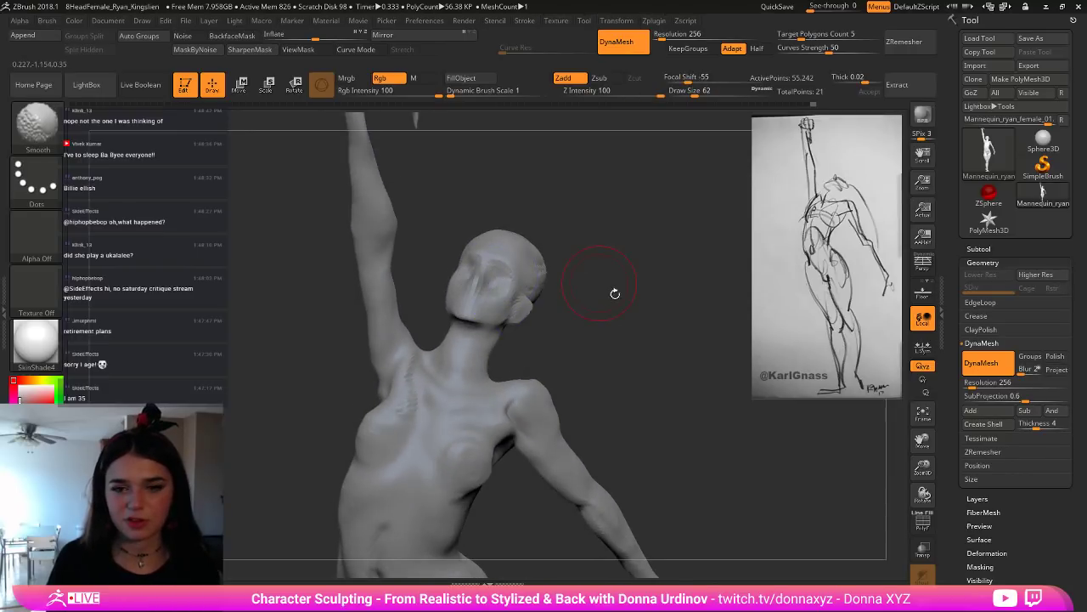
left_click_drag(615, 293, 655, 316)
Step: Switch to the DamStandard brush at draw size 18 for the mouth area, and undo the last stroke
key("b")
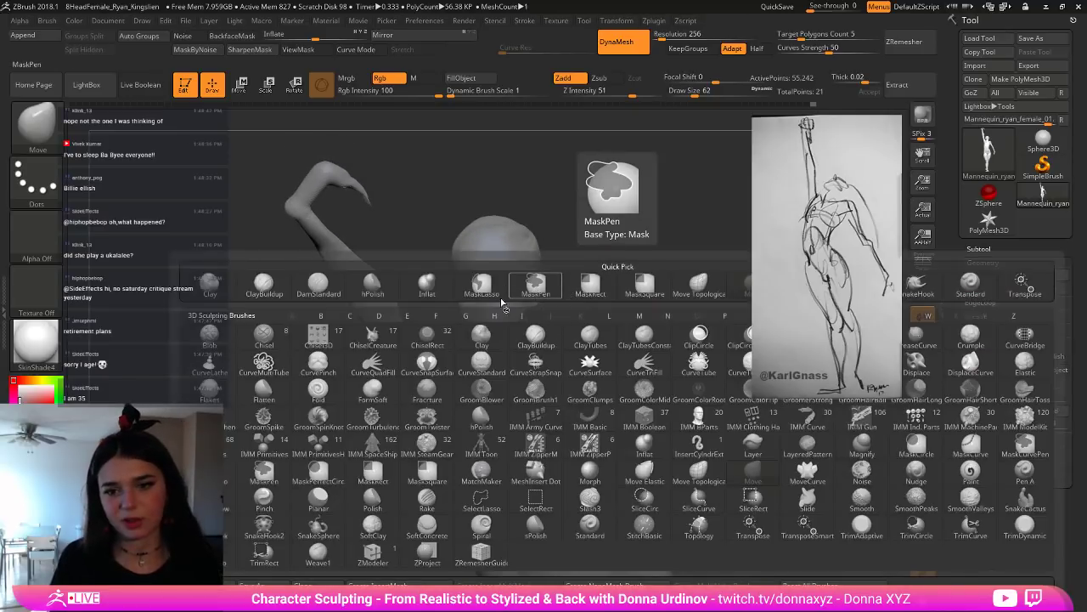
left_click(506, 299)
key("[")
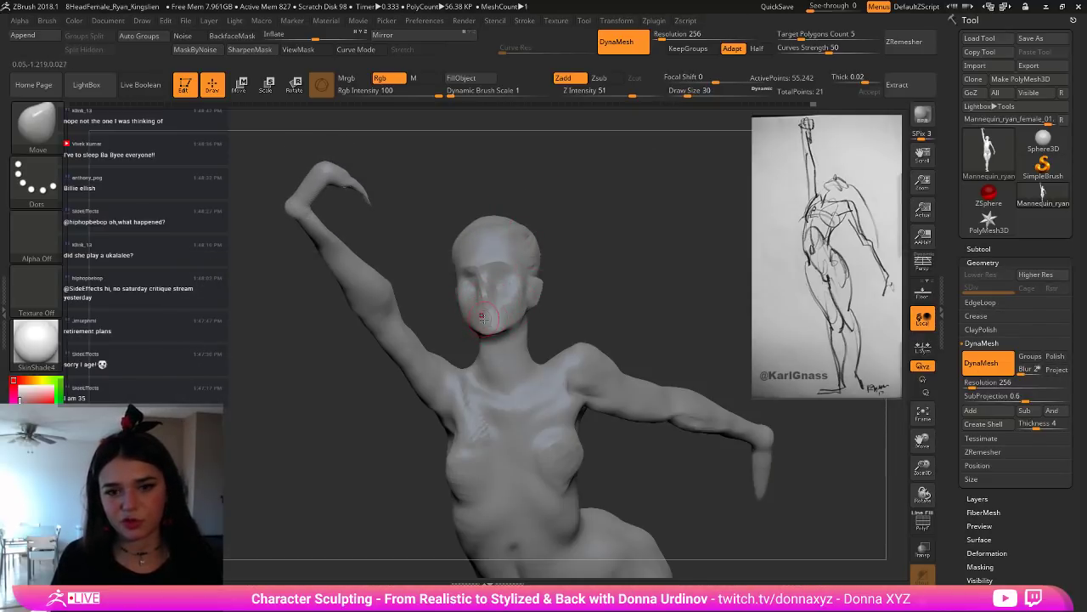
key("bracketleft")
key("bracketleft")
key("bracketleft")
key("b")
key("d")
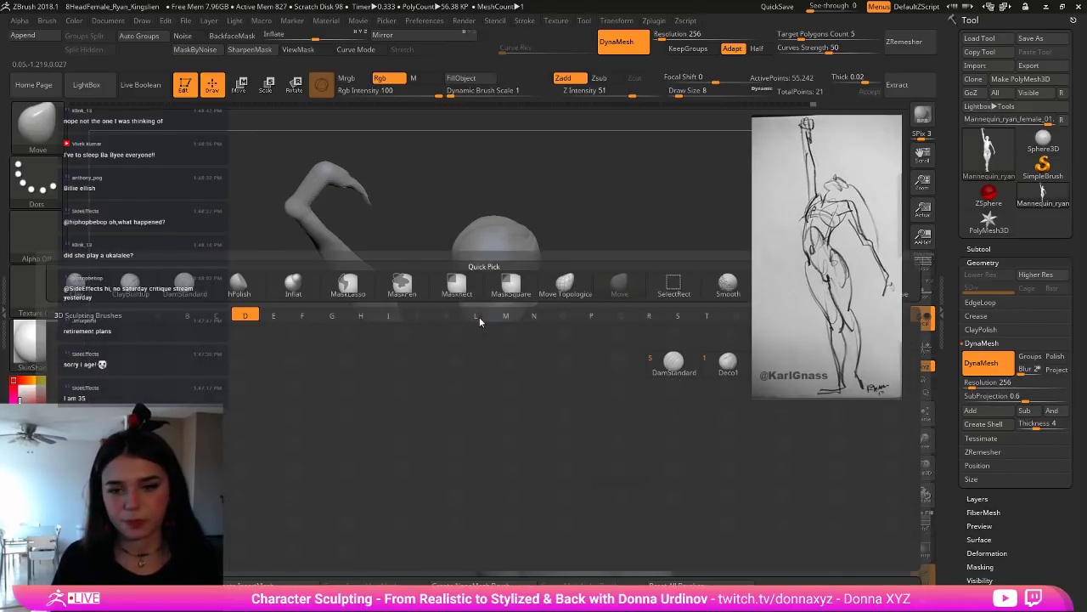
key("s")
key("bracketright")
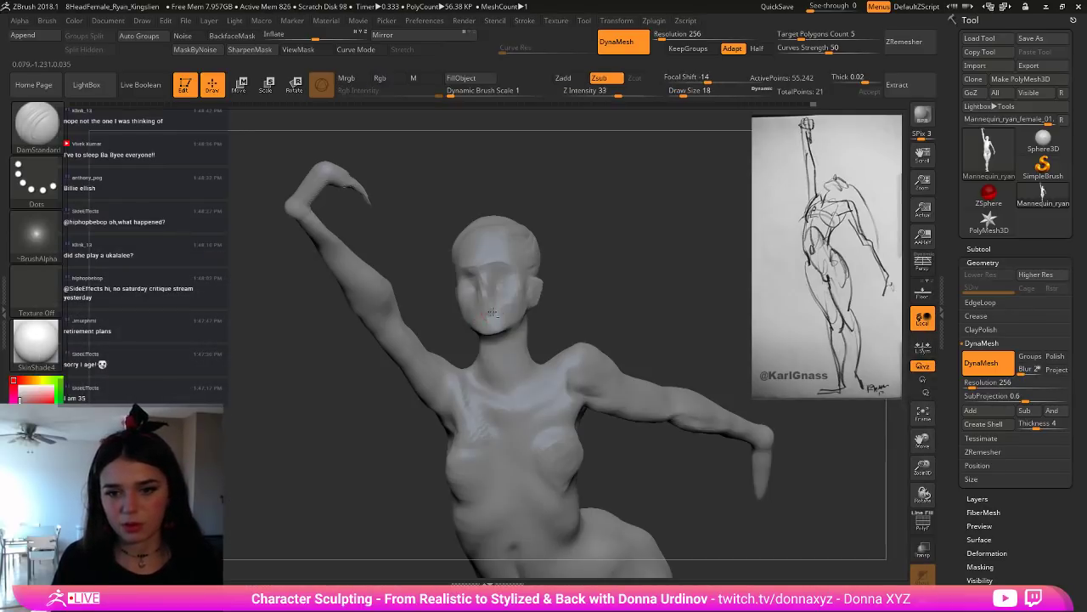
mouse_move(593, 304)
left_mouse_down()
mouse_move(617, 298)
mouse_move(597, 306)
mouse_move(594, 277)
mouse_move(611, 242)
mouse_move(561, 320)
mouse_move(626, 299)
left_mouse_up()
key("ctrl+z")
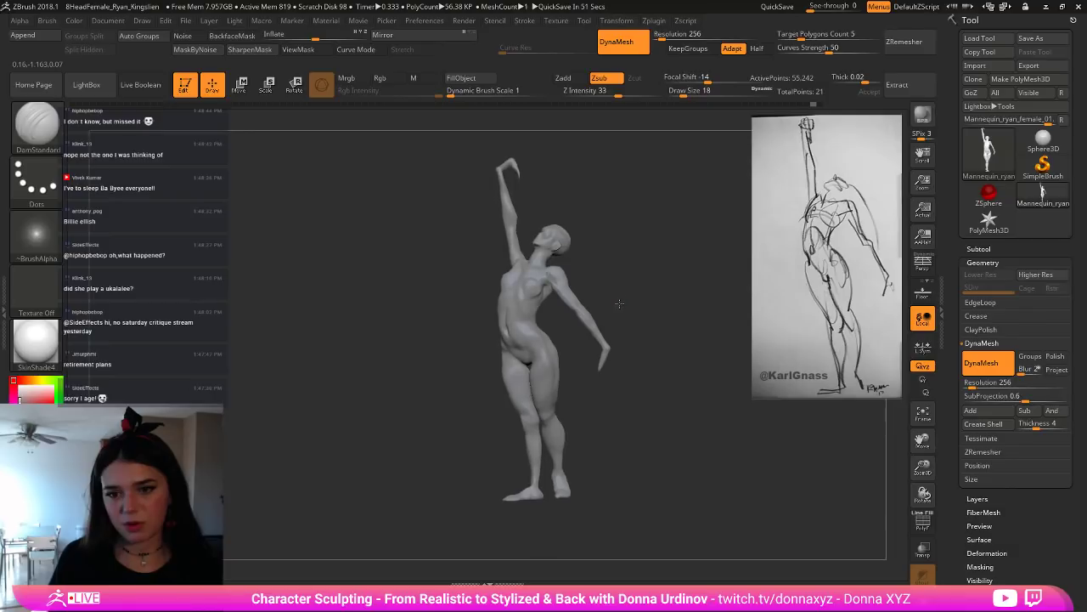
Step: Remesh the mannequin with DynaMesh, using a resolution of 288
left_click(981, 364)
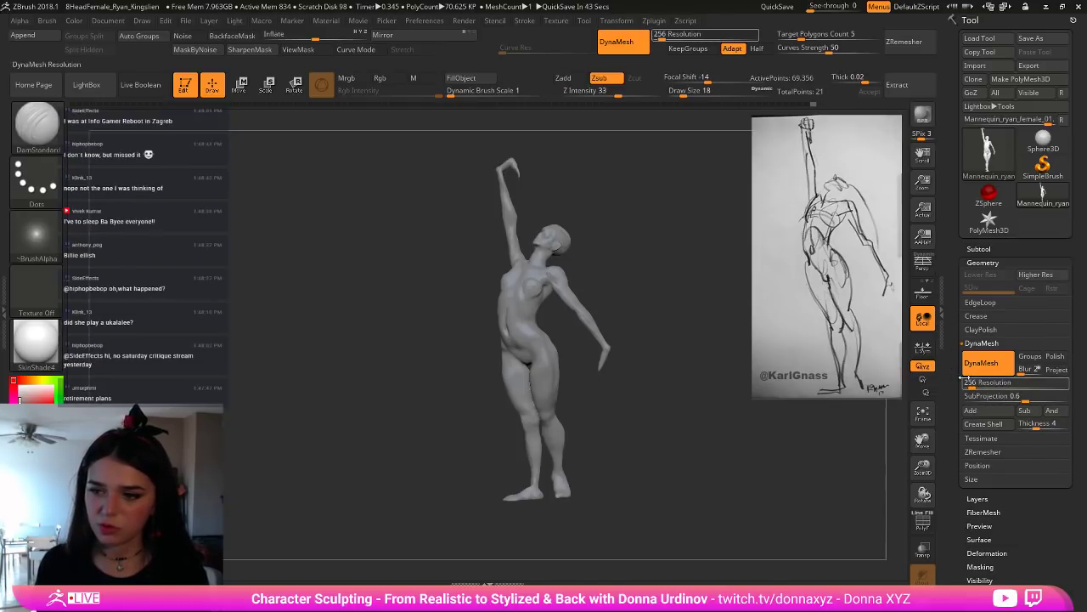
left_click_drag(967, 384, 963, 384)
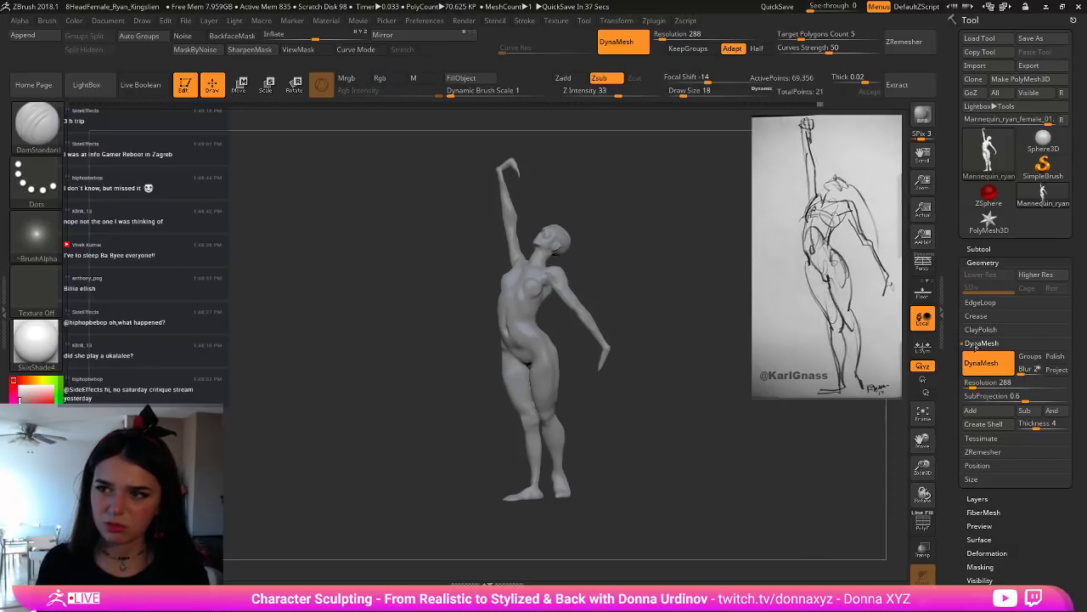
Step: Make a PolyMesh3D copy of the mannequin, view its full pose, and switch back to the original mannequin tool
left_click(1021, 78)
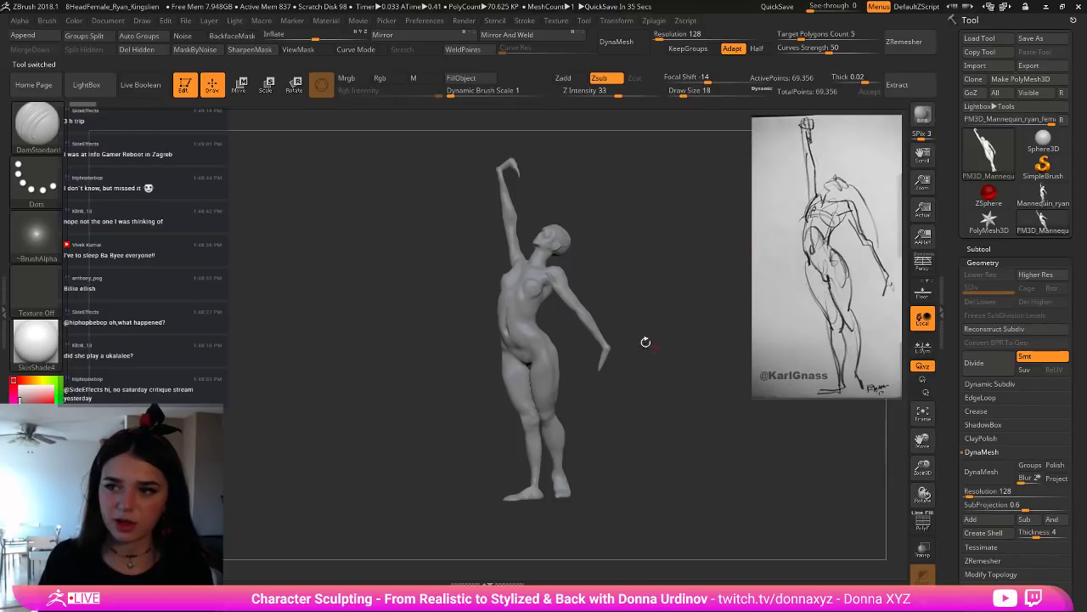
left_click_drag(646, 456, 804, 446)
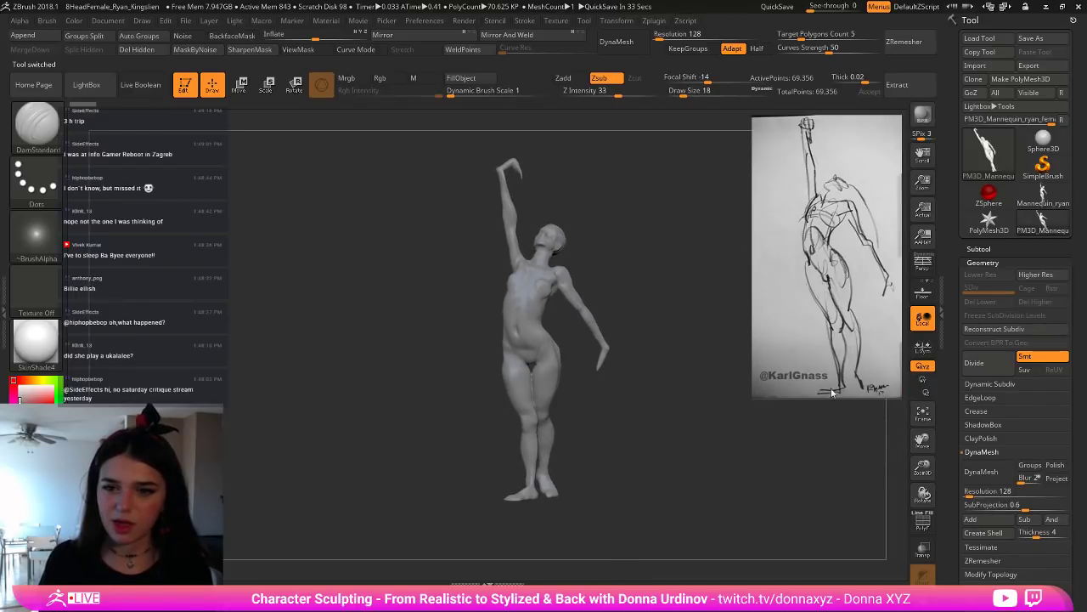
mouse_move(642, 343)
left_mouse_down("alt")
mouse_move(733, 195)
mouse_move(682, 364)
mouse_move(680, 268)
mouse_move(686, 311)
mouse_move(650, 296)
left_mouse_up("alt")
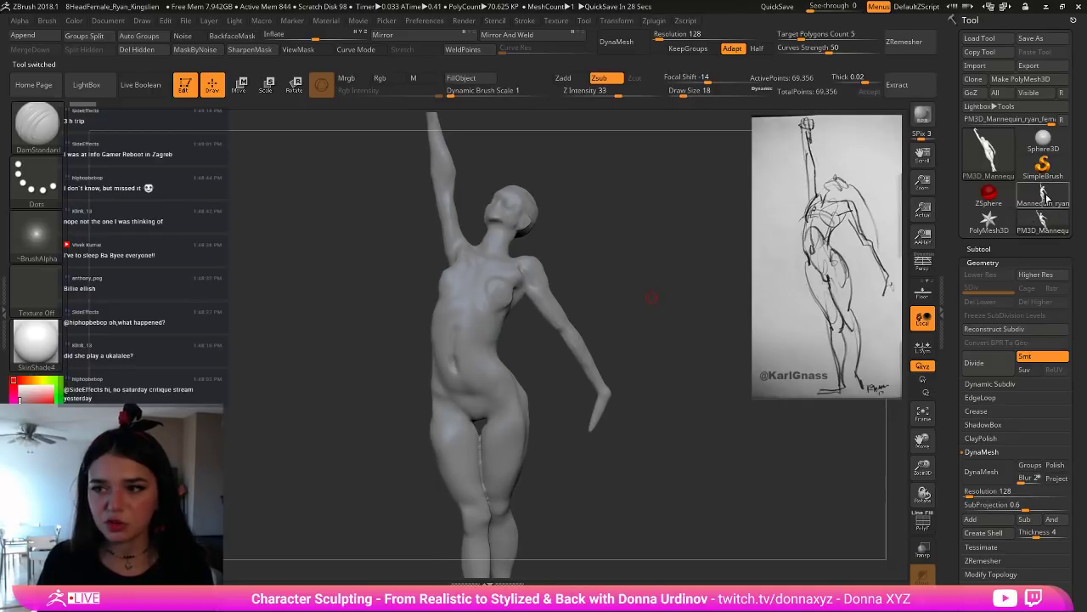
left_click(1044, 195)
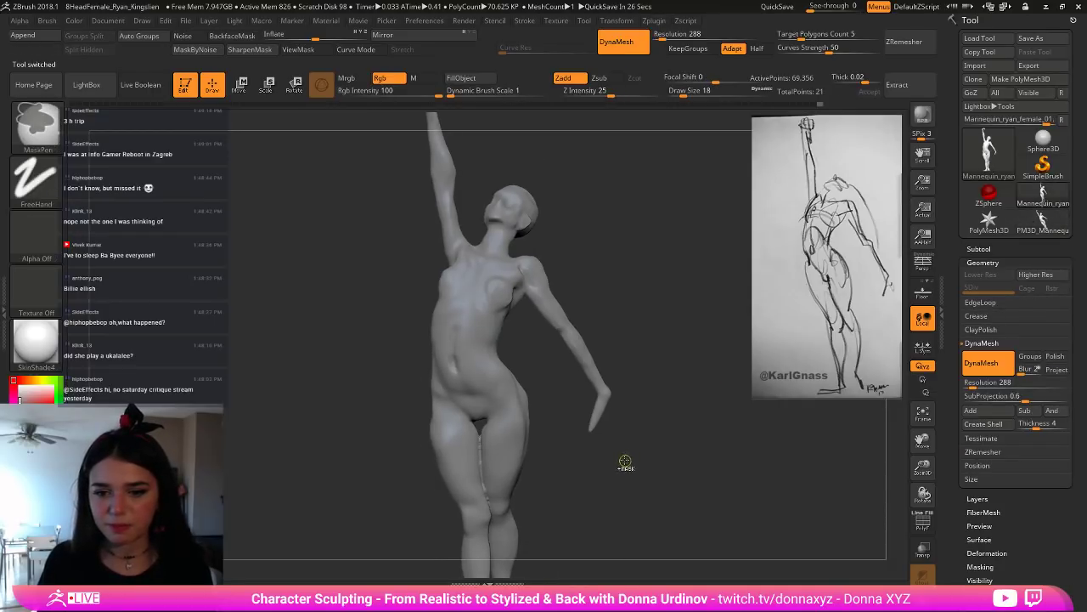
Step: Make another PolyMesh3D copy of the mannequin, check it against the original tool, and make the new copy the active tool
left_click_drag(625, 461, 680, 443, "ctrl")
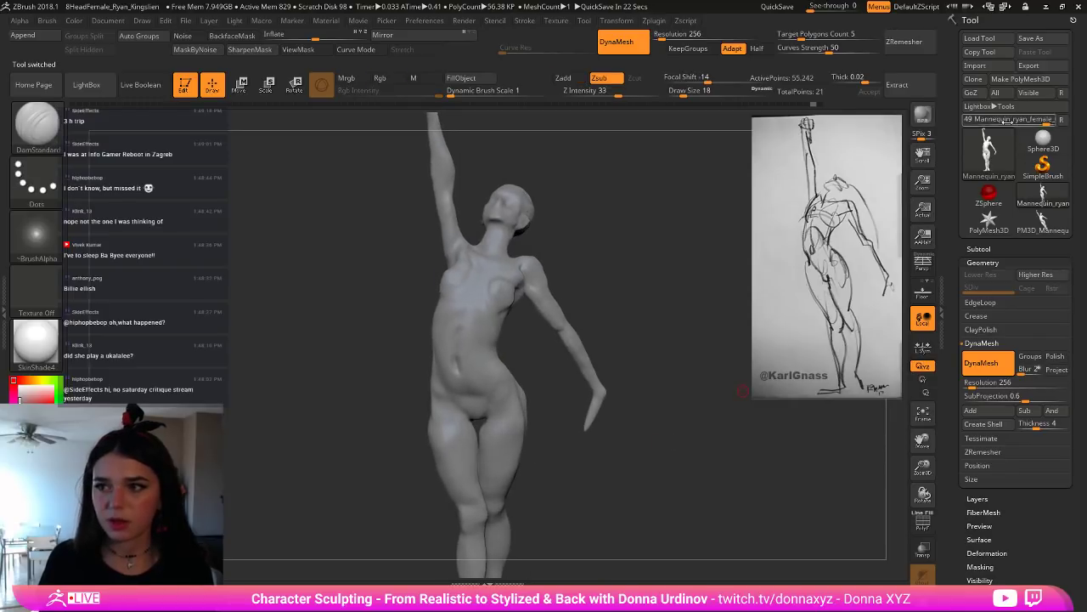
left_click(1026, 80)
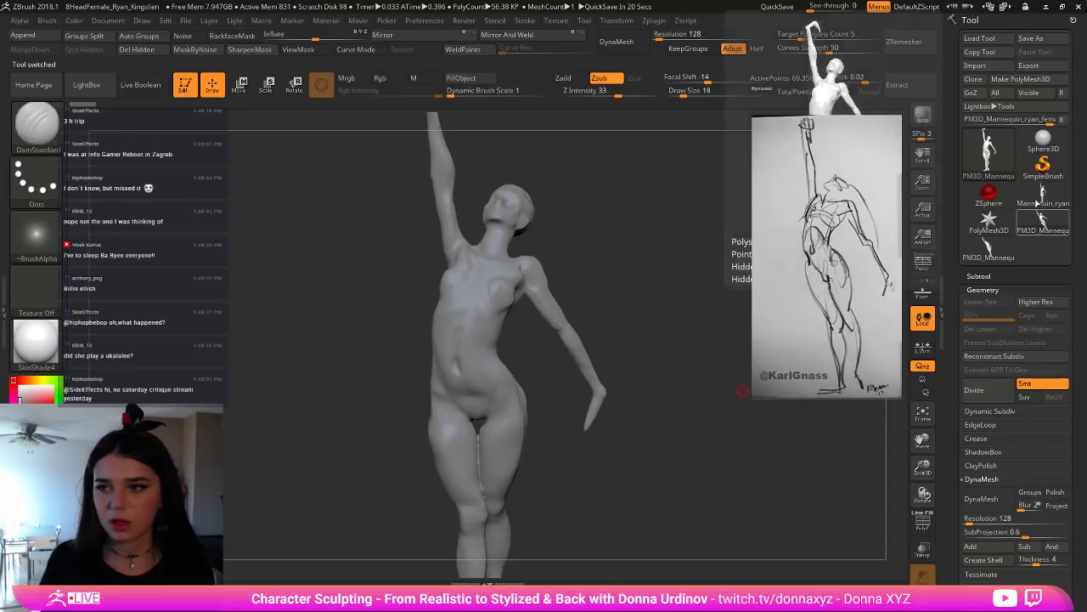
left_click(1043, 195)
left_click_drag(673, 460, 710, 472)
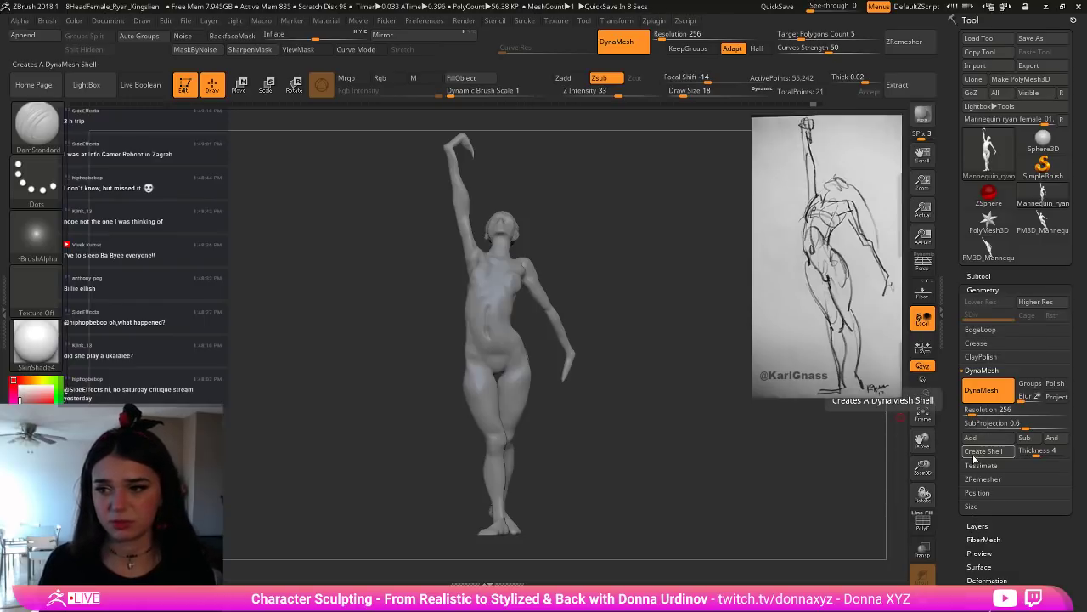
left_click(992, 248)
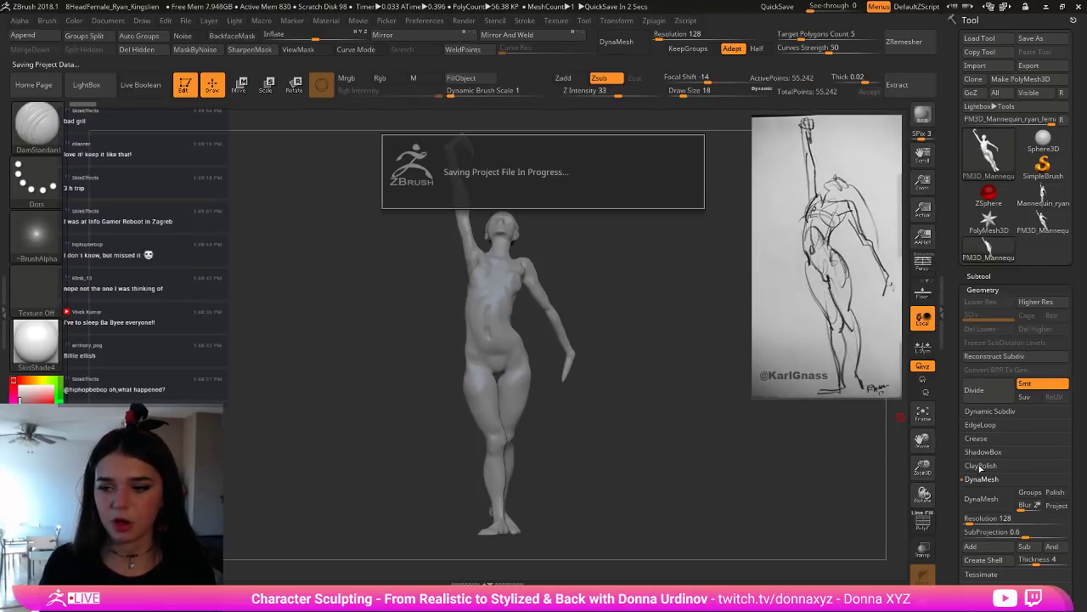
left_click(985, 517)
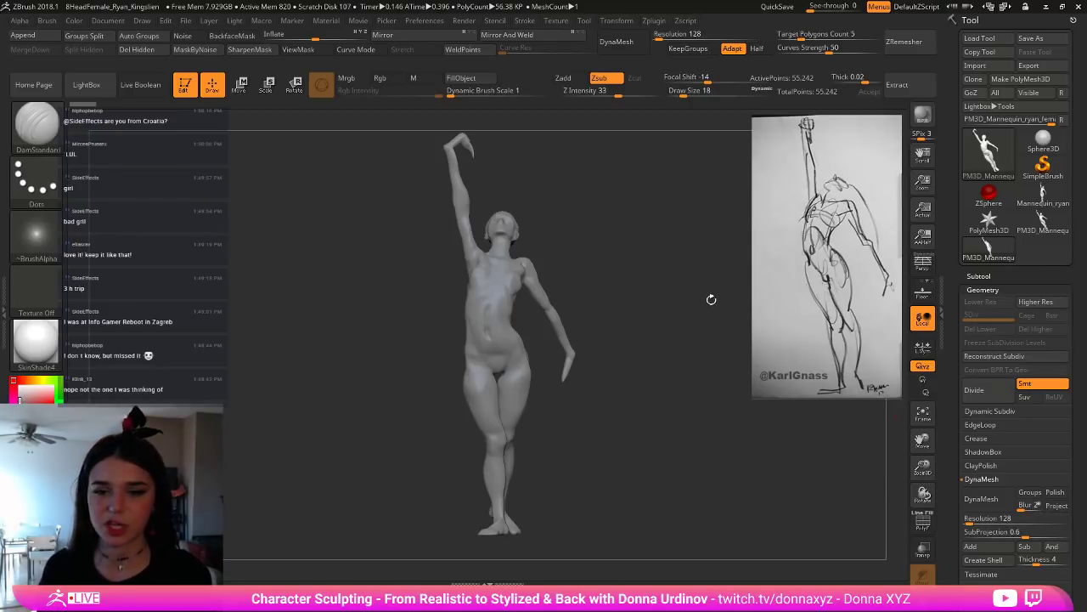
left_click_drag(624, 296, 646, 296)
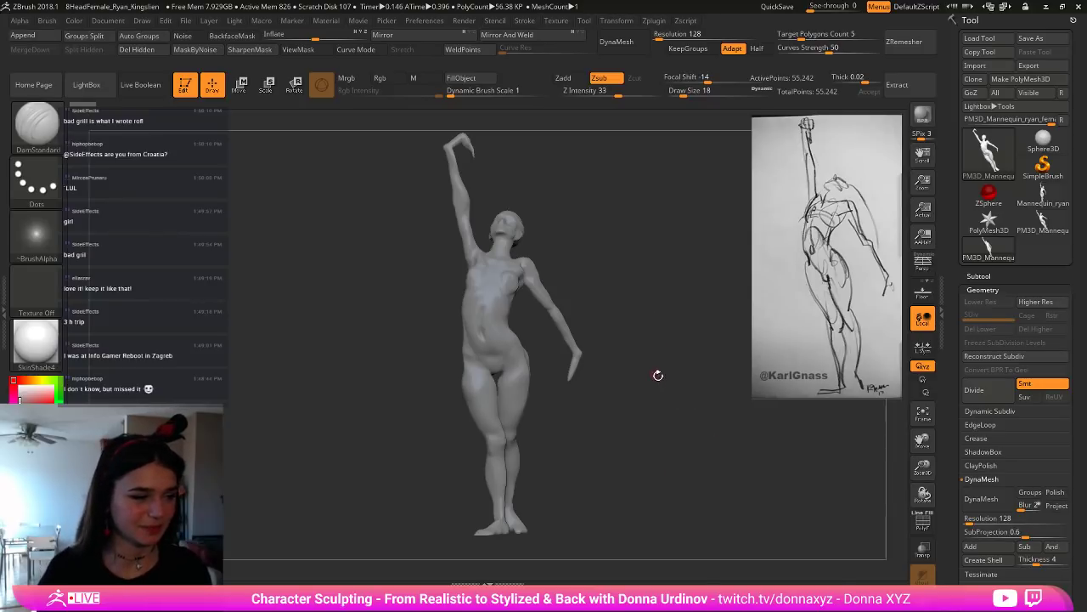
left_click_drag(625, 276, 666, 285, "alt")
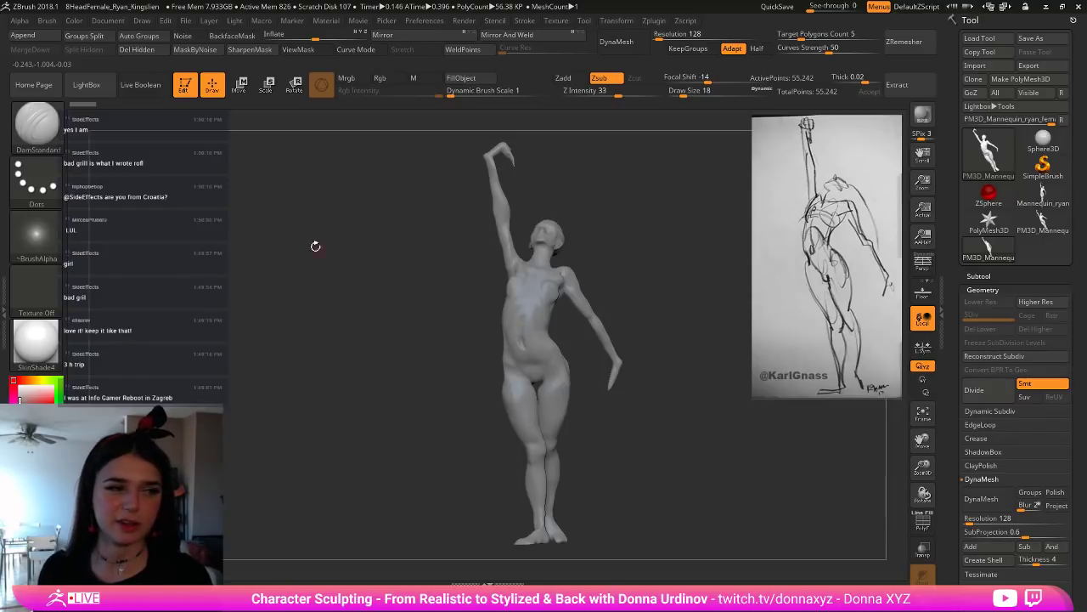
mouse_move(347, 242)
left_mouse_down()
mouse_move(399, 263)
mouse_move(694, 274)
mouse_move(670, 293)
left_mouse_up()
key("space")
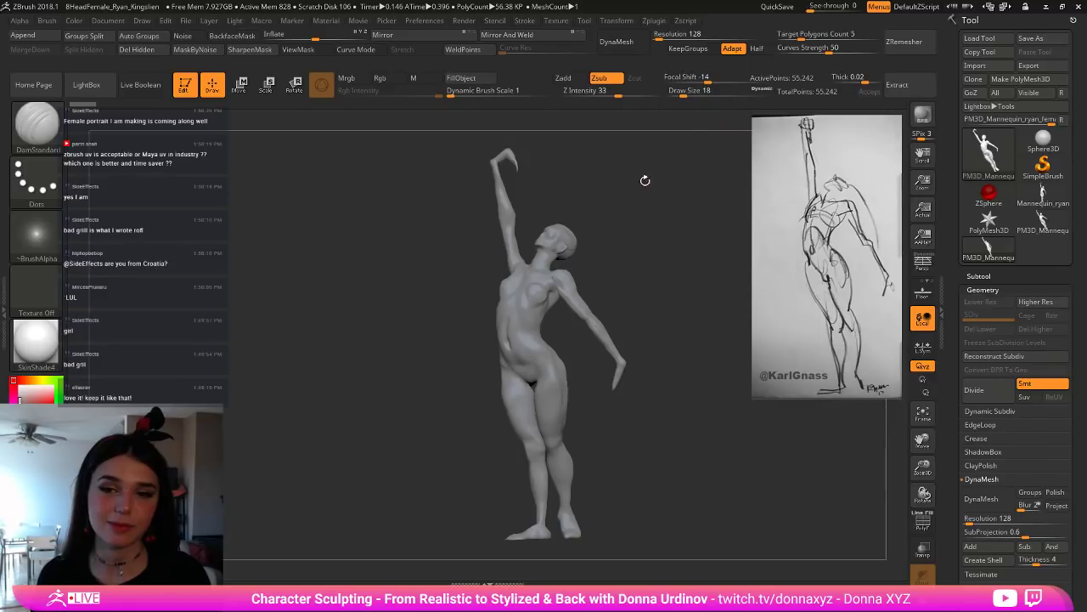
left_click_drag(645, 179, 664, 176)
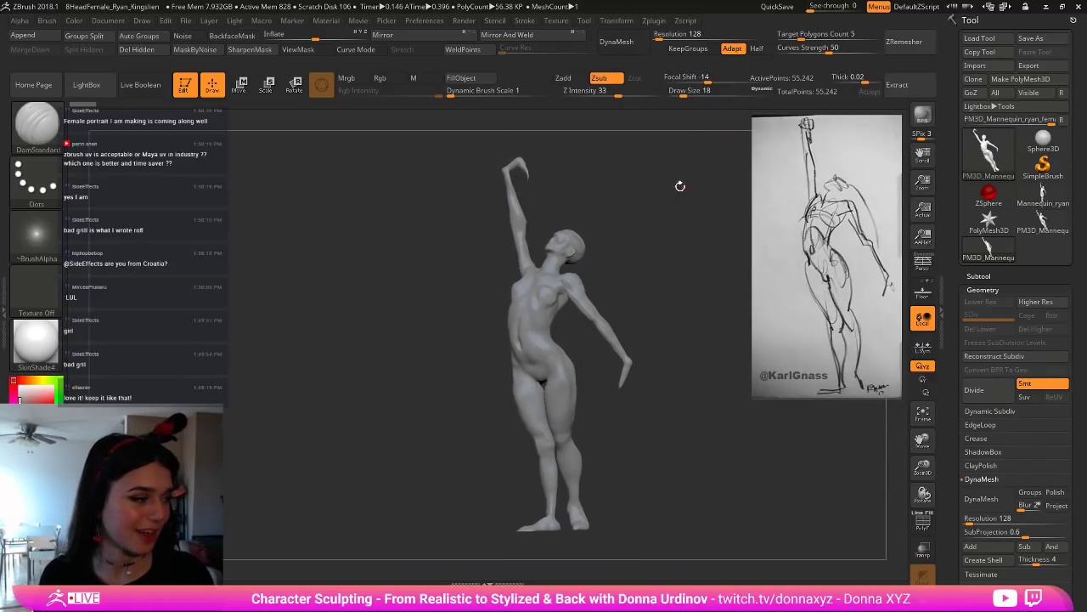
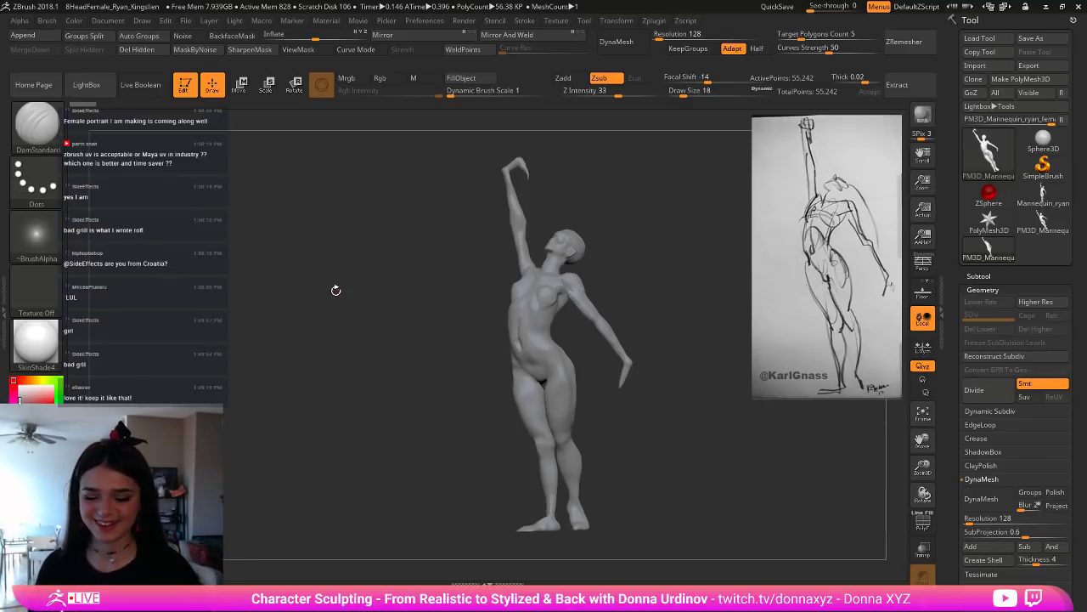
mouse_move(660, 394)
left_mouse_down()
mouse_move(641, 407)
mouse_move(660, 422)
left_mouse_up()
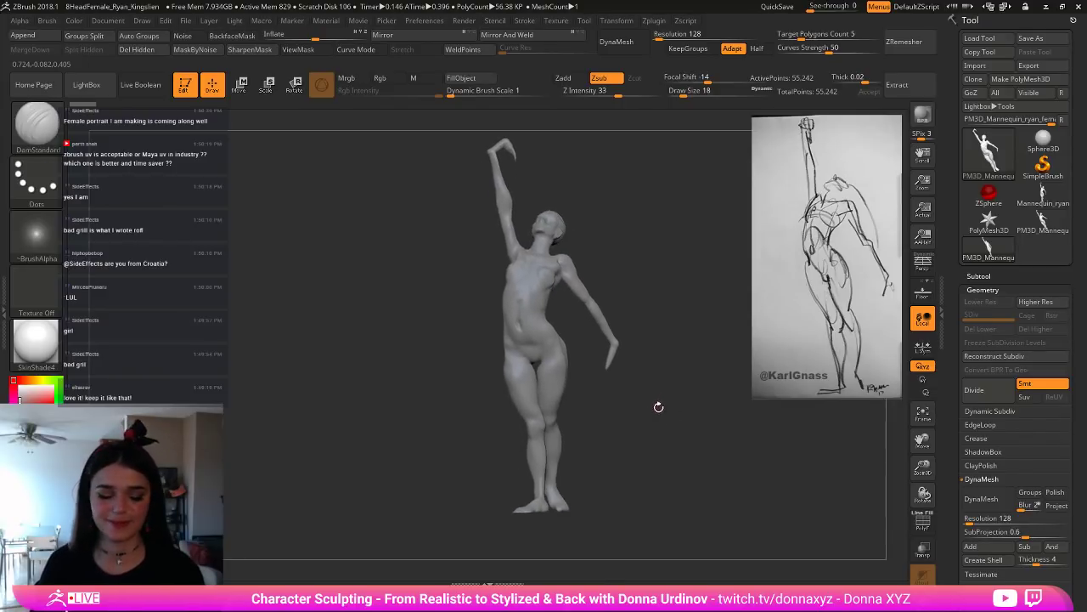
Step: Switch to the Move brush at draw size 66 and divide the low-poly mannequin copy to subdivision level 2
key("b")
key("v")
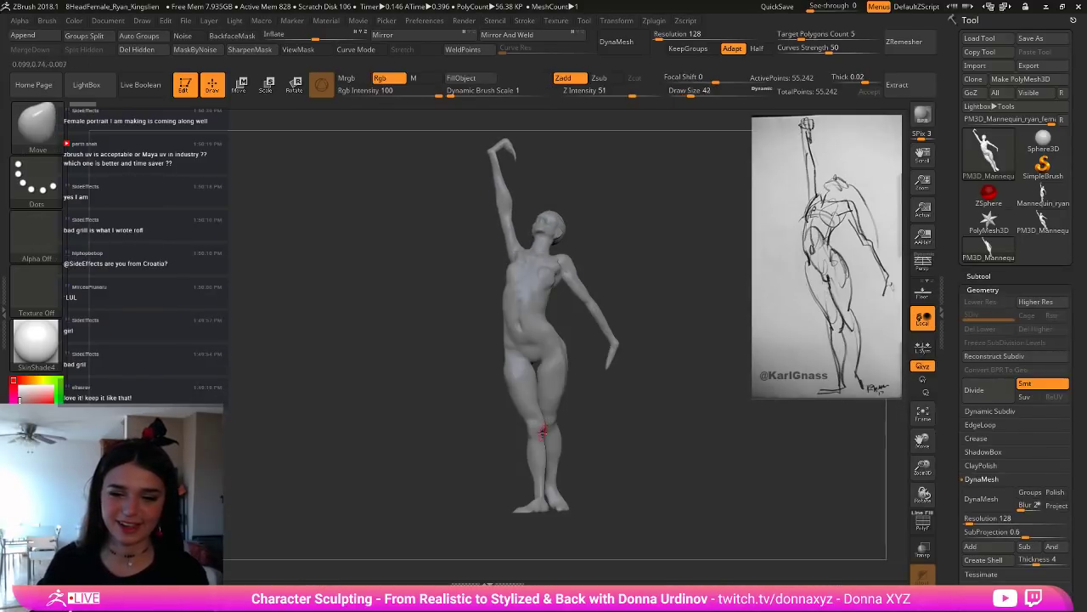
mouse_move(613, 416)
left_mouse_down()
mouse_move(645, 414)
mouse_move(637, 442)
mouse_move(674, 405)
mouse_move(689, 453)
left_mouse_up()
left_click_drag(686, 286, 731, 238)
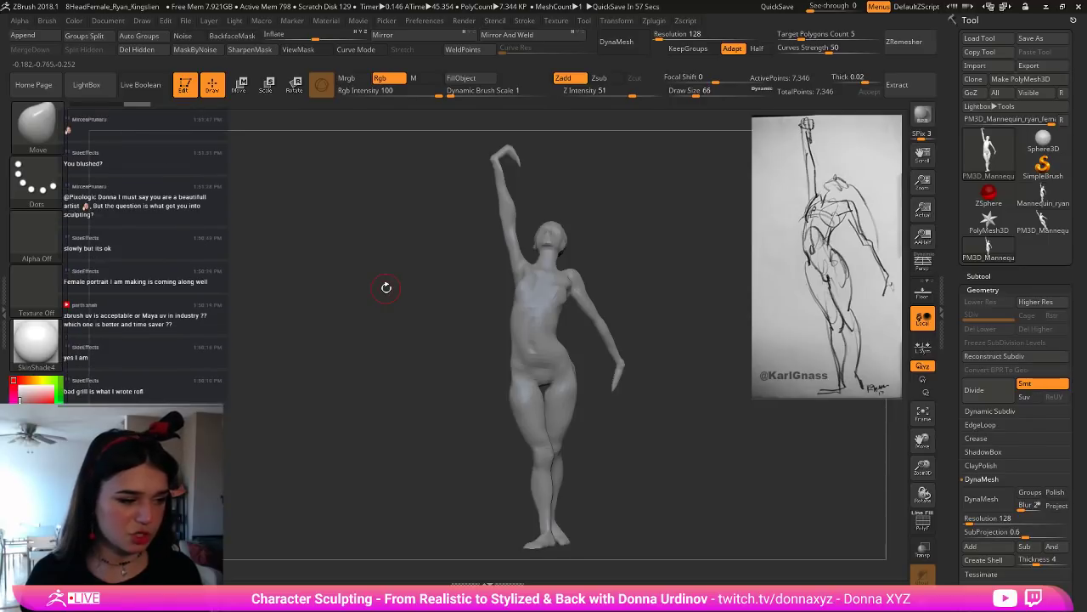
left_click(974, 391)
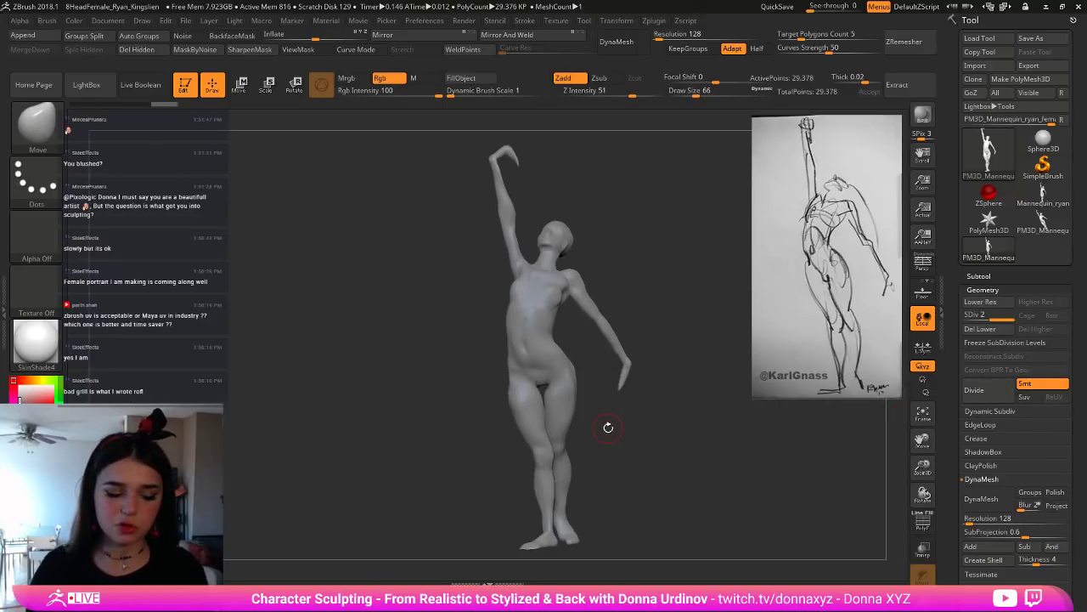
Step: Fill out and smooth the upper inner thighs with the Inflat brush at draw size 134
key("b")
key("i")
key("n")
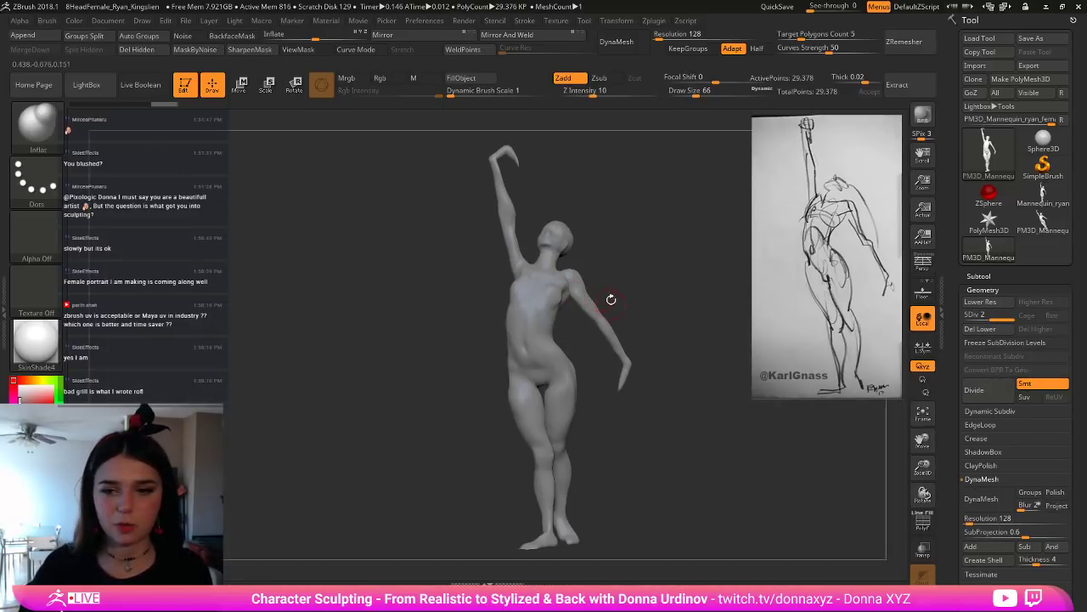
left_click_drag(655, 291, 692, 293)
key("]")
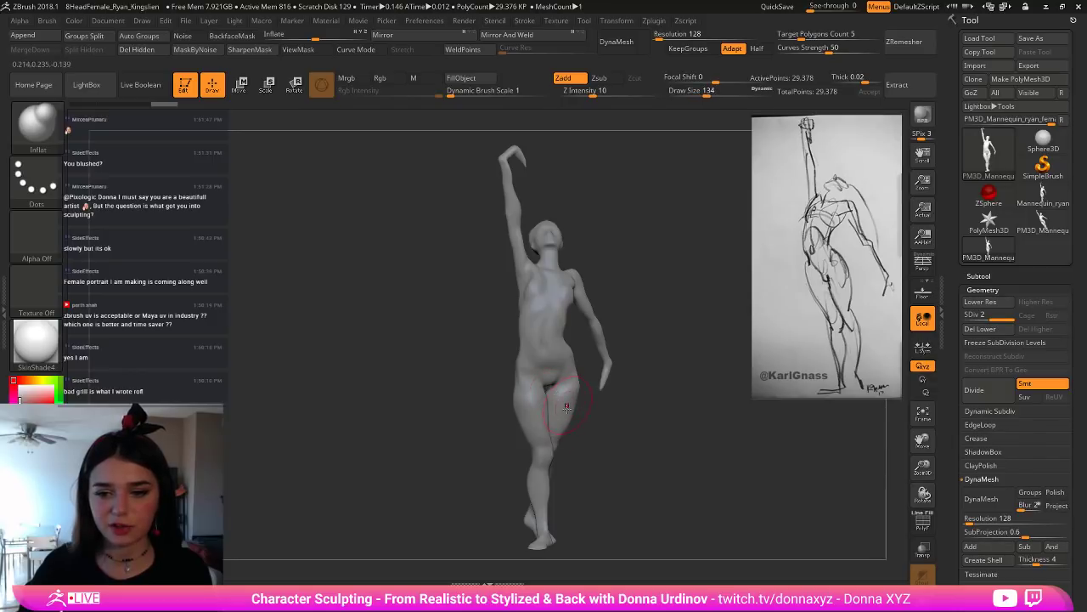
left_click_drag(599, 408, 558, 390)
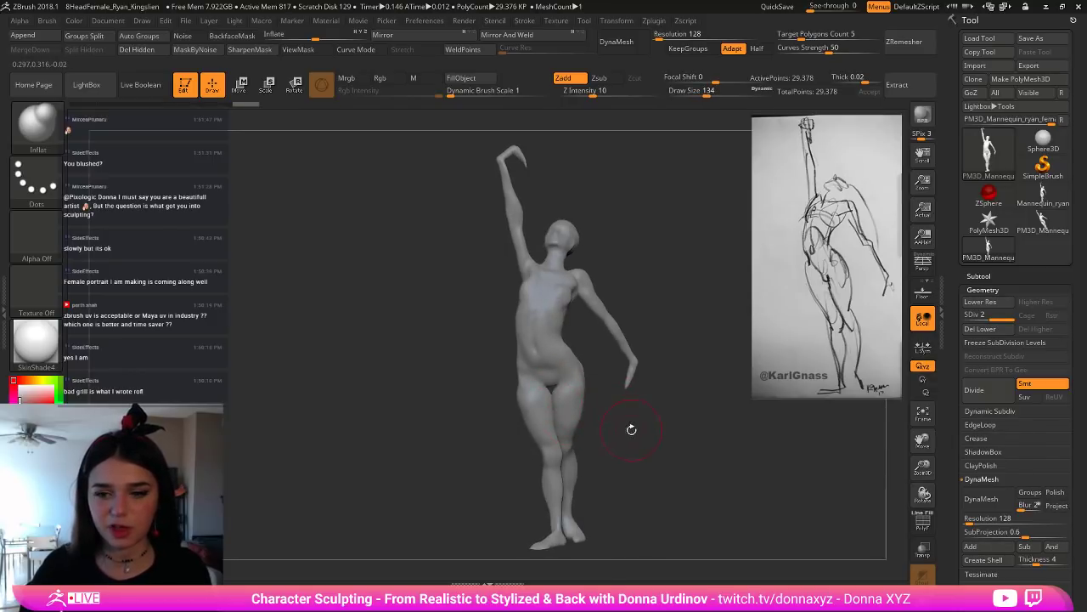
left_click_drag(631, 429, 611, 423)
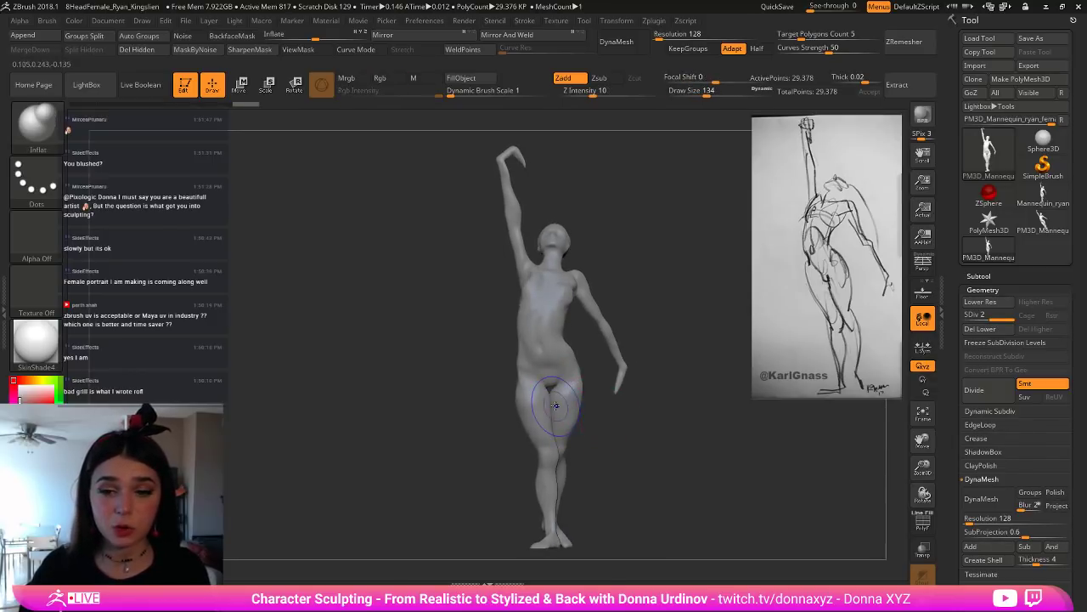
left_click_drag(602, 415, 619, 428)
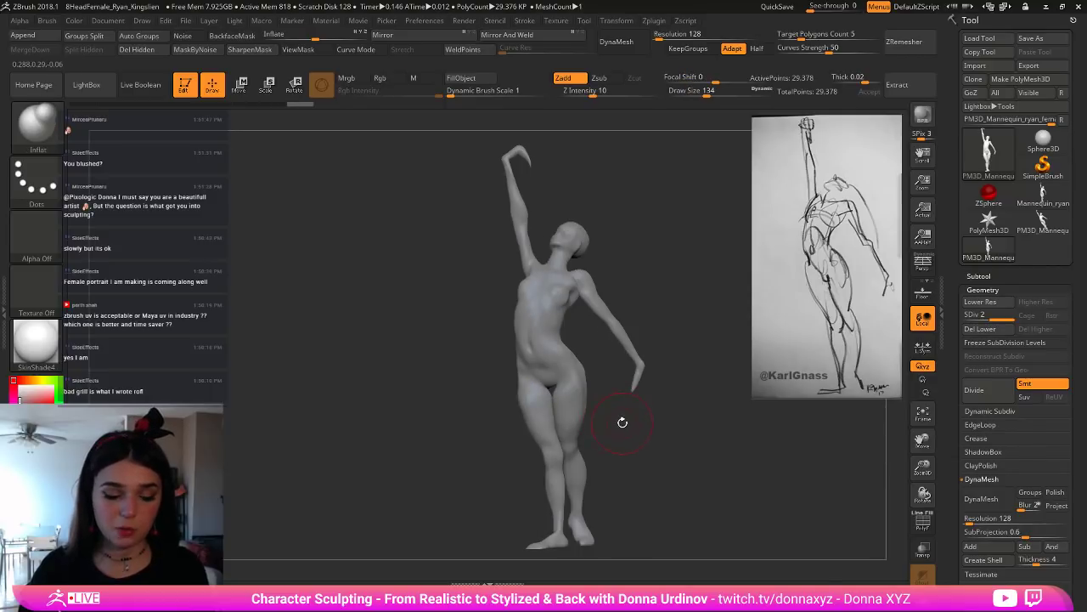
Step: Reshape the crotch and hip area with the Move Topological brush at draw sizes 82 and 102
key("b")
key("m")
key("t")
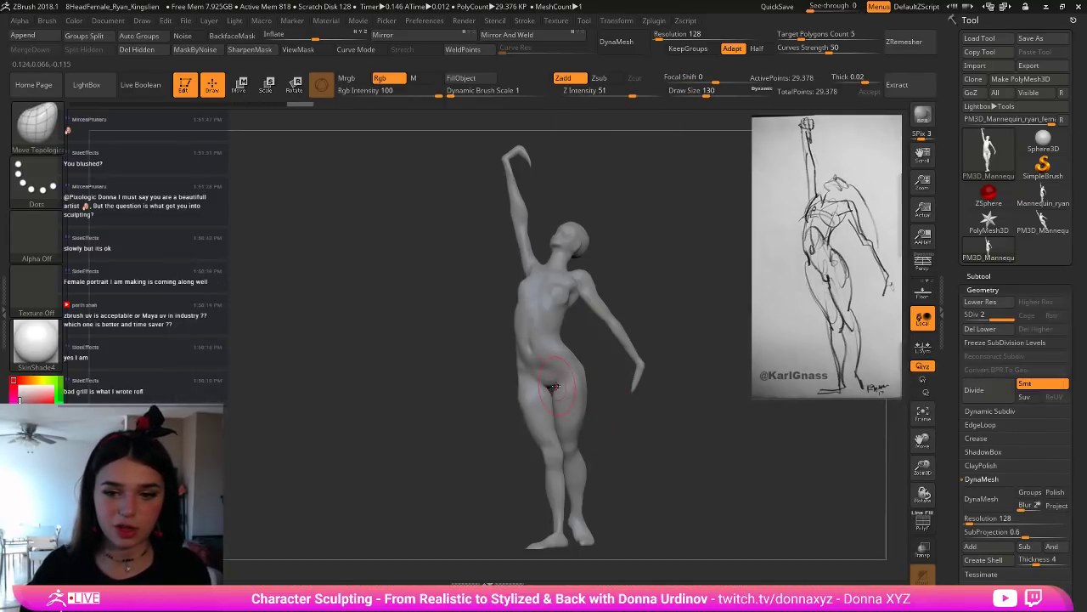
key("bracketleft")
key("bracketleft")
left_click_drag(617, 392, 628, 394)
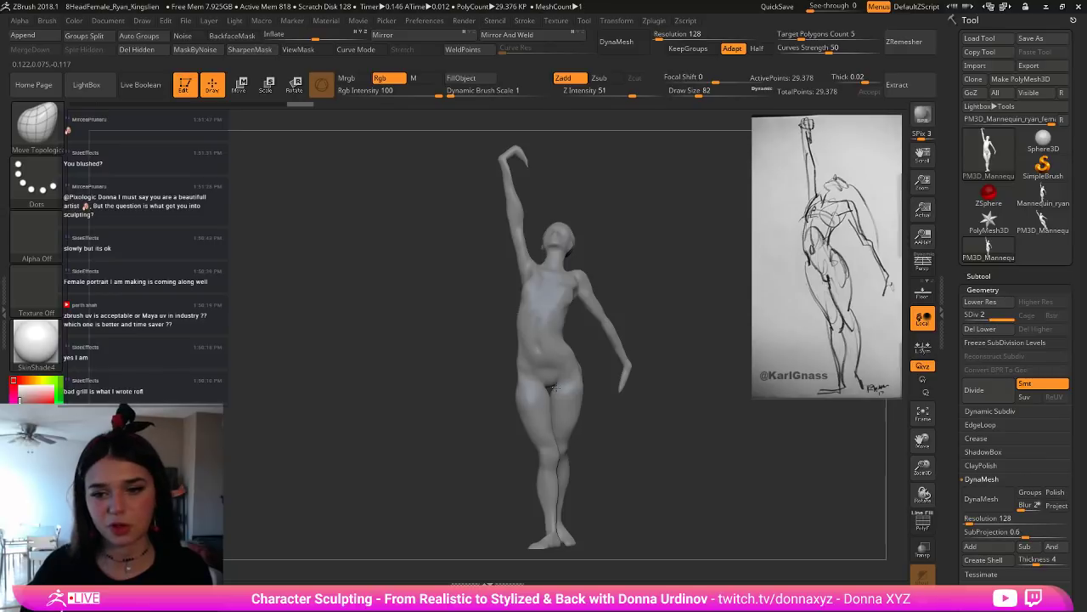
key("bracketright")
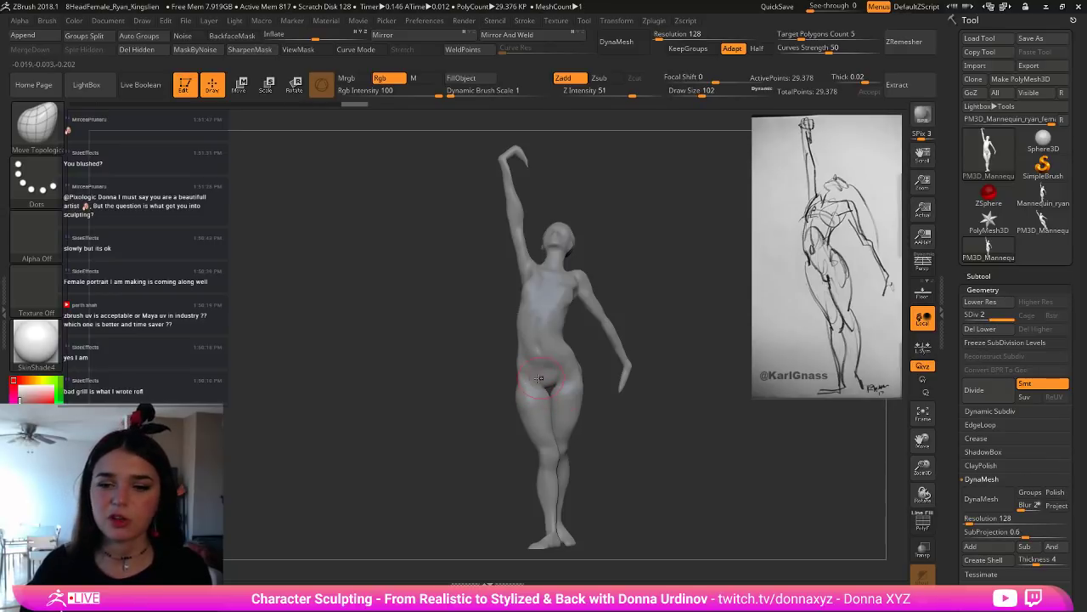
mouse_move(624, 368)
left_mouse_down()
mouse_move(566, 378)
mouse_move(575, 373)
left_mouse_up()
left_click_drag(574, 382, 569, 384)
key("bracketleft")
Step: Adjust the lower leg's shape from the side and back with the Move Topological brush at draw size 102
mouse_move(642, 460)
left_mouse_down("alt")
mouse_move(641, 435)
mouse_move(658, 438)
left_mouse_up("alt")
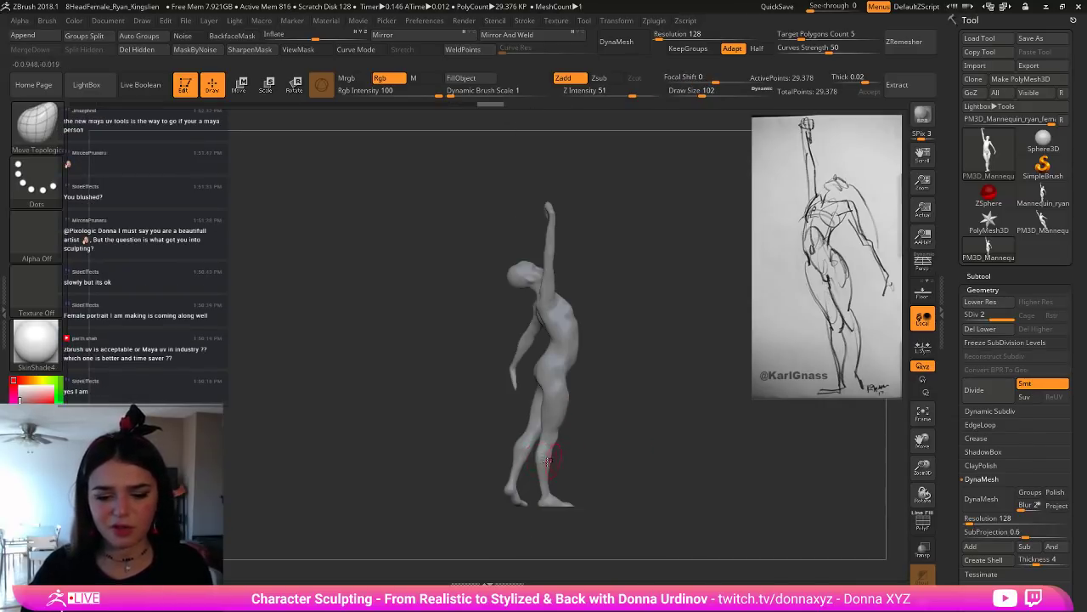
mouse_move(546, 461)
left_mouse_down()
mouse_move(598, 456)
mouse_move(569, 458)
left_mouse_up()
key("bracketright")
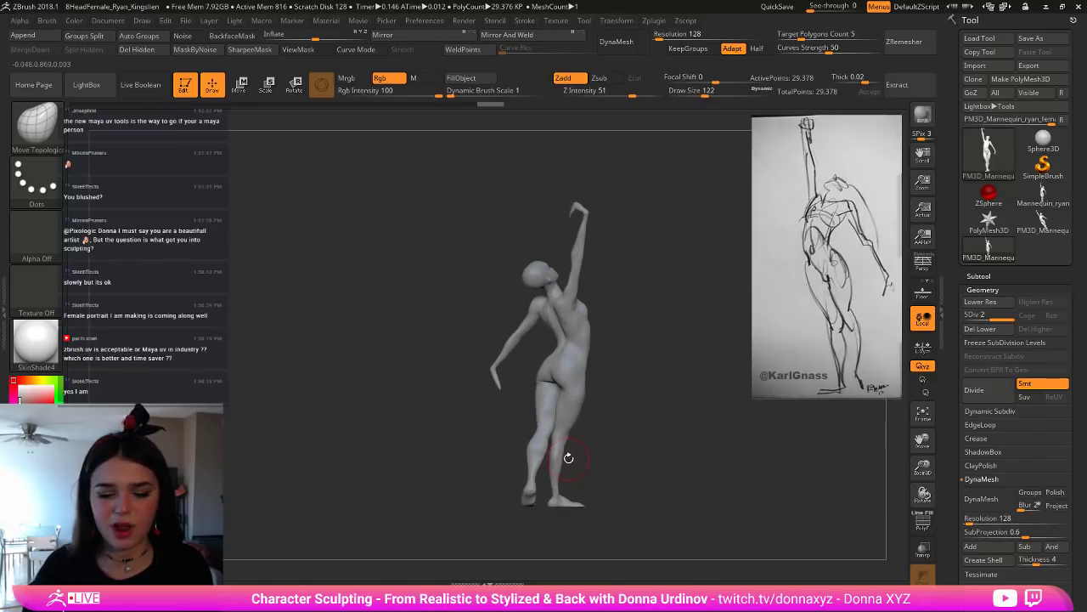
key("bracketleft")
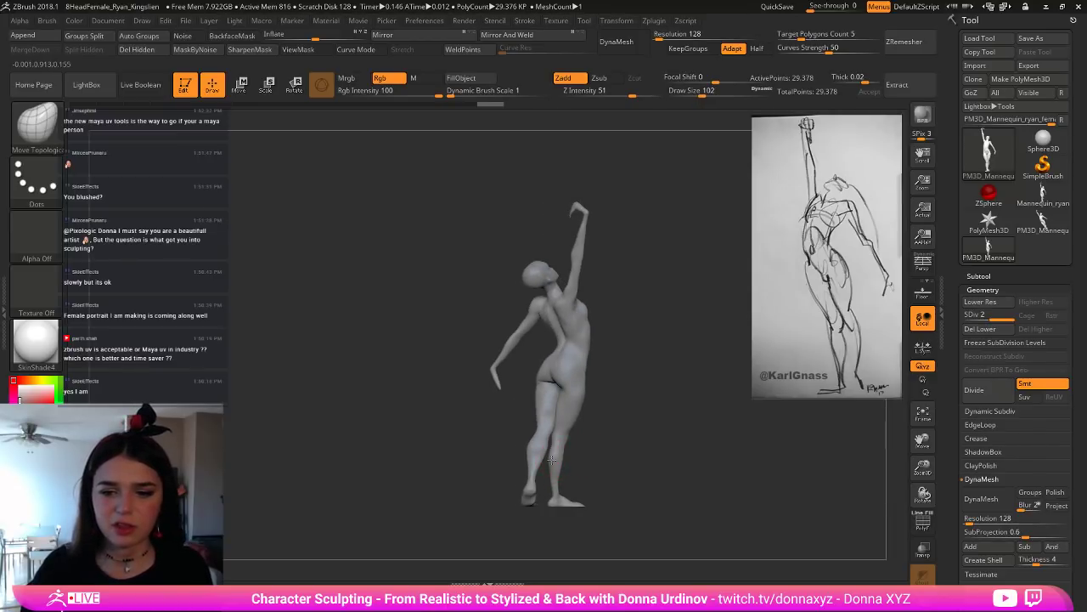
mouse_move(552, 459)
left_mouse_down()
mouse_move(551, 497)
mouse_move(590, 466)
mouse_move(560, 455)
mouse_move(553, 476)
left_mouse_up()
mouse_move(627, 443)
left_mouse_down()
mouse_move(662, 445)
mouse_move(627, 445)
mouse_move(636, 448)
left_mouse_up()
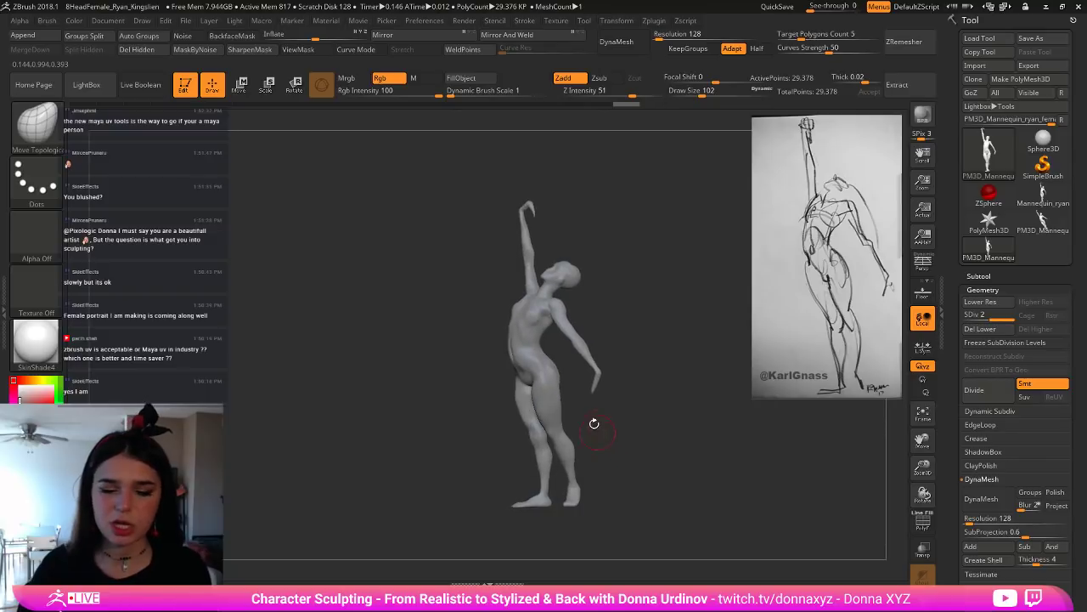
Step: Enlarge the Move Topological brush to draw size 130 and refine the front contour of the thighs
key("bracketright")
key("bracketright")
left_click_drag(510, 396, 515, 403)
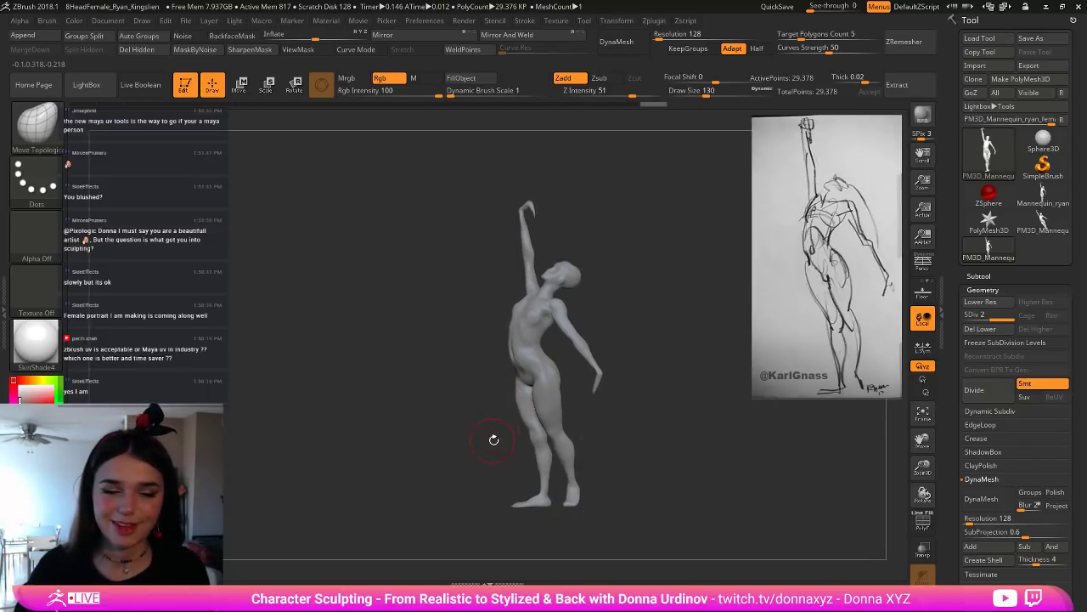
left_click_drag(487, 440, 494, 440)
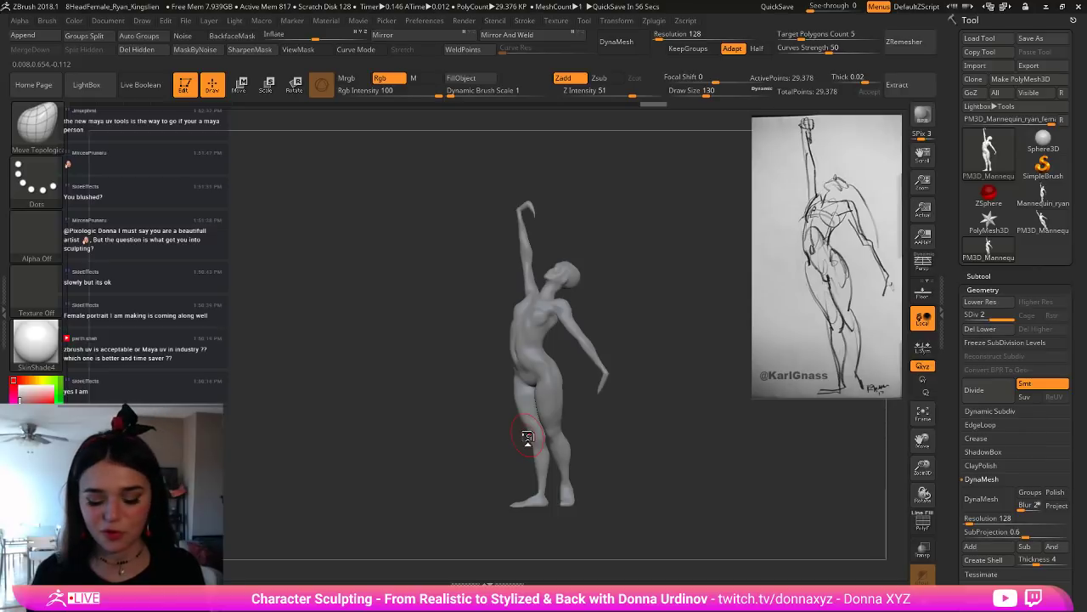
Step: Refine the torso and belly contour with the Move Topological brush, increasing the draw size up to 146
mouse_move(656, 358)
left_mouse_down()
mouse_move(686, 359)
mouse_move(679, 371)
left_mouse_up()
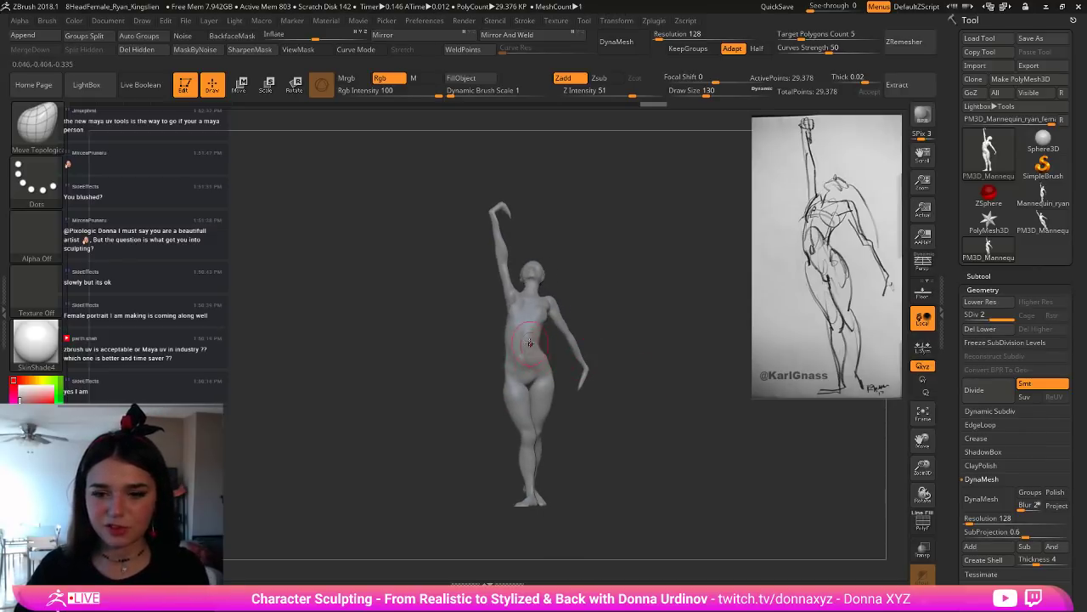
key("[")
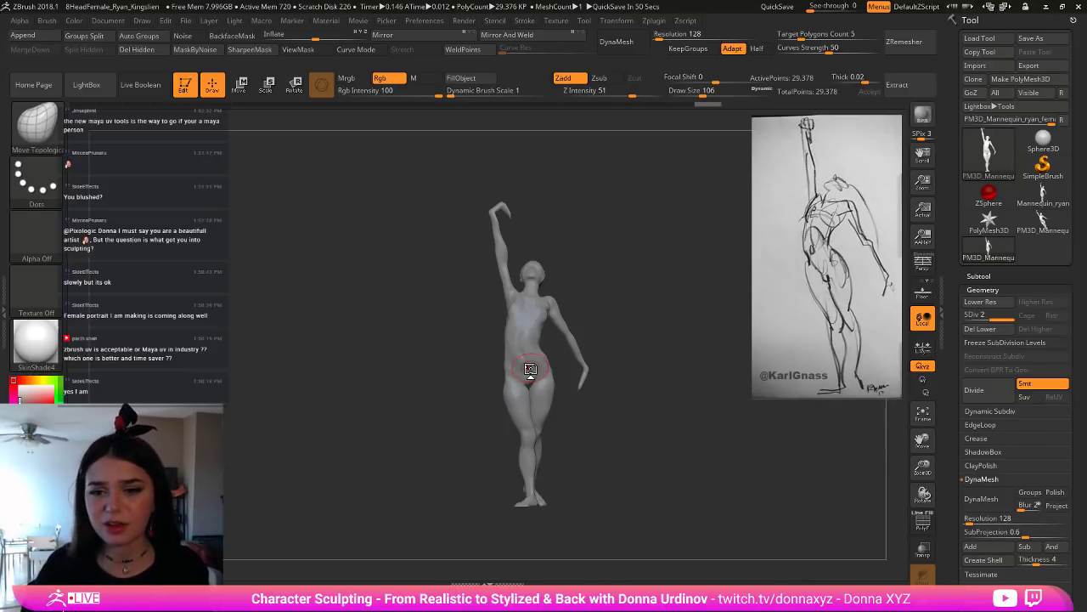
left_click_drag(586, 269, 633, 282)
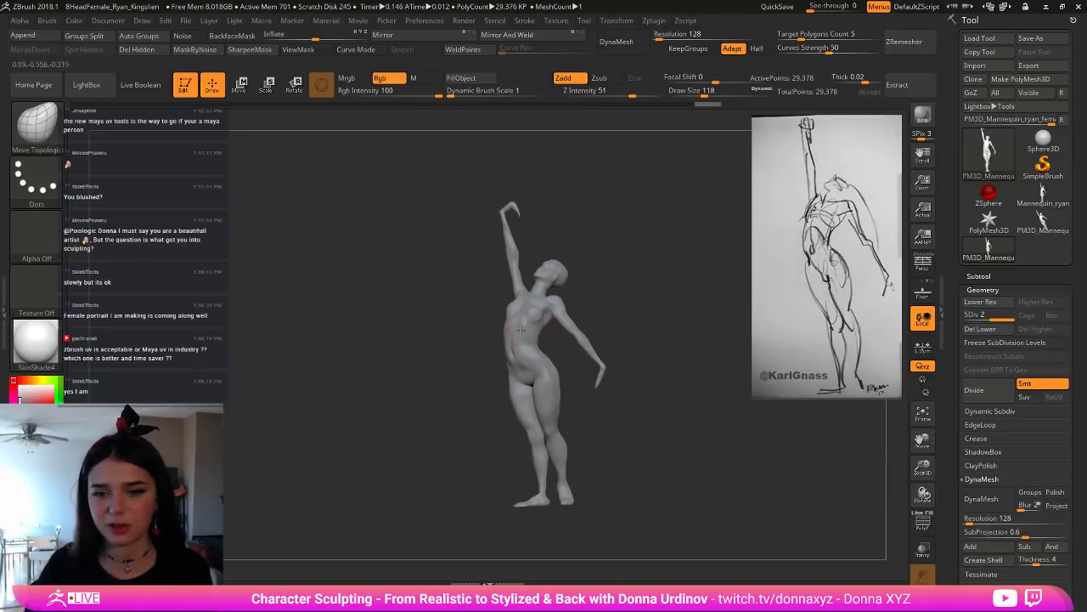
key("]")
left_click_drag(493, 336, 498, 337)
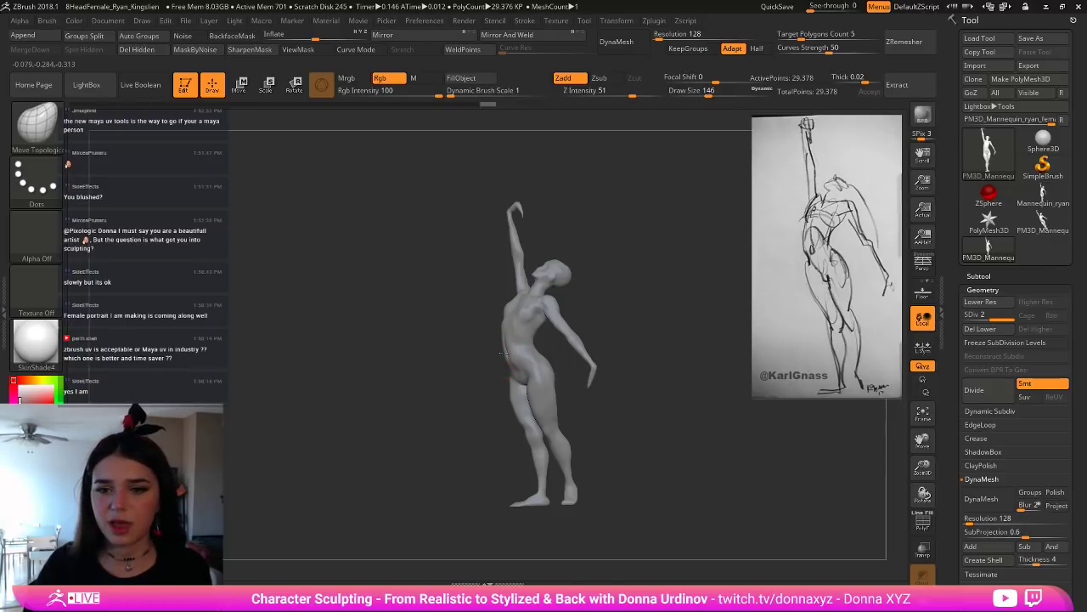
mouse_move(505, 353)
left_mouse_down()
mouse_move(497, 357)
mouse_move(509, 352)
left_mouse_up()
Step: Adjust the buttock's shape from the back with the Move Topological brush at draw size 102
mouse_move(621, 278)
left_mouse_down()
mouse_move(662, 275)
mouse_move(530, 347)
mouse_move(540, 338)
mouse_move(498, 391)
mouse_move(564, 380)
left_mouse_up()
key("bracketleft")
key("bracketleft")
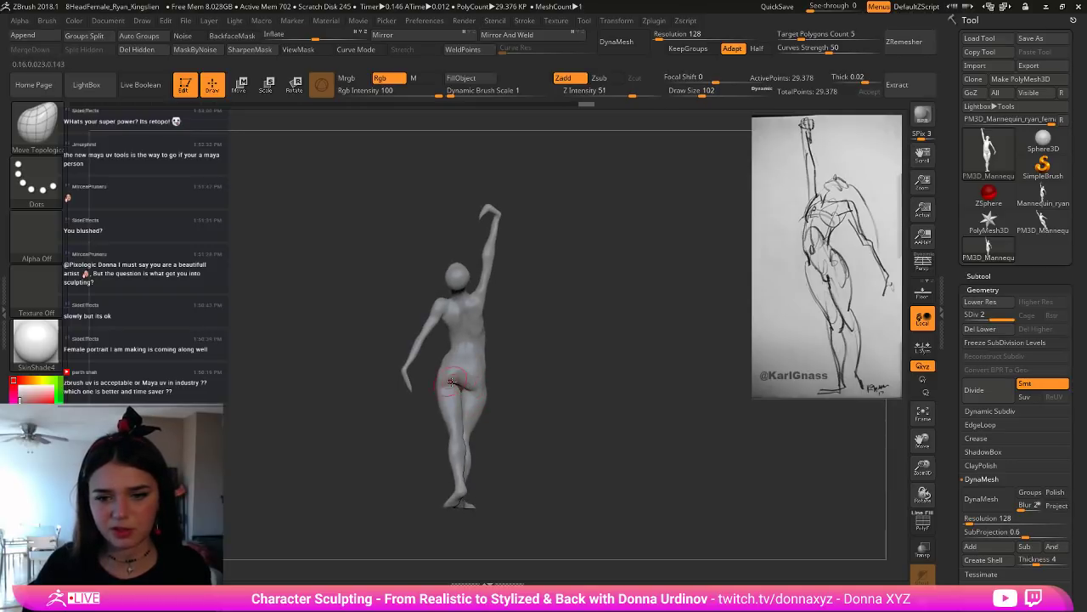
left_click_drag(451, 384, 448, 381)
Step: Carve the crease beneath the buttocks with the DamStandard brush at draw size 74
key("b")
key("d")
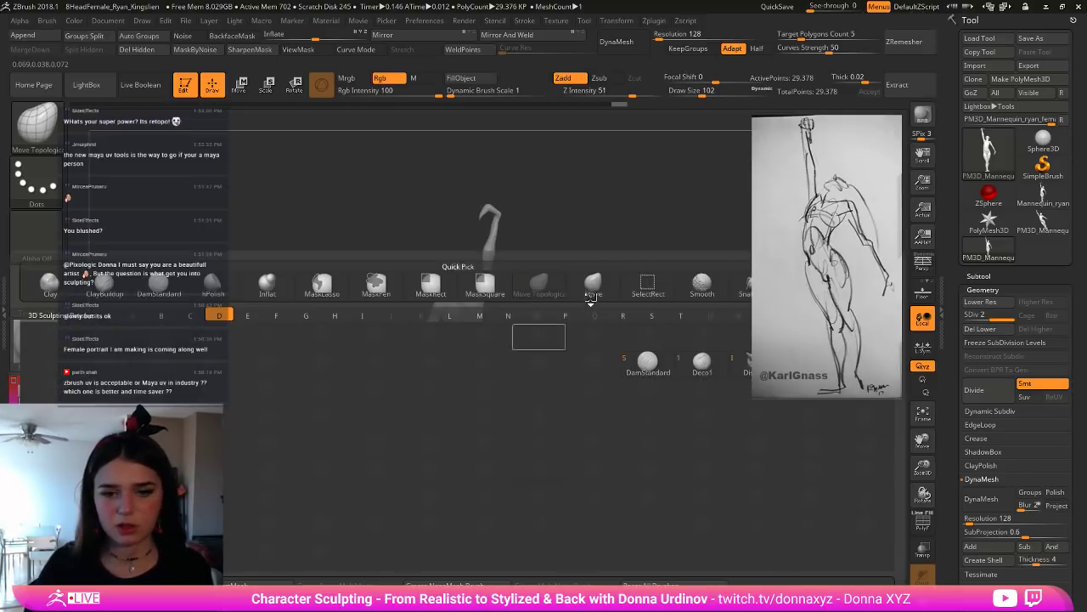
key("s")
key("bracketleft")
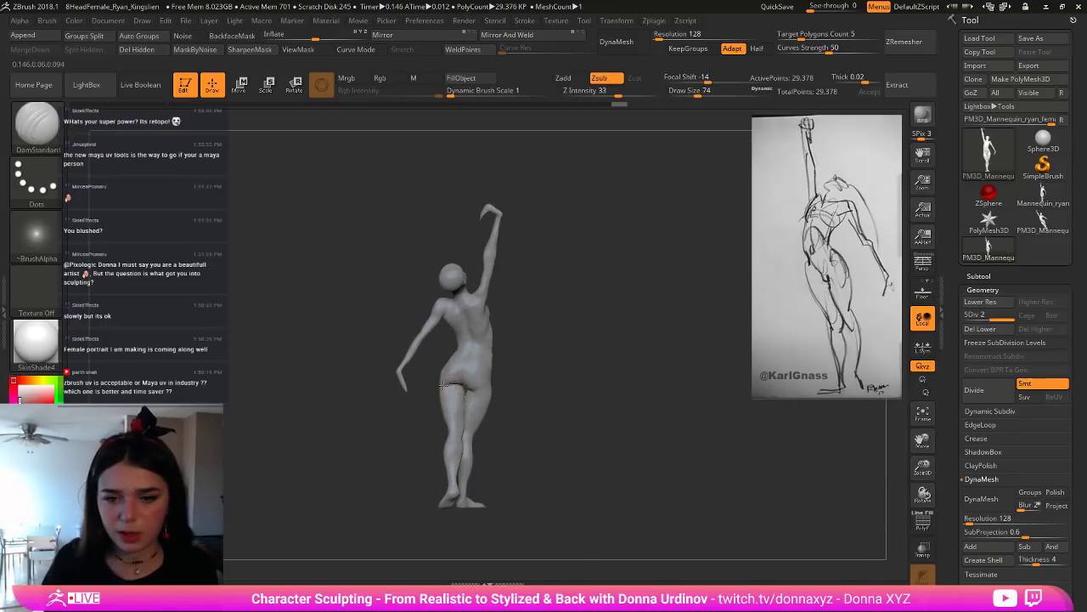
mouse_move(527, 379)
left_mouse_down()
mouse_move(553, 365)
mouse_move(541, 363)
left_mouse_up()
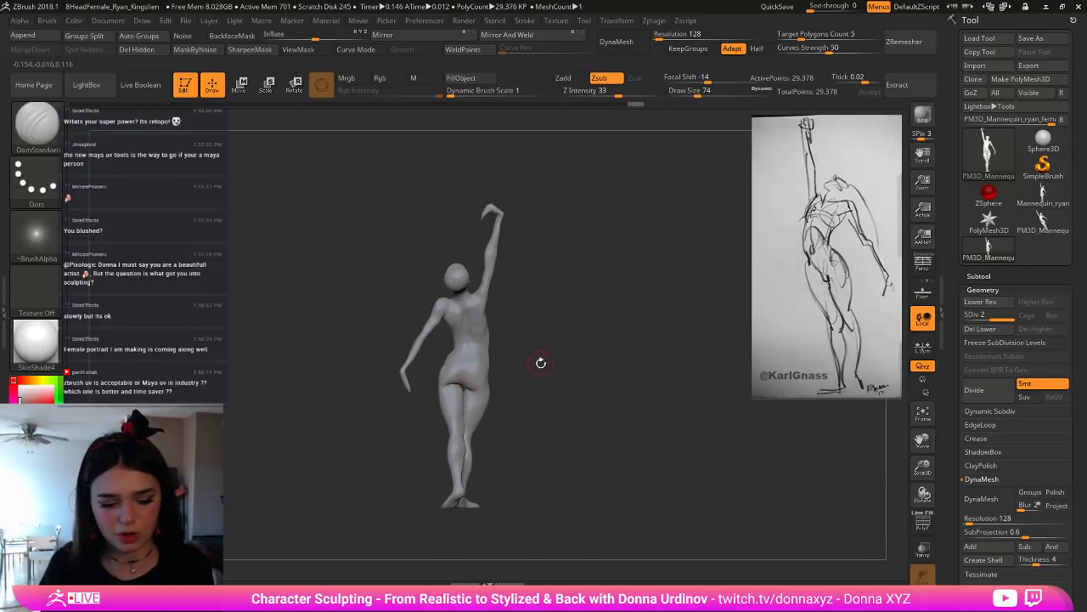
Step: Build up volume on the buttocks from the back with the ClayBuildup brush at draw size 86
key("b")
key("c")
key("b")
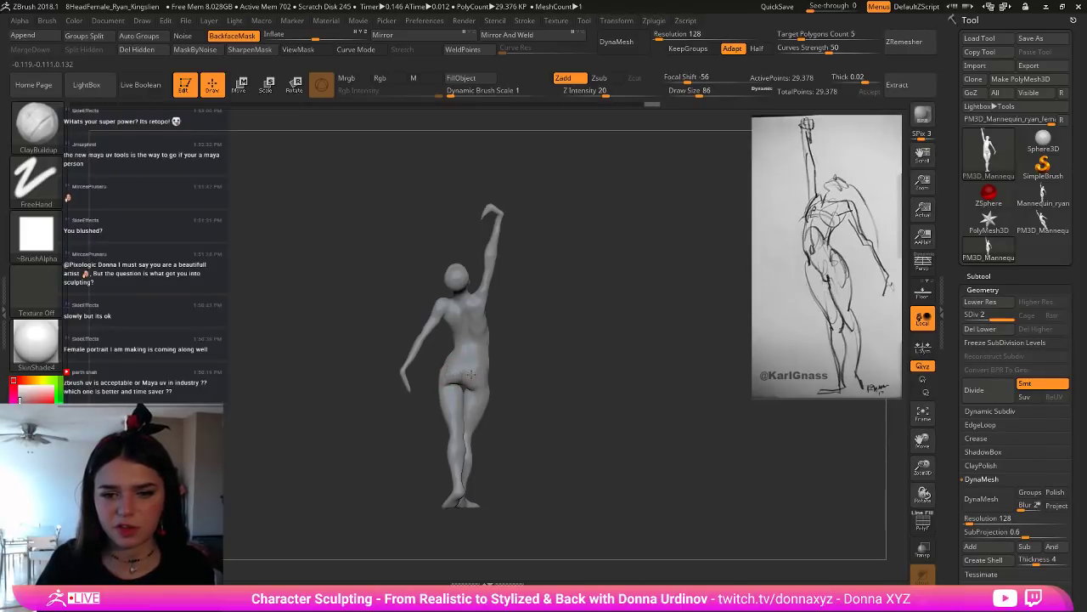
left_click_drag(482, 382, 486, 378)
left_click_drag(500, 371, 475, 369)
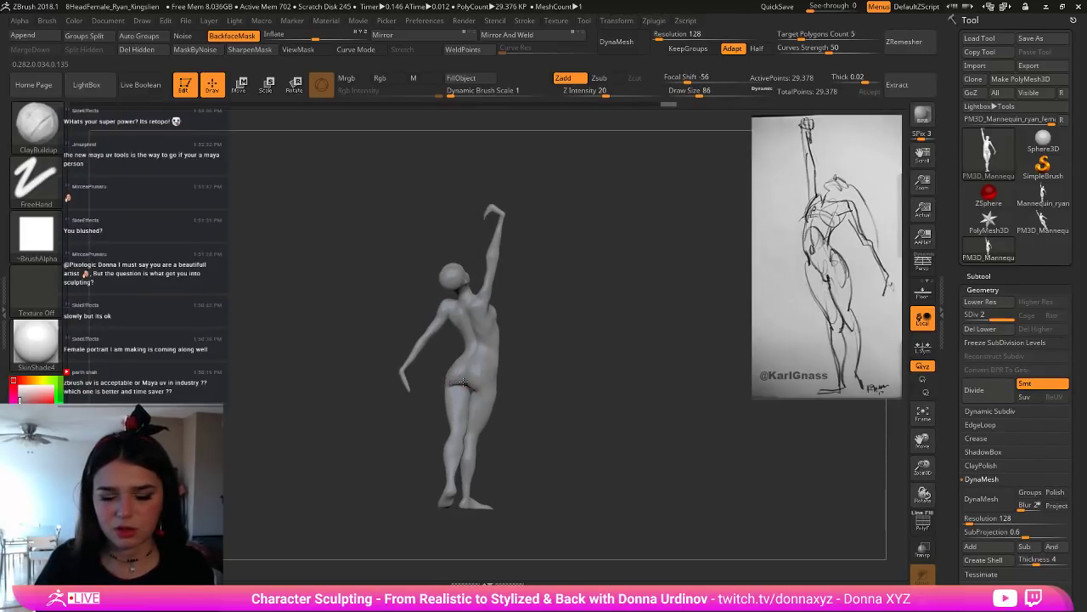
right_click_drag(463, 383, 449, 380)
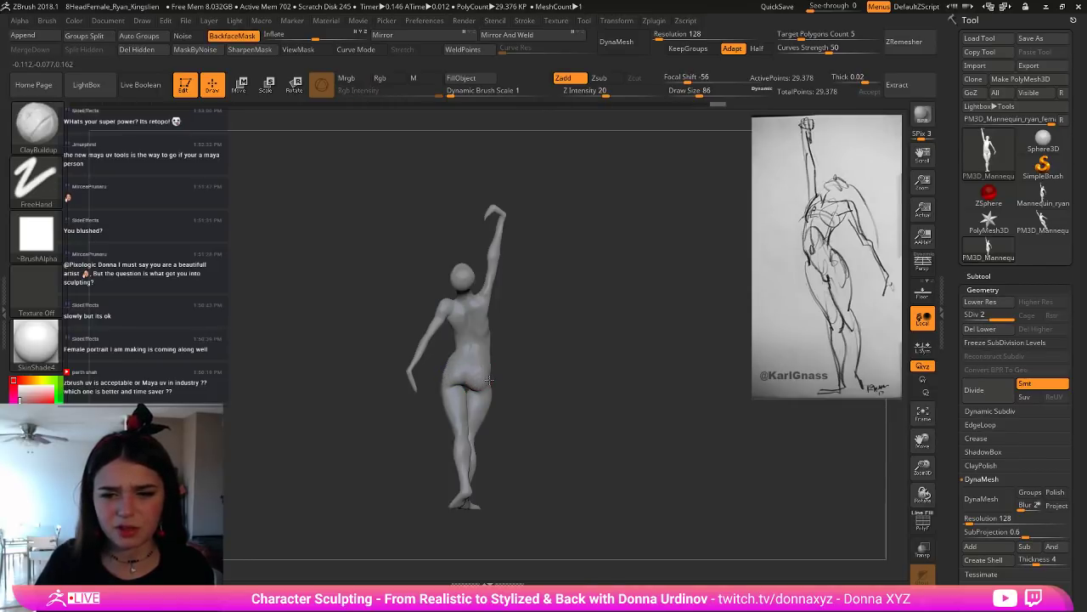
Step: Refine the buttocks and the transition into the upper thighs with ClayBuildup, smoothing the built-up forms
left_click_drag(451, 363, 452, 371)
left_click_drag(577, 365, 494, 373)
mouse_move(499, 383)
right_mouse_down()
mouse_move(493, 401)
mouse_move(473, 395)
mouse_move(515, 398)
mouse_move(497, 396)
right_mouse_up()
key("shift")
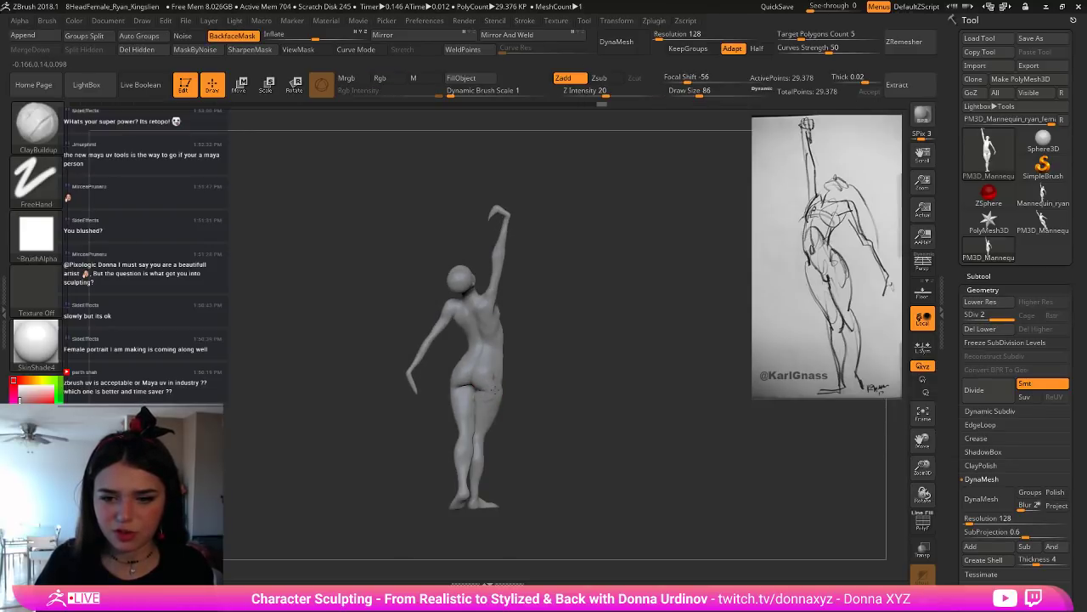
right_click_drag(490, 400, 492, 395)
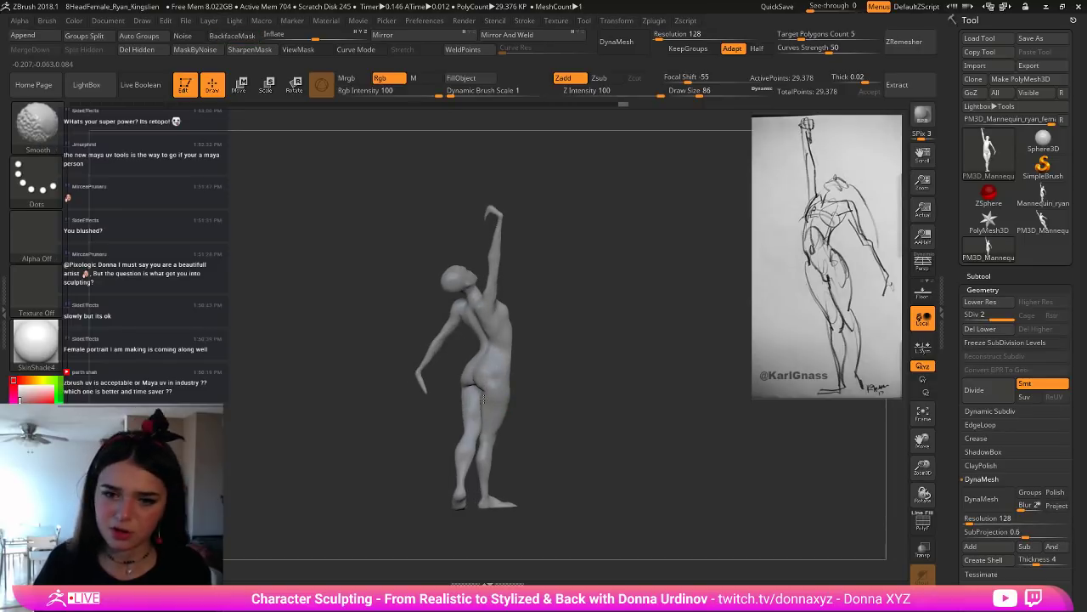
right_click_drag(510, 386, 572, 386)
left_click_drag(571, 391, 465, 397)
mouse_move(564, 403)
right_mouse_down()
mouse_move(492, 392)
mouse_move(505, 382)
right_mouse_up()
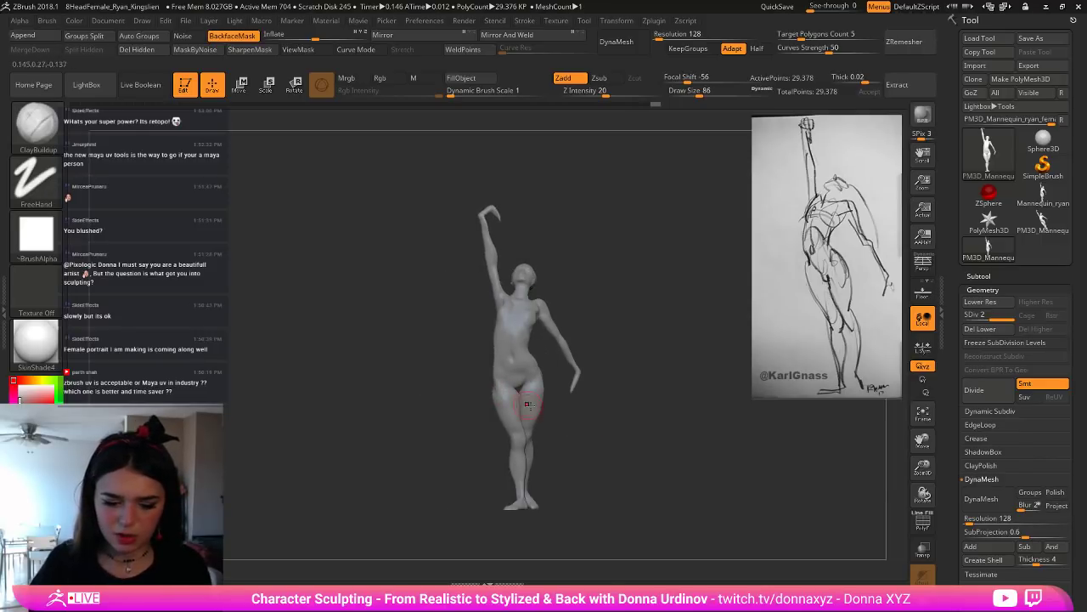
Step: Build up the front of the hips with ClayBuildup at draw sizes 34 to 70 and smooth the pelvis and lower belly
key("bracketleft")
key("bracketleft")
key("bracketleft")
key("bracketleft")
key("bracketleft")
left_click_drag(497, 370, 503, 380)
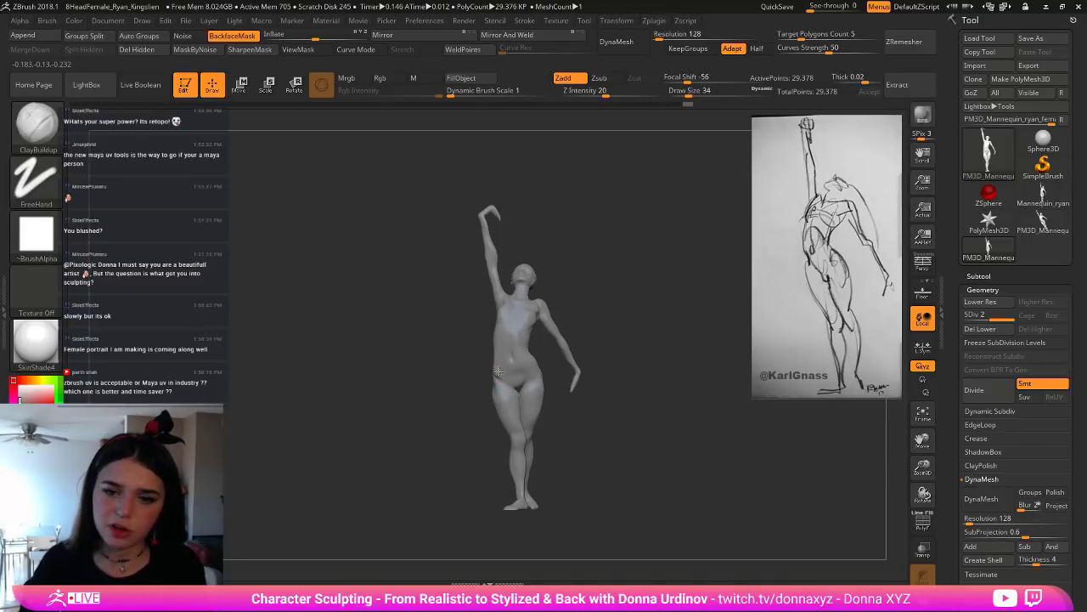
key("shift")
left_click_drag(499, 398, 532, 363, "shift")
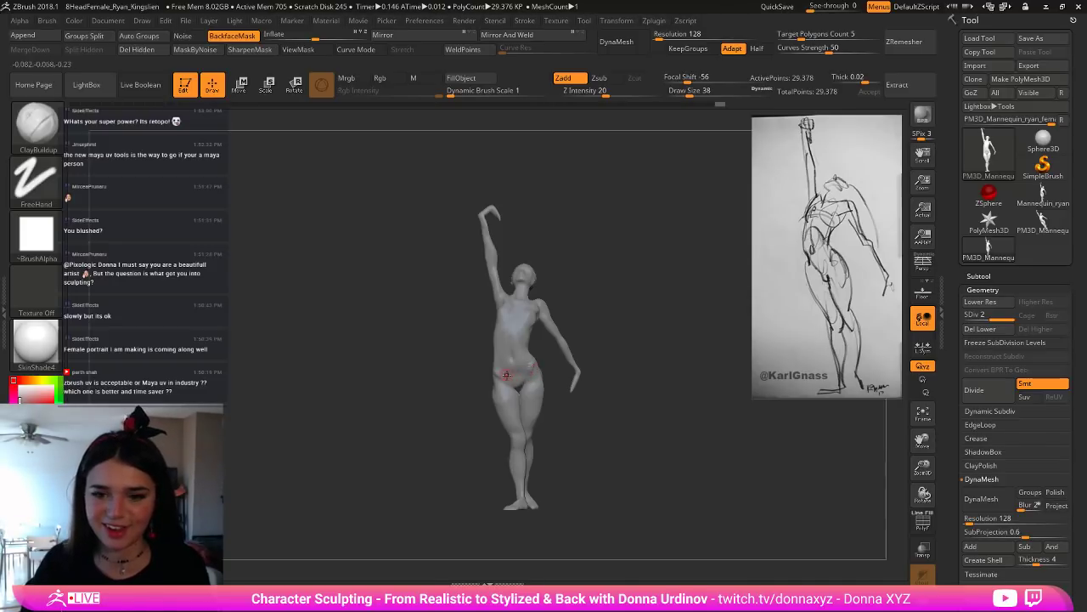
key("bracketright")
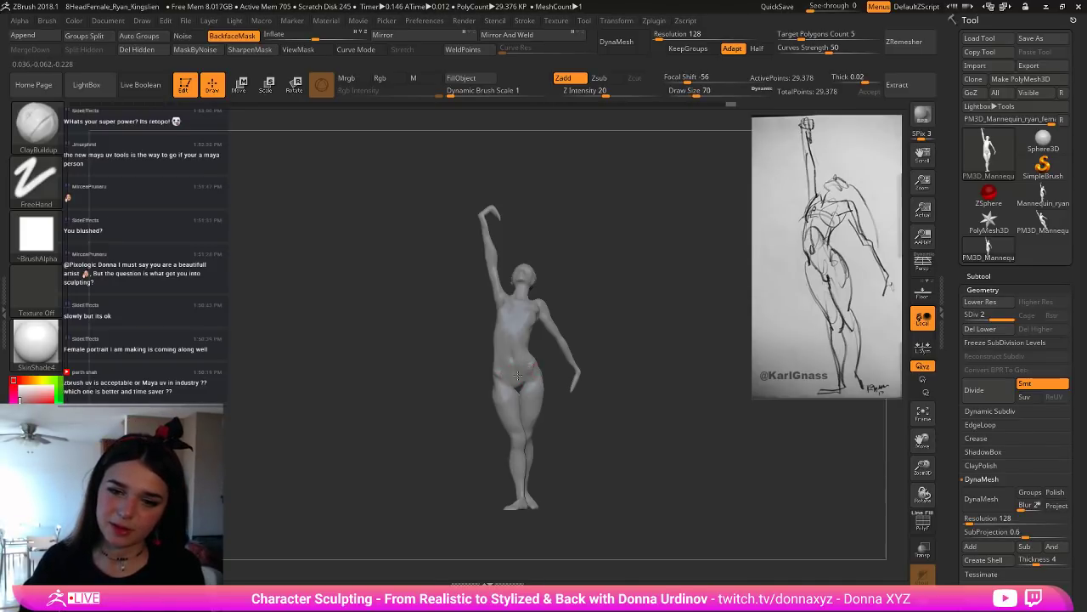
key("shift")
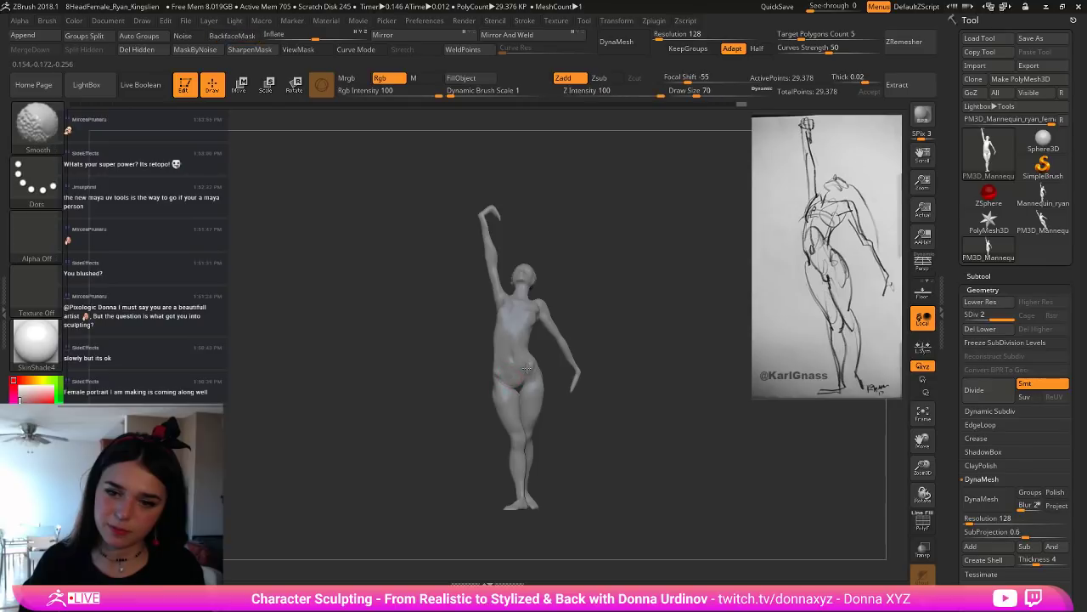
left_click_drag(556, 417, 476, 389)
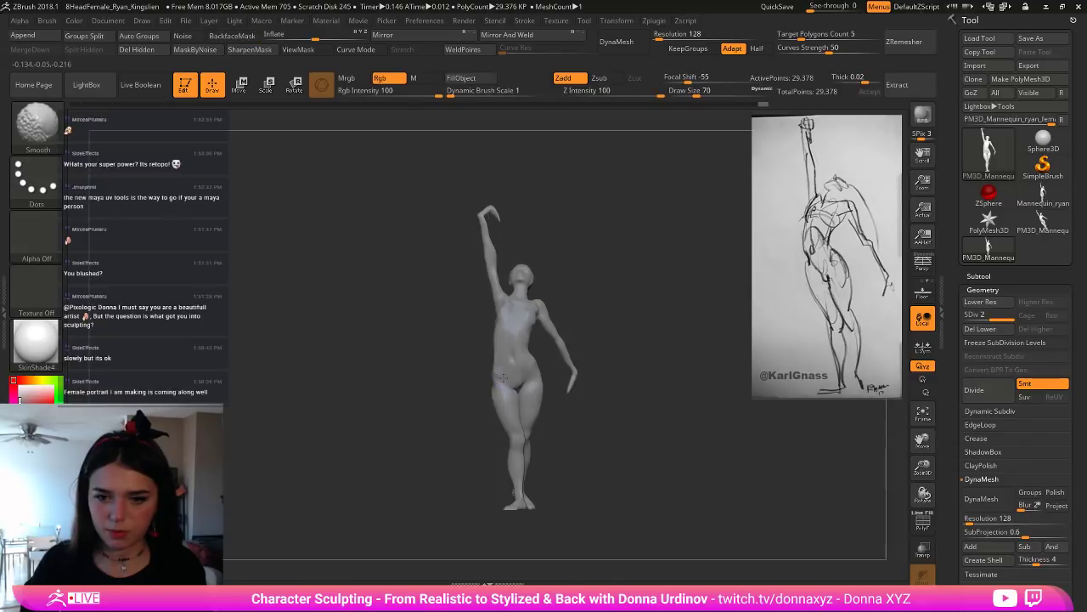
Step: Define the crease between the front of the hip and the upper thigh with DamStandard at draw size 70, smoothing it
key("b")
key("d")
key("s")
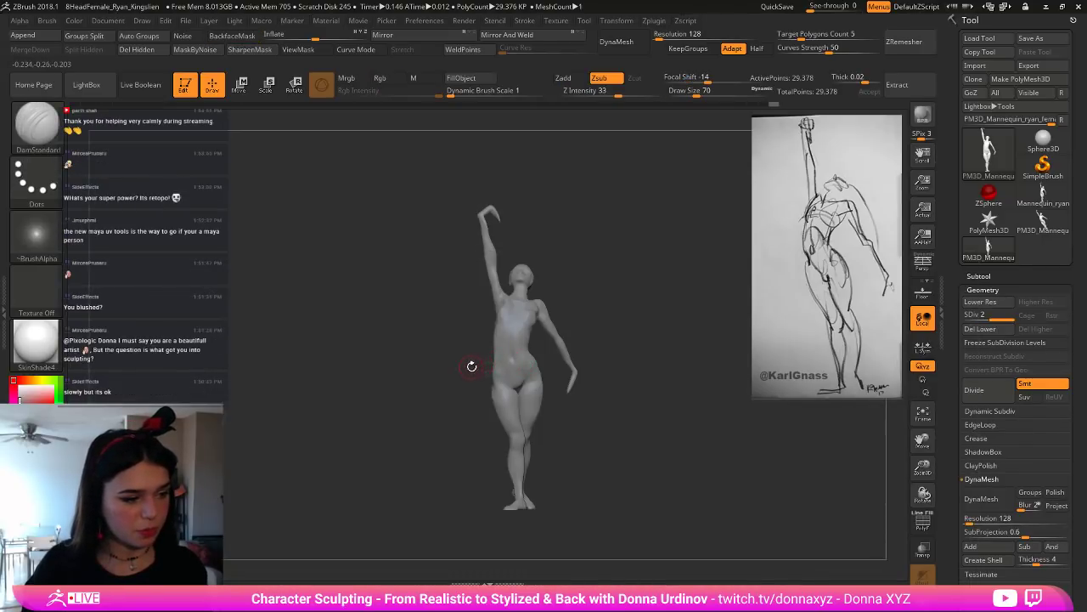
left_click_drag(470, 366, 488, 372, "alt")
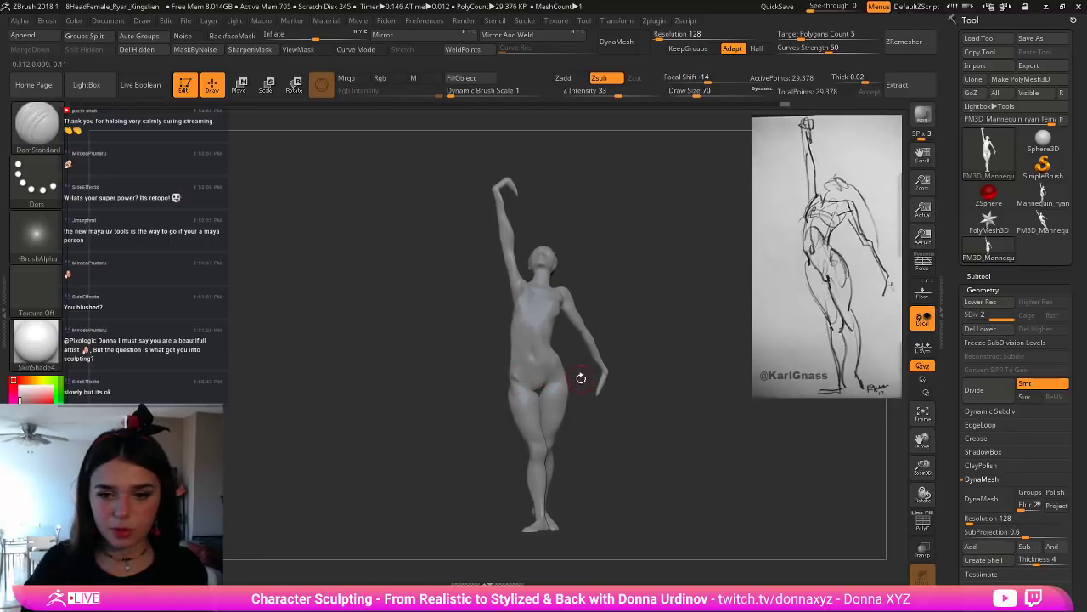
left_click_drag(583, 376, 553, 374)
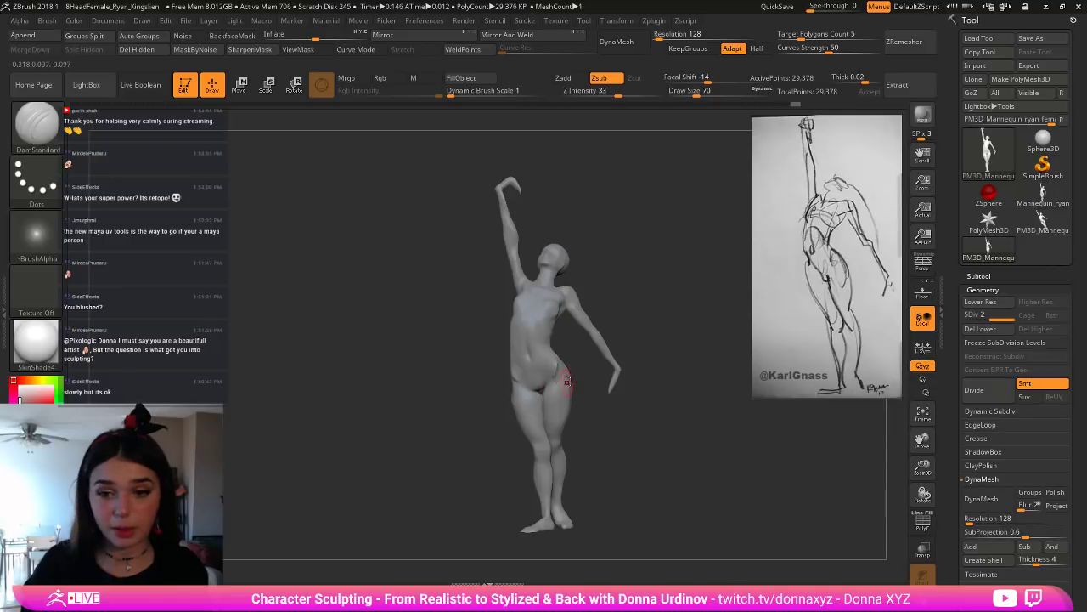
key("shift")
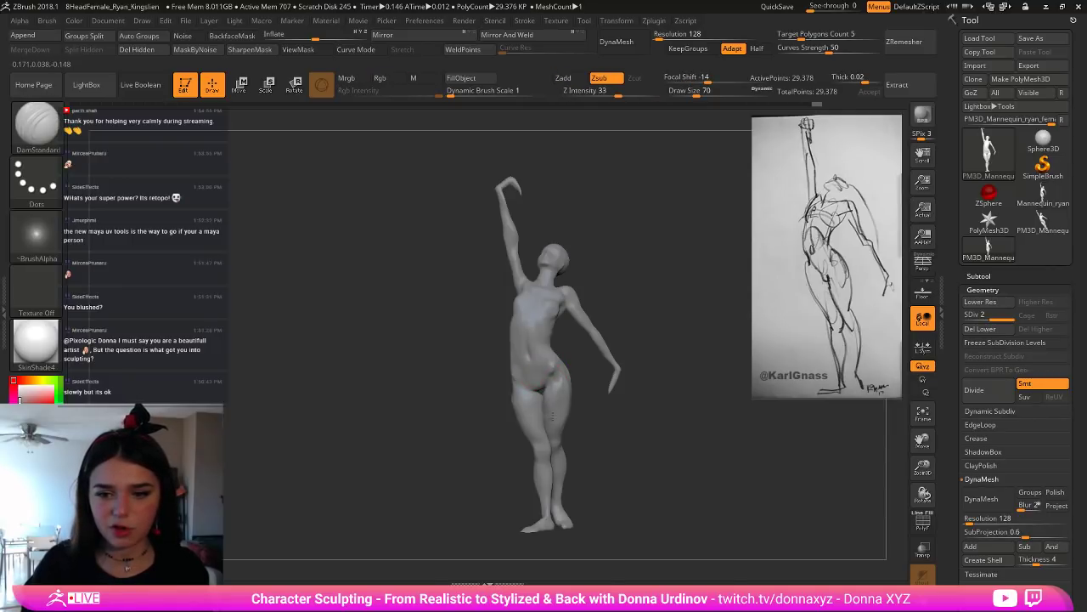
key("shift")
left_click_drag(590, 482, 630, 484)
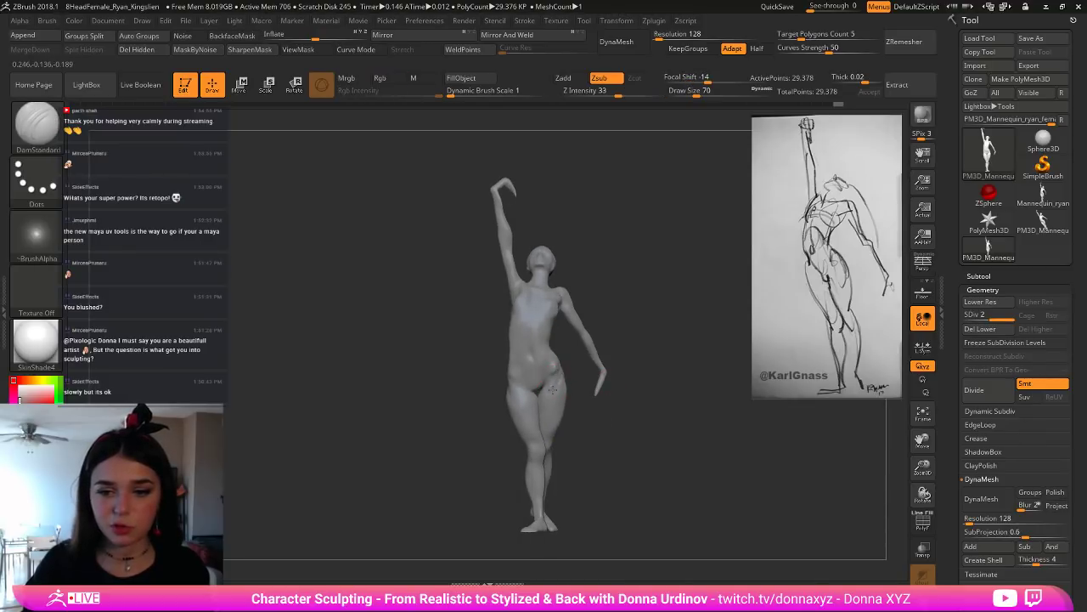
Step: Sculpt the outer hip and thigh forms with DamStandard at draw size 70 and soften them with smoothing strokes
key("shift")
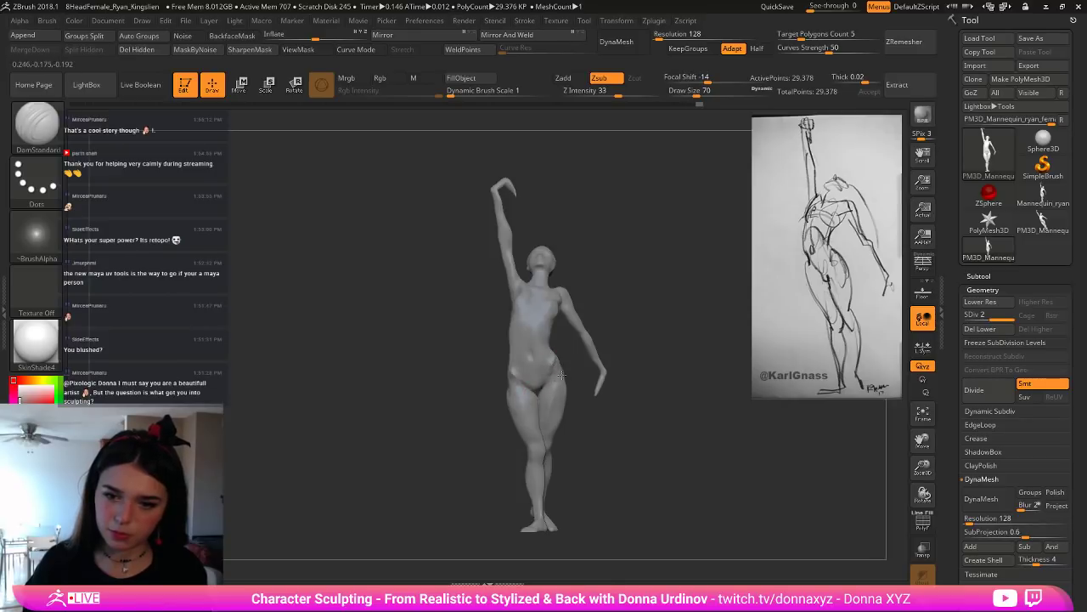
mouse_move(561, 374)
right_mouse_down()
mouse_move(557, 397)
mouse_move(557, 384)
mouse_move(576, 412)
mouse_move(558, 438)
mouse_move(559, 390)
right_mouse_up()
key("shift")
key("shift")
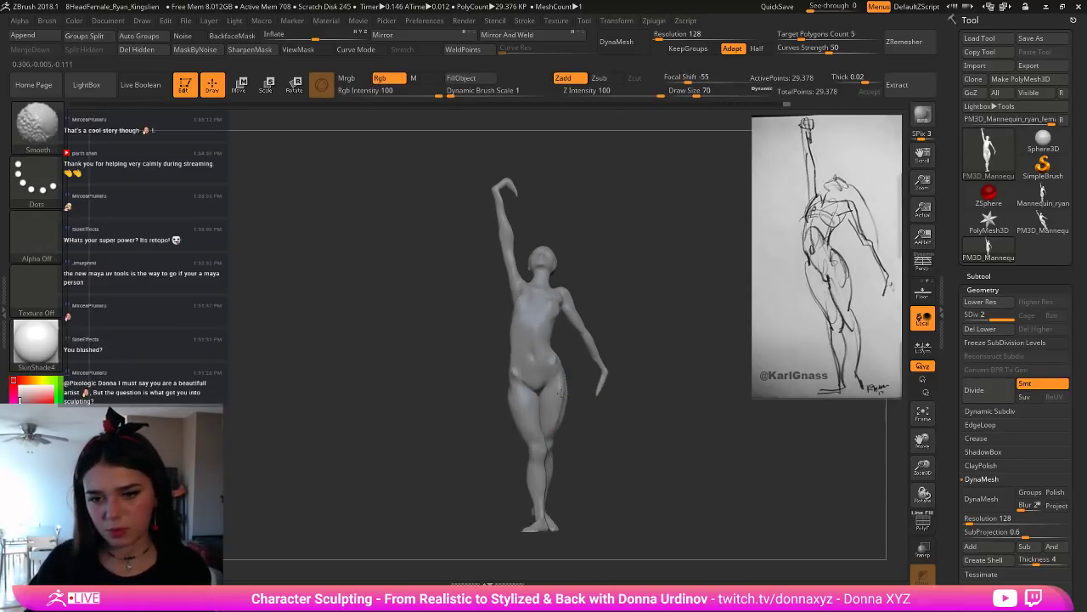
right_click_drag(563, 430, 566, 389)
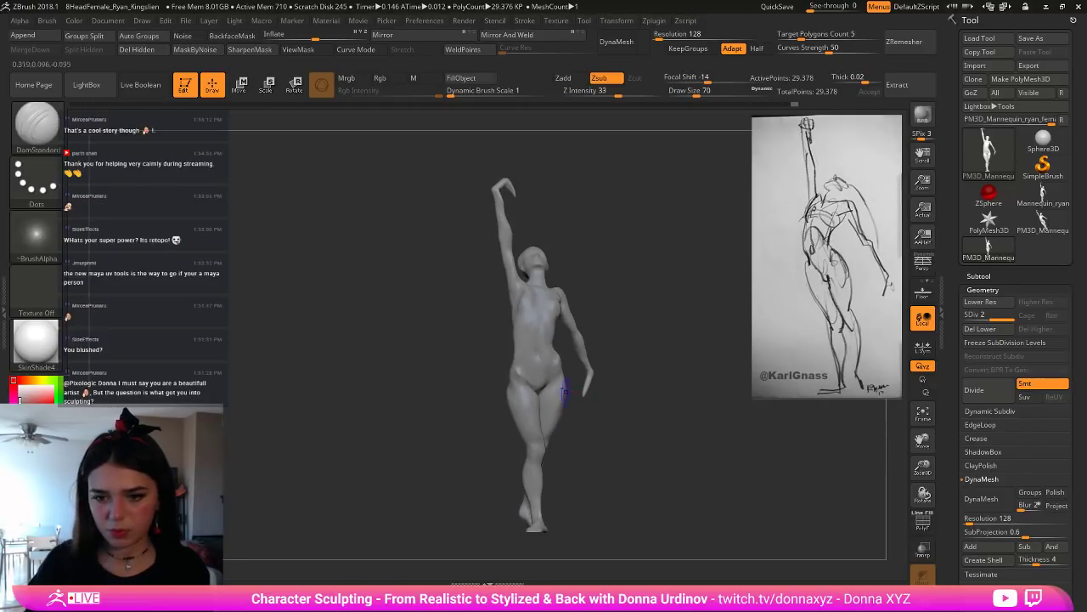
key("shift")
mouse_move(566, 388)
left_mouse_down("shift")
mouse_move(564, 406)
mouse_move(507, 387)
mouse_move(565, 378)
left_mouse_up("shift")
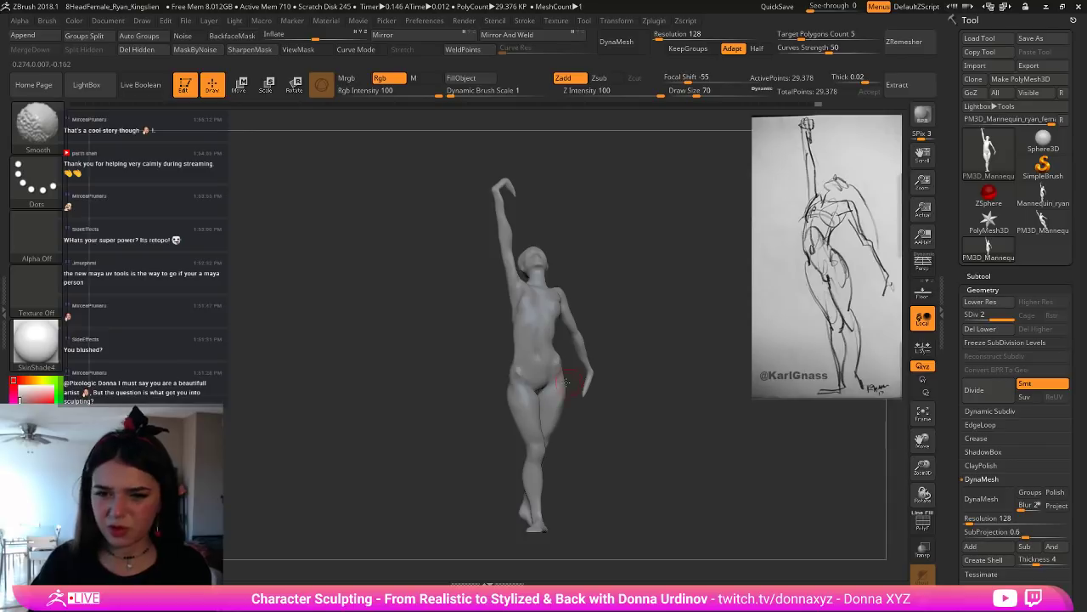
left_click_drag(621, 435, 654, 425)
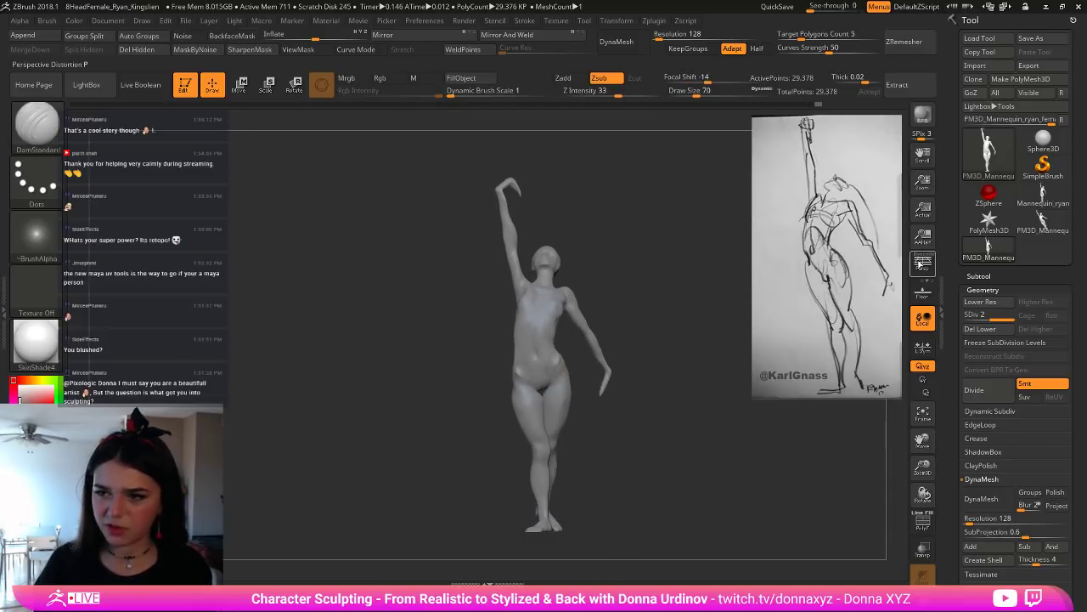
Step: Turn on perspective distortion and smooth the front of the hip in three-quarter view
left_click(921, 264)
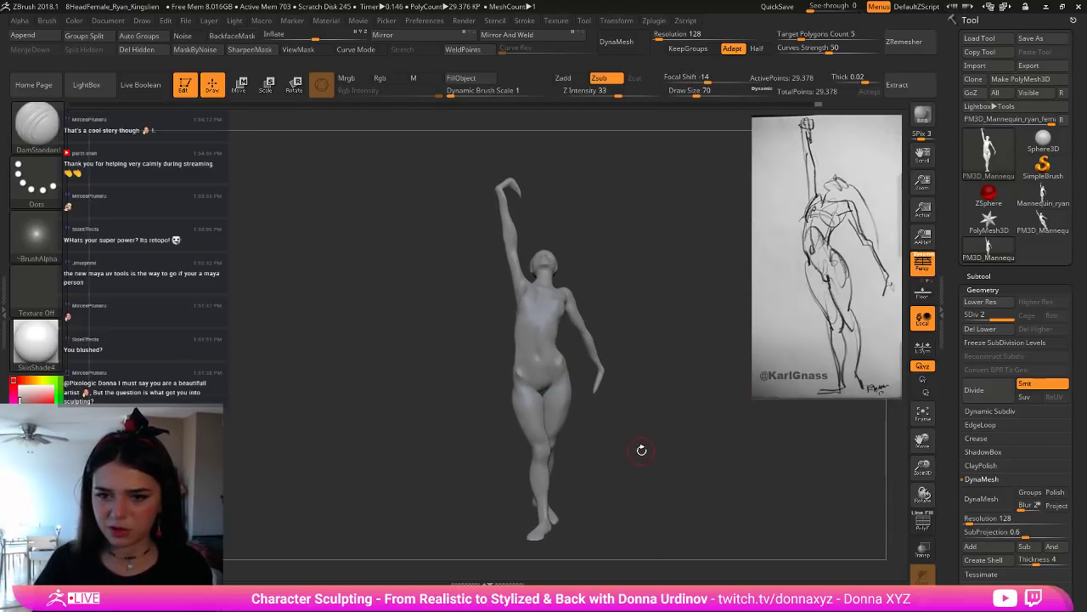
left_click_drag(644, 449, 614, 449)
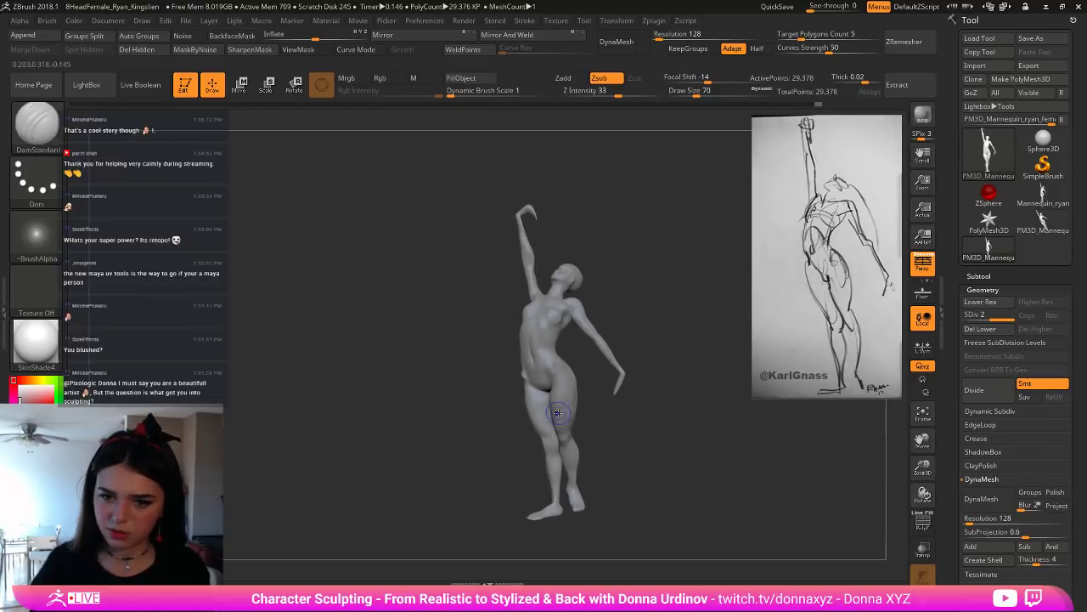
left_click_drag(538, 377, 523, 374, "shift")
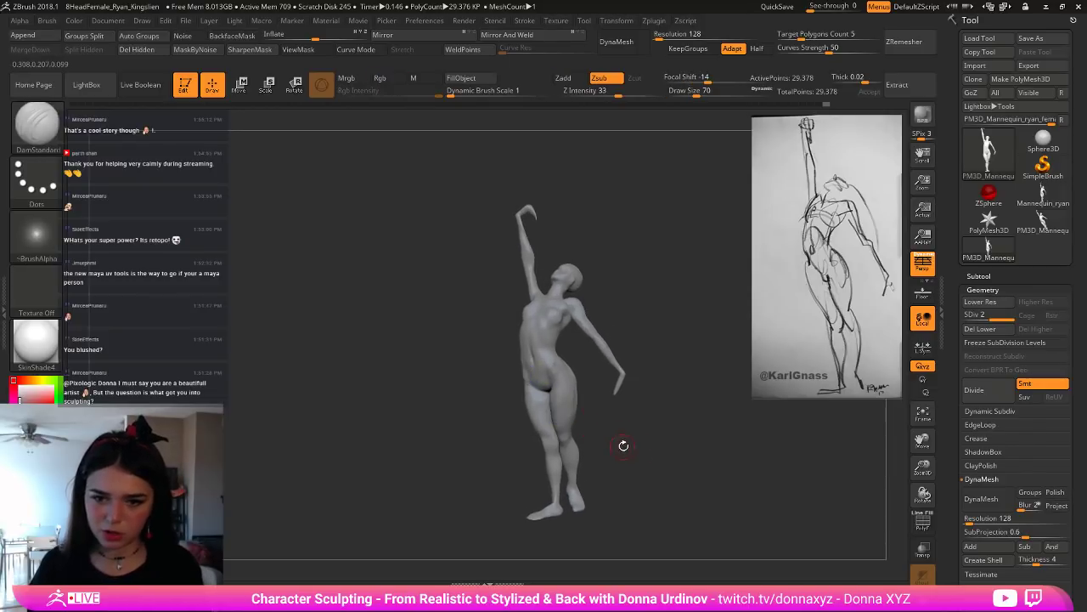
Step: Adjust the outer contour of the hip and waist with the Move brush at draw sizes between 86 and 122
key("b")
key("m")
key("v")
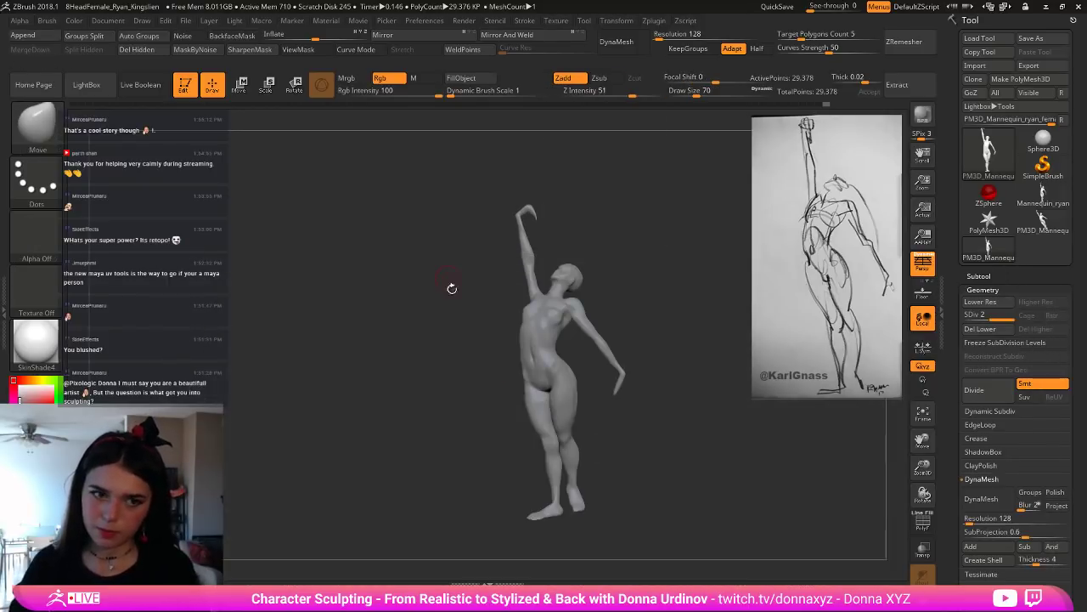
key("bracketright")
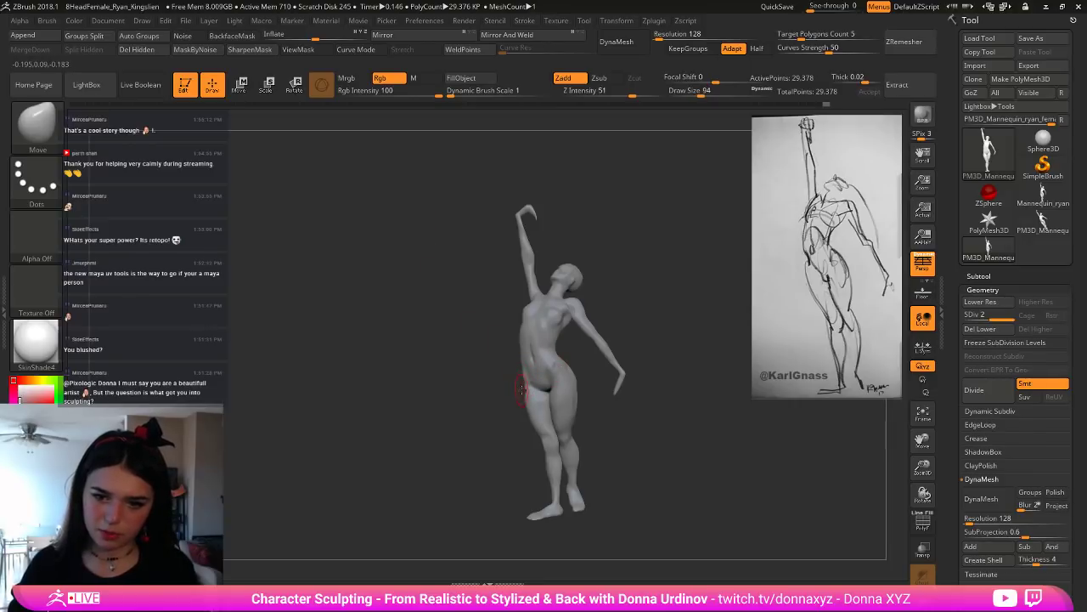
key("bracketright")
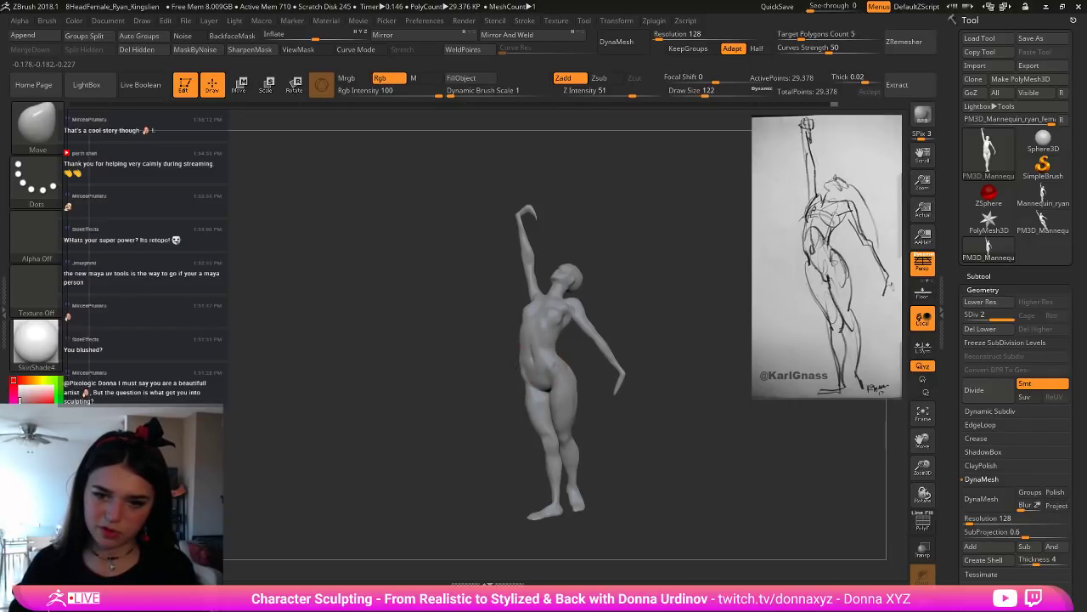
key("bracketleft")
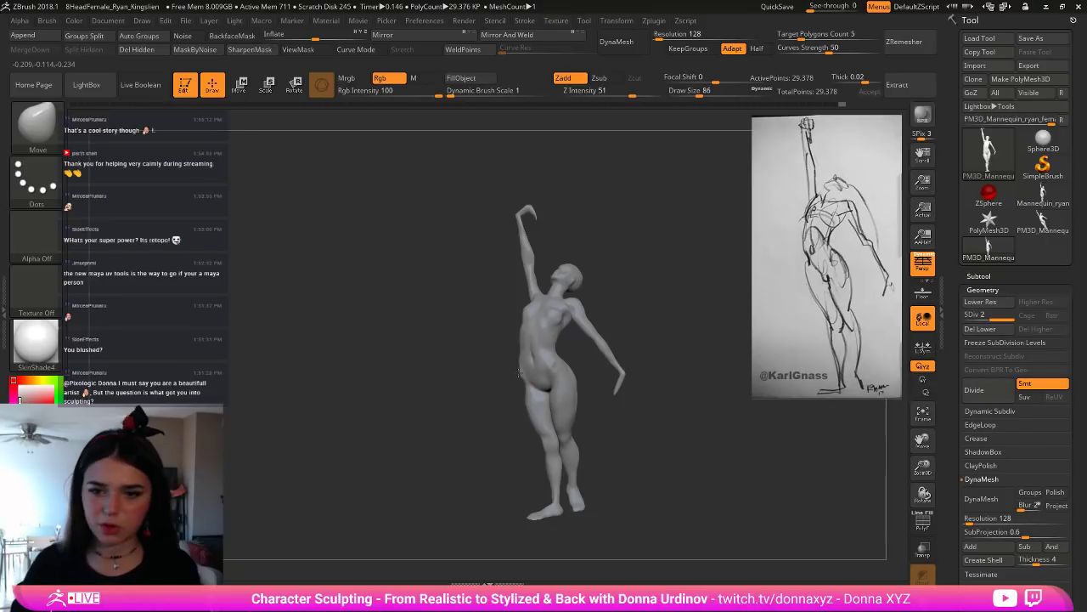
key("bracketright")
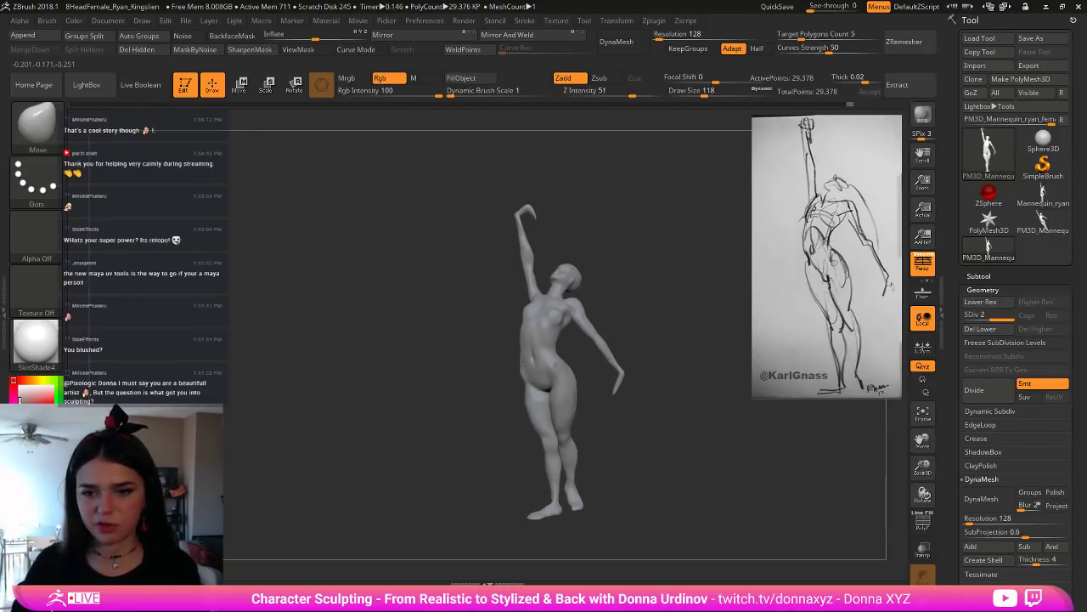
right_click_drag(517, 364, 623, 364)
Step: Reshape the belly and waist from the side with the Move brush, increasing the draw size from 114 to 158
key("bracketleft")
key("bracketleft")
key("bracketleft")
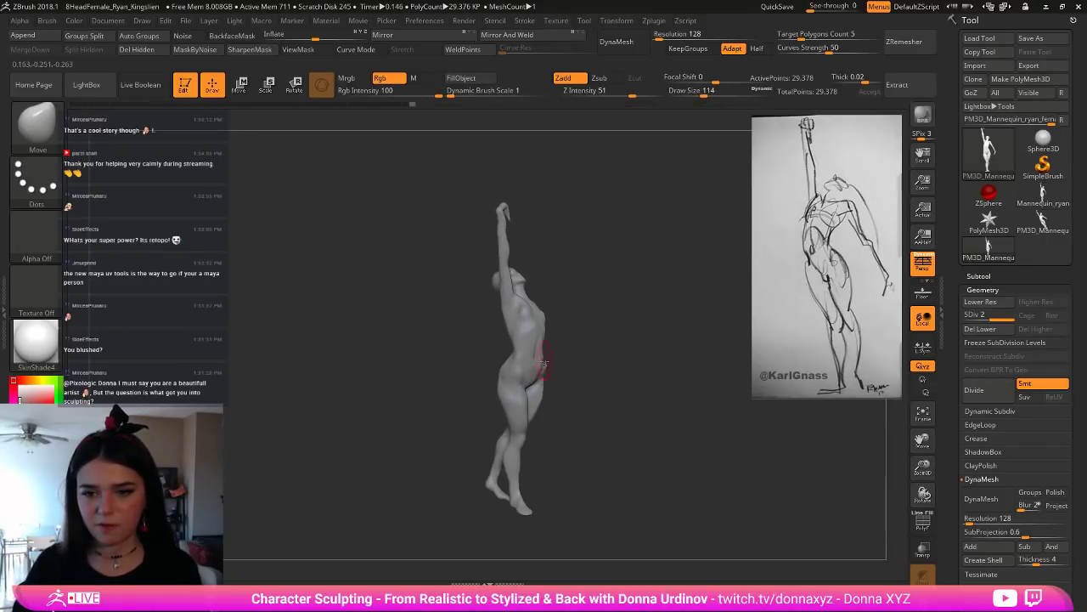
mouse_move(547, 353)
right_mouse_down()
mouse_move(555, 364)
mouse_move(535, 363)
mouse_move(573, 357)
right_mouse_up()
key("bracketright")
key("bracketright")
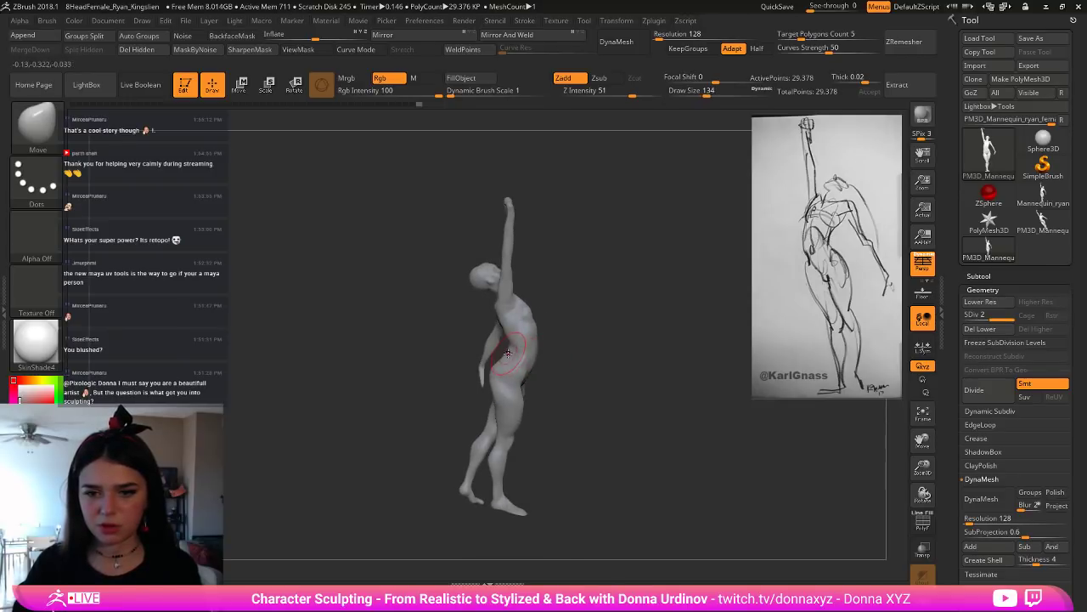
key("bracketright")
key("bracketright")
key("bracketright")
key("bracketright")
left_click_drag(506, 358, 510, 359)
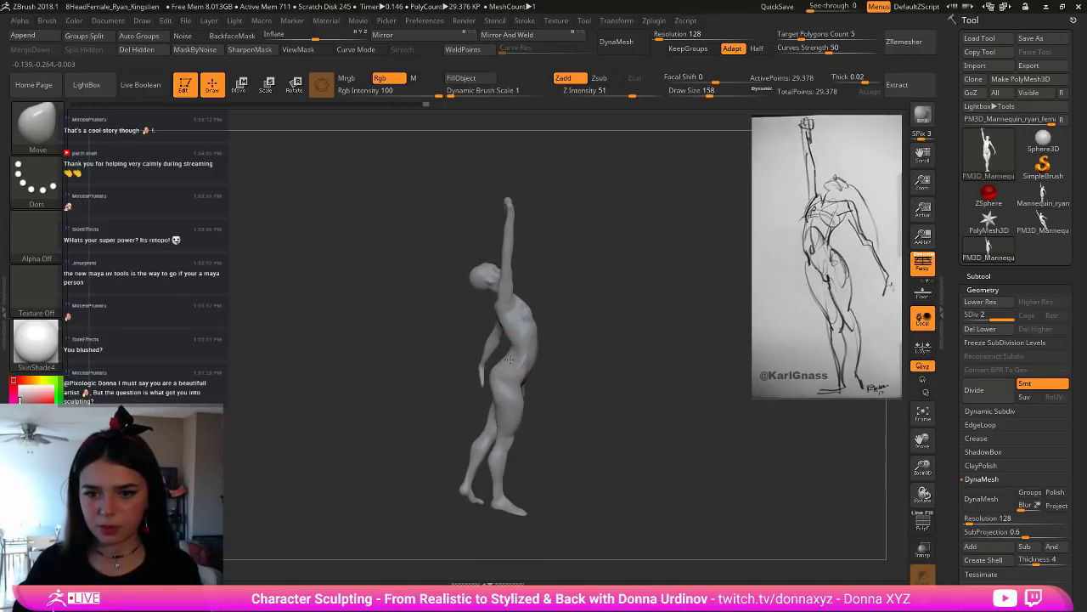
Step: Push the buttock contour outward from the rear side view with the Move brush at draw size 134
right_click_drag(531, 357, 551, 363)
key("bracketleft")
key("bracketleft")
left_click_drag(498, 371, 490, 372)
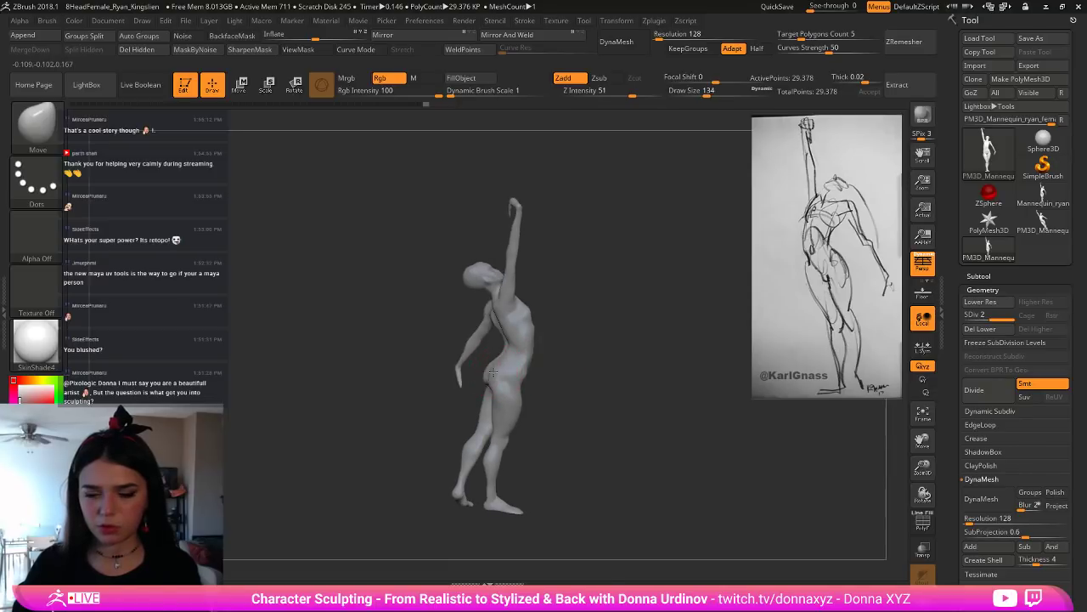
Step: Reshape the outer thigh contour below the hip with the Move brush at draw sizes between 158 and 138
mouse_move(561, 364)
right_mouse_down()
mouse_move(514, 372)
mouse_move(583, 376)
right_mouse_up()
key("bracketright")
key("bracketright")
key("bracketright")
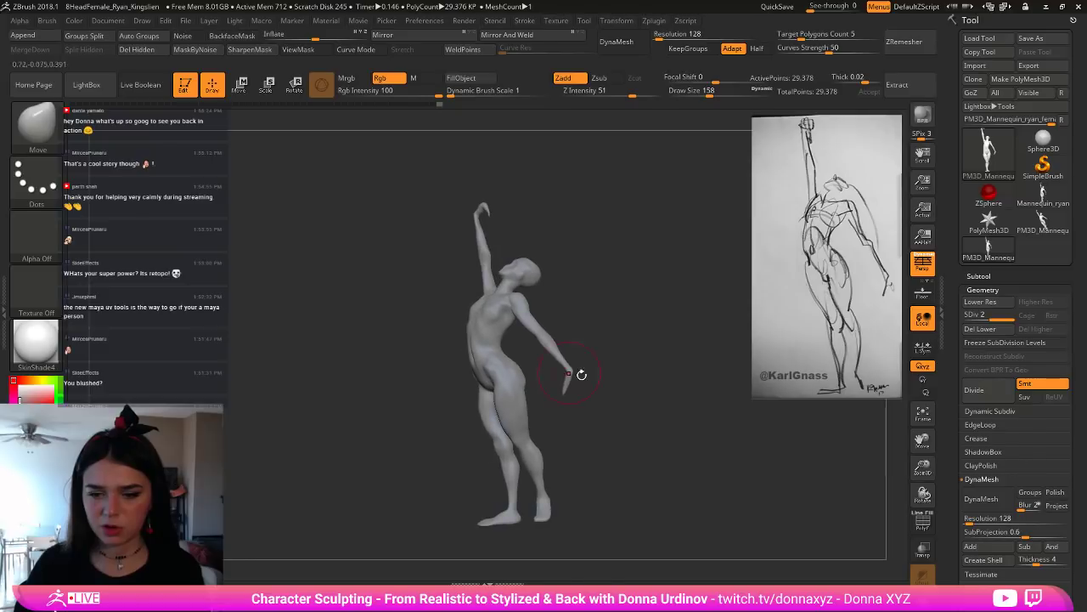
mouse_move(526, 391)
left_mouse_down()
mouse_move(562, 415)
mouse_move(527, 412)
left_mouse_up()
key("bracketleft")
key("bracketleft")
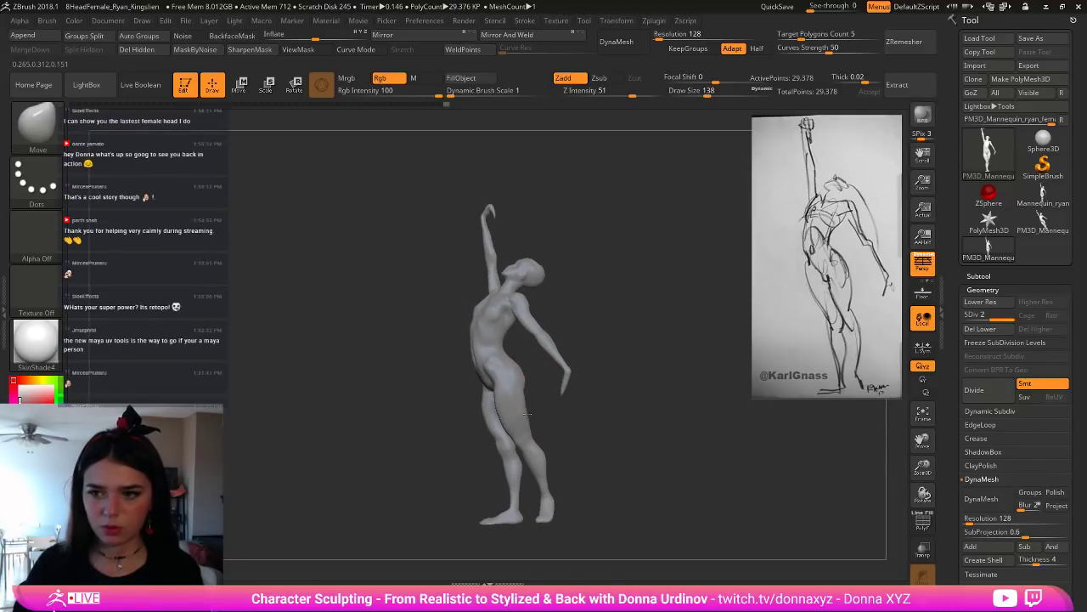
Step: Reduce the draw size to 66 and smooth the front of the shoulder, the armpit and the side of the chest
right_click_drag(527, 414, 524, 321)
key("bracketleft")
key("bracketleft")
key("bracketleft")
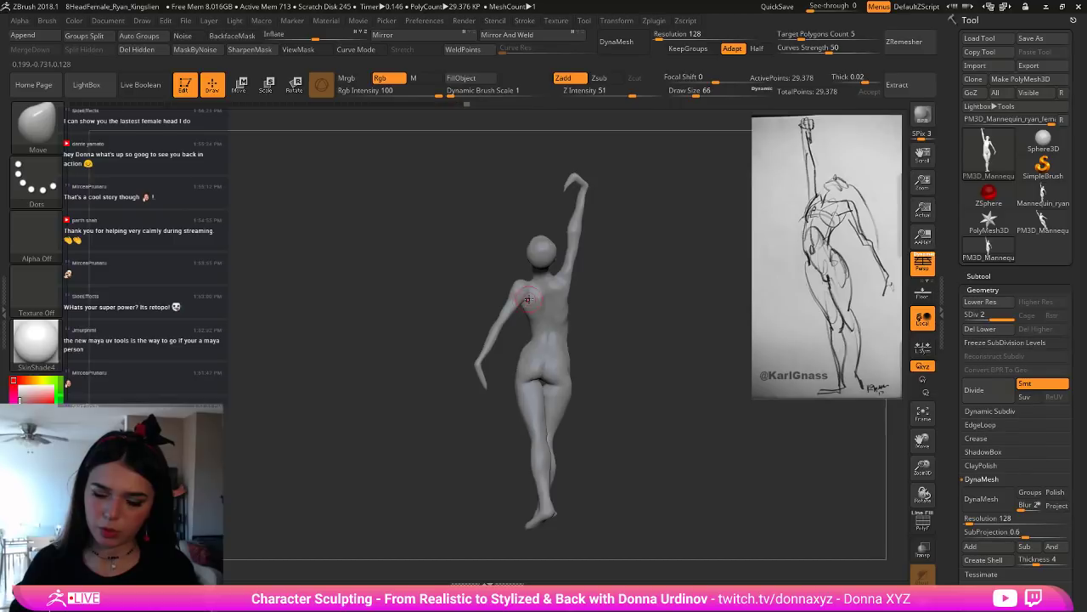
right_click_drag(497, 361, 541, 286)
key("shift")
key("shift")
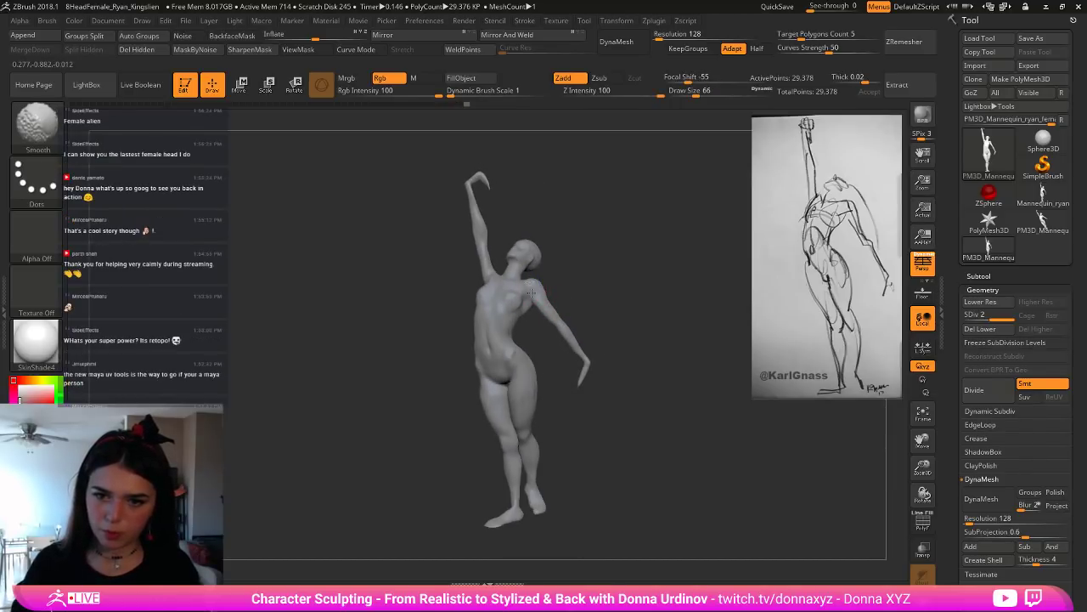
left_click_drag(540, 305, 543, 306, "shift")
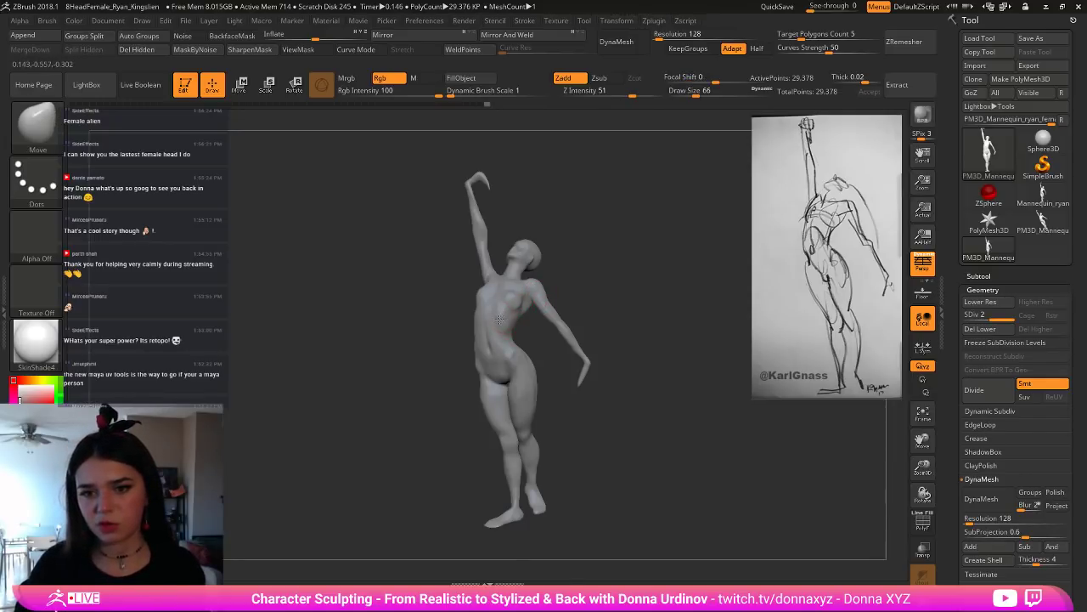
key("shift")
left_click_drag(506, 294, 519, 307, "shift")
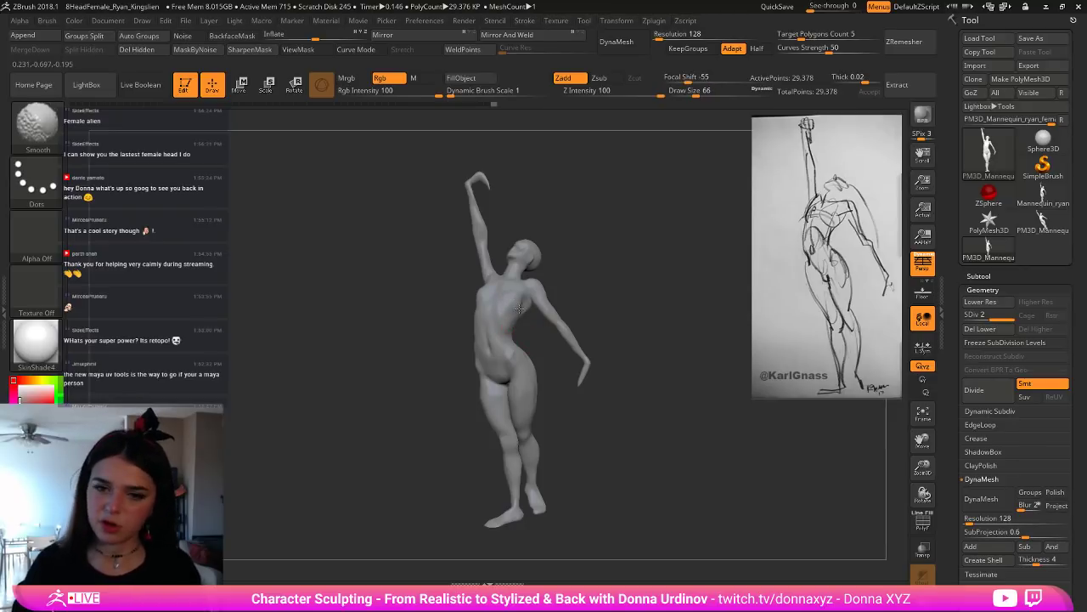
Step: Subdivide the mannequin to subdivision level 3
mouse_move(596, 287)
left_mouse_down("alt")
mouse_move(634, 275)
mouse_move(617, 277)
left_mouse_up("alt")
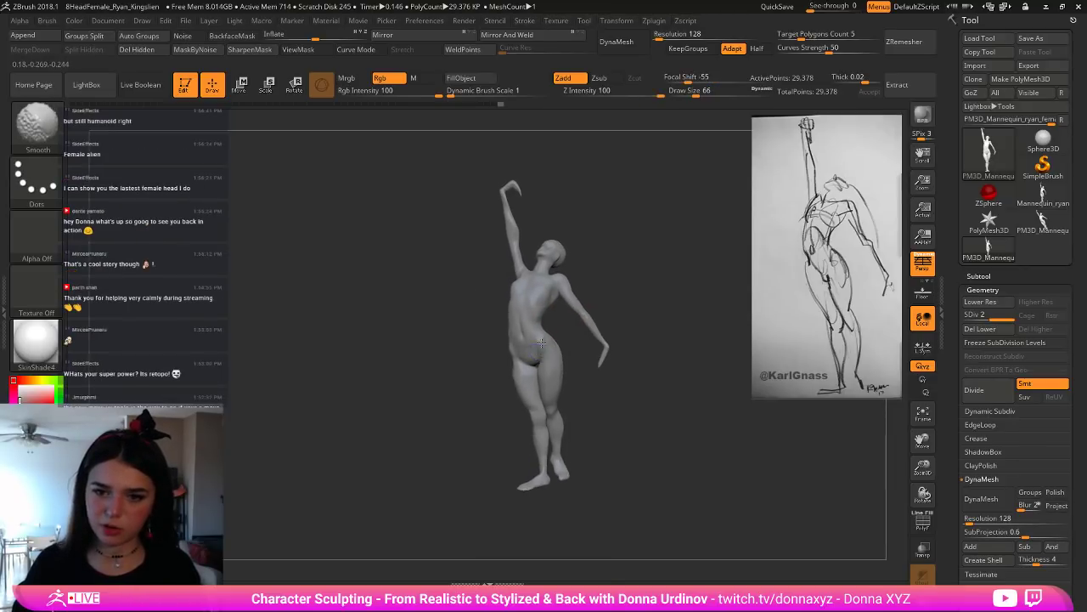
mouse_move(592, 383)
left_mouse_down()
mouse_move(604, 388)
mouse_move(569, 395)
mouse_move(595, 406)
mouse_move(549, 396)
mouse_move(663, 401)
mouse_move(663, 420)
mouse_move(634, 417)
left_mouse_up()
left_click(990, 392)
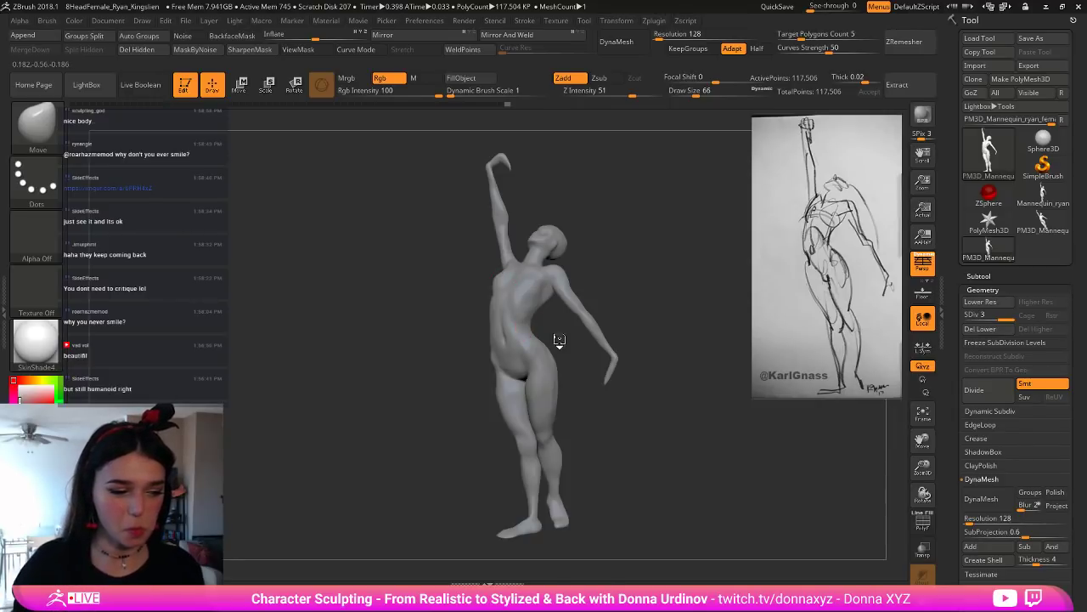
left_click_drag(658, 376, 698, 425)
mouse_move(711, 241)
left_mouse_down()
mouse_move(682, 291)
mouse_move(649, 288)
left_mouse_up()
Step: Build up the breast volume with the ClayBuildup brush at draw sizes 58 and 46 and smooth it
key("b")
key("c")
key("b")
key("bracketleft")
key("bracketleft")
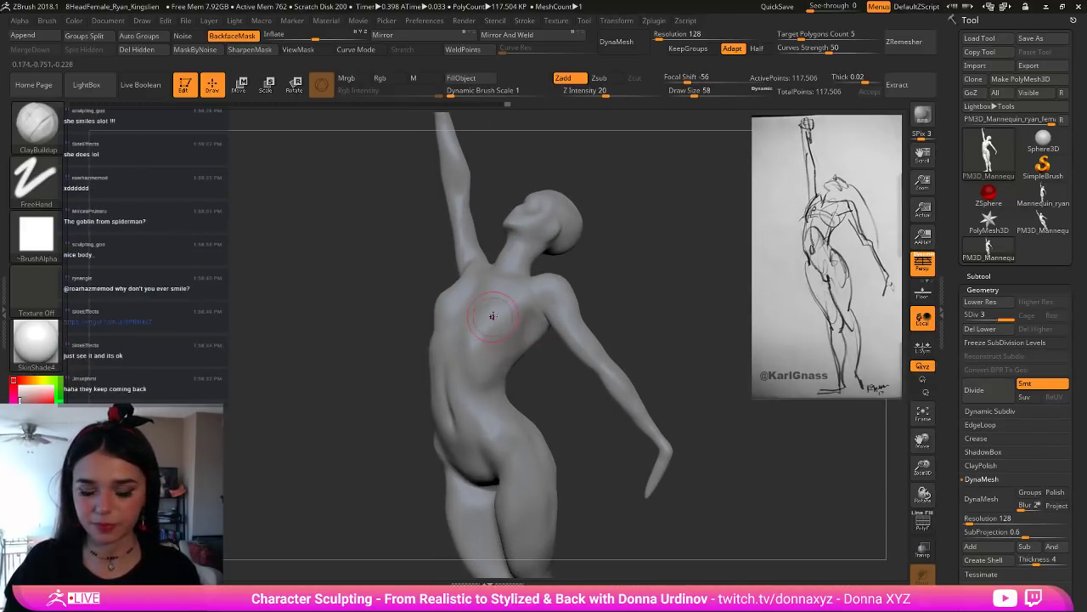
mouse_move(495, 315)
left_mouse_down()
mouse_move(489, 336)
mouse_move(508, 339)
mouse_move(507, 323)
left_mouse_up()
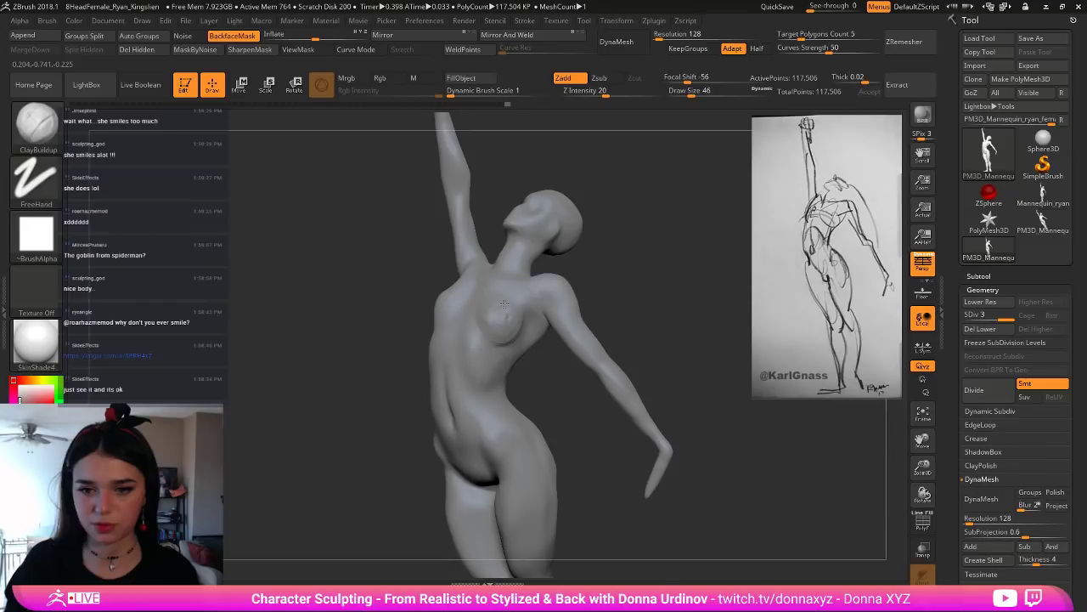
mouse_move(626, 269)
left_mouse_down("alt")
mouse_move(640, 286)
mouse_move(649, 261)
mouse_move(665, 272)
mouse_move(618, 286)
left_mouse_up("alt")
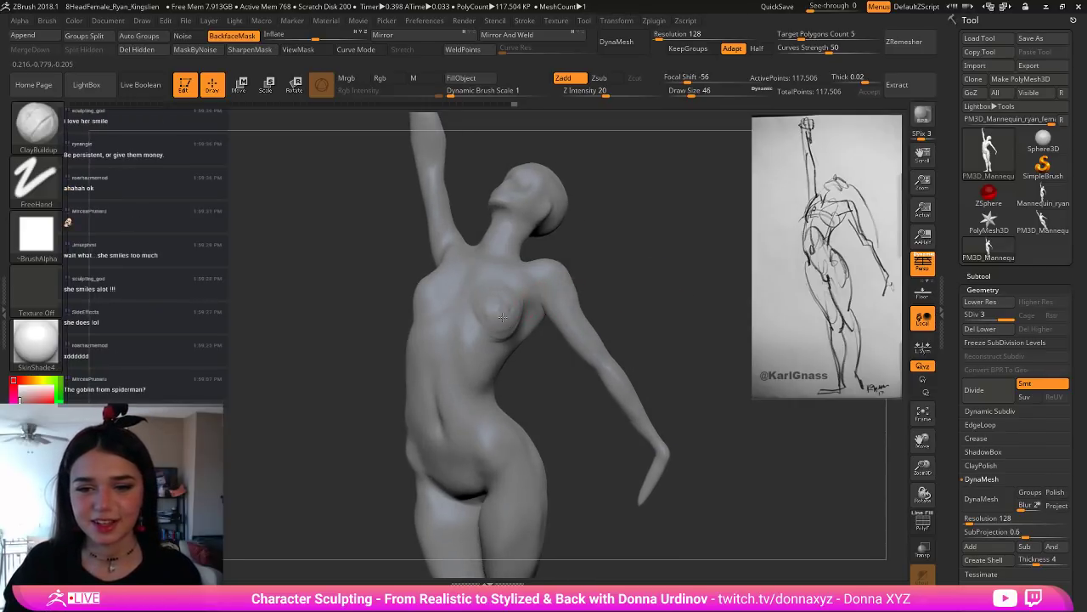
key("shift")
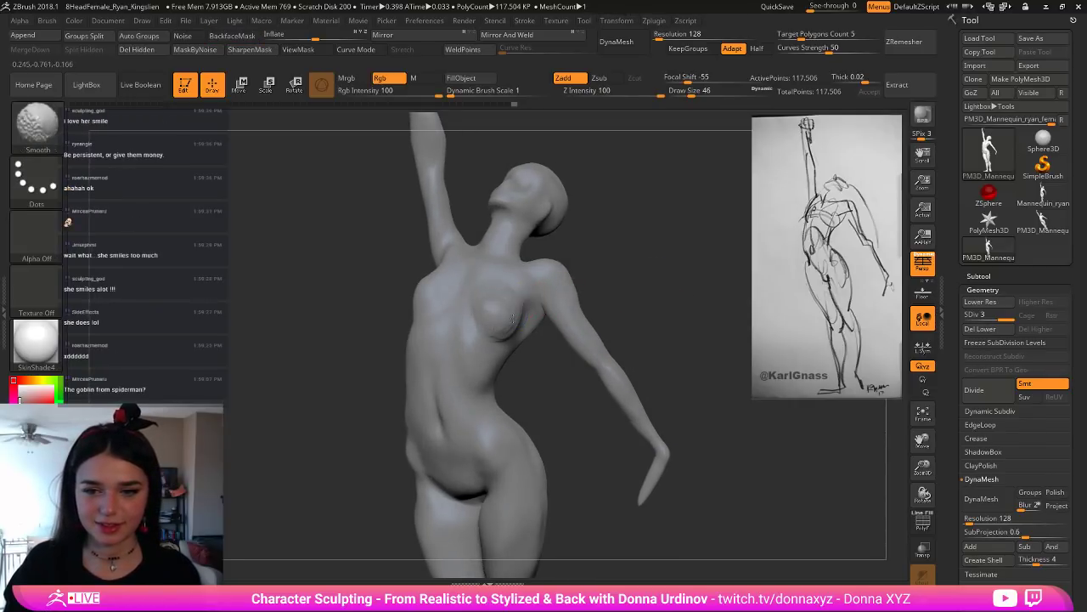
Step: Add ClayBuildup strokes from the lowered arm's shoulder across the upper chest and smooth them into the breast
left_click_drag(631, 266, 663, 269)
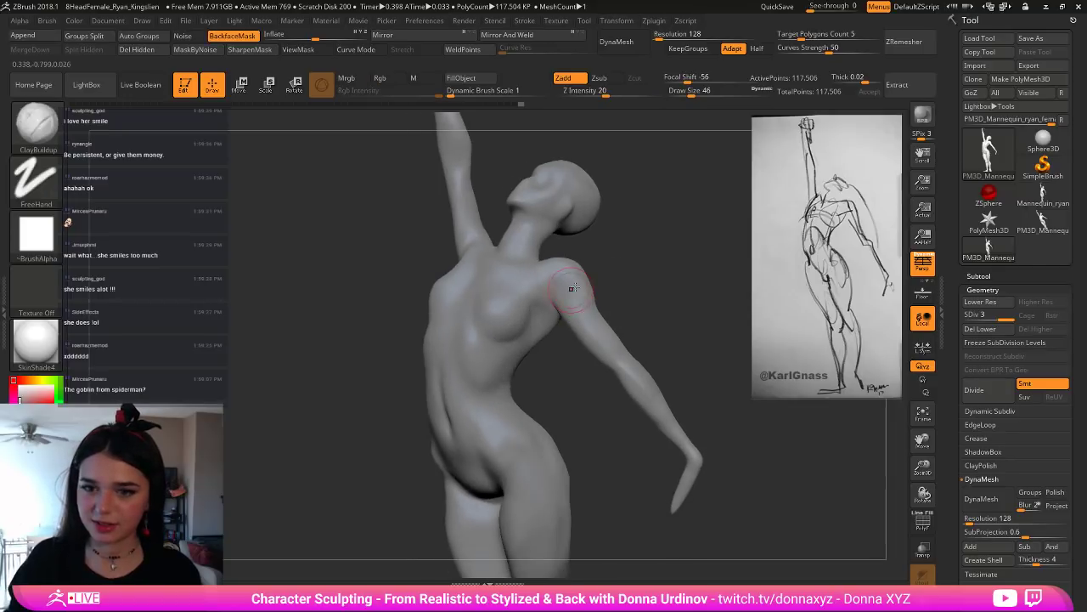
left_click_drag(572, 286, 524, 296)
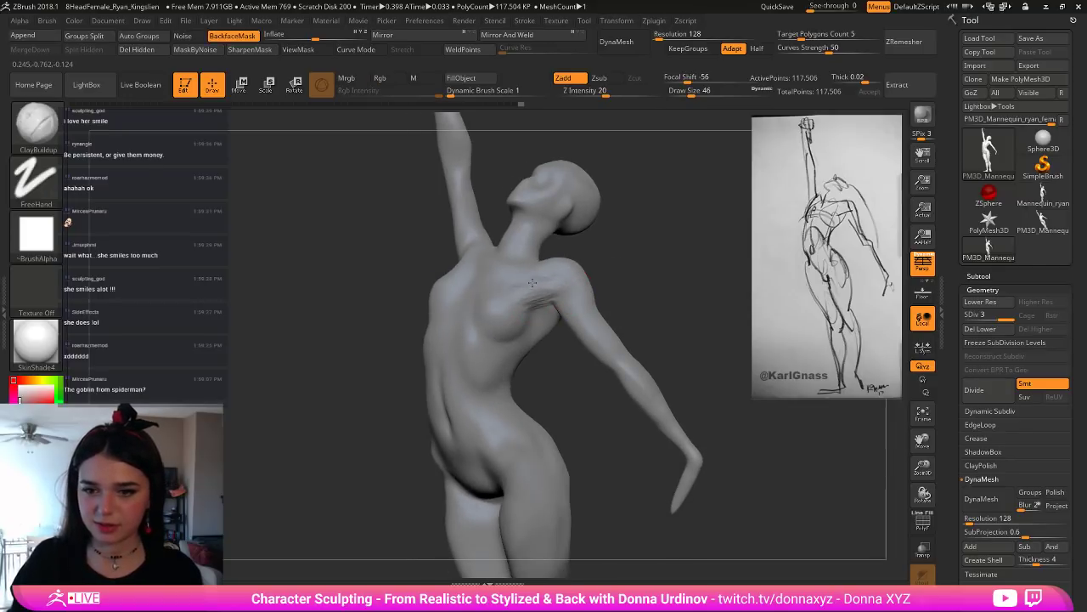
key("shift")
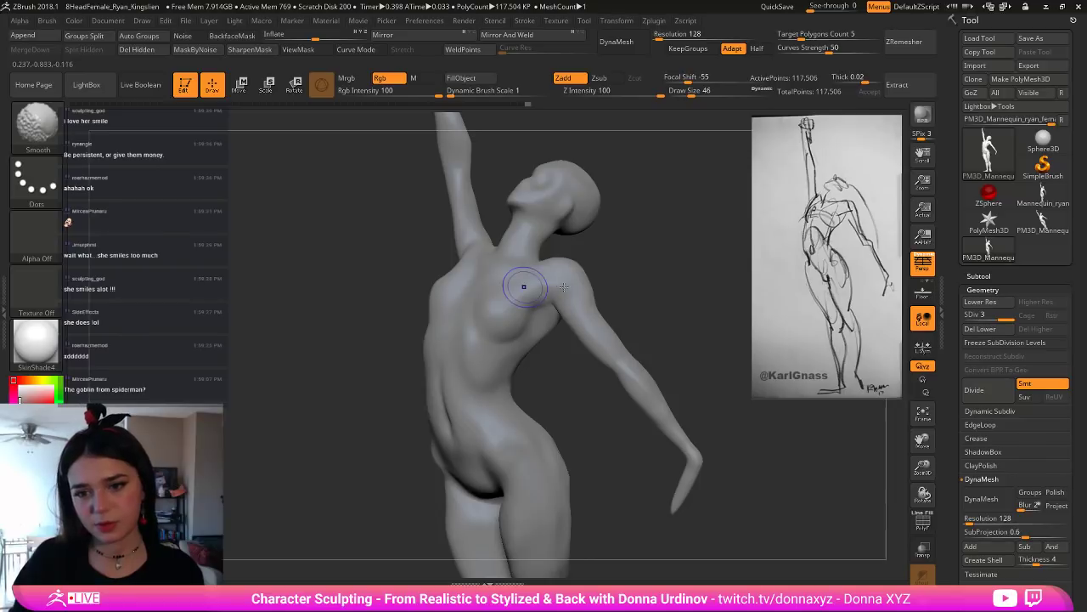
Step: Check the torso's mesh flow by briefly showing the polyframe
right_click_drag(629, 264, 794, 393)
left_click(924, 524)
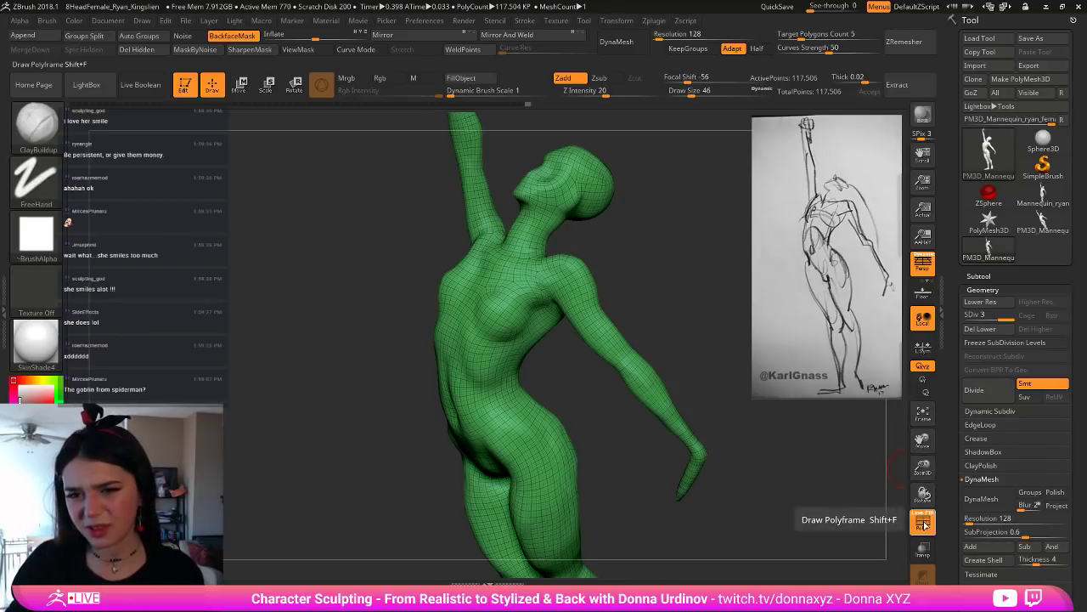
left_click(924, 523)
mouse_move(821, 507)
right_mouse_down("shift")
mouse_move(824, 493)
mouse_move(755, 439)
right_mouse_up("shift")
mouse_move(754, 439)
right_mouse_down()
mouse_move(716, 449)
mouse_move(771, 503)
right_mouse_up()
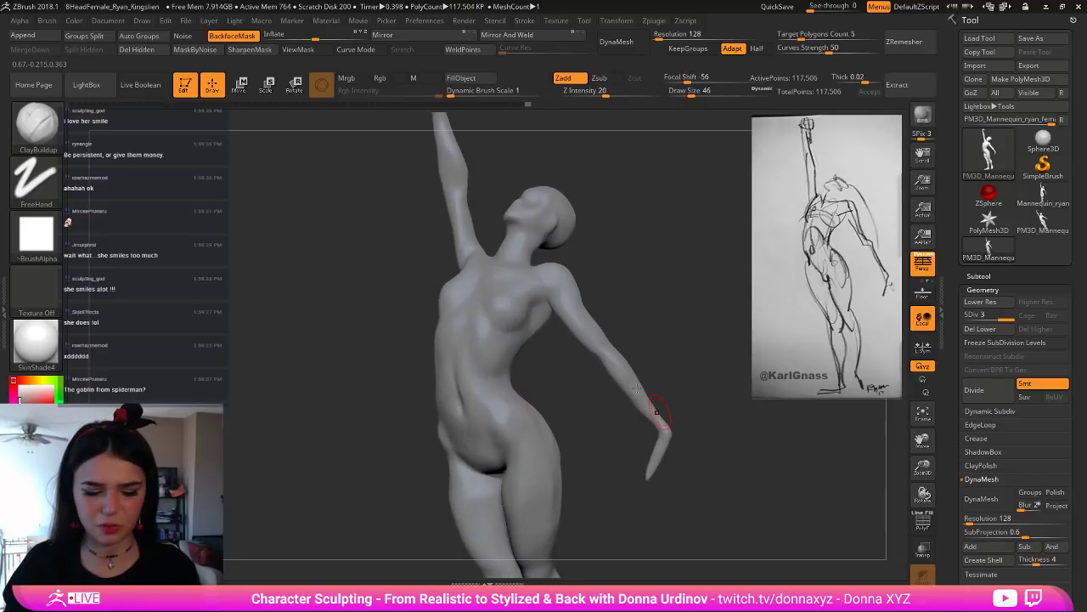
Step: Switch to the hPolish brush at draw size 26 for the upper torso
key("b")
key("h")
key("p")
right_click_drag(636, 207, 589, 249)
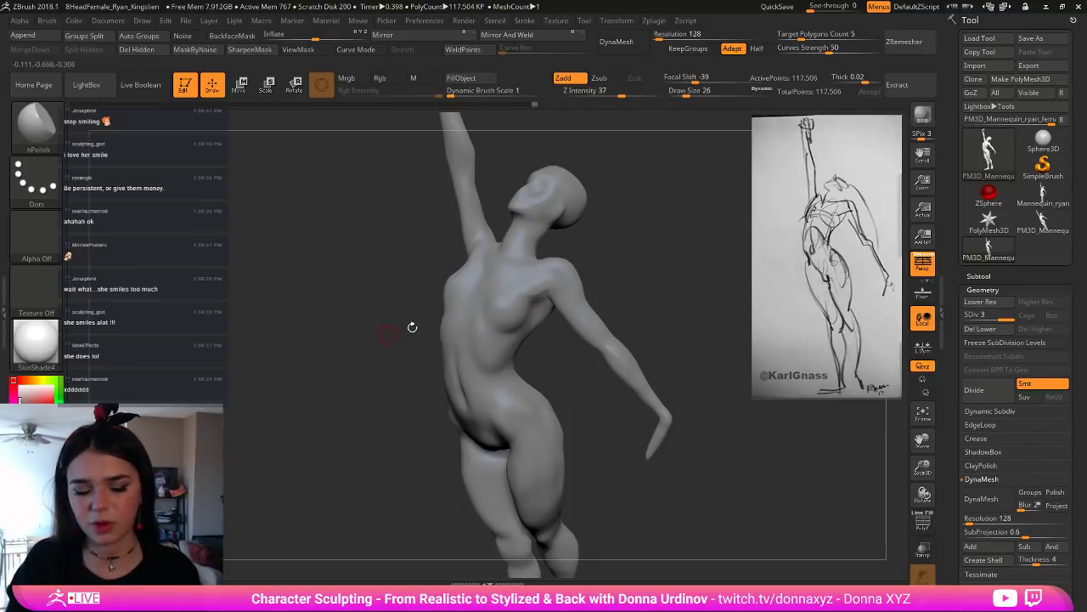
Step: Change the display material to StartupMaterial and pick a lighter colour for the mannequin
left_click(44, 351)
left_click(105, 215)
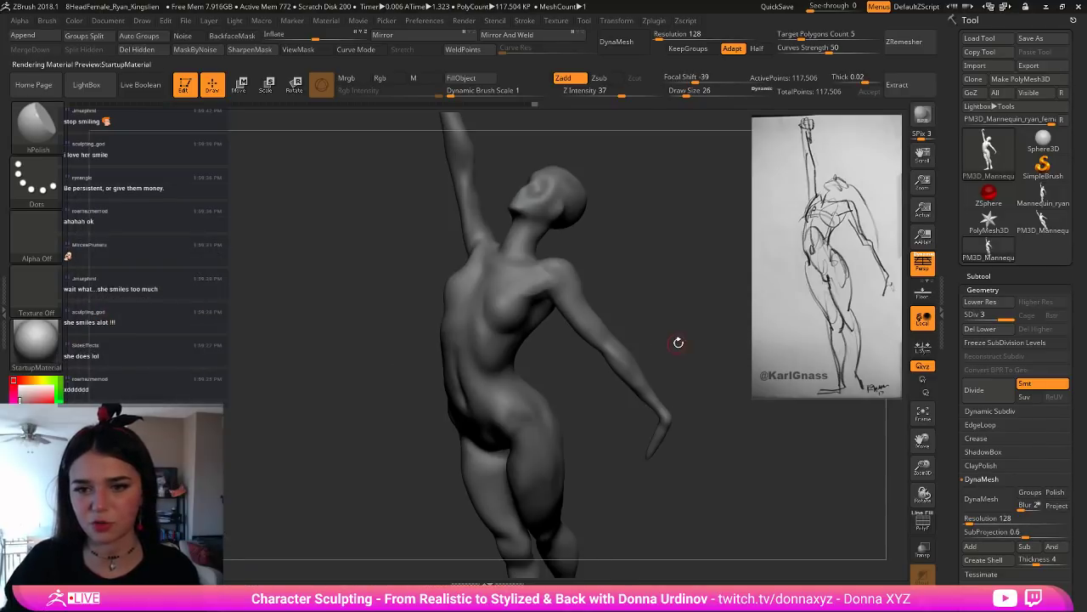
mouse_move(677, 342)
left_mouse_down("alt")
mouse_move(672, 328)
mouse_move(707, 326)
mouse_move(685, 332)
mouse_move(679, 302)
mouse_move(681, 313)
mouse_move(691, 283)
mouse_move(607, 309)
left_mouse_up("alt")
left_click(20, 386)
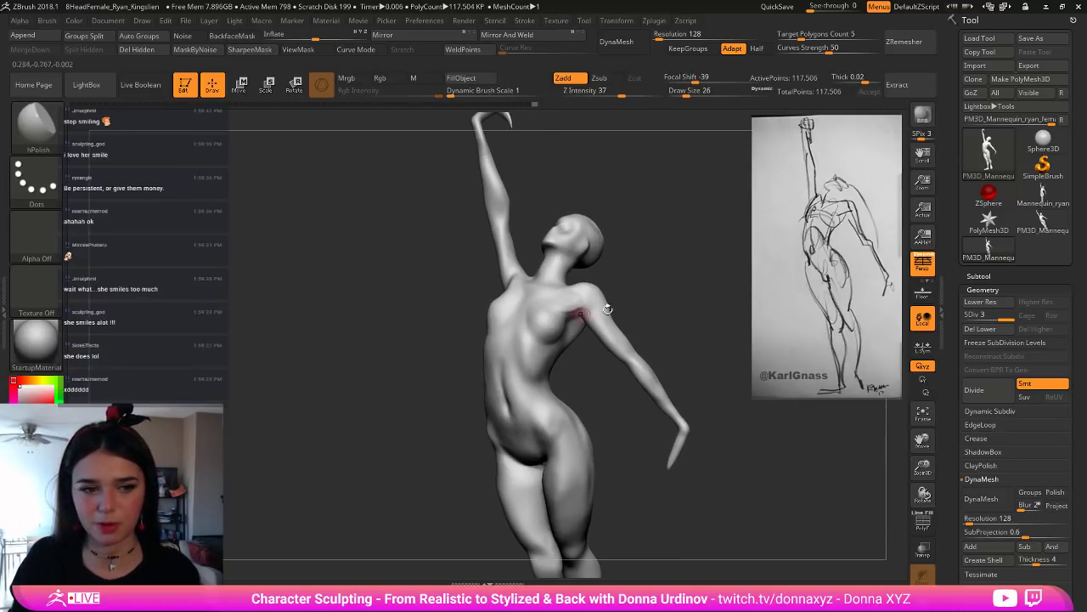
Step: Change the mannequin's material to BasicMaterial
left_click(37, 357)
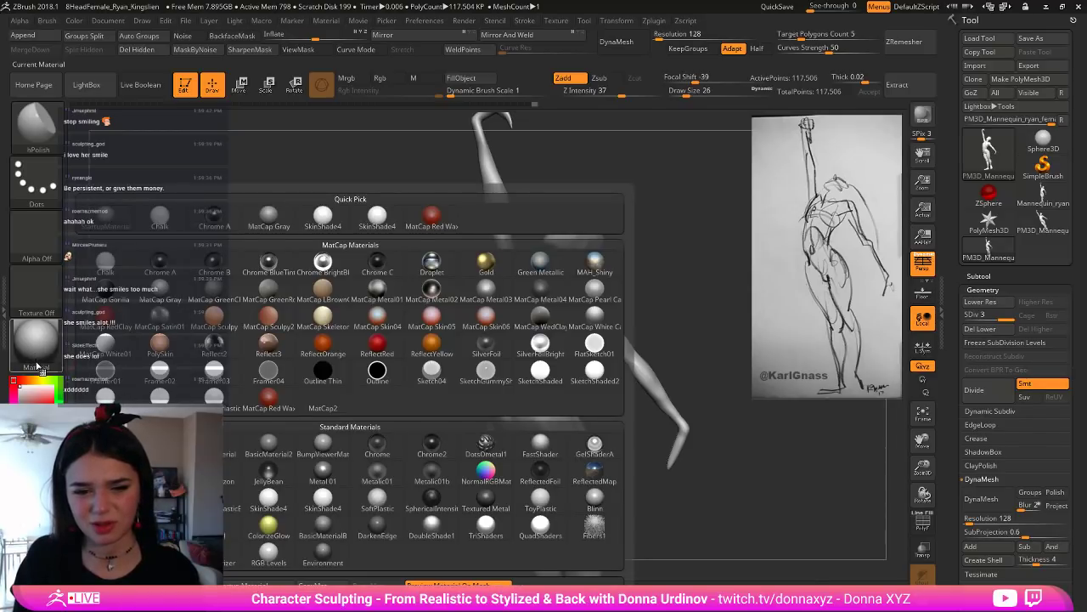
left_click(36, 353)
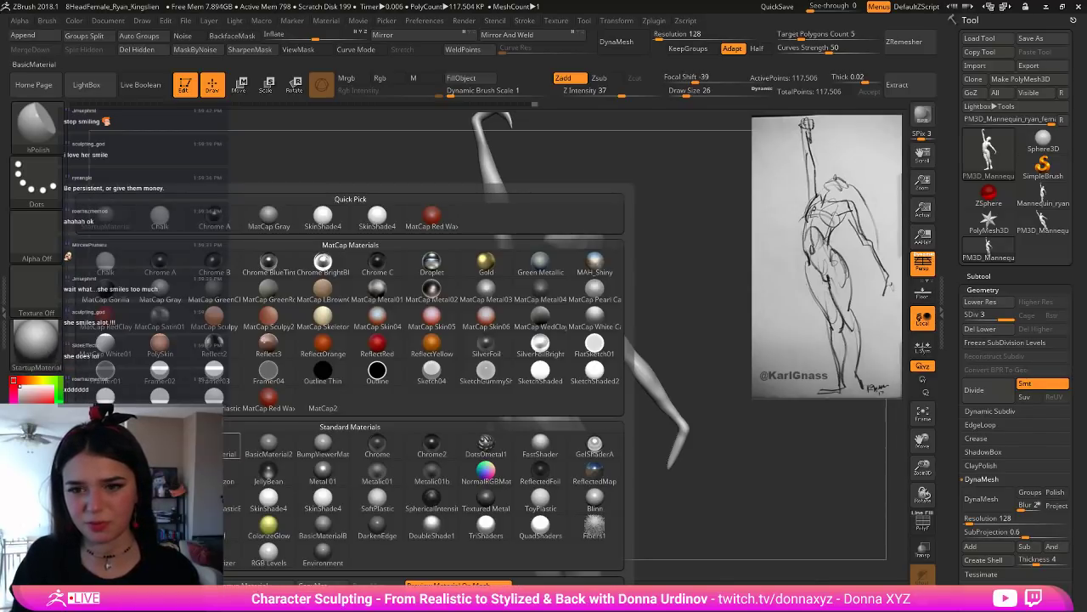
left_click(214, 445)
mouse_move(671, 314)
left_mouse_down("alt")
mouse_move(634, 294)
mouse_move(613, 301)
mouse_move(662, 335)
mouse_move(654, 302)
left_mouse_up("alt")
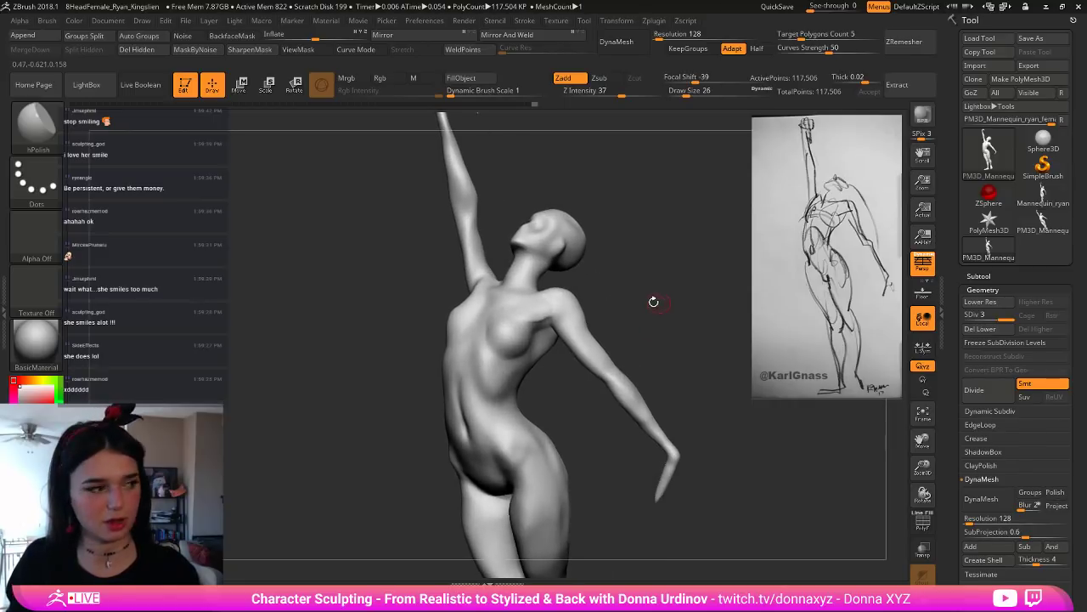
Step: Carve the crease under the breast with DamStandard at draw size 26 and soften it by smoothing
key("b")
key("d")
key("s")
left_click_drag(648, 257, 655, 258)
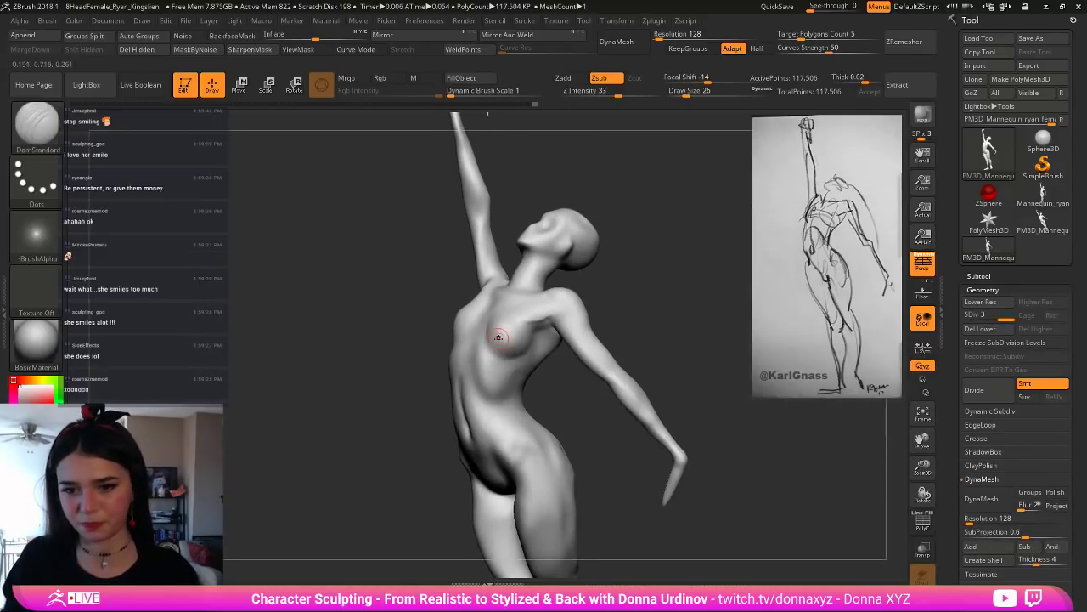
left_click_drag(489, 343, 540, 344)
left_click_drag(640, 302, 617, 304)
left_click_drag(531, 340, 518, 345, "shift")
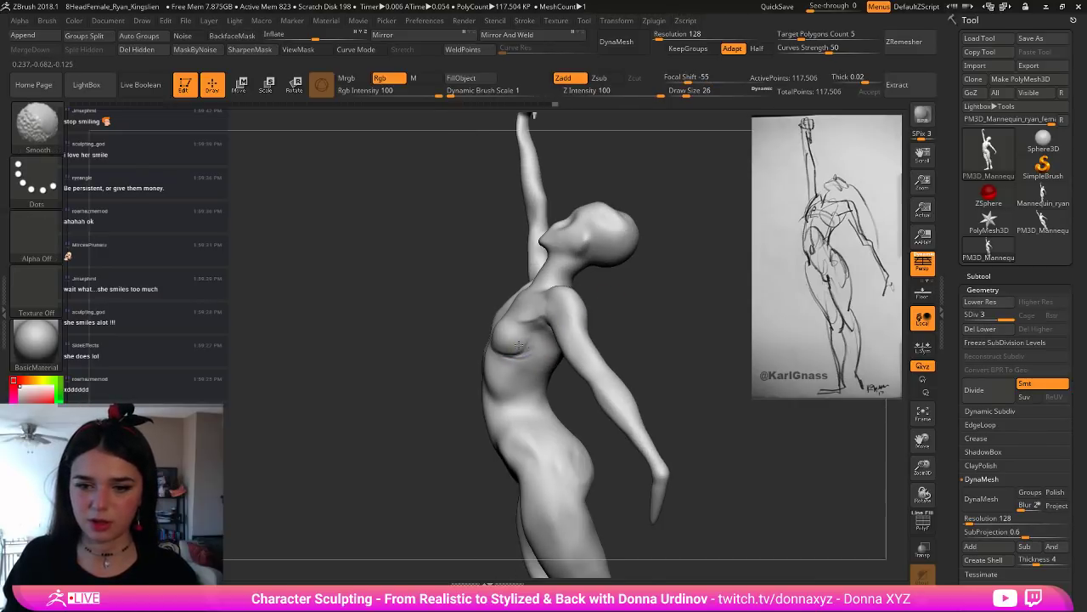
Step: Define the armpit fold between chest and lowered arm with DamStandard at draw size 26, smoothing the transition
left_click_drag(599, 328, 487, 347)
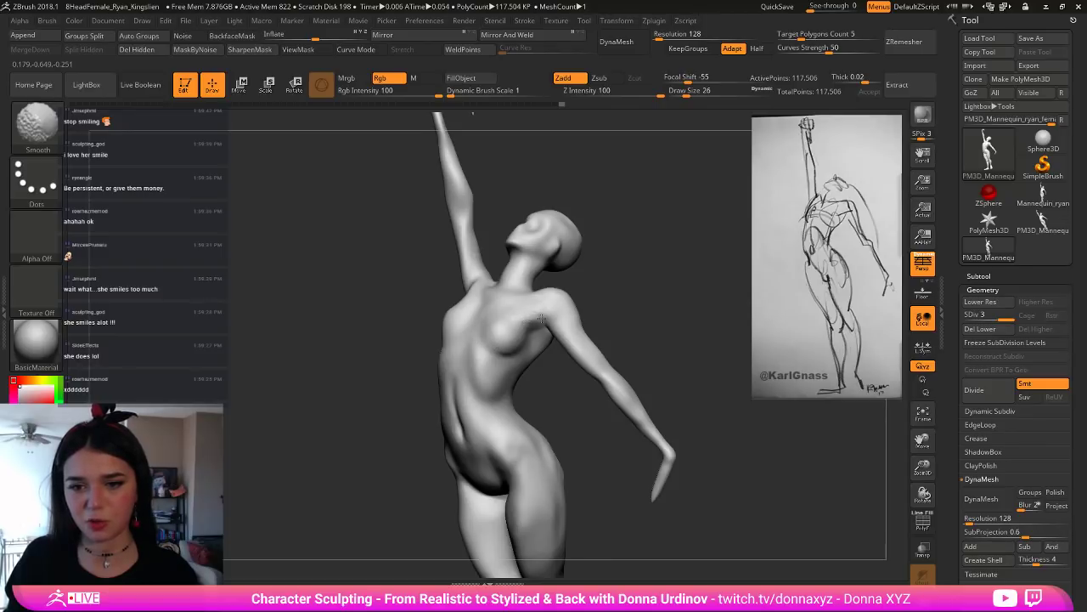
left_click_drag(541, 319, 544, 325, "shift")
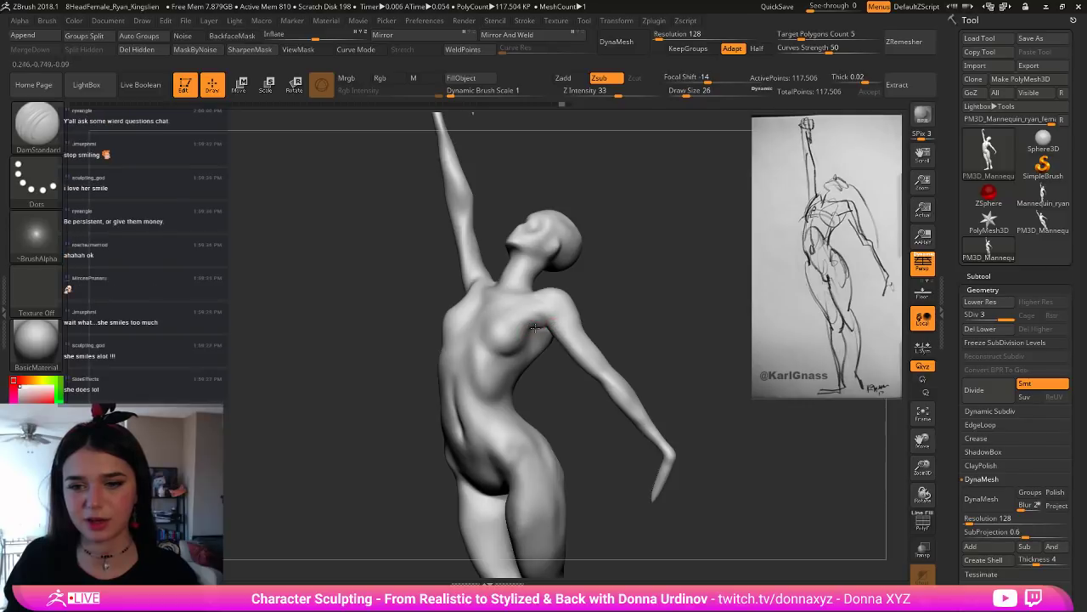
left_click_drag(630, 309, 548, 306)
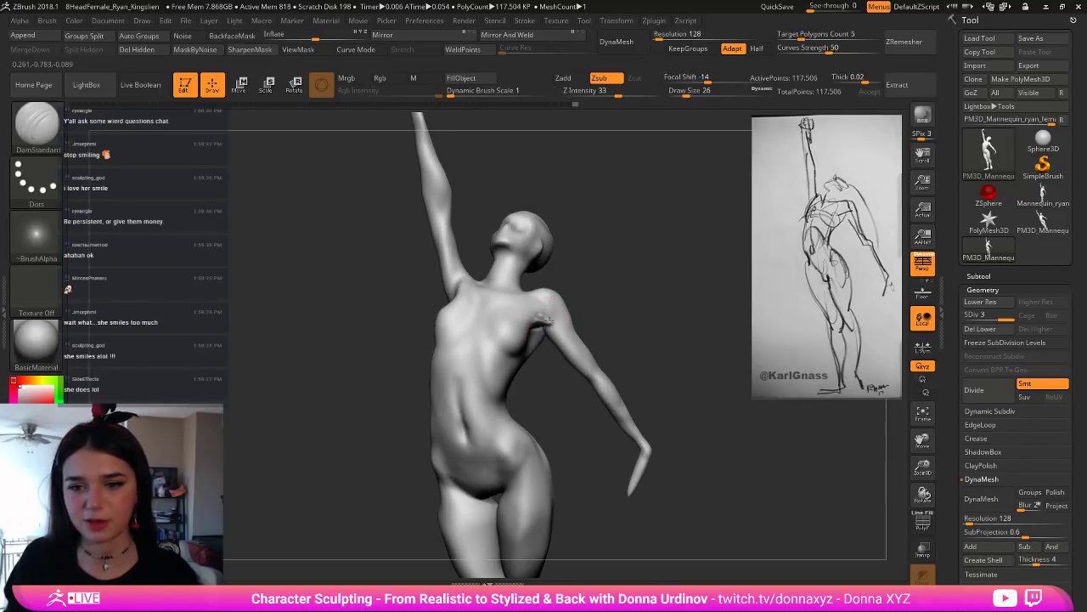
left_click_drag(573, 303, 533, 297)
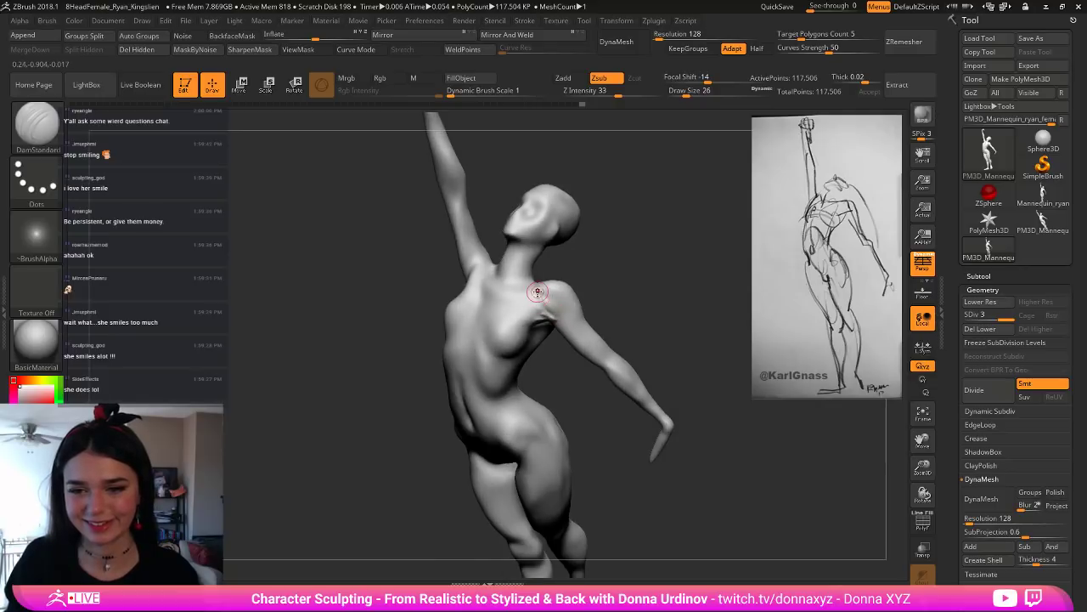
key("shift")
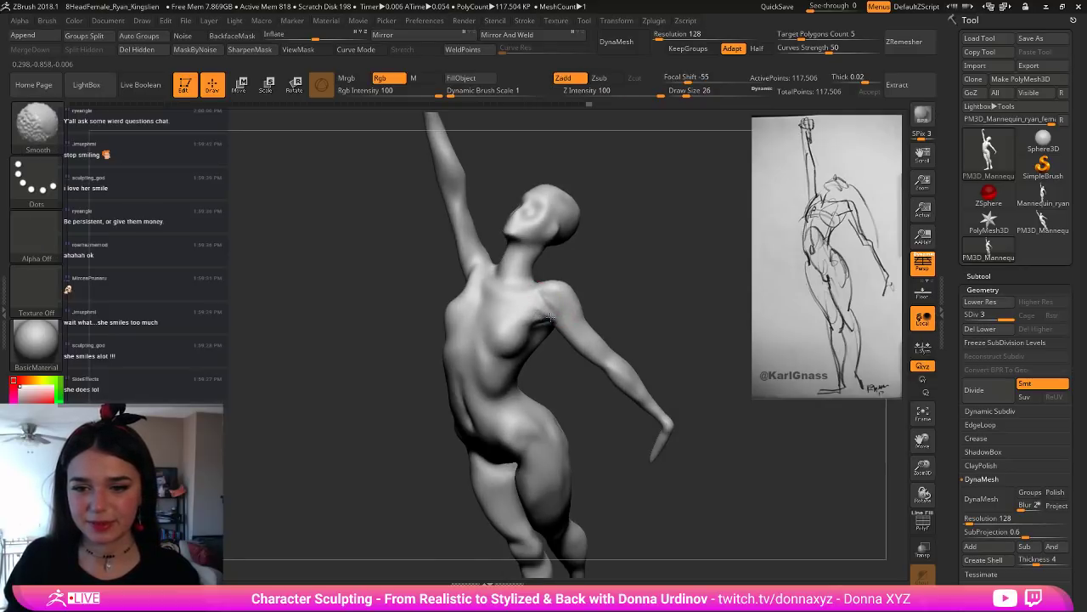
Step: Flatten the chest plane beside the armpit fold with the hPolish brush at draw size 26
key("b")
key("h")
key("p")
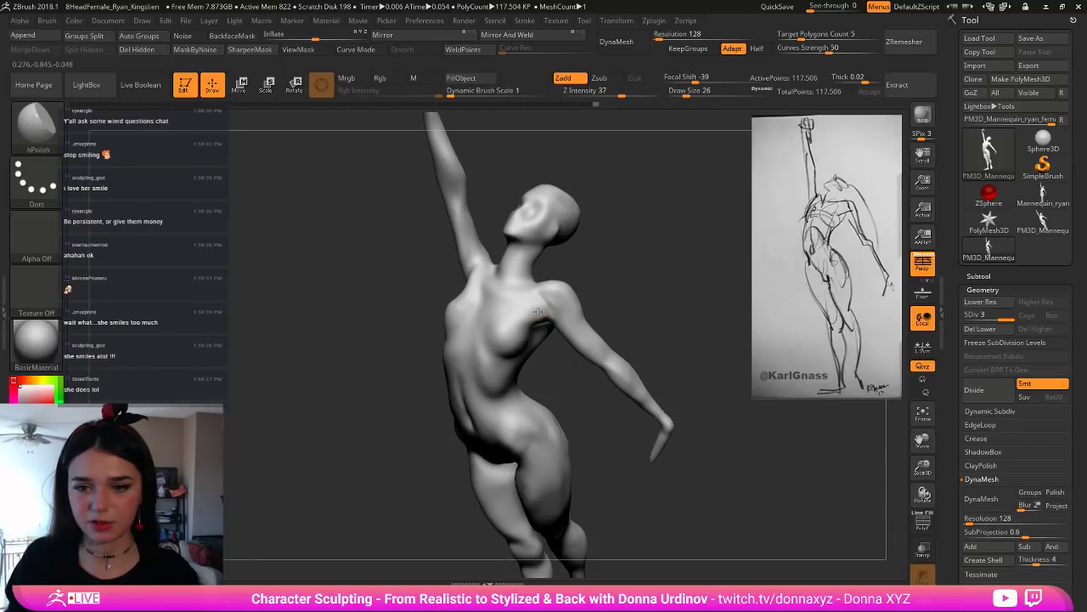
left_click_drag(625, 279, 583, 282)
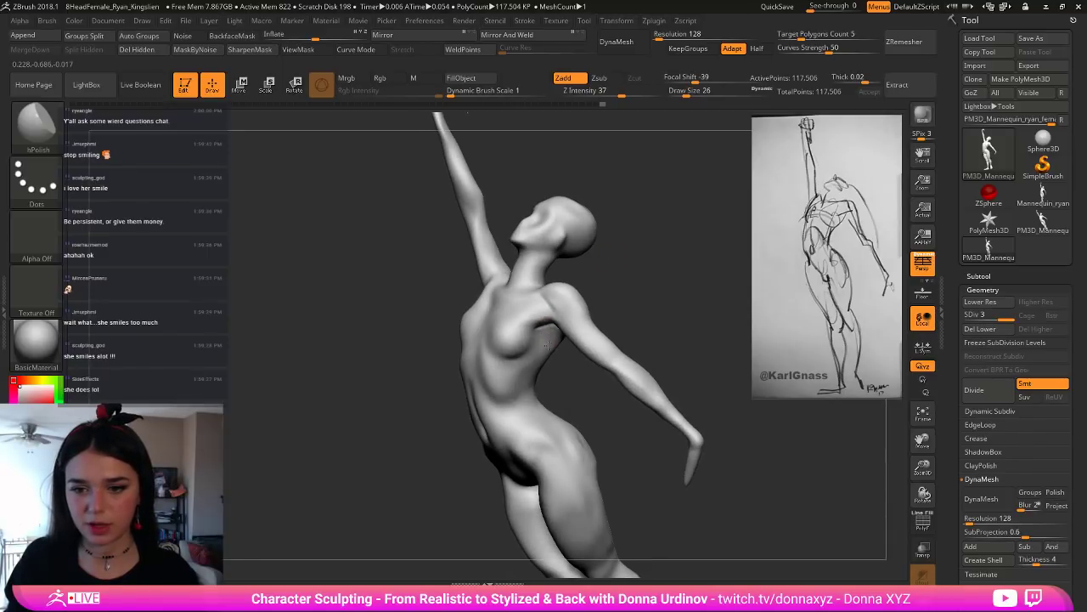
Step: Carve the side of the ribcage below the lowered arm's armpit with DamStandard at draw size 42, softening it by smoothing
key("b")
key("d")
key("s")
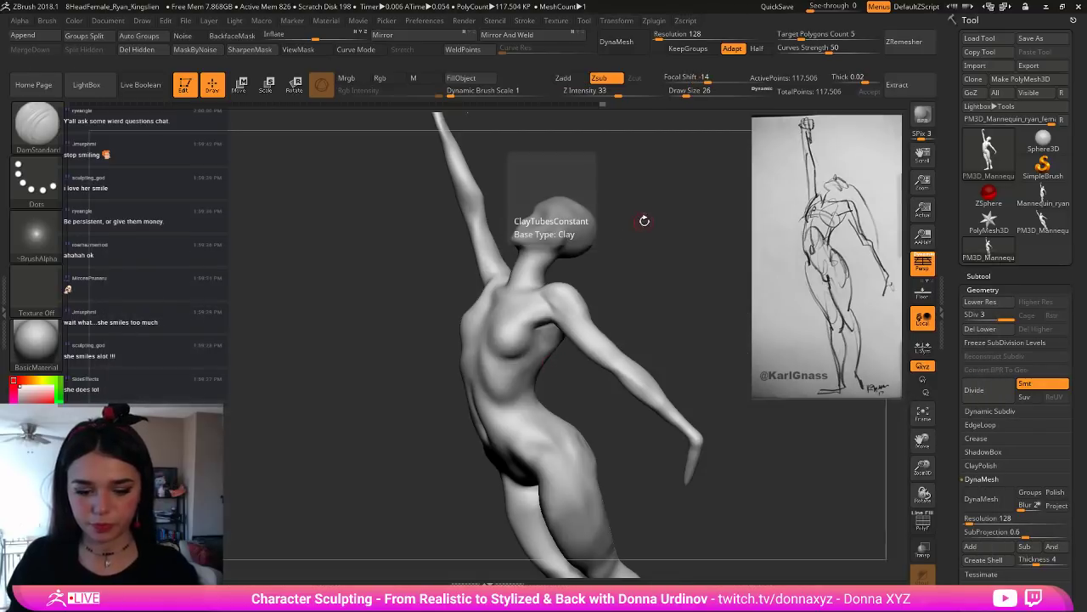
right_click_drag(643, 224, 537, 329)
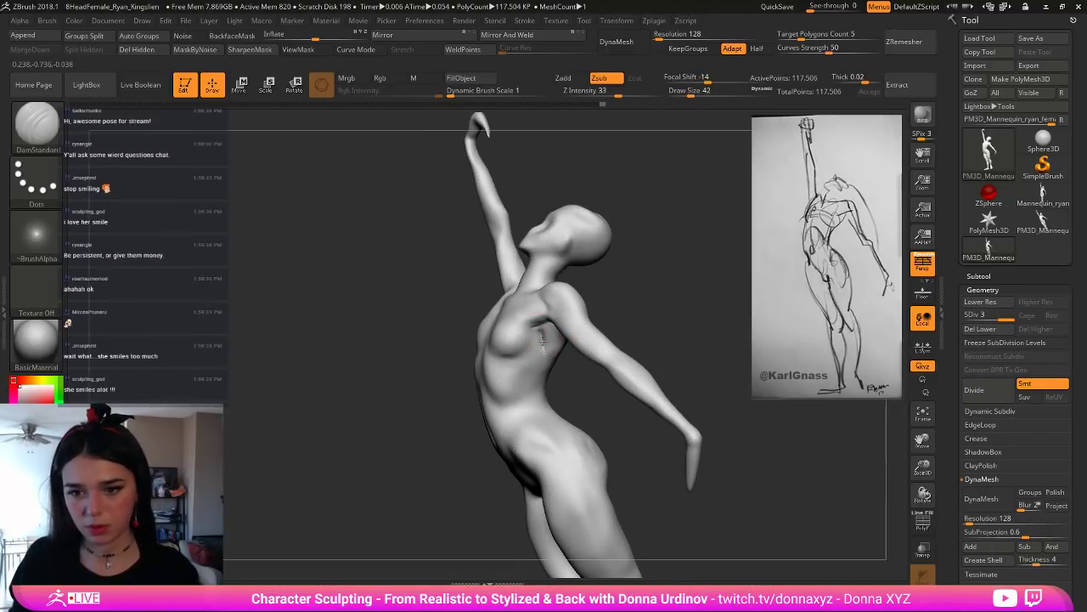
key("shift")
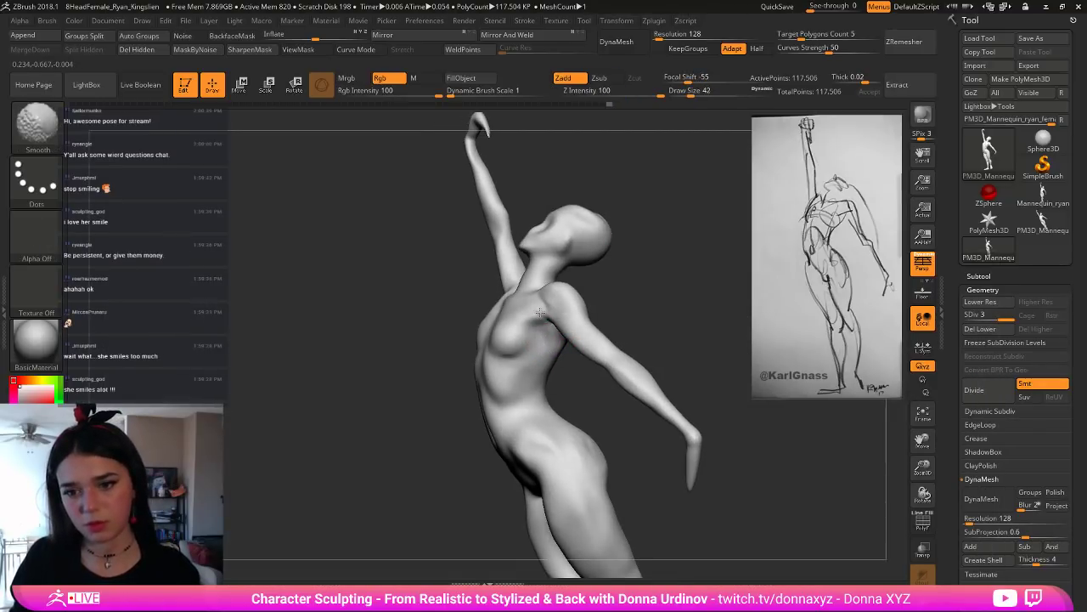
Step: Smooth the lowered arm's shoulder where it meets the chest at draw size 42
mouse_move(617, 294)
right_mouse_down()
mouse_move(626, 301)
mouse_move(551, 342)
mouse_move(608, 307)
mouse_move(600, 279)
mouse_move(551, 303)
right_mouse_up()
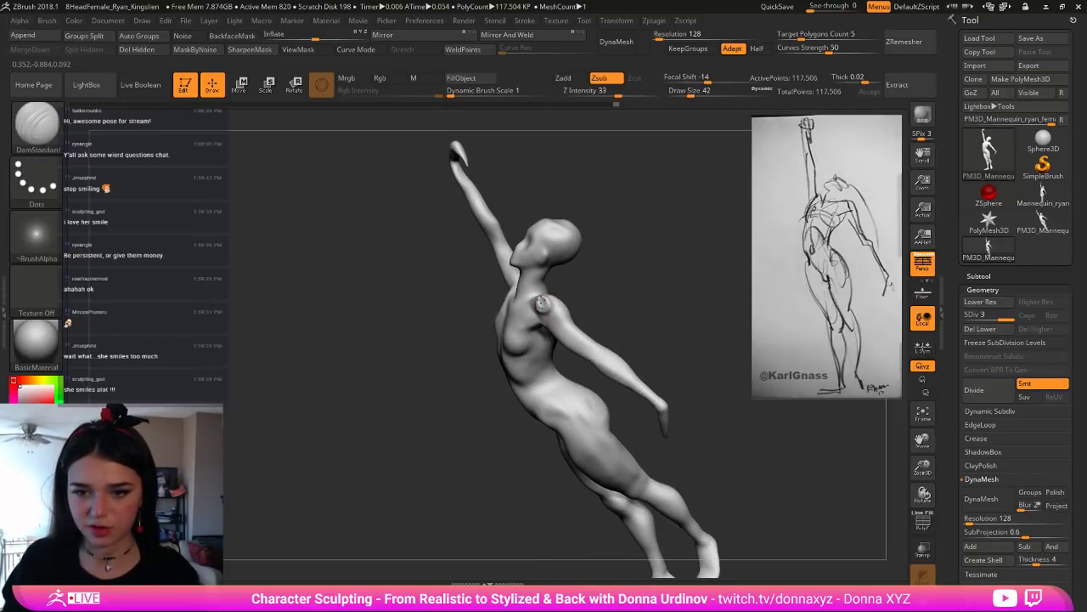
key("shift")
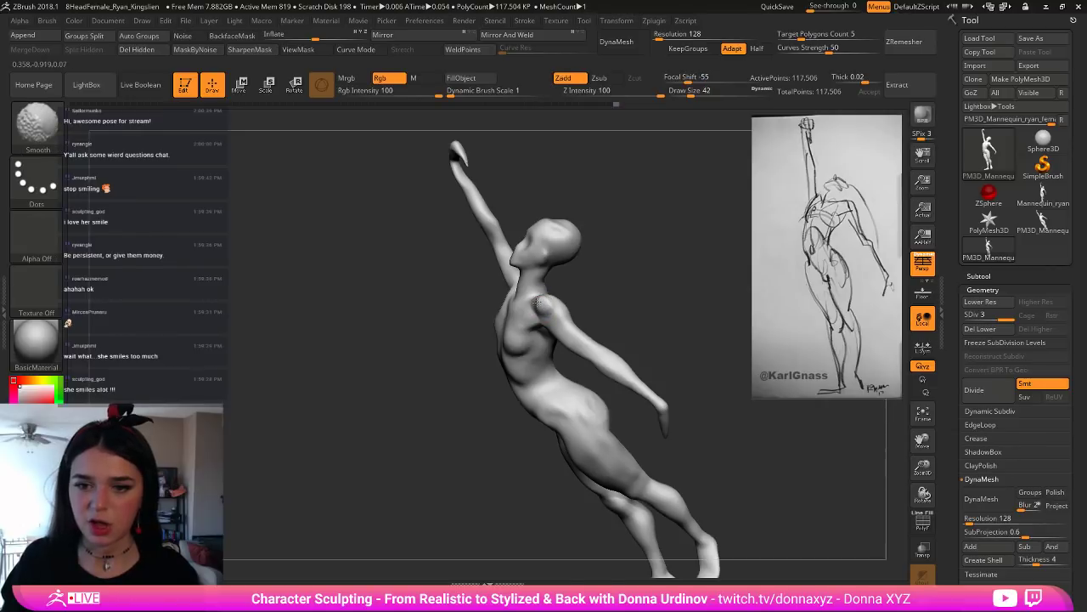
mouse_move(530, 304)
right_mouse_down()
mouse_move(595, 294)
mouse_move(550, 299)
right_mouse_up()
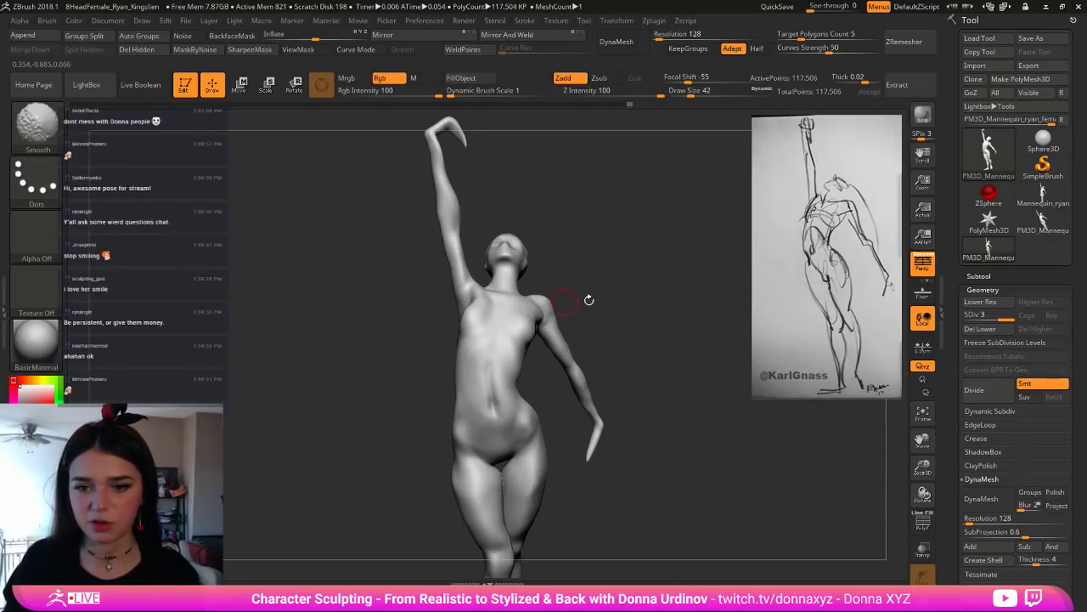
mouse_move(541, 299)
right_mouse_down()
mouse_move(604, 297)
mouse_move(583, 301)
right_mouse_up()
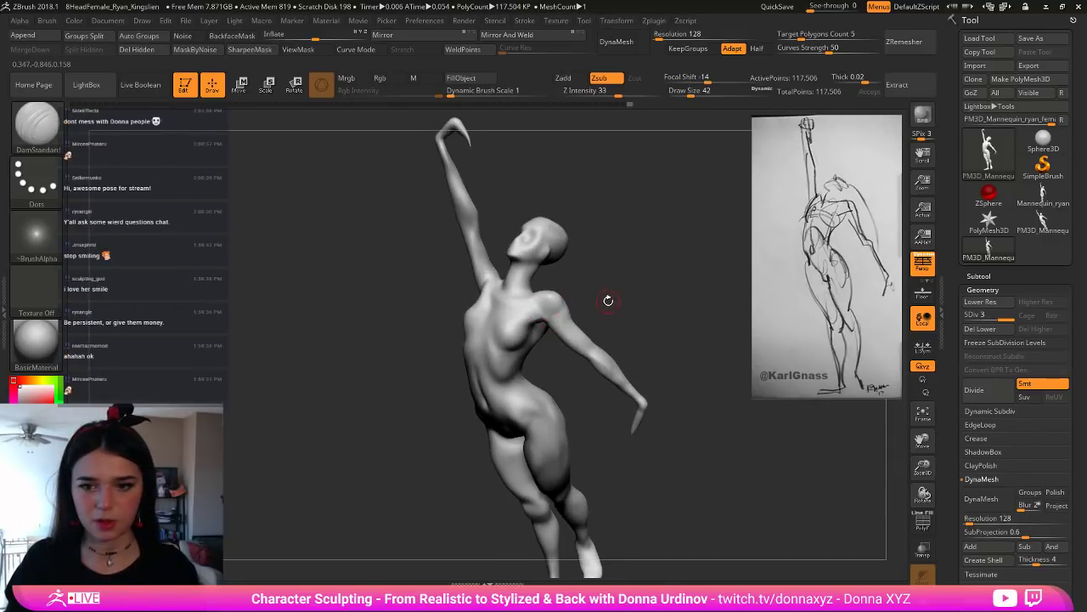
Step: Reshape the lowered arm's shoulder contour with the Move brush at draw sizes 90 to 94
key("b")
key("m")
key("v")
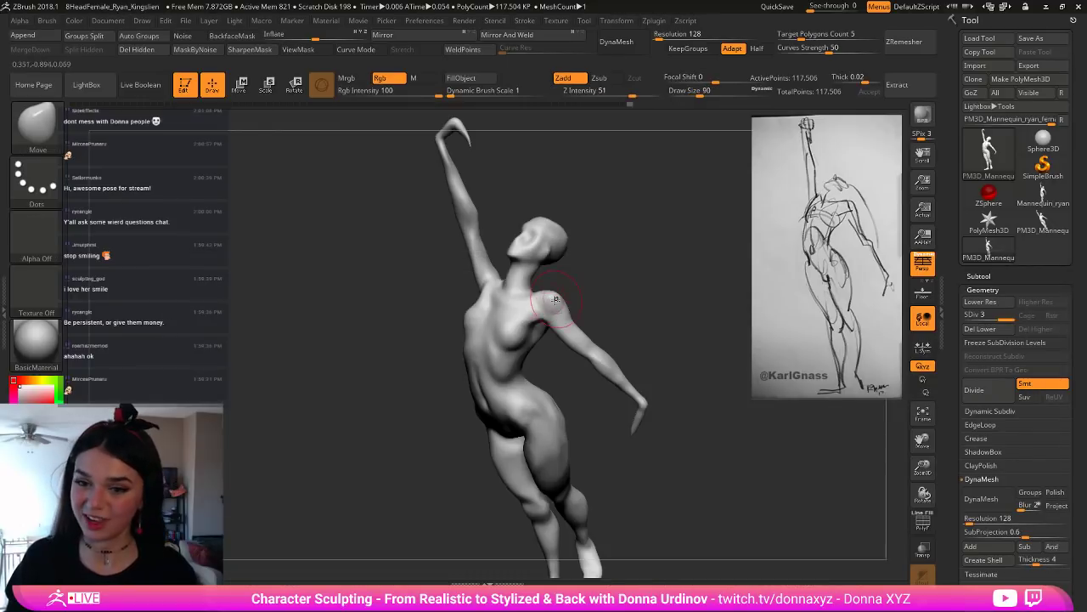
left_click_drag(562, 309, 556, 304)
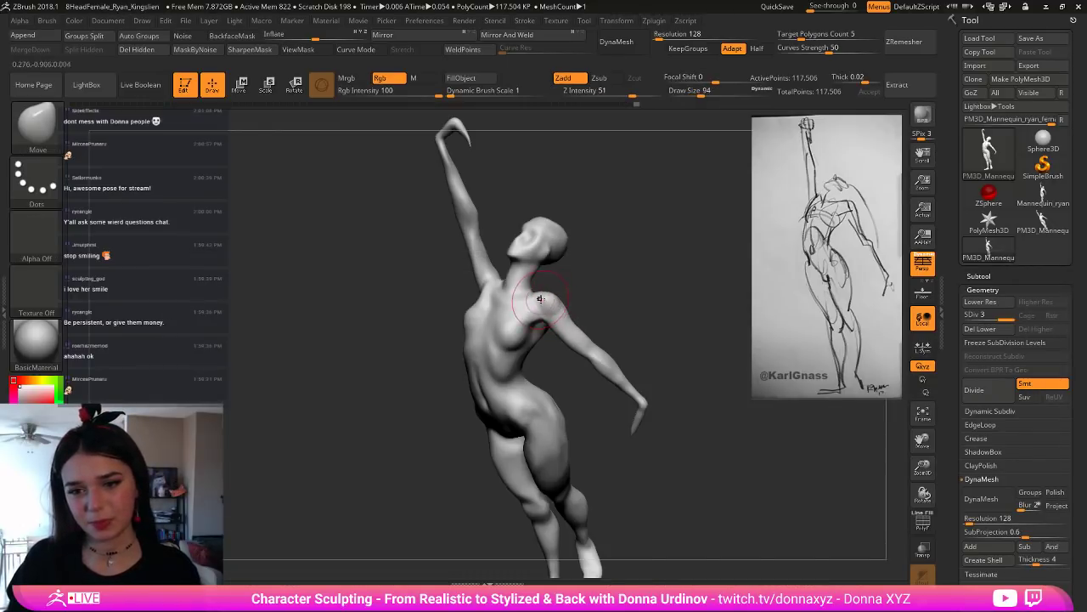
key("bracketleft")
right_click_drag(573, 285, 515, 287)
right_click_drag(619, 291, 590, 299)
key("bracketleft")
Step: Build up the upper back between neck and shoulders with ClayBuildup at draw size 50 and smooth the added forms
key("b")
key("c")
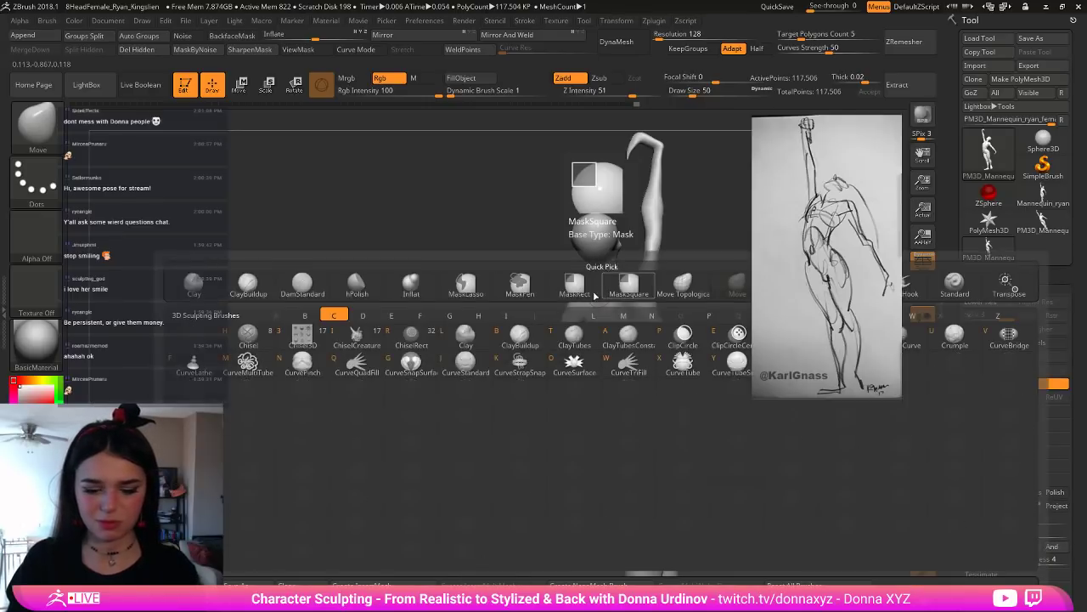
key("b")
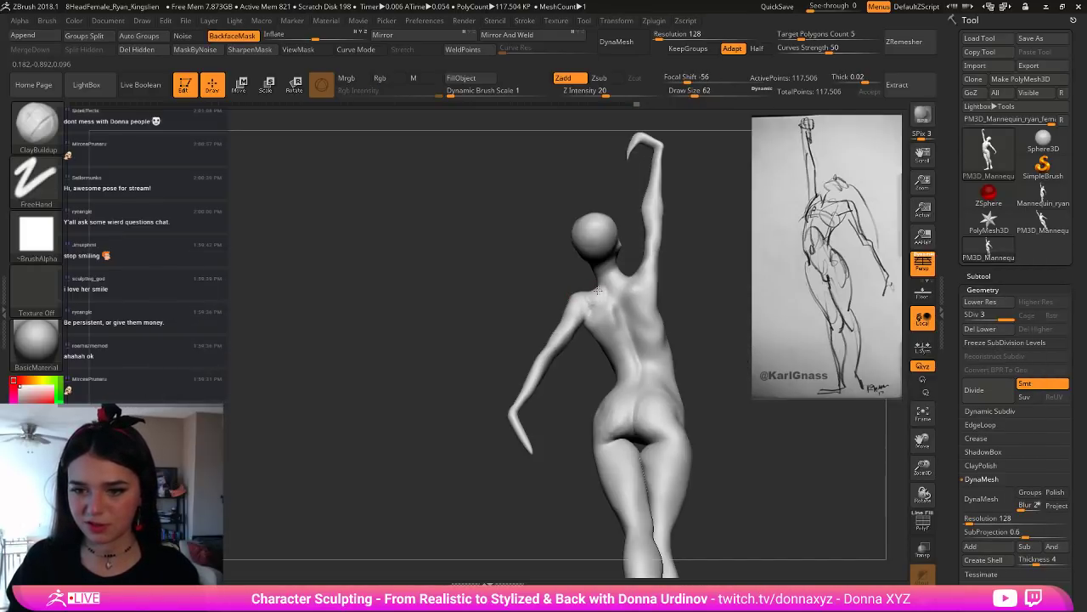
mouse_move(569, 229)
right_mouse_down()
mouse_move(600, 280)
mouse_move(618, 288)
right_mouse_up()
key("bracketleft")
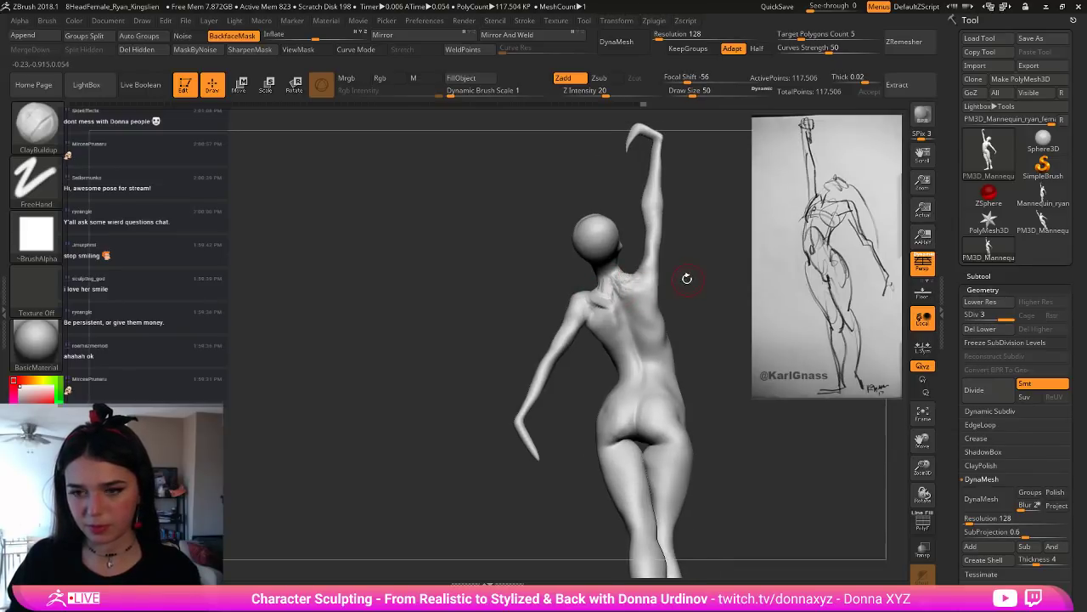
mouse_move(687, 280)
right_mouse_down()
mouse_move(615, 294)
mouse_move(592, 284)
mouse_move(686, 297)
right_mouse_up()
key("shift")
mouse_move(635, 296)
left_mouse_down()
mouse_move(684, 298)
mouse_move(646, 262)
left_mouse_up()
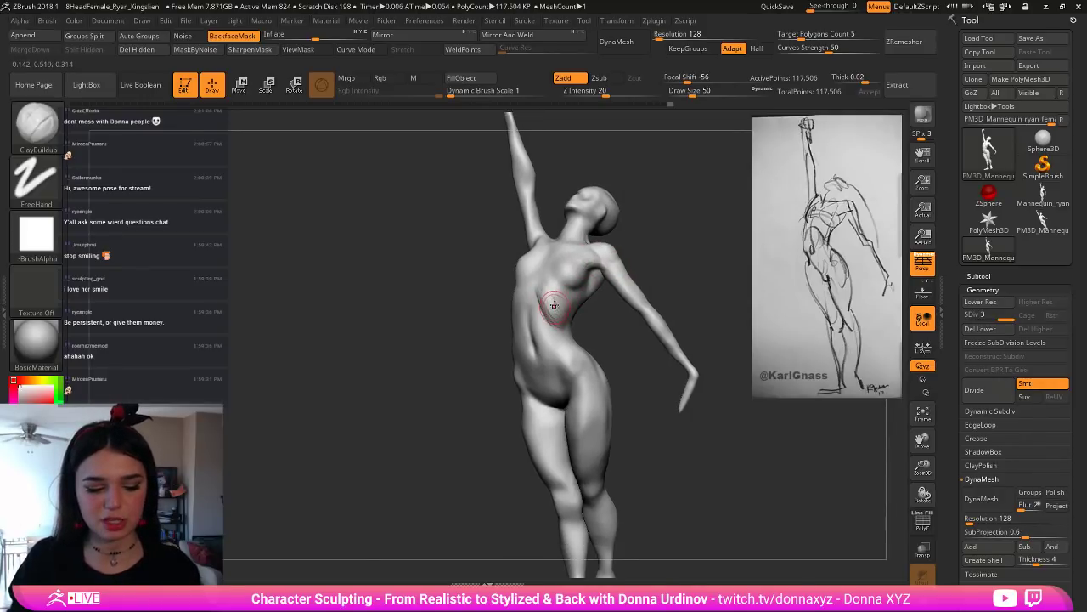
Step: Carve the lower ribcage edge beneath the breast with DamStandard and smooth it at draw size 62
key("b")
key("d")
key("s")
left_click_drag(539, 299, 566, 326)
key("bracketright")
key("shift")
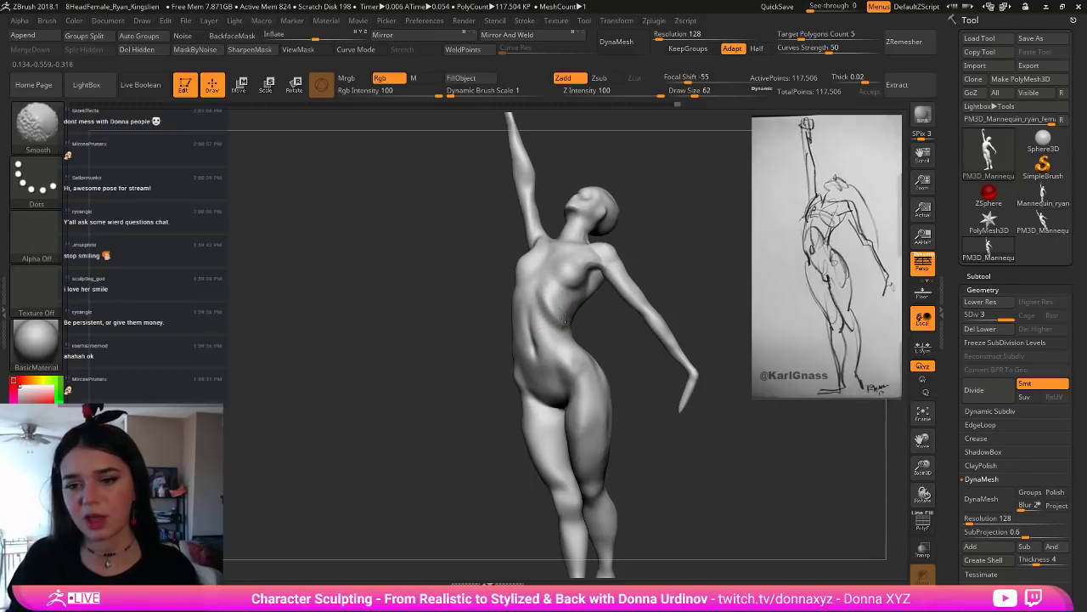
left_click_drag(663, 238, 546, 311)
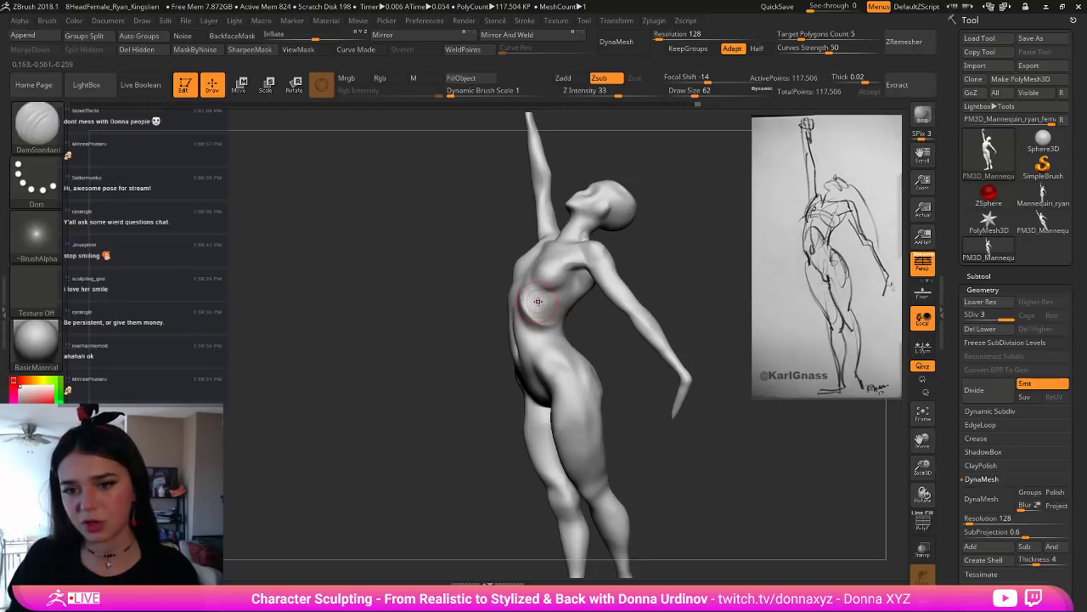
Step: Carve rib lines along the side and front of the ribcage with DamStandard at draw size 62, blending them by smoothing
mouse_move(624, 320)
left_mouse_down()
mouse_move(572, 305)
mouse_move(637, 323)
left_mouse_up()
left_click_drag(552, 318, 537, 316)
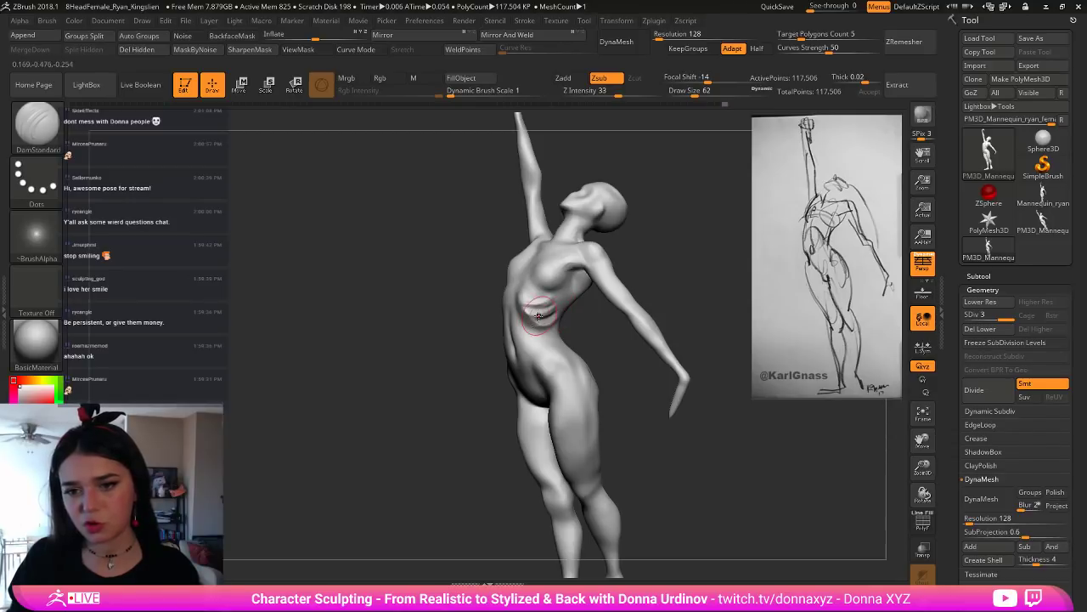
key("shift")
left_click_drag(518, 292, 543, 297, "shift")
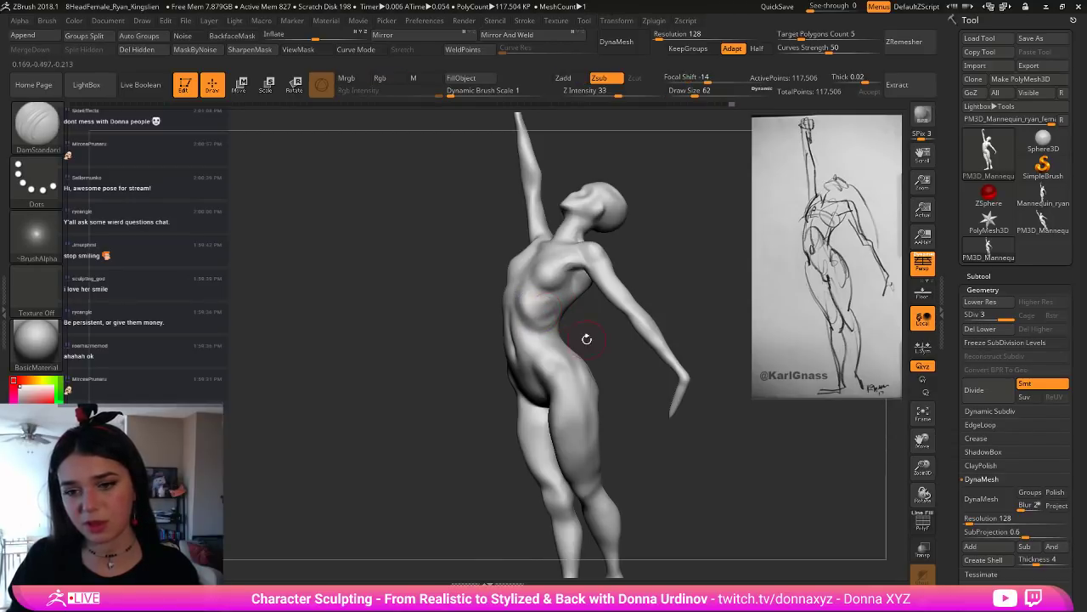
left_click_drag(585, 340, 543, 330)
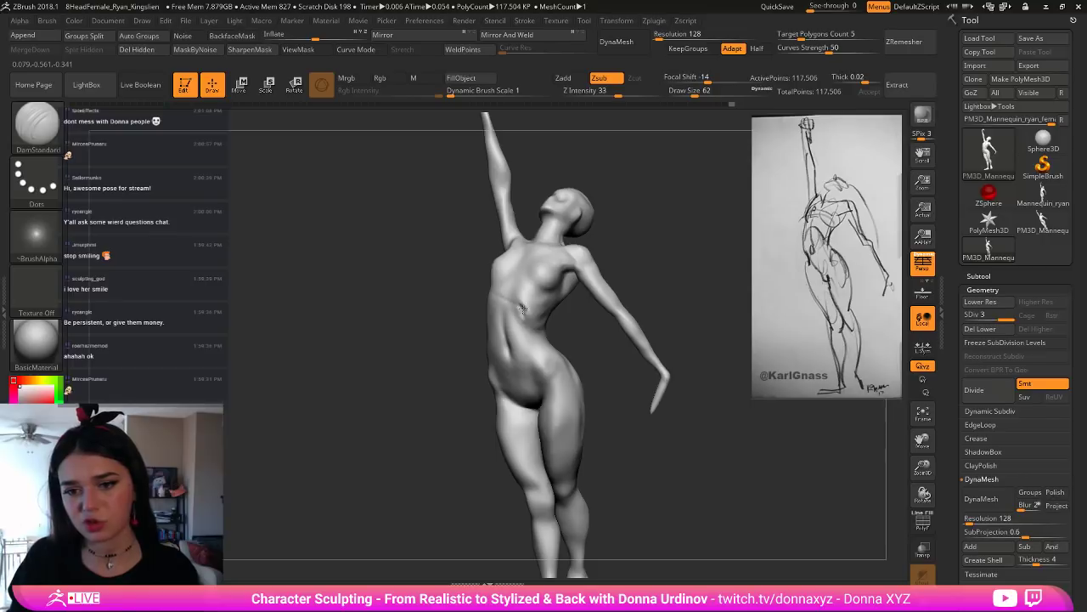
key("shift")
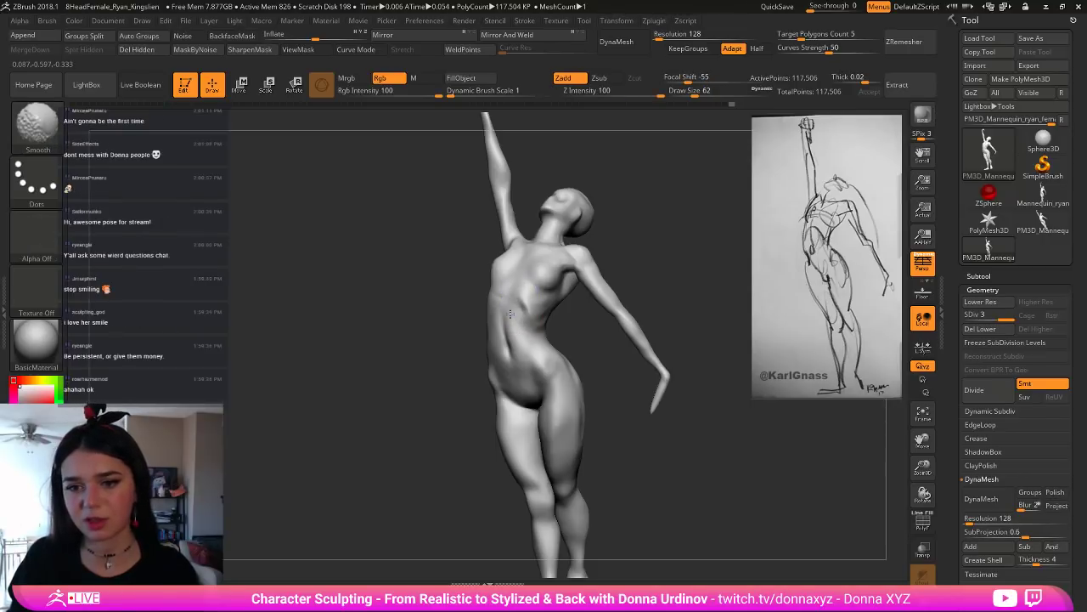
Step: Define the navel and lower belly crease with DamStandard at draw size 62, smoothing the abdomen
mouse_move(635, 238)
left_mouse_down()
mouse_move(548, 342)
mouse_move(515, 344)
mouse_move(523, 373)
left_mouse_up()
key("shift")
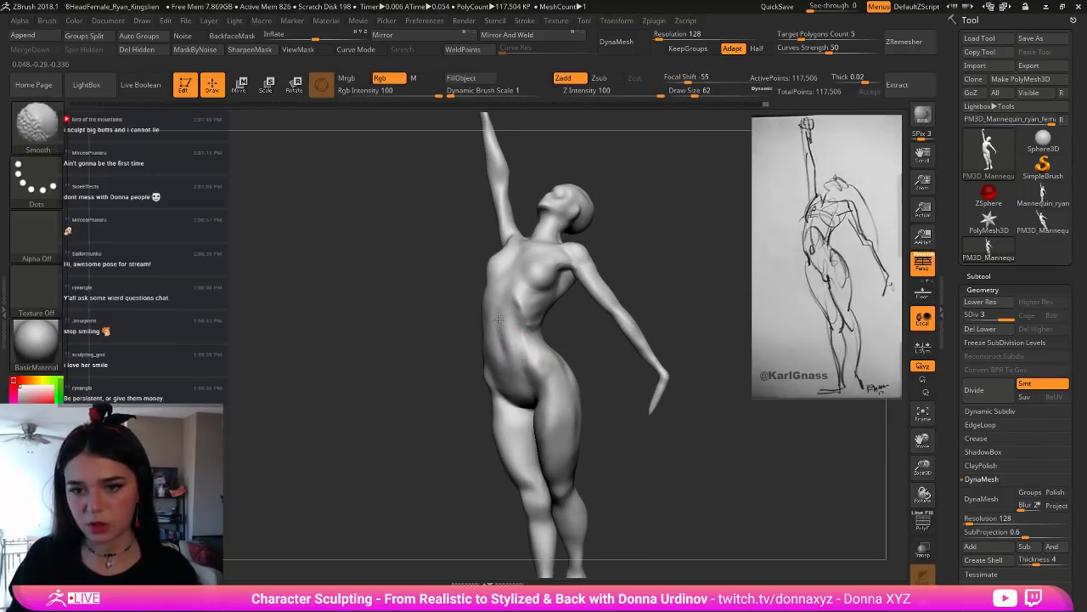
left_click_drag(578, 348, 542, 348)
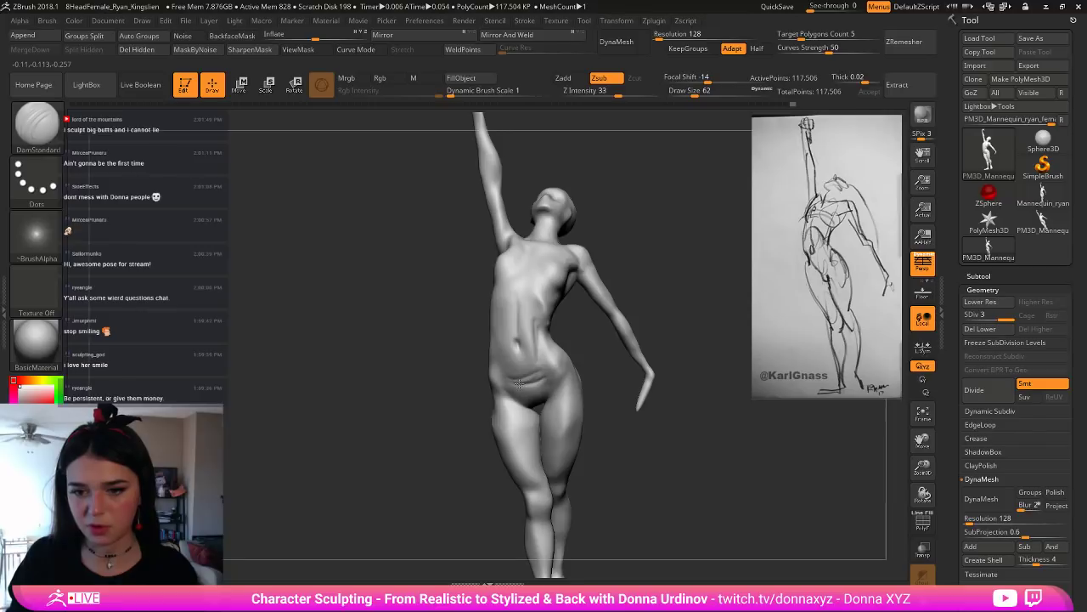
key("shift")
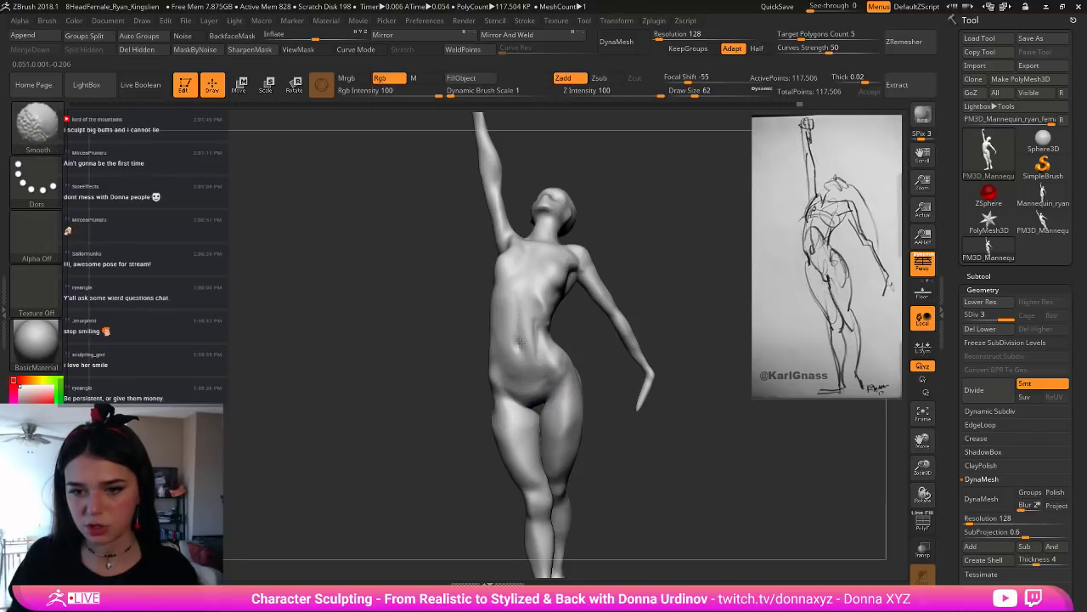
Step: Refine the side of the waist above the hip with DamStandard at draw size 62, smoothing the transition
left_click_drag(579, 337, 543, 339)
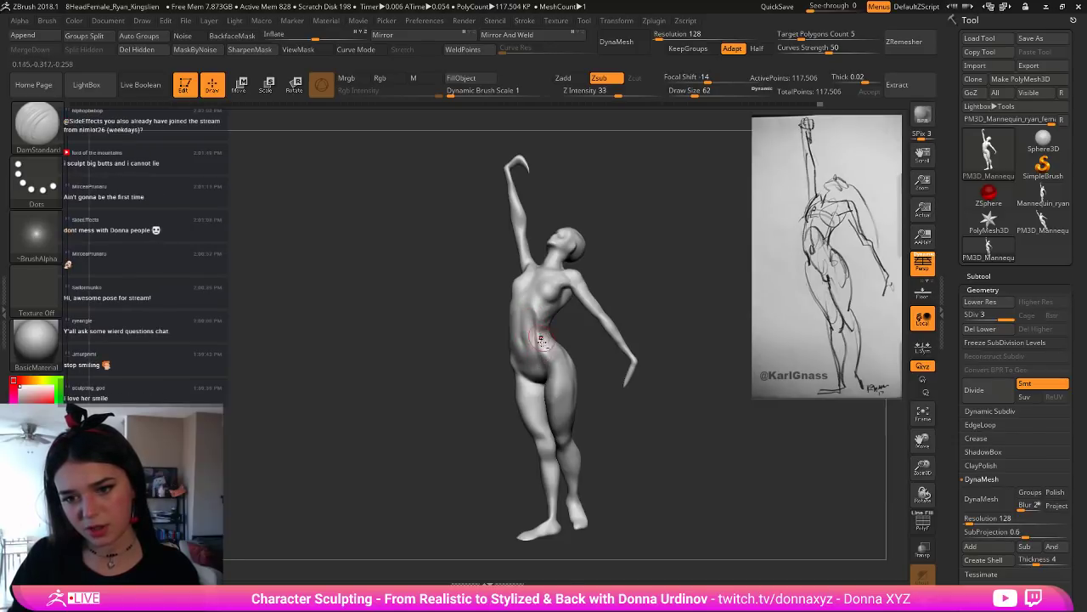
key("shift")
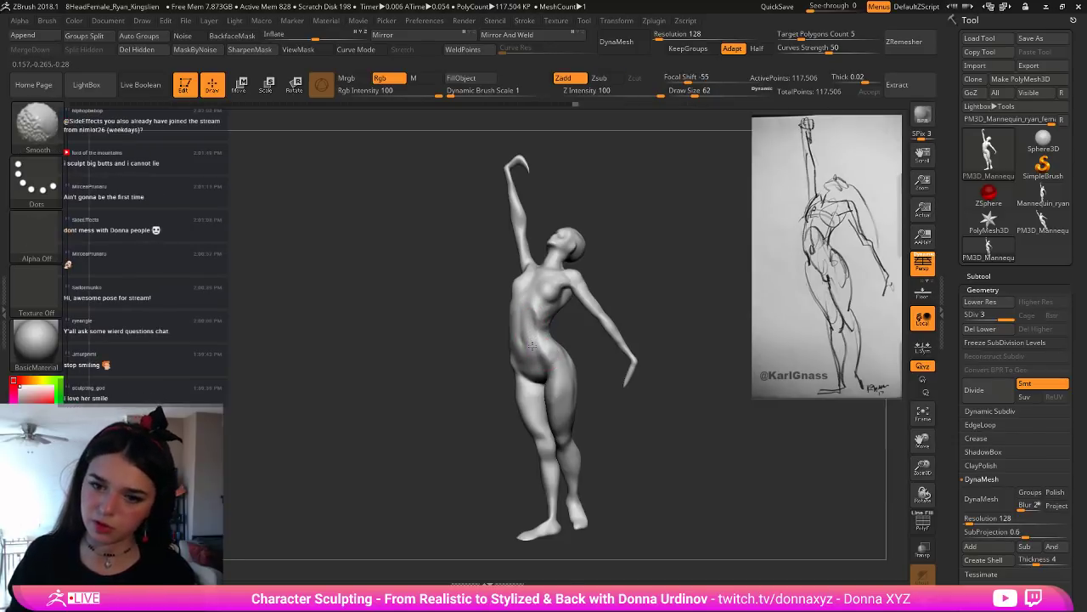
mouse_move(573, 345)
left_mouse_down()
mouse_move(614, 344)
mouse_move(579, 333)
mouse_move(541, 271)
mouse_move(561, 328)
mouse_move(552, 337)
mouse_move(561, 334)
left_mouse_up()
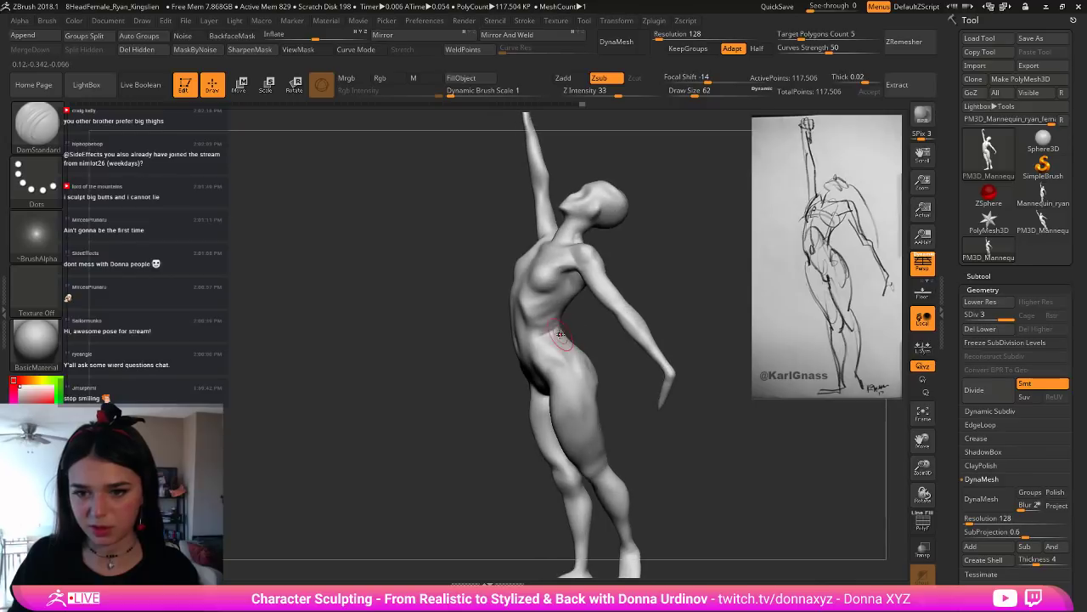
key("shift")
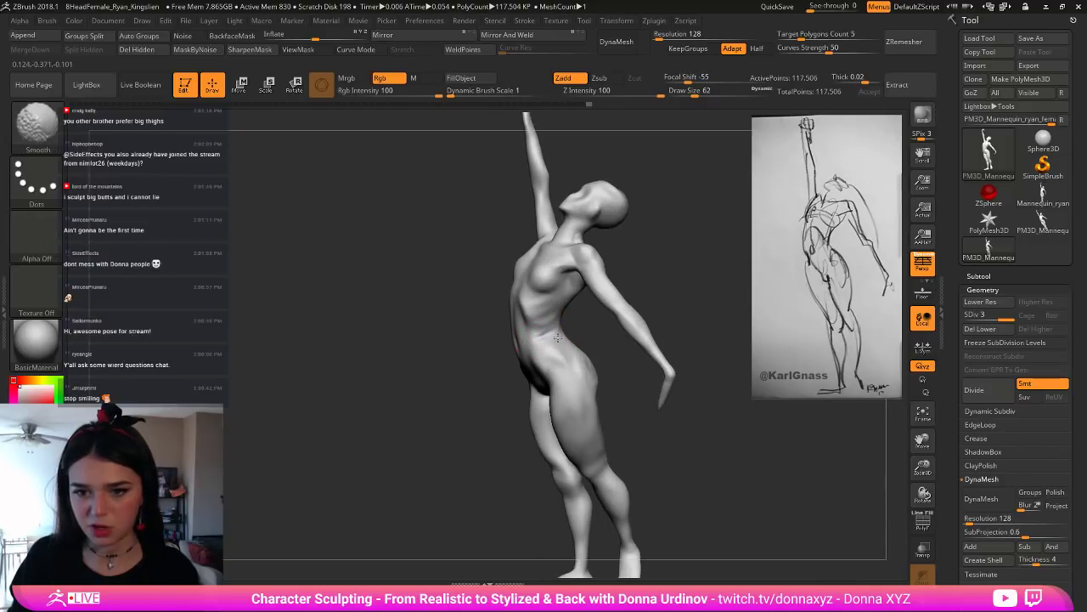
left_click_drag(586, 341, 648, 295)
key("shift")
Step: Reshape the waist and ribcage silhouette on both sides with the Move brush at draw sizes 94 to 114
key("b")
key("m")
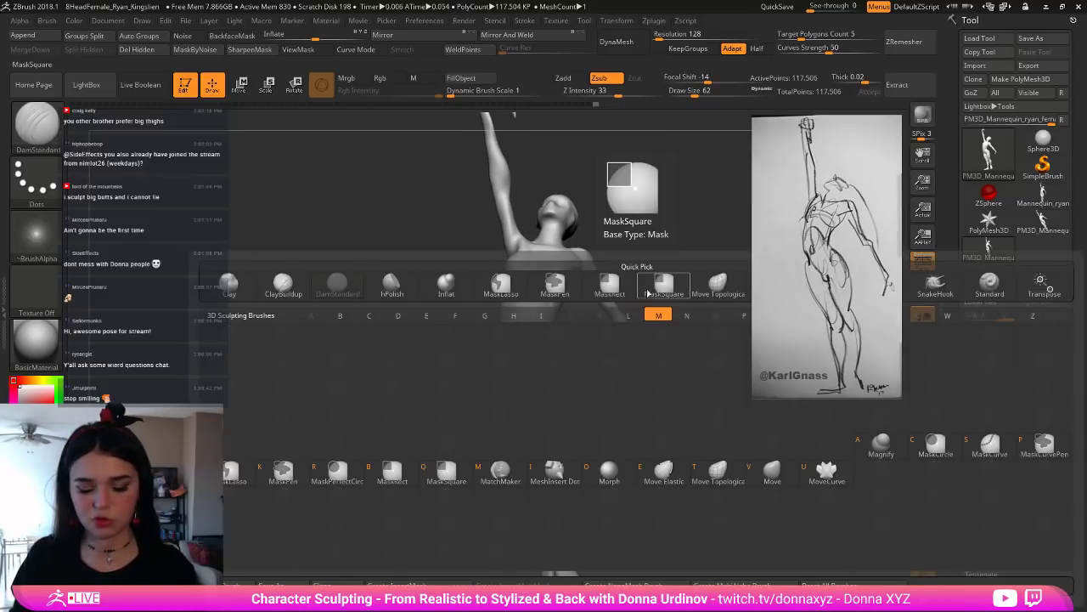
key("v")
key("bracketright")
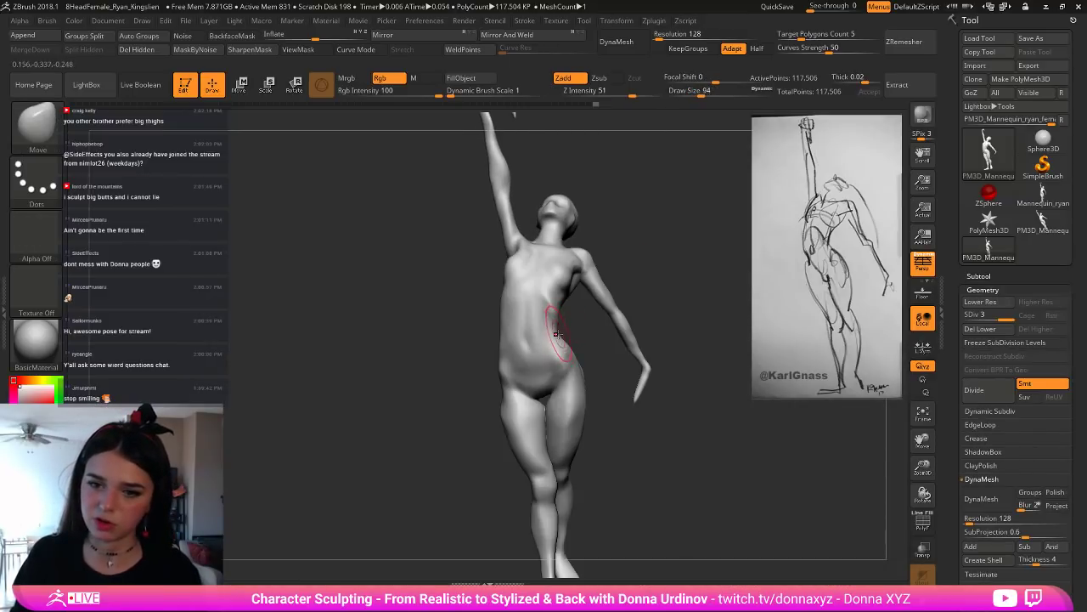
key("bracketleft")
key("bracketleft")
key("bracketright")
key("bracketright")
key("bracketright")
key("bracketright")
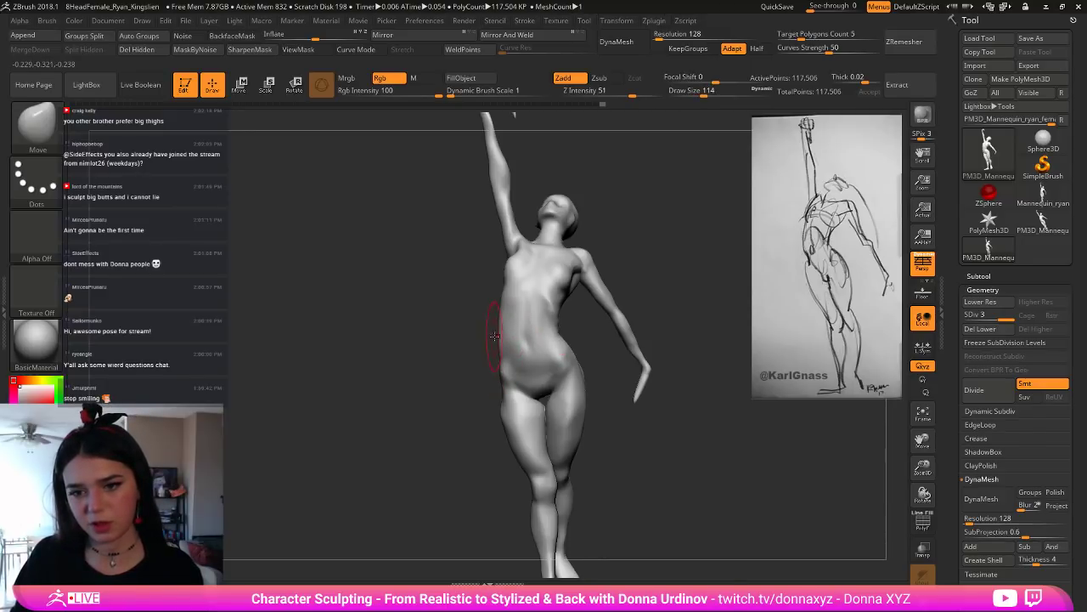
left_click_drag(495, 336, 503, 319)
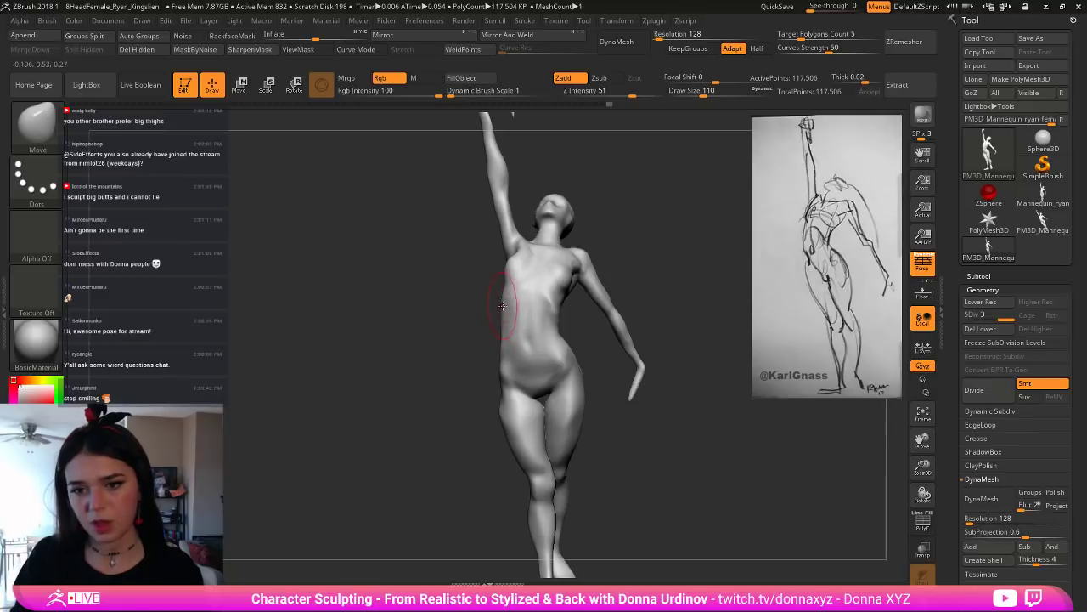
key("bracketleft")
key("bracketleft")
key("bracketleft")
key("bracketleft")
right_click_drag(502, 304, 524, 304)
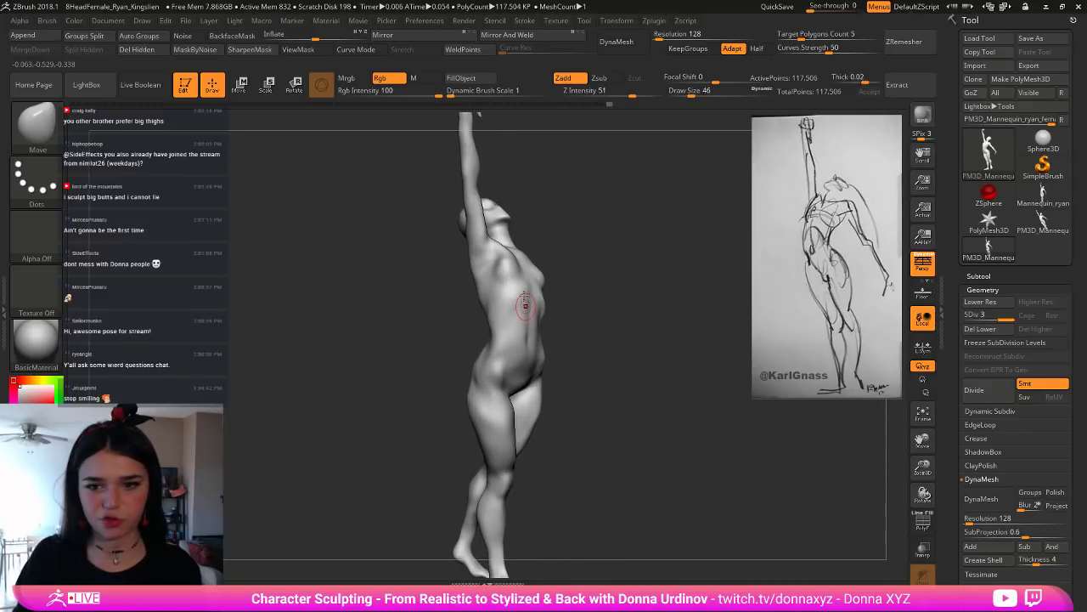
key("b")
right_click_drag(584, 225, 607, 238)
key("bracketright")
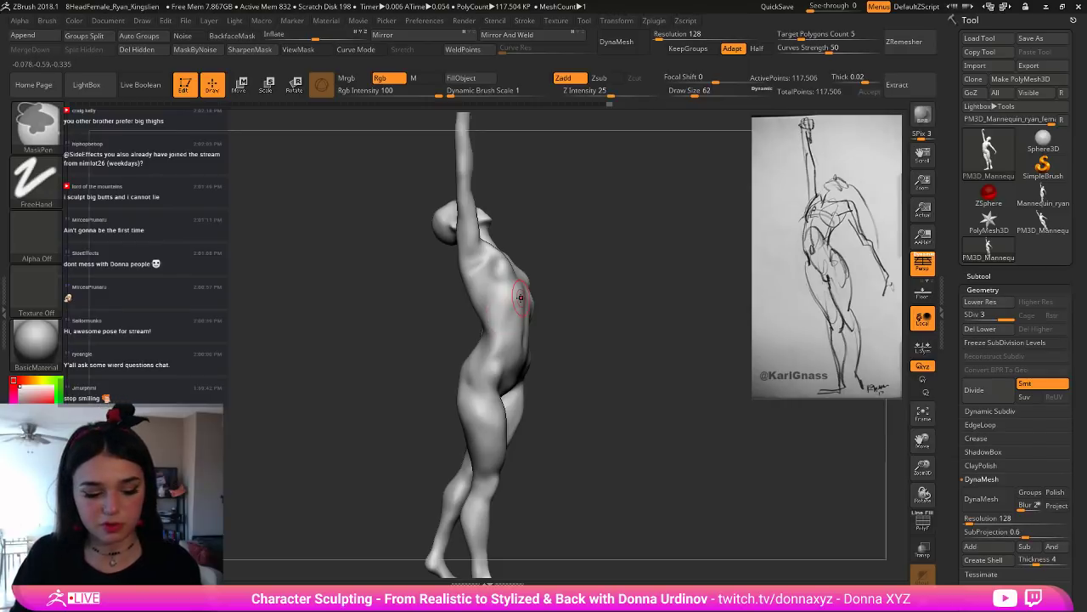
key("b")
key("s")
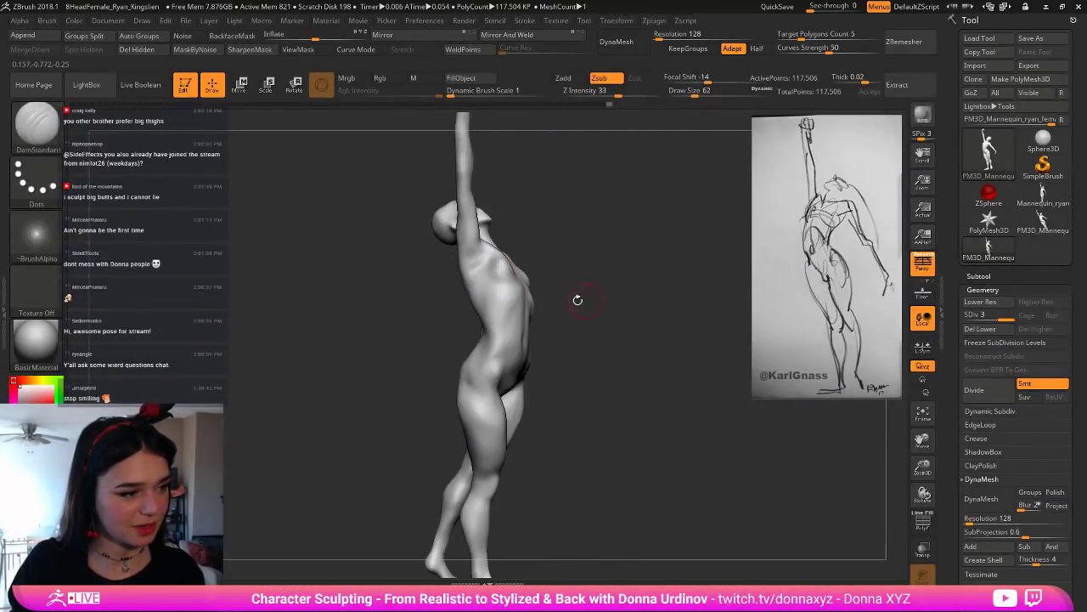
right_click_drag(616, 304, 656, 304)
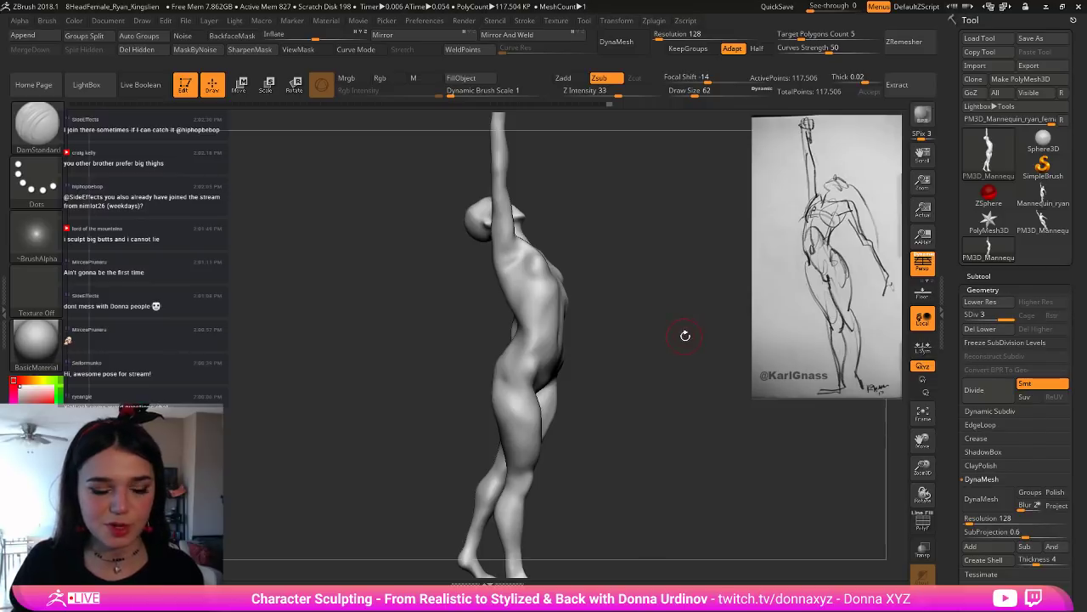
left_click_drag(686, 335, 649, 335)
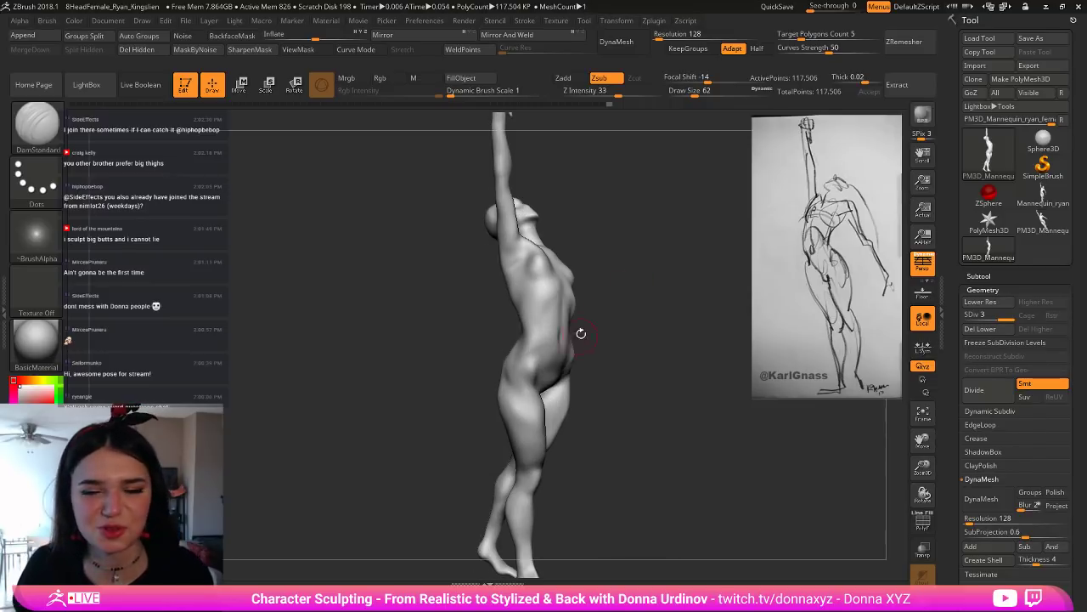
Step: Carve the lower edge of the ribcage on the raised-arm side with DamStandard at draw size 78
key("]")
mouse_move(595, 301)
left_mouse_down()
mouse_move(554, 286)
mouse_move(542, 301)
left_mouse_up()
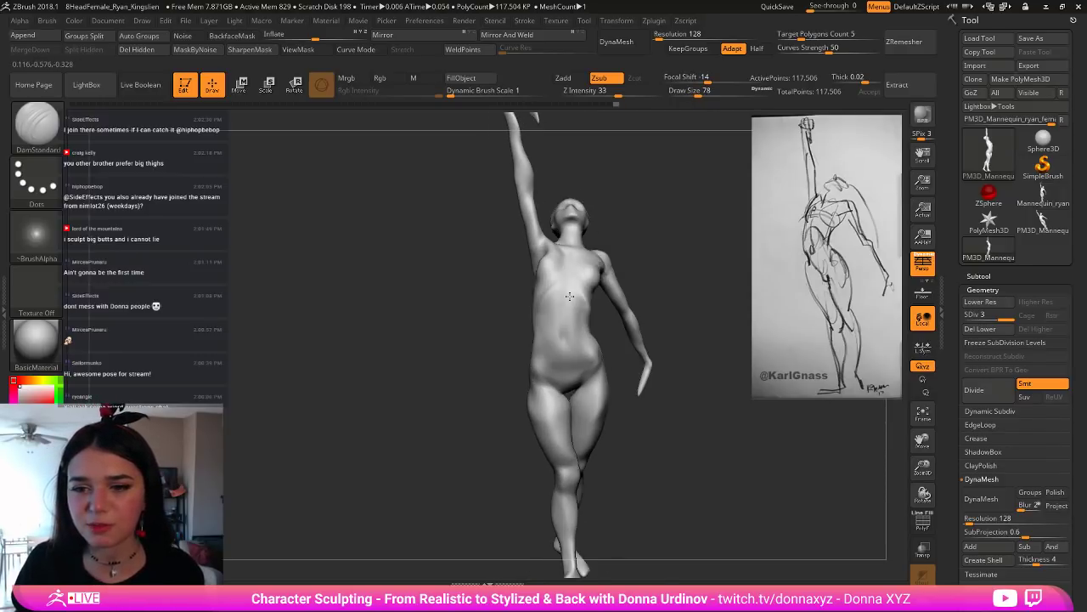
key("shift")
left_click_drag(658, 269, 624, 275)
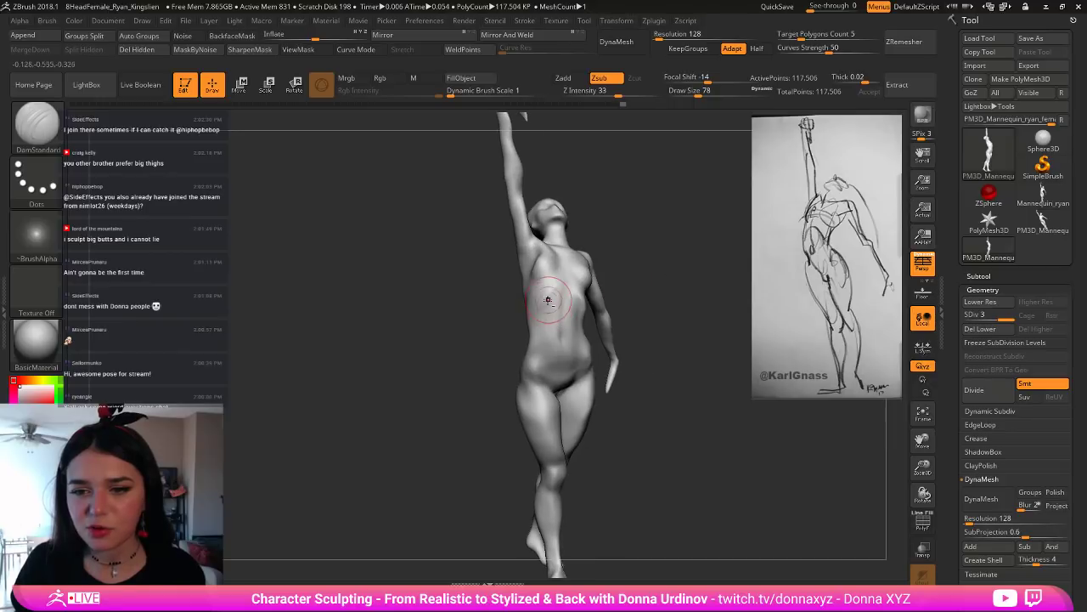
left_click_drag(560, 289, 544, 301)
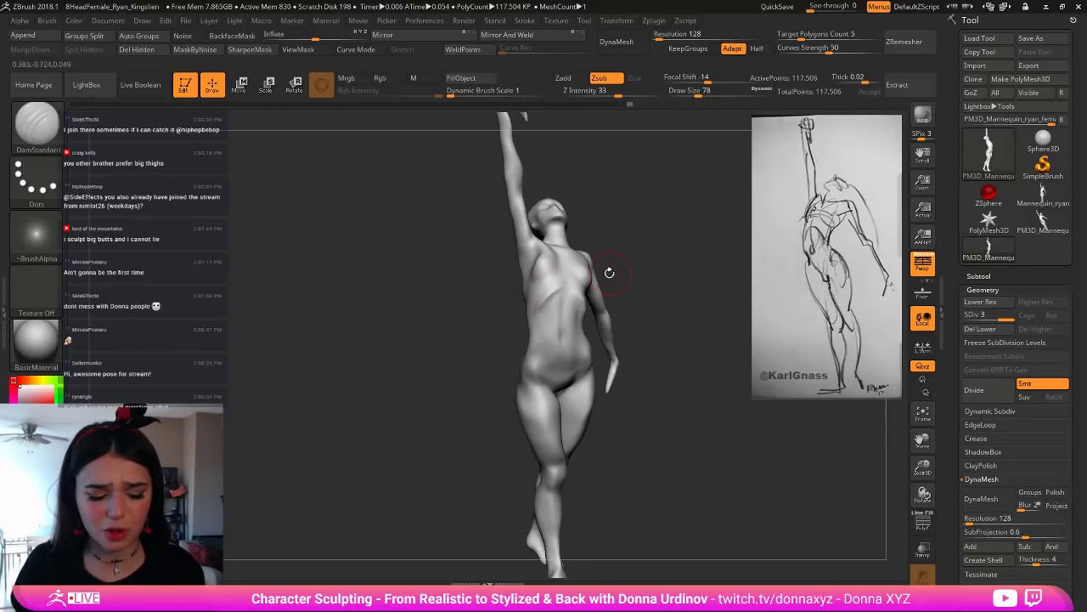
Step: Flatten the planes along the side of the ribcage and waist with hPolish at draw size 54, smoothing the transitions
key("b")
key("h")
key("p")
left_click_drag(638, 225, 633, 233)
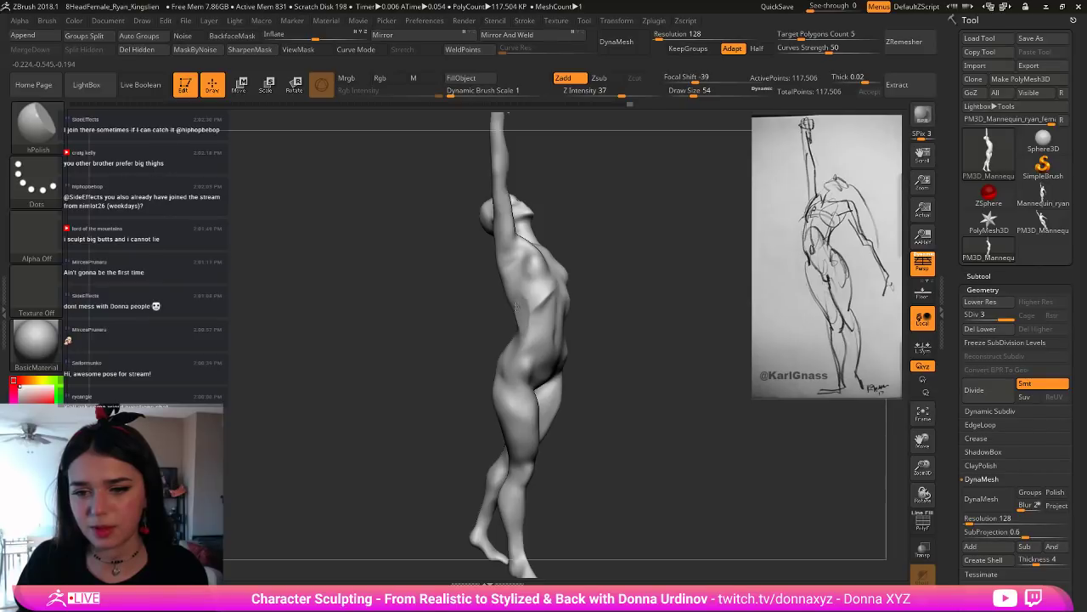
left_click_drag(486, 320, 508, 316)
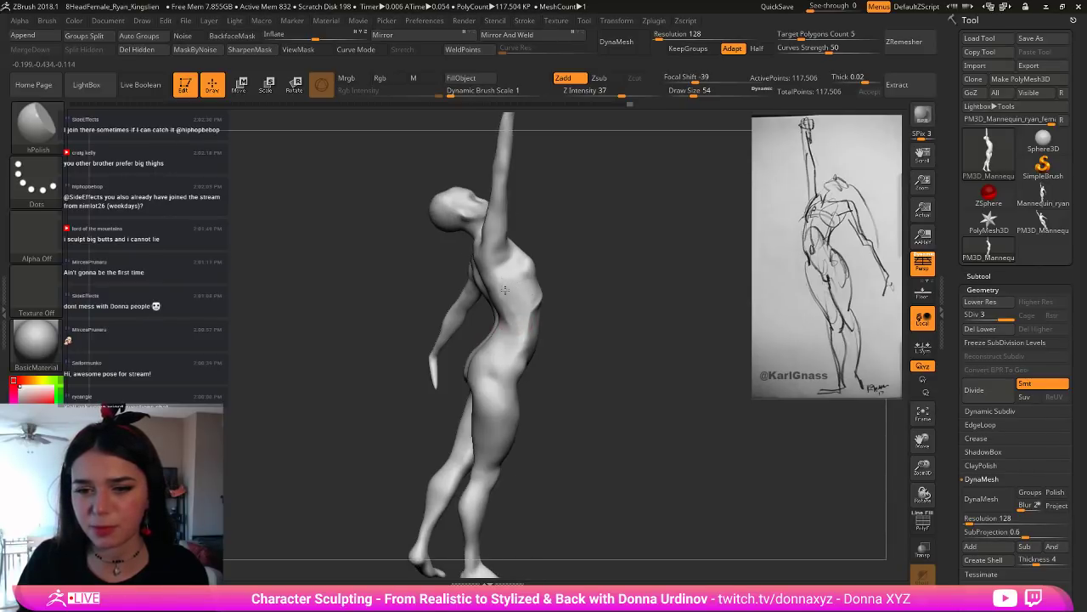
left_click_drag(504, 291, 520, 306)
left_click_drag(587, 298, 531, 331, "shift")
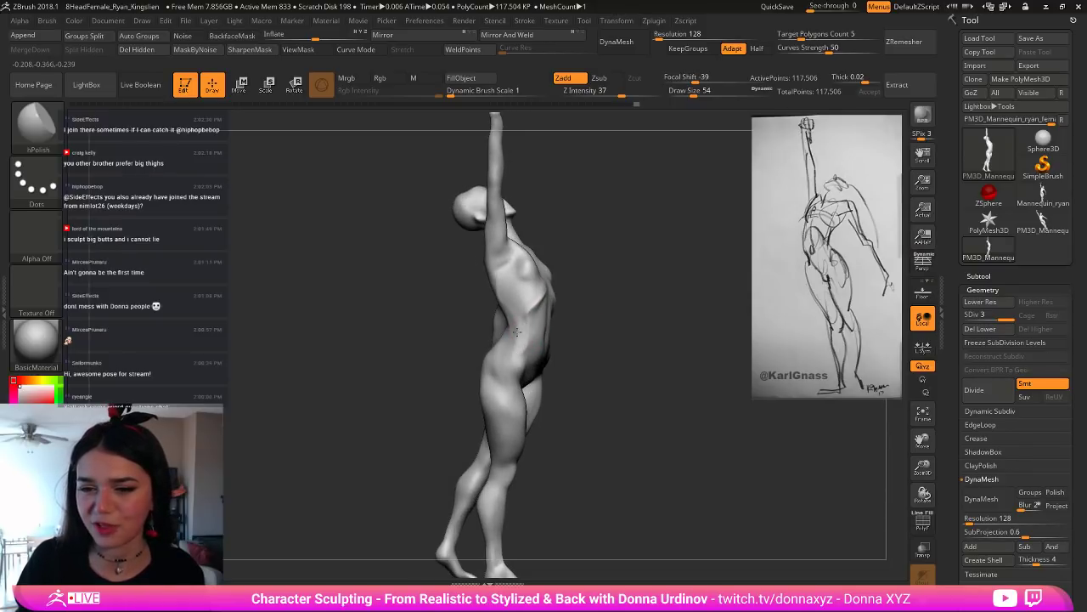
mouse_move(595, 328)
left_mouse_down()
mouse_move(528, 323)
mouse_move(529, 253)
left_mouse_up()
key("shift")
Step: Build up the front of the raised shoulder near the armpit with ClayBuildup at draw size 62
key("b")
key("c")
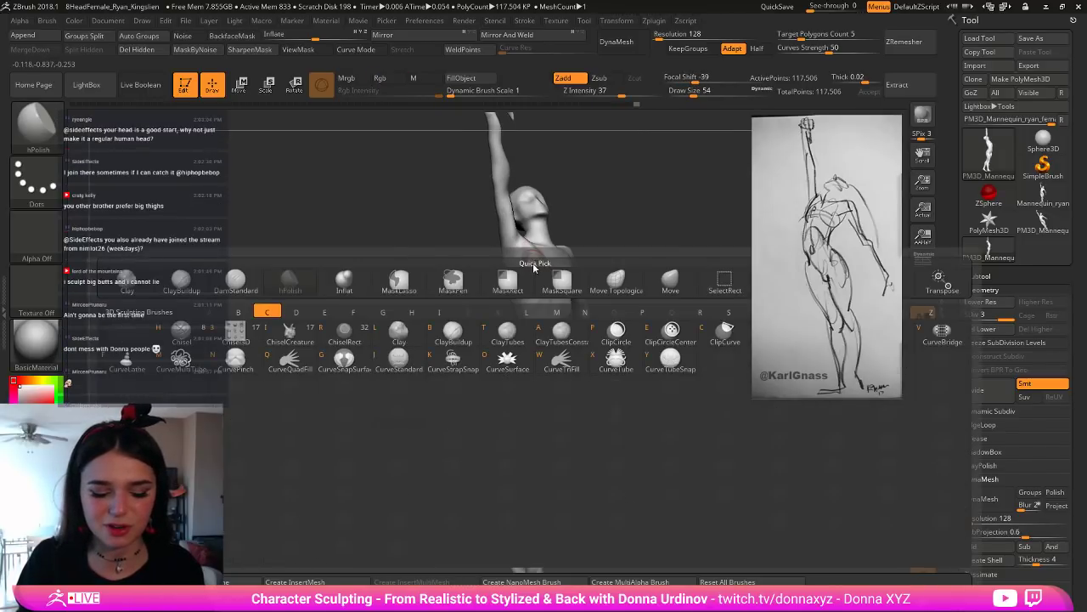
key("b")
key("b")
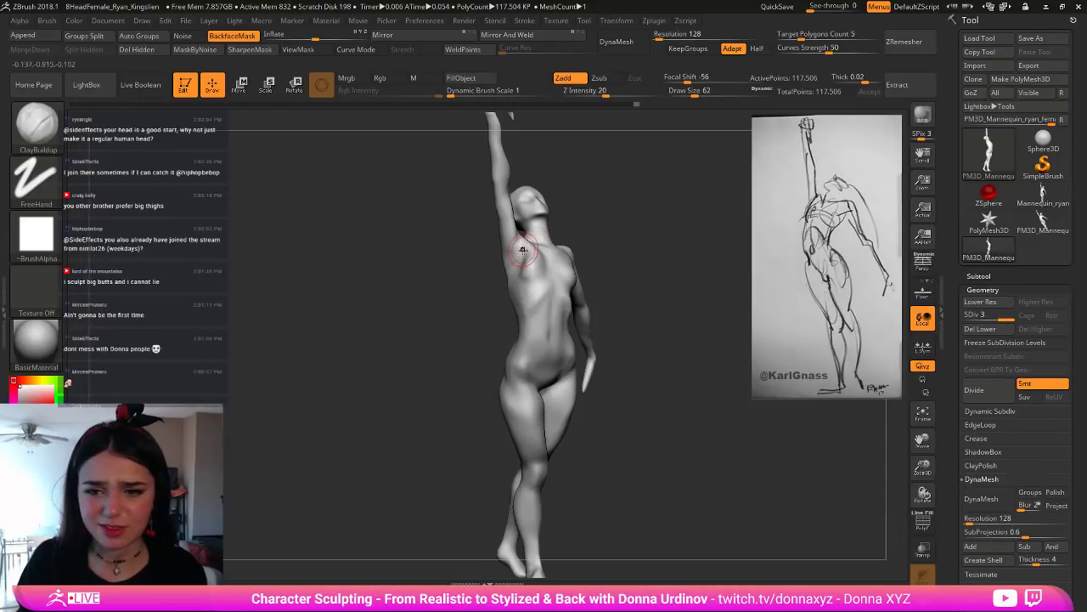
key("bracketright")
key("bracketright")
left_click_drag(525, 248, 533, 251)
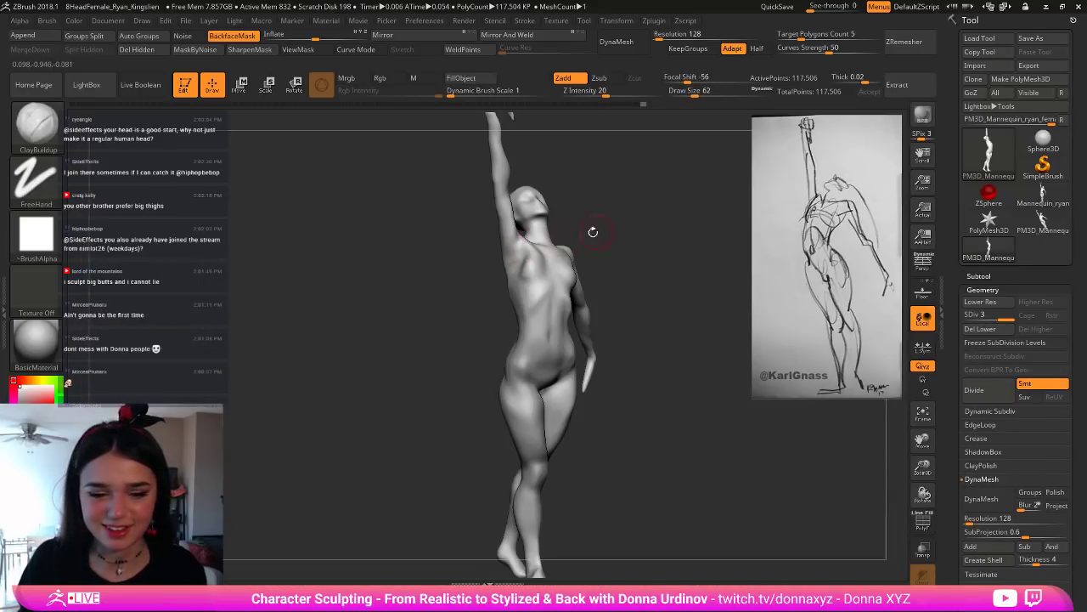
Step: Adjust the armpit and upper chest beside the raised arm with the Move brush, reducing the draw size from 46 to 26
key("b")
key("m")
key("v")
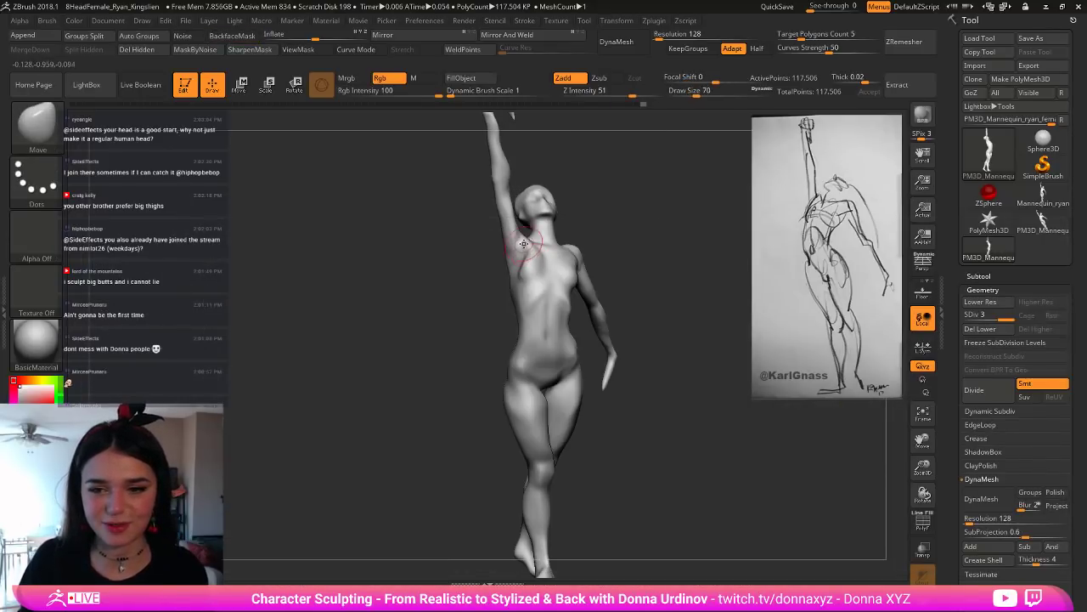
key("bracketleft")
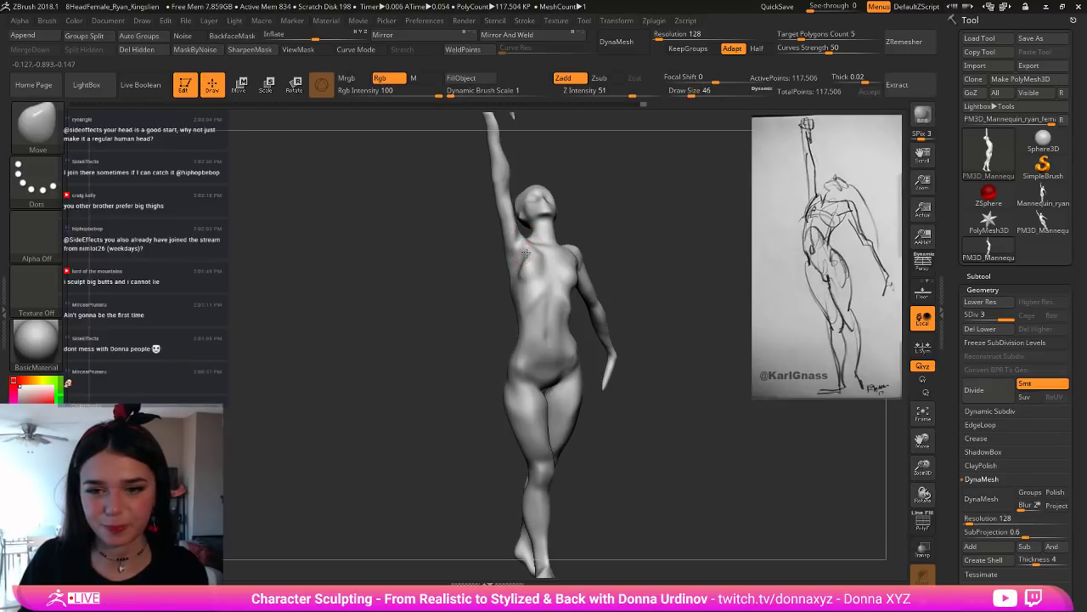
left_click_drag(640, 235, 605, 236)
key("bracketleft")
key("bracketleft")
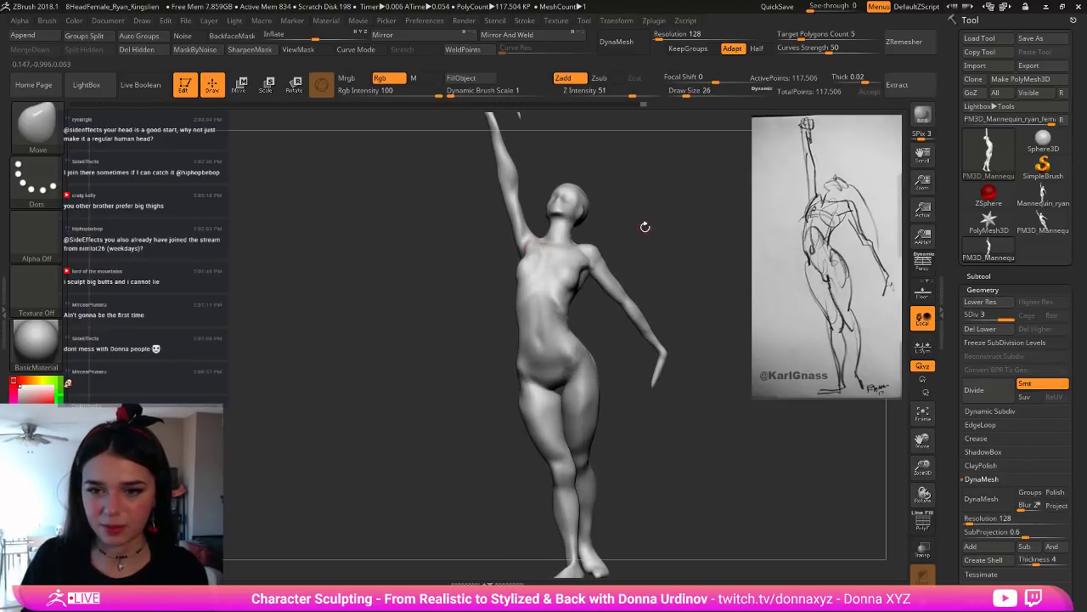
mouse_move(677, 223)
left_mouse_down()
mouse_move(671, 241)
mouse_move(609, 218)
left_mouse_up()
Step: Sharpen the navel and carve the abdomen's midline with DamStandard at draw sizes 26 to 46, softening the line by smoothing
key("b")
key("d")
key("s")
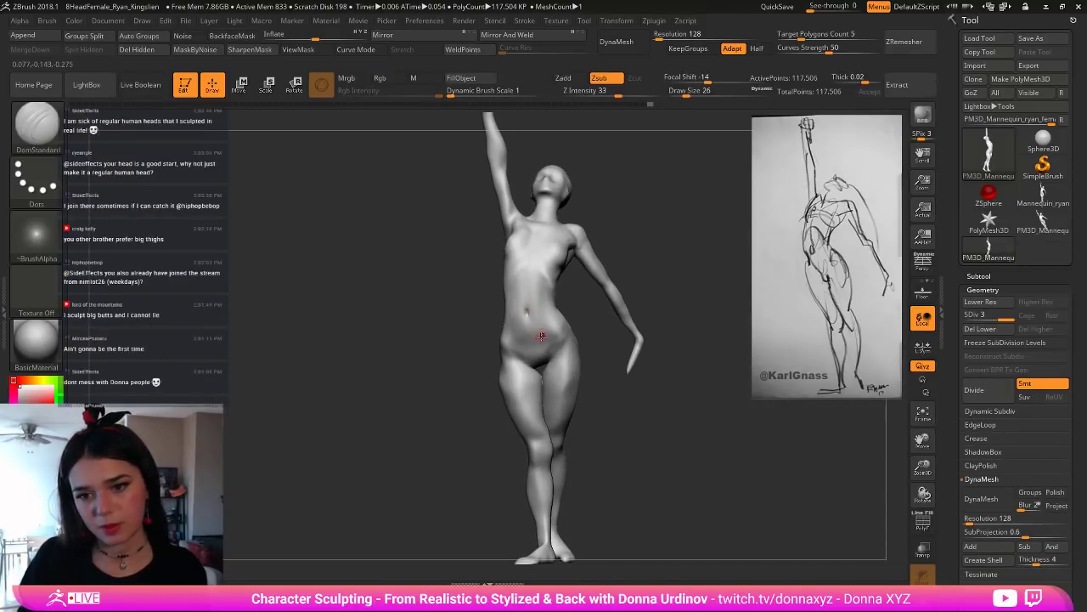
left_click_drag(651, 272, 650, 256)
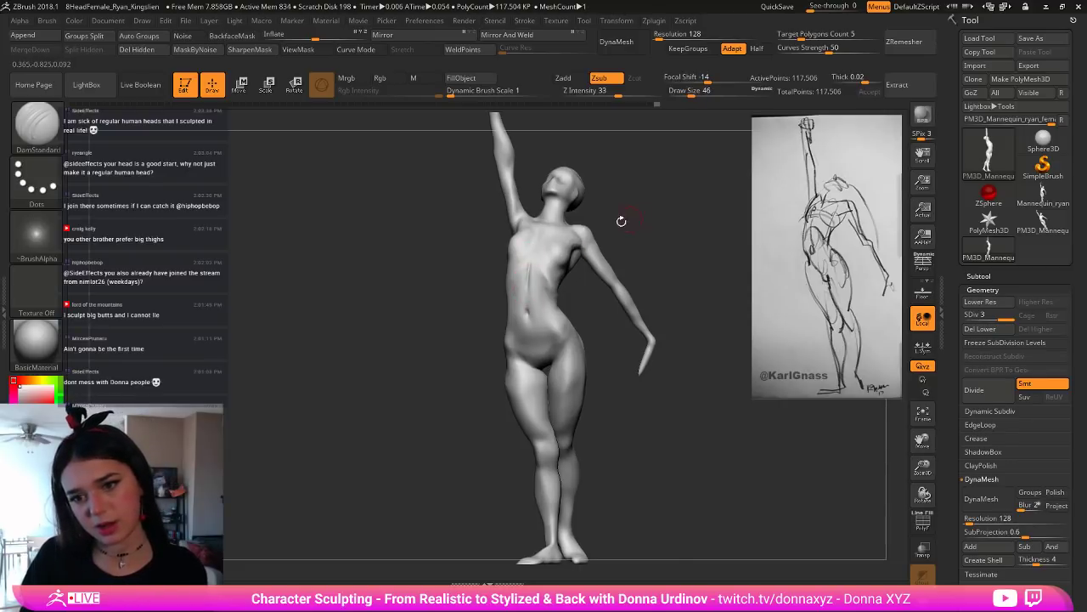
left_click_drag(622, 221, 527, 281)
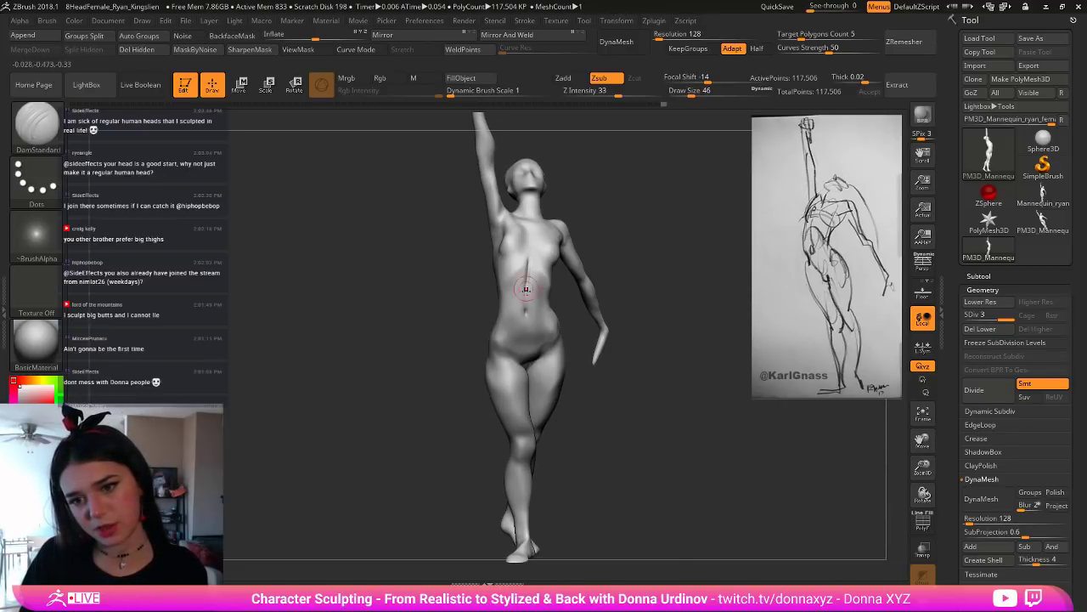
key("shift")
left_click_drag(525, 259, 524, 296, "shift")
key("shift")
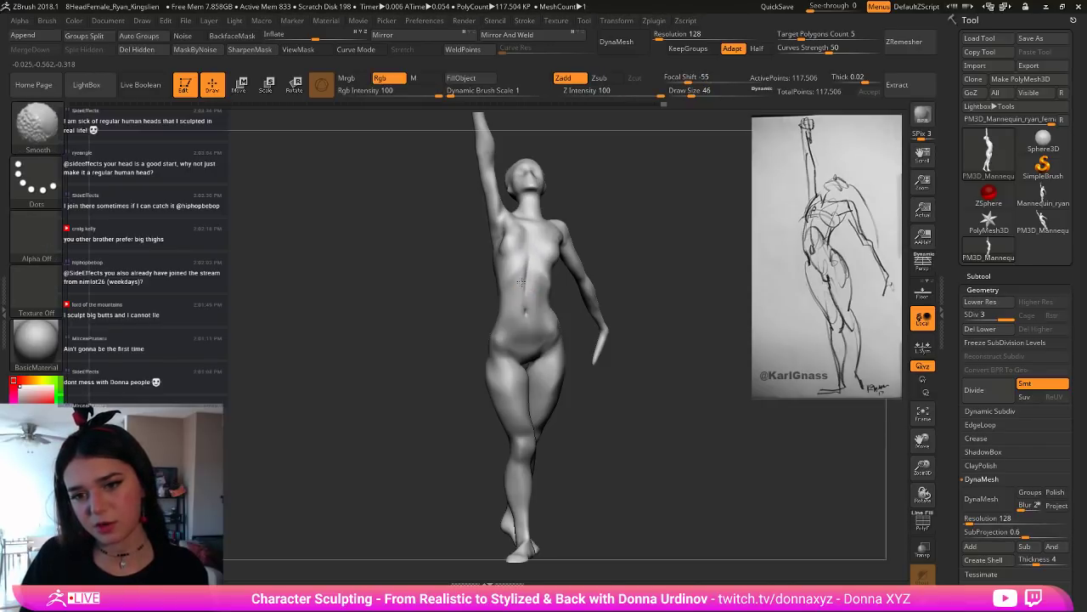
Step: Deepen the navel with DamStandard at draw size 46 and smooth the abdomen from the sternum to the lower belly
left_click_drag(624, 263, 593, 268)
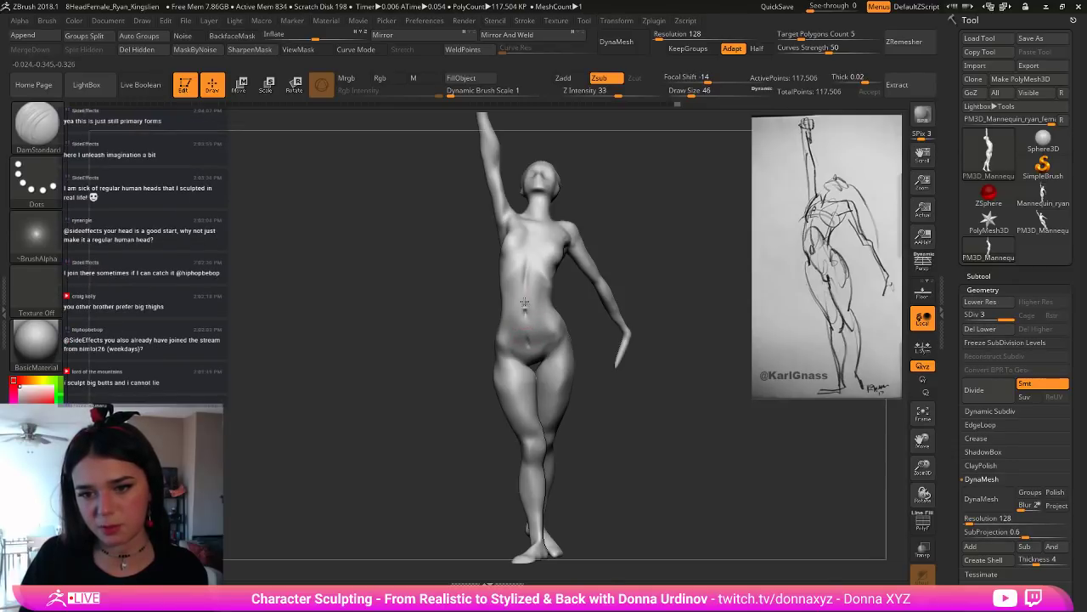
left_click_drag(525, 303, 529, 300)
mouse_move(643, 267)
left_mouse_down("alt")
mouse_move(621, 248)
mouse_move(608, 277)
left_mouse_up("alt")
left_click_drag(528, 272, 533, 342, "shift")
Step: Define the groin creases between the lower belly and both thighs with DamStandard at draw size 46
mouse_move(630, 389)
left_mouse_down()
mouse_move(642, 391)
mouse_move(621, 393)
mouse_move(633, 413)
left_mouse_up()
right_click_drag(638, 408, 498, 368)
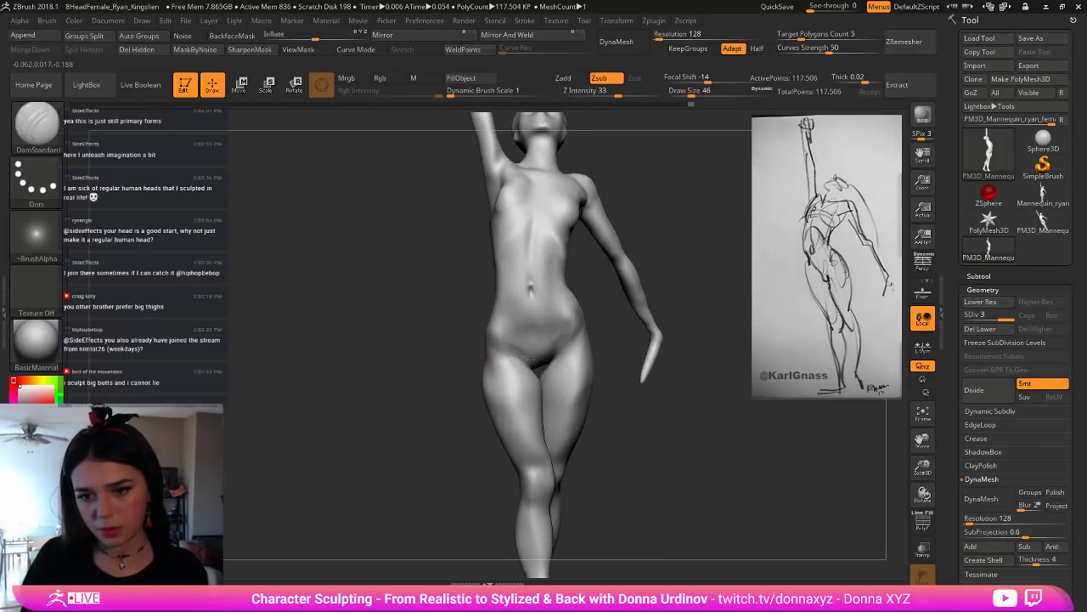
right_click_drag(512, 357, 561, 347)
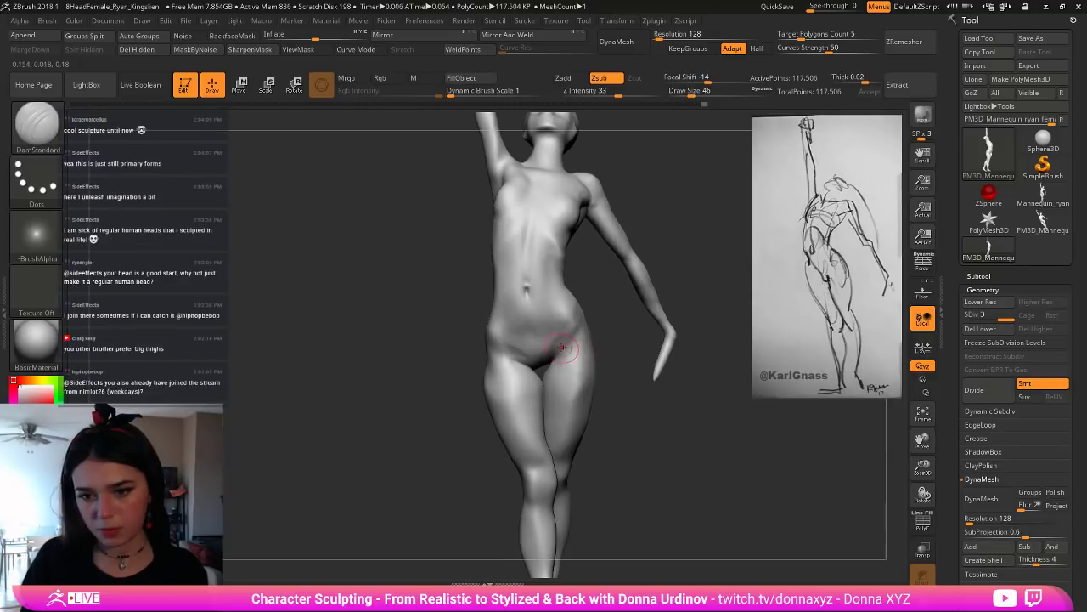
Step: Reshape the groin and upper inner thighs with the Move brush at draw sizes 58 to 34
key("b")
key("m")
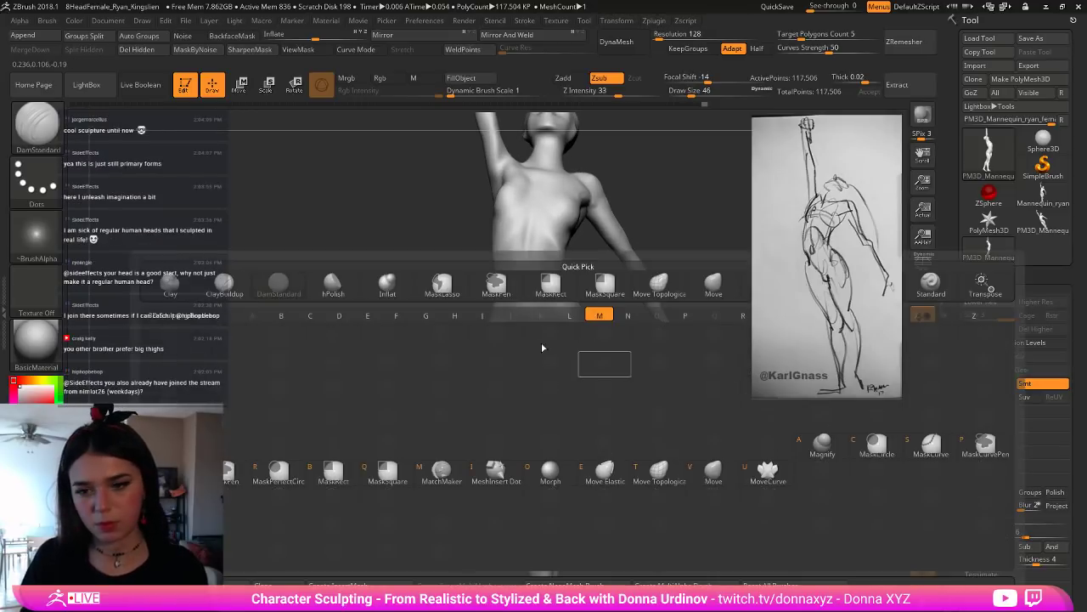
key("v")
key("bracketright")
left_click_drag(527, 371, 549, 365)
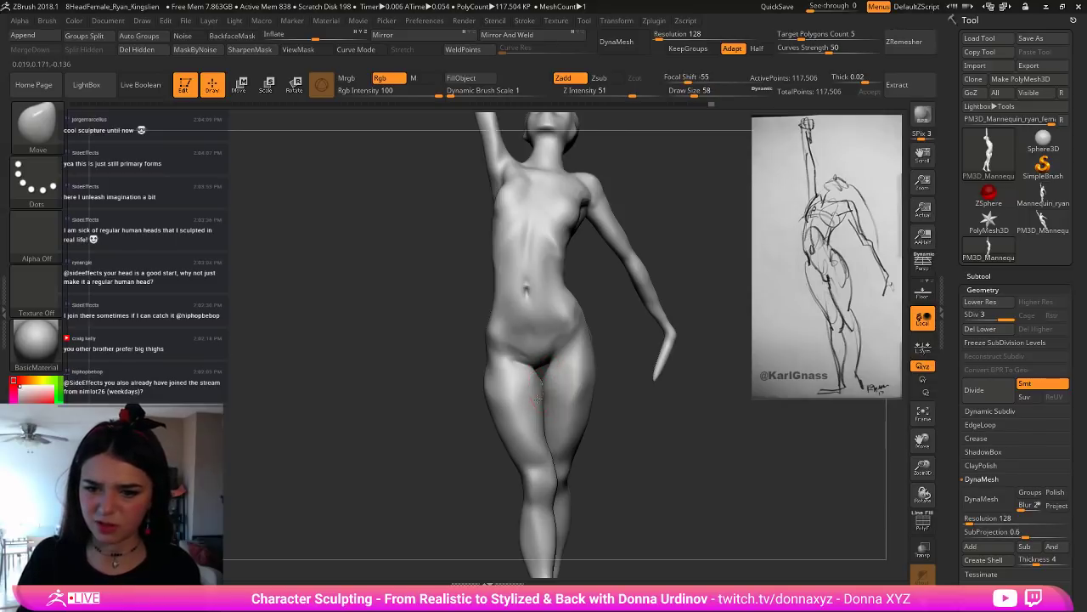
key("bracketleft")
key("bracketleft")
key("bracketleft")
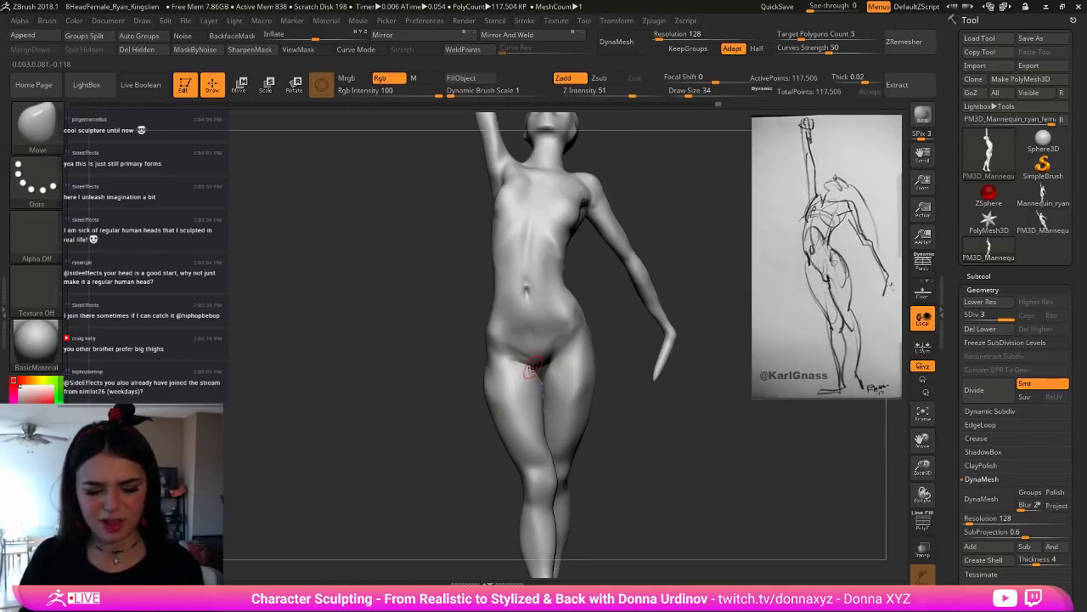
Step: Inflate the upper inner thighs below the groin with the Inflat brush and smooth the area at draw size 90
key("b")
key("b")
key("i")
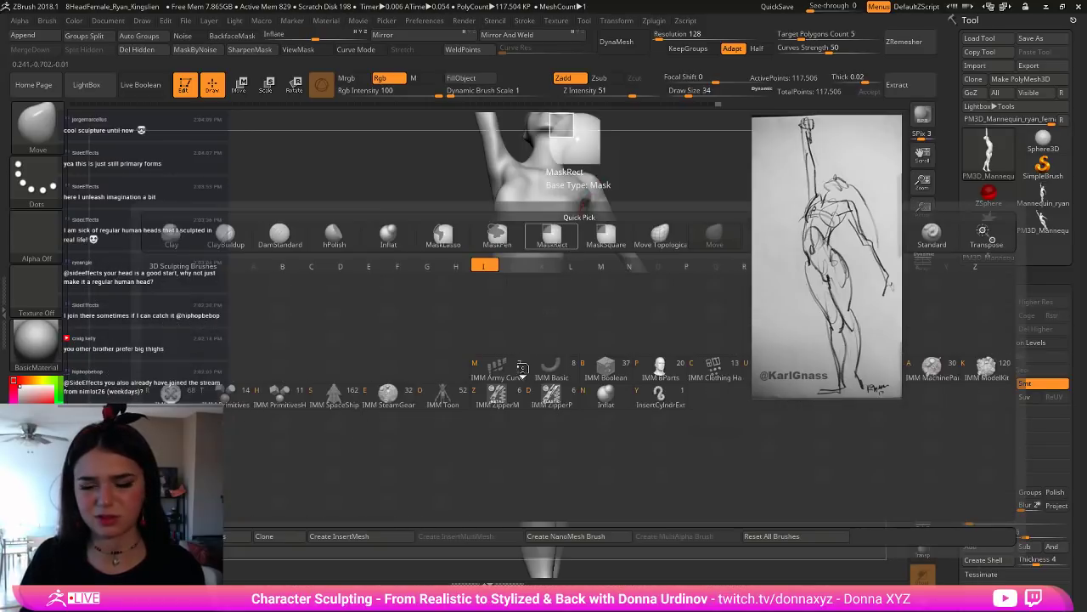
key("n")
mouse_move(533, 380)
left_mouse_down()
mouse_move(523, 371)
mouse_move(559, 361)
mouse_move(533, 412)
left_mouse_up()
key("f")
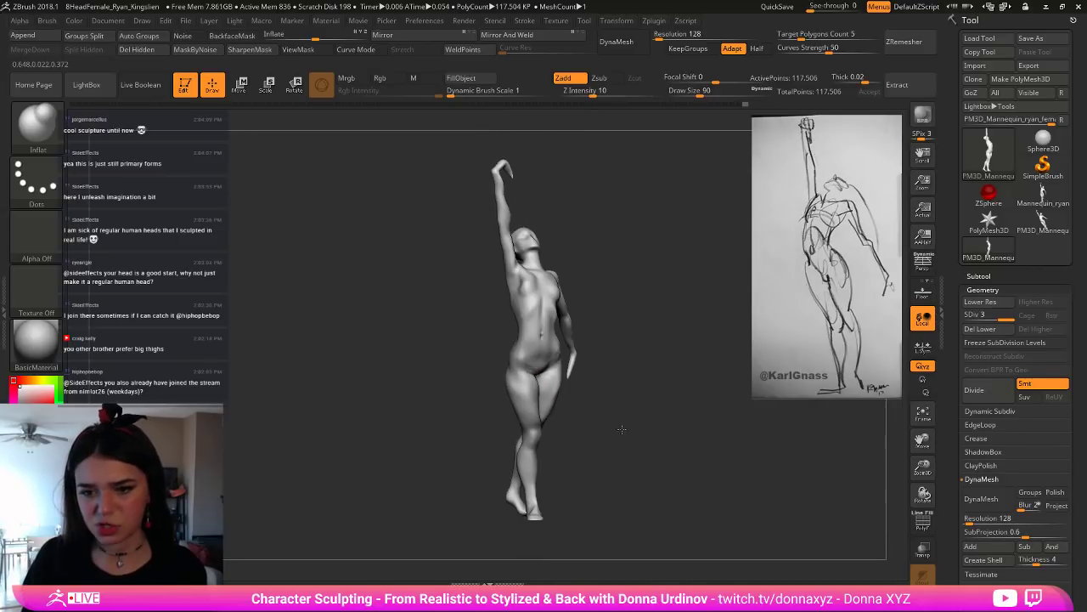
left_click_drag(595, 411, 557, 408)
left_click_drag(537, 376, 537, 386, "shift")
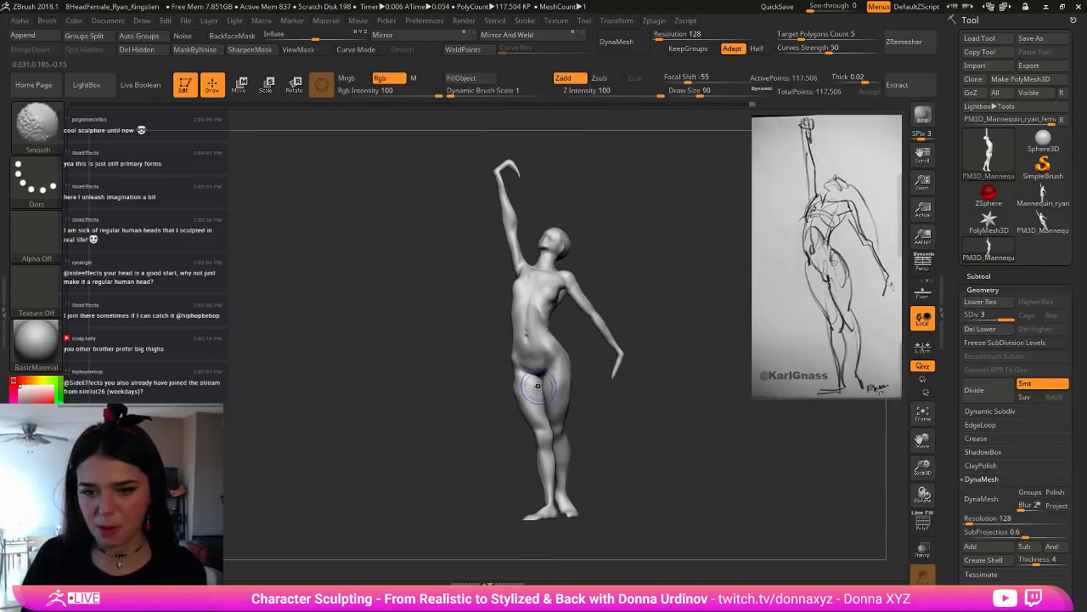
Step: Smooth the area beneath the buttocks from behind at draw size 90 and undo the last stroke
left_click_drag(596, 412, 732, 415)
left_click_drag(574, 391, 537, 380)
left_click_drag(537, 374, 532, 382)
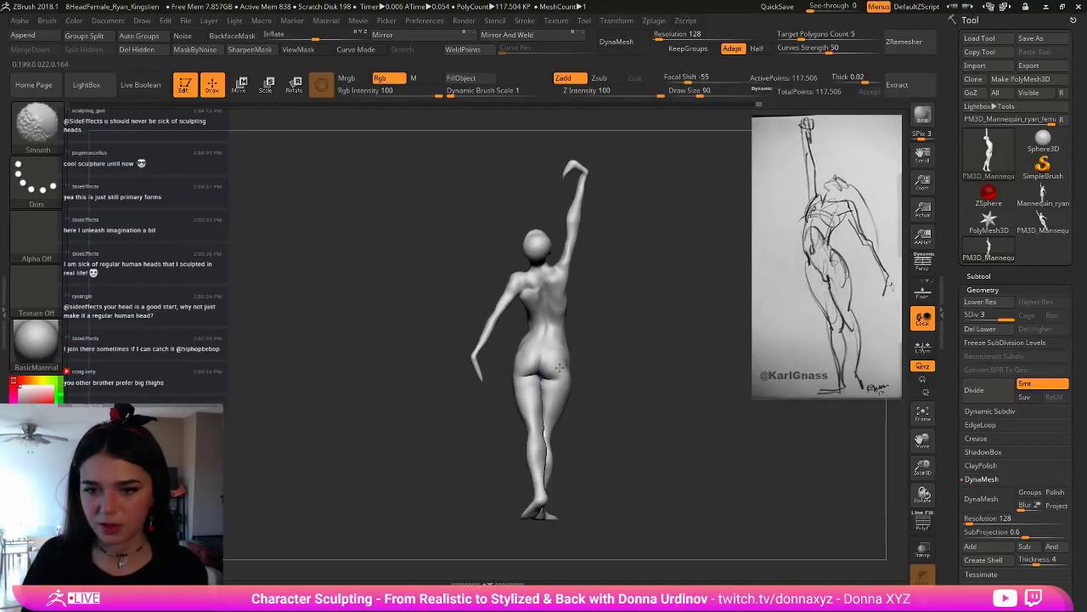
key("b")
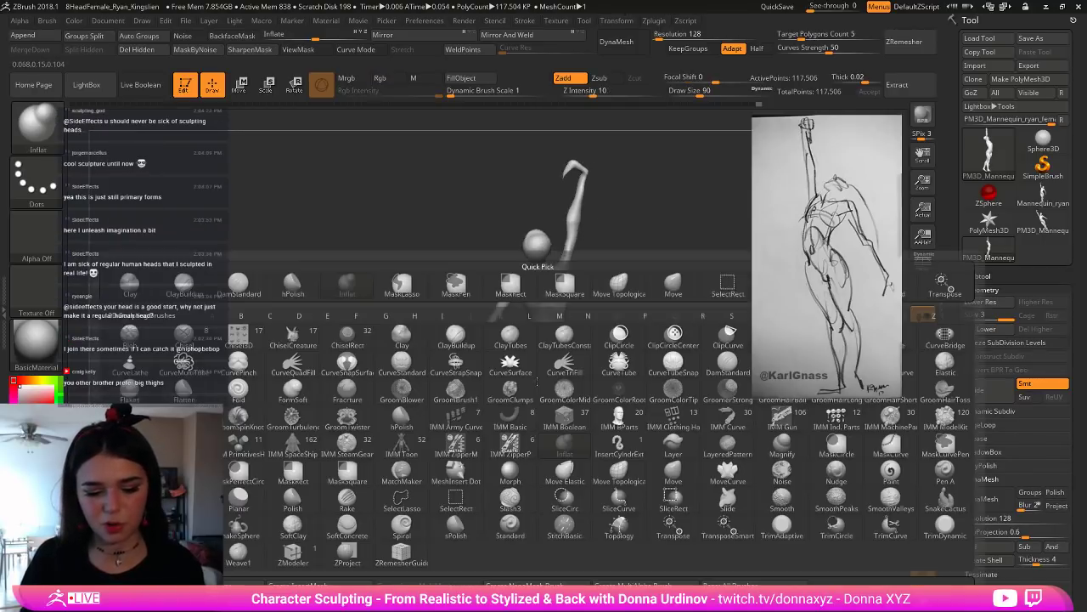
key("ctrl+z")
Step: Reshape the buttocks and the fold beneath them with the Move brush, reducing the draw size from 118 to 70
key("b")
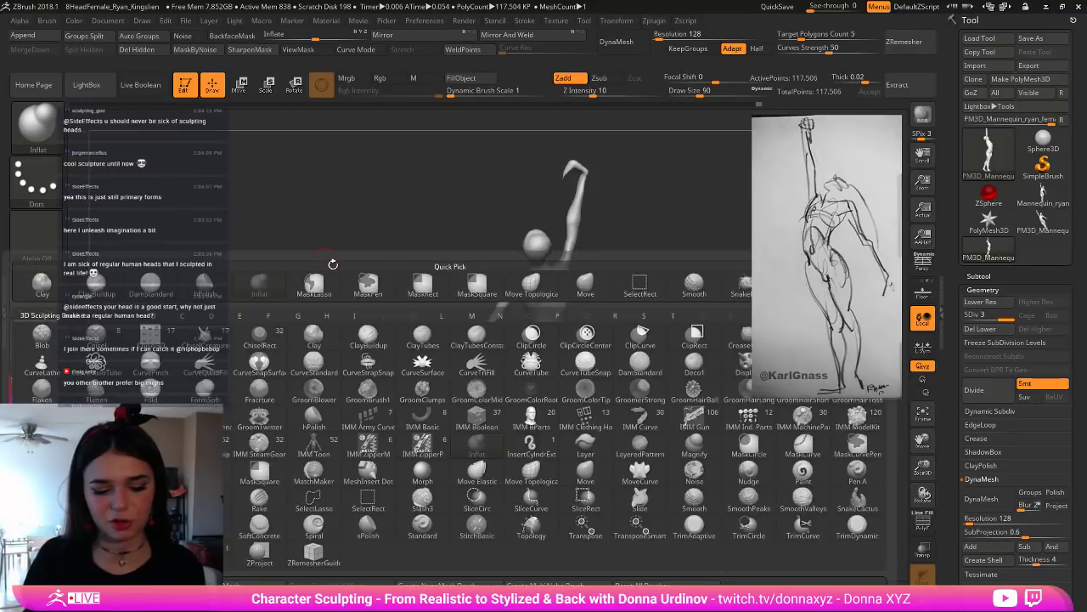
key("m")
key("v")
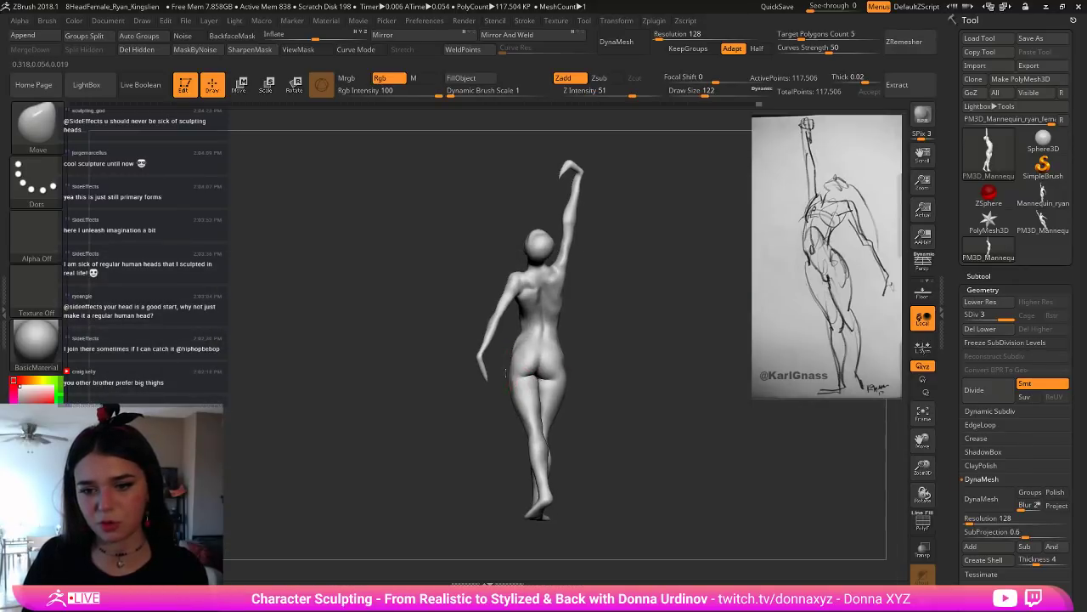
mouse_move(593, 378)
right_mouse_down()
mouse_move(574, 382)
mouse_move(588, 381)
right_mouse_up()
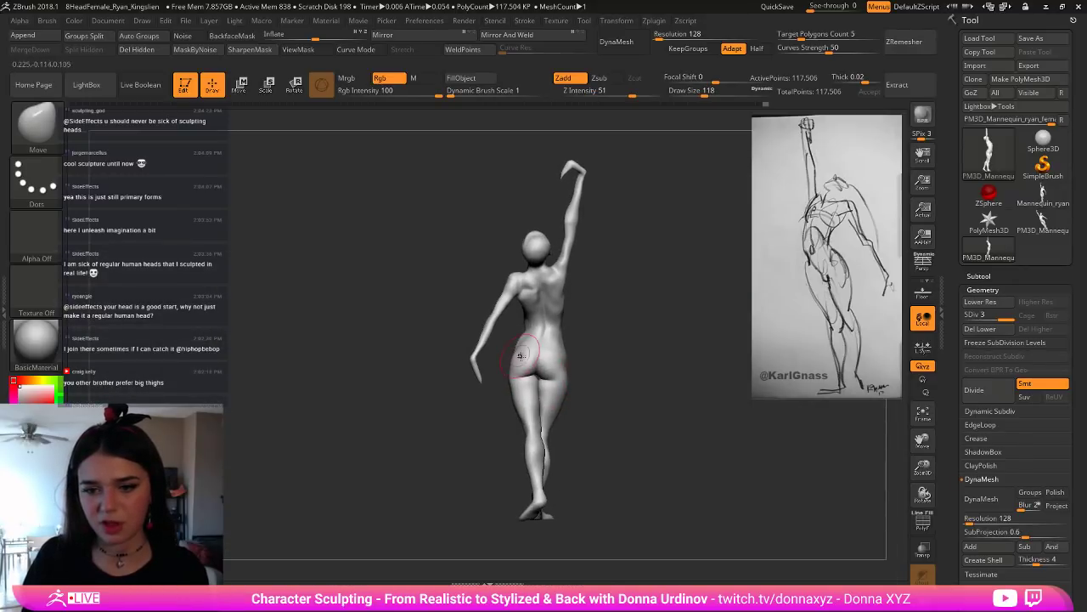
key("[")
key("[")
key("[")
key("[")
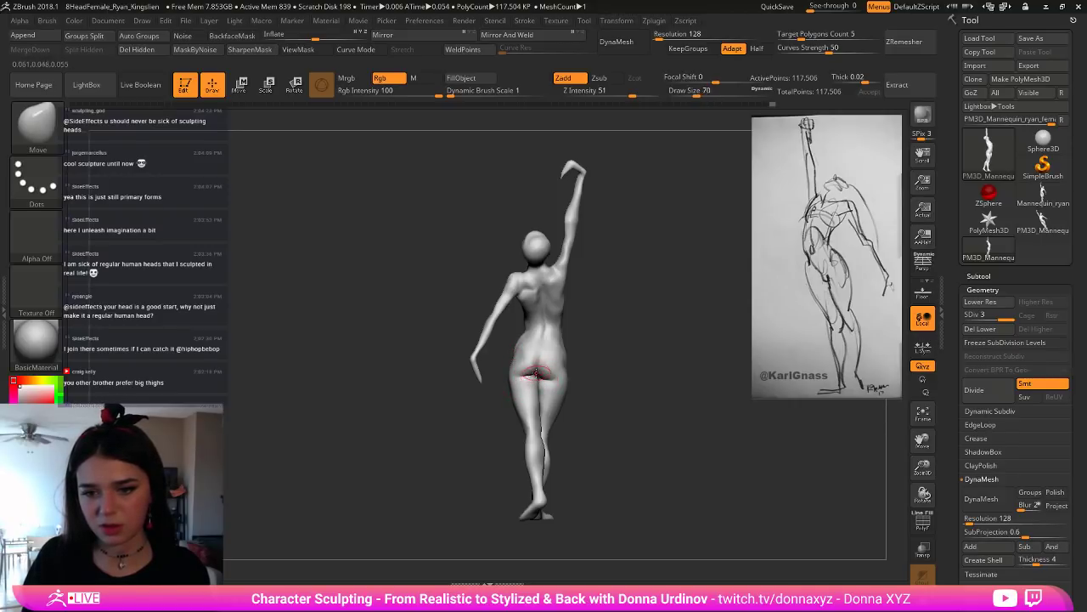
Step: Adjust the underside of the buttocks from a low back view with the Move brush at draw sizes 82 to 74
mouse_move(611, 374)
left_mouse_down()
mouse_move(605, 337)
mouse_move(630, 331)
left_mouse_up()
key("[")
key("[")
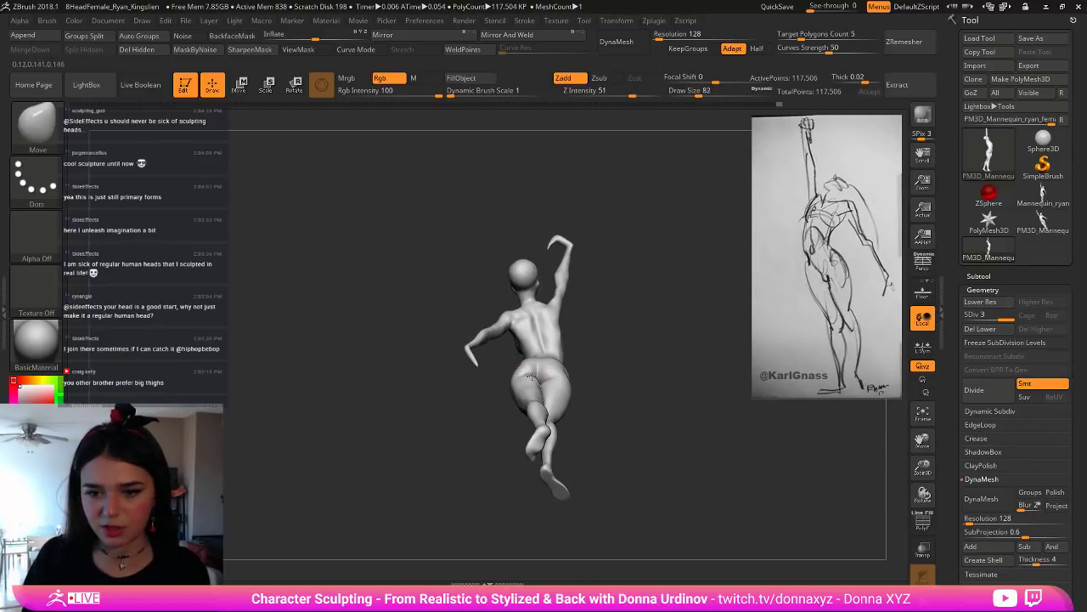
mouse_move(598, 354)
right_mouse_down()
mouse_move(578, 364)
mouse_move(583, 352)
mouse_move(577, 394)
mouse_move(624, 409)
right_mouse_up()
key("bracketright")
key("bracketleft")
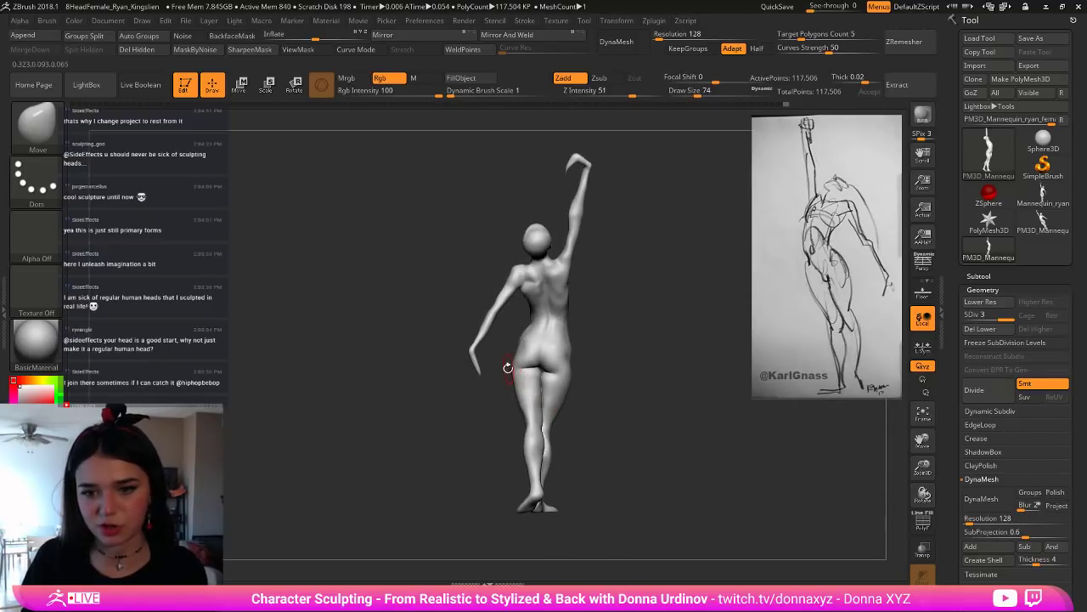
Step: Reshape the outer contours of the hips from behind with the Move brush at draw sizes 86 to 106
key("bracketright")
key("bracketright")
left_click_drag(510, 367, 509, 366)
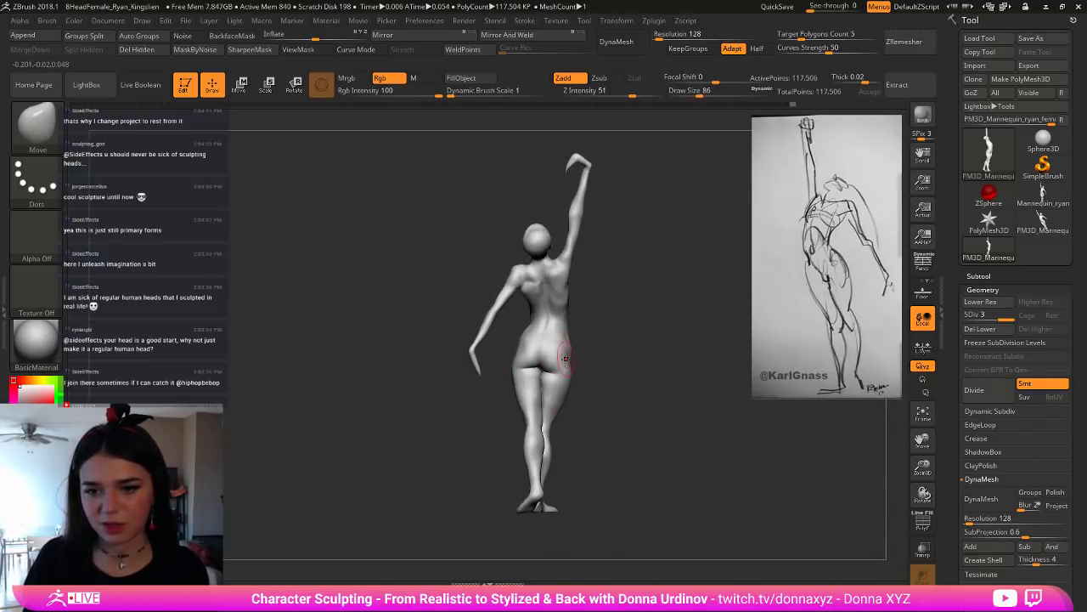
left_click_drag(588, 359, 605, 359)
left_click_drag(526, 350, 517, 346)
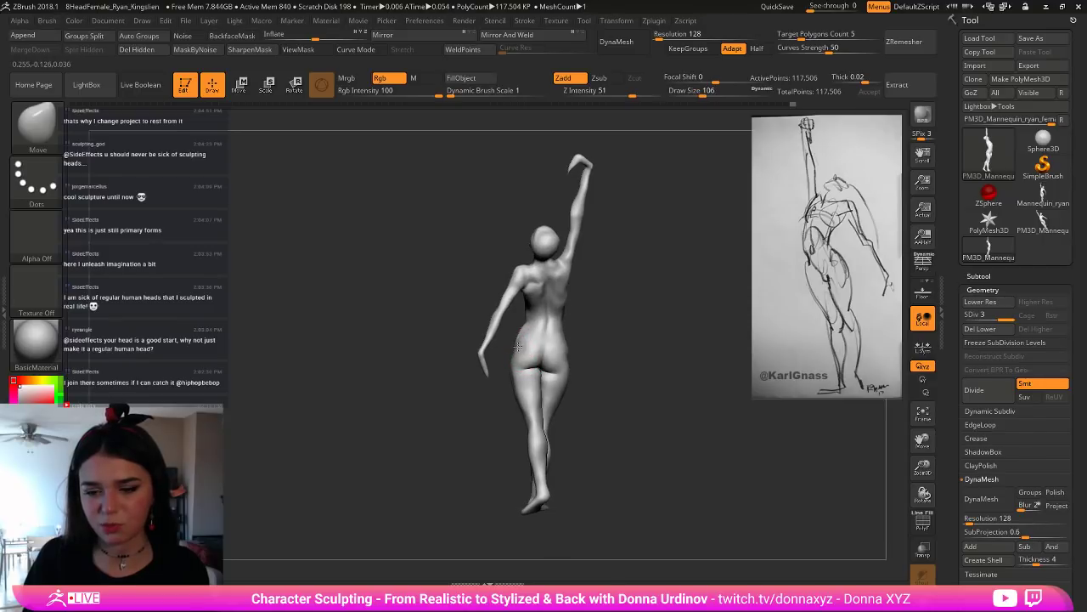
Step: Adjust the profile of the buttocks from a rear side view with the Move brush, using a draw size of about 98
right_click_drag(520, 347, 575, 349)
key("bracketleft")
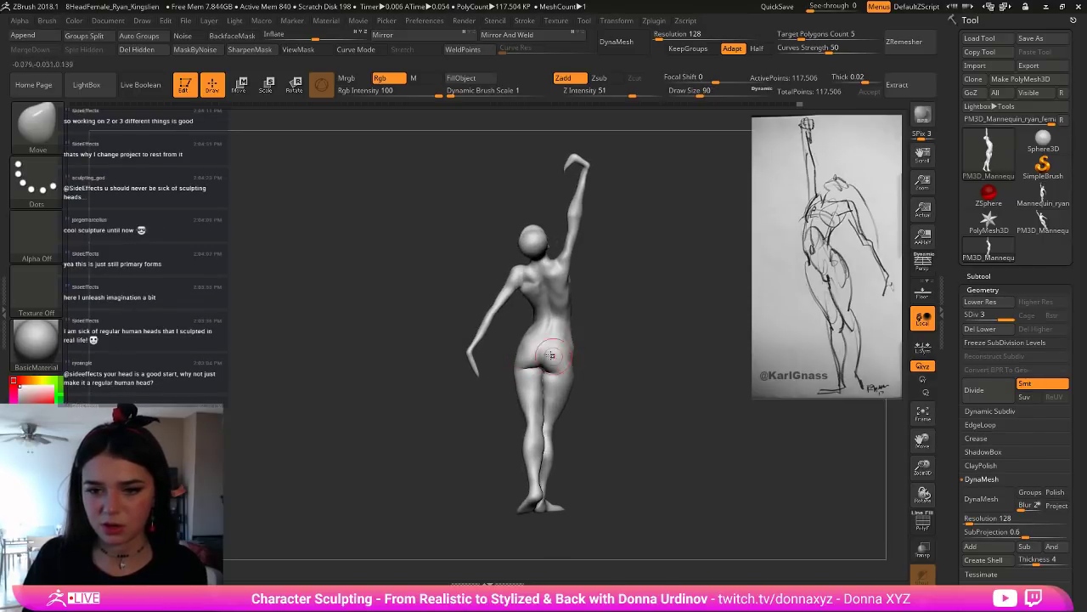
mouse_move(588, 356)
right_mouse_down()
mouse_move(561, 338)
mouse_move(588, 358)
mouse_move(560, 359)
right_mouse_up()
key("shift")
key("bracketright")
key("bracketright")
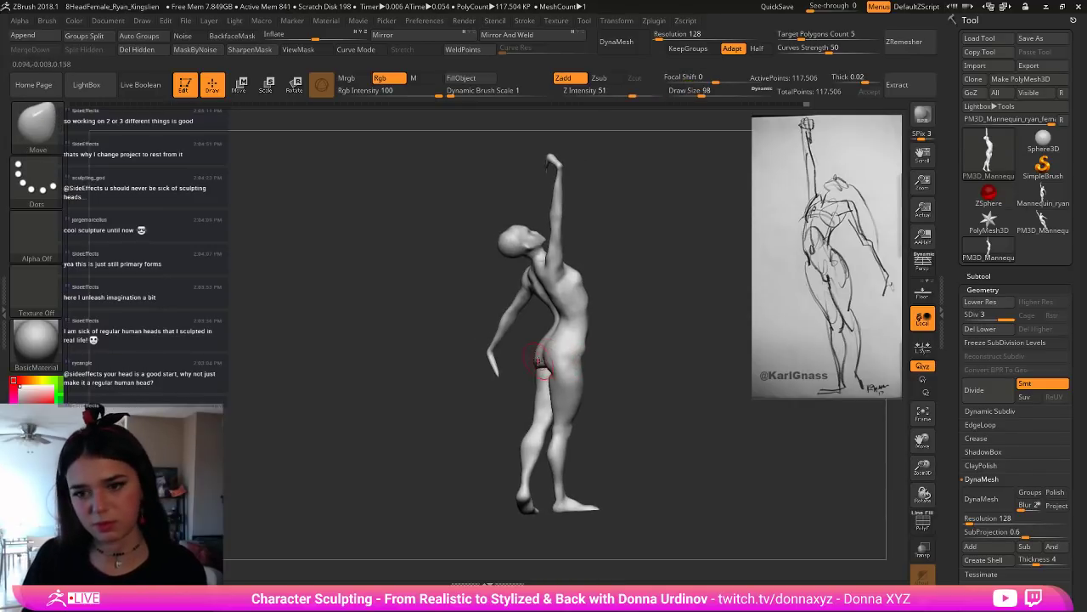
left_click_drag(549, 357, 545, 357)
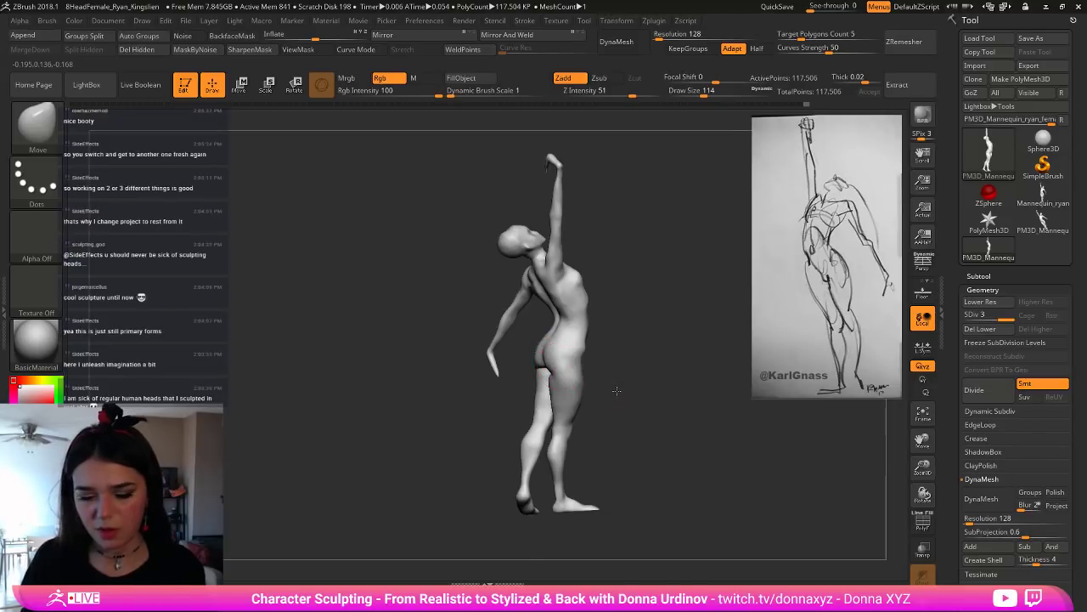
Step: Switch to the hPolish brush at draw size 46 for polishing the backs of the upper thighs beneath the buttocks
right_click_drag(617, 391, 641, 423, "ctrl")
key("bracketleft")
key("[")
key("[")
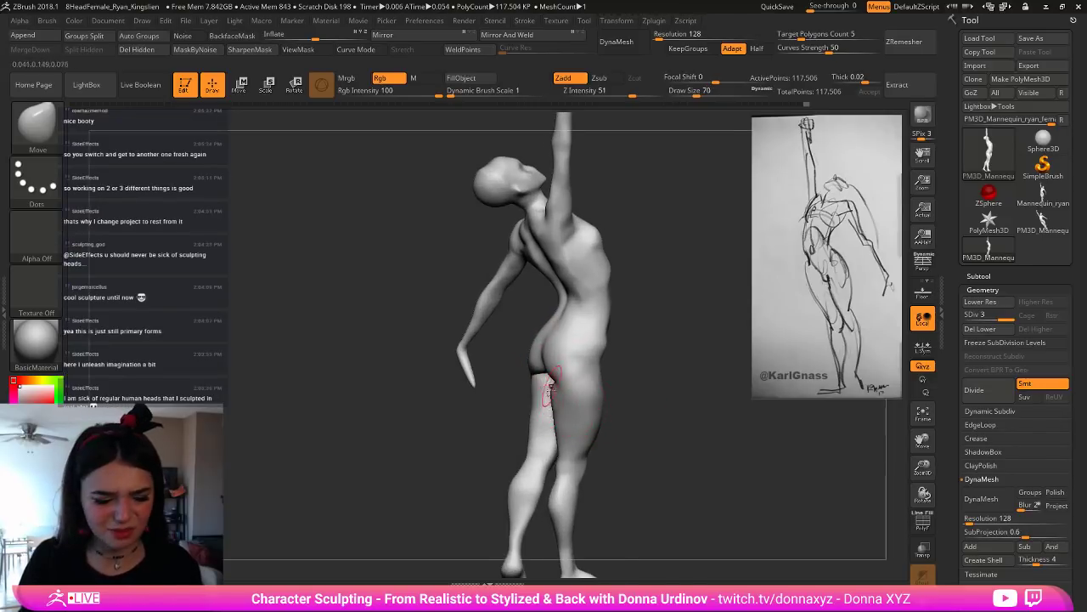
key("b")
key("h")
key("p")
left_click_drag(673, 247, 728, 248)
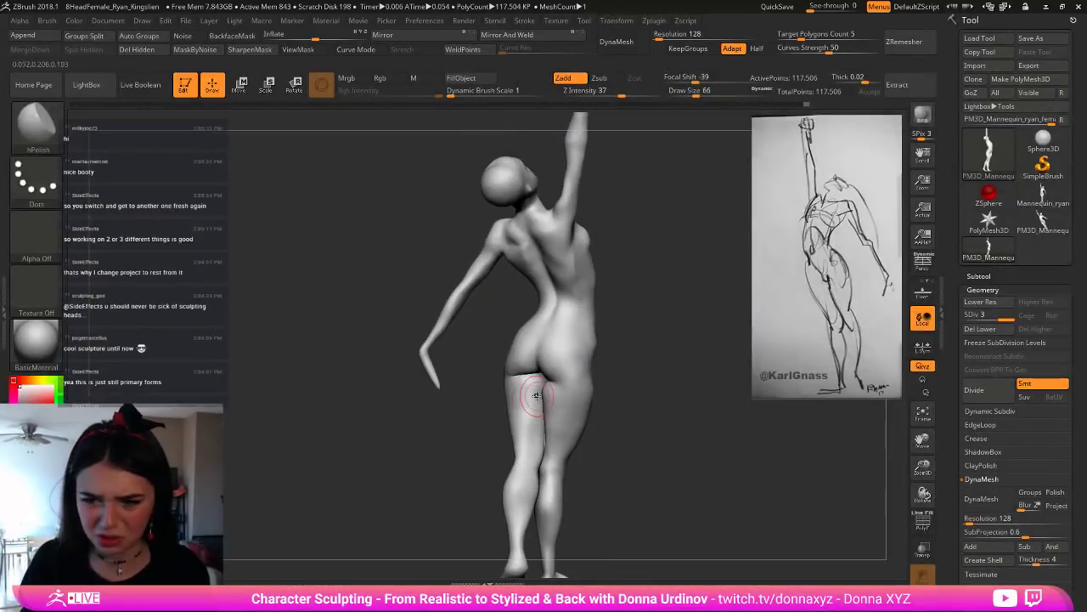
right_click_drag(547, 393, 606, 398)
key("[")
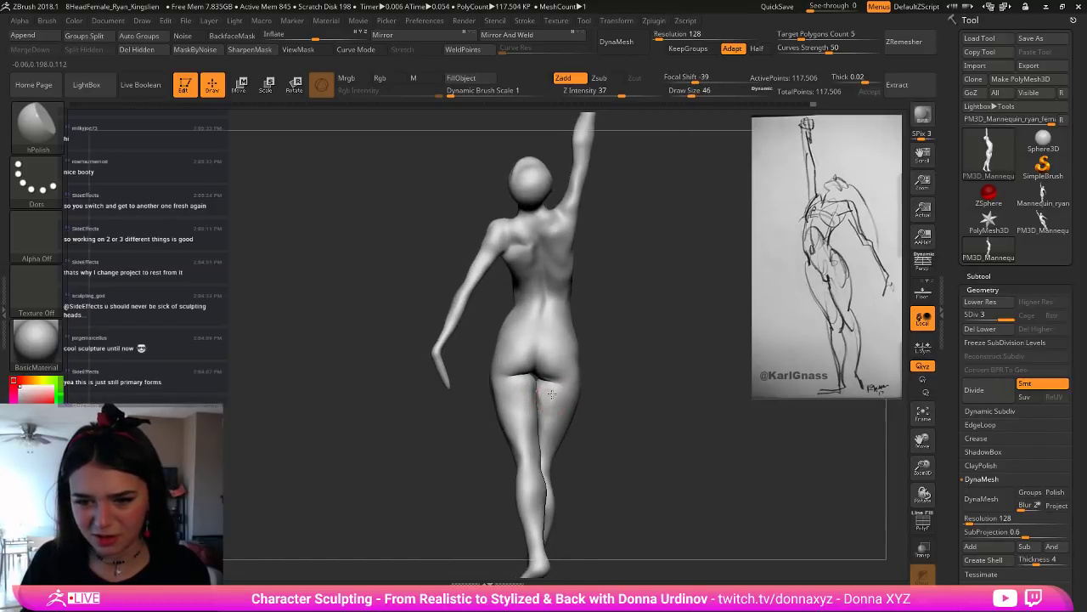
key("ctrl+shift")
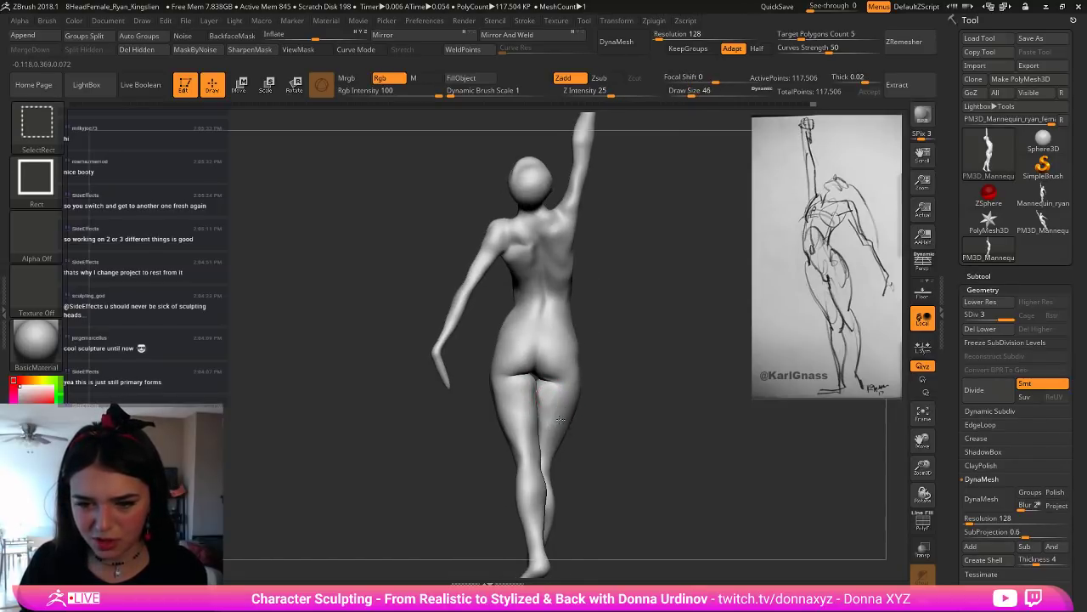
Step: Smooth the back of the figure's right thigh just below the buttock
right_click_drag(564, 417, 514, 416)
key("ctrl+shift")
right_click_drag(591, 409, 645, 416)
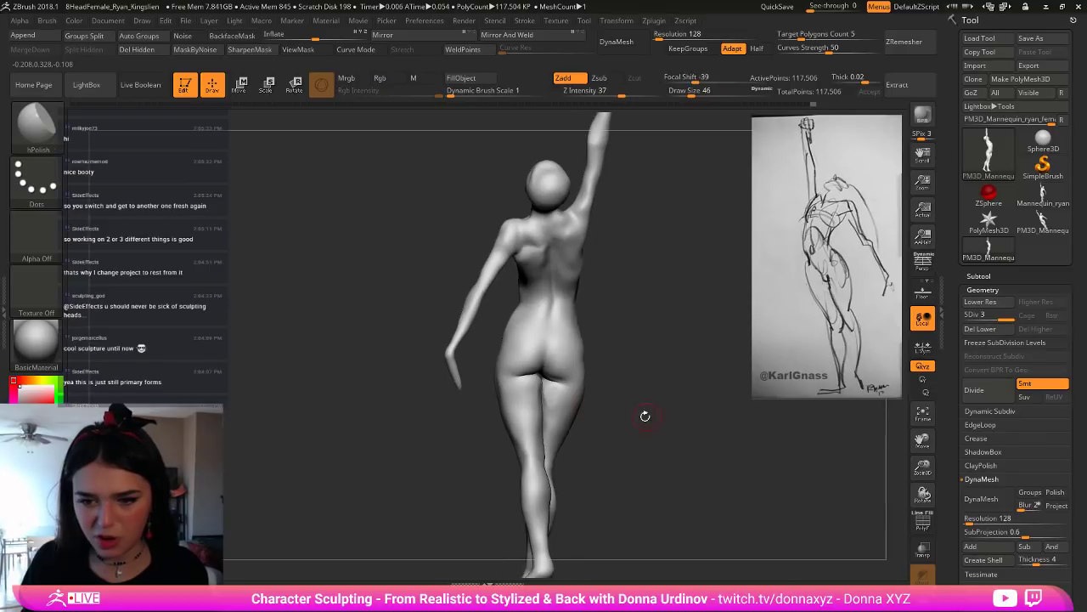
key("shift")
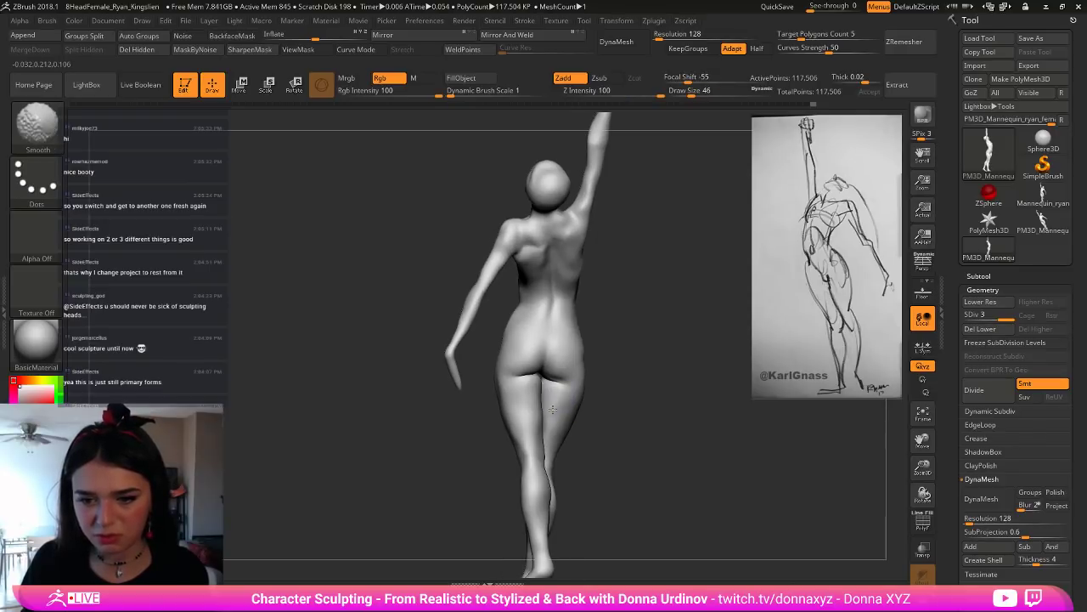
mouse_move(561, 415)
right_mouse_down()
mouse_move(646, 401)
mouse_move(617, 421)
right_mouse_up()
Step: Reshape the right thigh's side profile with an enlarged Move brush
key("b")
key("m")
key("v")
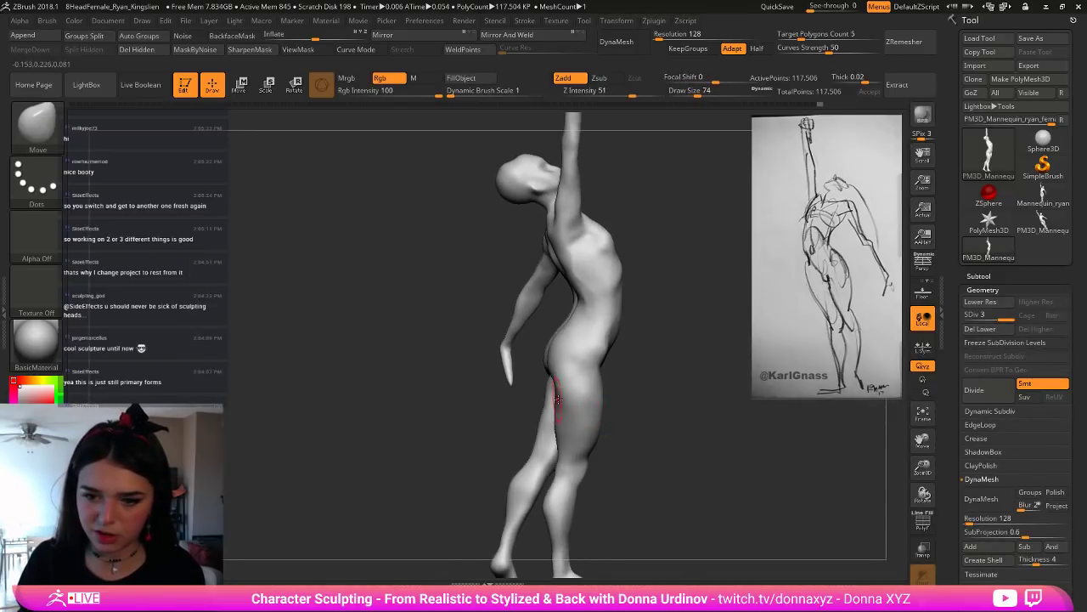
key("bracketright")
key("bracketright")
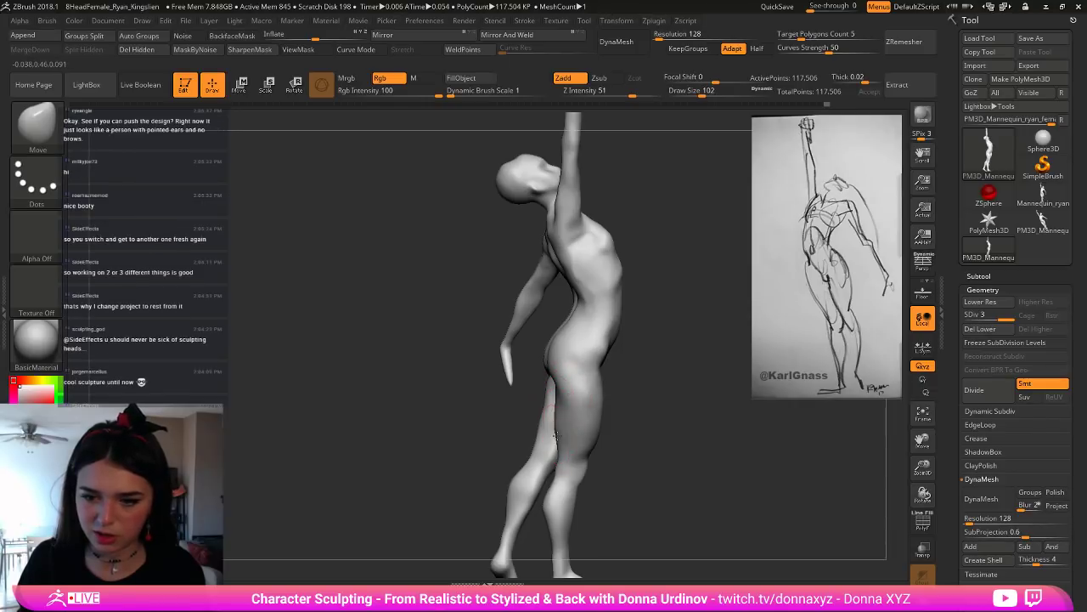
key("bracketright")
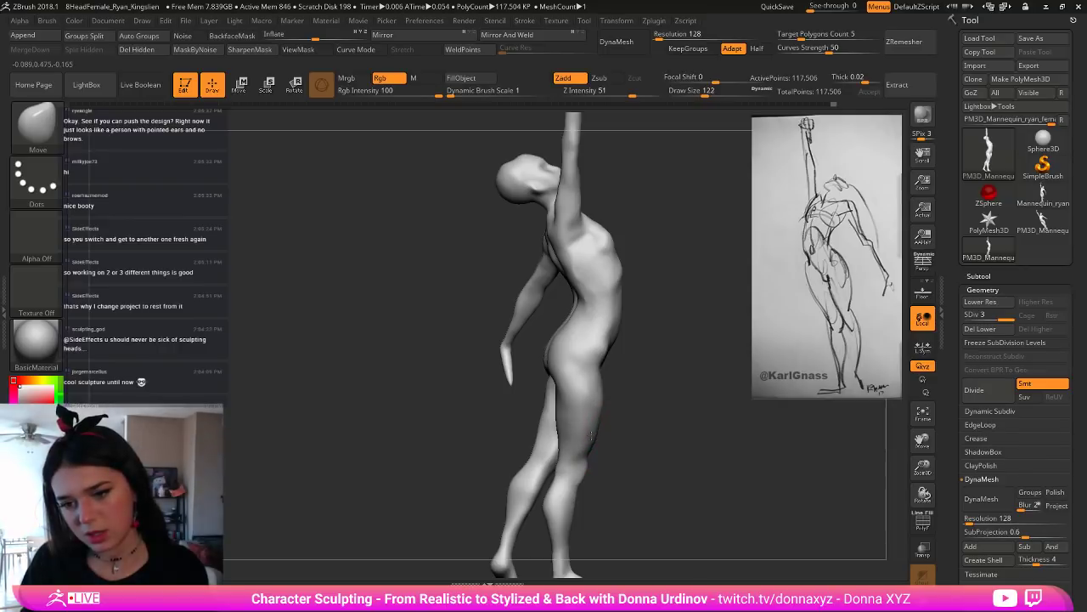
key("bracketright")
left_click_drag(628, 445, 552, 458)
Step: Build up the front and outer right thigh above the knee with ClayBuildup at draw size 82
key("bracketleft")
key("bracketleft")
key("bracketleft")
key("bracketleft")
key("b")
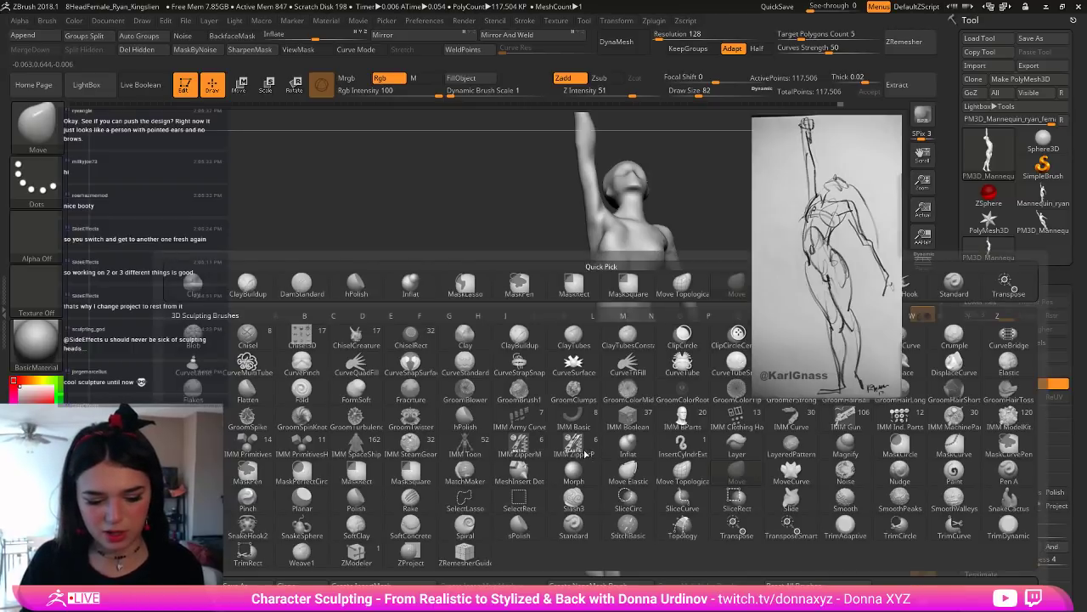
key("h")
key("p")
left_click_drag(402, 350, 479, 390)
key("b")
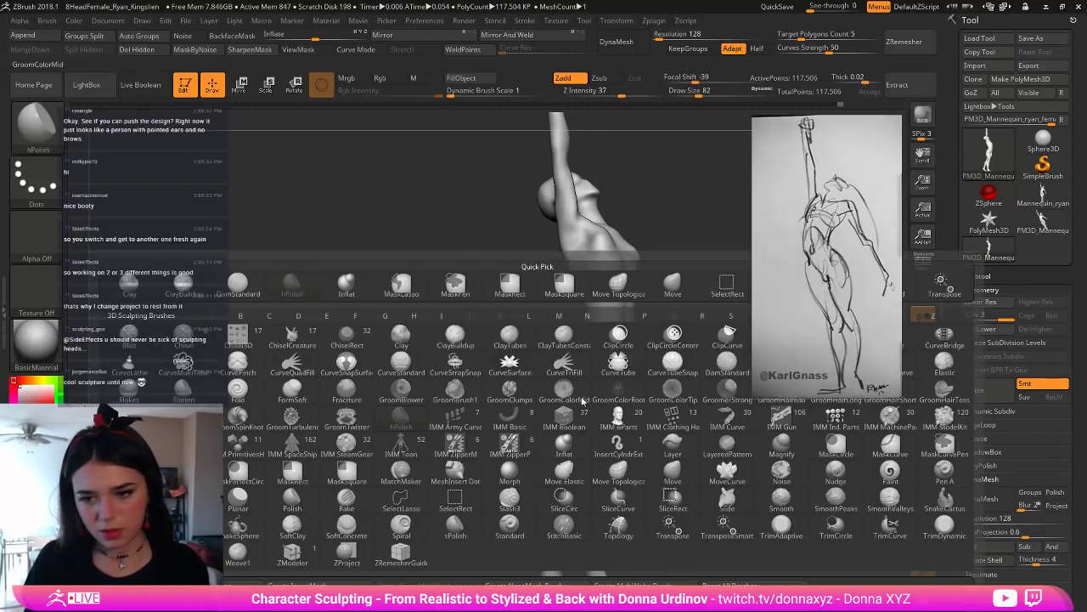
key("b")
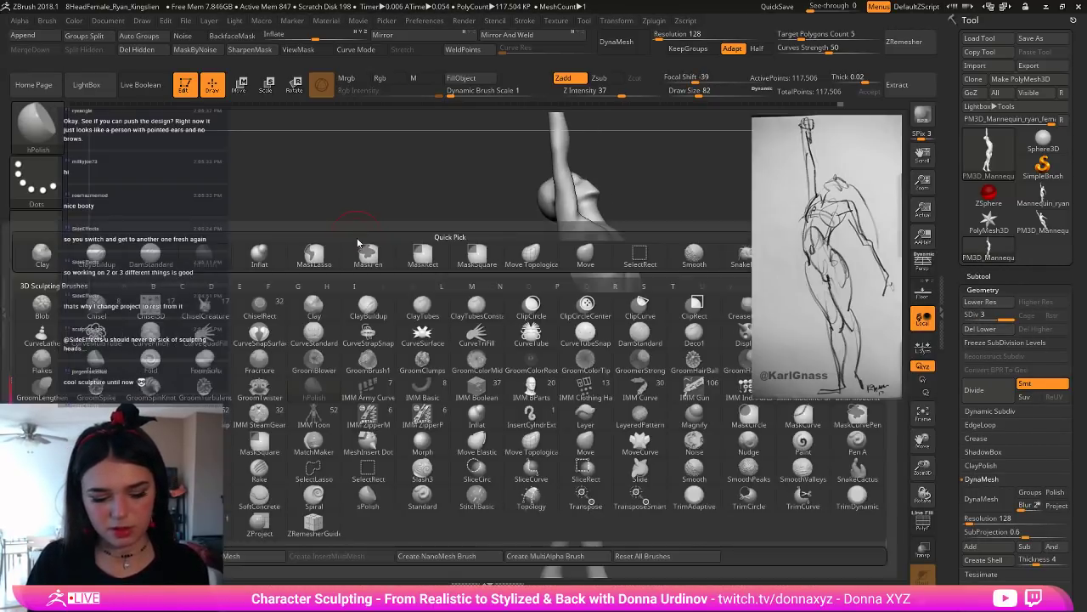
key("c")
key("b")
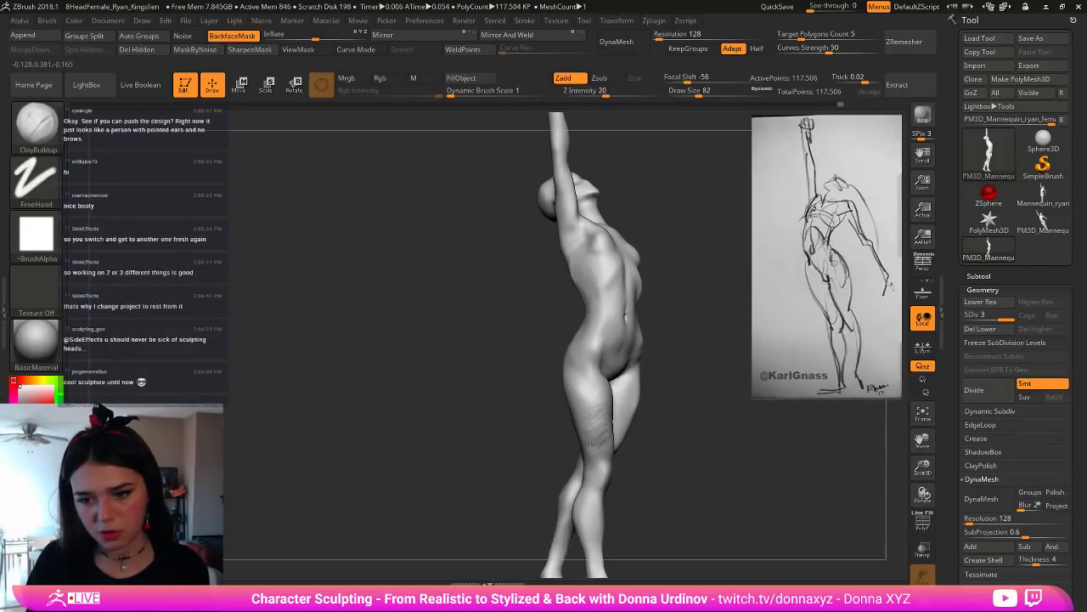
left_click_drag(658, 468, 605, 455)
mouse_move(605, 457)
right_mouse_down()
mouse_move(594, 423)
mouse_move(653, 436)
right_mouse_up()
Step: Carve the outer right thigh above the knee with DamStandard and smooth the clay strokes
key("b")
key("s")
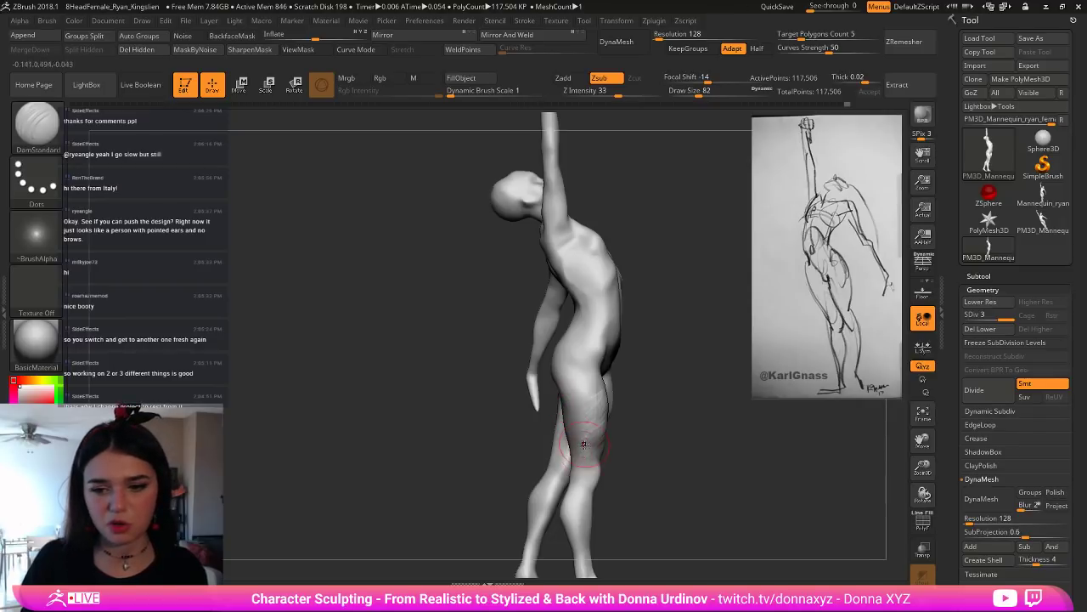
key("shift")
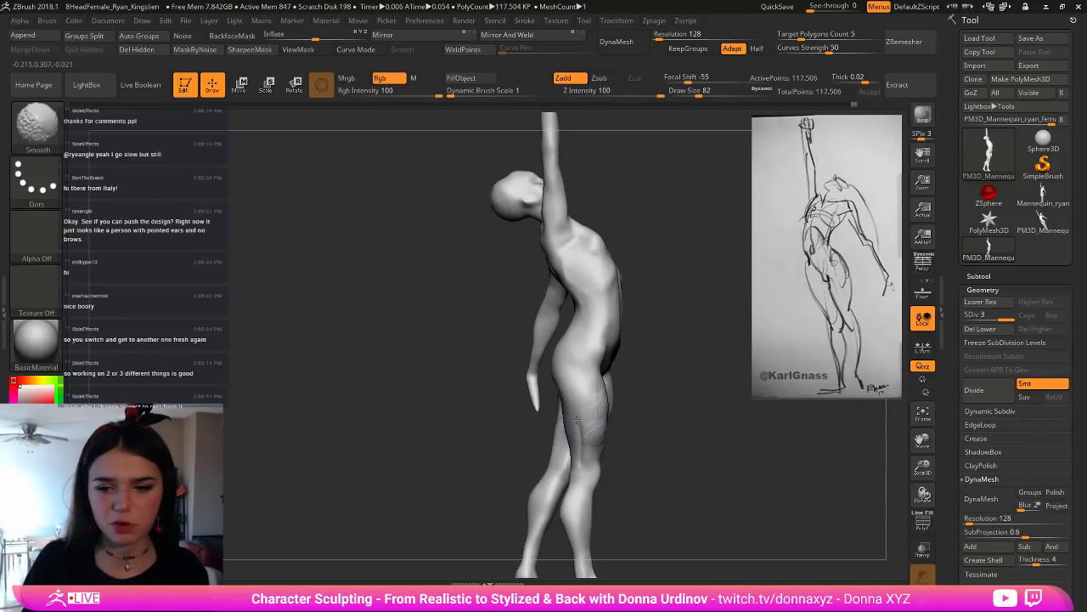
left_click_drag(642, 425, 557, 420)
key("shift")
left_click_drag(622, 437, 548, 412, "alt")
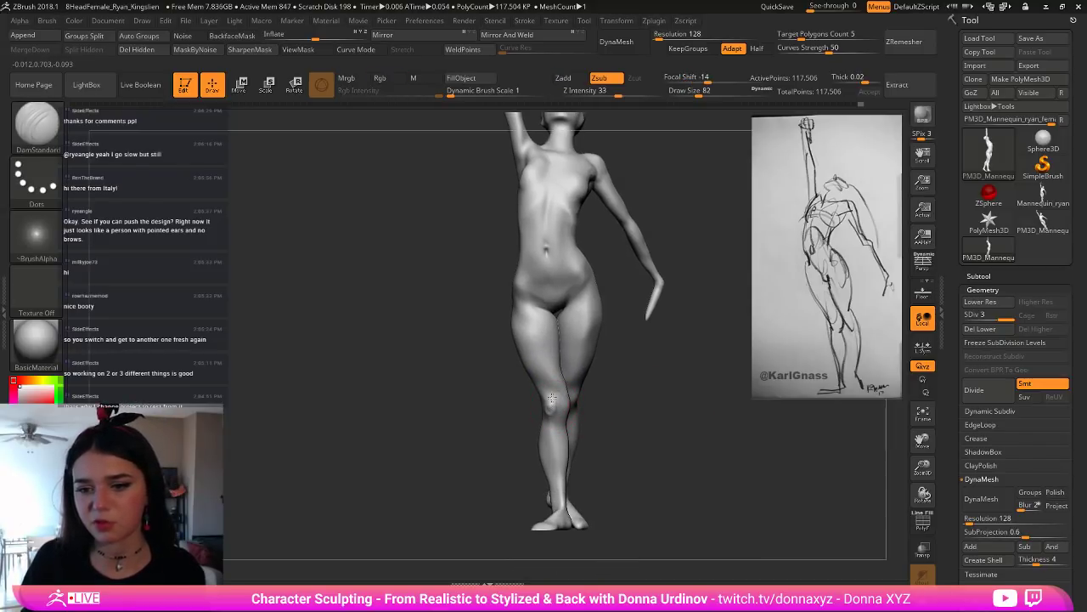
Step: Add ClayBuildup volume to the front of the right thigh, running down to the knee
left_click_drag(643, 397, 554, 404)
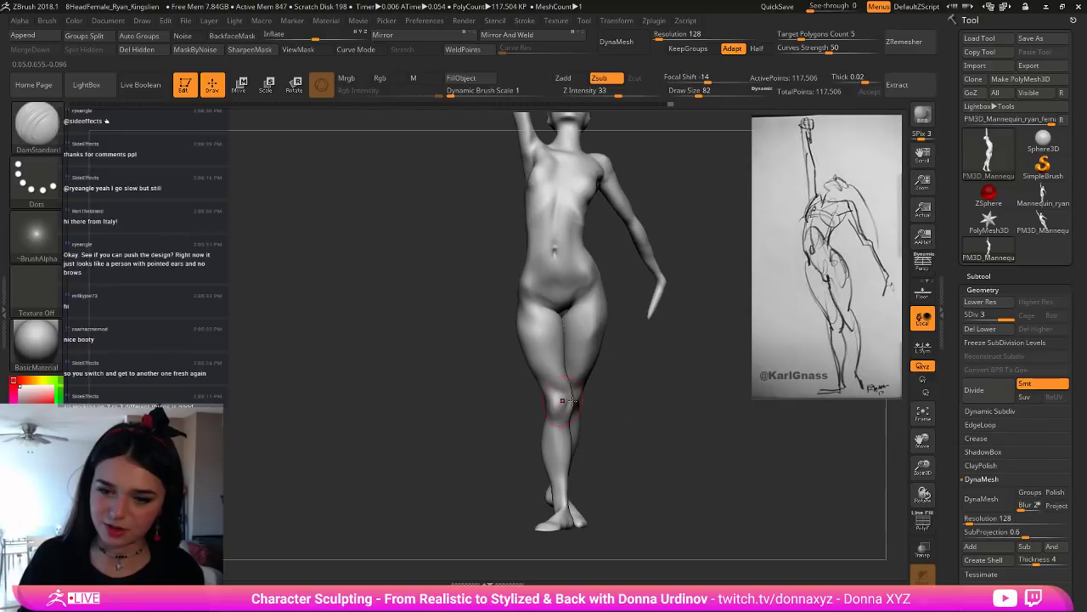
key("b")
key("c")
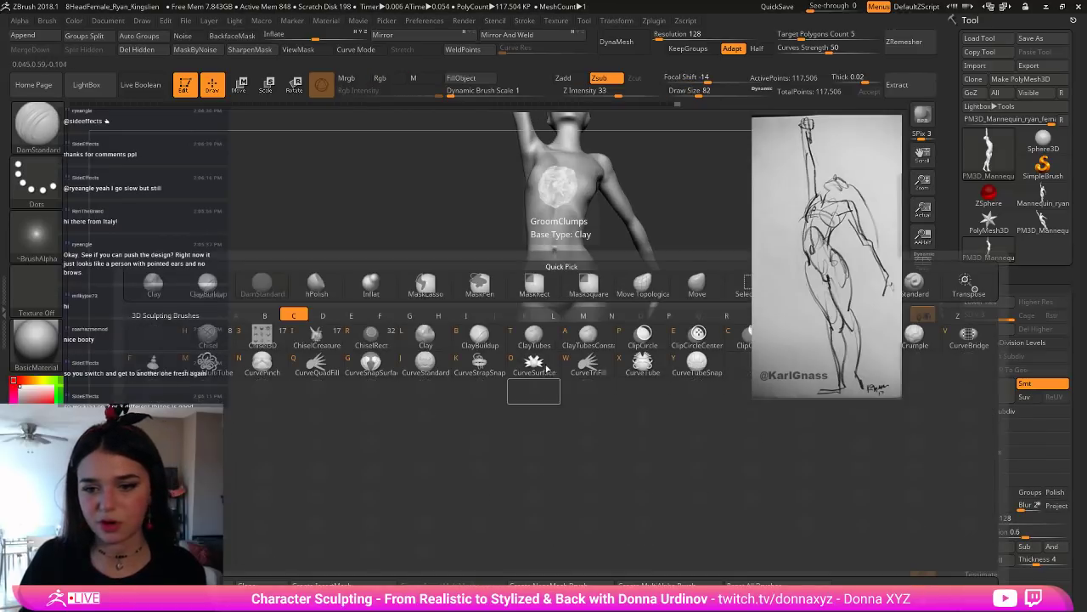
key("b")
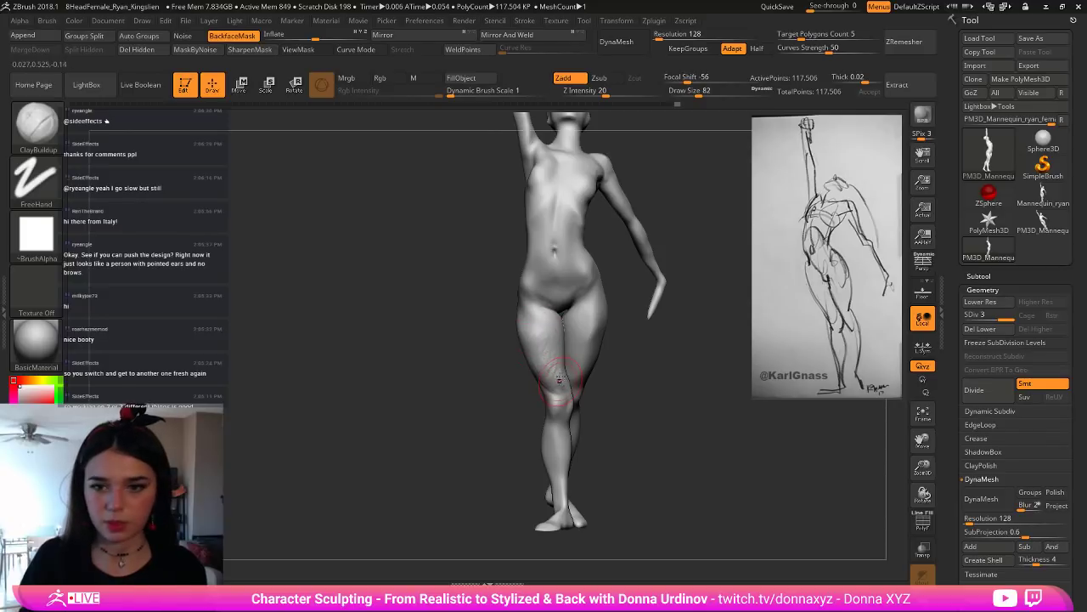
Step: Carve the top of the right thigh below the hip with DamStandard and smooth the thigh's surface strokes
key("b")
key("d")
key("s")
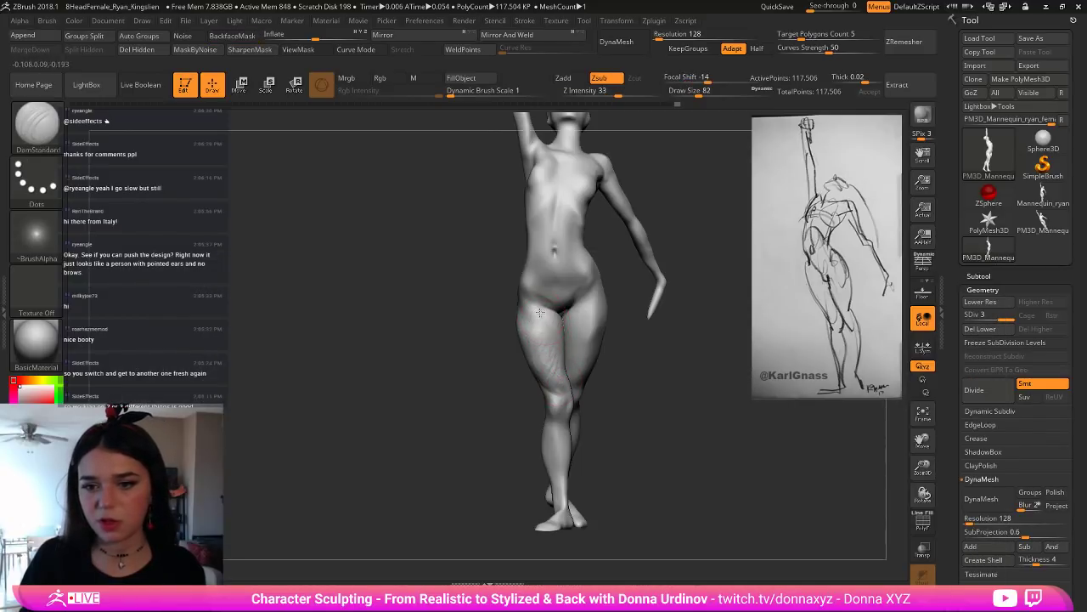
left_click_drag(540, 312, 532, 333)
left_click_drag(618, 365, 649, 366)
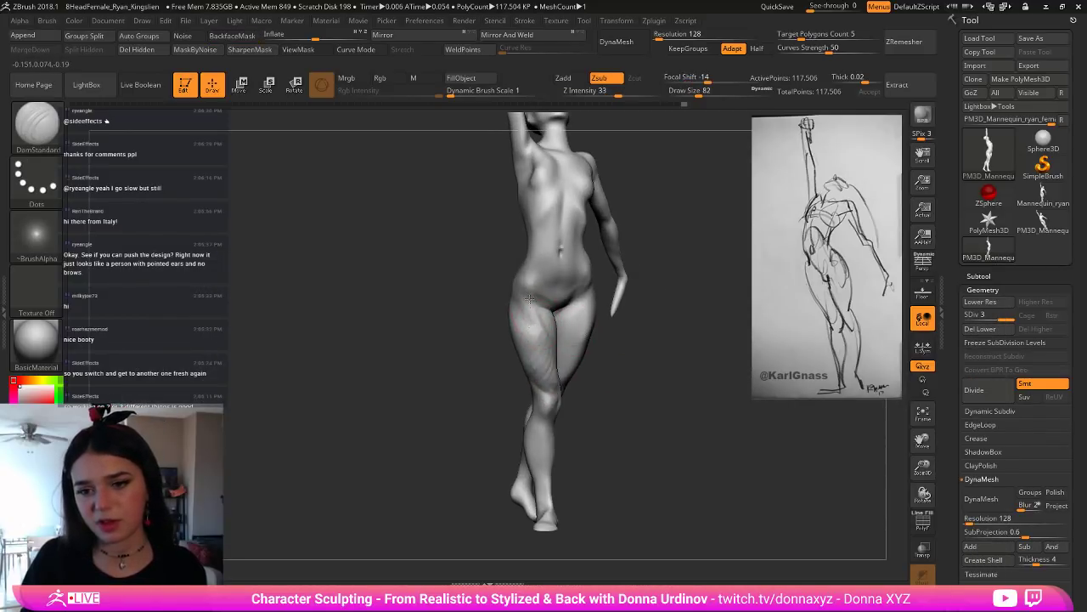
key("shift")
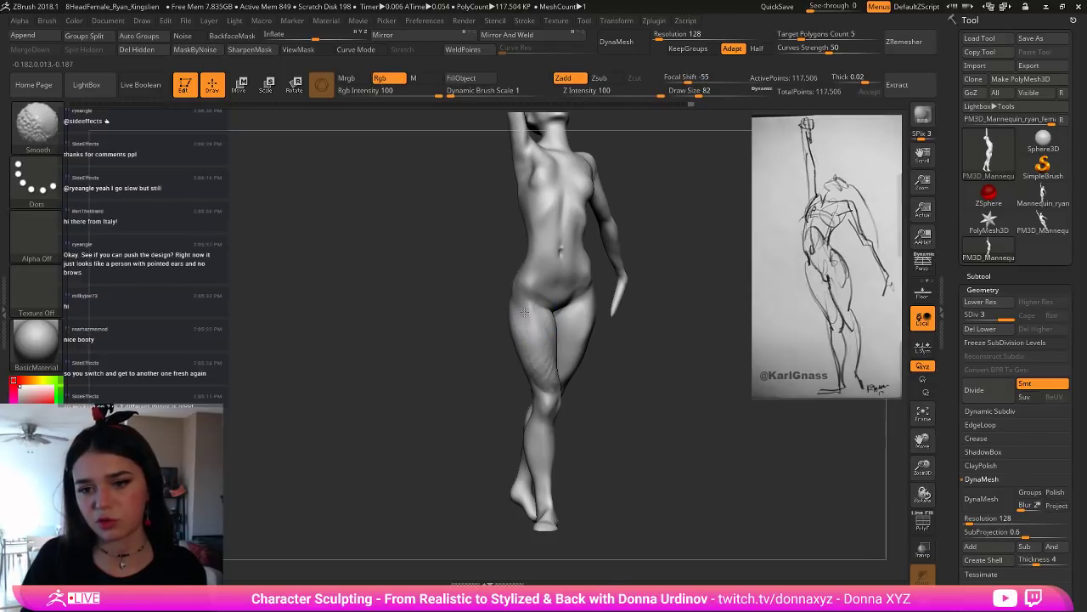
right_click_drag(542, 363, 533, 395)
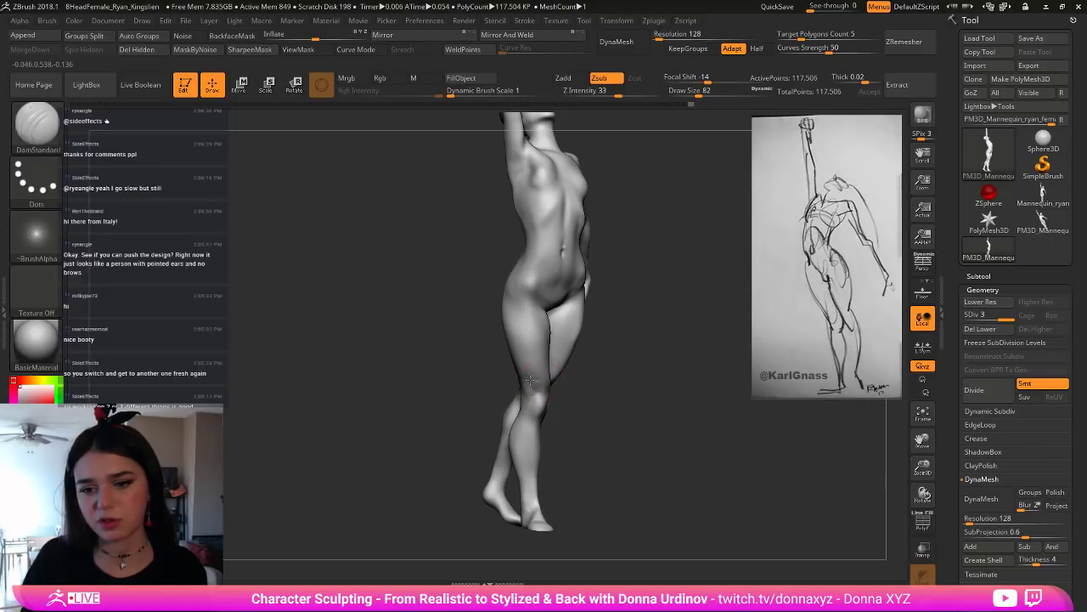
key("shift")
Step: Carve the contour around the right kneecap with DamStandard at draw size 34
left_click_drag(589, 394, 544, 397)
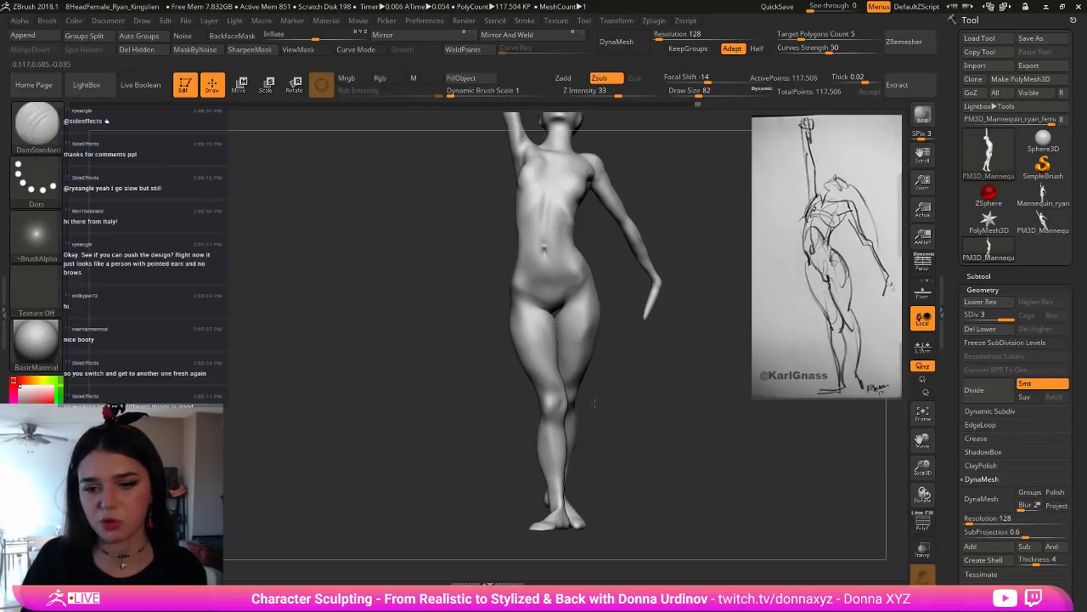
left_click_drag(621, 405, 591, 406)
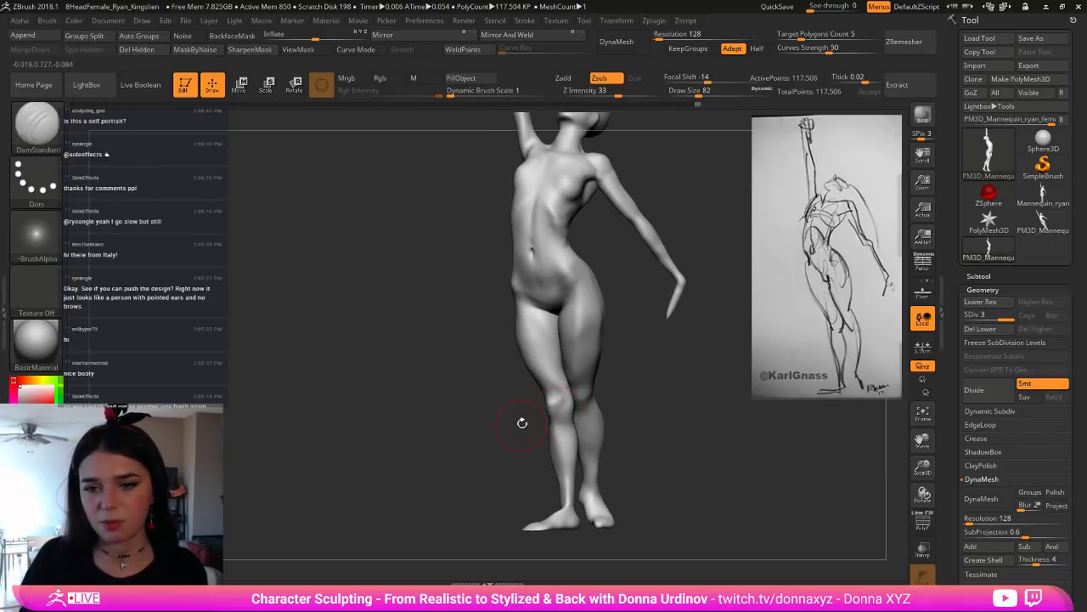
left_click_drag(520, 422, 613, 427)
key("bracketleft")
key("bracketleft")
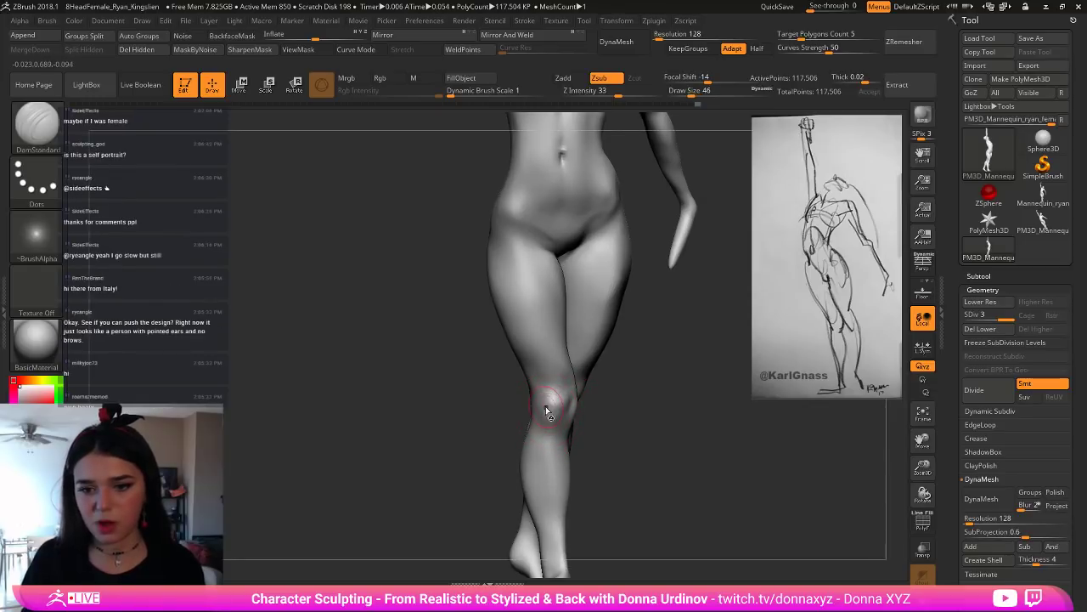
key("[")
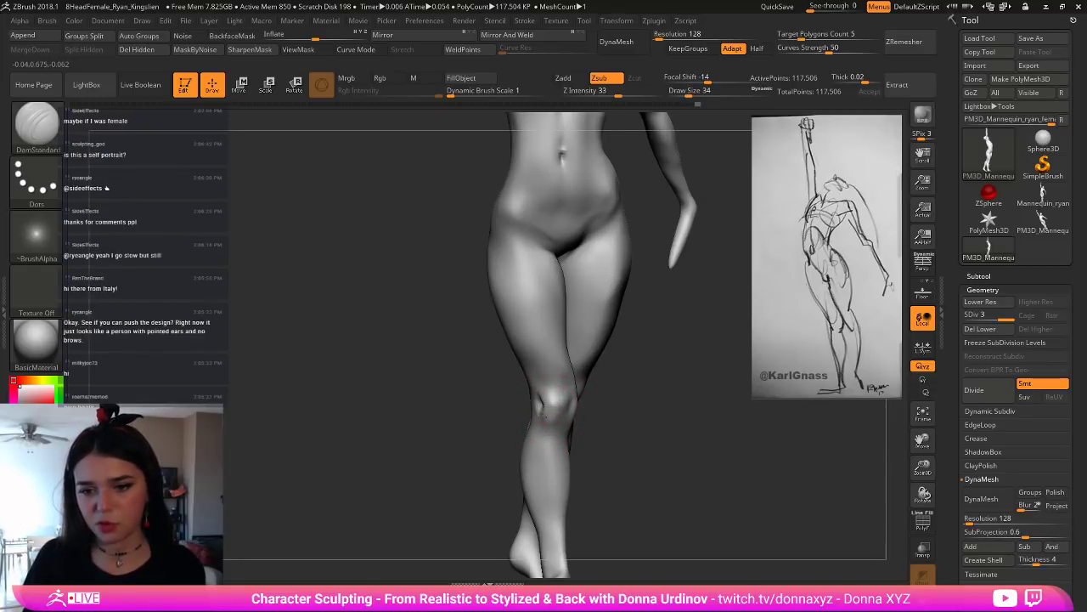
right_click_drag(543, 418, 556, 426)
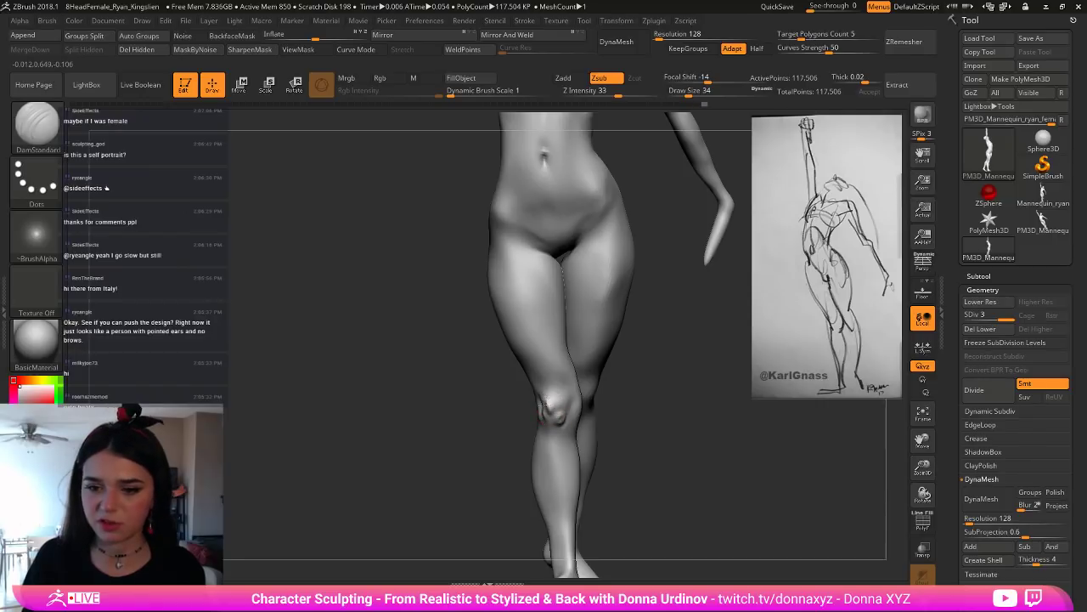
Step: Soften the right kneecap's contour, then carve and smooth a crease just above it
key("shift")
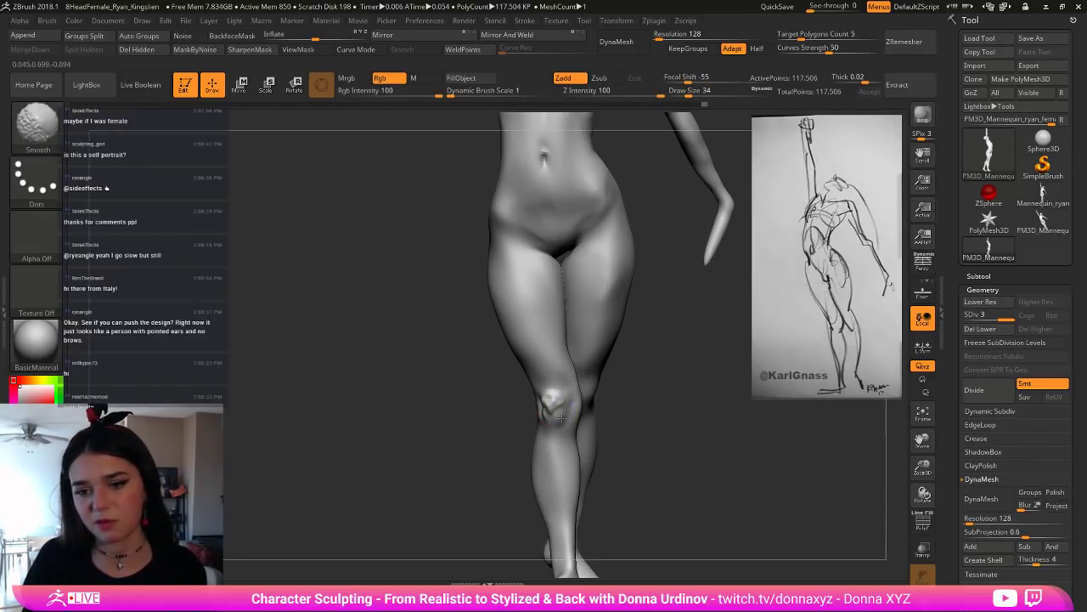
left_click_drag(542, 394, 558, 388, "shift")
right_click_drag(558, 390, 578, 395)
left_click_drag(562, 391, 549, 381)
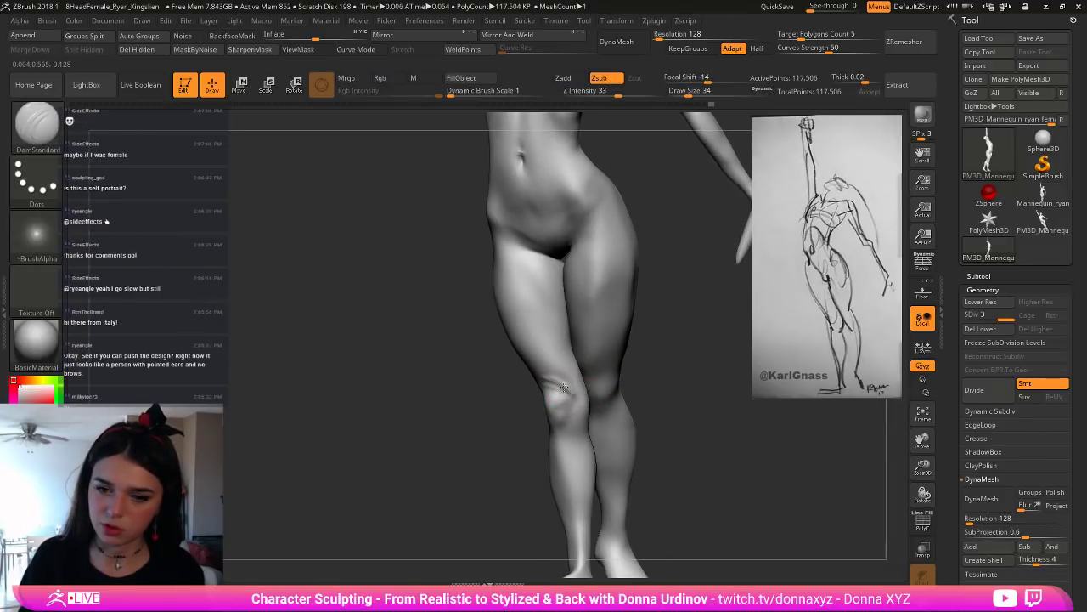
right_click_drag(554, 386, 536, 385)
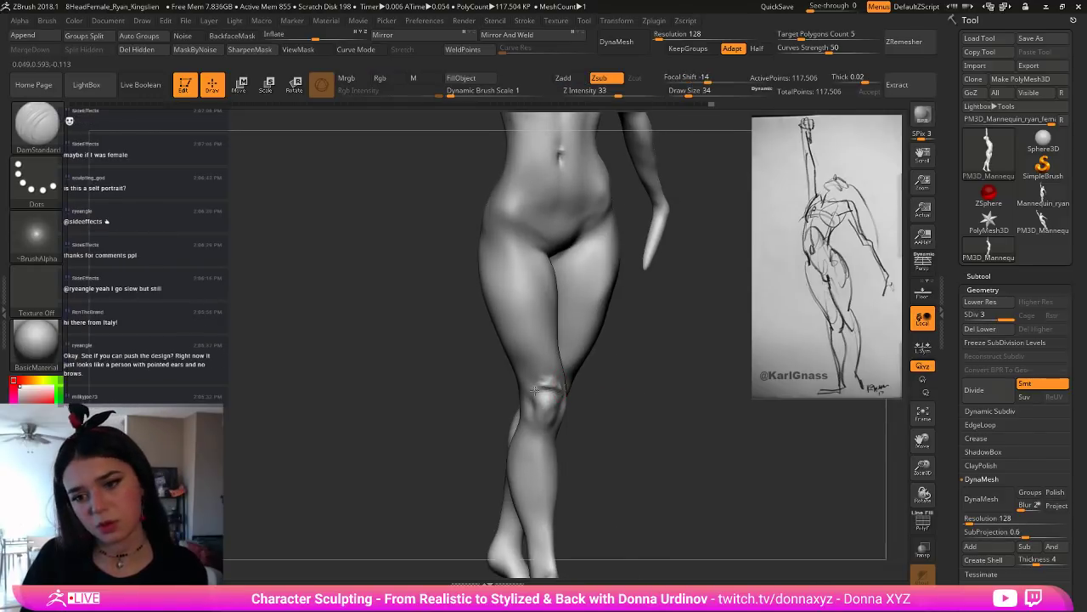
key("shift")
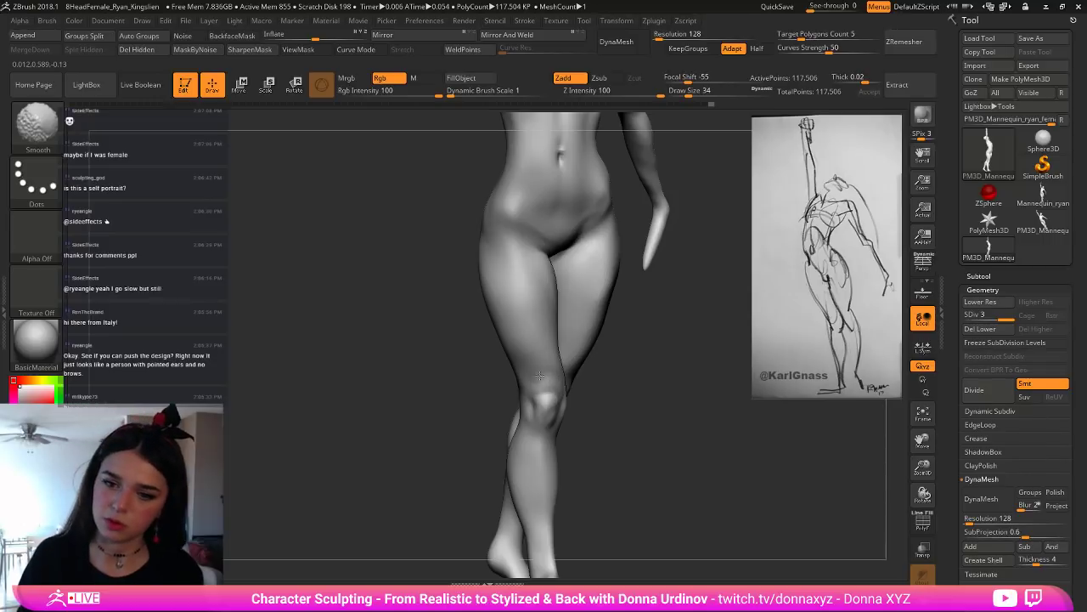
Step: Refine the upper and inner contours of the right knee with DamStandard, undoing the unwanted stroke
right_click_drag(614, 406, 569, 402)
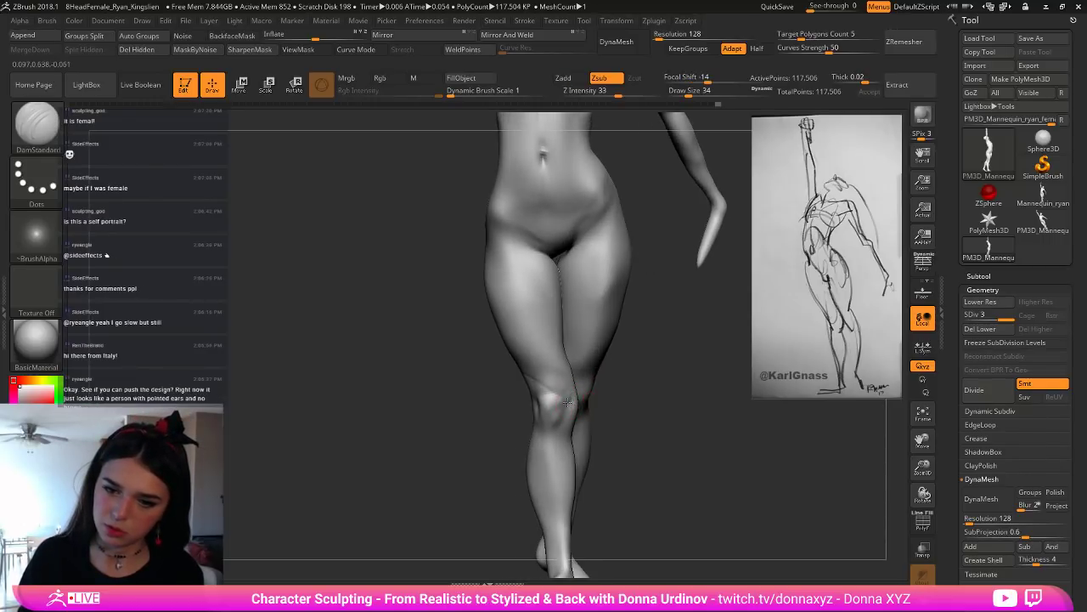
key("ctrl+z")
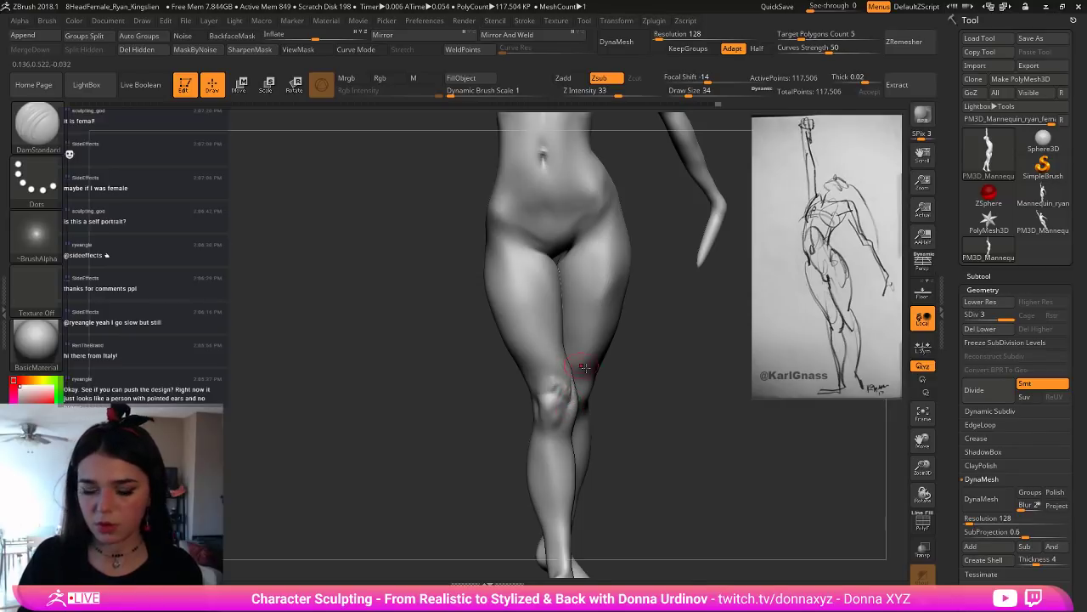
left_click_drag(651, 414, 608, 412)
left_click_drag(567, 374, 574, 397)
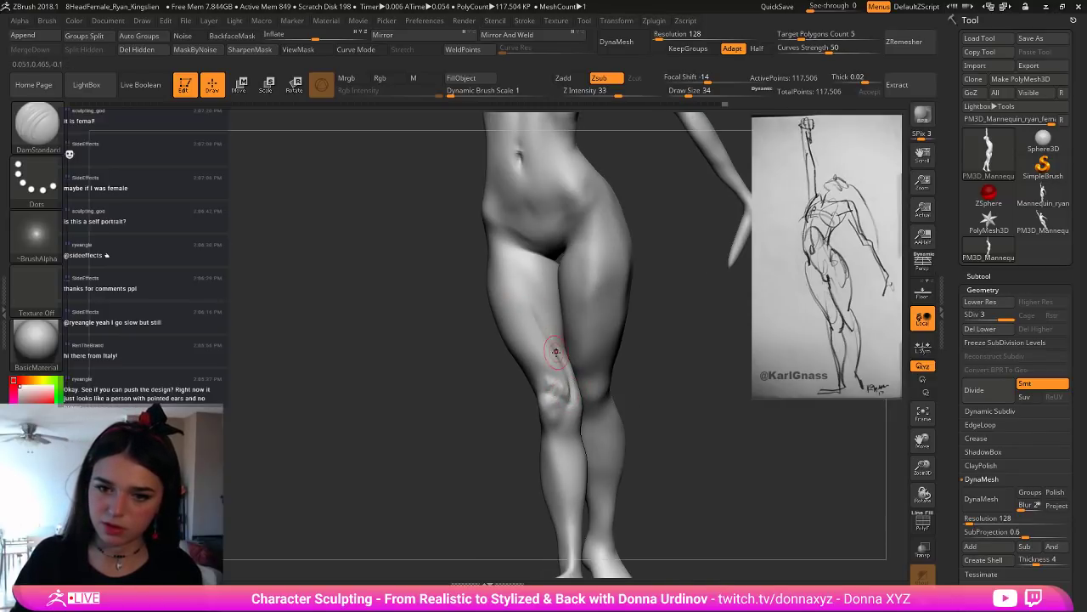
Step: Carve the muscle lines of the right thigh and inner knee with DamStandard and smooth them into the leg
mouse_move(553, 349)
left_mouse_down()
mouse_move(500, 254)
mouse_move(550, 344)
left_mouse_up()
left_click_drag(529, 303, 508, 261, "shift")
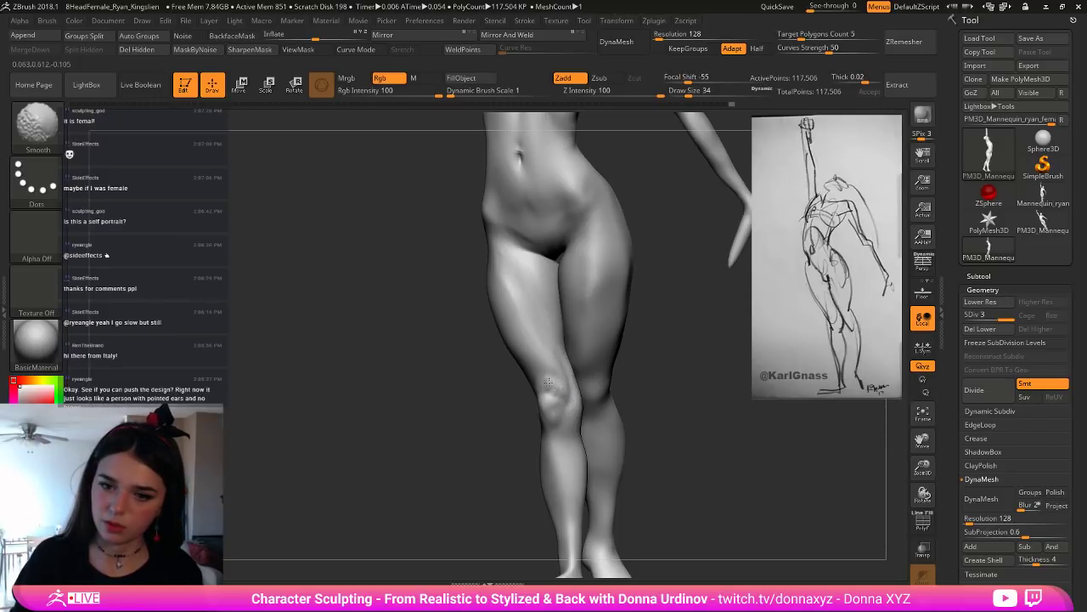
left_click_drag(571, 390, 574, 410)
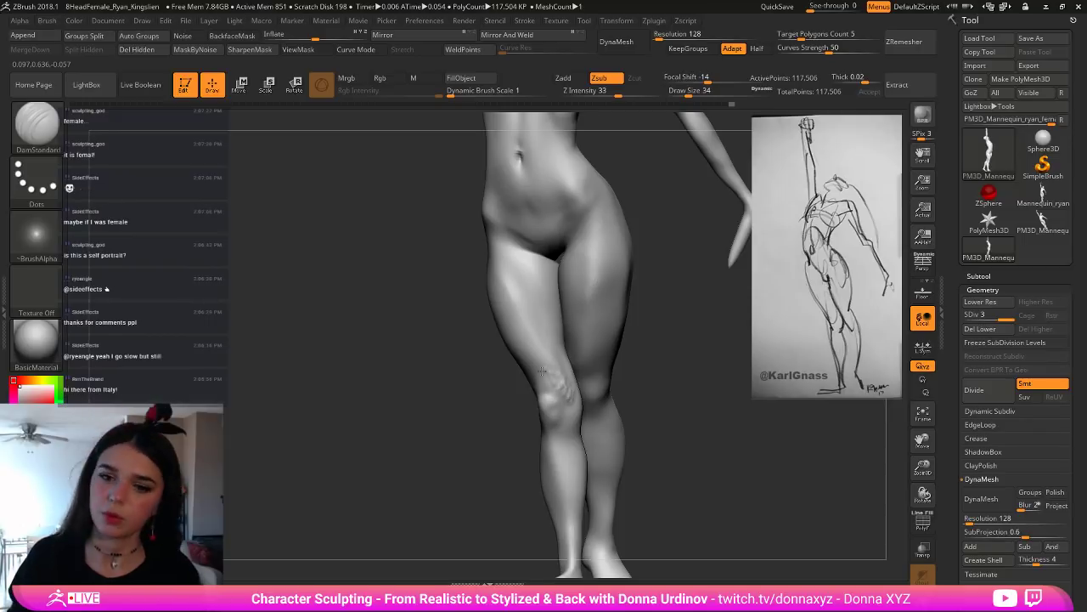
key("shift")
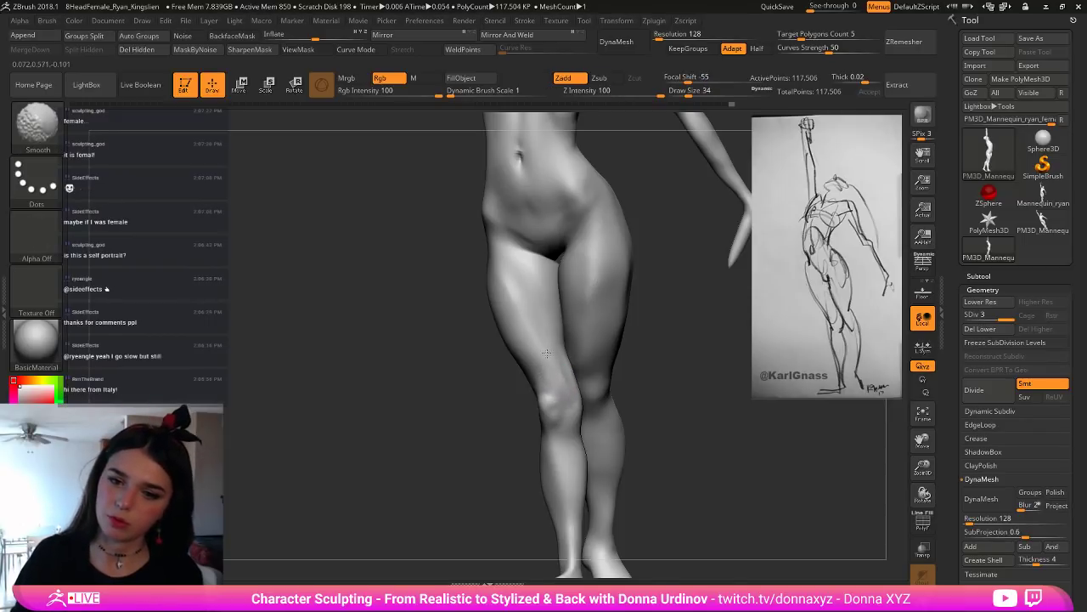
Step: Carve the creases around both front hip bones with DamStandard at draw size 34 and smooth them into the pelvis
mouse_move(679, 304)
left_mouse_down()
mouse_move(669, 302)
mouse_move(685, 398)
mouse_move(682, 389)
mouse_move(711, 427)
mouse_move(699, 423)
left_mouse_up()
mouse_move(524, 233)
left_mouse_down()
mouse_move(518, 211)
mouse_move(535, 241)
mouse_move(517, 214)
left_mouse_up()
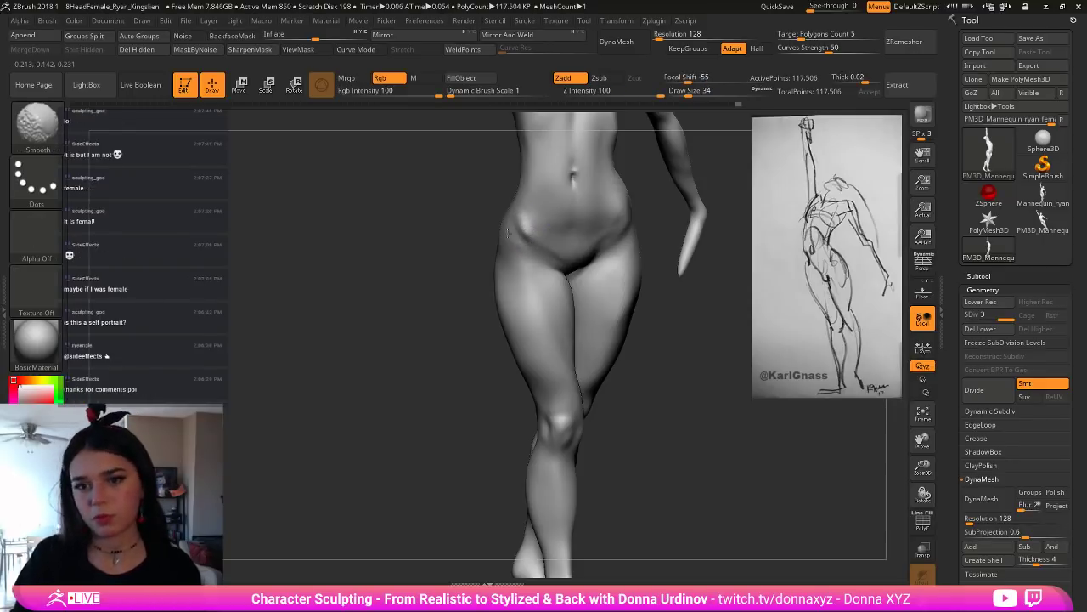
left_click_drag(691, 315, 522, 249)
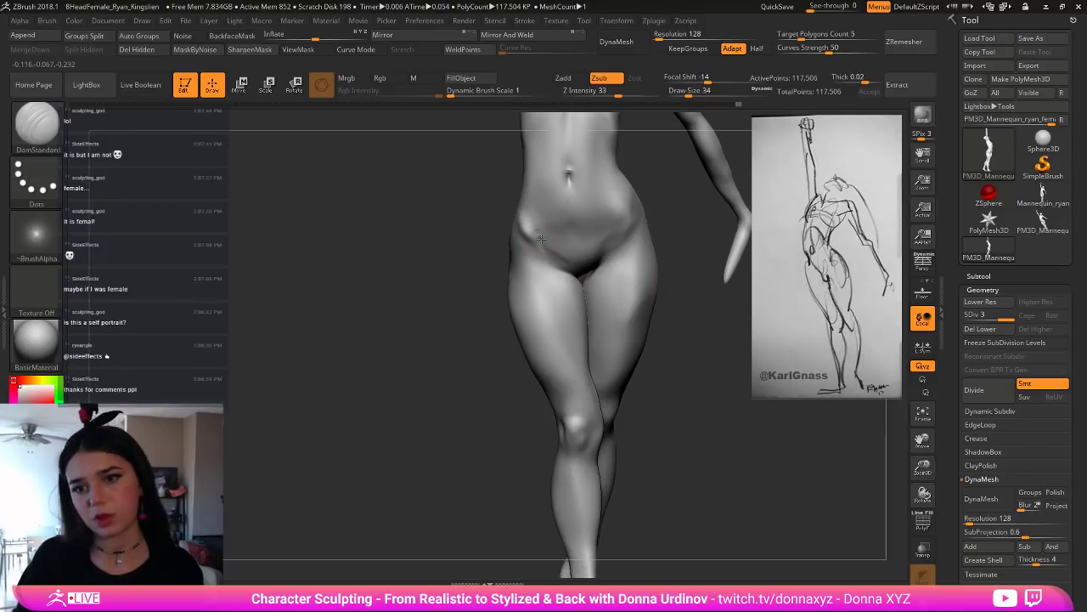
key("shift")
left_click_drag(702, 311, 631, 243)
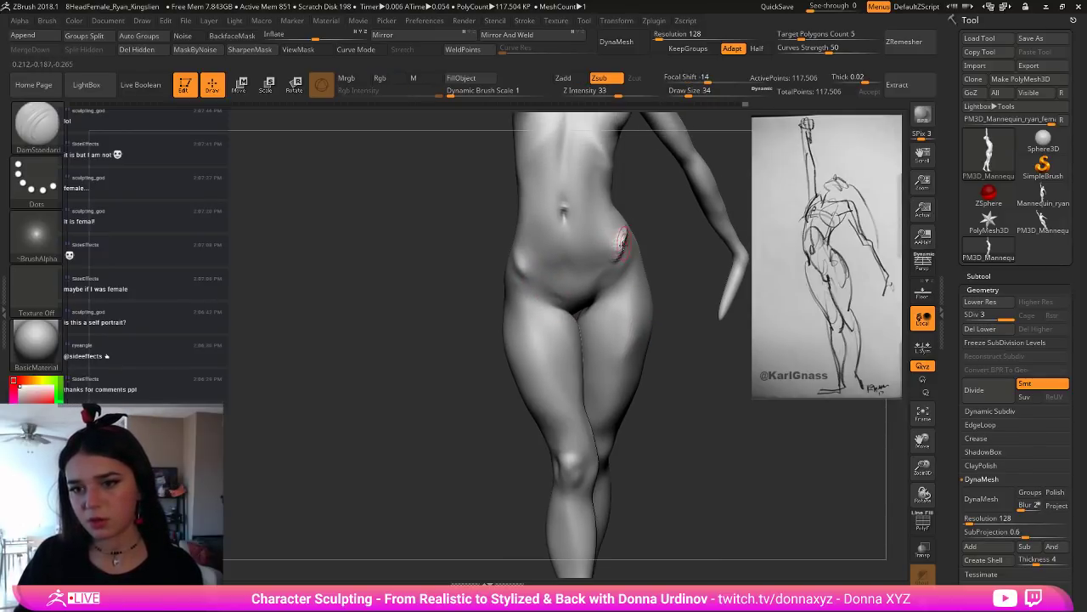
key("shift")
mouse_move(615, 234)
left_mouse_down()
mouse_move(611, 252)
mouse_move(617, 229)
mouse_move(614, 240)
left_mouse_up()
Step: Refine the right side of the waist above the hip and smooth the area around the right hip bone
mouse_move(521, 250)
left_mouse_down()
mouse_move(530, 262)
mouse_move(525, 177)
left_mouse_up()
left_click_drag(529, 214, 530, 180)
mouse_move(446, 204)
left_mouse_down()
mouse_move(516, 205)
mouse_move(542, 170)
left_mouse_up()
mouse_move(532, 248)
left_mouse_down()
mouse_move(544, 165)
mouse_move(520, 246)
mouse_move(517, 218)
left_mouse_up()
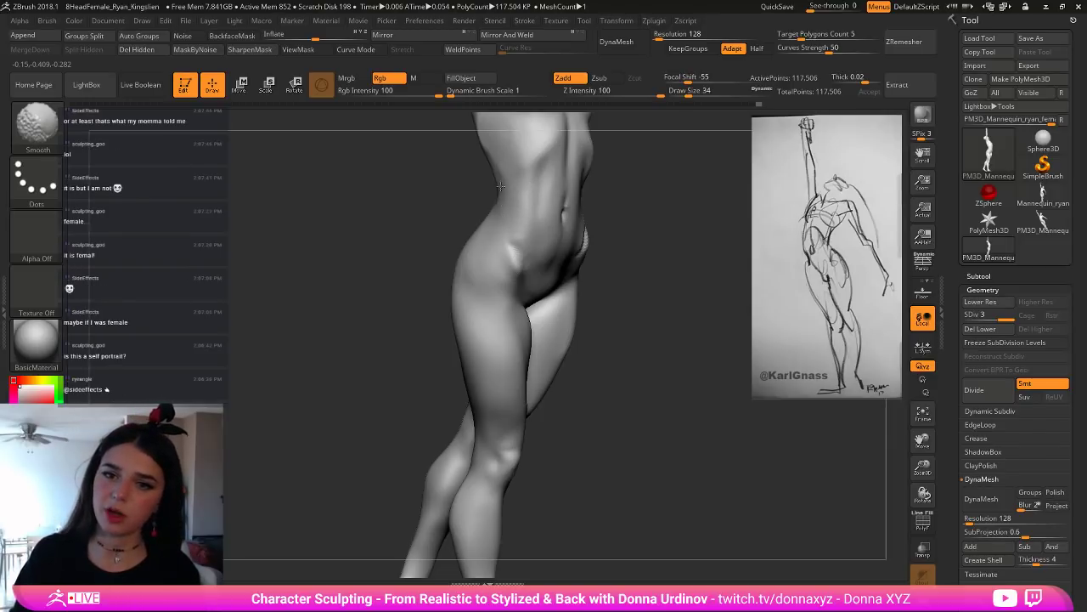
left_click_drag(502, 239, 505, 248, "shift")
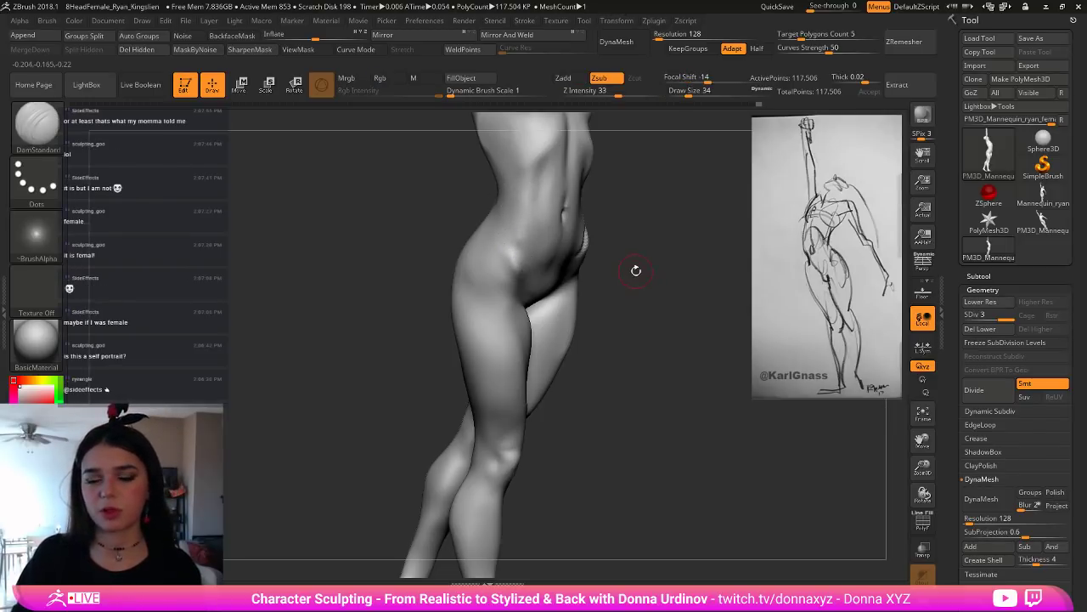
Step: Carve the lower belly with DamStandard, and smooth it along with the right side of the waist
mouse_move(636, 269)
left_mouse_down("alt")
mouse_move(614, 247)
mouse_move(648, 218)
mouse_move(603, 211)
left_mouse_up("alt")
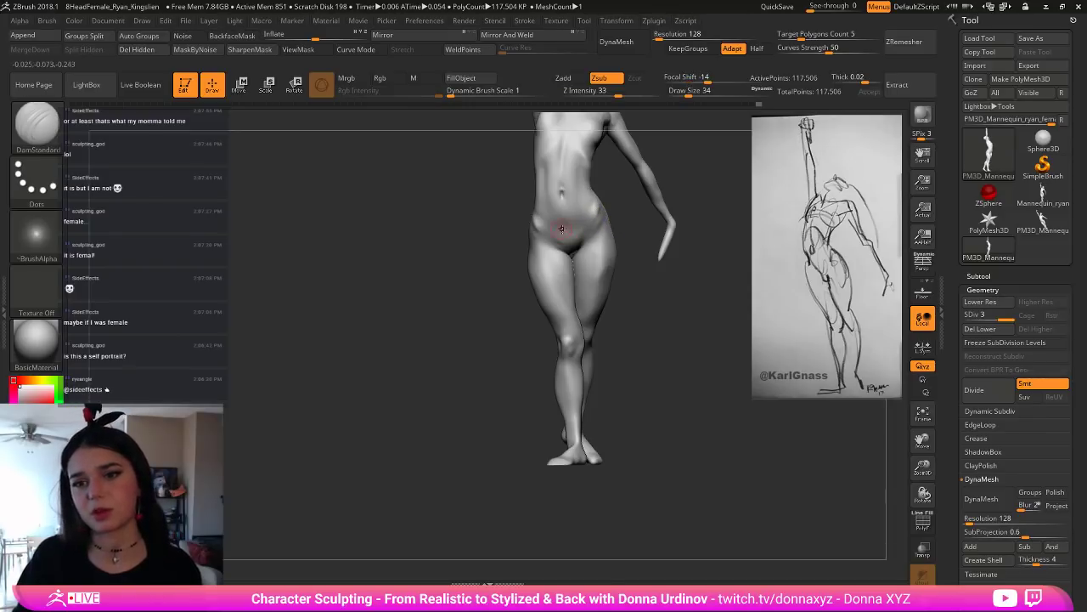
mouse_move(545, 232)
left_mouse_down()
mouse_move(588, 228)
mouse_move(552, 234)
left_mouse_up()
mouse_move(639, 274)
left_mouse_down("alt")
mouse_move(622, 313)
mouse_move(600, 313)
left_mouse_up("alt")
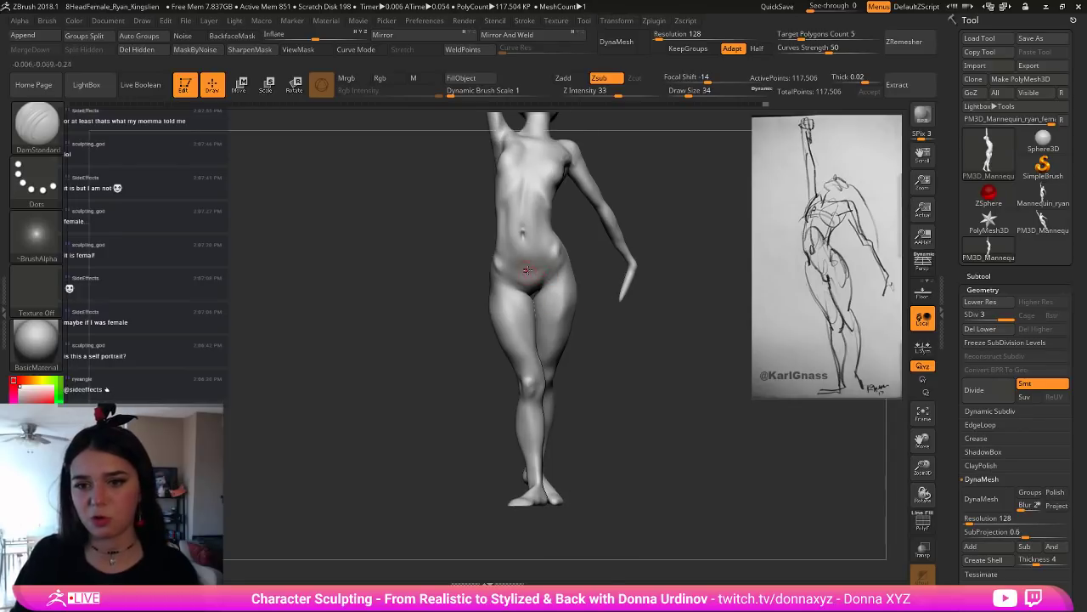
key("shift")
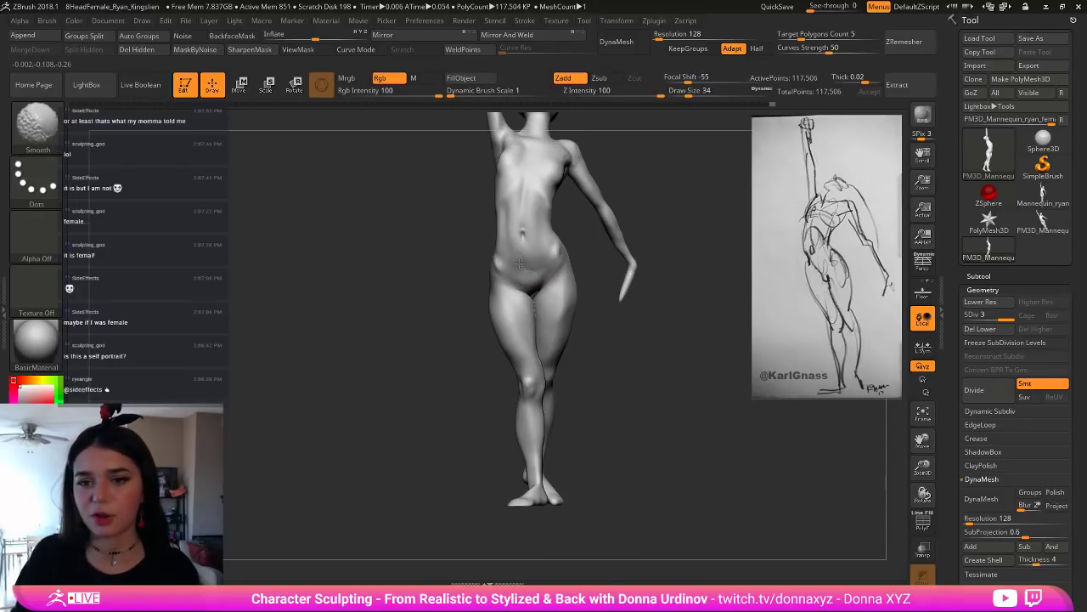
left_click_drag(525, 272, 542, 279, "shift")
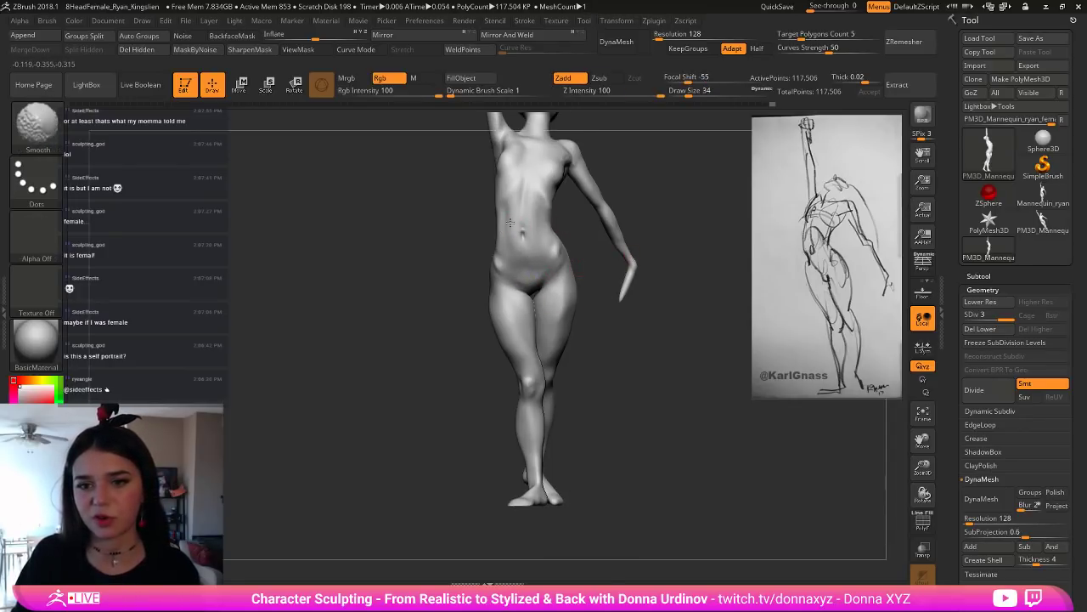
left_click_drag(507, 221, 504, 207, "shift")
key("shift")
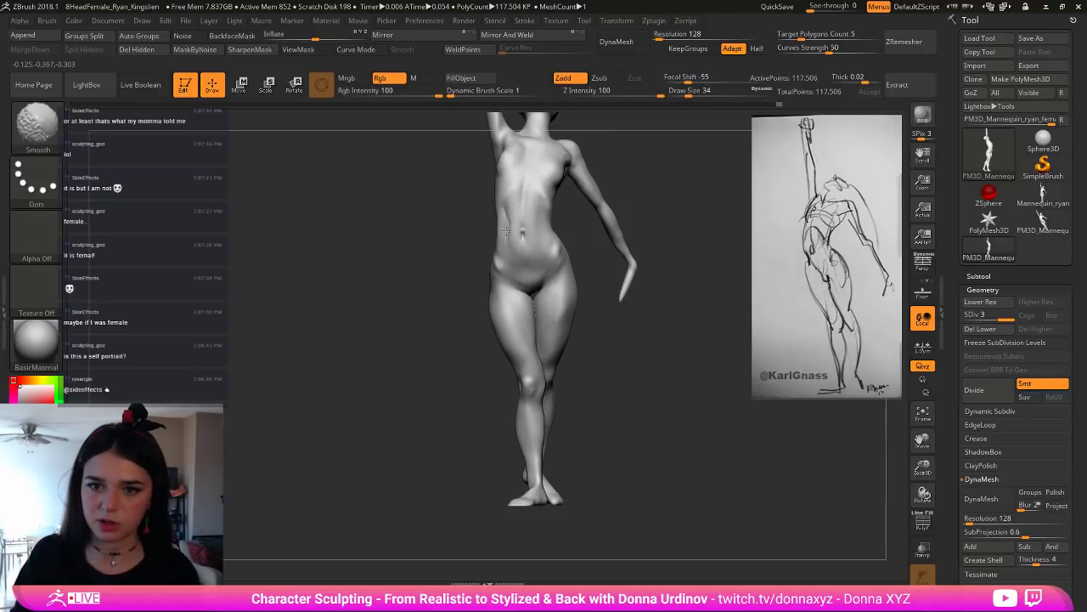
mouse_move(680, 179)
left_mouse_down()
mouse_move(671, 215)
mouse_move(651, 215)
mouse_move(662, 214)
mouse_move(663, 175)
left_mouse_up()
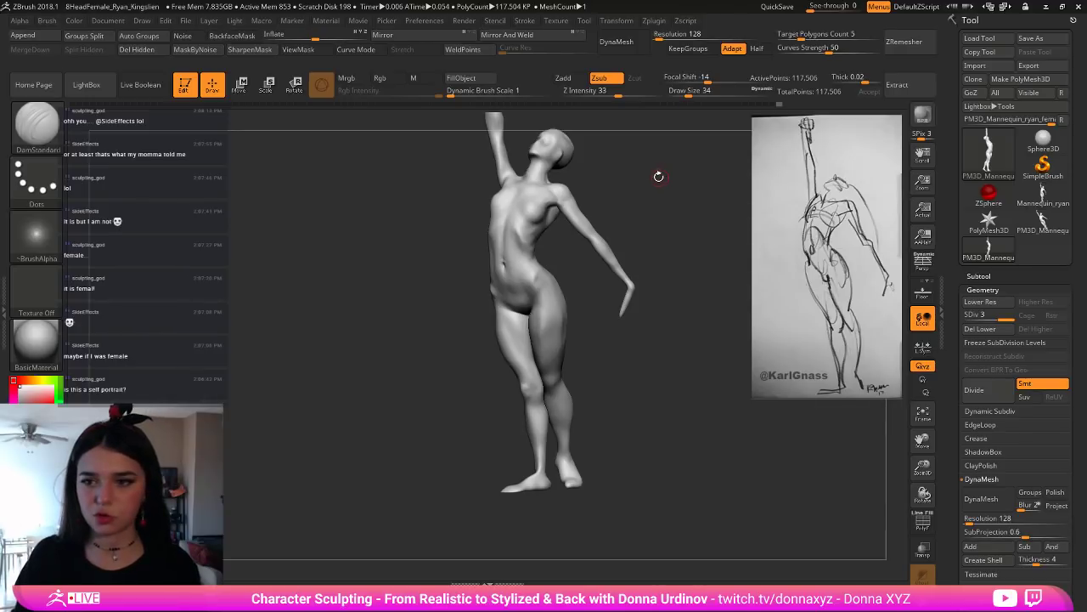
Step: Adjust the belly and waist profile with the Move brush at draw size 102
key("b")
key("m")
key("v")
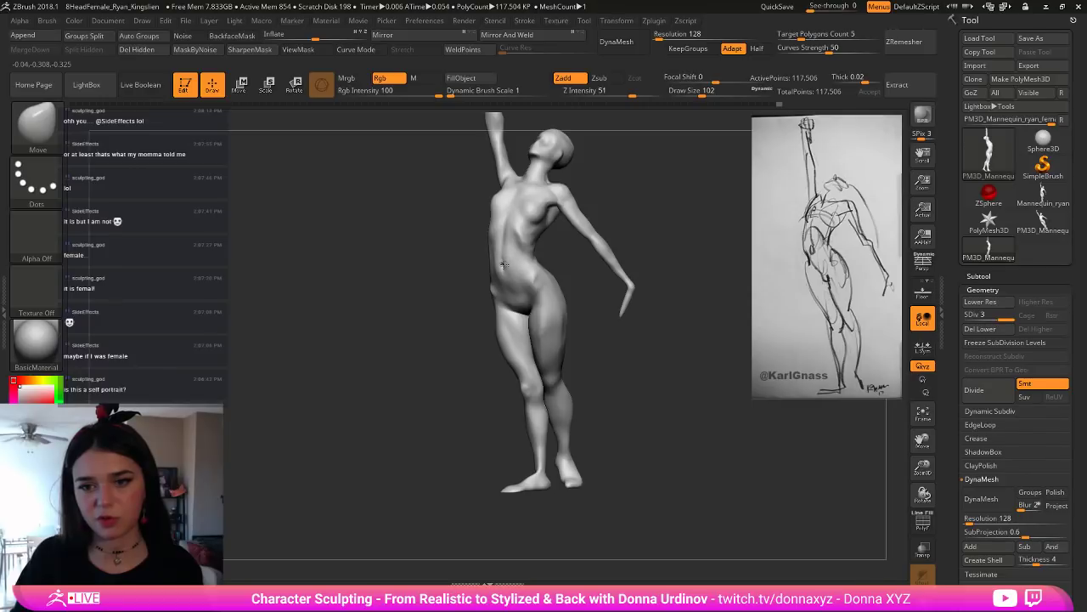
mouse_move(563, 260)
left_mouse_down()
mouse_move(609, 260)
mouse_move(491, 269)
left_mouse_up()
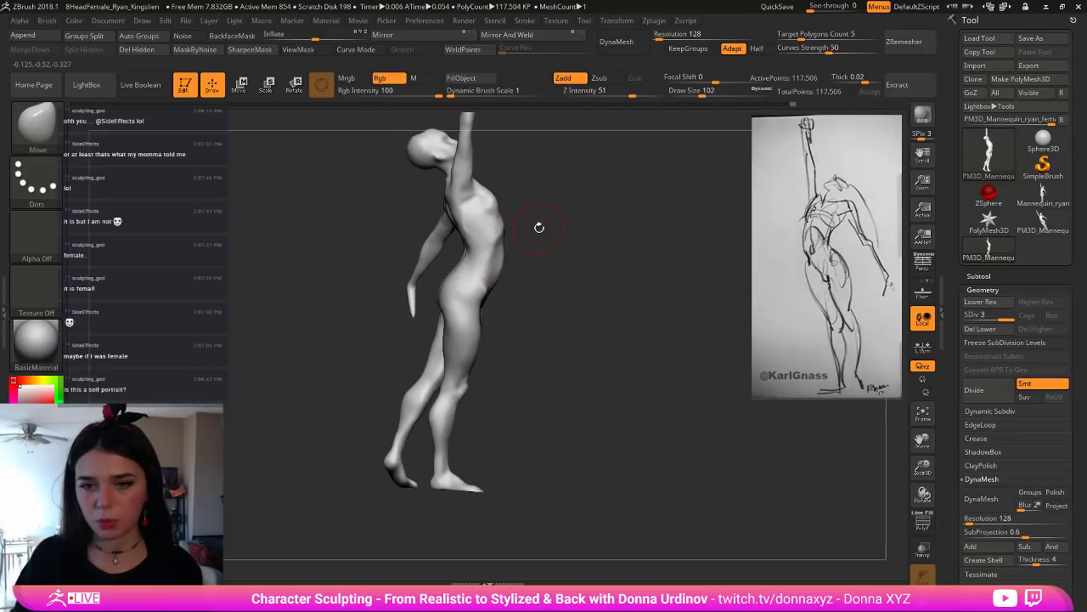
left_click_drag(539, 226, 508, 228)
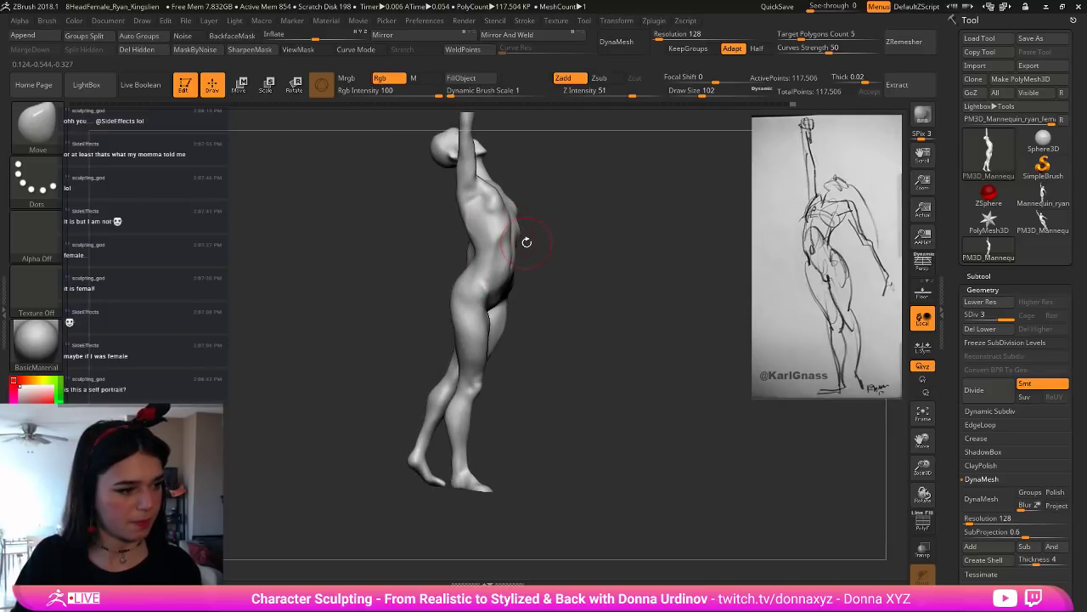
mouse_move(614, 278)
left_mouse_down()
mouse_move(633, 337)
mouse_move(666, 334)
mouse_move(643, 345)
mouse_move(668, 360)
mouse_move(667, 378)
mouse_move(614, 332)
left_mouse_up()
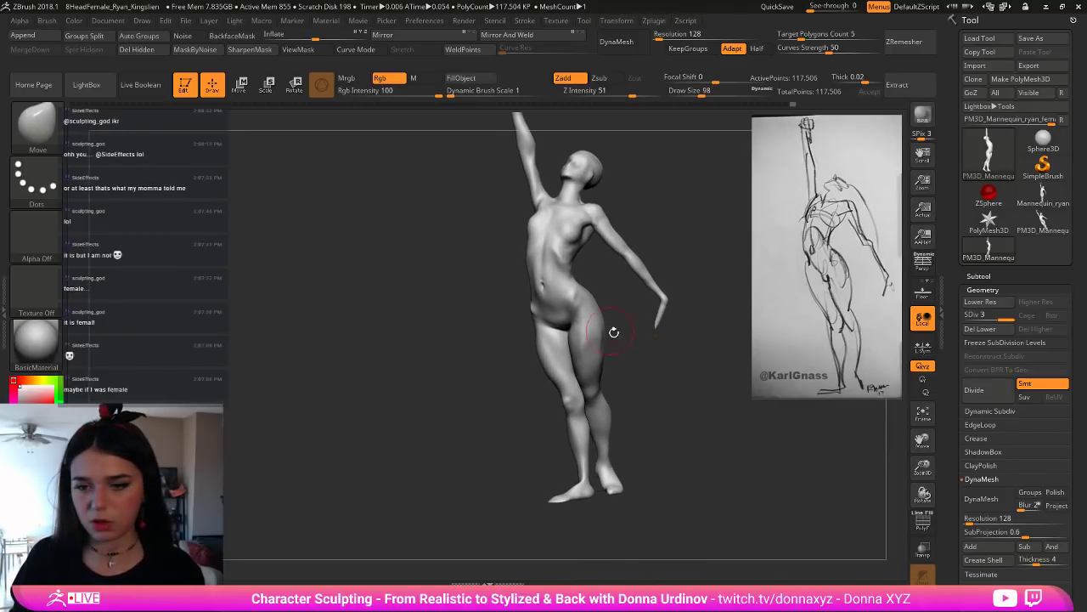
Step: Reshape the contour between the right hip and belly with the Move brush at draw sizes 42 and 66
mouse_move(515, 294)
left_mouse_down()
mouse_move(503, 293)
mouse_move(538, 306)
left_mouse_up()
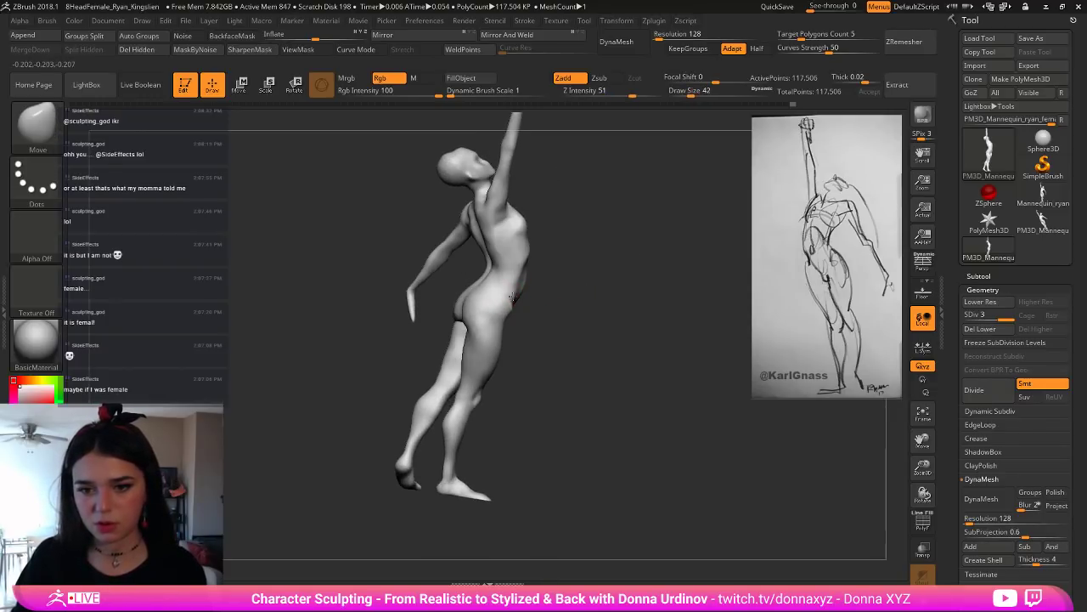
key("]")
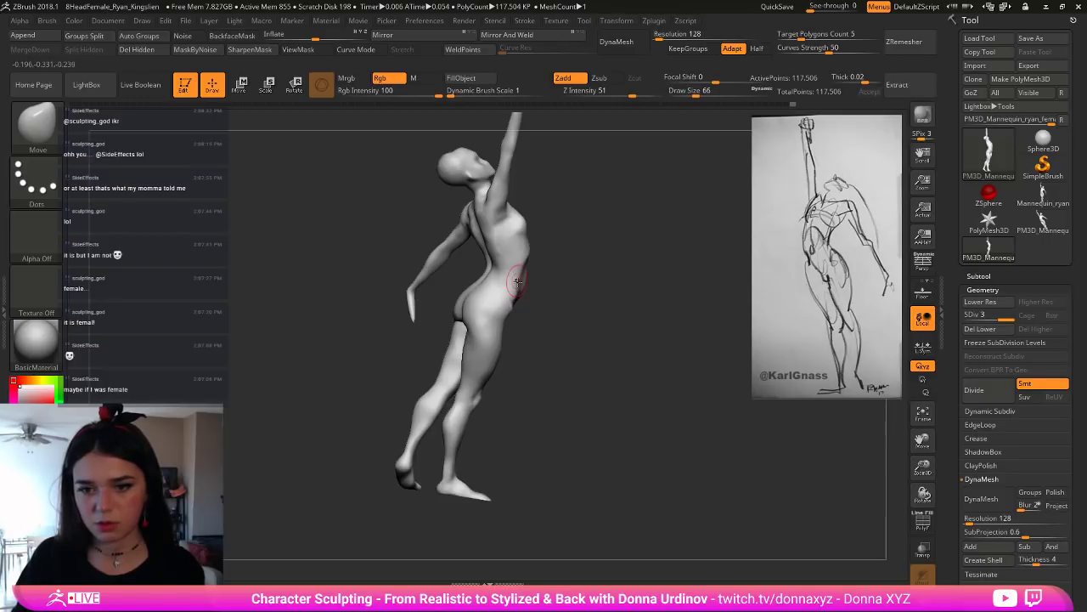
left_click_drag(543, 315, 516, 292)
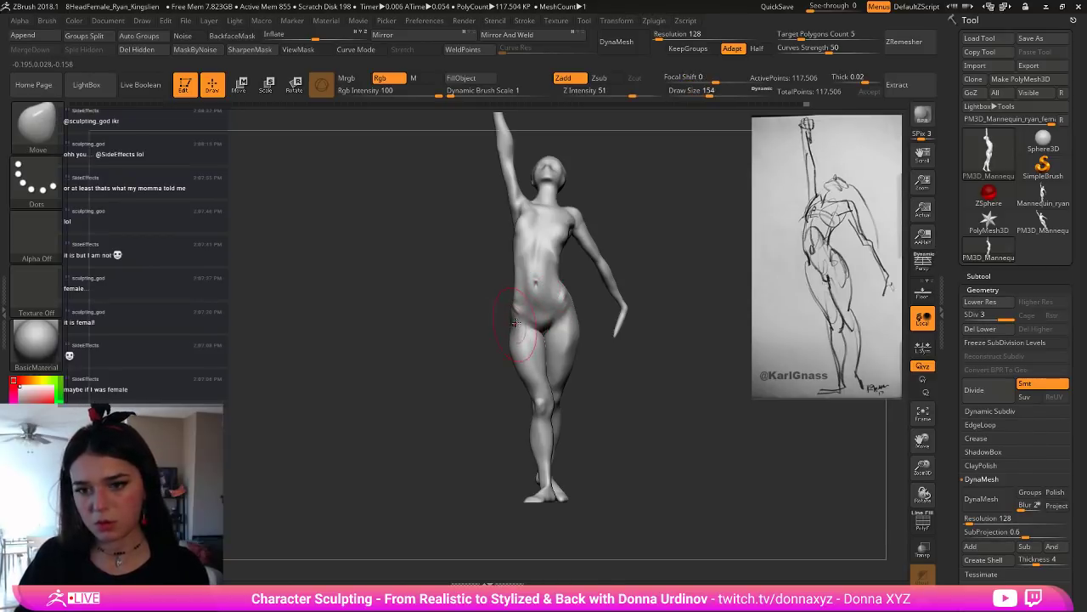
Step: Reshape the right waist and flank silhouette with the Move brush, using draw sizes from 114 to 154
key("bracketleft")
key("bracketleft")
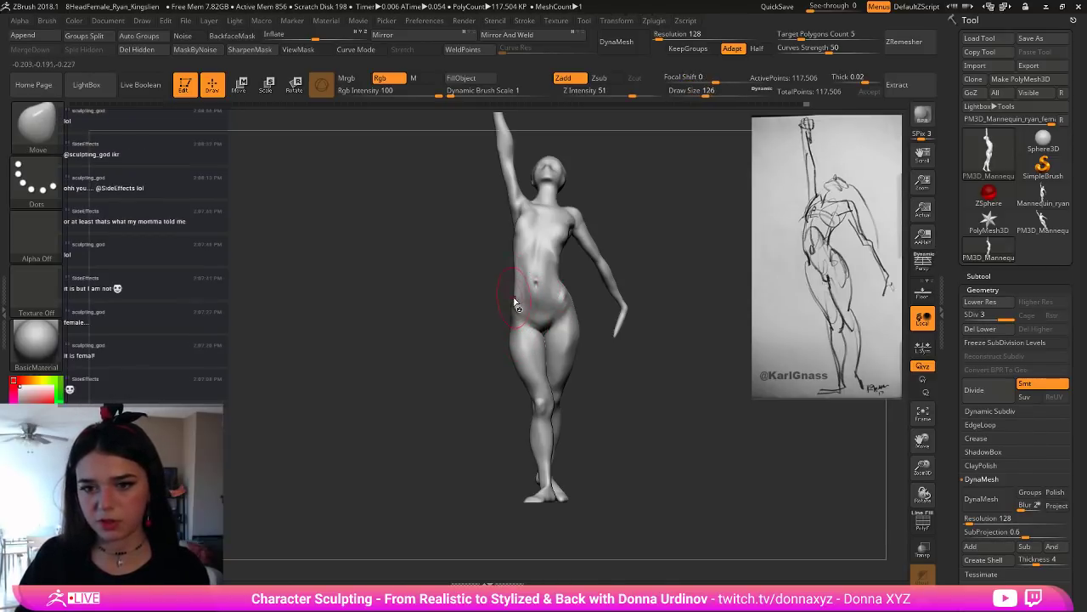
left_click_drag(568, 269, 549, 269)
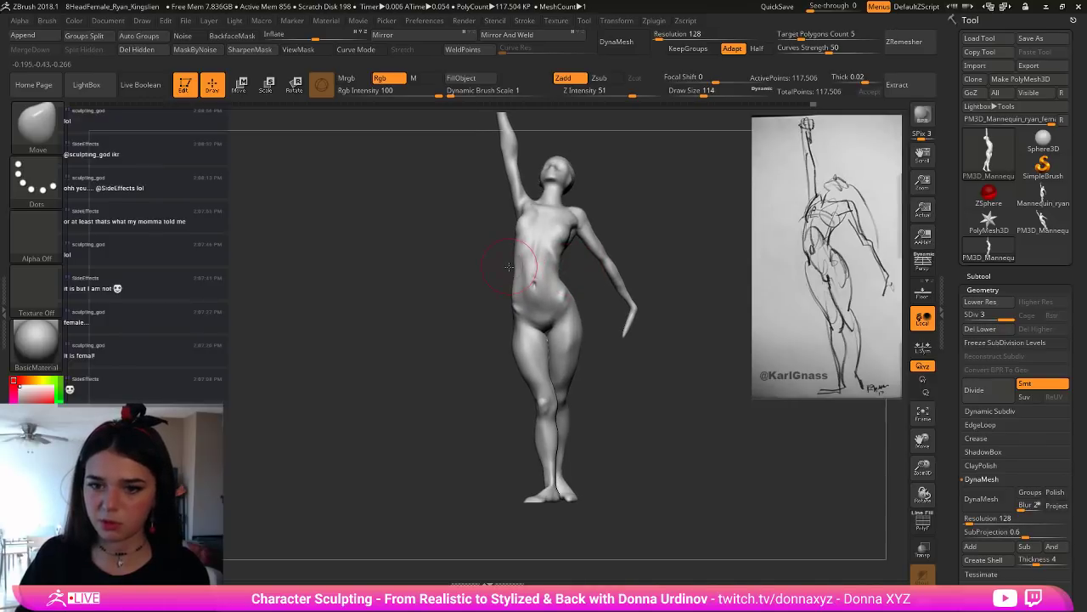
key("bracketright")
key("bracketright")
key("bracketright")
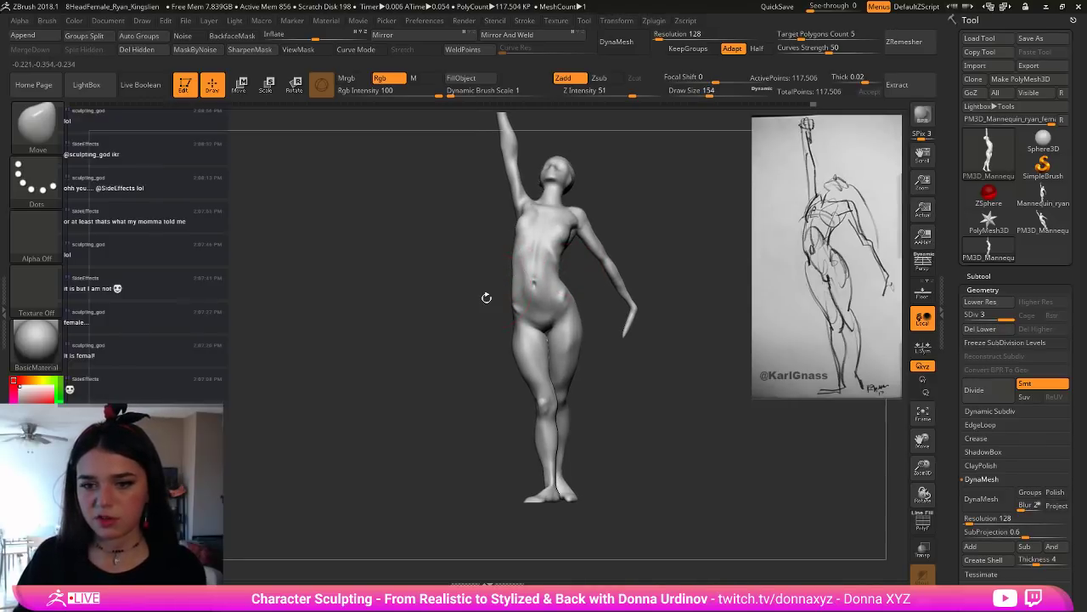
left_click_drag(487, 297, 503, 295)
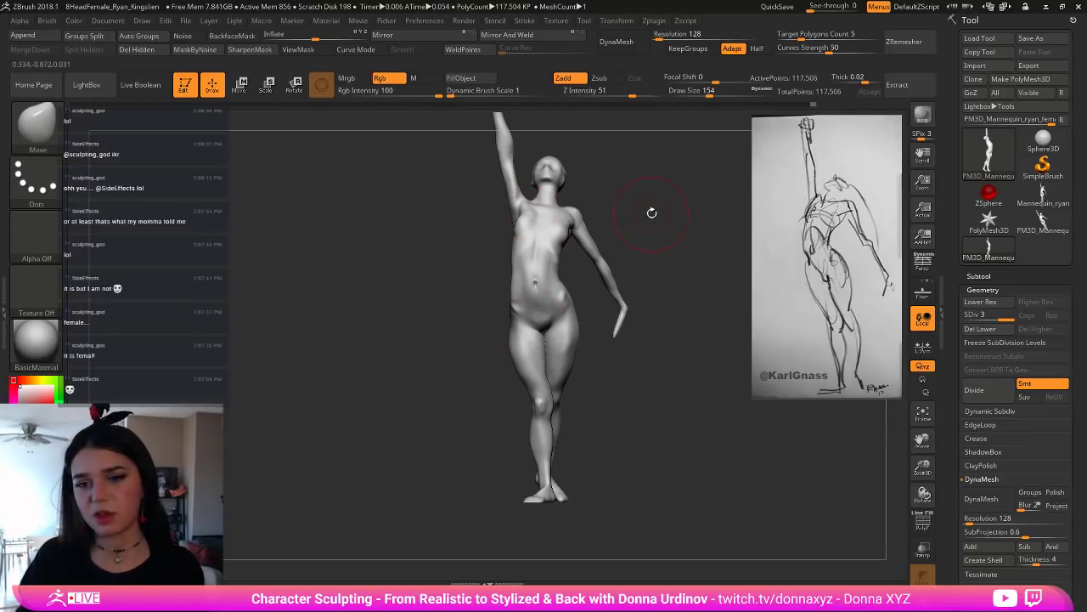
Step: Refine the transition from the right waist to the hip with the Move brush at draw sizes 66 and 82
left_click_drag(651, 212, 665, 245)
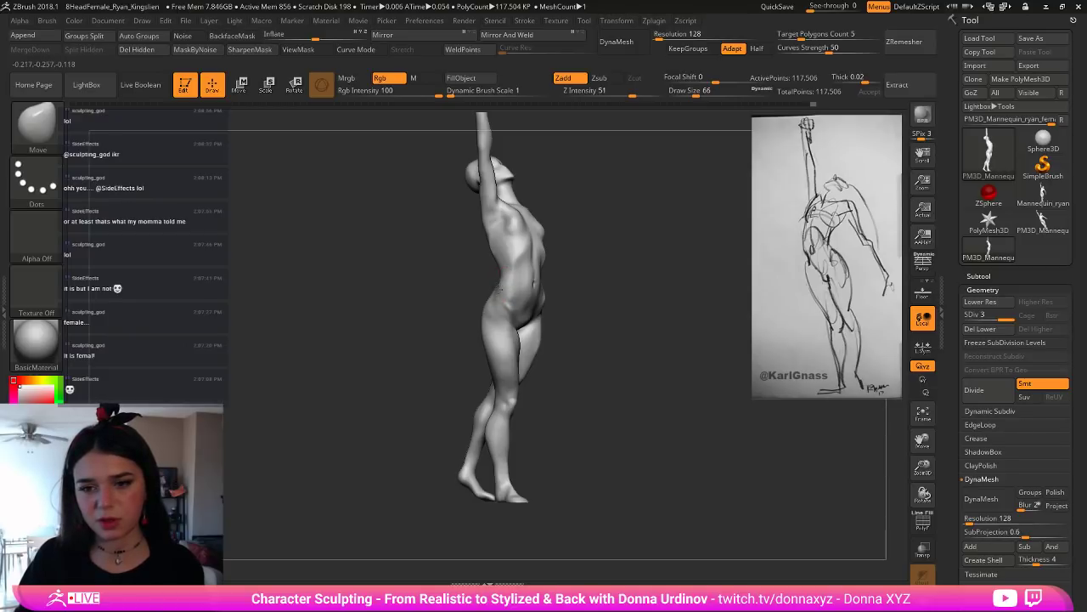
left_click_drag(615, 242, 611, 219)
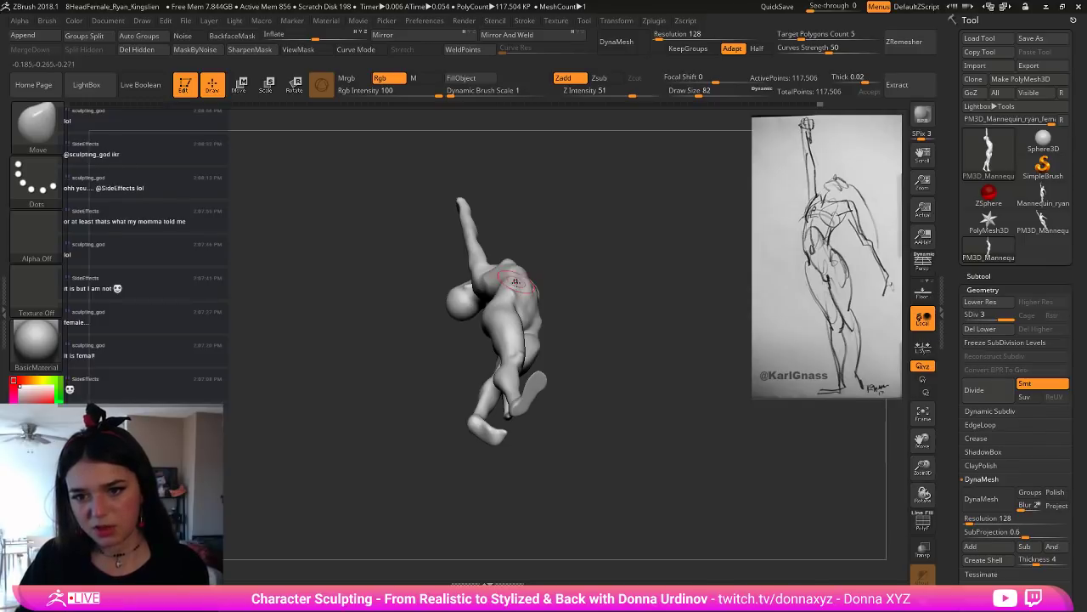
left_click_drag(611, 248, 567, 331)
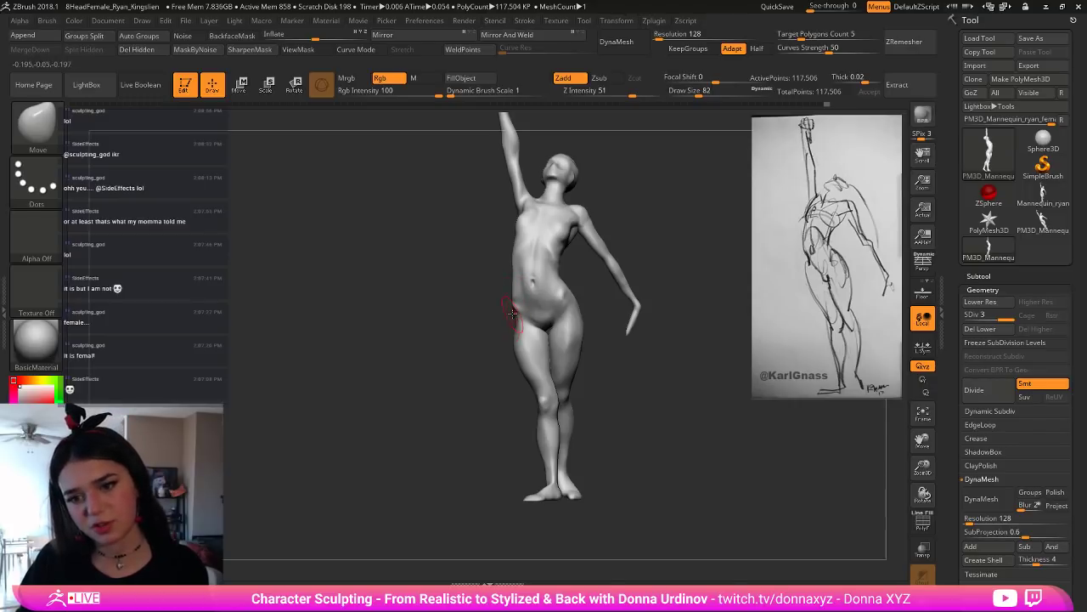
mouse_move(496, 321)
left_mouse_down()
mouse_move(499, 367)
mouse_move(485, 356)
left_mouse_up()
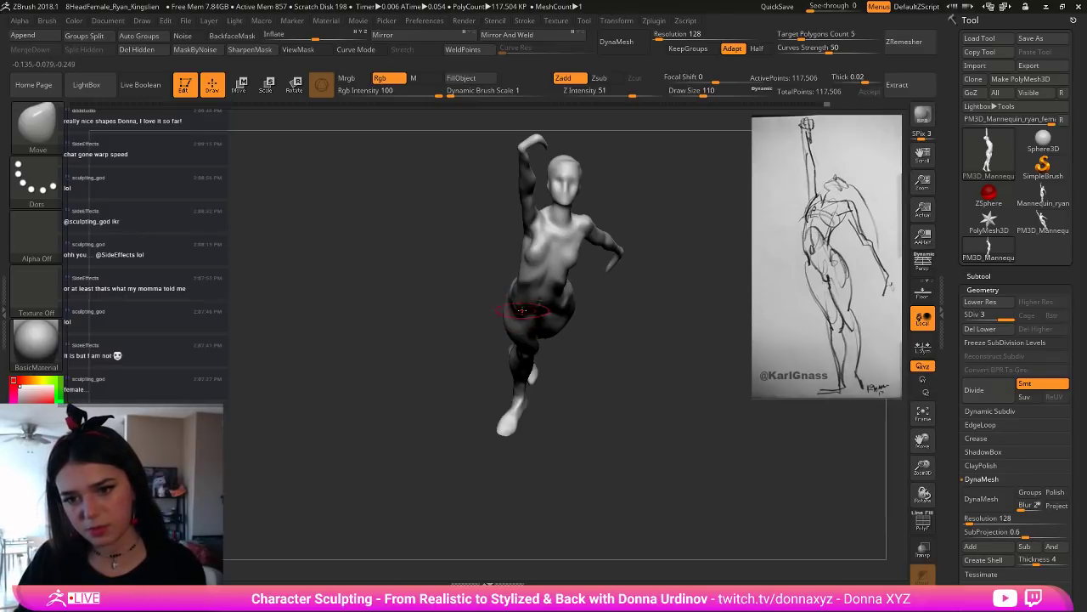
Step: Adjust the outer curve of the right hip with the Move brush at draw sizes 86 and 102
mouse_move(522, 310)
right_mouse_down()
mouse_move(501, 286)
mouse_move(487, 289)
mouse_move(553, 326)
mouse_move(506, 273)
mouse_move(520, 282)
mouse_move(507, 296)
mouse_move(513, 284)
right_mouse_up()
key("]")
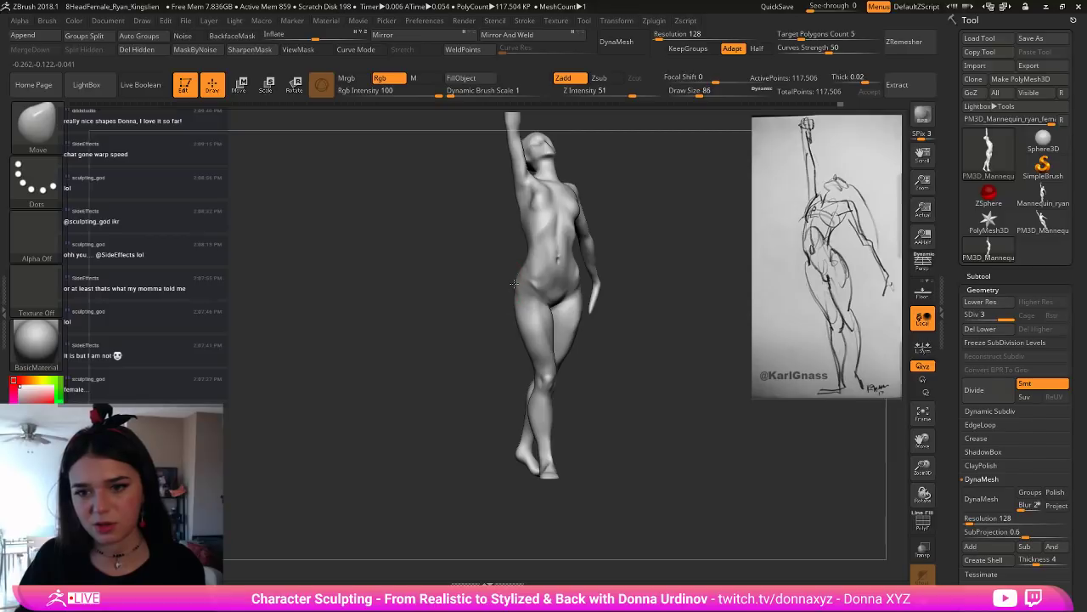
right_click_drag(487, 354, 490, 355)
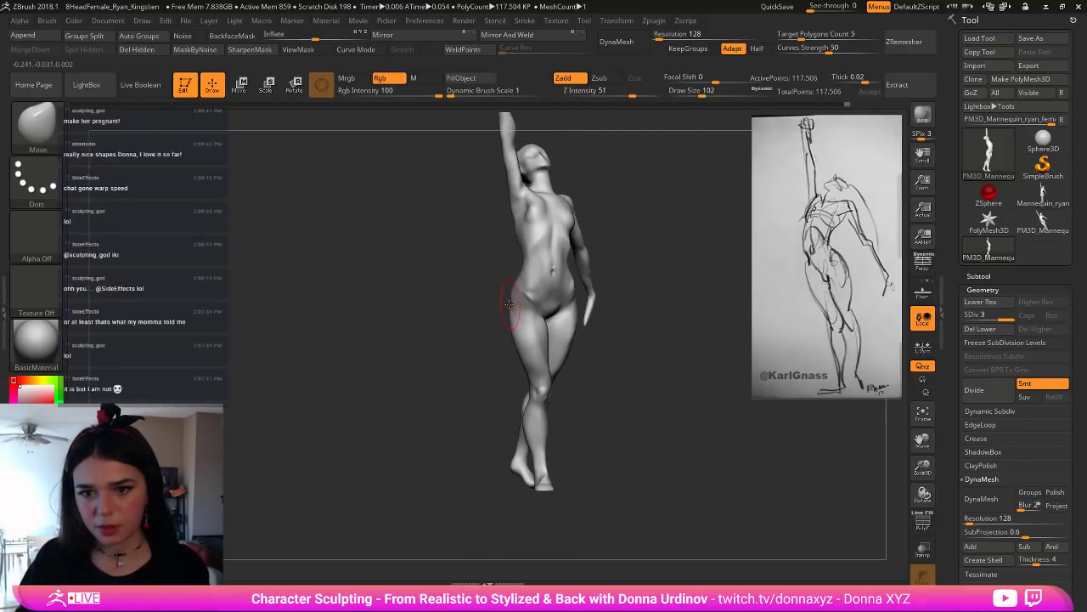
Step: Shape the left hip and outer thigh contour with the Move brush, using draw sizes from 78 to 106
right_click_drag(509, 302, 570, 274)
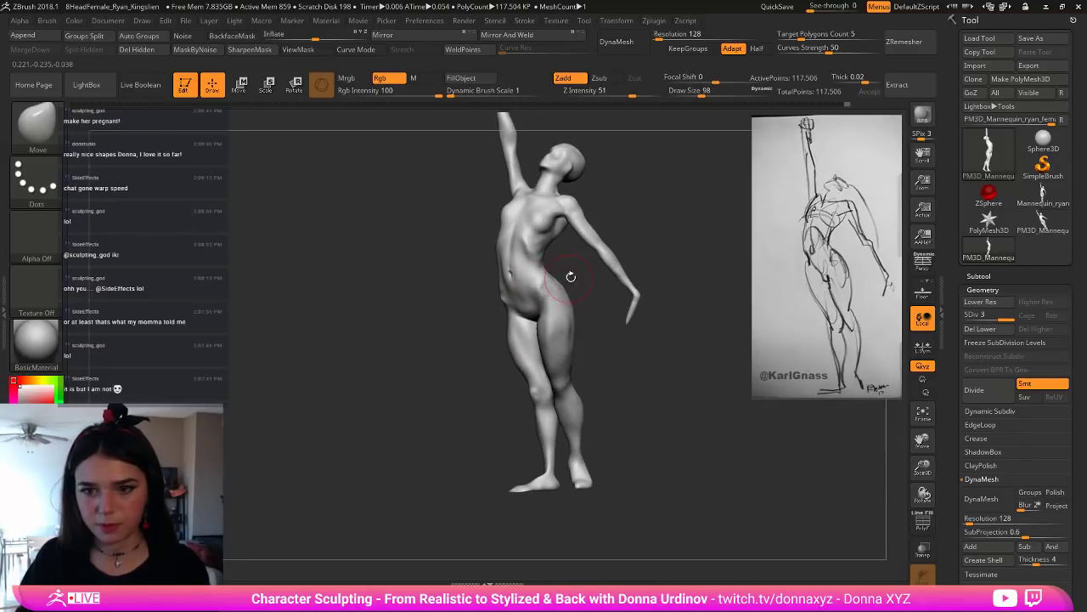
mouse_move(577, 275)
left_mouse_down()
mouse_move(543, 276)
mouse_move(564, 276)
left_mouse_up()
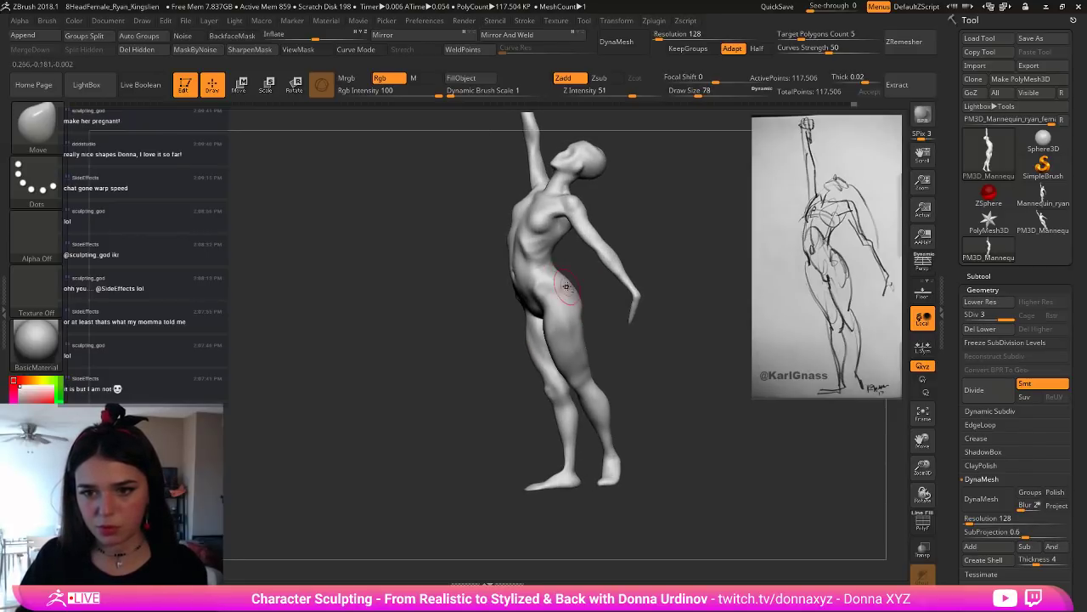
right_click_drag(565, 292, 567, 323)
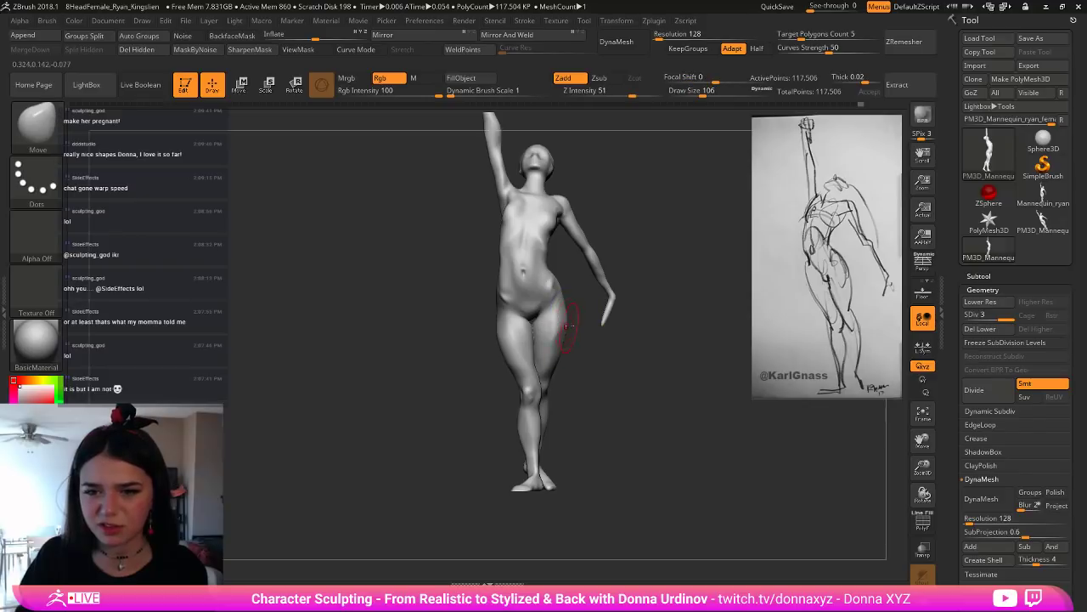
Step: Flatten the front of the left thigh with the hPolish brush at draw size 82
key("b")
key("h")
key("p")
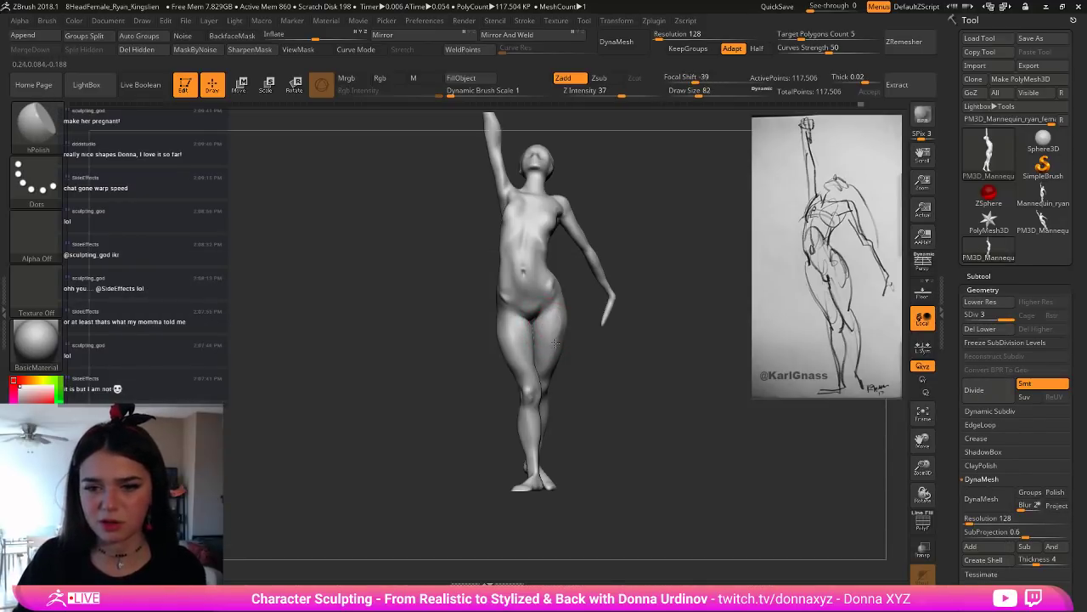
mouse_move(606, 354)
right_mouse_down()
mouse_move(622, 387)
mouse_move(614, 408)
right_mouse_up()
Step: Adjust the left waist and hip contour with the Move brush at draw size 122
key("b")
key("m")
key("v")
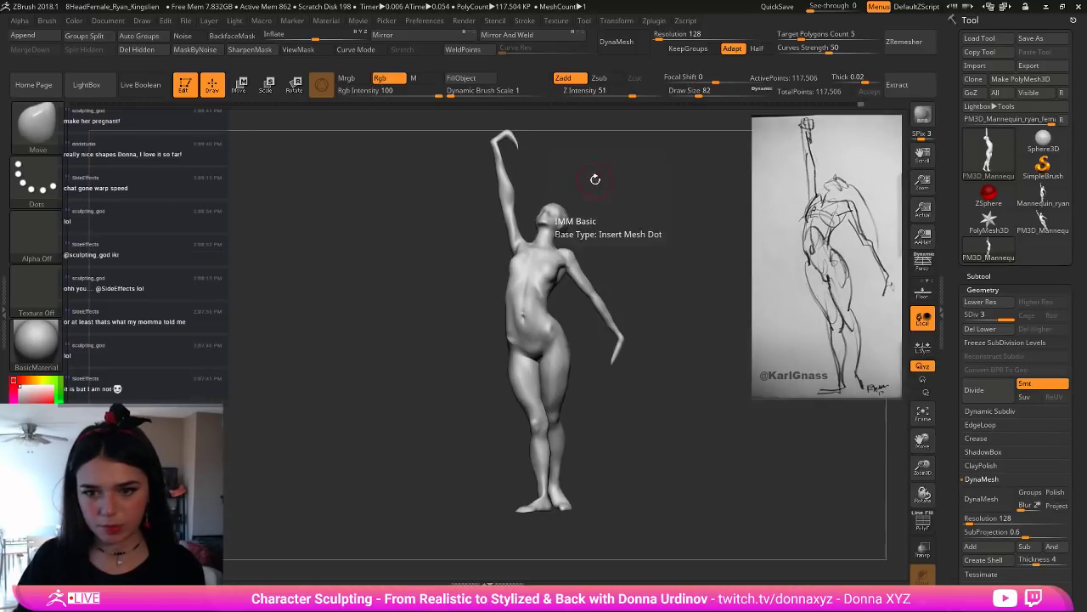
key("bracketright")
key("bracketright")
key("bracketright")
key("bracketright")
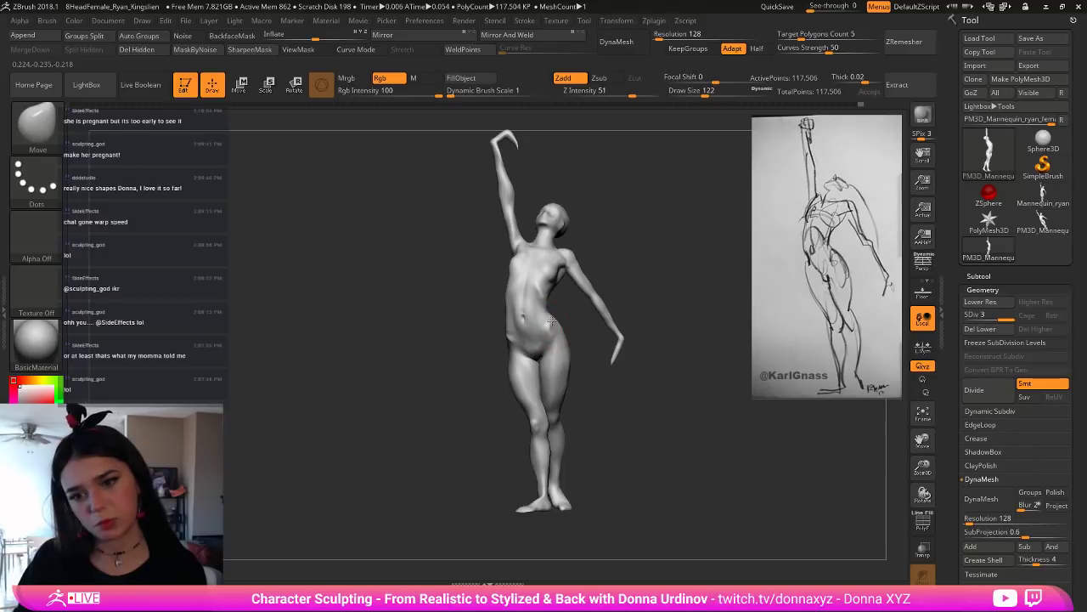
right_click_drag(554, 321, 554, 331)
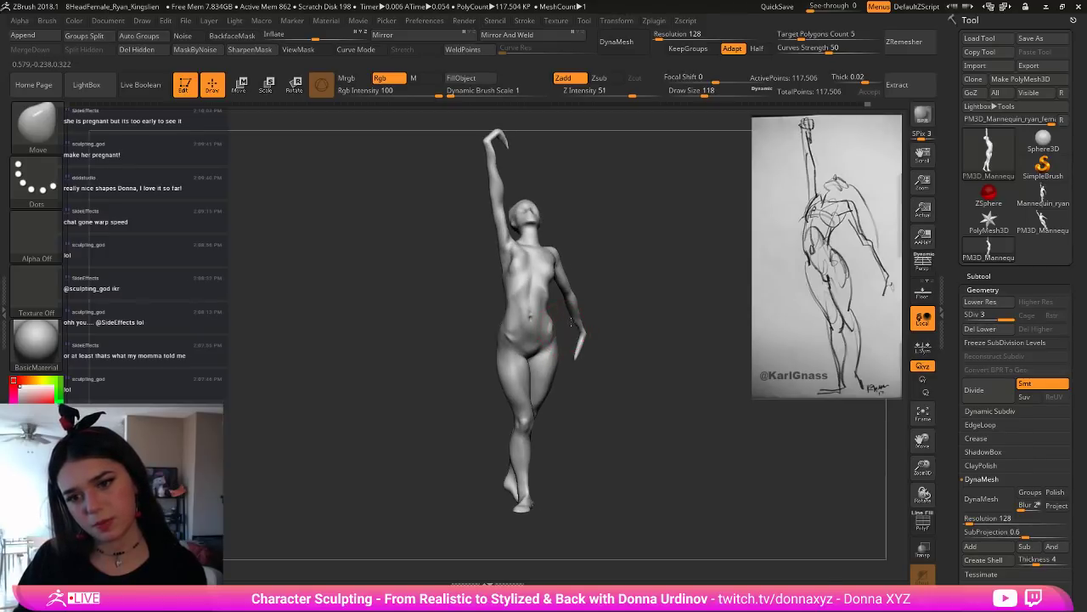
Step: Adjust the side contour of the ribcage below the raised arm with the Move brush at draw sizes 74 and 94
key("[")
mouse_move(599, 298)
right_mouse_down()
mouse_move(484, 312)
mouse_move(505, 304)
right_mouse_up()
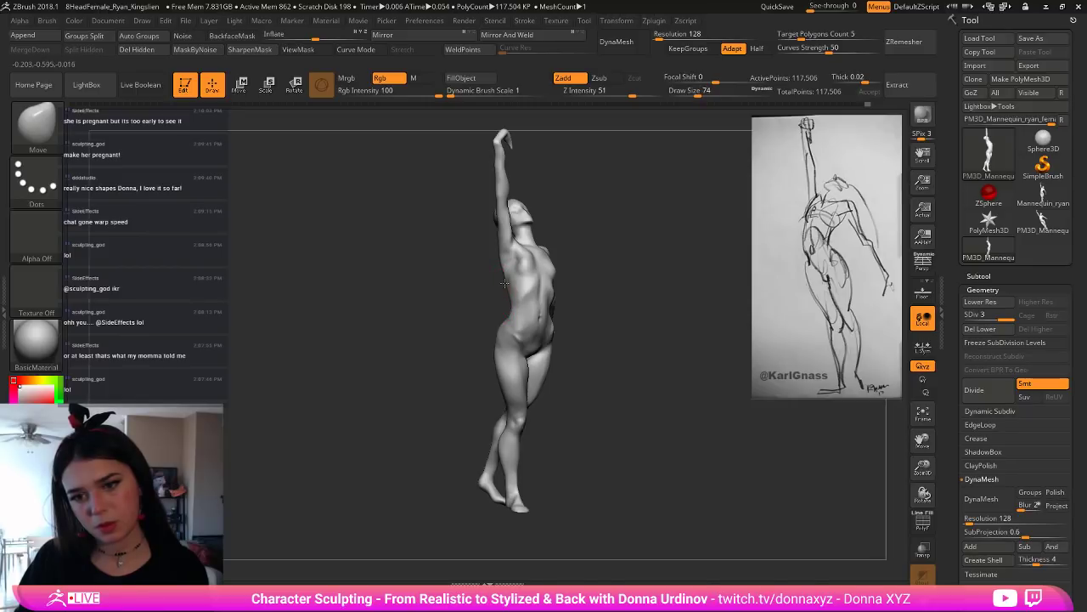
left_click_drag(504, 279, 509, 277)
mouse_move(509, 280)
right_mouse_down()
mouse_move(485, 284)
mouse_move(503, 266)
right_mouse_up()
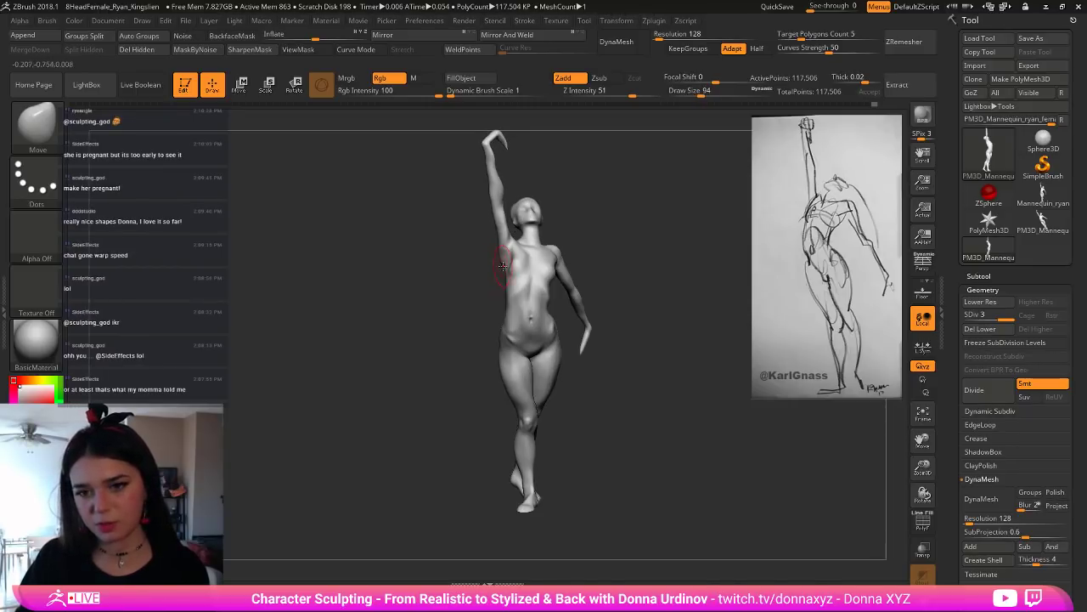
key("[")
mouse_move(600, 231)
right_mouse_down()
mouse_move(523, 266)
mouse_move(600, 230)
mouse_move(646, 254)
right_mouse_up()
key("]")
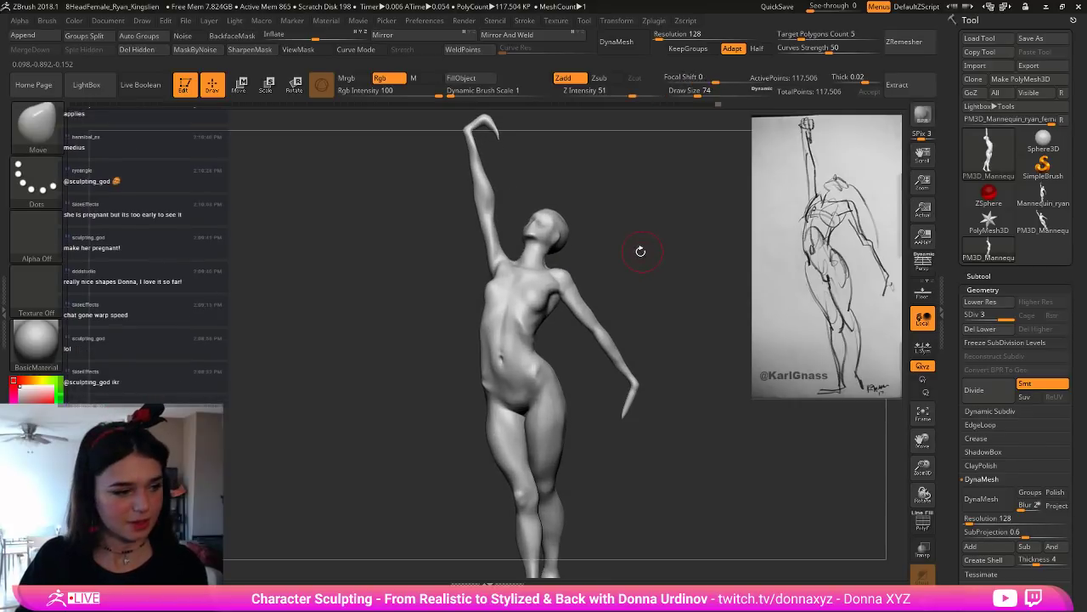
Step: Build up the breast on the raised-arm side with the ClayBuildup brush at draw size 38
key("b")
key("c")
key("b")
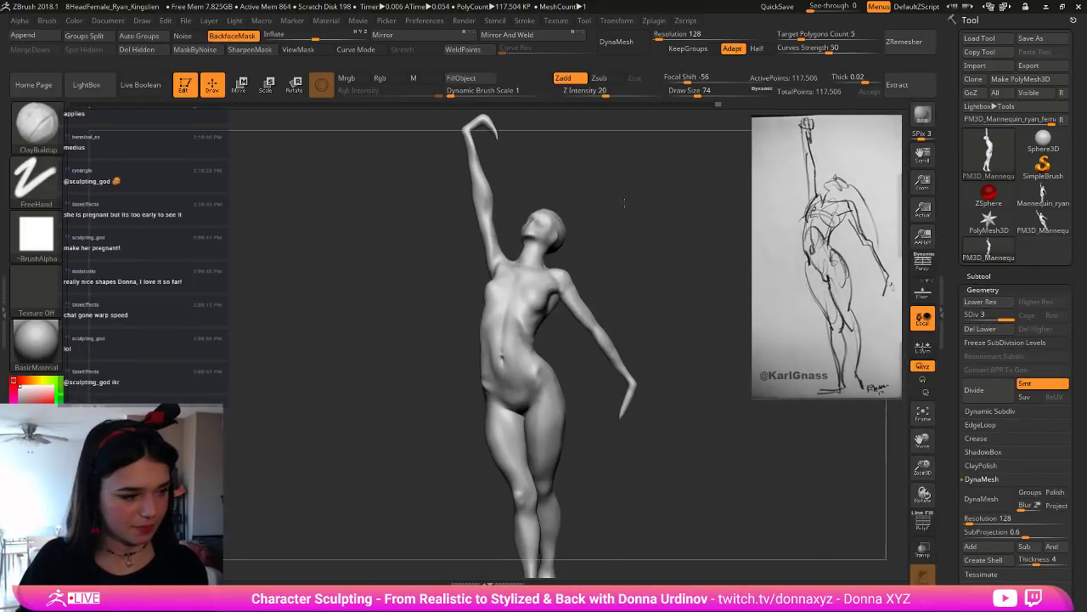
right_click_drag(624, 202, 620, 256)
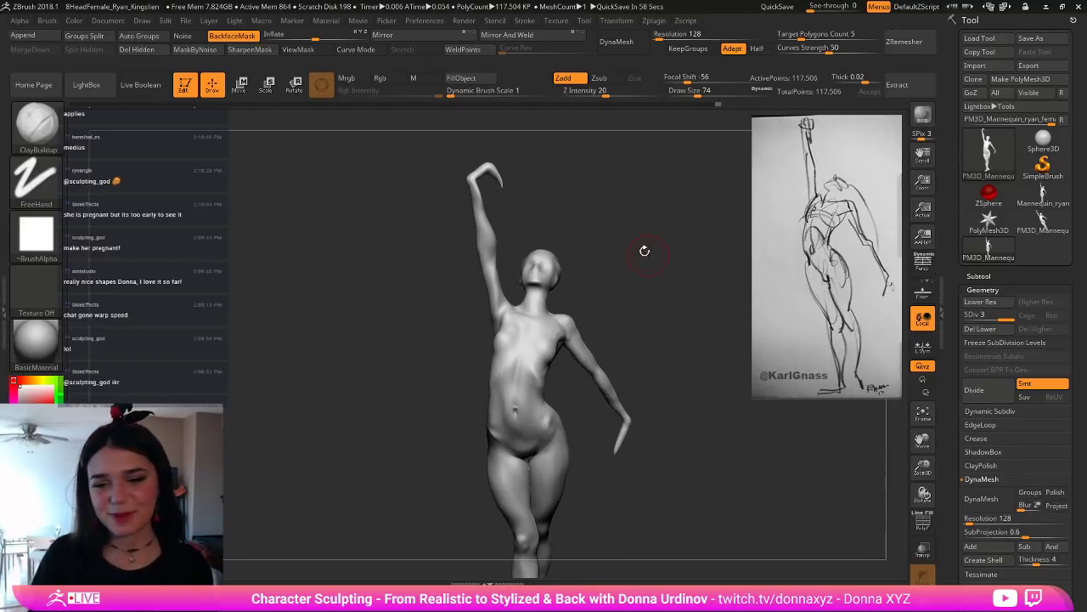
right_click_drag(643, 249, 563, 315)
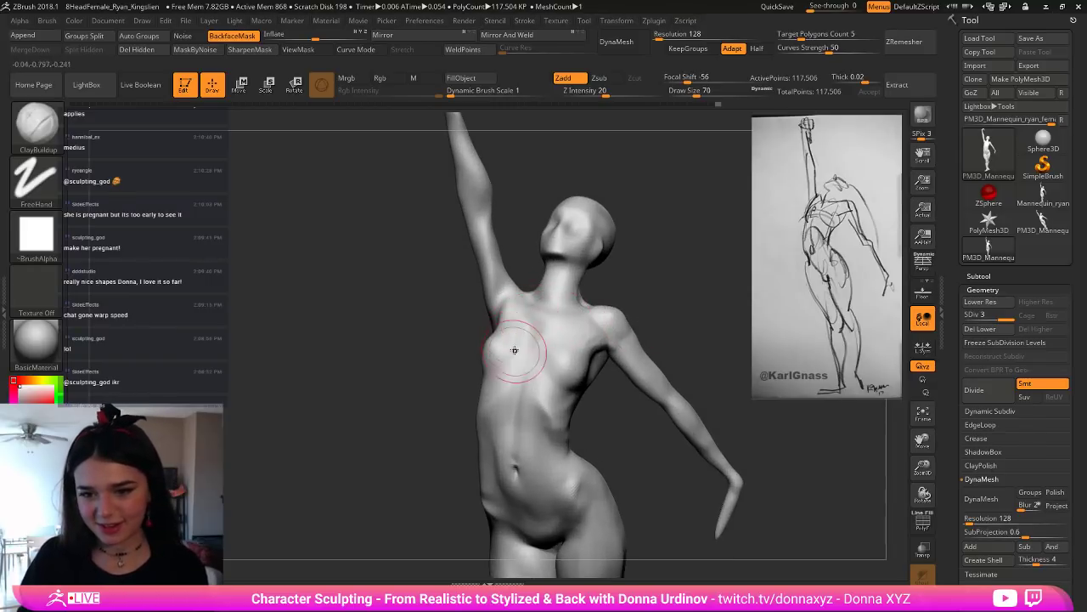
right_click_drag(428, 347, 502, 352)
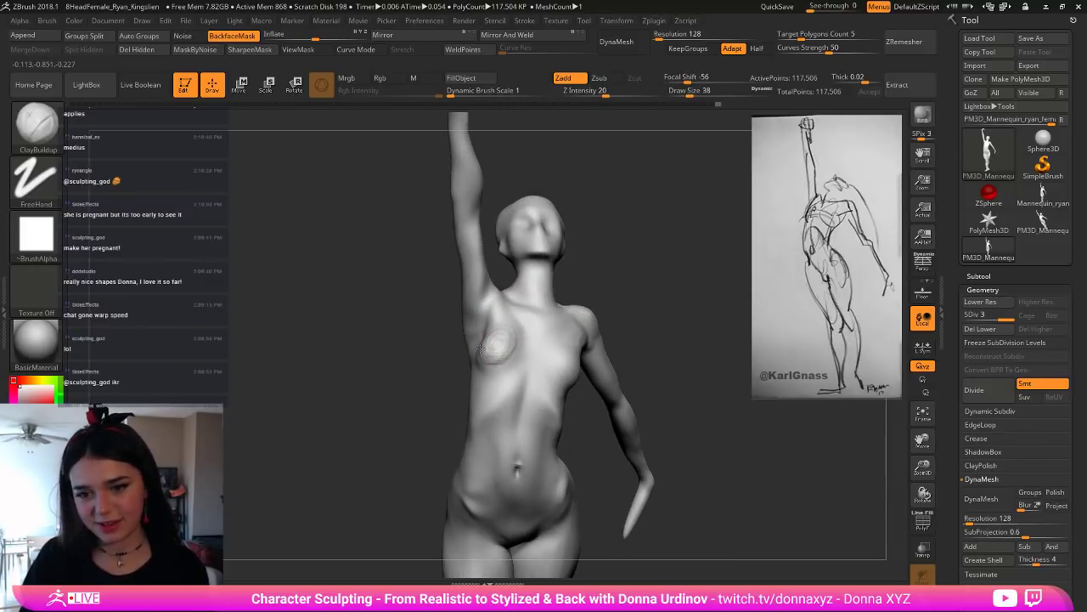
right_click_drag(606, 293, 485, 340)
mouse_move(485, 339)
left_mouse_down()
mouse_move(493, 362)
mouse_move(490, 331)
left_mouse_up()
Step: Build up the muscle below the raised armpit with the ClayBuildup brush at draw size 54 and smooth the strokes
right_click_drag(586, 286, 452, 357)
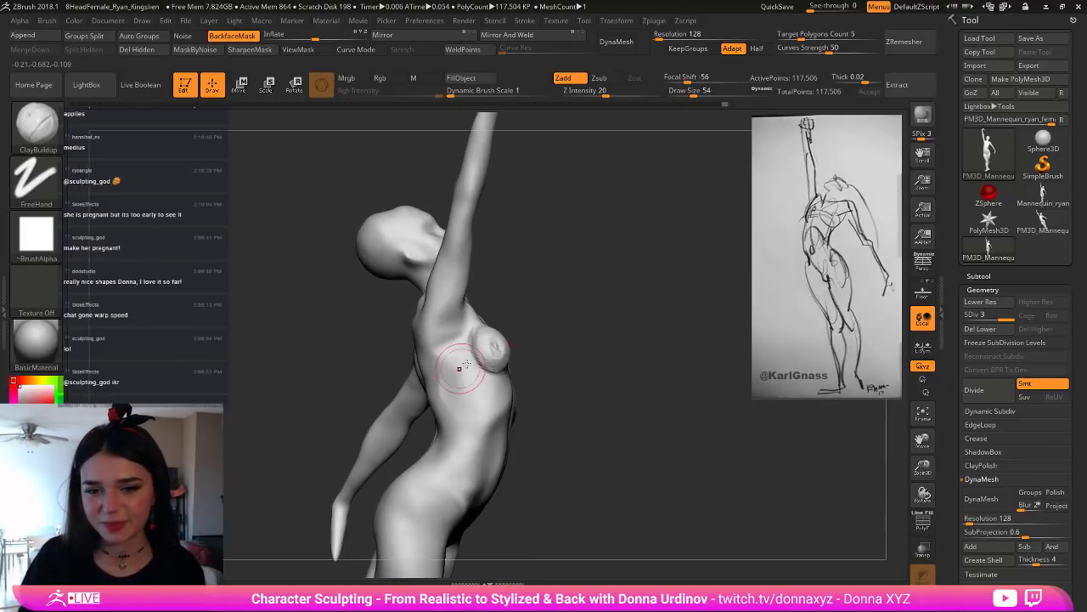
mouse_move(446, 336)
left_mouse_down()
mouse_move(440, 382)
mouse_move(439, 372)
left_mouse_up()
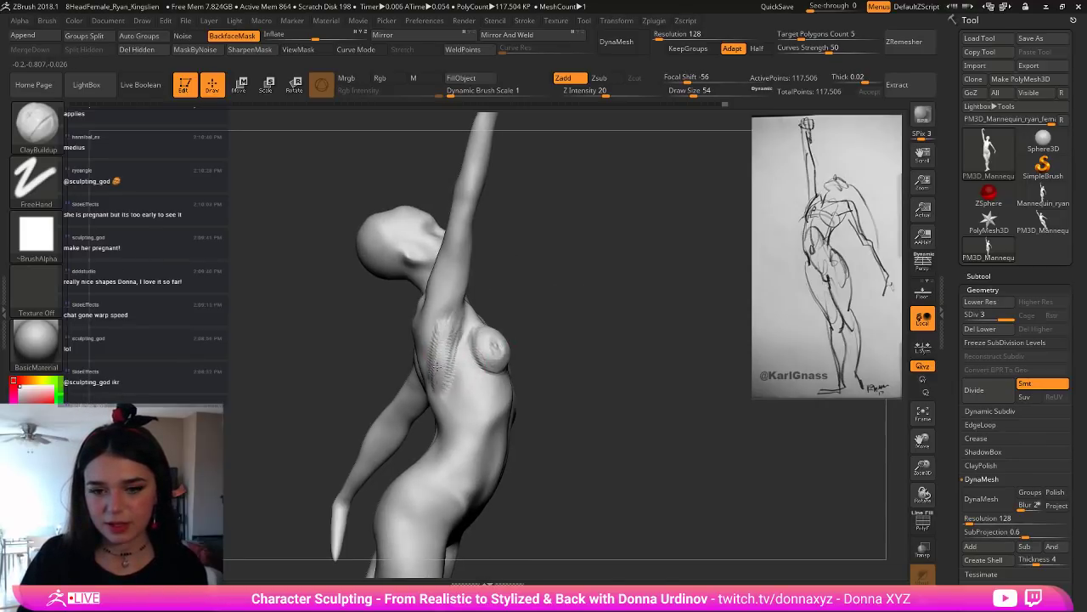
right_click_drag(478, 310, 552, 303)
mouse_move(442, 368)
left_mouse_down()
mouse_move(451, 338)
mouse_move(441, 355)
left_mouse_up()
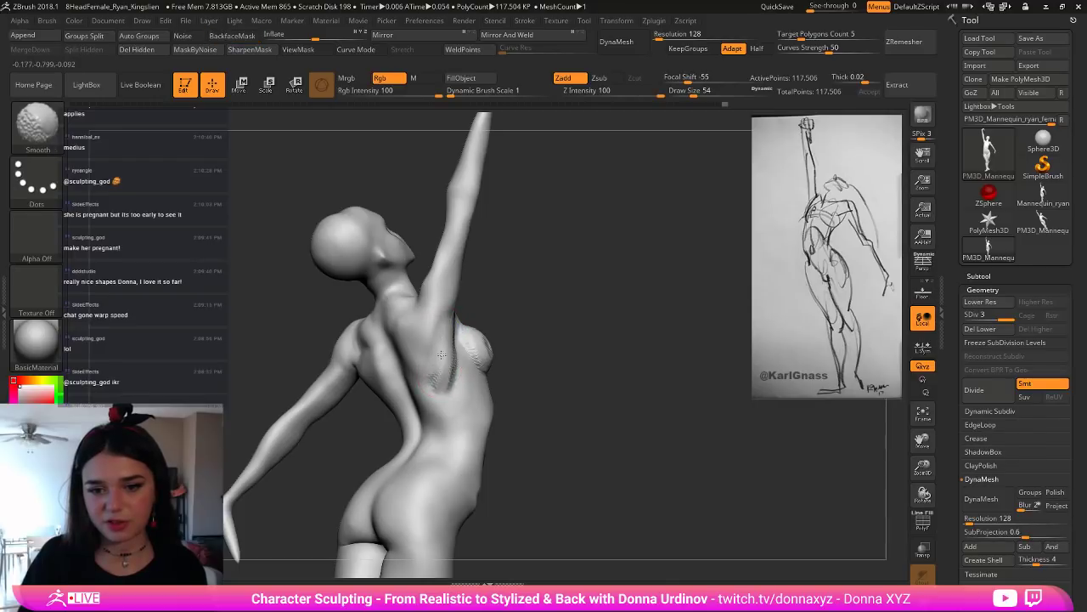
right_click_drag(444, 368, 509, 307)
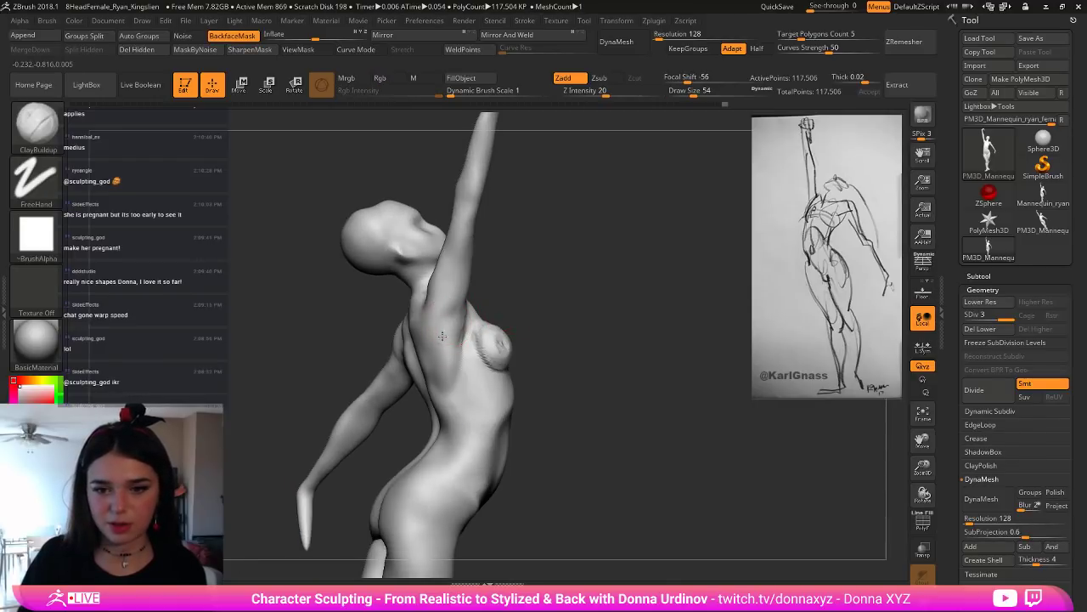
right_click_drag(443, 350, 463, 278)
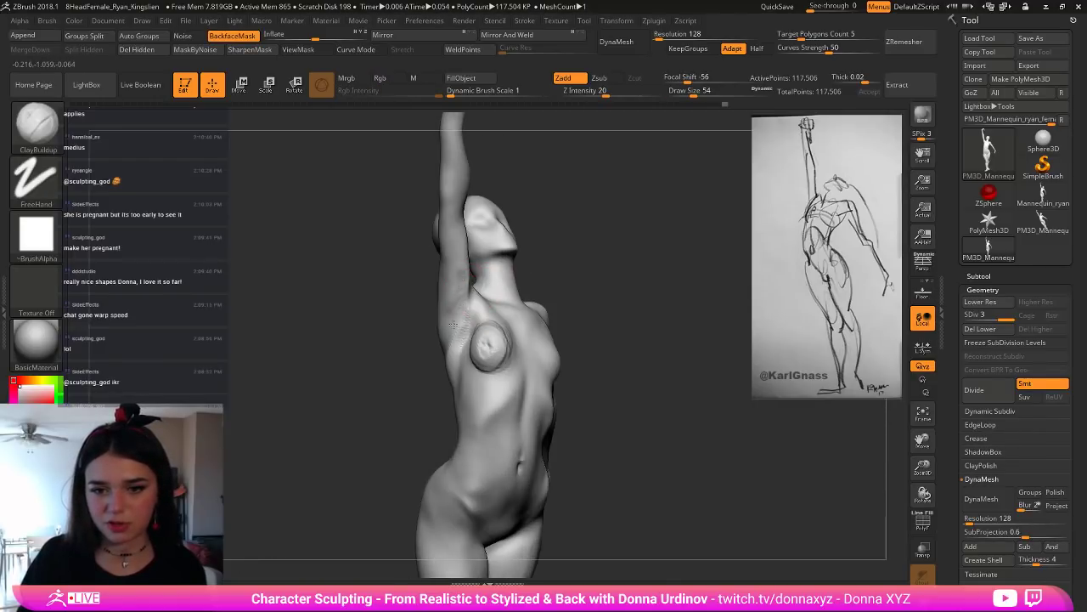
Step: Carve the folds of the raised armpit with the DamStandard brush at draw size 54, smooth them, and undo the last unwanted change
key("b")
key("d")
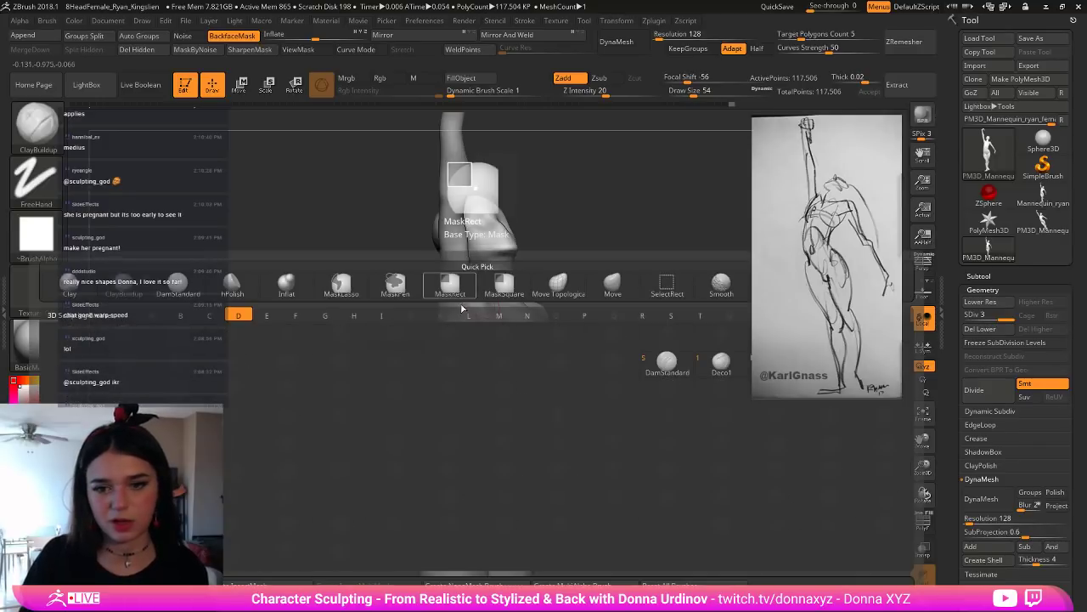
key("s")
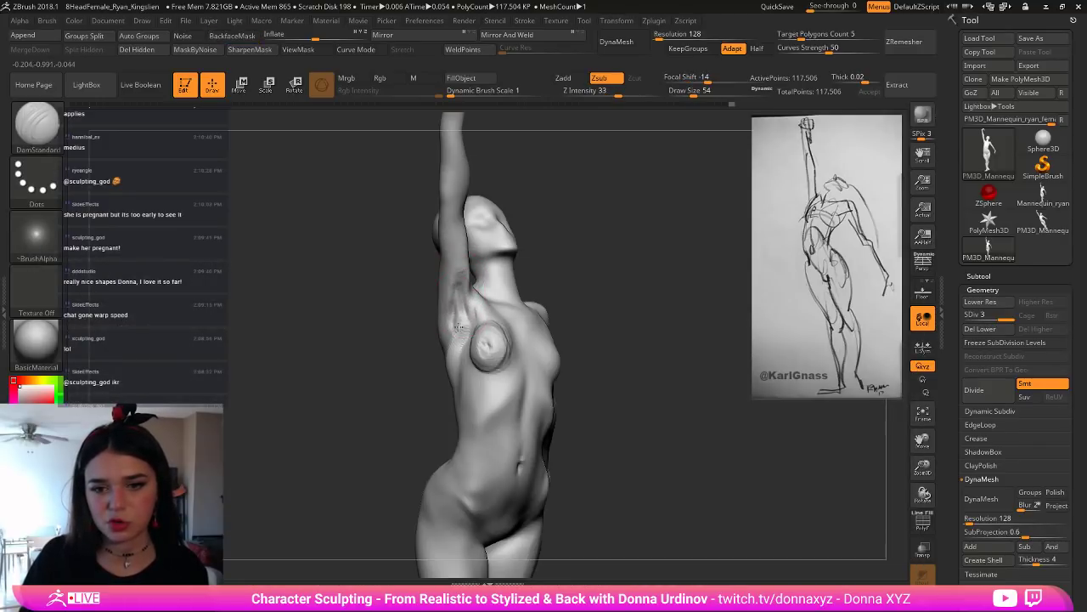
key("shift")
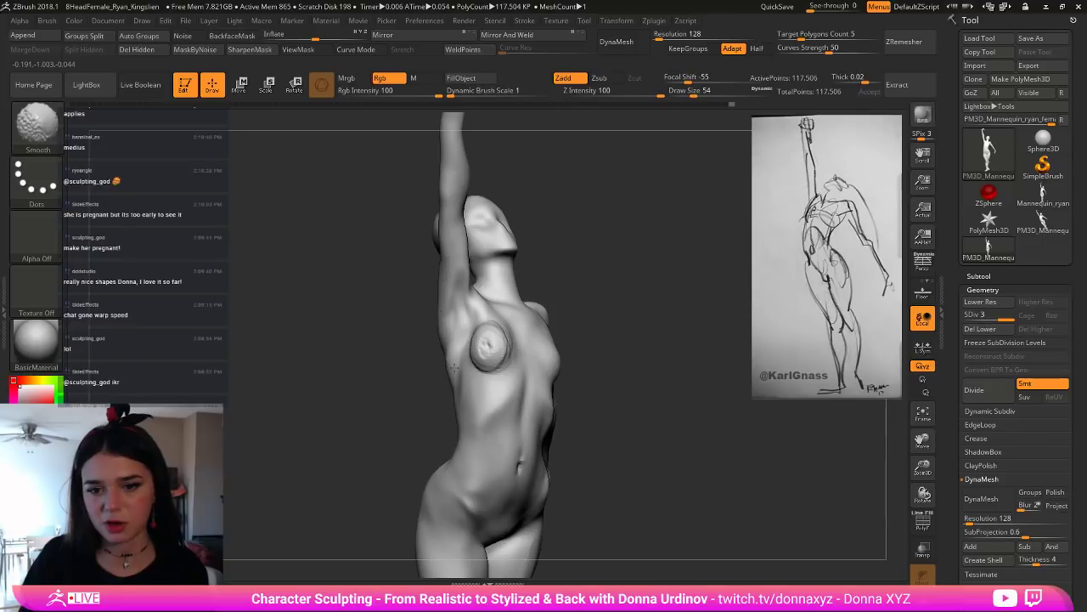
right_click_drag(460, 272, 472, 314)
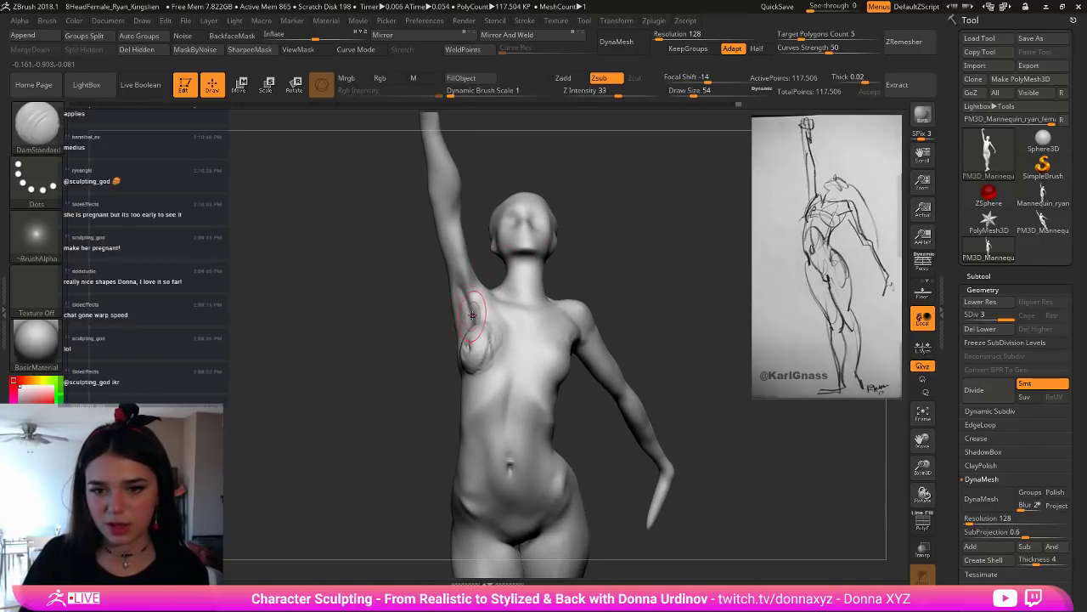
key("shift")
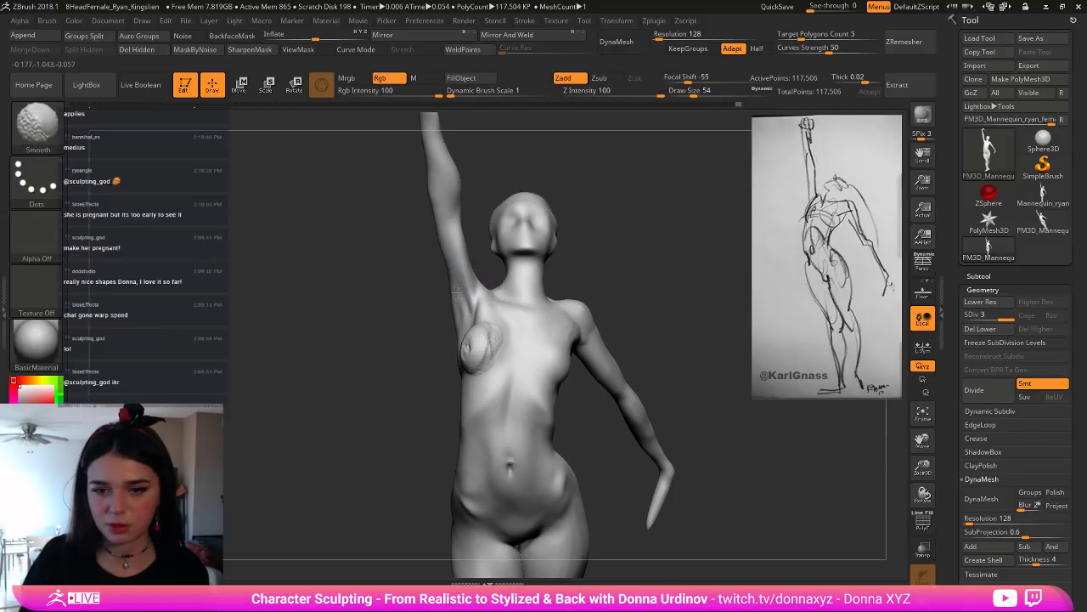
left_click_drag(584, 218, 595, 223)
key("ctrl")
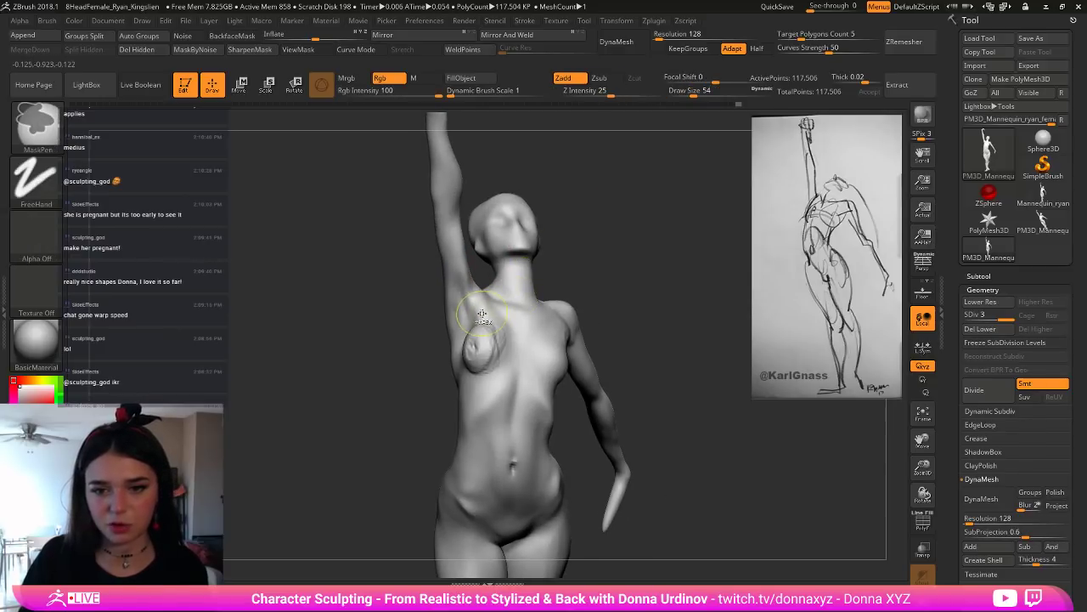
key("ctrl+z")
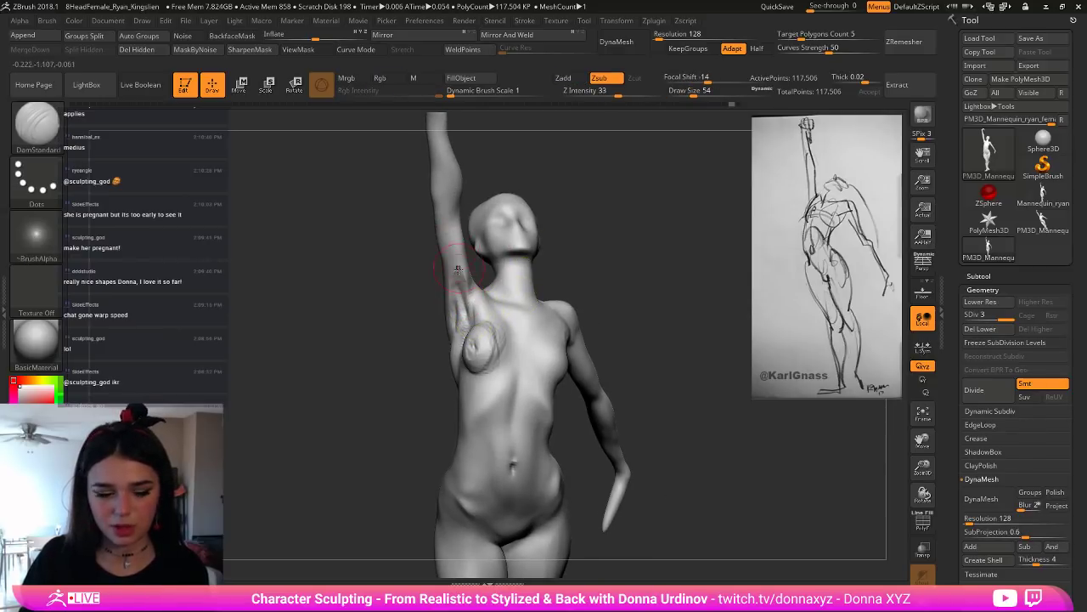
Step: Add muscle volume to the raised upper arm with the ClayBuildup brush at draw sizes 50 and 42
key("b")
key("c")
key("b")
right_click_drag(631, 192, 462, 245)
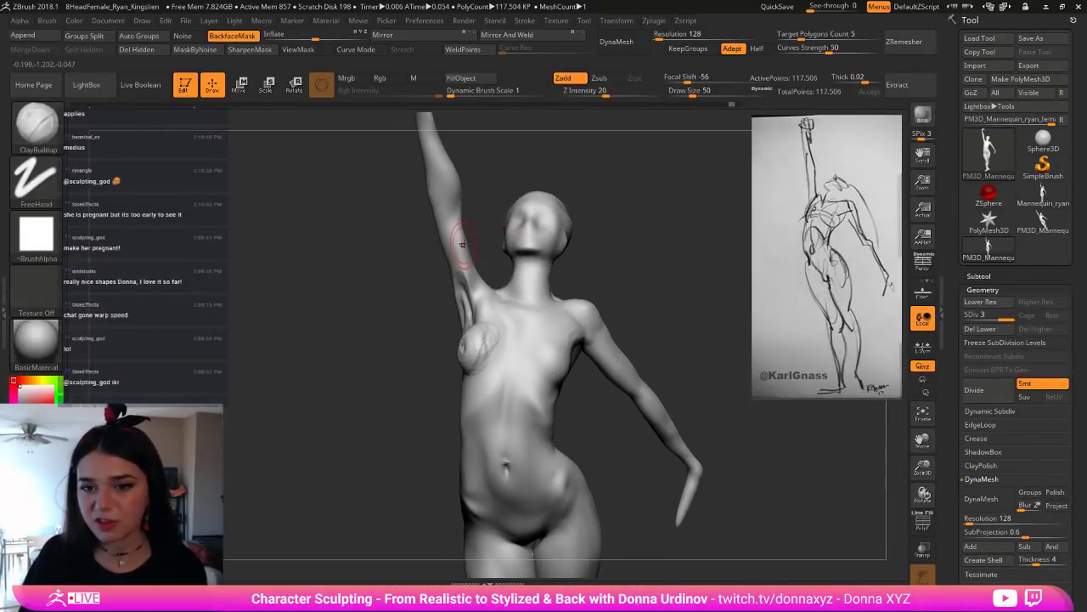
left_click_drag(456, 241, 464, 297)
key("bracketleft")
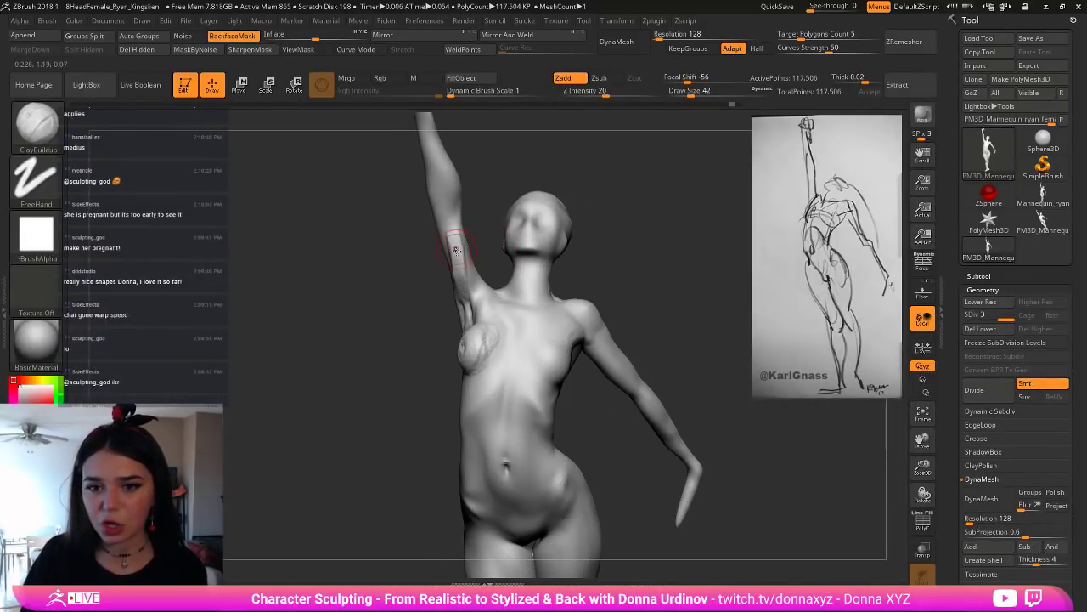
left_click_drag(456, 250, 457, 274)
left_click_drag(454, 228, 464, 262)
Step: Build up the elbow area of the raised arm with the ClayBuildup brush at draw size 42
mouse_move(486, 237)
right_mouse_down("ctrl")
mouse_move(534, 182)
mouse_move(558, 189)
right_mouse_up("ctrl")
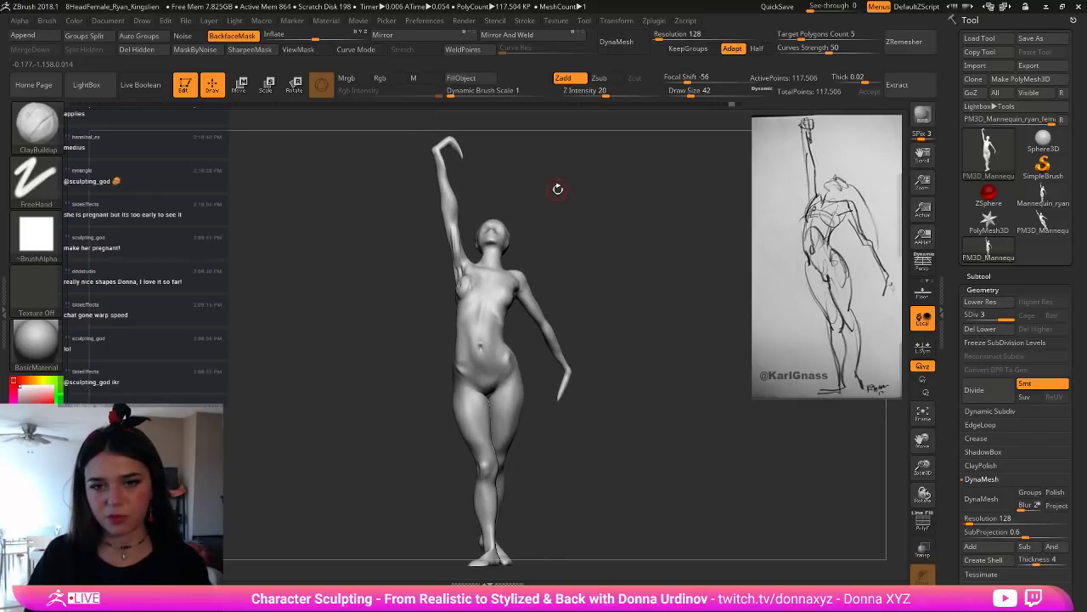
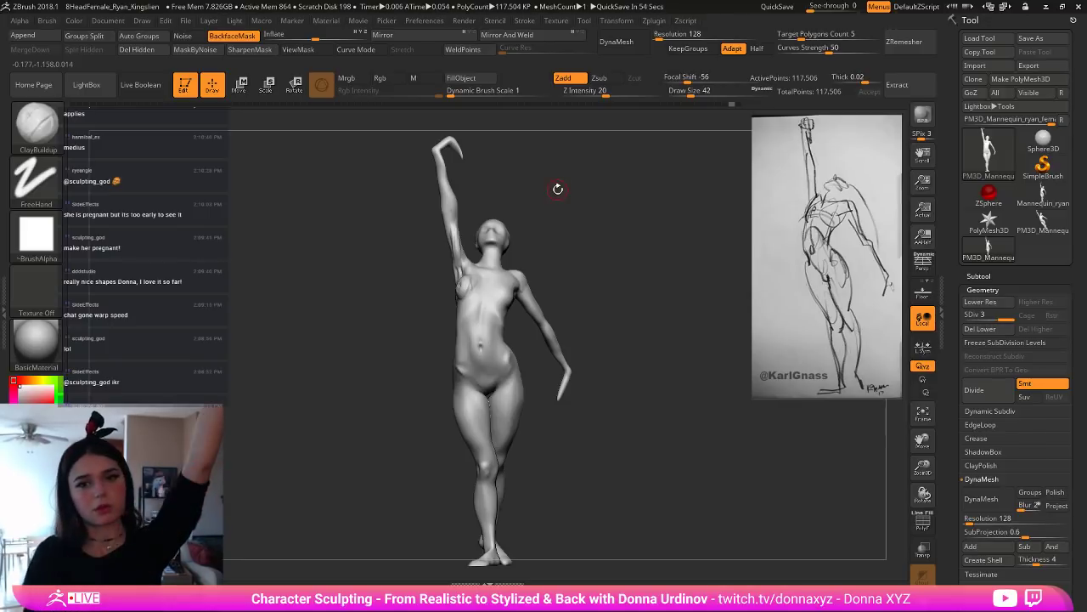
left_click_drag(529, 175, 453, 166)
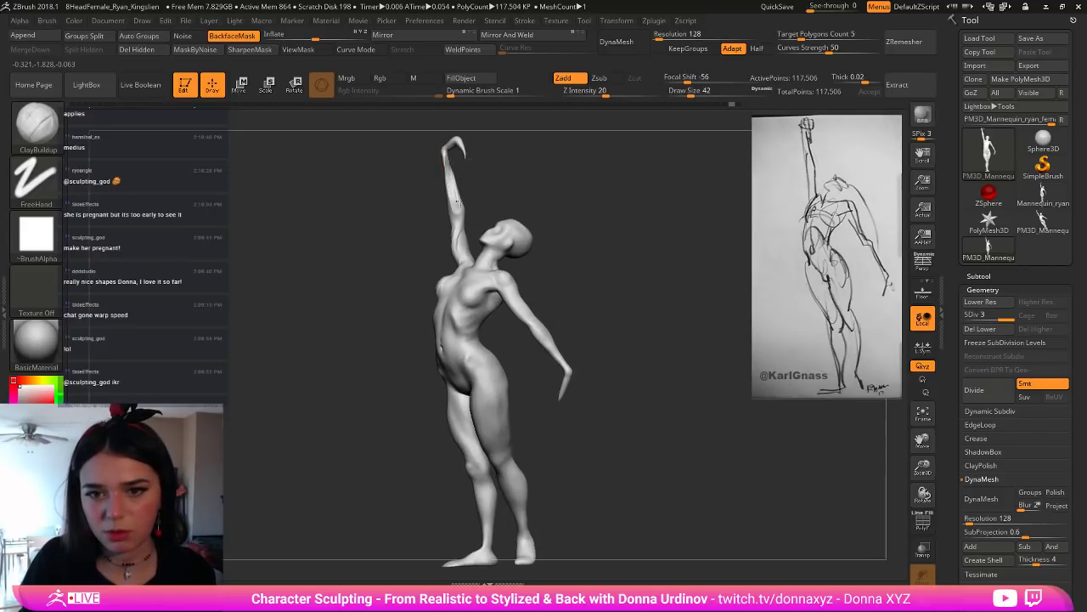
mouse_move(471, 206)
left_mouse_down()
mouse_move(489, 209)
mouse_move(496, 193)
mouse_move(453, 185)
mouse_move(458, 206)
left_mouse_up()
mouse_move(476, 207)
left_mouse_down()
mouse_move(498, 198)
mouse_move(458, 241)
left_mouse_up()
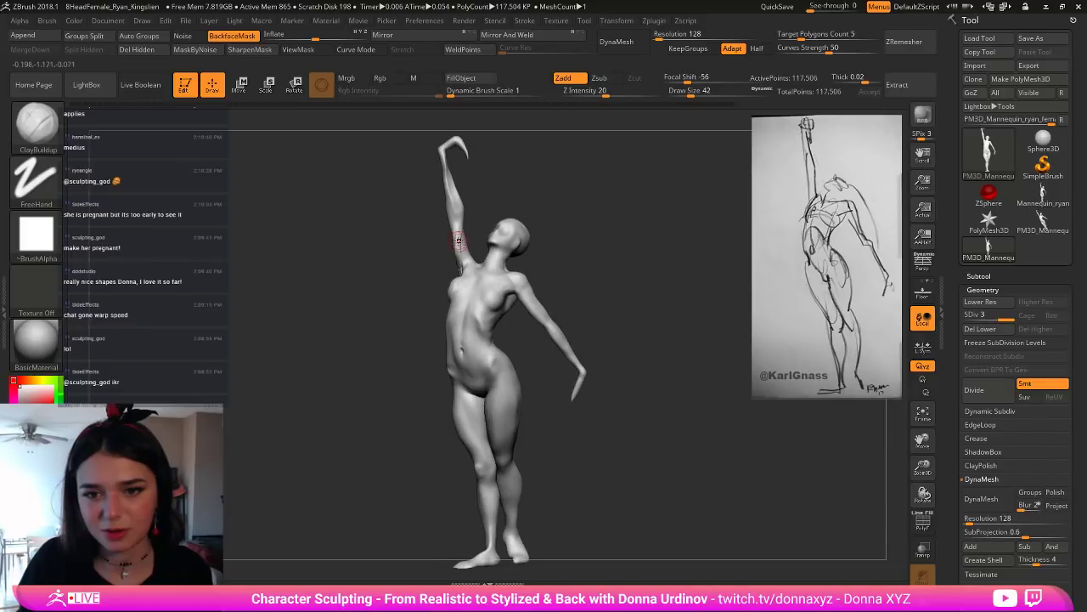
Step: Reshape the raised arm's contour around the elbow with the Move brush at draw sizes 86, 82 and 106
key("b")
key("m")
key("v")
left_click_drag(509, 182, 466, 241)
key("bracketright")
key("bracketright")
key("bracketright")
key("bracketright")
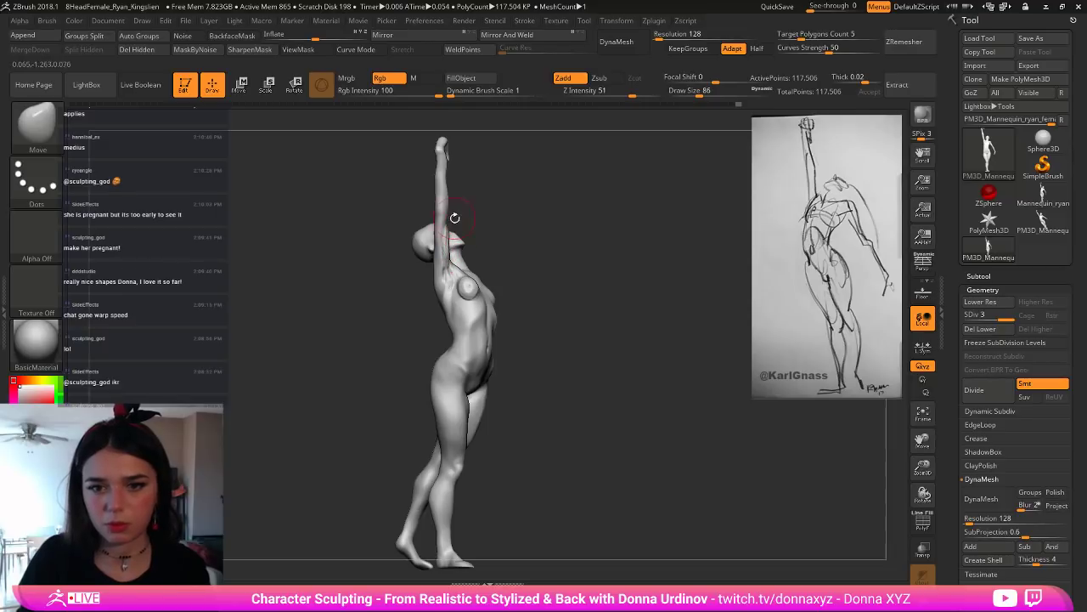
left_click_drag(459, 209, 482, 205)
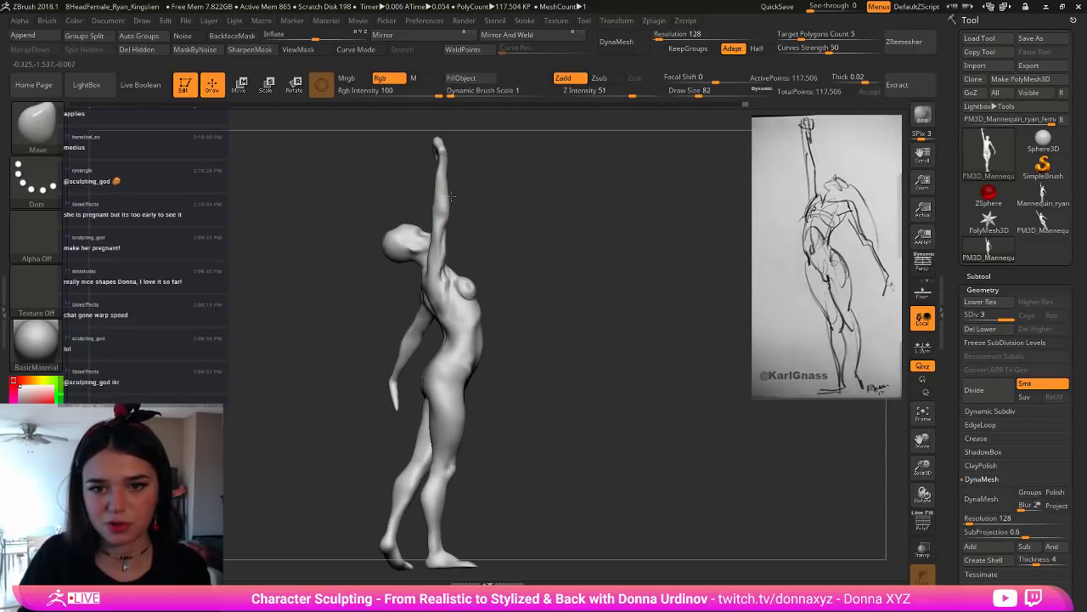
left_click_drag(451, 196, 465, 231)
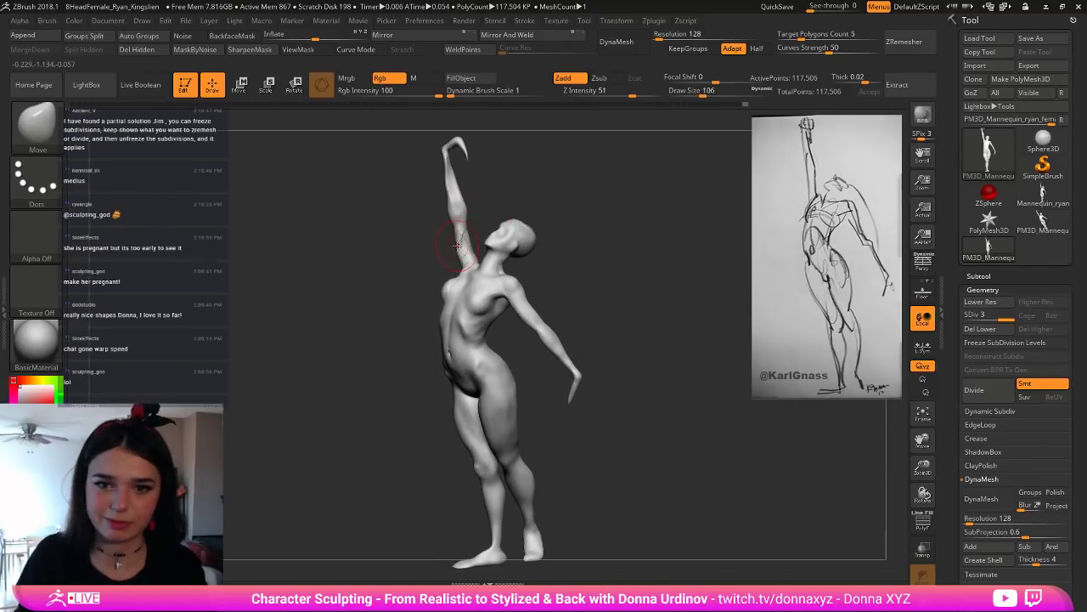
Step: Refine the raised arm with the Move brush at draw size 94 and smooth the elbow
key("[")
key("[")
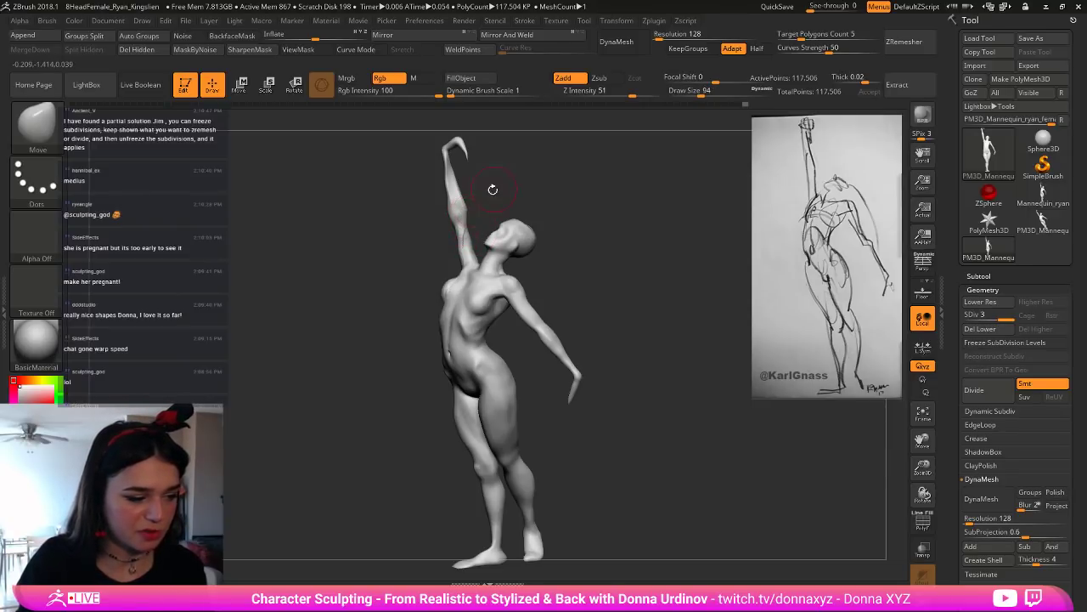
left_click_drag(535, 167, 549, 170)
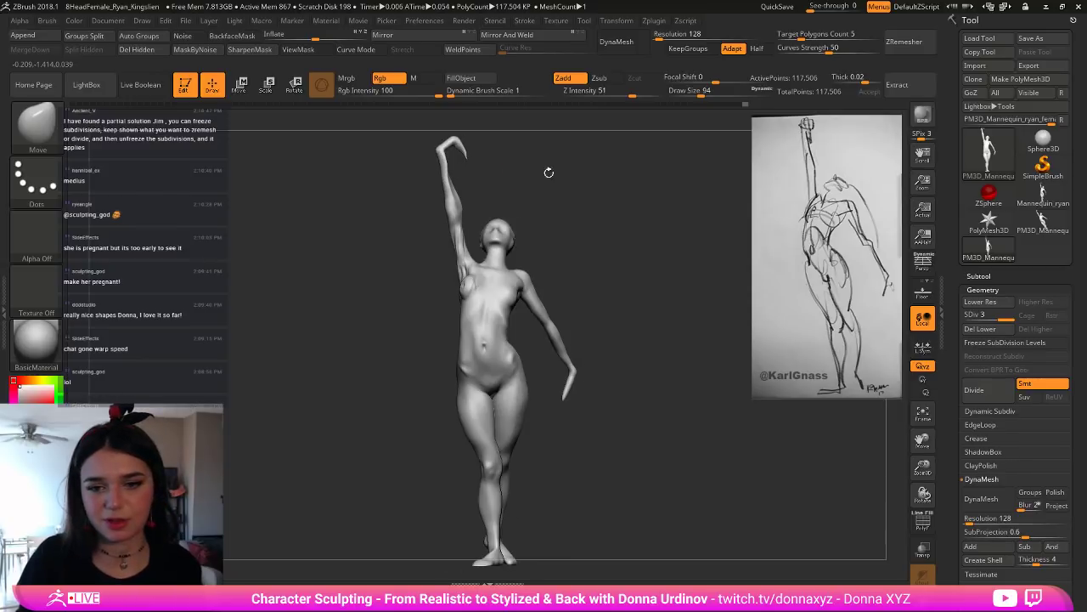
key("shift")
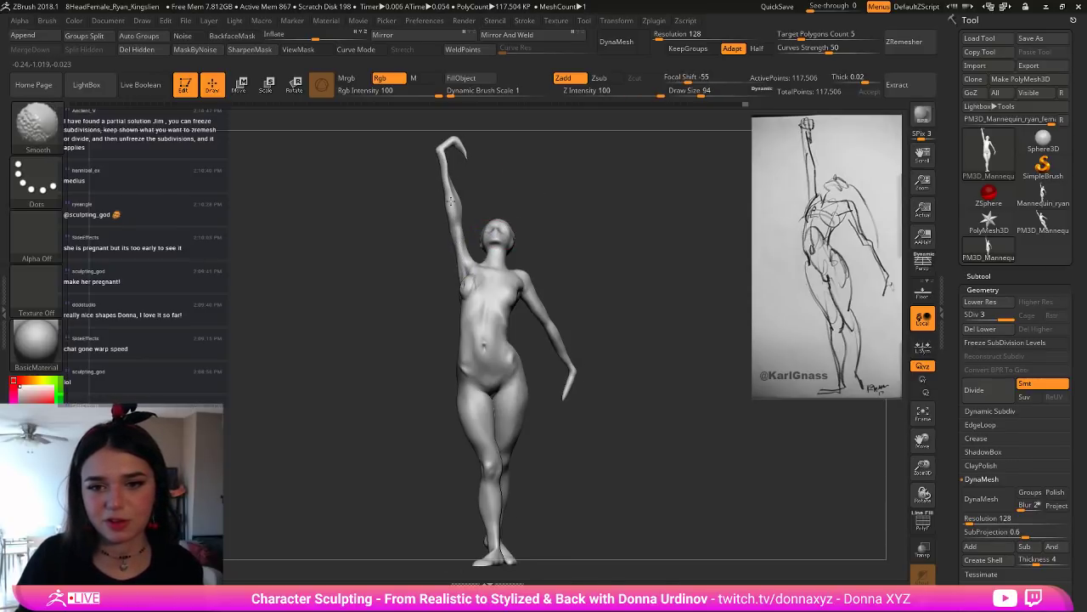
mouse_move(564, 209)
left_mouse_down()
mouse_move(606, 250)
mouse_move(539, 241)
left_mouse_up()
Step: Fill out the raised forearm with the Inflat brush at draw size 102 and smooth its surface
key("b")
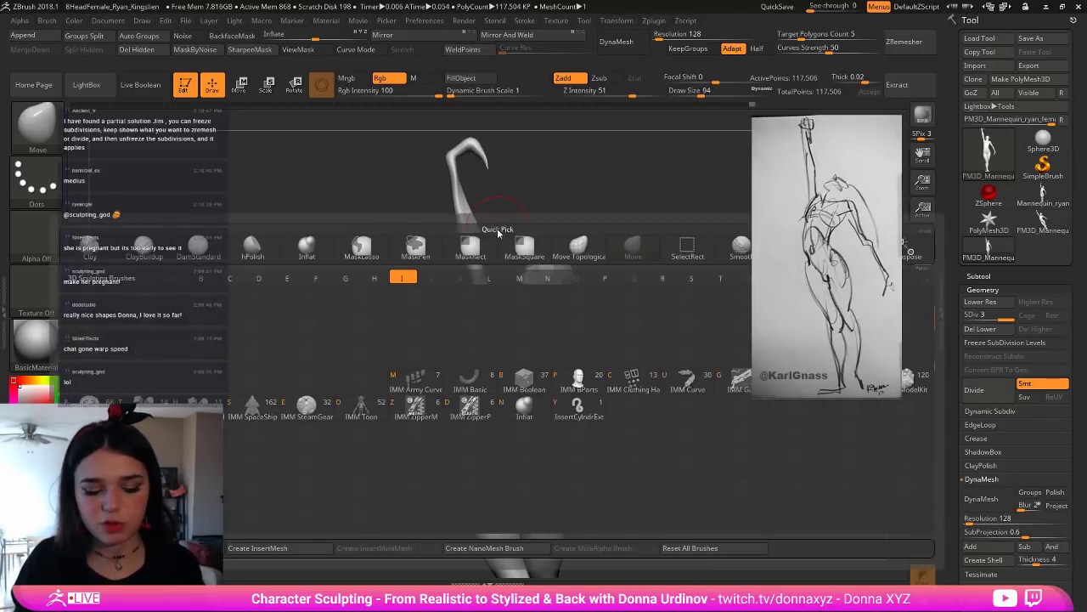
key("i")
key("n")
key("shift")
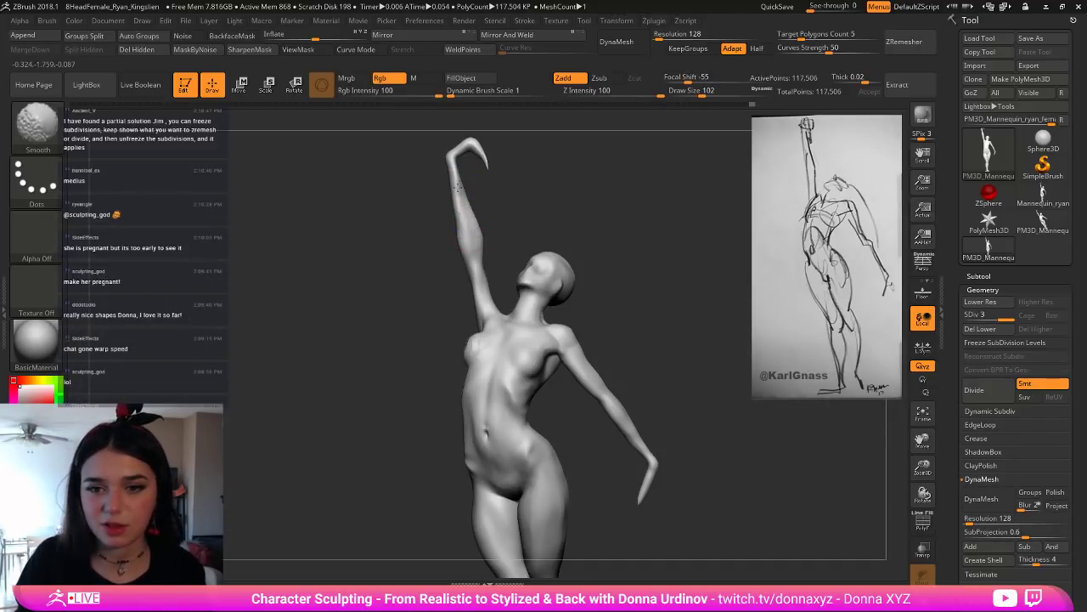
Step: Select the hPolish brush and lower the mannequin to subdivision level 2
key("b")
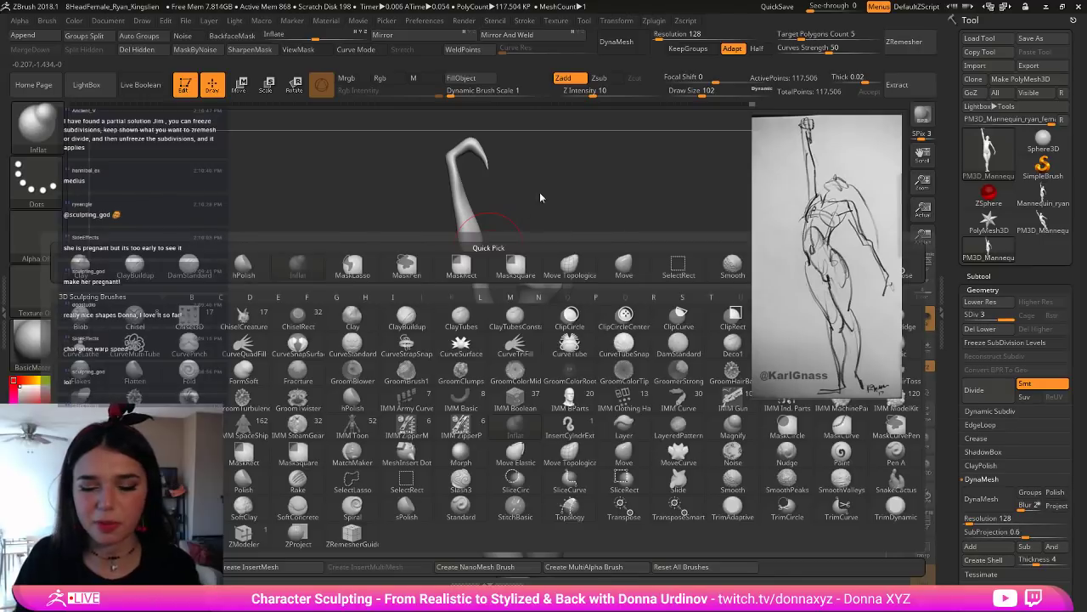
key("h")
key("p")
key("shift+d")
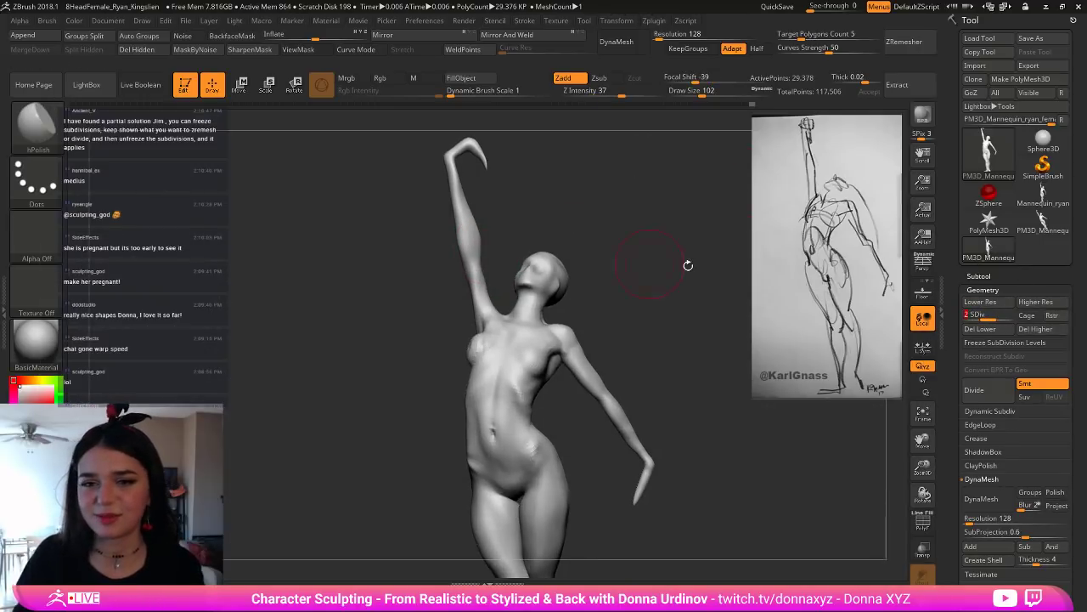
Step: Polish the raised forearm near the wrist with the hPolish brush at draw size 70
key("bracketleft")
key("bracketleft")
key("bracketleft")
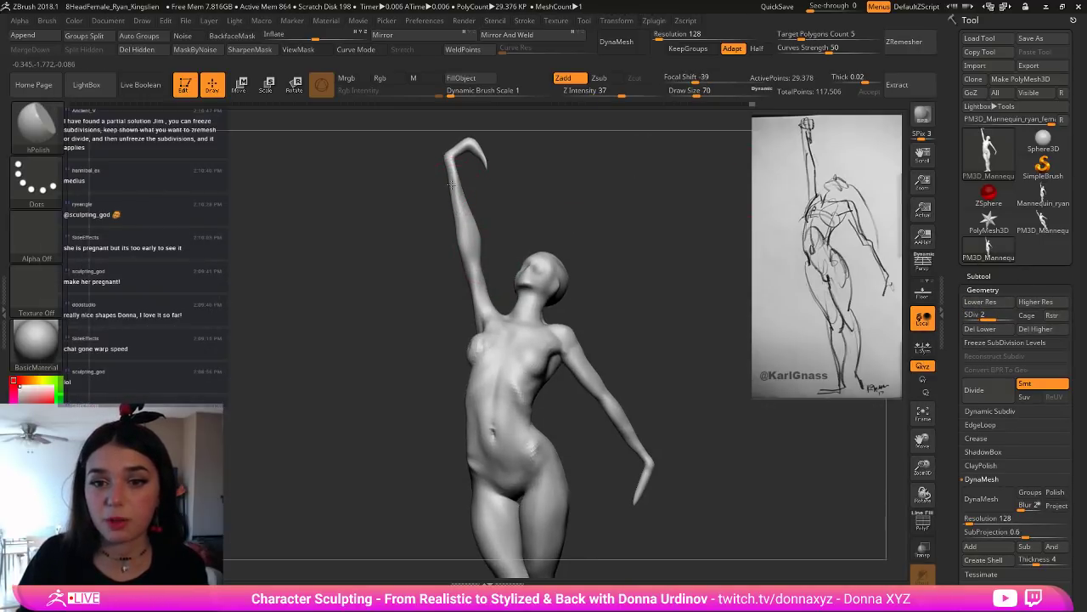
right_click_drag(474, 213, 493, 252)
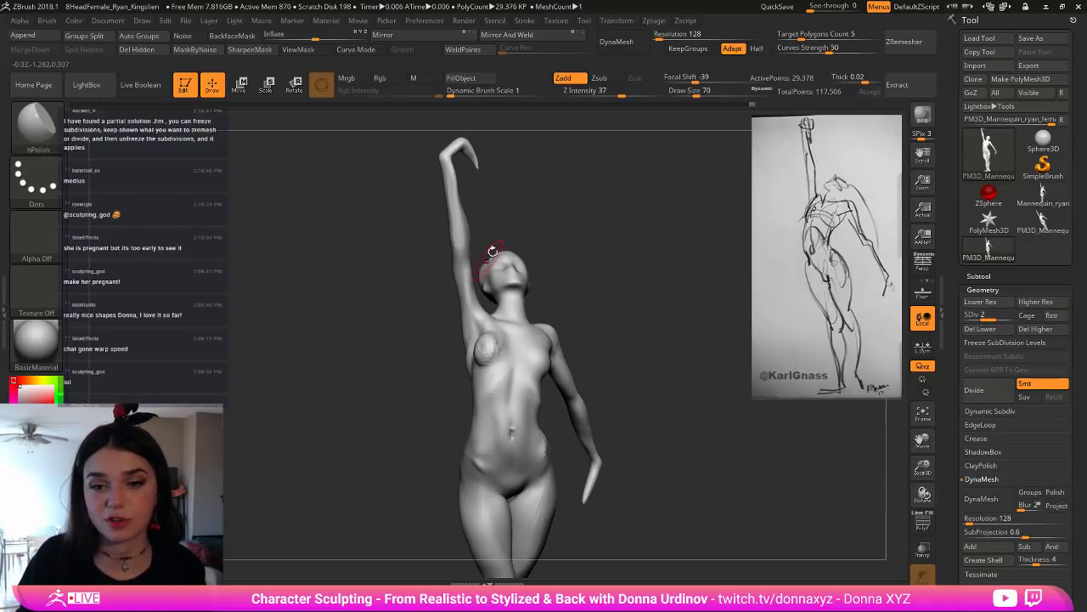
Step: Build up the raised arm below the elbow with the ClayBuildup brush at draw size 70 and smooth it
key("b")
key("c")
key("b")
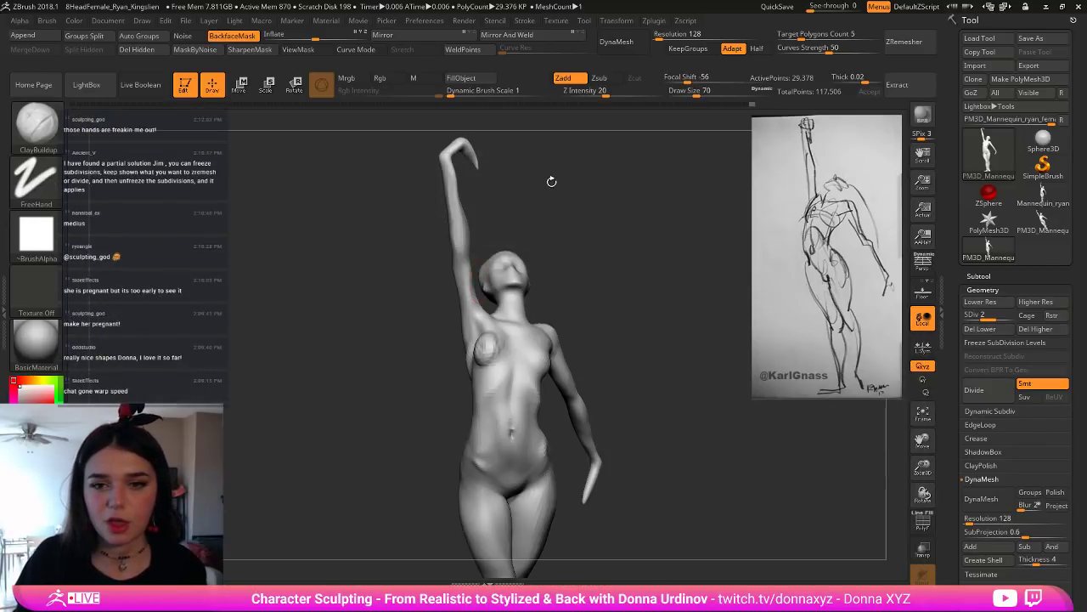
mouse_move(552, 179)
right_mouse_down()
mouse_move(486, 242)
mouse_move(467, 292)
right_mouse_up()
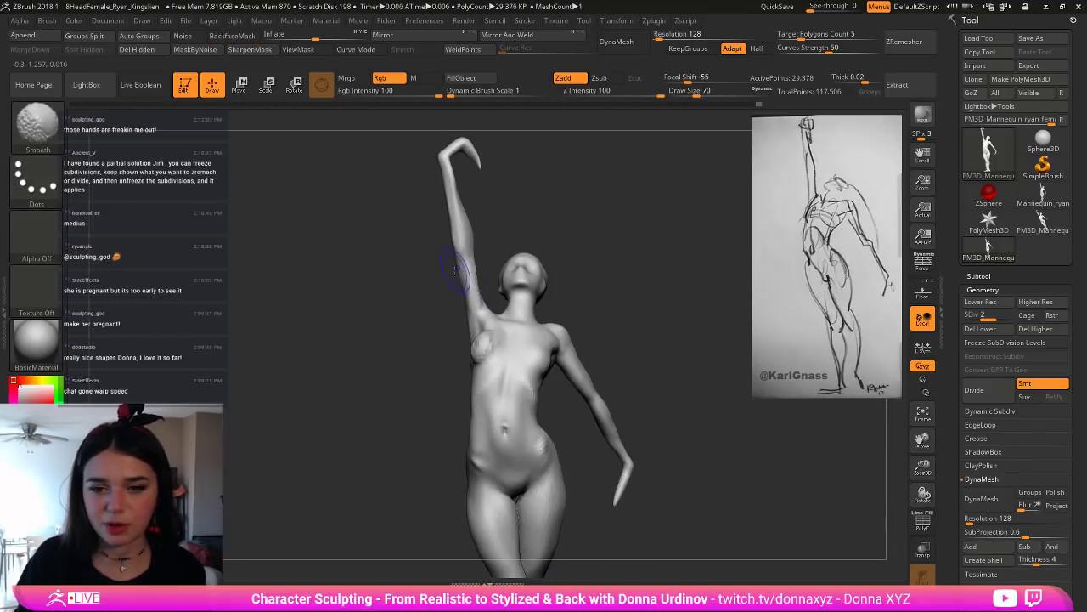
Step: Reshape the raised arm's contour at the elbow and lower forearm with the Move brush at draw sizes 50, 82 and 94
key("b")
key("m")
key("v")
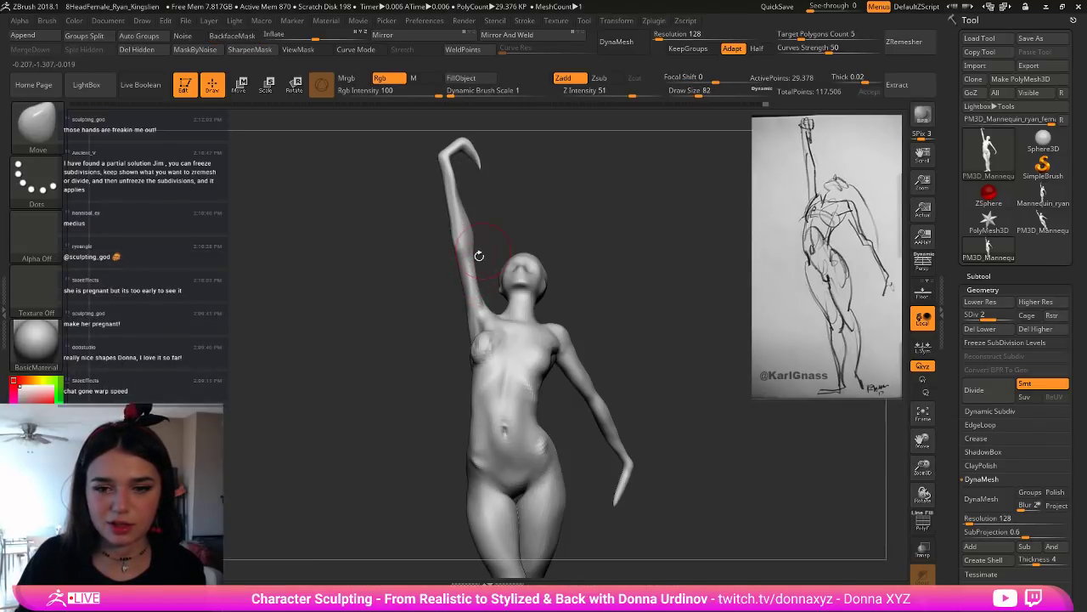
right_click_drag(479, 255, 477, 257)
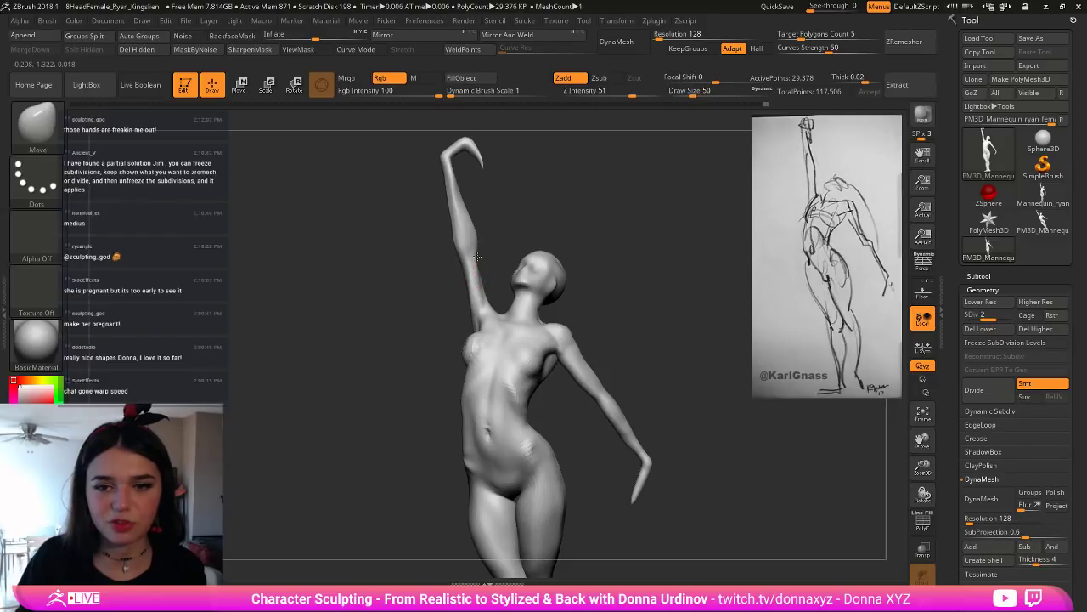
key("bracketright")
key("bracketright")
key("bracketright")
key("bracketright")
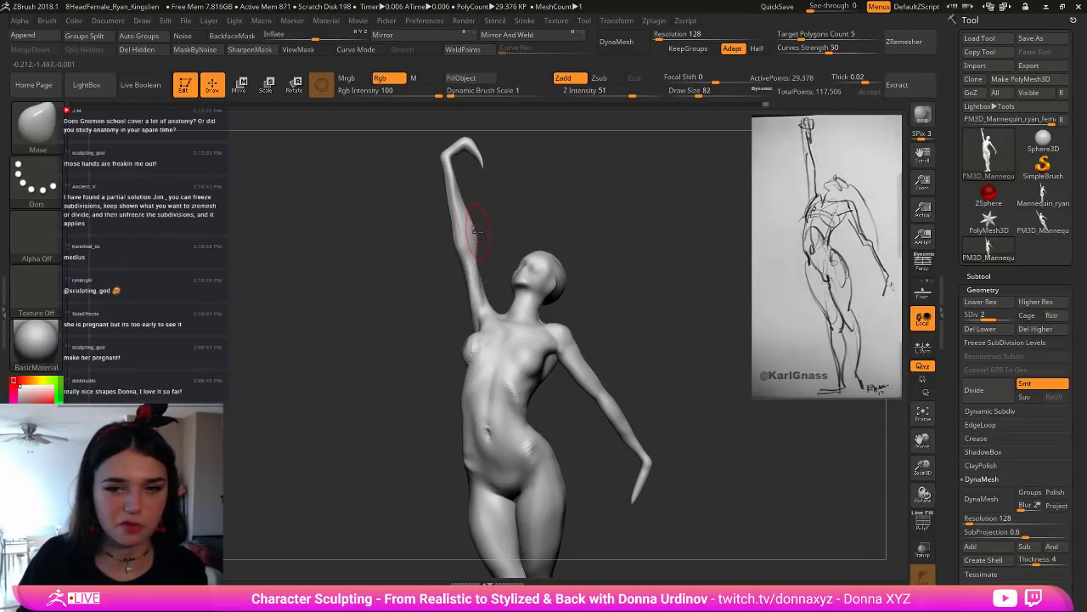
right_click_drag(480, 232, 475, 232)
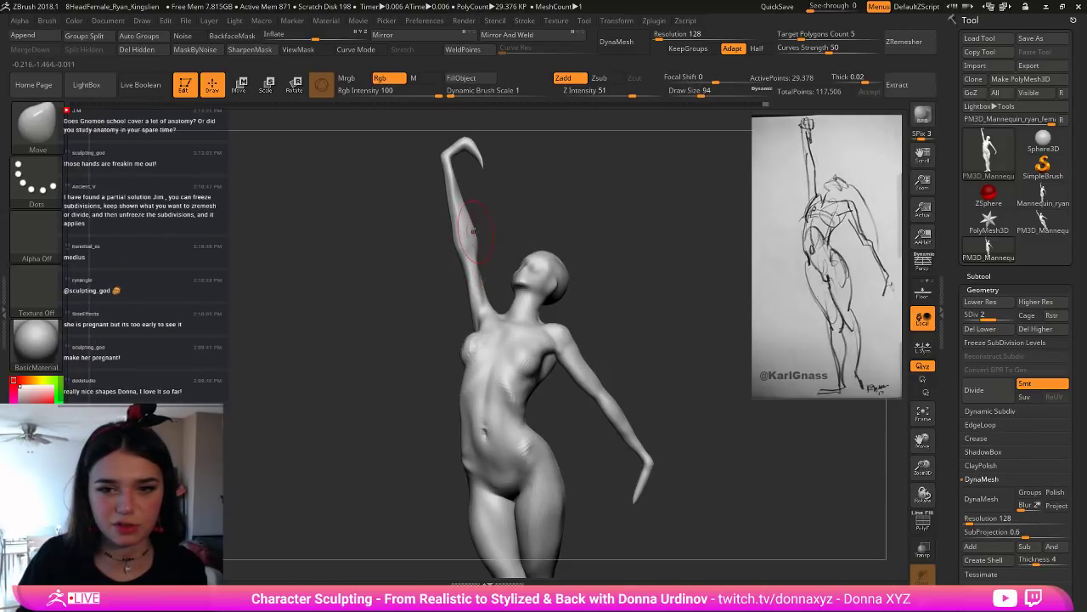
mouse_move(473, 231)
left_mouse_down()
mouse_move(472, 217)
mouse_move(493, 238)
left_mouse_up()
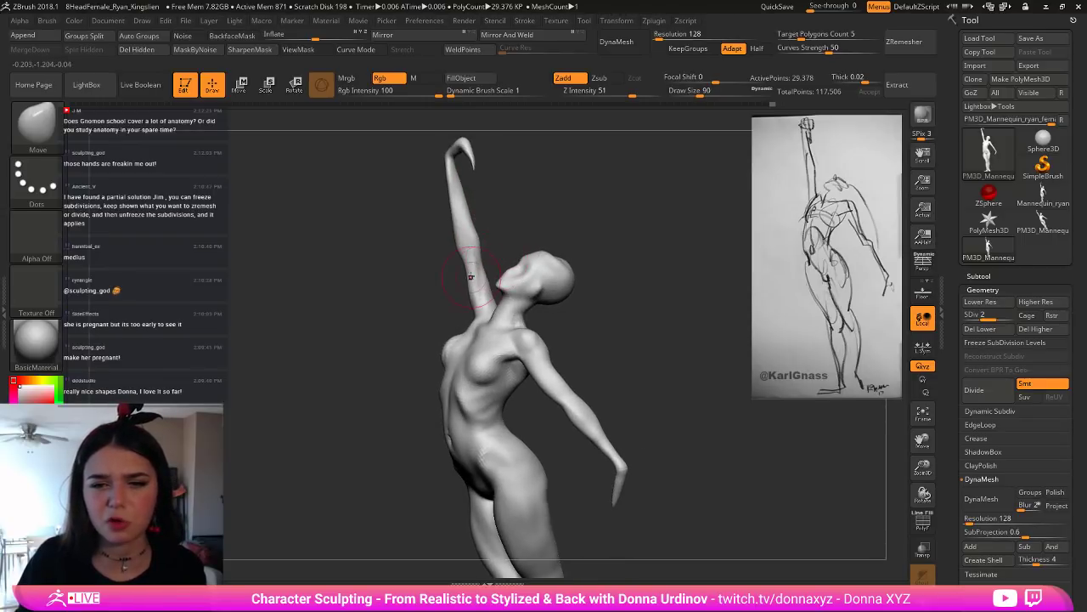
Step: Refine the raised upper arm just below the elbow with the Move brush at draw size 50
key("bracketleft")
key("bracketleft")
key("bracketleft")
key("bracketleft")
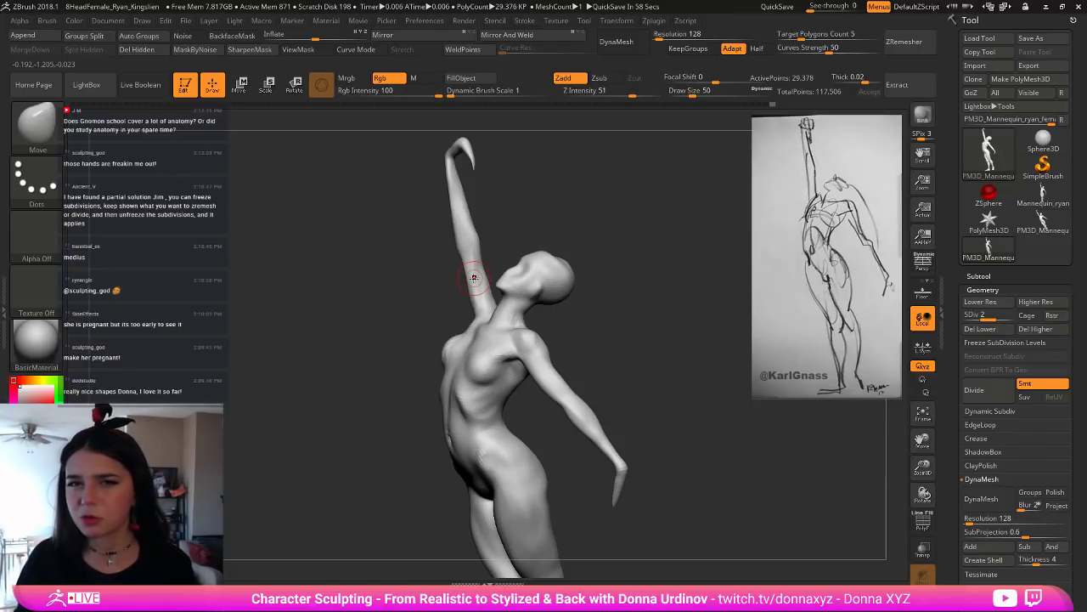
mouse_move(609, 241)
left_mouse_down()
mouse_move(609, 255)
mouse_move(637, 271)
mouse_move(624, 281)
left_mouse_up()
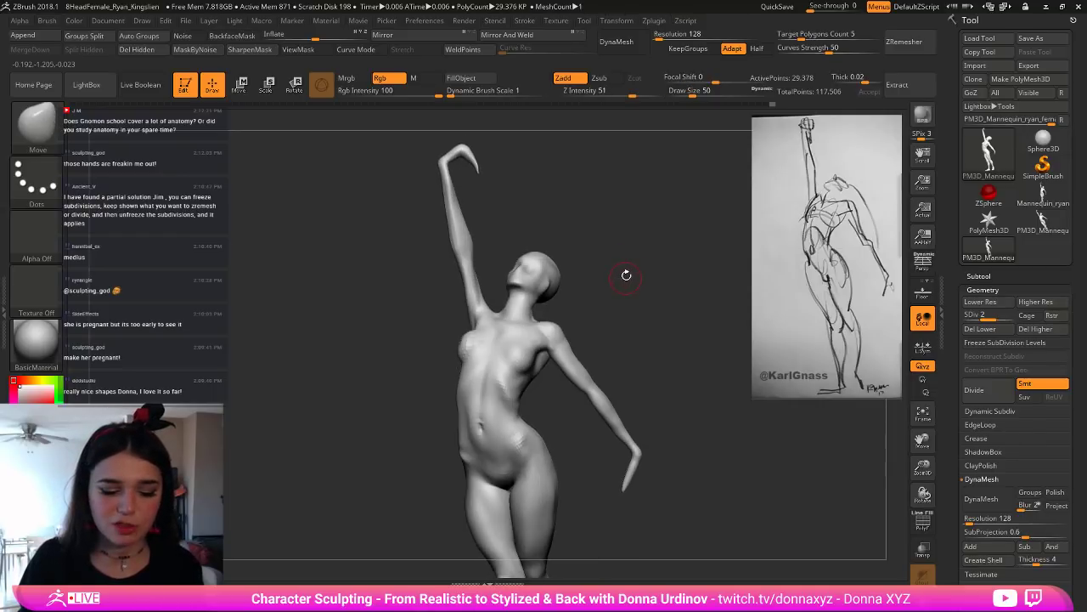
key("b")
key("m")
key("v")
left_click_drag(564, 198, 566, 246, "alt")
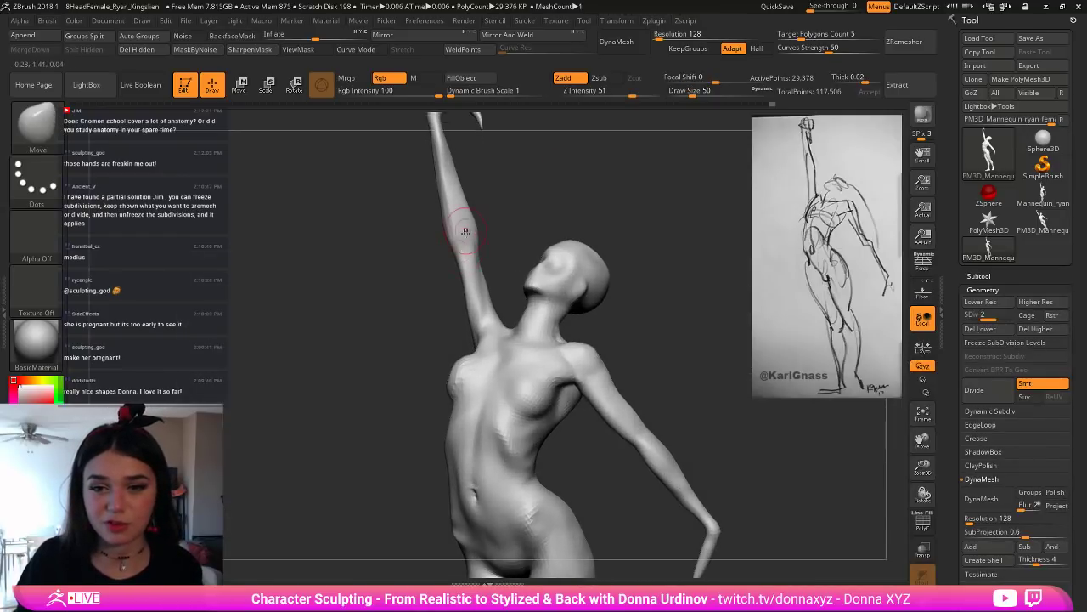
Step: Carve the inner elbow crease of the raised arm with the DamStandard brush at draw size 50
key("b")
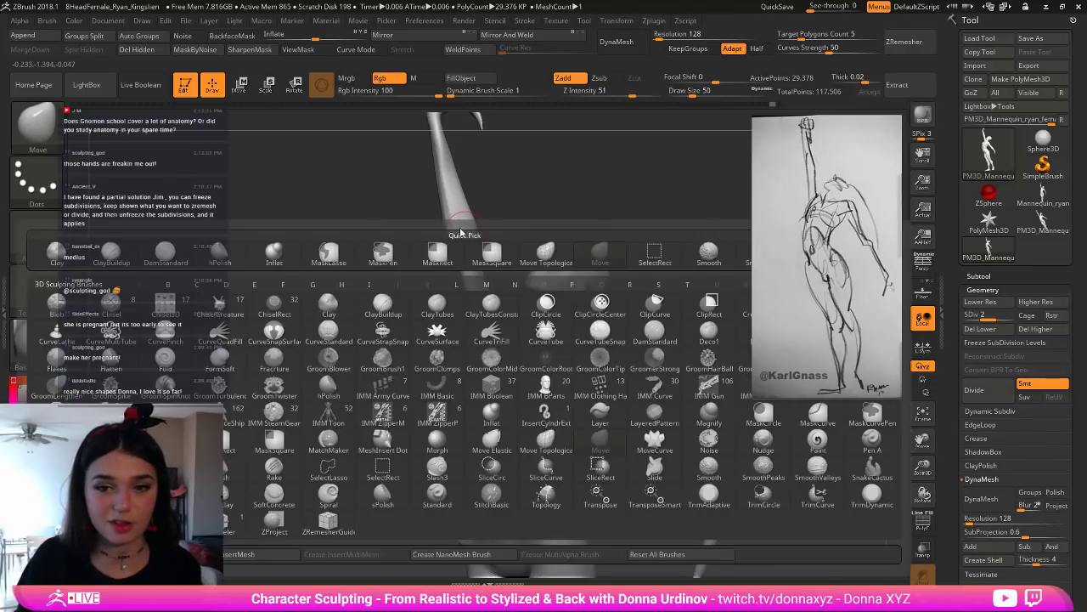
key("b")
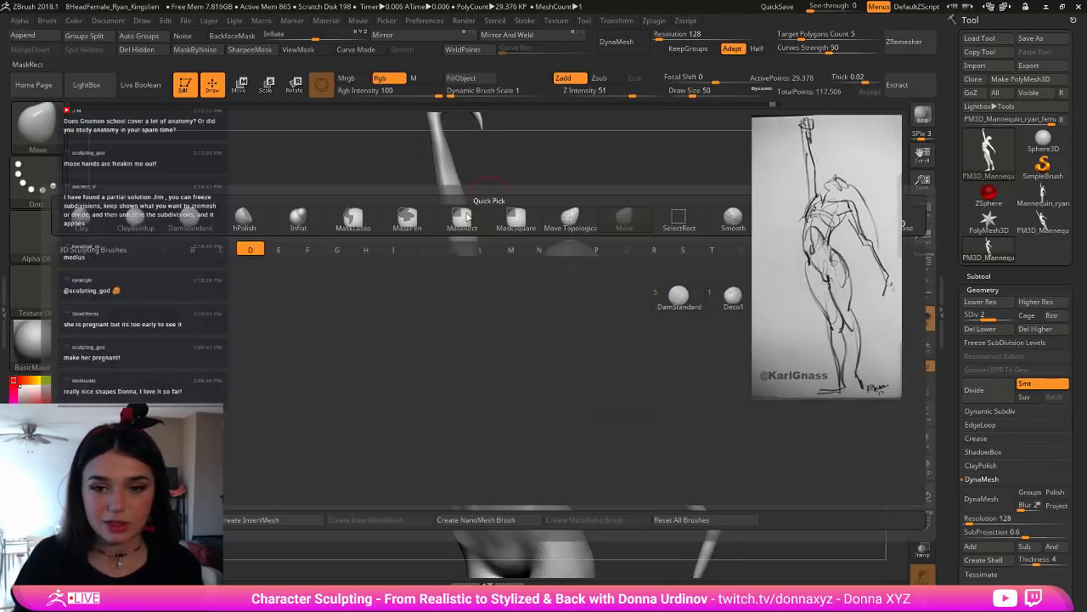
key("d")
key("s")
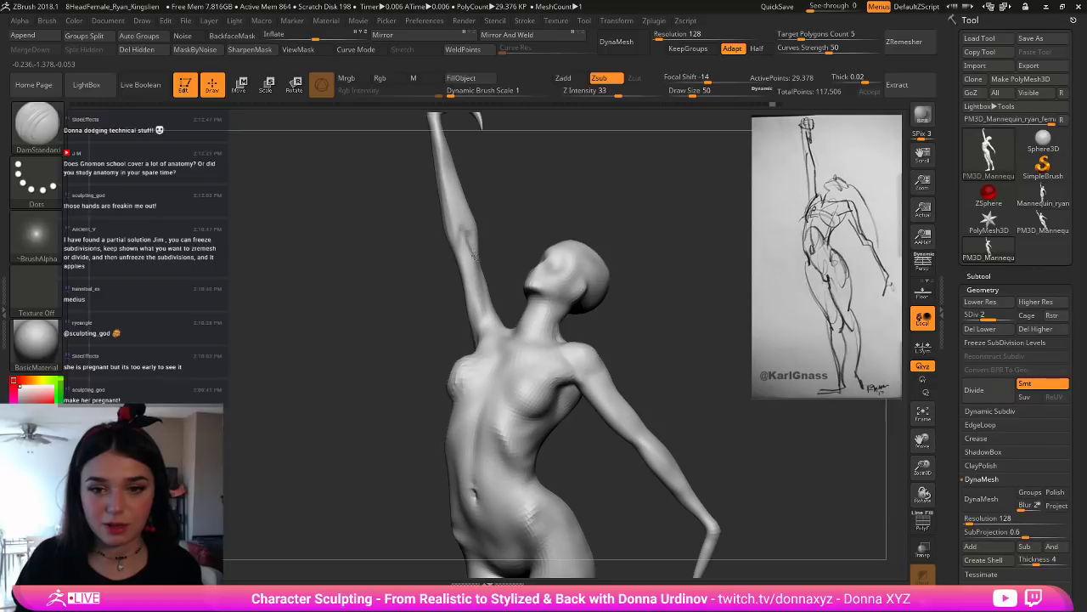
mouse_move(474, 254)
left_mouse_down()
mouse_move(468, 237)
mouse_move(473, 250)
mouse_move(524, 242)
mouse_move(465, 259)
left_mouse_up()
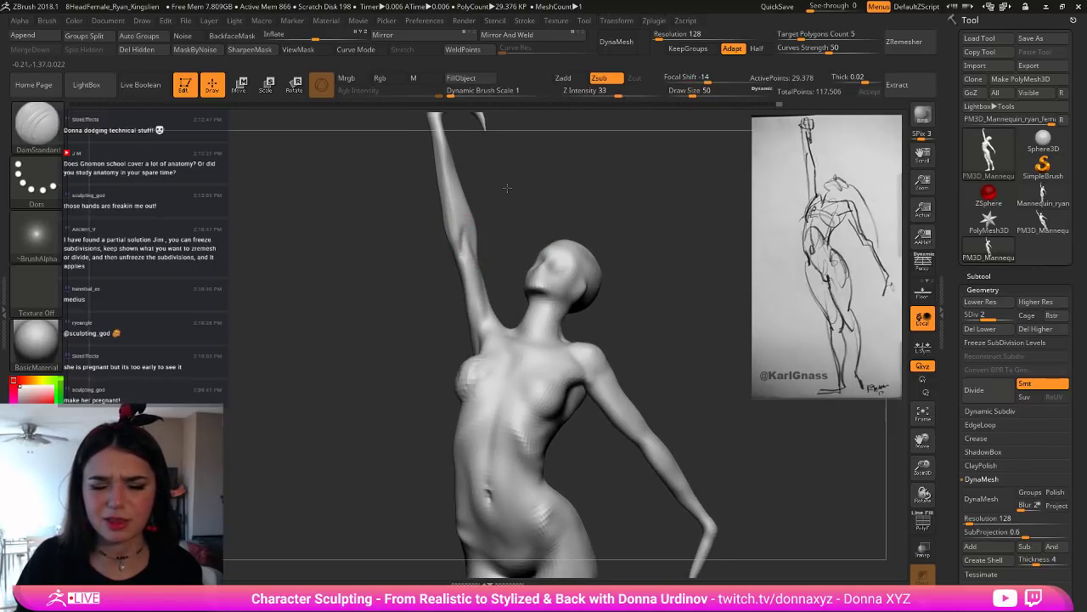
Step: Smooth the raised forearm and define the wrist with the DamStandard brush at draw sizes 46 and 30
left_click_drag(508, 188, 510, 273, "alt")
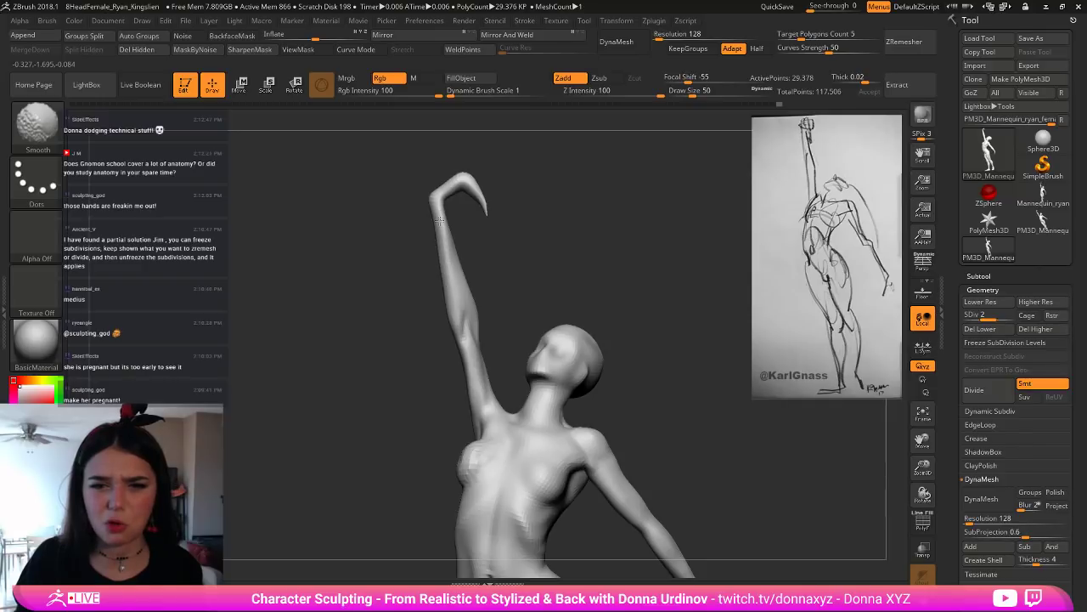
mouse_move(524, 274)
left_mouse_down()
mouse_move(505, 283)
mouse_move(520, 295)
mouse_move(491, 312)
mouse_move(489, 286)
mouse_move(456, 288)
mouse_move(473, 292)
mouse_move(464, 325)
mouse_move(467, 304)
mouse_move(468, 318)
mouse_move(494, 287)
mouse_move(457, 290)
left_mouse_up()
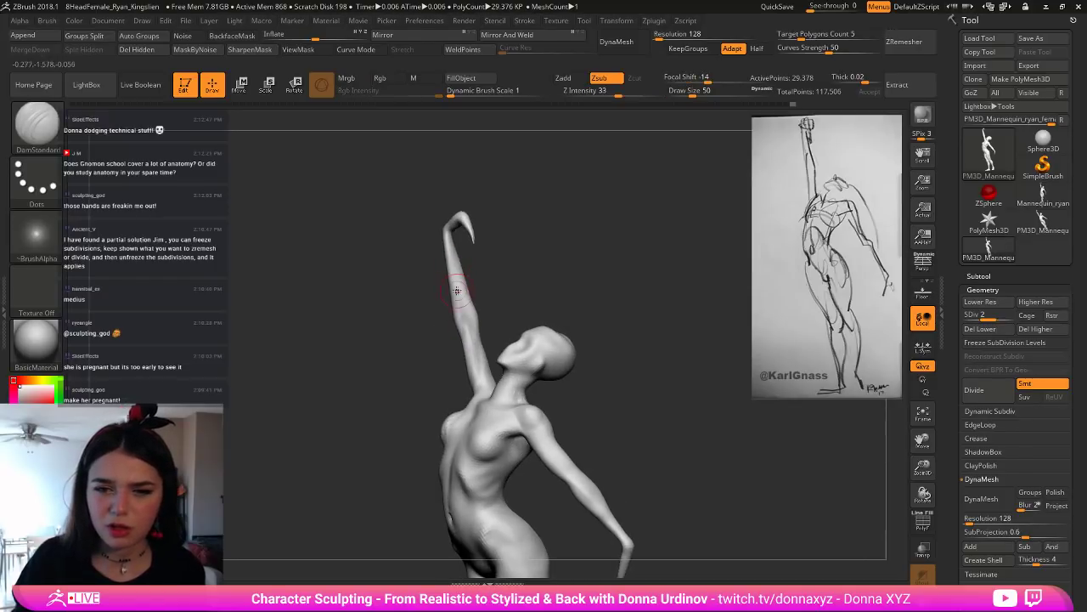
left_click_drag(450, 243, 540, 256)
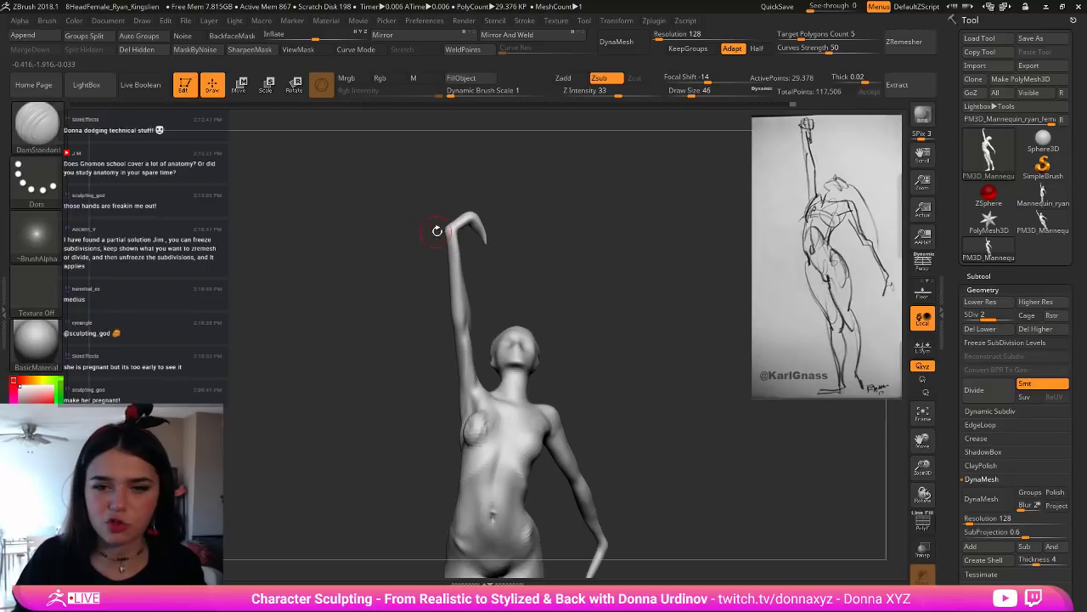
key("bracketleft")
left_click_drag(483, 250, 521, 251)
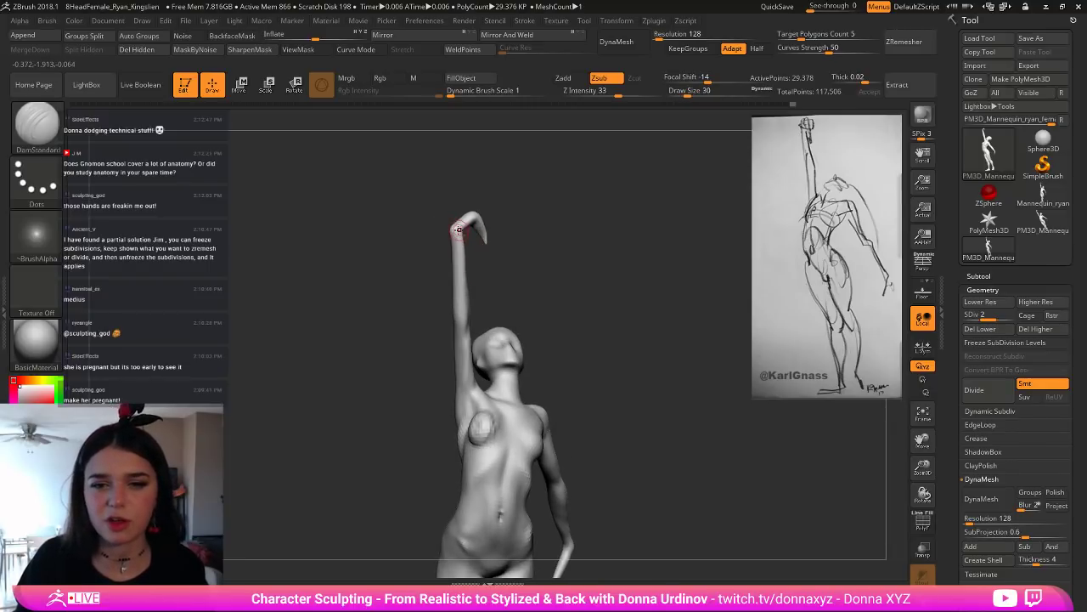
left_click_drag(513, 200, 462, 235)
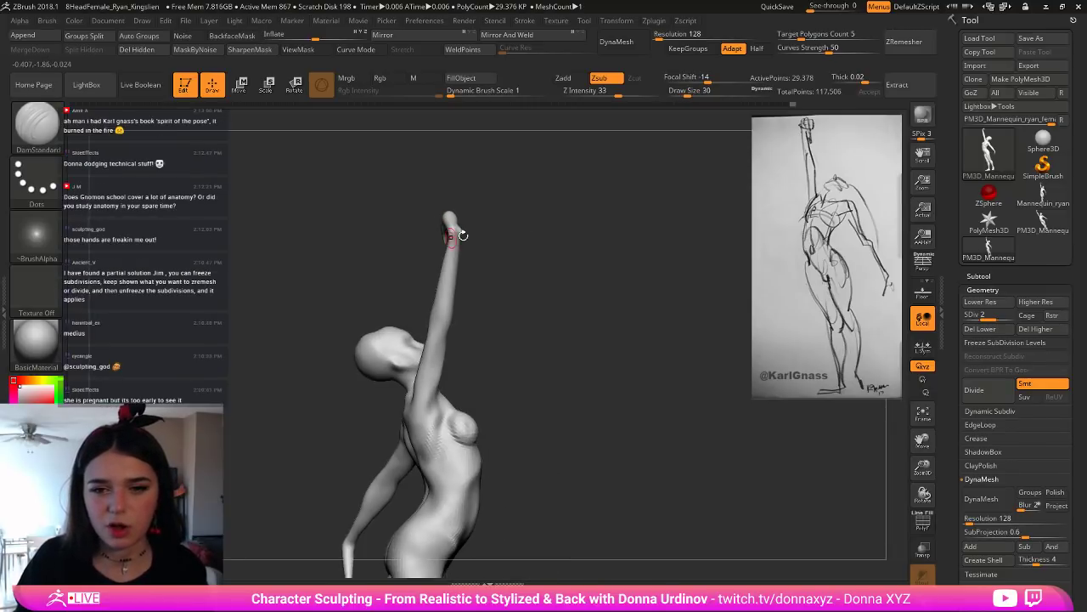
Step: Adjust the raised forearm's silhouette from behind with the Move Topological brush at draw sizes 62, 74 and 86
key("b")
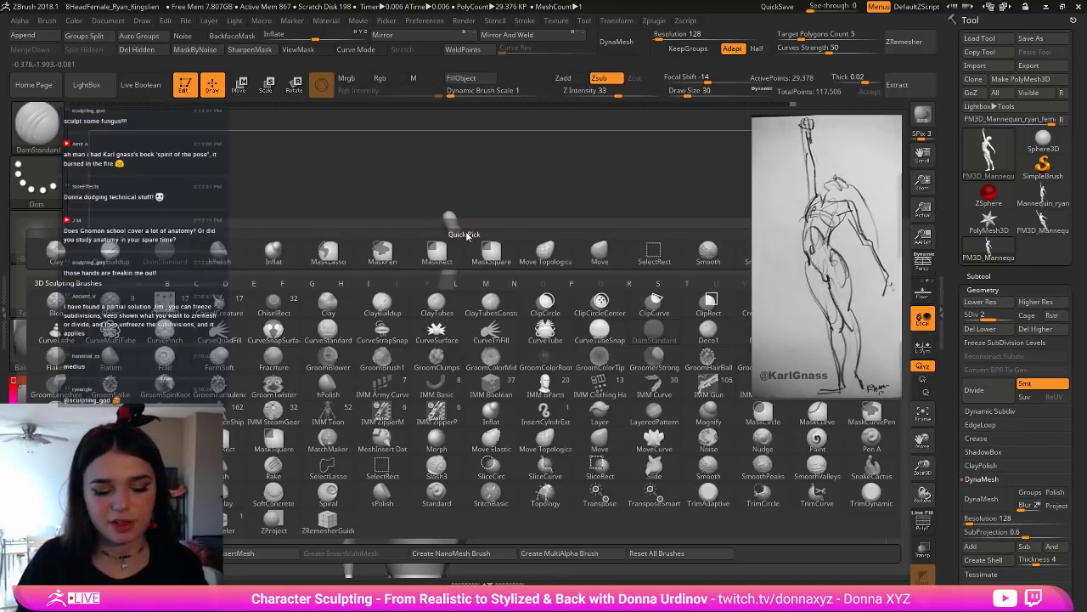
key("m")
key("t")
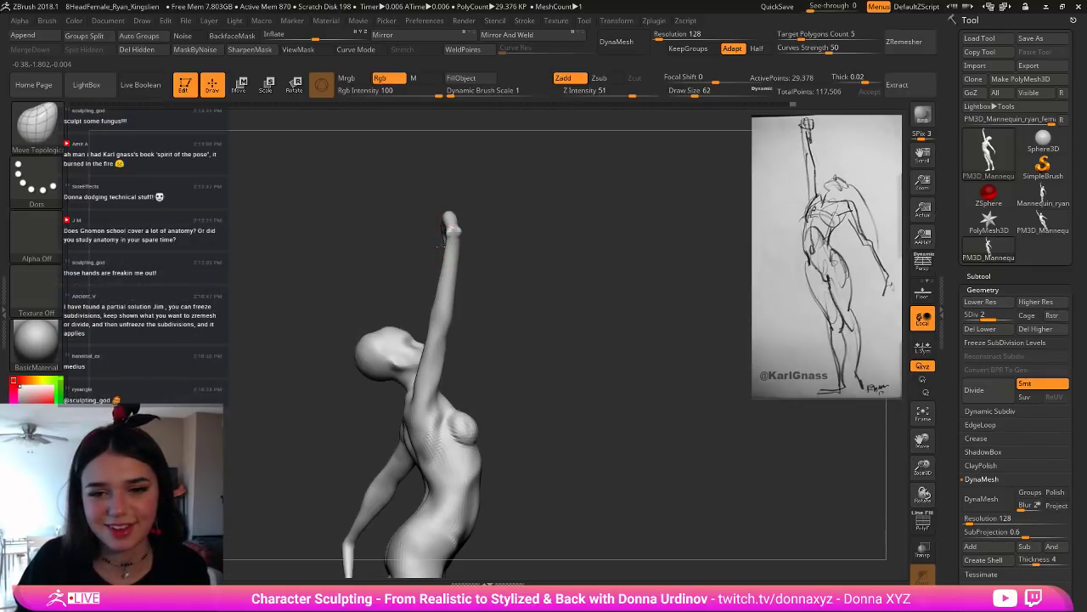
left_click_drag(494, 242, 432, 244)
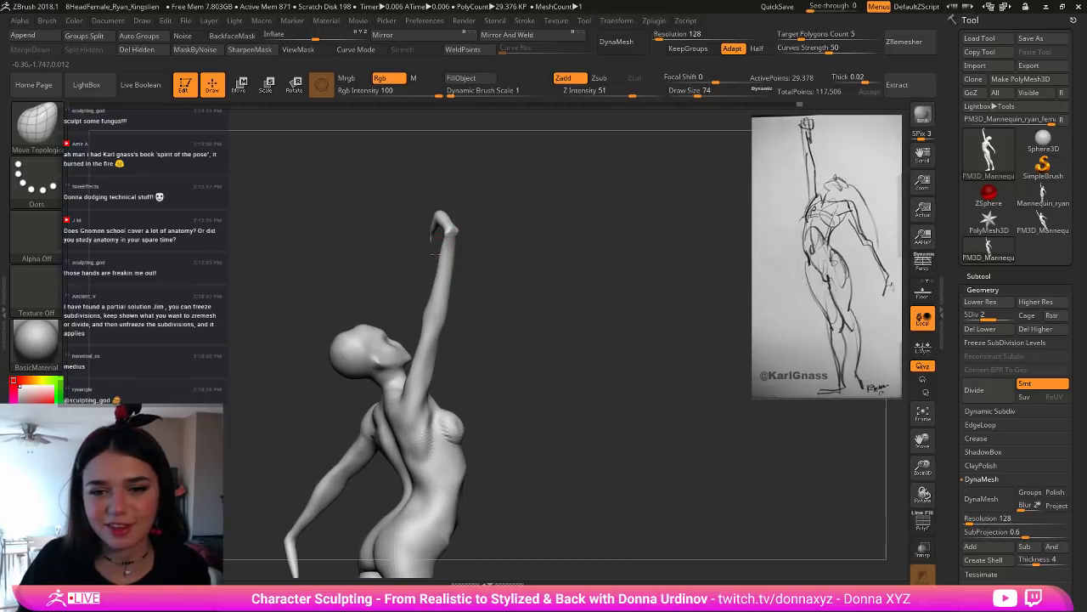
key("bracketright")
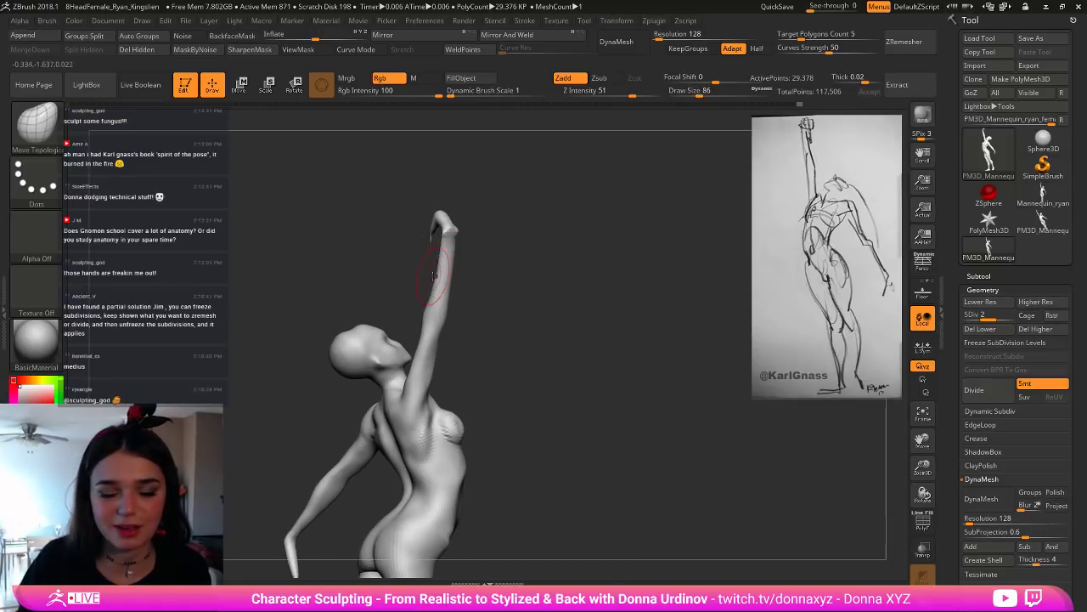
left_click_drag(439, 287, 427, 309)
mouse_move(437, 264)
left_mouse_down()
mouse_move(431, 280)
mouse_move(445, 266)
left_mouse_up()
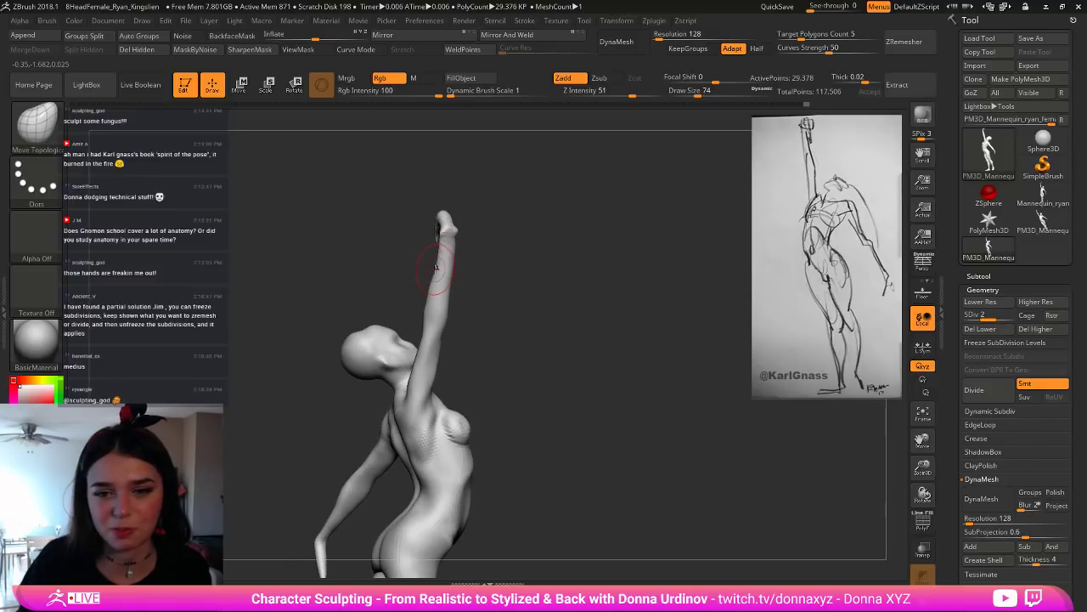
Step: Shape the raised wrist and hand from above with the Move Topological brush at draw size 70
left_click_drag(497, 233, 487, 233)
key("bracketleft")
mouse_move(487, 232)
right_mouse_down()
mouse_move(498, 204)
mouse_move(435, 215)
mouse_move(481, 195)
right_mouse_up()
key("bracketright")
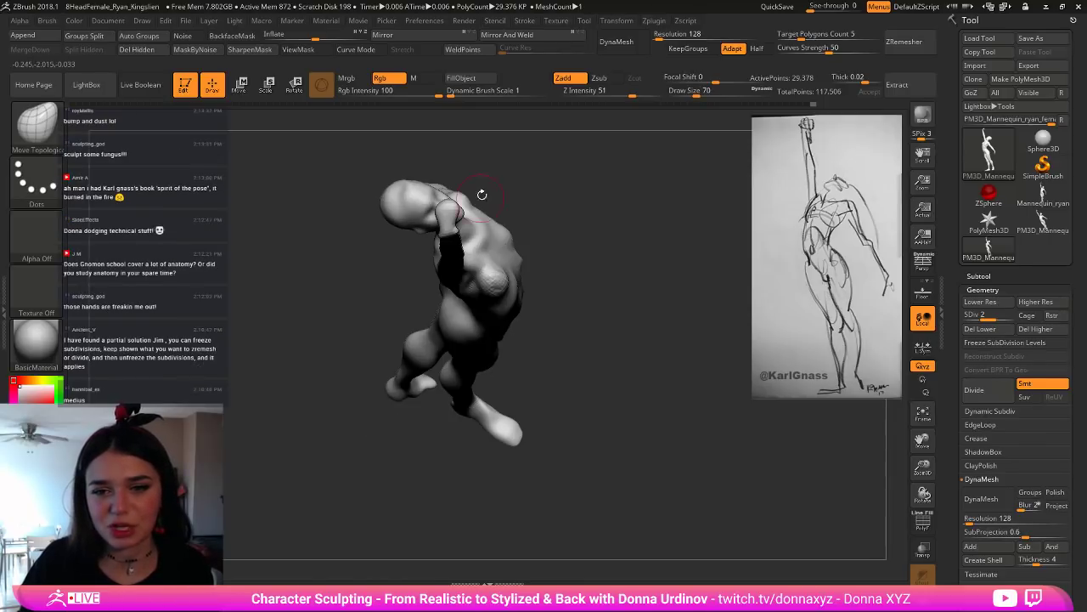
key("bracketright")
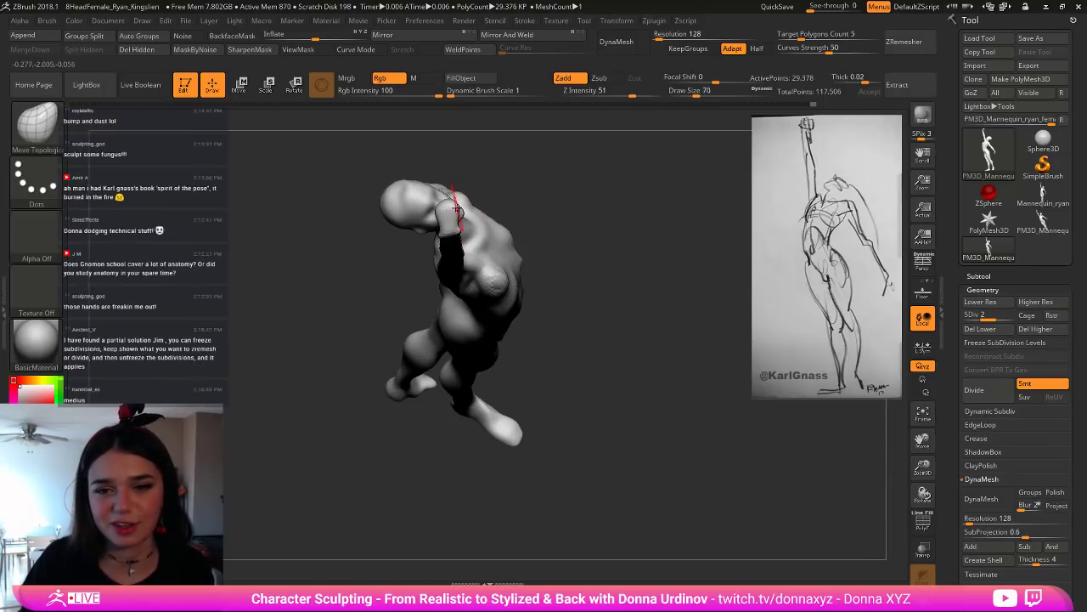
mouse_move(476, 208)
right_mouse_down()
mouse_move(479, 219)
mouse_move(527, 195)
mouse_move(459, 212)
right_mouse_up()
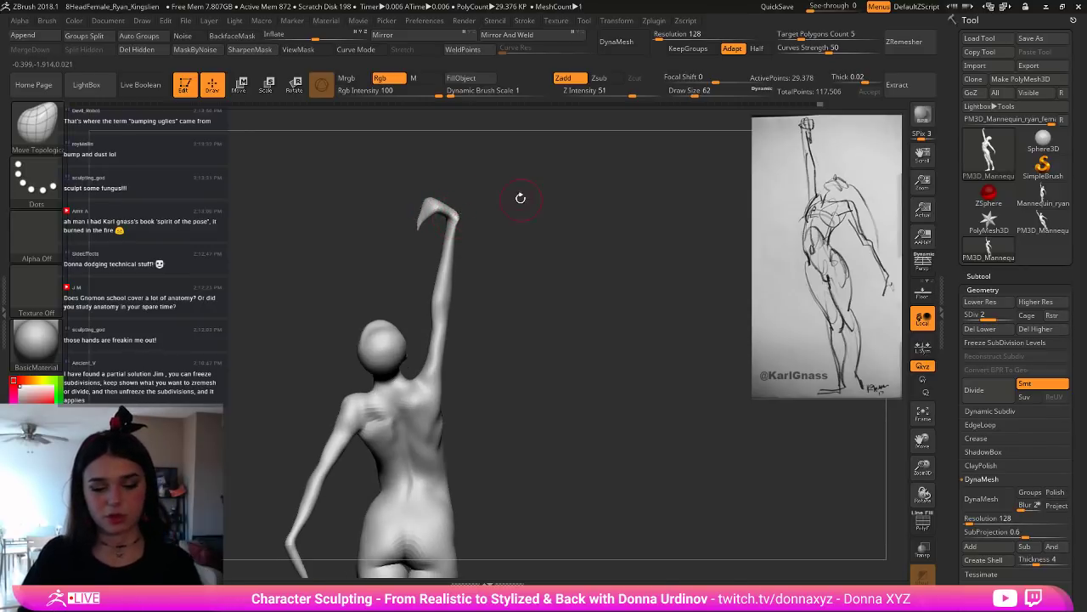
Step: Refine the back of the raised hand with the Move Topological brush at draw sizes 30, 42 and 38
key("bracketleft")
right_click_drag(448, 217, 433, 259)
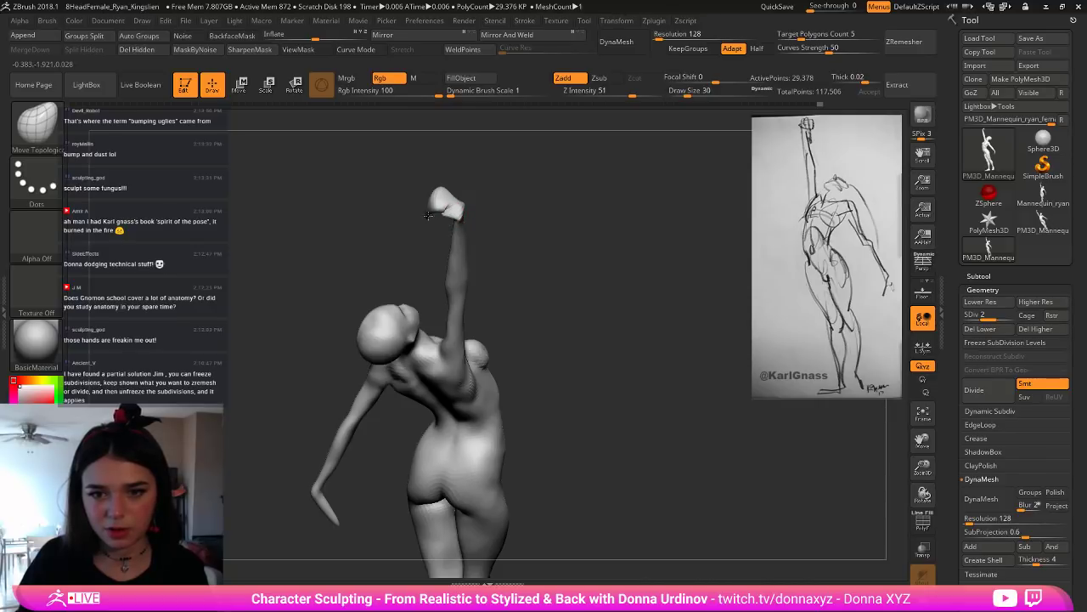
left_click_drag(531, 176, 488, 218)
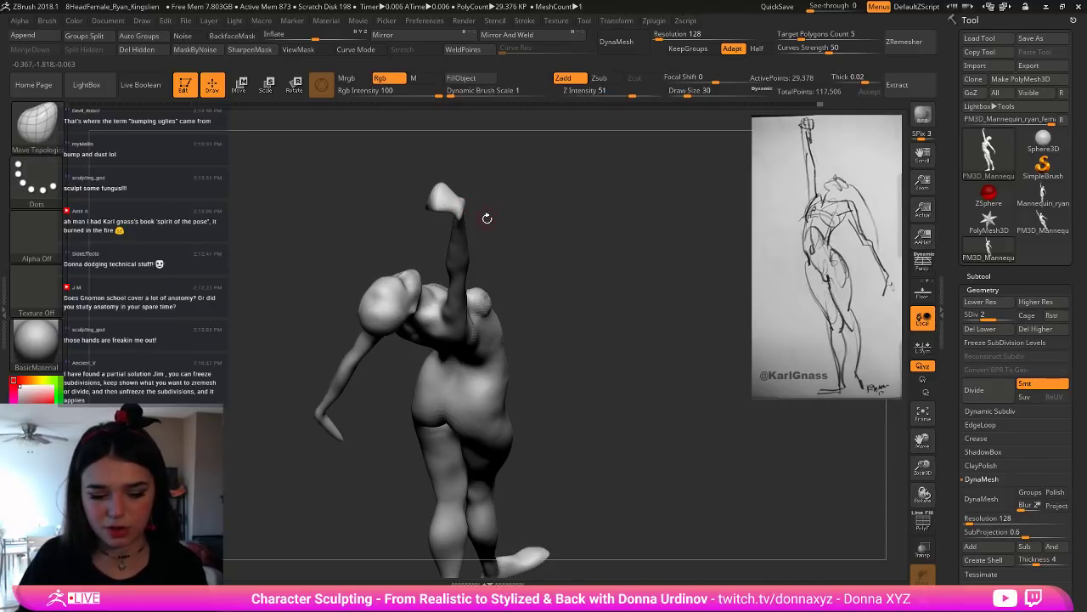
key("bracketright")
key("bracketright")
key("bracketright")
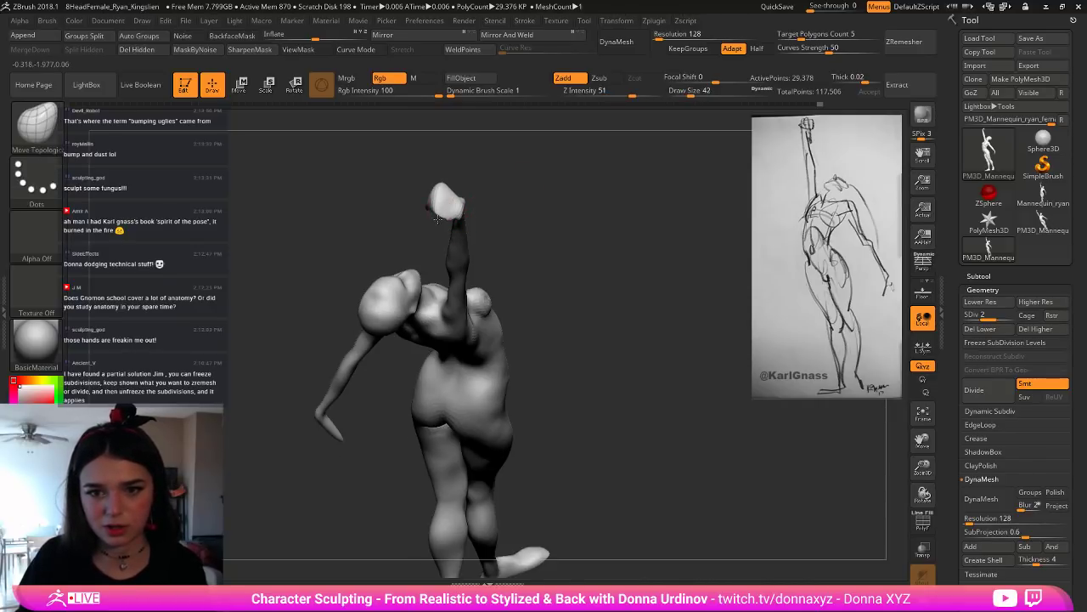
key("bracketright")
key("bracketright")
key("bracketright")
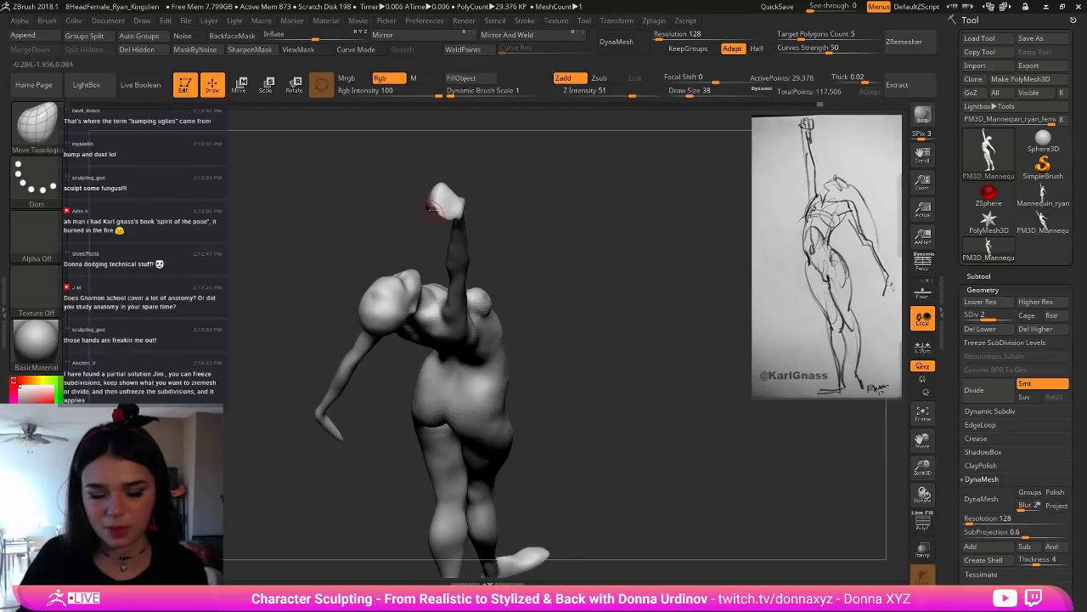
Step: Refine the raised hand and wrist from several angles with the Move Topological brush at draw size 34
left_click_drag(519, 184, 527, 153)
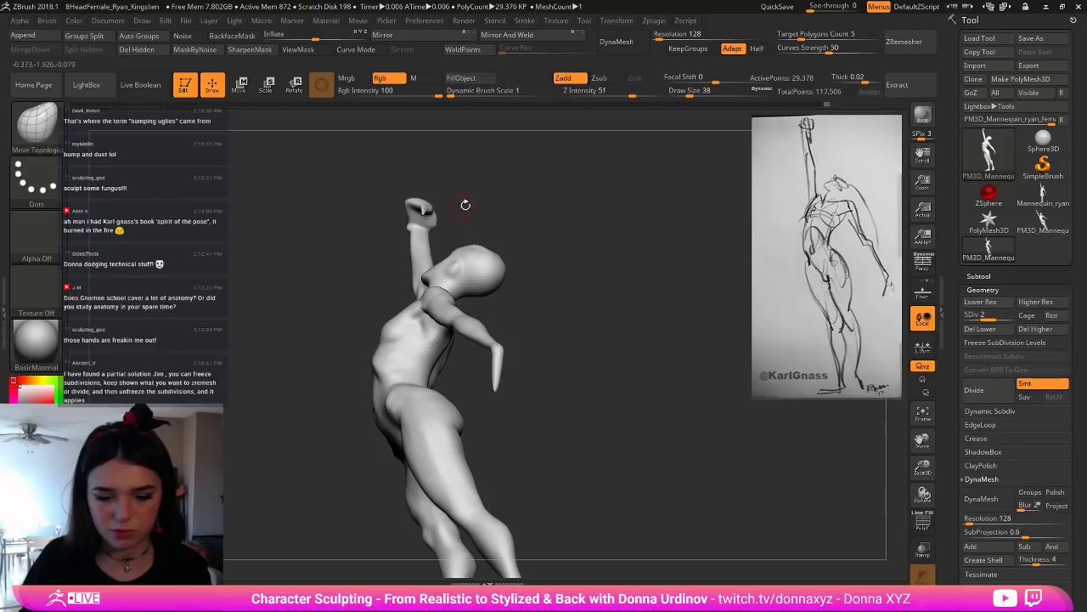
key("bracketright")
key("bracketright")
key("bracketright")
key("bracketleft")
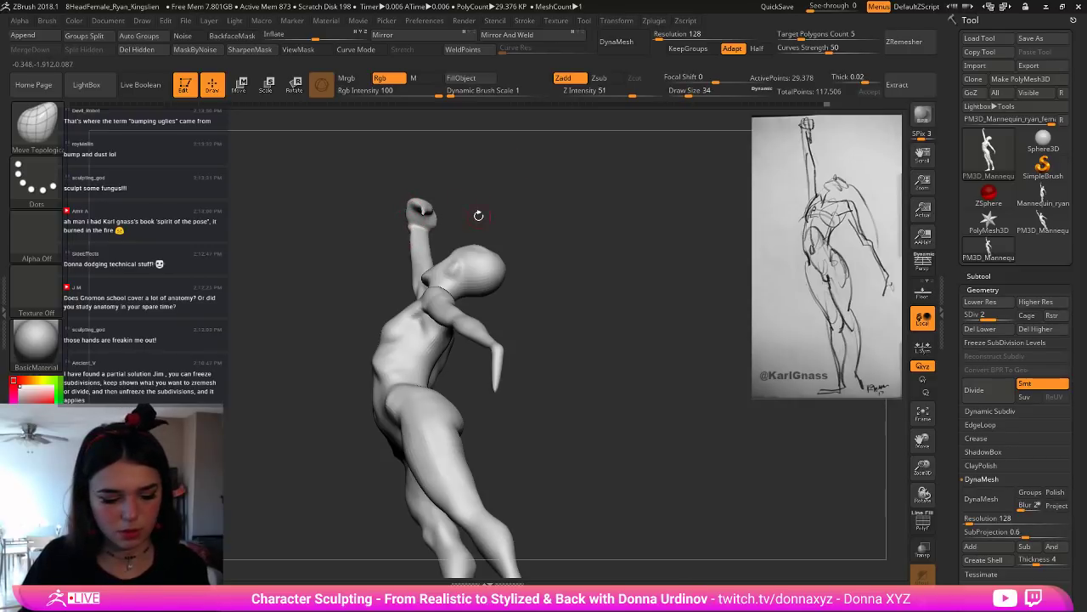
mouse_move(481, 209)
left_mouse_down()
mouse_move(504, 175)
mouse_move(446, 272)
mouse_move(422, 243)
left_mouse_up()
right_click_drag(481, 218, 488, 282, "ctrl")
Step: Switch the mesh to subdivision level 3 and define the raised hand and wrist with the DamStandard brush at draw sizes 34 and 26
left_click(1008, 317)
key("b")
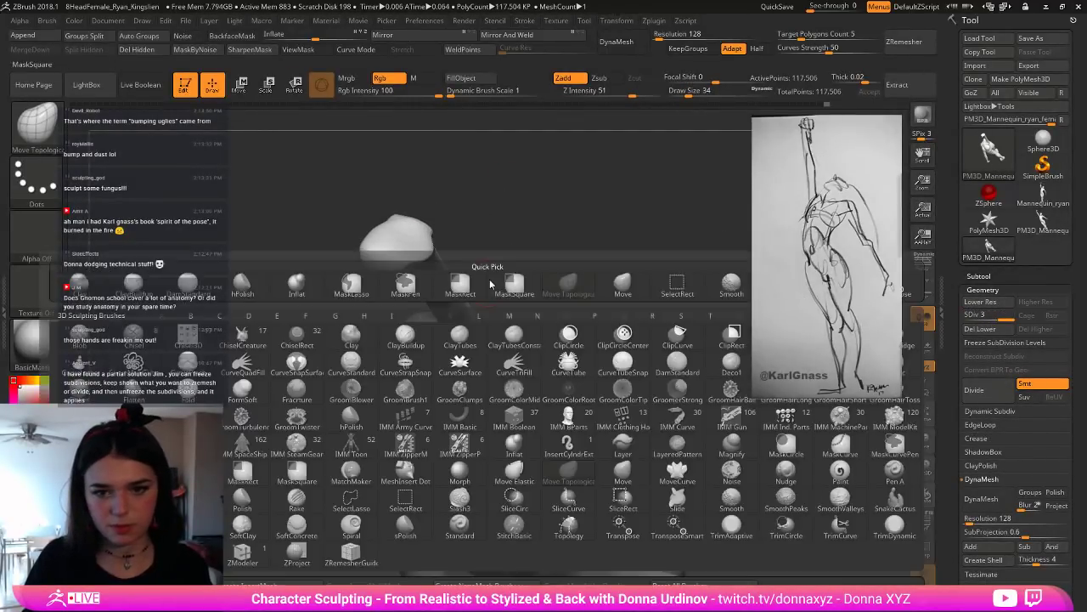
key("d")
key("s")
left_click_drag(499, 215, 419, 259)
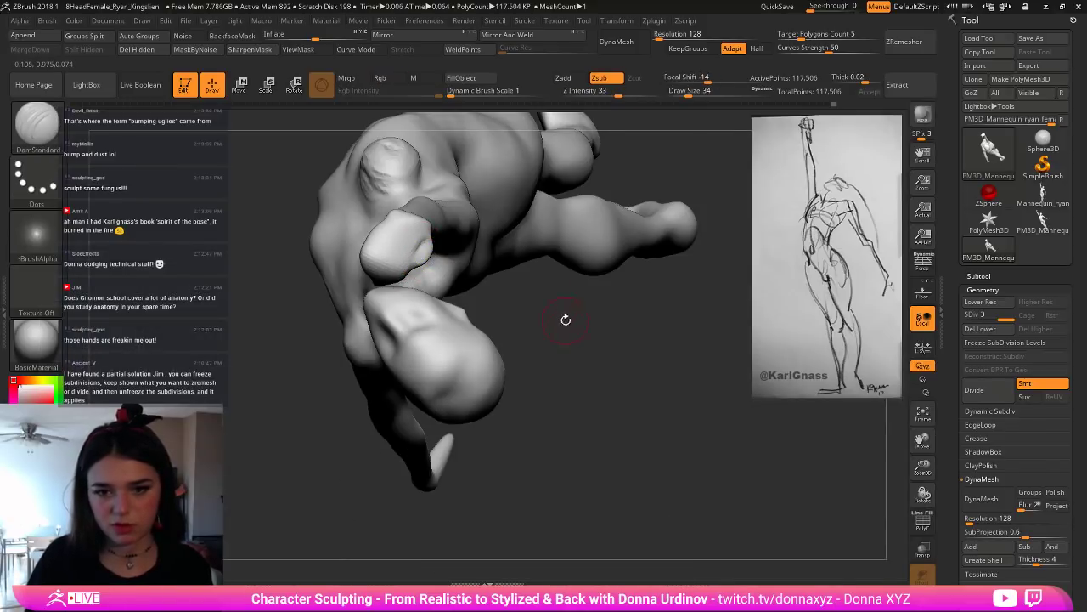
right_click_drag(566, 318, 541, 235, "ctrl")
mouse_move(553, 275)
left_mouse_down()
mouse_move(543, 195)
mouse_move(527, 247)
mouse_move(503, 238)
mouse_move(565, 279)
mouse_move(567, 247)
left_mouse_up()
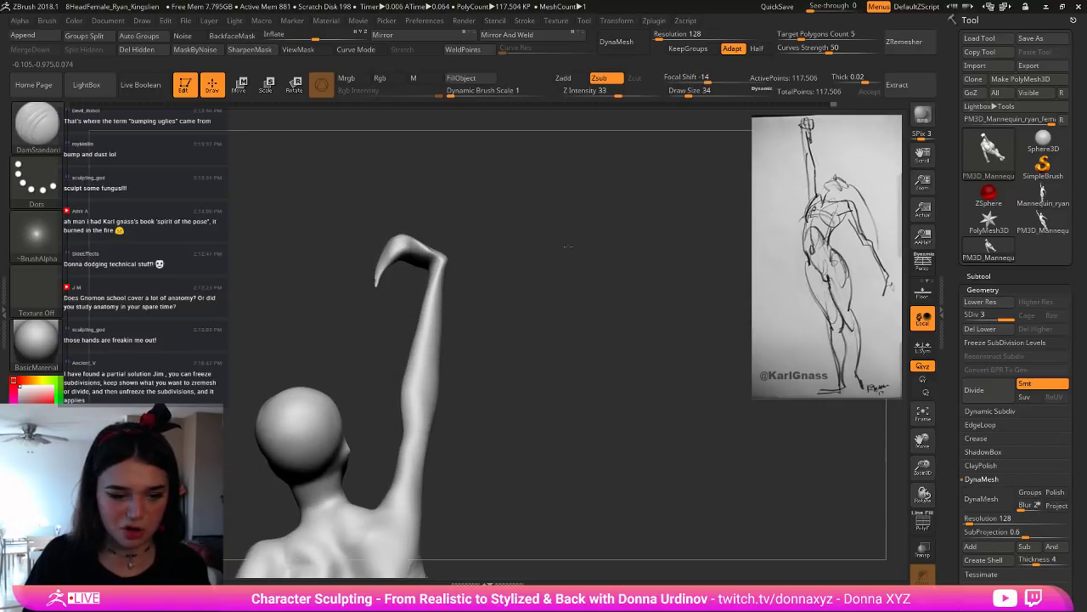
key("b")
key("d")
key("s")
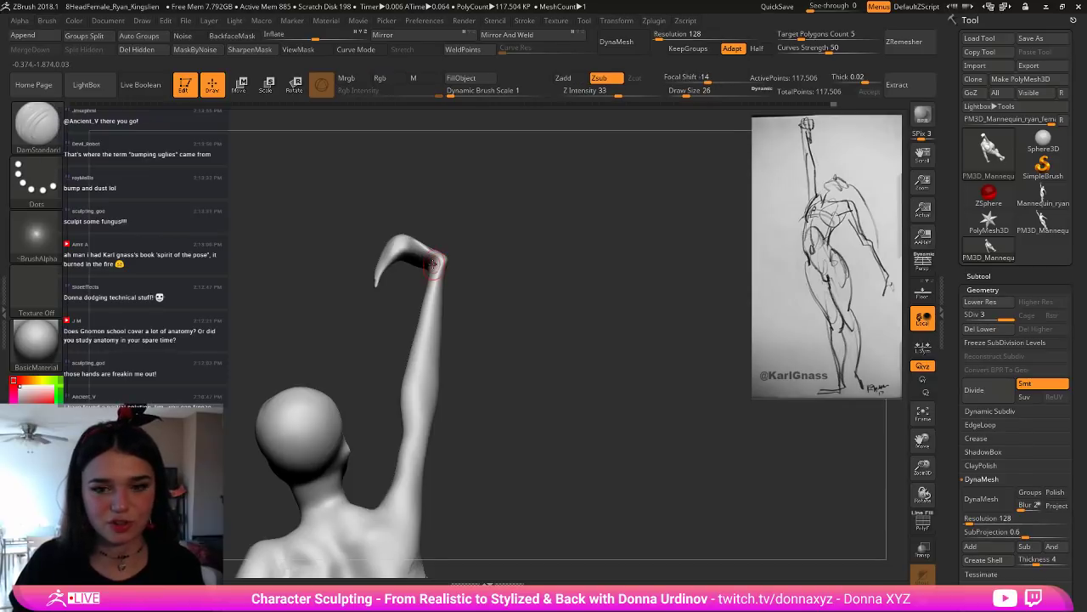
Step: Build up long tendon strokes from the raised wrist down the forearm with the ClayBuildup brush at draw sizes 26 and 42
key("b")
key("b")
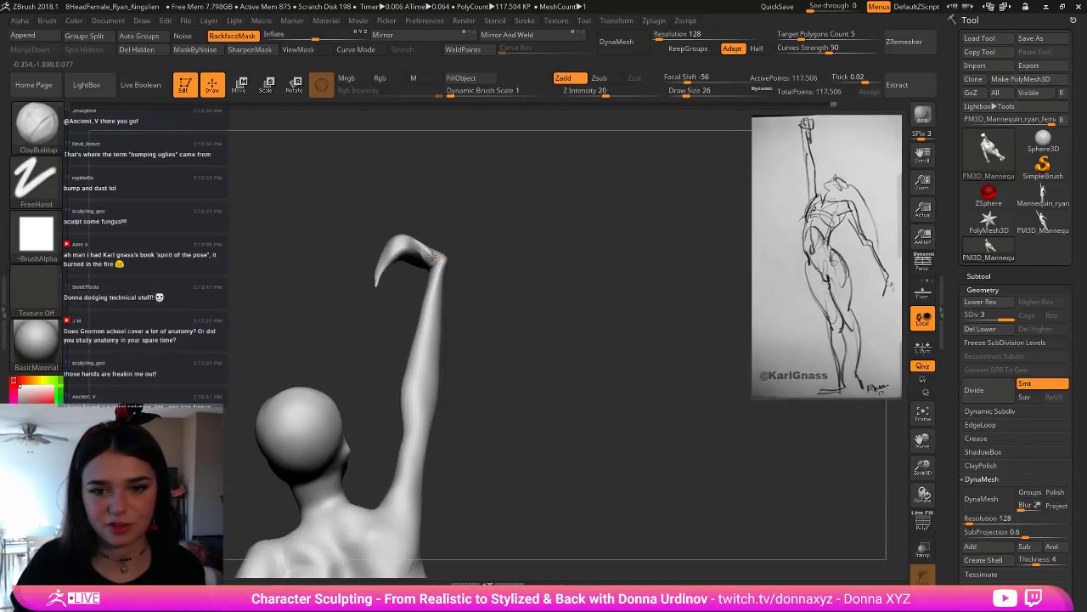
mouse_move(464, 233)
left_mouse_down()
mouse_move(429, 251)
mouse_move(440, 260)
mouse_move(443, 236)
mouse_move(431, 259)
left_mouse_up()
mouse_move(497, 225)
left_mouse_down()
mouse_move(511, 210)
mouse_move(529, 256)
mouse_move(463, 251)
mouse_move(441, 264)
mouse_move(501, 210)
mouse_move(529, 206)
mouse_move(510, 209)
left_mouse_up()
mouse_move(438, 226)
left_mouse_down()
mouse_move(467, 227)
mouse_move(469, 361)
left_mouse_up()
left_click_drag(474, 252, 469, 360)
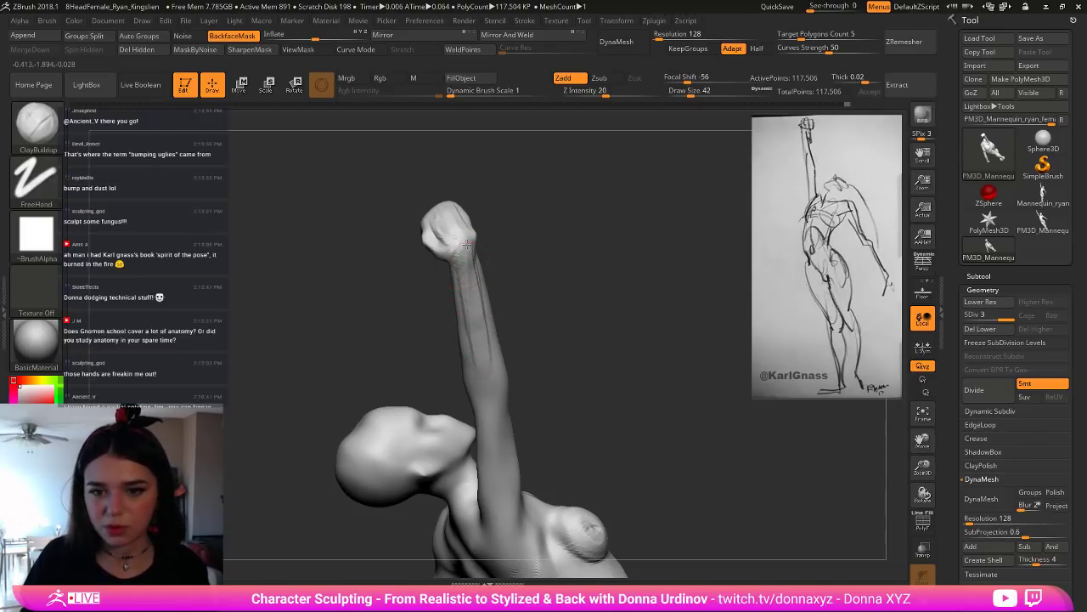
left_click_drag(477, 283, 481, 363)
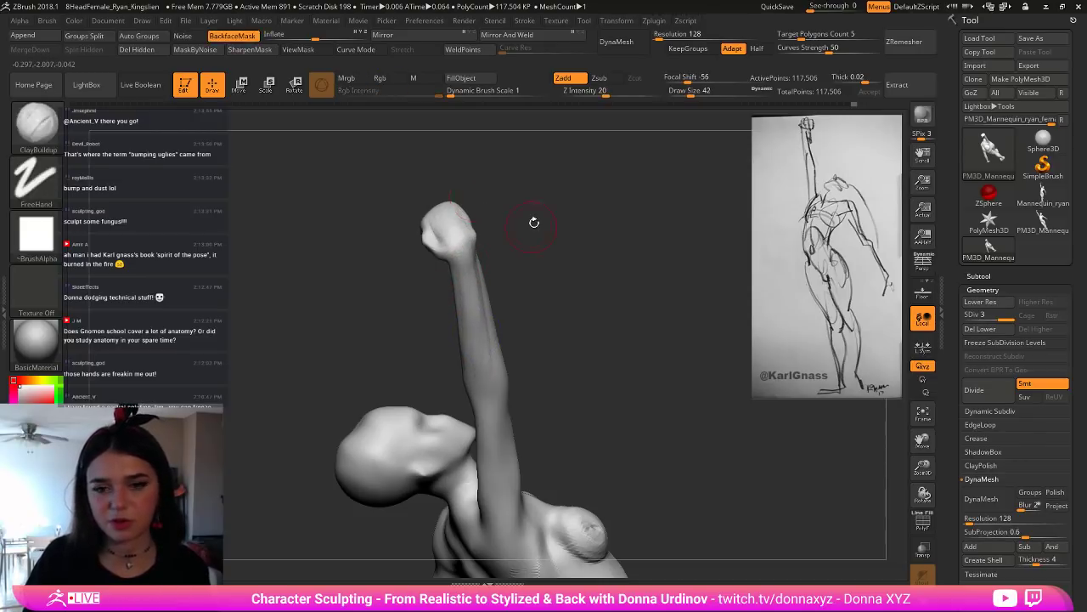
Step: Add ClayBuildup volume along the front and inner side of the raised forearm at draw size 42 and smooth it
mouse_move(535, 224)
left_mouse_down()
mouse_move(558, 236)
mouse_move(534, 279)
mouse_move(609, 275)
mouse_move(589, 303)
mouse_move(604, 292)
mouse_move(470, 241)
mouse_move(483, 325)
left_mouse_up()
key("shift")
left_click_drag(481, 287, 487, 367)
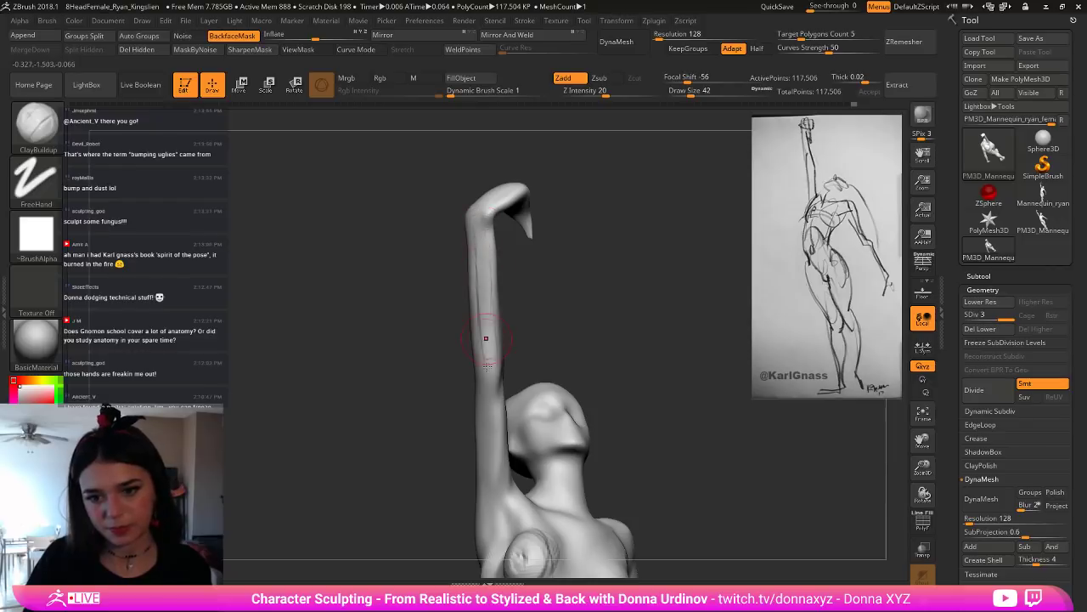
left_click_drag(478, 257, 480, 321)
left_click_drag(554, 293, 633, 299)
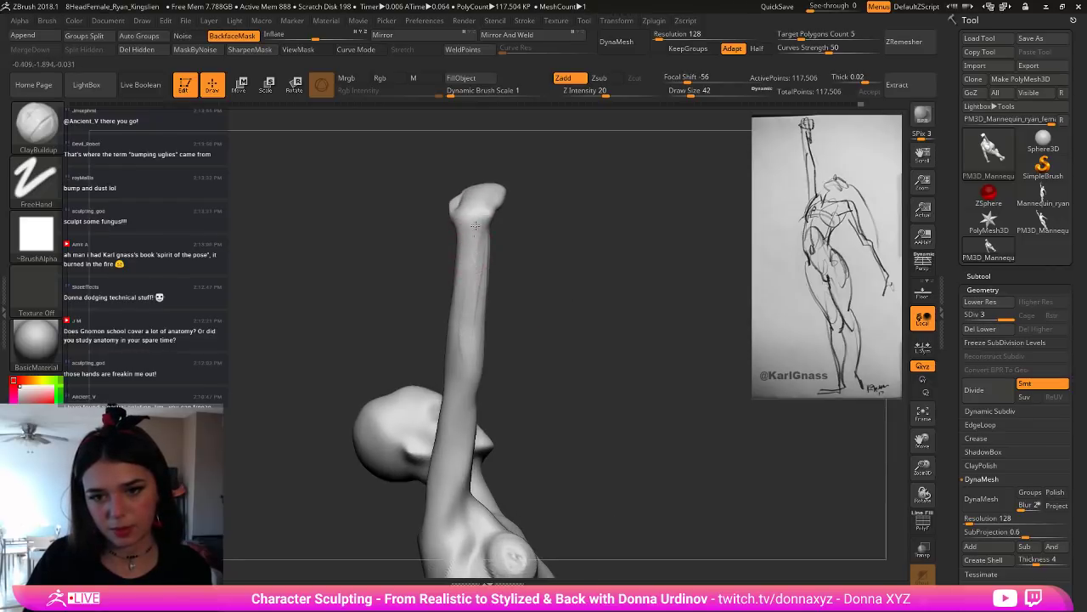
key("shift")
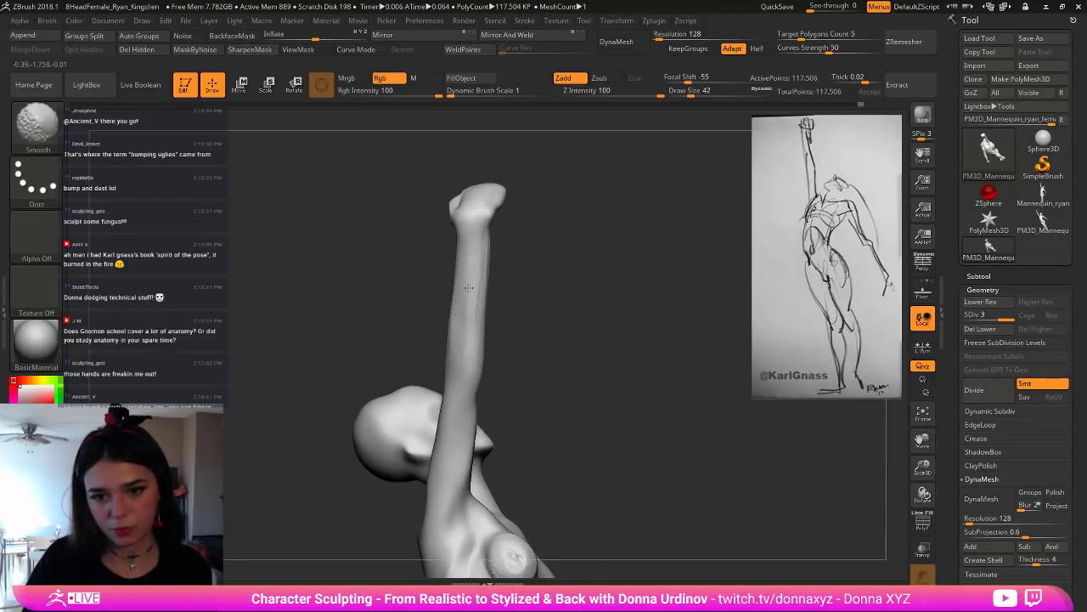
left_click_drag(468, 287, 473, 274, "shift")
Step: Carve the inner elbow crease of the raised arm with the DamStandard brush at draw size 42 and smooth it
mouse_move(541, 303)
left_mouse_down()
mouse_move(573, 323)
mouse_move(541, 275)
mouse_move(543, 295)
mouse_move(391, 251)
left_mouse_up()
key("b")
key("d")
key("s")
mouse_move(509, 294)
left_mouse_down()
mouse_move(378, 215)
mouse_move(558, 327)
mouse_move(554, 377)
mouse_move(550, 324)
mouse_move(570, 303)
mouse_move(630, 285)
mouse_move(559, 343)
mouse_move(469, 280)
mouse_move(519, 291)
left_mouse_up()
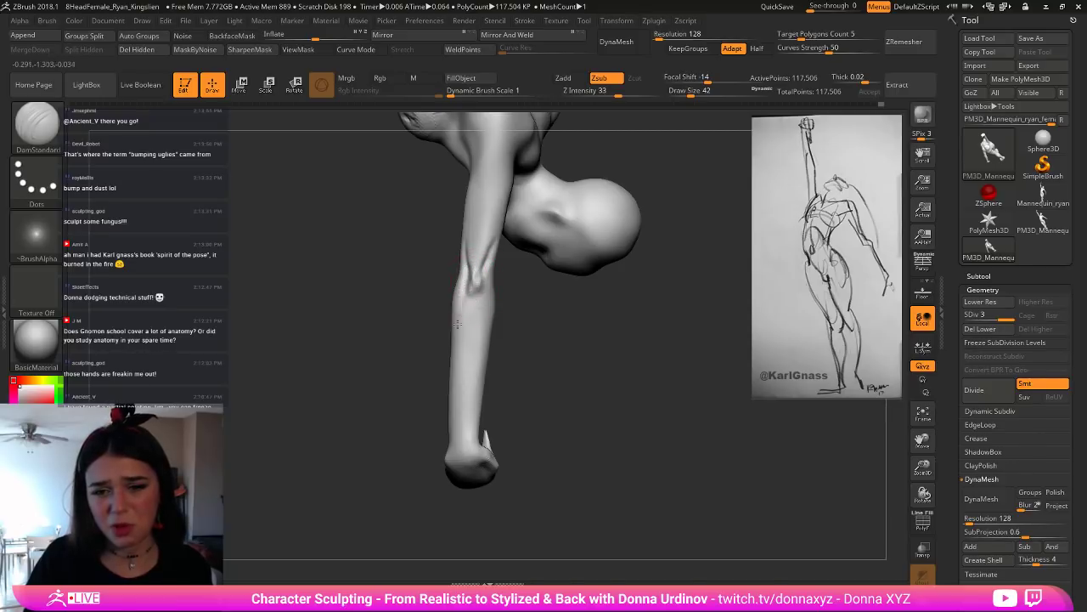
key("shift")
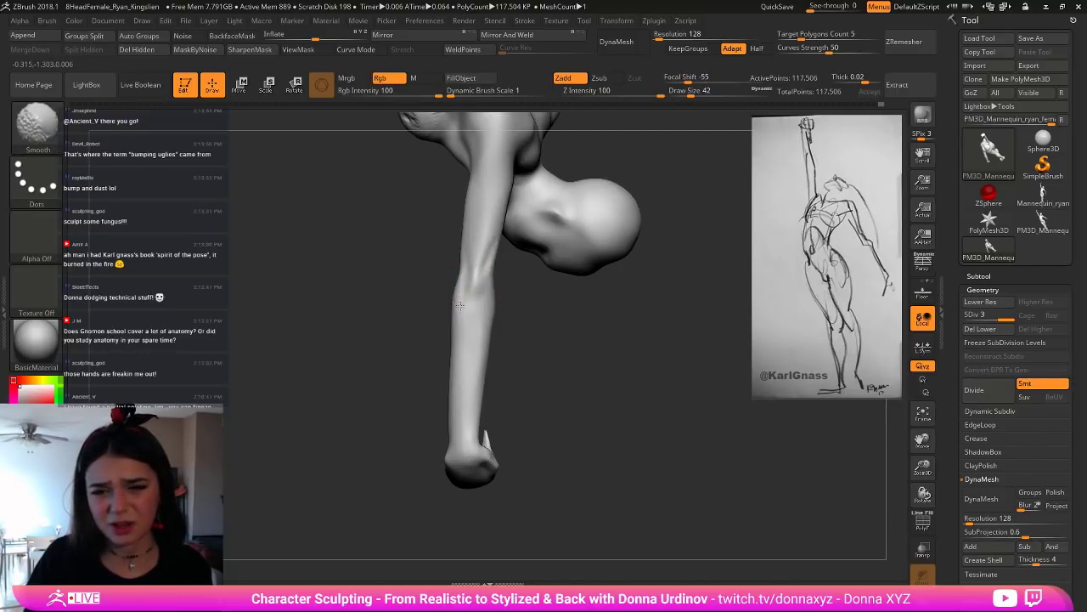
left_click_drag(517, 301, 520, 309)
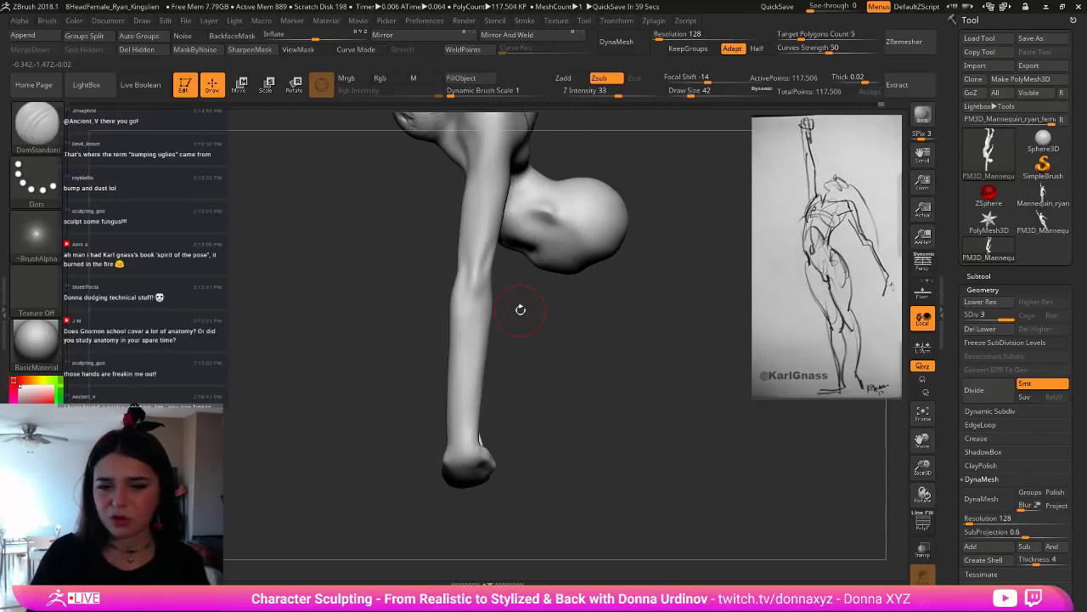
Step: Cut muscle lines from the raised elbow down the forearm with the DamStandard brush at draw size 42 and soften them
left_click_drag(520, 309, 530, 314)
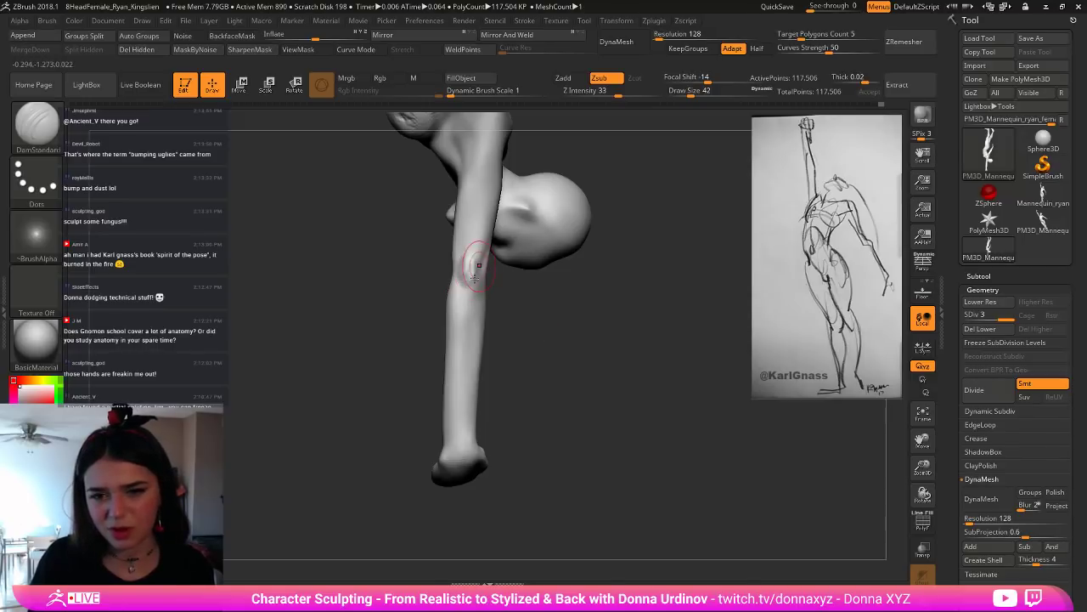
key("shift")
left_click_drag(510, 315, 490, 311)
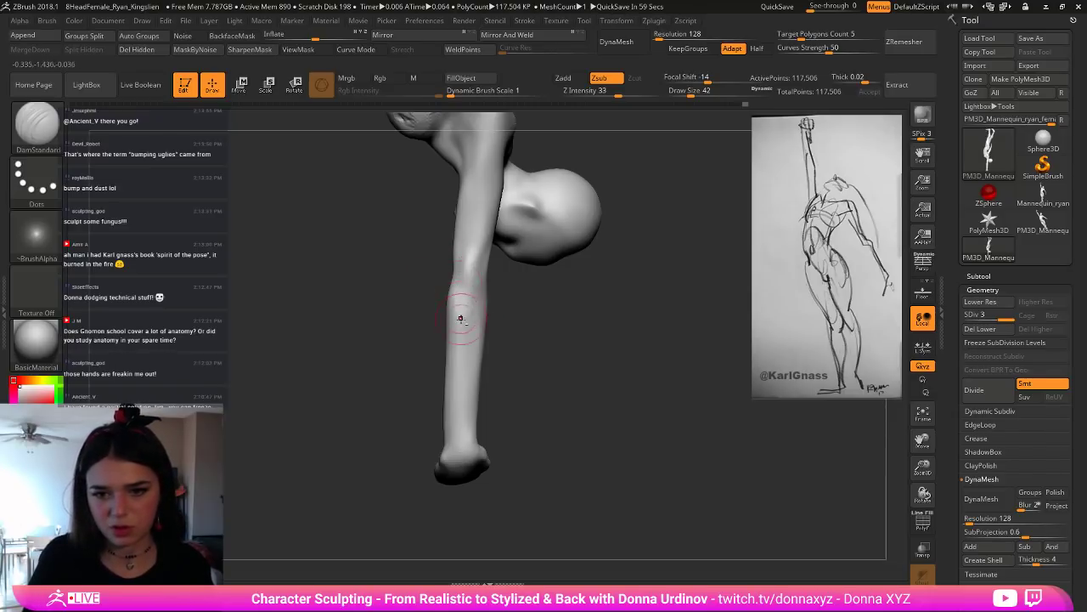
left_click_drag(461, 300, 465, 374)
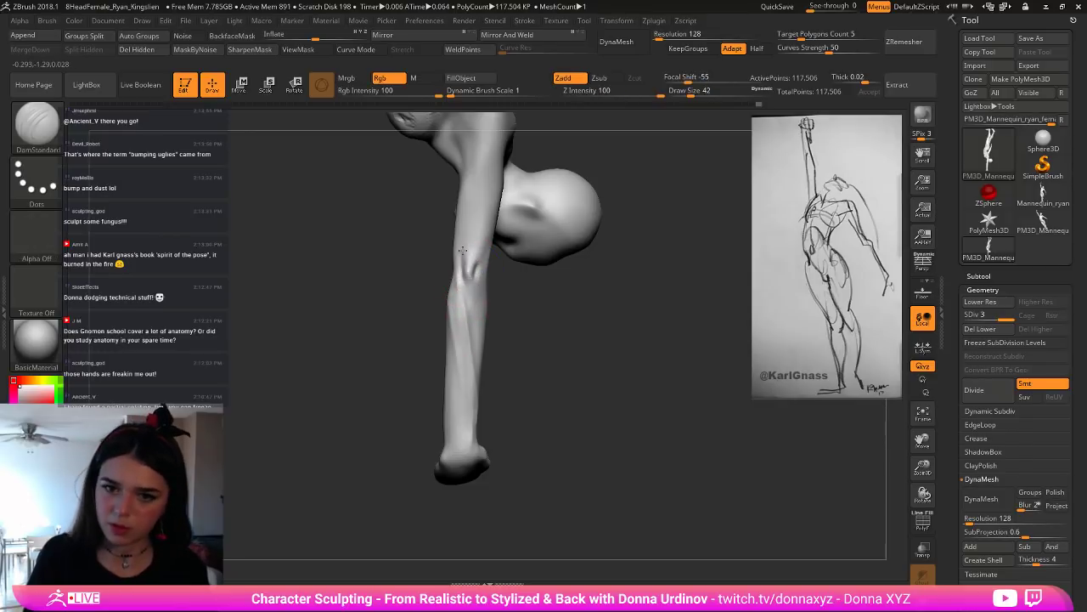
key("shift")
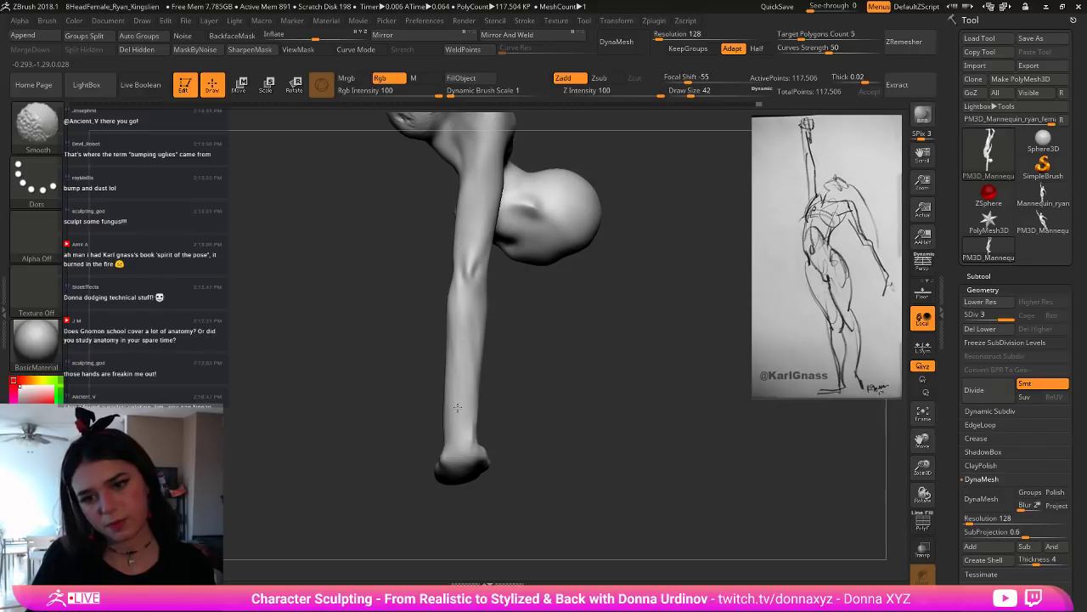
mouse_move(492, 399)
left_mouse_down()
mouse_move(512, 359)
mouse_move(497, 350)
left_mouse_up()
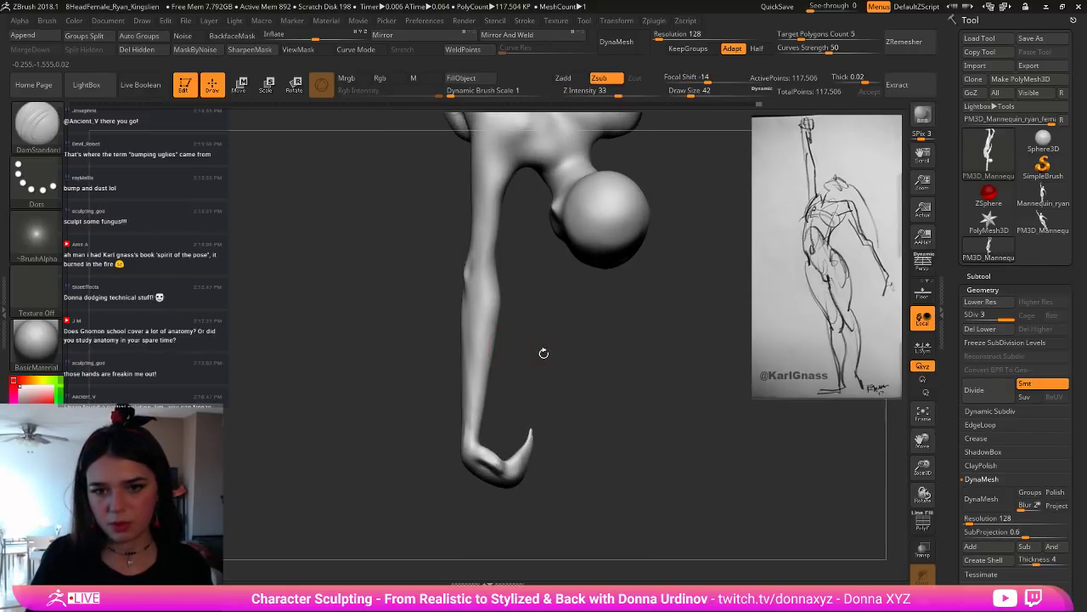
Step: Adjust the raised arm's contour around the elbow with the Move brush at draw sizes 46, 50 and 70
right_click_drag(543, 352, 476, 316)
key("b")
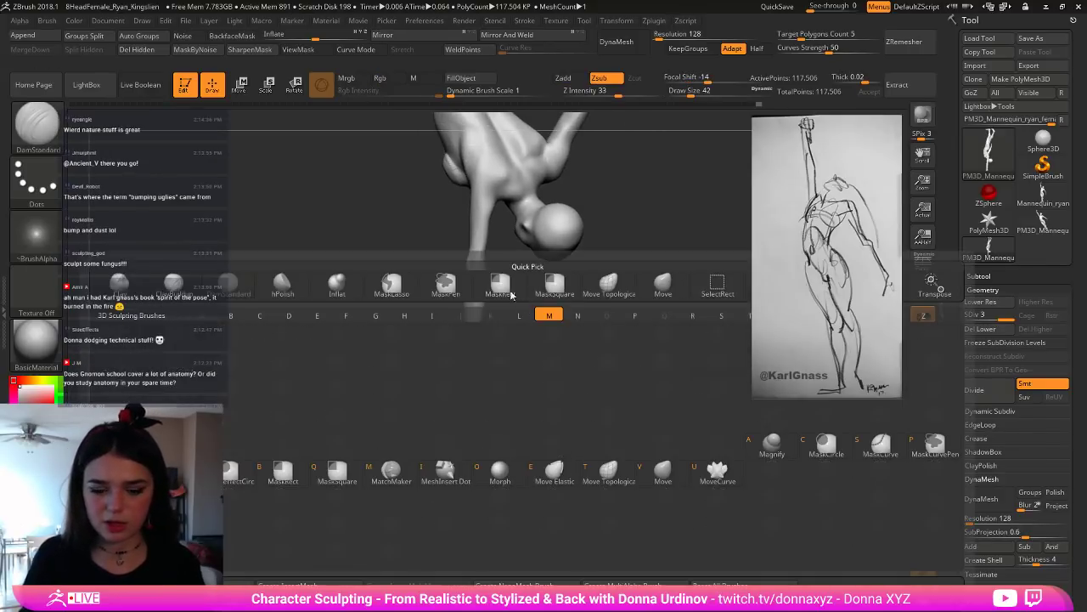
key("v")
key("bracketright")
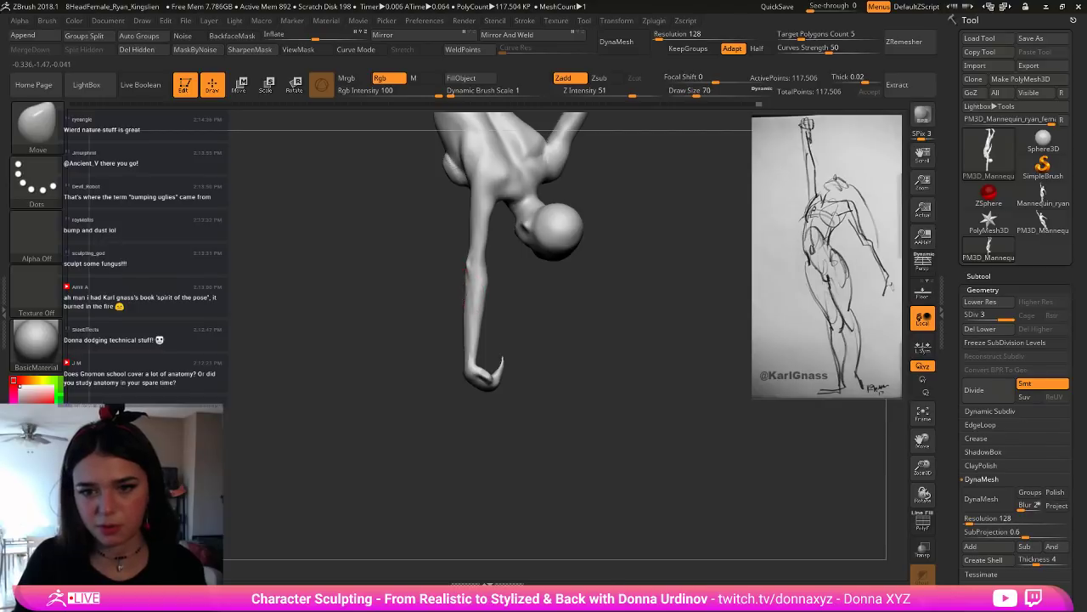
key("[")
key("[")
key("[")
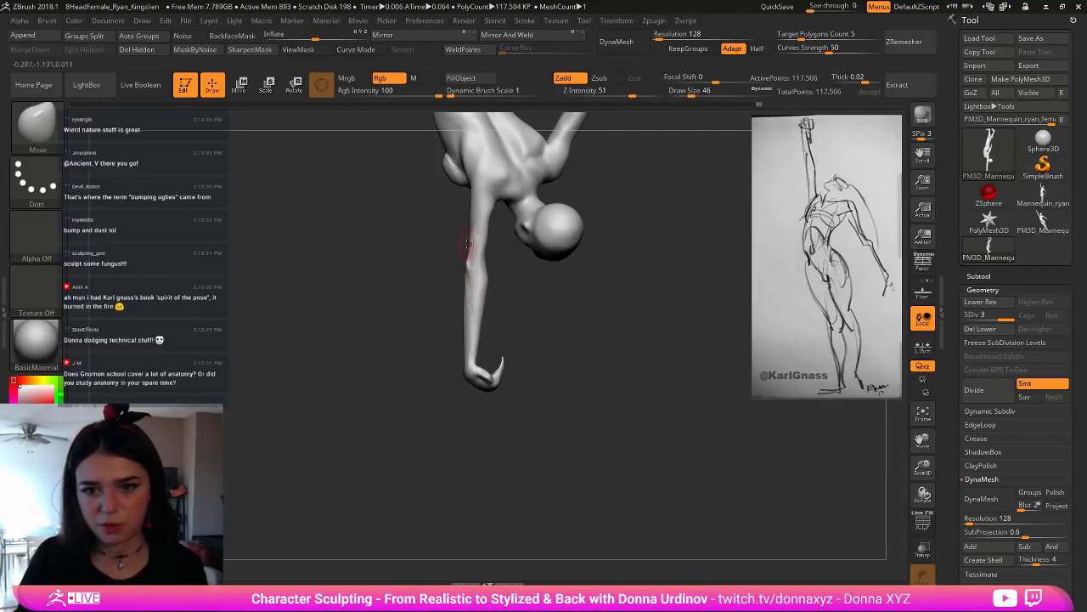
key("]")
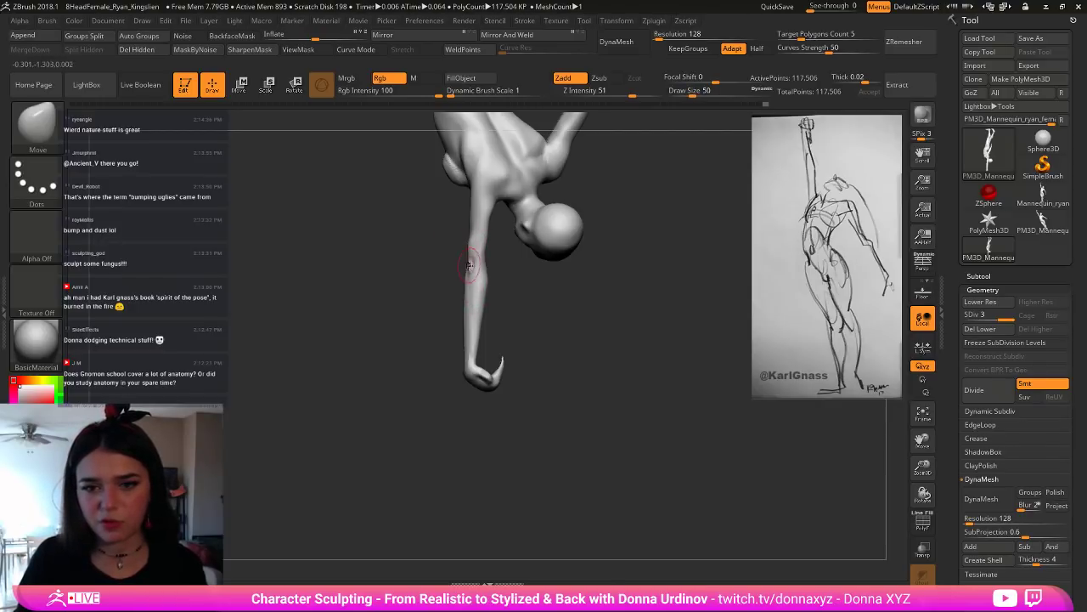
left_click_drag(446, 265, 532, 272)
key("]")
key("]")
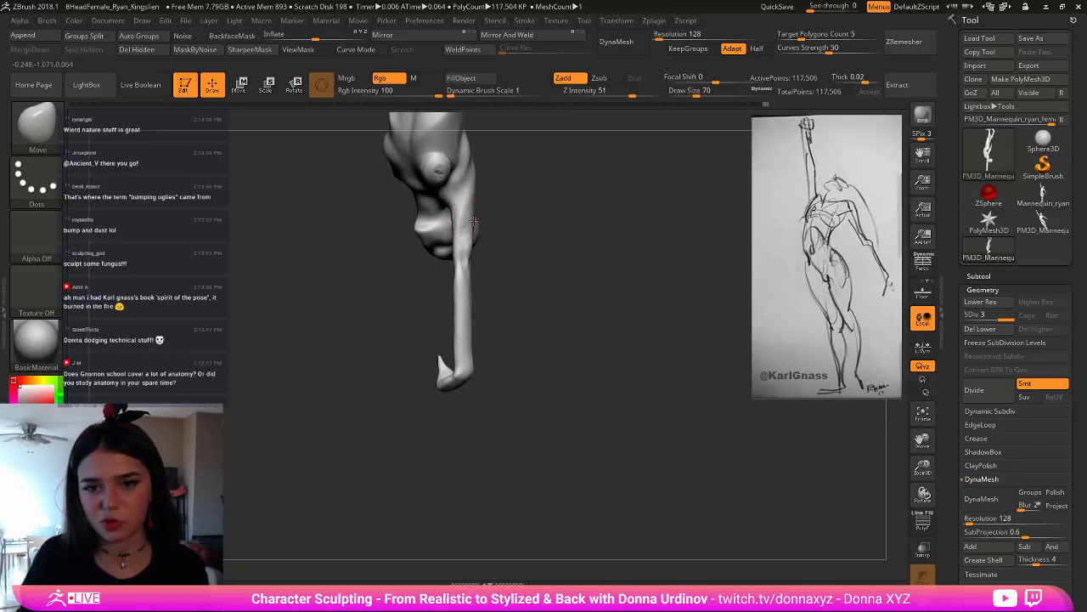
mouse_move(493, 238)
right_mouse_down()
mouse_move(555, 268)
mouse_move(627, 325)
right_mouse_up()
Step: Clear the mask, cut a fine crease across the raised inner elbow with the DamStandard brush at draw size 14, and smooth it
key("b")
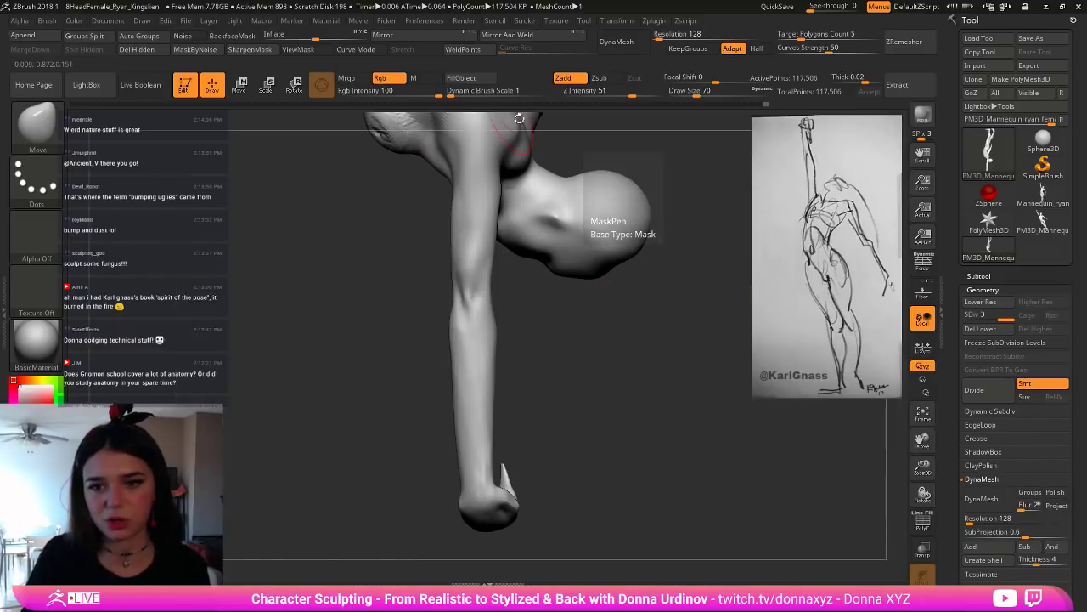
key("ctrl+a")
key("b")
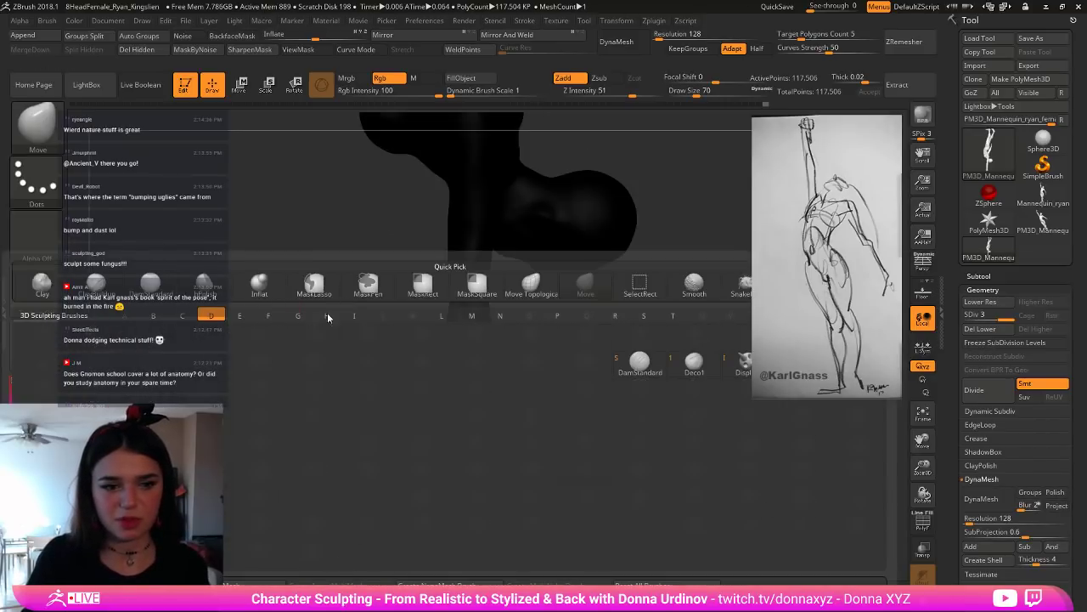
key("s")
left_click(340, 335, "ctrl")
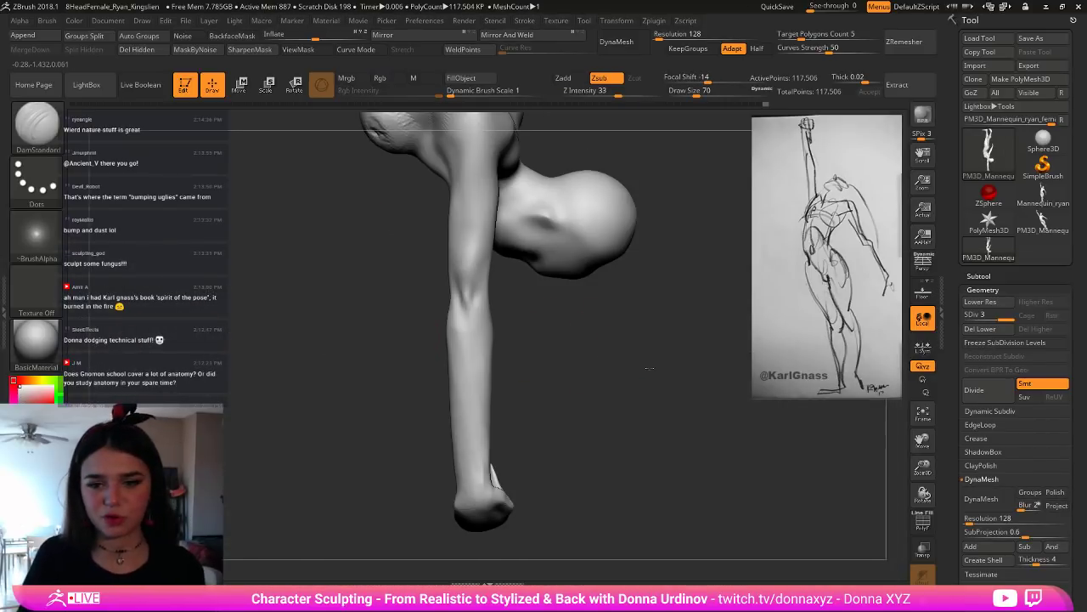
left_click_drag(339, 335, 529, 340)
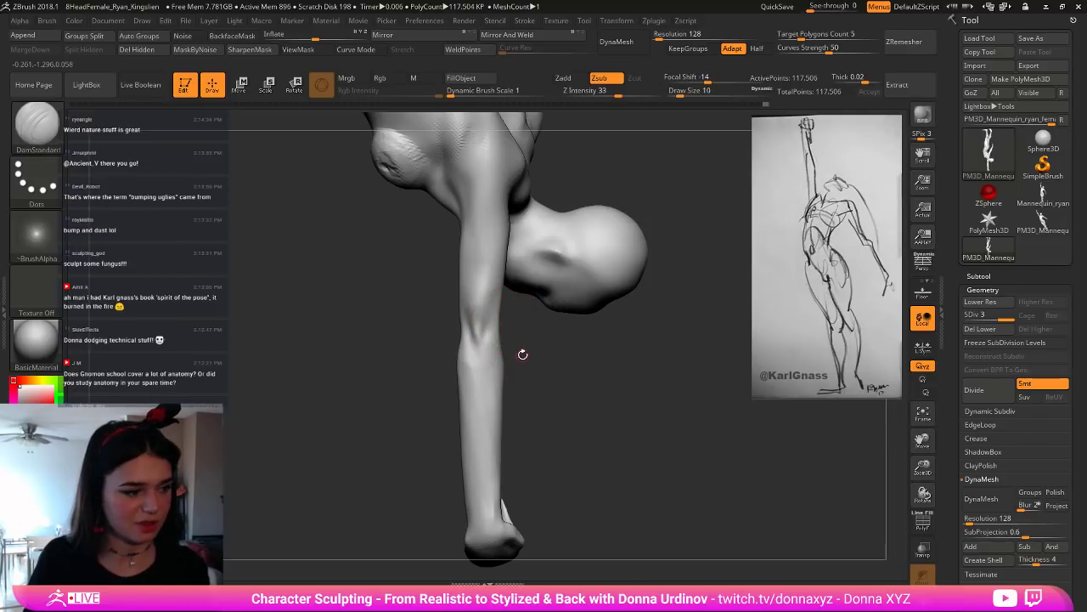
key("bracketleft")
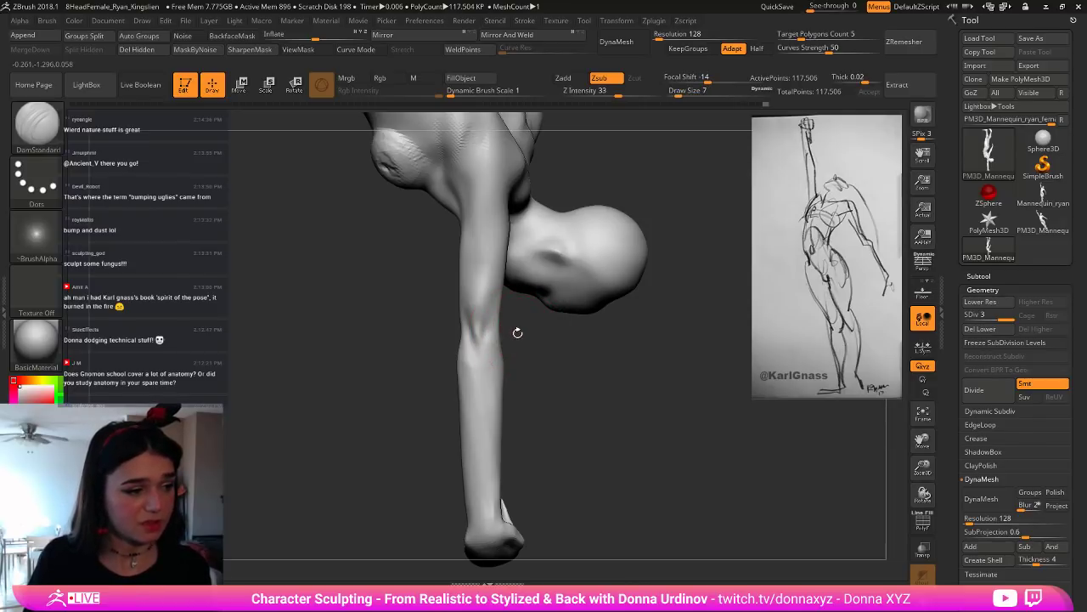
left_click_drag(549, 342, 526, 340)
key("bracketright")
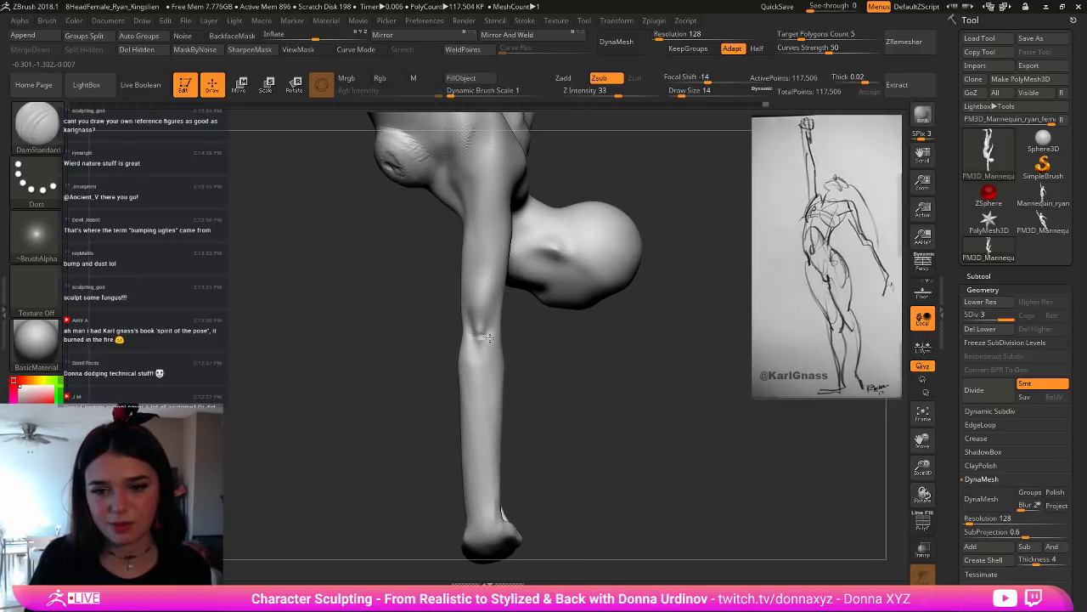
key("shift")
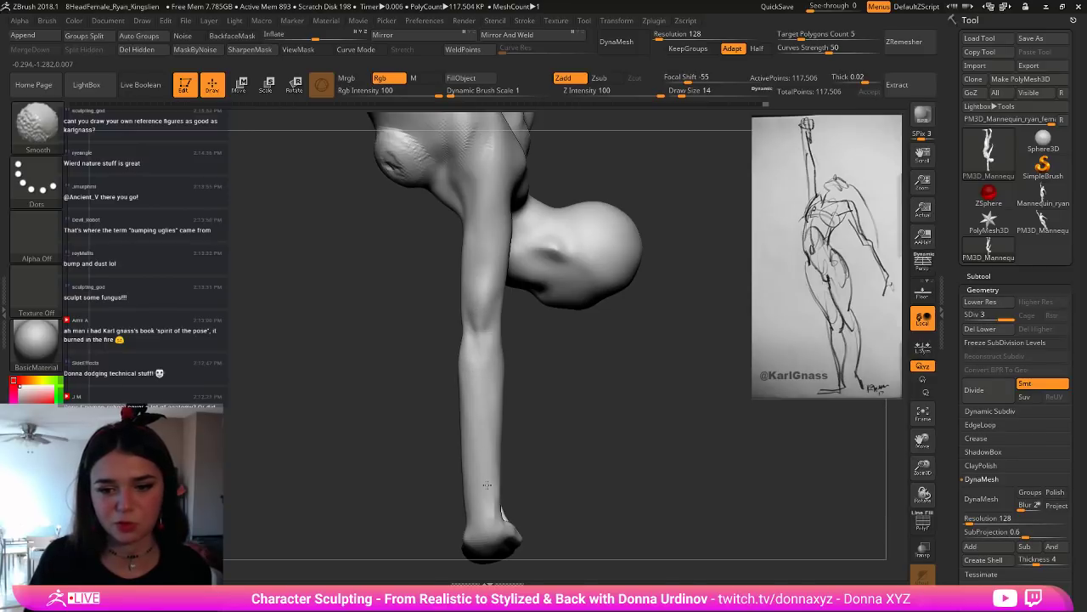
Step: Reshape the raised elbow and upper arm silhouette from behind with the Move brush at draw size 90
left_click_drag(573, 437, 558, 395)
key("b")
key("m")
key("v")
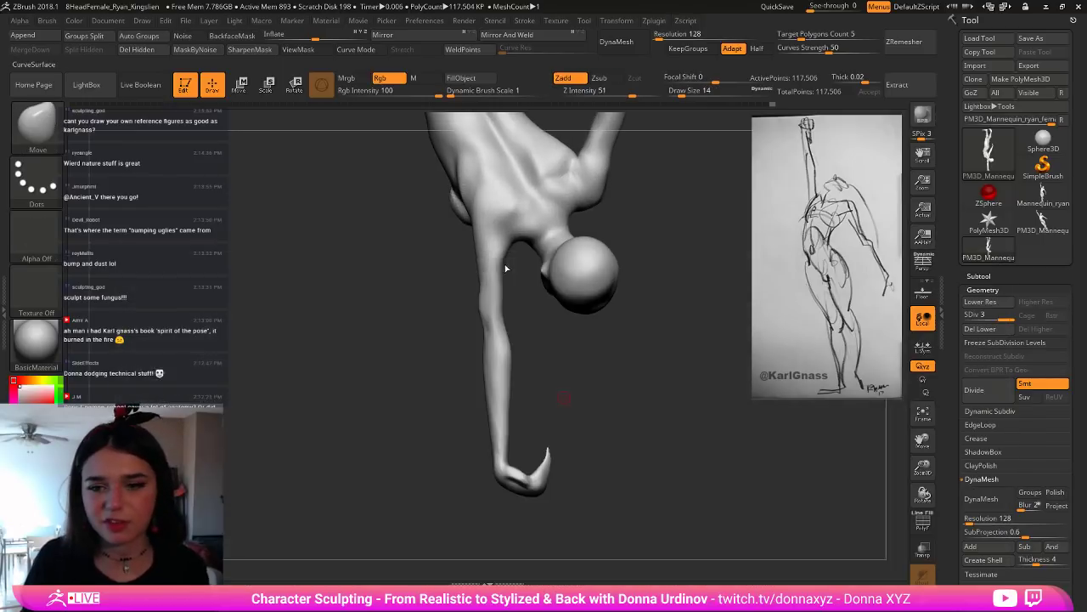
key("bracketright")
key("bracketright")
key("bracketright")
left_click_drag(483, 287, 476, 285)
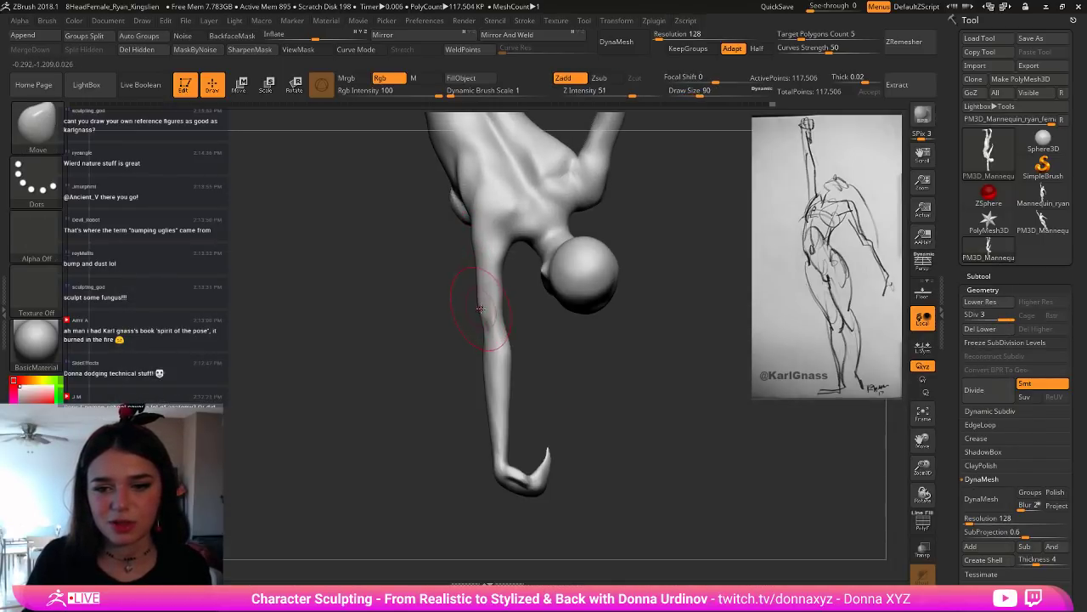
mouse_move(480, 310)
left_mouse_down()
mouse_move(523, 321)
mouse_move(515, 299)
mouse_move(464, 294)
left_mouse_up()
Step: Adjust the raised upper arm's outline from the front with the Move brush at draw size 58
key("bracketright")
key("bracketright")
key("bracketright")
key("bracketright")
mouse_move(564, 324)
left_mouse_down()
mouse_move(643, 328)
mouse_move(652, 263)
left_mouse_up()
left_click_drag(648, 319, 582, 311)
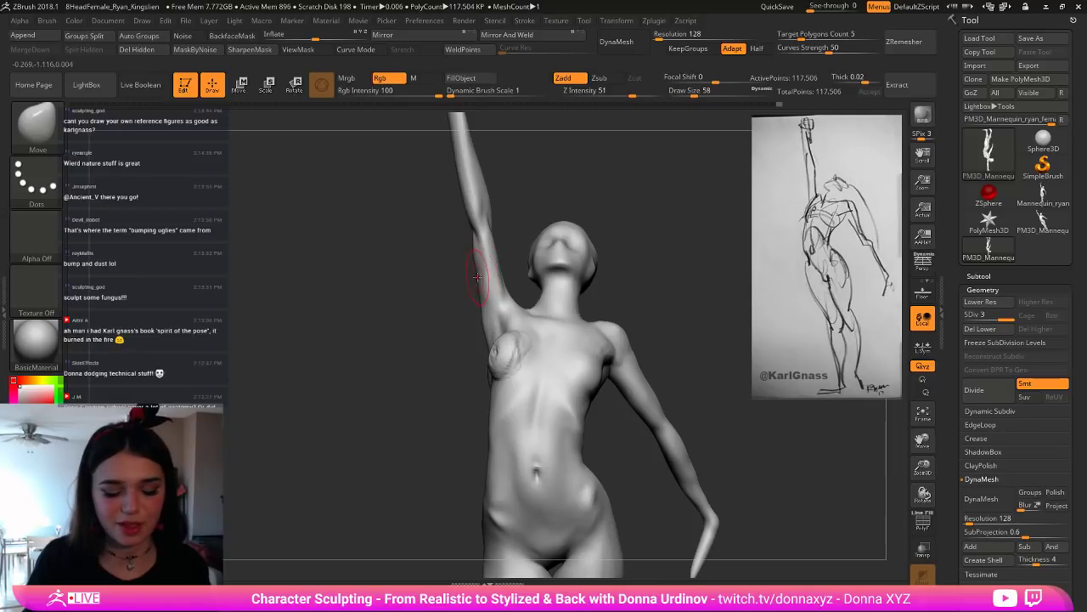
Step: Flatten the surface planes of the raised upper arm with the hPolish brush at draw size 38
key("b")
key("h")
key("p")
left_click_drag(443, 255, 454, 258)
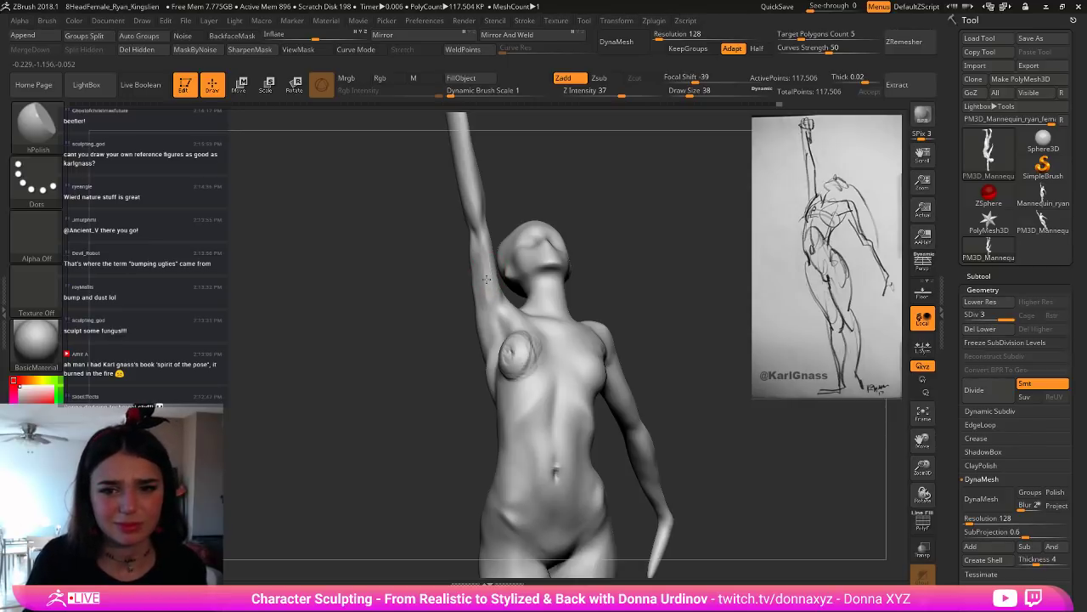
mouse_move(486, 279)
left_mouse_down()
mouse_move(489, 287)
mouse_move(418, 286)
left_mouse_up()
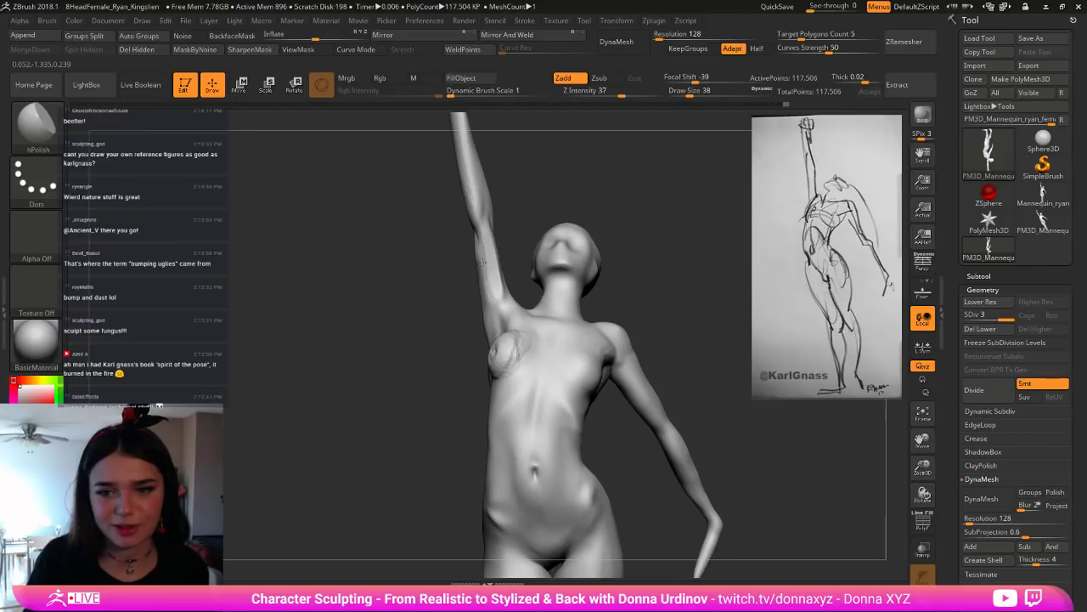
right_click_drag(482, 262, 485, 304)
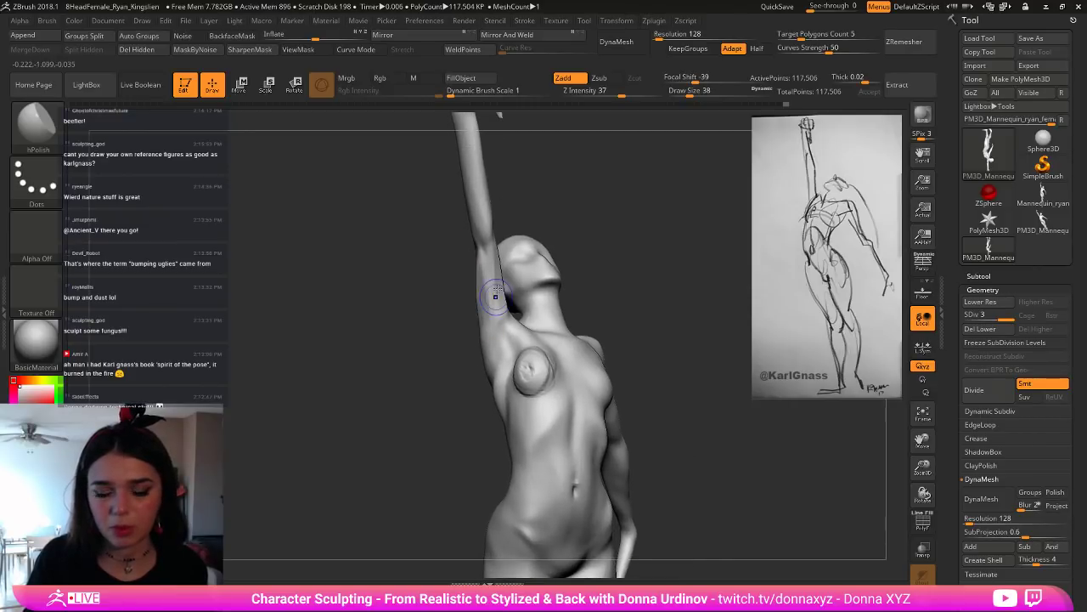
key("shift")
mouse_move(483, 195)
right_mouse_down()
mouse_move(650, 212)
mouse_move(597, 211)
mouse_move(626, 198)
mouse_move(619, 213)
right_mouse_up()
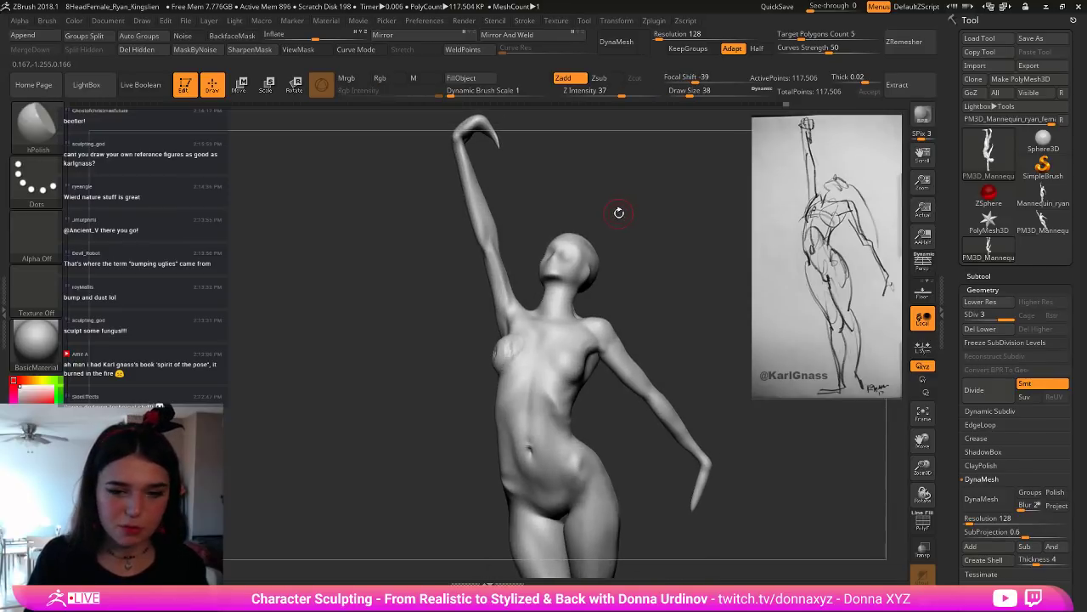
Step: Smooth the raised upper arm, and build up muscle strands from elbow to armpit with the ClayBuildup brush at draw size 38
key("b")
left_click(497, 241)
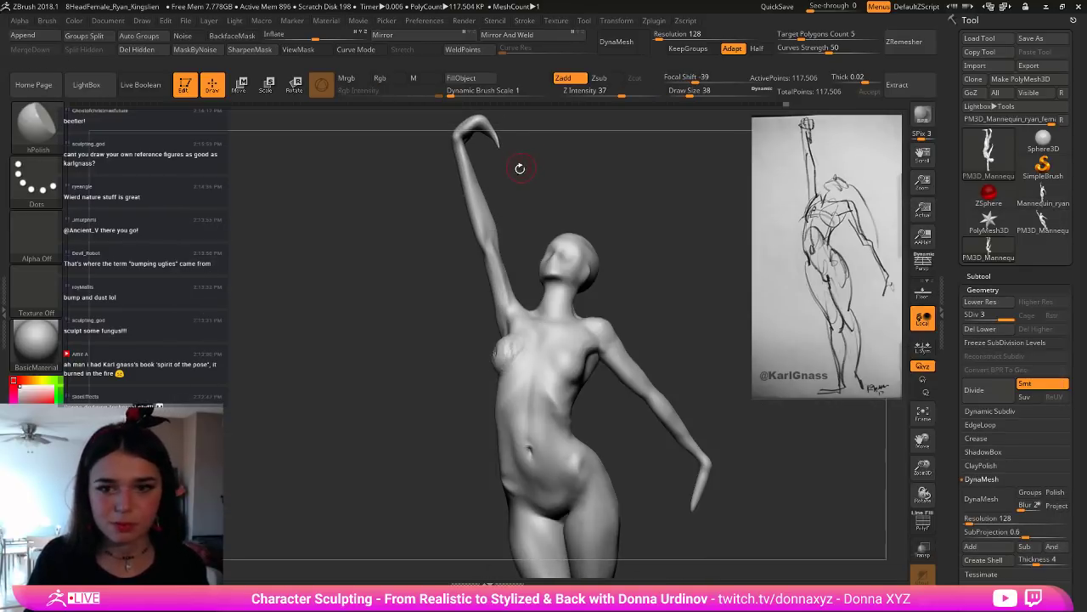
key("b")
left_click_drag(541, 187, 517, 238)
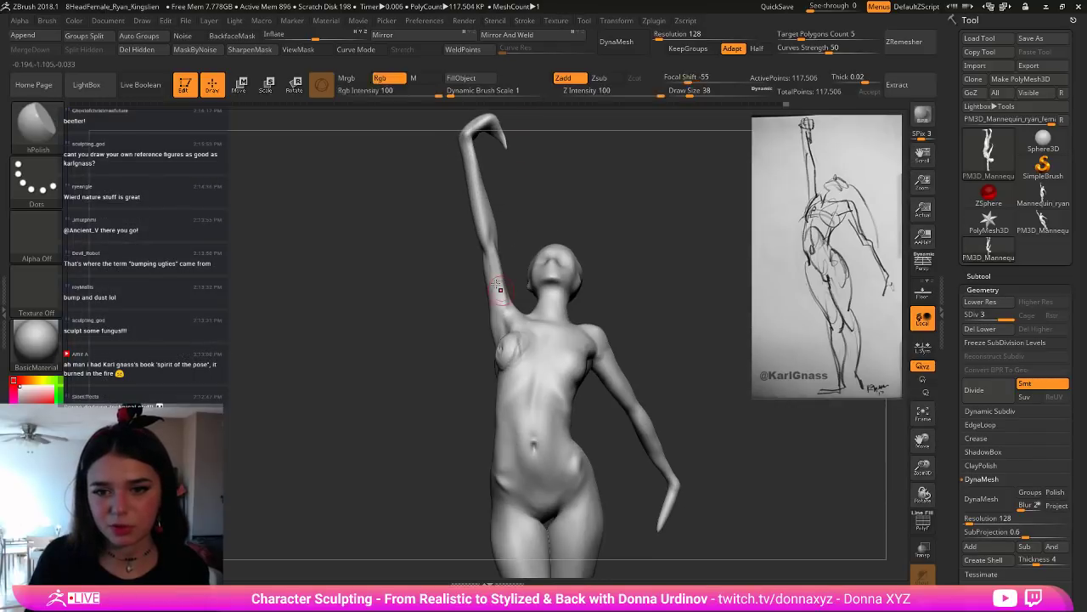
left_click_drag(497, 284, 494, 276)
key("b")
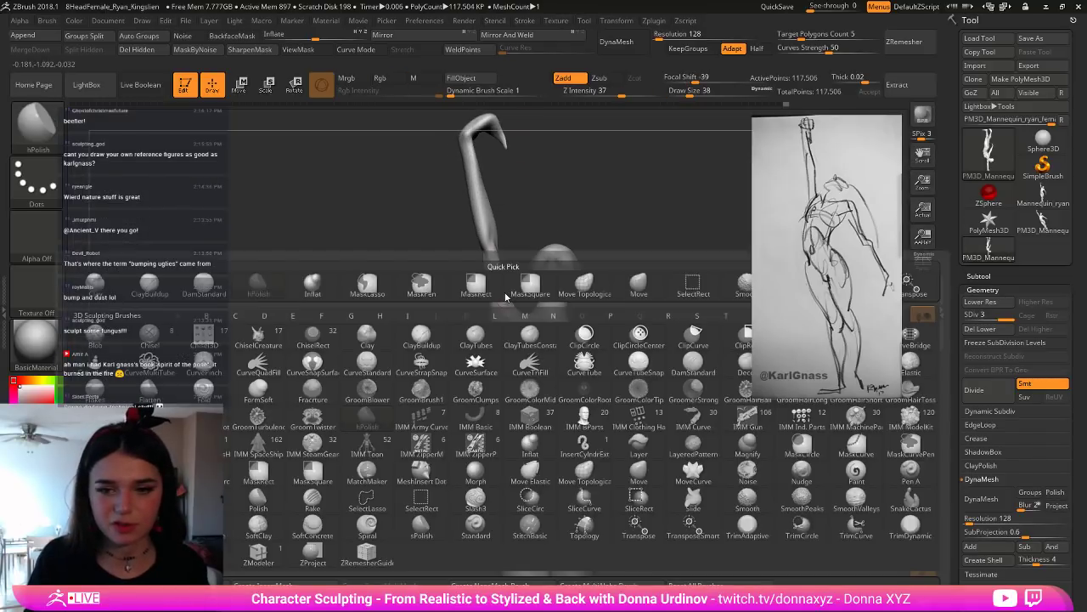
key("c")
key("b")
left_click_drag(499, 270, 498, 304)
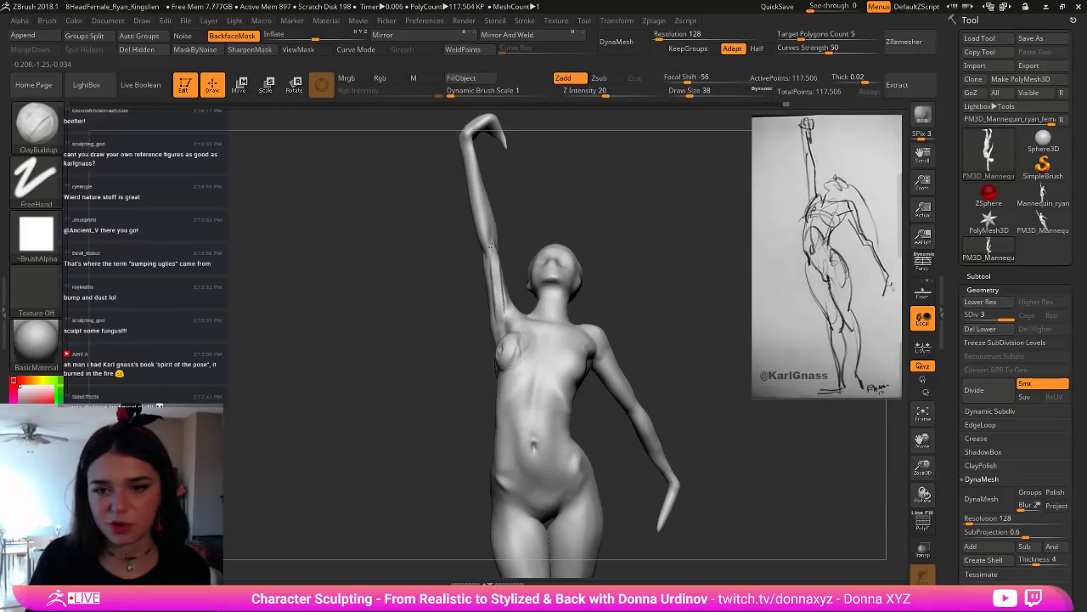
left_click_drag(492, 246, 504, 293)
Step: Refine the front contour of the raised elbow and upper arm with the Move brush at draw sizes 50 and 70
key("b")
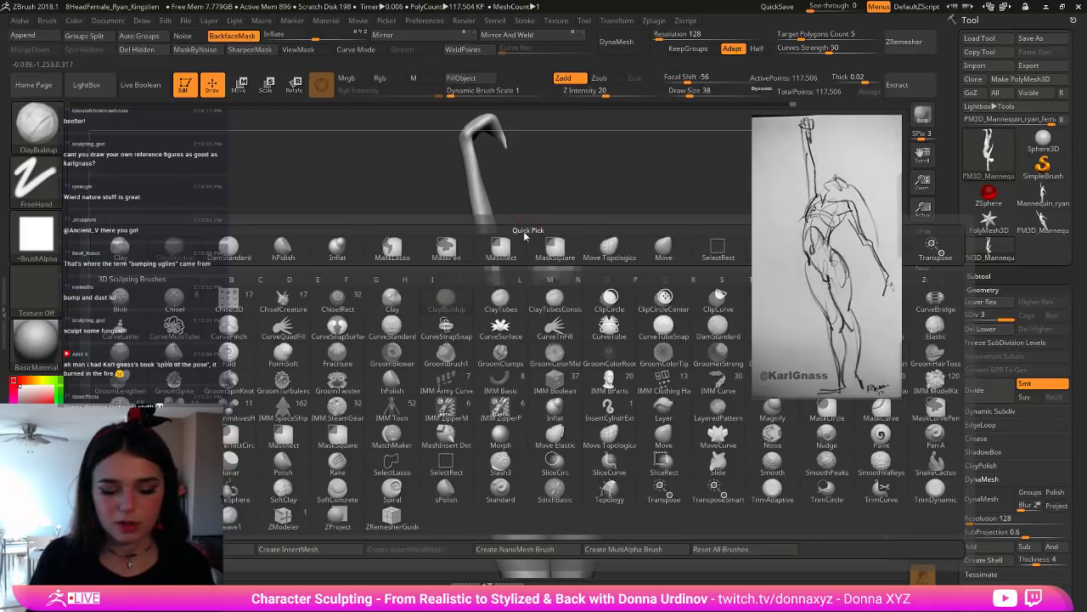
key("m")
key("v")
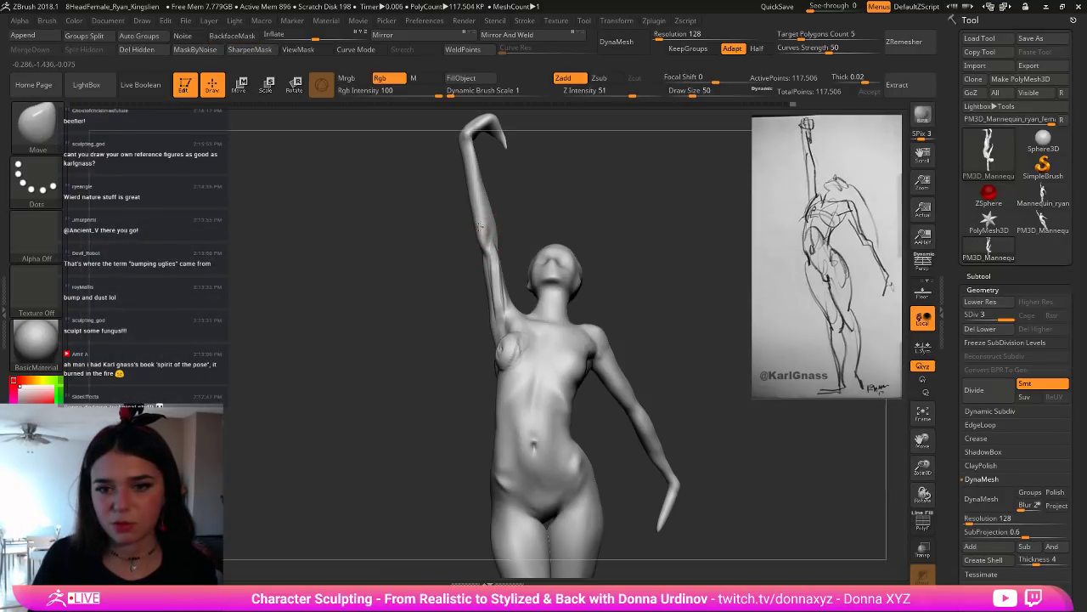
key("bracketright")
key("bracketright")
key("bracketleft")
key("bracketleft")
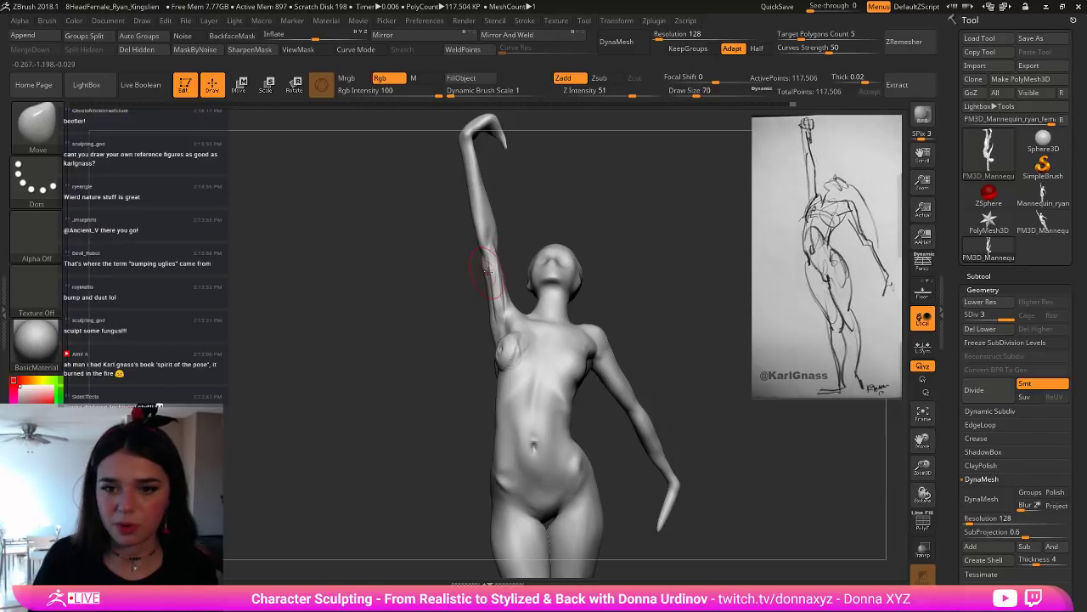
Step: Adjust the raised upper arm's silhouette from behind with the Move brush at draw sizes 58 and 66
left_click_drag(551, 228, 478, 263)
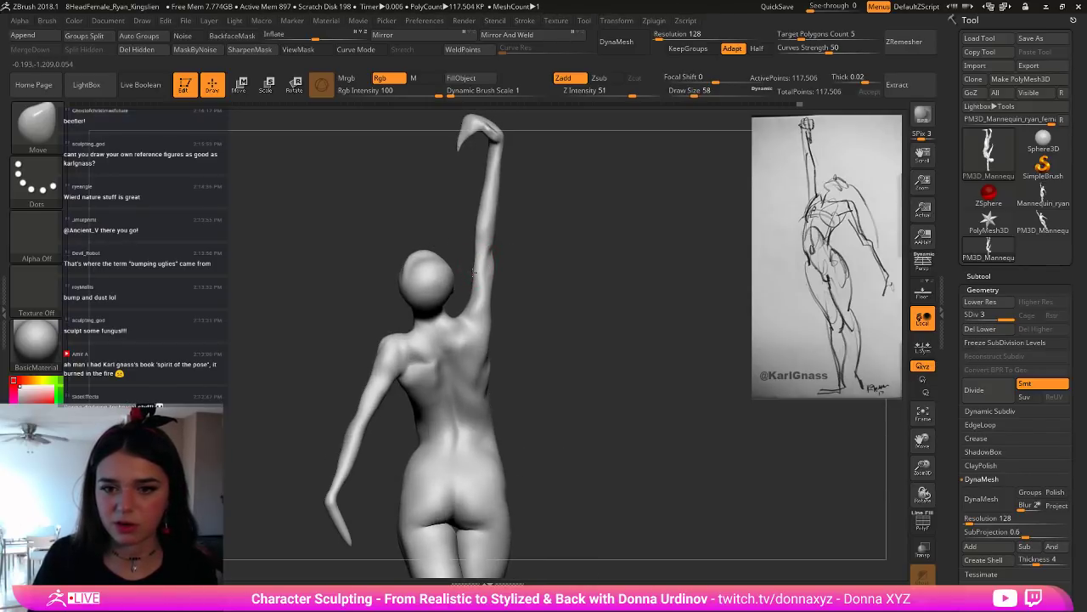
key("bracketright")
key("bracketleft")
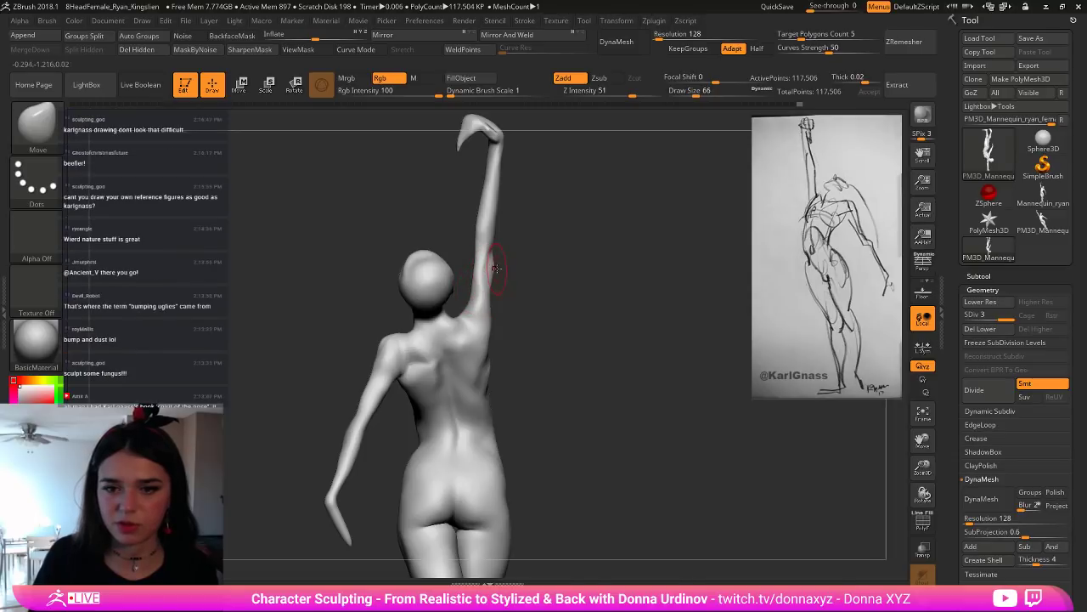
left_click_drag(515, 286, 514, 291)
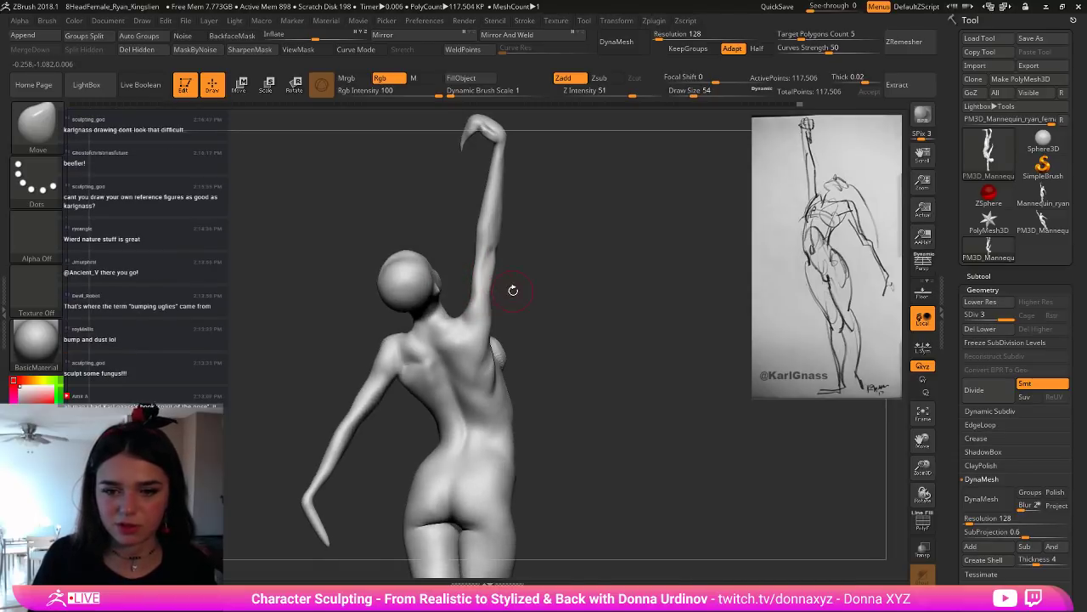
Step: Add volume to the back and outer side of the raised upper arm with the ClayBuildup brush at draw size 54, and smooth it
key("b")
left_click(482, 286)
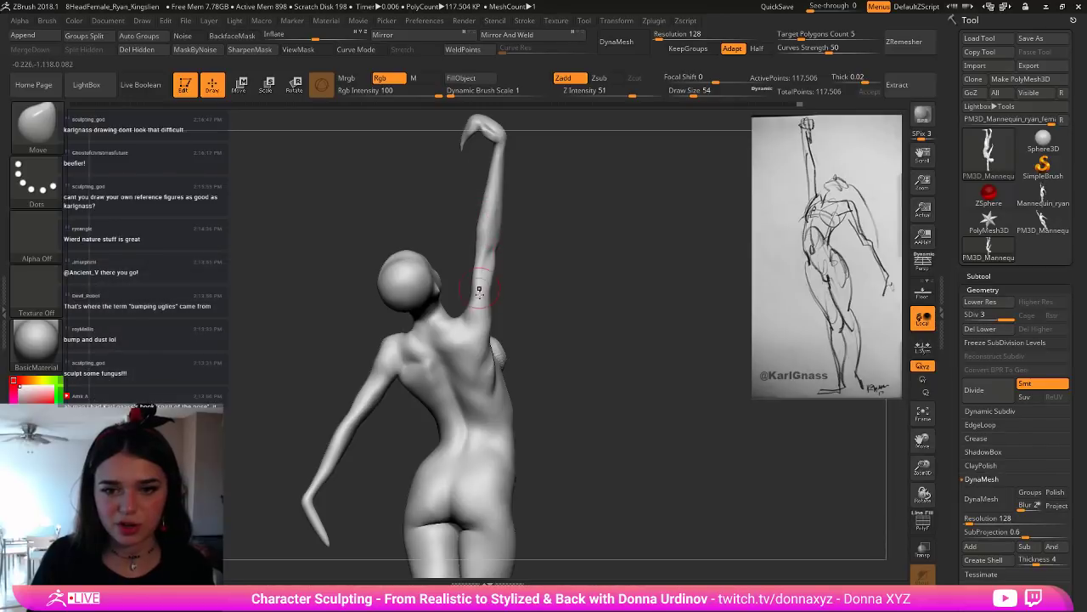
key("b")
key("c")
key("b")
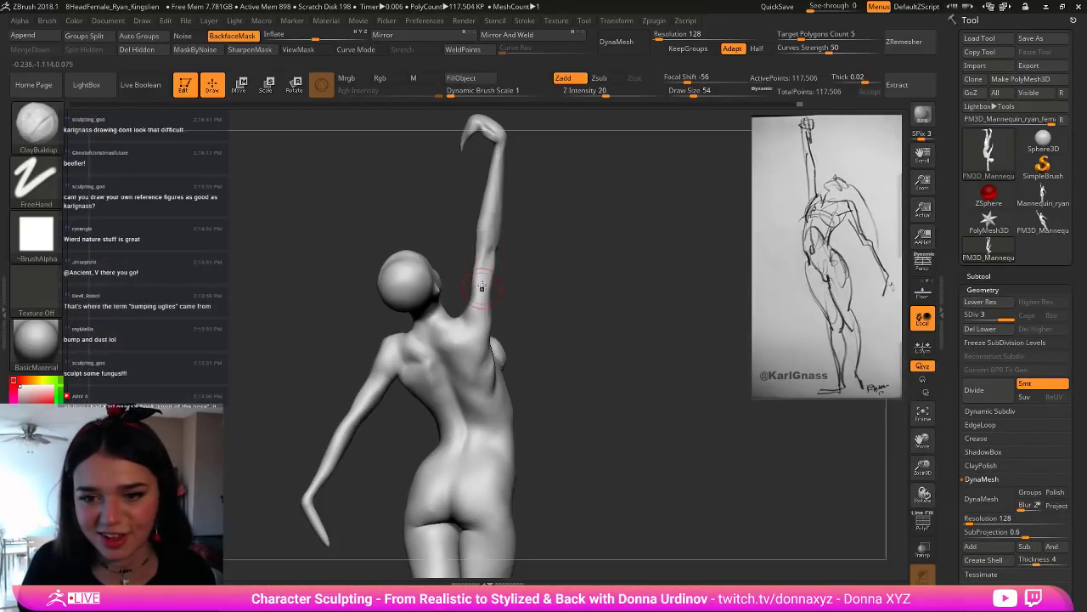
left_click_drag(569, 284, 590, 273)
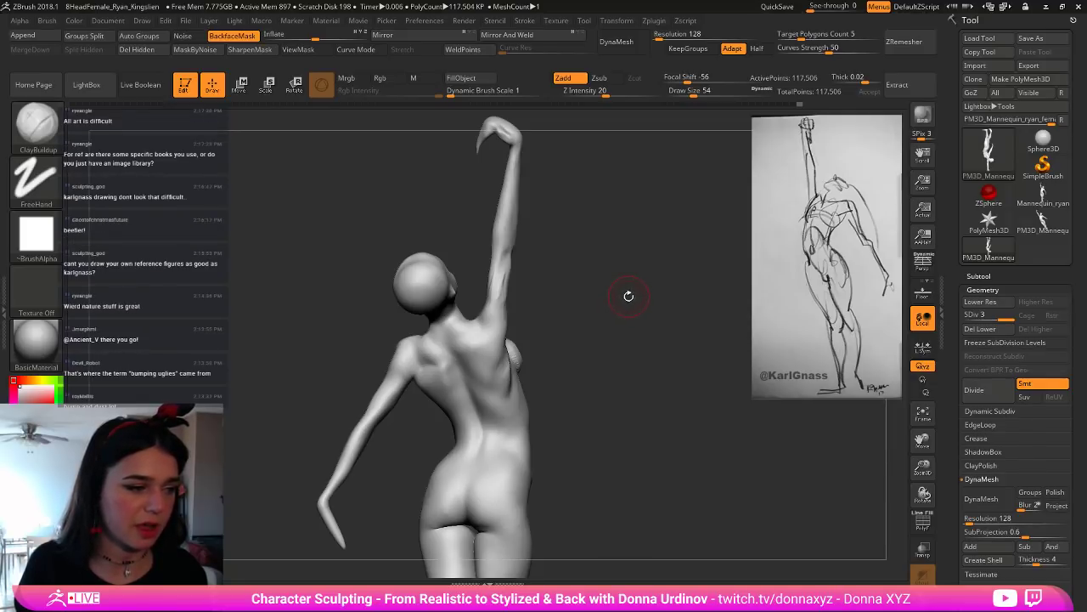
mouse_move(640, 285)
left_mouse_down()
mouse_move(508, 285)
mouse_move(511, 304)
left_mouse_up()
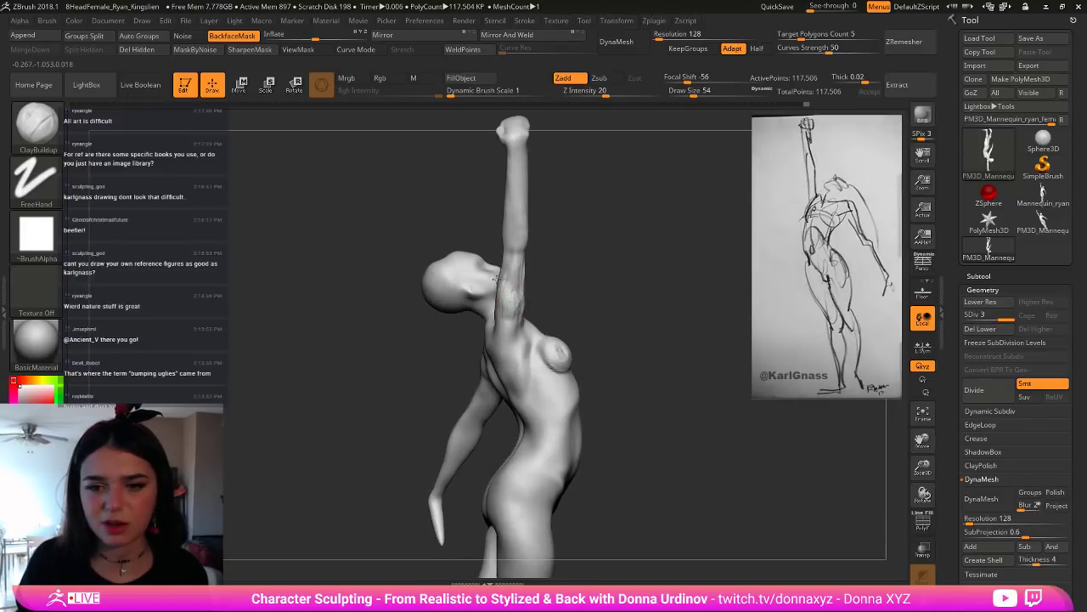
key("shift")
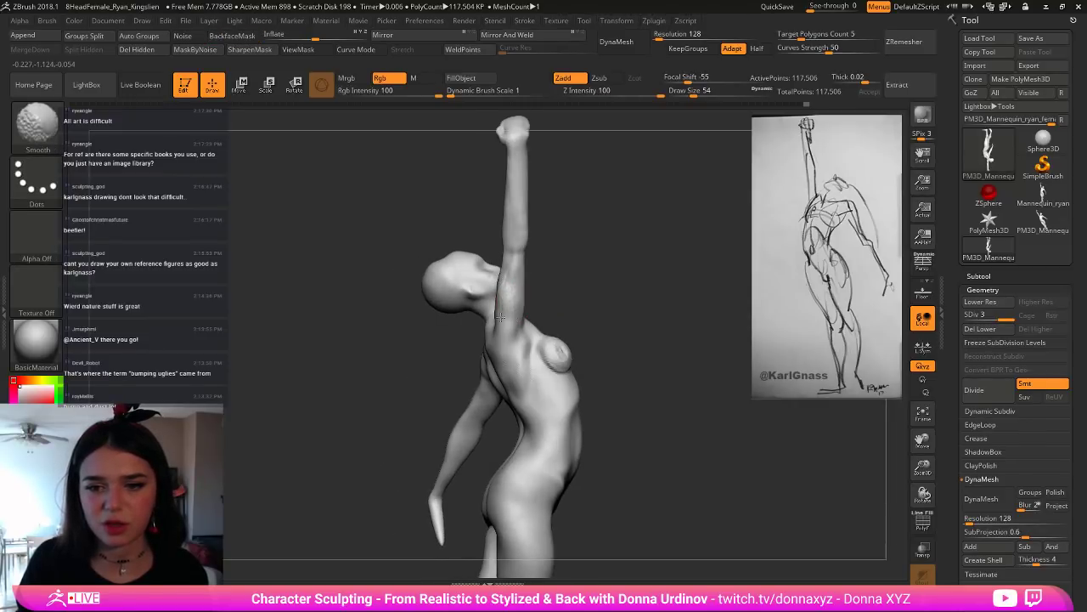
Step: Build up the raised arm's shoulder muscle from behind with the ClayBuildup brush at draw size 54, and blend it smoothly
mouse_move(546, 276)
left_mouse_down()
mouse_move(600, 279)
mouse_move(584, 275)
left_mouse_up()
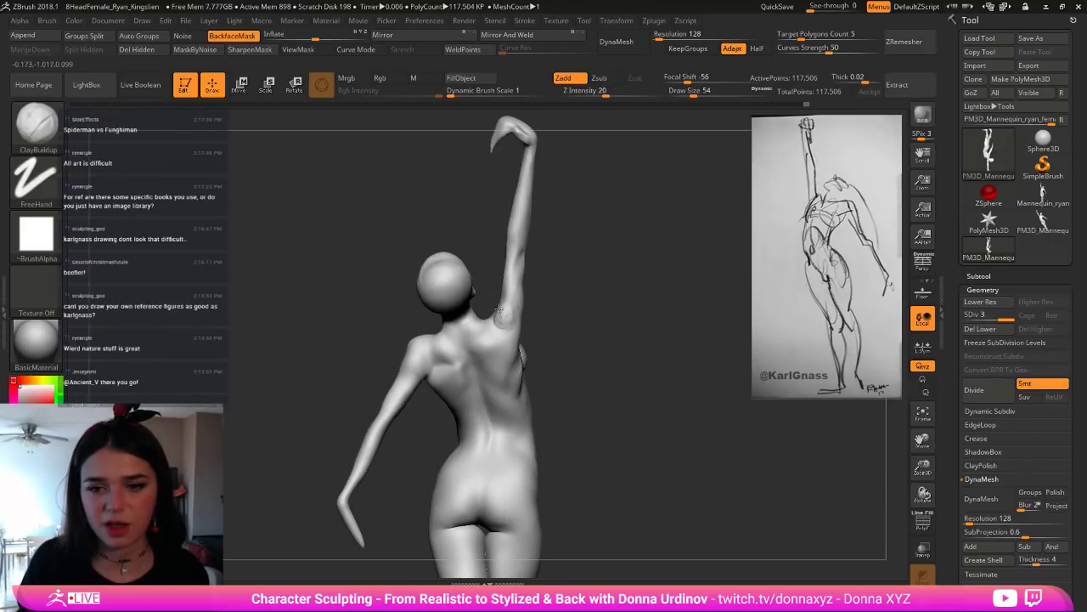
key("shift")
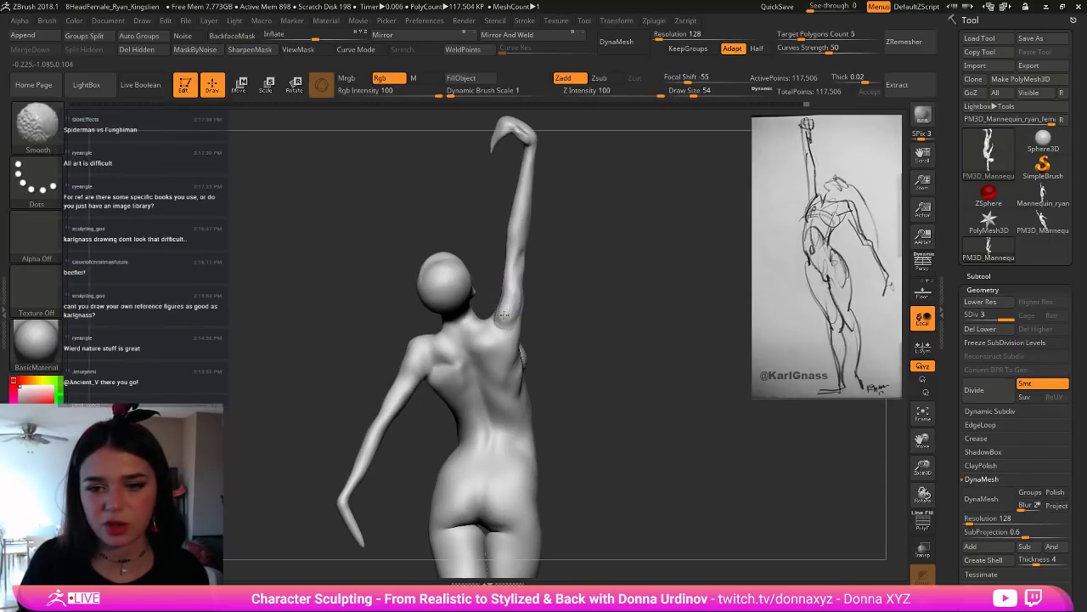
mouse_move(552, 294)
left_mouse_down()
mouse_move(618, 287)
mouse_move(641, 303)
mouse_move(513, 312)
left_mouse_up()
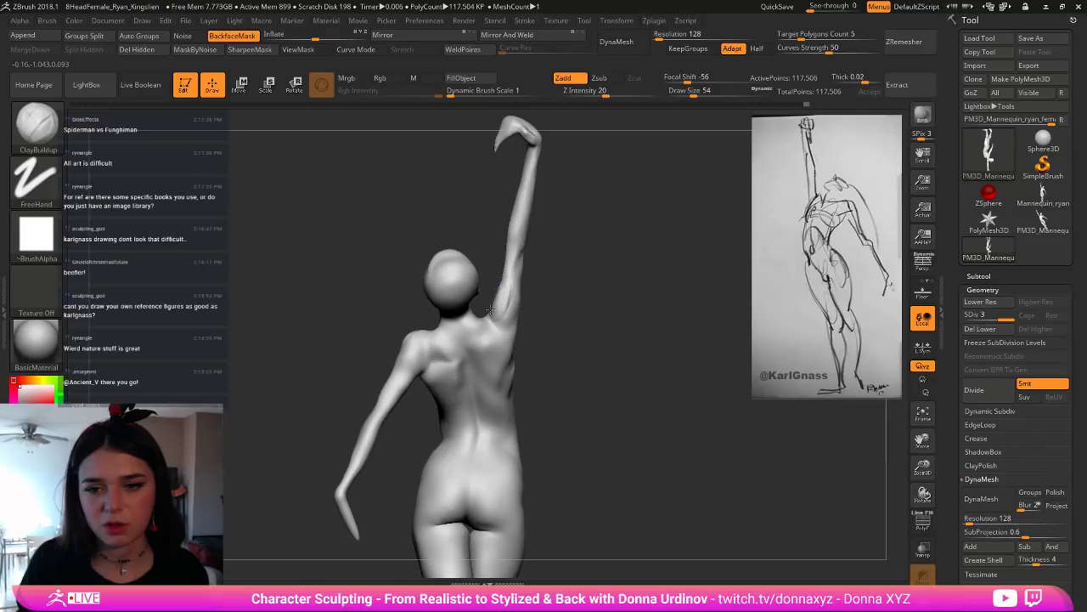
key("shift")
mouse_move(505, 313)
left_mouse_down()
mouse_move(543, 311)
mouse_move(500, 320)
mouse_move(586, 328)
mouse_move(501, 331)
mouse_move(607, 299)
mouse_move(490, 295)
left_mouse_up()
Step: Carve muscle separations along the raised upper arm and armpit with the DamStandard brush at draw size 54, and soften them
key("b")
key("d")
key("s")
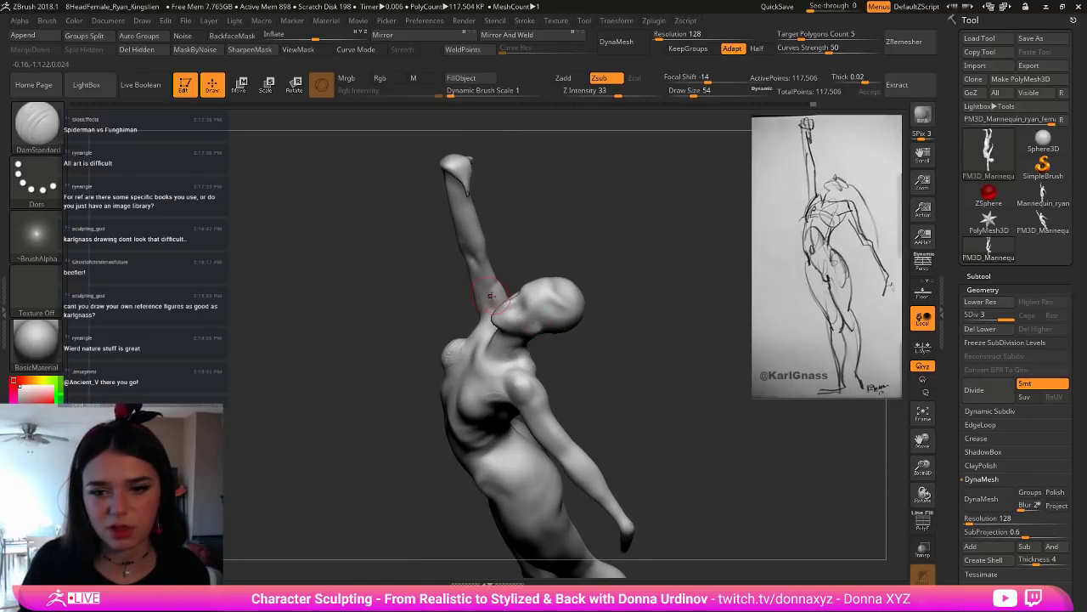
left_click_drag(521, 252, 491, 301)
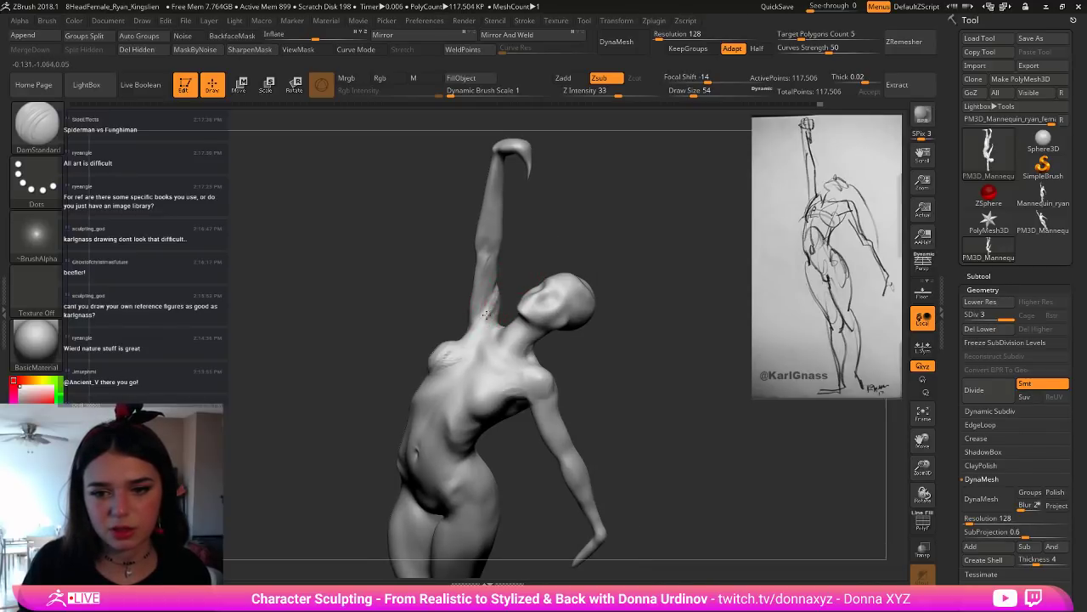
left_click_drag(569, 239, 589, 216)
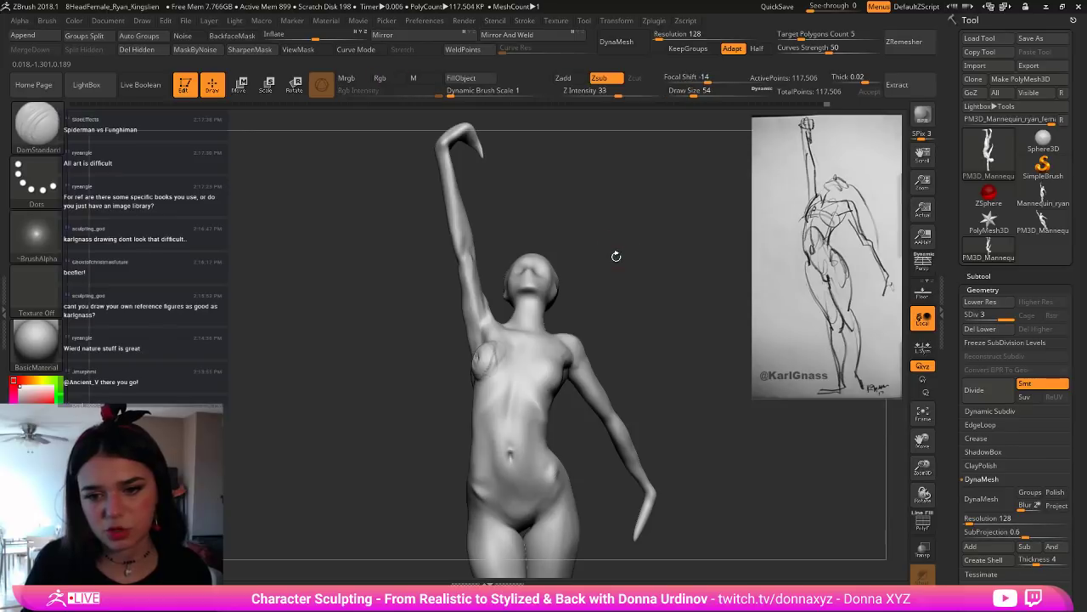
left_click_drag(616, 256, 581, 288)
left_click_drag(481, 328, 485, 322)
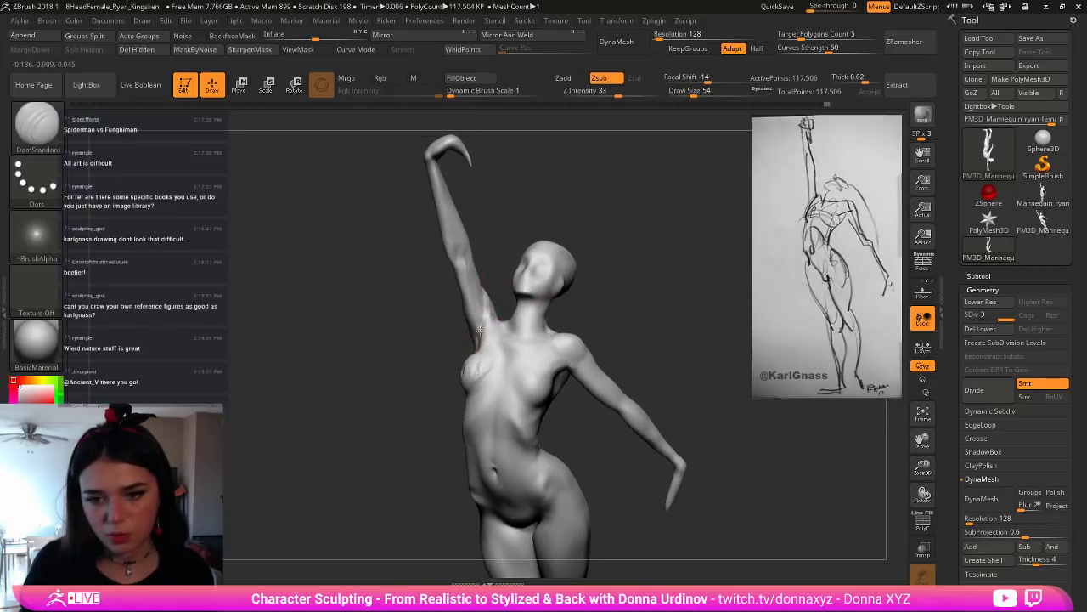
key("shift")
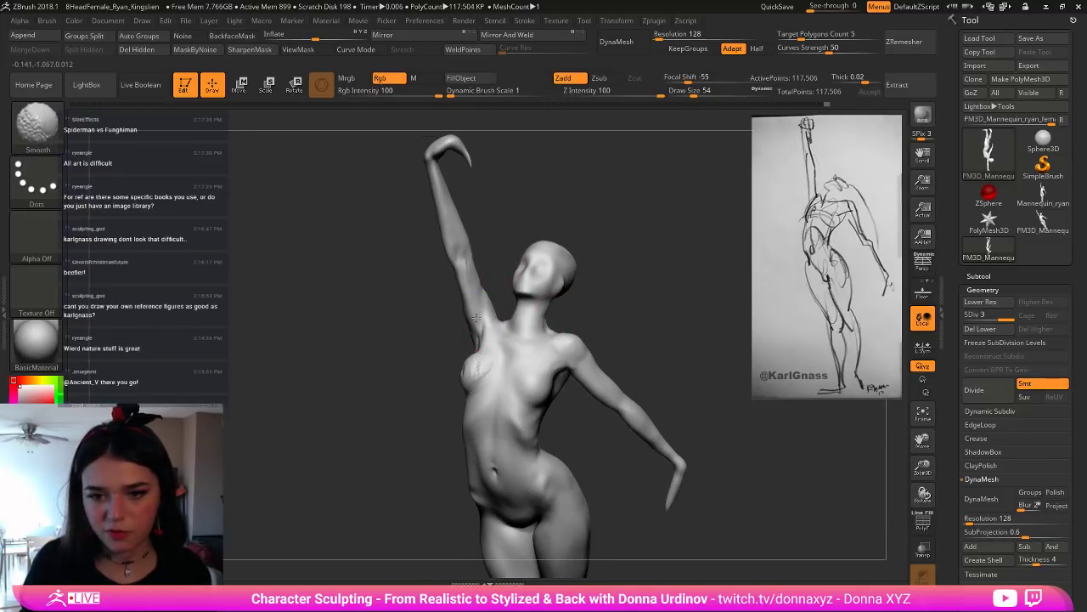
mouse_move(505, 260)
left_mouse_down("shift")
mouse_move(606, 250)
mouse_move(548, 285)
left_mouse_up("shift")
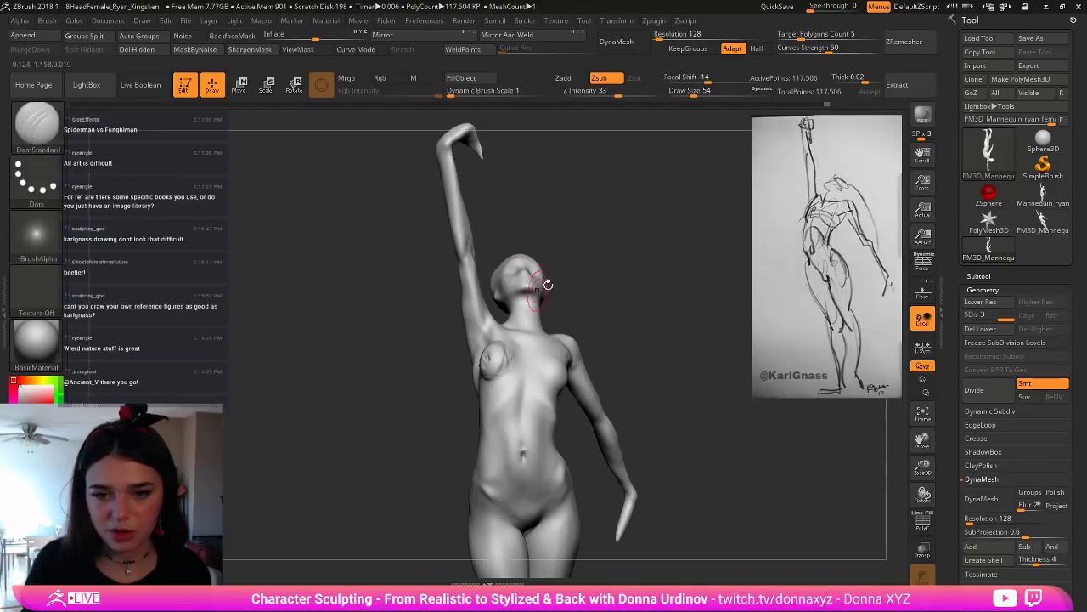
Step: Reshape the raised arm's contour around the elbow from the front with the Move brush at draw sizes 46, 58 and 70
key("b")
key("m")
key("v")
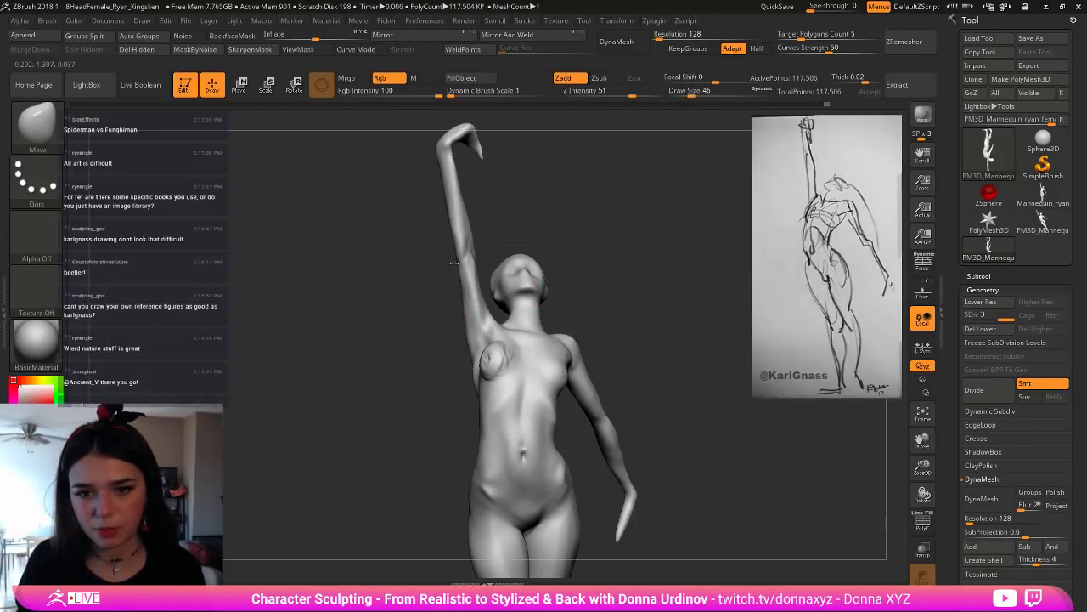
mouse_move(451, 264)
left_mouse_down()
mouse_move(438, 285)
mouse_move(455, 256)
mouse_move(442, 286)
left_mouse_up()
key("bracketright")
key("bracketright")
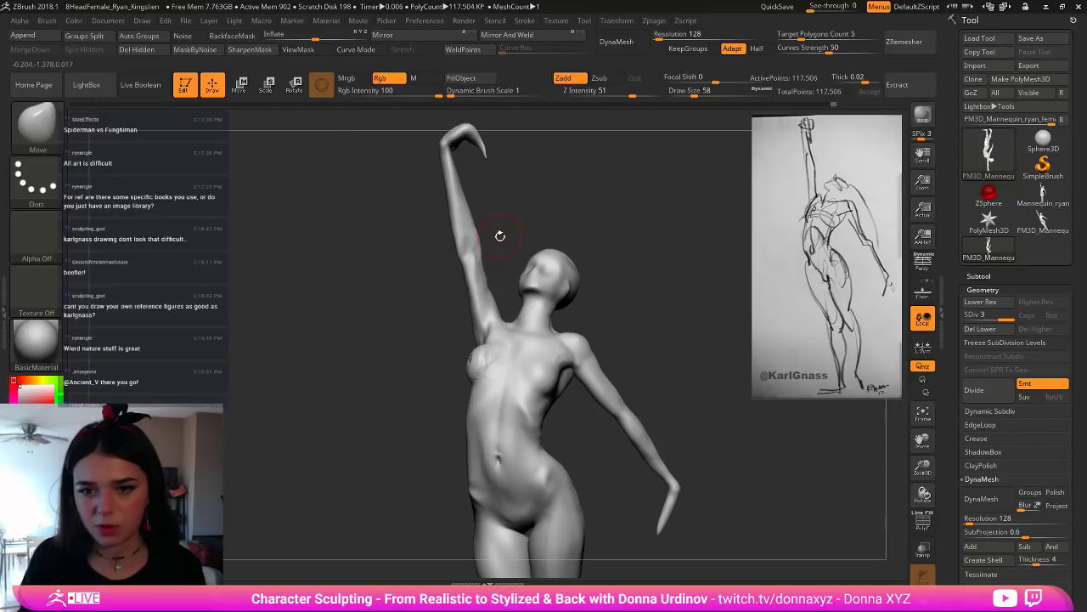
left_click_drag(500, 236, 498, 266)
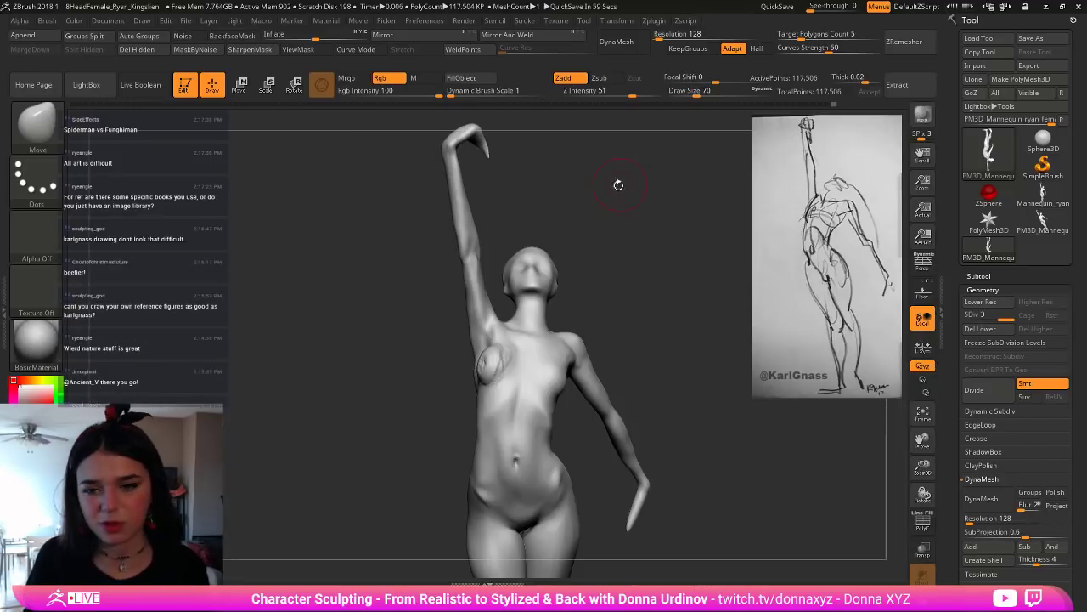
left_click_drag(656, 187, 620, 189)
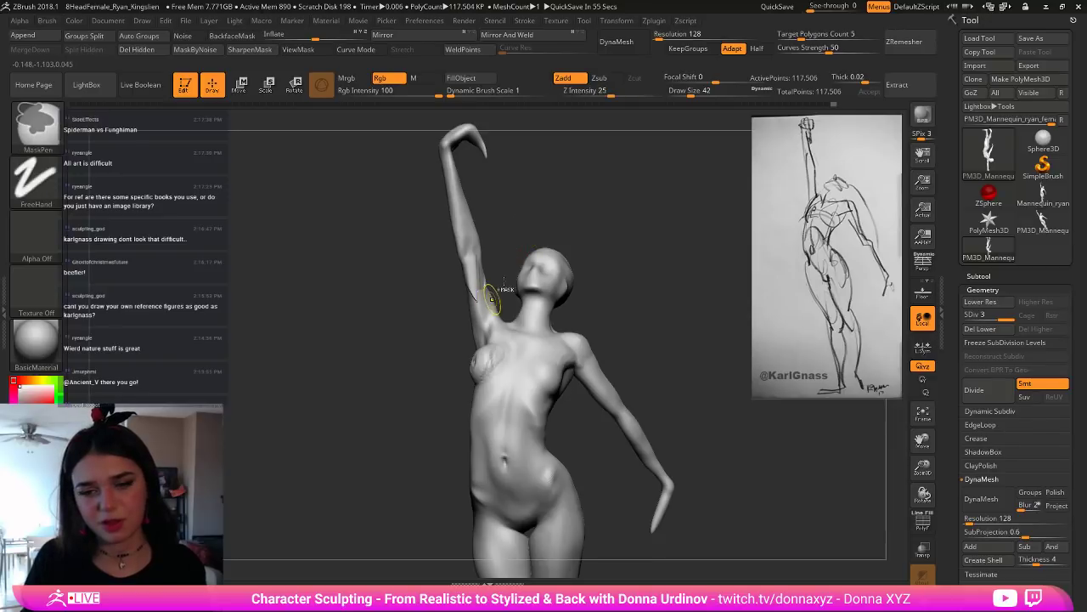
Step: Add muscle volume to the raised upper arm near the elbow with the ClayBuildup brush at draw size 42, and smooth it
key("b")
key("c")
key("b")
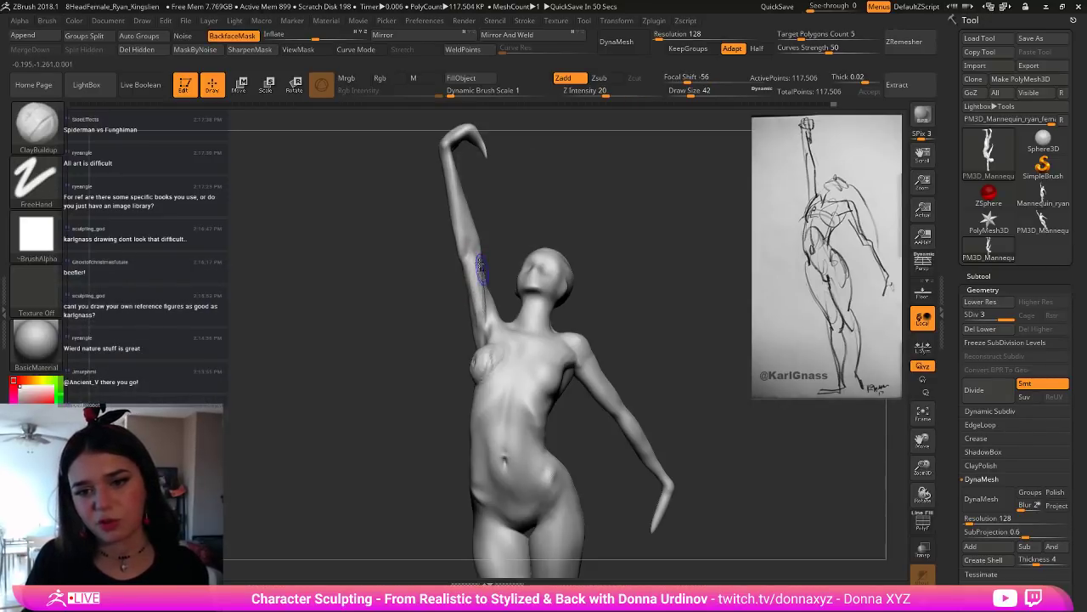
key("shift")
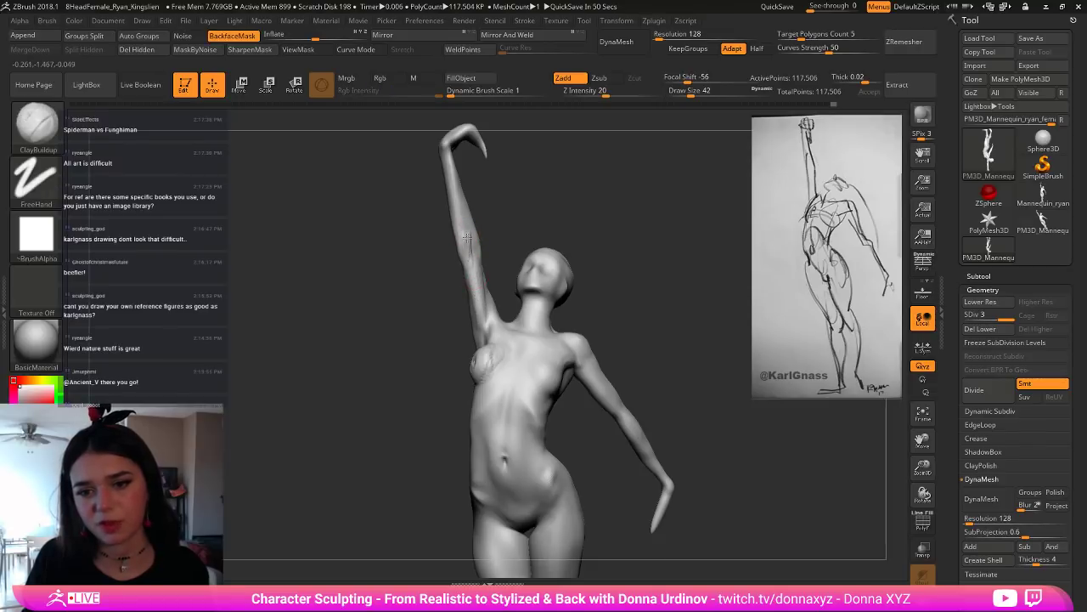
Step: Smooth the surface of the raised upper arm between the elbow and the armpit
left_click_drag(463, 267, 476, 287, "shift")
mouse_move(541, 229)
left_mouse_down("alt")
mouse_move(539, 197)
mouse_move(573, 244)
left_mouse_up("alt")
mouse_move(573, 243)
right_mouse_down()
mouse_move(556, 238)
mouse_move(562, 227)
mouse_move(590, 255)
mouse_move(603, 253)
right_mouse_up()
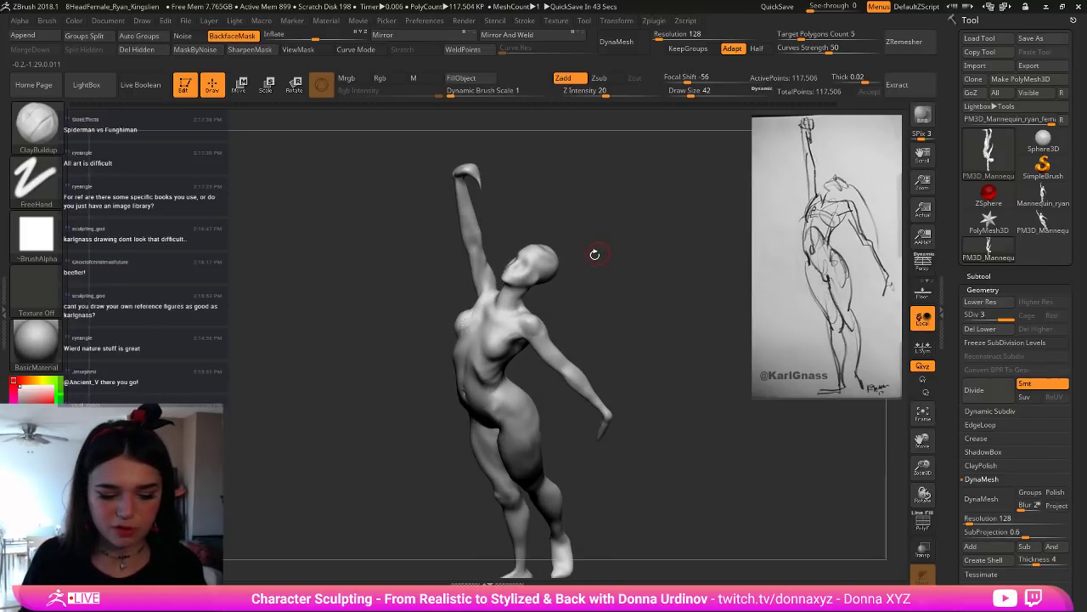
Step: Adjust the raised-arm side's shoulder and chest with the Move brush at draw size 66, and smooth the breast there
key("b")
key("m")
key("v")
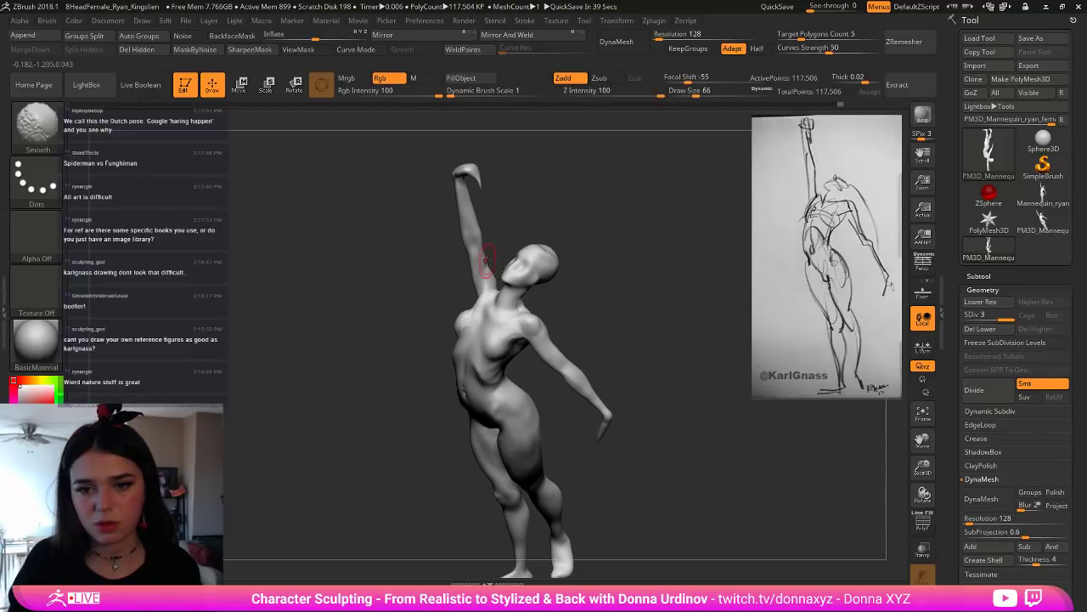
mouse_move(524, 234)
right_mouse_down()
mouse_move(521, 203)
mouse_move(512, 266)
right_mouse_up()
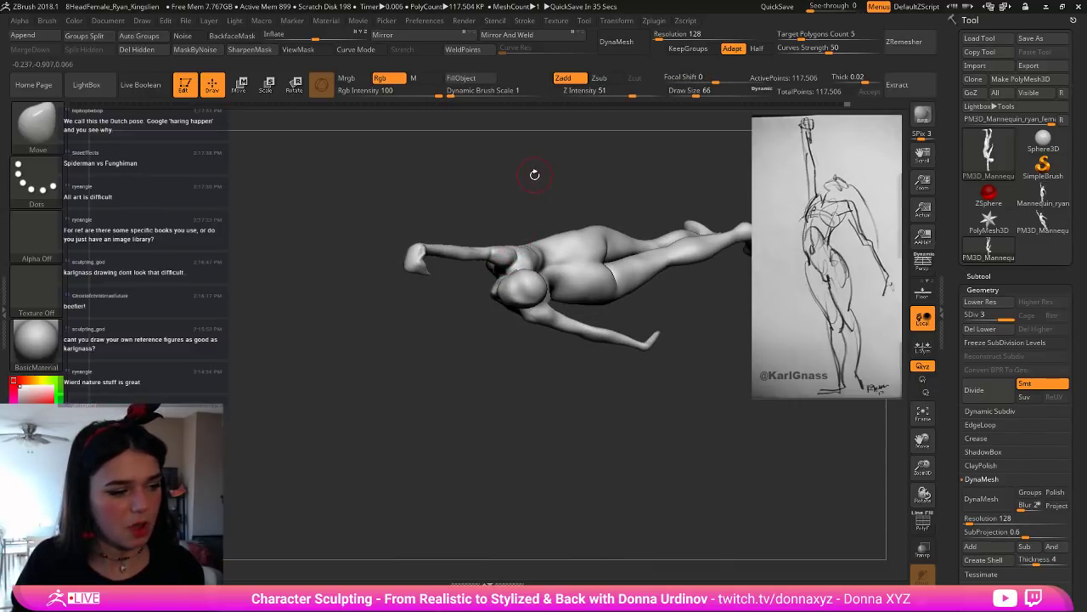
left_click_drag(534, 175, 616, 182)
mouse_move(584, 207)
right_mouse_down()
mouse_move(605, 290)
mouse_move(648, 315)
mouse_move(657, 223)
mouse_move(625, 351)
right_mouse_up()
left_click_drag(624, 351, 660, 315)
left_click_drag(530, 309, 551, 313, "shift")
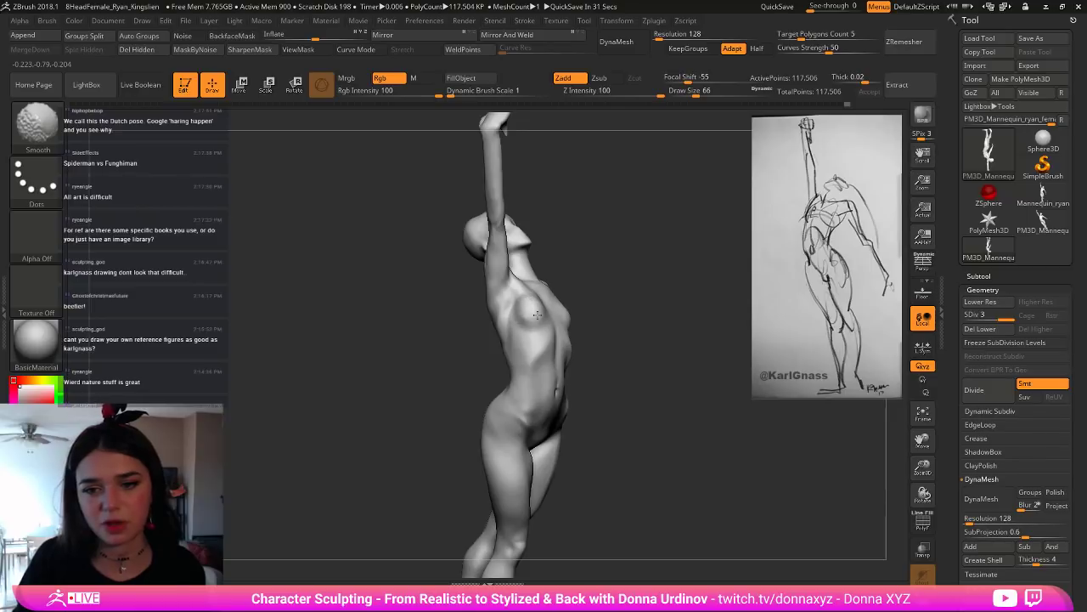
mouse_move(537, 314)
right_mouse_down()
mouse_move(575, 189)
mouse_move(633, 256)
mouse_move(599, 282)
right_mouse_up()
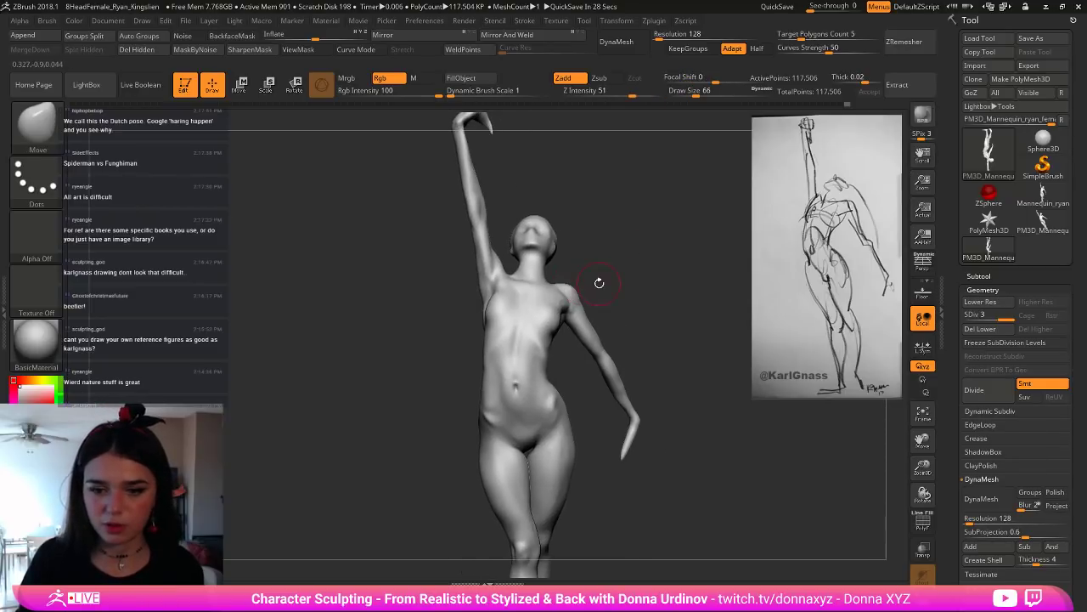
Step: Reshape the breast on the lowered-arm side with the Move brush at draw sizes 78 and 66
key("b")
mouse_move(620, 209)
right_mouse_down()
mouse_move(621, 230)
mouse_move(585, 232)
right_mouse_up()
right_click_drag(643, 280, 530, 320)
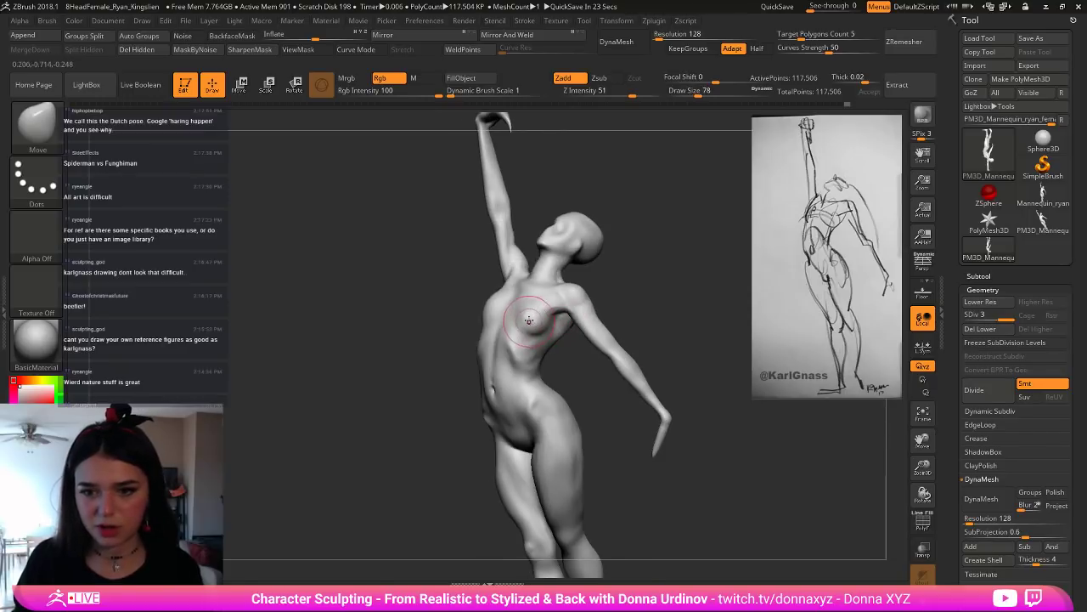
key("bracketleft")
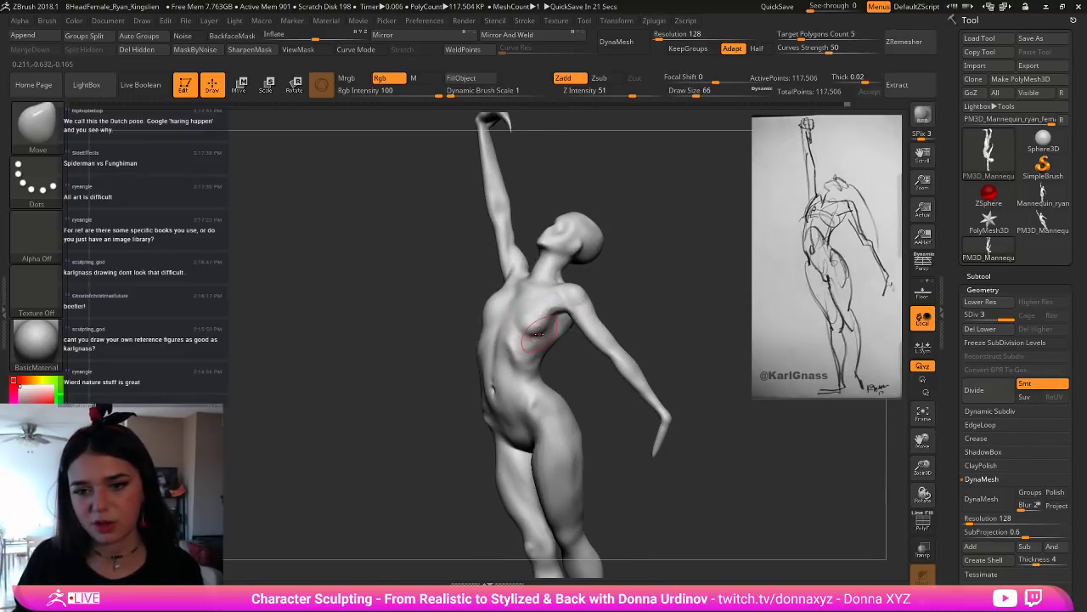
right_click_drag(530, 329, 543, 328)
key("bracketright")
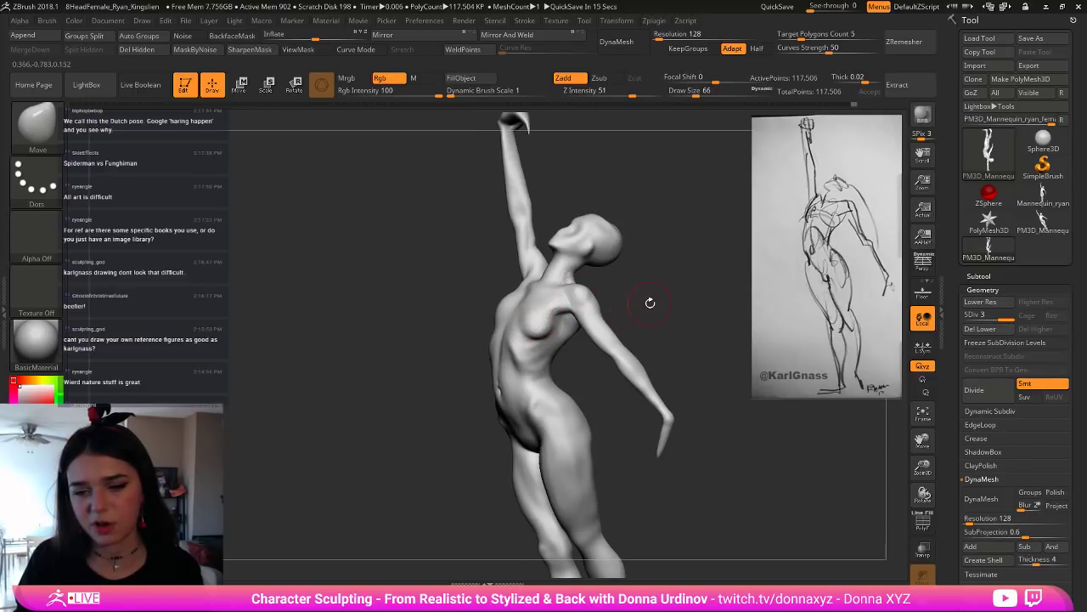
mouse_move(651, 305)
right_mouse_down()
mouse_move(572, 314)
mouse_move(595, 299)
mouse_move(557, 281)
mouse_move(545, 253)
mouse_move(503, 277)
mouse_move(633, 273)
right_mouse_up()
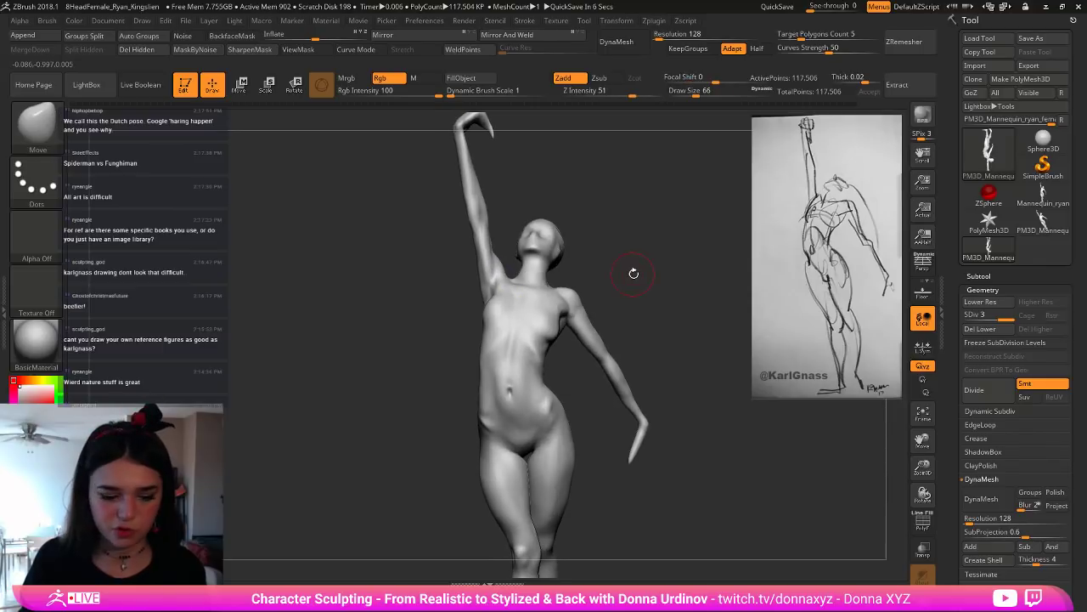
Step: Define the breast form on the raised-arm side with the DamStandard brush at draw size 34, and soften it
key("b")
key("d")
key("s")
right_click_drag(614, 231, 654, 288)
right_click_drag(657, 231, 718, 234)
key("bracketleft")
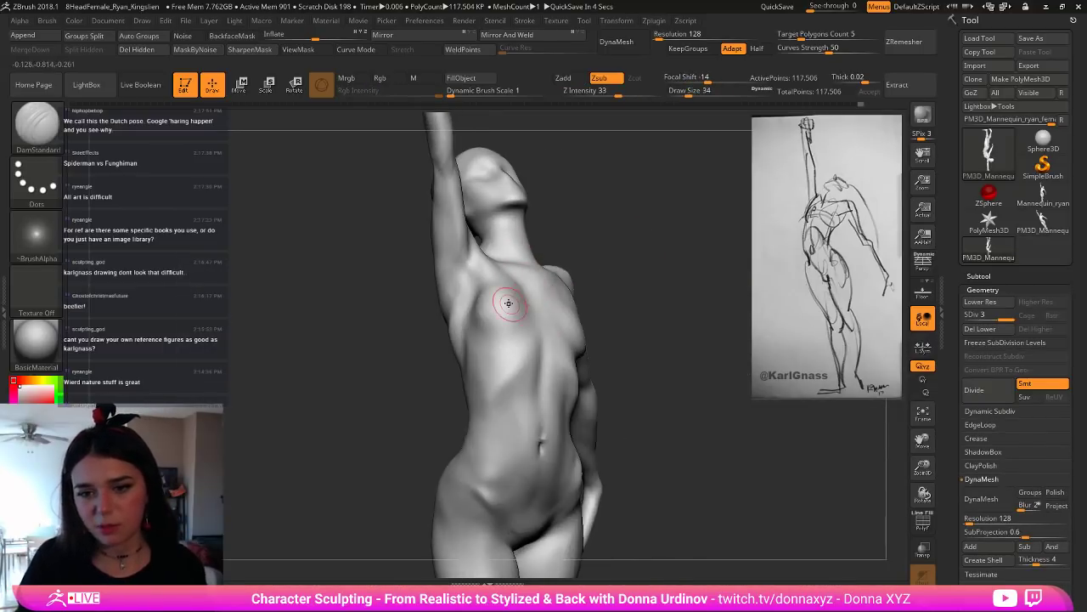
left_click_drag(496, 298, 492, 315)
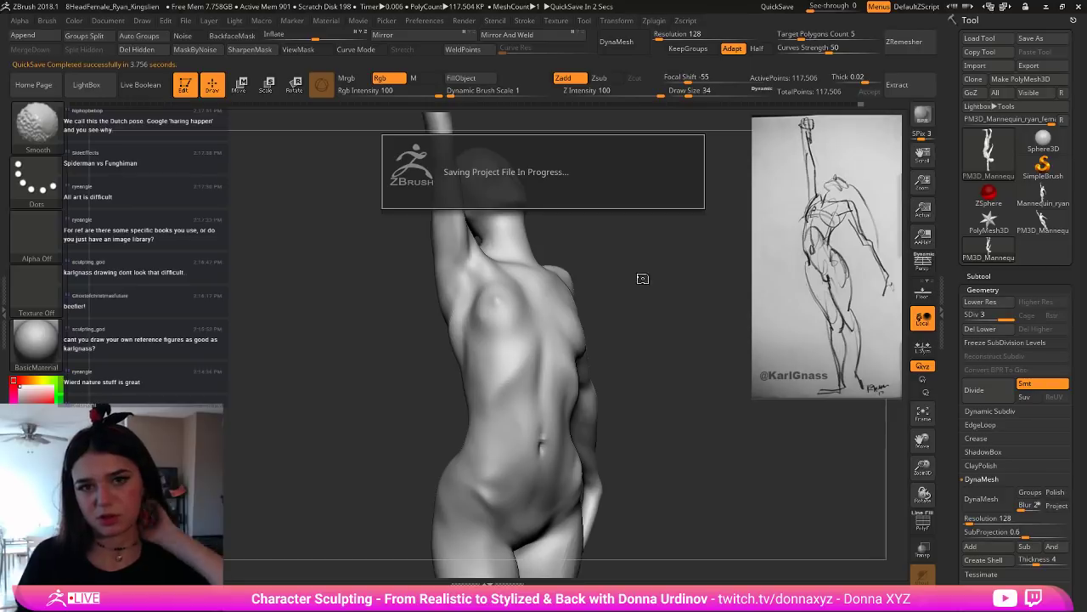
right_click_drag(702, 273, 640, 280)
Step: Carve the creases around both breasts with the DamStandard brush at draw size 34, and smooth the adjoining side of the rib cage
left_click_drag(683, 253, 557, 314)
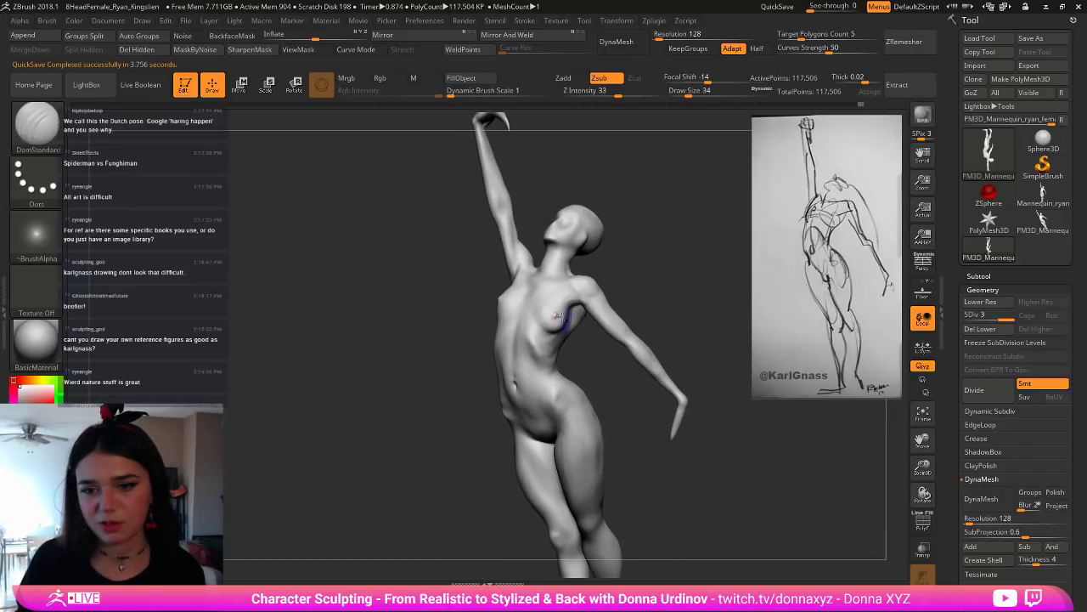
mouse_move(604, 309)
left_mouse_down()
mouse_move(636, 281)
mouse_move(551, 316)
mouse_move(598, 341)
left_mouse_up()
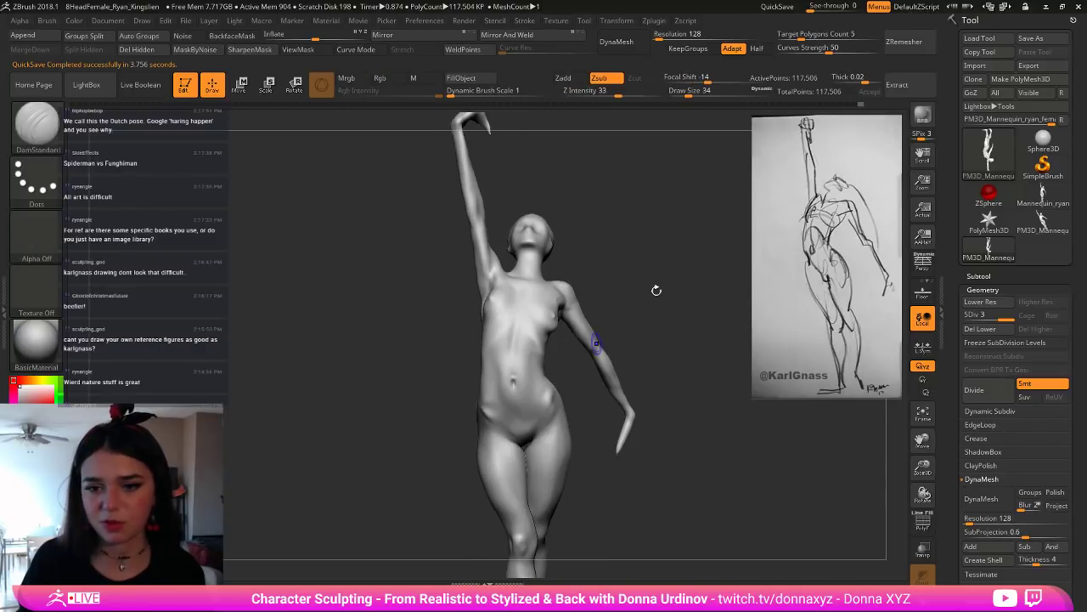
left_click_drag(655, 289, 578, 361, "alt")
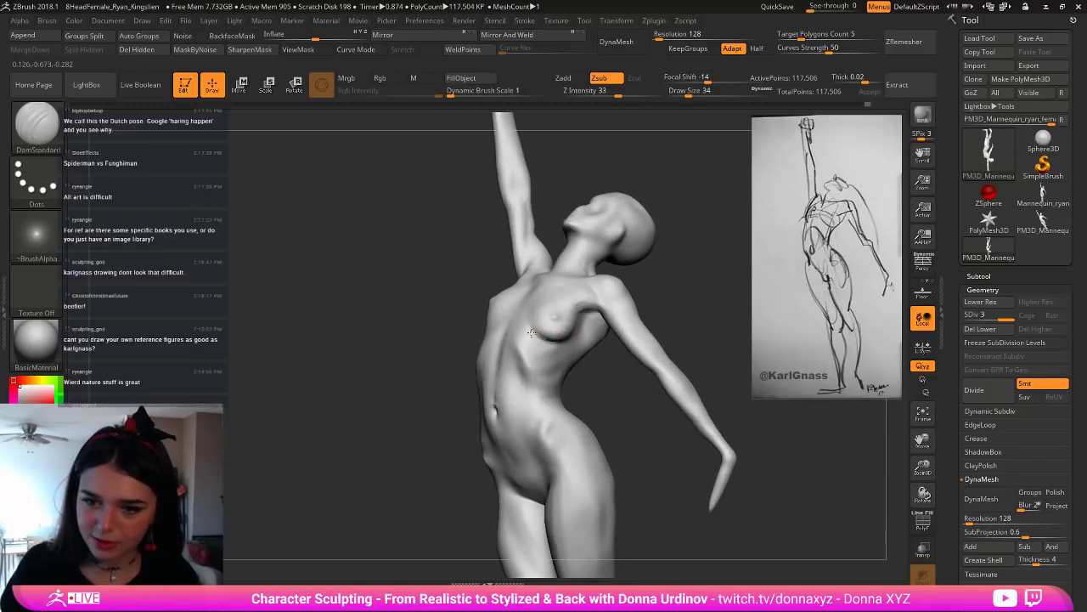
mouse_move(602, 364)
left_mouse_down()
mouse_move(538, 350)
mouse_move(559, 335)
left_mouse_up()
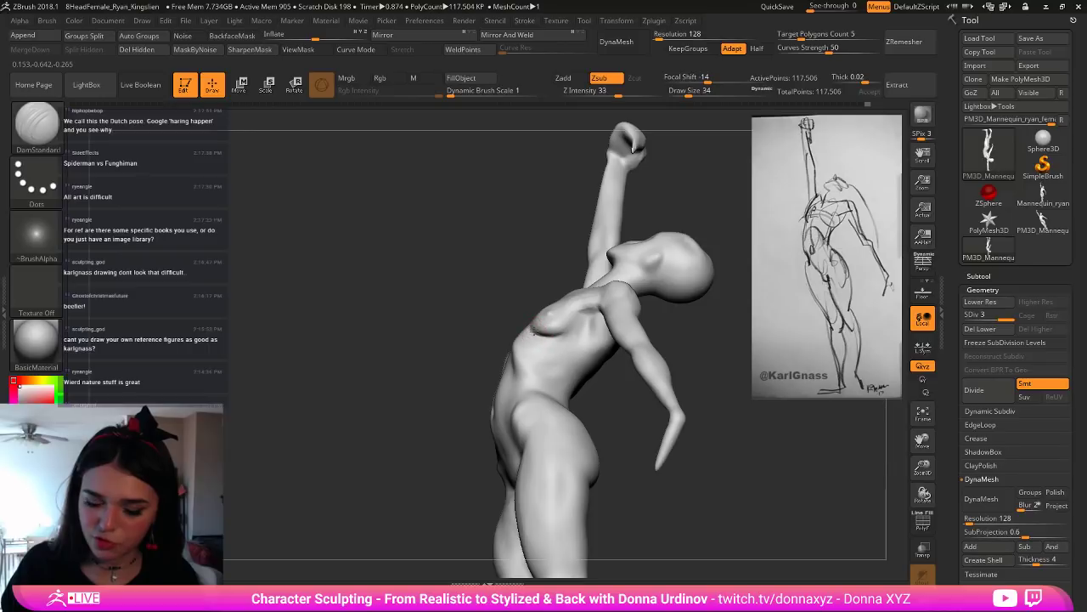
left_click_drag(695, 333, 720, 350)
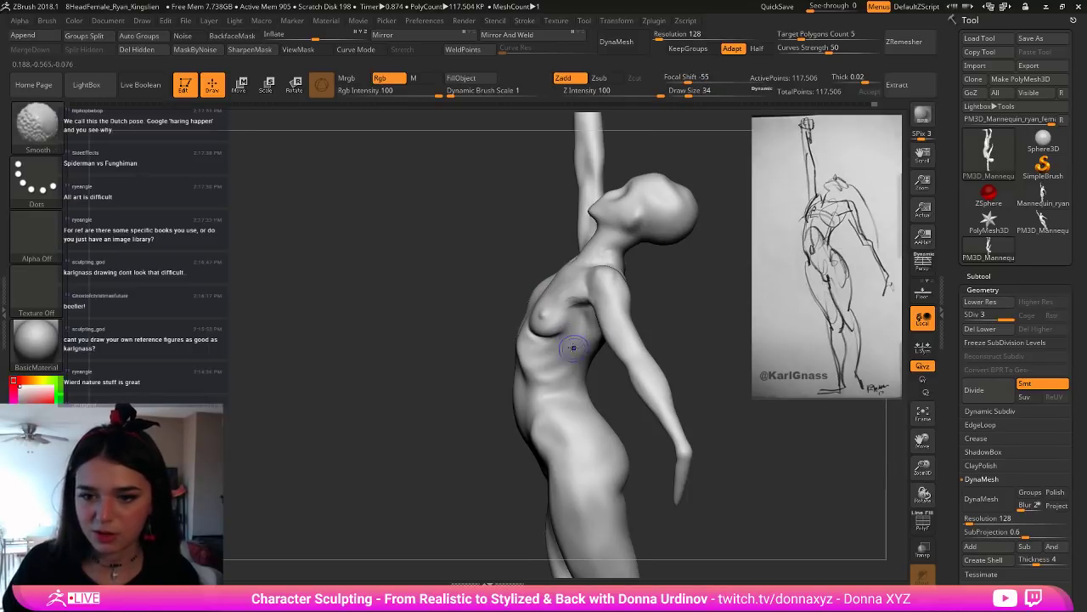
left_click_drag(507, 342, 538, 346)
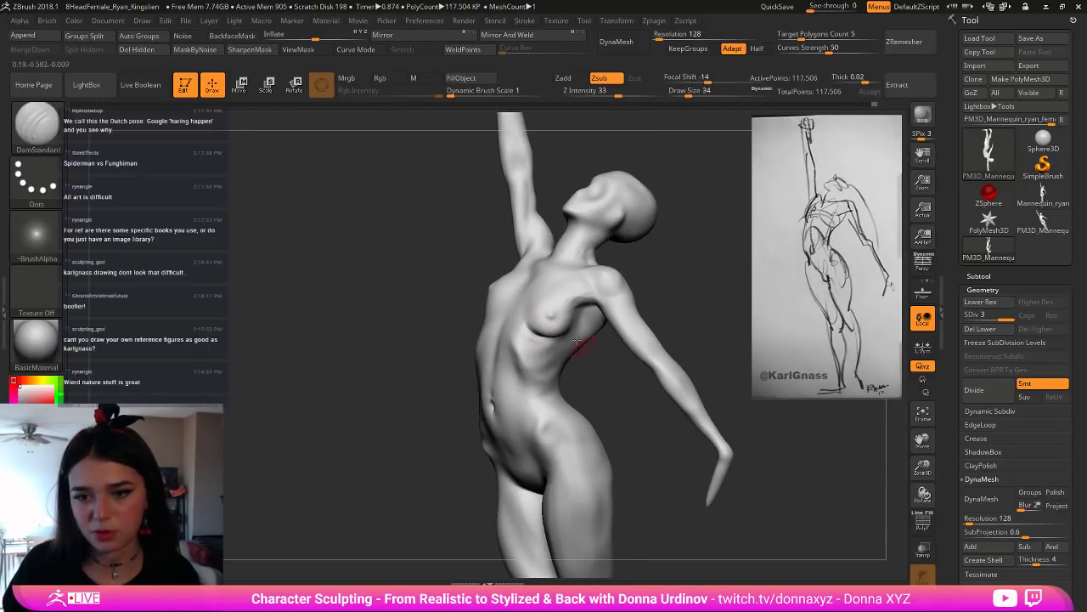
mouse_move(616, 373)
left_mouse_down()
mouse_move(653, 364)
mouse_move(548, 335)
mouse_move(441, 286)
left_mouse_up()
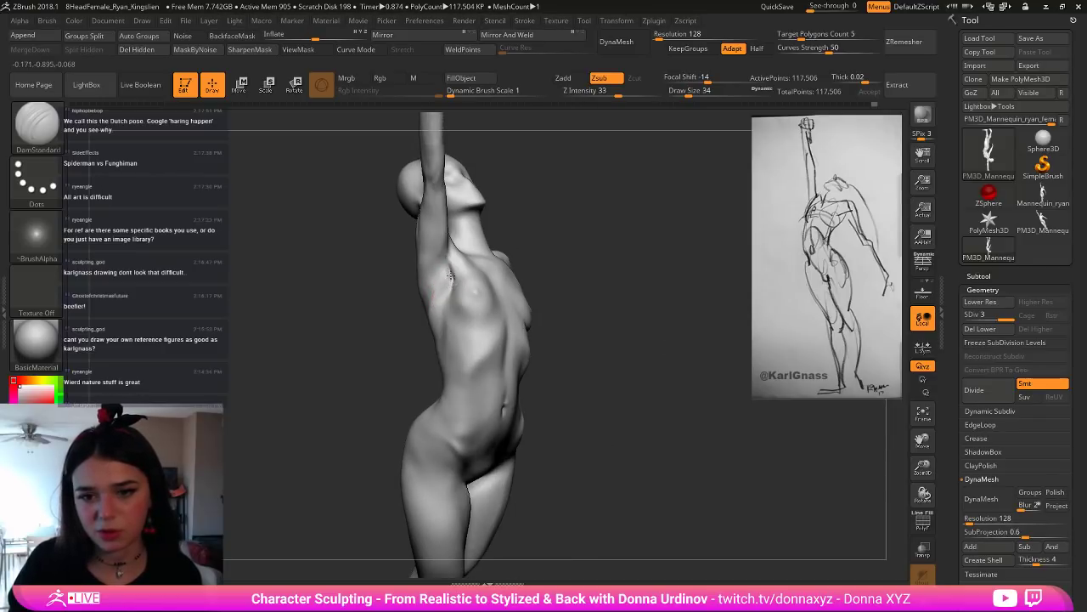
left_click_drag(450, 297, 517, 289)
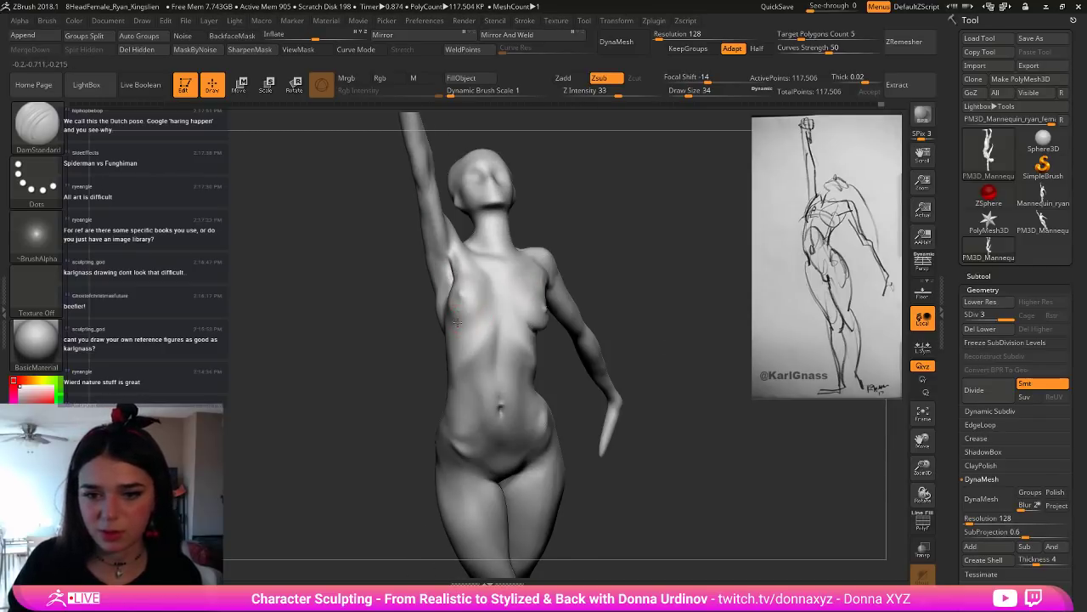
Step: Carve the collarbones and the base of the neck with the DamStandard brush at draw size 34, and smooth them
left_click_drag(553, 238, 476, 250)
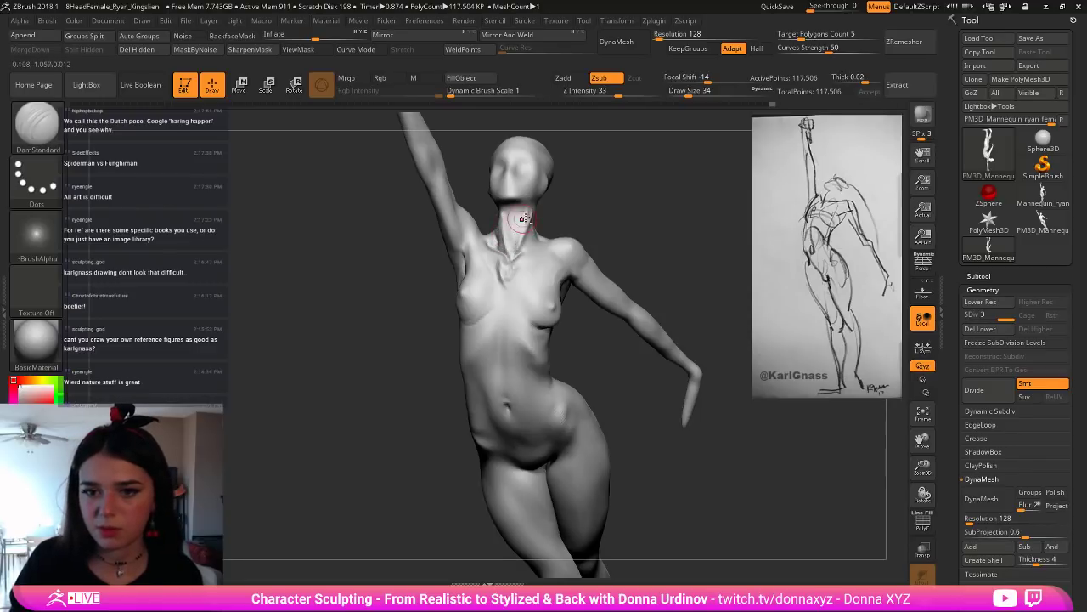
mouse_move(522, 220)
left_mouse_down()
mouse_move(510, 246)
mouse_move(523, 227)
mouse_move(520, 248)
left_mouse_up()
key("shift")
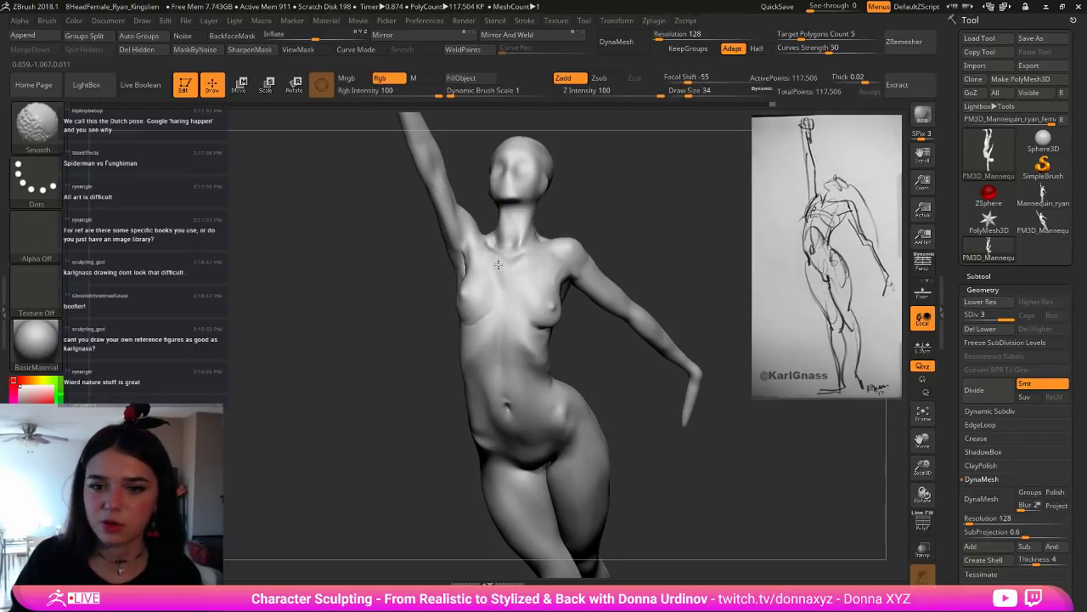
Step: Raise the mesh to subdivision level 4, carve rib lines below the raised-arm-side breast with DamStandard at draw size 34, and soften them
mouse_move(445, 333)
left_mouse_down()
mouse_move(495, 332)
mouse_move(524, 346)
mouse_move(507, 347)
mouse_move(529, 333)
left_mouse_up()
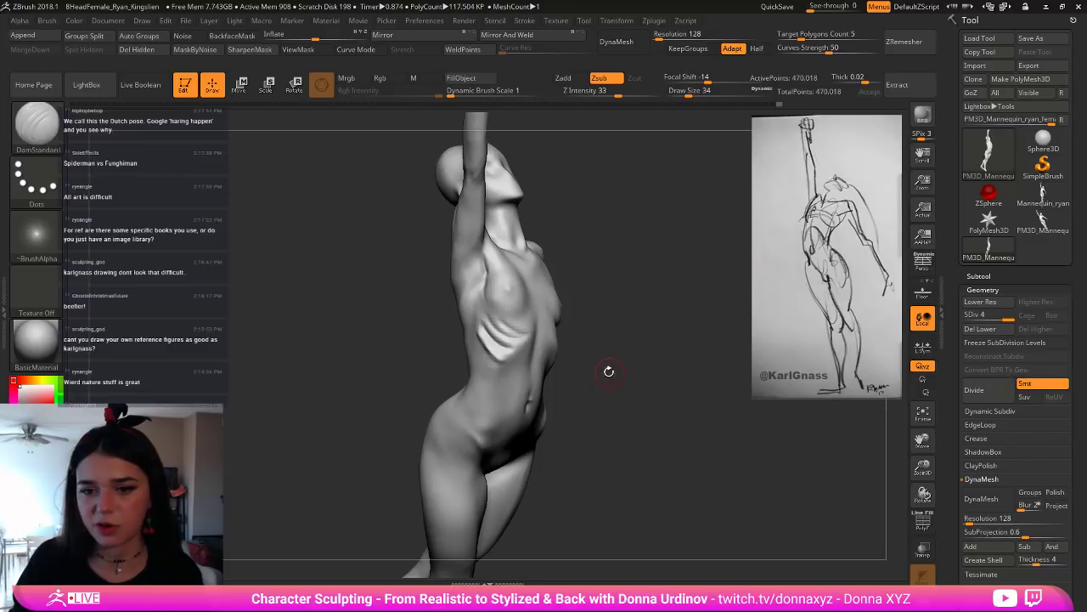
mouse_move(608, 371)
left_mouse_down()
mouse_move(551, 367)
mouse_move(488, 339)
mouse_move(501, 368)
left_mouse_up()
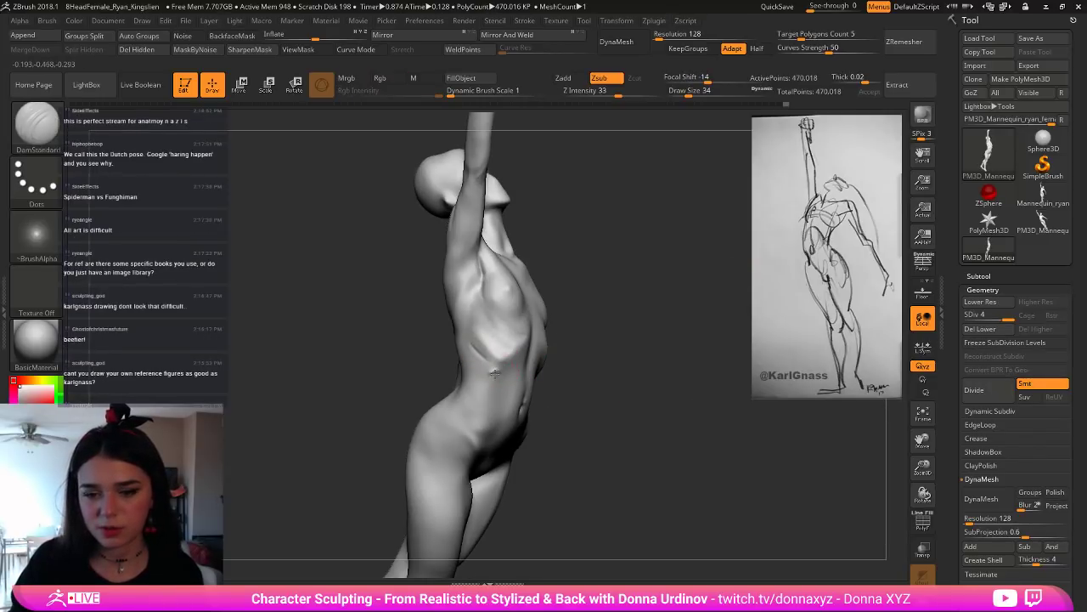
key("shift")
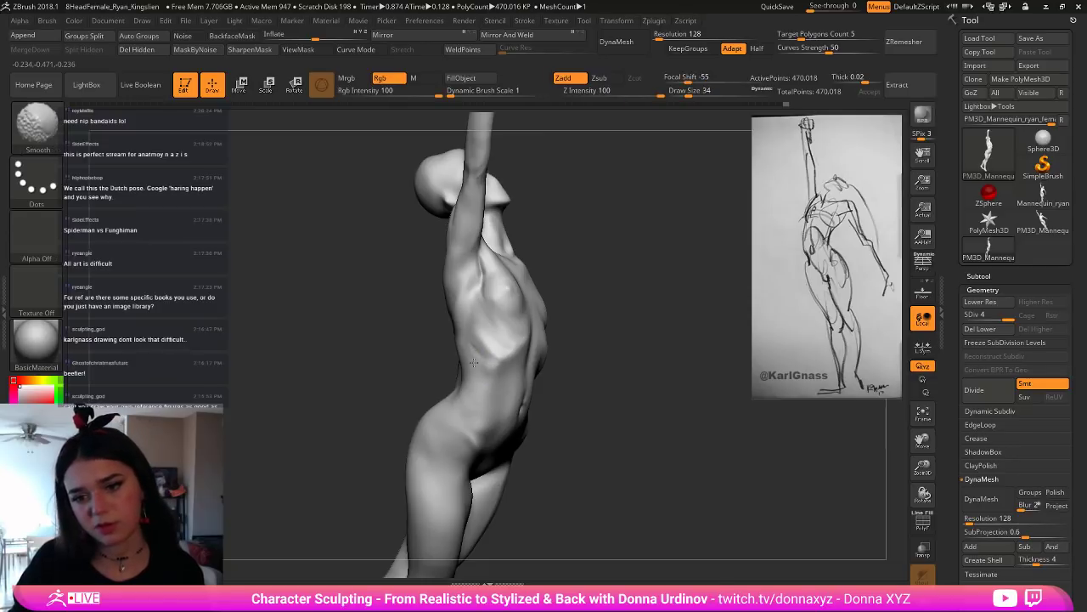
mouse_move(615, 342)
left_mouse_down()
mouse_move(667, 300)
mouse_move(650, 287)
left_mouse_up()
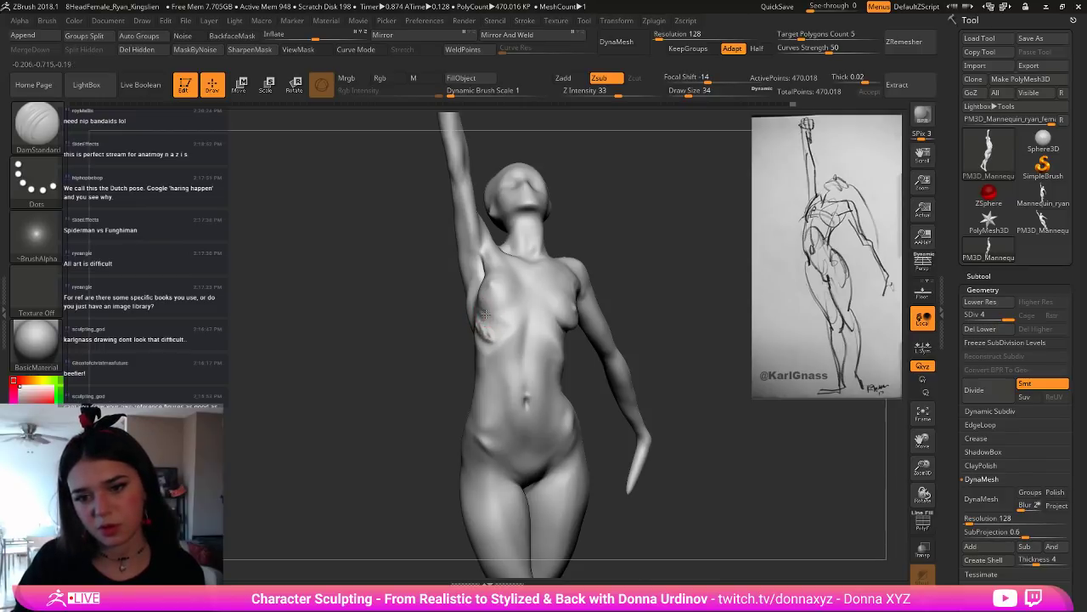
left_click_drag(643, 255, 700, 252)
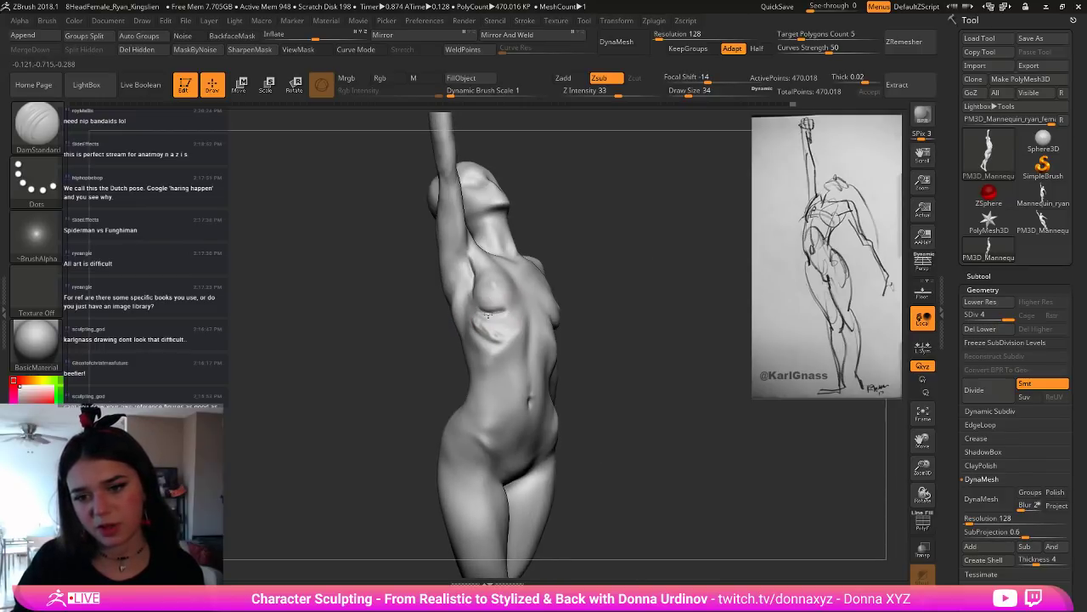
key("shift")
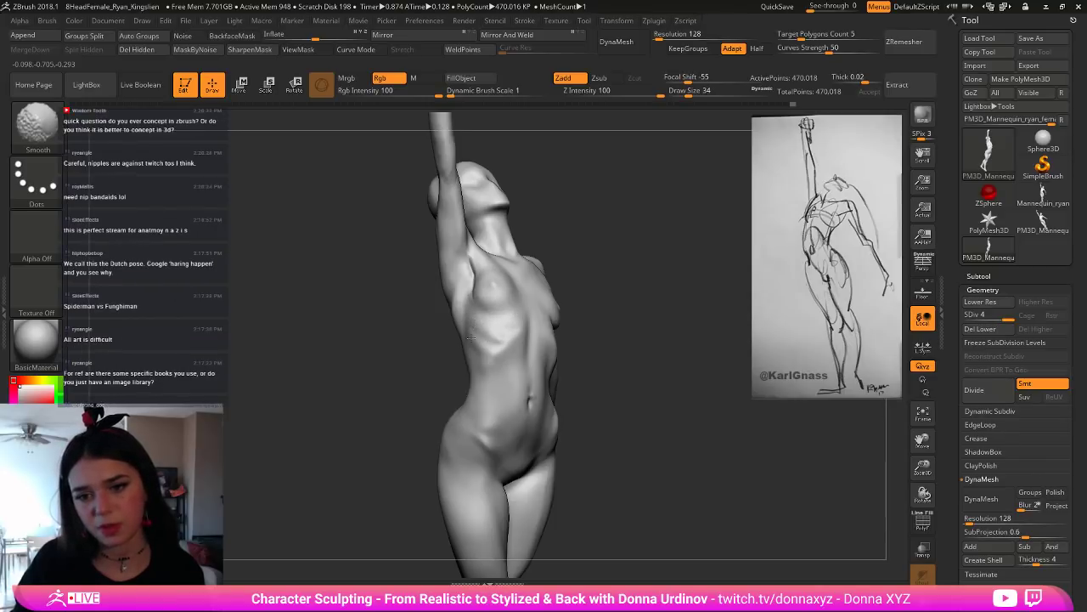
Step: Undo the last rib strokes below the raised-arm-side breast, and smooth the remaining marks on the rib cage
left_click_drag(637, 327, 505, 349)
key("ctrl+z")
key("ctrl+z")
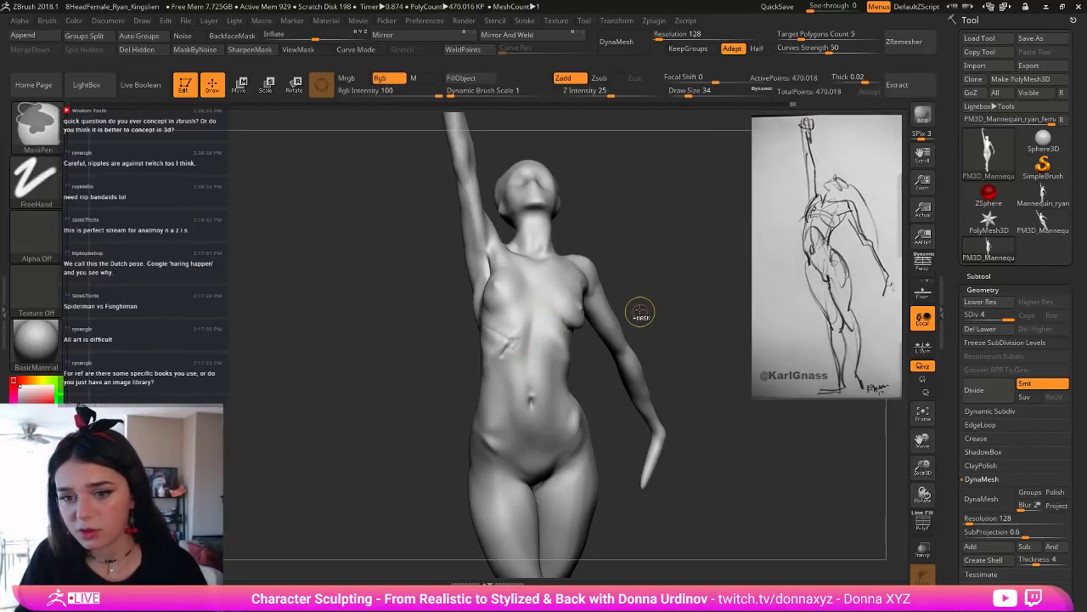
key("ctrl+z")
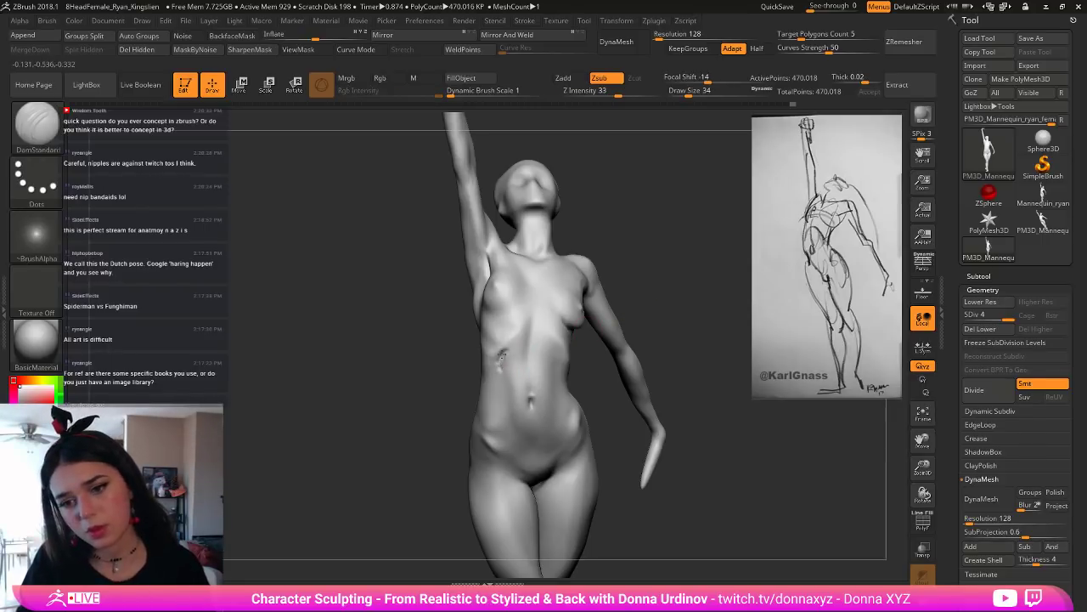
key("shift")
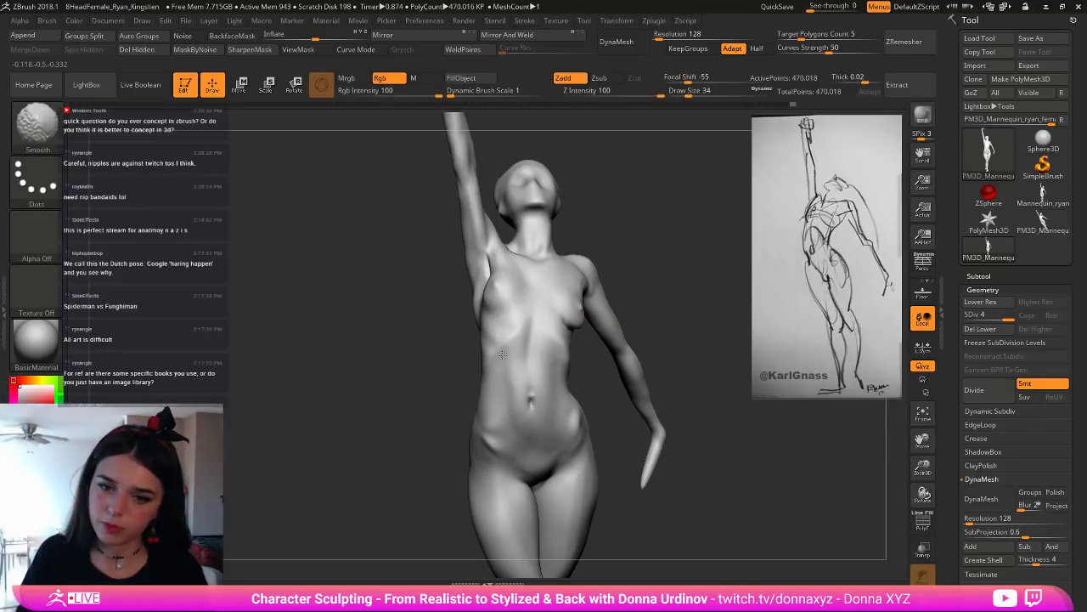
key("shift")
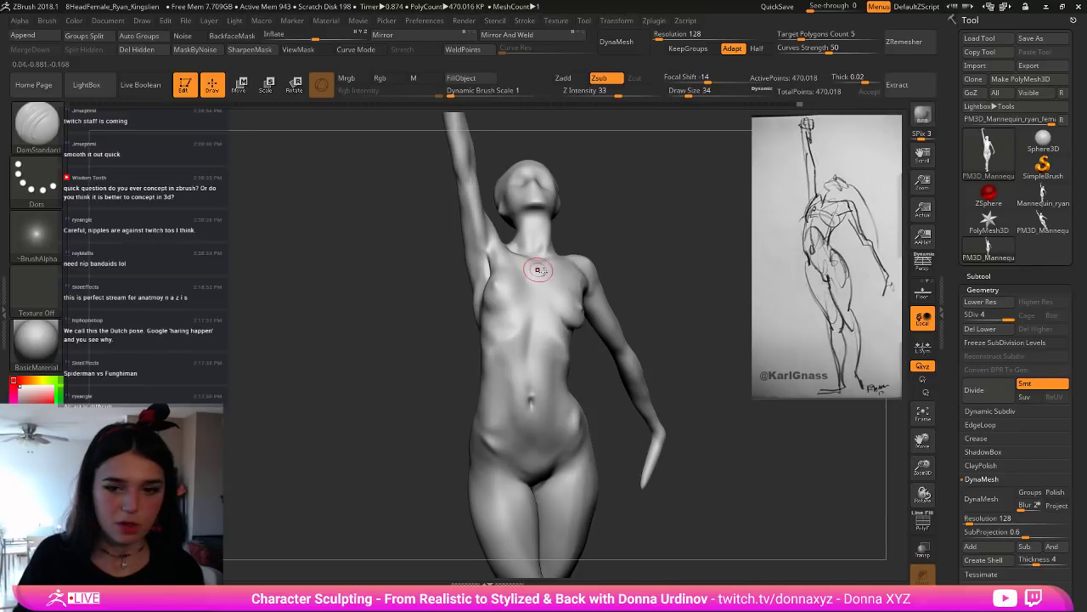
Step: Smooth both breasts, and refine the raised-arm-side breast with the hPolish brush at draw size 34
left_click_drag(499, 284, 496, 289, "shift")
left_click_drag(579, 313, 578, 306, "shift")
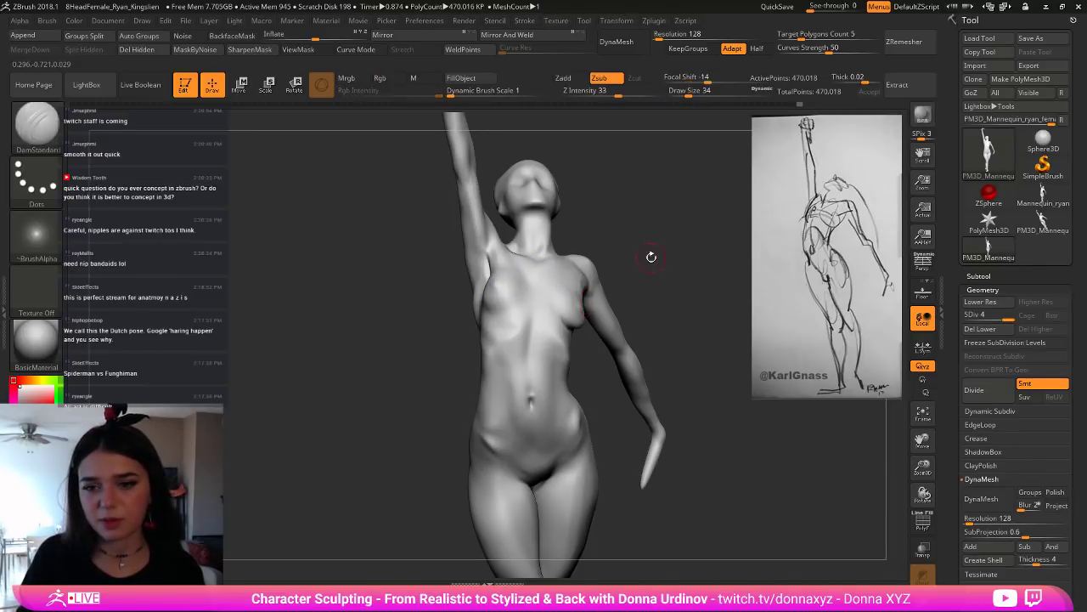
mouse_move(651, 255)
left_mouse_down()
mouse_move(675, 245)
mouse_move(631, 250)
mouse_move(687, 248)
mouse_move(633, 249)
mouse_move(633, 278)
mouse_move(677, 266)
left_mouse_up()
key("b")
key("h")
key("p")
left_click_drag(515, 283, 511, 287, "shift")
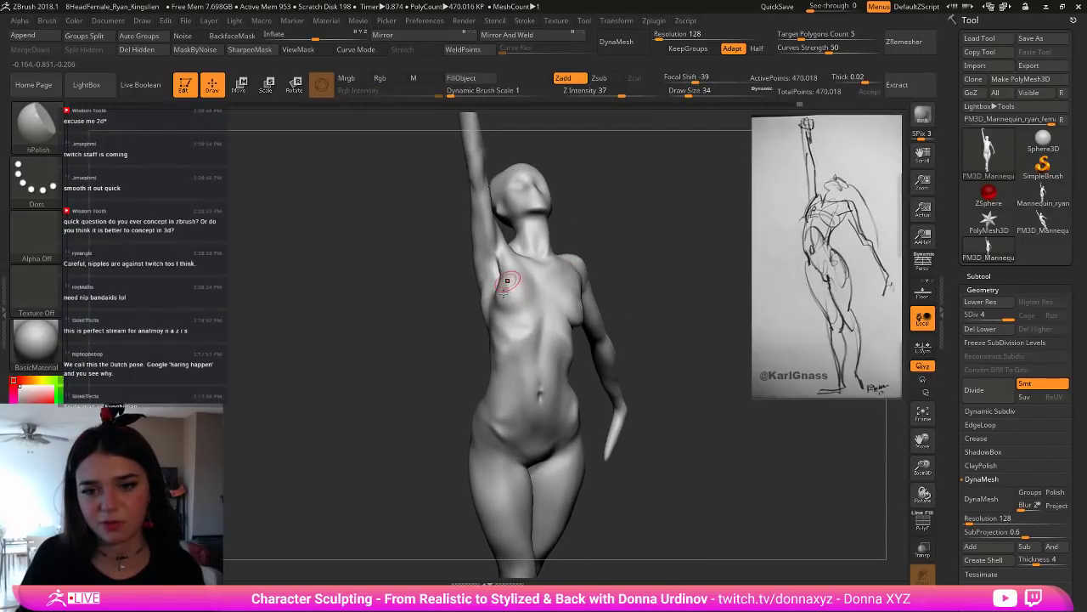
Step: Polish the forms of the upper chest and the lowered-arm-side breast with hPolish at draw size 34
left_click_drag(669, 270, 525, 286)
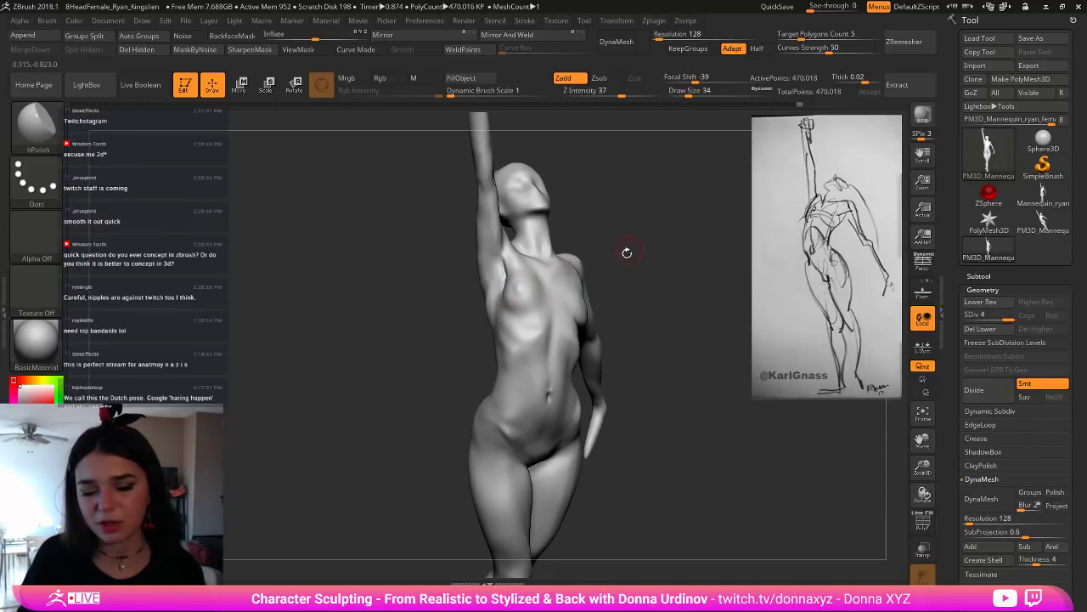
left_click_drag(626, 250, 600, 291)
right_click_drag(610, 304, 535, 289)
left_click_drag(646, 236, 619, 301)
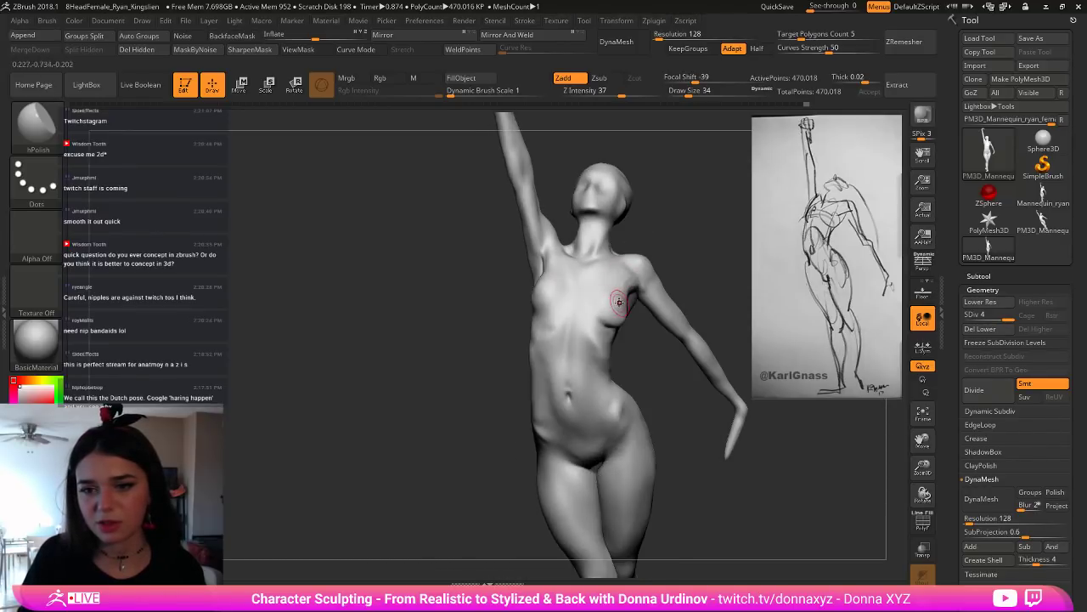
mouse_move(661, 270)
left_mouse_down()
mouse_move(691, 258)
mouse_move(669, 278)
mouse_move(687, 269)
mouse_move(667, 259)
mouse_move(688, 276)
mouse_move(694, 257)
mouse_move(680, 248)
left_mouse_up()
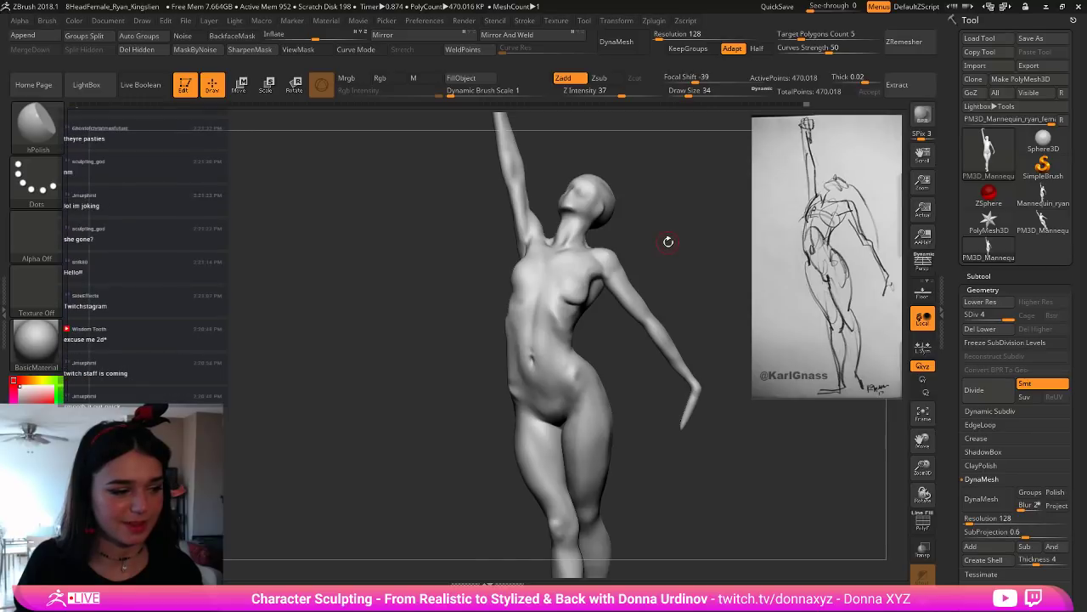
mouse_move(670, 239)
left_mouse_down()
mouse_move(686, 243)
mouse_move(642, 269)
left_mouse_up()
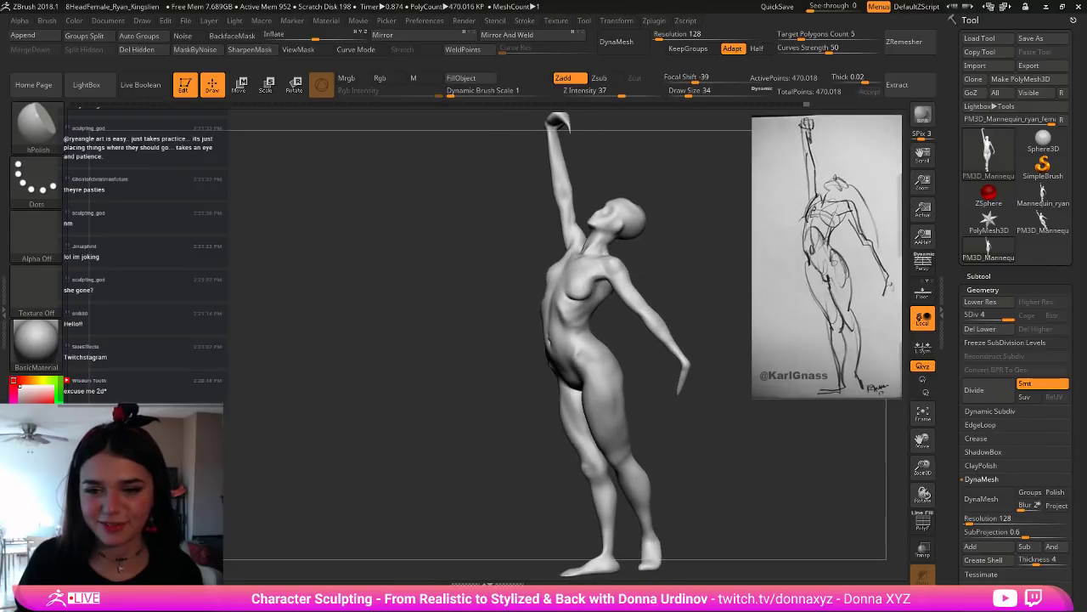
Step: Reshape the hip and upper thigh outline on the raised-arm side with the Move brush at draw size 110
key("b")
key("v")
left_click_drag(350, 229, 478, 250)
left_click_drag(679, 335, 607, 362)
key("bracketright")
key("bracketright")
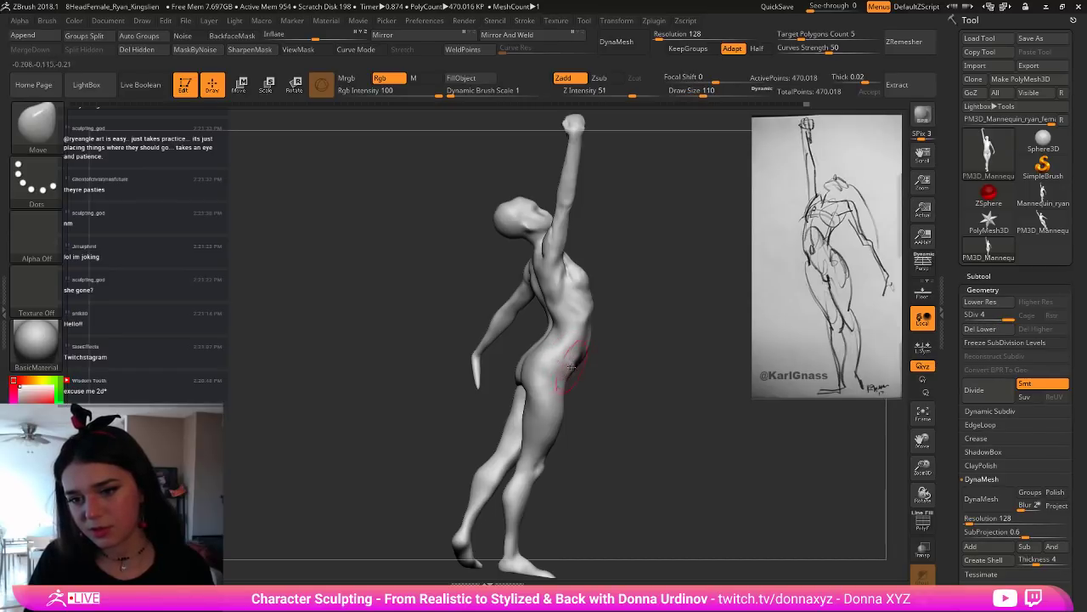
mouse_move(616, 363)
left_mouse_down()
mouse_move(601, 361)
mouse_move(613, 365)
mouse_move(621, 339)
mouse_move(566, 348)
left_mouse_up()
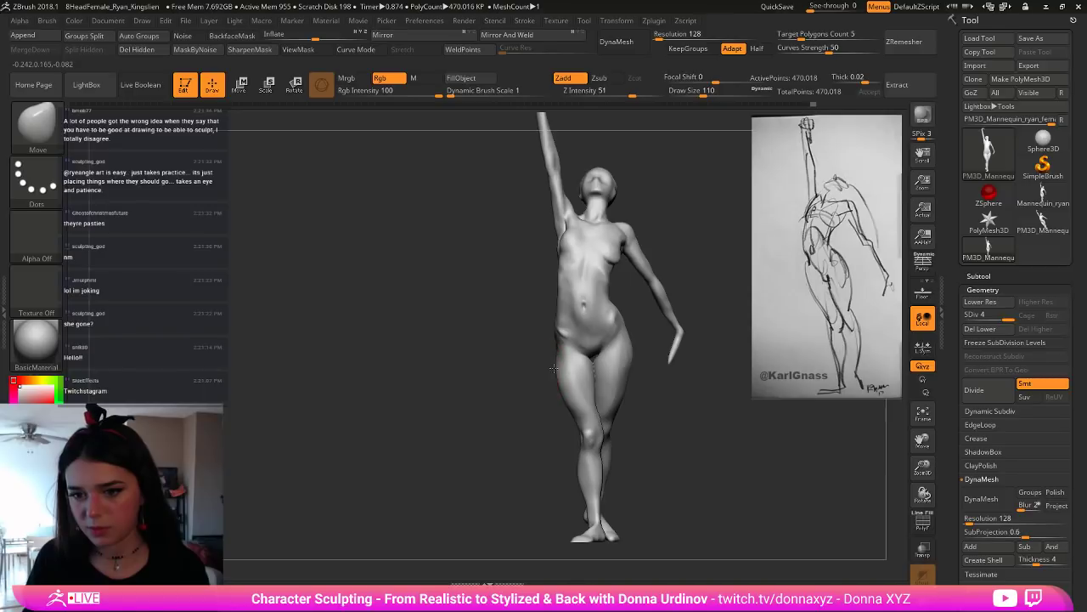
left_click_drag(552, 374, 541, 372)
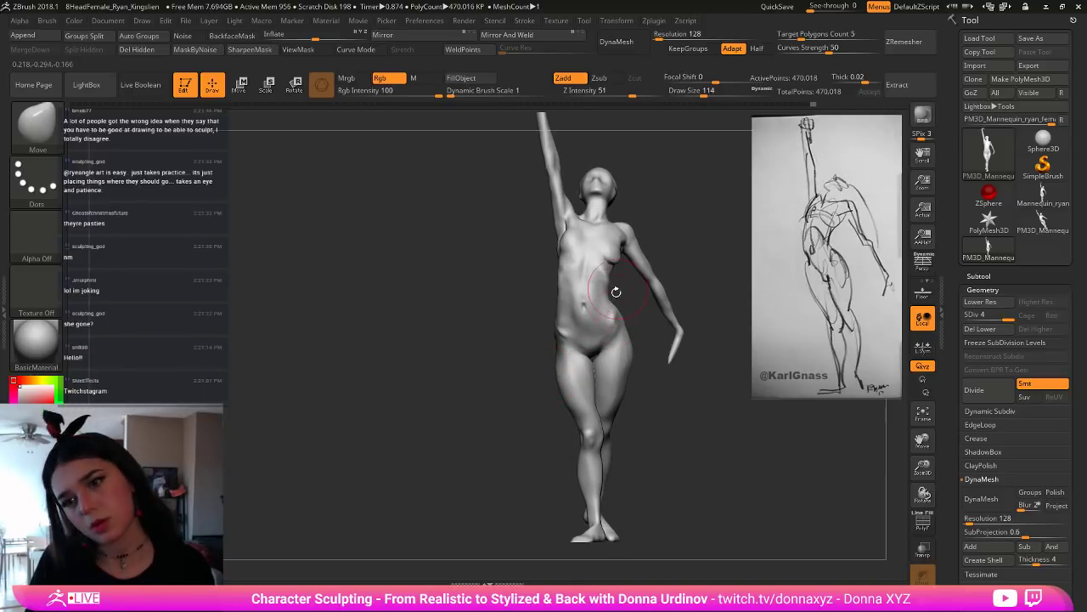
Step: Adjust the rib cage and waist below the lowered-arm-side breast with the Move brush at draw size 138
key("bracketright")
left_click_drag(626, 279, 607, 269)
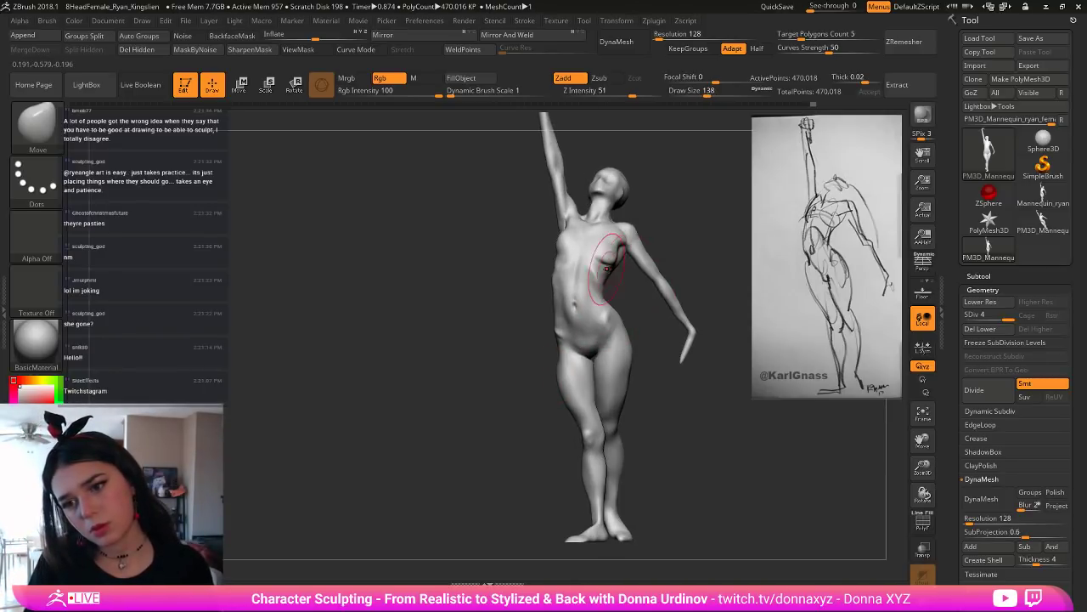
left_click_drag(675, 231, 690, 233, "shift")
Step: Try to reshape the raised-arm-side breast's outline with the Move brush, and undo the last strokes
left_click_drag(557, 230, 556, 254)
key("bracketleft")
key("ctrl+z")
key("ctrl+z")
key("ctrl+z")
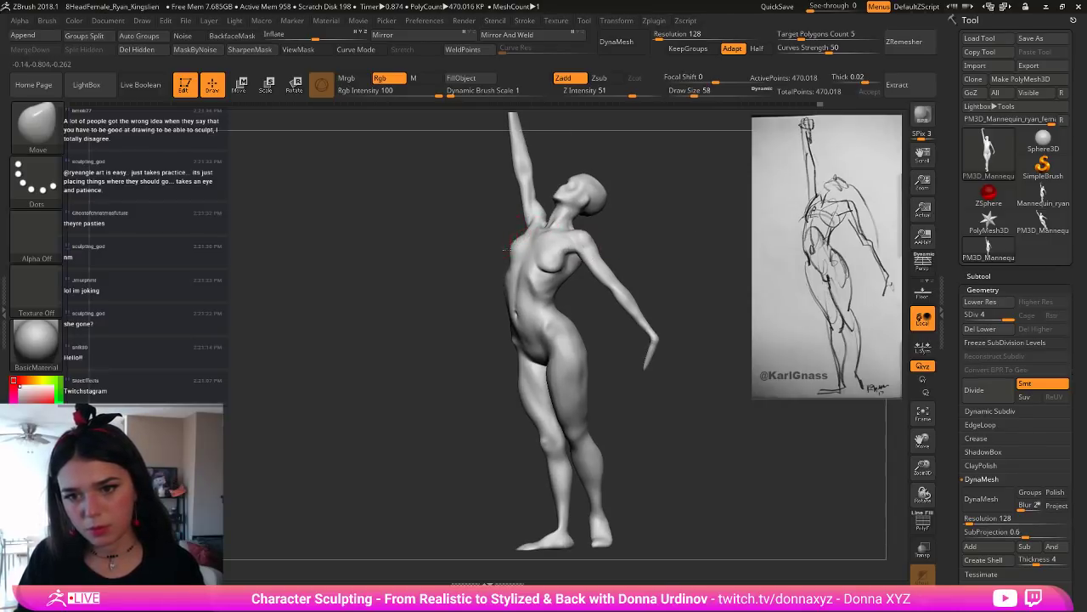
key("ctrl+z")
key("ctrl+z")
Step: Reshape the breasts and upper chest as seen from below with the Move brush at draw sizes 86 and 70
key("[")
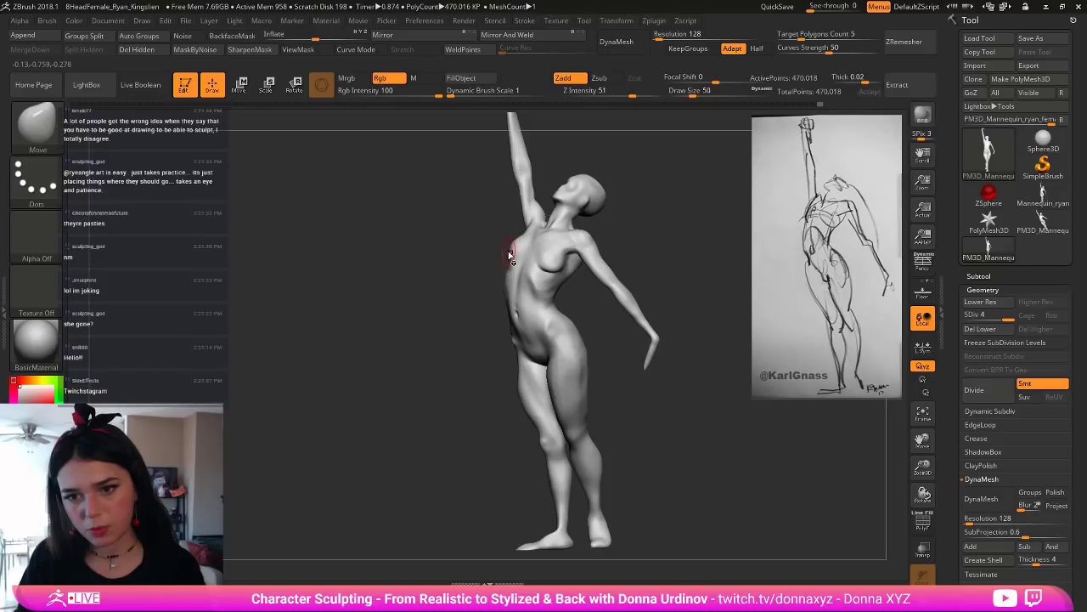
left_click_drag(497, 265, 531, 267)
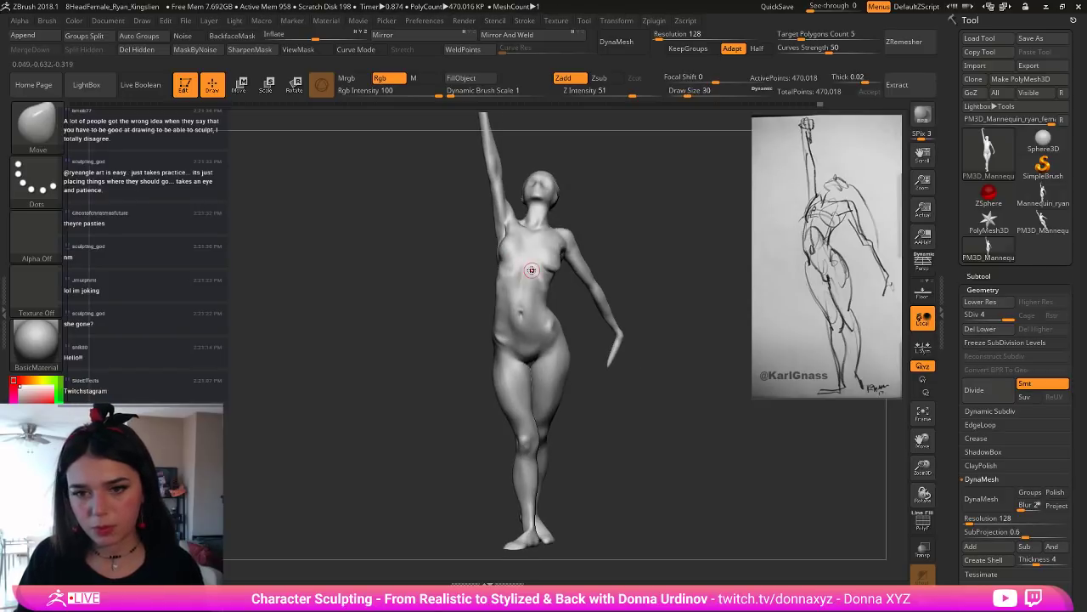
mouse_move(612, 226)
left_mouse_down()
mouse_move(630, 235)
mouse_move(599, 245)
mouse_move(613, 219)
left_mouse_up()
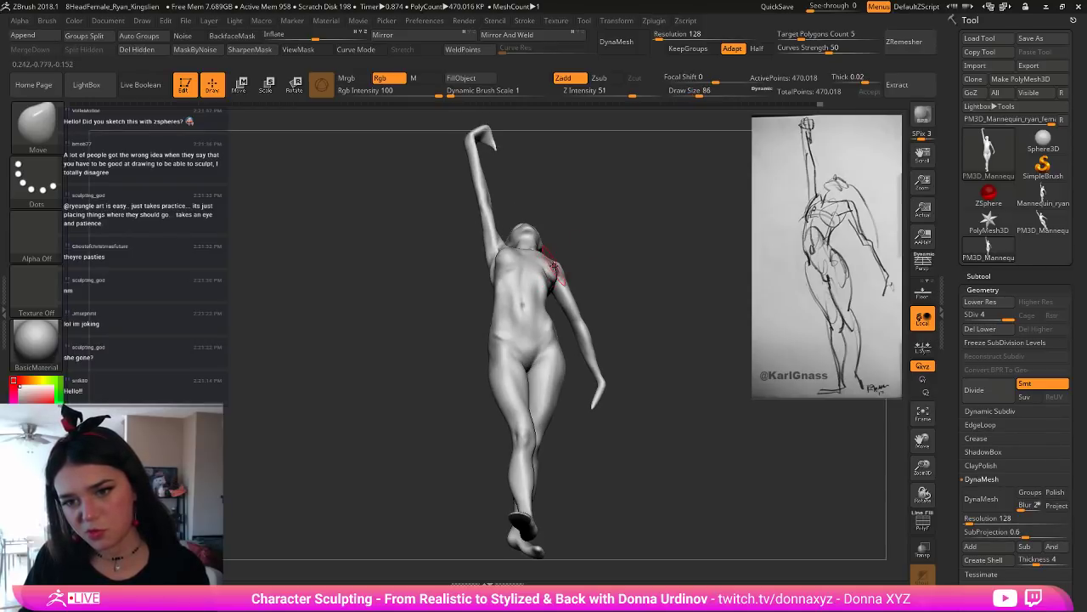
mouse_move(608, 236)
left_mouse_down()
mouse_move(588, 241)
mouse_move(607, 233)
mouse_move(662, 255)
mouse_move(651, 232)
mouse_move(678, 297)
left_mouse_up()
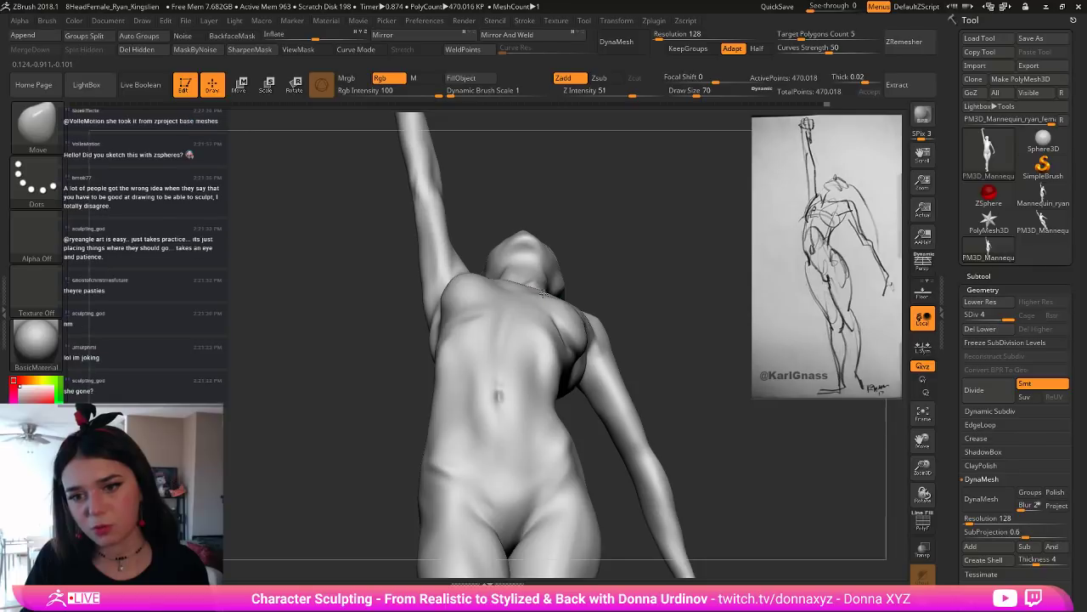
left_click_drag(626, 280, 527, 276)
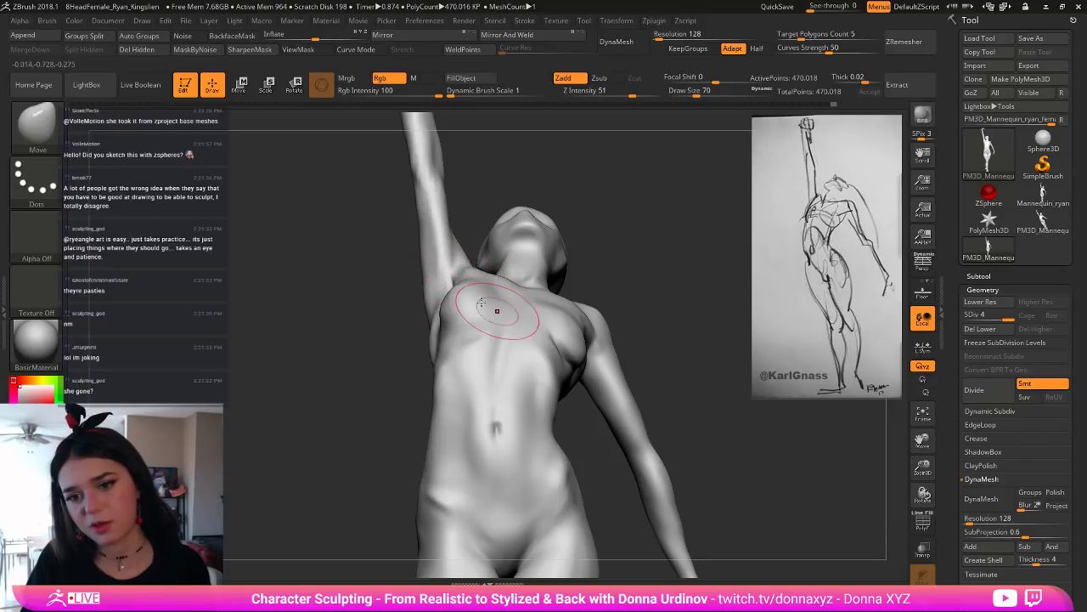
mouse_move(667, 279)
left_mouse_down()
mouse_move(692, 227)
mouse_move(662, 251)
left_mouse_up()
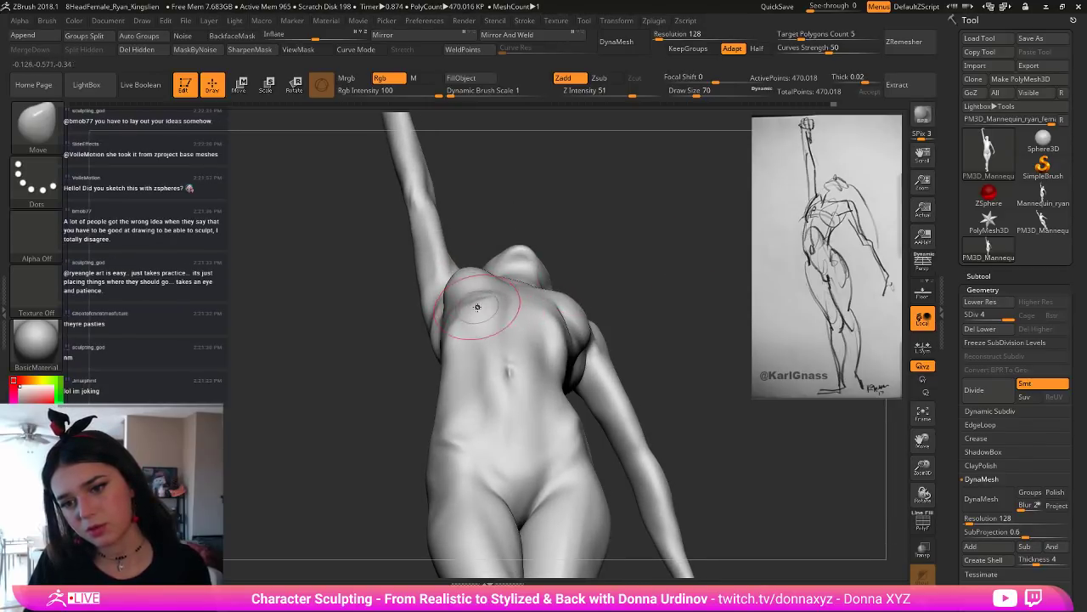
Step: Isolate the hips and legs to examine their cross-section from above, and show the whole figure again
mouse_move(668, 241)
left_mouse_down()
mouse_move(665, 396)
mouse_move(673, 339)
mouse_move(638, 298)
left_mouse_up()
key("f")
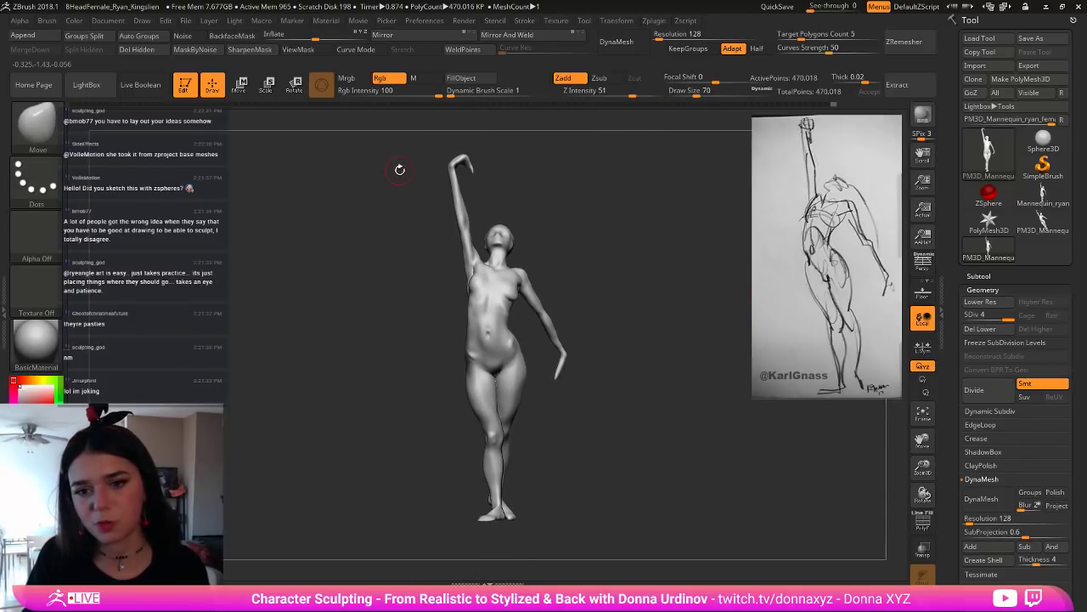
mouse_move(380, 158)
left_mouse_down("ctrl+shift")
mouse_move(643, 391)
mouse_move(613, 395)
mouse_move(602, 335)
mouse_move(608, 243)
mouse_move(604, 377)
mouse_move(659, 391)
mouse_move(620, 348)
mouse_move(612, 315)
mouse_move(640, 393)
mouse_move(671, 383)
left_mouse_up("ctrl+shift")
left_click(639, 393, "ctrl+shift")
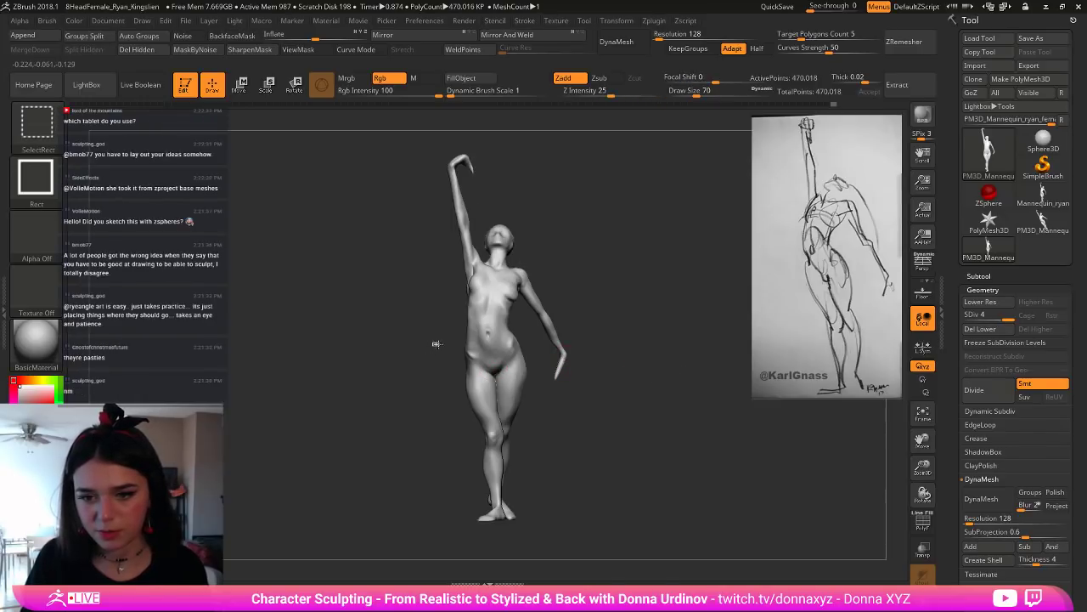
left_click_drag(435, 343, 537, 539, "ctrl+shift")
left_click_drag(586, 427, 586, 255)
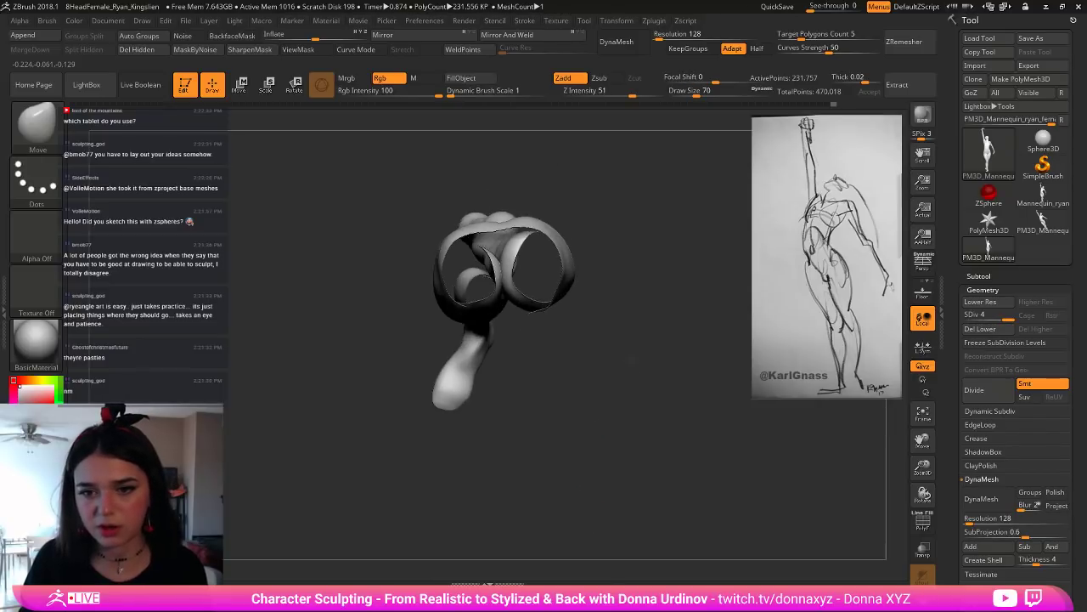
left_click_drag(631, 359, 632, 342)
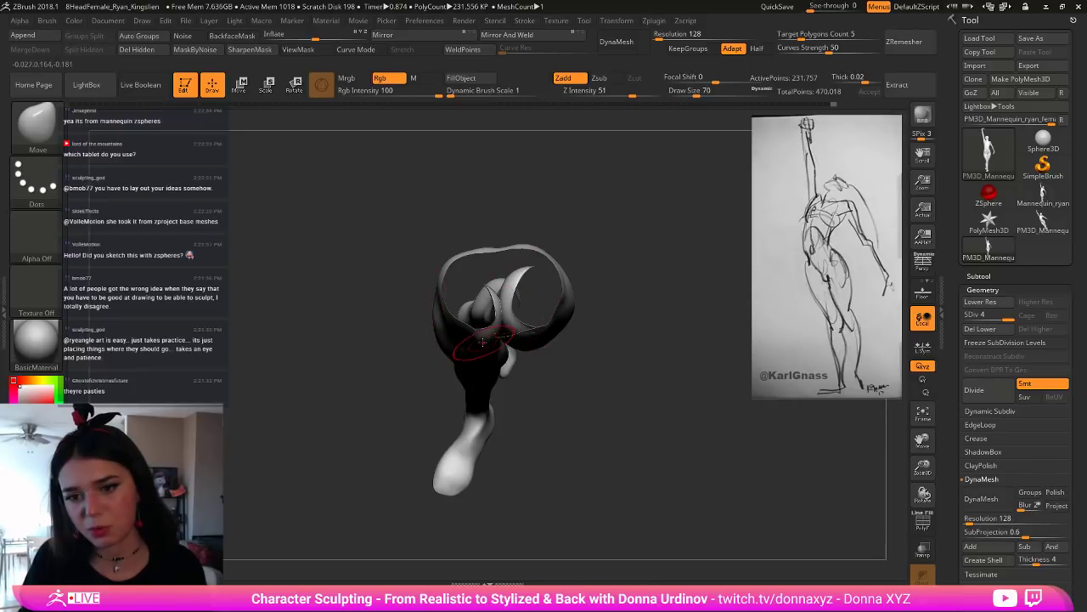
left_click(628, 332, "ctrl+shift")
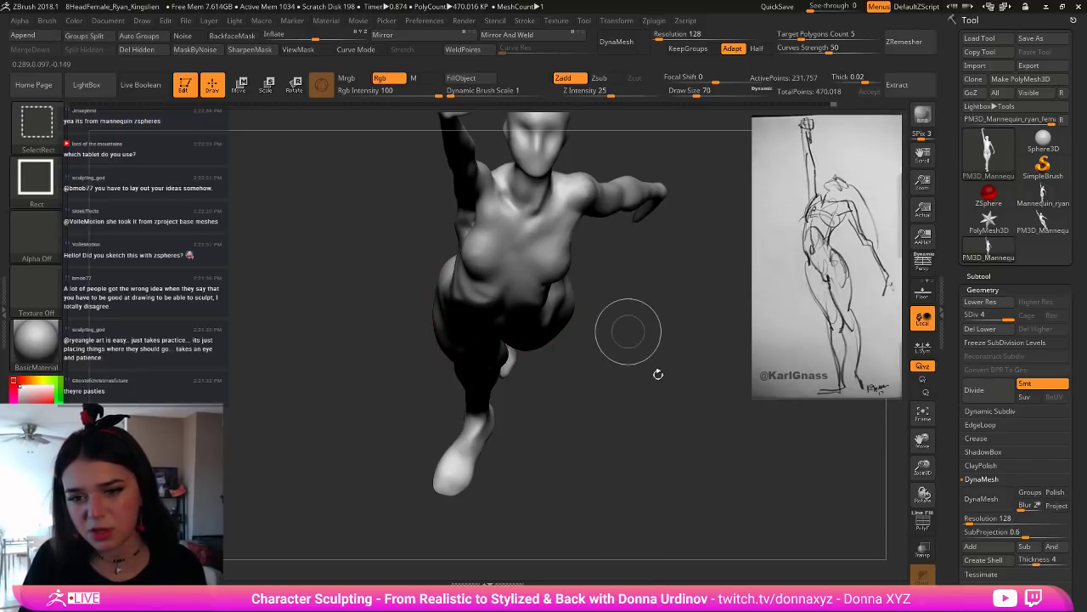
left_click_drag(658, 373, 654, 428)
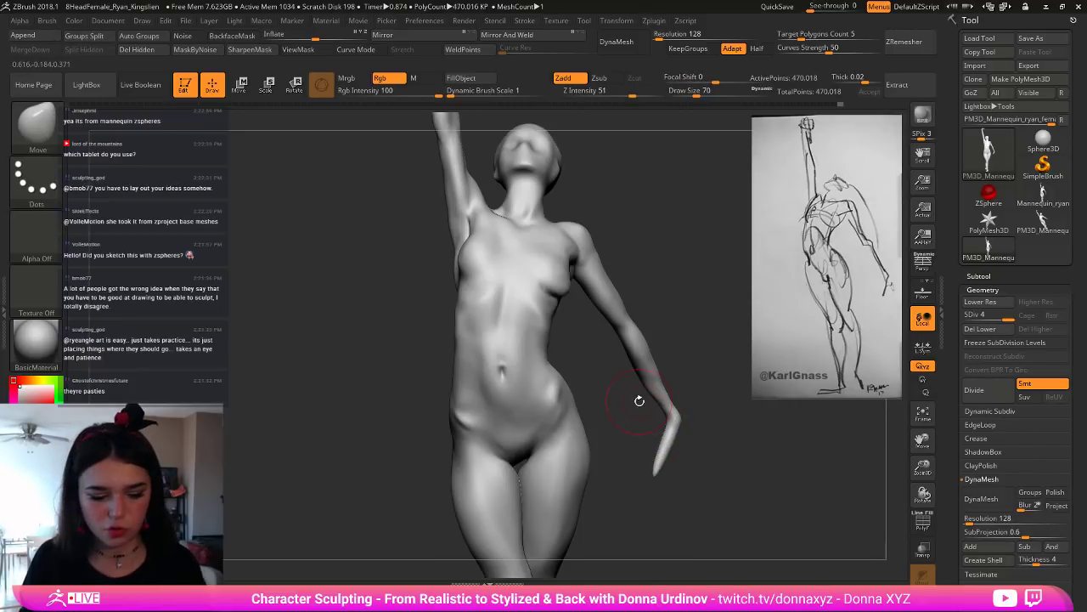
Step: Reshape the abdomen's contour as seen from below the feet with the Move brush at draw sizes 94 to 82
key("b")
key("m")
key("v")
mouse_move(596, 386)
left_mouse_down()
mouse_move(595, 321)
mouse_move(479, 321)
left_mouse_up()
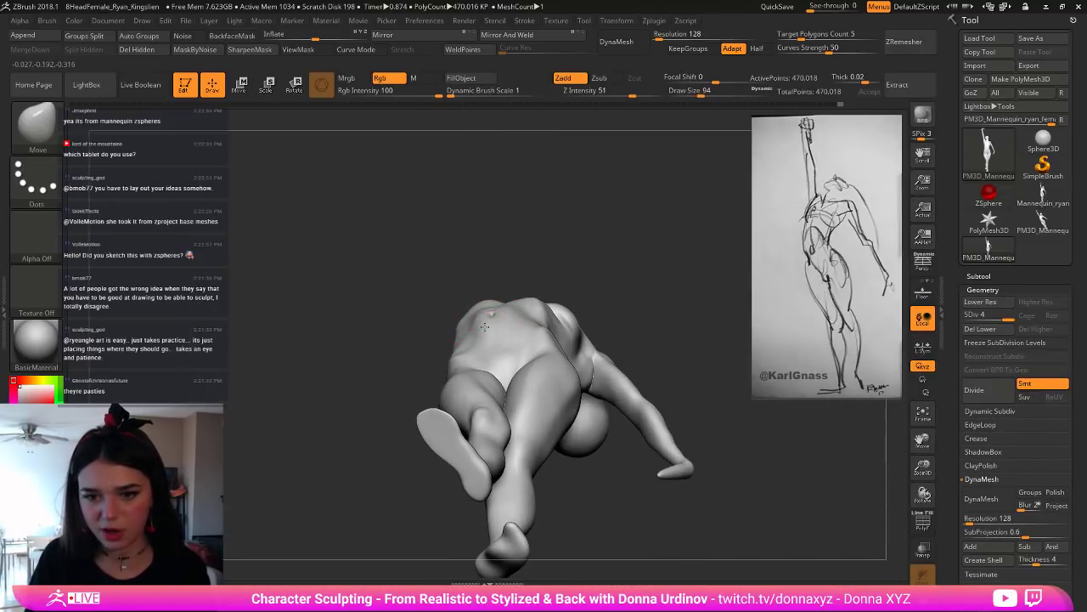
left_click_drag(543, 276, 533, 219)
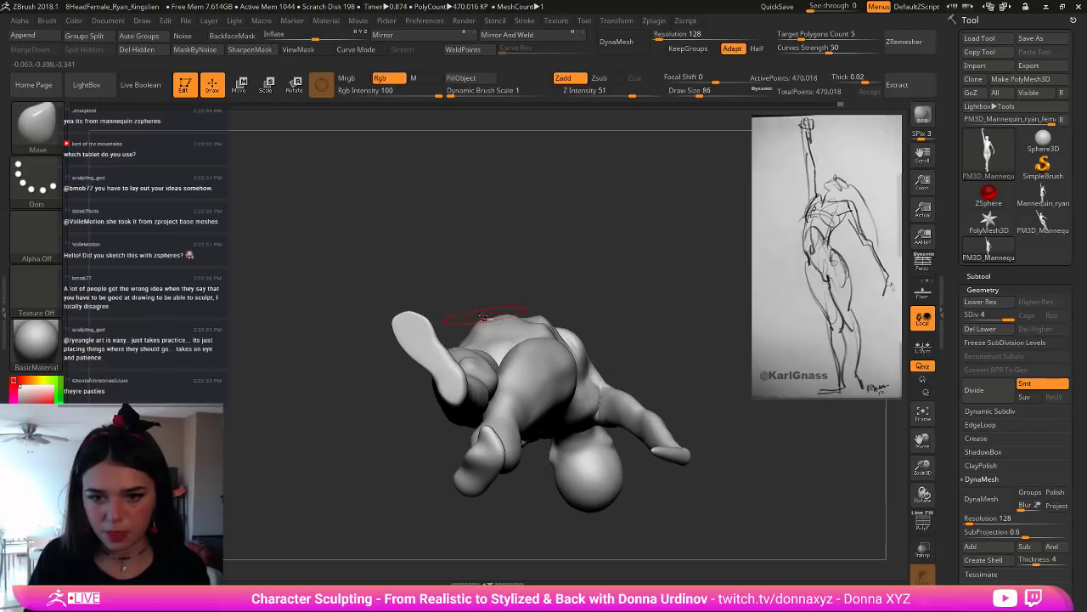
left_click_drag(520, 282, 474, 319)
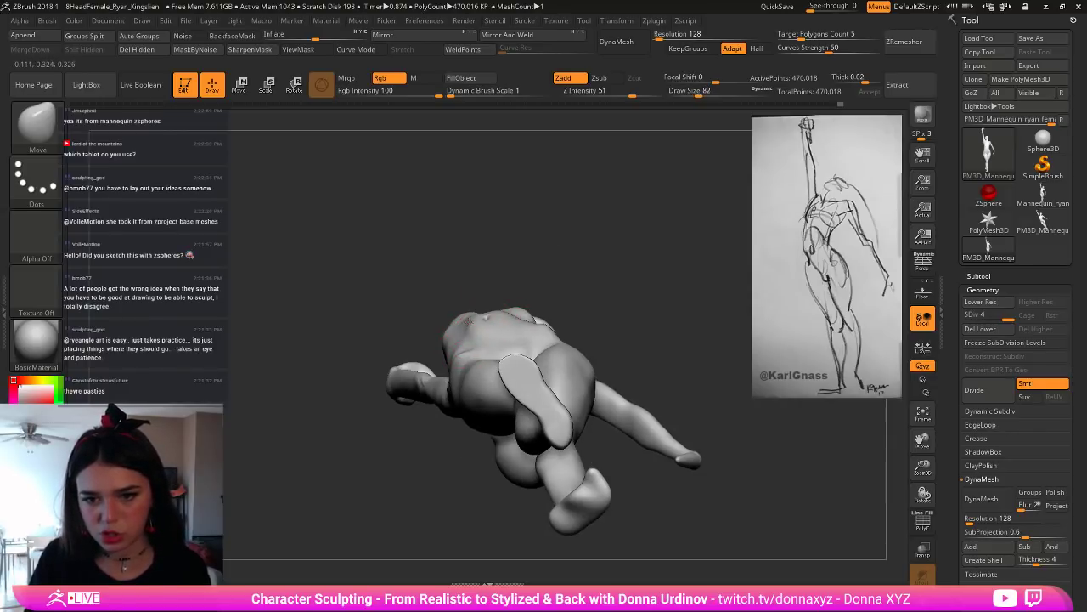
left_click_drag(512, 293, 553, 302)
key("b")
key("m")
key("v")
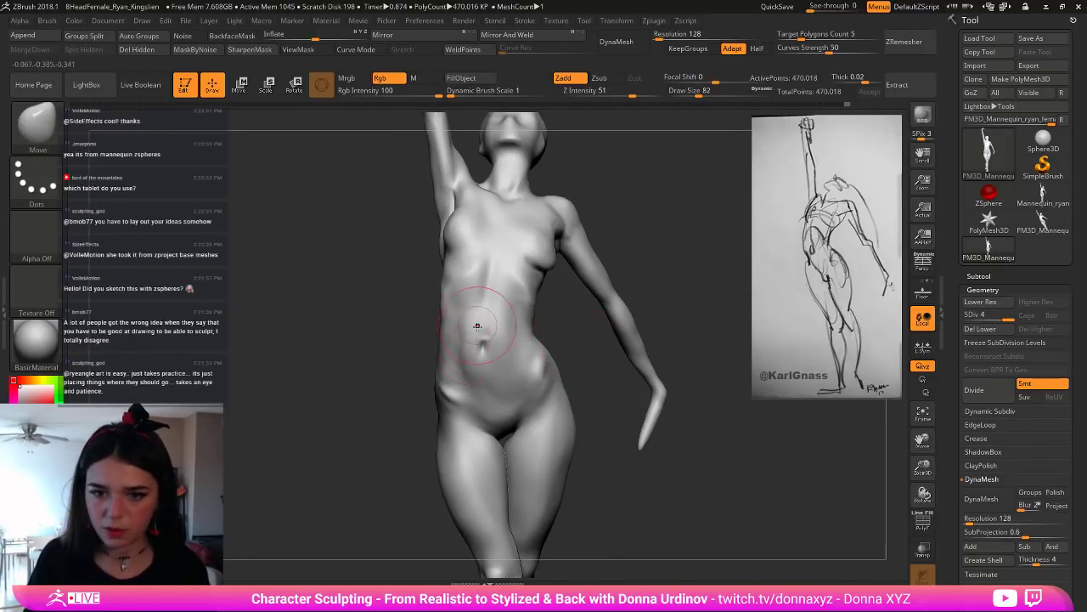
key("shift")
Step: Carve the abdomen's midline from the sternum to the navel with DamStandard at draw size 38, and smooth it
key("b")
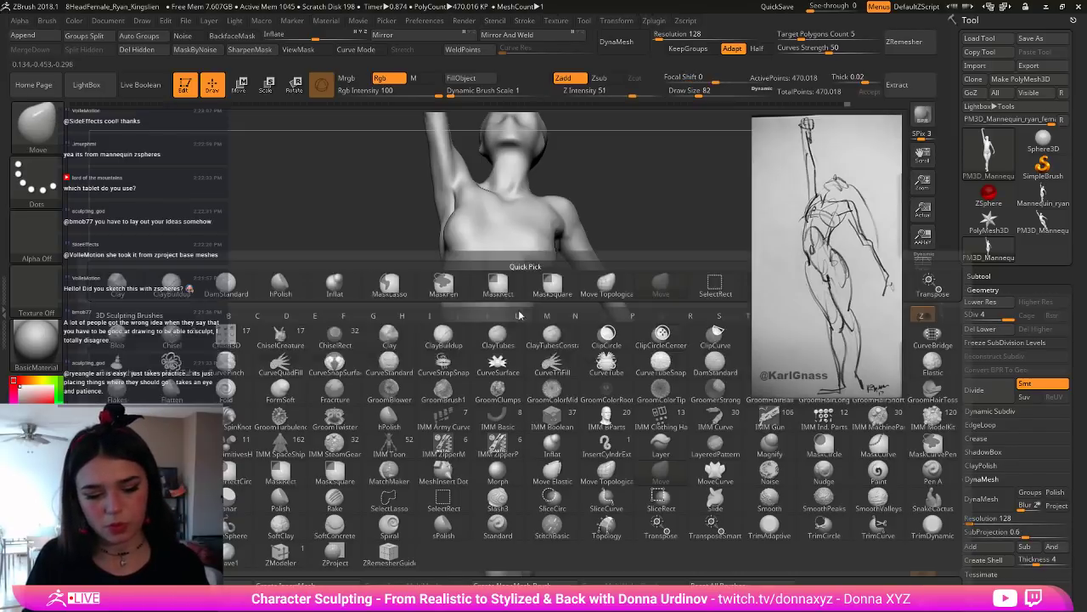
key("d")
key("s")
left_click_drag(488, 286, 487, 332)
key("bracketleft")
key("bracketleft")
key("bracketleft")
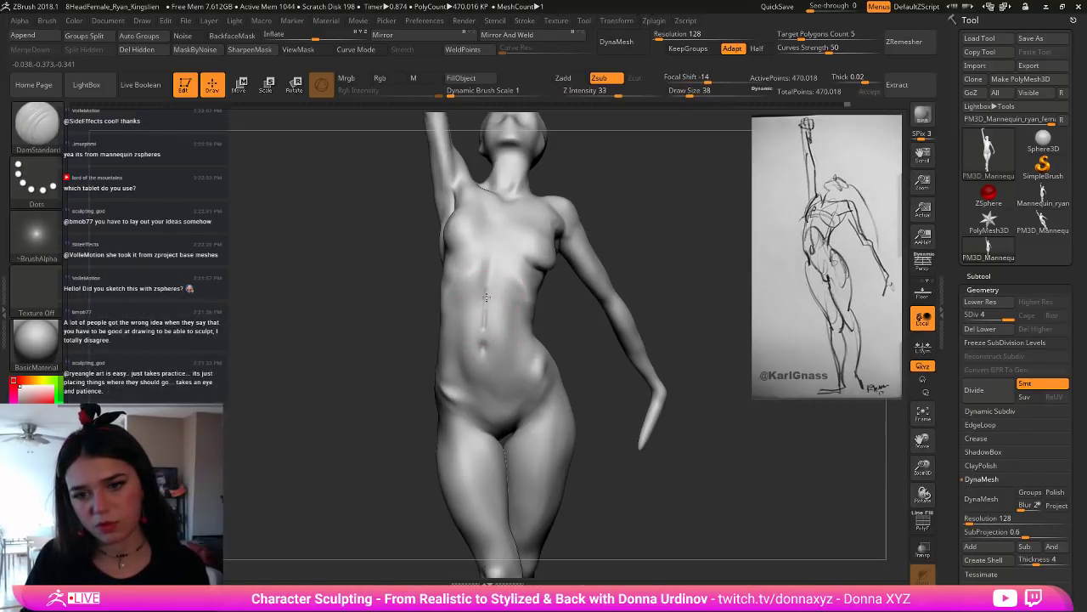
mouse_move(487, 286)
left_mouse_down()
mouse_move(485, 371)
mouse_move(480, 331)
left_mouse_up()
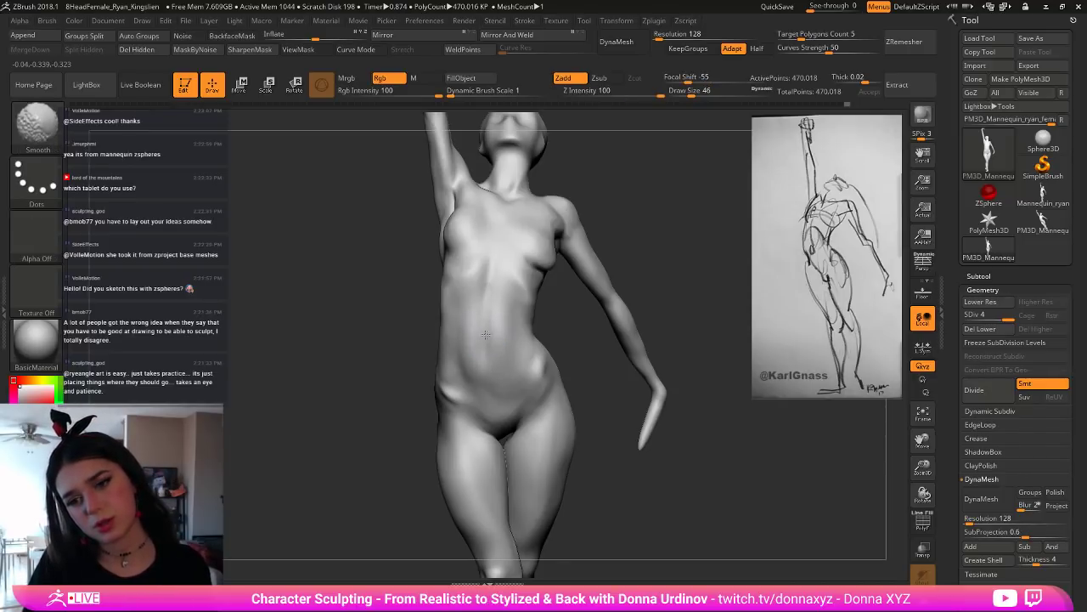
Step: Carve a new navel with the DamStandard brush at draw size 26, and smooth the skin around it
key("bracketleft")
key("bracketleft")
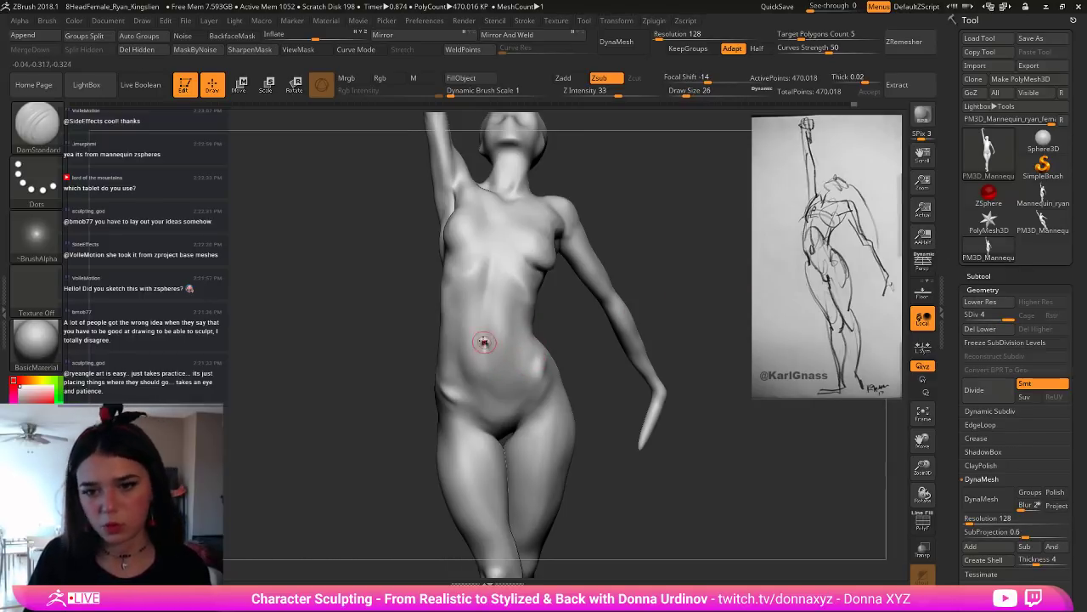
key("shift")
left_click_drag(487, 355, 487, 360, "shift")
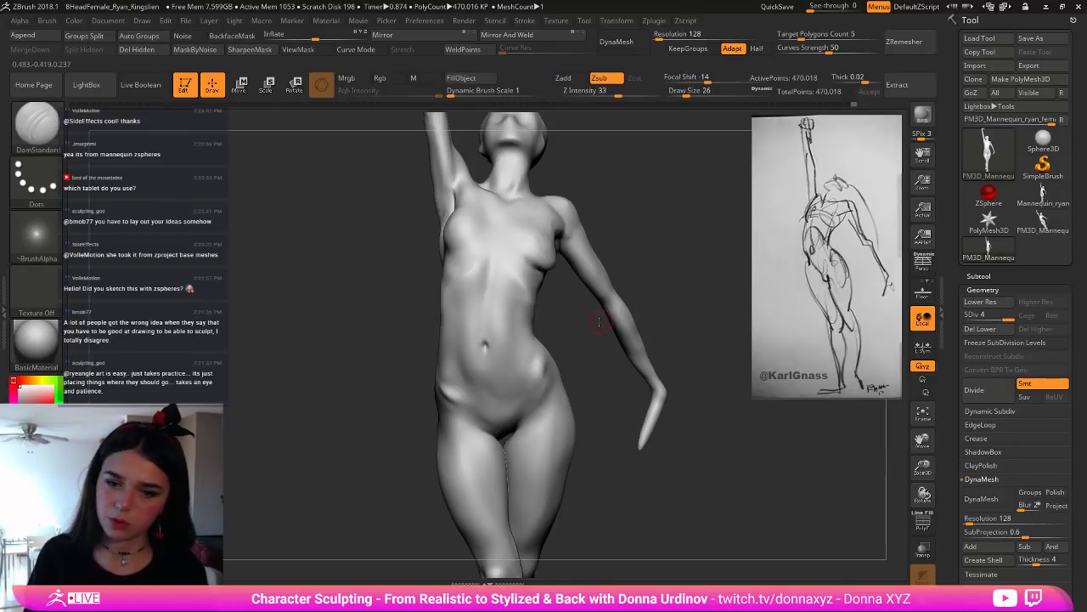
Step: Carve the crease across the lower abdomen and the midline below the navel with DamStandard at draw size 42, and smooth both
mouse_move(599, 320)
left_mouse_down("alt")
mouse_move(592, 270)
mouse_move(633, 268)
left_mouse_up("alt")
mouse_move(632, 268)
left_mouse_down("alt")
mouse_move(641, 285)
mouse_move(635, 276)
left_mouse_up("alt")
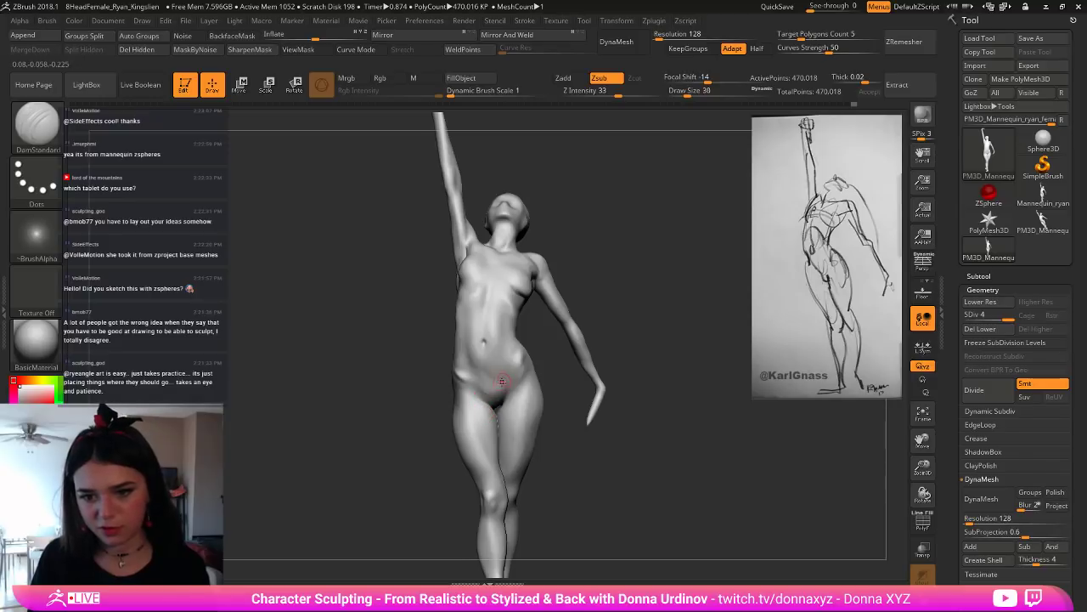
mouse_move(504, 372)
left_mouse_down()
mouse_move(493, 383)
mouse_move(480, 376)
left_mouse_up()
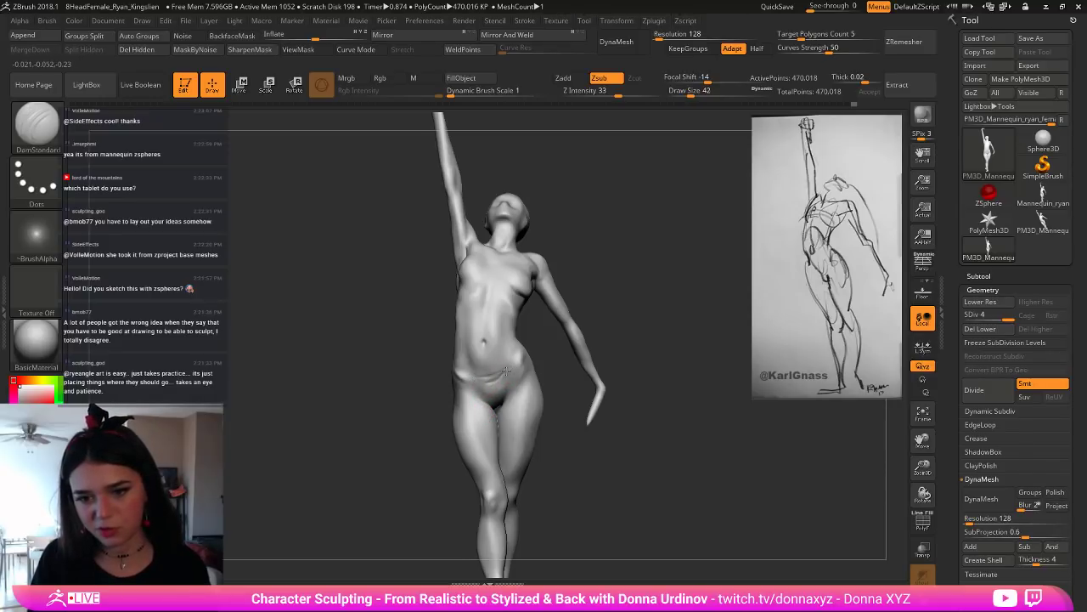
key("shift")
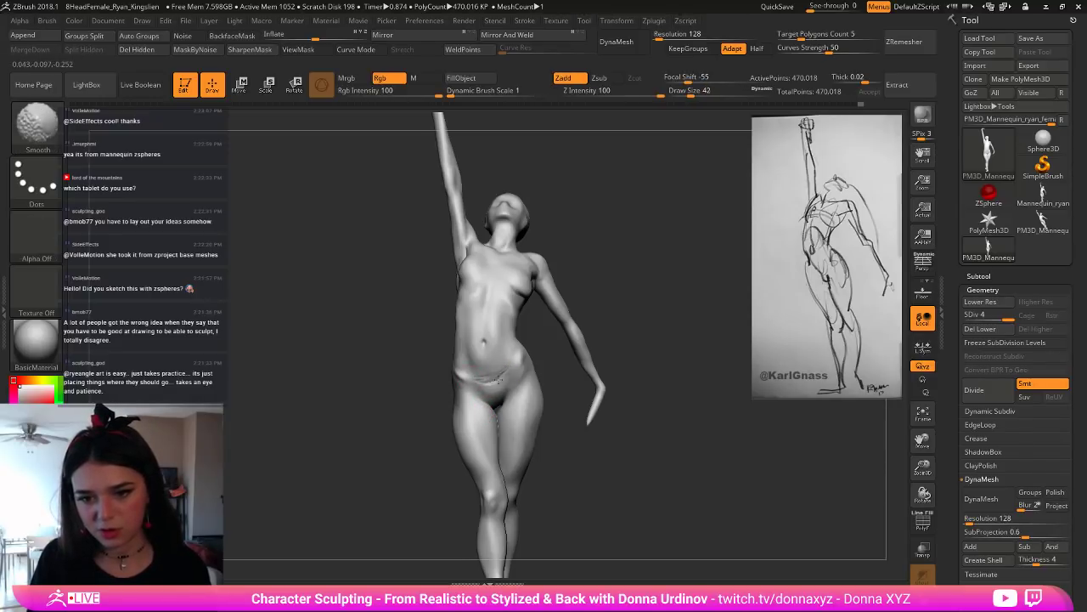
mouse_move(503, 372)
left_mouse_down("shift")
mouse_move(489, 376)
mouse_move(484, 345)
left_mouse_up("shift")
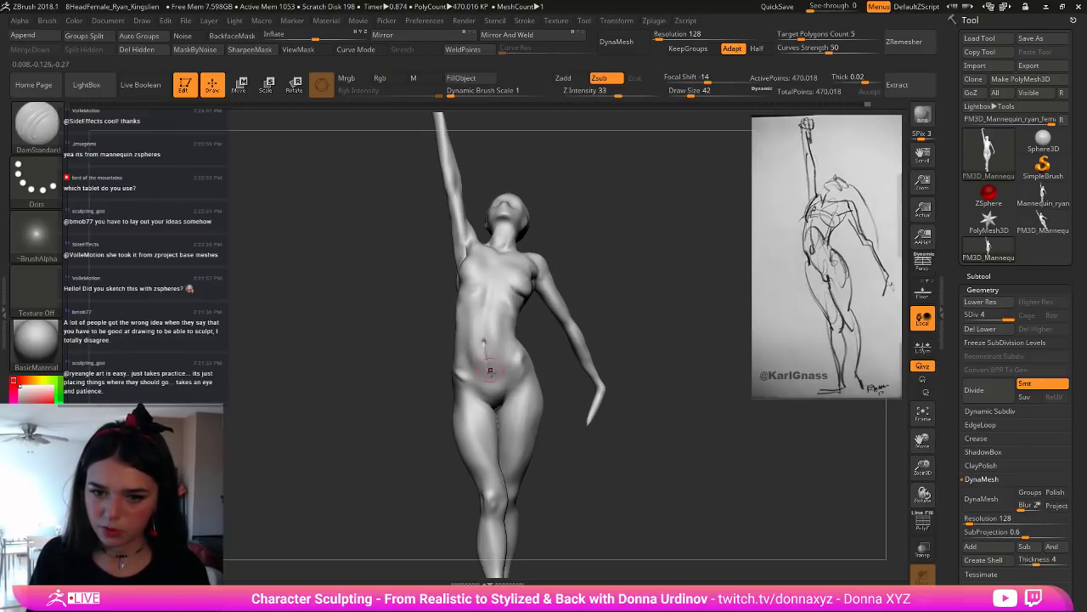
key("shift")
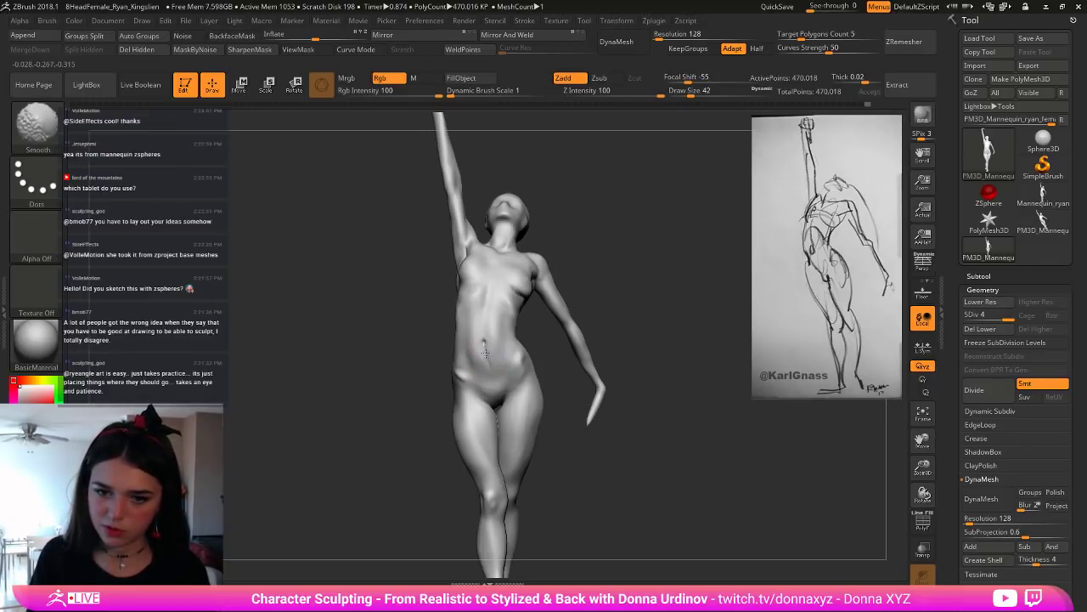
left_click_drag(493, 363, 488, 350, "shift")
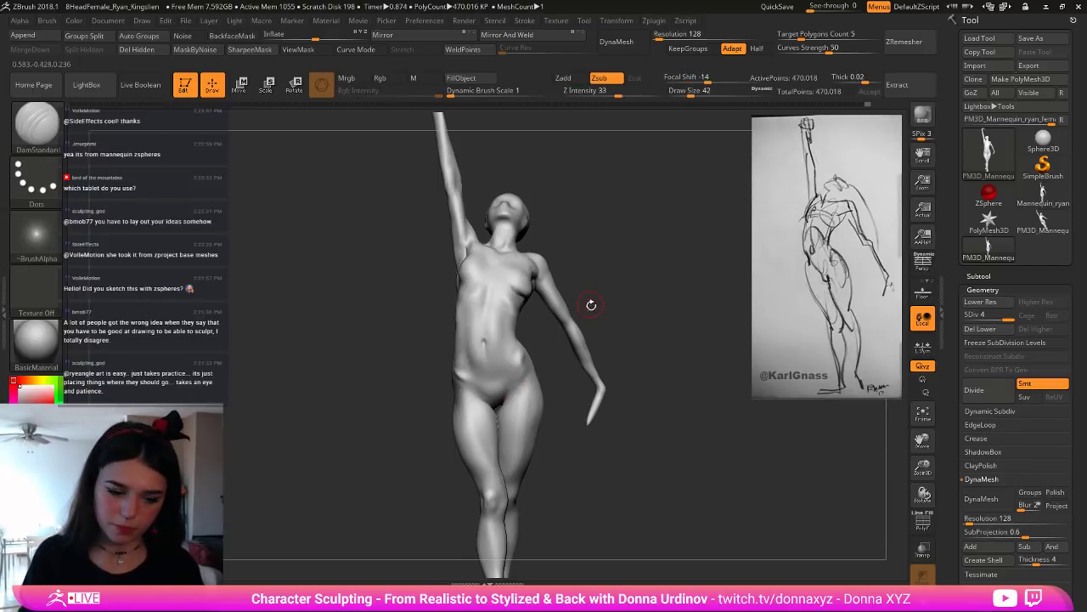
Step: Switch to the ClayBuildup brush at draw size 54 and smooth the side of the abdomen between the navel and ribs
key("b")
key("bracketright")
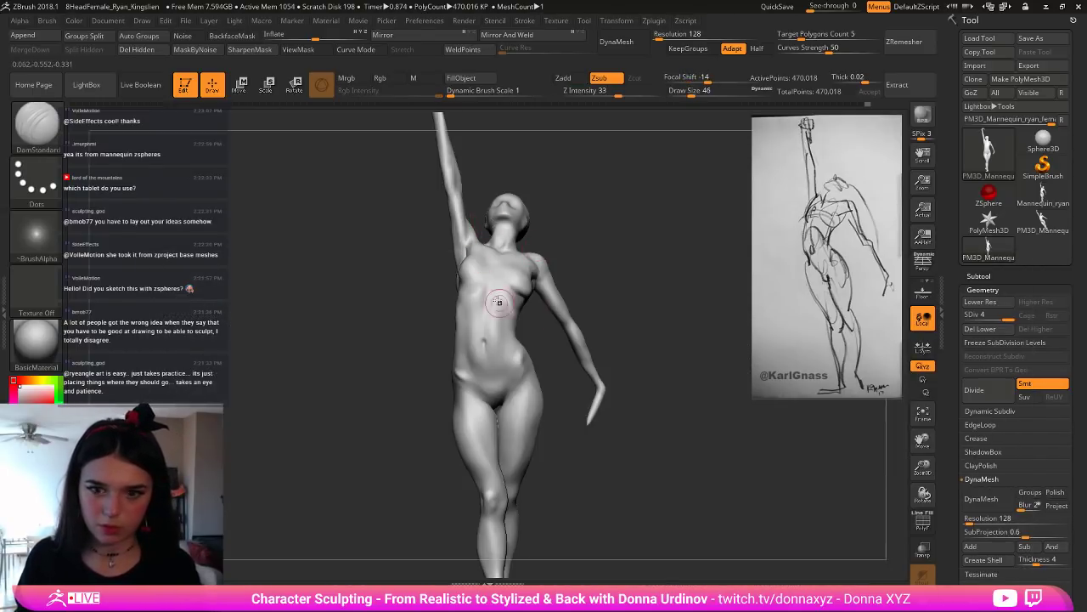
key("b")
key("c")
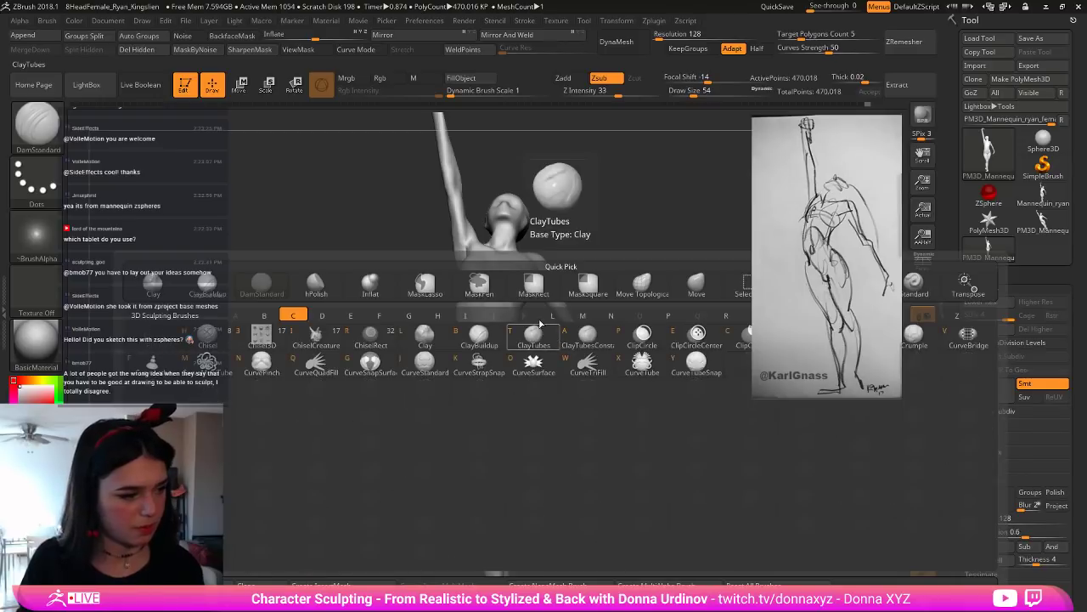
key("b")
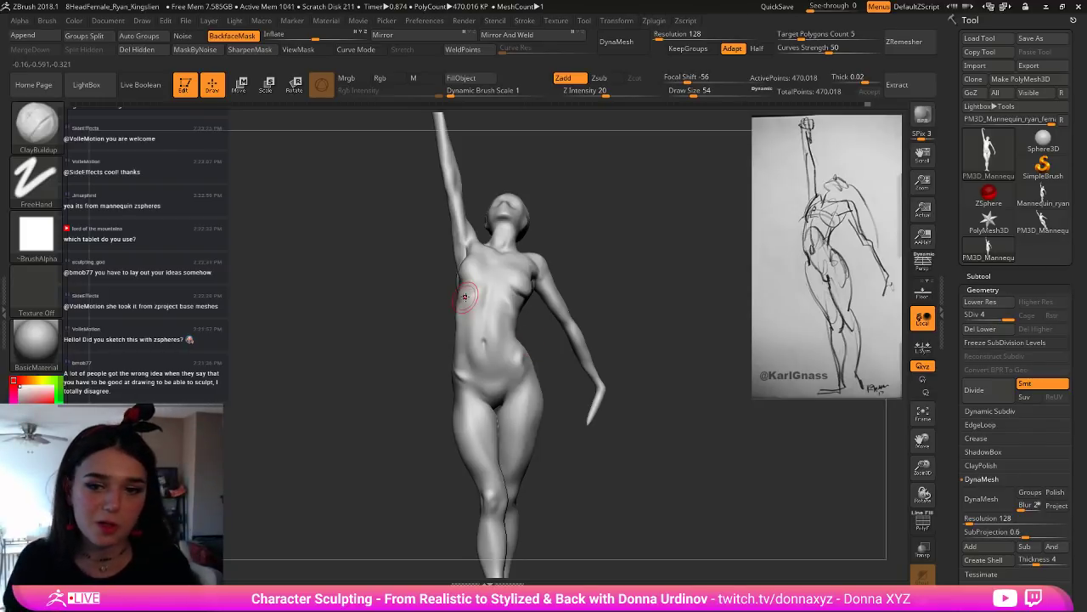
left_click_drag(614, 264, 635, 265)
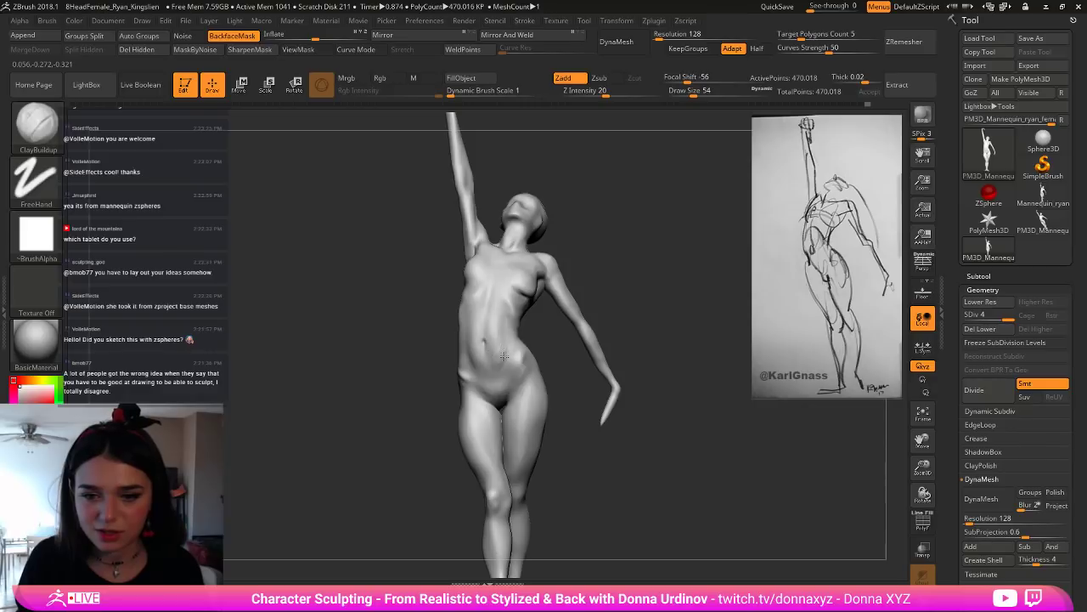
left_click_drag(498, 343, 503, 324, "shift")
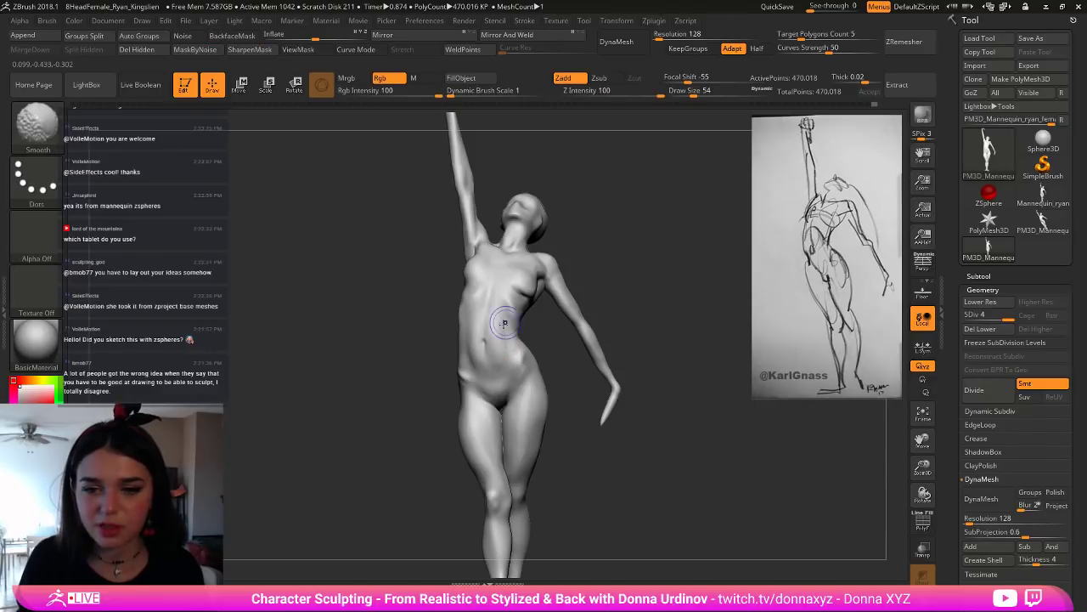
Step: Refine the lower ribcage and upper abdomen on both sides with ClayBuildup at draw size 54, smoothing the transitions
mouse_move(647, 282)
left_mouse_down()
mouse_move(552, 280)
mouse_move(503, 311)
left_mouse_up()
key("shift")
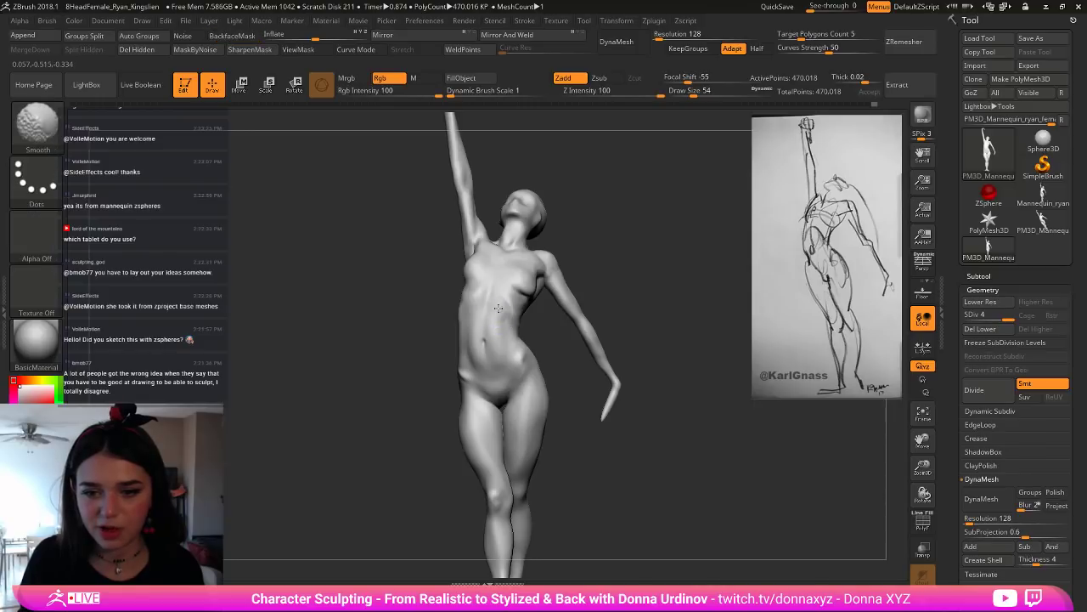
left_click_drag(623, 275, 580, 282)
left_click_drag(511, 294, 505, 320, "shift")
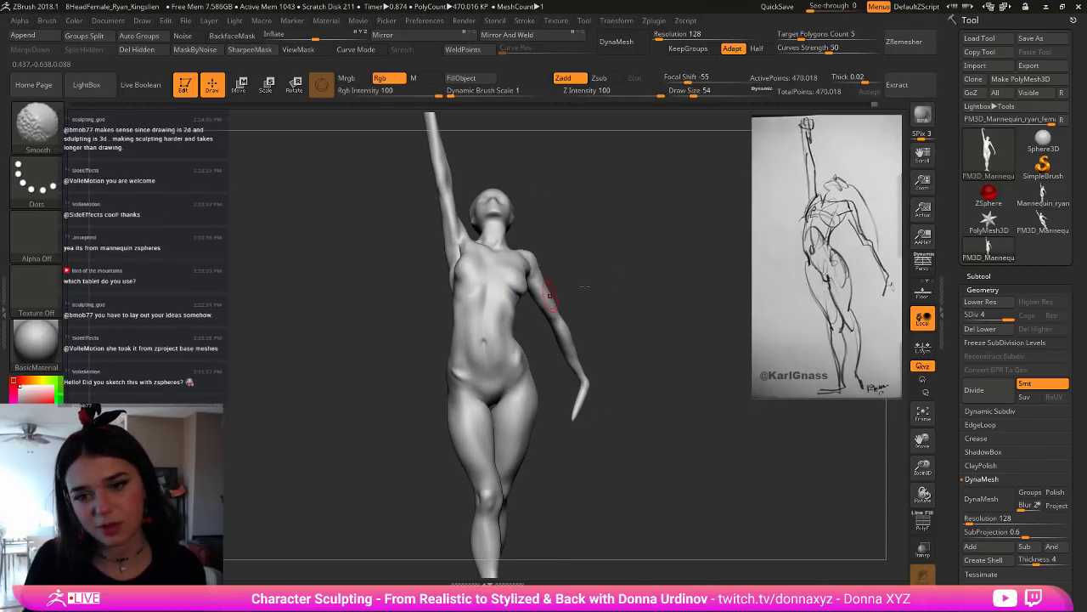
mouse_move(623, 271)
left_mouse_down()
mouse_move(575, 255)
mouse_move(645, 300)
mouse_move(622, 298)
left_mouse_up()
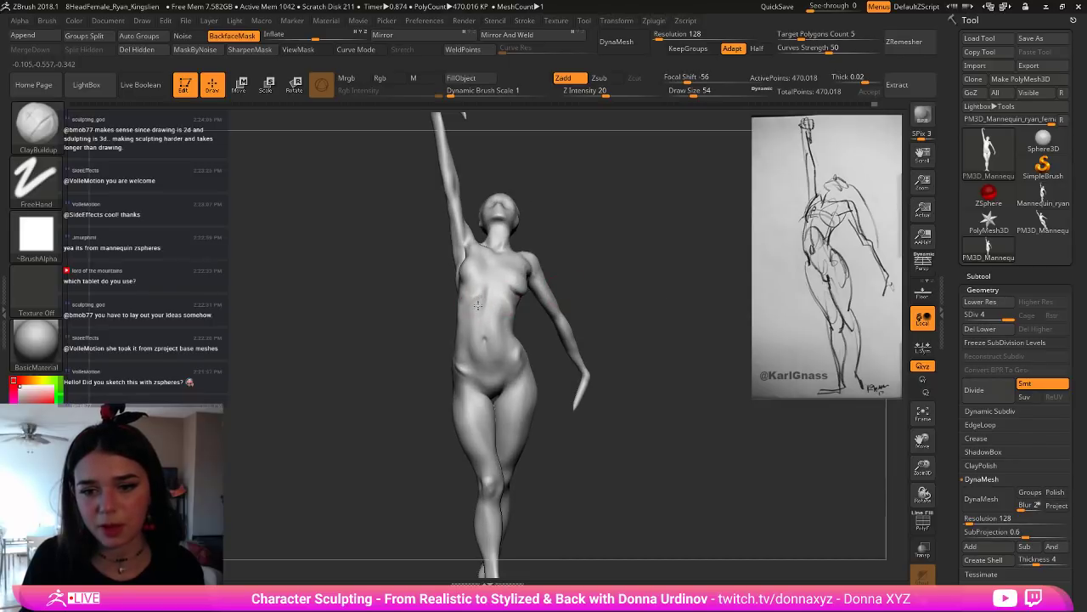
key("shift")
mouse_move(466, 314)
left_mouse_down()
mouse_move(626, 281)
mouse_move(604, 291)
mouse_move(619, 289)
left_mouse_up()
mouse_move(544, 295)
left_mouse_down()
mouse_move(484, 302)
mouse_move(476, 325)
left_mouse_up()
left_click_drag(601, 278, 585, 281)
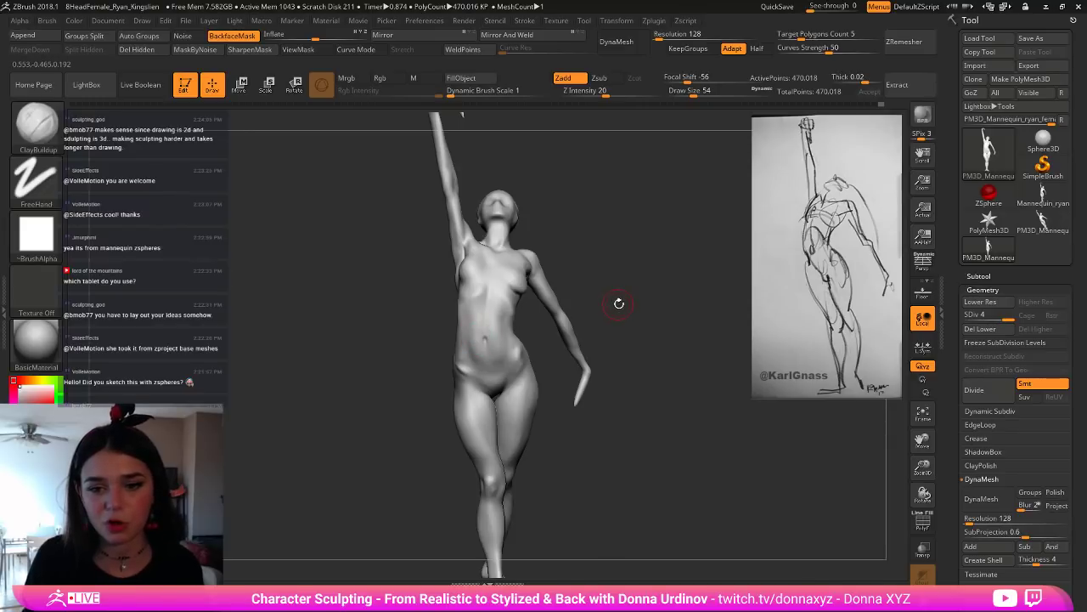
Step: Reshape the waist's contour from the side and back with the Move brush at draw sizes 98 and 86
key("b")
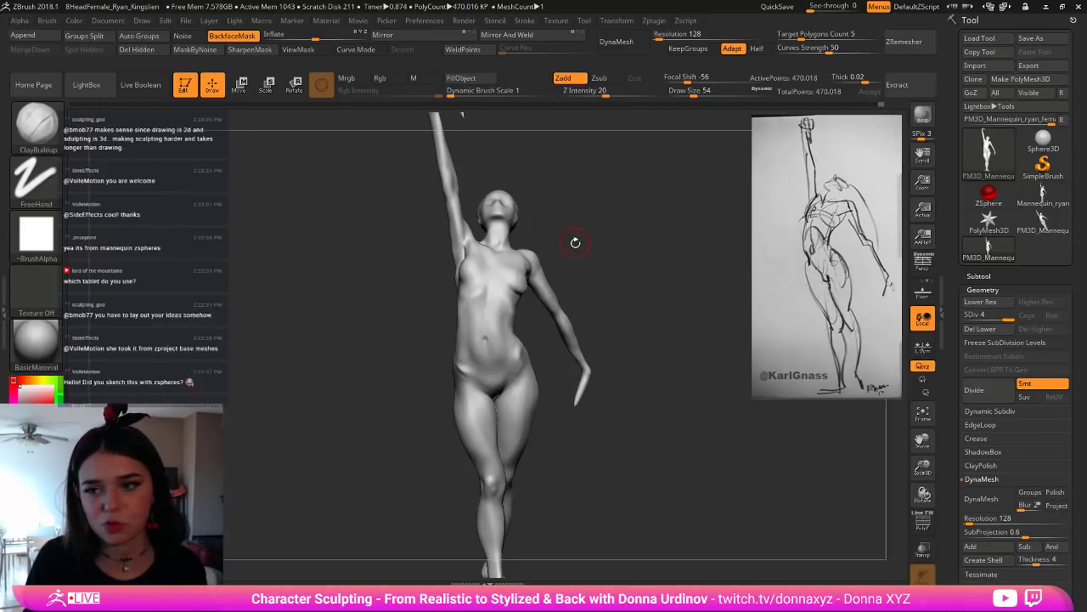
left_click_drag(627, 251, 593, 280, "alt")
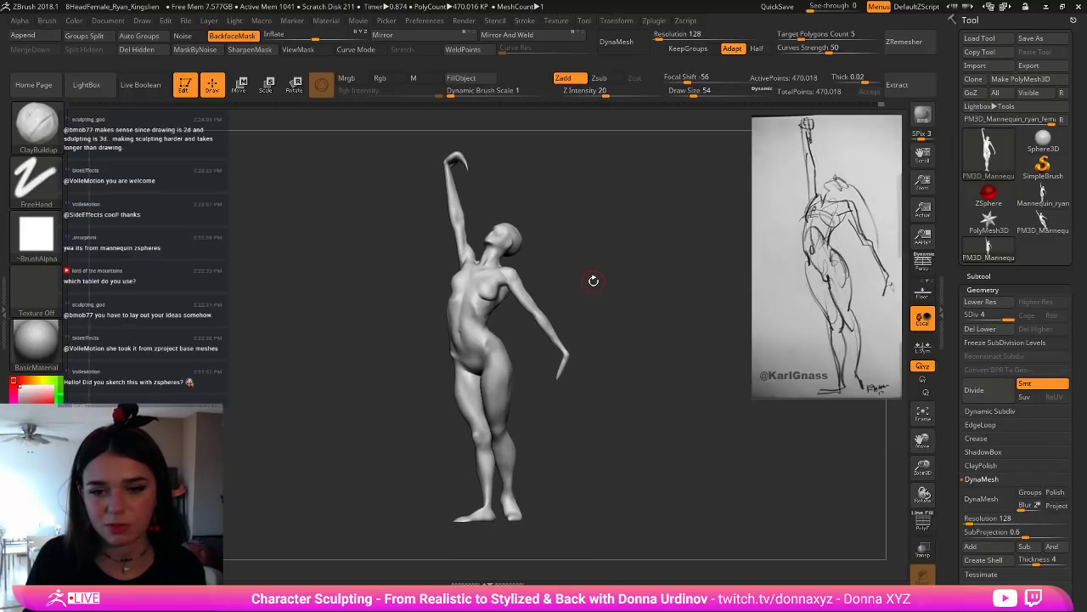
key("b")
key("m")
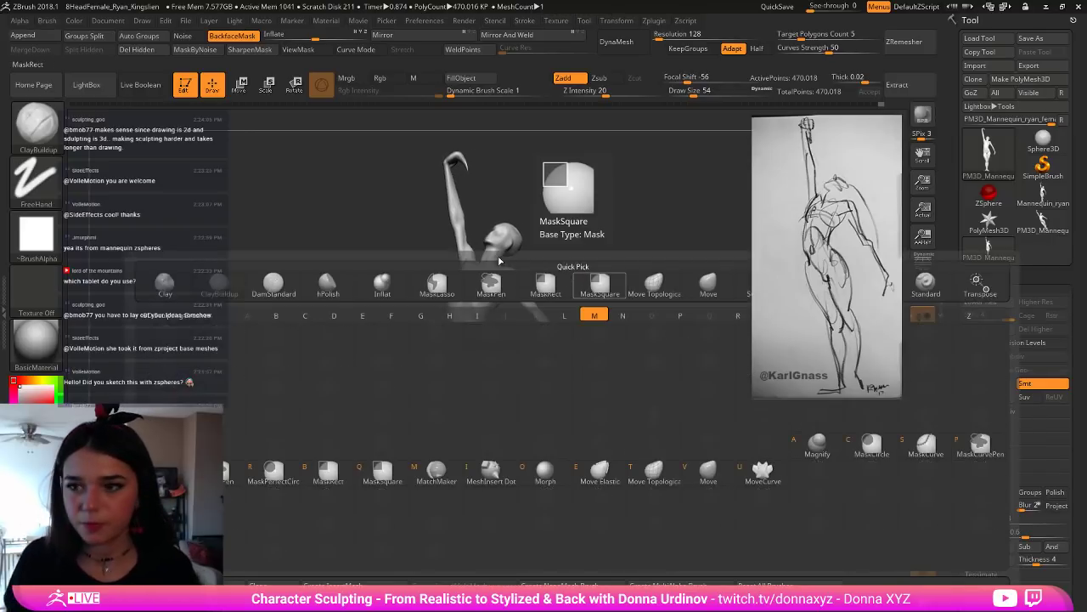
key("v")
key("]")
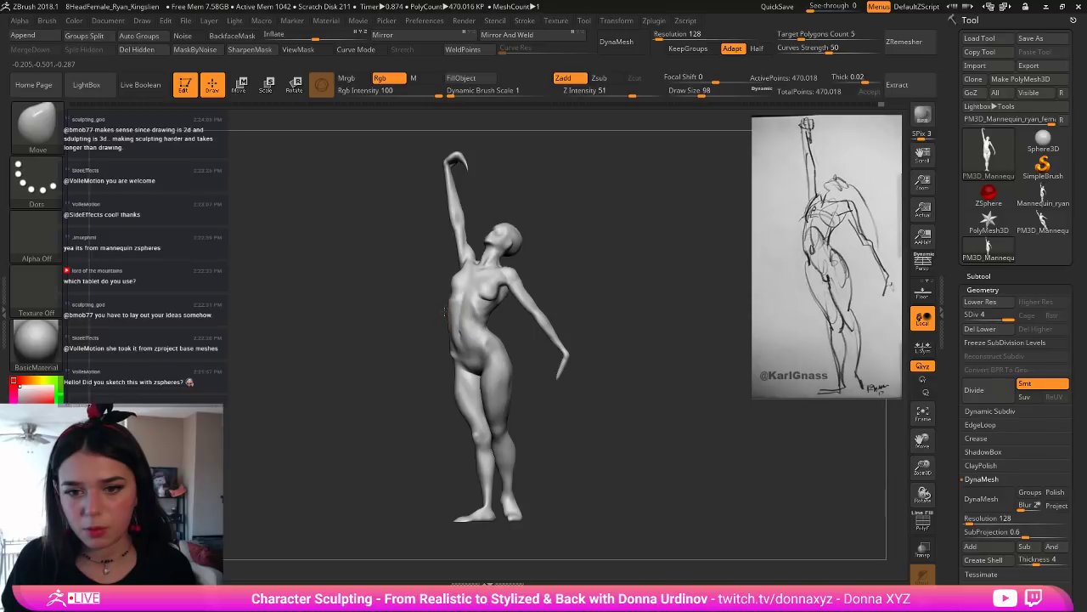
mouse_move(432, 328)
left_mouse_down()
mouse_move(485, 310)
mouse_move(476, 311)
mouse_move(566, 328)
left_mouse_up()
key("]")
key("]")
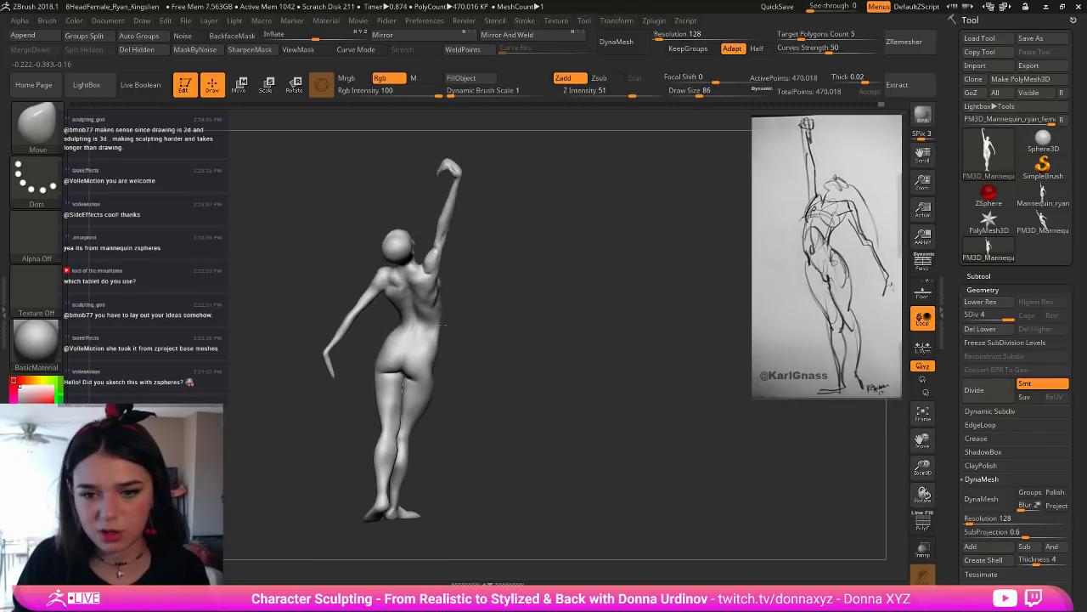
mouse_move(439, 328)
left_mouse_down()
mouse_move(395, 333)
mouse_move(419, 335)
left_mouse_up()
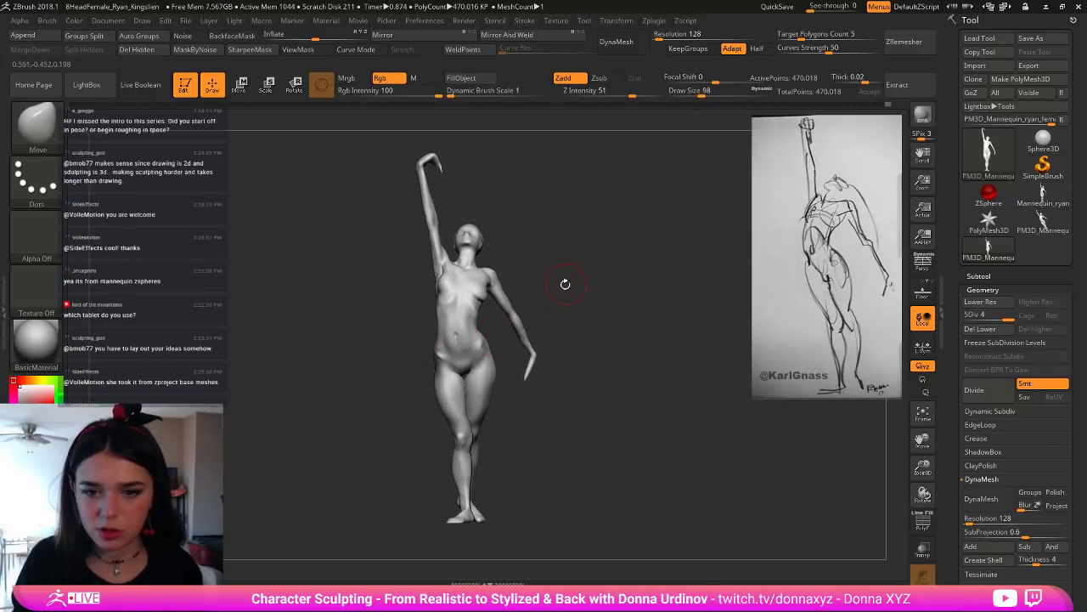
Step: Try to carve the side of the ribcage and the crease under the breast with DamStandard at draw size 74
left_click_drag(577, 272, 544, 280)
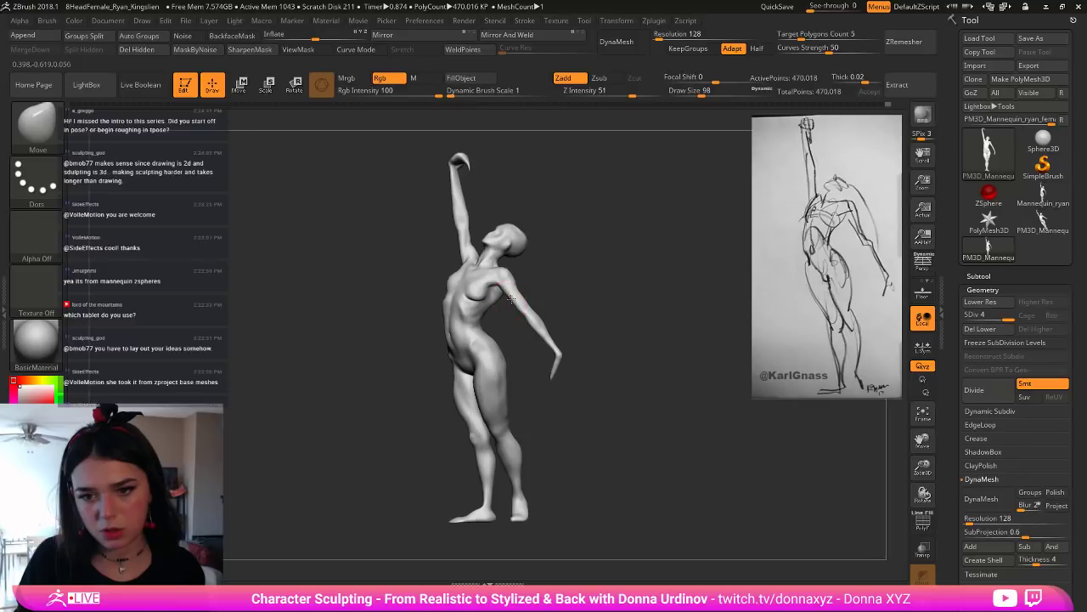
left_click_drag(561, 307, 658, 304)
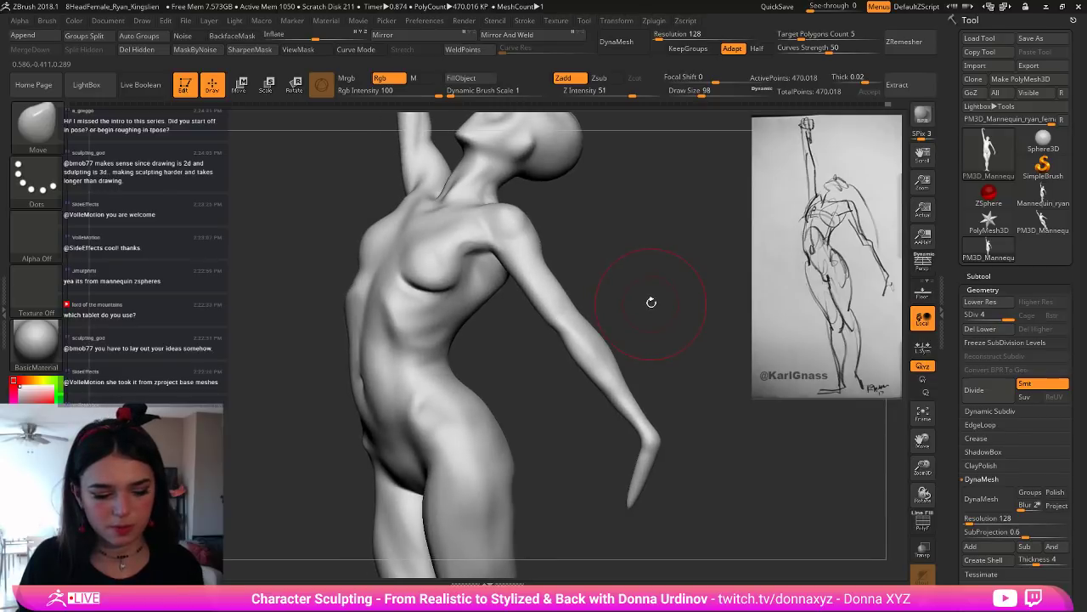
key("b")
key("d")
key("s")
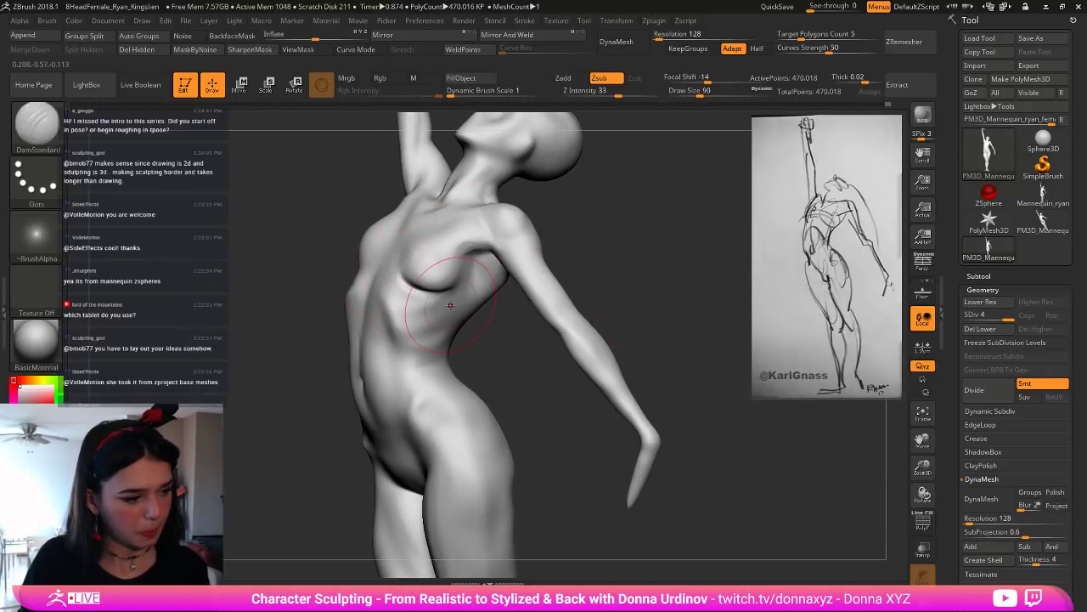
key("bracketleft")
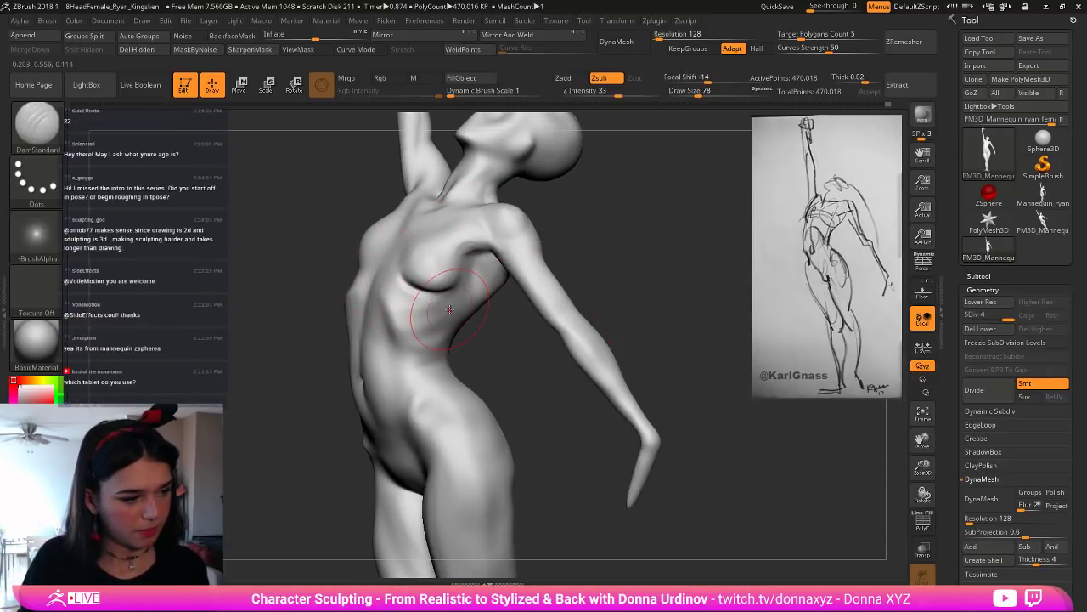
key("bracketleft")
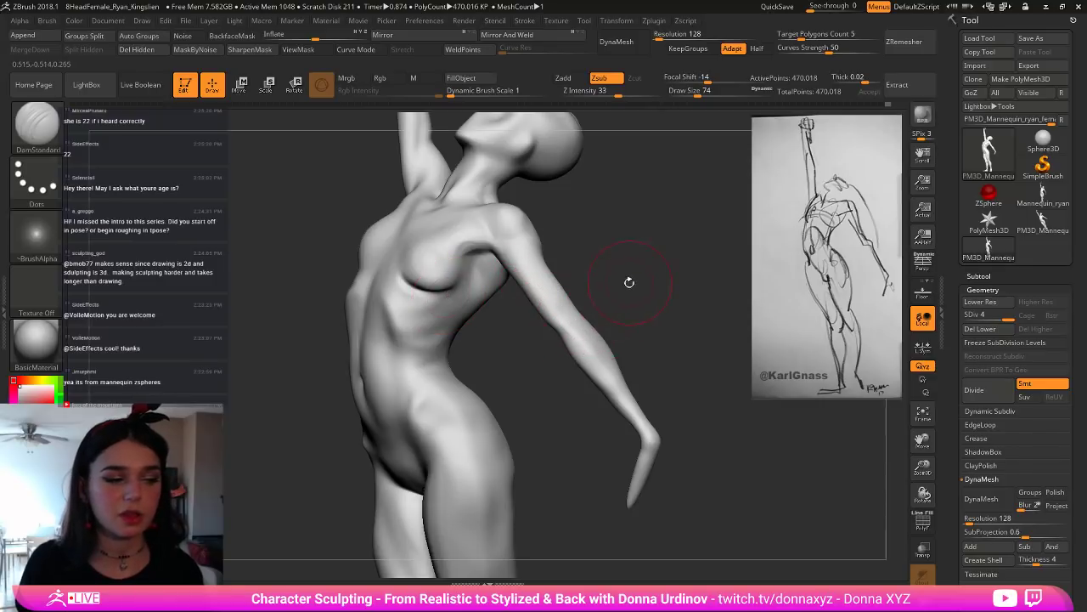
key("ctrl+z")
Step: Carve the kneecap's lower edge on the rear leg with DamStandard at draw size 42, and smooth the knee
mouse_move(622, 283)
left_mouse_down("alt")
mouse_move(571, 277)
mouse_move(603, 273)
left_mouse_up("alt")
mouse_move(1038, 197)
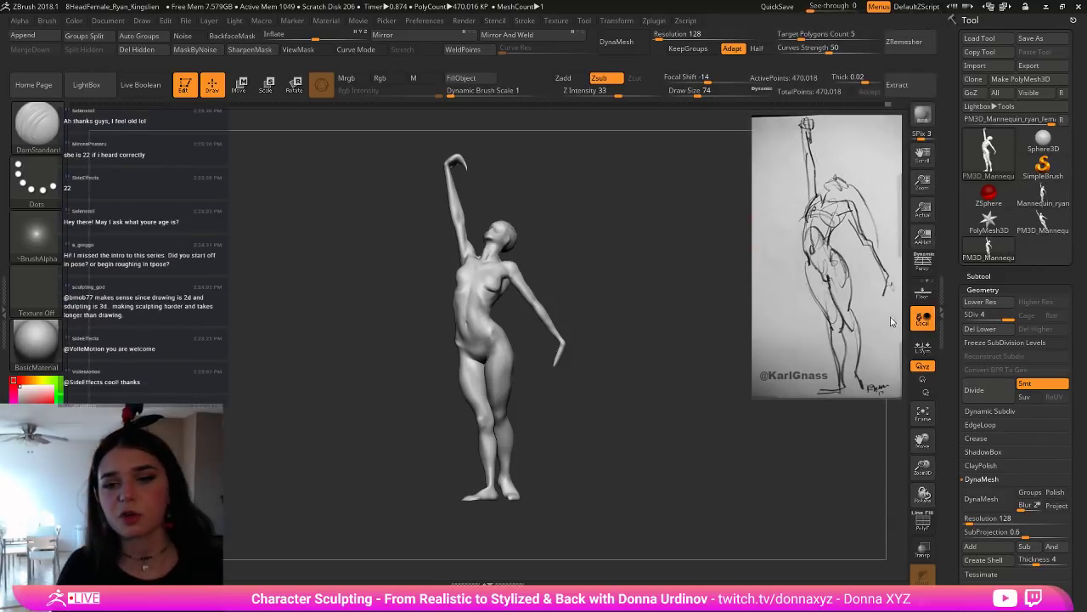
mouse_move(610, 355)
left_mouse_down()
mouse_move(637, 385)
mouse_move(617, 396)
mouse_move(638, 451)
mouse_move(666, 357)
left_mouse_up()
key("b")
key("d")
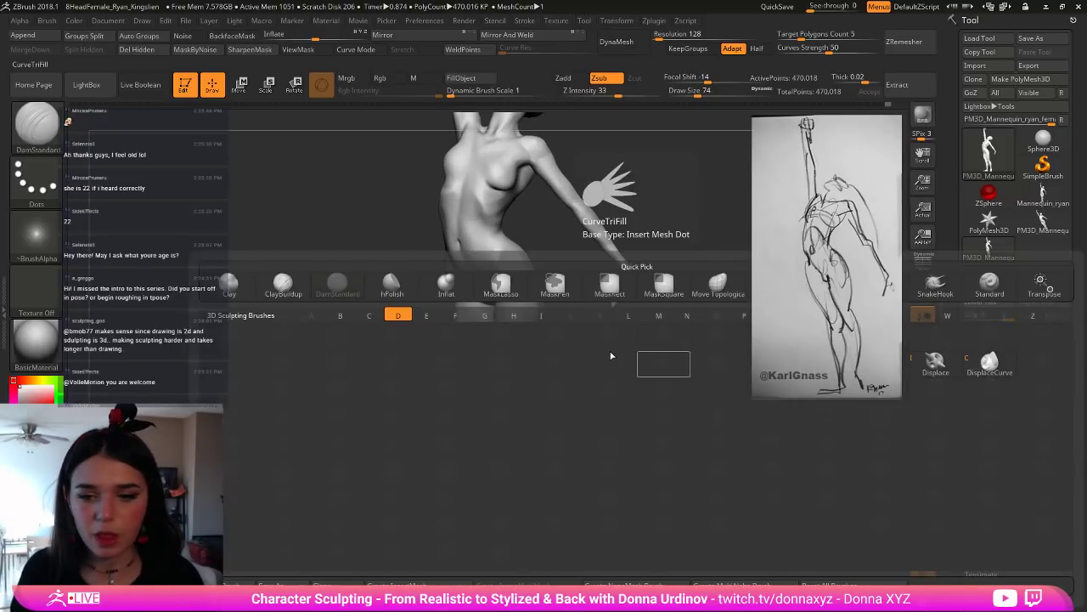
key("s")
mouse_move(617, 428)
left_mouse_down()
mouse_move(541, 395)
mouse_move(602, 413)
mouse_move(621, 437)
mouse_move(598, 408)
mouse_move(583, 420)
left_mouse_up()
left_click_drag(499, 451, 518, 446)
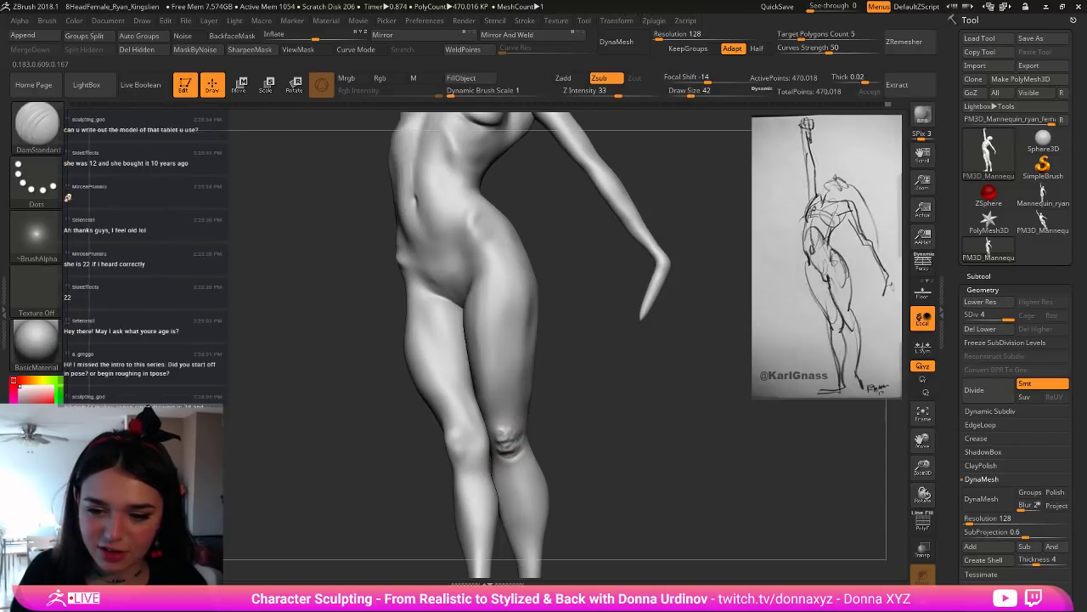
key("shift")
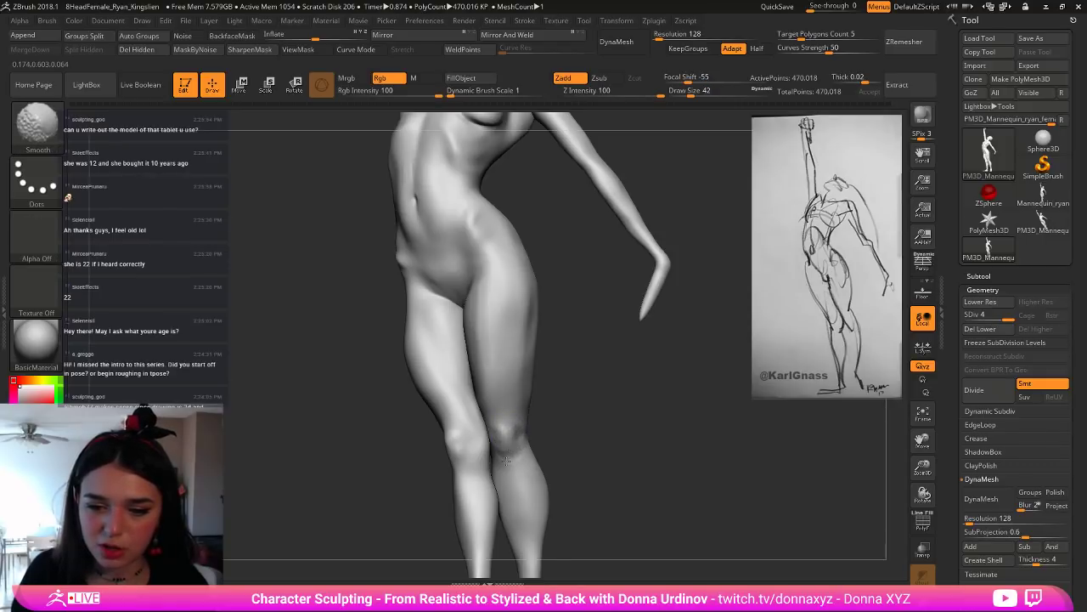
left_click_drag(506, 461, 515, 462, "shift")
Step: Carve the shin line from below the rear leg's knee with DamStandard at draw size 42, and smooth it into the calf
left_click_drag(593, 533, 595, 444, "alt")
left_click_drag(591, 373, 603, 376)
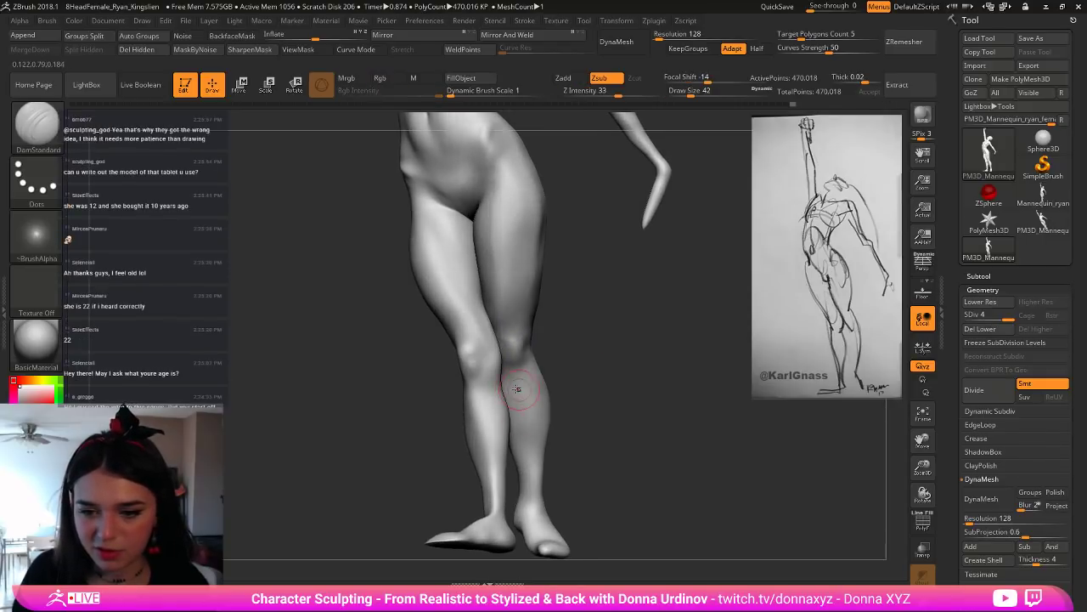
left_click_drag(511, 375, 521, 444)
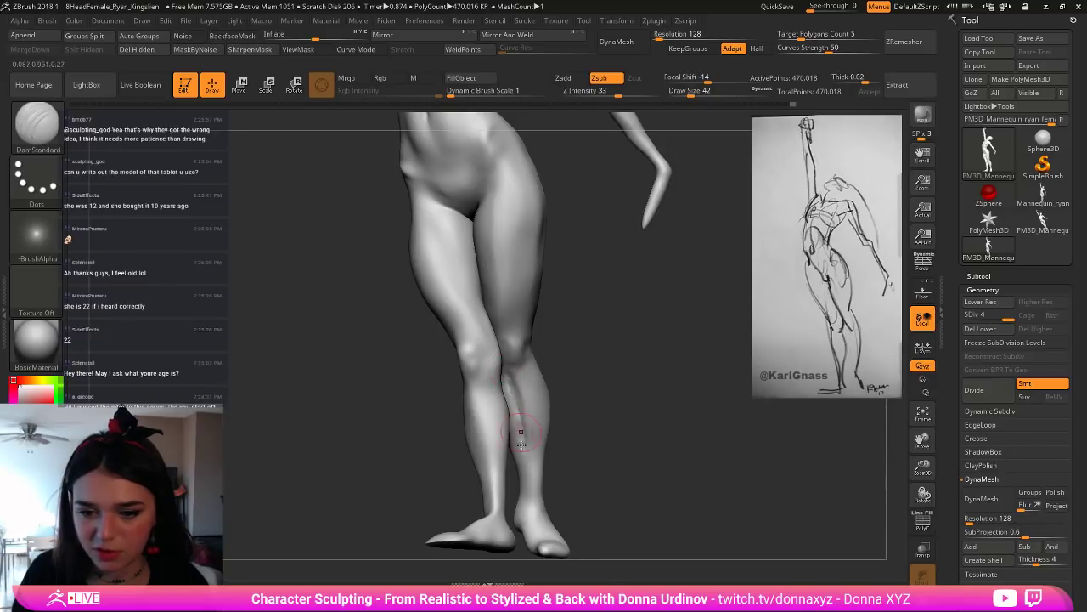
key("shift")
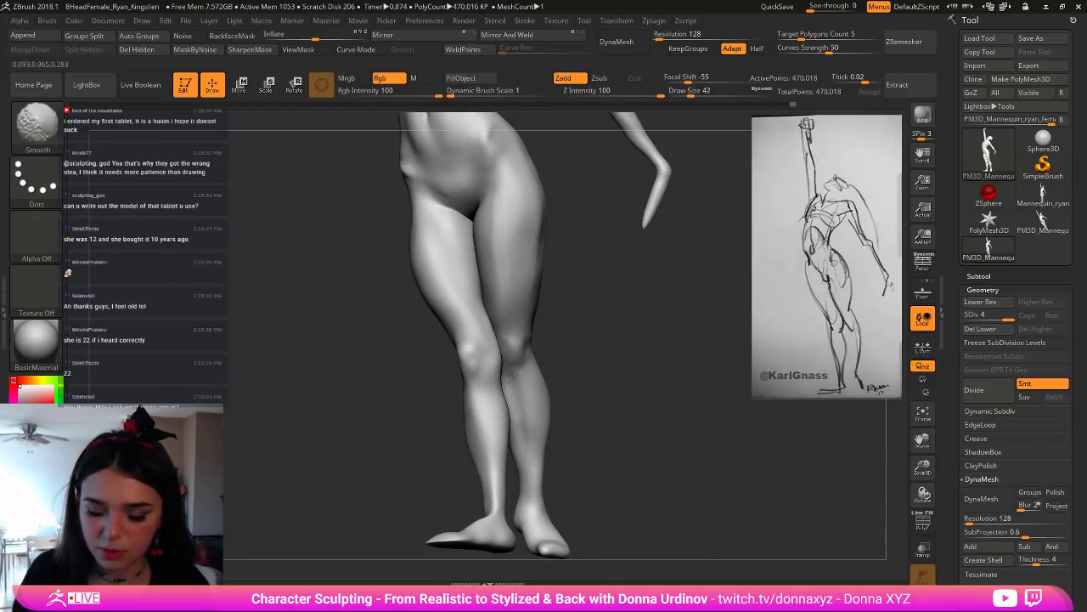
left_click_drag(578, 365, 516, 389)
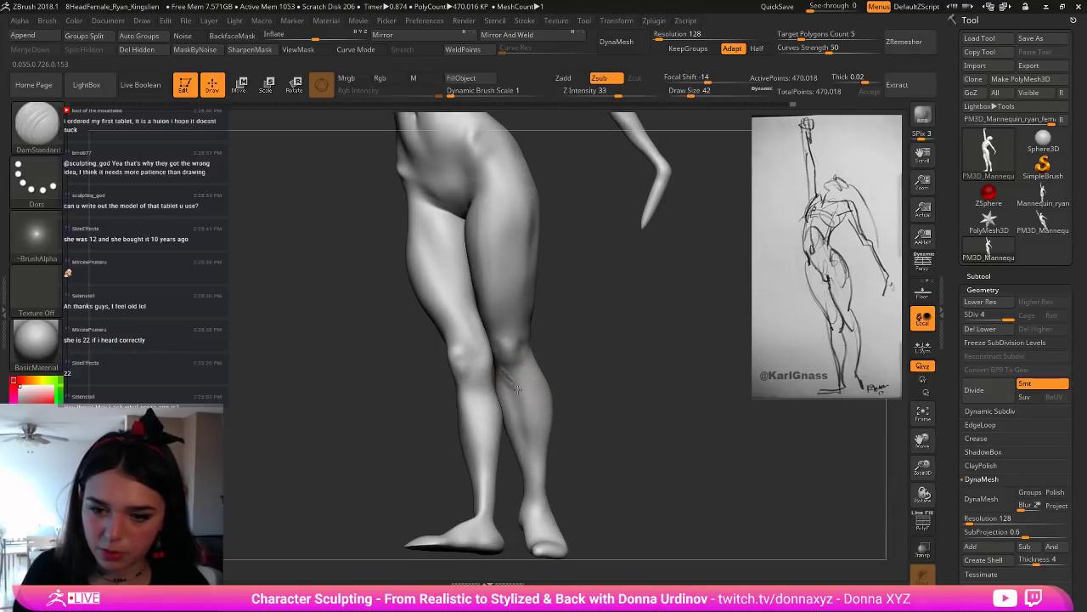
key("shift")
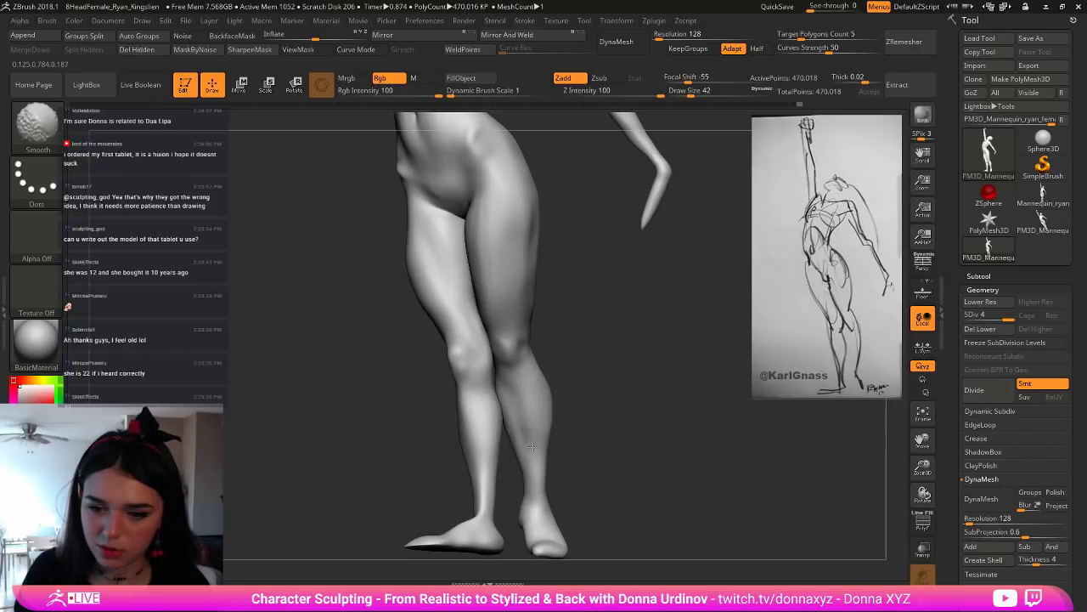
Step: Define the front leg's shin with DamStandard and ClayBuildup at draw size 42 on subdivision level 3, and smooth it
mouse_move(599, 445)
left_mouse_down()
mouse_move(599, 400)
mouse_move(553, 395)
left_mouse_up()
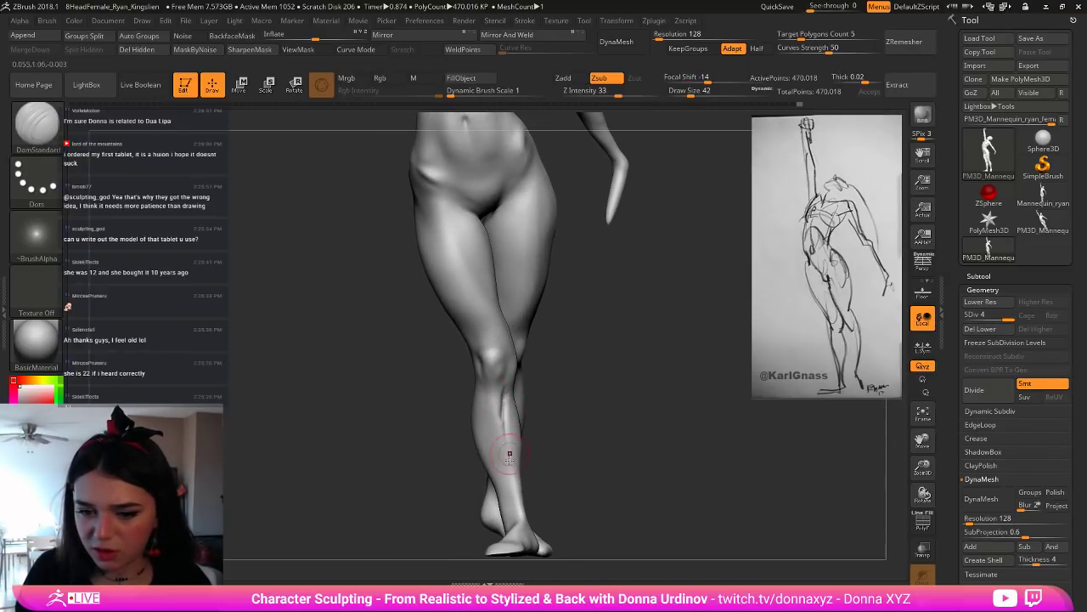
key("b")
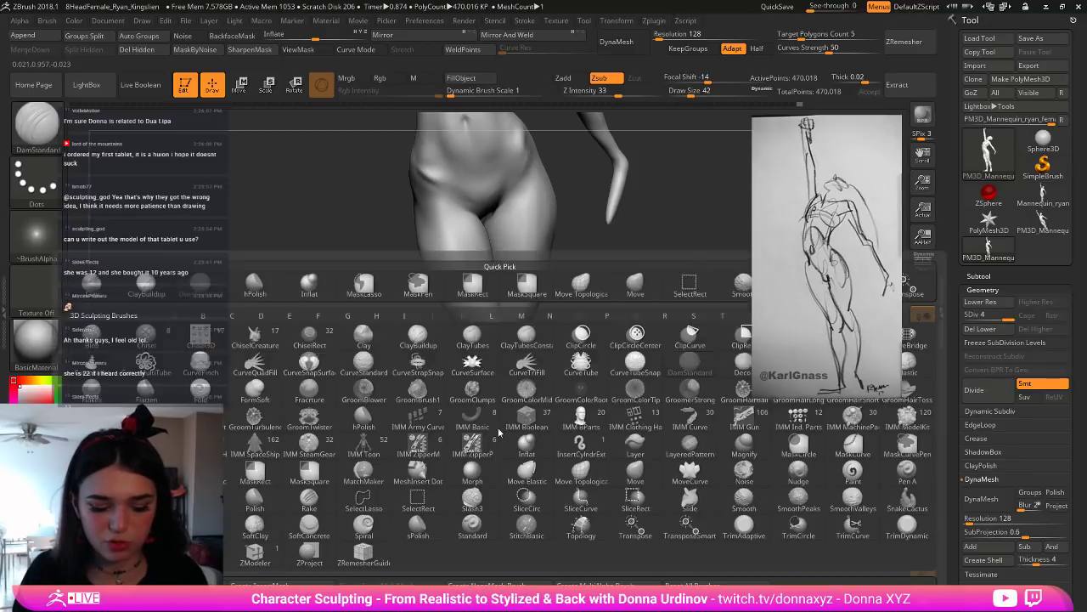
key("c")
key("b")
left_click(996, 317)
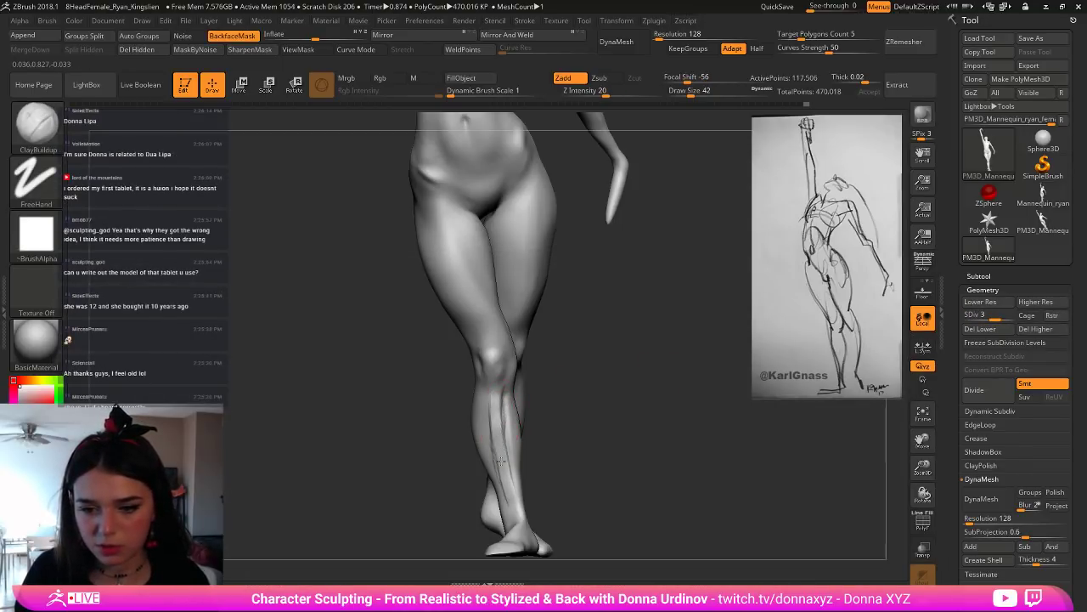
key("shift")
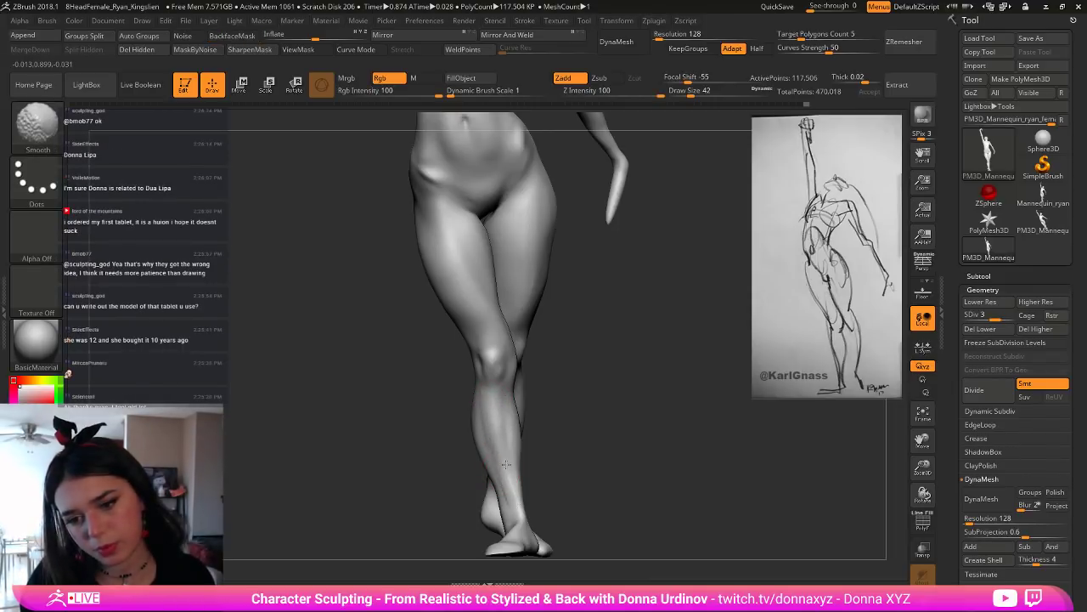
Step: Build up the front leg's calf with ClayBuildup at draw size 42 from several angles, and smooth it into the shin
left_click_drag(575, 454, 535, 453)
mouse_move(507, 403)
left_mouse_down()
mouse_move(513, 442)
mouse_move(517, 429)
left_mouse_up()
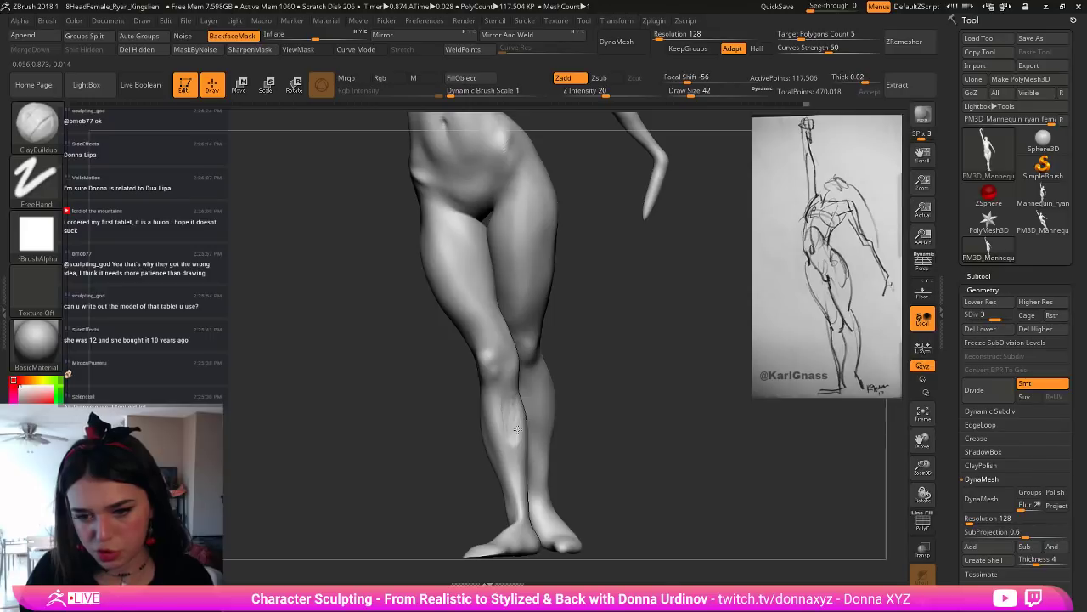
key("shift")
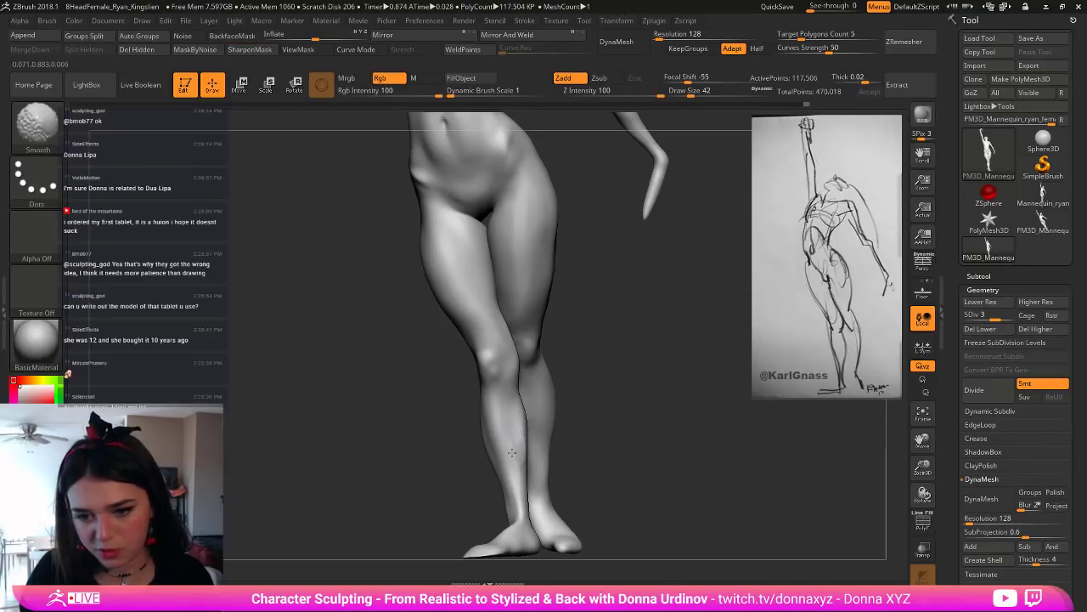
mouse_move(672, 416)
left_mouse_down()
mouse_move(588, 414)
mouse_move(541, 435)
mouse_move(528, 392)
left_mouse_up()
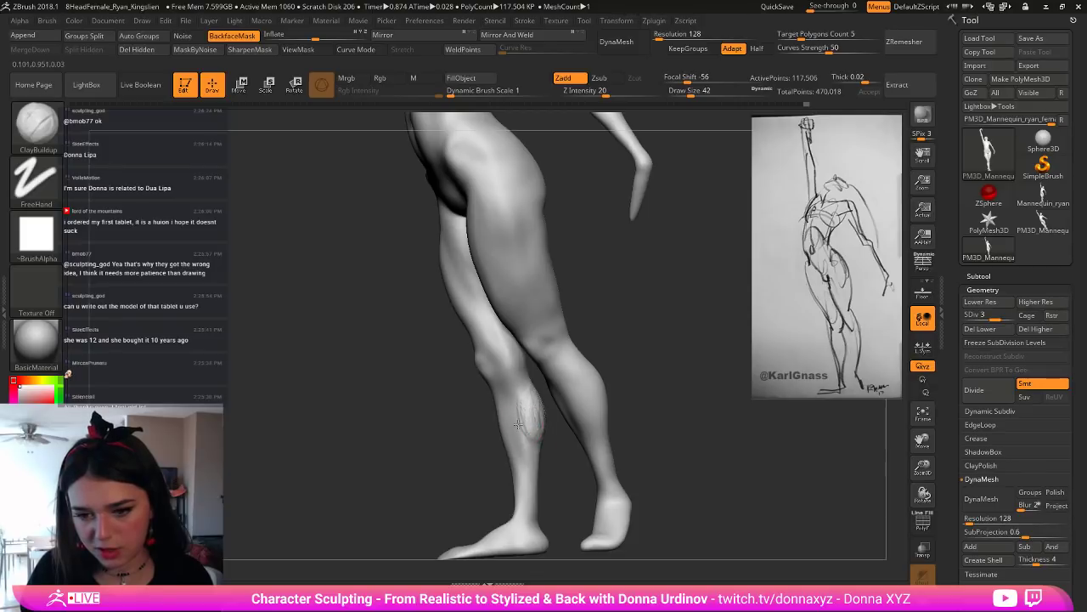
key("shift")
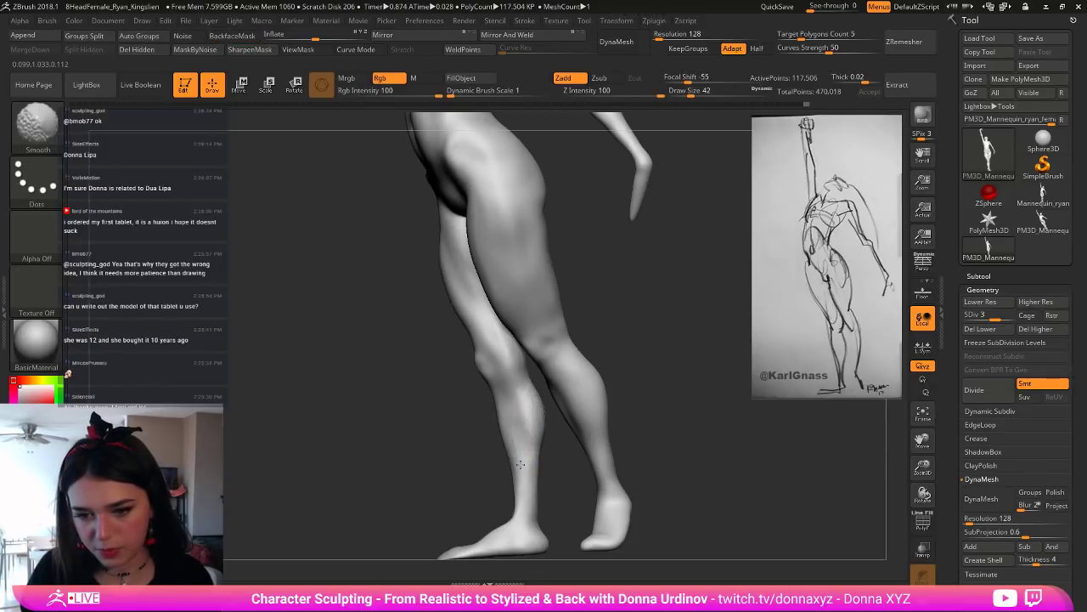
mouse_move(605, 410)
left_mouse_down()
mouse_move(692, 408)
mouse_move(576, 401)
left_mouse_up()
key("shift")
mouse_move(586, 446)
left_mouse_down("alt")
mouse_move(571, 400)
mouse_move(578, 413)
left_mouse_up("alt")
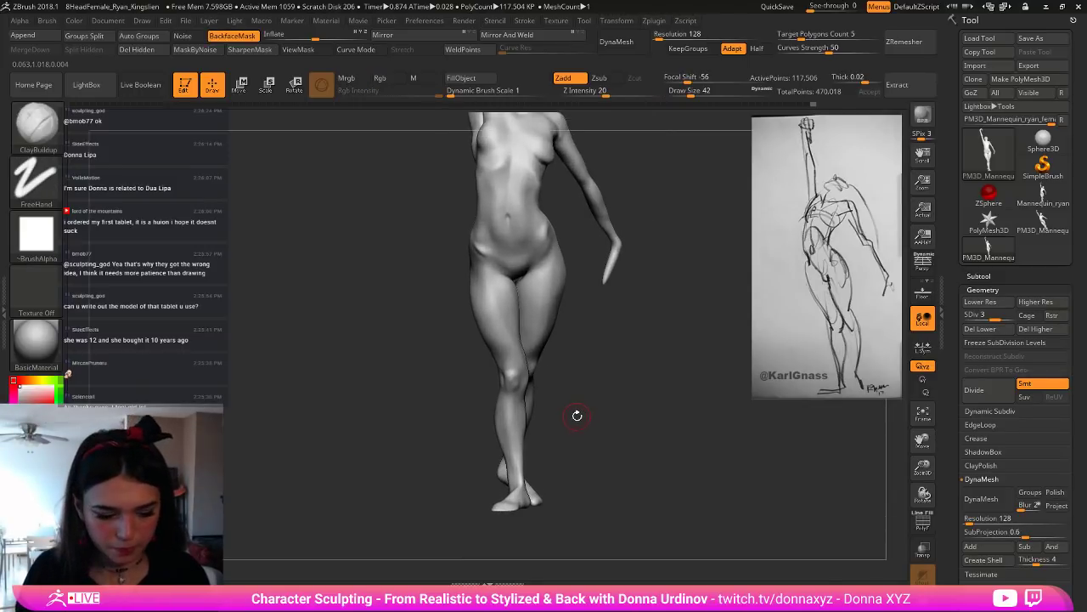
key("b")
key("d")
key("s")
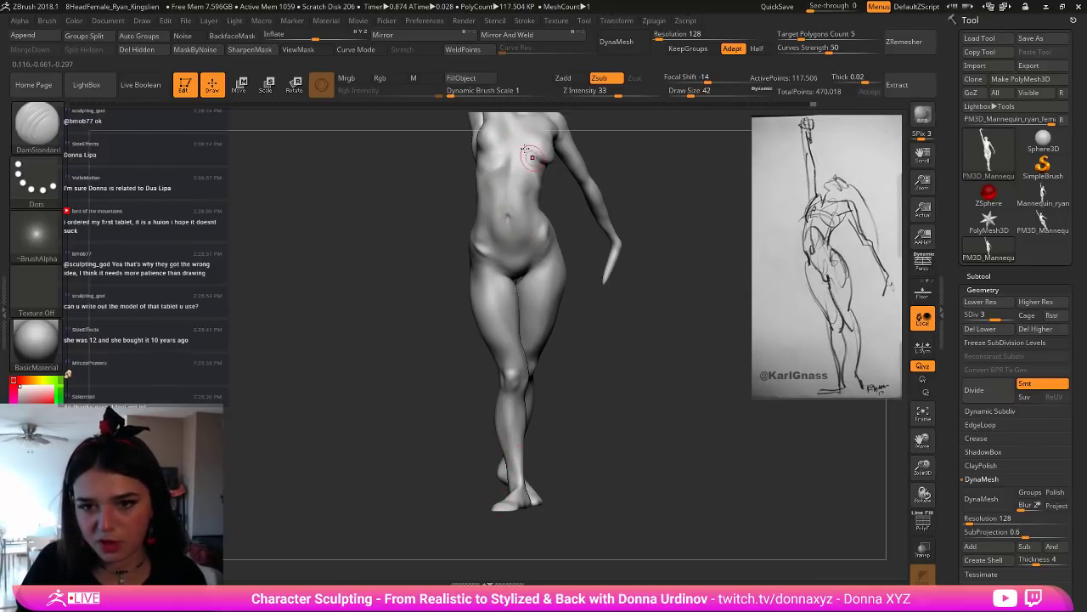
mouse_move(636, 284)
left_mouse_down("alt")
mouse_move(643, 349)
mouse_move(611, 307)
left_mouse_up("alt")
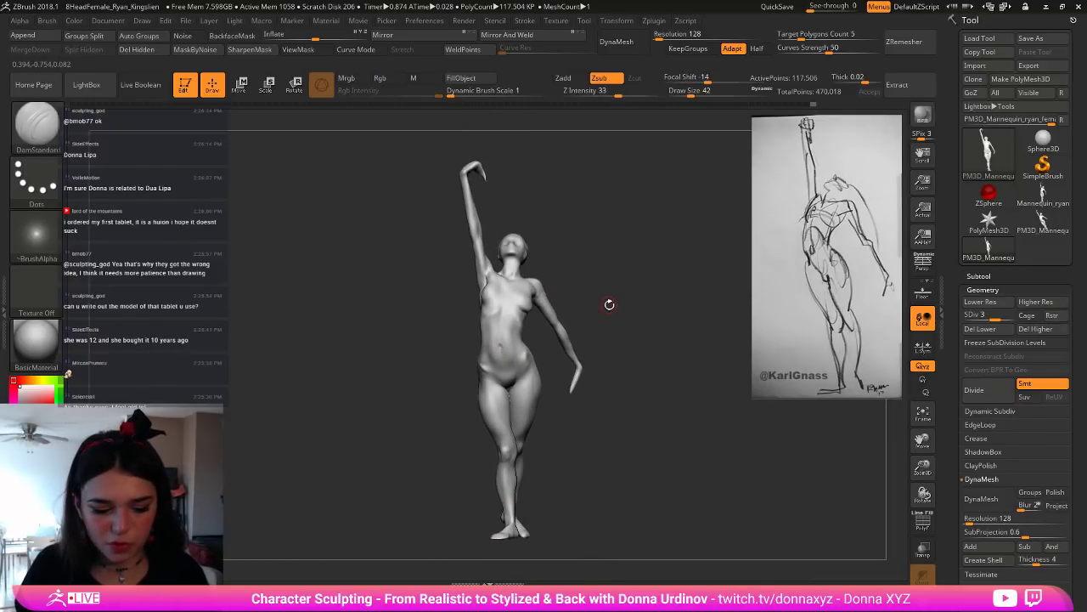
key("b")
key("Escape")
Step: Adjust the side of the ribcage with the Move brush, using draw sizes 134 and 110
key("b")
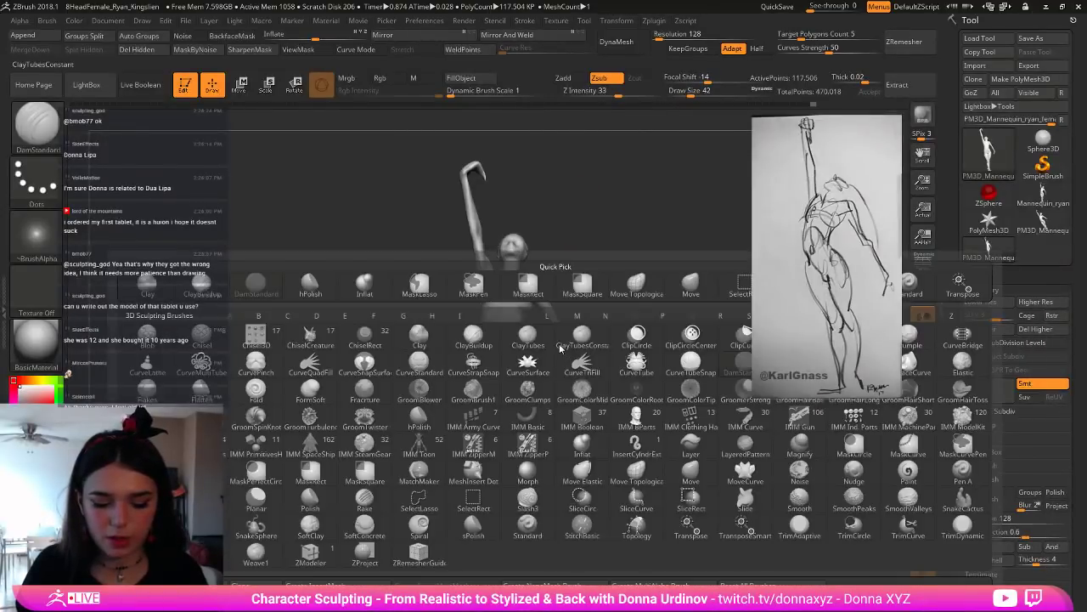
key("m")
key("v")
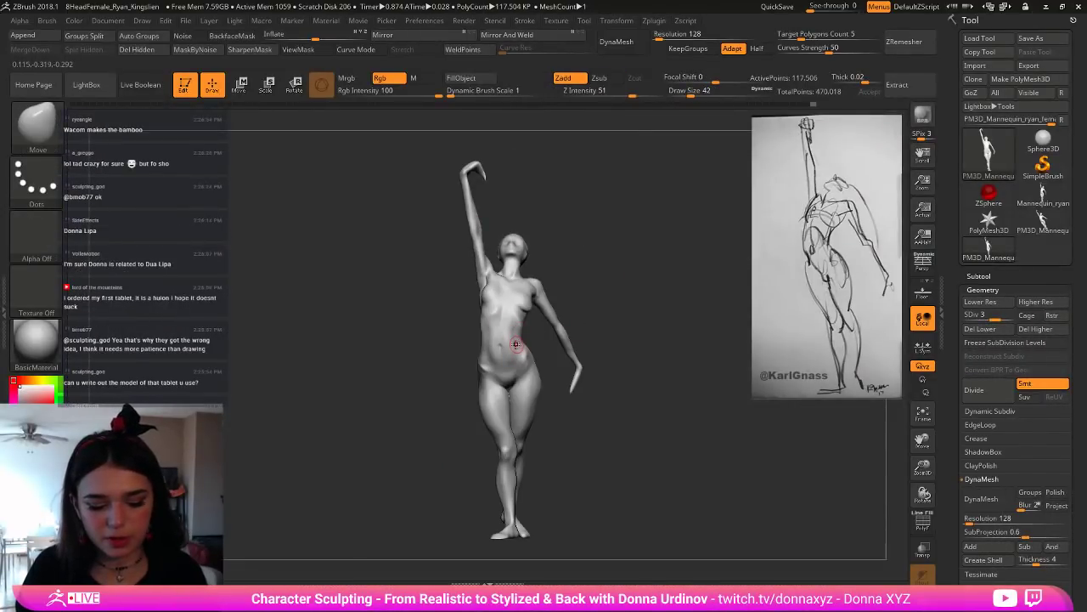
key("b")
key("m")
key("v")
key("bracketright")
key("bracketright")
key("bracketright")
key("bracketright")
key("bracketright")
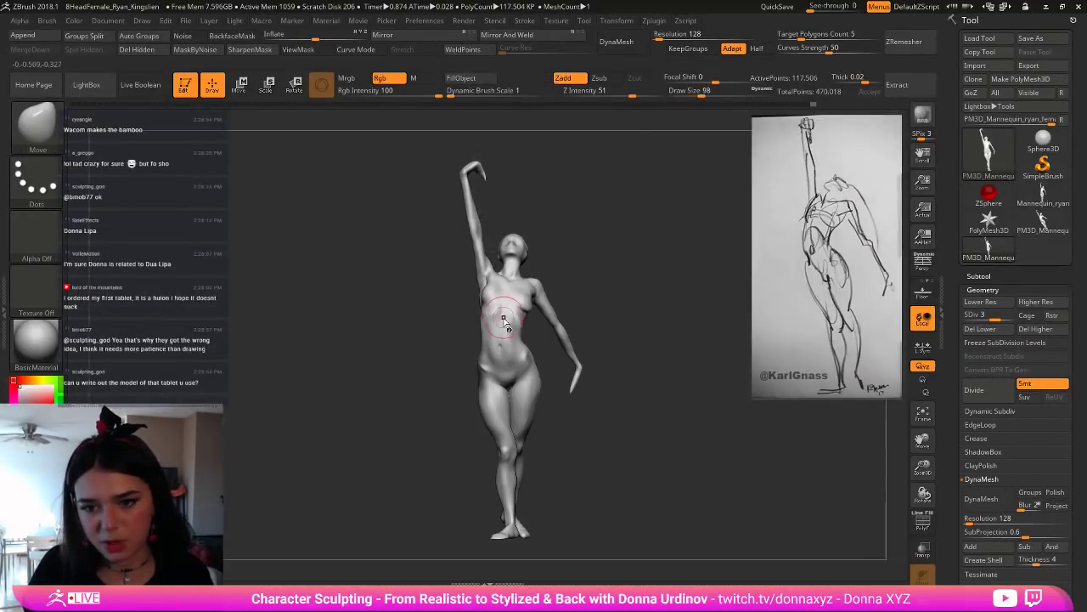
key("bracketright")
key("bracketright")
key("bracketright")
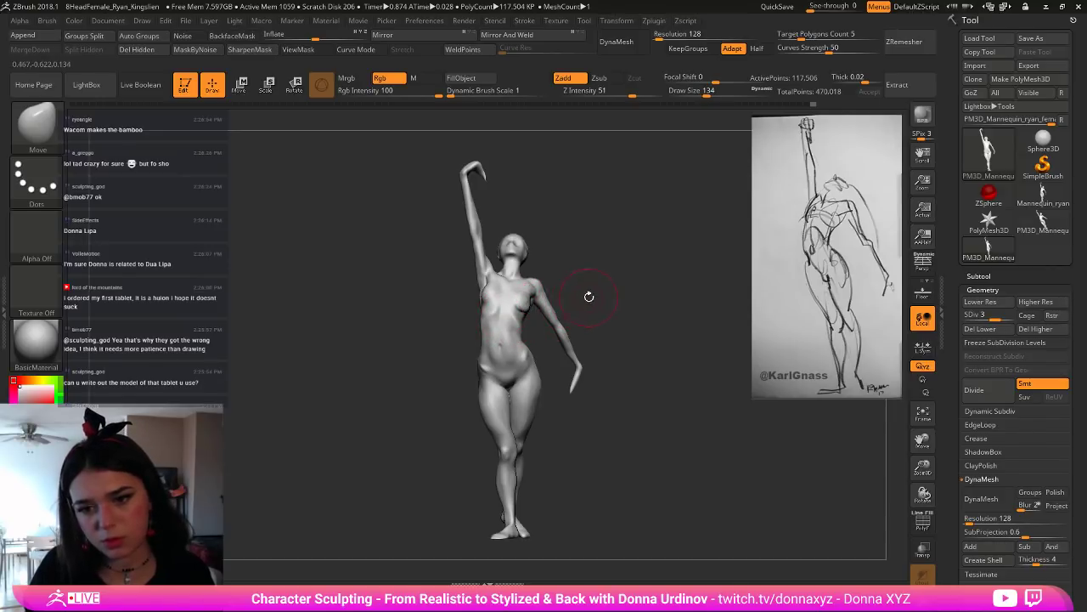
left_click_drag(594, 296, 569, 300)
key("bracketleft")
key("bracketright")
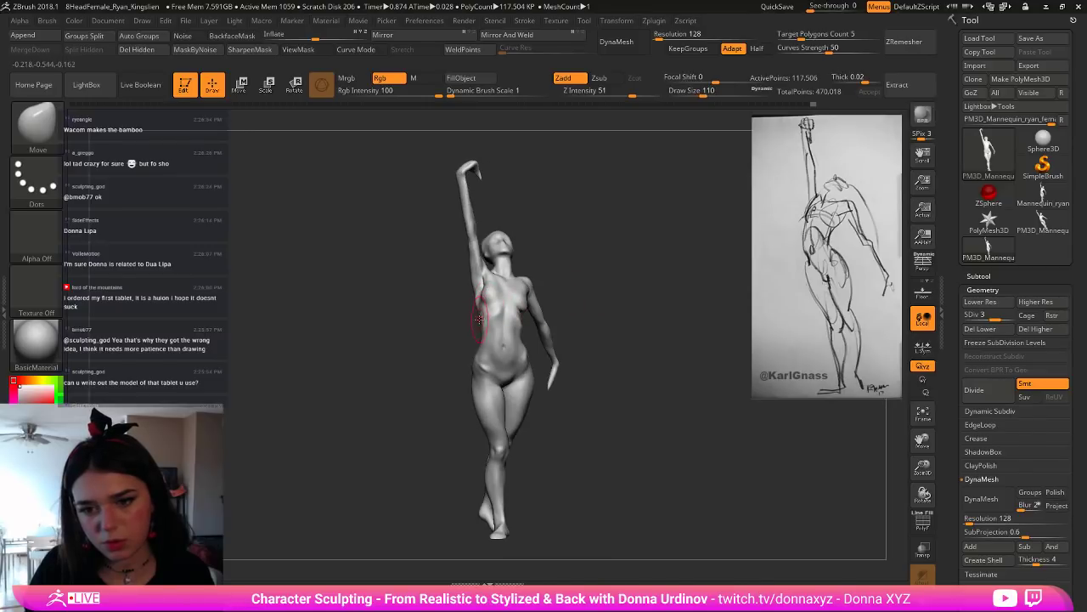
Step: Nudge the form just below the breast with the Move brush at draw size 62
mouse_move(595, 261)
left_mouse_down()
mouse_move(568, 275)
mouse_move(572, 293)
left_mouse_up()
key("bracketleft")
key("bracketleft")
left_click_drag(496, 316, 496, 311)
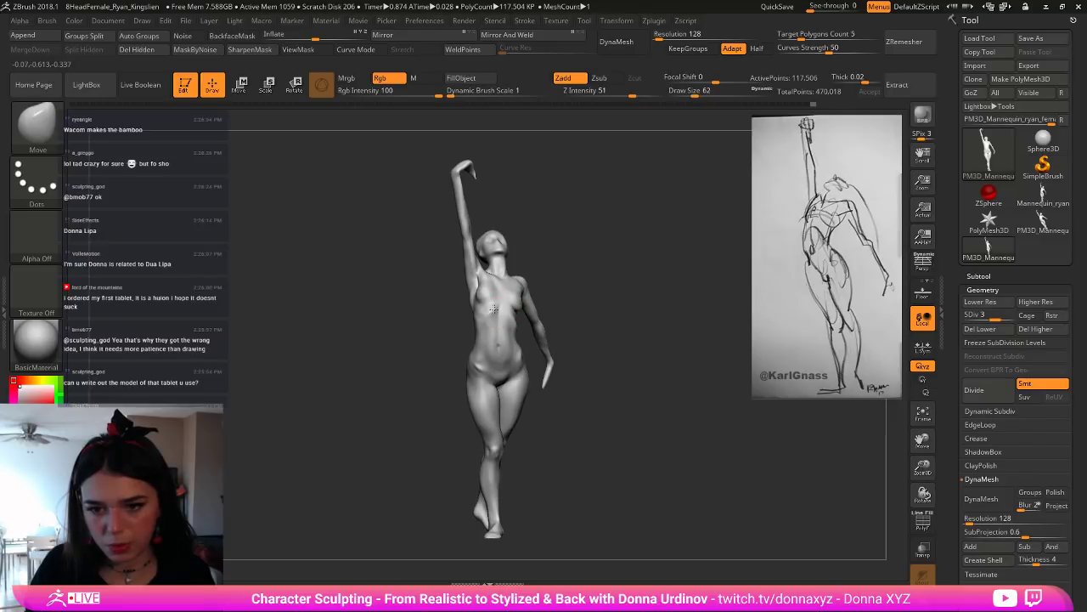
left_click_drag(552, 291, 585, 269)
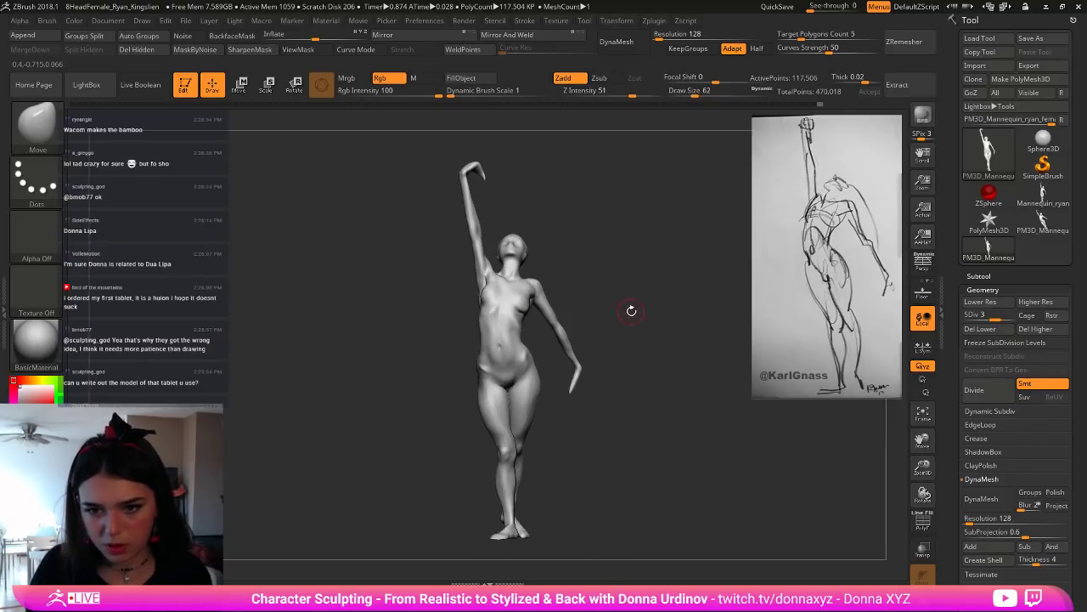
Step: Mask the figure from the raised arm down to the waist at subdivision level 1, and blur the mask's edge
mouse_move(631, 311)
left_mouse_down("alt")
mouse_move(614, 304)
mouse_move(617, 318)
left_mouse_up("alt")
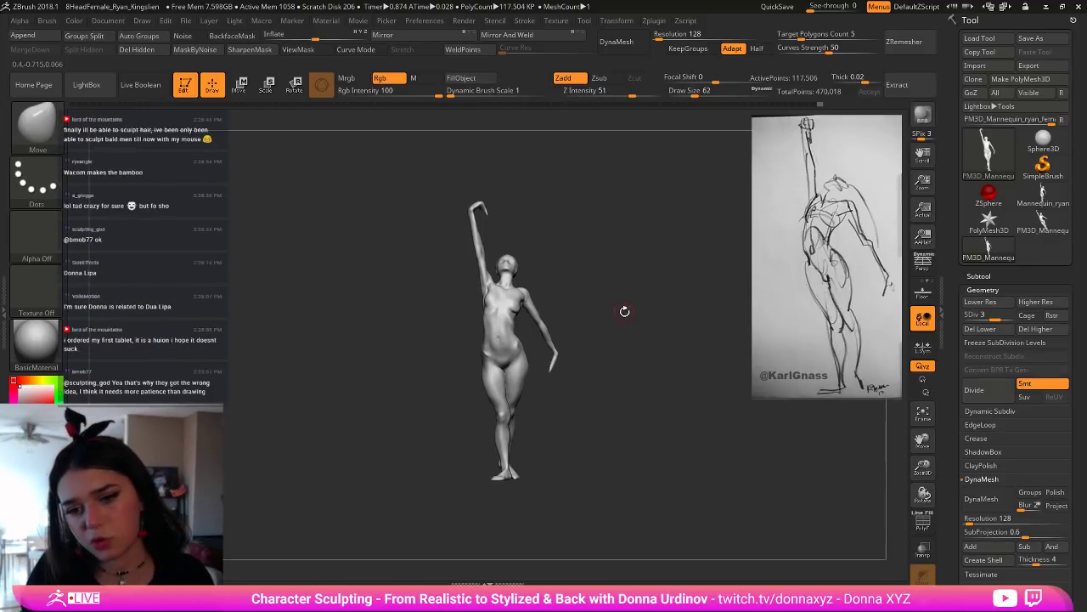
mouse_move(443, 157)
left_mouse_down("ctrl")
mouse_move(532, 245)
mouse_move(581, 333)
left_mouse_up("ctrl")
key("shift+d")
key("shift+d")
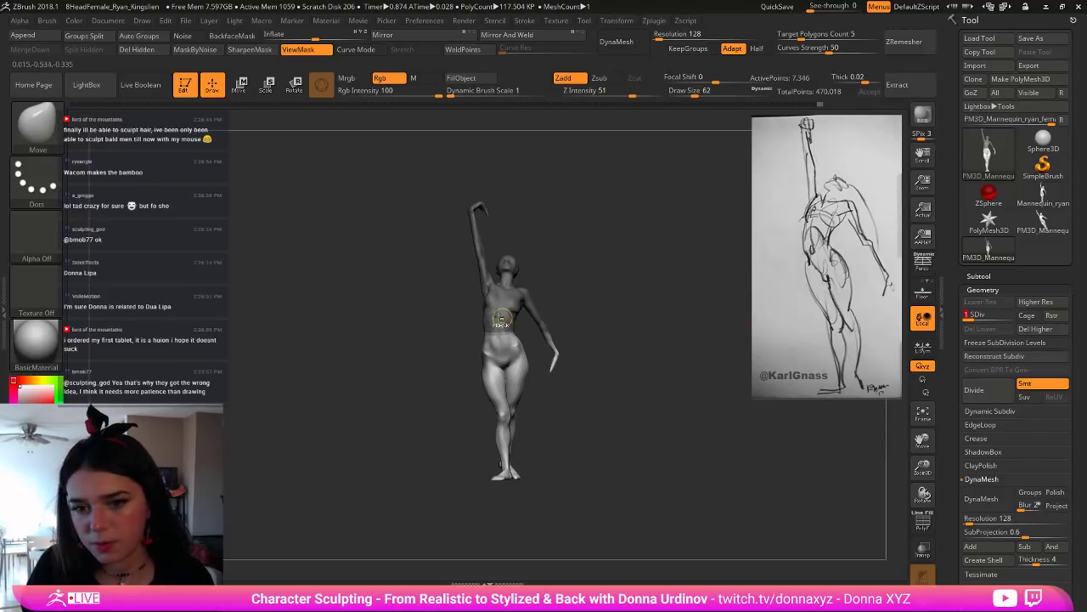
left_click(498, 313, "ctrl")
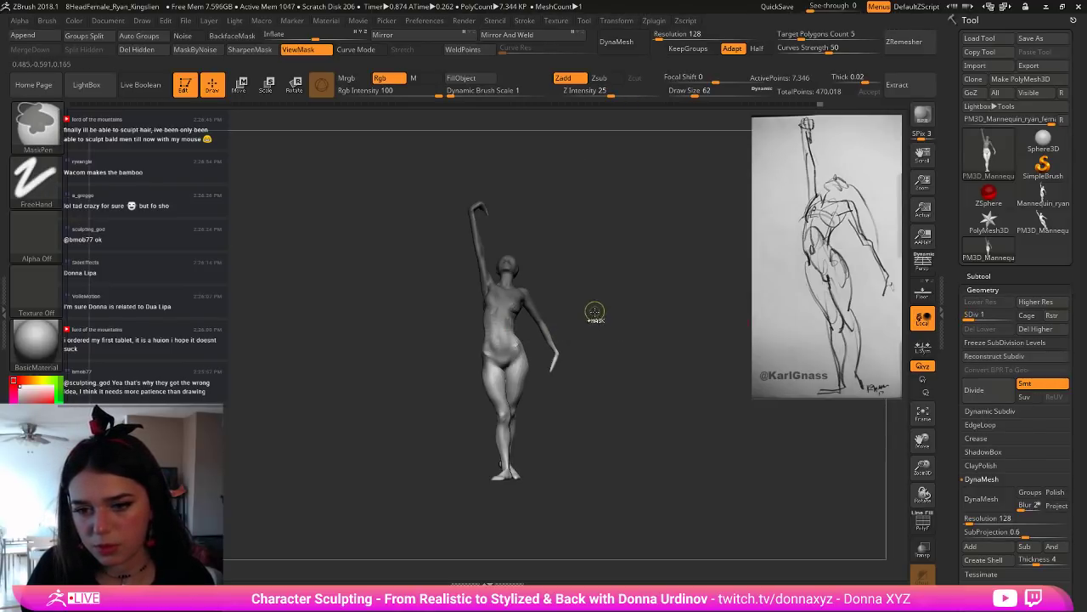
left_click_drag(595, 312, 530, 417, "ctrl")
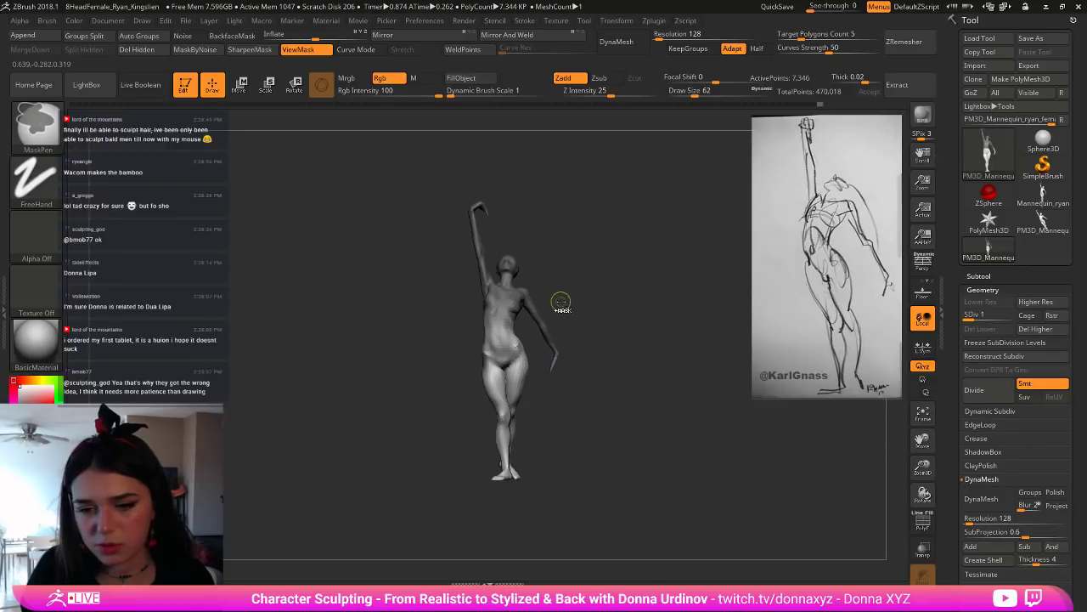
Step: Try to adjust the unmasked hips and legs along the Y axis with the gizmo, and return to subdivision level 4
key("e")
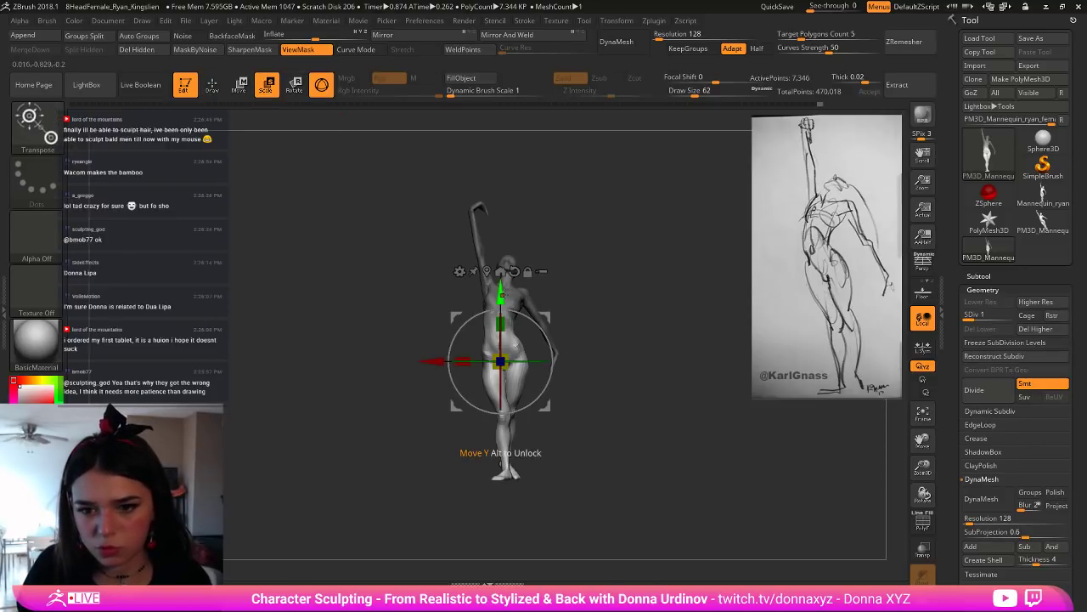
left_click_drag(502, 295, 501, 315)
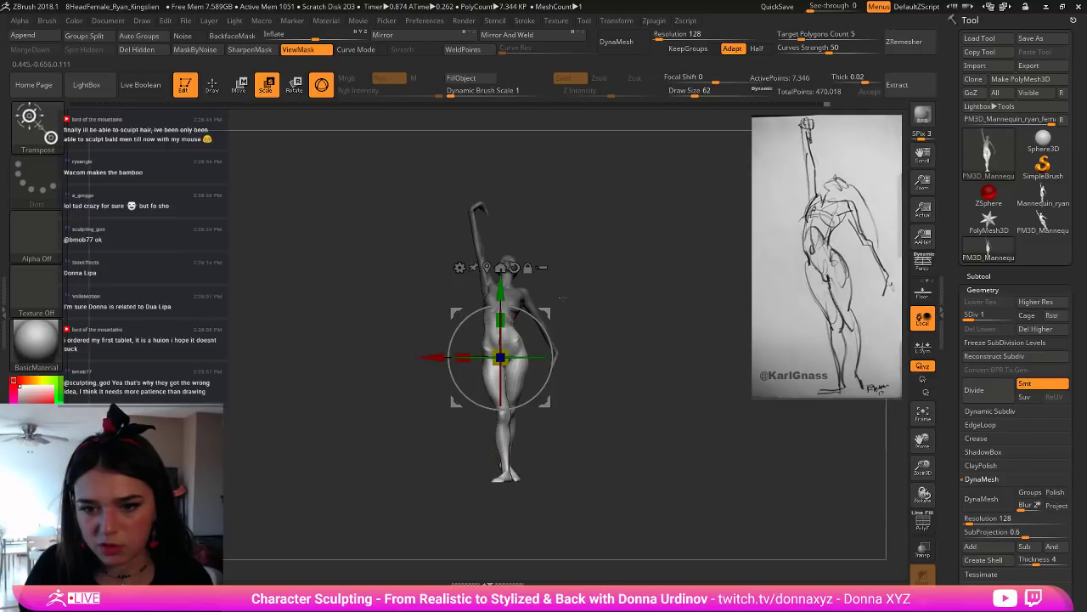
left_click_drag(596, 290, 605, 299, "ctrl")
left_click(213, 85)
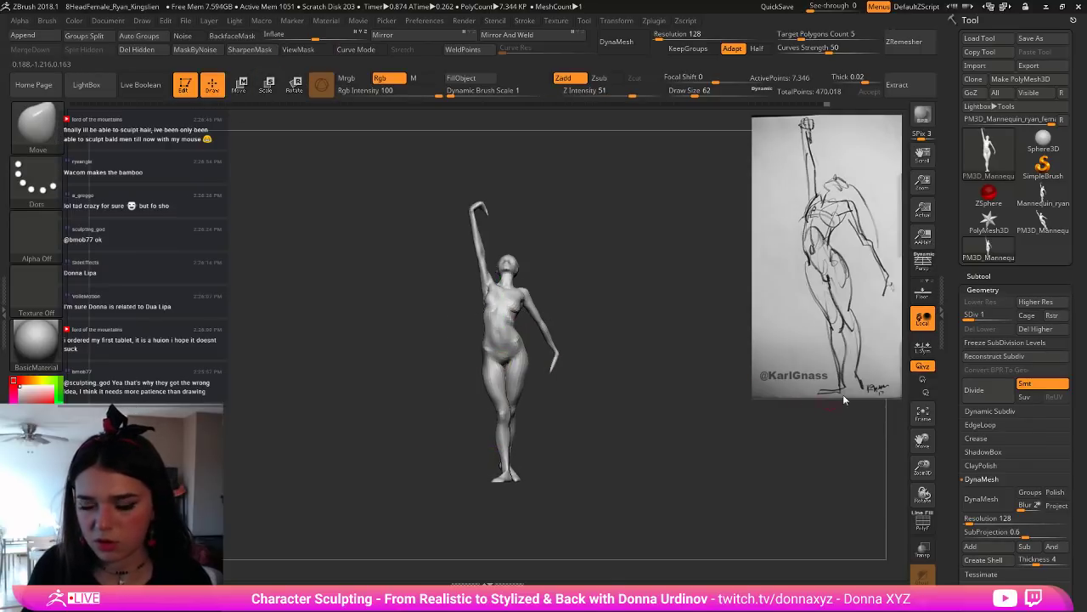
key("d")
key("d")
key("d")
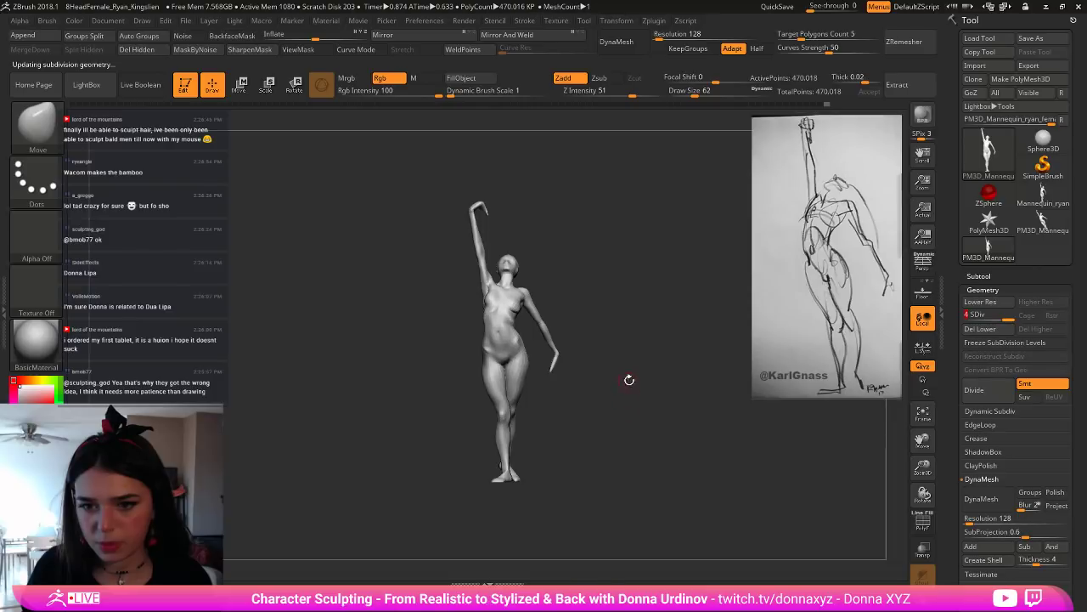
Step: Go back to subdivision level 1 and undo the leg adjustment and the clearing of the upper-body mask
left_click_drag(629, 379, 644, 424)
left_click_drag(708, 441, 640, 391, "alt")
key("shift+d")
key("shift+d")
key("shift+d")
key("ctrl+h")
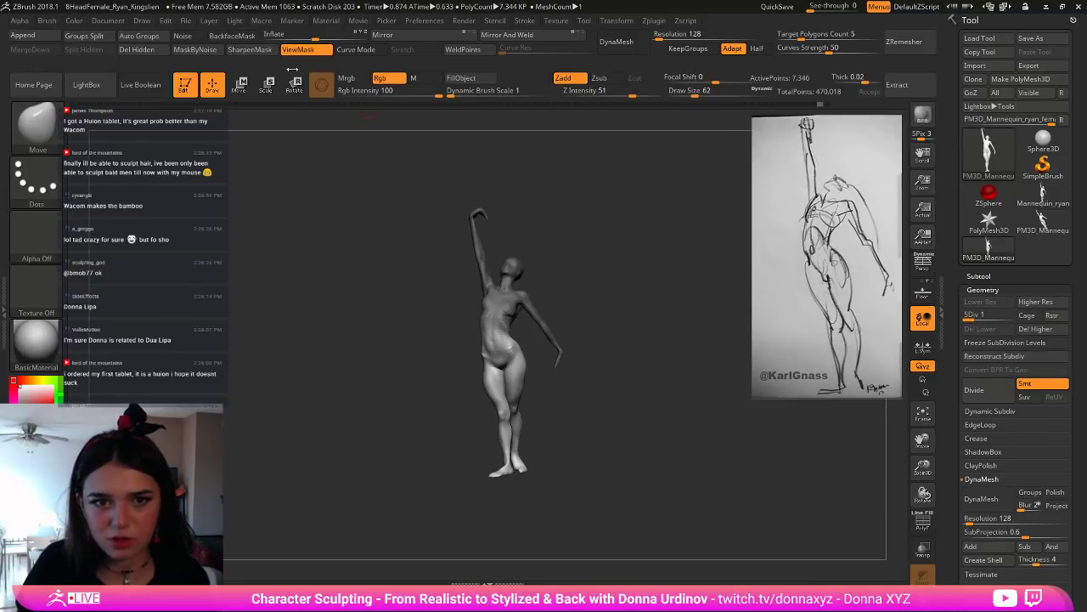
Step: Lengthen the unmasked legs along the Y axis with the gizmo, clear the mask and return to subdivision level 4
key("r")
left_click_drag(500, 326, 502, 298)
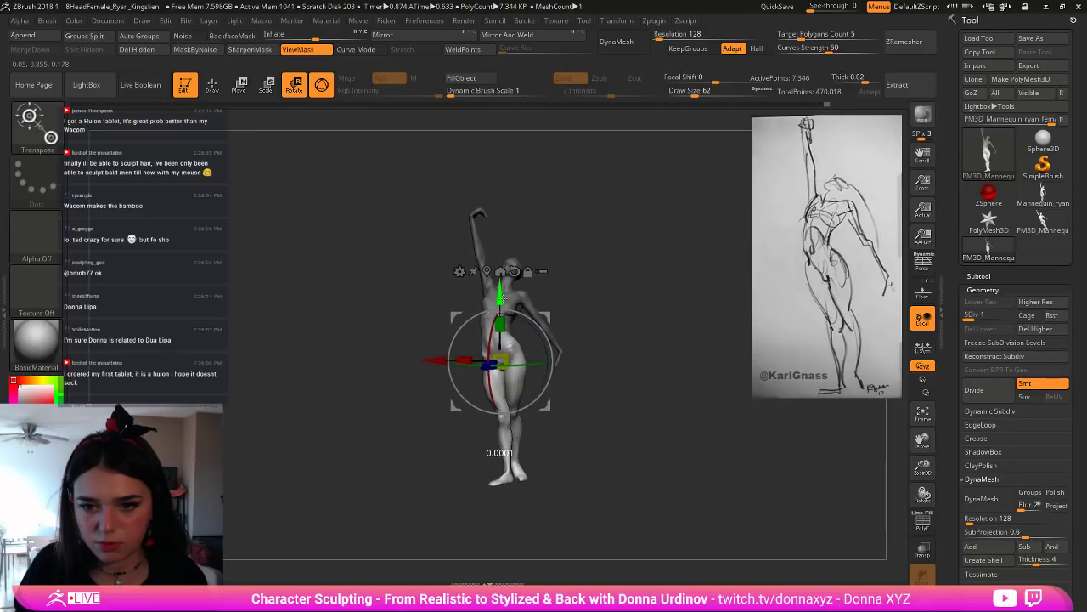
left_click_drag(600, 282, 642, 299, "ctrl")
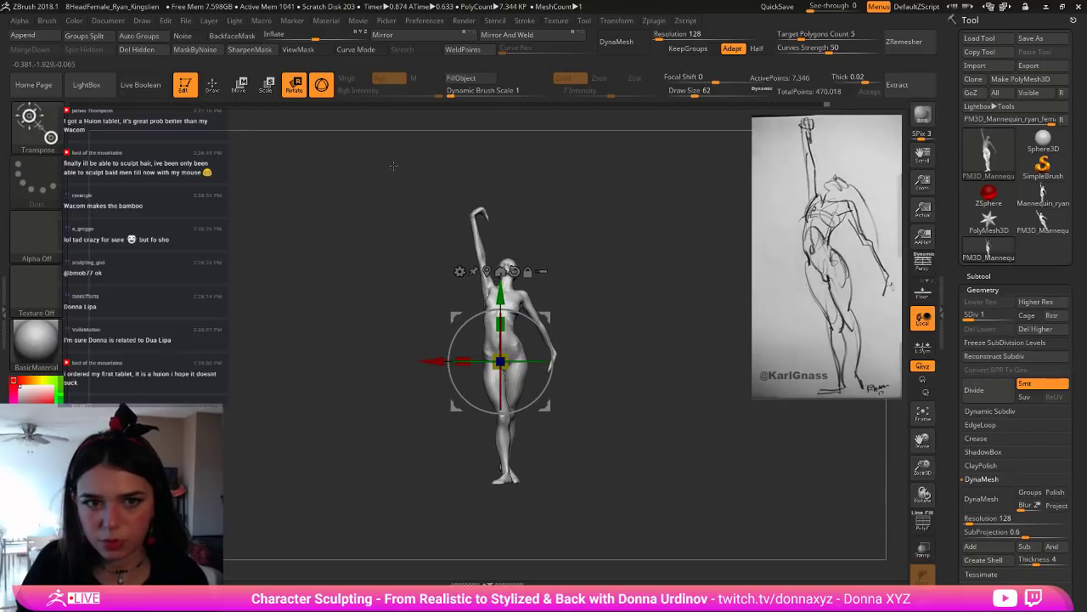
left_click(216, 88)
key("d")
key("d")
key("d")
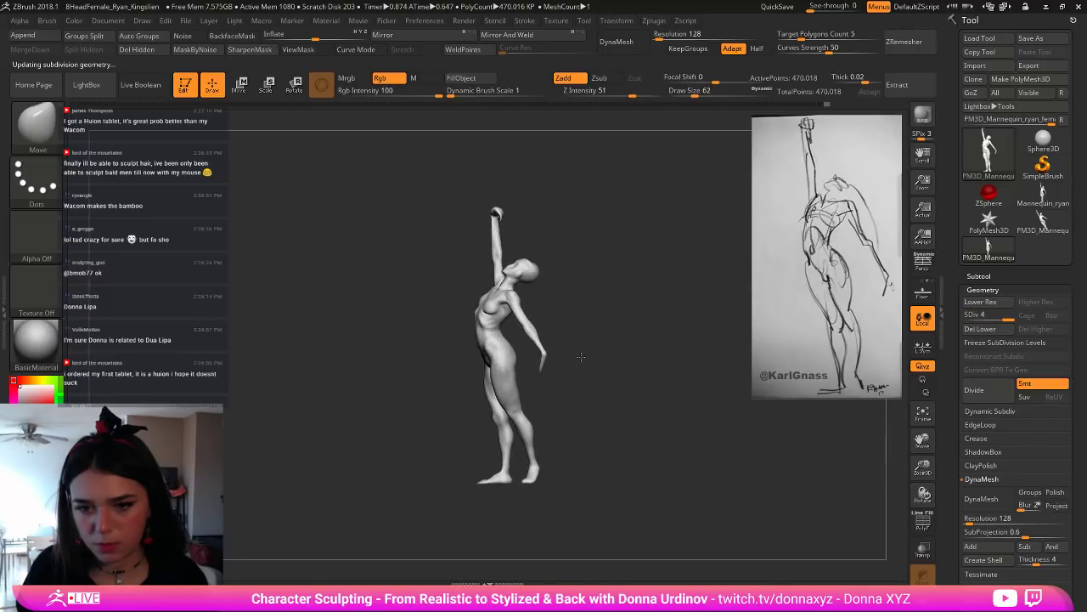
Step: Refine the contour from the armpit to the waist from the front and back with the Move brush at draw size 86
left_click_drag(613, 354, 624, 397)
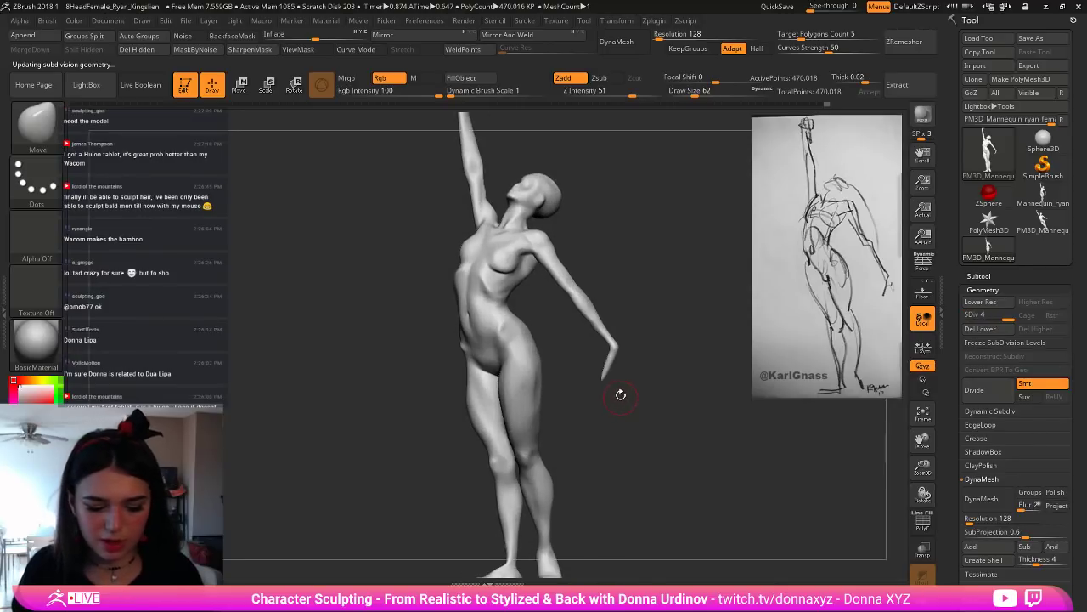
key("b")
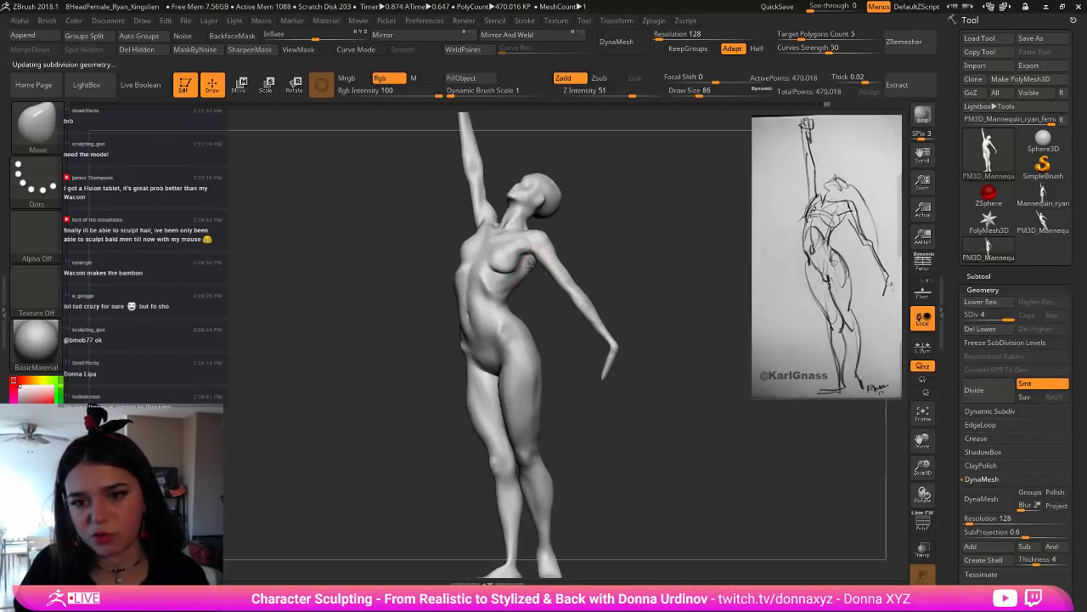
mouse_move(521, 291)
right_mouse_down()
mouse_move(515, 302)
mouse_move(552, 306)
mouse_move(510, 301)
right_mouse_up()
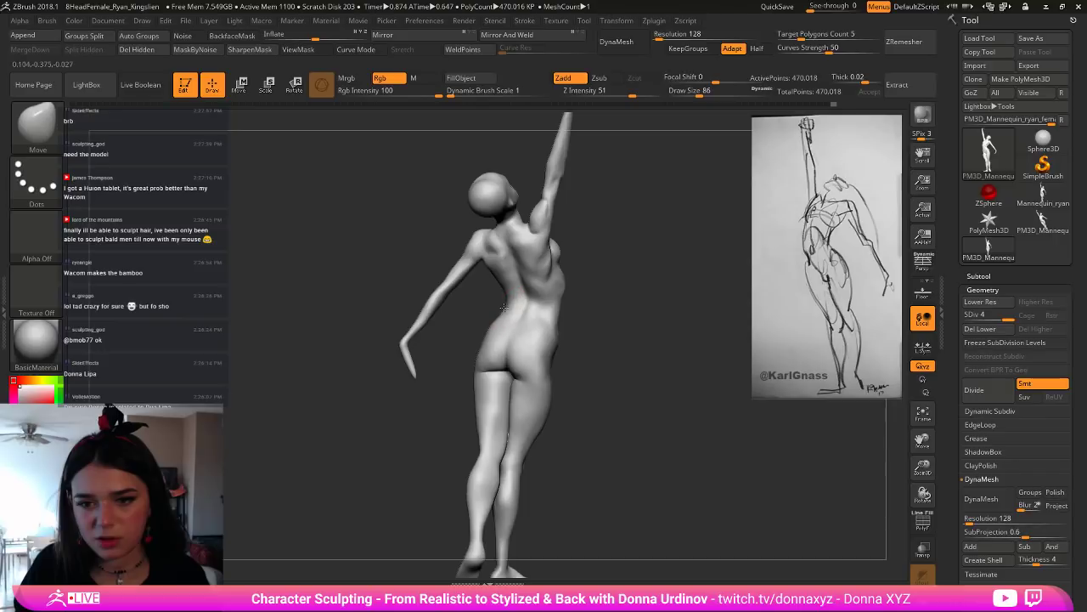
right_click_drag(647, 369, 715, 391)
left_click_drag(640, 375, 621, 378)
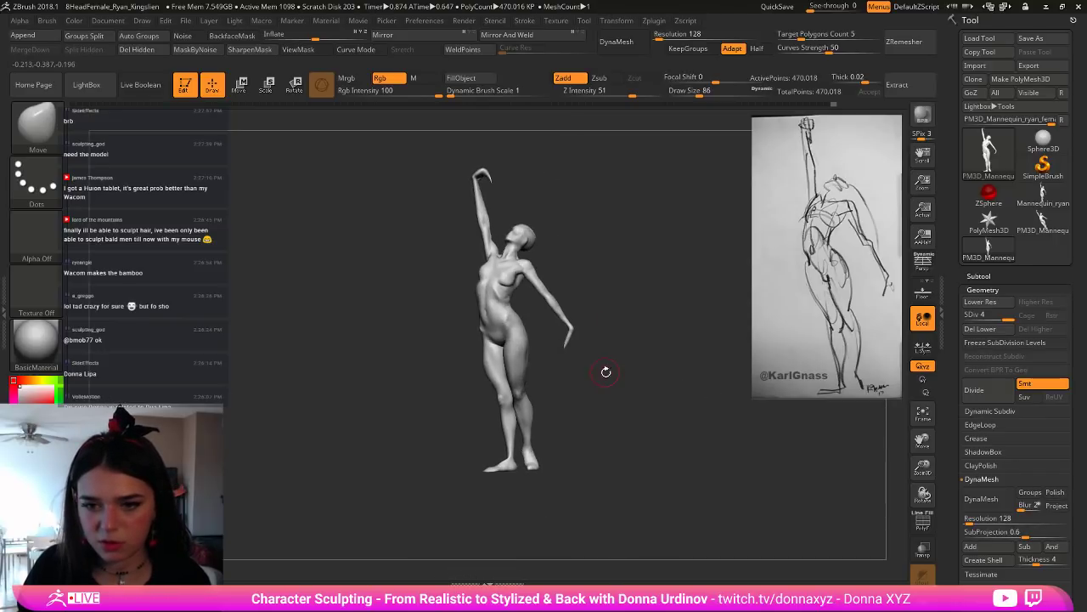
mouse_move(597, 290)
left_mouse_down("alt")
mouse_move(636, 335)
mouse_move(648, 374)
left_mouse_up("alt")
left_click_drag(648, 287, 643, 269)
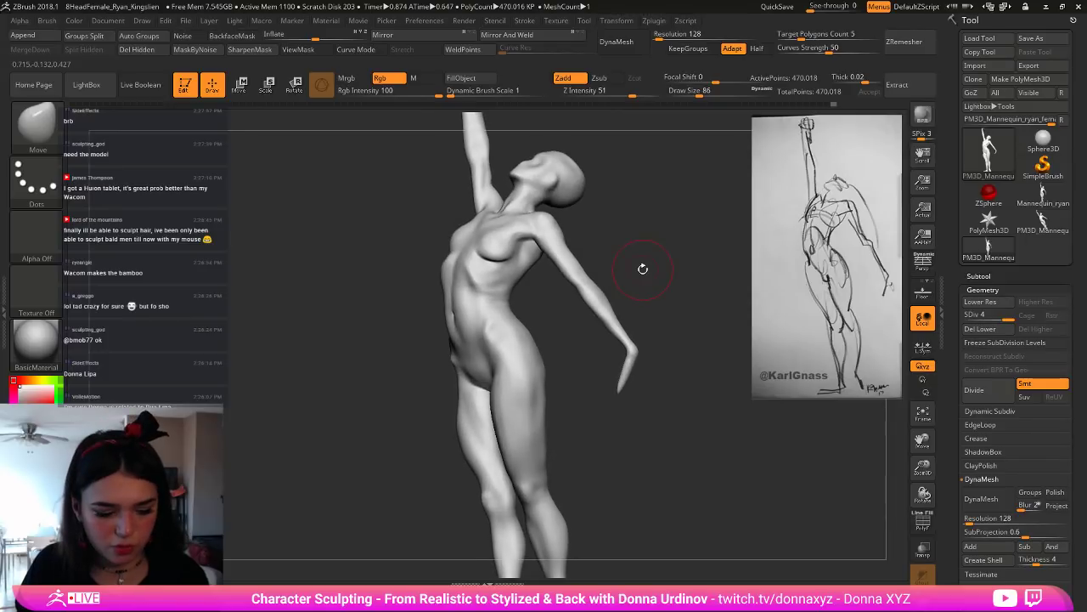
Step: Define the side of the ribcage below the lowered arm with the DamStandard brush at draw size 70
key("b")
key("m")
key("v")
left_click_drag(612, 207, 582, 217)
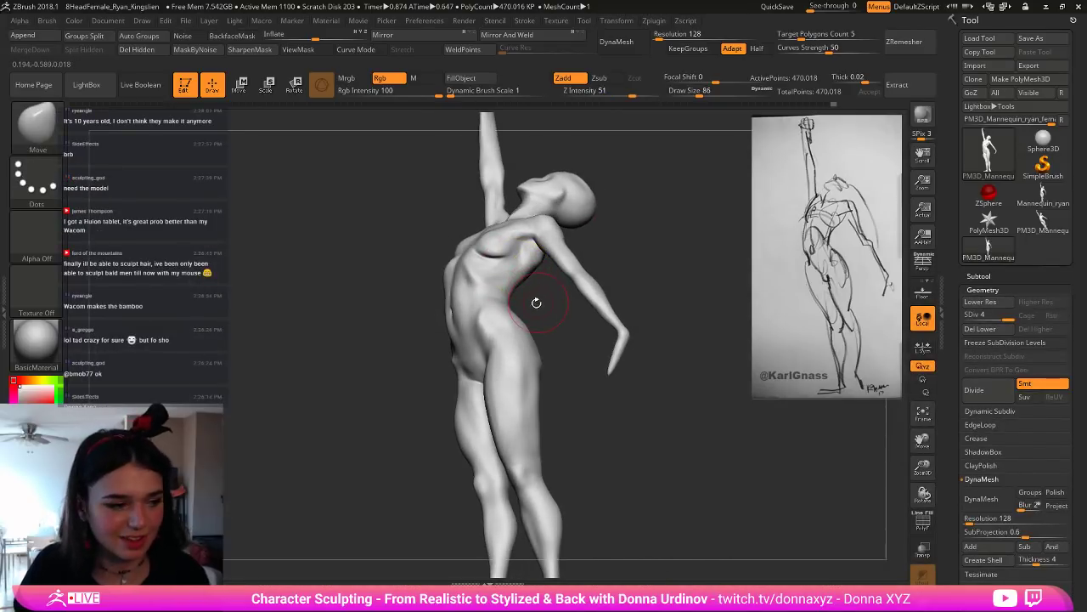
key("ctrl+b")
key("s")
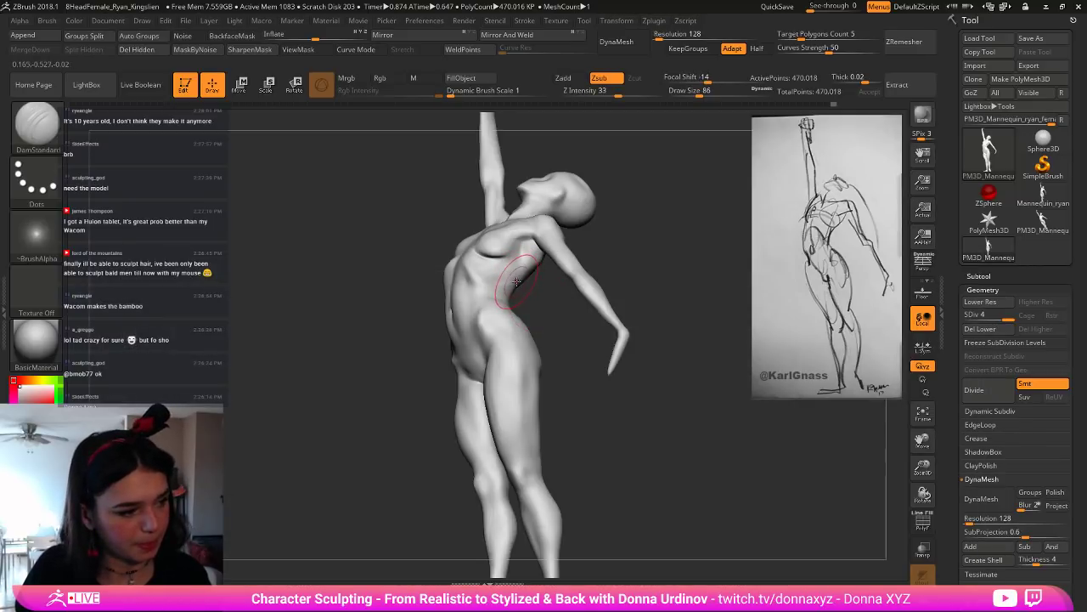
key("bracketleft")
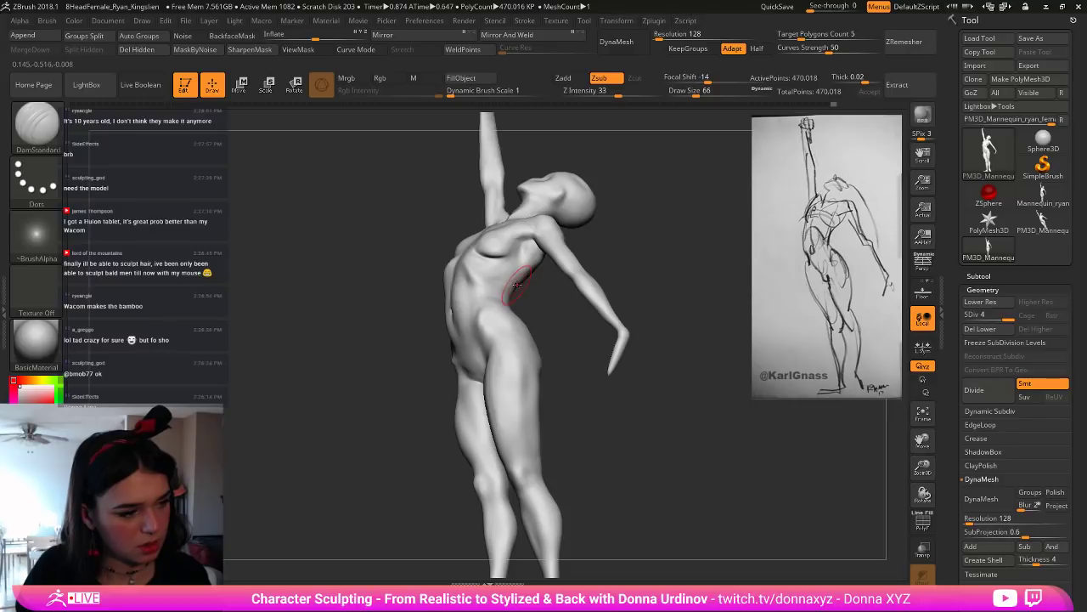
key("bracketright")
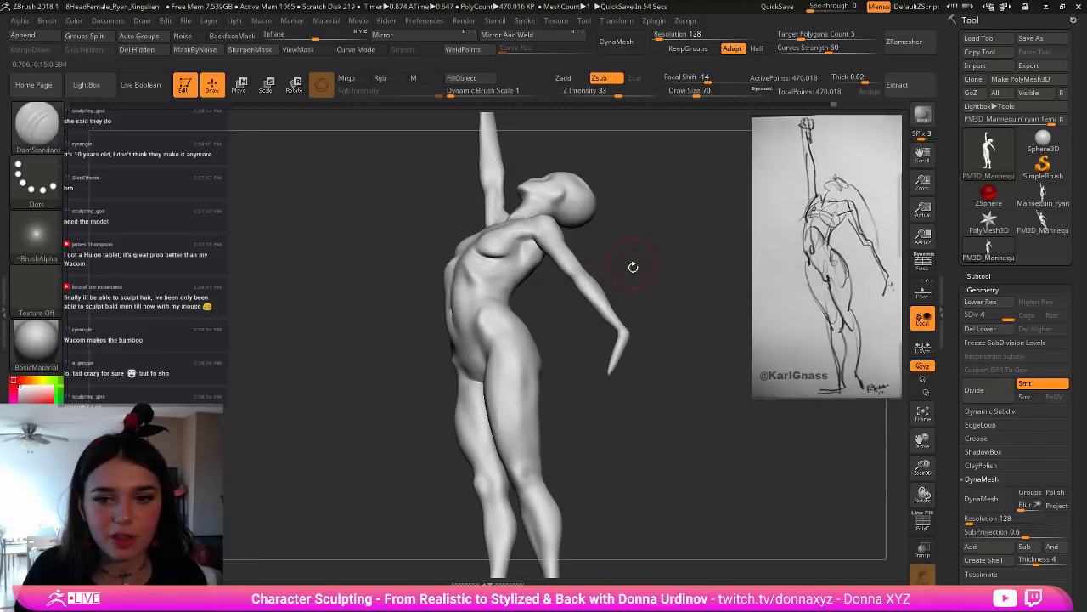
left_click_drag(634, 267, 625, 260)
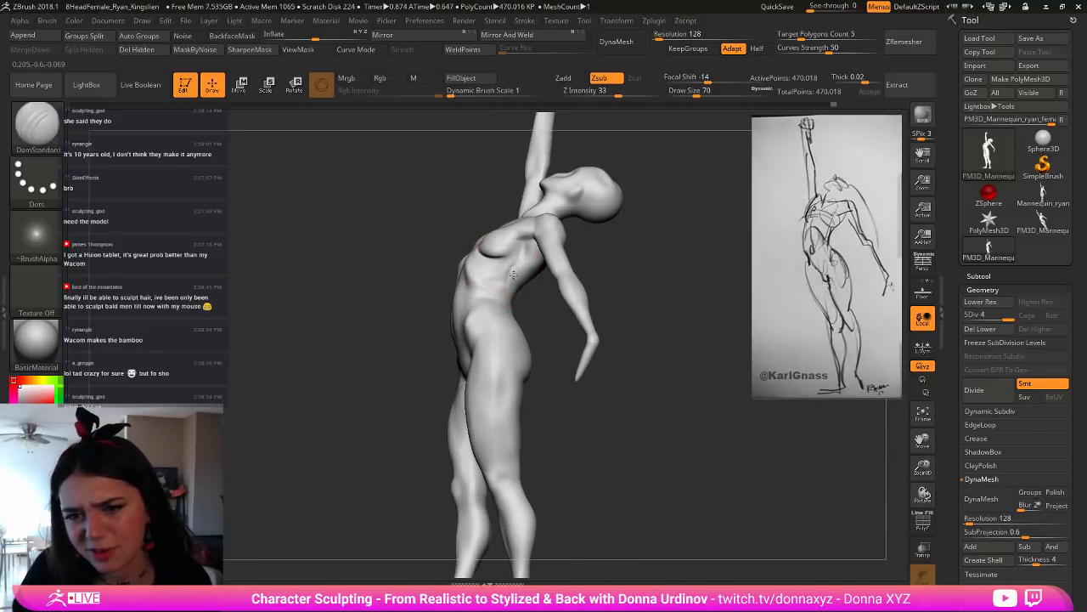
Step: Carve subtle rib lines on the side of the torso with DamStandard and smooth them up toward the armpit
key("shift")
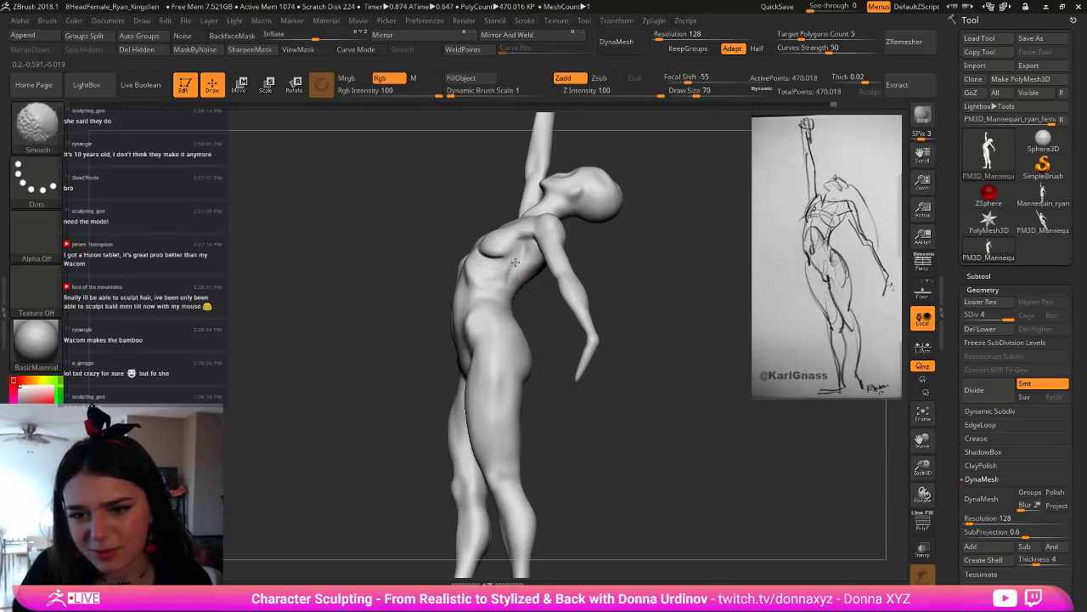
left_click_drag(508, 280, 524, 259, "shift")
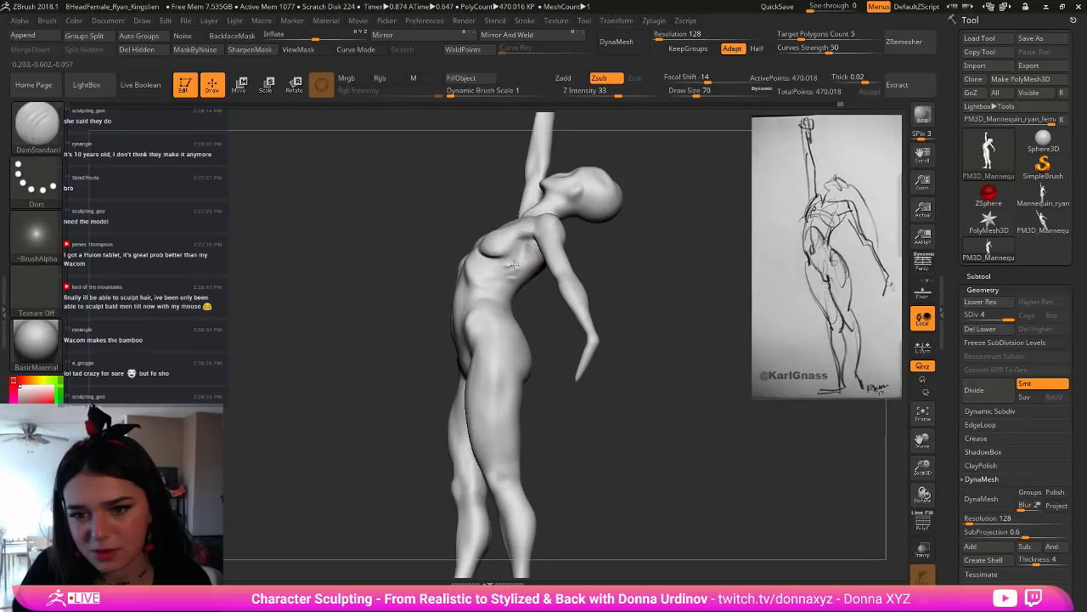
key("shift")
mouse_move(532, 300)
left_mouse_down()
mouse_move(546, 320)
mouse_move(536, 304)
left_mouse_up()
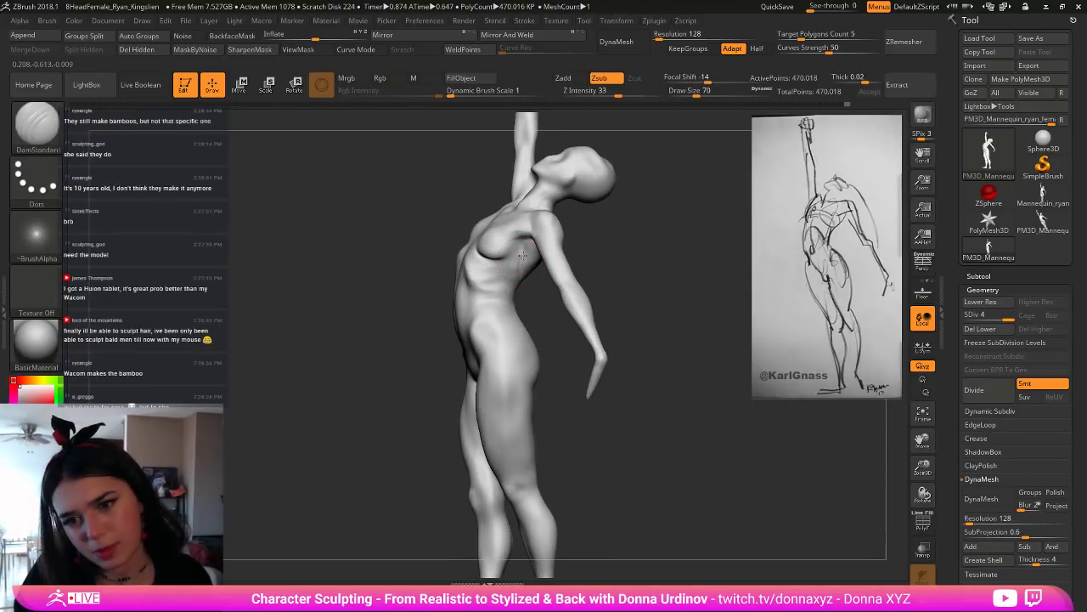
key("shift")
mouse_move(521, 224)
left_mouse_down("shift")
mouse_move(515, 238)
mouse_move(528, 249)
left_mouse_up("shift")
mouse_move(588, 238)
left_mouse_down()
mouse_move(624, 241)
mouse_move(631, 262)
left_mouse_up()
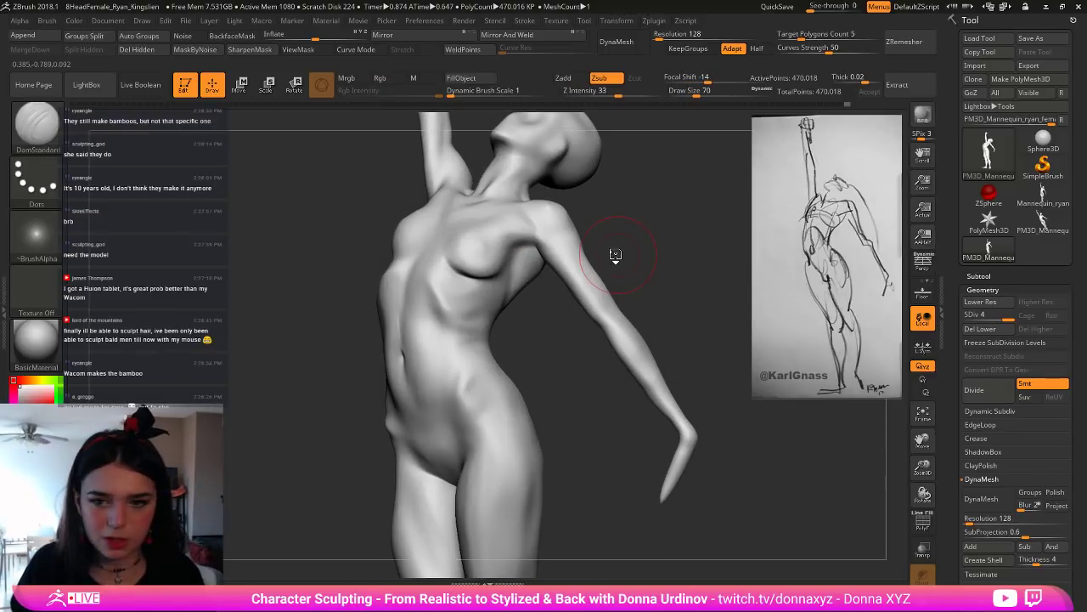
Step: Try a finer DamStandard stroke at draw size 38 between the chest and the lowered arm's armpit, and undo it
key("b")
key("d")
key("s")
key("bracketleft")
key("bracketleft")
key("bracketleft")
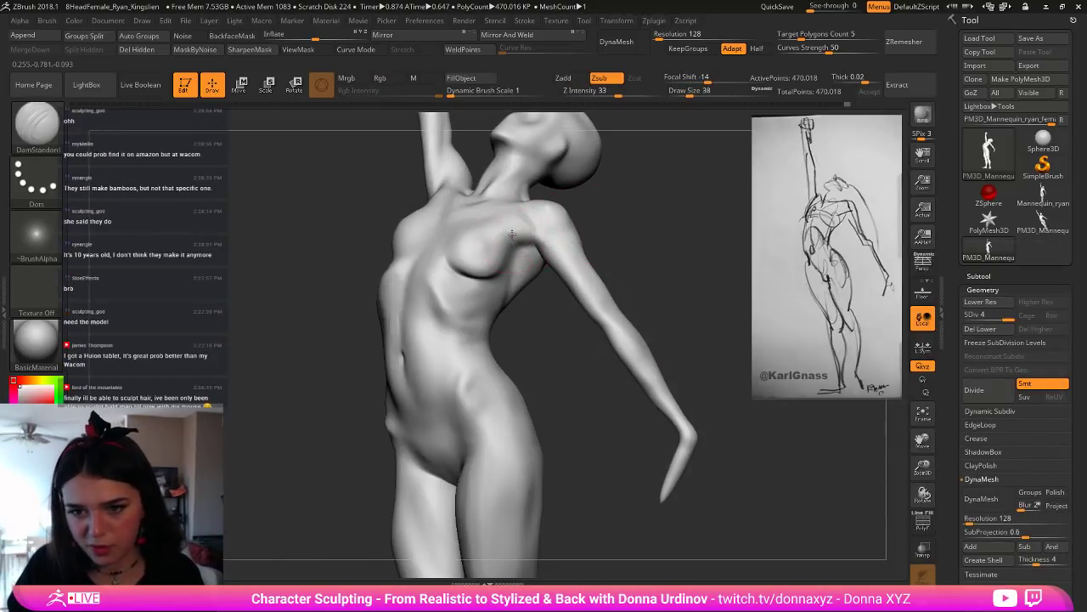
key("ctrl+z")
mouse_move(622, 222)
left_mouse_down()
mouse_move(636, 240)
mouse_move(597, 206)
mouse_move(582, 243)
mouse_move(631, 277)
left_mouse_up()
key("b")
key("c")
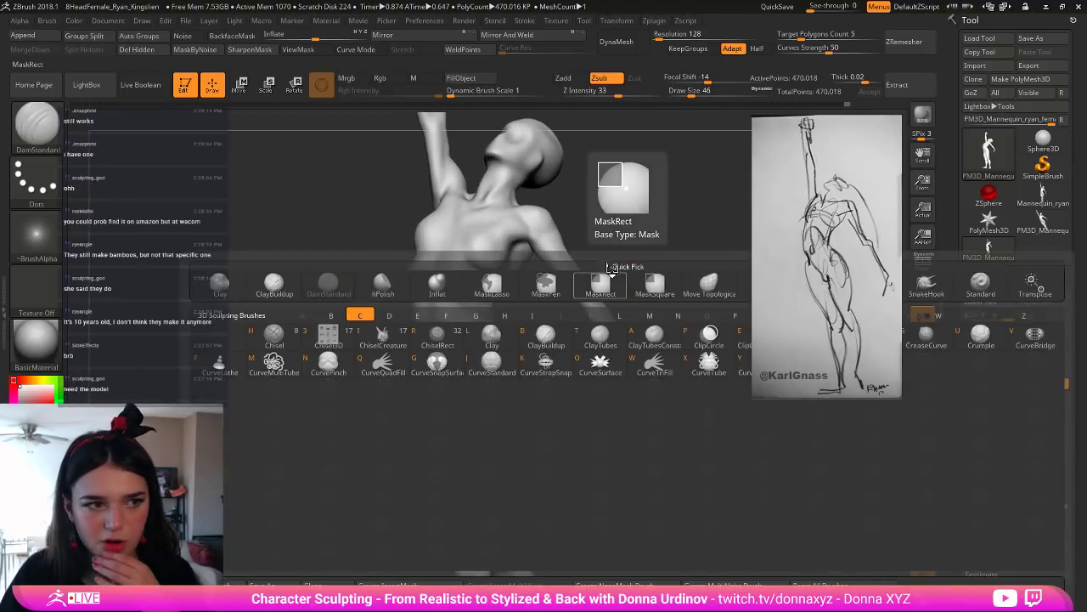
key("b")
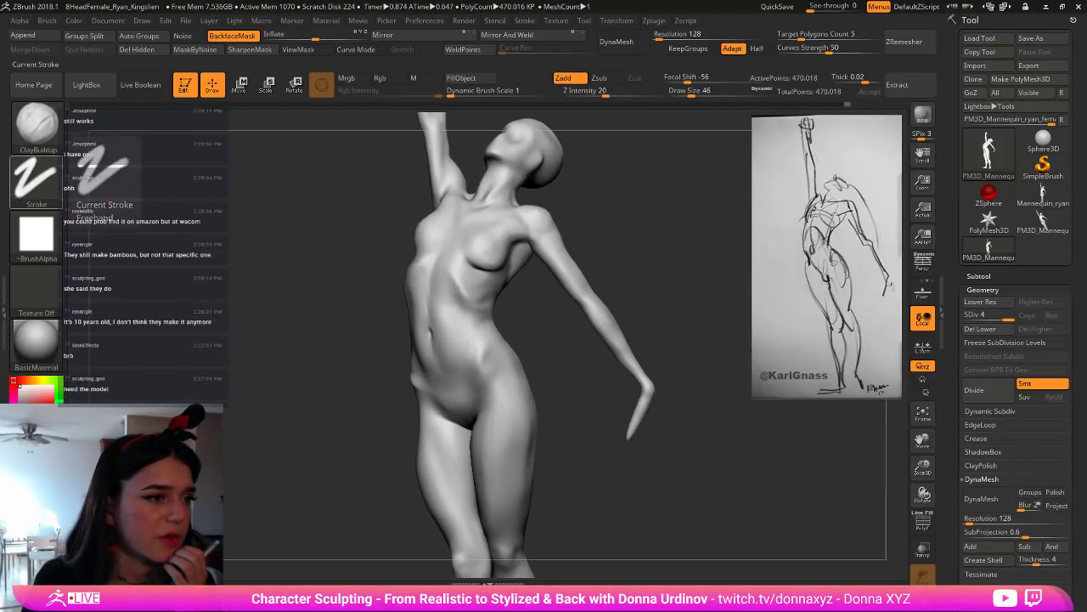
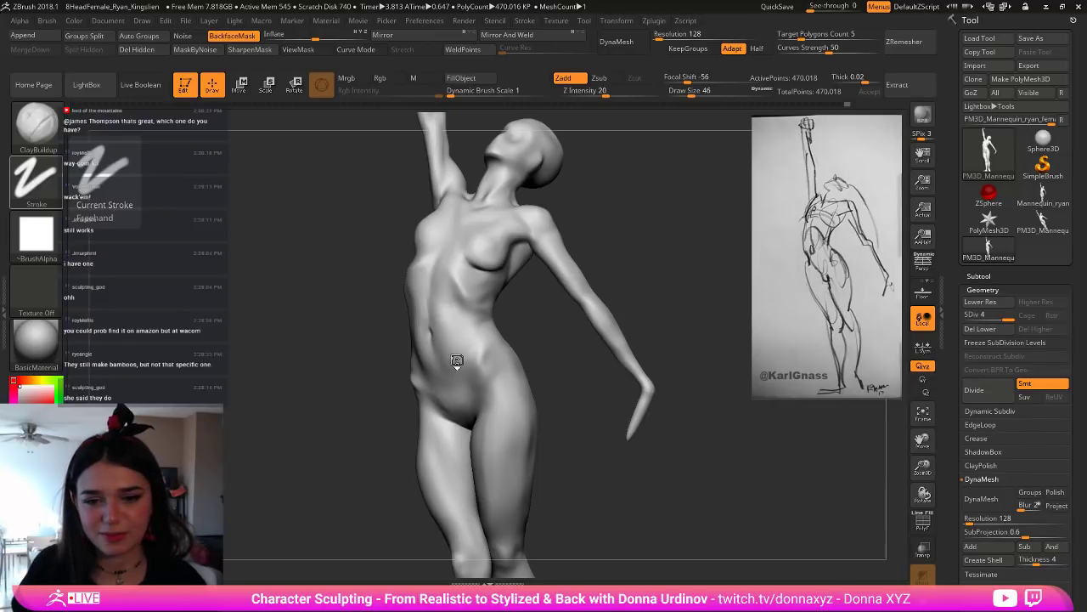
Step: Reshape the belly contour from the side of the raised arm with the Move brush at draw size 42
left_click_drag(401, 384, 415, 382)
left_click_drag(355, 400, 476, 415)
key("b")
key("m")
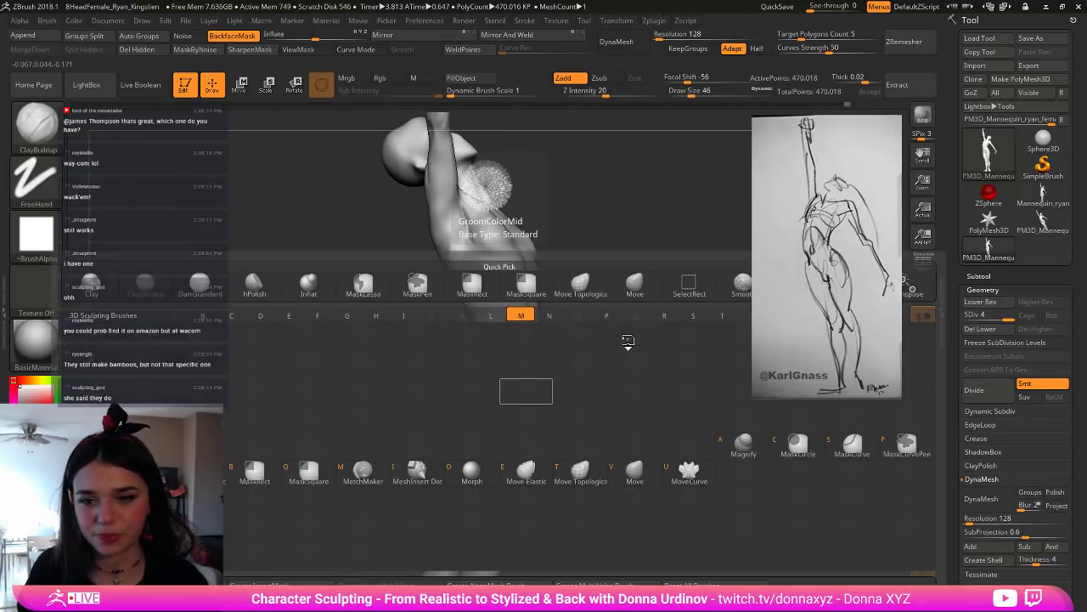
key("v")
mouse_move(629, 270)
left_mouse_down()
mouse_move(532, 387)
mouse_move(536, 397)
mouse_move(546, 375)
left_mouse_up()
key("bracketleft")
key("bracketleft")
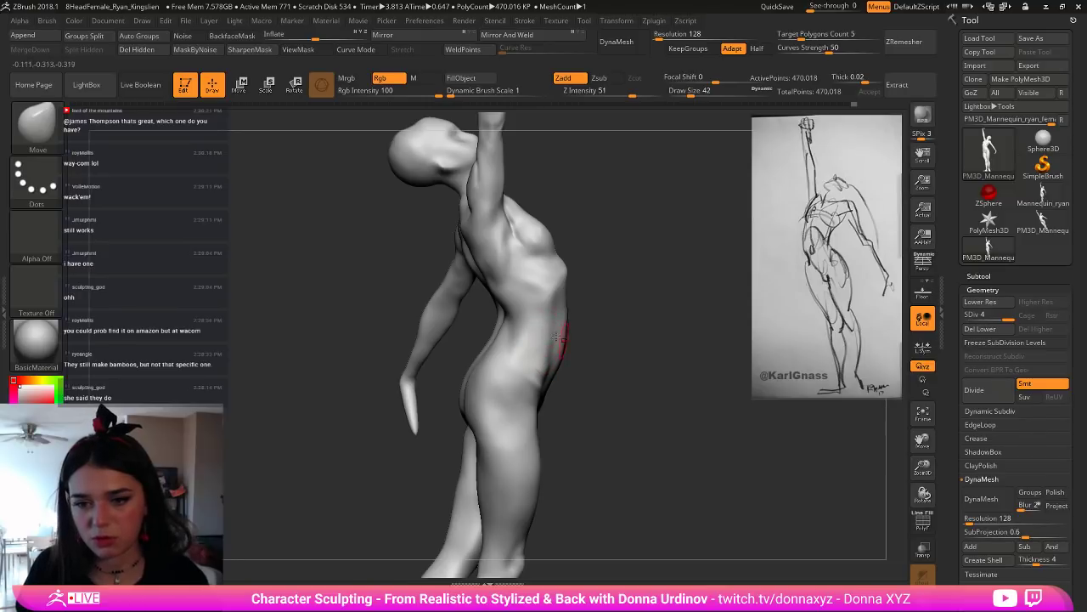
Step: Refine the waist and hip contours from the front with the Move brush, enlarging it to draw size 58
left_click_drag(621, 365, 533, 371)
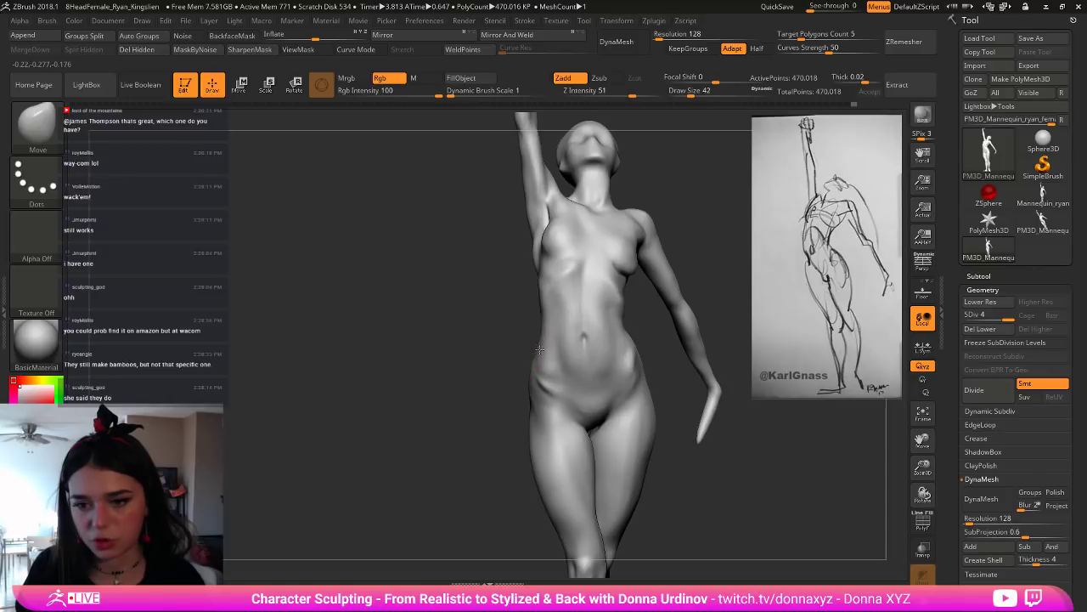
left_click_drag(507, 369, 490, 368)
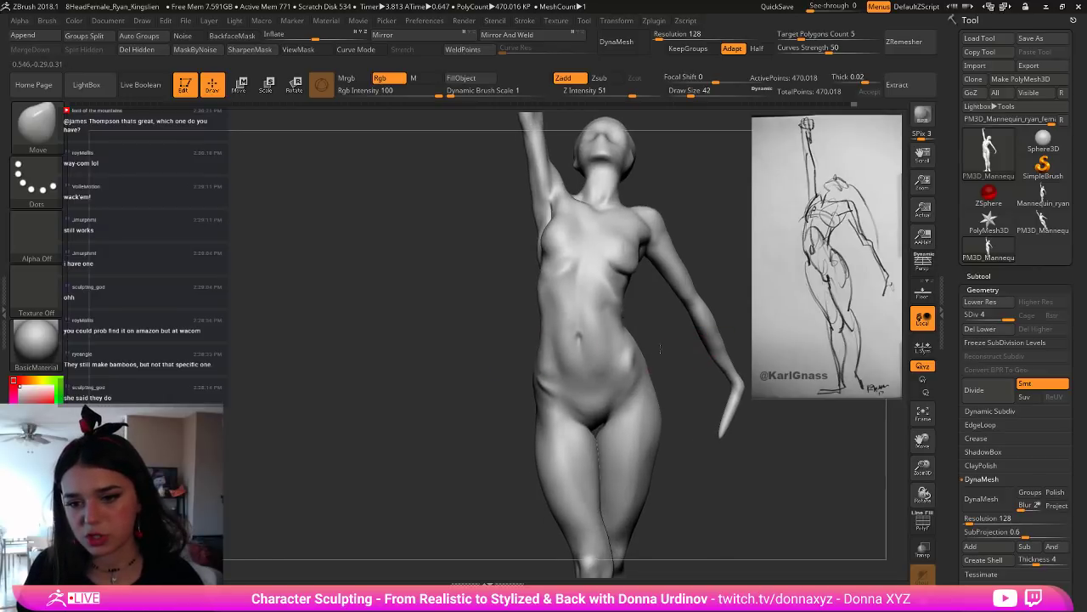
left_click_drag(660, 348, 599, 374, "alt")
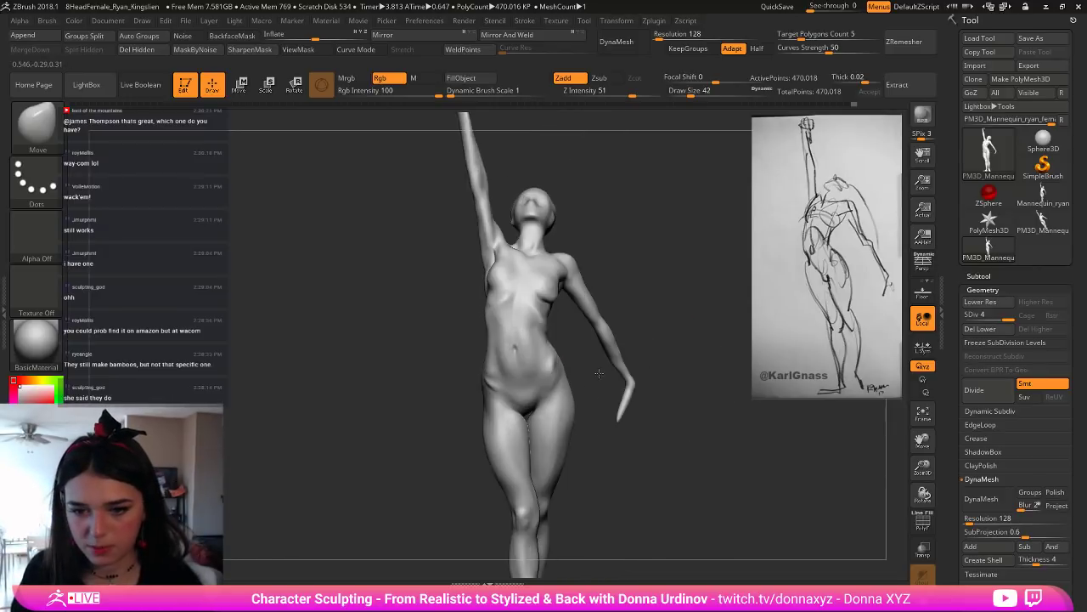
right_click_drag(599, 374, 557, 361)
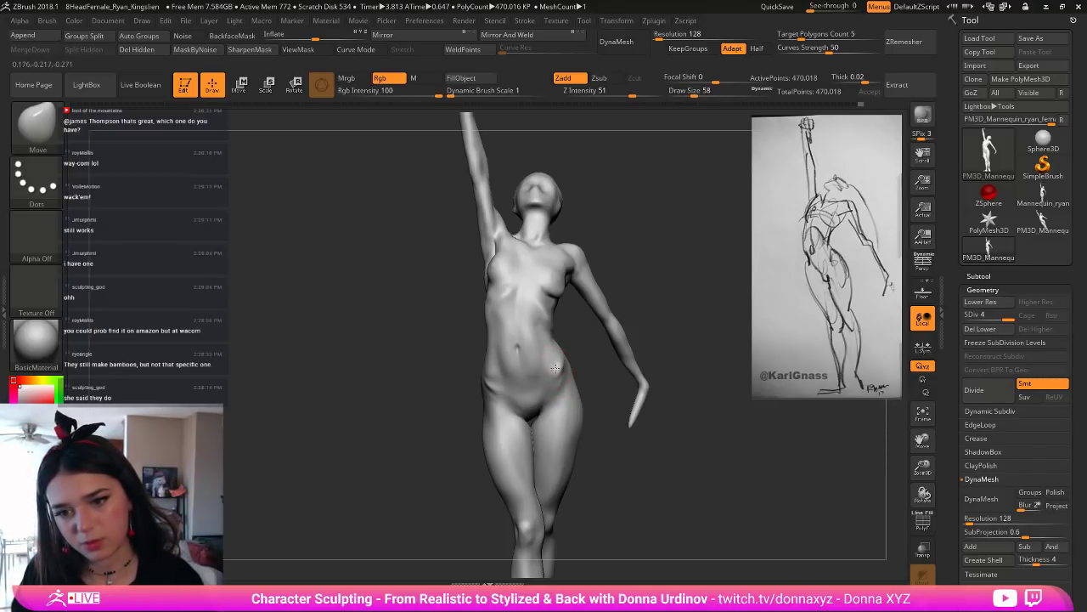
mouse_move(546, 375)
right_mouse_down()
mouse_move(517, 290)
mouse_move(559, 364)
mouse_move(665, 319)
mouse_move(643, 306)
mouse_move(624, 332)
mouse_move(682, 369)
mouse_move(679, 346)
right_mouse_up()
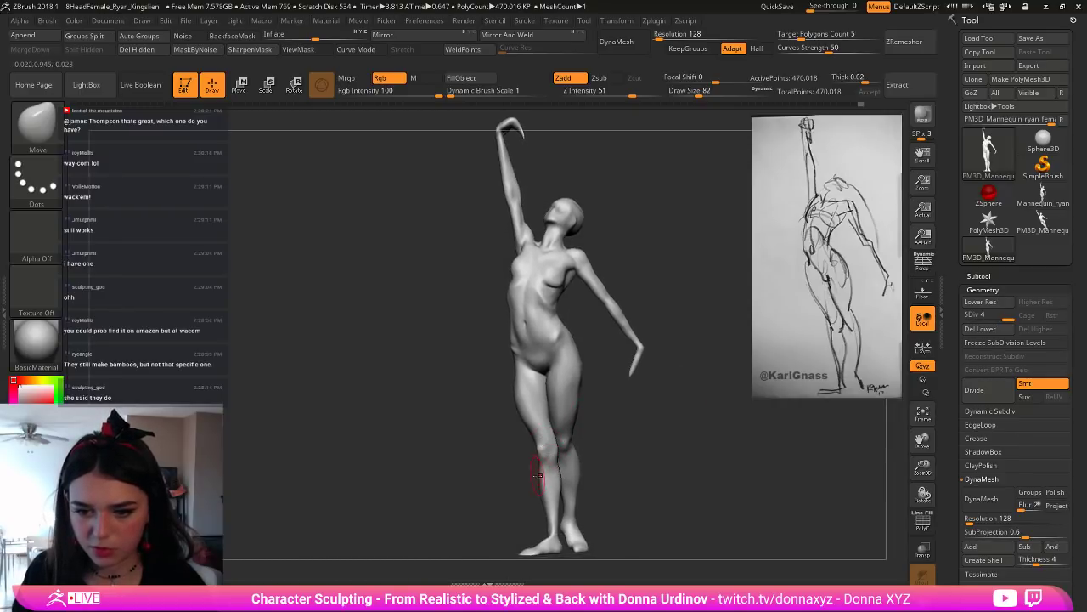
Step: Adjust the lower leg and outer thigh contour below the raised arm with the Move brush at draw sizes 82 and 114
right_click_drag(527, 476, 546, 452)
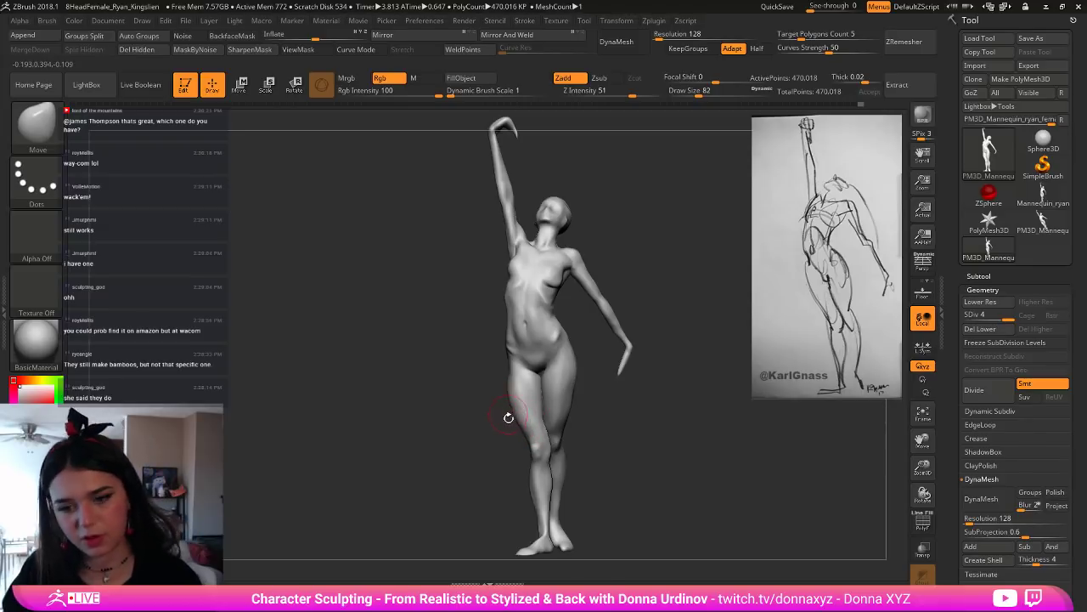
key("bracketright")
key("bracketright")
left_click_drag(502, 390, 496, 422)
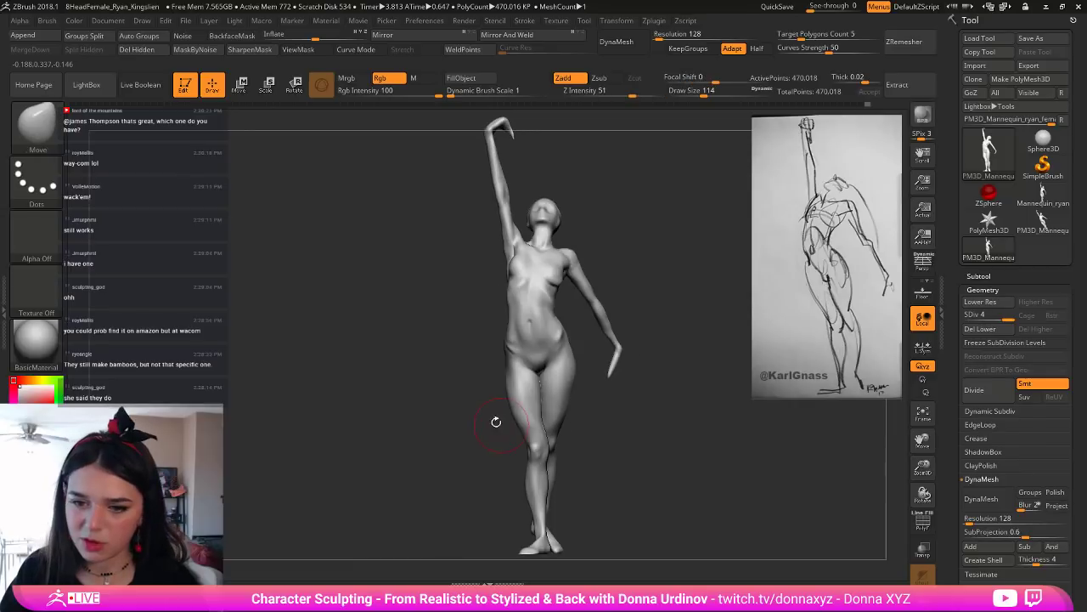
mouse_move(496, 422)
right_mouse_down("ctrl")
mouse_move(544, 446)
mouse_move(560, 438)
right_mouse_up("ctrl")
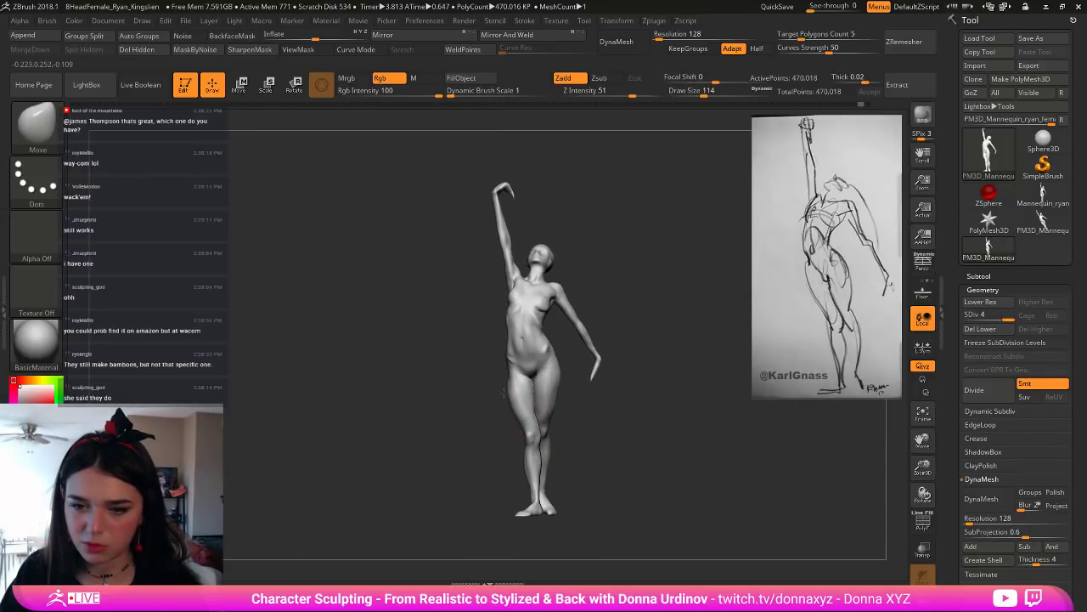
Step: Refine the outer thigh contour on the lowered arm's side with the Move brush at draw size 102
left_click_drag(577, 410, 569, 410)
key("bracketleft")
key("bracketleft")
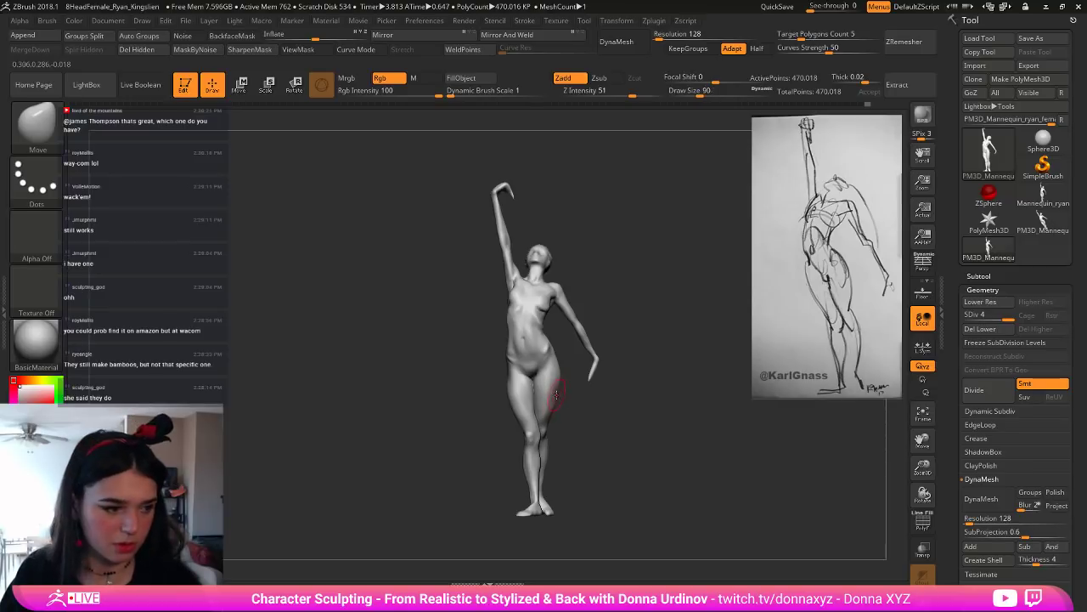
key("bracketright")
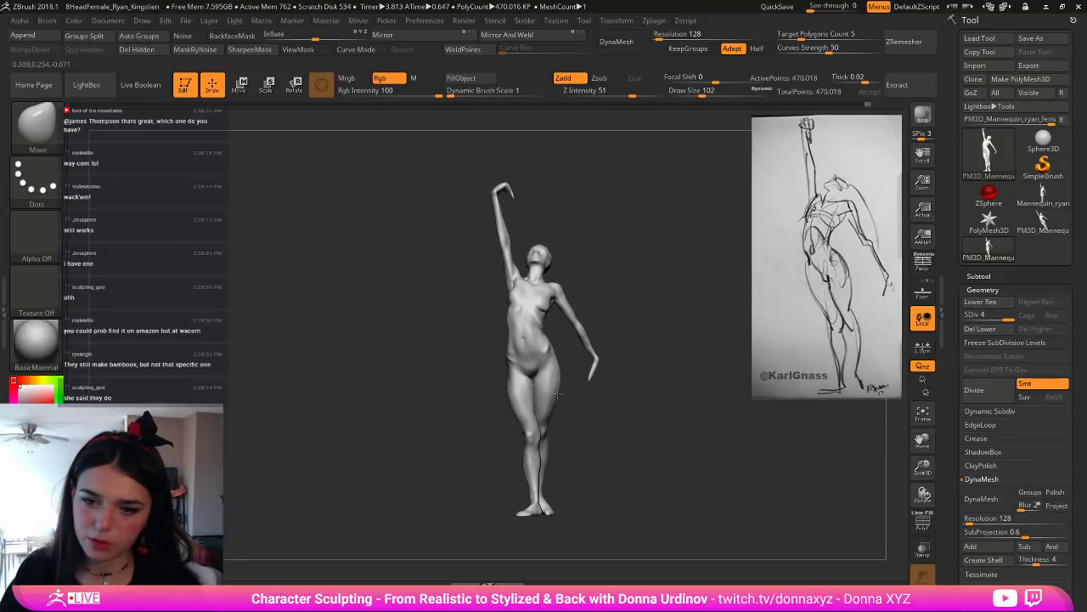
Step: Build up the upper arm muscles of the lowered arm with the ClayBuildup brush at draw size 54
left_click_drag(573, 403, 701, 446)
left_click_drag(727, 390, 686, 437)
key("b")
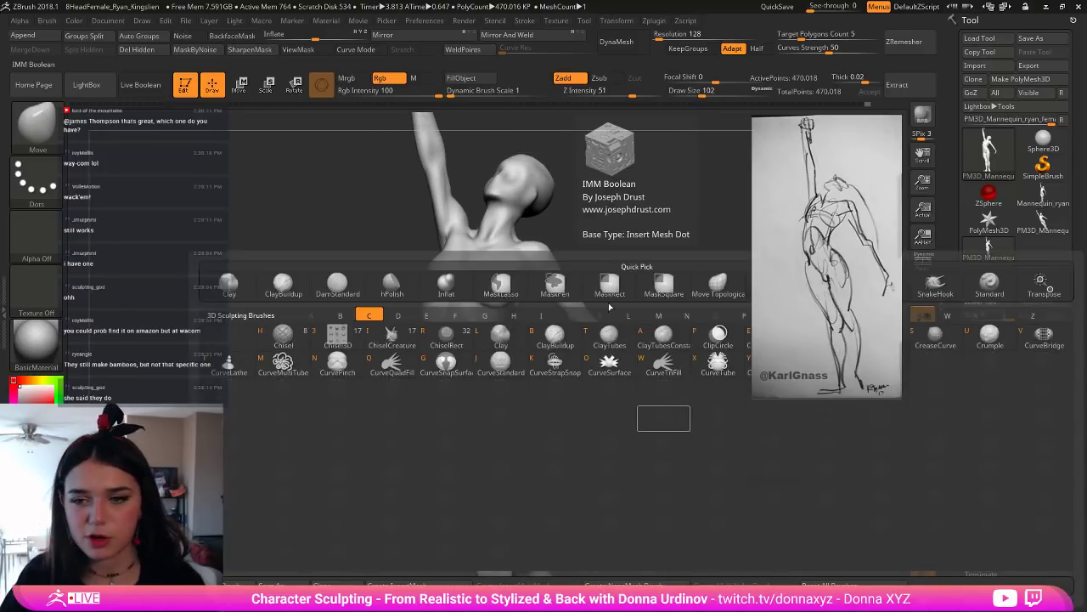
key("b")
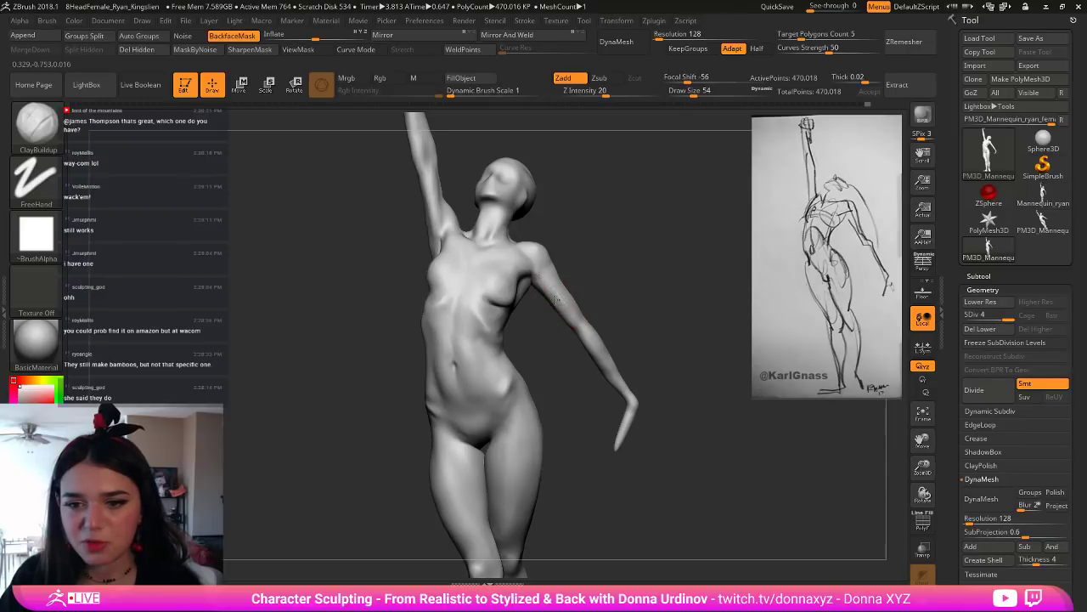
left_click_drag(613, 299, 642, 317)
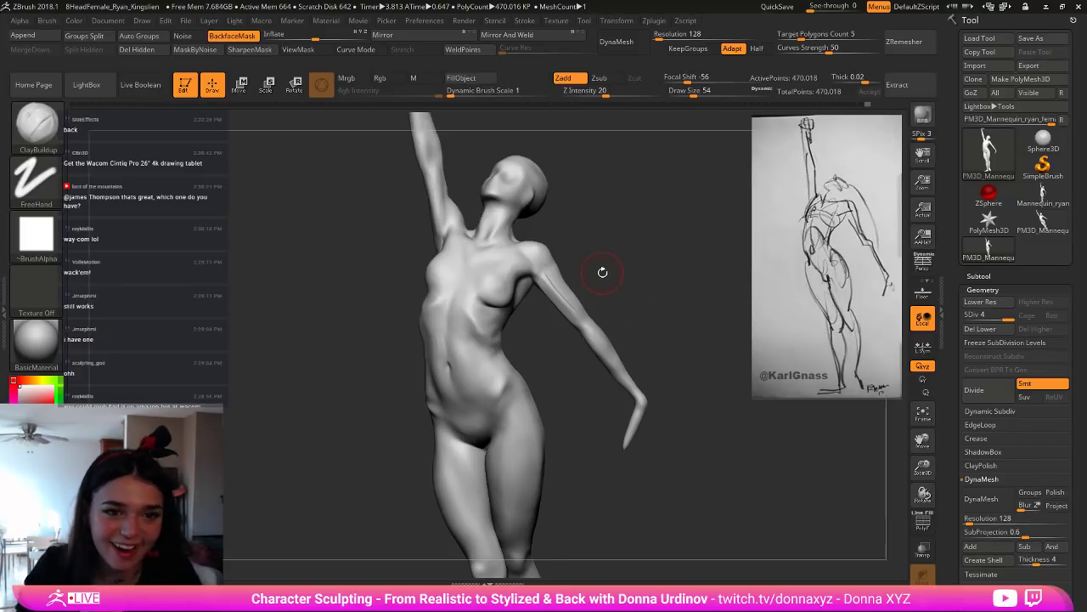
mouse_move(620, 273)
left_mouse_down()
mouse_move(625, 302)
mouse_move(608, 283)
left_mouse_up()
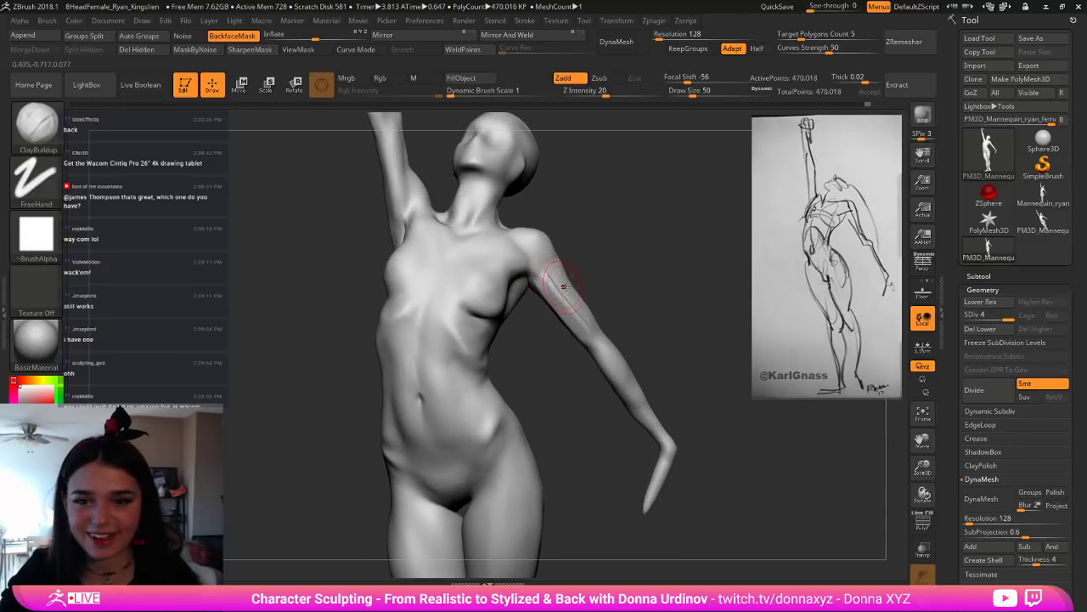
Step: Add finer ClayBuildup strokes along the inner upper arm of the lowered arm, starting near the armpit
key("bracketleft")
key("bracketleft")
key("bracketleft")
left_click_drag(542, 273, 560, 303)
key("bracketright")
key("bracketright")
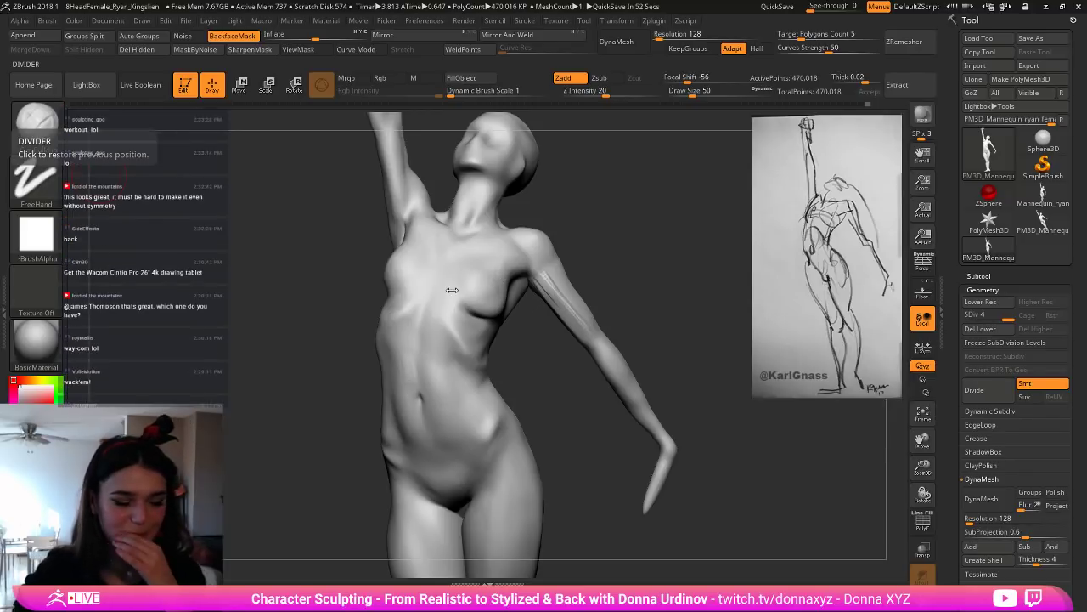
Step: Sculpt the shoulder muscle of the lowered arm and its transition into the chest with ClayBuildup at draw size 34
mouse_move(631, 241)
left_mouse_down()
mouse_move(641, 243)
mouse_move(626, 250)
left_mouse_up()
key("bracketleft")
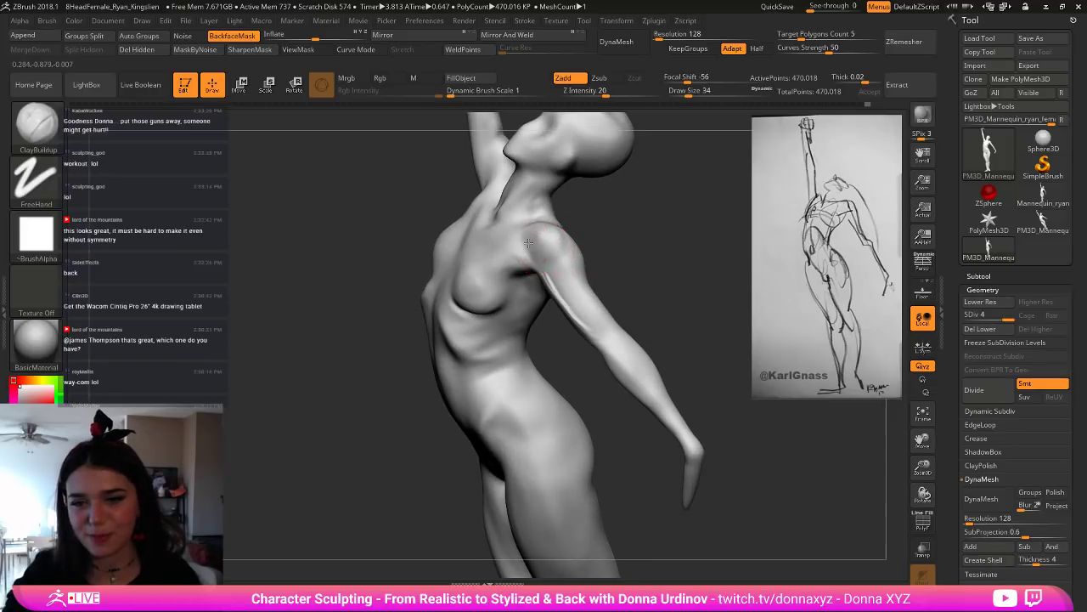
mouse_move(532, 243)
left_mouse_down()
mouse_move(567, 278)
mouse_move(557, 247)
mouse_move(585, 255)
mouse_move(537, 230)
left_mouse_up()
key("bracketright")
mouse_move(617, 233)
left_mouse_down()
mouse_move(637, 232)
mouse_move(623, 261)
left_mouse_up()
Step: Build up the collarbone on the lowered arm's side with the ClayBuildup brush at draw size 22
key("bracketleft")
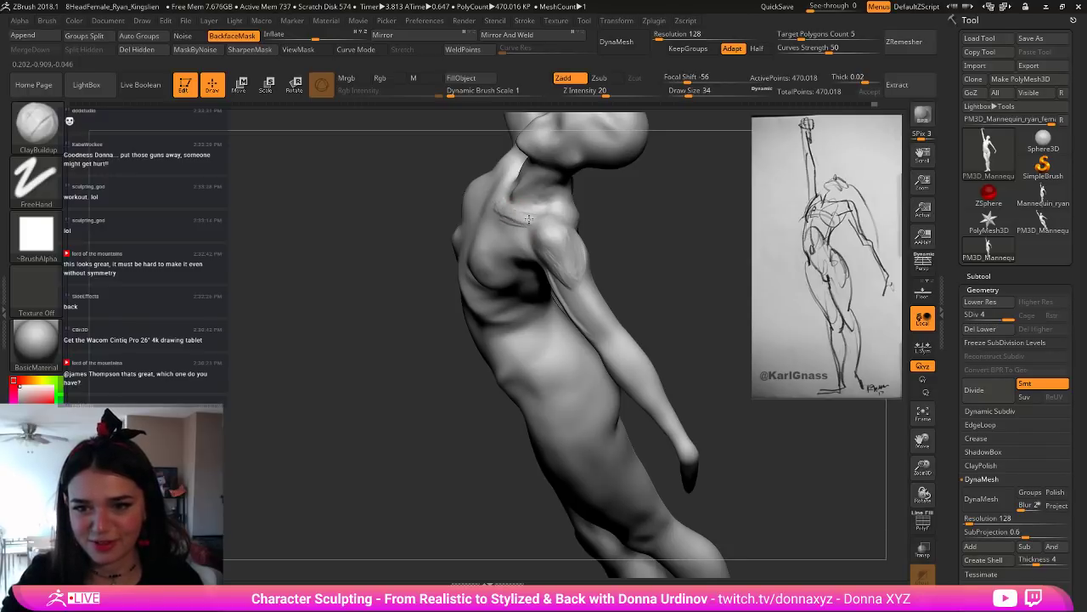
key("bracketleft")
mouse_move(639, 251)
left_mouse_down()
mouse_move(669, 223)
mouse_move(600, 209)
mouse_move(581, 227)
left_mouse_up()
Step: Smooth the clay strokes on the collarbone, shoulder and upper arm at draw size 30
key("bracketright")
key("bracketright")
key("bracketright")
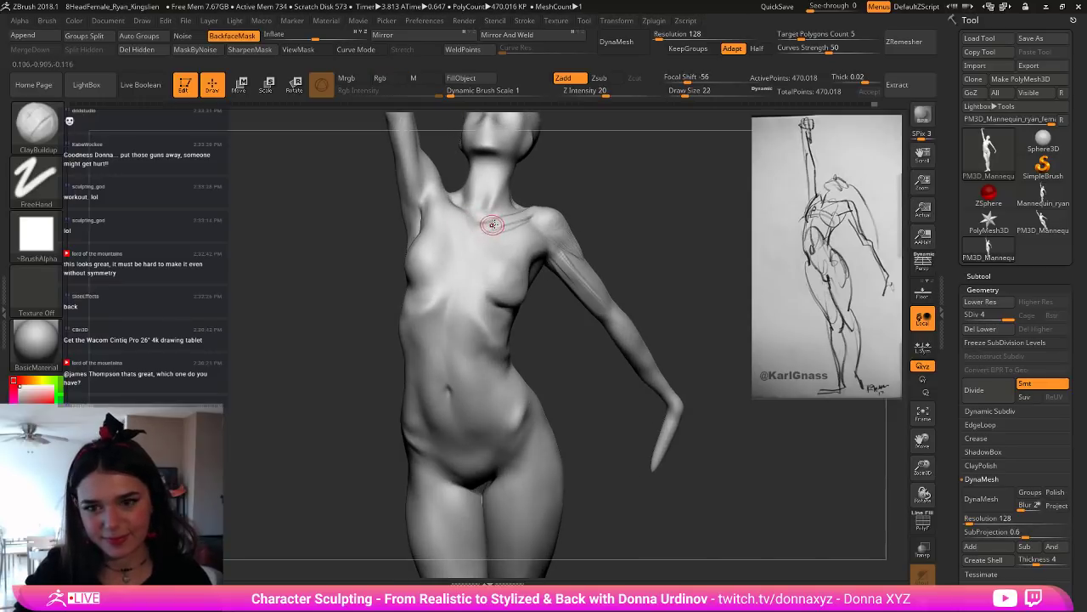
key("shift")
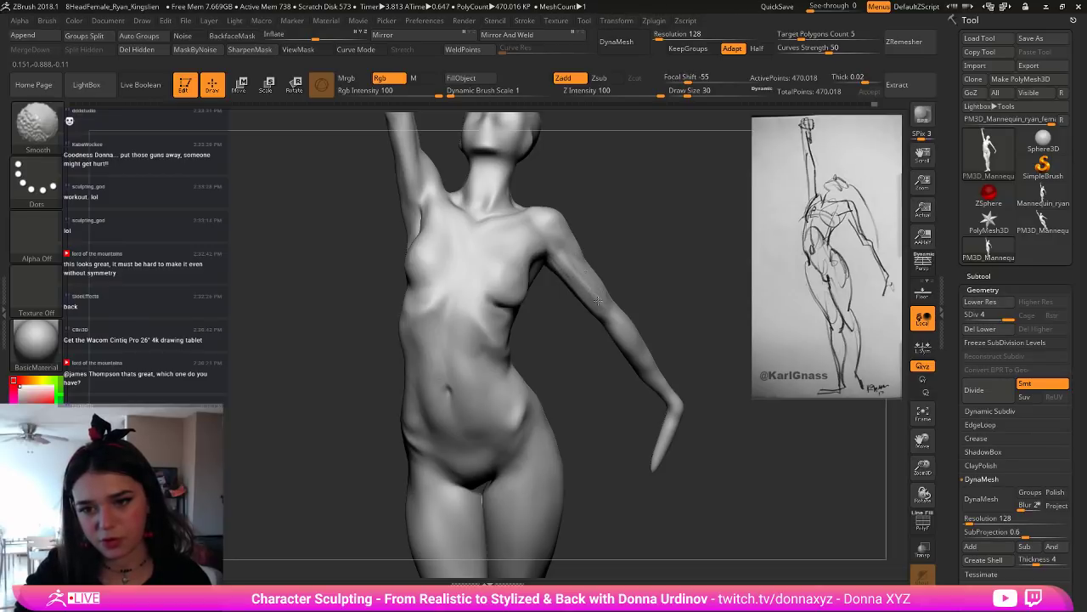
mouse_move(598, 301)
left_mouse_down("shift")
mouse_move(585, 299)
mouse_move(610, 299)
left_mouse_up("shift")
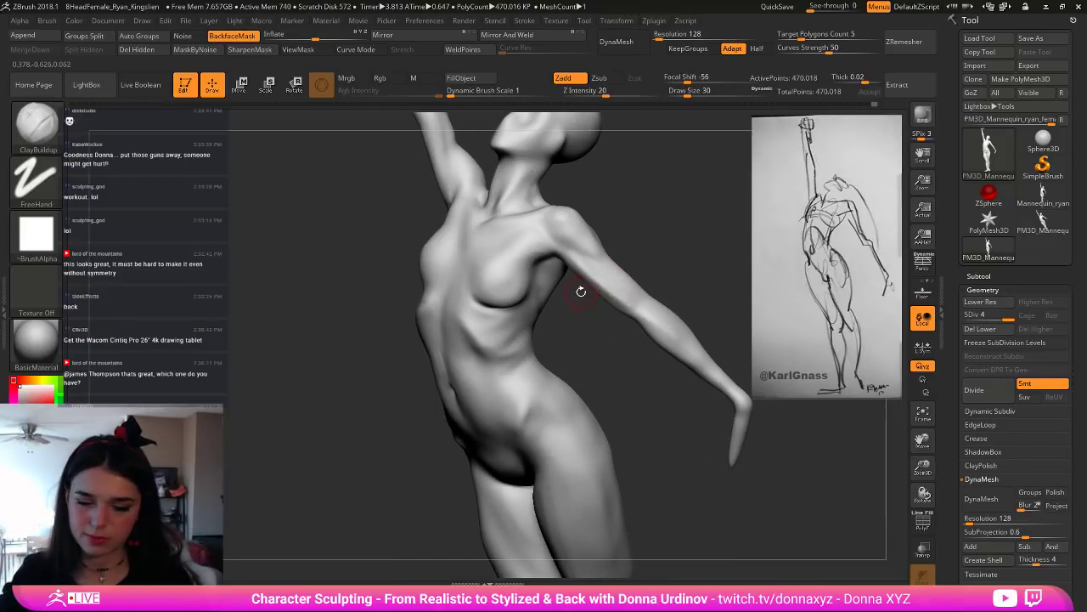
Step: Add more volume along the lowered arm's upper arm with the ClayBuildup brush at draw size 46
key("bracketright")
key("bracketright")
key("bracketright")
key("bracketright")
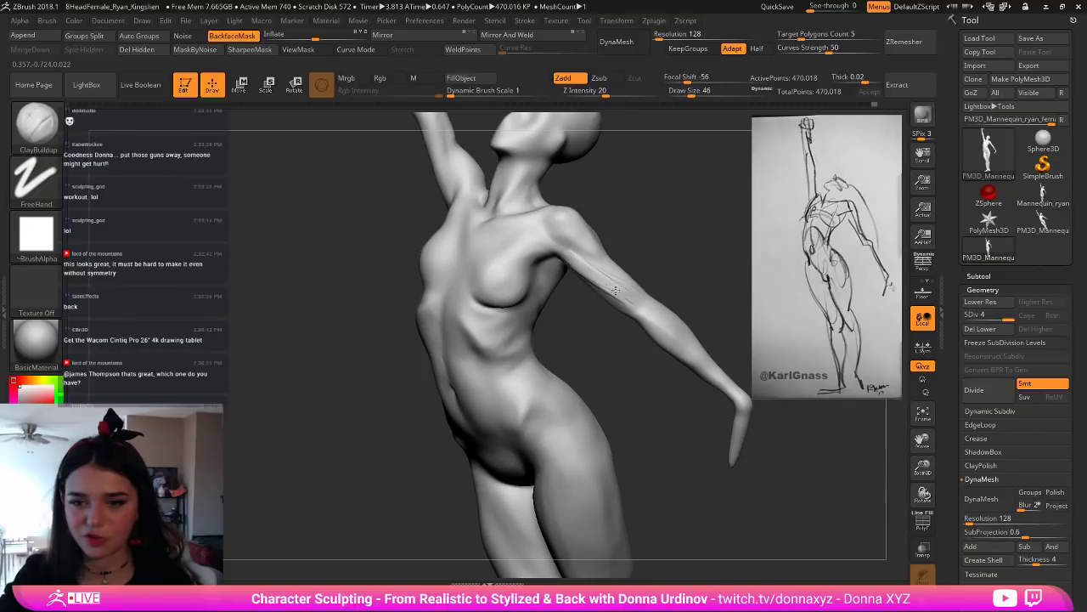
left_click_drag(672, 267, 590, 301)
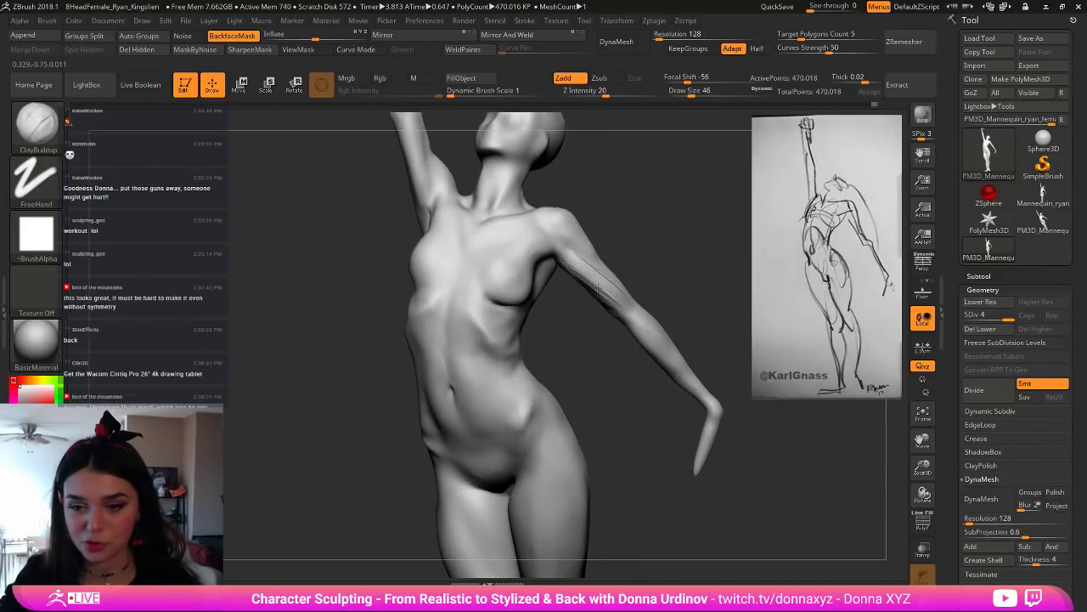
Step: Build up the shoulder and outer muscles of the lowered upper arm with ClayBuildup and smooth the strokes
mouse_move(632, 263)
left_mouse_down()
mouse_move(615, 270)
mouse_move(560, 229)
left_mouse_up()
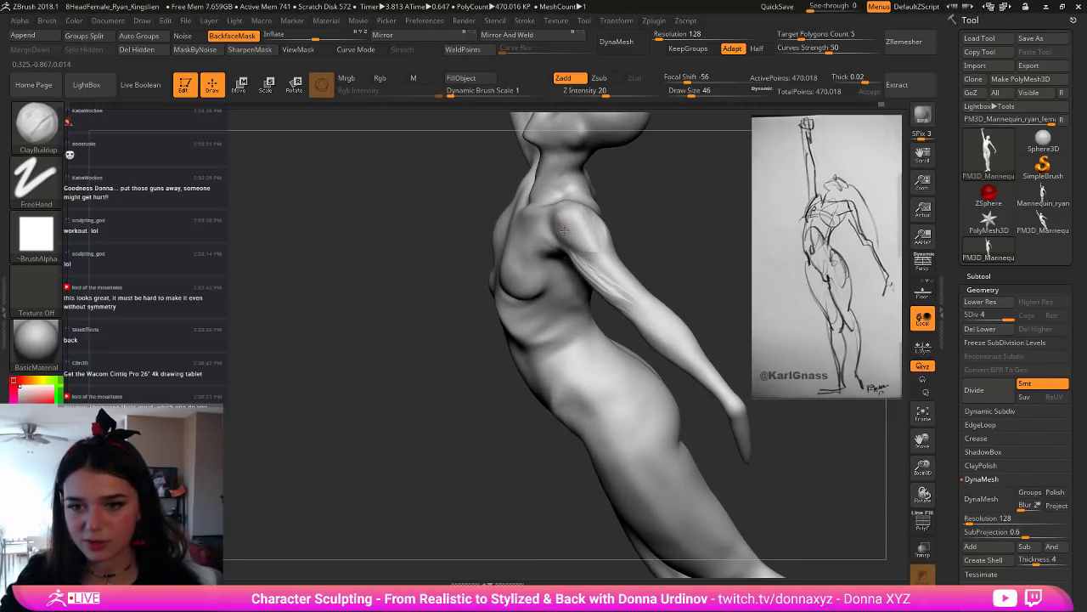
key("shift")
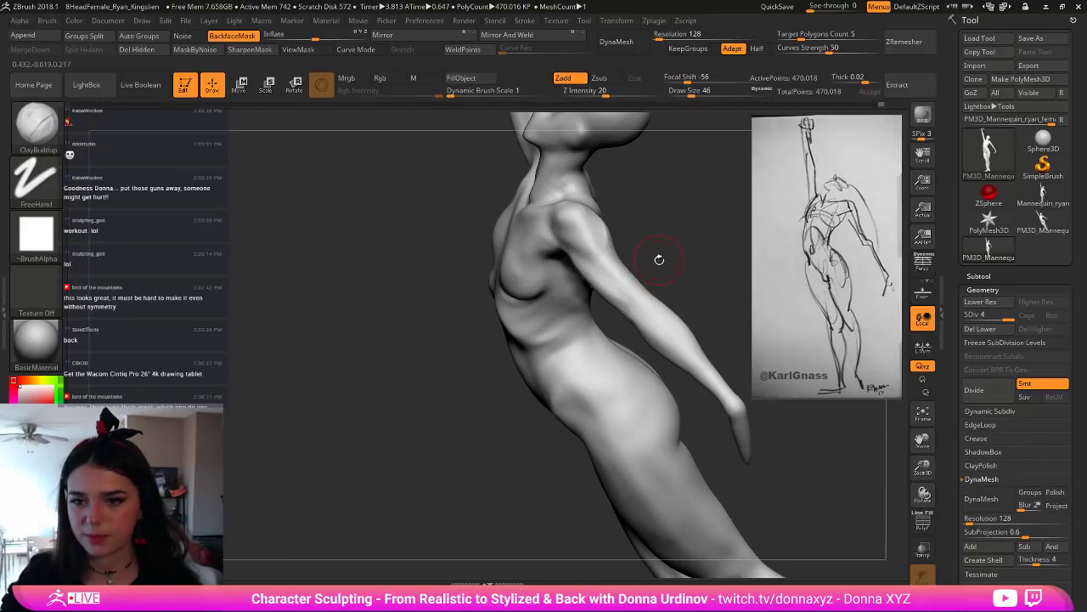
left_click_drag(660, 257, 605, 266)
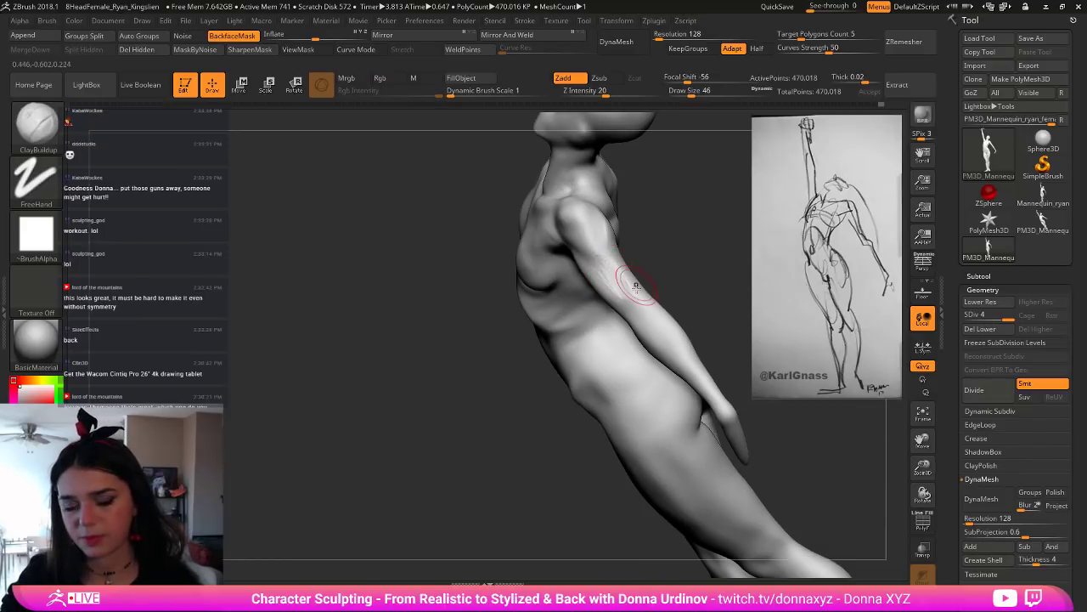
key("shift")
left_click_drag(676, 244, 614, 257)
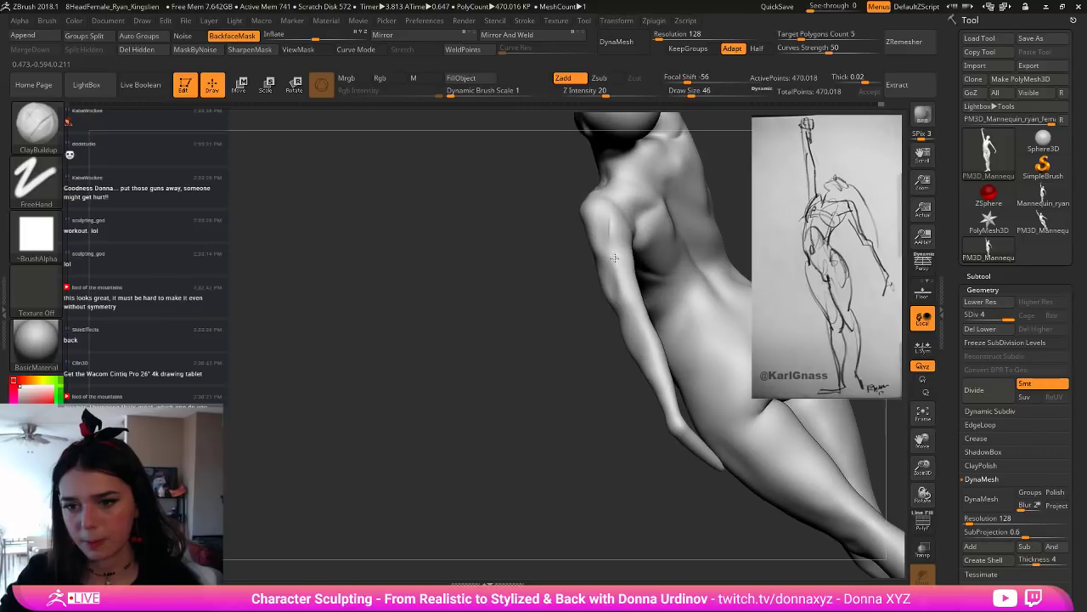
Step: Build up the back of the lowered upper arm with ClayBuildup and smooth it into the elbow area
left_click_drag(583, 291, 637, 244)
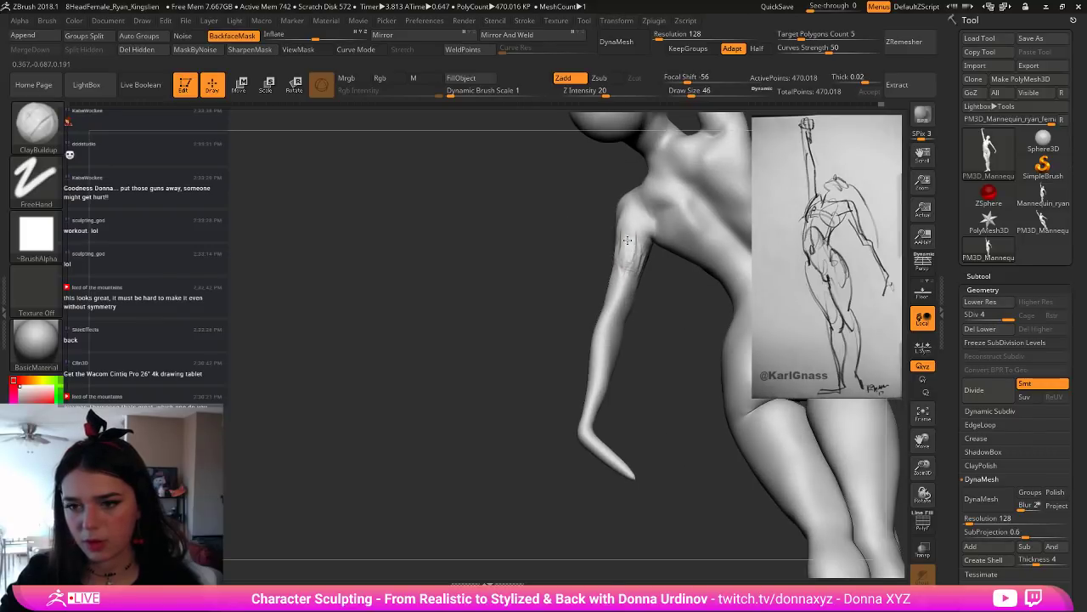
left_click_drag(655, 284, 627, 256)
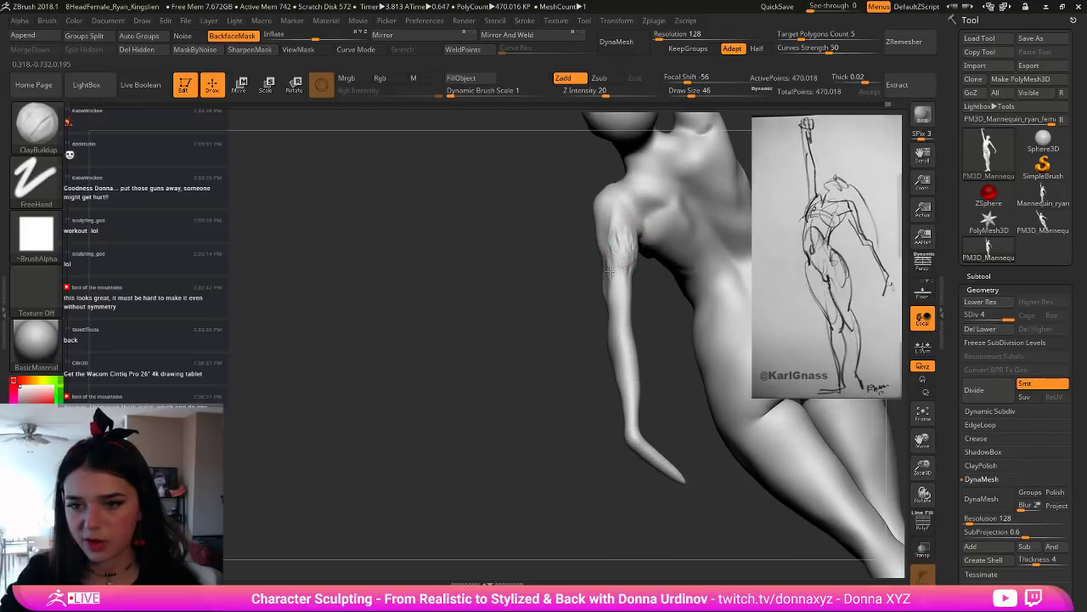
mouse_move(659, 289)
left_mouse_down()
mouse_move(627, 275)
mouse_move(638, 282)
left_mouse_up()
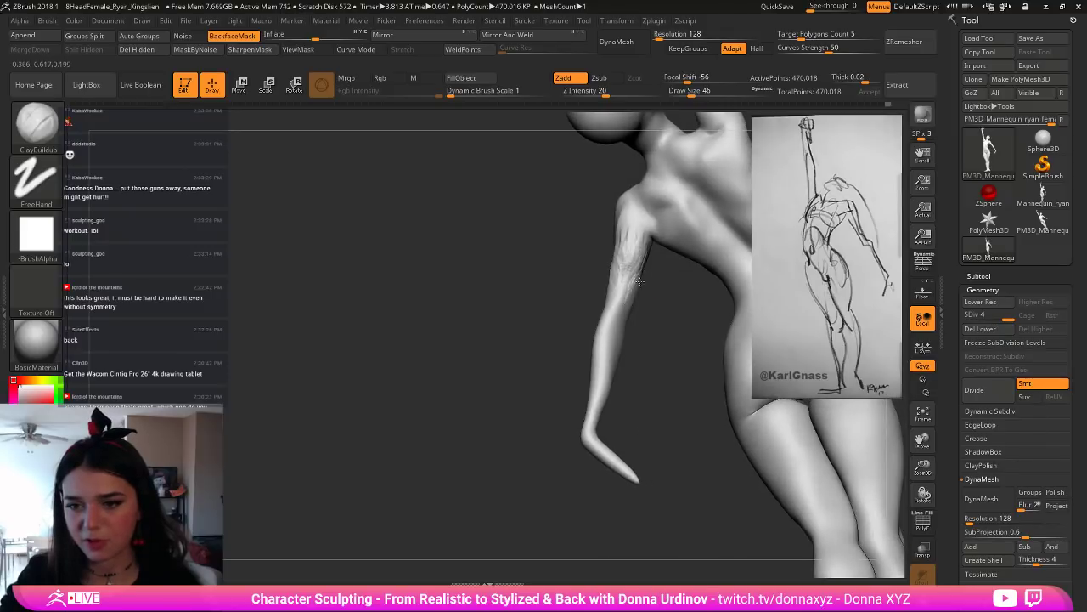
key("shift")
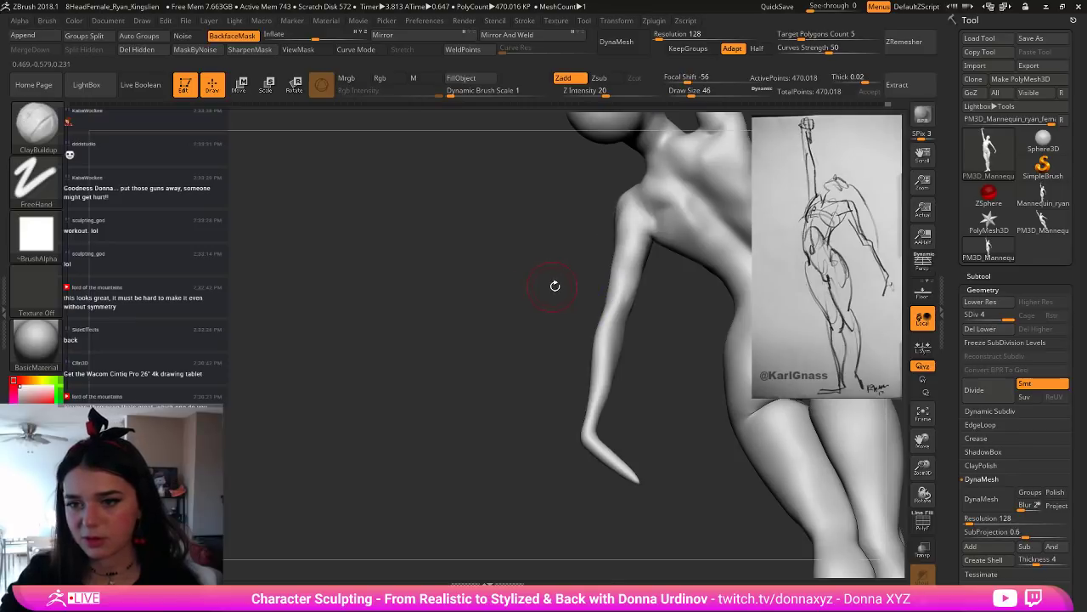
Step: Adjust the edge between the armpit and the lowered upper arm with the Move brush, at draw sizes from 26 to 54
left_click_drag(555, 284, 627, 255)
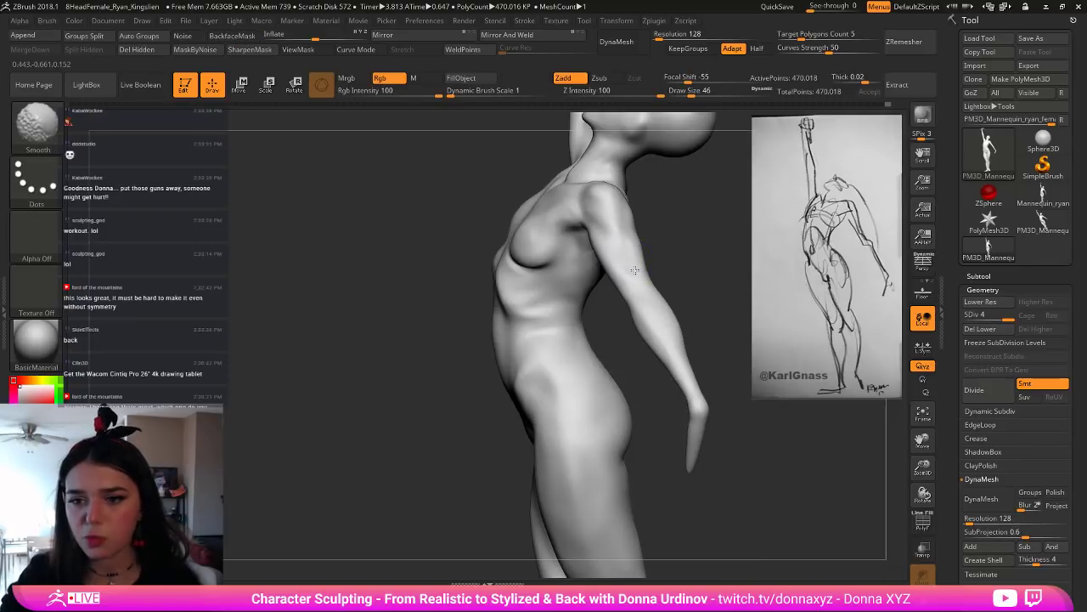
key("b")
key("v")
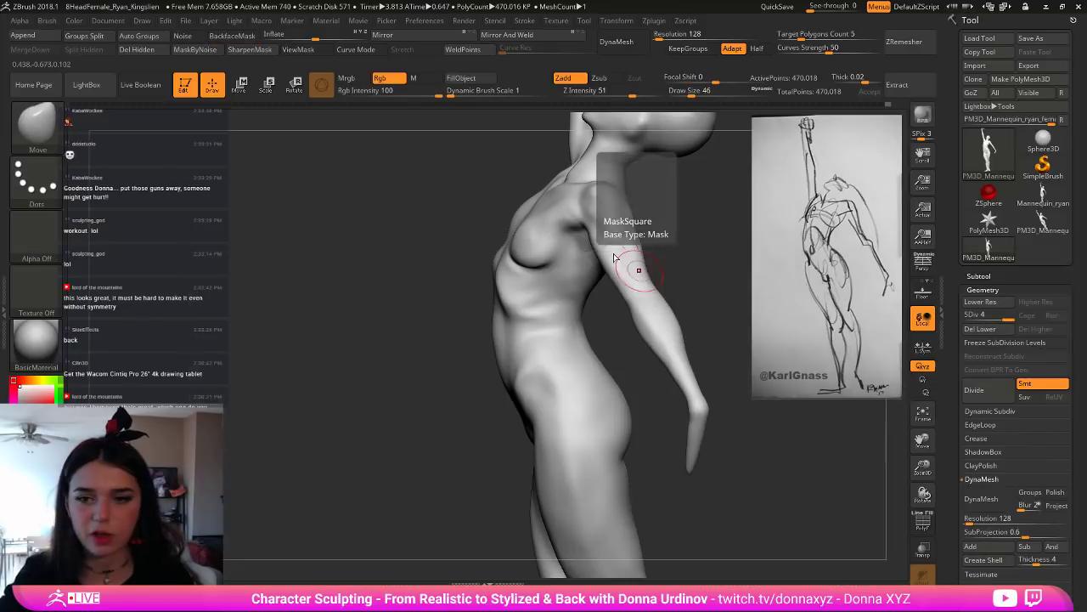
key("bracketright")
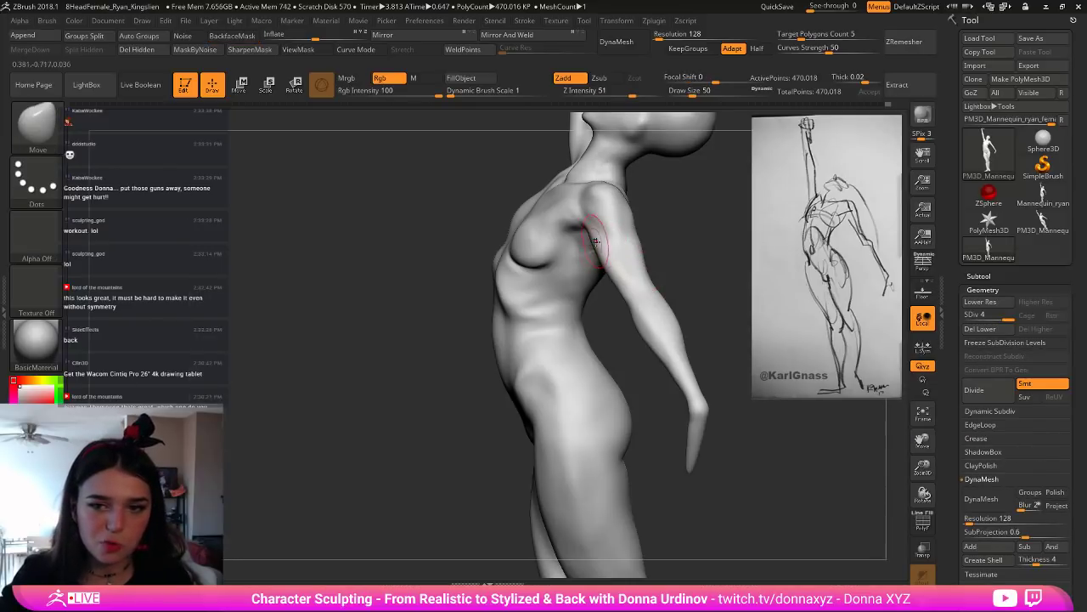
left_click_drag(599, 238, 593, 236)
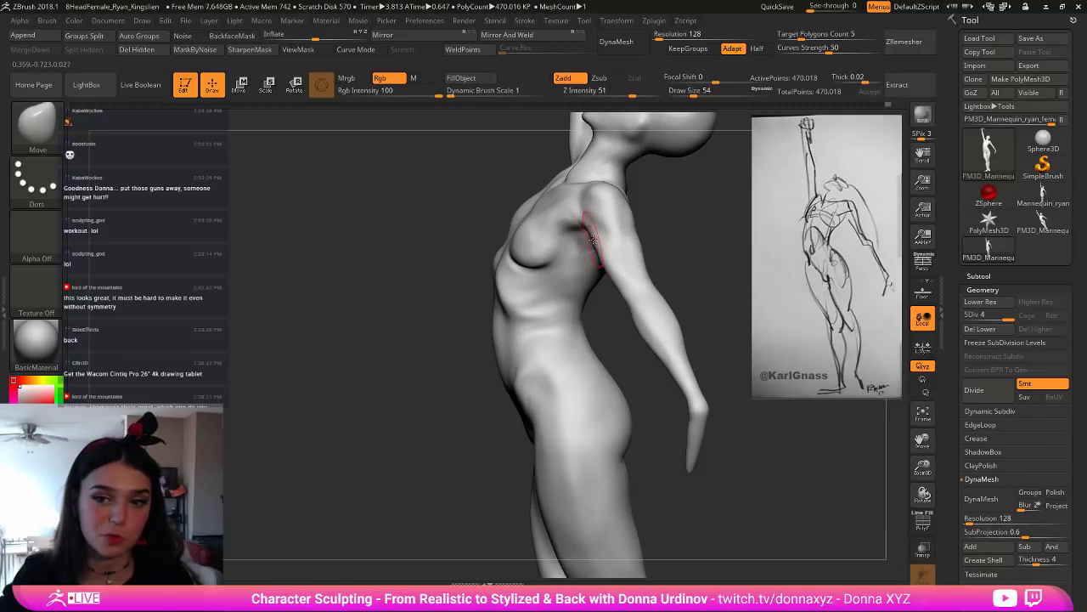
key("bracketleft")
key("bracketleft")
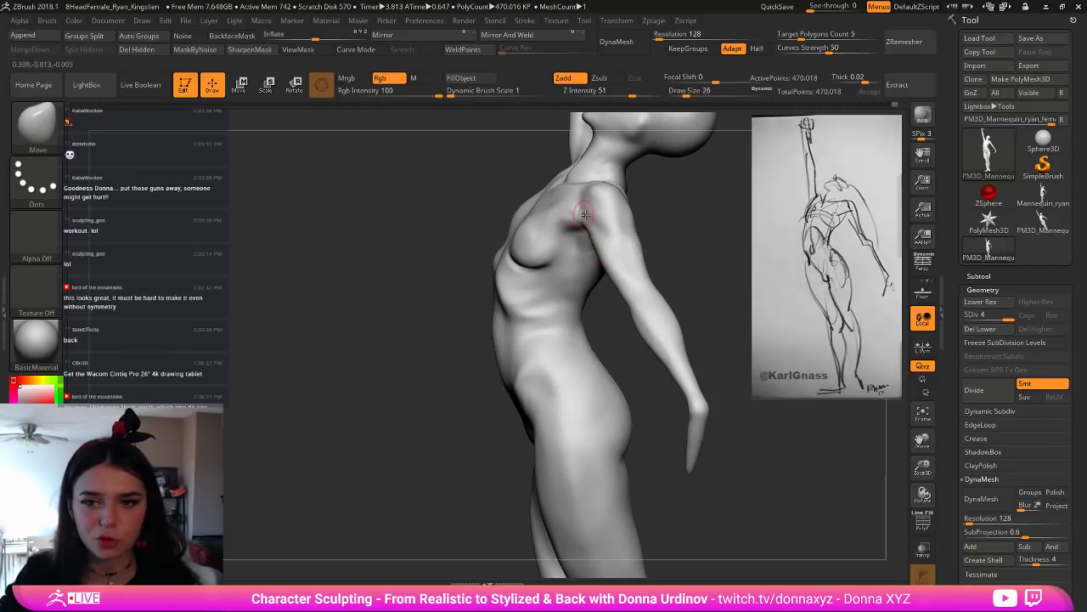
Step: Reshape the fold between the chest and the front of the armpit with the Move brush, at draw sizes from 26 to 58
left_click_drag(681, 206, 711, 207)
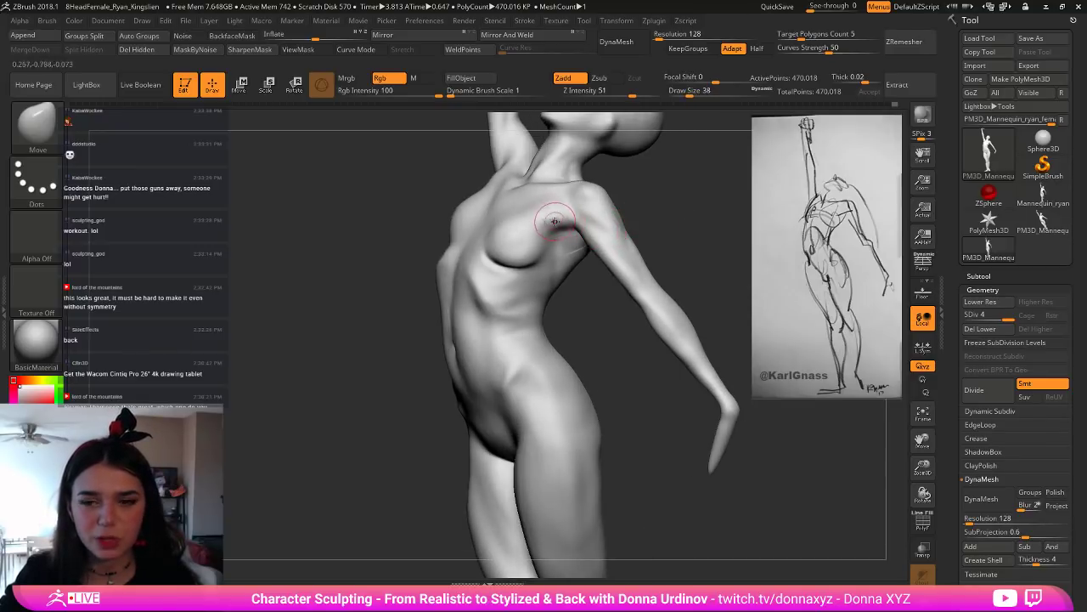
key("bracketright")
key("bracketright")
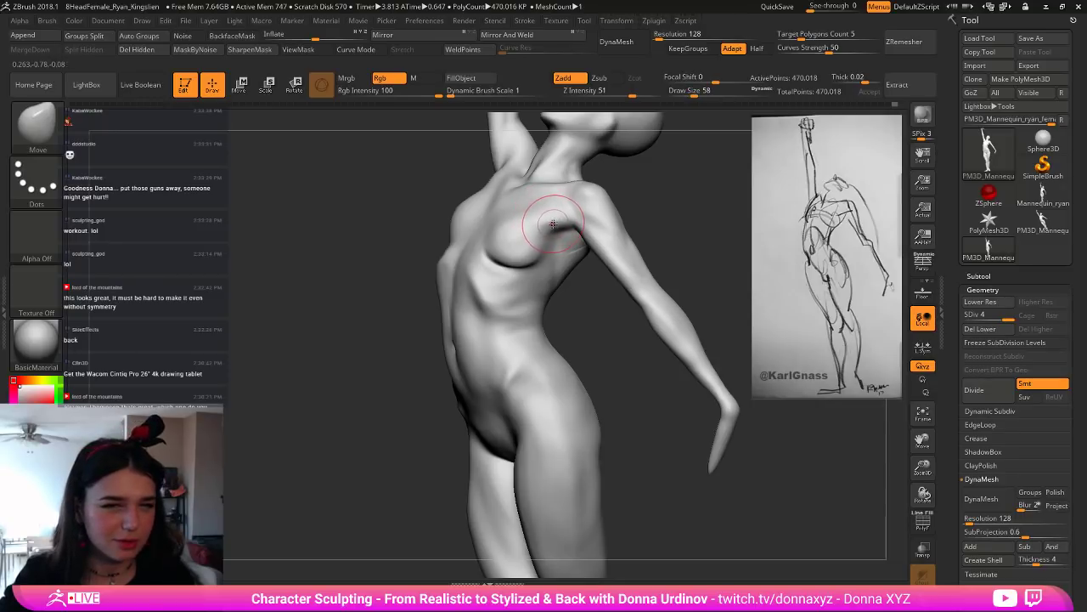
left_click_drag(666, 201, 578, 224)
key("bracketleft")
key("bracketleft")
key("bracketleft")
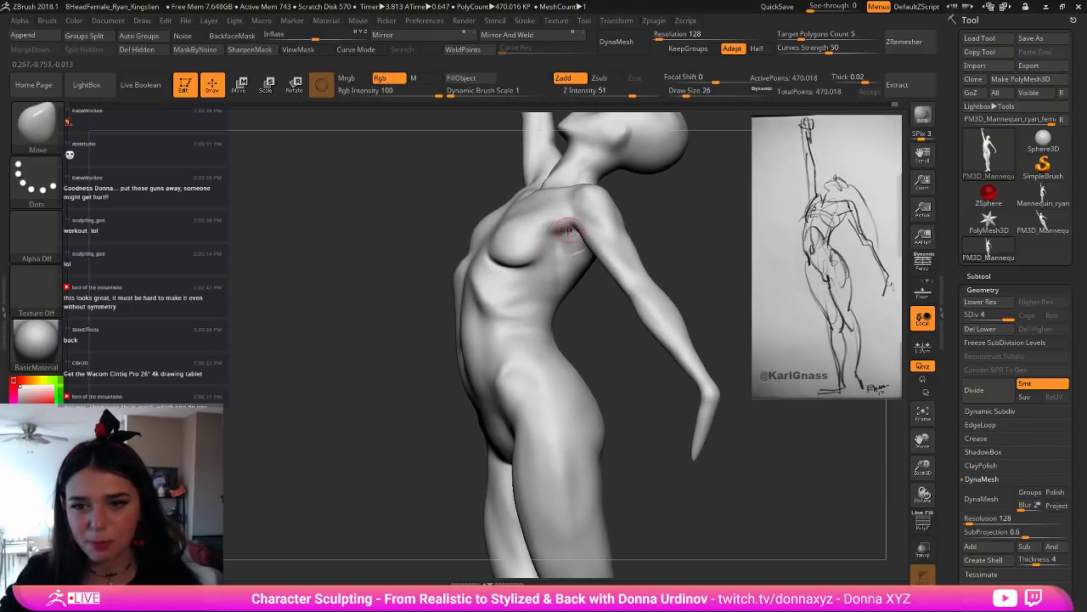
Step: Refine the underside contour of the lowered upper arm near the armpit with the Move brush at draw size 46
mouse_move(650, 204)
left_mouse_down()
mouse_move(668, 222)
mouse_move(660, 235)
mouse_move(604, 253)
left_mouse_up()
key("bracketright")
key("bracketright")
key("bracketright")
key("bracketright")
key("bracketleft")
key("bracketleft")
key("bracketleft")
key("bracketright")
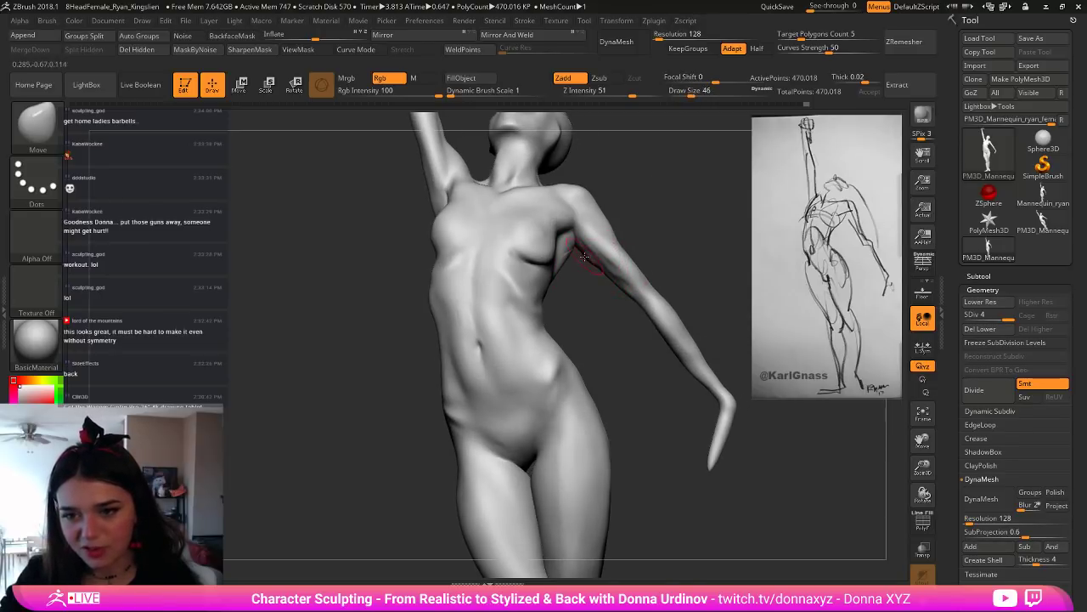
left_click_drag(585, 256, 583, 255)
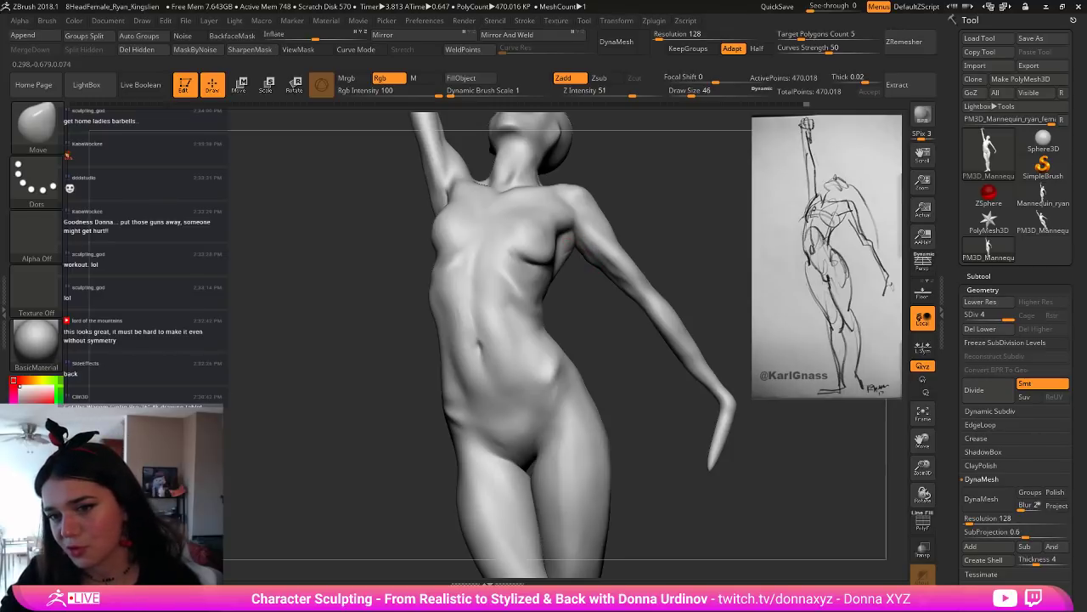
key("shift")
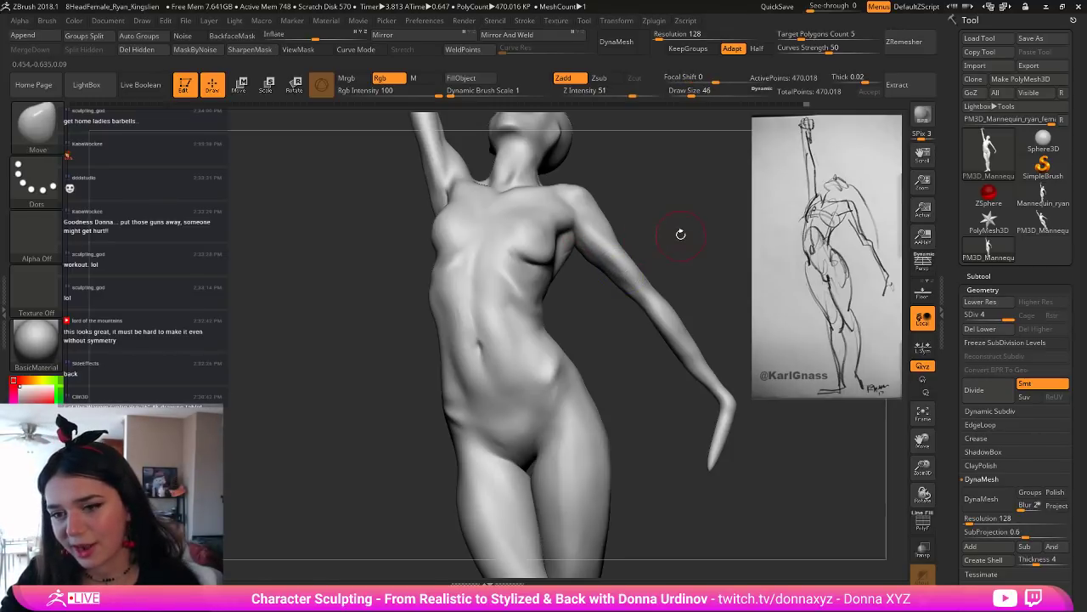
Step: Flatten the inner upper arm of the lowered arm beside the armpit with the hPolish brush, at draw sizes from 18 to 30
mouse_move(682, 235)
left_mouse_down()
mouse_move(682, 246)
mouse_move(651, 232)
mouse_move(663, 246)
left_mouse_up()
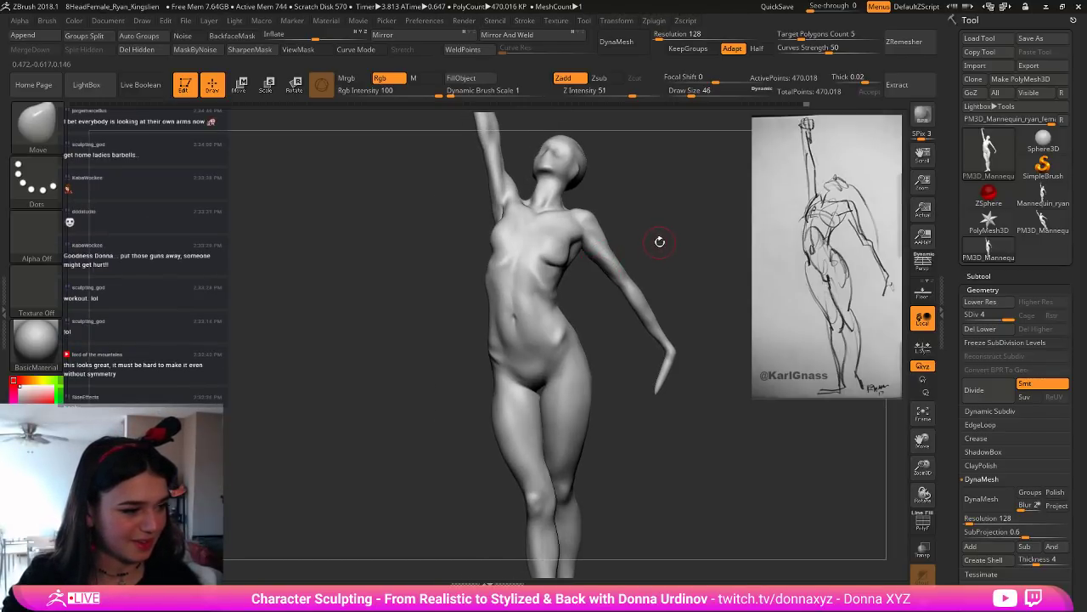
mouse_move(660, 241)
left_mouse_down()
mouse_move(646, 242)
mouse_move(650, 231)
left_mouse_up()
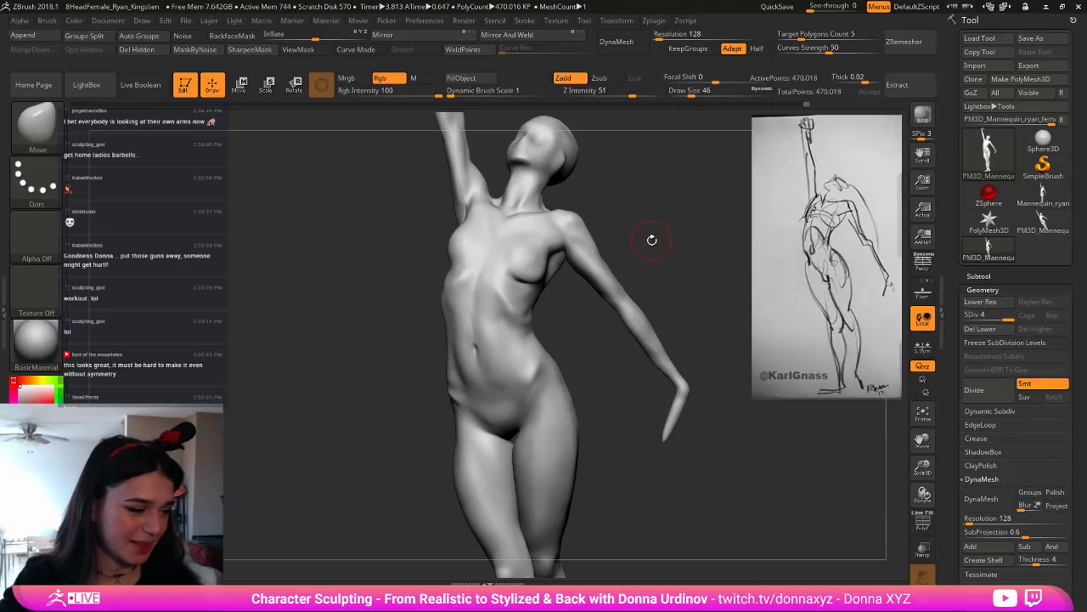
left_click_drag(653, 233, 650, 238)
key("b")
key("h")
key("p")
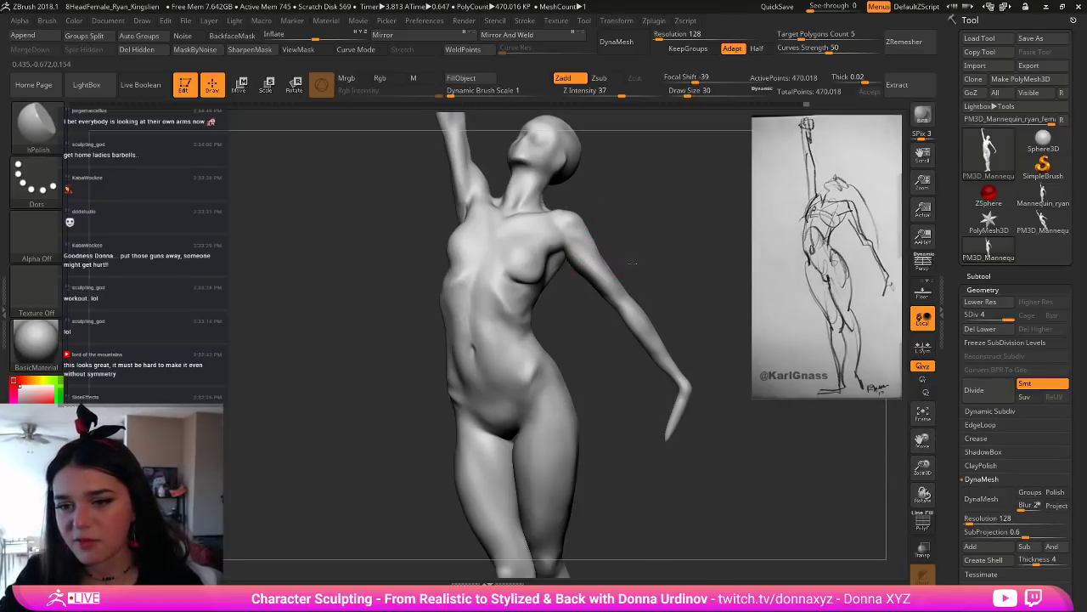
left_click_drag(632, 263, 592, 258)
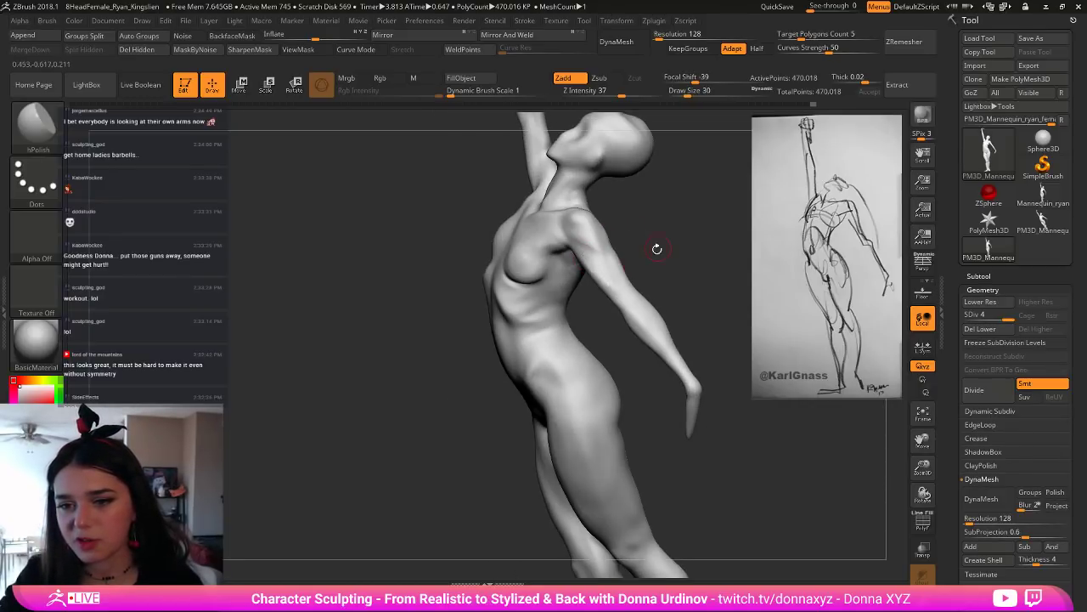
left_click_drag(655, 245, 575, 266)
key("bracketleft")
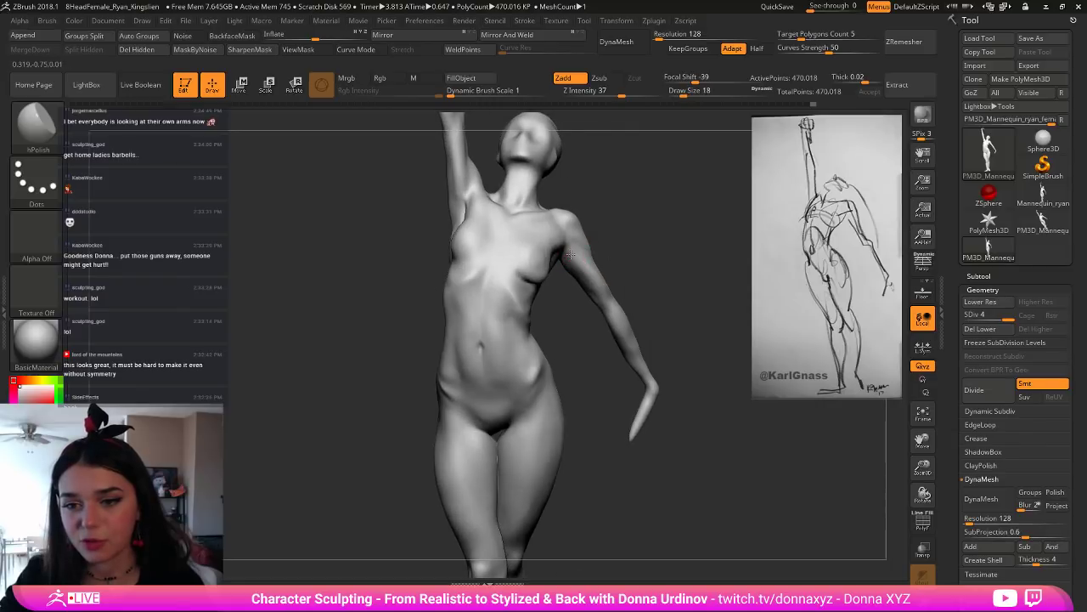
key("bracketright")
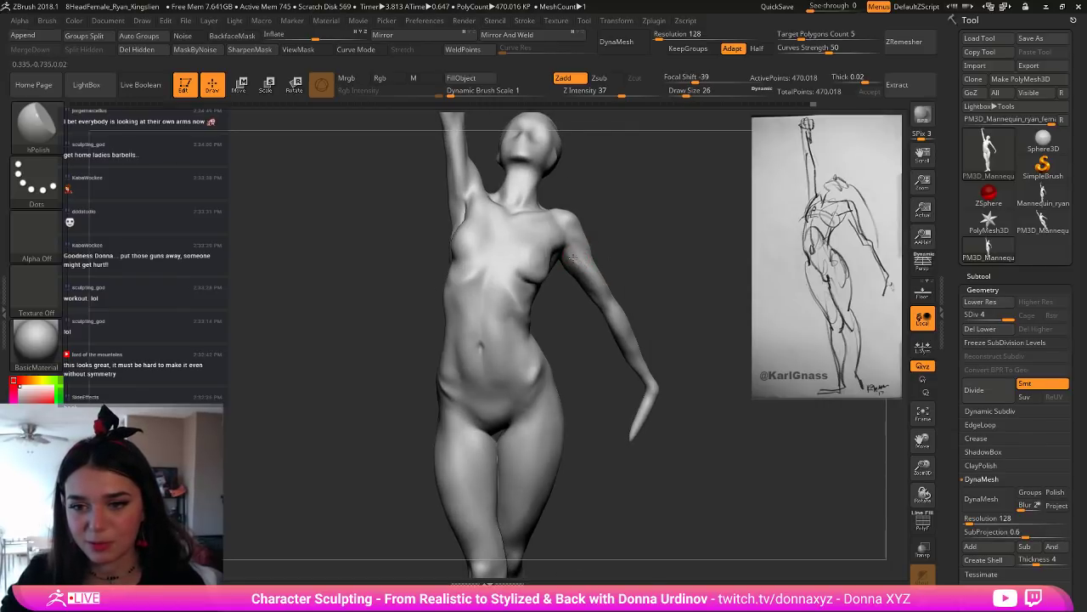
Step: Polish the transition from chest to shoulder with hPolish at draw size 30 and smooth the lowered upper arm
left_click_drag(636, 247, 558, 245)
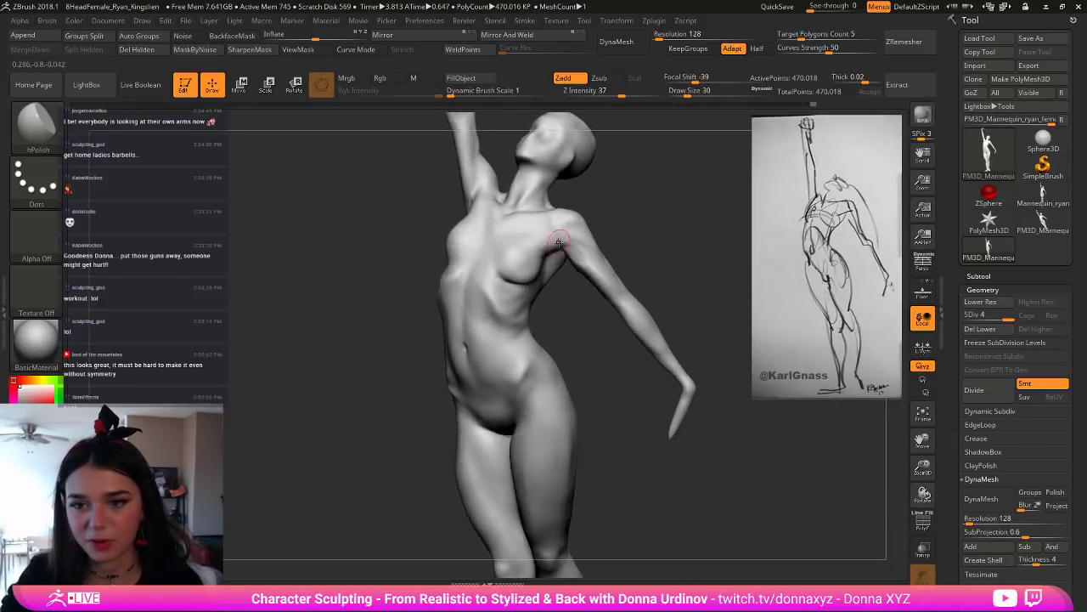
key("shift")
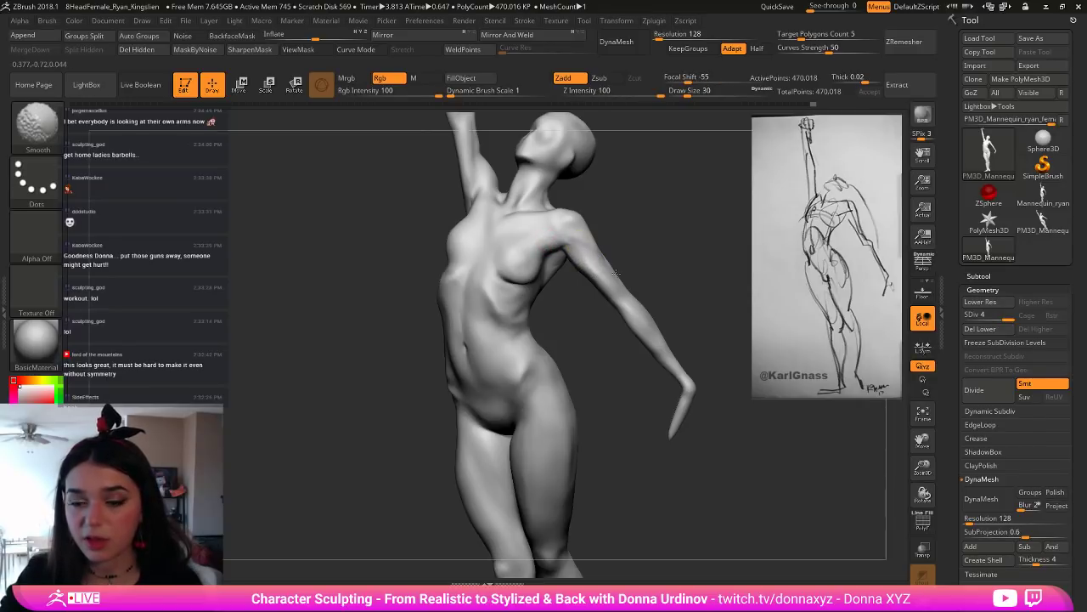
left_click_drag(643, 250, 569, 266)
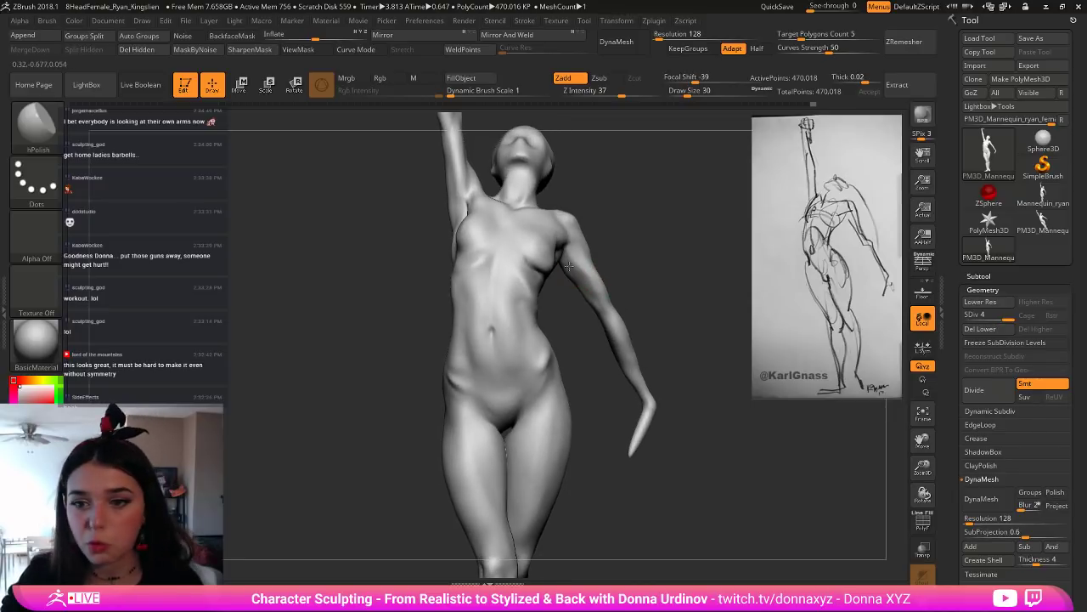
Step: Switch to the ClayBuildup brush with a draw size of 38 for the lowered upper arm
key("b")
key("c")
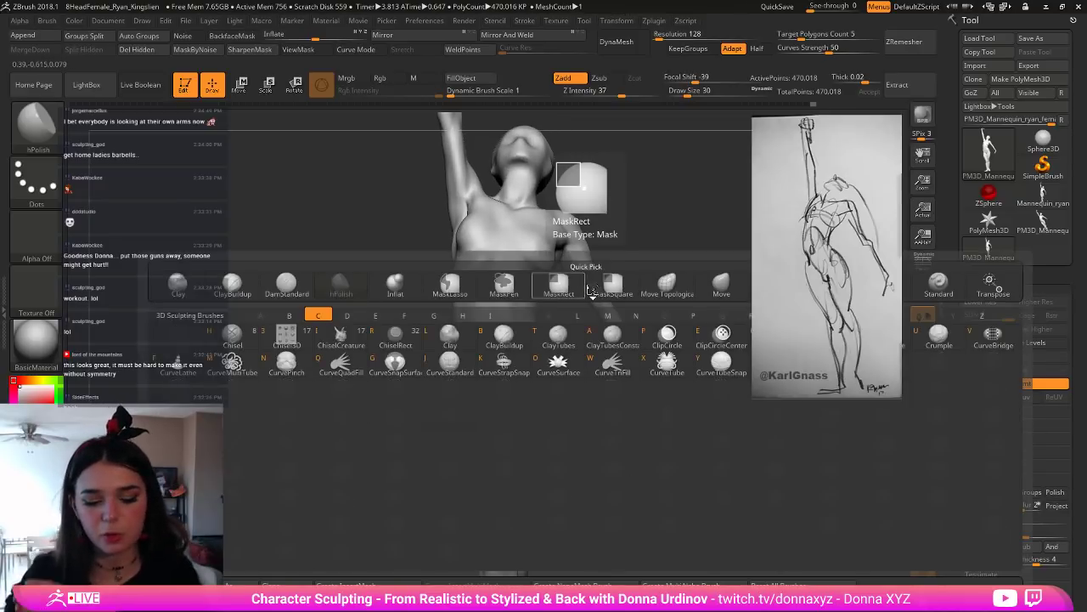
key("b")
key("bracketright")
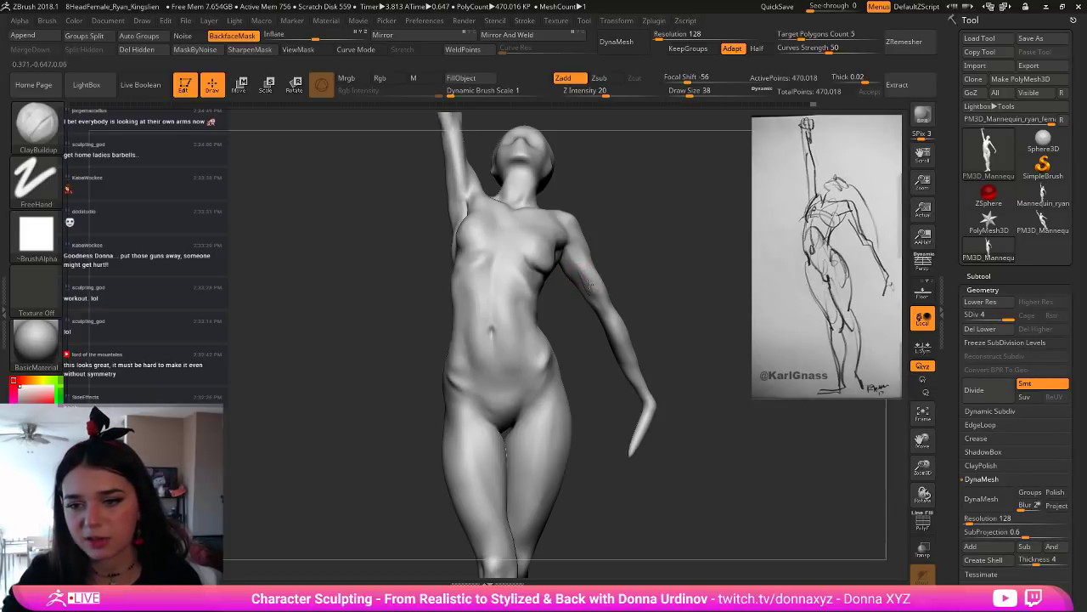
Step: Define the crease between the armpit and lowered upper arm with the DamStandard brush at draw size 38 and smooth it
key("b")
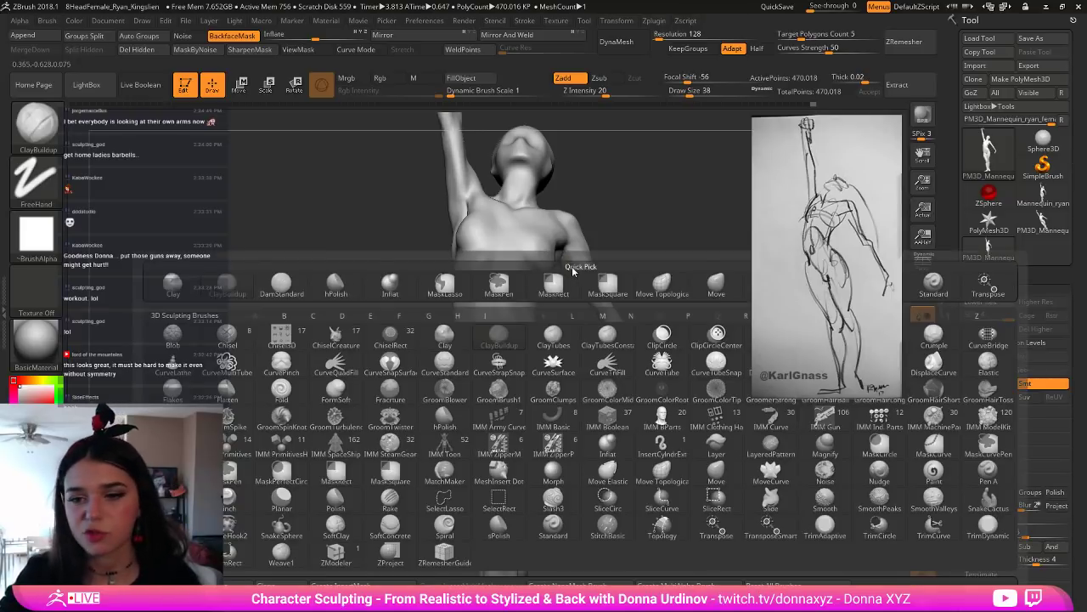
key("Escape")
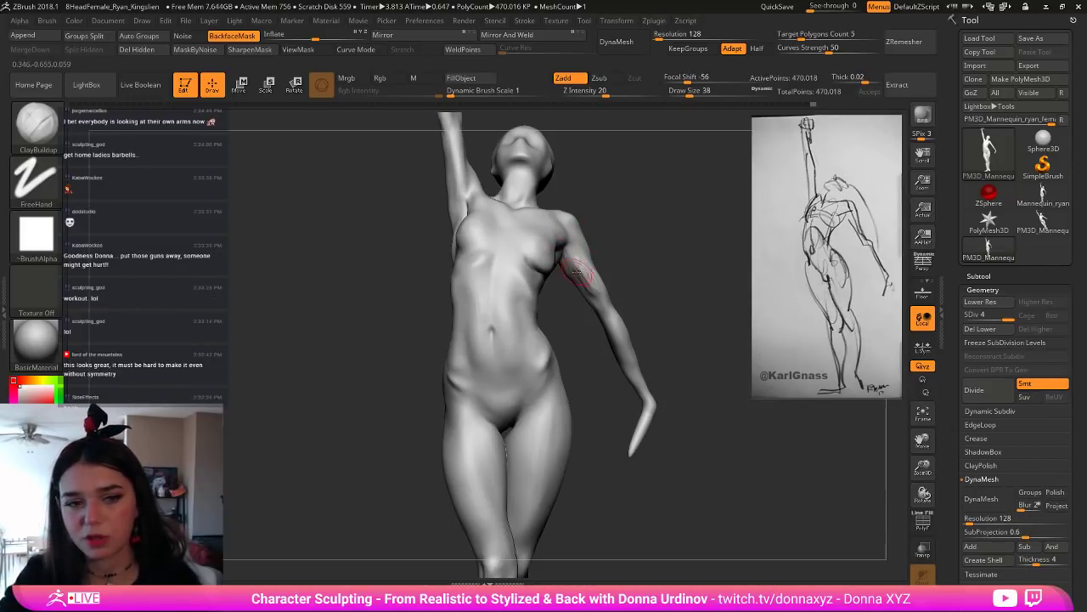
key("b")
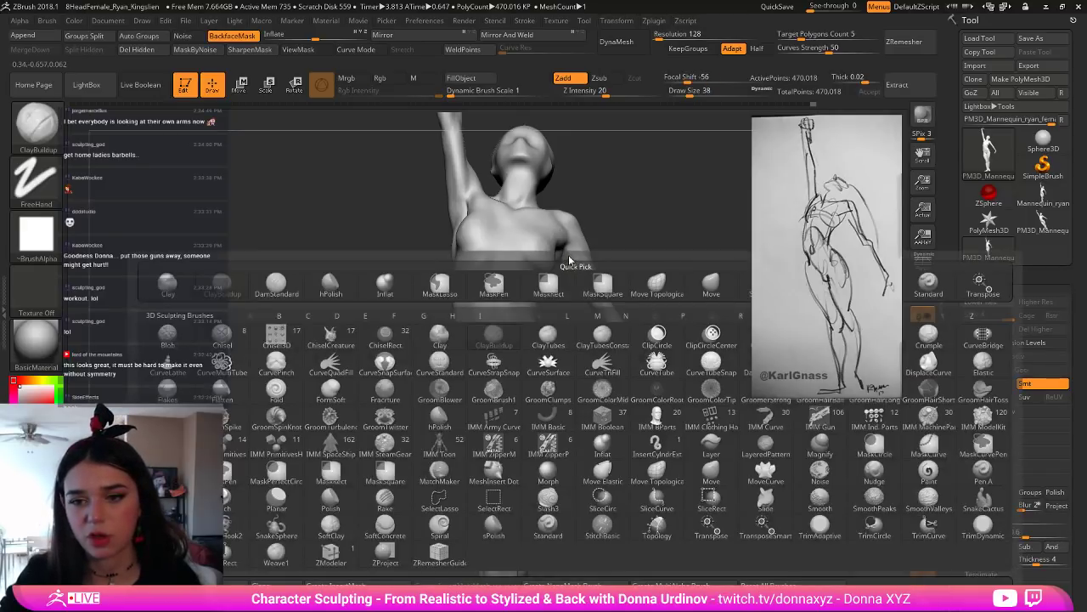
key("Escape")
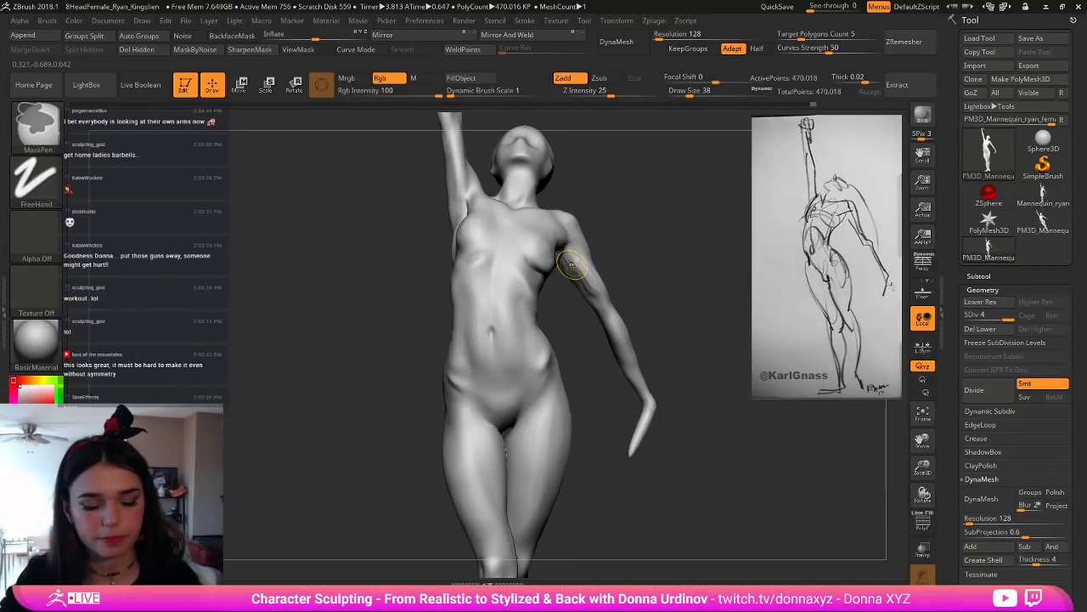
key("b")
key("d")
key("s")
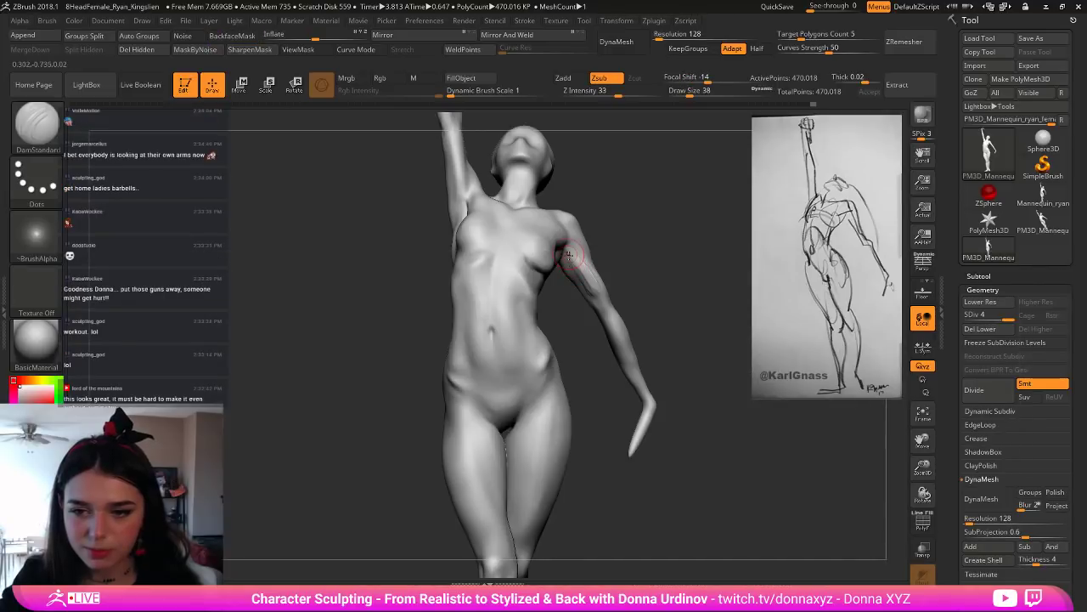
key("shift")
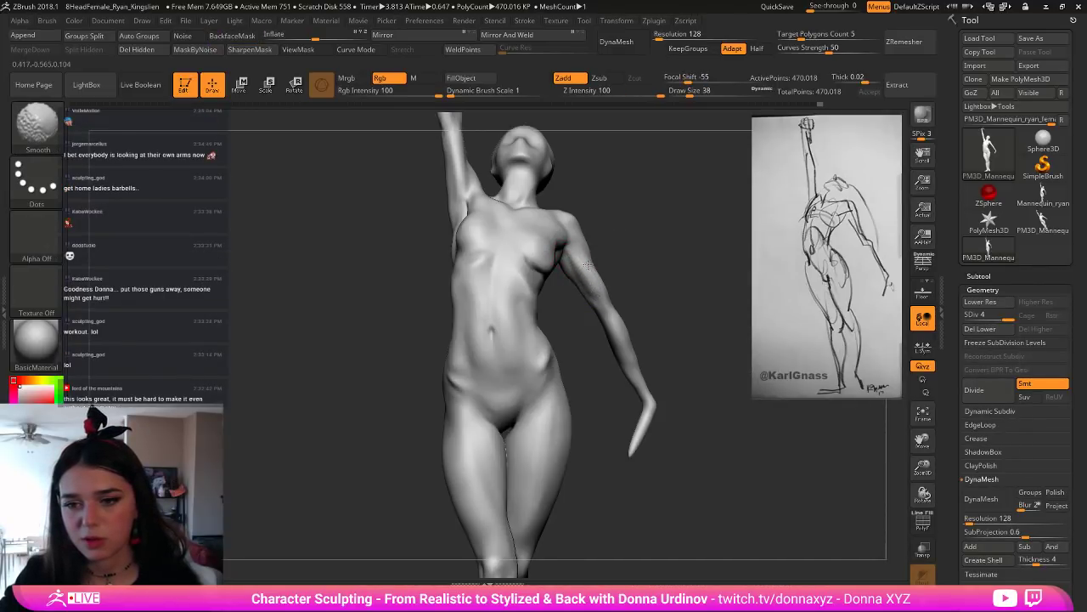
Step: Adjust the back of the lowered upper arm near the armpit with the Move brush at draw size 38 and smooth it
key("b")
key("m")
key("v")
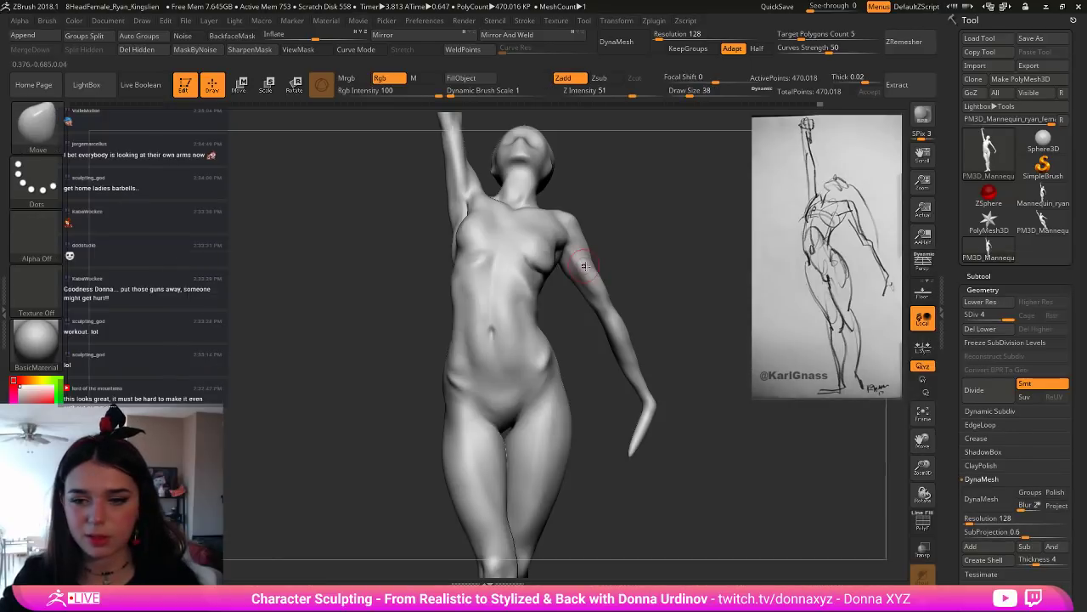
left_click_drag(696, 260, 686, 258)
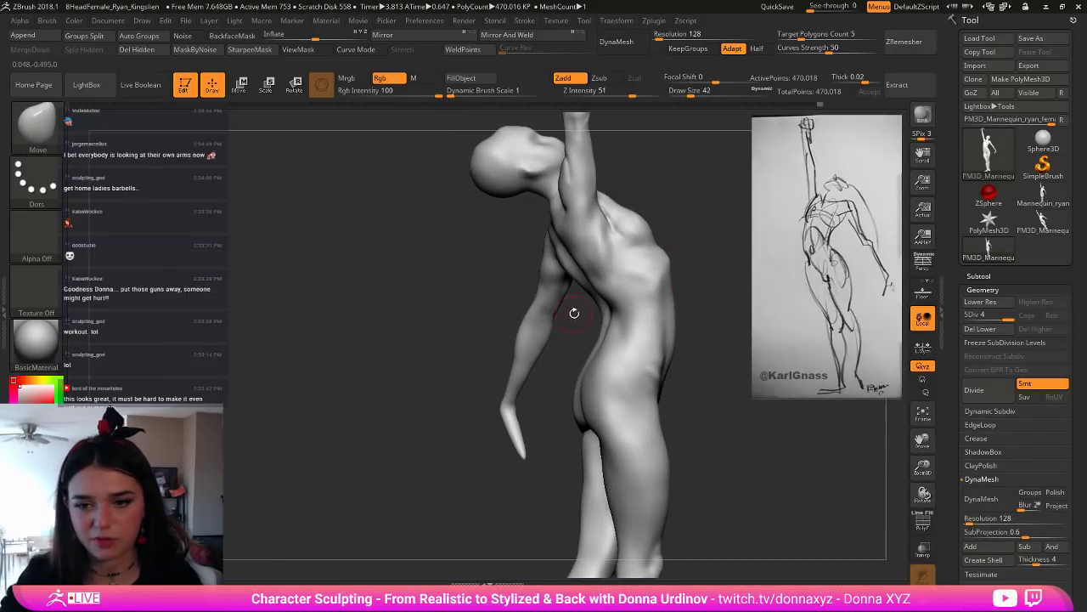
mouse_move(574, 312)
left_mouse_down()
mouse_move(620, 299)
mouse_move(565, 274)
left_mouse_up()
key("bracketleft")
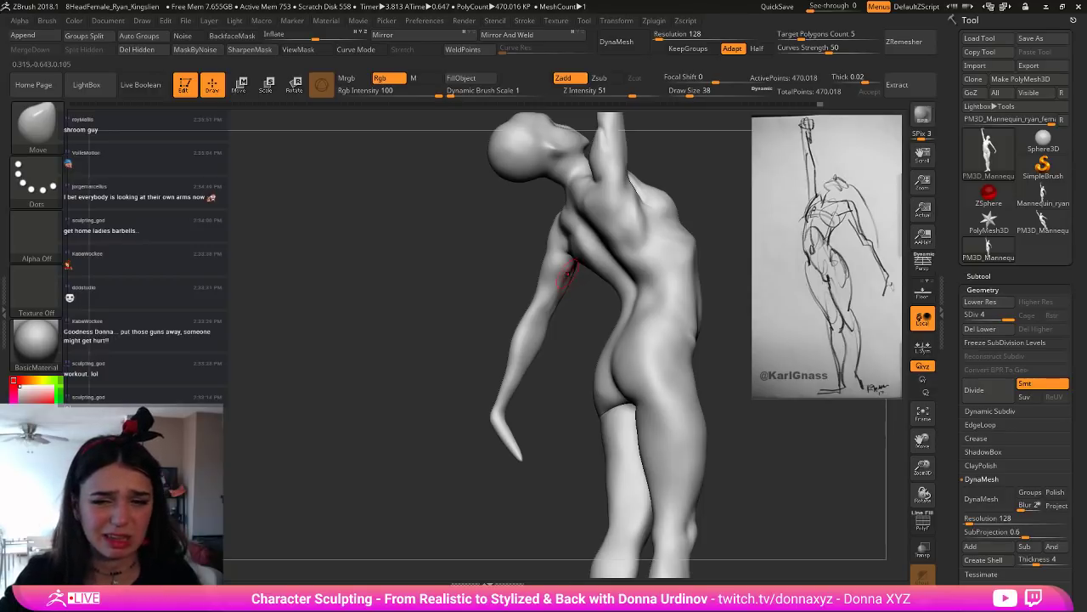
key("shift")
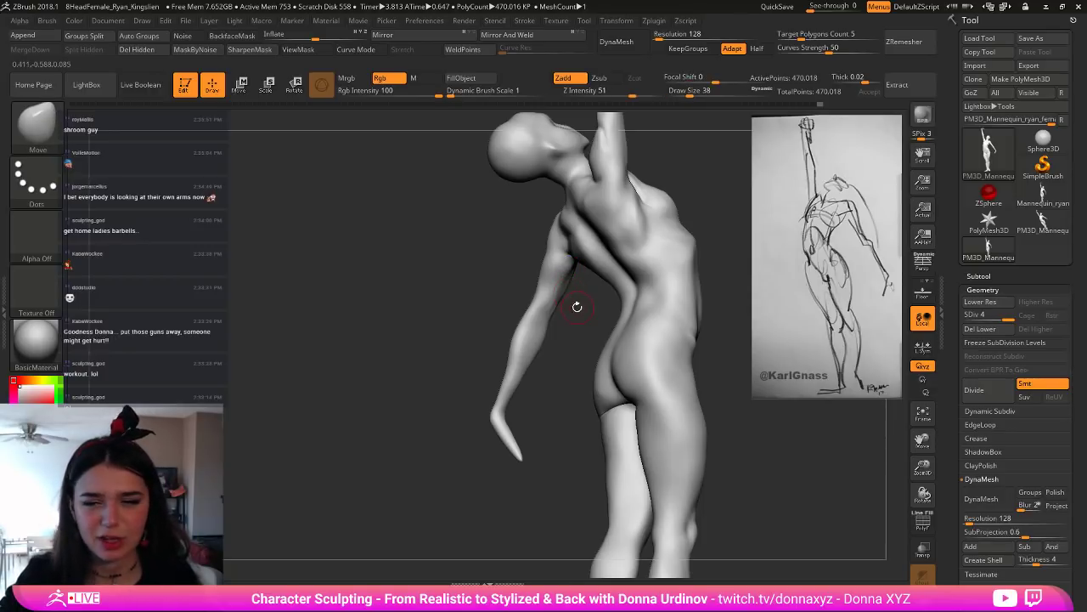
Step: Reshape the outer contour of the lowered upper arm in three-quarter view with the Move brush at draw size 66
mouse_move(576, 307)
left_mouse_down()
mouse_move(673, 304)
mouse_move(626, 291)
mouse_move(646, 271)
left_mouse_up()
key("bracketright")
key("bracketright")
key("bracketright")
key("bracketright")
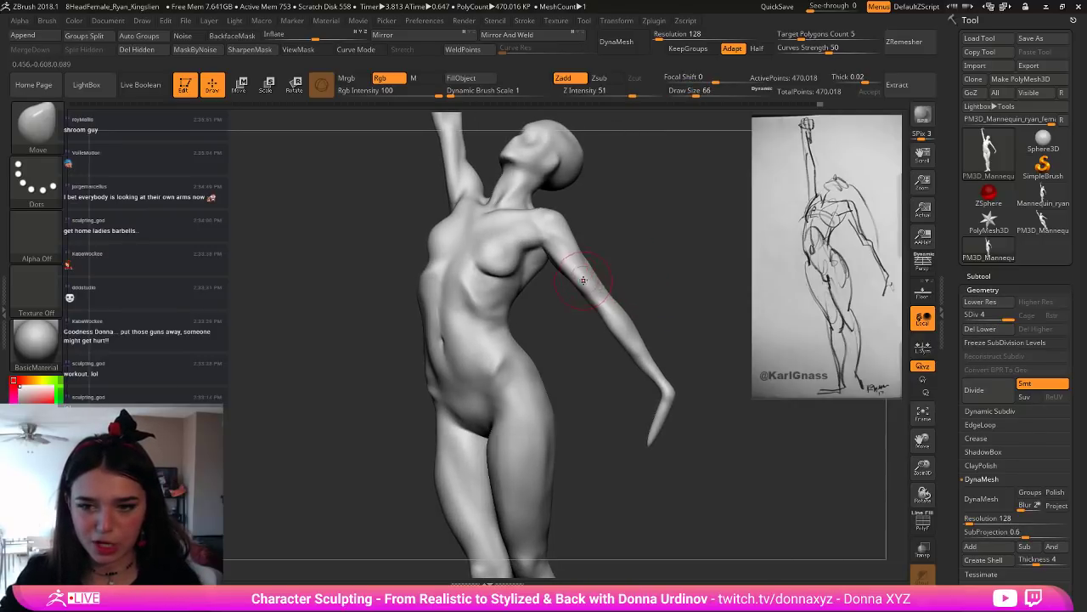
key("bracketright")
key("bracketright")
key("bracketright")
key("bracketleft")
key("bracketleft")
key("bracketleft")
key("bracketleft")
key("bracketleft")
key("bracketleft")
key("bracketleft")
key("bracketleft")
key("bracketleft")
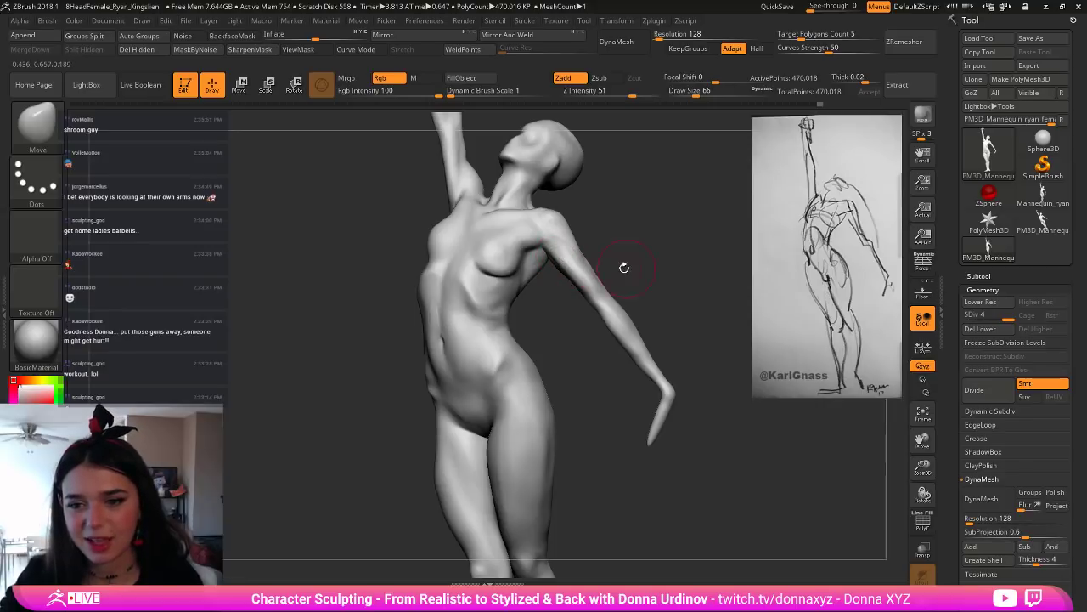
Step: Adjust the forearm shape just below the elbow of the lowered arm with the Move brush at draw size 62
left_click_drag(626, 267, 612, 315)
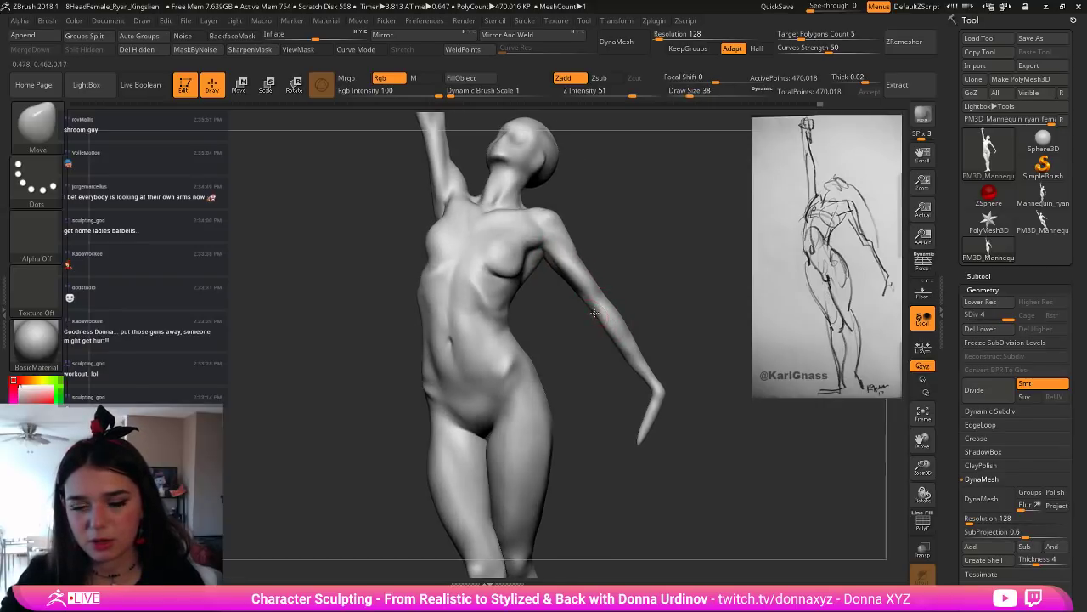
key("bracketright")
key("bracketright")
key("bracketright")
key("bracketright")
key("bracketright")
key("bracketright")
left_click_drag(602, 325, 598, 321)
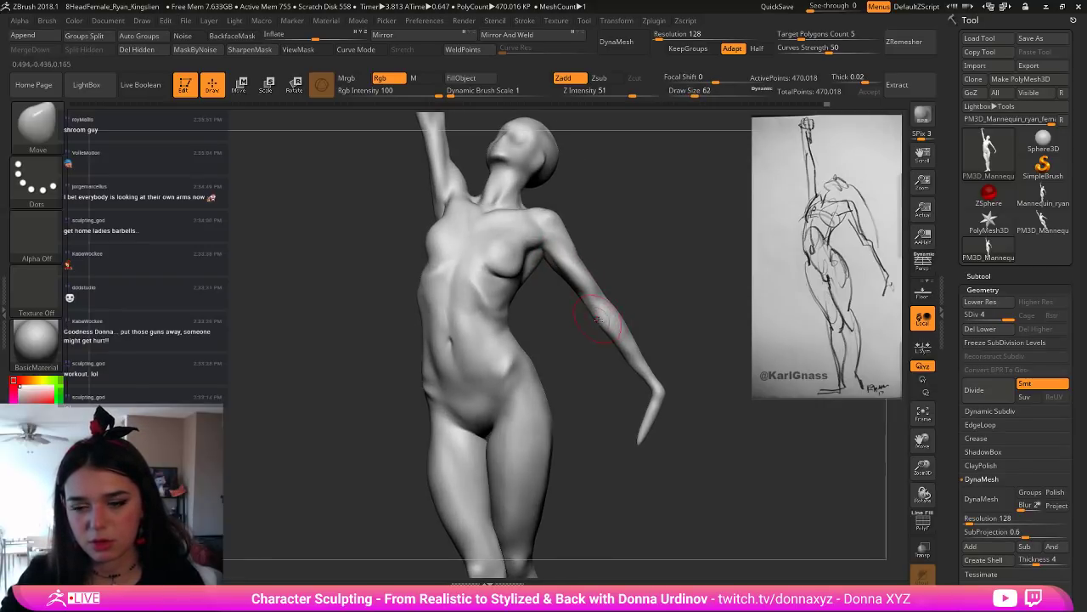
Step: Reshape the lowered arm's profile around the elbow and upper arm from the side with the Move brush at draw sizes 82 and 86
left_click_drag(661, 299, 640, 305)
key("bracketright")
key("bracketright")
key("bracketright")
key("bracketright")
key("bracketright")
key("bracketright")
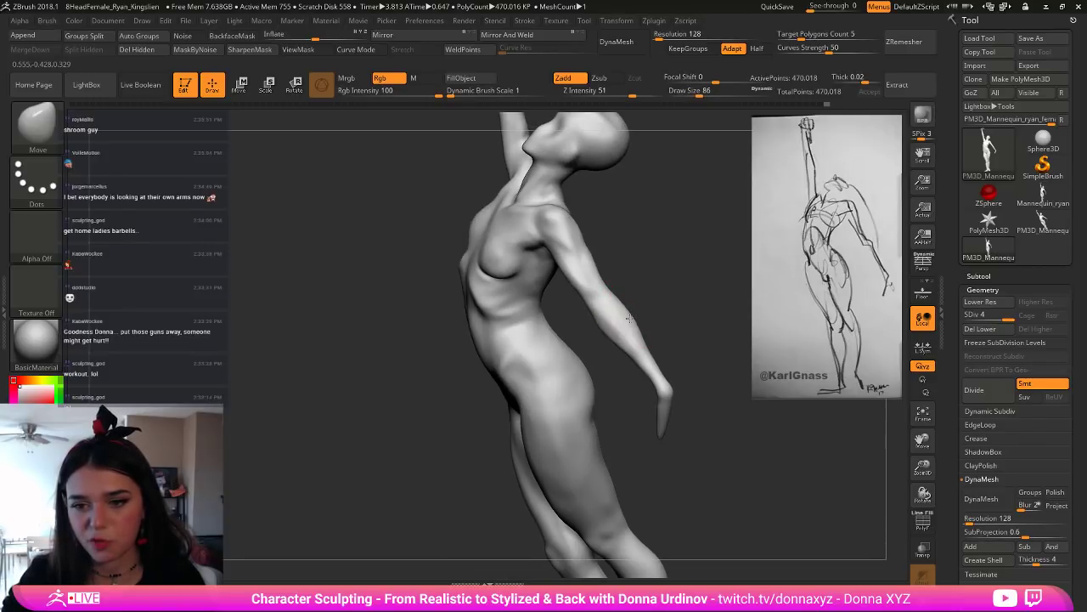
key("bracketleft")
key("bracketleft")
key("bracketleft")
key("bracketleft")
key("bracketleft")
key("bracketleft")
key("bracketleft")
key("bracketleft")
key("bracketleft")
key("bracketleft")
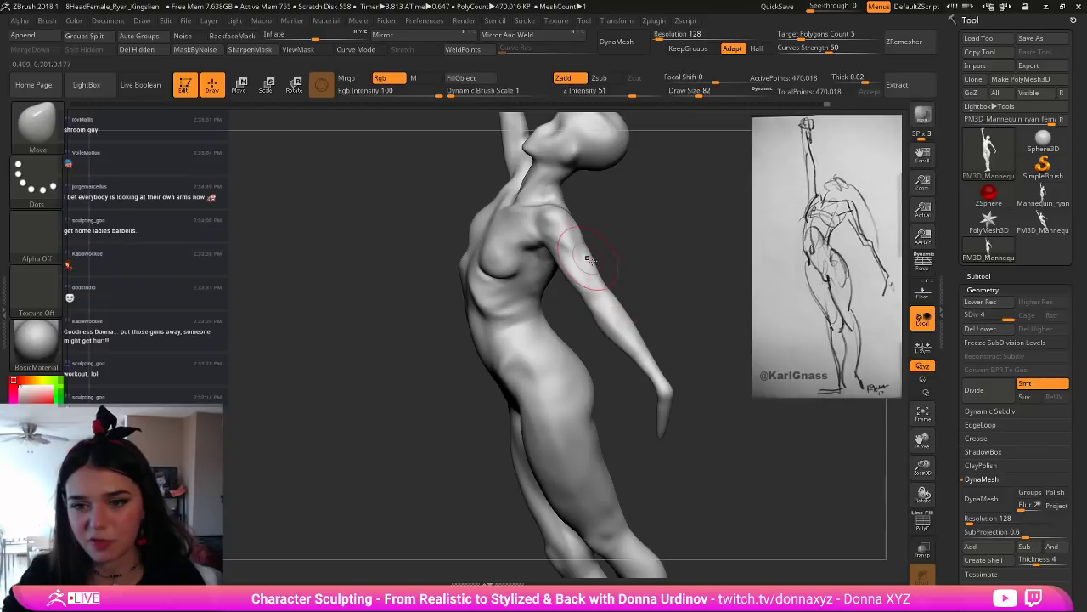
Step: Refine the front of the shoulder beside the armpit with the Move brush at draw sizes from 34 to 46
key("bracketleft")
key("bracketleft")
key("bracketleft")
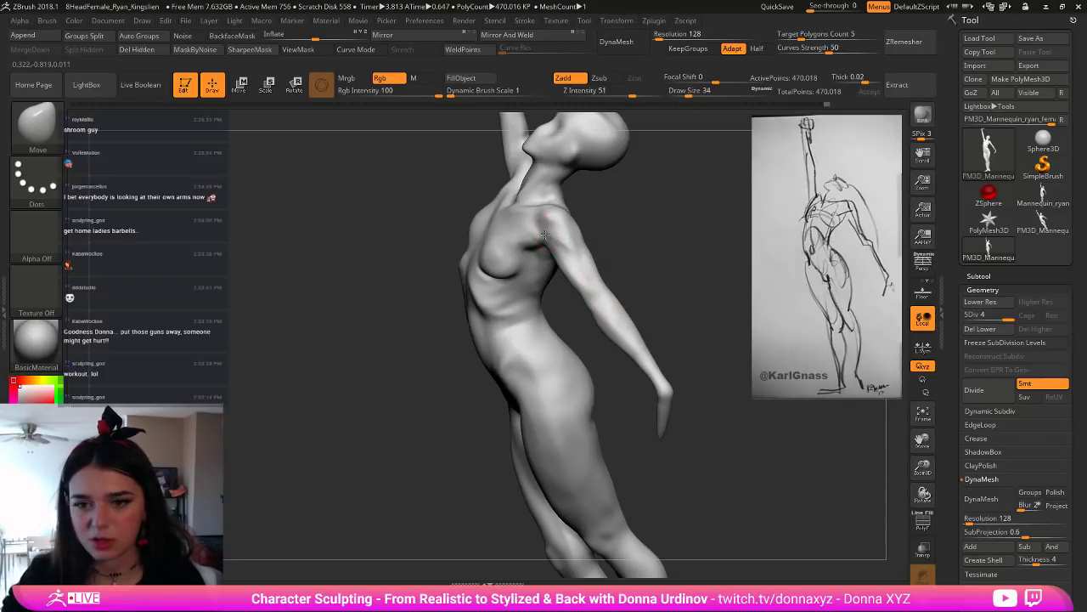
key("bracketright")
key("bracketright")
key("bracketright")
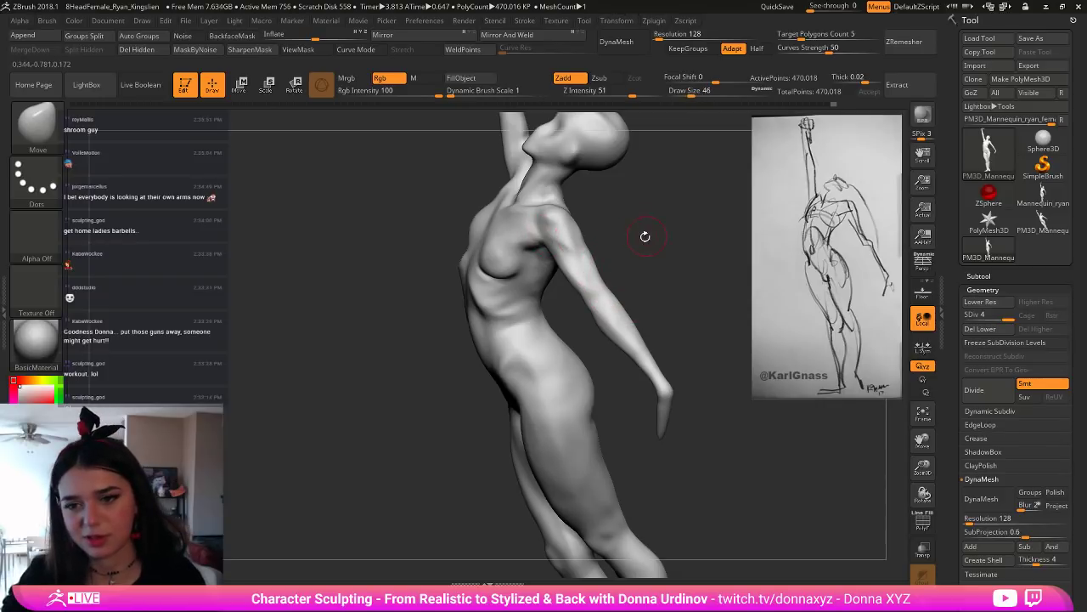
Step: Adjust the lowered arm's contours around the elbow and upper arm from the front with the Move brush at draw sizes 54 and 74
left_click_drag(645, 235, 686, 225)
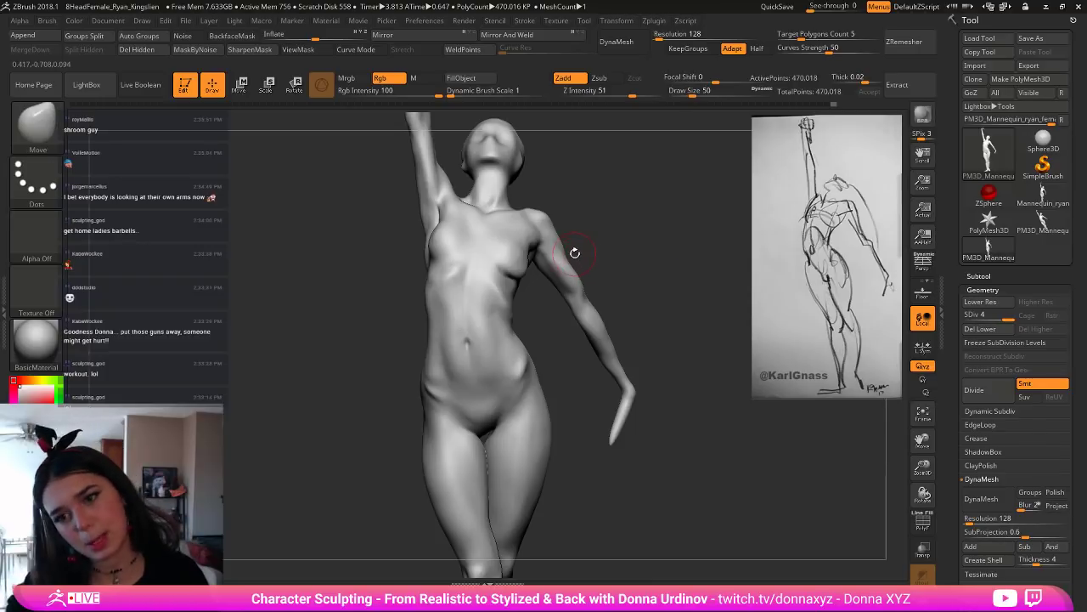
key("bracketright")
key("bracketright")
key("bracketright")
key("bracketright")
key("bracketright")
key("bracketright")
key("bracketright")
key("bracketright")
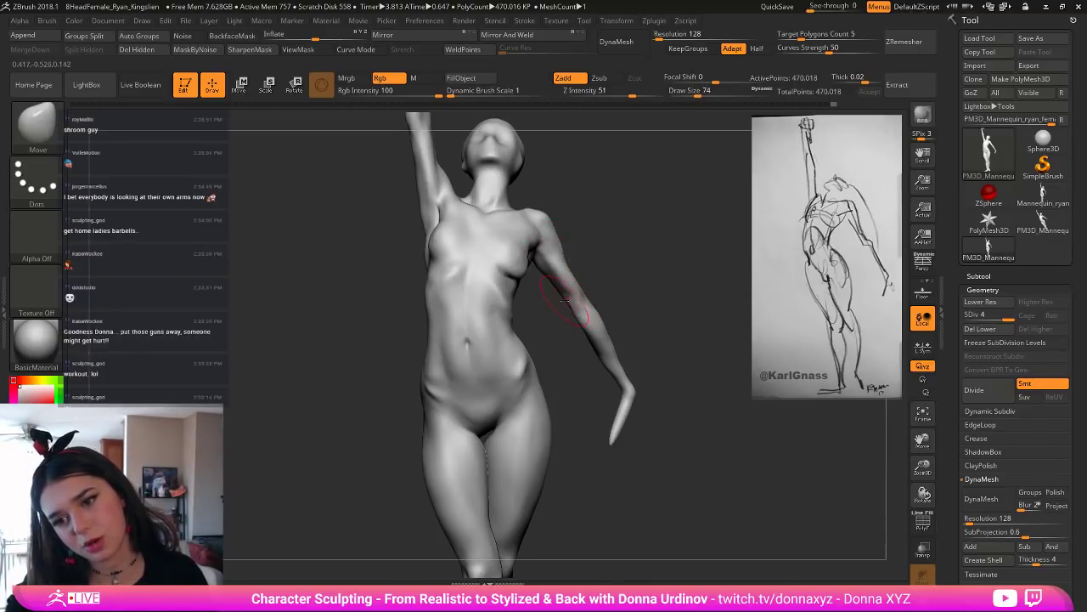
key("bracketleft")
key("bracketleft")
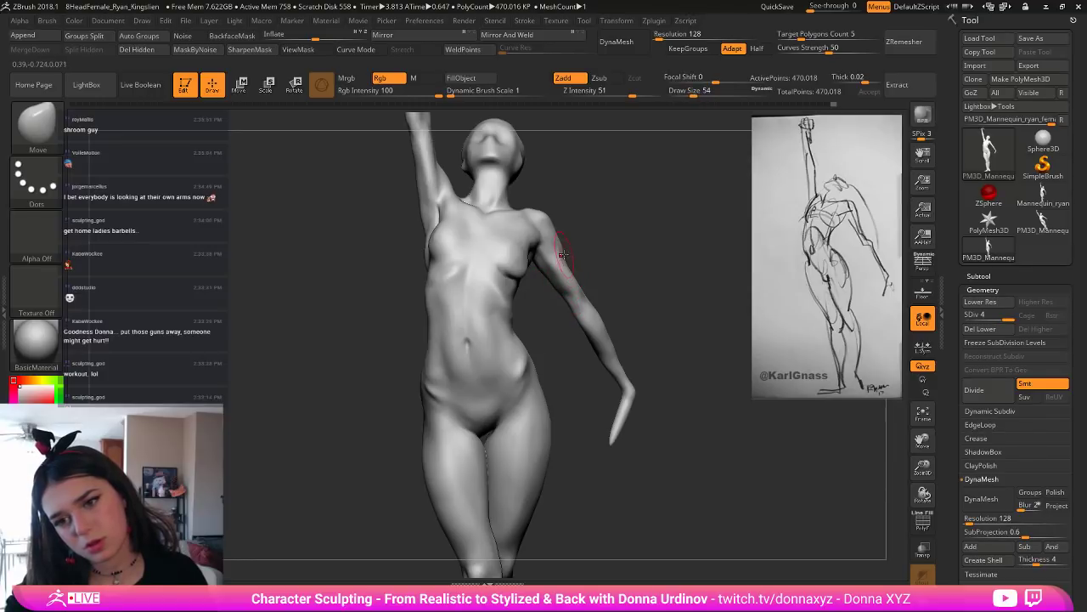
Step: Refine the lowered arm's outer contour from mid upper arm to elbow with the Move brush at draw sizes from 38 to 70
left_click_drag(639, 257, 577, 253)
key("bracketright")
key("bracketright")
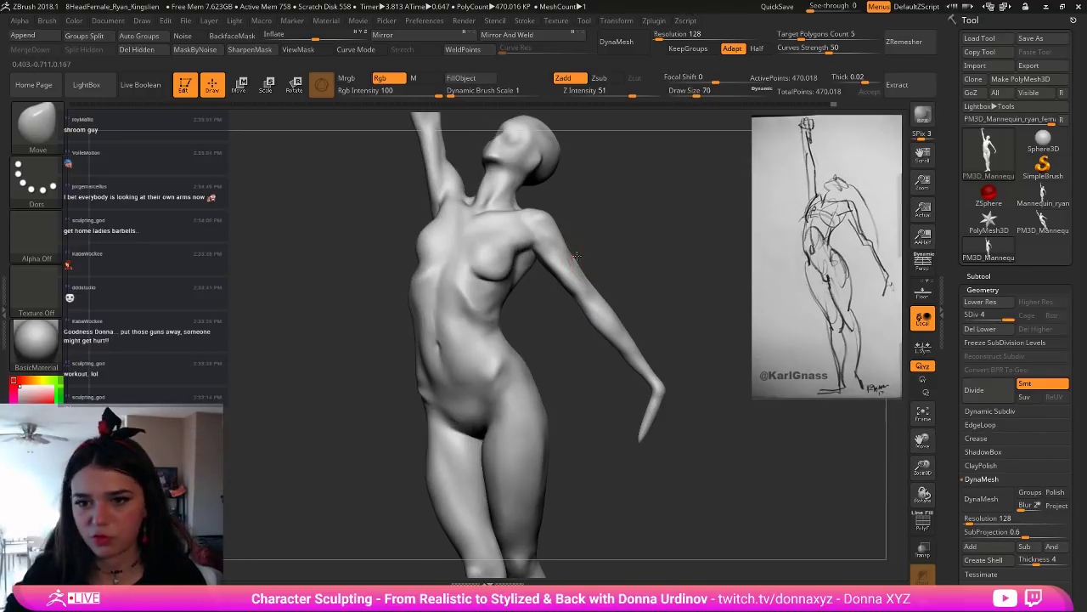
key("bracketleft")
key("bracketleft")
key("bracketleft")
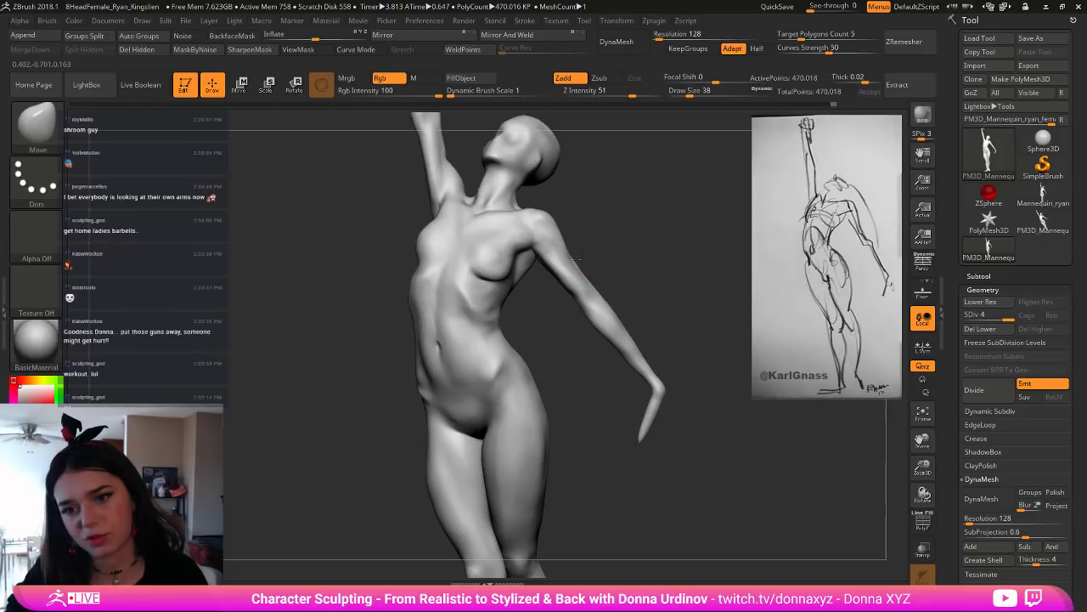
key("bracketright")
key("bracketright")
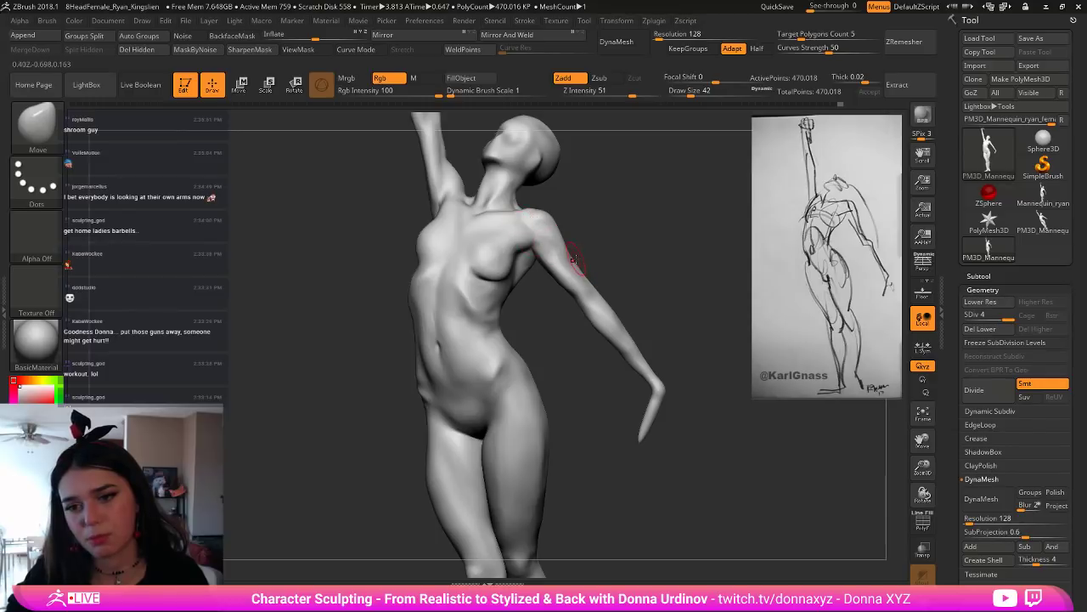
key("bracketright")
left_click_drag(609, 294, 607, 303)
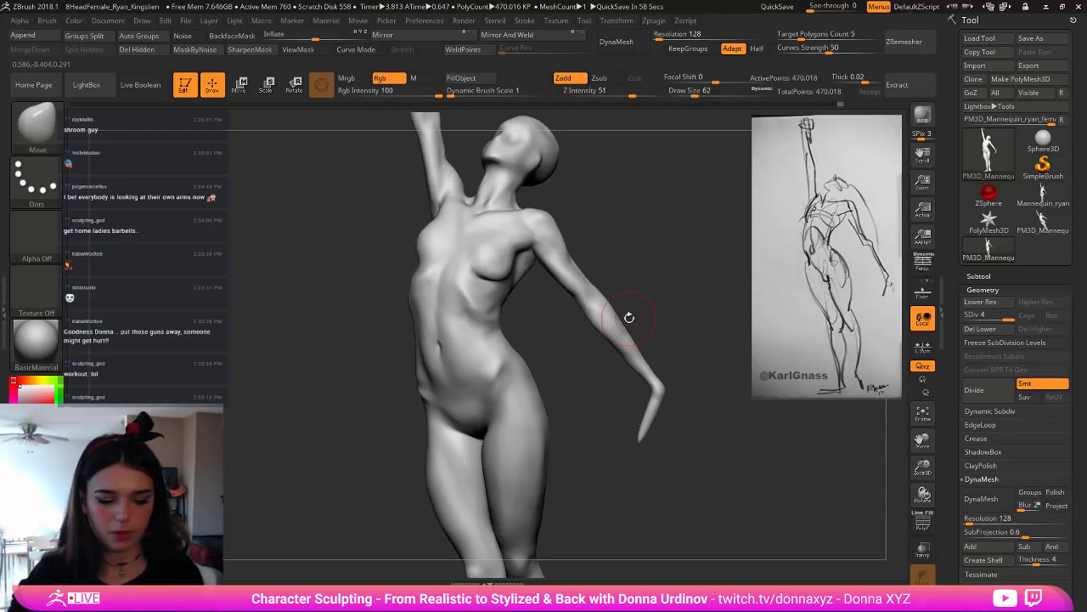
Step: Build up the outer forearm muscles of the lowered arm with the ClayBuildup brush at draw size 46
key("b")
key("c")
key("b")
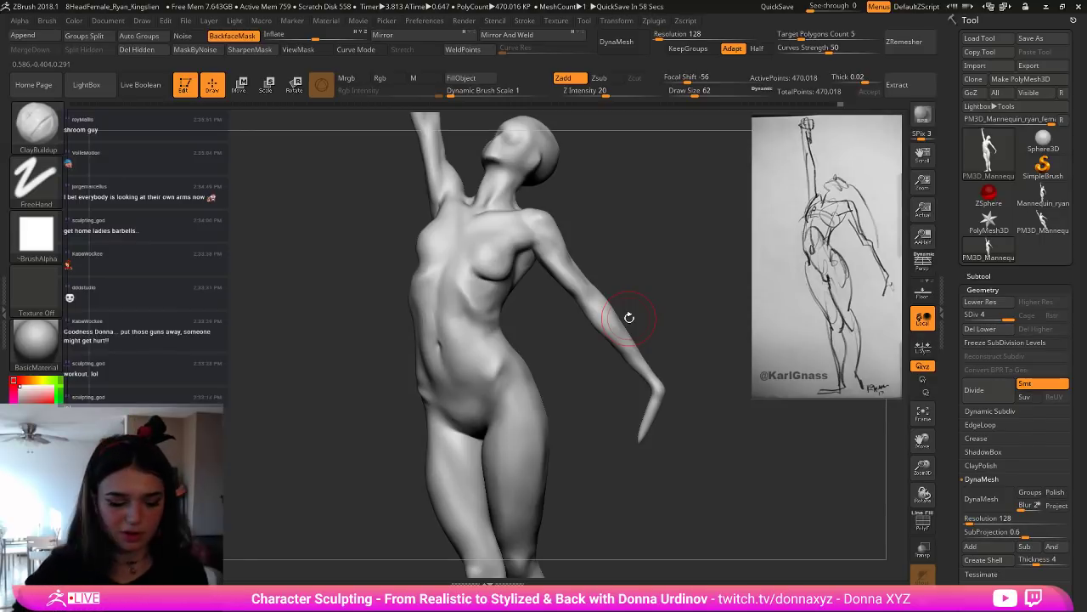
key("b")
key("c")
key("b")
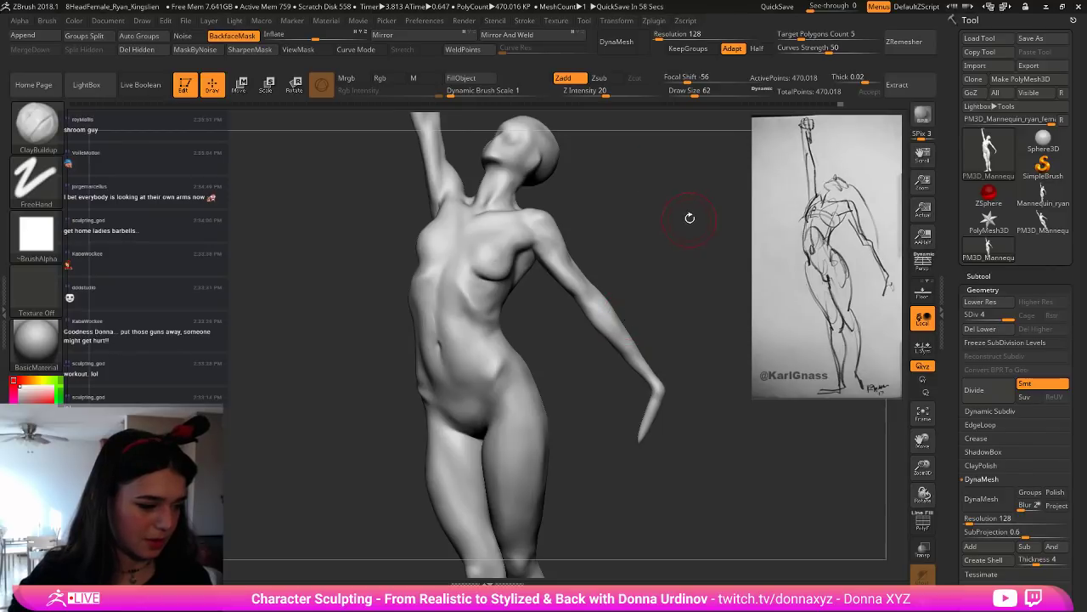
mouse_move(694, 218)
left_mouse_down()
mouse_move(608, 313)
mouse_move(649, 367)
left_mouse_up()
key("[")
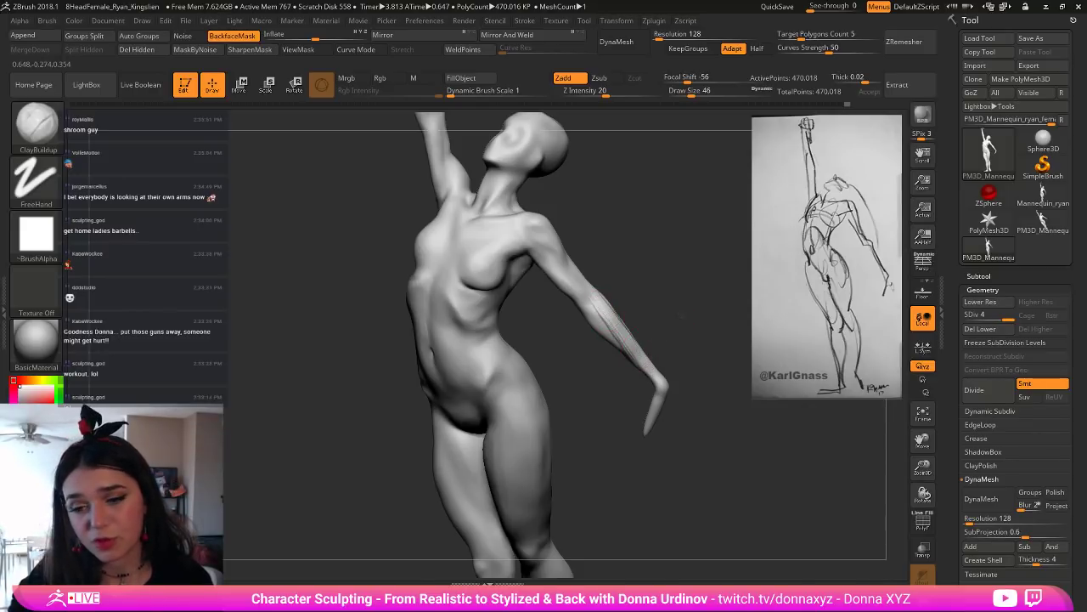
Step: Add ClayBuildup volume to the inner elbow and front of the lowered forearm at draw size 46
left_click_drag(682, 311, 611, 315)
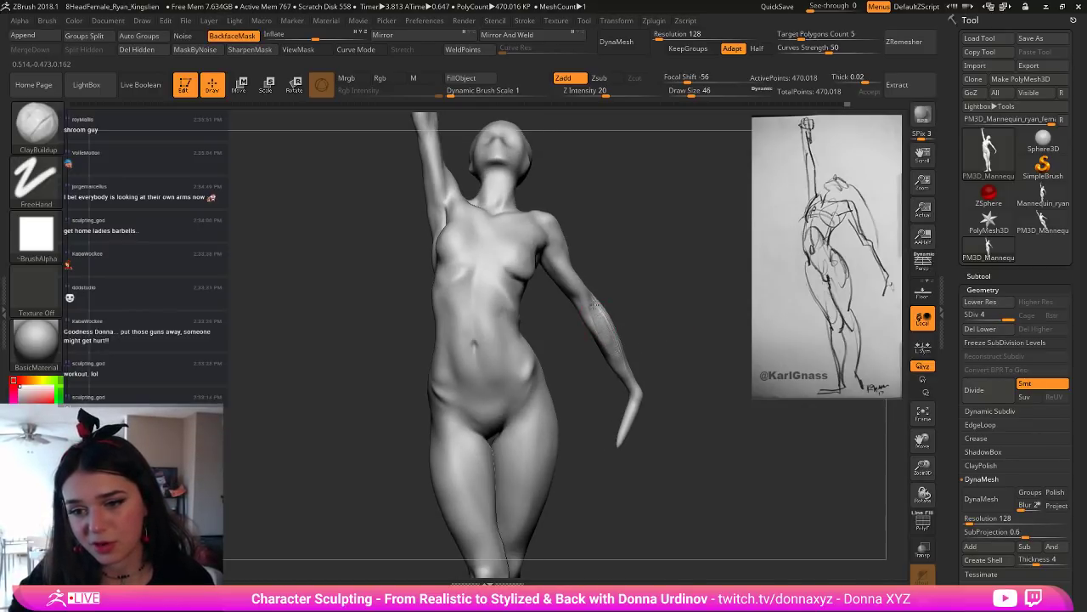
mouse_move(655, 315)
left_mouse_down()
mouse_move(580, 315)
mouse_move(608, 384)
left_mouse_up()
mouse_move(591, 341)
left_mouse_down()
mouse_move(609, 375)
mouse_move(714, 353)
mouse_move(586, 350)
mouse_move(606, 349)
left_mouse_up()
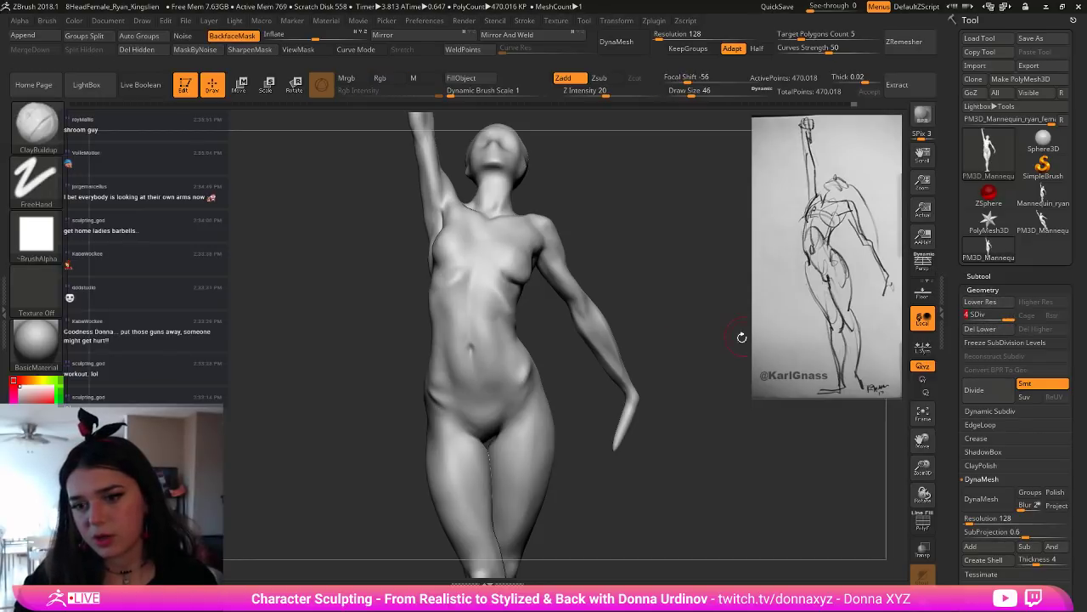
Step: Lower the mesh to subdivision level 3 and smooth the forearm of the lowered arm
key("shift+d")
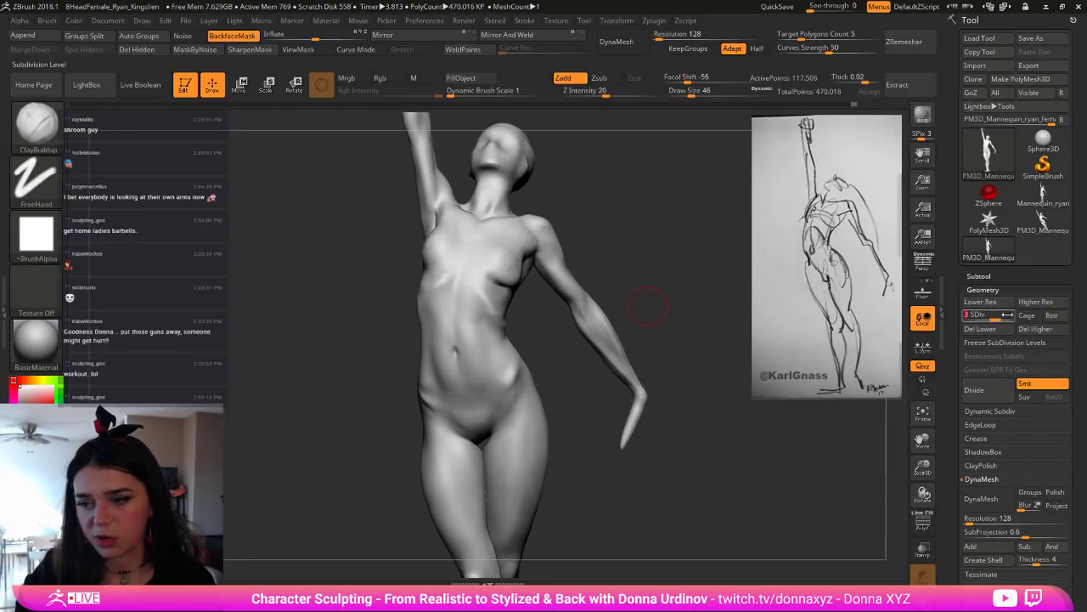
key("shift")
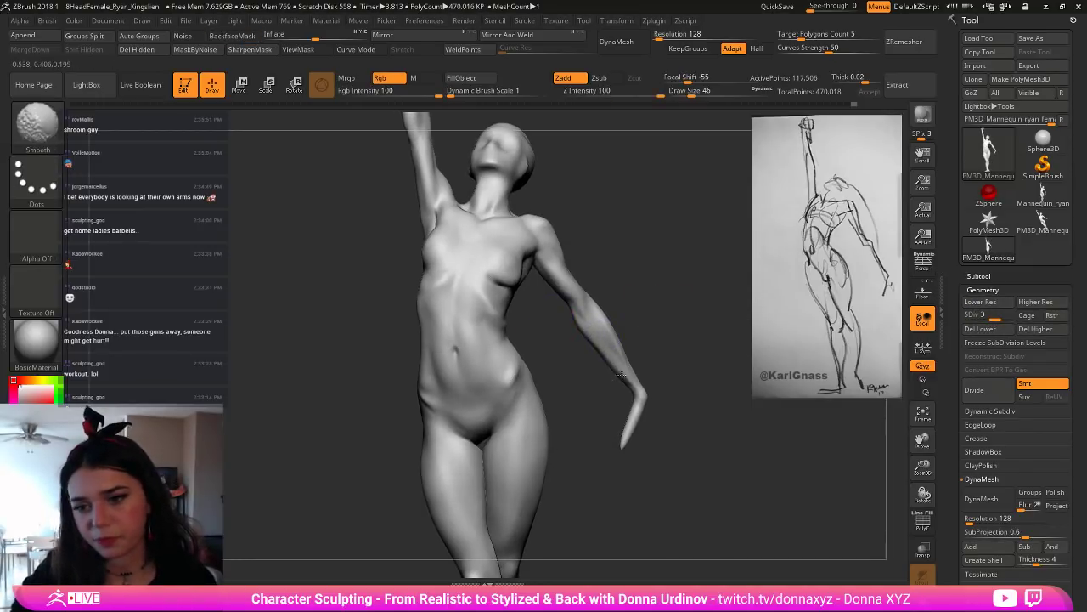
key("b")
left_click(586, 292)
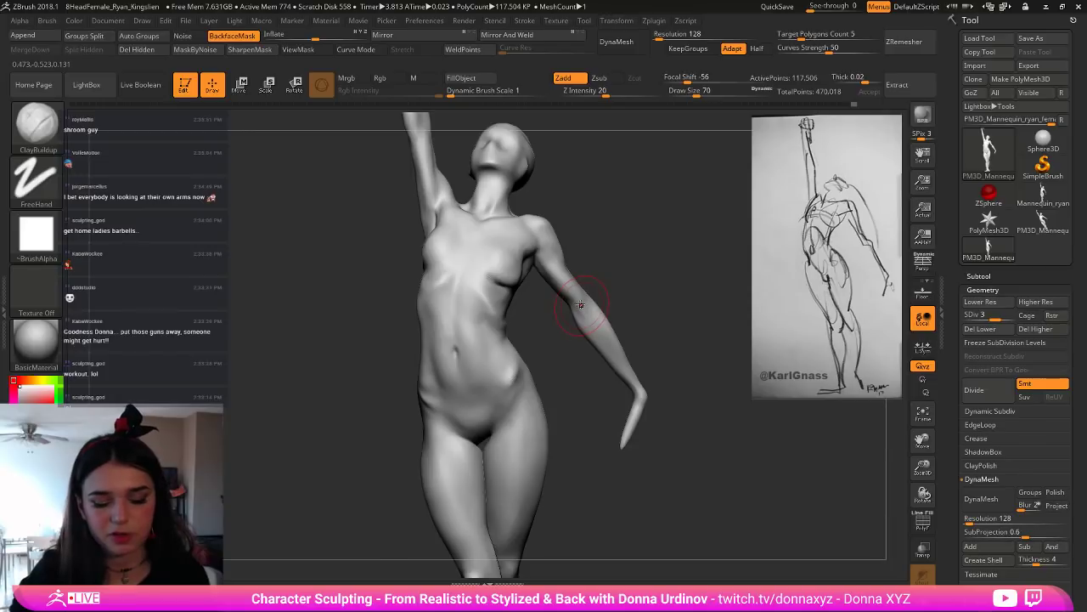
Step: Adjust the side profile of the lowered arm around the elbow with the Move brush at draw sizes from 50 to 74
key("b")
key("m")
key("v")
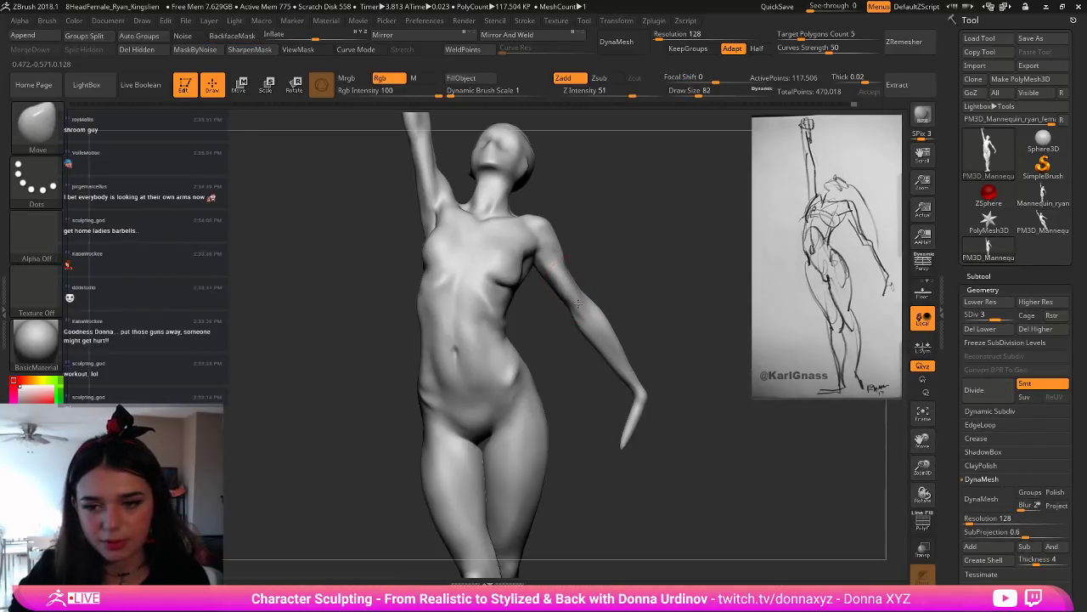
left_click_drag(664, 298, 632, 298)
mouse_move(701, 294)
left_mouse_down()
mouse_move(645, 289)
mouse_move(610, 304)
left_mouse_up()
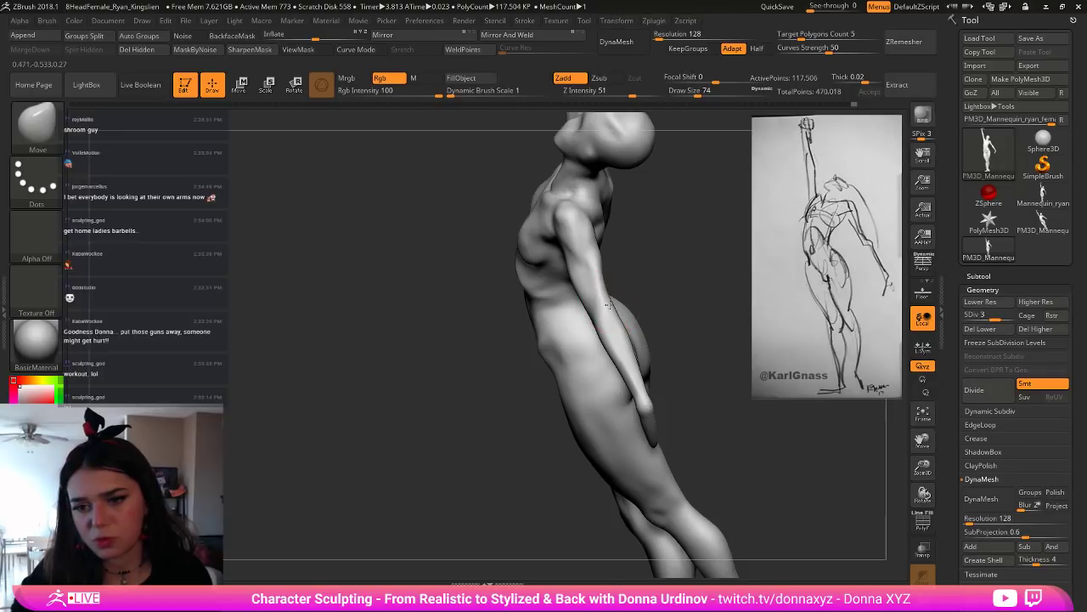
key("[")
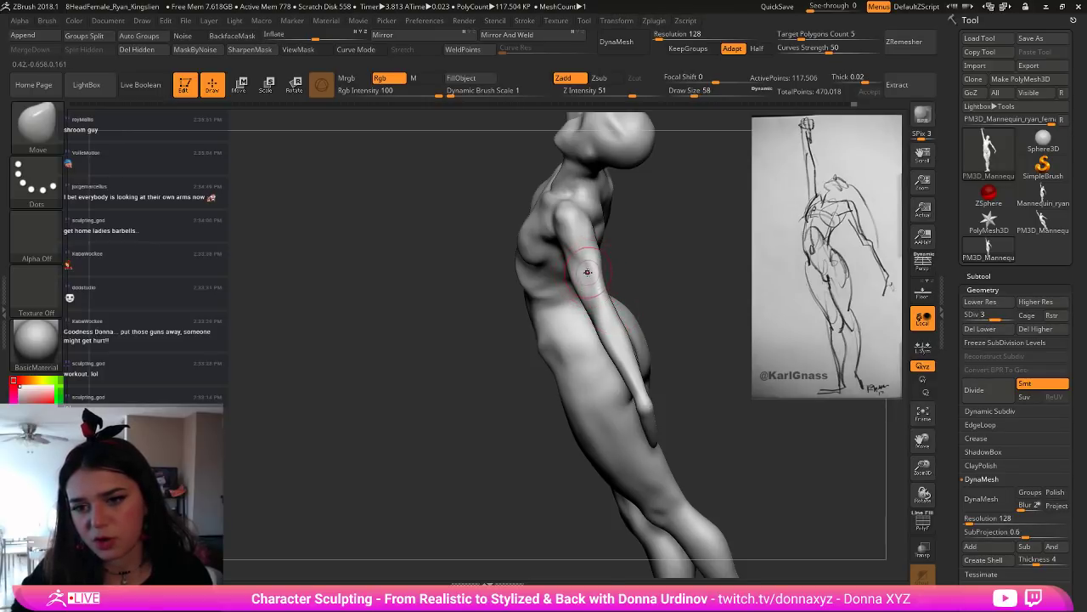
key("[")
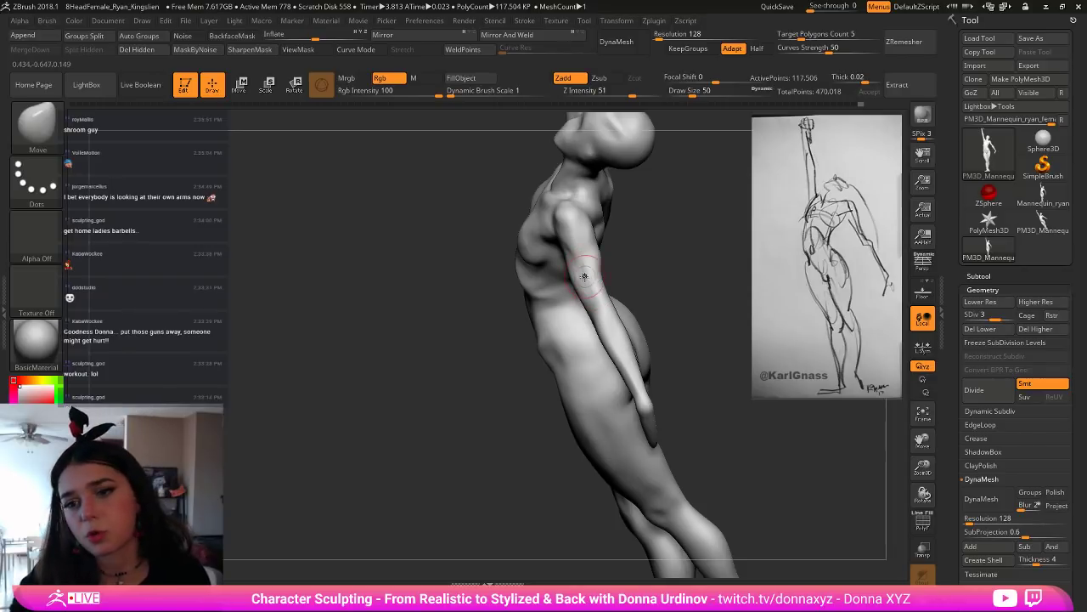
key("bracketright")
Step: Refine the elbow and forearm contour of the lowered arm with the Move brush at draw sizes from 70 to 86
left_click_drag(635, 273, 604, 307)
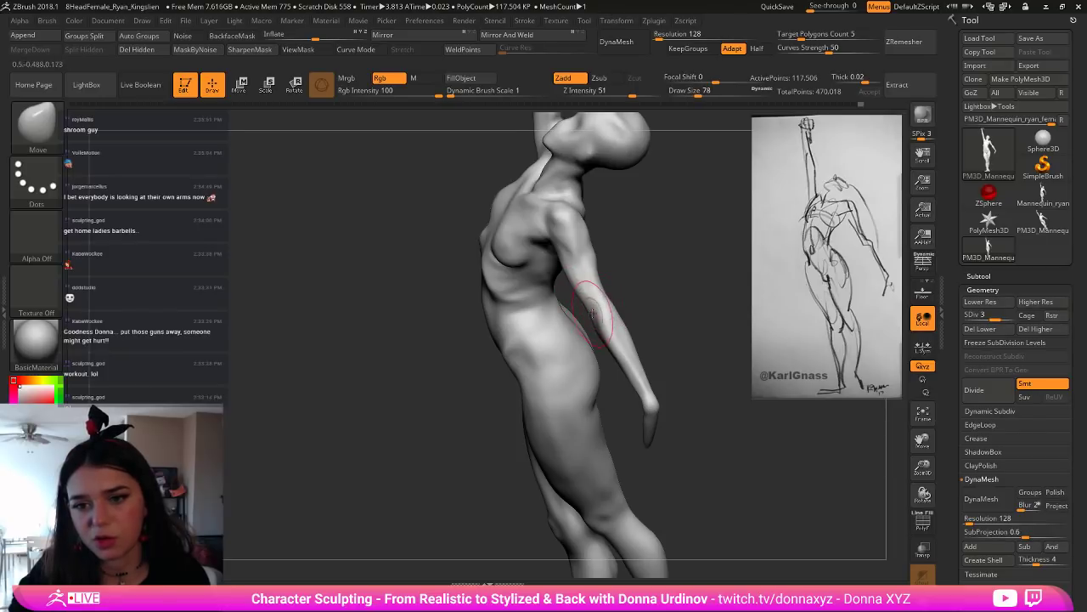
mouse_move(631, 295)
left_mouse_down()
mouse_move(625, 340)
mouse_move(613, 312)
mouse_move(638, 308)
left_mouse_up()
key("bracketright")
key("bracketright")
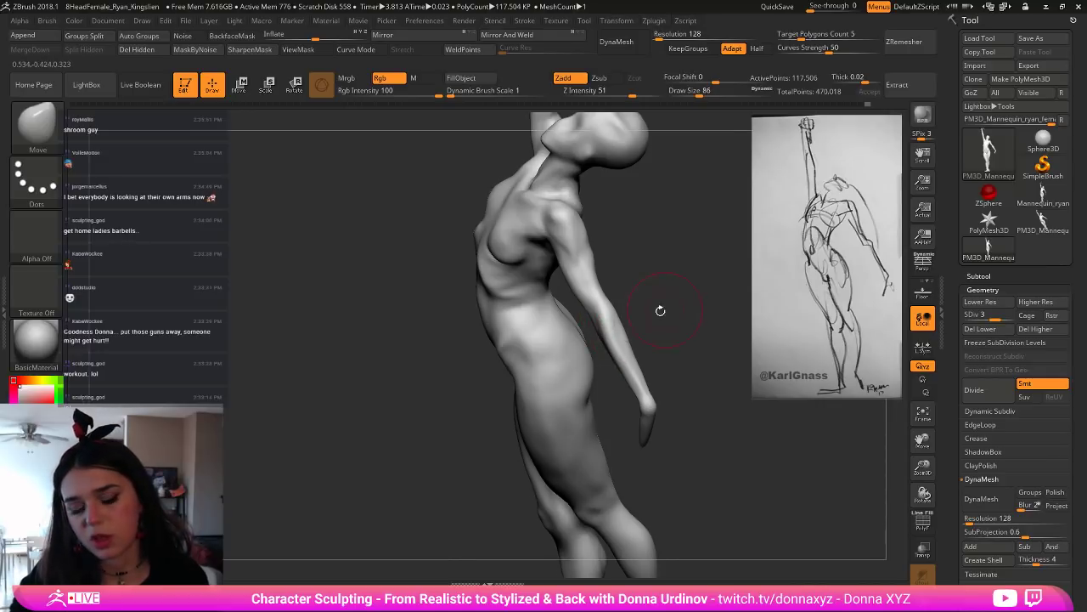
mouse_move(660, 311)
left_mouse_down()
mouse_move(696, 291)
mouse_move(606, 257)
mouse_move(665, 309)
mouse_move(678, 292)
left_mouse_up()
key("bracketleft")
key("bracketleft")
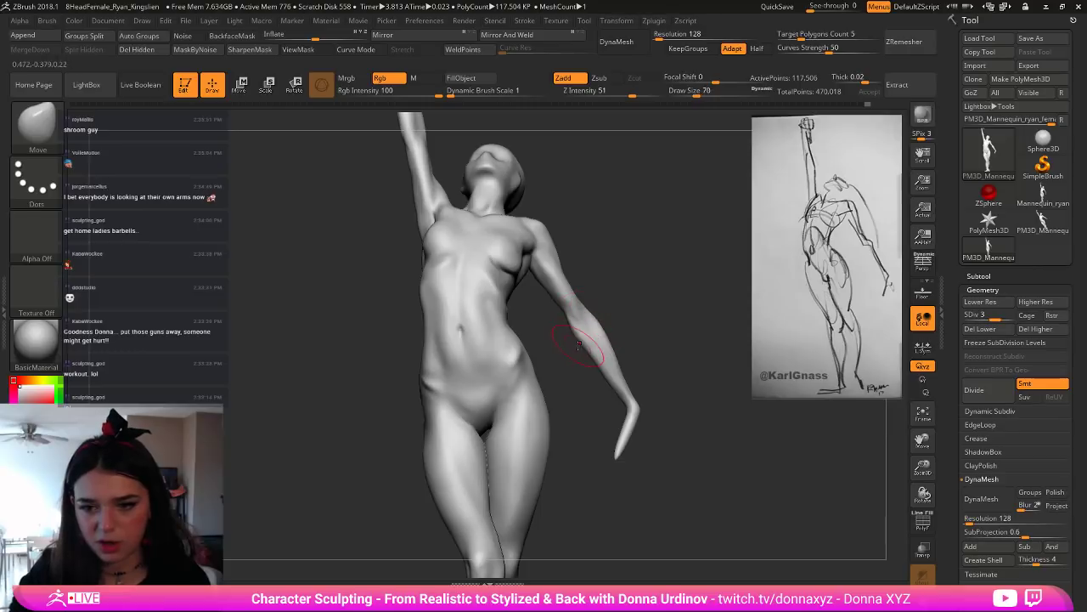
mouse_move(588, 350)
left_mouse_down()
mouse_move(580, 359)
mouse_move(621, 379)
mouse_move(609, 379)
mouse_move(611, 364)
mouse_move(645, 303)
mouse_move(649, 337)
mouse_move(636, 337)
mouse_move(651, 311)
mouse_move(659, 328)
left_mouse_up()
Step: Build up the front of the lowered arm's shoulder with the ClayBuildup brush at draw size 54 and smooth it
key("b")
key("c")
key("b")
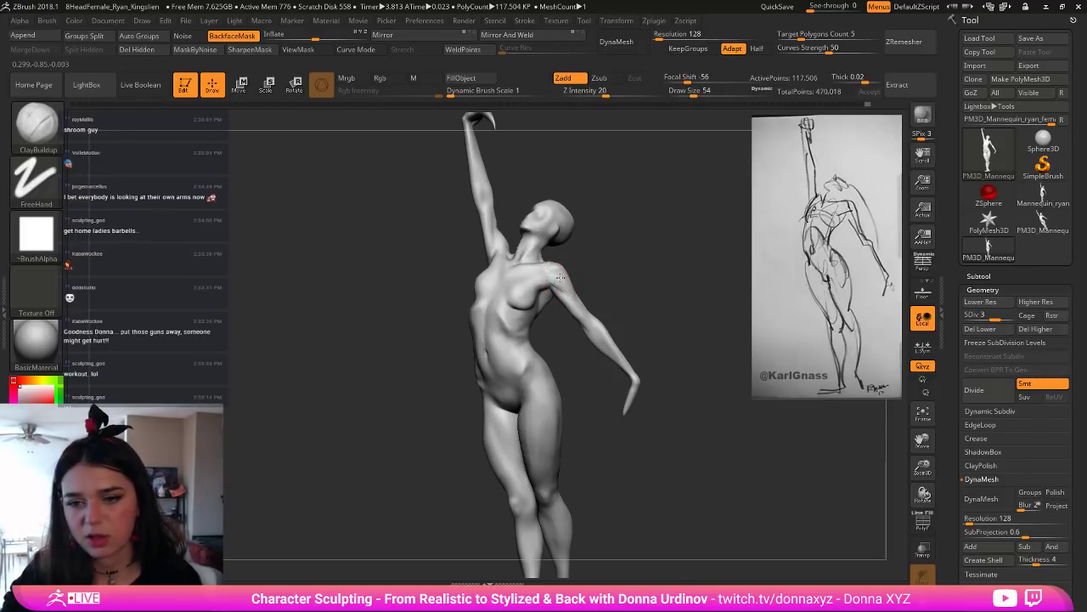
key("shift")
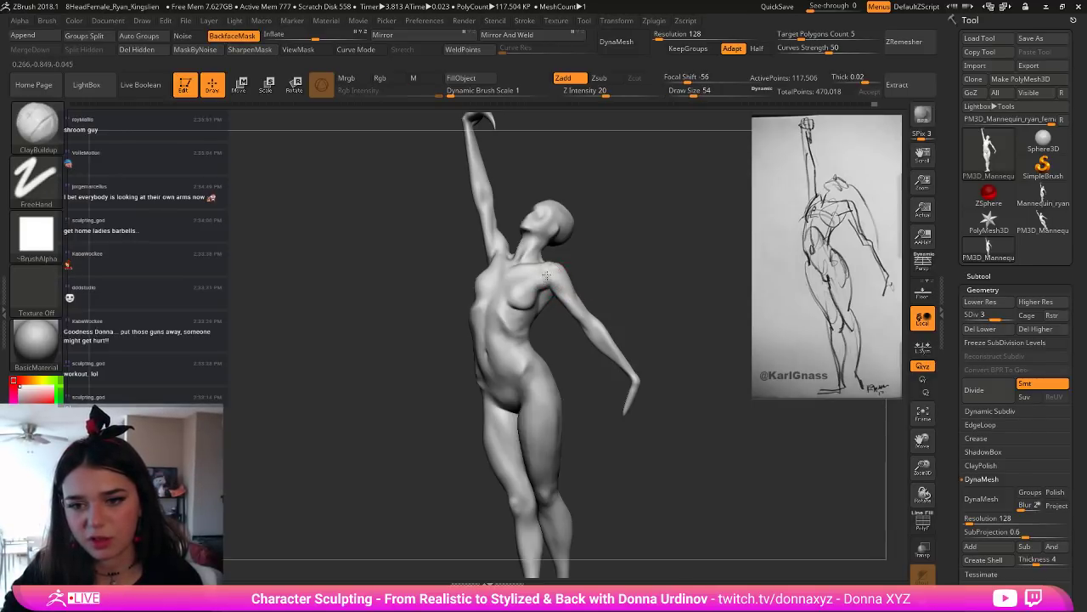
Step: Refine the upper chest and the breast below the raised arm with the ClayBuildup brush at draw size 38, smoothing the strokes
mouse_move(607, 261)
left_mouse_down()
mouse_move(620, 253)
mouse_move(622, 280)
left_mouse_up()
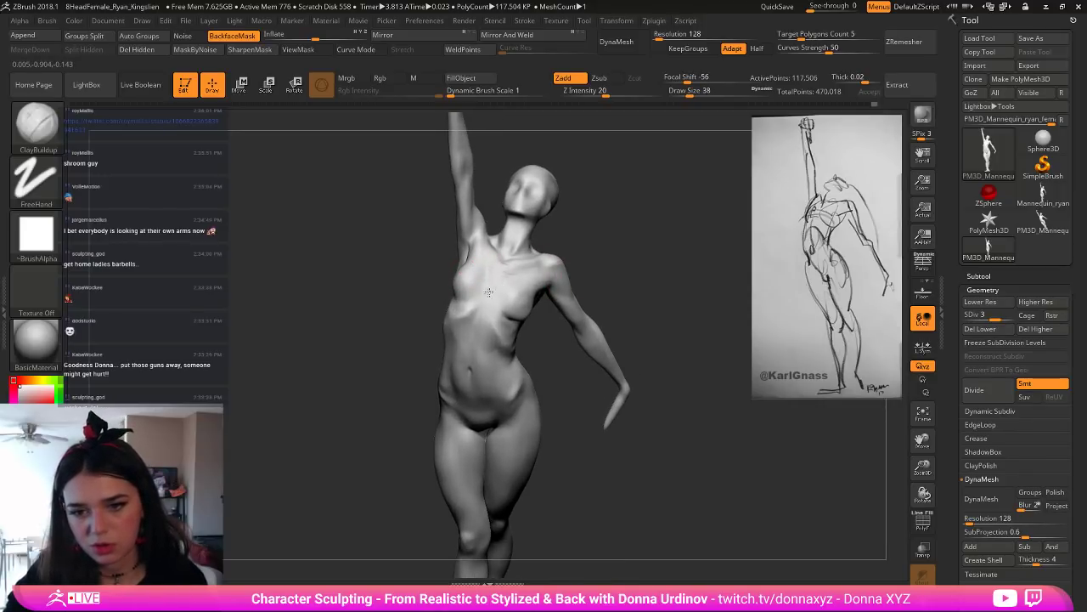
key("shift")
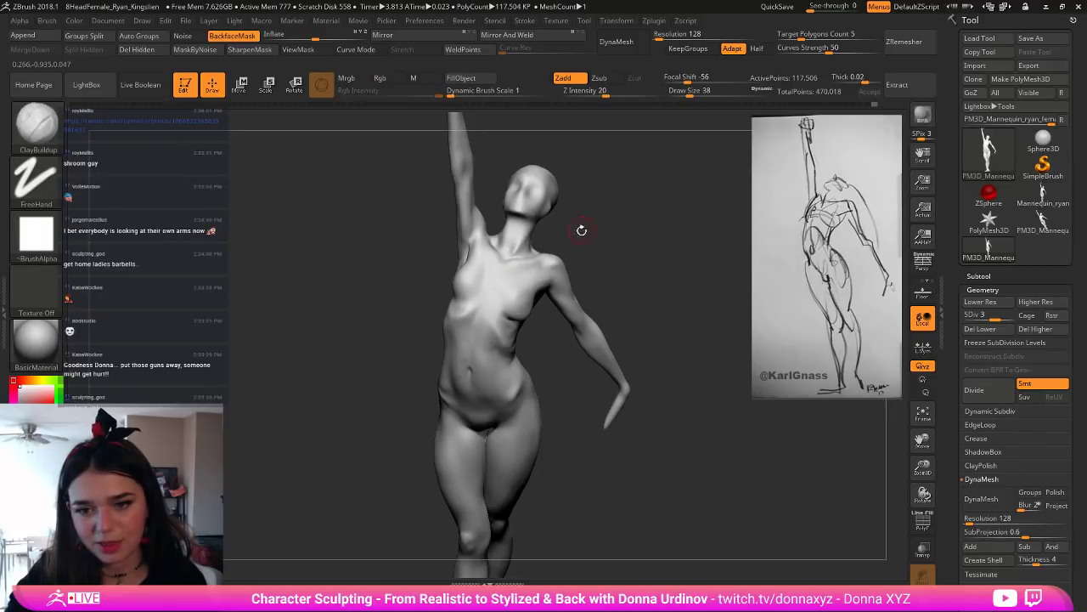
left_click_drag(581, 230, 548, 223)
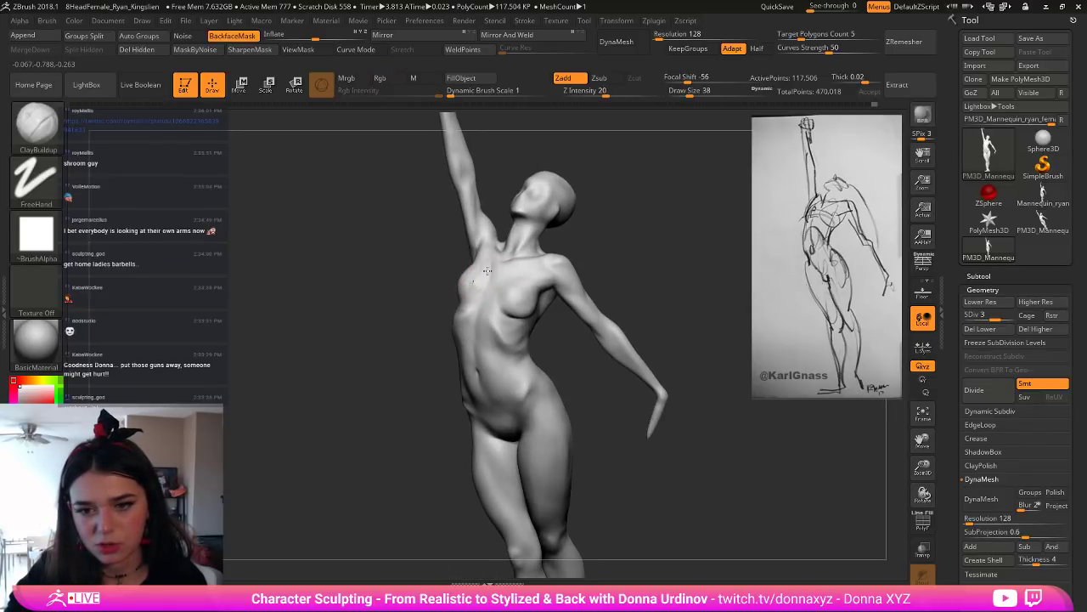
key("shift")
mouse_move(610, 232)
left_mouse_down()
mouse_move(643, 228)
mouse_move(613, 273)
mouse_move(626, 275)
mouse_move(593, 277)
mouse_move(604, 282)
mouse_move(605, 259)
mouse_move(631, 272)
left_mouse_up()
Step: Shape the front leg's knee and upper shin with the ClayBuildup brush at draw size 38 and smooth the transitions
left_click_drag(556, 444, 483, 409)
key("shift")
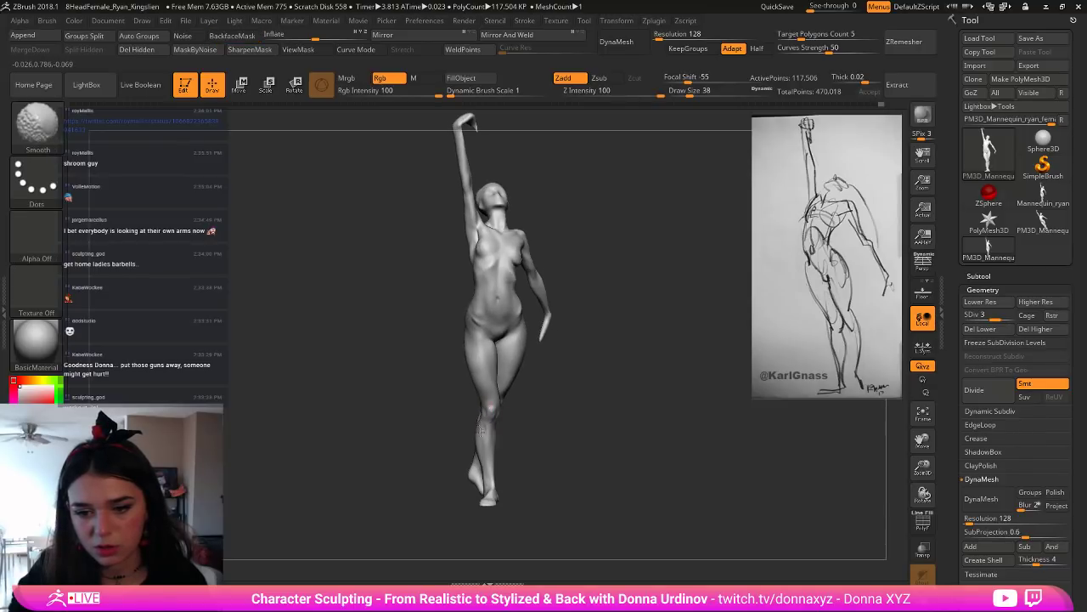
left_click_drag(484, 439, 488, 421, "shift")
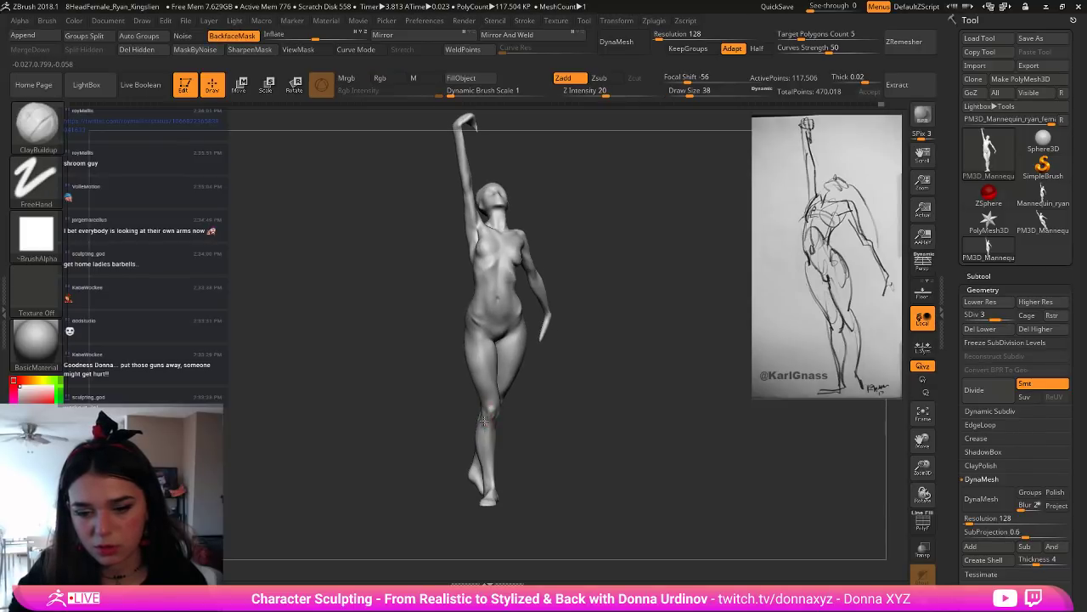
key("shift")
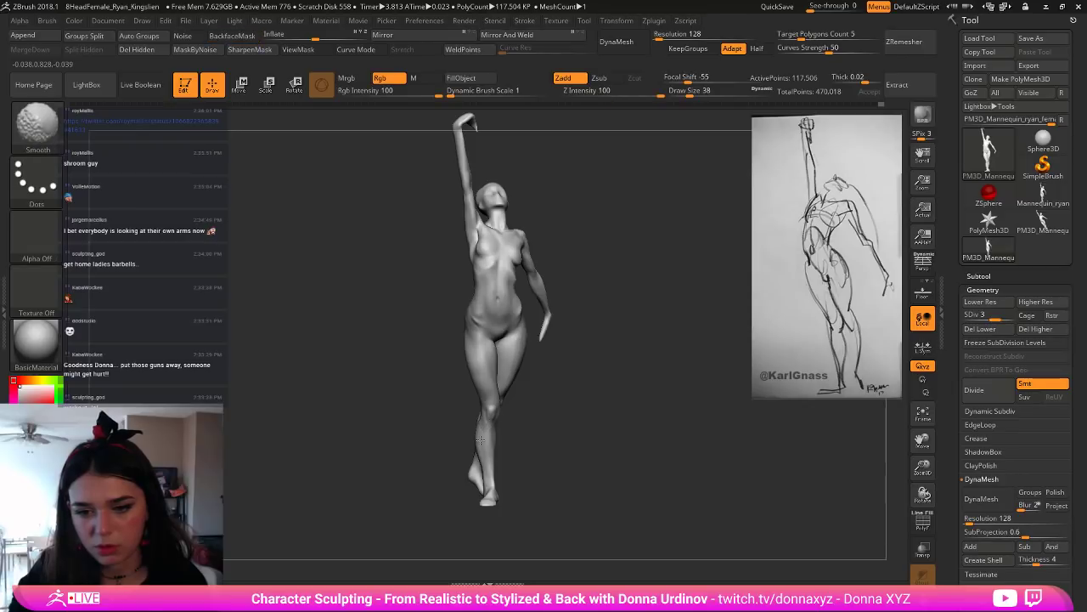
right_click_drag(528, 446, 496, 452)
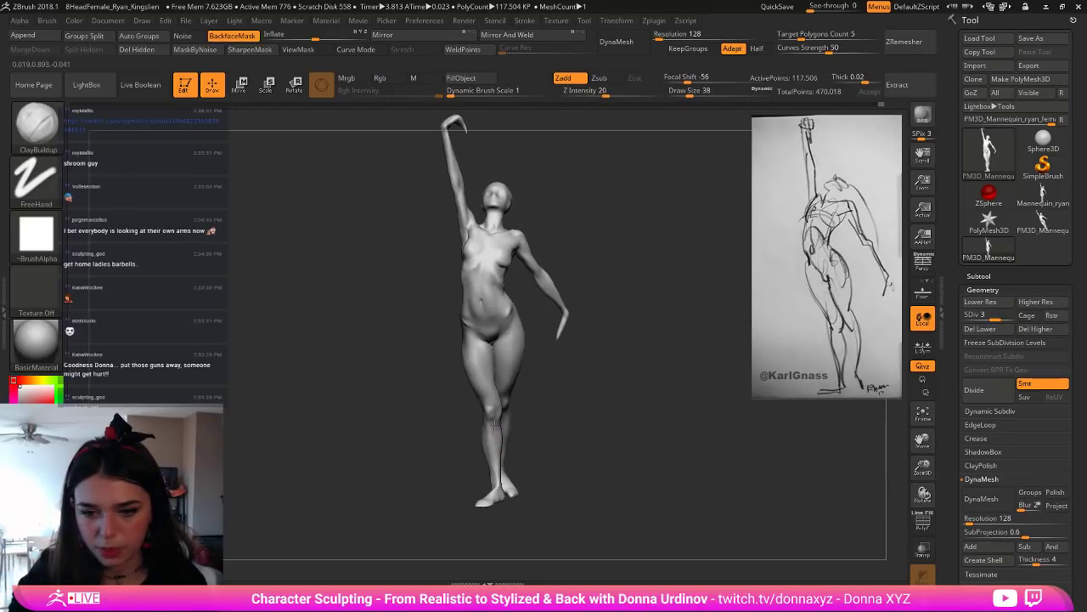
left_click_drag(494, 432, 495, 442, "shift")
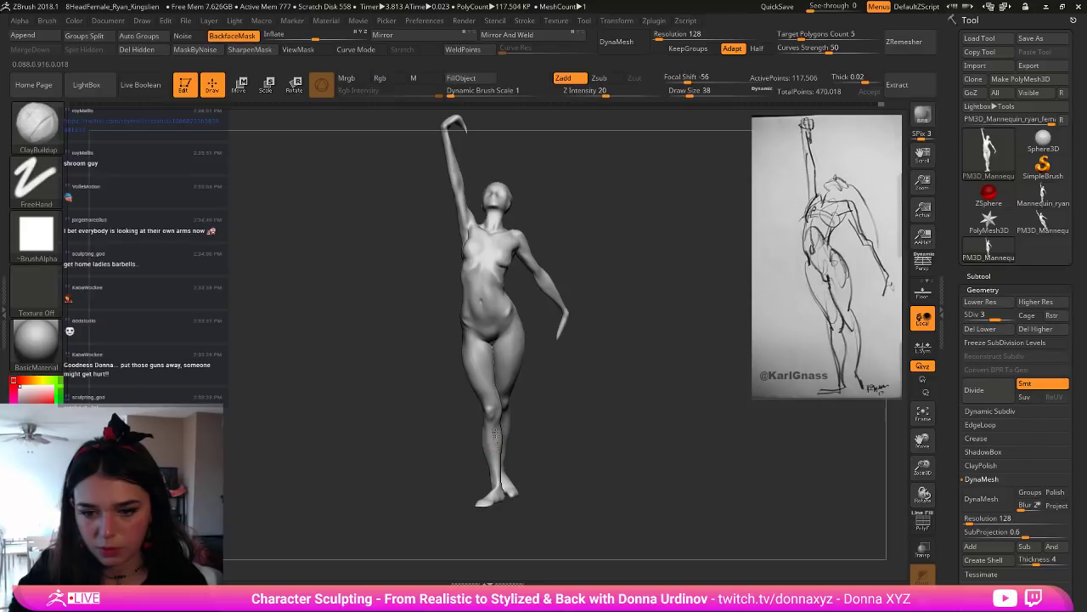
right_click_drag(515, 433, 511, 434)
key("shift")
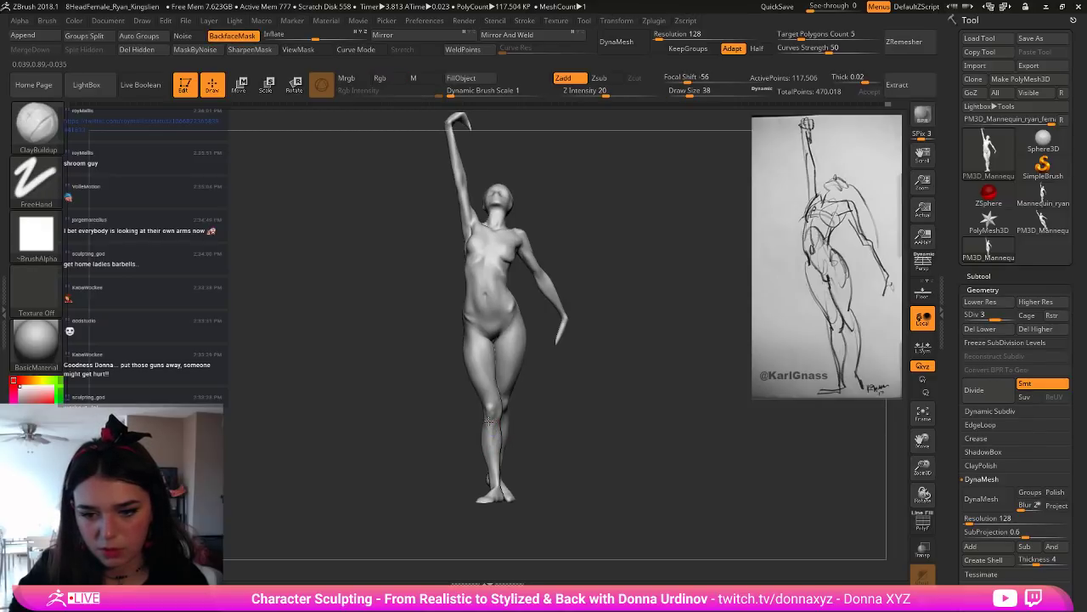
Step: Refine the rear leg's knee and thigh with ClayBuildup and smoothing at draw sizes from 38 to 58
left_click_drag(490, 422, 528, 419)
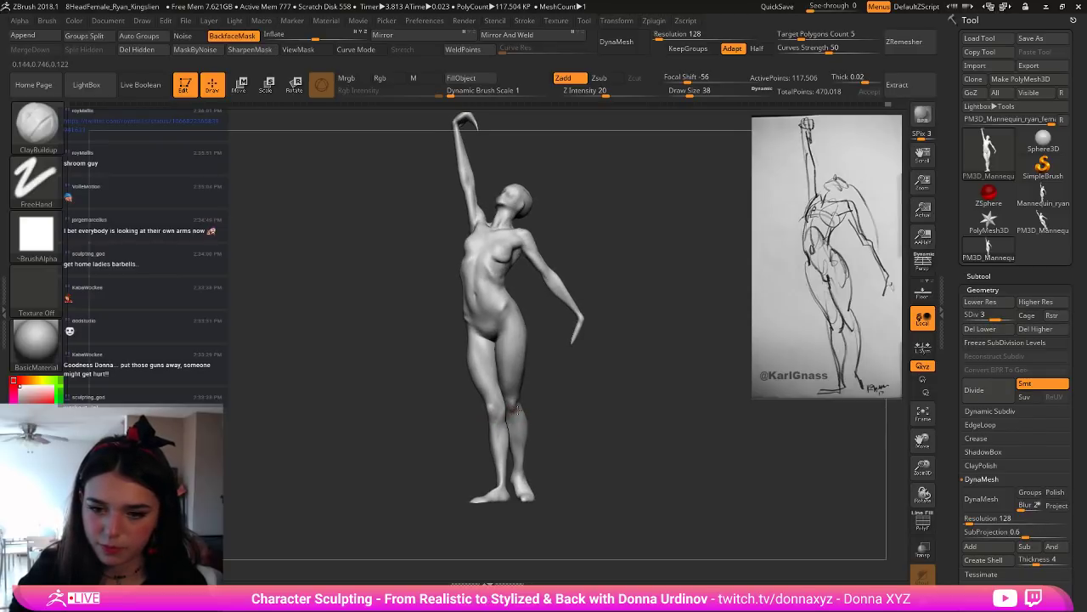
left_click_drag(519, 409, 535, 414, "shift")
key("bracketright")
key("bracketright")
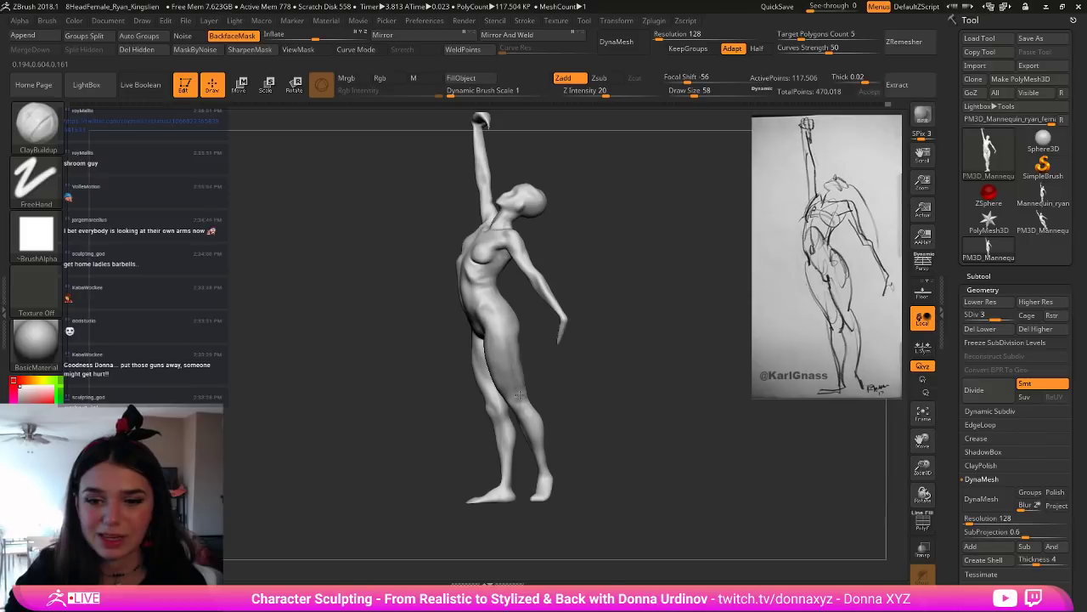
key("shift")
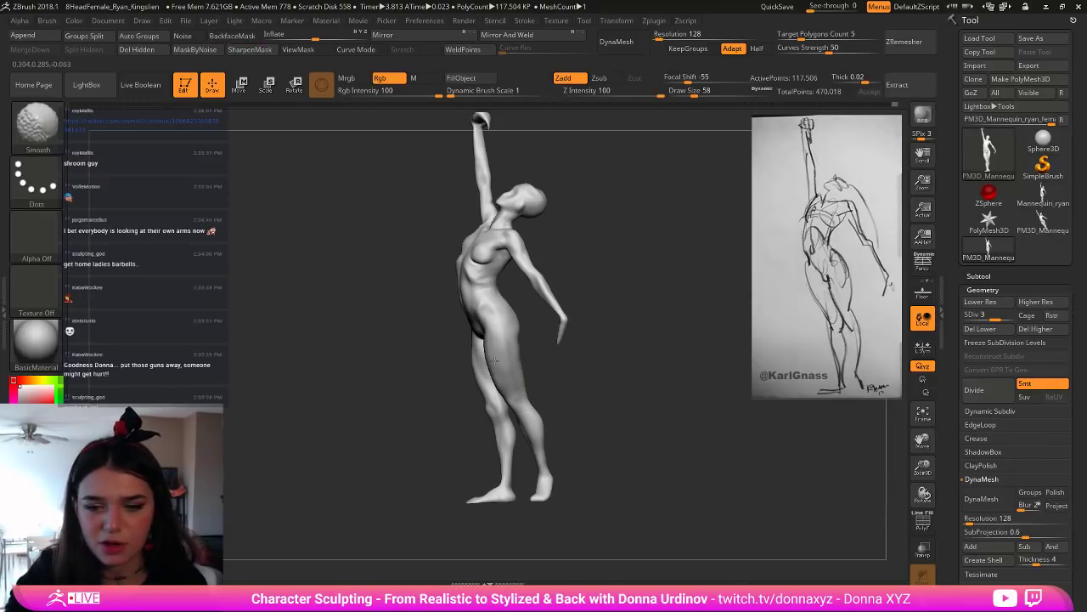
Step: Flatten the planes of the rear leg's thigh above the knee with the hPolish brush at draw size 58
left_click_drag(558, 373, 568, 367)
key("b")
key("h")
key("p")
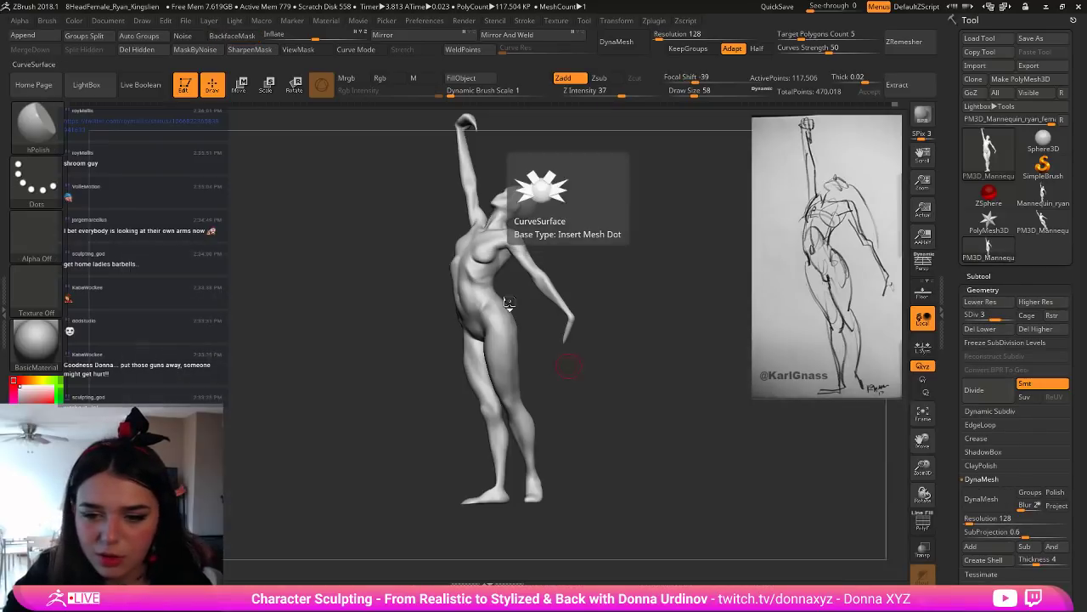
left_click_drag(543, 366, 568, 373)
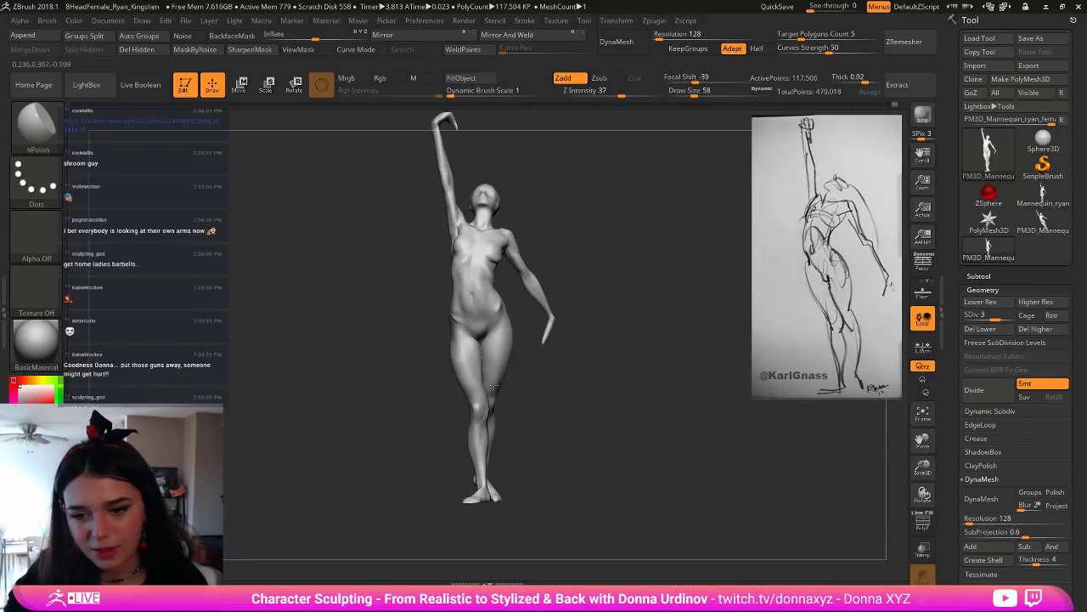
Step: Define the outer knee and lower thigh of the front leg with the DamStandard brush at draw size 70, smoothing the thigh
mouse_move(525, 388)
left_mouse_down()
mouse_move(441, 388)
mouse_move(543, 400)
left_mouse_up()
key("b")
key("d")
key("s")
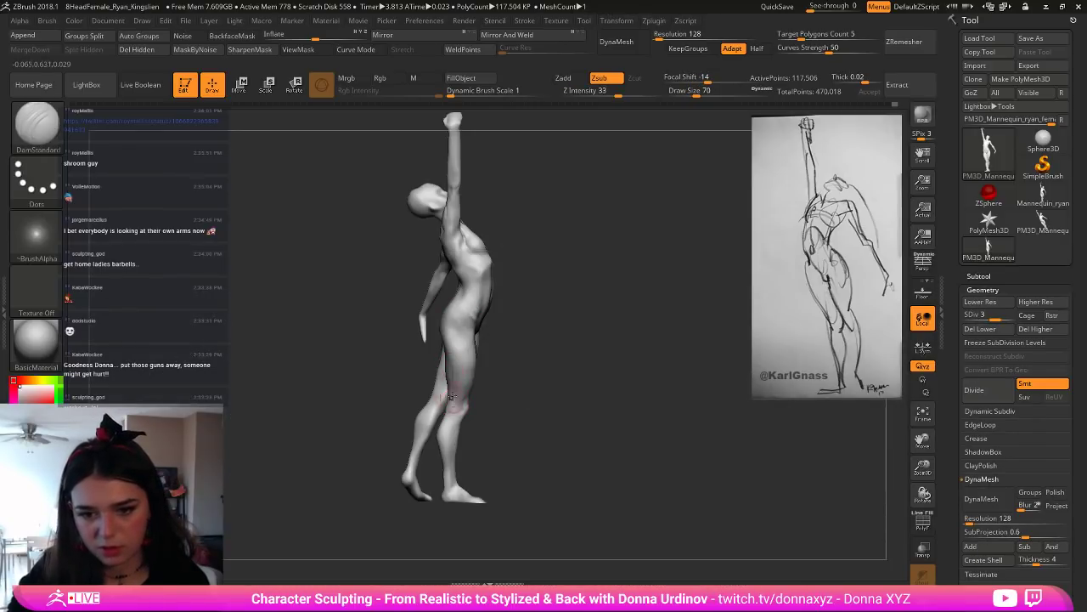
left_click_drag(454, 356, 448, 375, "shift")
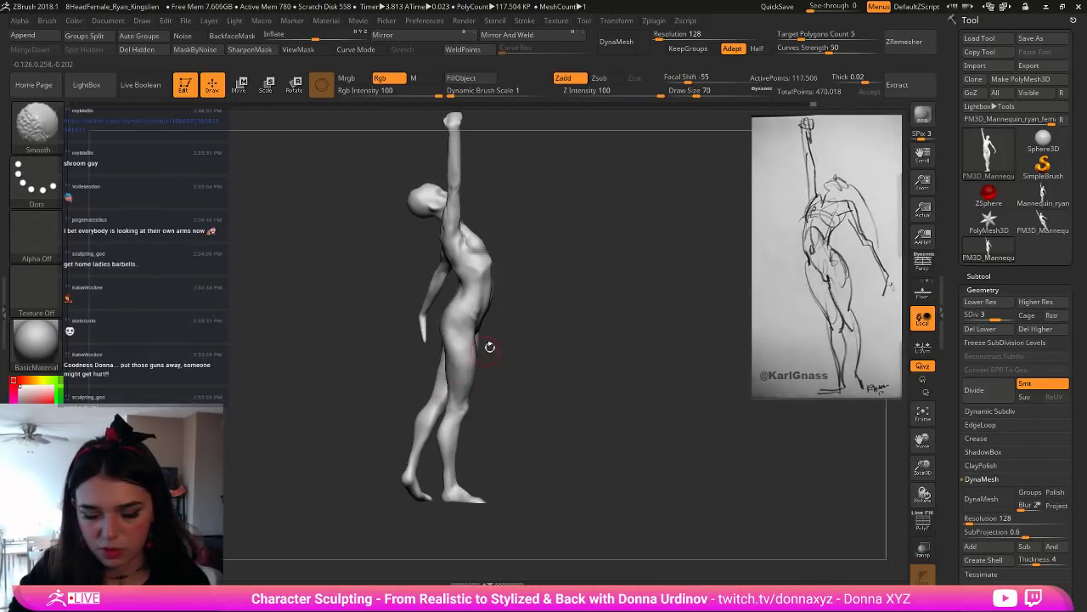
Step: Carve the side of the hip and upper outer thigh with the DamStandard brush at draw size 70 and smooth it
left_click_drag(515, 344, 479, 341)
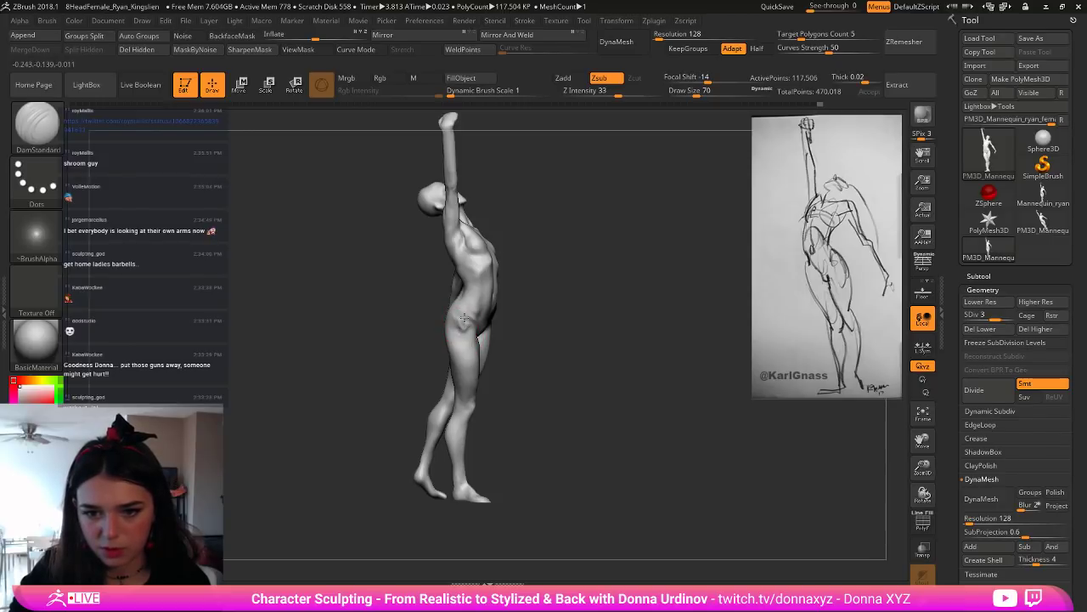
key("shift")
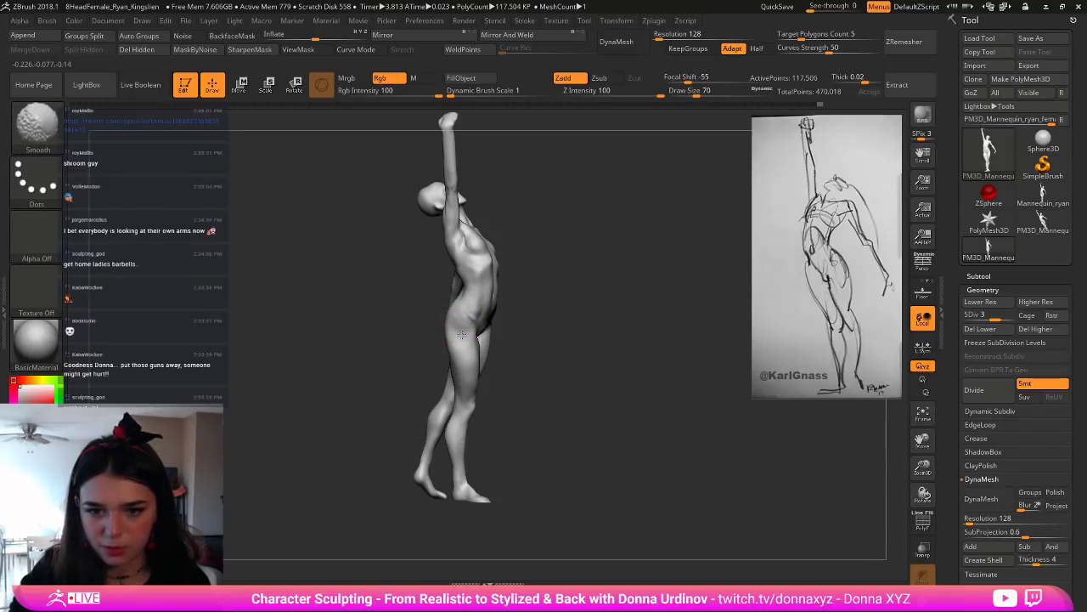
mouse_move(514, 351)
left_mouse_down()
mouse_move(486, 358)
mouse_move(570, 377)
mouse_move(454, 320)
left_mouse_up()
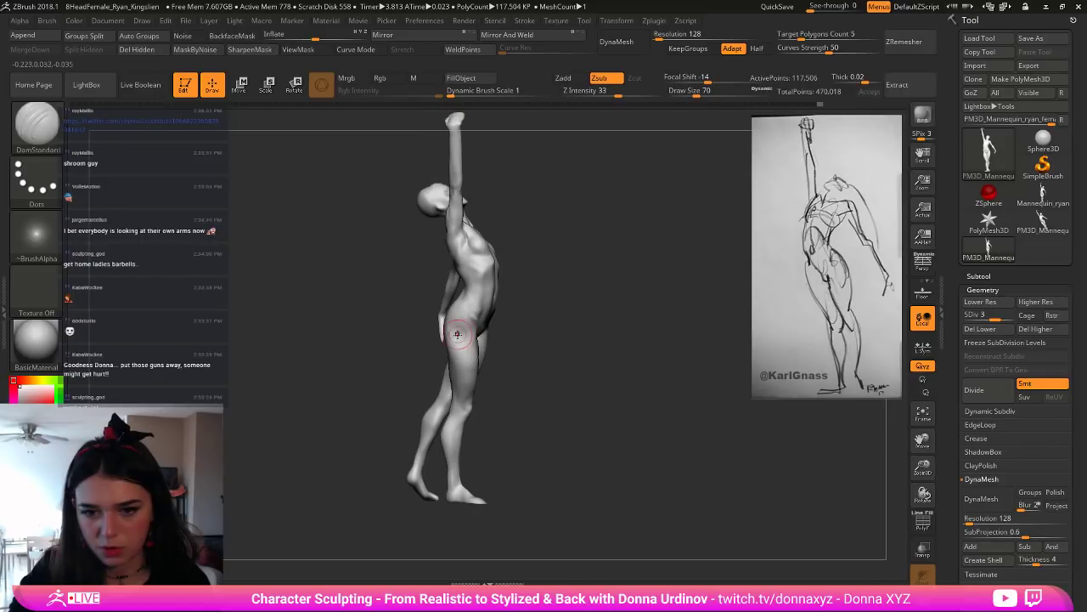
Step: Reshape the front foot and ankle with the Move brush at draw sizes from 46 to 82
mouse_move(543, 370)
left_mouse_down()
mouse_move(578, 379)
mouse_move(558, 364)
mouse_move(585, 411)
mouse_move(614, 413)
mouse_move(651, 453)
mouse_move(653, 481)
mouse_move(644, 406)
mouse_move(640, 441)
left_mouse_up()
key("b")
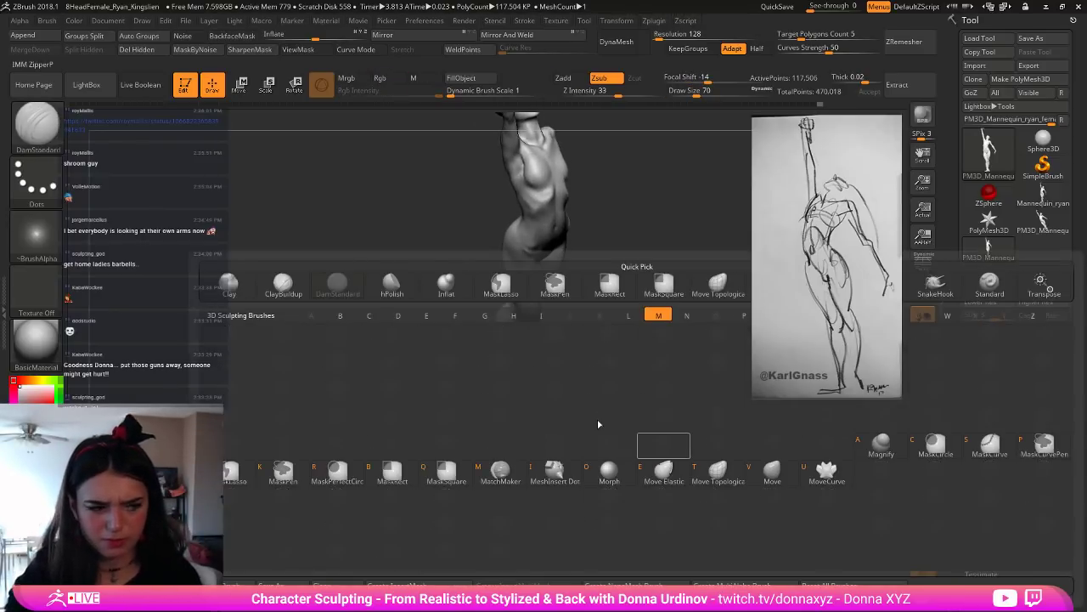
key("m")
key("v")
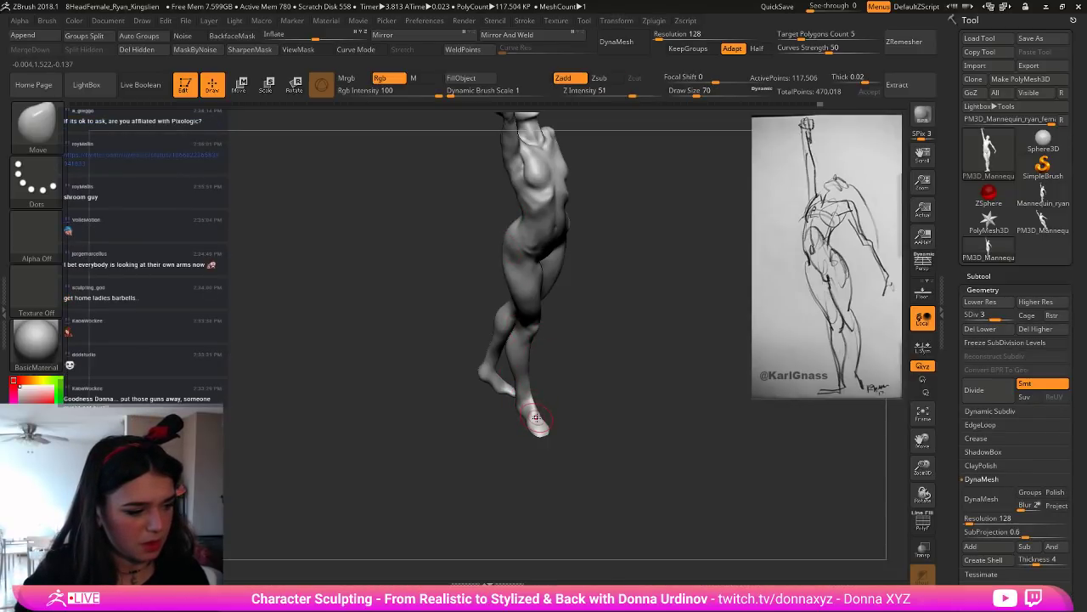
left_click_drag(606, 388, 602, 417)
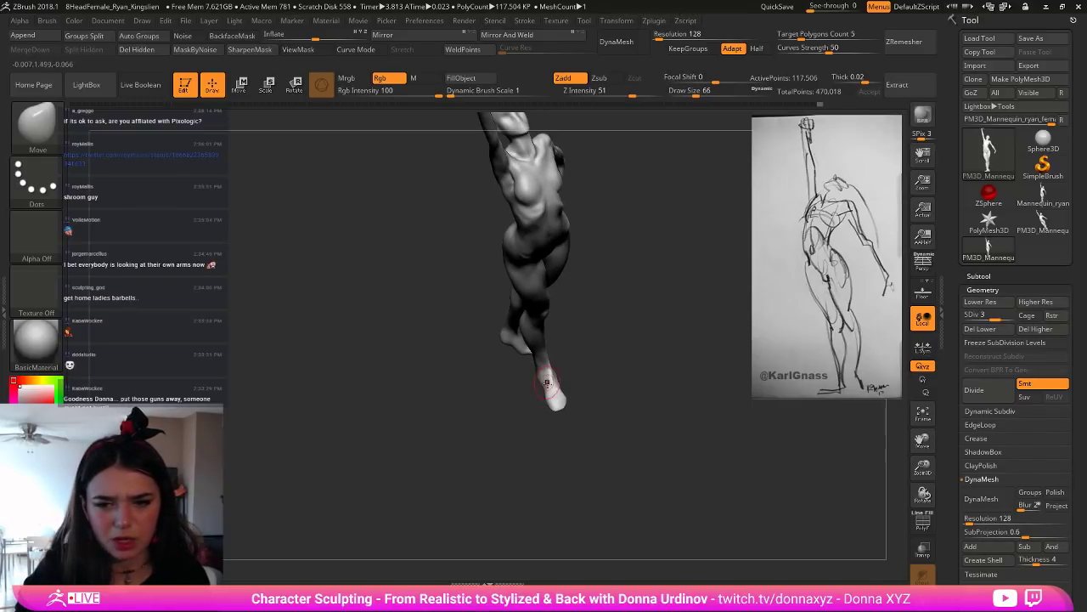
left_click_drag(559, 377, 562, 384)
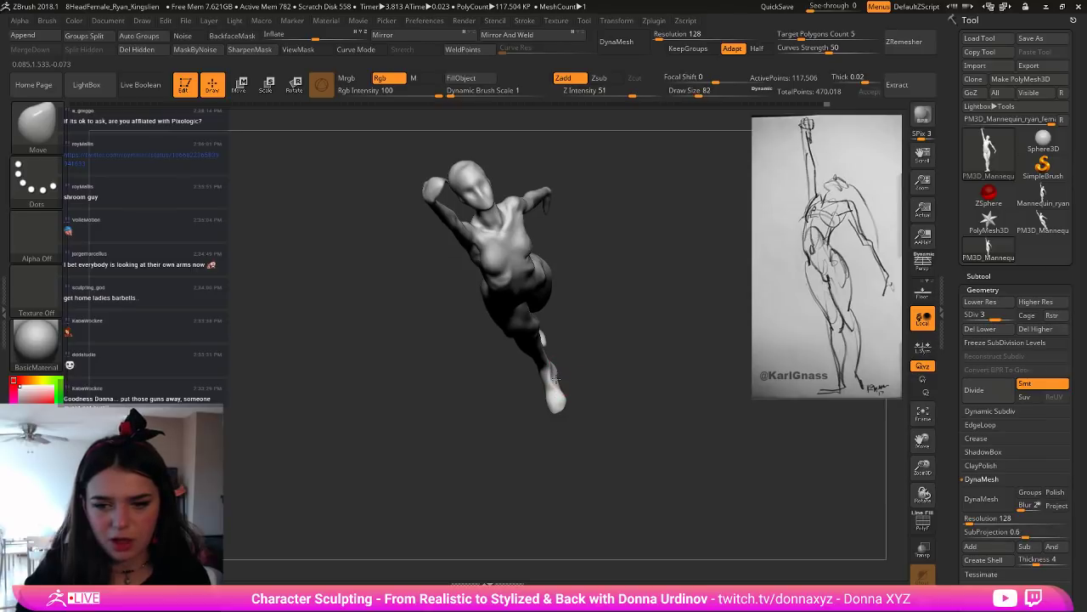
right_click_drag(558, 378, 558, 379)
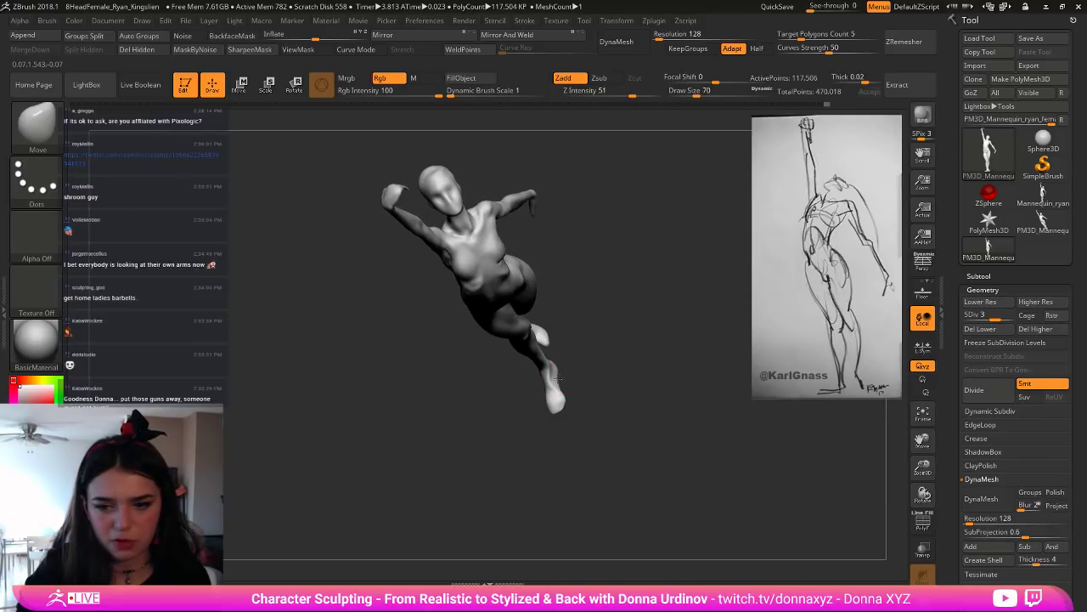
left_click_drag(574, 365, 551, 378)
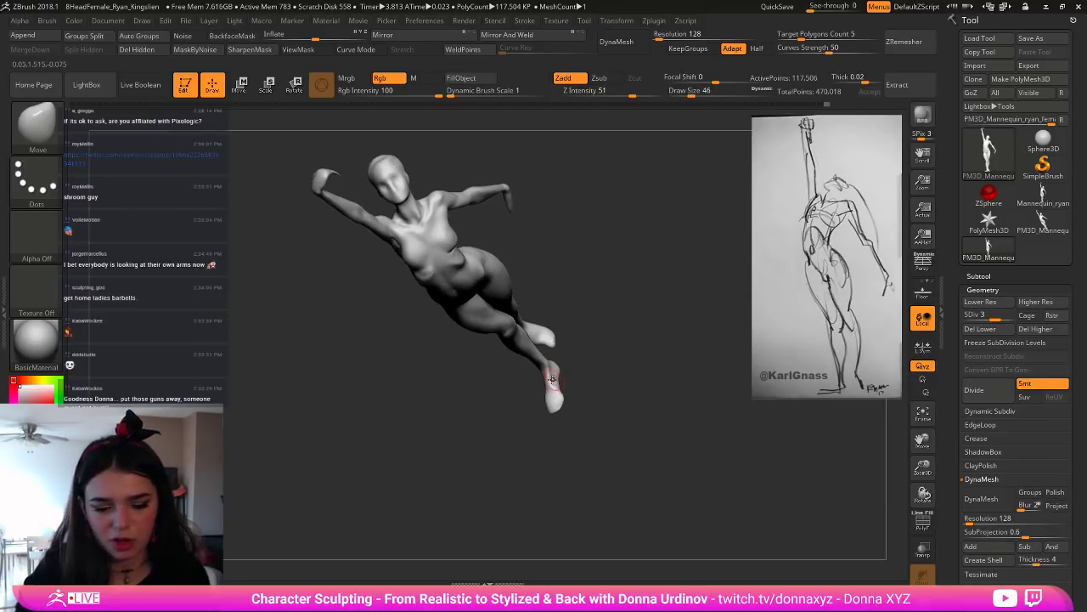
Step: Flatten the planes of the front foot's ankle with the hPolish brush at draw size 54
key("b")
key("h")
key("p")
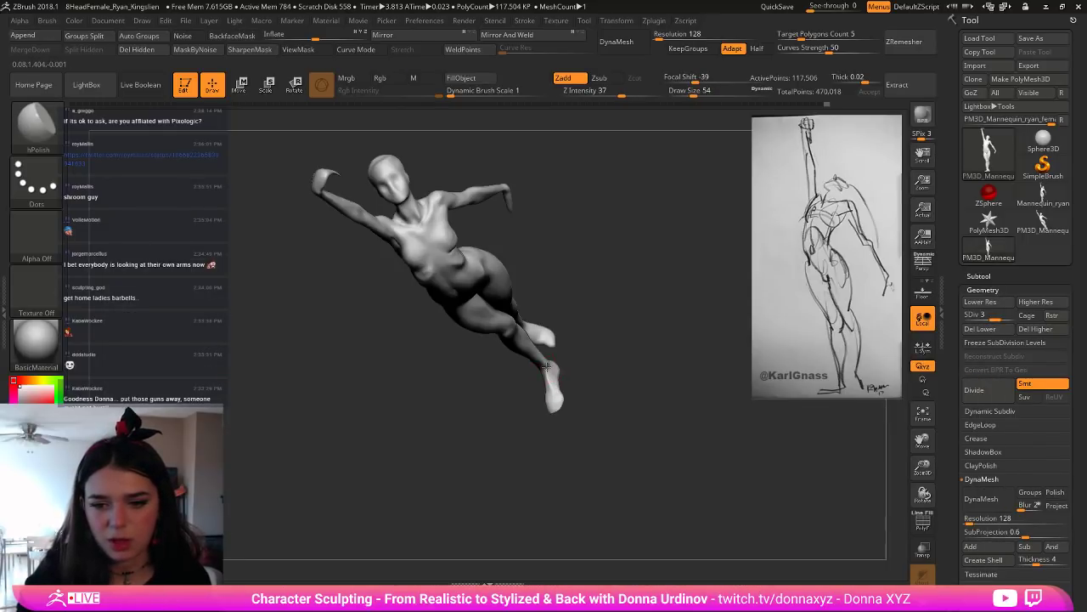
left_click_drag(546, 367, 600, 348)
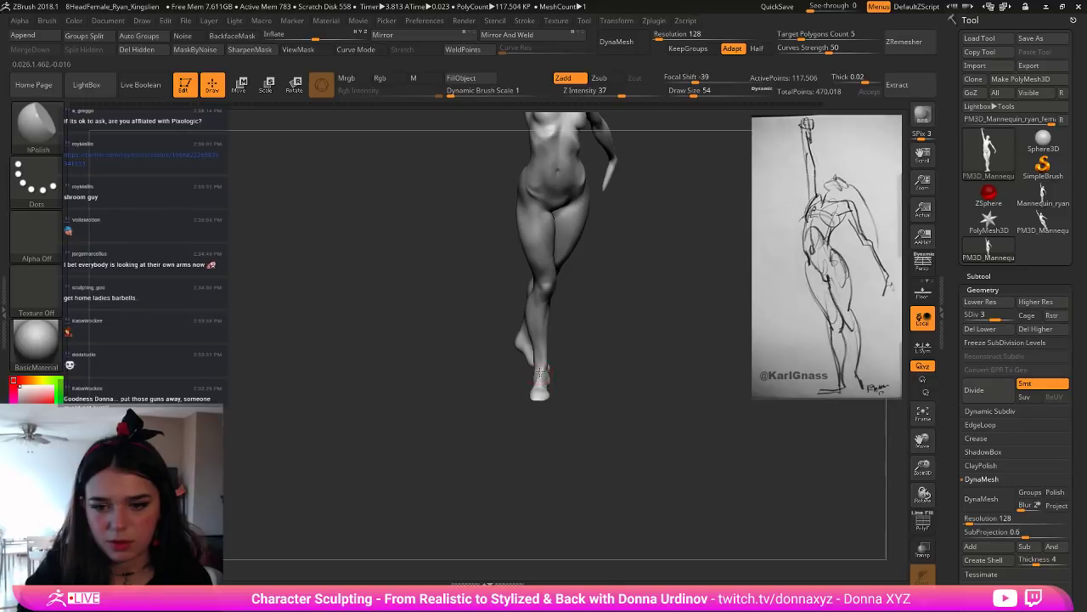
left_click_drag(578, 391, 575, 408)
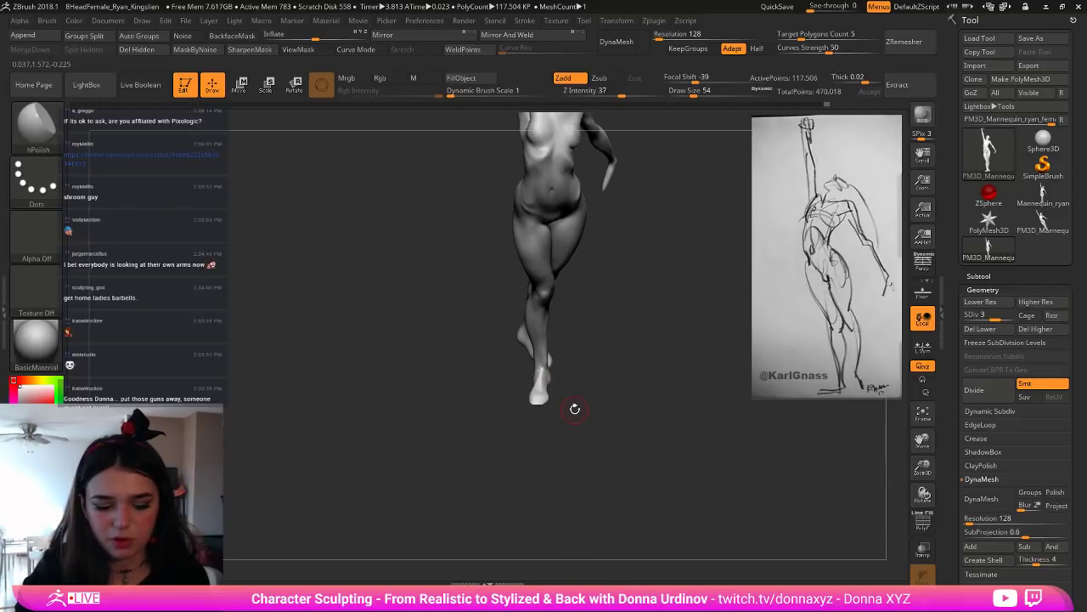
Step: Reshape the sides of the front foot with the Move brush at draw sizes 70 and 82
key("b")
key("b")
key("b")
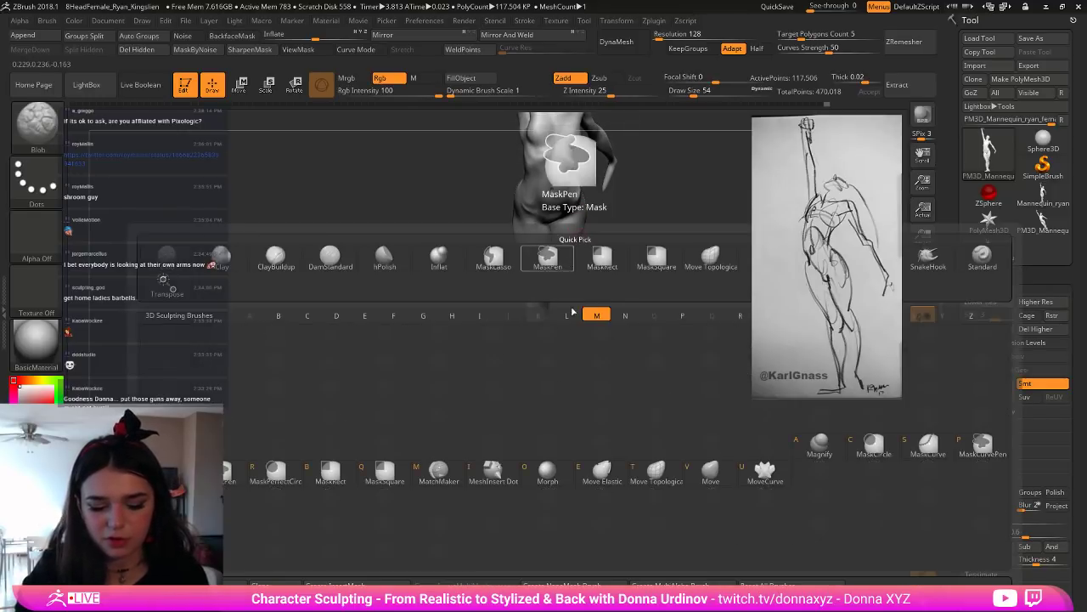
key("m")
key("v")
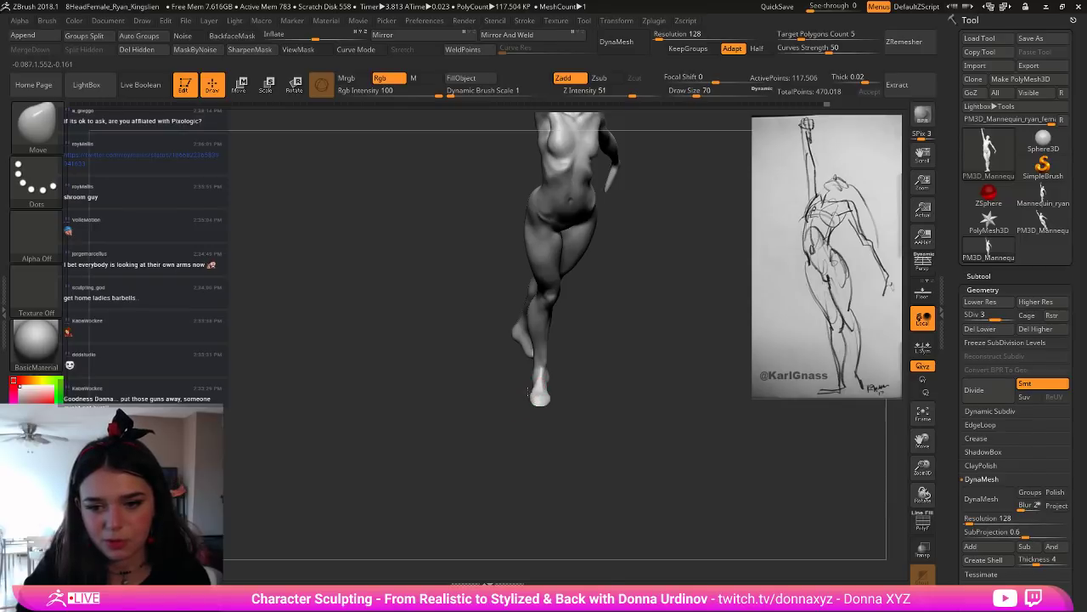
key("]")
left_click_drag(580, 388, 607, 392)
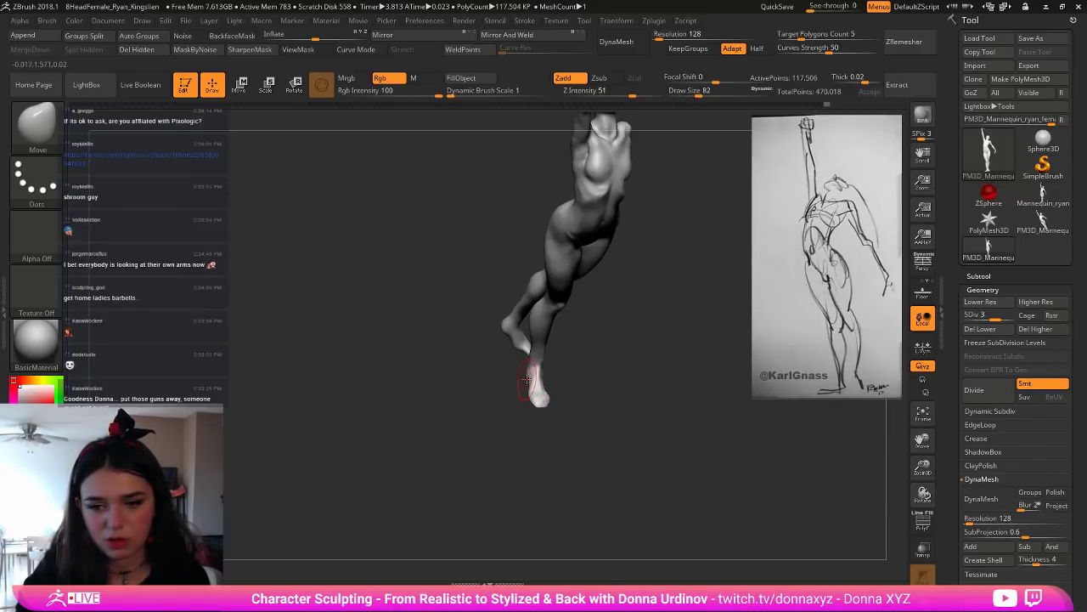
mouse_move(579, 380)
right_mouse_down()
mouse_move(529, 383)
mouse_move(552, 381)
right_mouse_up()
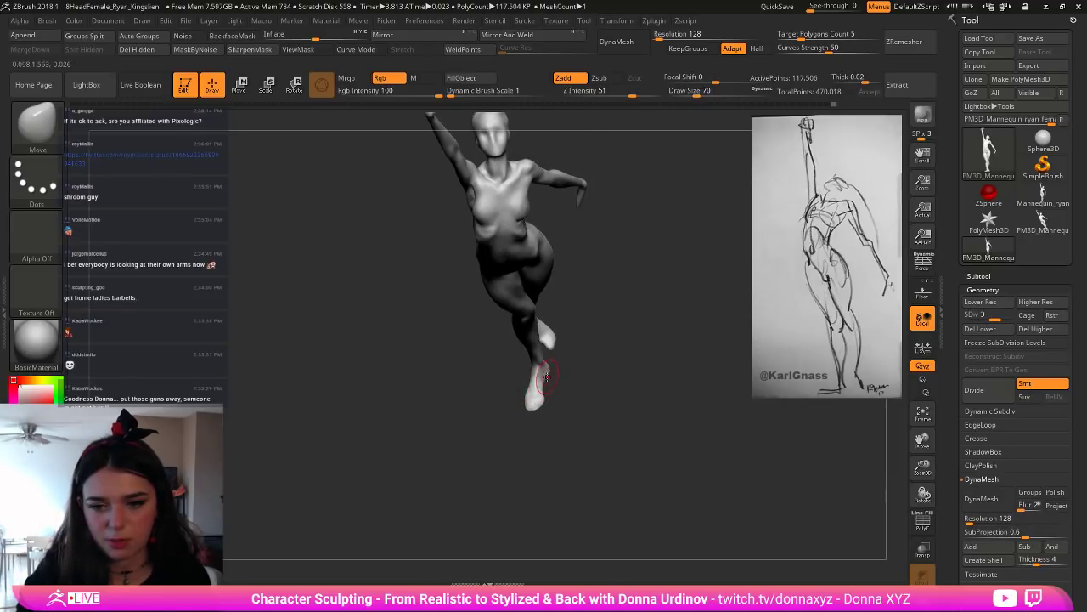
Step: Adjust the front foot's width and ankle contour from several angles with the Move brush at draw sizes from 58 to 86
key("bracketleft")
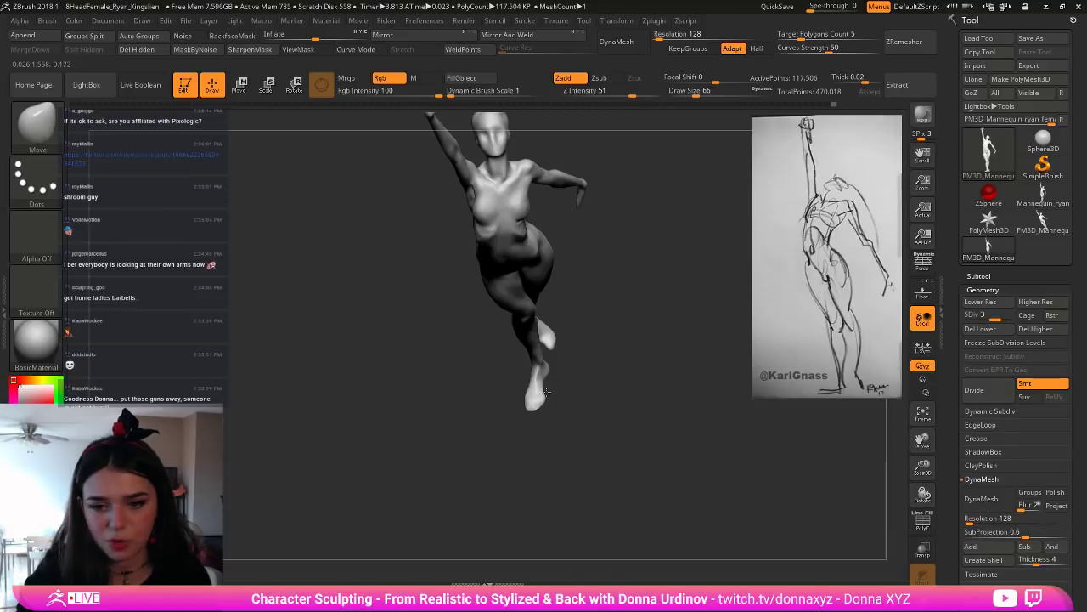
right_click_drag(545, 391, 495, 393)
key("bracketright")
key("bracketright")
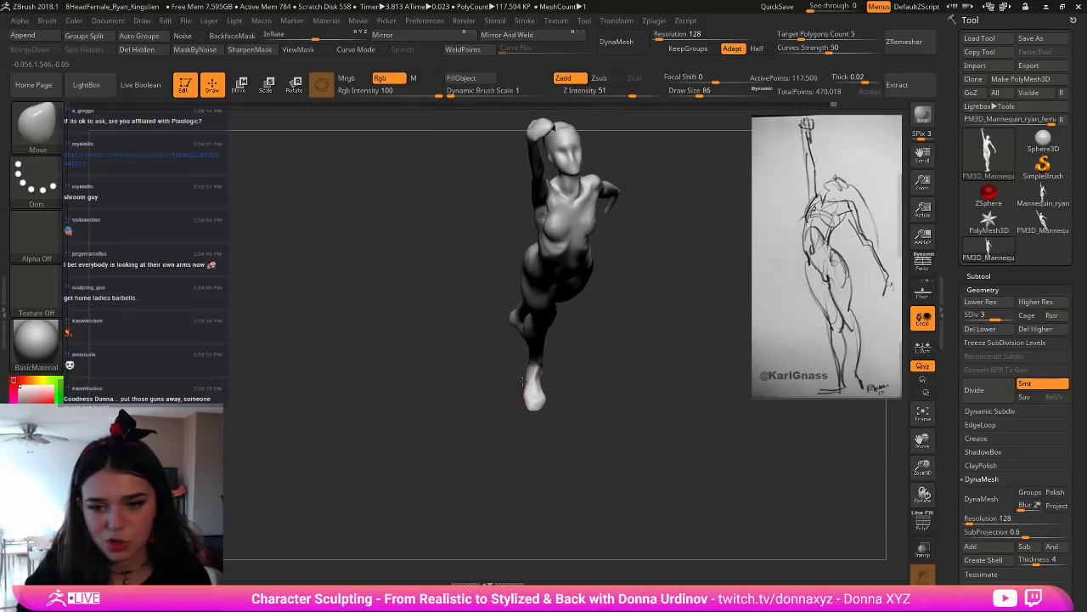
mouse_move(576, 366)
right_mouse_down("shift")
mouse_move(535, 367)
mouse_move(589, 373)
mouse_move(540, 368)
mouse_move(590, 403)
mouse_move(594, 422)
right_mouse_up("shift")
key("bracketleft")
key("bracketleft")
key("bracketright")
key("bracketright")
key("bracketright")
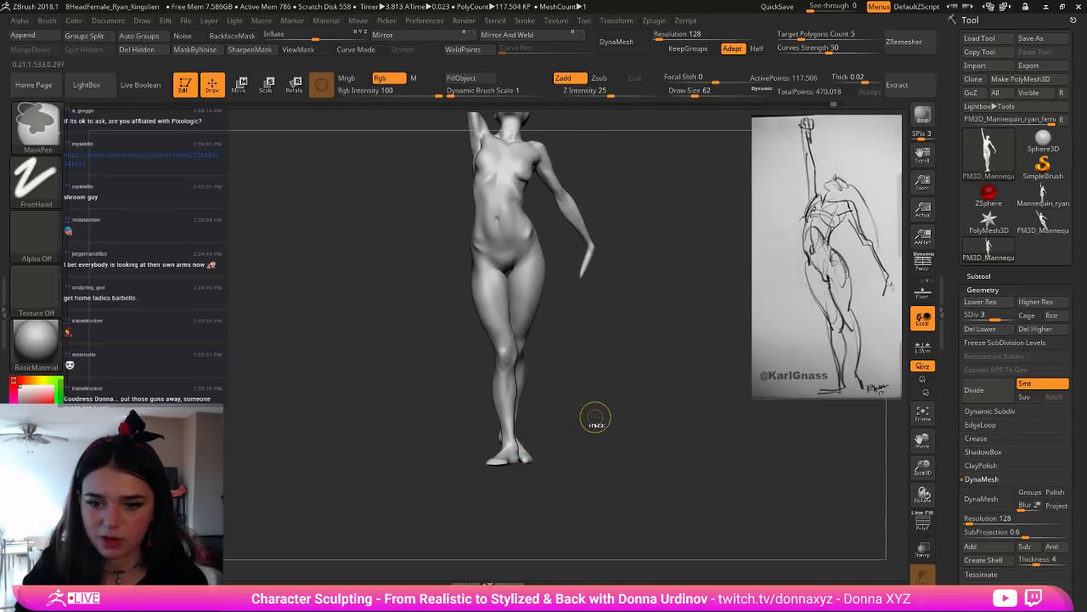
key("ctrl")
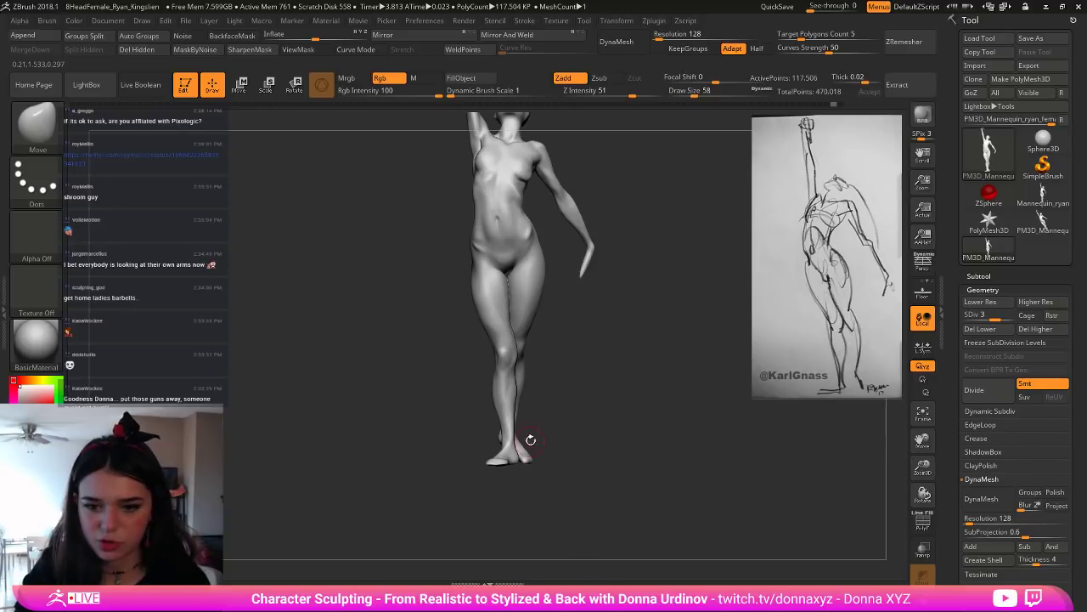
right_click_drag(539, 464, 520, 464)
key("bracketright")
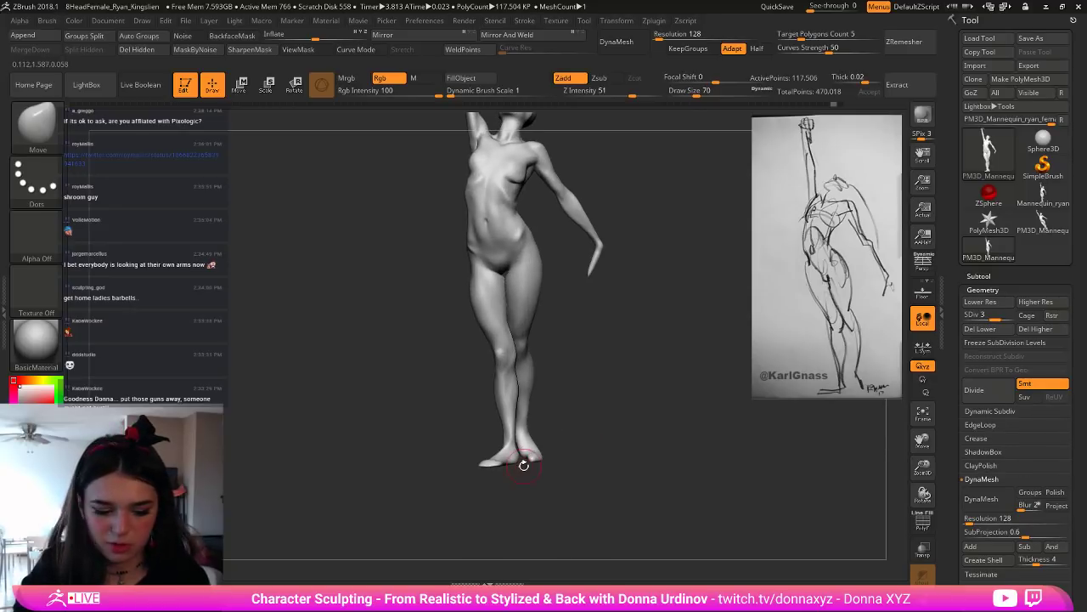
Step: Build up the front foot's ankle and heel with the ClayBuildup brush at draw size 46 and smooth the forms
key("b")
key("c")
key("b")
mouse_move(529, 461)
right_mouse_down()
mouse_move(548, 438)
mouse_move(516, 441)
mouse_move(581, 432)
right_mouse_up()
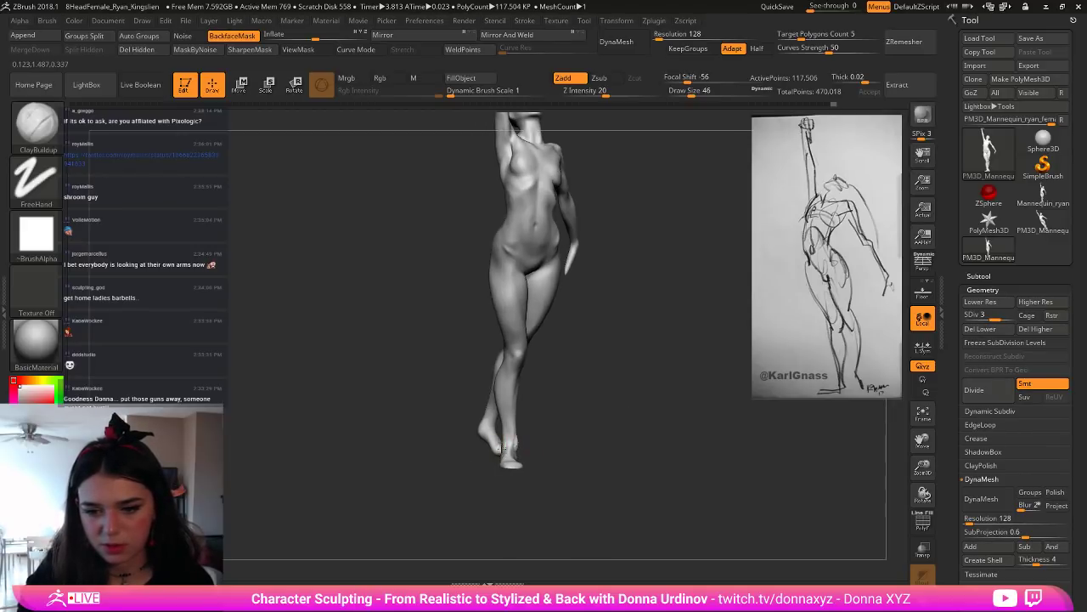
key("shift")
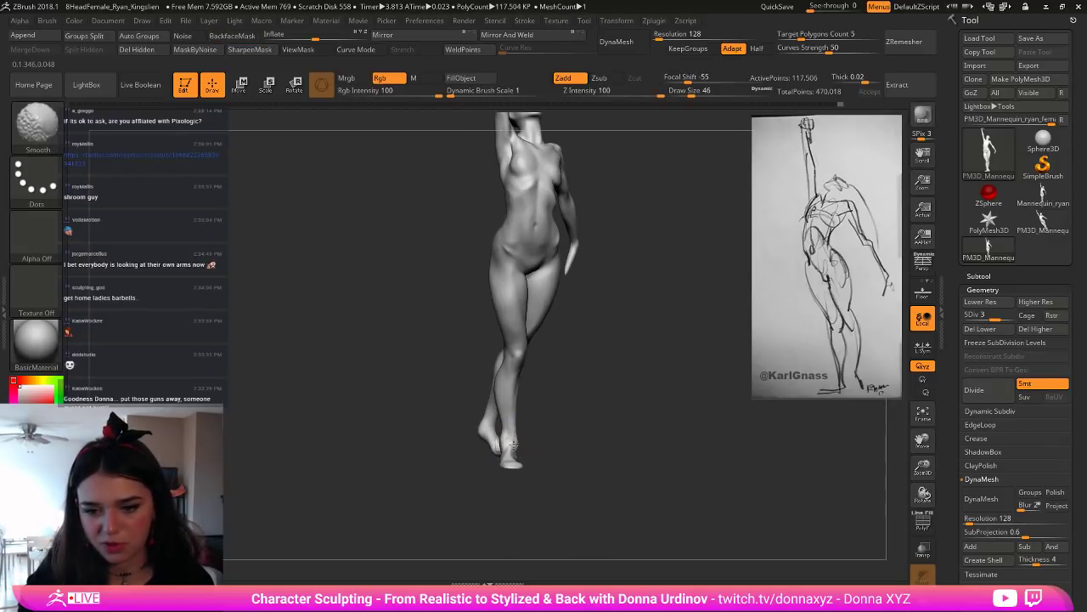
right_click_drag(530, 432, 508, 439, "shift")
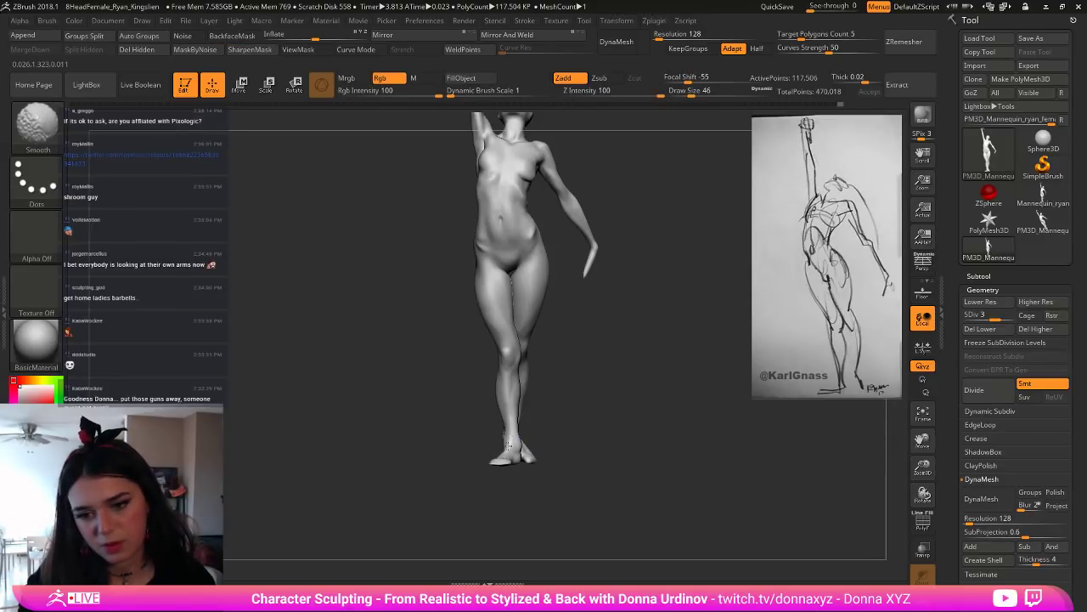
mouse_move(507, 427)
right_mouse_down()
mouse_move(529, 450)
mouse_move(483, 438)
mouse_move(536, 449)
right_mouse_up()
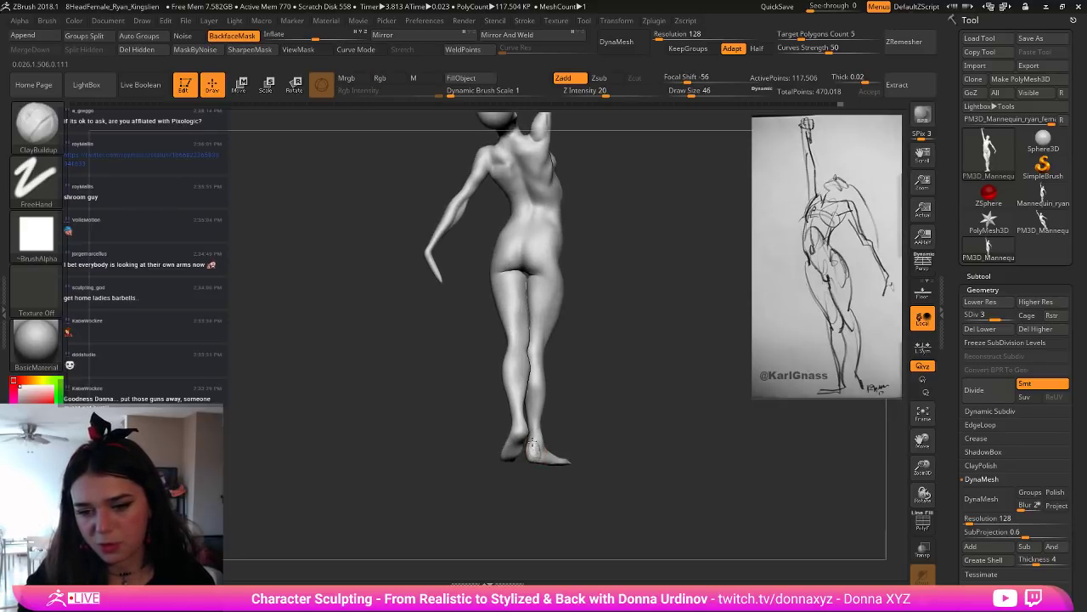
key("shift")
mouse_move(580, 440)
right_mouse_down("shift")
mouse_move(529, 452)
mouse_move(553, 480)
right_mouse_up("shift")
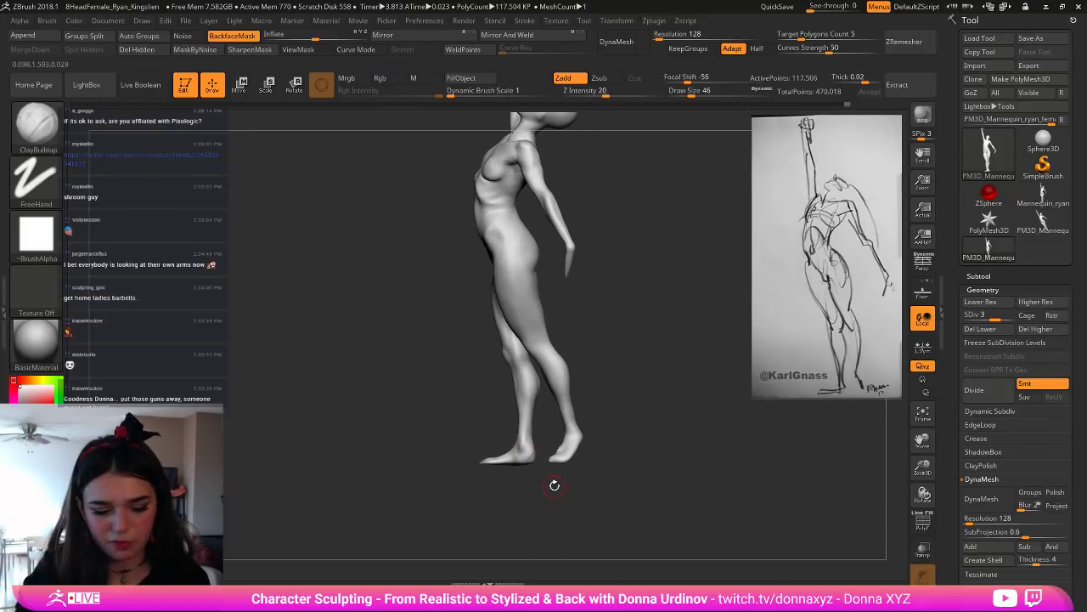
Step: Refine the side profile of the front foot and ankle with the Move Topological brush at draw sizes from 62 to 90
key("b")
key("m")
key("t")
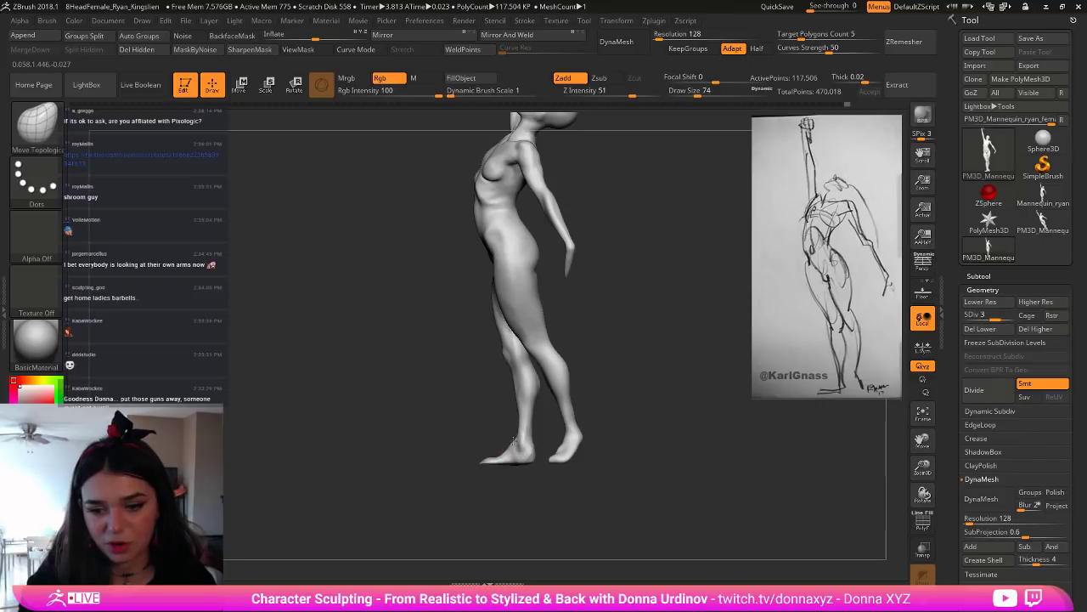
key("bracketleft")
key("bracketleft")
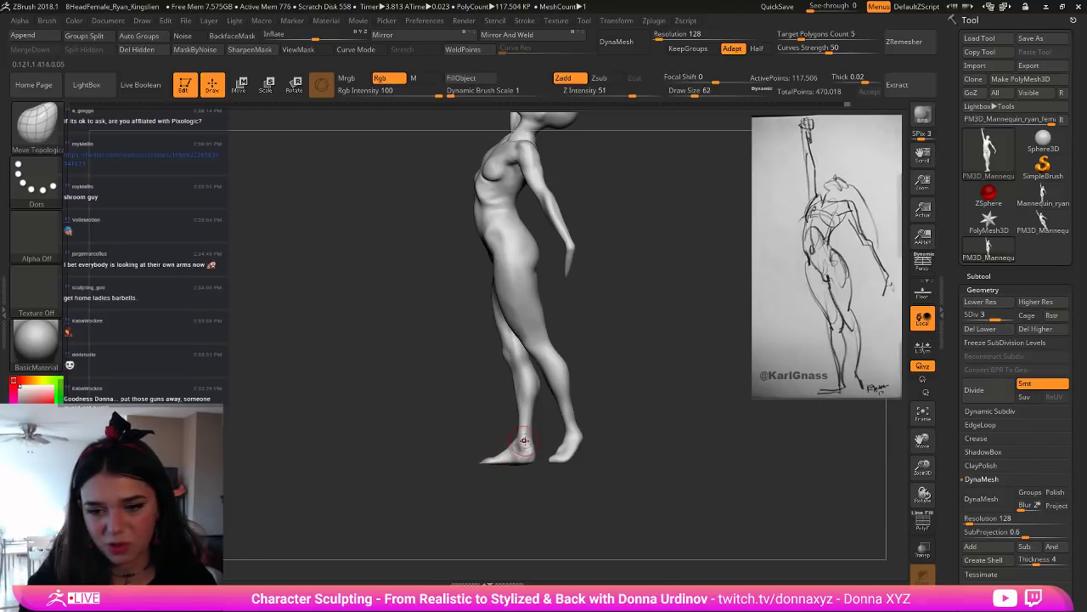
key("bracketright")
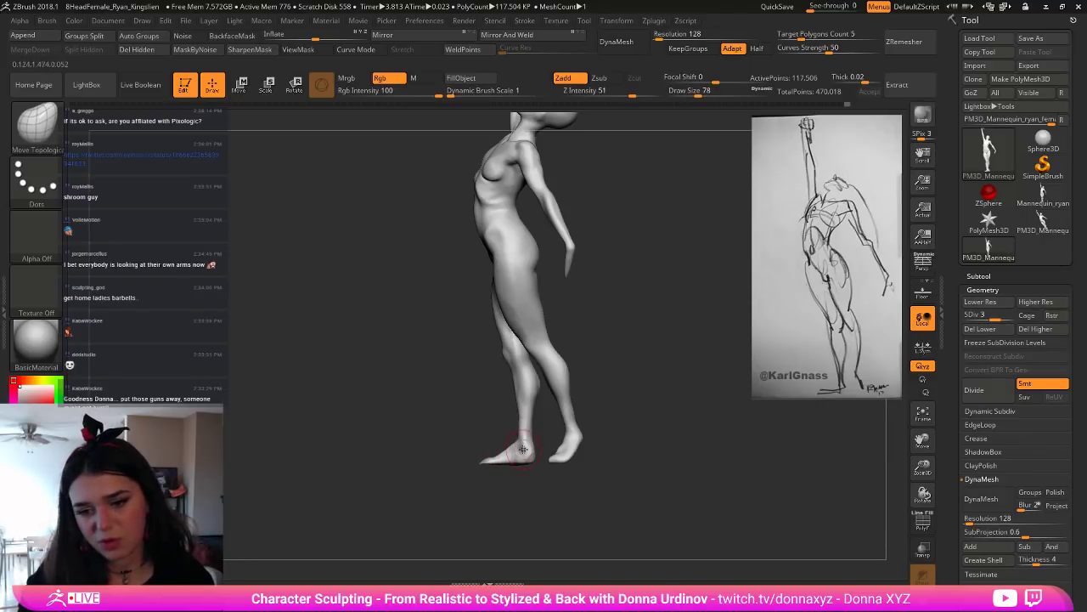
key("bracketright")
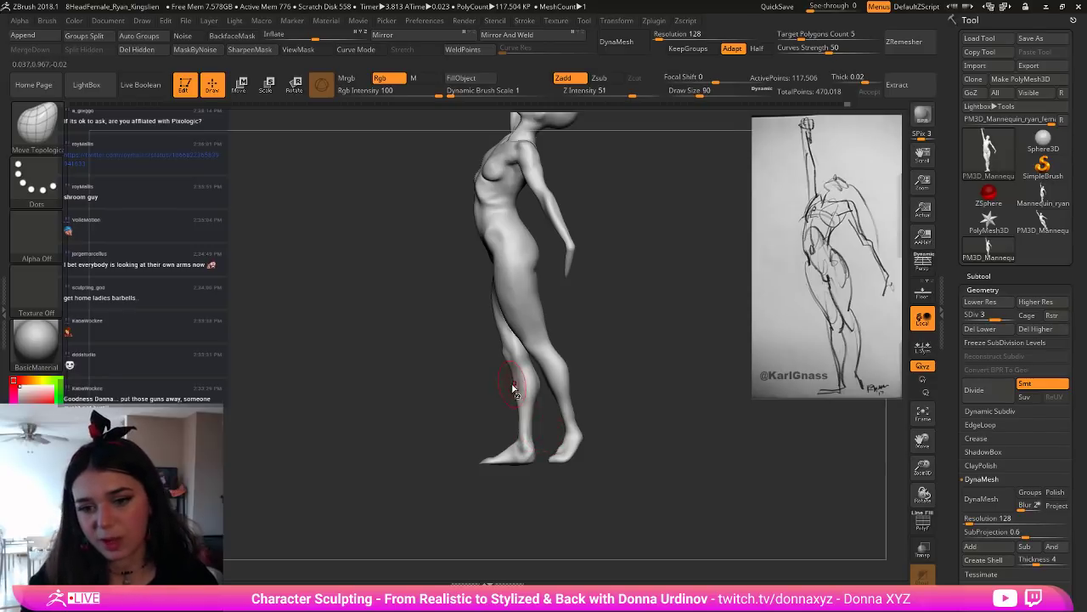
Step: Adjust the knee and shin profile of the front leg with the Move Topological brush at draw sizes from 138 to 242
key("bracketright")
key("bracketright")
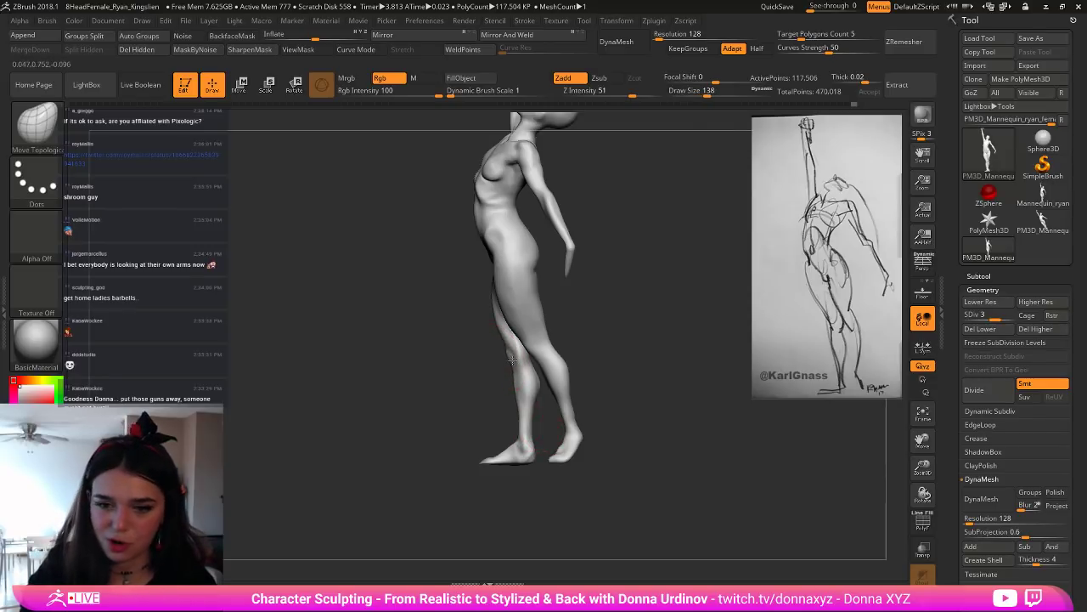
key("bracketright")
key("bracketright")
key("bracketright")
key("bracketright")
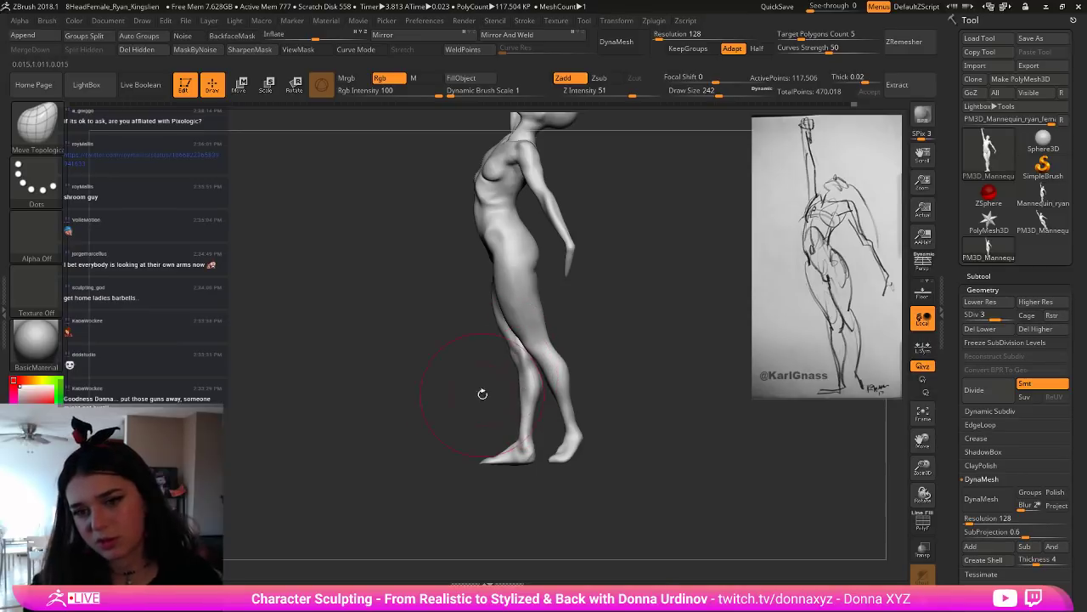
mouse_move(482, 391)
left_mouse_down()
mouse_move(517, 407)
mouse_move(595, 386)
mouse_move(560, 390)
mouse_move(566, 383)
left_mouse_up()
key("ctrl")
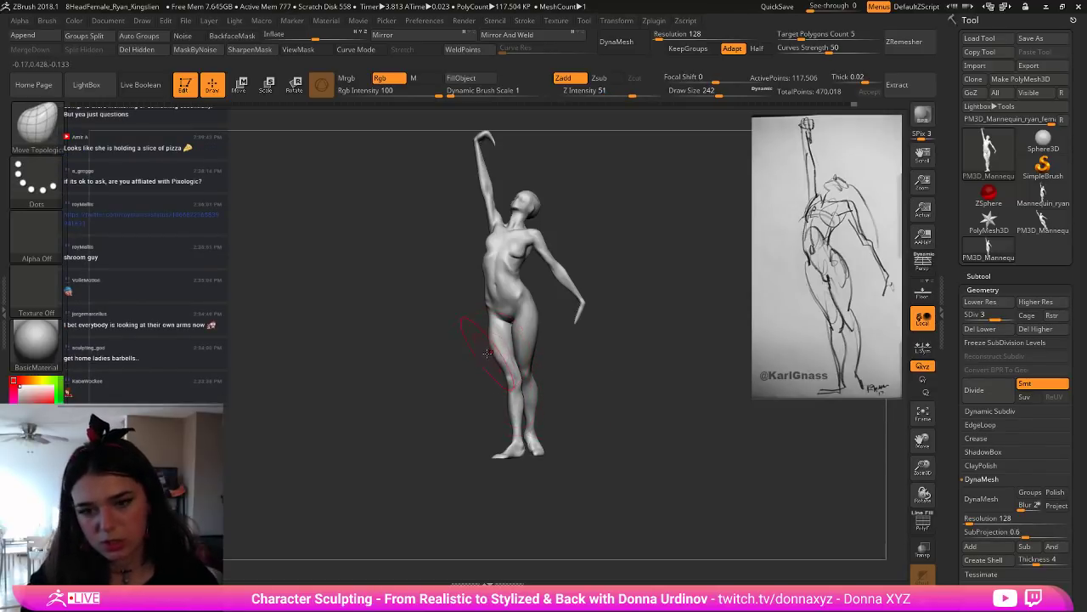
Step: Reshape the overall curve of the thighs with the Move Topological brush at draw sizes up to 282
key("bracketleft")
key("bracketleft")
key("bracketleft")
key("bracketleft")
left_click_drag(489, 350, 525, 365)
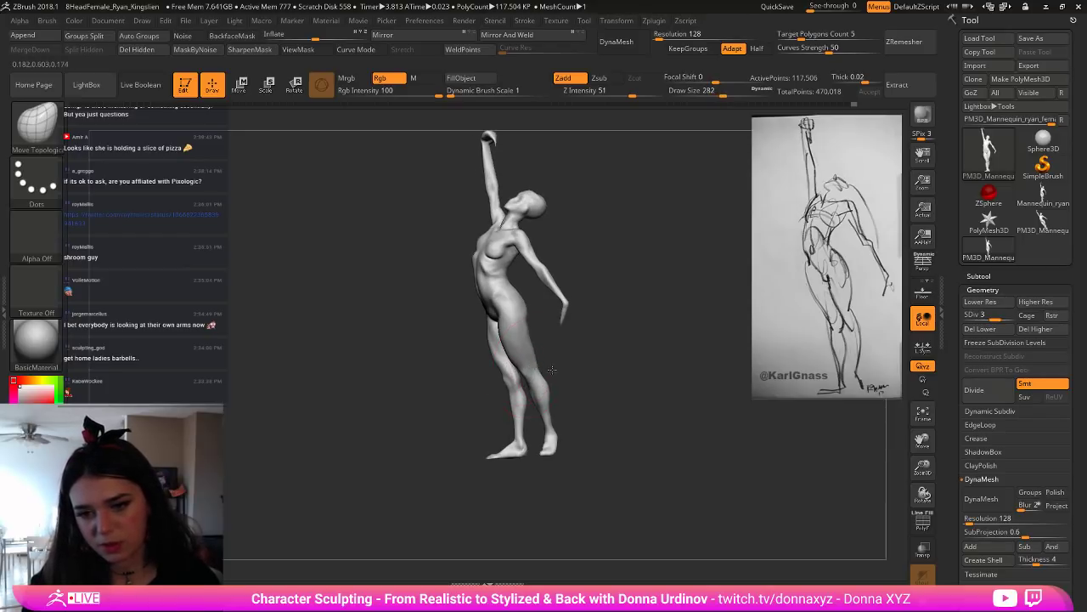
right_click_drag(531, 367, 541, 367)
Step: Refine the back contour of the rear leg's thigh below the buttock with the Move Topological brush at draw size 146
key("bracketleft")
key("bracketleft")
key("bracketleft")
key("bracketleft")
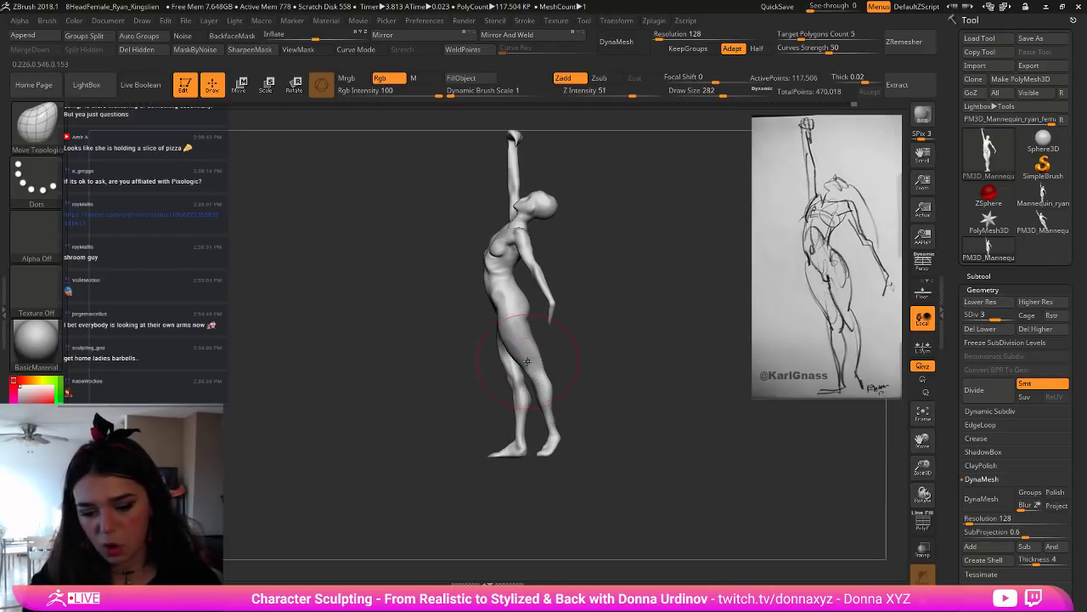
key("bracketleft")
key("bracketleft")
key("bracketleft")
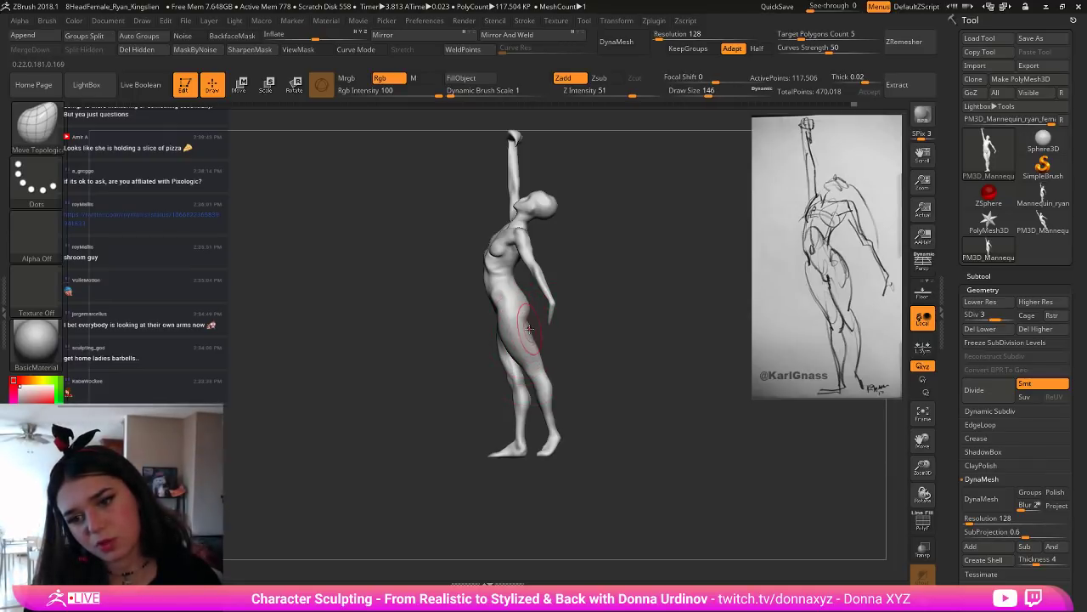
key("bracketleft")
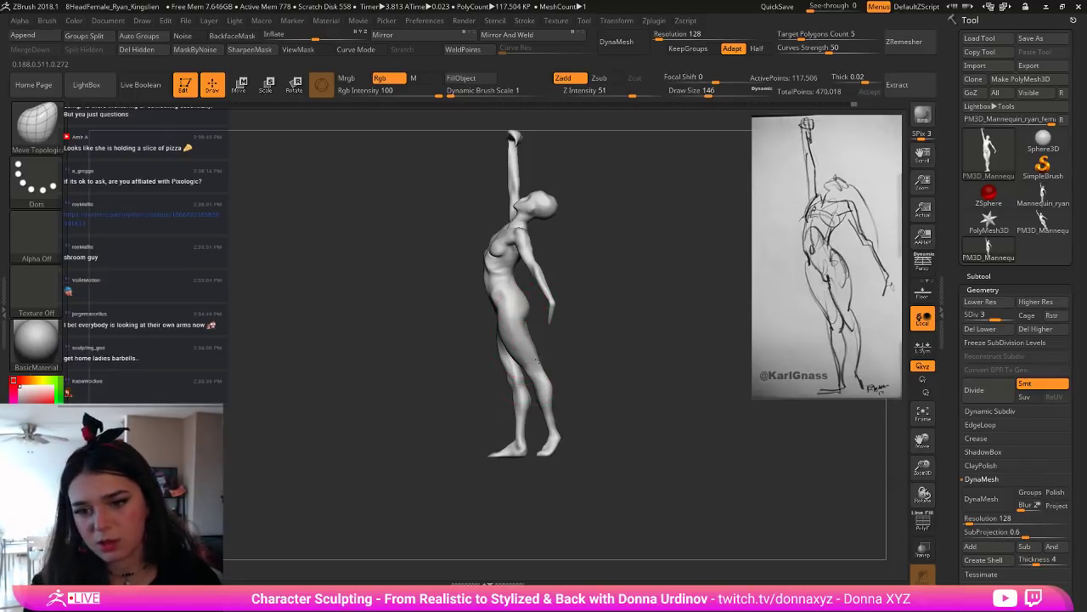
Step: Shape the buttocks from behind with the Move Topological brush at draw sizes 98 and 86
mouse_move(563, 349)
right_mouse_down()
mouse_move(510, 332)
mouse_move(589, 308)
mouse_move(613, 328)
mouse_move(604, 322)
right_mouse_up()
key("bracketleft")
key("bracketleft")
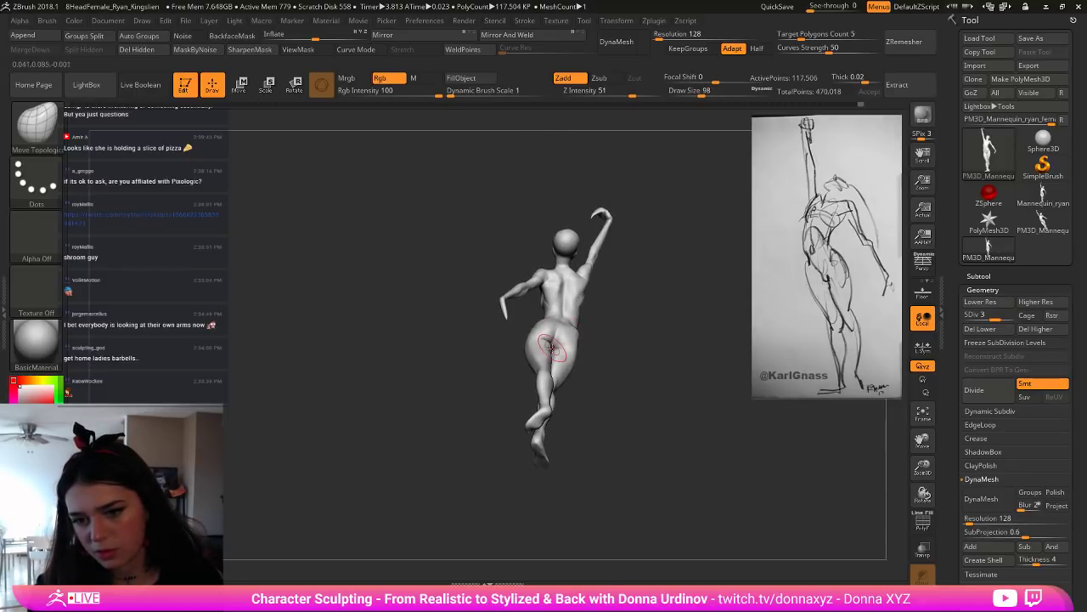
key("bracketleft")
right_click_drag(617, 332, 641, 376)
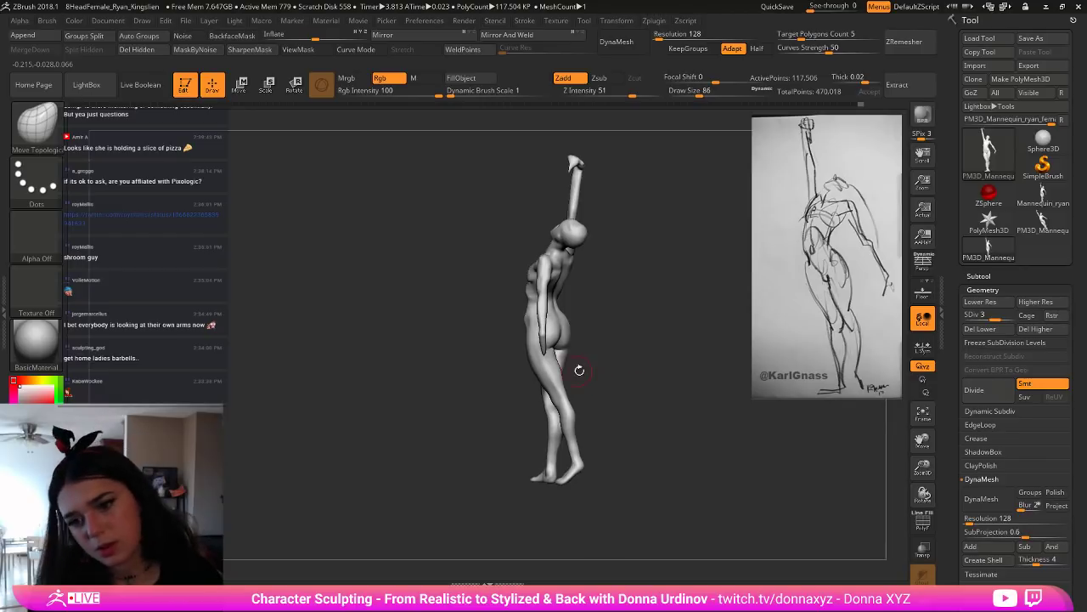
Step: Adjust the back of the rear leg's thigh and calf with the Move Topological brush at draw sizes from 114 to 138
key("bracketright")
key("bracketright")
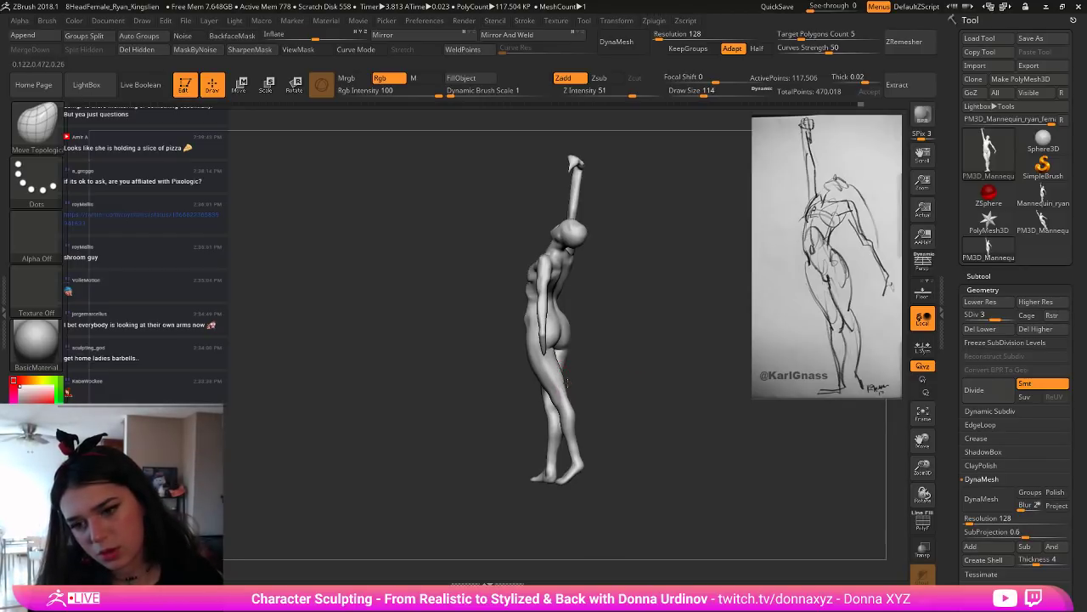
key("bracketright")
left_click_drag(573, 430, 564, 431)
mouse_move(581, 435)
right_mouse_down()
mouse_move(601, 442)
mouse_move(598, 422)
right_mouse_up()
key("bracketright")
key("bracketright")
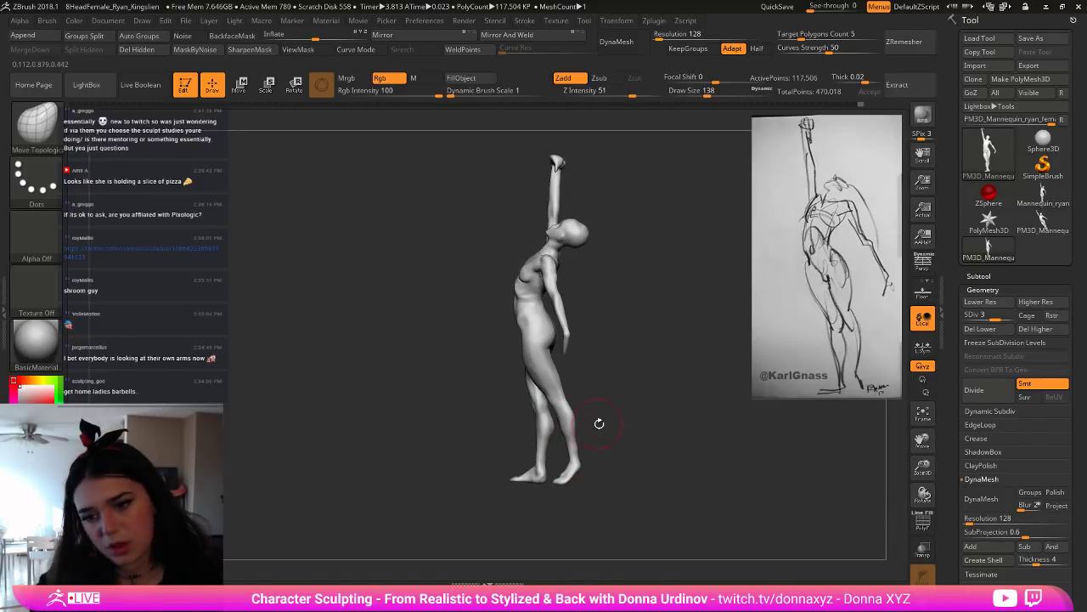
Step: Refine the rear leg's calf profile with the Move Topological brush at draw size 154
key("bracketright")
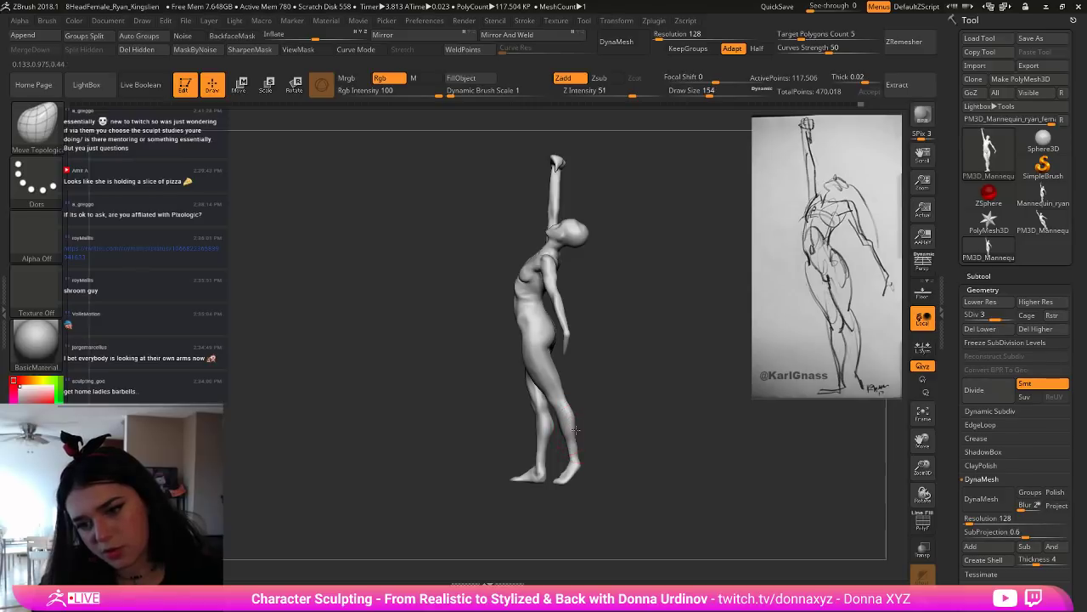
key("bracketright")
mouse_move(581, 443)
right_mouse_down()
mouse_move(610, 438)
mouse_move(590, 443)
right_mouse_up()
left_click_drag(570, 427, 570, 424)
right_click_drag(571, 423, 688, 435)
Step: Reshape the rear leg's calf from the side with the Move Topological brush at draw sizes from 118 to 142
key("bracketleft")
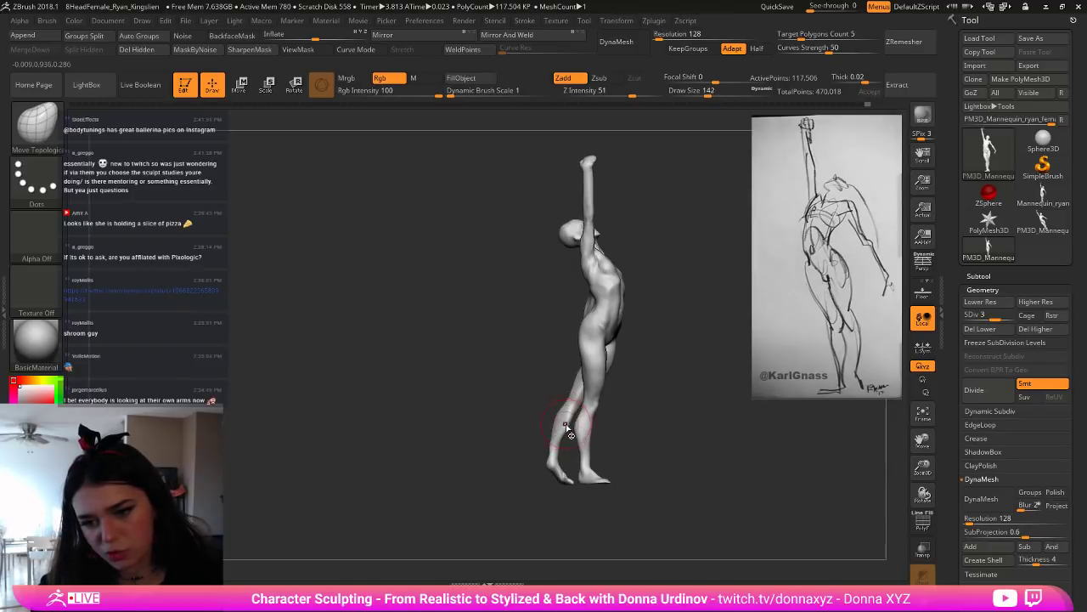
key("bracketleft")
key("bracketleft")
key("bracketleft")
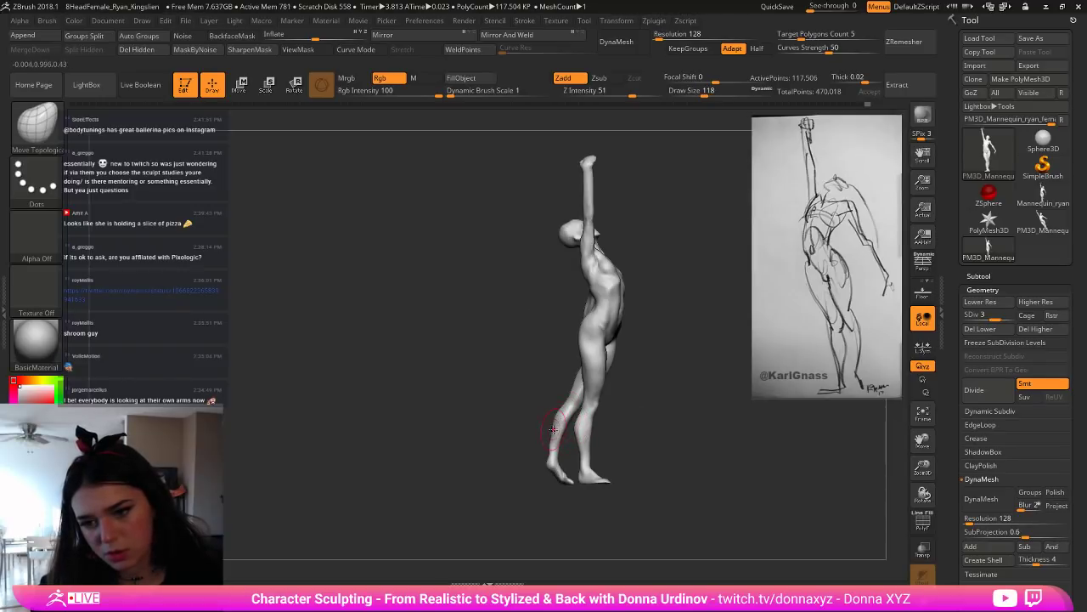
right_click_drag(610, 426, 555, 434)
key("bracketright")
key("bracketright")
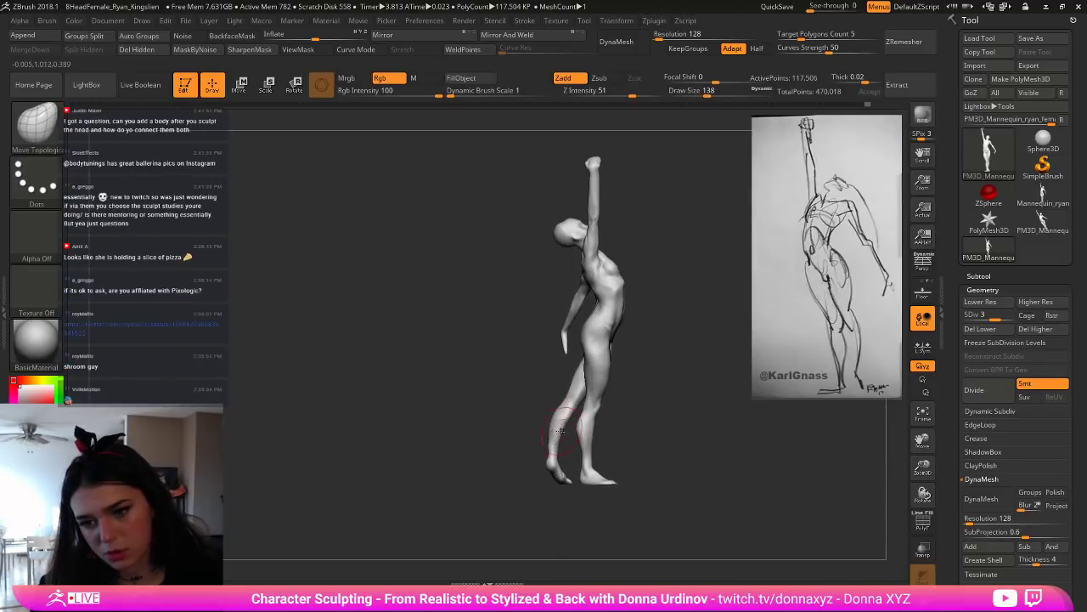
key("bracketleft")
Step: Refine the rear leg's ankle and lower calf with the Move Topological brush at draw size 94
mouse_move(641, 389)
right_mouse_down()
mouse_move(643, 410)
mouse_move(596, 417)
mouse_move(602, 426)
mouse_move(560, 471)
mouse_move(550, 465)
right_mouse_up()
key("bracketleft")
key("bracketleft")
key("bracketleft")
key("bracketleft")
key("bracketleft")
key("bracketleft")
key("bracketright")
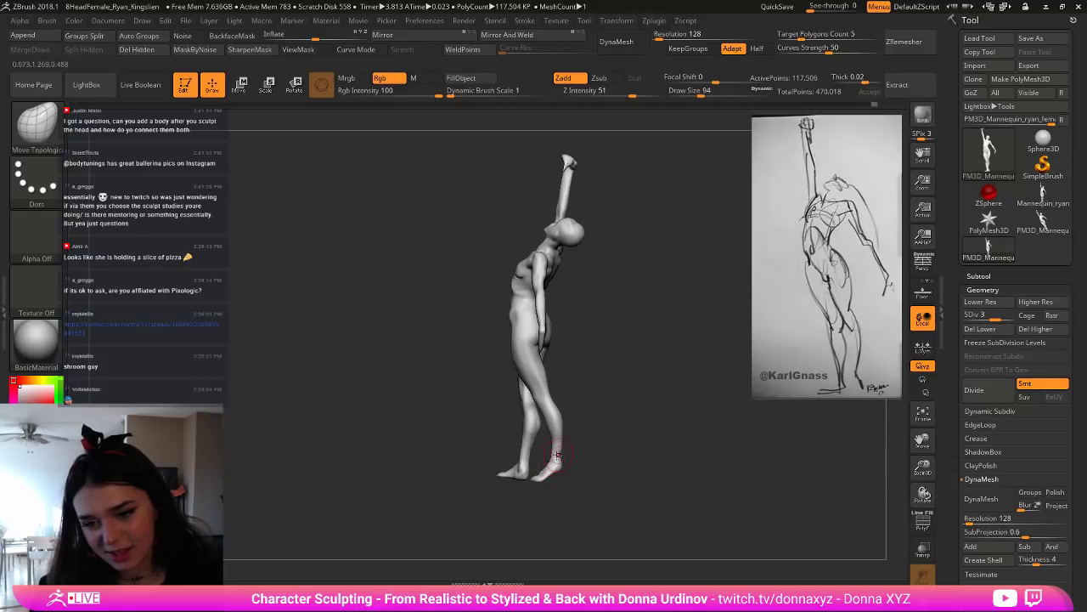
Step: Adjust the rear foot and ankle from the front with the Move Topological brush at draw sizes 106 and 74
key("bracketright")
key("bracketright")
key("bracketright")
key("bracketright")
key("bracketright")
key("bracketright")
key("bracketright")
key("bracketright")
mouse_move(584, 445)
right_mouse_down()
mouse_move(574, 481)
mouse_move(549, 481)
right_mouse_up()
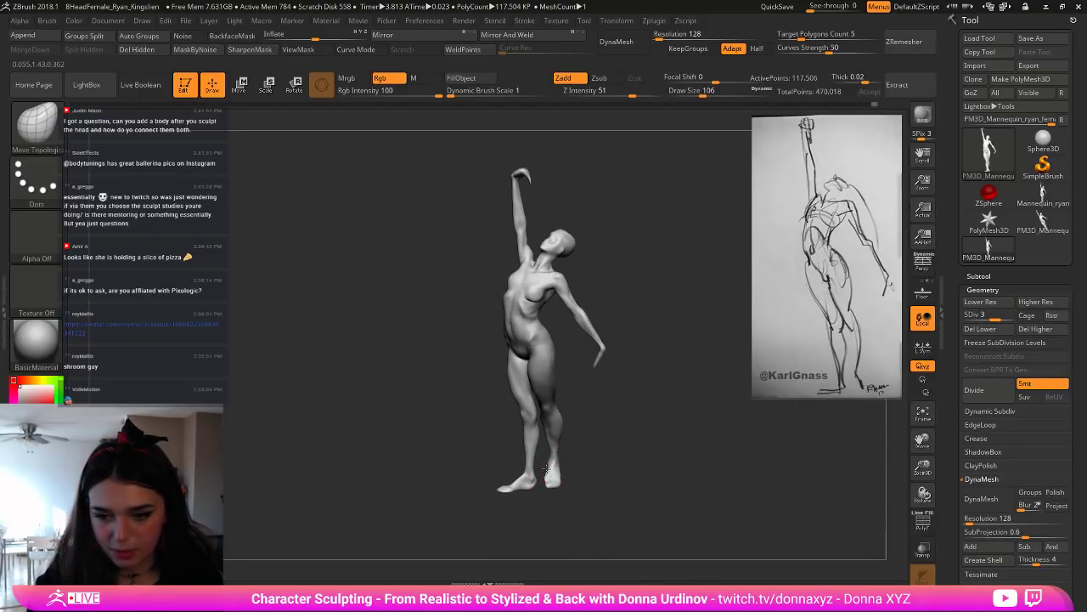
right_click_drag(564, 467, 575, 504)
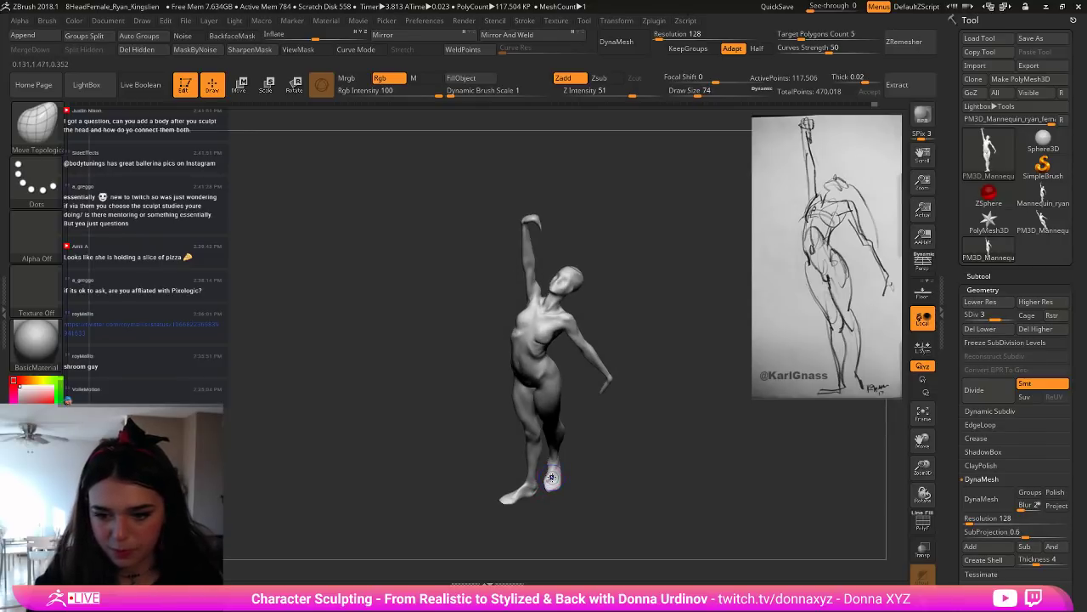
key("shift")
mouse_move(581, 460)
left_mouse_down("shift")
mouse_move(602, 432)
mouse_move(605, 454)
mouse_move(591, 456)
left_mouse_up("shift")
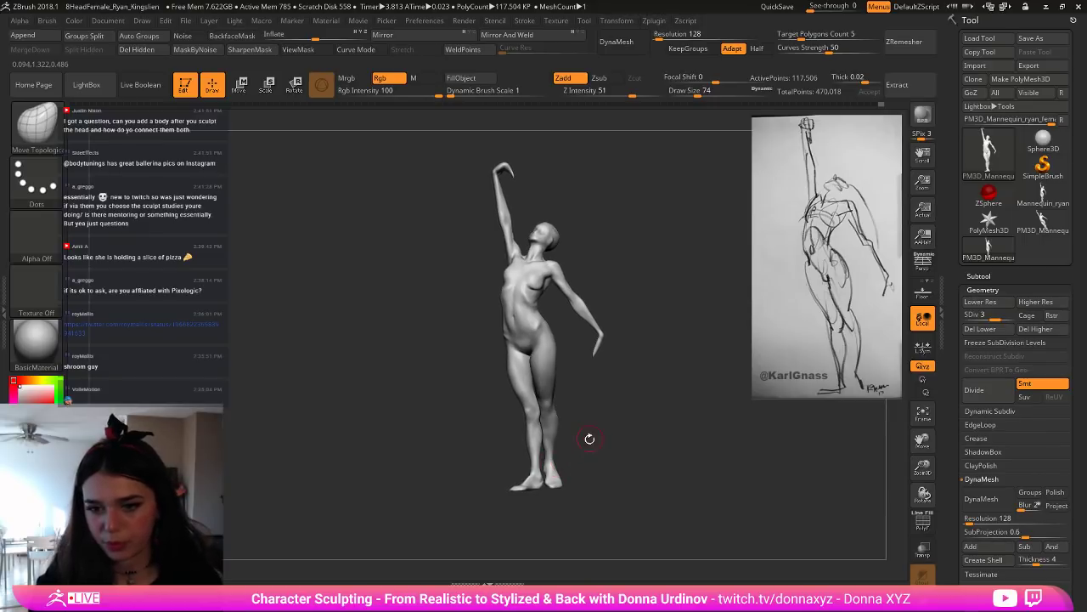
Step: Shape the rear leg's calf from the front and from behind with the Move Topological brush at draw sizes from 74 to 86
right_click_drag(590, 439, 582, 436)
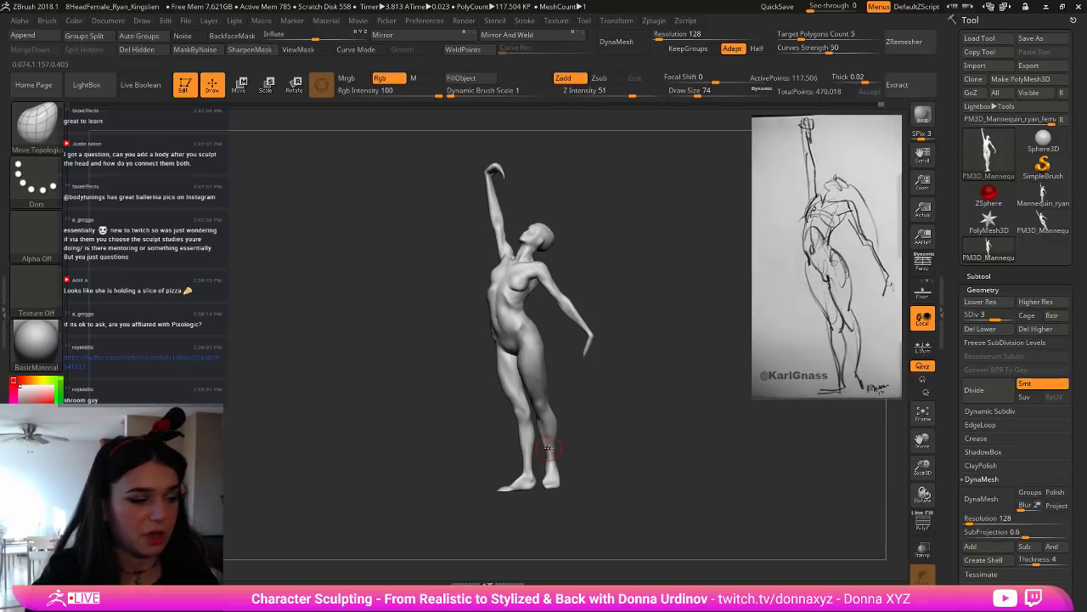
left_click_drag(588, 445, 635, 439)
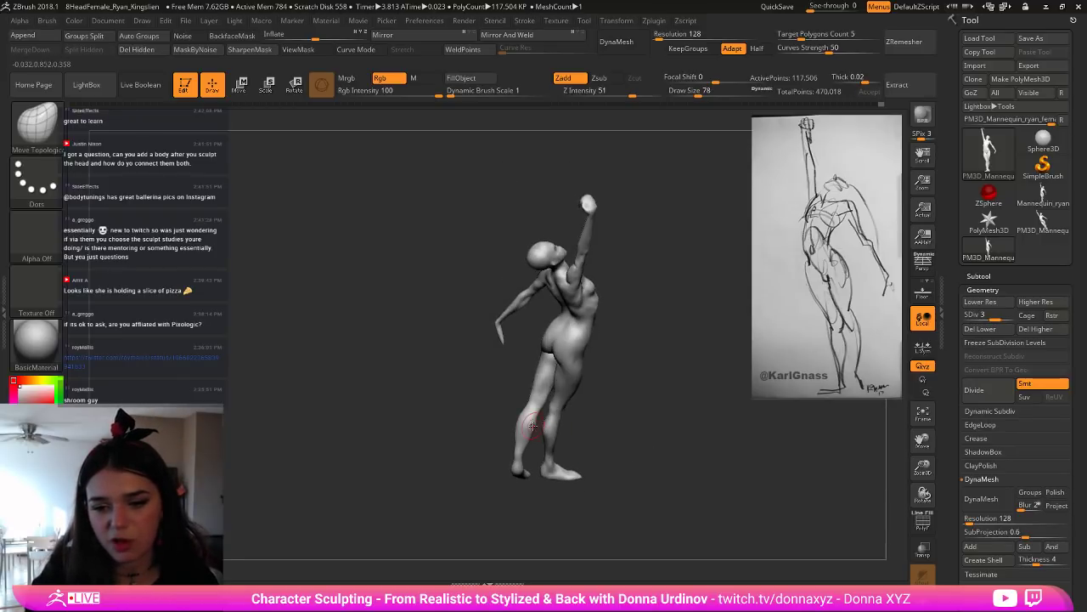
key("bracketright")
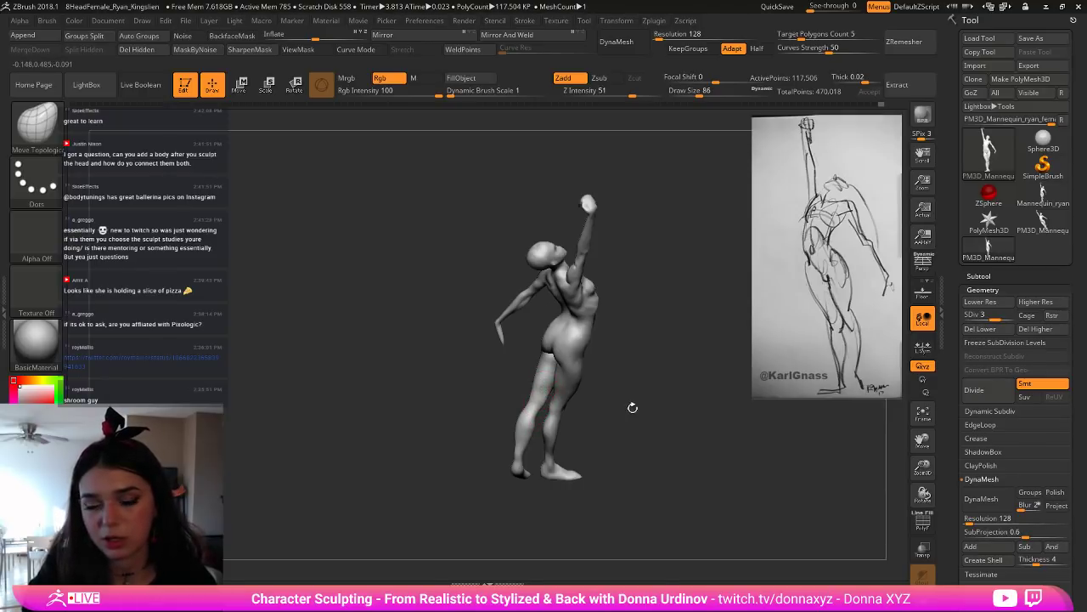
Step: Smooth the rear leg's lower calf and adjust its front-view contour with the Move Topological brush at draw sizes 106 and 86
left_click_drag(631, 405, 570, 417, "shift")
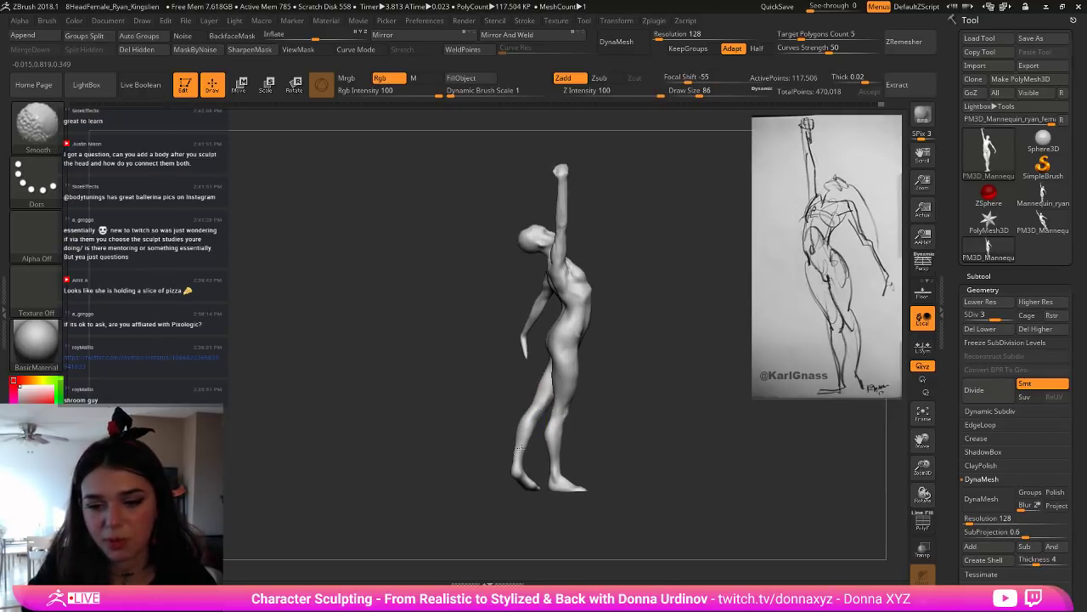
right_click_drag(532, 388, 557, 411)
key("shift")
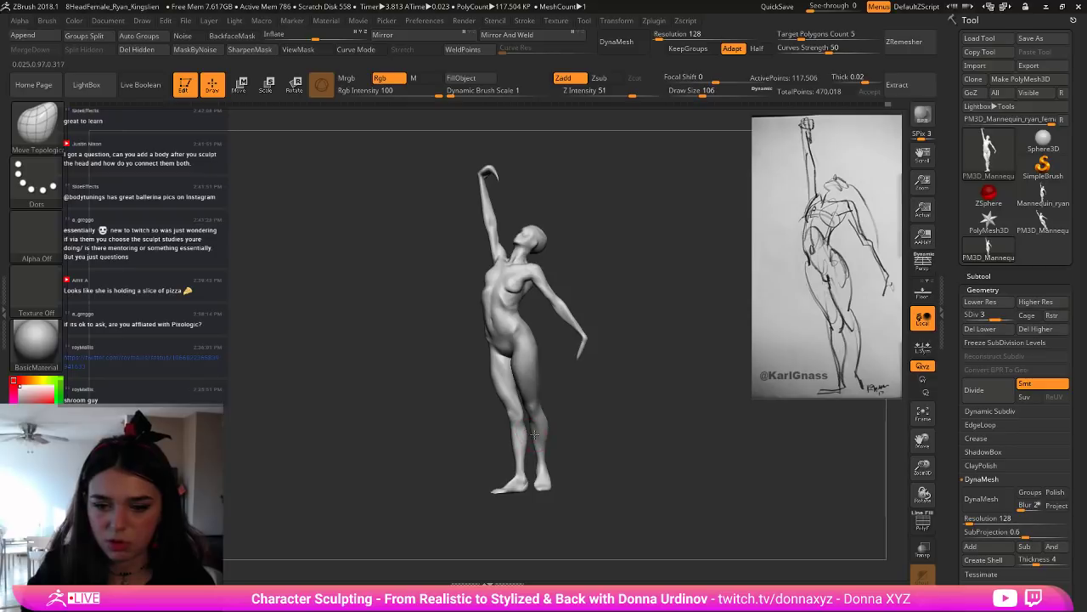
right_click_drag(565, 440, 578, 437)
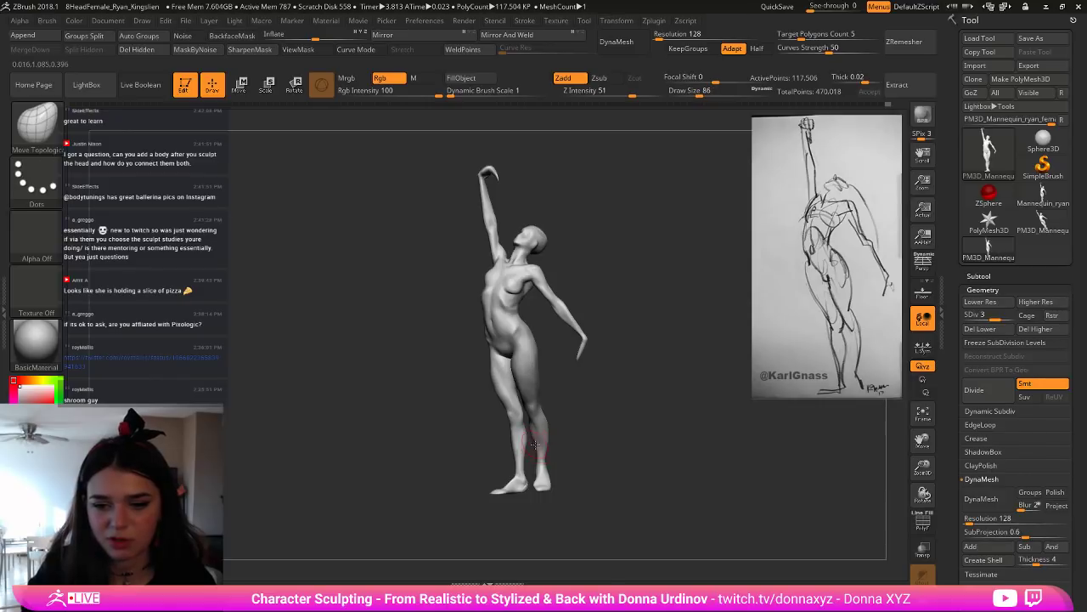
left_click_drag(572, 427, 543, 417)
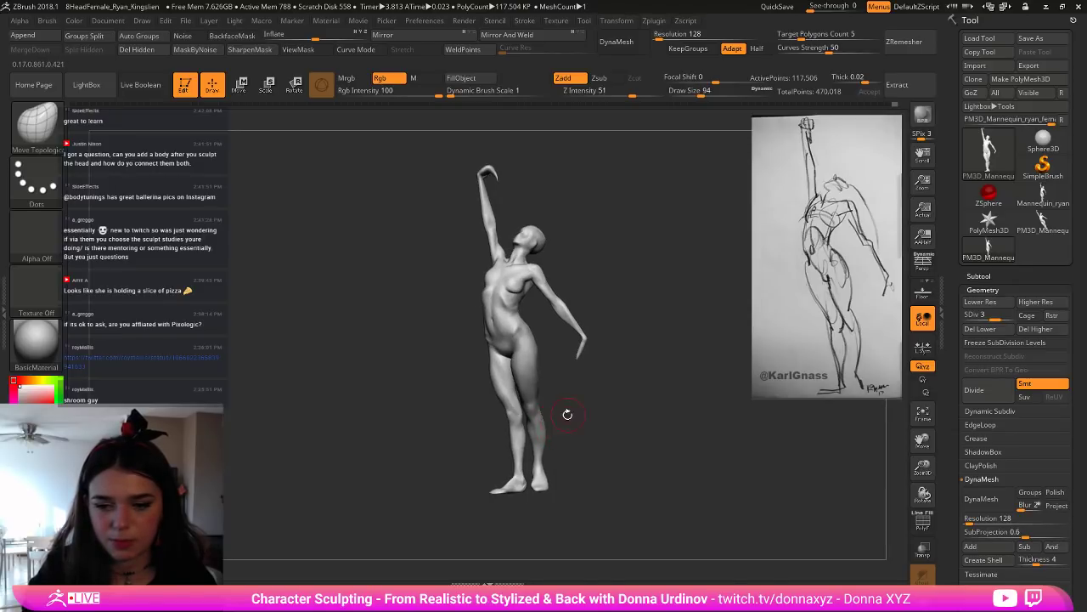
Step: Refine the rear leg's calf and ankle from behind with the Move Topological brush at draw sizes from 82 to 118
mouse_move(568, 414)
left_mouse_down()
mouse_move(643, 417)
mouse_move(651, 429)
mouse_move(560, 433)
left_mouse_up()
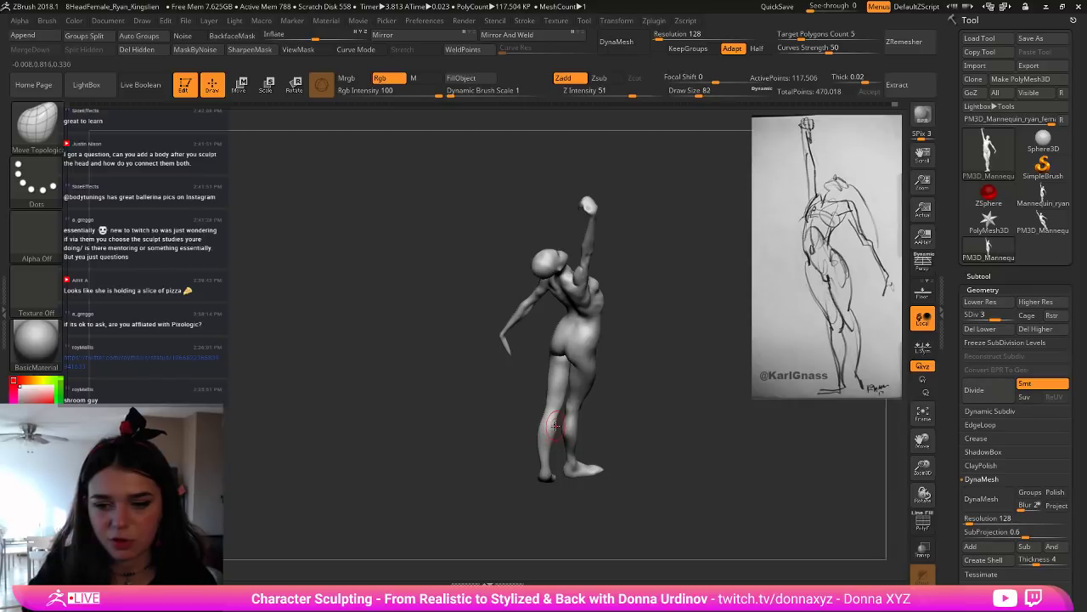
key("]")
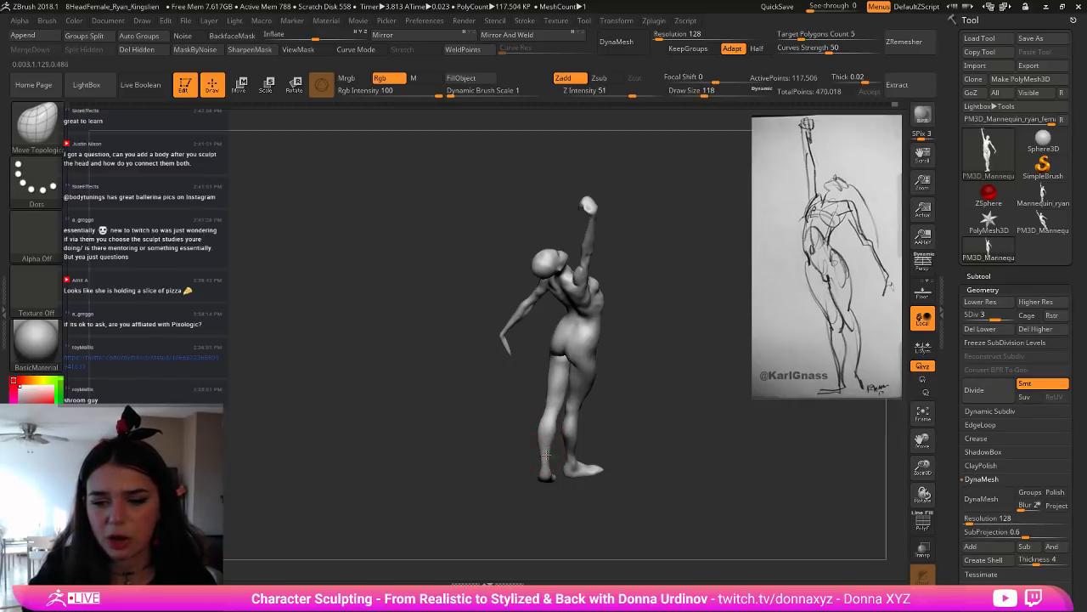
key("[")
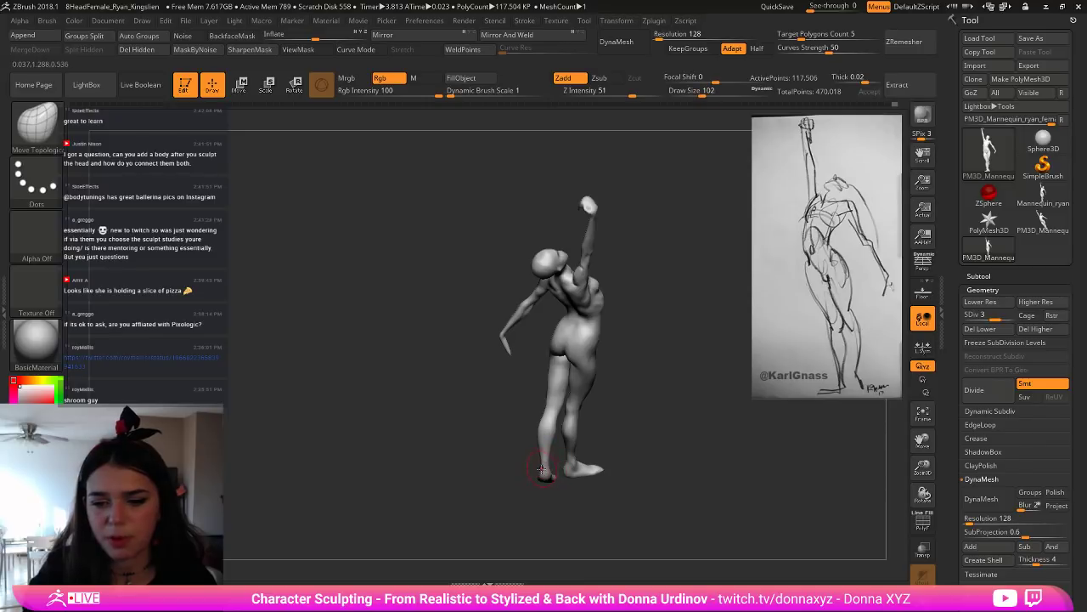
Step: Adjust the front leg's lower calf above the ankle with the Move Topological brush at draw sizes 82 and 182
mouse_move(541, 472)
right_mouse_down()
mouse_move(545, 451)
mouse_move(582, 466)
mouse_move(523, 441)
right_mouse_up()
key("[")
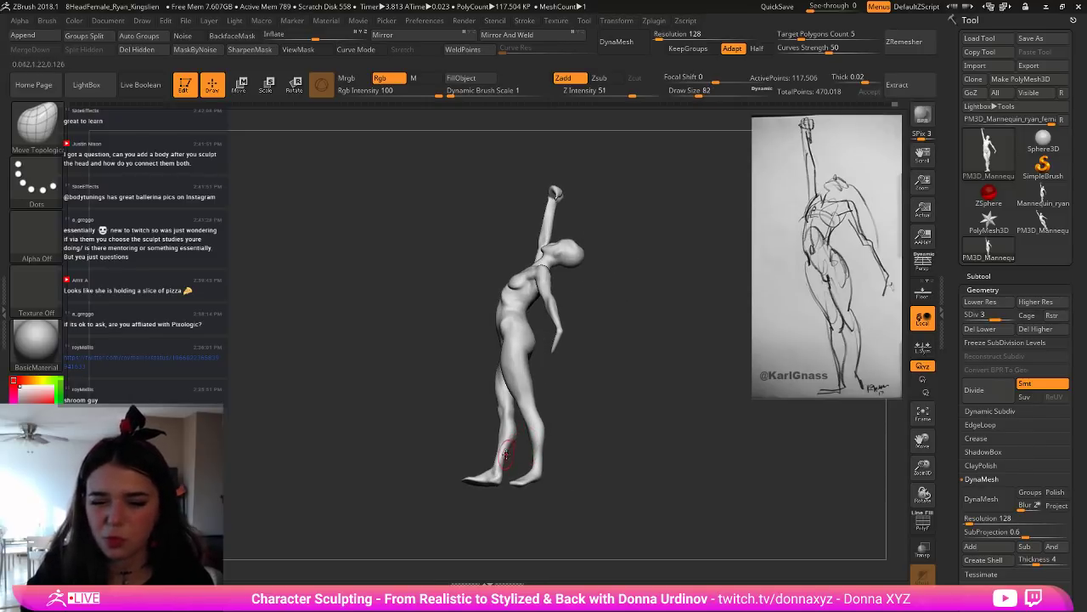
key("]")
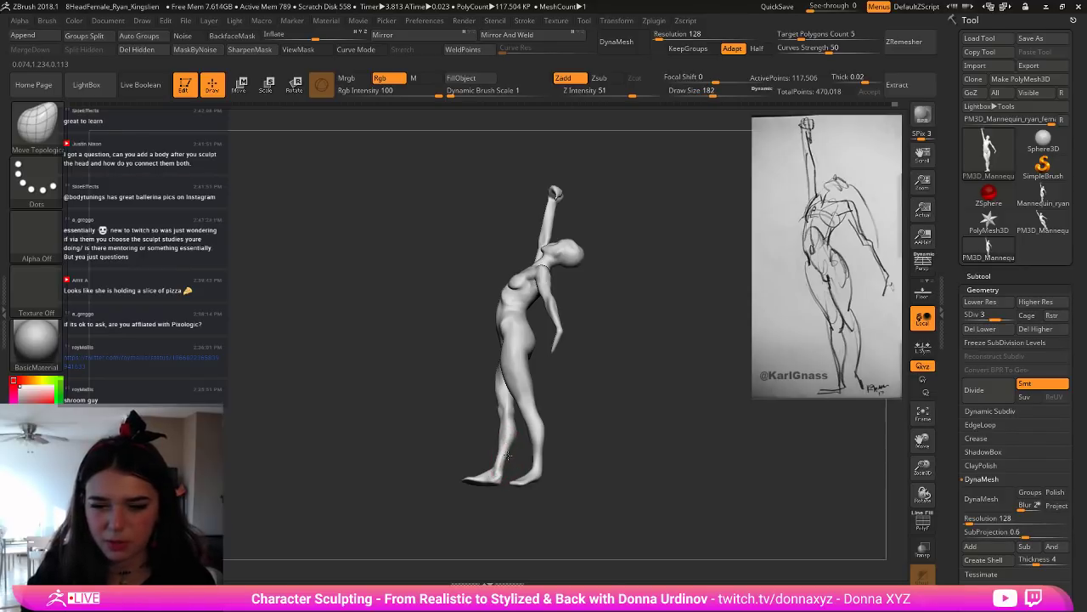
left_click_drag(507, 455, 510, 456)
Step: Reshape the heel of the rear foot from the side with the Move Topological brush at draw size 114
left_click_drag(594, 423, 590, 468)
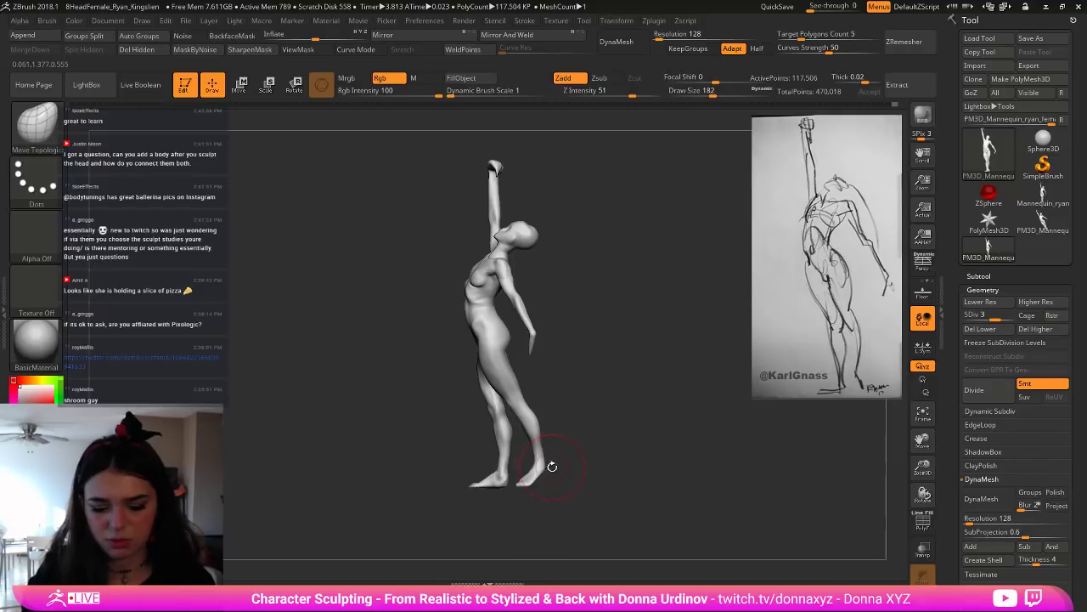
key("bracketleft")
key("bracketleft")
key("bracketleft")
mouse_move(567, 457)
right_mouse_down()
mouse_move(534, 491)
mouse_move(499, 486)
mouse_move(515, 489)
mouse_move(544, 467)
right_mouse_up()
key("bracketright")
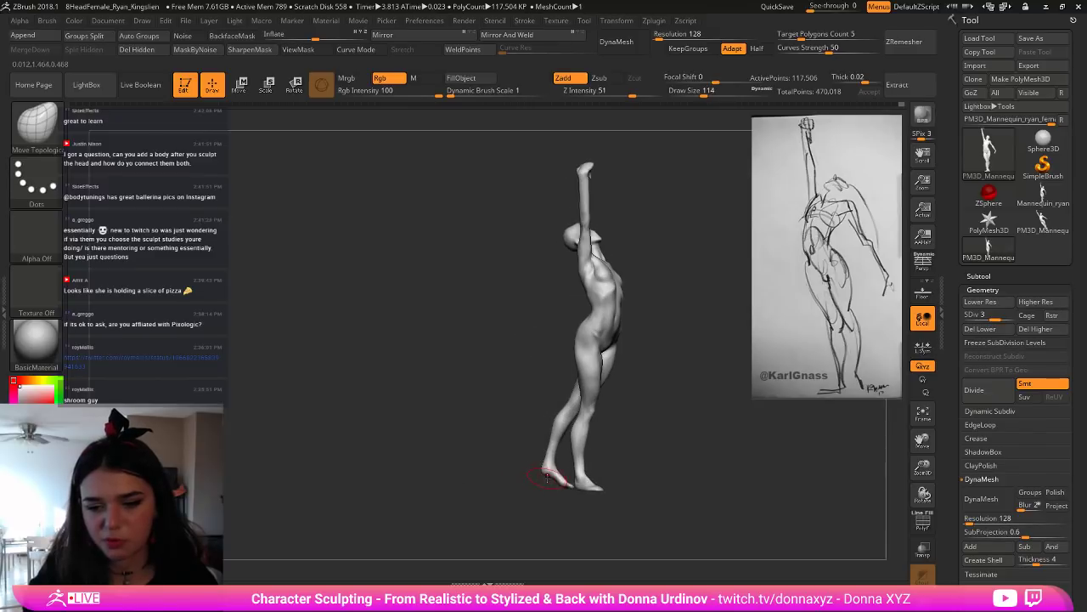
Step: Adjust the rear leg's upper calf and the back of its knee with the Move Topological brush at draw sizes from 94 to 198
key("bracketleft")
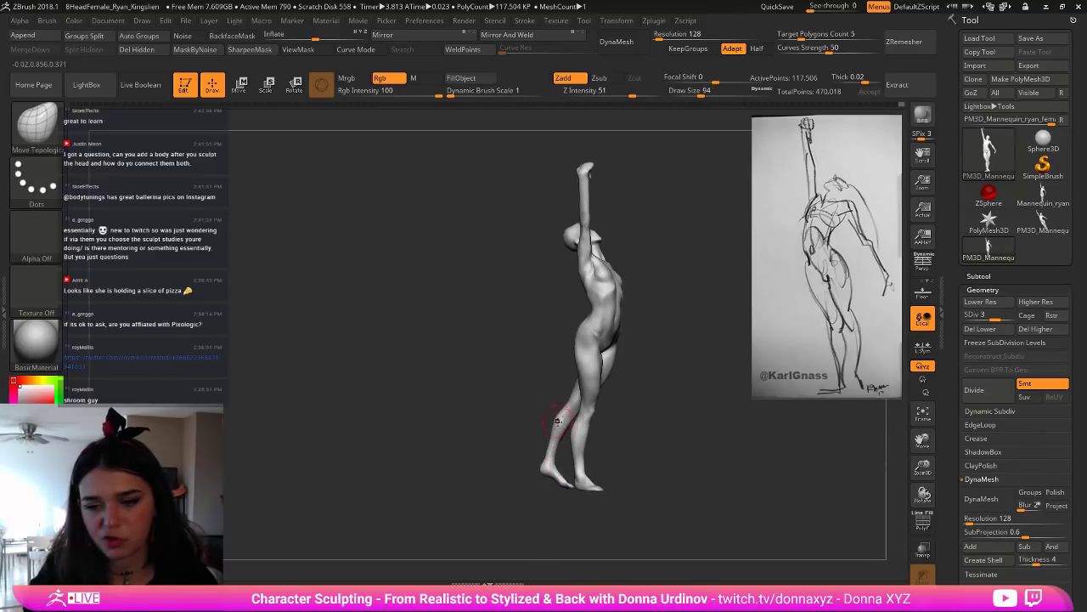
key("bracketright")
key("bracketright")
key("bracketleft")
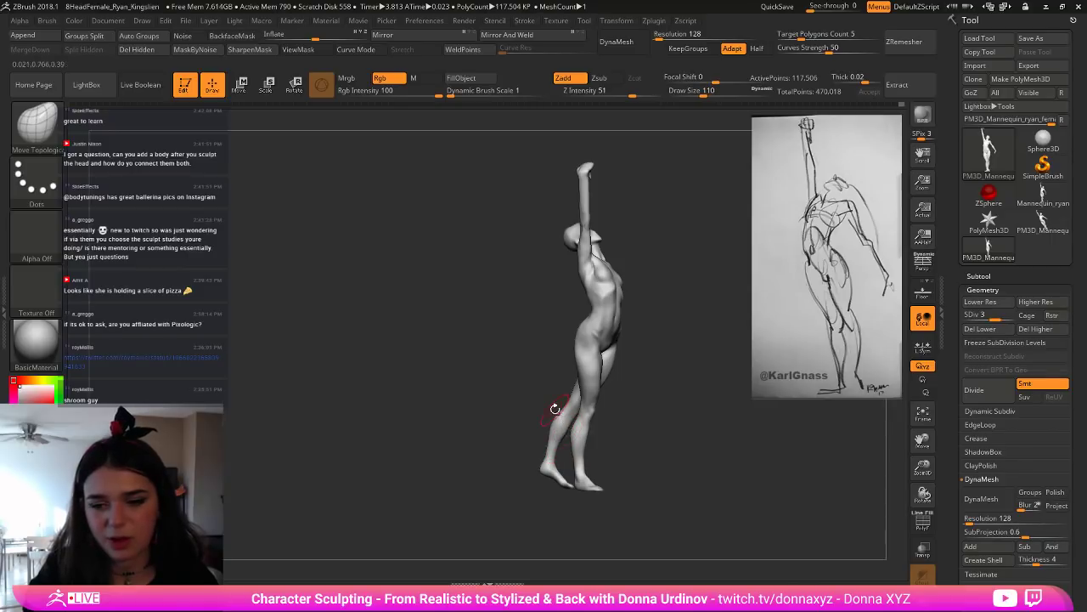
right_click_drag(538, 413, 546, 419)
key("bracketright")
key("bracketright")
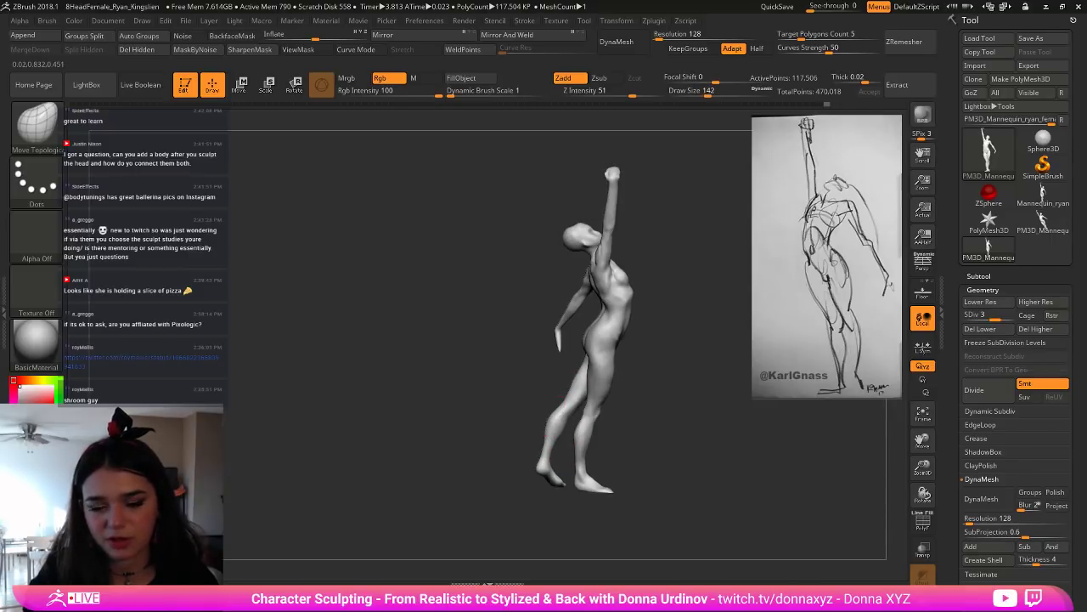
key("bracketright")
key("bracketright")
left_click_drag(555, 415, 547, 413)
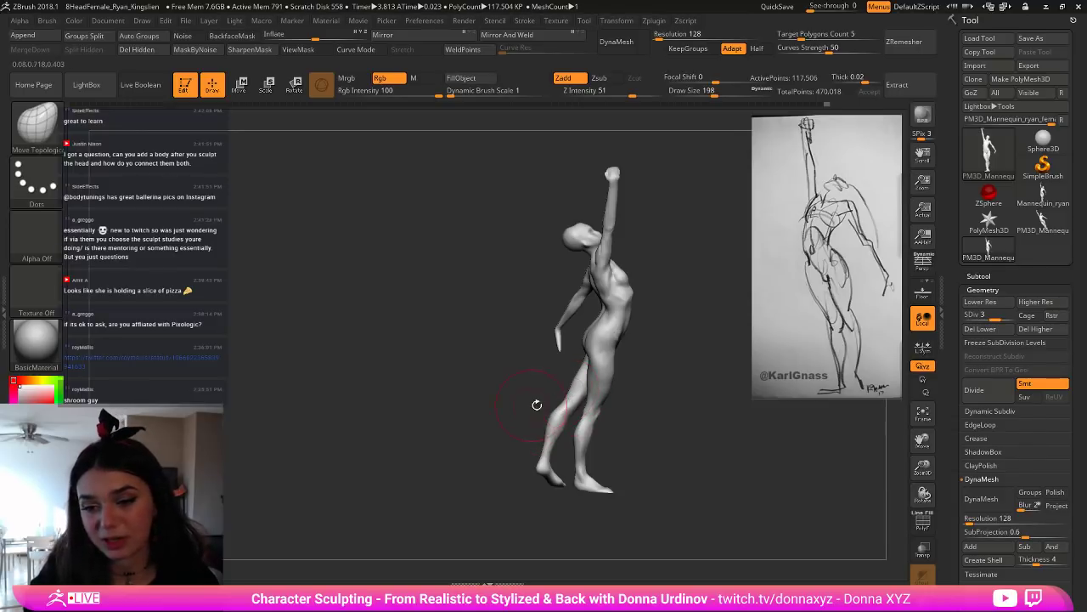
Step: Adjust the side of the torso between ribcage and waist with the Move Topological brush at draw sizes 138 and 62
mouse_move(537, 404)
right_mouse_down()
mouse_move(619, 399)
mouse_move(544, 406)
right_mouse_up()
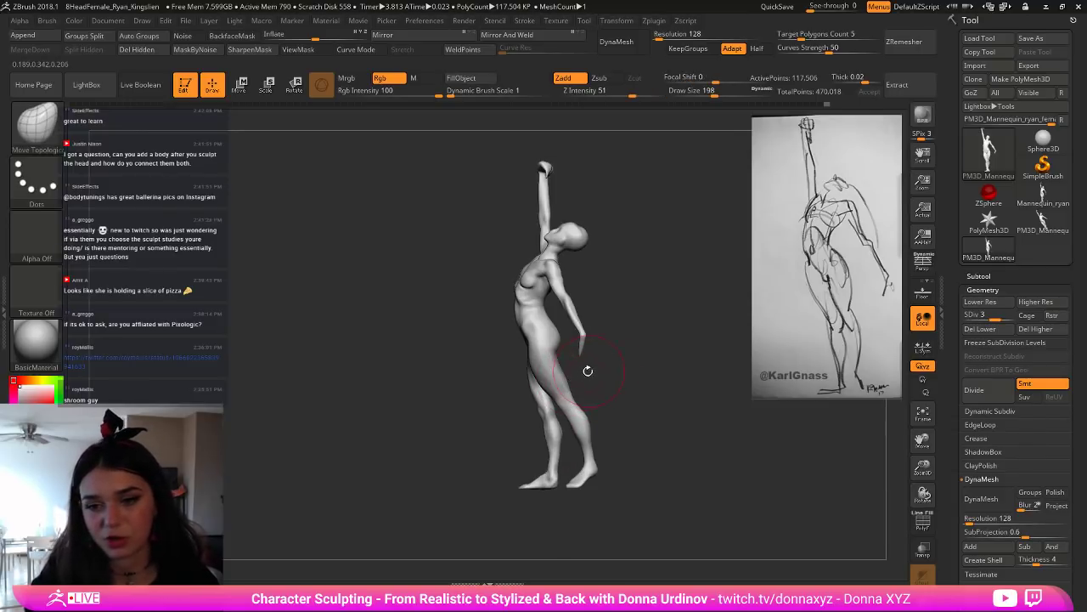
right_click_drag(614, 371, 617, 396, "alt")
key("bracketleft")
key("bracketleft")
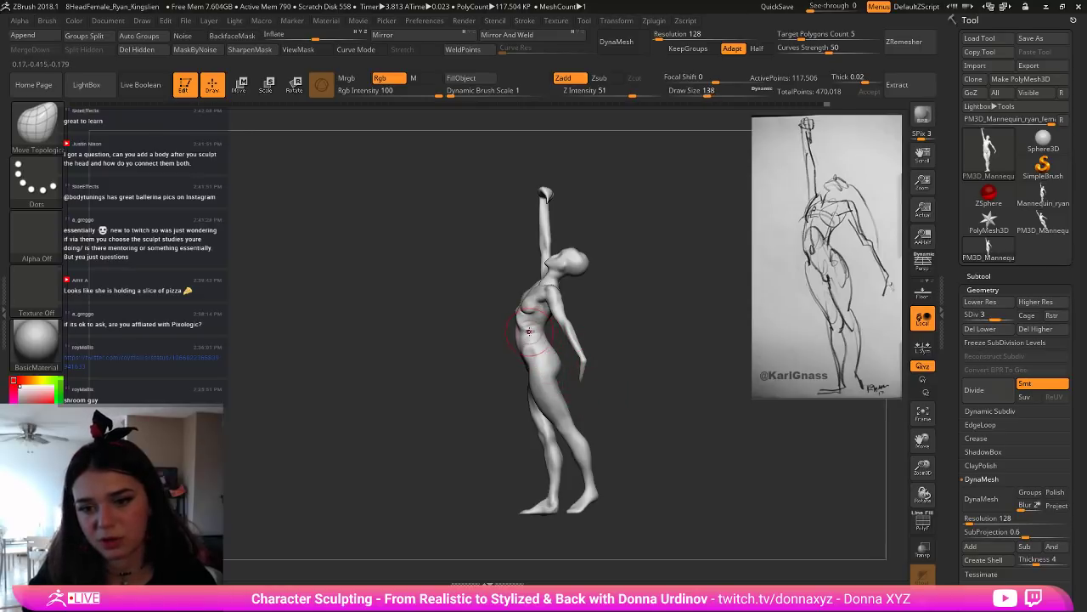
key("bracketleft")
key("bracketleft")
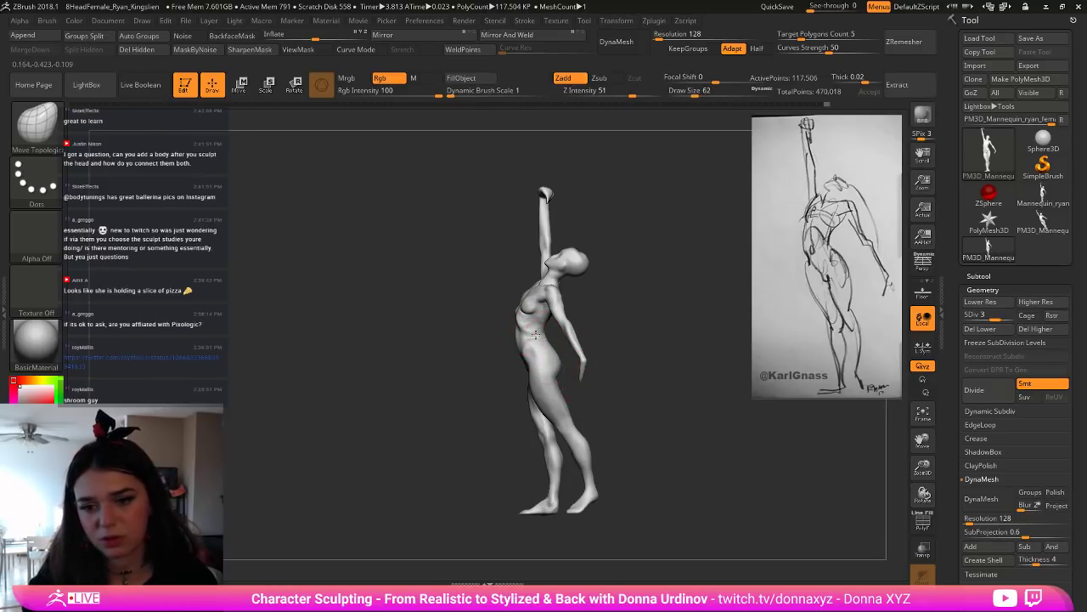
Step: Build up the side of the waist above the hip with the ClayBuildup brush at draw size 30, smoothing the strokes
mouse_move(604, 315)
right_mouse_down()
mouse_move(646, 315)
mouse_move(612, 320)
mouse_move(636, 357)
right_mouse_up()
key("b")
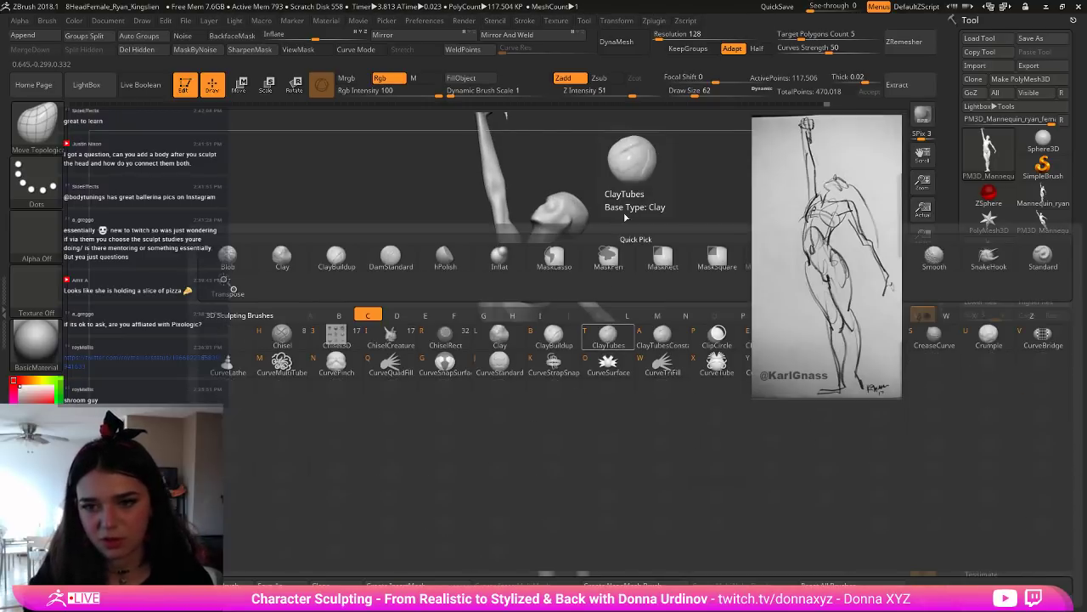
key("c")
key("b")
key("[")
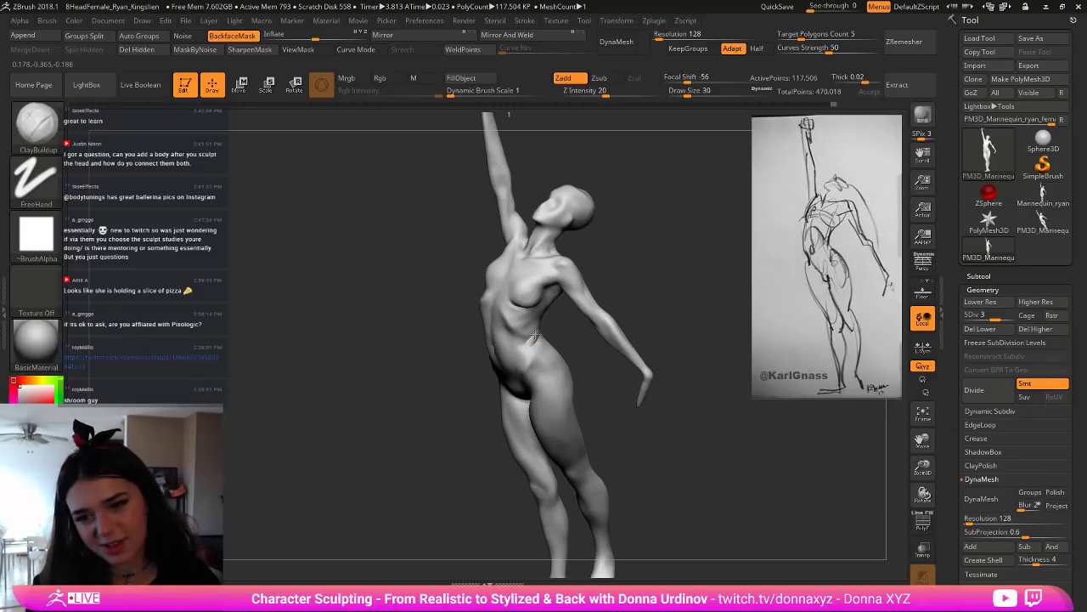
key("shift")
left_click_drag(557, 336, 532, 342)
key("shift")
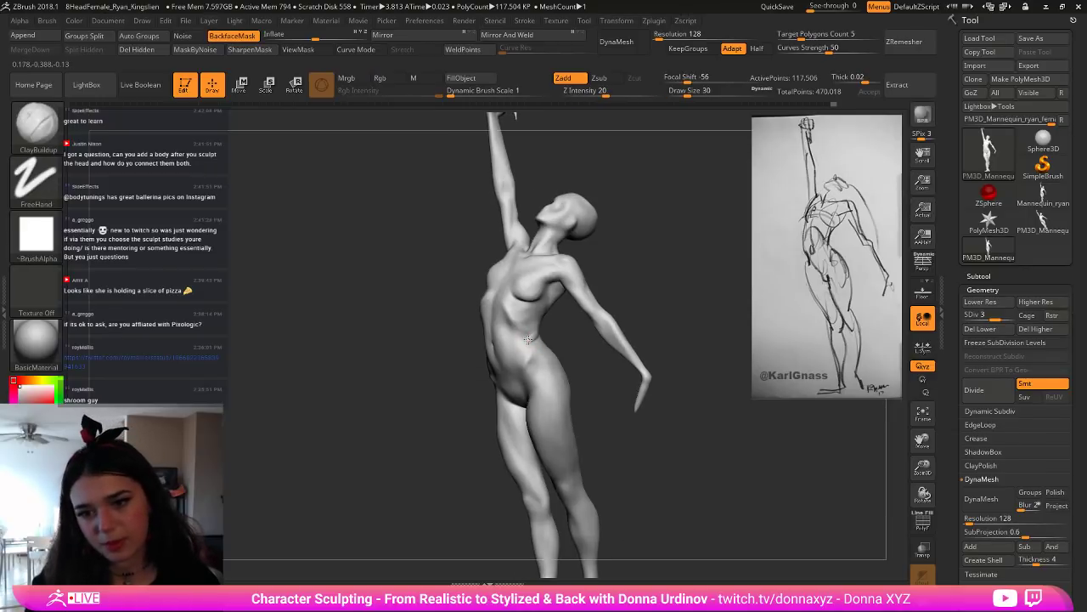
Step: Smooth and refine the flank from the lower ribs to the hip with the Smooth and ClayBuildup brushes at draw size 30
right_click_drag(550, 337, 548, 328)
key("shift")
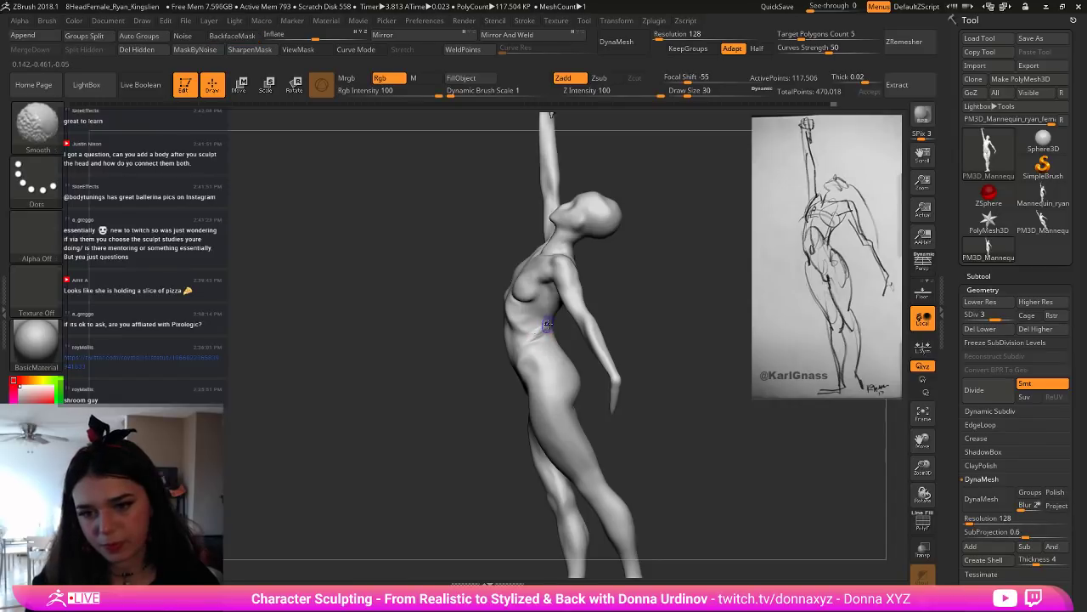
left_click_drag(566, 332, 623, 311)
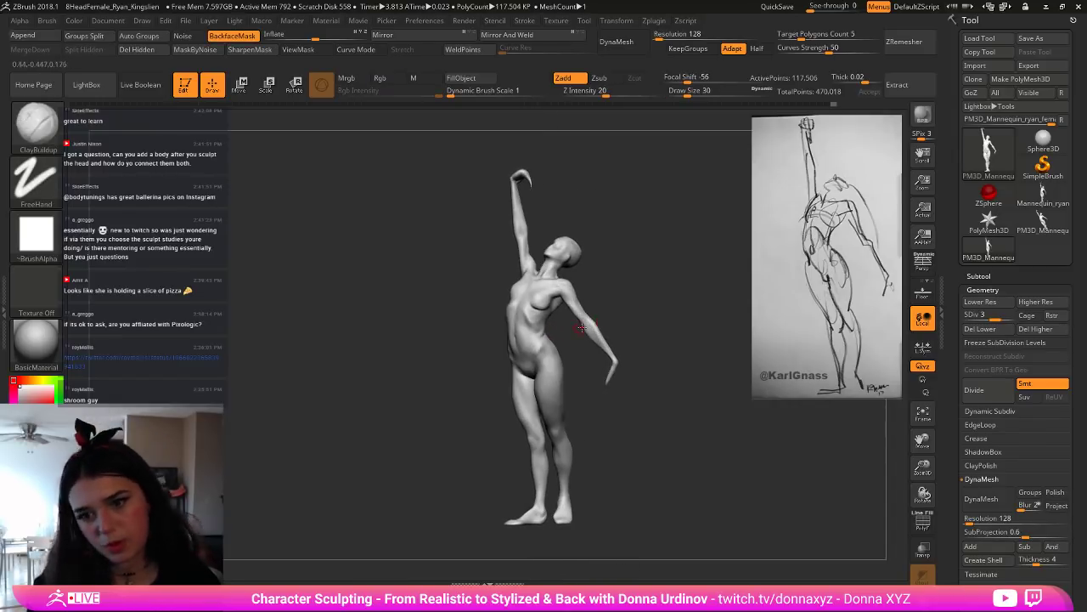
right_click_drag(559, 336, 552, 357, "ctrl")
key("shift")
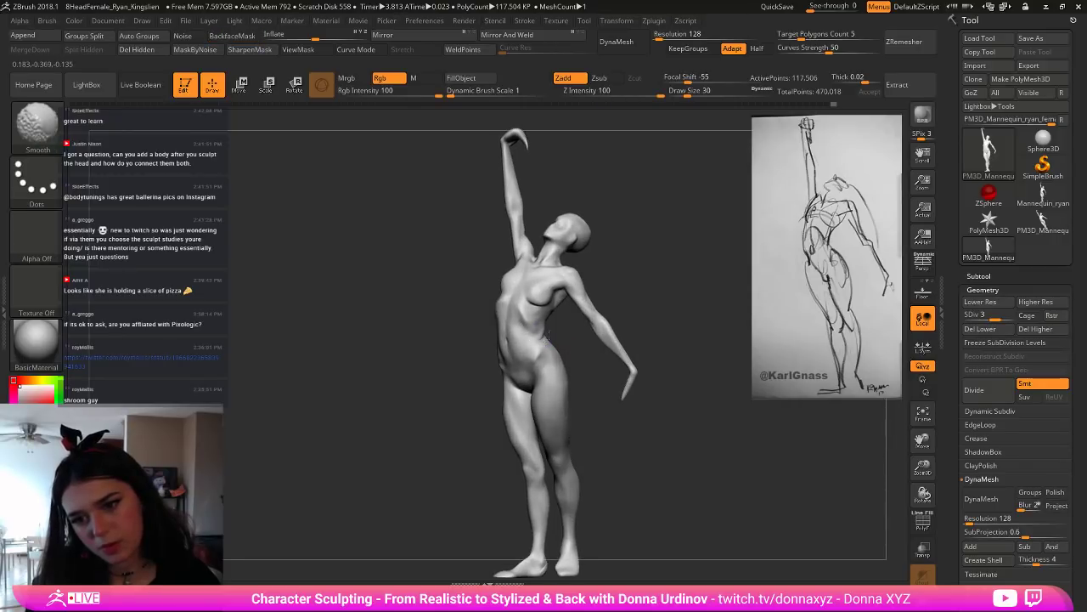
mouse_move(548, 336)
left_mouse_down("shift")
mouse_move(607, 353)
mouse_move(548, 356)
mouse_move(547, 339)
mouse_move(543, 349)
mouse_move(536, 337)
left_mouse_up("shift")
key("shift")
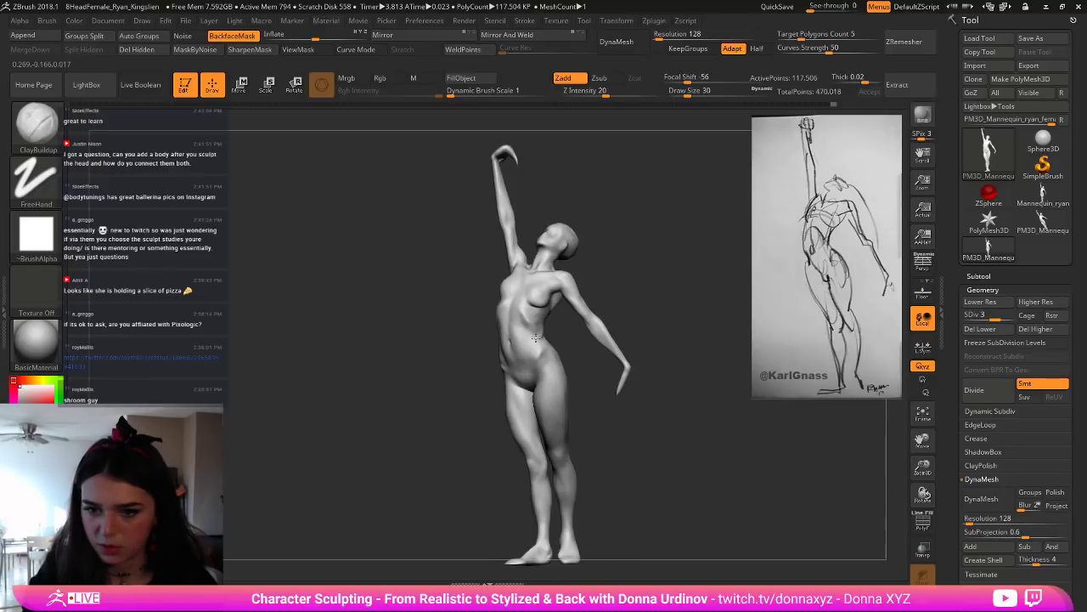
Step: Pick the ClayBuildup brush and set its draw size to 42 with the figure viewed from behind
mouse_move(568, 342)
right_mouse_down()
mouse_move(604, 328)
mouse_move(547, 335)
right_mouse_up()
right_click_drag(625, 332, 615, 376)
key("b")
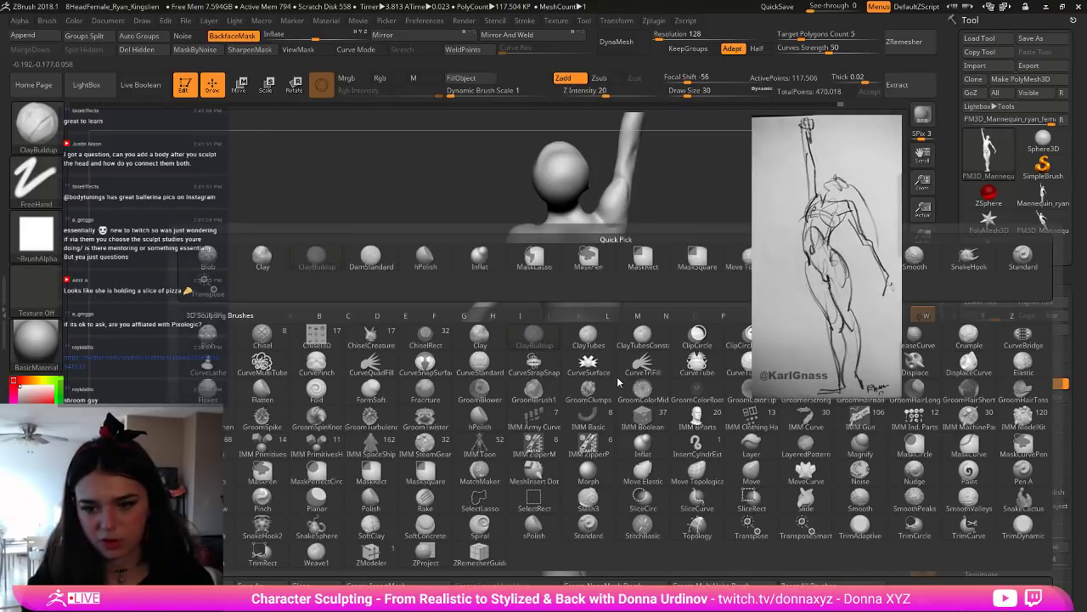
left_click(327, 261)
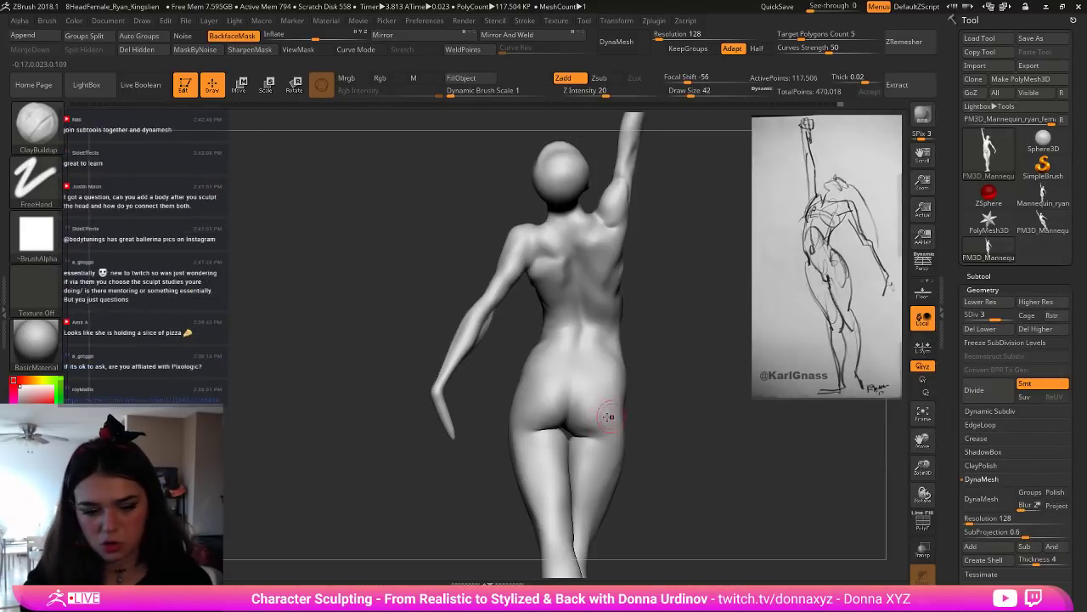
key("]")
key("]")
key("b")
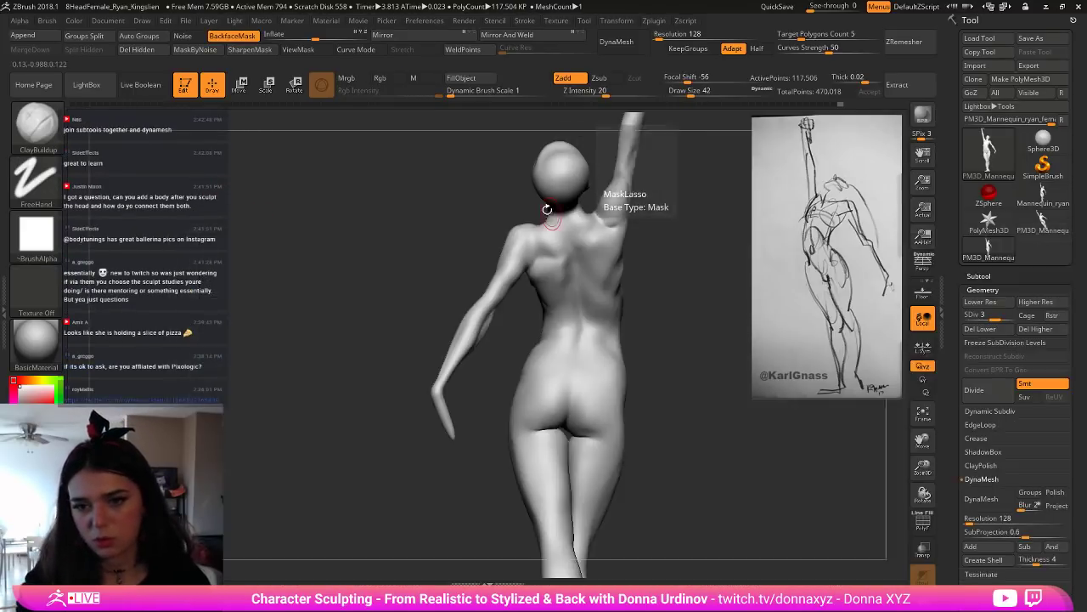
left_click_drag(692, 301, 674, 307)
right_click_drag(679, 315, 686, 303)
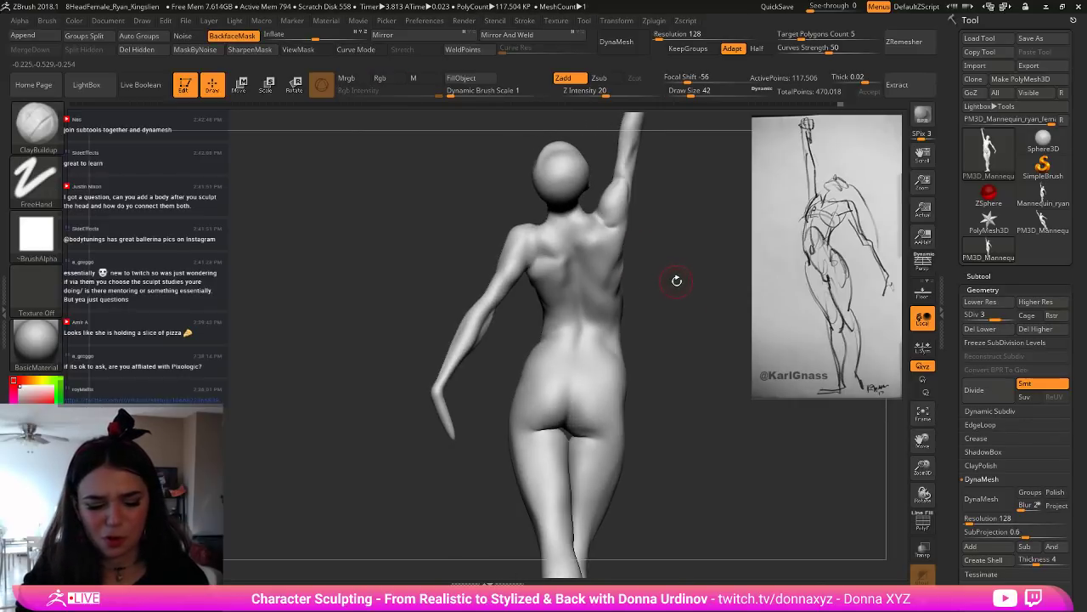
key("b")
key("Escape")
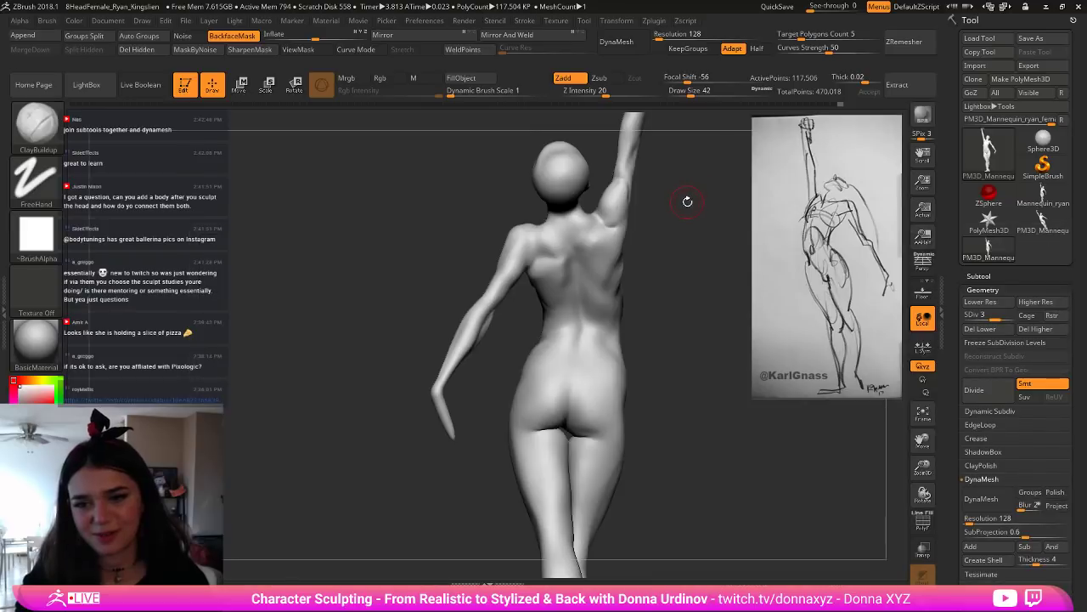
key("b")
key("Escape")
Step: Build up the back of the lowered arm's forearm near the elbow with the ClayBuildup brush, and smooth it
right_click_drag(670, 181, 455, 327)
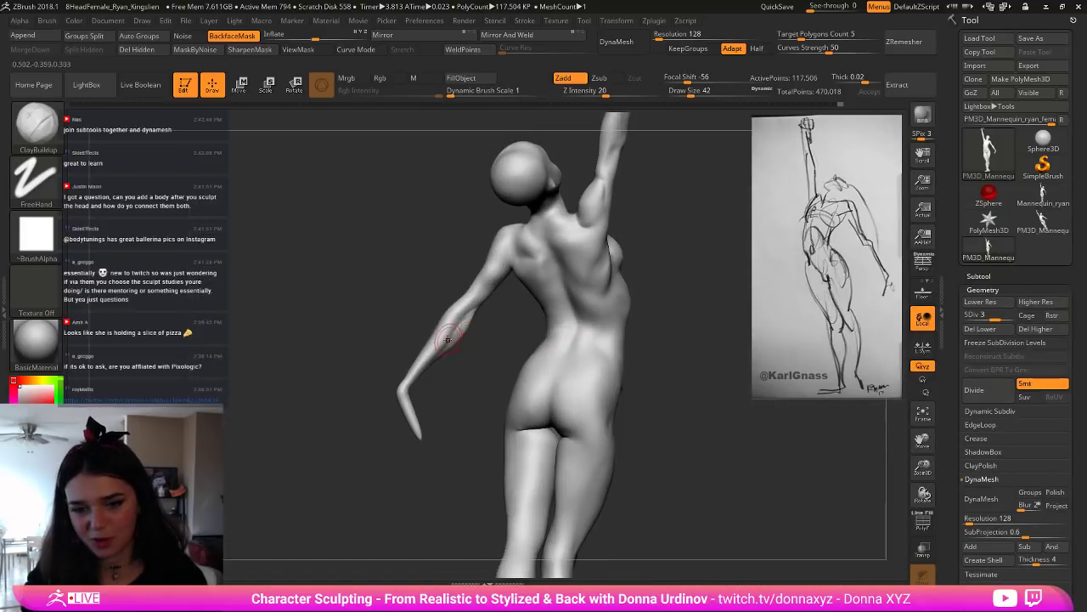
left_click_drag(453, 328, 439, 346)
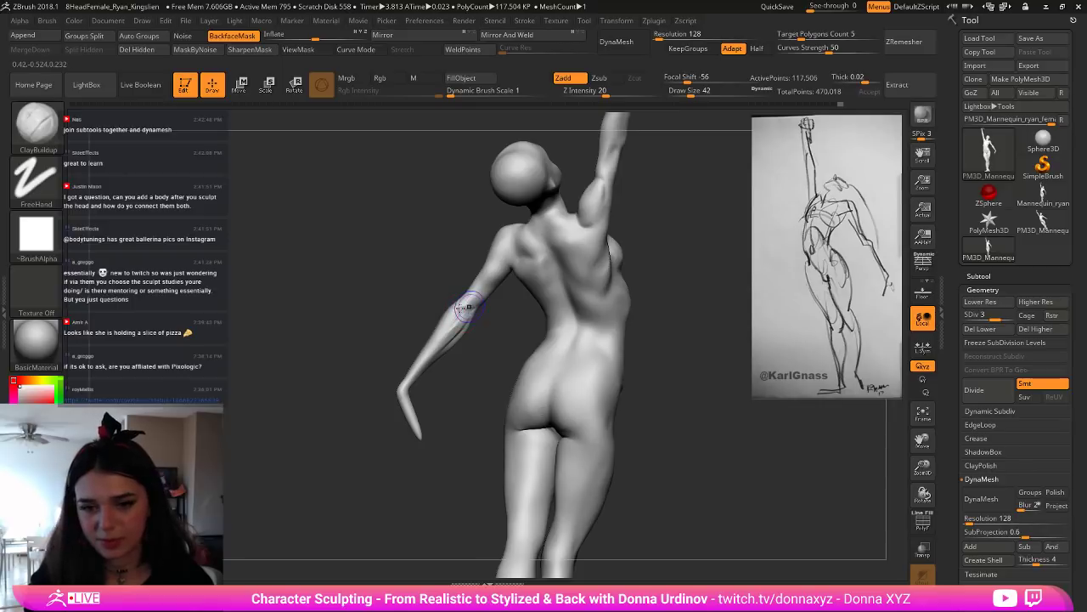
key("shift")
Step: Reshape the lowered hand from the side and front with the Move Topological brush at draw sizes 38 and 26
mouse_move(450, 388)
left_mouse_down()
mouse_move(521, 391)
mouse_move(459, 409)
mouse_move(478, 423)
mouse_move(481, 404)
mouse_move(452, 397)
mouse_move(546, 386)
left_mouse_up()
key("b")
key("m")
key("t")
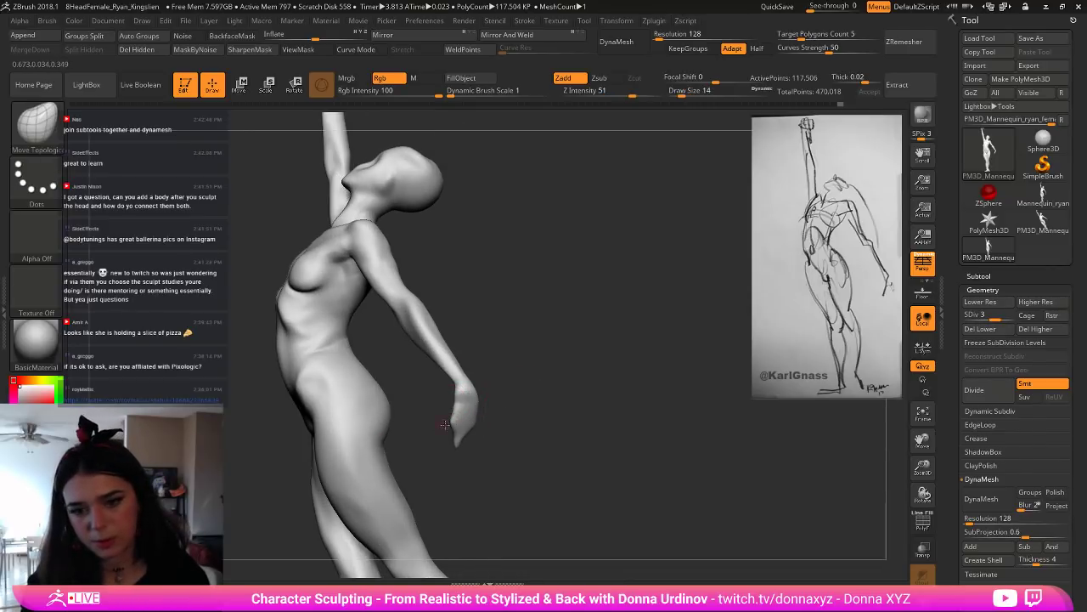
key("bracketright")
key("bracketright")
key("bracketright")
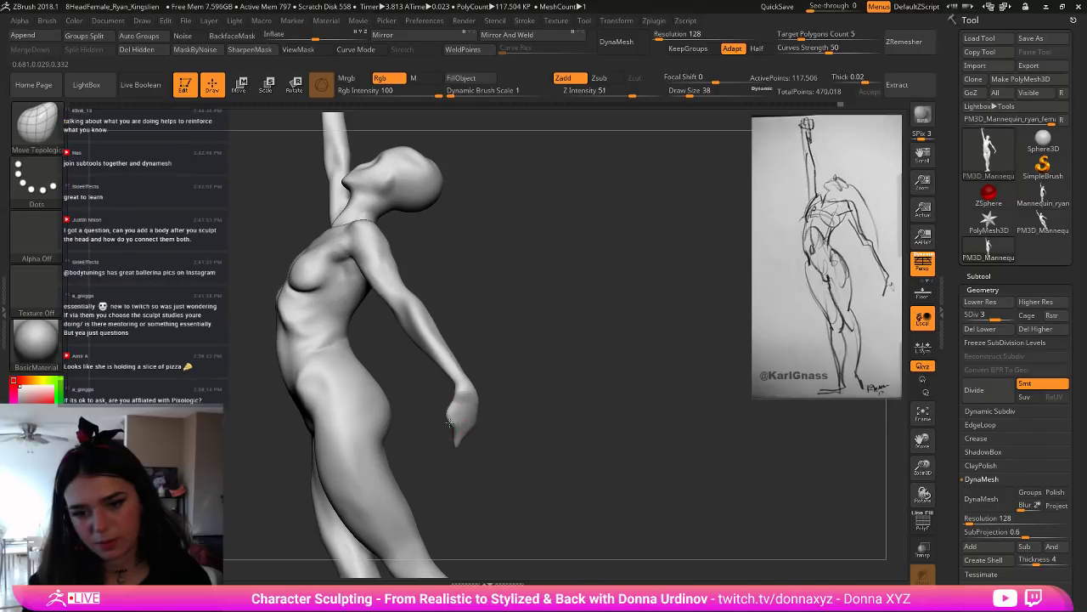
left_click_drag(451, 422, 479, 432)
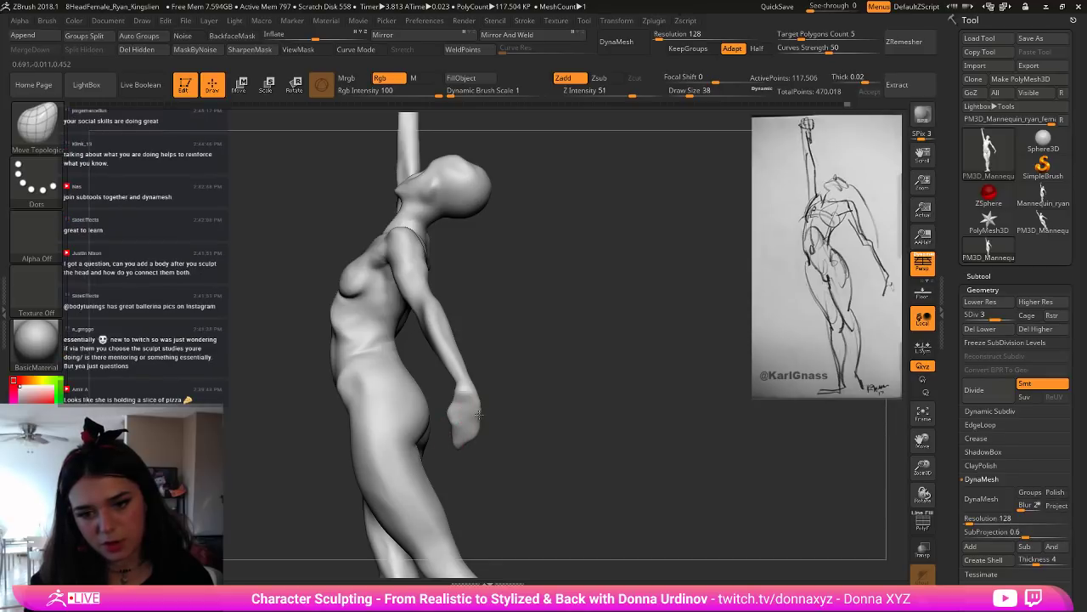
mouse_move(507, 405)
left_mouse_down()
mouse_move(465, 412)
mouse_move(455, 396)
left_mouse_up()
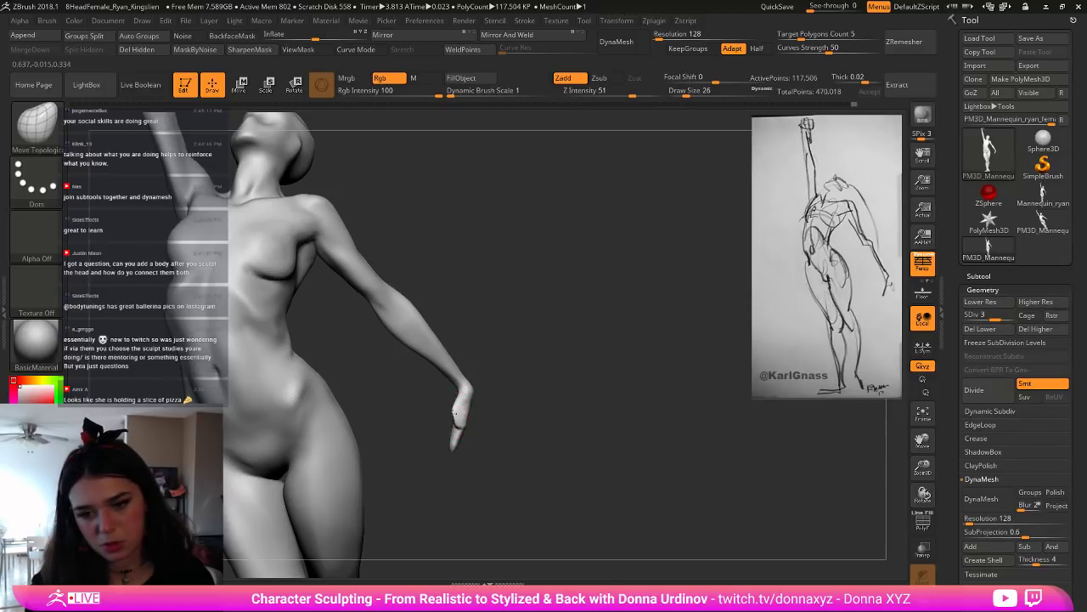
mouse_move(455, 412)
left_mouse_down()
mouse_move(470, 425)
mouse_move(459, 445)
mouse_move(520, 429)
left_mouse_up()
Step: Adjust the silhouette of the lowered arm around the elbow and forearm with the Move Topological brush at draw sizes 114 and 146
key("bracketright")
key("bracketright")
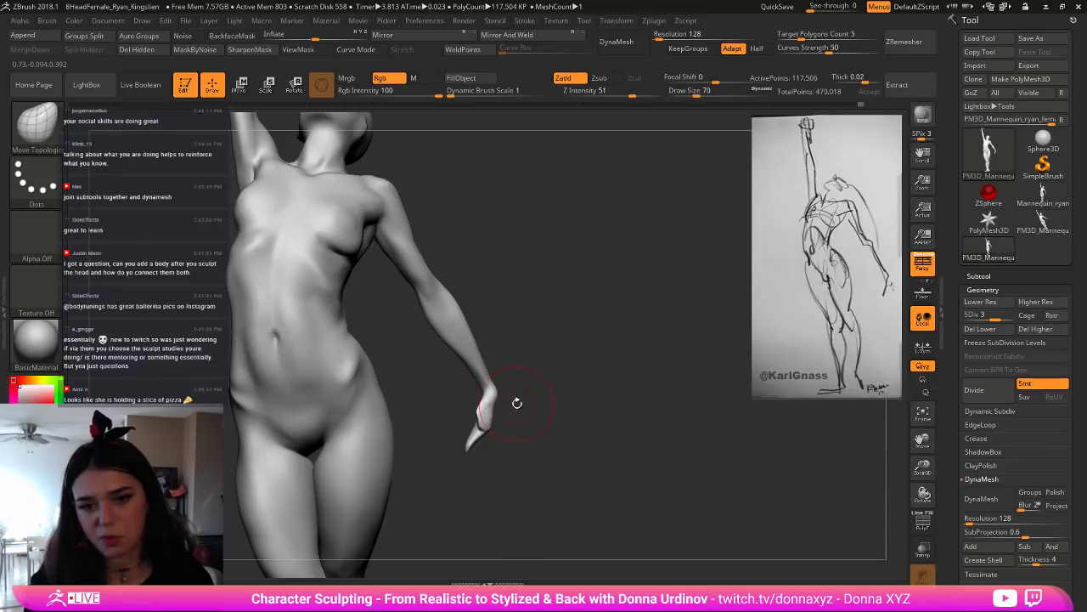
mouse_move(534, 315)
left_mouse_down("alt")
mouse_move(476, 230)
mouse_move(469, 177)
left_mouse_up("alt")
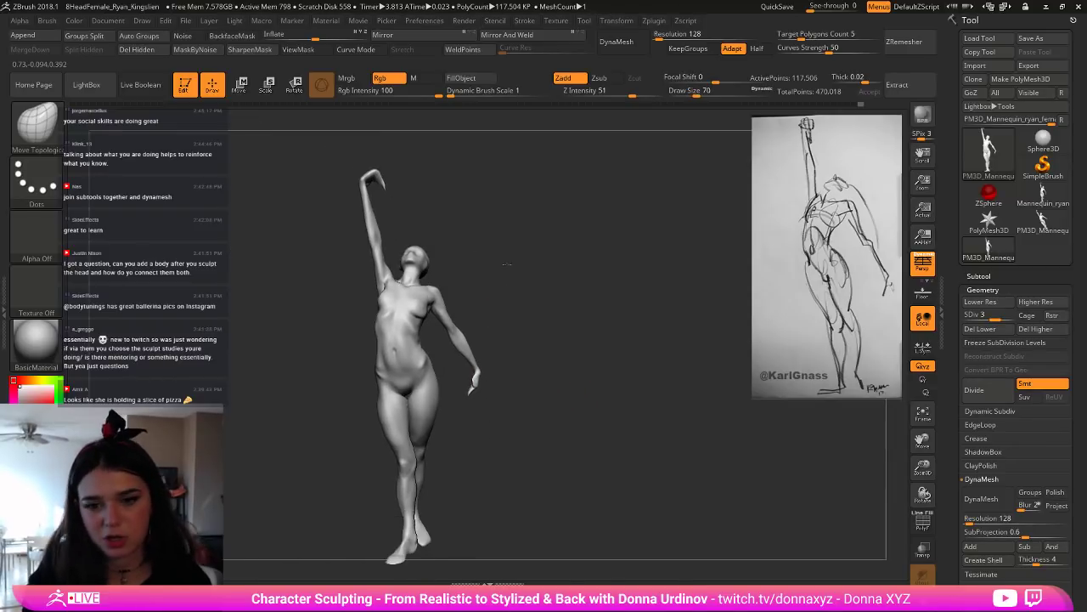
key("bracketright")
key("bracketright")
key("bracketright")
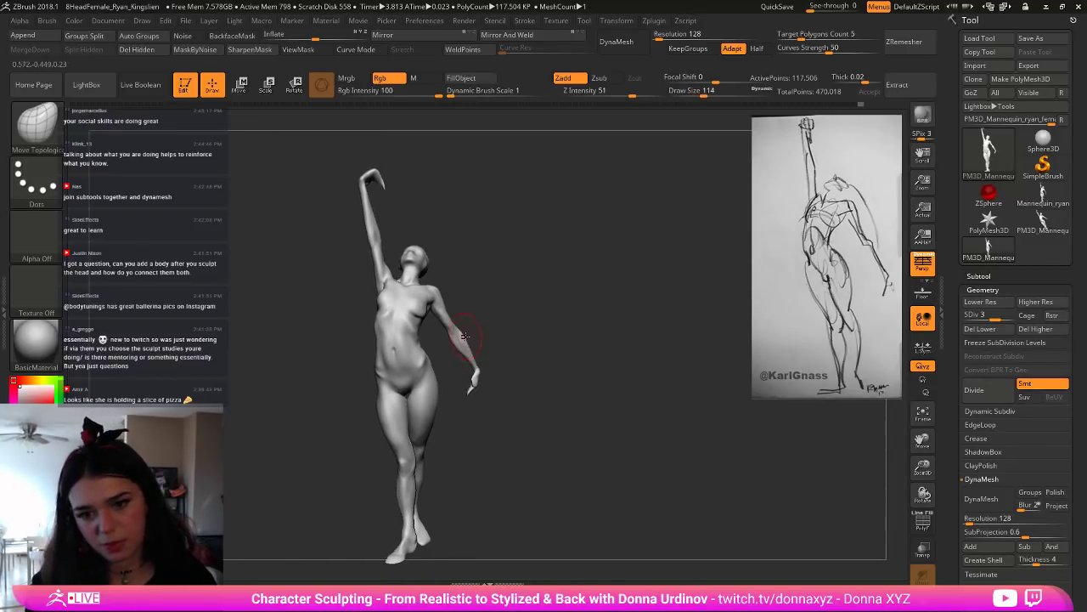
key("bracketright")
key("bracketright")
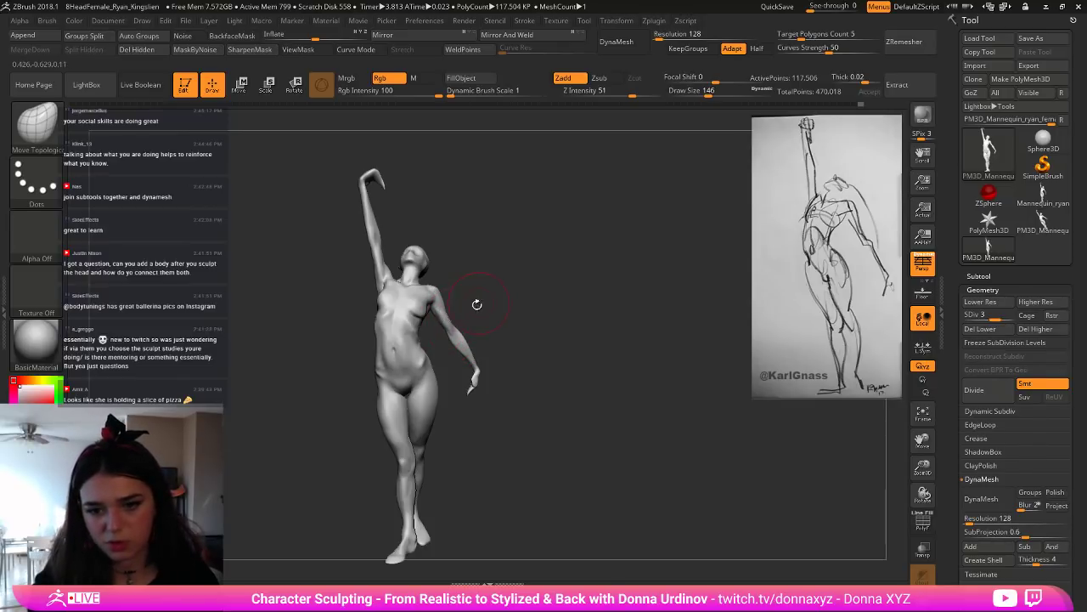
Step: Refine the inner elbow of the lowered arm with the Move Topological brush at draw sizes 46 and 50
left_click_drag(434, 310, 428, 347, "alt")
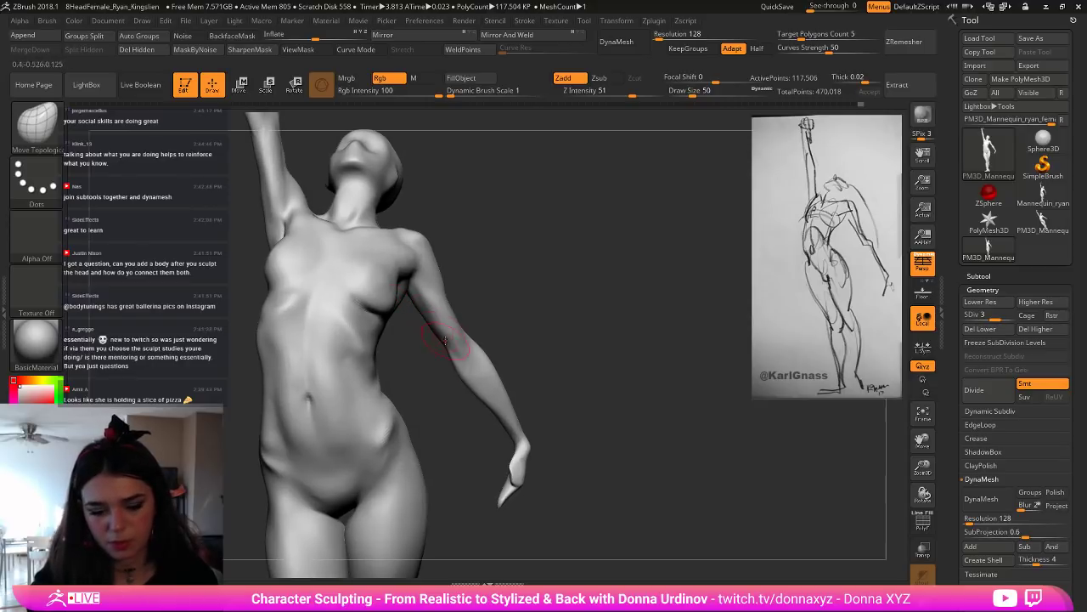
key("bracketleft")
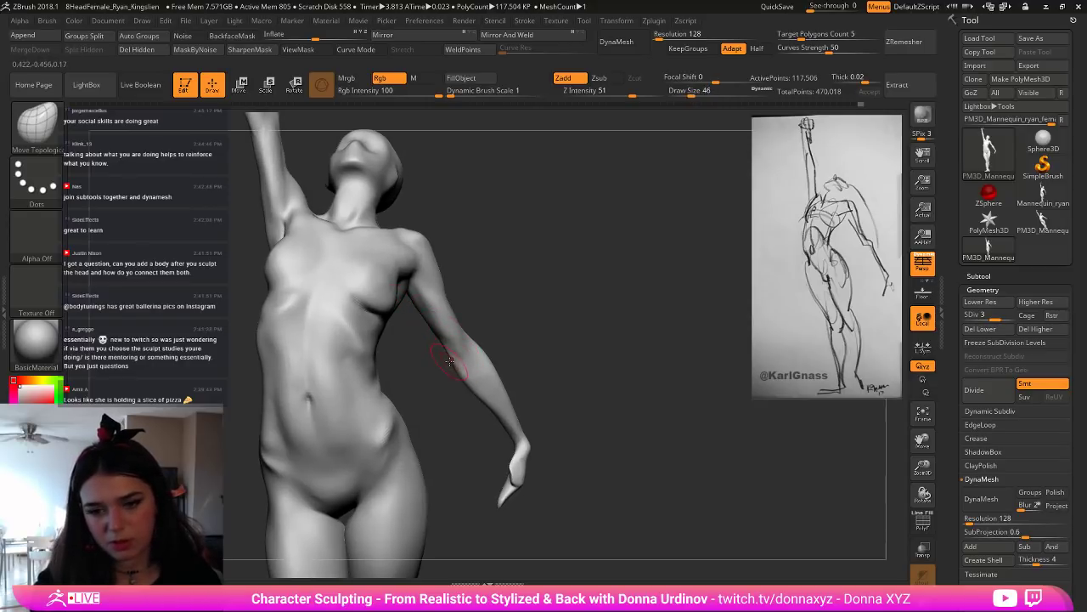
key("bracketright")
key("bracketright")
key("bracketright")
key("bracketright")
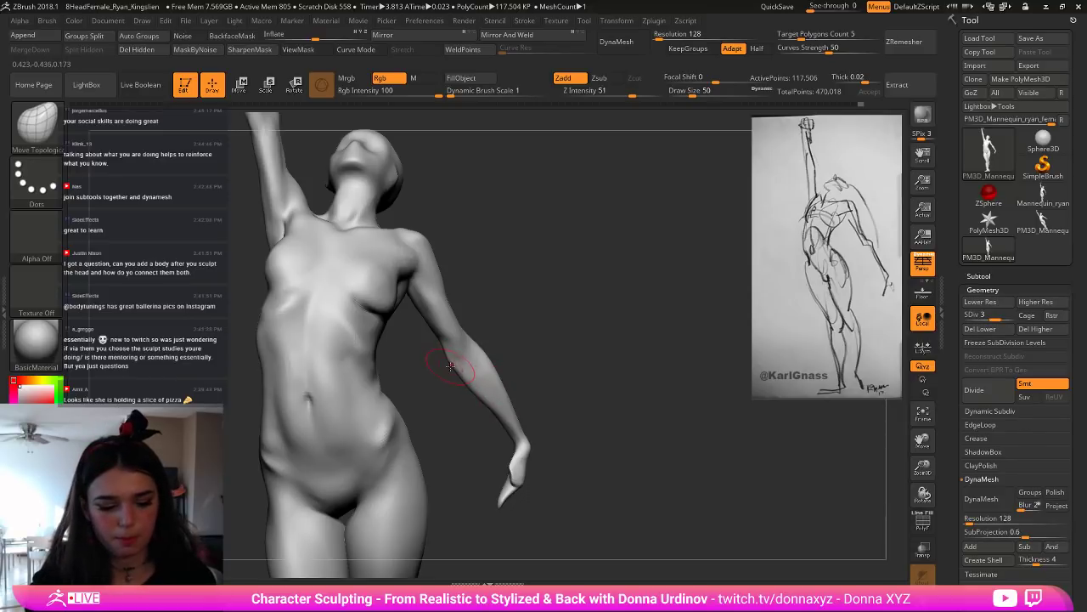
Step: Define the muscle separation on the lowered upper arm above the elbow with the DamStandard brush at draw size 26, smoothing the strokes
key("b")
key("d")
key("s")
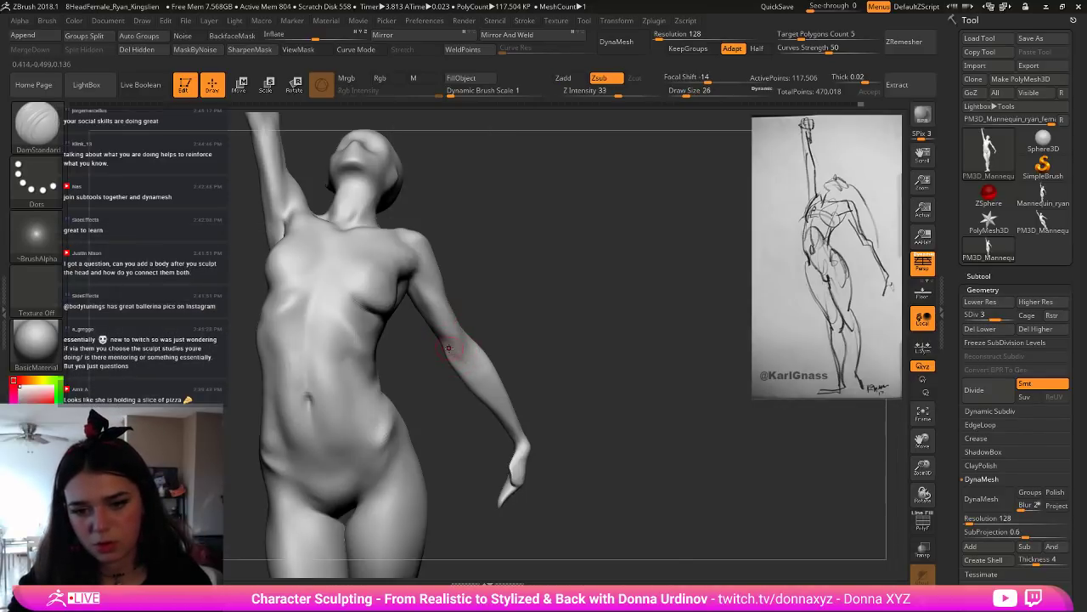
right_click_drag(478, 316, 444, 304)
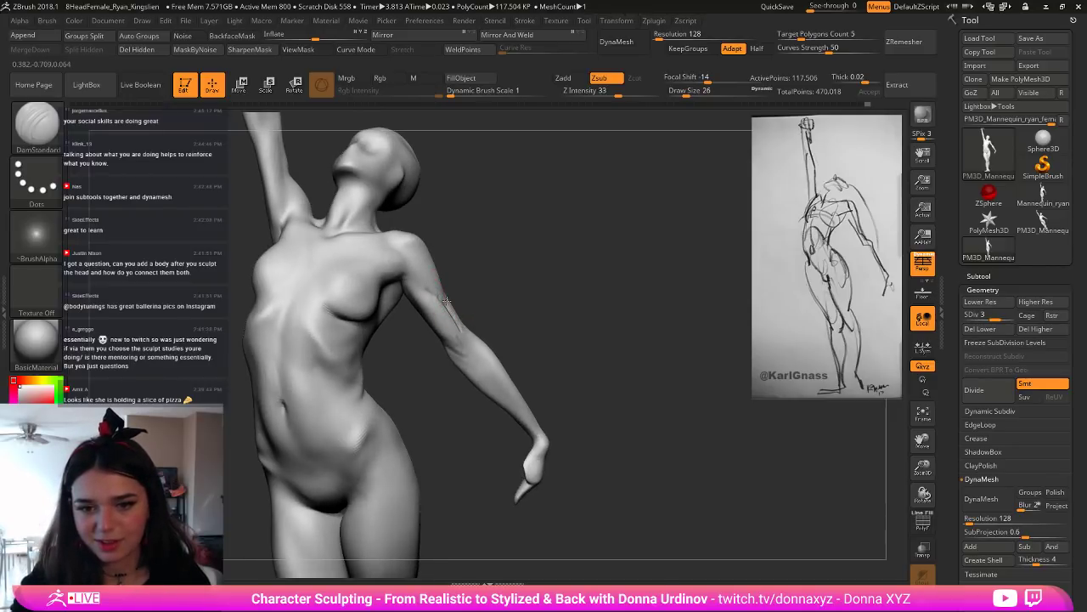
key("shift")
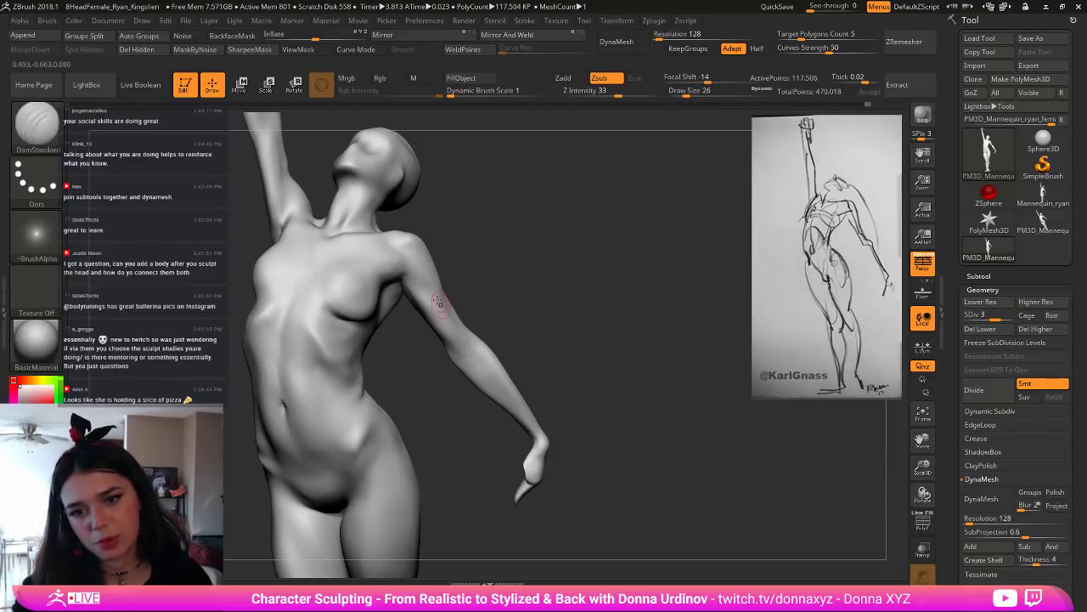
key("shift")
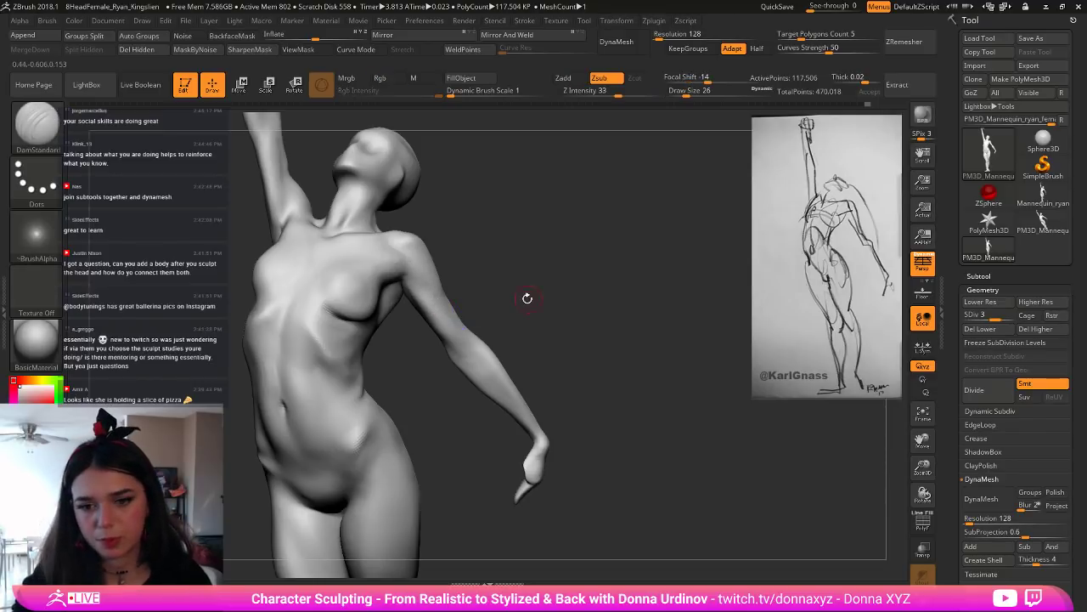
Step: Define the forearm muscles below the lowered arm's elbow with the DamStandard brush at draw size 26, and smooth the forearm
left_click_drag(526, 298, 552, 304)
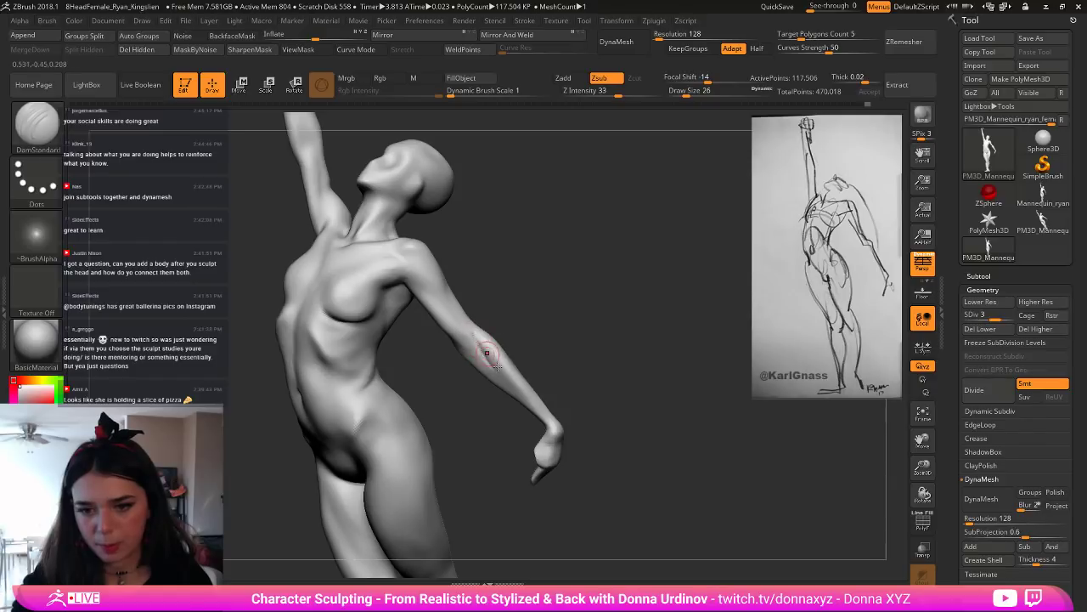
mouse_move(474, 335)
left_mouse_down()
mouse_move(523, 398)
mouse_move(571, 370)
mouse_move(603, 372)
left_mouse_up()
left_click_drag(485, 359, 491, 351, "shift")
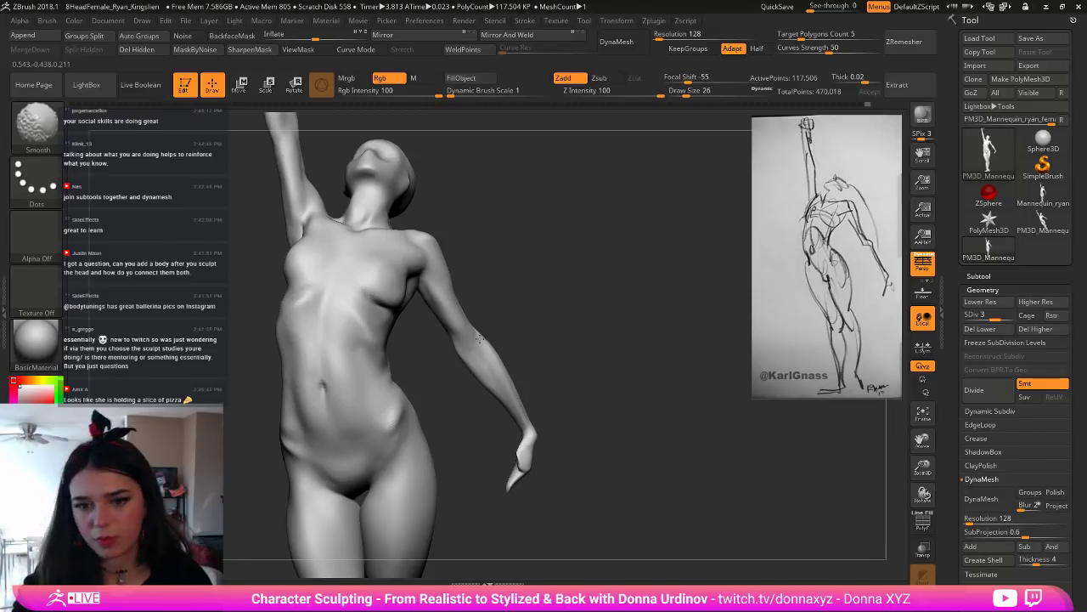
right_click_drag(554, 326, 533, 332, "ctrl")
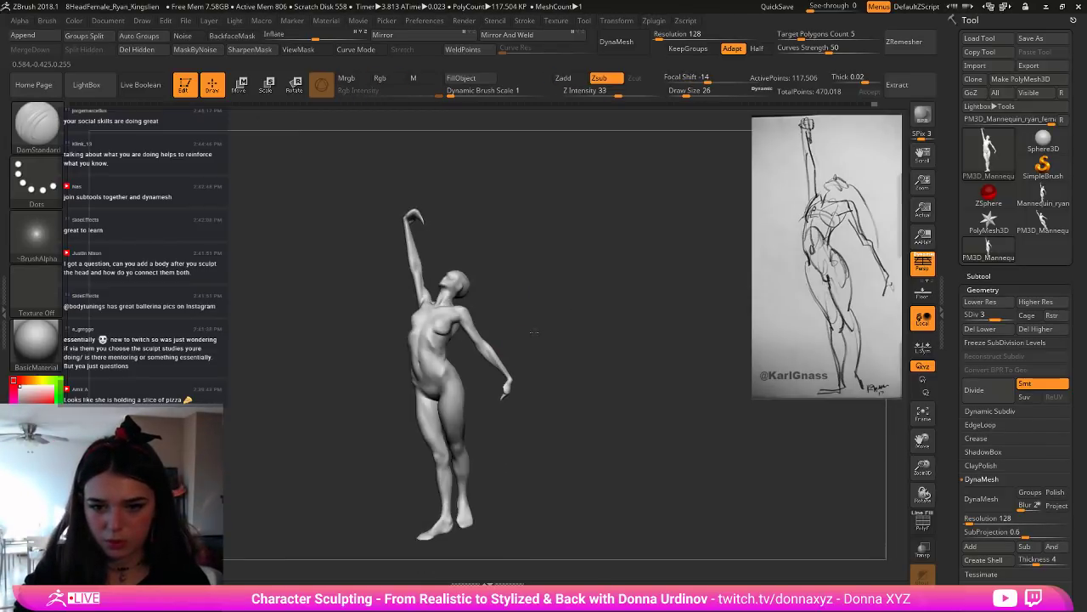
left_click_drag(533, 331, 531, 343)
key("shift")
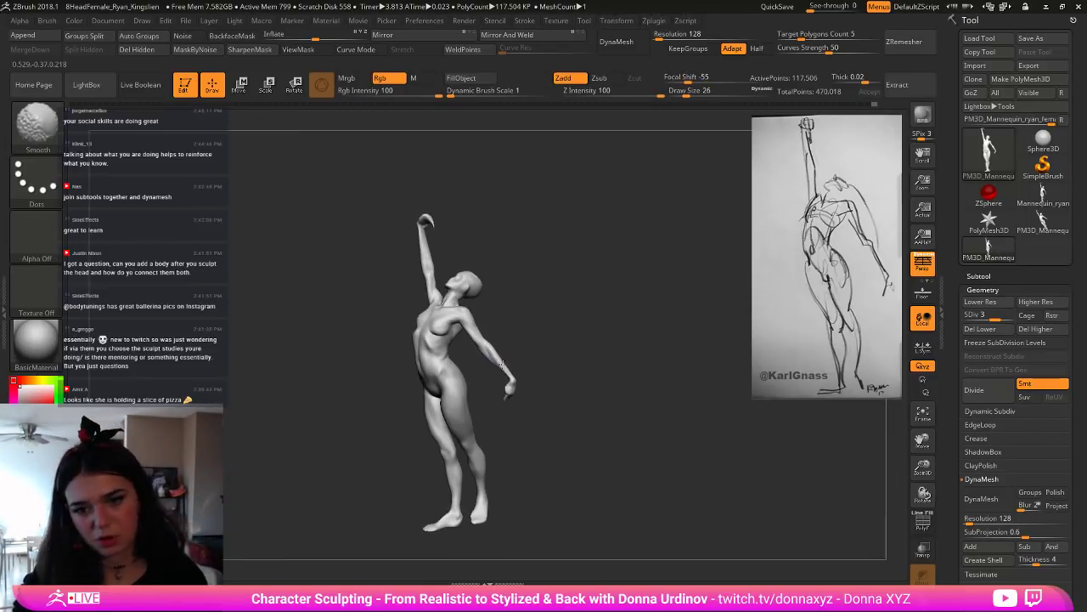
Step: Adjust the lowered arm's forearm contour with the Move brush, starting at draw size 178
key("b")
key("m")
key("v")
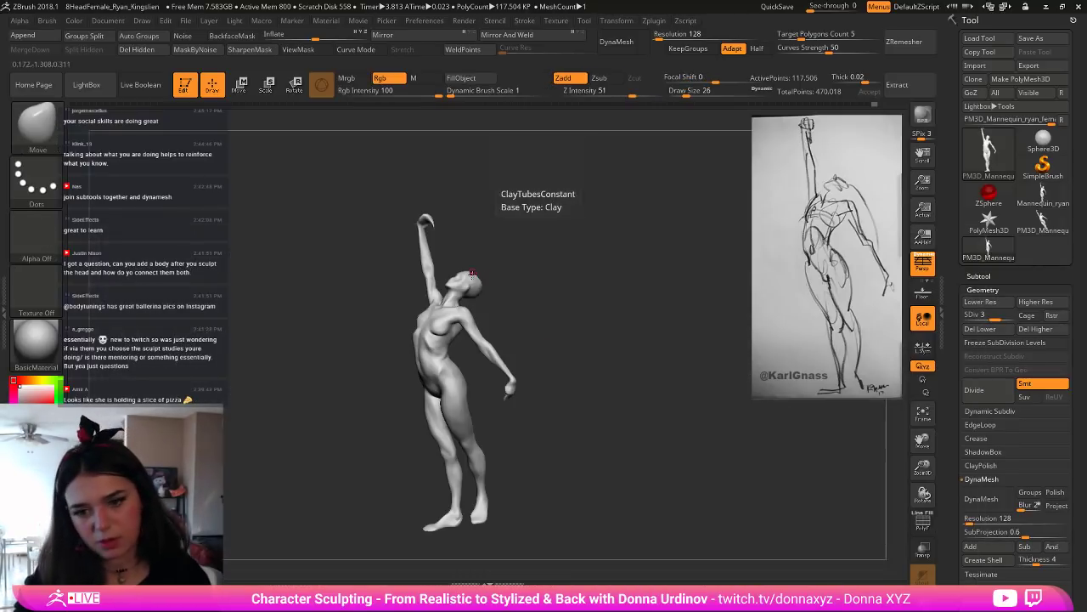
key("]")
key("]")
key("]")
key("]")
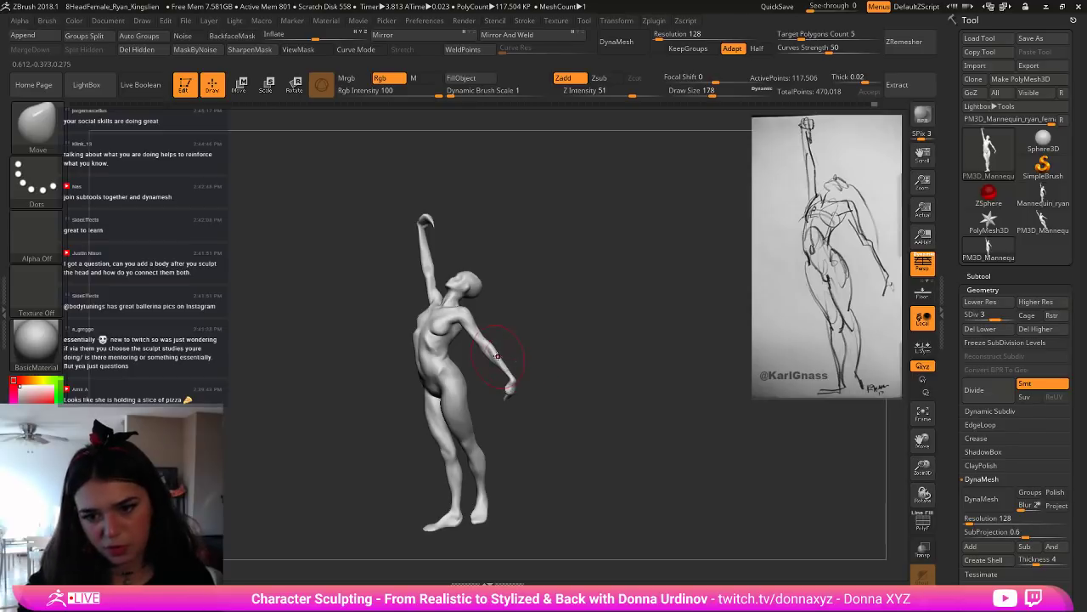
key("bracketleft")
mouse_move(525, 358)
left_mouse_down()
mouse_move(570, 362)
mouse_move(544, 362)
left_mouse_up()
key("bracketleft")
Step: Adjust the contour of the raised arm around the elbow with the Move brush at draw sizes 162 and 94
key("bracketright")
key("bracketright")
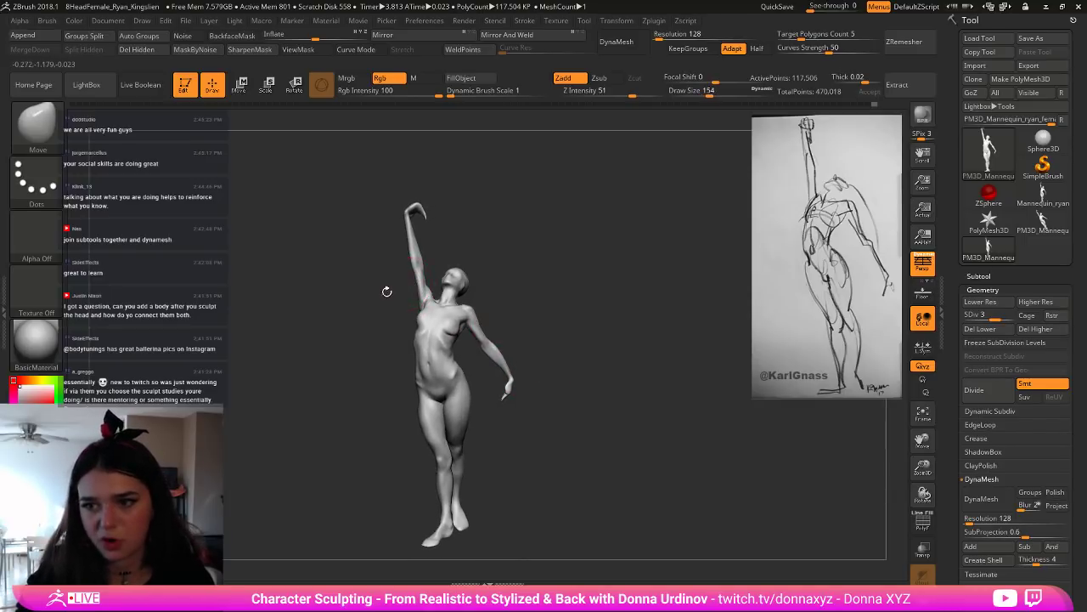
left_click_drag(386, 292, 406, 290)
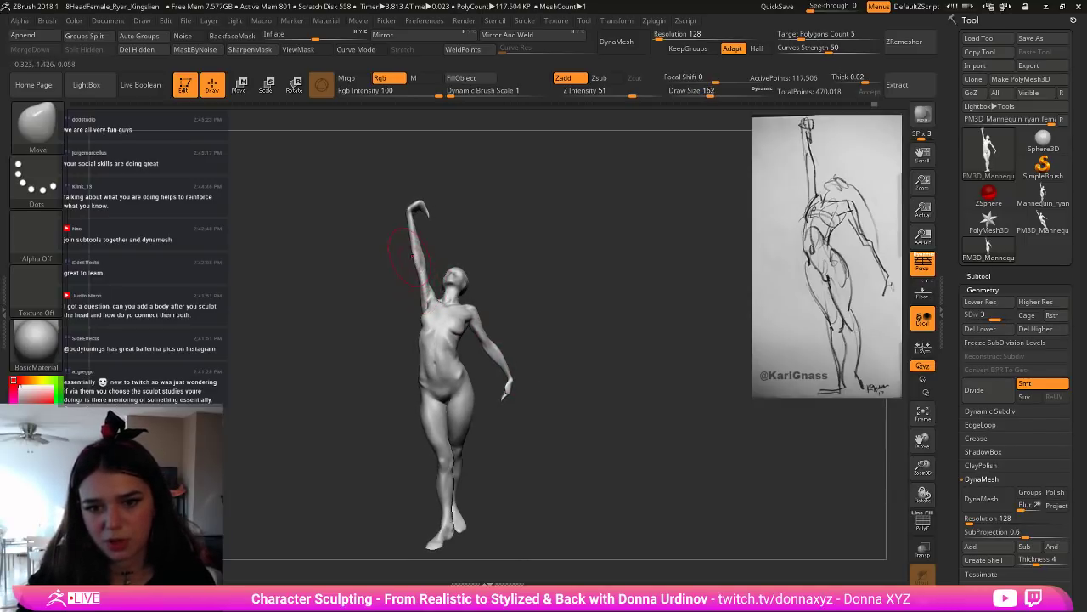
key("bracketleft")
left_click_drag(411, 251, 408, 243)
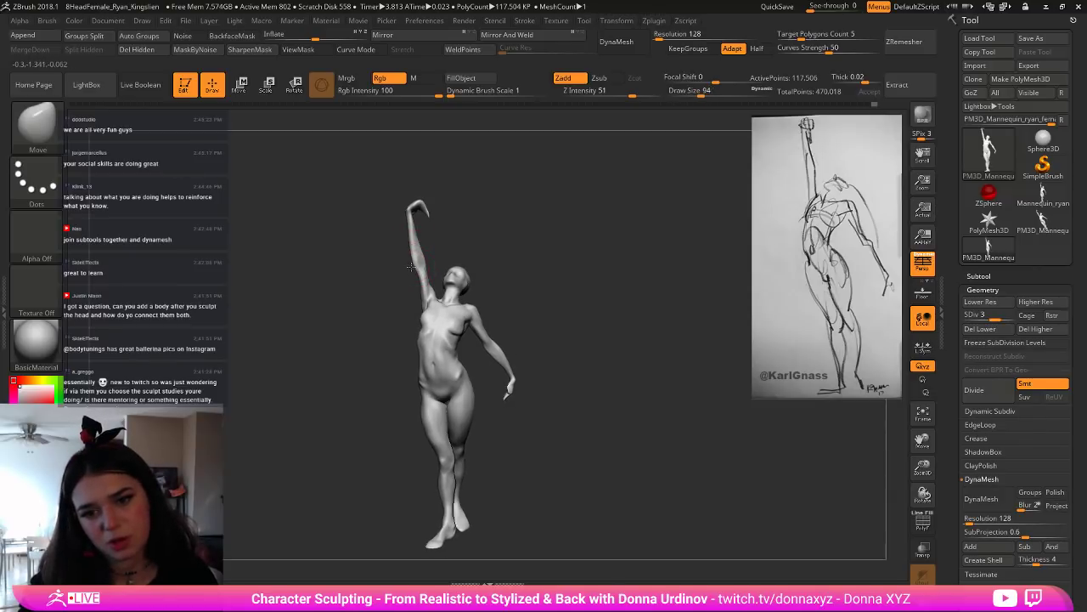
left_click_drag(411, 267, 415, 268)
key("bracketright")
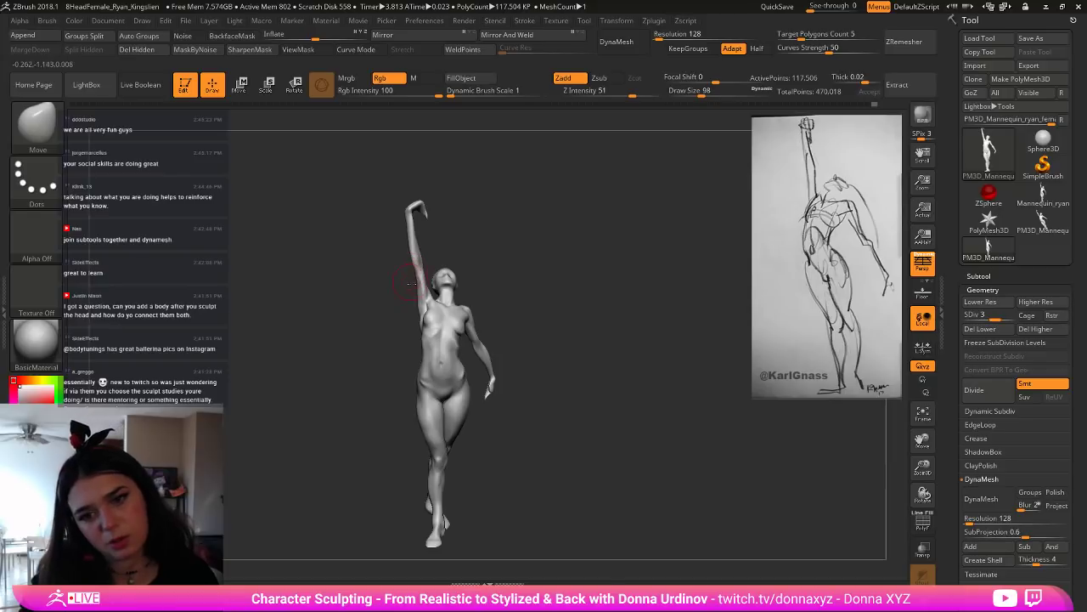
Step: Adjust the raised forearm and wrist contour with the Move brush at draw sizes 86, 82 and 62, undoing the last stroke
key("bracketleft")
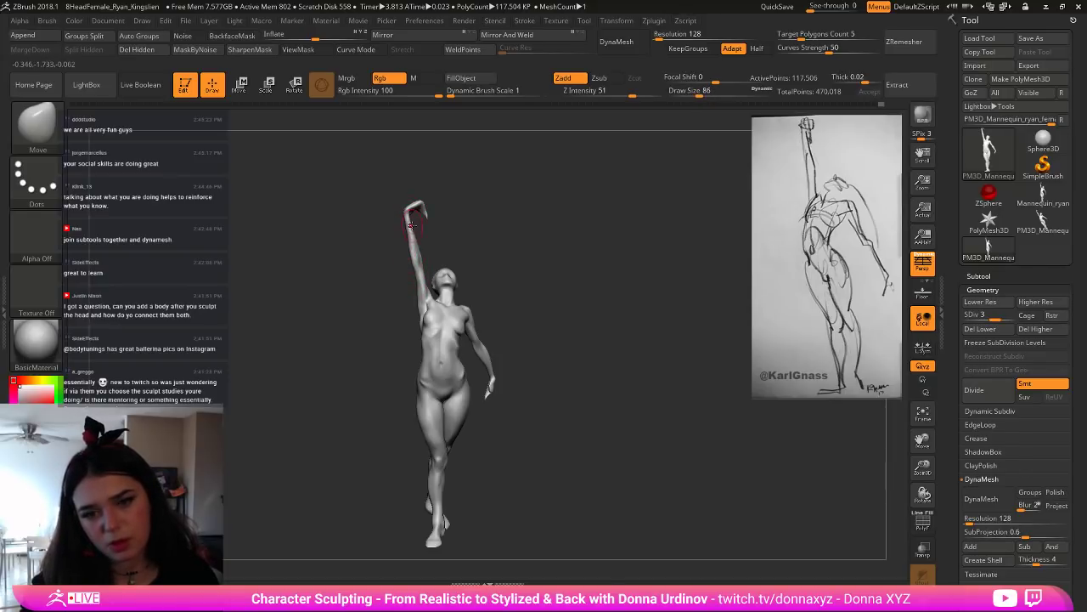
left_click_drag(440, 227, 415, 224)
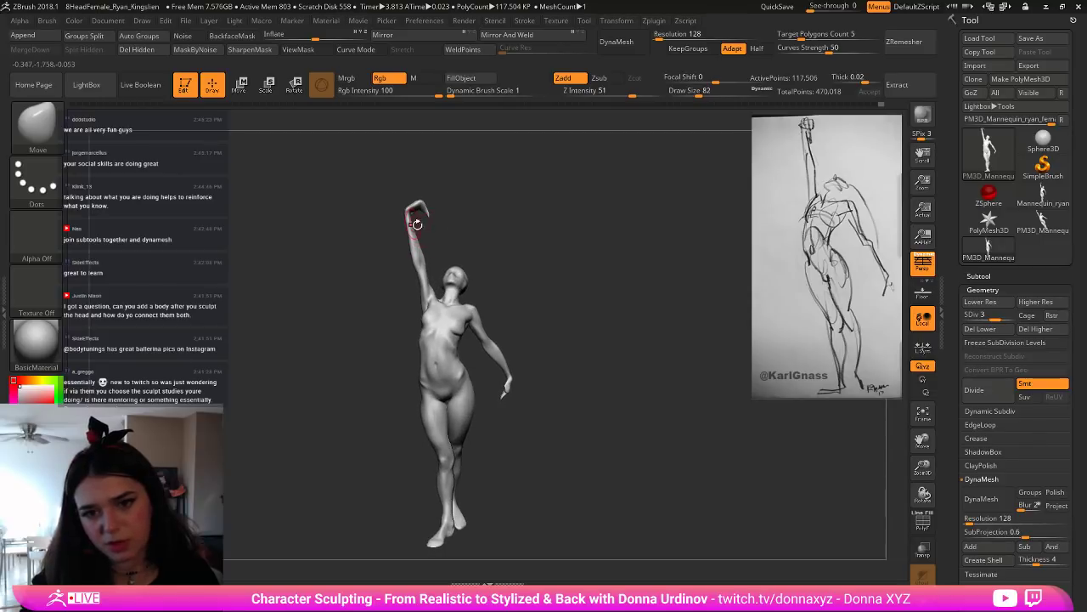
key("bracketleft")
key("bracketleft")
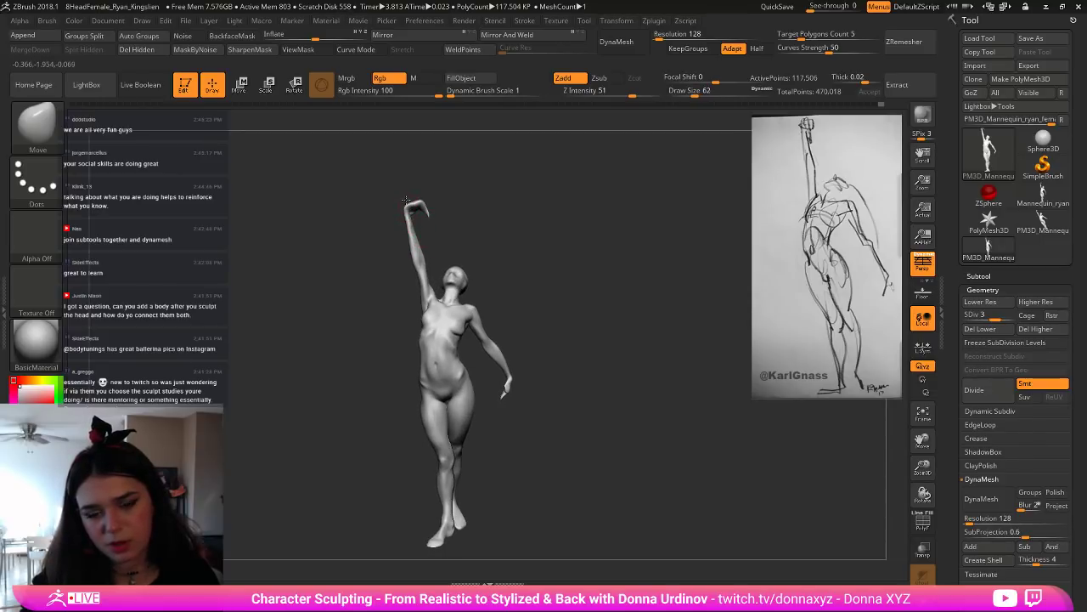
key("bracketleft")
key("ctrl+z")
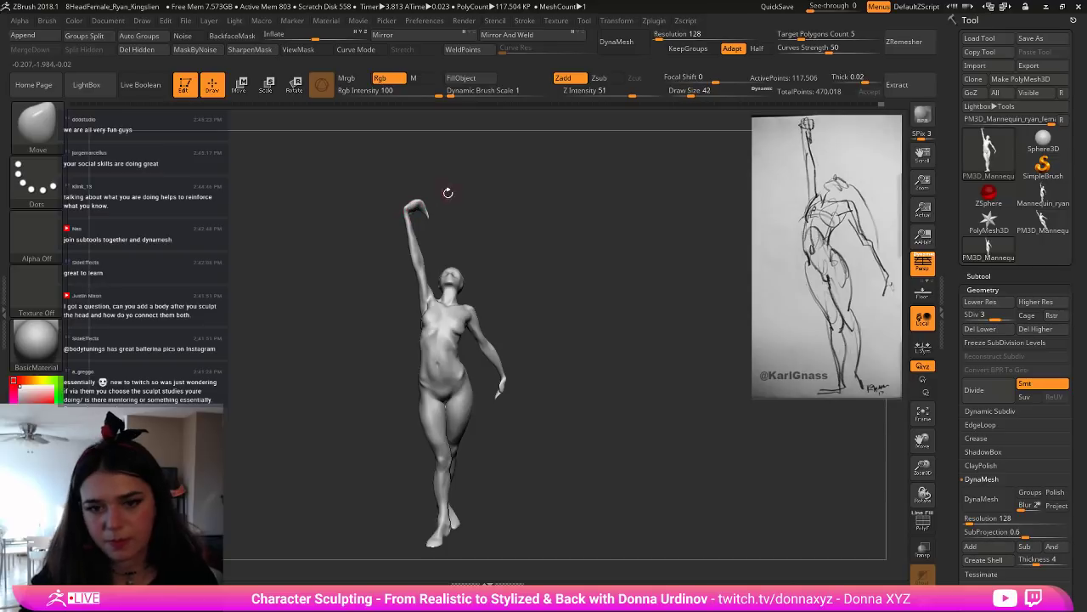
Step: Try to reshape the raised hand with the Move brush at draw sizes 70 and 58, undoing the strokes
left_click_drag(448, 194, 448, 198)
key("bracketright")
key("bracketright")
key("bracketright")
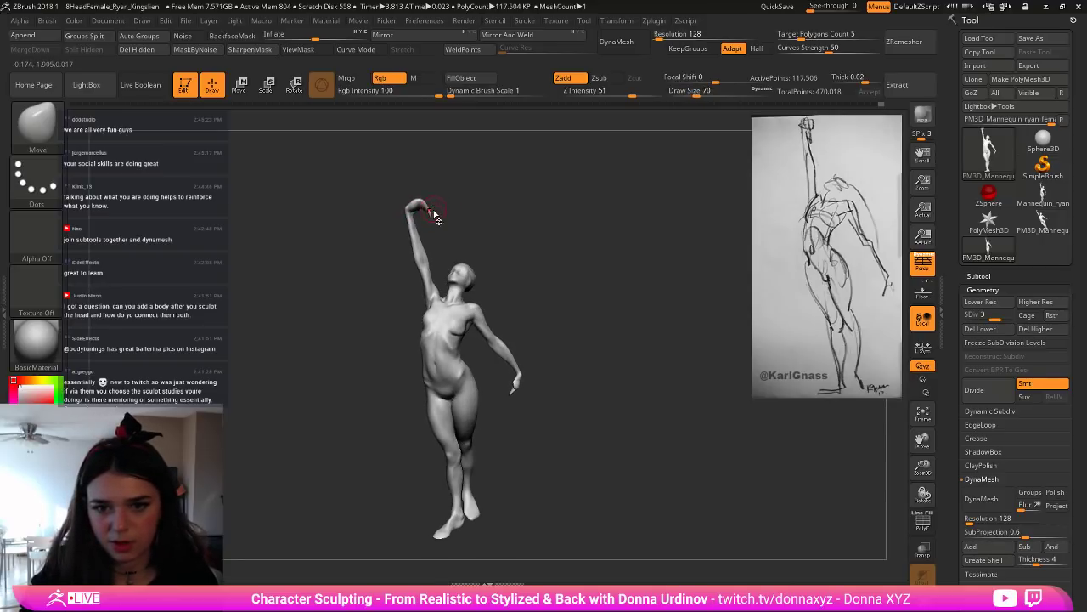
key("ctrl+z")
key("ctrl+z")
key("bracketleft")
key("bracketleft")
key("bracketleft")
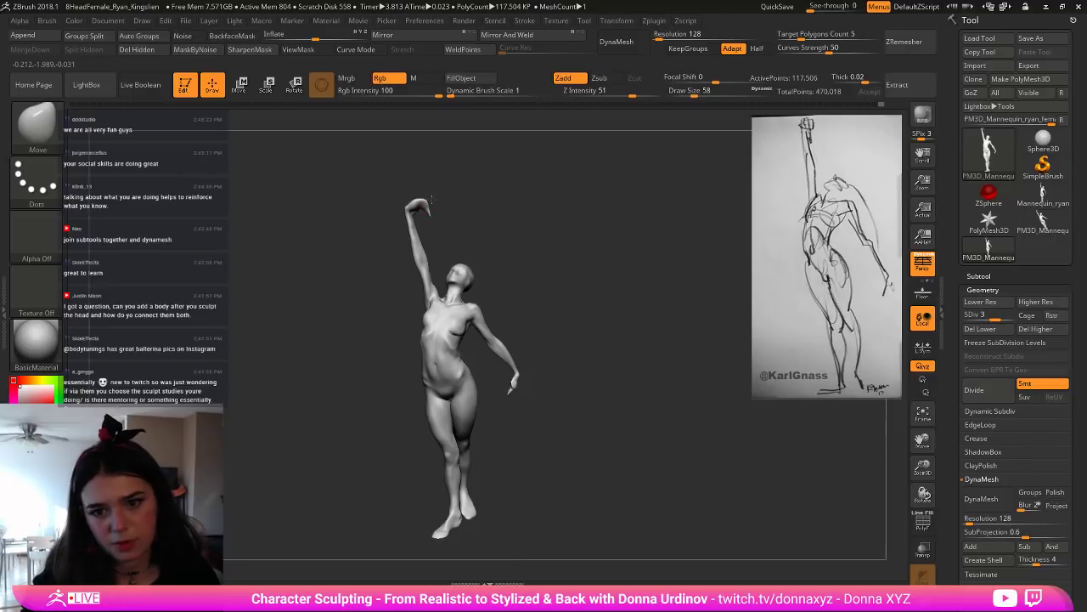
key("ctrl+z")
key("ctrl+z")
Step: Refine the contour of the raised forearm and upper arm with the Move brush at draw sizes 82 and 58
key("bracketright")
key("bracketright")
key("bracketright")
key("bracketright")
key("bracketright")
key("bracketright")
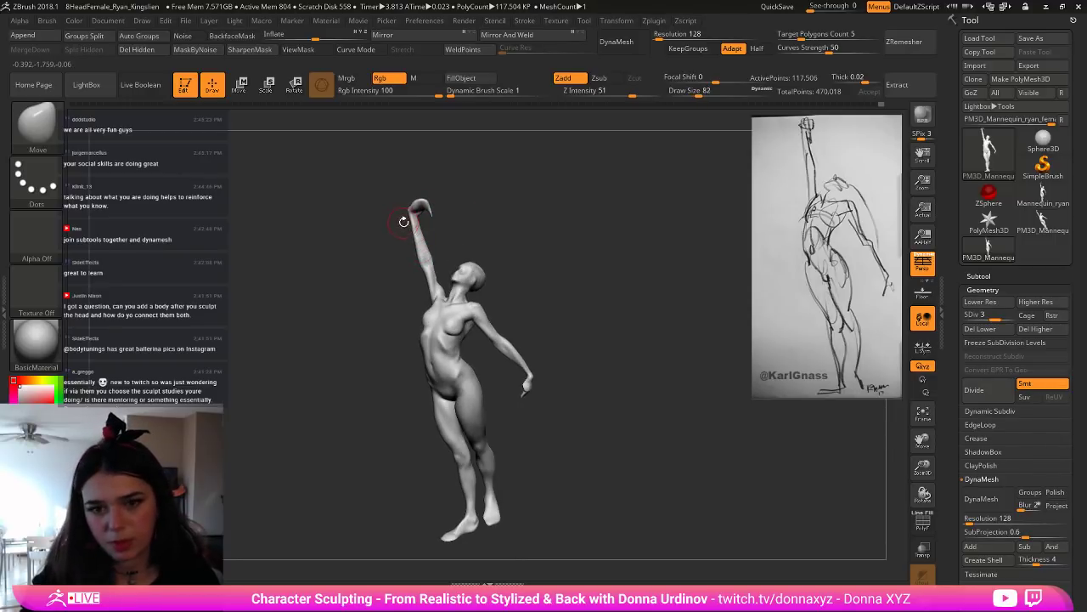
key("bracketleft")
key("bracketleft")
key("bracketleft")
key("bracketleft")
key("bracketleft")
key("bracketleft")
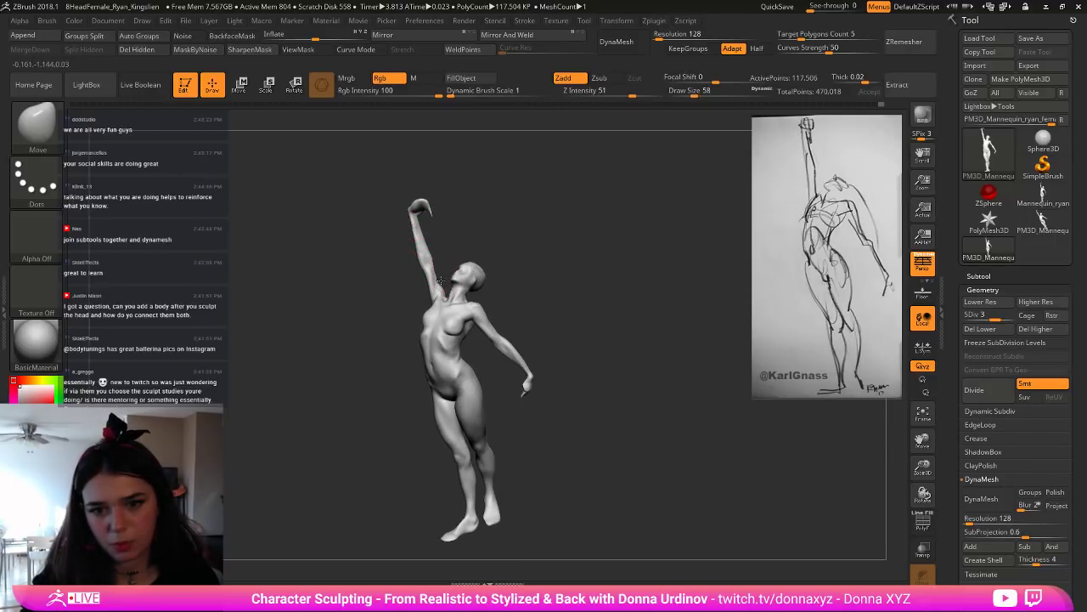
key("shift")
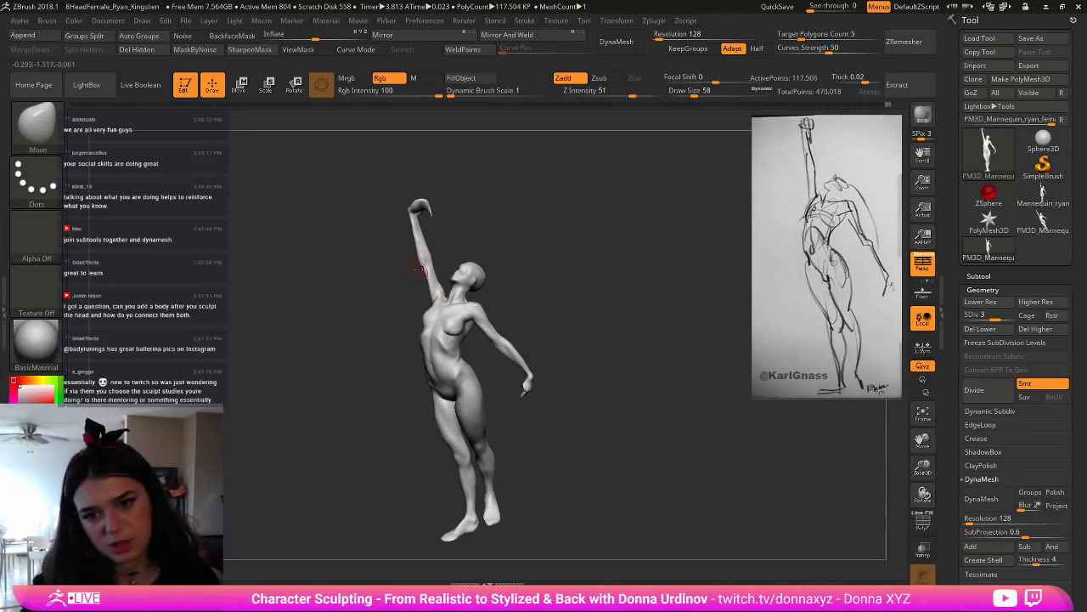
Step: Build up the lower buttocks from the back with the ClayBuildup brush at draw size 58, and smooth the strokes
mouse_move(492, 230)
left_mouse_down("alt")
mouse_move(486, 221)
mouse_move(510, 228)
mouse_move(628, 312)
mouse_move(615, 332)
mouse_move(592, 323)
mouse_move(695, 342)
mouse_move(554, 365)
mouse_move(598, 395)
mouse_move(645, 289)
left_mouse_up("alt")
key("b")
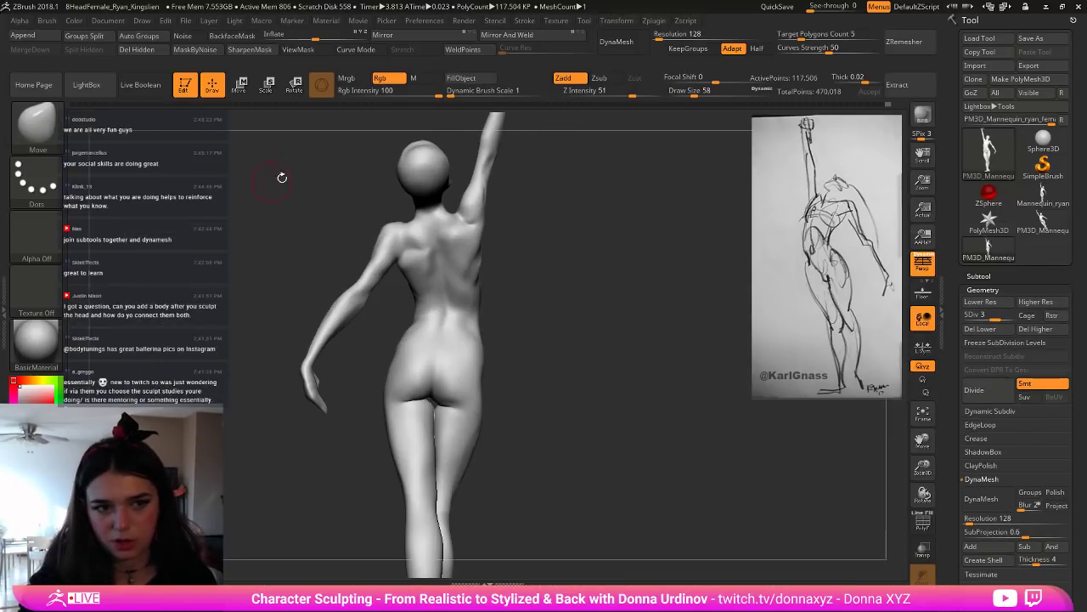
key("b")
key("d")
key("s")
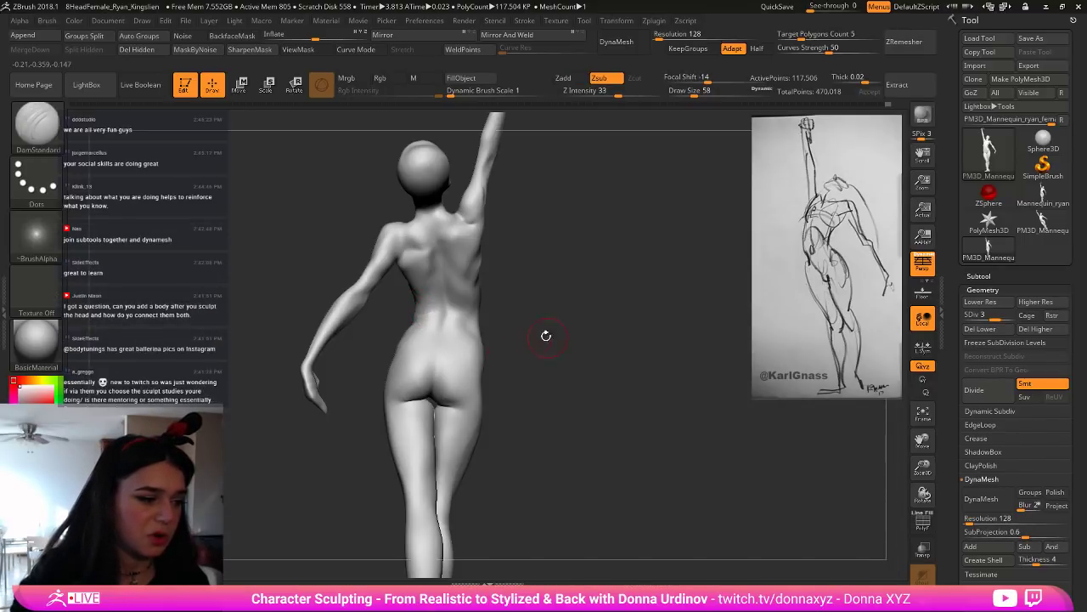
left_click_drag(584, 352, 600, 352, "alt")
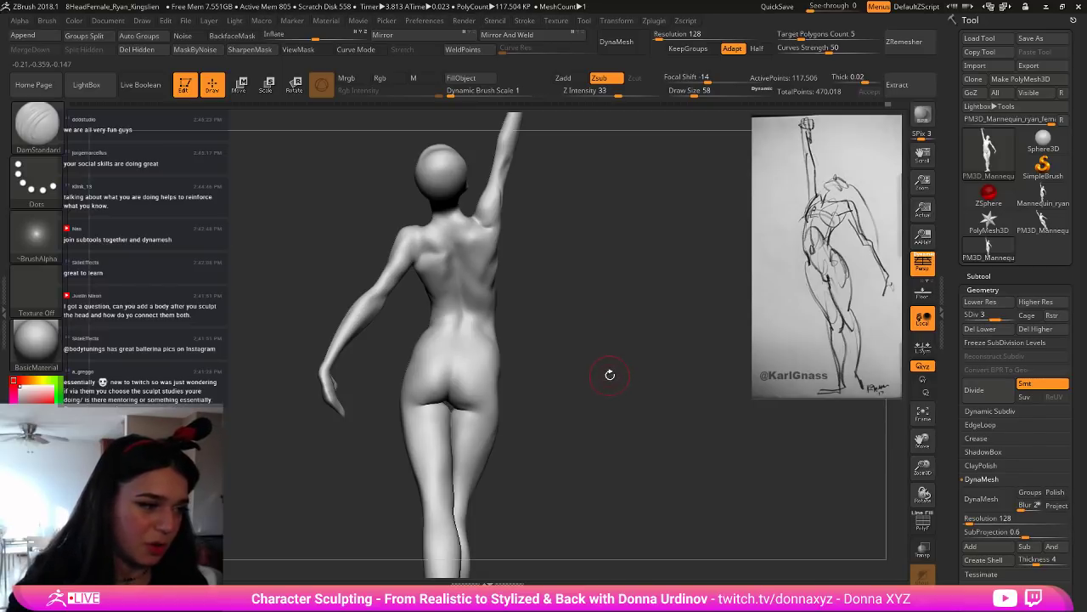
mouse_move(637, 332)
left_mouse_down()
mouse_move(622, 393)
mouse_move(635, 316)
left_mouse_up()
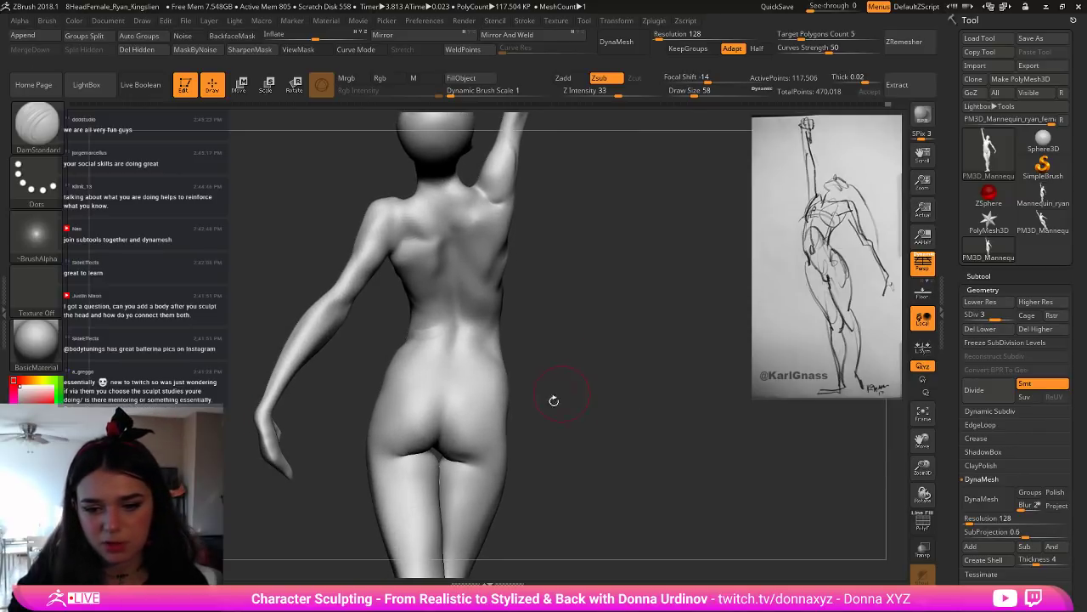
mouse_move(554, 401)
left_mouse_down()
mouse_move(581, 385)
mouse_move(585, 367)
left_mouse_up()
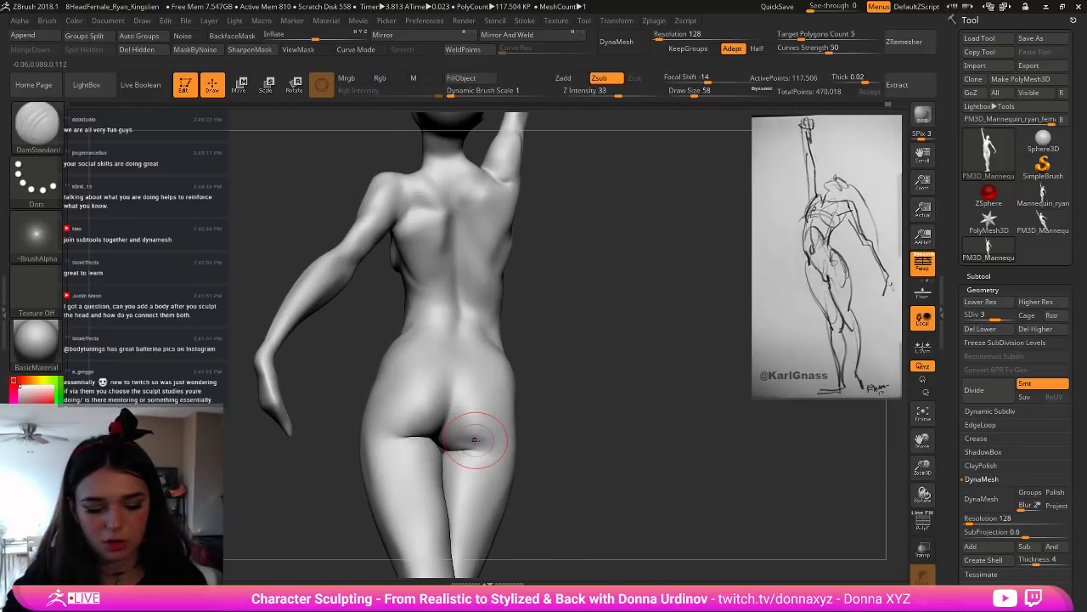
key("b")
key("b")
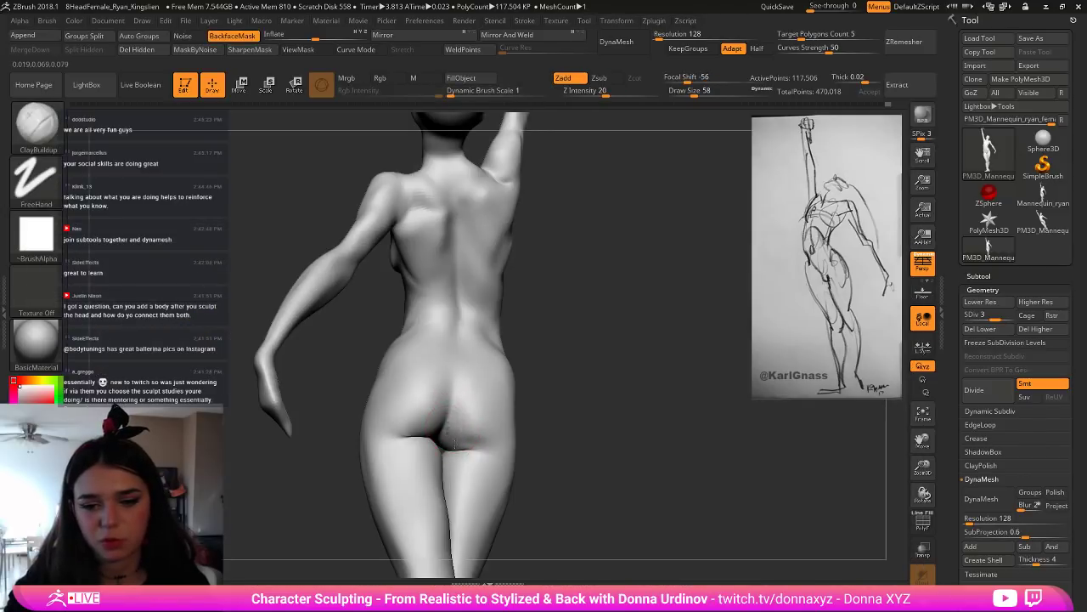
mouse_move(468, 418)
left_mouse_down()
mouse_move(472, 434)
mouse_move(490, 404)
mouse_move(500, 429)
mouse_move(477, 439)
left_mouse_up()
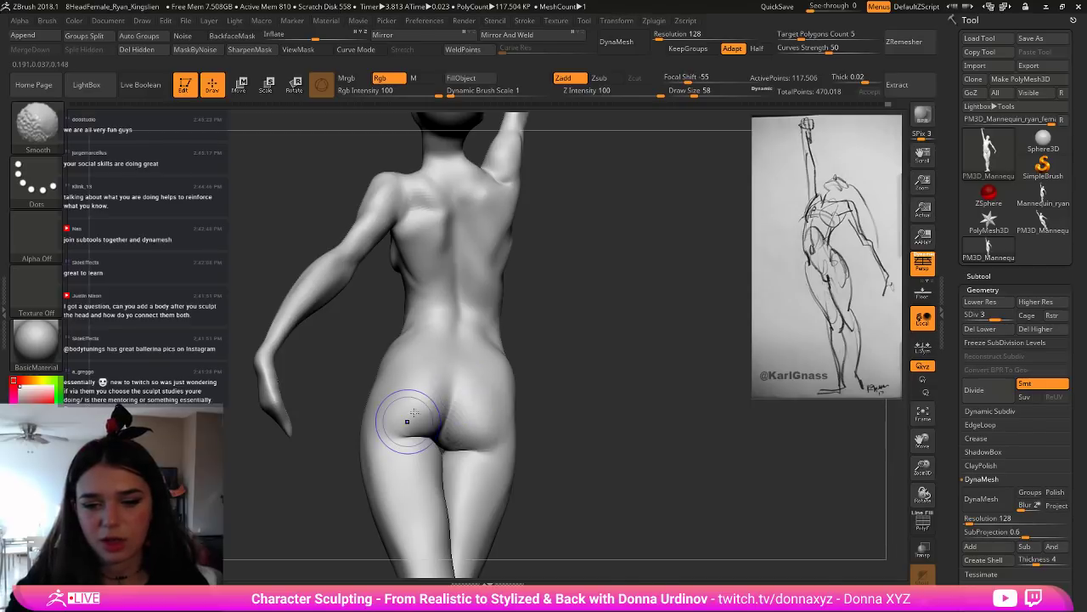
mouse_move(583, 396)
left_mouse_down("alt")
mouse_move(536, 338)
mouse_move(559, 359)
mouse_move(527, 410)
mouse_move(567, 445)
left_mouse_up("alt")
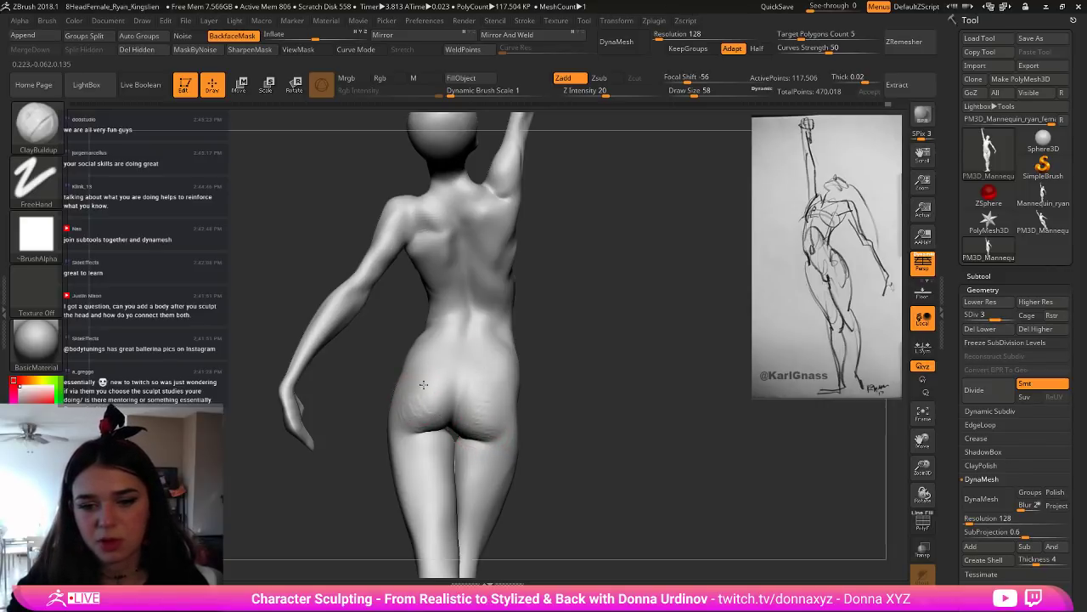
Step: Add volume to the upper buttocks and outer hips with the ClayBuildup brush at draw size 58, smoothing the surface
left_click_drag(424, 392, 429, 366)
mouse_move(499, 361)
left_mouse_down()
mouse_move(502, 377)
mouse_move(510, 369)
left_mouse_up()
key("shift")
left_click_drag(474, 430, 404, 399, "shift")
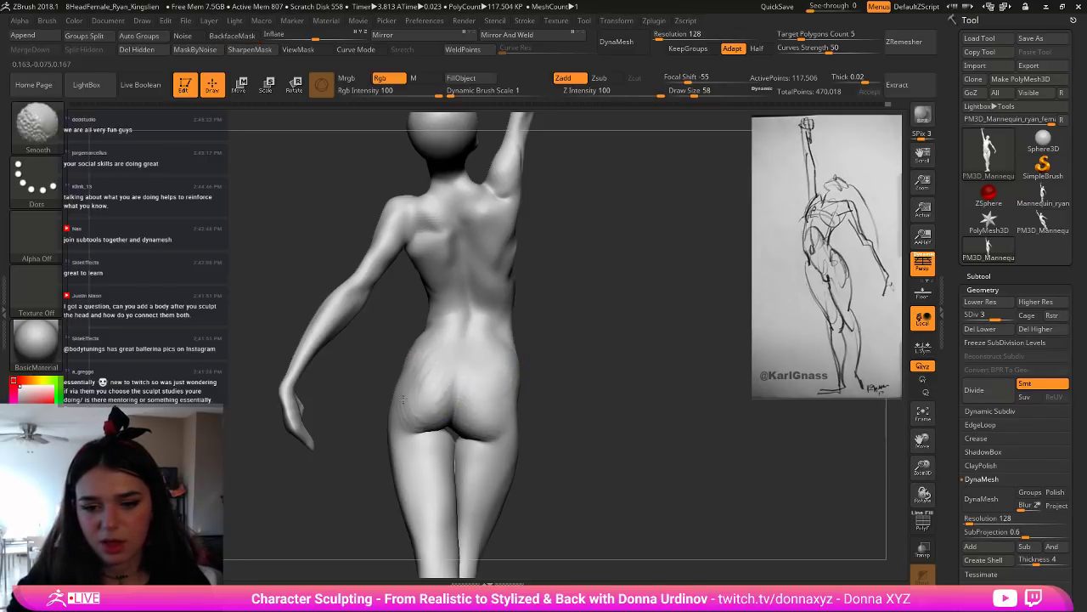
key("shift")
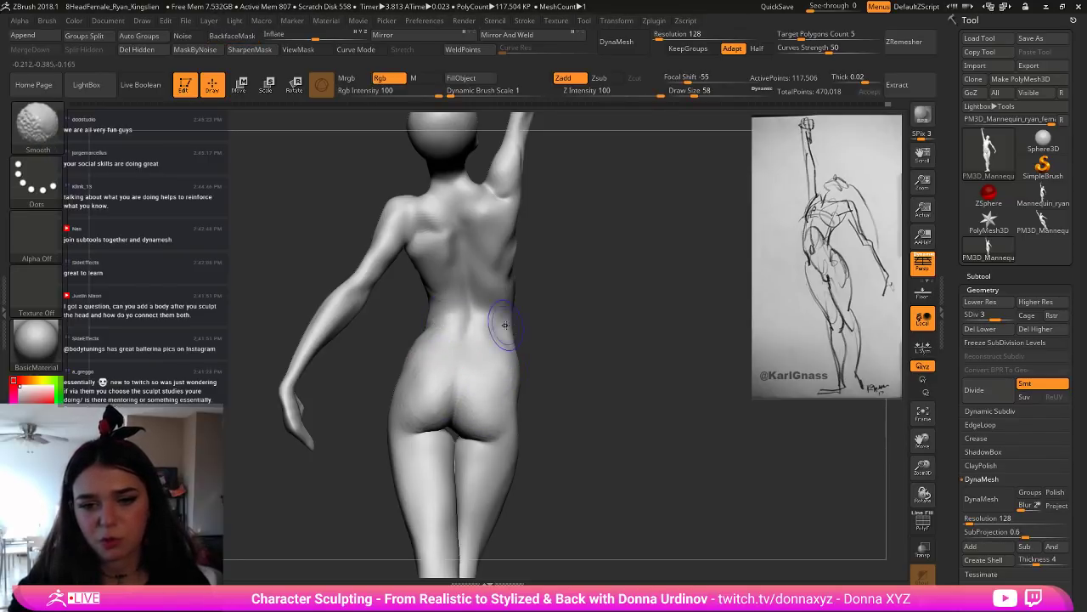
left_click_drag(576, 324, 552, 318, "alt")
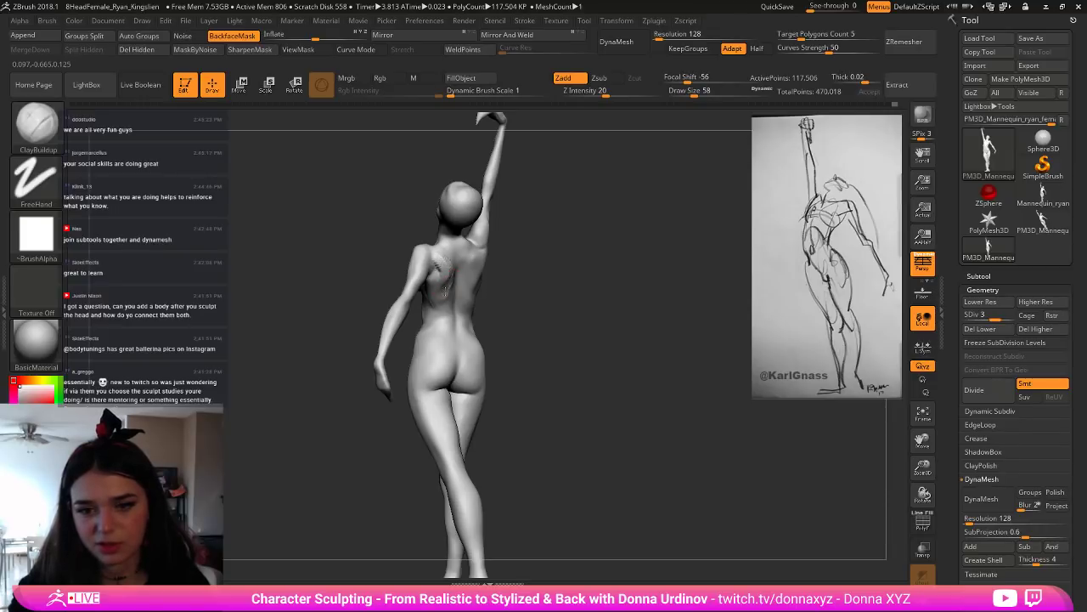
Step: Build up the shoulder blade on the lowered-arm side with the ClayBuildup brush at draw size 58, smoothing the strokes
key("shift")
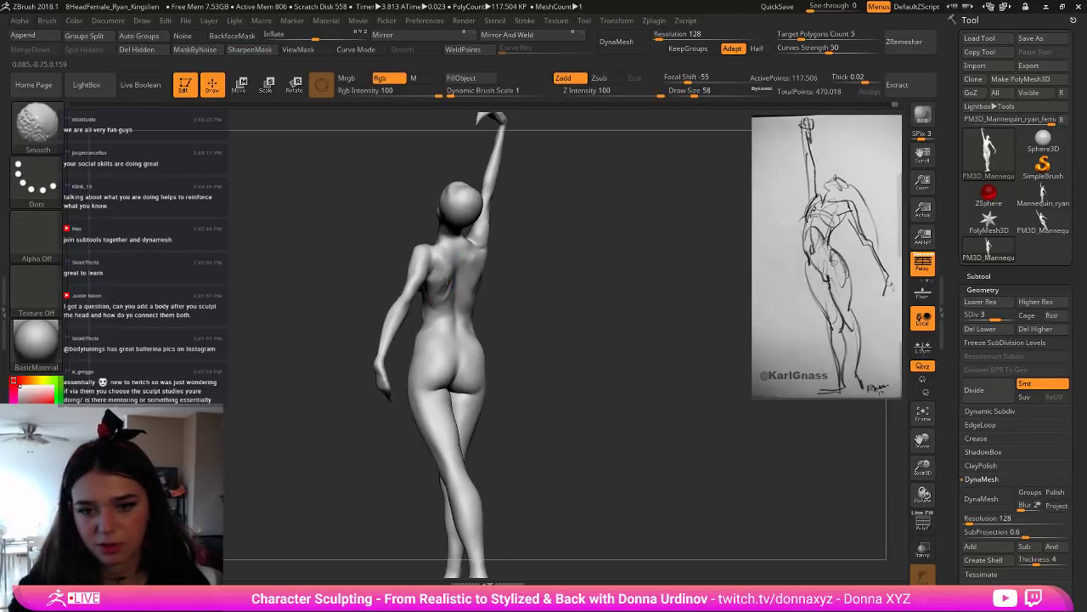
left_click_drag(586, 295, 446, 282)
key("shift")
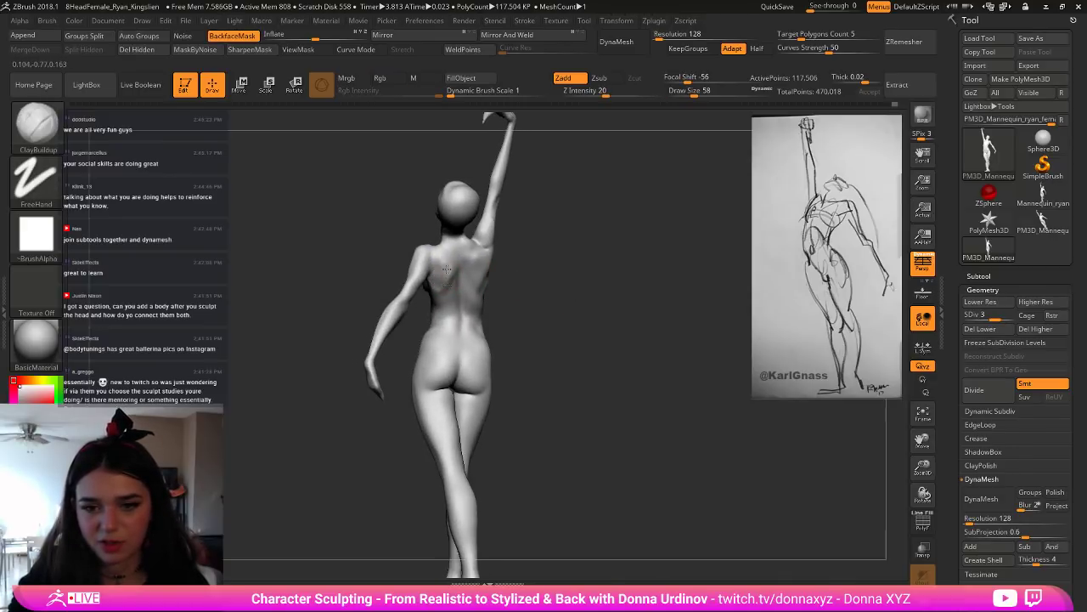
mouse_move(507, 272)
left_mouse_down()
mouse_move(482, 272)
mouse_move(472, 255)
left_mouse_up()
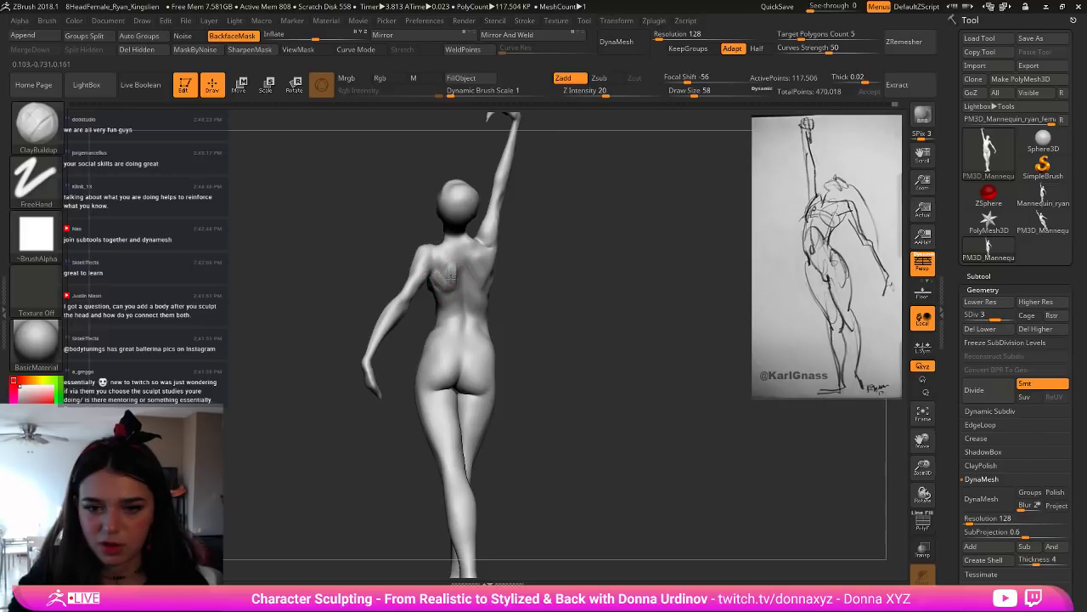
key("shift")
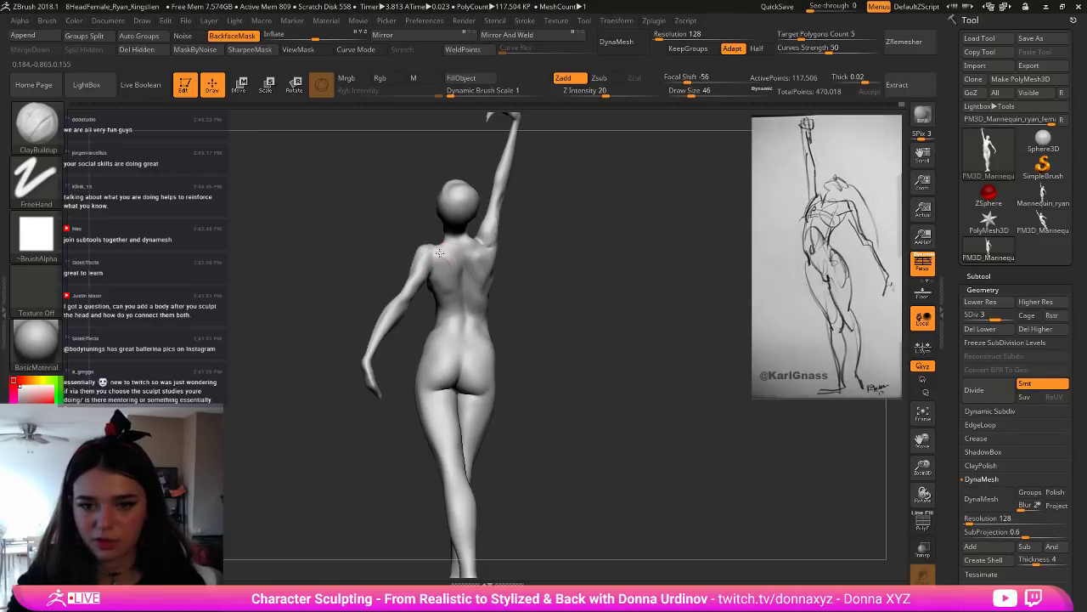
Step: Refine the upper back muscles between the shoulder blades with the ClayBuildup brush at draw size 46, and smooth them
key("shift")
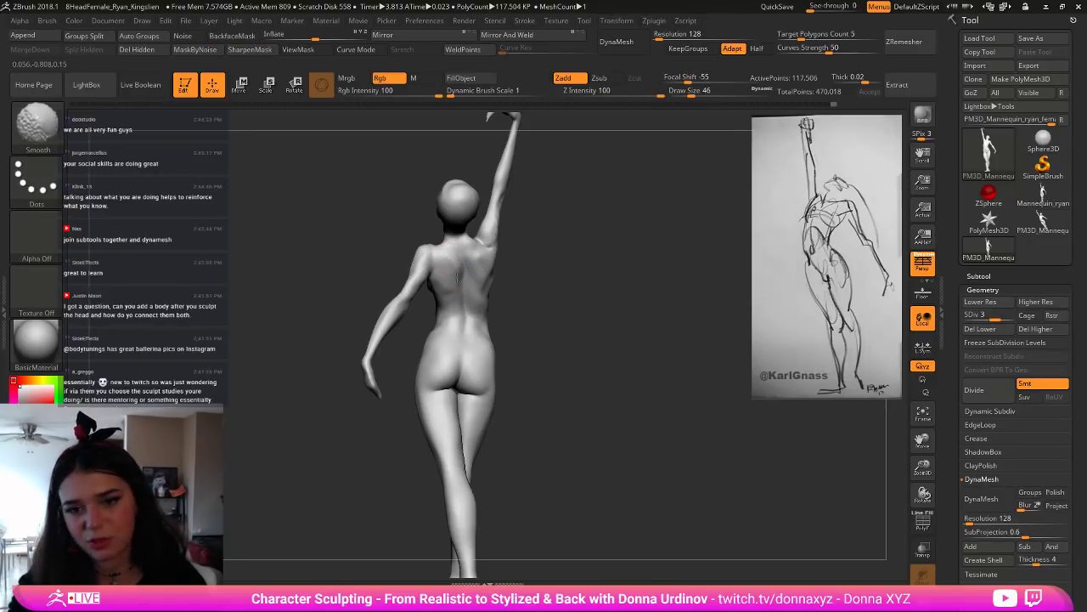
mouse_move(457, 277)
left_mouse_down("shift")
mouse_move(463, 290)
mouse_move(466, 279)
left_mouse_up("shift")
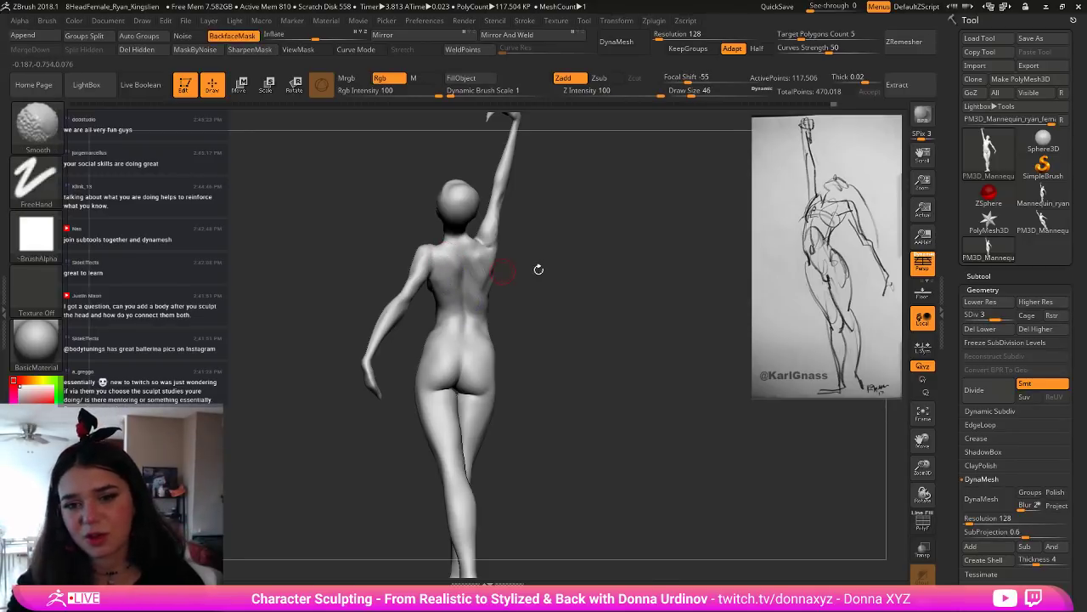
left_click_drag(538, 270, 539, 272)
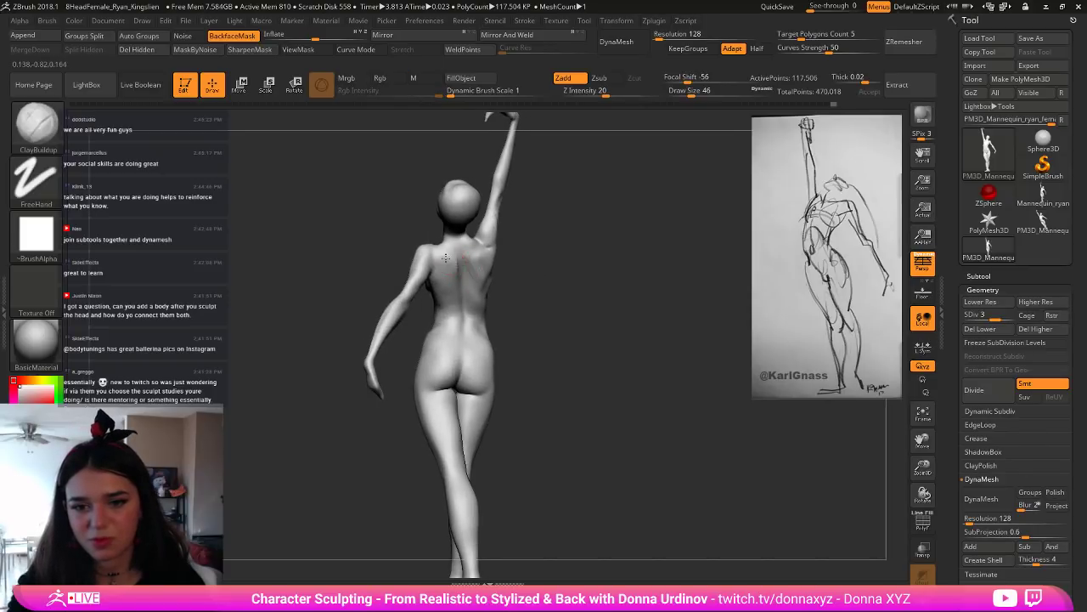
key("shift")
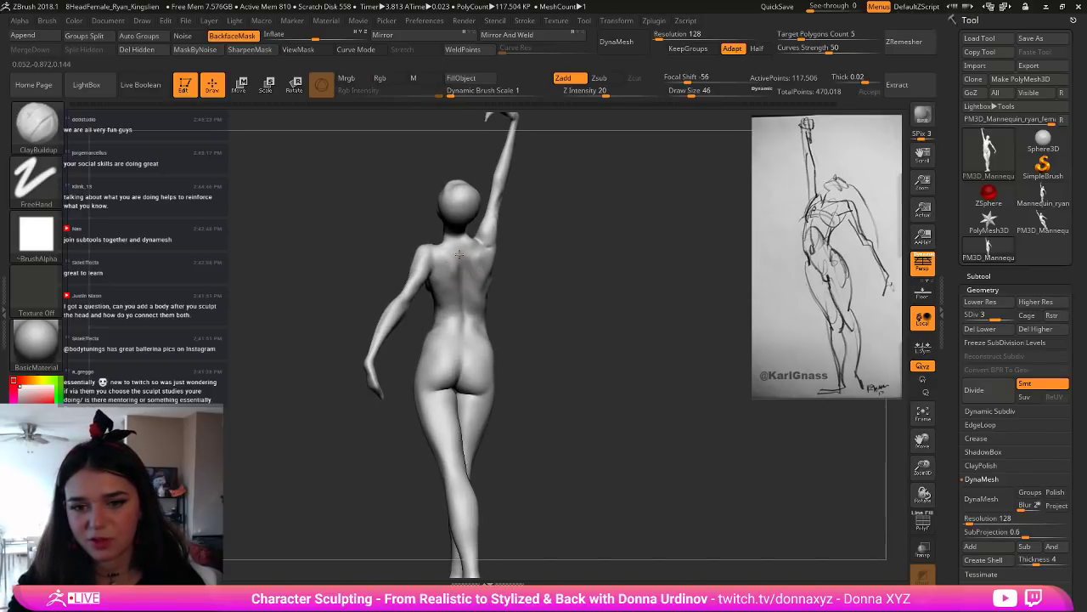
mouse_move(532, 243)
left_mouse_down()
mouse_move(597, 258)
mouse_move(460, 253)
left_mouse_up()
key("shift")
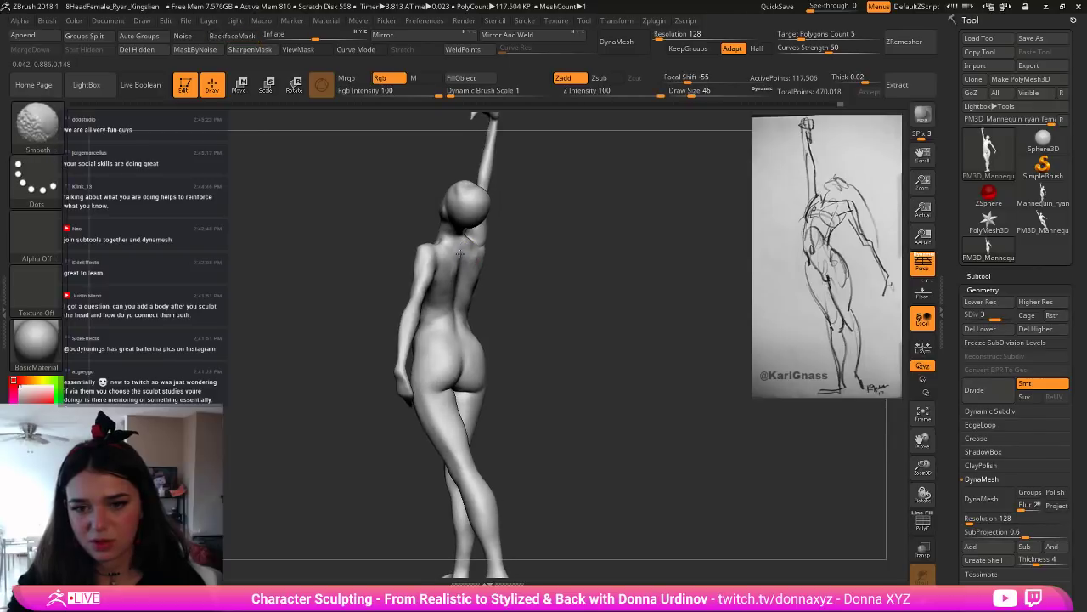
Step: Build up the top of the lowered arm's shoulder and upper back with ClayBuildup at draw size 46, smoothing the strokes
left_click_drag(532, 250, 448, 248)
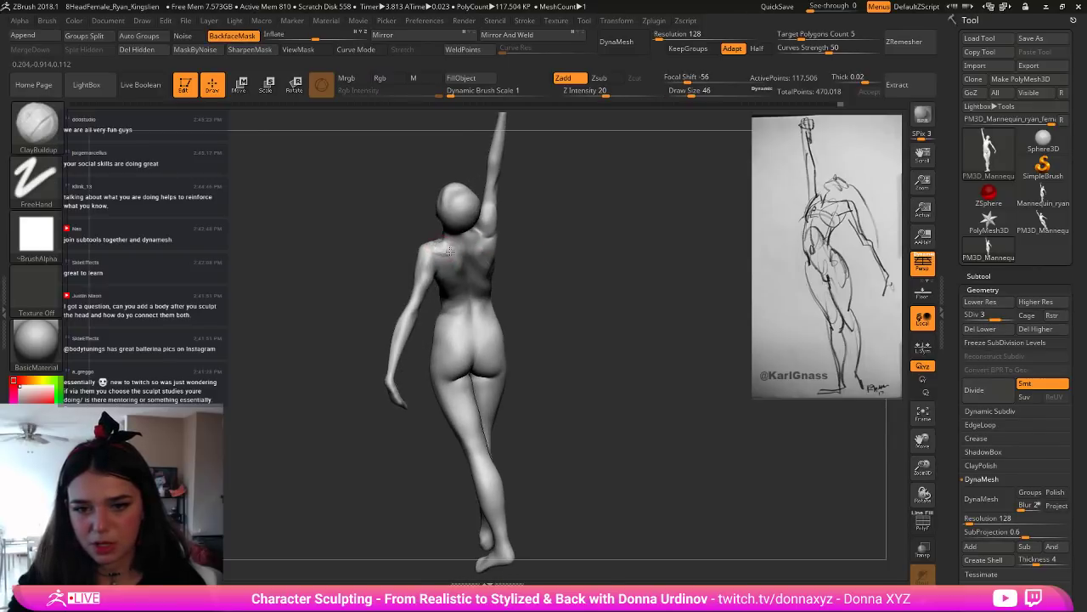
key("shift")
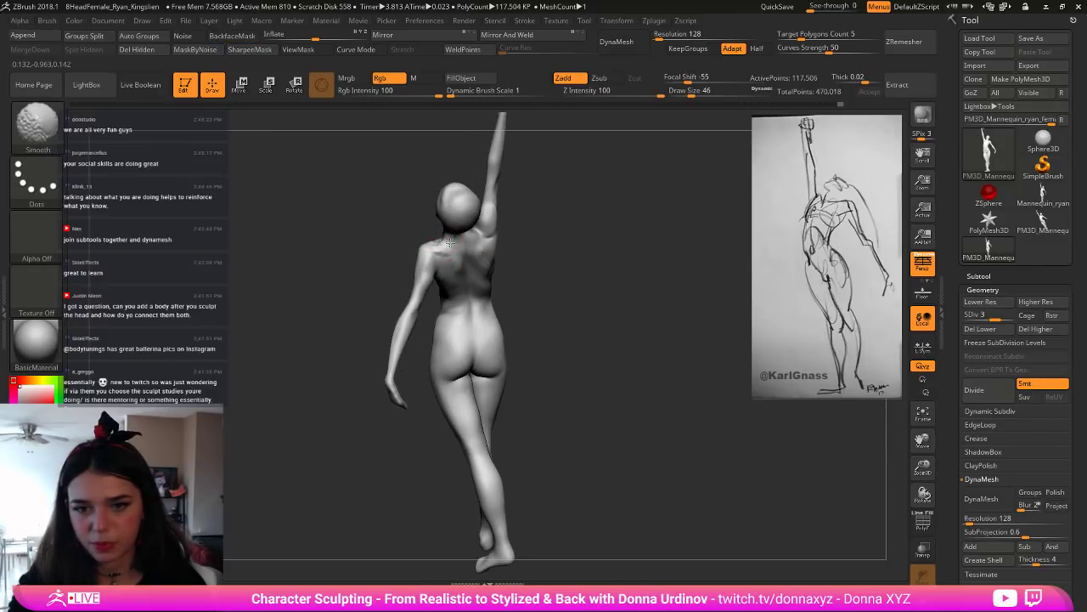
left_click_drag(565, 253, 534, 238)
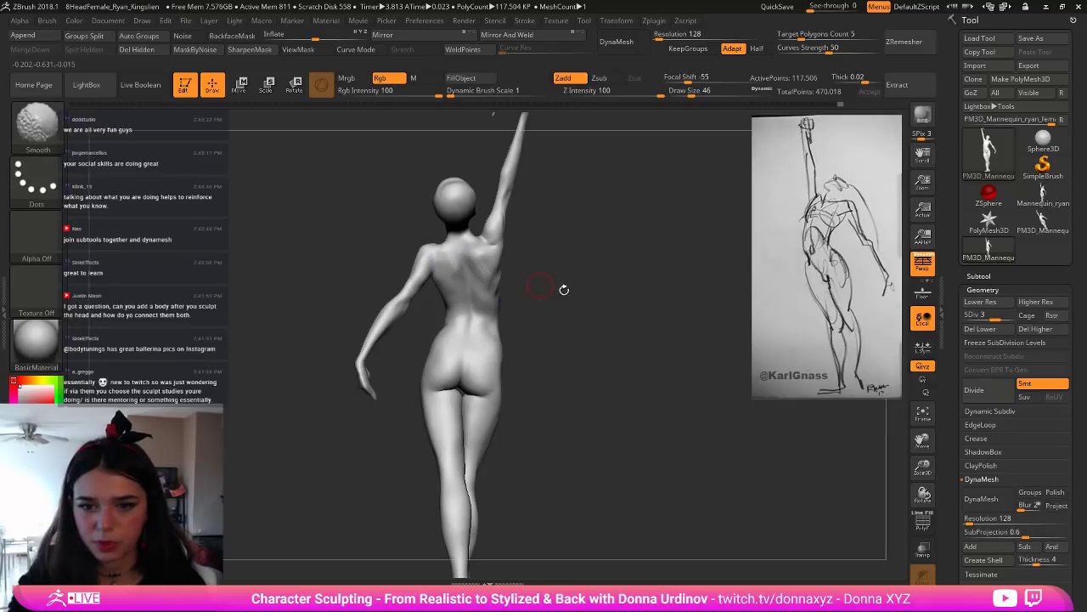
Step: Add form to the lower back above the buttocks with the ClayBuildup brush at draw size 46
left_click_drag(563, 289, 571, 316)
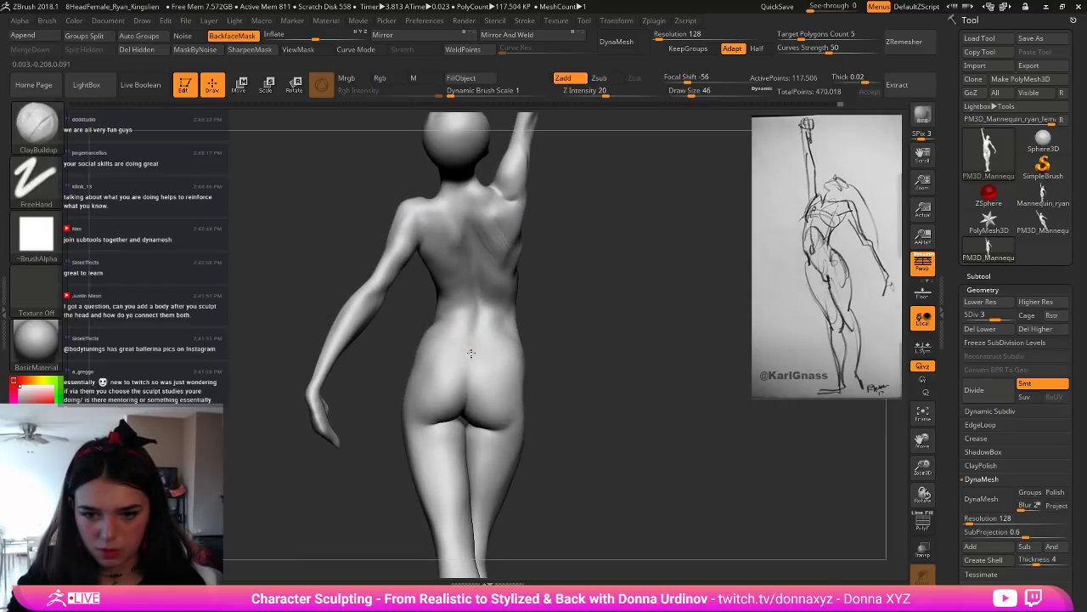
mouse_move(482, 343)
left_mouse_down()
mouse_move(470, 343)
mouse_move(476, 357)
mouse_move(487, 343)
left_mouse_up()
left_click_drag(569, 326, 572, 317)
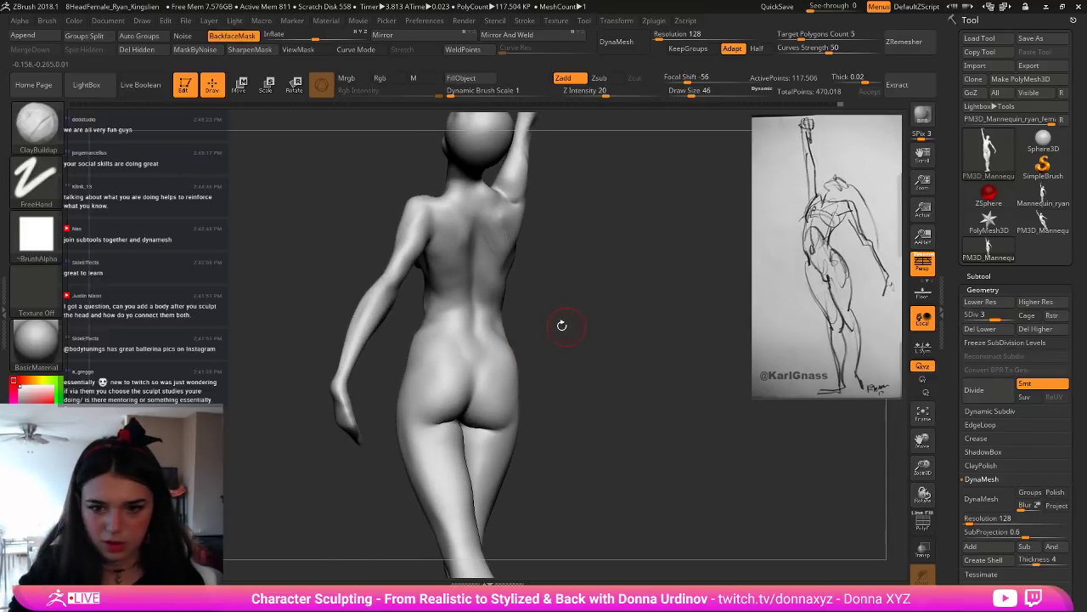
Step: Raise the mesh to subdivision level 4 and carve the cleft between the buttocks with the DamStandard brush at draw size 46
key("b")
key("d")
key("s")
key("d")
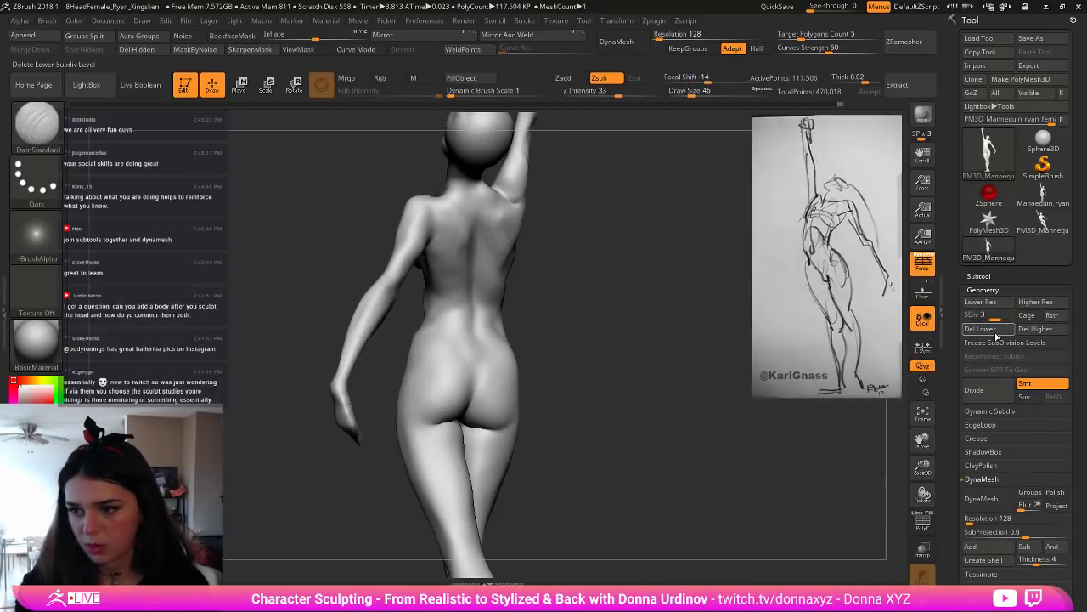
left_click_drag(563, 349, 534, 352)
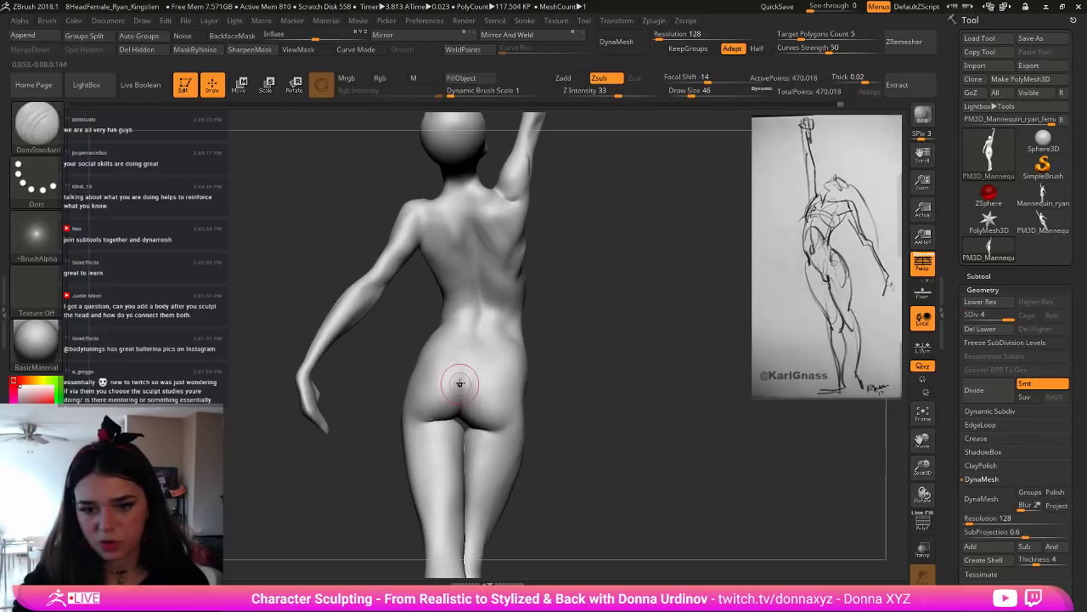
left_click_drag(462, 413, 471, 353)
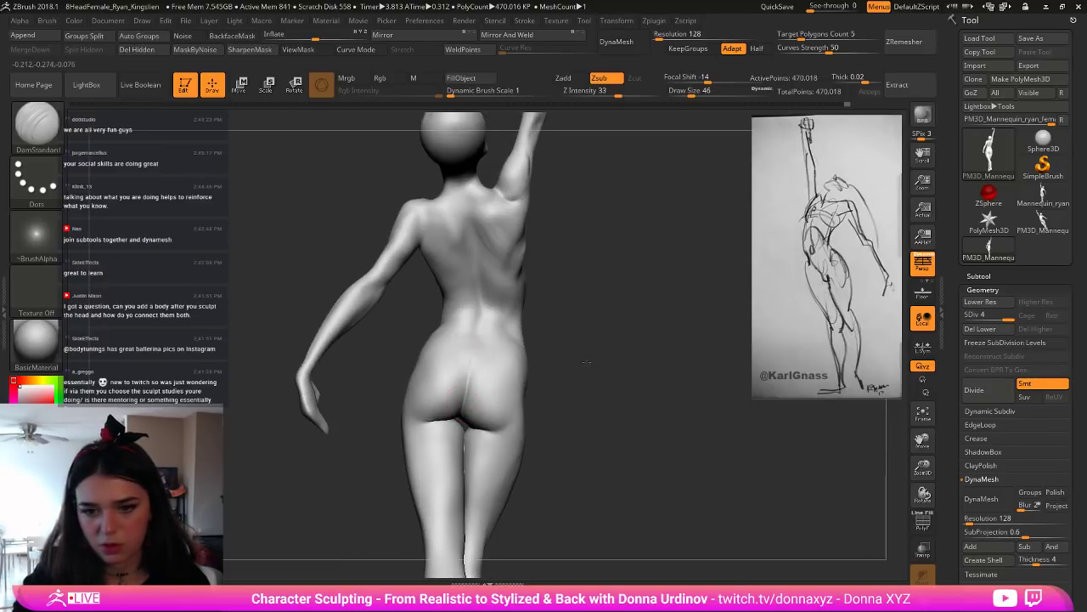
Step: Carve the crease at the top of the buttocks' cleft with DamStandard and soften it into the lower back
left_click_drag(586, 364, 583, 379)
left_click_drag(469, 370, 454, 353)
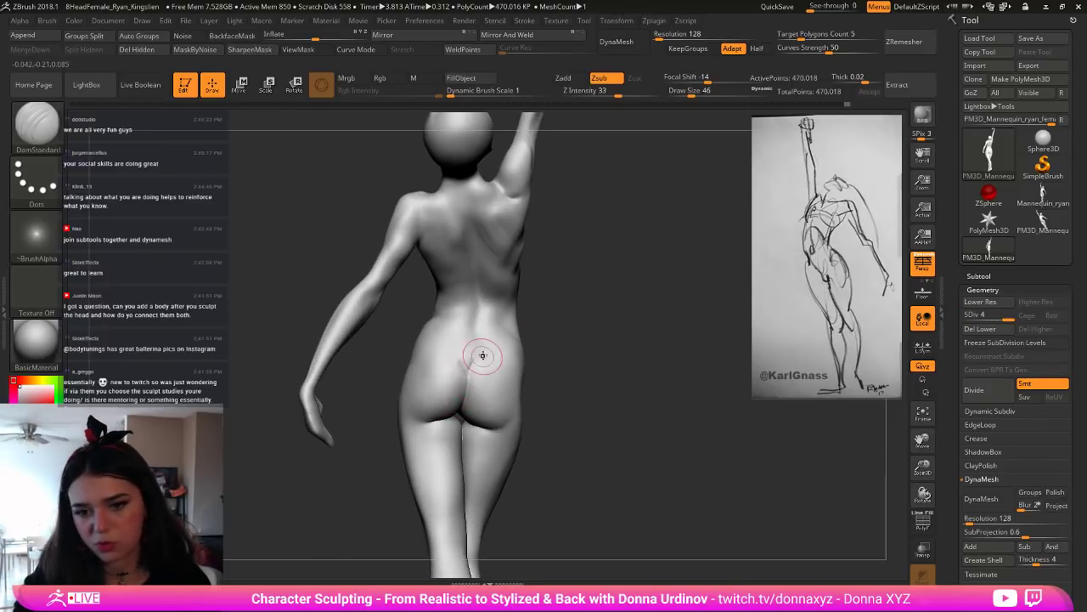
key("shift")
left_click_drag(465, 364, 474, 367, "shift")
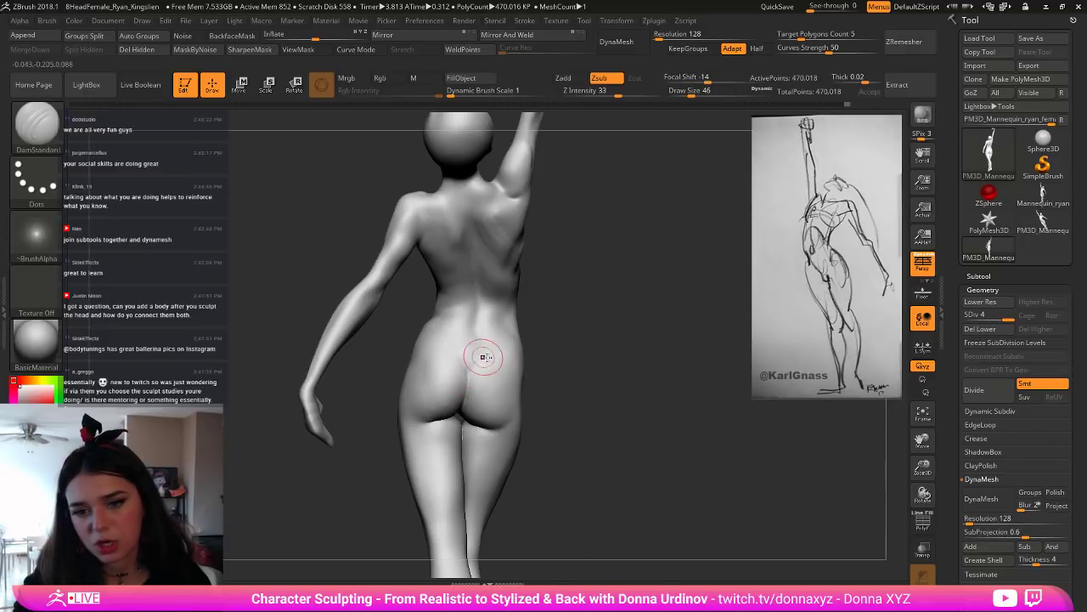
key("shift")
left_click_drag(449, 357, 500, 356, "shift")
Step: Define the shoulder blade on the lowered-arm side and the spine groove with DamStandard at draw size 46, smoothing the strokes
mouse_move(543, 310)
left_mouse_down("alt")
mouse_move(518, 262)
mouse_move(561, 330)
mouse_move(557, 357)
mouse_move(575, 350)
left_mouse_up("alt")
key("shift")
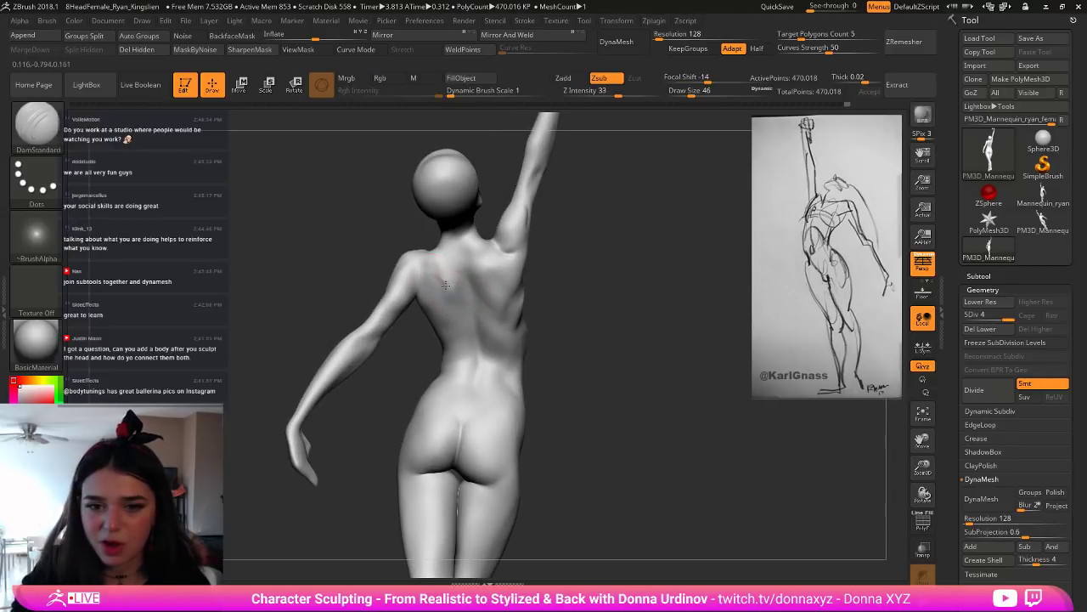
key("shift")
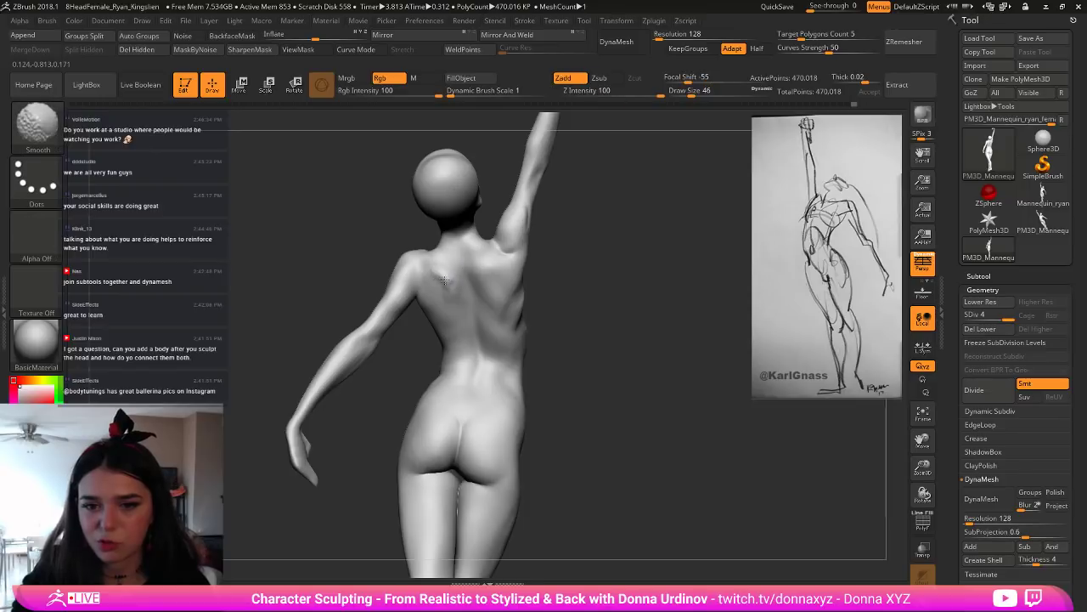
left_click_drag(556, 277, 515, 278)
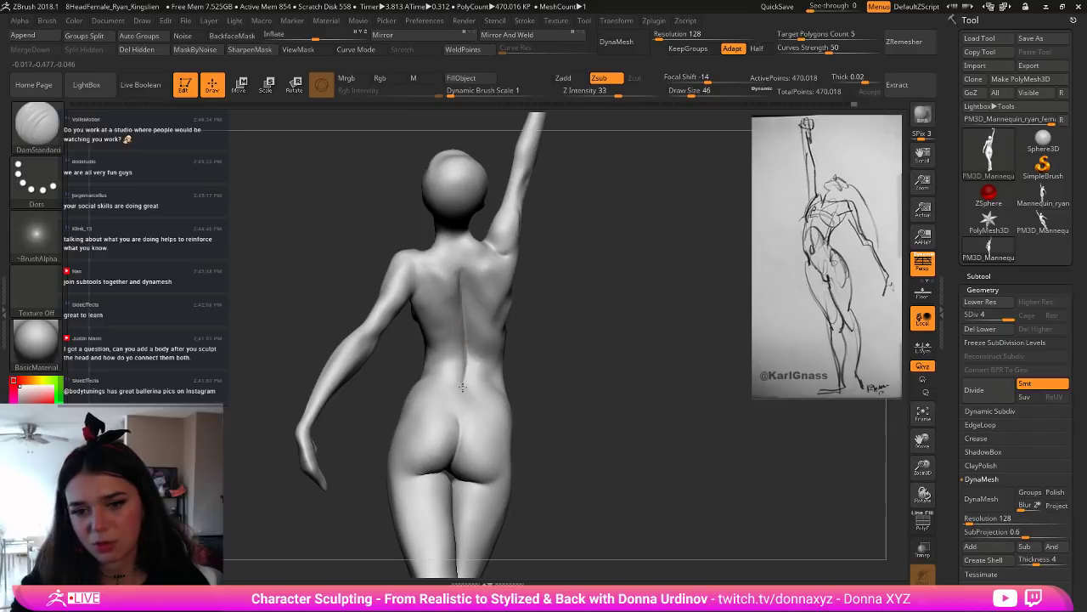
mouse_move(463, 357)
left_mouse_down("shift")
mouse_move(462, 273)
mouse_move(447, 260)
left_mouse_up("shift")
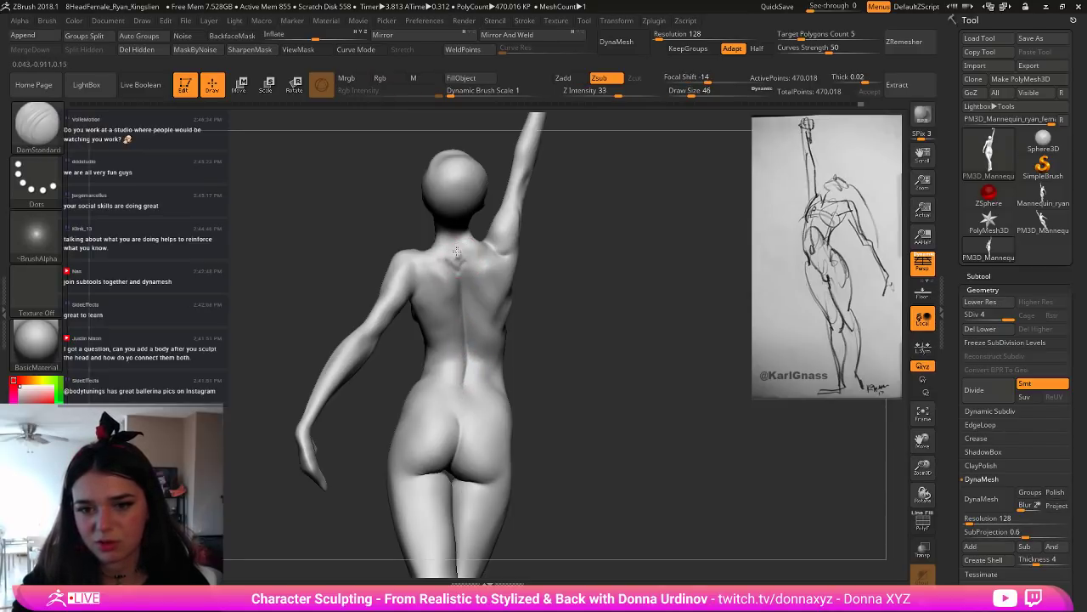
key("shift")
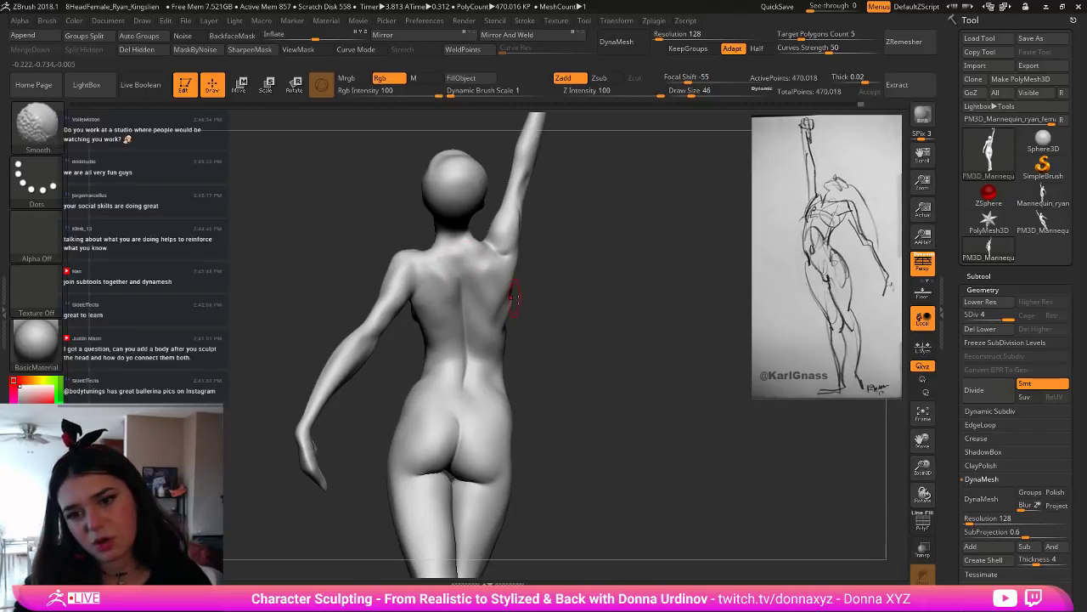
mouse_move(535, 289)
left_mouse_down()
mouse_move(567, 294)
mouse_move(537, 273)
mouse_move(558, 285)
mouse_move(529, 324)
mouse_move(476, 349)
left_mouse_up()
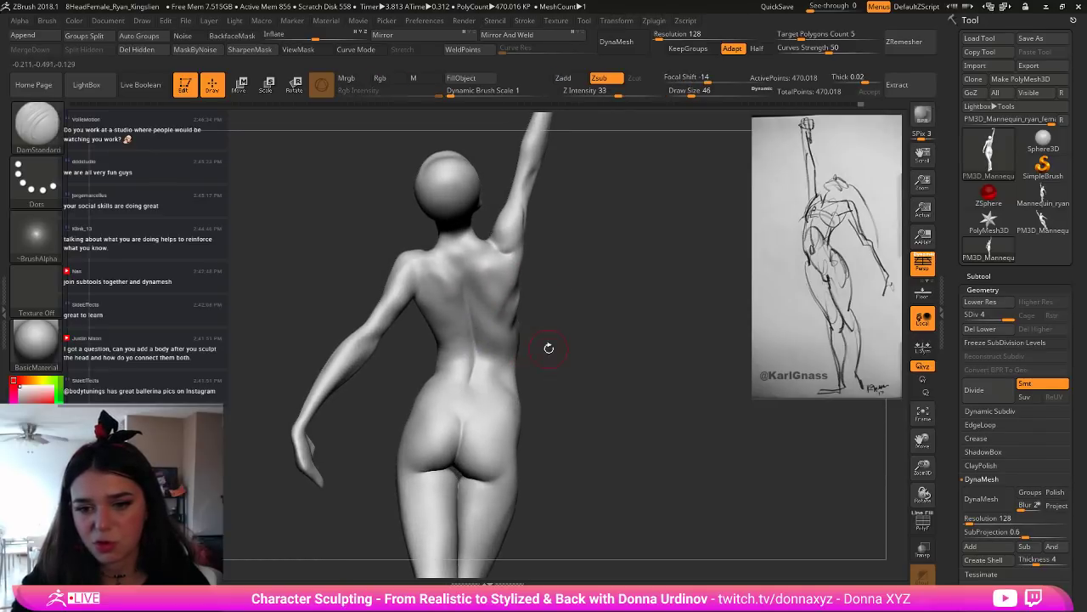
Step: Flatten the planes of the lower back and waist with the hPolish brush at draw size 42, and smooth them
left_click_drag(549, 347, 552, 350)
key("b")
key("n")
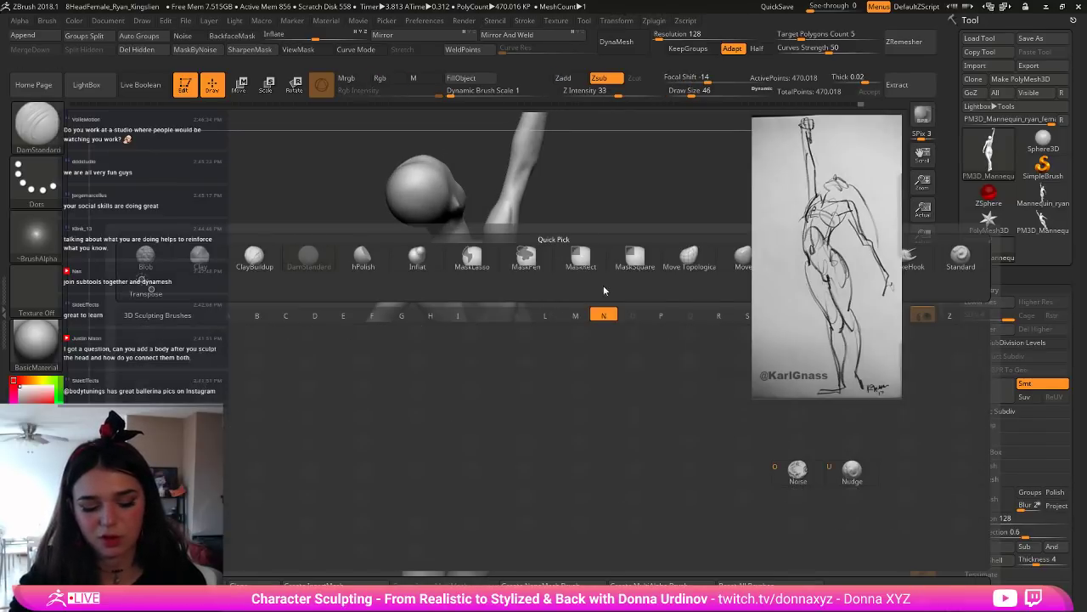
key("b")
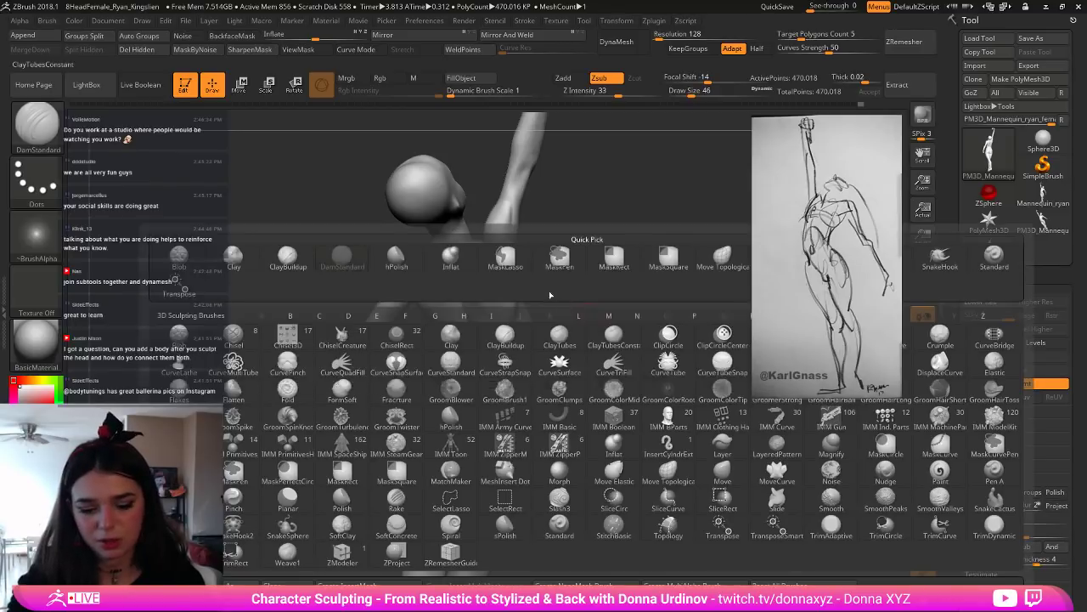
key("h")
key("p")
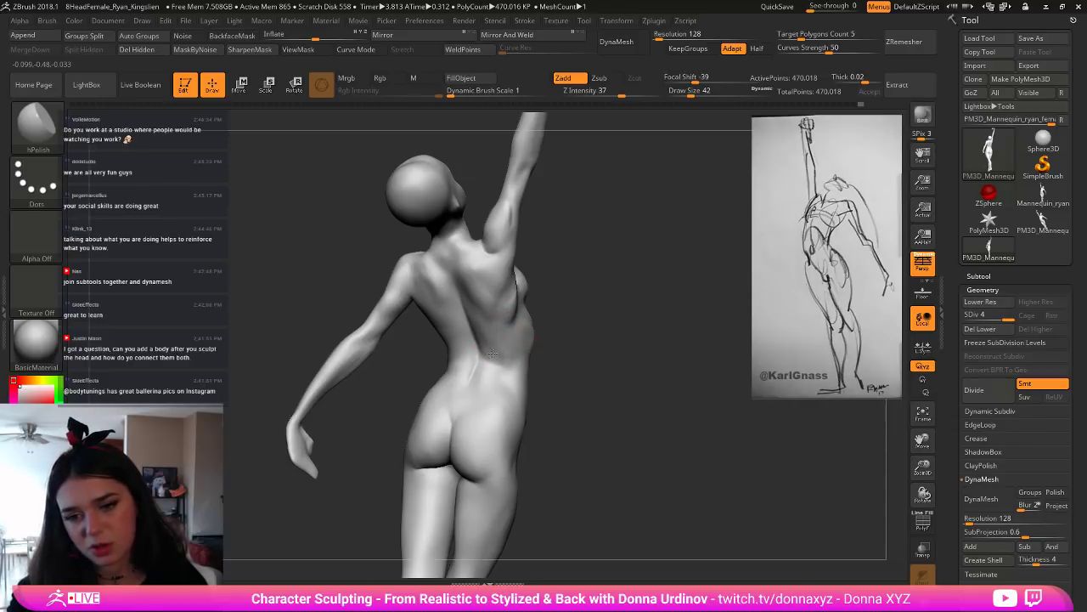
key("shift")
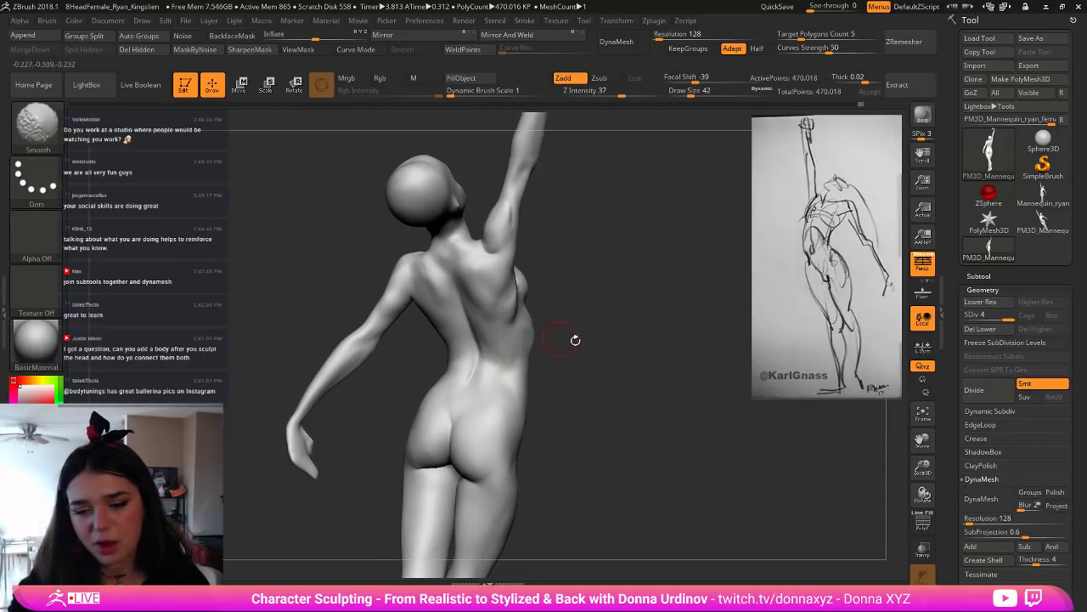
mouse_move(573, 337)
left_mouse_down()
mouse_move(586, 342)
mouse_move(501, 367)
left_mouse_up()
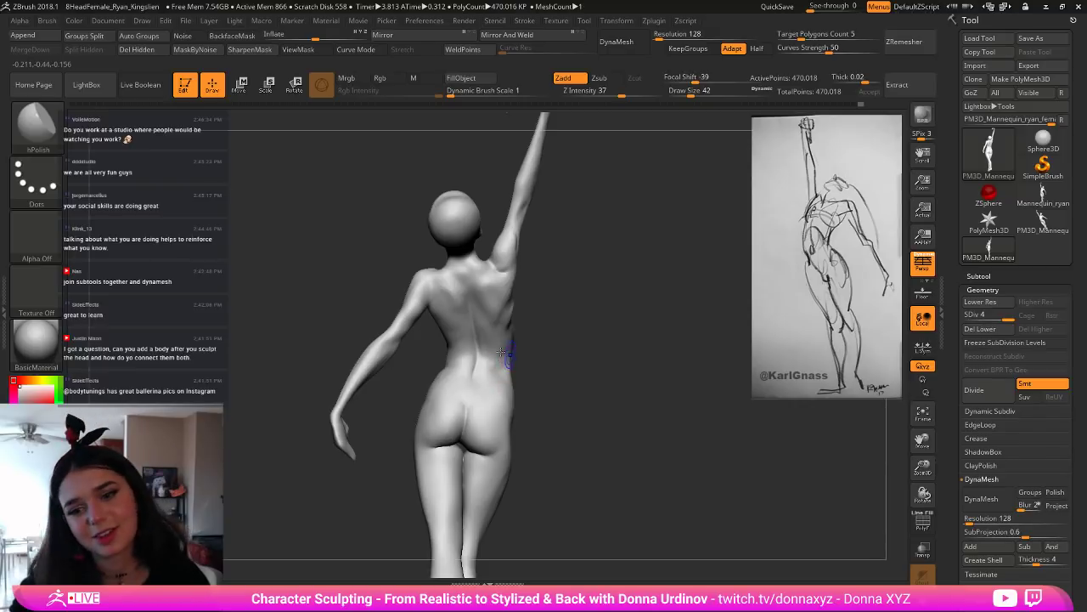
key("shift")
Step: Carve the outer thigh muscle line down to the knee on the lowered-arm side with the DamStandard brush, smoothing the strokes
mouse_move(530, 360)
left_mouse_down()
mouse_move(565, 354)
mouse_move(552, 333)
mouse_move(551, 343)
mouse_move(554, 255)
mouse_move(553, 365)
mouse_move(563, 382)
mouse_move(619, 370)
left_mouse_up()
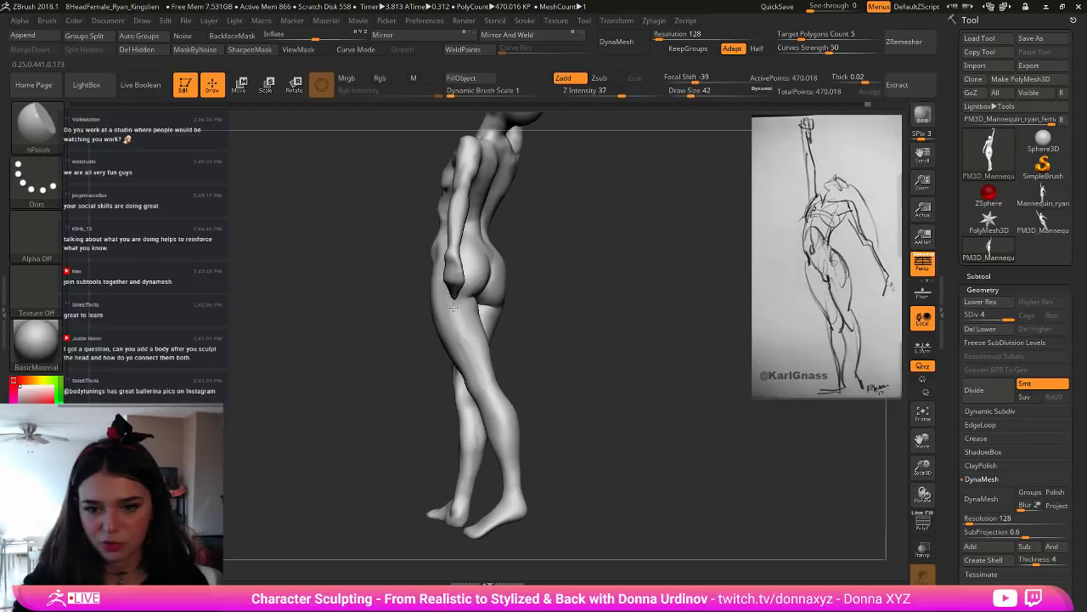
mouse_move(538, 380)
left_mouse_down()
mouse_move(561, 376)
mouse_move(551, 376)
left_mouse_up()
key("b")
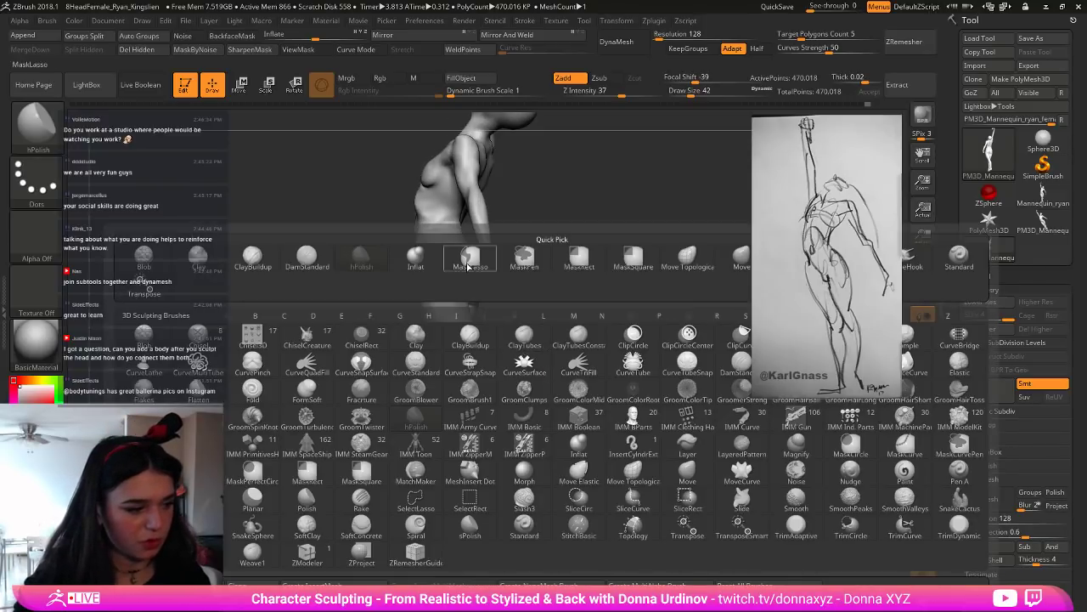
left_click(471, 258)
key("b")
key("d")
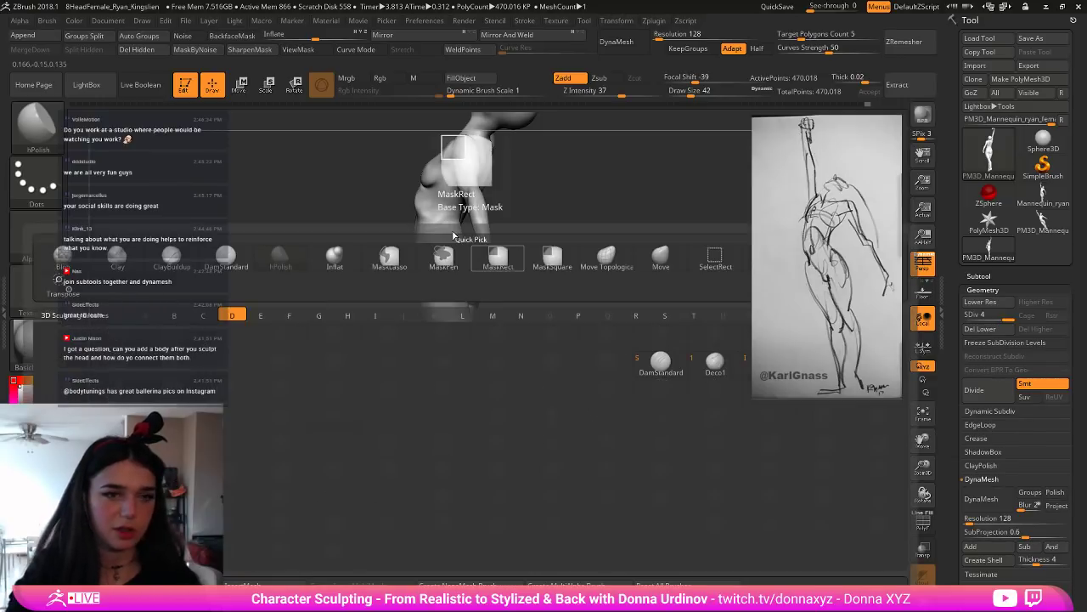
key("s")
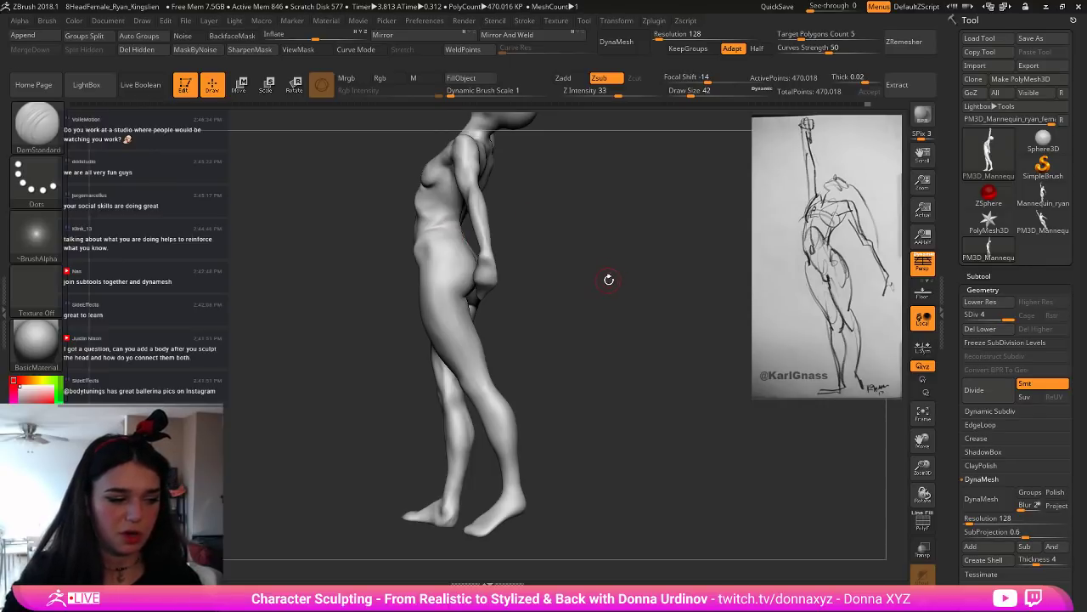
mouse_move(609, 281)
left_mouse_down()
mouse_move(619, 293)
mouse_move(594, 354)
left_mouse_up()
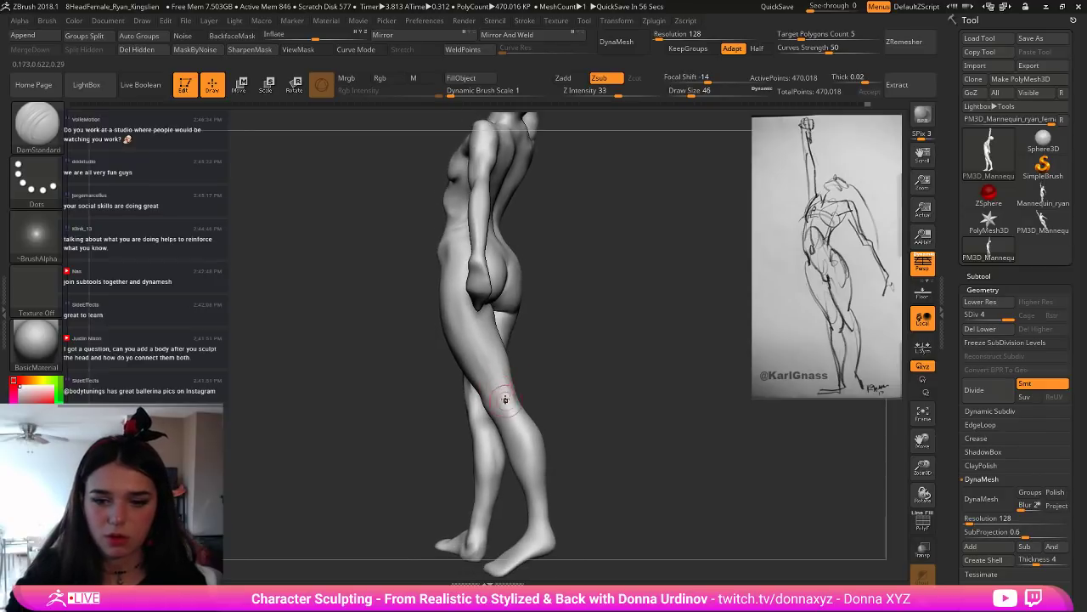
mouse_move(497, 393)
left_mouse_down()
mouse_move(504, 408)
mouse_move(482, 336)
mouse_move(498, 398)
left_mouse_up()
key("shift")
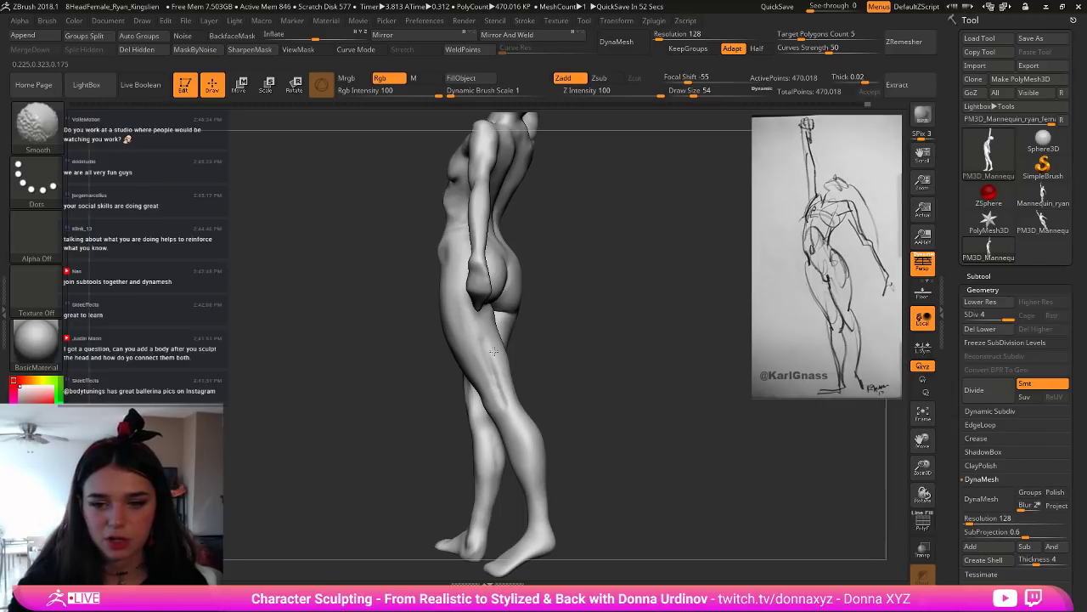
Step: Carve the kneecap's contour on the lowered-arm side leg with DamStandard at draw size 54, smoothing the strokes
mouse_move(543, 371)
left_mouse_down()
mouse_move(579, 388)
mouse_move(562, 397)
mouse_move(586, 401)
left_mouse_up()
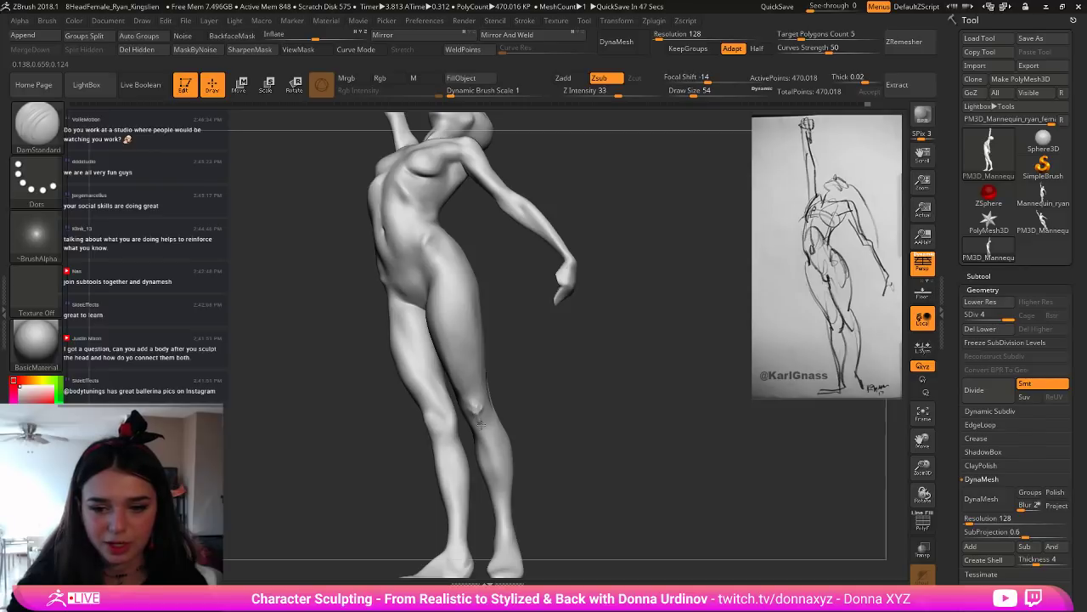
key("shift")
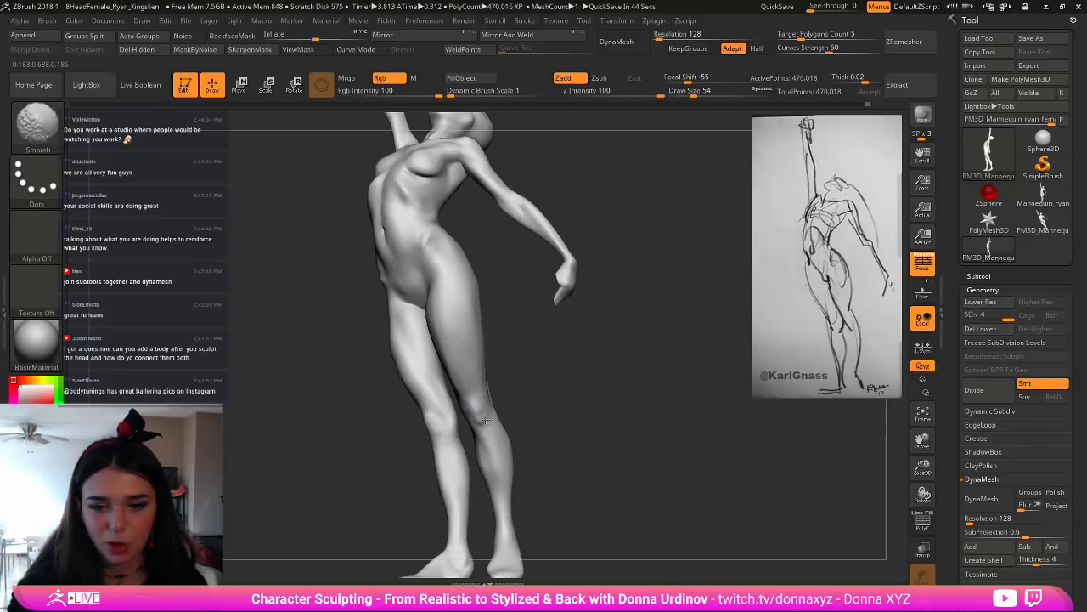
left_click_drag(517, 400, 476, 413)
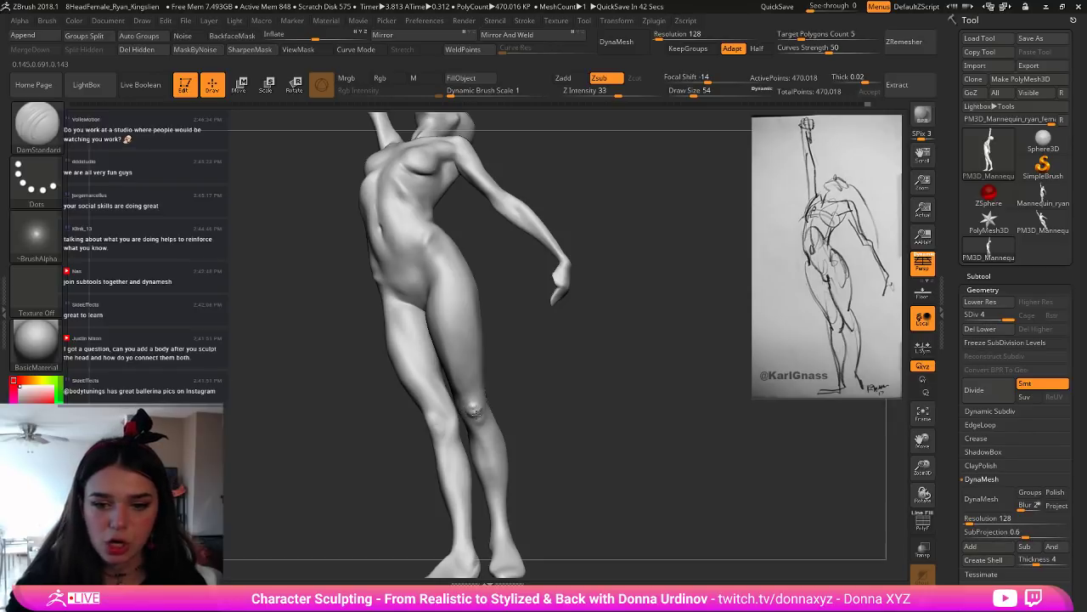
key("shift")
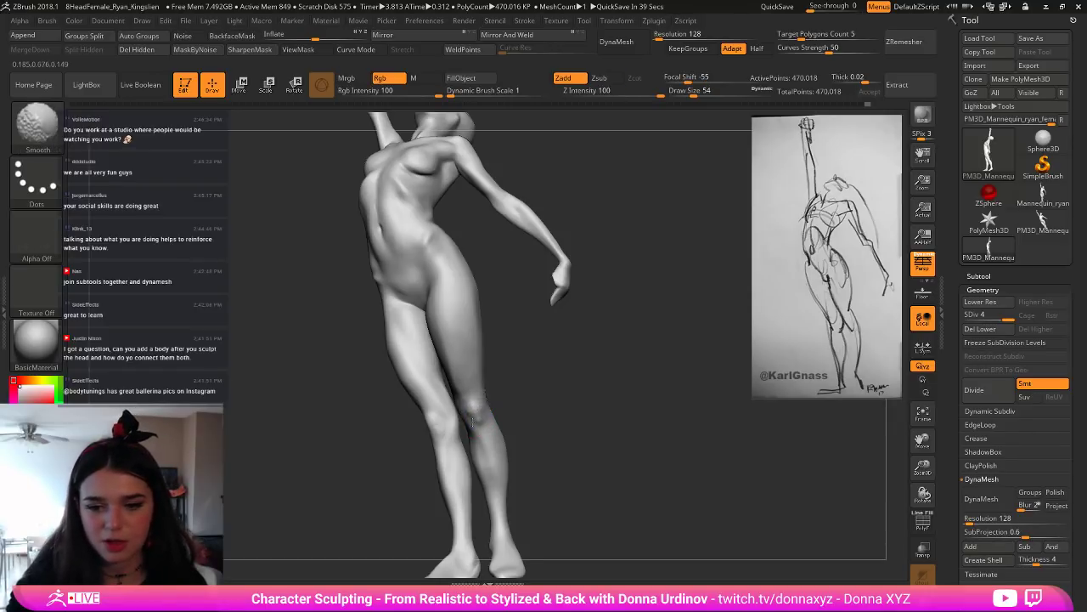
left_click_drag(515, 407, 472, 422)
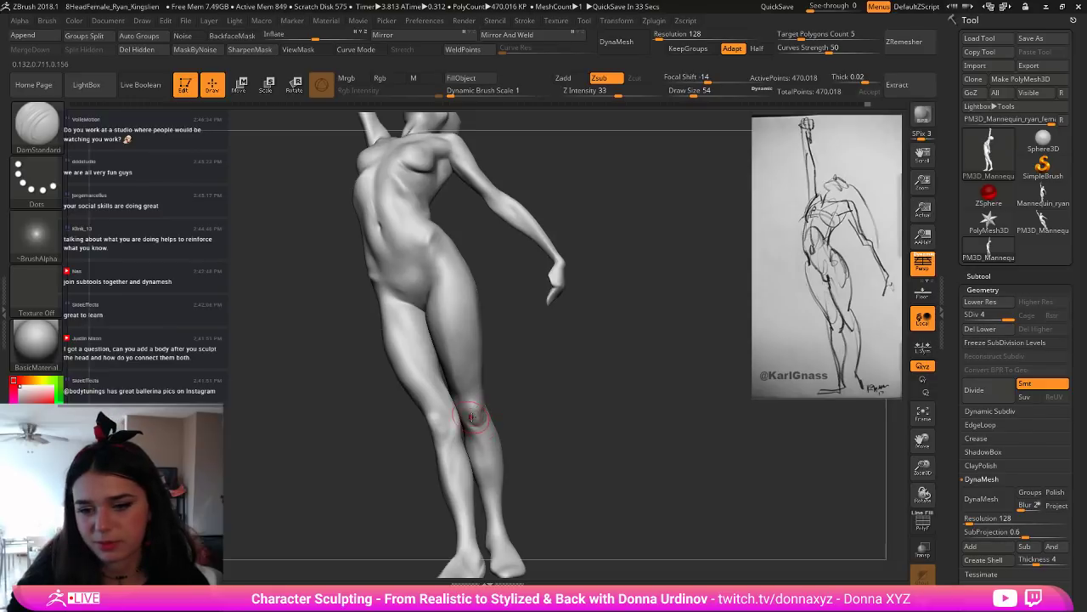
Step: Shape the area below that knee and carve a groove down the inner shin with DamStandard at draw size 54, smoothing both
key("shift")
left_click_drag(470, 423, 481, 425, "shift")
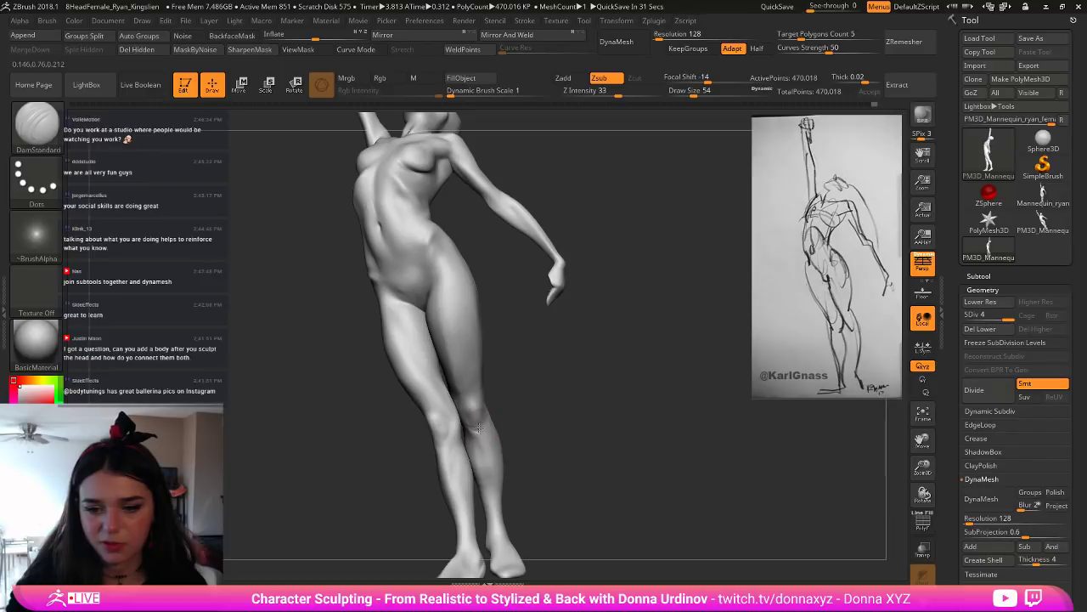
key("shift")
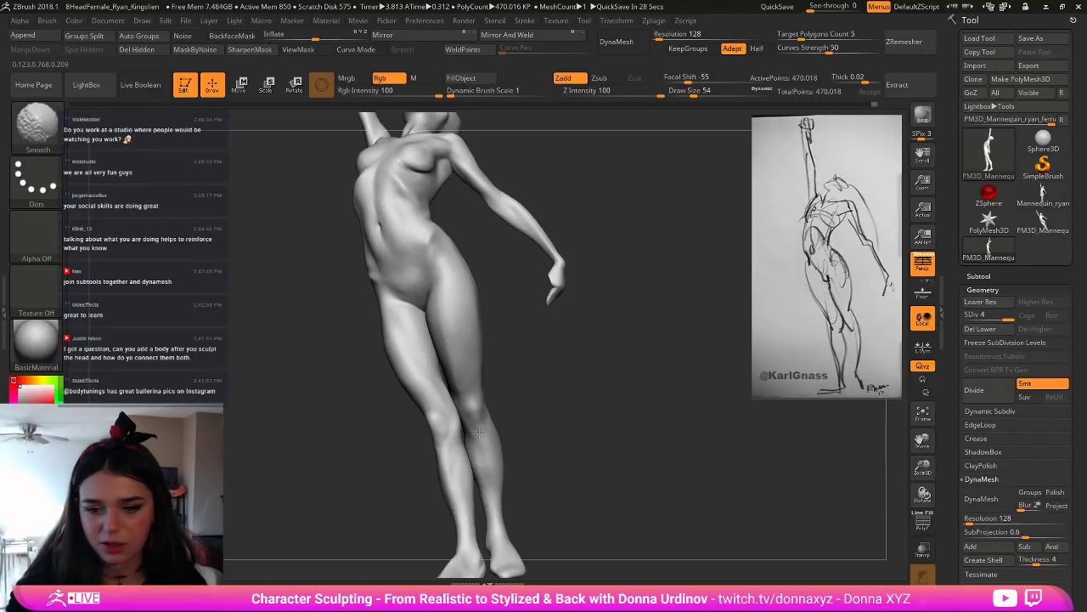
left_click_drag(468, 427, 477, 456)
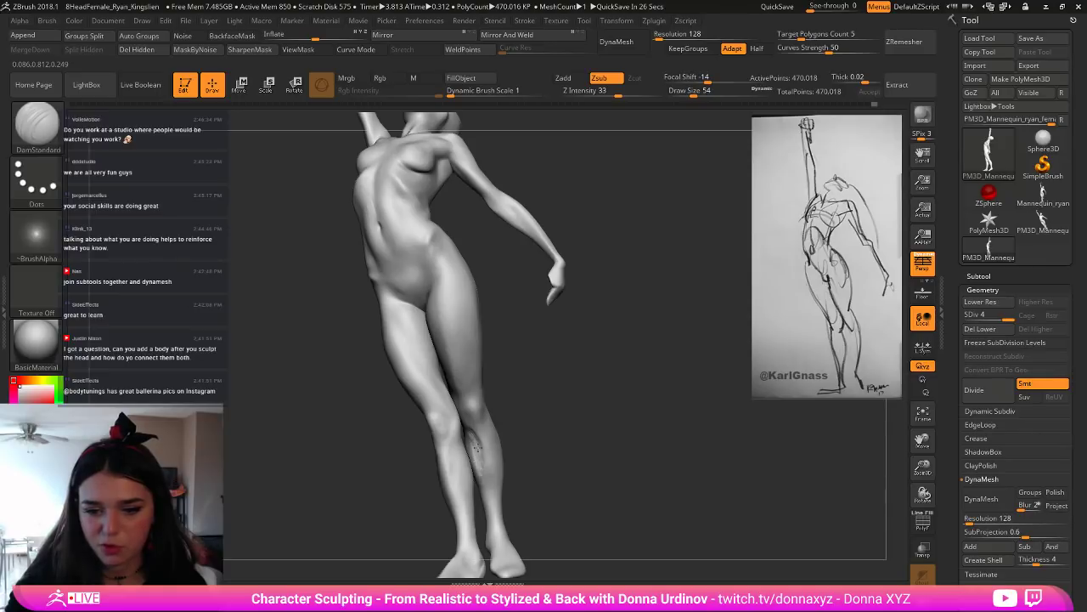
key("shift")
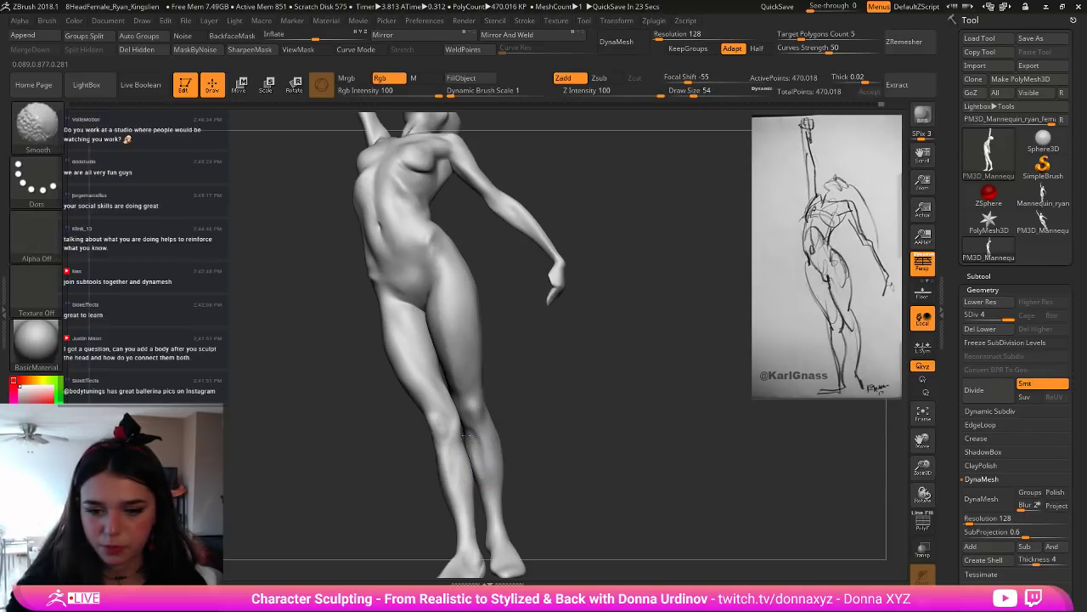
Step: Flatten the shin and inner calf planes of the lowered-arm side leg with hPolish at draw size 42, smoothing the strokes
mouse_move(561, 424)
left_mouse_down()
mouse_move(555, 437)
mouse_move(570, 429)
mouse_move(556, 411)
mouse_move(471, 453)
left_mouse_up()
key("b")
key("h")
key("p")
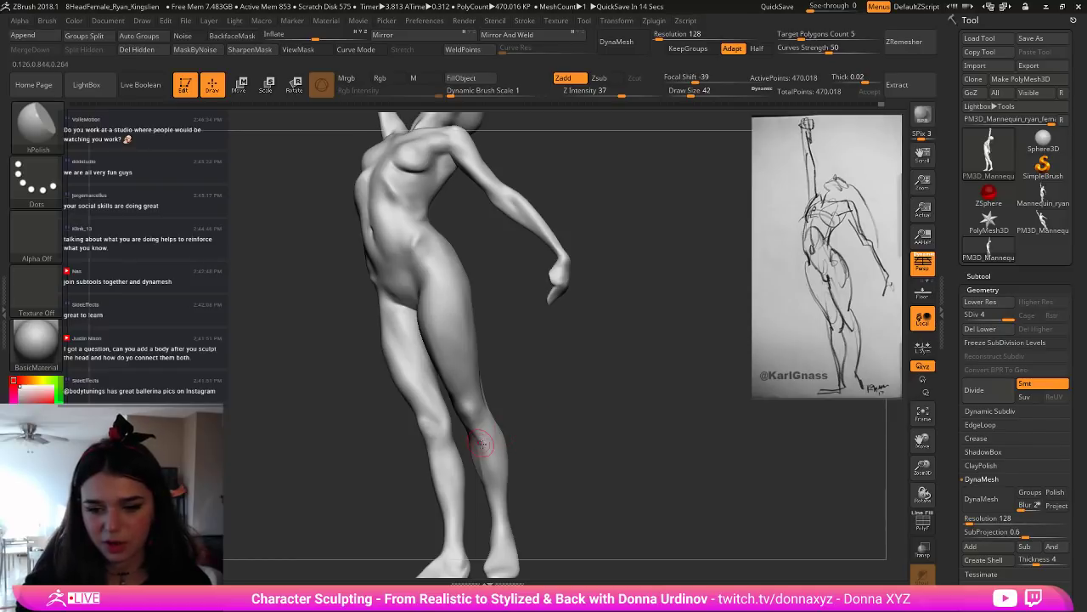
left_click_drag(568, 427, 466, 509)
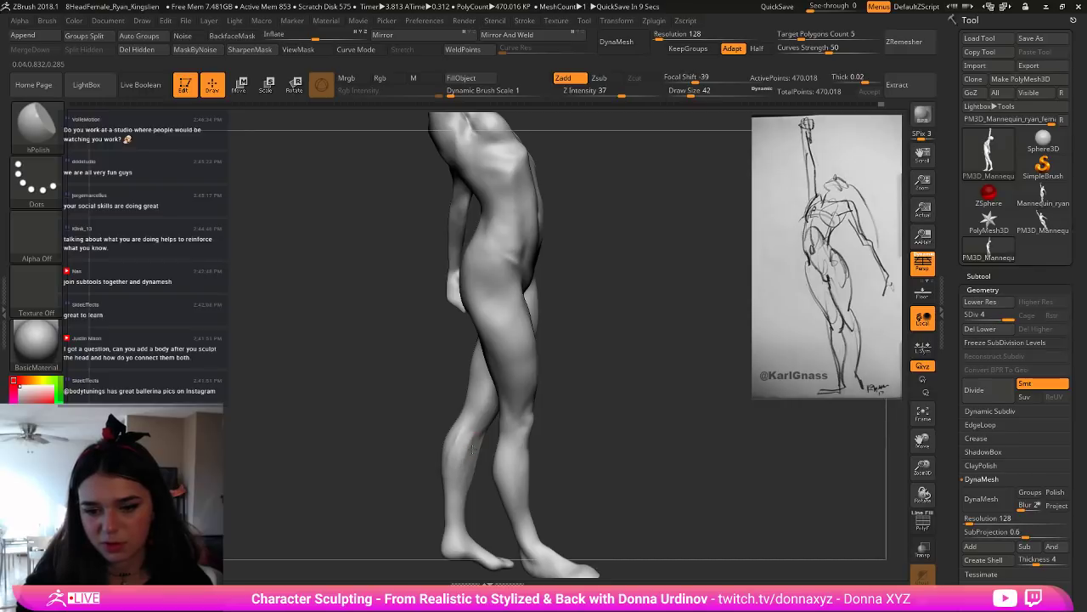
key("shift")
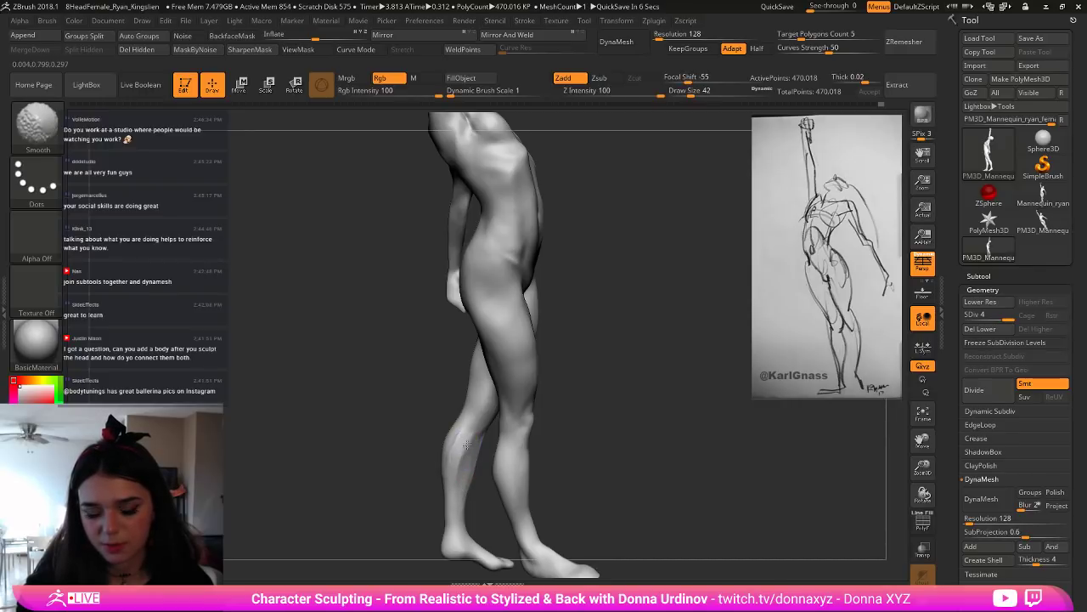
mouse_move(465, 443)
left_mouse_down()
mouse_move(459, 474)
mouse_move(435, 494)
mouse_move(415, 481)
left_mouse_up()
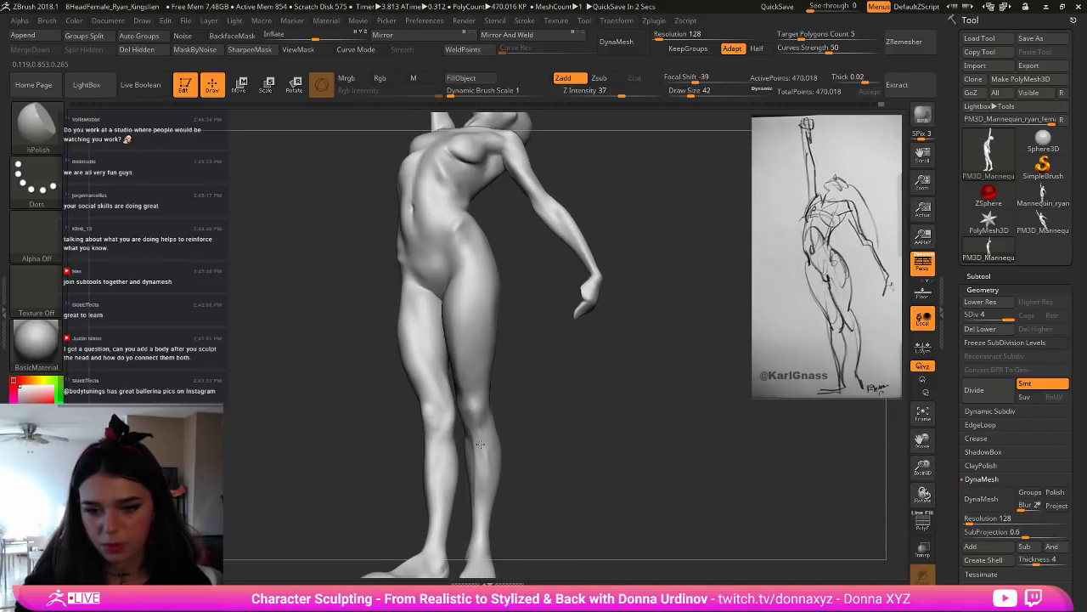
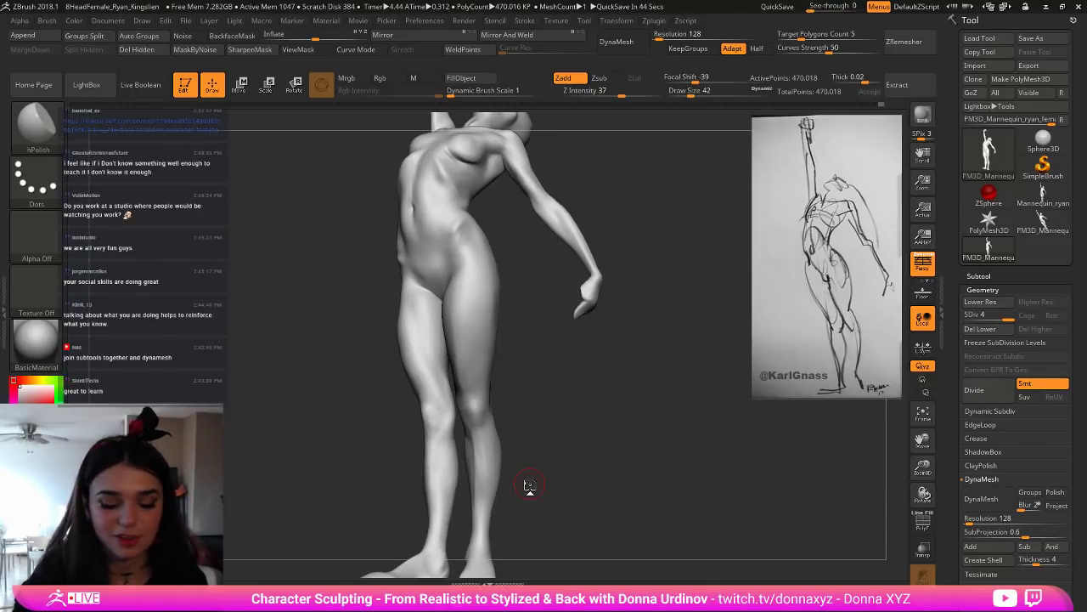
Step: Build up the knee and upper shin on the lowered-arm side leg with ClayBuildup at draw size 42, smoothing the strokes
left_click_drag(559, 401, 549, 394)
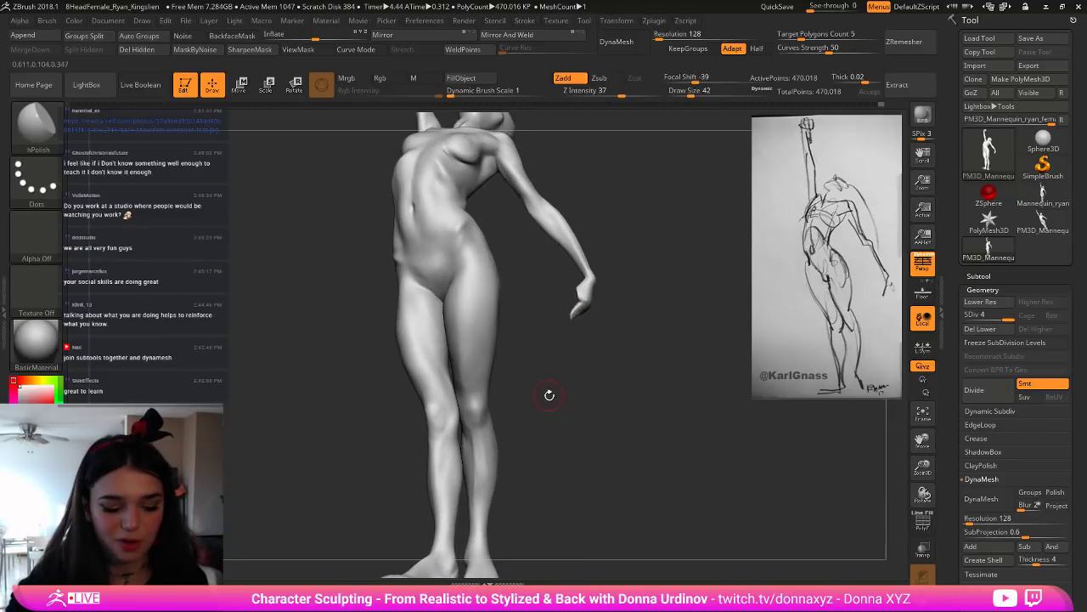
key("b")
key("c")
key("b")
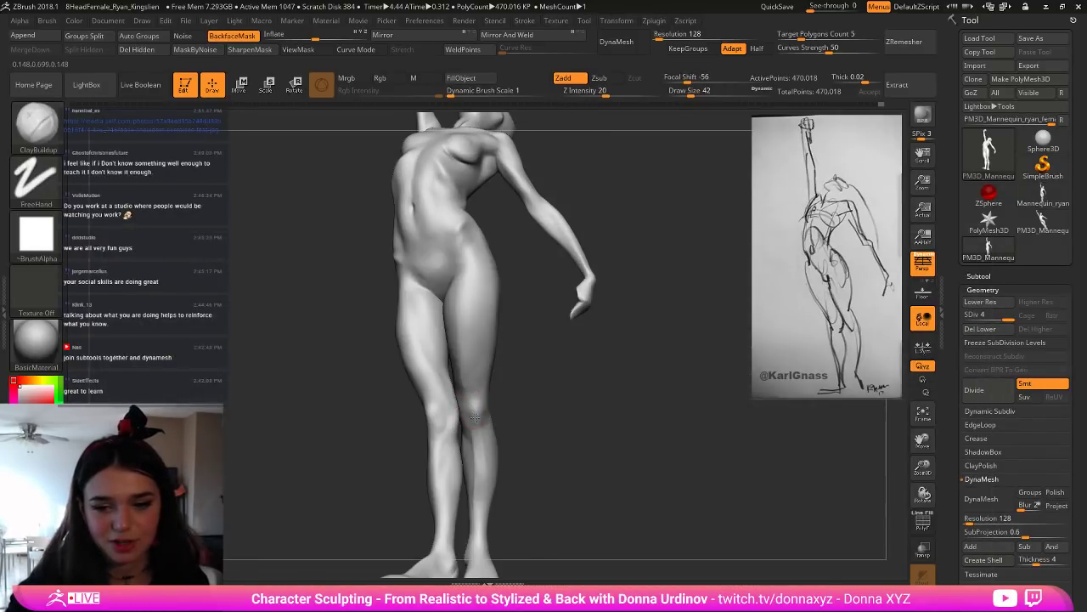
key("shift")
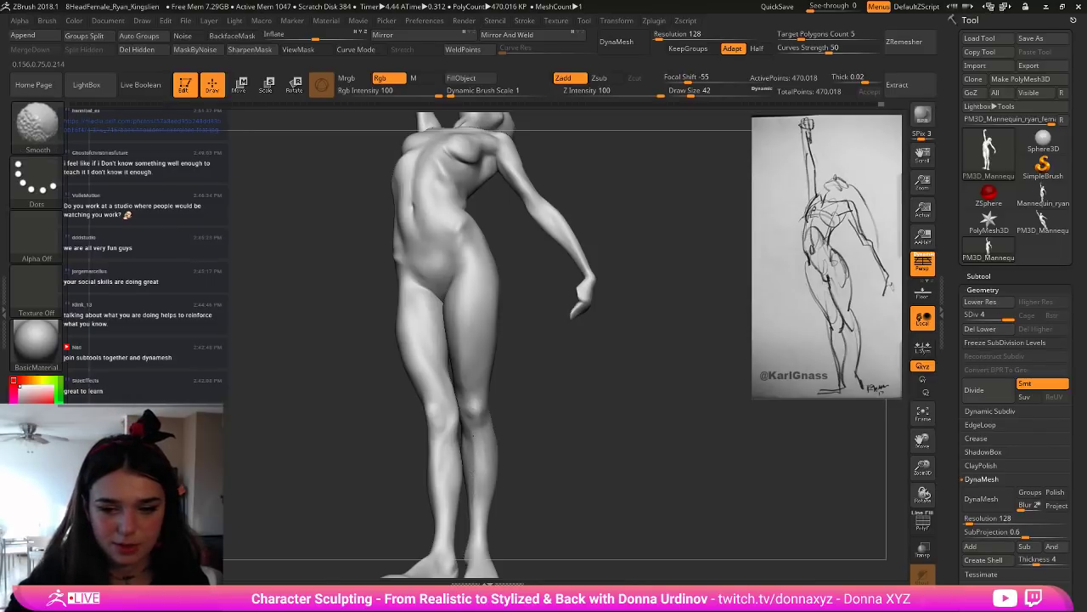
left_click_drag(473, 436, 477, 446, "shift")
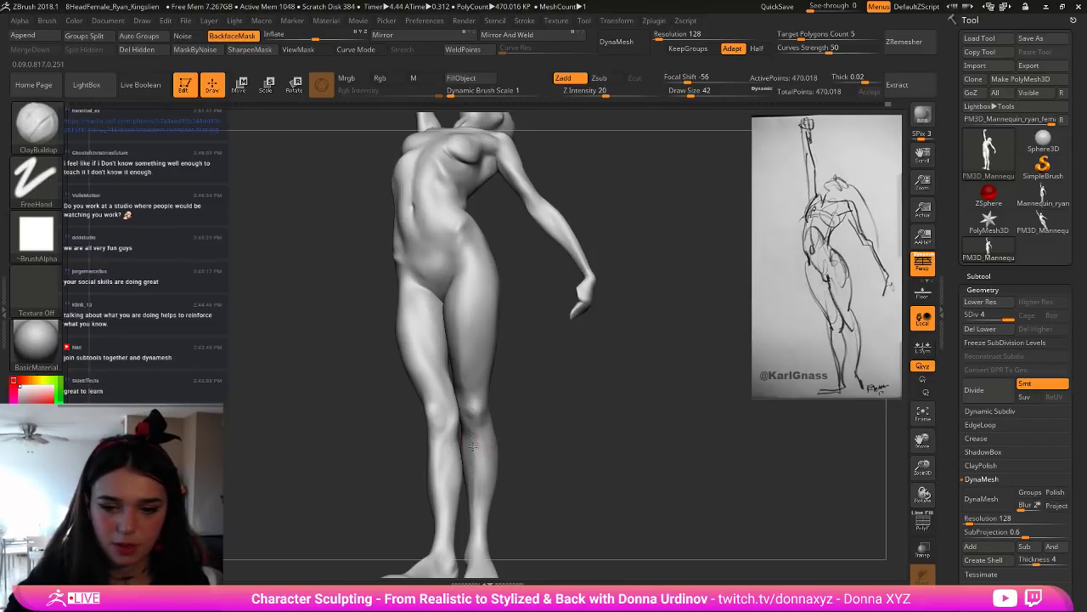
key("shift")
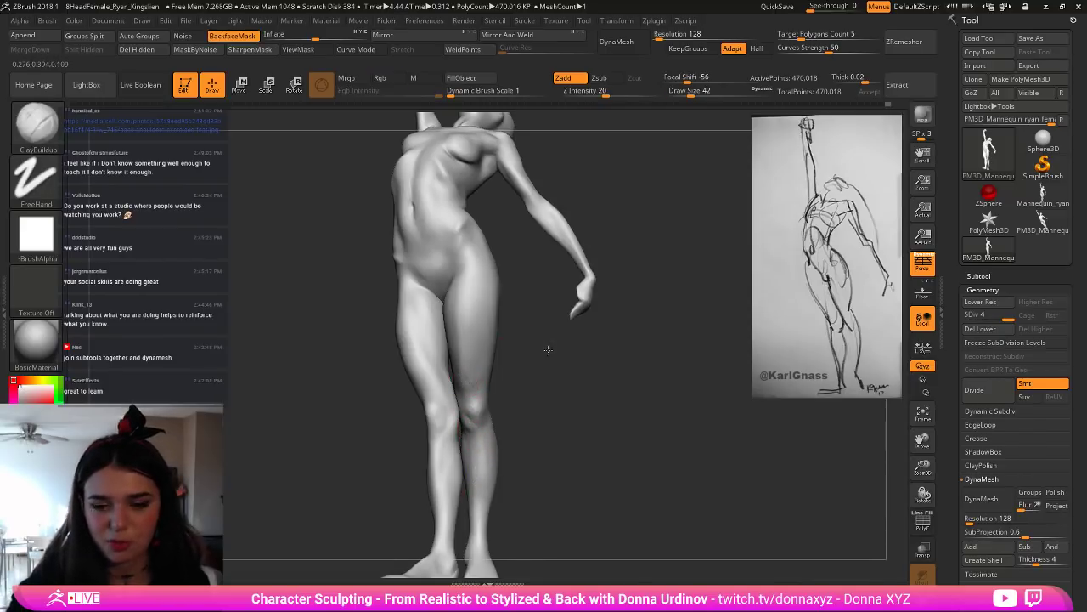
Step: Build up the front of the lowered-arm side thigh from the hip downward with ClayBuildup at draw size 54, smoothing the strokes
left_click_drag(546, 349, 552, 358)
mouse_move(472, 251)
left_mouse_down()
mouse_move(462, 371)
mouse_move(464, 349)
left_mouse_up()
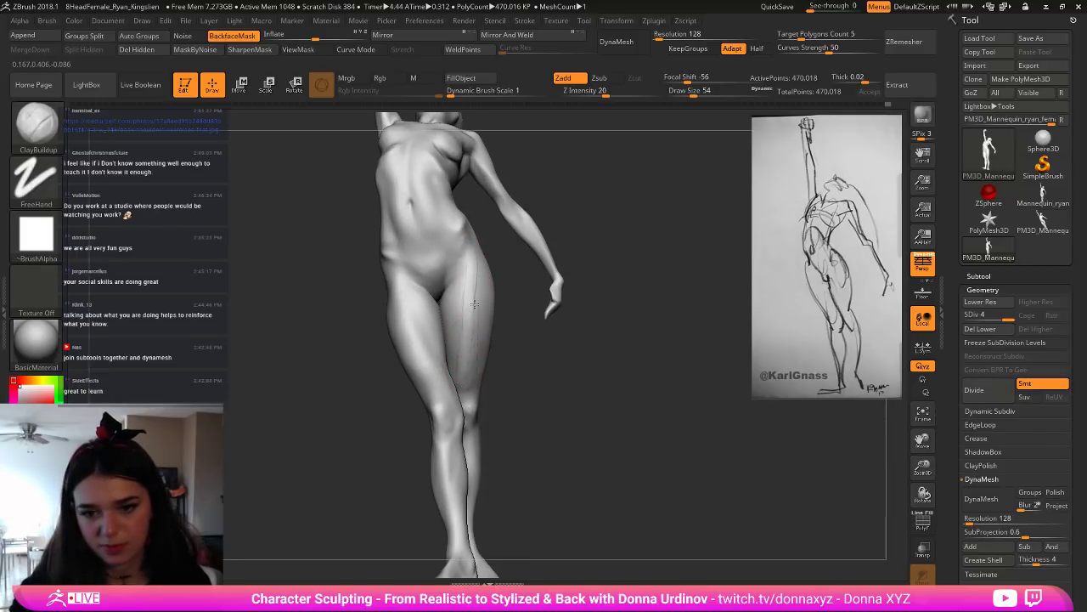
key("shift")
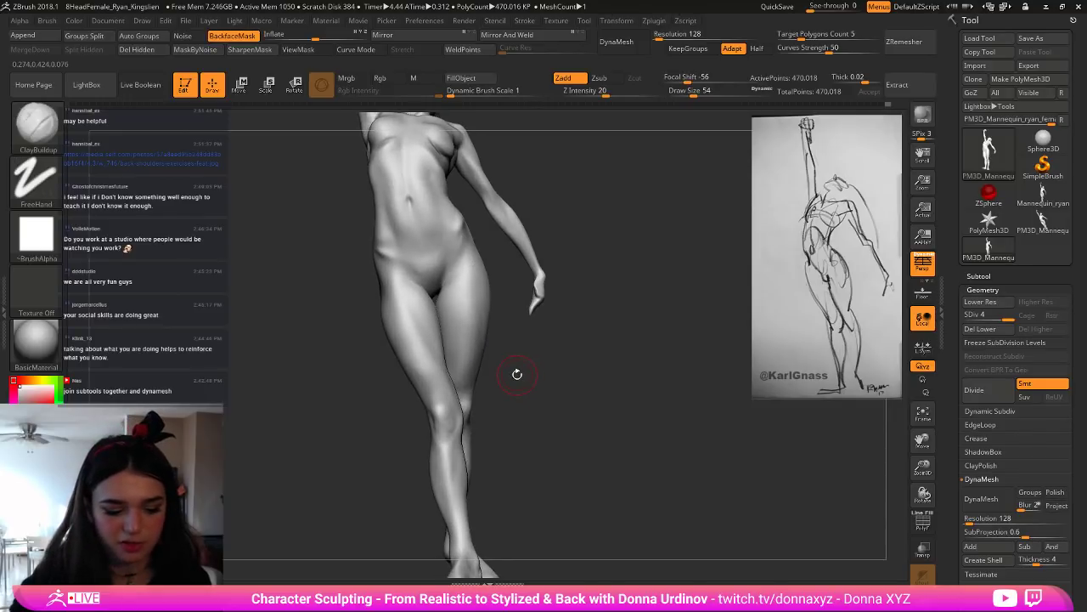
Step: Carve the upper front thigh line below the lowered-arm side hip with DamStandard at draw size 54, smoothing it
key("b")
key("d")
key("s")
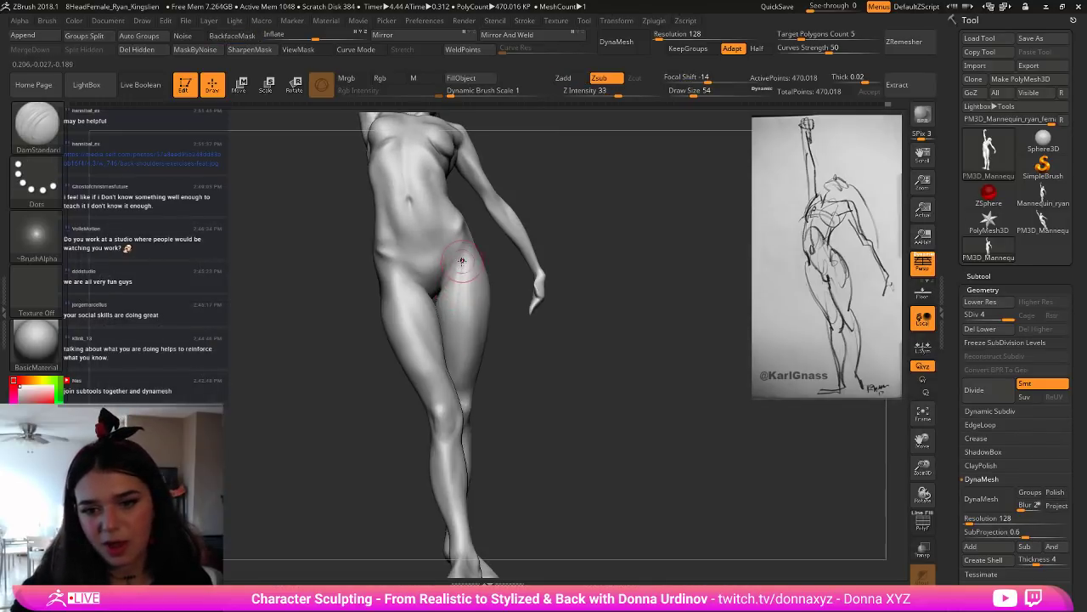
key("shift")
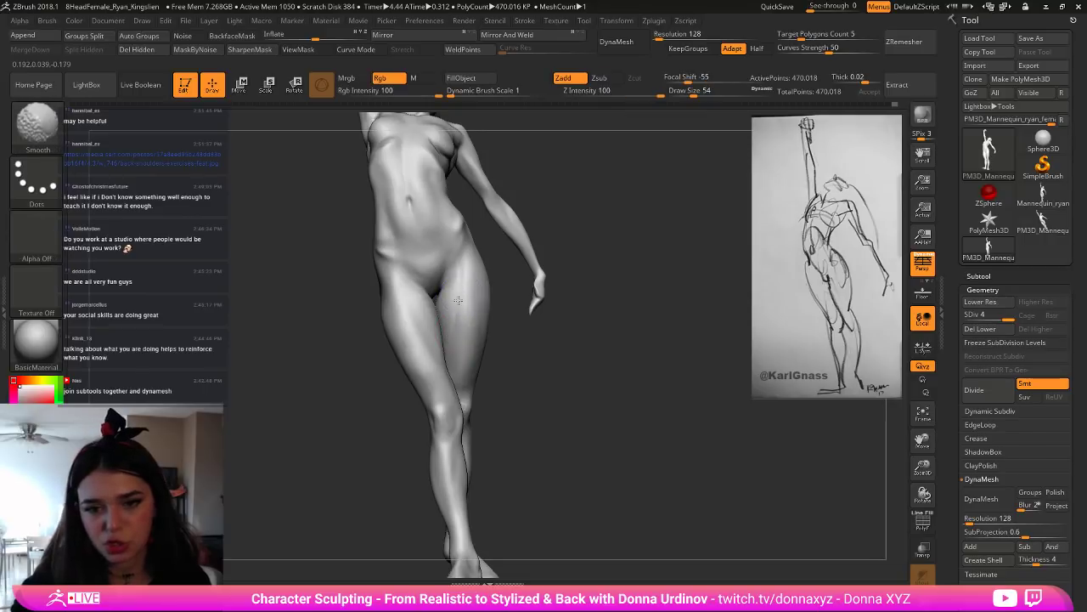
Step: Reshape the crotch area between the thighs with the Move brush at draw size 50, smoothing the surface
left_click_drag(534, 359, 524, 396, "alt")
key("b")
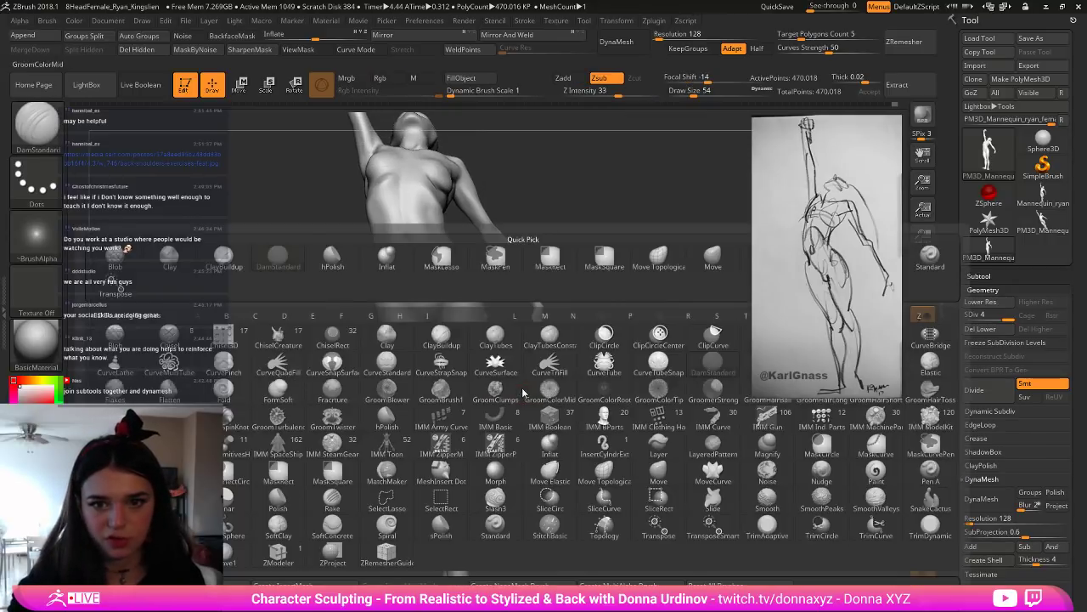
key("m")
key("v")
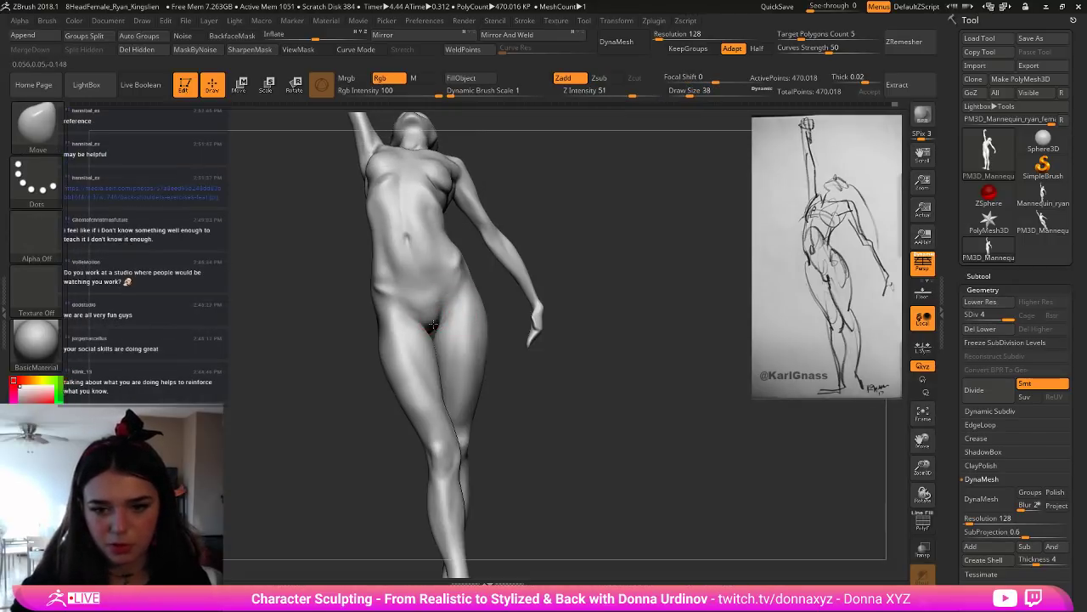
key("]")
left_click_drag(431, 311, 431, 320)
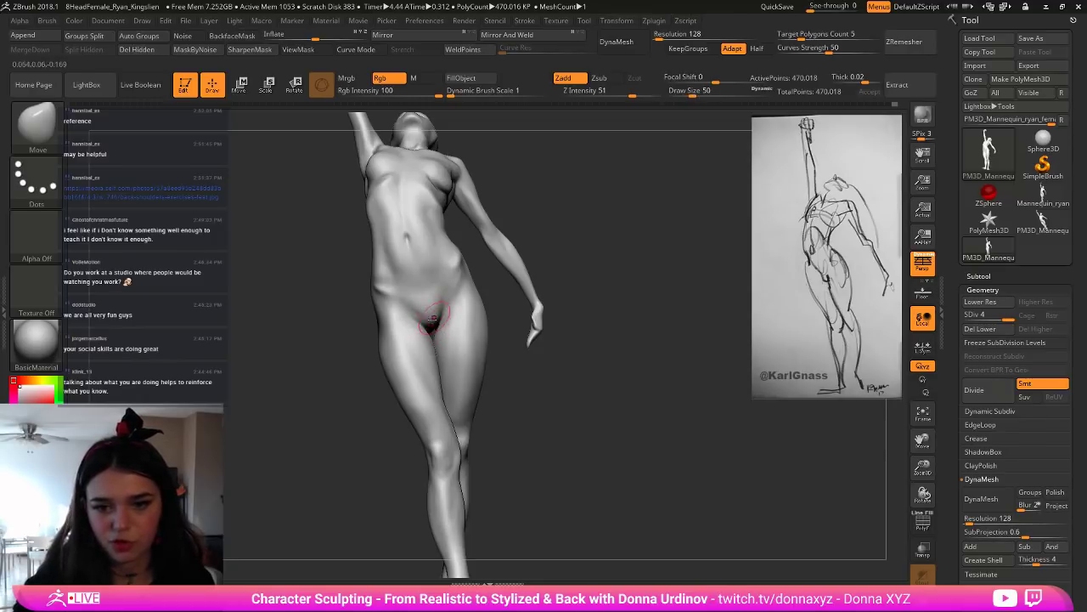
key("shift")
Step: Flatten the outer and back planes of the lowered-arm side thigh with hPolish at draw size 50, smoothing the strokes
mouse_move(529, 387)
left_mouse_down("alt")
mouse_move(527, 311)
mouse_move(503, 353)
mouse_move(532, 388)
mouse_move(520, 390)
mouse_move(544, 458)
mouse_move(533, 463)
mouse_move(551, 461)
mouse_move(519, 335)
mouse_move(552, 374)
mouse_move(498, 395)
mouse_move(542, 439)
mouse_move(490, 445)
left_mouse_up("alt")
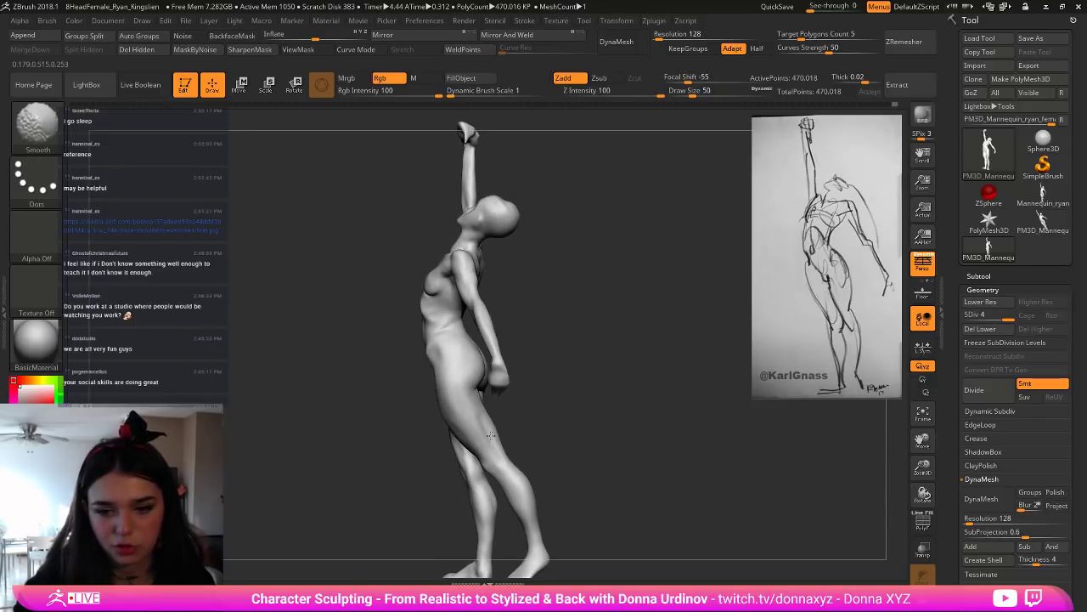
key("b")
key("h")
key("p")
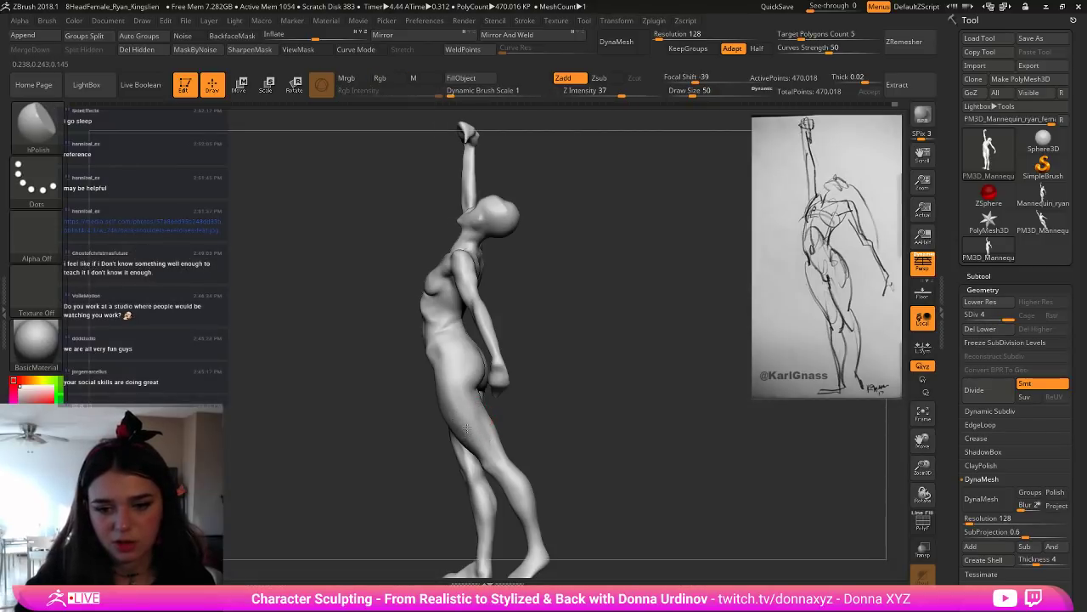
left_click_drag(508, 423, 554, 415)
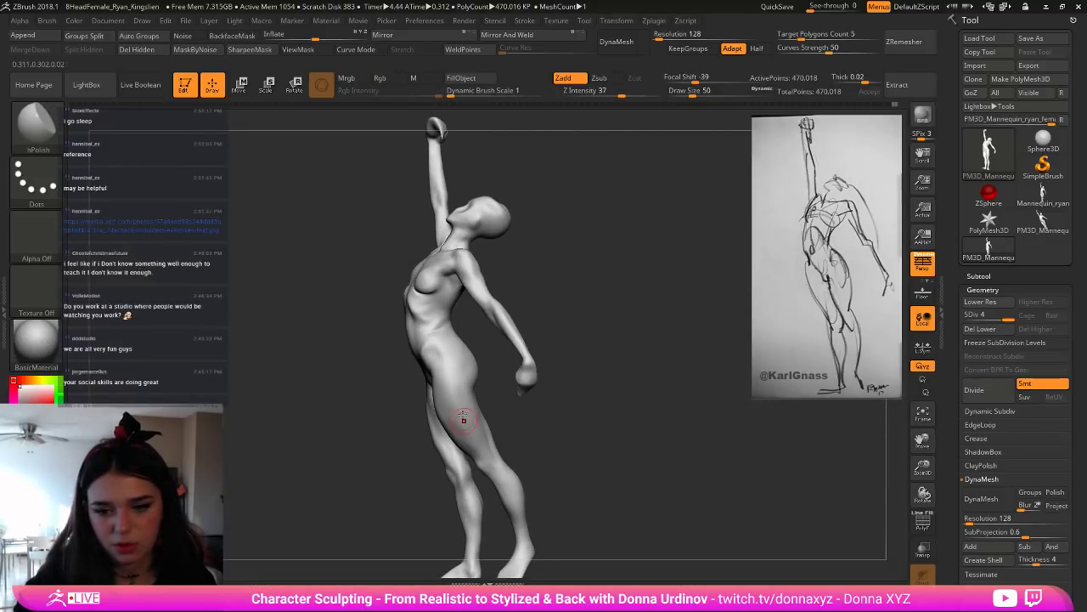
right_click_drag(516, 446, 498, 427)
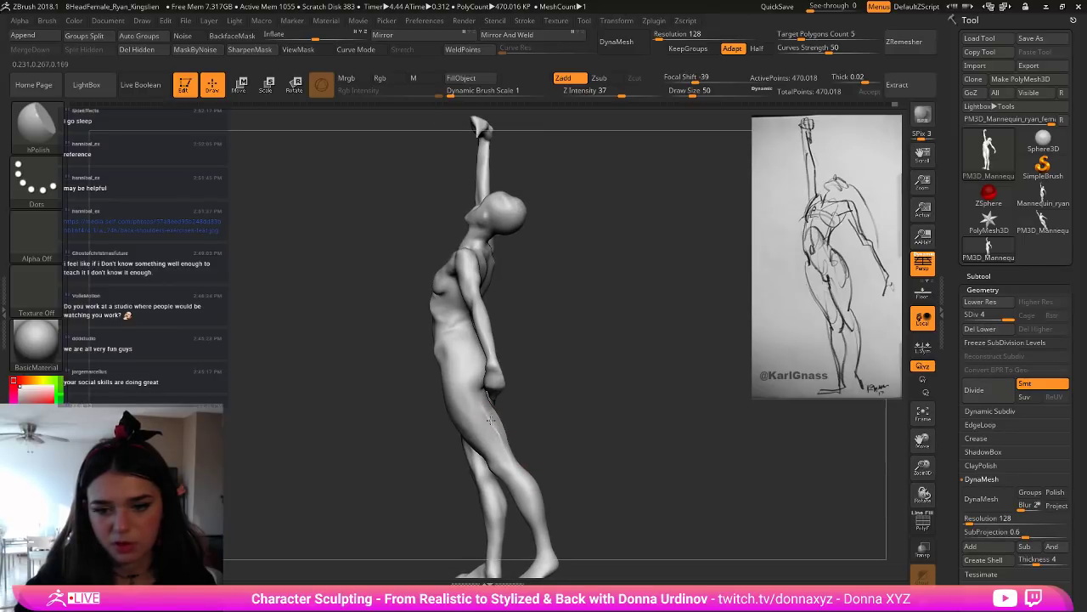
right_click_drag(536, 430, 499, 422)
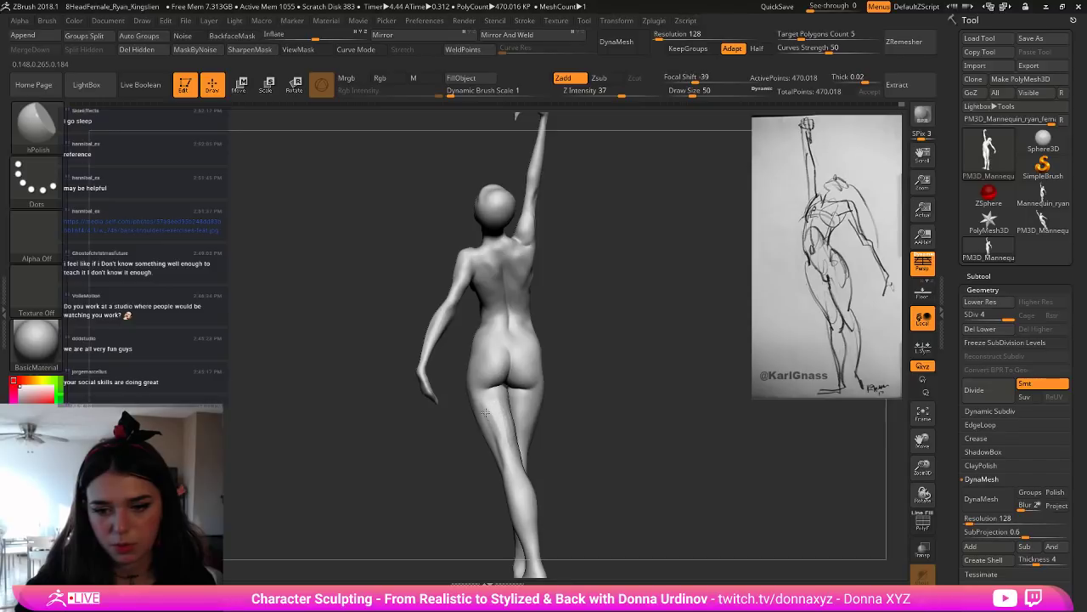
left_click_drag(506, 423, 510, 459)
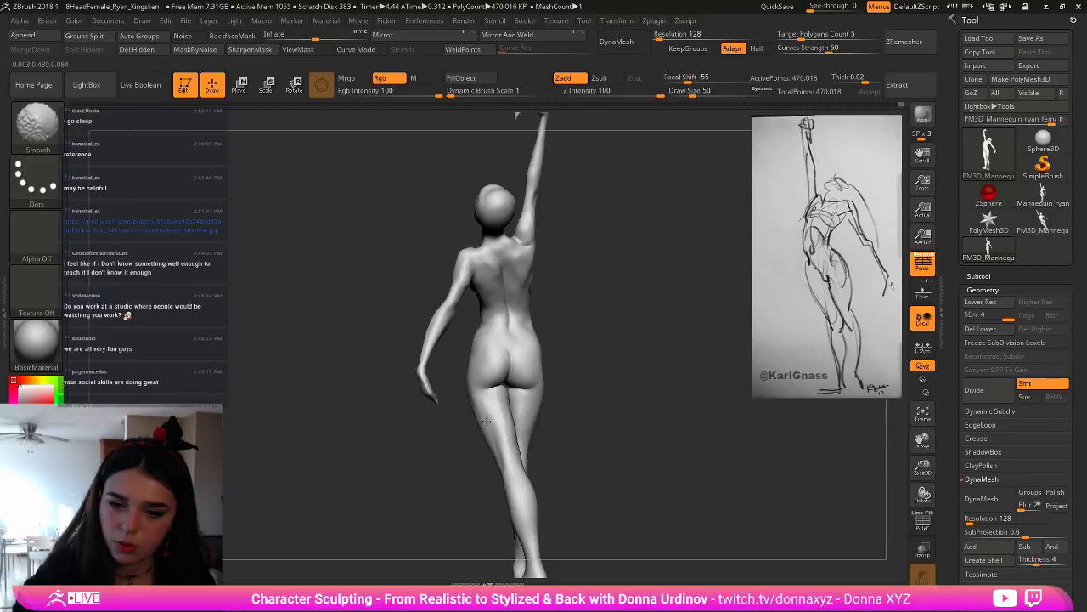
Step: Carve the back of the knee and its tendon lines on the lowered-arm side leg with DamStandard at draw size 50, smoothing the strokes
mouse_move(595, 429)
left_mouse_down()
mouse_move(597, 381)
mouse_move(498, 395)
left_mouse_up()
key("b")
key("d")
key("s")
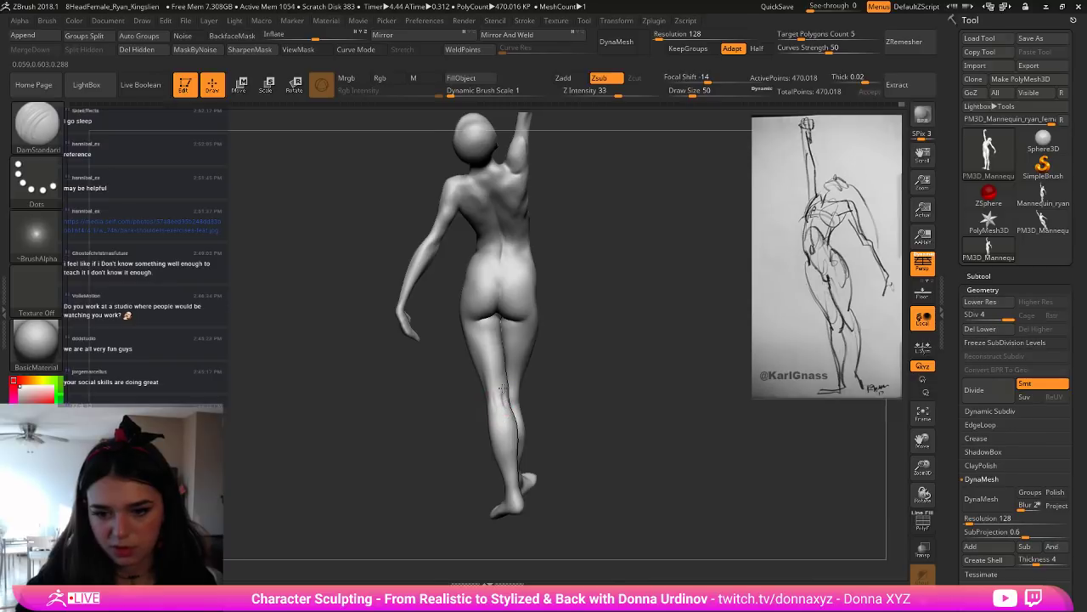
left_click_drag(500, 395, 499, 397)
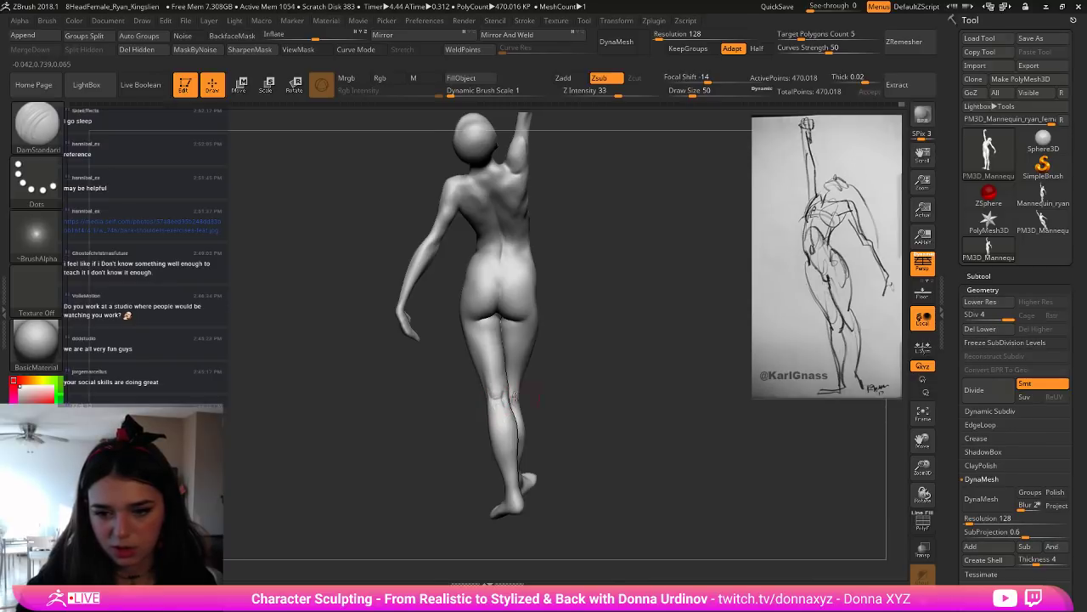
mouse_move(567, 395)
left_mouse_down()
mouse_move(613, 382)
mouse_move(556, 395)
left_mouse_up()
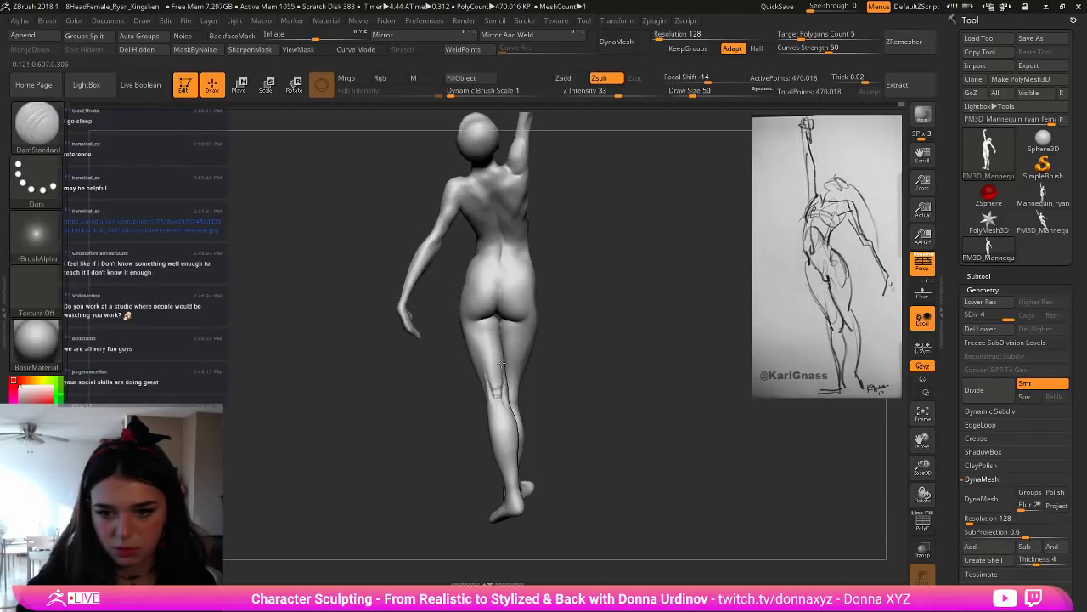
key("shift")
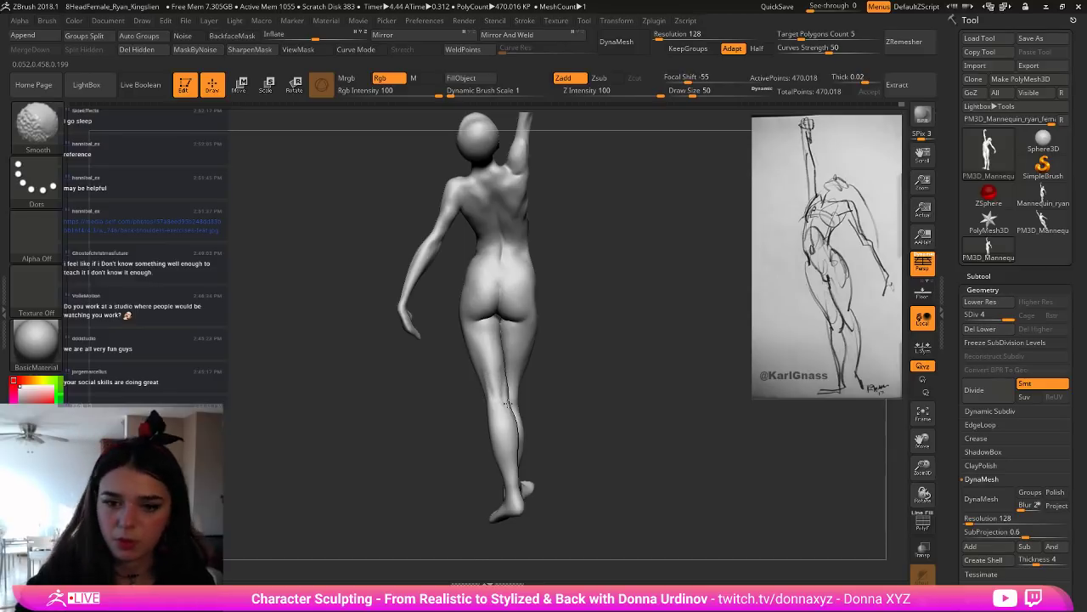
Step: Carve the back-of-knee tendons on the raised-arm side leg with DamStandard at draw size 50, smoothing the strokes
left_click_drag(563, 381, 527, 406)
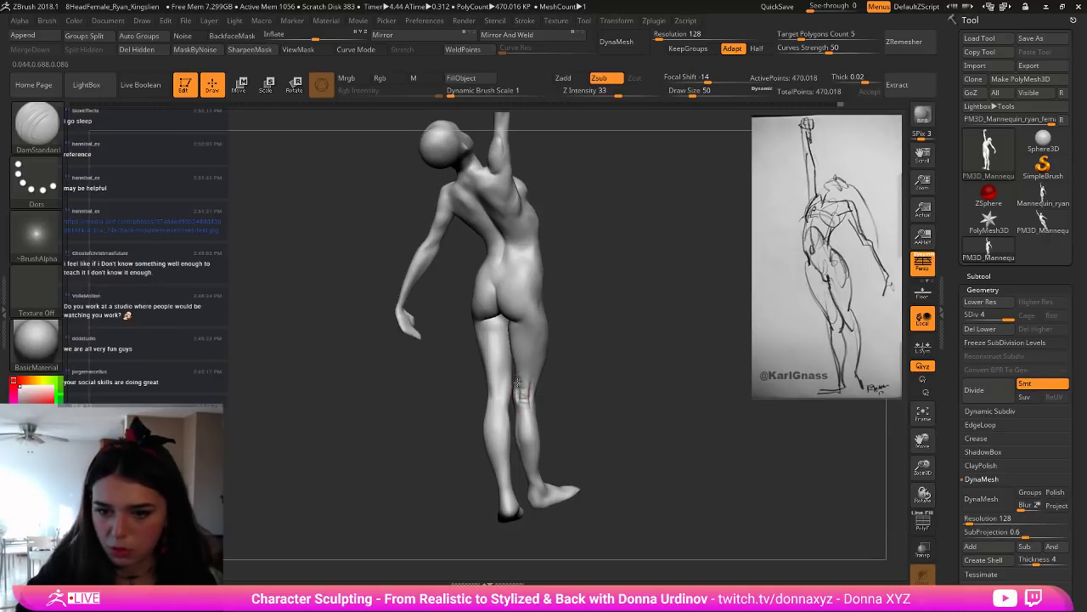
key("shift")
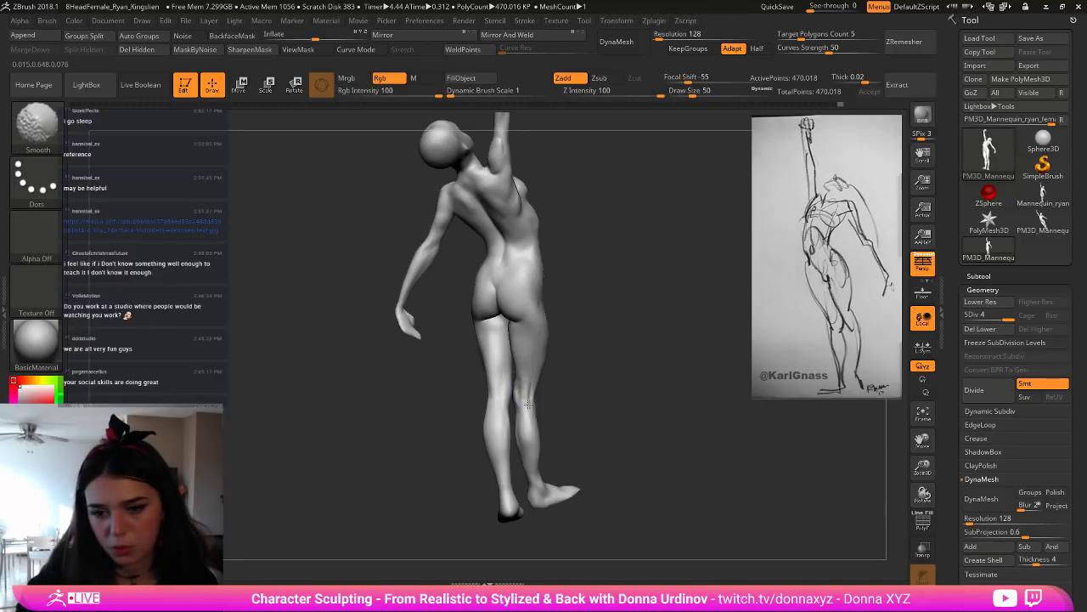
left_click_drag(570, 380, 570, 382)
Step: Build up the back of the raised-arm side knee and thigh with ClayBuildup at draw size 50, smoothing the strokes
key("b")
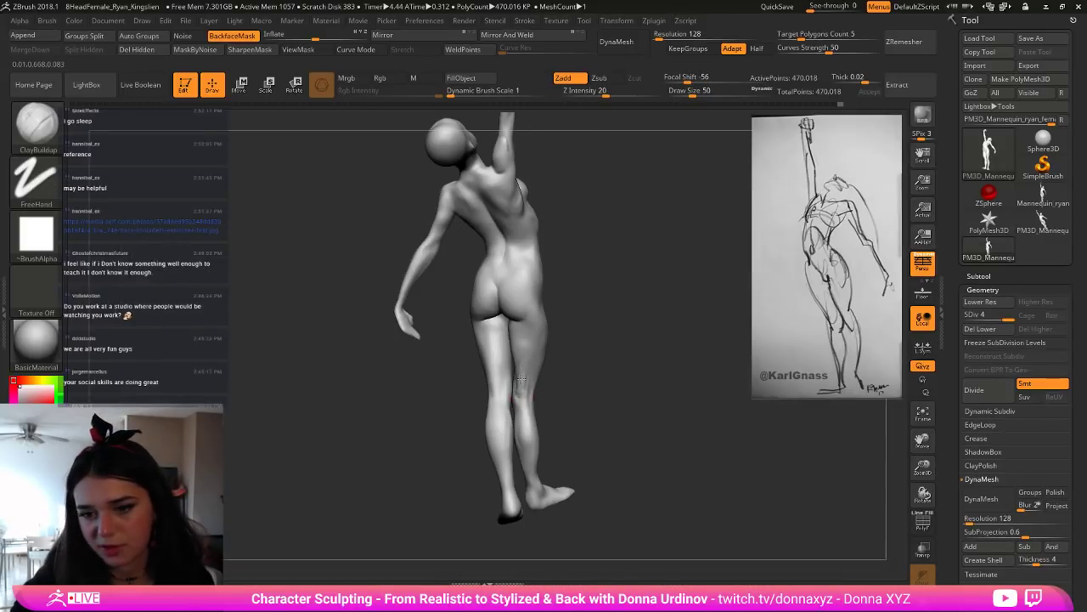
left_click_drag(573, 362, 544, 362)
key("shift")
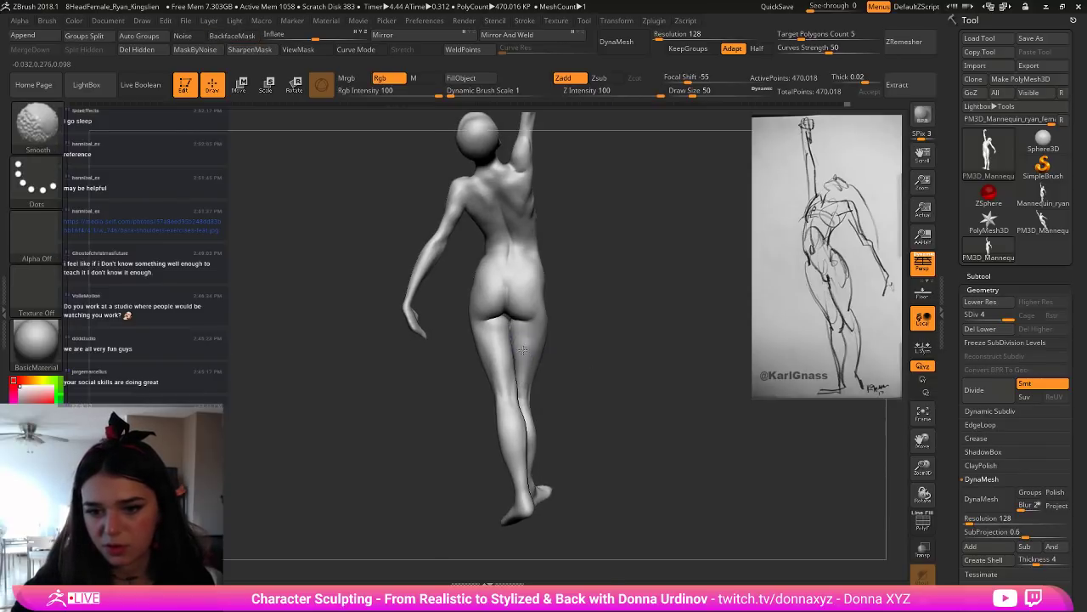
mouse_move(566, 368)
left_mouse_down()
mouse_move(532, 378)
mouse_move(531, 361)
left_mouse_up()
key("shift")
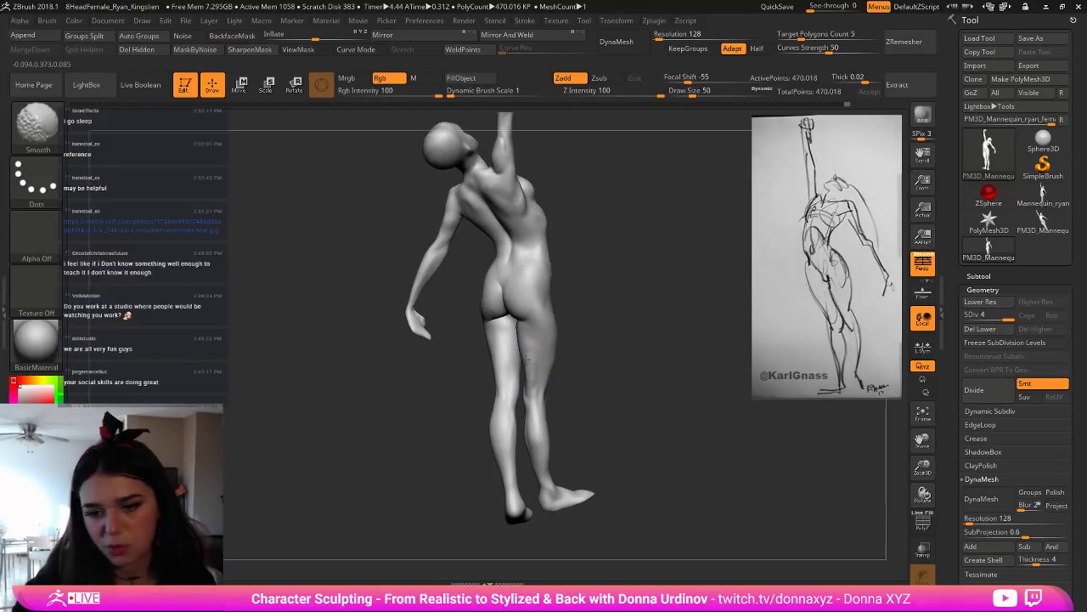
Step: Build up the calf muscle on the lowered-arm side leg with ClayBuildup at draw size 50, smoothing the strokes
mouse_move(601, 340)
left_mouse_down()
mouse_move(611, 345)
mouse_move(526, 376)
mouse_move(583, 390)
left_mouse_up()
key("shift")
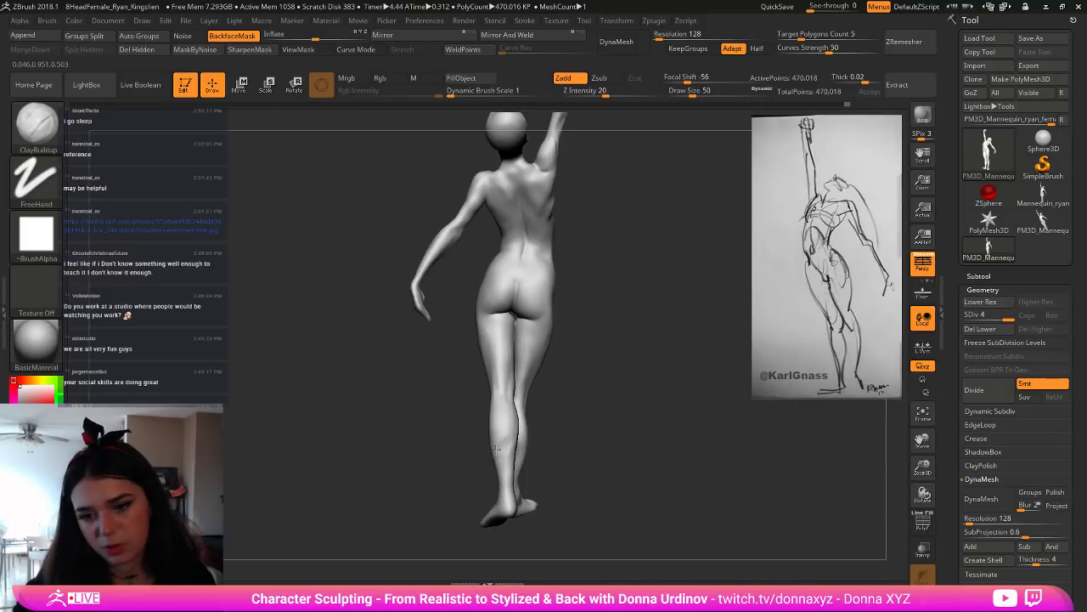
key("shift")
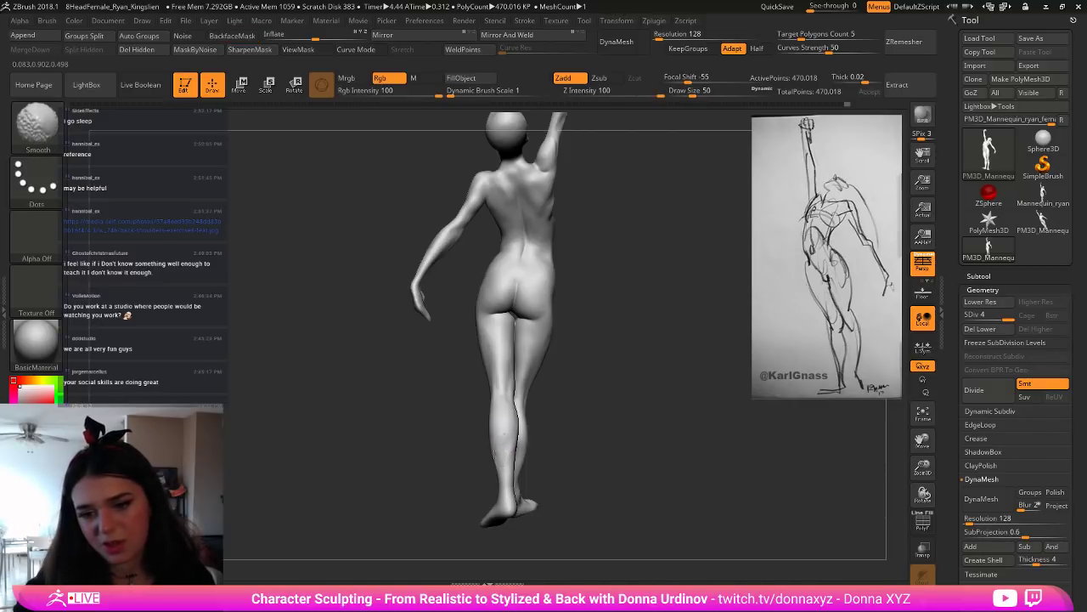
Step: Adjust the outer calf and knee silhouette of the lowered-arm side leg with the Move brush at draw sizes 82 and 106
key("b")
key("m")
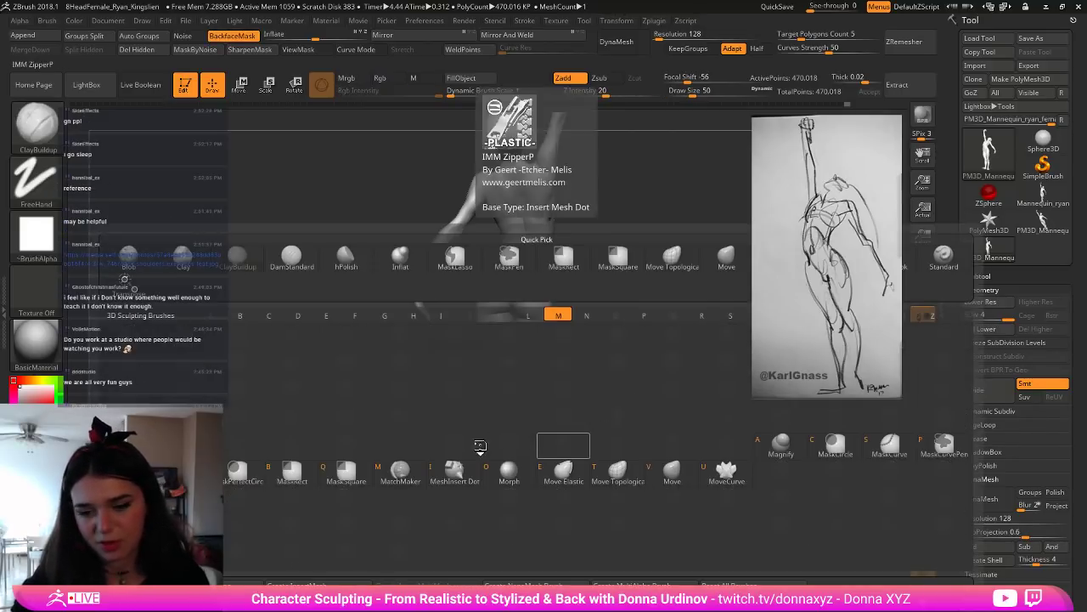
key("v")
key("bracketright")
left_click_drag(485, 453, 484, 414)
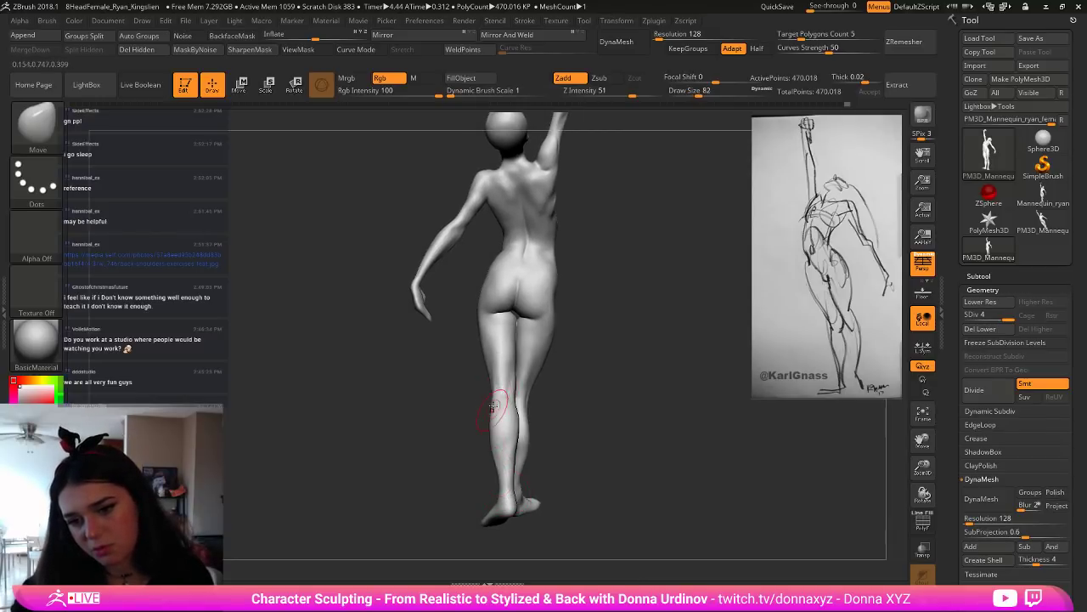
key("]")
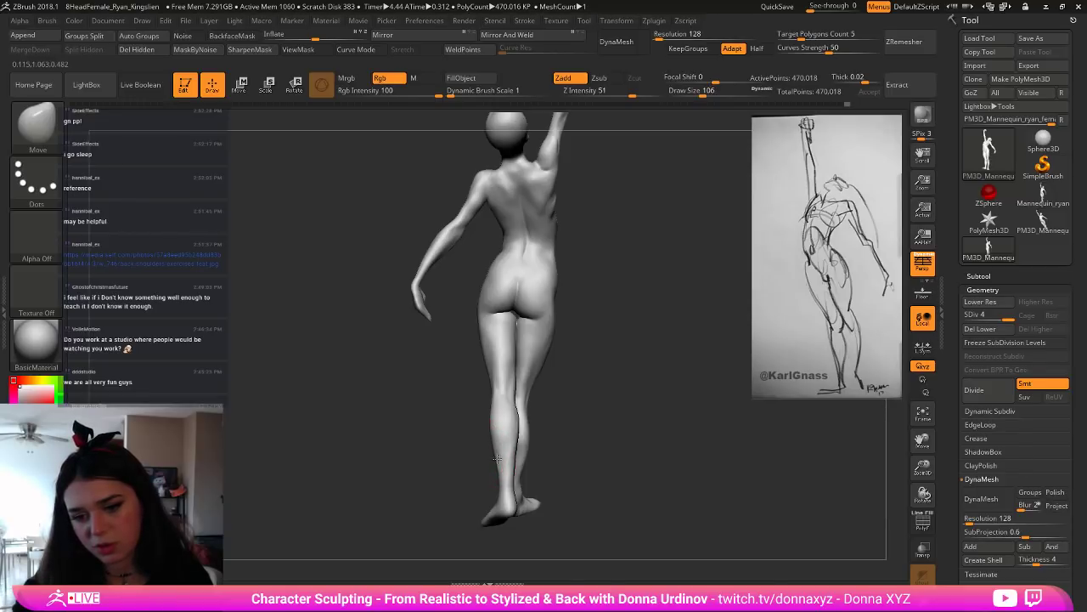
Step: Refine the ankle and foot silhouette of the raised-arm side leg with the Move brush, reducing the draw size from 86 to 42
left_click_drag(565, 440, 546, 442)
mouse_move(602, 395)
left_mouse_down()
mouse_move(580, 448)
mouse_move(562, 459)
left_mouse_up()
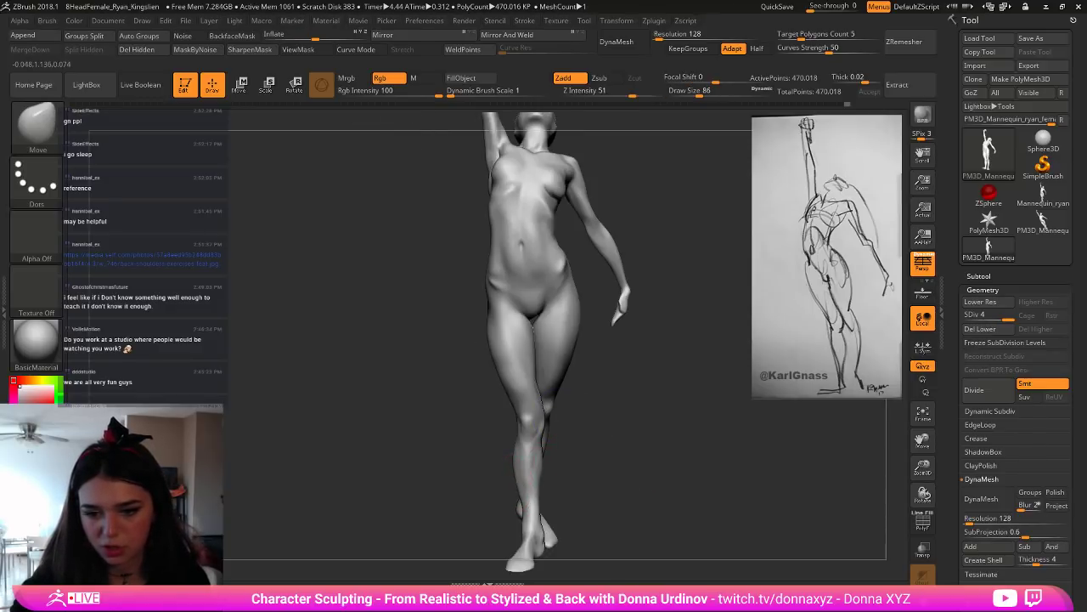
key("]")
left_click_drag(523, 527, 524, 530)
key("[")
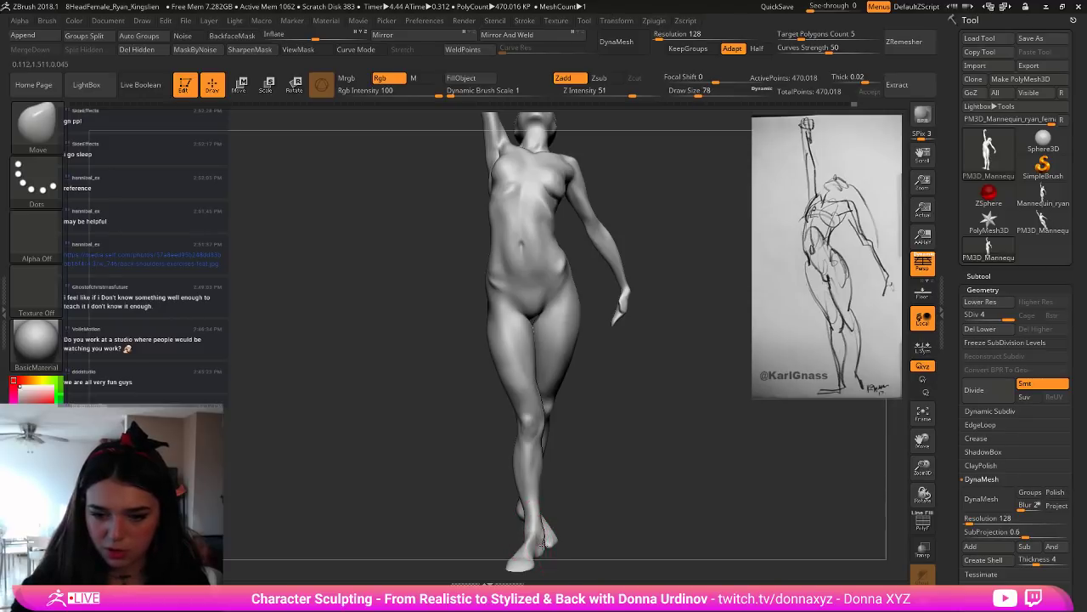
key("[")
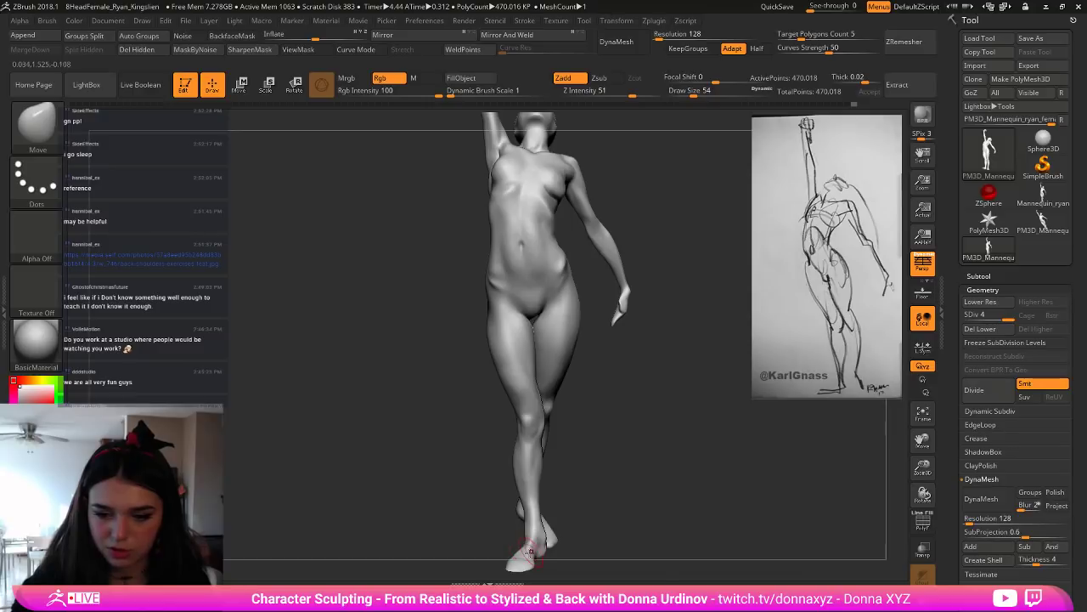
mouse_move(548, 534)
left_mouse_down()
mouse_move(623, 521)
mouse_move(597, 397)
mouse_move(598, 454)
left_mouse_up()
key("[")
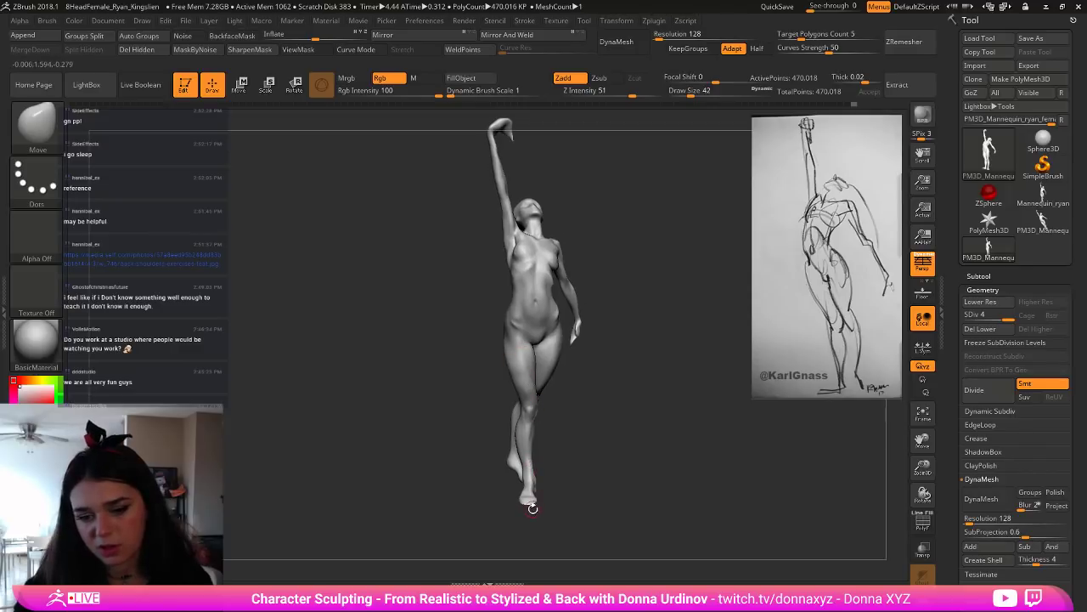
Step: Adjust the lower legs and feet from front and side with the Move brush at draw sizes 214, 210 and 82
key("]")
key("]")
key("]")
key("]")
key("]")
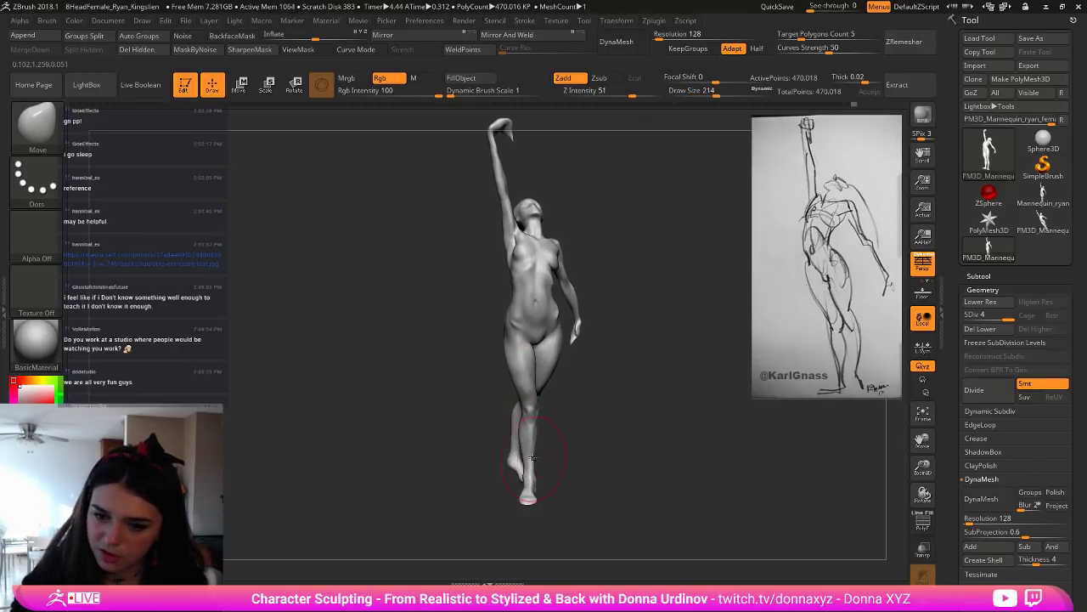
mouse_move(577, 475)
left_mouse_down()
mouse_move(556, 477)
mouse_move(593, 476)
mouse_move(557, 493)
mouse_move(588, 495)
mouse_move(598, 481)
left_mouse_up()
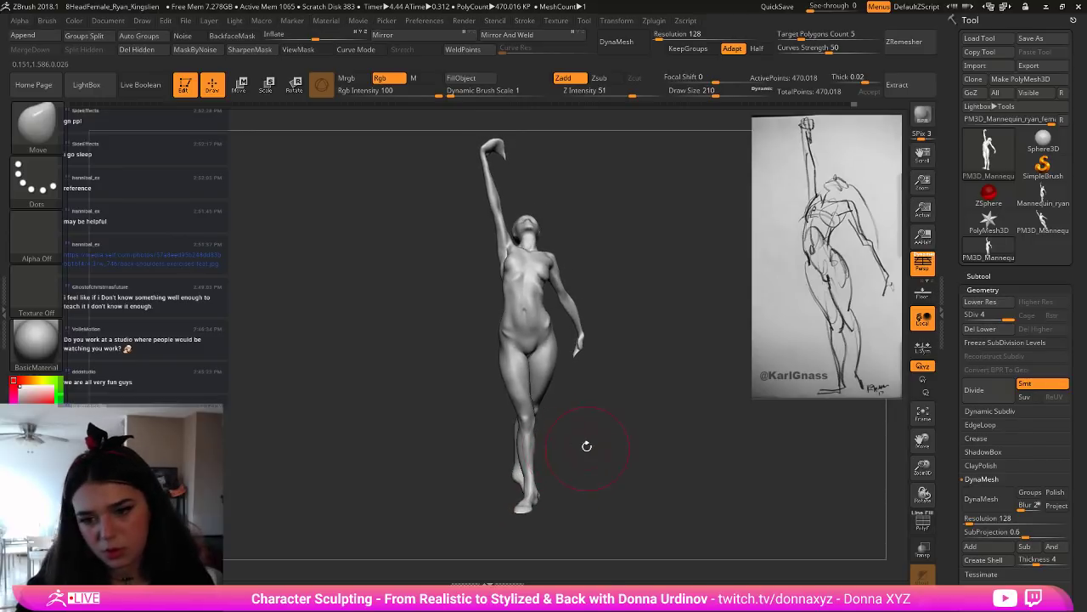
left_click_drag(586, 442, 599, 456)
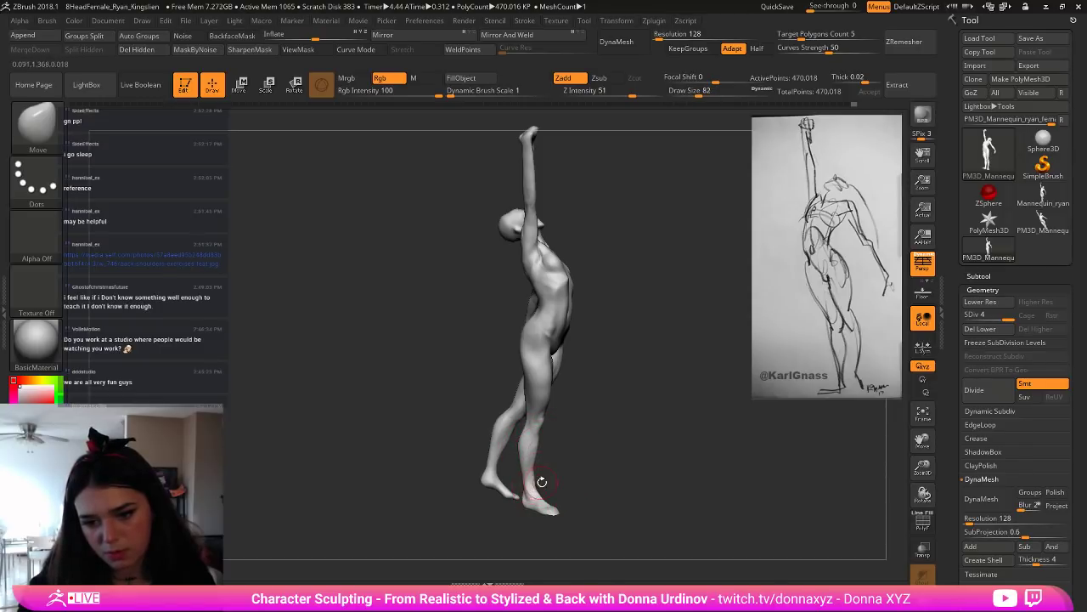
left_click_drag(554, 477, 553, 440)
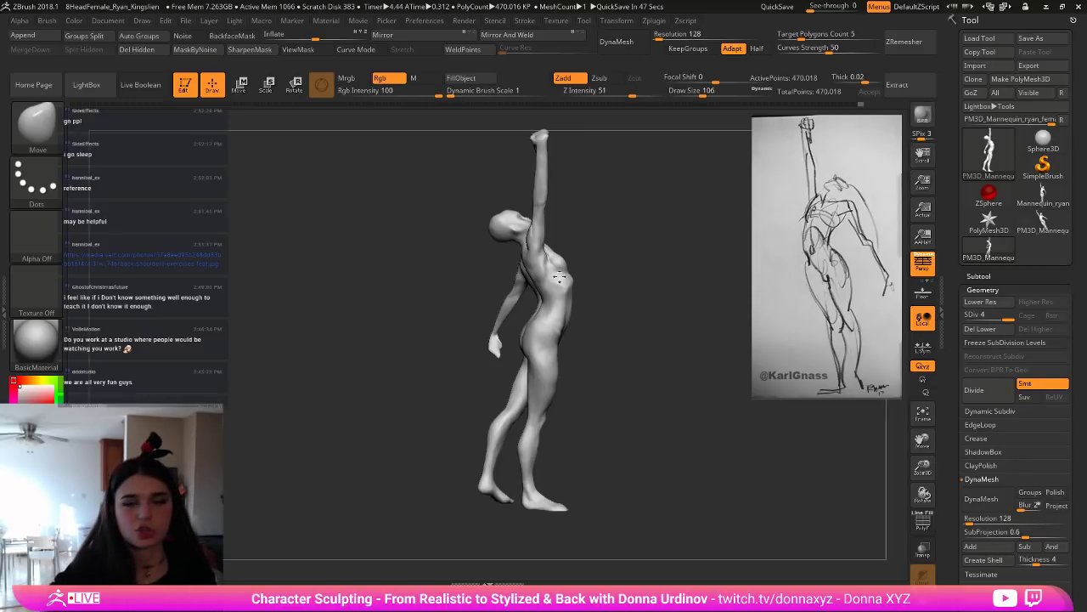
Step: Flatten the upper back around the lowered-arm side shoulder blade with hPolish at draw sizes 90 and 46
mouse_move(618, 323)
left_mouse_down()
mouse_move(665, 320)
mouse_move(615, 357)
mouse_move(630, 399)
left_mouse_up()
key("b")
key("h")
key("p")
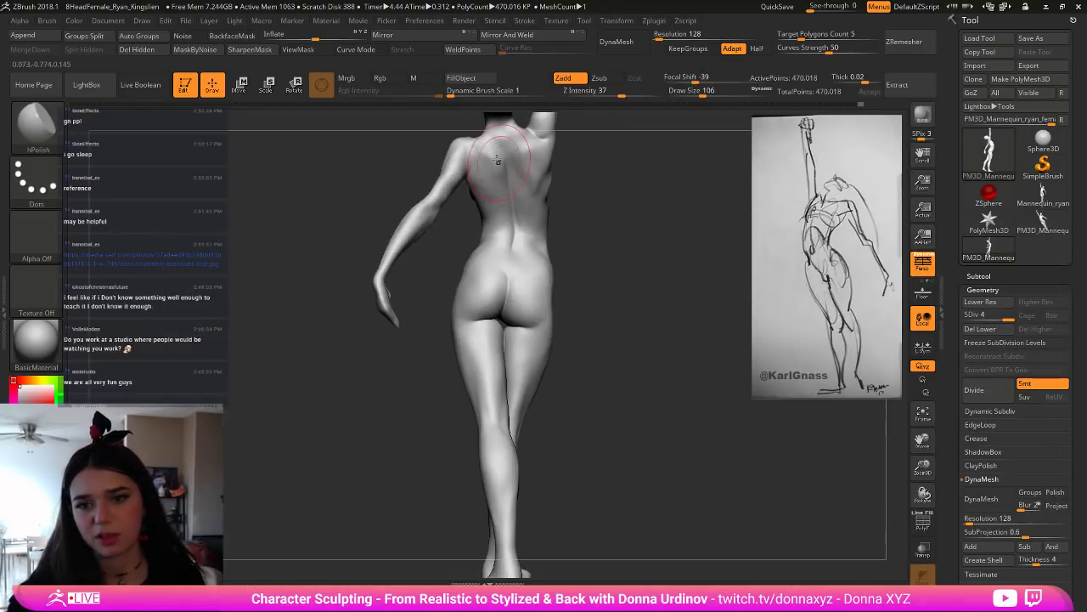
left_click_drag(610, 202, 605, 273, "alt")
key("bracketleft")
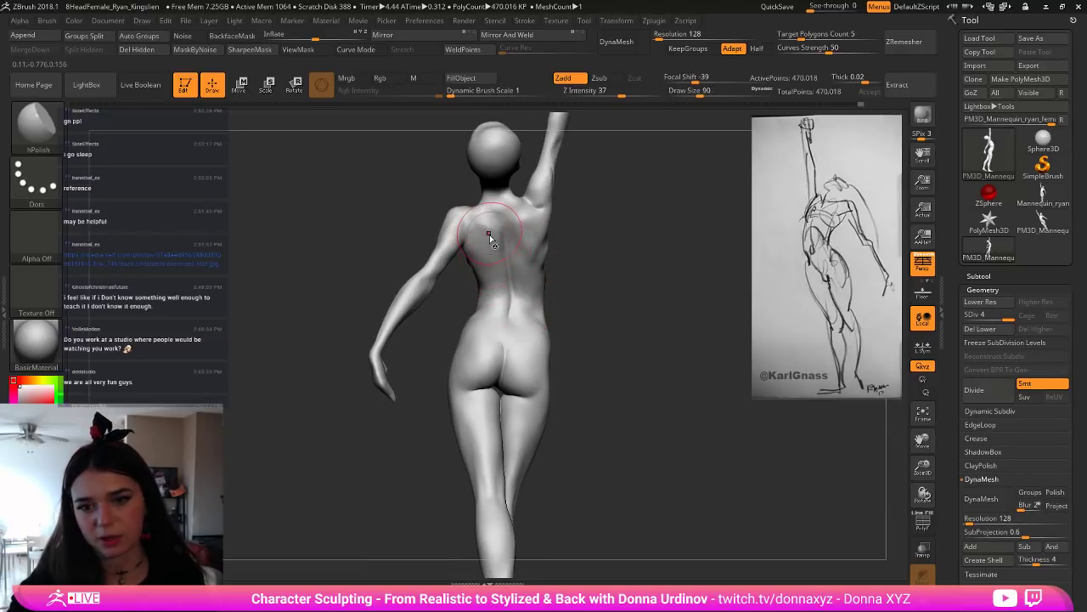
key("[")
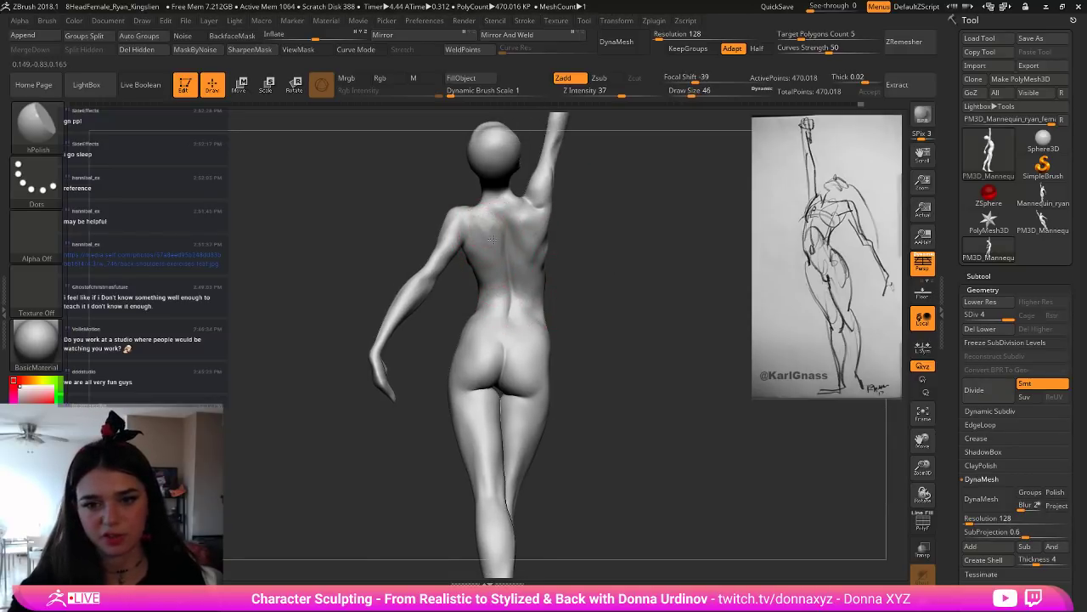
mouse_move(622, 288)
left_mouse_down()
mouse_move(632, 321)
mouse_move(626, 311)
left_mouse_up()
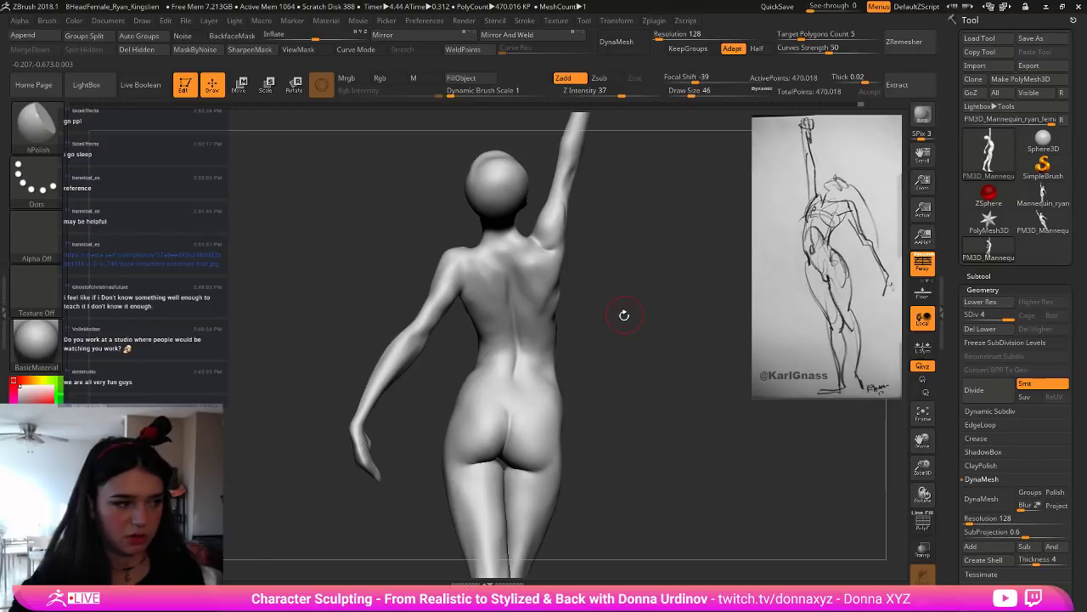
Step: Build up the lowered-arm side shoulder blade with ClayBuildup at draw size 46, smoothing the strokes
key("b")
key("c")
key("b")
mouse_move(466, 278)
left_mouse_down()
mouse_move(494, 295)
mouse_move(493, 307)
mouse_move(475, 304)
mouse_move(486, 309)
left_mouse_up()
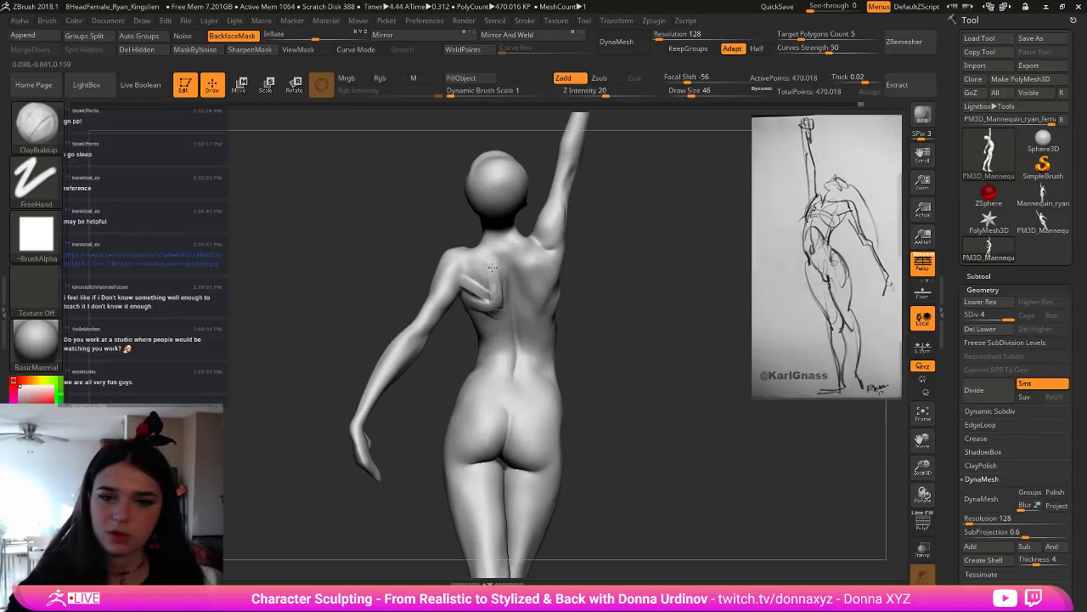
left_click_drag(492, 266, 475, 287)
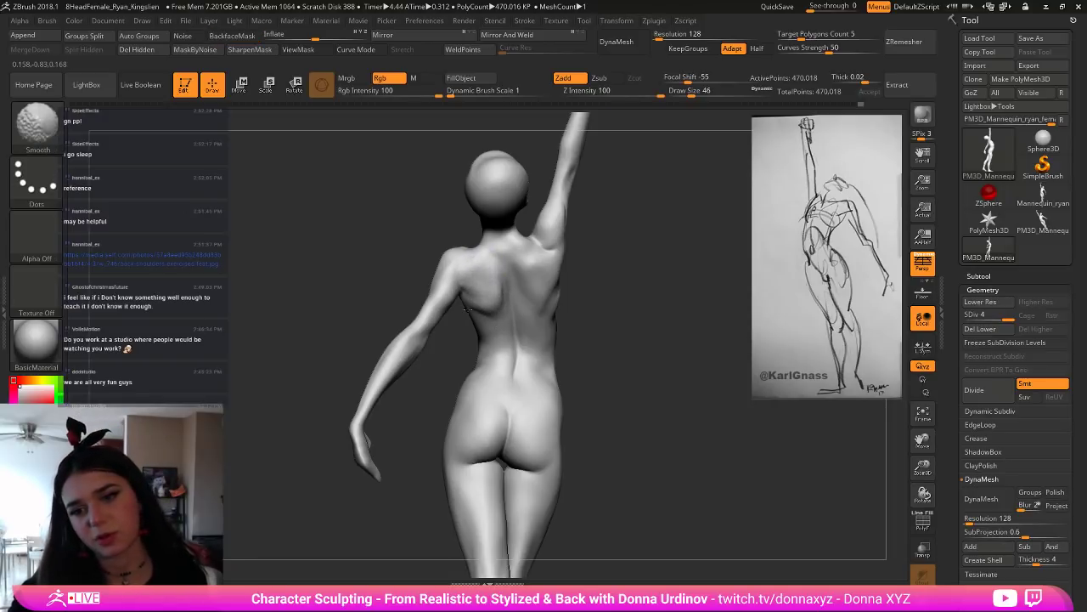
mouse_move(614, 337)
left_mouse_down()
mouse_move(632, 337)
mouse_move(600, 332)
mouse_move(610, 331)
left_mouse_up()
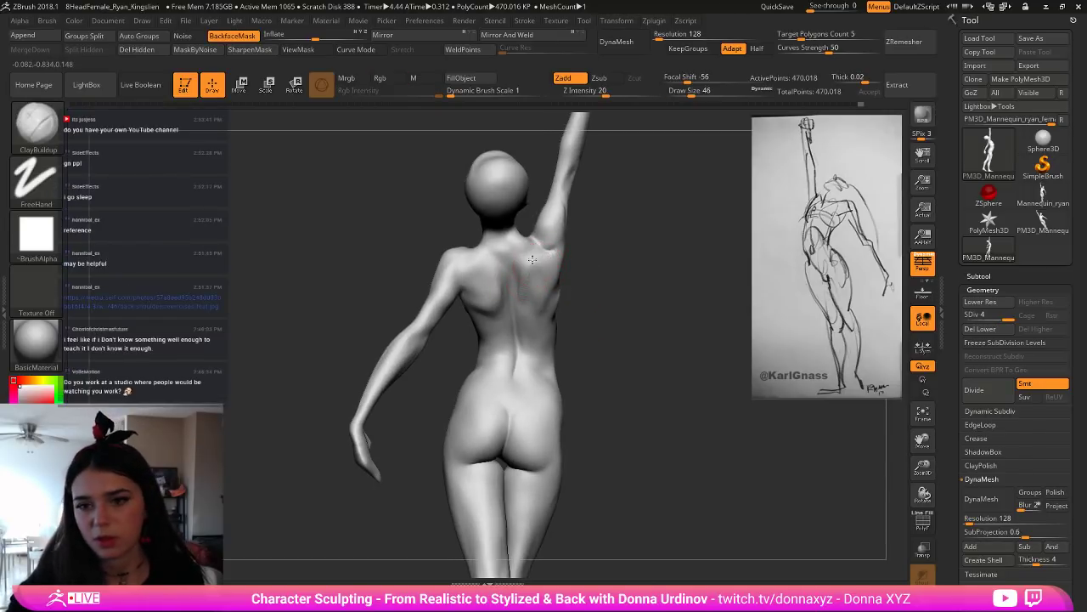
Step: Build up the raised-arm side shoulder blade and the muscles between the blades with ClayBuildup at draw sizes 46 and 38
left_click_drag(600, 239, 575, 243)
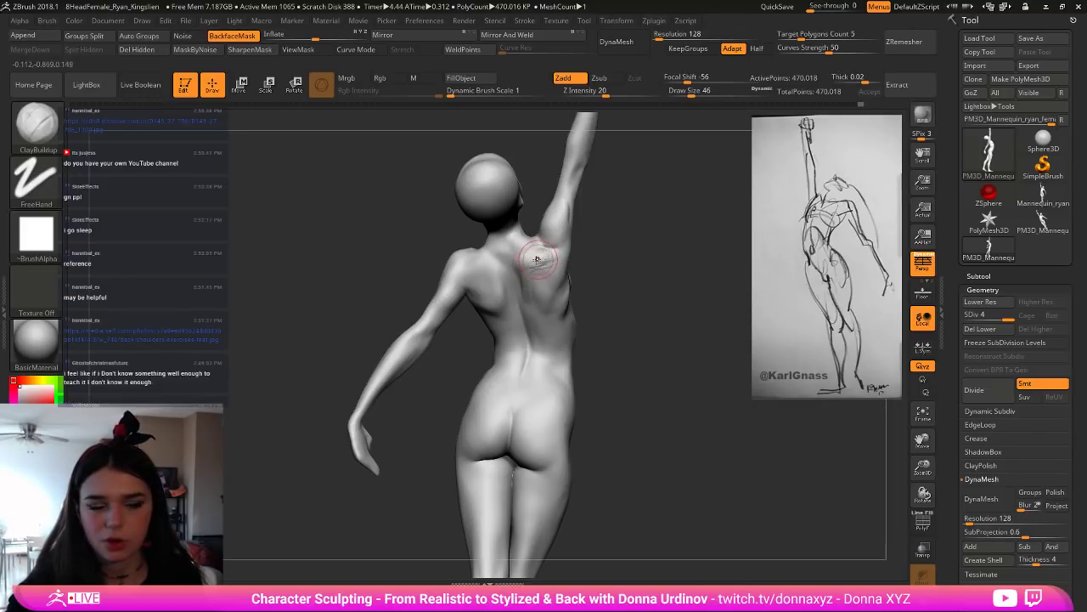
left_click_drag(638, 267, 582, 259)
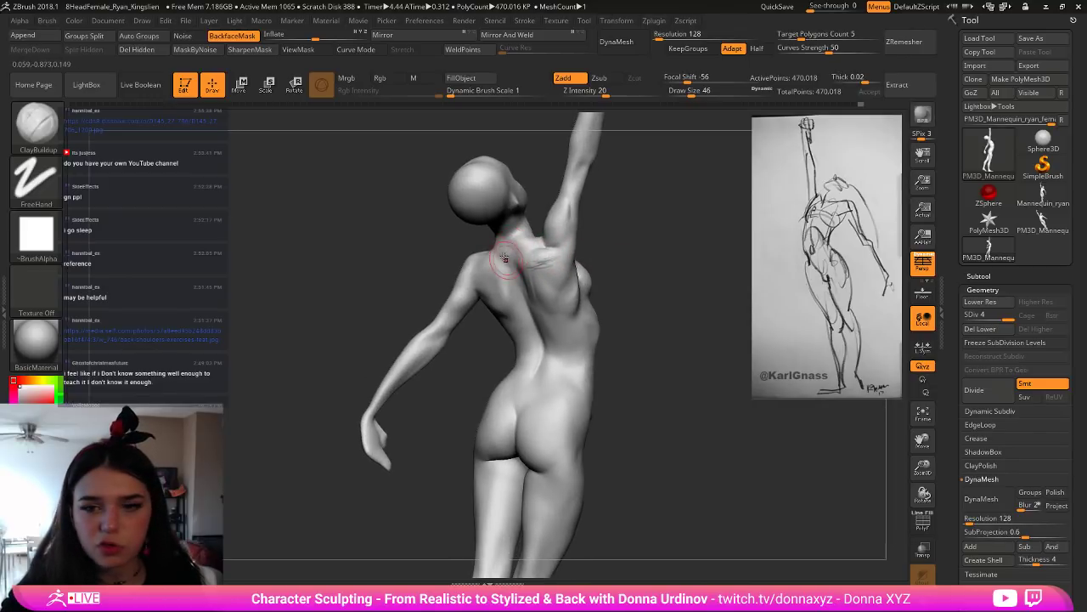
left_click_drag(651, 291, 612, 275)
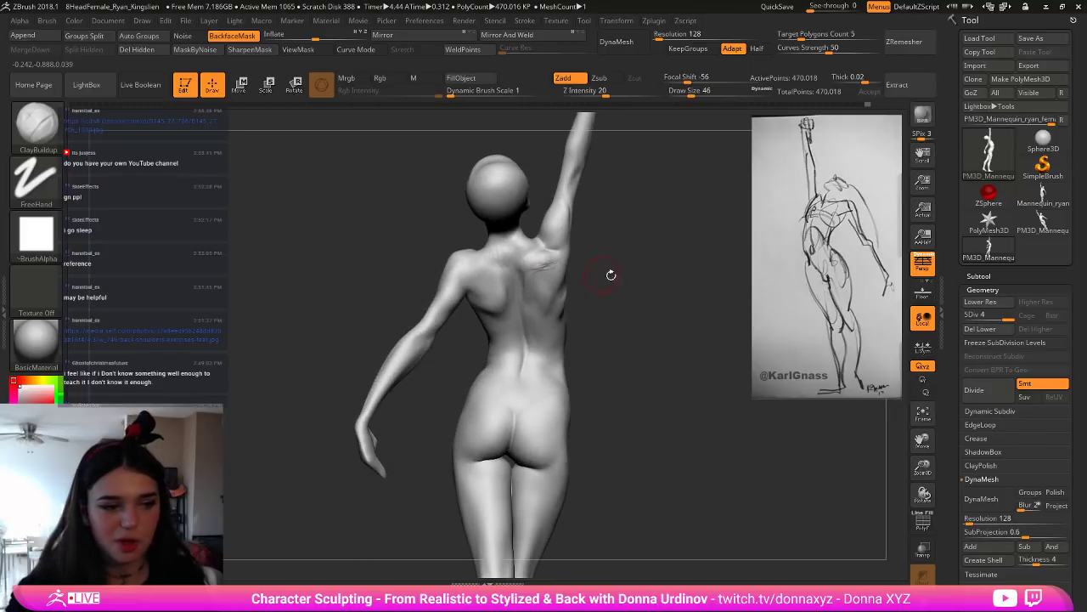
key("[")
key("[")
key("]")
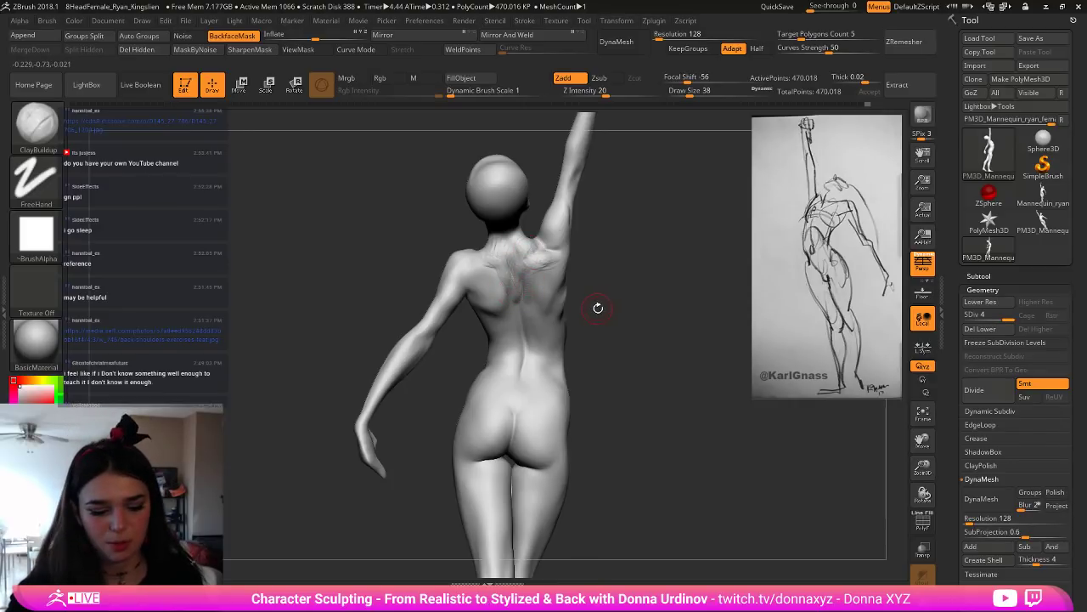
Step: Shape the shoulder blades and upper spine with the Move brush at draw sizes 30 to 62, smoothing the surface
key("b")
key("m")
key("v")
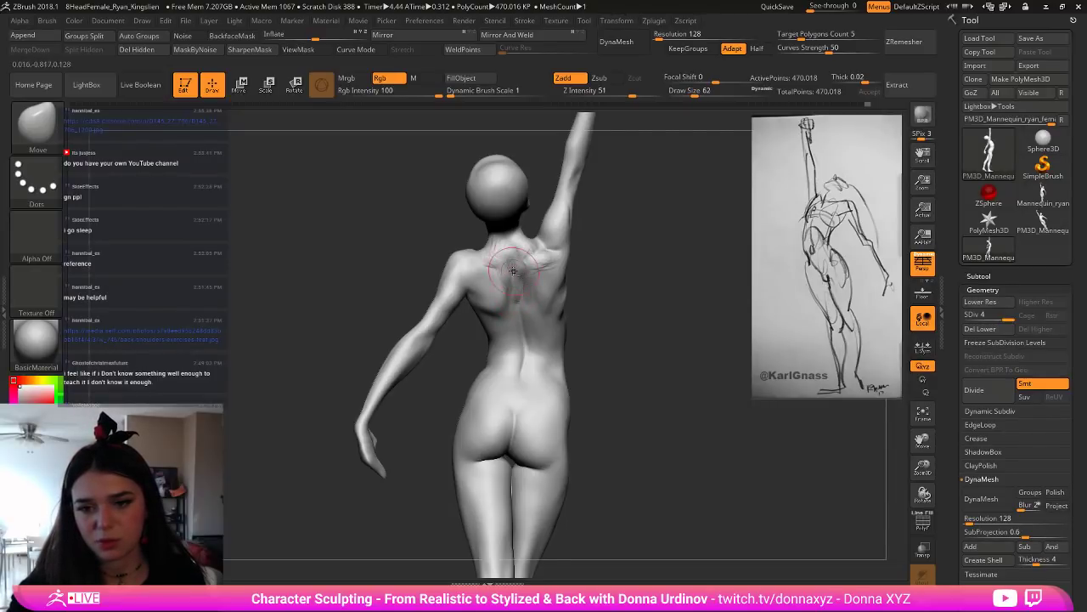
left_click_drag(586, 289, 505, 305)
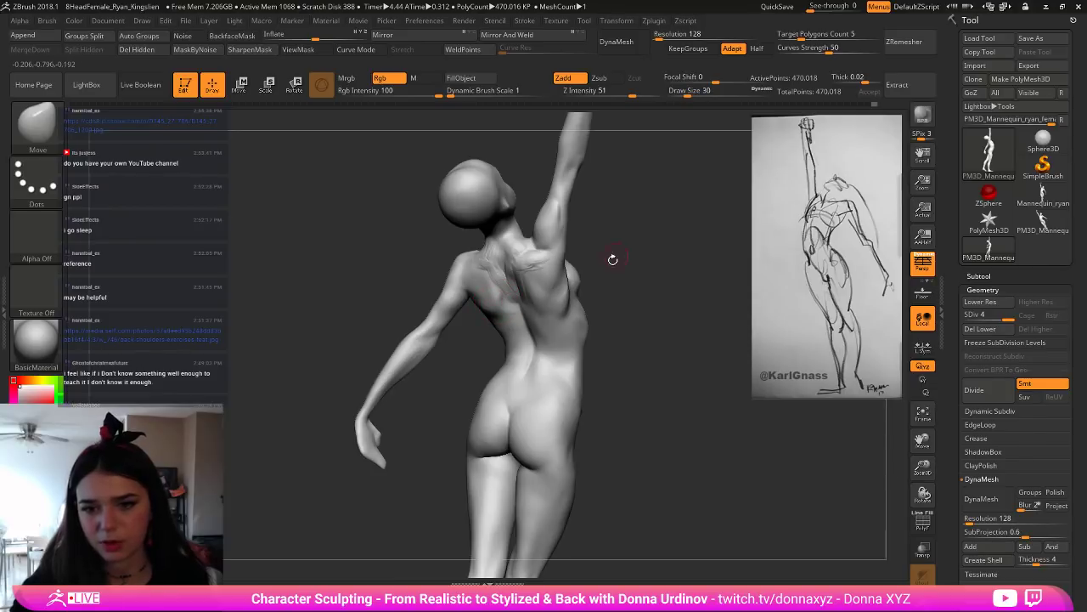
left_click_drag(613, 258, 509, 293)
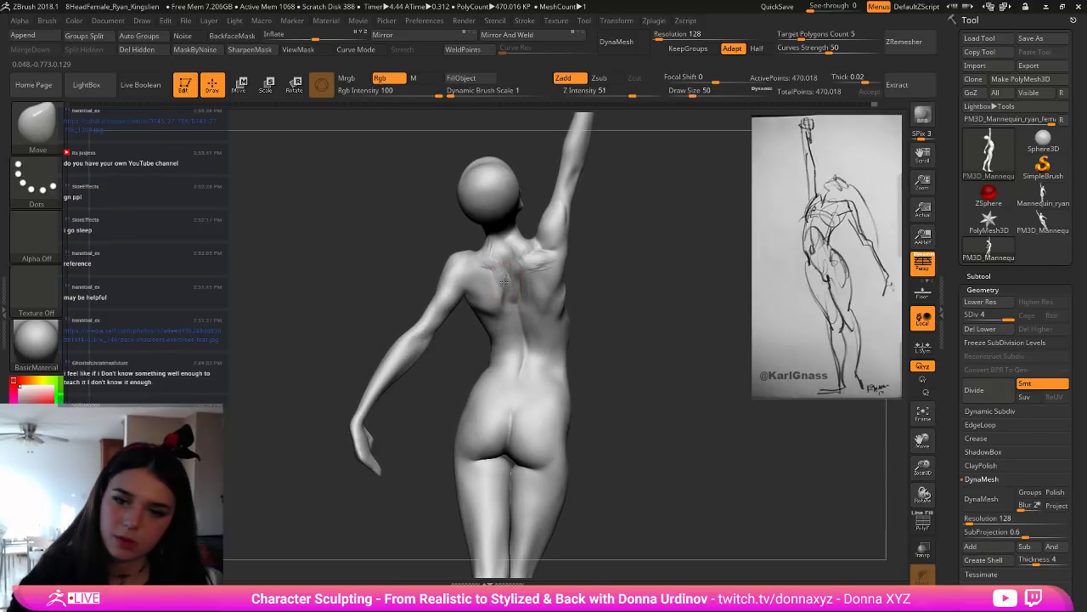
mouse_move(603, 250)
left_mouse_down()
mouse_move(528, 297)
mouse_move(503, 271)
mouse_move(510, 264)
left_mouse_up()
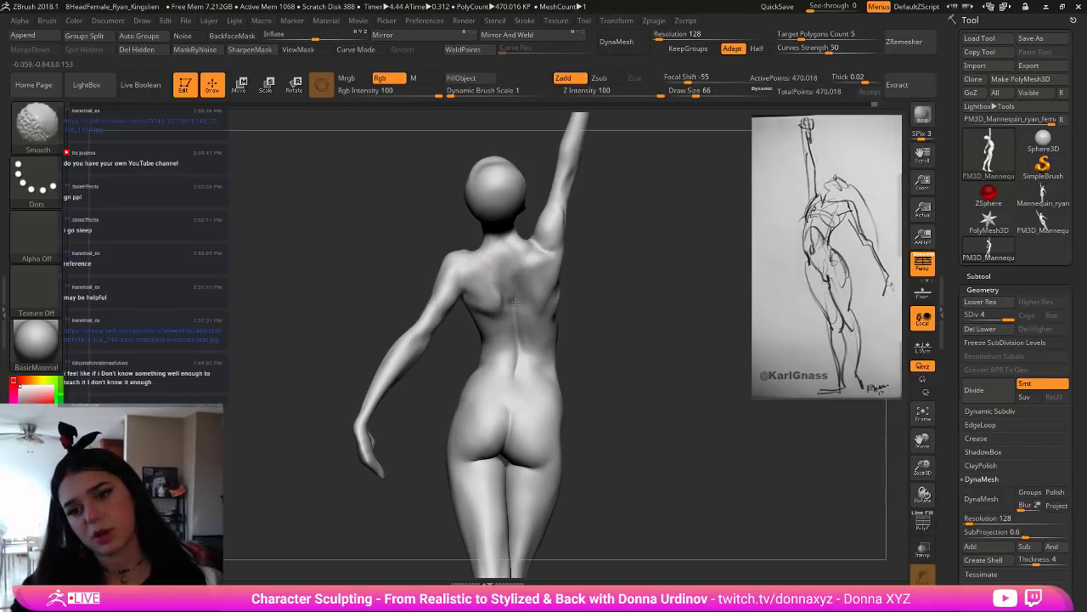
left_click_drag(516, 291, 527, 285, "shift")
left_click_drag(599, 277, 606, 280)
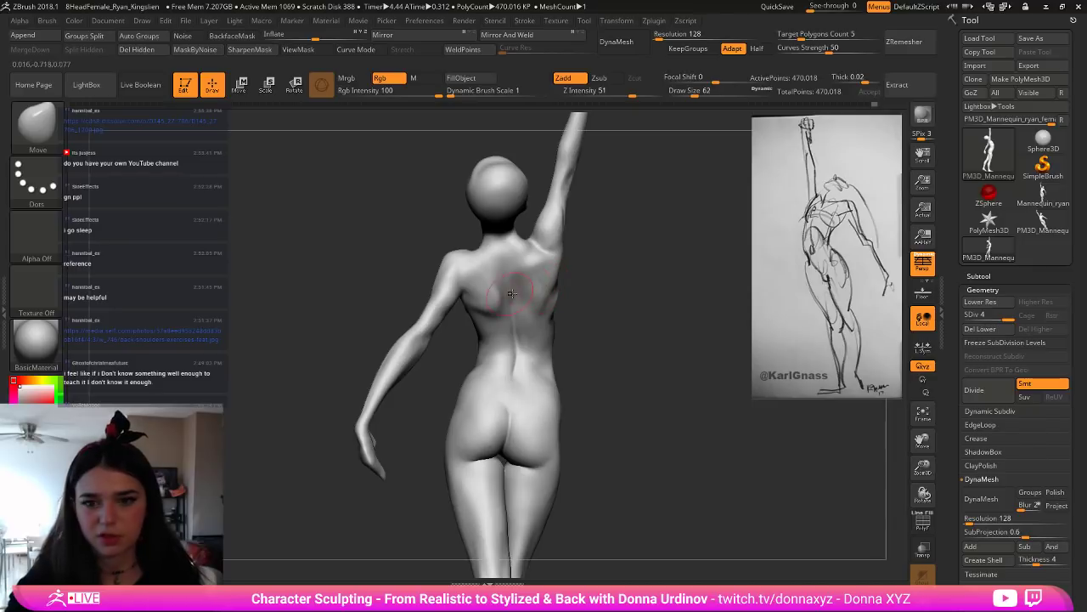
key("]")
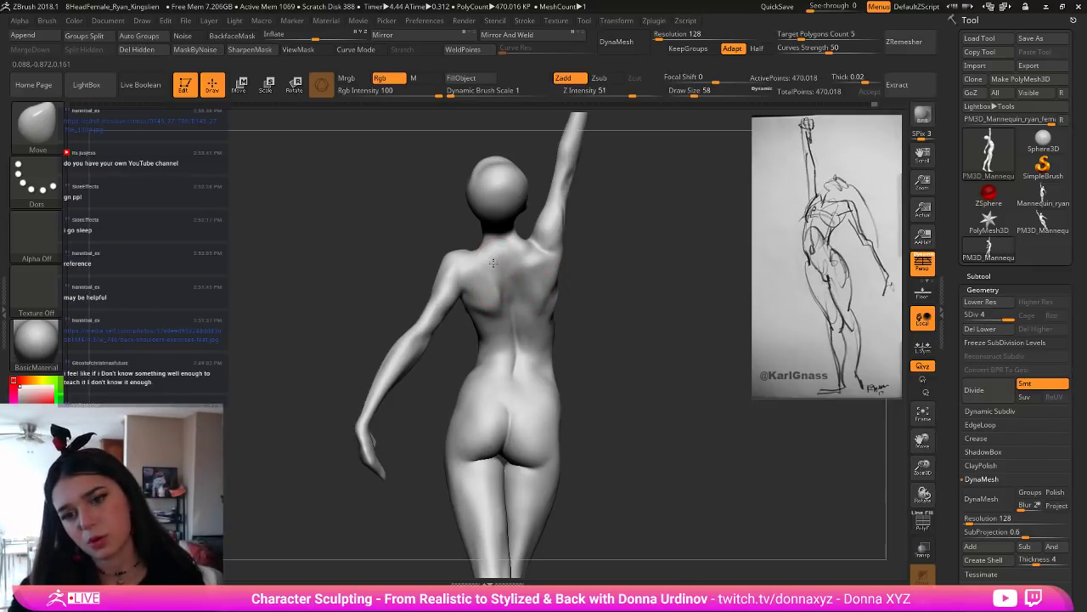
Step: Build up the shoulder and armpit area of the raised arm with ClayBuildup at draw size 62
key("b")
key("c")
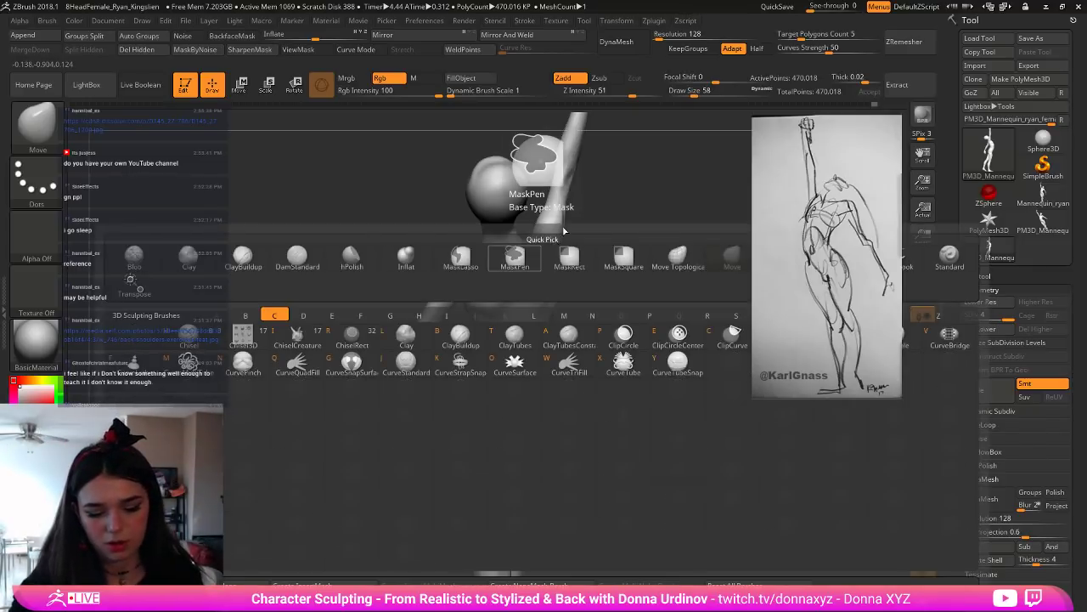
key("b")
mouse_move(650, 224)
left_mouse_down()
mouse_move(573, 236)
mouse_move(596, 231)
left_mouse_up()
key("bracketright")
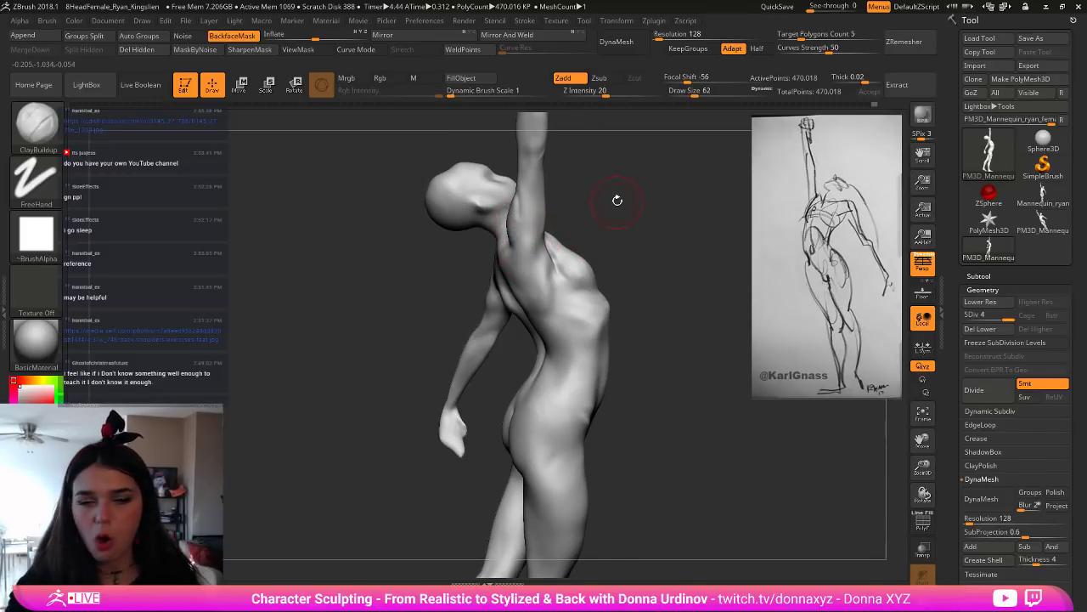
left_click_drag(620, 199, 587, 294)
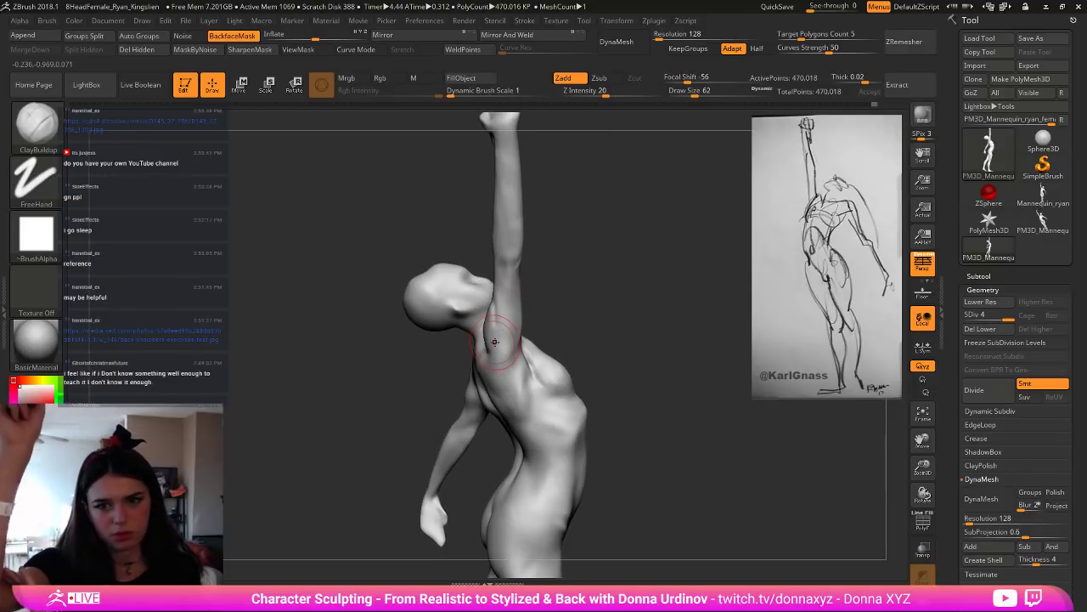
mouse_move(602, 325)
left_mouse_down()
mouse_move(583, 301)
mouse_move(587, 325)
mouse_move(593, 318)
mouse_move(575, 339)
mouse_move(588, 334)
mouse_move(574, 324)
left_mouse_up()
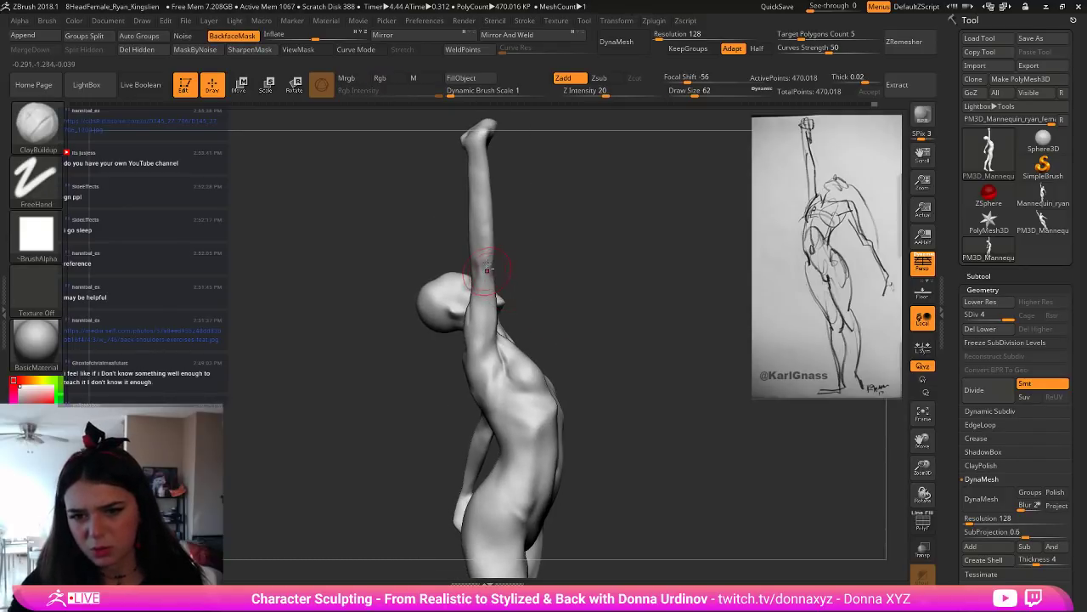
Step: Build up the elbow of the raised arm with ClayBuildup at draw sizes 22 and 30, smoothing the strokes
left_click_drag(504, 258, 519, 254)
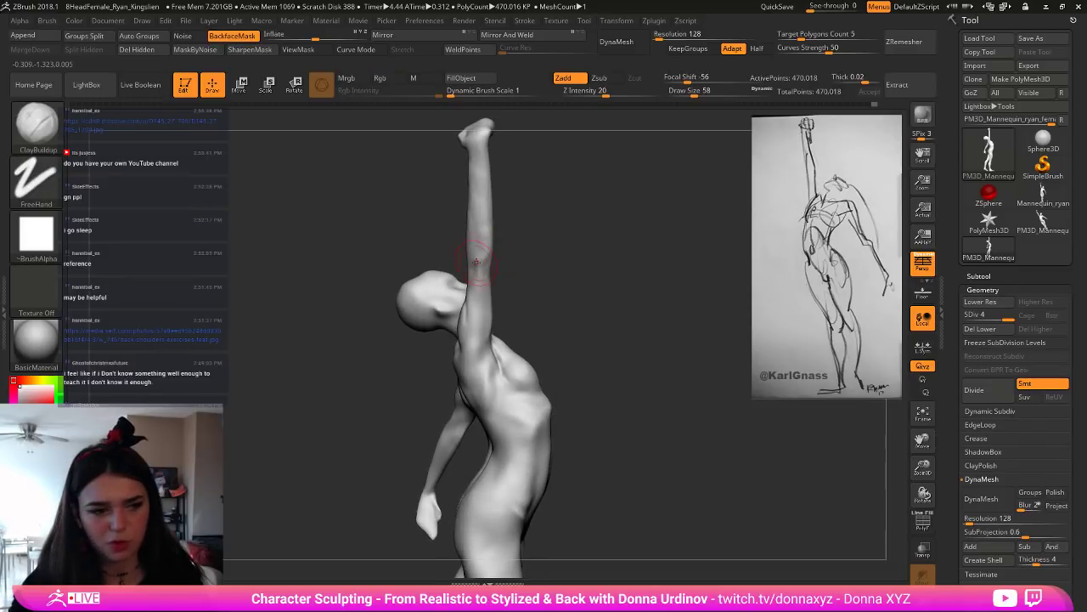
key("bracketleft")
key("bracketleft")
key("bracketleft")
key("[")
key("]")
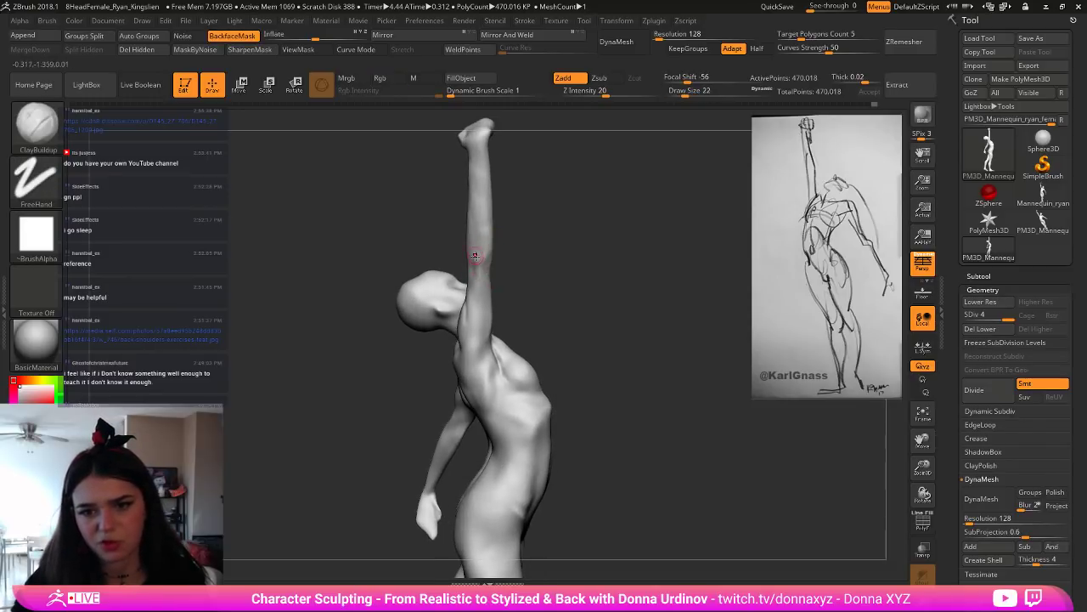
mouse_move(527, 267)
left_mouse_down()
mouse_move(543, 270)
mouse_move(514, 276)
mouse_move(475, 259)
left_mouse_up()
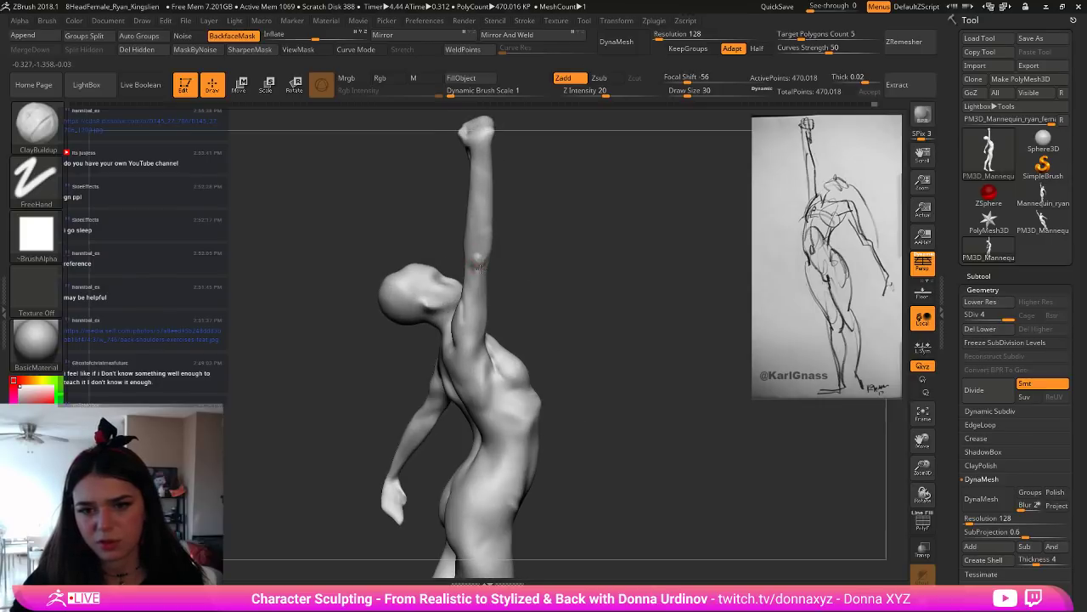
key("shift")
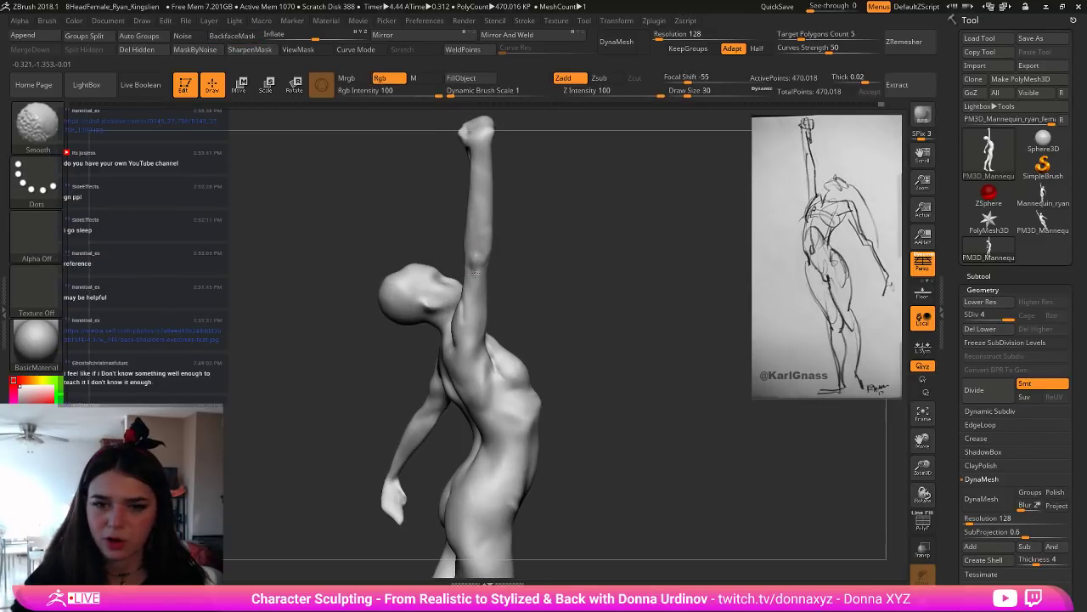
Step: Flatten the planes around the raised arm's elbow with hPolish at draw size 30
key("b")
key("h")
key("p")
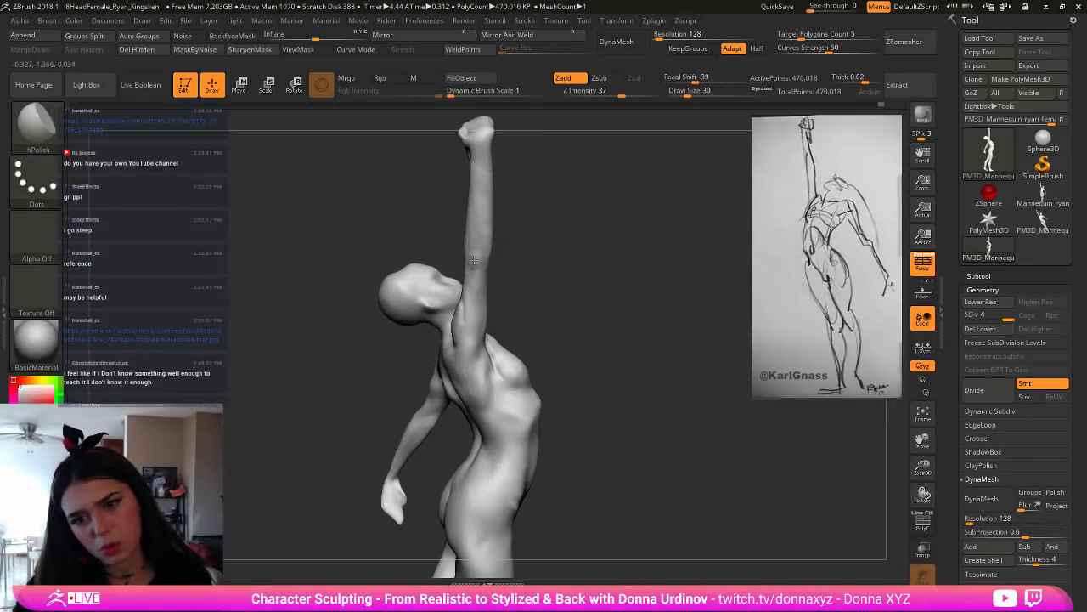
left_click_drag(513, 264, 529, 268)
Step: Carve the muscle lines around the raised arm's elbow with DamStandard at draw size 30, smoothing the strokes
key("b")
key("d")
key("s")
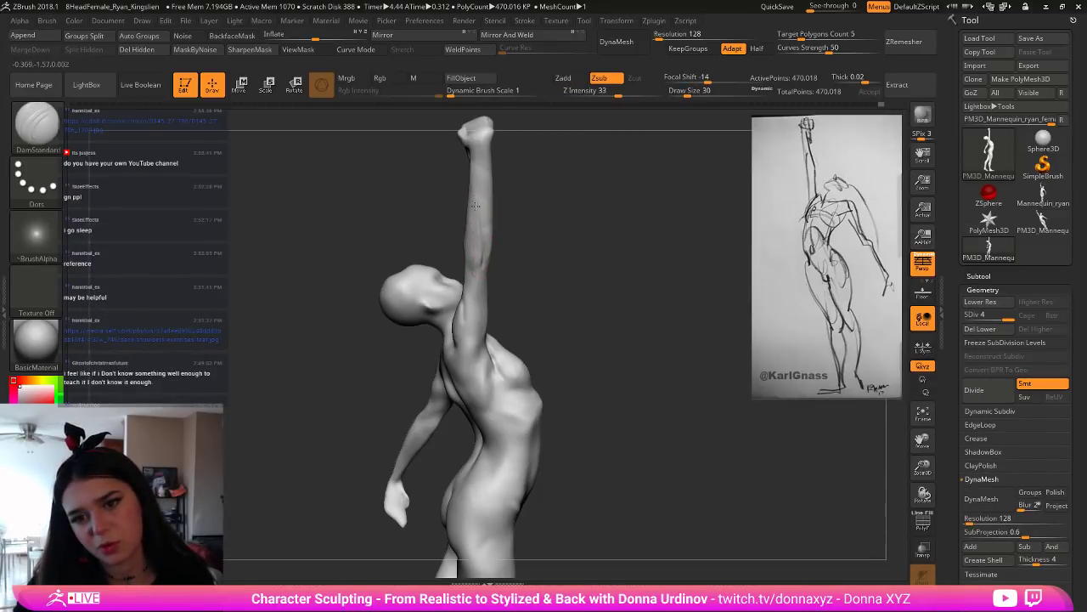
key("shift")
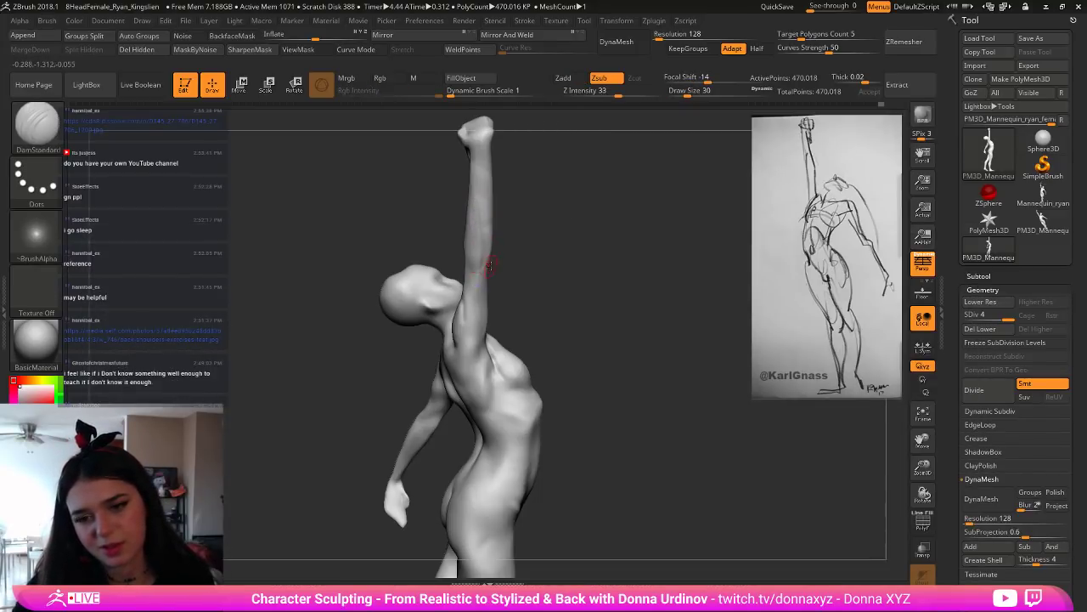
mouse_move(534, 275)
left_mouse_down()
mouse_move(553, 281)
mouse_move(536, 277)
left_mouse_up()
Step: Adjust the contour of the raised upper arm with the Move brush at draw sizes 42 to 74
key("b")
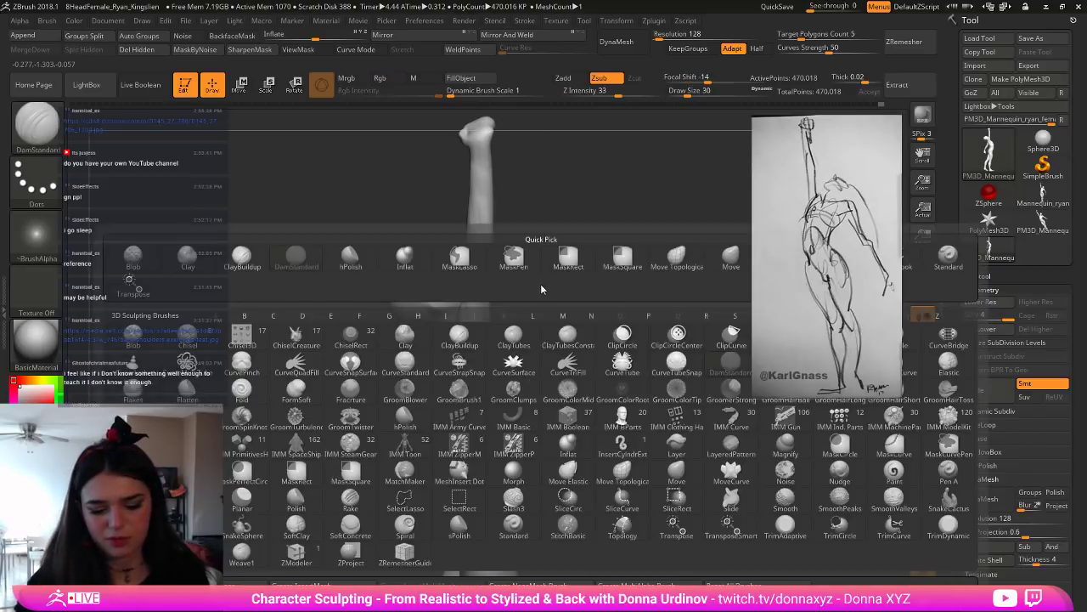
key("m")
key("v")
key("]")
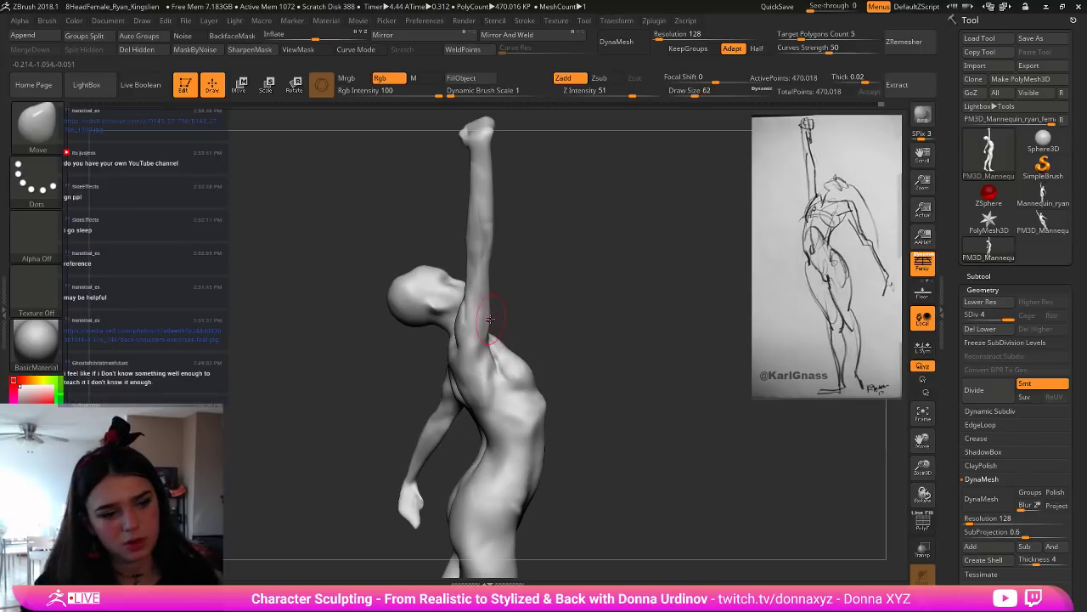
key("[")
key("[")
key("[")
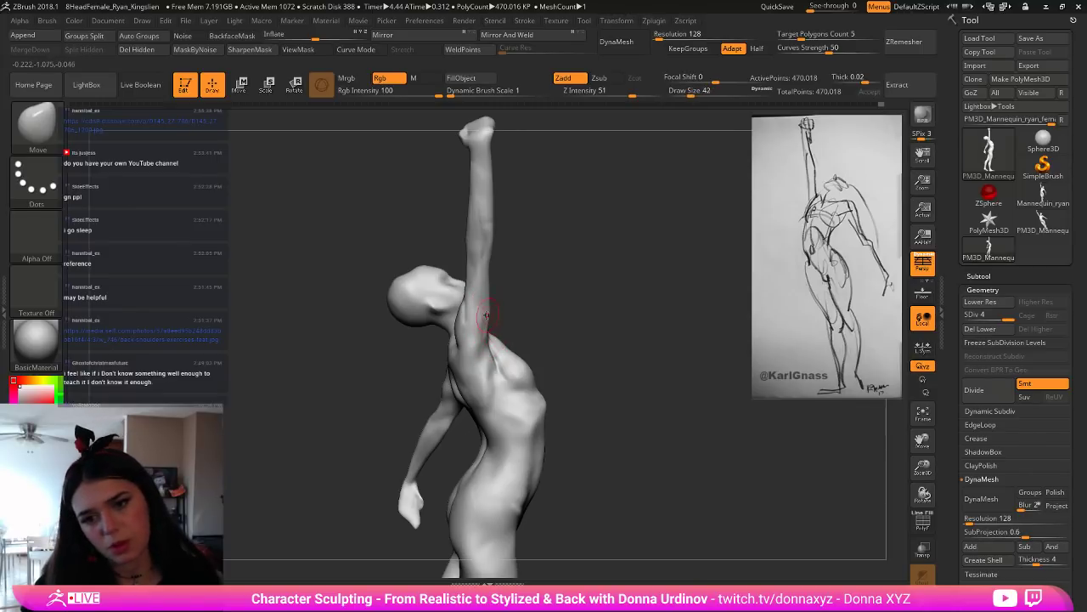
left_click_drag(490, 314, 485, 315)
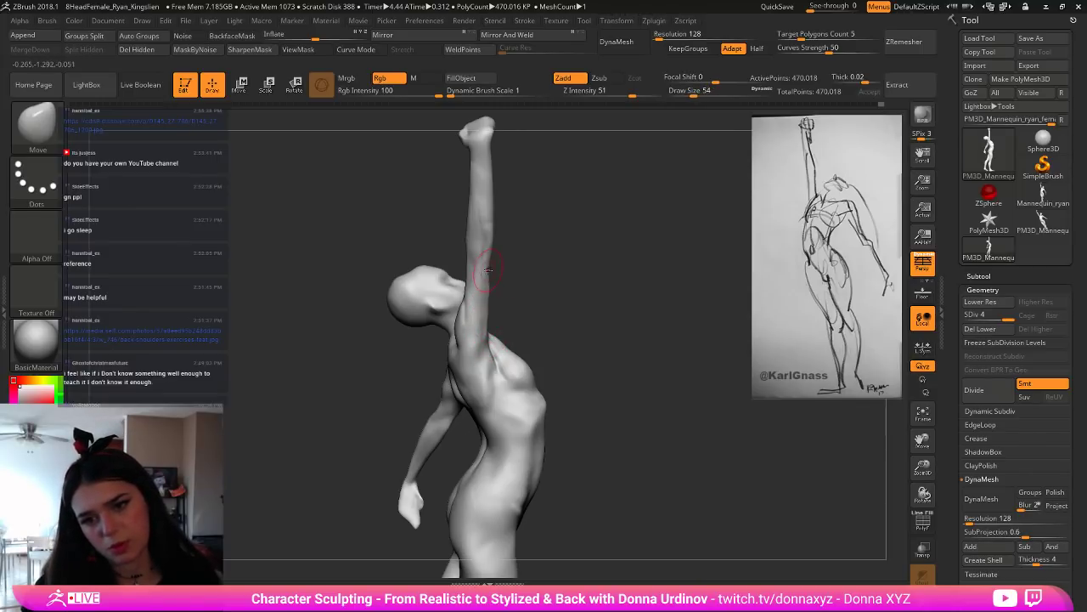
key("[")
key("]")
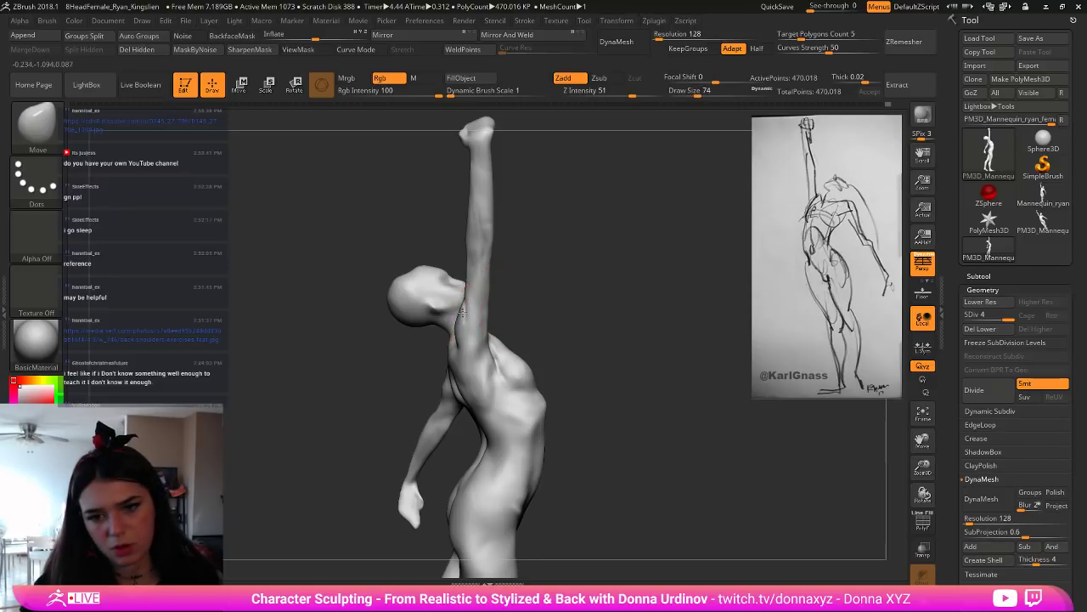
left_click_drag(457, 324, 458, 327)
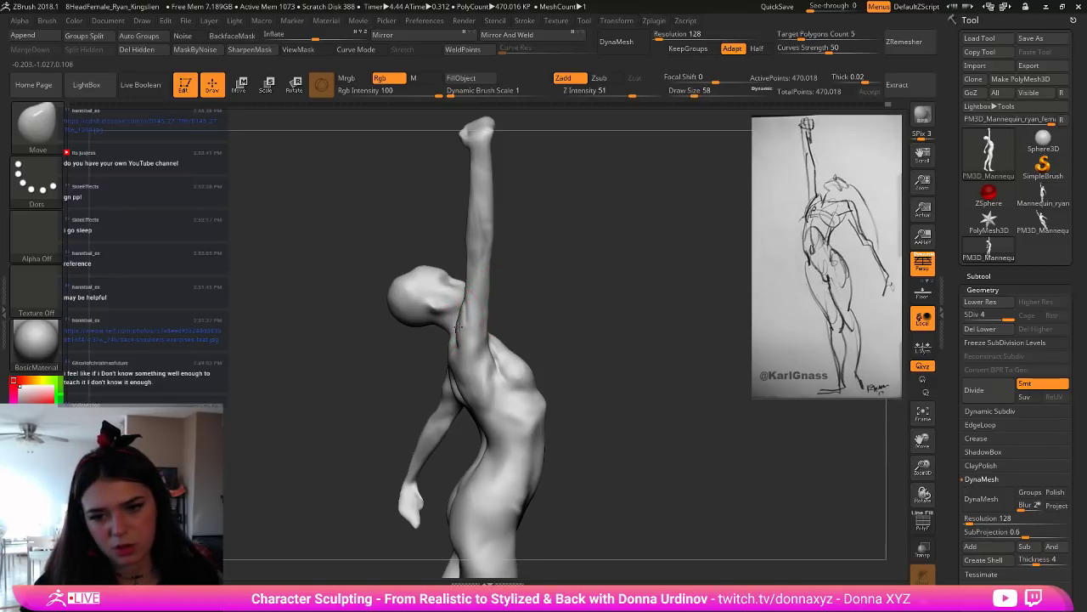
Step: Reshape the armpit and the side of the rib cage below the raised arm with the Move brush at draw sizes 46 to 66
left_click_drag(529, 282, 471, 335)
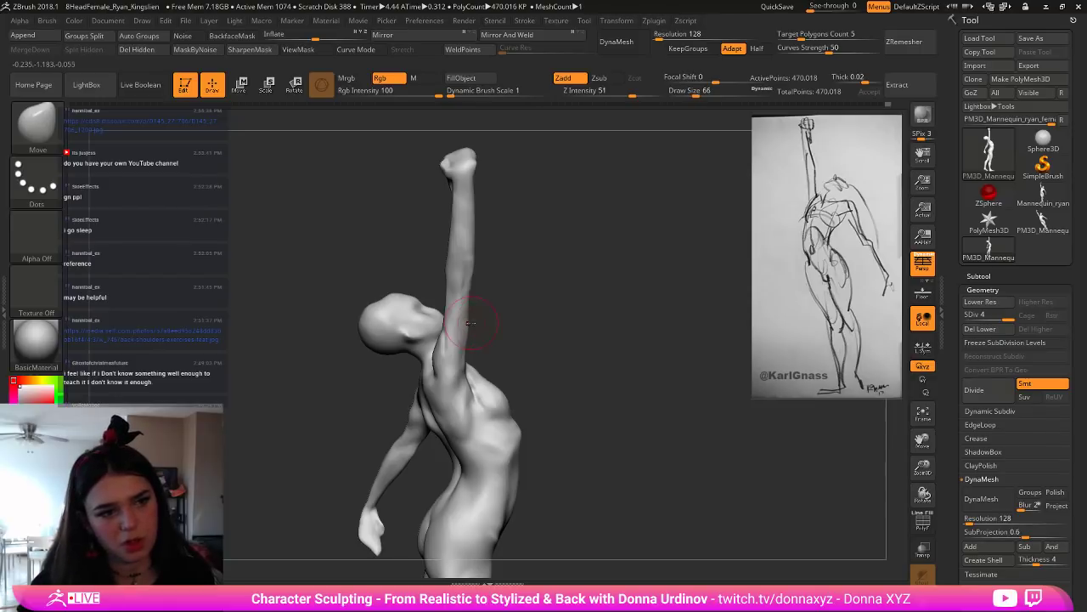
key("bracketright")
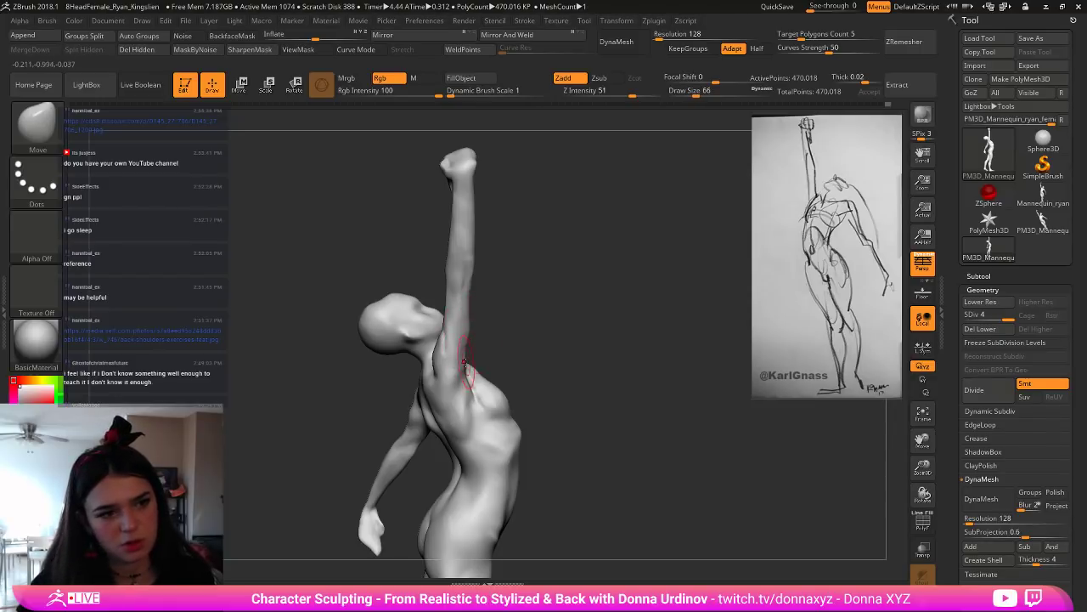
left_click_drag(510, 340, 539, 343)
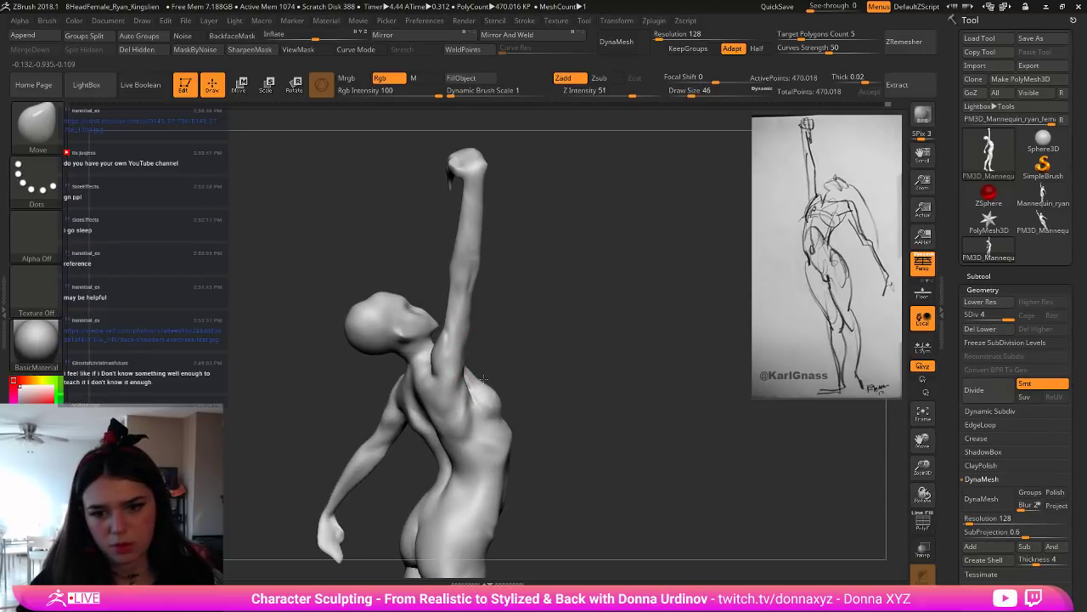
key("bracketright")
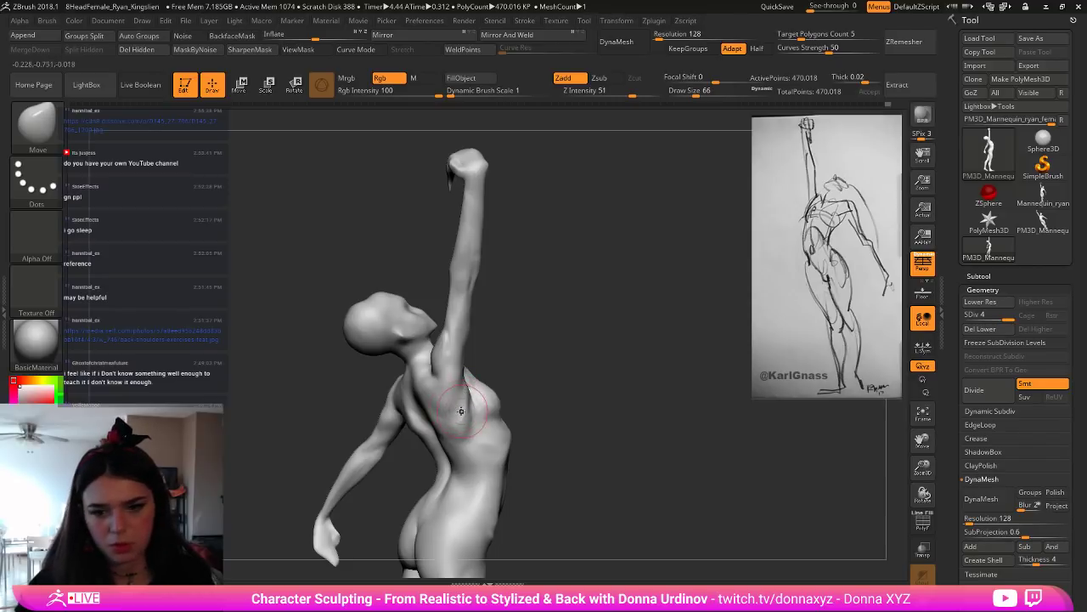
mouse_move(544, 420)
left_mouse_down()
mouse_move(548, 393)
mouse_move(476, 374)
left_mouse_up()
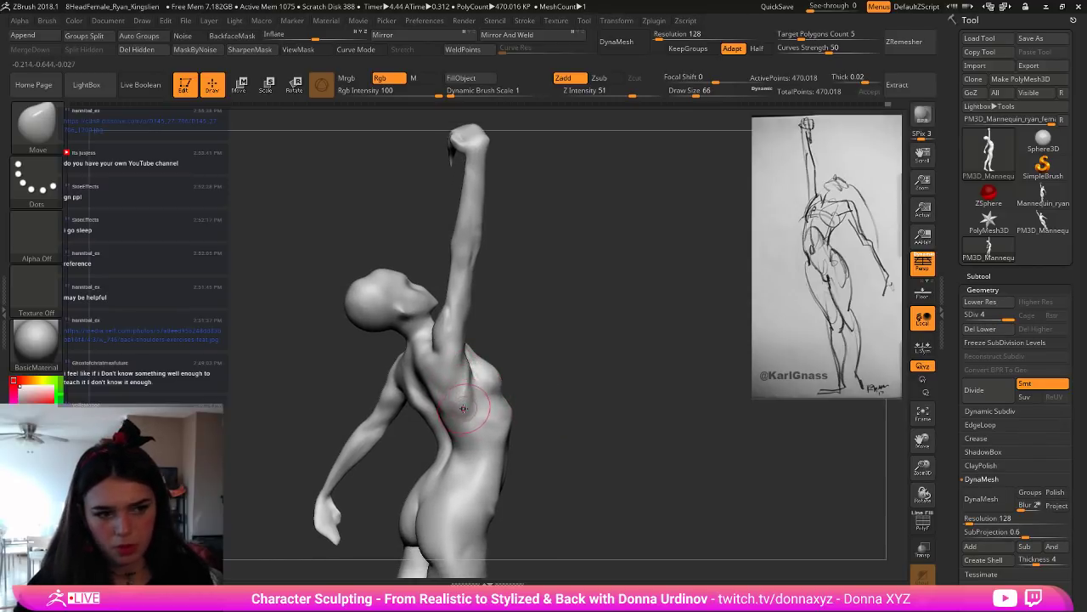
key("bracketleft")
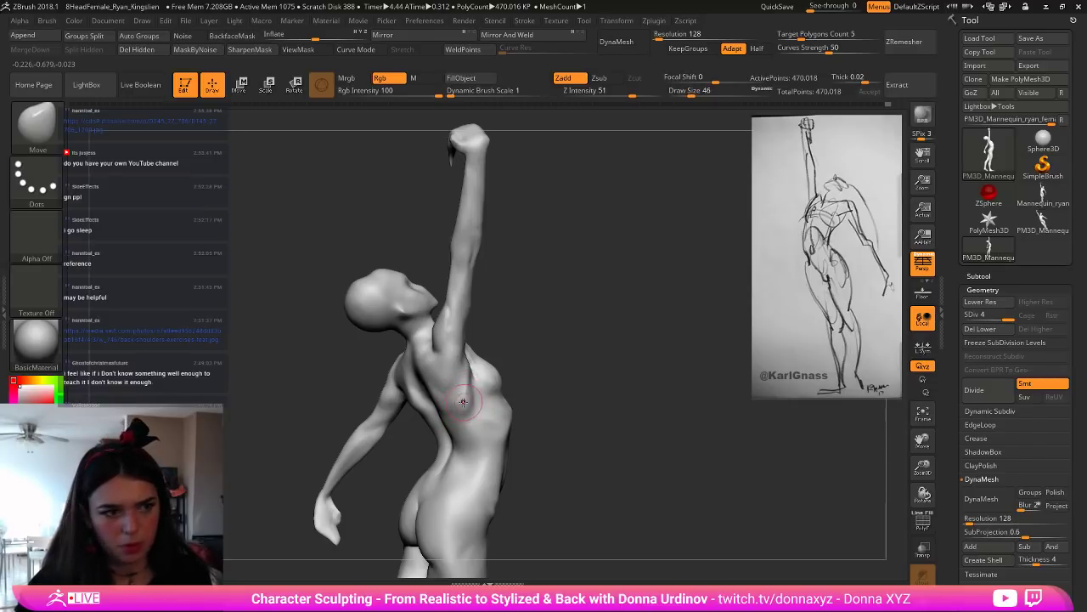
left_click_drag(524, 306, 525, 307)
Step: Carve the creases around the raised arm's shoulder and armpit with DamStandard at draw size 46, smoothing the strokes
key("b")
key("d")
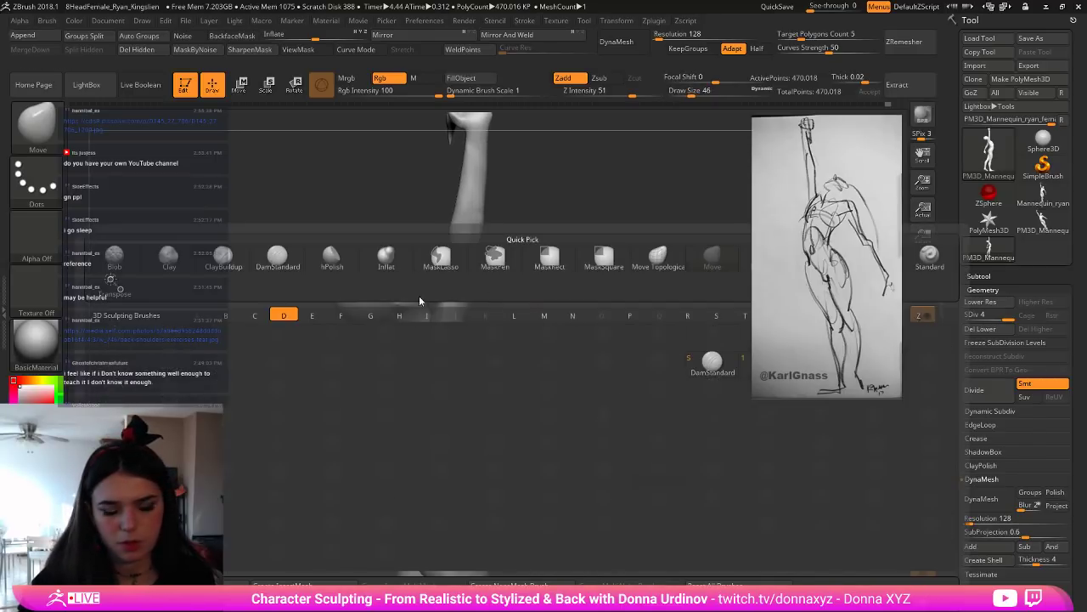
key("s")
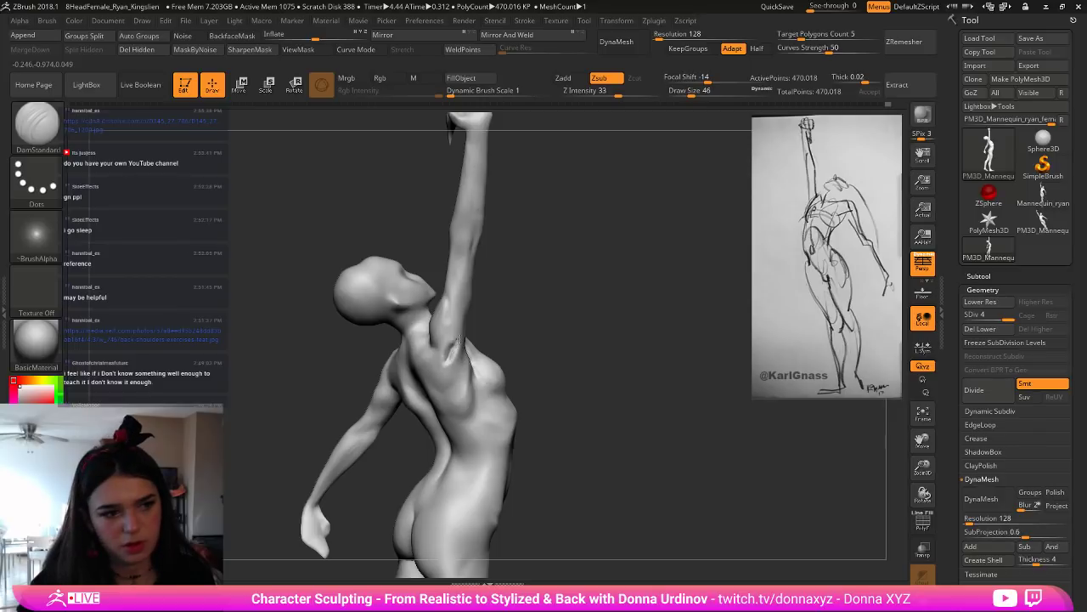
left_click_drag(496, 308, 473, 315)
key("shift")
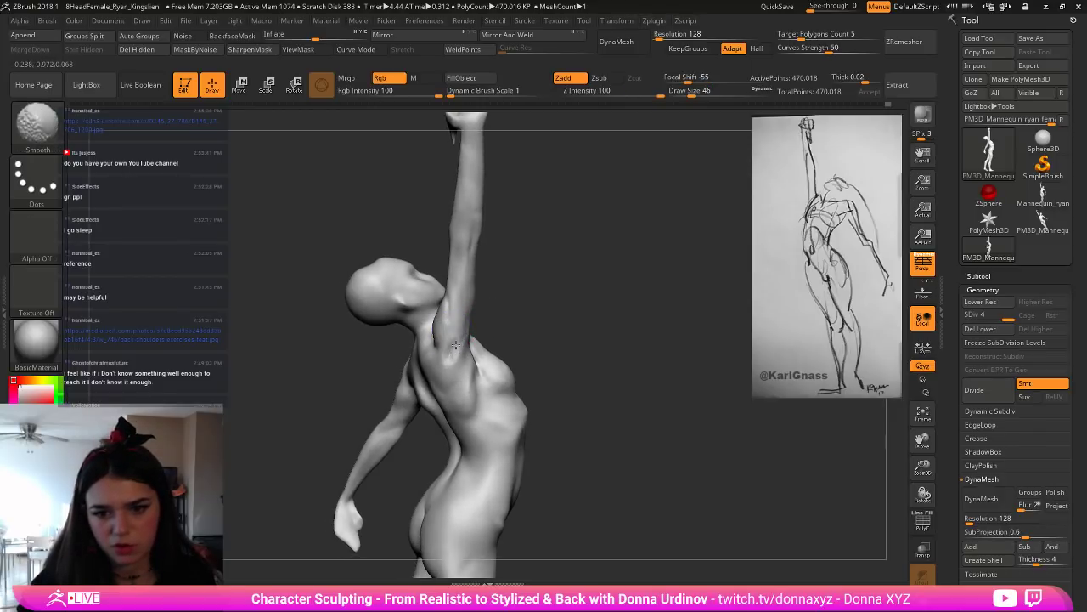
left_click_drag(529, 303, 504, 298)
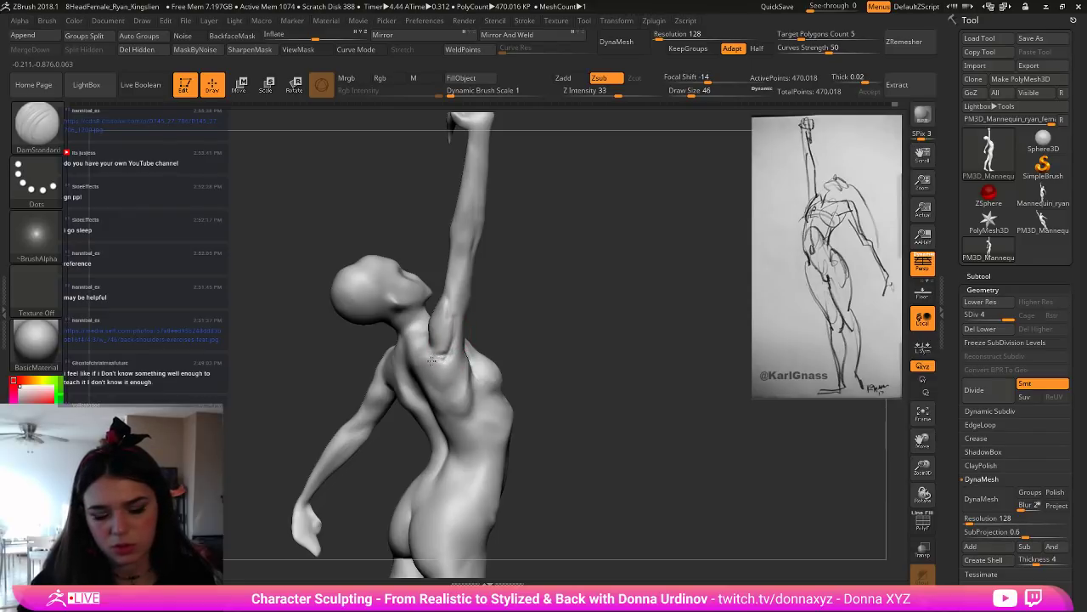
key("shift")
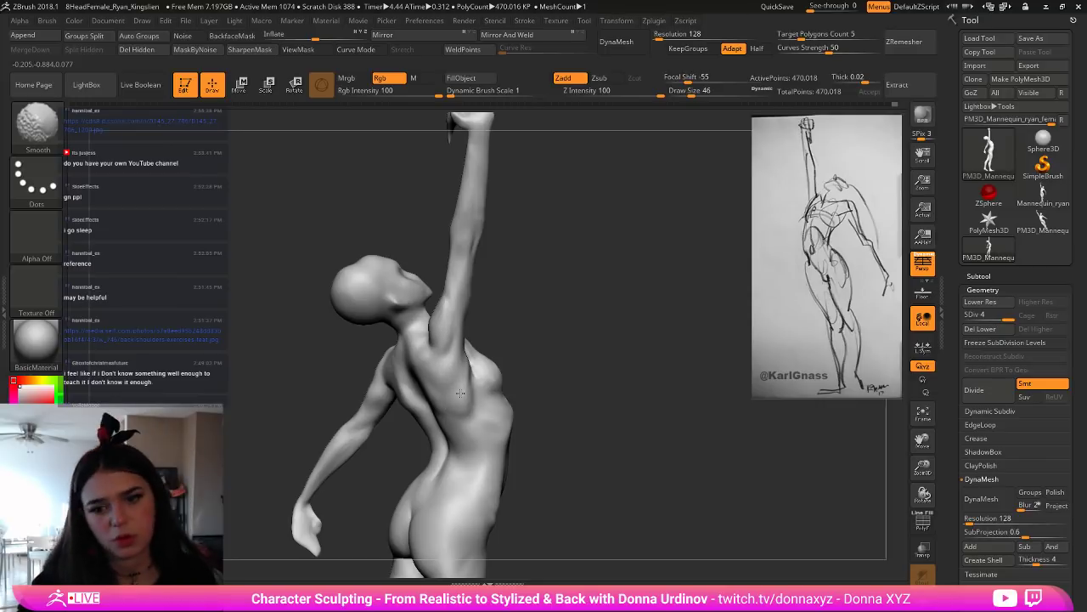
Step: Flatten the shoulder blade planes below the raised arm with hPolish at draw size 34, undoing unwanted strokes
key("b")
key("h")
key("p")
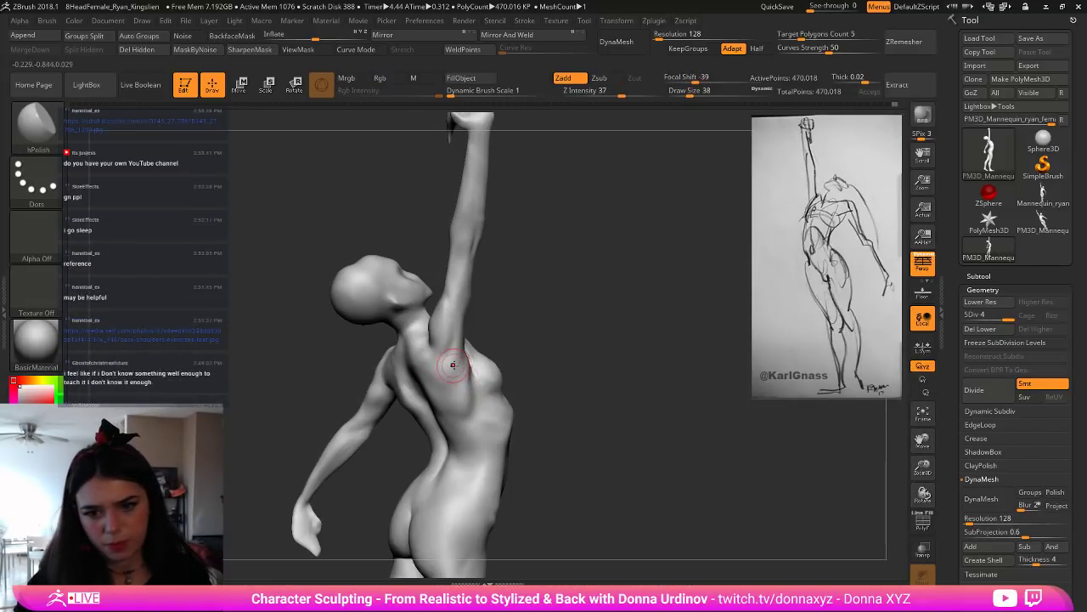
key("bracketleft")
mouse_move(458, 386)
left_mouse_down()
mouse_move(444, 394)
mouse_move(440, 368)
left_mouse_up()
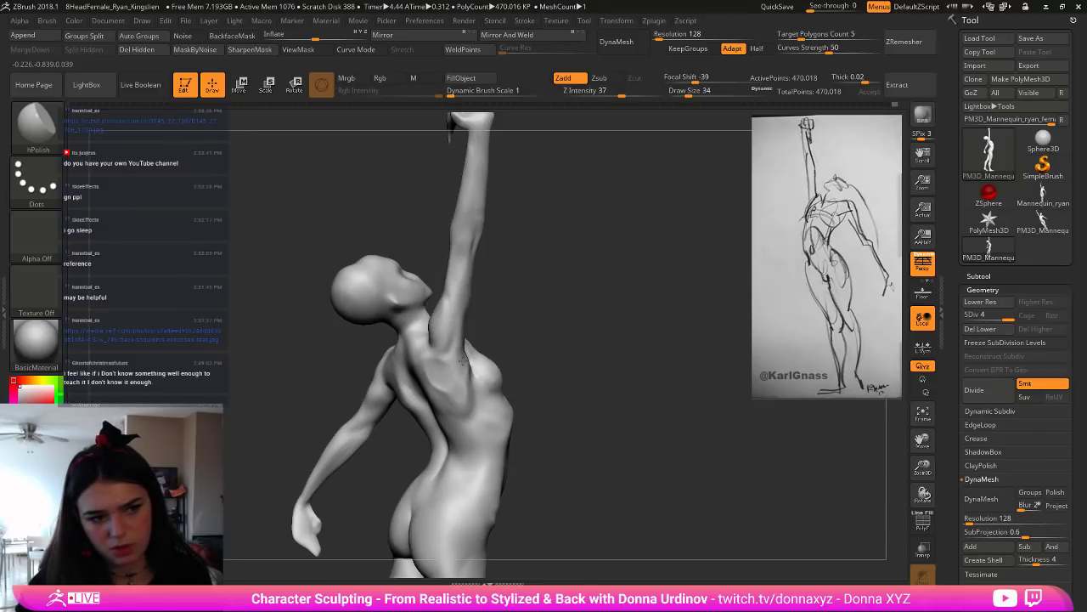
key("ctrl")
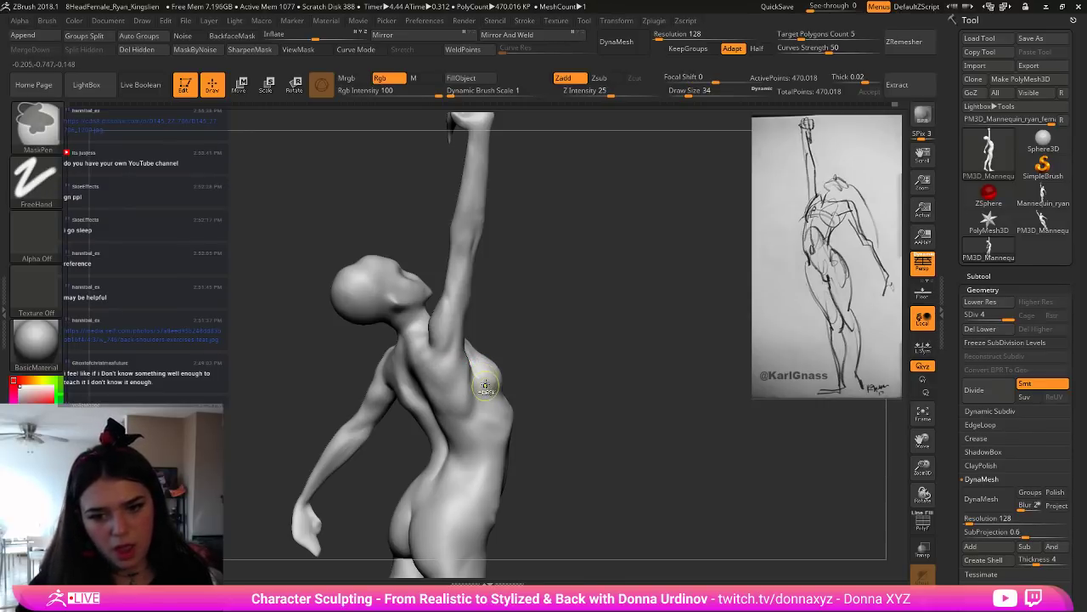
key("ctrl+z")
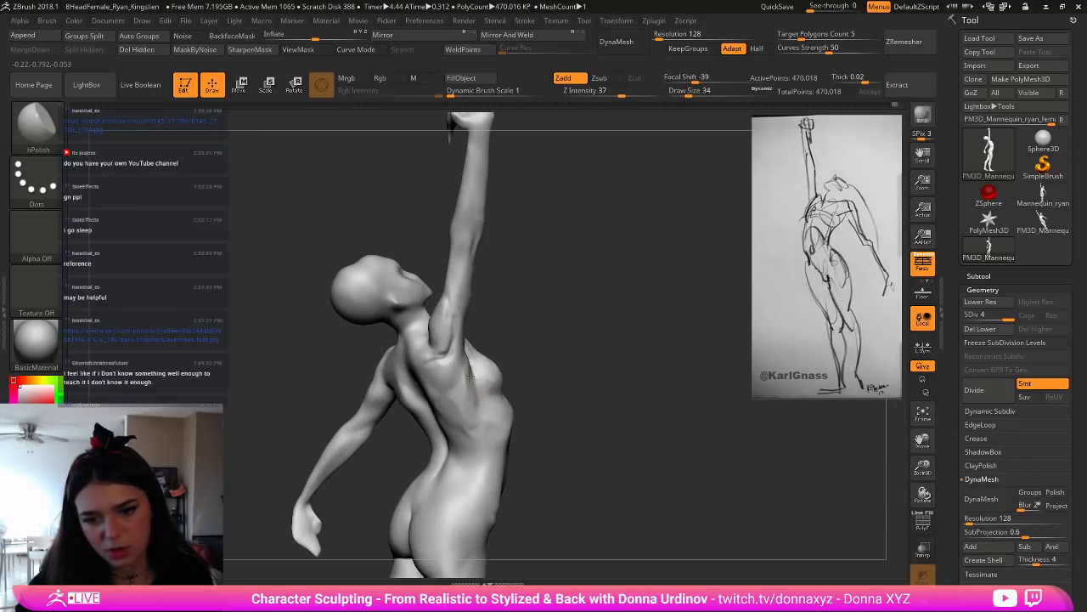
Step: Polish the side of the back from the armpit to the waist with hPolish at draw size 34, smoothing the surface
left_click_drag(532, 351, 478, 357)
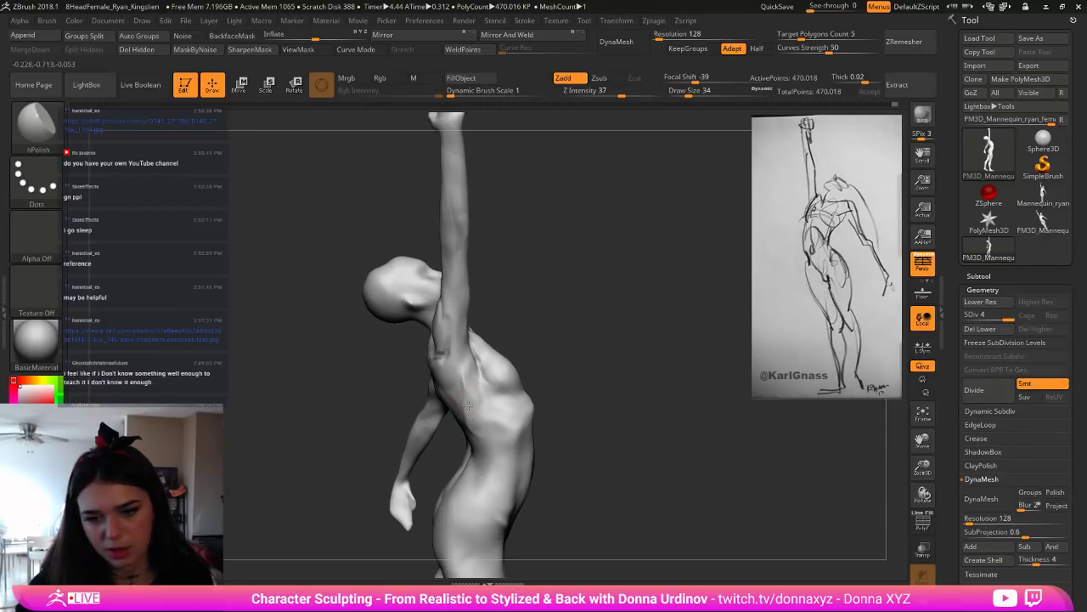
left_click_drag(601, 386, 460, 426)
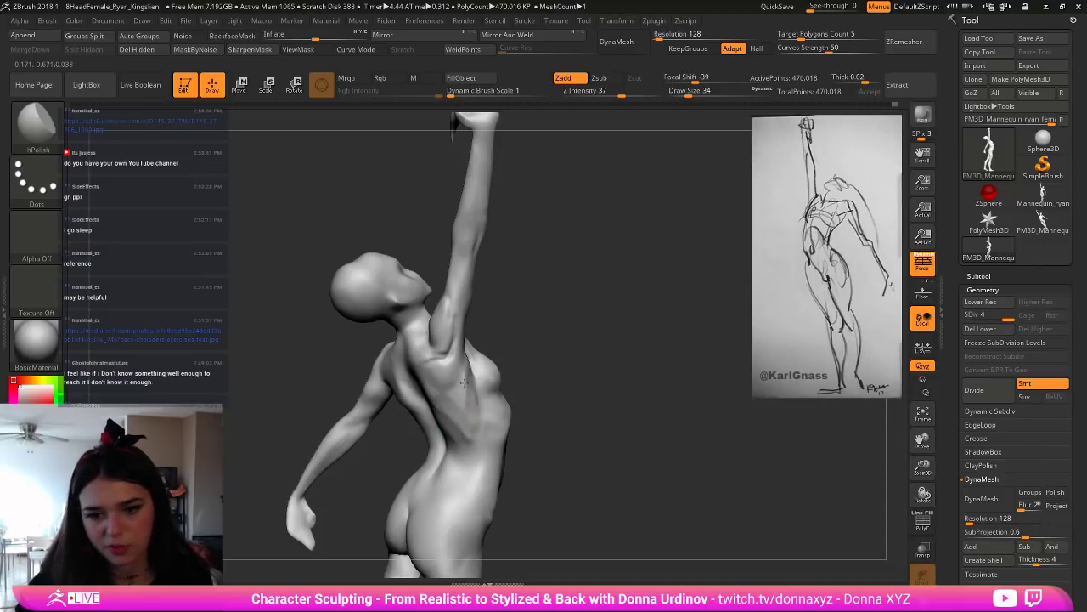
key("shift")
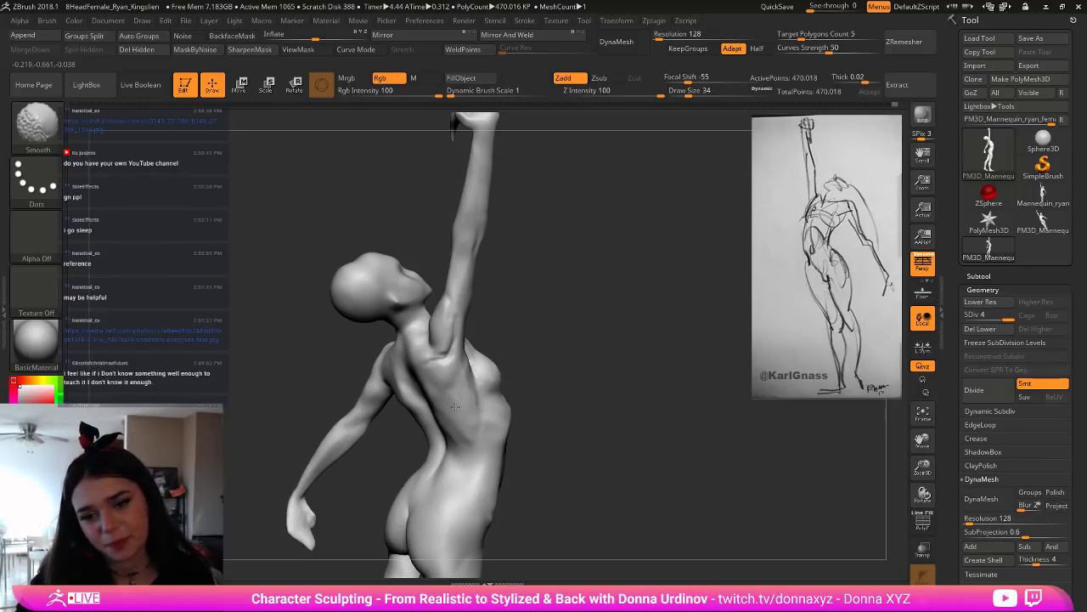
left_click_drag(456, 427, 473, 443, "shift")
Step: Smooth the middle of the back and the shoulder blade area at draw size 34
left_click_drag(554, 366, 627, 359)
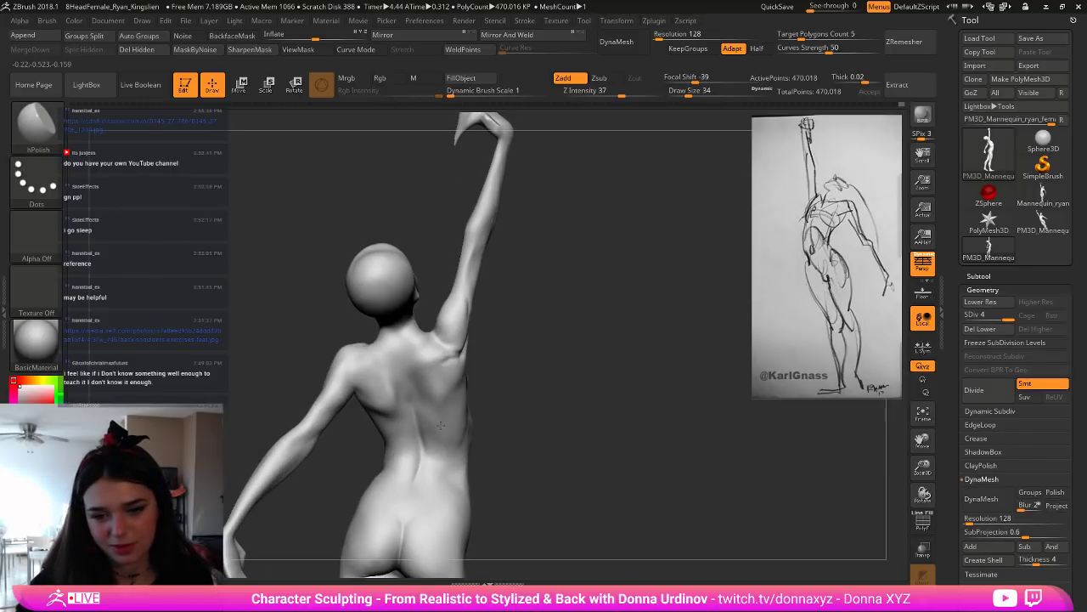
key("shift")
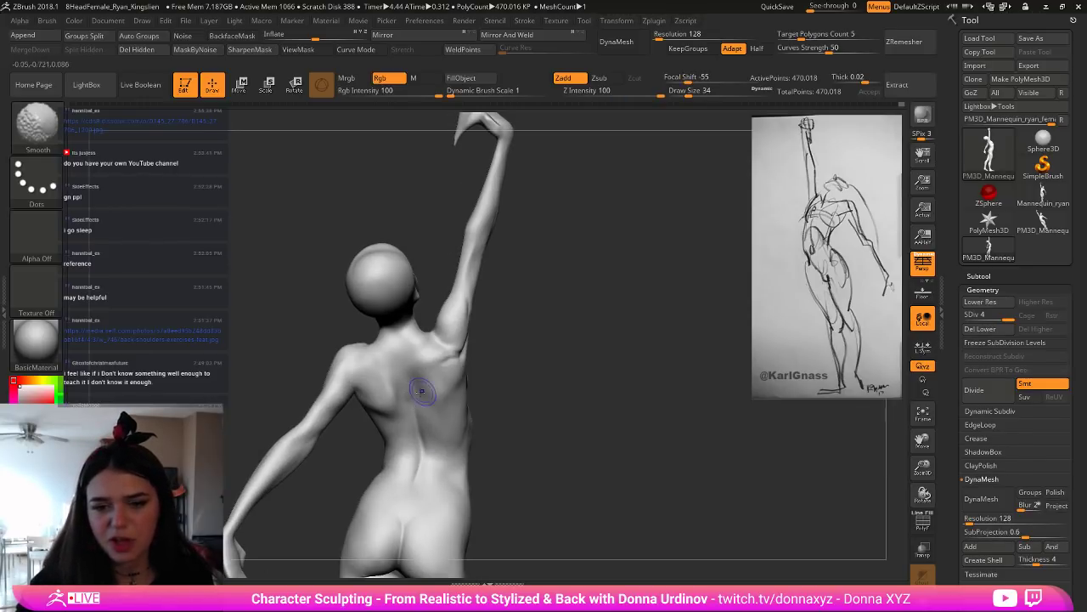
mouse_move(498, 357)
left_mouse_down()
mouse_move(441, 358)
mouse_move(455, 317)
left_mouse_up()
key("shift")
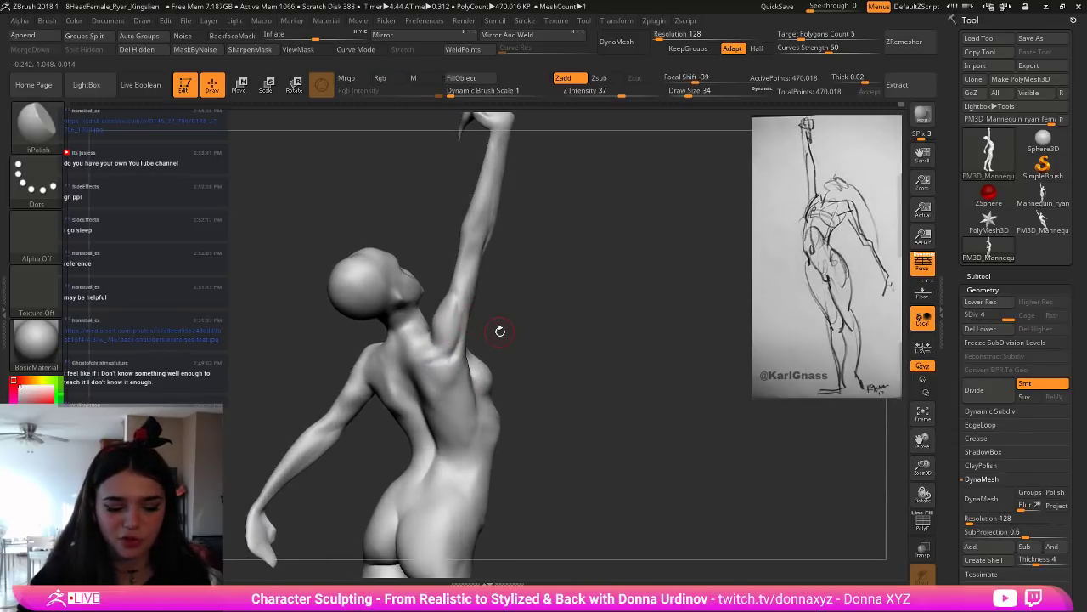
Step: Flatten the top of the raised arm's shoulder and shoulder blade with hPolish at draw size 30
key("b")
key("h")
key("p")
mouse_move(548, 322)
left_mouse_down()
mouse_move(466, 341)
mouse_move(450, 363)
left_mouse_up()
mouse_move(501, 323)
left_mouse_down()
mouse_move(436, 325)
mouse_move(503, 323)
left_mouse_up()
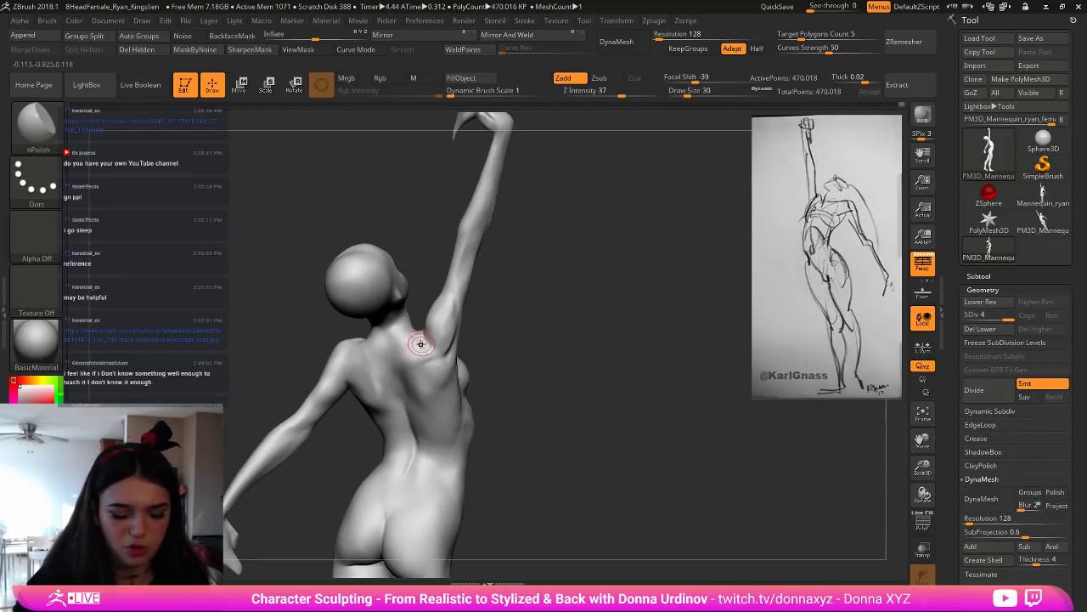
Step: Build up the muscle between the neck and the raised arm's shoulder with ClayBuildup at draw size 34
key("b")
key("c")
key("b")
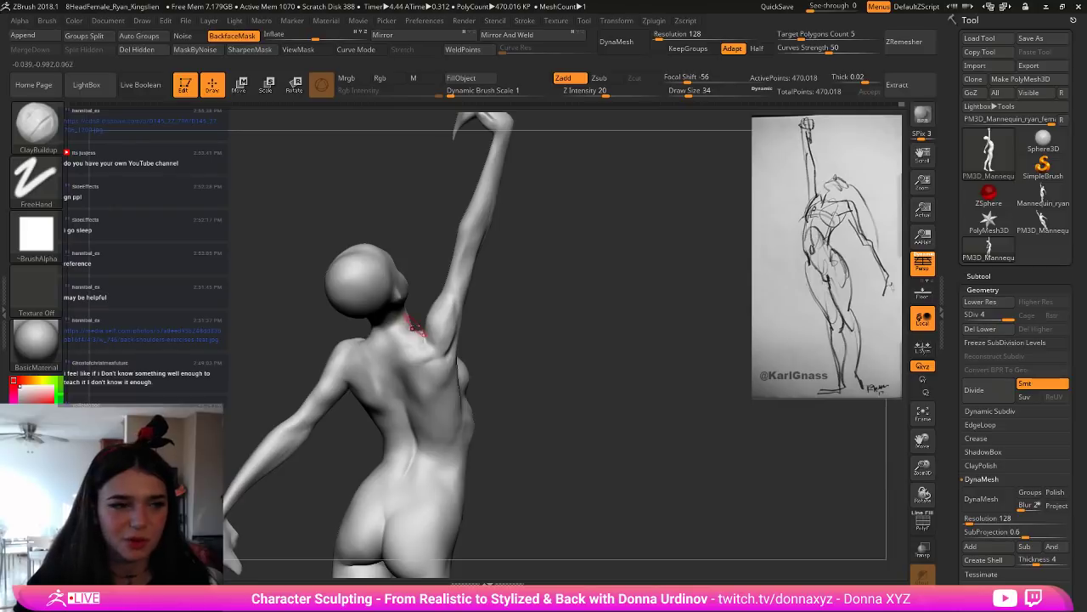
key("]")
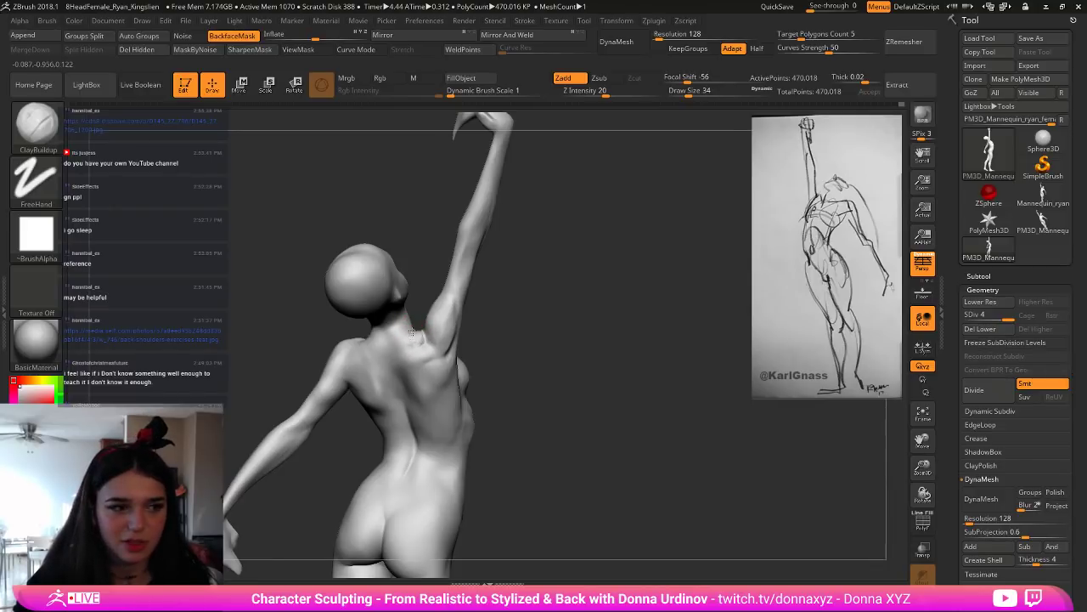
key("b")
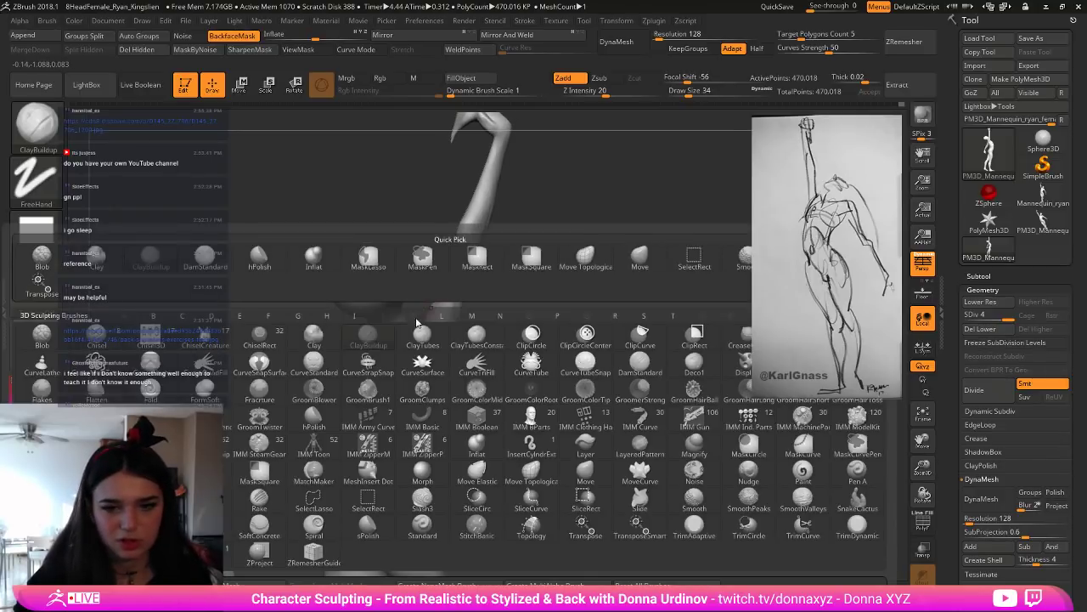
key("b")
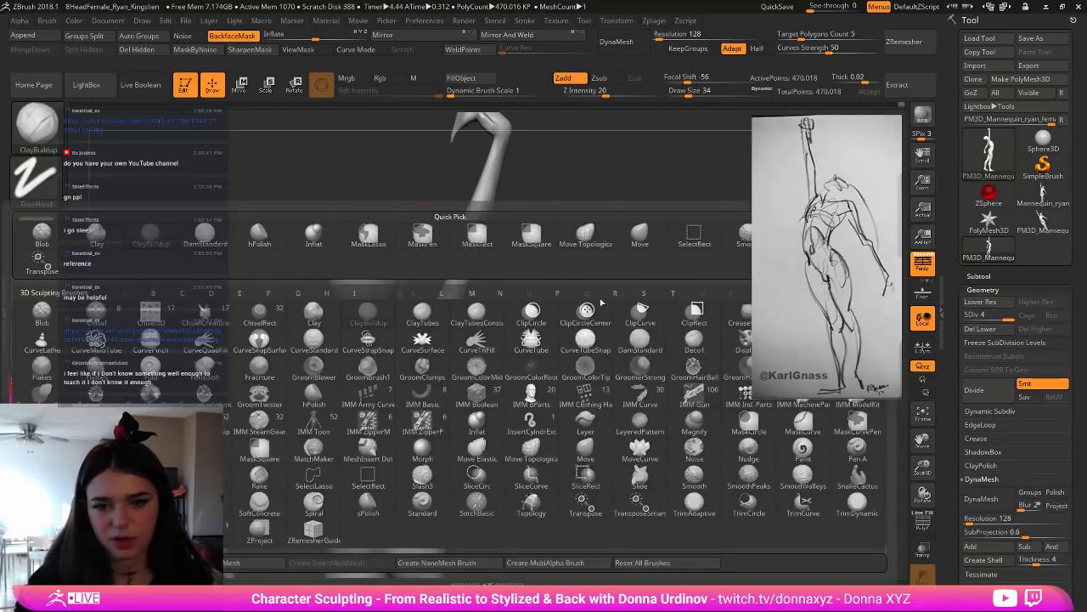
left_click_drag(605, 214, 576, 219)
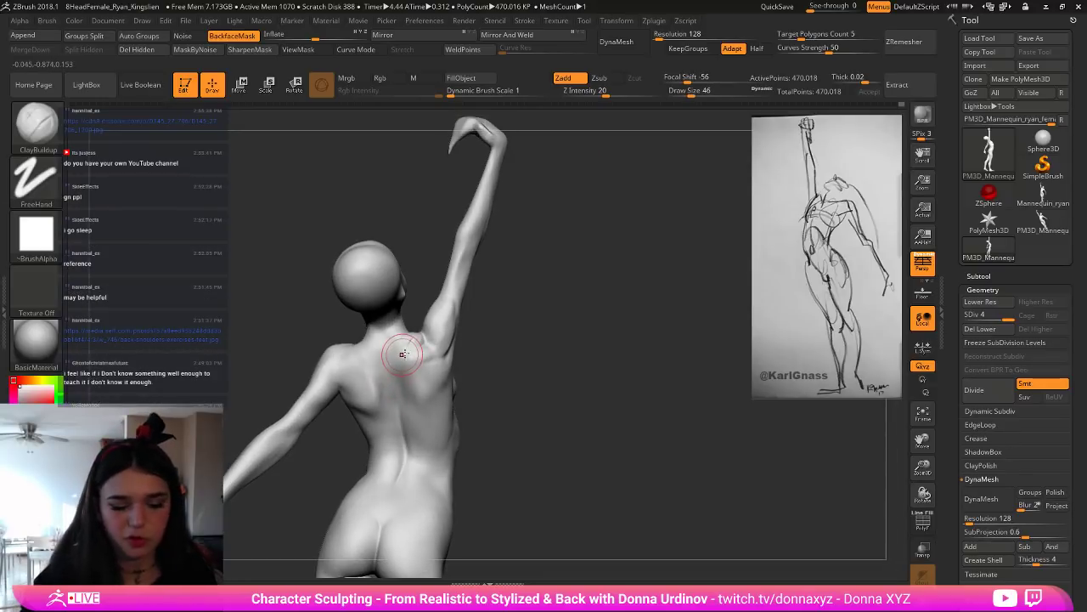
Step: Carve the spine line from the neck down to the lower back with DamStandard at draw size 46 and smooth it
key("b")
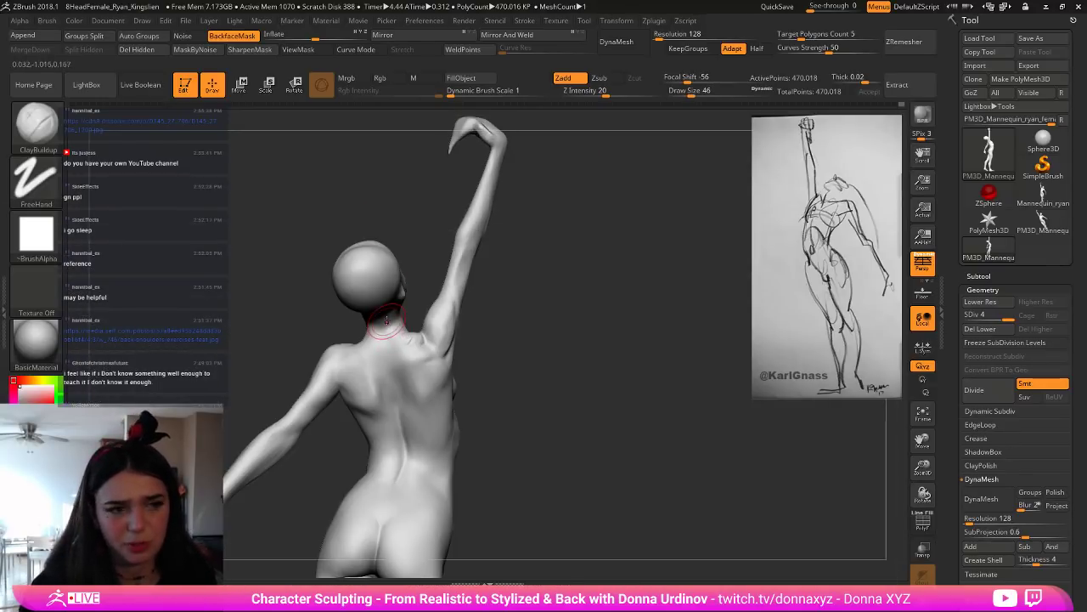
key("b")
key("d")
key("s")
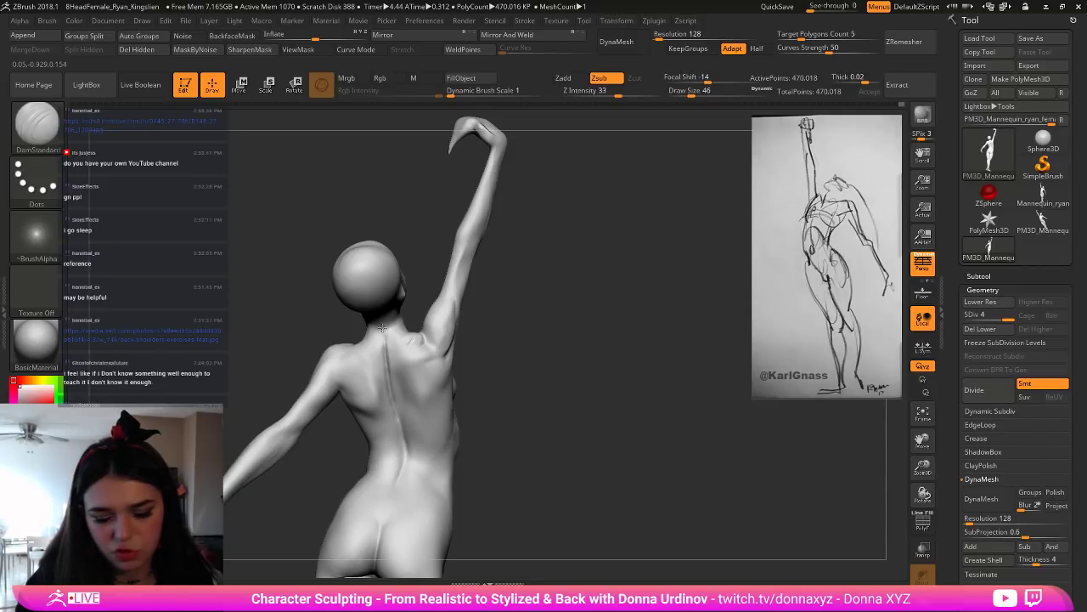
left_click_drag(530, 355, 571, 353)
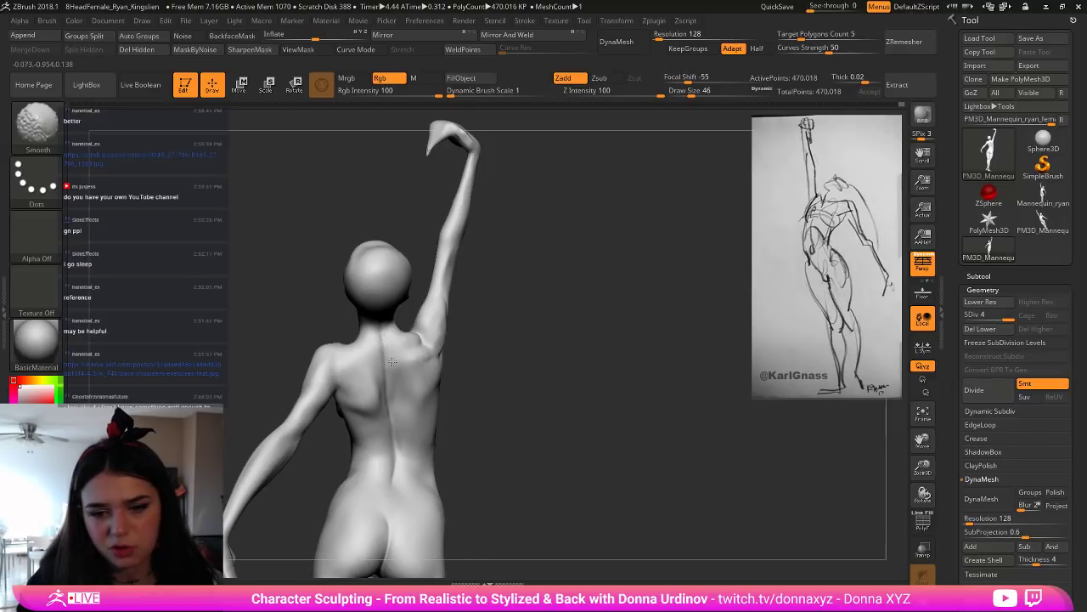
left_click_drag(394, 435, 395, 444, "shift")
Step: Carve the V-shaped lower tip of the raised arm's shoulder blade with DamStandard at draw size 46 and soften it with Smooth
left_click_drag(482, 373, 508, 374)
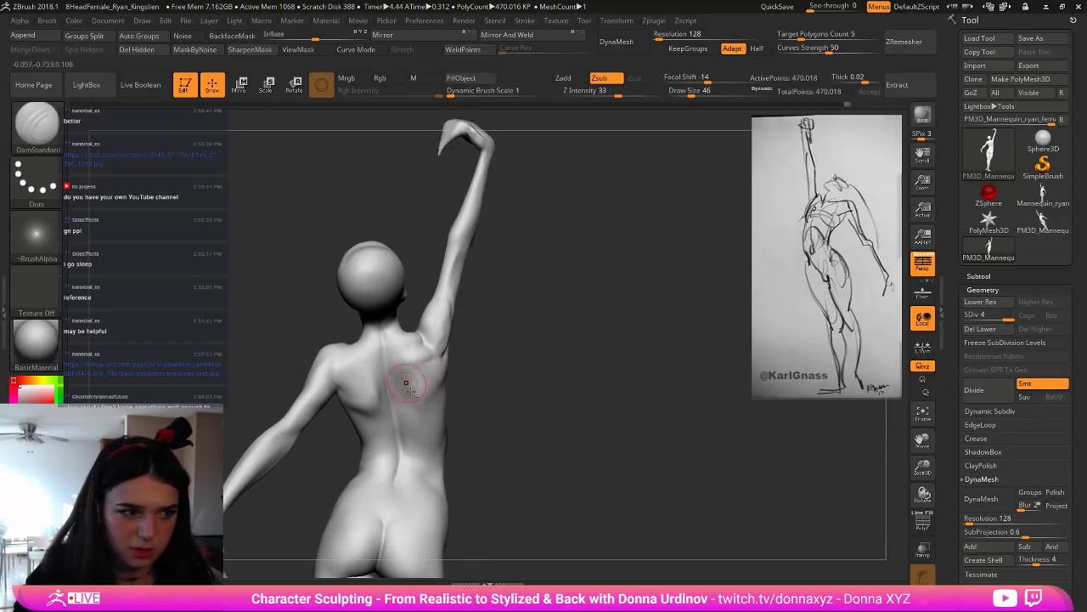
mouse_move(419, 398)
left_mouse_down()
mouse_move(395, 366)
mouse_move(421, 384)
left_mouse_up()
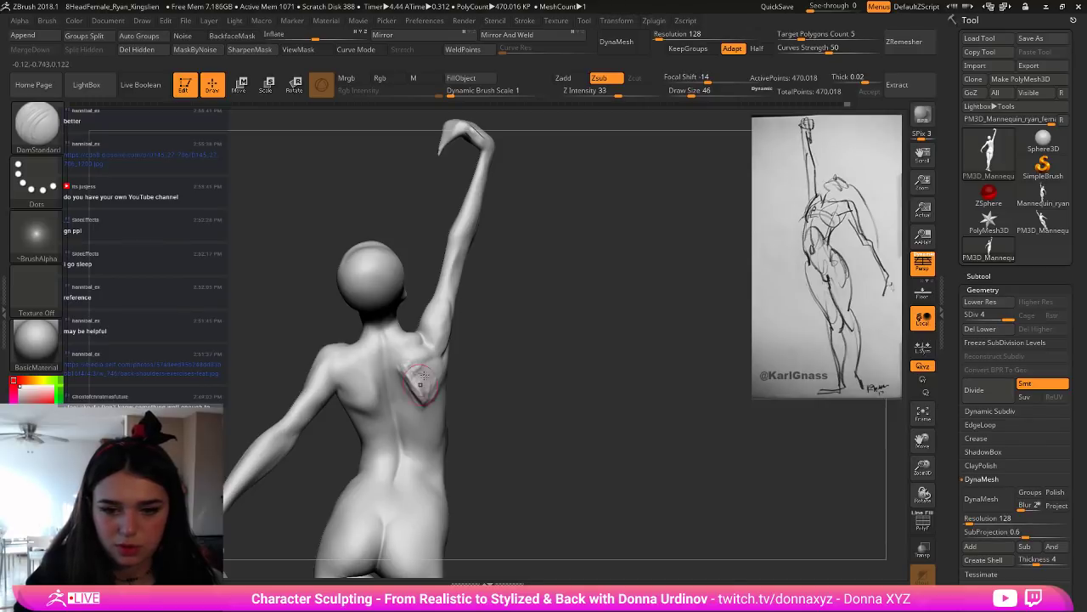
key("shift")
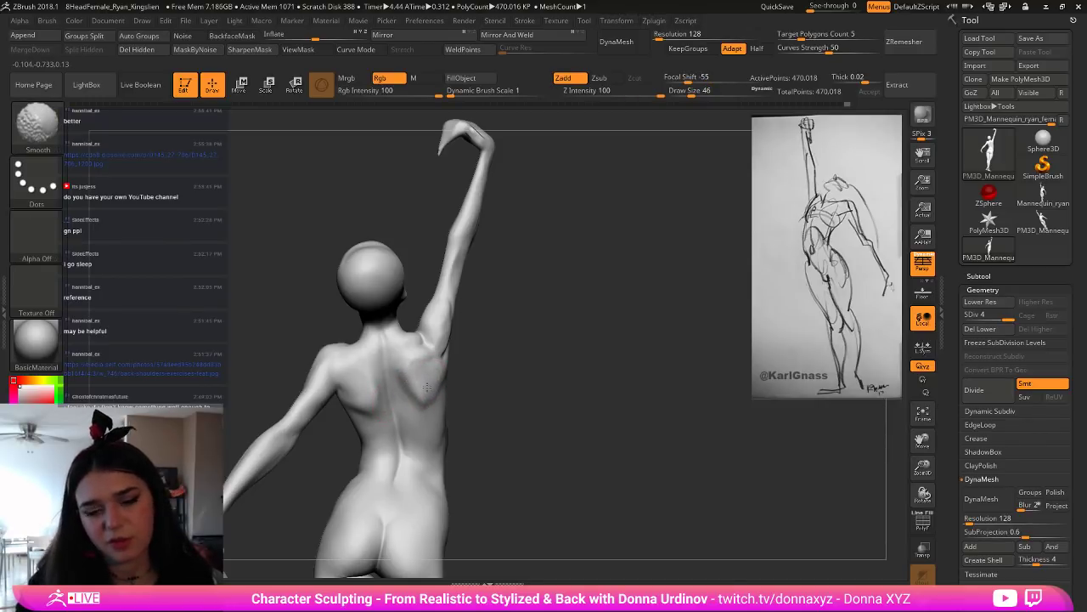
mouse_move(427, 387)
left_mouse_down("shift")
mouse_move(444, 394)
mouse_move(442, 248)
left_mouse_up("shift")
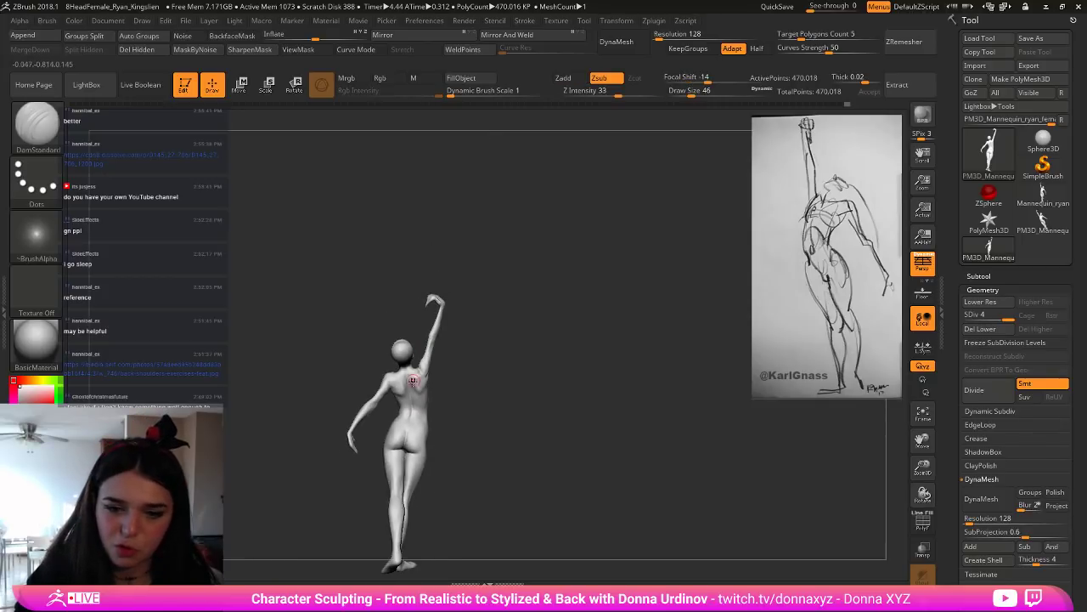
Step: Reshape the back contour below the lowered arm's shoulder blade with the Move brush
left_click_drag(505, 441, 505, 434, "alt")
left_click_drag(480, 387, 510, 497)
mouse_move(487, 385)
left_mouse_down()
mouse_move(427, 384)
mouse_move(475, 383)
mouse_move(439, 371)
mouse_move(492, 351)
mouse_move(503, 408)
mouse_move(500, 256)
mouse_move(485, 223)
mouse_move(487, 235)
left_mouse_up()
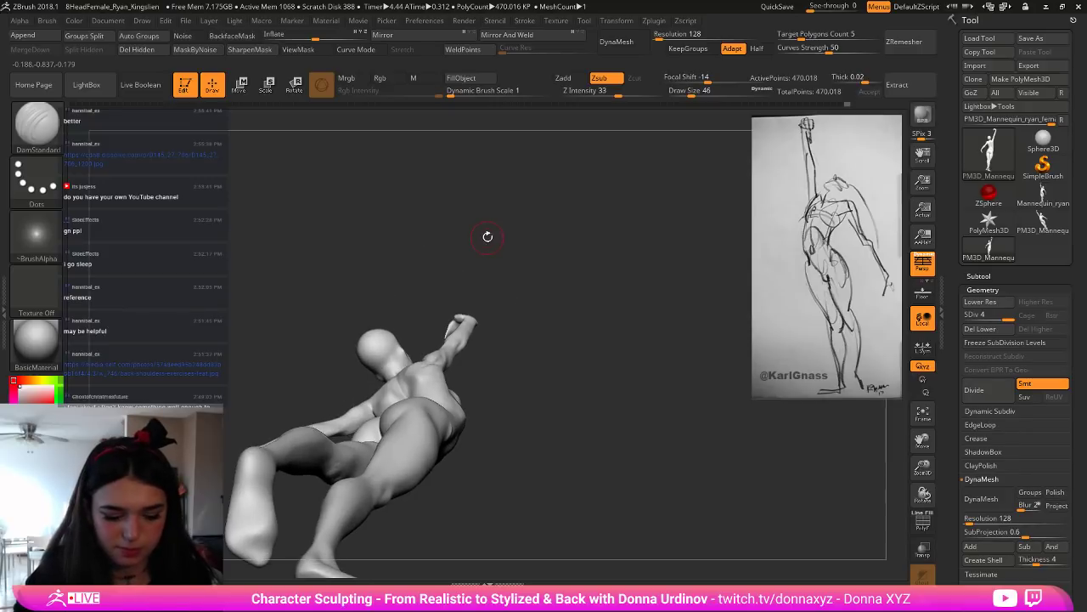
key("b")
key("m")
key("v")
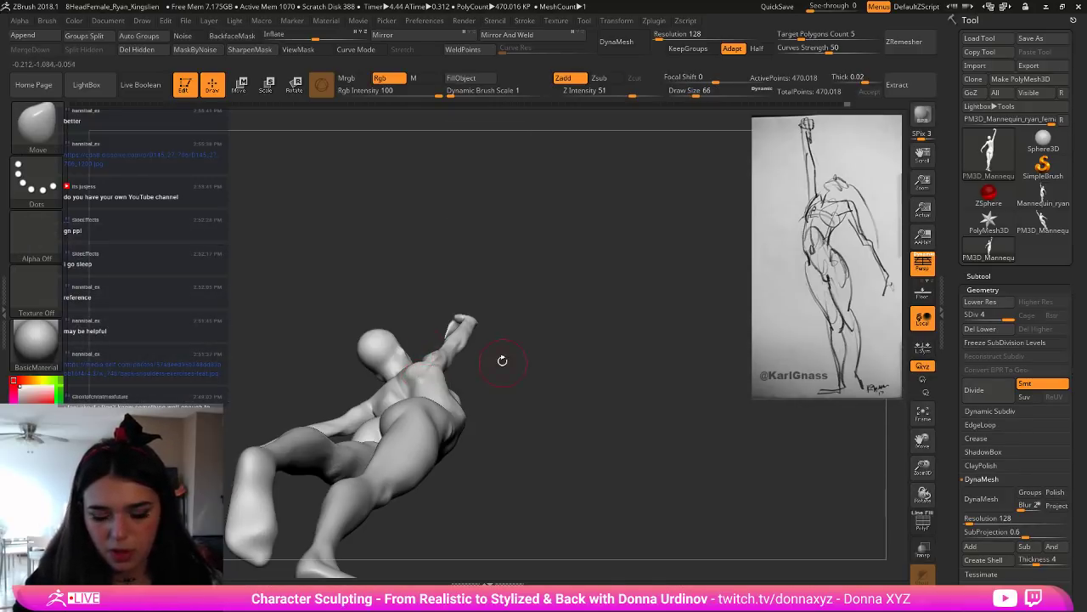
left_click_drag(502, 360, 500, 396)
left_click_drag(536, 315, 547, 395)
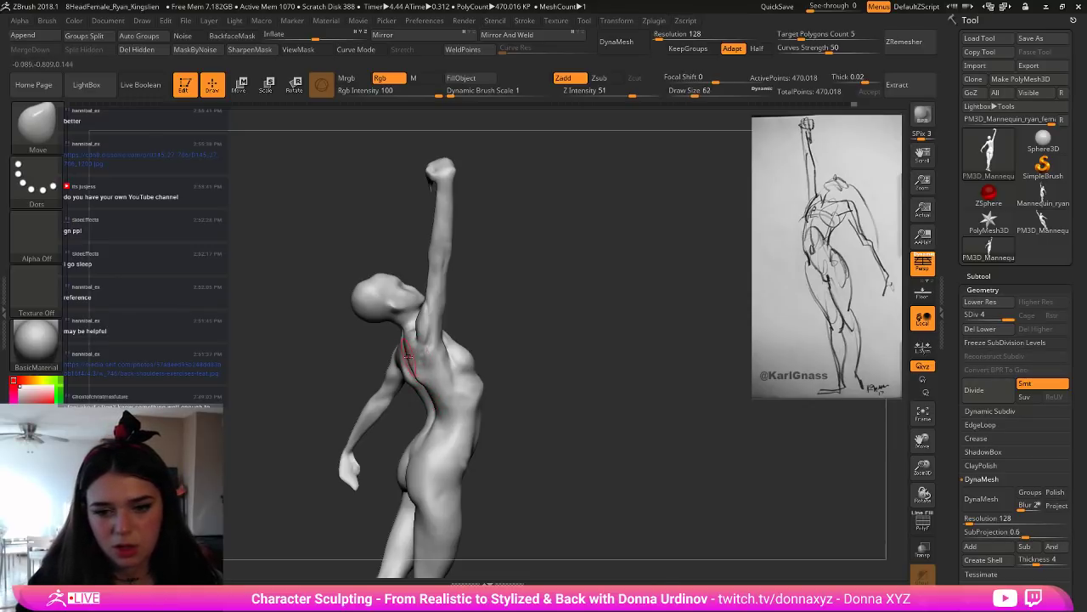
key("bracketright")
mouse_move(407, 380)
left_mouse_down()
mouse_move(442, 384)
mouse_move(413, 407)
mouse_move(435, 406)
left_mouse_up()
key("bracketleft")
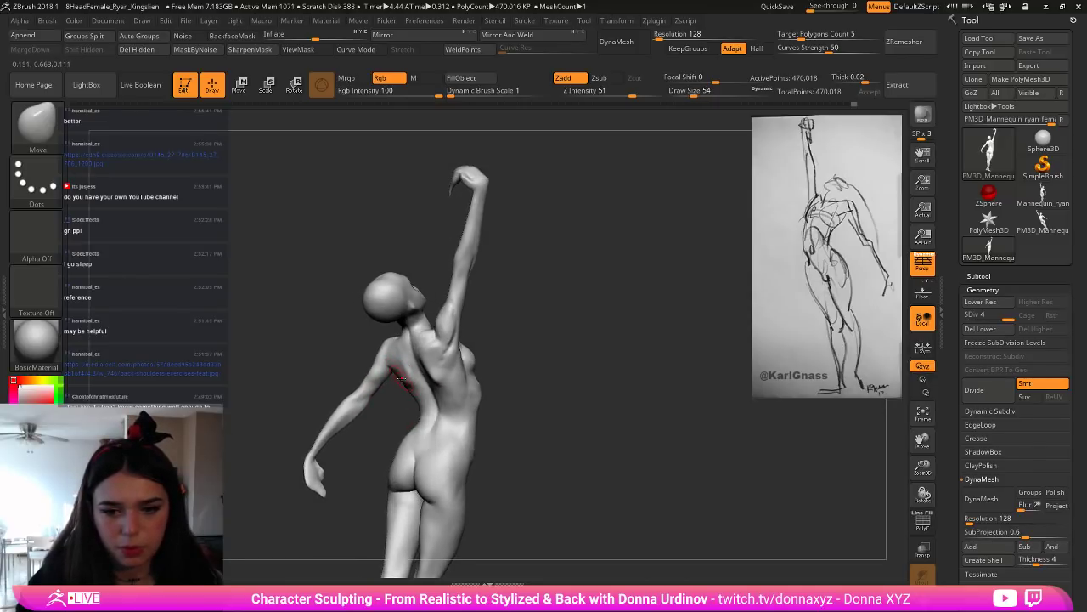
Step: Refine and smooth the lowered-arm side of the upper back with the brush at draw size 46
right_click_drag(401, 399, 415, 413)
key("bracketleft")
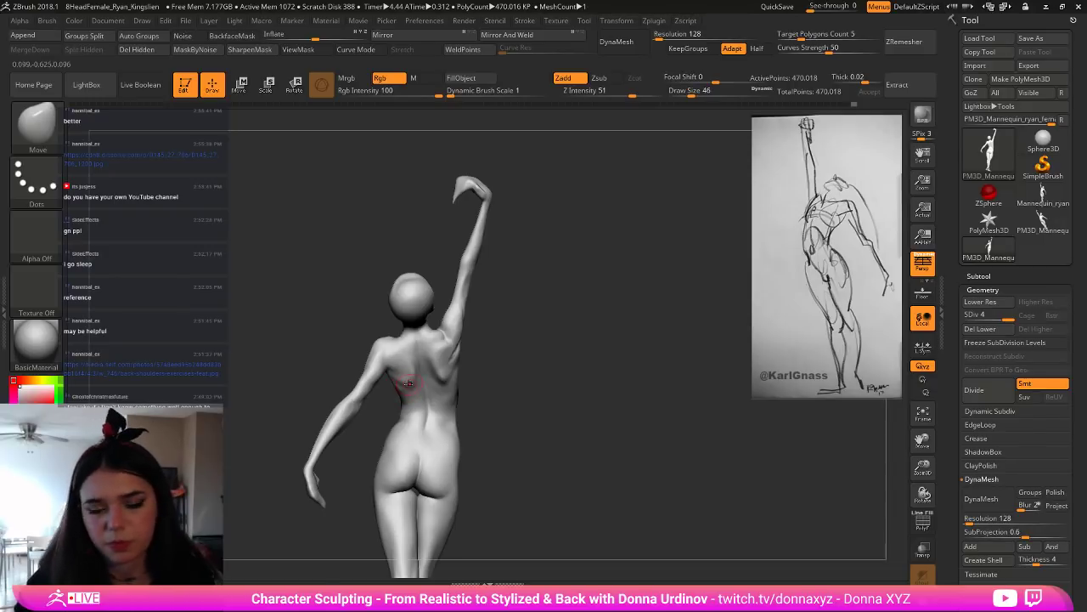
key("shift")
left_click_drag(410, 370, 417, 384, "shift")
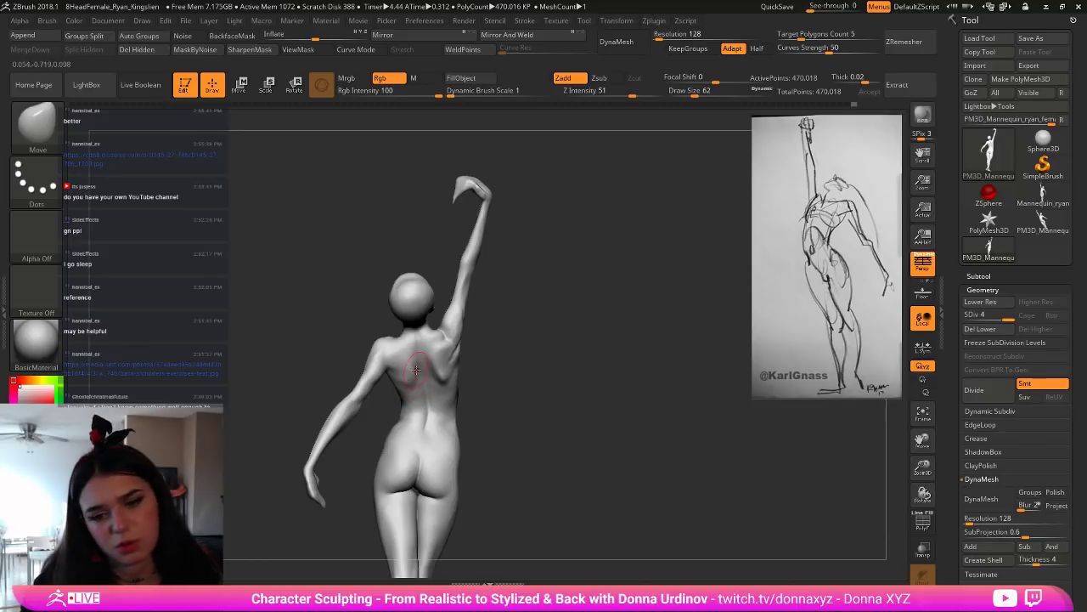
Step: Adjust the back surface beside the lowered arm's shoulder blade from an angled view, using the Move brush at draw size 46
left_click_drag(496, 351, 545, 362)
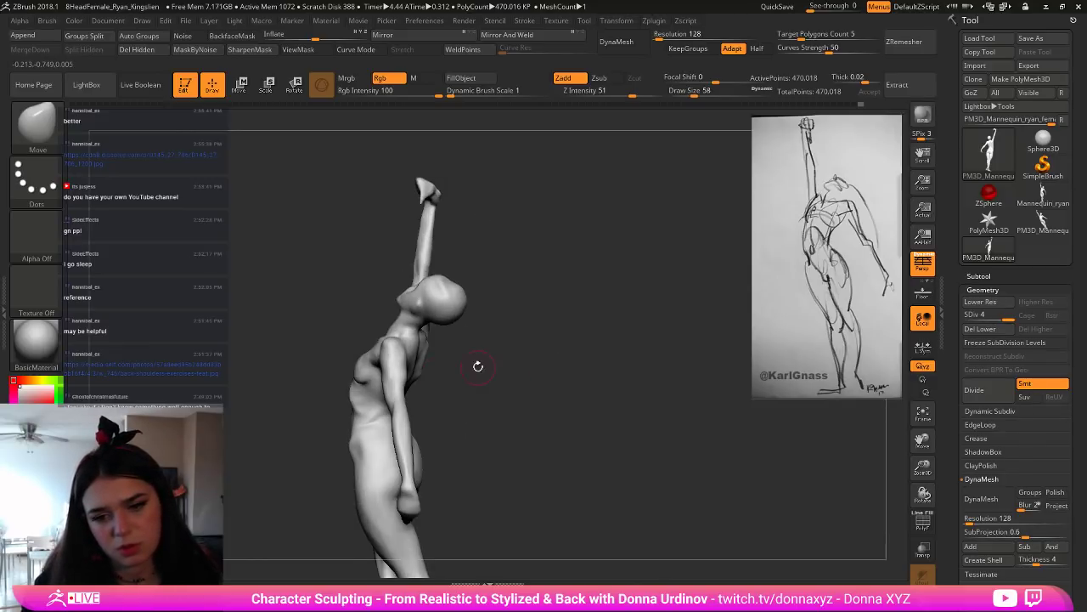
left_click_drag(477, 366, 461, 369)
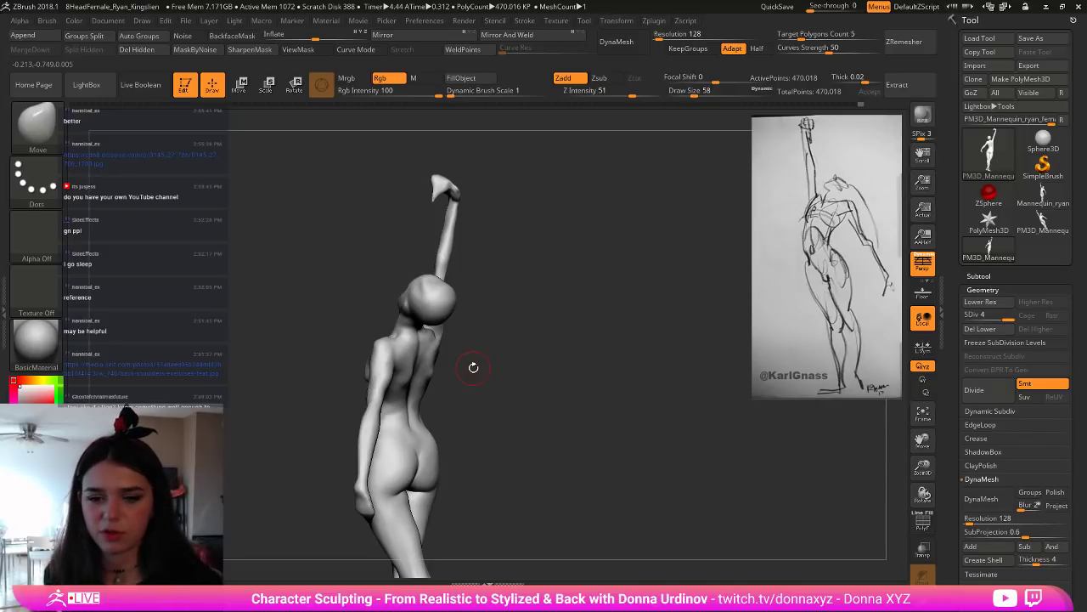
key("bracketleft")
key("bracketleft")
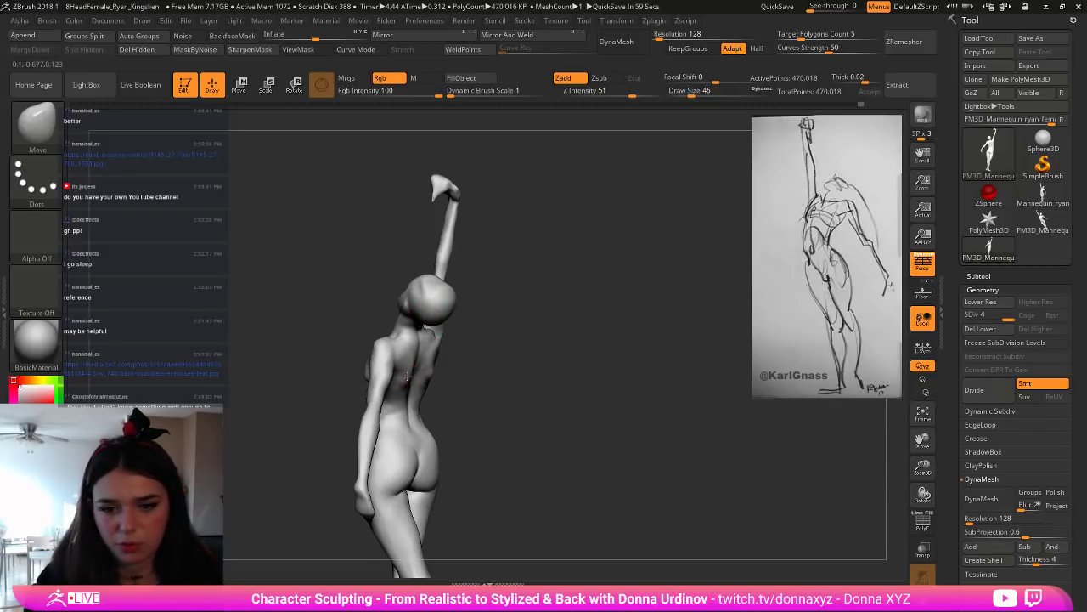
left_click_drag(491, 329, 486, 332)
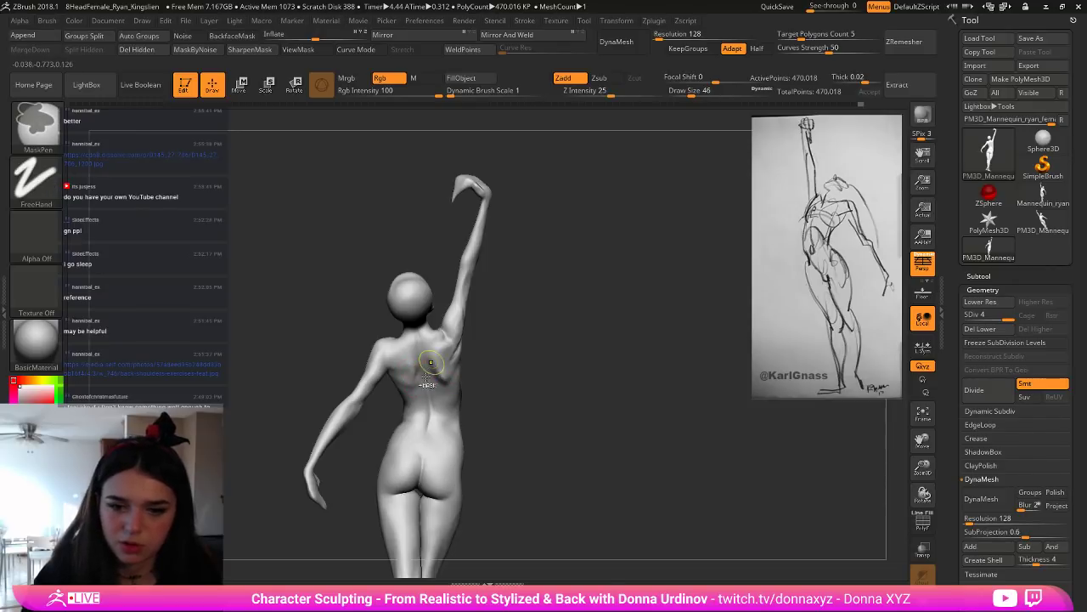
Step: Smooth the middle of the upper back between the shoulder blades
key("shift")
key("shift")
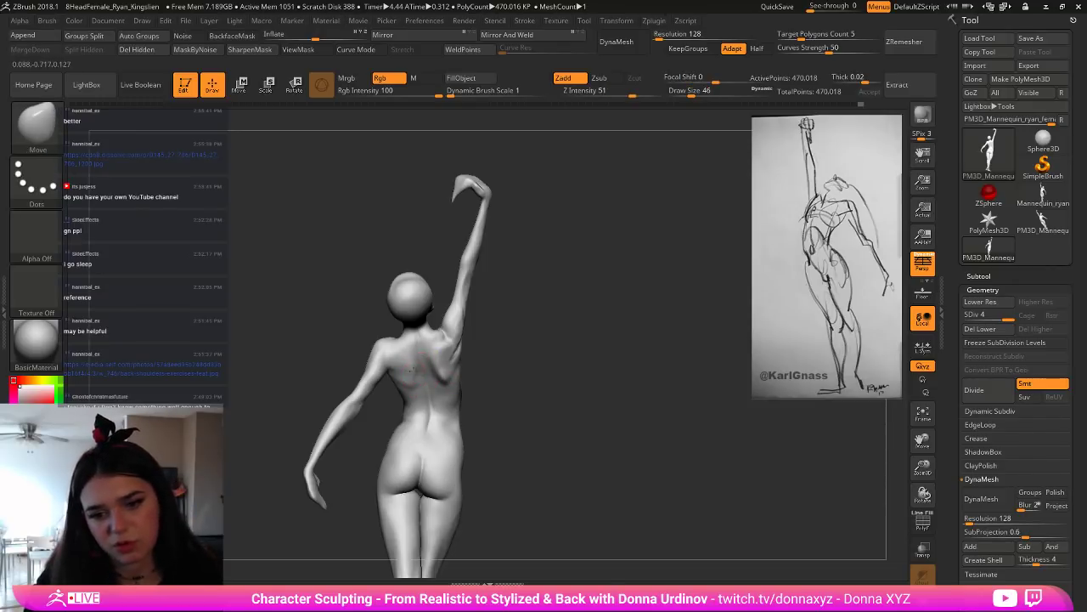
key("shift")
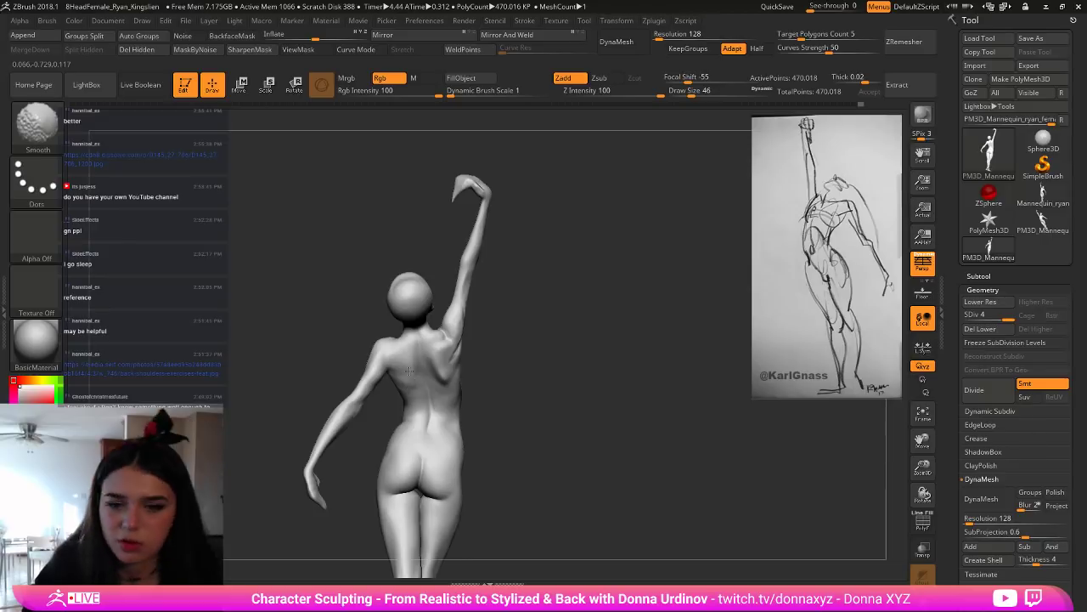
key("shift")
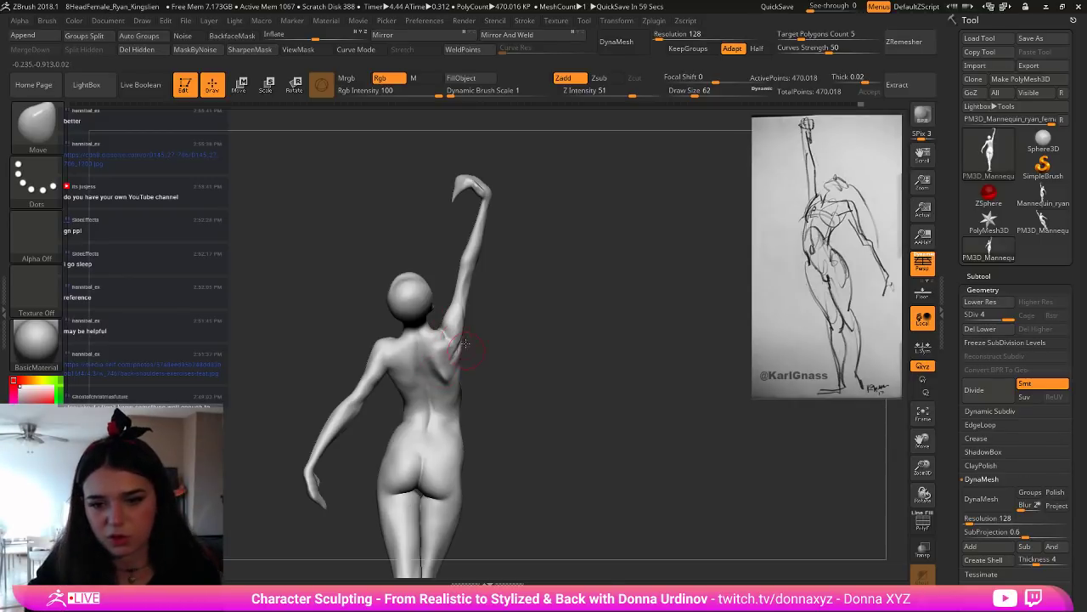
Step: Flatten the shoulder blade on the raised-arm side with the hPolish brush at draw size 58 and smooth it
mouse_move(484, 359)
left_mouse_down()
mouse_move(526, 338)
mouse_move(488, 332)
mouse_move(425, 365)
mouse_move(444, 376)
left_mouse_up()
key("b")
key("h")
key("p")
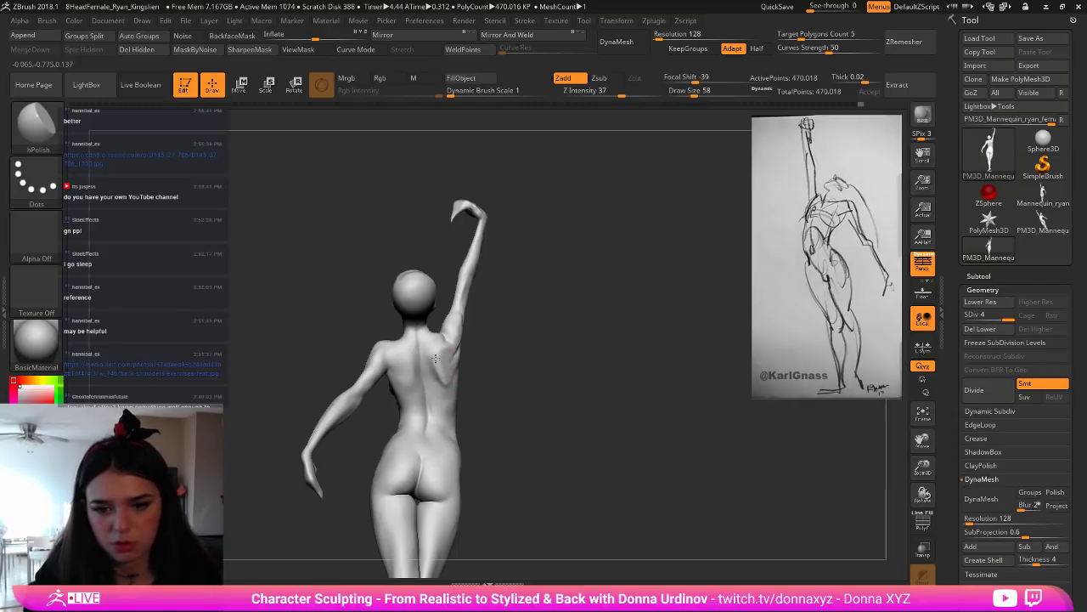
left_click_drag(485, 357, 467, 366)
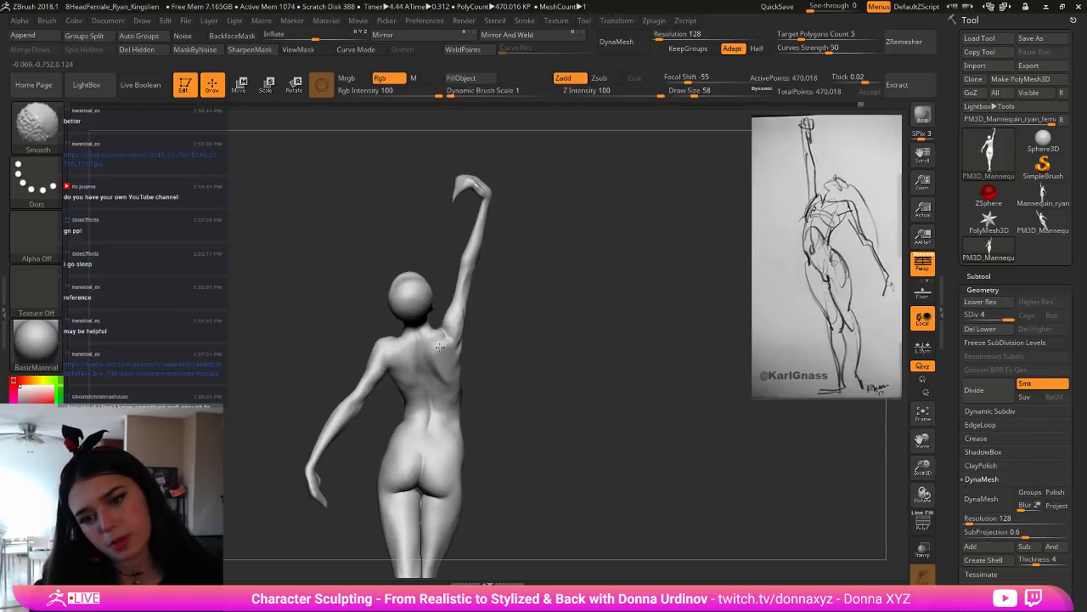
Step: Reshape the raised arm's shoulder and its transition into the back with a large Move brush
key("b")
key("m")
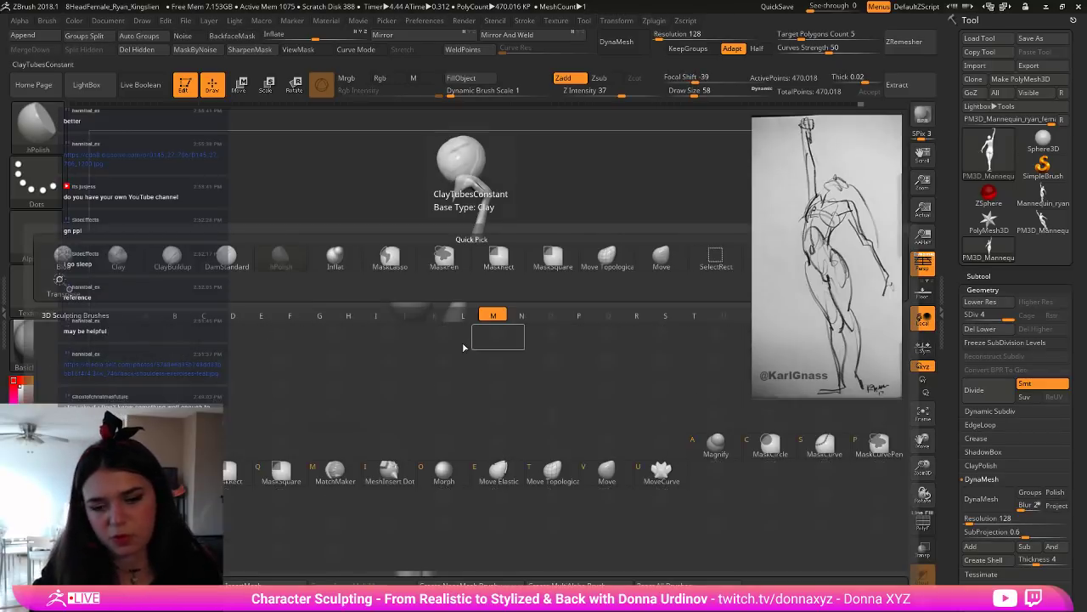
key("v")
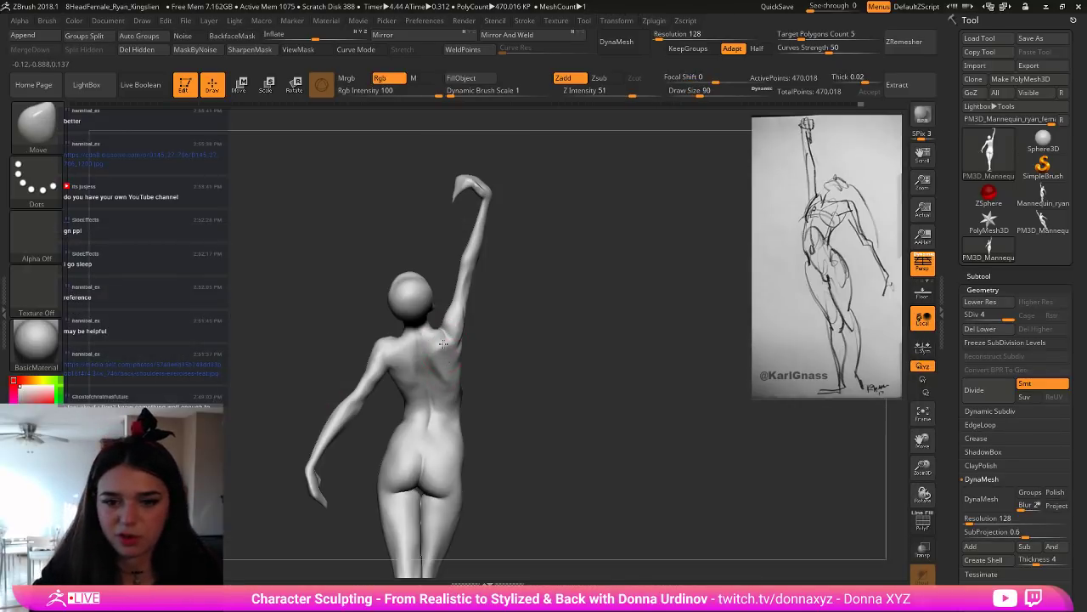
left_click_drag(449, 337, 448, 334)
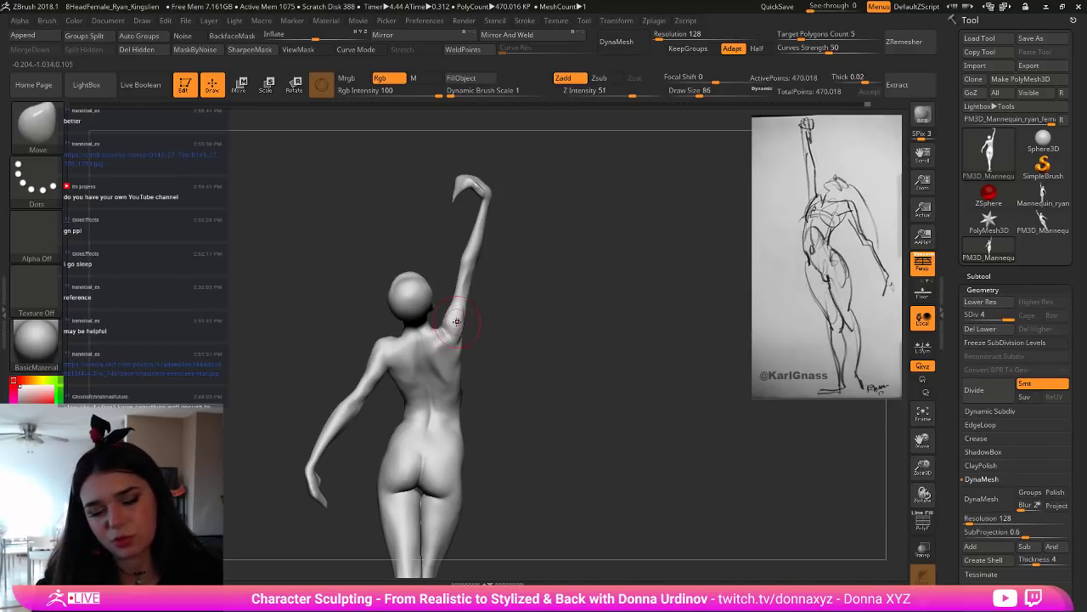
key("[")
key("bracketright")
key("bracketright")
key("bracketright")
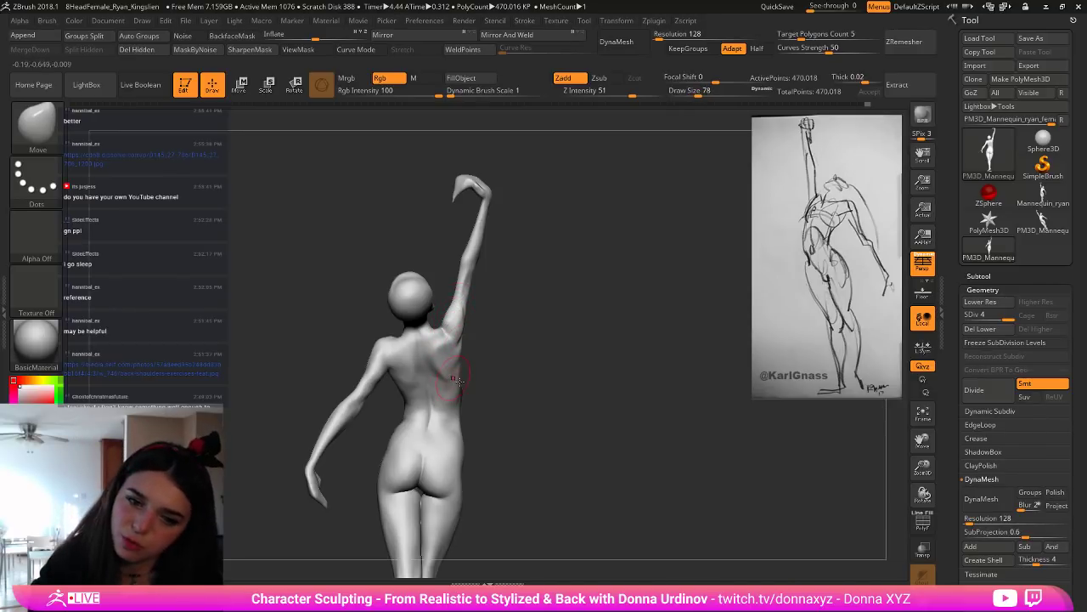
Step: Refine the raised-arm side of the back and the area around the spine with the Move brush, reducing draw size to 62
left_click_drag(491, 379, 466, 376)
right_click_drag(466, 376, 445, 378)
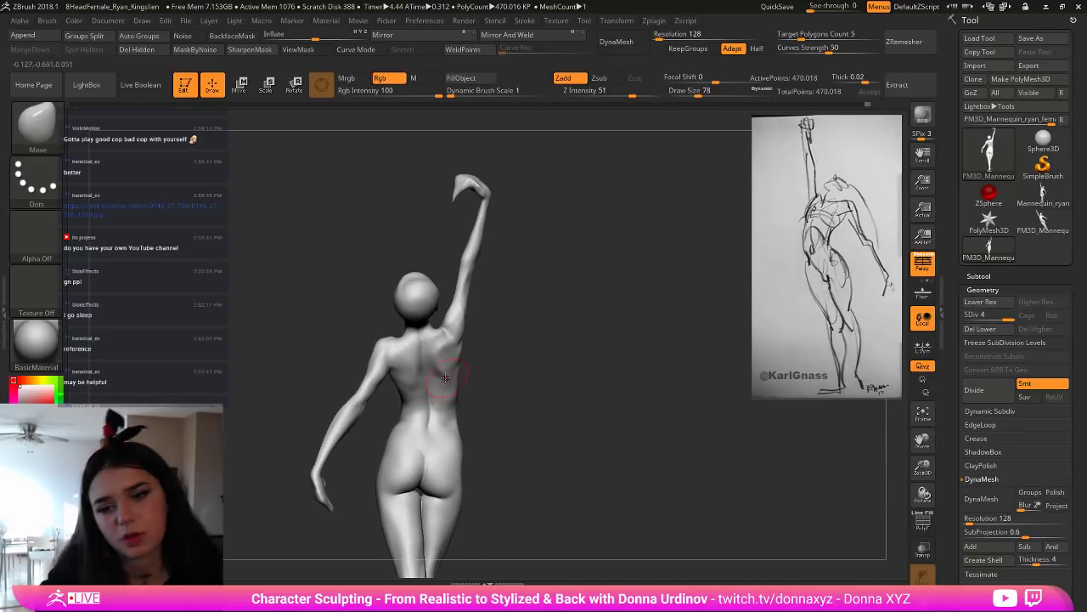
key("bracketleft")
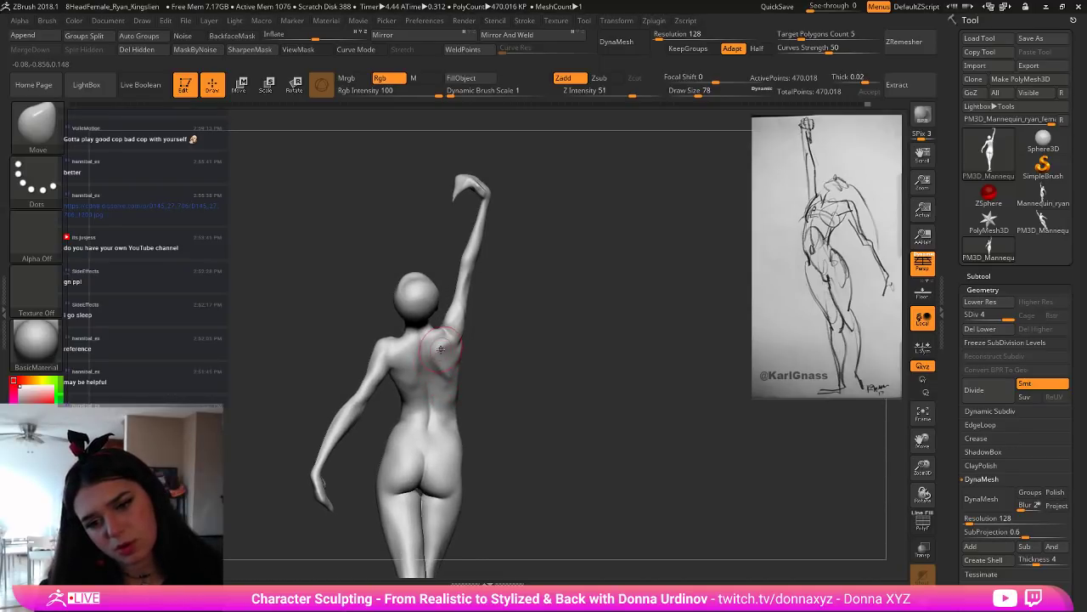
key("bracketleft")
key("bracketleft")
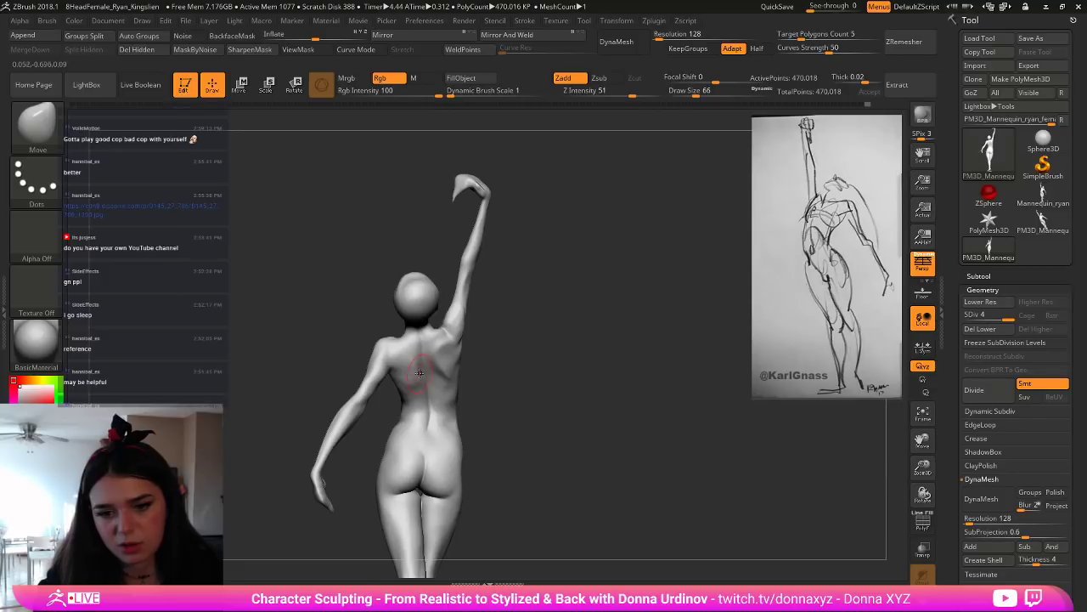
right_click_drag(473, 376, 443, 382)
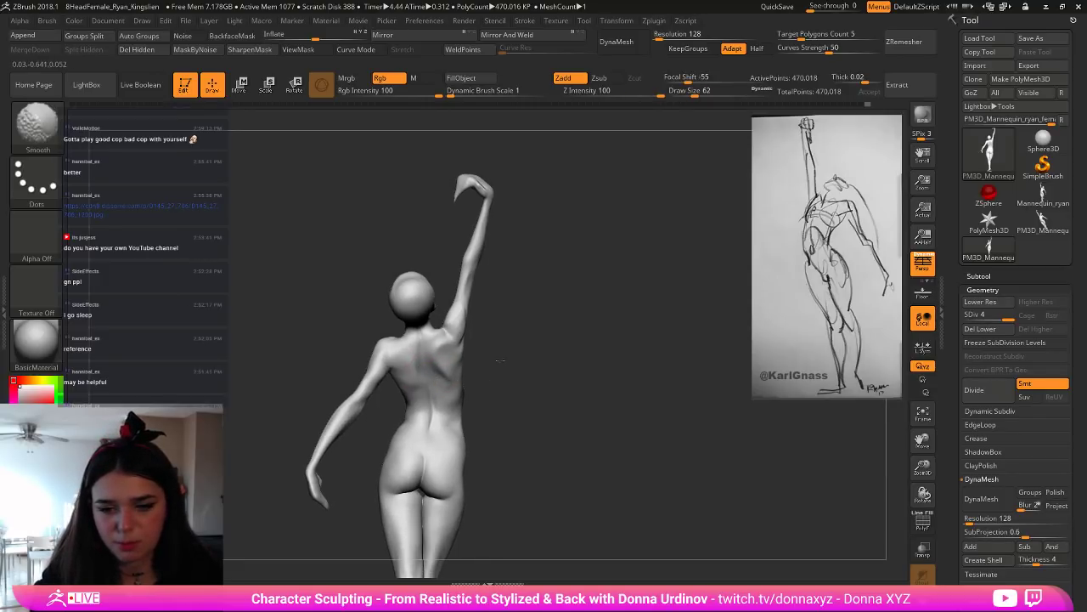
mouse_move(499, 360)
right_mouse_down()
mouse_move(517, 347)
mouse_move(525, 367)
right_mouse_up()
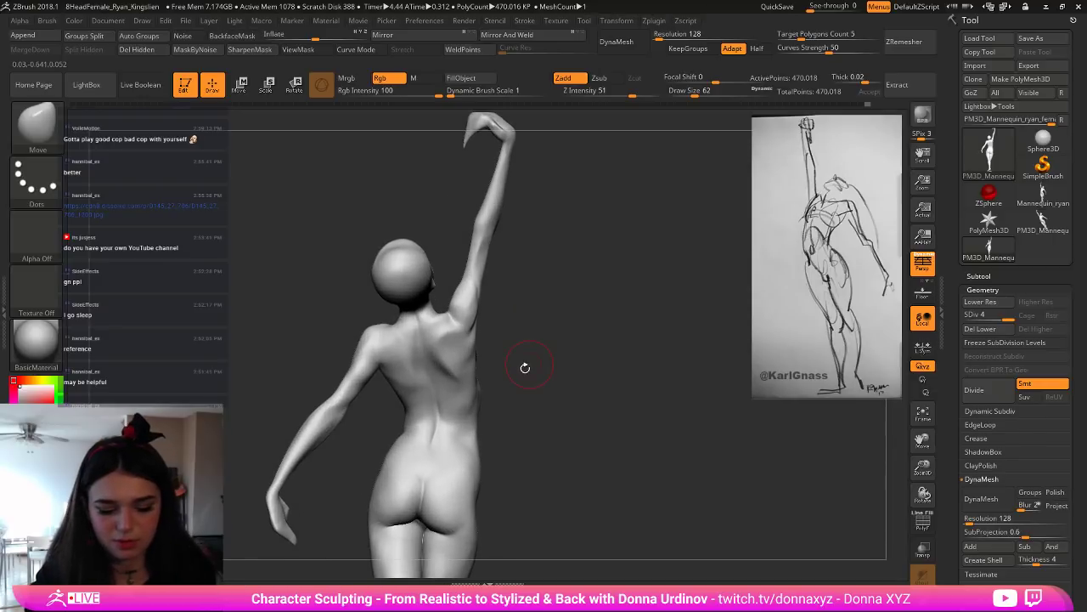
Step: Build up the shoulder blade muscles on the raised-arm side with ClayBuildup at draw size 50 and smooth them
key("b")
key("Escape")
key("bracketleft")
key("bracketleft")
key("bracketleft")
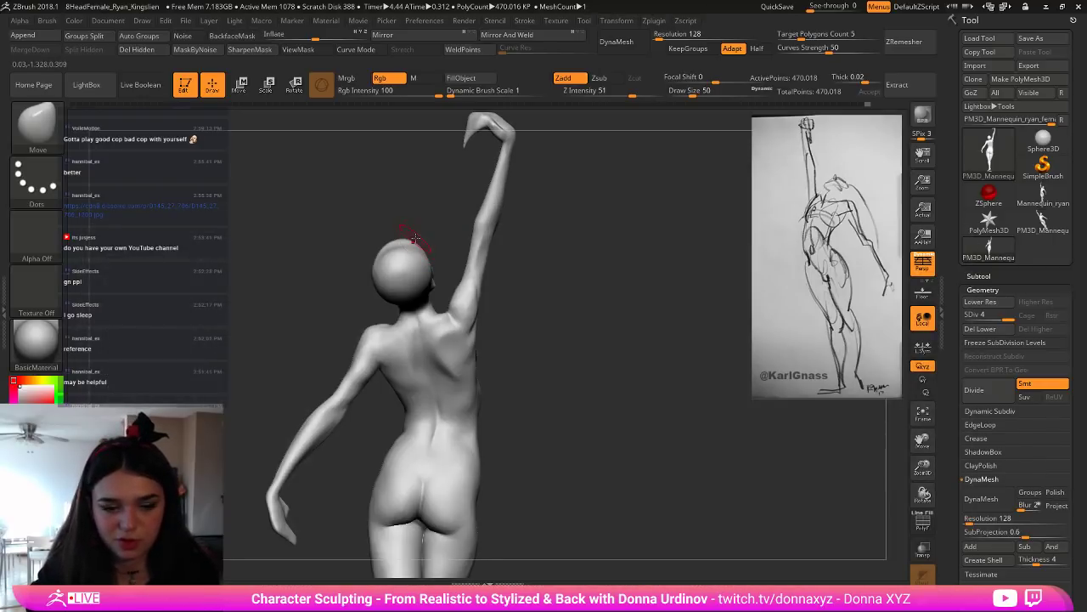
key("b")
key("c")
key("b")
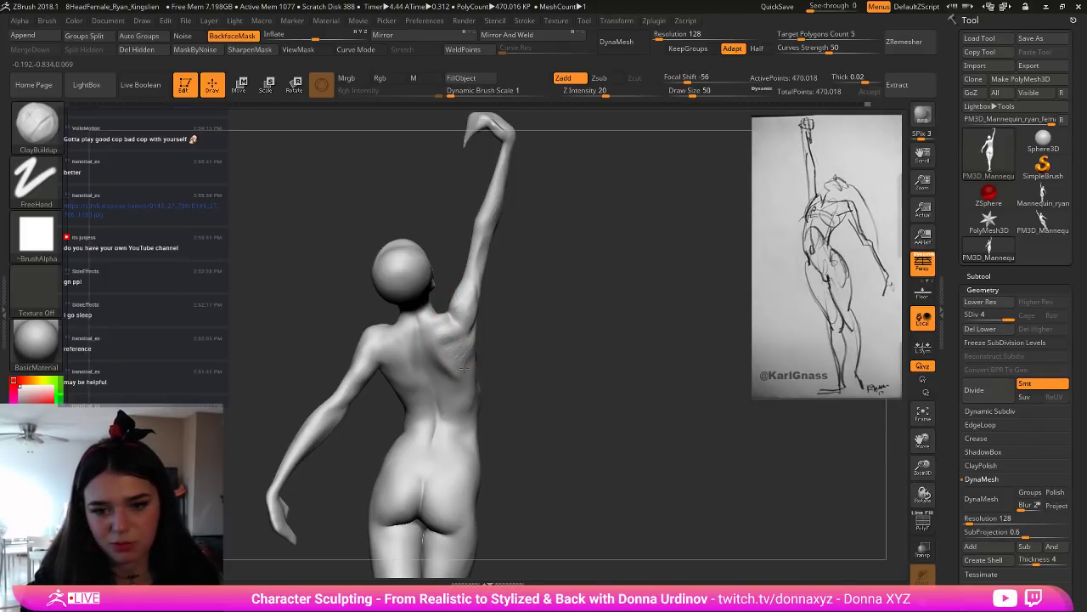
key("shift")
mouse_move(446, 343)
left_mouse_down("shift")
mouse_move(434, 337)
mouse_move(510, 328)
left_mouse_up("shift")
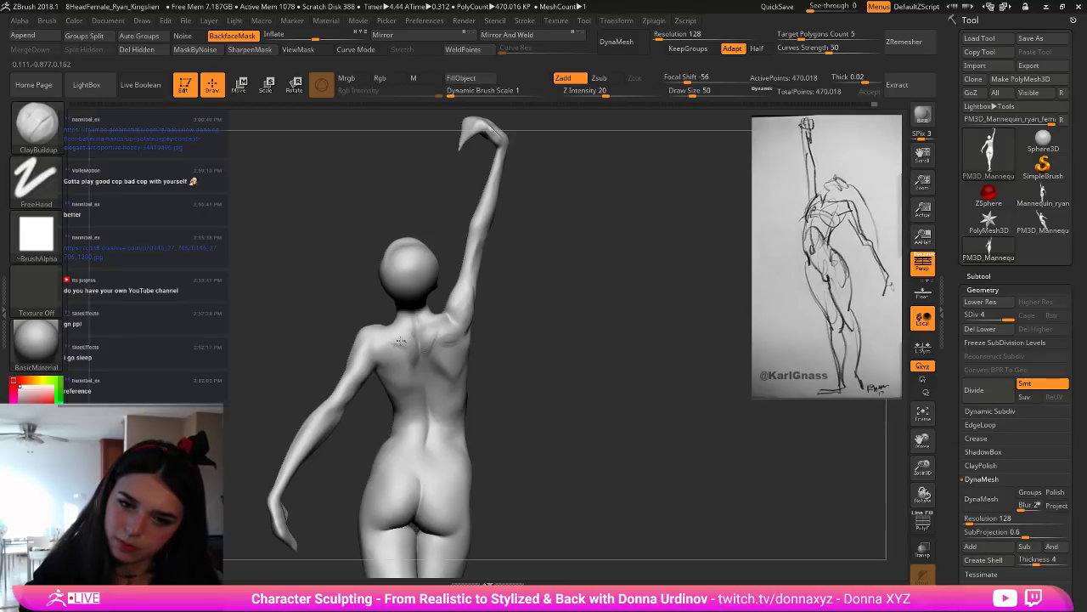
Step: Blend the lowered arm's shoulder blade and the muscles along the upper spine by smoothing and ClayBuildup strokes
left_click_drag(400, 340, 423, 352, "shift")
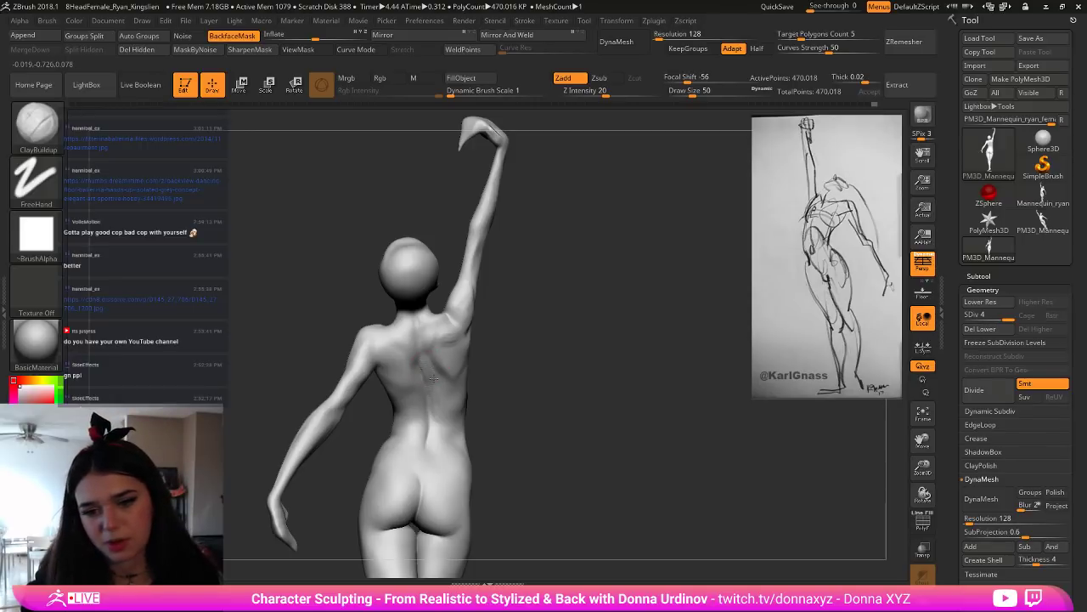
key("shift")
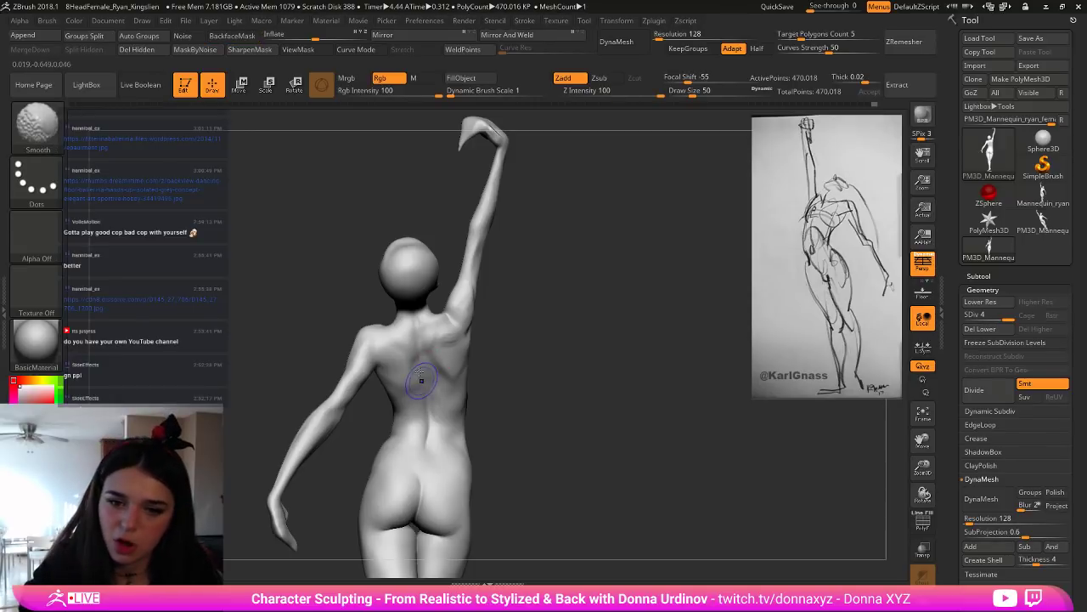
left_click_drag(413, 350, 423, 400)
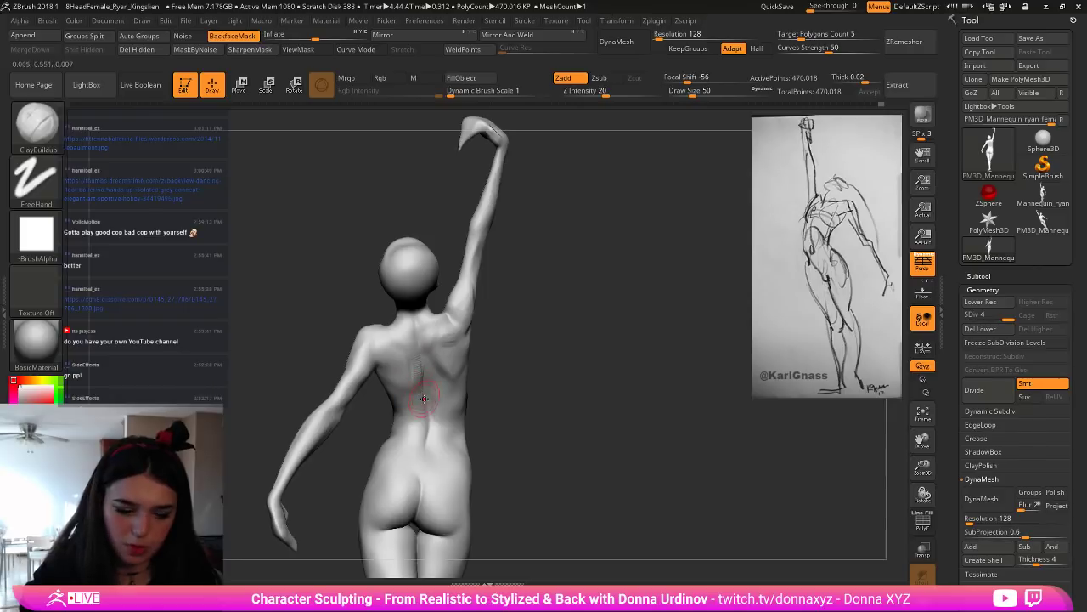
Step: Carve the spine groove down the upper back with DamStandard at draw size 30 and soften the surrounding area
key("b")
key("d")
key("s")
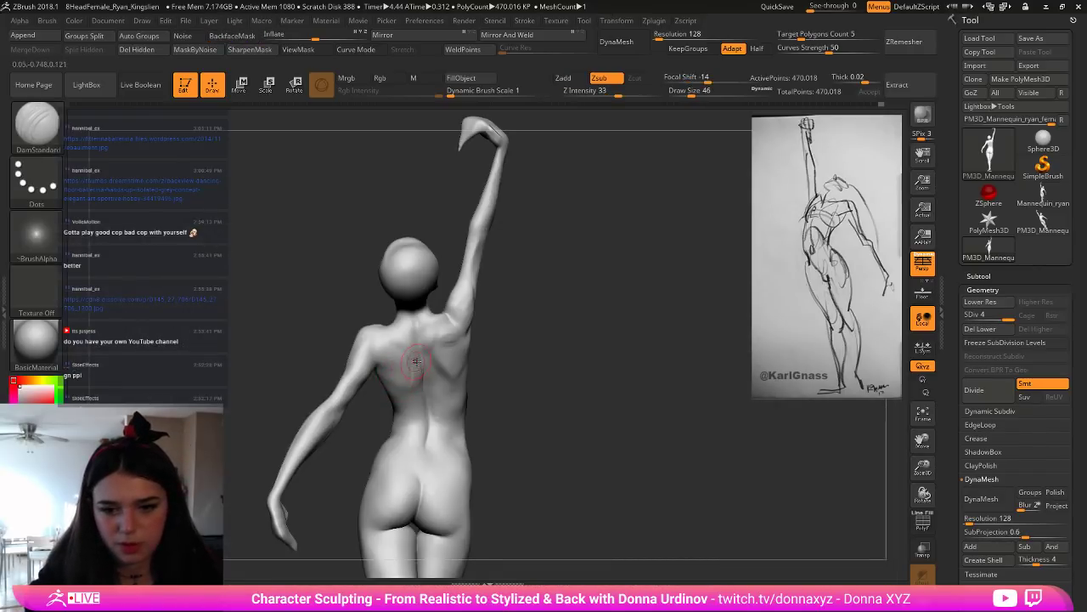
key("bracketleft")
key("bracketleft")
left_click_drag(417, 348, 428, 404)
key("shift")
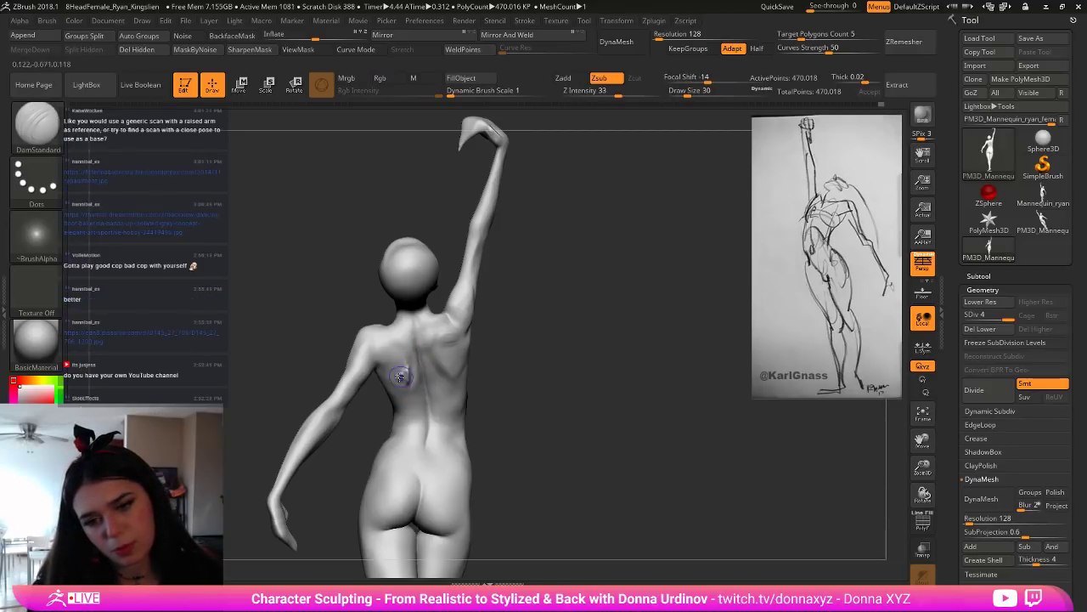
key("shift")
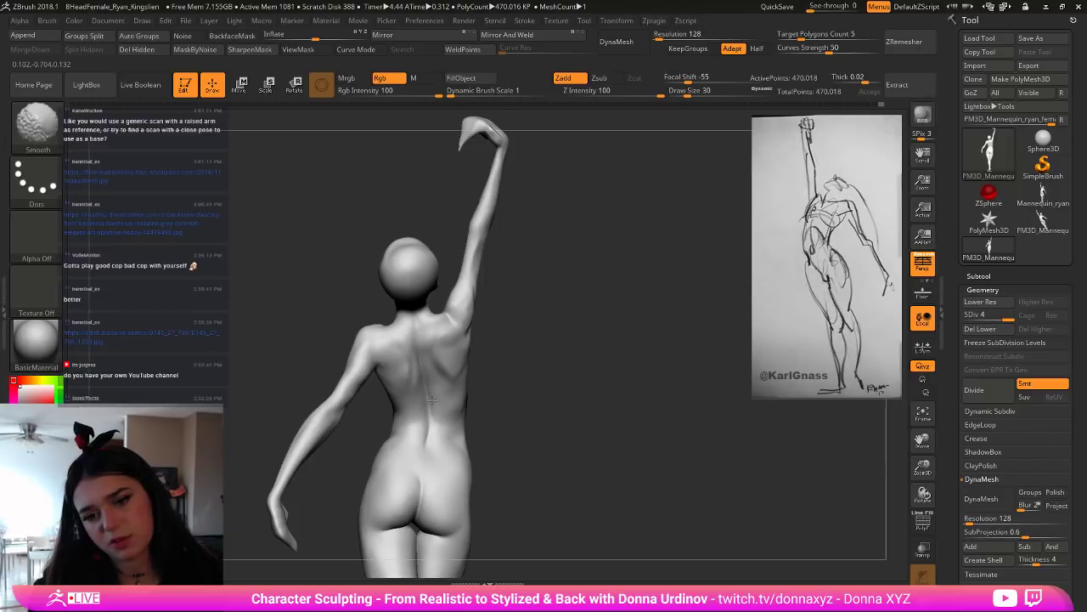
Step: Adjust the lowered arm's shoulder and the surrounding upper back with the Move brush, starting at draw size 50
mouse_move(485, 379)
left_mouse_down()
mouse_move(496, 317)
mouse_move(520, 366)
left_mouse_up()
key("b")
key("m")
key("v")
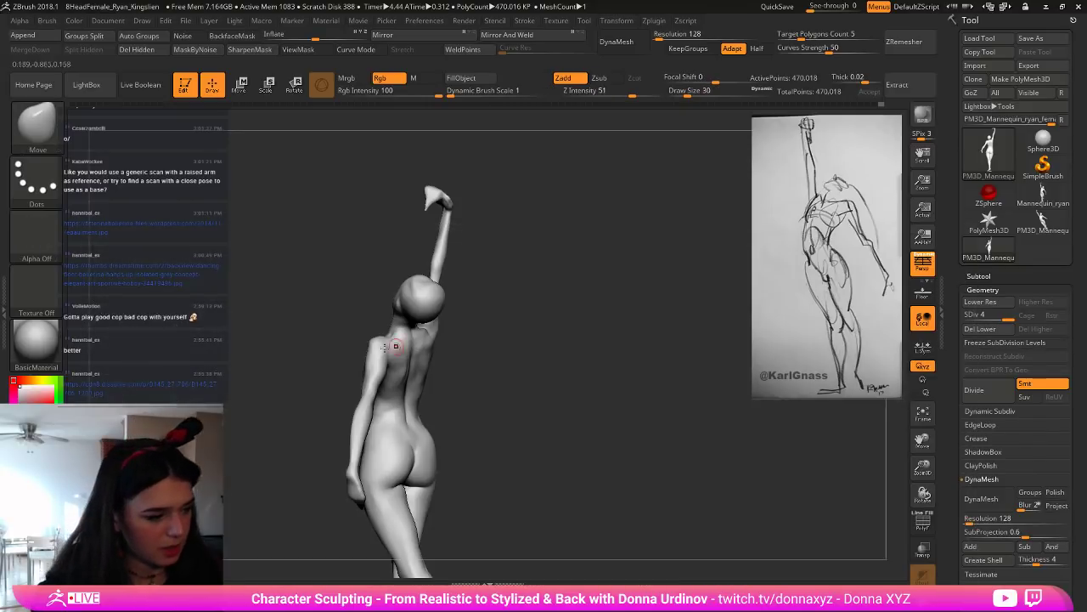
key("]")
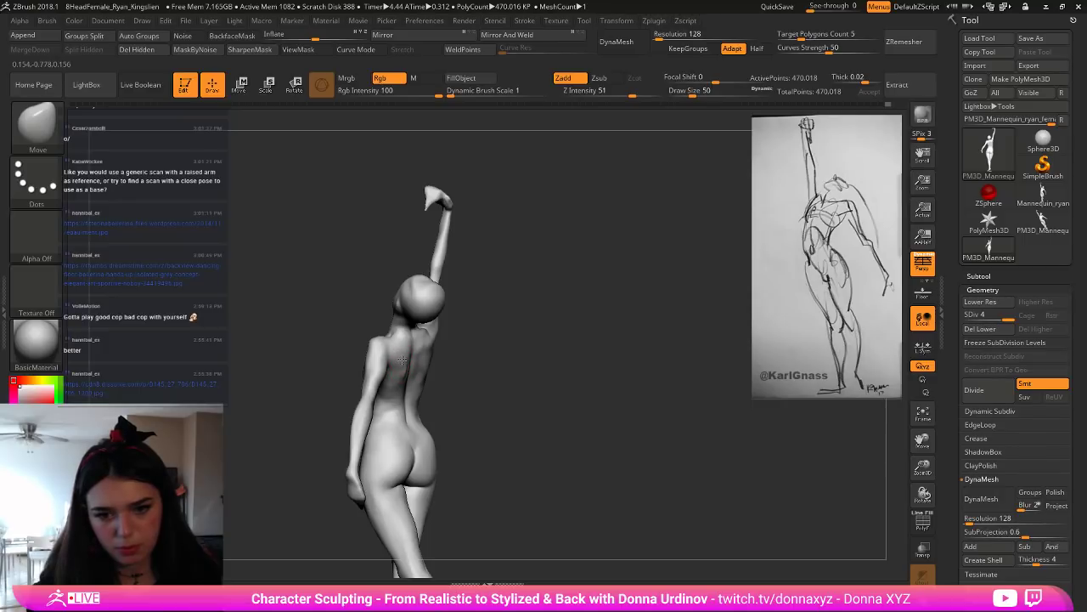
left_click_drag(468, 371, 390, 370)
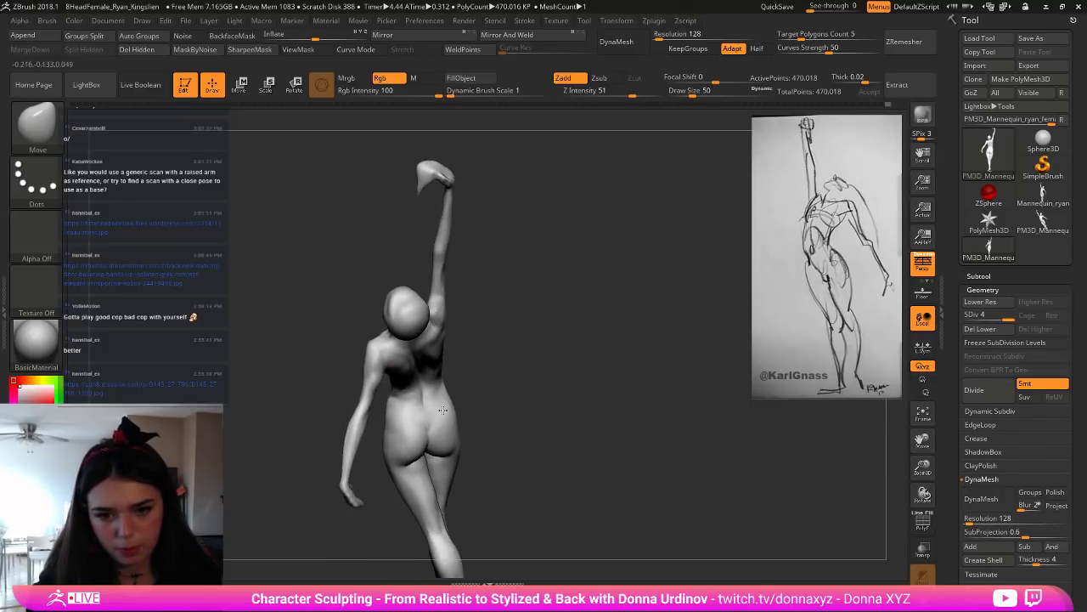
mouse_move(496, 366)
left_mouse_down()
mouse_move(493, 343)
mouse_move(515, 411)
mouse_move(500, 401)
left_mouse_up()
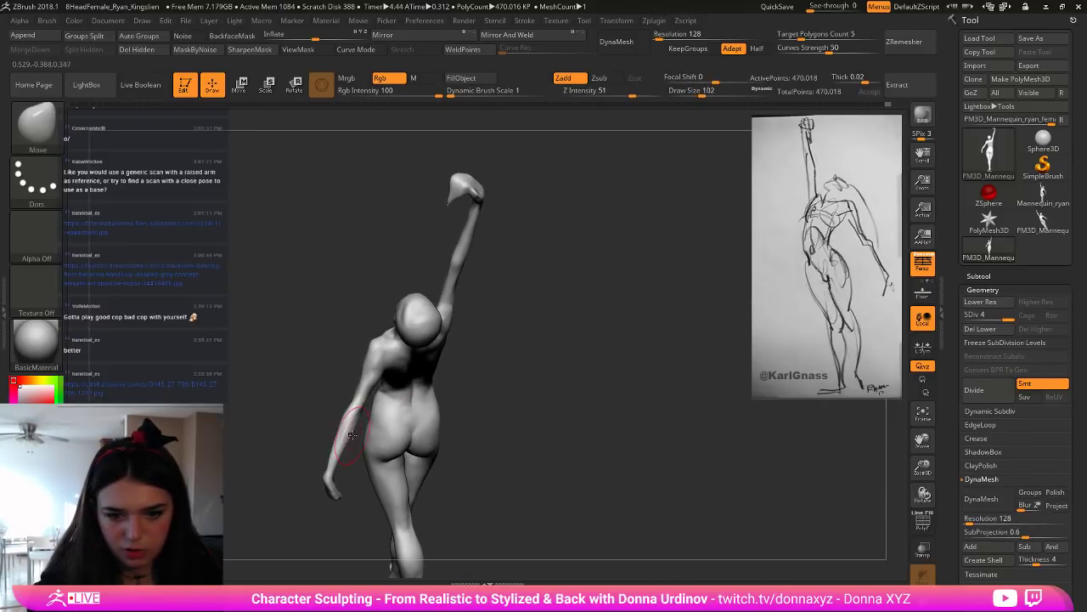
Step: Reshape the lowered arm with the Move brush, using draw sizes 138 and 102
key("bracketright")
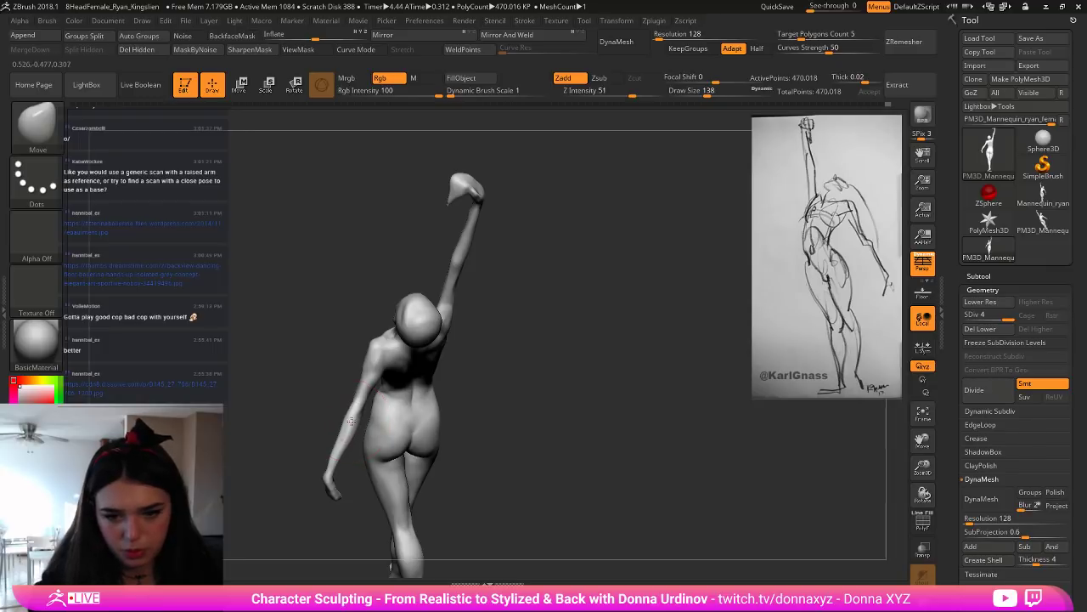
mouse_move(323, 434)
left_mouse_down()
mouse_move(334, 447)
mouse_move(339, 436)
mouse_move(344, 455)
mouse_move(392, 437)
mouse_move(362, 450)
left_mouse_up()
key("bracketleft")
key("bracketleft")
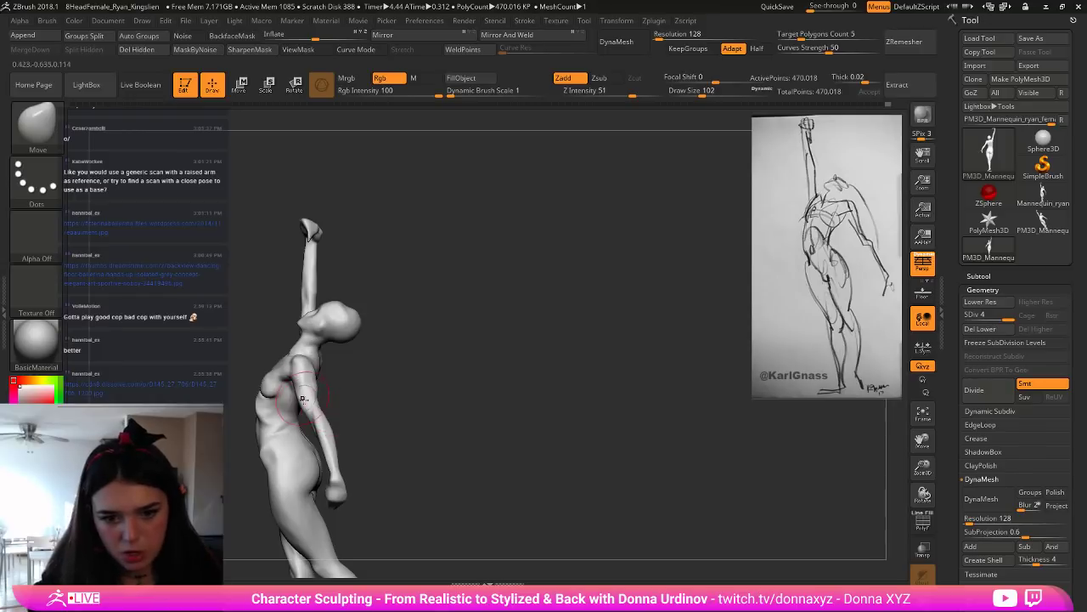
Step: Build up the front neck muscle on the raised-arm side with ClayBuildup, reducing the draw size to 26
left_click_drag(366, 374, 528, 368)
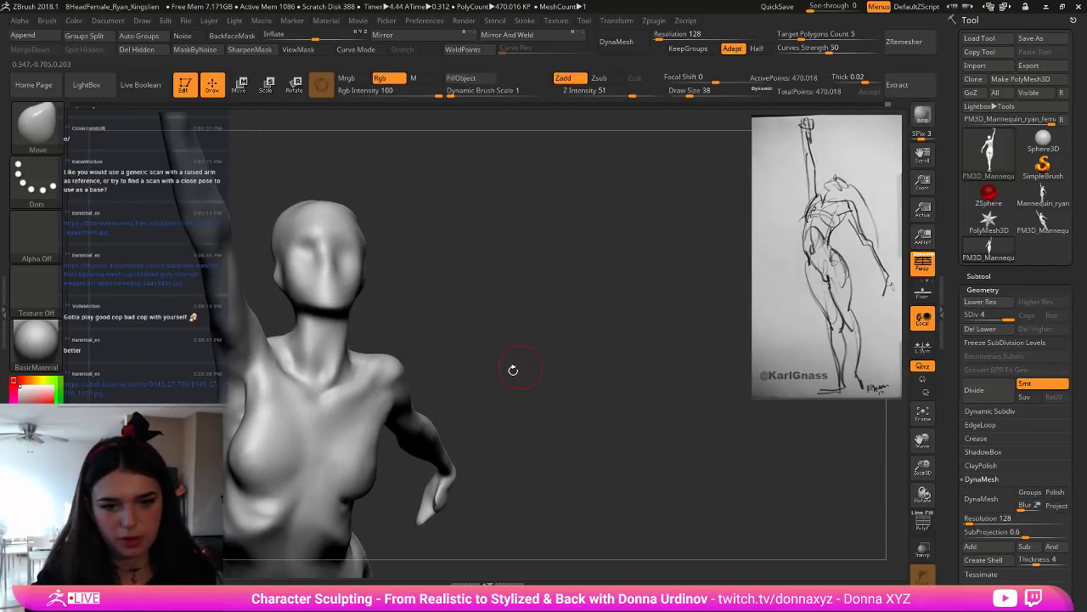
key("b")
key("c")
key("b")
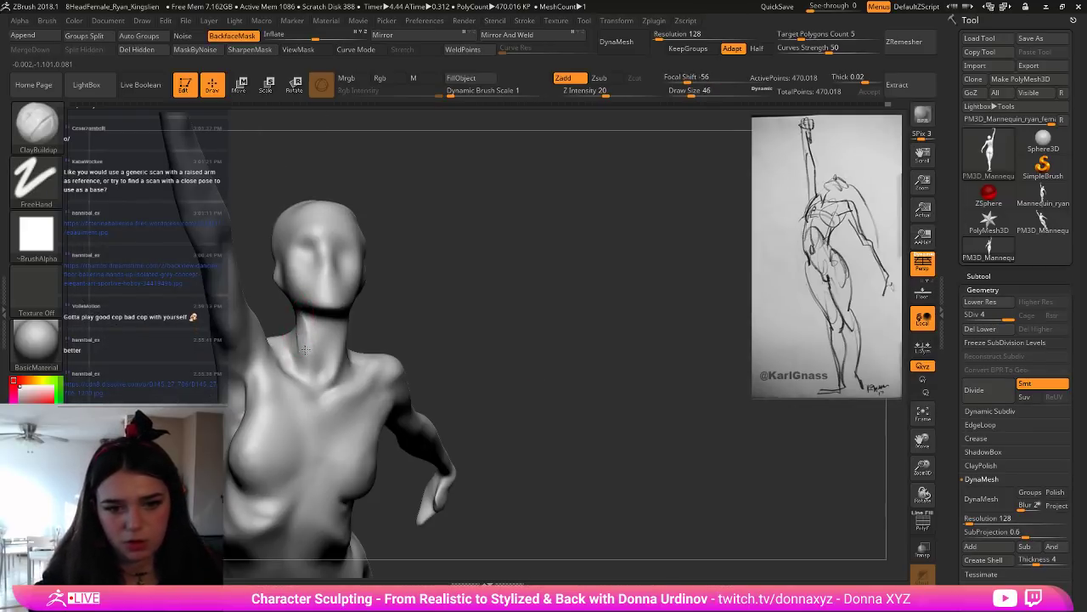
left_click_drag(306, 350, 307, 369)
left_click_drag(303, 313, 315, 387)
key("[")
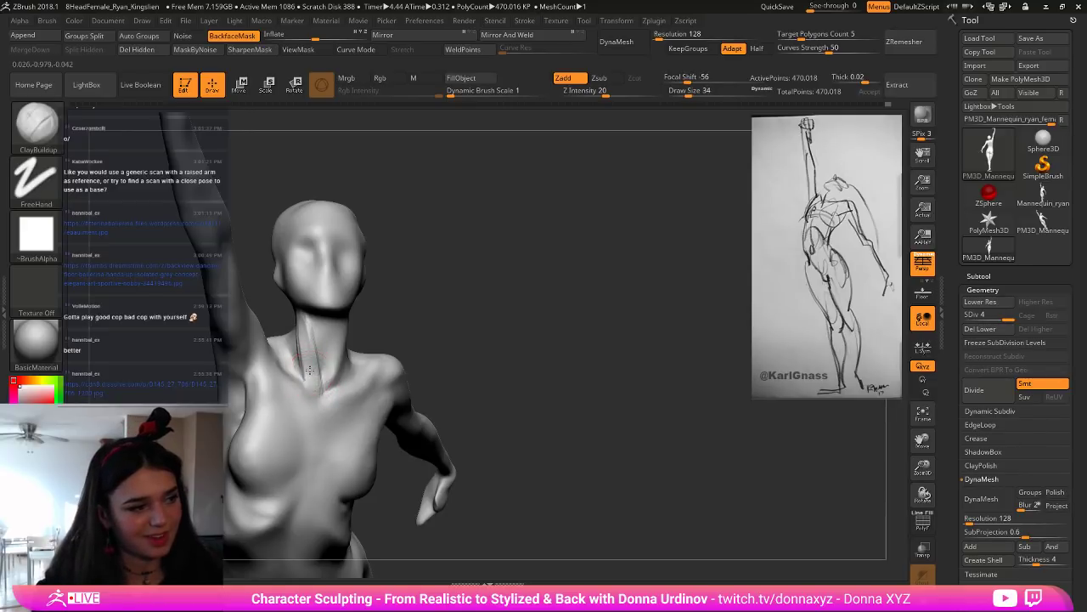
key("bracketleft")
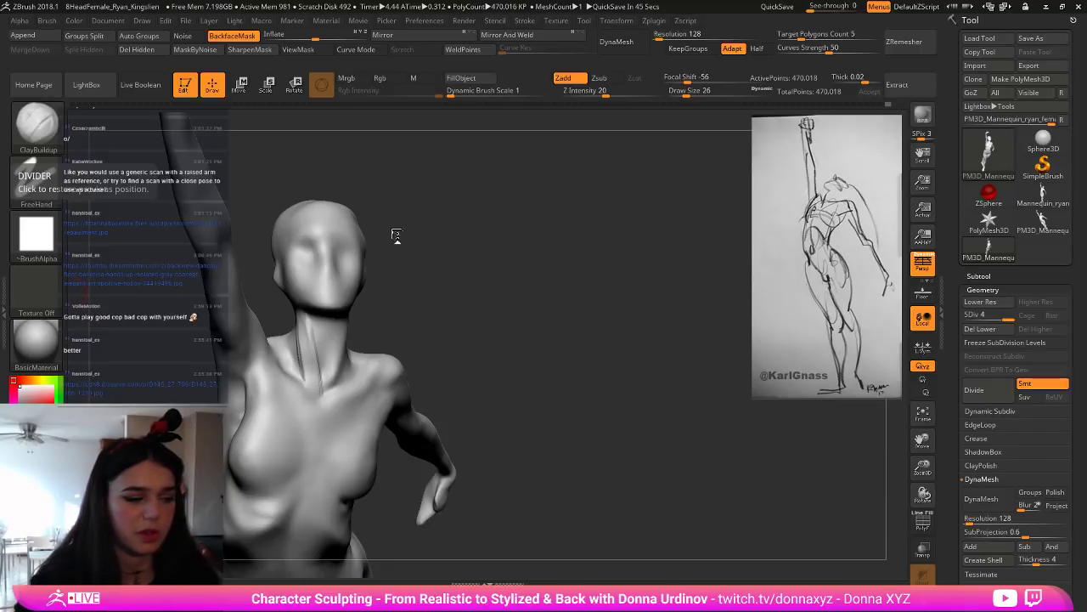
Step: Add the neck muscle on the lowered-arm side with ClayBuildup and smooth both sides of the neck
mouse_move(534, 328)
left_mouse_down()
mouse_move(521, 306)
mouse_move(532, 311)
left_mouse_up()
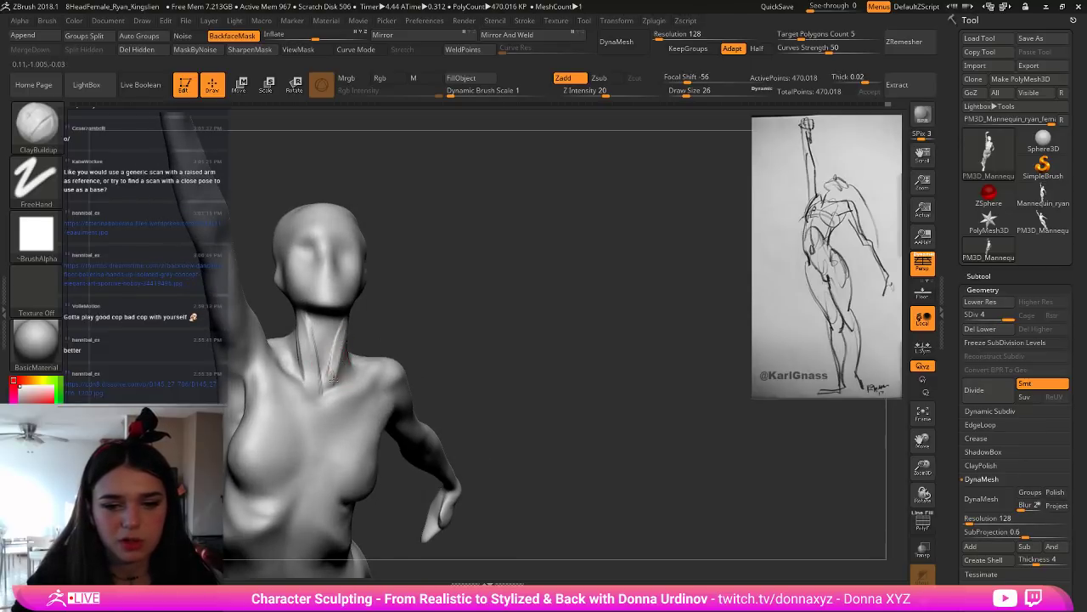
key("shift")
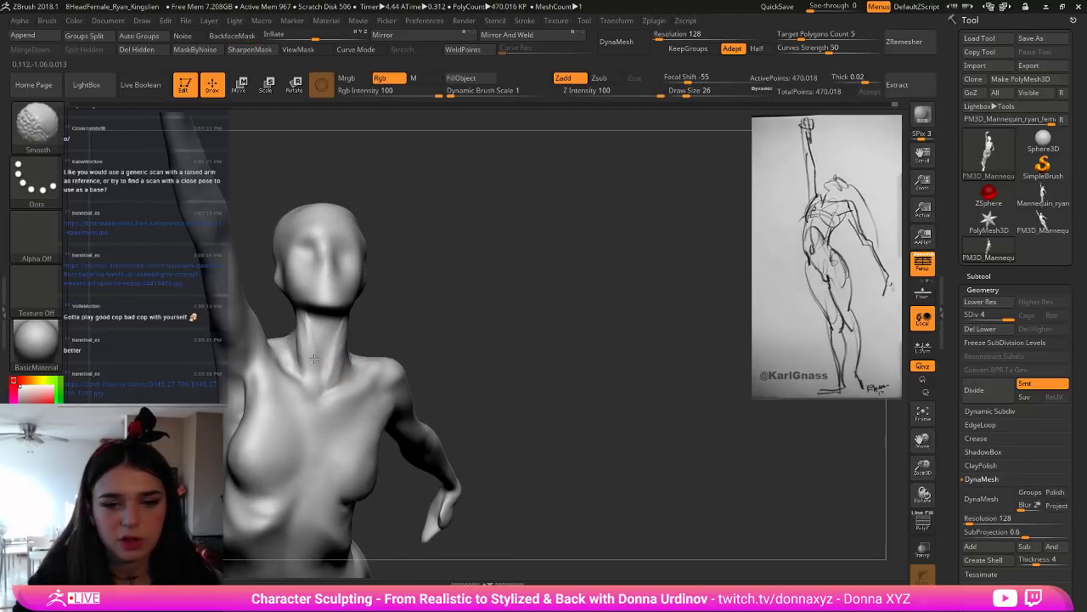
left_click_drag(342, 319, 336, 340, "shift")
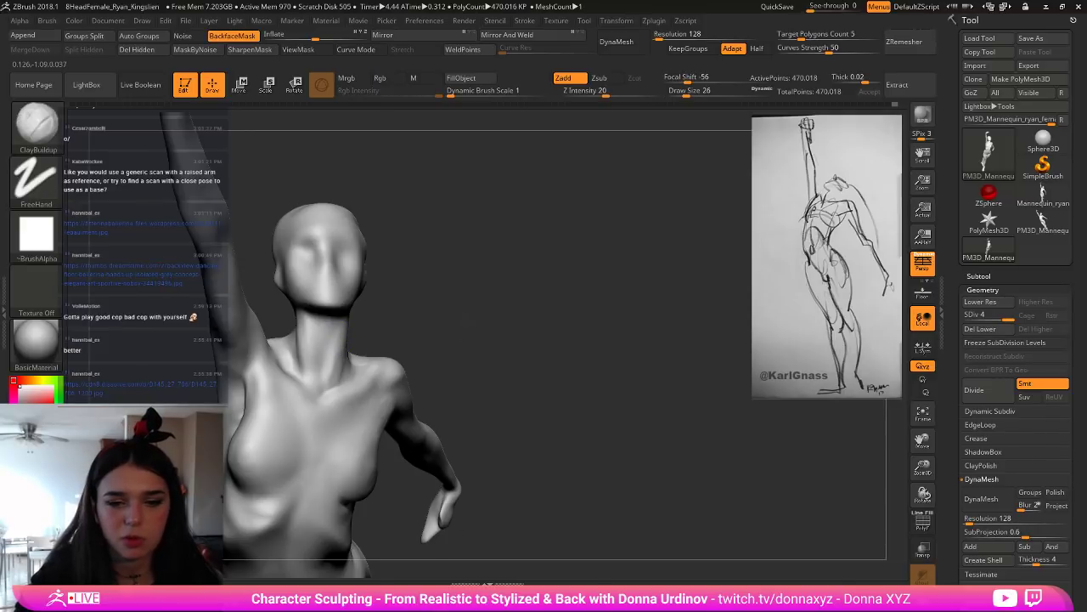
Step: Smooth the outer chest where it meets the lowered arm's armpit
mouse_move(441, 335)
left_mouse_down()
mouse_move(453, 351)
mouse_move(521, 354)
mouse_move(450, 466)
left_mouse_up()
mouse_move(435, 397)
left_mouse_down()
mouse_move(472, 409)
mouse_move(459, 459)
left_mouse_up()
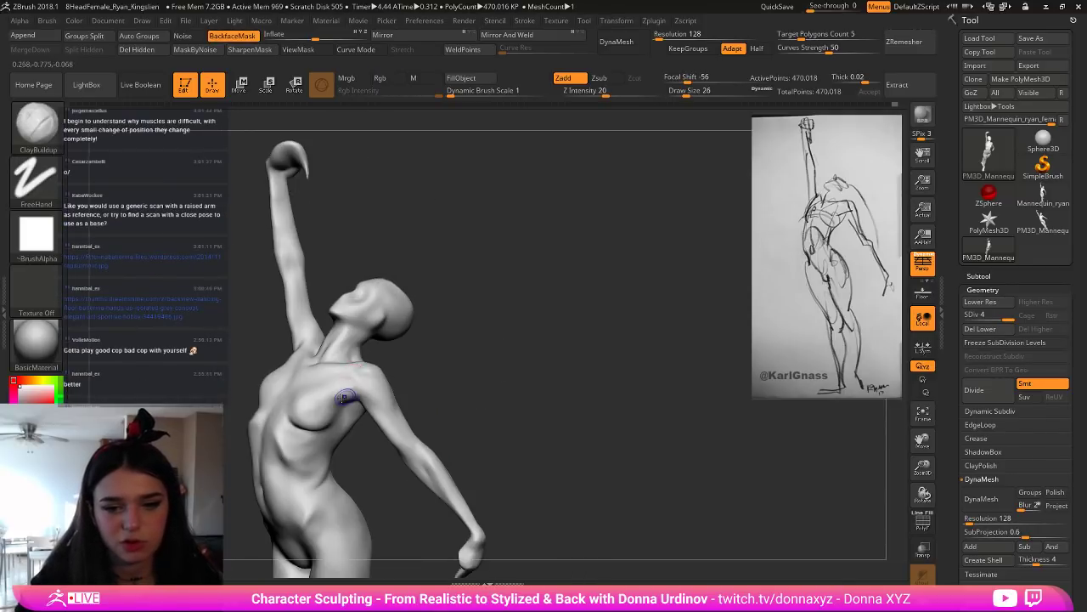
key("shift")
left_click_drag(340, 397, 357, 388, "shift")
Step: Soften the raised arm's armpit and front shoulder, and define its creases with DamStandard at draw size 26
mouse_move(438, 371)
left_mouse_down()
mouse_move(455, 380)
mouse_move(398, 289)
left_mouse_up()
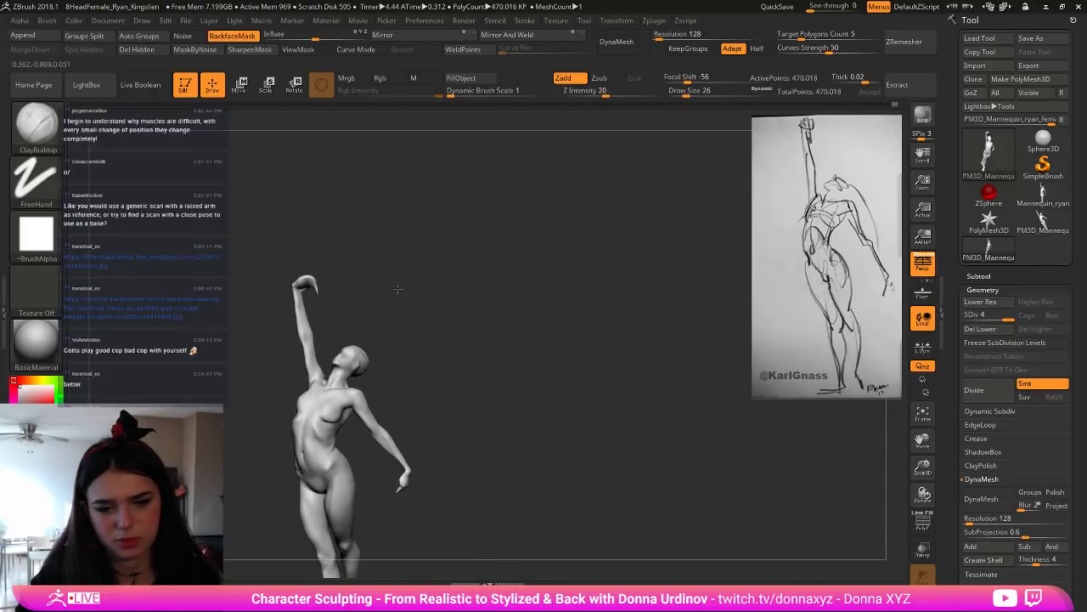
mouse_move(417, 334)
left_mouse_down()
mouse_move(442, 335)
mouse_move(427, 345)
mouse_move(449, 382)
left_mouse_up()
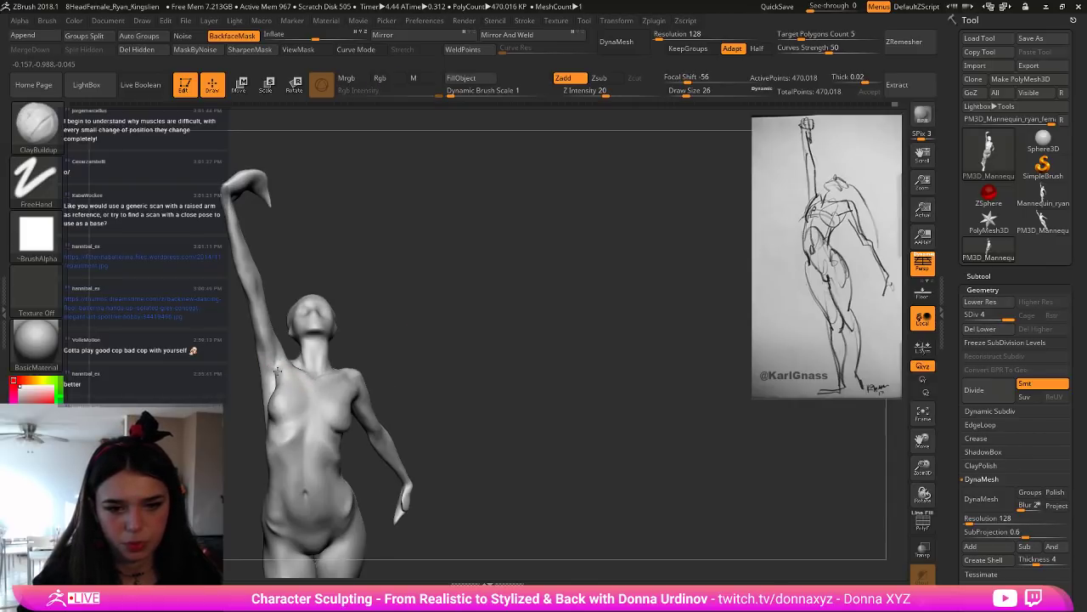
key("shift")
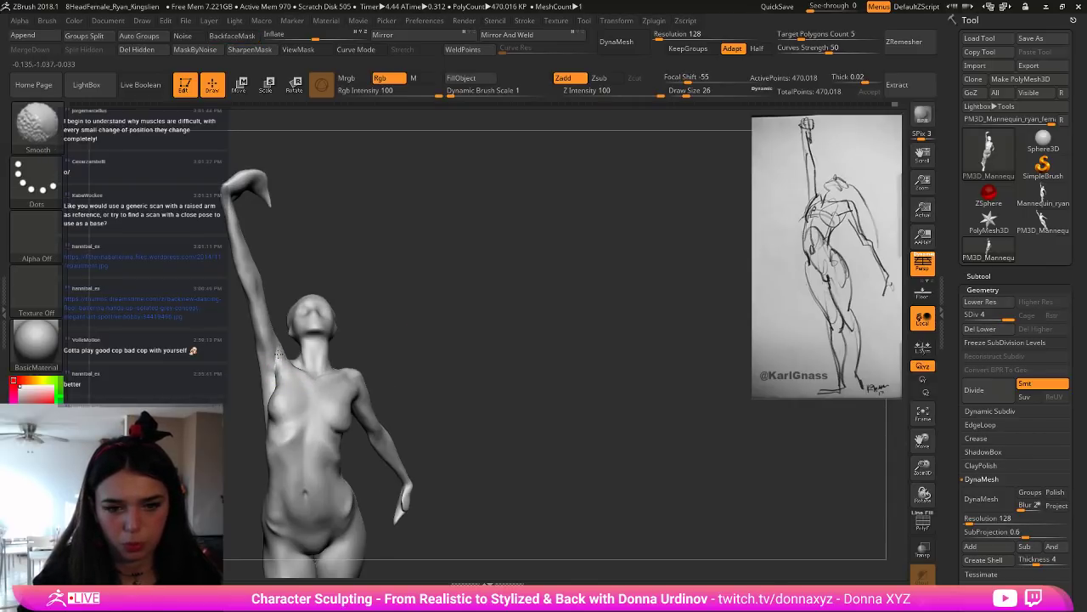
key("b")
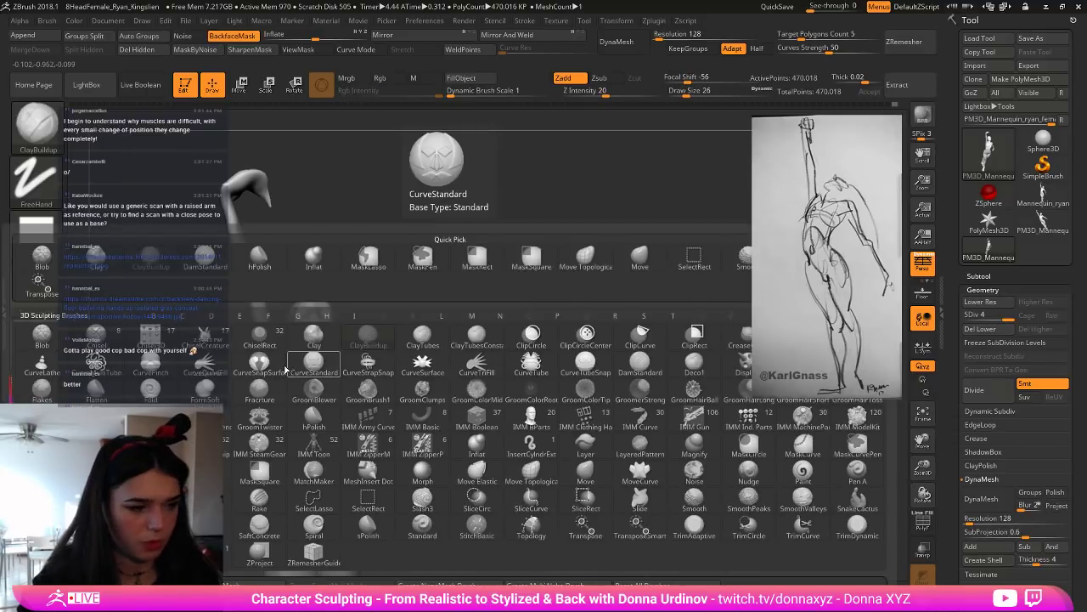
key("Escape")
left_click_drag(318, 184, 364, 207)
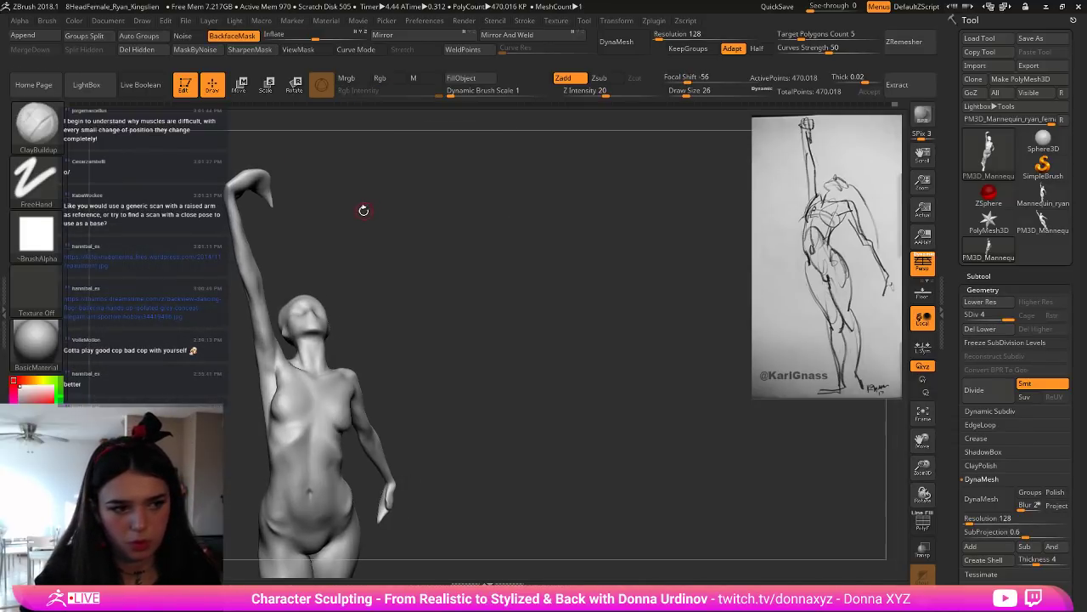
key("b")
key("d")
key("s")
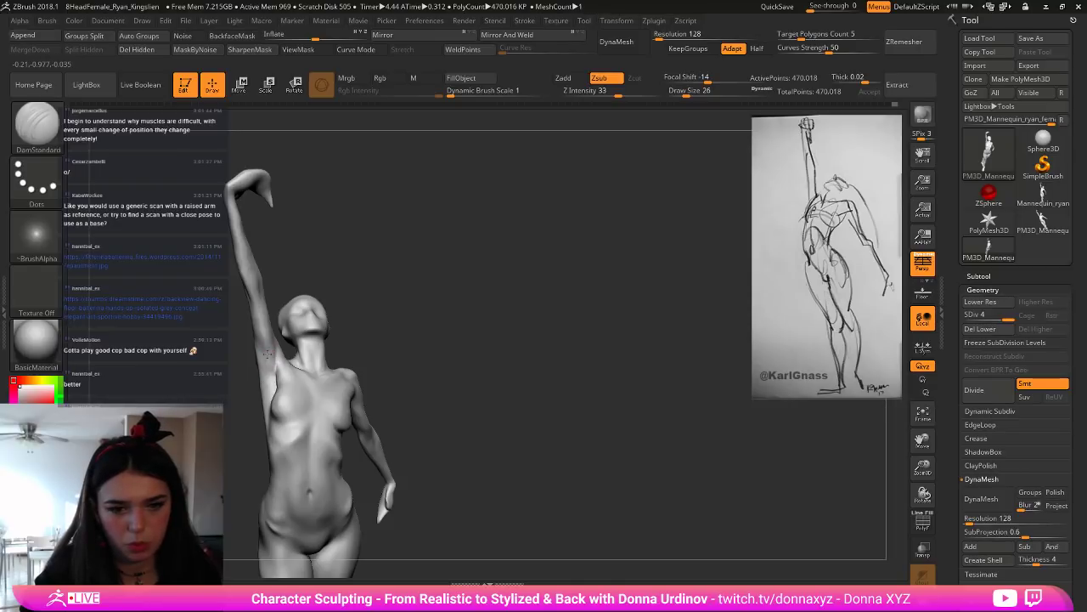
Step: Flatten the front of the ribcage on the raised-arm side with hPolish at draw size 58 and smooth it
mouse_move(396, 331)
left_mouse_down()
mouse_move(379, 305)
mouse_move(336, 333)
mouse_move(413, 275)
mouse_move(425, 294)
mouse_move(442, 291)
left_mouse_up()
key("b")
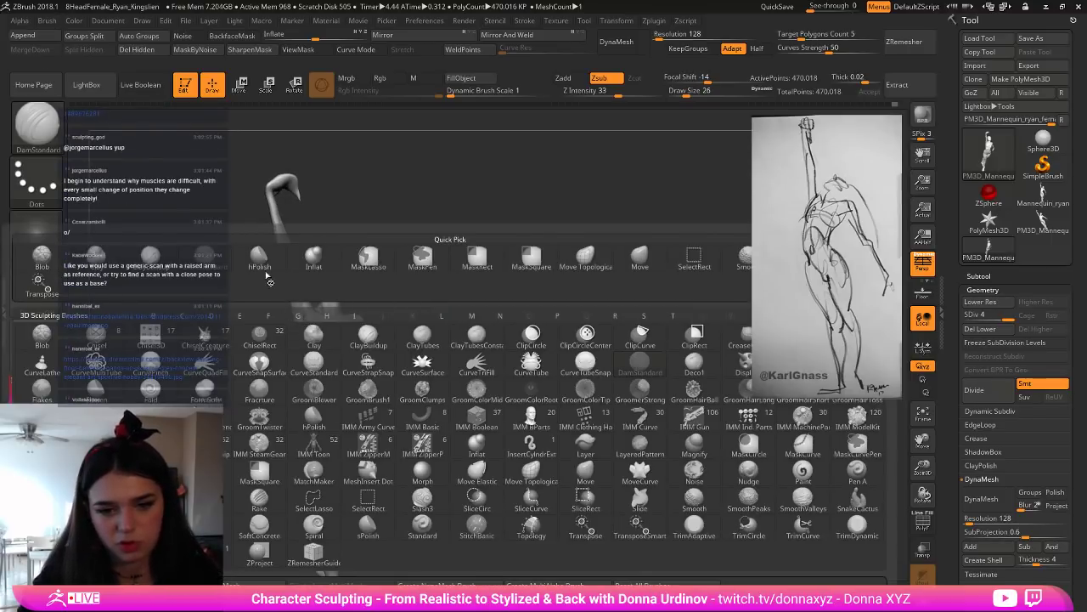
mouse_move(411, 234)
left_mouse_down()
mouse_move(411, 246)
mouse_move(412, 231)
mouse_move(323, 285)
left_mouse_up()
key("bracketright")
key("bracketright")
key("bracketright")
key("bracketright")
key("bracketright")
key("b")
key("v")
mouse_move(370, 263)
left_mouse_down()
mouse_move(324, 304)
mouse_move(438, 260)
mouse_move(460, 264)
mouse_move(440, 259)
mouse_move(437, 271)
left_mouse_up()
key("b")
key("h")
key("p")
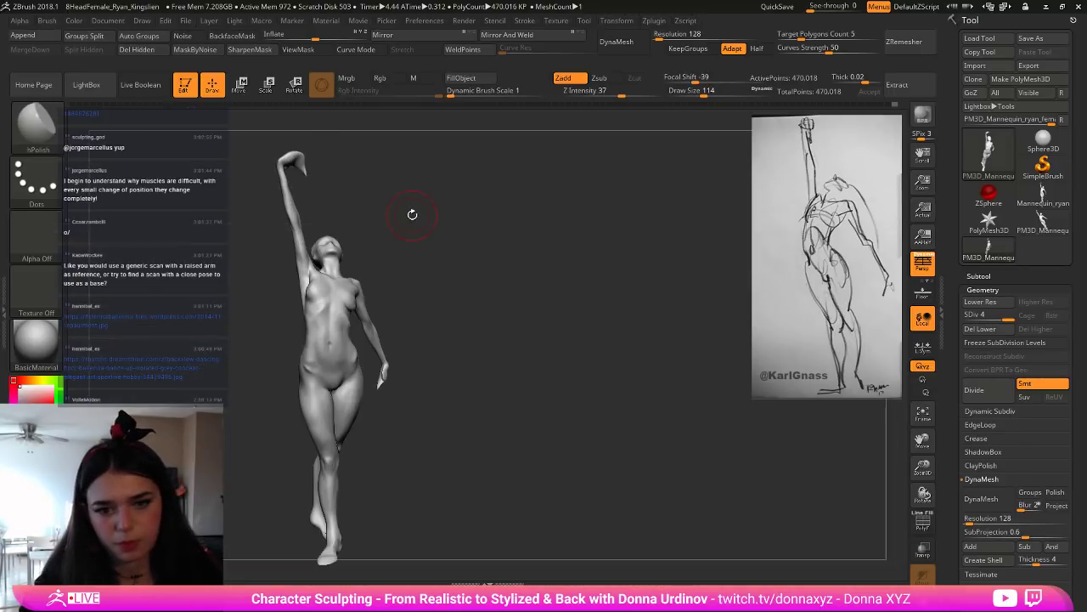
left_click_drag(410, 213, 323, 297)
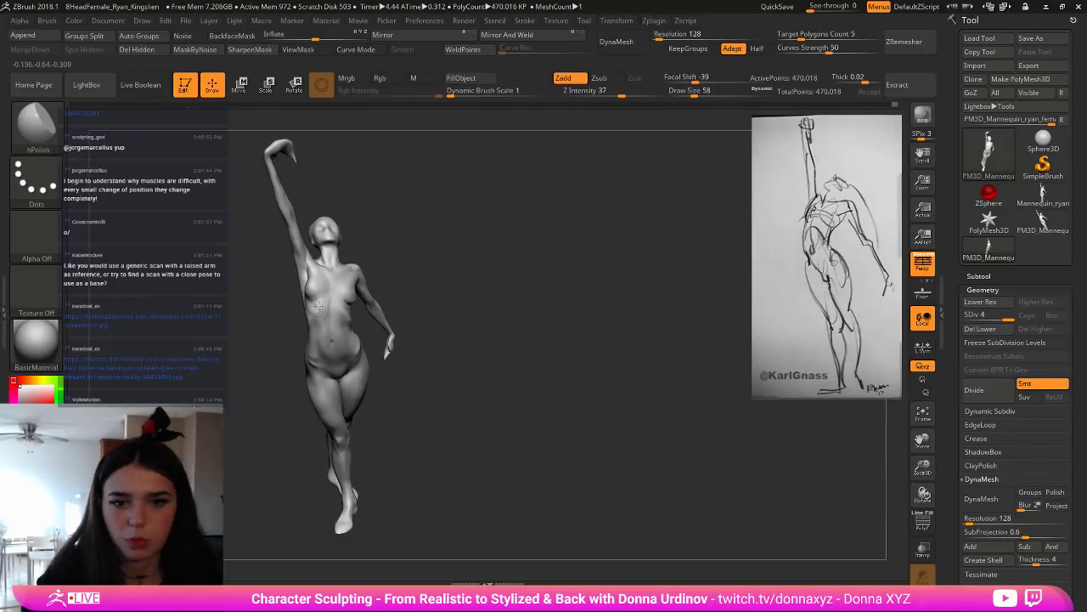
mouse_move(382, 270)
left_mouse_down()
mouse_move(408, 241)
mouse_move(379, 253)
left_mouse_up()
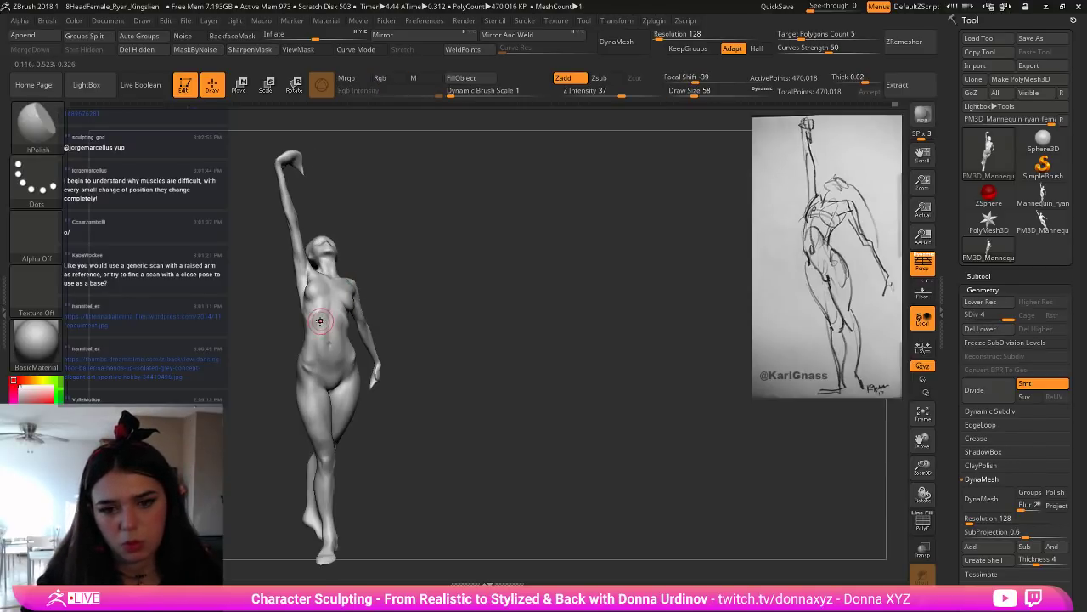
key("shift")
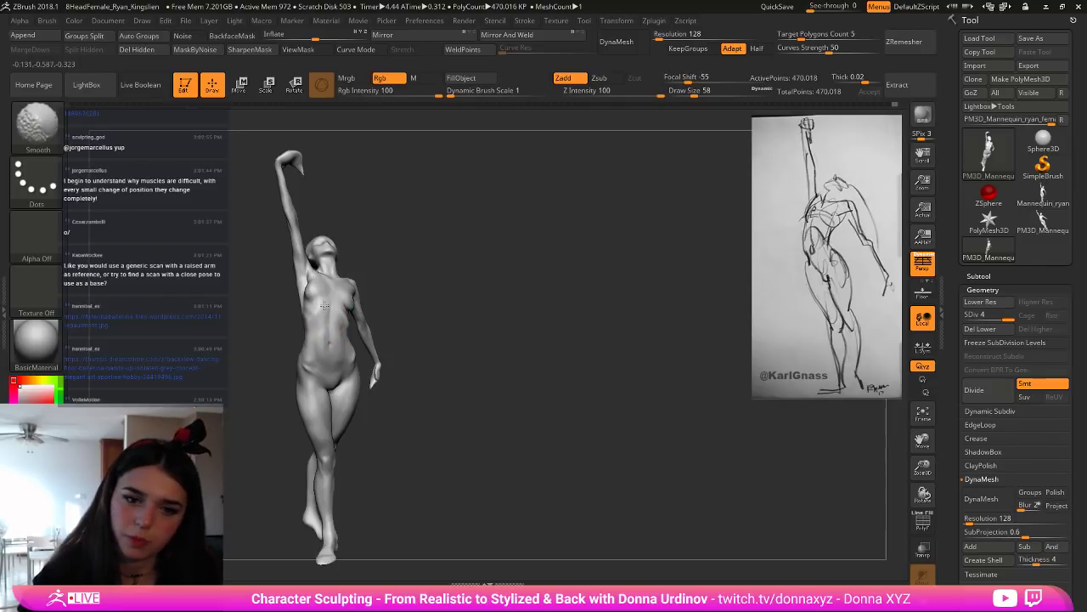
Step: Carve the center of the chest between the breasts with DamStandard at draw size 58 and soften it
mouse_move(395, 262)
left_mouse_down("alt")
mouse_move(383, 250)
mouse_move(430, 292)
mouse_move(444, 336)
left_mouse_up("alt")
key("b")
key("d")
key("s")
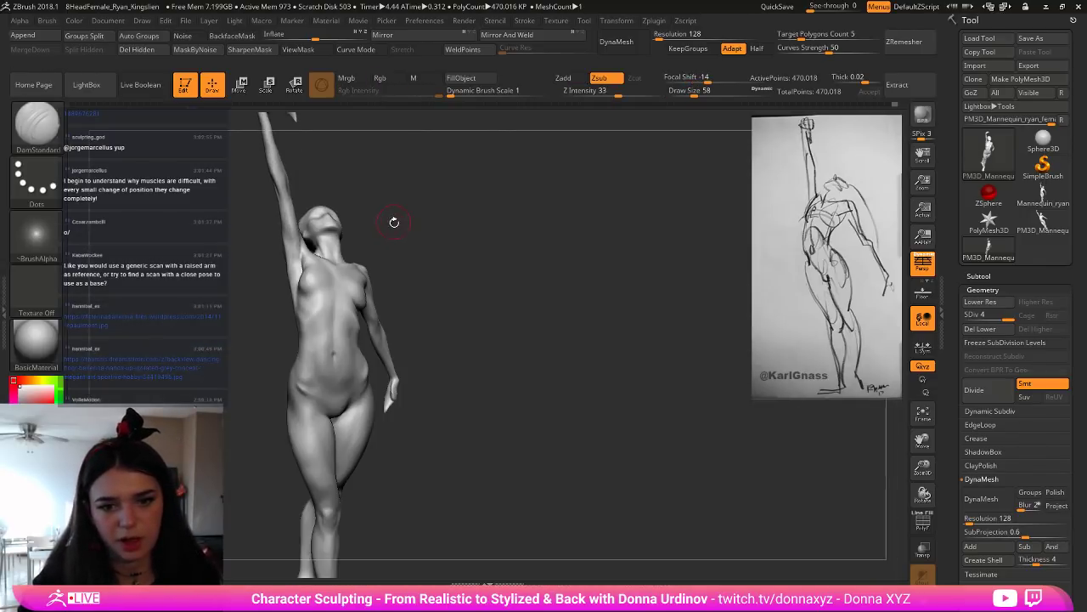
left_click_drag(396, 224, 329, 301)
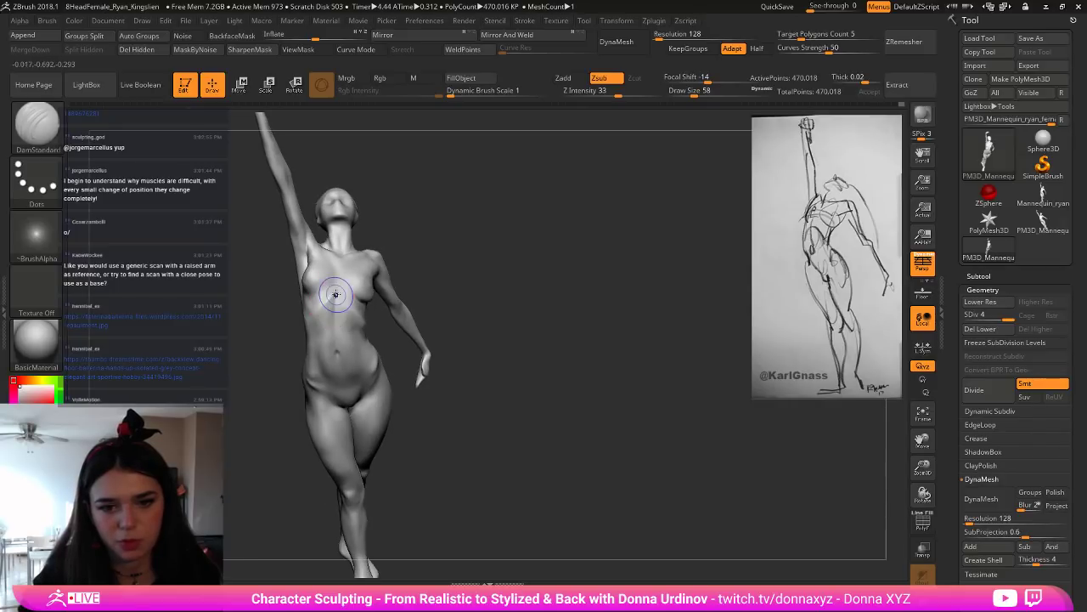
key("shift")
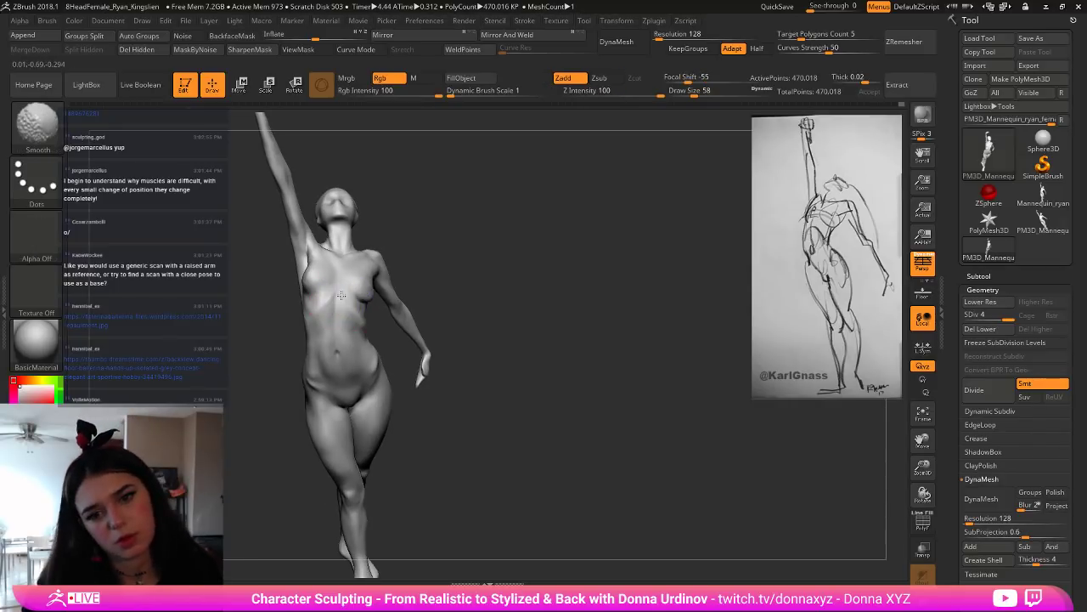
Step: Define the crease under the breast on the lowered-arm side with DamStandard at draw size 30 and smooth around it
mouse_move(431, 245)
left_mouse_down("alt")
mouse_move(412, 200)
mouse_move(444, 248)
mouse_move(425, 340)
left_mouse_up("alt")
key("bracketleft")
key("bracketleft")
key("bracketleft")
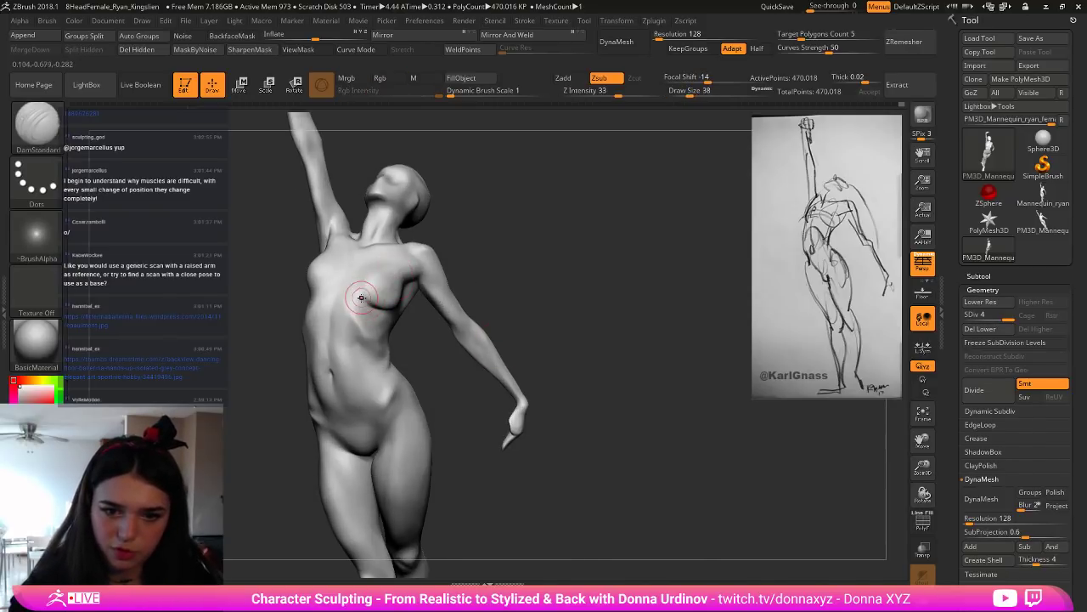
left_click_drag(354, 293, 384, 307)
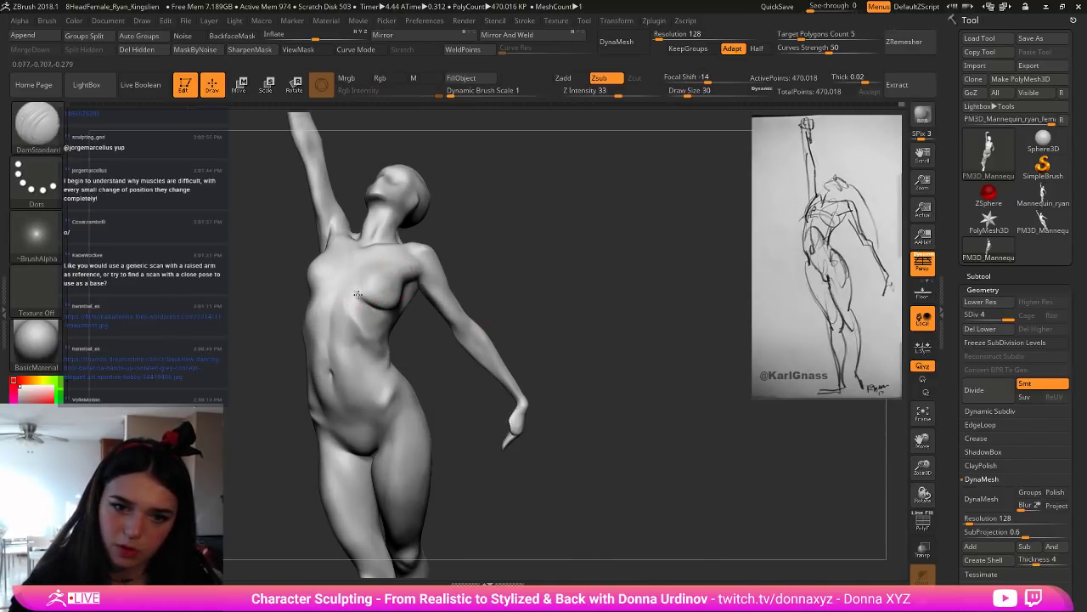
key("shift")
left_click_drag(426, 336, 367, 306)
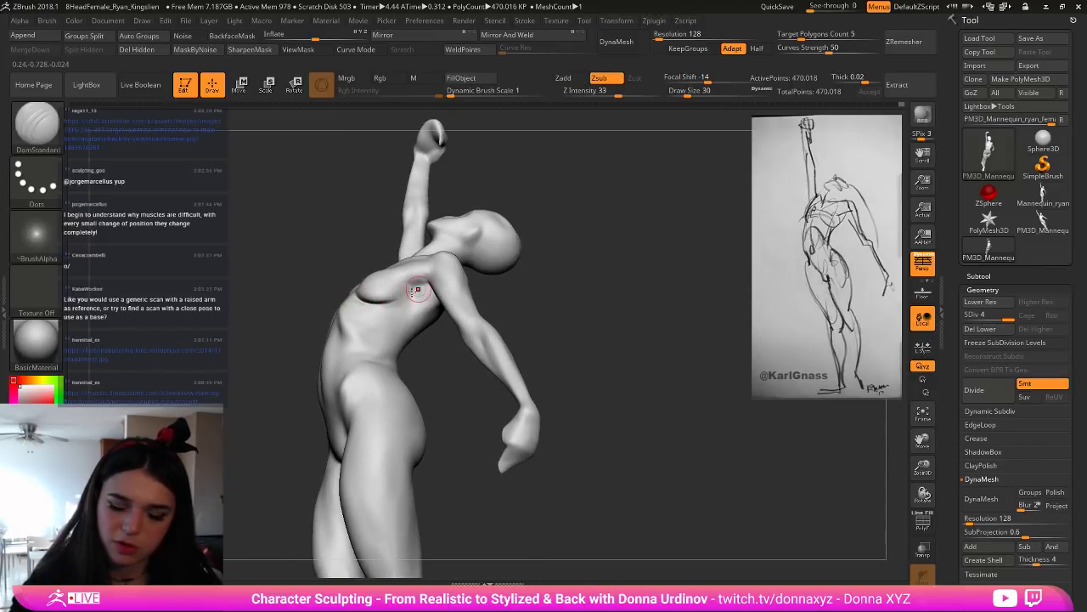
key("shift")
Step: Carve the crease under the raised-arm side breast with DamStandard at draw size 30 and blend it into the ribs
mouse_move(522, 309)
left_mouse_down()
mouse_move(544, 333)
mouse_move(562, 329)
left_mouse_up()
key("shift")
right_click_drag(585, 301, 536, 343)
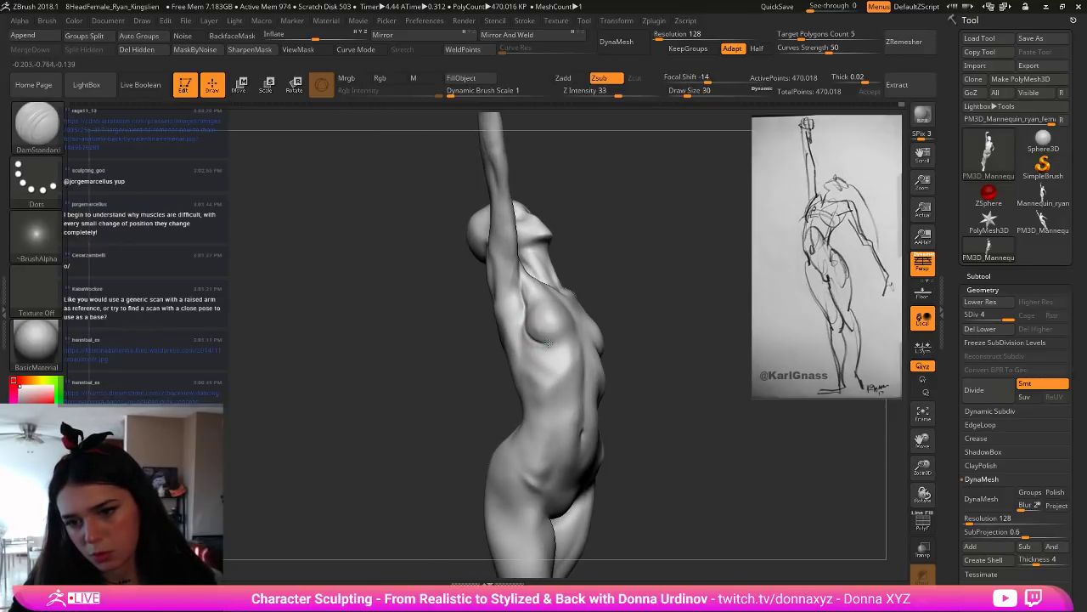
key("shift")
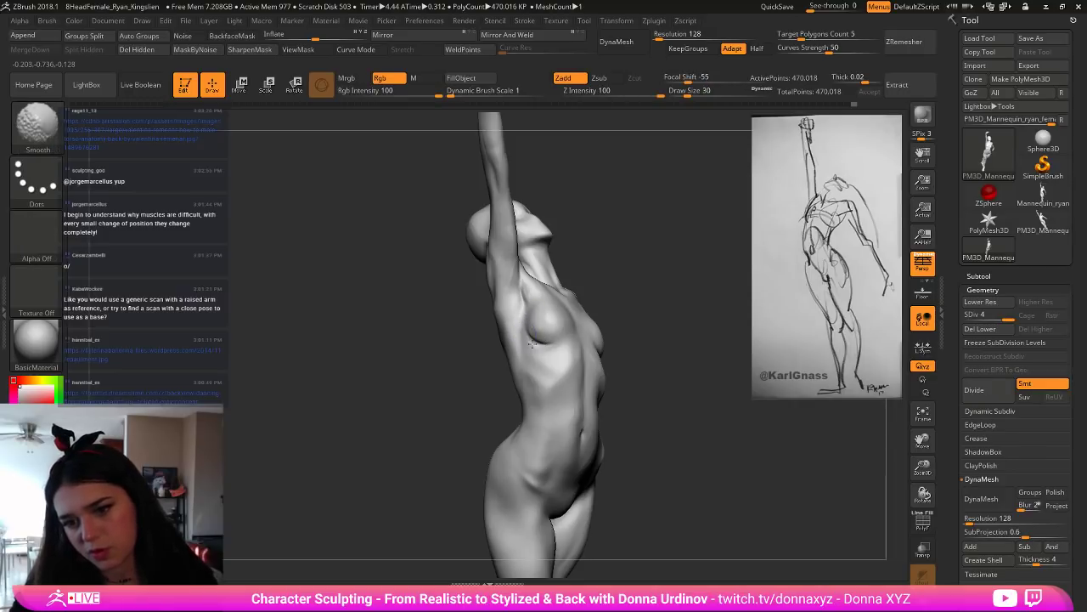
left_click_drag(532, 344, 559, 339, "shift")
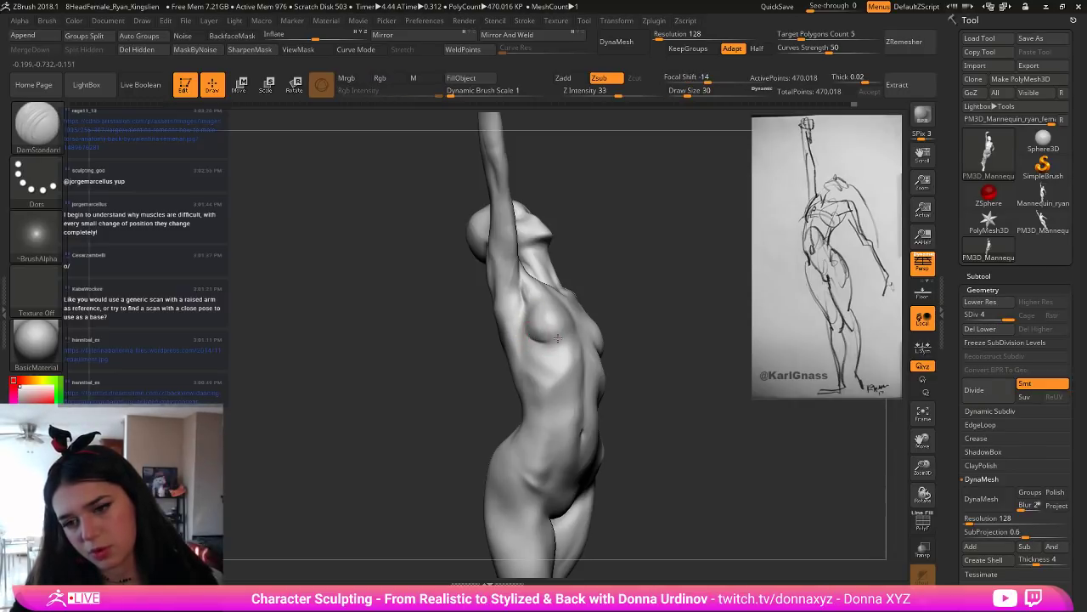
mouse_move(644, 312)
left_mouse_down("alt")
mouse_move(641, 279)
mouse_move(608, 276)
mouse_move(559, 278)
mouse_move(603, 289)
mouse_move(552, 291)
mouse_move(543, 308)
mouse_move(607, 288)
mouse_move(598, 279)
mouse_move(423, 315)
left_mouse_up("alt")
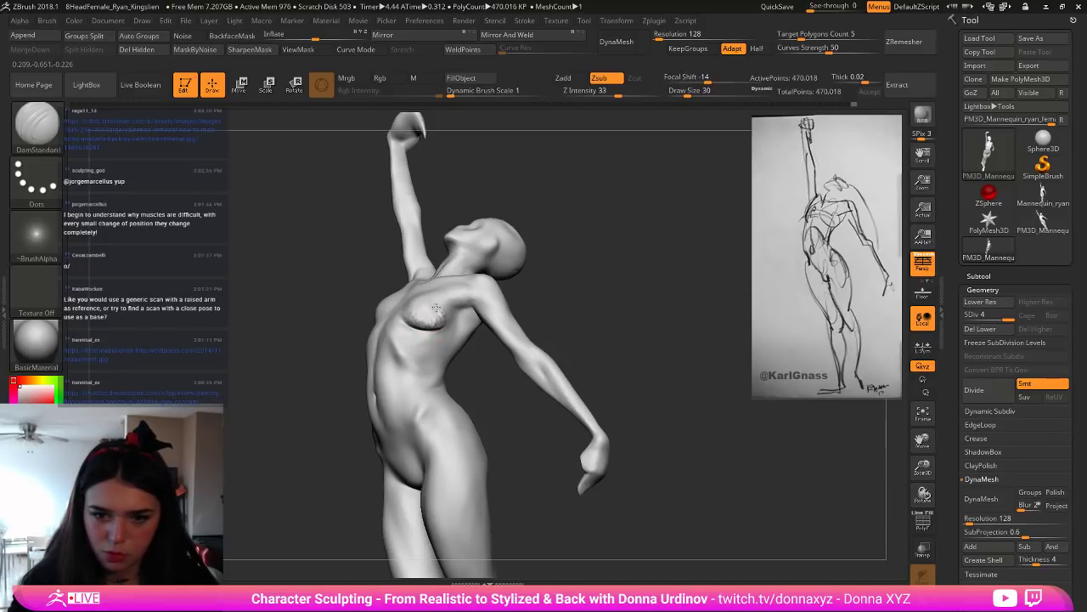
Step: Add volume around the underside of the lowered-arm side breast with Inflat at draw size 54 and smooth its outer edge
key("shift")
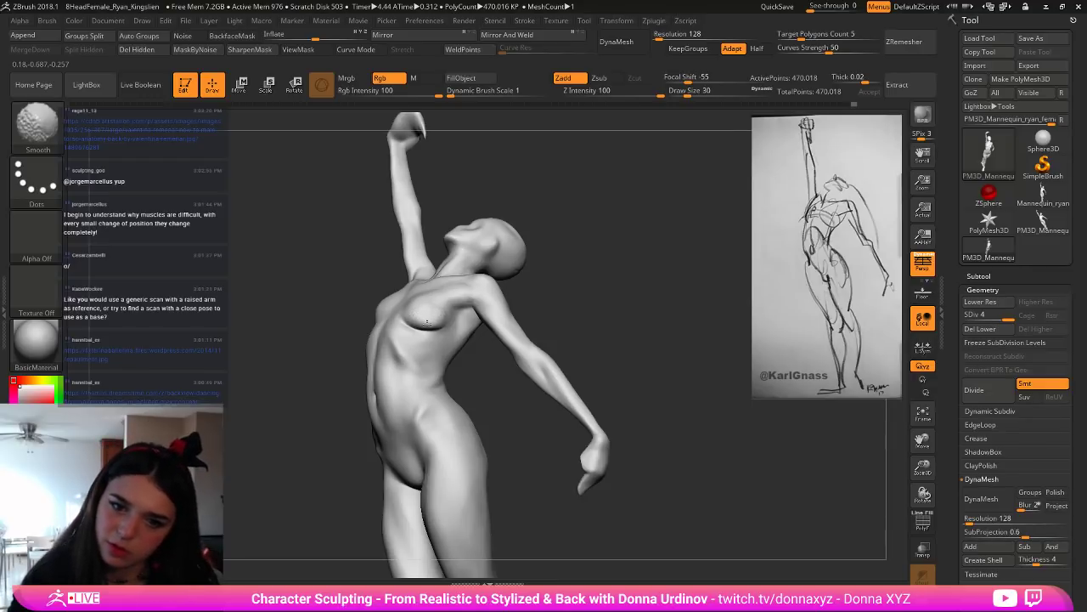
left_click_drag(515, 301, 609, 289)
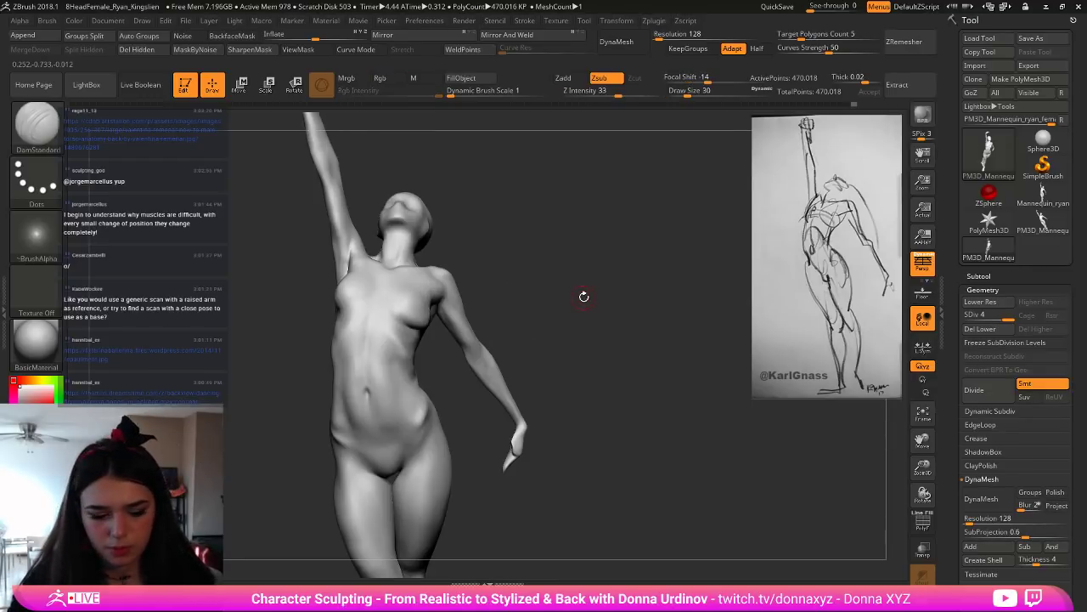
key("b")
key("i")
key("n")
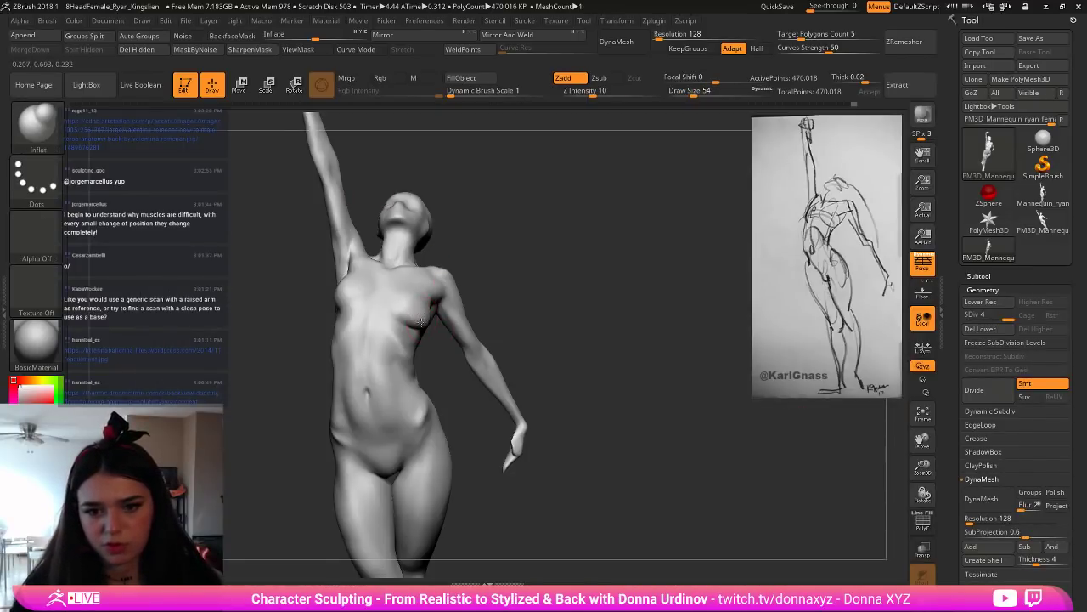
mouse_move(517, 296)
left_mouse_down()
mouse_move(496, 274)
mouse_move(430, 333)
left_mouse_up()
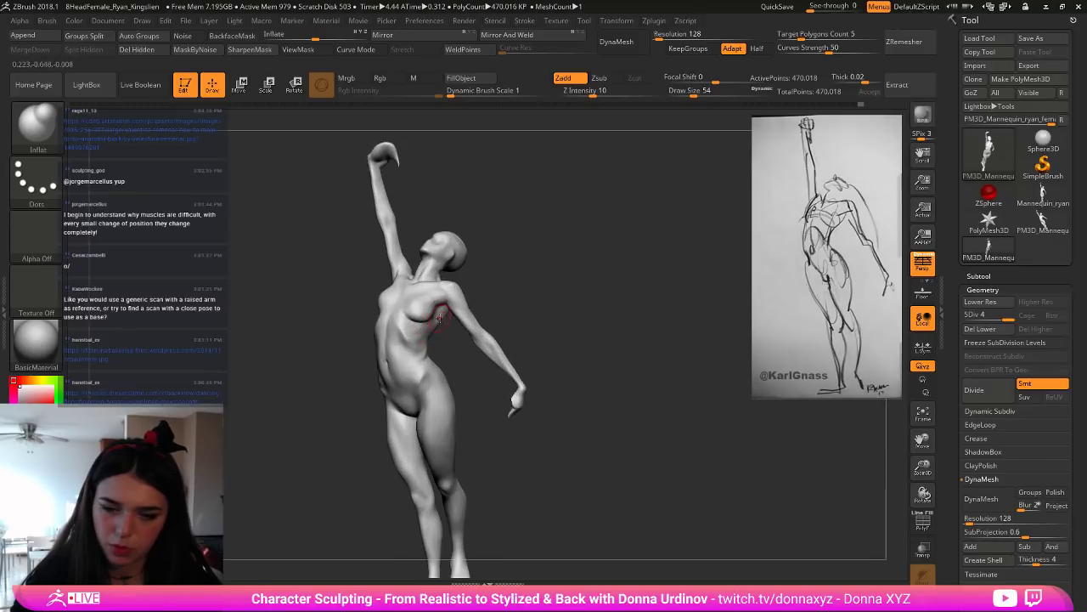
key("shift")
left_click_drag(423, 312, 439, 322, "shift")
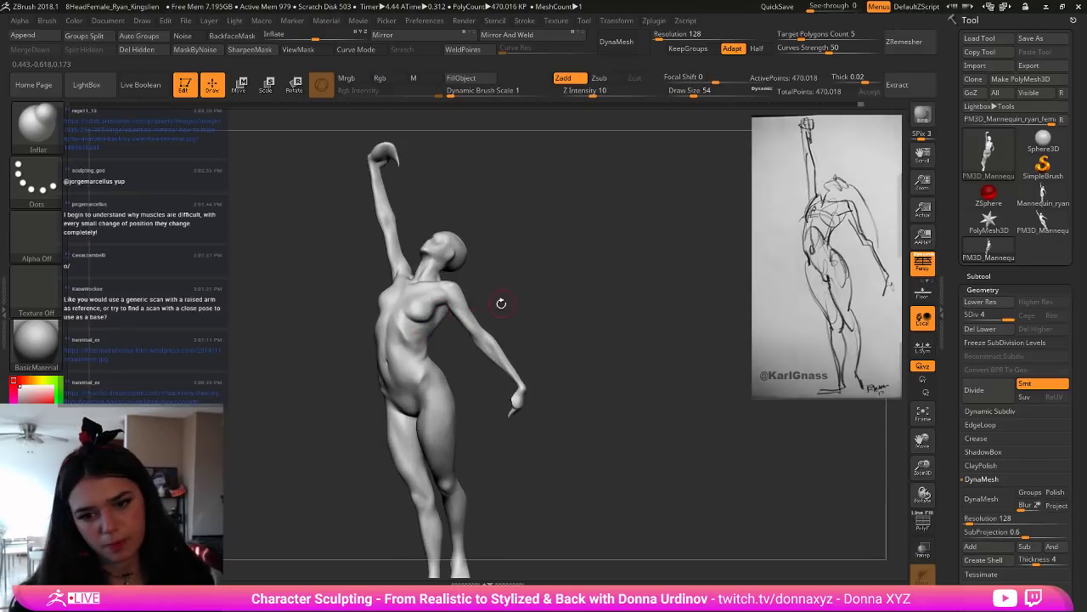
Step: Reshape the lowered-arm side breast with the Move brush at draw size 58 and smooth the chest above it
key("b")
key("Escape")
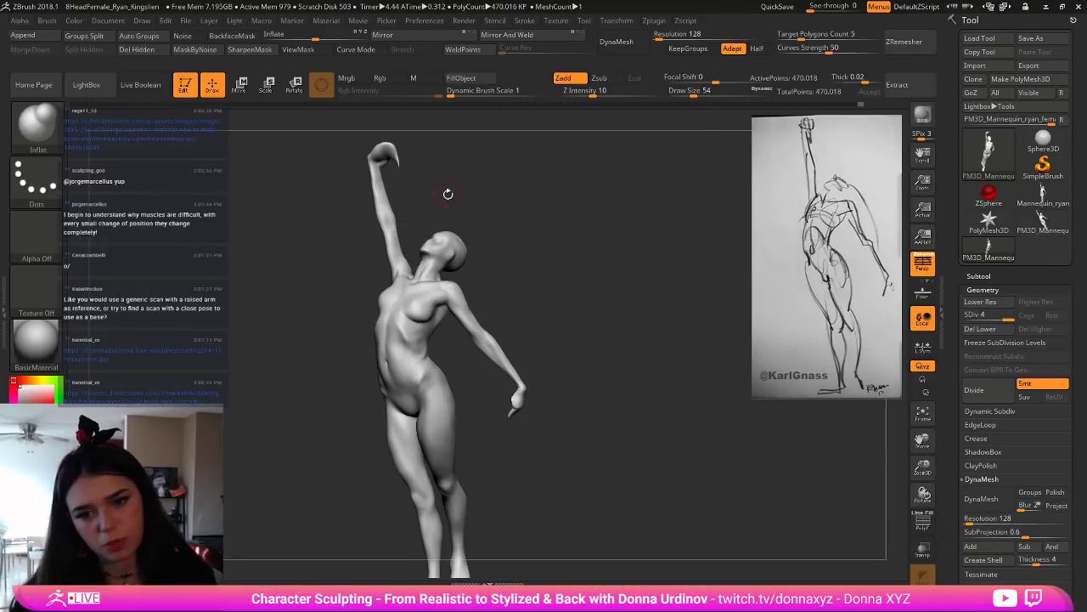
key("b")
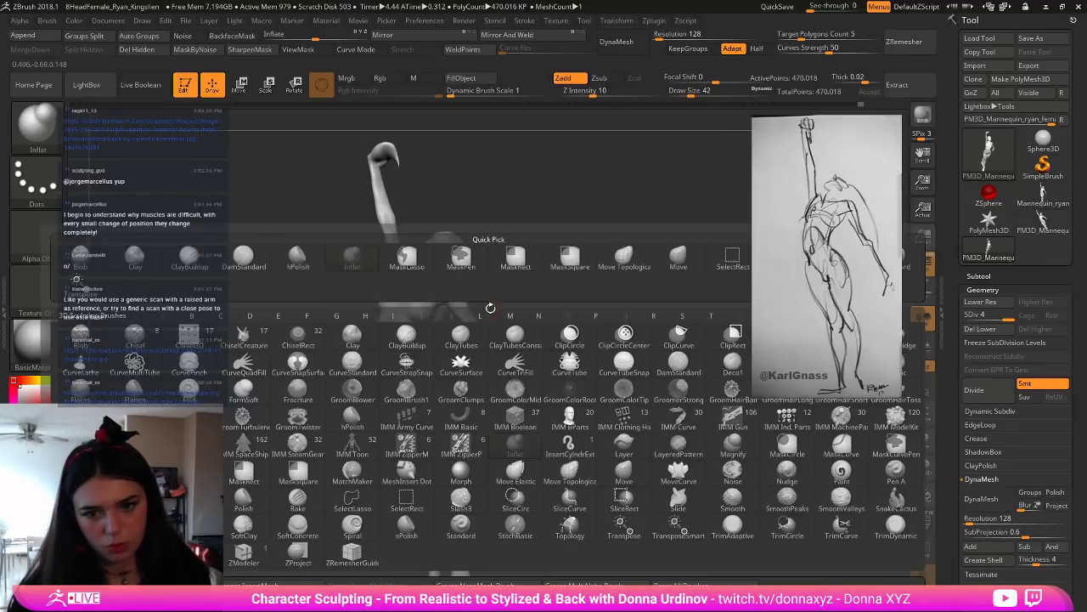
key("m")
key("v")
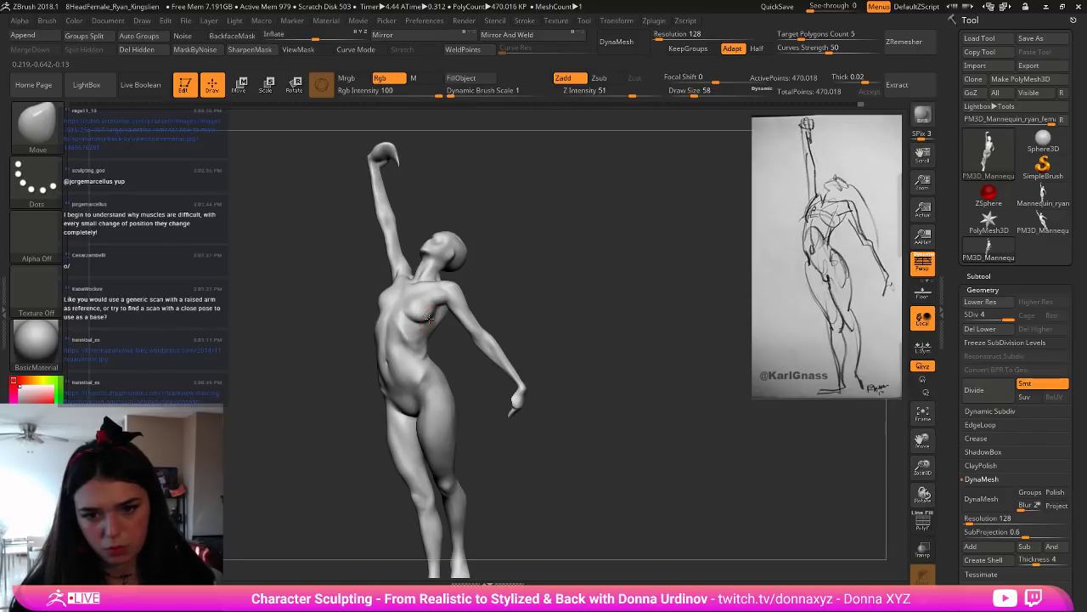
left_click_drag(504, 277, 545, 274)
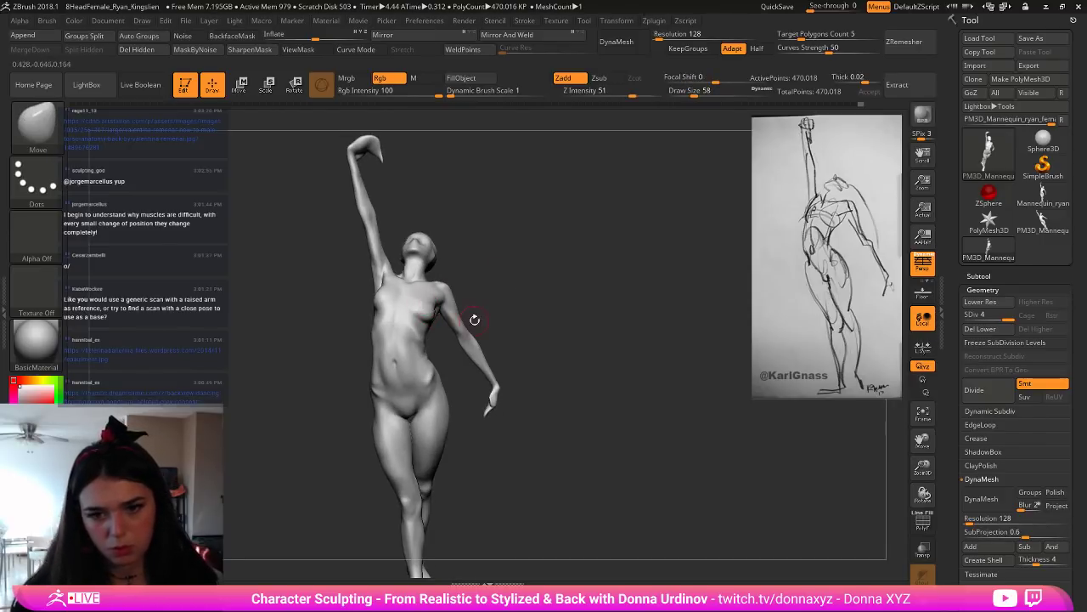
mouse_move(521, 304)
left_mouse_down()
mouse_move(509, 292)
mouse_move(523, 311)
left_mouse_up()
left_click_drag(429, 301, 419, 294, "shift")
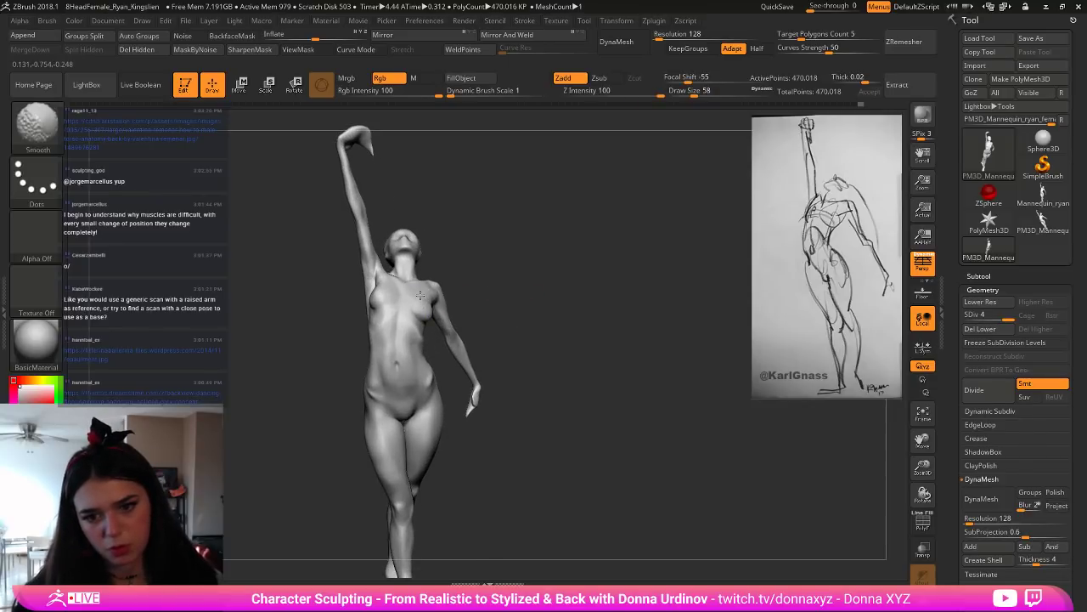
Step: Carve the inner lower edge of the raised-arm side breast with DamStandard at draw size 38 and smooth toward the sternum
left_click_drag(485, 272, 515, 277)
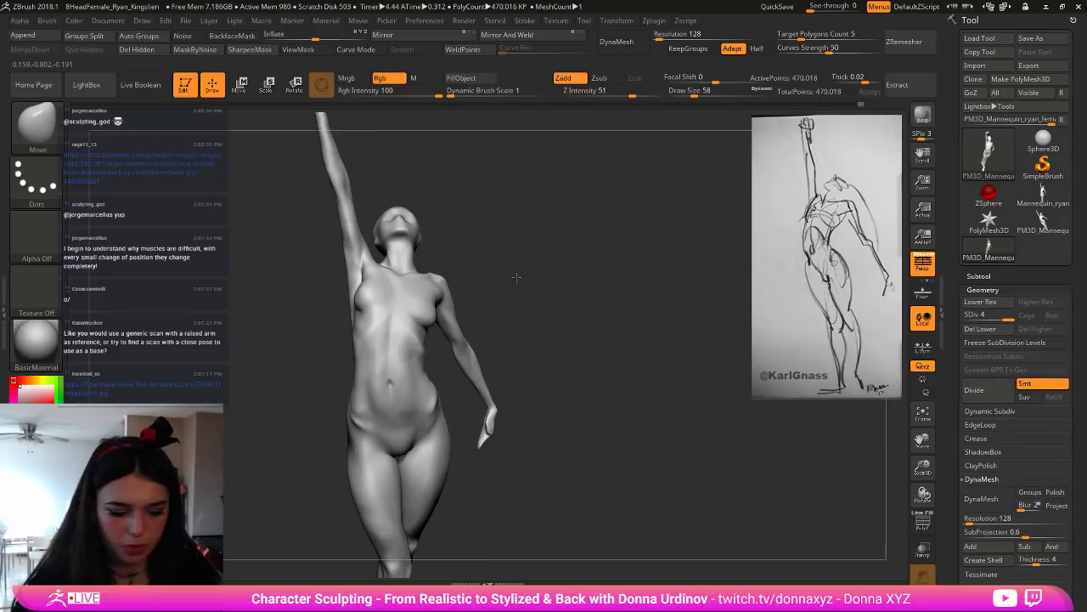
key("b")
key("d")
key("s")
mouse_move(481, 213)
left_mouse_down()
mouse_move(373, 314)
mouse_move(400, 304)
left_mouse_up()
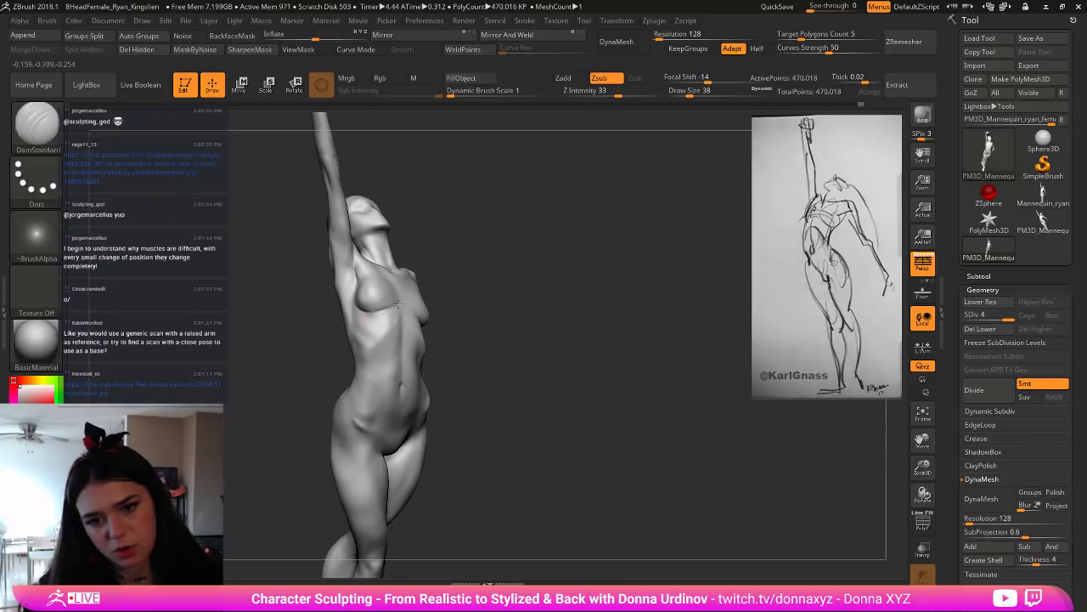
key("shift")
left_click_drag(388, 312, 381, 315, "shift")
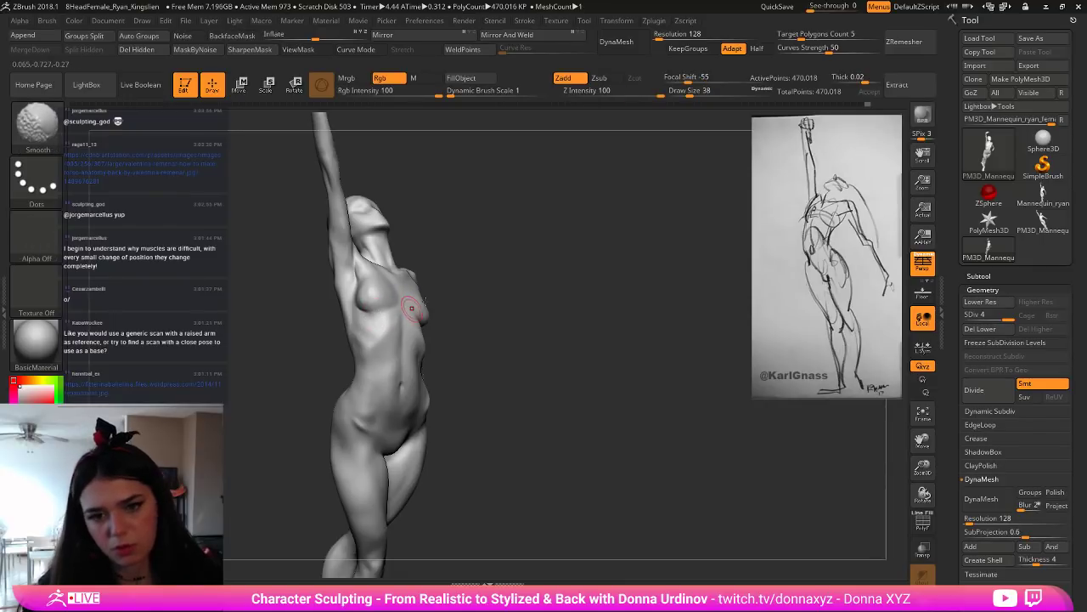
mouse_move(475, 270)
left_mouse_down()
mouse_move(382, 270)
mouse_move(389, 304)
left_mouse_up()
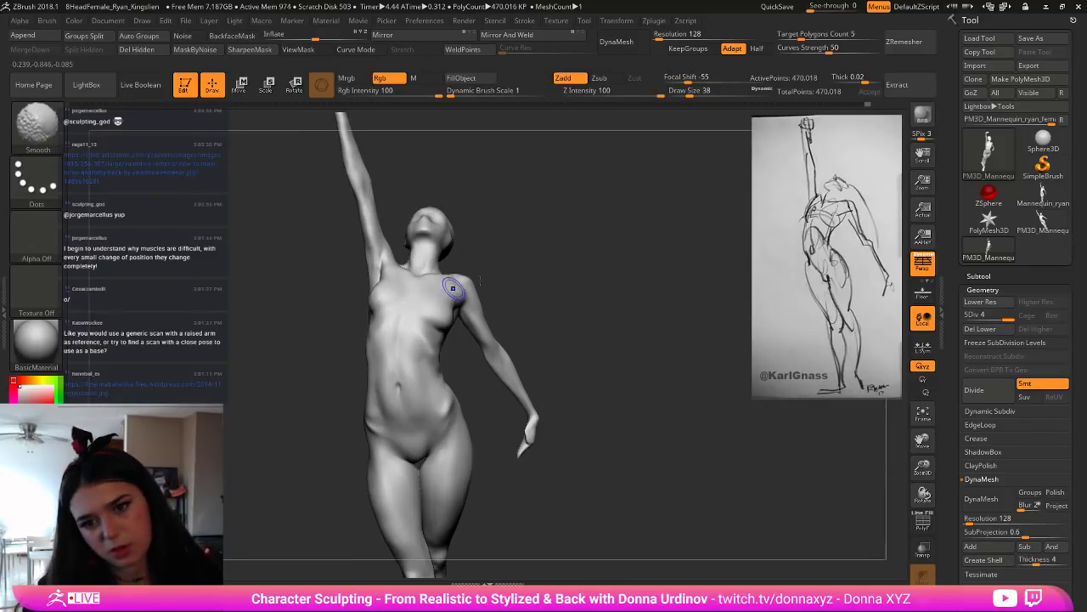
mouse_move(564, 265)
left_mouse_down()
mouse_move(524, 277)
mouse_move(466, 251)
left_mouse_up()
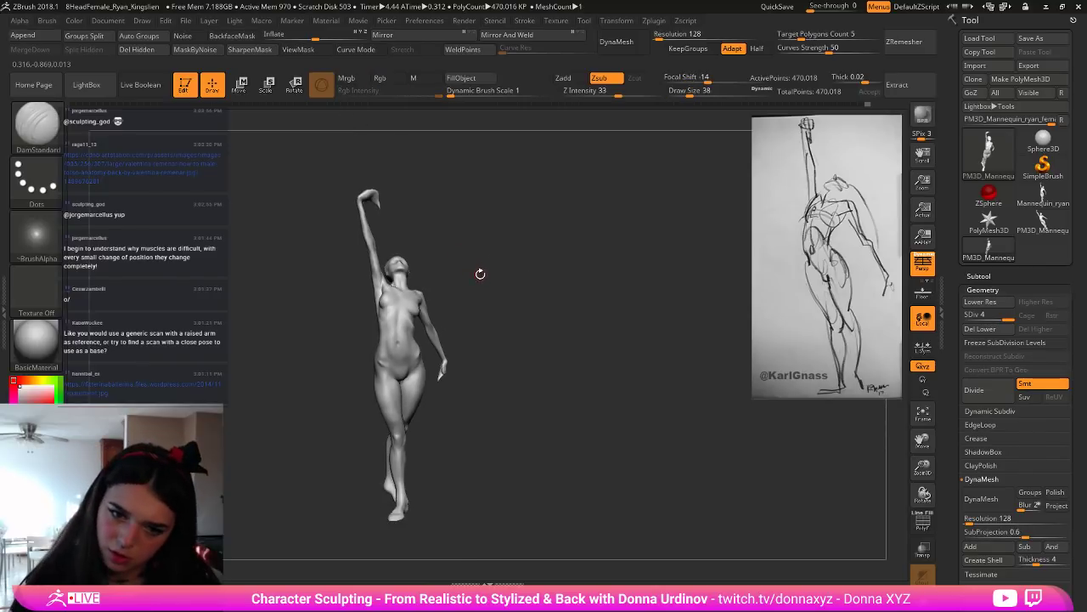
mouse_move(479, 273)
right_mouse_down()
mouse_move(535, 270)
mouse_move(529, 298)
mouse_move(461, 299)
right_mouse_up()
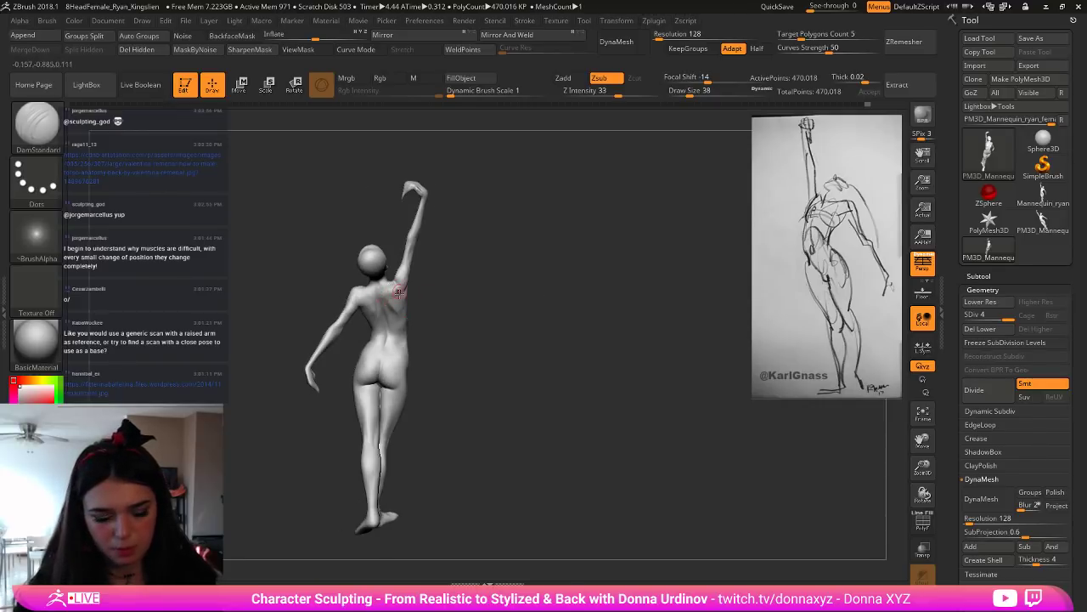
key("b")
left_click(535, 270)
right_click_drag(590, 281, 715, 260, "alt")
mouse_move(667, 295)
right_mouse_down()
mouse_move(661, 304)
mouse_move(675, 316)
mouse_move(625, 270)
mouse_move(648, 334)
mouse_move(634, 381)
mouse_move(615, 334)
mouse_move(602, 369)
mouse_move(498, 347)
right_mouse_up()
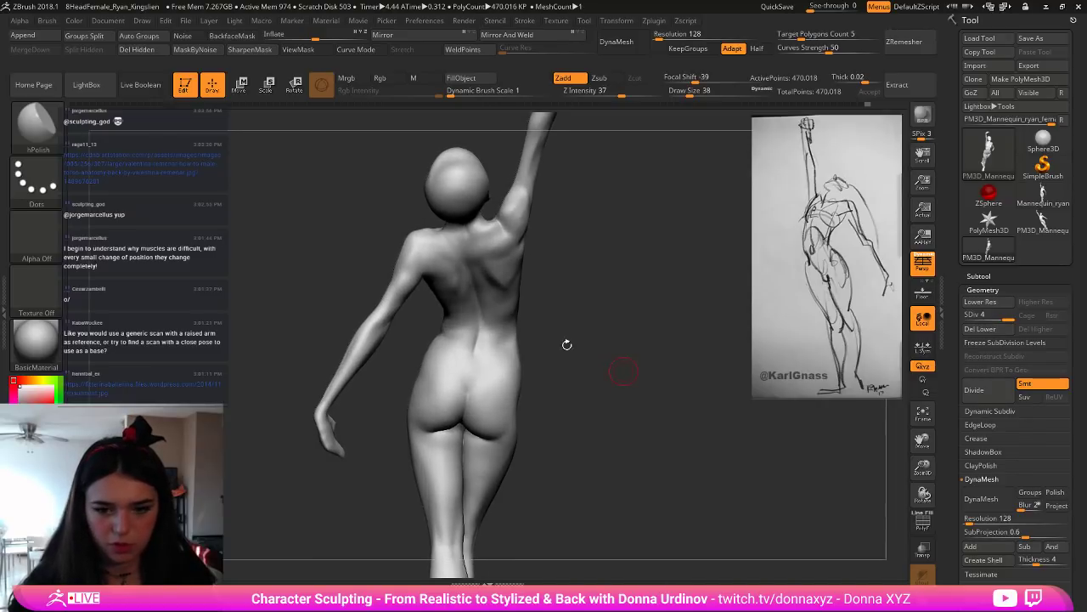
Step: Carve a dimple in the lower back above the buttock with DamStandard at draw size 38 and smooth it
key("b")
key("b")
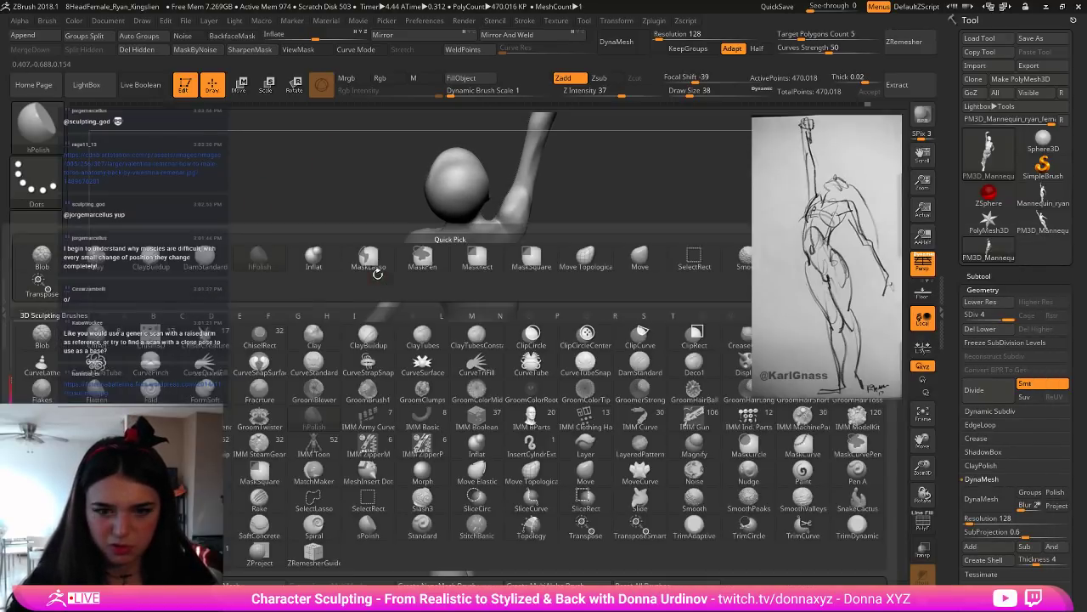
key("d")
key("s")
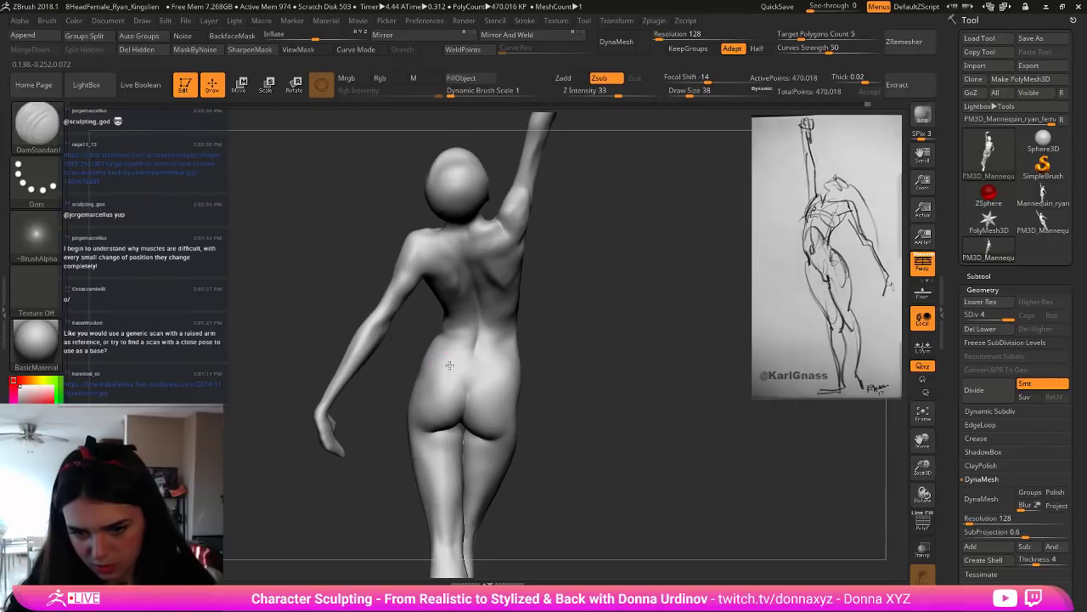
left_click(446, 362)
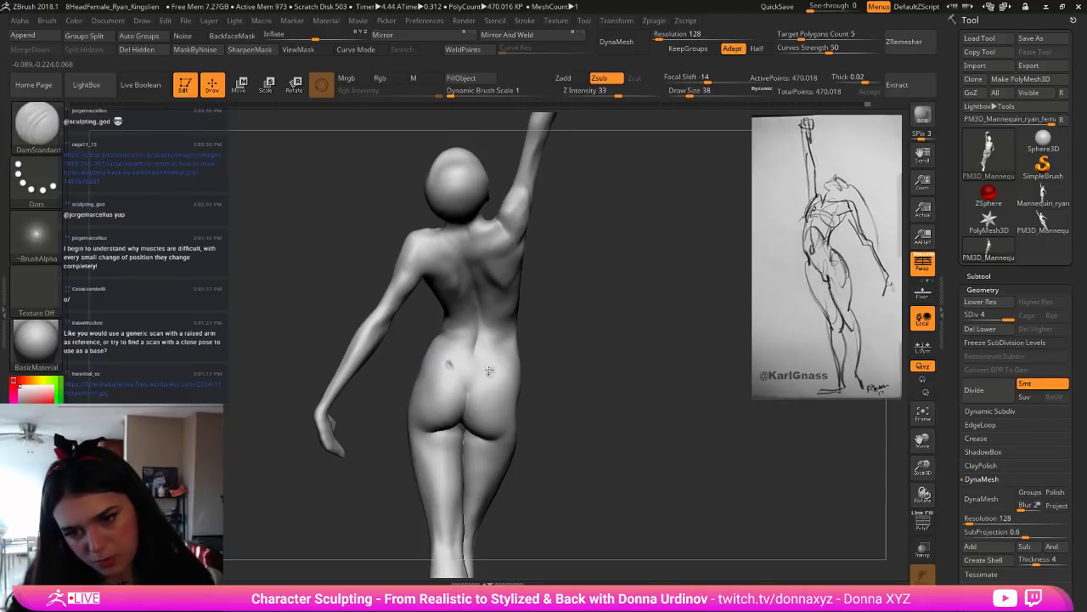
key("shift")
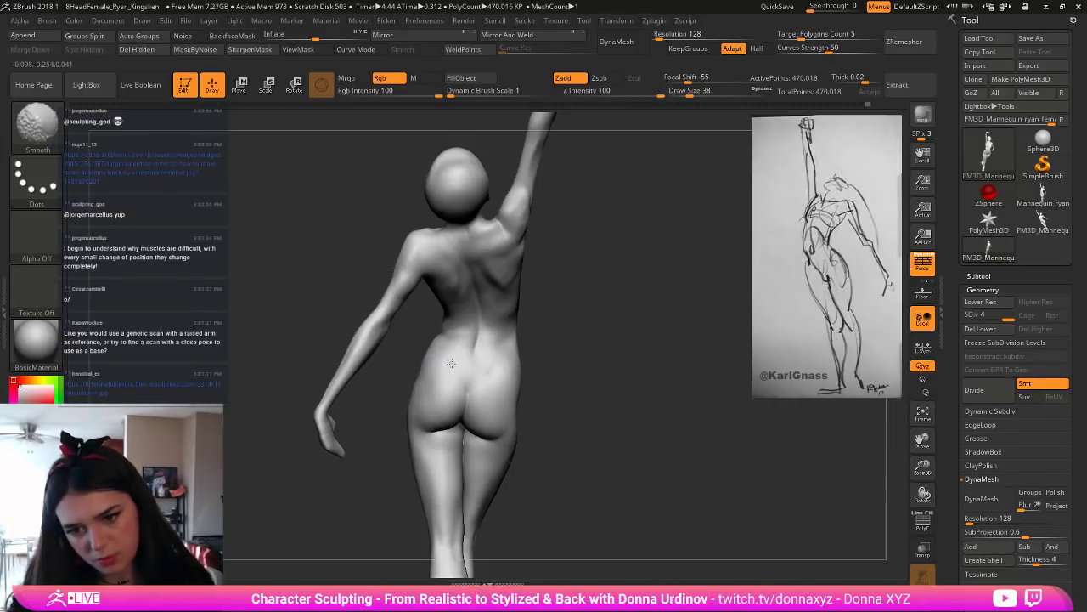
left_click_drag(451, 364, 457, 353, "shift")
mouse_move(595, 390)
left_mouse_down()
mouse_move(568, 299)
mouse_move(568, 322)
mouse_move(601, 369)
mouse_move(598, 411)
left_mouse_up()
key("shift")
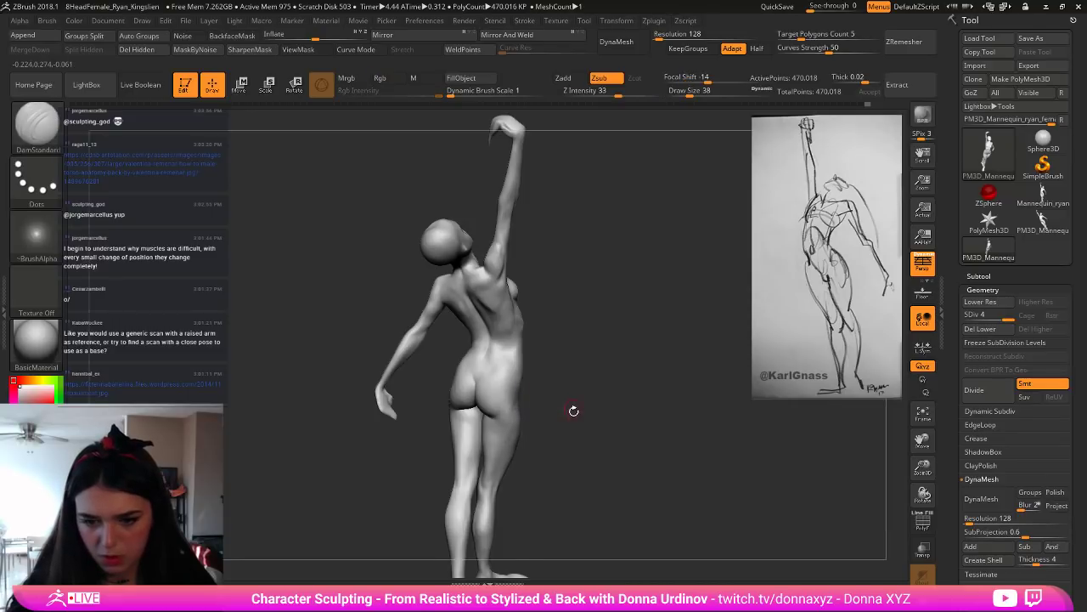
Step: Reshape the buttocks from the back and side with the Move brush at draw sizes 62 and 82
mouse_move(572, 408)
left_mouse_down("alt")
mouse_move(578, 372)
mouse_move(607, 372)
mouse_move(595, 364)
mouse_move(594, 378)
mouse_move(580, 341)
mouse_move(597, 369)
left_mouse_up("alt")
key("b")
key("m")
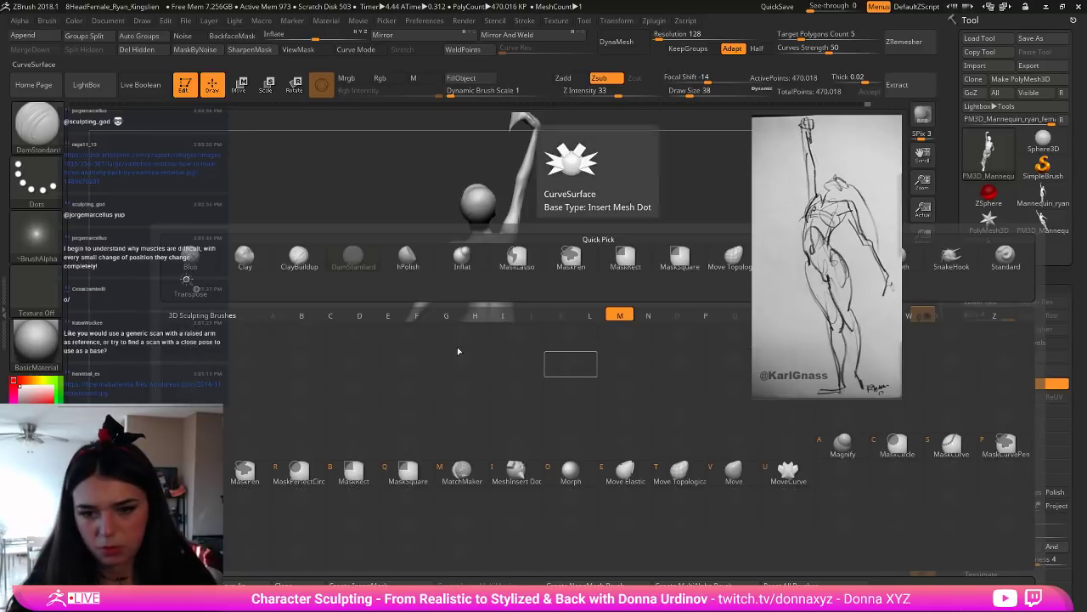
key("v")
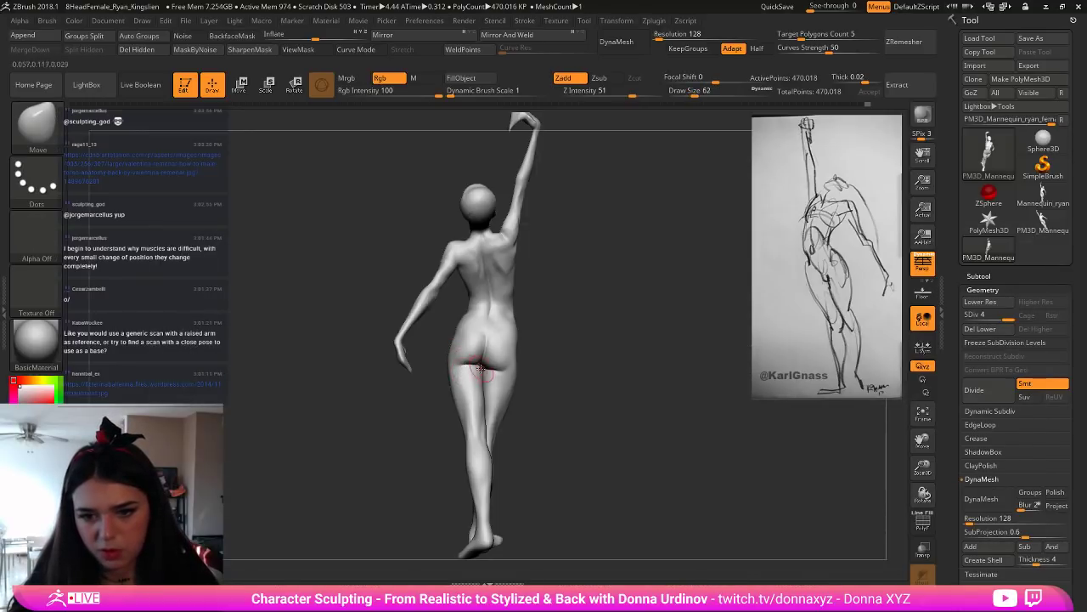
mouse_move(553, 337)
left_mouse_down()
mouse_move(540, 344)
mouse_move(575, 354)
mouse_move(540, 315)
mouse_move(550, 323)
mouse_move(536, 338)
mouse_move(571, 371)
mouse_move(572, 348)
mouse_move(558, 337)
mouse_move(568, 334)
mouse_move(555, 375)
left_mouse_up()
key("ctrl")
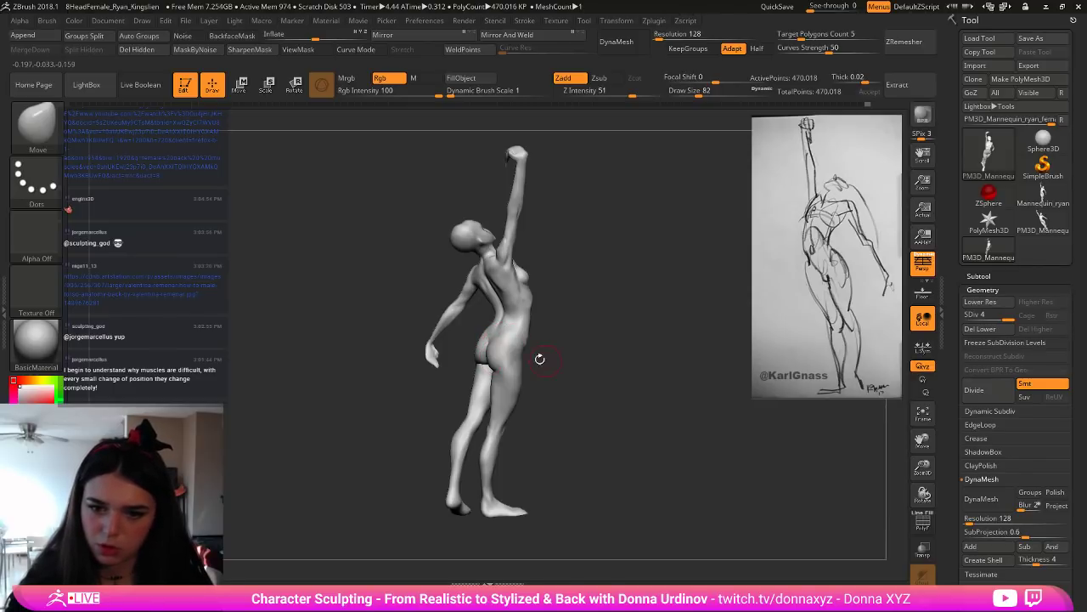
left_click_drag(540, 358, 653, 359)
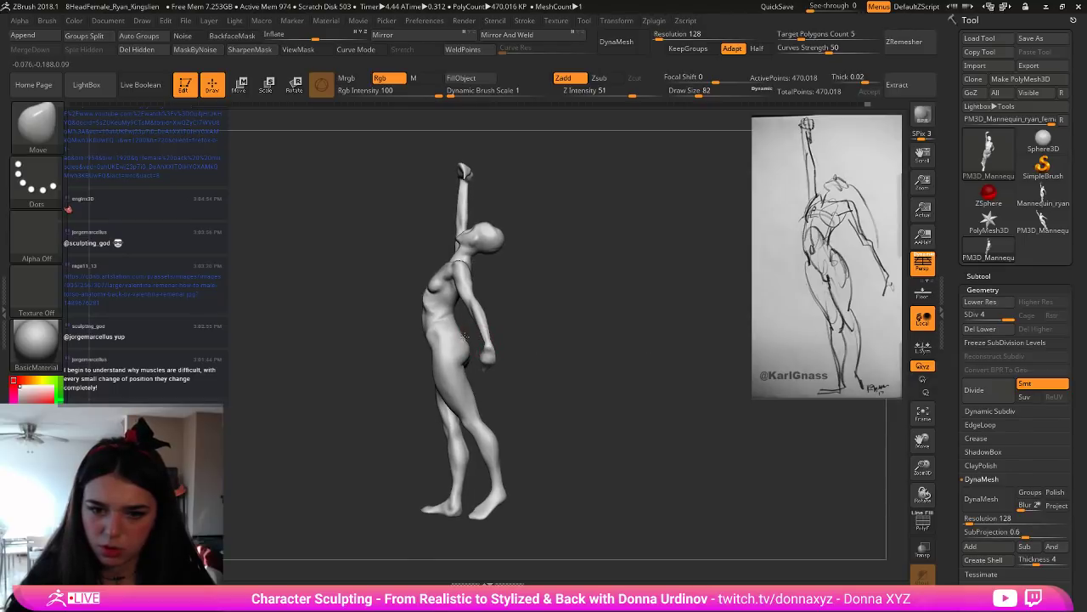
mouse_move(469, 350)
left_mouse_down()
mouse_move(509, 346)
mouse_move(458, 342)
left_mouse_up()
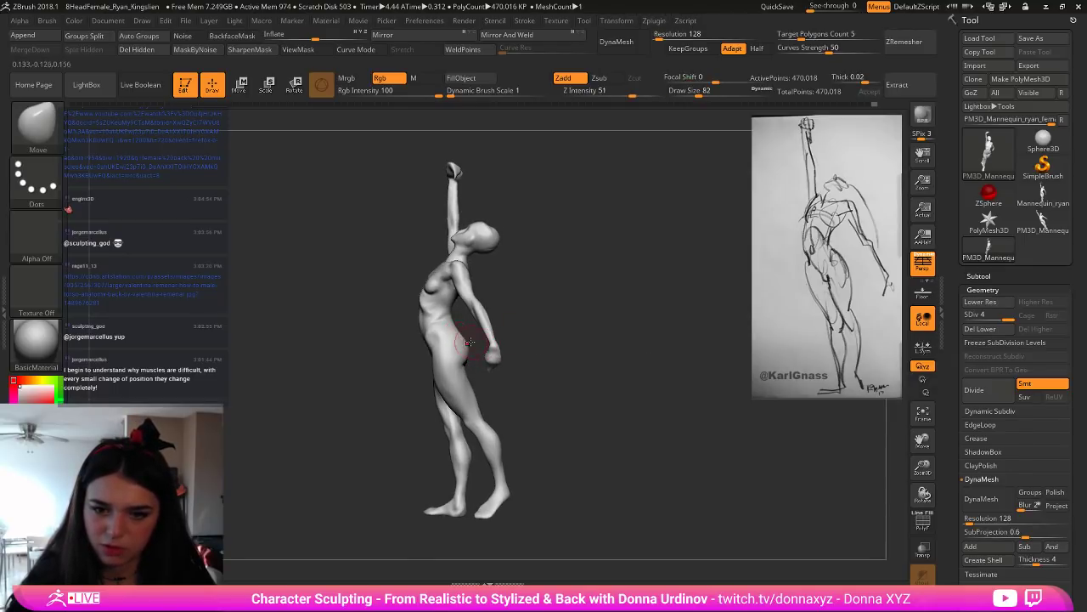
Step: Refine the hip and lower leg contours from several angles with the Move brush at draw size 82
left_click_drag(556, 317, 464, 339)
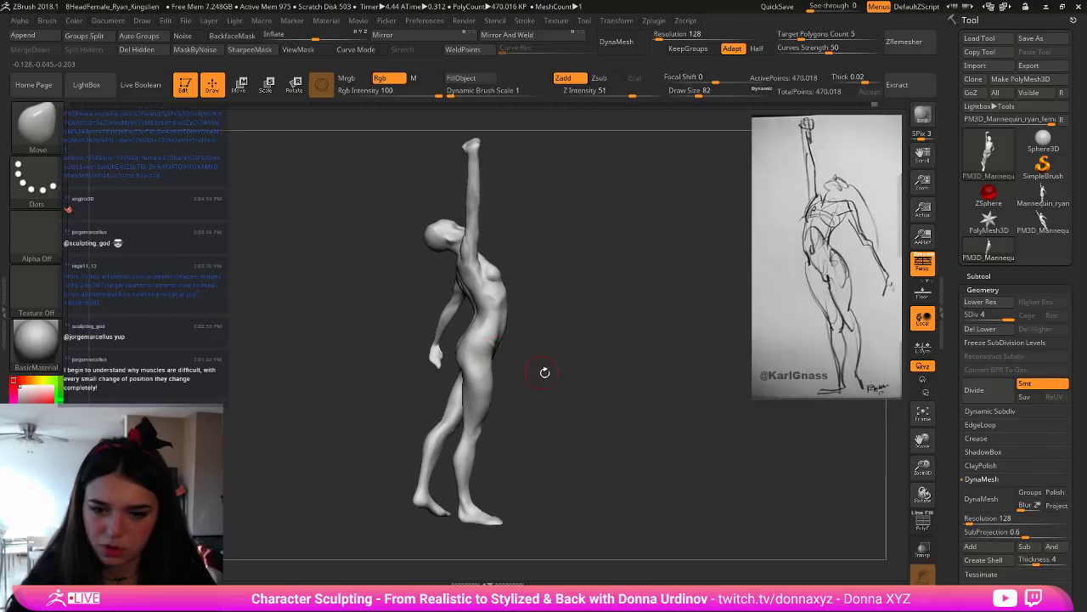
left_click_drag(544, 371, 593, 378)
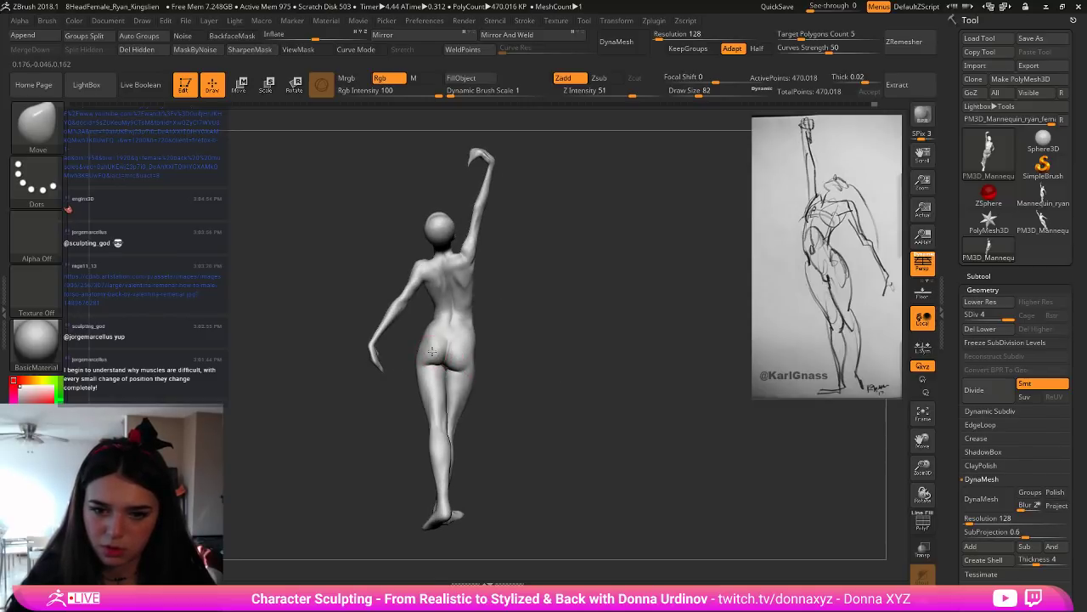
mouse_move(536, 379)
left_mouse_down()
mouse_move(573, 388)
mouse_move(532, 388)
left_mouse_up()
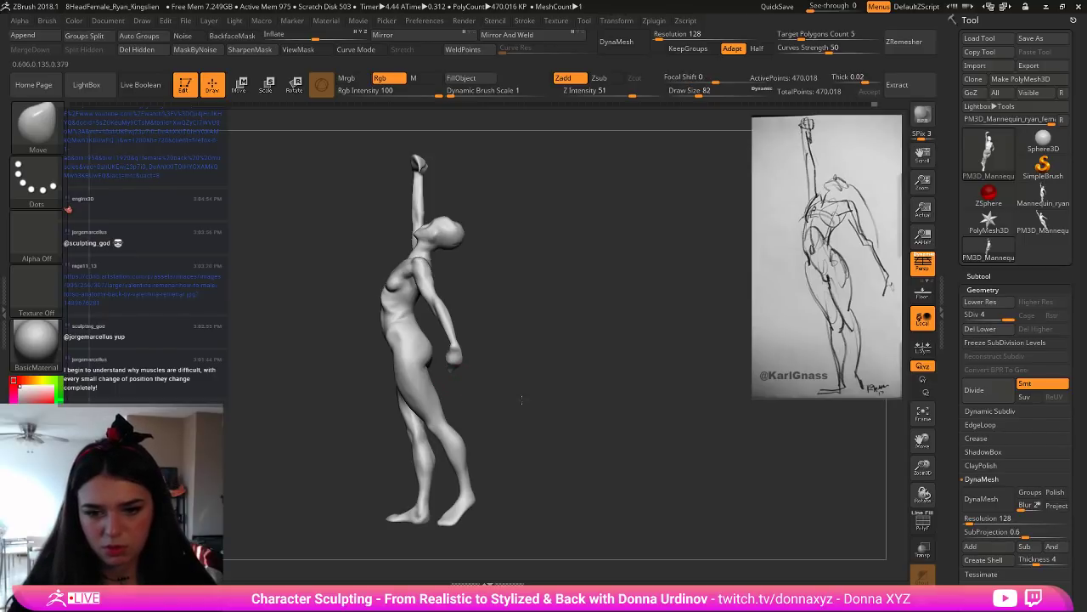
mouse_move(578, 407)
left_mouse_down()
mouse_move(564, 395)
mouse_move(590, 379)
mouse_move(563, 378)
mouse_move(551, 430)
mouse_move(437, 487)
mouse_move(436, 472)
left_mouse_up()
left_click_drag(503, 468, 469, 466)
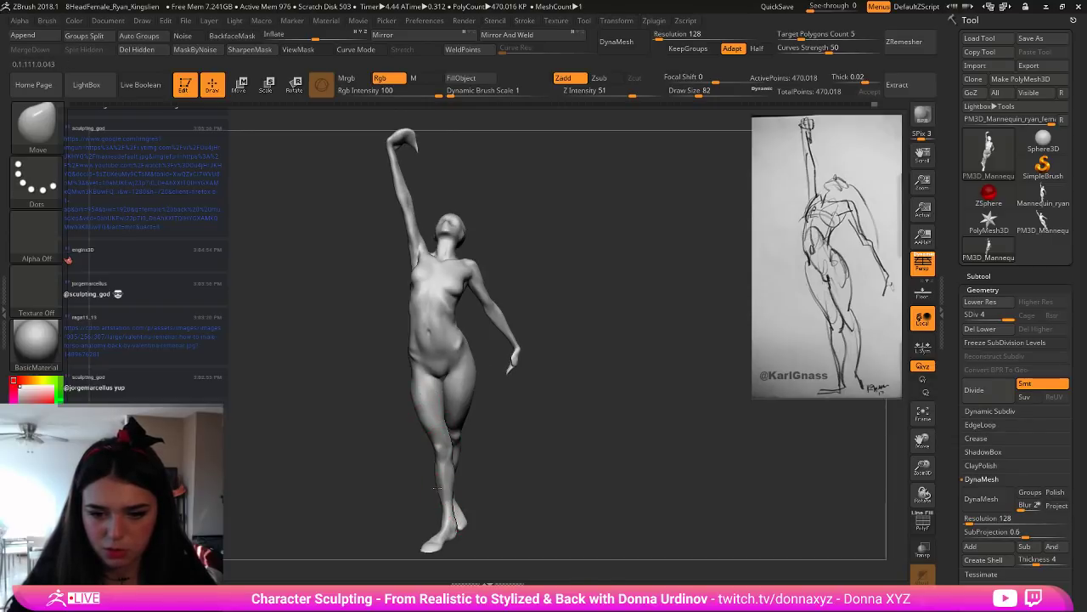
Step: Examine the torso, waist and hip from the front and from above, comparing them with perspective off and on
left_click_drag(529, 442, 544, 505, "alt")
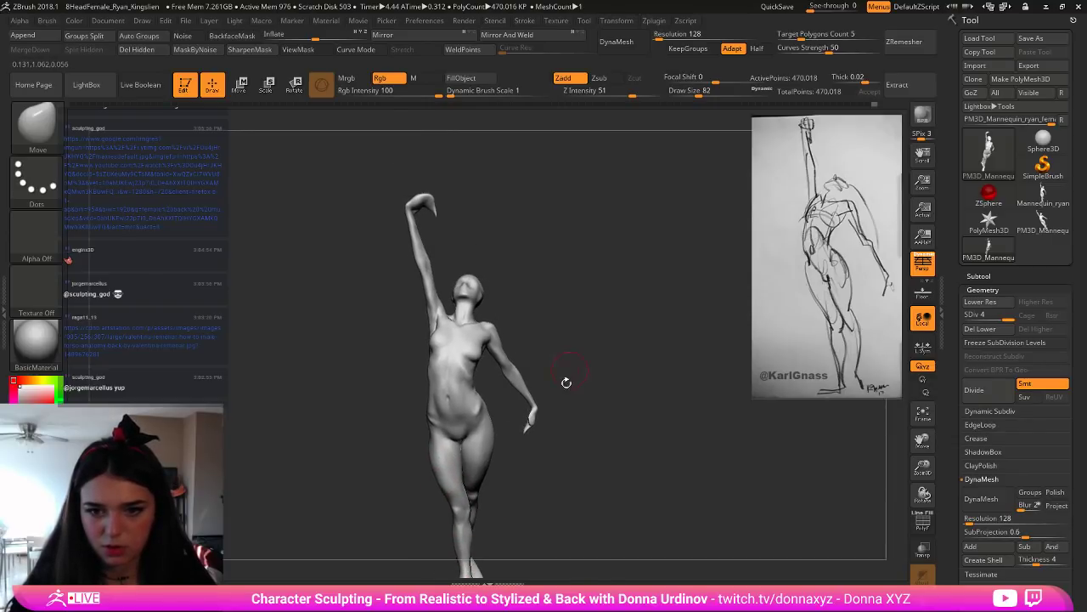
left_click_drag(603, 346, 598, 425)
left_click_drag(663, 400, 650, 280, "alt")
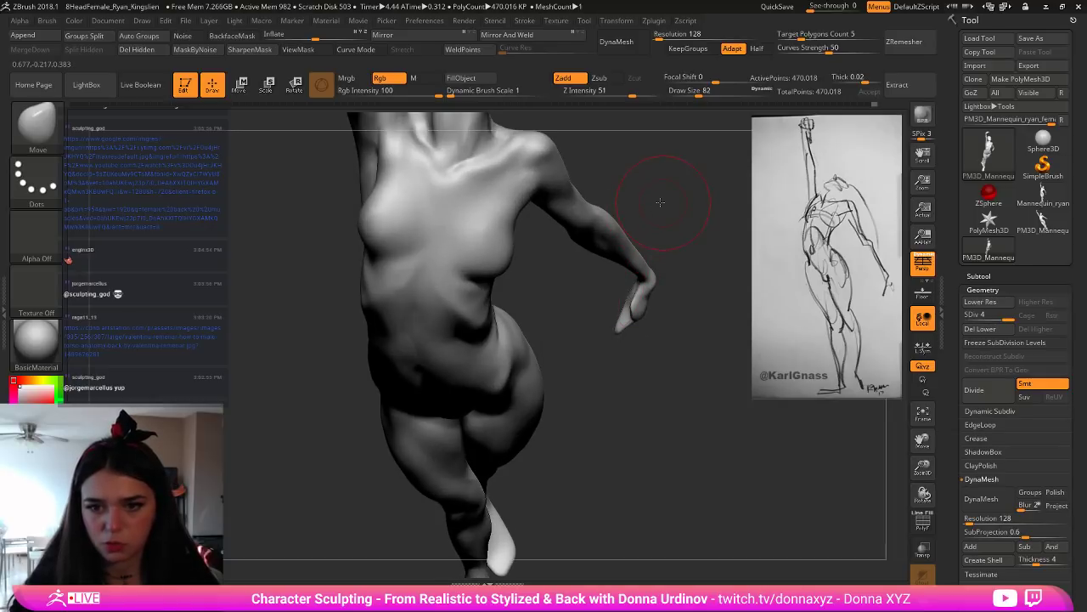
left_click_drag(631, 189, 586, 226, "alt")
left_click_drag(589, 336, 608, 298)
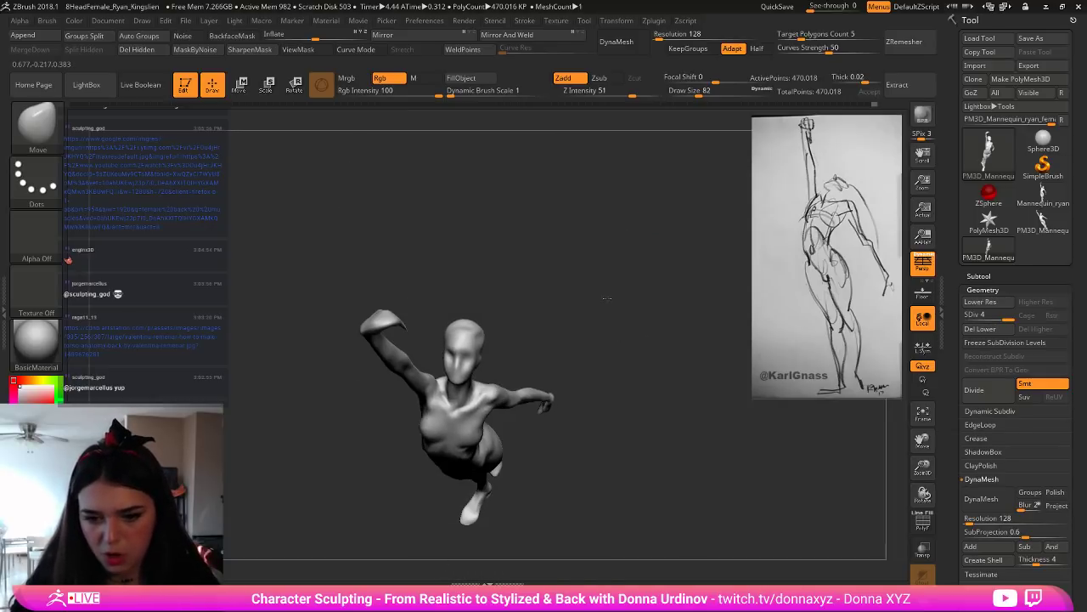
right_click_drag(606, 297, 533, 311)
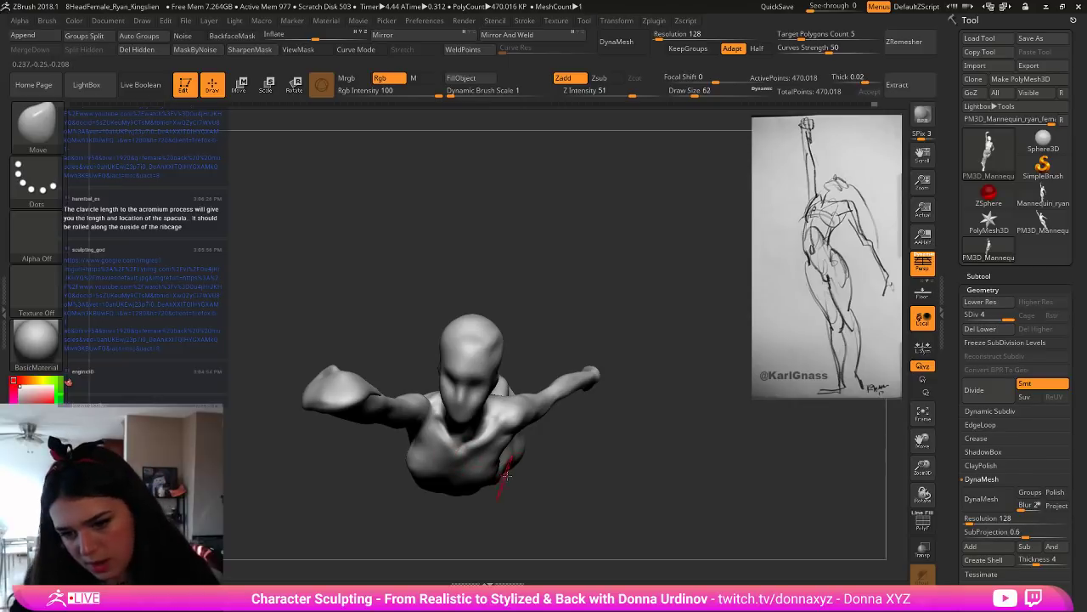
mouse_move(550, 534)
left_mouse_down()
mouse_move(555, 469)
mouse_move(544, 480)
left_mouse_up()
key("p")
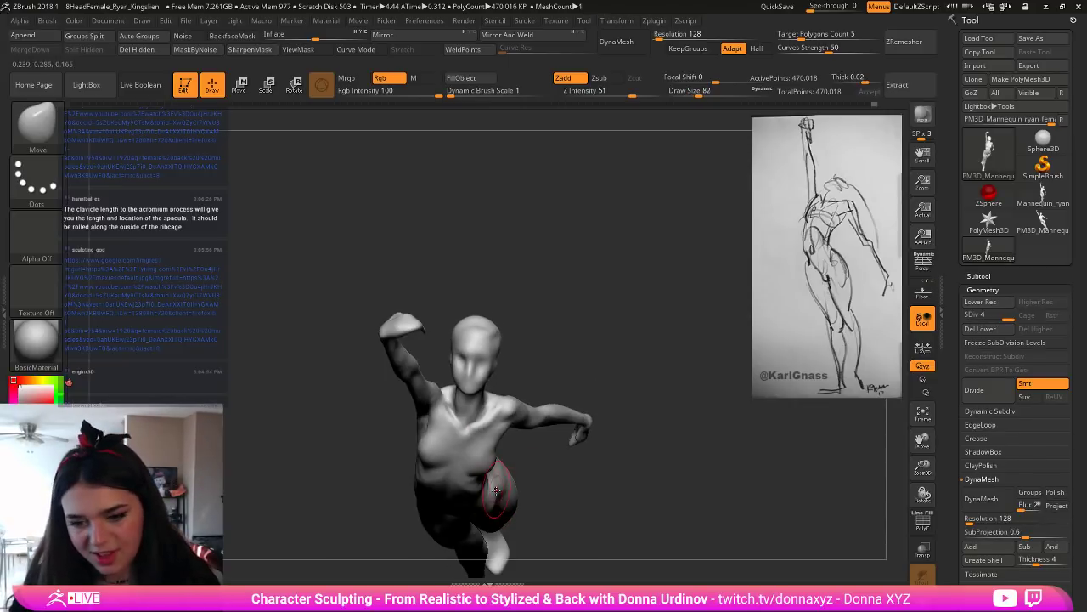
key("bracketleft")
key("bracketleft")
key("p")
key("p")
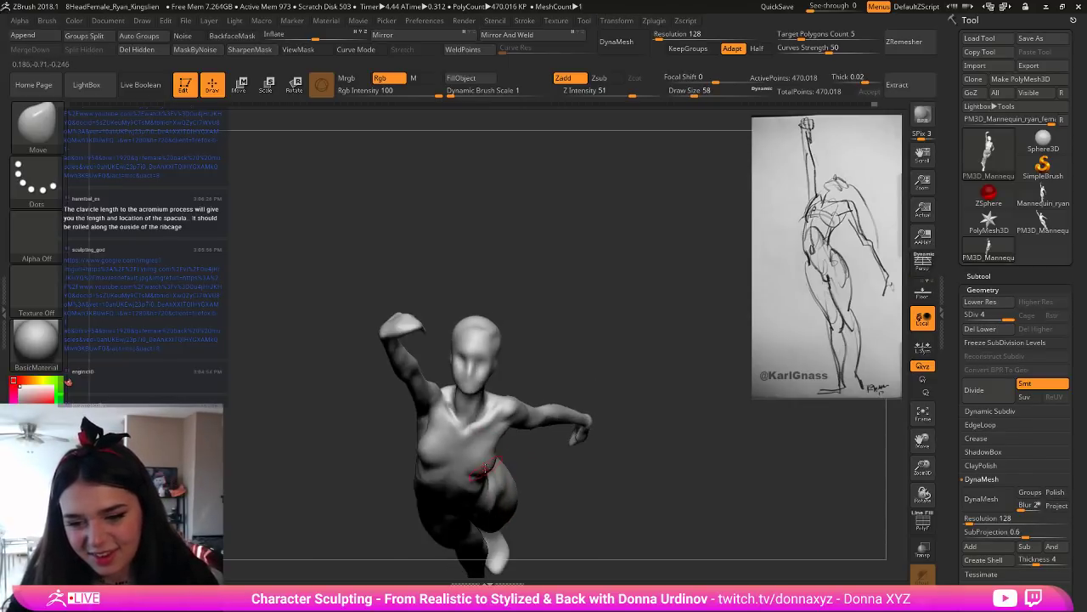
key("p")
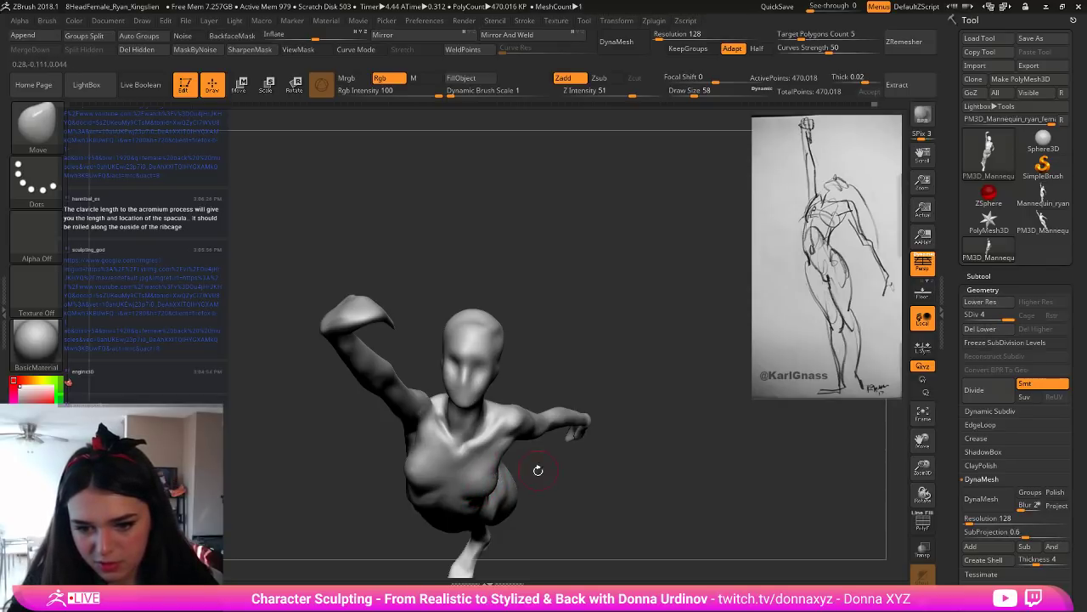
Step: Block in the eye sockets, nose and mouth on the blank face with ClayBuildup at draw size 18 and smooth them
left_click_drag(537, 469, 533, 383)
mouse_move(559, 423)
left_mouse_down()
mouse_move(539, 400)
mouse_move(555, 314)
mouse_move(555, 339)
mouse_move(582, 353)
mouse_move(610, 333)
mouse_move(642, 367)
mouse_move(614, 472)
mouse_move(630, 457)
mouse_move(653, 323)
mouse_move(611, 419)
left_mouse_up()
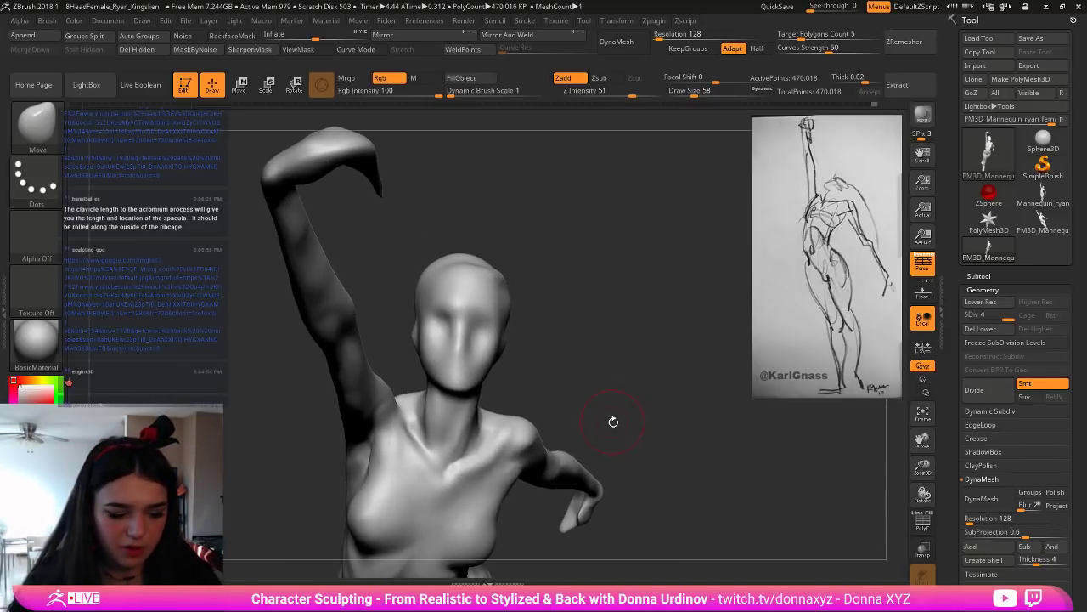
key("b")
key("b")
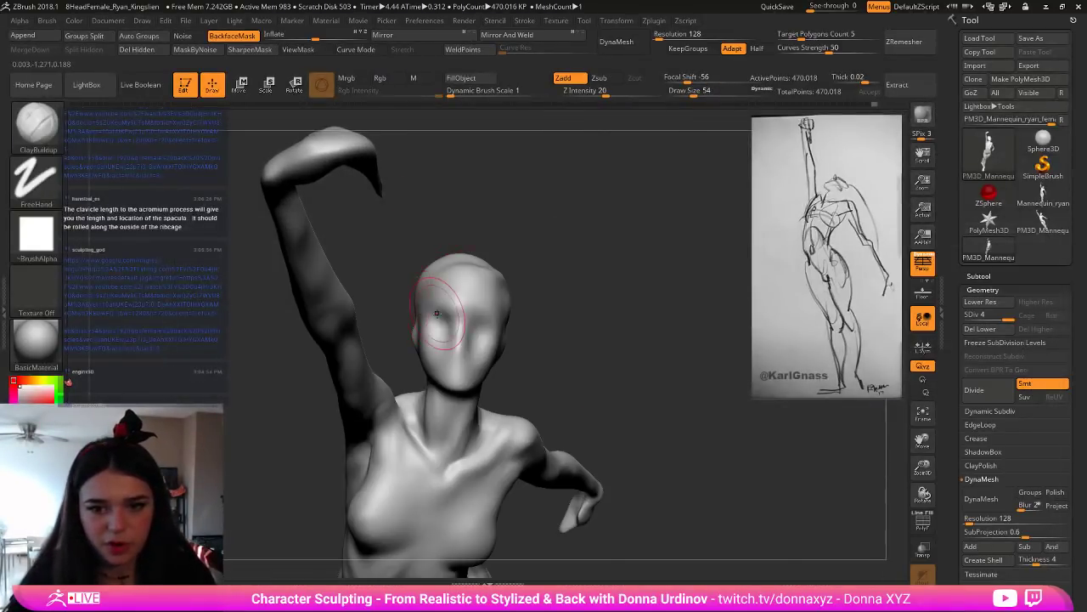
key("bracketright")
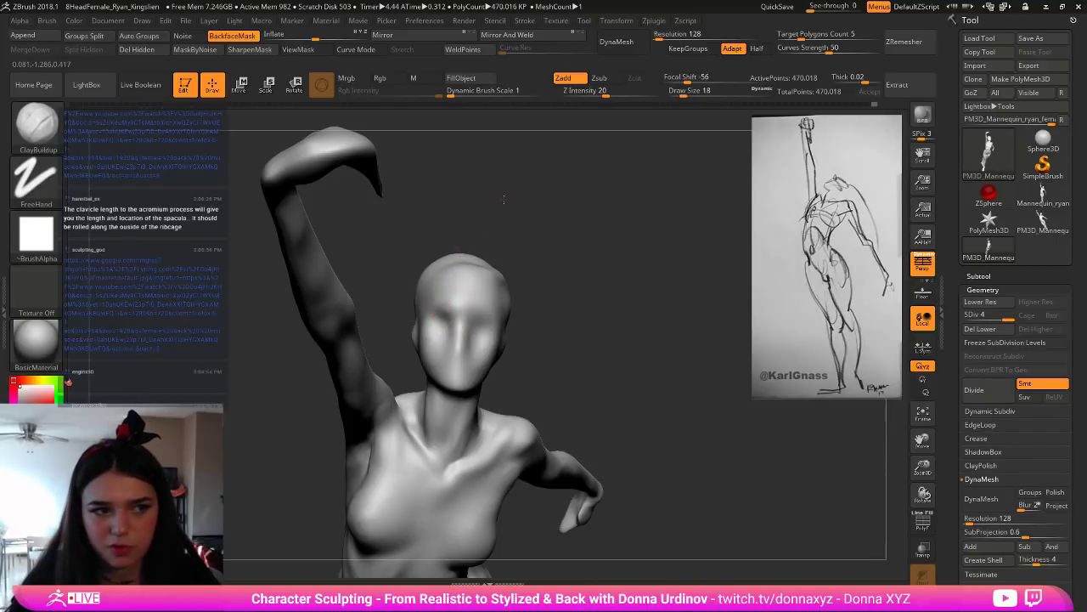
left_click_drag(490, 216, 508, 217)
left_click_drag(442, 309, 453, 308)
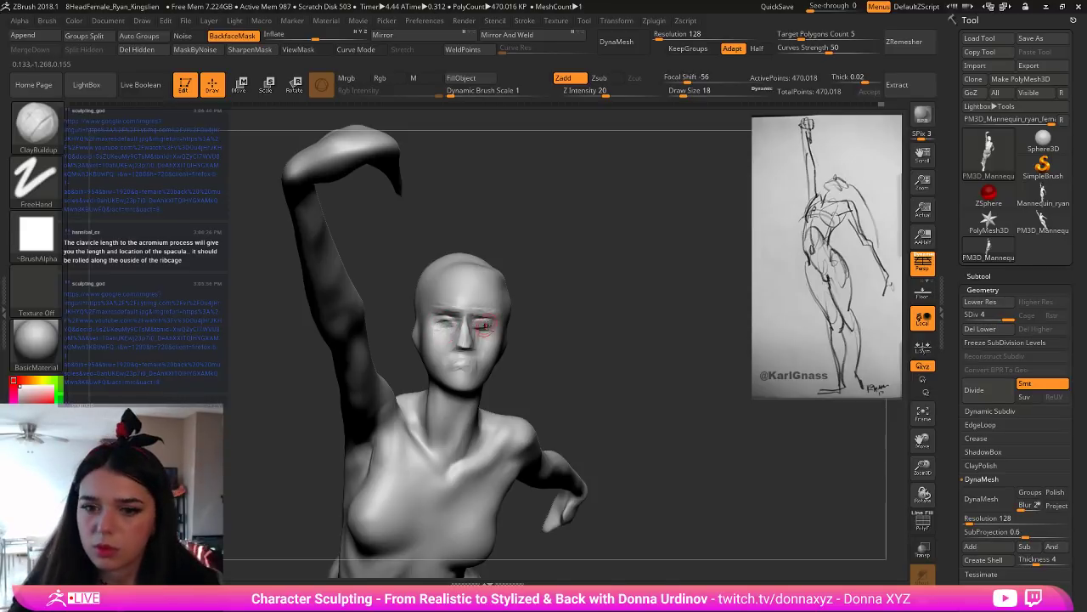
left_click_drag(481, 326, 490, 324)
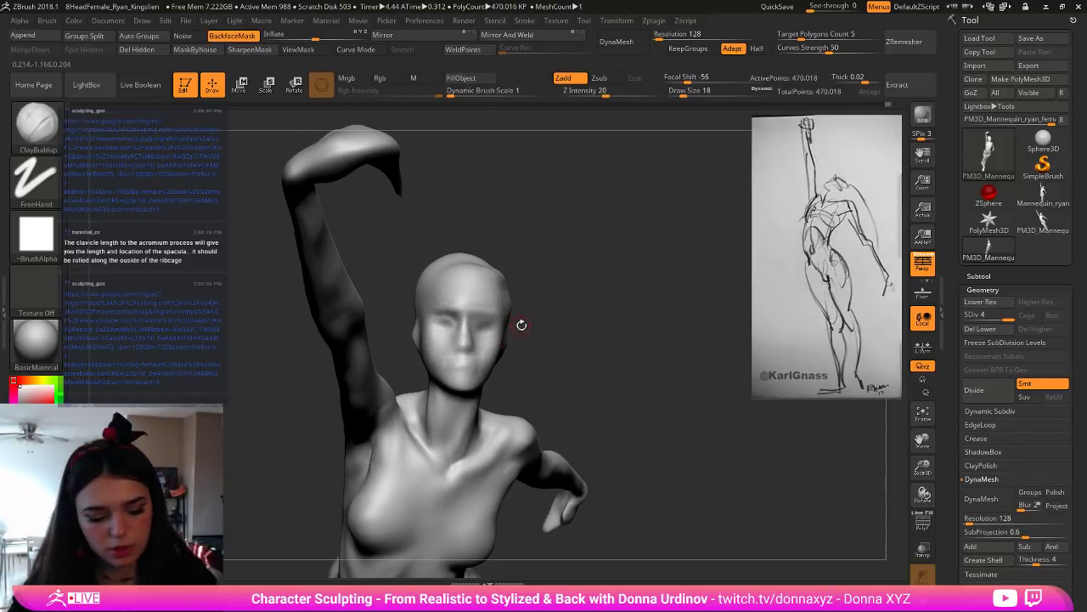
Step: Carve the ear on the raised-arm side with DamStandard at draw size 18 and smooth around it
key("b")
key("d")
key("s")
mouse_move(556, 241)
left_mouse_down()
mouse_move(558, 274)
mouse_move(594, 284)
left_mouse_up()
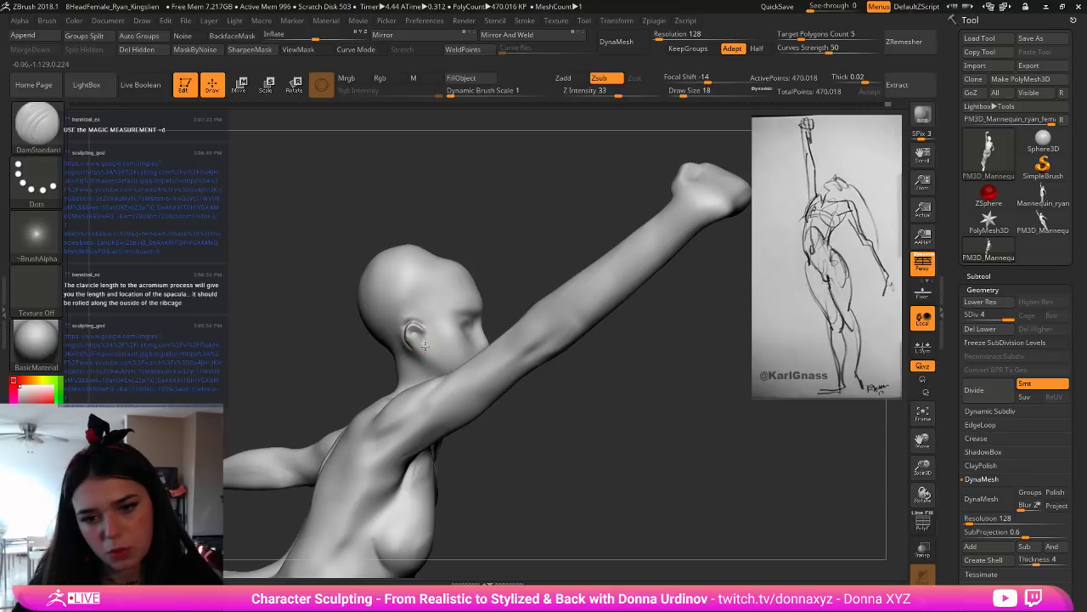
left_click_drag(418, 331, 424, 355)
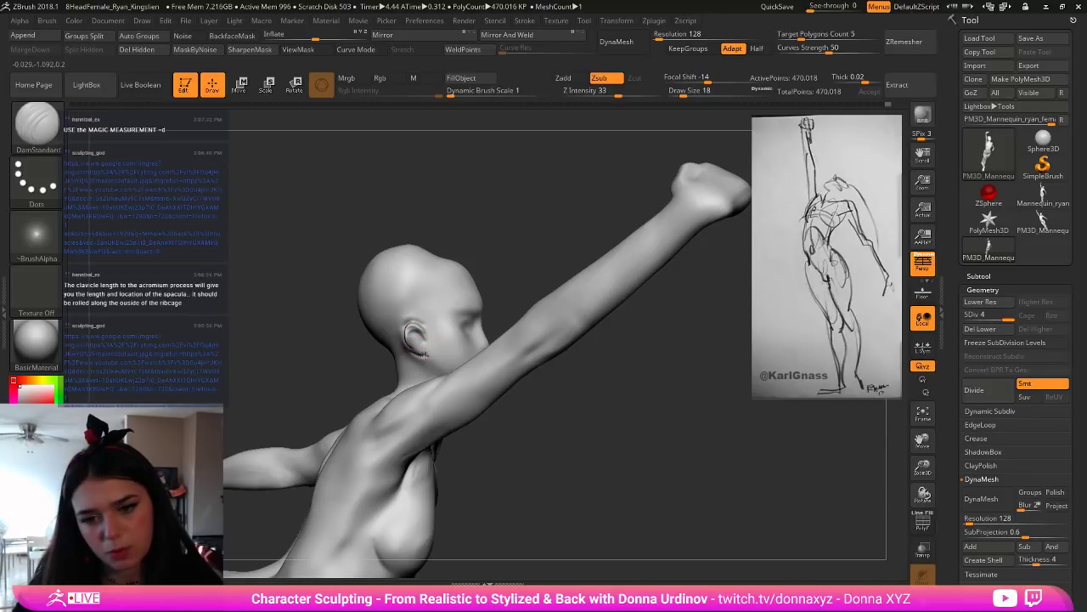
key("shift")
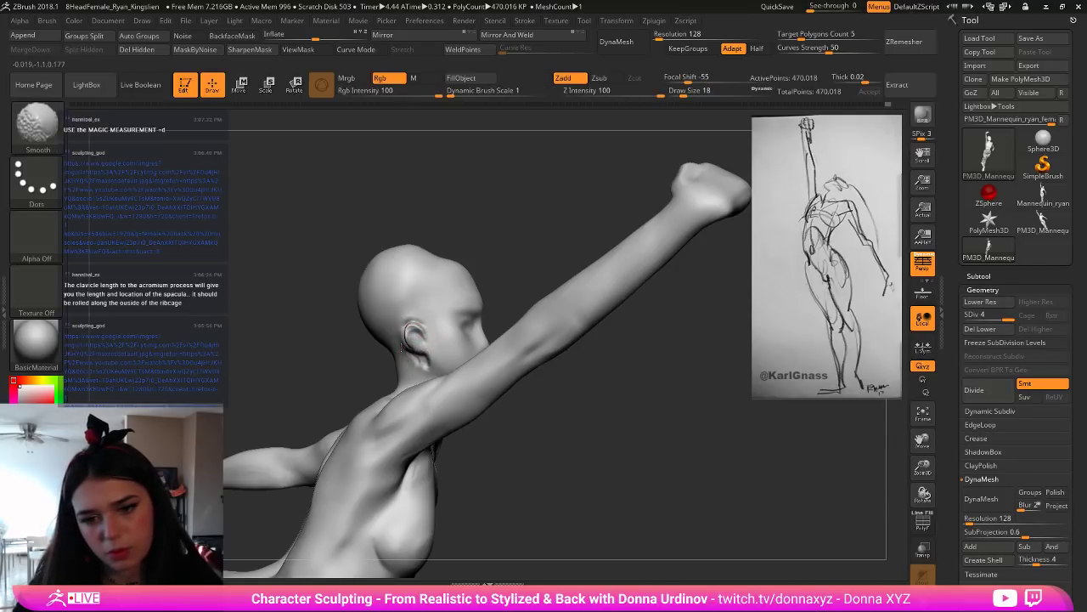
left_click_drag(408, 346, 418, 364, "shift")
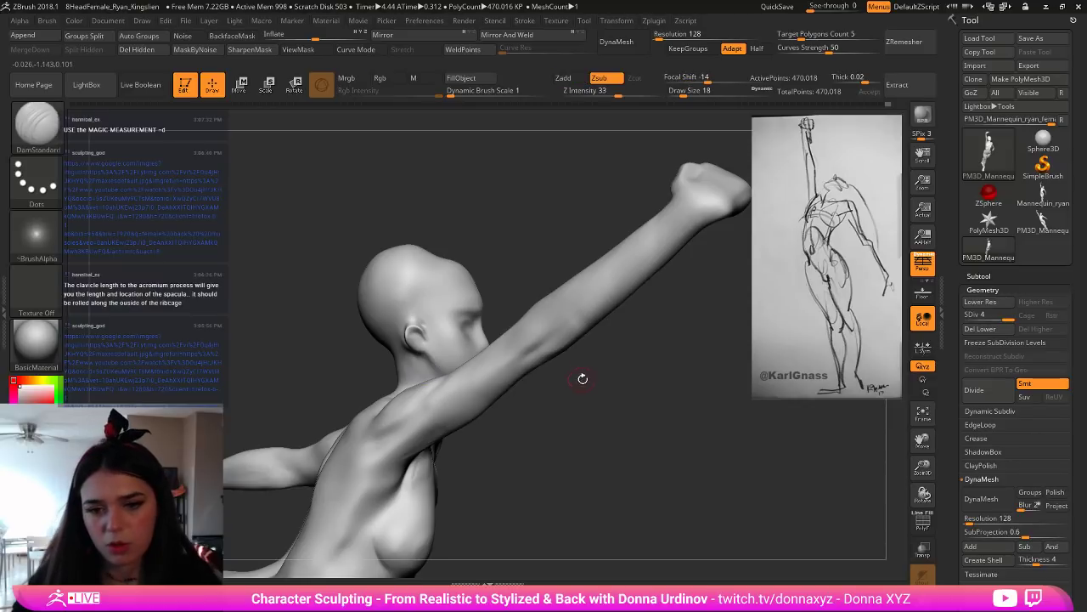
Step: Define the ear on the lowered-arm side with DamStandard at draw size 18 and smooth its rim and back edge
mouse_move(583, 379)
left_mouse_down()
mouse_move(461, 333)
mouse_move(467, 326)
left_mouse_up()
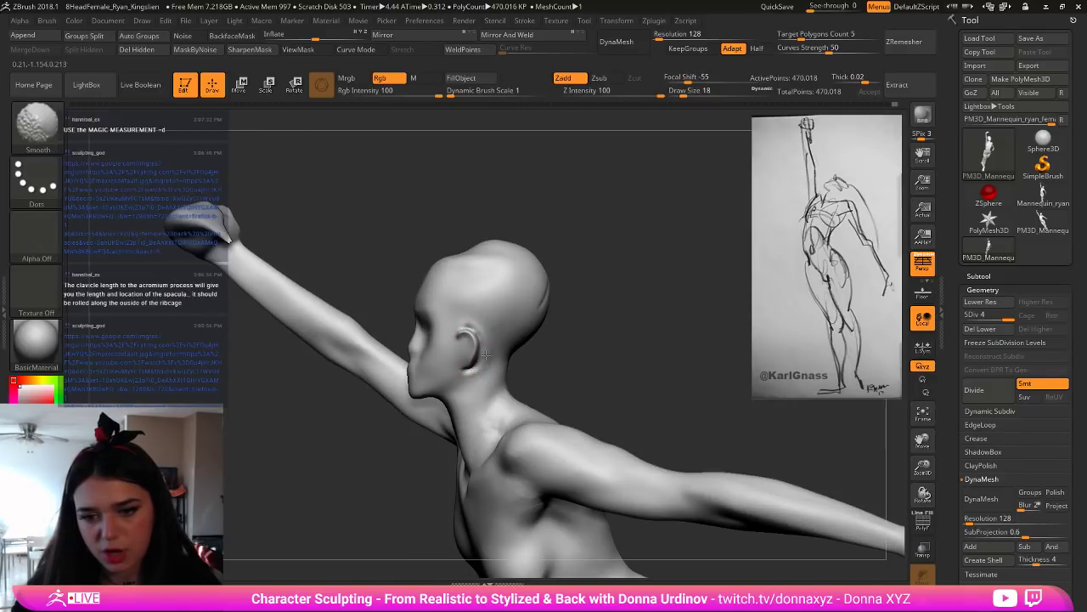
left_click_drag(480, 355, 470, 371, "shift")
left_click_drag(471, 324, 466, 313, "shift")
right_click_drag(466, 313, 506, 328)
key("shift")
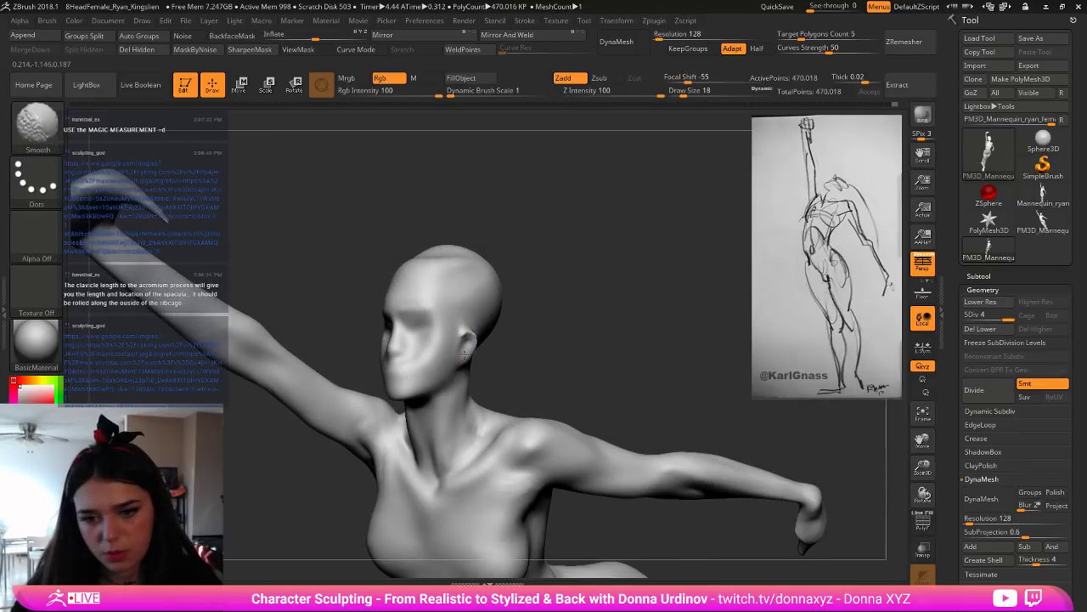
Step: Reshape both ears from the front and side with the Move brush at draw sizes 30, 26 and 10
mouse_move(522, 337)
left_mouse_down()
mouse_move(549, 335)
mouse_move(477, 340)
mouse_move(468, 323)
left_mouse_up()
key("b")
key("m")
key("v")
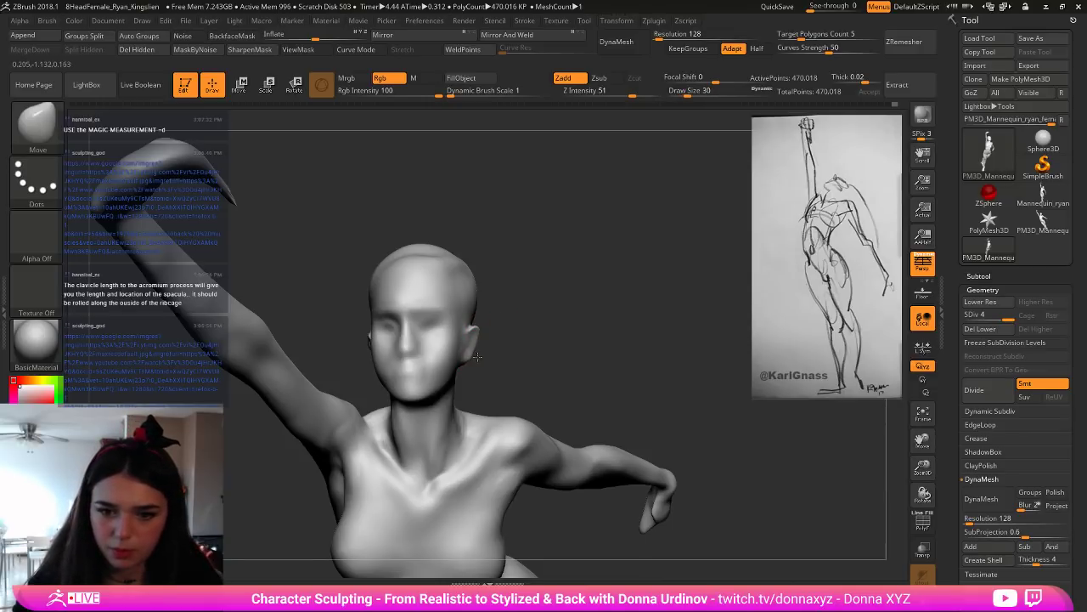
mouse_move(477, 361)
left_mouse_down()
mouse_move(435, 364)
mouse_move(462, 368)
mouse_move(417, 336)
left_mouse_up()
key("[")
key("]")
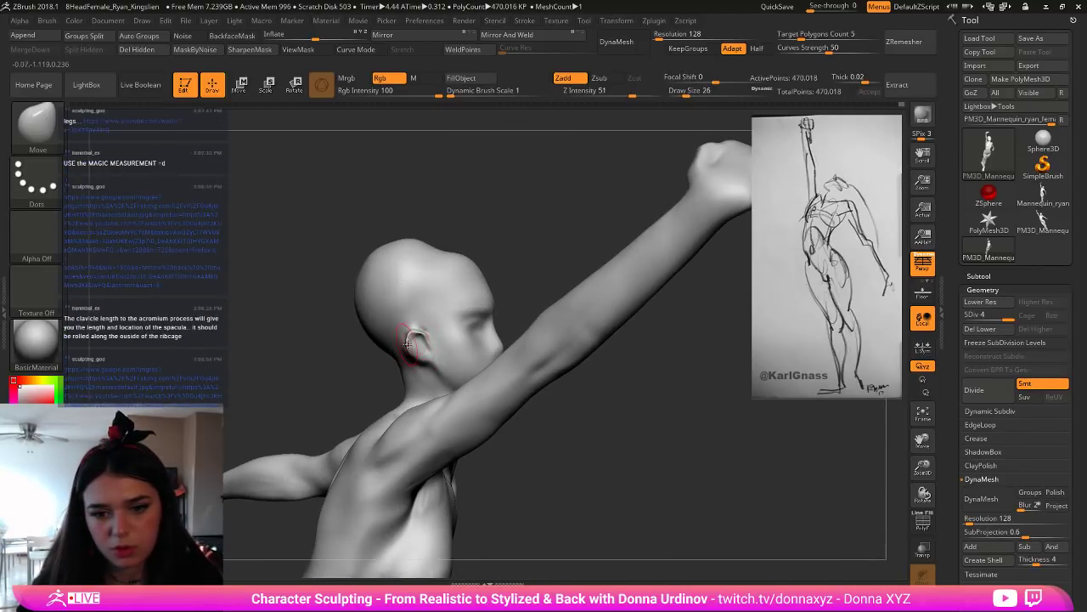
left_click_drag(599, 393, 586, 403)
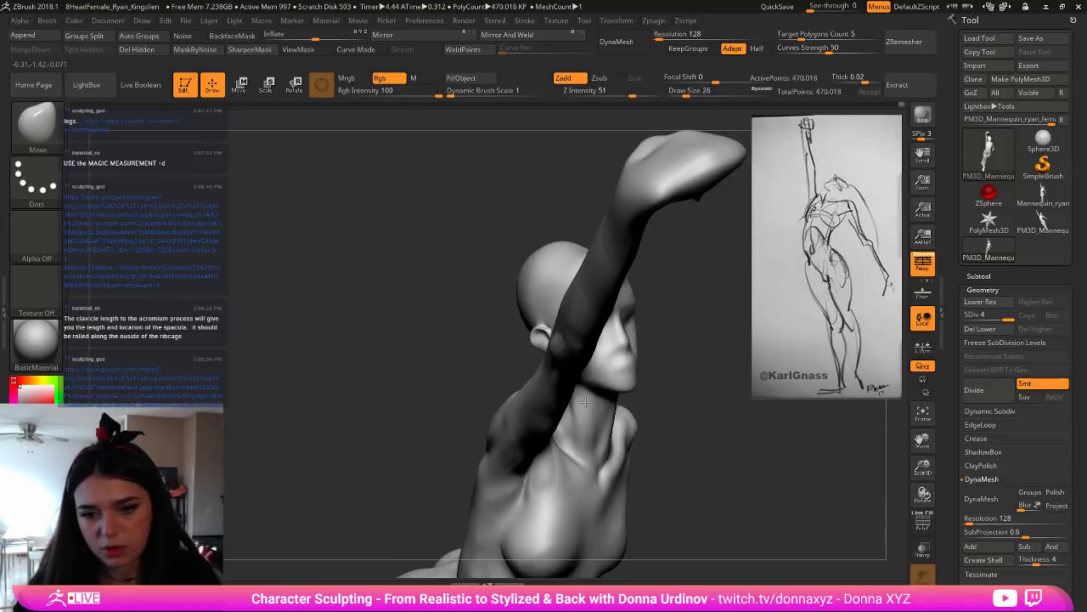
mouse_move(699, 359)
left_mouse_down()
mouse_move(424, 400)
mouse_move(338, 384)
left_mouse_up()
key("bracketright")
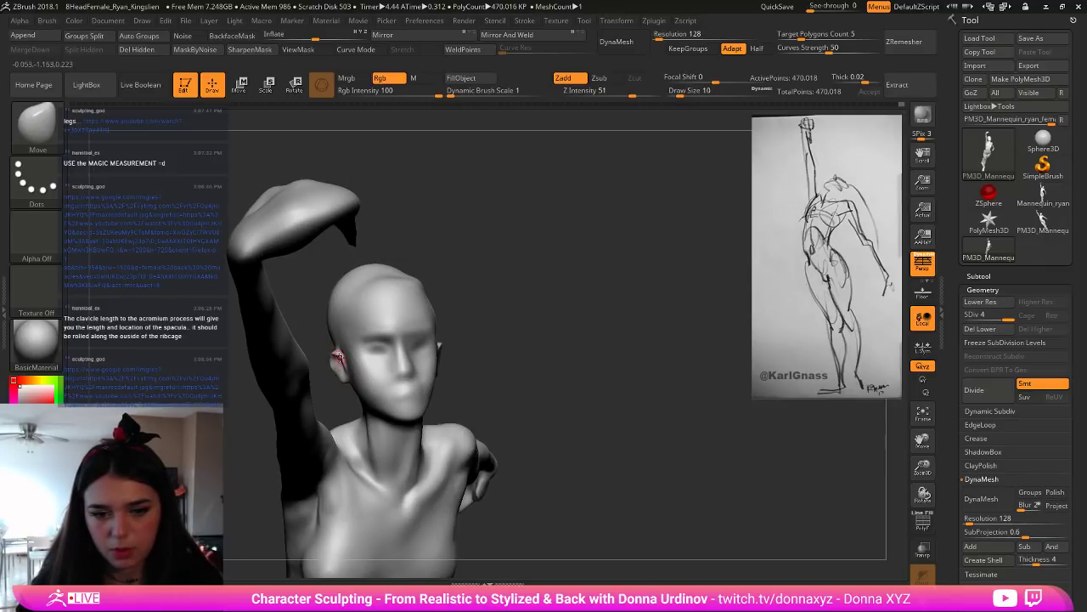
key("bracketright")
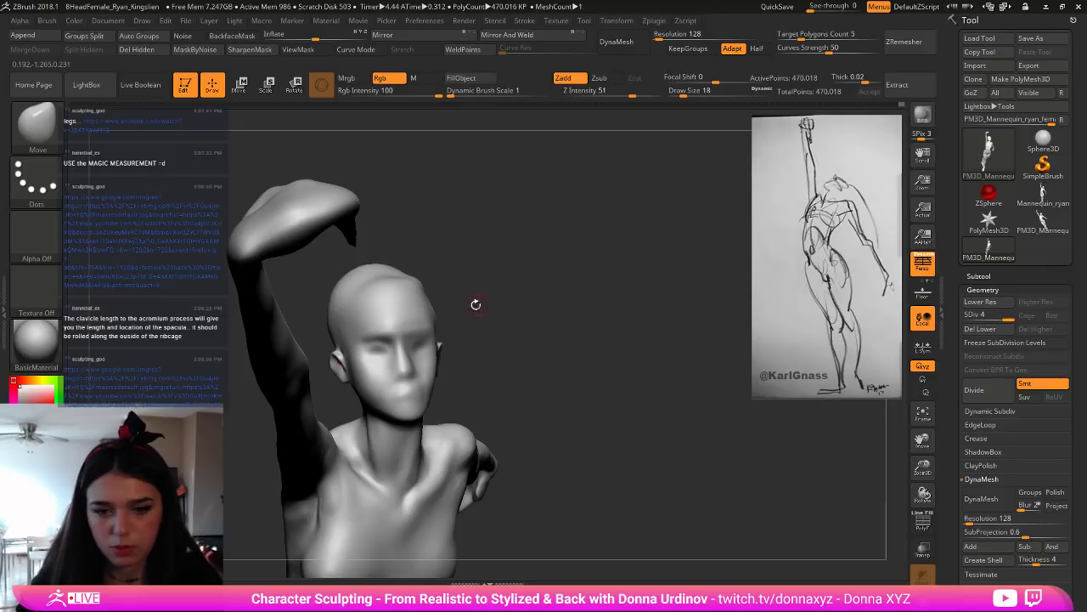
Step: Carve the brow and eyelid lines of both eyes with DamStandard at draw size 18, smoothing around the inner corner
mouse_move(475, 305)
left_mouse_down()
mouse_move(498, 296)
mouse_move(530, 248)
mouse_move(532, 220)
left_mouse_up()
left_click_drag(522, 269, 539, 280)
key("b")
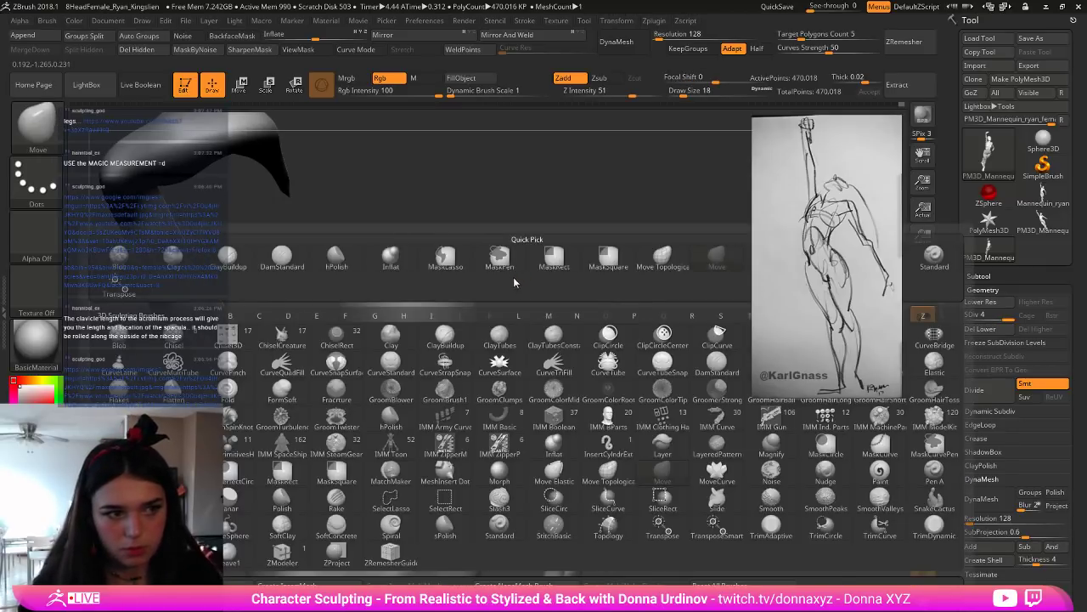
key("d")
key("s")
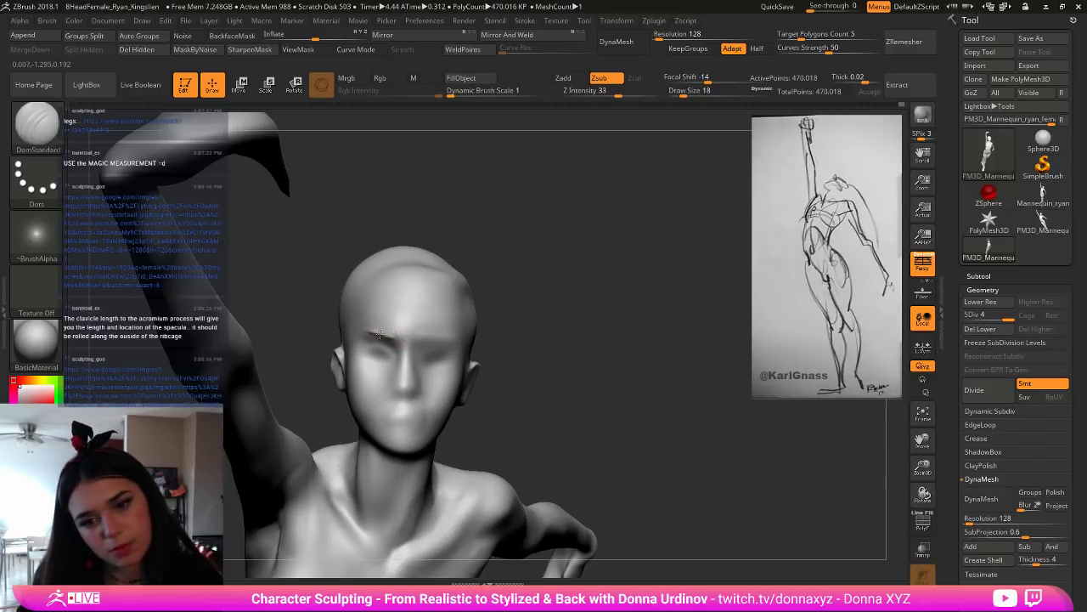
left_click_drag(519, 275, 571, 273)
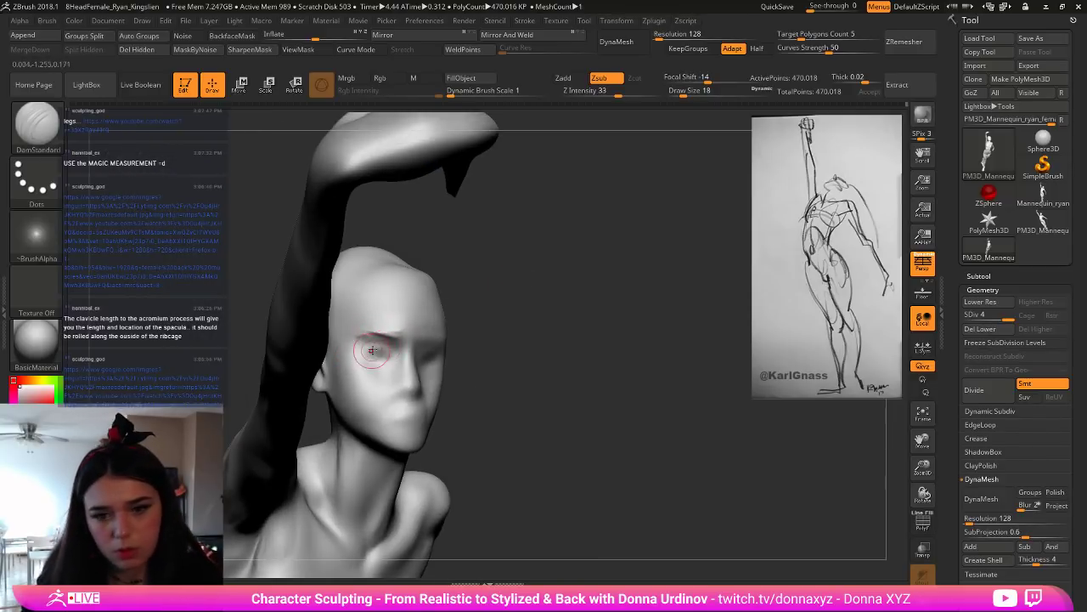
mouse_move(369, 353)
left_mouse_down()
mouse_move(391, 347)
mouse_move(365, 350)
left_mouse_up()
left_click_drag(479, 332, 433, 332)
left_click_drag(366, 350, 380, 357)
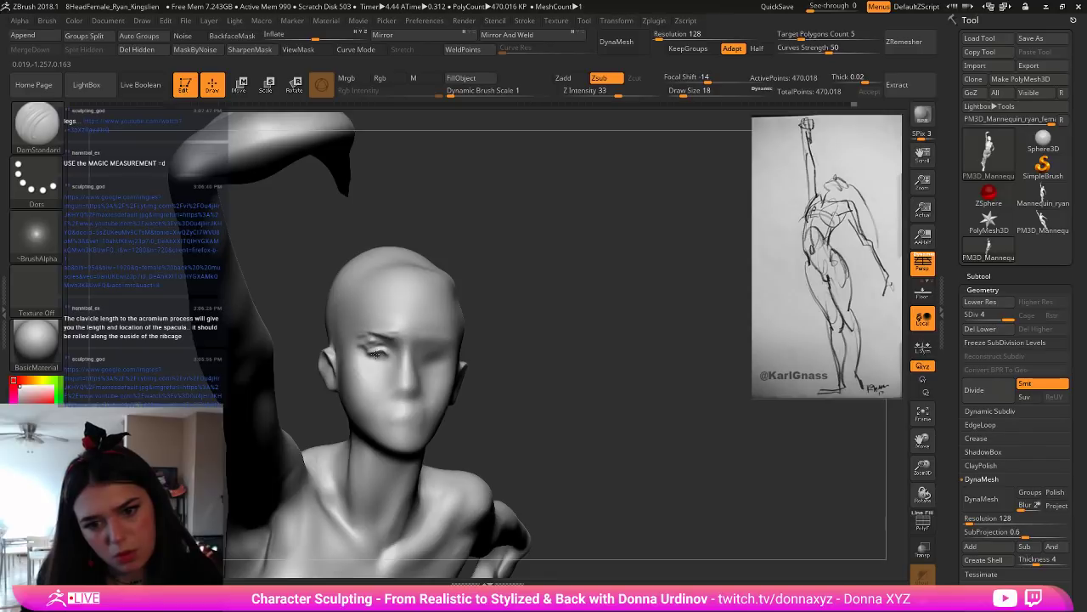
key("ctrl+z")
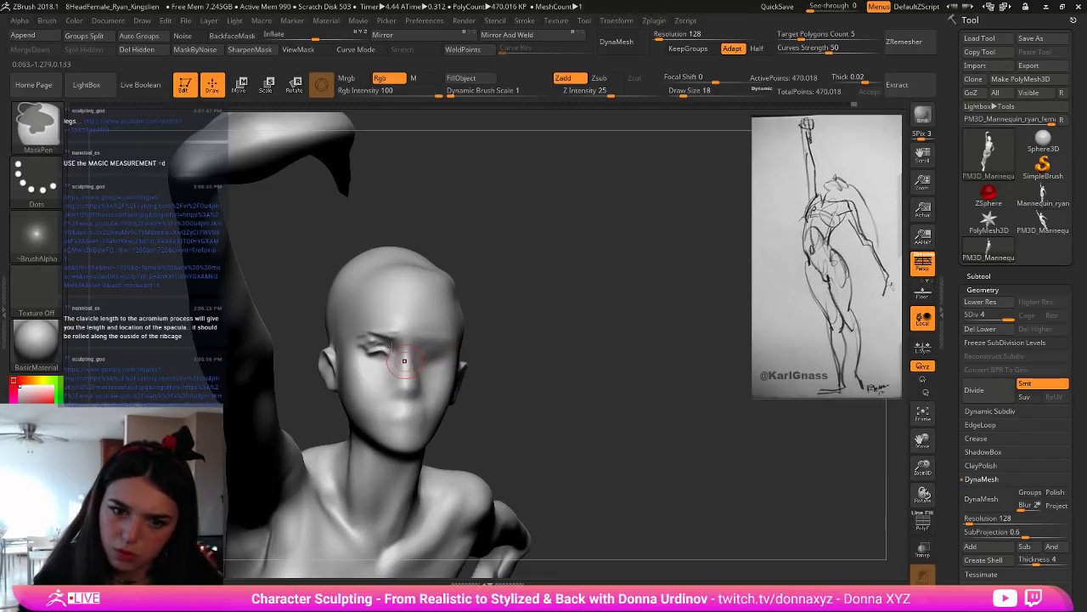
mouse_move(384, 356)
left_mouse_down("shift")
mouse_move(369, 346)
mouse_move(390, 332)
left_mouse_up("shift")
mouse_move(505, 330)
left_mouse_down()
mouse_move(443, 334)
mouse_move(449, 354)
left_mouse_up()
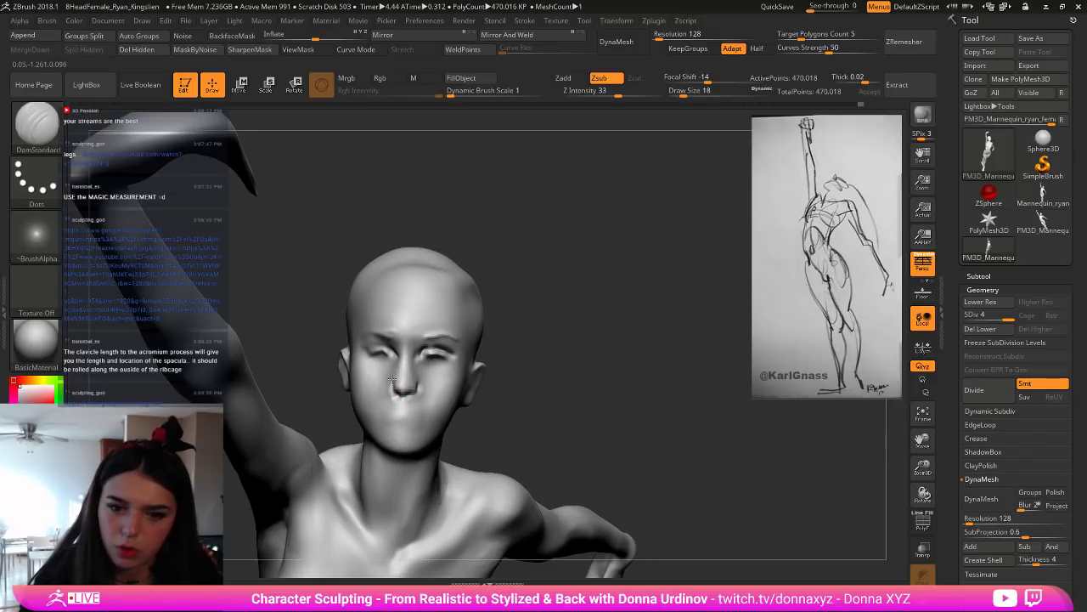
Step: Define the base and sides of the nose with smoothing, and carve the line between the lips with DamStandard at draw size 18
key("shift")
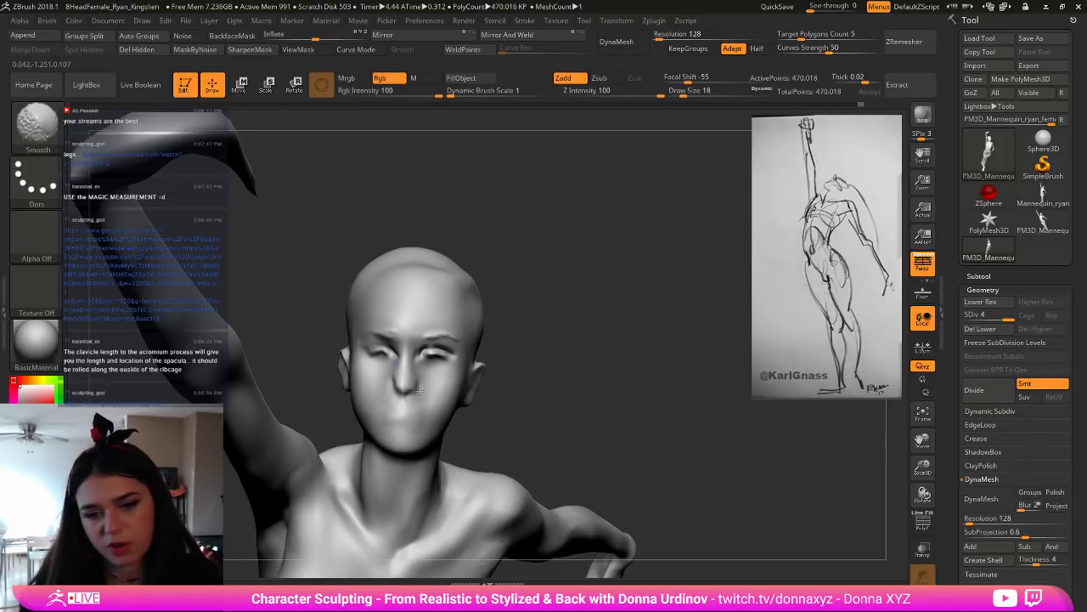
left_click_drag(420, 390, 389, 373, "shift")
left_click_drag(517, 372, 565, 372)
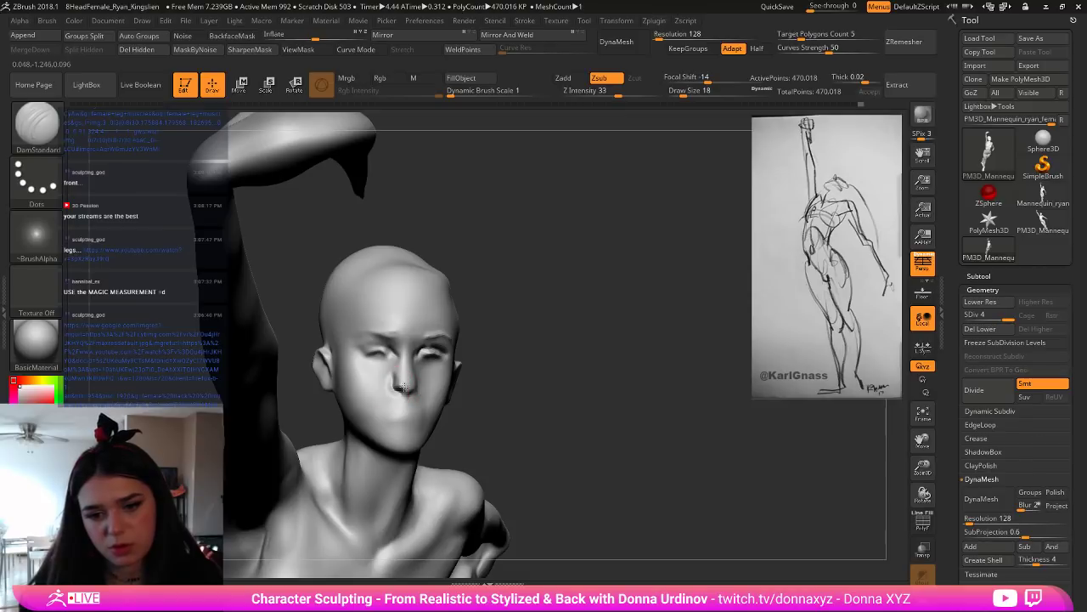
mouse_move(514, 367)
left_mouse_down()
mouse_move(376, 355)
mouse_move(399, 372)
left_mouse_up()
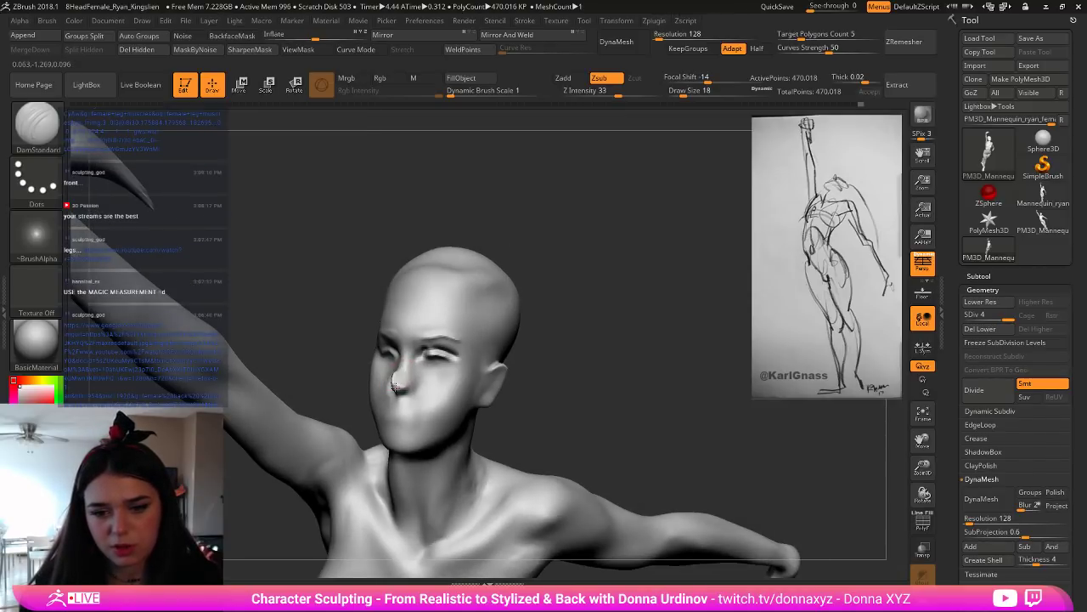
key("shift")
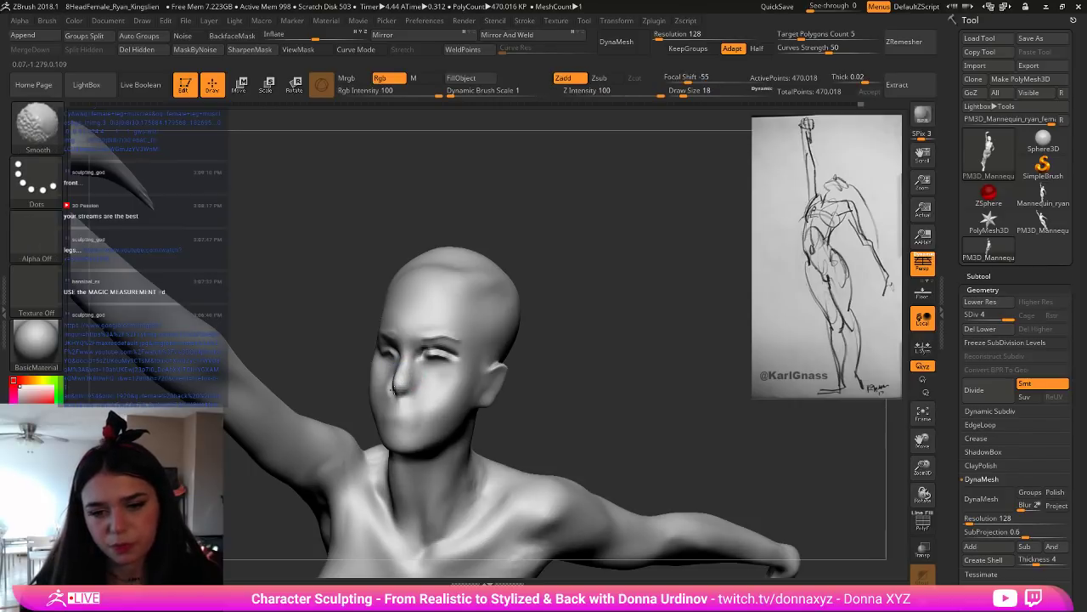
mouse_move(580, 345)
left_mouse_down()
mouse_move(378, 387)
mouse_move(392, 415)
left_mouse_up()
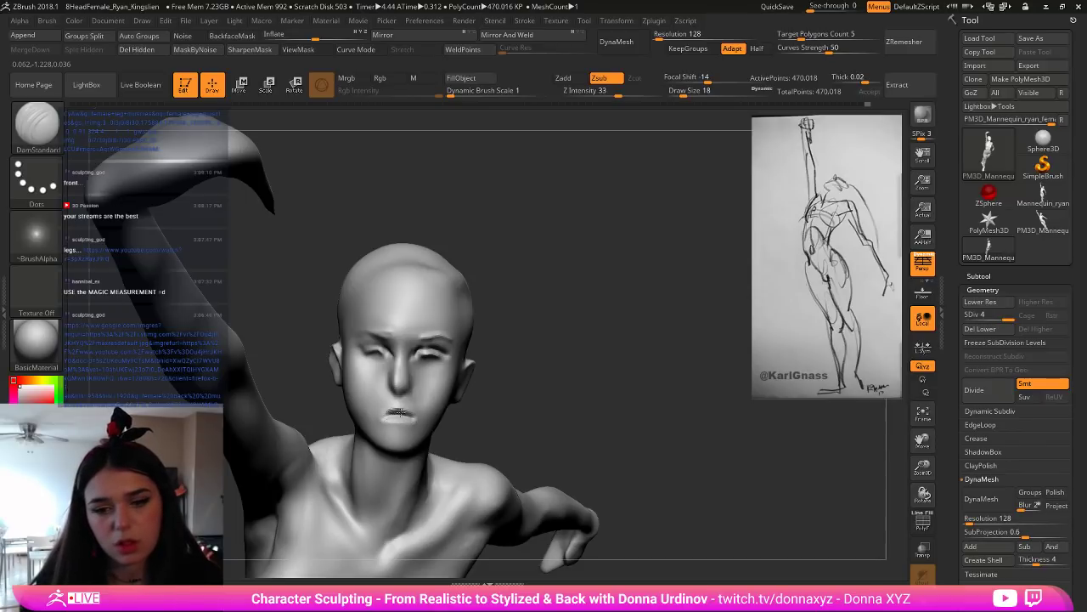
left_click_drag(399, 413, 394, 410)
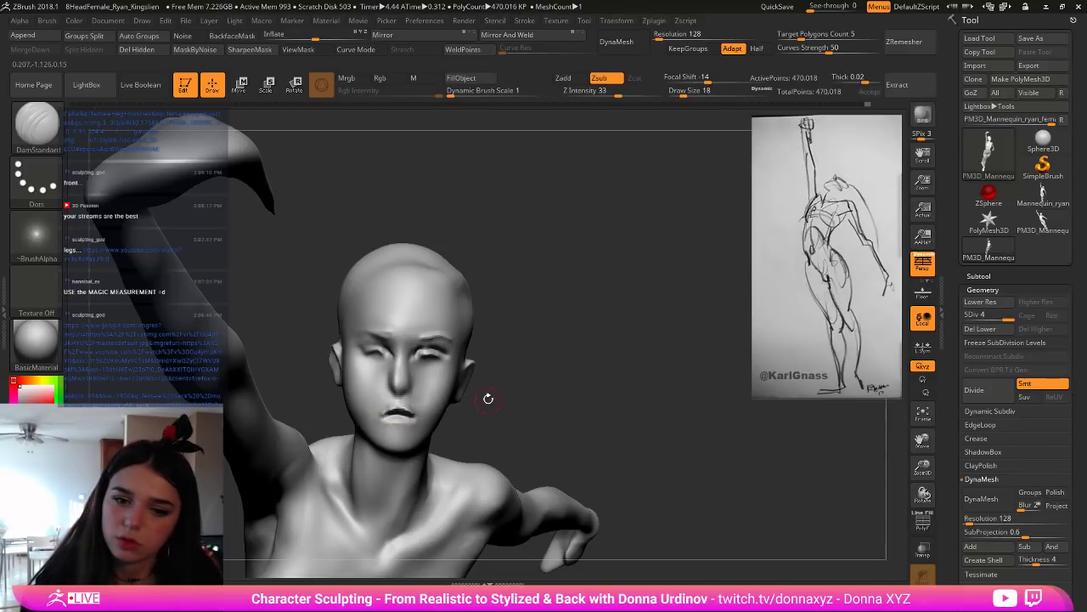
Step: Define and soften the lips with DamStandard at draw size 18, and deepen the lid areas of both eyes
left_click_drag(485, 396, 387, 414)
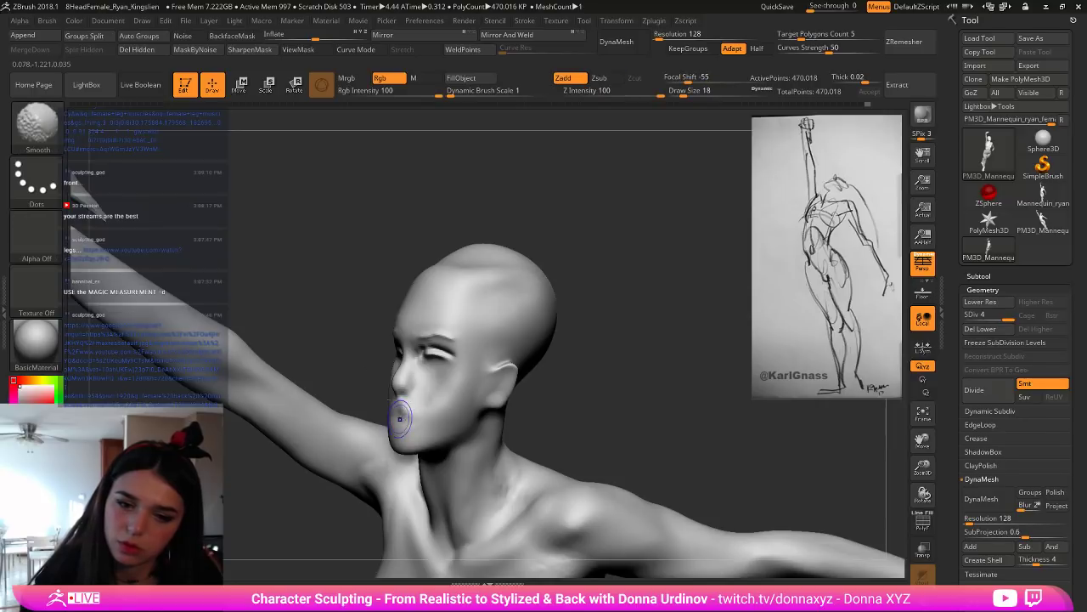
left_click_drag(323, 386, 387, 413)
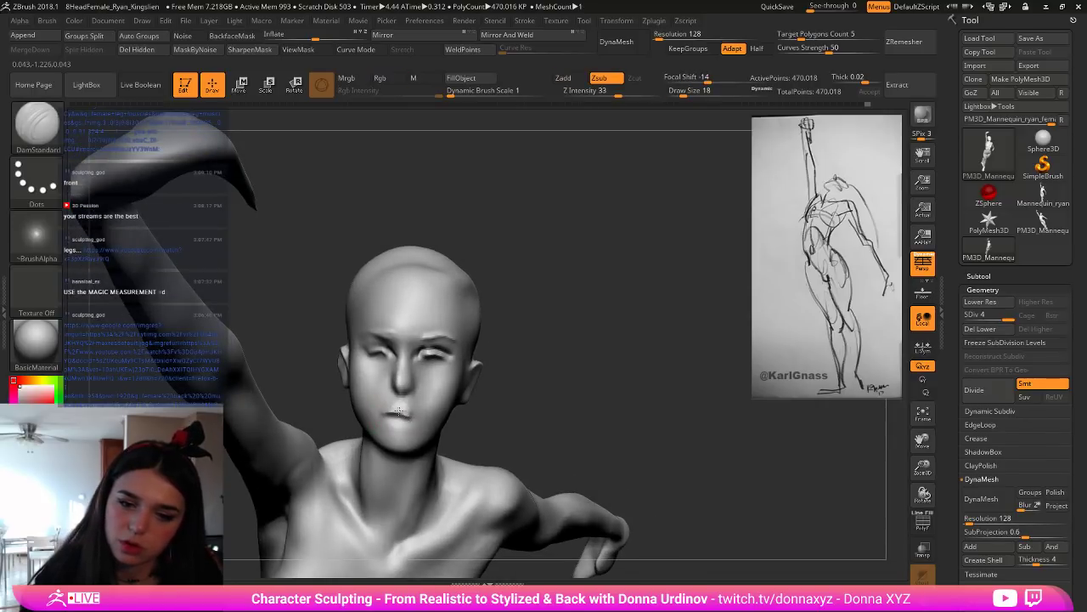
key("shift")
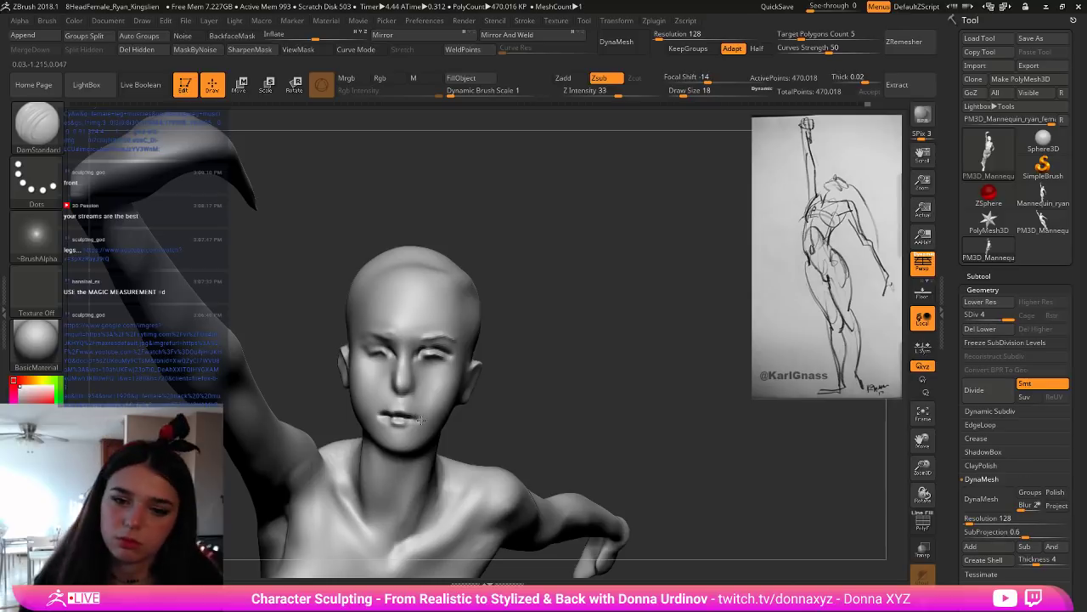
key("shift")
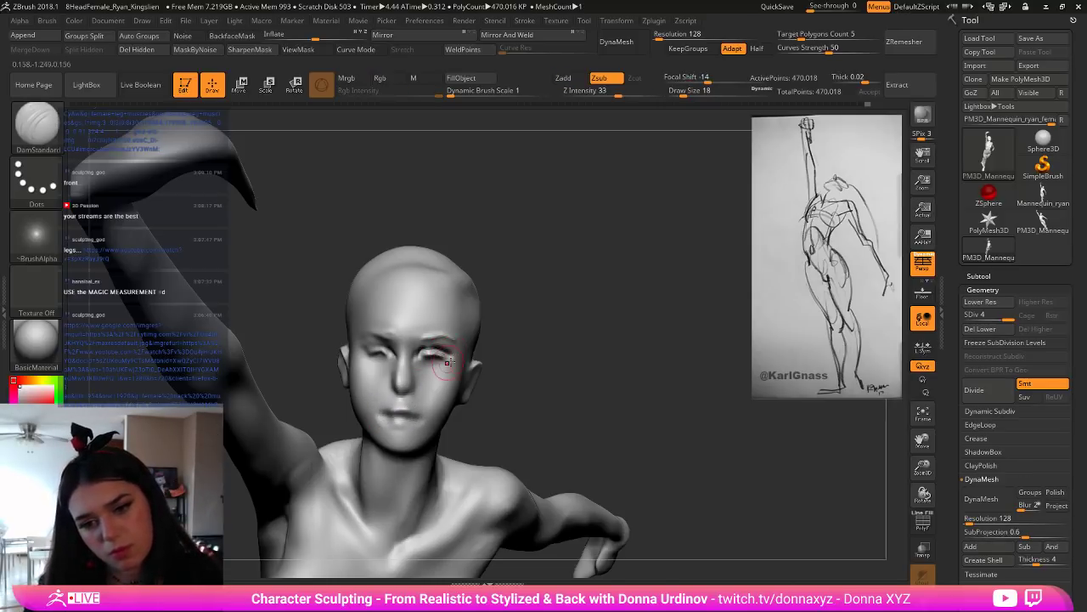
left_click_drag(430, 355, 384, 357)
mouse_move(513, 349)
left_mouse_down("alt")
mouse_move(403, 265)
mouse_move(522, 375)
left_mouse_up("alt")
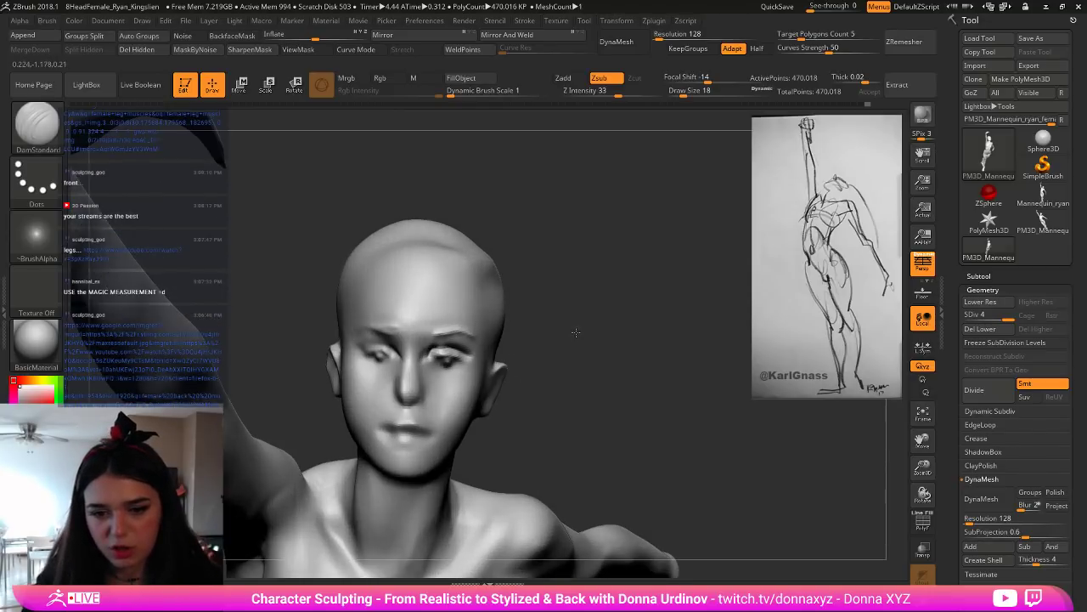
Step: Flatten the cheek and jaw planes on both sides of the face with hPolish at draw size 34
left_click_drag(576, 332, 556, 332)
key("b")
key("c")
key("t")
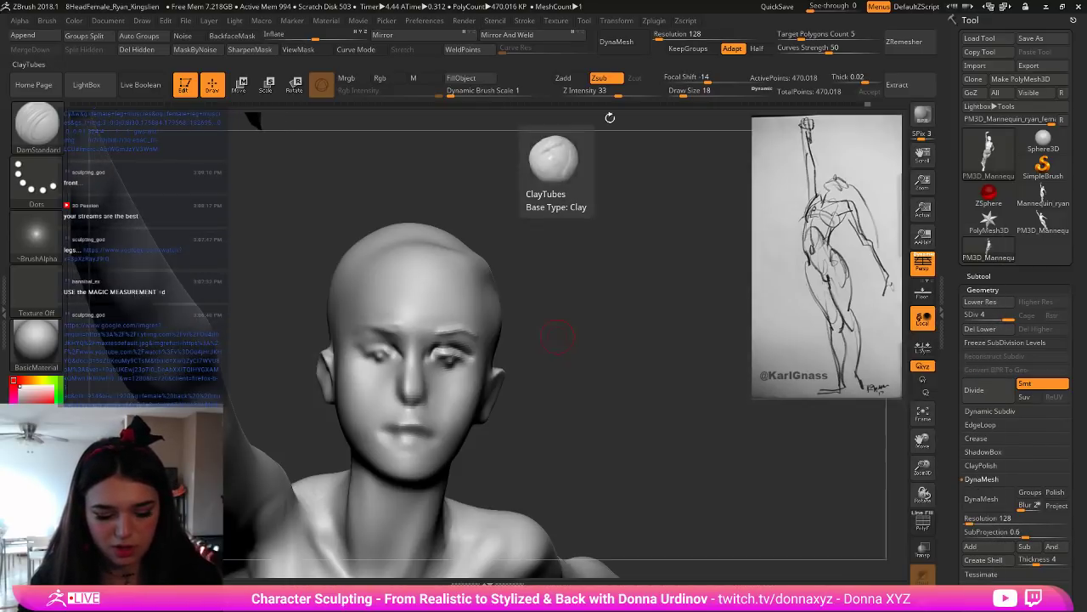
key("b")
key("h")
key("p")
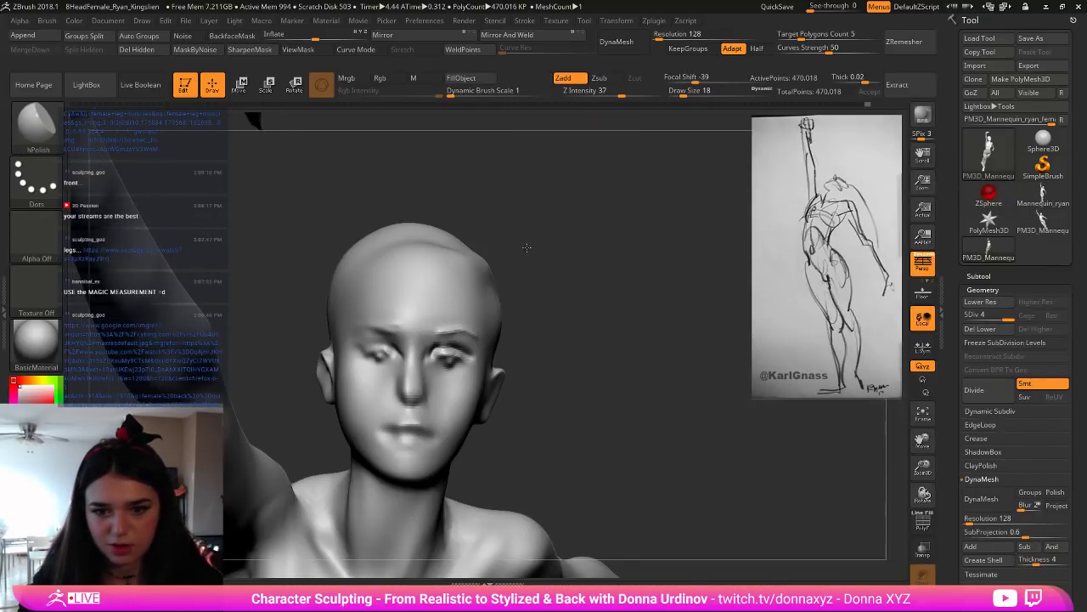
left_click_drag(527, 247, 548, 248)
mouse_move(358, 399)
left_mouse_down()
mouse_move(341, 418)
mouse_move(356, 416)
left_mouse_up()
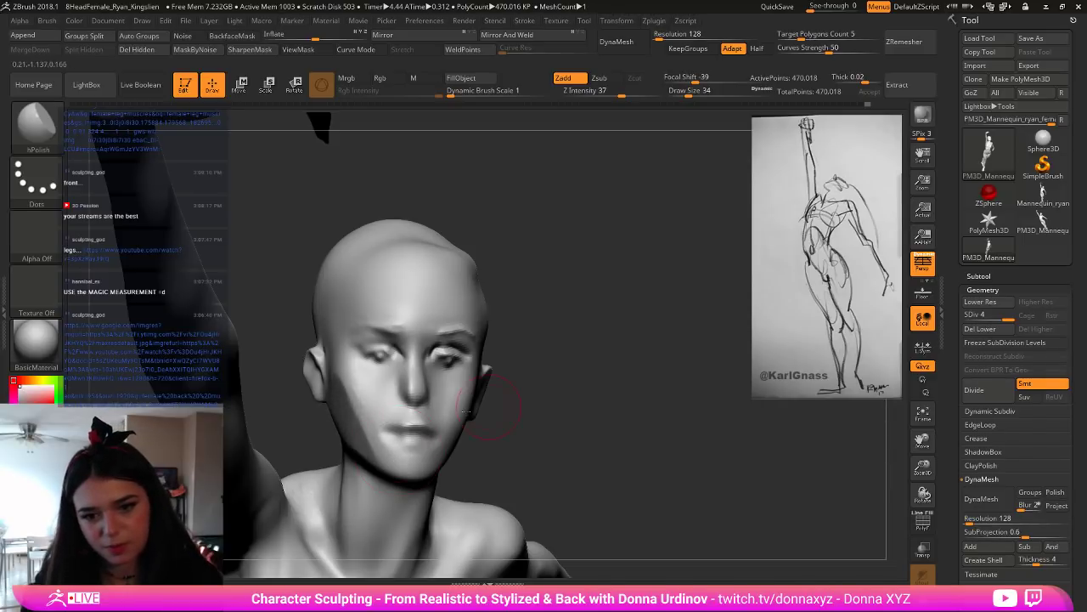
mouse_move(538, 413)
left_mouse_down()
mouse_move(481, 413)
mouse_move(476, 425)
left_mouse_up()
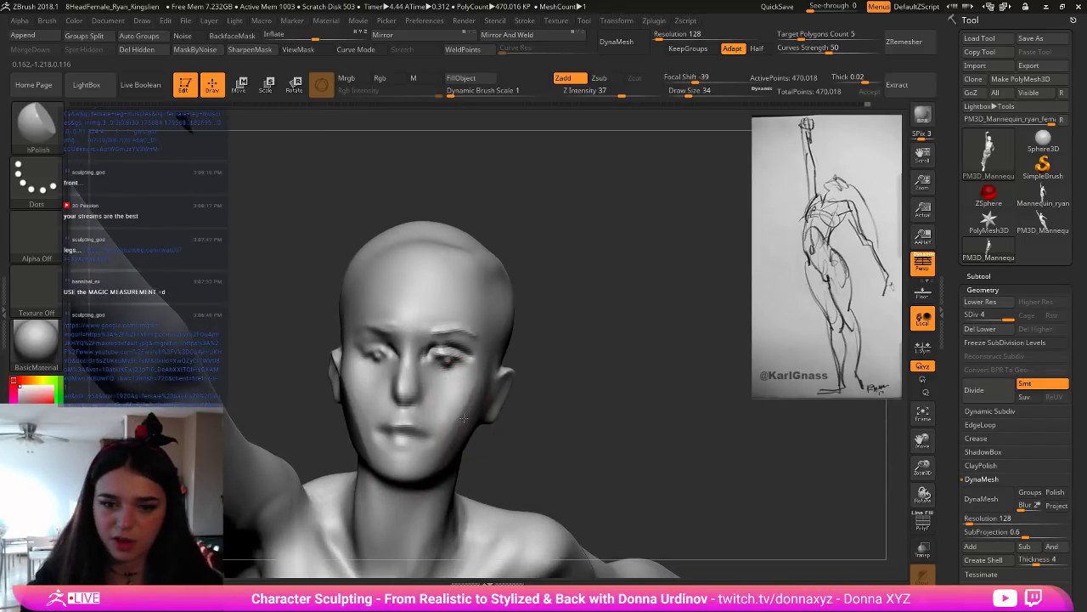
key("b")
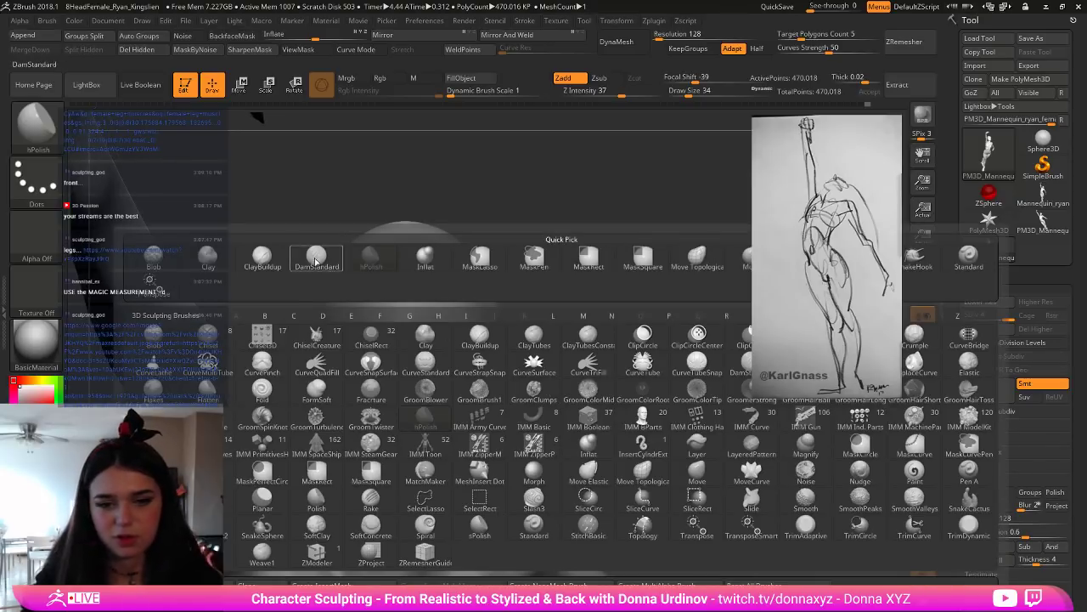
key("h")
key("p")
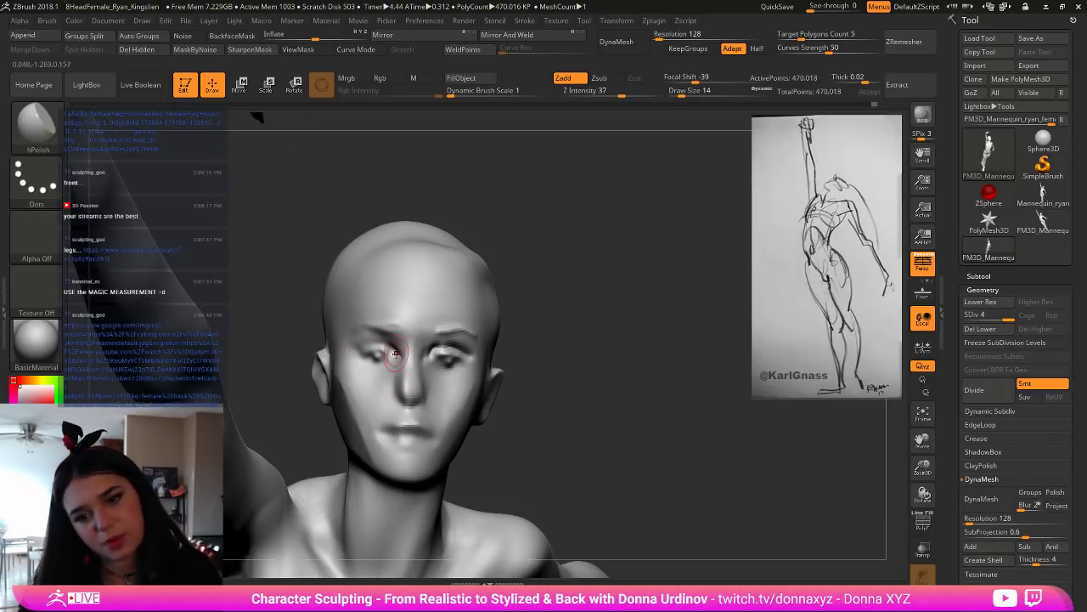
Step: Adjust the raised-arm-side eye with the Move brush at draw sizes 14 and 9, and smooth beneath the other eye
key("b")
key("m")
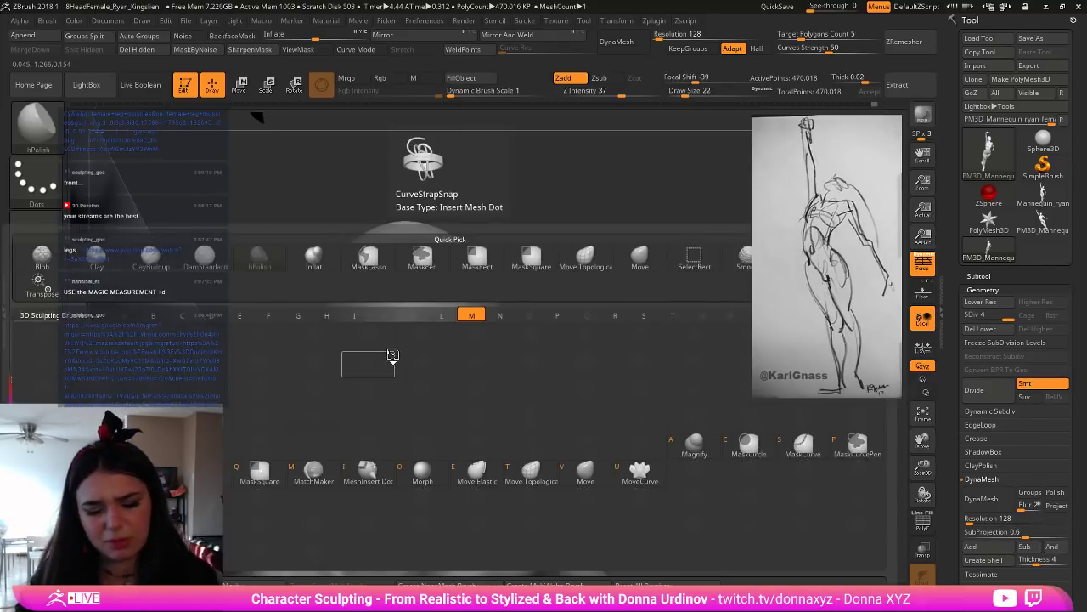
key("v")
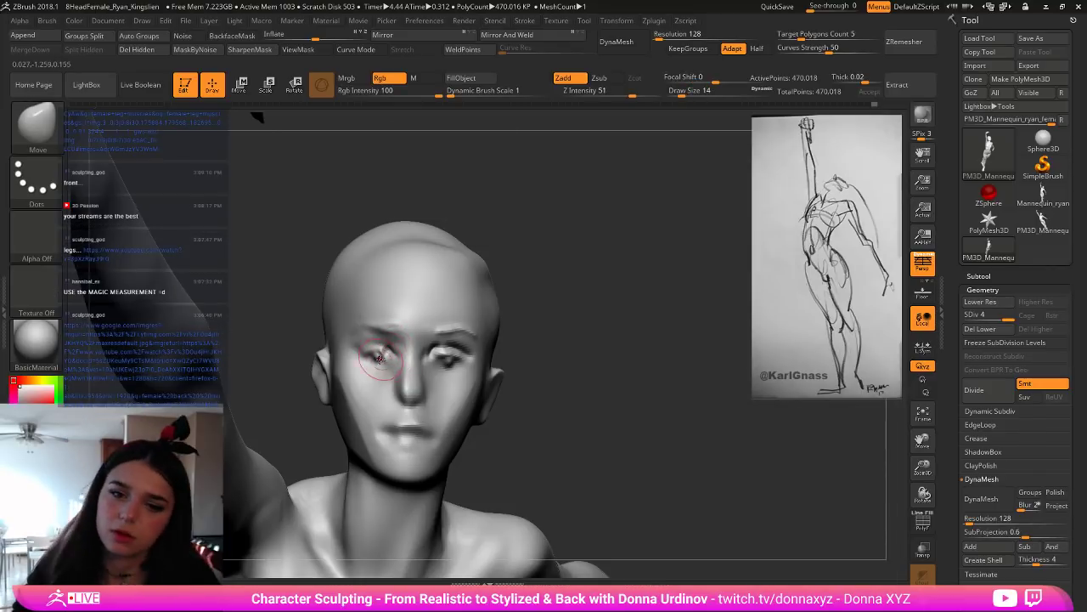
key("bracketleft")
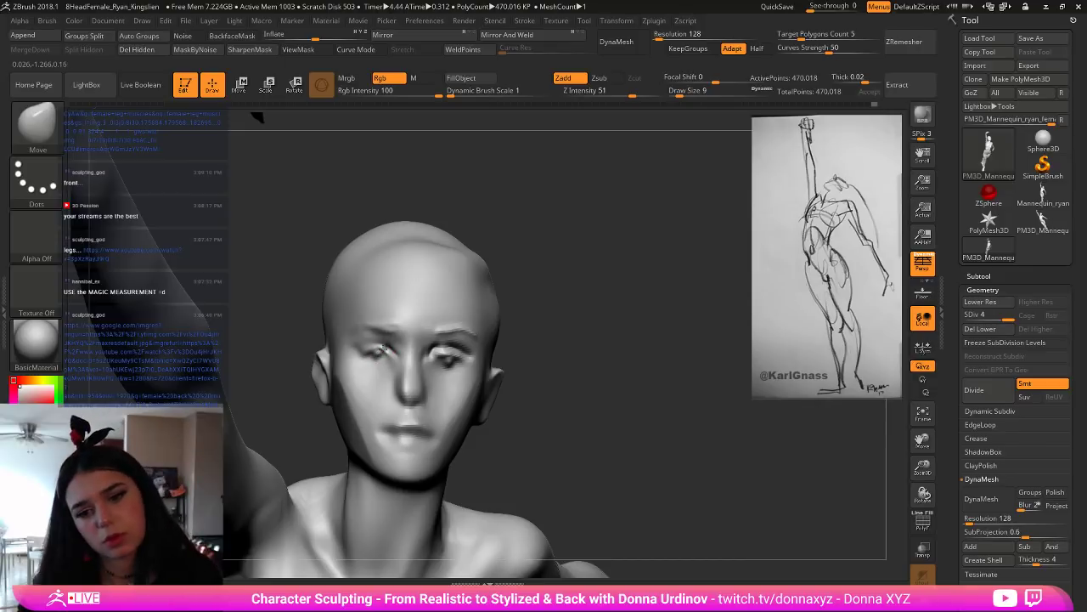
key("shift")
left_click_drag(444, 363, 460, 367, "shift")
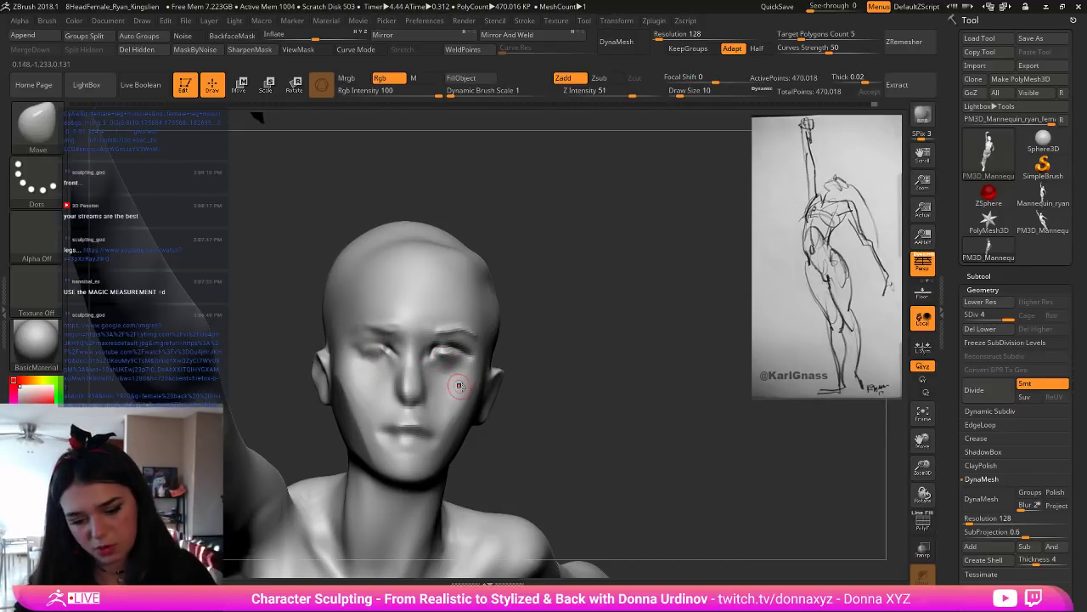
Step: Reshape the lids and brow area of the lowered-arm-side eye with the Move brush at draw size 22
key("bracketright")
key("bracketright")
key("bracketright")
key("bracketright")
key("bracketleft")
key("bracketleft")
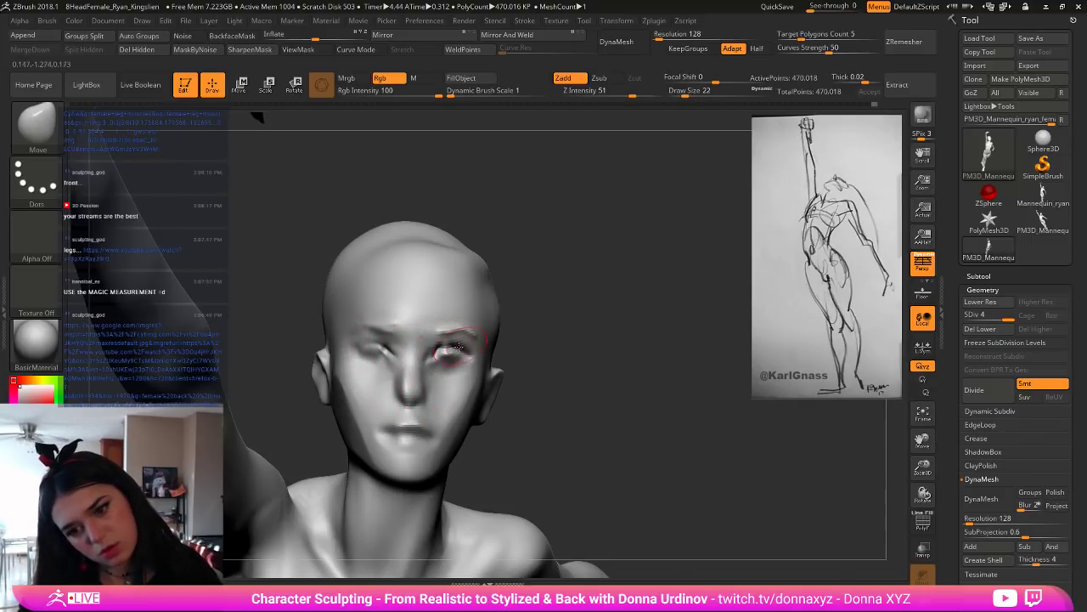
Step: Adjust the cheek and jaw contour on the raised-arm side with the Move brush at draw sizes 58 and 34
key("bracketright")
key("bracketright")
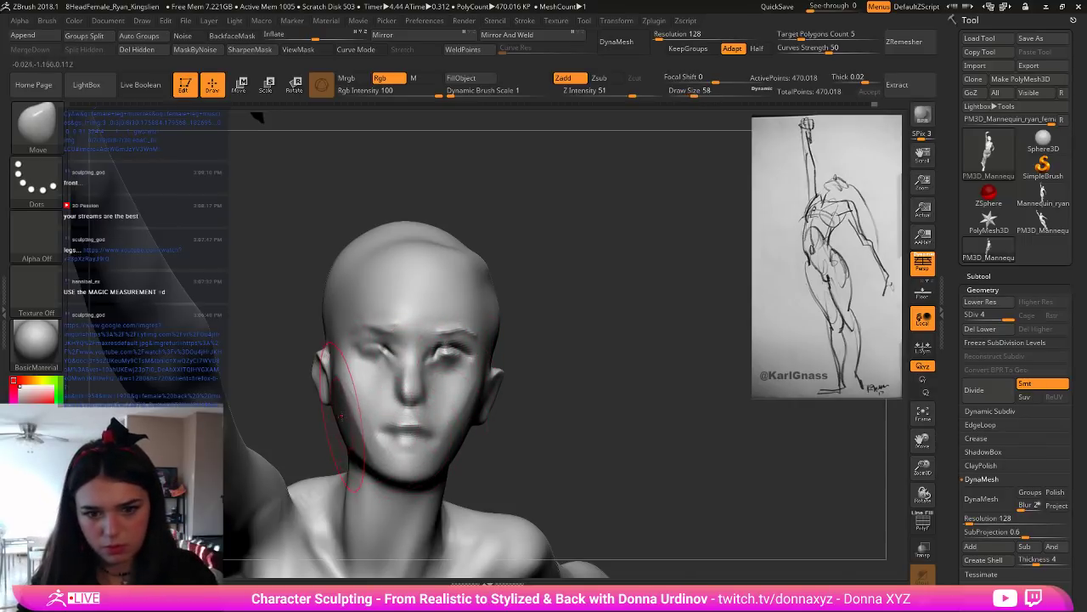
key("bracketleft")
key("bracketleft")
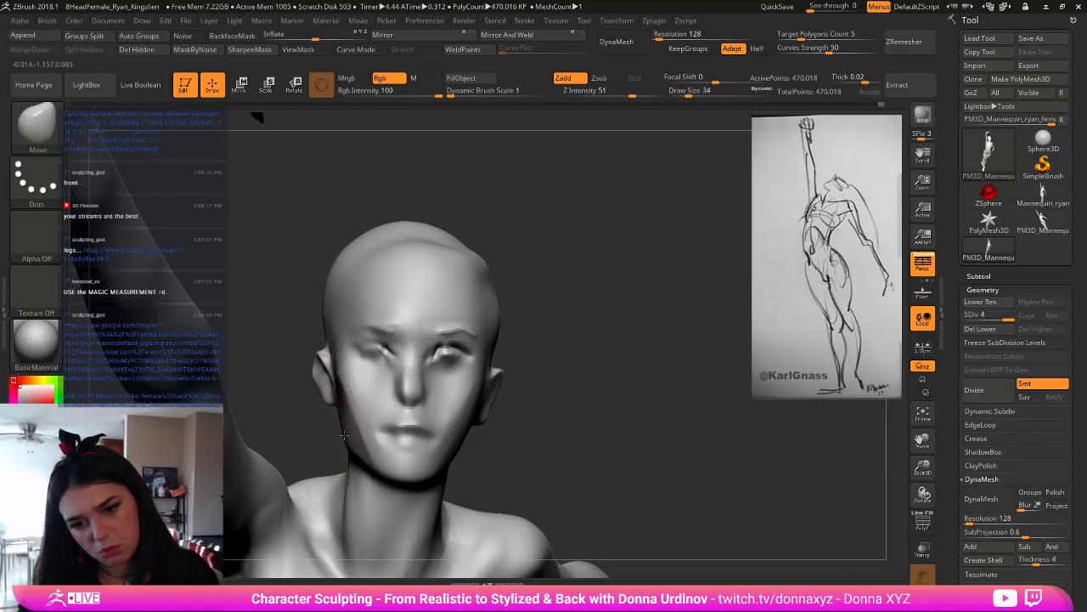
Step: Reshape the tip of the nose from the front with the Move brush at draw size 18
key("bracketleft")
key("bracketleft")
key("bracketleft")
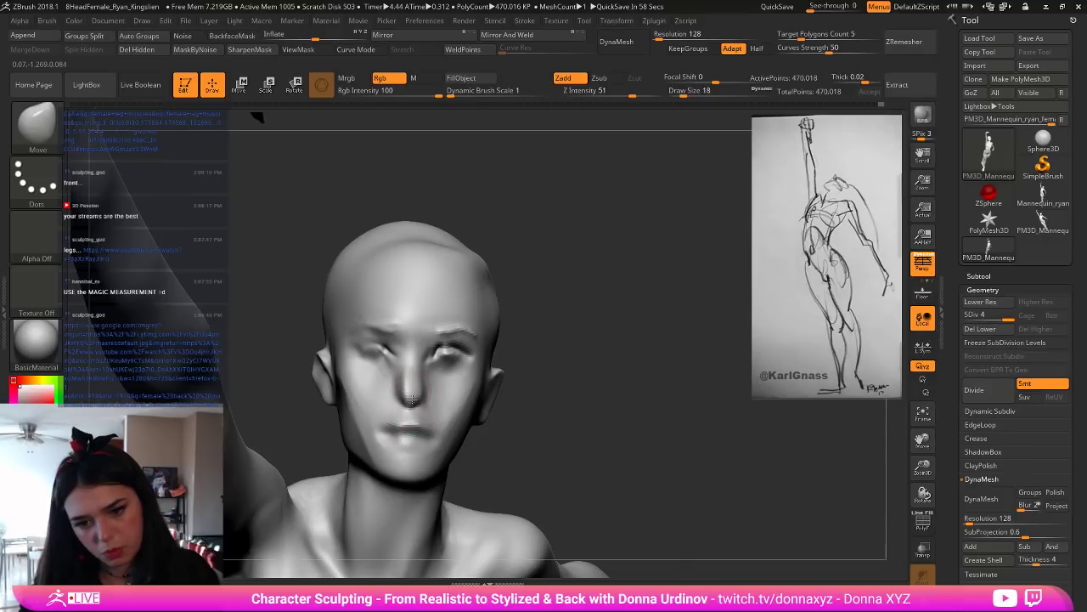
left_click_drag(560, 366, 560, 385)
key("bracketright")
left_click_drag(413, 390, 426, 381)
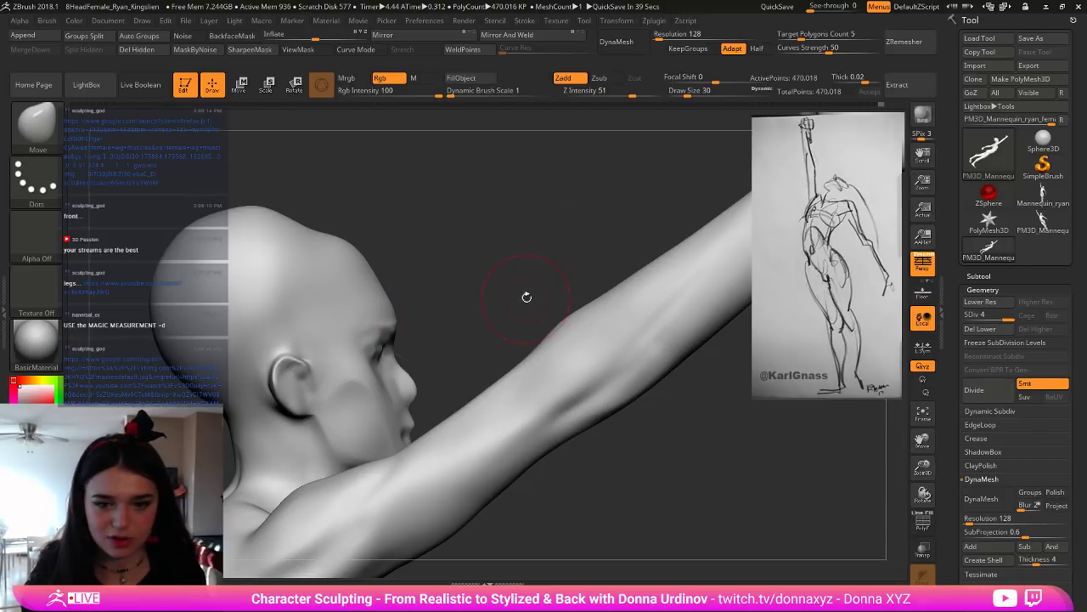
Step: Reshape the nose tip and its underside in profile with the Move brush at draw sizes 18, 26 and 14
mouse_move(527, 296)
left_mouse_down()
mouse_move(454, 390)
mouse_move(396, 372)
mouse_move(401, 379)
left_mouse_up()
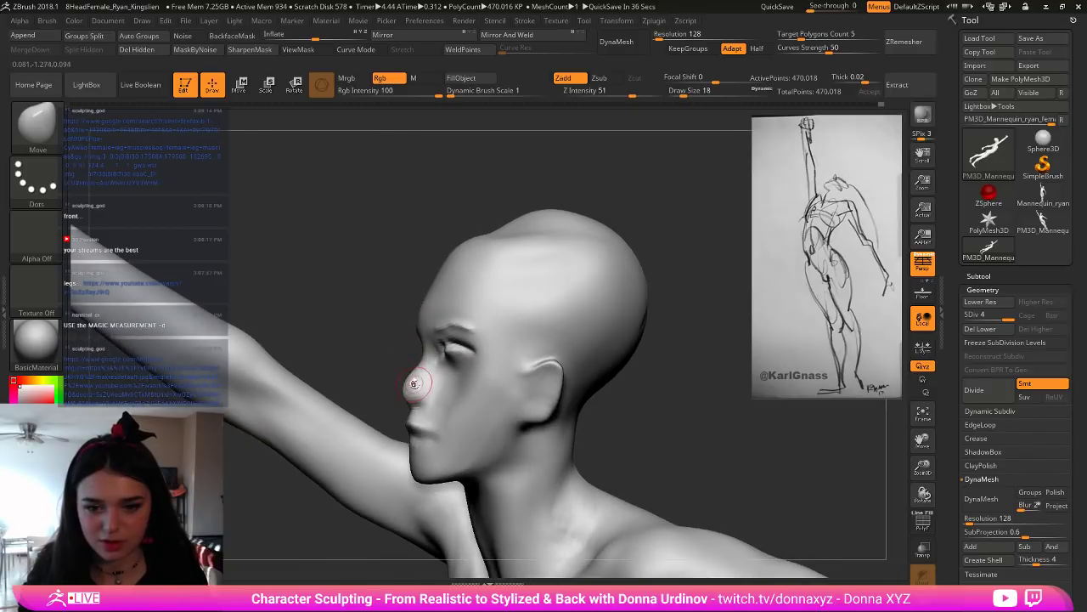
key("]")
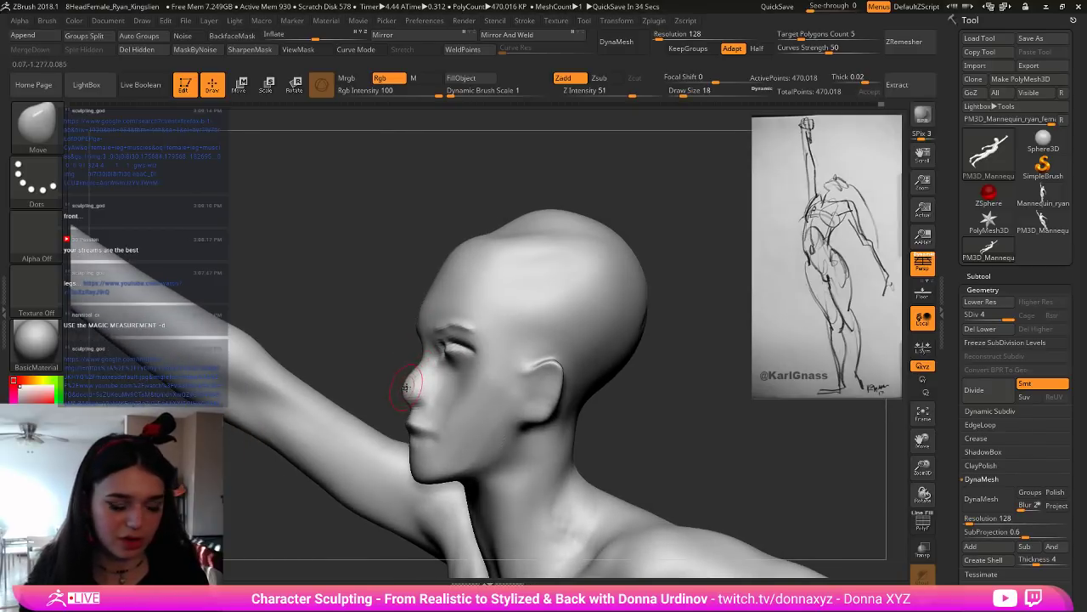
key("bracketright")
key("bracketright")
key("bracketright")
key("bracketright")
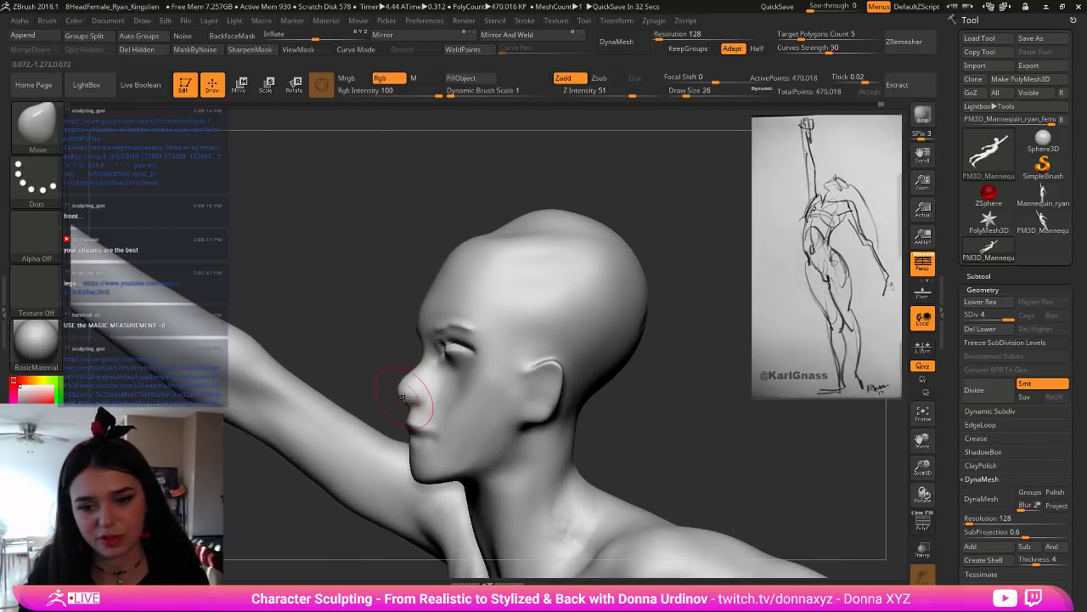
key("bracketleft")
key("bracketleft")
key("bracketleft")
key("bracketleft")
key("bracketright")
key("bracketright")
key("bracketright")
key("bracketright")
left_click_drag(387, 403, 362, 400)
key("bracketleft")
key("bracketleft")
key("bracketleft")
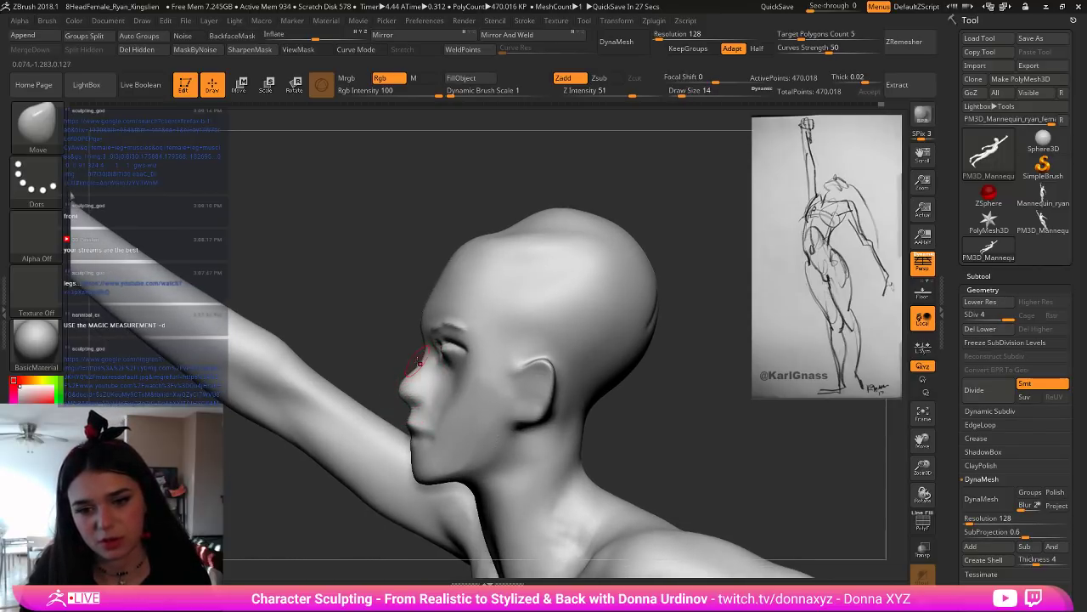
Step: Refine the nose bridge in profile with the Move brush at draw size 26, and adjust the tip at draw size 10
key("bracketright")
key("bracketright")
key("bracketright")
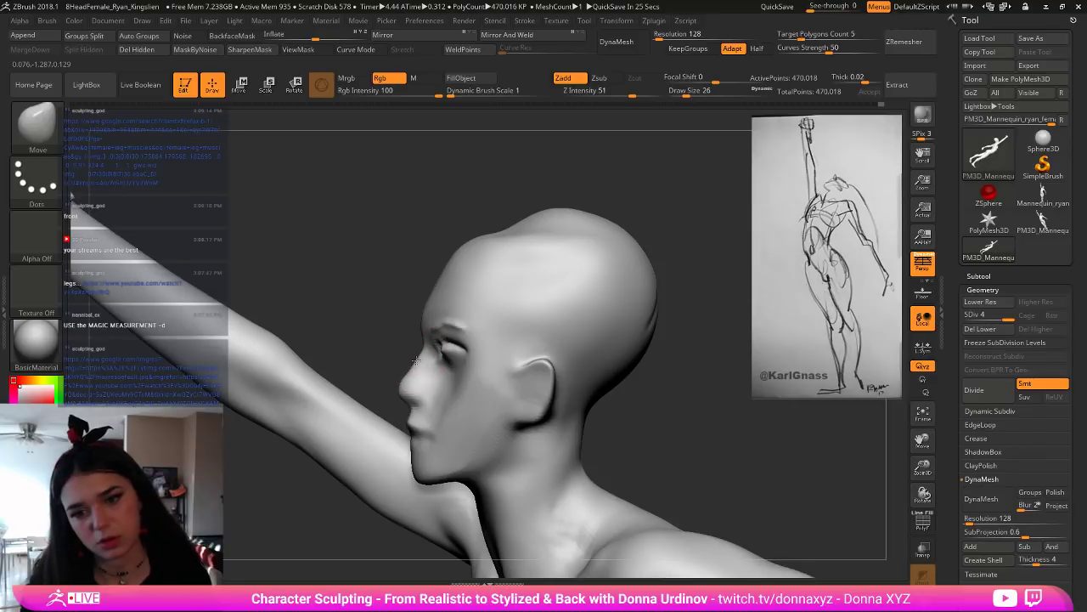
key("bracketleft")
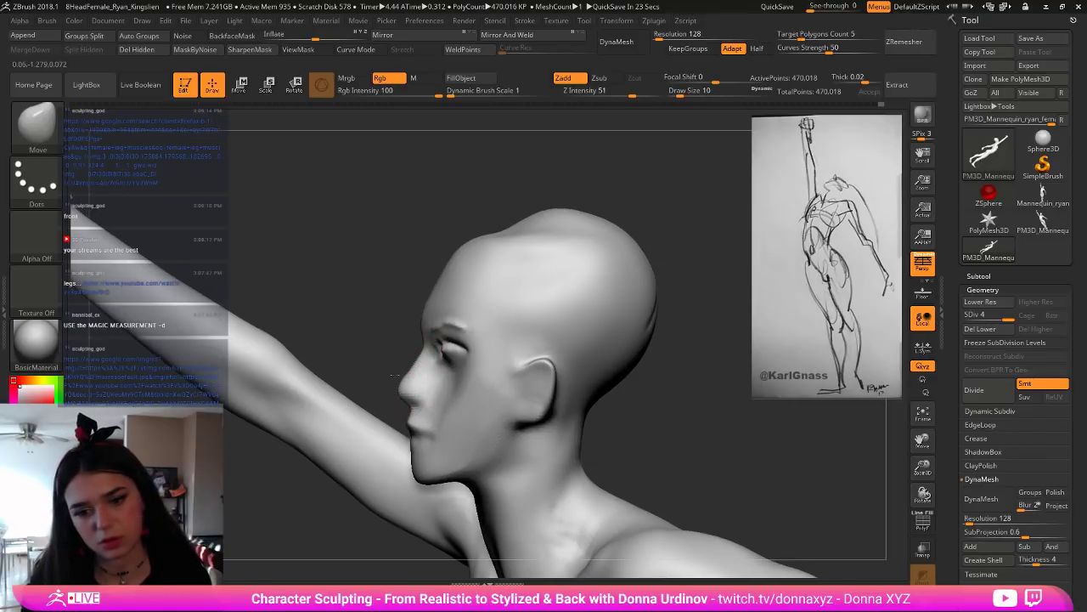
Step: Shape the sides of the nose around the nostrils from the front with the Move brush at draw size 9
mouse_move(388, 383)
right_mouse_down()
mouse_move(520, 395)
mouse_move(399, 384)
right_mouse_up()
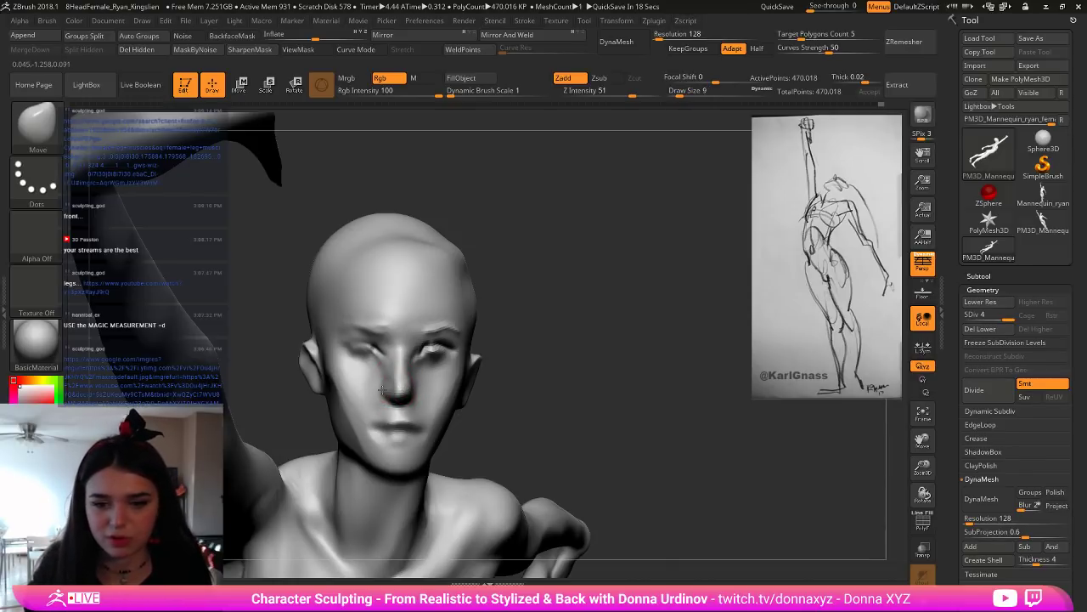
right_click_drag(530, 383, 410, 393)
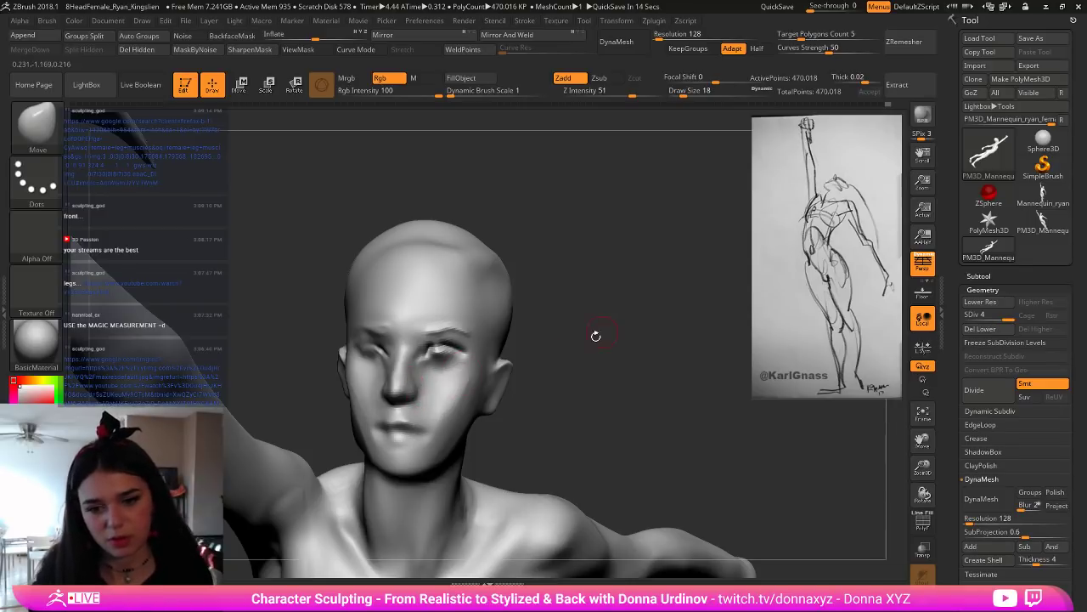
right_click_drag(615, 331, 582, 396)
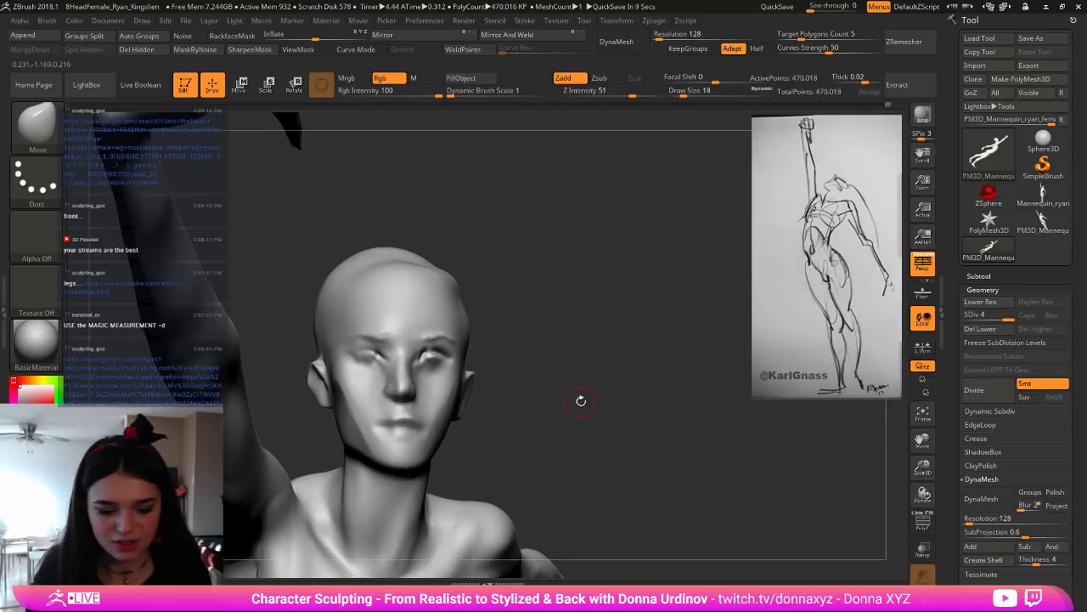
Step: Carve a deeper line between the lips with DamStandard at draw size 18
key("b")
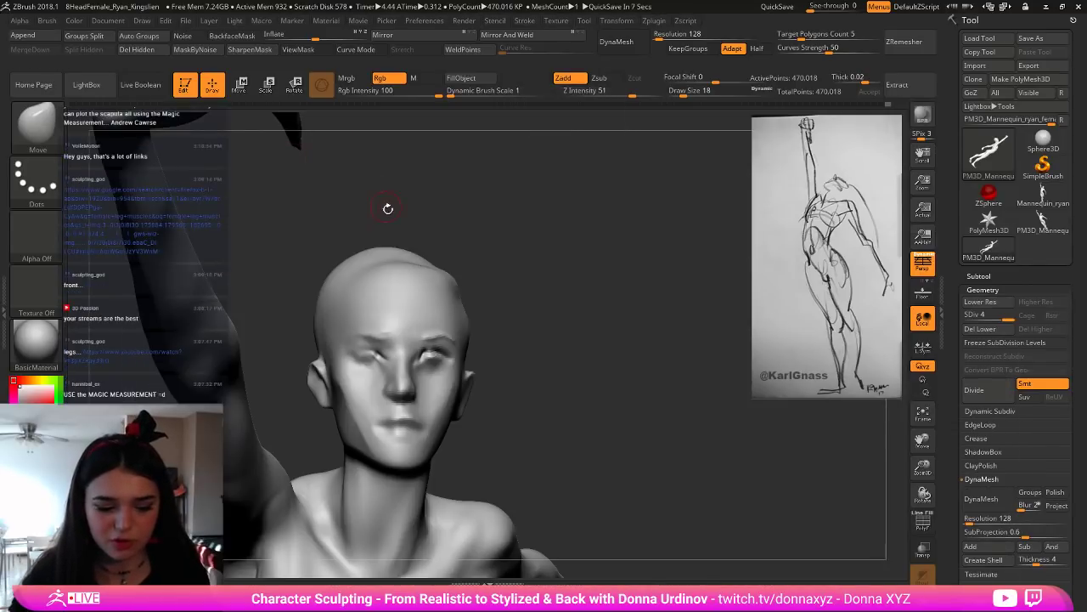
key("b")
key("d")
key("s")
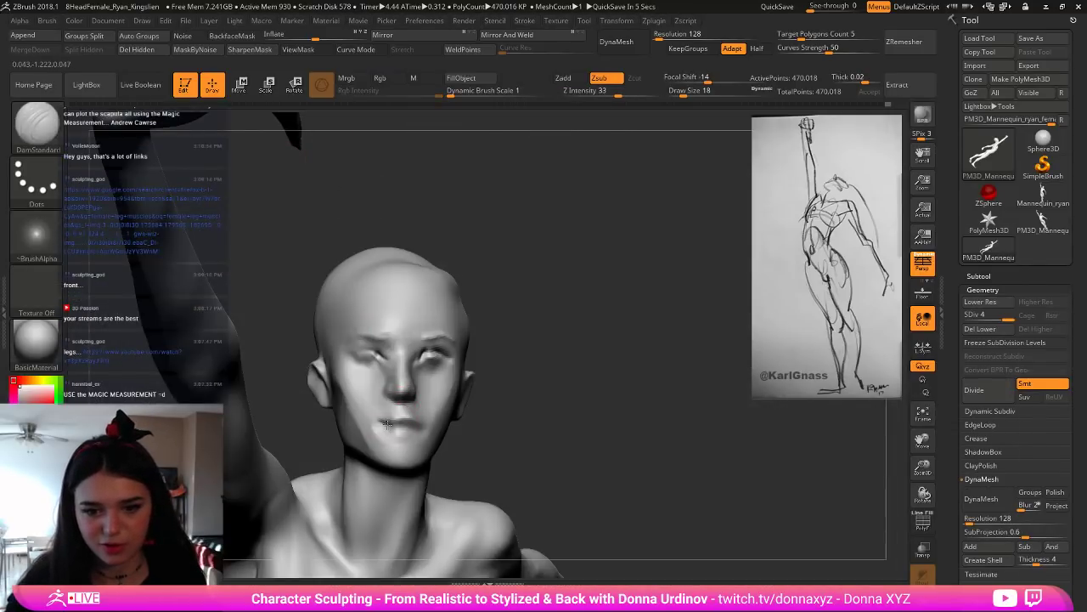
mouse_move(379, 423)
left_mouse_down()
mouse_move(419, 426)
mouse_move(391, 425)
mouse_move(408, 428)
left_mouse_up()
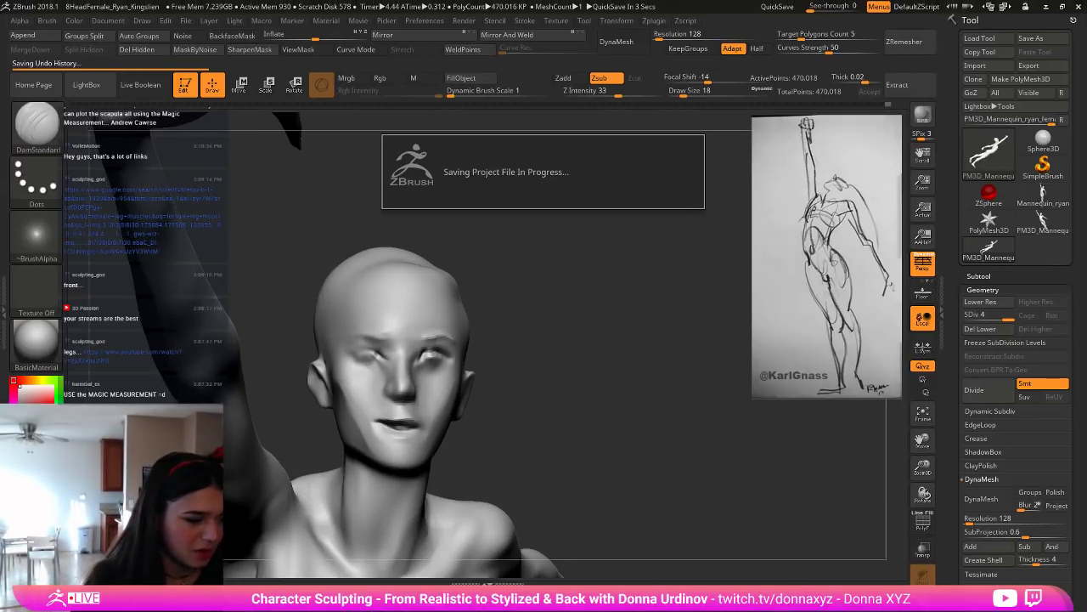
left_click_drag(543, 427, 469, 433)
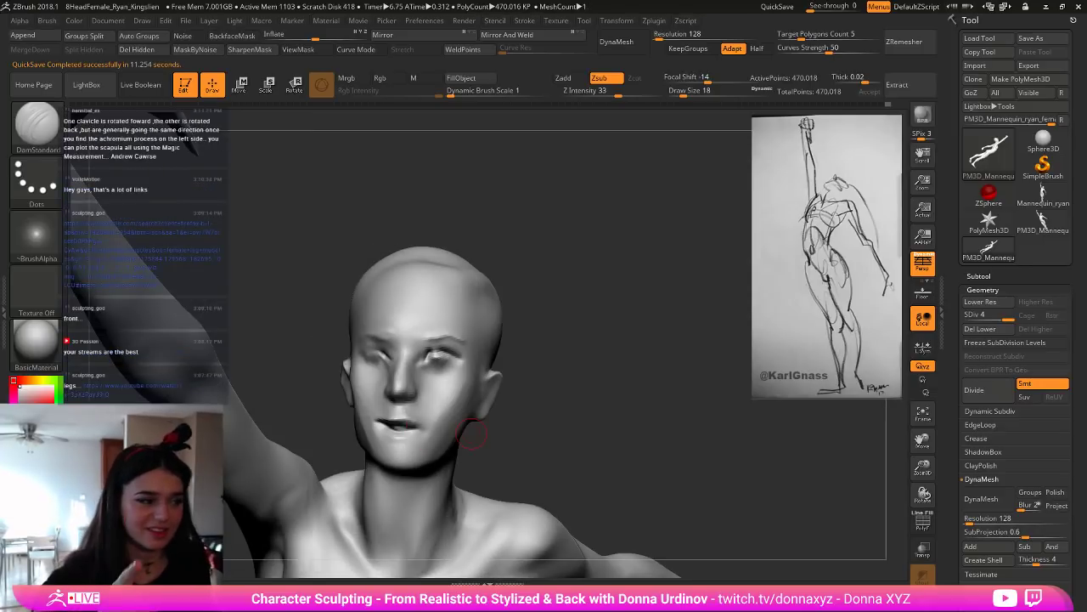
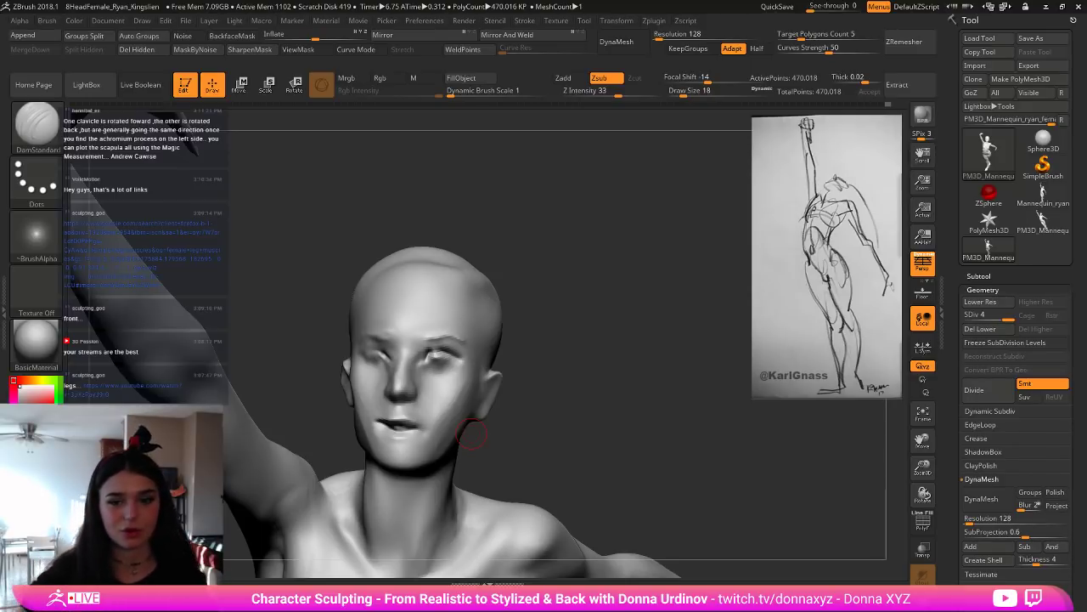
left_click_drag(577, 346, 383, 391)
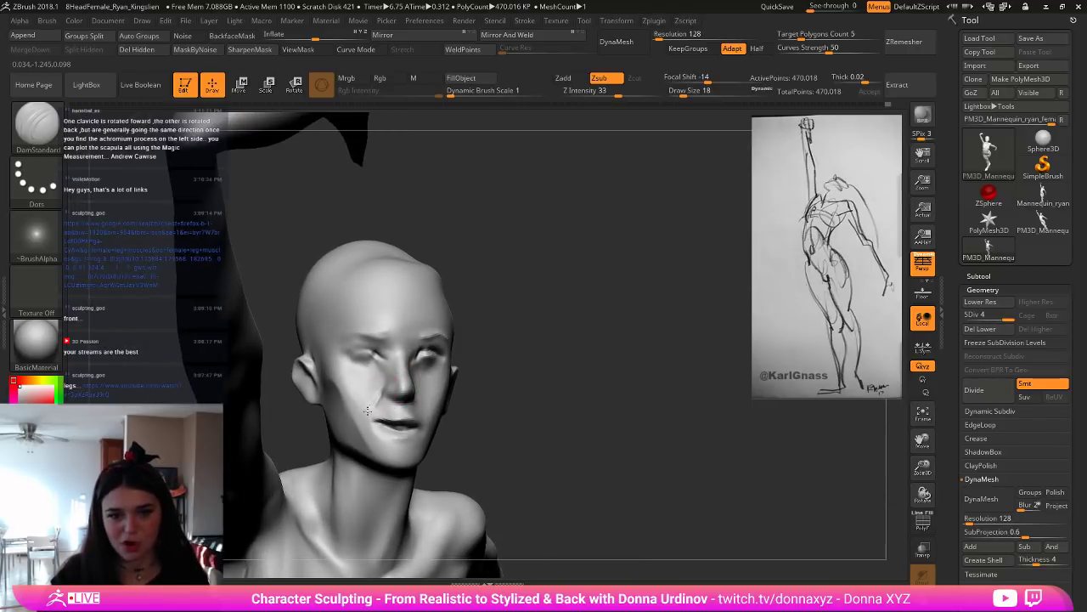
Step: Build up the cheek and the inner eye area with ClayBuildup at draw sizes 18 and 6, and smooth the surface
key("b")
key("c")
key("b")
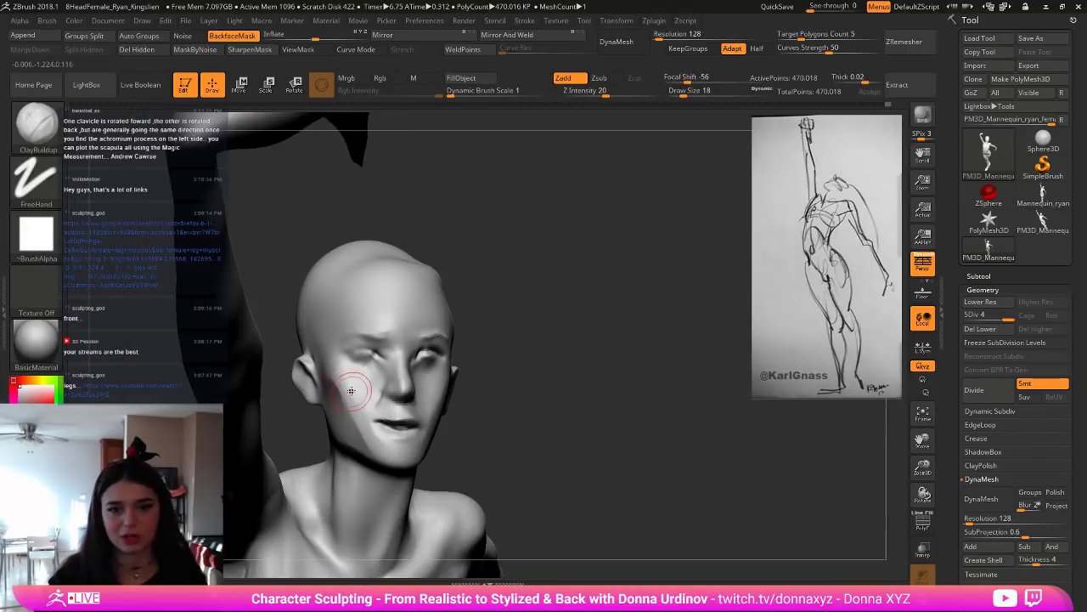
left_click_drag(374, 403, 366, 406)
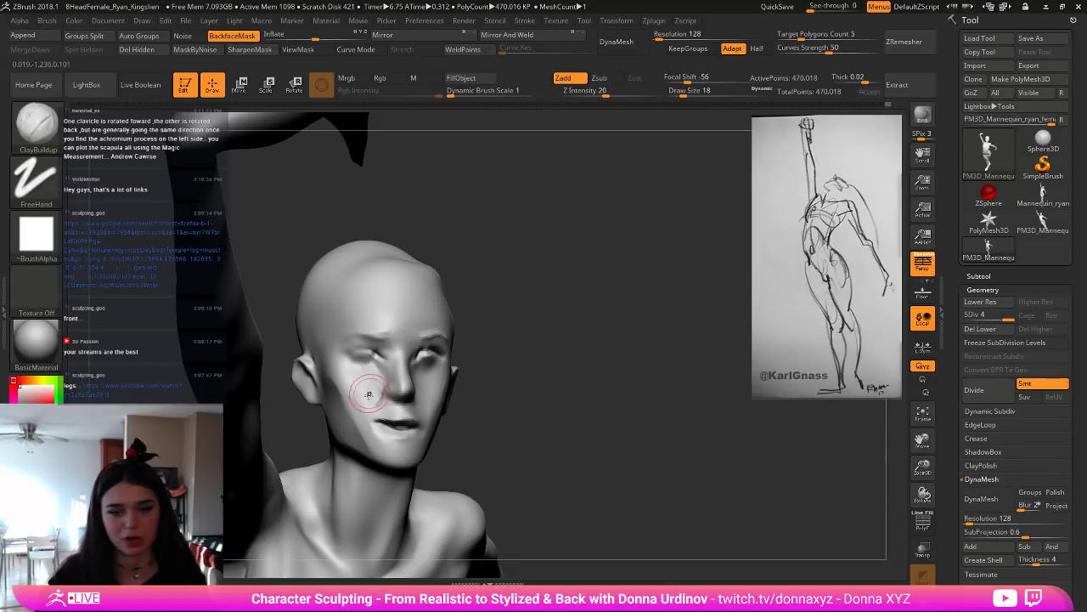
key("bracketleft")
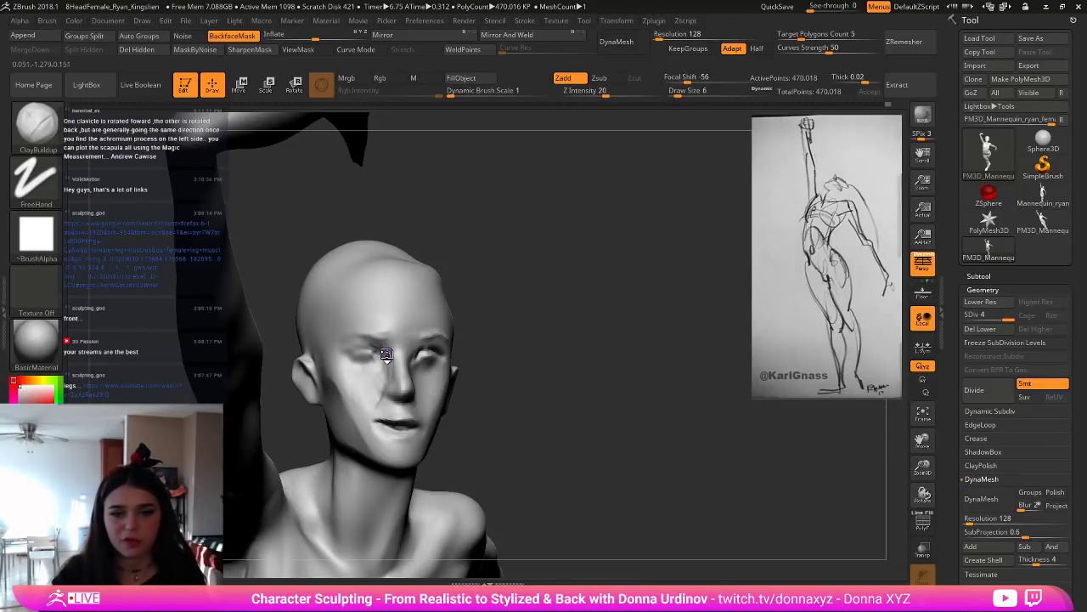
key("shift")
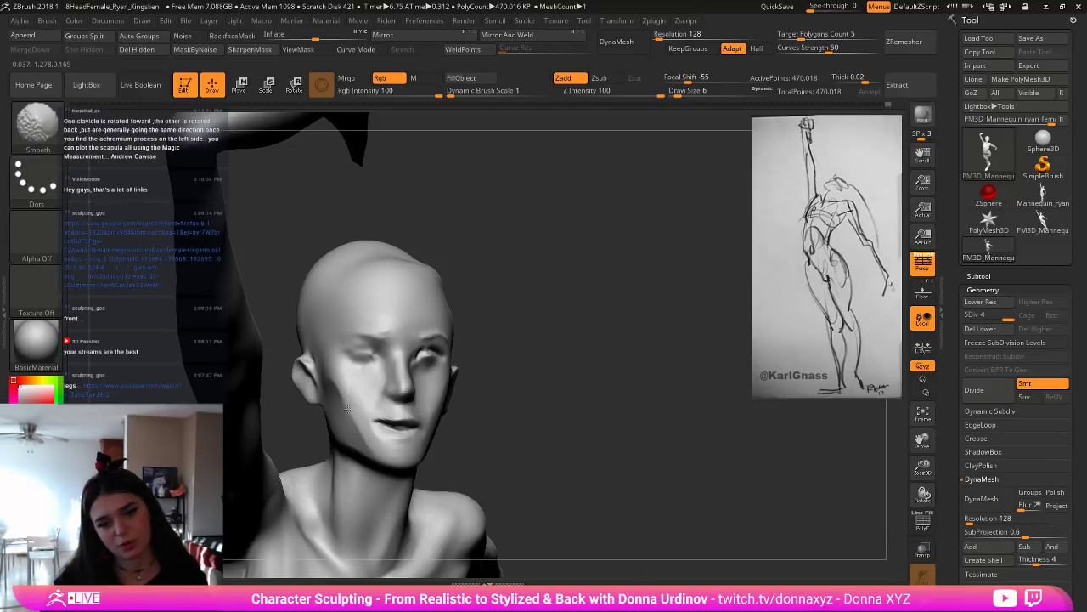
key("shift")
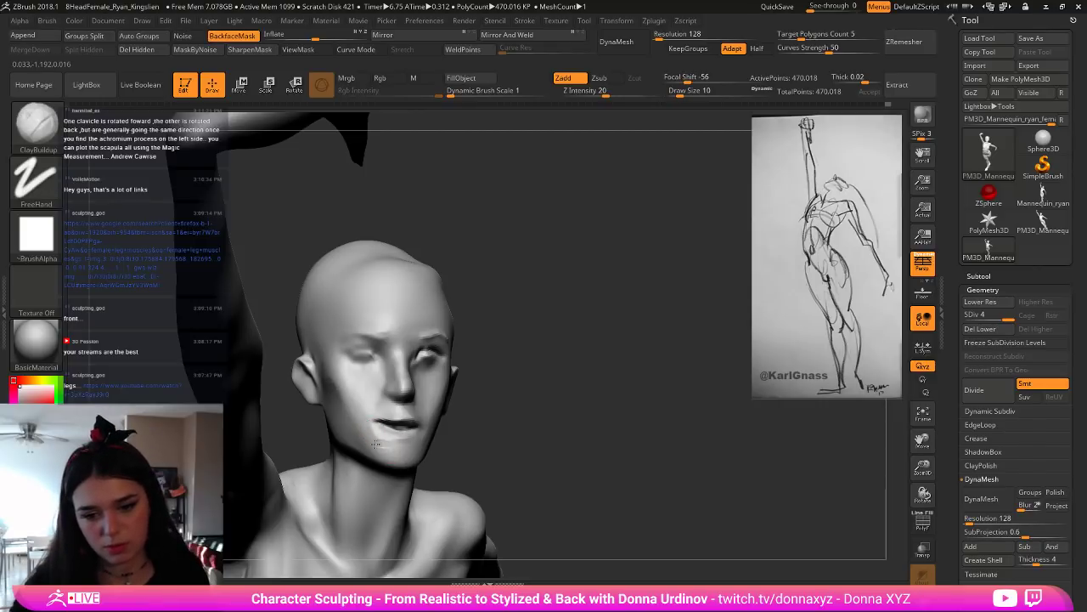
Step: Add volume below the lower lip with ClayBuildup at draw size 10 and smooth it into the chin
mouse_move(375, 442)
left_mouse_down()
mouse_move(425, 446)
mouse_move(375, 439)
mouse_move(403, 440)
left_mouse_up()
key("shift")
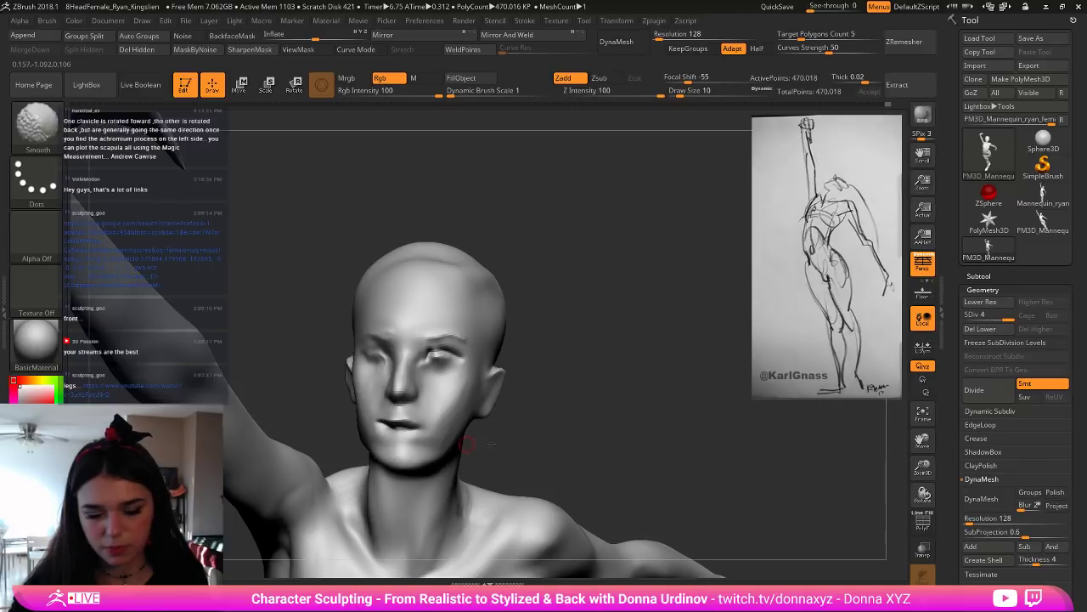
left_click_drag(474, 442, 508, 446)
Step: Reshape both sides of the jawline with the Move brush at draw sizes between 22 and 42
key("b")
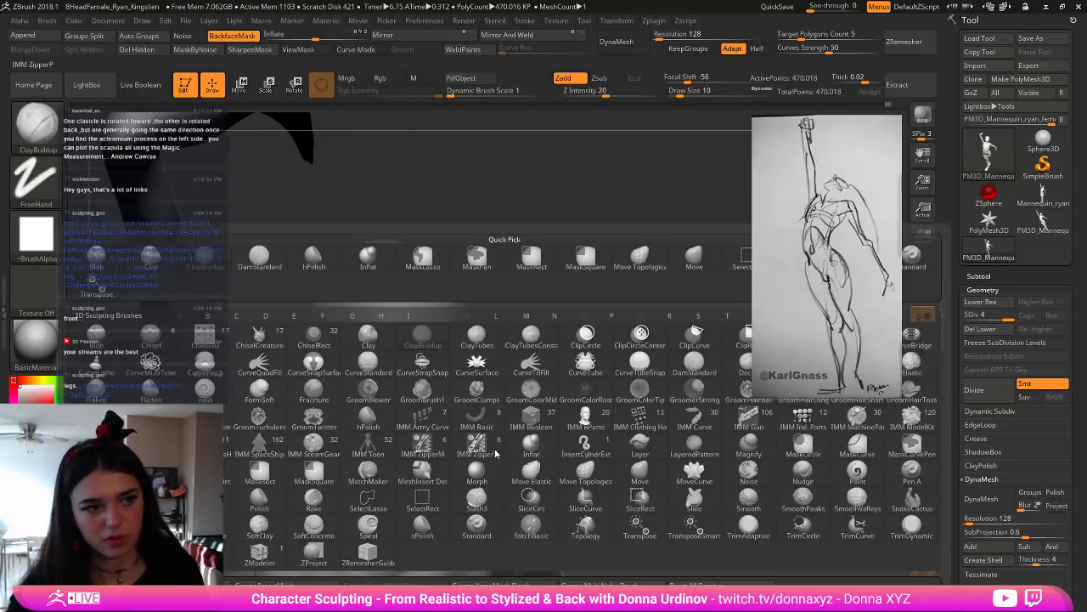
key("m")
key("v")
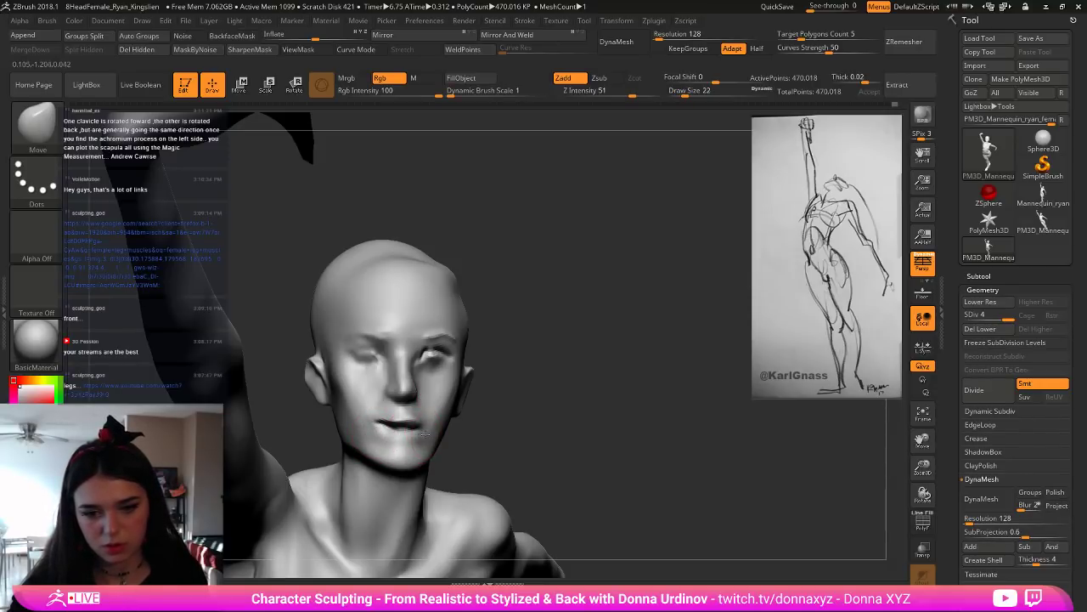
left_click_drag(461, 447, 411, 443)
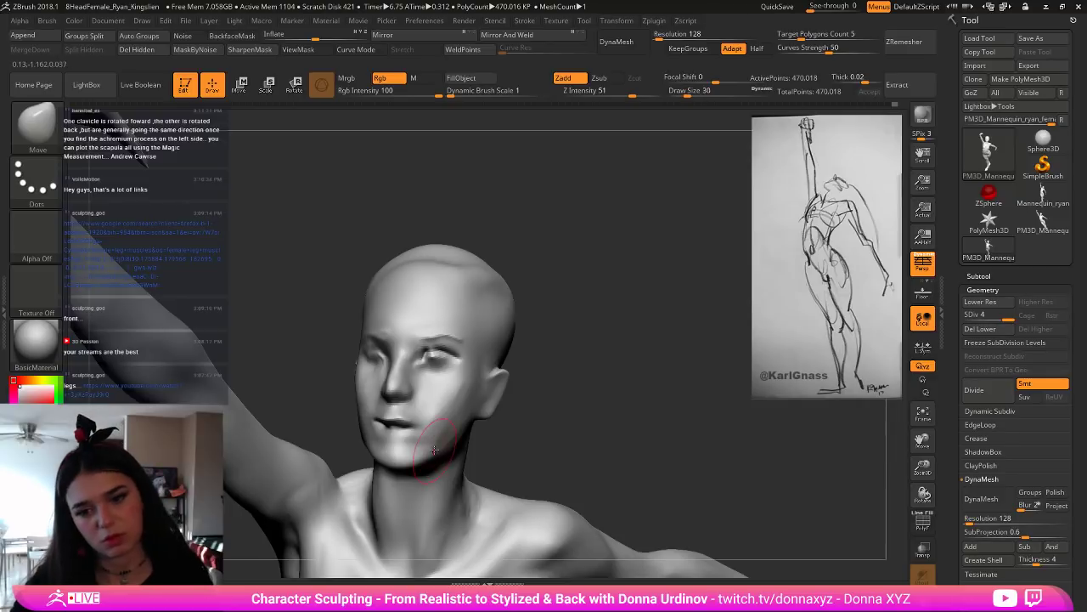
key("]")
left_click_drag(341, 429, 350, 433)
key("[")
key("[")
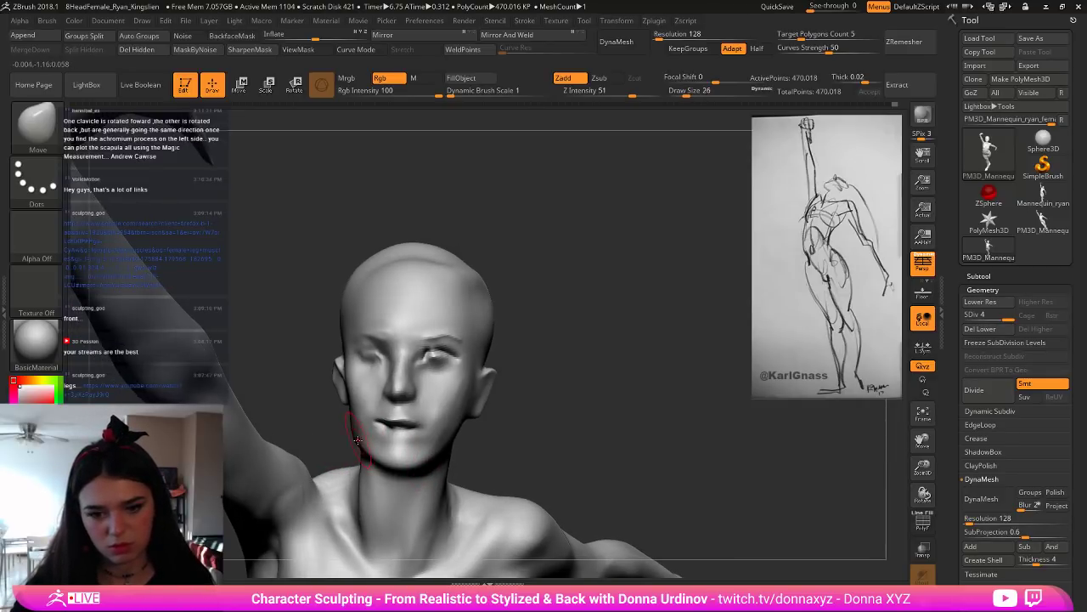
key("[")
key("[")
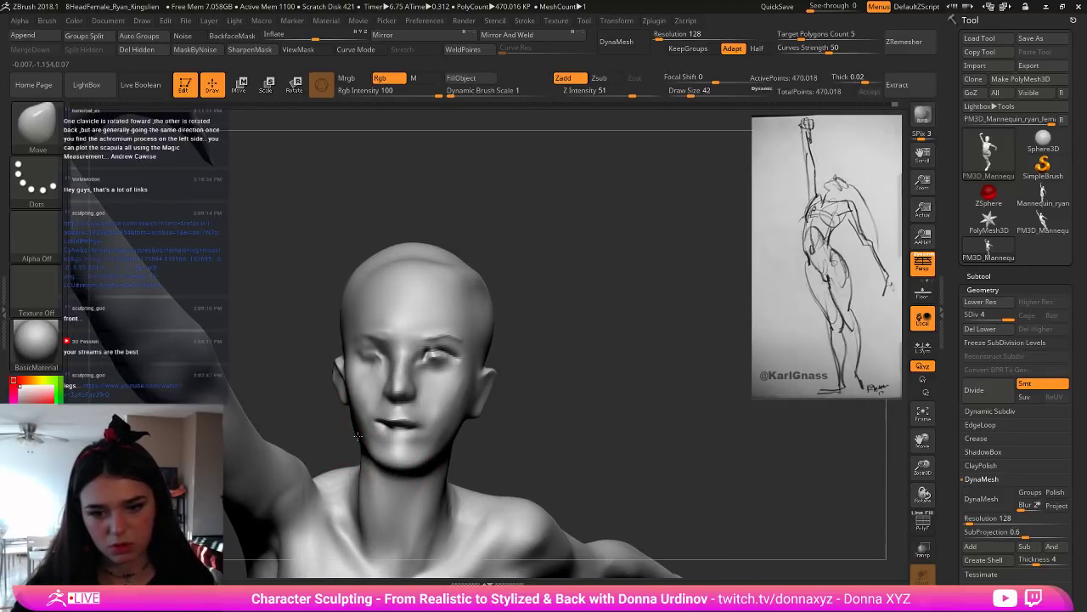
left_click_drag(321, 433, 339, 404)
key("]")
key("]")
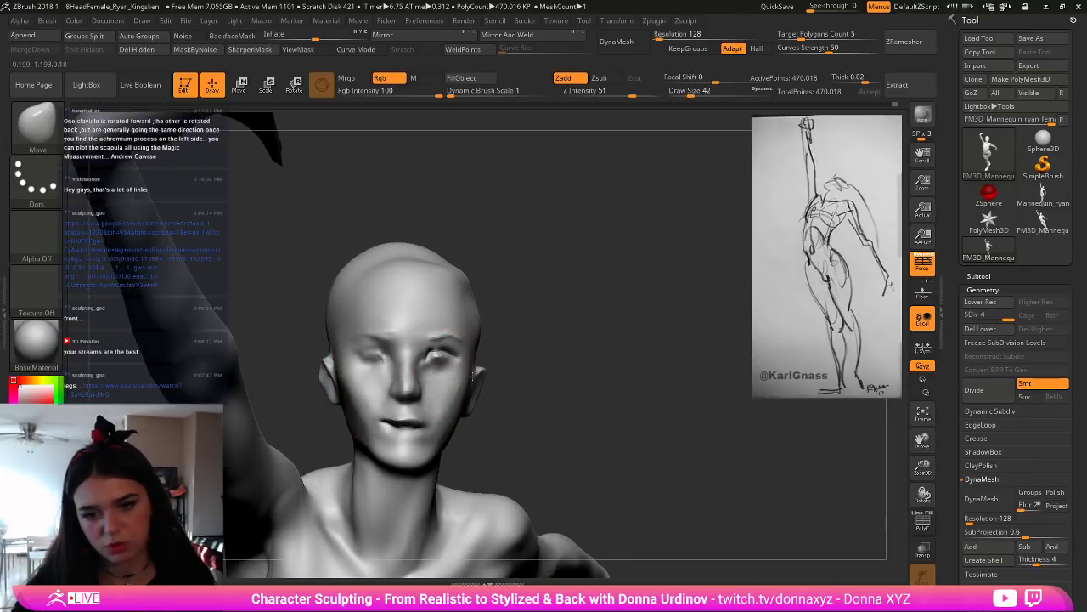
Step: Adjust the cheek and the side of the face with the Move brush at draw sizes 22 and 26
left_click_drag(522, 391, 561, 411)
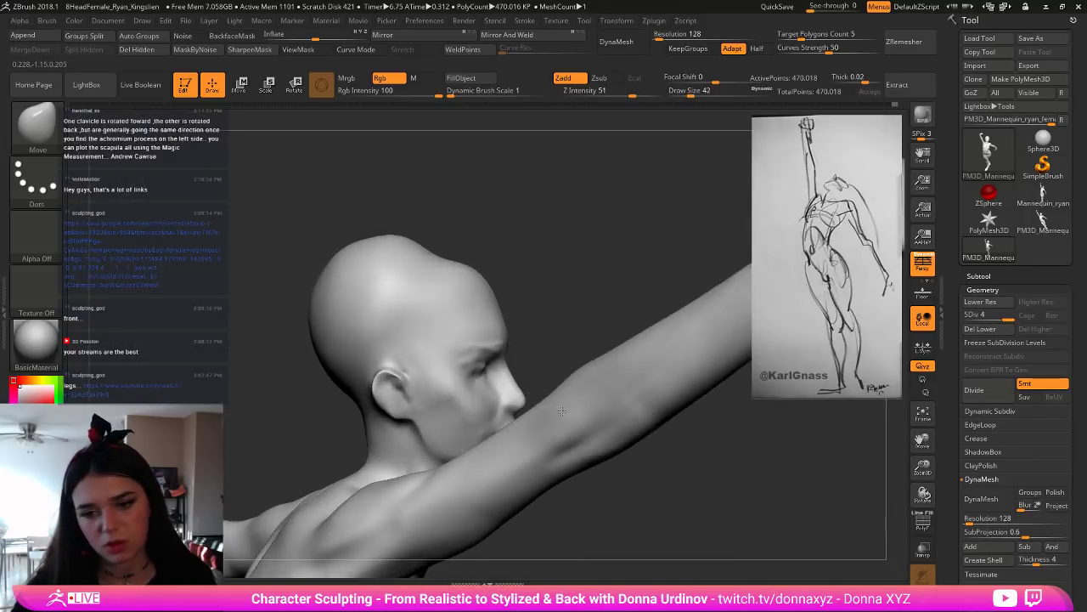
key("[")
key("[")
key("[")
key("[")
key("[")
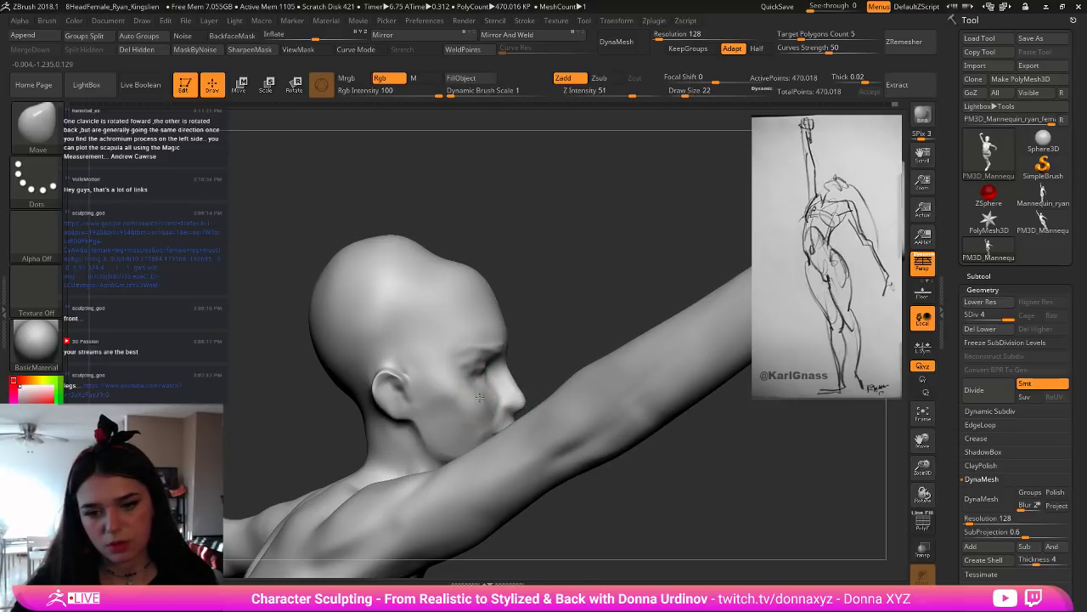
left_click_drag(594, 498, 554, 366)
key("[")
key("[")
key("]")
key("]")
key("]")
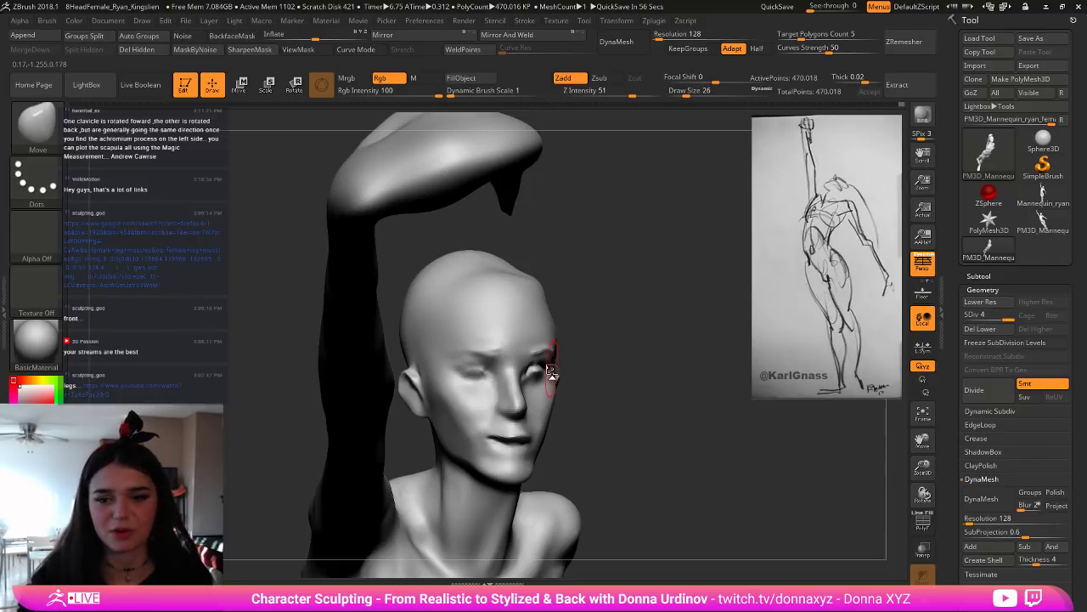
Step: Pull the outer end of the brow outward with the Move brush at draw size 18
left_click_drag(608, 339, 618, 337)
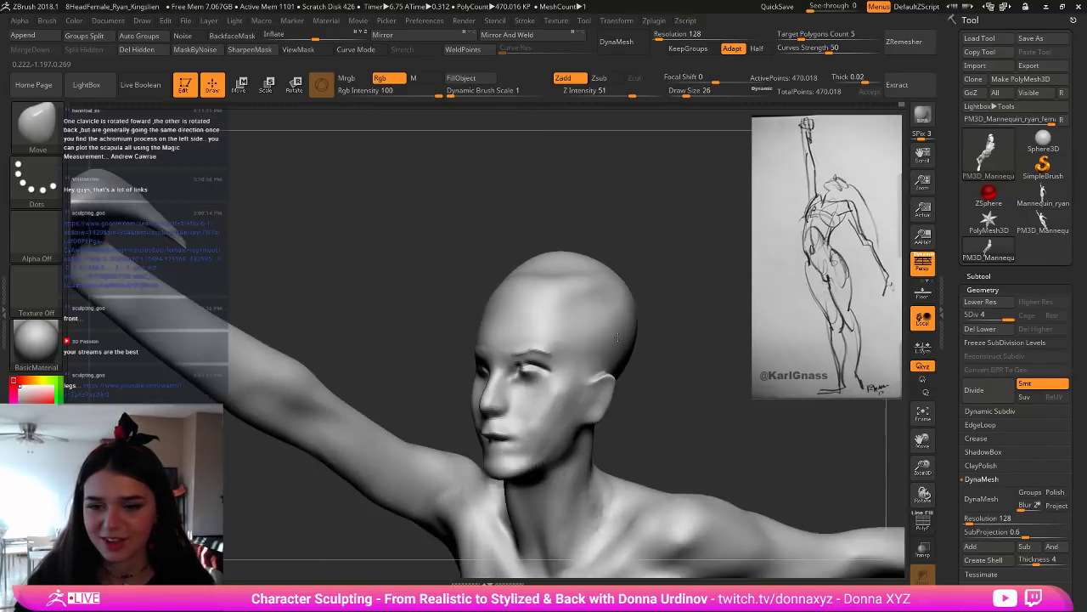
key("[")
key("[")
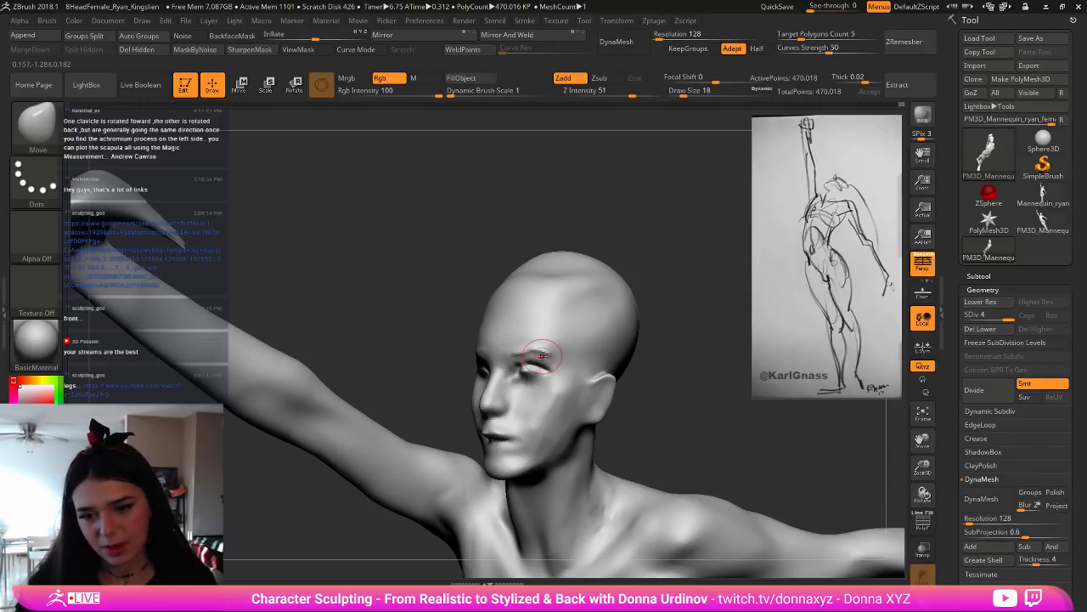
left_click_drag(542, 356, 556, 358)
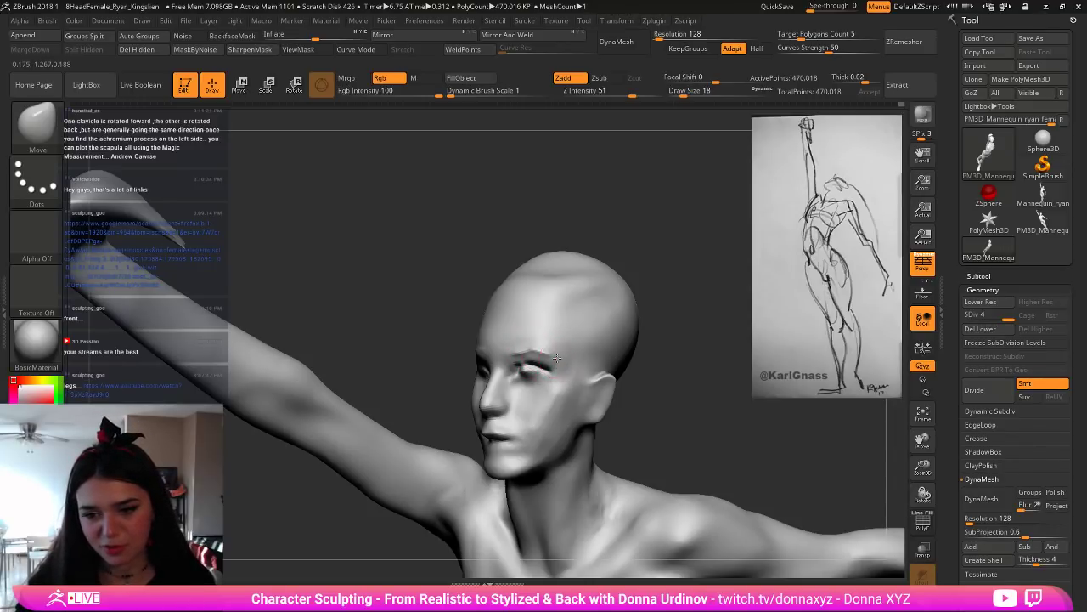
left_click_drag(676, 390, 690, 386)
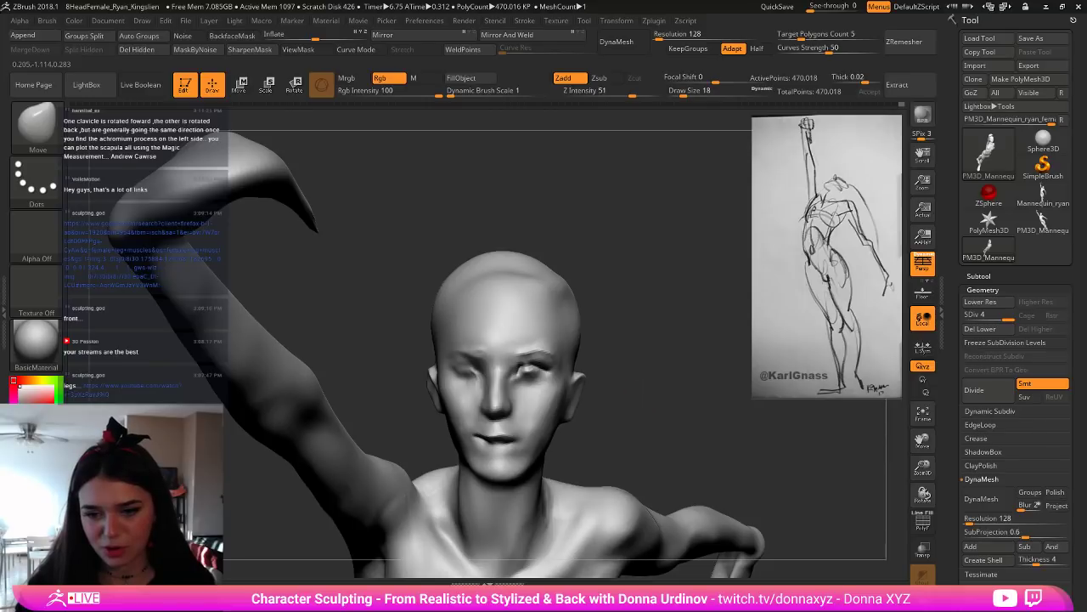
Step: Smooth the cheeks, the mouth area and the eye at draw size 18
mouse_move(649, 387)
left_mouse_down()
mouse_move(670, 388)
mouse_move(659, 389)
left_mouse_up()
left_click_drag(535, 421, 536, 415, "shift")
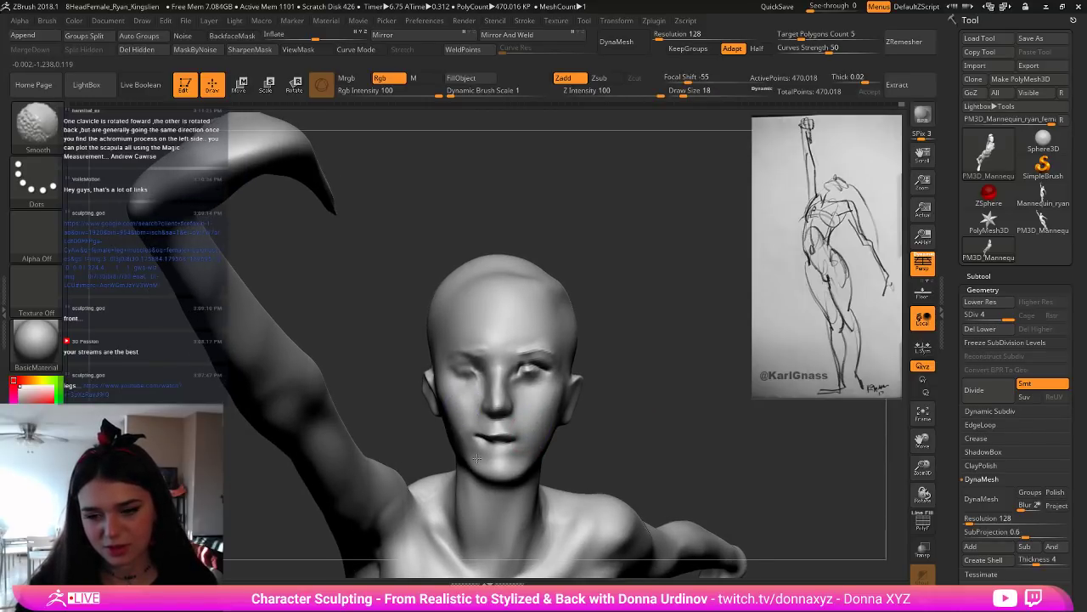
left_click_drag(520, 371, 540, 360, "shift")
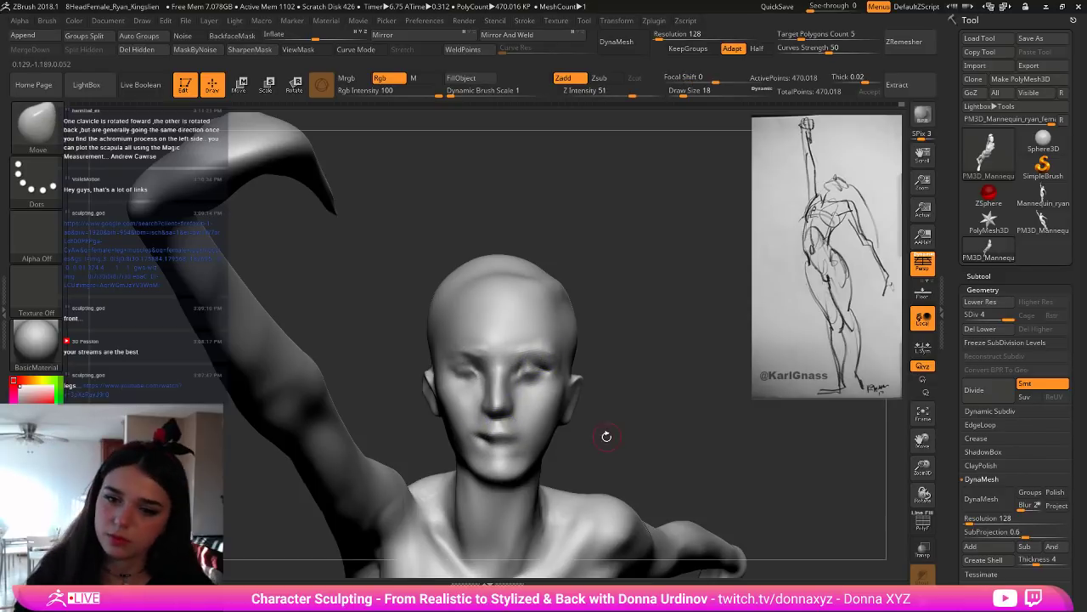
Step: Carve the folds beside the mouth and the creases around the eyes with DamStandard at draw sizes 9 and 14
left_click_drag(603, 435, 629, 368)
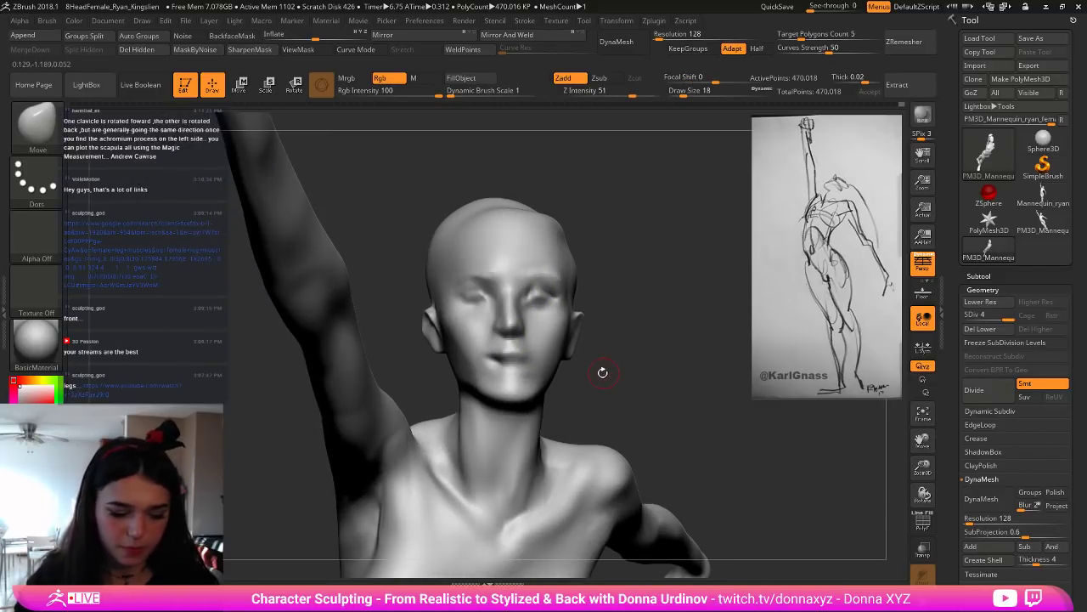
key("b")
key("d")
key("s")
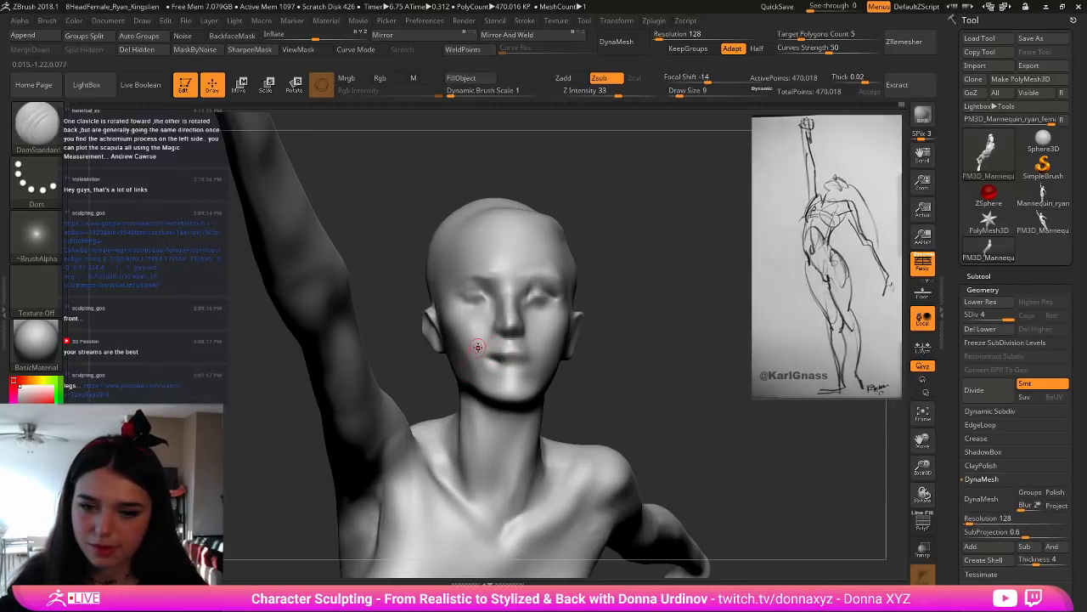
left_click_drag(476, 341, 471, 363)
key("shift")
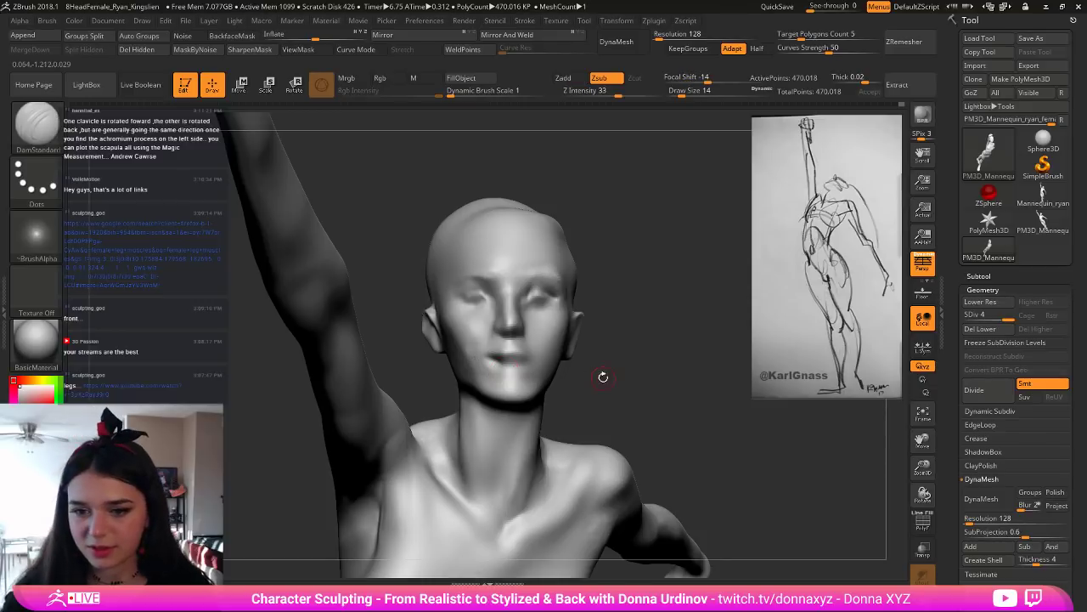
mouse_move(588, 384)
left_mouse_down()
mouse_move(541, 374)
mouse_move(542, 358)
left_mouse_up()
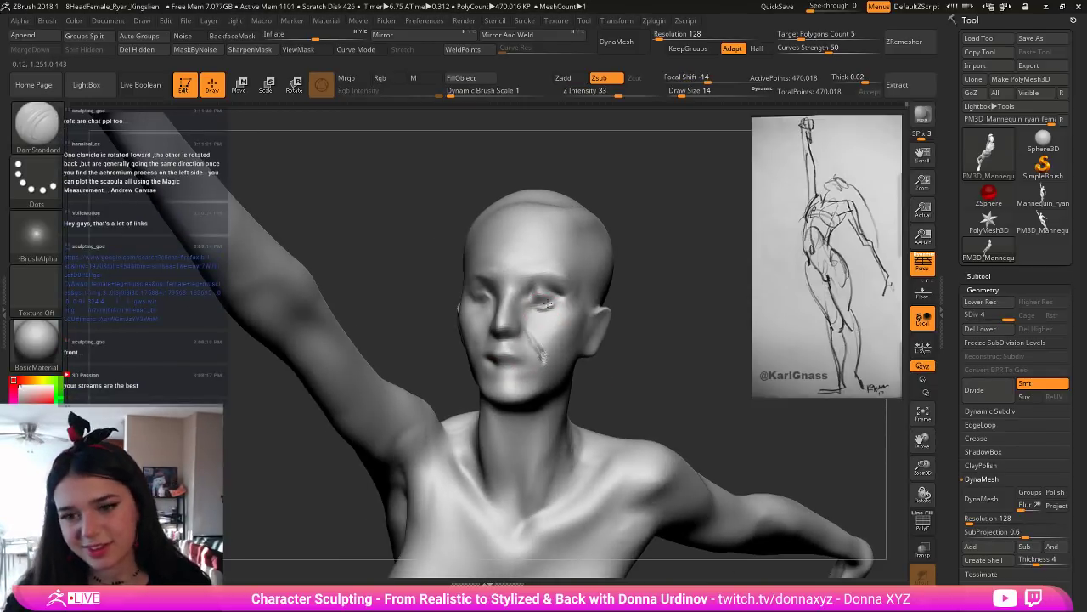
left_click_drag(638, 362, 495, 314)
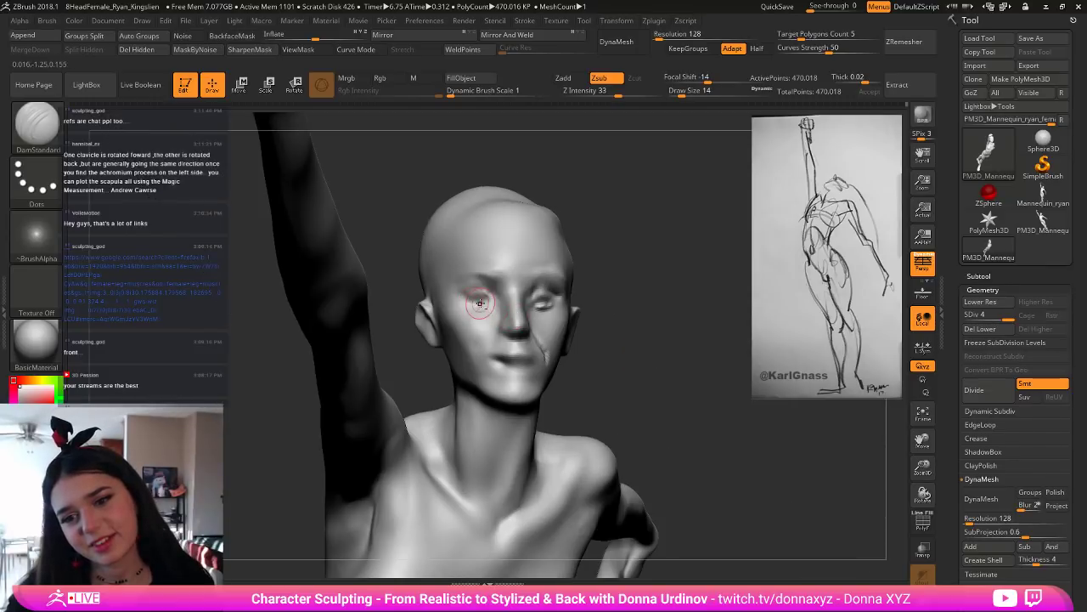
left_click_drag(603, 322, 557, 306)
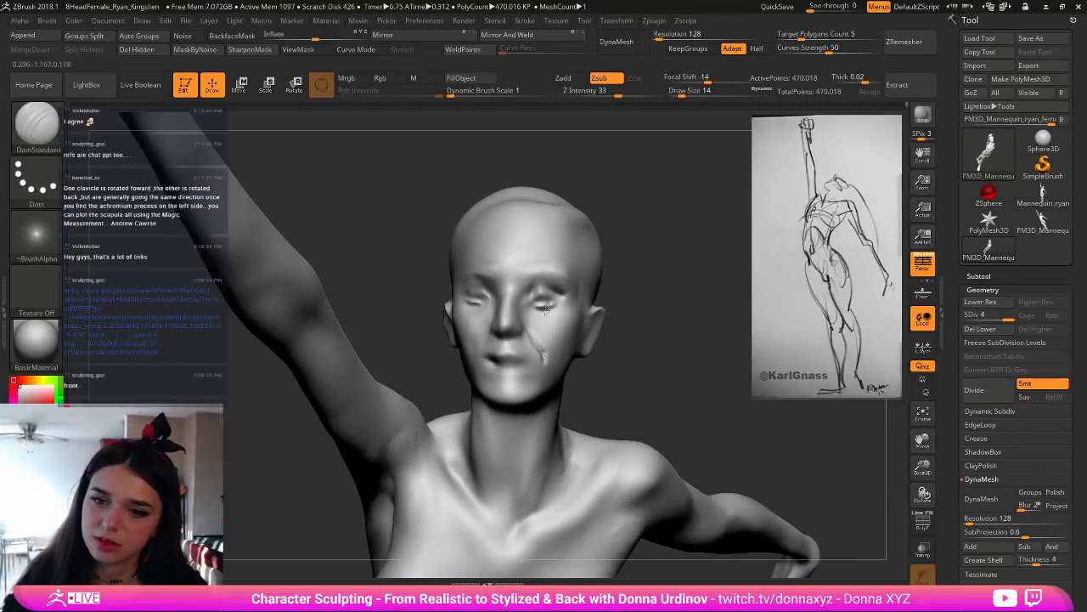
Step: Soften the carved eye creases and the cheek fold with the Smooth brush at draw size 14
key("shift")
left_click_drag(490, 298, 473, 307, "shift")
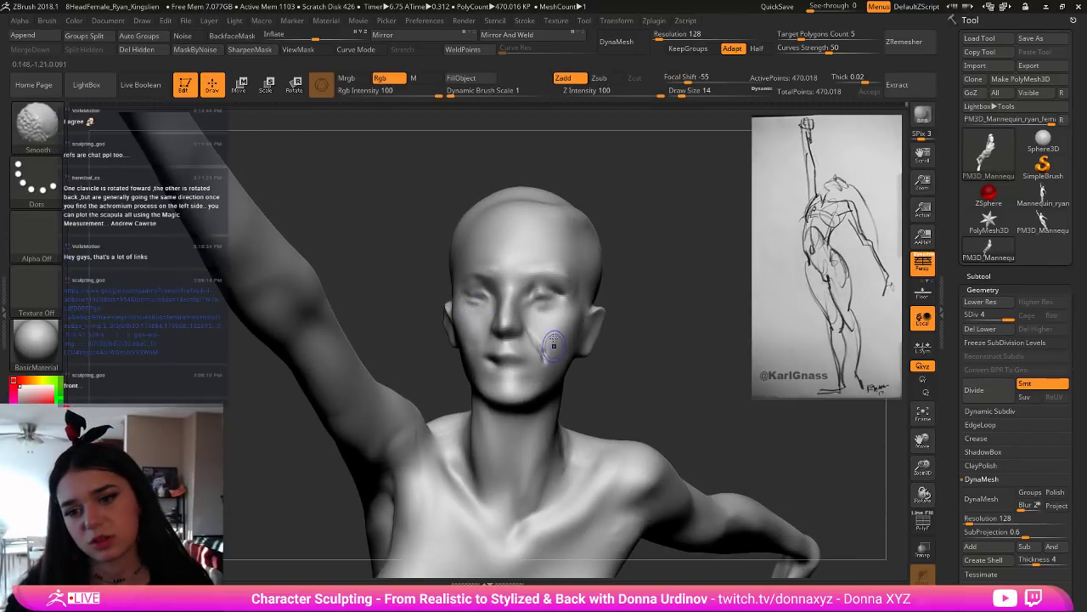
left_click_drag(551, 338, 508, 362, "shift")
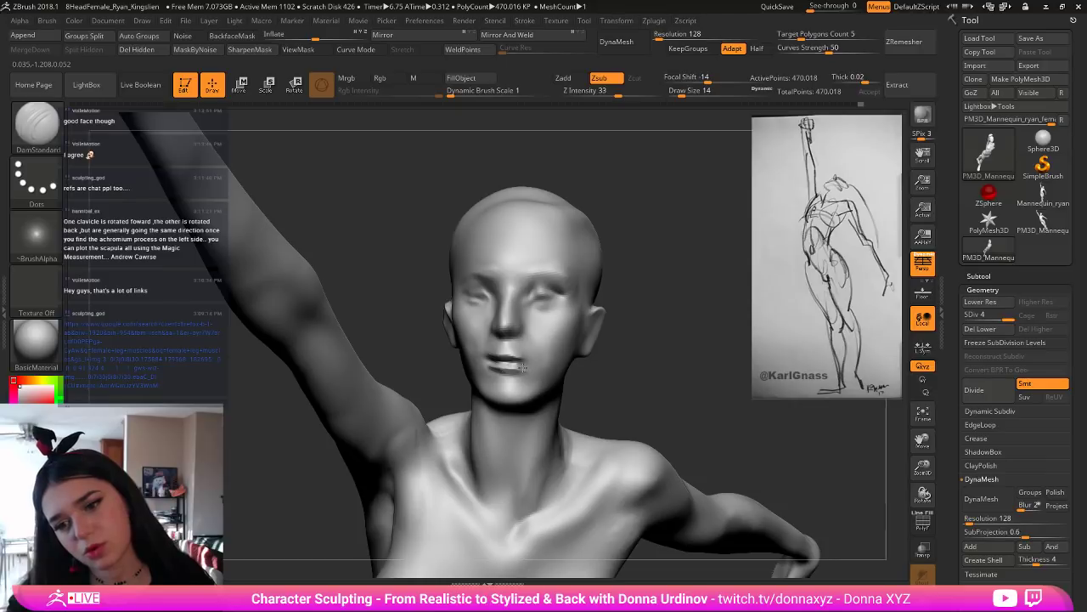
Step: Define the line between the lips and the lower lip's edge with DamStandard at draw size 14, smoothing around them
left_click_drag(621, 389, 655, 391)
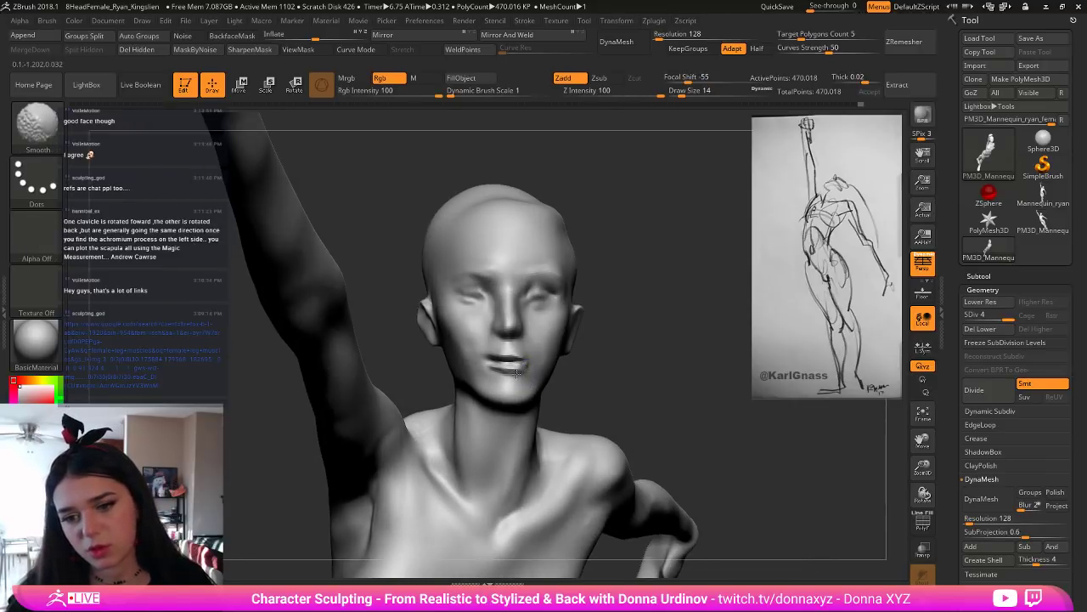
key("shift")
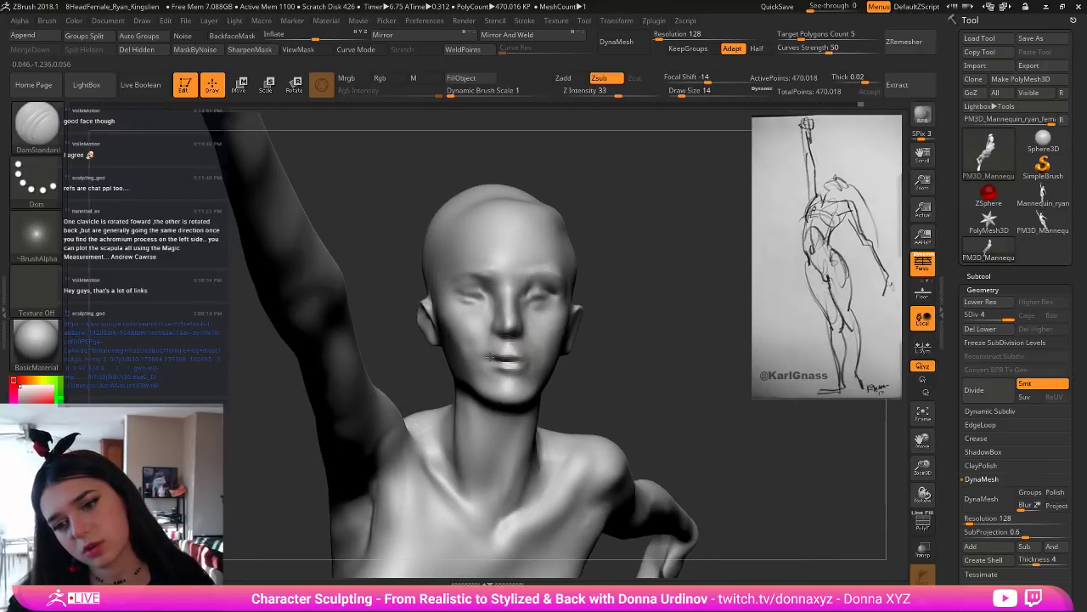
left_click_drag(504, 351, 527, 356)
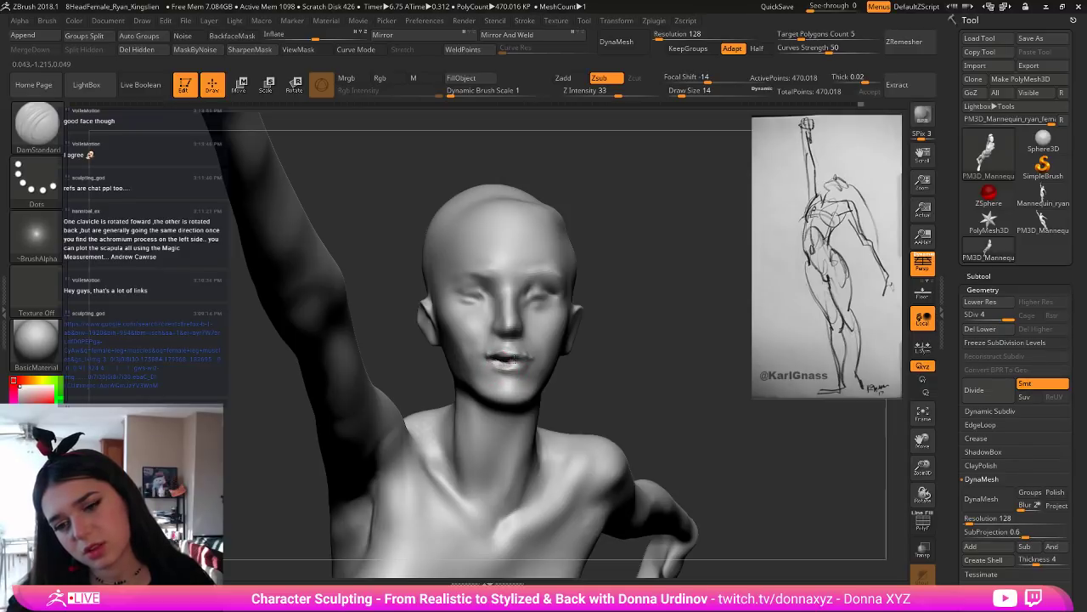
left_click_drag(599, 383, 555, 241, "alt")
mouse_move(620, 251)
left_mouse_down()
mouse_move(553, 263)
mouse_move(685, 260)
left_mouse_up()
left_click_drag(506, 354, 521, 357, "shift")
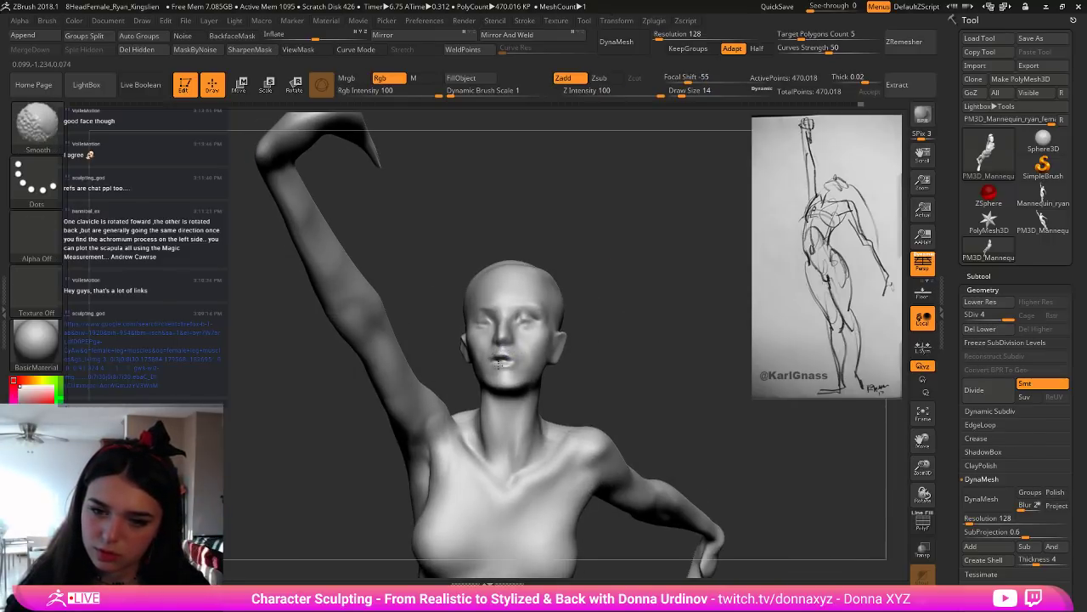
right_click_drag(499, 364, 589, 390)
Step: Flatten the lips and the area around the mouth with the hPolish brush at draw size 9
key("b")
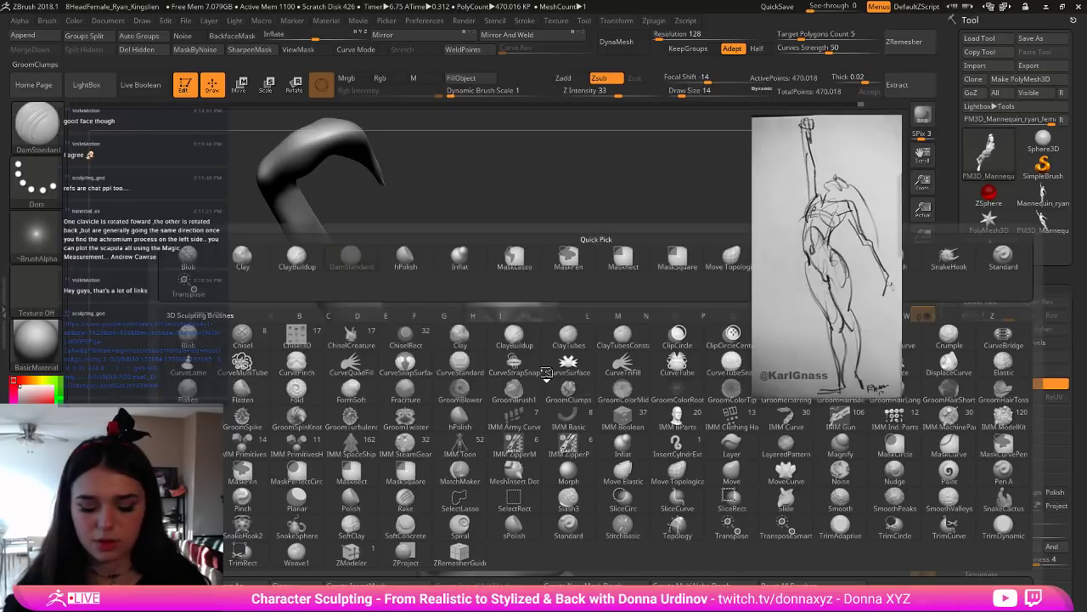
key("h")
key("p")
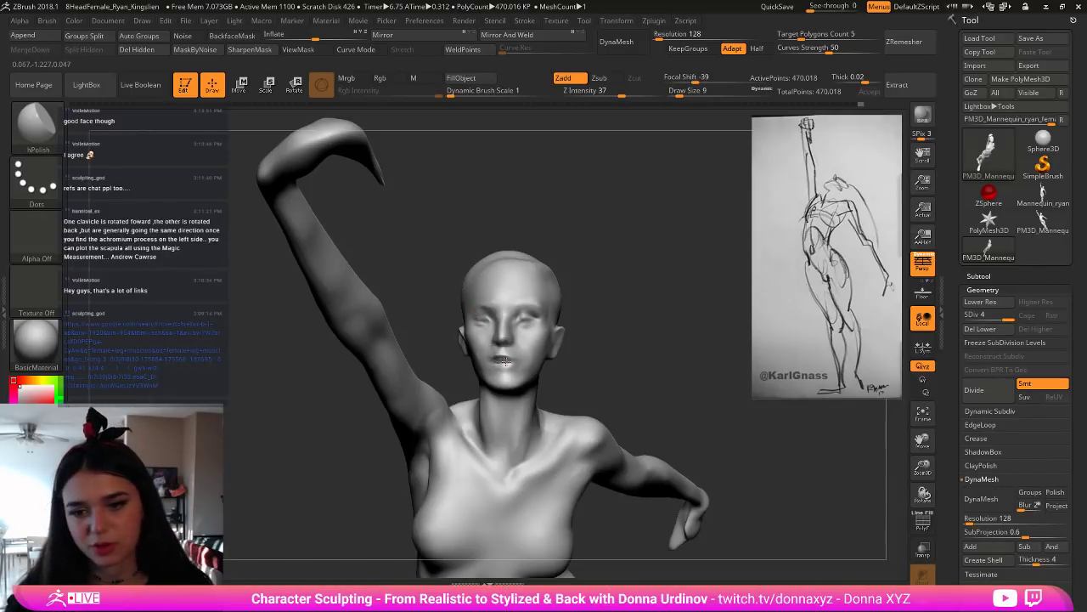
mouse_move(507, 363)
right_mouse_down()
mouse_move(582, 372)
mouse_move(503, 364)
right_mouse_up()
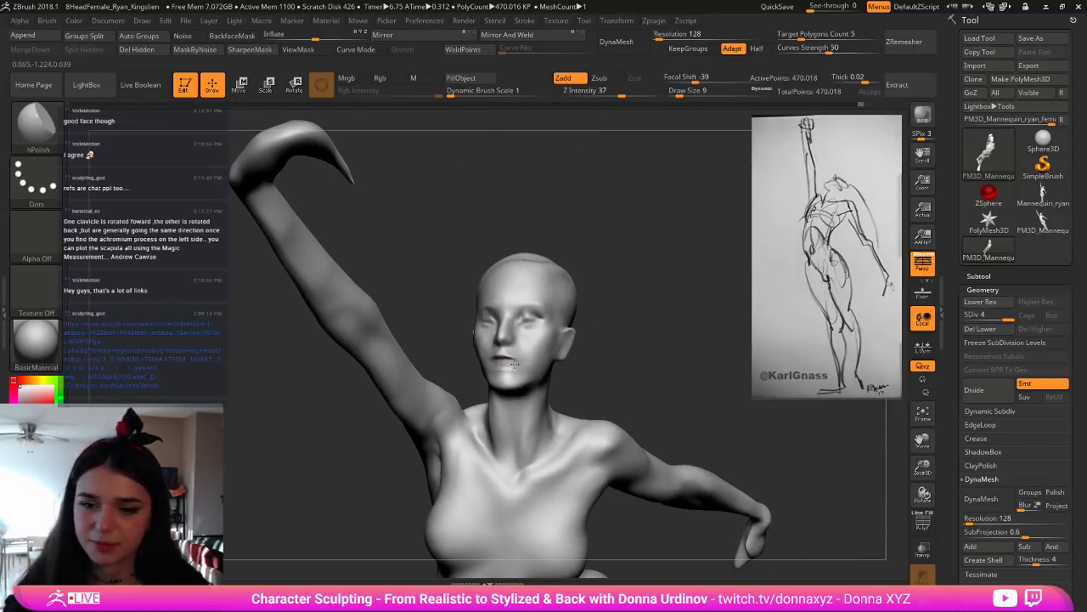
right_click_drag(612, 381, 667, 363, "ctrl")
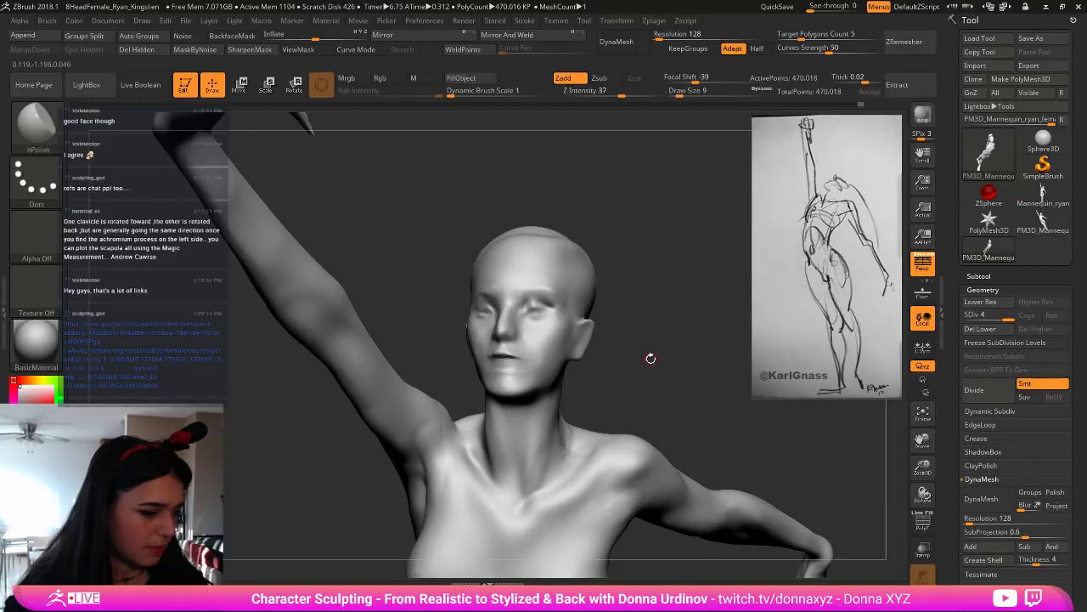
Step: Carve the parting line between the lips and the lower lip's edge with DamStandard at draw size 9, undoing the last stroke
key("b")
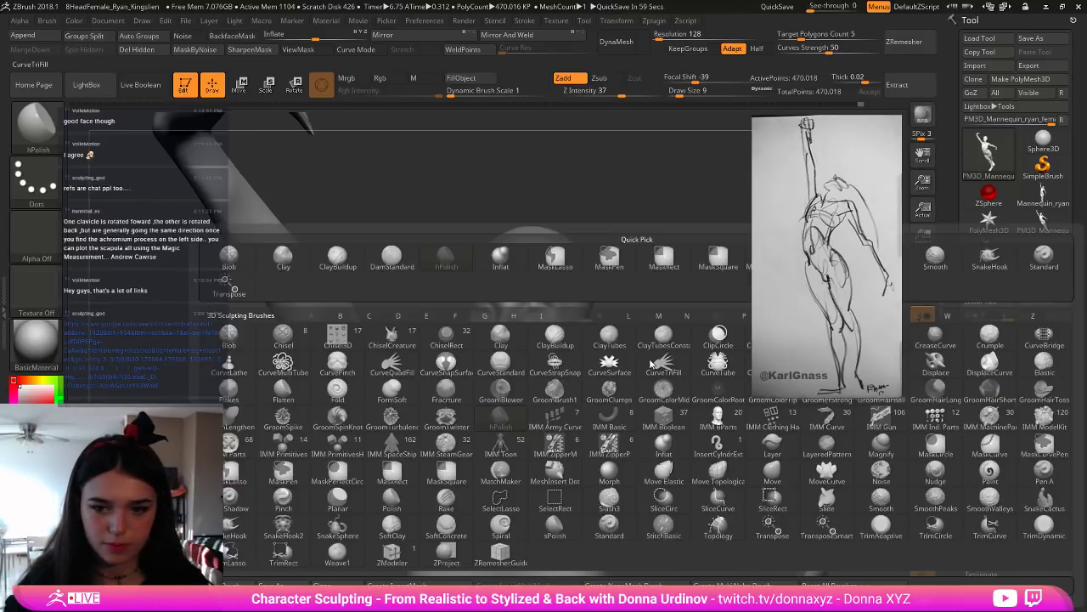
key("d")
key("s")
left_click_drag(647, 346, 505, 327)
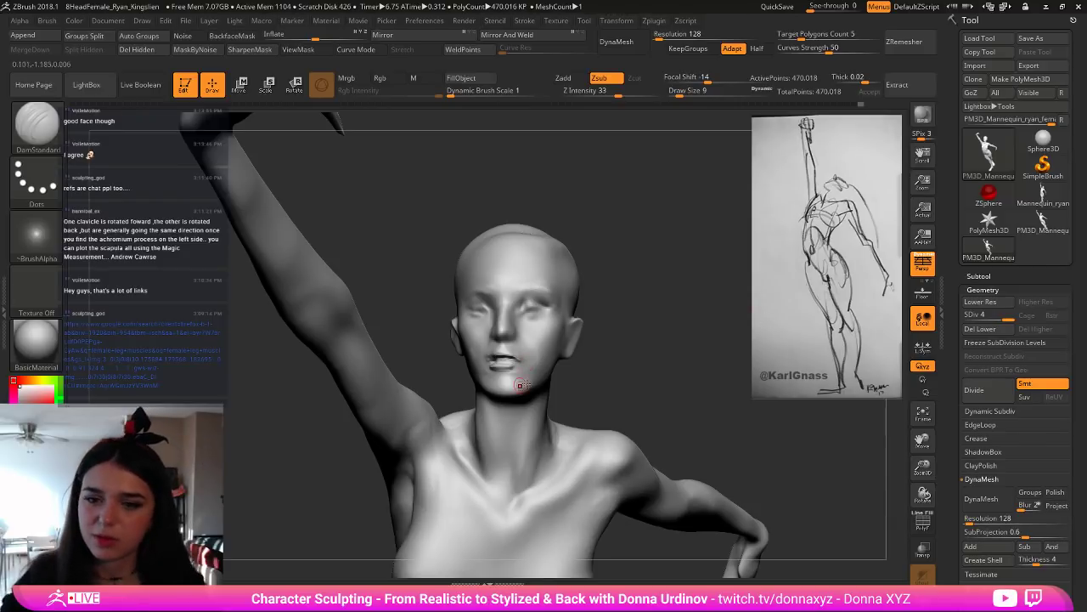
left_click_drag(643, 396, 646, 459, "alt")
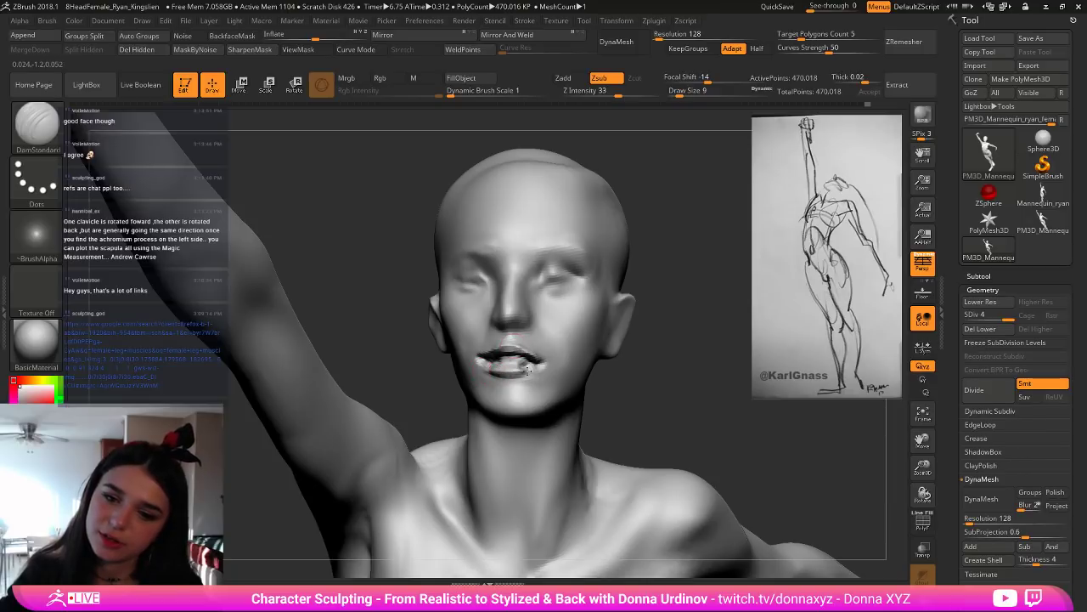
key("shift")
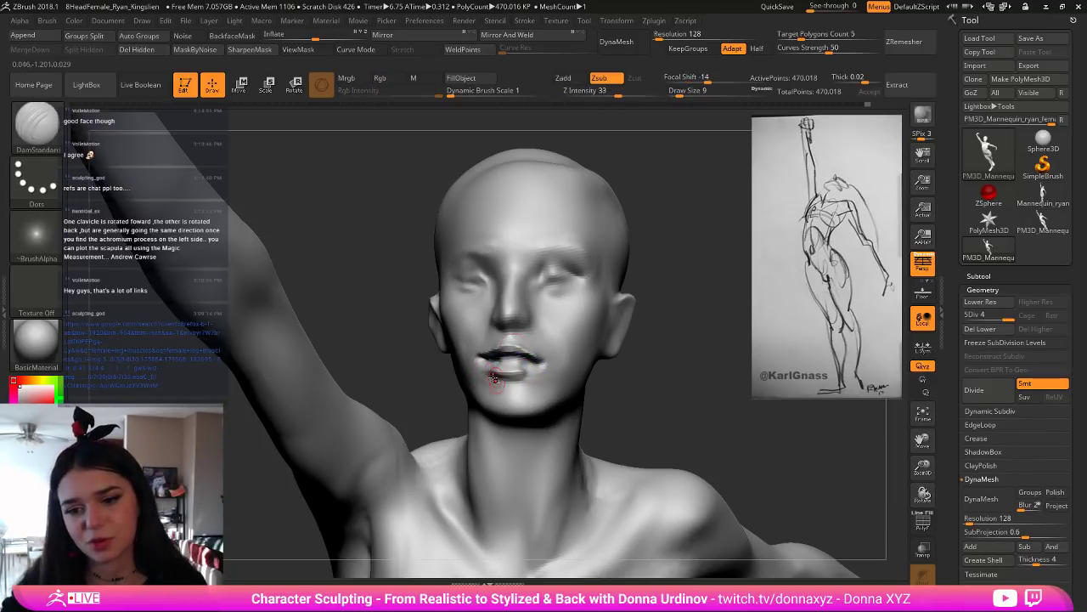
left_click_drag(497, 377, 476, 372)
key("ctrl+z")
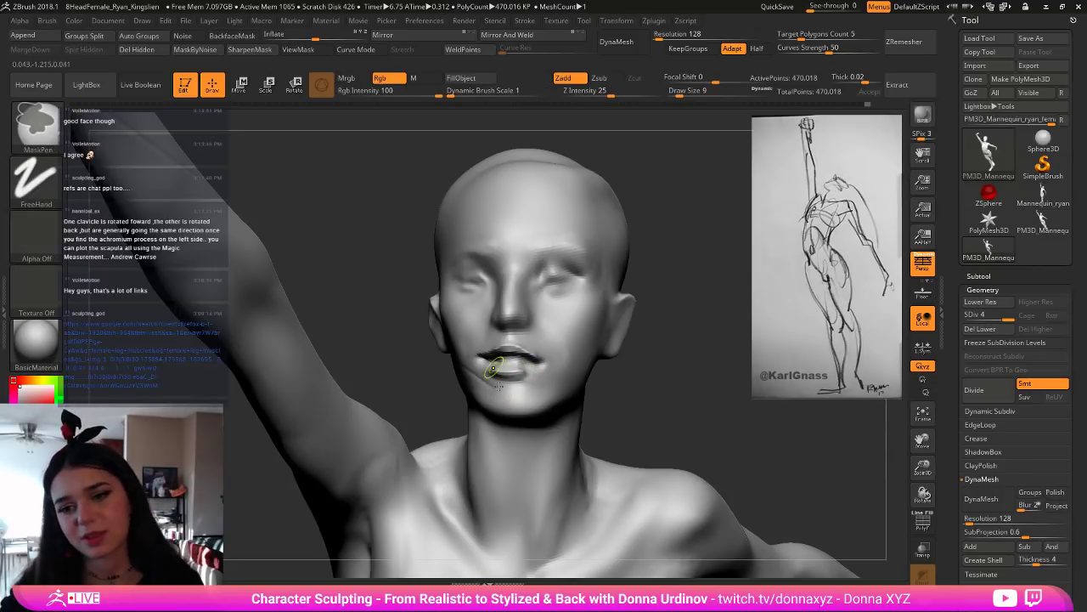
Step: Carve the eyelid creases of both eyes with DamStandard at draw size 9 and smooth the eyeballs
left_click_drag(549, 286, 579, 282)
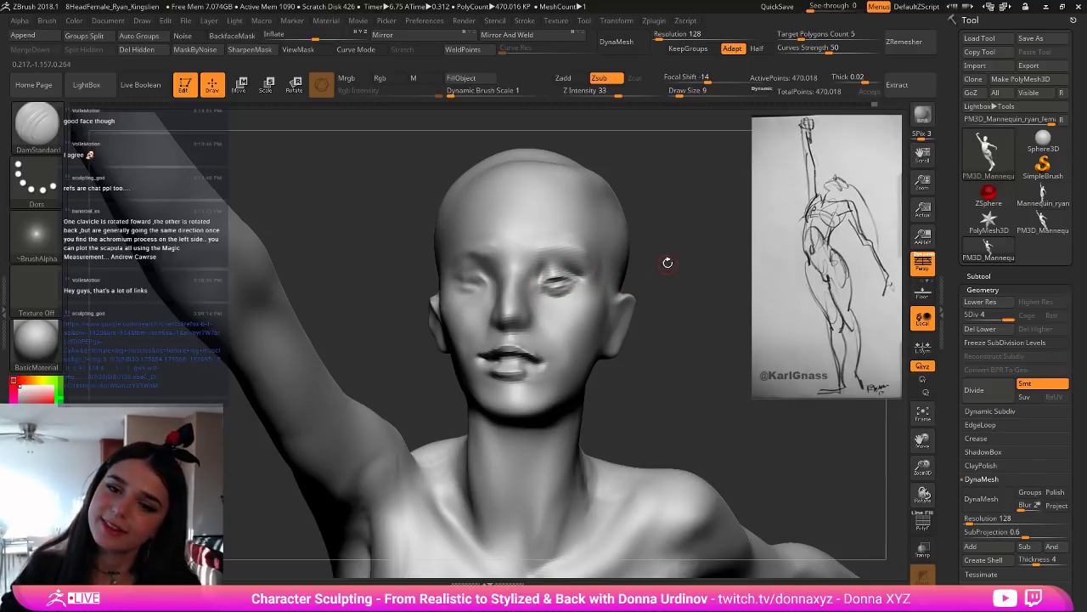
mouse_move(667, 262)
left_mouse_down("alt")
mouse_move(649, 219)
mouse_move(665, 243)
mouse_move(683, 245)
left_mouse_up("alt")
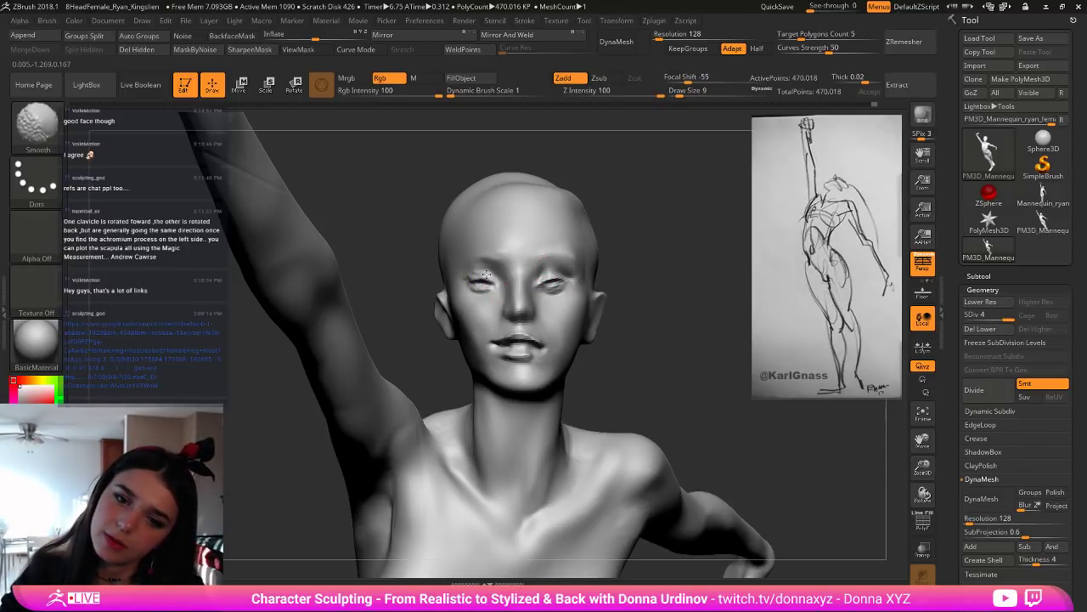
left_click_drag(476, 277, 552, 284, "shift")
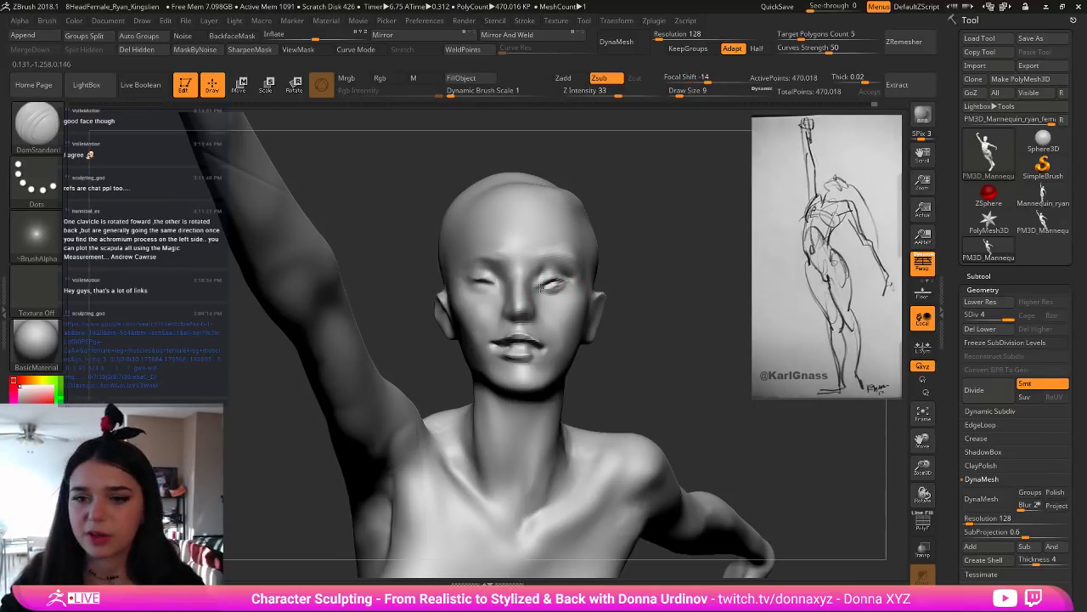
key("shift")
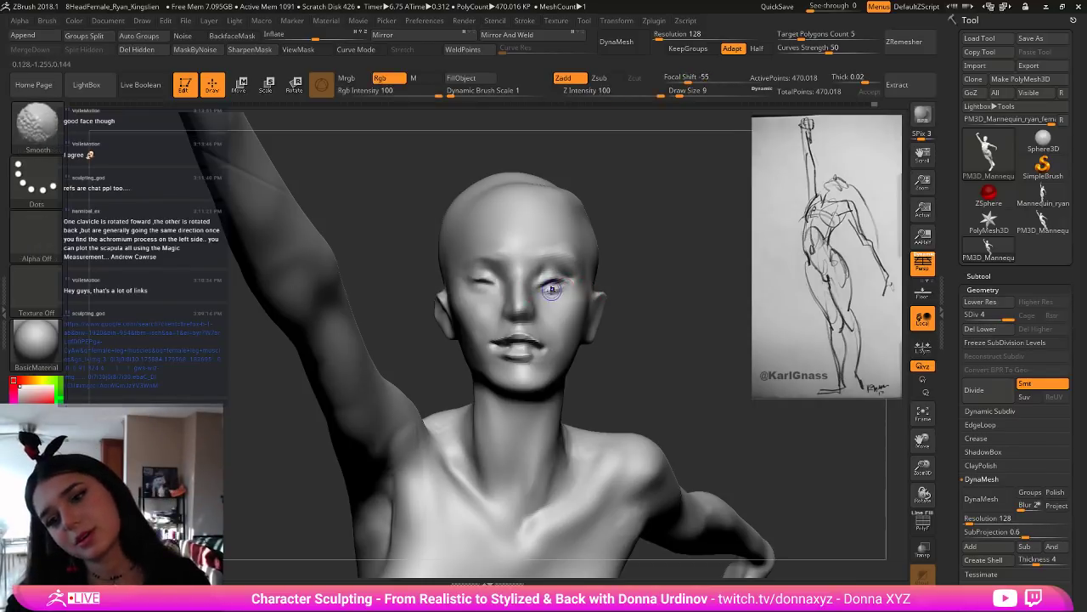
mouse_move(672, 254)
left_mouse_down()
mouse_move(606, 209)
mouse_move(679, 293)
left_mouse_up()
Step: Refine the mouth corners and the crease under the lower lip with DamStandard, softening them with the Smooth brush
mouse_move(505, 337)
left_mouse_down("shift")
mouse_move(530, 346)
mouse_move(500, 348)
left_mouse_up("shift")
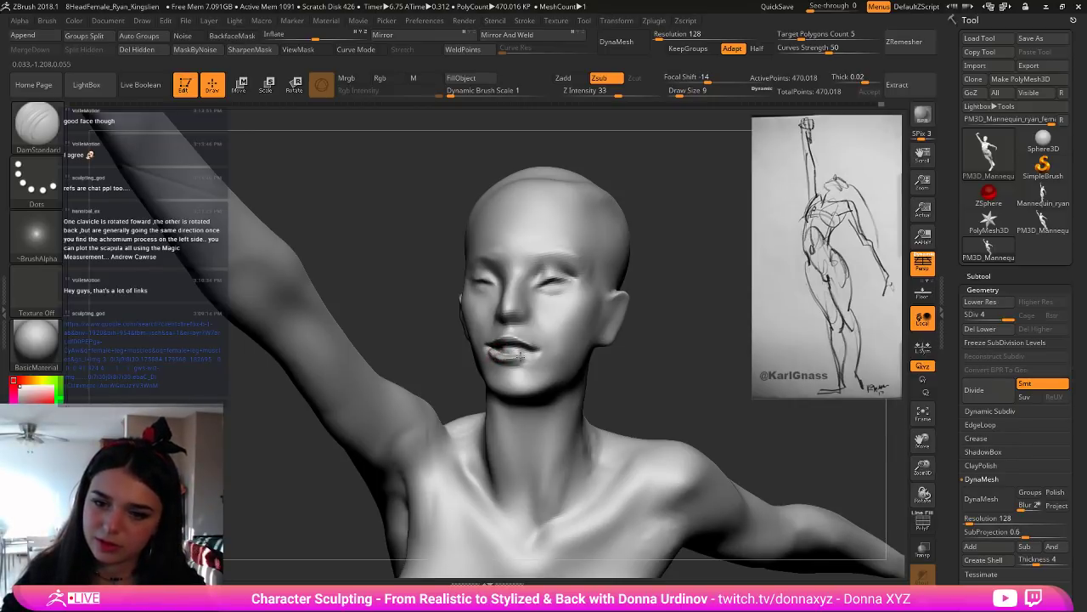
key("shift")
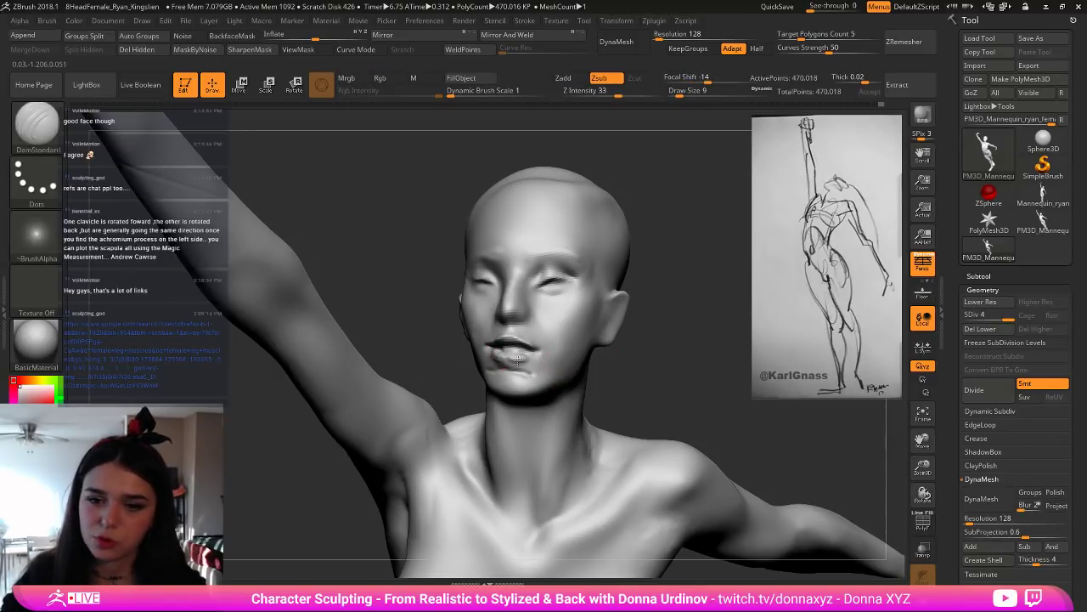
key("shift")
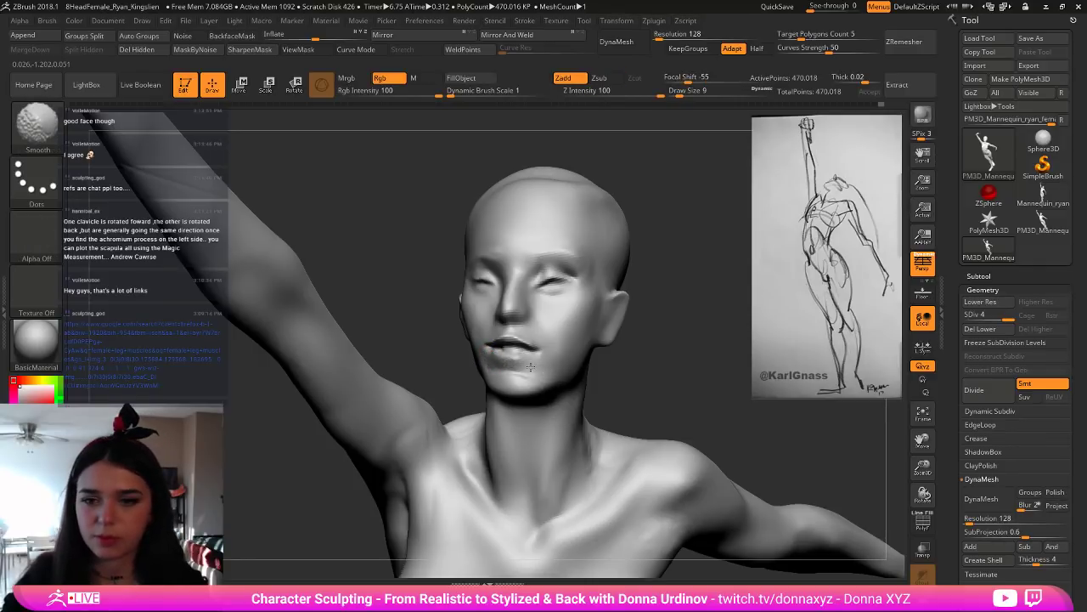
mouse_move(645, 376)
left_mouse_down()
mouse_move(667, 380)
mouse_move(651, 373)
left_mouse_up()
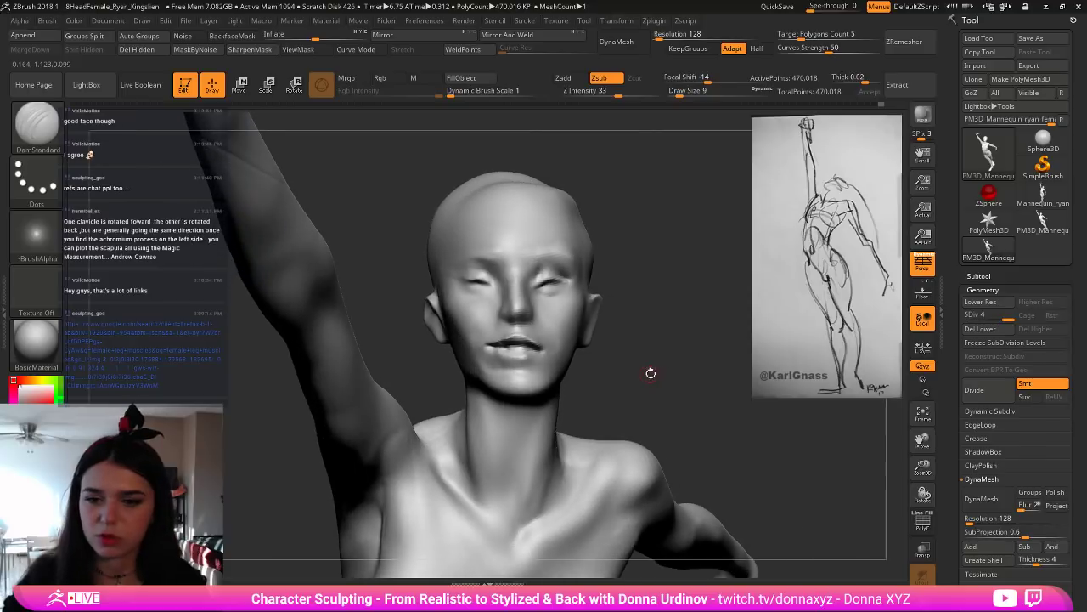
Step: Polish the lower lip with hPolish at draw size 9 from a three-quarter view
mouse_move(624, 331)
left_mouse_down("alt")
mouse_move(588, 295)
mouse_move(461, 298)
left_mouse_up("alt")
key("shift")
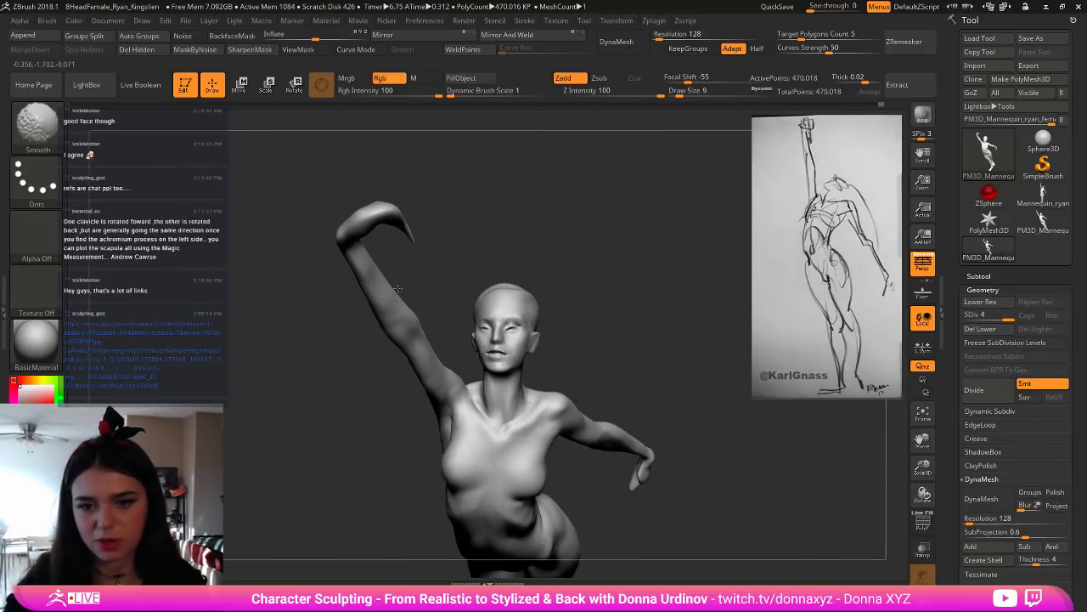
left_click_drag(564, 241, 595, 253)
left_click_drag(628, 287, 570, 327, "alt")
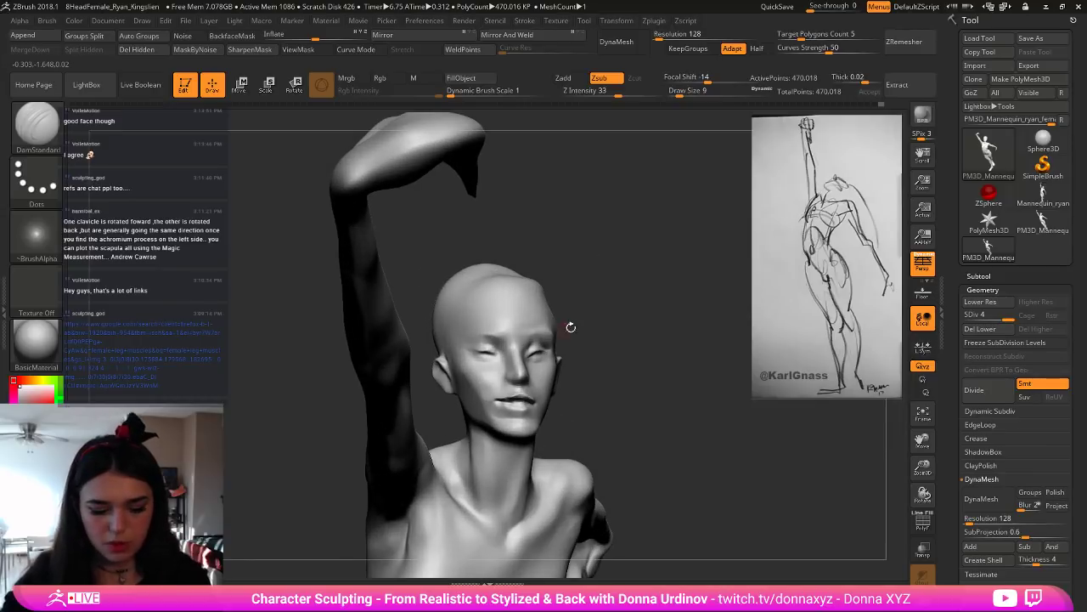
key("b")
key("h")
key("p")
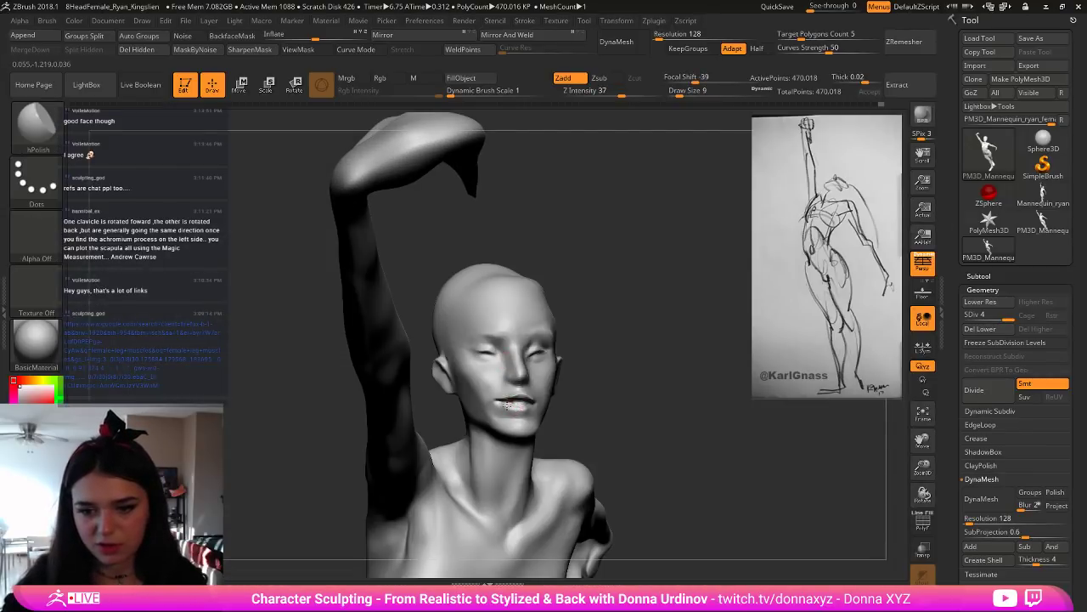
mouse_move(596, 397)
left_mouse_down()
mouse_move(641, 413)
mouse_move(653, 362)
mouse_move(683, 364)
mouse_move(679, 376)
mouse_move(664, 335)
mouse_move(668, 351)
mouse_move(639, 376)
mouse_move(747, 379)
left_mouse_up()
Step: Adjust the contour of the face and cheek from below with the Move brush at draw size 26
key("b")
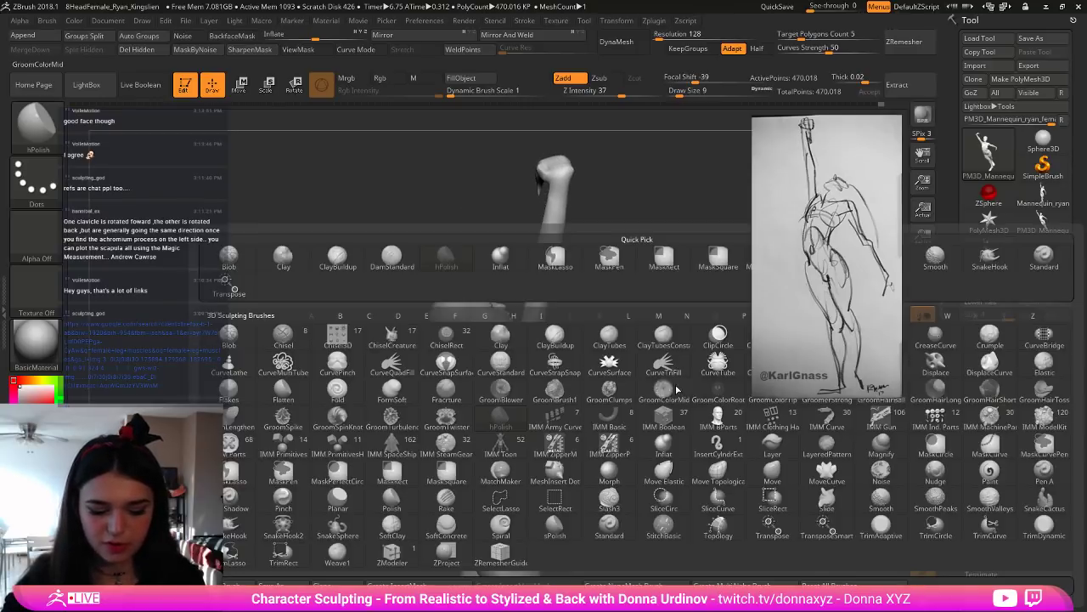
key("m")
key("v")
mouse_move(568, 303)
left_mouse_down()
mouse_move(586, 308)
mouse_move(554, 317)
mouse_move(595, 306)
mouse_move(595, 288)
mouse_move(636, 365)
left_mouse_up()
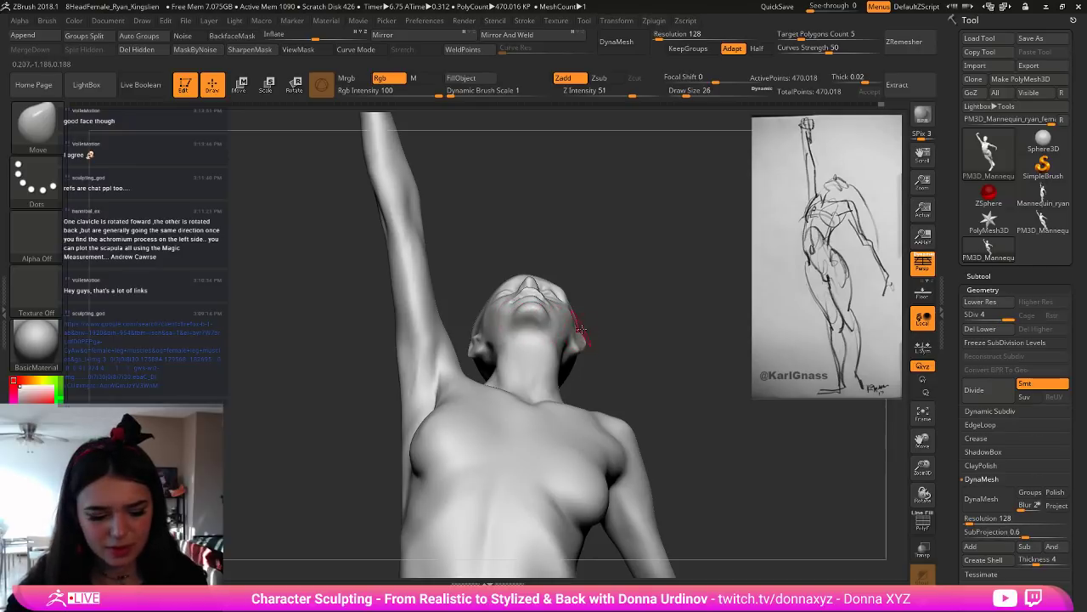
Step: Build up the jawline on both sides with ClayBuildup at draw size 26 and smooth it
key("b")
key("c")
key("b")
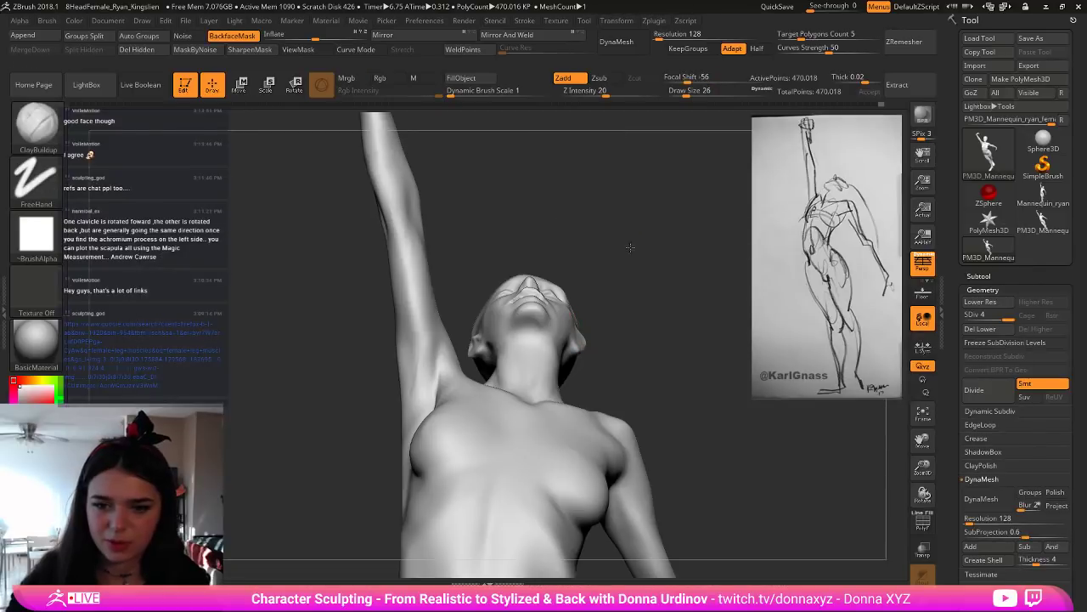
left_click_drag(631, 244, 680, 285)
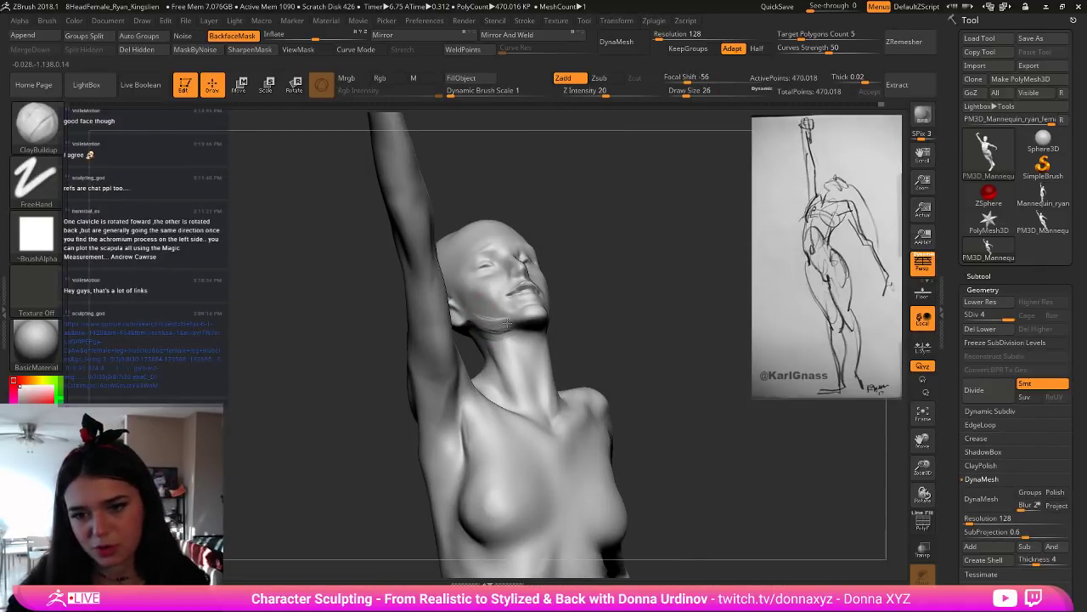
left_click_drag(611, 312, 528, 311)
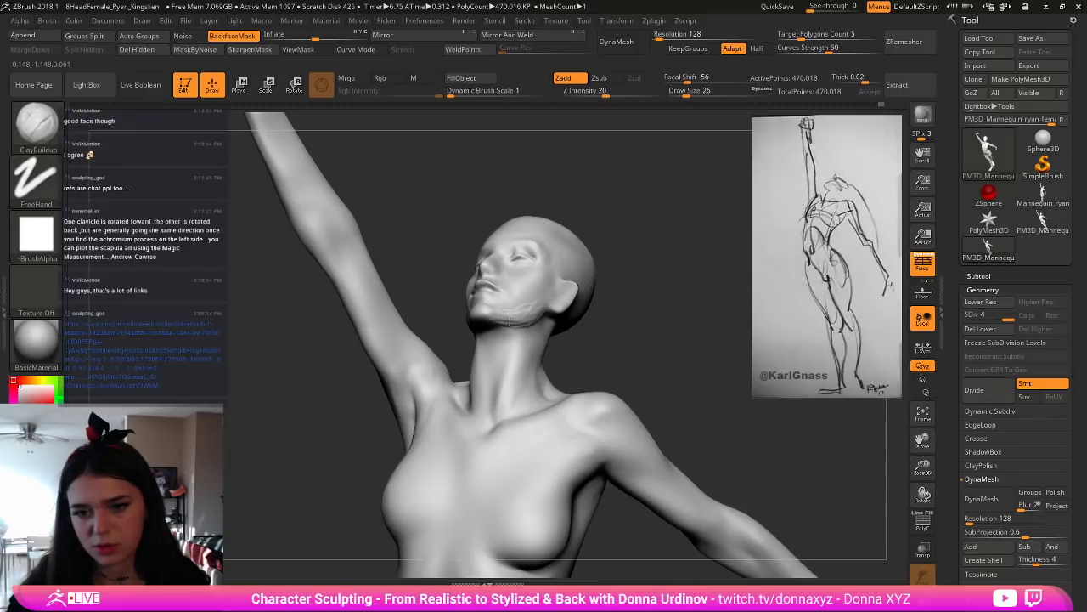
key("shift")
left_click_drag(614, 339, 450, 315)
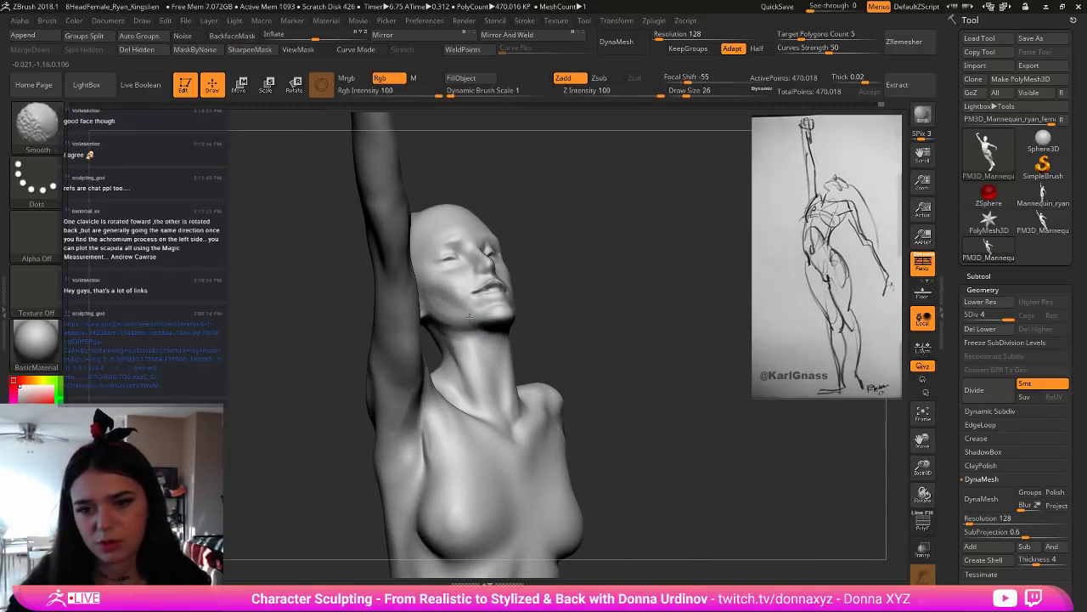
Step: Add hair mass over the scalp with ClayBuildup strokes at draw size 26 and smooth it at draw size 50
mouse_move(599, 311)
left_mouse_down()
mouse_move(559, 236)
mouse_move(584, 301)
mouse_move(604, 293)
mouse_move(502, 281)
mouse_move(444, 317)
mouse_move(555, 311)
mouse_move(474, 336)
mouse_move(458, 357)
left_mouse_up()
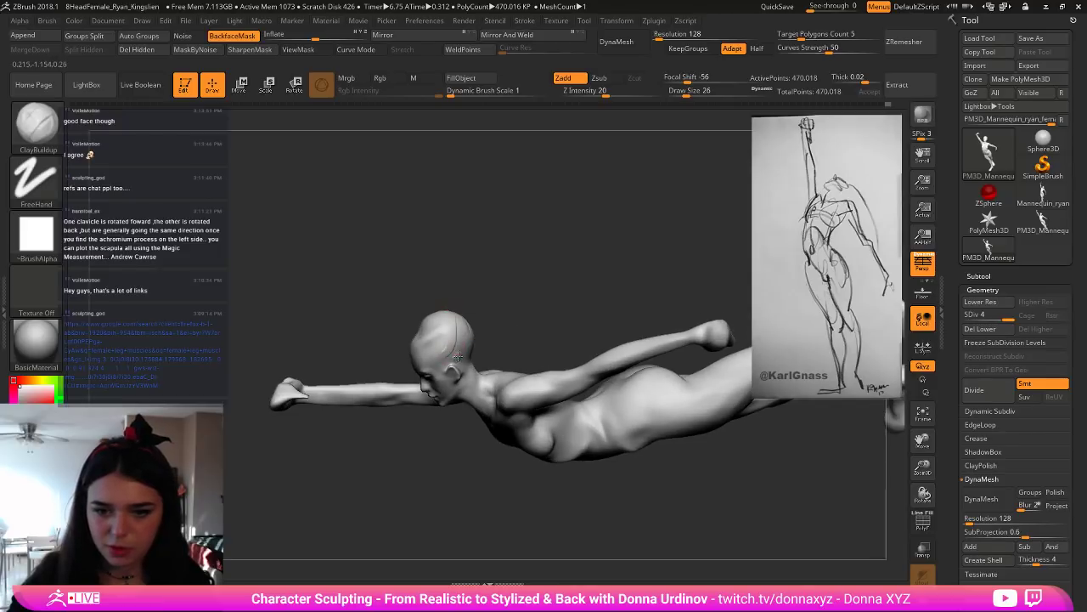
left_click_drag(496, 316, 468, 357)
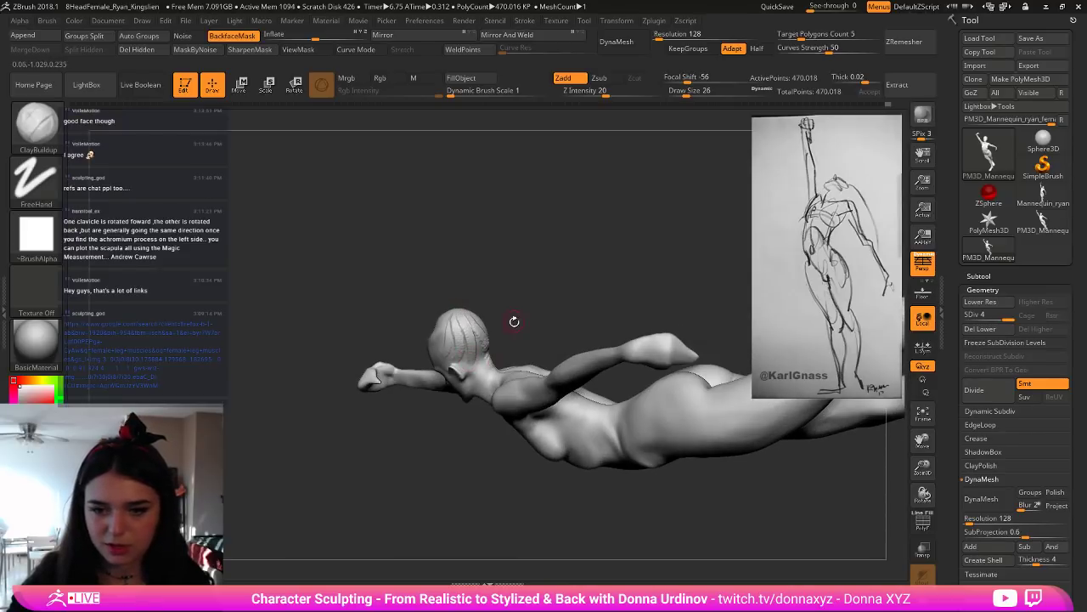
mouse_move(513, 318)
left_mouse_down()
mouse_move(459, 336)
mouse_move(477, 306)
mouse_move(468, 324)
mouse_move(456, 301)
mouse_move(465, 329)
mouse_move(427, 327)
left_mouse_up()
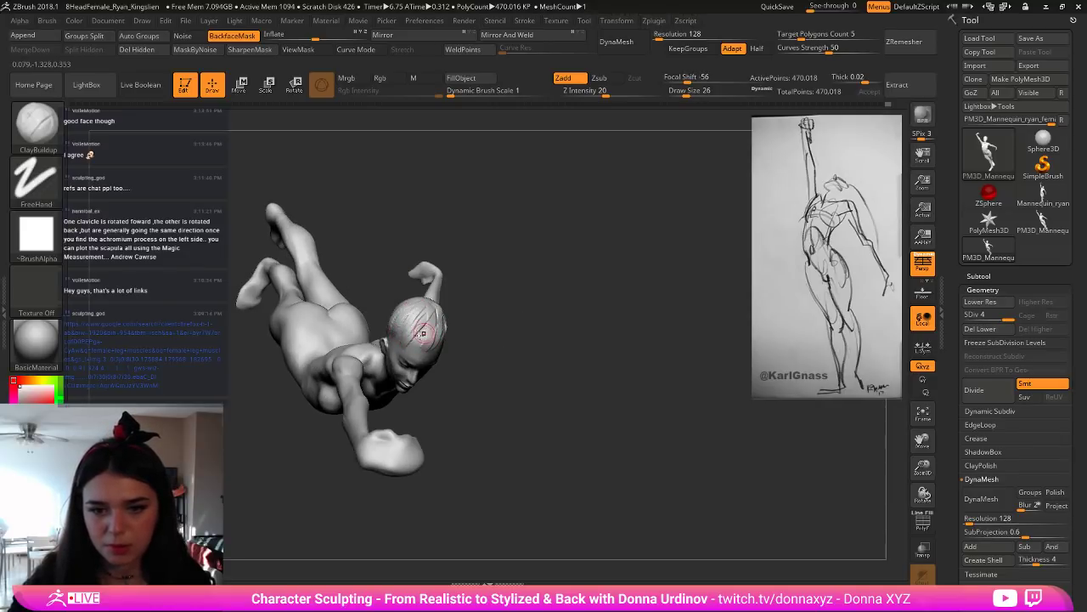
mouse_move(503, 298)
left_mouse_down()
mouse_move(501, 228)
mouse_move(512, 289)
mouse_move(525, 221)
mouse_move(532, 241)
left_mouse_up()
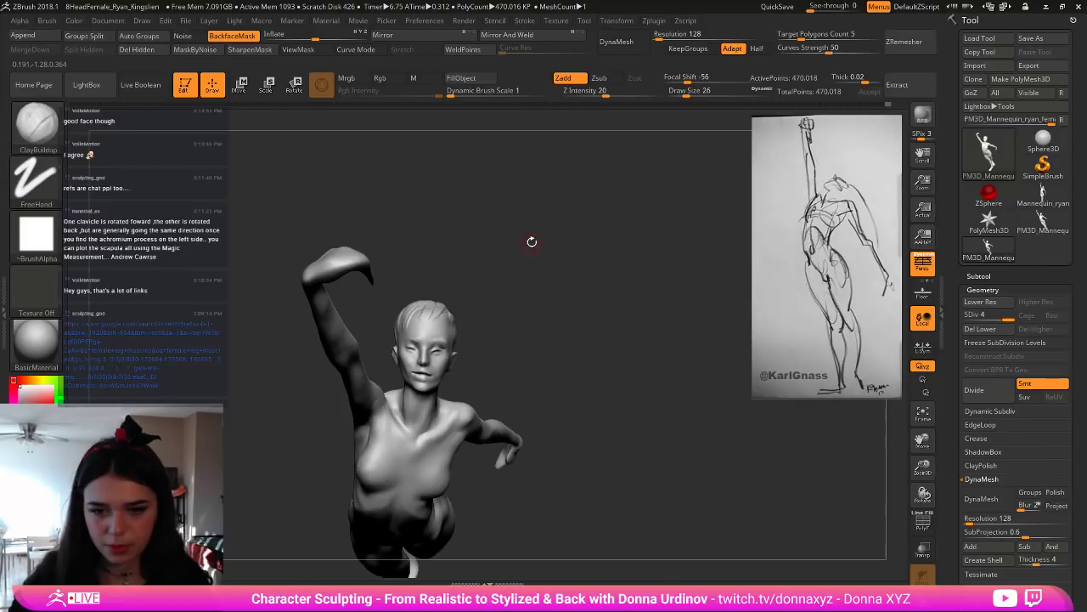
key("shift")
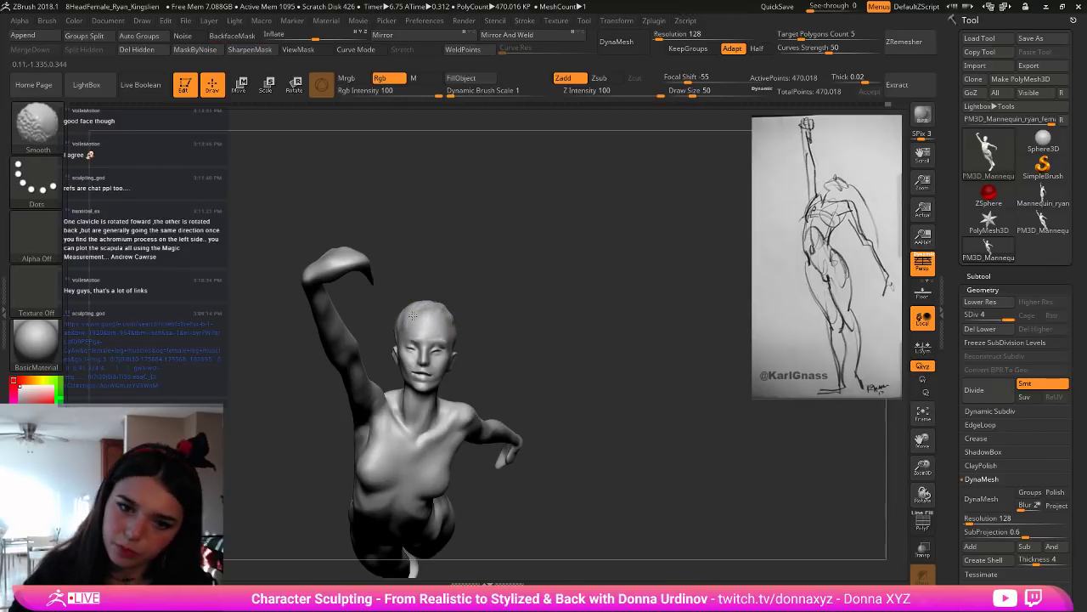
Step: Pull a ponytail out of the back of the head with several SnakeHook strokes, using draw size 42
mouse_move(520, 316)
left_mouse_down()
mouse_move(474, 342)
mouse_move(498, 318)
mouse_move(484, 299)
mouse_move(435, 301)
mouse_move(561, 323)
mouse_move(508, 311)
mouse_move(539, 396)
left_mouse_up()
key("b")
key("s")
key("h")
left_click_drag(553, 396, 593, 373)
key("ctrl+z")
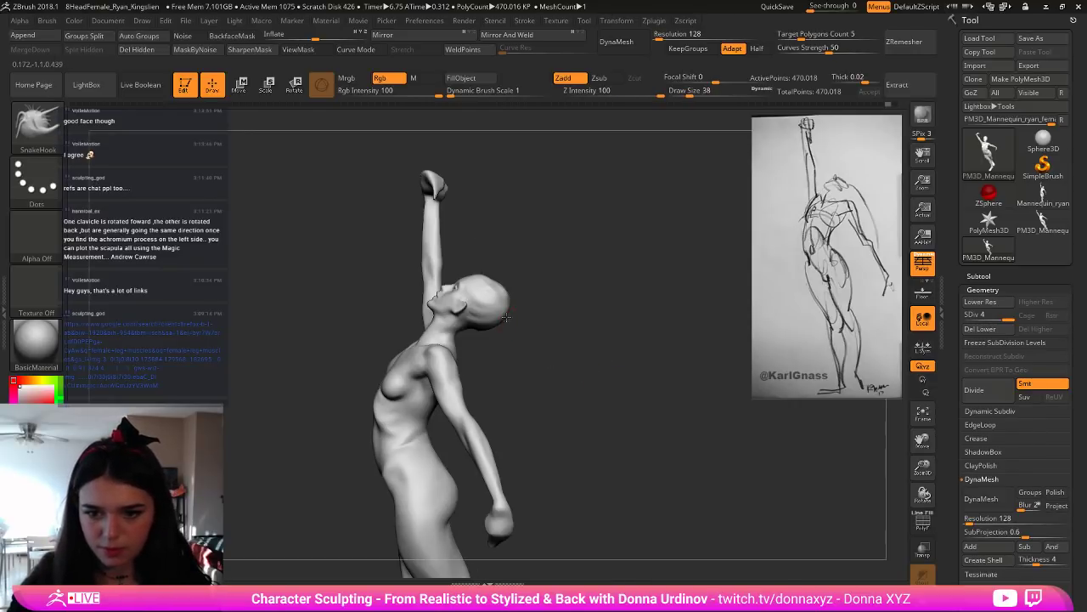
mouse_move(503, 316)
left_mouse_down()
mouse_move(500, 363)
mouse_move(507, 321)
mouse_move(585, 343)
mouse_move(575, 344)
left_mouse_up()
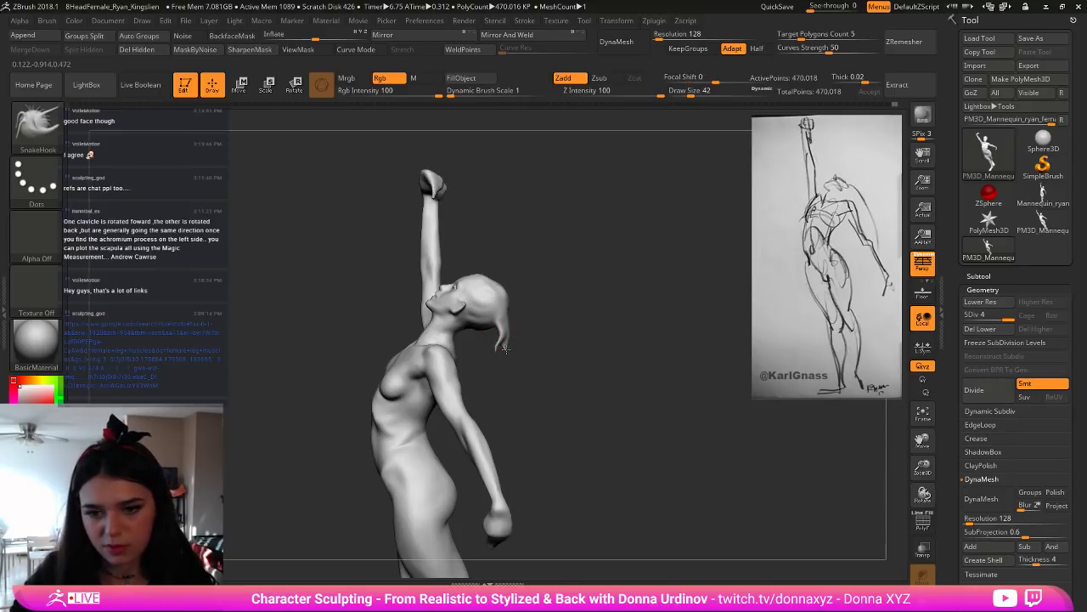
mouse_move(508, 317)
left_mouse_down()
mouse_move(533, 314)
mouse_move(509, 323)
mouse_move(531, 324)
mouse_move(500, 327)
left_mouse_up()
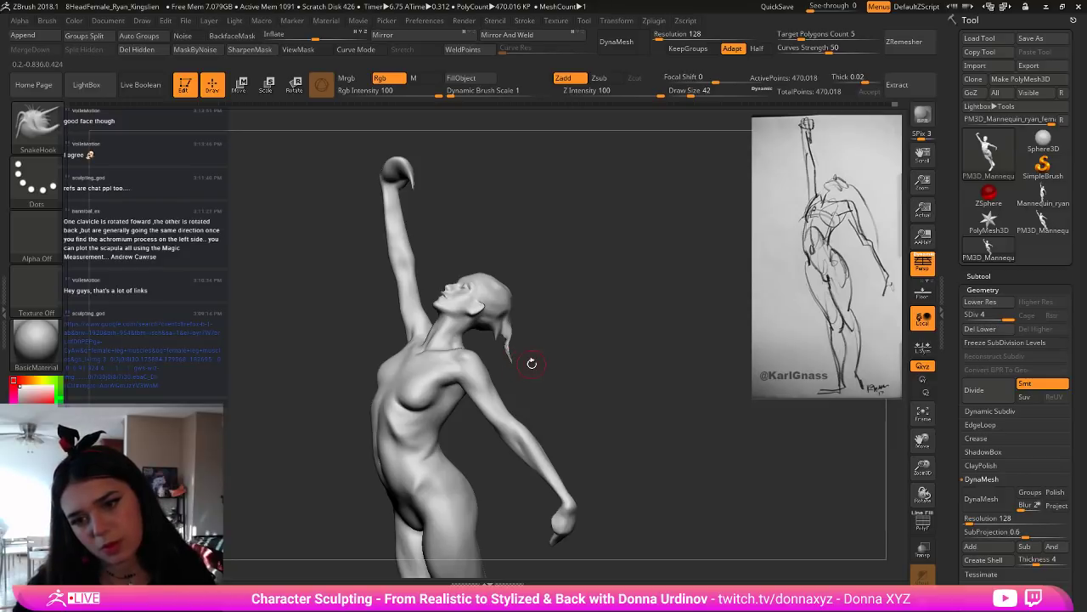
left_click_drag(534, 360, 495, 336)
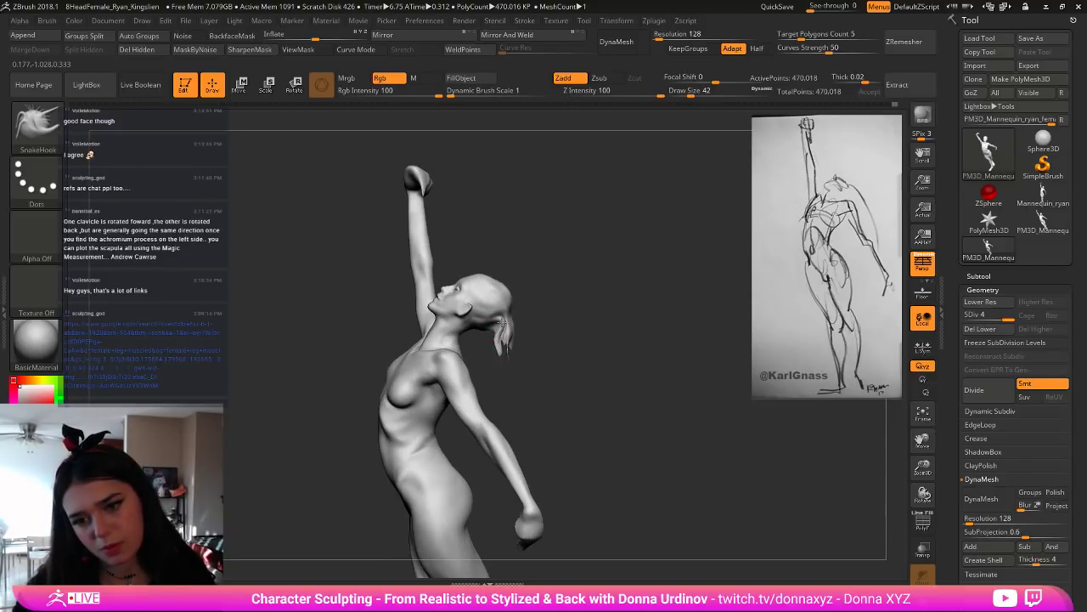
Step: Smooth the ponytail strands and reshape the ponytail's base from behind with SnakeHook at draw size 34
key("shift")
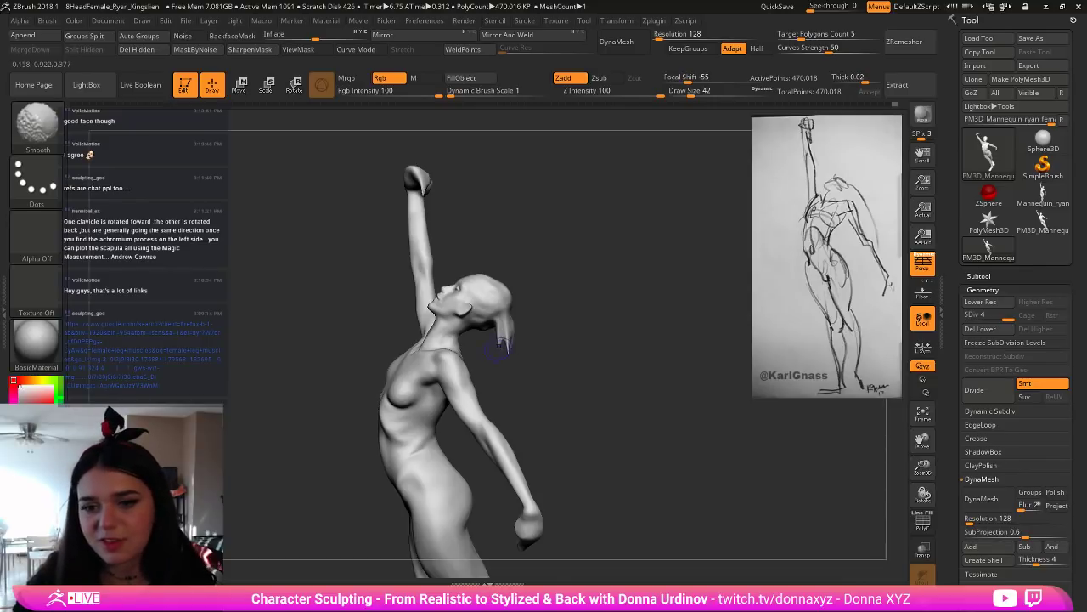
mouse_move(499, 349)
left_mouse_down("shift")
mouse_move(497, 333)
mouse_move(593, 323)
mouse_move(495, 335)
left_mouse_up("shift")
key("shift")
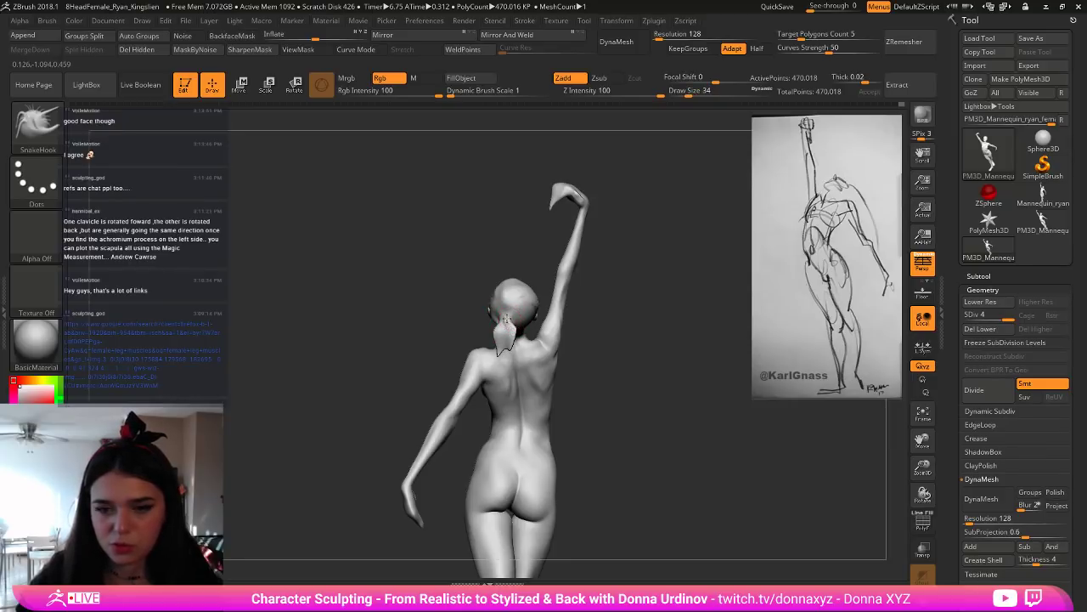
mouse_move(579, 355)
left_mouse_down()
mouse_move(516, 332)
mouse_move(552, 315)
mouse_move(494, 310)
left_mouse_up()
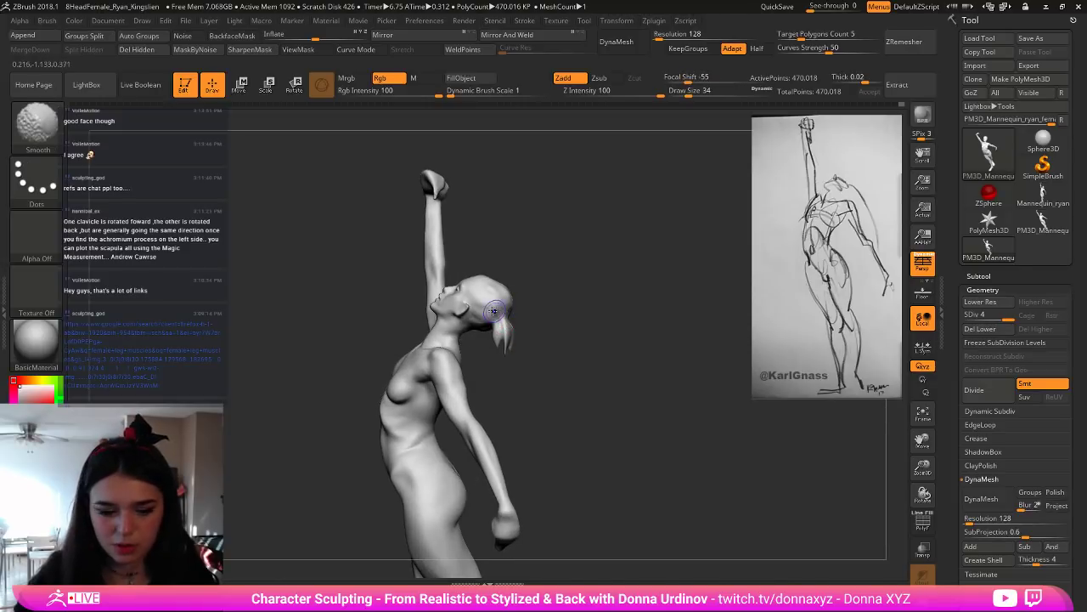
Step: Build up the hair volume on the back of the head with ClayBuildup at draw size 46 and smooth it
key("b")
key("c")
key("b")
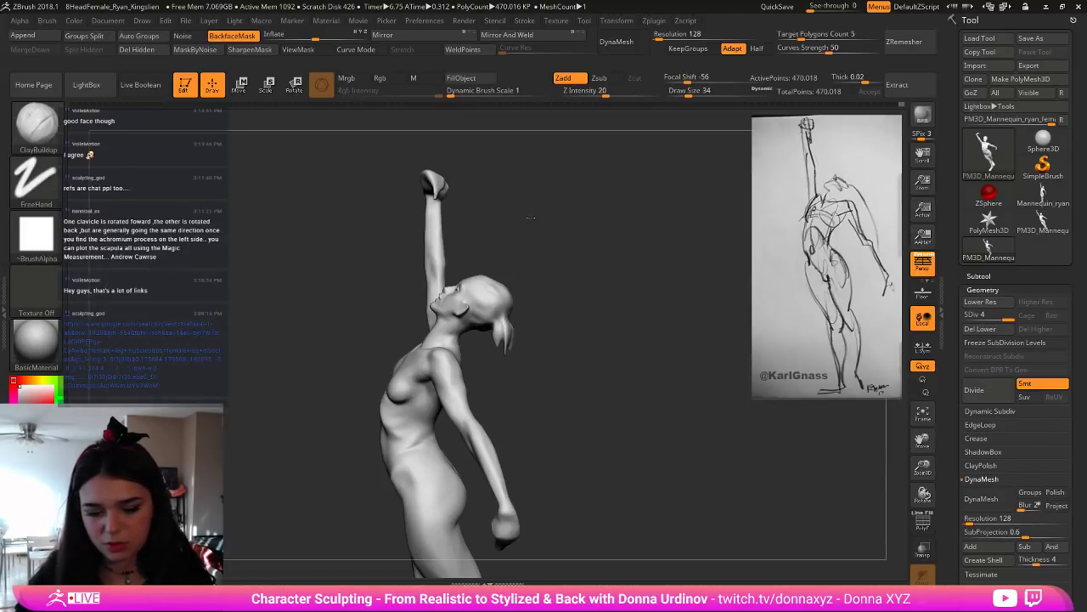
right_click_drag(530, 218, 501, 297)
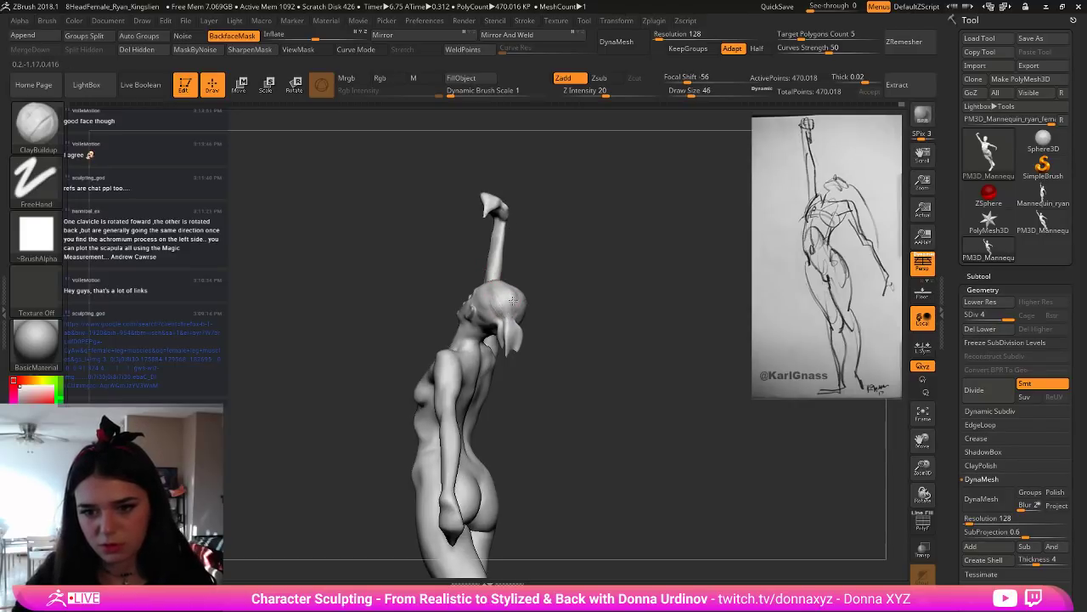
mouse_move(513, 300)
left_mouse_down()
mouse_move(514, 319)
mouse_move(584, 311)
mouse_move(498, 299)
left_mouse_up()
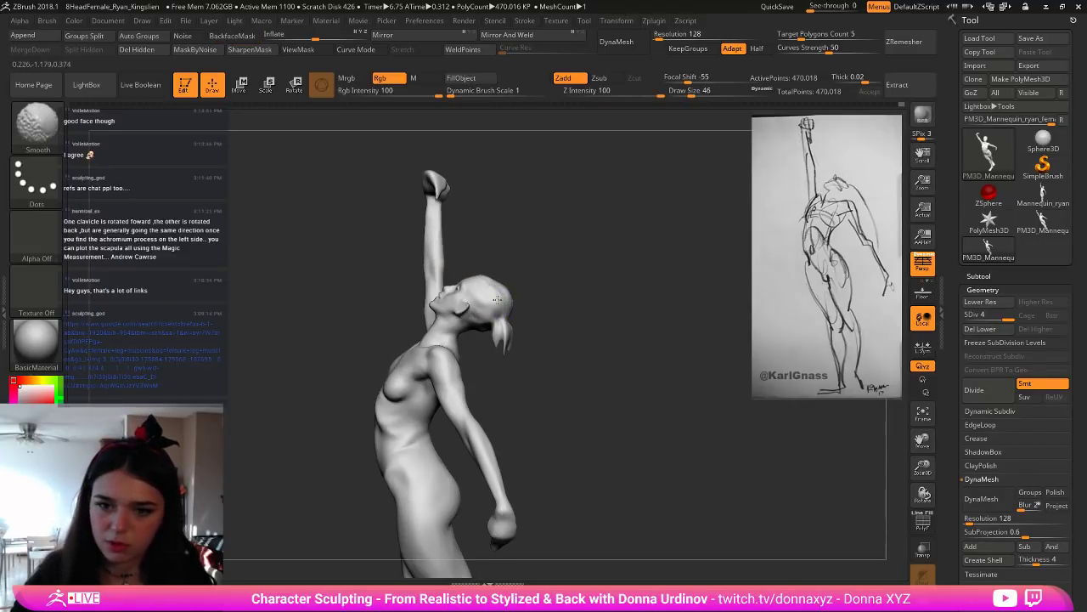
mouse_move(546, 299)
right_mouse_down()
mouse_move(553, 287)
mouse_move(569, 301)
right_mouse_up()
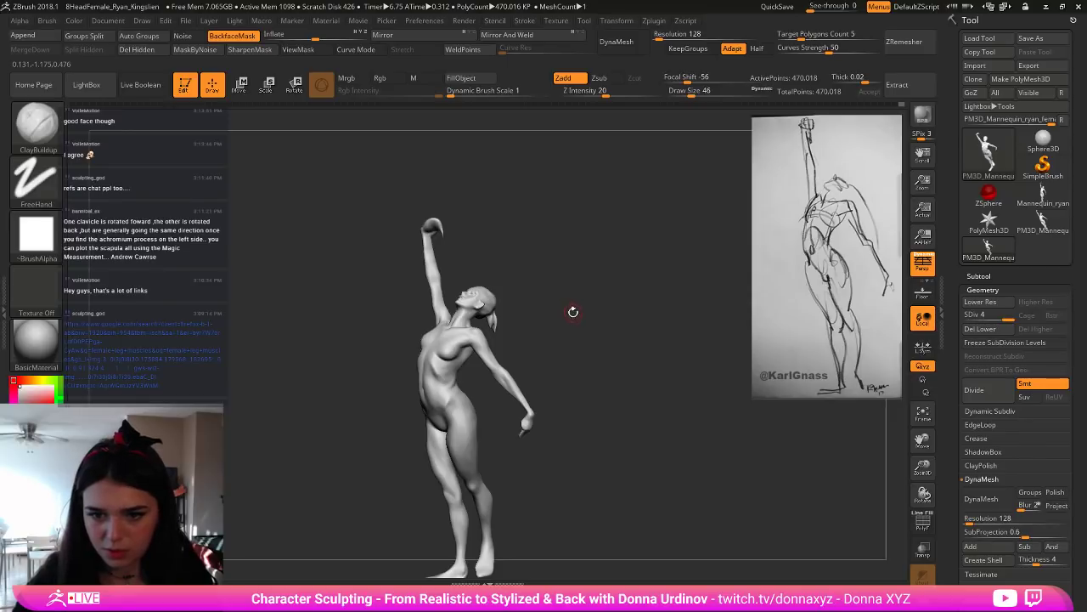
Step: Carve the hairline around the temple and ear with DamStandard at draw size 18
mouse_move(572, 312)
left_mouse_down("alt")
mouse_move(579, 296)
mouse_move(579, 318)
mouse_move(580, 289)
mouse_move(586, 324)
left_mouse_up("alt")
key("b")
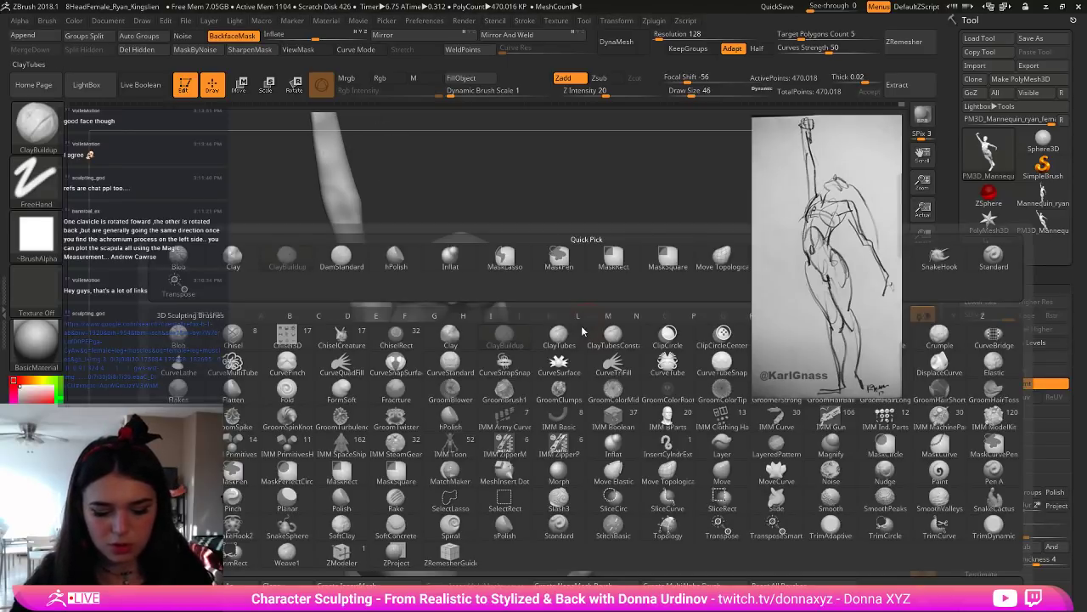
key("bracketleft")
key("bracketleft")
key("bracketleft")
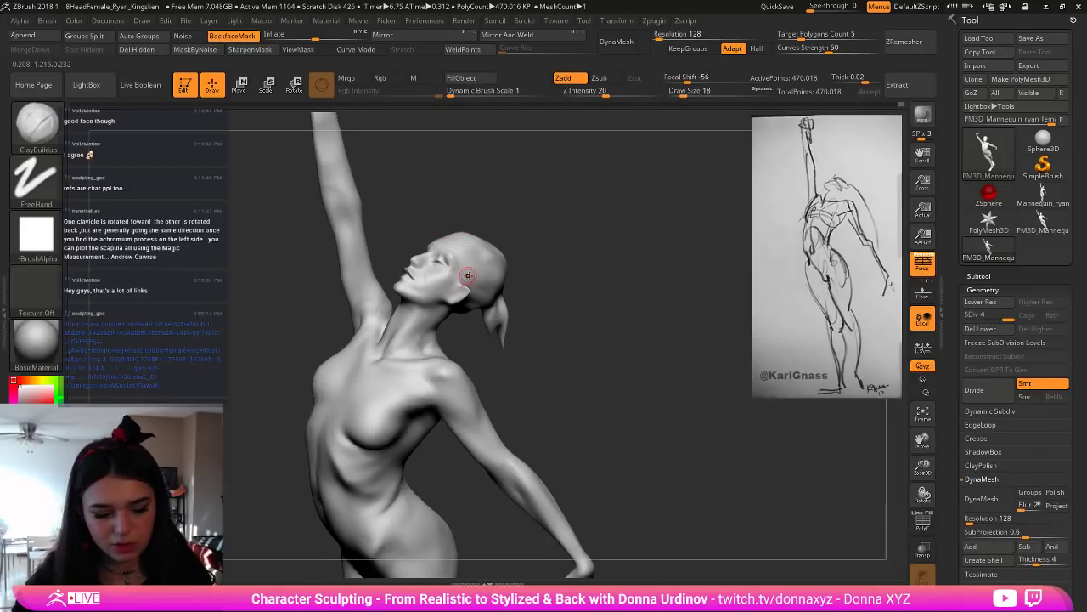
key("b")
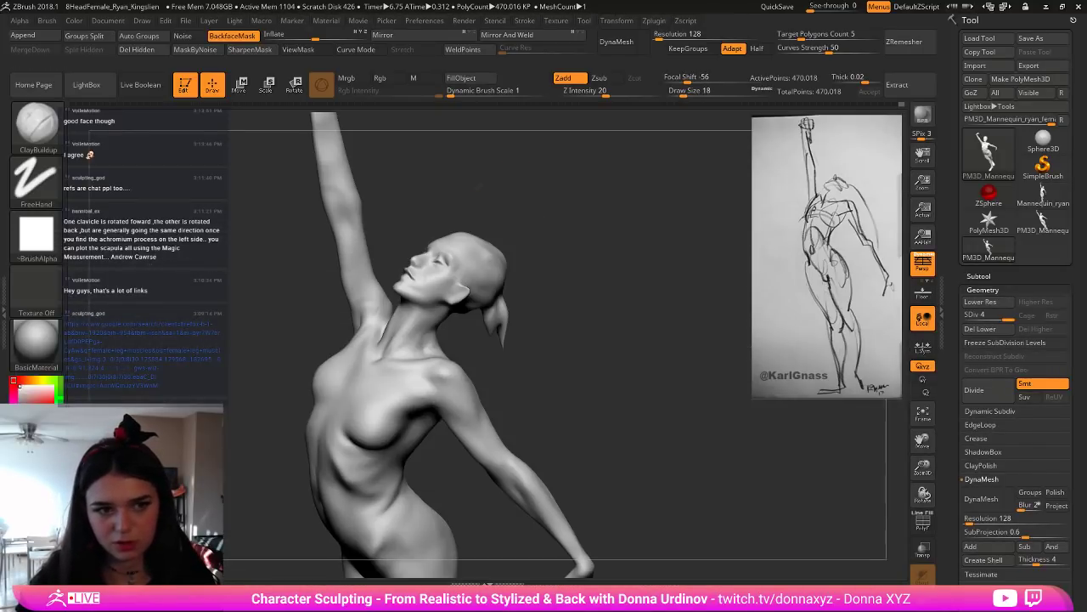
left_click_drag(472, 198, 476, 194)
key("b")
key("d")
key("s")
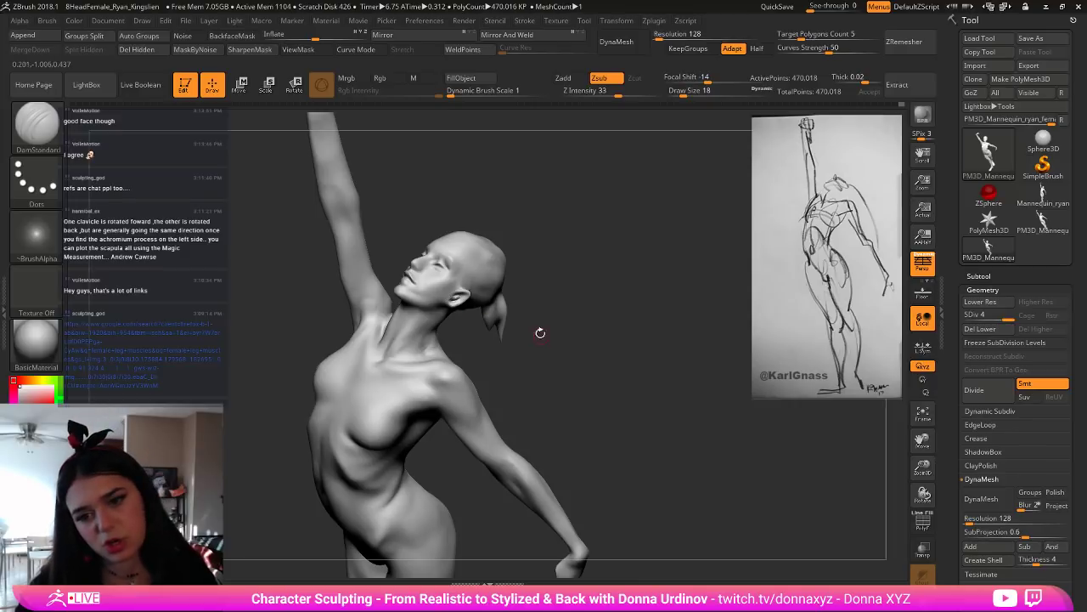
mouse_move(538, 332)
left_mouse_down()
mouse_move(550, 267)
mouse_move(568, 289)
mouse_move(523, 302)
mouse_move(578, 316)
mouse_move(493, 327)
mouse_move(489, 367)
left_mouse_up()
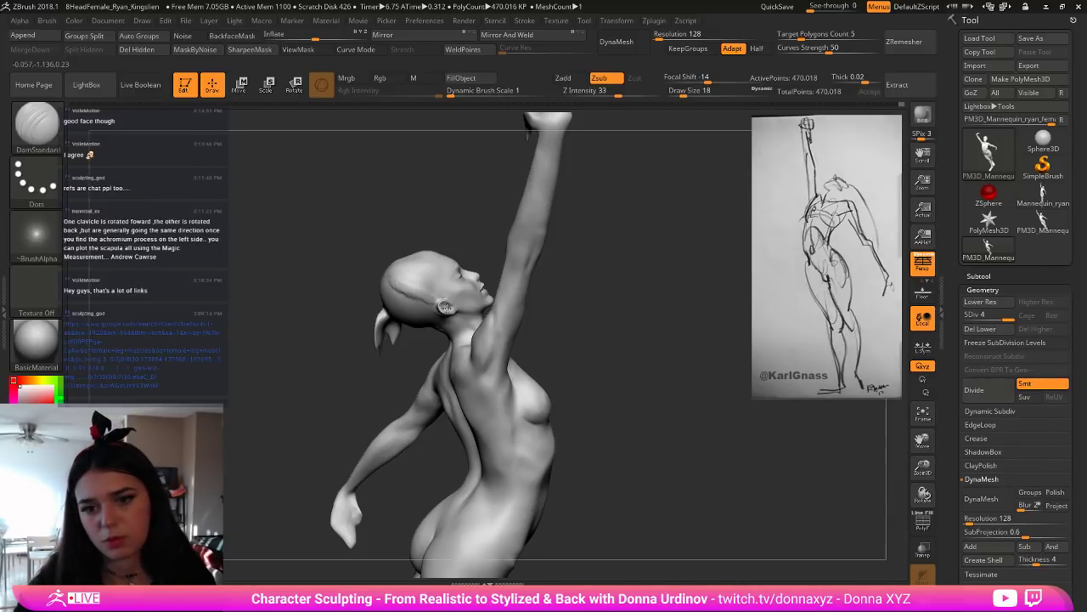
Step: Carve and soften hair grooves behind the ear on the raised-arm side of the head
mouse_move(604, 311)
left_mouse_down()
mouse_move(585, 297)
mouse_move(577, 324)
mouse_move(637, 363)
left_mouse_up()
mouse_move(570, 332)
left_mouse_down("alt")
mouse_move(632, 378)
mouse_move(564, 387)
left_mouse_up("alt")
mouse_move(380, 304)
left_mouse_down()
mouse_move(427, 323)
mouse_move(429, 283)
mouse_move(396, 303)
mouse_move(424, 309)
left_mouse_up()
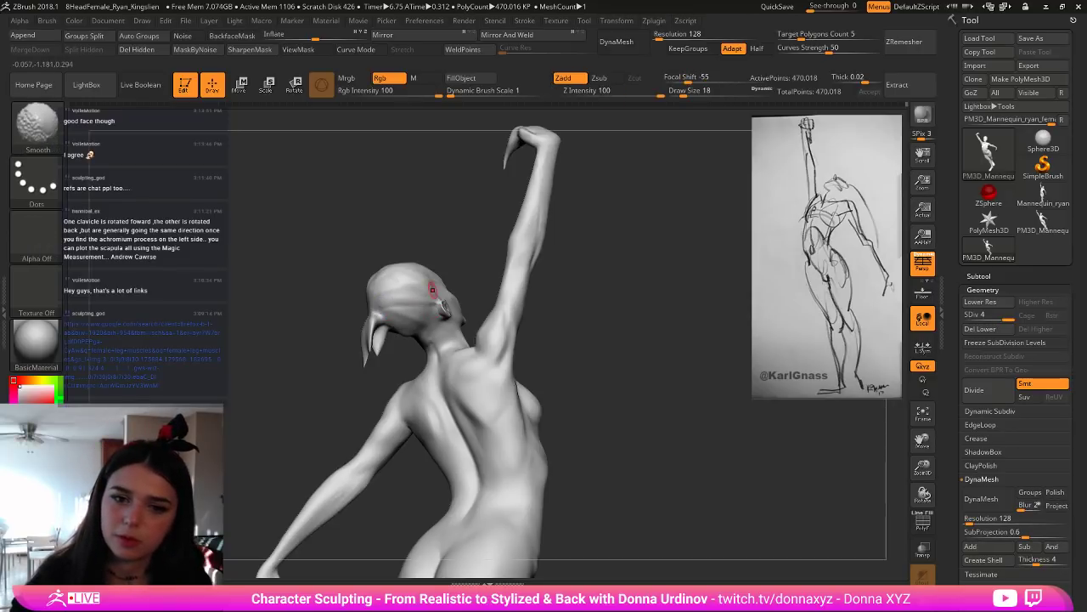
Step: Cut hair strand lines from the temple towards the ponytail on the lowered-arm side with DamStandard and smooth them
left_click_drag(441, 240, 400, 271)
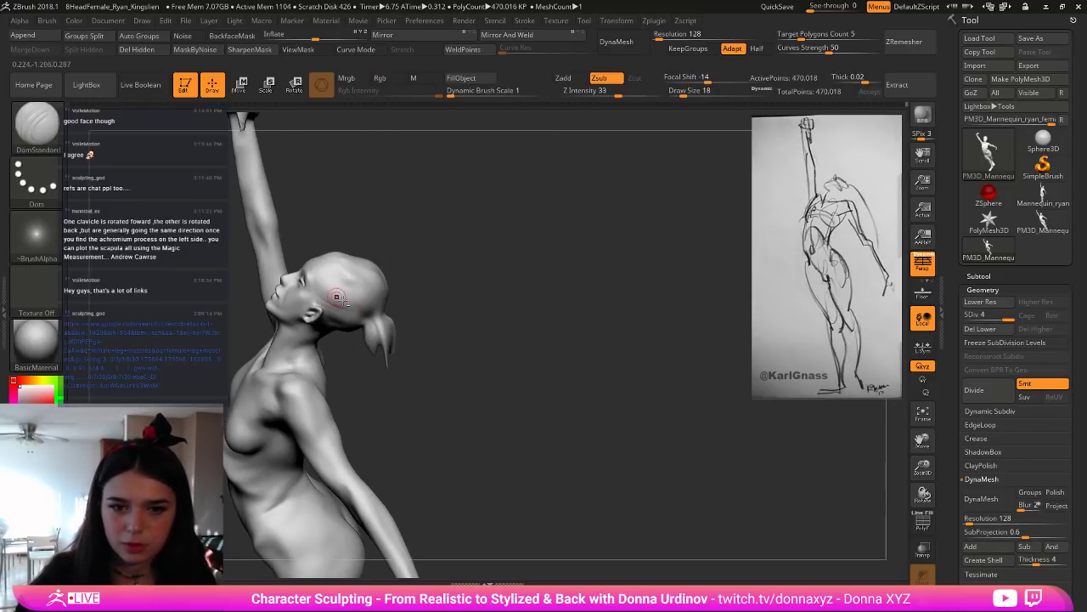
key("shift")
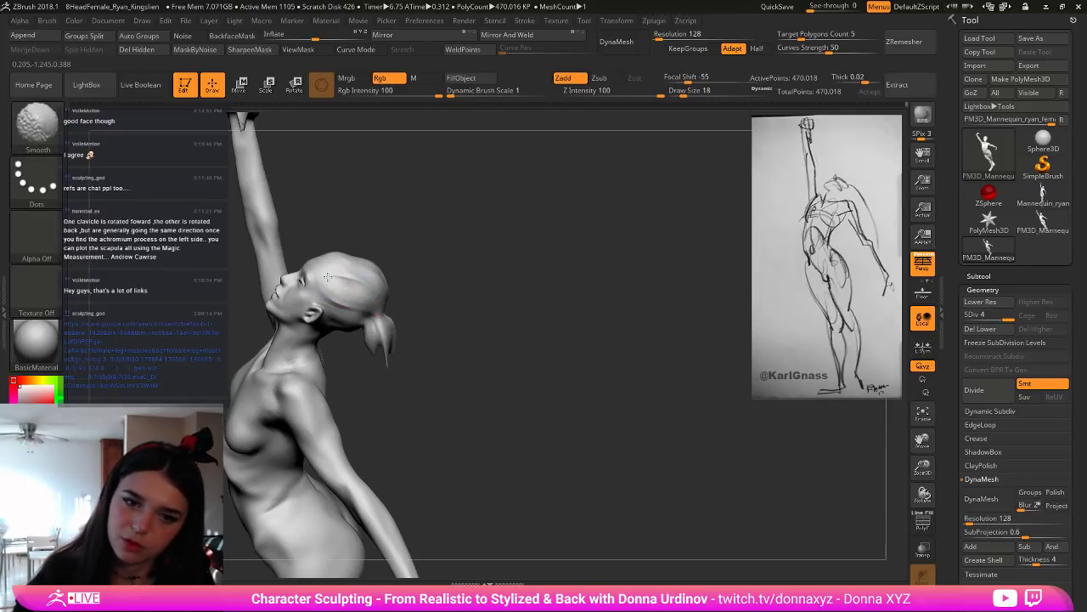
left_click_drag(420, 260, 436, 262)
left_click_drag(461, 296, 394, 300)
key("shift")
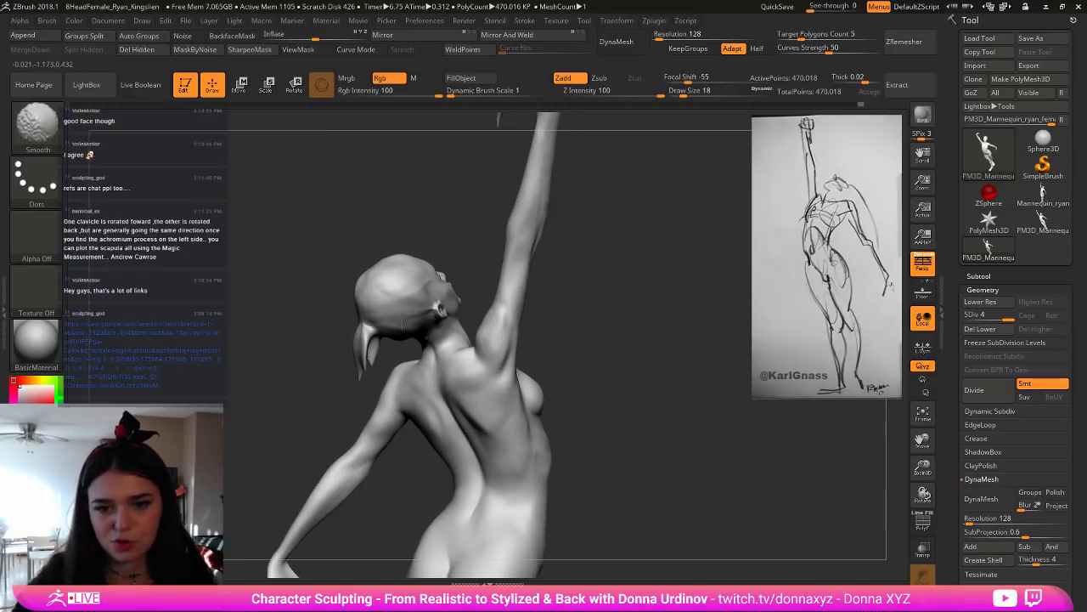
Step: Carve strand grooves across the raised-arm side of the scalp and above the nape with DamStandard, softening them with Smooth
left_click_drag(611, 285, 548, 291)
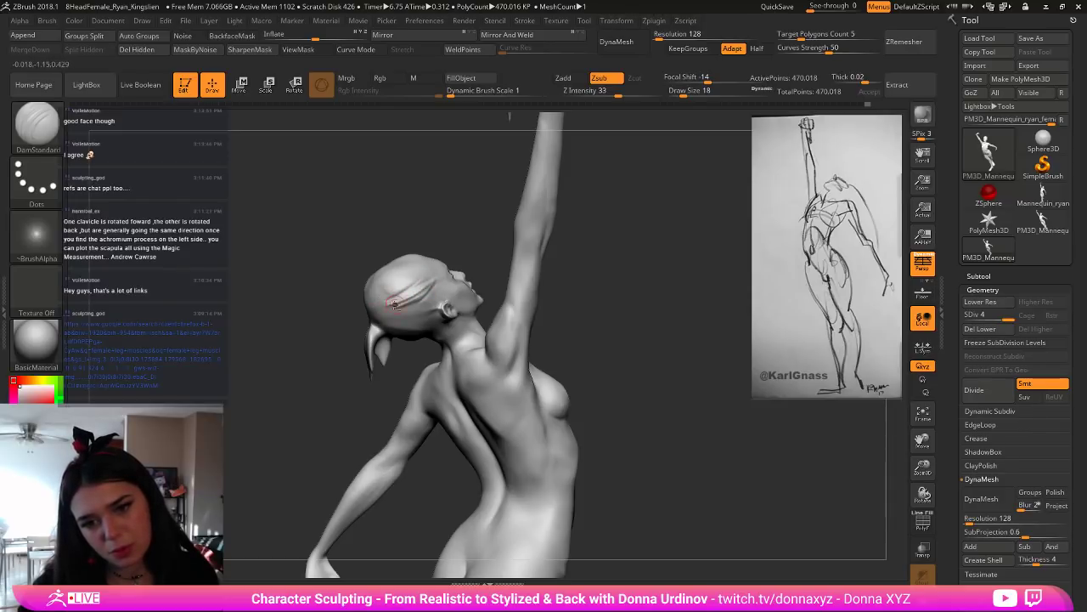
key("shift")
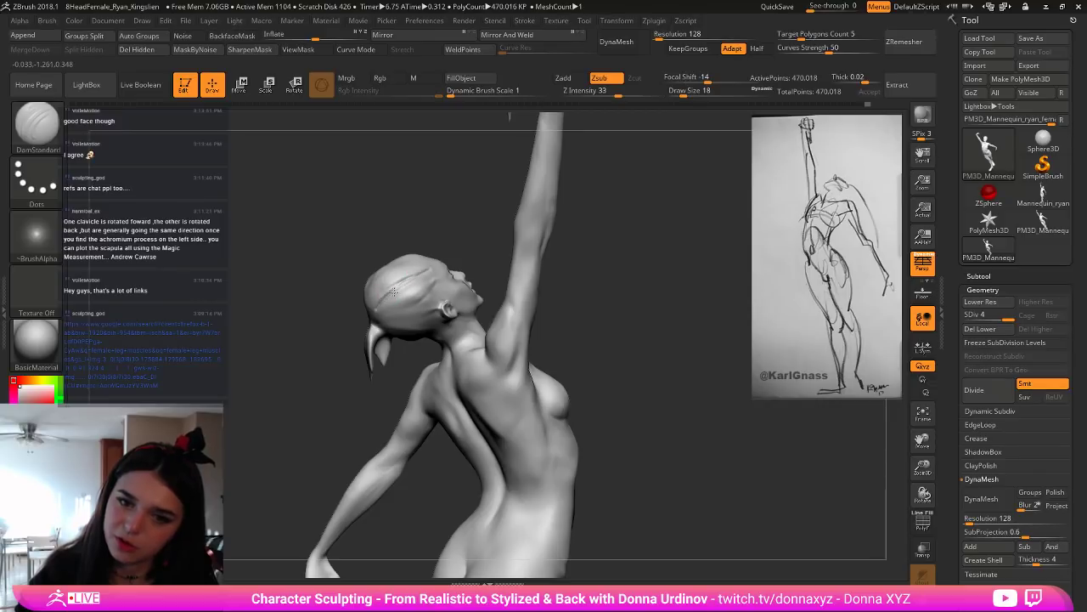
key("shift")
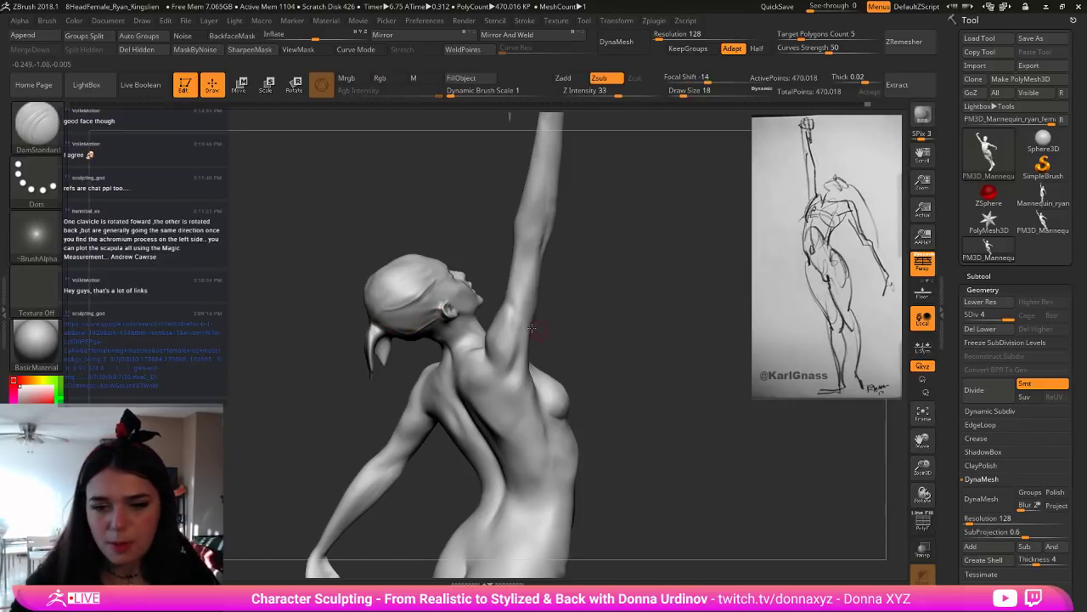
left_click_drag(621, 349, 609, 311)
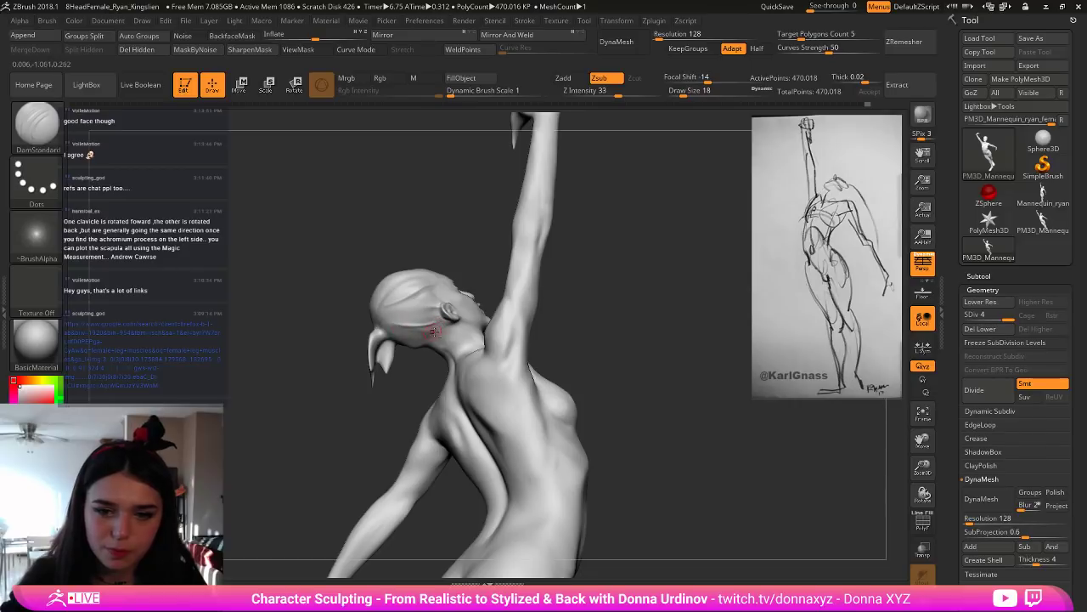
key("shift")
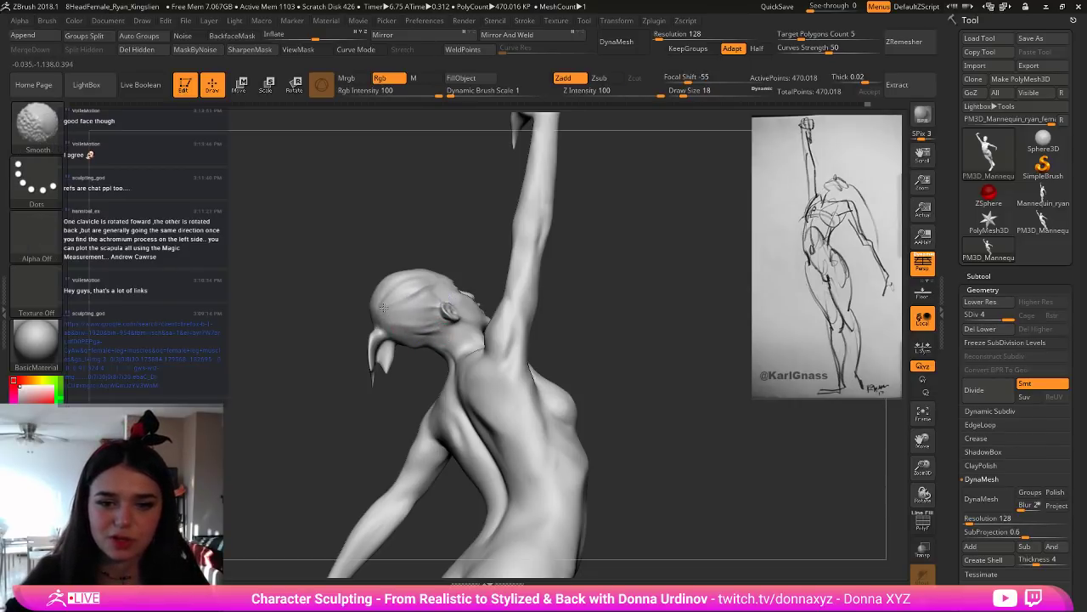
Step: Carve hair strands over the top of the head and along the forehead hairline with DamStandard at draw size 18, smoothing them
mouse_move(347, 326)
left_mouse_down()
mouse_move(476, 293)
mouse_move(515, 339)
mouse_move(558, 315)
mouse_move(426, 319)
left_mouse_up()
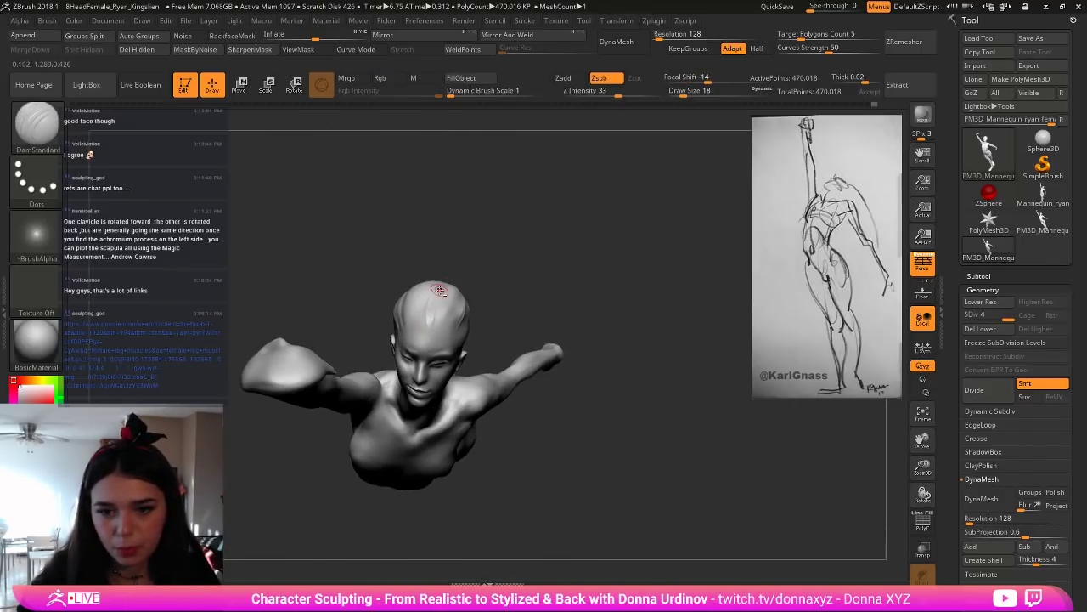
key("shift")
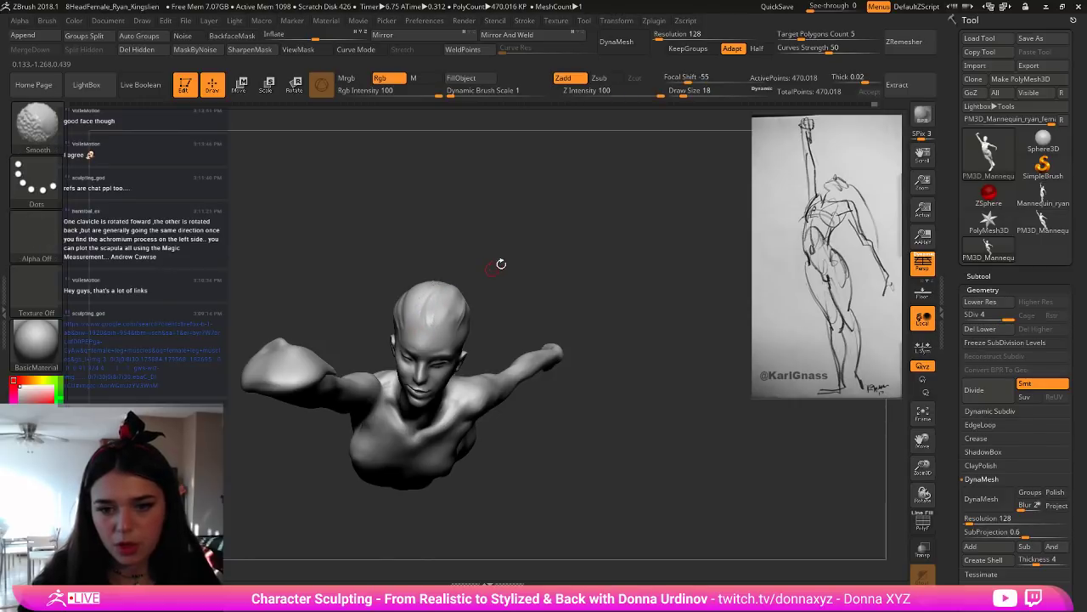
left_click_drag(500, 263, 496, 283)
left_click_drag(447, 325, 460, 299)
mouse_move(480, 253)
left_mouse_down()
mouse_move(417, 318)
mouse_move(407, 285)
mouse_move(404, 307)
left_mouse_up()
mouse_move(494, 252)
left_mouse_down()
mouse_move(497, 202)
mouse_move(489, 227)
left_mouse_up()
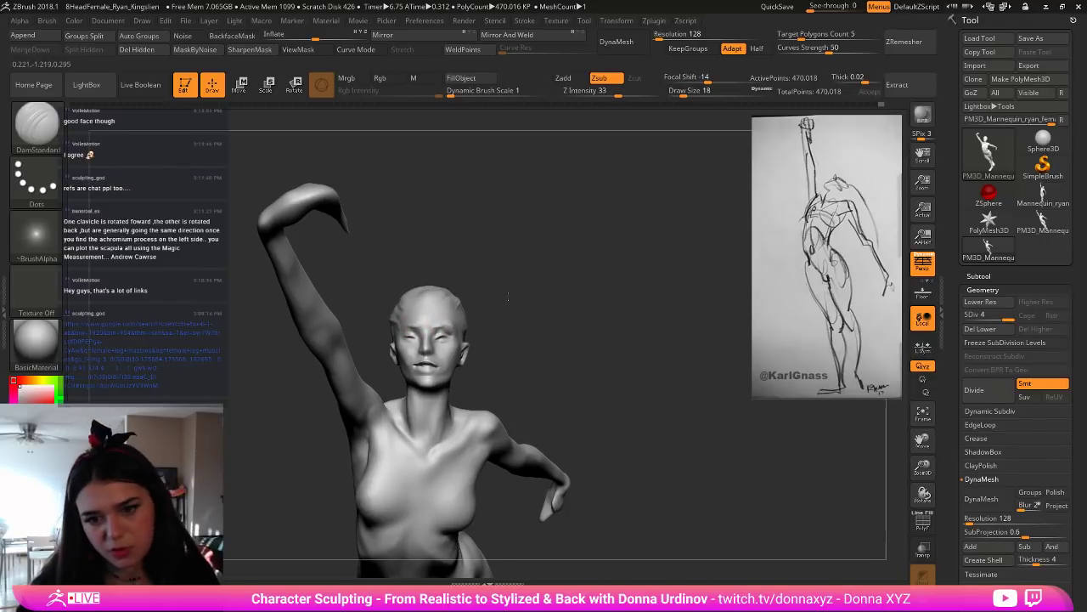
mouse_move(508, 296)
left_mouse_down()
mouse_move(490, 289)
mouse_move(494, 303)
mouse_move(534, 304)
mouse_move(455, 294)
mouse_move(553, 268)
mouse_move(536, 251)
mouse_move(556, 300)
mouse_move(508, 308)
left_mouse_up()
Step: Reshape the raised hand and forearm with the Move brush at draw size 82, working from side and front views
key("b")
key("m")
key("v")
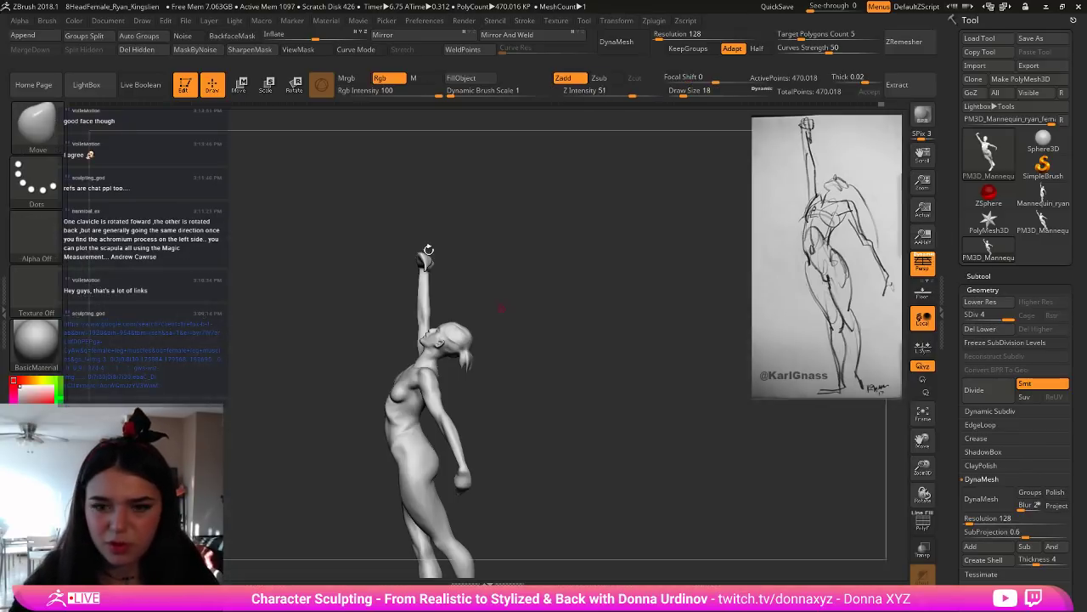
key("bracketright")
key("bracketright")
key("bracketright")
key("bracketright")
key("bracketright")
key("bracketright")
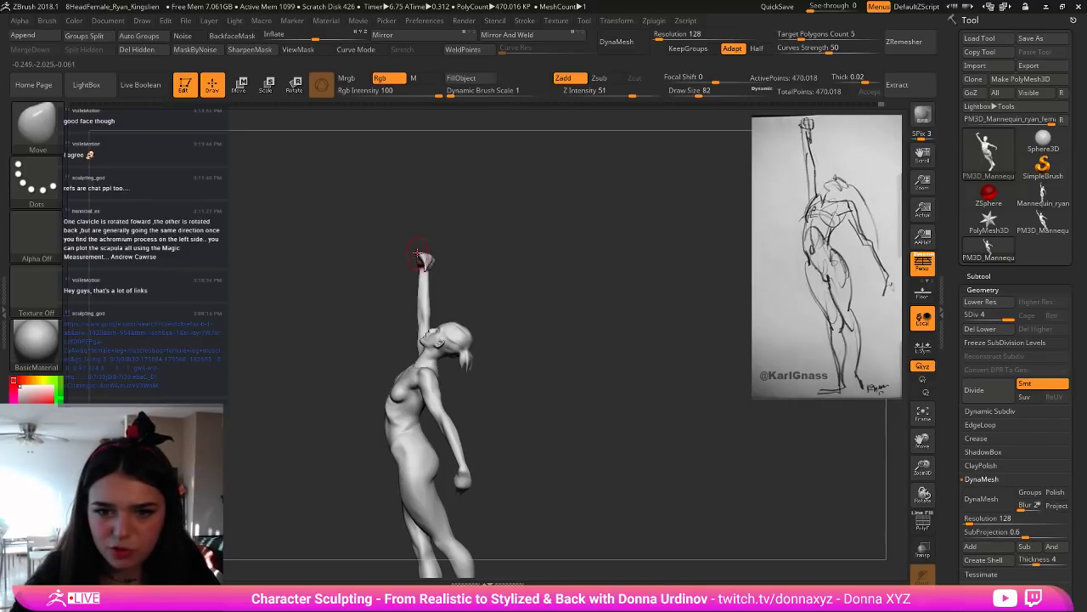
left_click_drag(422, 263, 426, 283)
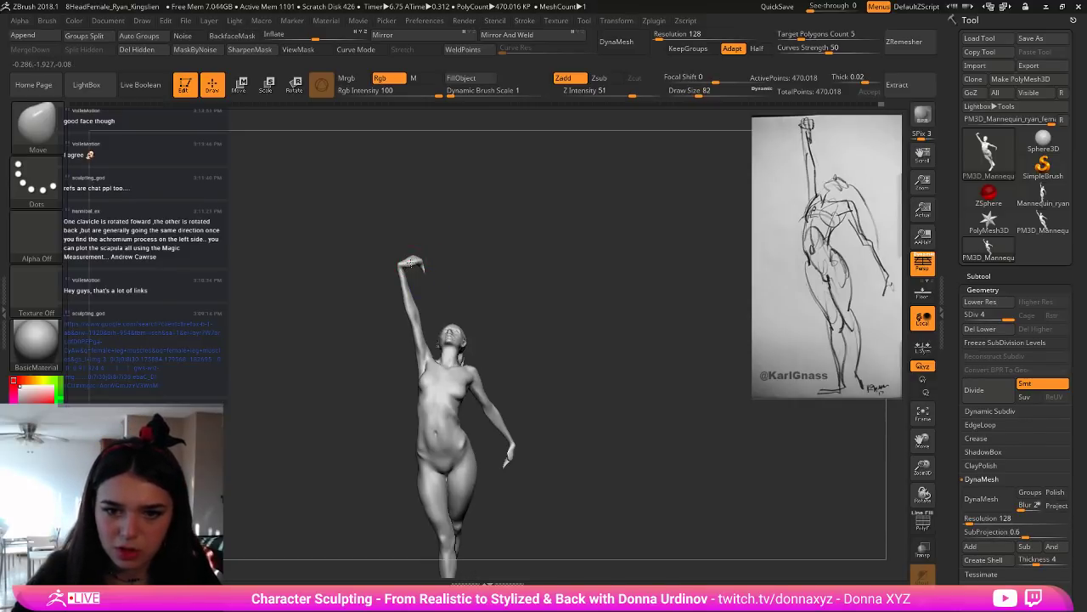
left_click_drag(510, 271, 418, 260)
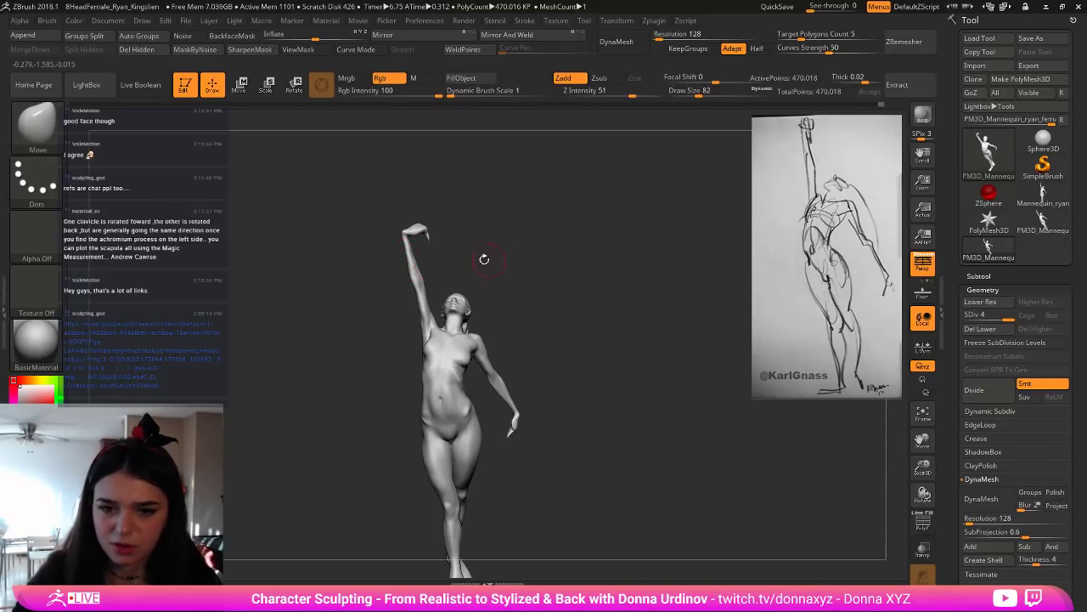
Step: Adjust the contour of the neck and shoulder with the Move brush at draw sizes 54 and 38
mouse_move(485, 259)
left_mouse_down()
mouse_move(508, 268)
mouse_move(557, 244)
left_mouse_up()
mouse_move(586, 324)
left_mouse_down()
mouse_move(595, 314)
mouse_move(620, 327)
mouse_move(585, 349)
mouse_move(595, 361)
mouse_move(672, 353)
mouse_move(692, 378)
mouse_move(675, 368)
mouse_move(696, 325)
mouse_move(670, 321)
left_mouse_up()
left_click_drag(645, 384, 660, 383)
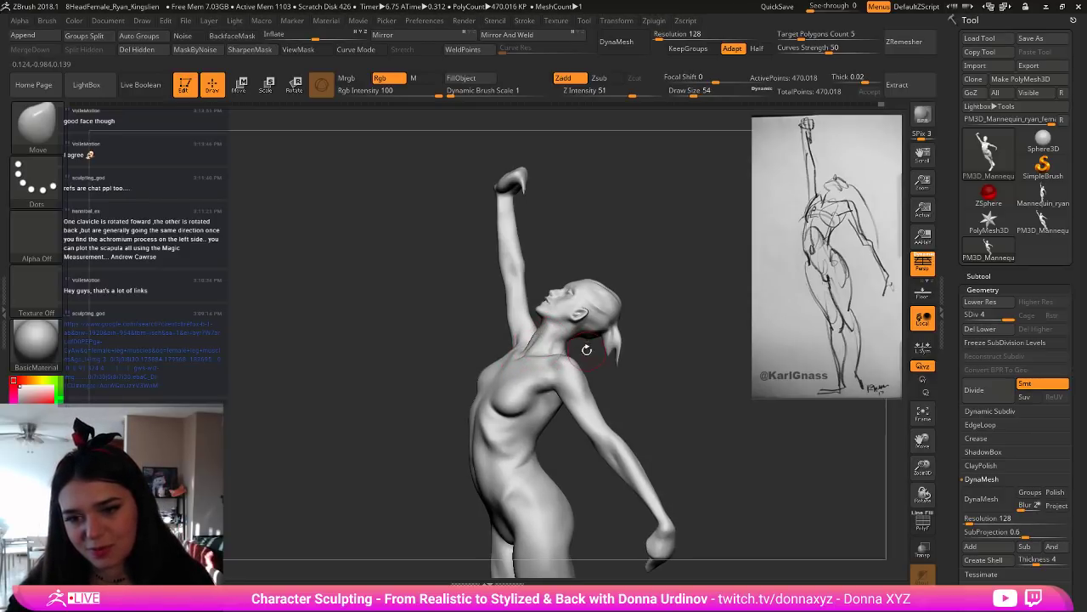
left_click_drag(590, 352, 576, 346)
key("bracketleft")
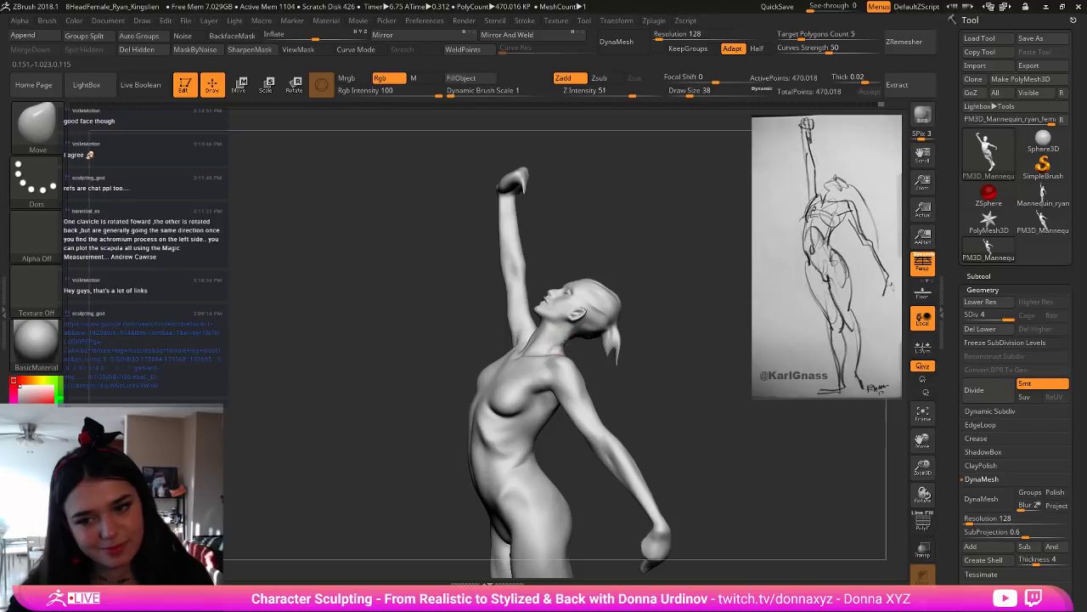
right_click_drag(593, 357, 627, 366)
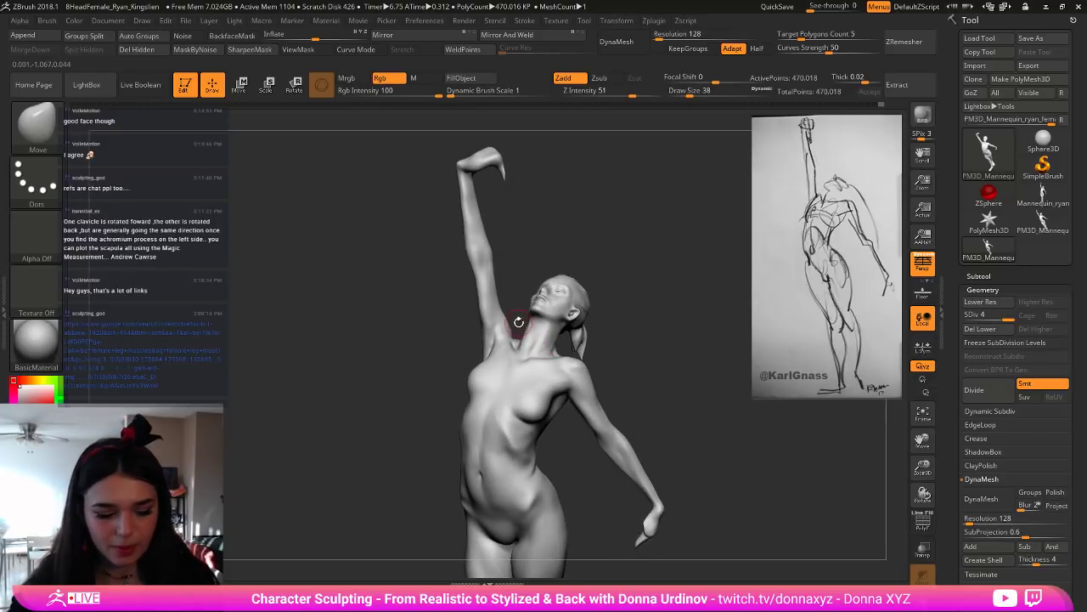
key("b")
key("c")
key("b")
right_click_drag(562, 197, 584, 201)
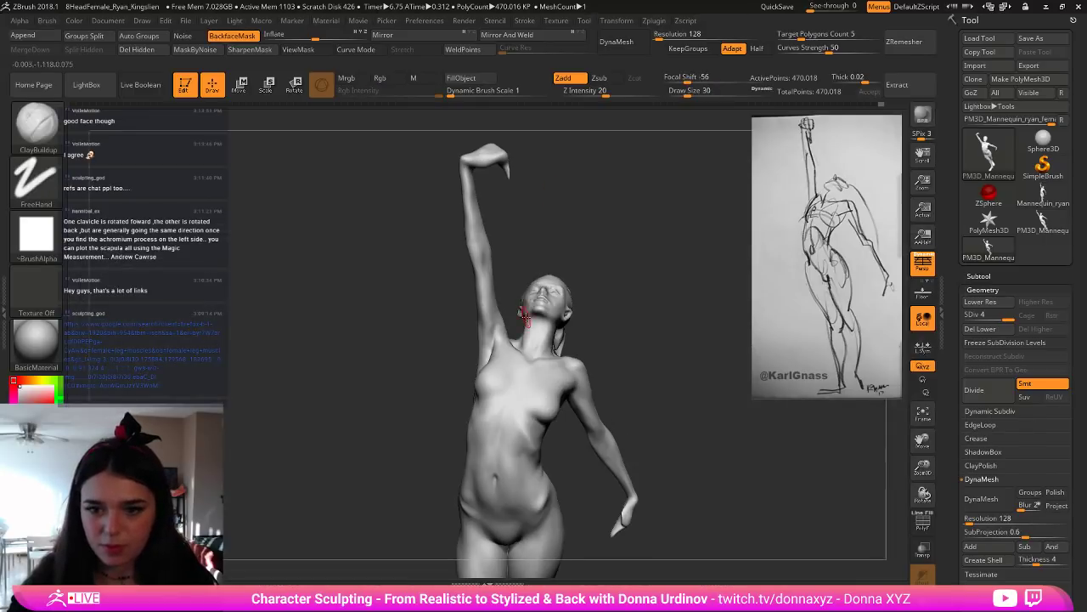
right_click_drag(620, 305, 562, 308)
key("bracketright")
right_click_drag(624, 237, 613, 222)
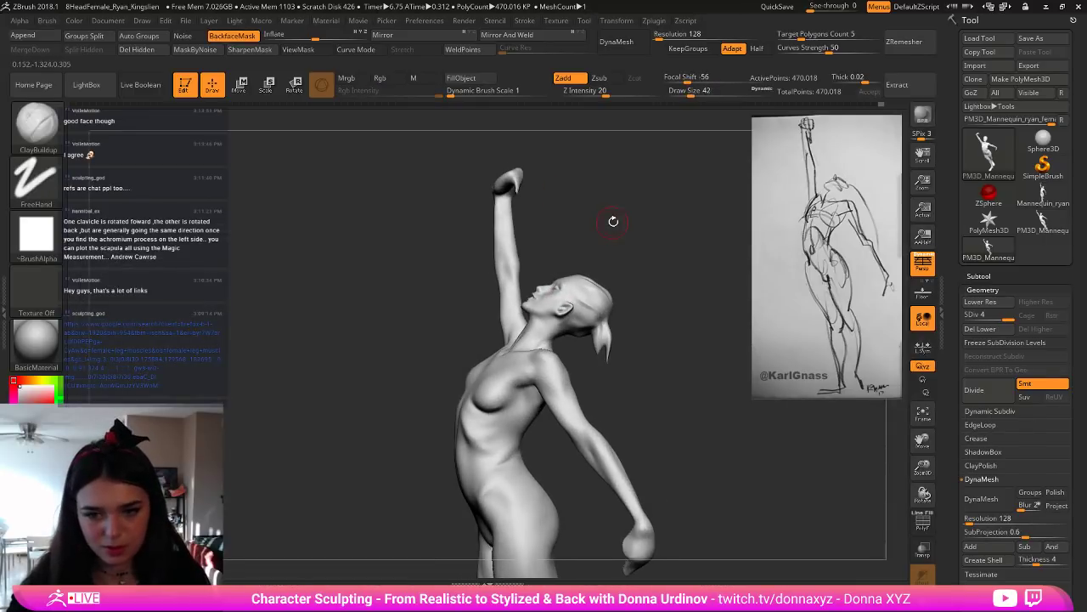
Step: Adjust the throat and under-chin contour in side view with the Move brush at draw sizes 46 and 50
key("b")
key("m")
key("v")
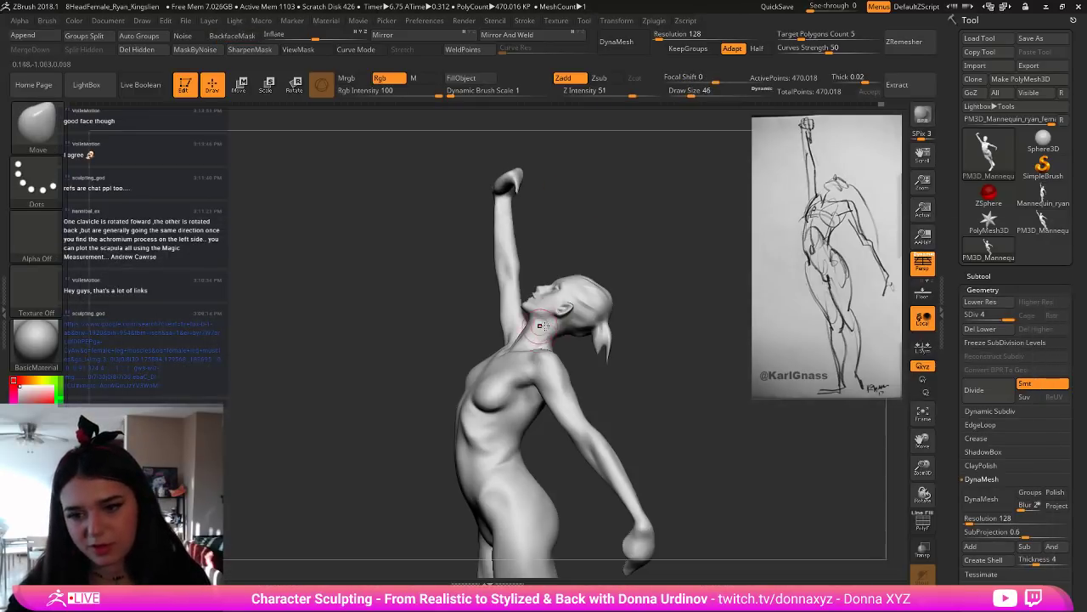
left_click_drag(522, 326, 524, 325)
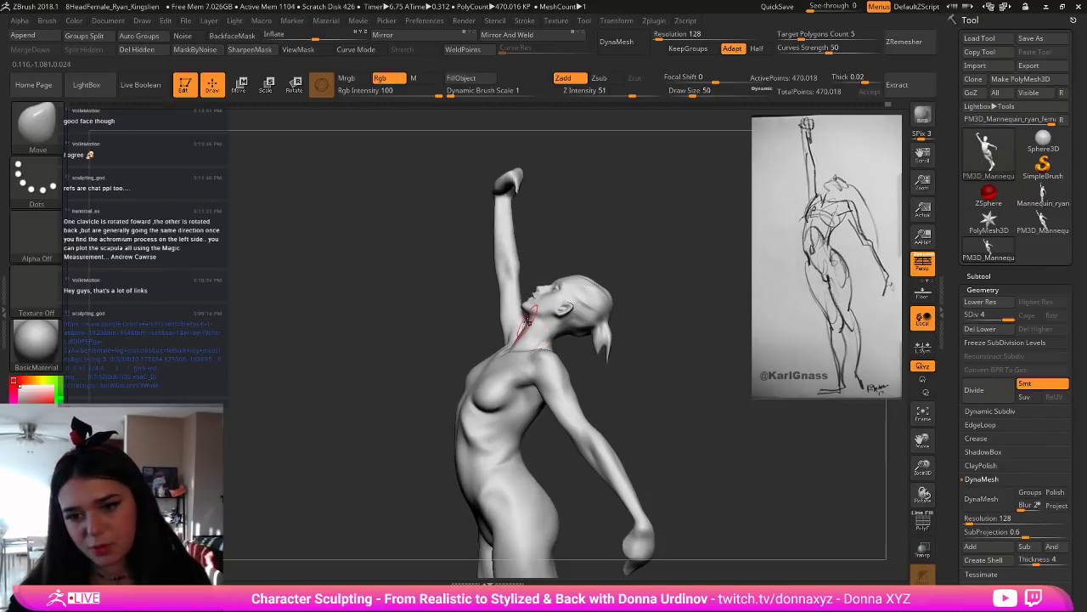
key("bracketleft")
key("]")
key("]")
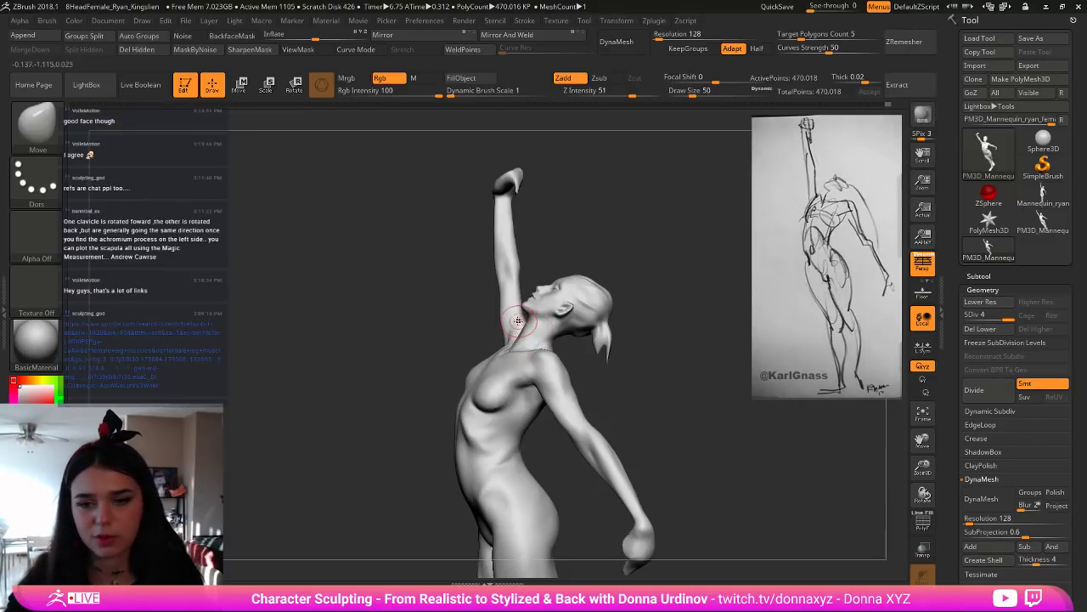
Step: Reshape the base of the neck where it meets the shoulder with the Move brush at draw sizes 66 and 50
left_click_drag(609, 378, 600, 370)
key("bracketleft")
key("bracketleft")
key("bracketleft")
key("[")
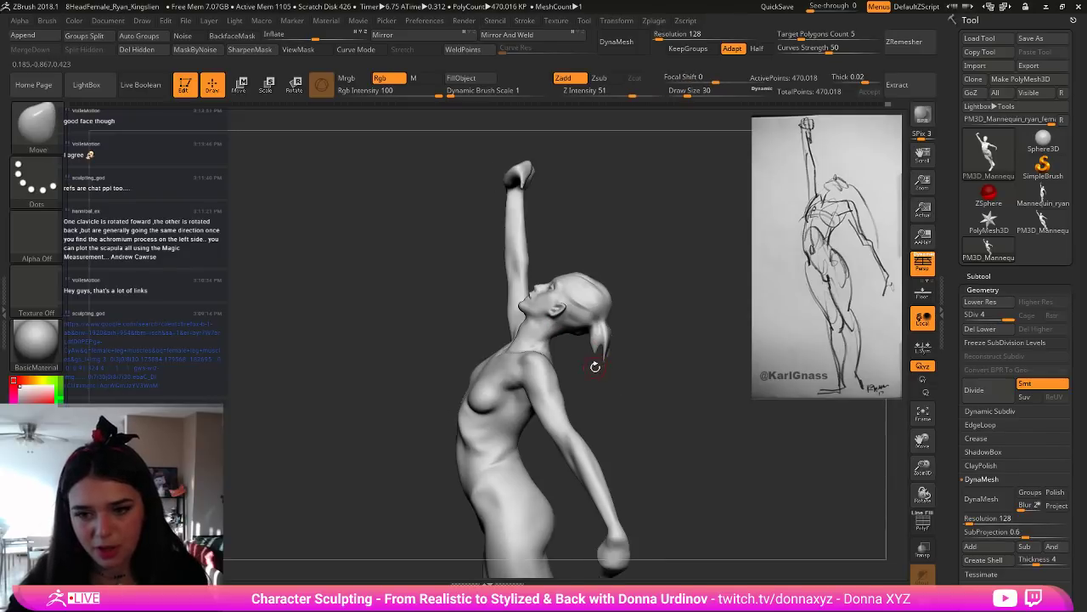
key("bracketright")
key("bracketright")
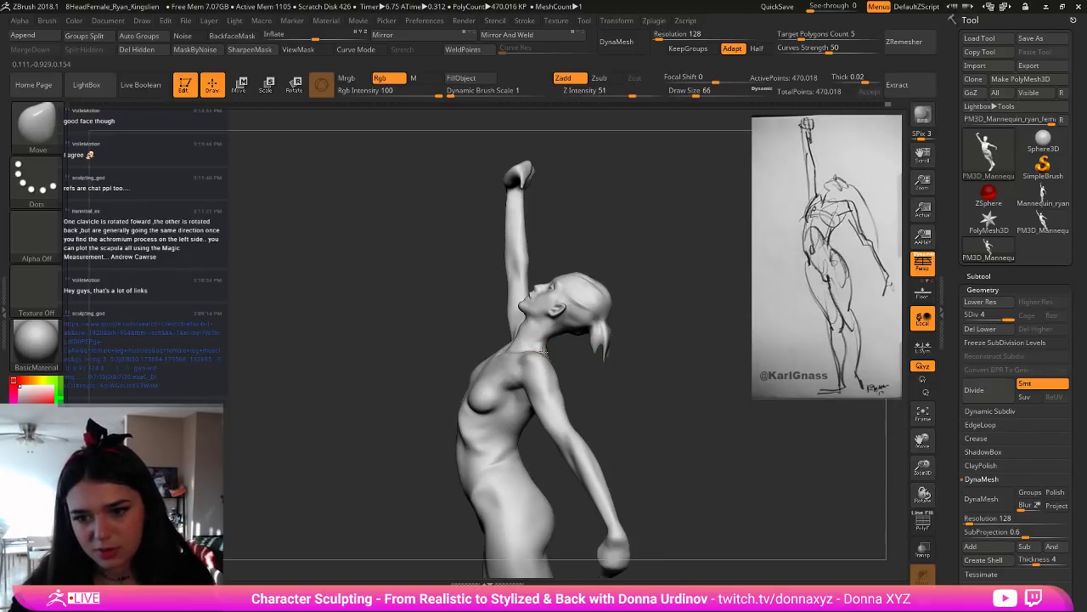
key("bracketleft")
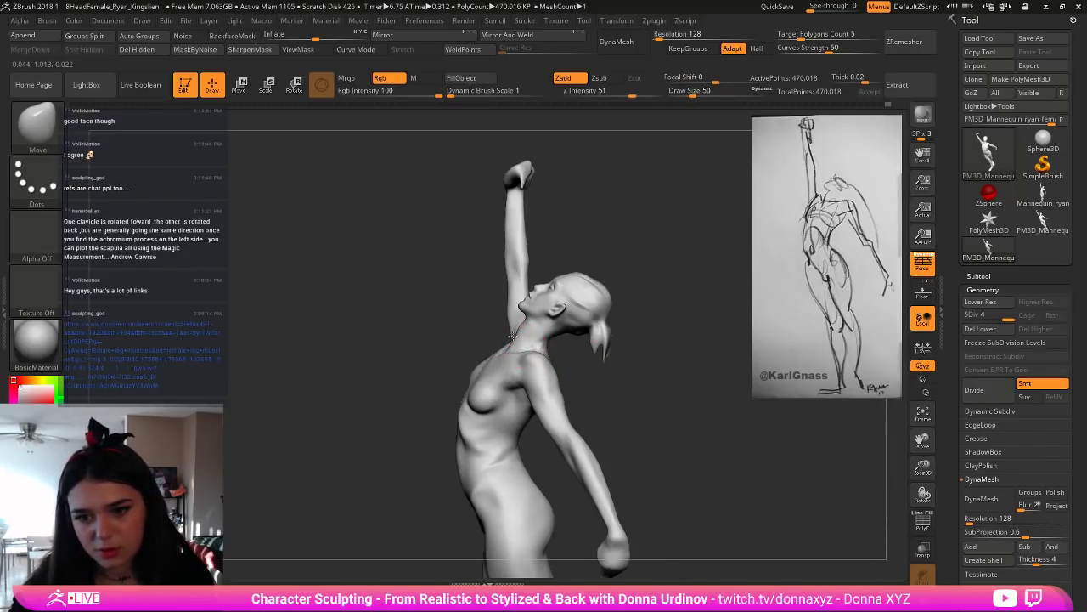
key("bracketright")
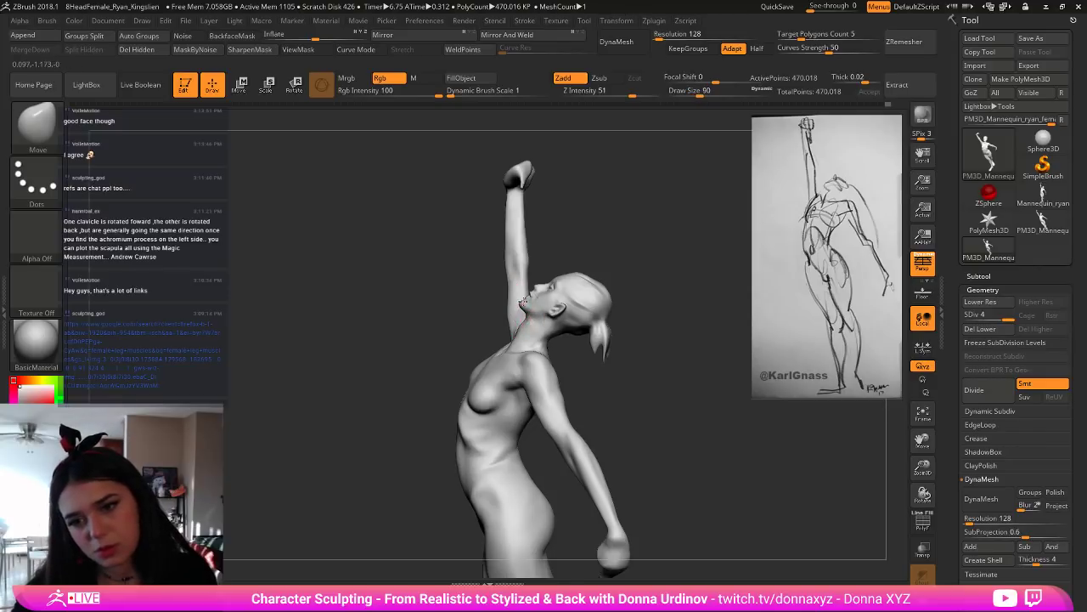
Step: Adjust the face profile around the chin, mouth and nose with the Move brush at draw sizes 90, 50 and 62
left_click_drag(524, 304, 528, 292)
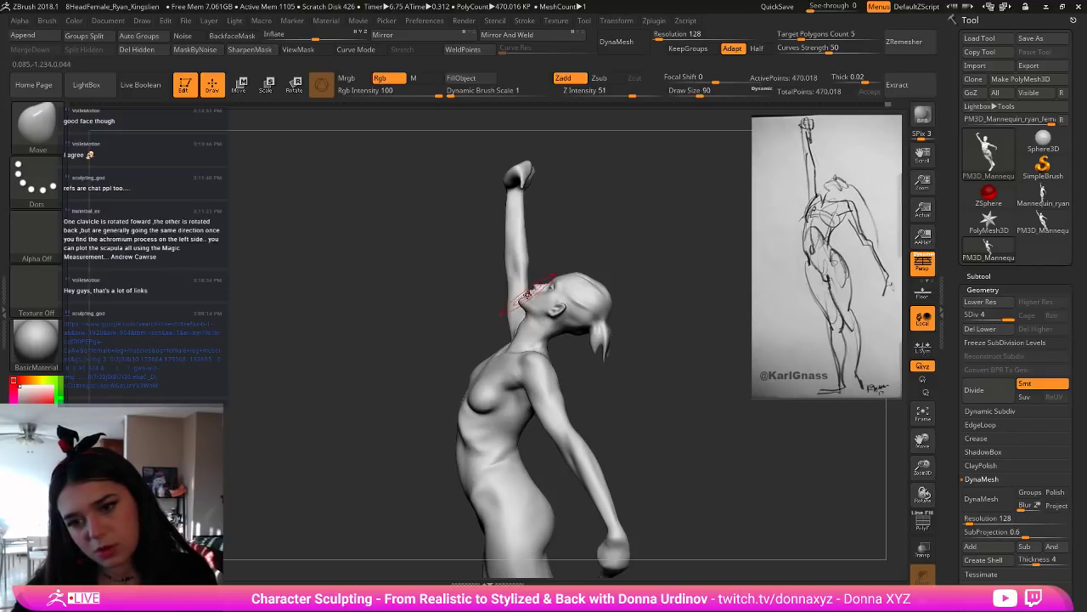
key("bracketleft")
key("bracketleft")
key("bracketleft")
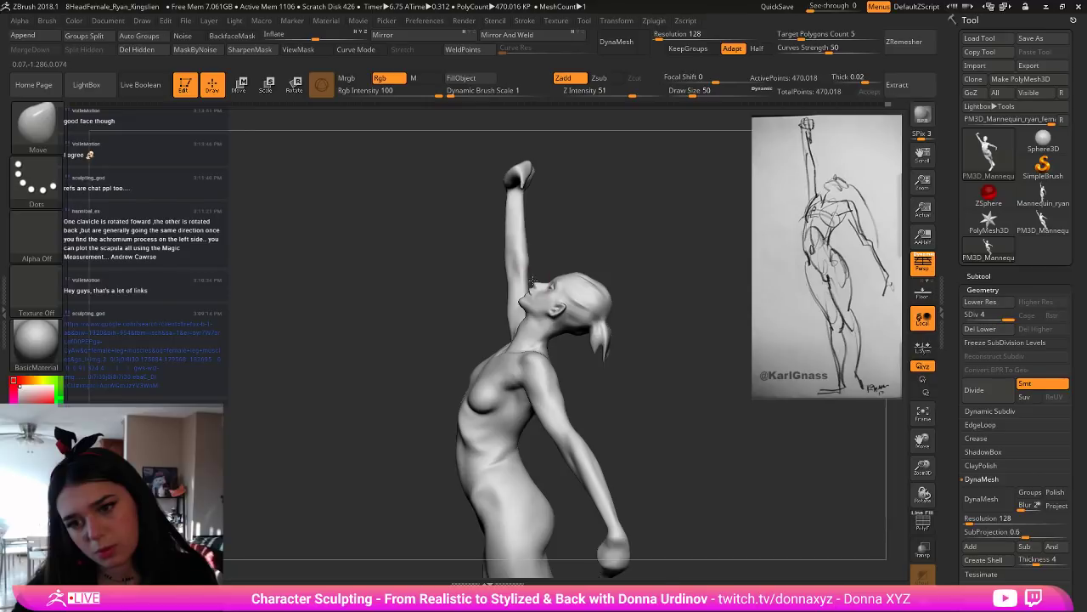
key("bracketright")
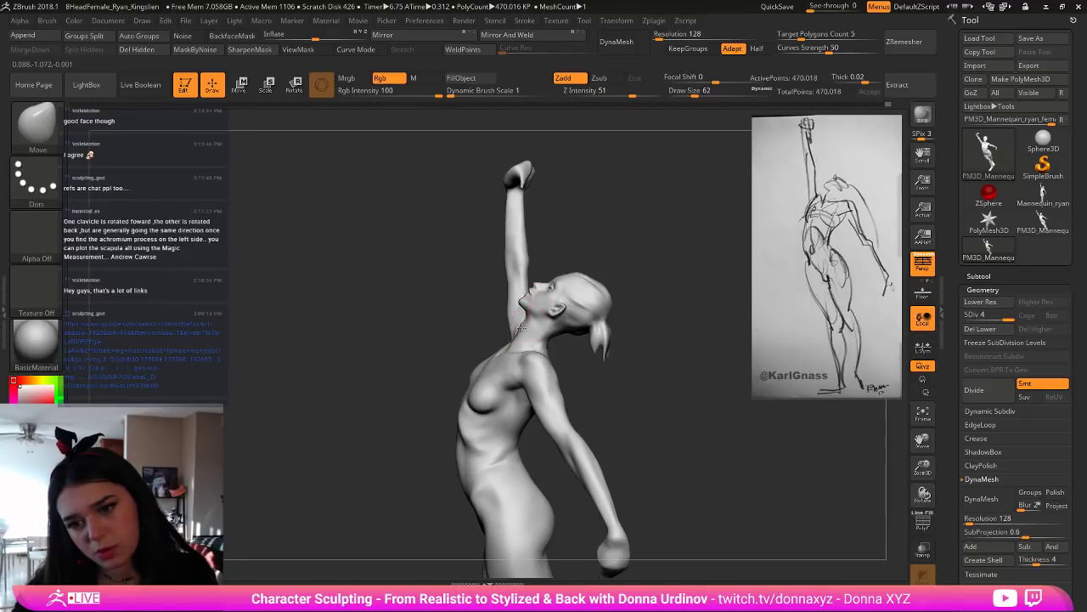
key("bracketleft")
Step: Adjust the back of the head, nape and upper shoulders with the Move brush at draw sizes 94 and 50
mouse_move(578, 368)
left_mouse_down()
mouse_move(617, 372)
mouse_move(587, 265)
mouse_move(590, 302)
left_mouse_up()
right_click_drag(589, 300, 638, 308)
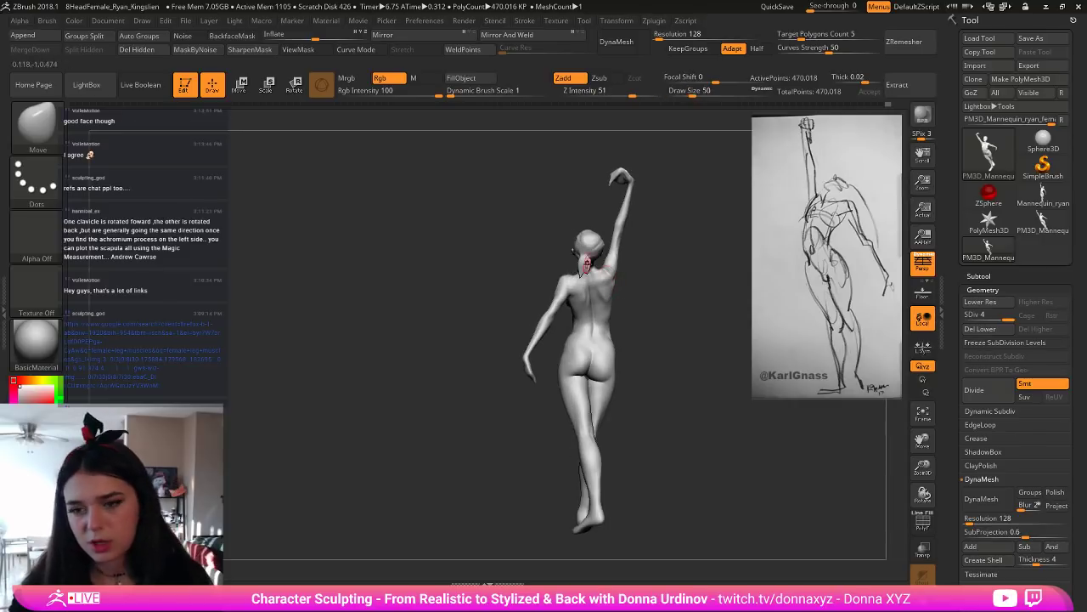
key("]")
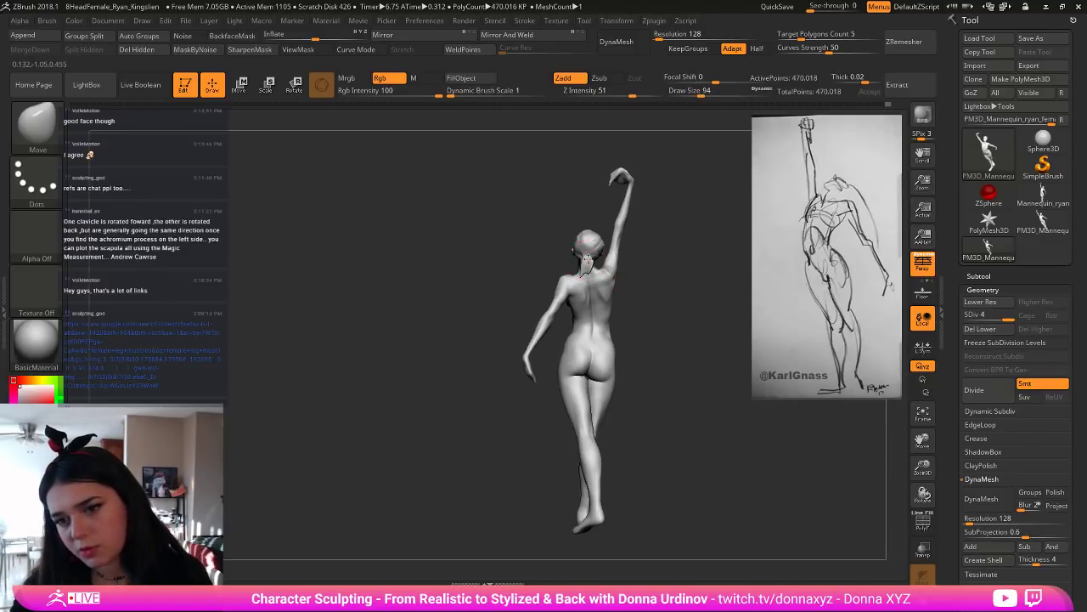
key("bracketleft")
key("bracketleft")
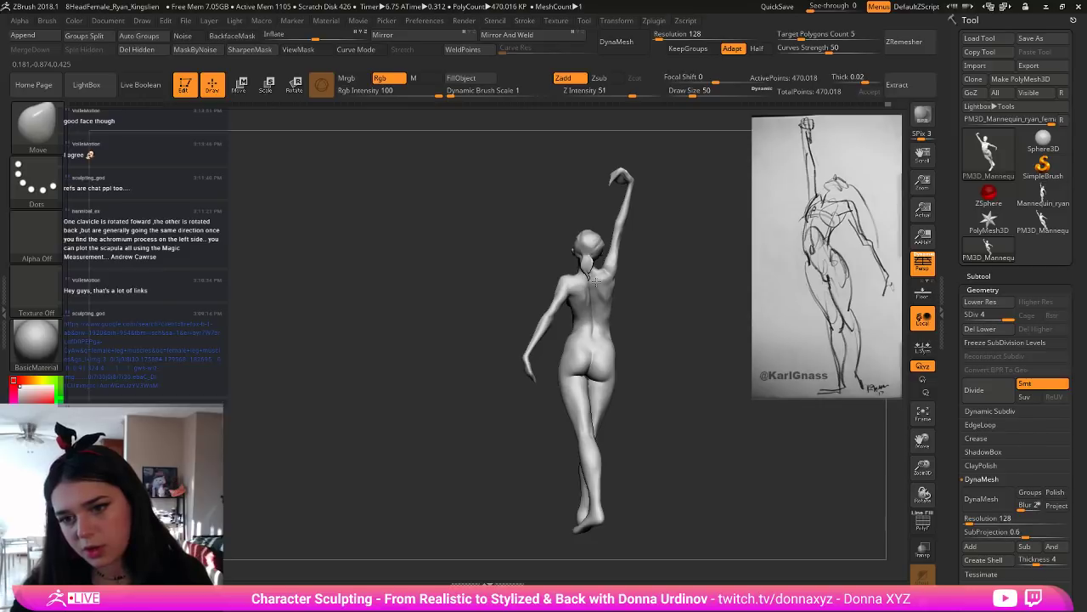
left_click_drag(664, 295, 786, 296)
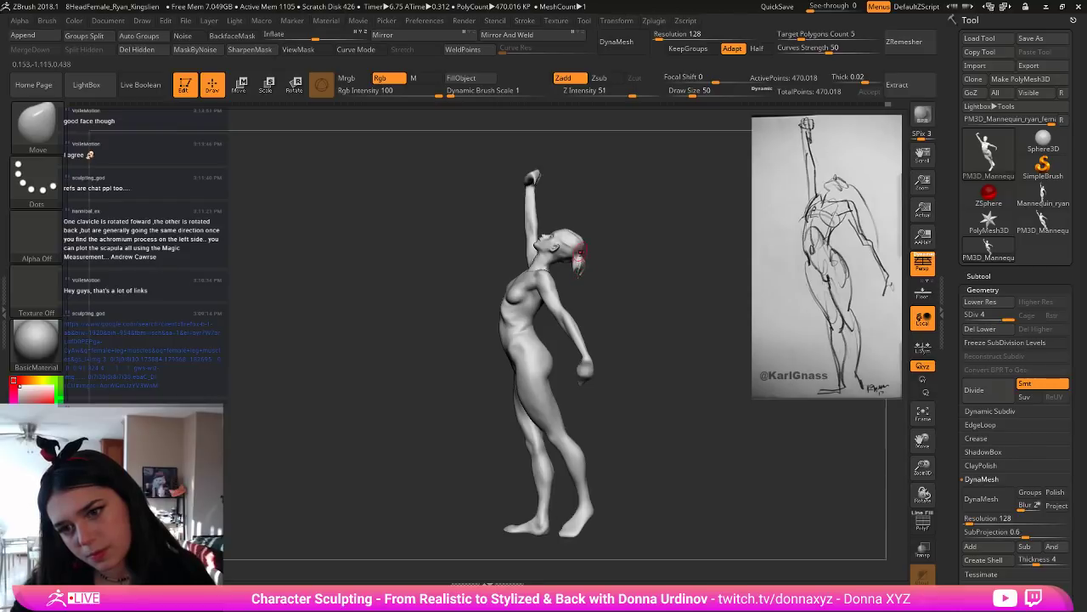
Step: Build up muscle forms along the raised forearm and elbow with ClayBuildup at draw size 46, softening them with Smooth
right_click_drag(641, 286, 671, 301)
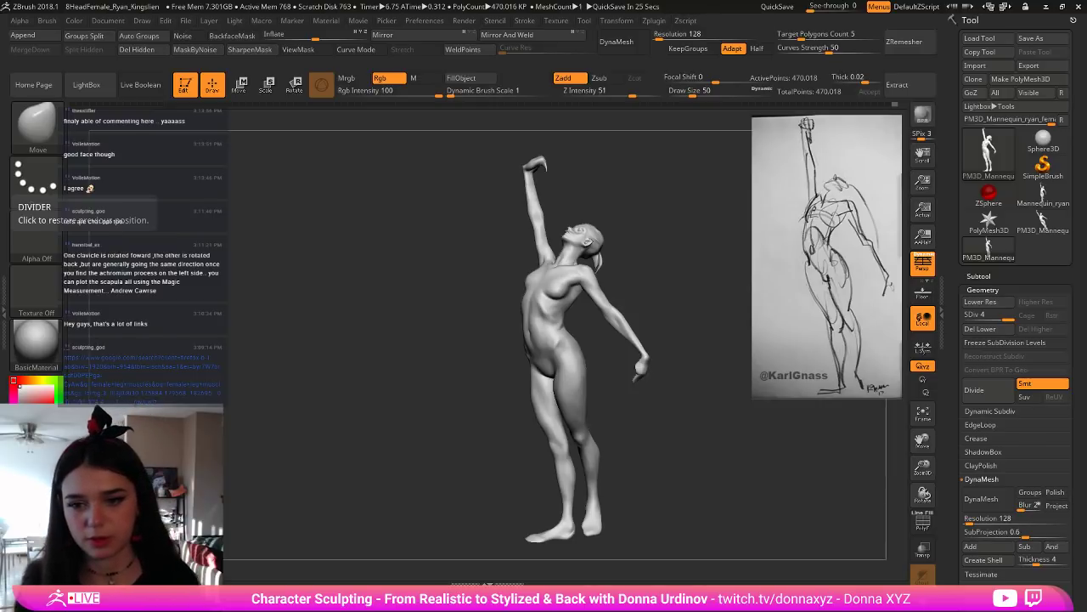
left_click_drag(459, 343, 463, 345)
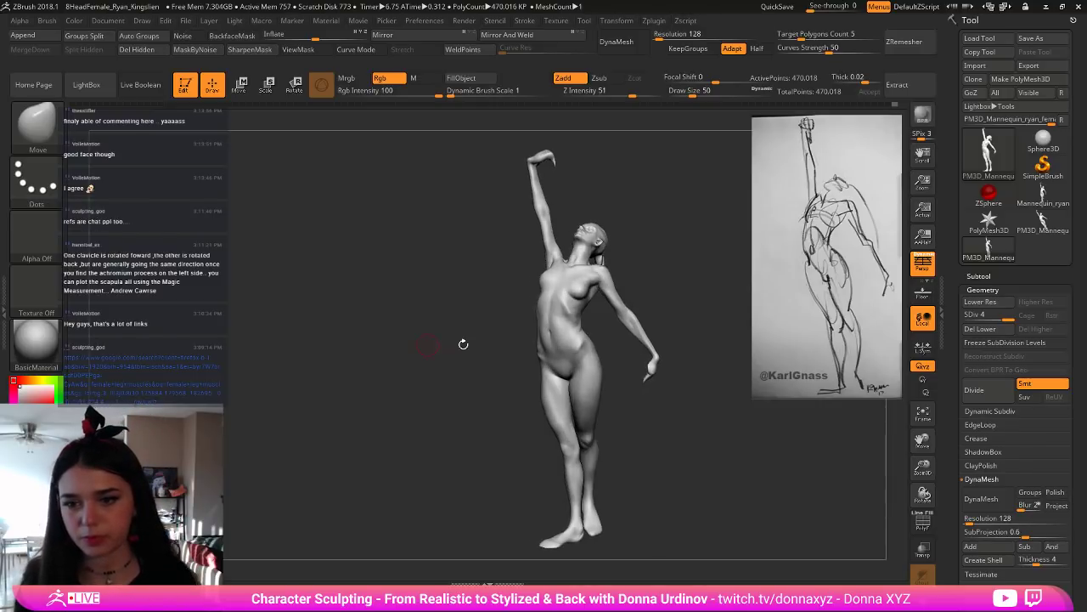
mouse_move(685, 423)
left_mouse_down()
mouse_move(665, 404)
mouse_move(685, 420)
mouse_move(595, 442)
mouse_move(675, 440)
mouse_move(689, 427)
mouse_move(687, 443)
mouse_move(668, 428)
left_mouse_up()
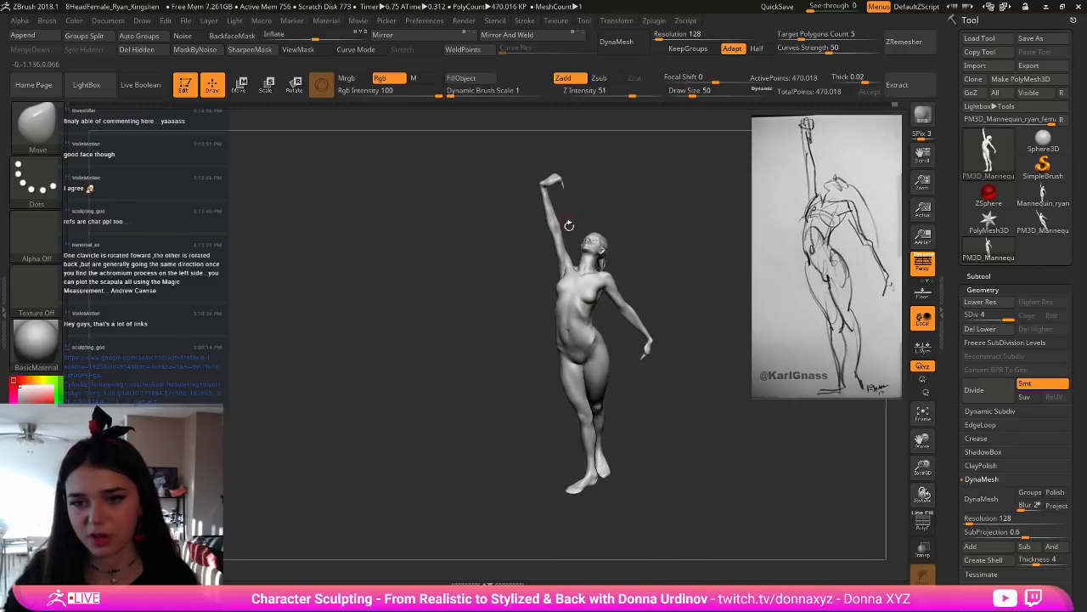
left_click_drag(670, 266, 656, 353, "alt")
left_click_drag(656, 352, 656, 312)
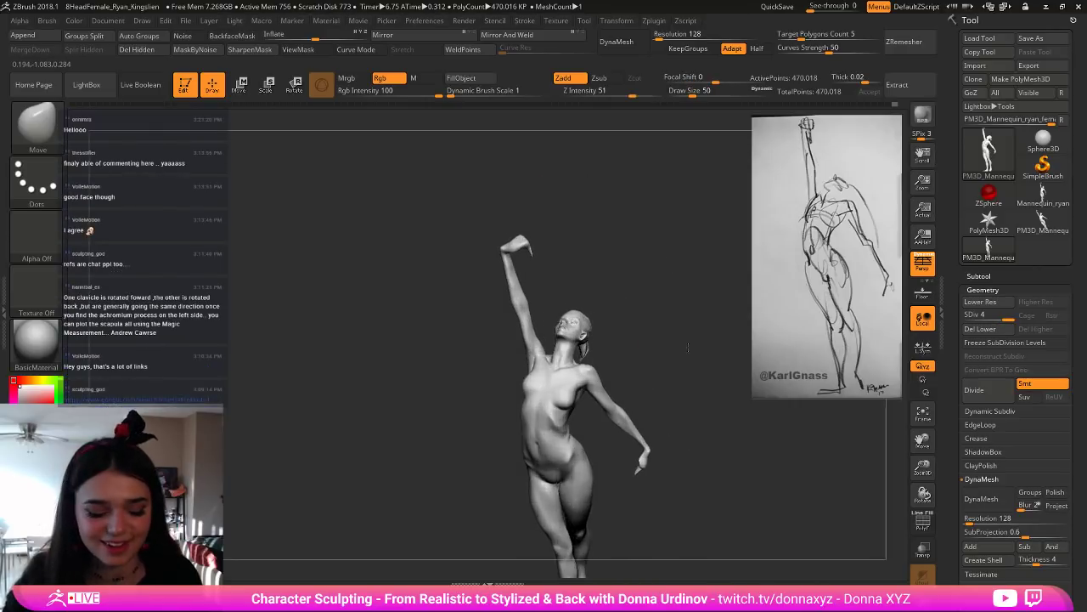
key("b")
key("b")
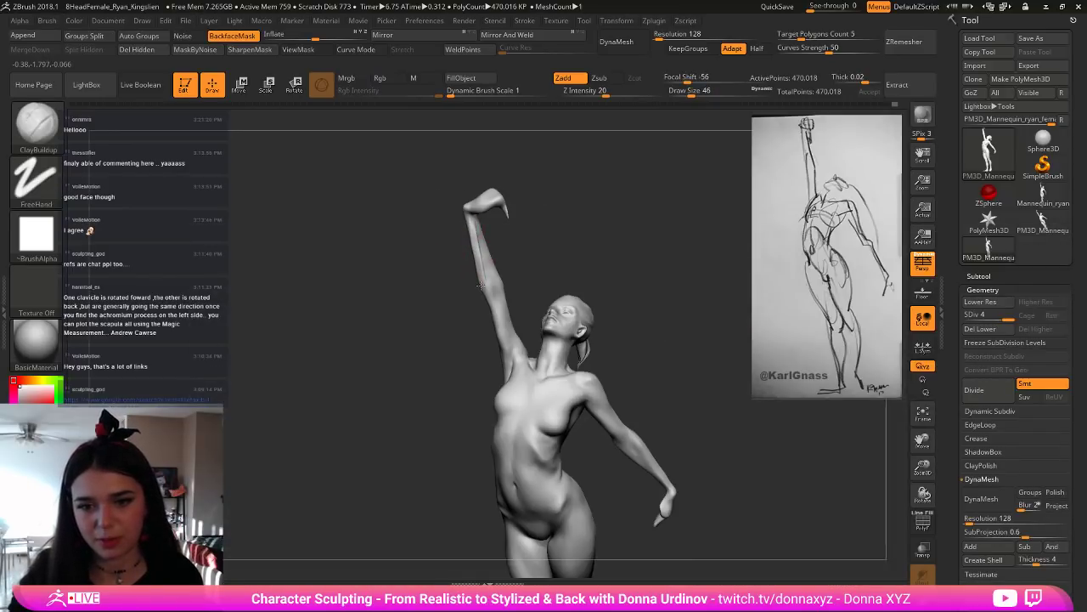
left_click_drag(464, 295, 503, 294)
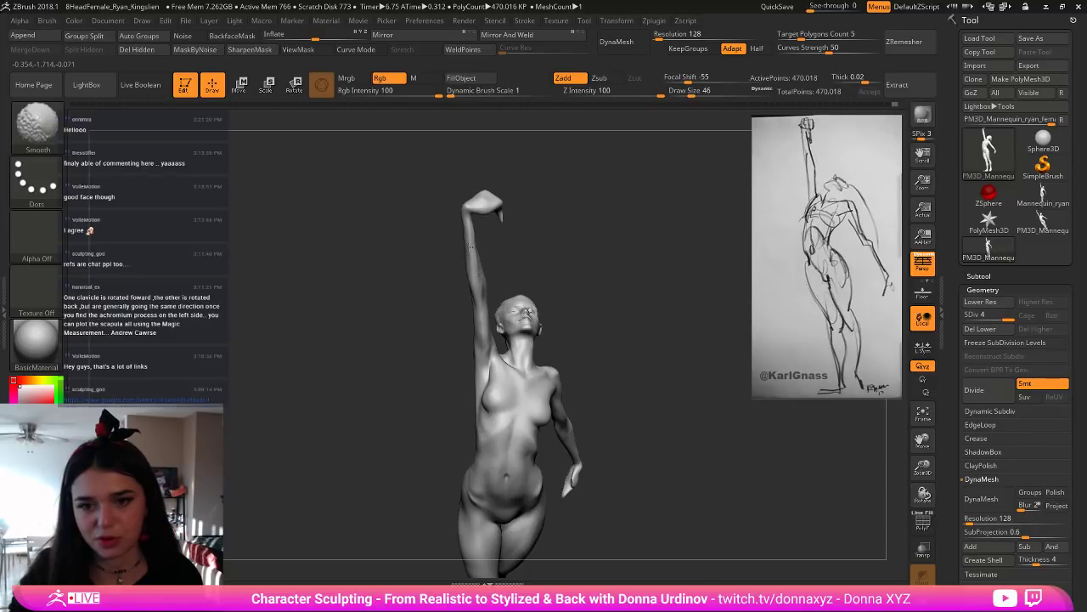
mouse_move(515, 234)
left_mouse_down()
mouse_move(595, 291)
mouse_move(471, 293)
left_mouse_up()
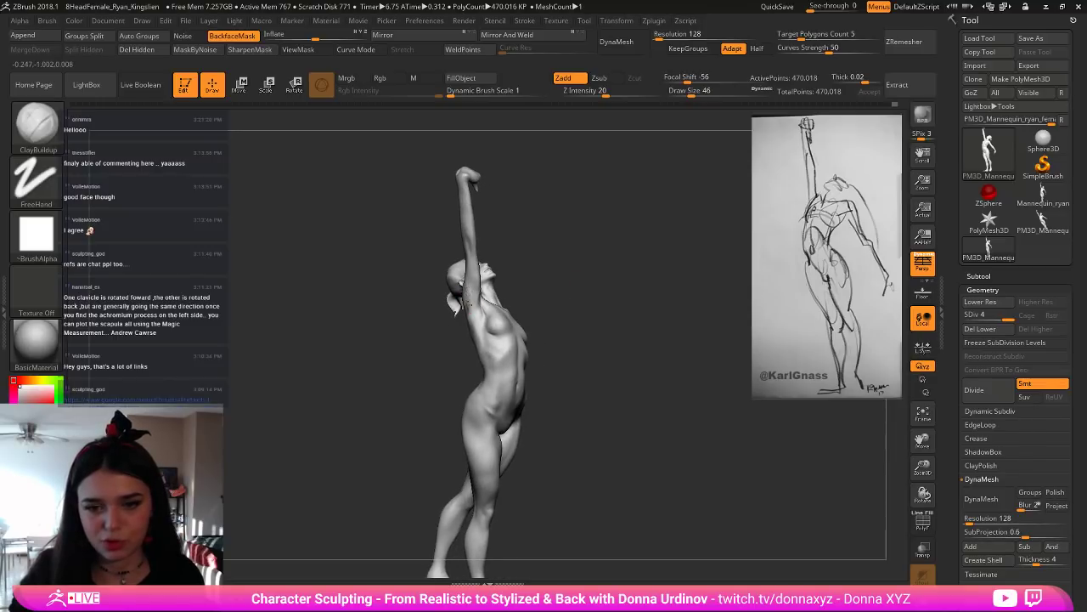
Step: Examine the whole figure's pose and silhouette from both sides and the front against the gesture drawing
mouse_move(560, 284)
left_mouse_down()
mouse_move(539, 288)
mouse_move(586, 278)
mouse_move(600, 260)
mouse_move(532, 282)
left_mouse_up()
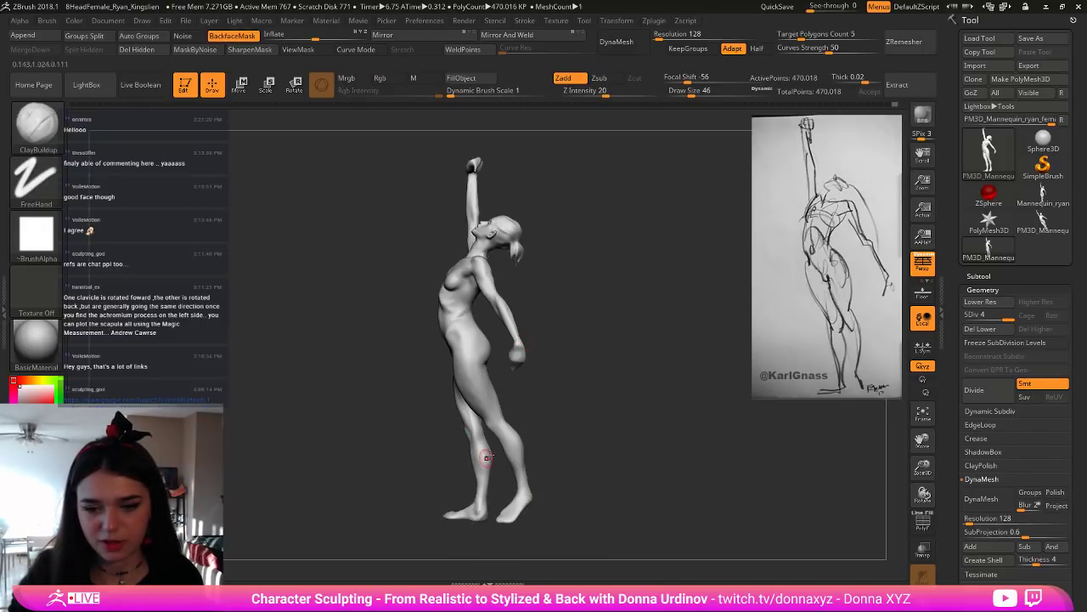
mouse_move(486, 457)
left_mouse_down()
mouse_move(588, 468)
mouse_move(528, 486)
left_mouse_up()
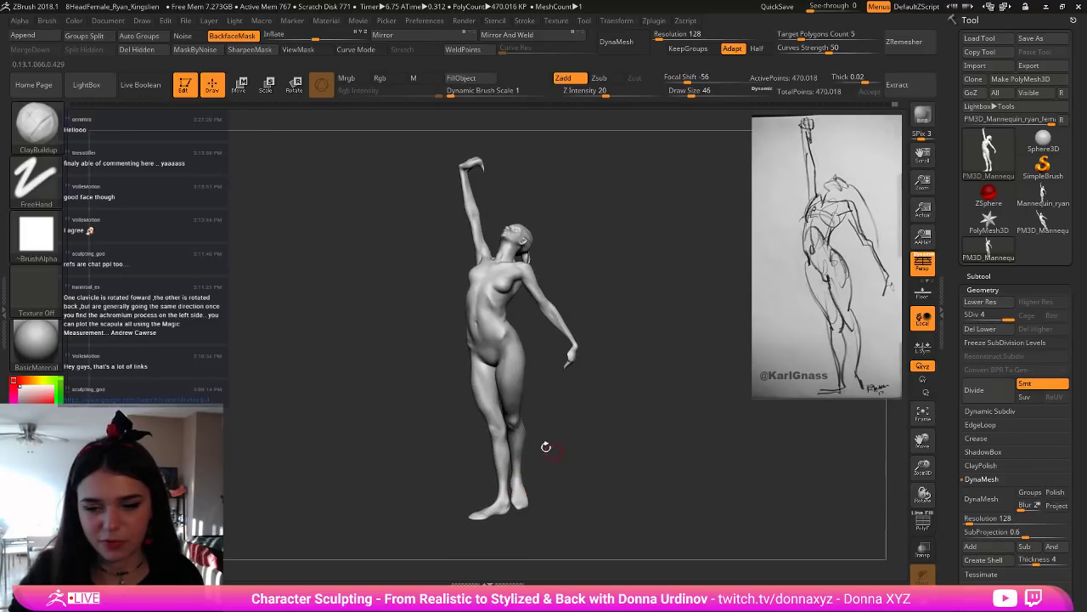
mouse_move(546, 446)
left_mouse_down()
mouse_move(582, 468)
mouse_move(589, 454)
mouse_move(606, 458)
mouse_move(597, 452)
mouse_move(606, 434)
mouse_move(677, 428)
left_mouse_up()
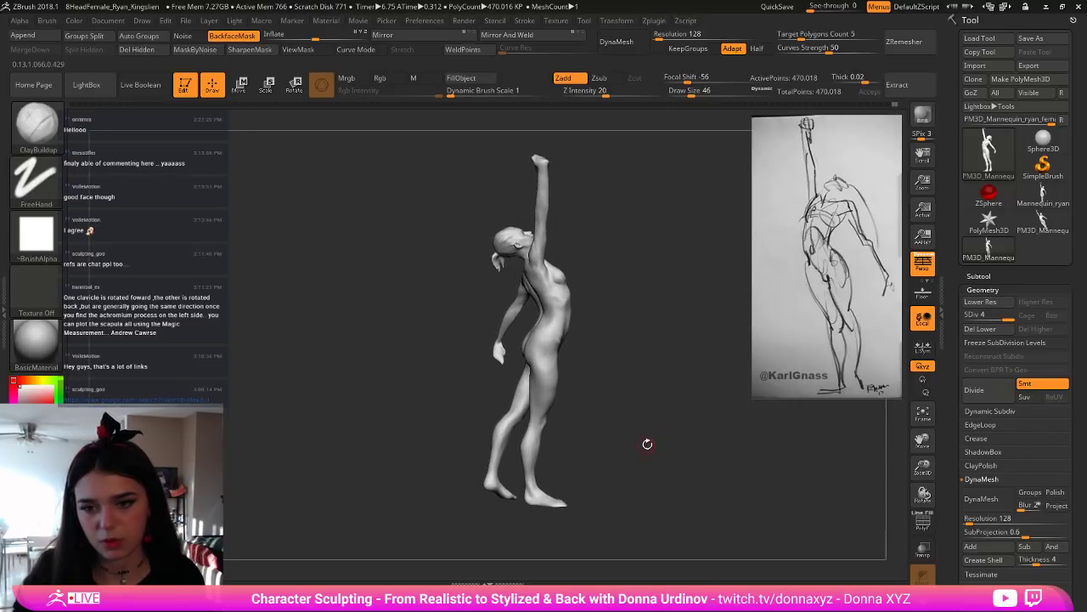
left_click(647, 440, "ctrl")
left_click(645, 439, "ctrl")
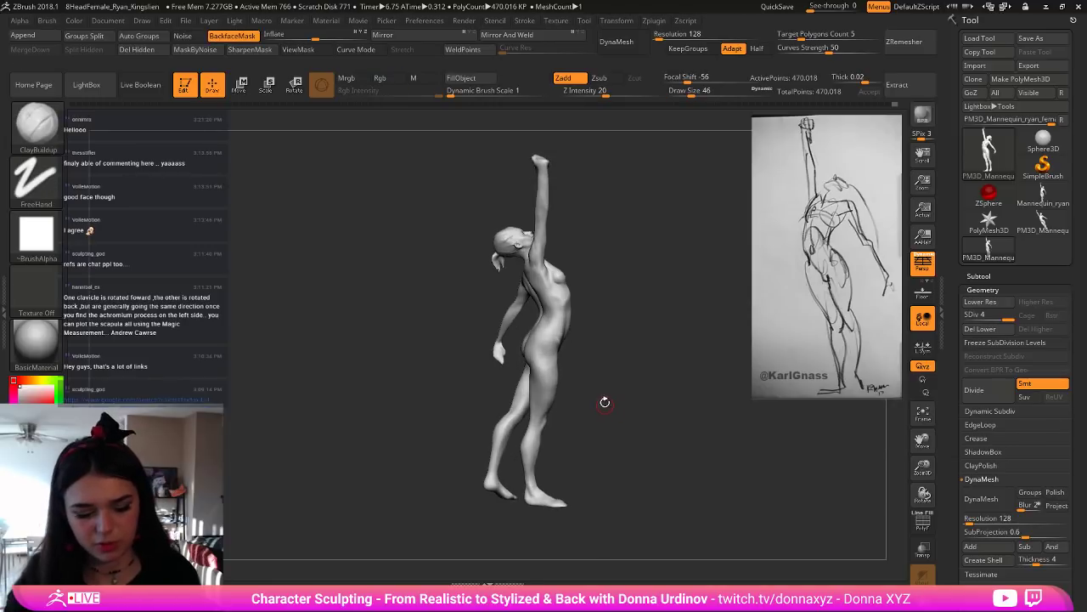
key("b")
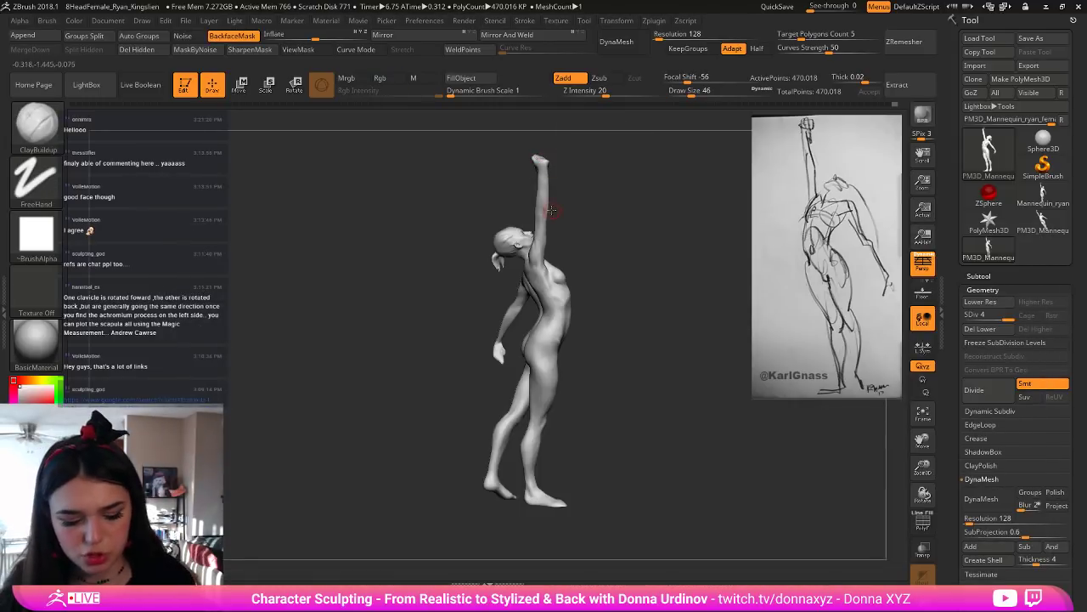
mouse_move(613, 256)
left_mouse_down()
mouse_move(620, 232)
mouse_move(629, 236)
left_mouse_up()
key("b")
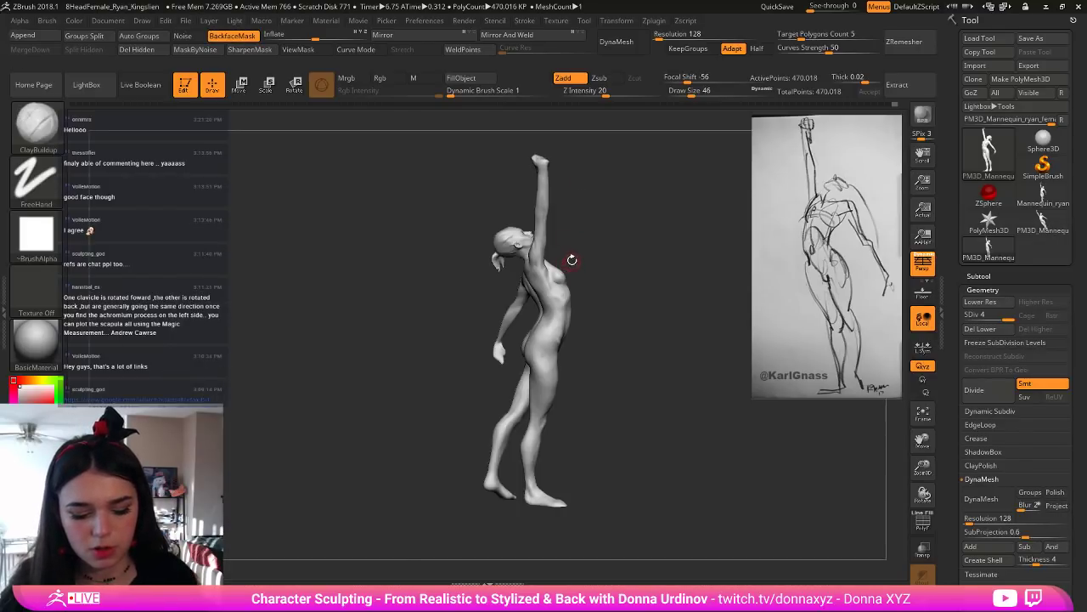
Step: Reshape the side of the ribcage and waist below the raised arm with the Move brush at draw size 78
key("b")
key("m")
key("v")
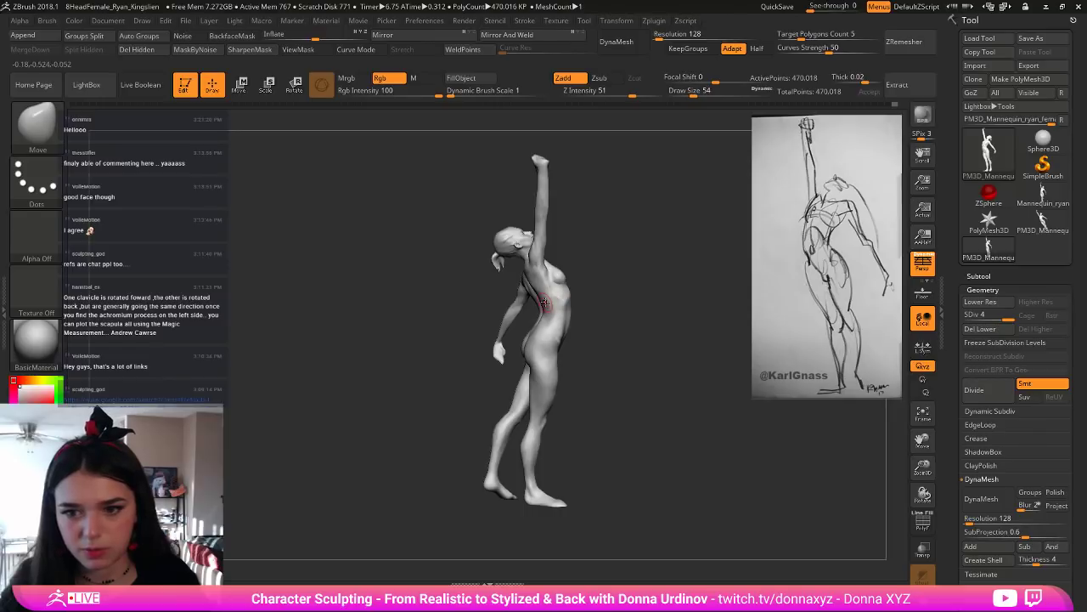
key("bracketright")
key("]")
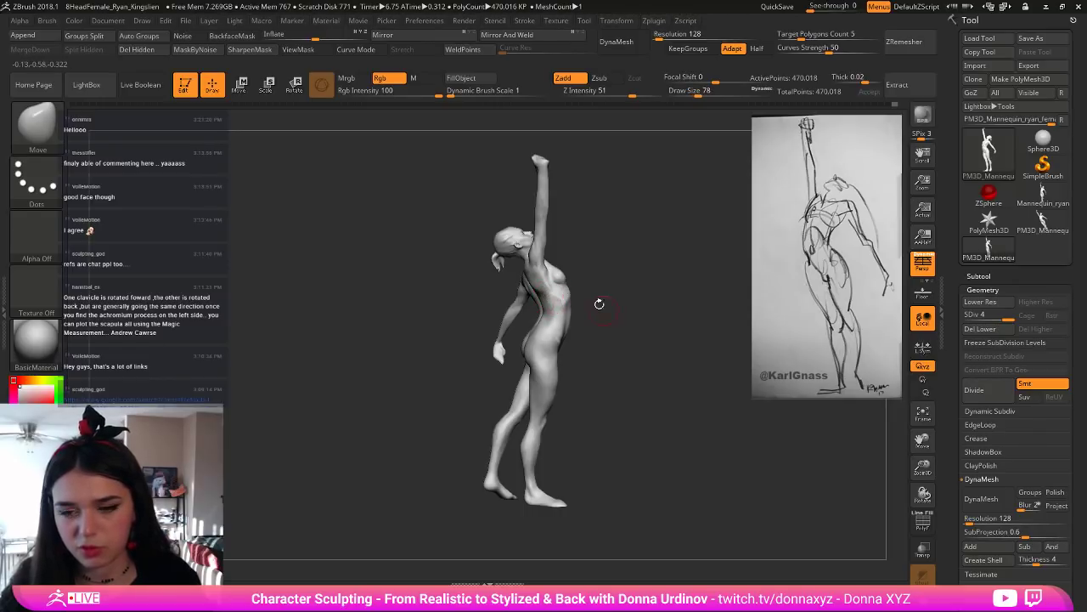
mouse_move(595, 306)
left_mouse_down()
mouse_move(624, 316)
mouse_move(535, 291)
mouse_move(546, 305)
left_mouse_up()
key("ctrl")
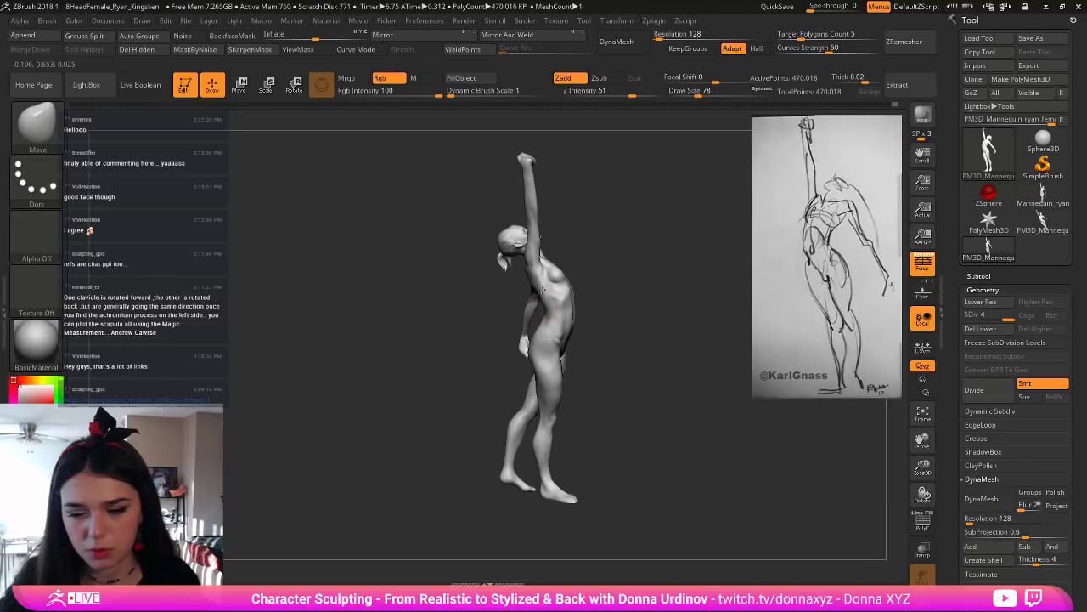
Step: Refine the chest and armpit contour on the raised-arm side with the Move brush at draw sizes 78 and 54
mouse_move(622, 286)
left_mouse_down()
mouse_move(648, 280)
mouse_move(615, 293)
mouse_move(533, 284)
left_mouse_up()
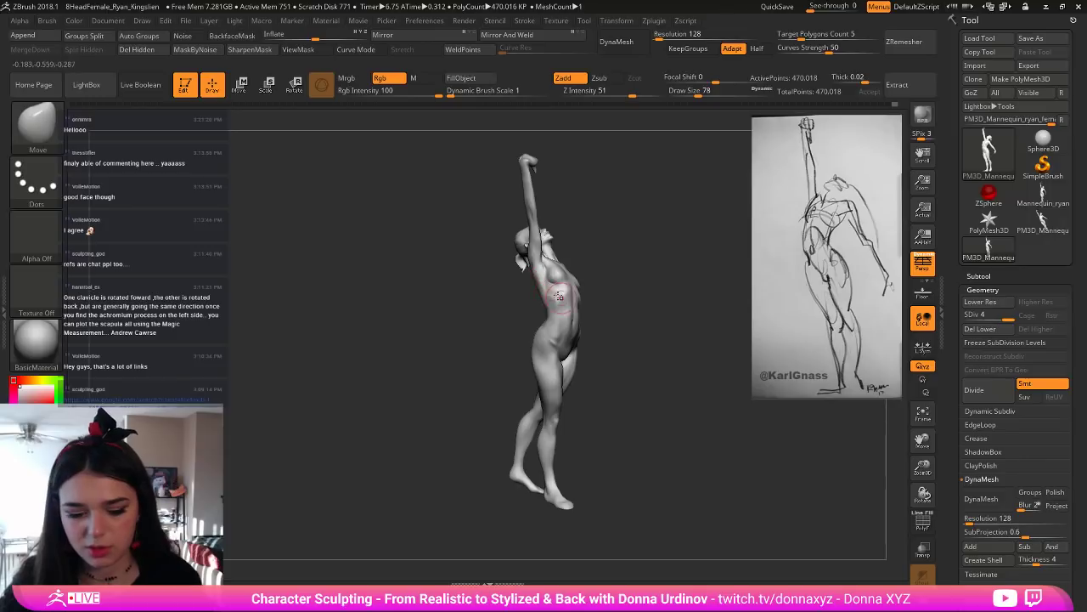
mouse_move(640, 277)
left_mouse_down()
mouse_move(544, 285)
mouse_move(548, 296)
mouse_move(536, 283)
left_mouse_up()
key("bracketleft")
key("bracketleft")
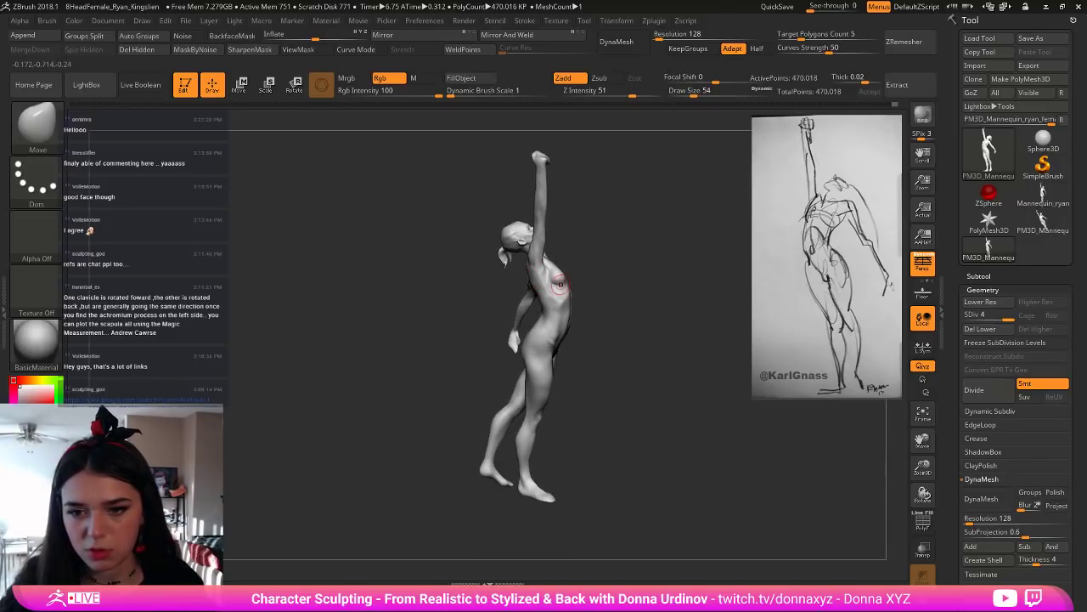
left_click_drag(617, 256, 578, 265)
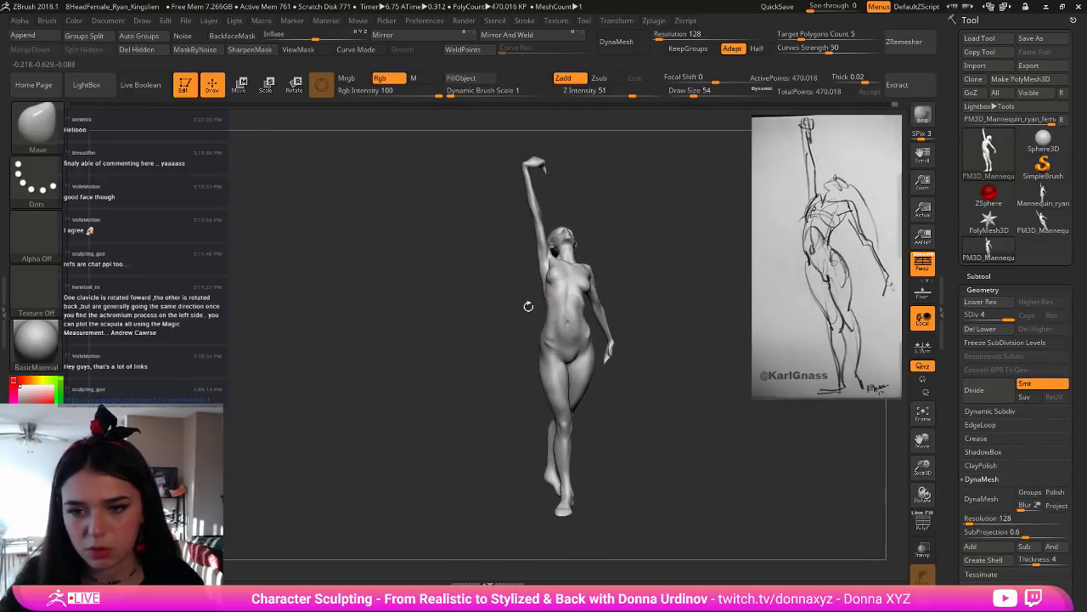
Step: Adjust the back contour of the raised shoulder with the Move brush at draw size 30
mouse_move(528, 307)
left_mouse_down()
mouse_move(517, 313)
mouse_move(529, 321)
mouse_move(639, 312)
left_mouse_up()
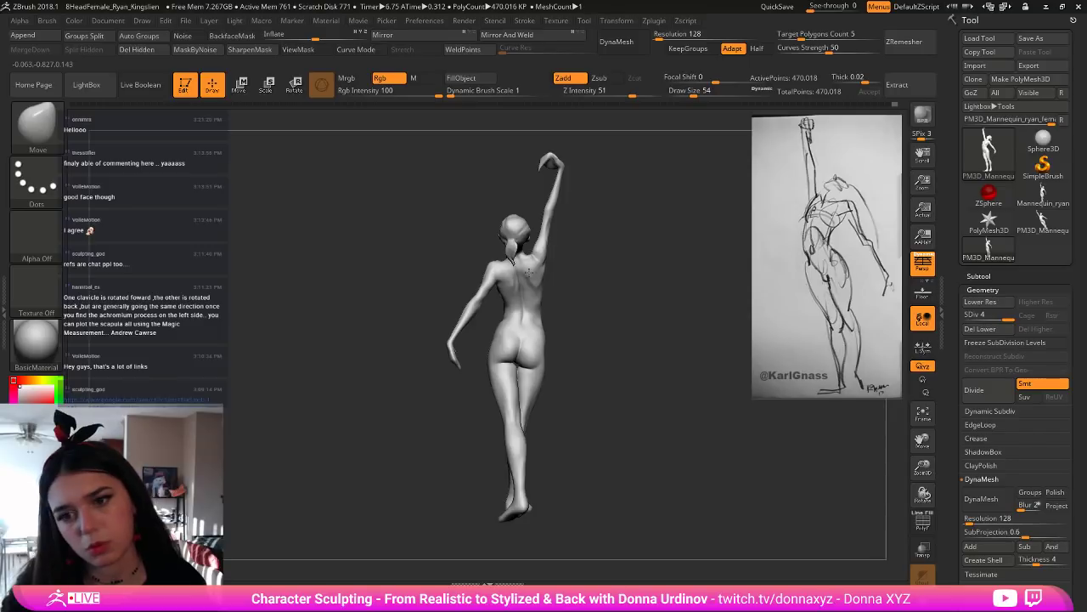
key("shift")
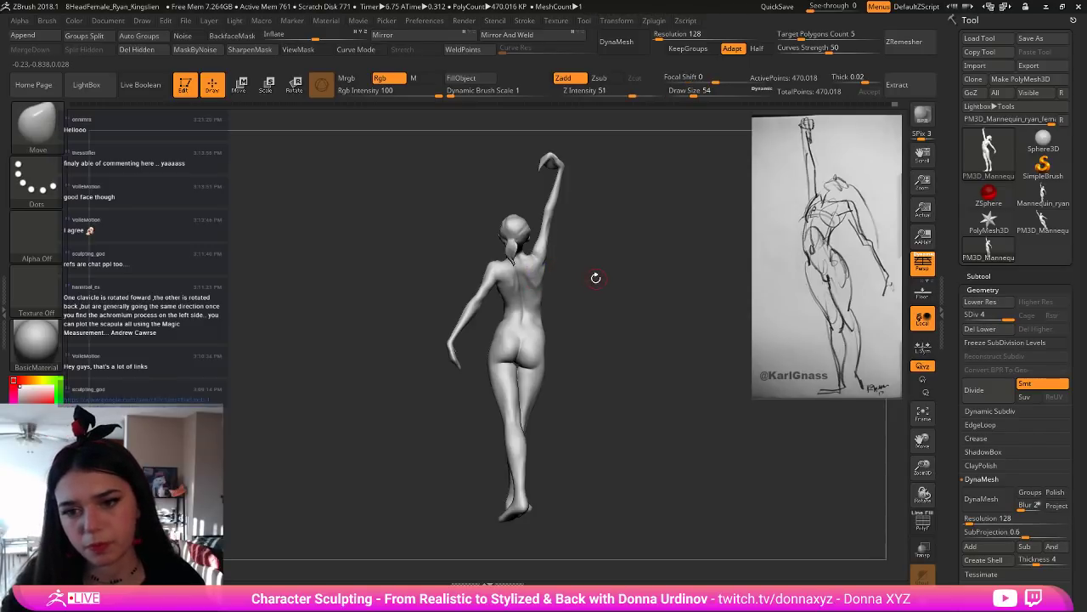
mouse_move(603, 274)
left_mouse_down()
mouse_move(590, 286)
mouse_move(605, 309)
left_mouse_up()
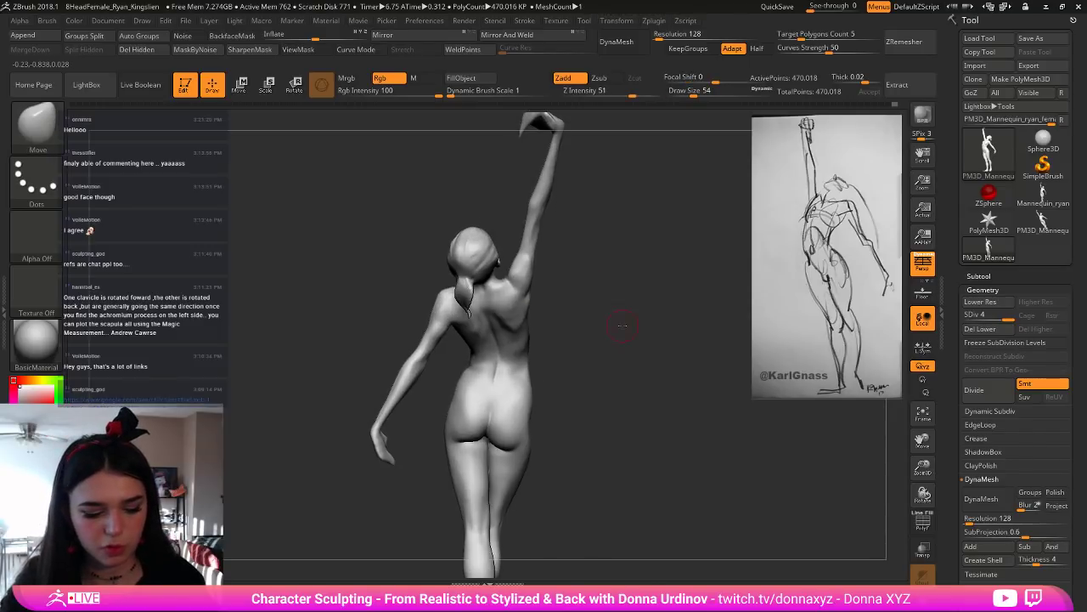
key("b")
key("m")
key("v")
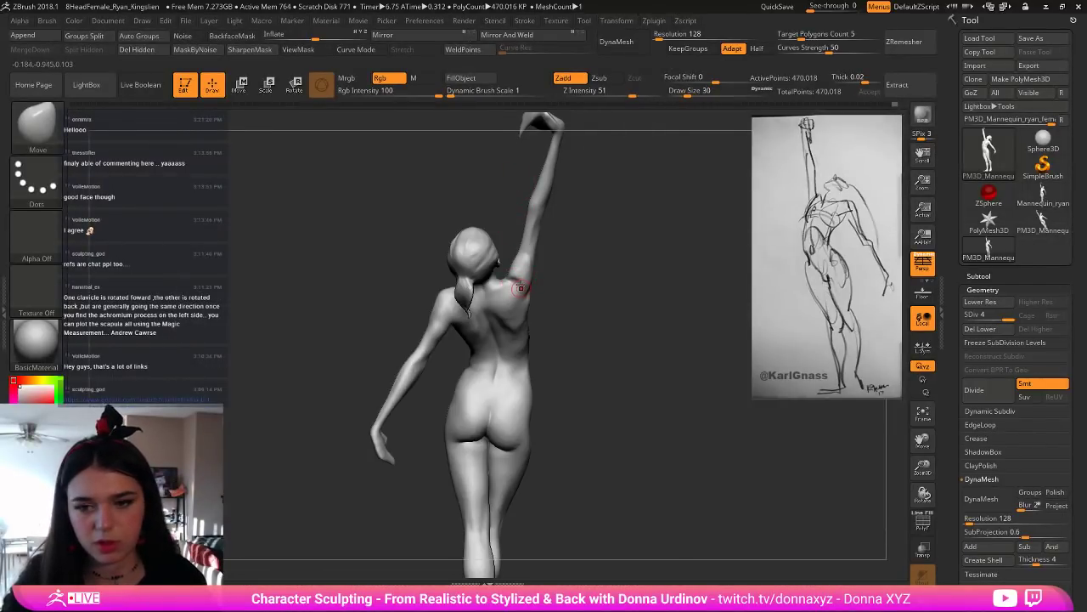
Step: Build up the back of the raised shoulder and shoulder blade with ClayBuildup at draw size 30, softening with Smooth
key("b")
key("c")
key("b")
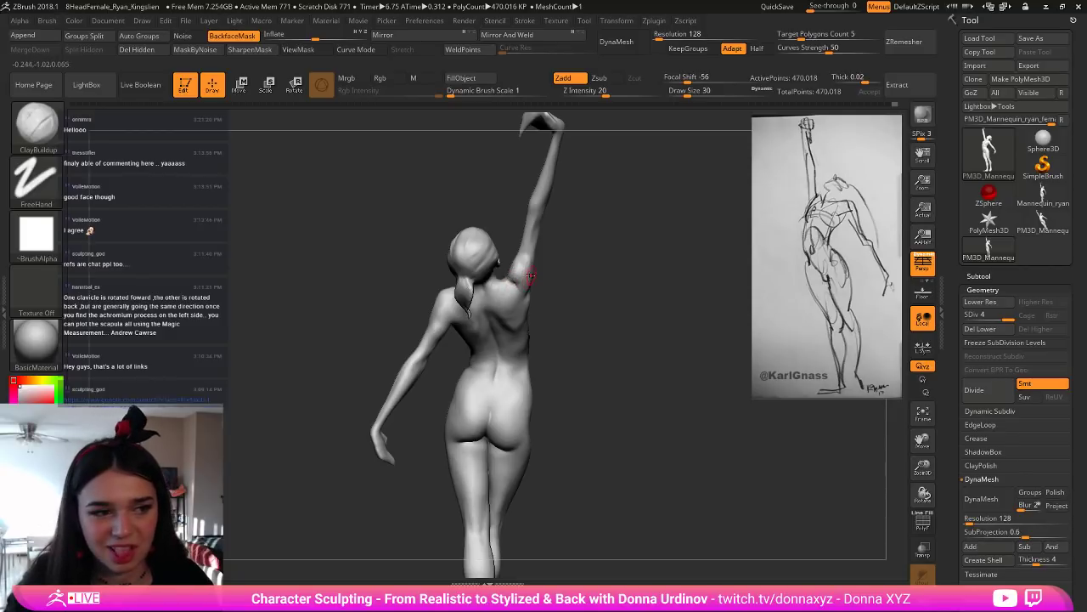
key("shift")
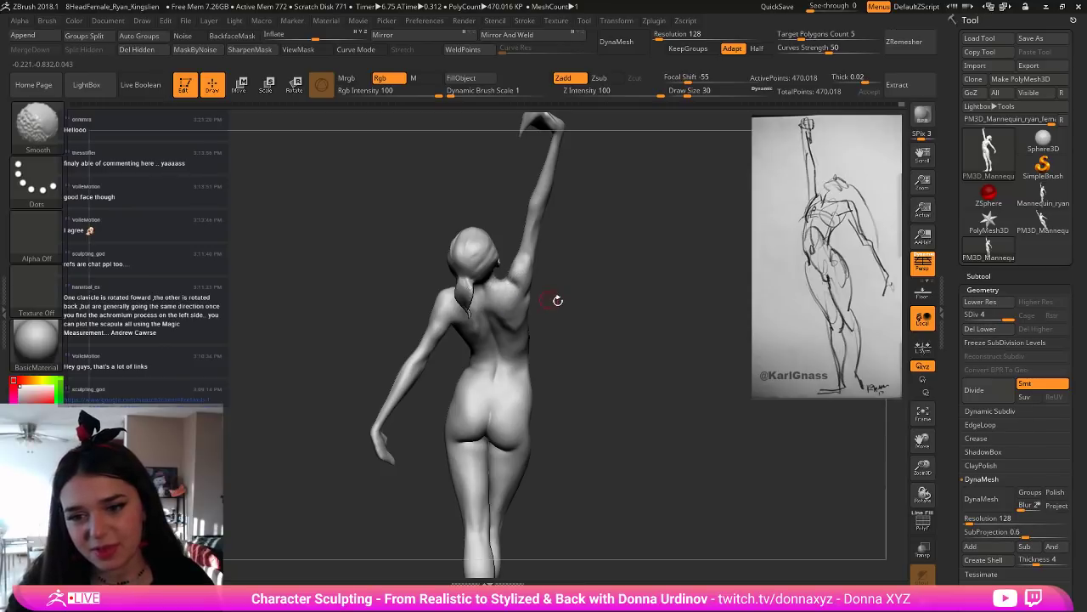
left_click_drag(557, 301, 574, 273)
key("shift")
right_click_drag(542, 300, 514, 304)
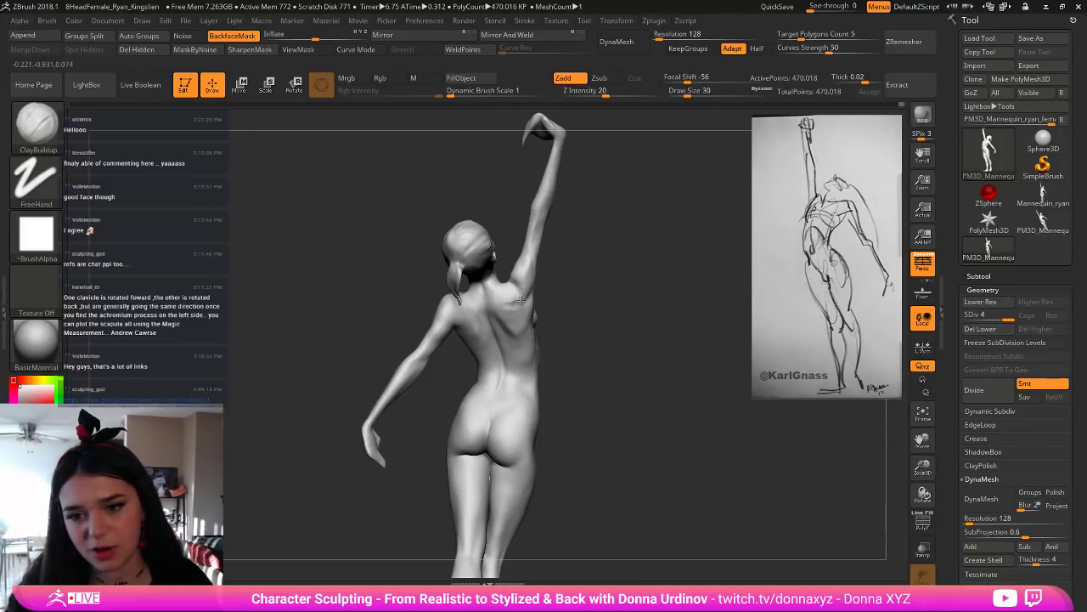
key("shift")
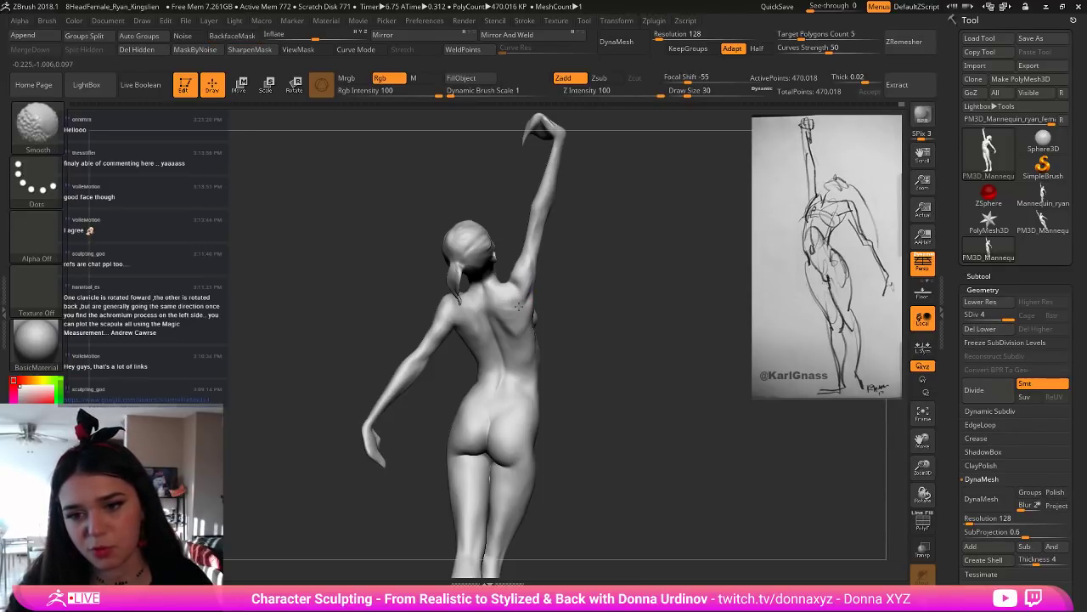
right_click_drag(504, 300, 530, 268)
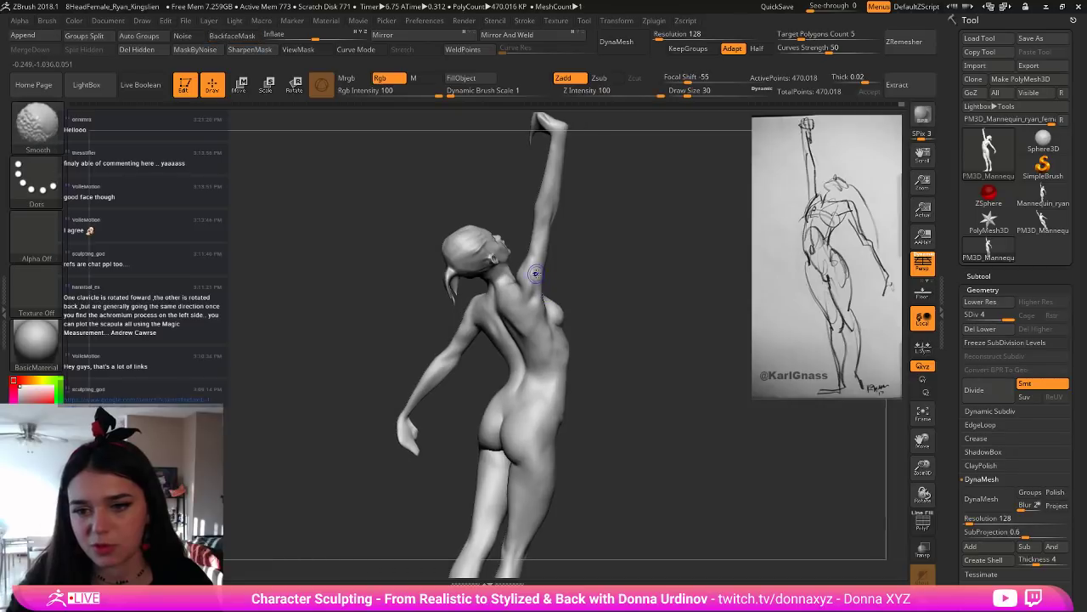
Step: Refine the front of the neck and collarbone area with ClayBuildup and Smooth at draw size 30
left_click_drag(592, 271, 593, 271)
right_click_drag(593, 271, 509, 286)
right_click_drag(563, 257, 525, 262)
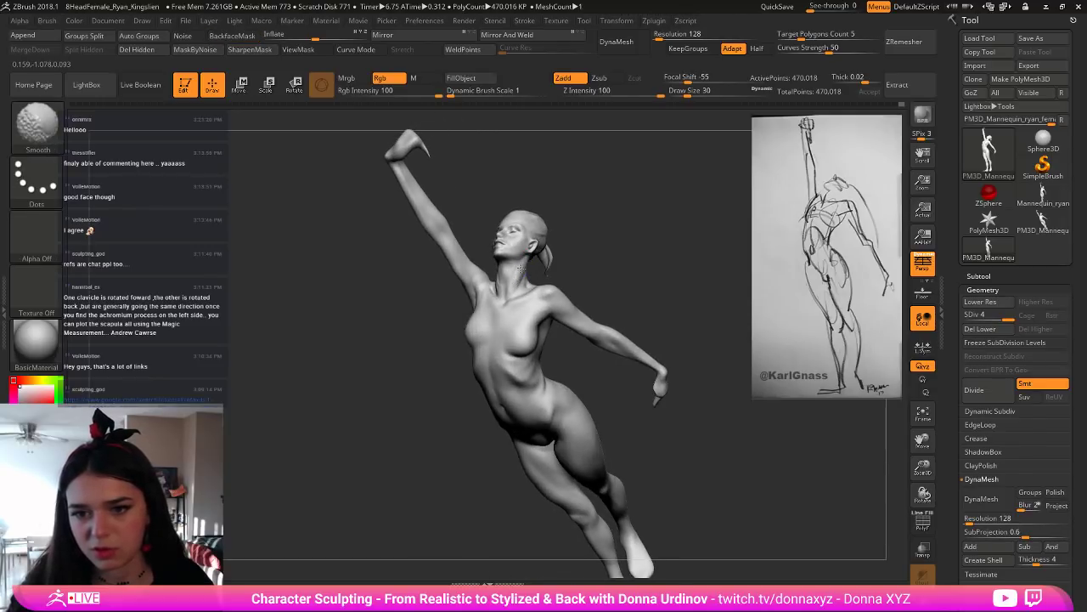
mouse_move(595, 269)
right_mouse_down()
mouse_move(620, 278)
mouse_move(491, 270)
right_mouse_up()
key("shift")
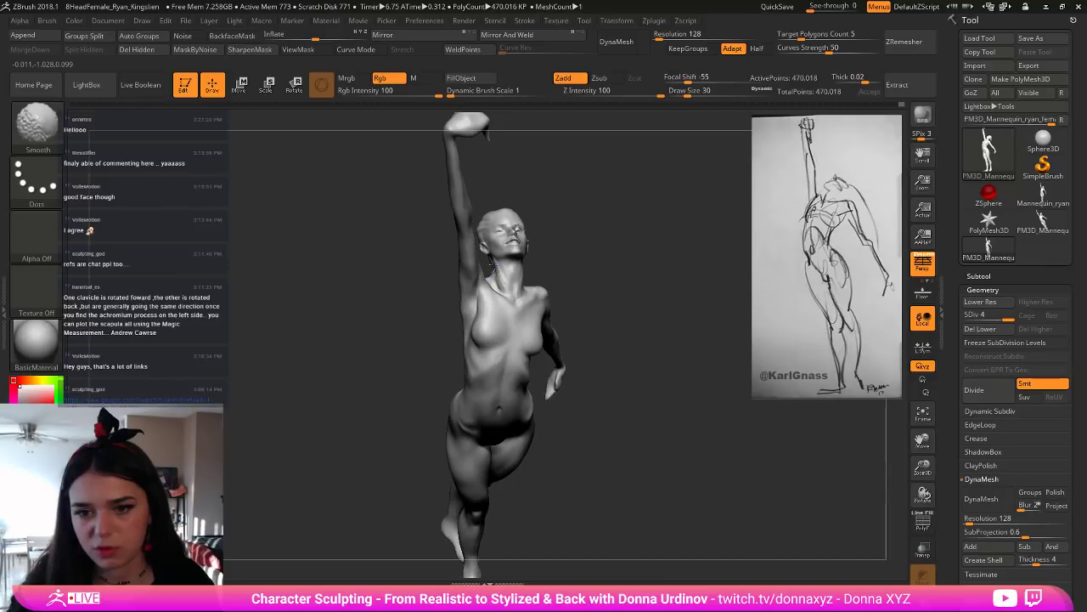
left_click_drag(499, 291, 515, 269, "shift")
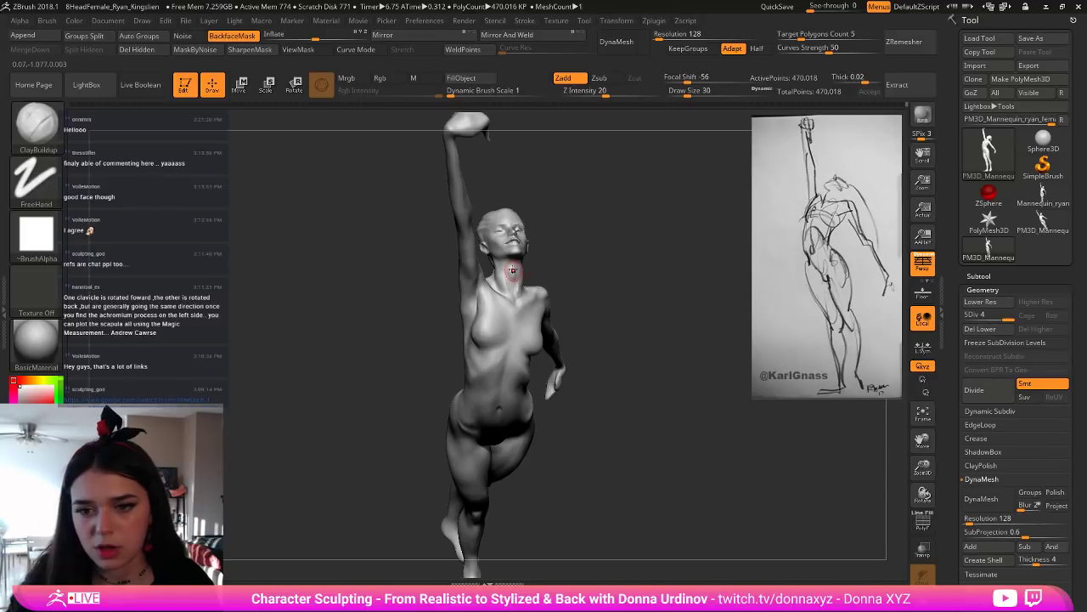
key("shift")
left_click_drag(519, 287, 499, 265, "shift")
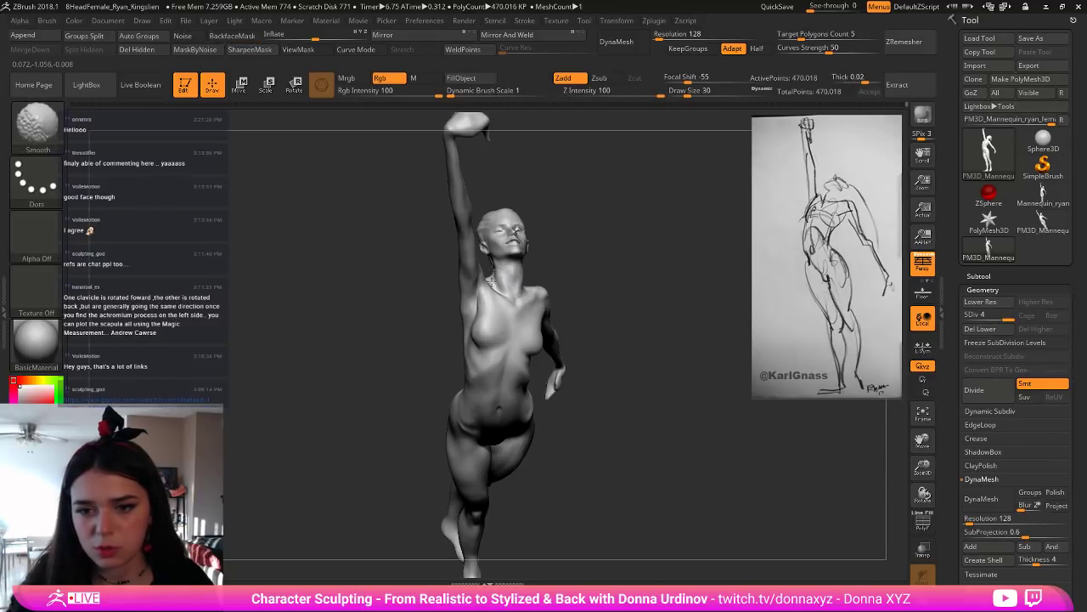
Step: Build up the ridge of the shoulder blade on the raised-arm side with ClayBuildup at draw size 30
mouse_move(572, 241)
left_mouse_down()
mouse_move(542, 253)
mouse_move(577, 241)
mouse_move(600, 260)
left_mouse_up()
key("f")
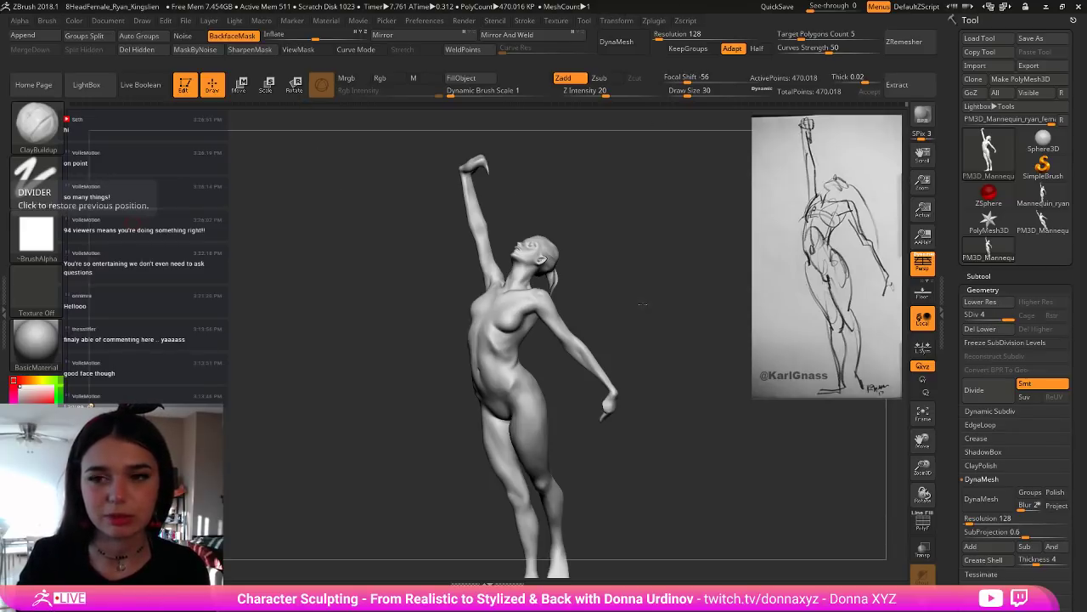
mouse_move(638, 313)
left_mouse_down()
mouse_move(646, 290)
mouse_move(613, 294)
mouse_move(624, 308)
mouse_move(616, 285)
mouse_move(644, 327)
mouse_move(660, 308)
mouse_move(641, 297)
mouse_move(636, 334)
left_mouse_up()
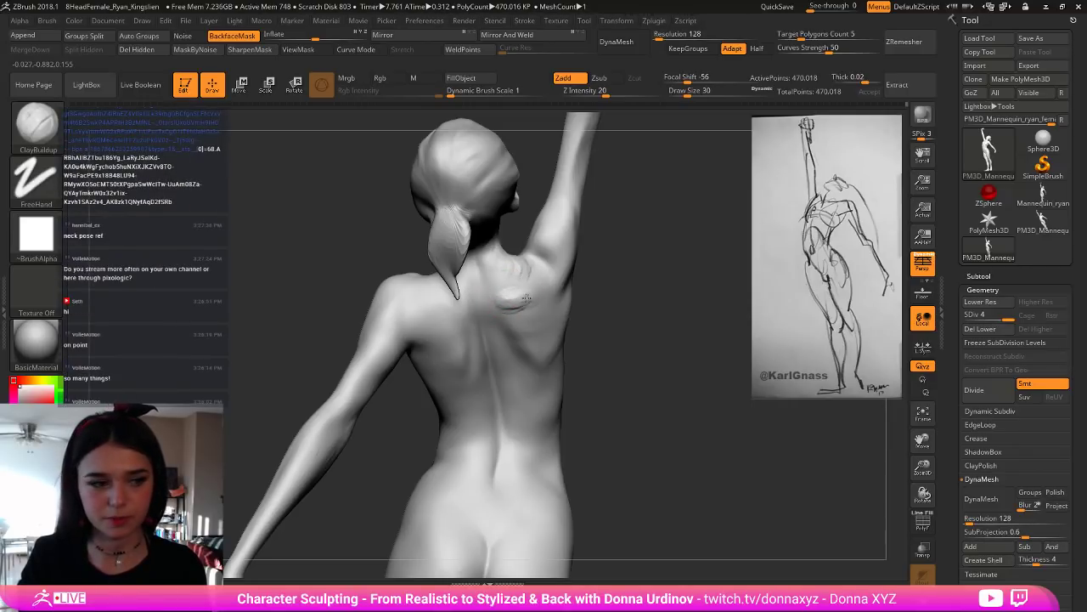
mouse_move(493, 273)
left_mouse_down()
mouse_move(530, 281)
mouse_move(509, 278)
mouse_move(504, 302)
left_mouse_up()
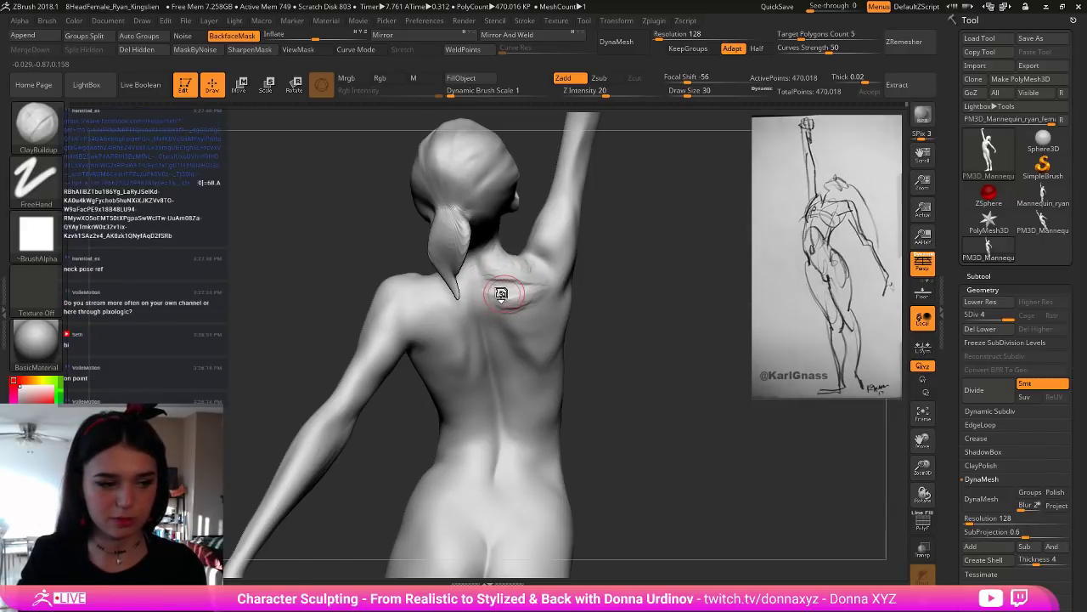
Step: Carve the spine groove from the neck base to the lower back with DamStandard at draw size 30, softening it with Smooth
key("b")
key("d")
key("s")
mouse_move(474, 281)
left_mouse_down()
mouse_move(481, 331)
mouse_move(480, 313)
left_mouse_up()
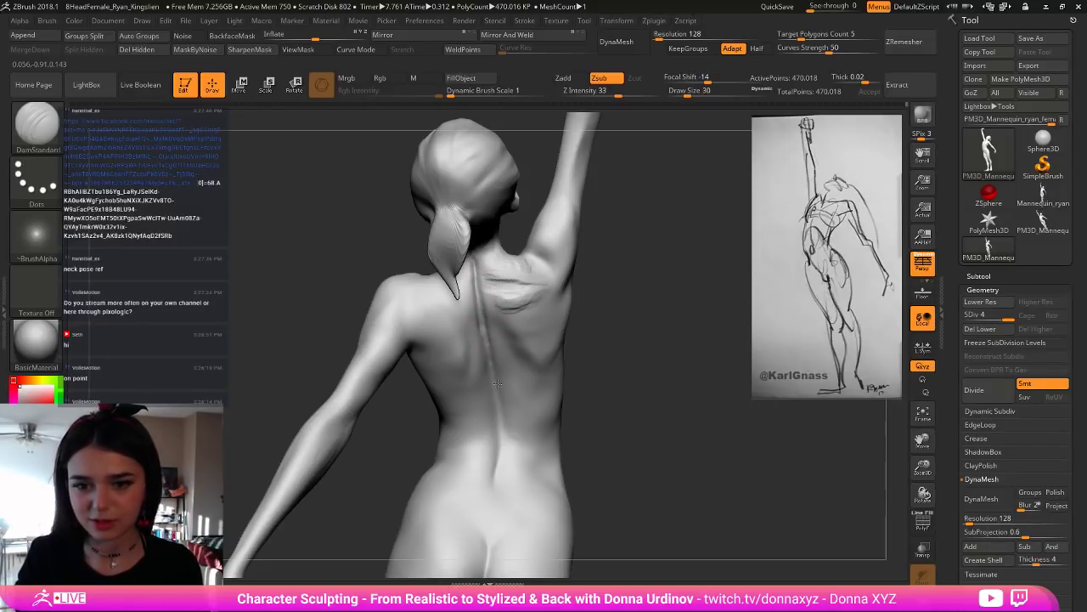
left_click_drag(501, 410, 499, 438)
left_click_drag(494, 376, 501, 448)
key("shift")
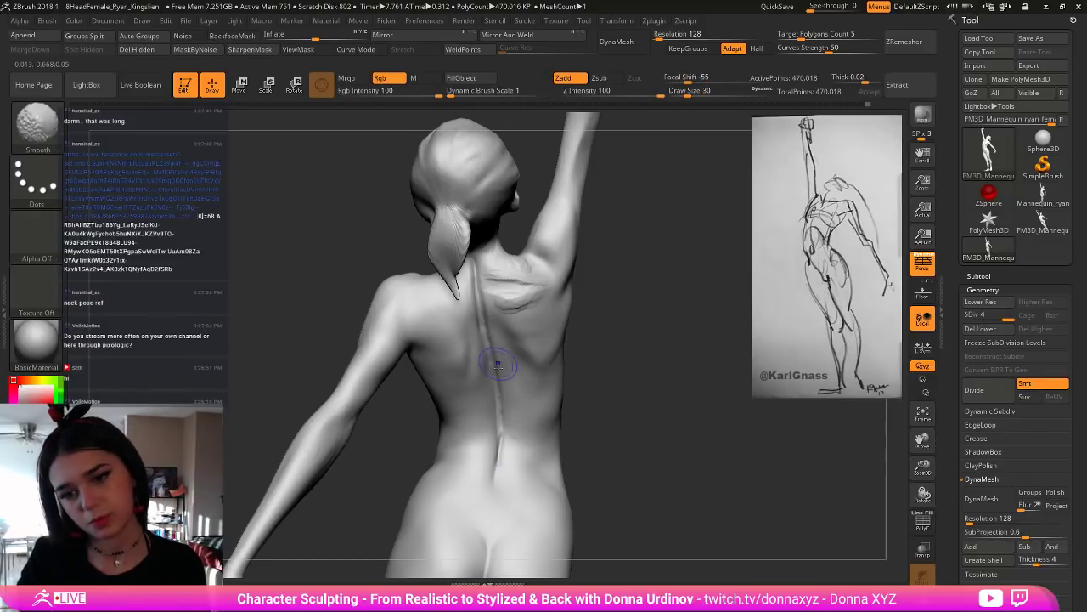
left_click_drag(480, 318, 475, 270, "shift")
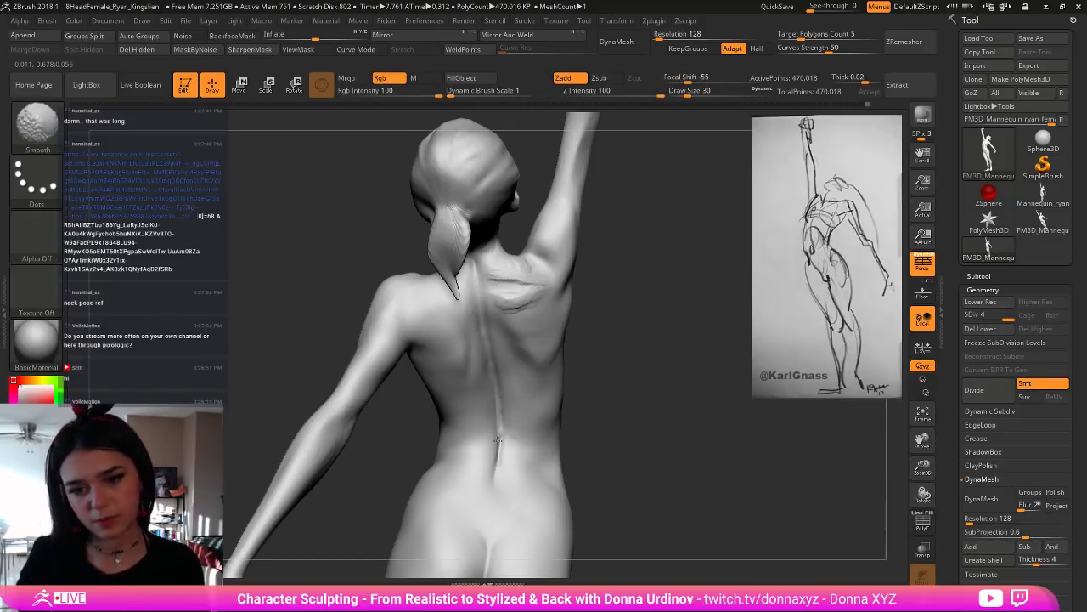
Step: Flatten the planes along both sides of the spine with hPolish at draw sizes 14 to 22
key("b")
key("h")
key("p")
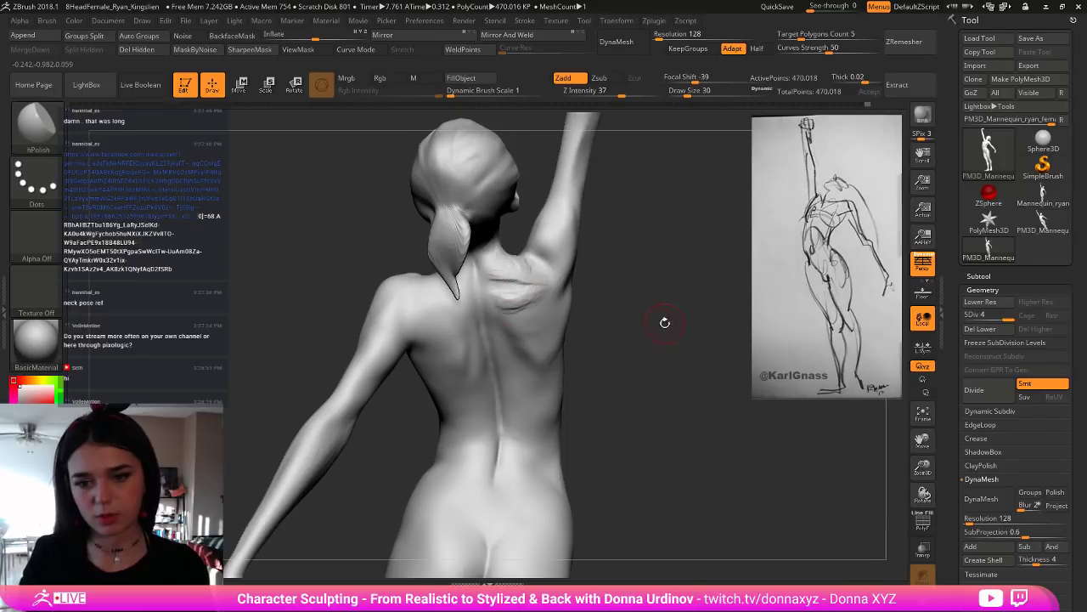
left_click_drag(665, 321, 499, 353)
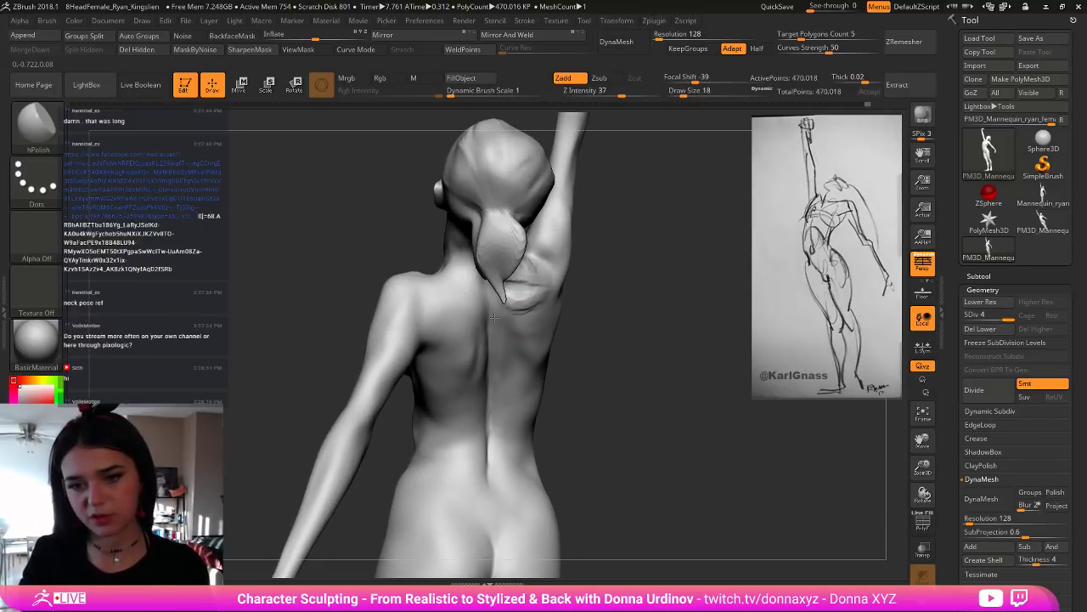
left_click_drag(491, 313, 497, 339)
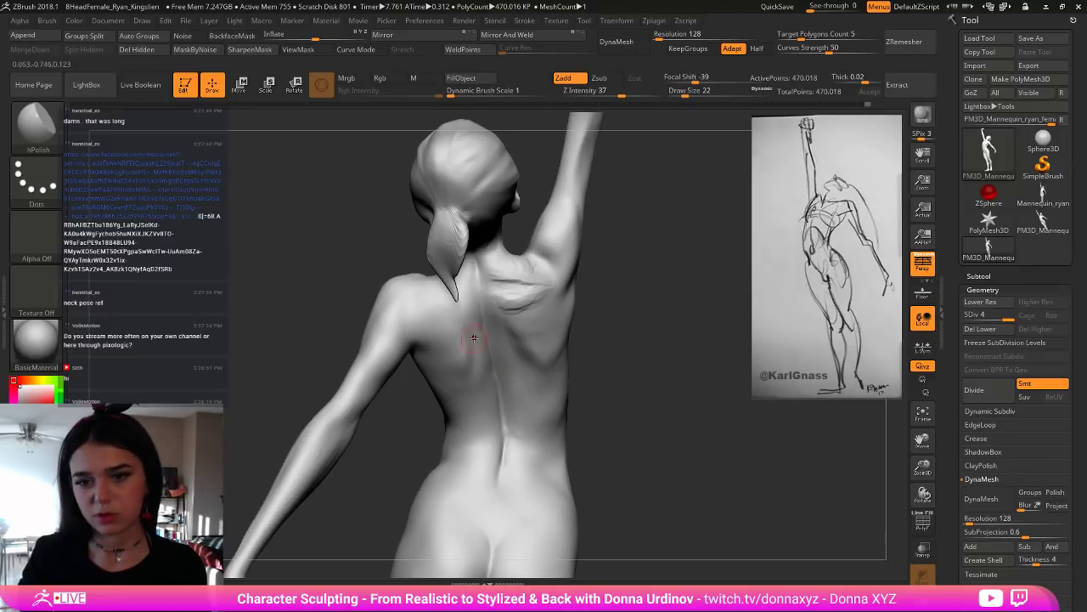
left_click_drag(629, 376, 607, 364)
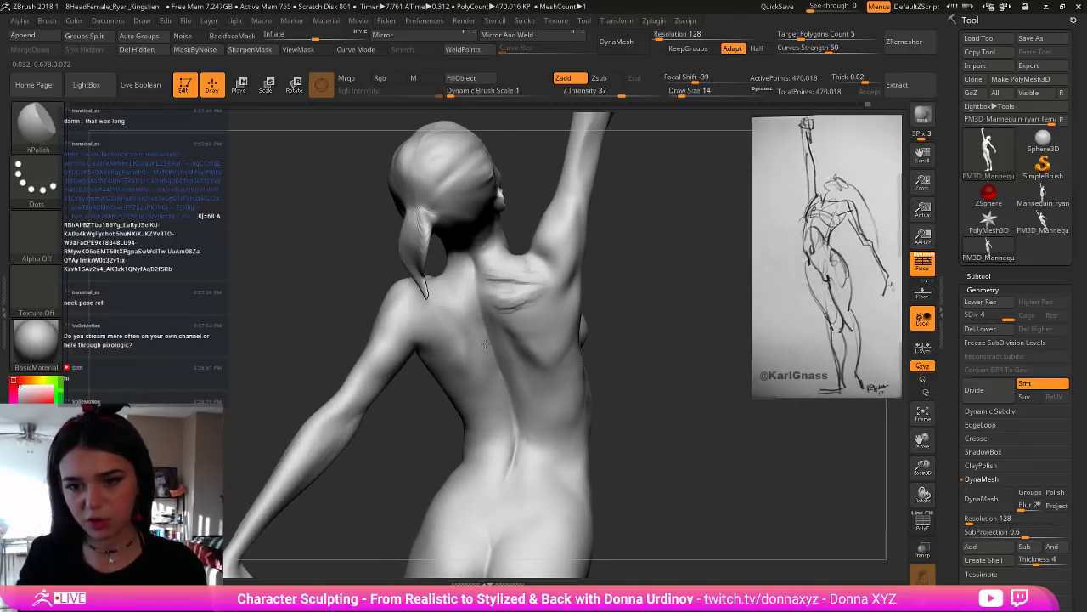
key("bracketright")
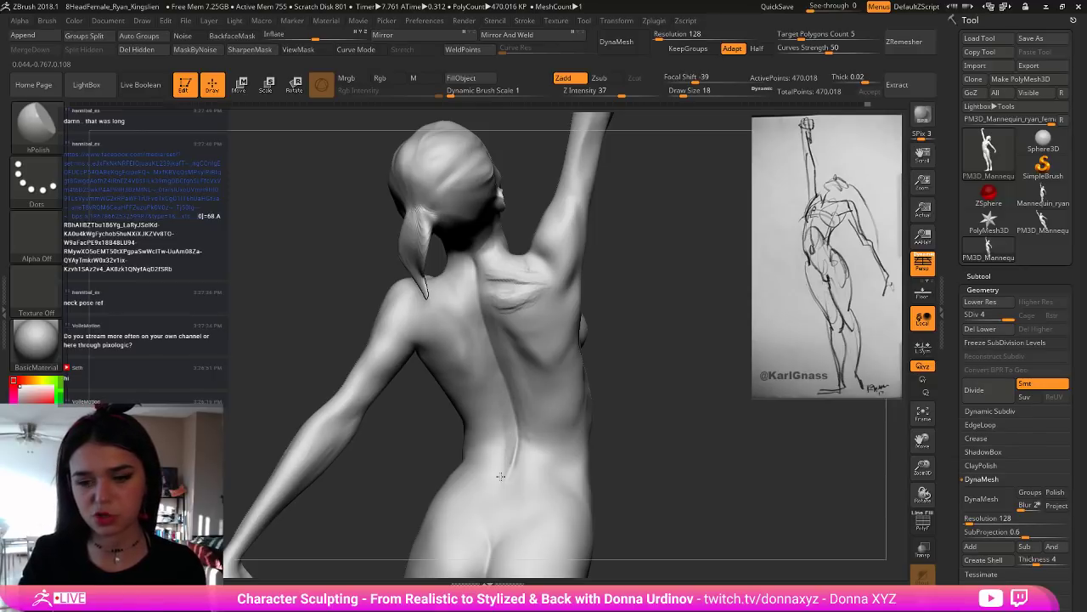
left_click_drag(655, 401, 689, 399)
left_click_drag(491, 416, 492, 456, "shift")
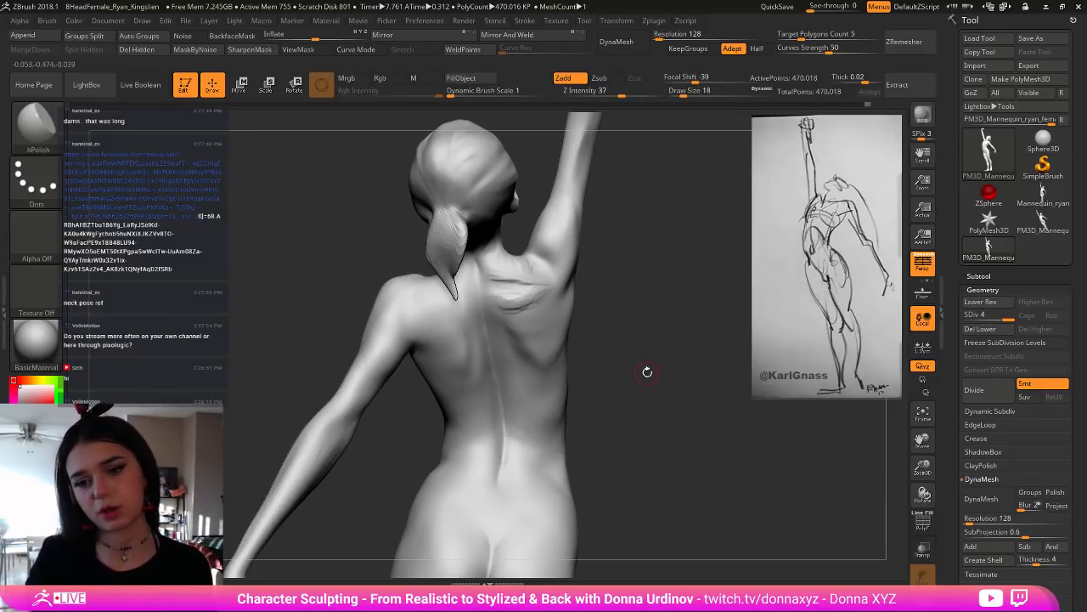
Step: Polish the lower back and waist on the raised-arm side with hPolish at draw size 38
left_click_drag(648, 371, 584, 279, "alt")
mouse_move(583, 329)
left_mouse_down()
mouse_move(612, 331)
mouse_move(603, 334)
left_mouse_up()
mouse_move(601, 334)
right_mouse_down()
mouse_move(604, 349)
mouse_move(581, 362)
mouse_move(625, 390)
mouse_move(497, 386)
right_mouse_up()
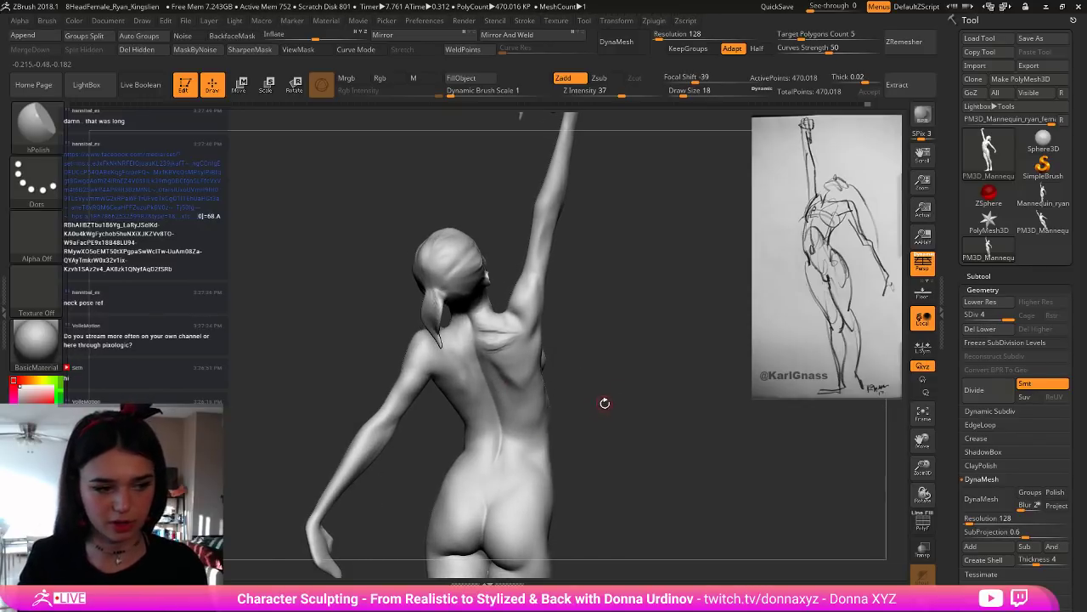
right_click_drag(586, 396, 542, 437)
key("bracketright")
key("bracketright")
key("bracketright")
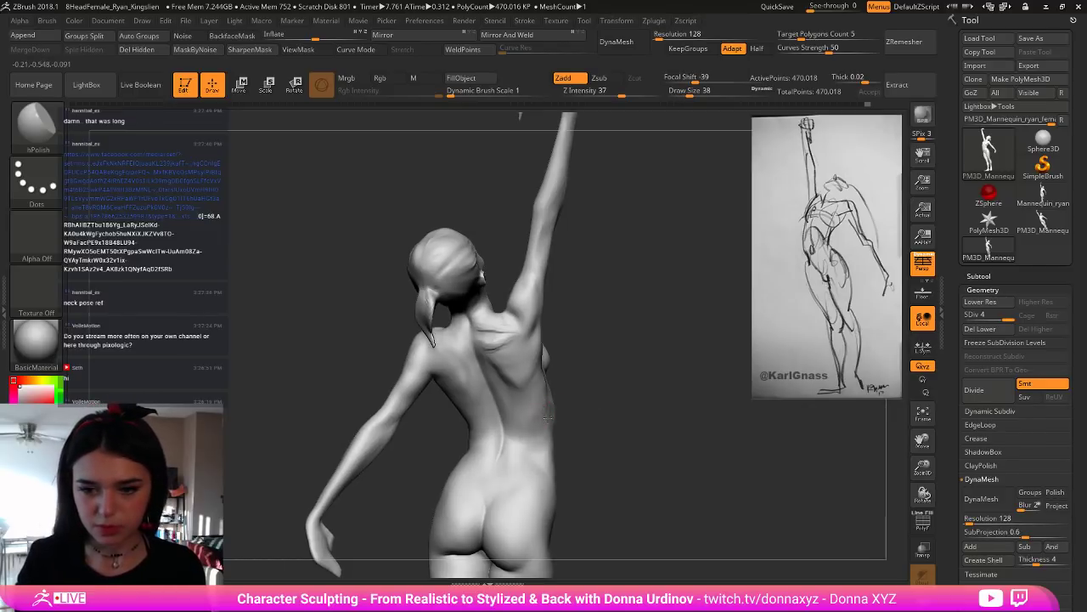
right_click_drag(595, 417, 617, 377)
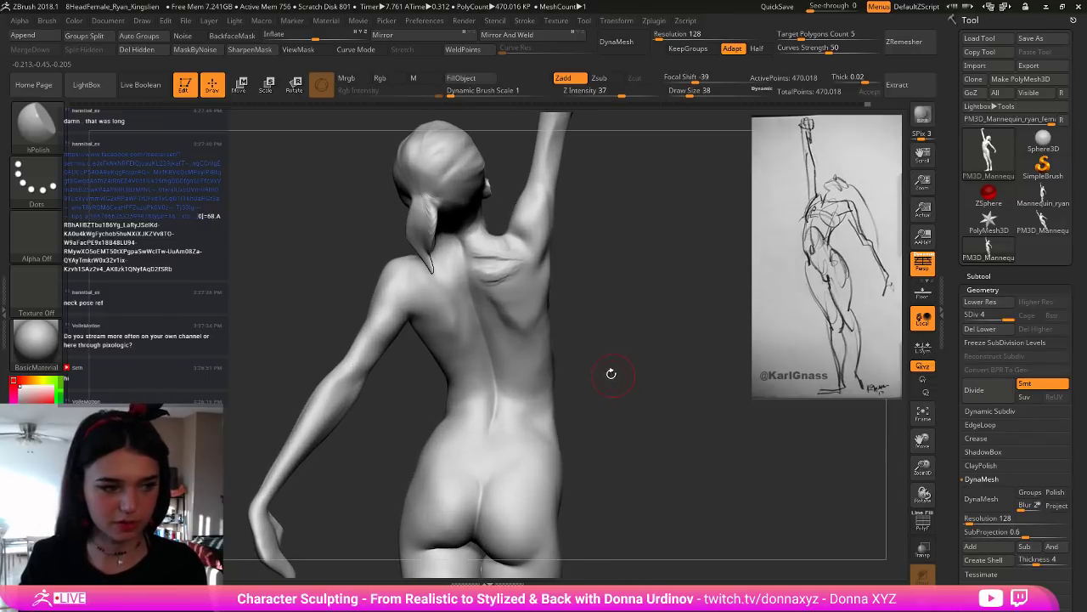
Step: Refine the muscles beside the spine and shoulder blade with ClayBuildup at draw size 22, blending them with Smooth
key("b")
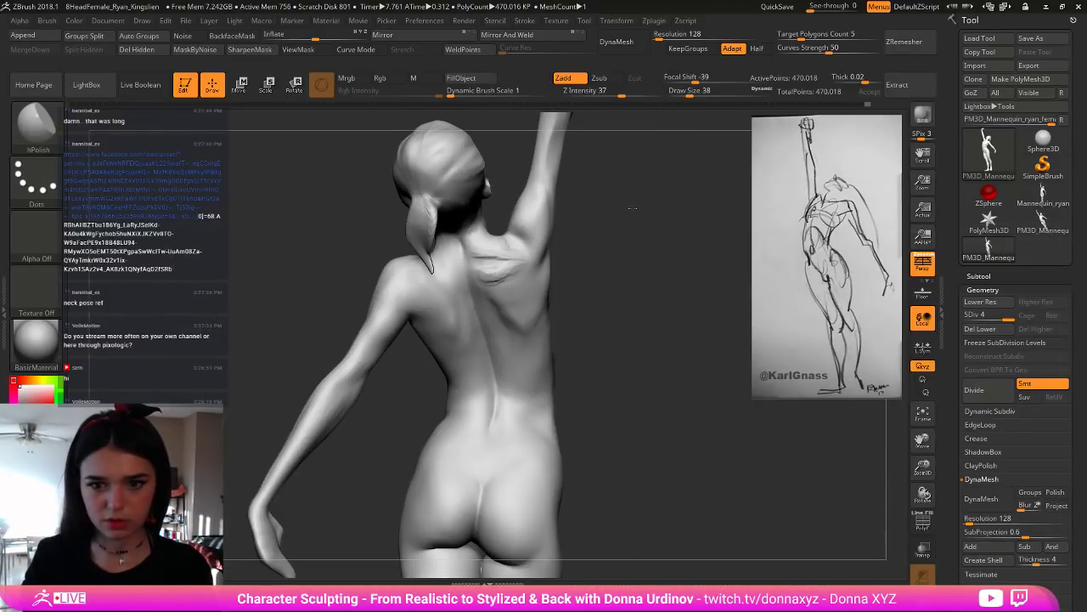
left_click_drag(634, 195, 659, 199)
key("b")
key("c")
key("b")
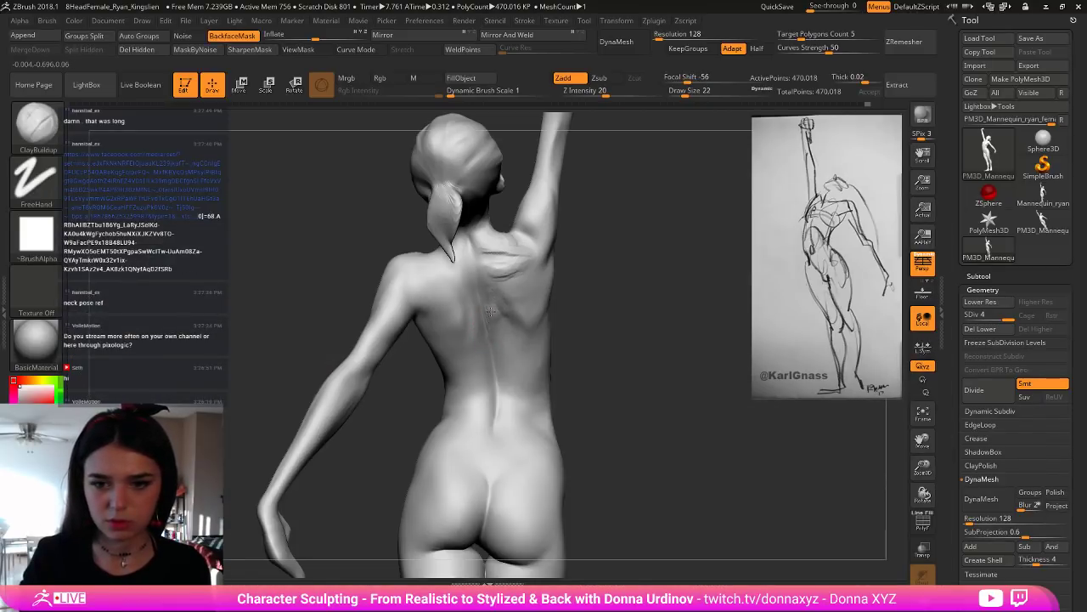
key("shift")
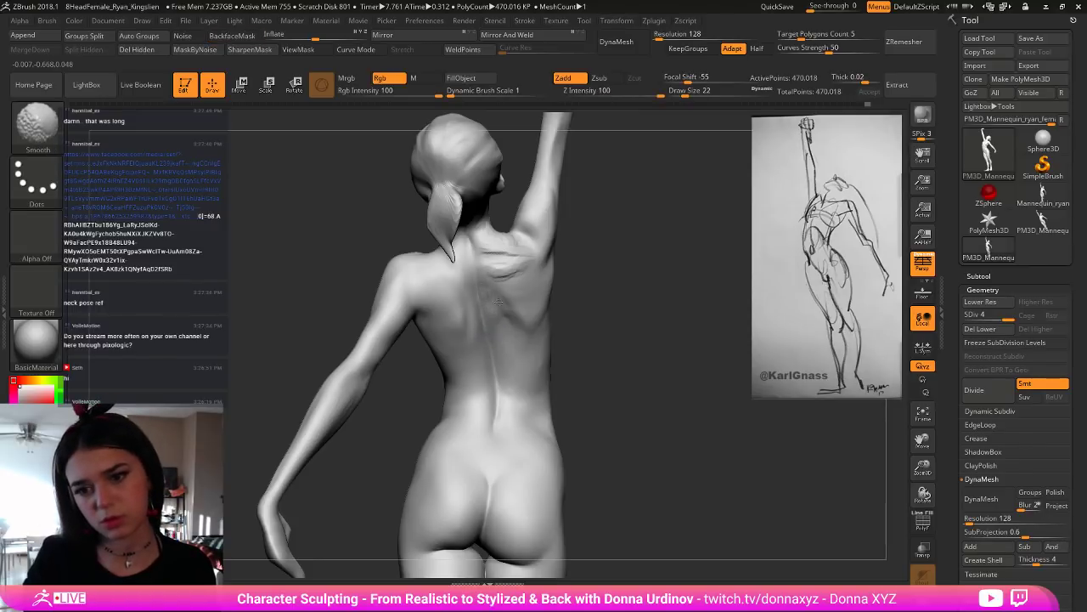
left_click_drag(500, 319, 507, 317, "shift")
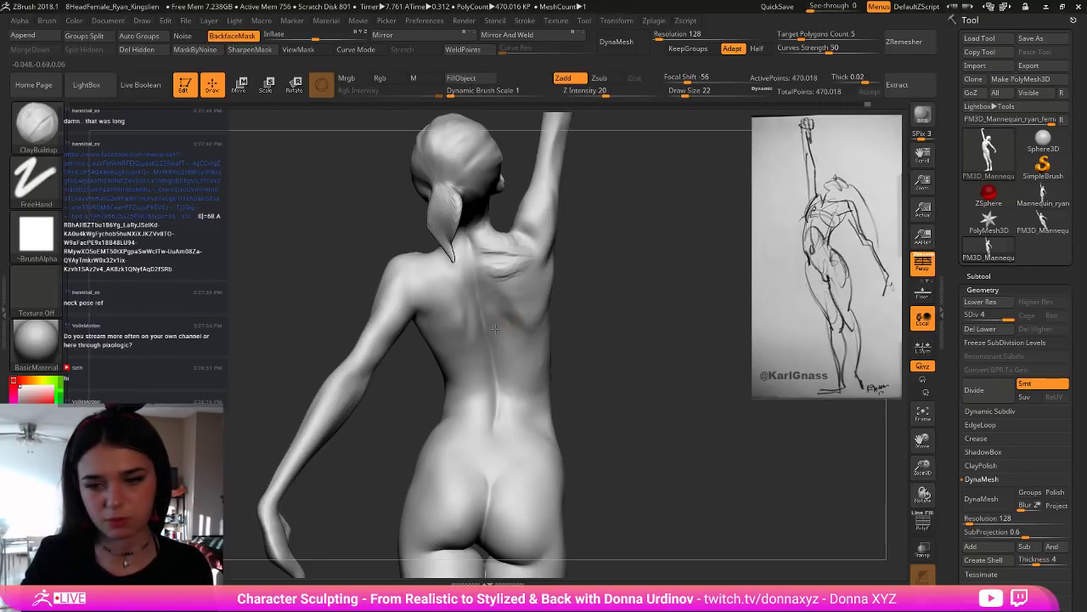
key("shift")
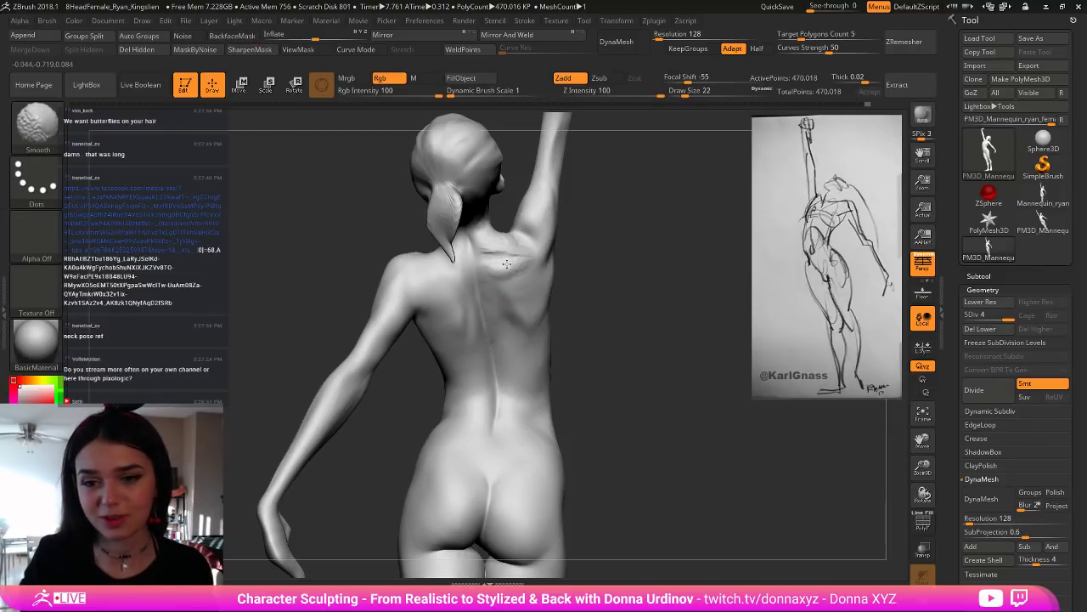
mouse_move(510, 261)
left_mouse_down("shift")
mouse_move(489, 252)
mouse_move(509, 245)
left_mouse_up("shift")
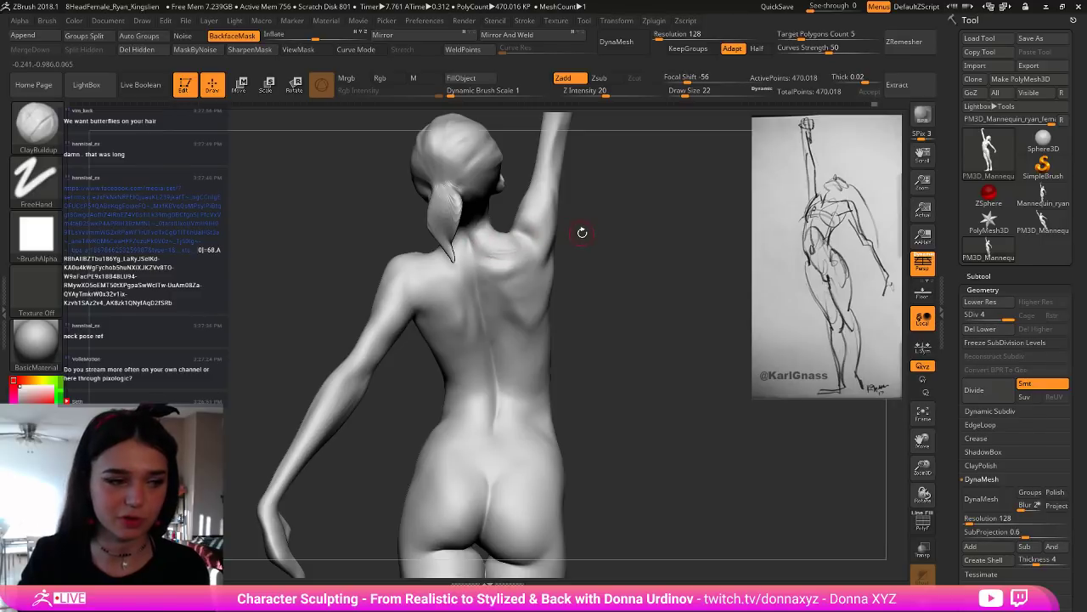
Step: Reshape the raised shoulder and its slope toward the neck with the Move brush at draw sizes 26 to 38
key("b")
key("m")
key("v")
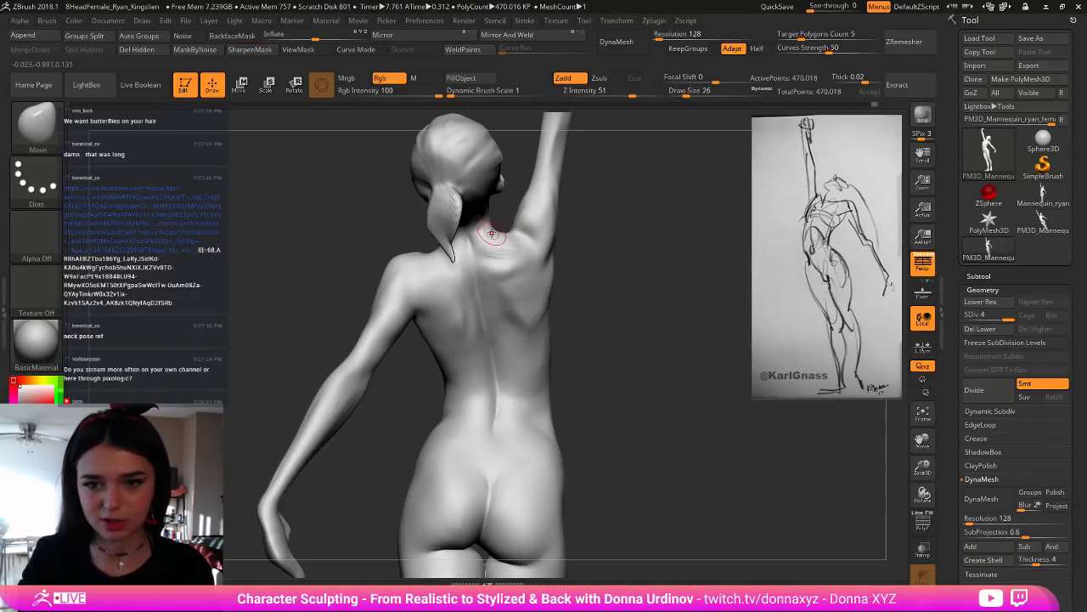
key("bracketleft")
left_click_drag(498, 234, 496, 240)
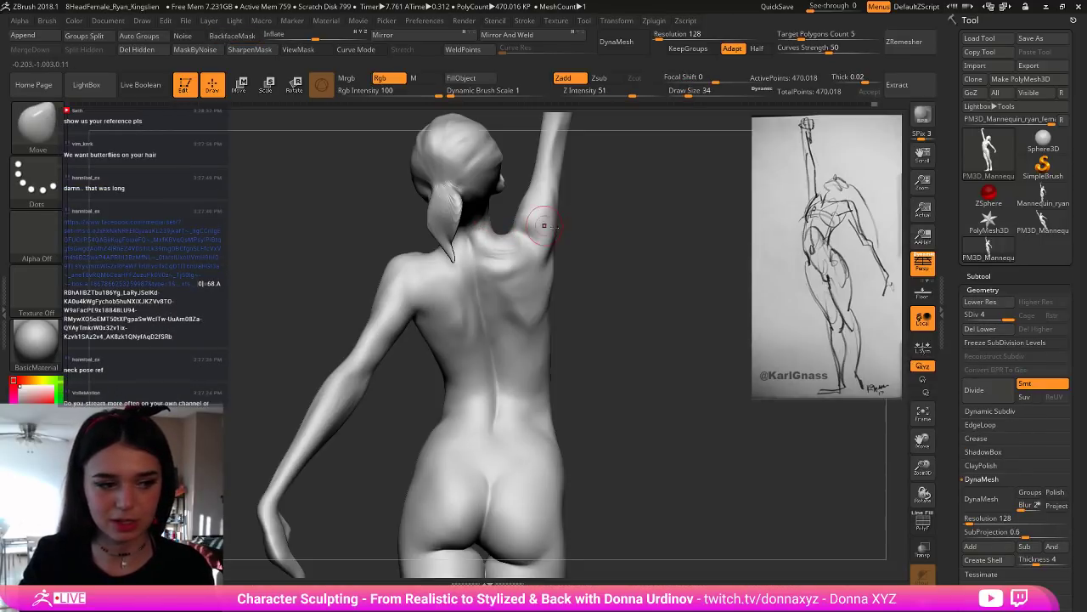
key("bracketright")
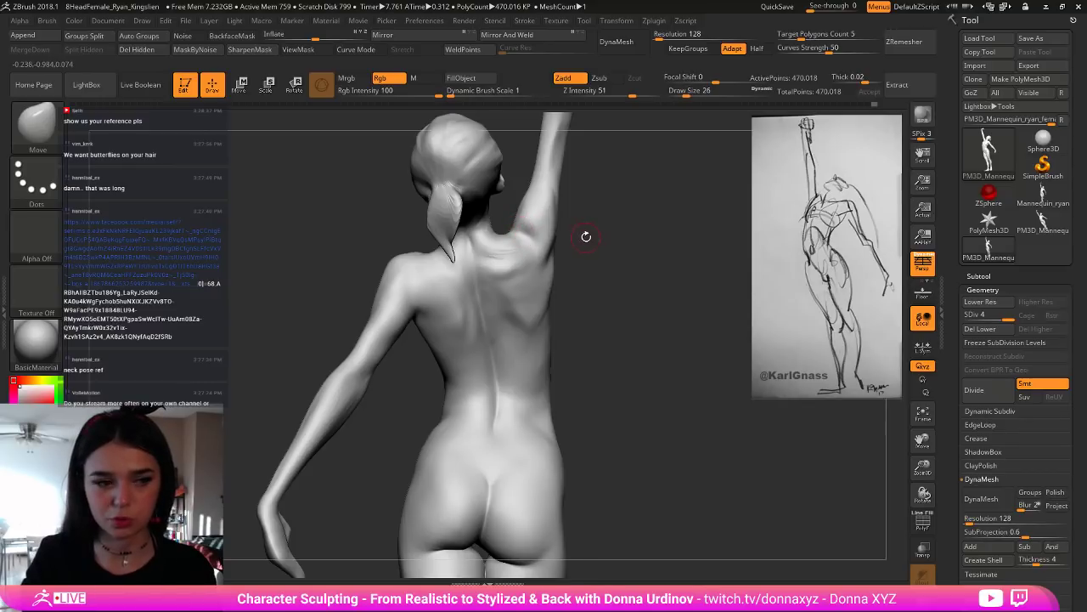
left_click_drag(586, 235, 573, 243)
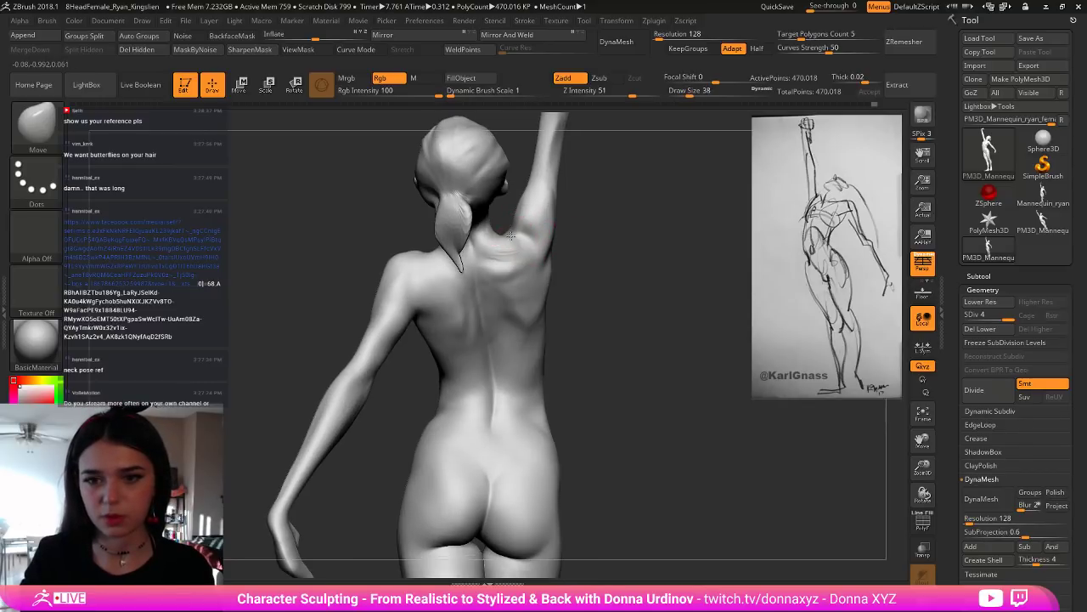
key("bracketright")
key("bracketright")
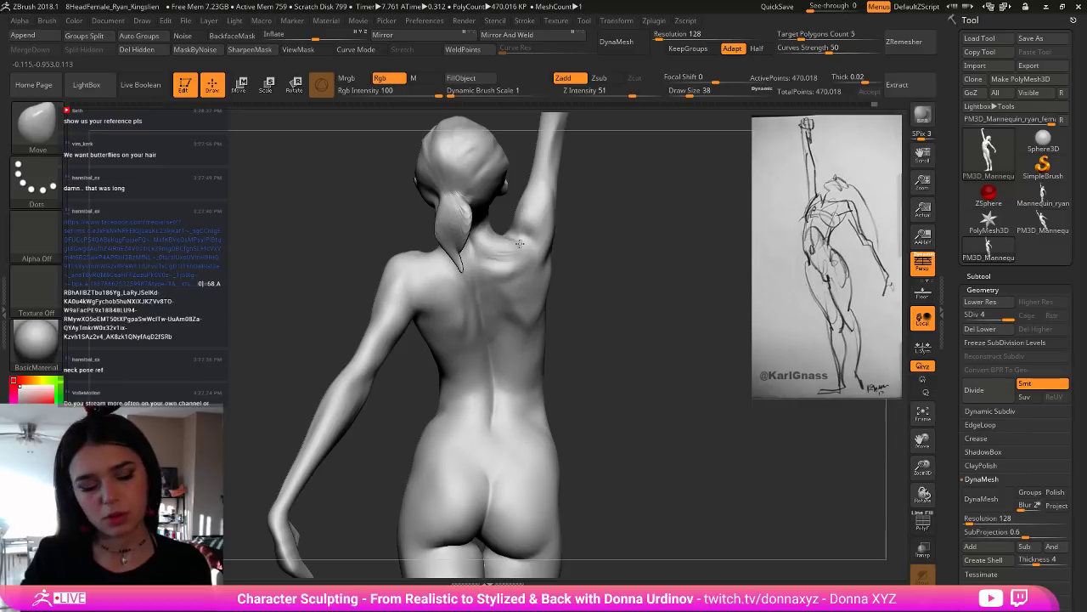
Step: Build up the deltoid at the base of the raised arm with ClayBuildup at draw size 22, blending it with Smooth
mouse_move(594, 255)
left_mouse_down()
mouse_move(598, 280)
mouse_move(588, 243)
left_mouse_up()
key("b")
key("c")
key("b")
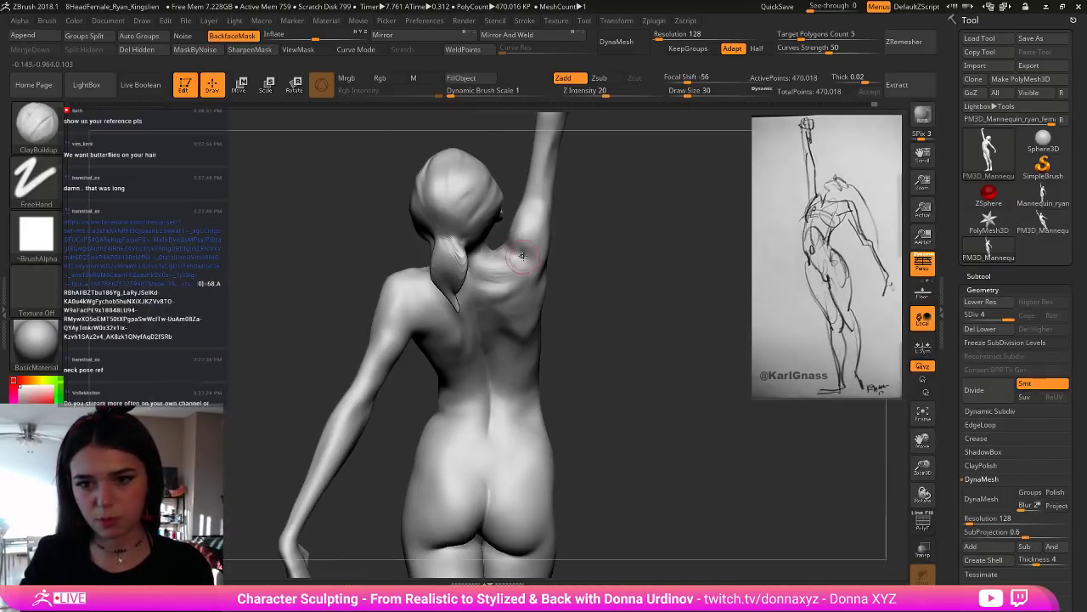
key("bracketleft")
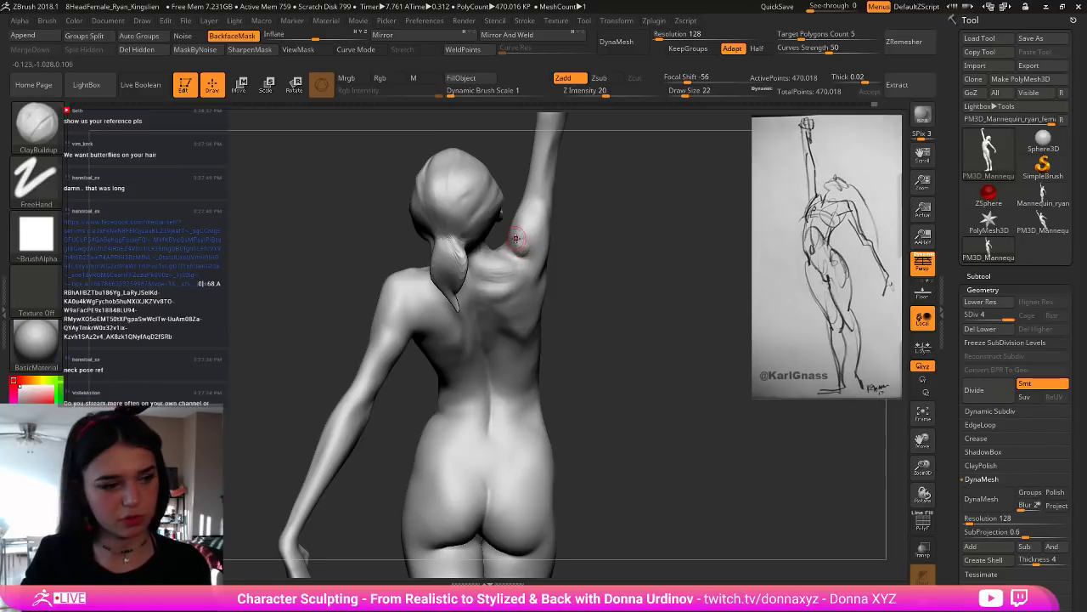
mouse_move(513, 226)
left_mouse_down()
mouse_move(512, 244)
mouse_move(539, 205)
mouse_move(539, 214)
left_mouse_up()
mouse_move(530, 256)
left_mouse_down()
mouse_move(539, 212)
mouse_move(536, 240)
mouse_move(571, 240)
mouse_move(545, 246)
left_mouse_up()
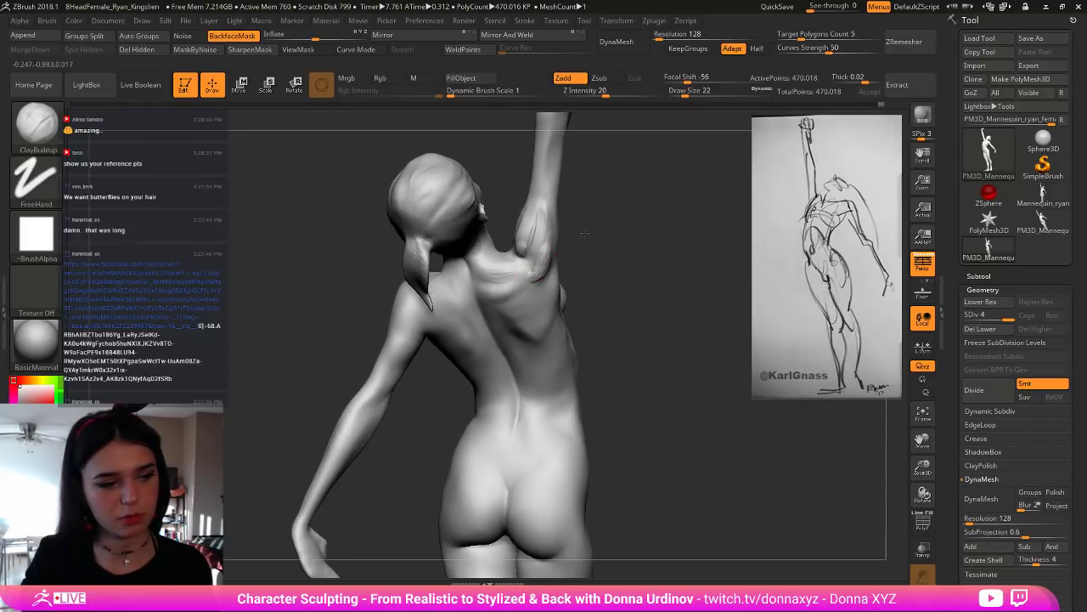
mouse_move(581, 241)
left_mouse_down()
mouse_move(531, 222)
mouse_move(531, 246)
mouse_move(533, 228)
left_mouse_up()
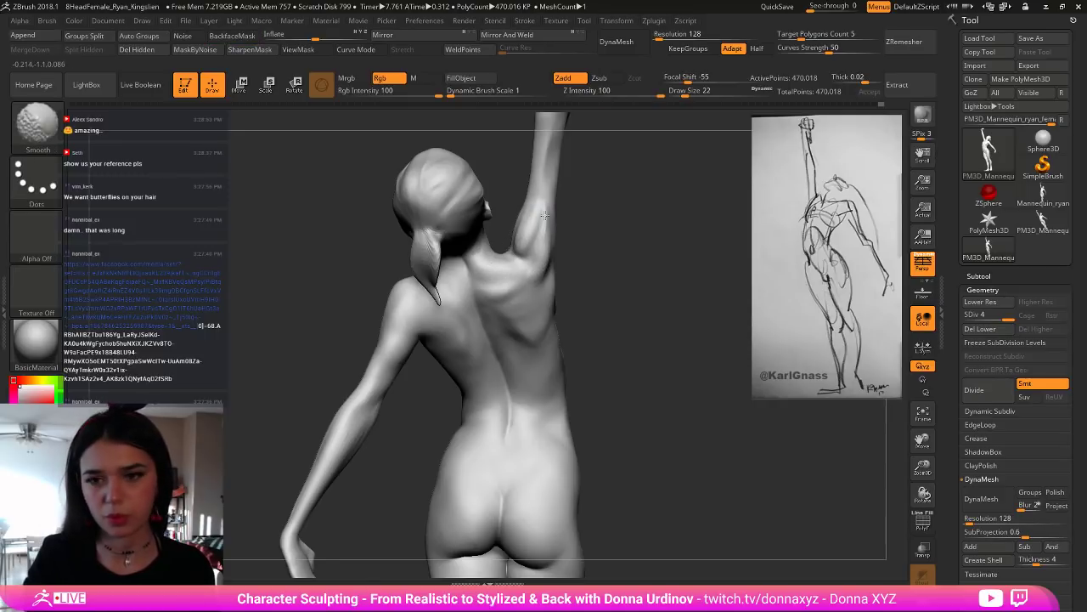
Step: Flatten the planes of the raised shoulder with hPolish at draw size 22
key("b")
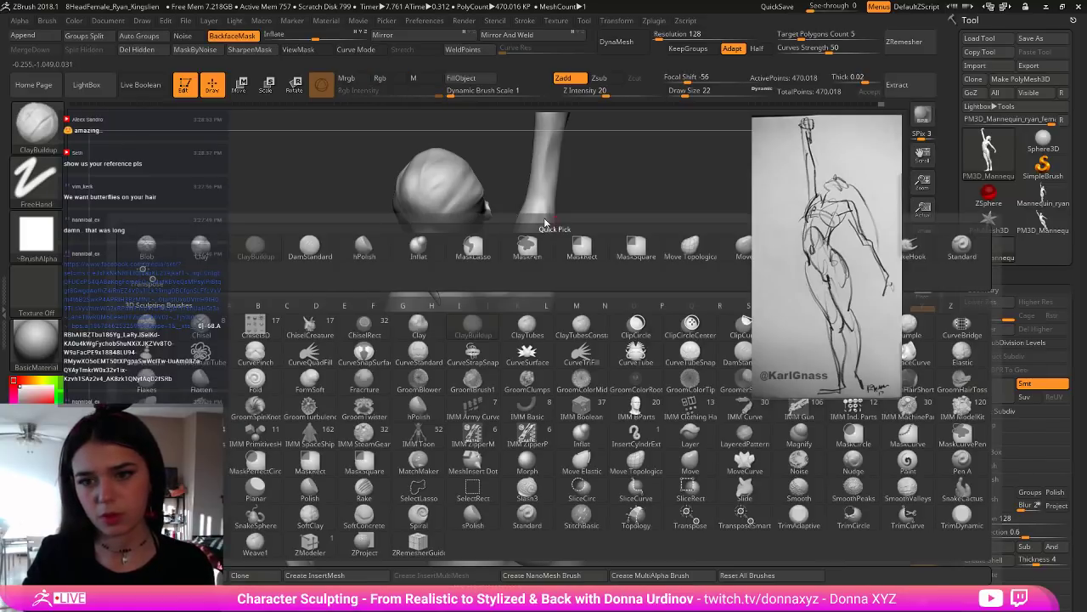
key("h")
key("p")
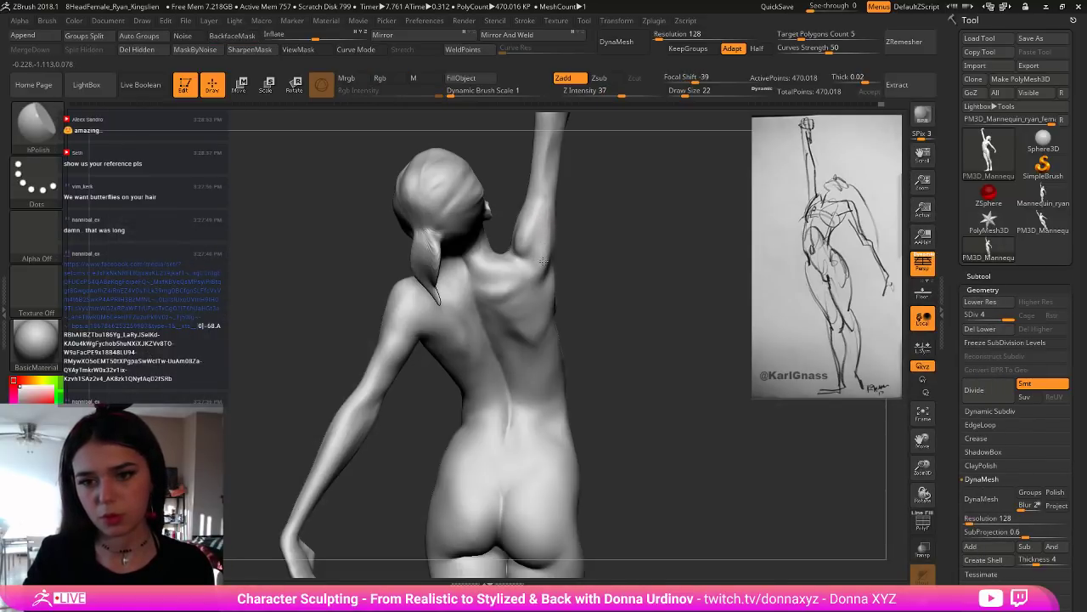
mouse_move(589, 246)
left_mouse_down()
mouse_move(593, 234)
mouse_move(600, 246)
mouse_move(554, 282)
mouse_move(563, 294)
left_mouse_up()
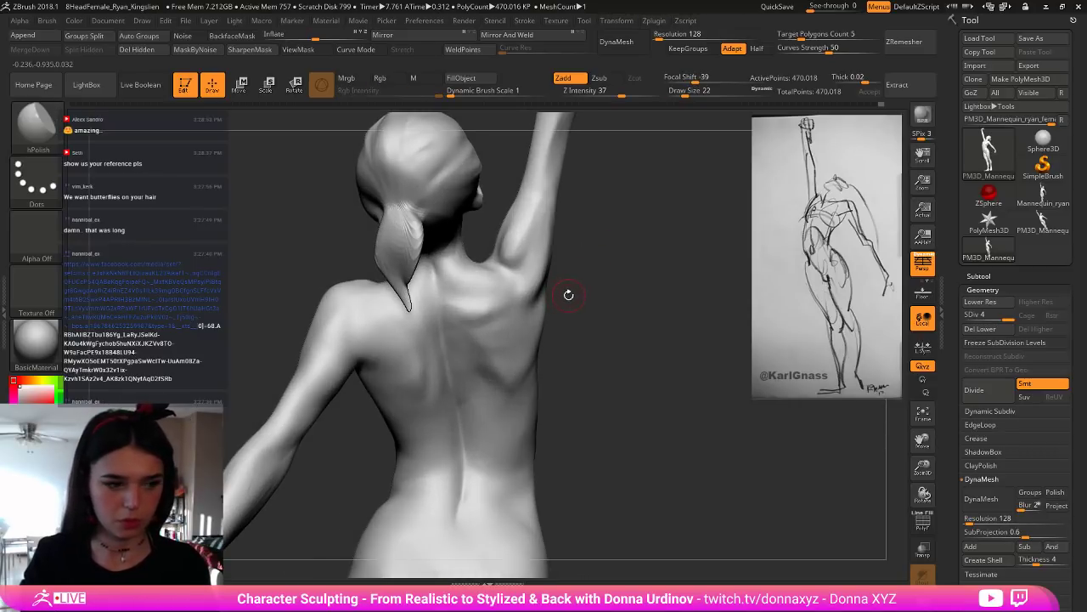
Step: Carve the crease below the raised shoulder along the shoulder blade with DamStandard at draw size 22, softening it with Smooth
key("b")
key("d")
key("s")
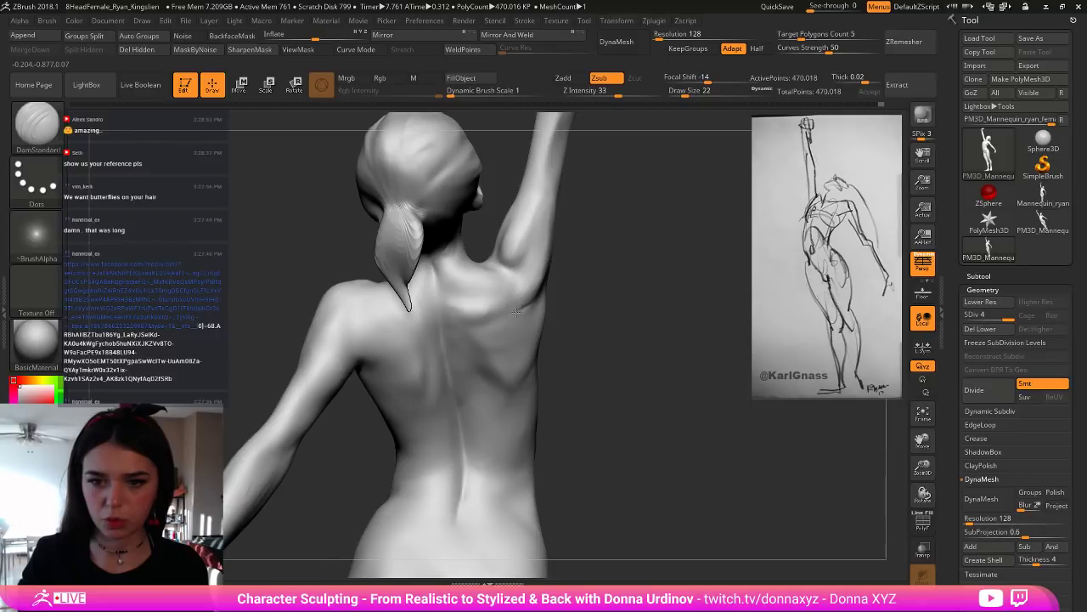
mouse_move(516, 313)
left_mouse_down()
mouse_move(475, 333)
mouse_move(499, 321)
left_mouse_up()
key("shift")
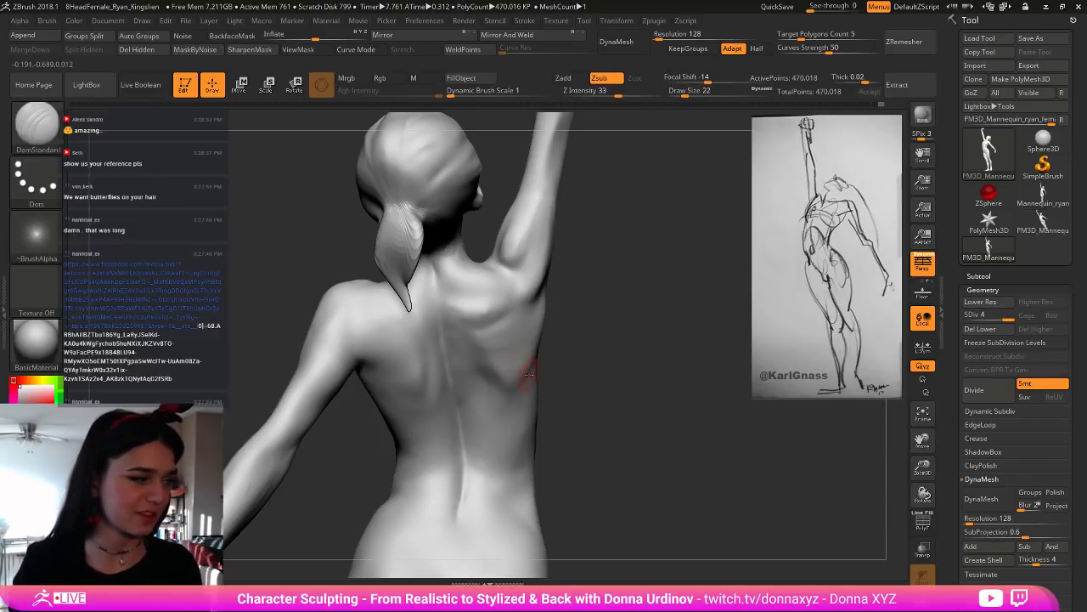
mouse_move(577, 388)
left_mouse_down()
mouse_move(624, 362)
mouse_move(540, 295)
left_mouse_up()
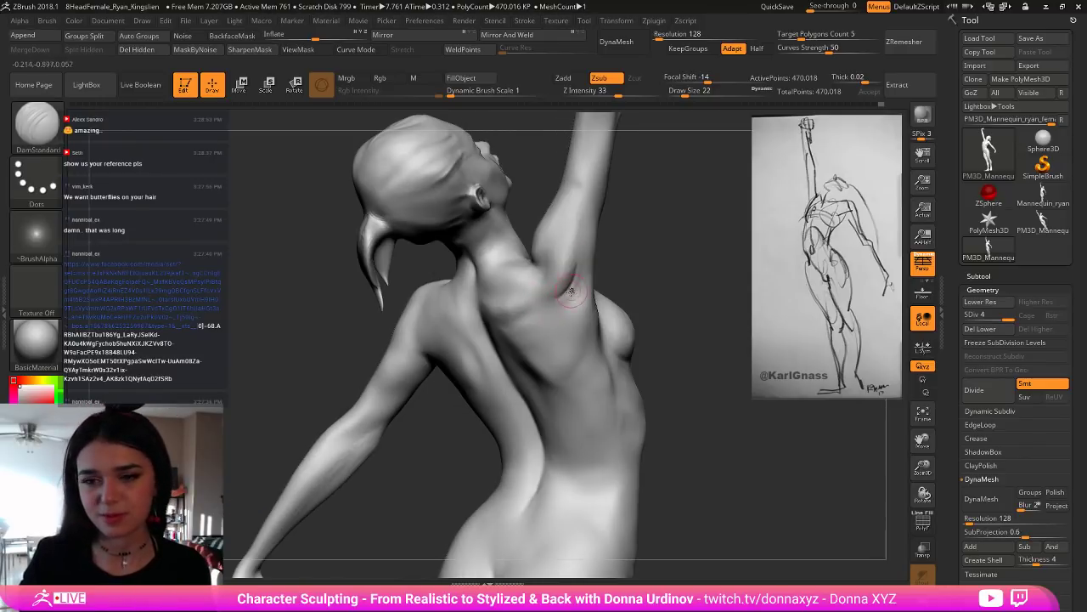
key("shift")
Step: Polish the deltoid and back of the raised upper arm with hPolish at draw size 22
key("b")
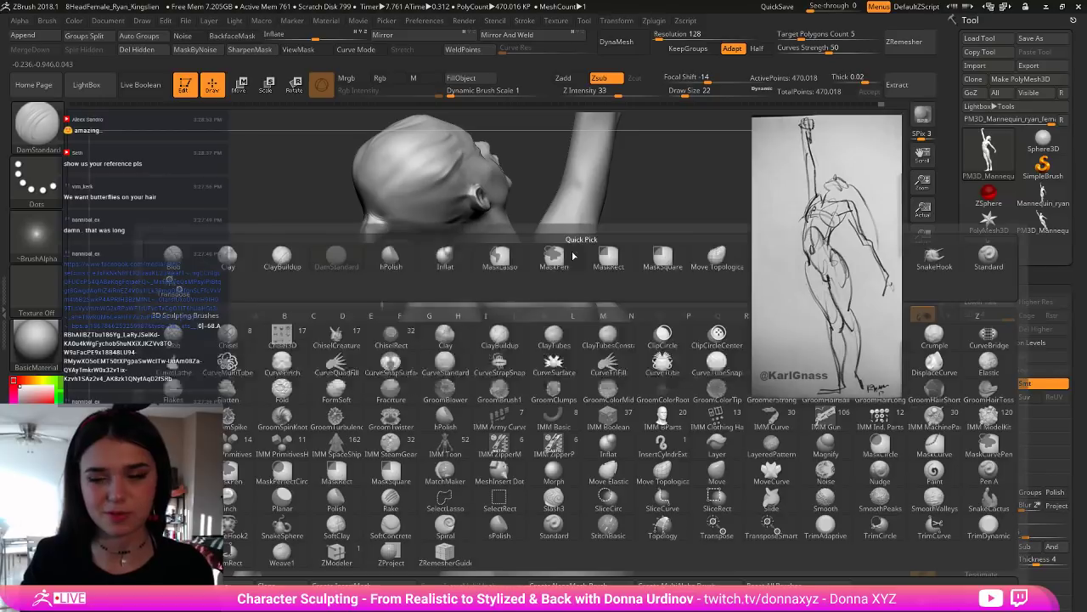
key("h")
key("p")
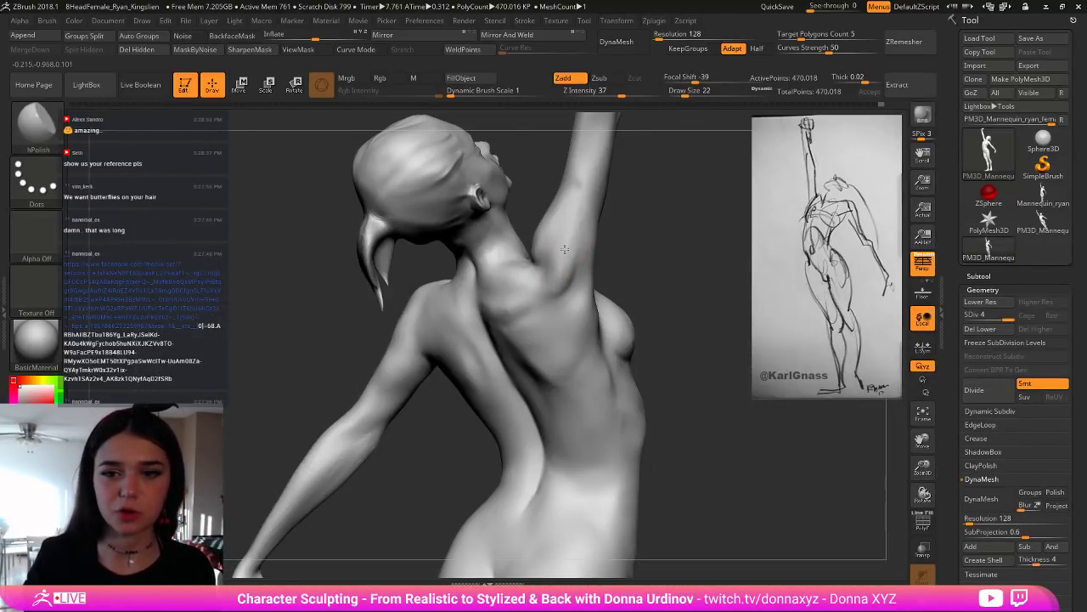
mouse_move(631, 249)
left_mouse_down()
mouse_move(656, 250)
mouse_move(639, 250)
left_mouse_up()
Step: Define the crease where the raised deltoid meets the shoulder with DamStandard at draw size 22, and smooth its edges
key("b")
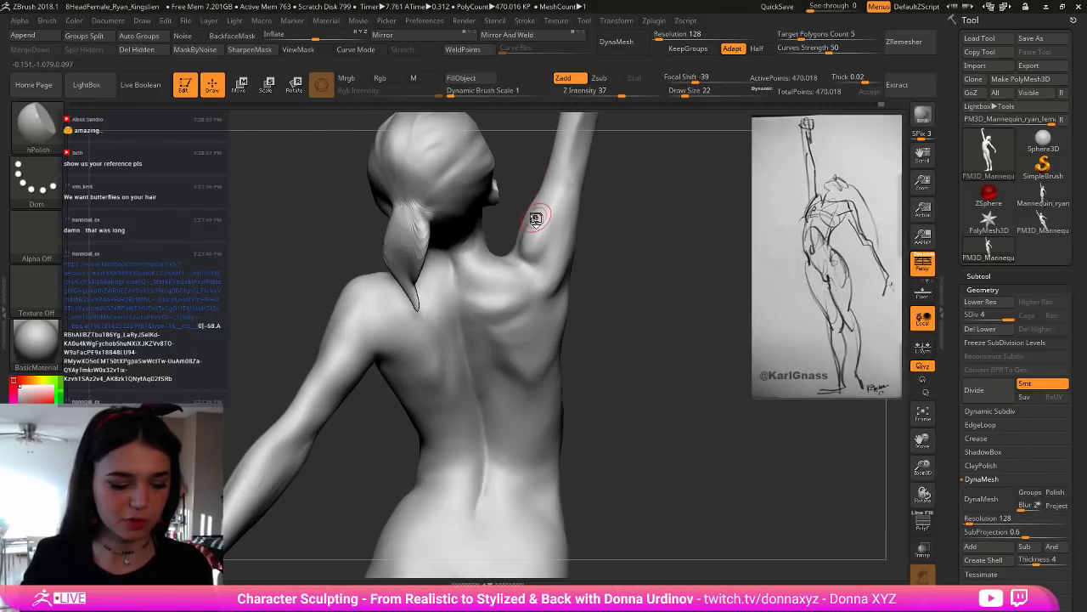
key("b")
key("d")
key("s")
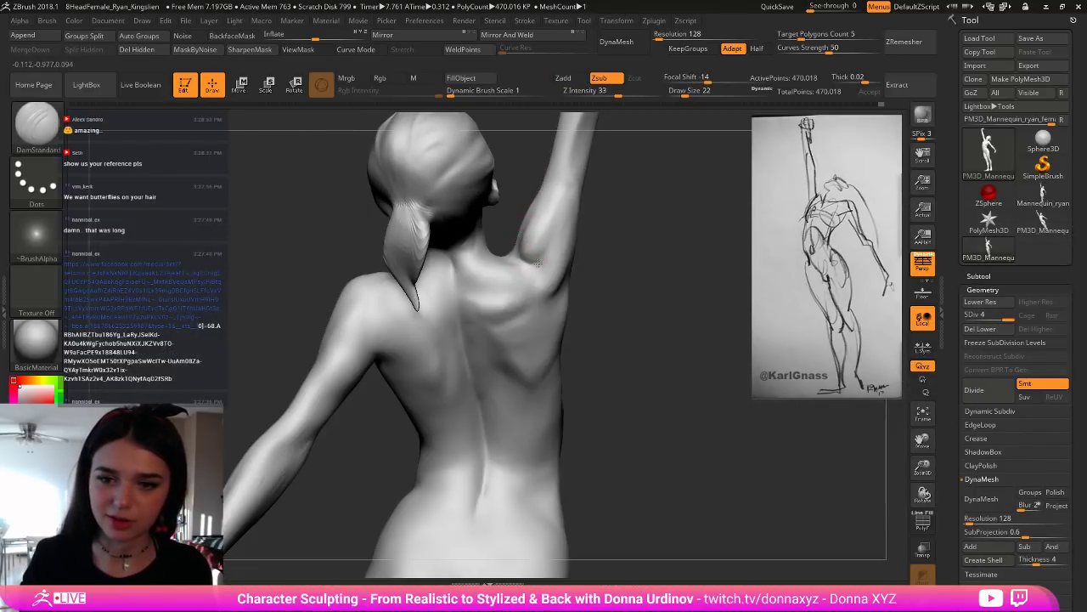
left_click_drag(632, 253, 639, 251)
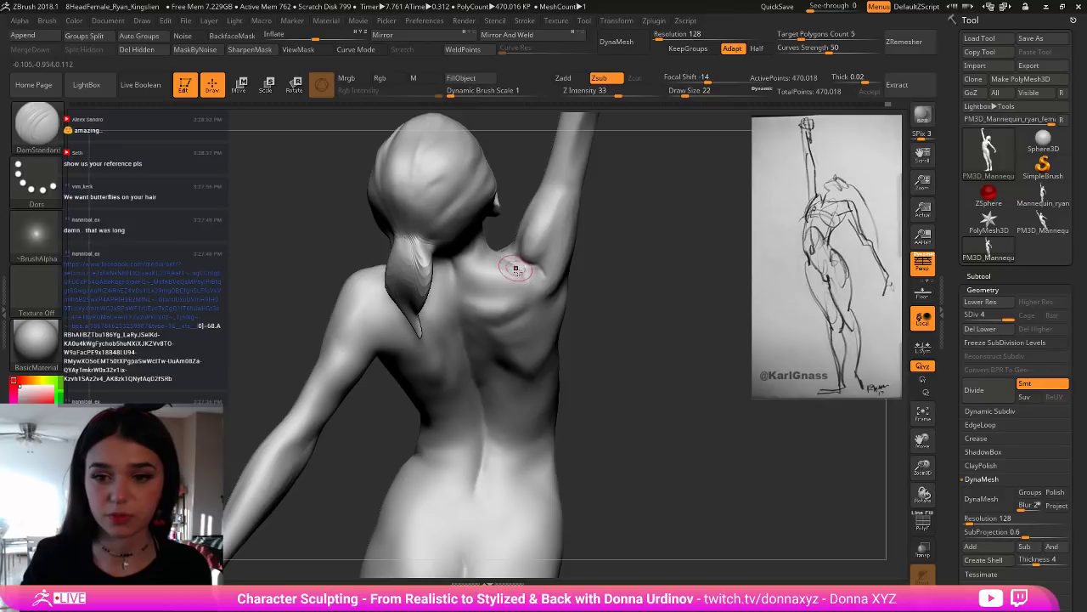
left_click_drag(522, 279, 517, 285, "shift")
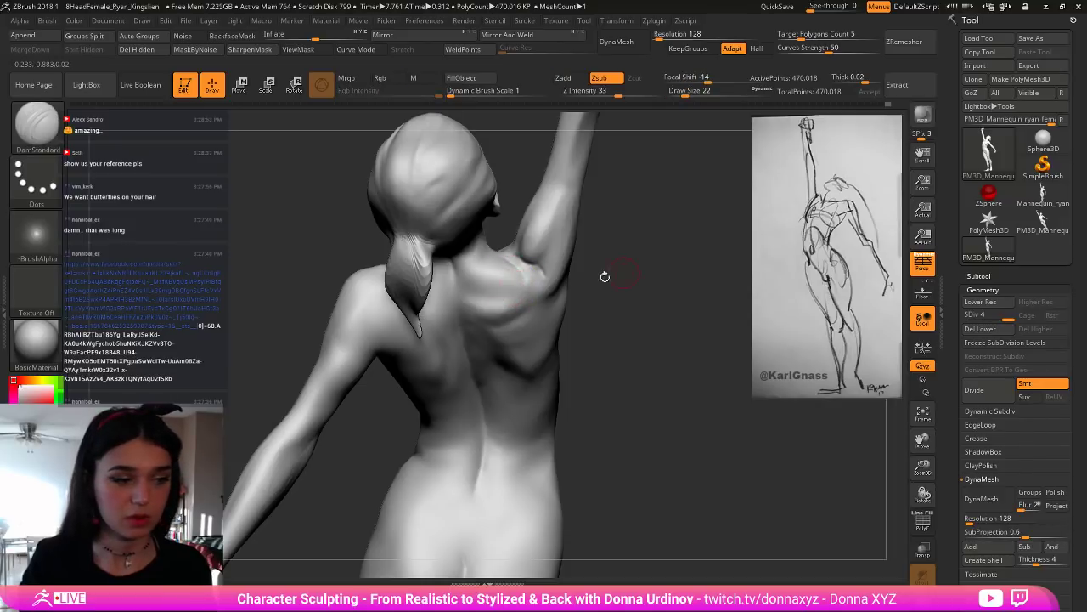
Step: Carve the upper edge of the raised-side shoulder blade with DamStandard at draw size 22, blending it with Smooth
mouse_move(604, 276)
left_mouse_down()
mouse_move(618, 304)
mouse_move(464, 306)
left_mouse_up()
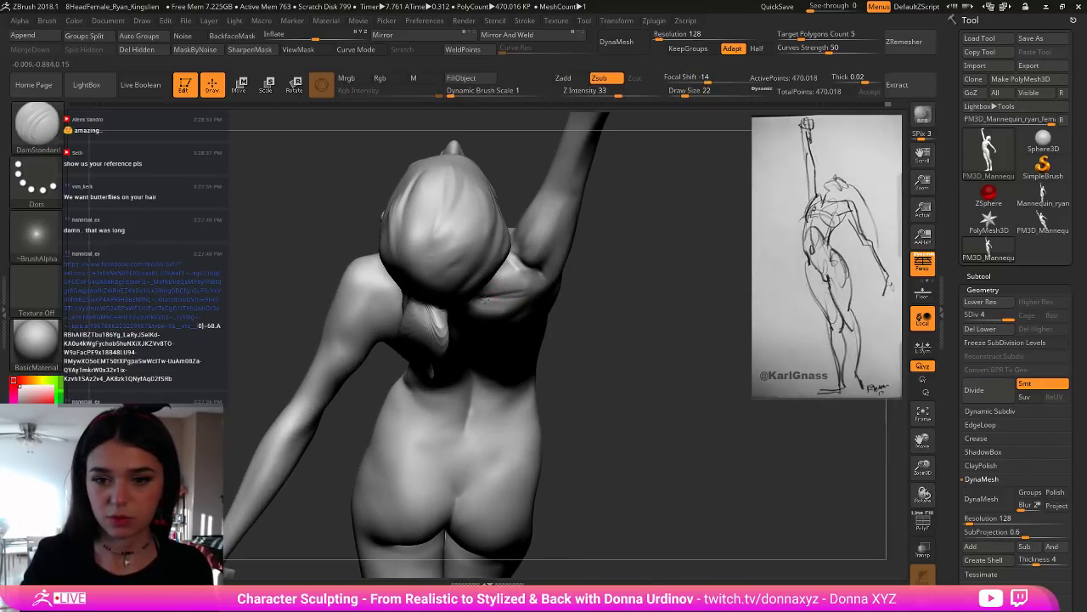
mouse_move(595, 297)
left_mouse_down()
mouse_move(645, 220)
mouse_move(600, 241)
left_mouse_up()
mouse_move(493, 291)
left_mouse_down("shift")
mouse_move(464, 269)
mouse_move(449, 282)
mouse_move(456, 304)
mouse_move(474, 309)
mouse_move(463, 326)
left_mouse_up("shift")
key("shift")
mouse_move(648, 316)
left_mouse_down("alt")
mouse_move(595, 278)
mouse_move(561, 272)
mouse_move(554, 292)
mouse_move(561, 252)
mouse_move(506, 251)
left_mouse_up("alt")
key("shift")
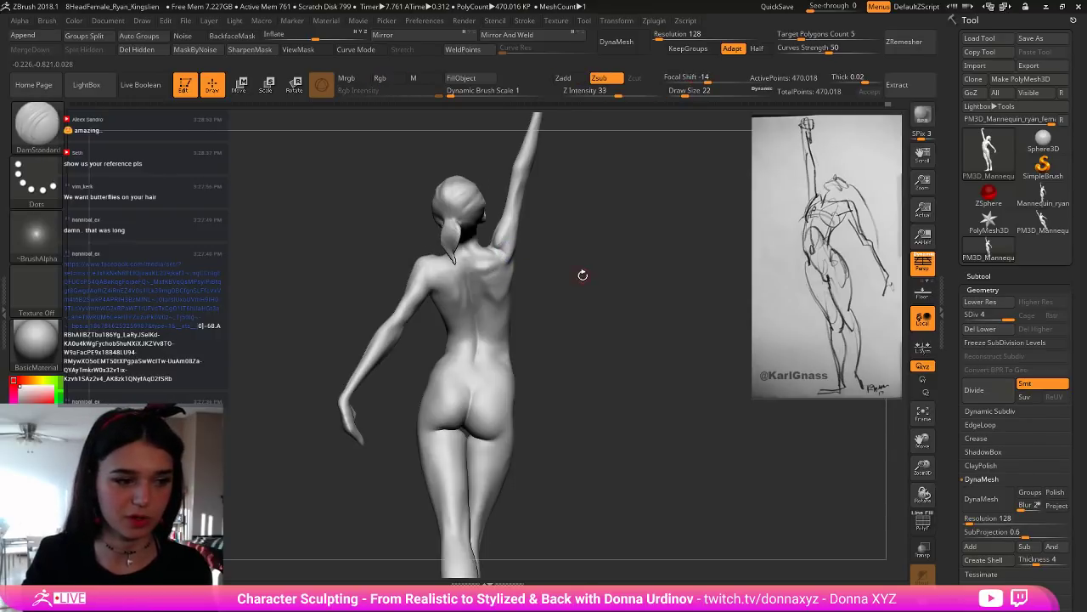
Step: Polish the side of the back below the raised armpit with hPolish at draw sizes 38 and 26, then smooth it
left_click_drag(583, 274, 554, 273)
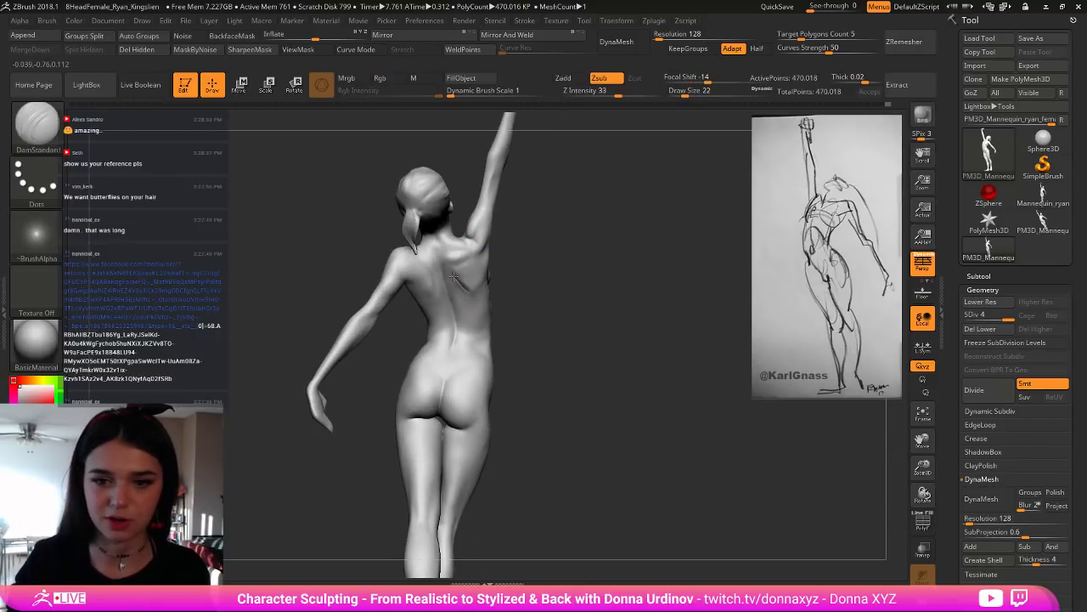
left_click_drag(578, 249, 511, 248)
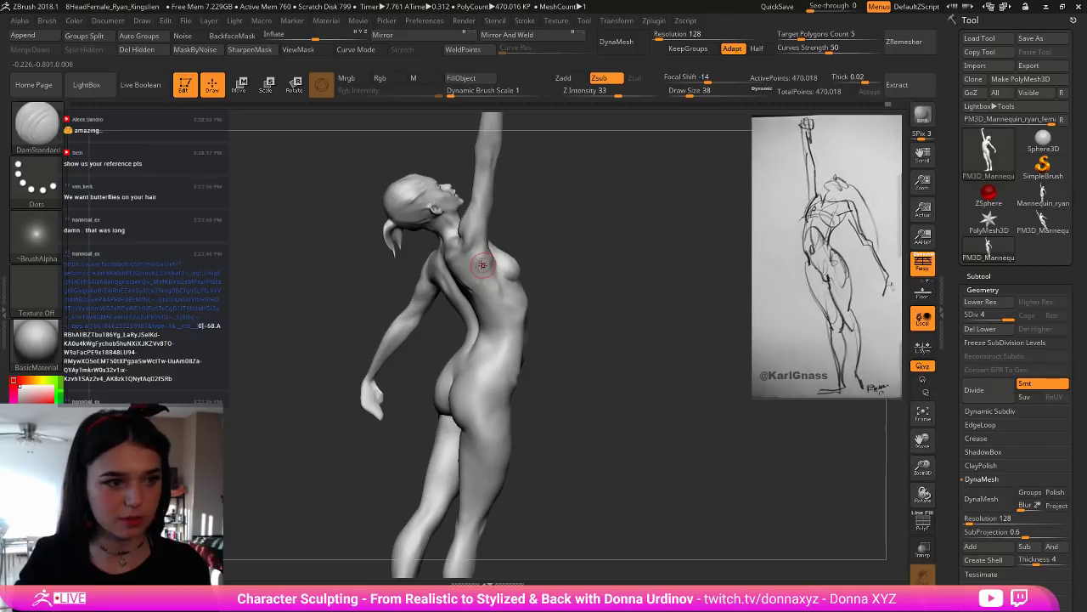
key("b")
key("h")
key("p")
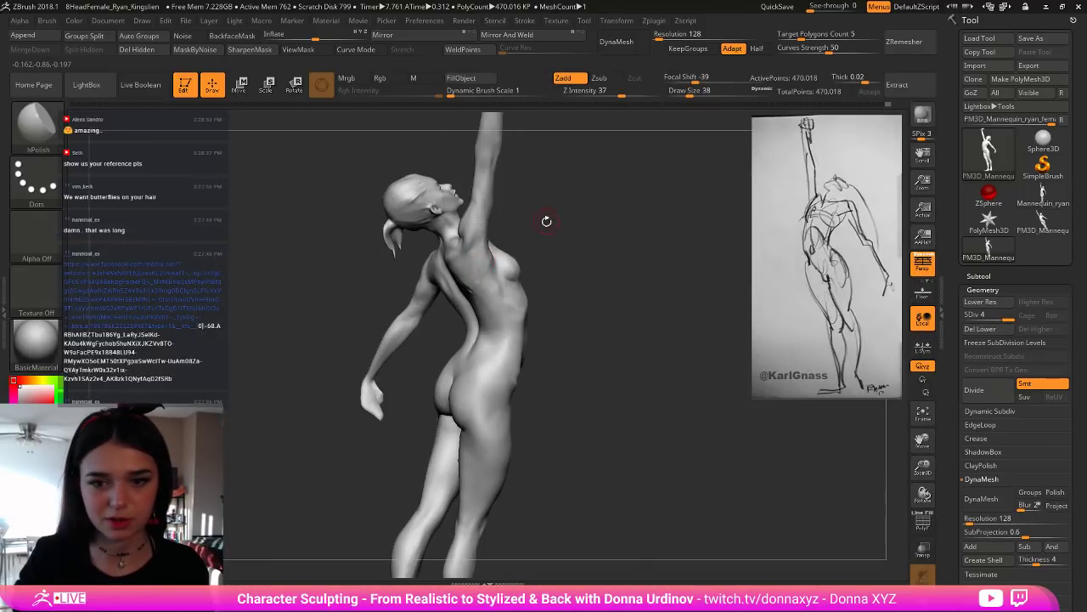
left_click_drag(549, 221, 520, 247)
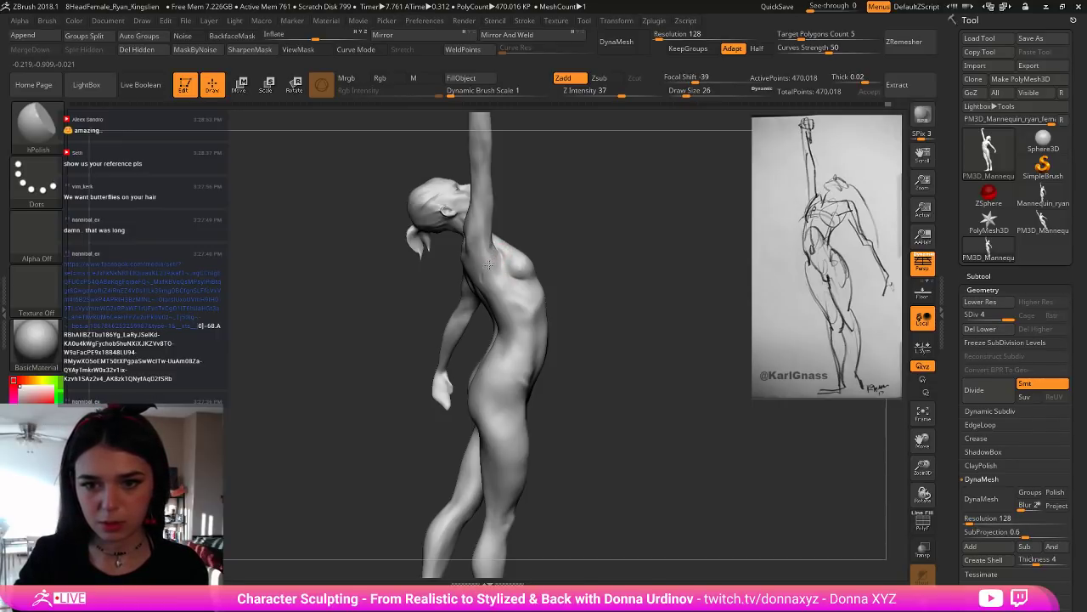
left_click_drag(482, 268, 493, 268)
left_click_drag(590, 223, 663, 228)
left_click_drag(479, 271, 478, 286, "shift")
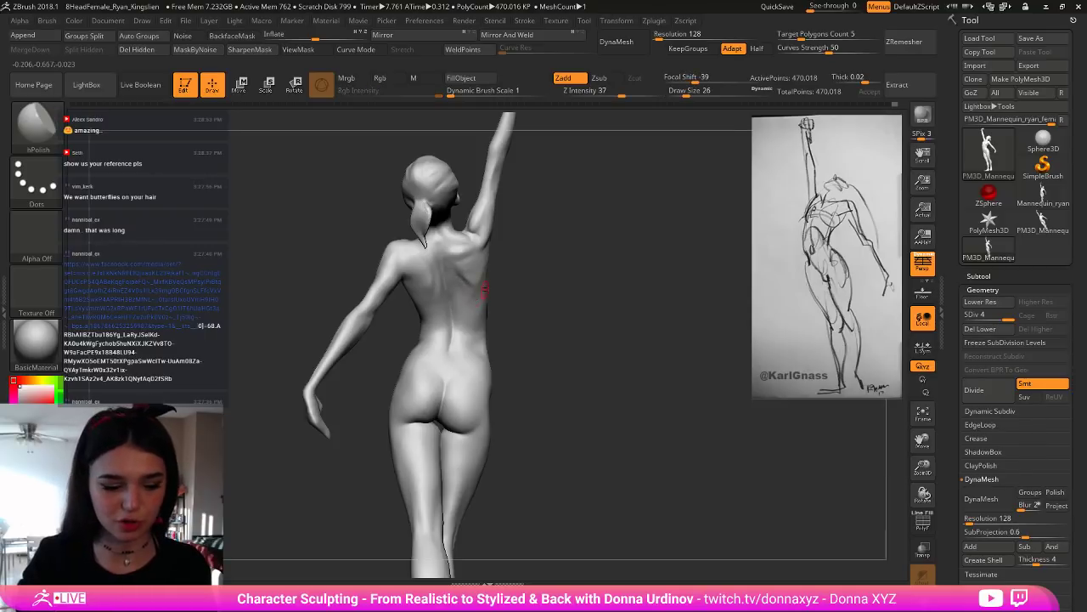
Step: Build up the raised-side shoulder blade muscles with ClayBuildup at draw size 30, blending the strokes with Smooth
key("b")
key("c")
key("b")
left_click_drag(546, 244, 473, 267)
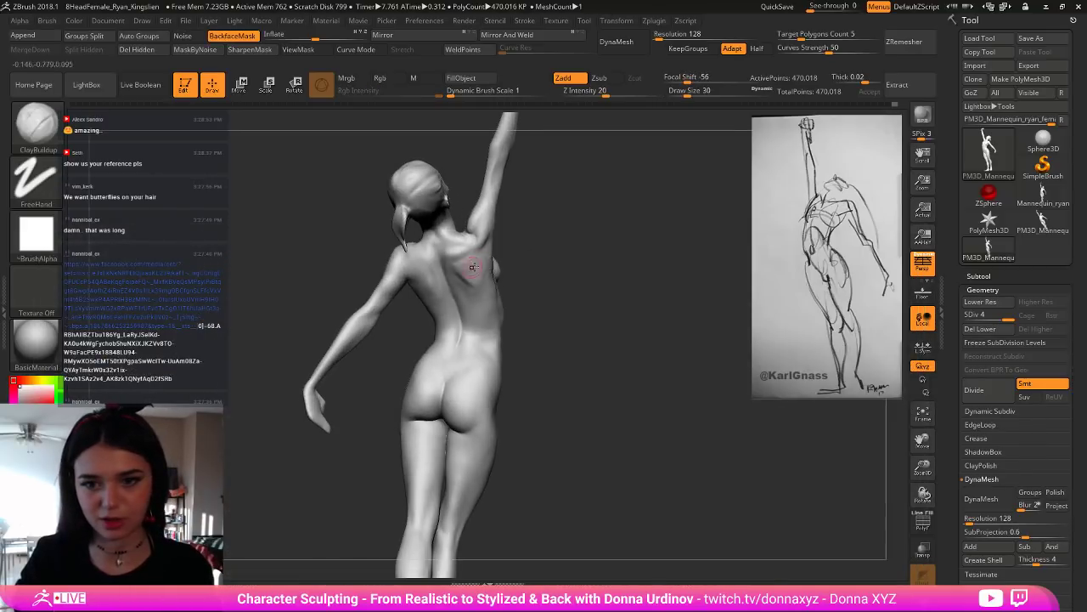
mouse_move(535, 243)
left_mouse_down()
mouse_move(468, 267)
mouse_move(482, 256)
left_mouse_up()
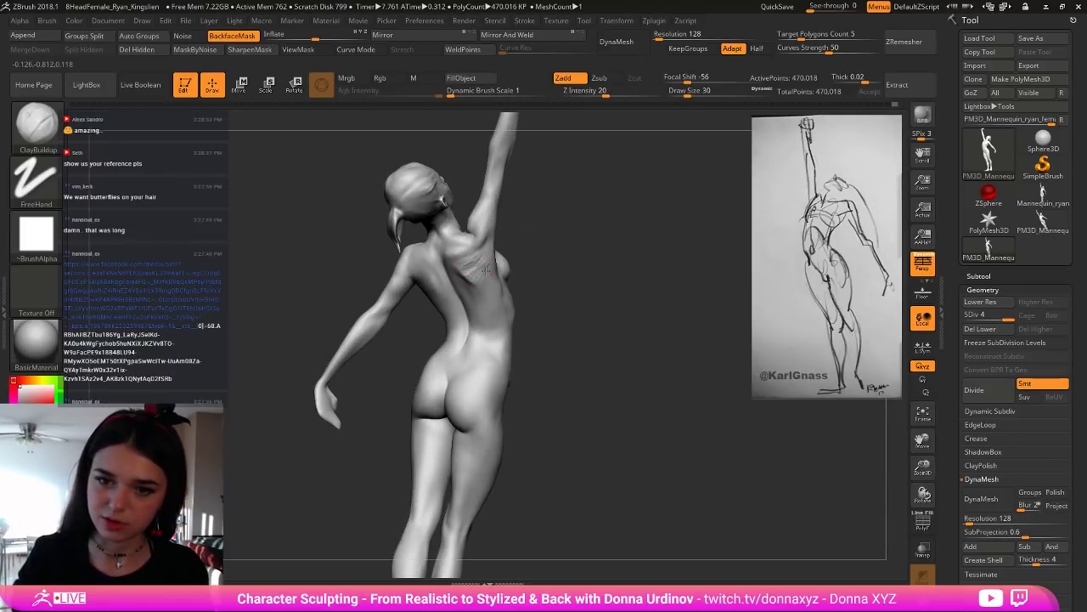
mouse_move(469, 274)
left_mouse_down()
mouse_move(481, 283)
mouse_move(586, 267)
left_mouse_up()
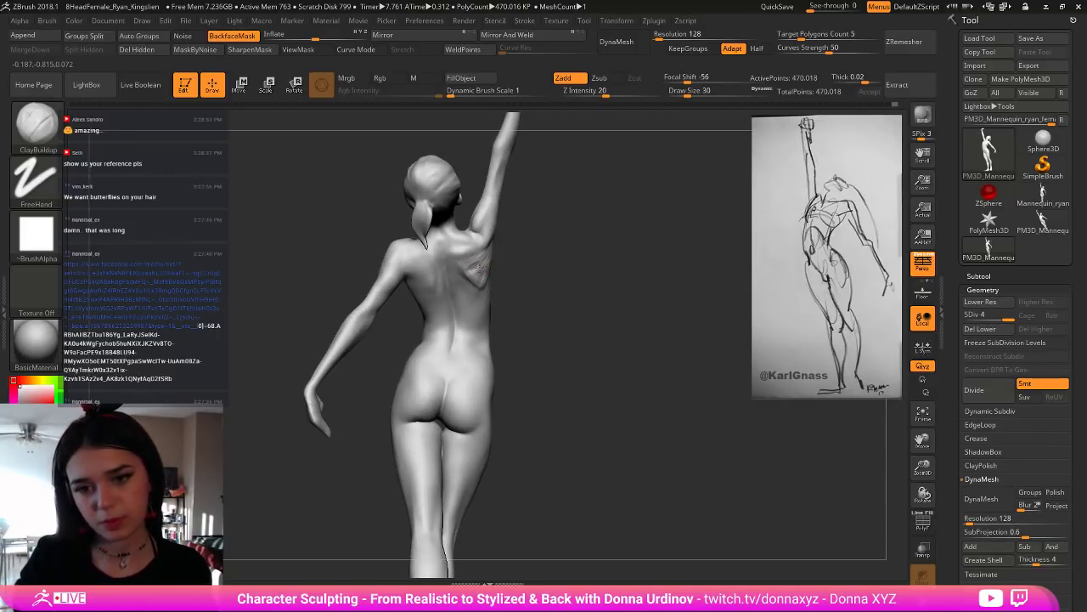
key("shift")
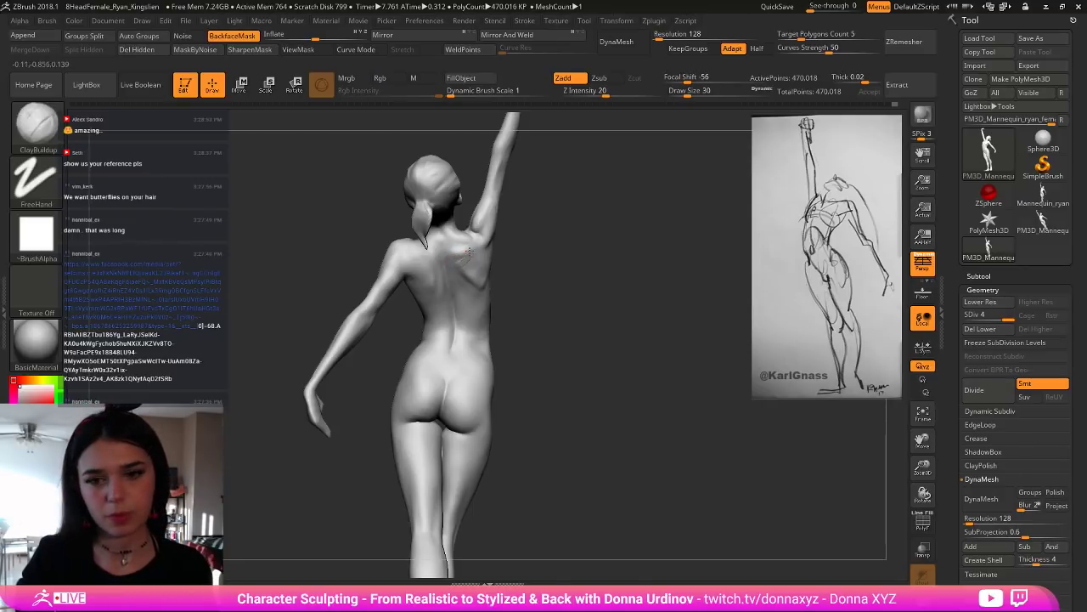
key("shift")
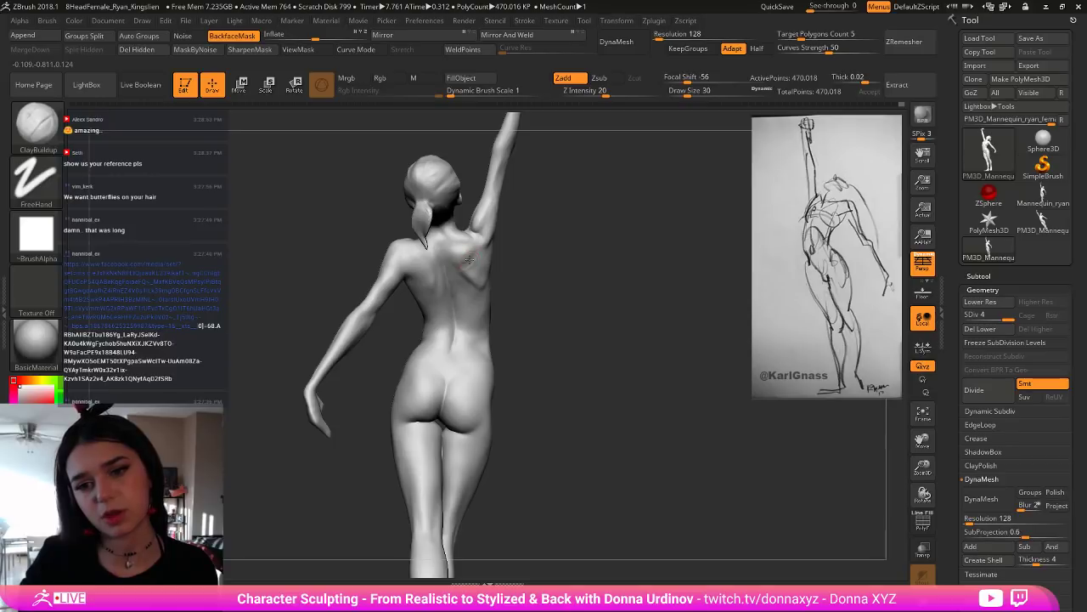
key("shift")
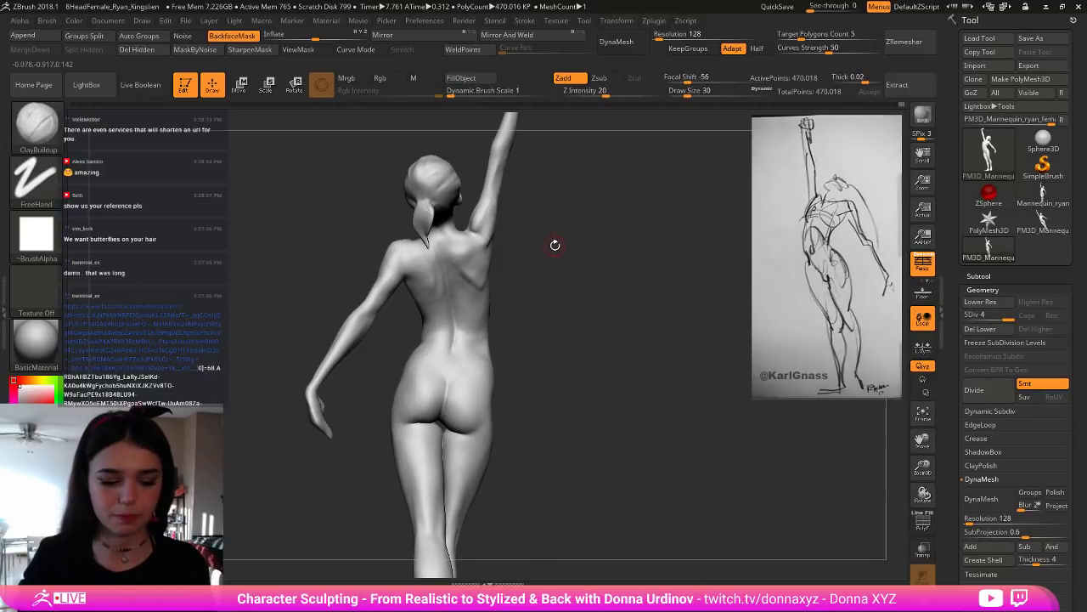
Step: Shift the ponytail toward the middle of the neck with the Move brush at draw size 106
key("b")
key("m")
key("v")
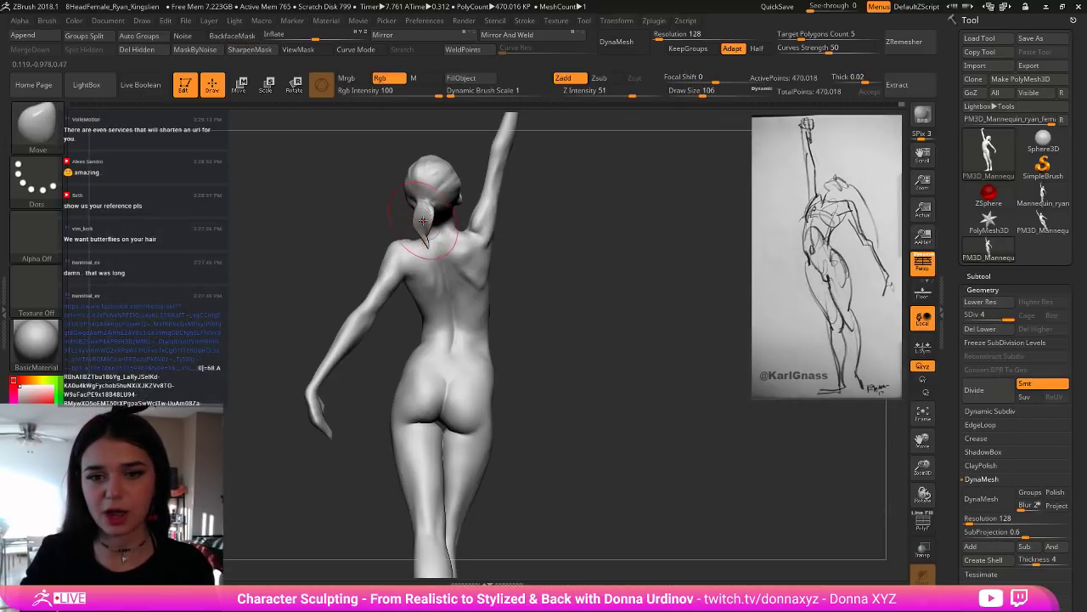
mouse_move(442, 219)
left_mouse_down()
mouse_move(426, 225)
mouse_move(434, 249)
left_mouse_up()
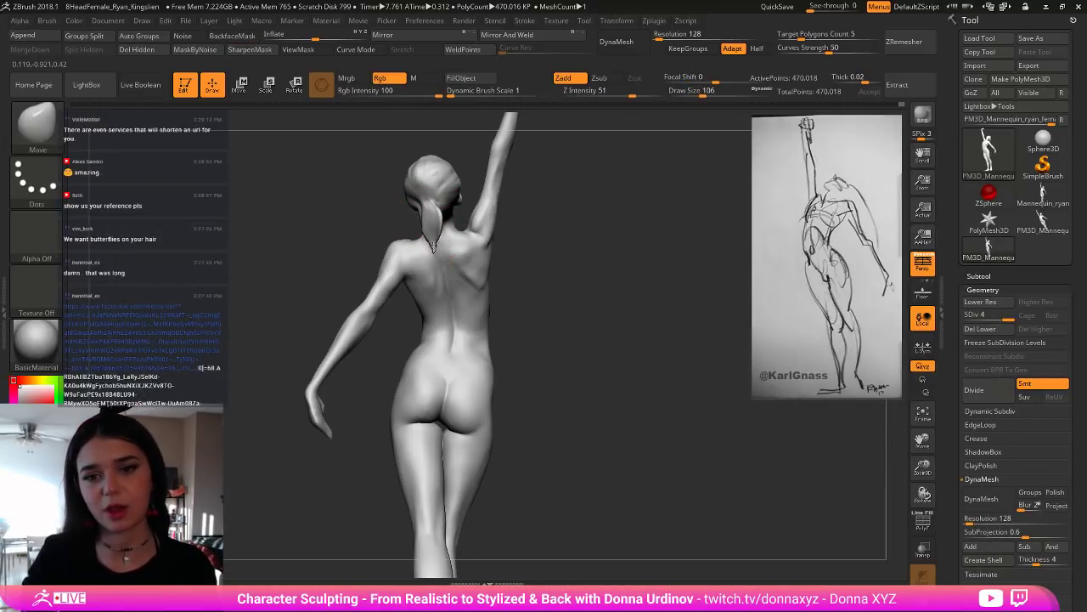
Step: Lengthen and curve the hanging ponytail in side view with the Move brush at draw sizes 74 to 46
left_click_drag(523, 268, 586, 271)
key("[")
left_click_drag(516, 235, 582, 238)
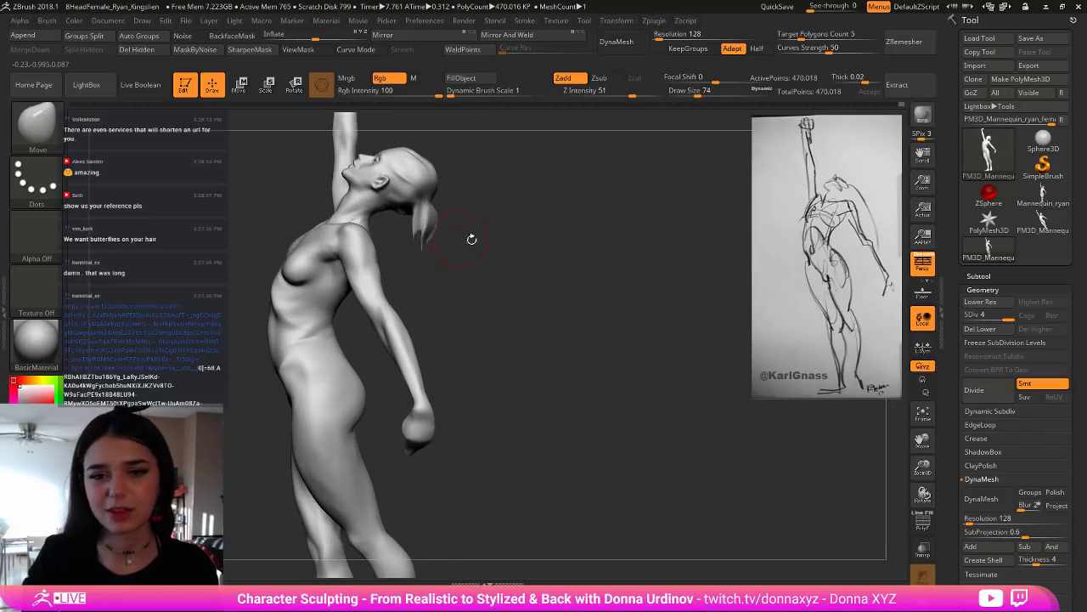
mouse_move(421, 243)
left_mouse_down()
mouse_move(427, 263)
mouse_move(416, 256)
left_mouse_up()
left_click_drag(415, 218, 423, 219)
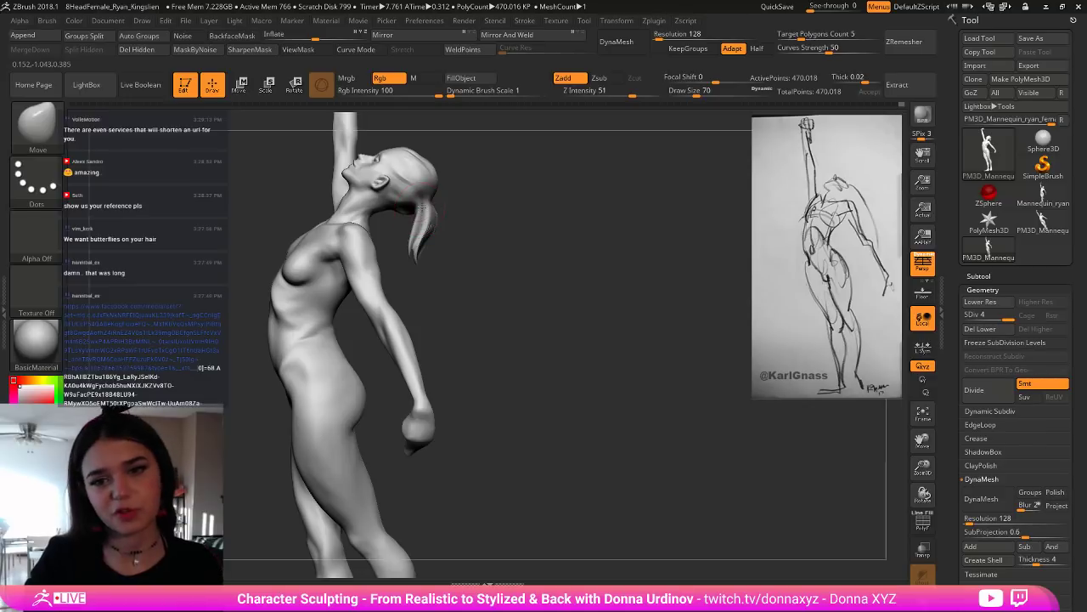
key("bracketleft")
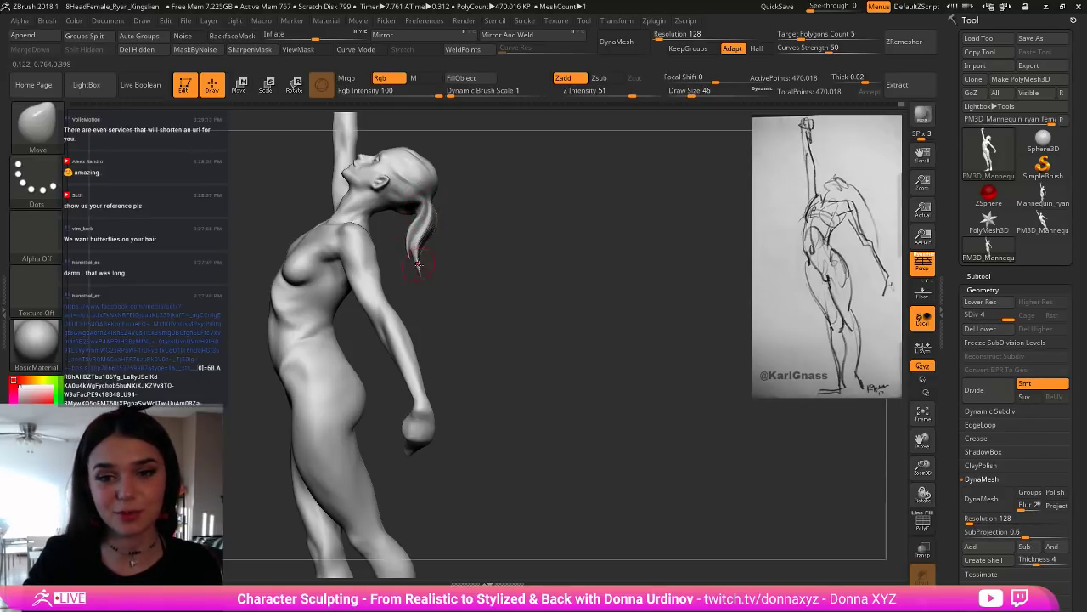
Step: Reshape the ponytail from behind with the Move brush and smooth its lower tip
left_click_drag(493, 269, 435, 268)
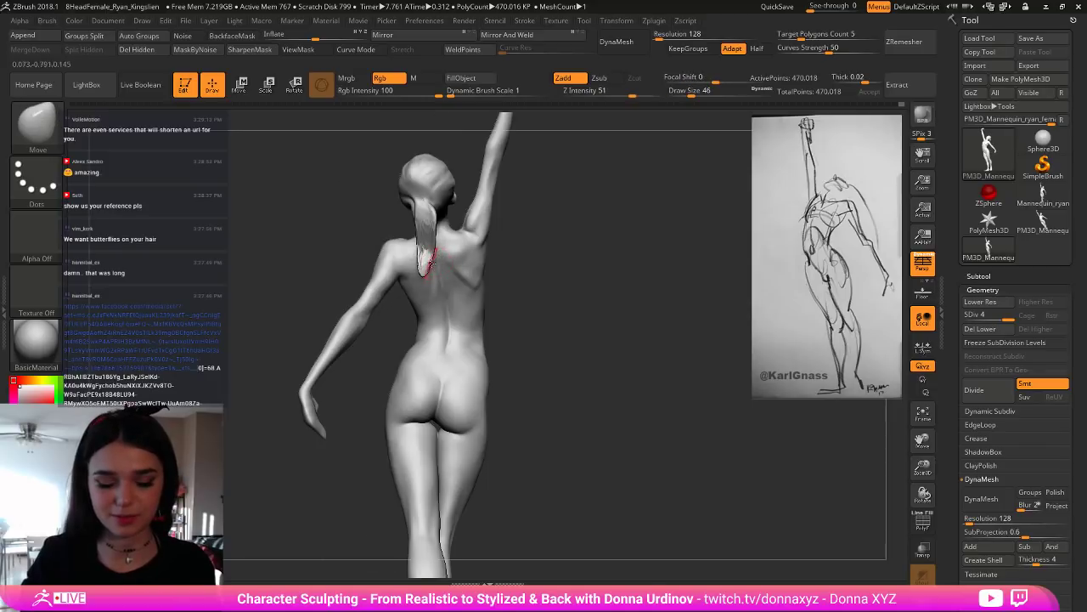
left_click_drag(432, 225, 440, 222)
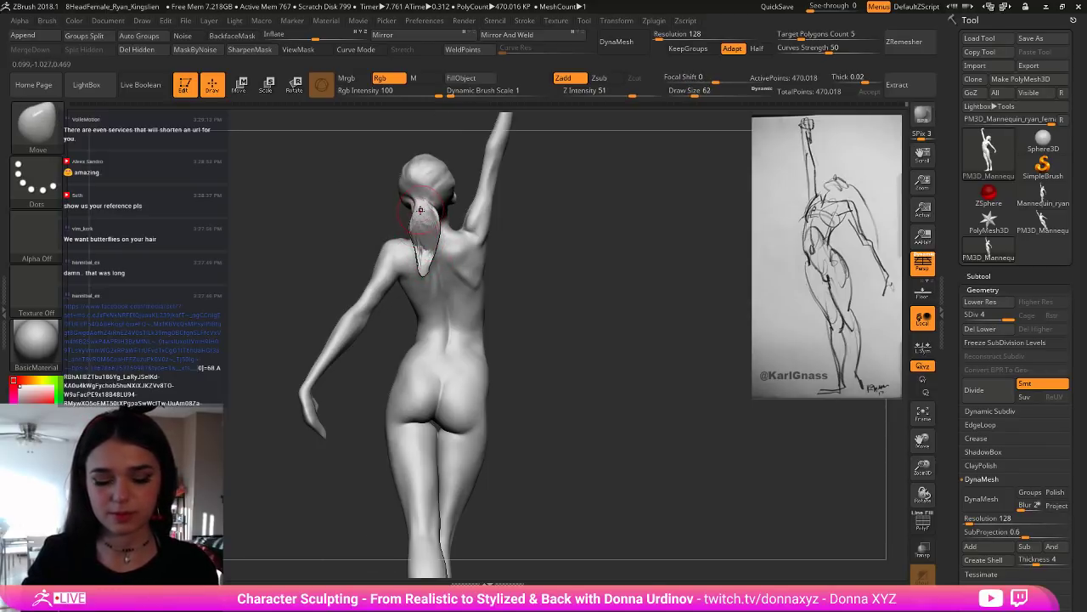
key("bracketleft")
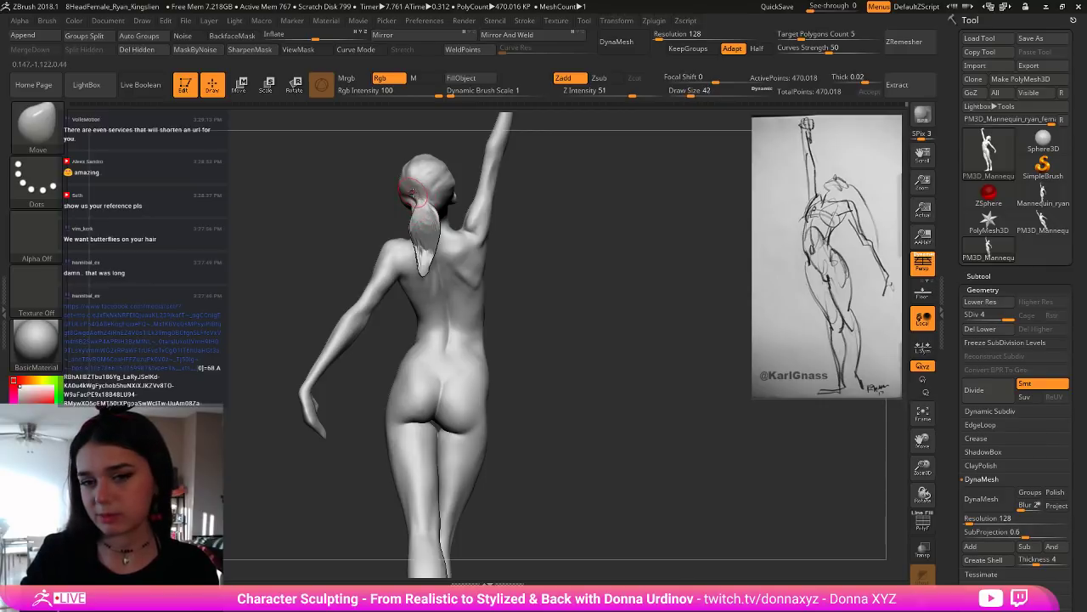
key("bracketright")
left_click_drag(427, 257, 424, 265, "shift")
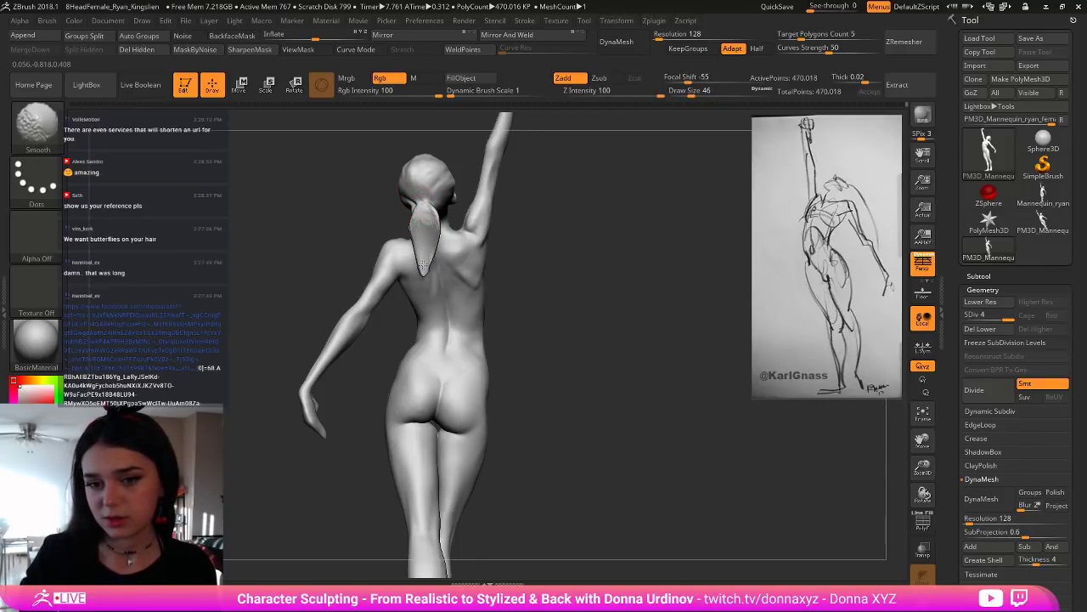
Step: Refine the ponytail's silhouette from the side and three-quarter back views with the Move brush
mouse_move(543, 225)
left_mouse_down()
mouse_move(571, 228)
mouse_move(431, 223)
left_mouse_up()
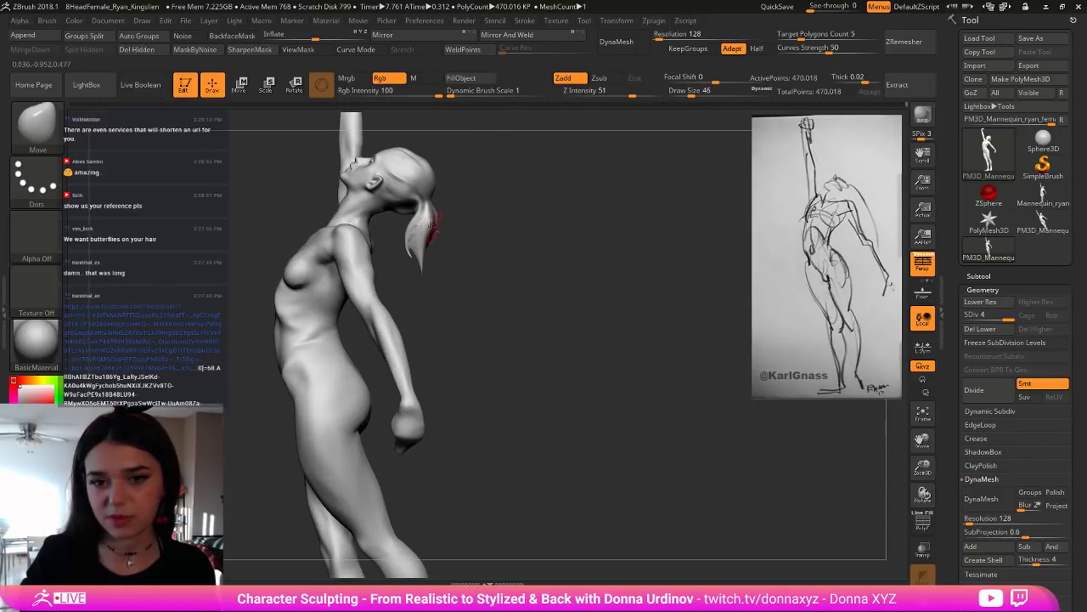
left_click_drag(436, 255, 488, 254)
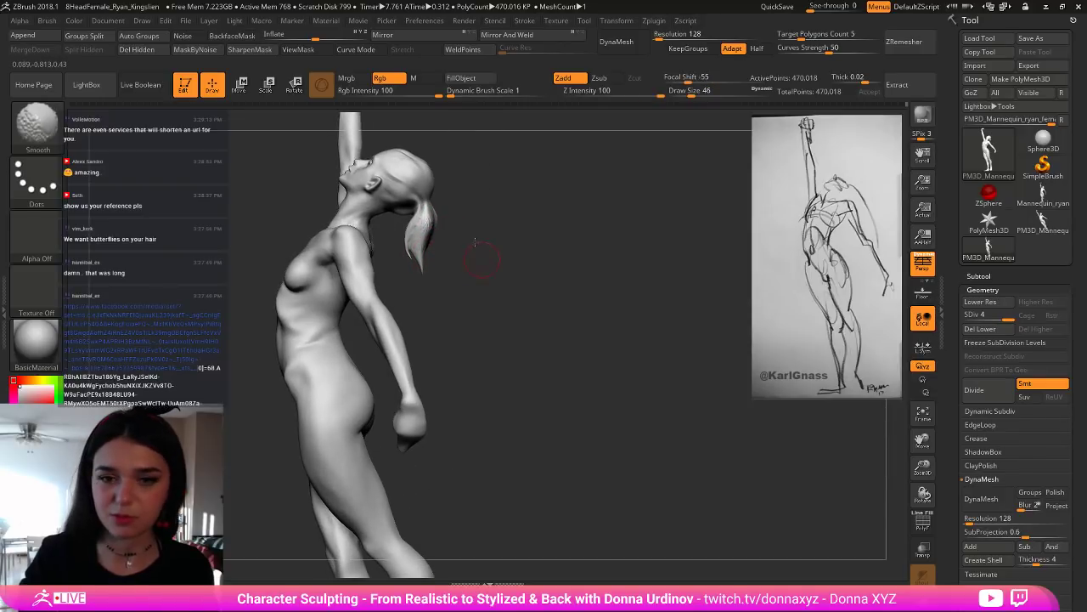
right_click_drag(477, 246, 452, 215, "ctrl")
left_click_drag(452, 214, 457, 248)
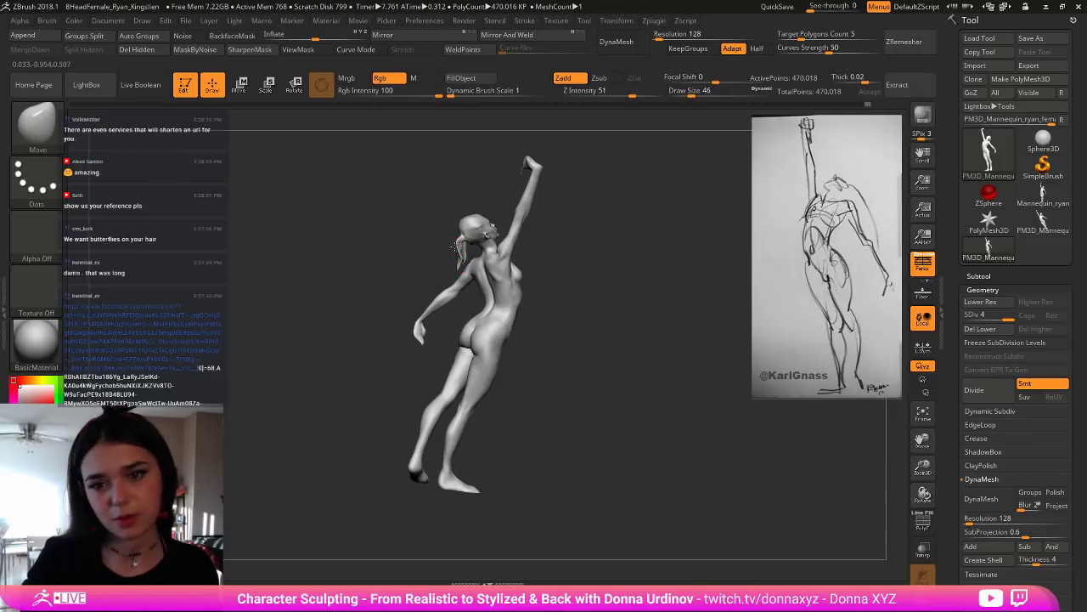
key("bracketleft")
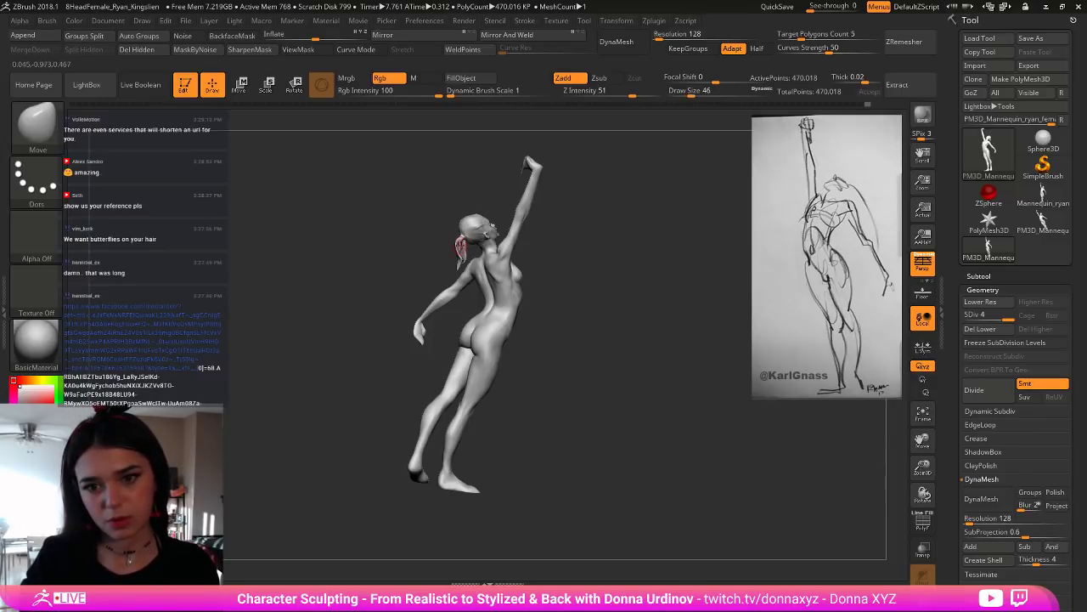
key("bracketright")
left_click_drag(447, 258, 496, 260)
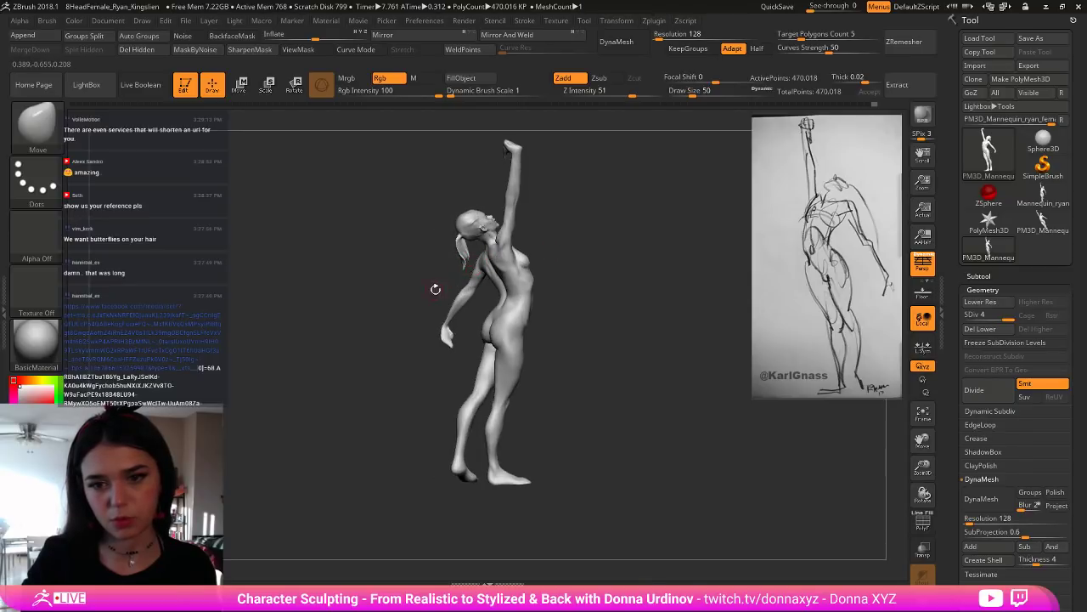
mouse_move(435, 289)
left_mouse_down()
mouse_move(561, 272)
mouse_move(626, 296)
mouse_move(619, 329)
left_mouse_up()
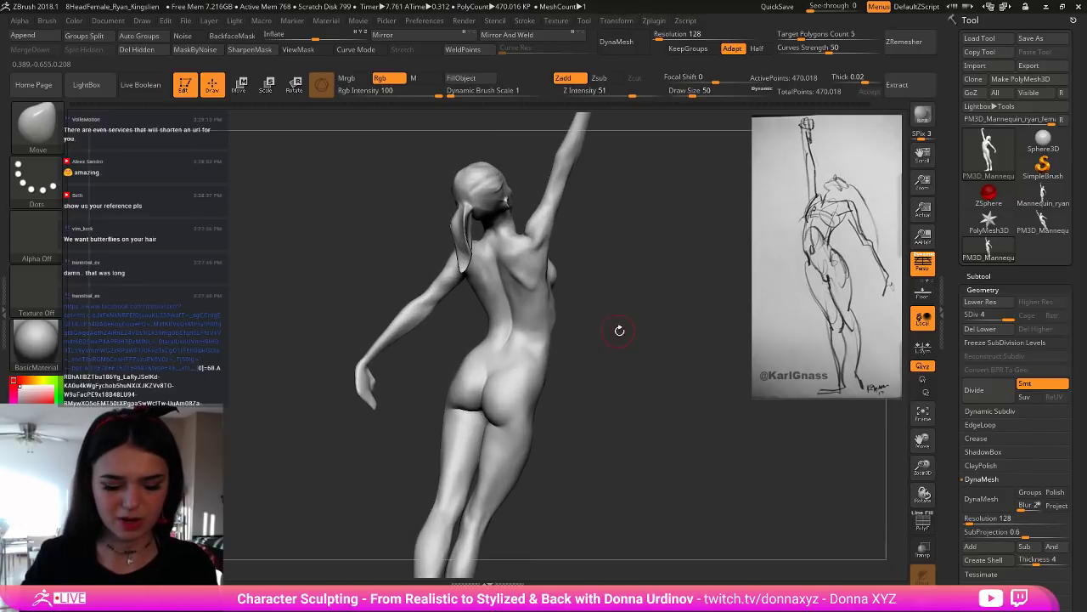
Step: Add thickness to the ponytail's lower end with the Inflat brush at Z Intensity 10
key("b")
key("Escape")
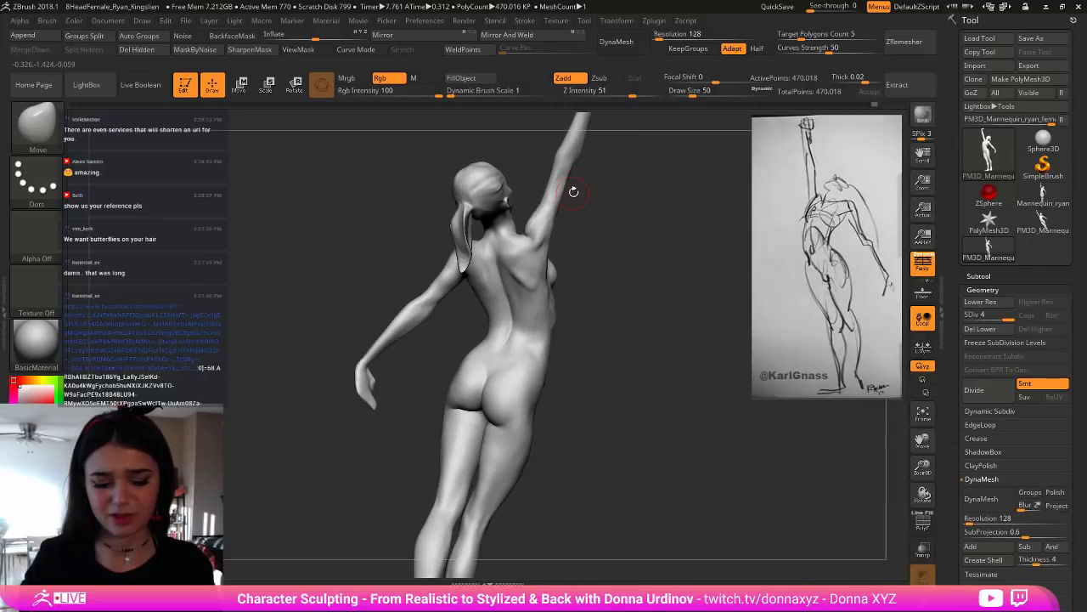
key("b")
key("i")
key("n")
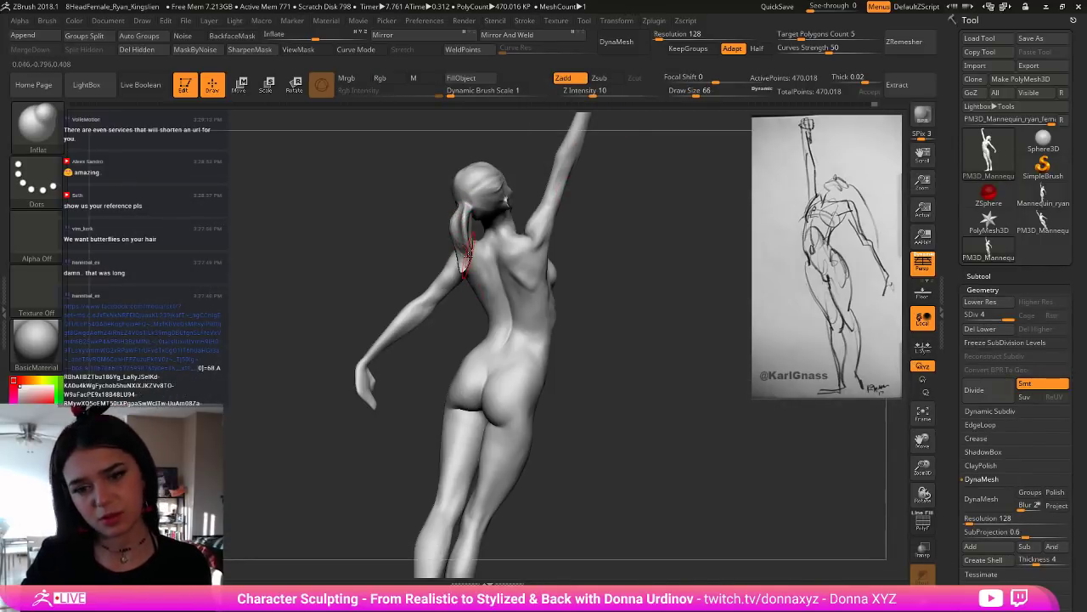
Step: Reshape the ponytail's lower end from several back angles with the Move Topological brush, and smooth its surface
key("b")
key("m")
key("t")
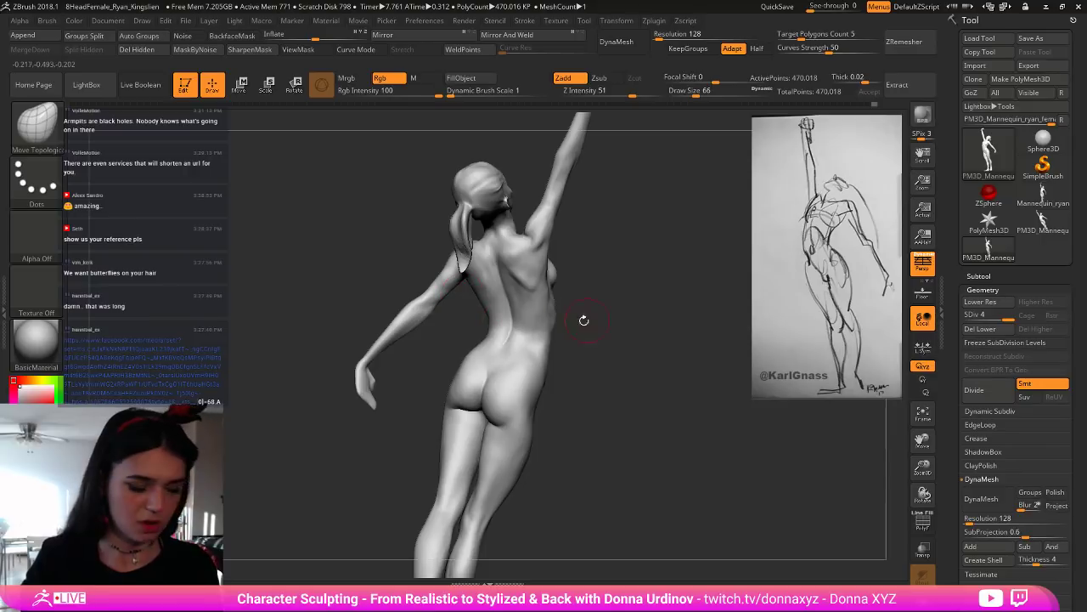
mouse_move(607, 310)
left_mouse_down()
mouse_move(620, 309)
mouse_move(462, 272)
left_mouse_up()
key("[")
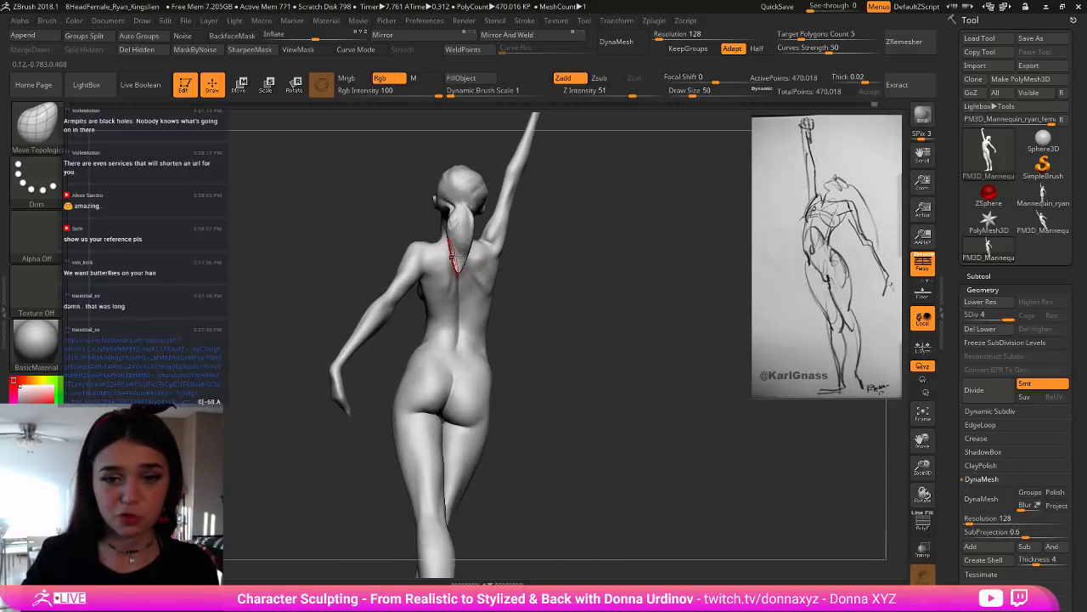
left_click_drag(545, 263, 476, 261)
key("]")
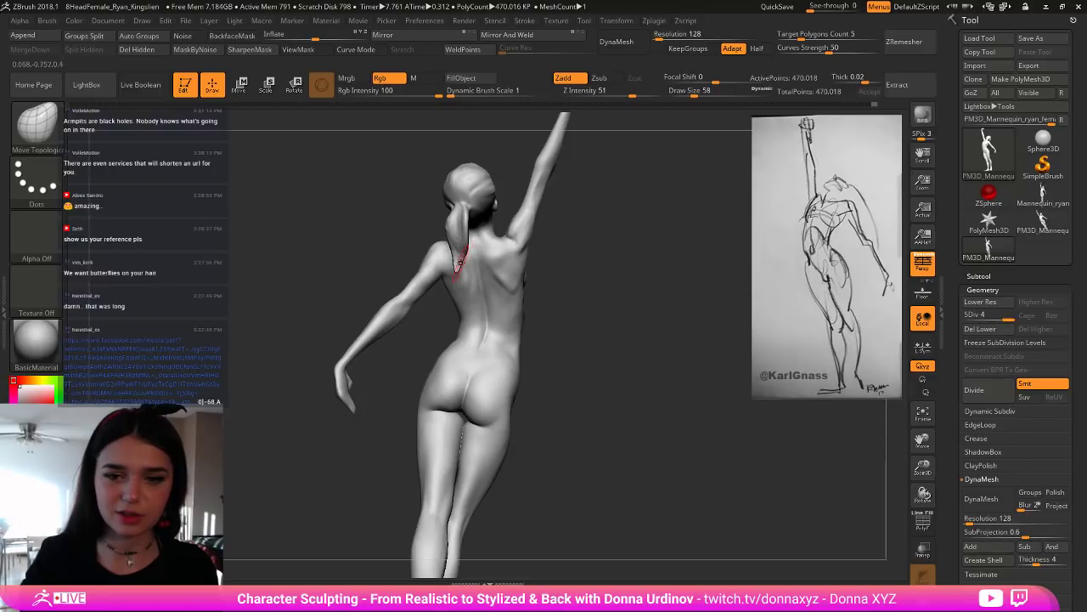
mouse_move(548, 261)
left_mouse_down()
mouse_move(429, 234)
mouse_move(499, 236)
mouse_move(435, 212)
left_mouse_up()
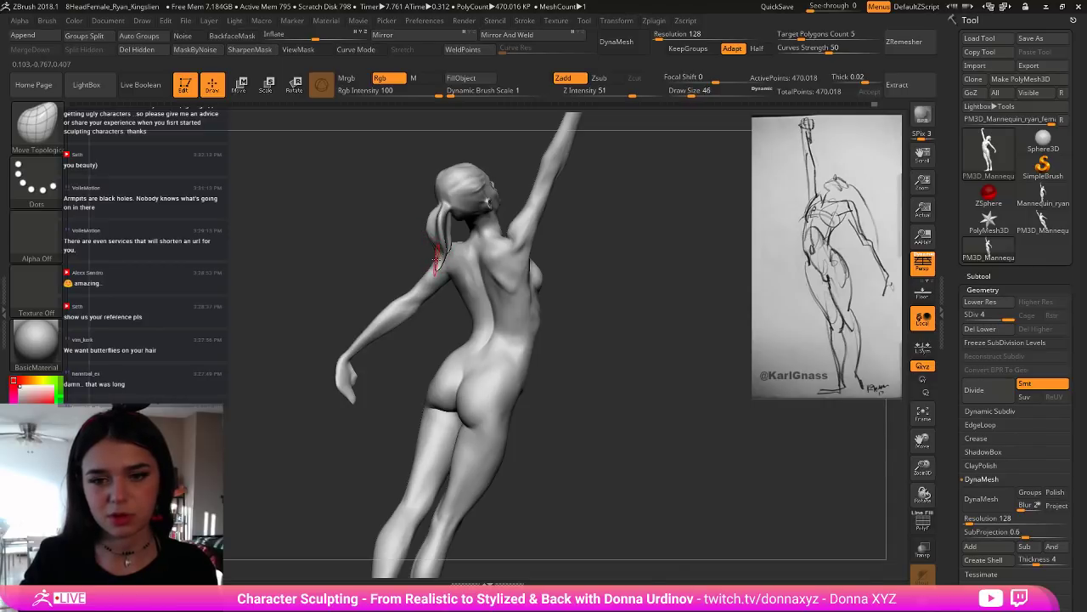
left_click_drag(418, 261, 439, 265)
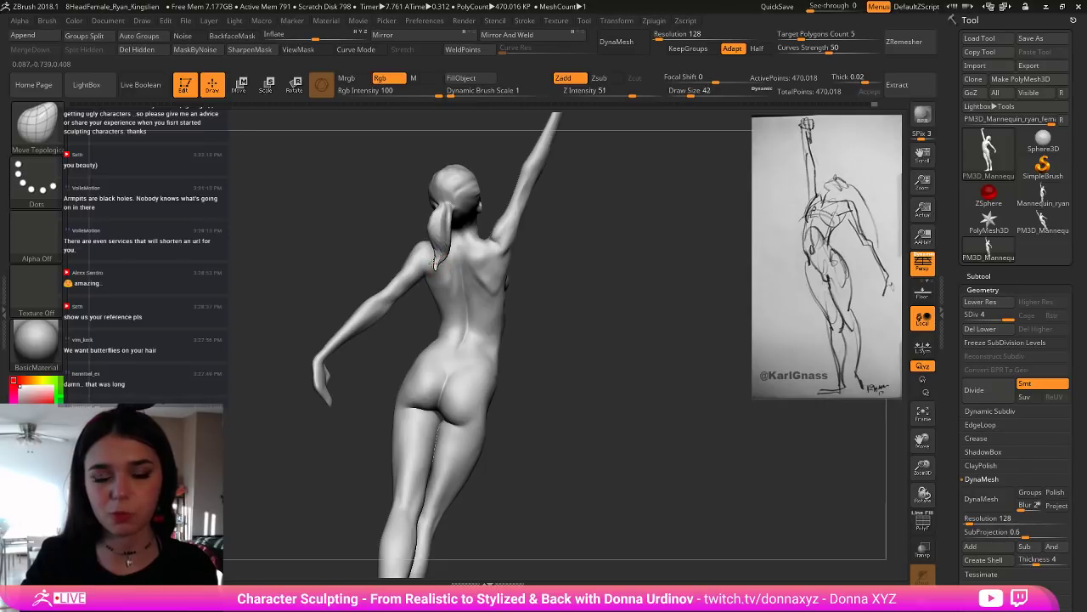
key("shift")
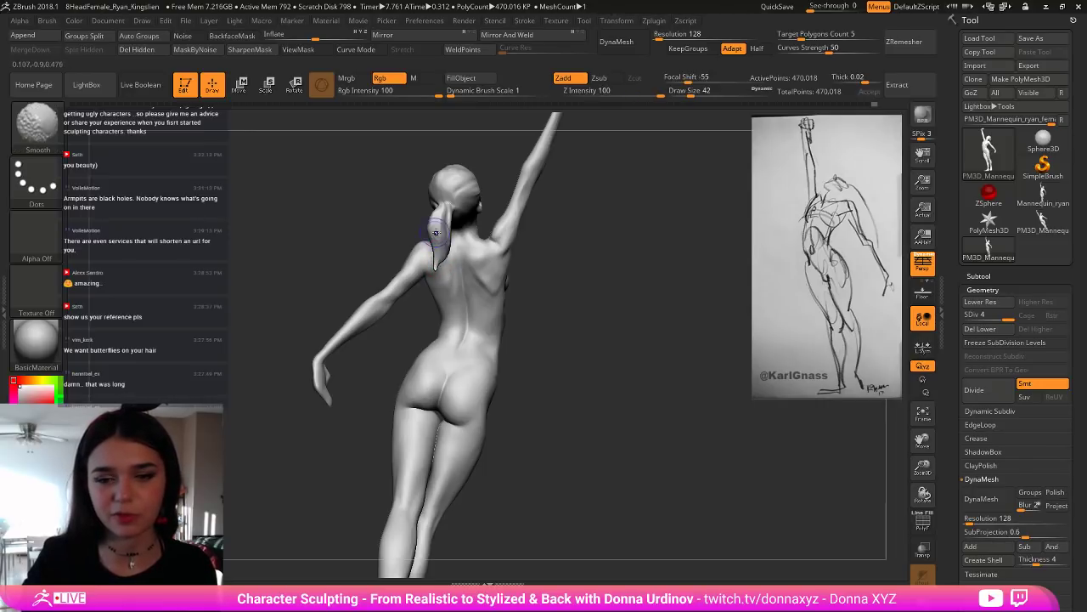
left_click_drag(436, 233, 440, 224, "shift")
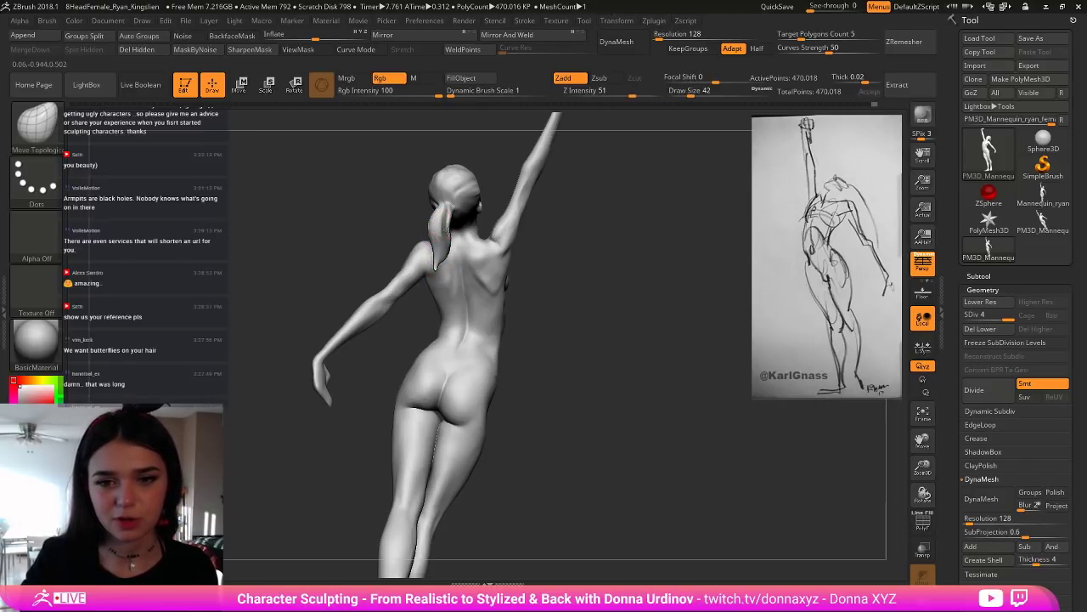
Step: Add volume to the middle of the ponytail with the Inflat brush at draw size 54 and smooth it
key("b")
key("i")
key("n")
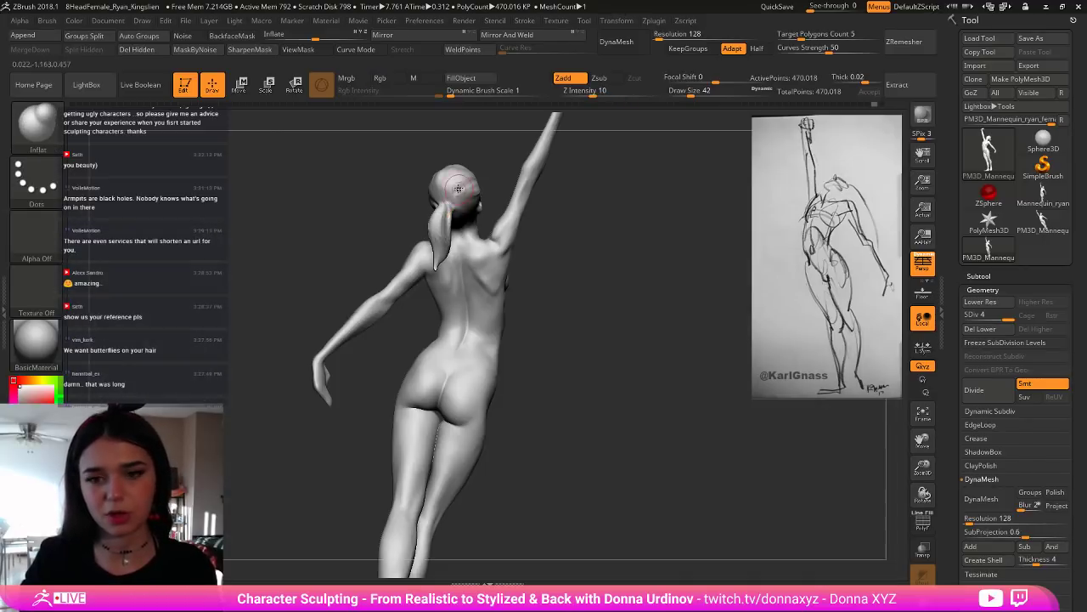
key("bracketright")
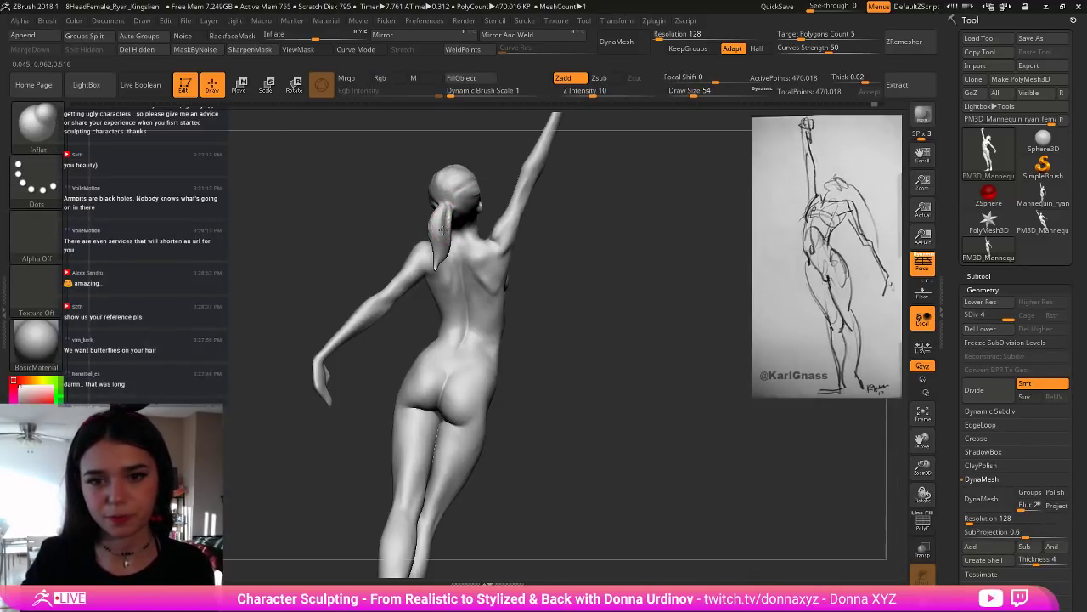
left_click_drag(577, 258, 644, 254)
left_click_drag(432, 253, 442, 252, "shift")
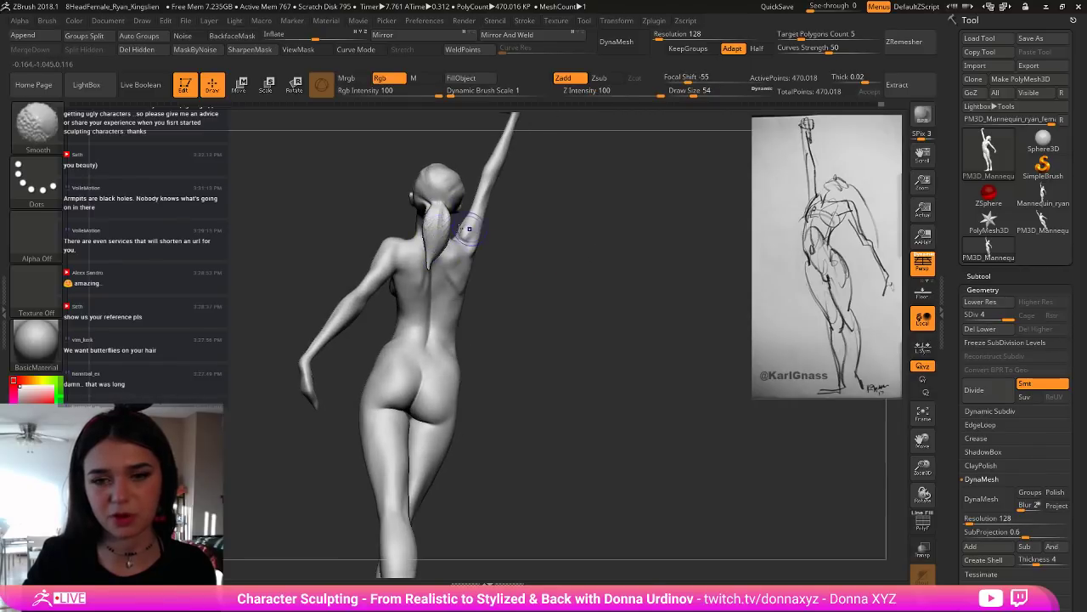
Step: Bend the ponytail into a wavier curve from the back view using the Move brush
mouse_move(550, 264)
left_mouse_down()
mouse_move(450, 255)
mouse_move(562, 243)
mouse_move(547, 248)
mouse_move(600, 257)
mouse_move(578, 260)
mouse_move(592, 284)
left_mouse_up()
key("b")
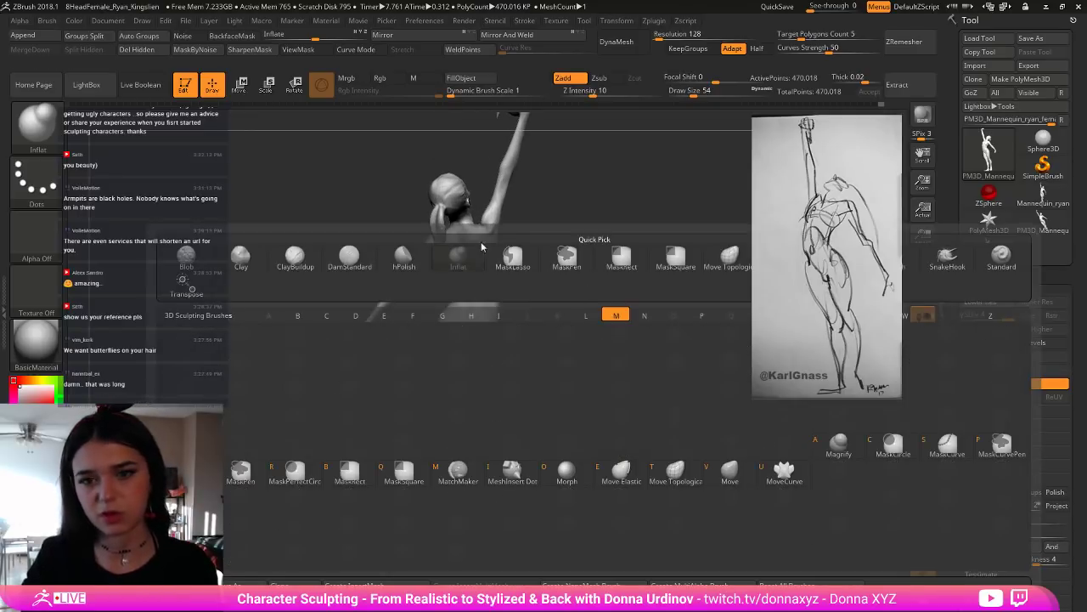
key("m")
key("v")
key("bracketright")
key("bracketright")
left_click_drag(443, 225, 449, 224)
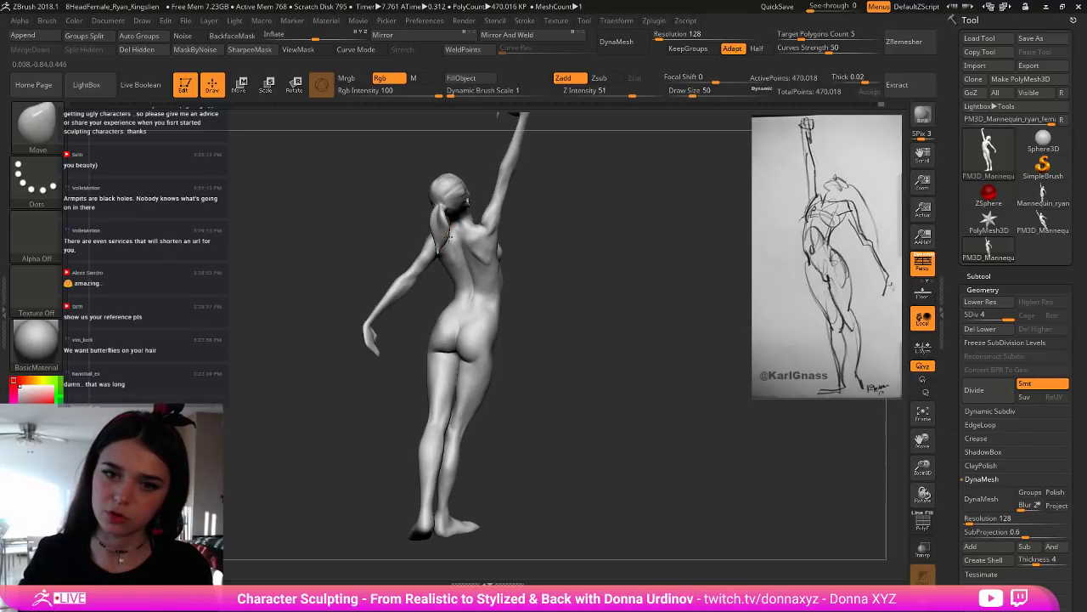
key("bracketright")
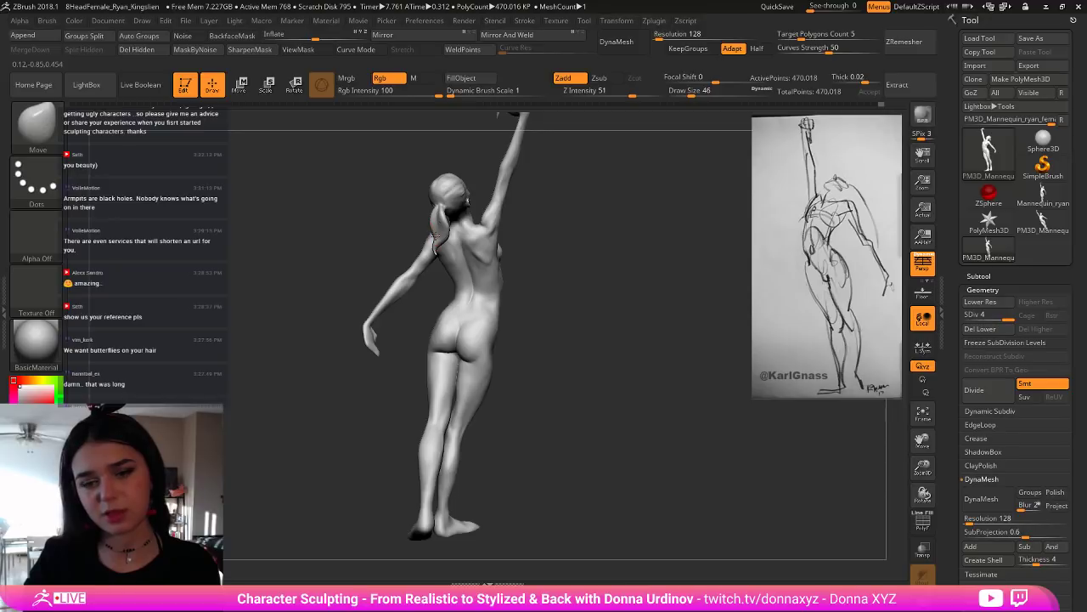
Step: Adjust the ponytail's tip in side profile with the Move brush at draw size 58
left_click_drag(554, 254, 533, 266)
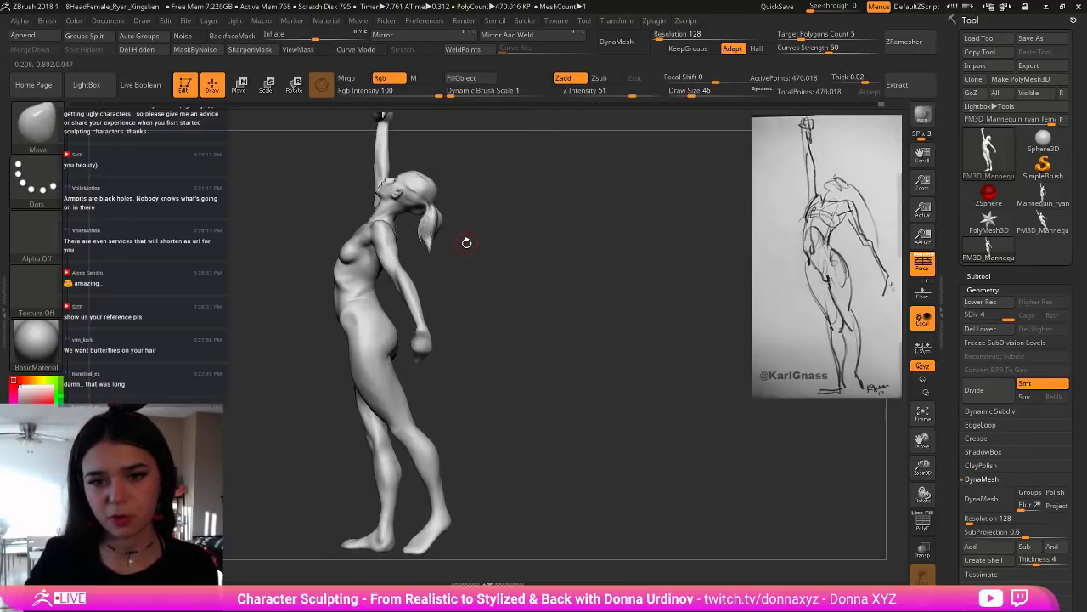
key("bracketright")
key("bracketright")
key("bracketright")
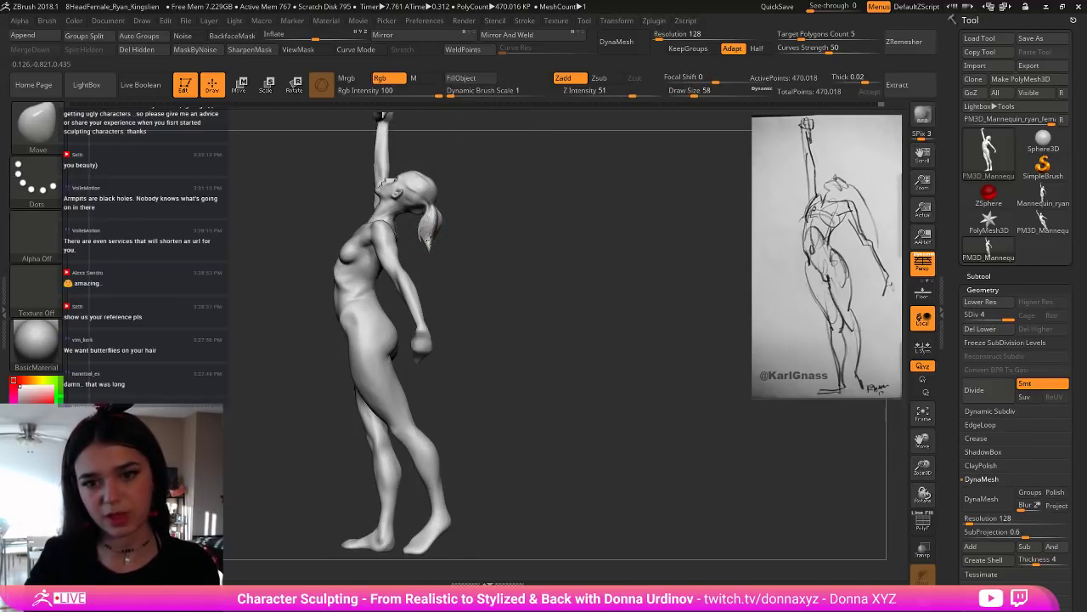
Step: Adjust the forms of the upper back and the side beneath the raised arm with the Move brush
left_click_drag(517, 254, 563, 249)
right_click_drag(558, 212, 527, 218, "ctrl")
mouse_move(527, 217)
left_mouse_down()
mouse_move(547, 226)
mouse_move(547, 243)
mouse_move(470, 261)
mouse_move(502, 259)
mouse_move(525, 278)
mouse_move(481, 270)
left_mouse_up()
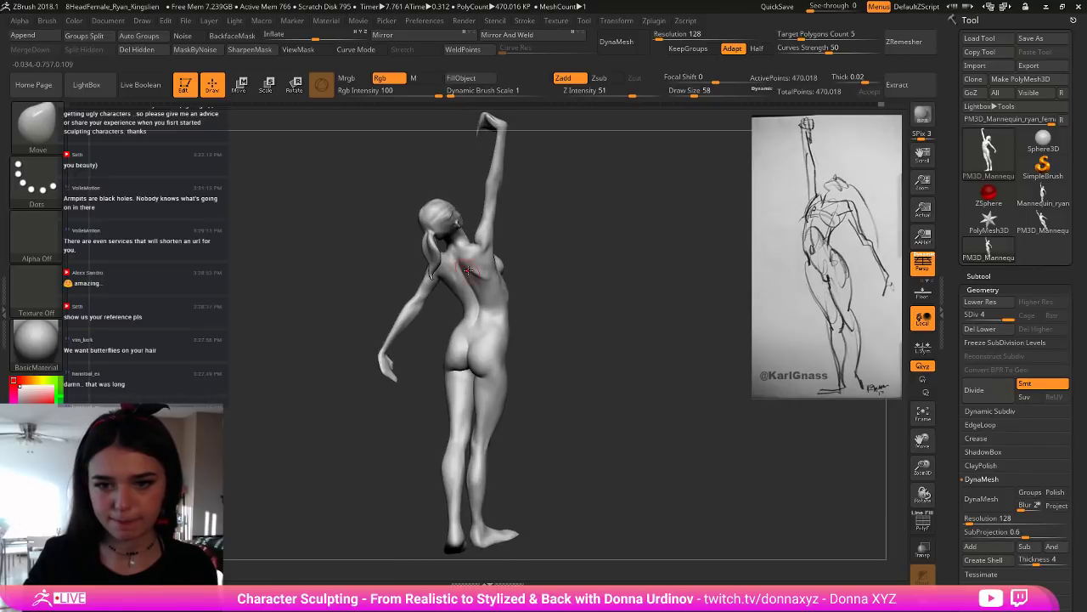
key("shift")
left_click_drag(553, 249, 481, 281, "shift")
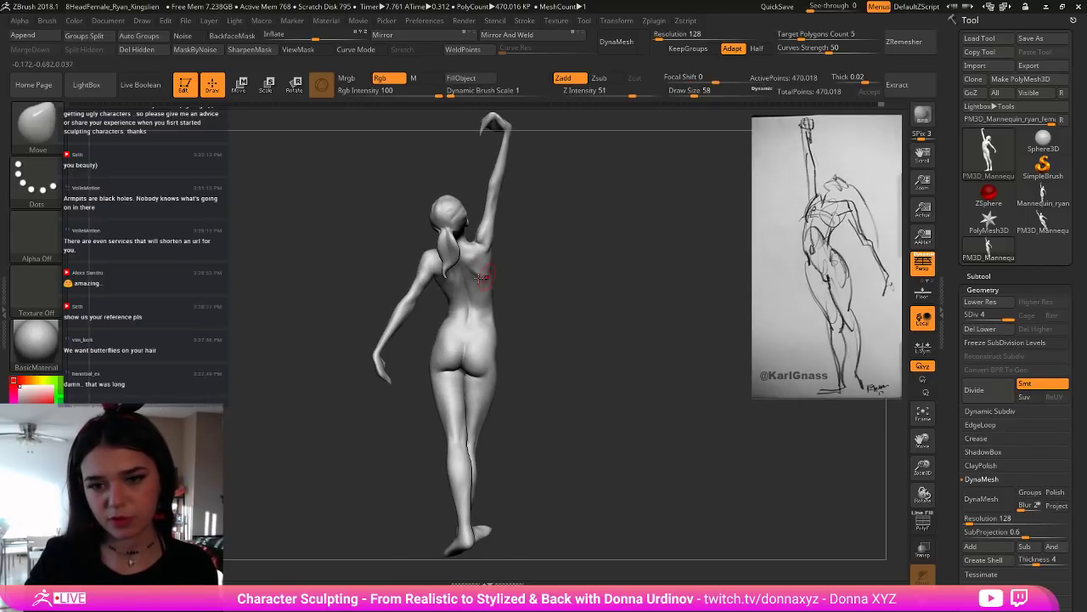
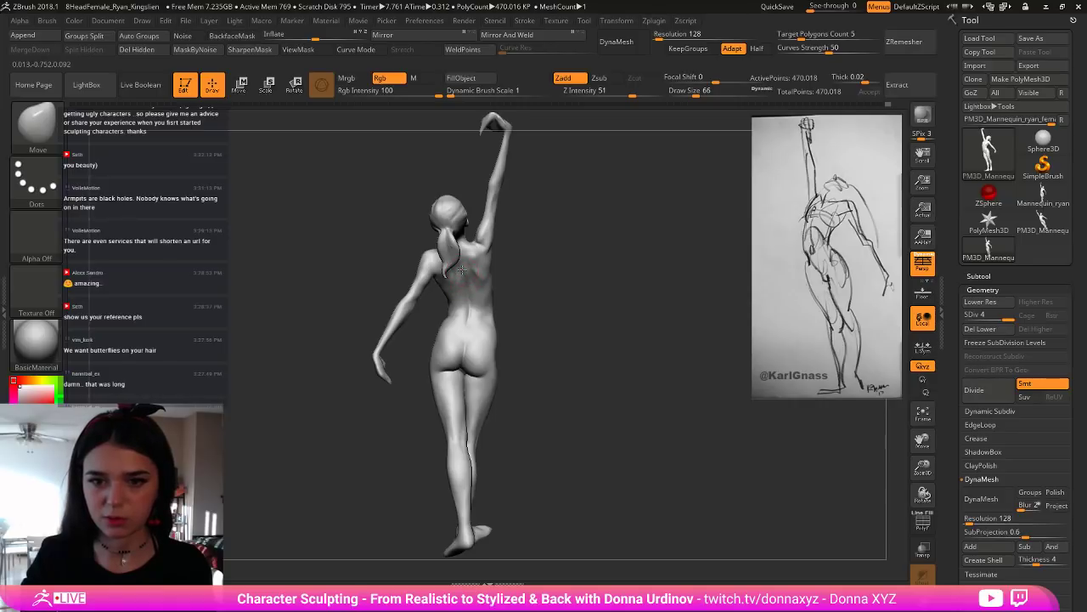
mouse_move(462, 269)
right_mouse_down()
mouse_move(525, 240)
mouse_move(515, 226)
right_mouse_up()
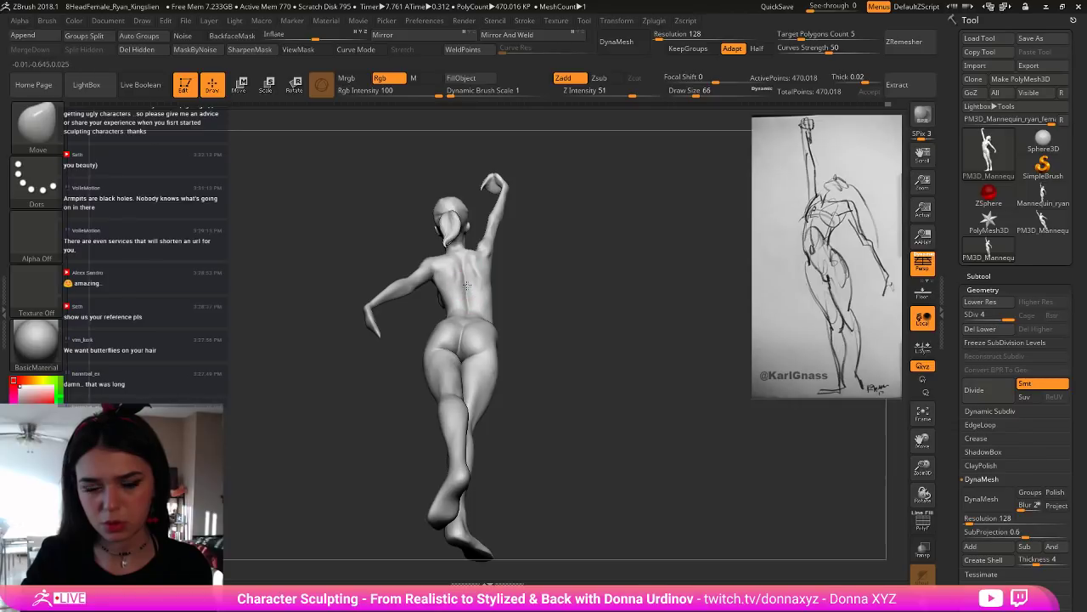
mouse_move(523, 302)
left_mouse_down()
mouse_move(513, 335)
mouse_move(546, 315)
mouse_move(491, 286)
mouse_move(497, 275)
mouse_move(518, 311)
left_mouse_up()
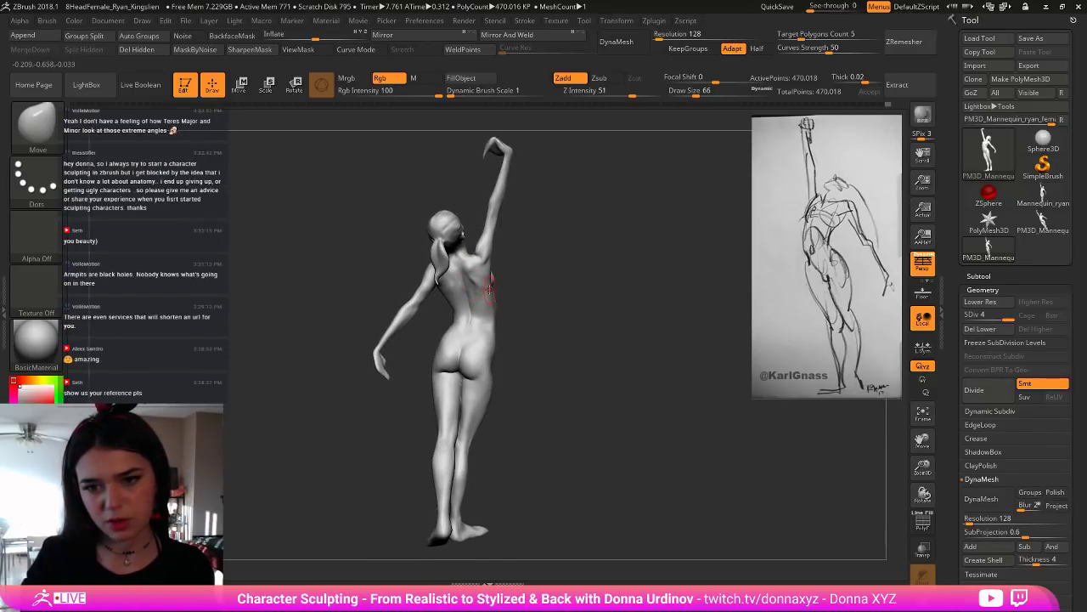
mouse_move(512, 264)
left_mouse_down()
mouse_move(535, 249)
mouse_move(488, 262)
left_mouse_up()
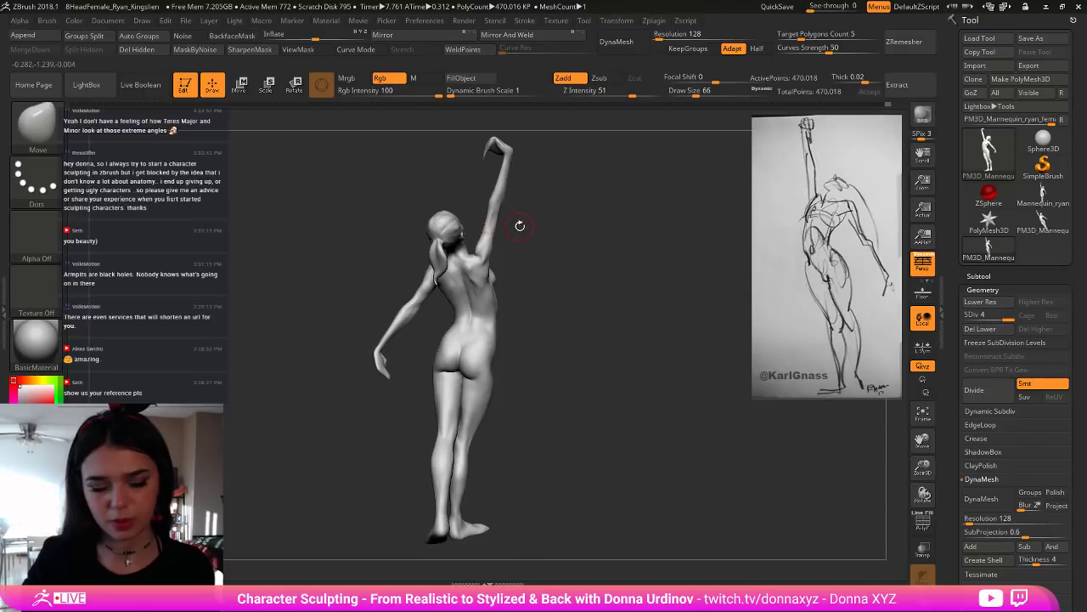
Step: Build up the raised upper arm's muscle forms with the ClayBuildup brush at draw size 58, smoothing the strokes
key("b")
key("c")
key("b")
left_click_drag(533, 183, 481, 226)
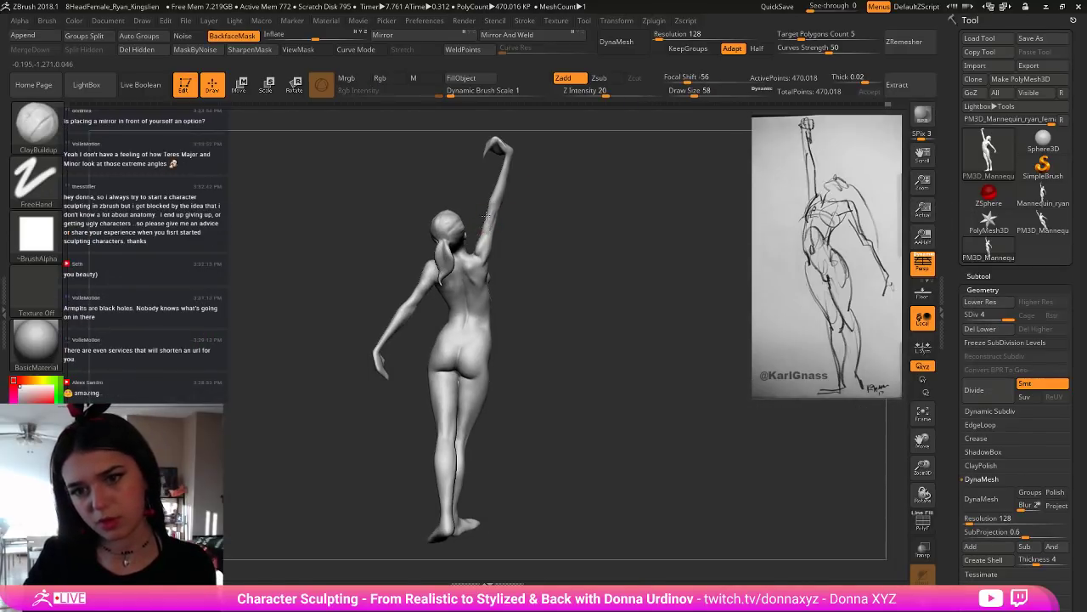
key("shift")
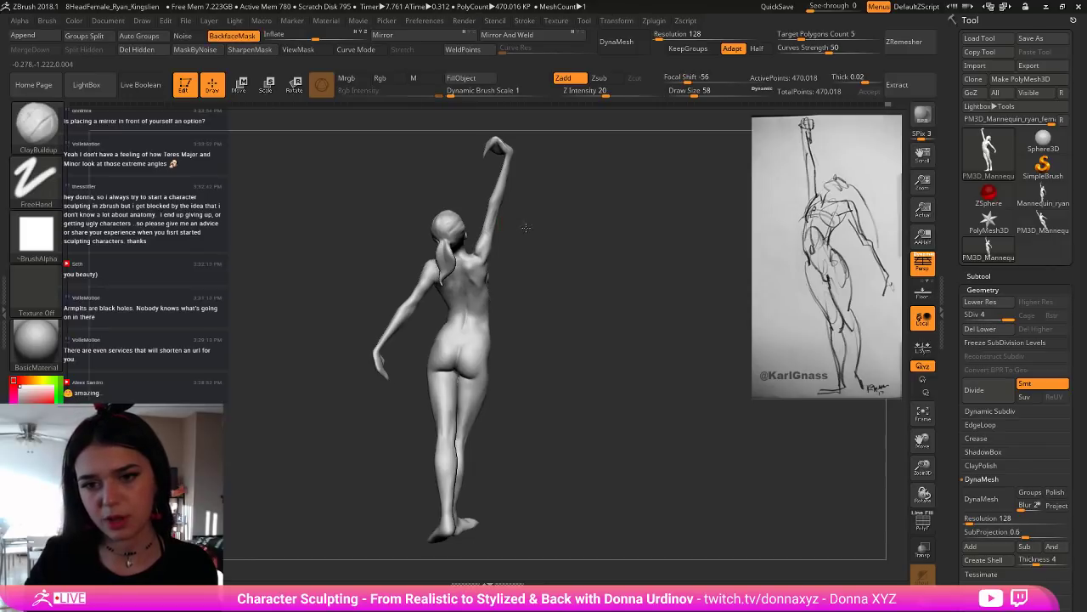
mouse_move(515, 226)
left_mouse_down()
mouse_move(546, 214)
mouse_move(554, 245)
mouse_move(496, 257)
mouse_move(552, 246)
left_mouse_up()
mouse_move(480, 212)
left_mouse_down()
mouse_move(504, 236)
mouse_move(497, 212)
mouse_move(487, 235)
left_mouse_up()
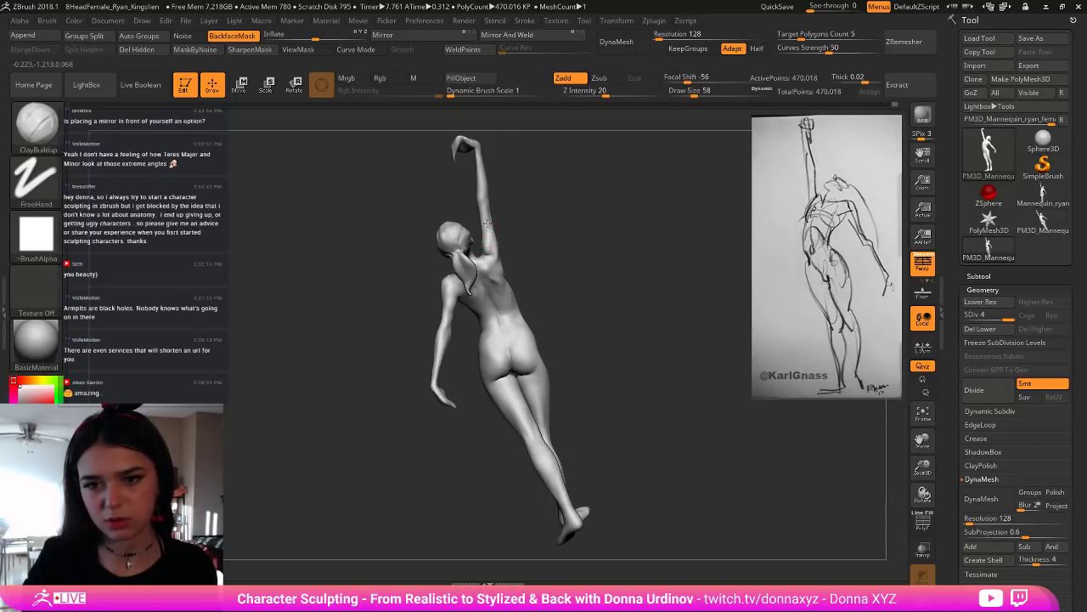
Step: Refine the back of the raised upper arm near the shoulder with ClayBuildup at draw size 46 and smooth it
mouse_move(531, 206)
left_mouse_down("alt")
mouse_move(525, 237)
mouse_move(483, 241)
mouse_move(530, 223)
mouse_move(481, 262)
left_mouse_up("alt")
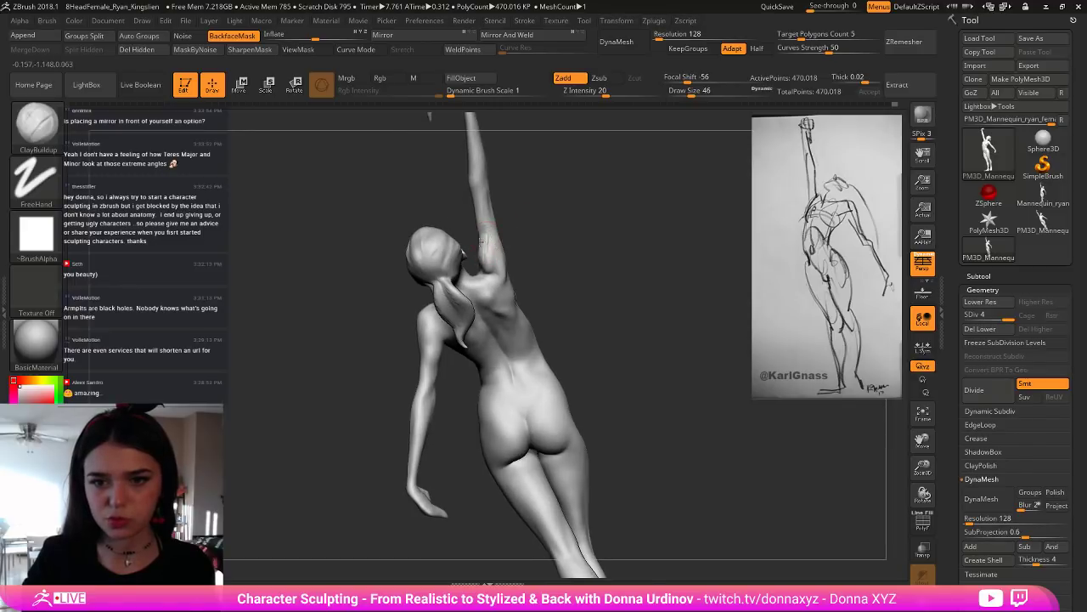
left_click_drag(509, 217, 491, 228)
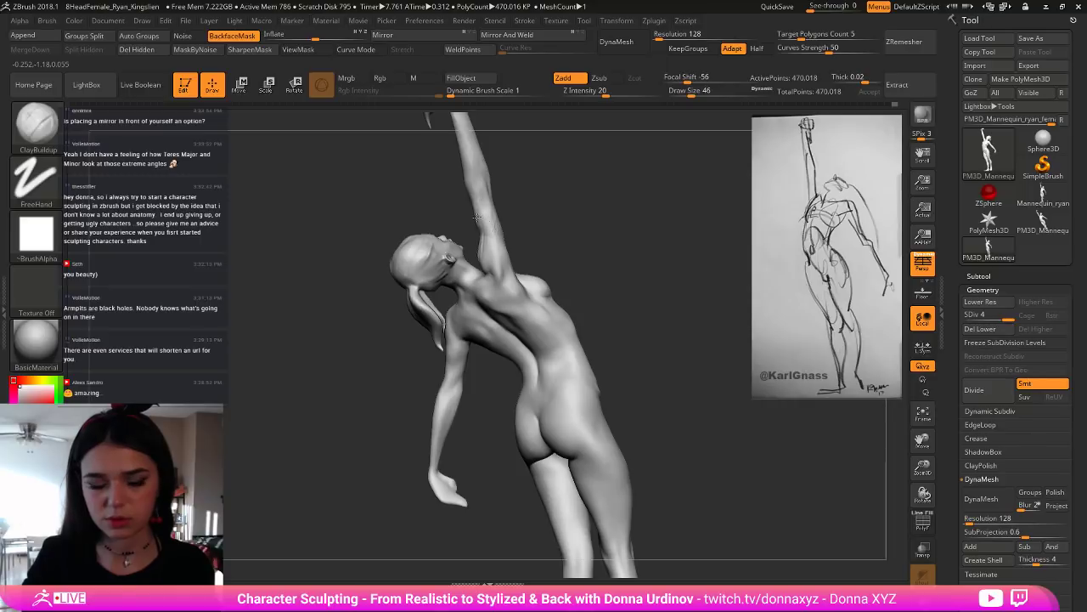
mouse_move(476, 218)
left_mouse_down()
mouse_move(493, 241)
mouse_move(523, 202)
mouse_move(486, 189)
mouse_move(481, 223)
left_mouse_up()
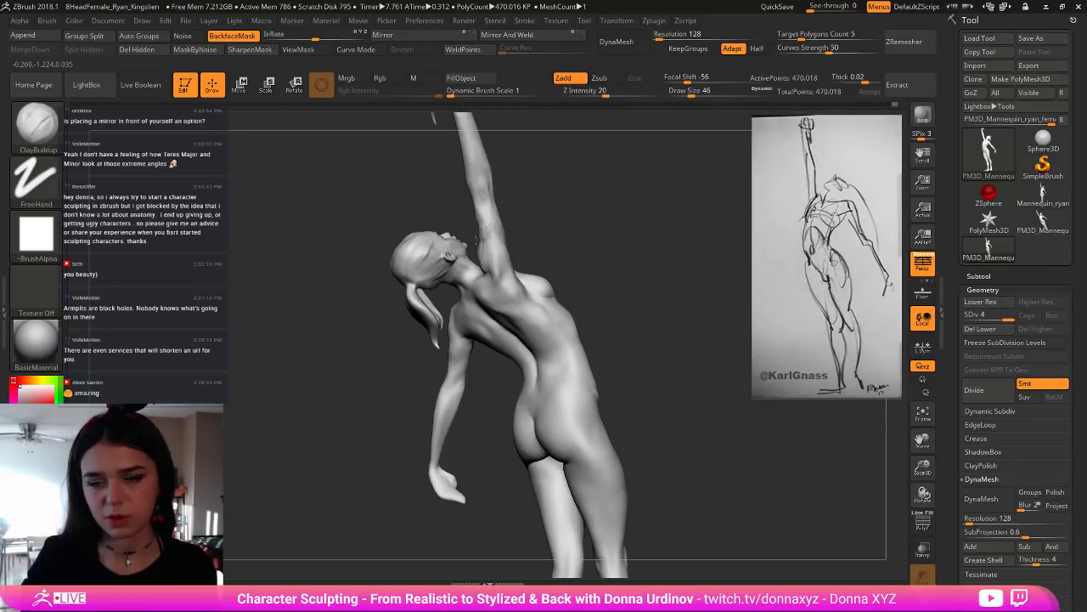
key("shift")
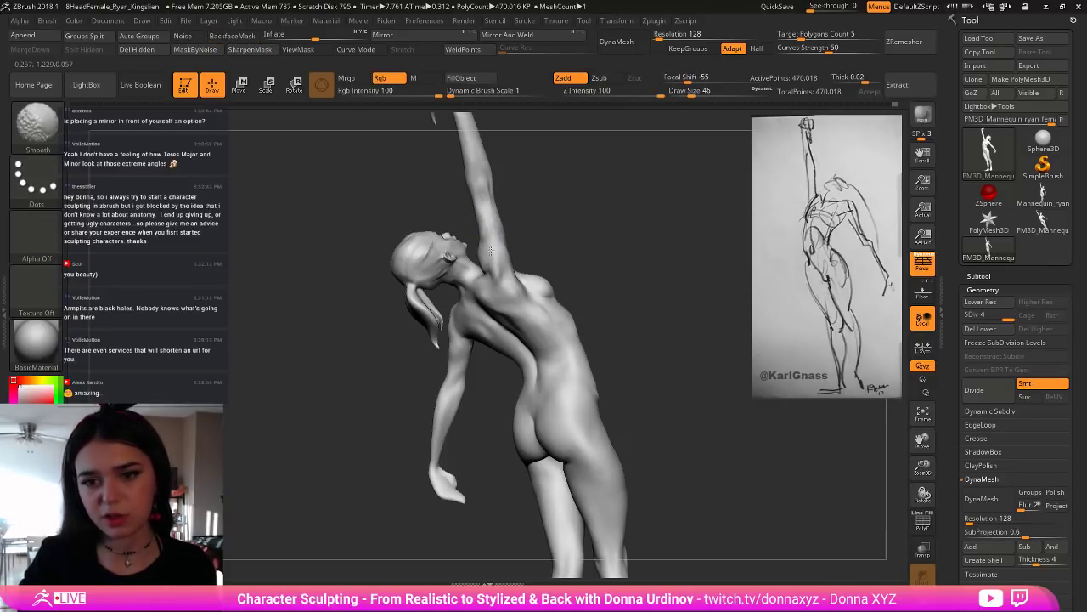
Step: Adjust the raised upper arm's contour with the Move brush at draw size 58 and smooth its surface beside the face
key("b")
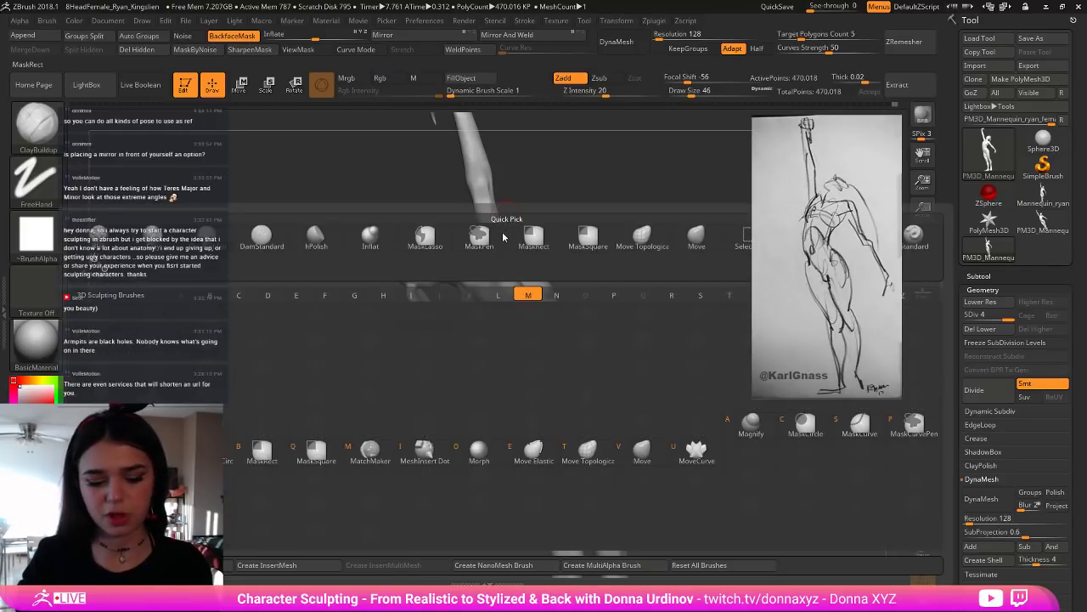
key("m")
key("v")
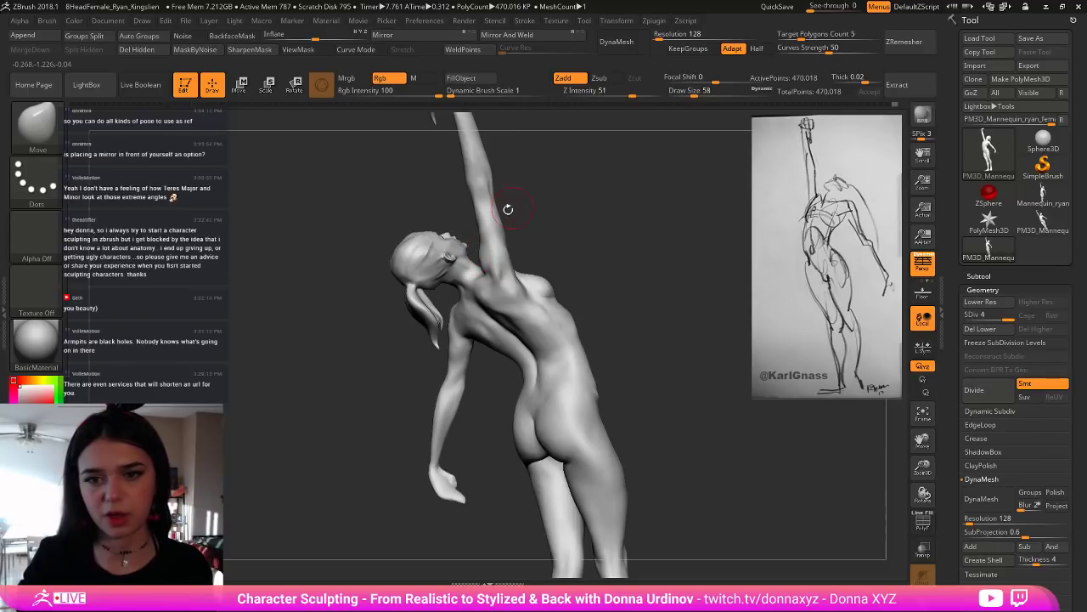
mouse_move(525, 202)
left_mouse_down()
mouse_move(560, 191)
mouse_move(521, 221)
mouse_move(578, 217)
left_mouse_up()
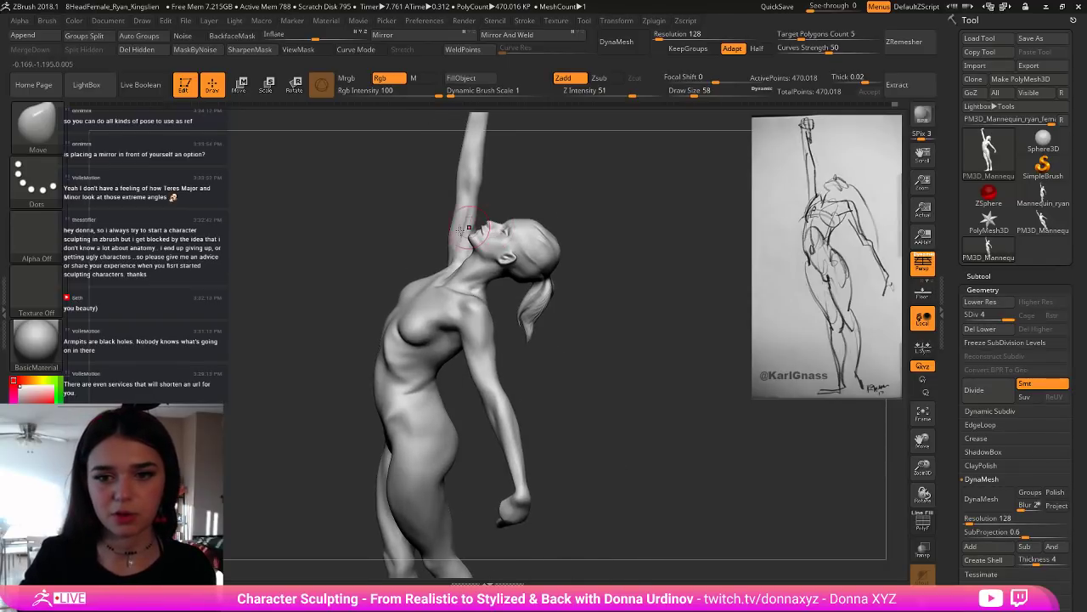
key("shift")
left_click_drag(465, 207, 467, 227, "shift")
left_click_drag(524, 194, 574, 190)
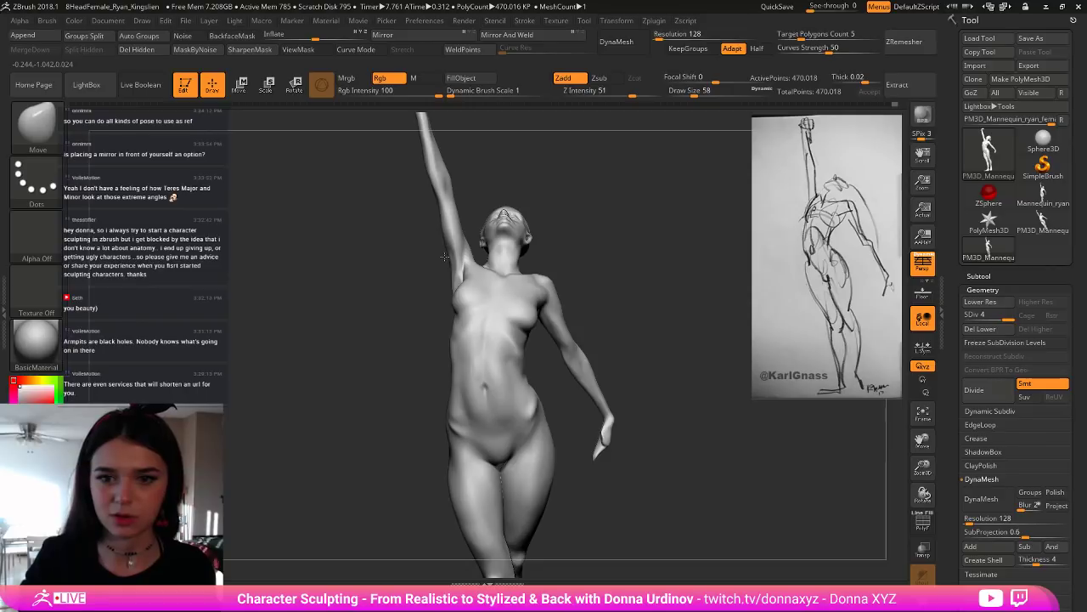
mouse_move(468, 223)
left_mouse_down("alt")
mouse_move(491, 187)
mouse_move(435, 230)
mouse_move(475, 195)
mouse_move(466, 203)
left_mouse_up("alt")
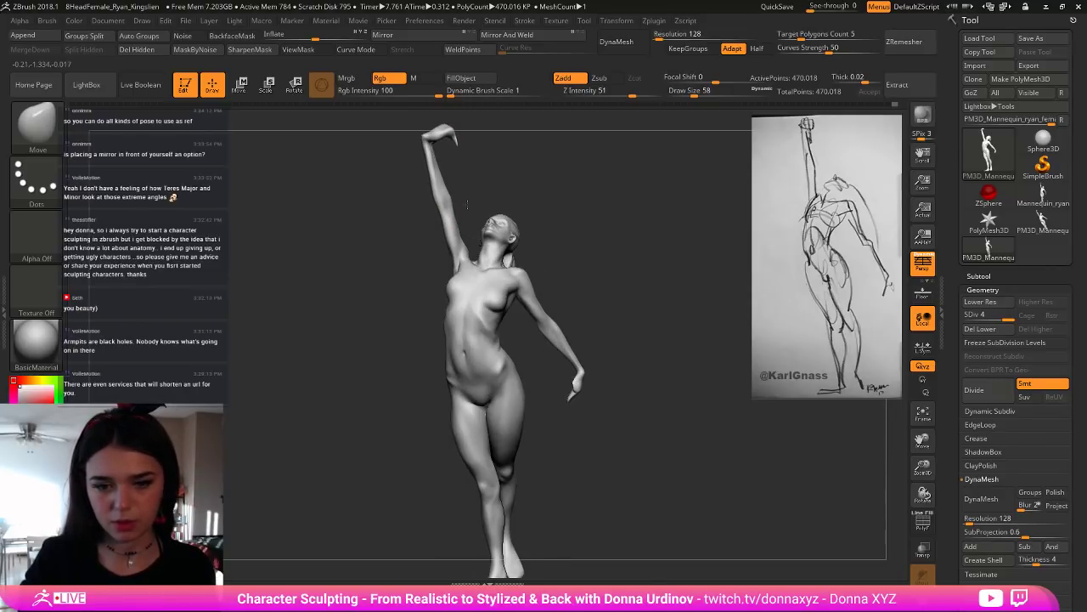
Step: Polish the raised upper arm's surface from the front with the hPolish brush at draw size 42
key("b")
key("h")
key("p")
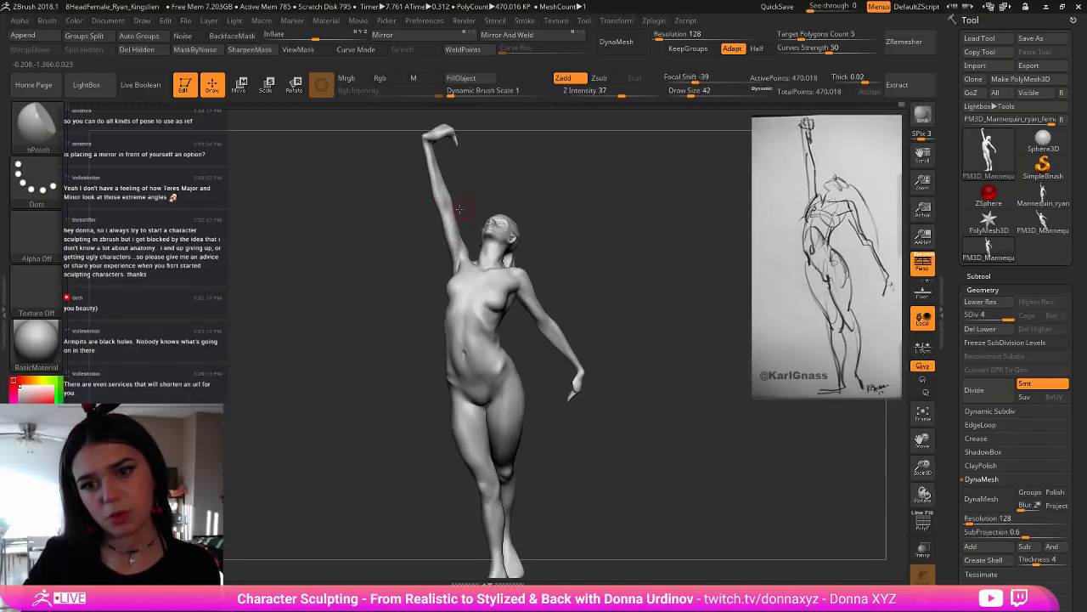
mouse_move(481, 198)
left_mouse_down()
mouse_move(502, 197)
mouse_move(478, 200)
mouse_move(491, 196)
left_mouse_up()
Step: Reshape the back around the lowered arm's shoulder blade and ribcage with the Move brush at draw size 58
mouse_move(533, 208)
right_mouse_down()
mouse_move(523, 219)
mouse_move(619, 220)
mouse_move(604, 236)
right_mouse_up()
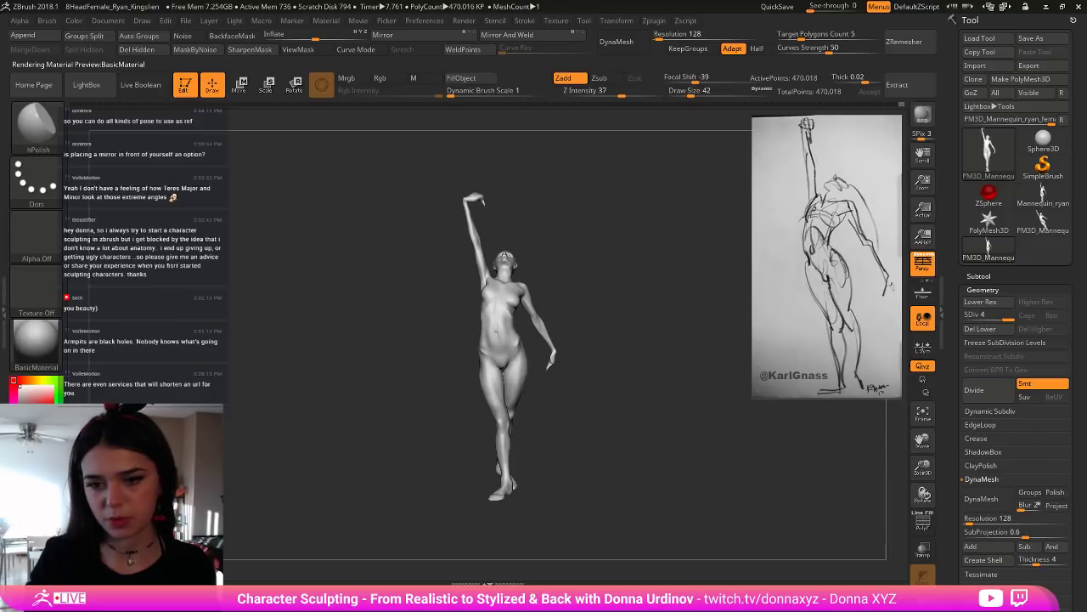
left_click_drag(390, 357, 628, 337)
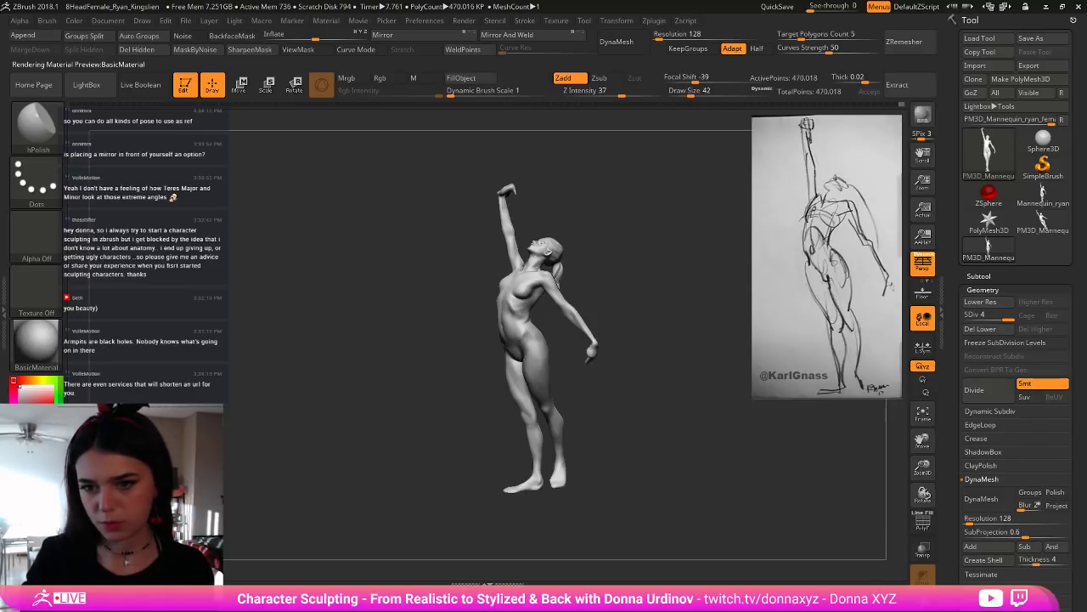
mouse_move(677, 330)
left_mouse_down()
mouse_move(654, 337)
mouse_move(736, 343)
mouse_move(646, 360)
left_mouse_up()
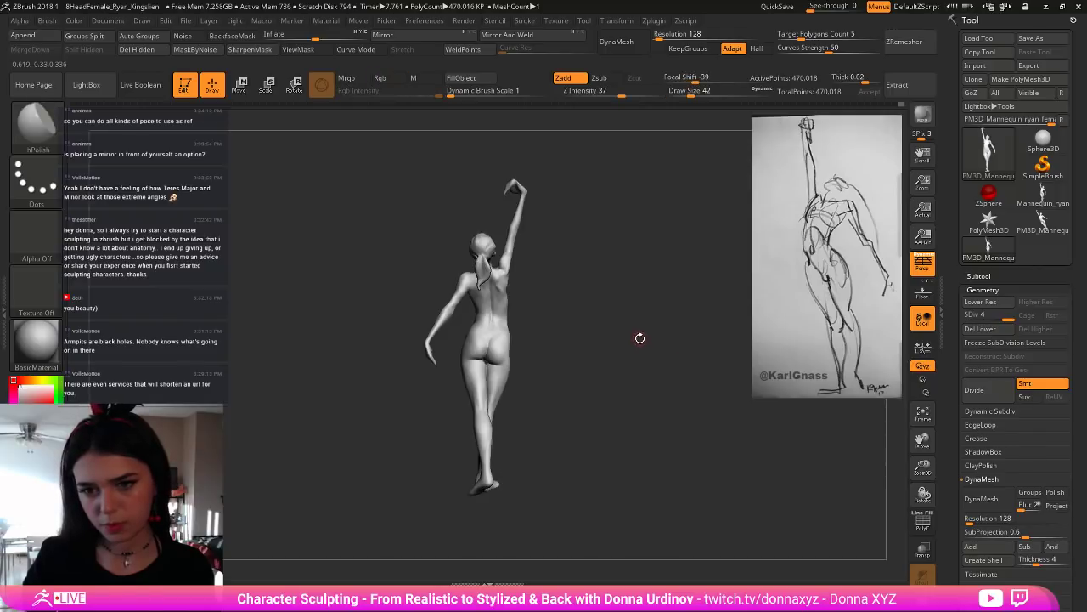
mouse_move(645, 330)
left_mouse_down("alt")
mouse_move(655, 326)
mouse_move(632, 344)
mouse_move(662, 395)
mouse_move(676, 459)
left_mouse_up("alt")
key("b")
key("m")
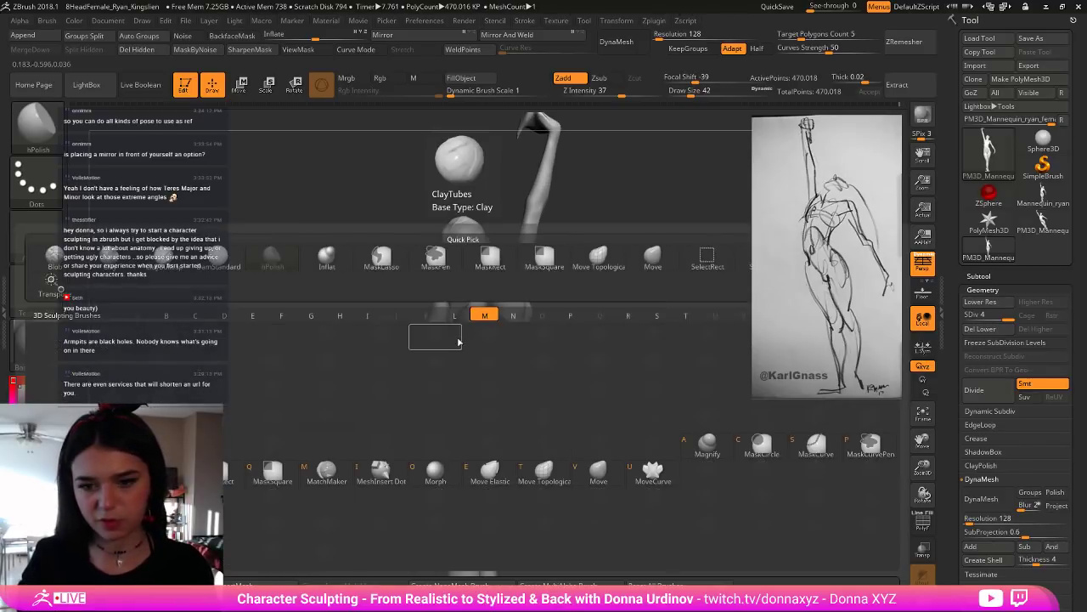
key("v")
left_click_drag(445, 359, 455, 337)
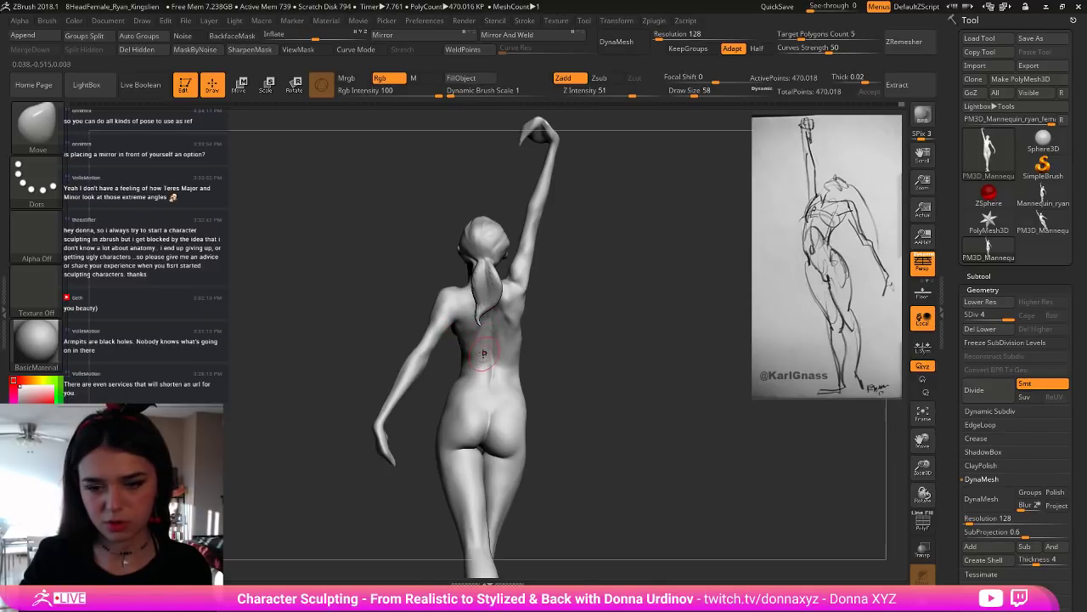
mouse_move(484, 363)
left_mouse_down()
mouse_move(567, 331)
mouse_move(484, 365)
mouse_move(518, 376)
mouse_move(469, 334)
left_mouse_up()
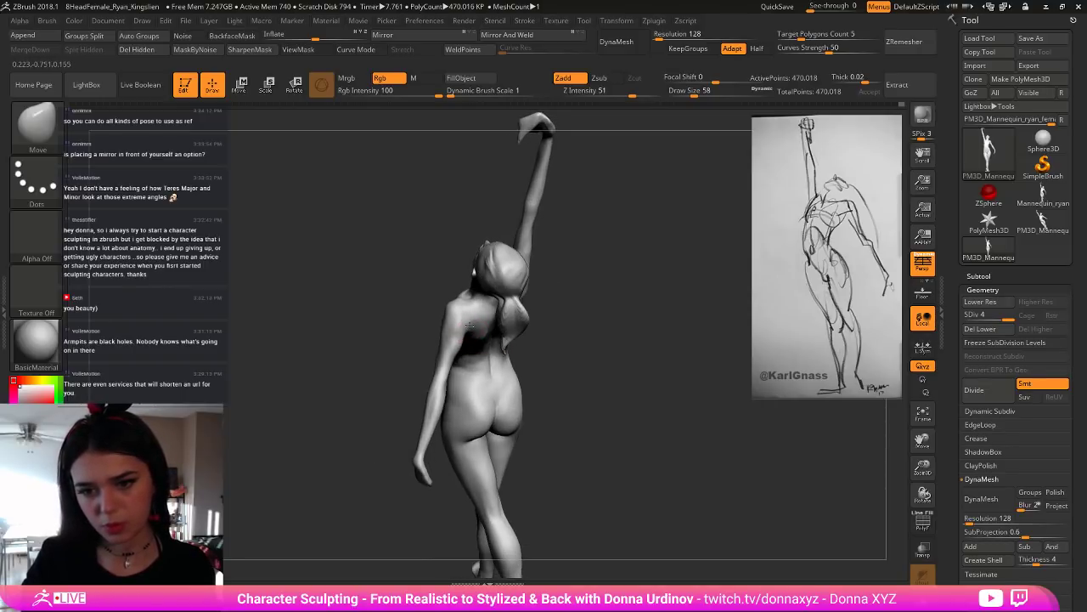
mouse_move(589, 318)
left_mouse_down()
mouse_move(511, 408)
mouse_move(613, 298)
mouse_move(570, 309)
left_mouse_up()
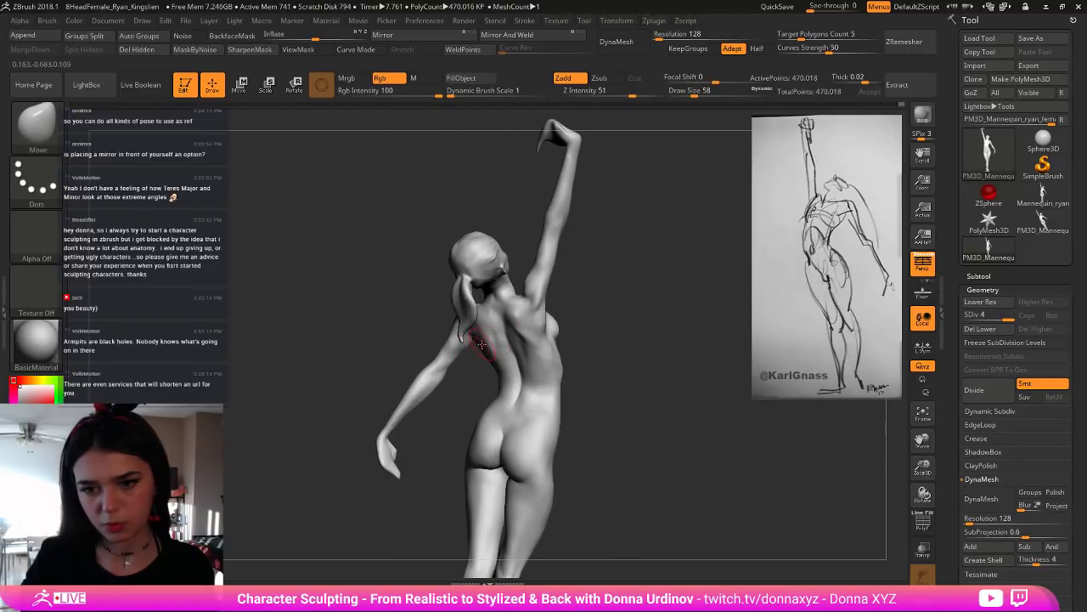
Step: Refine the upper back beneath the ponytail with the Move brush at draw size 38 and smooth the shoulder blade area
key("bracketleft")
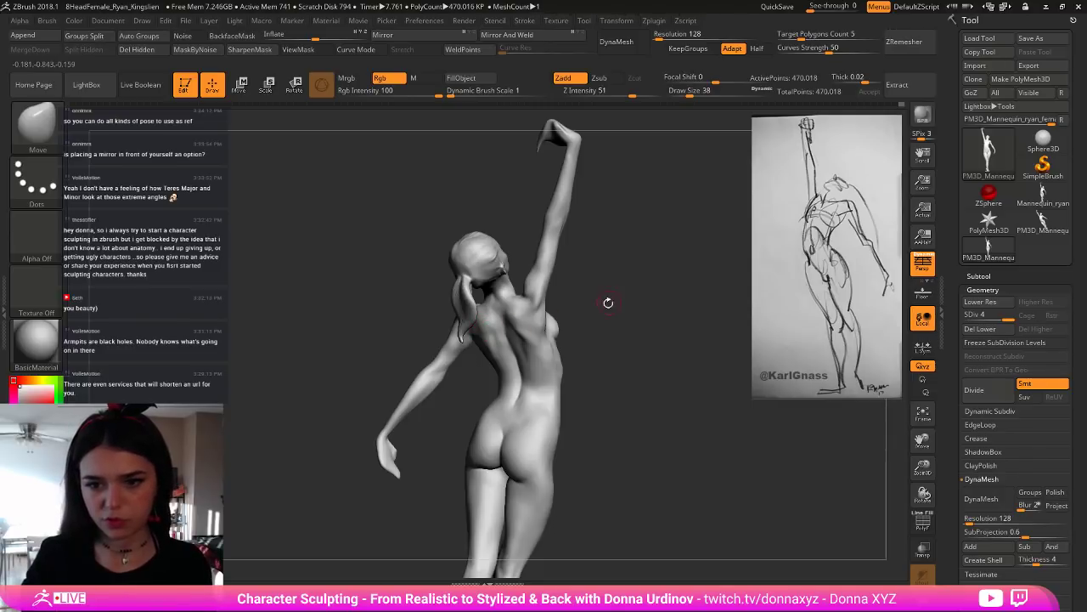
mouse_move(609, 303)
left_mouse_down()
mouse_move(619, 308)
mouse_move(481, 353)
left_mouse_up()
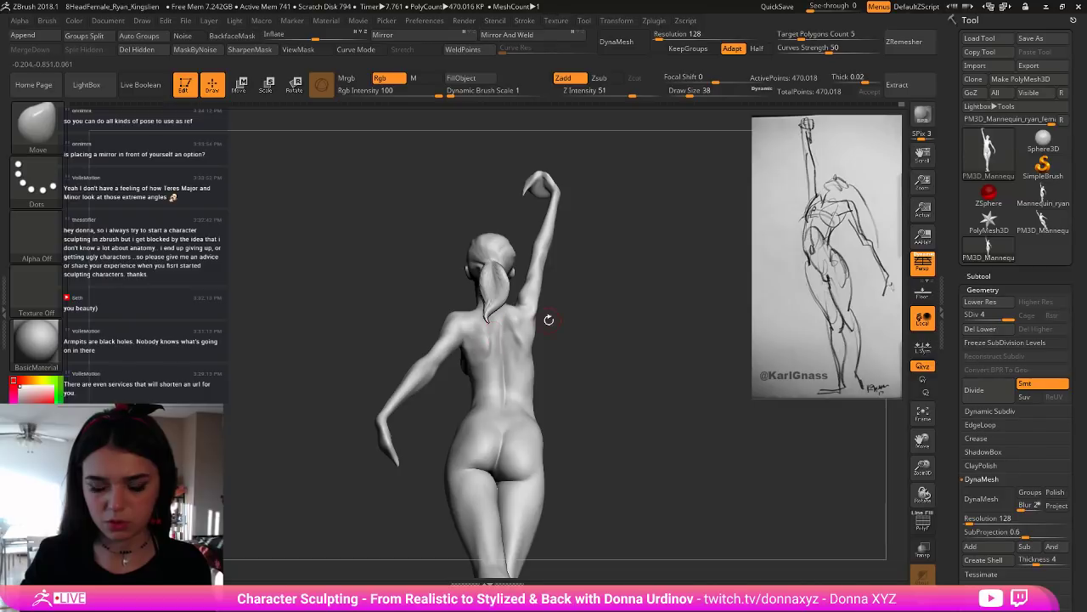
left_click_drag(603, 315, 583, 342)
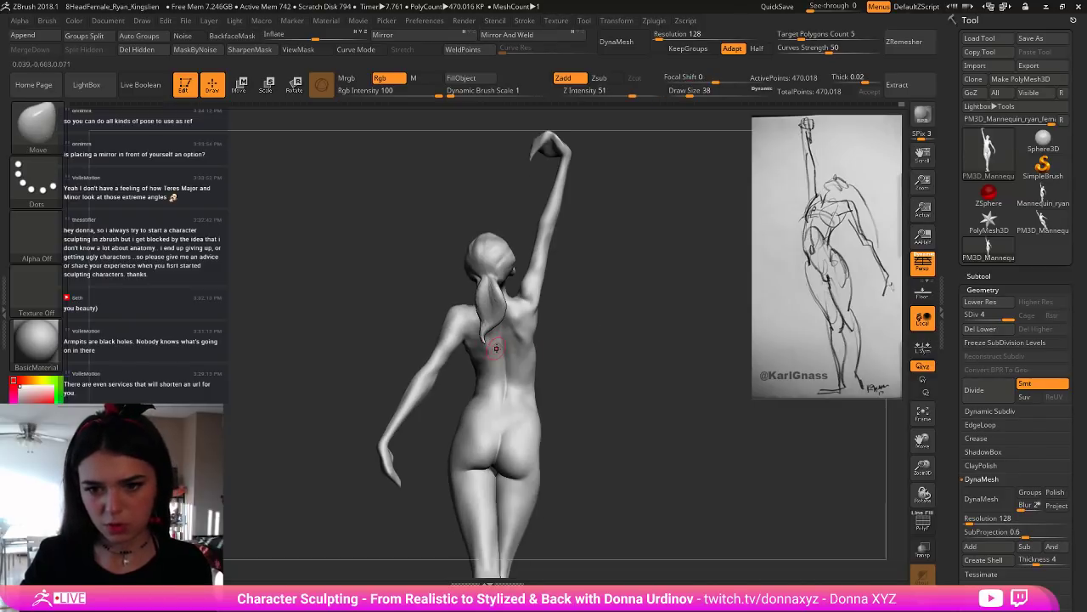
key("shift")
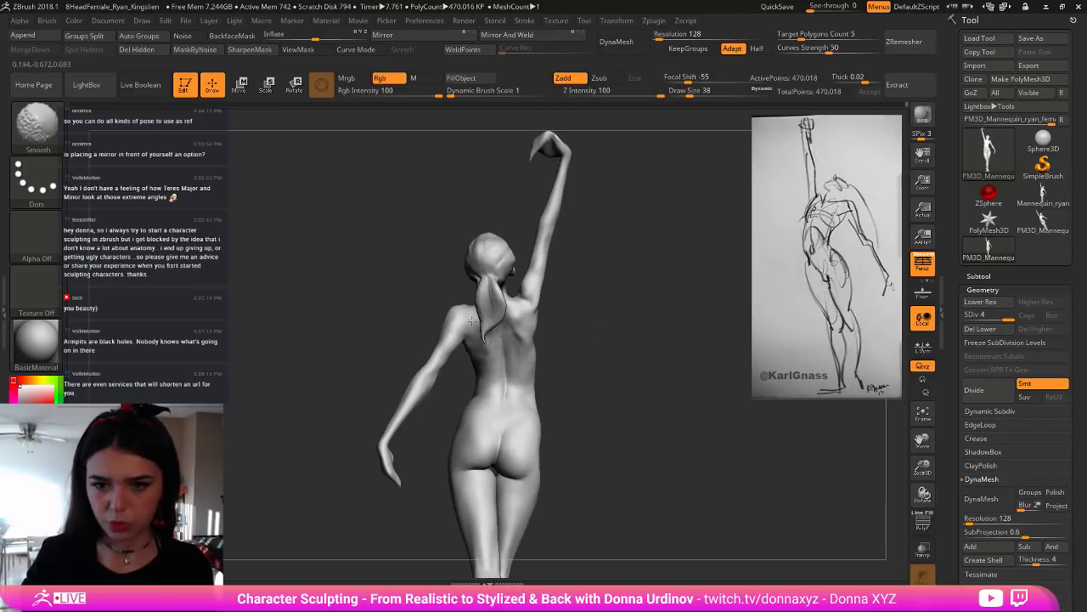
mouse_move(597, 306)
left_mouse_down()
mouse_move(620, 303)
mouse_move(609, 302)
left_mouse_up()
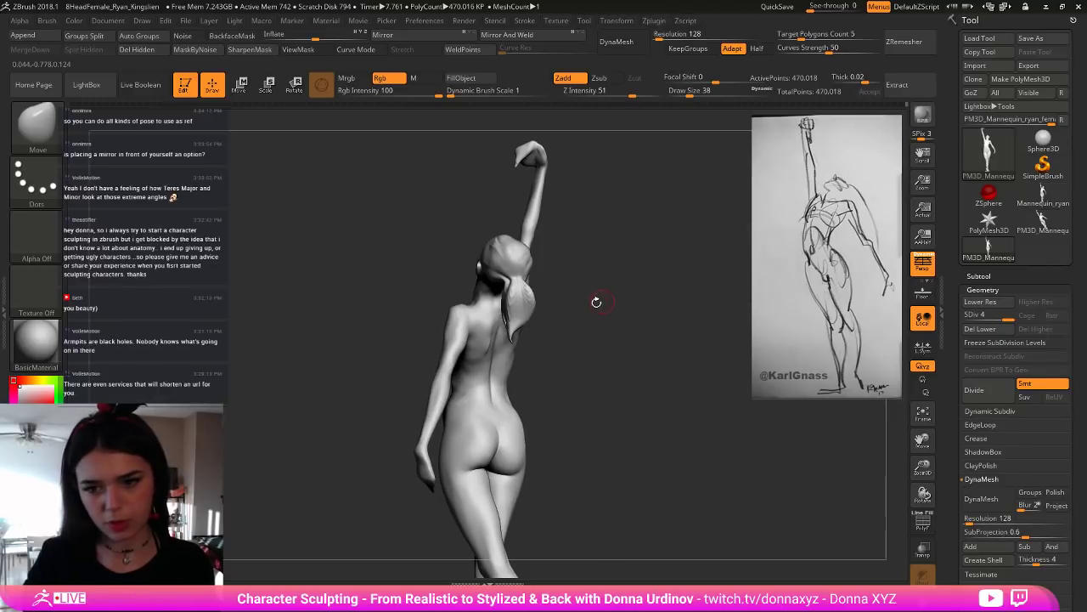
Step: Build up the shoulder blade on the lowered arm's side with ClayBuildup at draw size 50 and smooth it into the back
key("b")
key("c")
key("b")
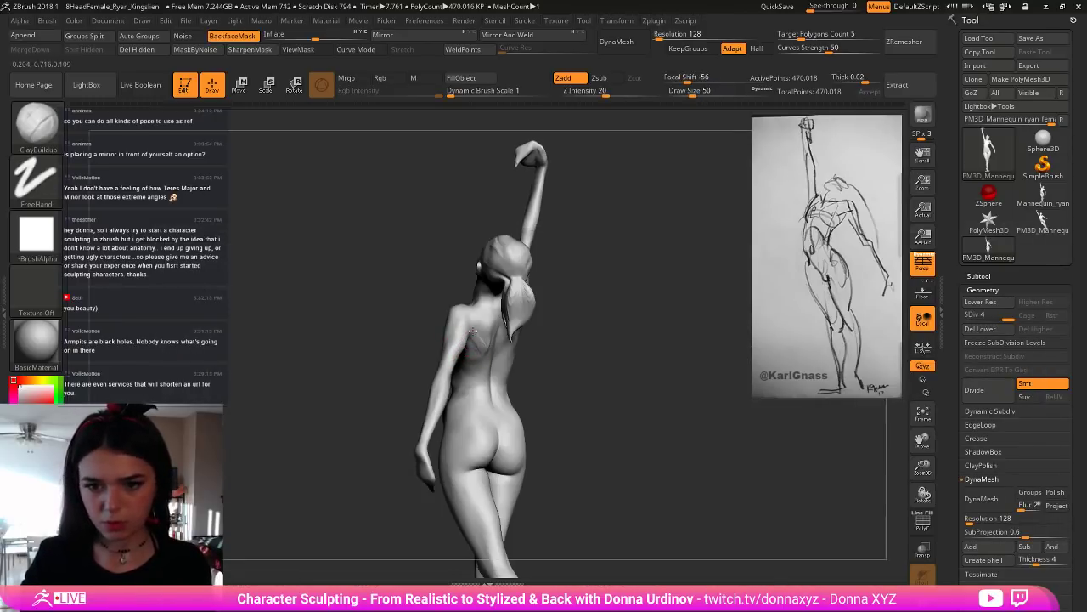
key("shift")
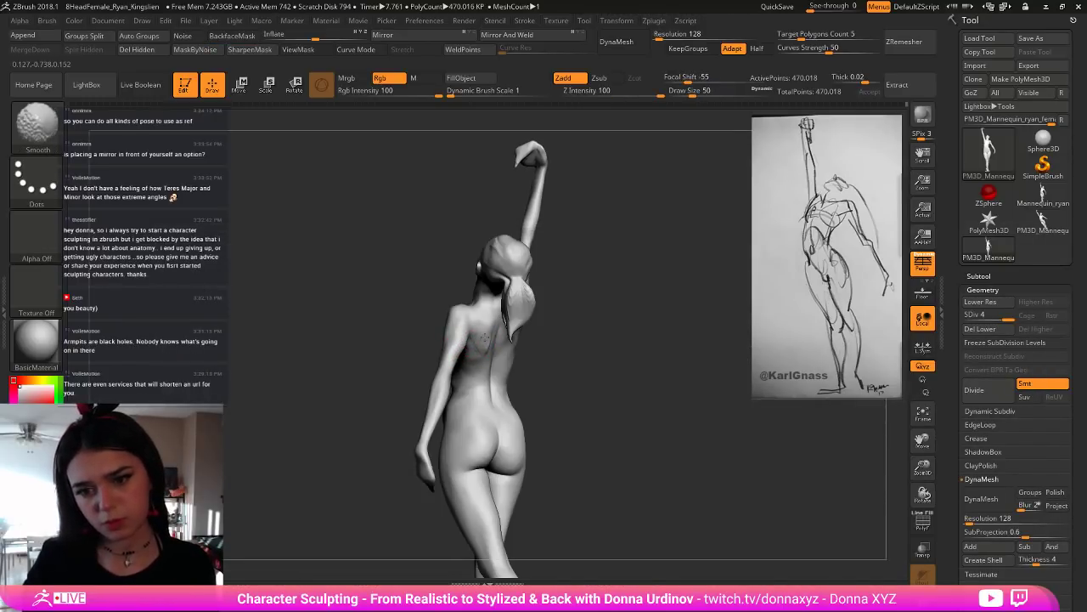
left_click_drag(471, 351, 473, 359, "shift")
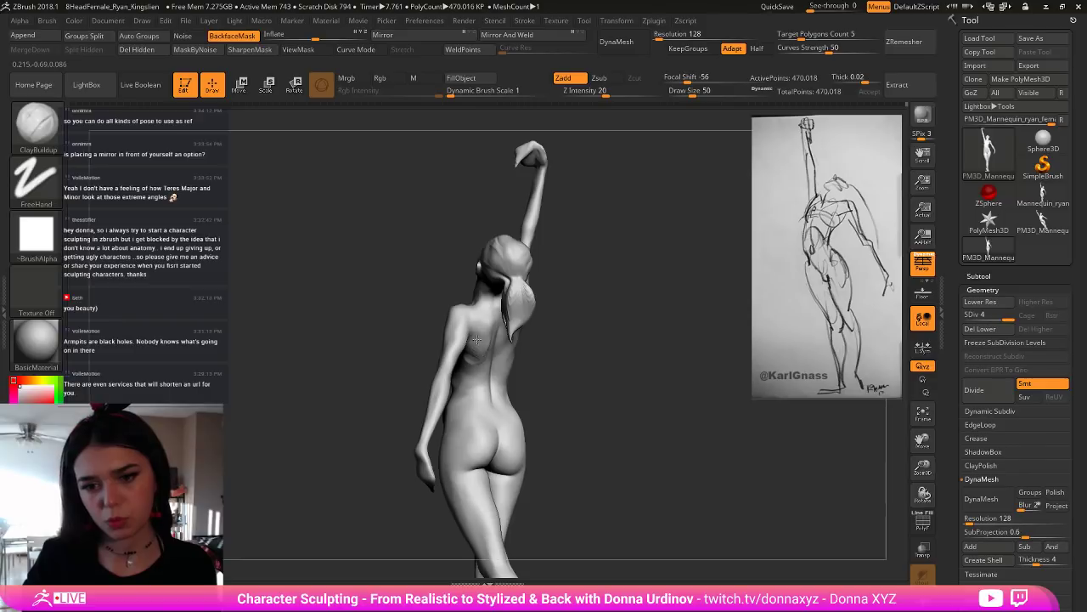
key("shift")
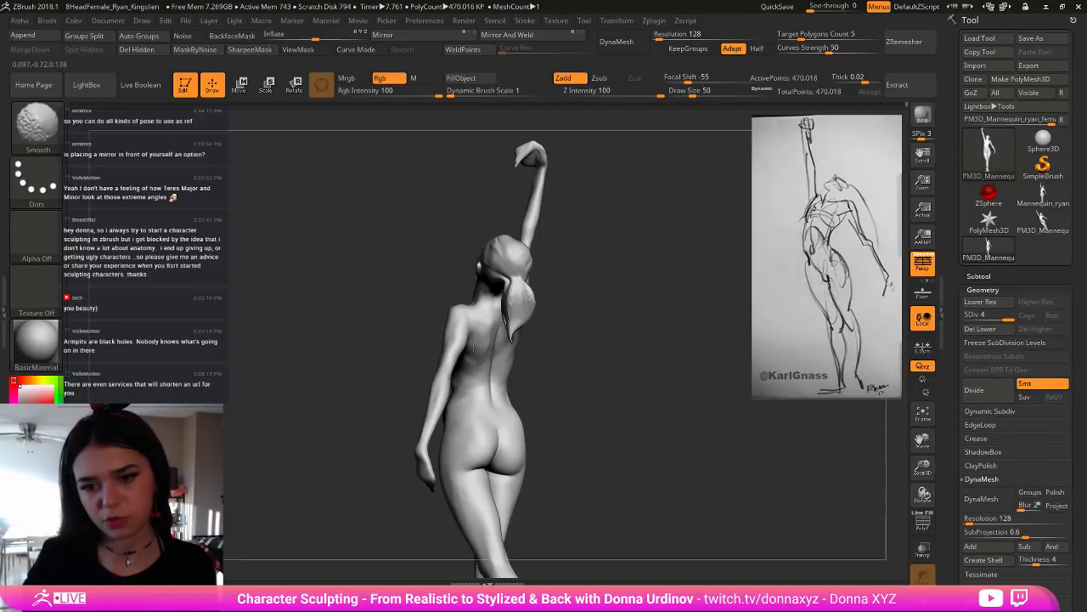
left_click_drag(473, 348, 575, 347, "shift")
left_click_drag(511, 354, 513, 363, "shift")
Step: Add volume along the side of the ribcage below the lowered arm's armpit with ClayBuildup and smooth it
left_click_drag(597, 342, 614, 336)
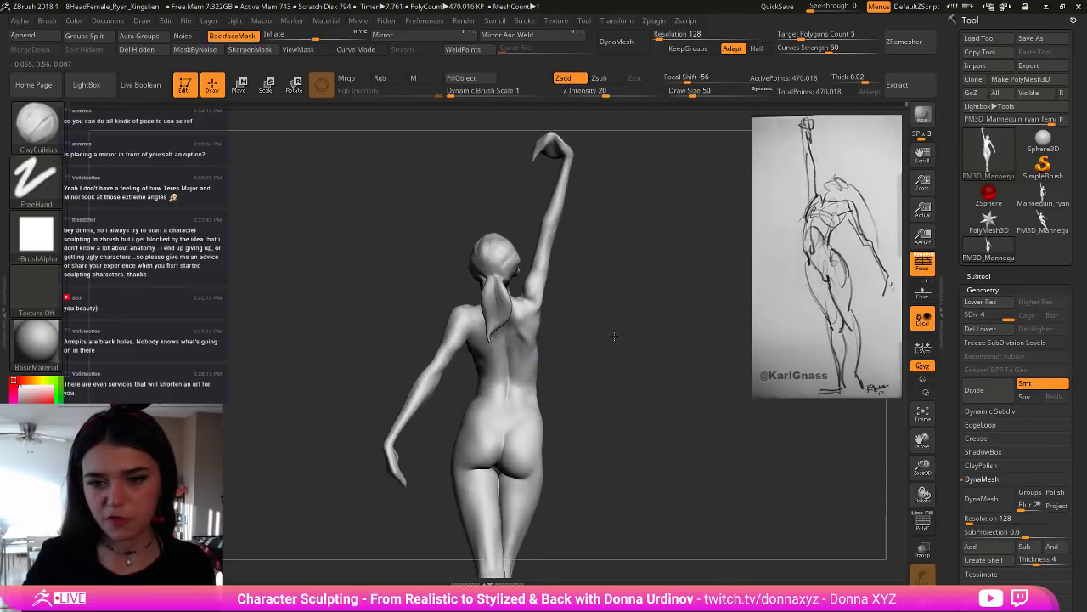
right_click_drag(613, 337, 479, 372)
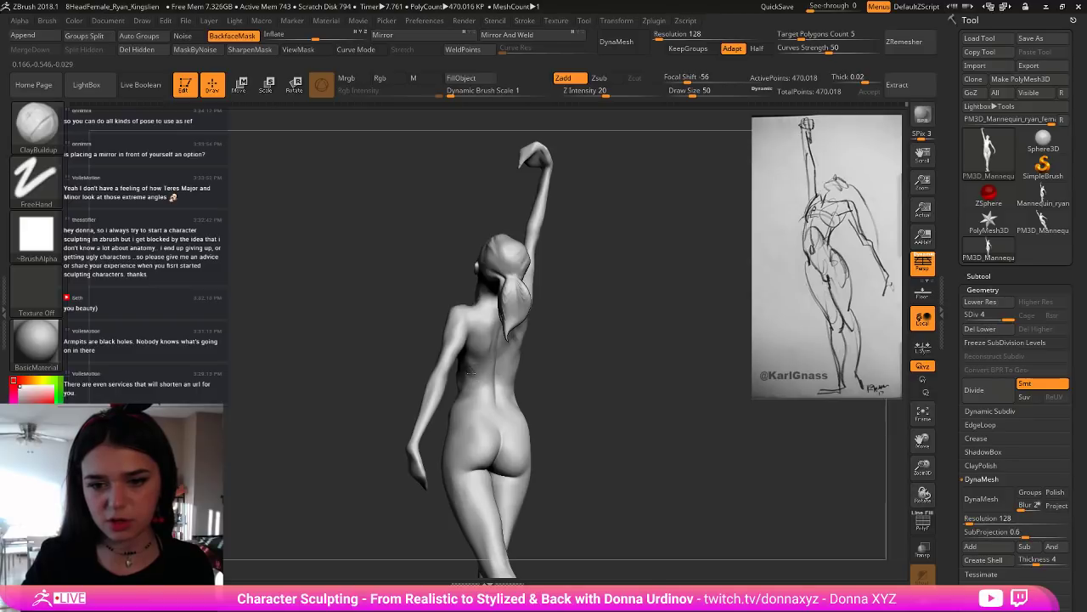
left_click_drag(576, 355, 632, 362)
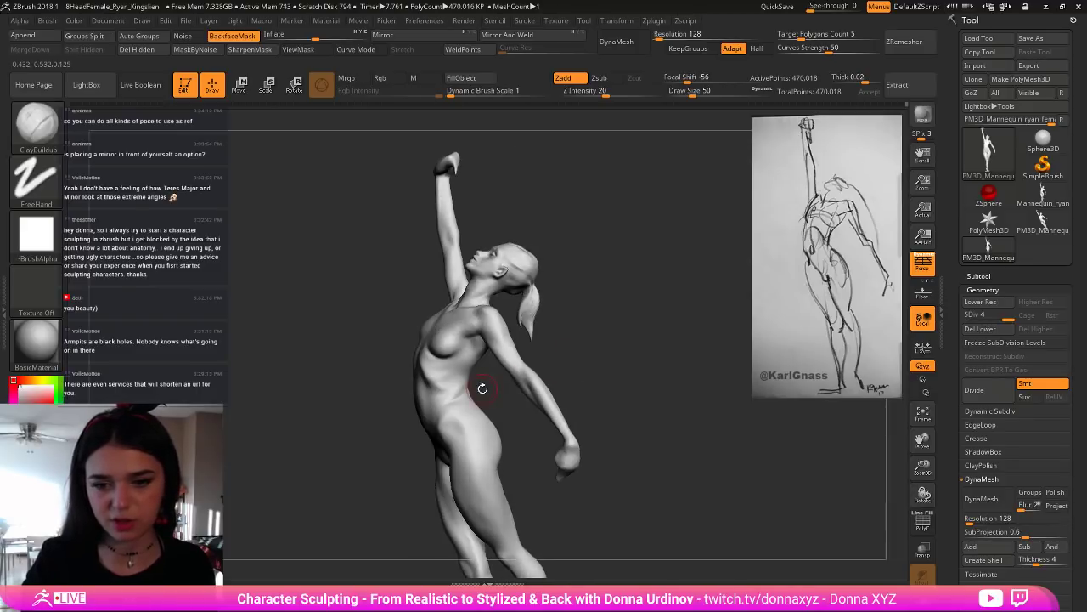
right_click_drag(481, 388, 476, 369)
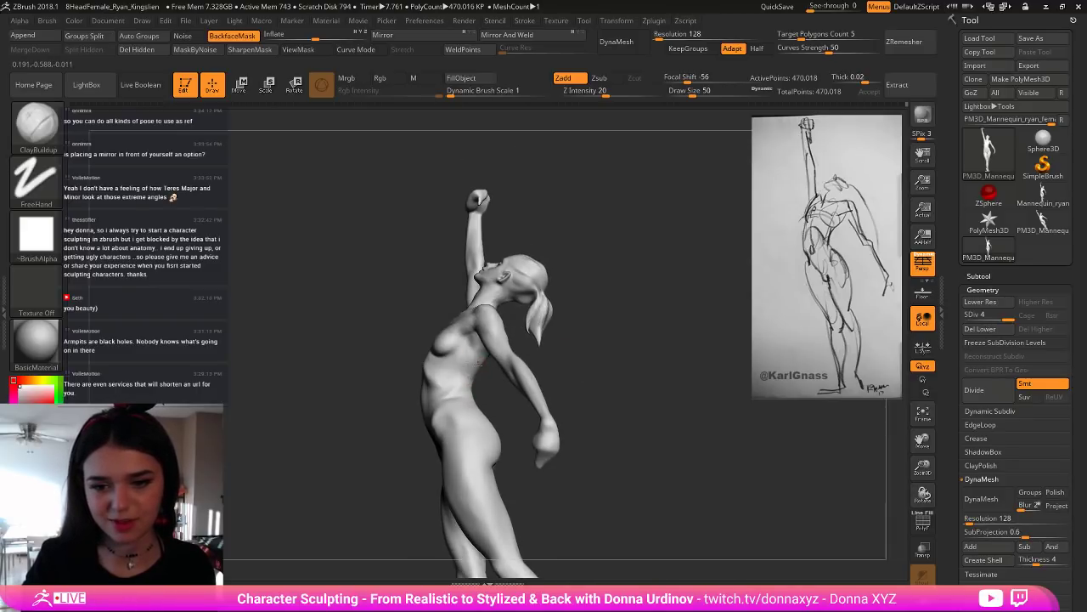
key("shift")
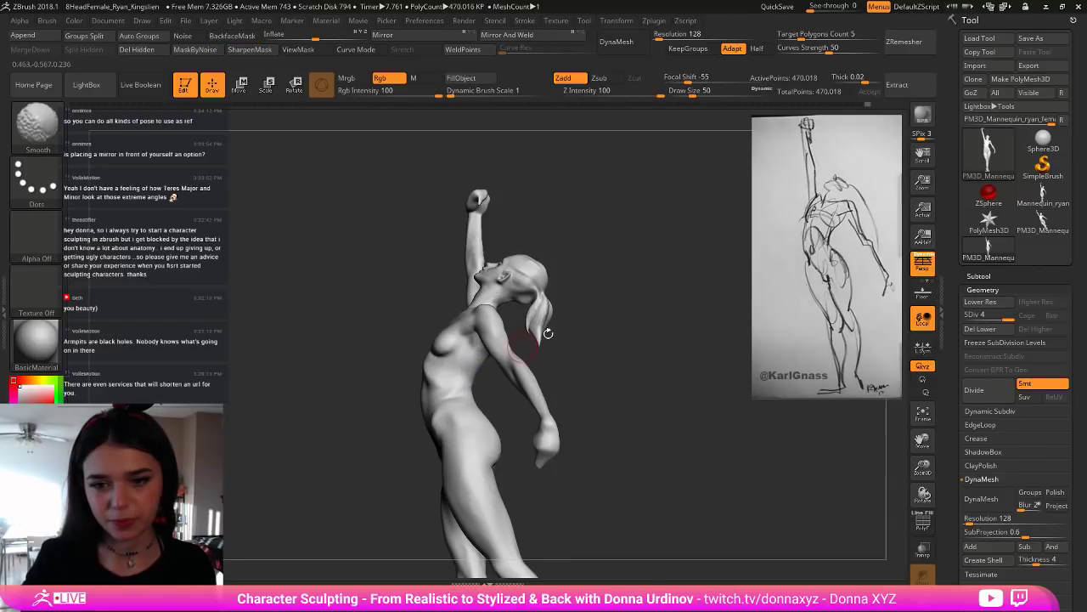
mouse_move(477, 367)
right_mouse_down()
mouse_move(510, 353)
mouse_move(482, 321)
mouse_move(566, 313)
mouse_move(559, 355)
right_mouse_up()
key("shift")
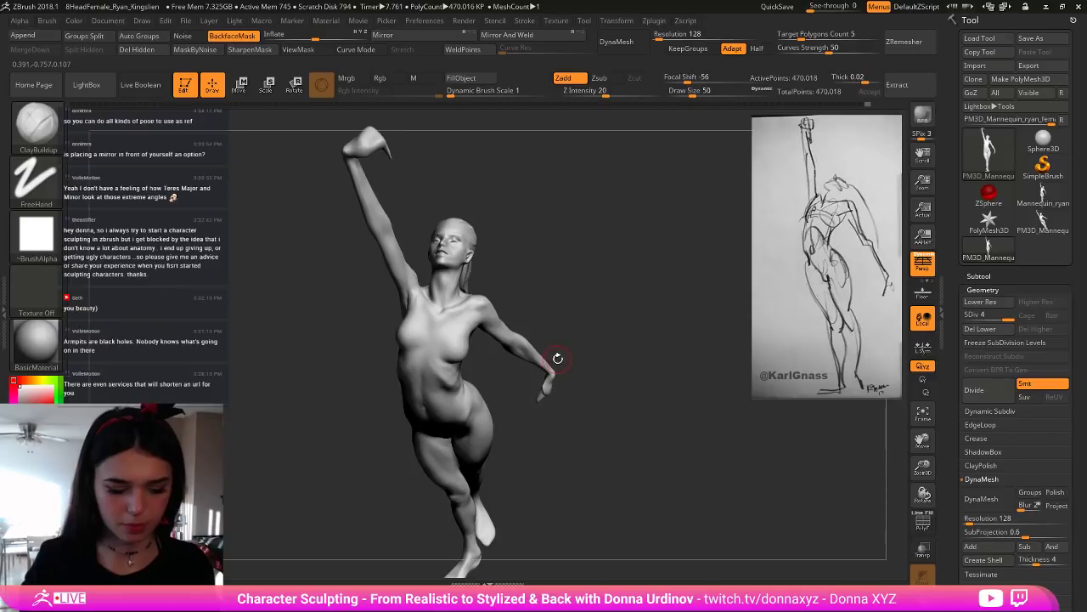
Step: Select ClayBuildup at draw size 26 and lower the perspective camera's Angle of View
key("b")
right_click_drag(572, 219, 558, 228)
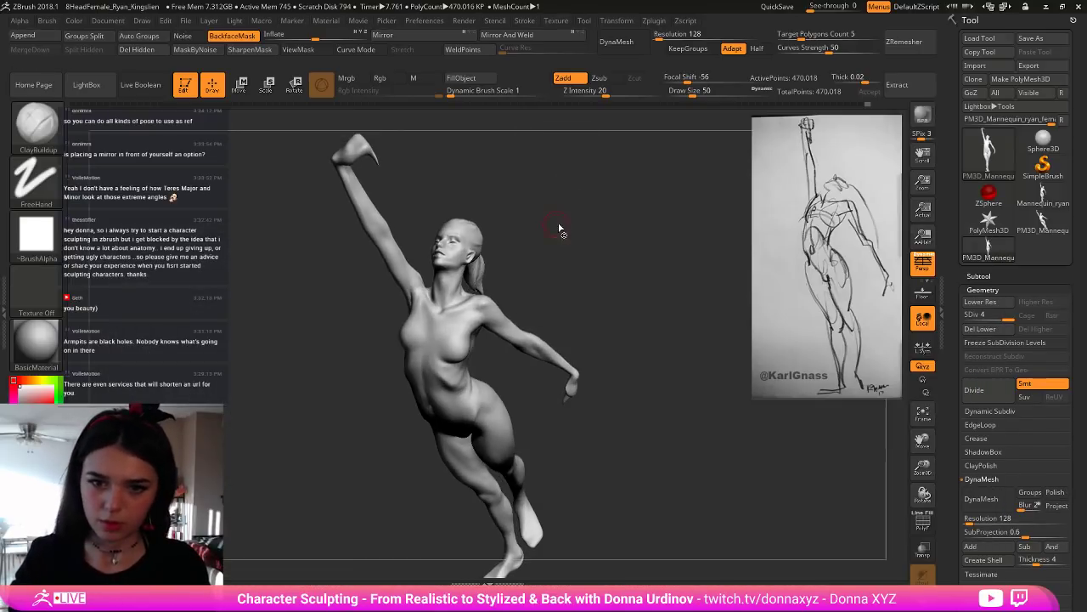
key("bracketleft")
mouse_move(588, 278)
right_mouse_down()
mouse_move(650, 299)
mouse_move(449, 226)
right_mouse_up()
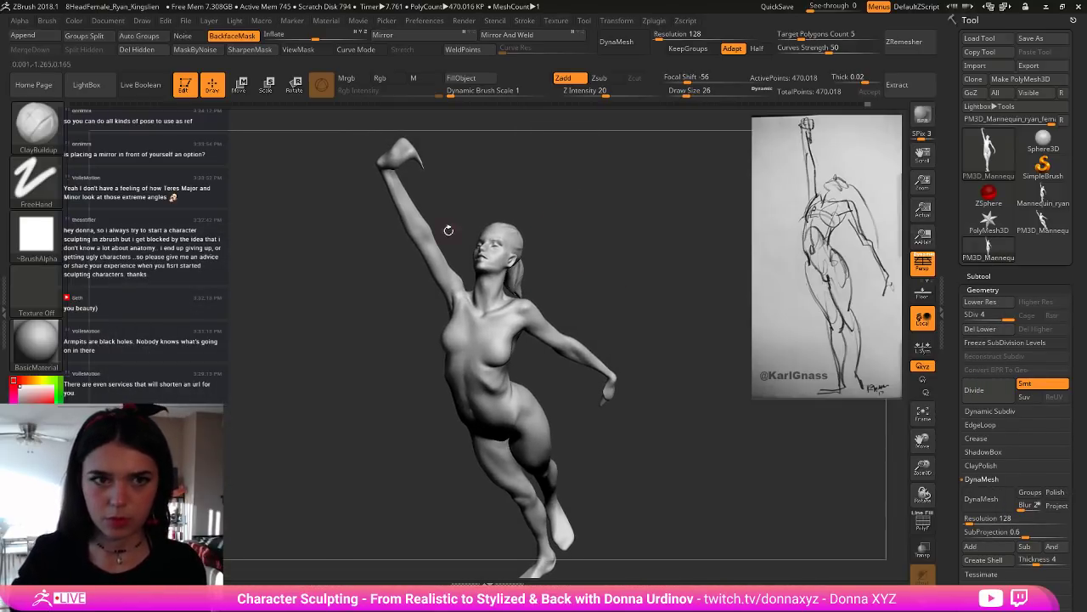
left_click(139, 21)
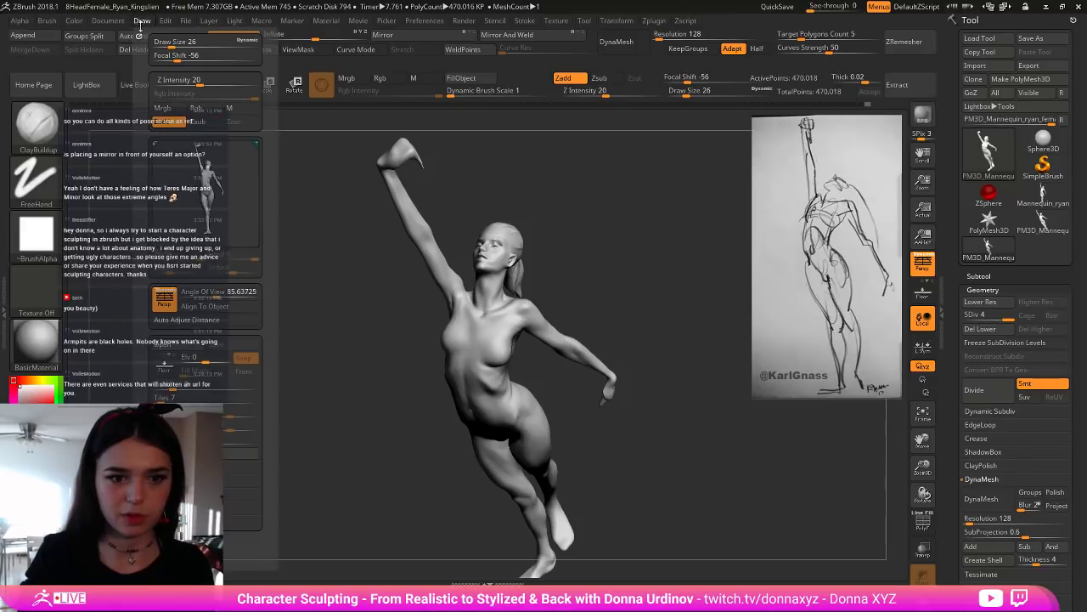
left_click_drag(218, 292, 192, 294)
Step: Smooth the abdomen beside the navel with the Smooth brush at draw size 26
mouse_move(645, 274)
left_mouse_down("alt")
mouse_move(643, 296)
mouse_move(654, 300)
mouse_move(686, 260)
mouse_move(663, 275)
left_mouse_up("alt")
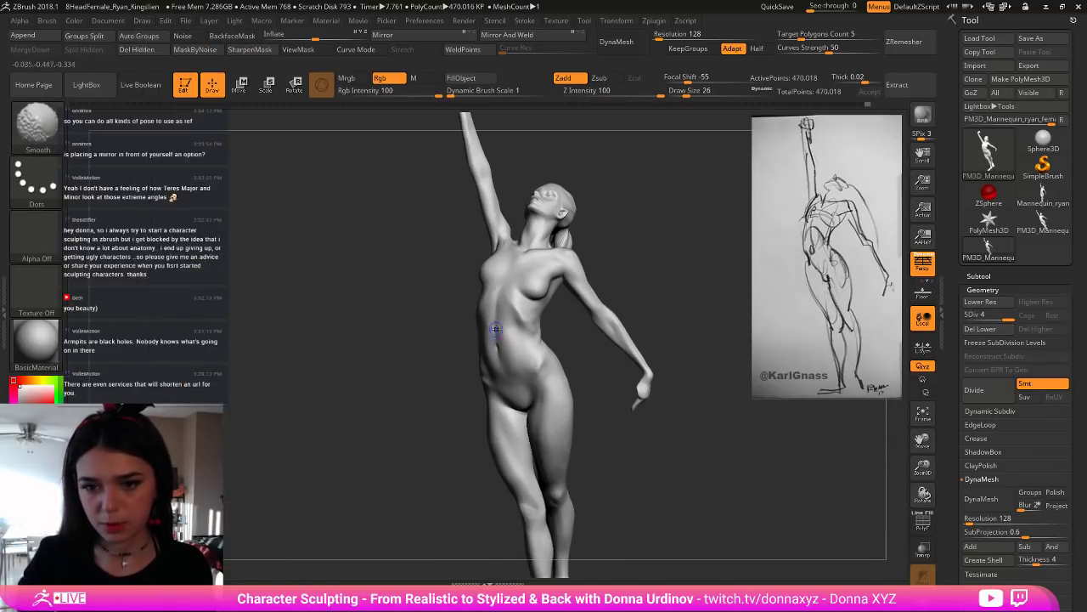
left_click_drag(491, 330, 489, 326, "shift")
mouse_move(567, 340)
left_mouse_down()
mouse_move(603, 344)
mouse_move(503, 381)
left_mouse_up()
Step: Carve the crease across the lower abdomen between the hips with DamStandard at draw size 26 and smooth it
key("b")
key("d")
key("s")
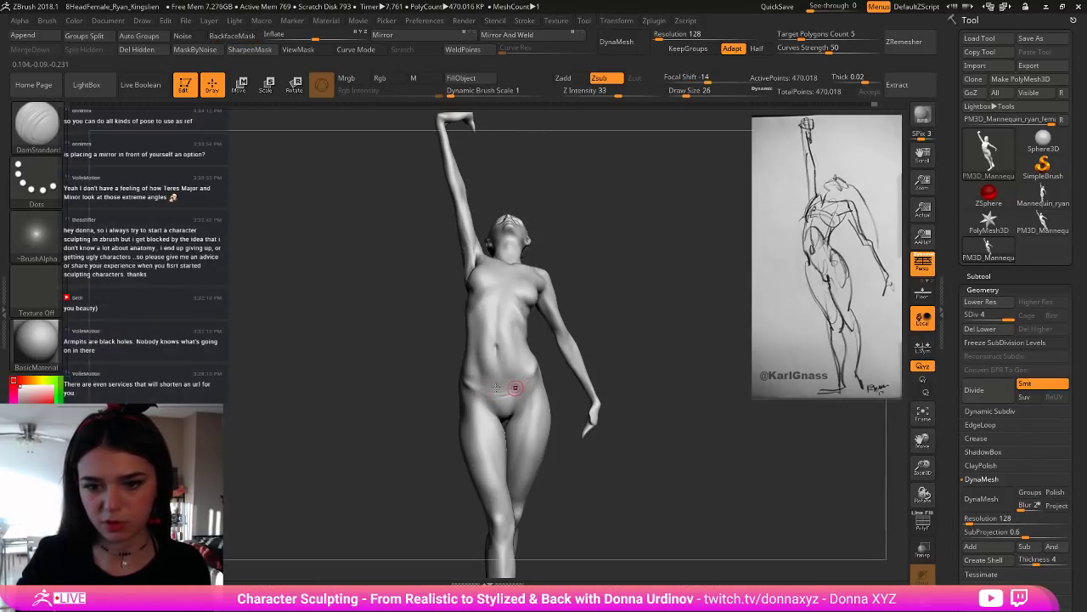
key("shift")
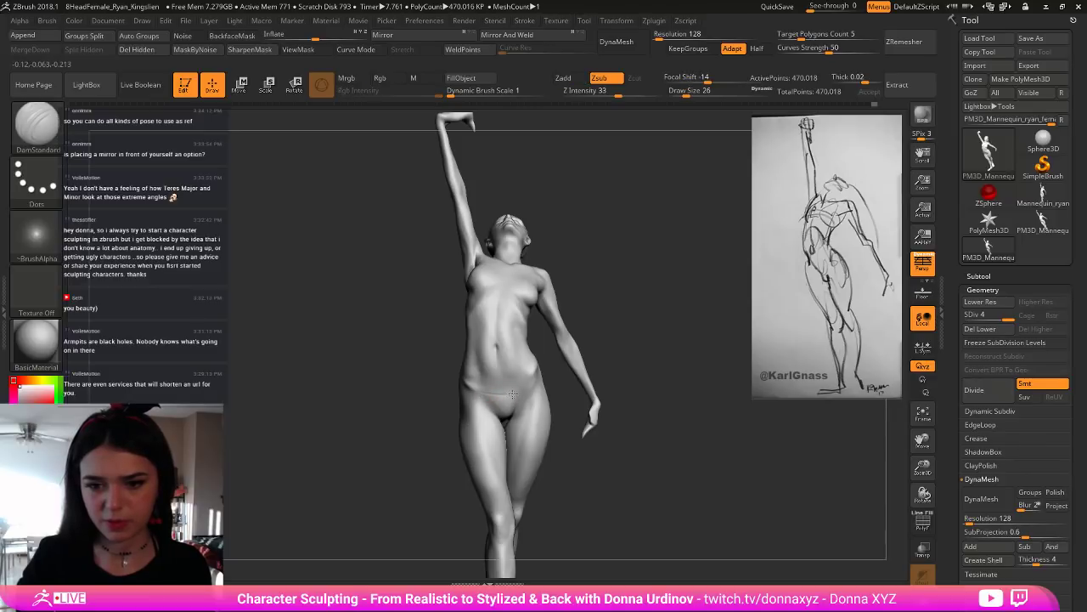
key("shift")
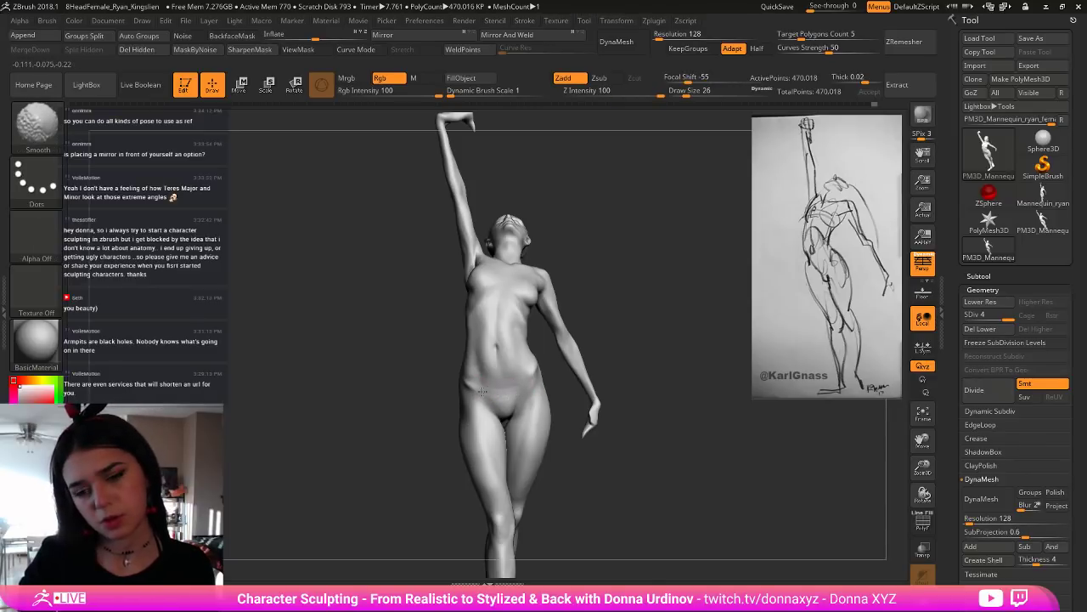
mouse_move(616, 308)
left_mouse_down("alt")
mouse_move(582, 305)
mouse_move(557, 358)
left_mouse_up("alt")
key("shift")
mouse_move(631, 301)
left_mouse_down("alt")
mouse_move(608, 291)
mouse_move(586, 316)
mouse_move(680, 306)
mouse_move(661, 315)
left_mouse_up("alt")
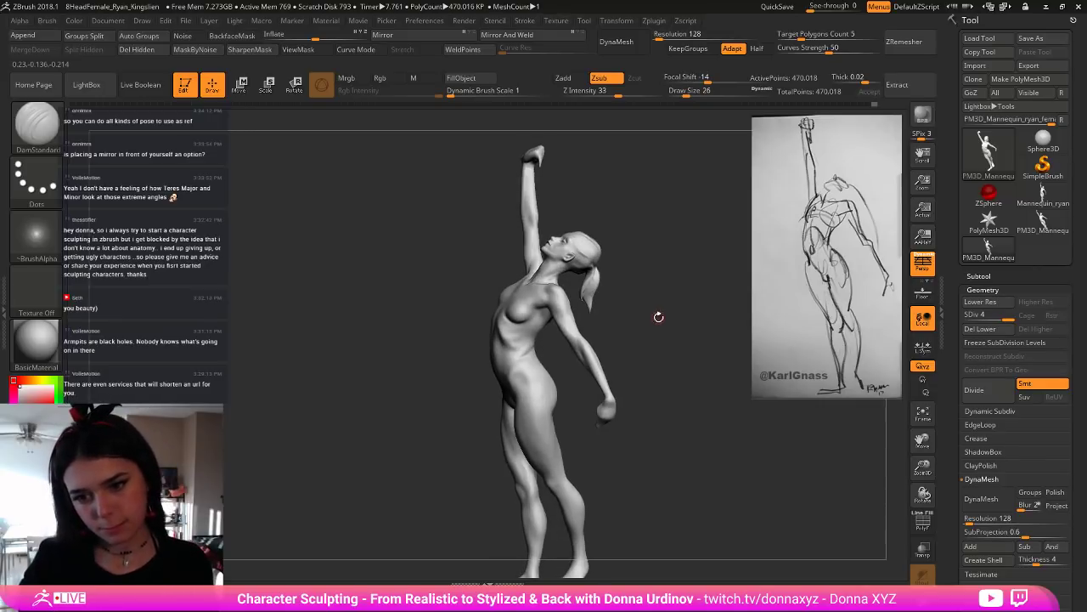
Step: Define the ribs on the side of the torso below the raised arm with DamStandard and soften the strokes
mouse_move(657, 315)
right_mouse_down("alt")
mouse_move(639, 301)
mouse_move(643, 314)
right_mouse_up("alt")
left_click_drag(643, 314, 741, 308, "alt")
mouse_move(671, 311)
right_mouse_down()
mouse_move(718, 330)
mouse_move(668, 331)
right_mouse_up()
left_click_drag(668, 331, 648, 352, "alt")
right_click_drag(648, 351, 589, 320)
left_click_drag(589, 320, 586, 340, "alt")
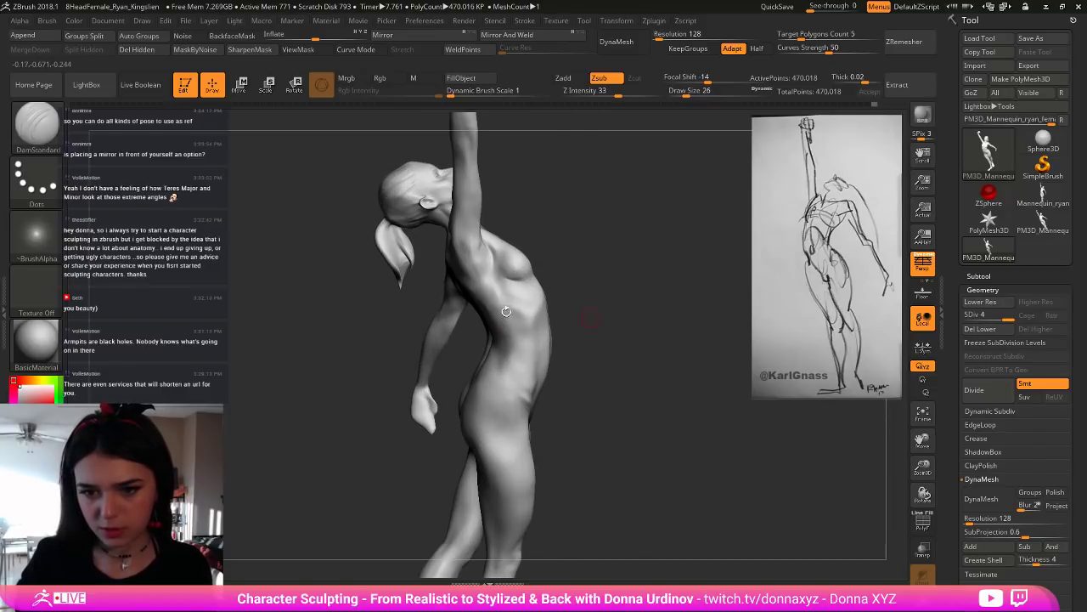
mouse_move(501, 316)
left_mouse_down()
mouse_move(494, 281)
mouse_move(512, 301)
left_mouse_up()
key("shift")
right_click_drag(544, 311, 521, 293)
mouse_move(501, 300)
left_mouse_down()
mouse_move(529, 312)
mouse_move(511, 323)
mouse_move(513, 299)
mouse_move(518, 327)
left_mouse_up()
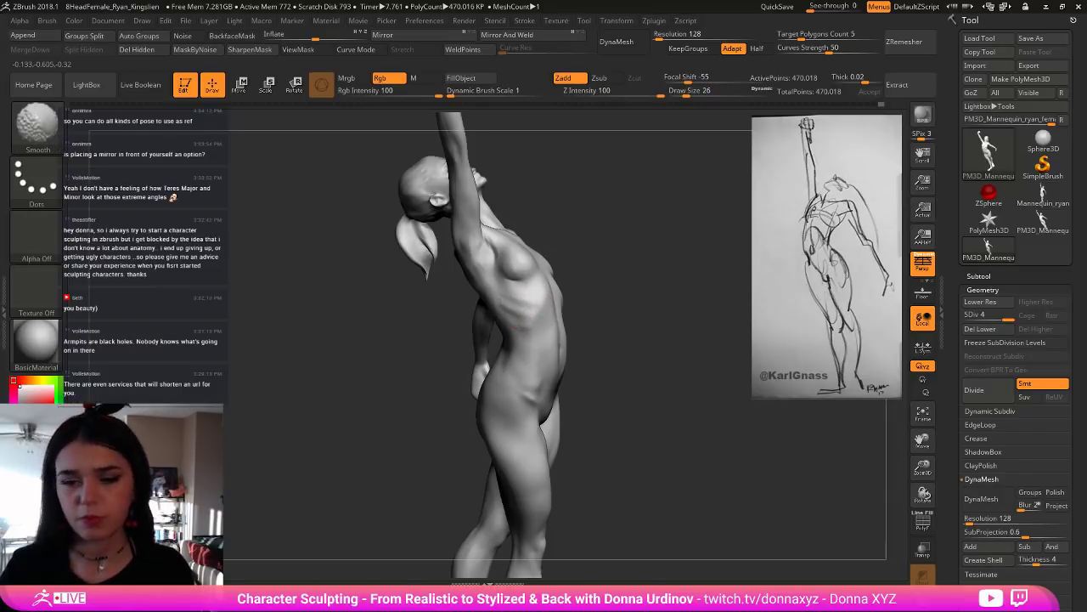
Step: Carve the muscle transition between the raised arm's armpit, breast and ribcage with DamStandard and smooth it
left_click_drag(593, 259, 568, 272)
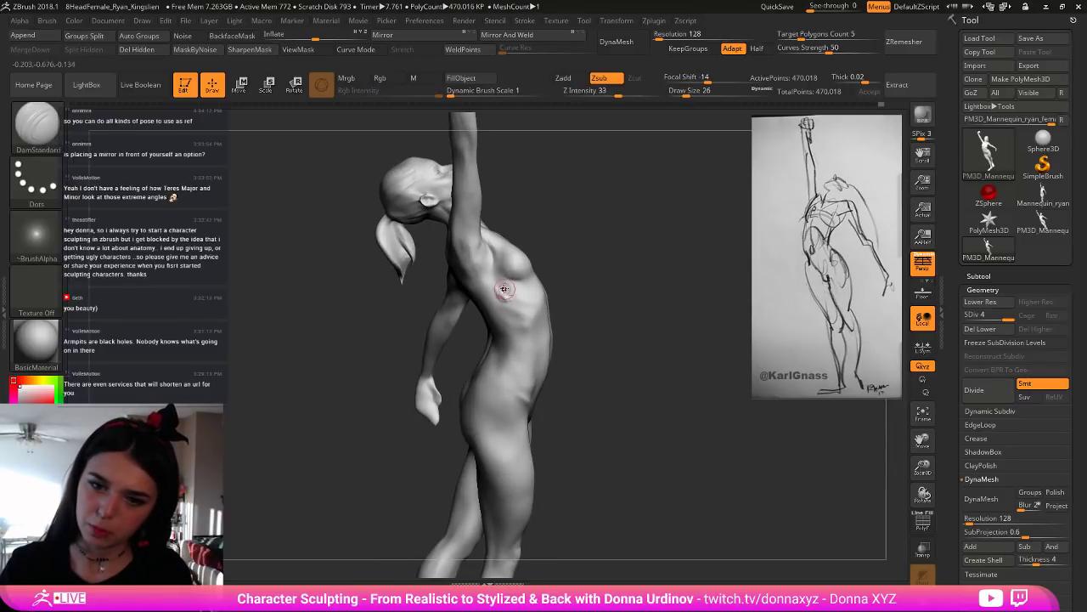
left_click_drag(594, 291, 554, 286)
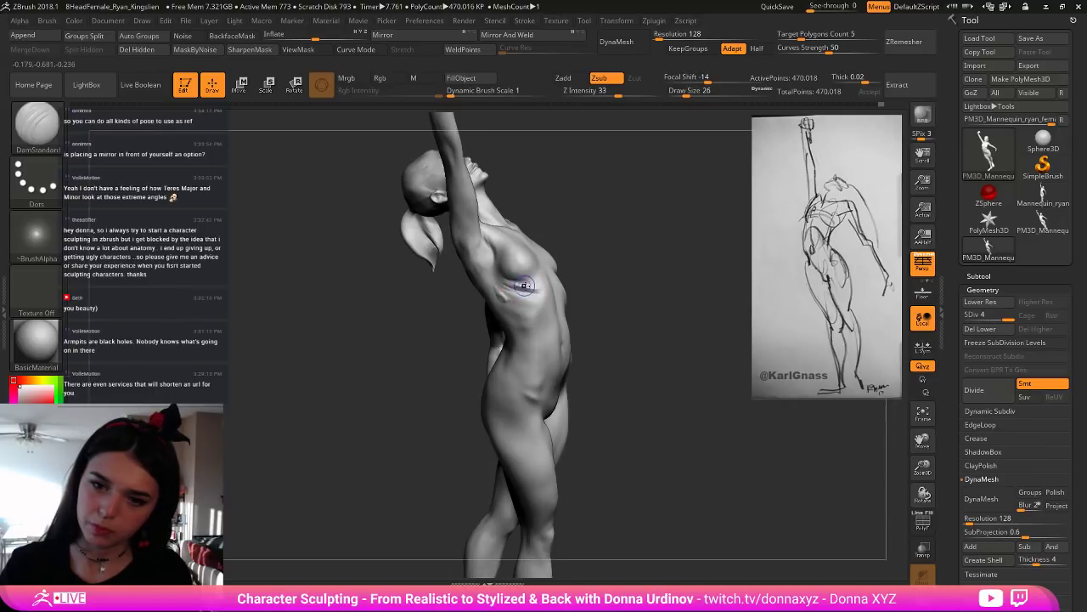
key("shift")
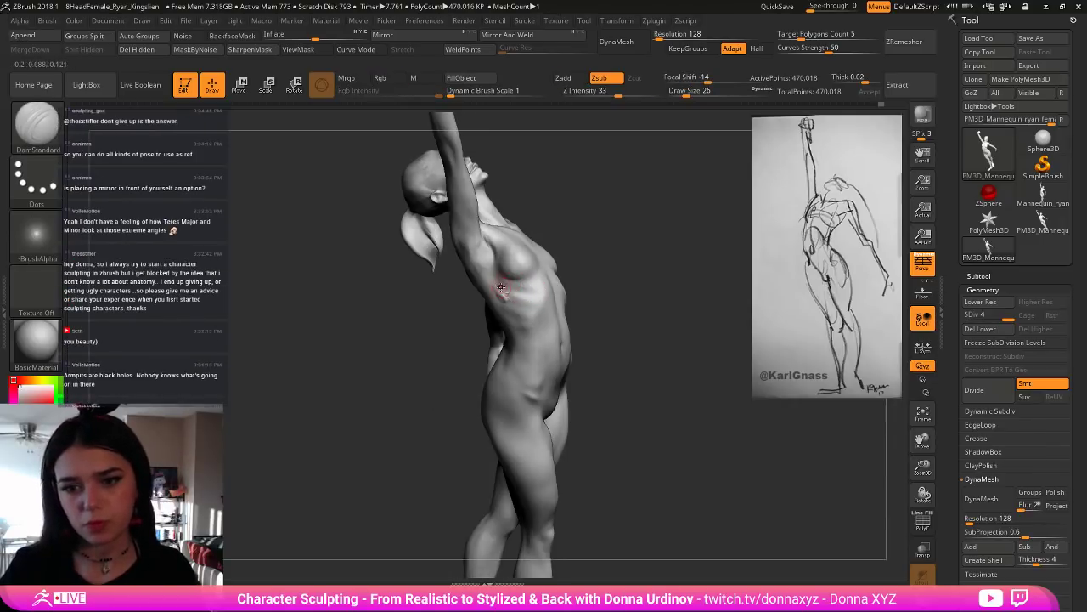
mouse_move(504, 290)
left_mouse_down()
mouse_move(468, 308)
mouse_move(499, 312)
left_mouse_up()
key("shift")
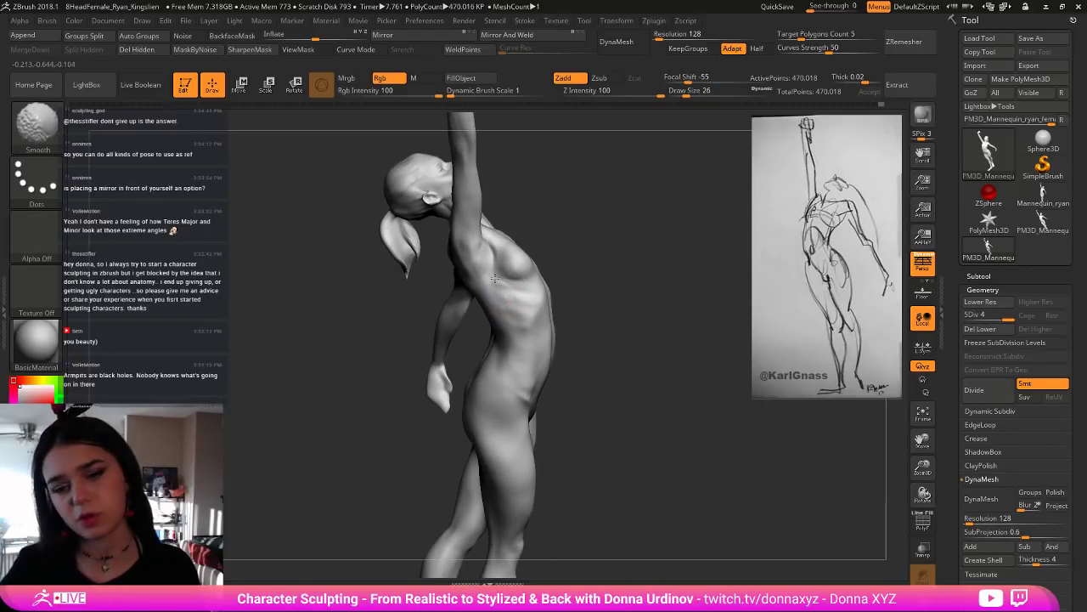
left_click_drag(606, 250, 552, 285, "alt")
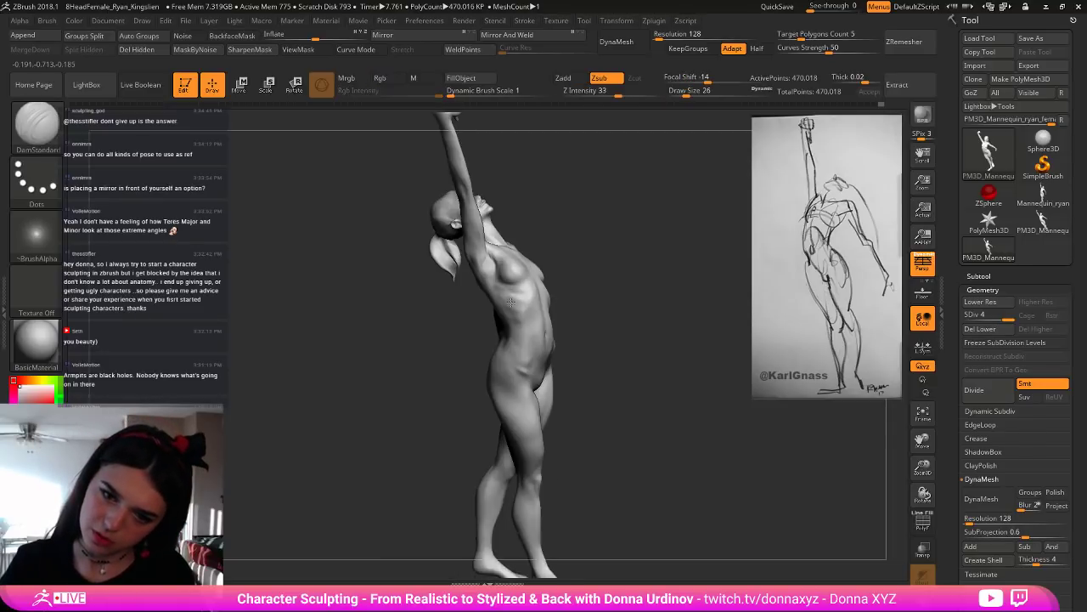
key("shift")
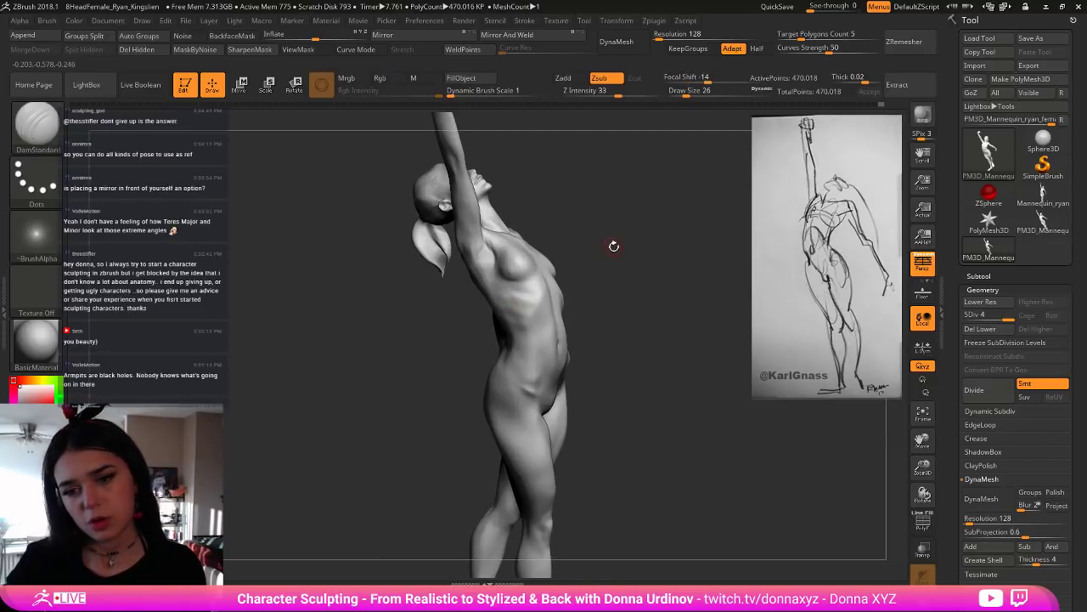
mouse_move(614, 243)
left_mouse_down()
mouse_move(583, 235)
mouse_move(626, 227)
mouse_move(552, 238)
mouse_move(604, 236)
mouse_move(636, 249)
mouse_move(610, 250)
mouse_move(643, 289)
mouse_move(603, 303)
mouse_move(621, 248)
left_mouse_up()
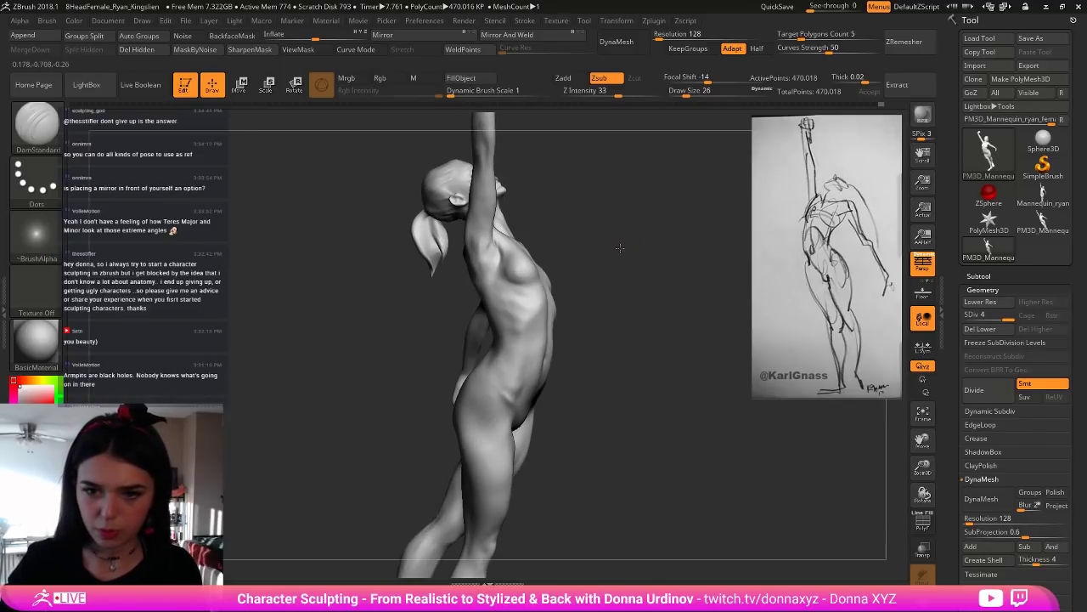
Step: Build up the back below the raised arm's shoulder blade with ClayBuildup at draw size 42 and smooth it
key("b")
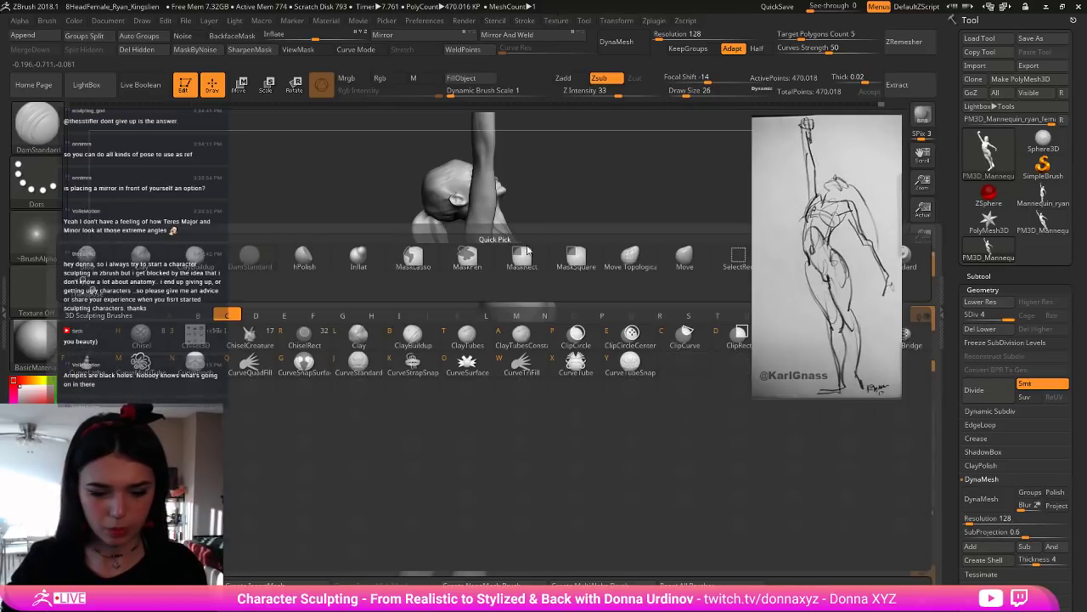
key("b")
left_click_drag(618, 211, 641, 213)
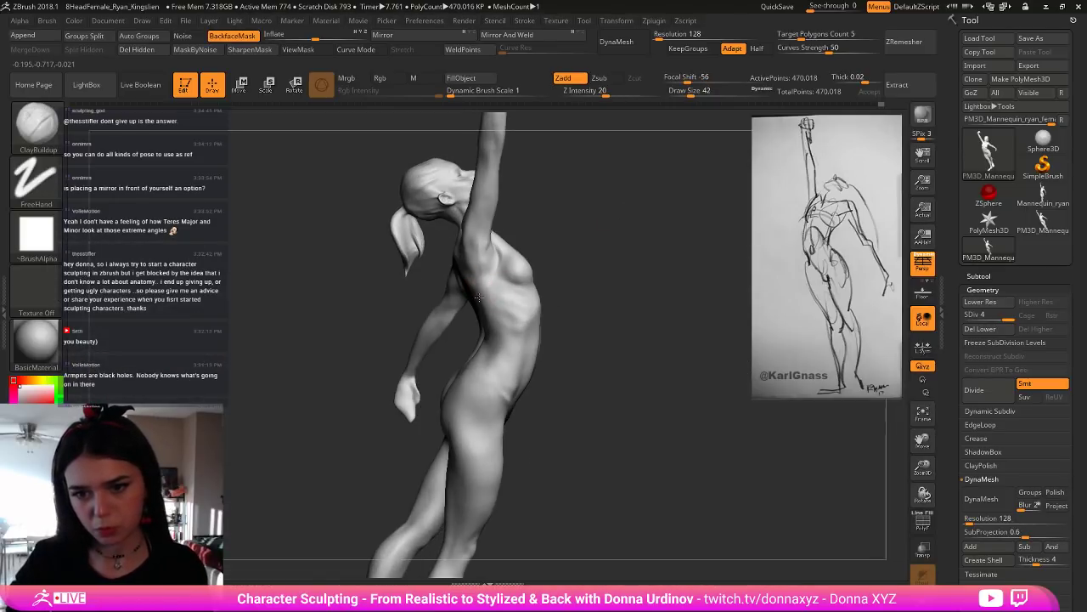
left_click_drag(583, 246, 481, 297)
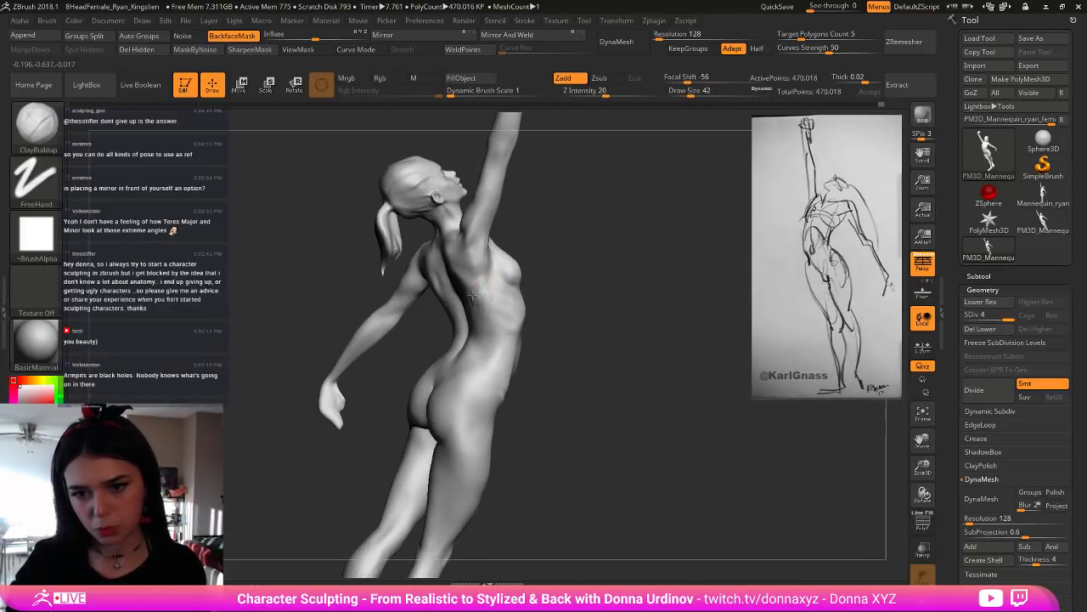
left_click_drag(564, 243, 520, 252)
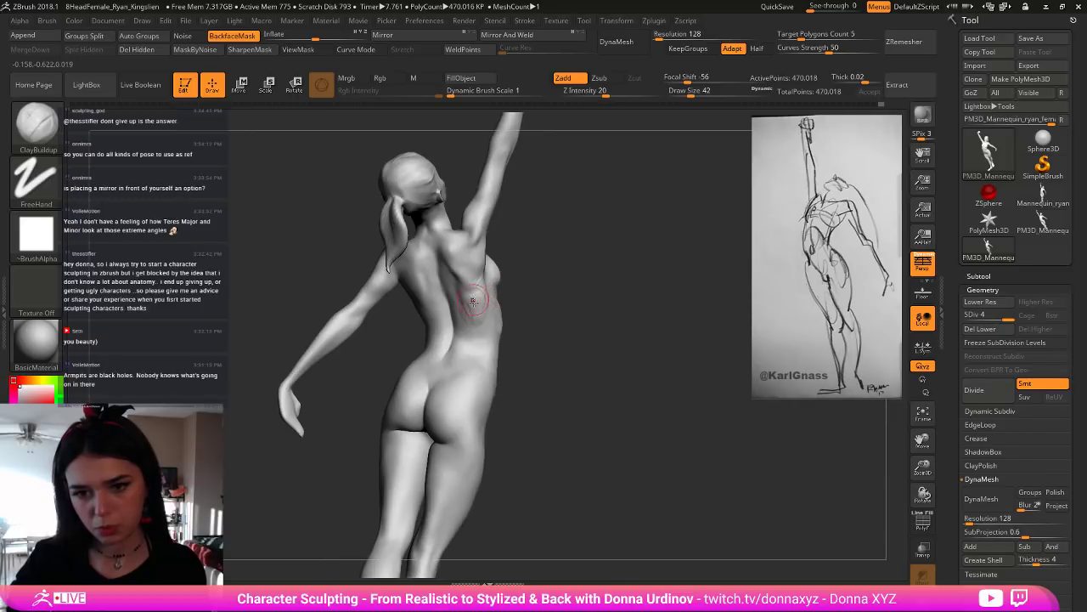
key("shift")
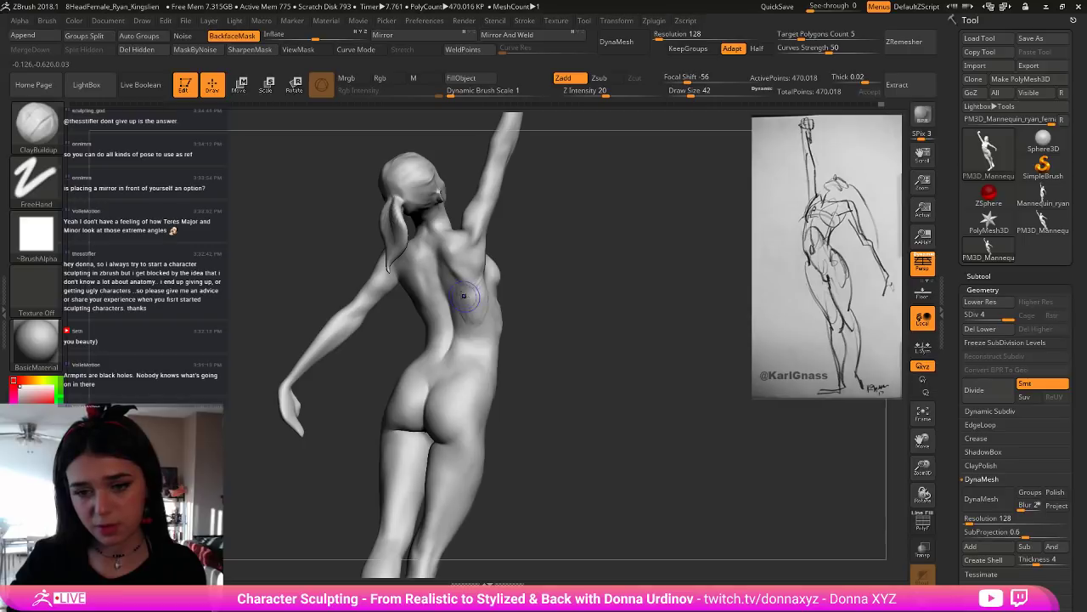
key("shift")
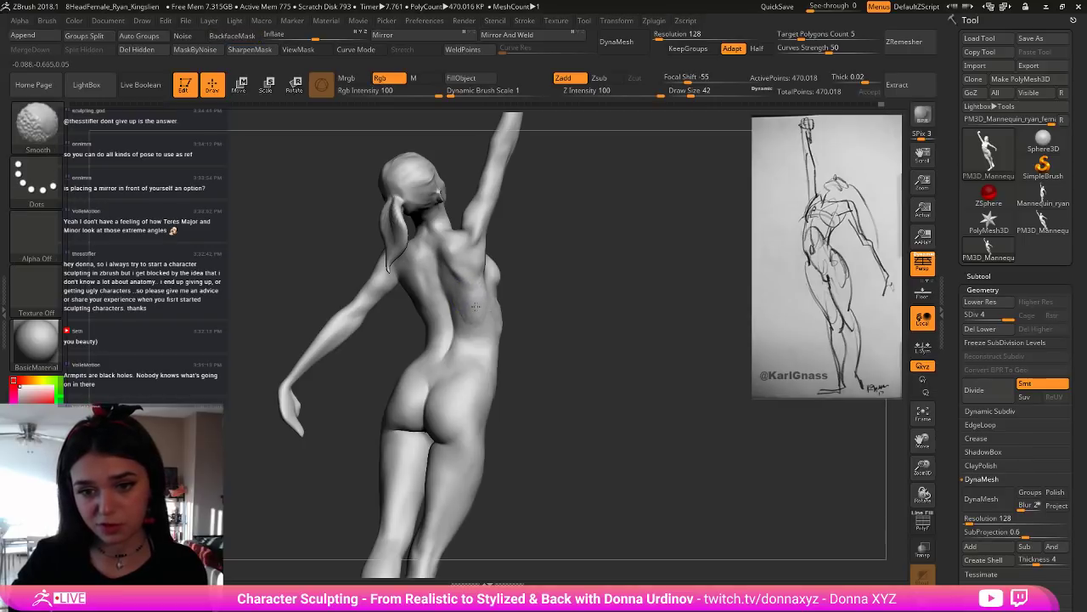
mouse_move(560, 257)
left_mouse_down()
mouse_move(586, 226)
mouse_move(606, 230)
mouse_move(557, 220)
mouse_move(505, 269)
mouse_move(504, 288)
left_mouse_up()
key("shift")
left_click_drag(451, 255, 442, 261, "shift")
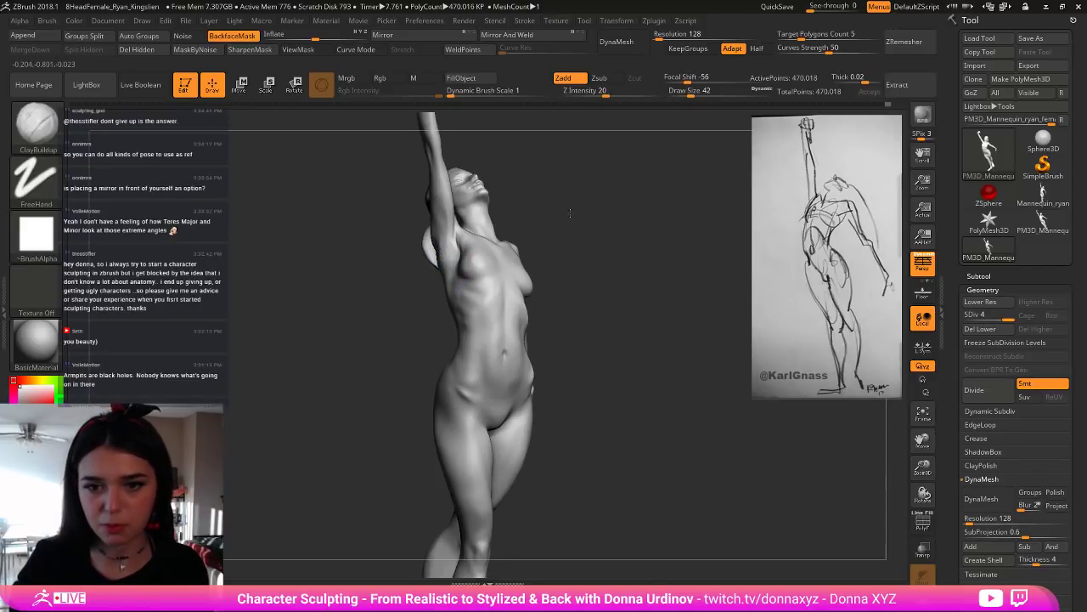
Step: Reshape the upper back and side of the ribcage under the raised arm with the Move brush at draw size 58
mouse_move(561, 255)
left_mouse_down()
mouse_move(575, 256)
mouse_move(543, 266)
mouse_move(549, 257)
left_mouse_up()
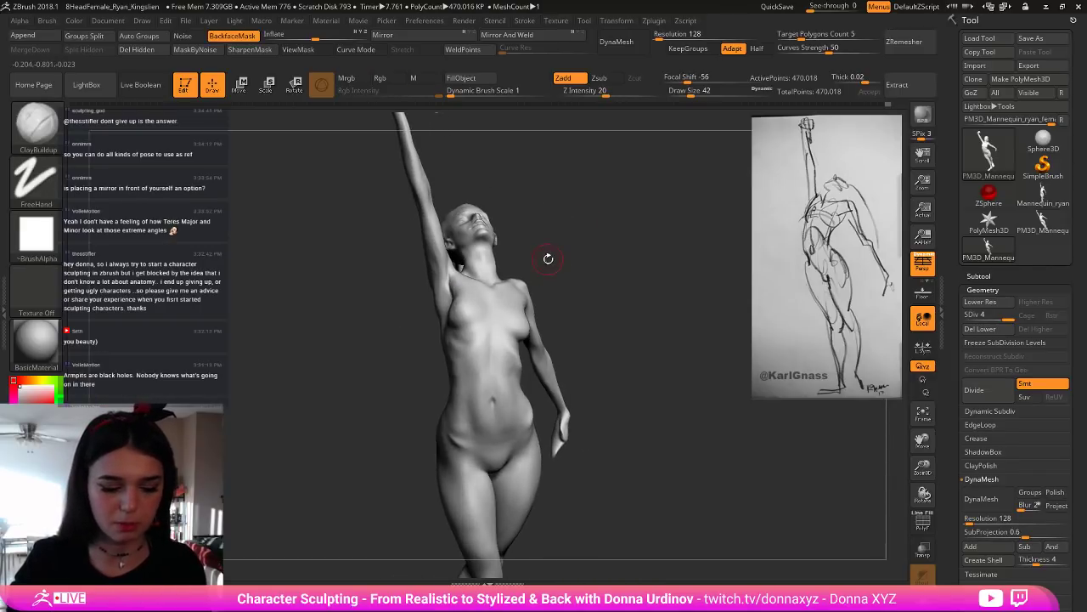
key("b")
key("m")
key("v")
left_click_drag(328, 306, 394, 311)
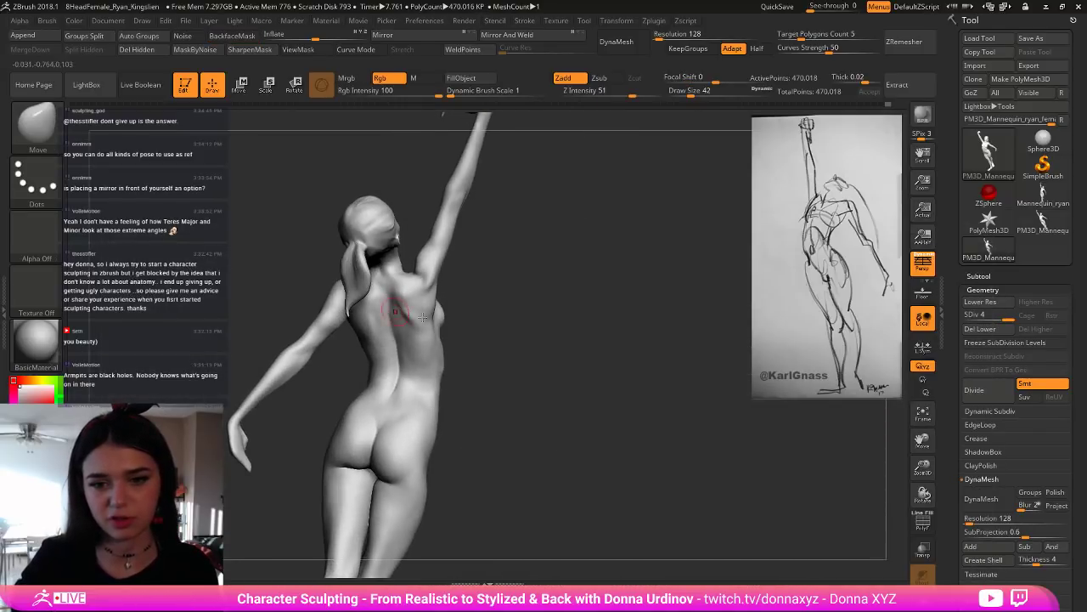
mouse_move(473, 282)
left_mouse_down()
mouse_move(442, 284)
mouse_move(451, 289)
mouse_move(429, 318)
mouse_move(449, 311)
mouse_move(425, 311)
mouse_move(422, 266)
mouse_move(390, 328)
mouse_move(408, 329)
mouse_move(429, 298)
left_mouse_up()
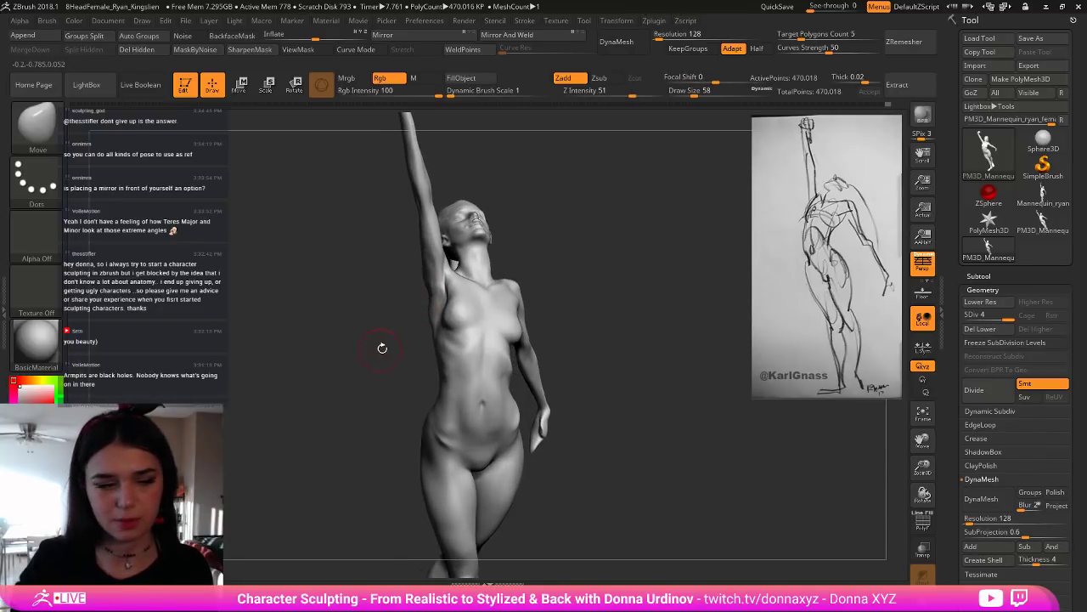
left_click_drag(381, 348, 392, 363)
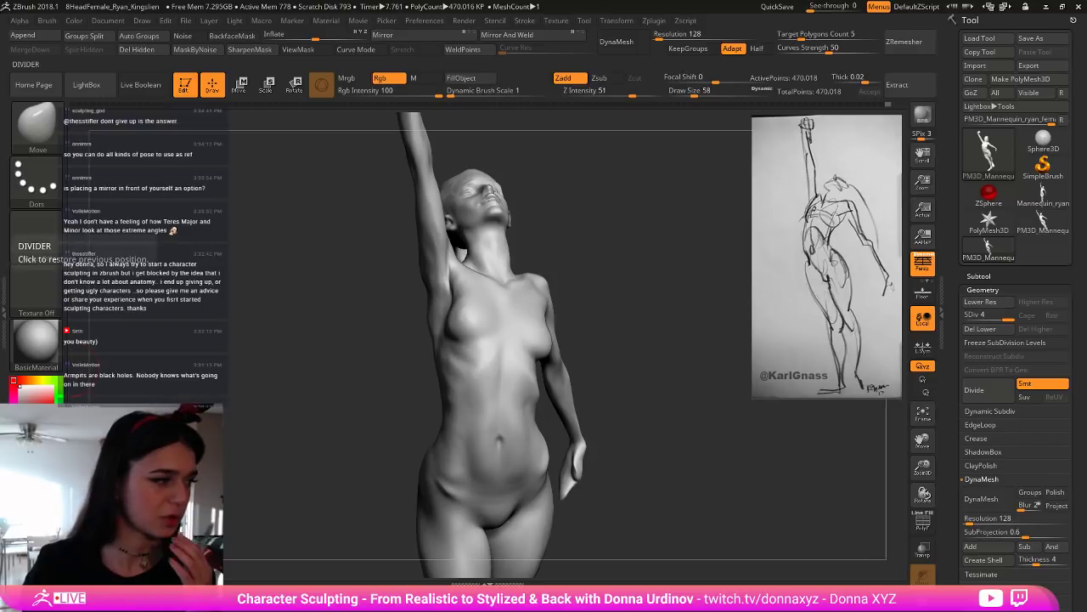
left_click_drag(689, 303, 660, 252)
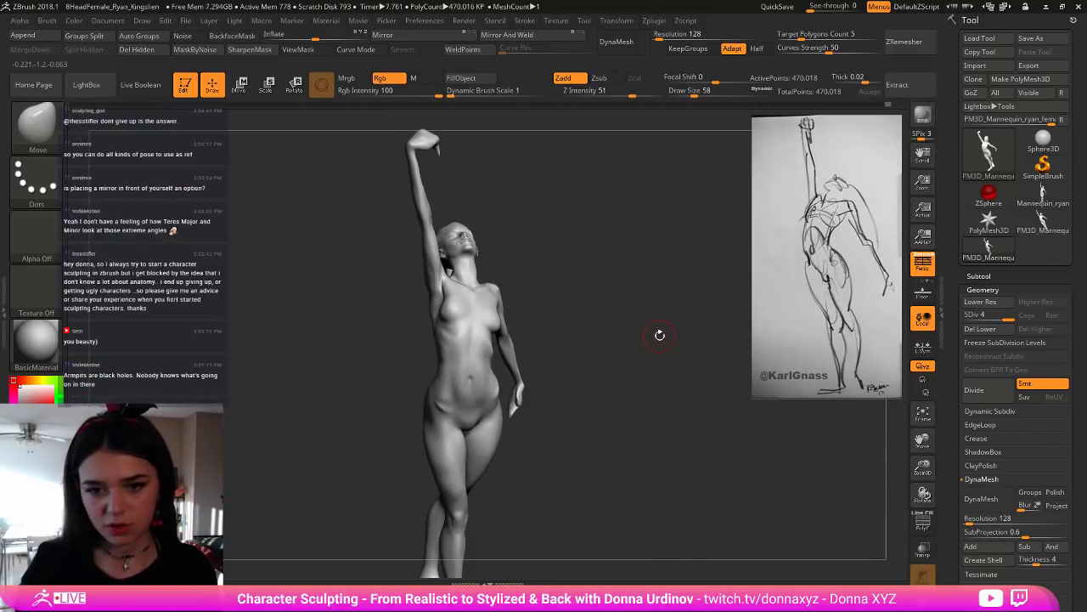
left_click_drag(577, 255, 489, 316, "alt")
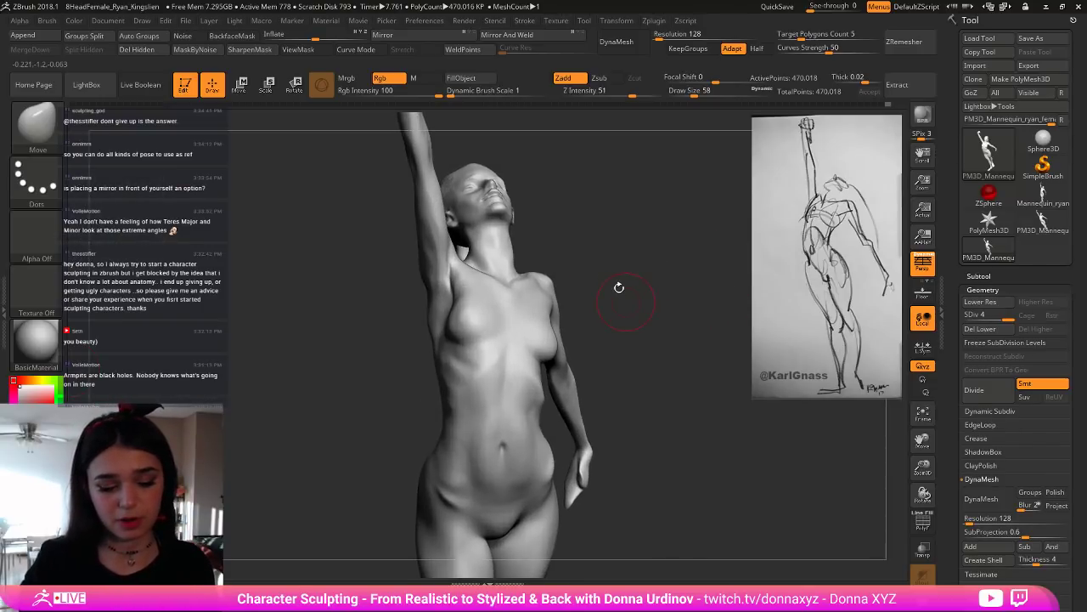
Step: Adjust the raised arm's armpit with the Move brush at draw size 18
key("b")
key("m")
key("v")
left_click_drag(570, 199, 601, 203)
key("bracketleft")
key("bracketleft")
key("bracketleft")
key("bracketleft")
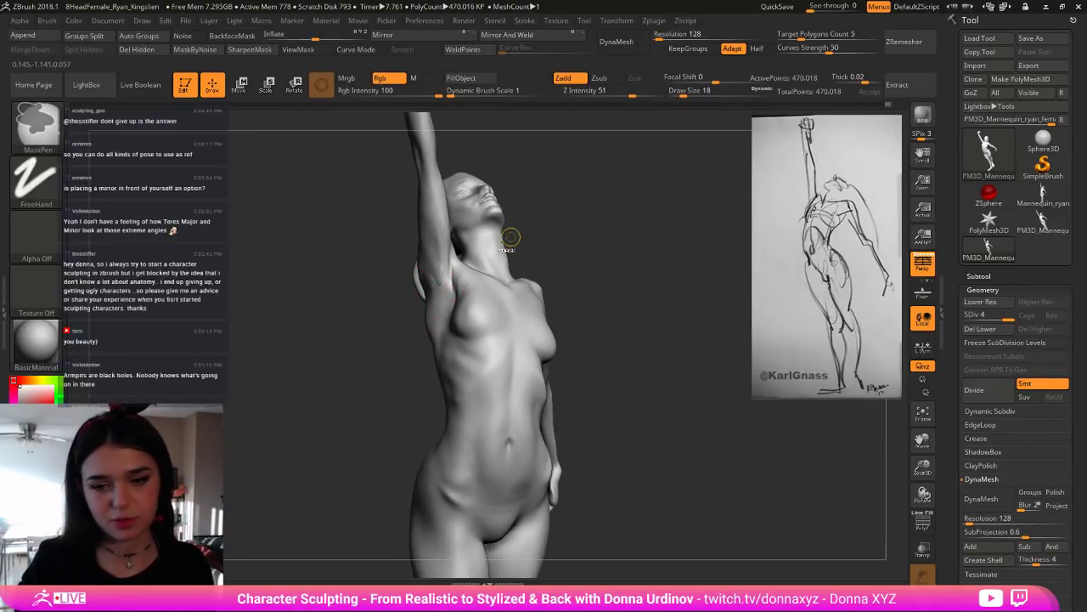
Step: Carve the armpit folds where the raised arm meets the chest with DamStandard at draw size 30 and smooth them
key("b")
key("d")
key("s")
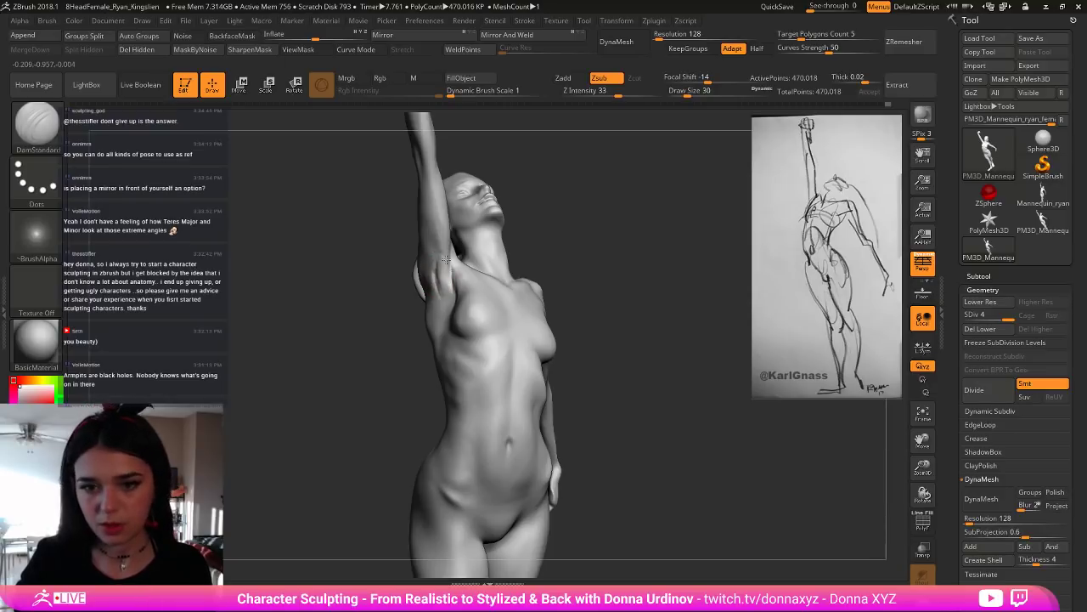
key("shift")
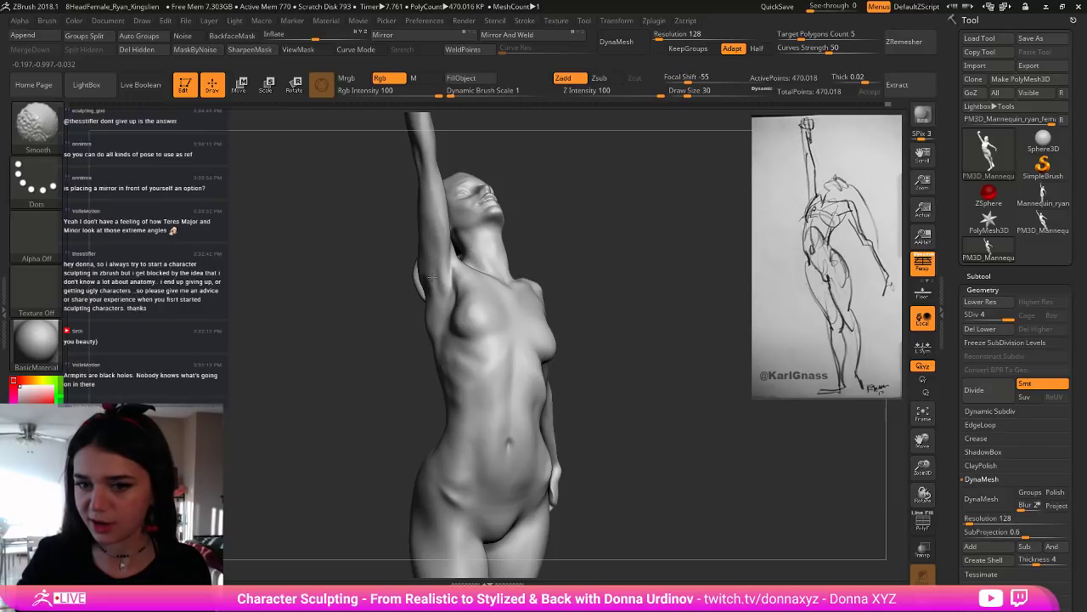
left_click_drag(587, 238, 505, 258)
key("shift")
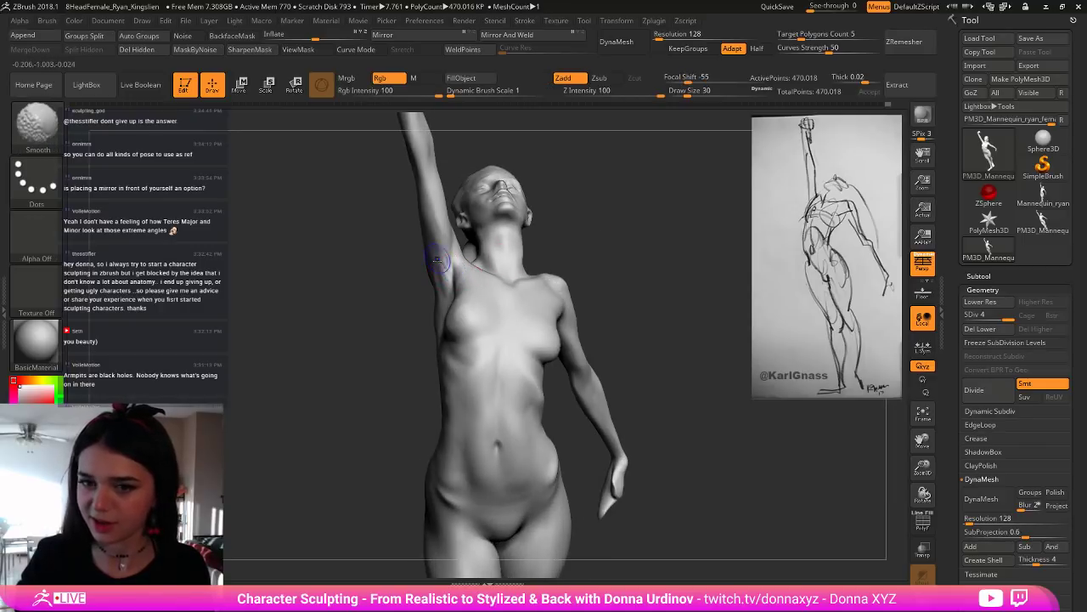
left_click_drag(437, 260, 436, 268, "shift")
Step: Examine the whole figure's pose from the front, three-quarter and side views, comparing it with the gesture drawing
key("f")
left_click_drag(590, 242, 670, 268)
left_click_drag(669, 311, 560, 466)
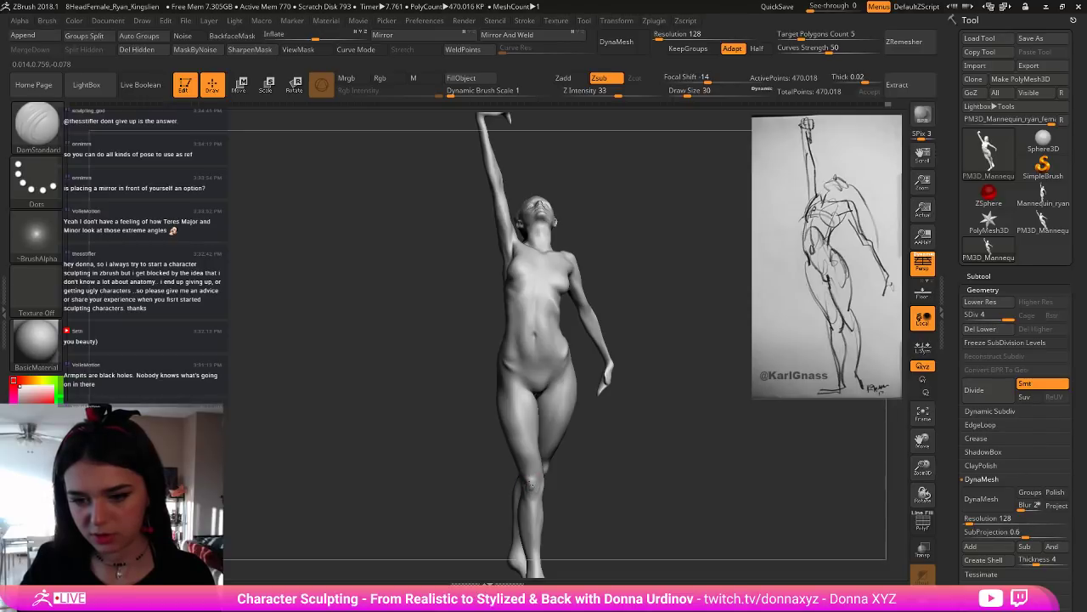
mouse_move(615, 480)
left_mouse_down()
mouse_move(596, 462)
mouse_move(604, 484)
mouse_move(606, 466)
mouse_move(596, 470)
mouse_move(616, 466)
left_mouse_up()
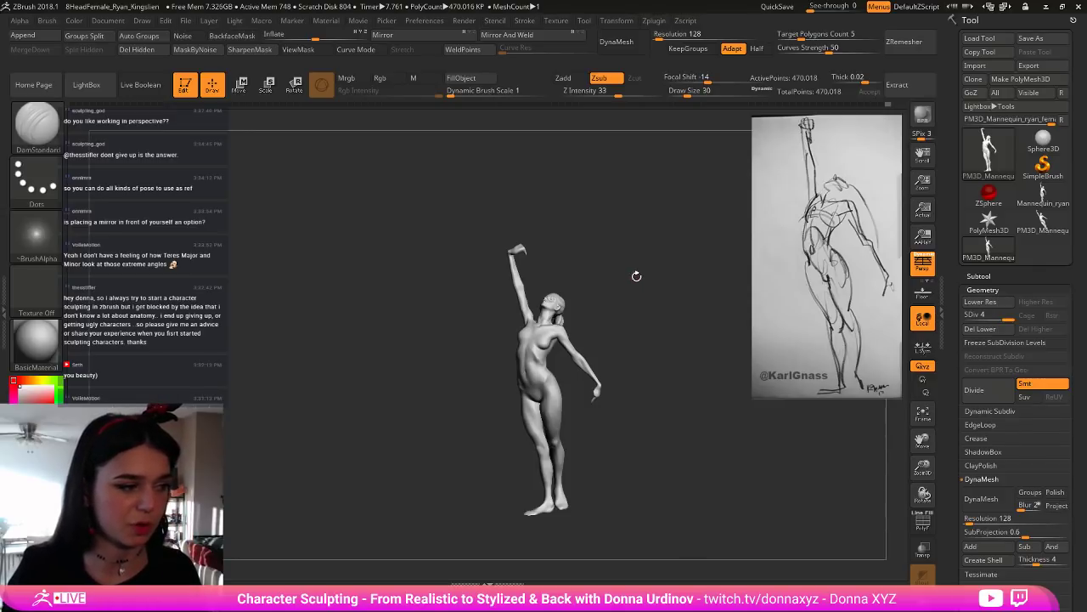
left_click_drag(641, 235, 659, 261, "alt")
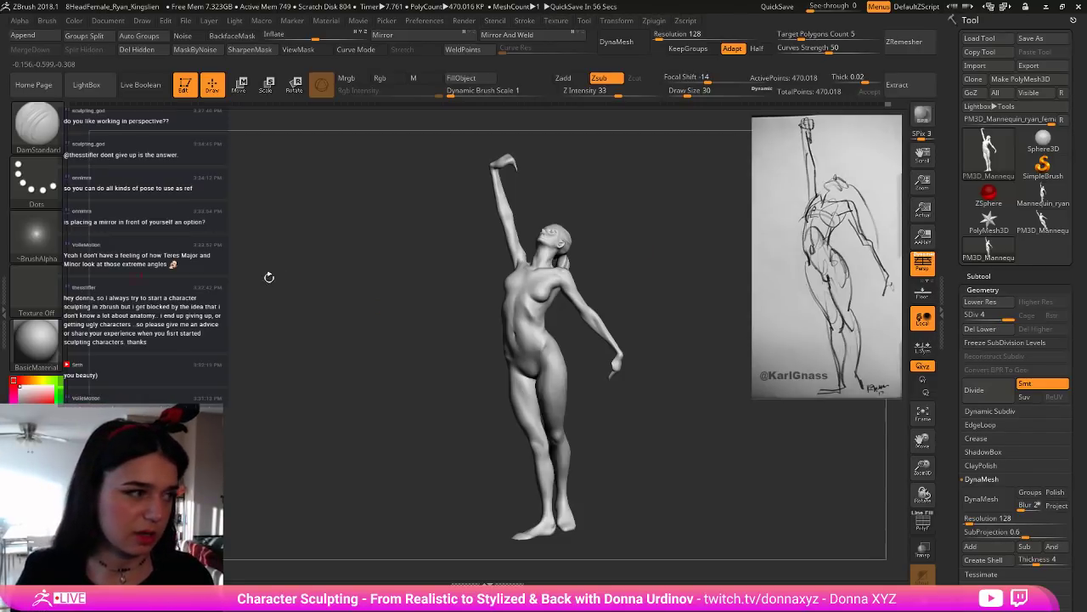
mouse_move(36, 231)
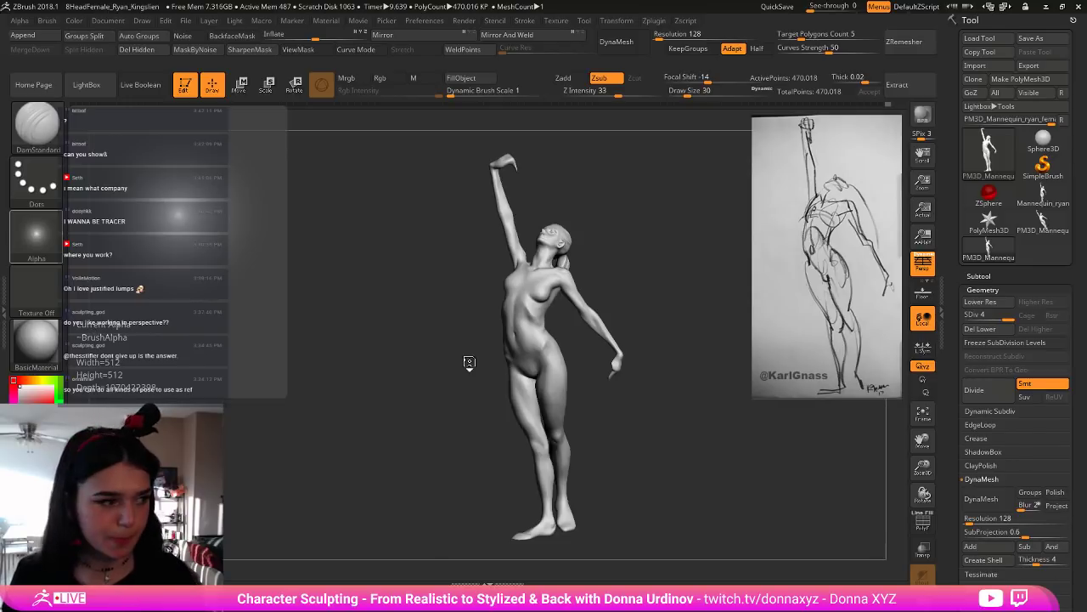
mouse_move(416, 357)
left_mouse_down()
mouse_move(397, 355)
mouse_move(406, 358)
left_mouse_up()
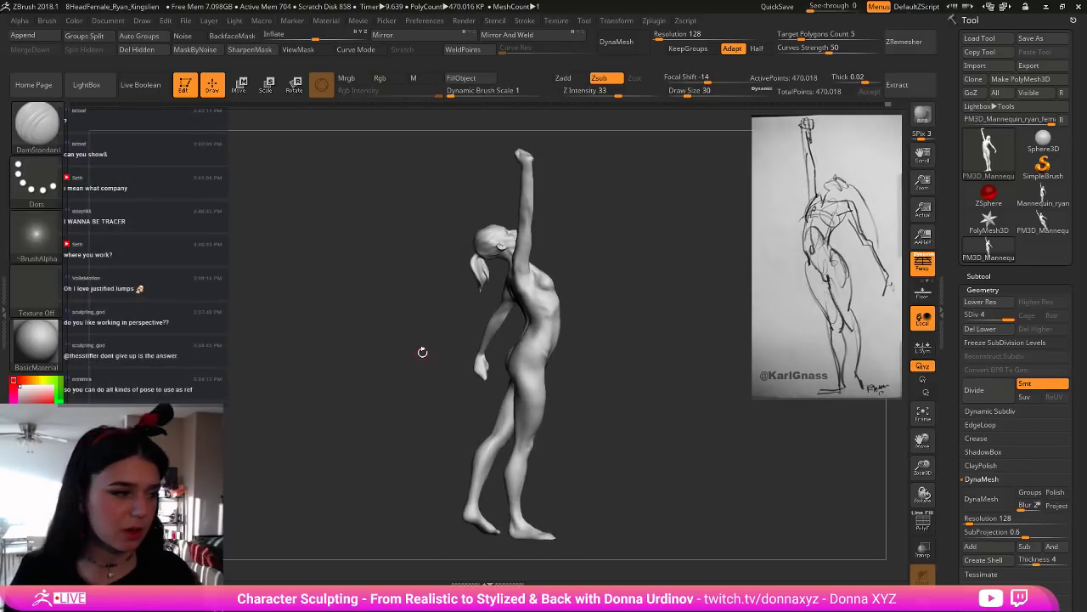
Step: Build up the raised arm's shoulder and upper arm with ClayBuildup at draw size 38 and smooth the area
left_click_drag(662, 234, 630, 311, "alt")
left_click_drag(627, 251, 668, 337, "alt")
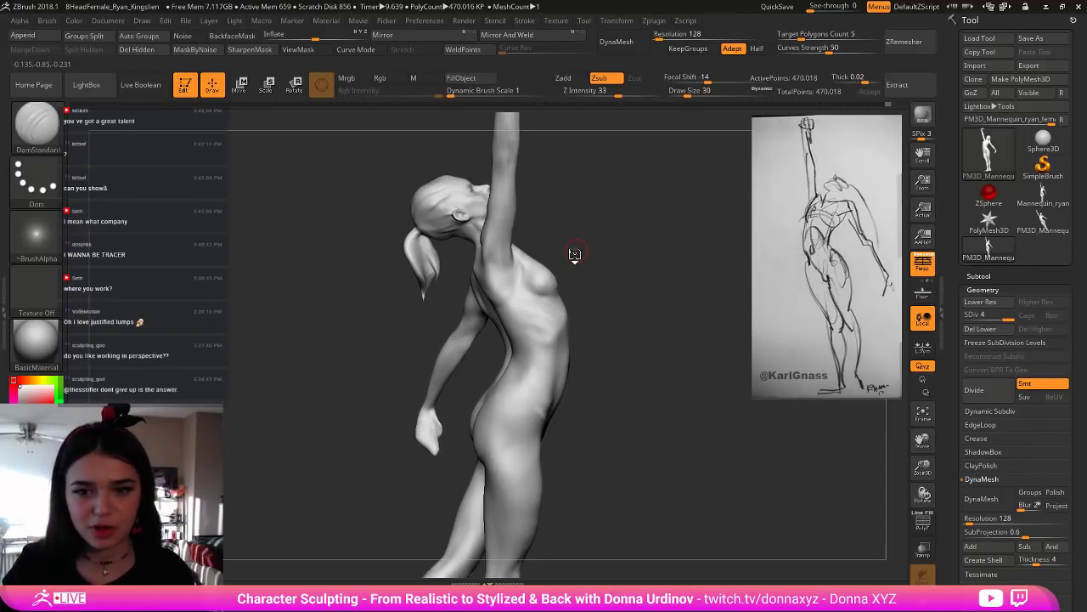
key("b")
key("b")
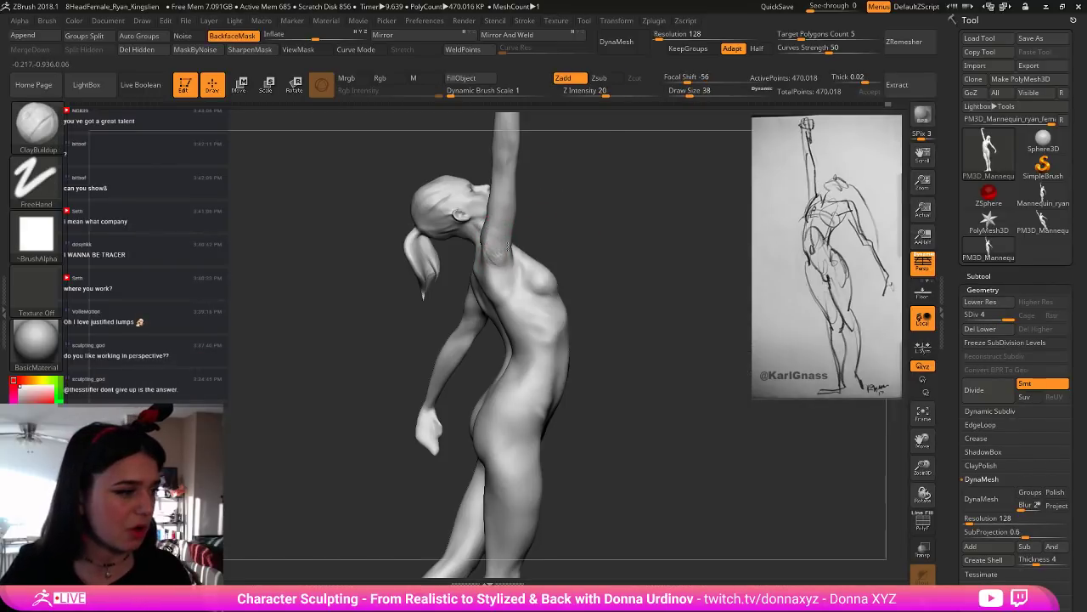
right_click_drag(506, 245, 486, 254)
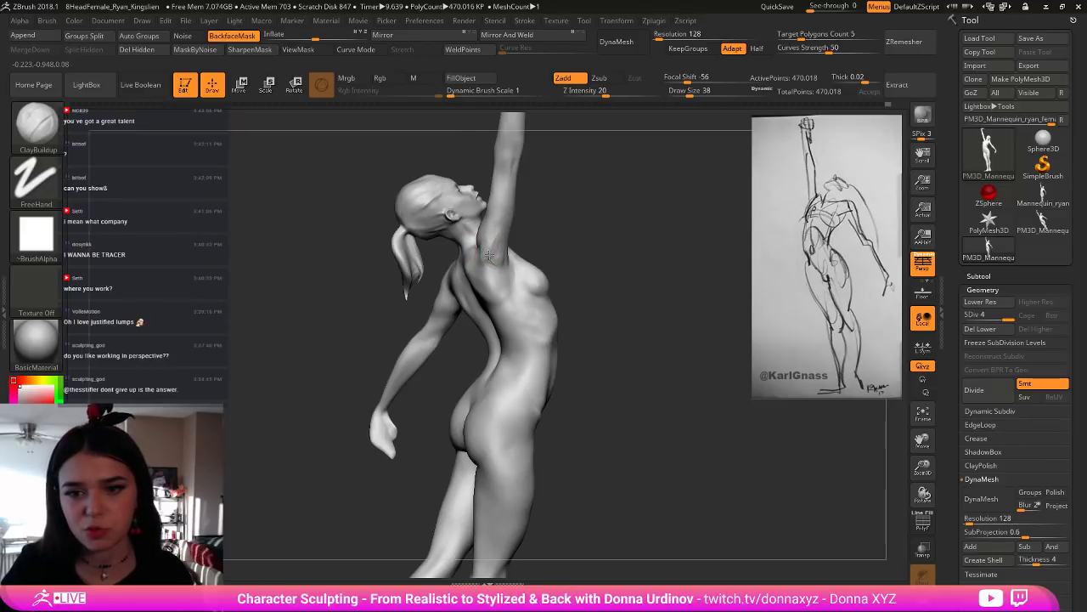
right_click_drag(553, 224, 486, 254)
key("shift")
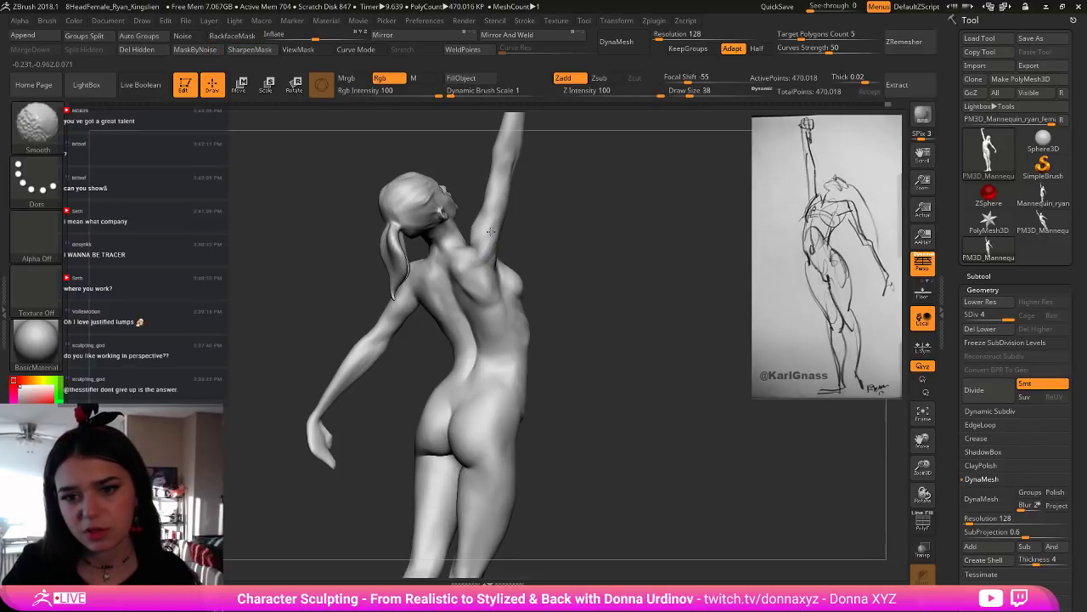
right_click_drag(533, 215, 496, 248)
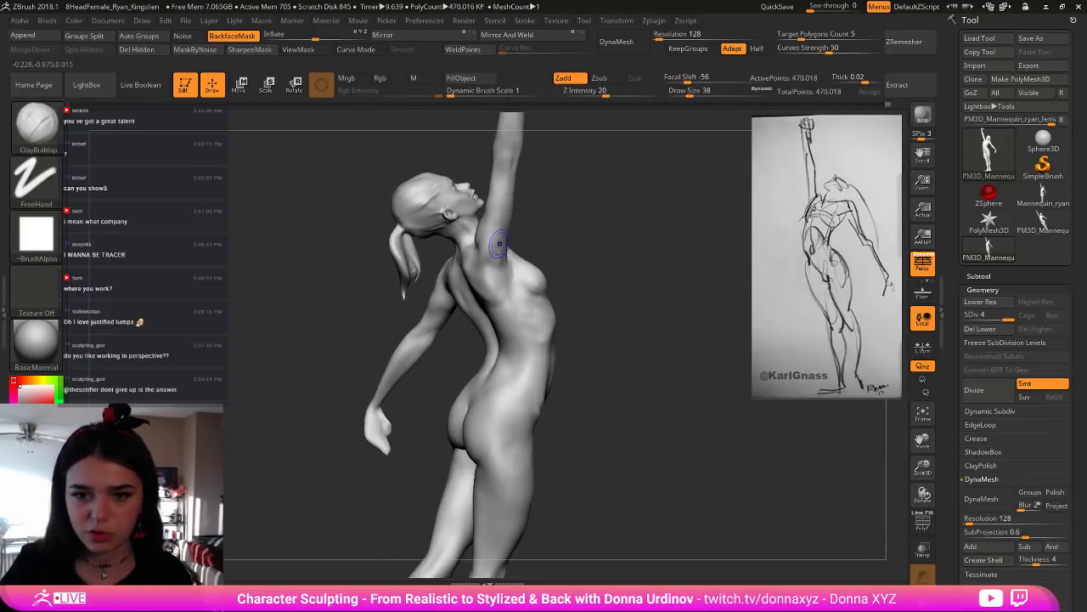
left_click_drag(501, 245, 504, 256, "shift")
mouse_move(556, 226)
right_mouse_down()
mouse_move(515, 253)
mouse_move(509, 283)
mouse_move(509, 263)
right_mouse_up()
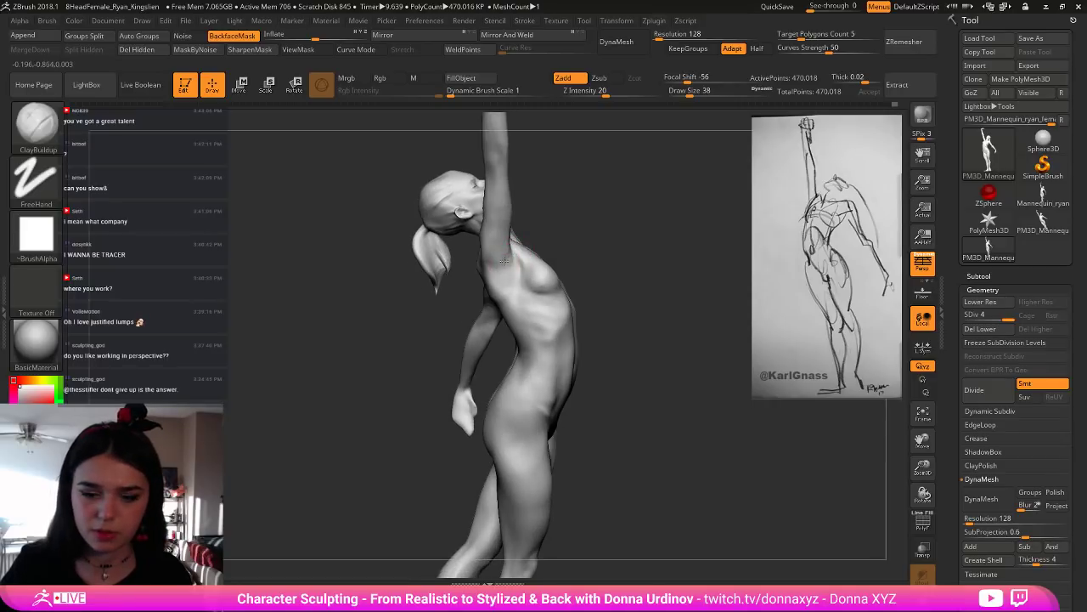
key("b")
key("c")
key("b")
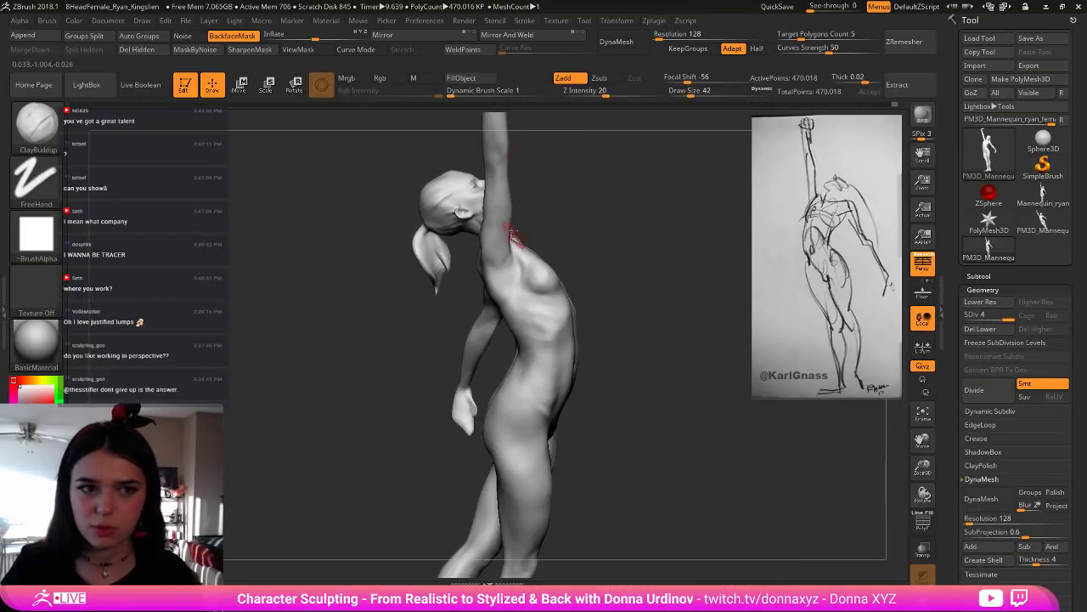
key("]")
Step: Adjust the raised upper arm near the shoulder with the Move brush at draw sizes 58 and 42
key("b")
key("m")
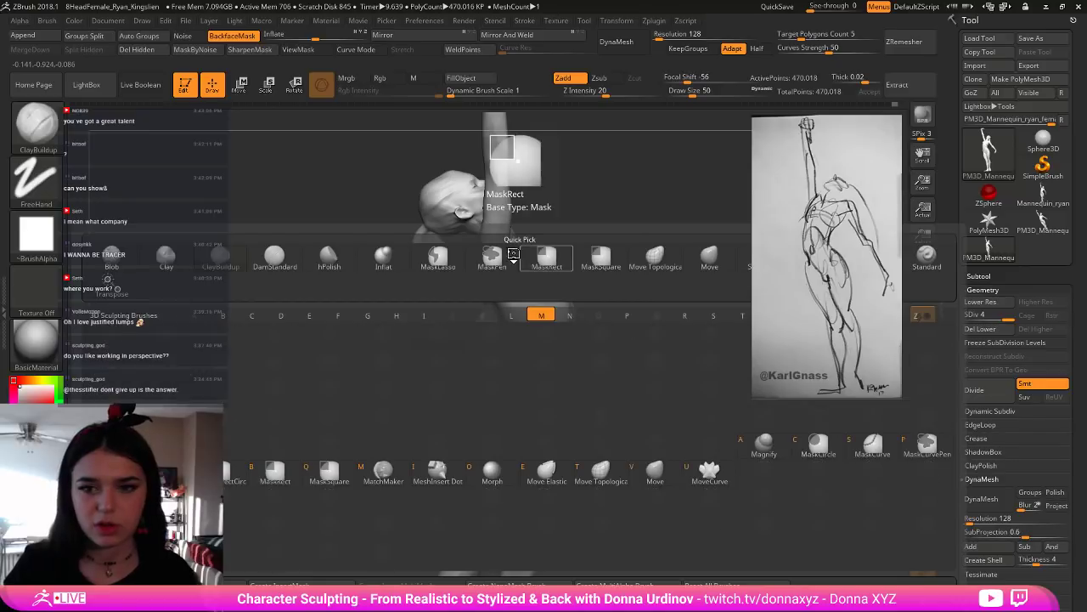
key("v")
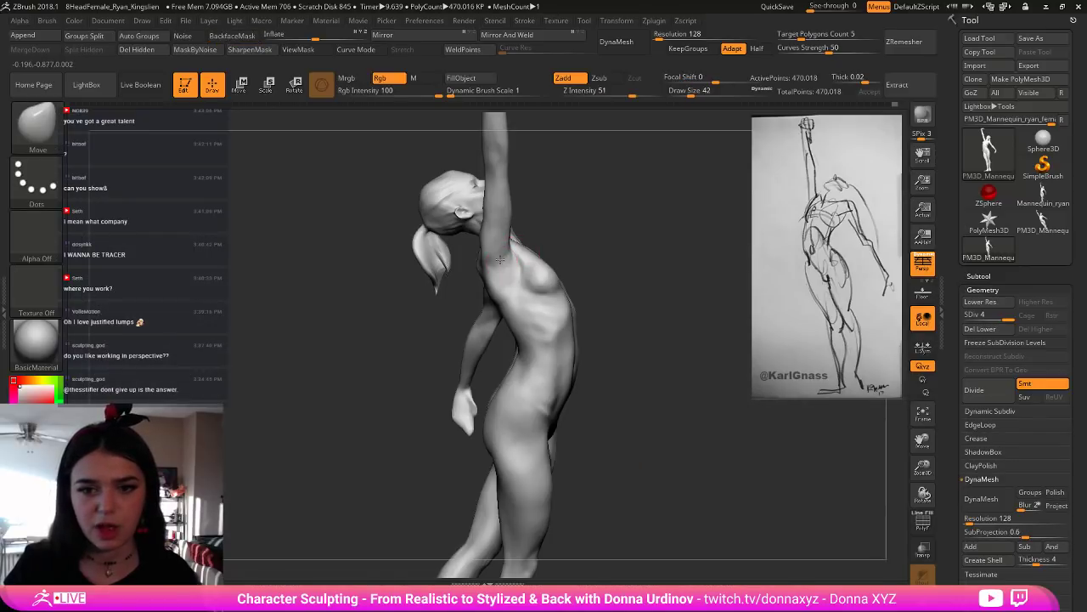
key("]")
left_click_drag(560, 214, 572, 214)
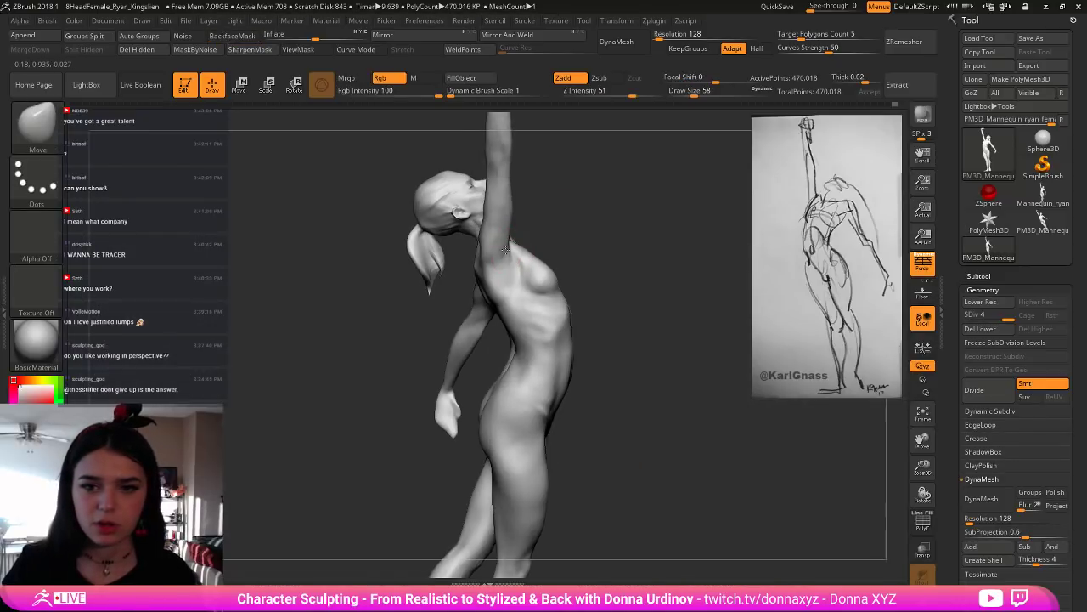
key("[")
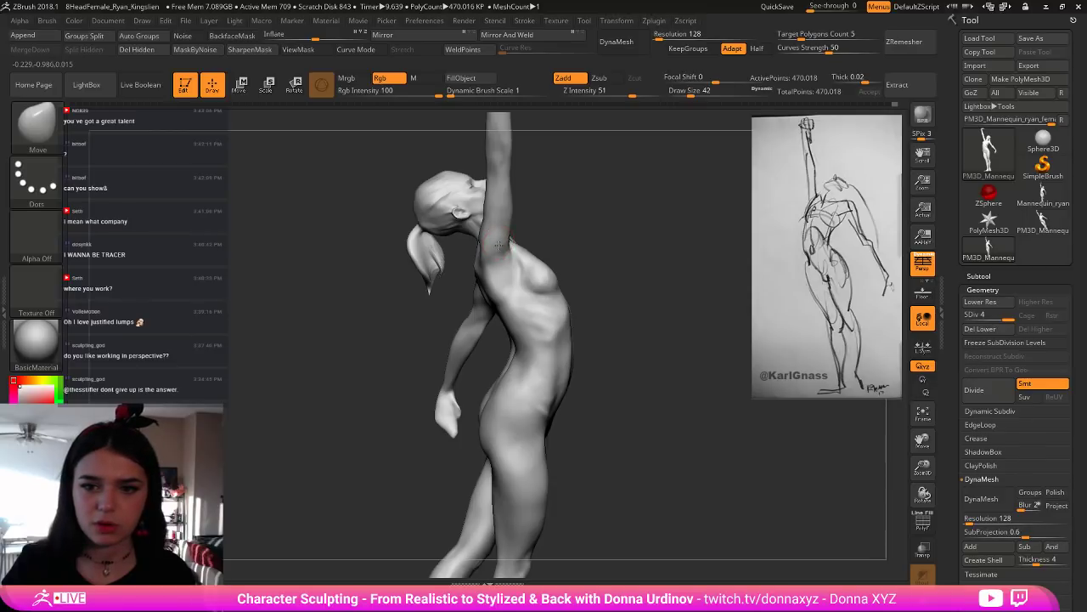
Step: Build up the raised arm around the elbow with ClayBuildup at draw size 38 and smooth it
right_click_drag(570, 203, 573, 274)
key("b")
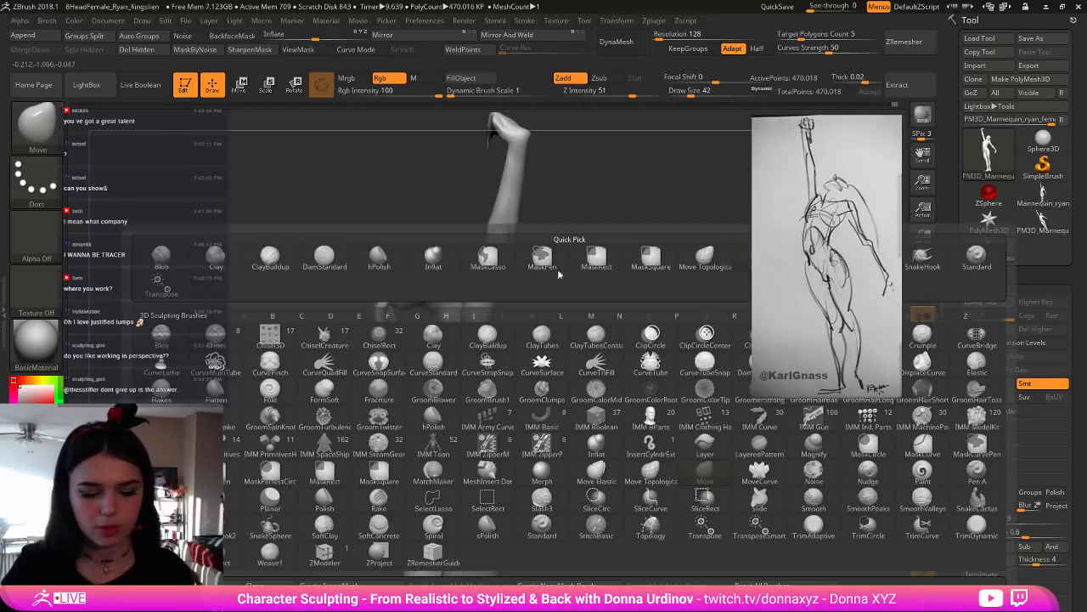
left_click(544, 256)
key("bracketright")
key("bracketright")
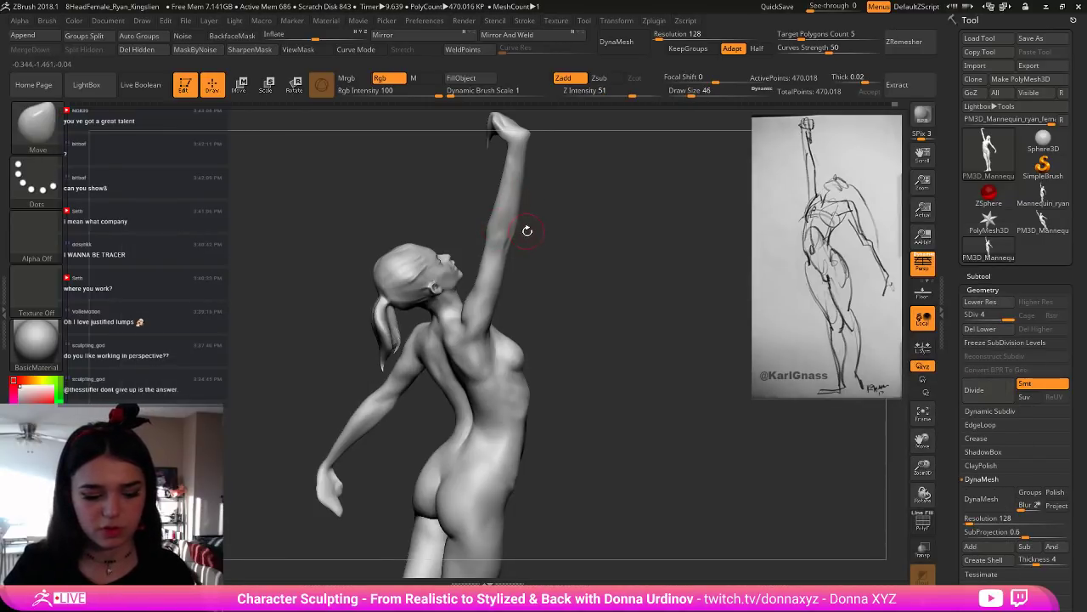
key("b")
key("c")
key("b")
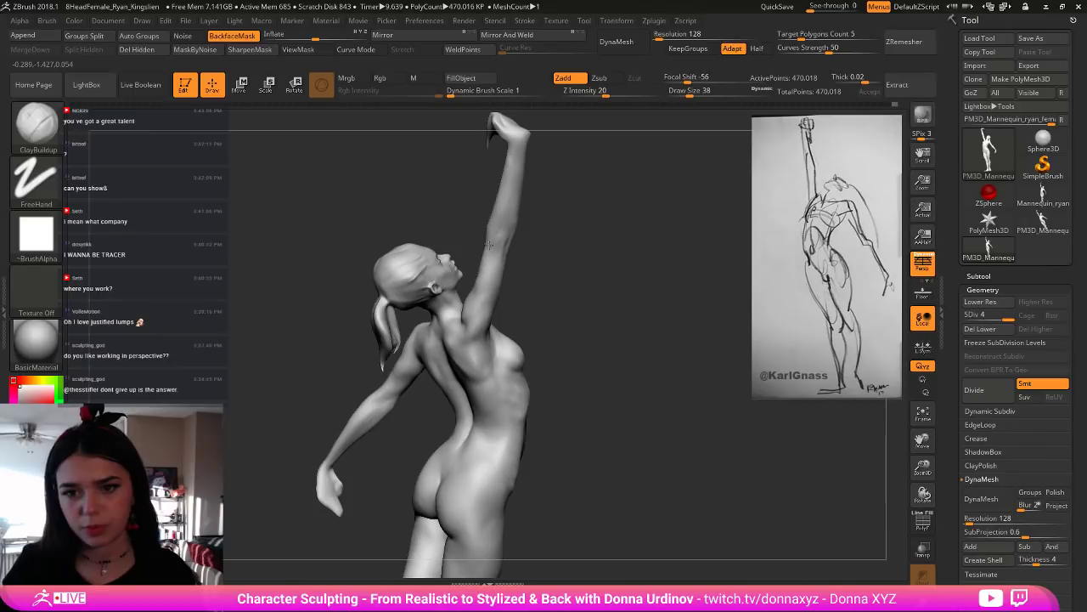
left_click_drag(537, 226, 515, 233)
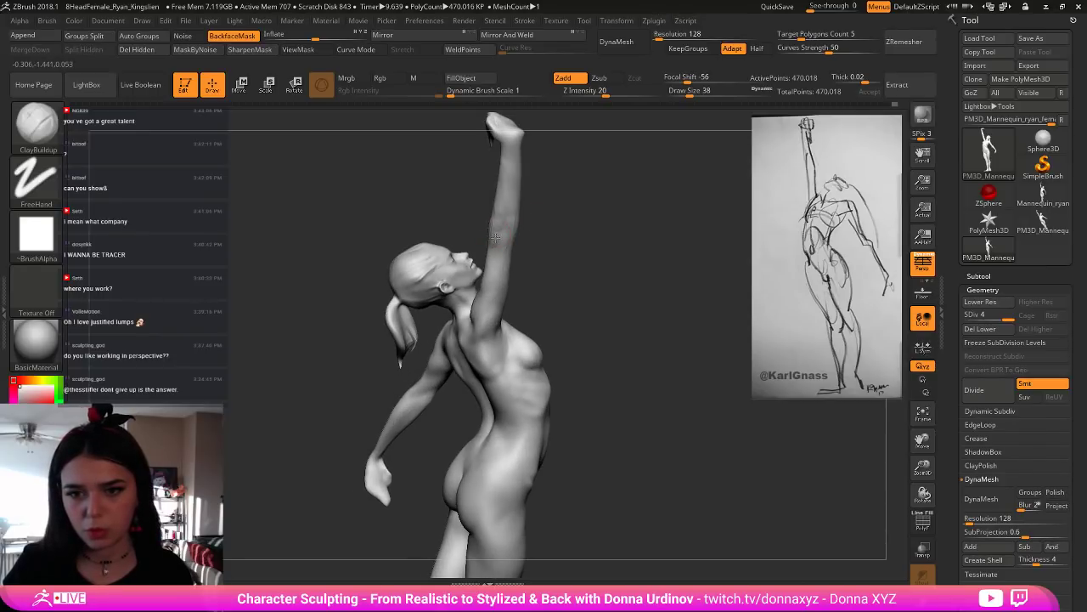
key("shift")
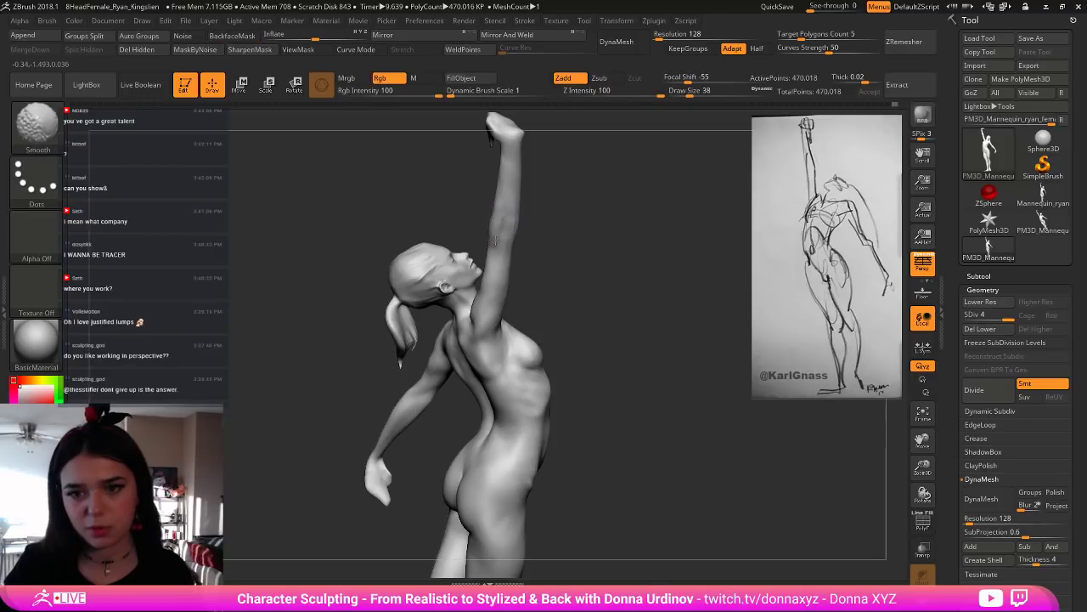
Step: Carve the raised arm's elbow and forearm forms with DamStandard at draw size 38
key("b")
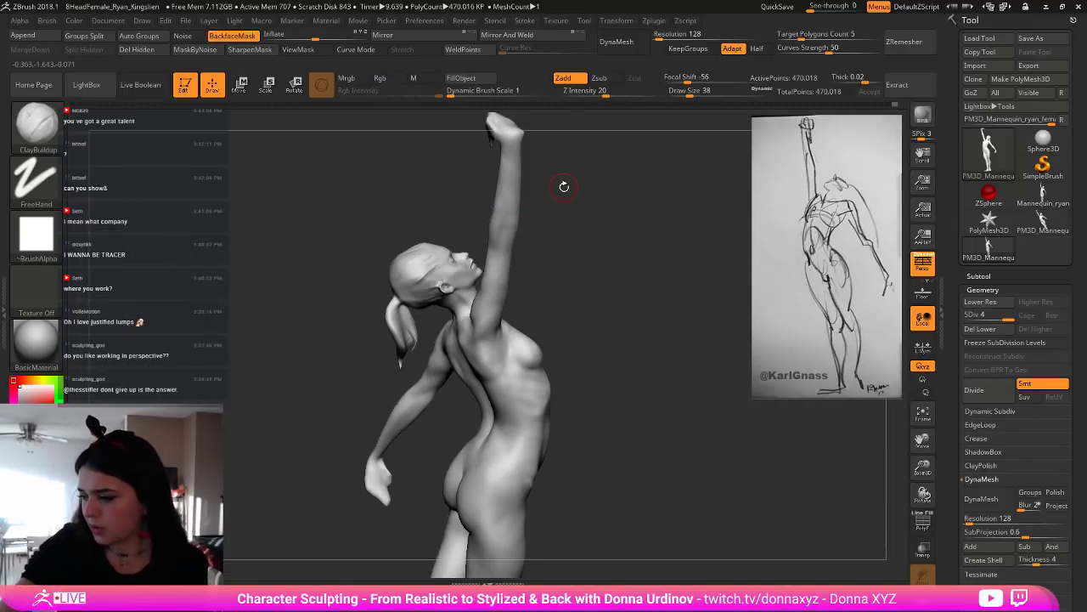
key("b")
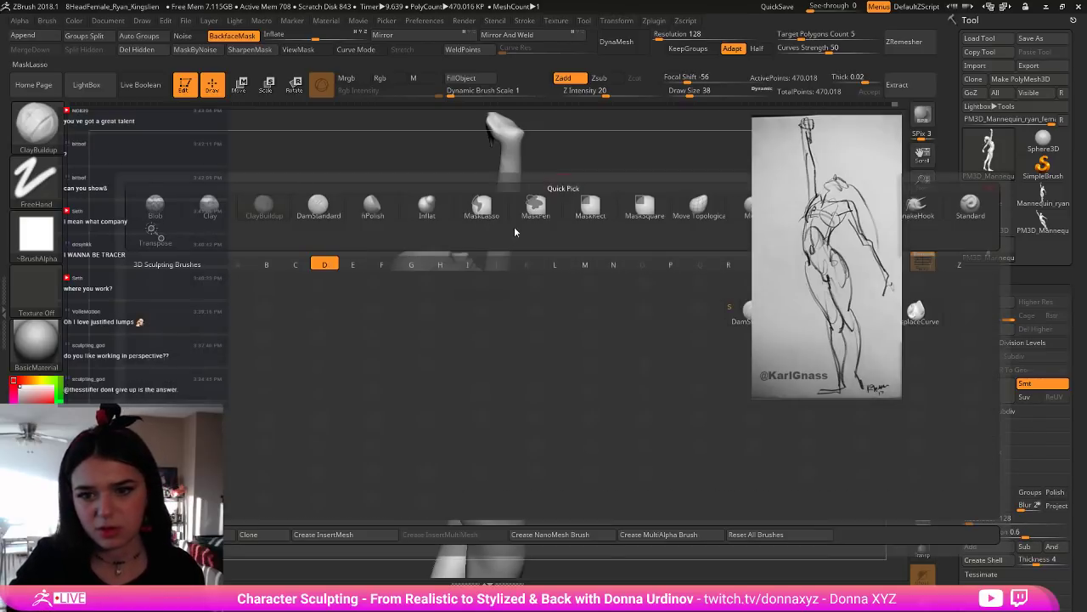
key("d")
key("s")
left_click_drag(540, 237, 506, 250)
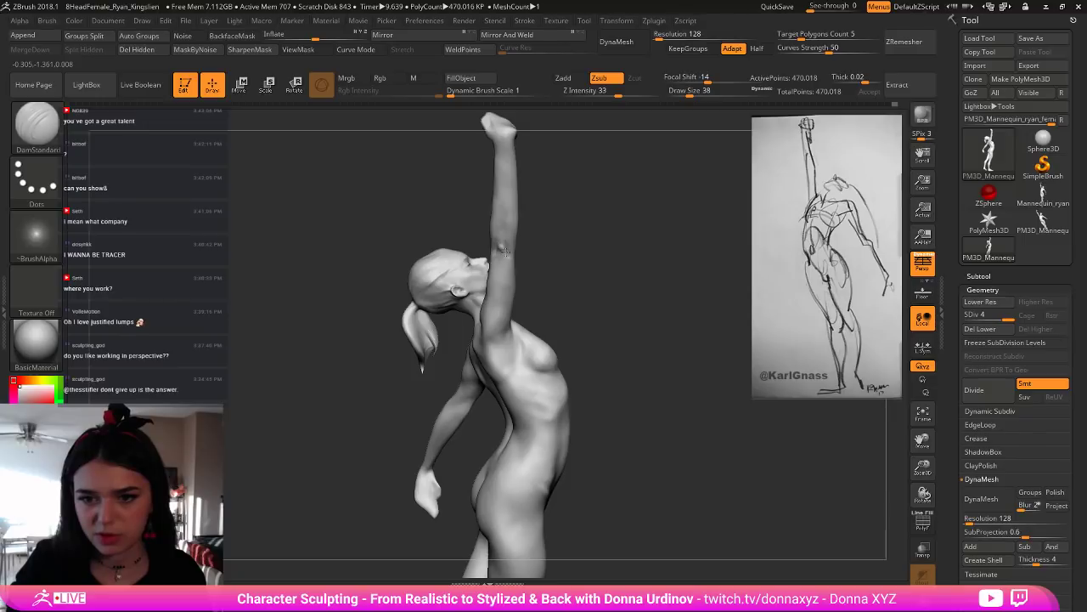
right_click_drag(503, 249, 490, 245)
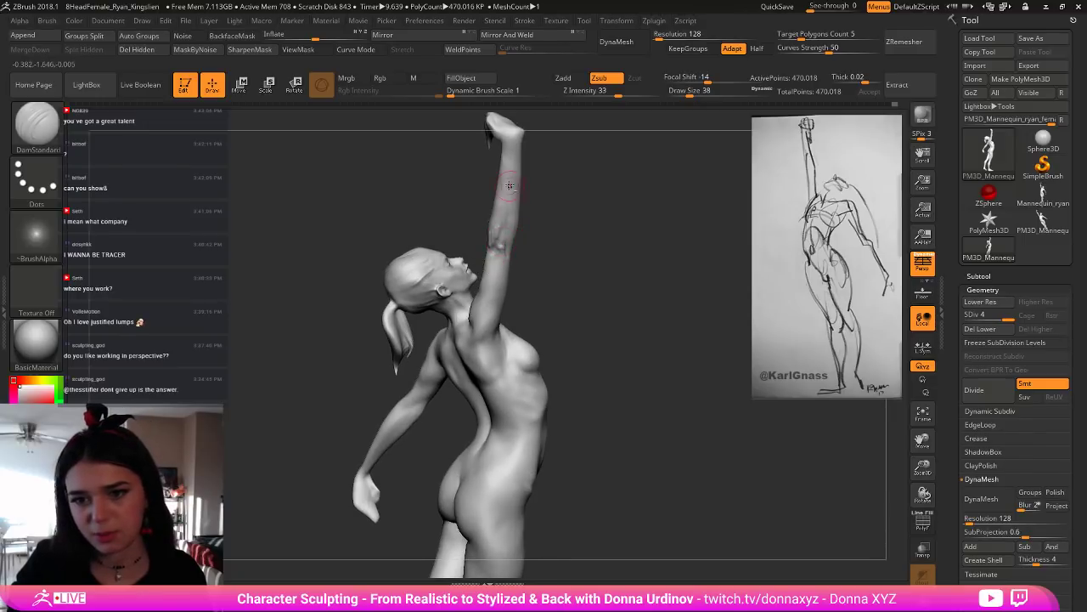
key("ctrl")
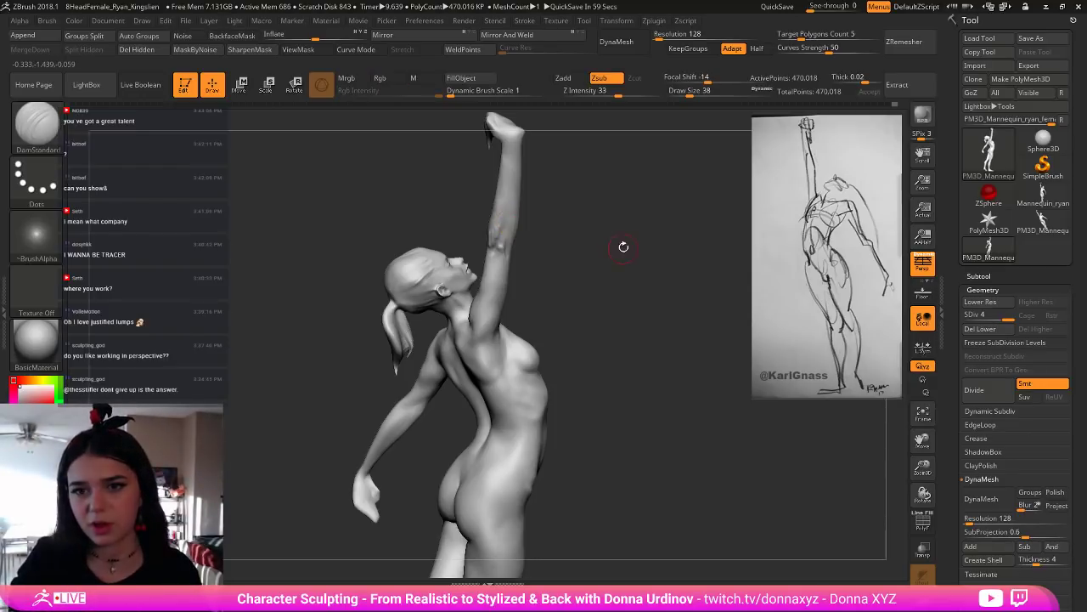
right_click_drag(624, 247, 534, 250)
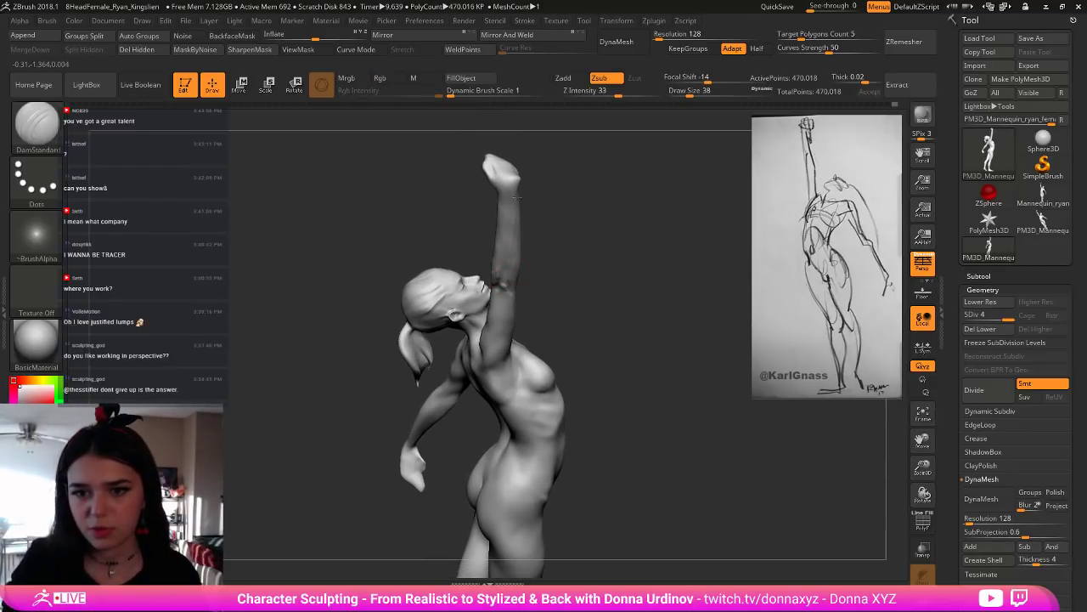
left_click_drag(518, 240, 505, 280)
Step: Lower the mesh to subdivision level 3 and smooth the raised forearm and elbow
key("shift")
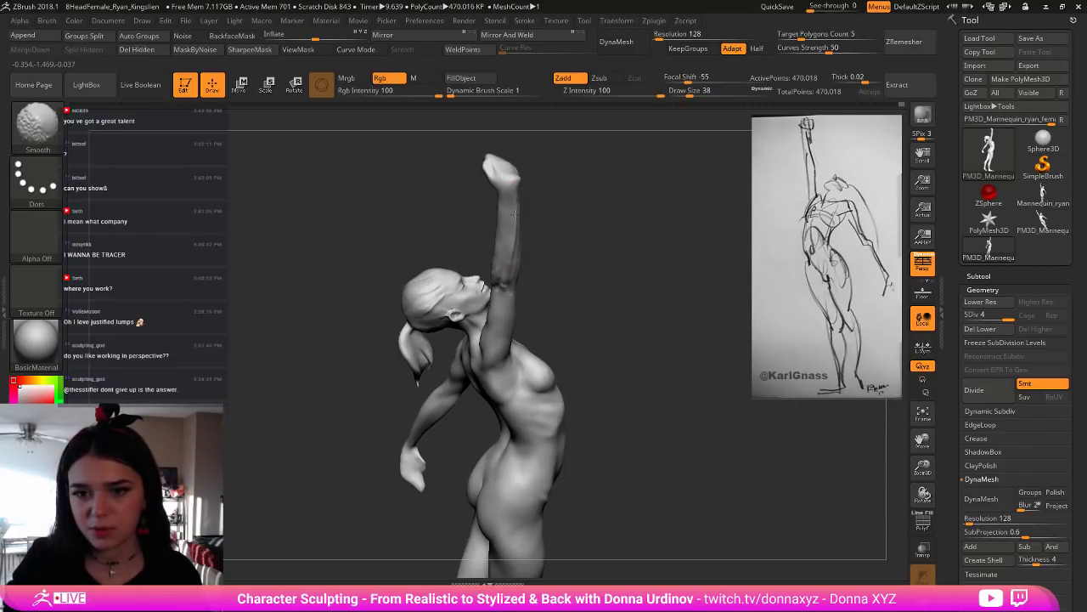
key("shift+d")
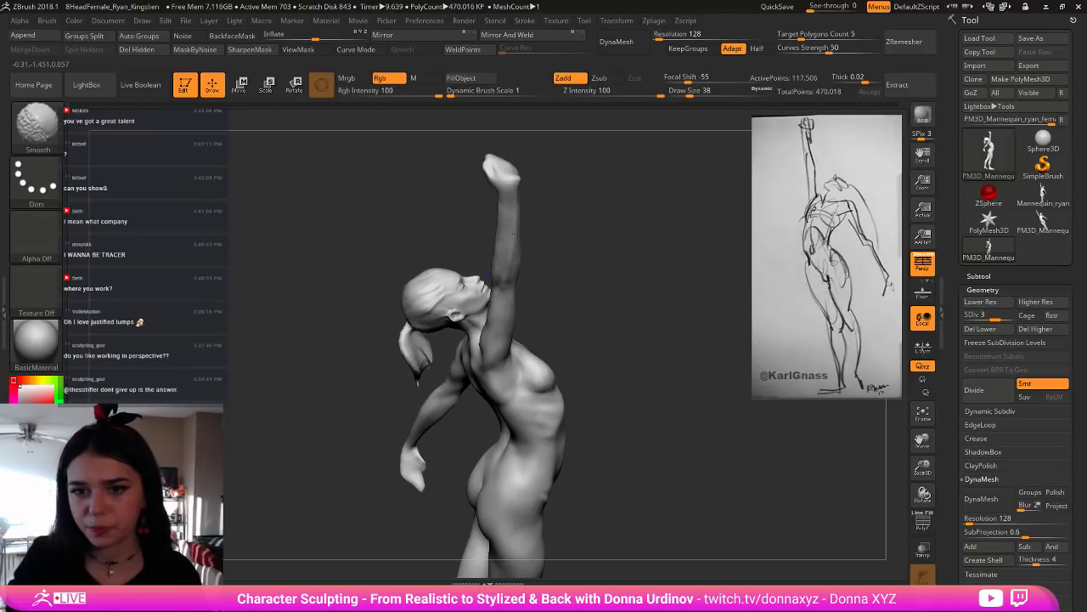
left_click_drag(555, 242, 565, 217, "shift")
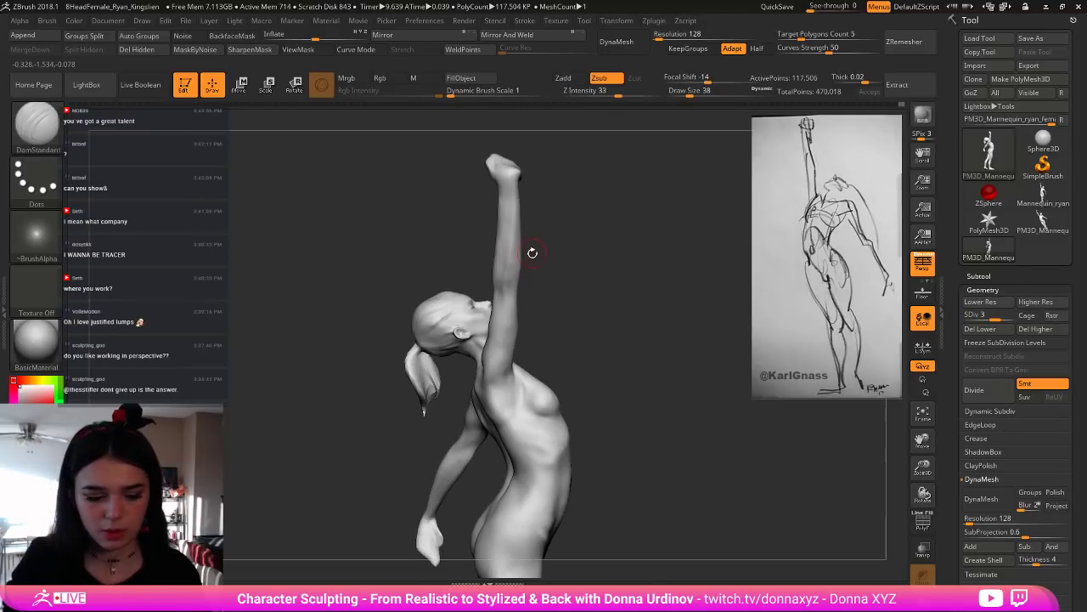
Step: Polish the raised forearm and elbow from several sides with hPolish at draw size 38
key("b")
key("h")
key("p")
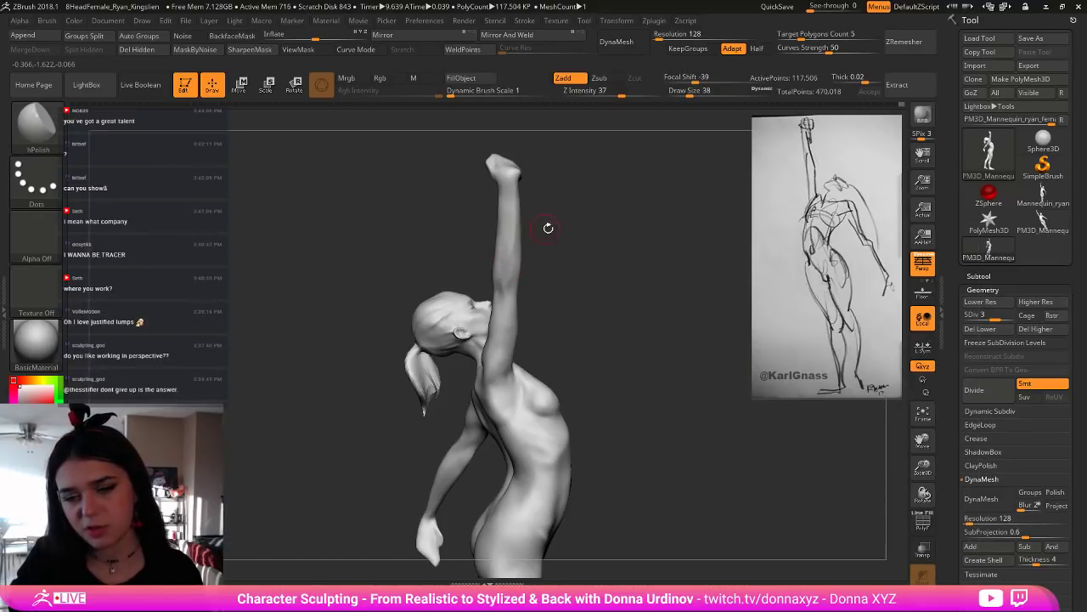
left_click_drag(546, 226, 514, 273)
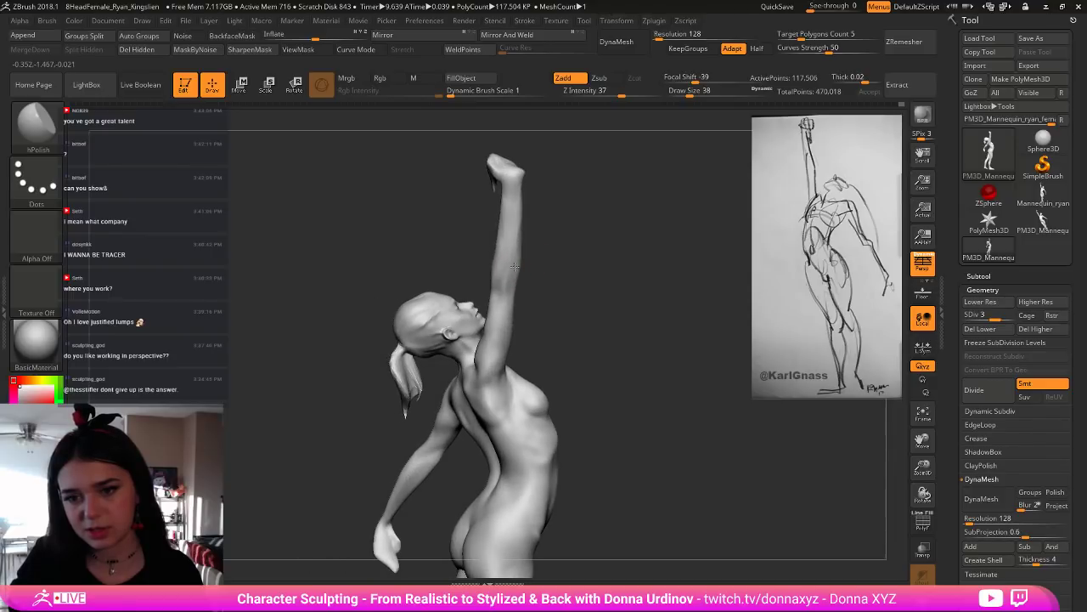
mouse_move(517, 225)
left_mouse_down()
mouse_move(520, 240)
mouse_move(529, 235)
left_mouse_up()
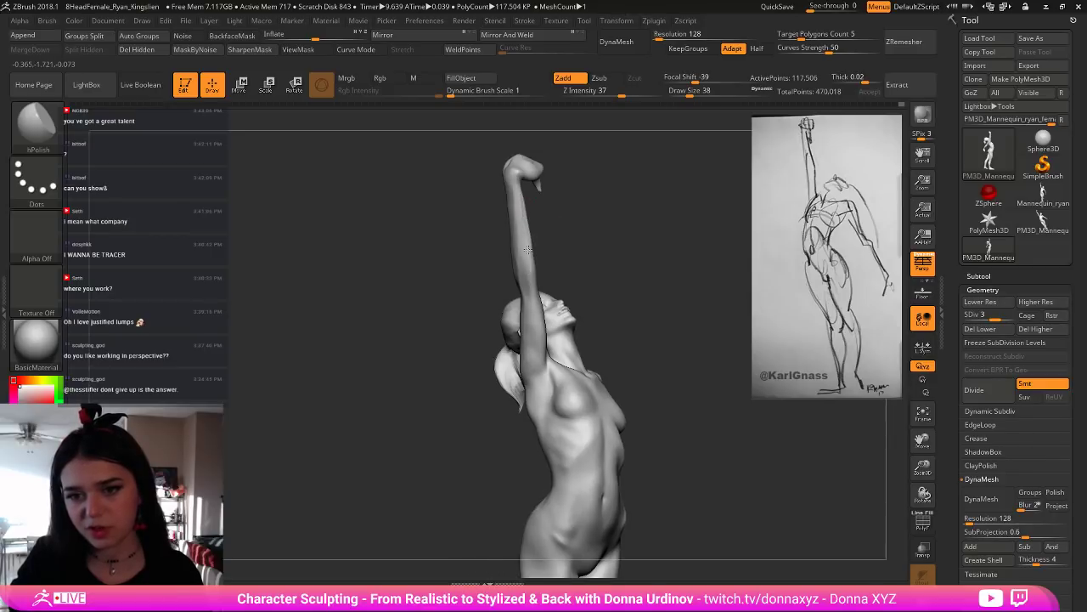
mouse_move(587, 247)
left_mouse_down()
mouse_move(627, 260)
mouse_move(553, 251)
mouse_move(630, 266)
left_mouse_up()
key("shift")
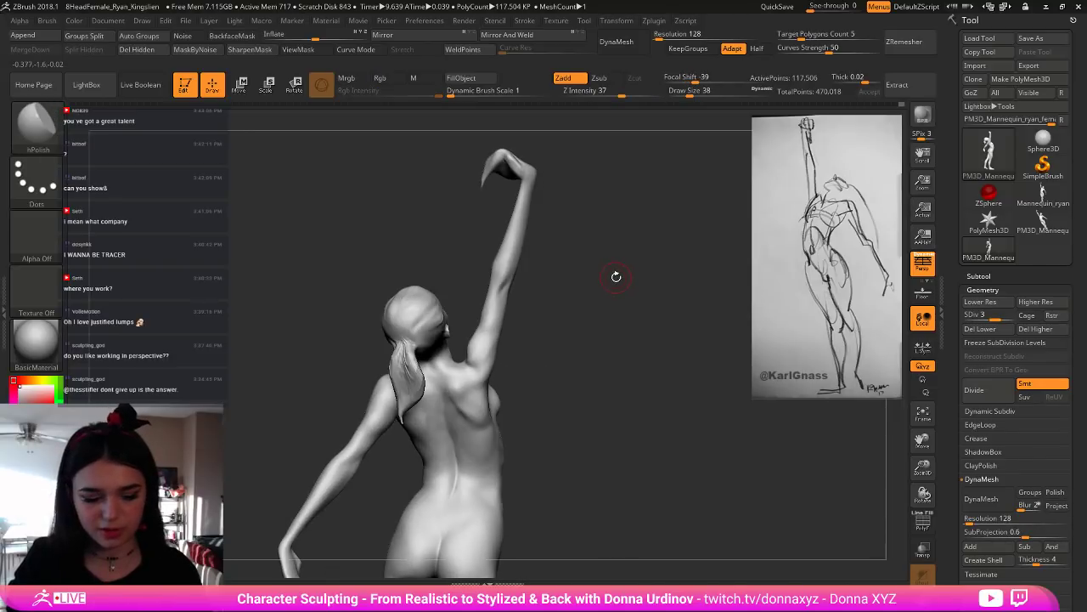
key("b")
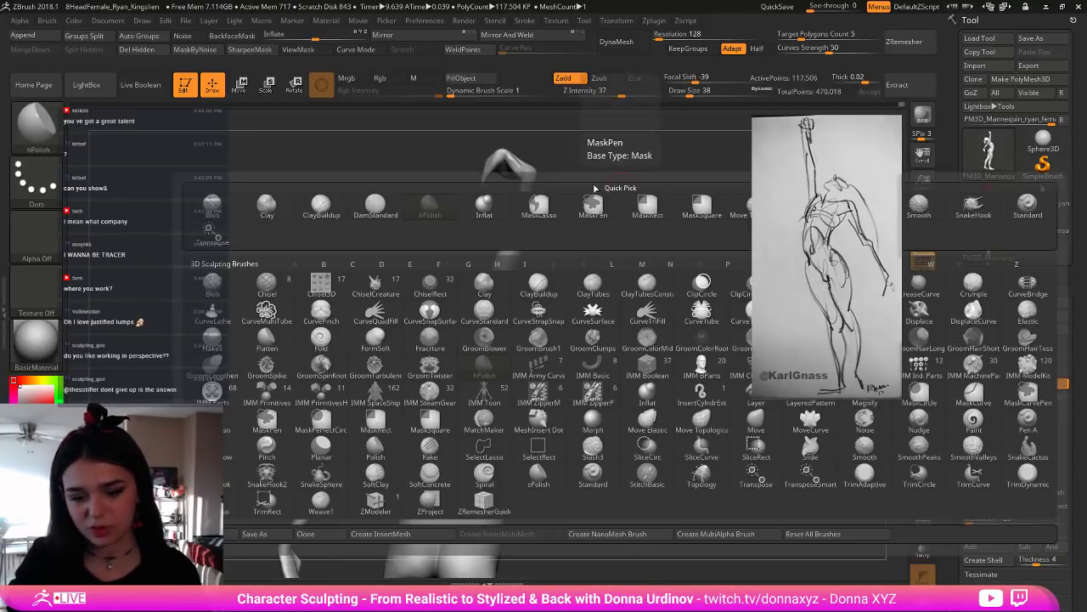
key("h")
key("p")
key("bracketright")
key("bracketright")
key("bracketright")
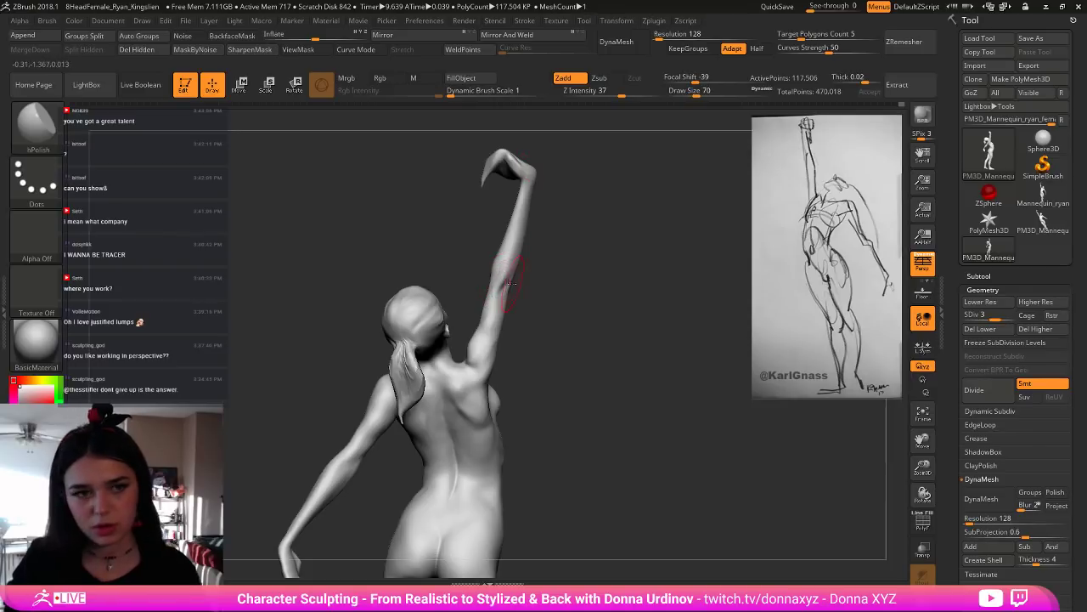
Step: Adjust the contour of the raised elbow and upper arm with the Move brush, reducing the draw size to 34
key("b")
key("m")
key("v")
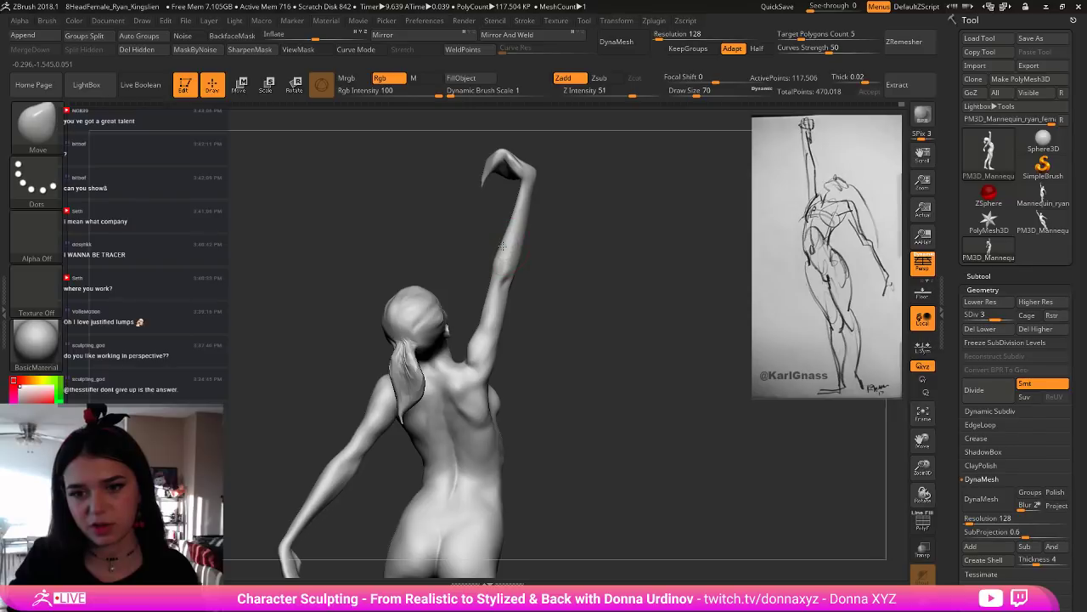
key("bracketleft")
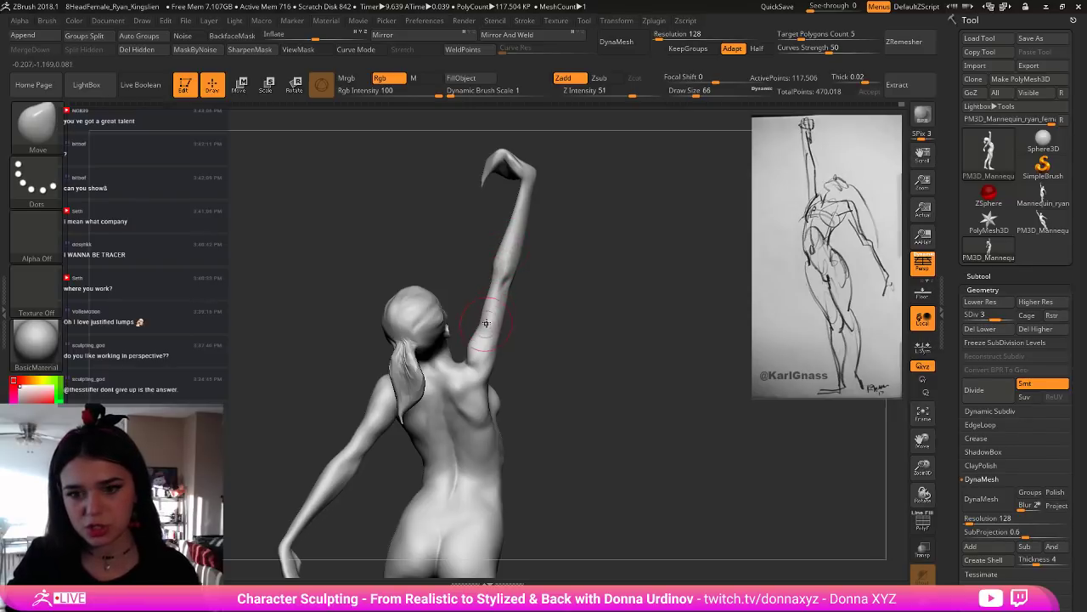
key("bracketleft")
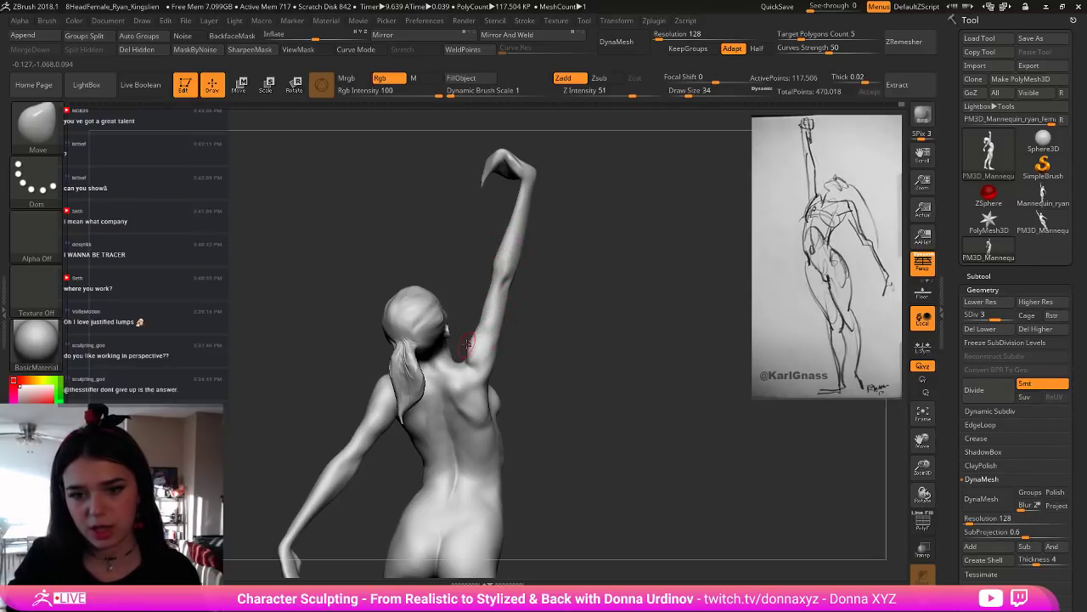
mouse_move(553, 335)
left_mouse_down()
mouse_move(590, 345)
mouse_move(563, 325)
left_mouse_up()
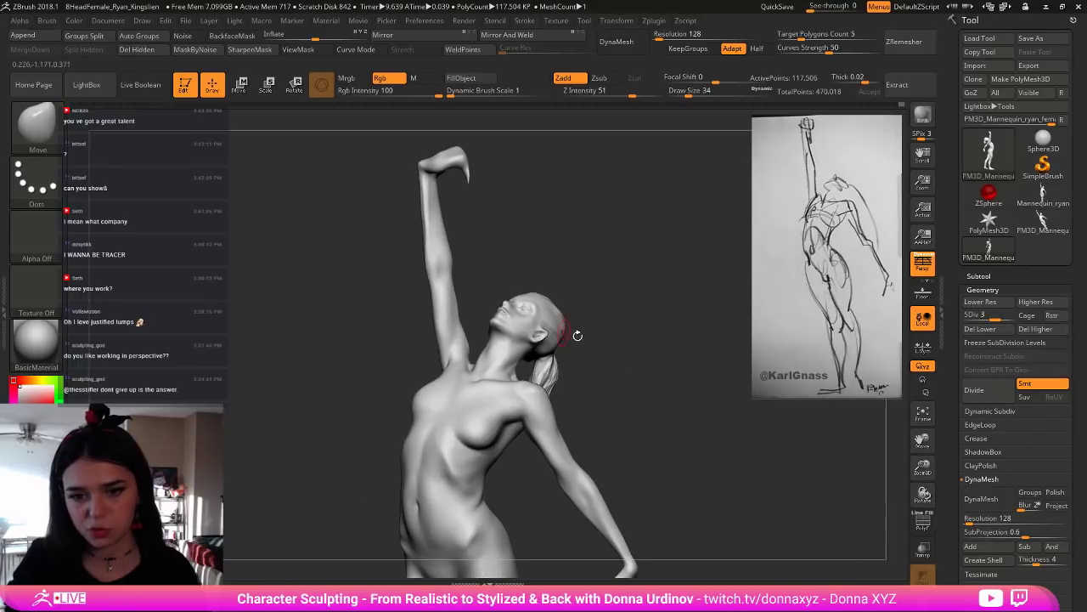
mouse_move(461, 286)
left_mouse_down()
mouse_move(484, 266)
mouse_move(447, 230)
mouse_move(507, 260)
left_mouse_up()
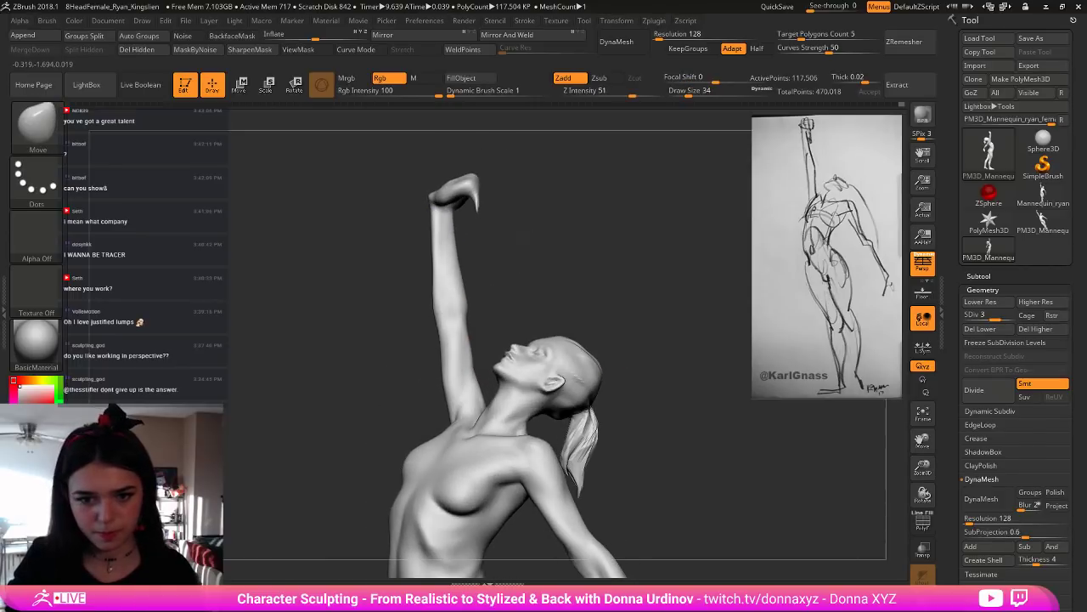
Step: Carve the inner elbow of the raised arm with DamStandard at draw size 34 and smooth the grooves
key("b")
key("d")
key("s")
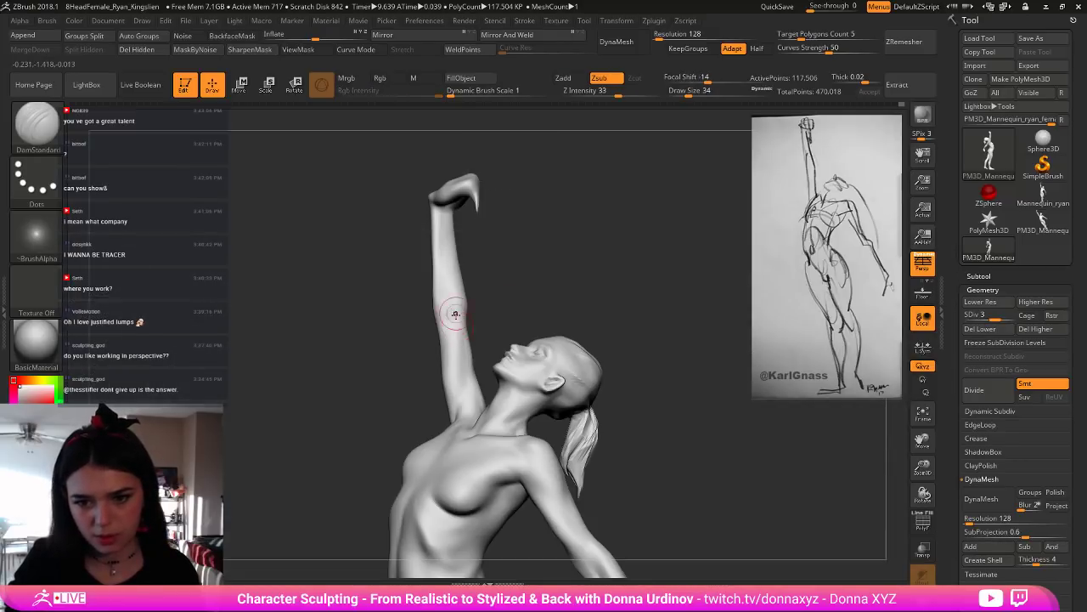
mouse_move(454, 306)
left_mouse_down("shift")
mouse_move(457, 318)
mouse_move(508, 301)
left_mouse_up("shift")
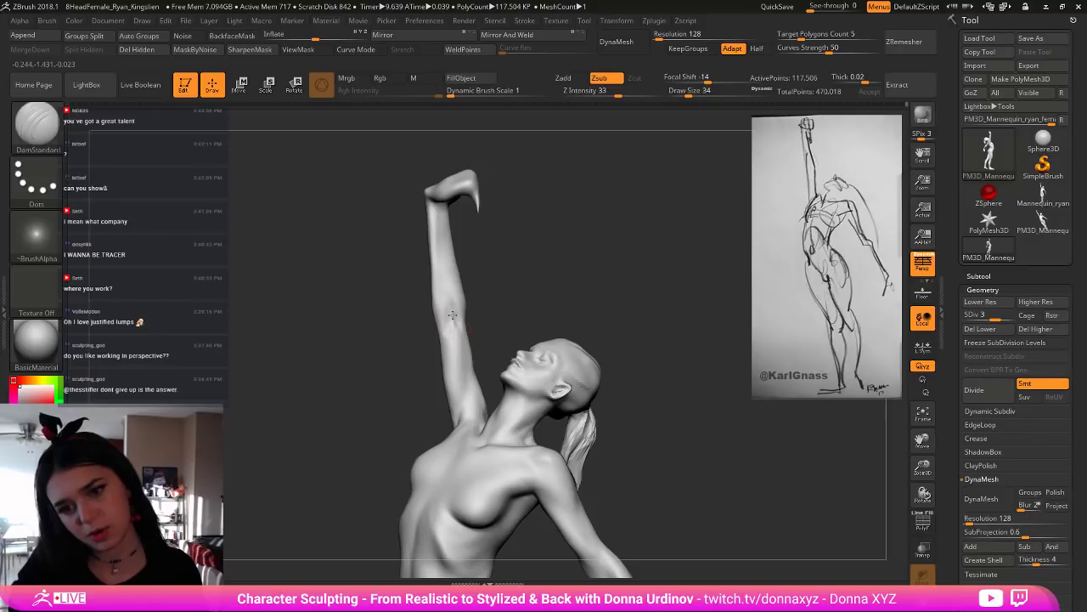
key("shift")
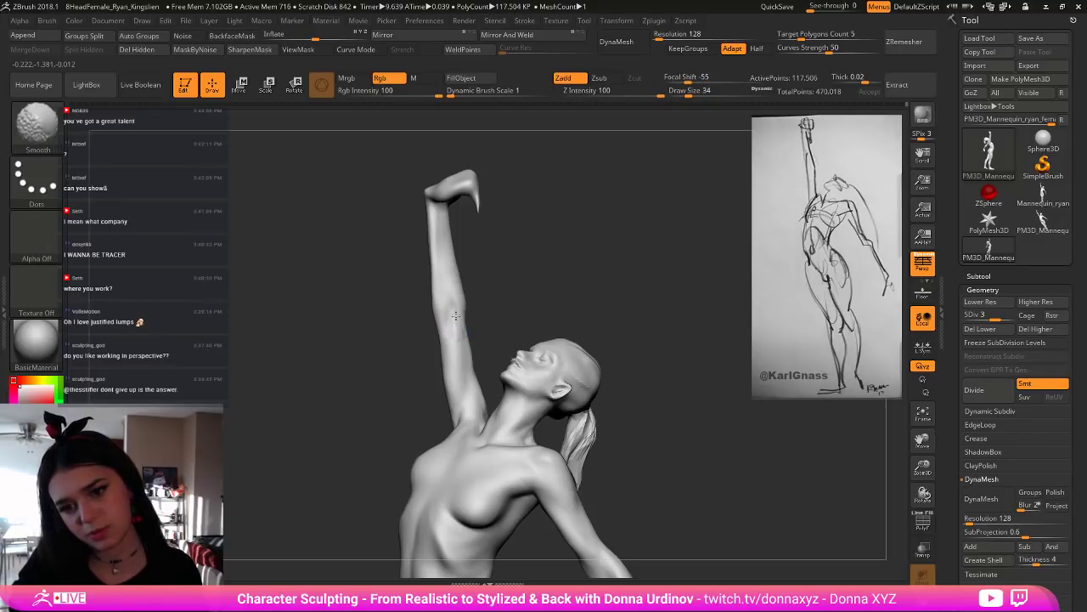
left_click_drag(450, 294, 450, 313, "shift")
Step: Refine the raised forearm's planes down to the elbow with DamStandard and smoothing from several angles
left_click_drag(487, 277, 451, 305)
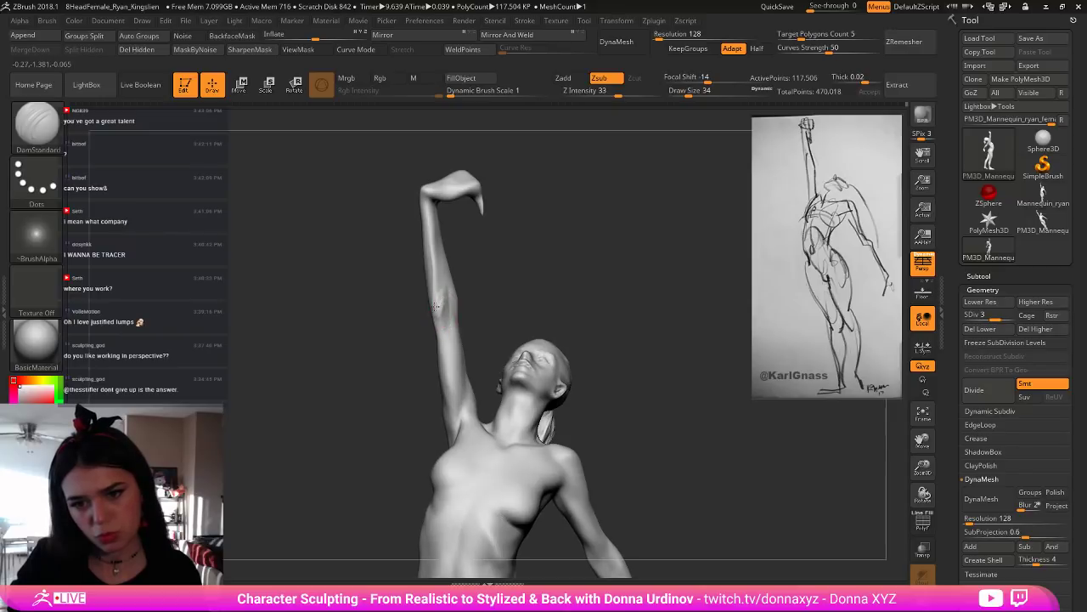
key("shift")
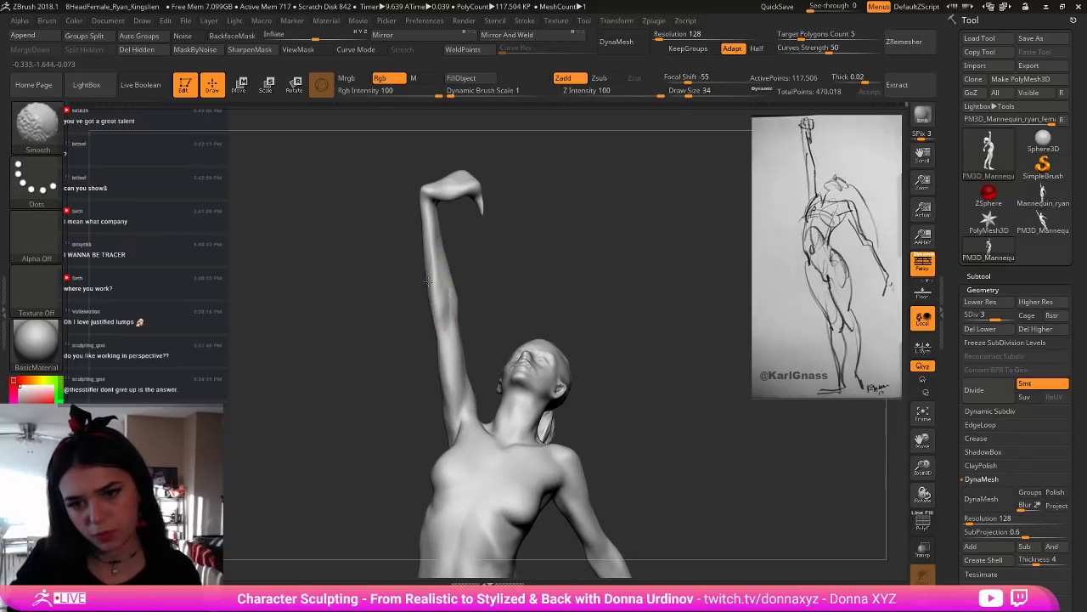
left_click_drag(510, 251, 441, 238)
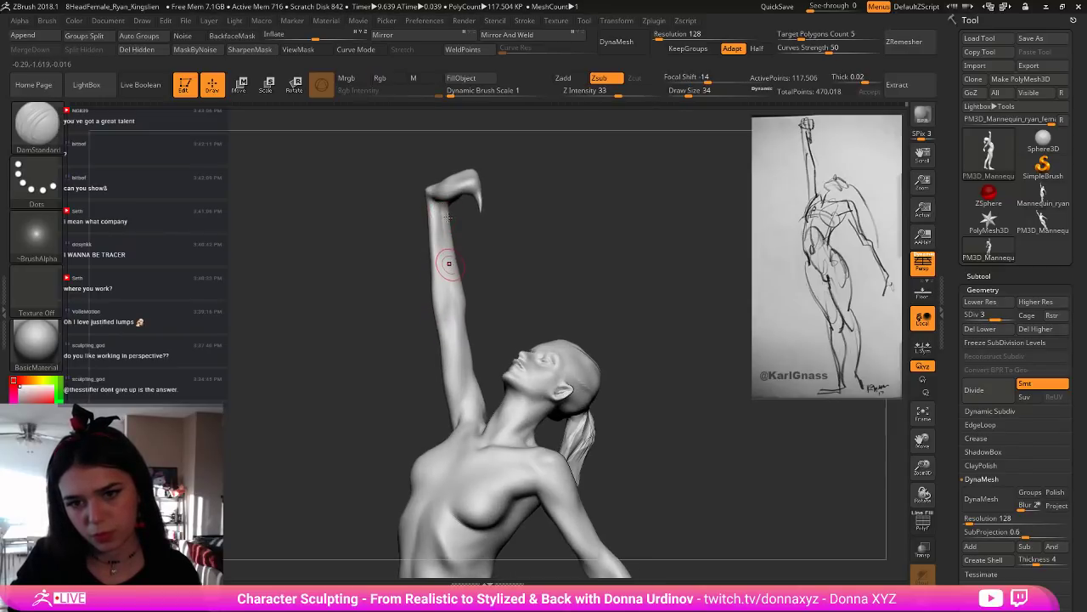
key("shift")
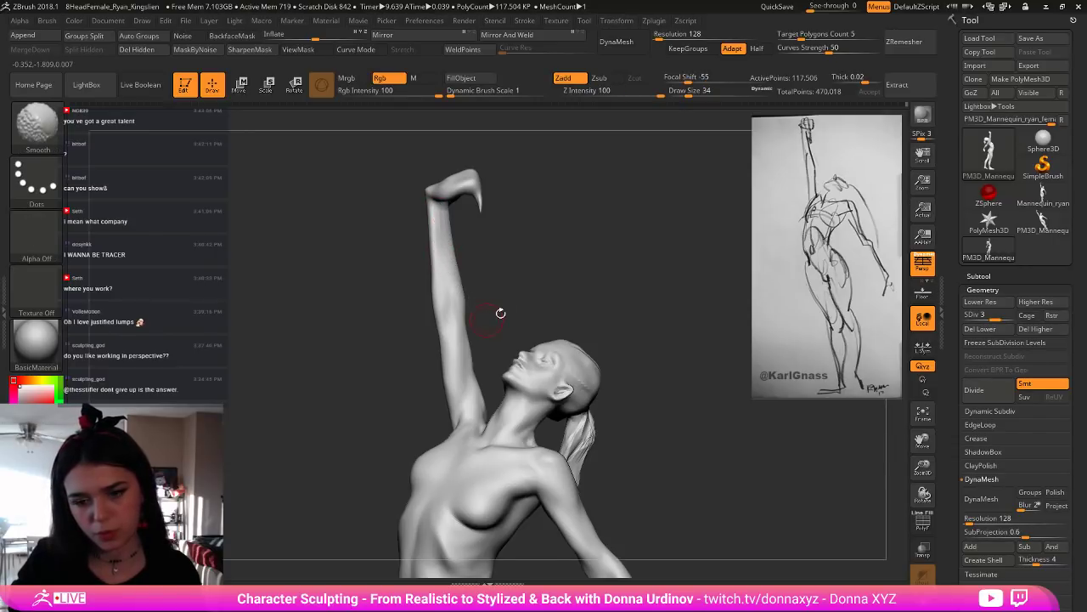
mouse_move(508, 308)
left_mouse_down()
mouse_move(490, 315)
mouse_move(442, 299)
left_mouse_up()
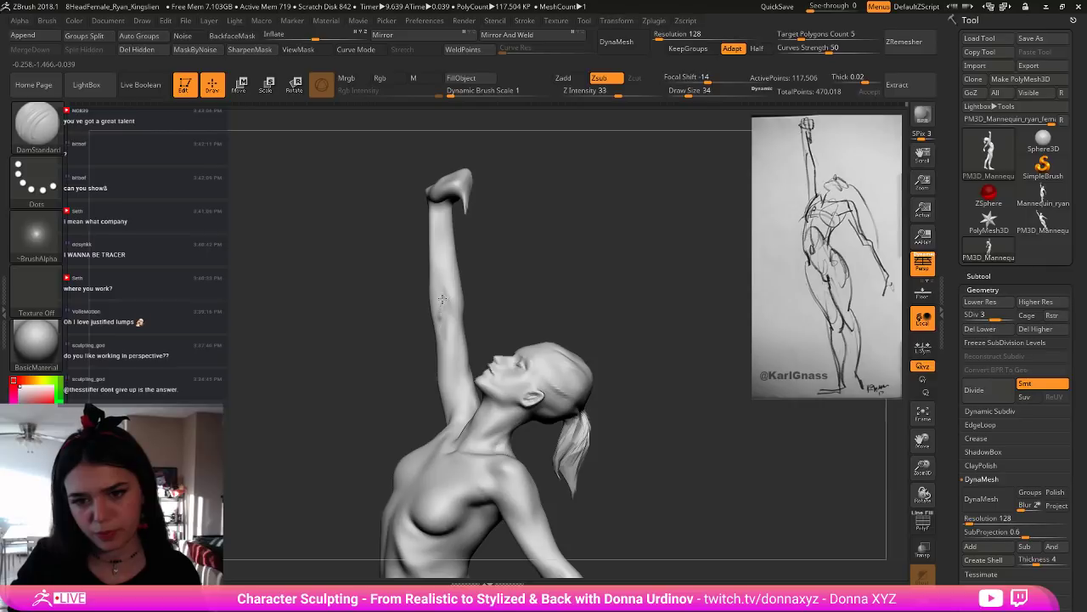
left_click_drag(489, 269, 544, 272)
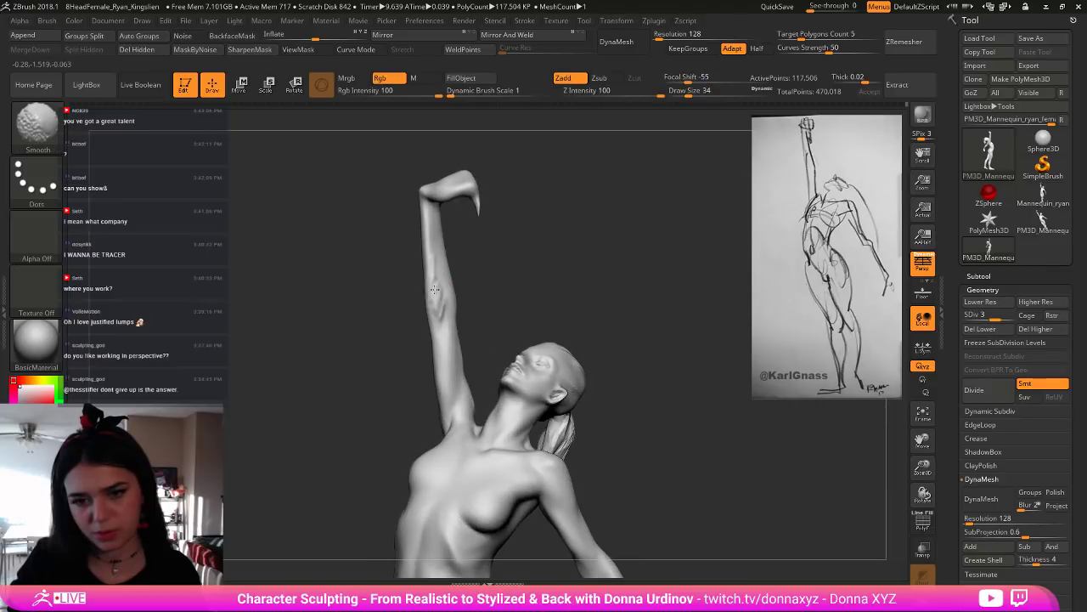
left_click_drag(435, 289, 435, 305, "shift")
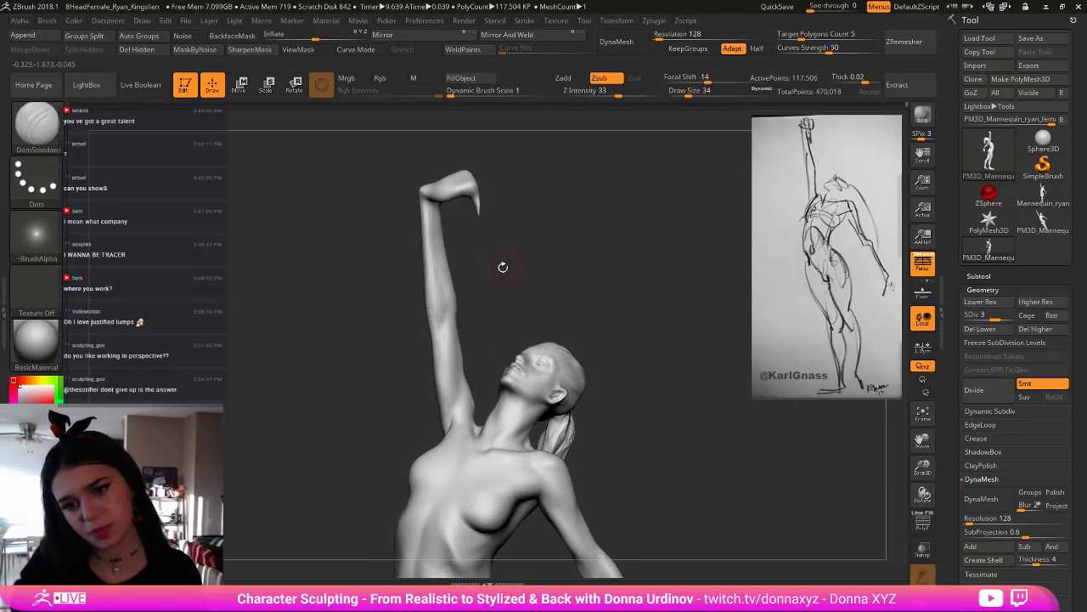
Step: Shift the raised arm's outer contour just below the elbow with the Move brush at draw size 46
mouse_move(508, 265)
left_mouse_down("alt")
mouse_move(481, 226)
mouse_move(503, 297)
mouse_move(429, 321)
left_mouse_up("alt")
key("b")
key("m")
key("v")
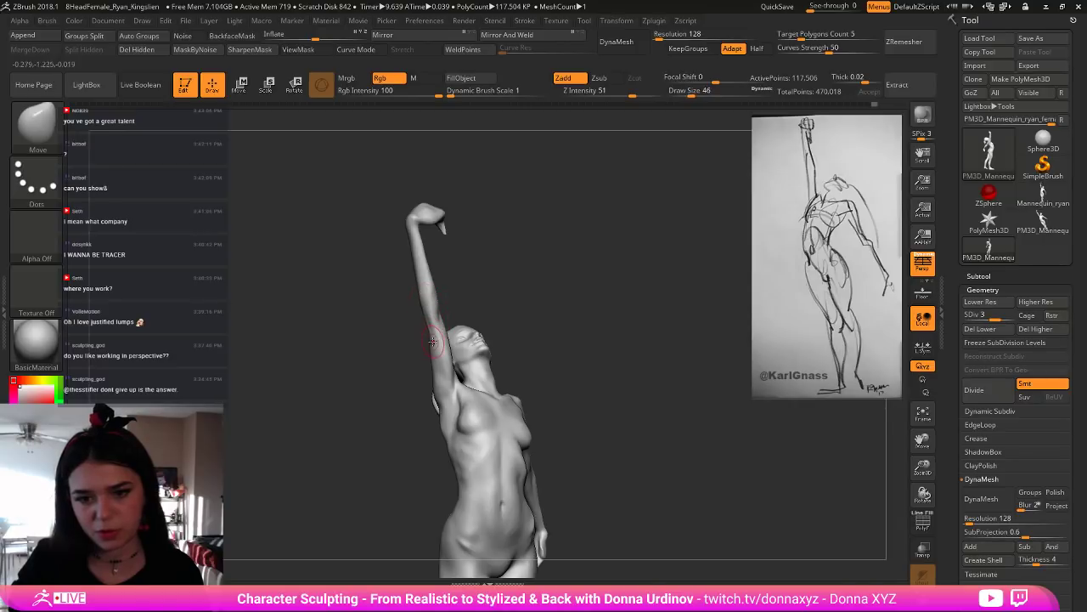
mouse_move(432, 333)
left_mouse_down()
mouse_move(483, 293)
mouse_move(497, 307)
left_mouse_up()
Step: Carve the muscle separation from the raised elbow down the upper arm with DamStandard at draw size 42
key("b")
key("s")
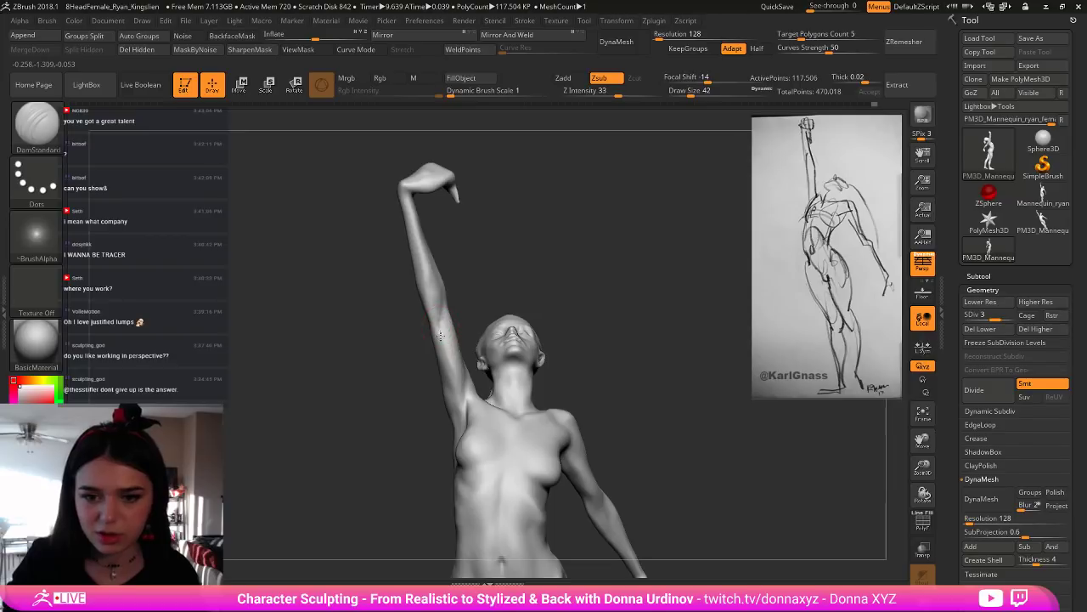
left_click_drag(440, 336, 451, 394)
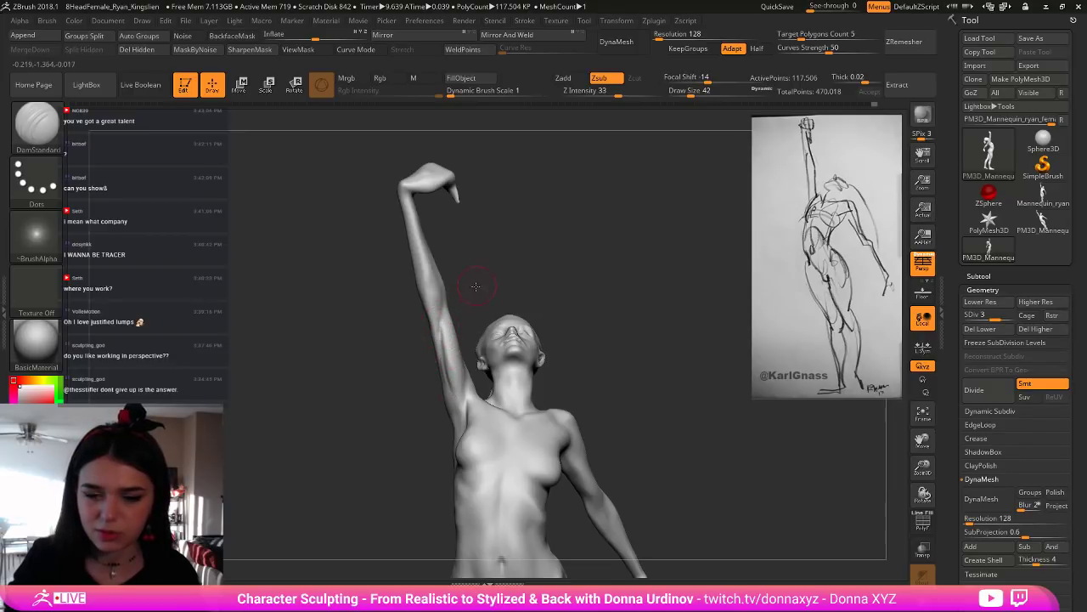
mouse_move(476, 286)
left_mouse_down()
mouse_move(460, 301)
mouse_move(473, 376)
left_mouse_up()
left_click_drag(509, 297, 498, 303)
Step: Reshape the outer contour of the raised elbow and upper arm with the Move brush up to draw size 50, then smooth it
key("b")
key("m")
key("v")
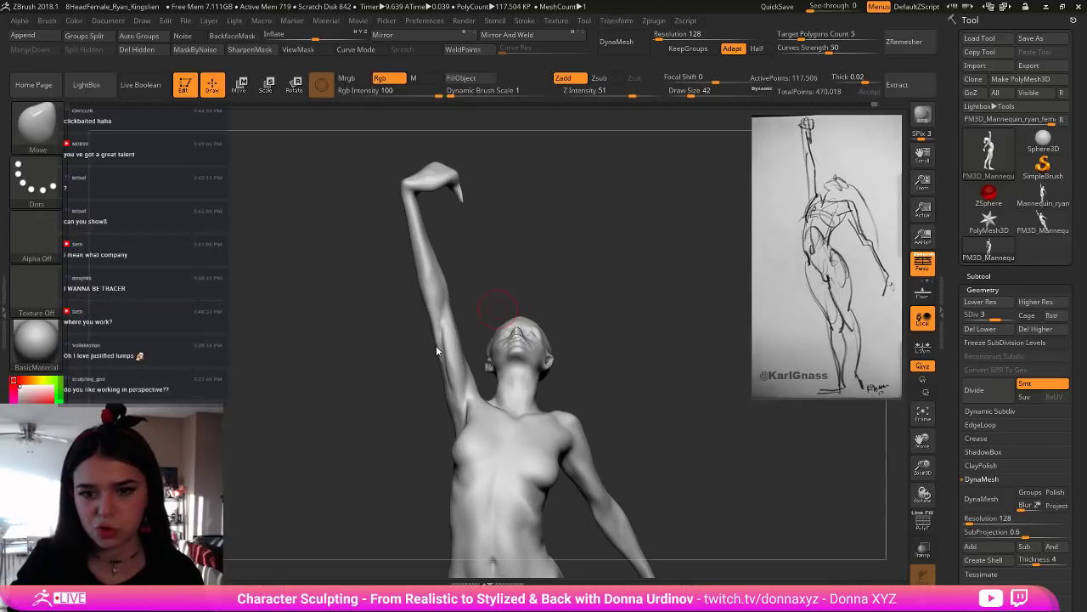
key("bracketleft")
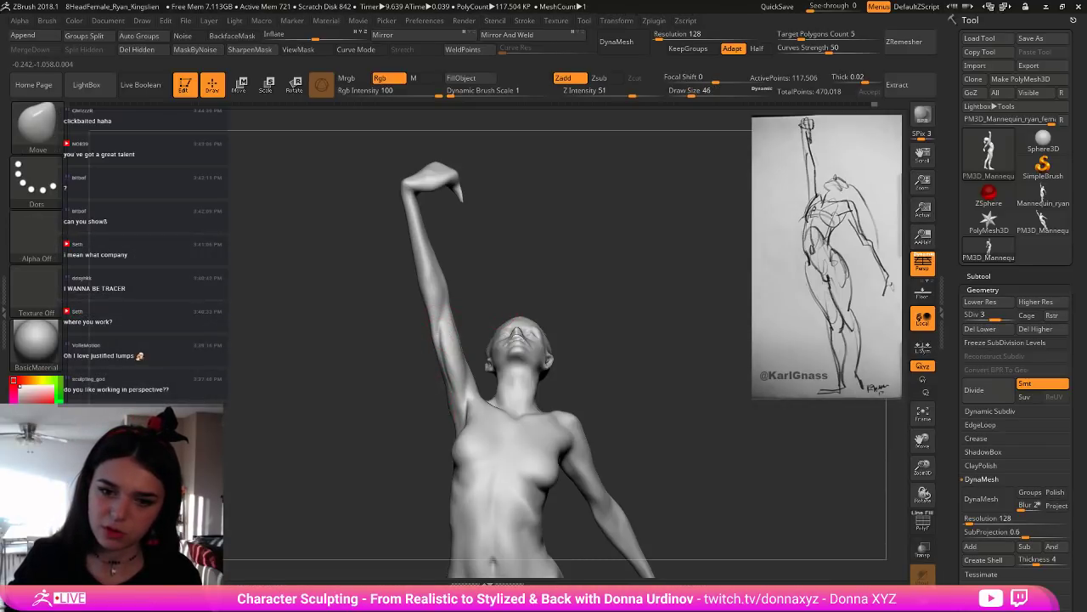
key("[")
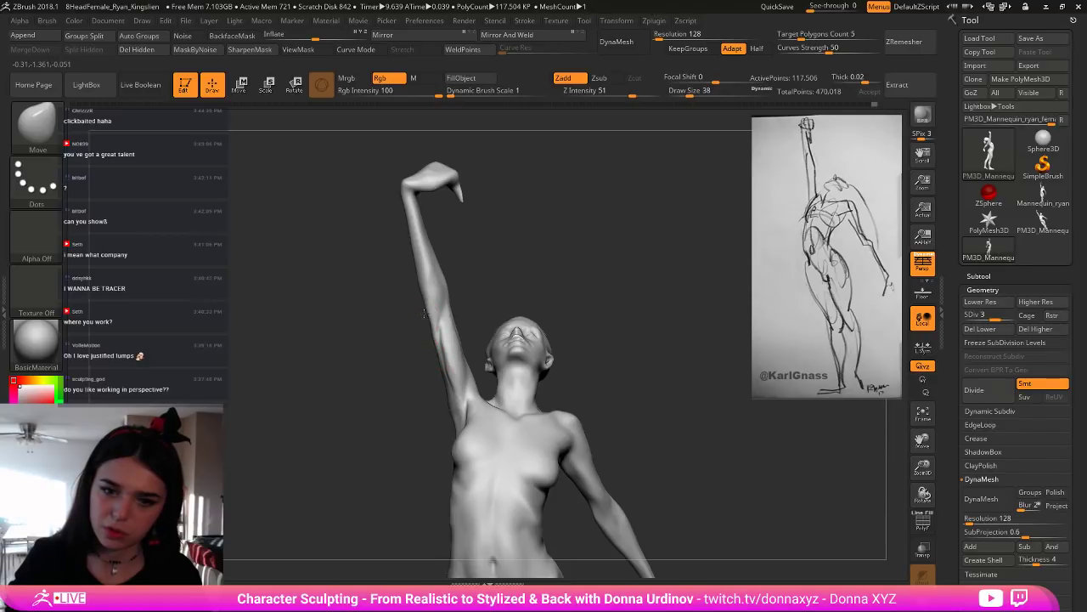
key("]")
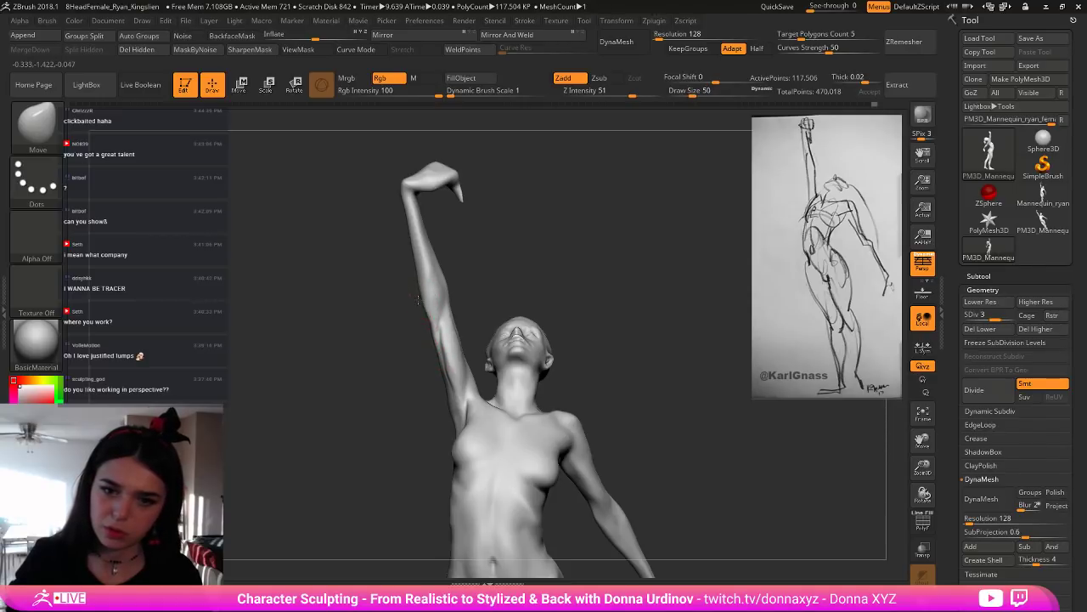
left_click_drag(427, 332, 433, 339)
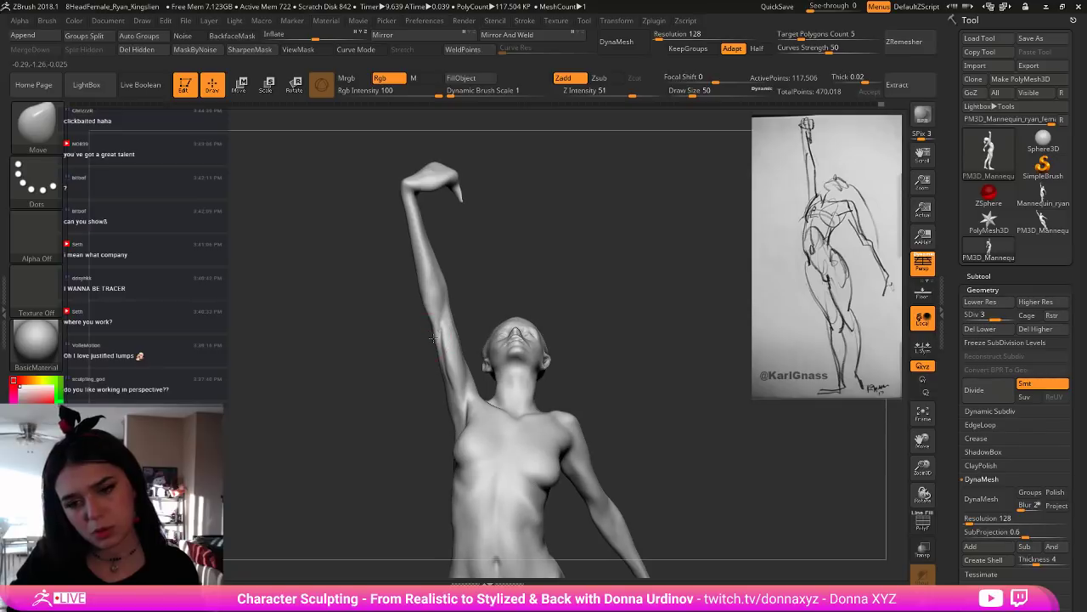
key("shift")
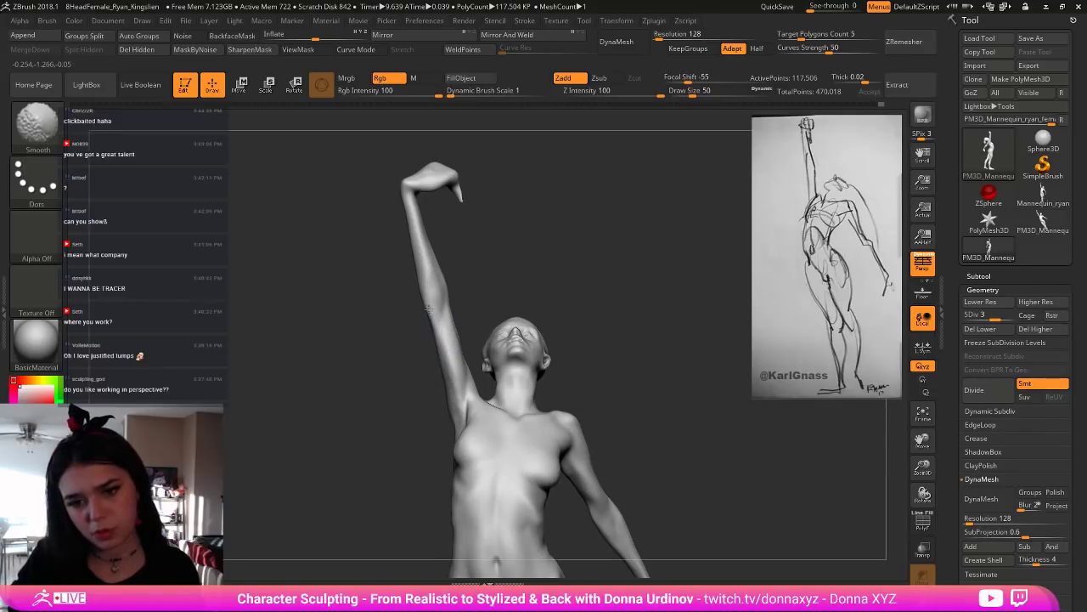
mouse_move(479, 284)
left_mouse_down()
mouse_move(430, 321)
mouse_move(505, 279)
mouse_move(459, 353)
left_mouse_up()
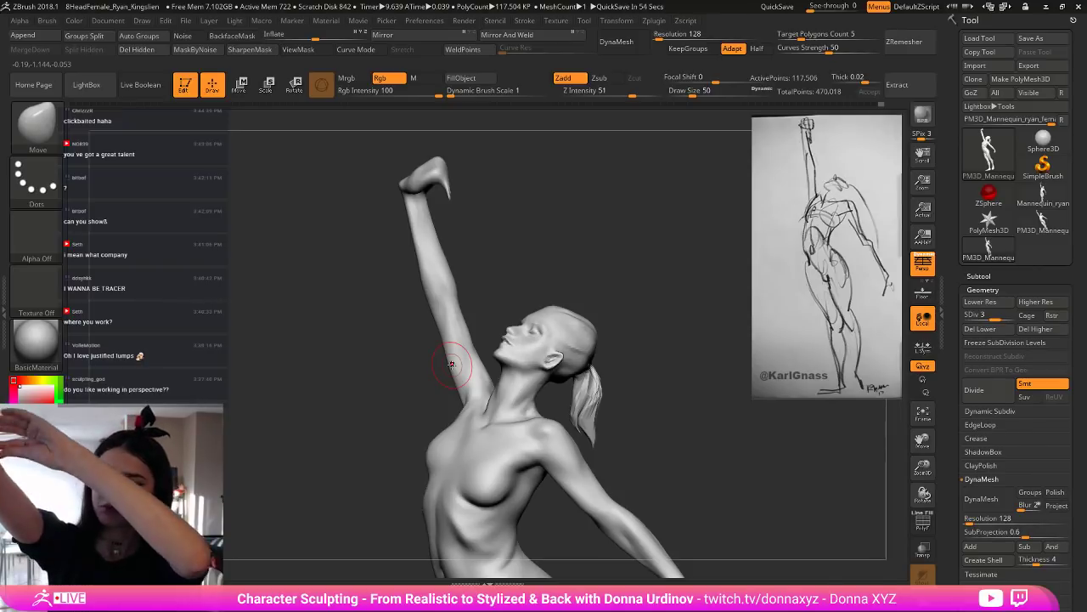
left_click_drag(544, 284, 558, 243)
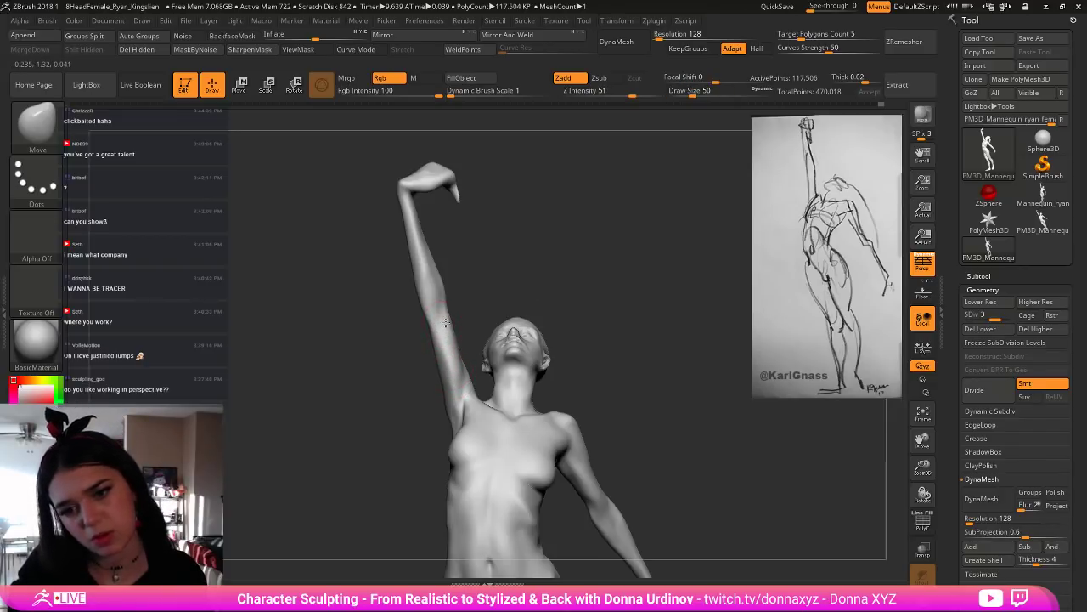
left_click_drag(468, 275, 549, 279)
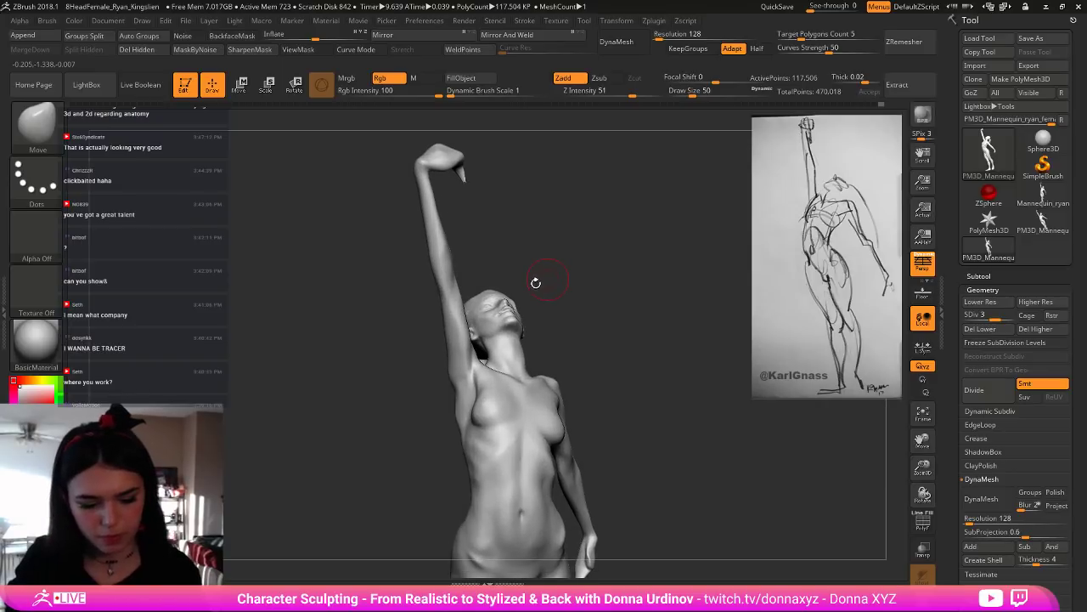
Step: Polish the raised upper arm between elbow and armpit with hPolish at draw size 34 and smooth the surface
key("b")
key("h")
key("p")
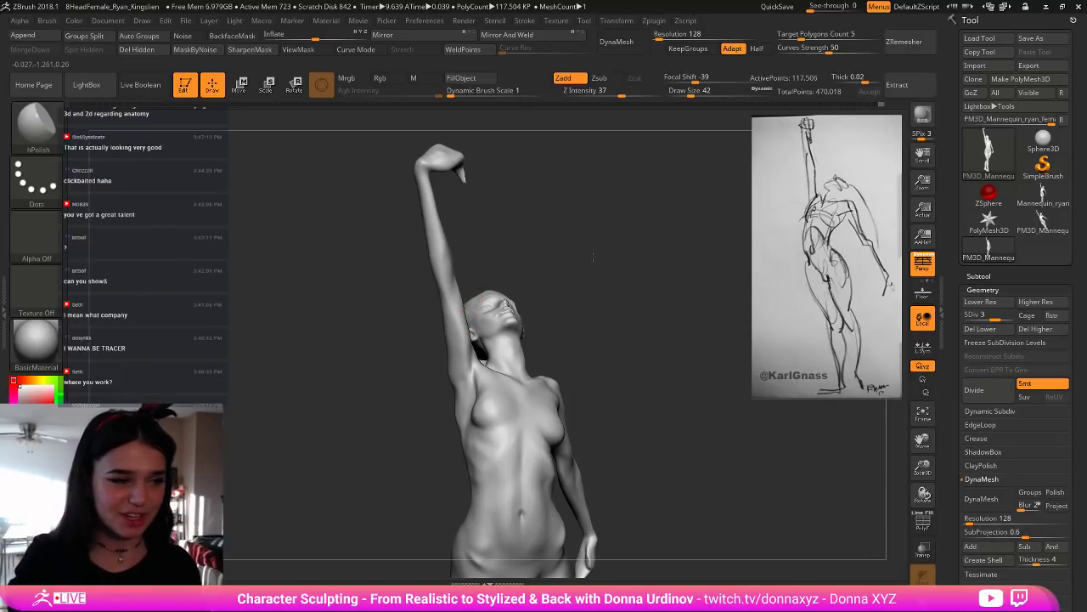
left_click_drag(588, 251, 597, 282)
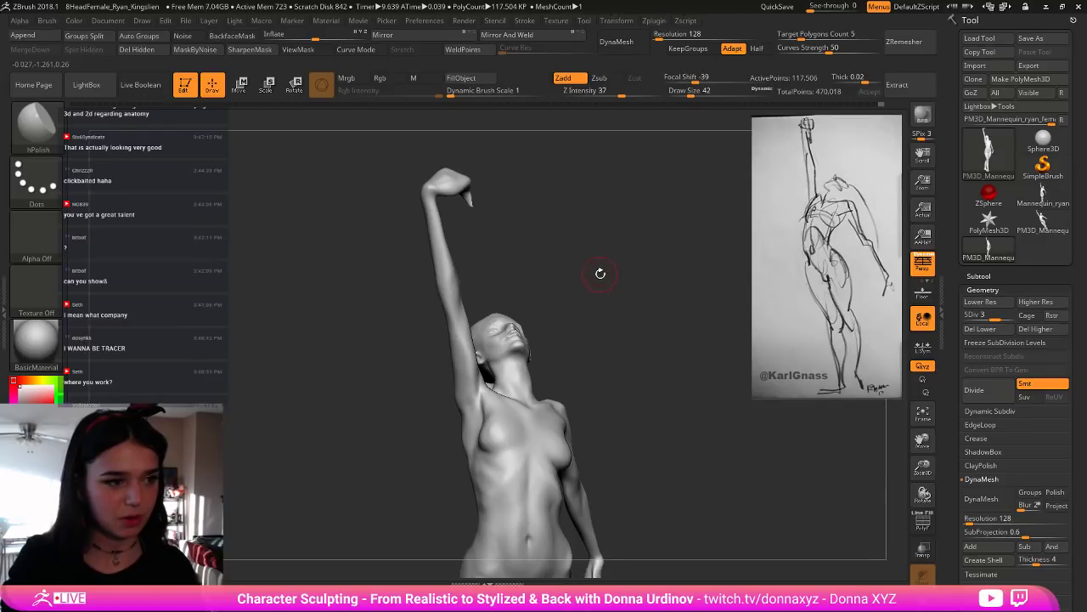
left_click_drag(599, 244, 575, 260)
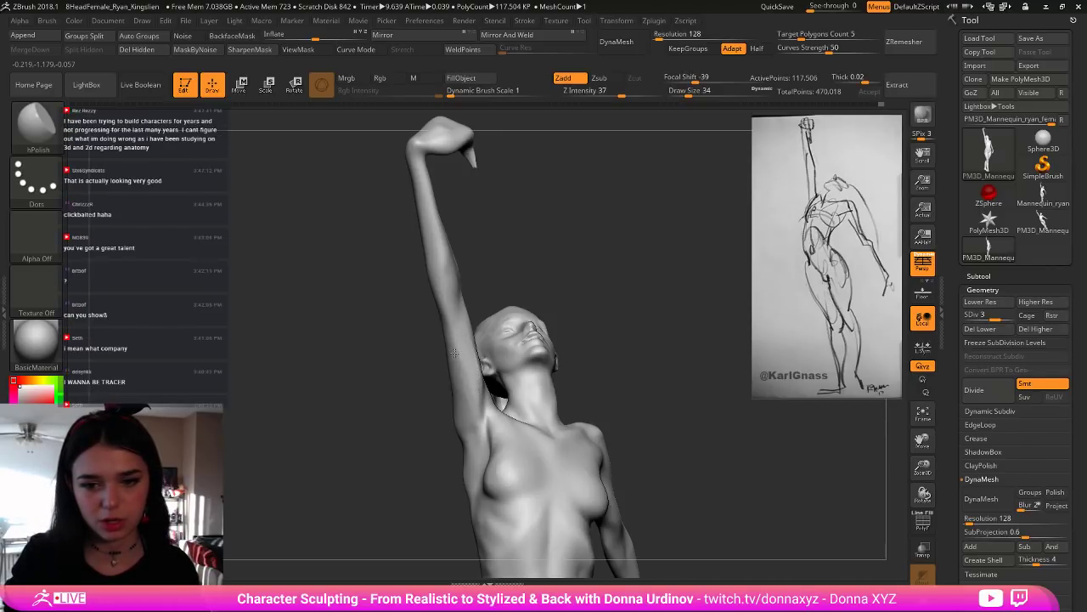
left_click_drag(515, 264, 507, 277)
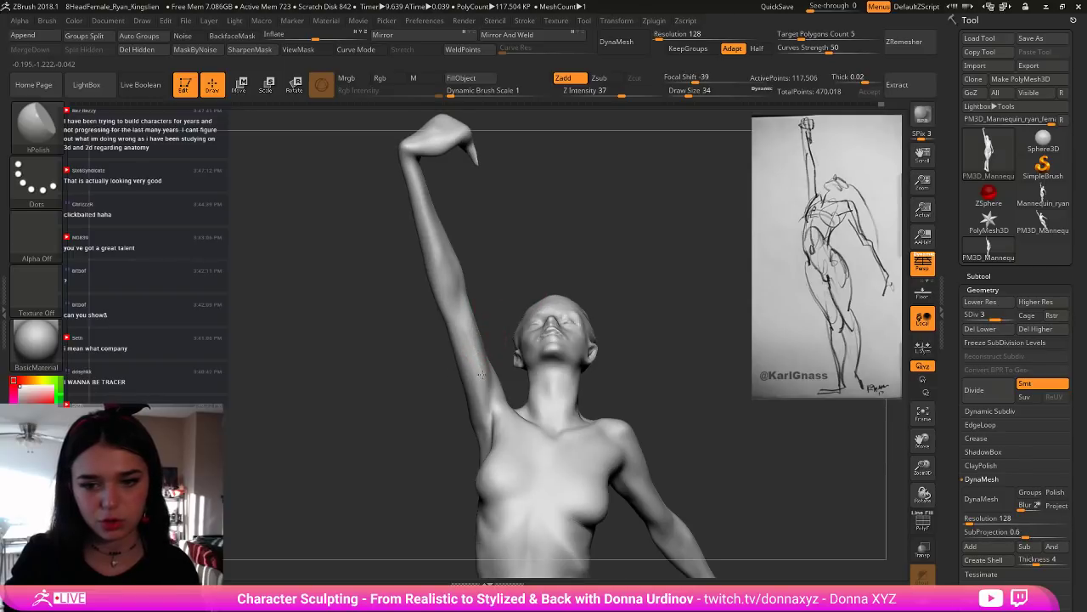
key("shift")
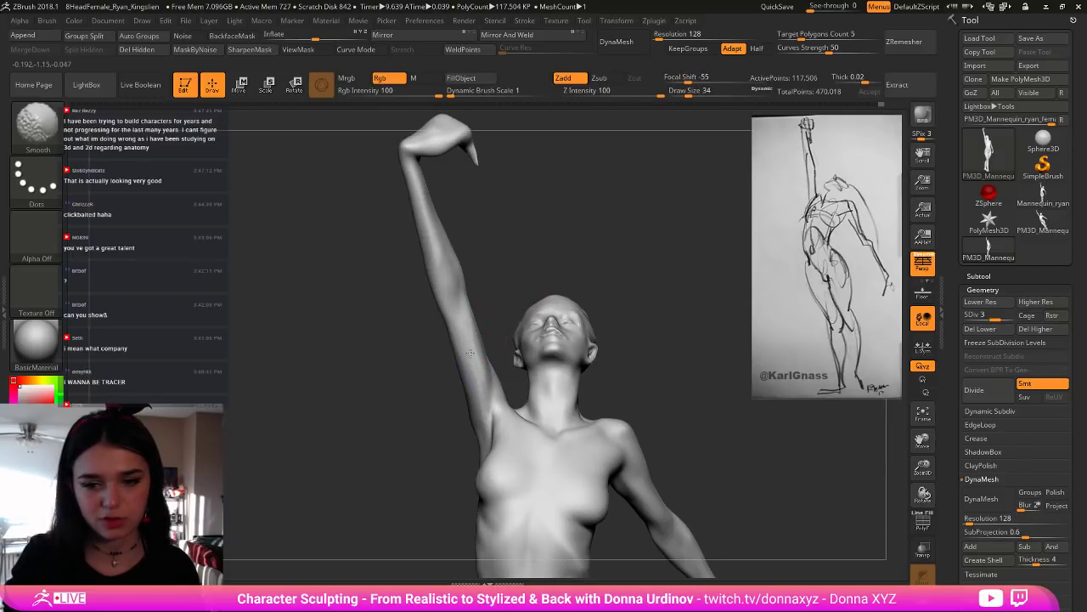
left_click_drag(470, 354, 465, 352, "shift")
left_click_drag(488, 284, 510, 285)
Step: Carve the muscle separation on the raised upper arm near the armpit with DamStandard at draw size 34, then smooth it
key("b")
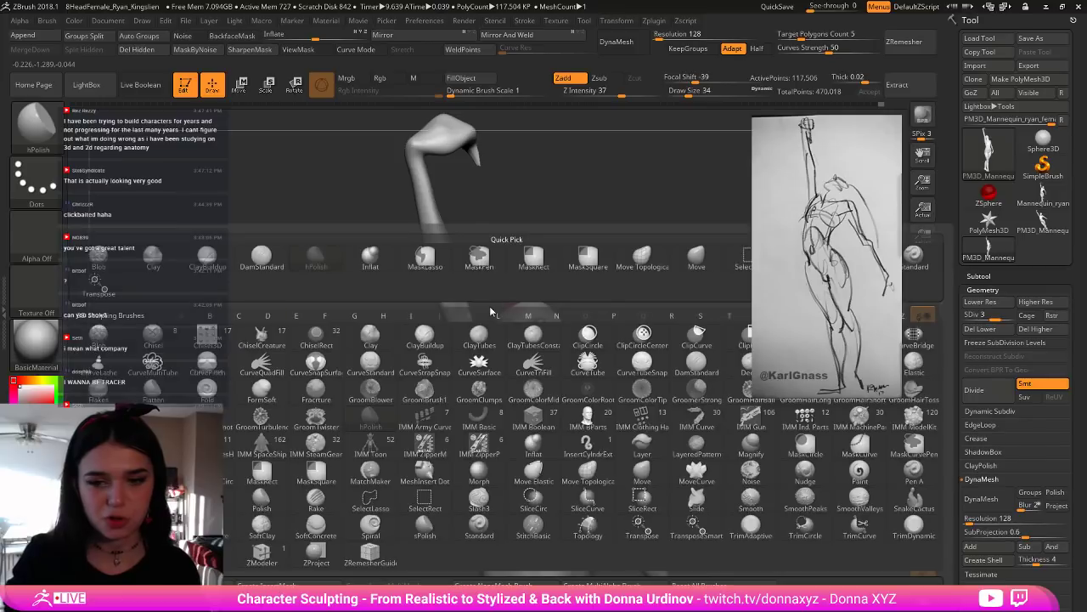
key("d")
key("s")
right_click_drag(494, 267, 455, 320)
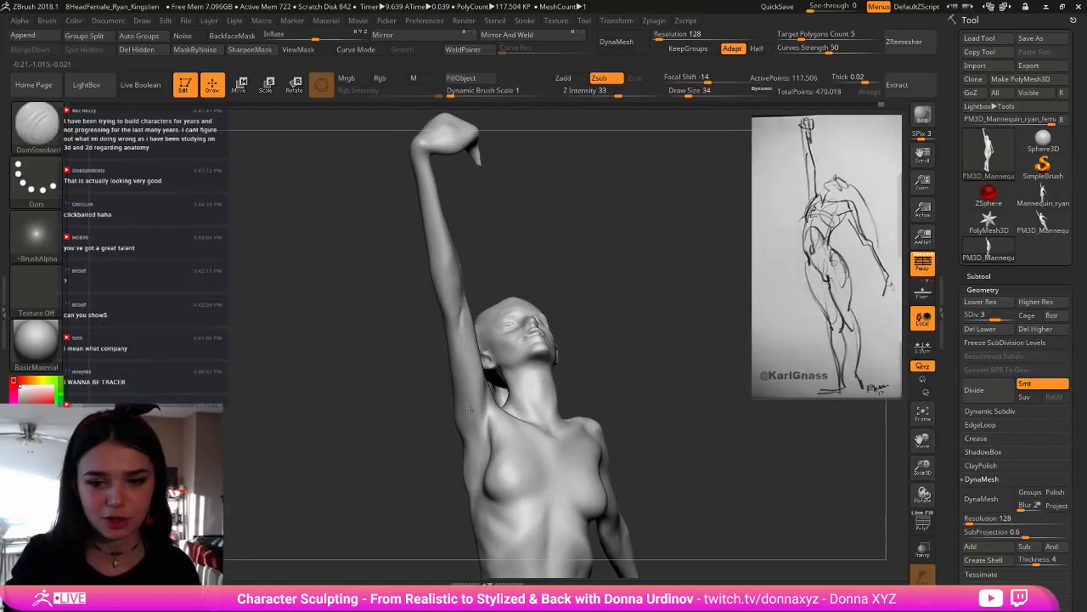
left_click_drag(515, 253, 468, 257)
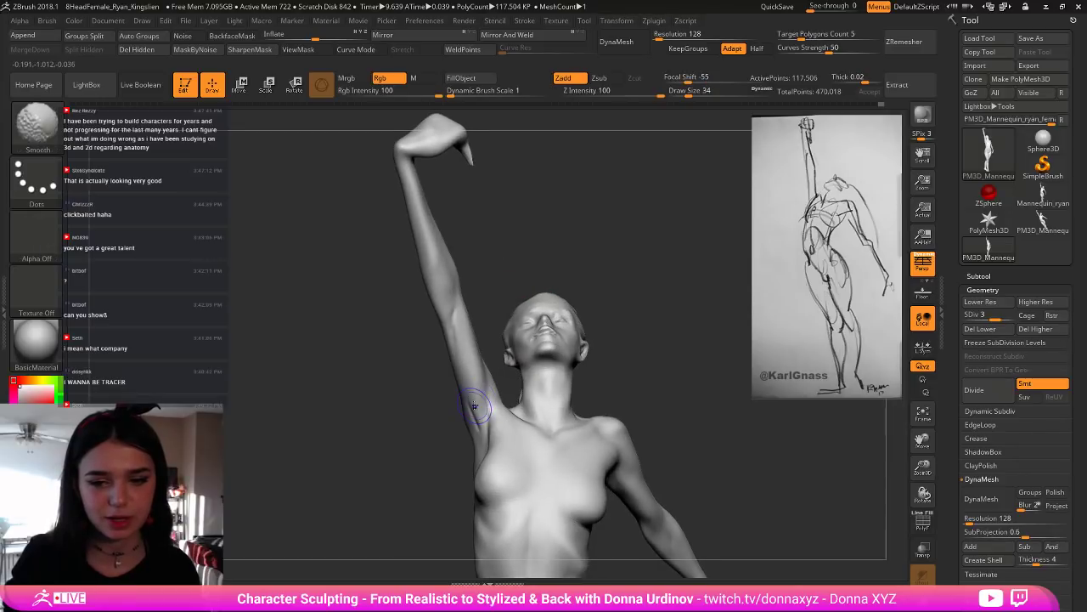
left_click_drag(478, 407, 476, 422, "shift")
Step: Carve the front of the raised arm's elbow and upper forearm with DamStandard at draw size 34, then soften the marks
mouse_move(508, 262)
left_mouse_down()
mouse_move(527, 253)
mouse_move(499, 258)
mouse_move(527, 319)
mouse_move(528, 308)
left_mouse_up()
right_click_drag(528, 307, 458, 323)
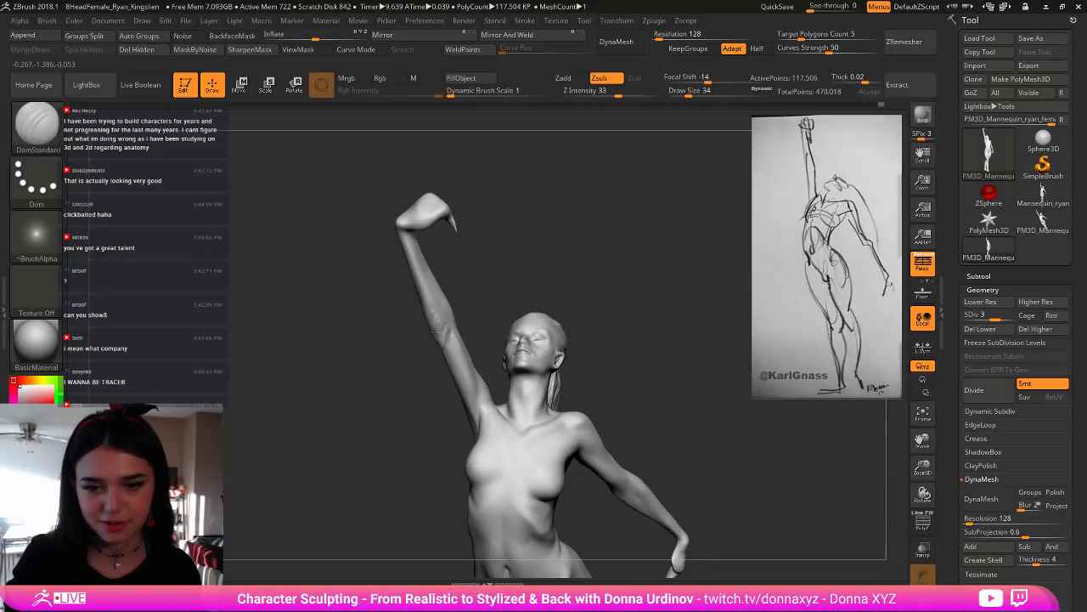
key("shift")
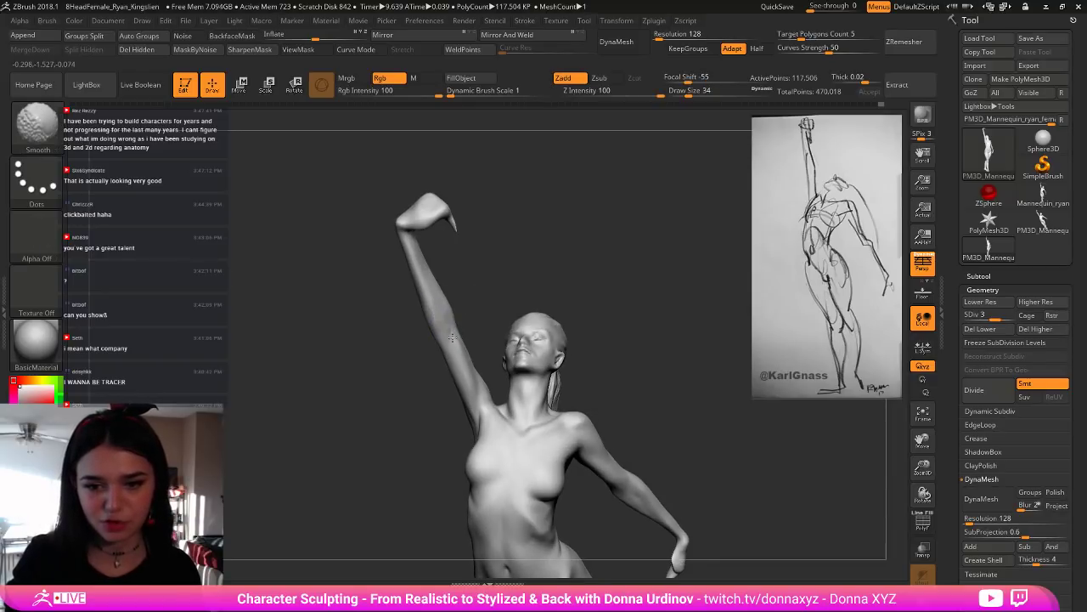
right_click_drag(481, 330, 452, 336)
key("shift")
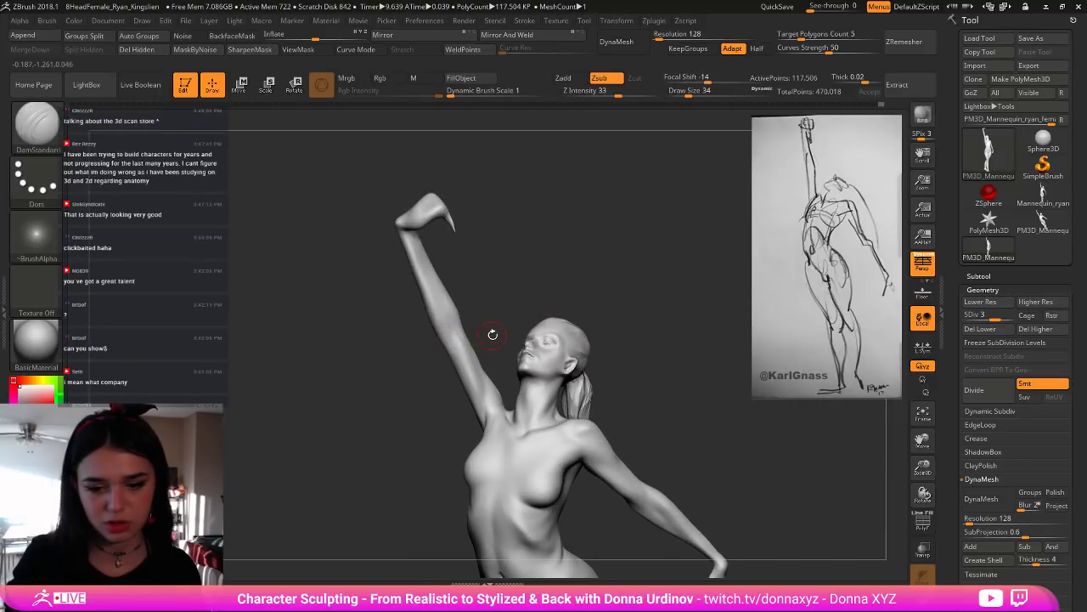
Step: Adjust the inner contour of the raised upper arm and elbow from the front with the Move brush at draw sizes 46 and 38
key("b")
key("c")
key("t")
right_click_drag(488, 273, 485, 325)
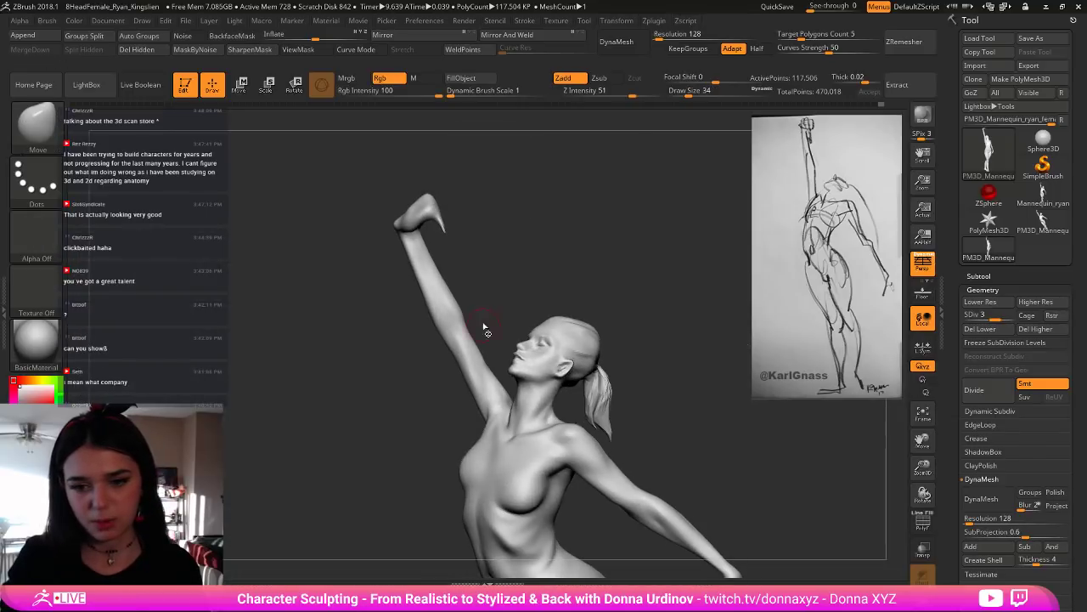
key("shift")
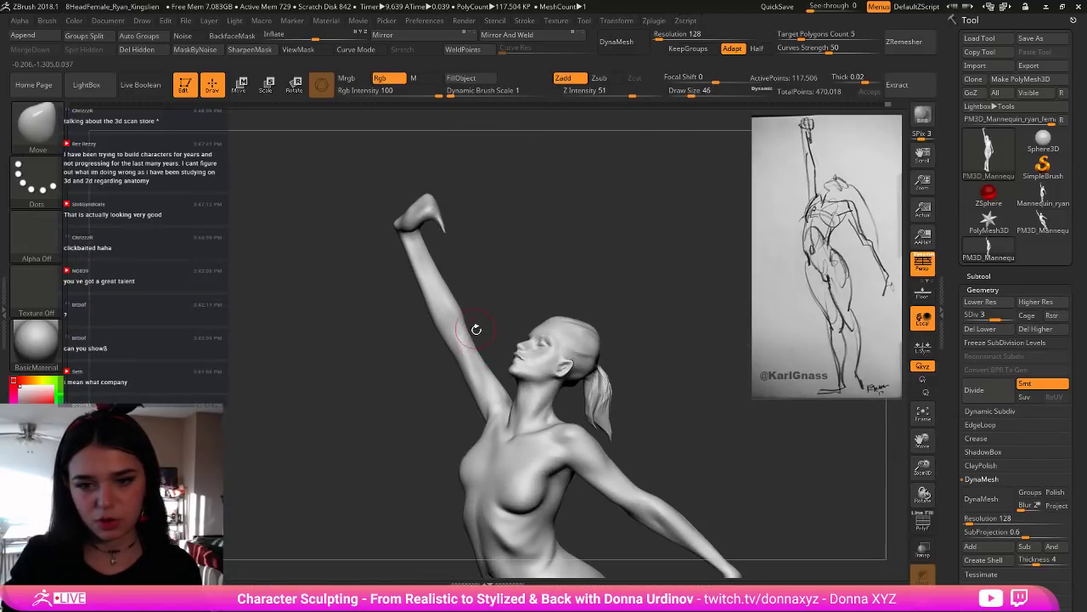
mouse_move(485, 319)
right_mouse_down()
mouse_move(500, 330)
mouse_move(492, 357)
mouse_move(492, 335)
mouse_move(514, 311)
mouse_move(480, 382)
right_mouse_up()
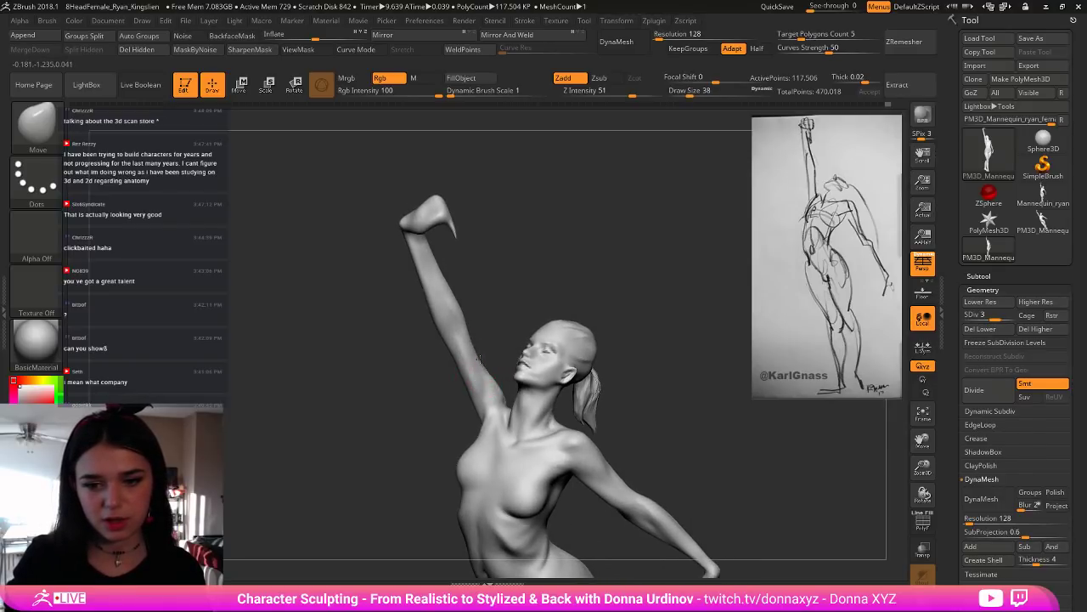
Step: Reshape the back contour of the raised upper arm and elbow with the Move brush, reducing the draw size to 38
mouse_move(479, 359)
right_mouse_down()
mouse_move(502, 361)
mouse_move(495, 371)
right_mouse_up()
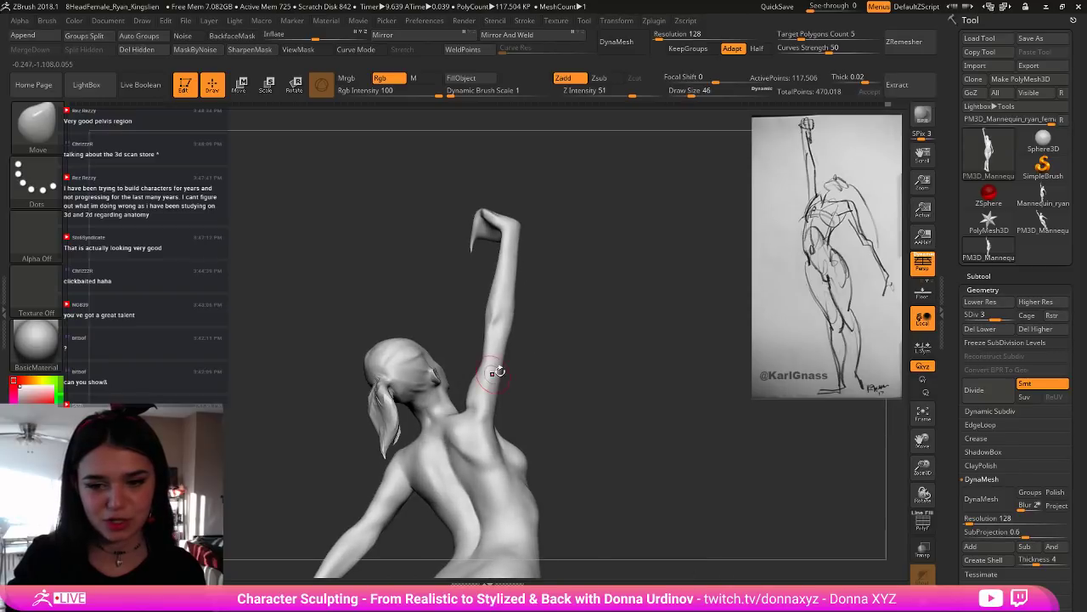
key("bracketleft")
key("bracketleft")
right_click_drag(489, 332, 485, 325)
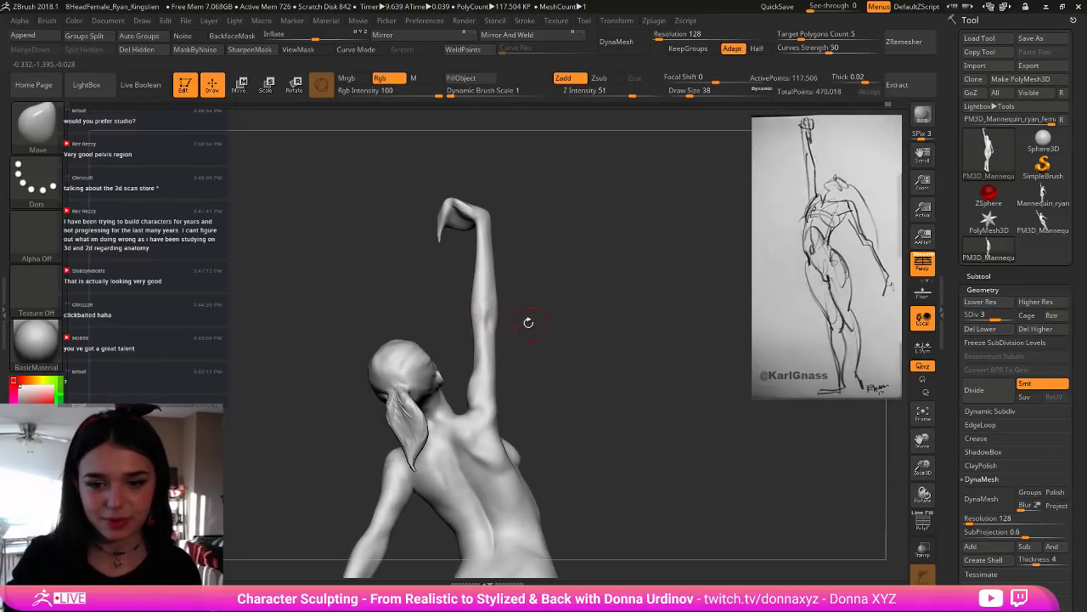
Step: Build up volume around the back of the raised elbow with ClayBuildup at draw size 38 and smooth the strokes
right_click_drag(528, 322, 522, 293, "ctrl")
mouse_move(520, 344)
right_mouse_down()
mouse_move(544, 355)
mouse_move(512, 342)
mouse_move(527, 353)
right_mouse_up()
key("b")
key("c")
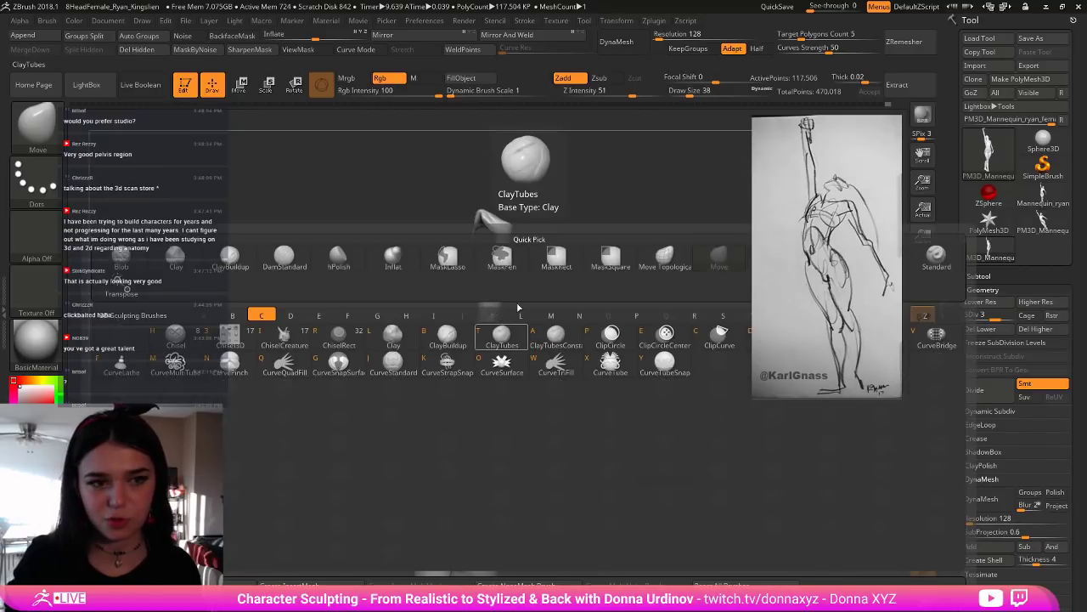
key("b")
right_click_drag(533, 306, 502, 306)
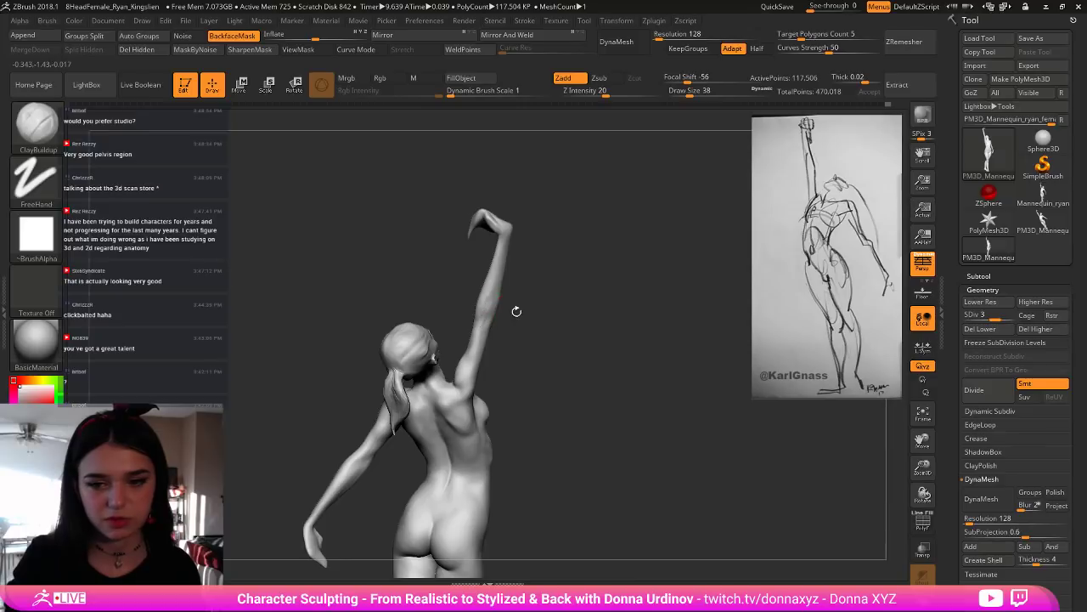
right_click_drag(515, 311, 495, 312)
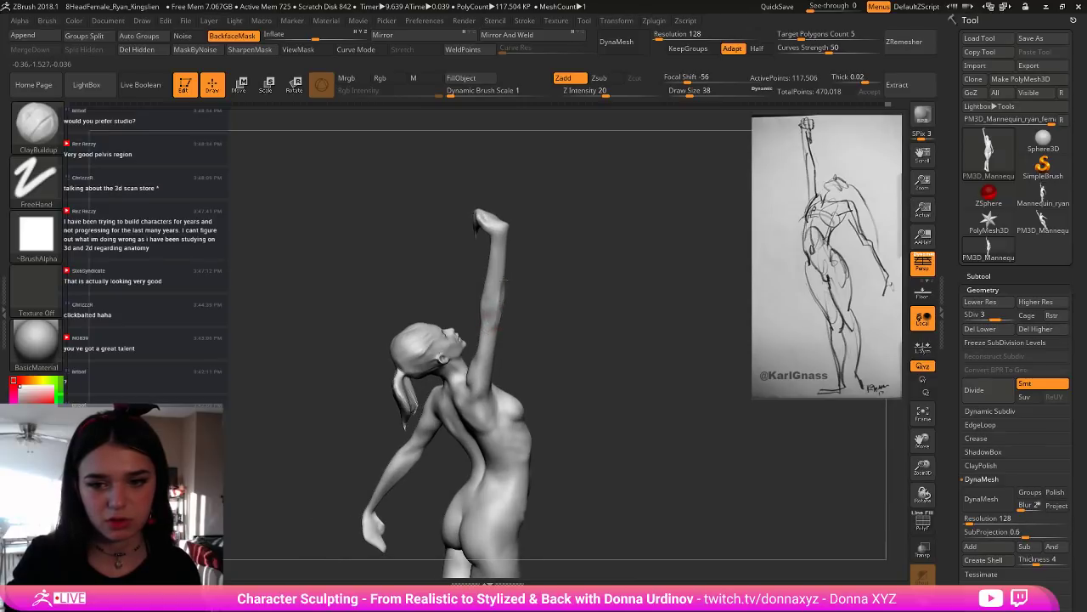
key("shift")
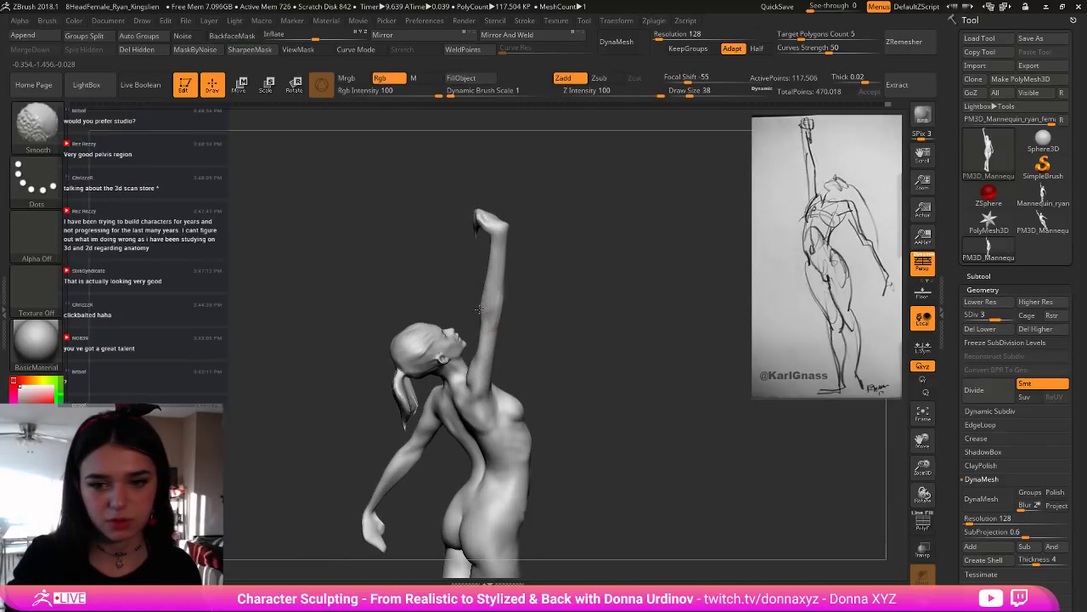
left_click_drag(520, 308, 538, 306)
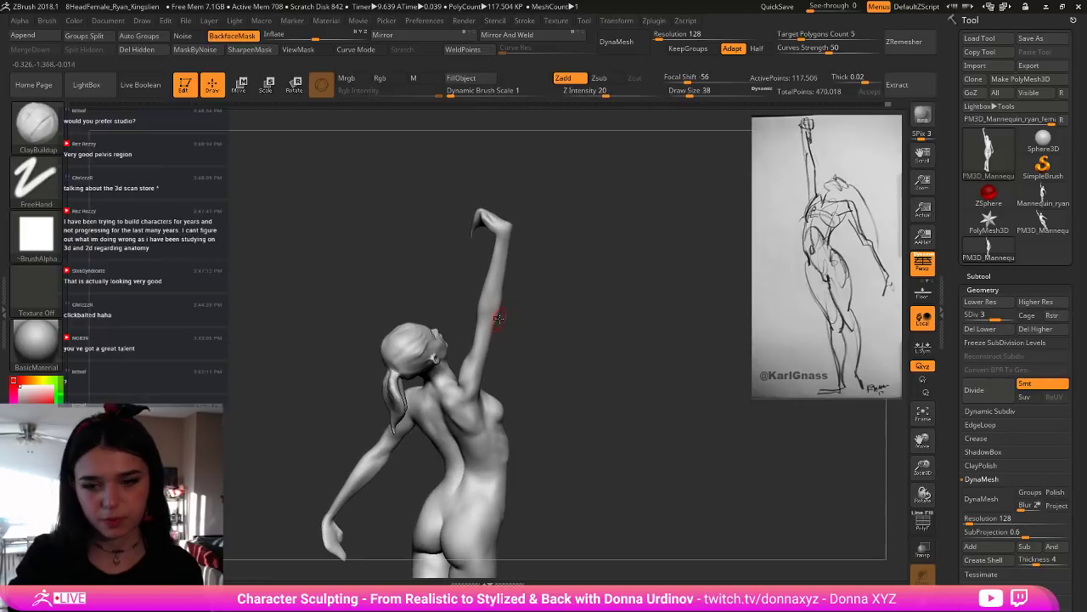
key("]")
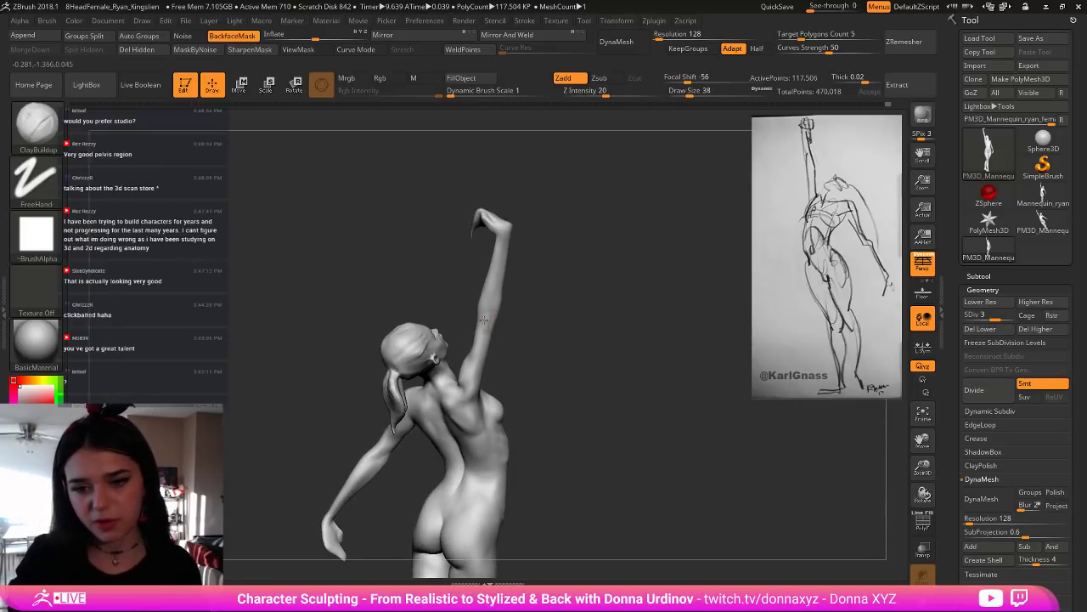
mouse_move(483, 311)
left_mouse_down()
mouse_move(481, 300)
mouse_move(569, 313)
left_mouse_up()
key("ctrl")
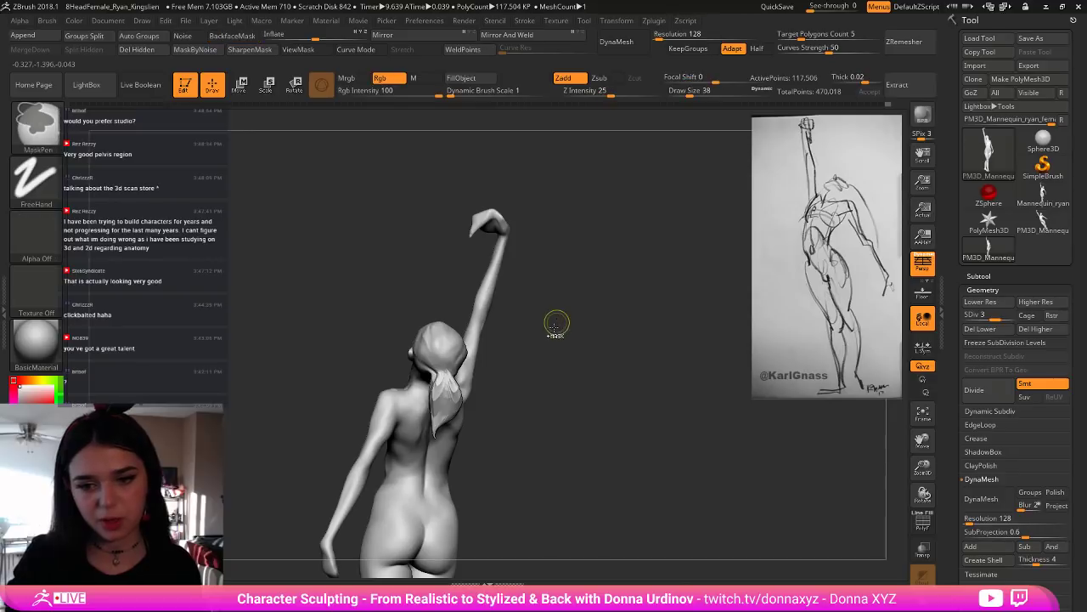
right_click_drag(539, 326, 517, 330)
Step: Define the raised elbow's bony form and the adjoining forearm muscles with DamStandard at draw size 38, then smooth the carving
key("b")
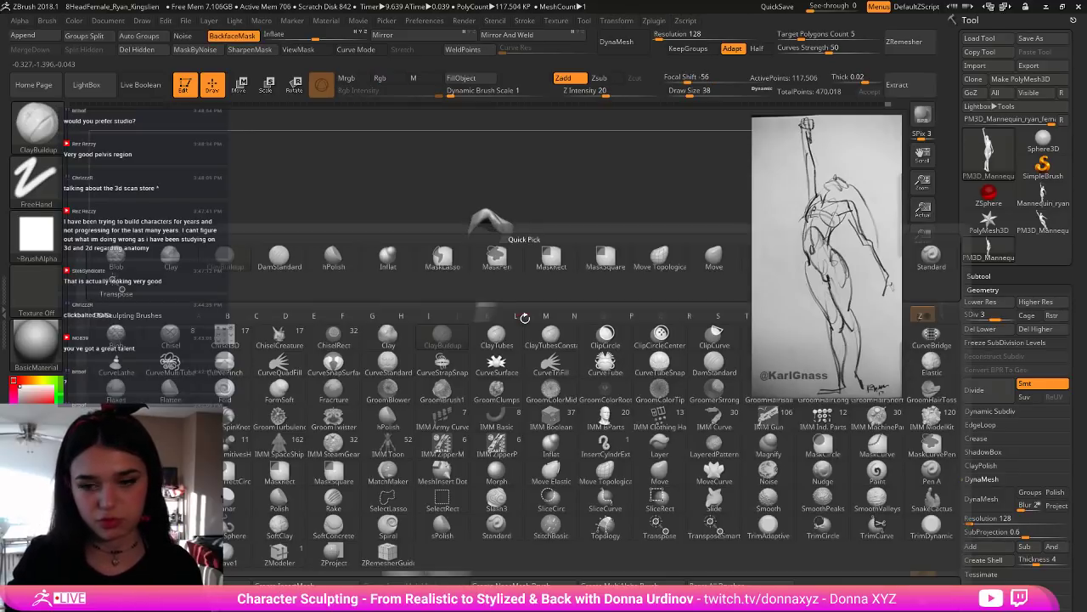
left_click_drag(555, 198, 532, 204)
right_click_drag(480, 330, 510, 310)
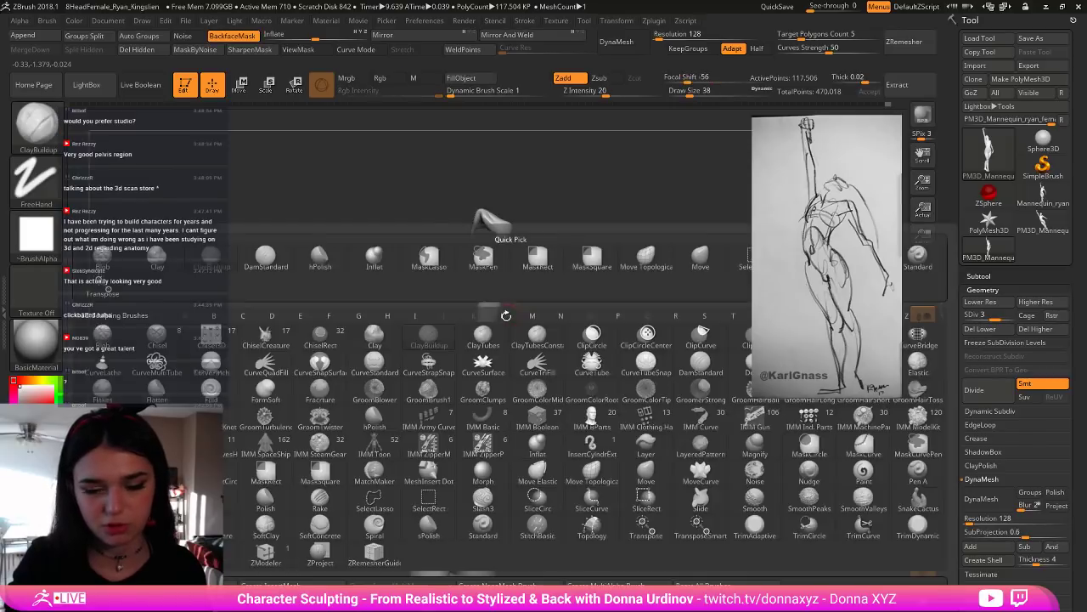
key("b")
key("s")
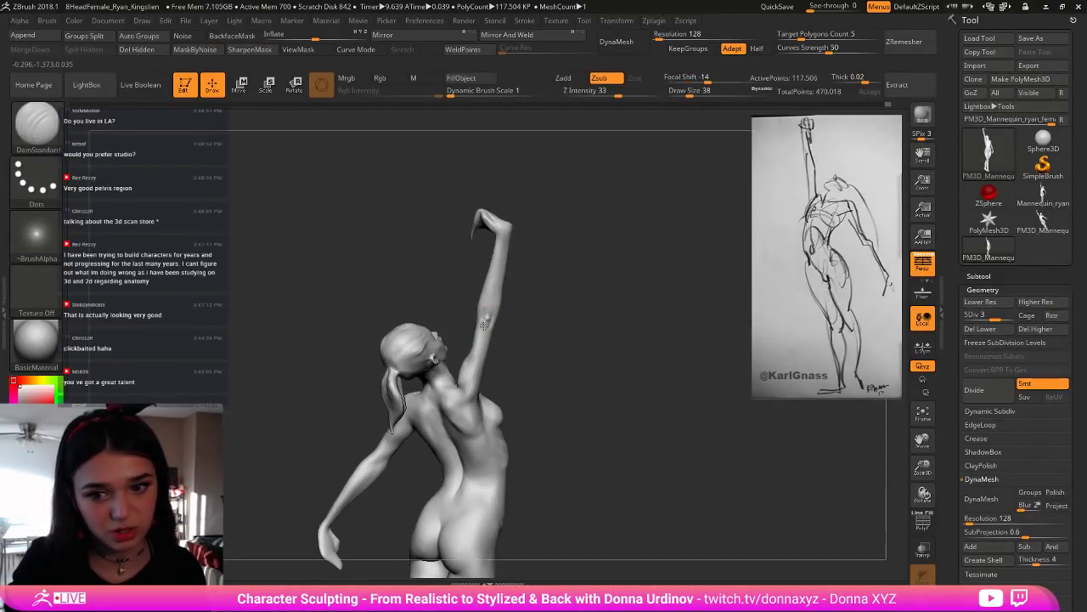
mouse_move(561, 335)
left_mouse_down()
mouse_move(628, 318)
mouse_move(618, 299)
mouse_move(624, 395)
left_mouse_up()
left_click_drag(558, 318, 563, 323)
key("ctrl+z")
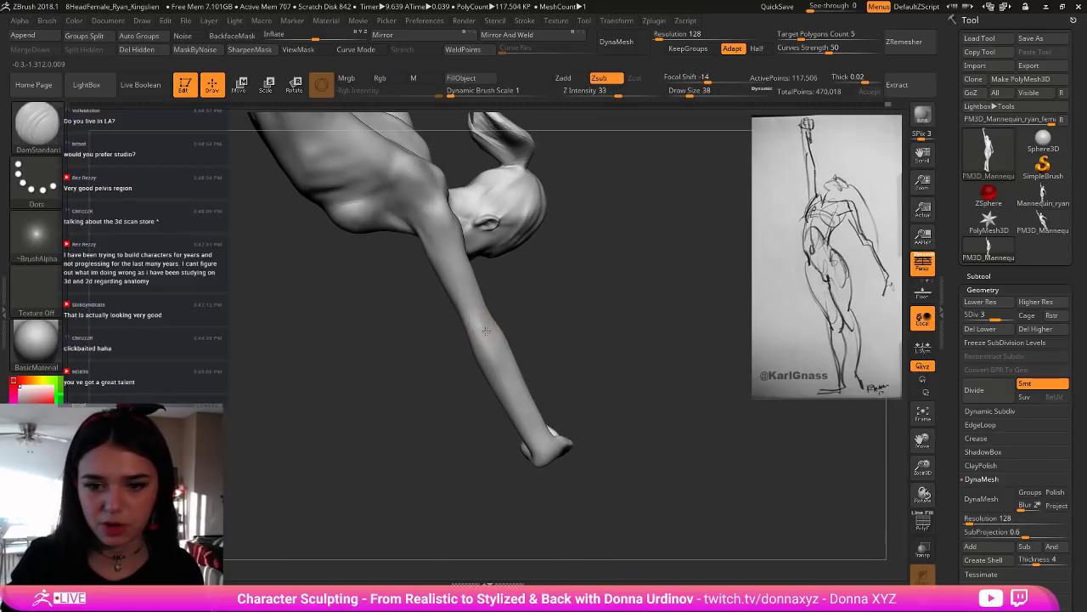
left_click_drag(486, 337, 467, 315)
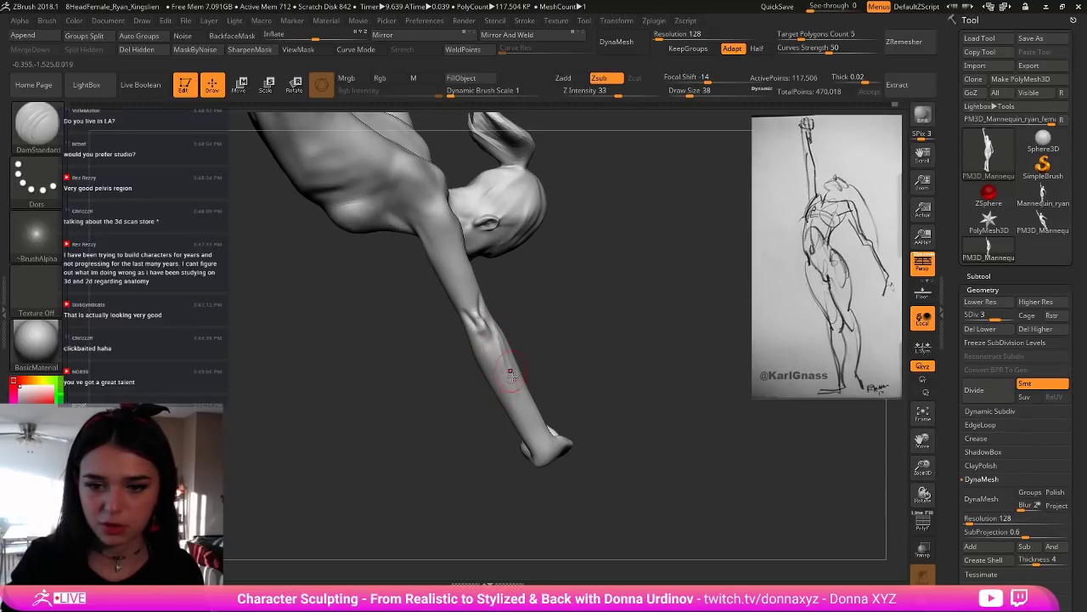
key("shift")
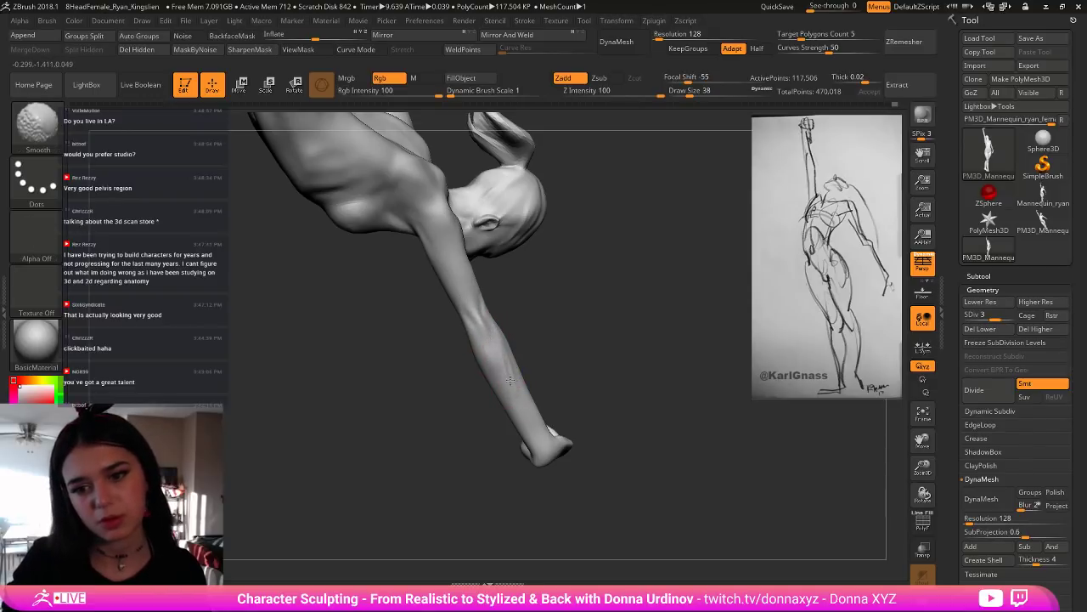
Step: Sculpt the muscle forms on the back of the raised upper arm below the shoulder with DamStandard and smooth them
left_click_drag(449, 275, 463, 276)
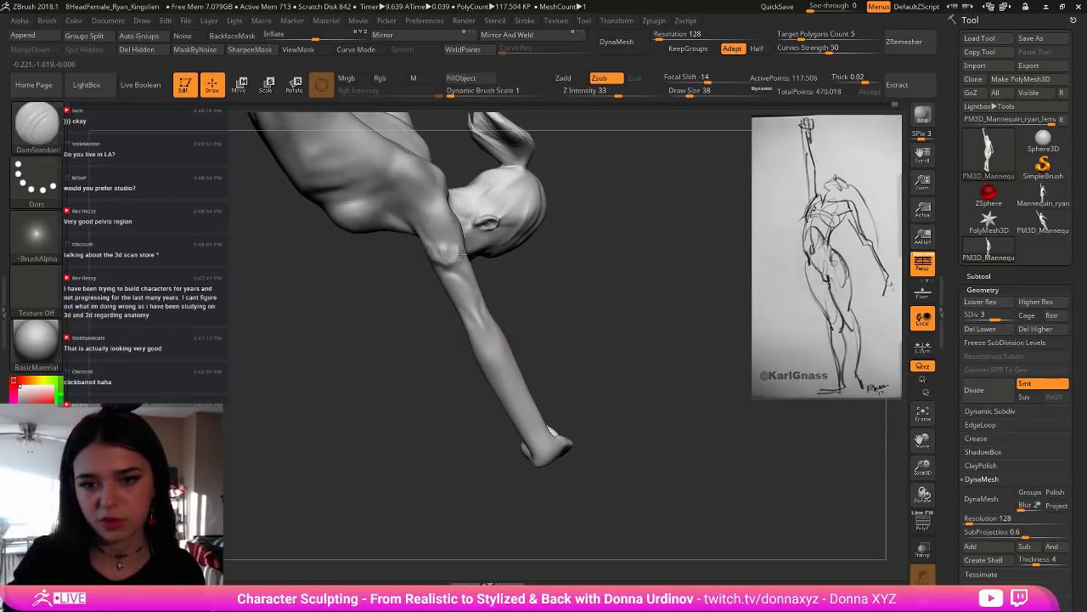
mouse_move(501, 272)
left_mouse_down()
mouse_move(519, 277)
mouse_move(461, 289)
left_mouse_up()
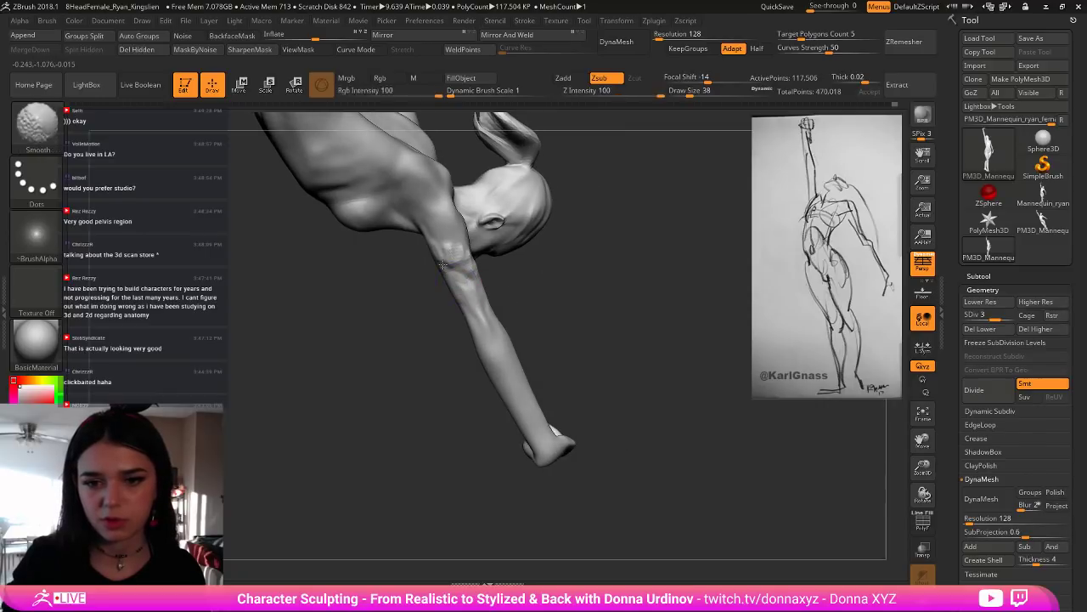
left_click_drag(536, 268, 467, 264)
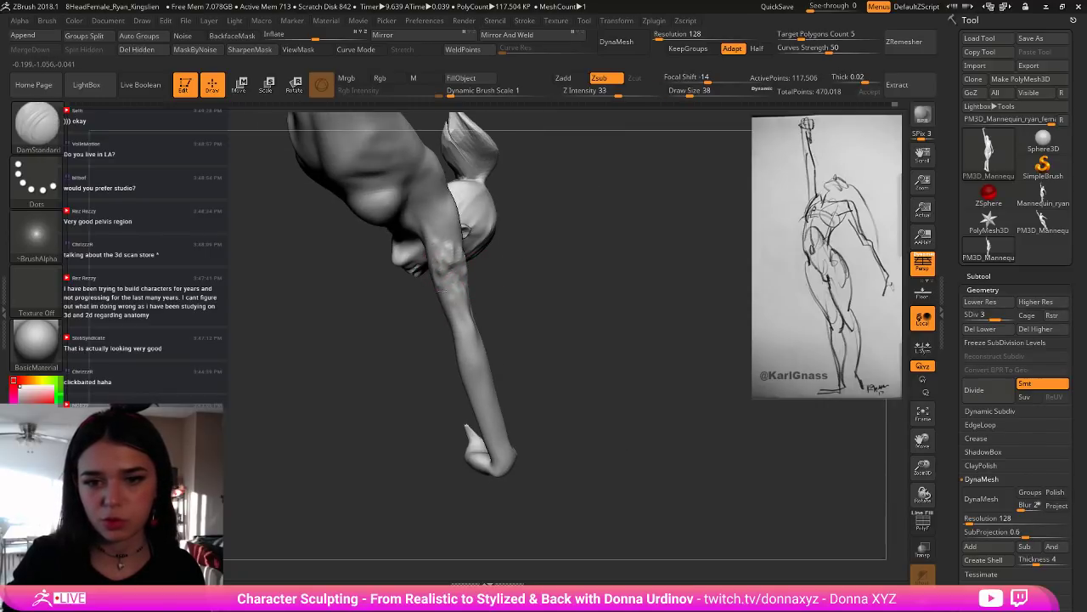
key("shift")
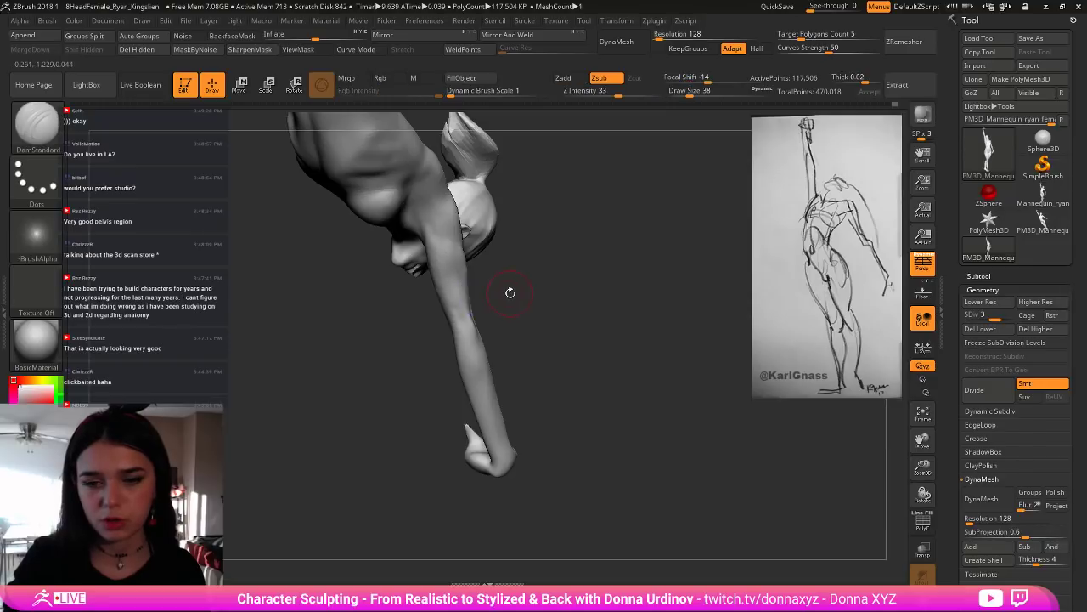
Step: Refine the triceps transition midway down the raised upper arm with DamStandard at draw size 38 and blend it smooth
mouse_move(509, 294)
left_mouse_down()
mouse_move(462, 321)
mouse_move(480, 288)
mouse_move(492, 309)
left_mouse_up()
left_click_drag(506, 295, 489, 296)
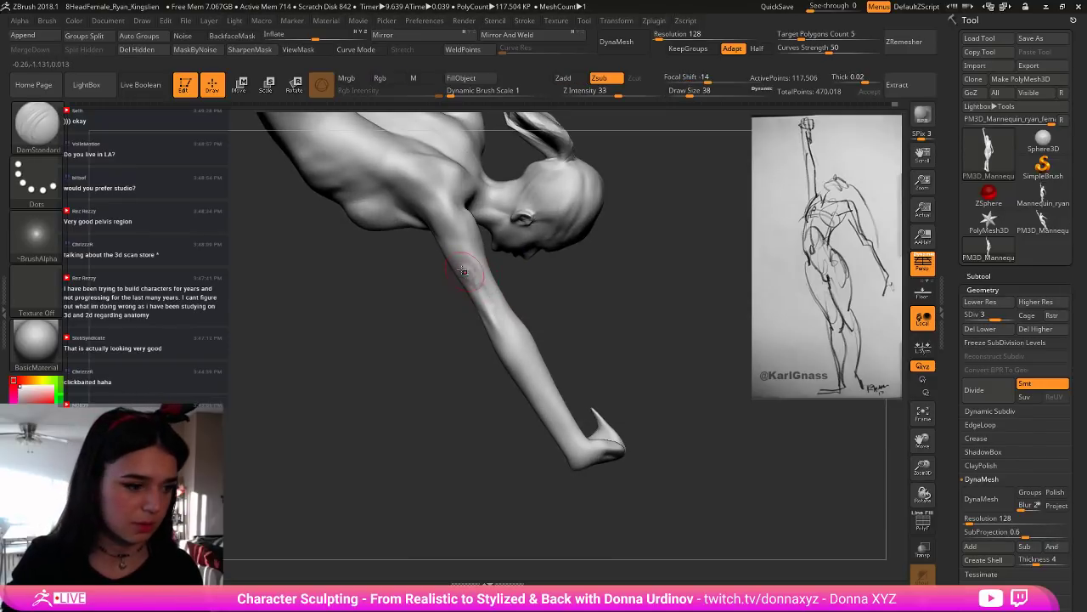
left_click_drag(581, 272, 544, 267)
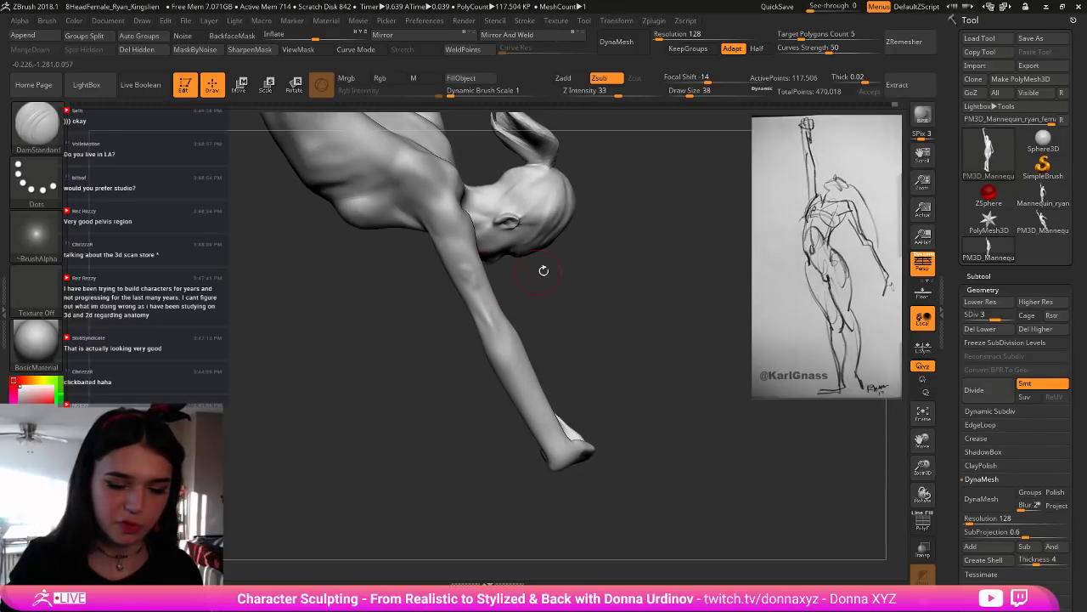
key("shift")
left_click_drag(508, 303, 541, 303)
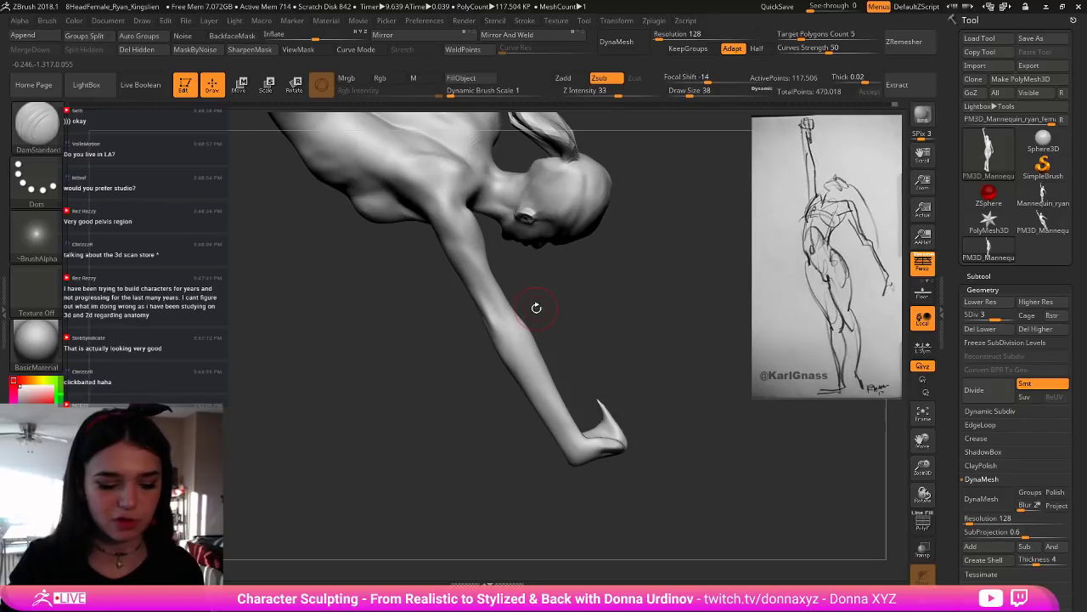
Step: Fine-tune the raised elbow's contour and bony point with the Move brush at draw sizes 26, 34 and 18
key("b")
key("m")
key("v")
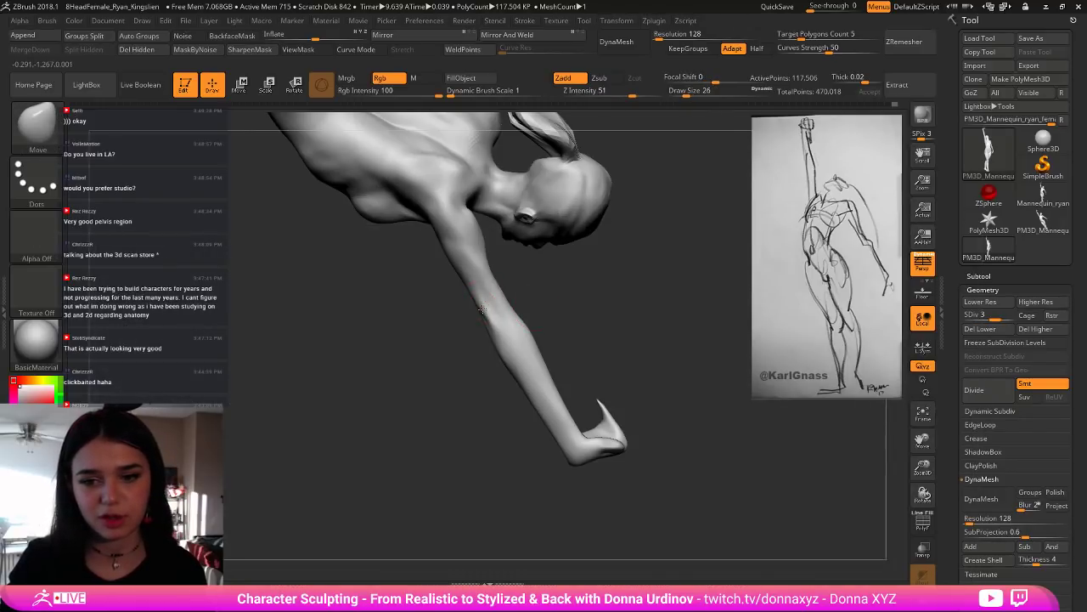
left_click_drag(541, 274, 493, 323)
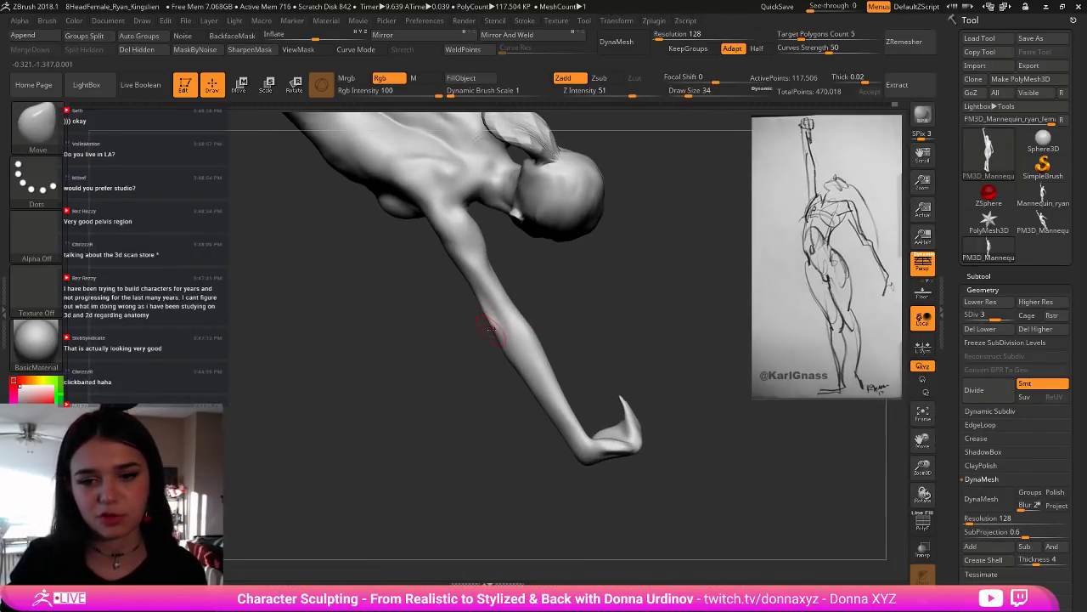
left_click_drag(547, 280, 510, 350)
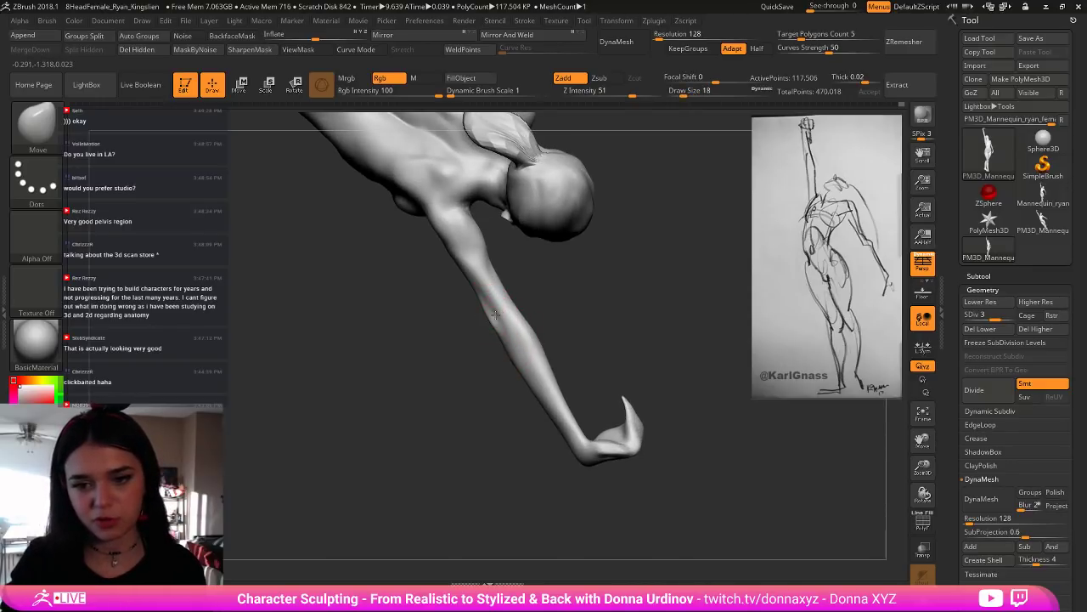
mouse_move(547, 287)
left_mouse_down()
mouse_move(561, 296)
mouse_move(561, 279)
left_mouse_up()
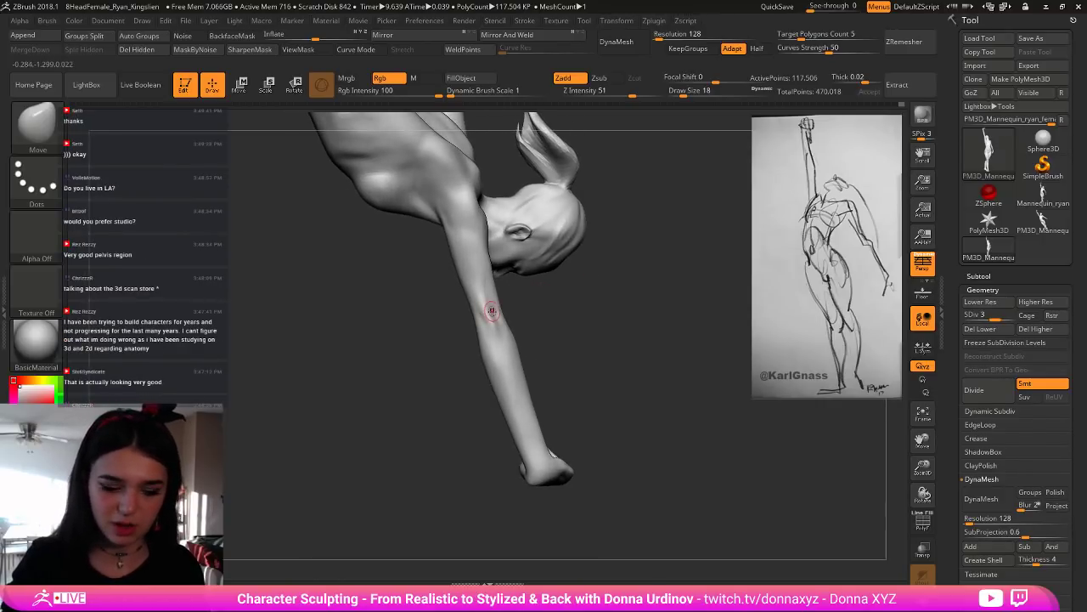
Step: Adjust the contours of the raised forearm and upper arm with the Move brush at draw sizes 42, 66, 58 and 34
key("bracketright")
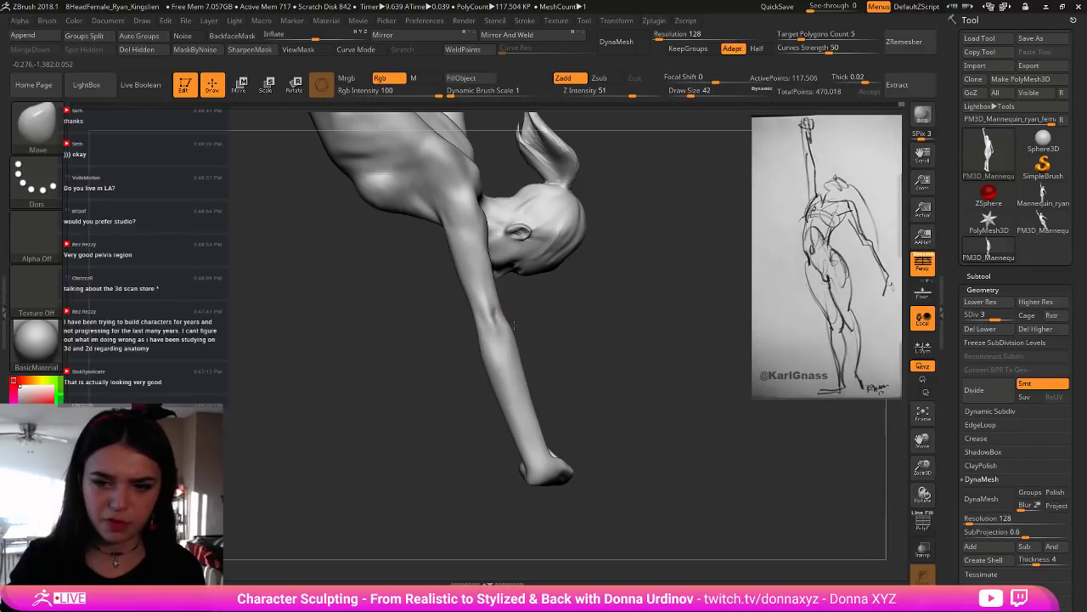
key("bracketright")
key("bracketright")
key("bracketright")
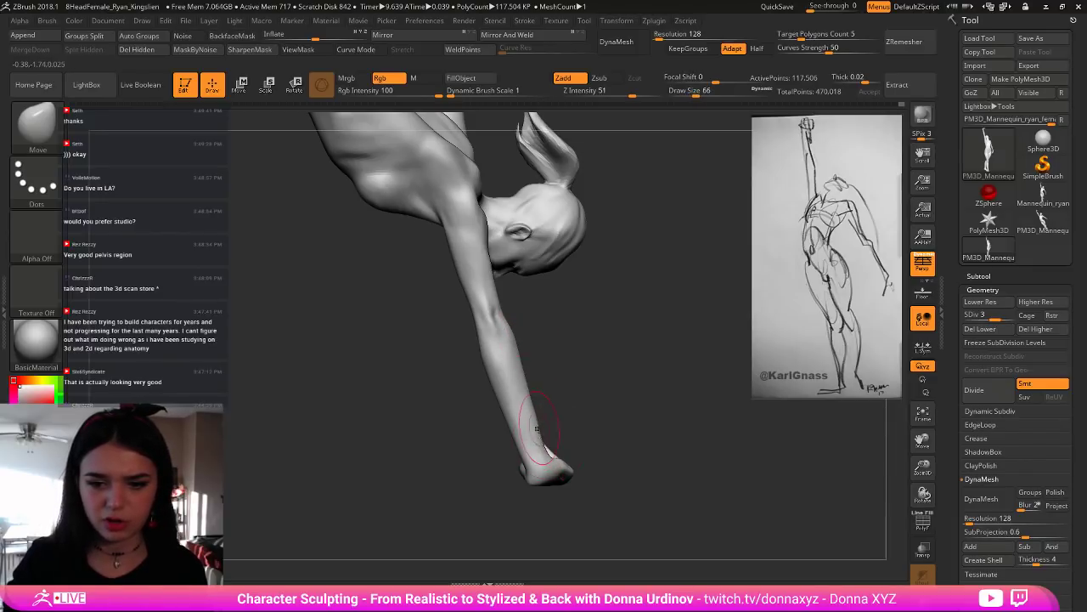
key("bracketleft")
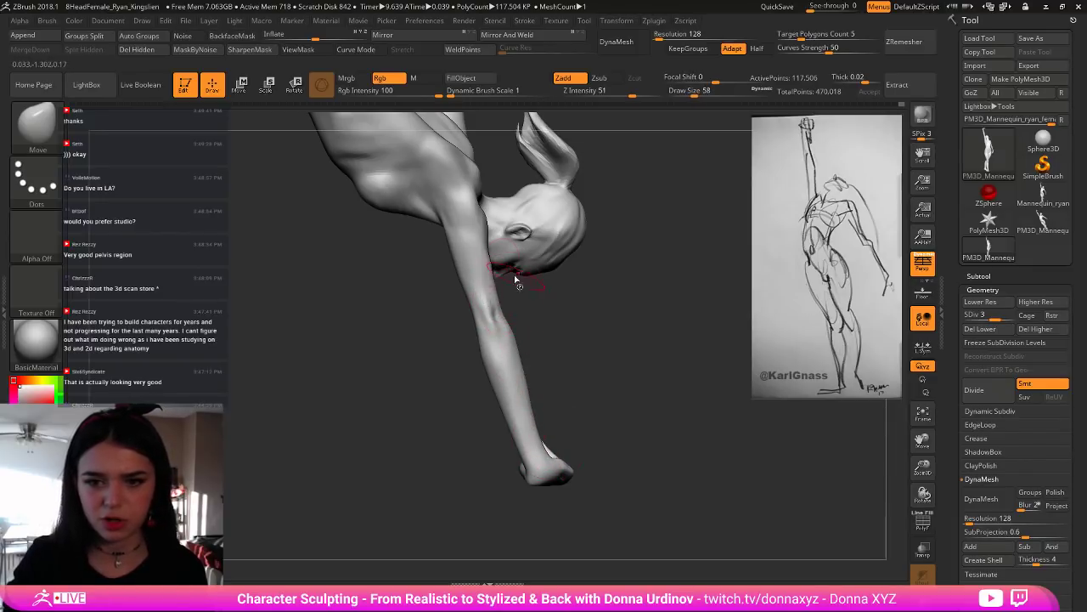
left_click_drag(515, 281, 534, 280)
key("bracketleft")
key("bracketleft")
key("bracketleft")
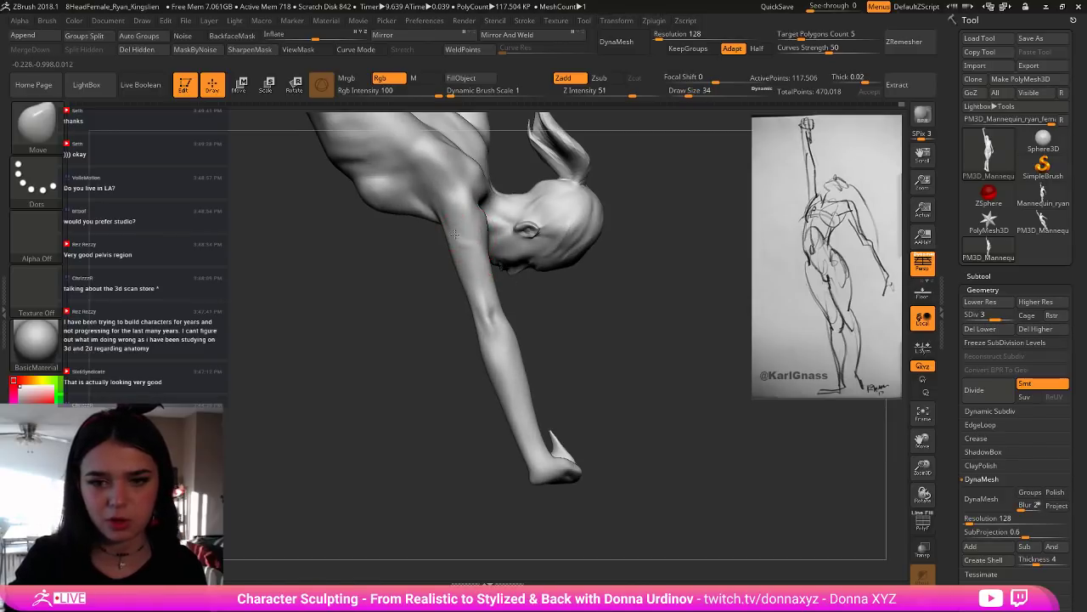
key("shift")
mouse_move(508, 265)
right_mouse_down()
mouse_move(530, 278)
mouse_move(502, 293)
right_mouse_up()
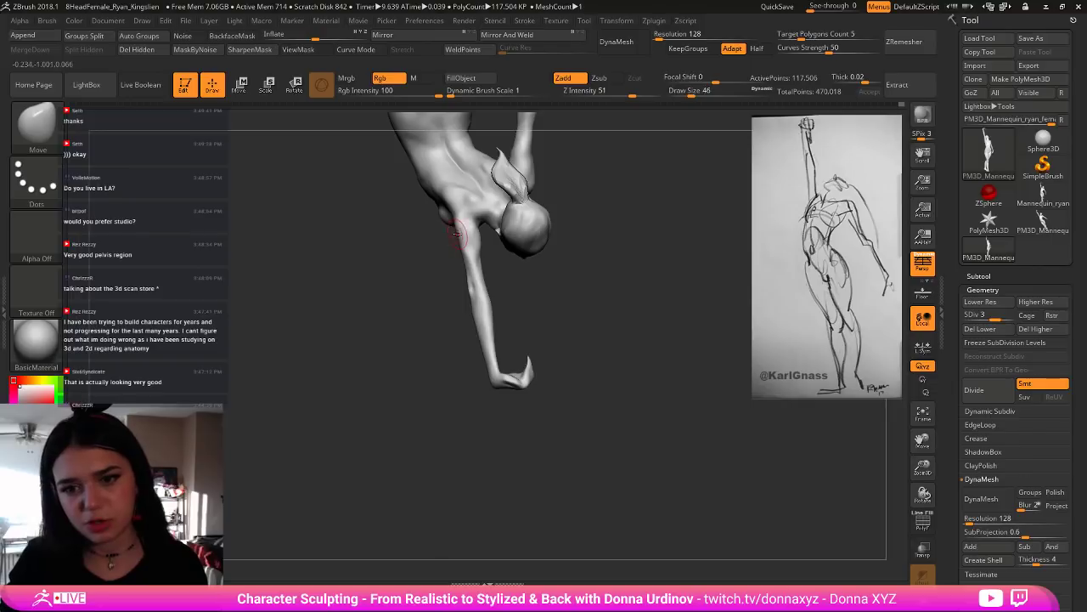
Step: Refine the raised arm's silhouette from the back, side and front with the Move brush at draw sizes 46, 62, 34, 38 and 50
key("bracketright")
key("bracketright")
right_click_drag(455, 232, 528, 285)
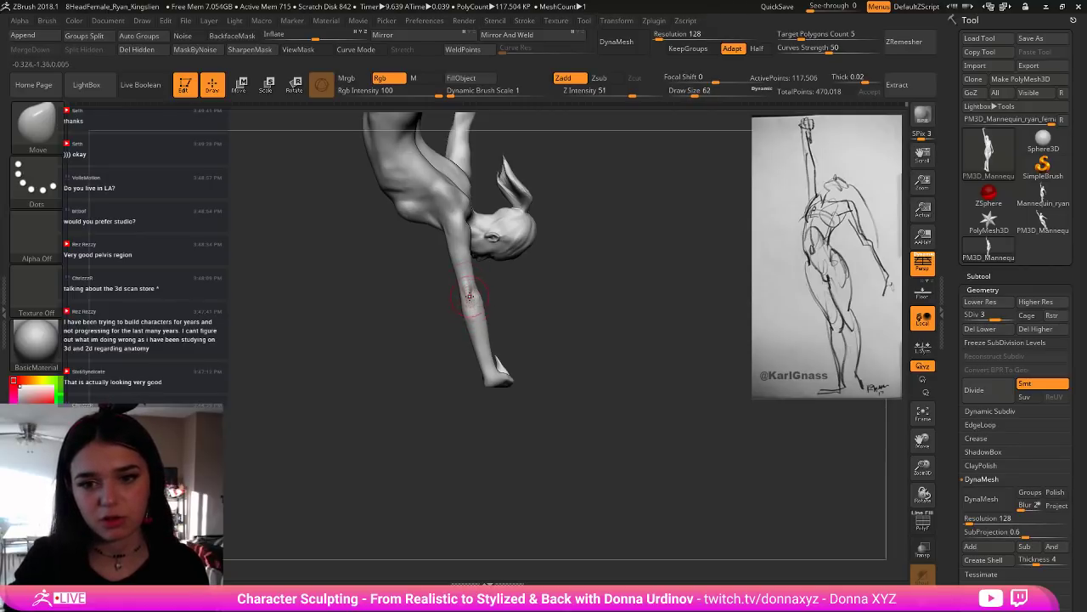
mouse_move(502, 287)
right_mouse_down("shift")
mouse_move(464, 306)
mouse_move(484, 297)
mouse_move(472, 295)
right_mouse_up("shift")
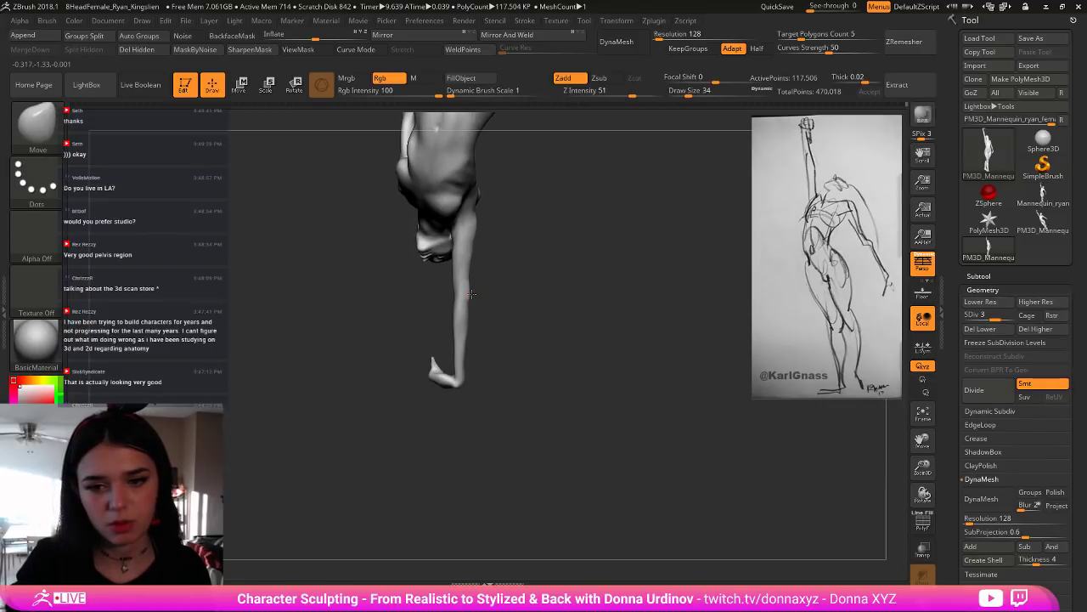
key("]")
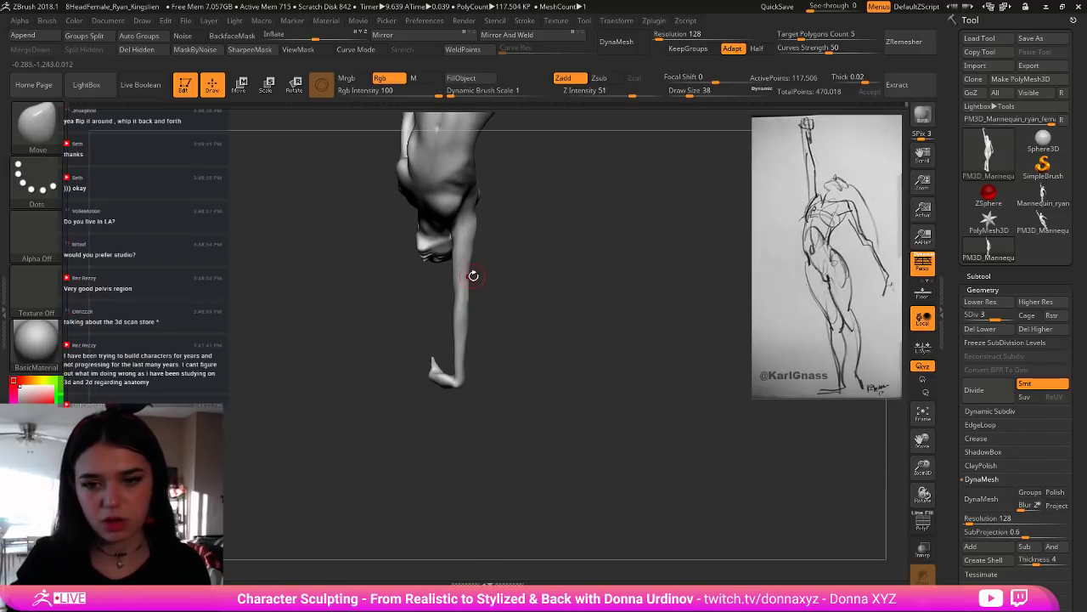
right_click_drag(473, 274, 520, 316)
key("[")
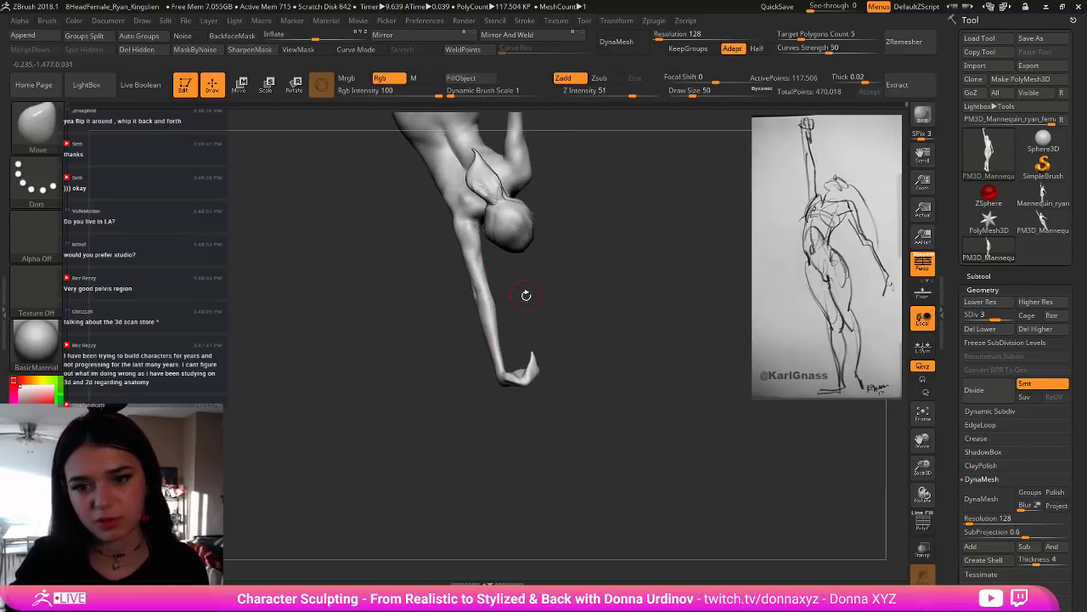
Step: Flatten the surface planes around the raised elbow with the hPolish brush at draw size 38
mouse_move(526, 295)
left_mouse_down()
mouse_move(558, 287)
mouse_move(482, 311)
left_mouse_up()
left_click_drag(567, 311, 571, 181)
left_click_drag(651, 276, 644, 246)
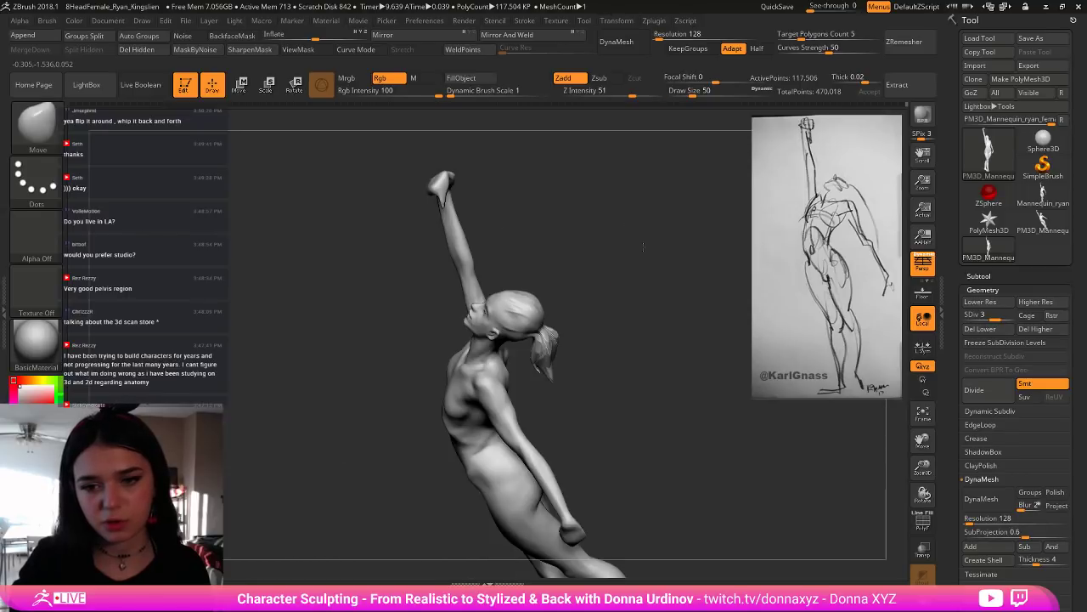
mouse_move(643, 246)
right_mouse_down()
mouse_move(659, 292)
mouse_move(638, 321)
mouse_move(642, 344)
mouse_move(651, 357)
mouse_move(643, 334)
mouse_move(671, 354)
mouse_move(648, 354)
mouse_move(668, 387)
right_mouse_up()
key("b")
key("h")
key("p")
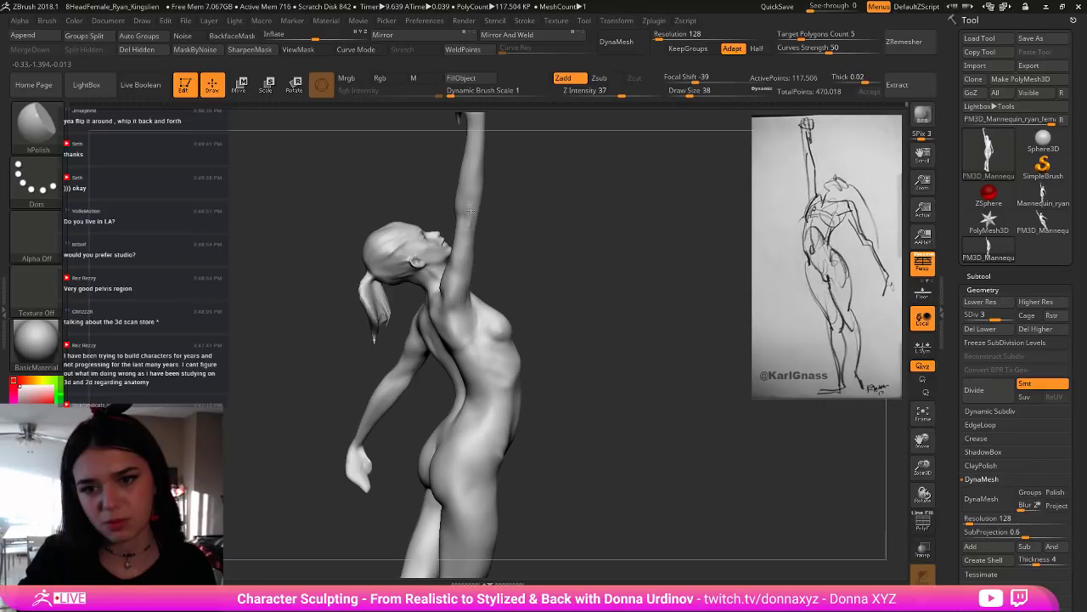
right_click_drag(487, 226, 519, 226)
Step: Sharpen the muscle separation around the raised elbow with DamStandard at draw size 38 and smooth the carving
key("b")
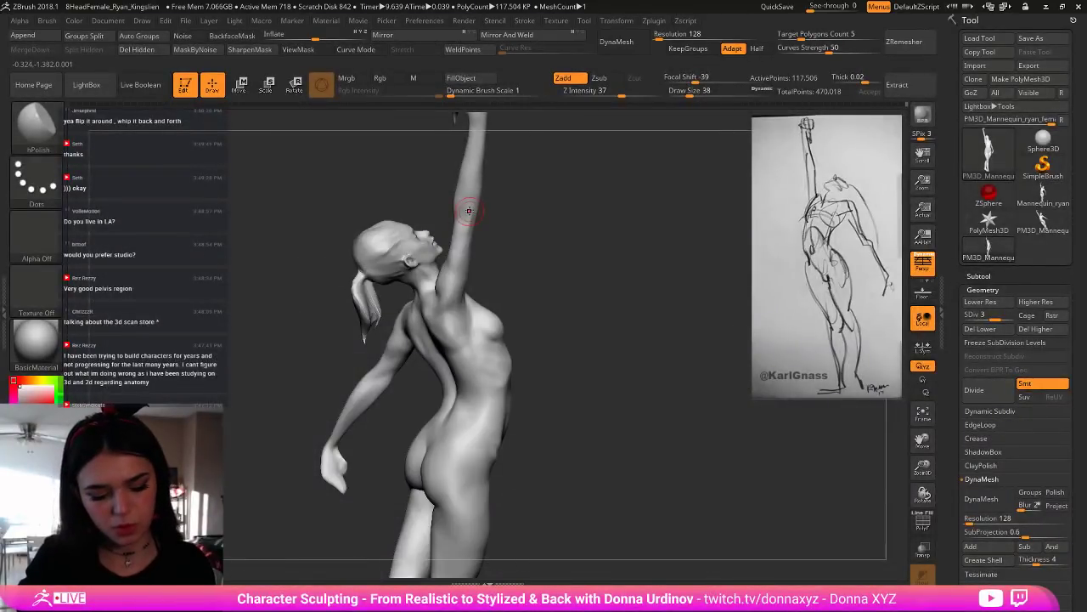
key("b")
key("d")
key("s")
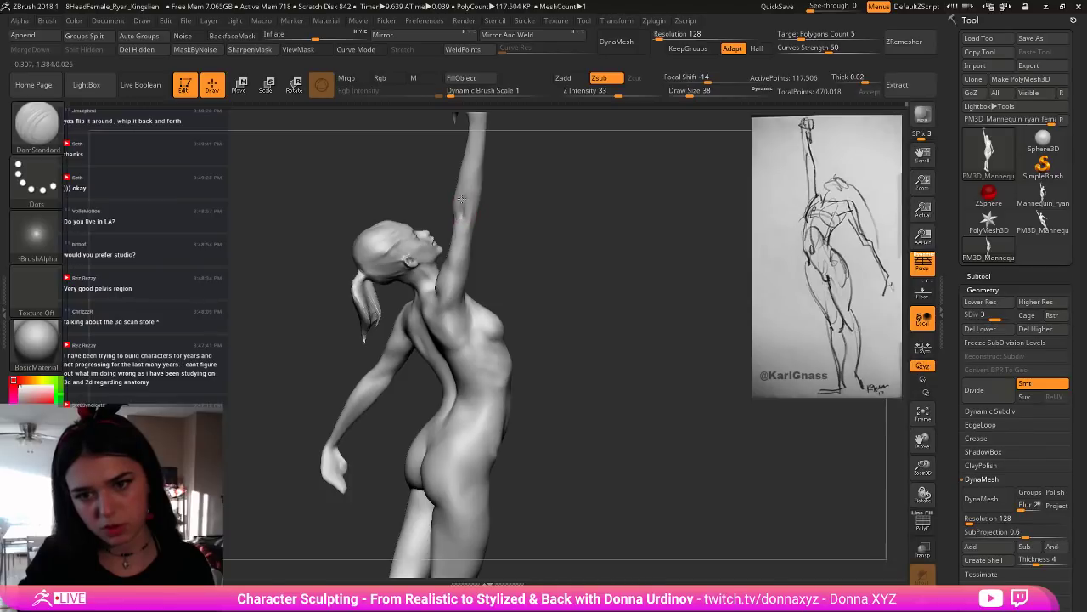
right_click_drag(461, 199, 471, 220)
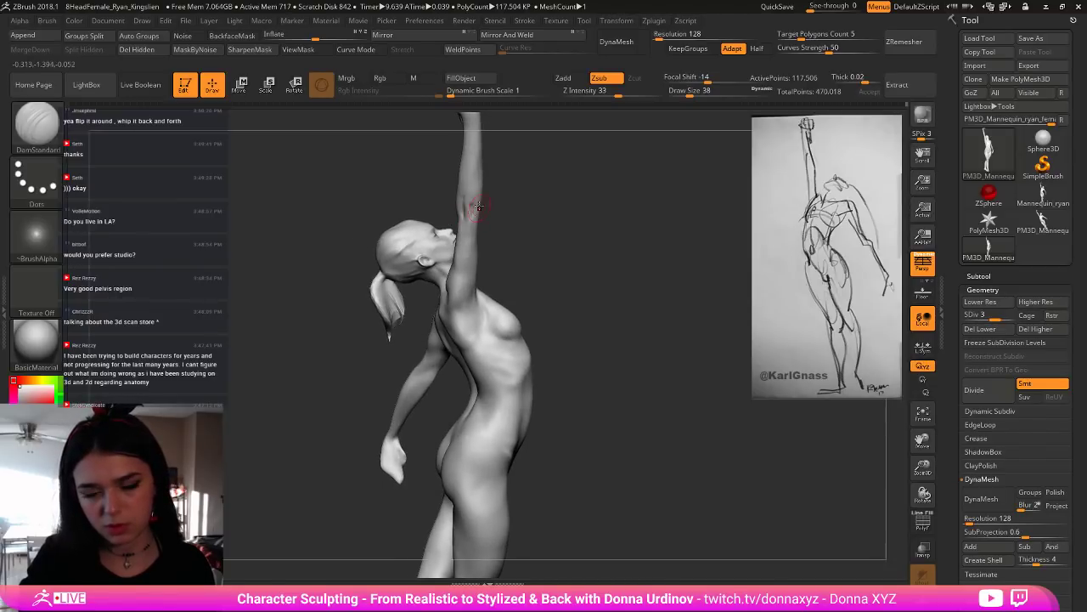
key("shift")
right_click_drag(459, 199, 504, 204)
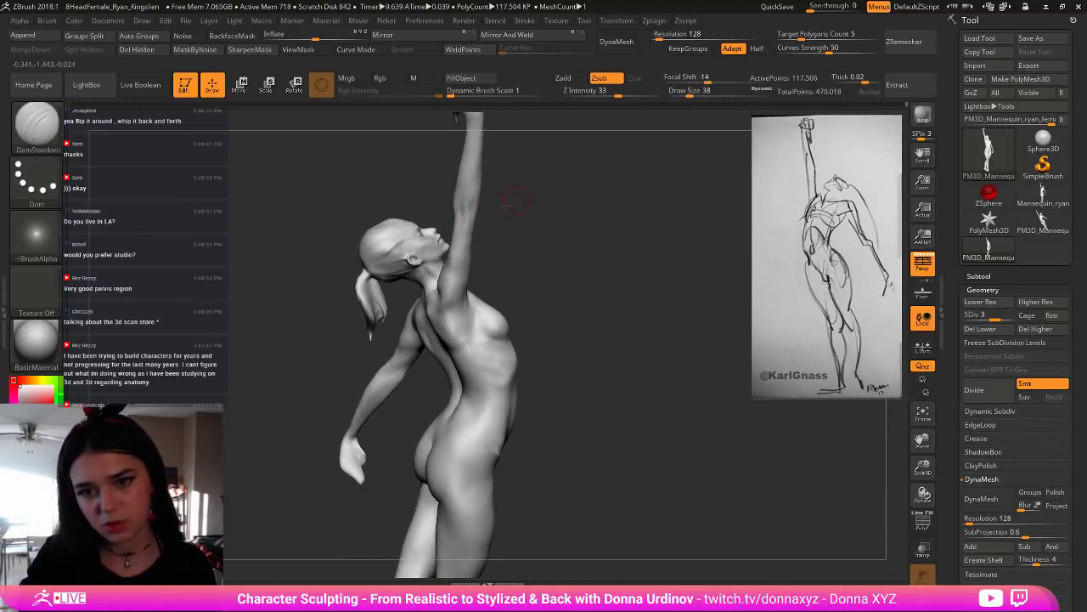
Step: Define the rear armpit crease between the lowered arm and the shoulder blade with DamStandard at draw size 38 and smooth it
key("f")
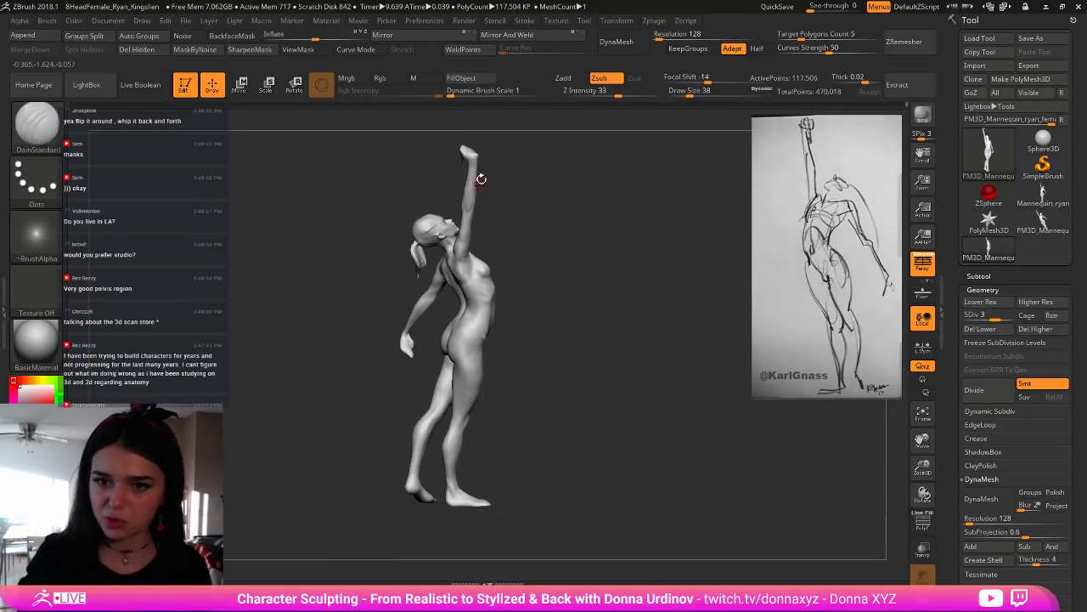
right_click_drag(516, 194, 539, 211)
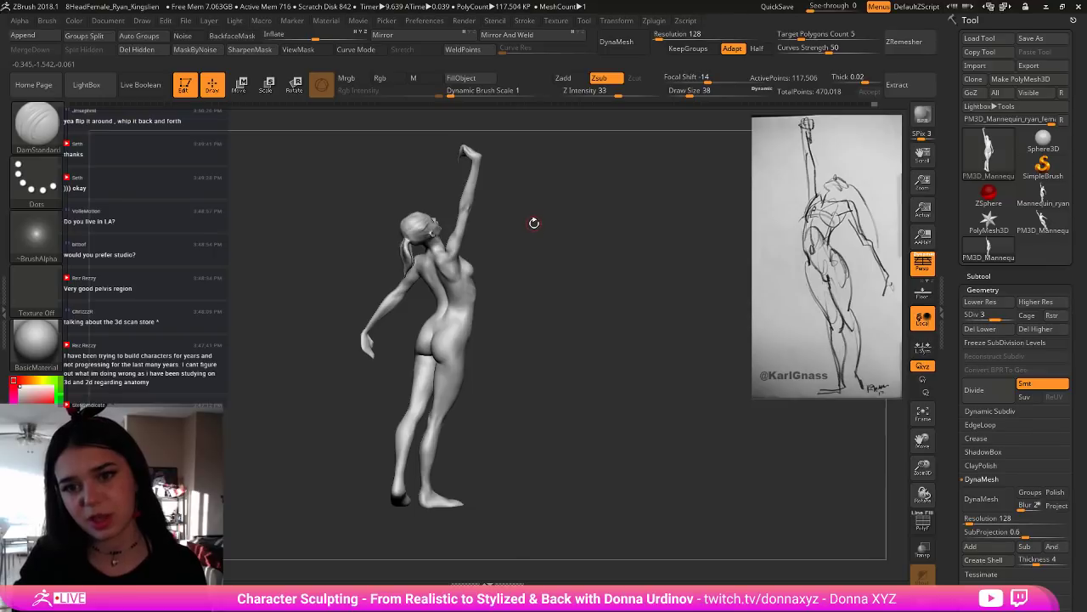
mouse_move(544, 232)
right_mouse_down()
mouse_move(510, 239)
mouse_move(562, 231)
mouse_move(585, 245)
mouse_move(573, 255)
mouse_move(595, 250)
mouse_move(561, 306)
mouse_move(548, 268)
mouse_move(572, 290)
mouse_move(580, 323)
mouse_move(568, 328)
mouse_move(607, 385)
mouse_move(544, 373)
mouse_move(568, 328)
mouse_move(412, 347)
mouse_move(377, 363)
mouse_move(371, 351)
mouse_move(374, 364)
mouse_move(392, 361)
mouse_move(387, 338)
mouse_move(408, 331)
right_mouse_up()
key("shift")
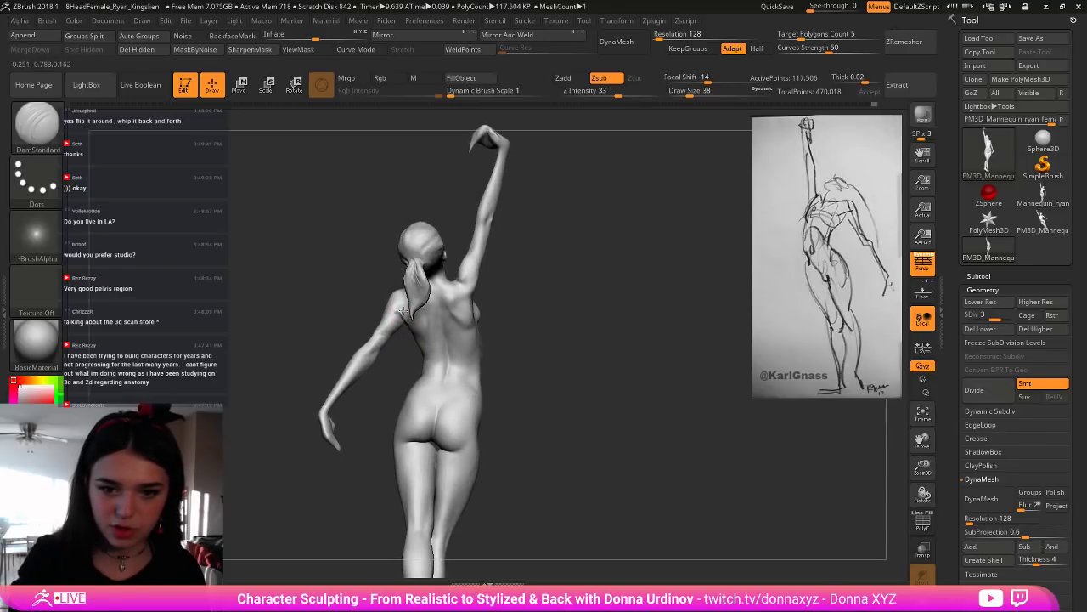
key("shift")
right_click_drag(405, 323, 407, 317)
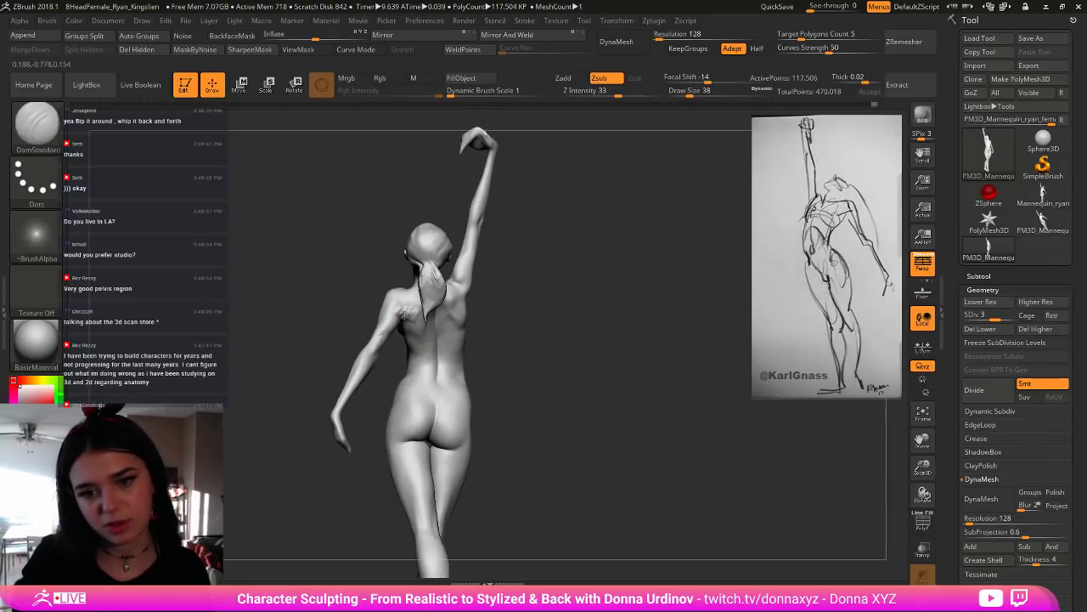
key("shift")
mouse_move(410, 315)
right_mouse_down()
mouse_move(557, 325)
mouse_move(584, 338)
right_mouse_up()
key("b")
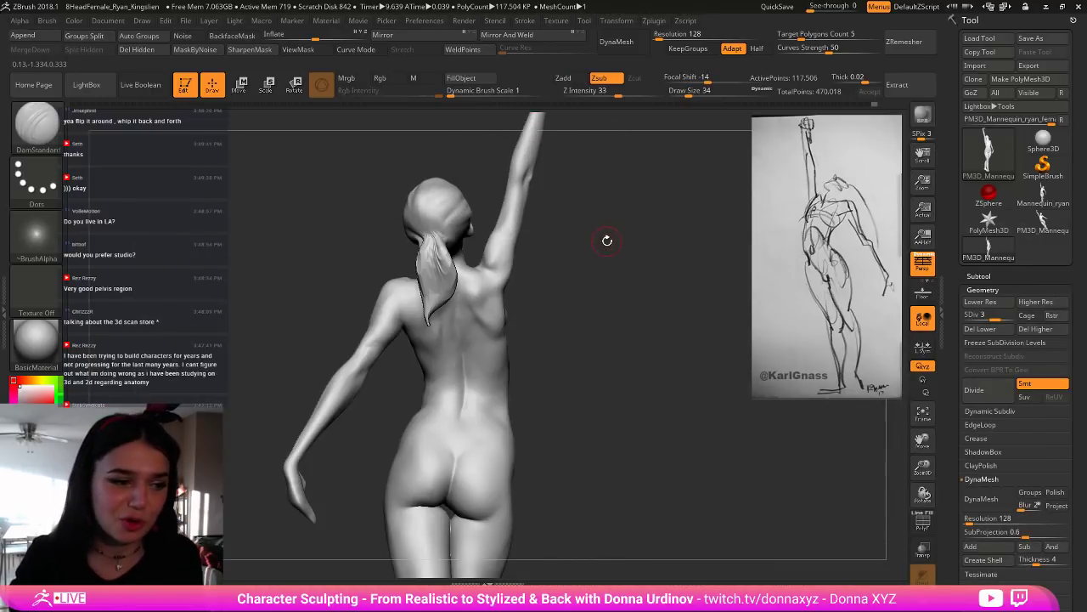
right_click_drag(620, 271, 624, 303)
key("b")
right_click_drag(604, 196, 584, 236)
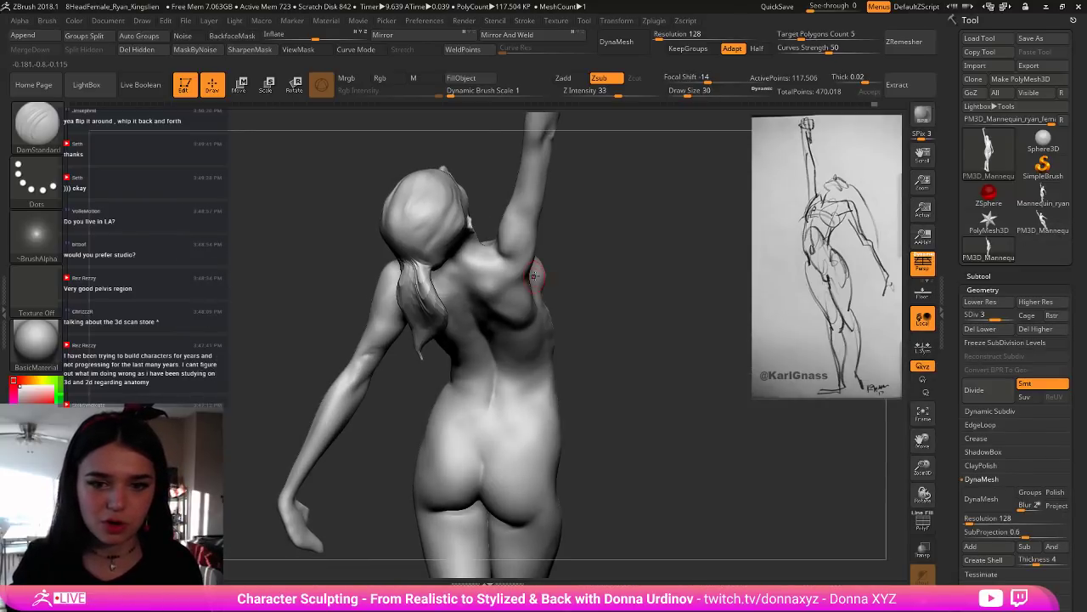
right_click_drag(632, 270, 629, 255)
key("b")
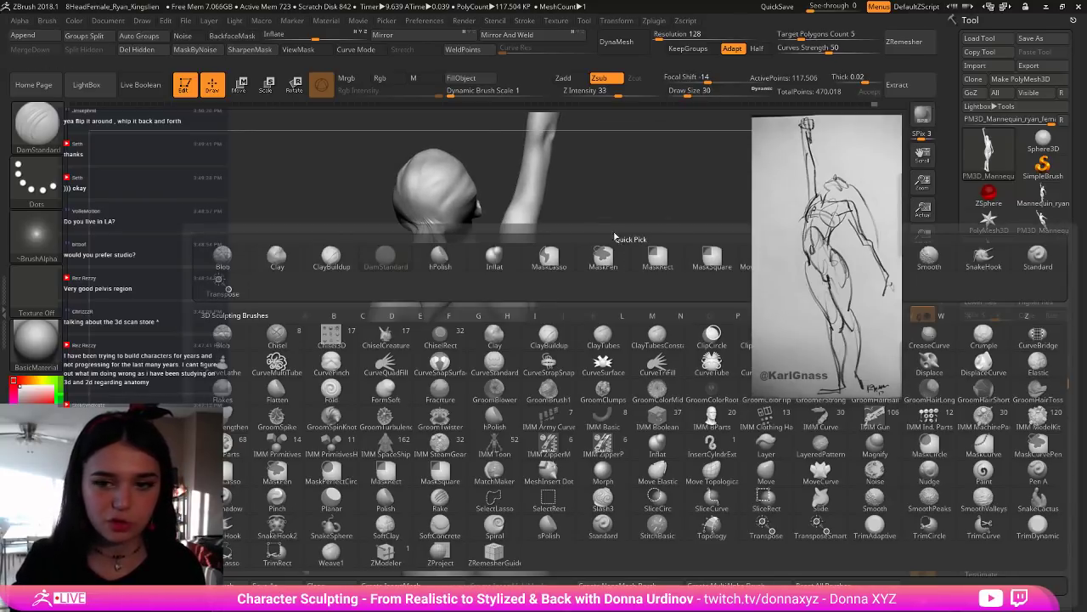
right_click_drag(615, 196, 612, 222)
key("b")
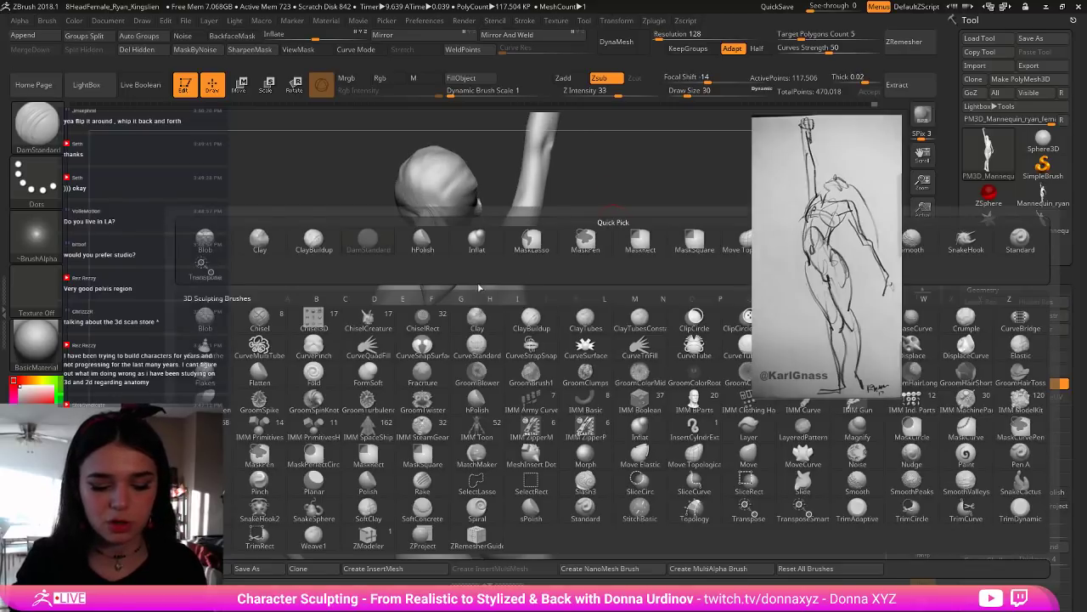
left_click_drag(323, 228, 326, 230)
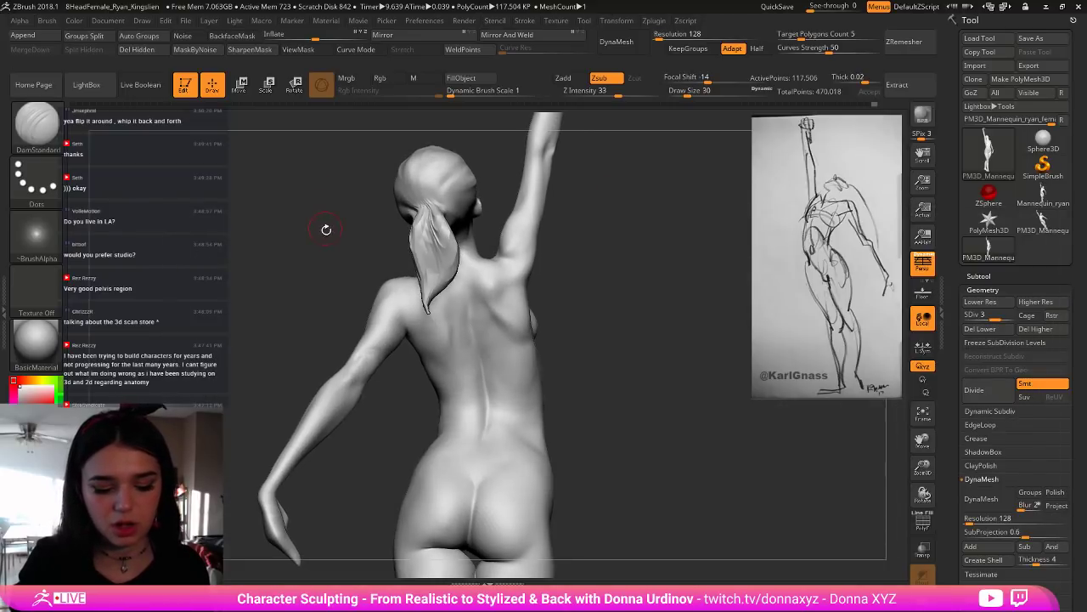
Step: Reshape the lowered arm's rear armpit and the adjoining upper back with the Move brush at draw size 38
key("b")
key("m")
key("v")
mouse_move(446, 311)
right_mouse_down()
mouse_move(404, 314)
mouse_move(441, 352)
right_mouse_up()
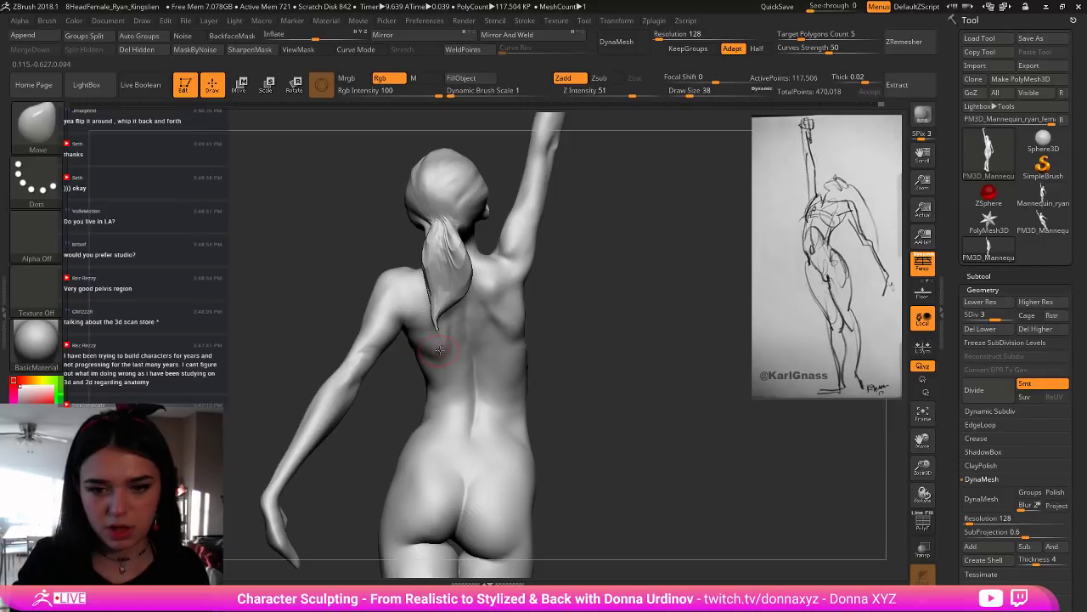
right_click_drag(439, 348, 409, 340)
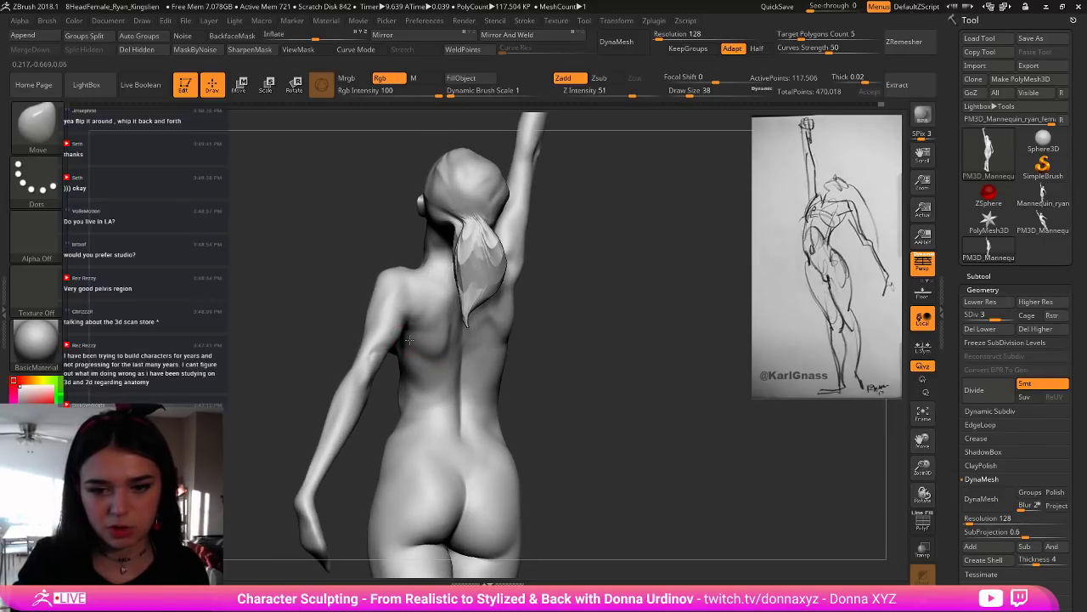
mouse_move(551, 329)
left_mouse_down()
mouse_move(611, 346)
mouse_move(549, 331)
mouse_move(543, 373)
left_mouse_up()
key("shift")
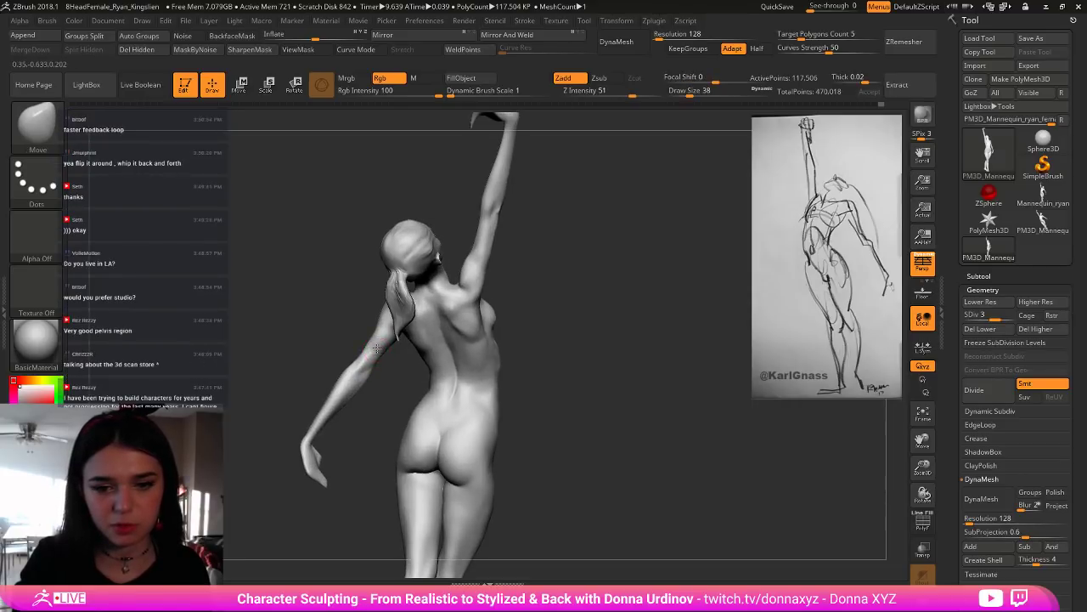
Step: Adjust the lowered arm's shoulder and upper-arm contour with the Move brush at draw sizes 54, 114, 82 and 62
mouse_move(381, 378)
right_mouse_down()
mouse_move(391, 382)
mouse_move(384, 367)
right_mouse_up()
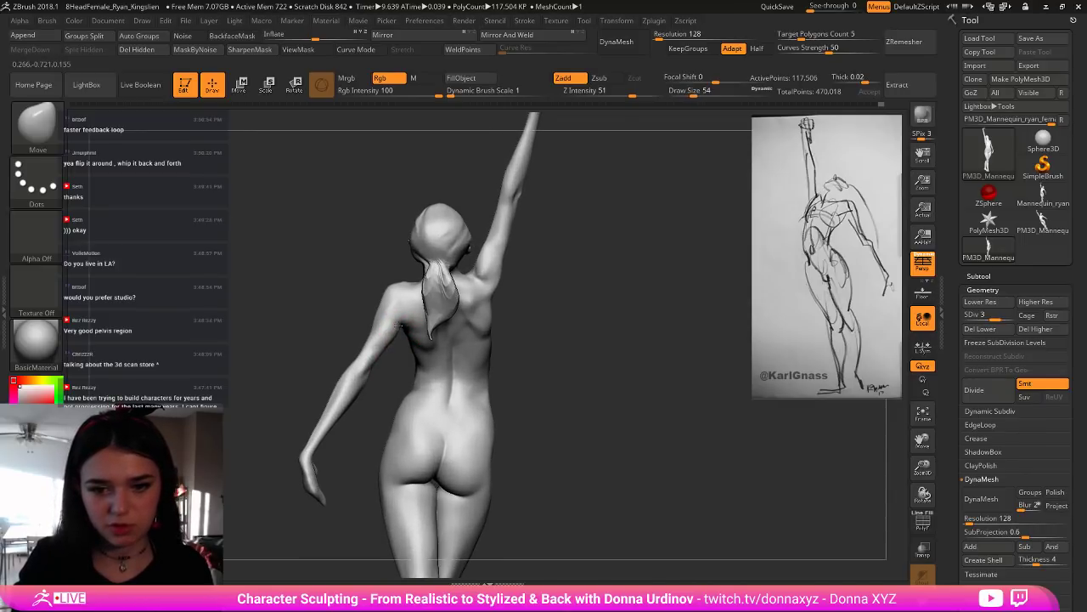
key("bracketright")
key("bracketright")
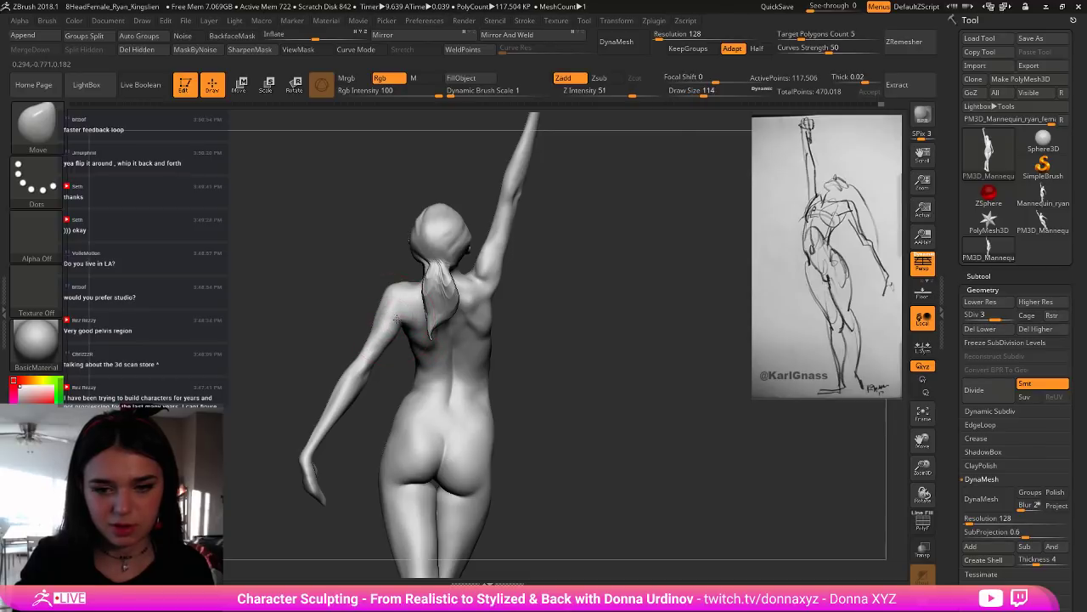
key("[")
key("[")
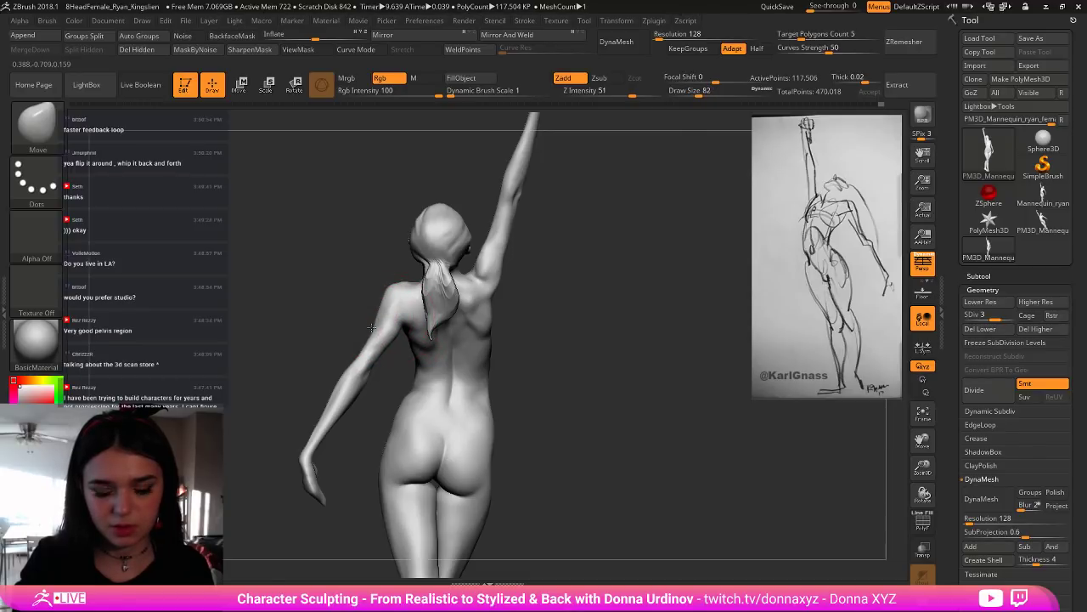
key("[")
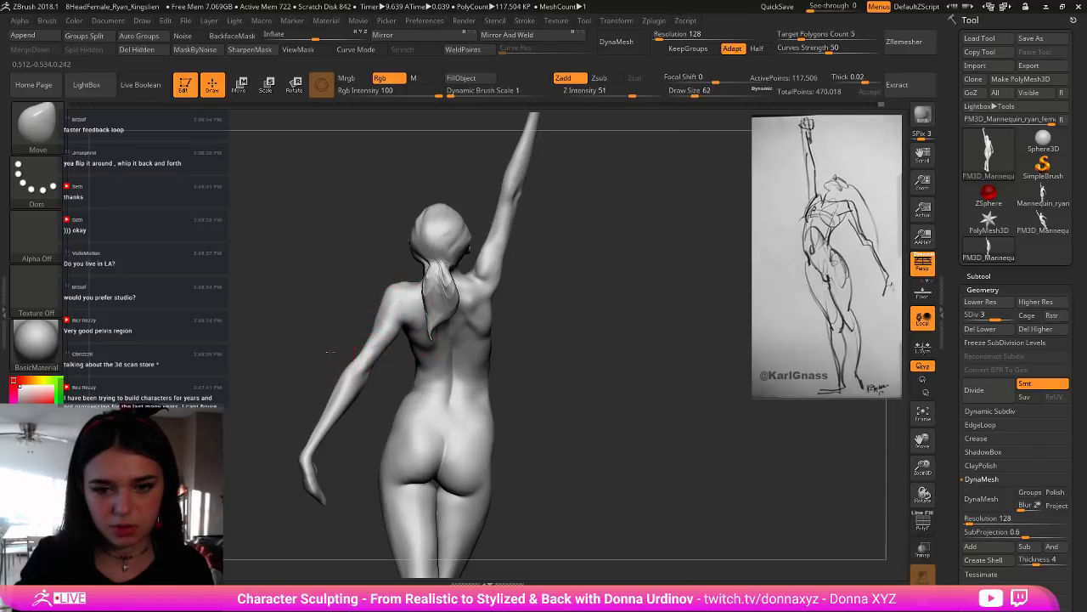
Step: Fine-tune the transition from the lowered upper arm into the armpit with the Move brush at draw sizes 38 and 54
mouse_move(330, 351)
left_mouse_down()
mouse_move(280, 341)
mouse_move(364, 326)
mouse_move(262, 329)
left_mouse_up()
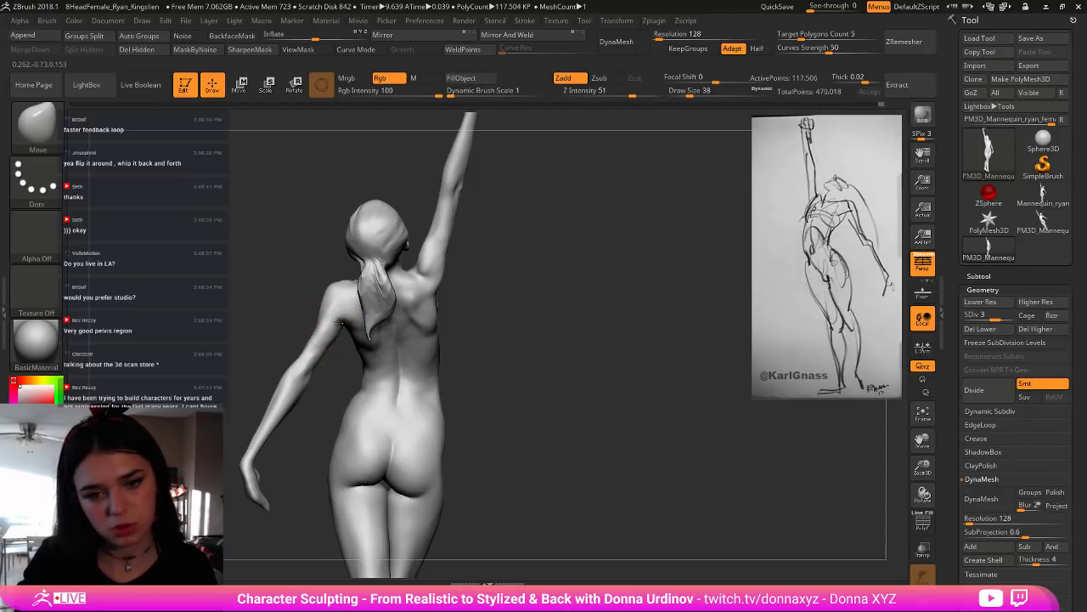
key("]")
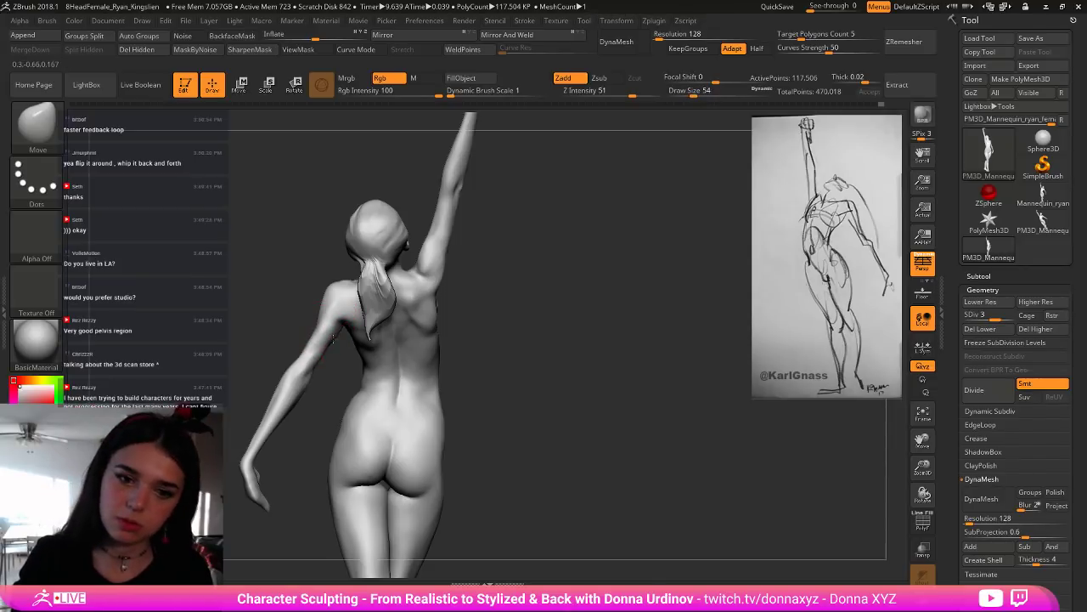
left_click_drag(334, 337, 341, 329)
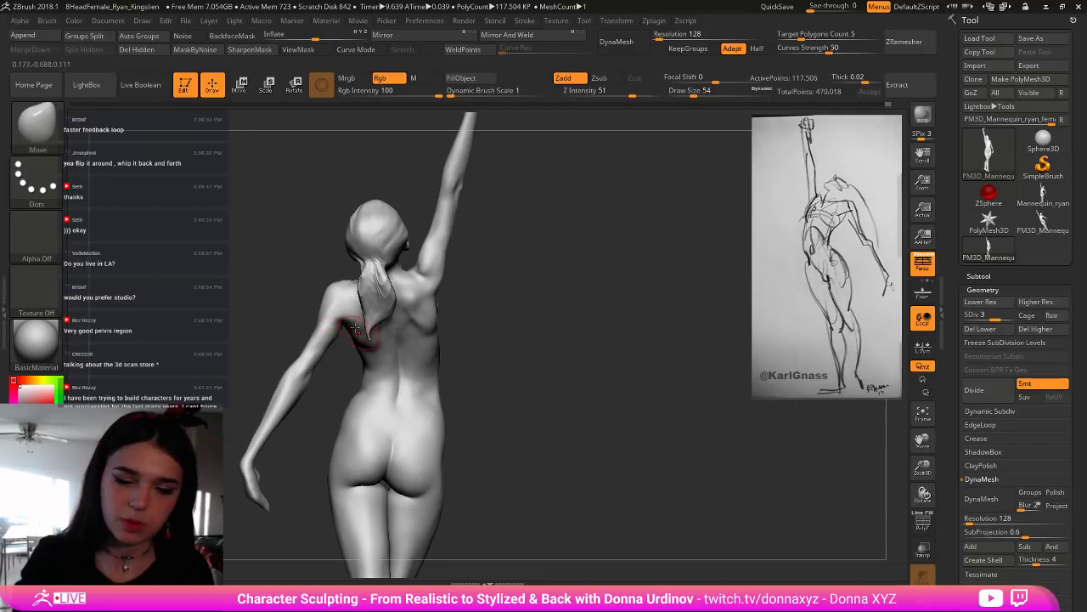
left_click_drag(501, 280, 530, 275)
key("b")
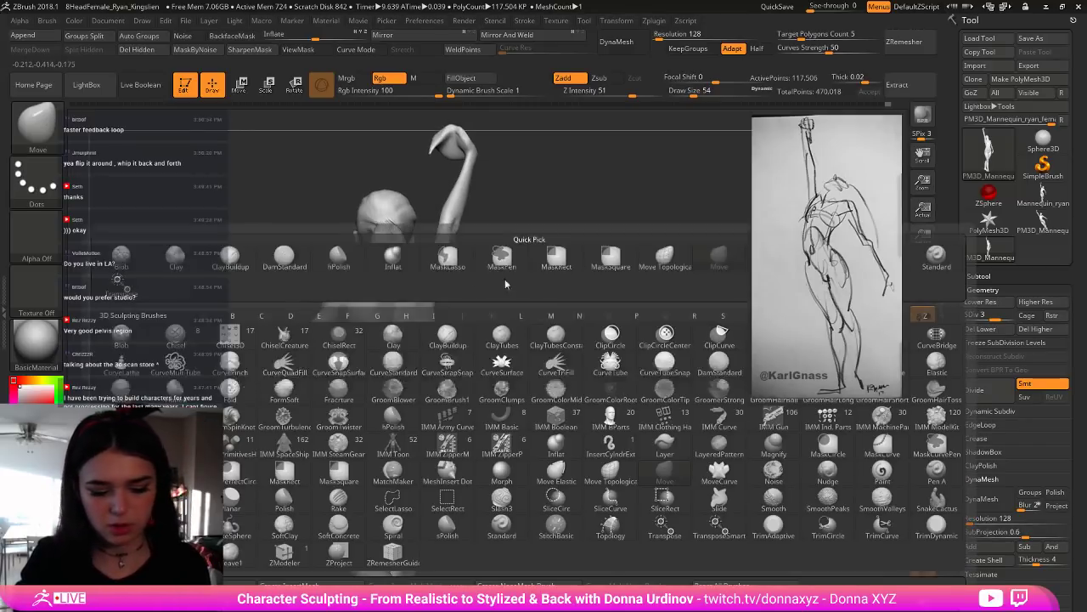
Step: Flatten the rear of the lowered arm's shoulder and upper arm with the hPolish brush at draw size 38
key("h")
key("p")
mouse_move(536, 328)
left_mouse_down()
mouse_move(534, 342)
mouse_move(493, 342)
left_mouse_up()
key("p")
key("[")
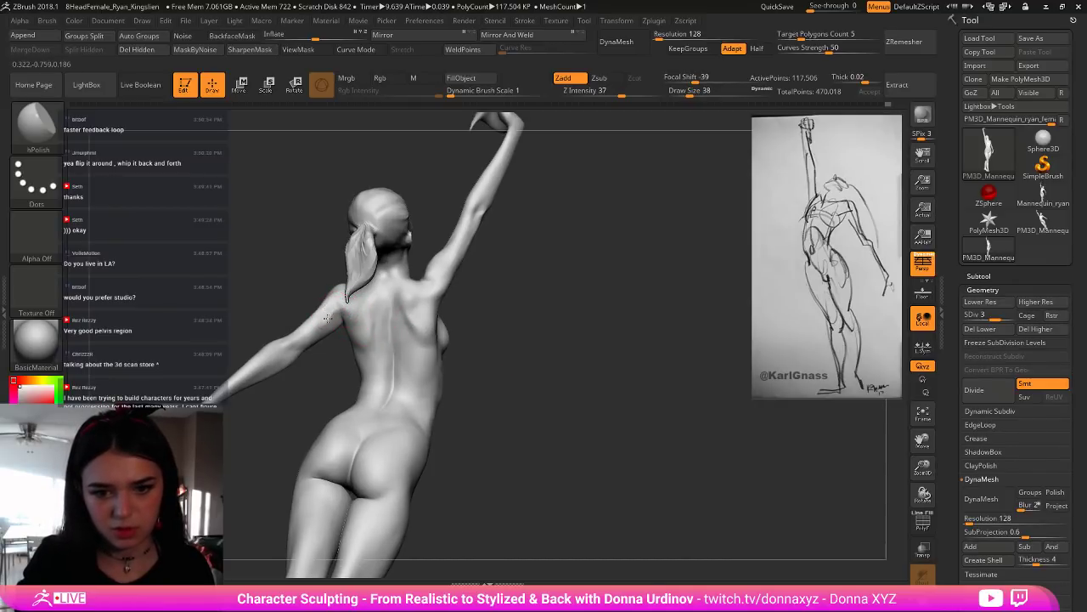
right_click_drag(328, 318, 324, 299)
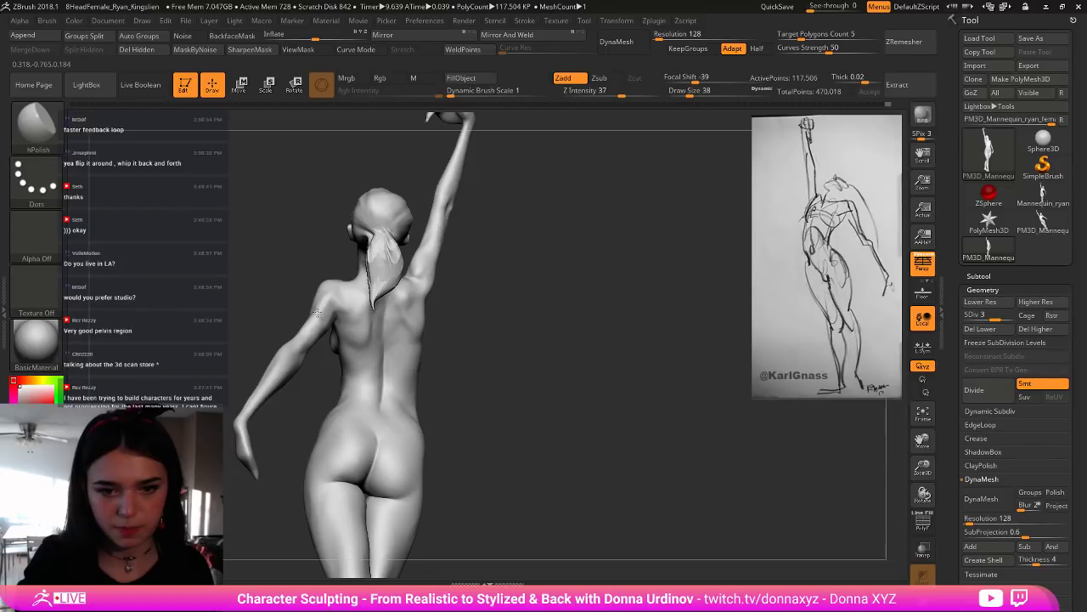
right_click_drag(393, 327, 350, 310)
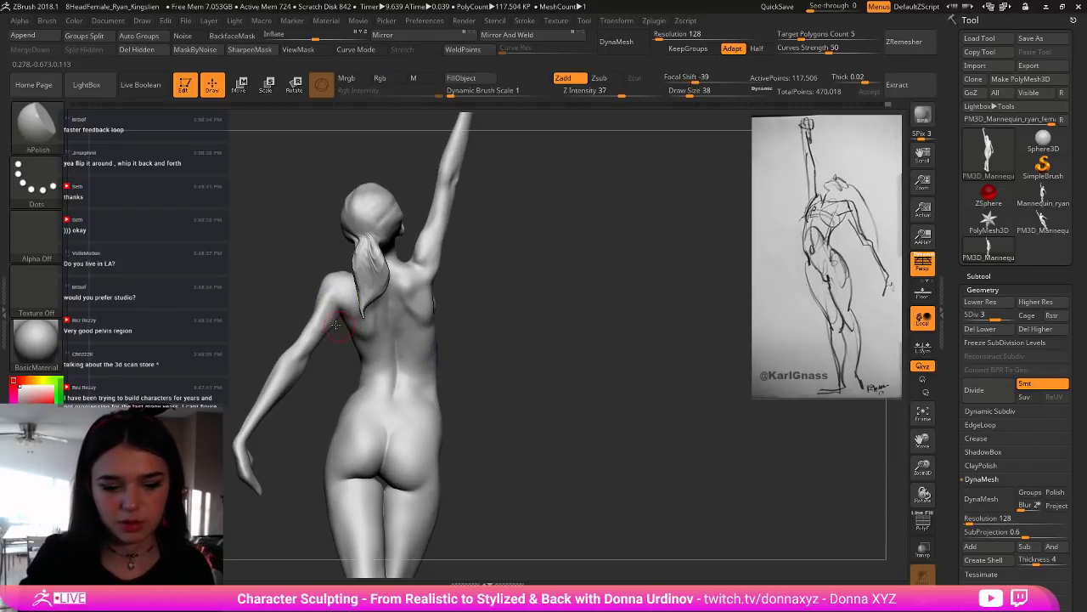
Step: Add volume to the rear of the lowered upper arm near the armpit with the Inflat brush at draw size 58
key("b")
key("i")
key("n")
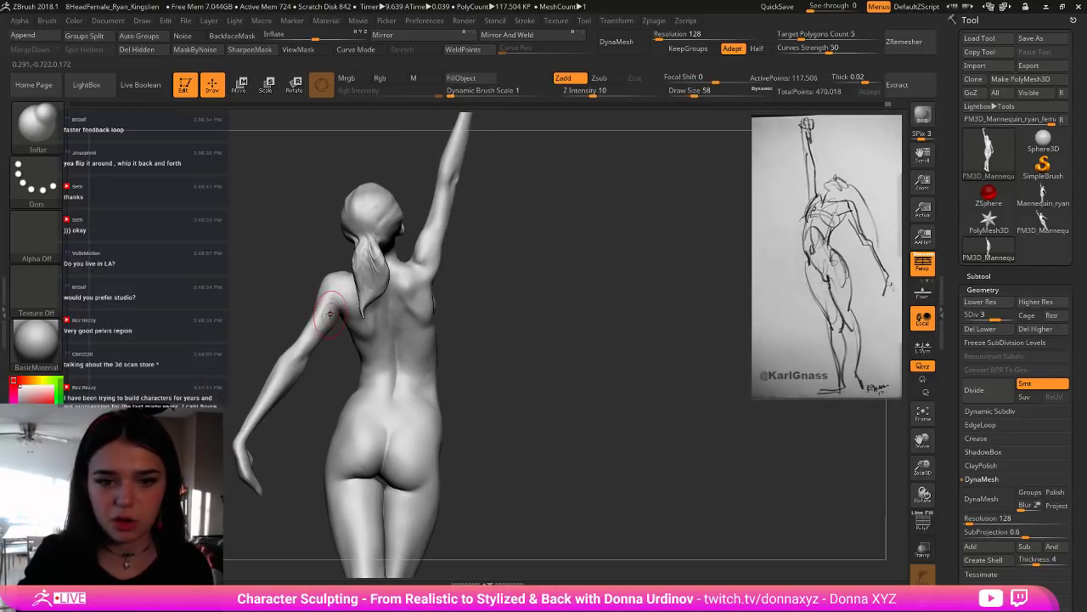
left_click_drag(509, 311, 468, 306)
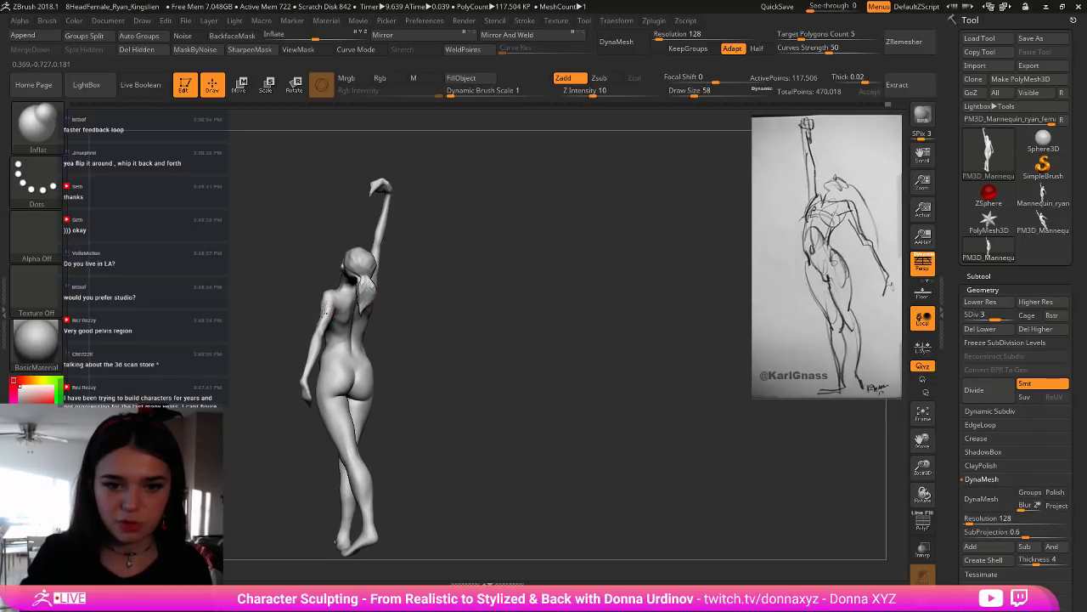
left_click_drag(413, 329, 463, 323)
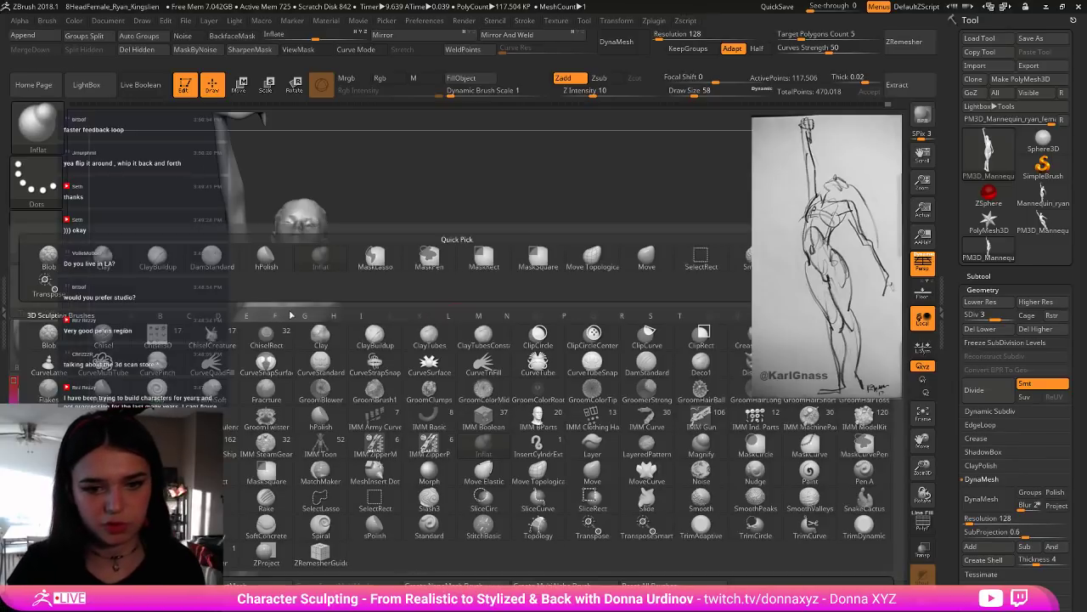
Step: Carve the collarbone and breastbone creases on the upper chest with DamStandard at draw size 26
key("p")
key("bracketleft")
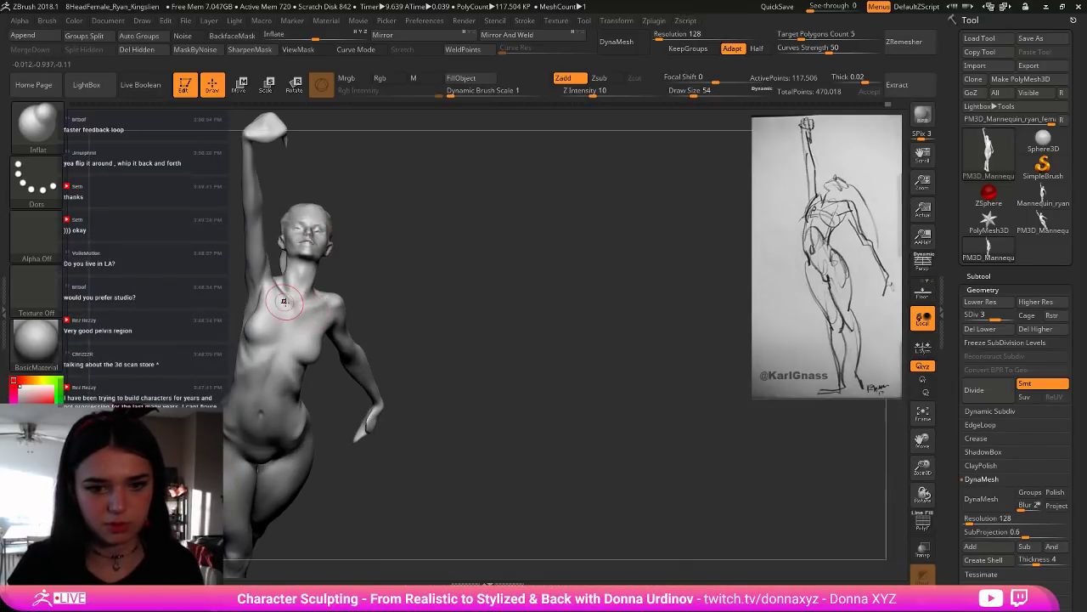
key("b")
key("d")
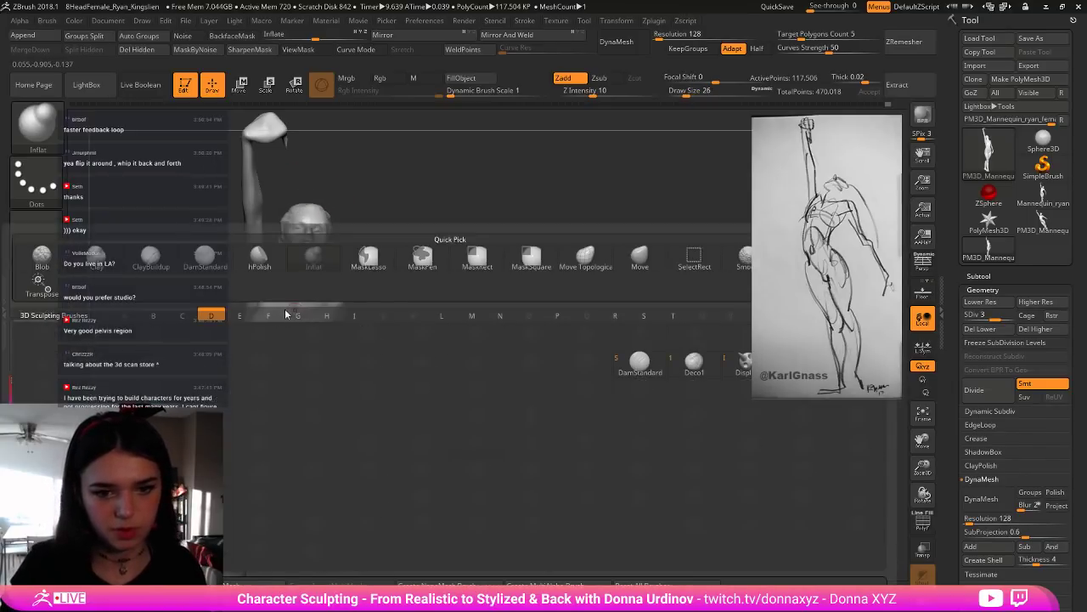
key("s")
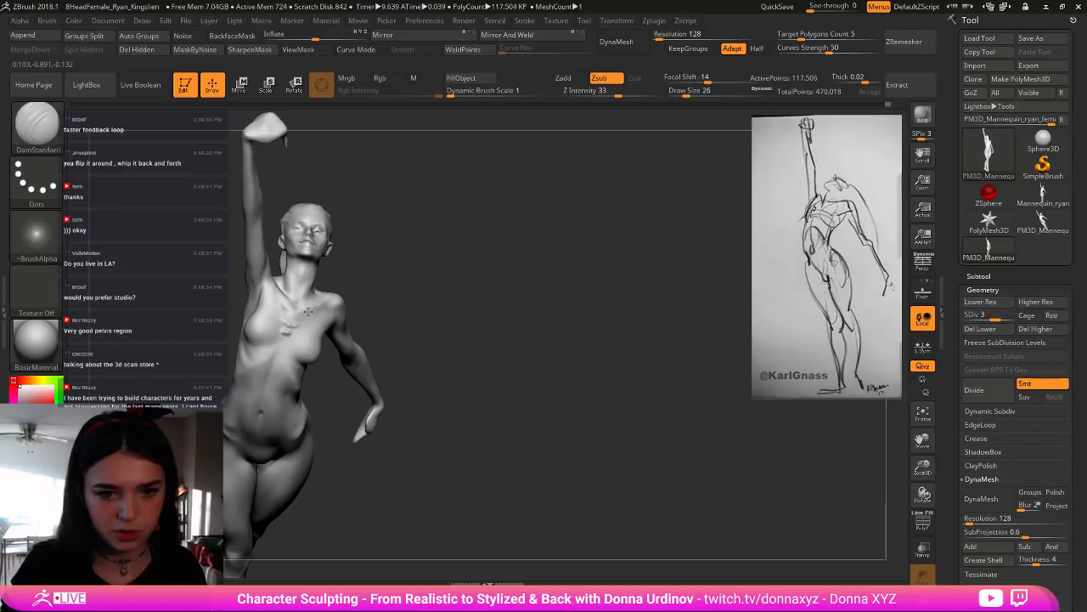
left_click_drag(357, 281, 398, 255)
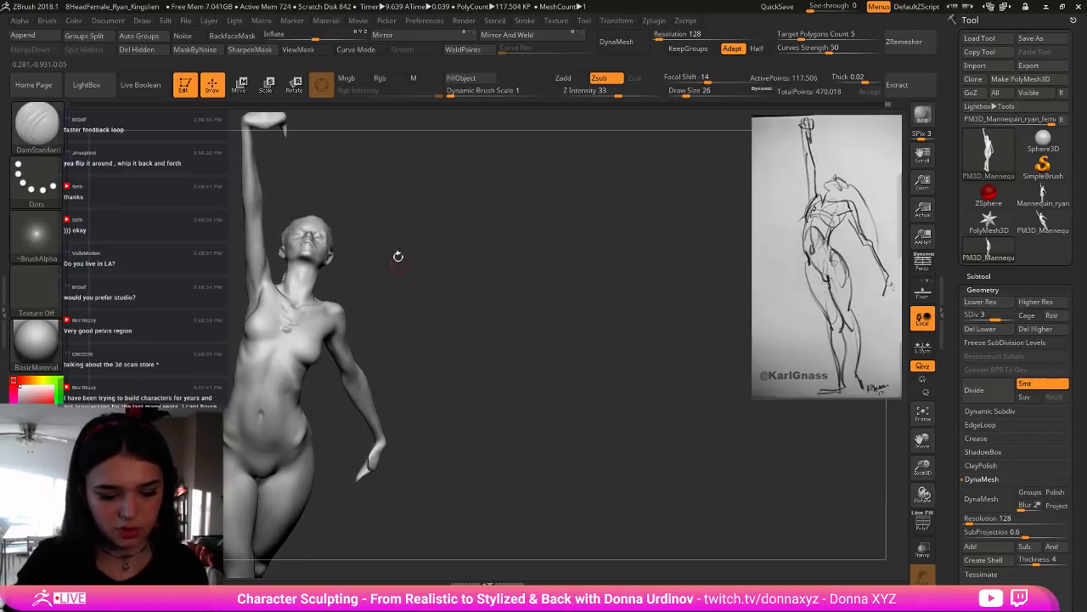
Step: Smooth the carved creases at the centre of the upper chest at draw size 58
key("b")
key("m")
key("v")
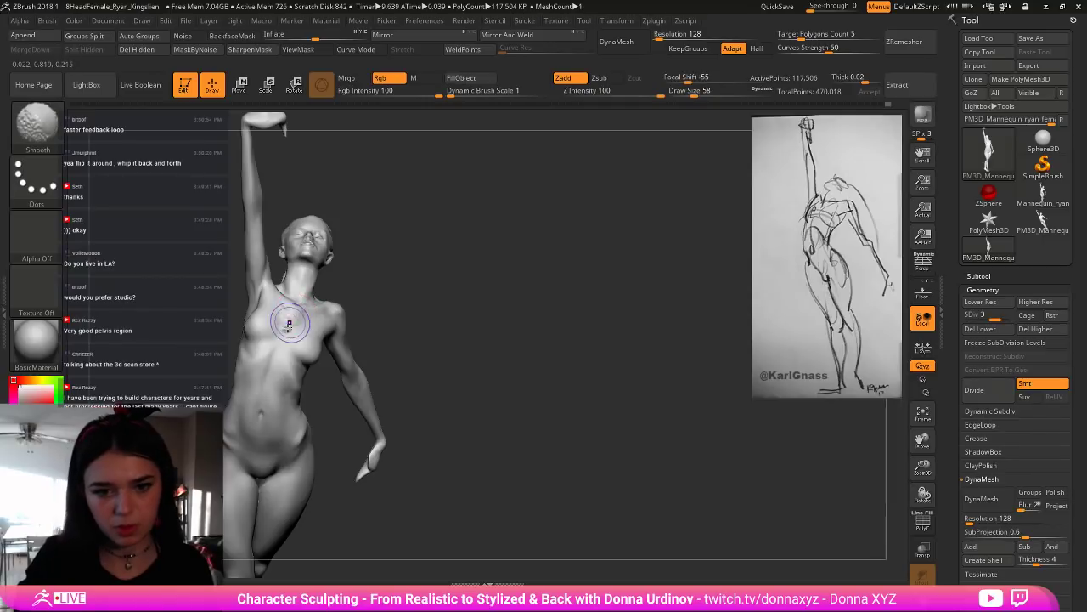
left_click_drag(291, 321, 284, 307, "shift")
mouse_move(403, 285)
left_mouse_down()
mouse_move(343, 298)
mouse_move(374, 247)
mouse_move(407, 258)
mouse_move(416, 307)
left_mouse_up()
Step: Define the front armpit crease beside the breast on the lowered arm's side with DamStandard at draw size 38 and smooth it
key("b")
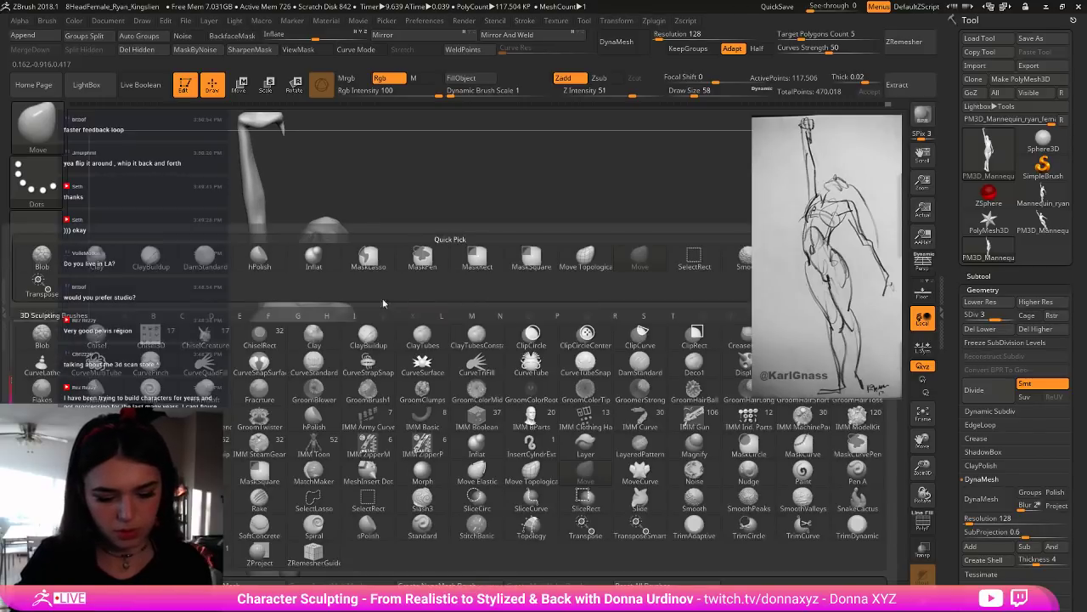
key("d")
key("s")
left_click_drag(389, 273, 326, 348)
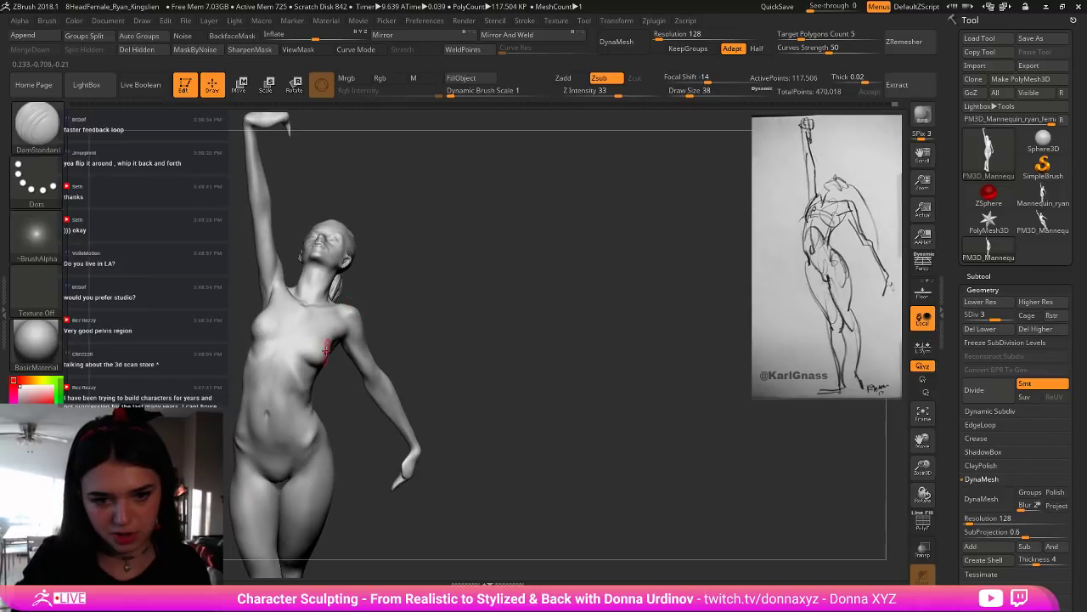
left_click_drag(424, 309, 406, 276, "alt")
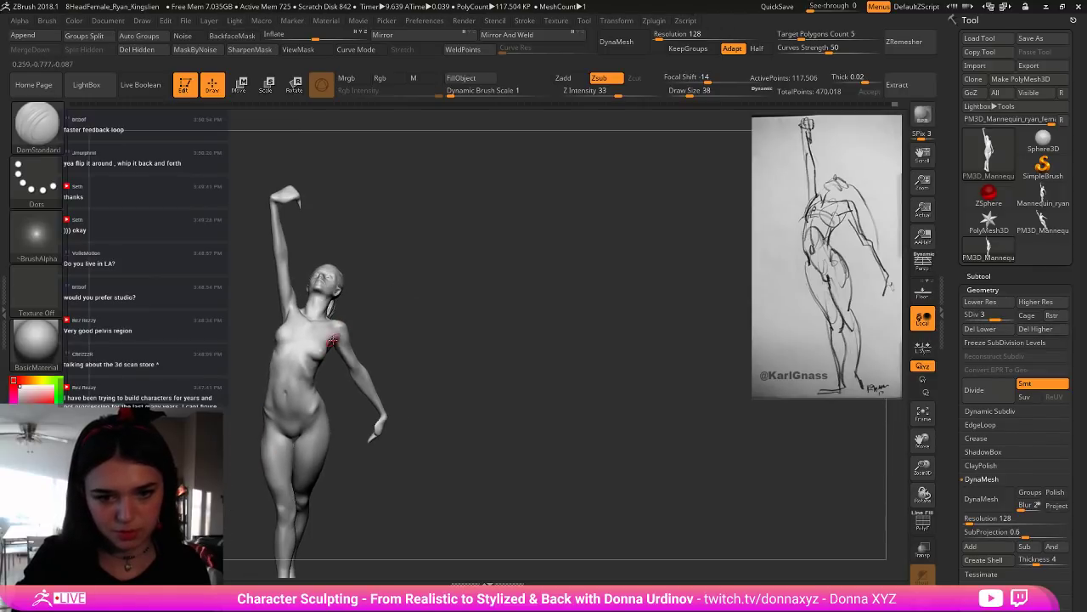
left_click_drag(324, 345, 335, 353, "shift")
mouse_move(405, 316)
left_mouse_down()
mouse_move(413, 308)
mouse_move(396, 297)
mouse_move(349, 316)
mouse_move(422, 316)
mouse_move(386, 315)
left_mouse_up()
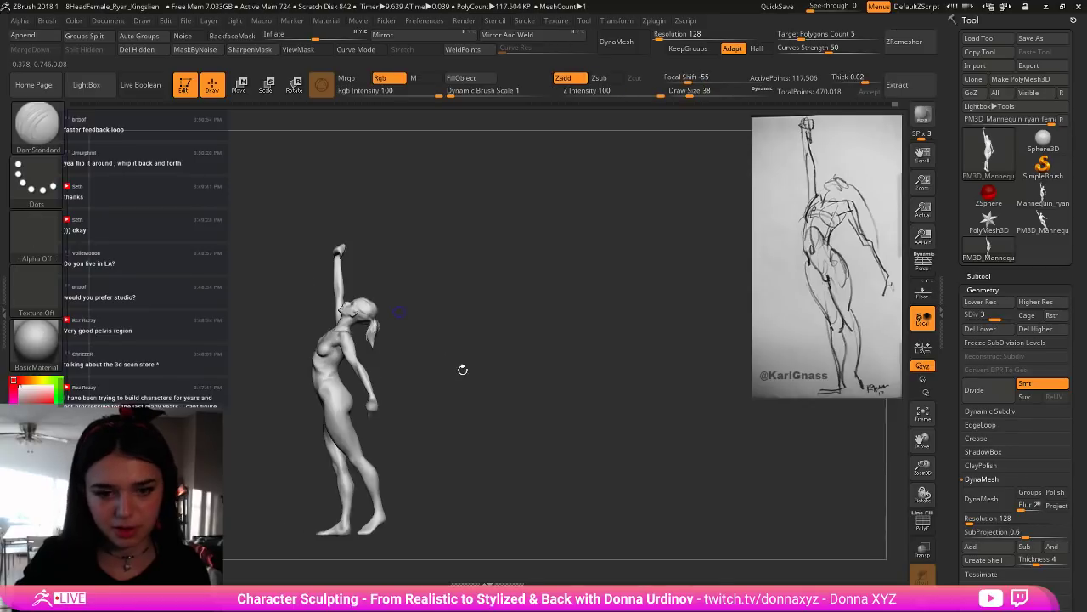
Step: Adjust the side-view contour of the lowered arm with the Move brush at draw sizes 78 and 106
mouse_move(461, 369)
left_mouse_down("alt")
mouse_move(529, 349)
mouse_move(503, 364)
mouse_move(514, 359)
left_mouse_up("alt")
key("b")
key("m")
key("v")
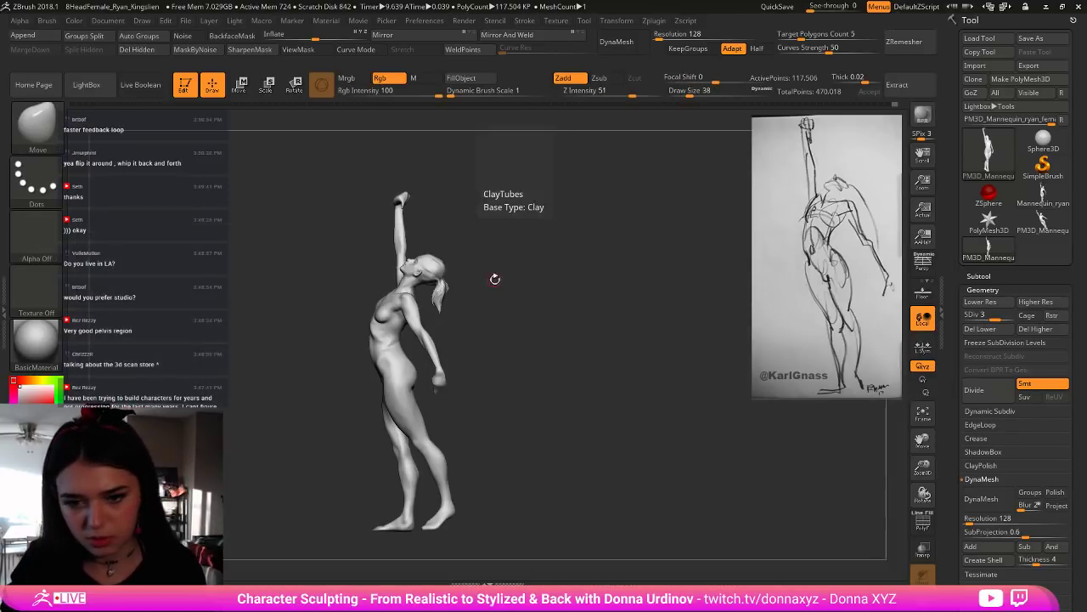
mouse_move(495, 280)
left_mouse_down()
mouse_move(480, 327)
mouse_move(432, 321)
left_mouse_up()
key("]")
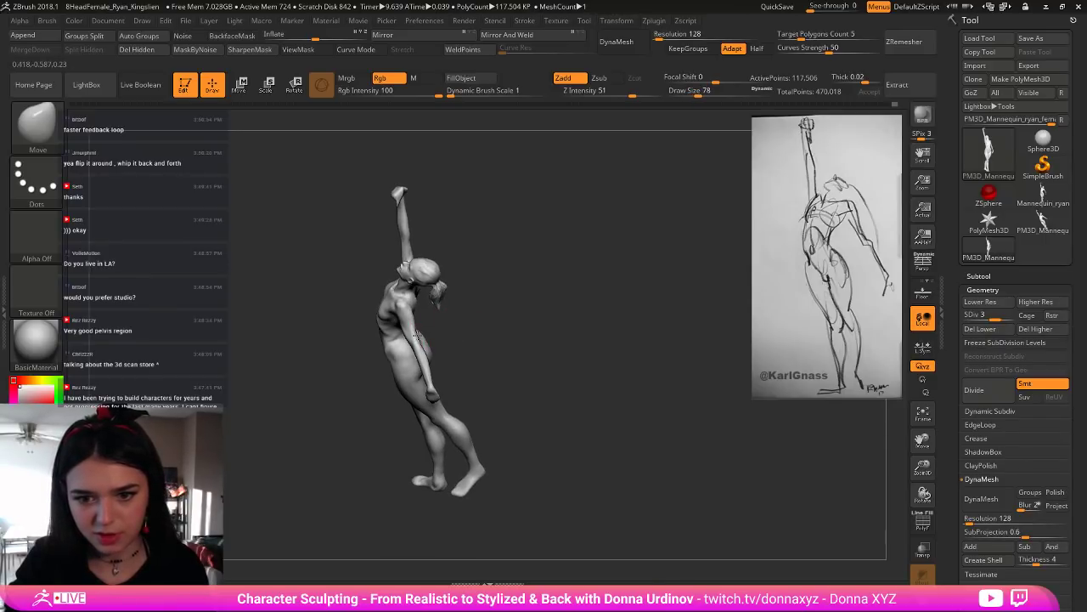
key("bracketright")
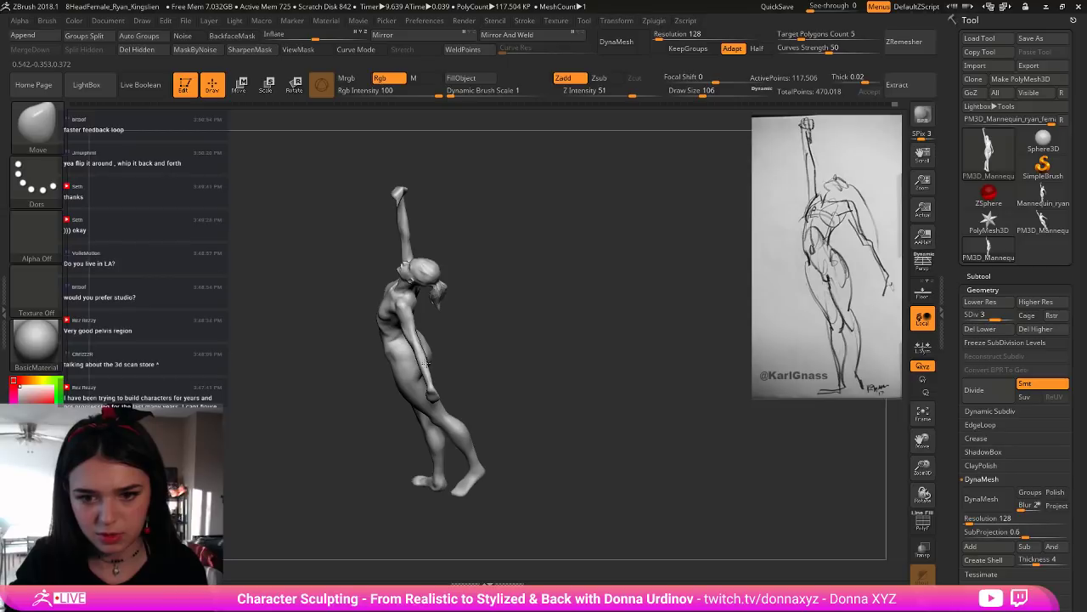
left_click_drag(449, 357, 461, 381)
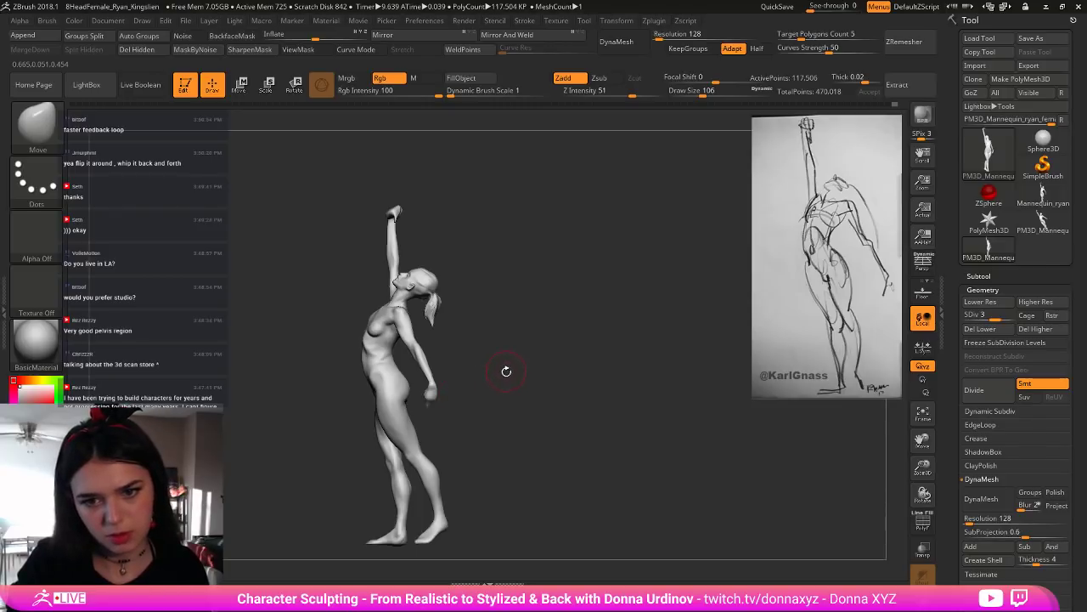
left_click_drag(507, 371, 454, 328)
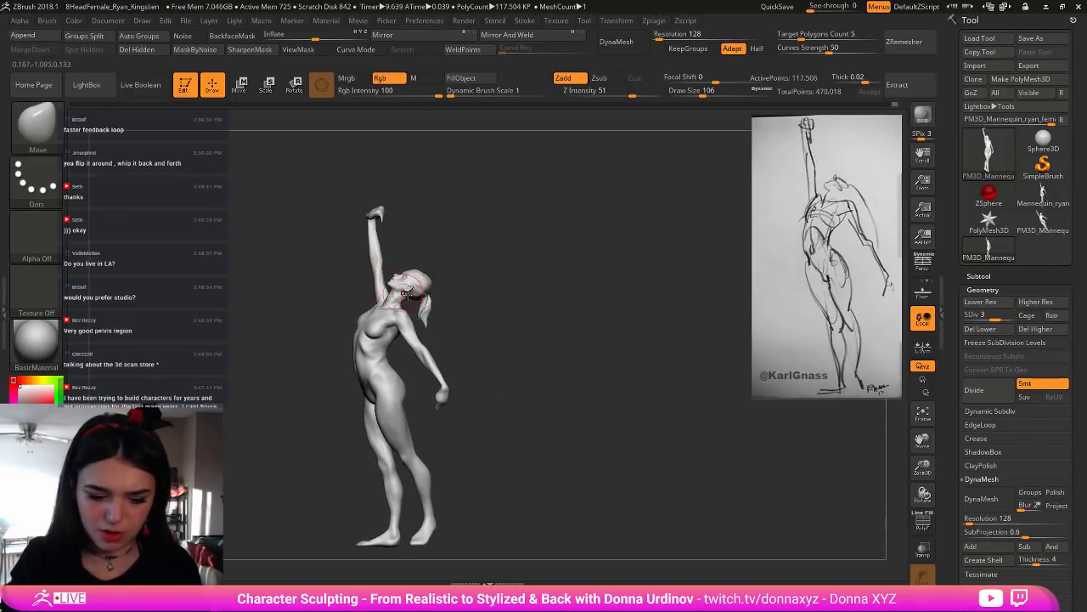
Step: Reshape the raised arm and its flow into the shoulder with the Move brush at draw sizes 130, 90 and 114
key("bracketright")
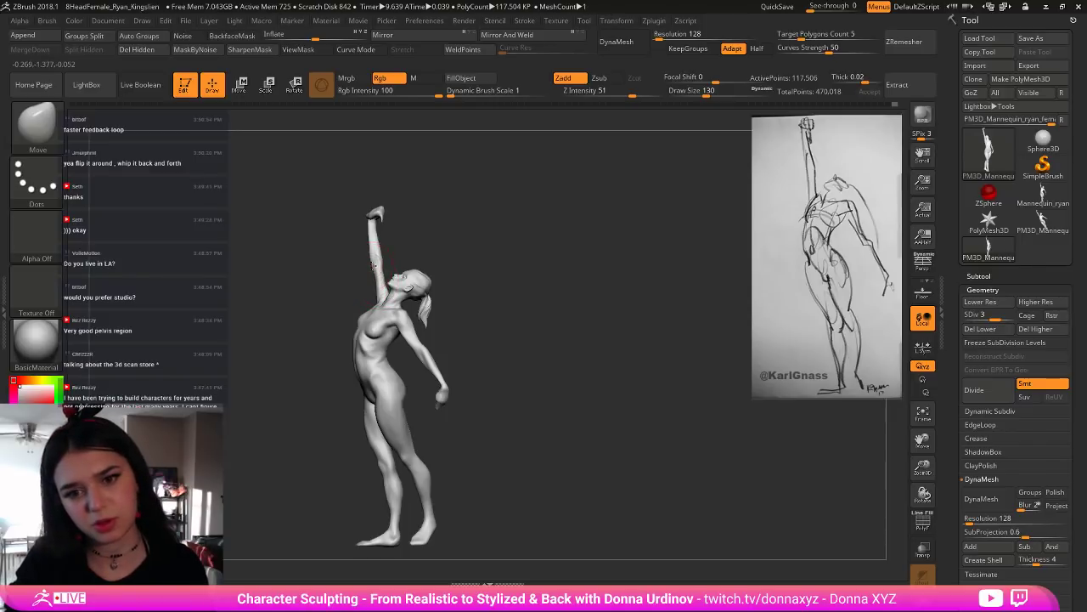
left_click_drag(402, 249, 470, 241)
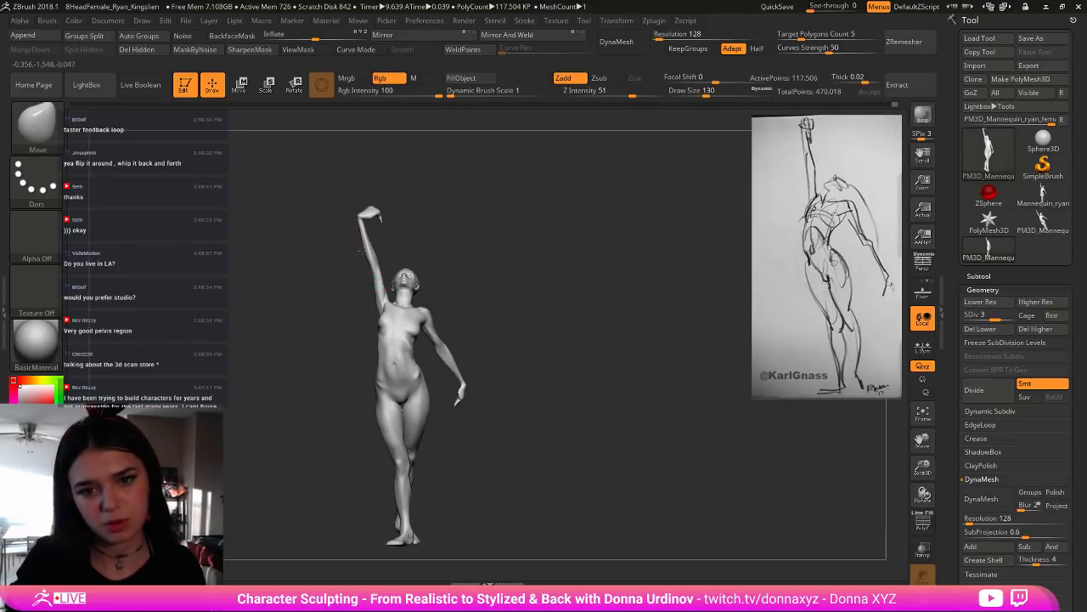
left_click_drag(392, 252, 415, 228, "alt")
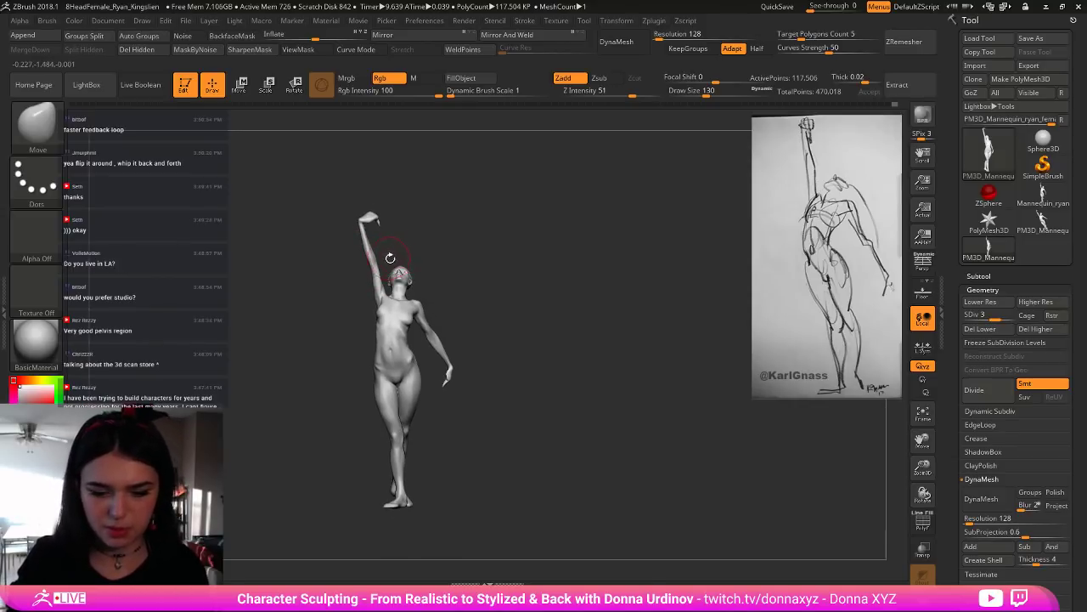
key("[")
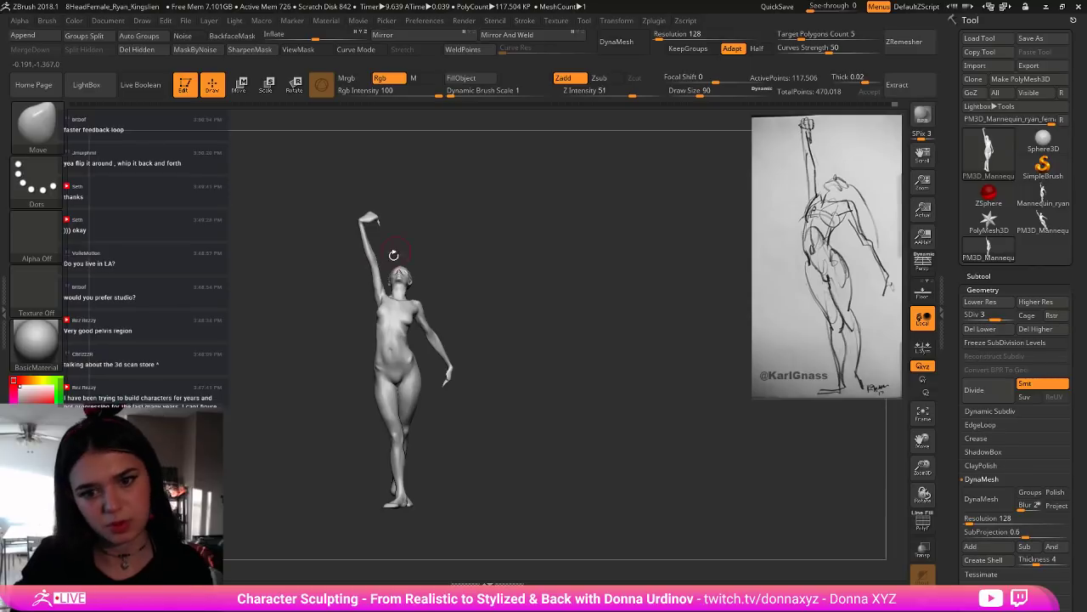
left_click_drag(393, 255, 407, 250)
key("bracketright")
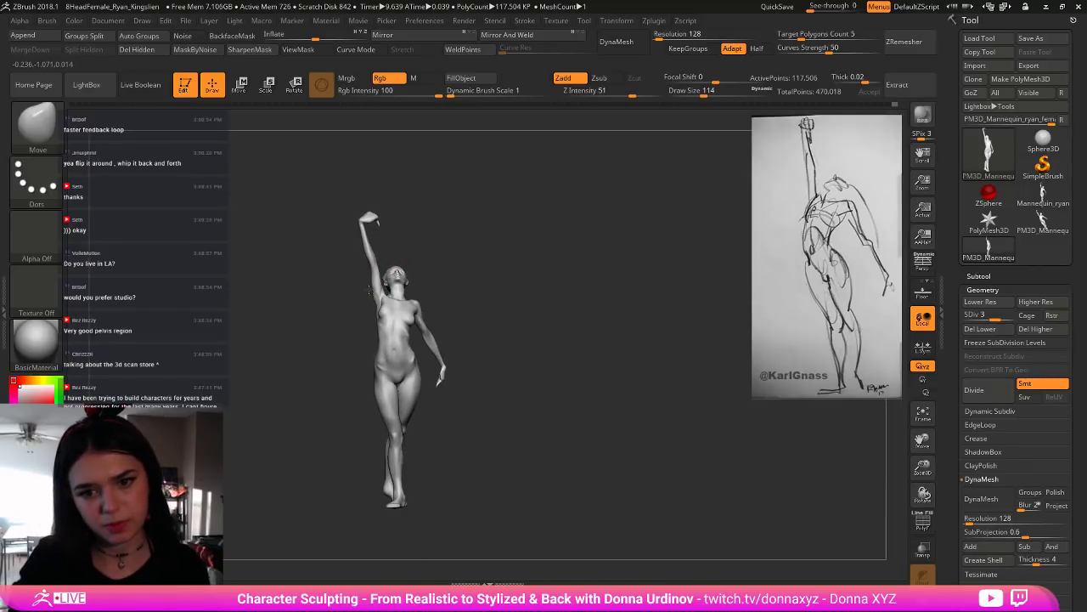
left_click_drag(369, 290, 355, 325)
mouse_move(473, 264)
left_mouse_down("alt")
mouse_move(471, 274)
mouse_move(526, 283)
mouse_move(602, 338)
mouse_move(593, 344)
mouse_move(621, 343)
left_mouse_up("alt")
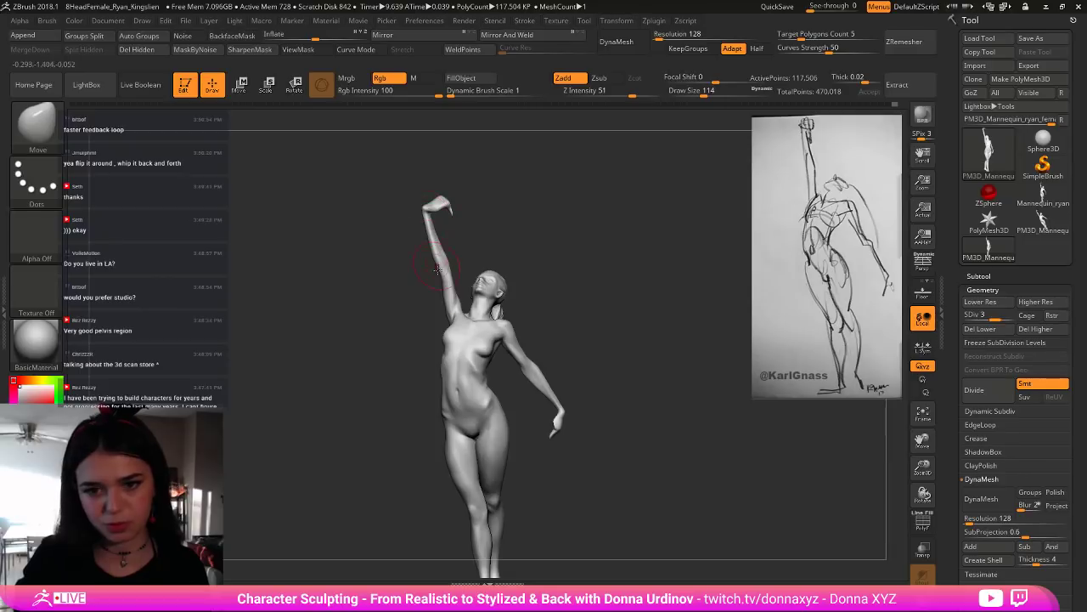
left_click_drag(510, 228, 538, 238)
Step: Polish the raised arm's planes with the hPolish brush and smooth them at draw size 50
key("b")
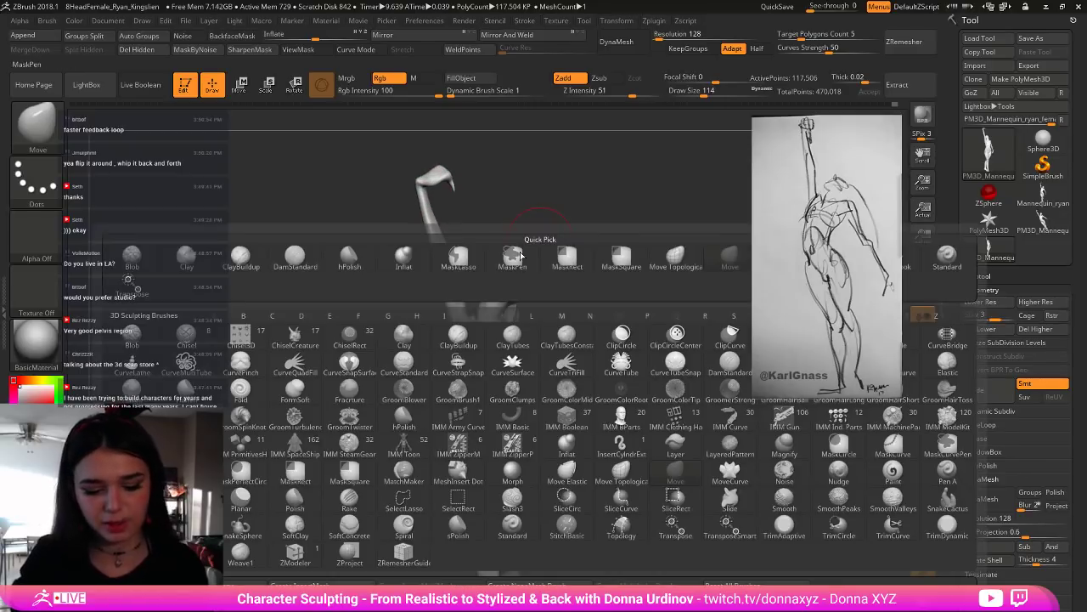
key("h")
key("p")
key("bracketleft")
key("bracketleft")
key("bracketleft")
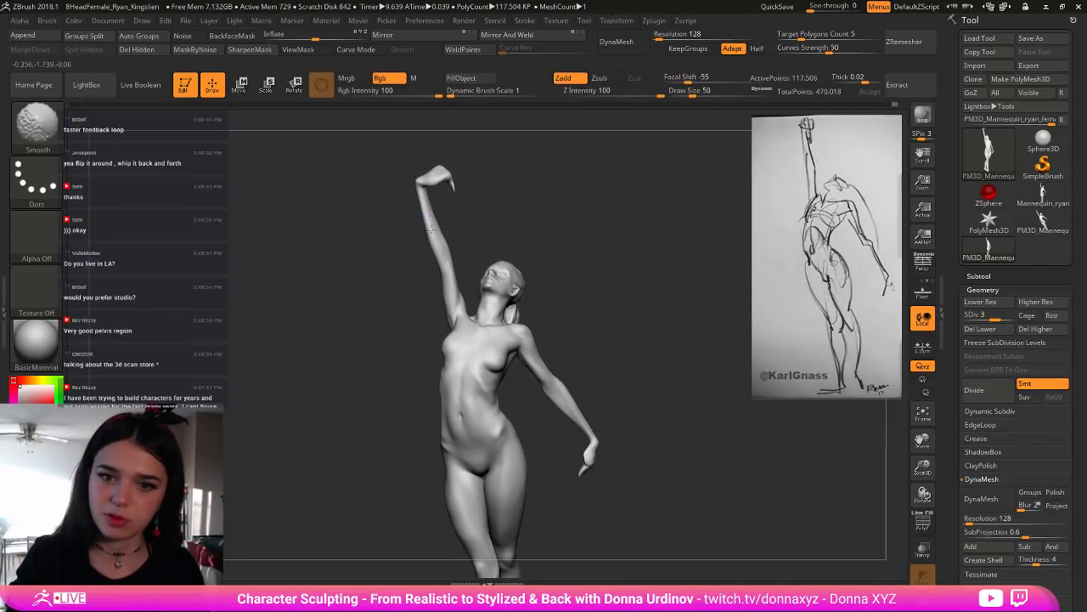
mouse_move(444, 243)
left_mouse_down()
mouse_move(490, 207)
mouse_move(474, 187)
mouse_move(552, 205)
mouse_move(512, 227)
mouse_move(517, 245)
mouse_move(419, 250)
mouse_move(671, 308)
mouse_move(665, 323)
mouse_move(599, 357)
mouse_move(629, 337)
left_mouse_up()
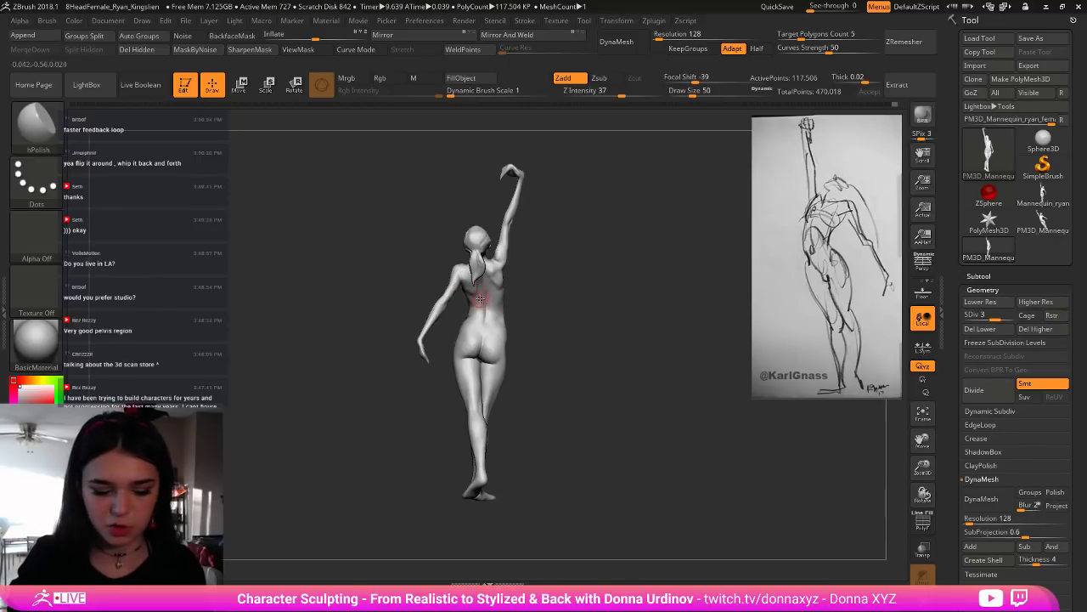
Step: Flatten and smooth the mid and lower back and the side of the waist with hPolish at draw size 50
key("b")
key("h")
key("p")
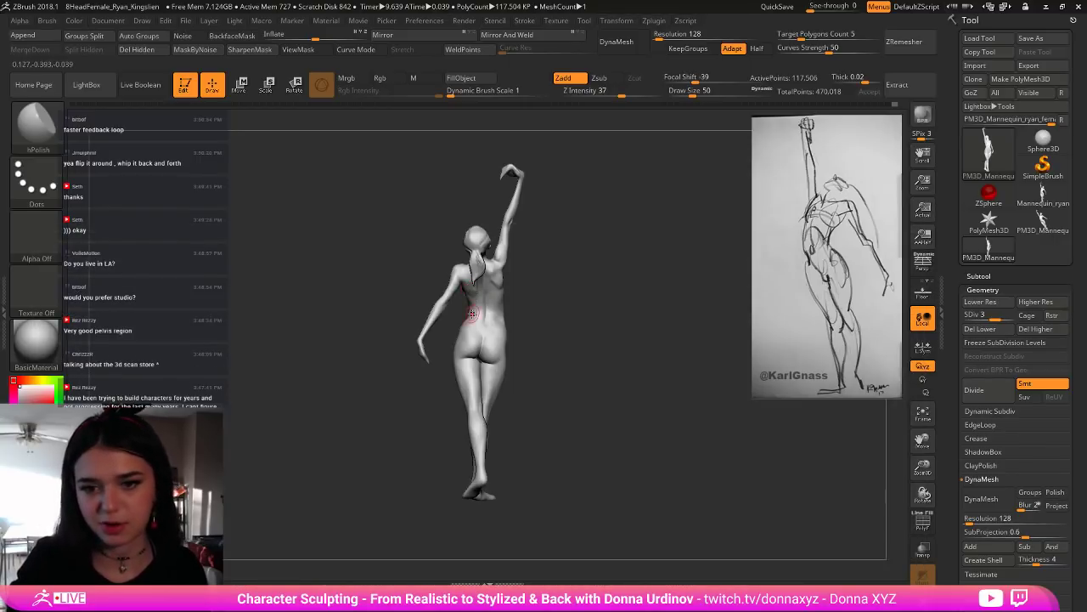
key("shift")
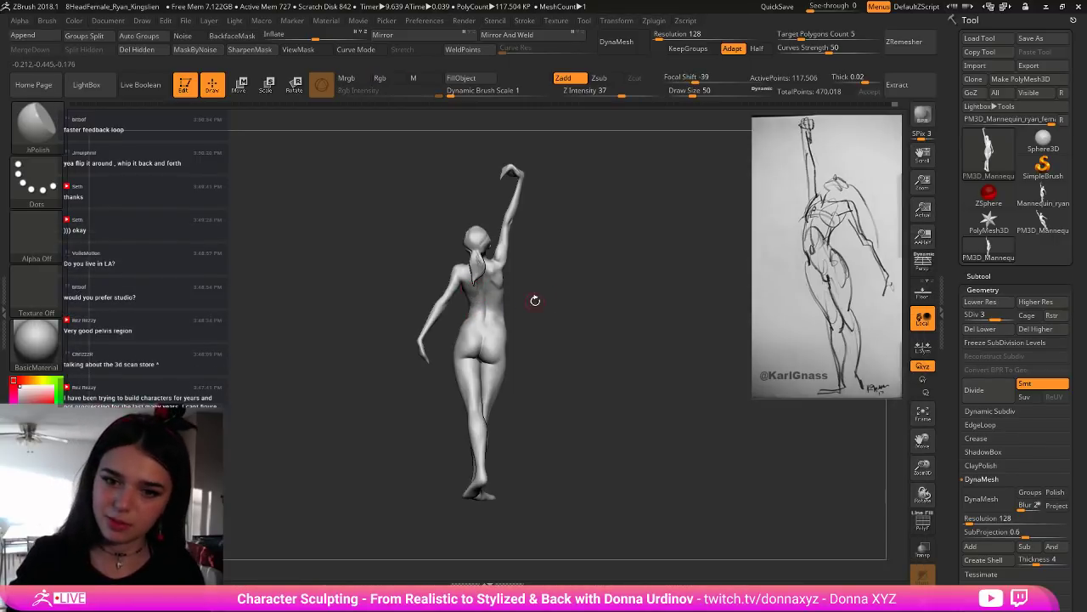
left_click_drag(523, 304, 560, 294)
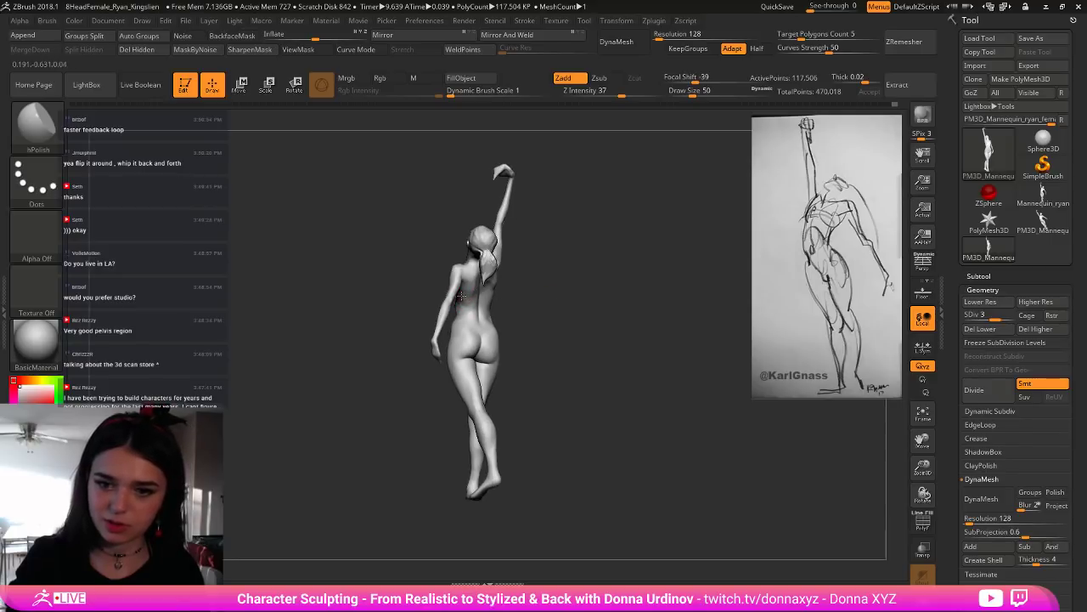
right_click_drag(460, 296, 639, 303)
key("shift")
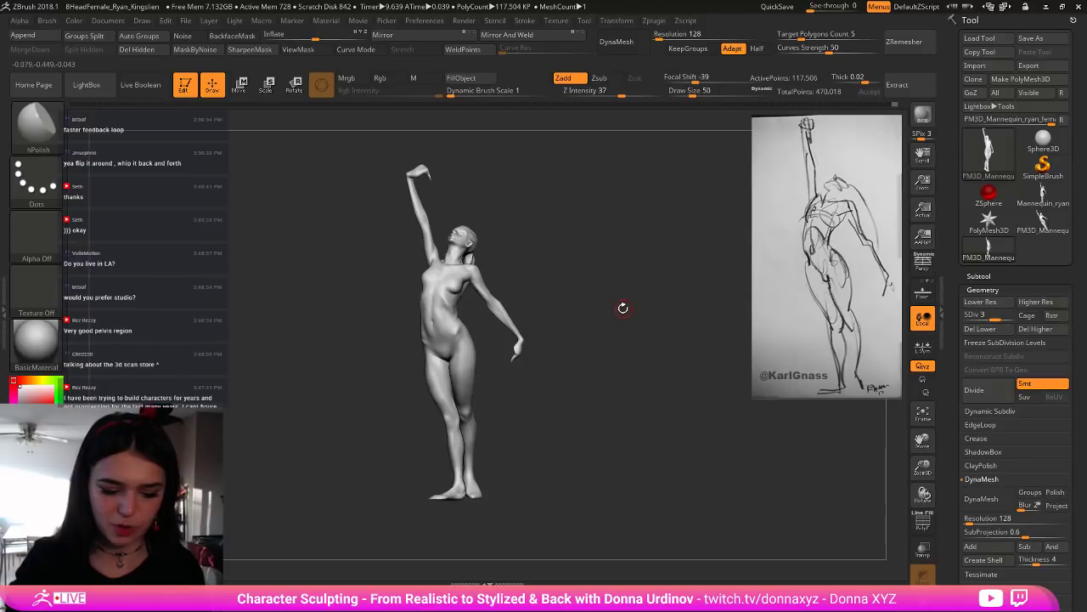
Step: Choose the Move brush and lower the figure's mesh to subdivision level 2 for broad reshaping
key("b")
key("m")
key("v")
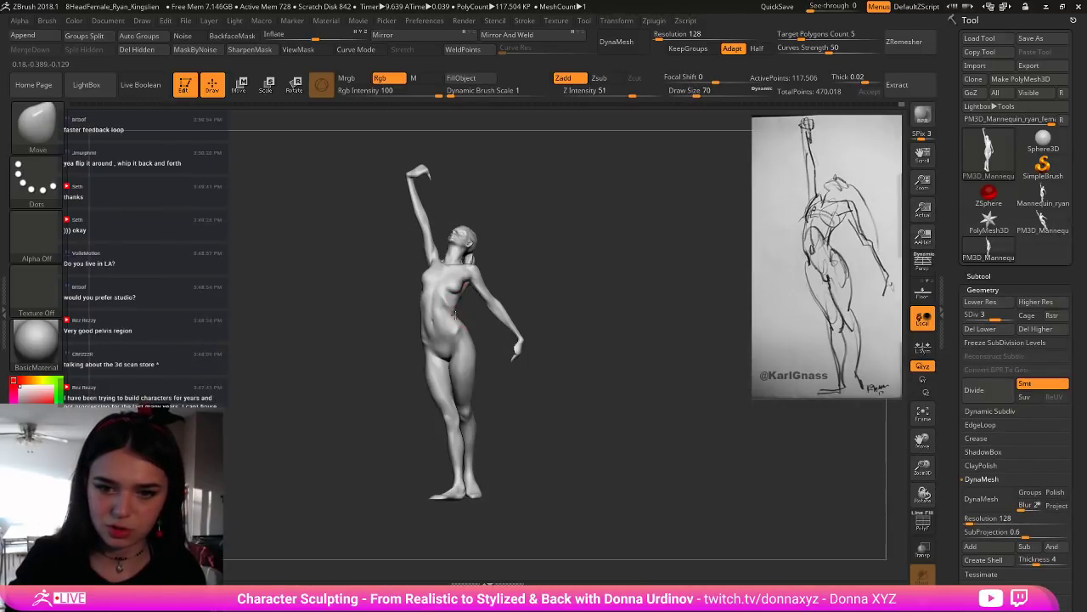
mouse_move(455, 314)
right_mouse_down()
mouse_move(460, 304)
mouse_move(493, 308)
mouse_move(458, 311)
right_mouse_up()
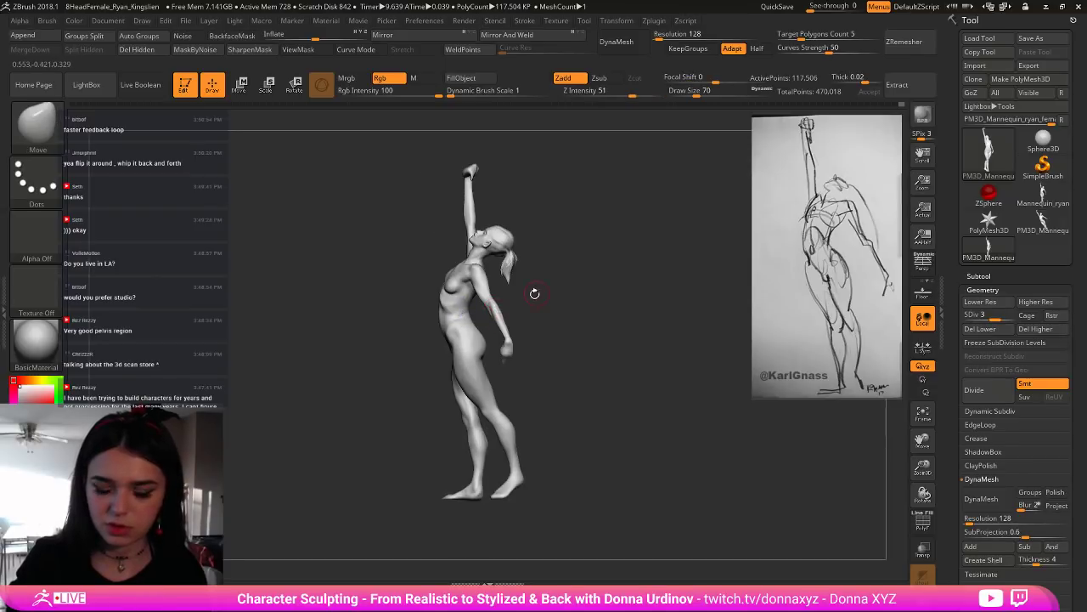
mouse_move(534, 293)
right_mouse_down()
mouse_move(591, 297)
mouse_move(486, 310)
mouse_move(614, 338)
mouse_move(472, 279)
right_mouse_up()
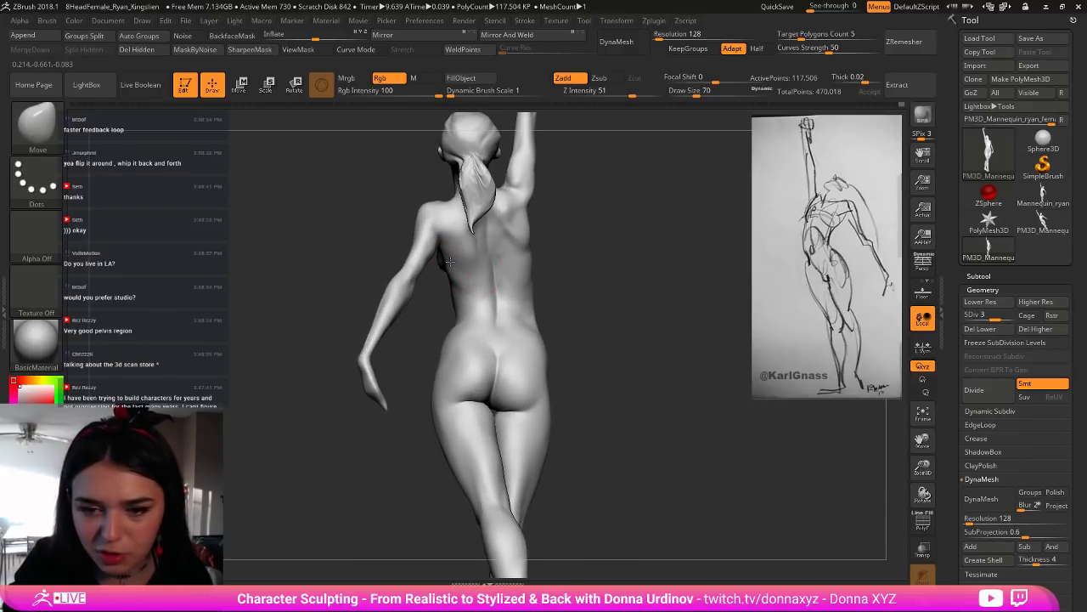
key("b")
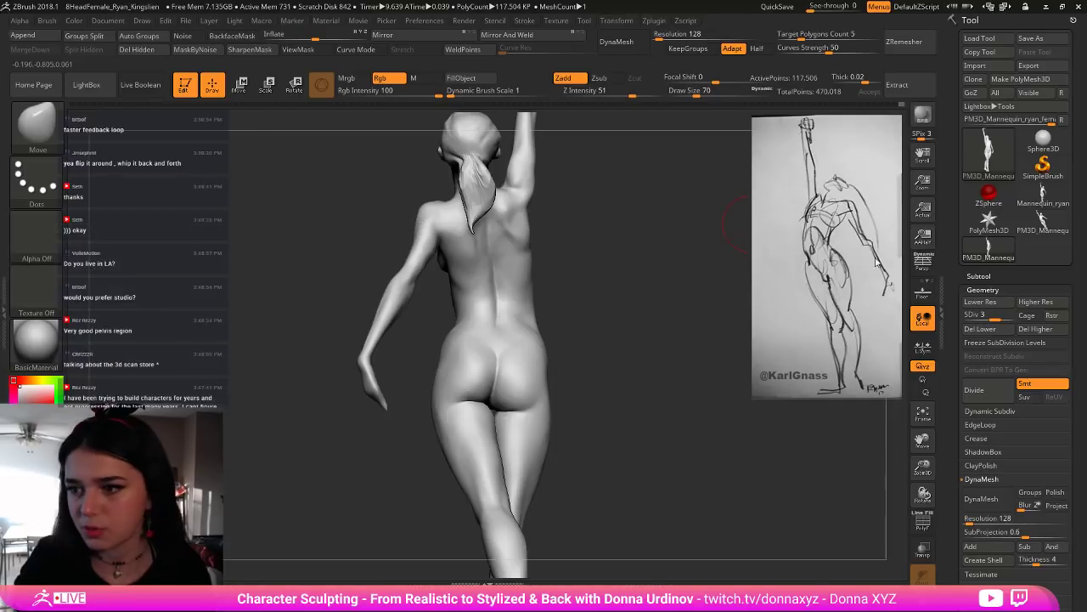
key("shift+d")
key("shift+d")
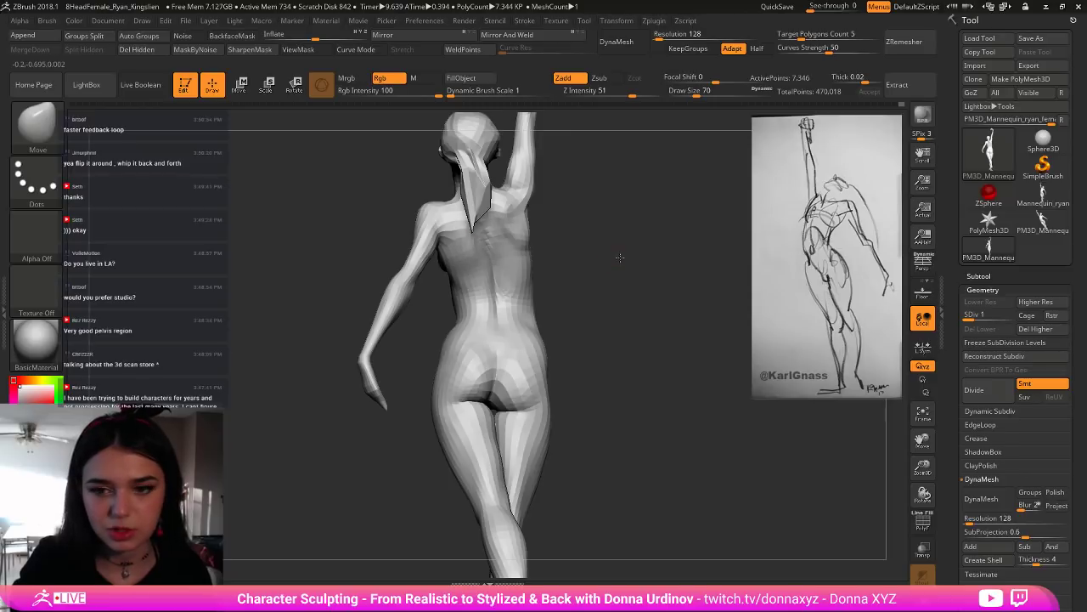
left_click_drag(620, 255, 540, 234)
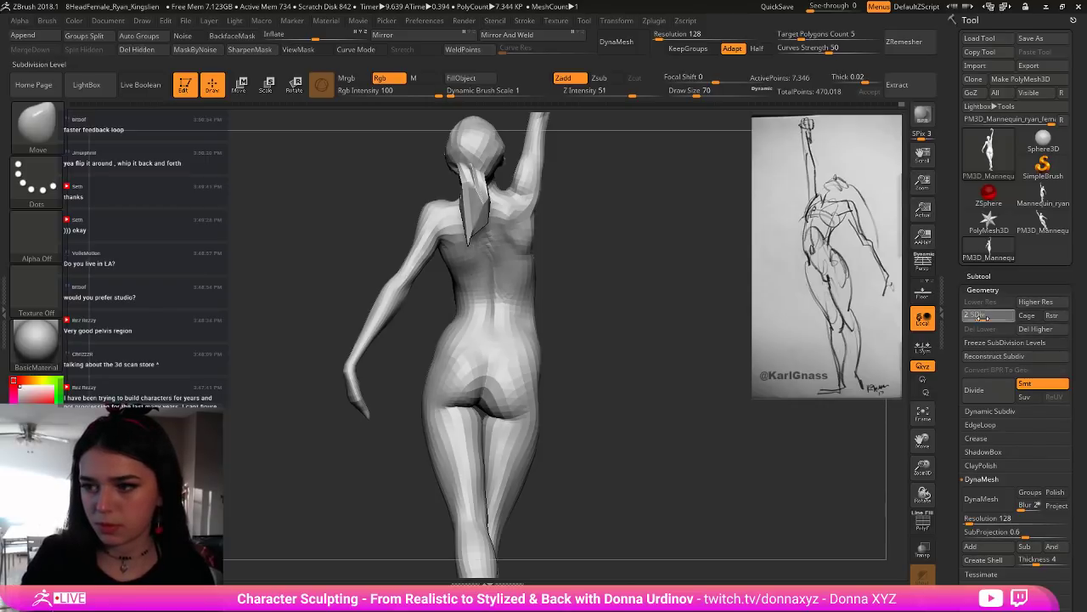
key("d")
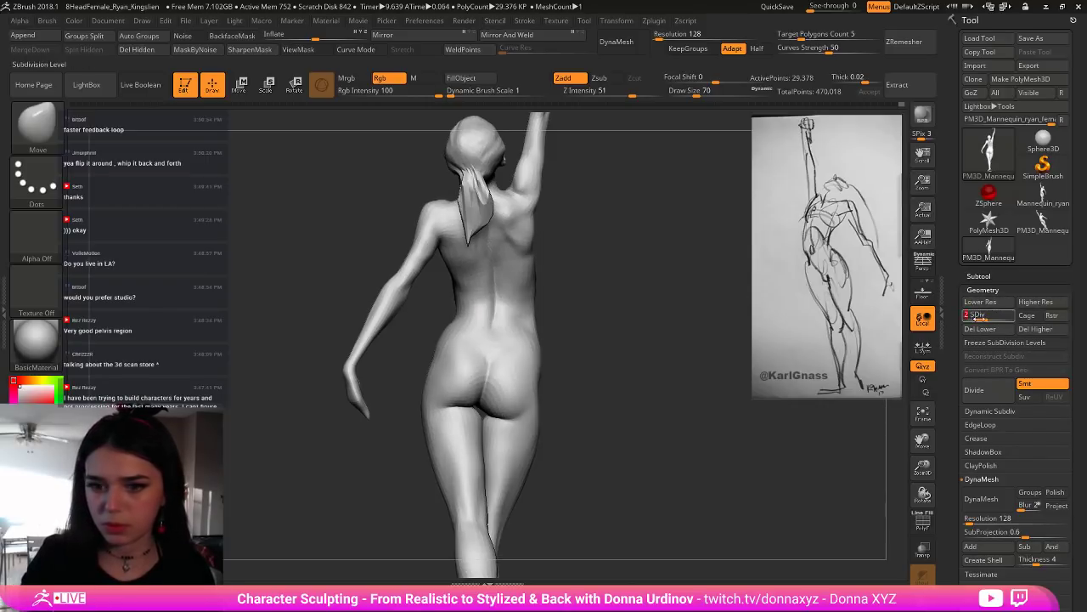
Step: Reshape the waist and outer hip in the back view with the Move brush at draw sizes from 74 to 126
key("]")
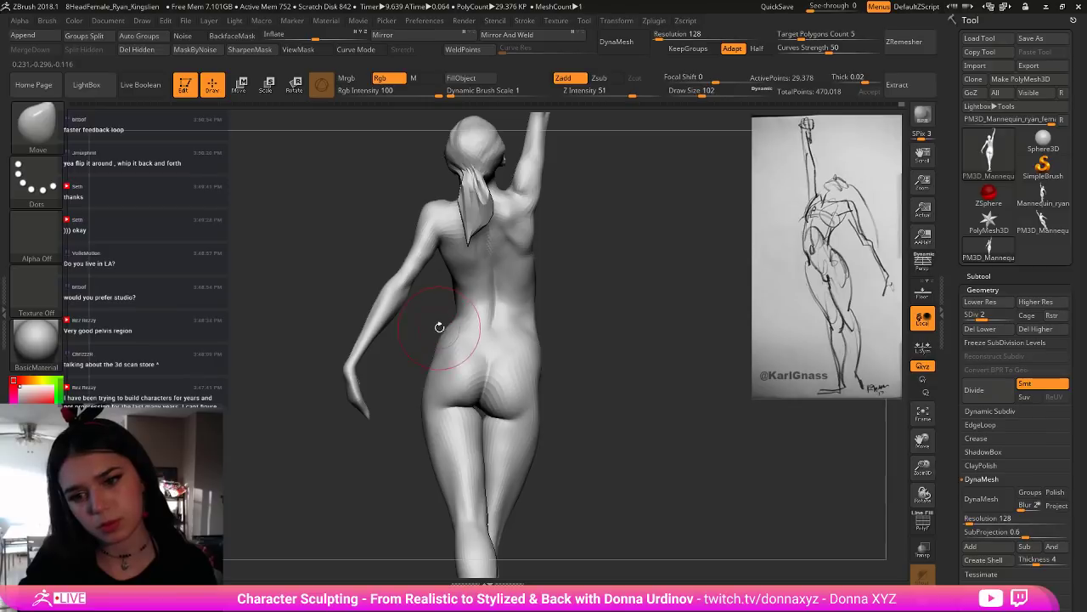
left_click_drag(441, 331, 443, 333)
right_click_drag(416, 333, 439, 334)
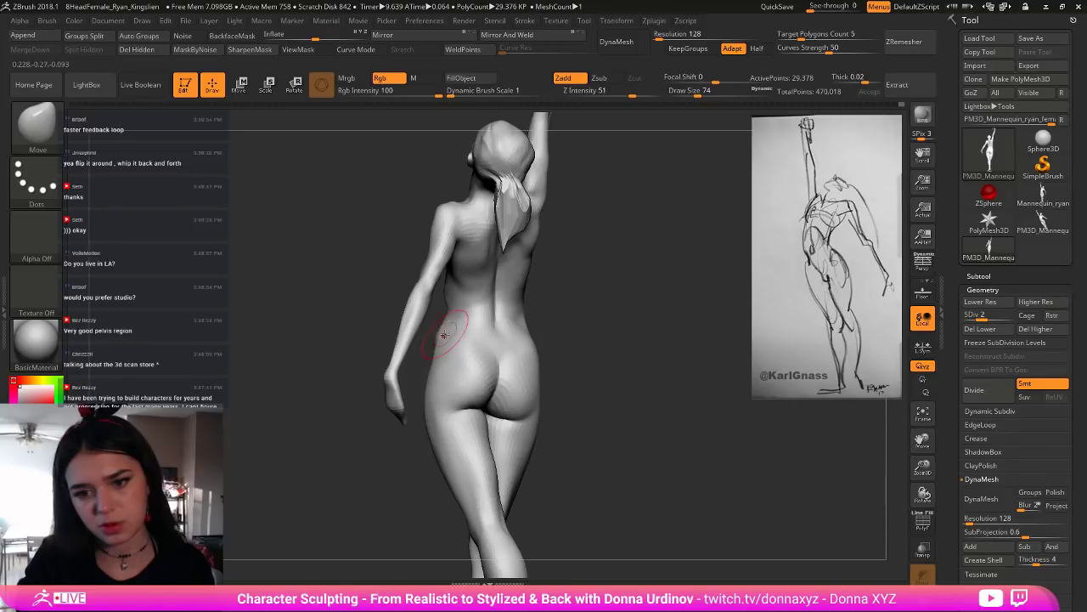
right_click_drag(527, 322, 532, 335)
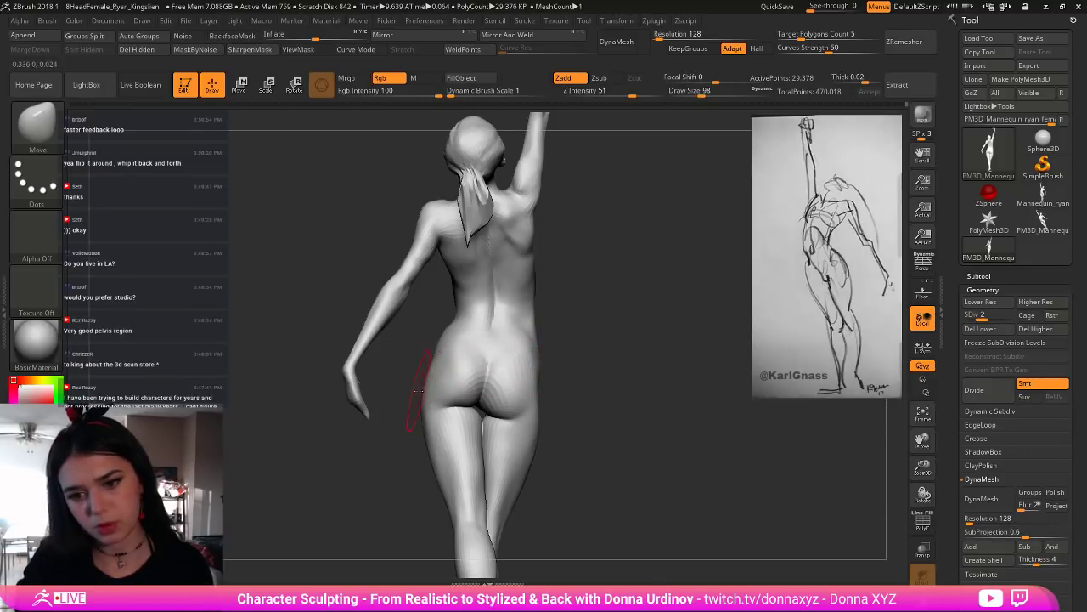
key("]")
left_click_drag(426, 391, 417, 393)
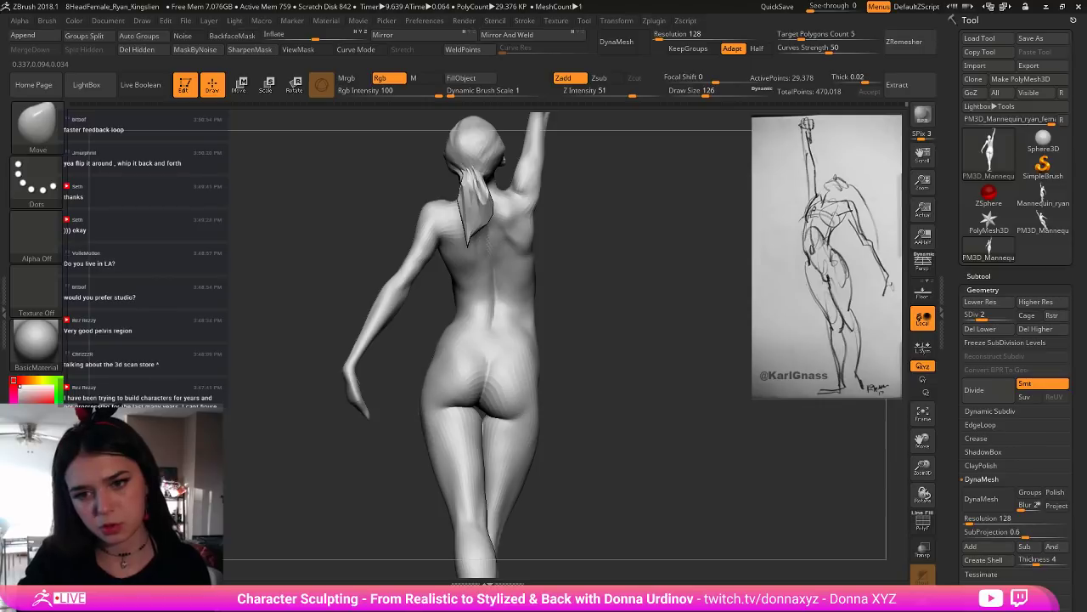
Step: Adjust the outer hip and upper thigh contour on the raised-arm side in the front view, using Move at draw size 90
left_click_drag(599, 339, 596, 362)
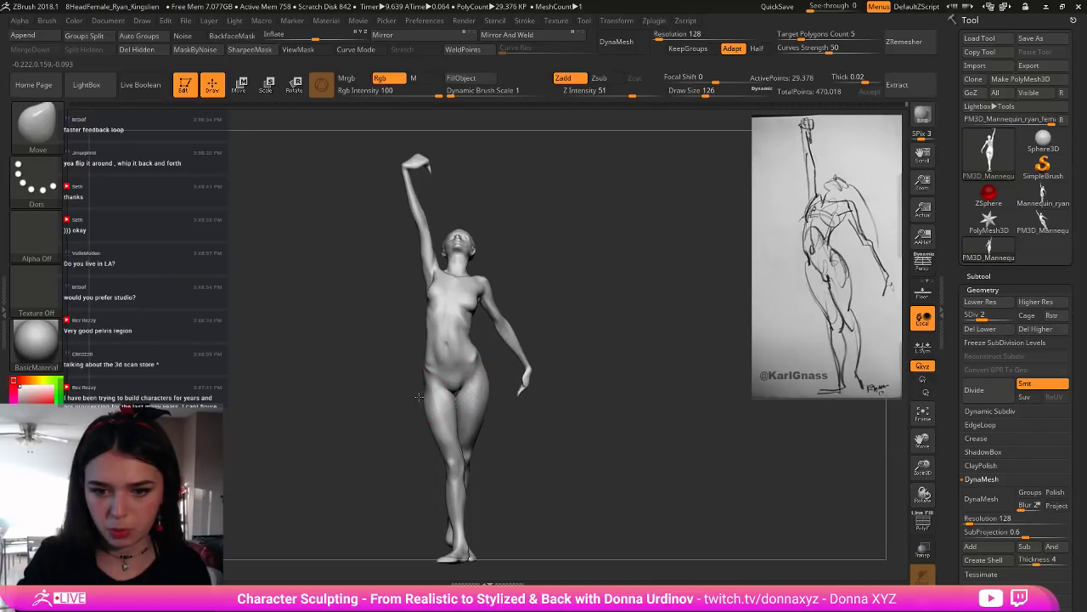
key("bracketleft")
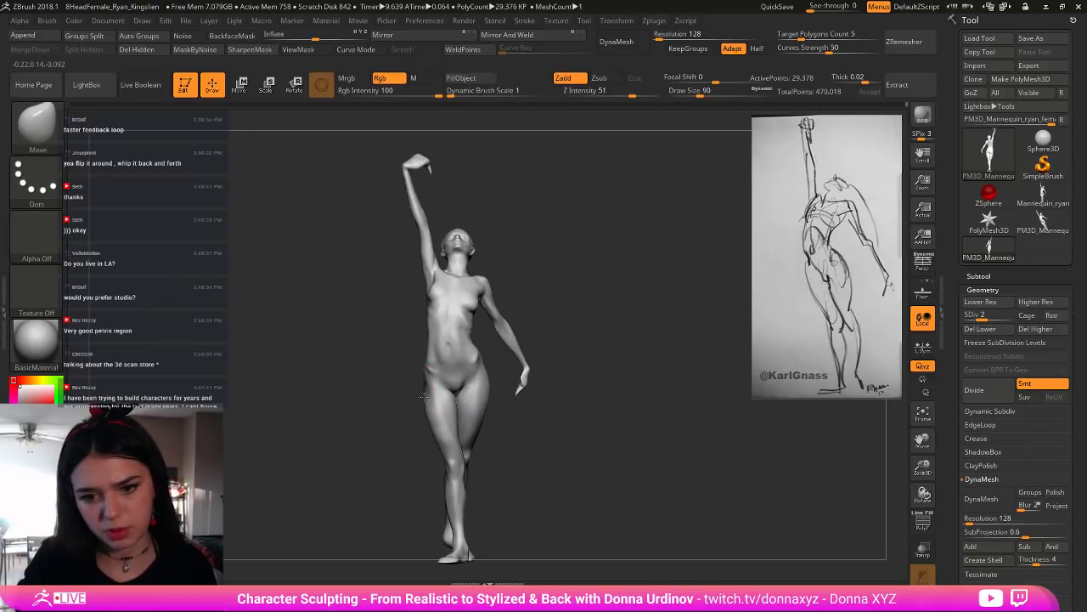
right_click_drag(424, 397, 427, 408)
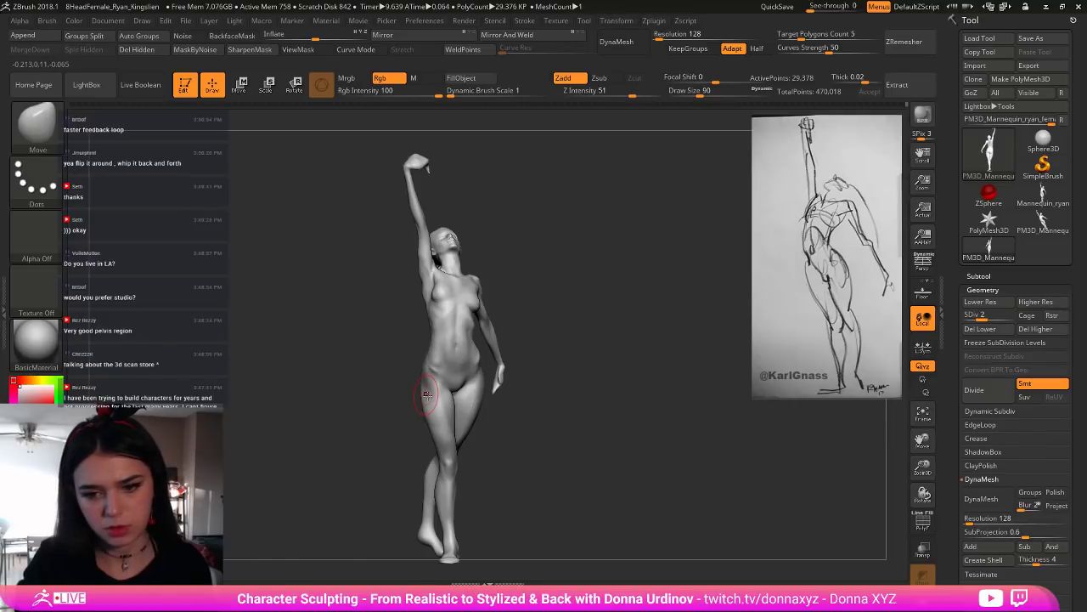
Step: Build up and smooth the outer hip on the raised-arm side with ClayBuildup at draw size 90 and intensity 20
key("b")
key("b")
key("l")
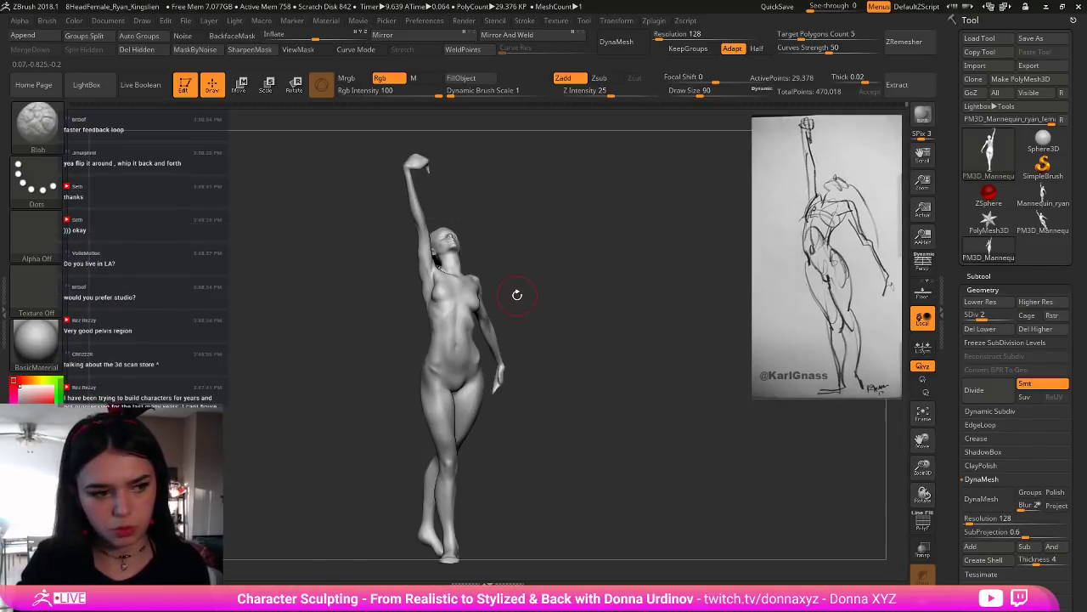
key("b")
key("c")
key("b")
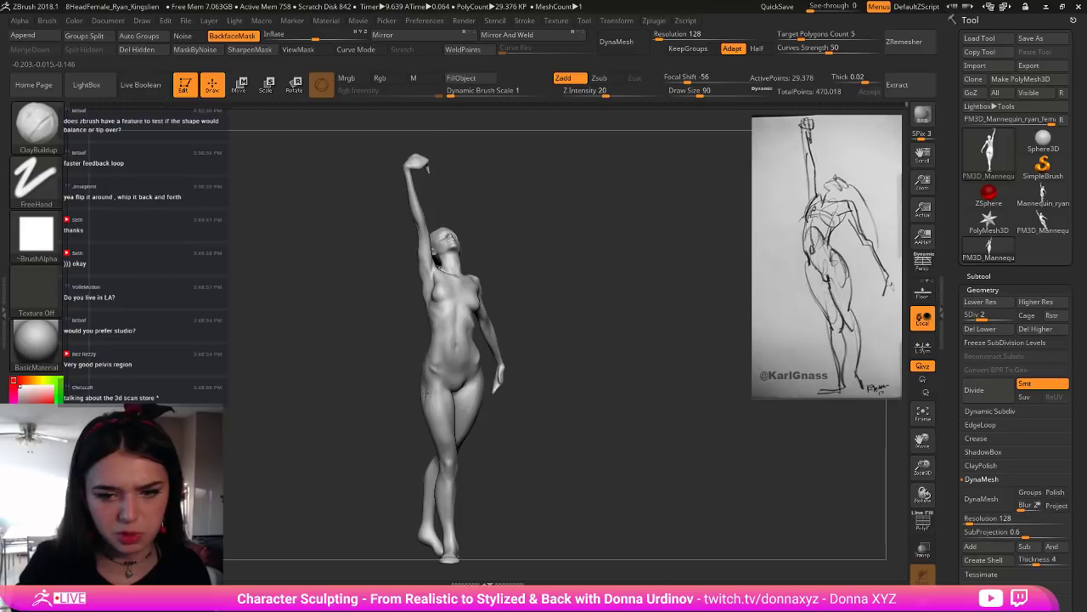
key("shift")
left_click_drag(522, 419, 428, 410)
left_click_drag(485, 436, 633, 318)
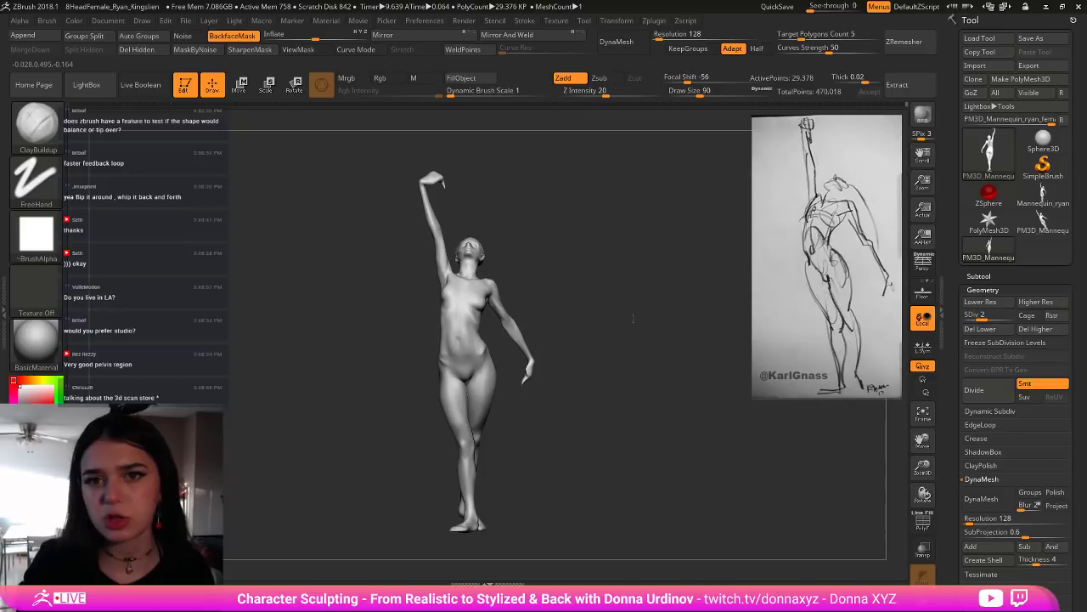
Step: Raise the mesh to subdivision level 4, delete the lower levels and mirror the whole figure
left_click(1006, 318)
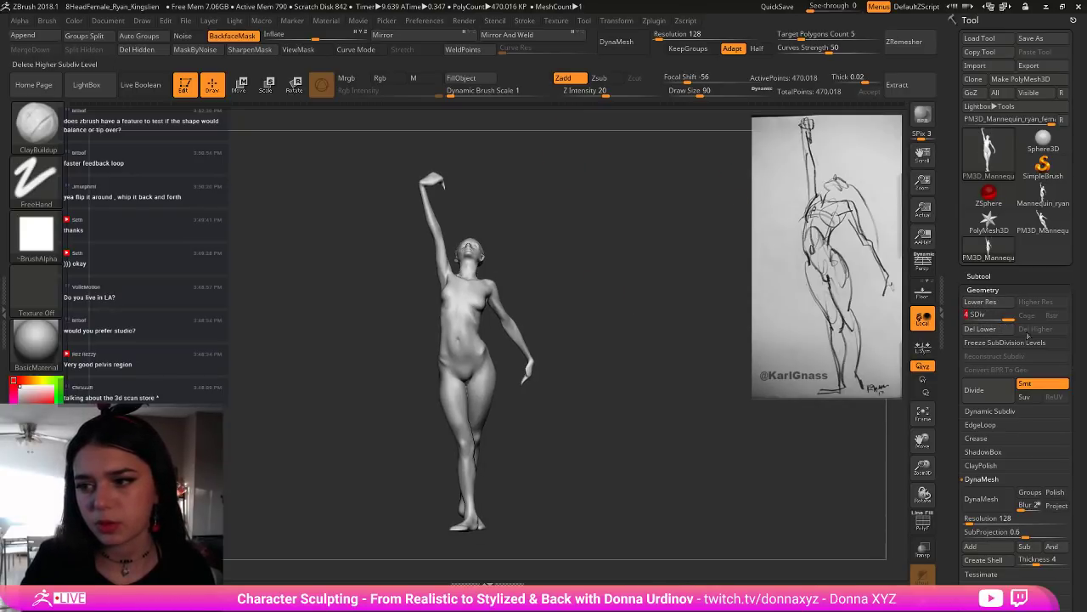
left_click(986, 328)
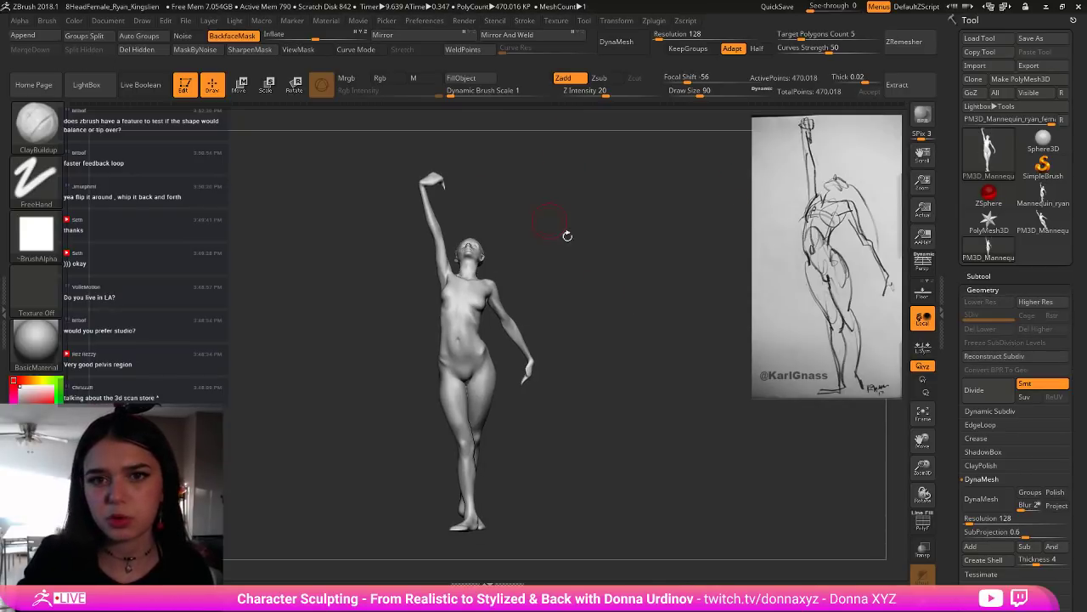
left_click(425, 37)
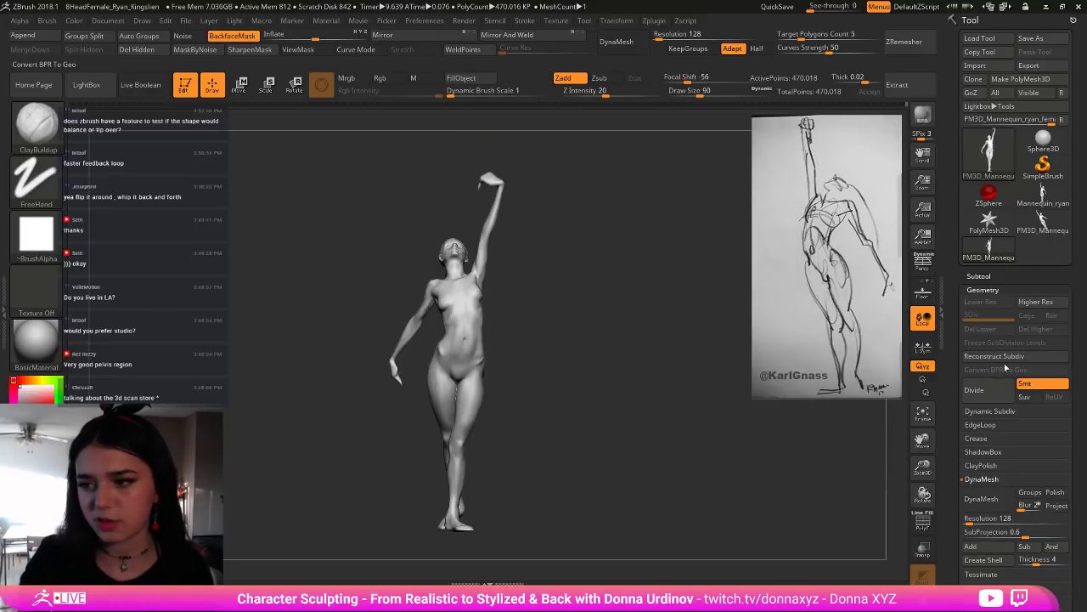
Step: Reconstruct three lower subdivision levels on the mirrored figure and return to level 4
left_click(1007, 357)
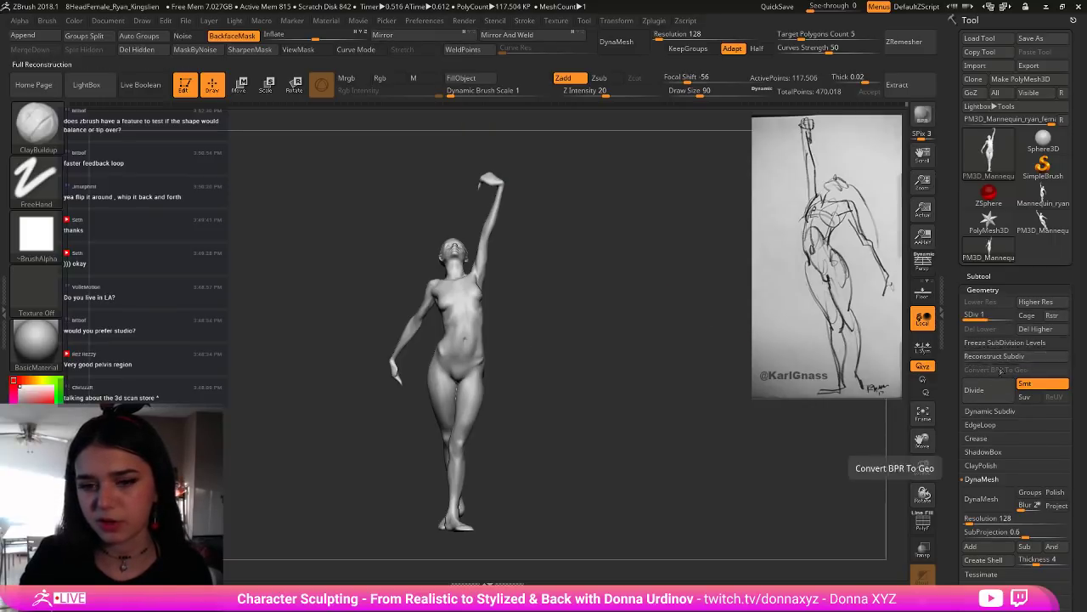
left_click(1008, 357)
left_click(1009, 362)
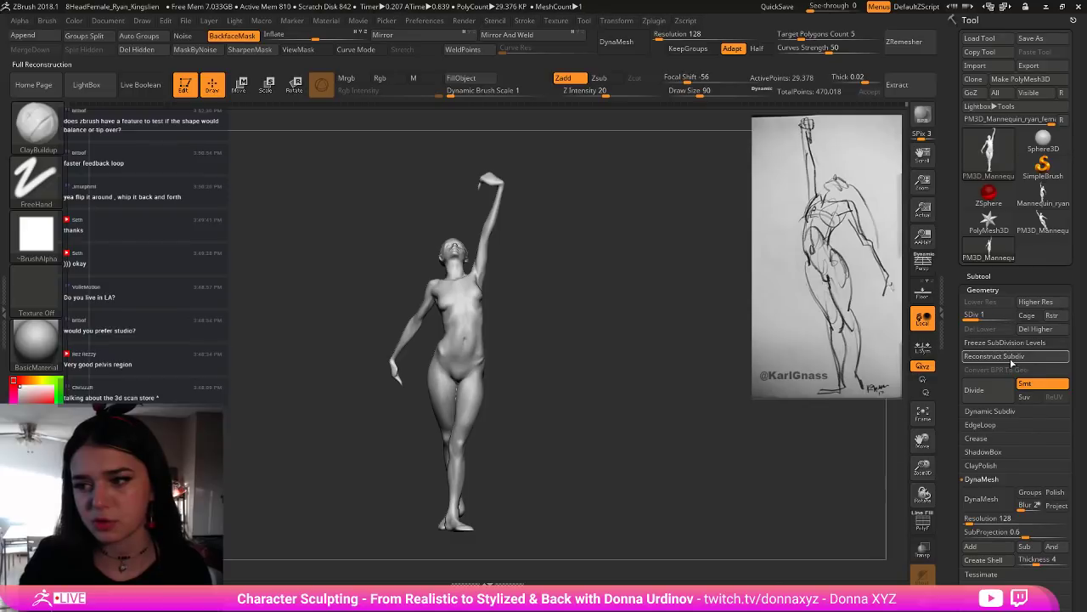
left_click(1012, 359)
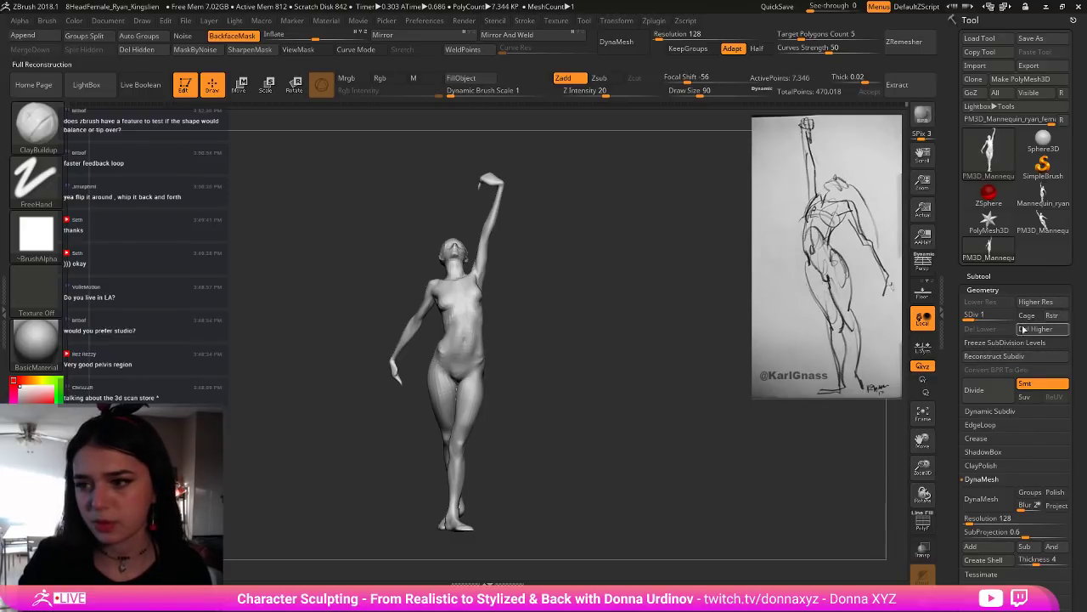
left_click(1009, 316)
Step: Build up the abdomen beside the navel with ClayBuildup at draw size 30 and smooth the strokes
mouse_move(562, 356)
left_mouse_down("alt")
mouse_move(589, 376)
mouse_move(572, 368)
left_mouse_up("alt")
key("b")
key("m")
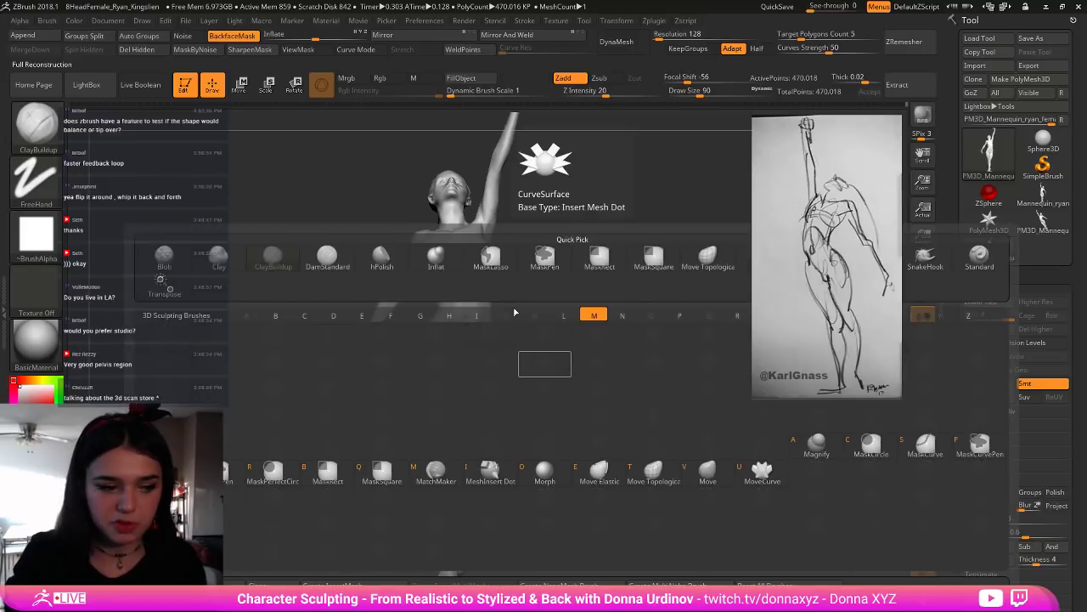
key("v")
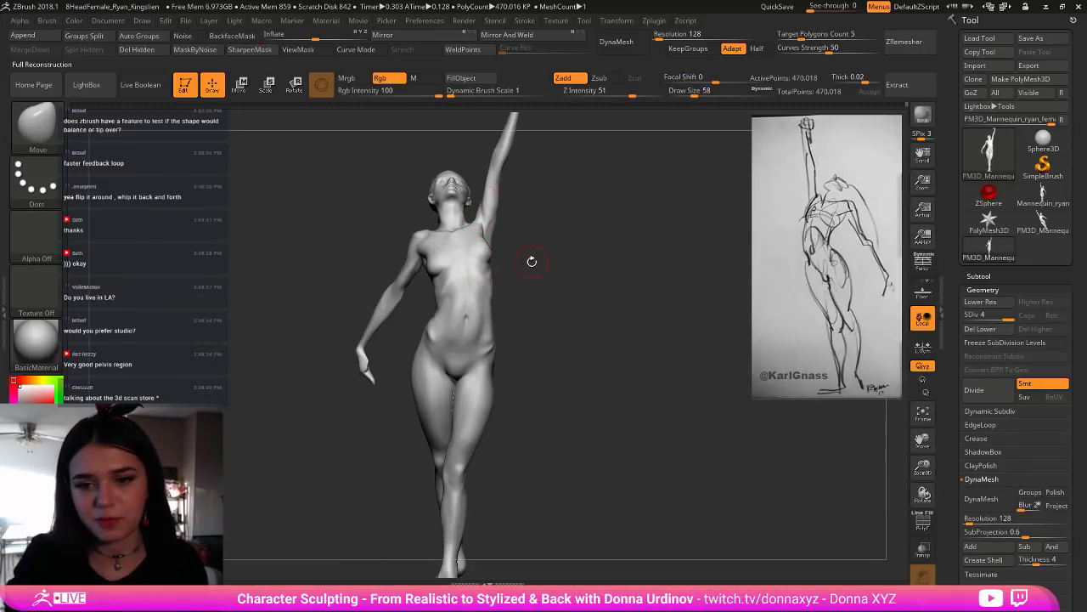
left_click_drag(531, 260, 465, 277)
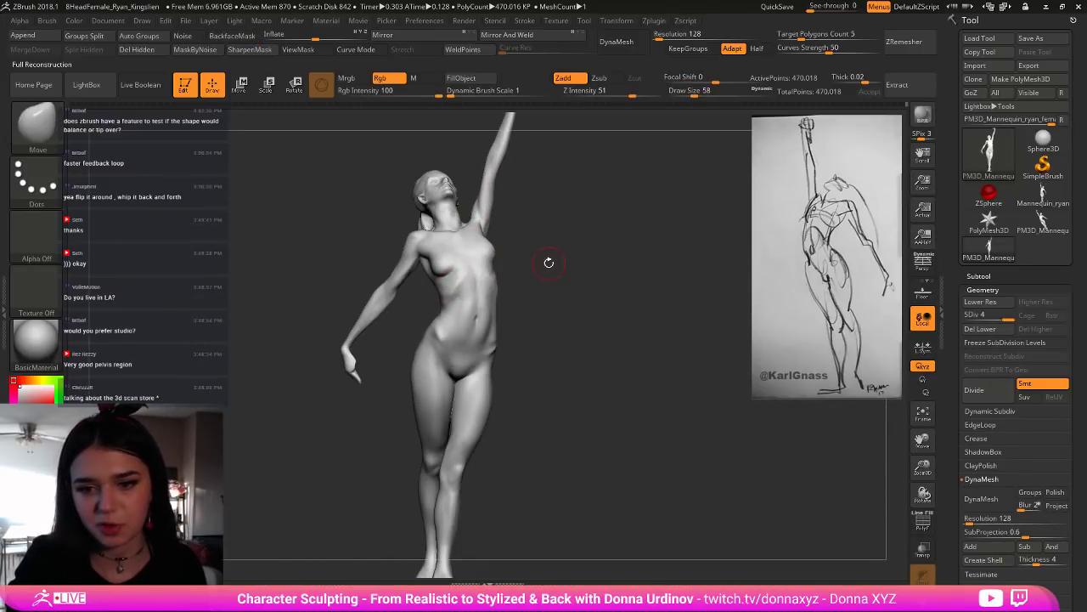
mouse_move(549, 260)
left_mouse_down()
mouse_move(507, 286)
mouse_move(554, 280)
mouse_move(532, 281)
mouse_move(590, 334)
left_mouse_up()
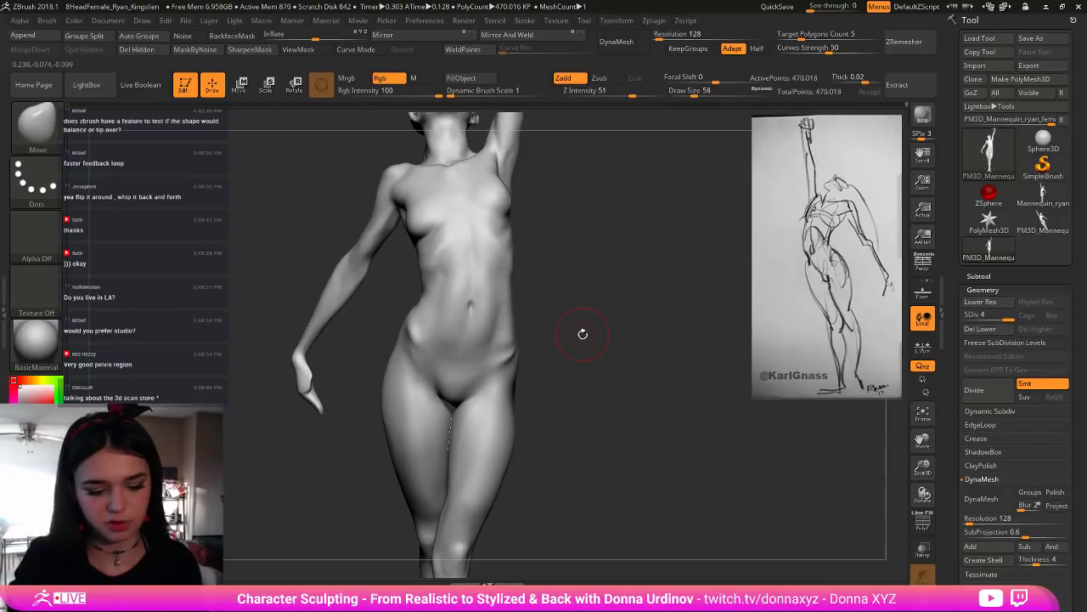
key("b")
key("c")
key("b")
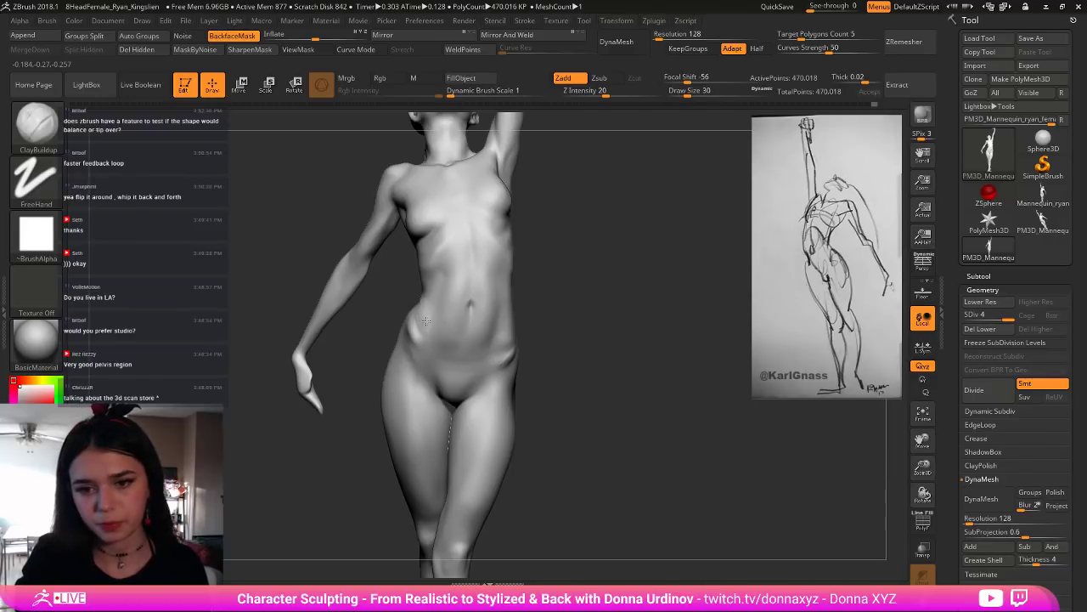
left_click_drag(427, 321, 442, 293)
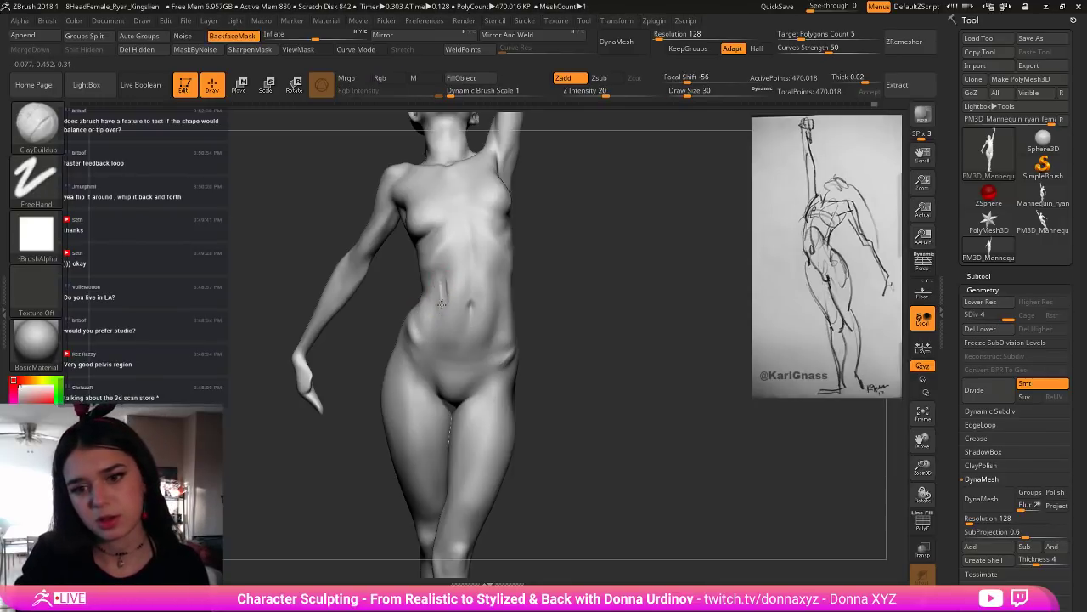
right_click_drag(456, 292, 530, 286)
key("shift")
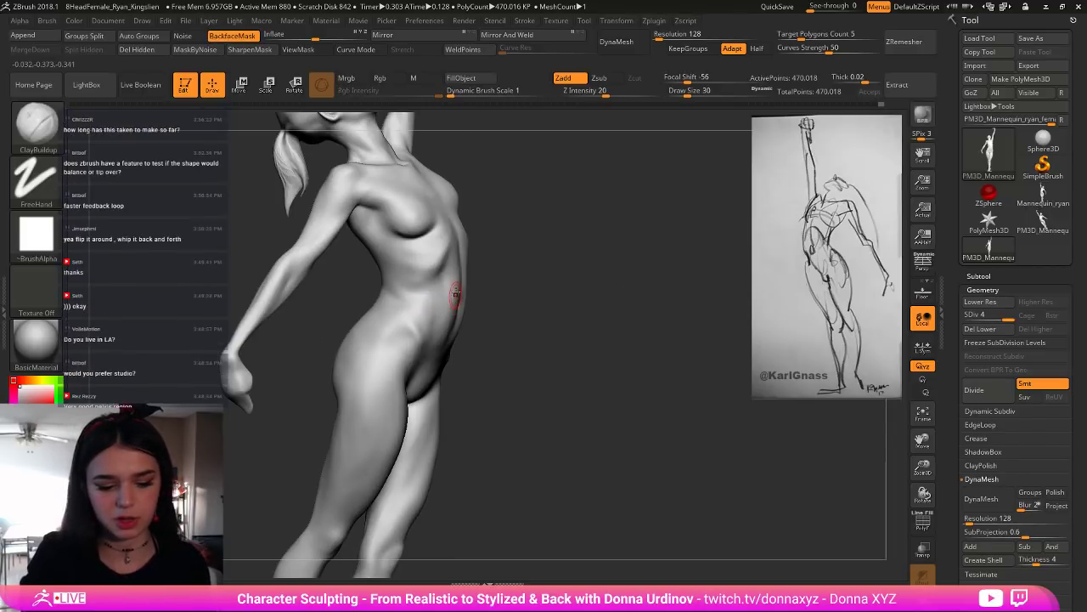
Step: Refine the side-view contour of the belly with the Move brush at draw sizes 62 and 94
key("b")
key("m")
key("v")
left_click_drag(555, 210, 521, 223)
key("bracketright")
key("bracketright")
key("bracketright")
key("bracketright")
key("bracketright")
key("bracketright")
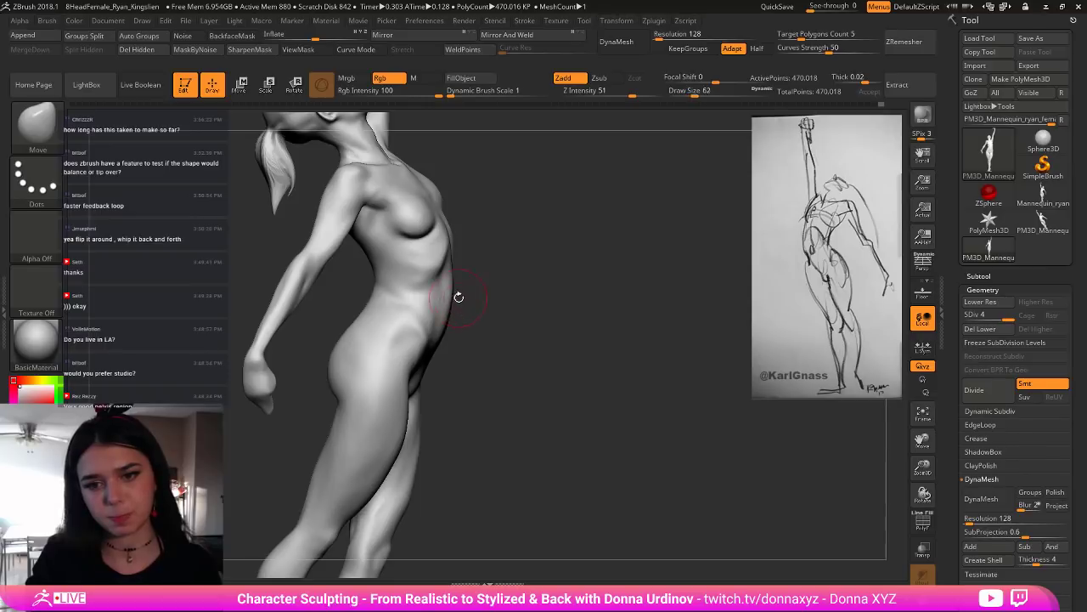
left_click_drag(454, 296, 446, 306)
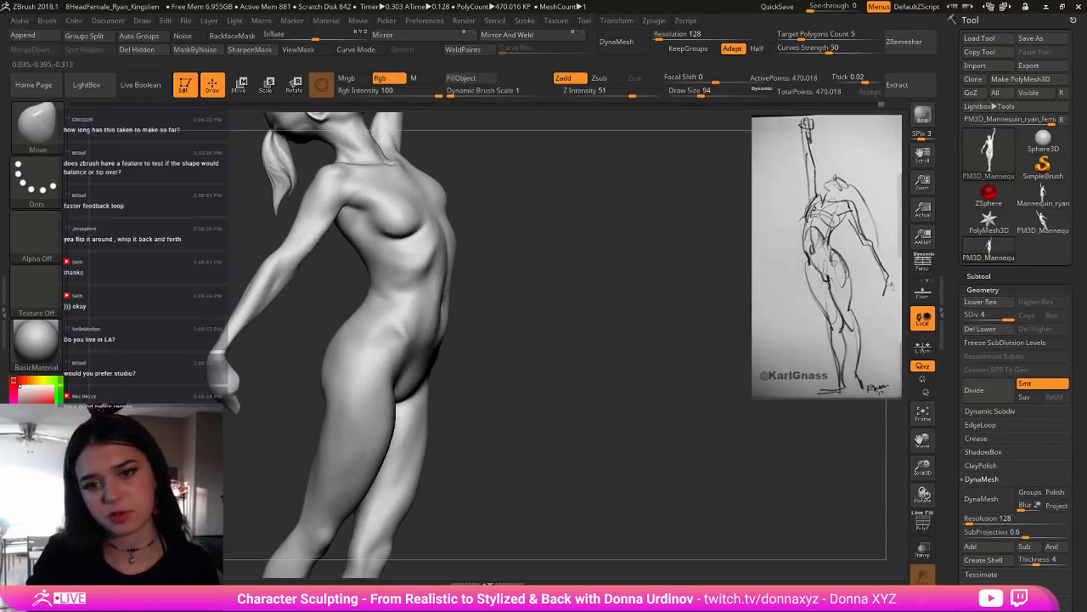
Step: Smooth the side of the abdomen near the waist at draw size 94 while checking the whole figure
key("f")
mouse_move(485, 242)
right_mouse_down()
mouse_move(506, 265)
mouse_move(476, 276)
mouse_move(510, 282)
right_mouse_up()
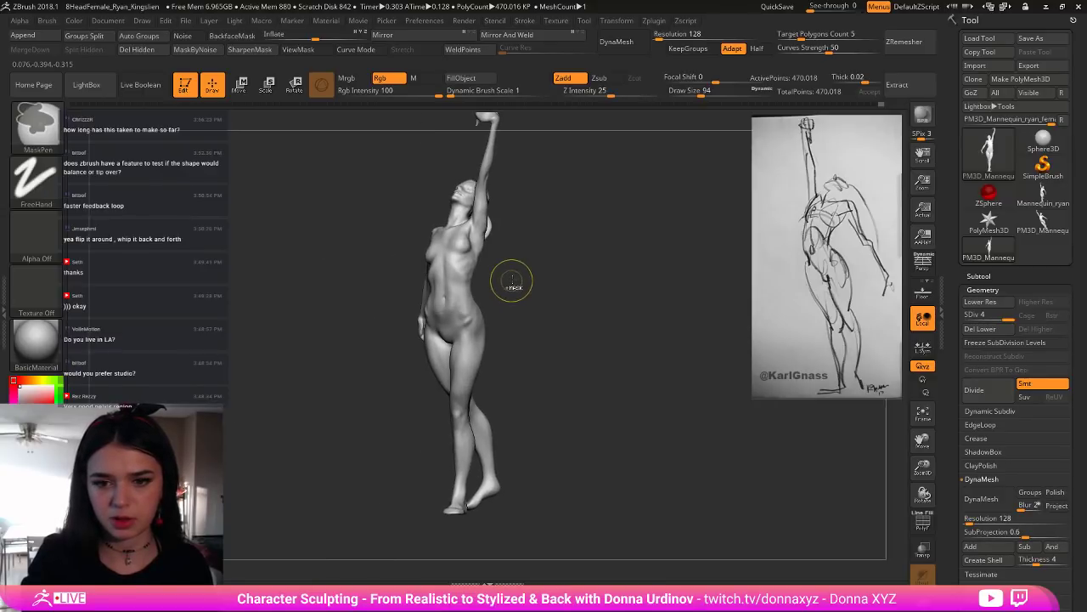
left_click_drag(513, 279, 540, 282)
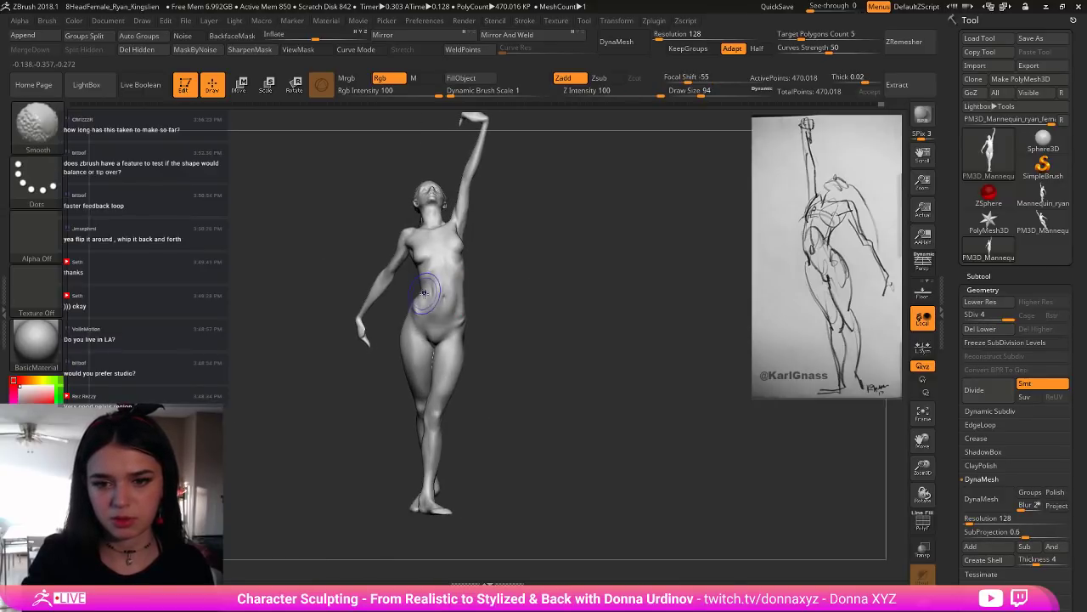
left_click_drag(428, 294, 428, 291, "shift")
mouse_move(428, 290)
right_mouse_down()
mouse_move(508, 286)
mouse_move(440, 310)
mouse_move(527, 297)
right_mouse_up()
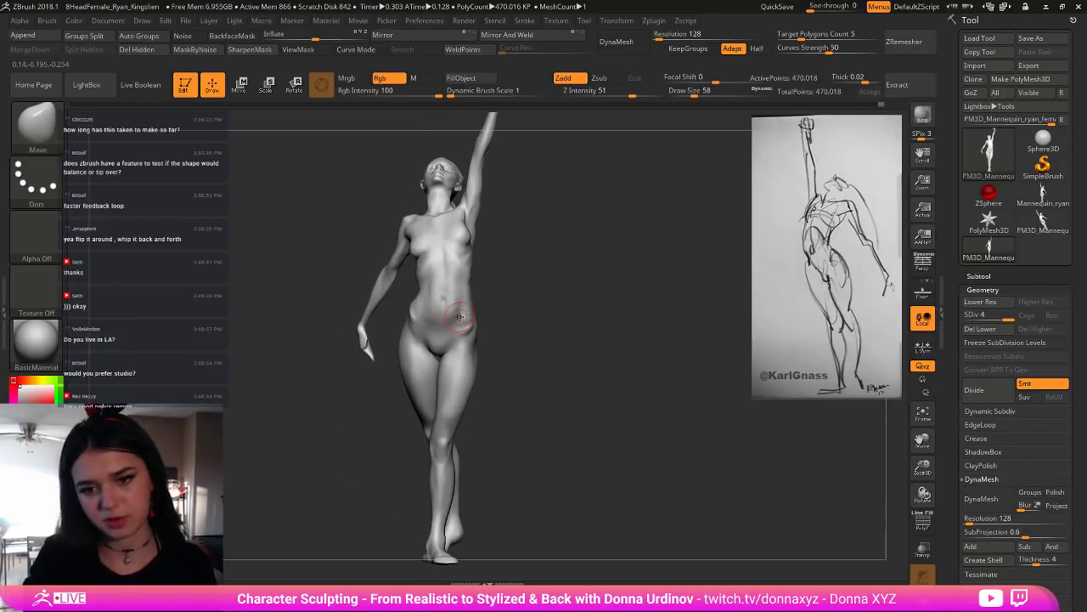
Step: Smooth the abdomen between the navel and the hip at draw size 58
key("ctrl")
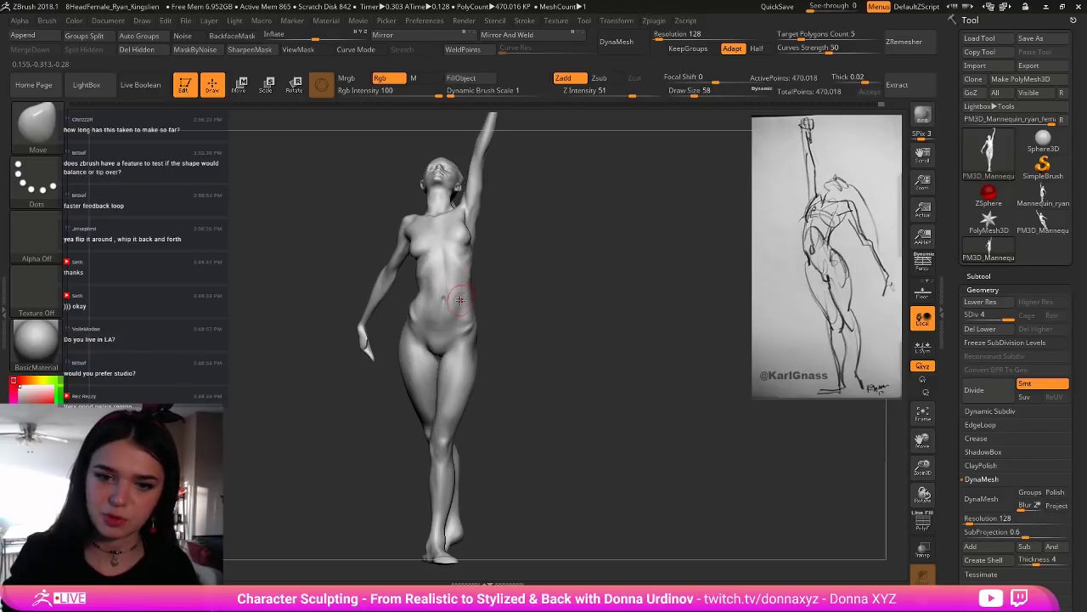
key("shift")
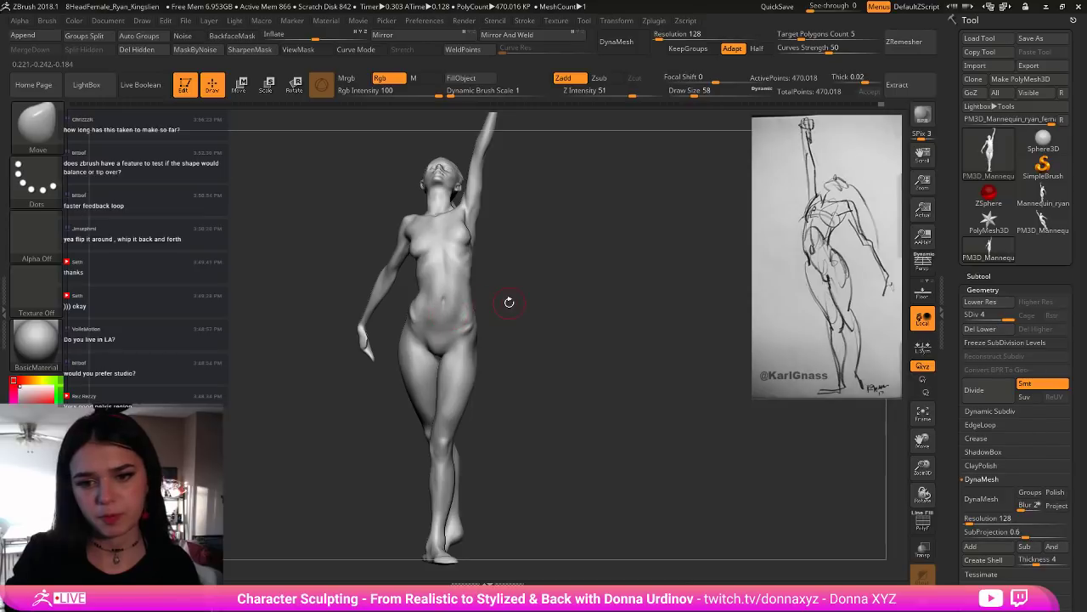
left_click_drag(507, 302, 544, 332)
Step: Carve the navel with DamStandard at draw size 10, smooth beside it and check the whole figure
key("b")
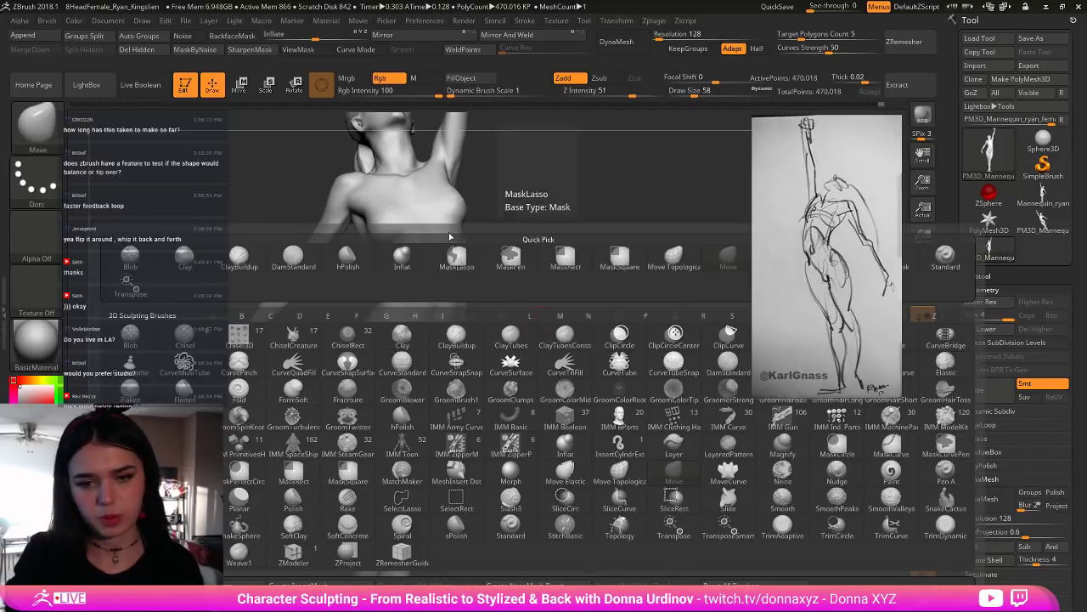
key("bracketleft")
key("bracketleft")
key("bracketleft")
key("bracketleft")
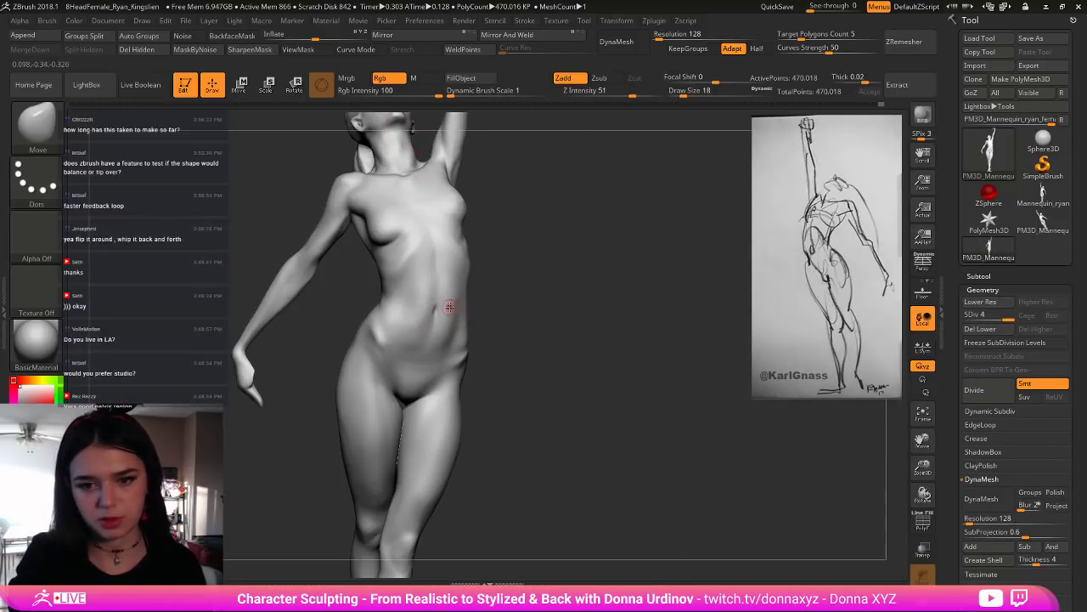
key("b")
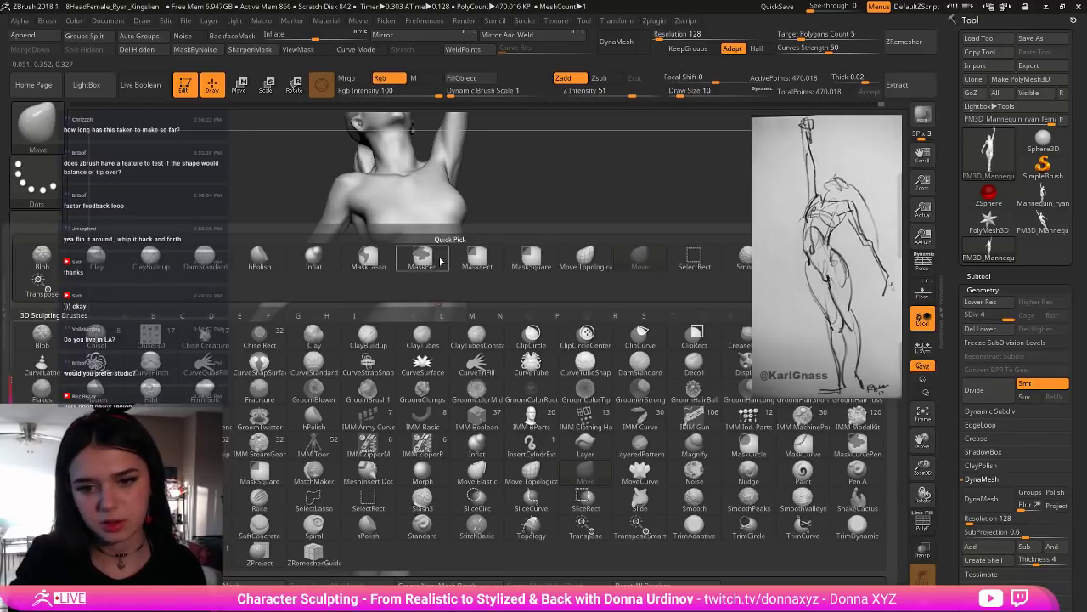
key("Escape")
key("b")
key("d")
key("s")
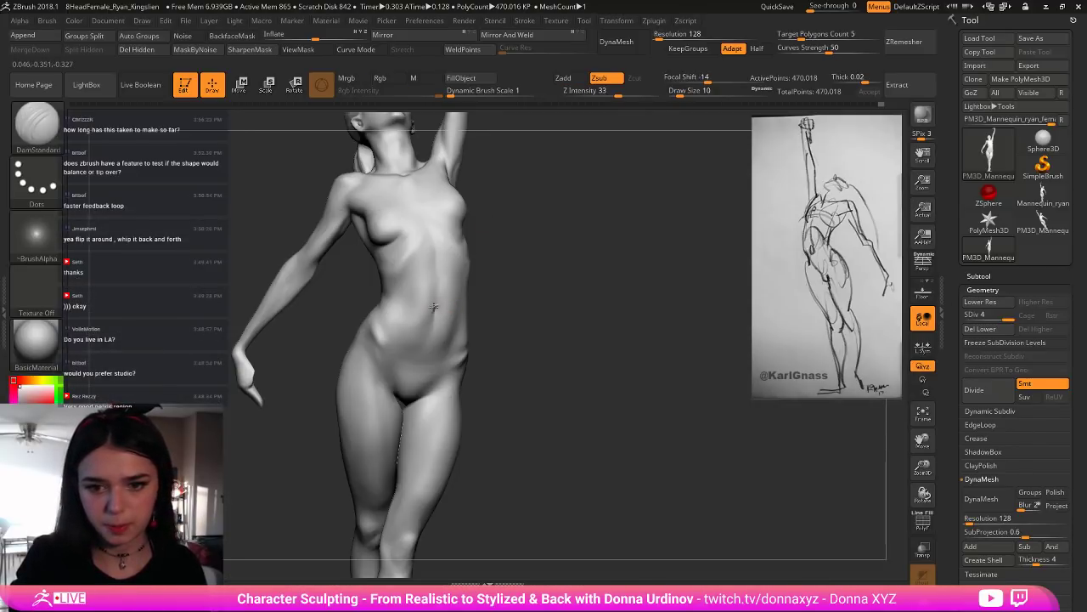
left_click_drag(488, 293, 437, 310)
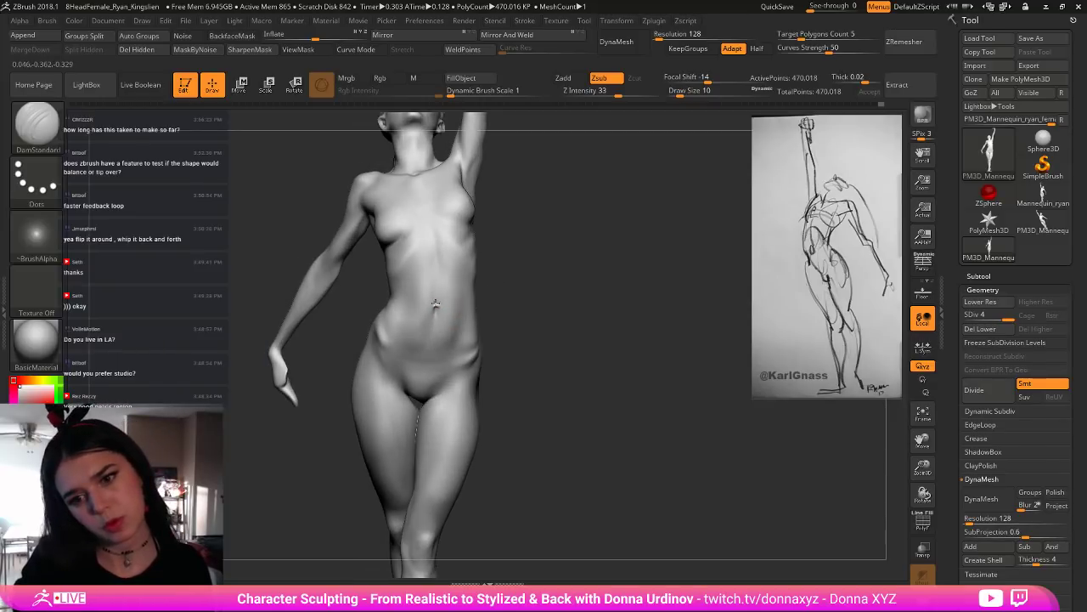
key("shift")
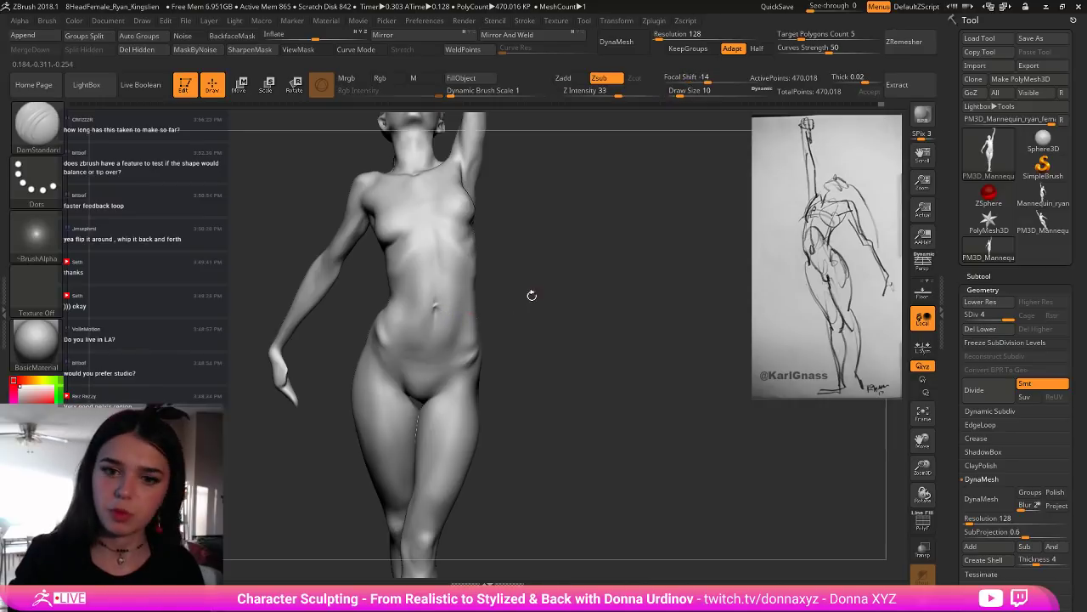
mouse_move(531, 294)
left_mouse_down("alt")
mouse_move(499, 284)
mouse_move(499, 328)
left_mouse_up("alt")
key("shift")
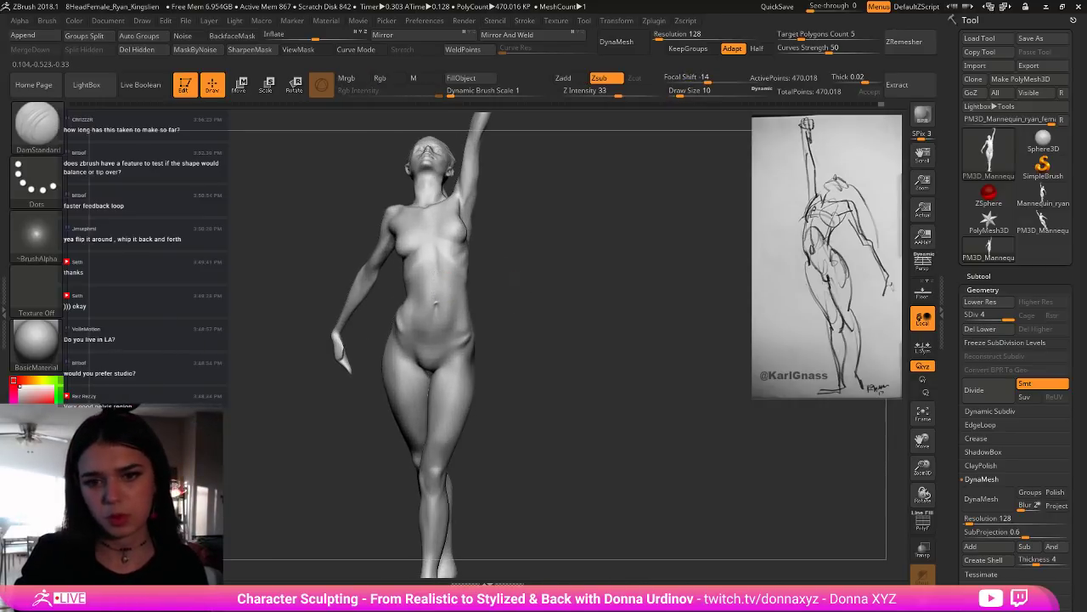
left_click_drag(515, 280, 534, 311)
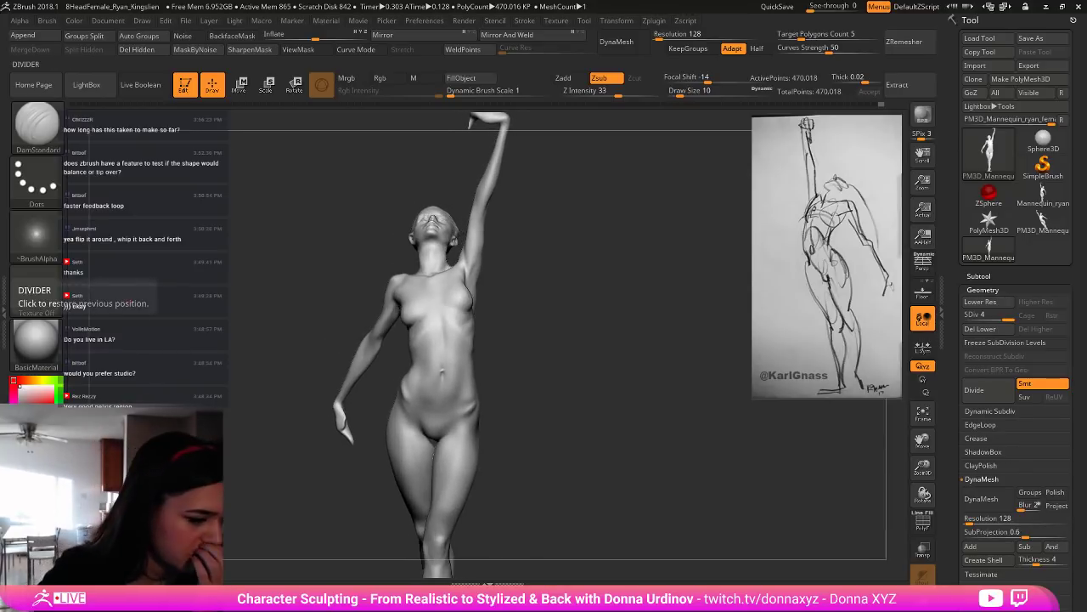
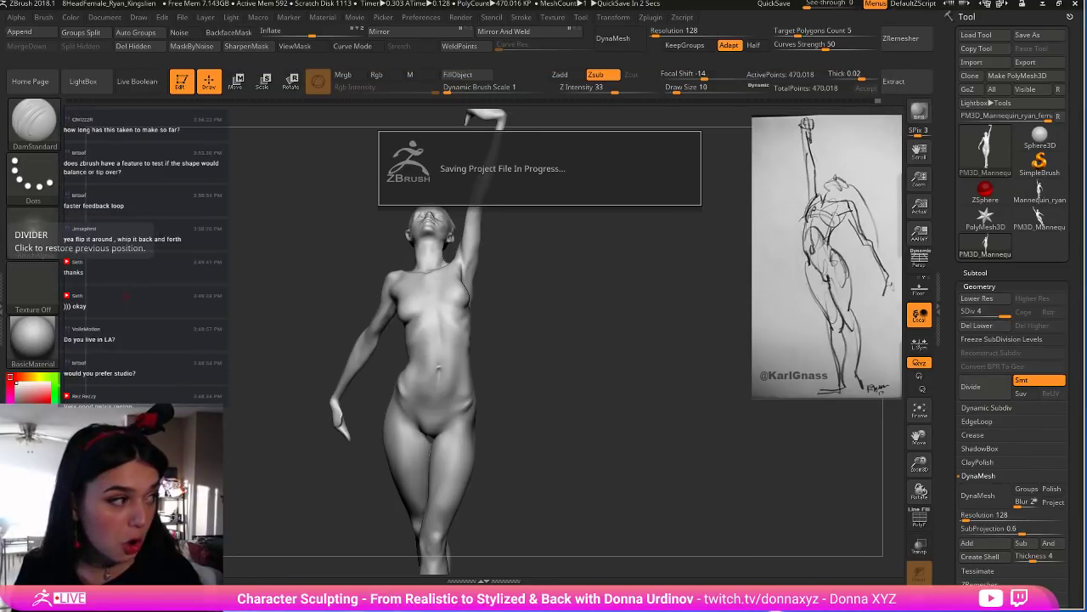
Step: Switch to the web browser and examine the armpit on the Colour Female 05 Pose 05 scan, then return to ZBrush
left_click_drag(0, 161, 532, 251)
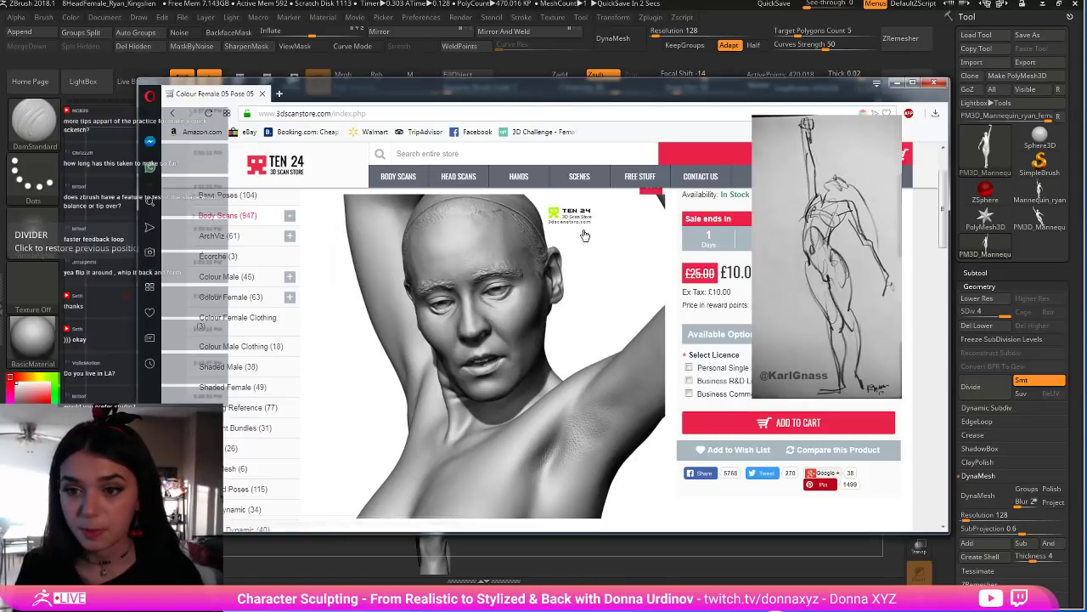
scroll(587, 337, "down", 1)
scroll(588, 331, "down", 1)
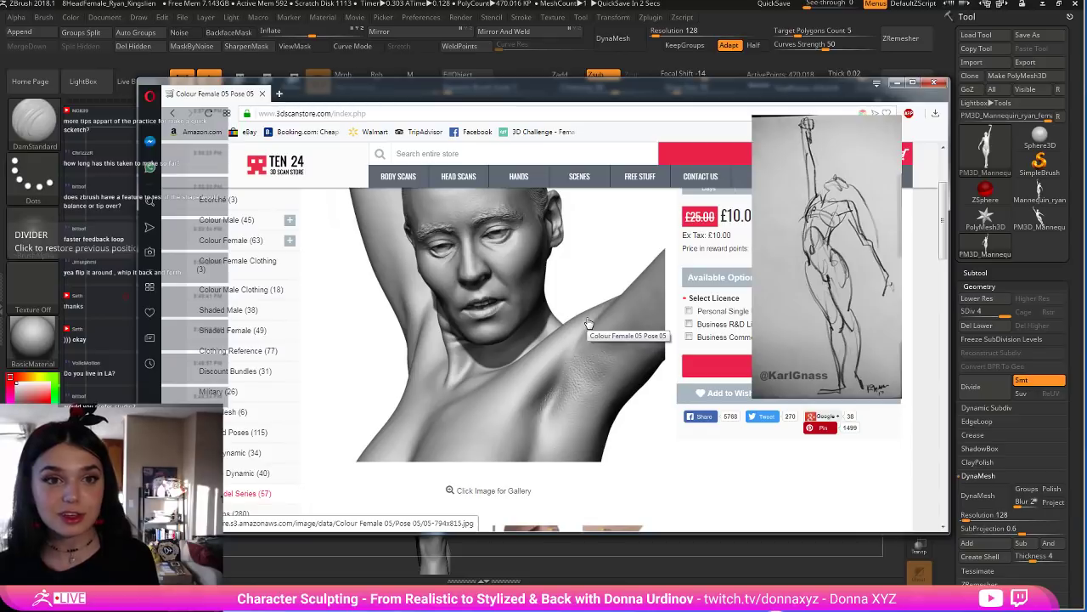
scroll(587, 324, "up", 2)
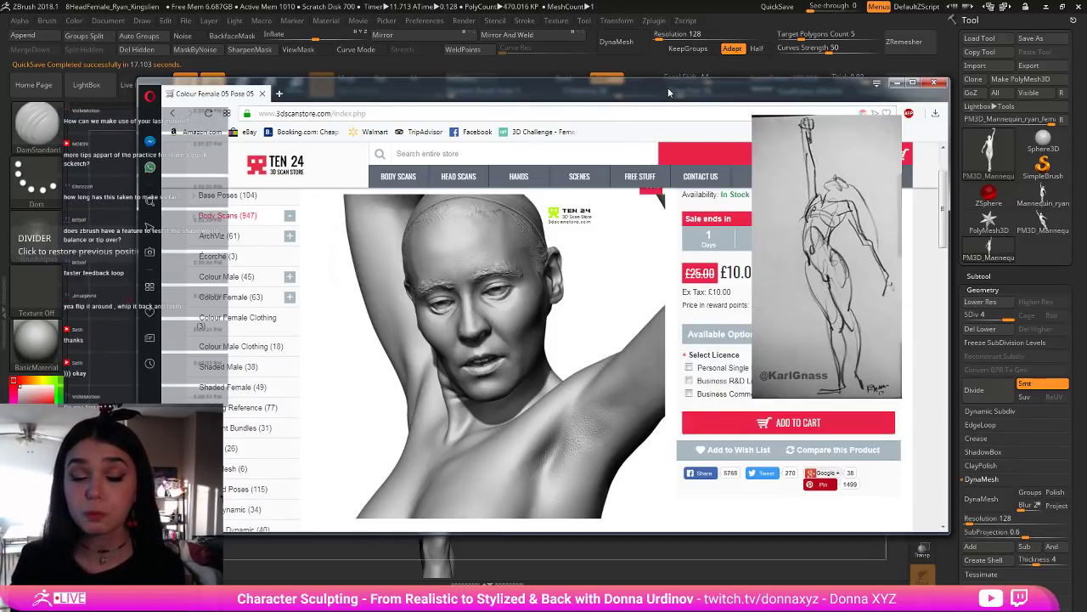
left_click_drag(668, 89, 0, 209)
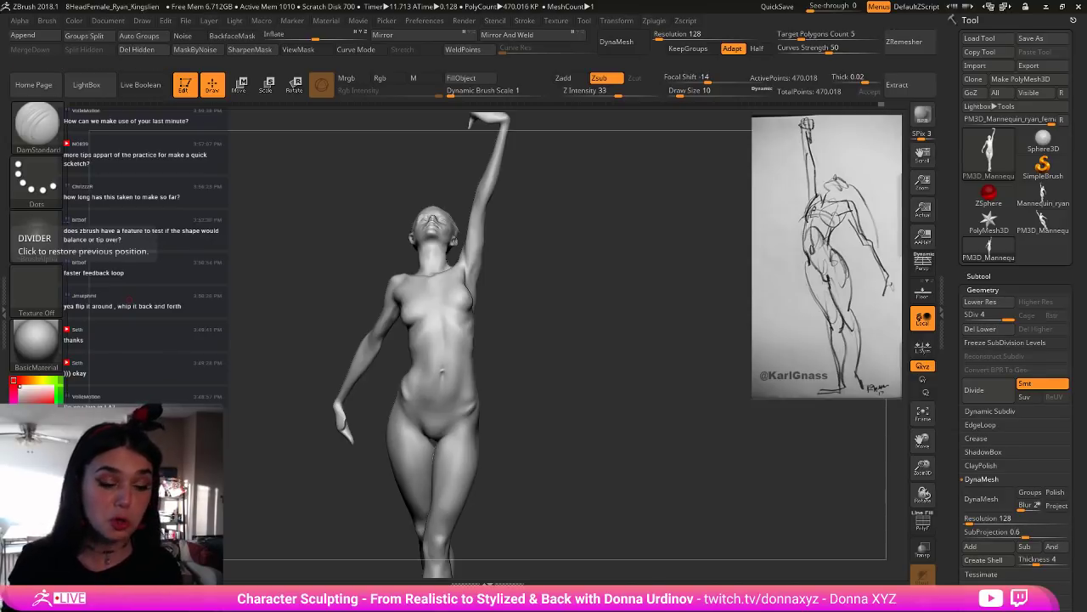
Step: Carve the armpit crease under the raised arm with DamStandard at draw size 22
mouse_move(623, 379)
left_mouse_down()
mouse_move(621, 336)
mouse_move(600, 388)
mouse_move(620, 349)
mouse_move(619, 370)
mouse_move(594, 355)
mouse_move(613, 363)
left_mouse_up()
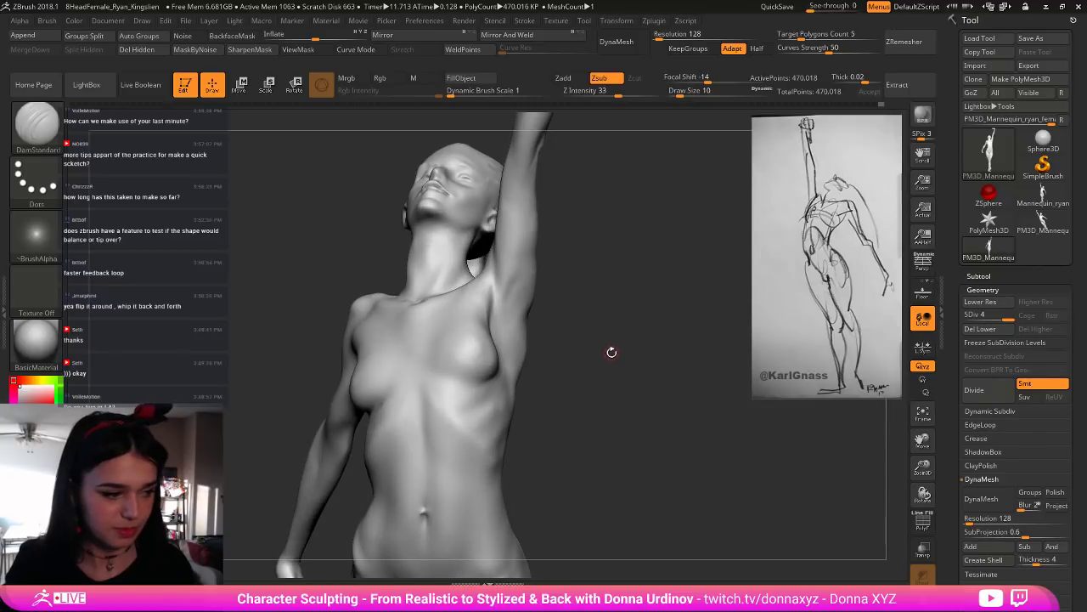
key("b")
key("d")
key("s")
mouse_move(581, 246)
left_mouse_down()
mouse_move(592, 254)
mouse_move(571, 252)
left_mouse_up()
key("]")
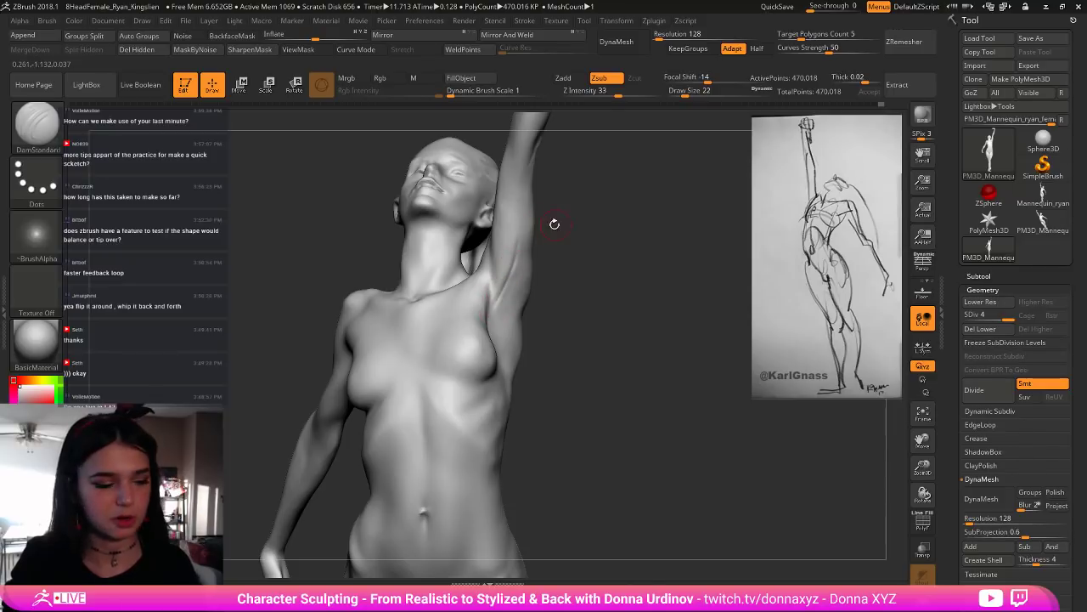
Step: Build up the base of the raised upper arm beside the armpit with ClayBuildup at draw size 34
key("b")
key("c")
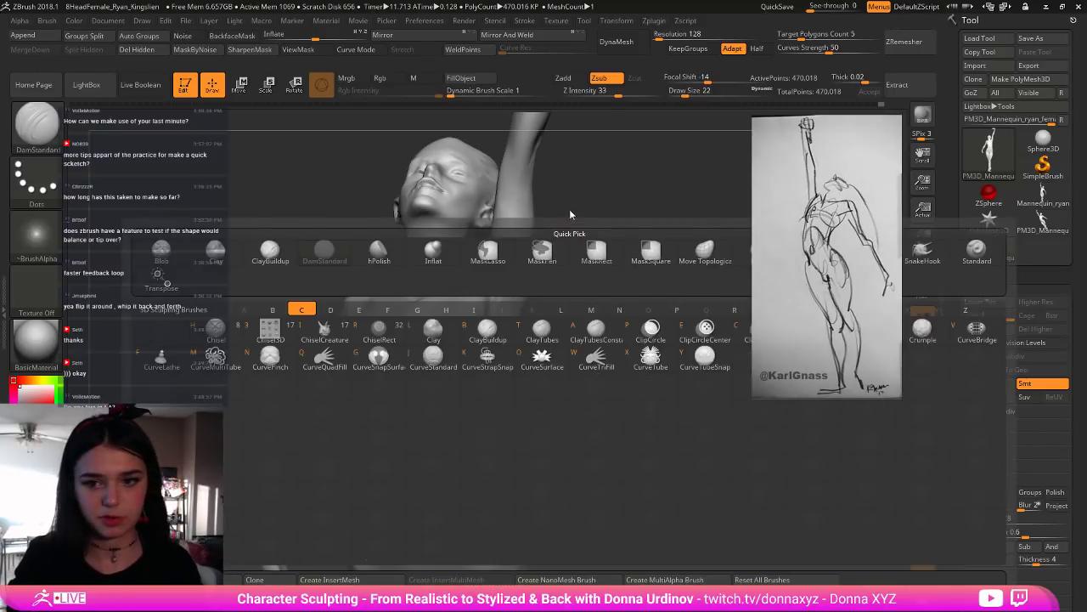
key("b")
left_click_drag(585, 196, 497, 249)
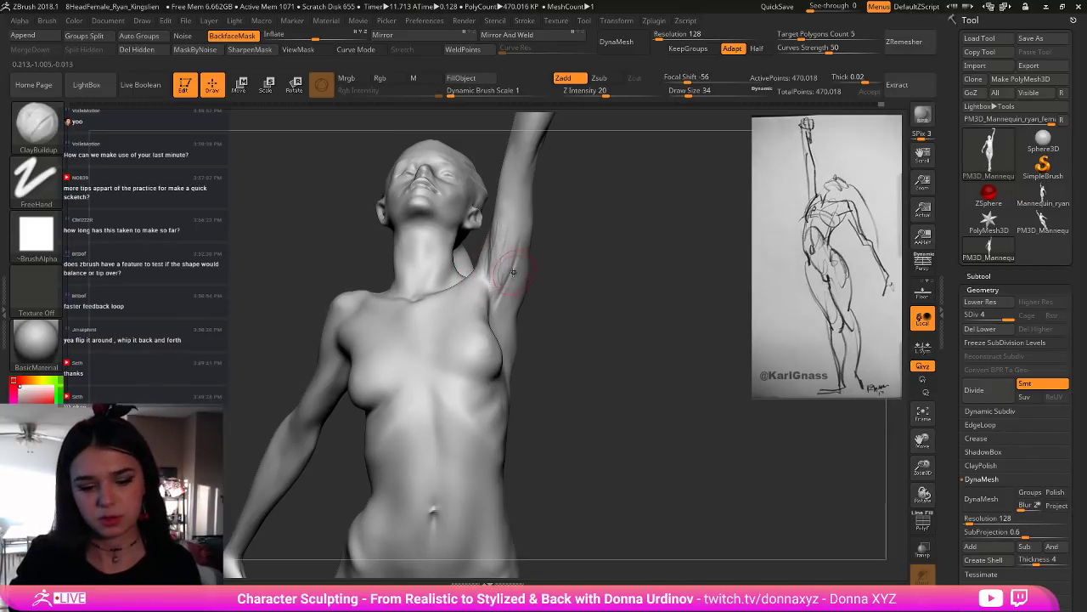
Step: Adjust the inner contour of the raised upper arm with the Move brush at draw size 34 and smooth it
key("b")
key("m")
key("v")
mouse_move(504, 277)
left_mouse_down()
mouse_move(507, 306)
mouse_move(508, 248)
left_mouse_up()
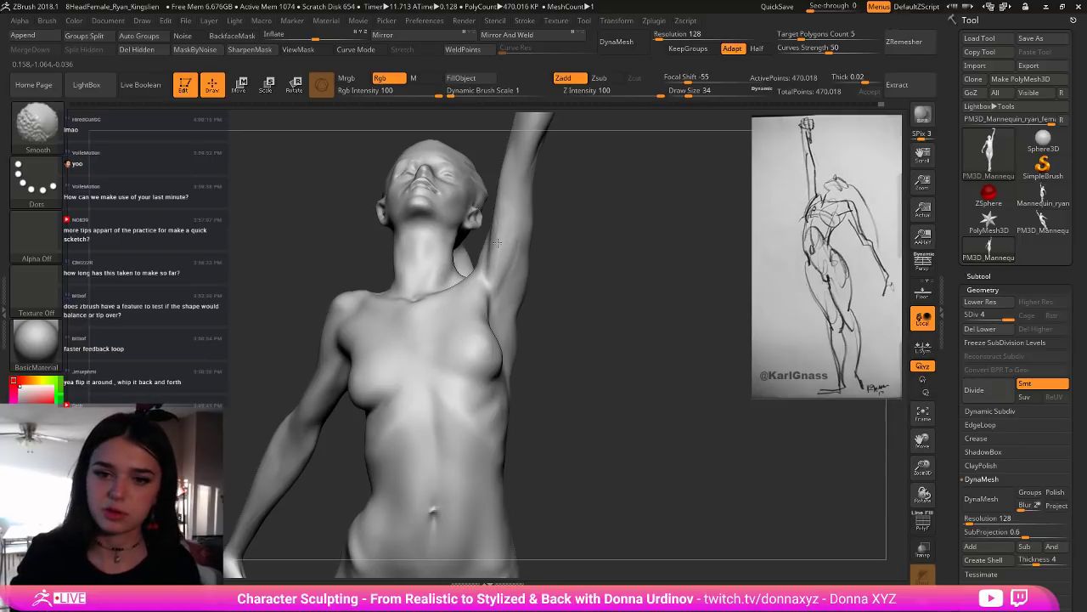
left_click_drag(590, 276, 581, 275)
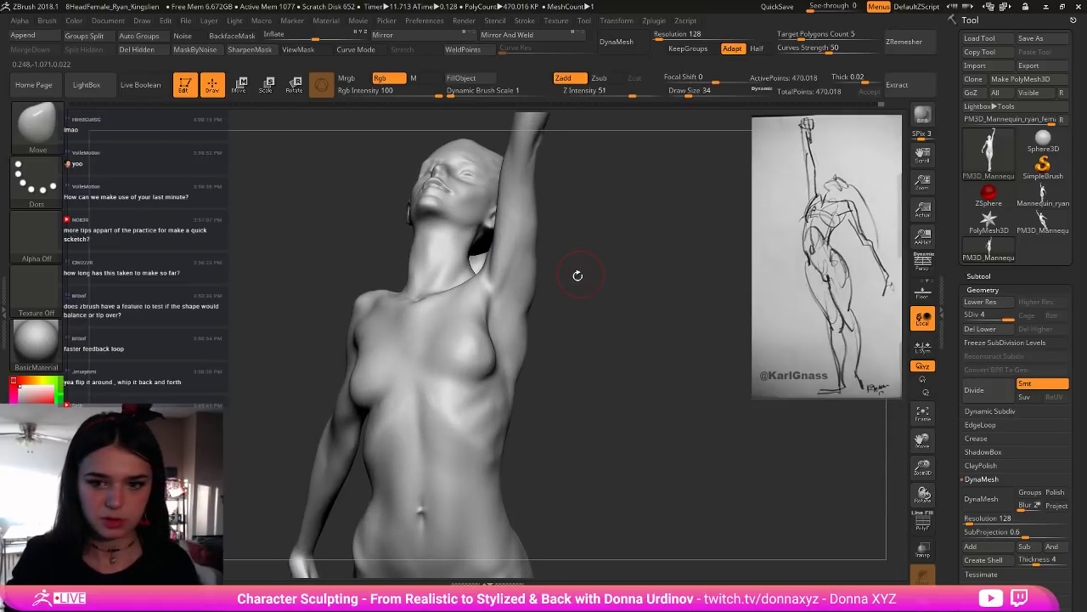
Step: Add volume inside the armpit of the raised arm with ClayBuildup at draw size 26
key("b")
key("c")
key("b")
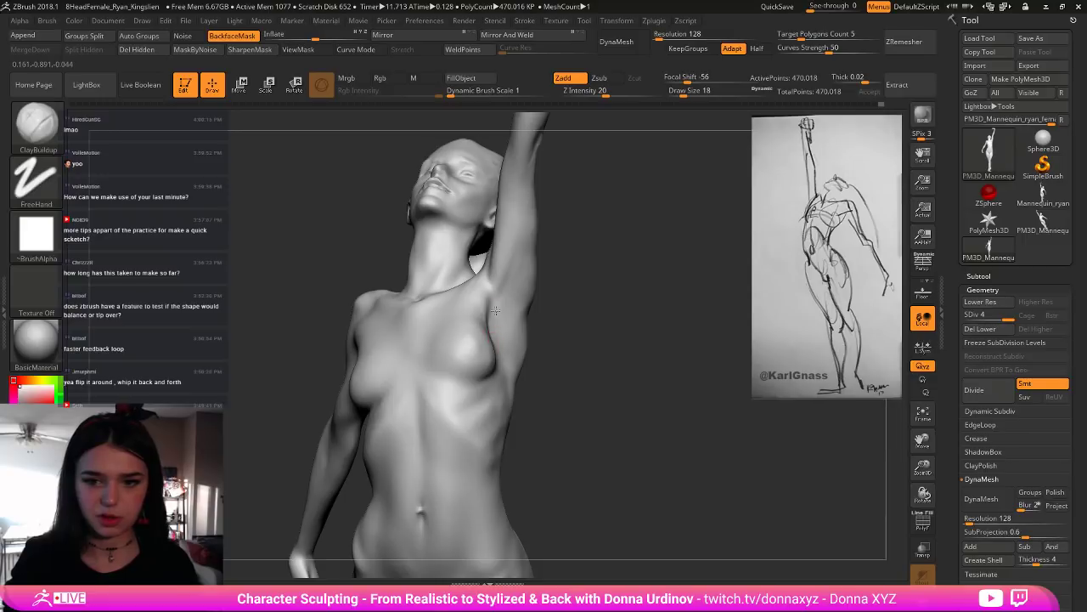
key("]")
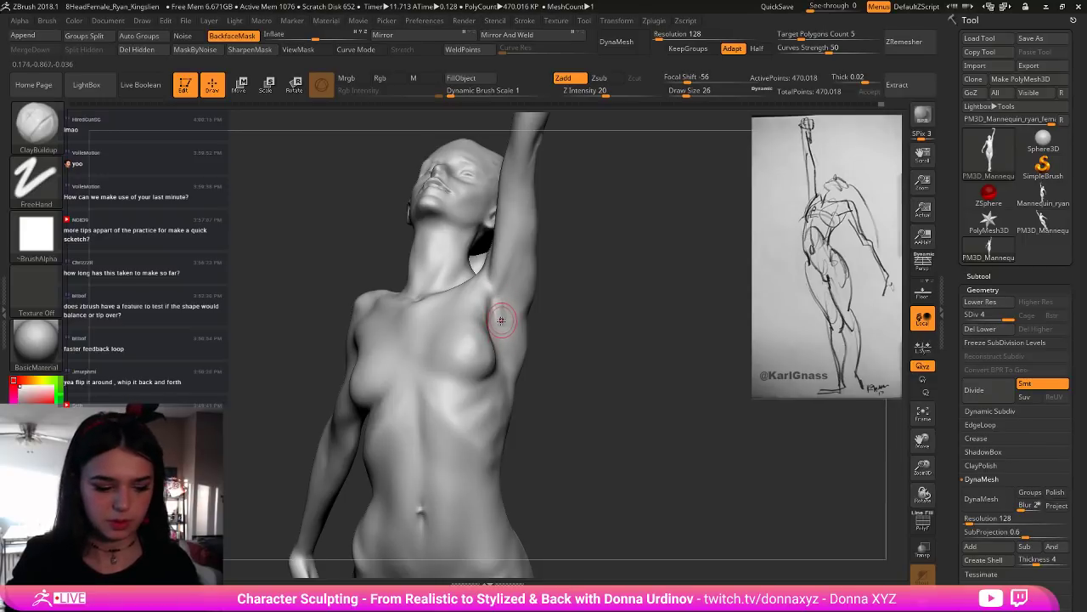
key("b")
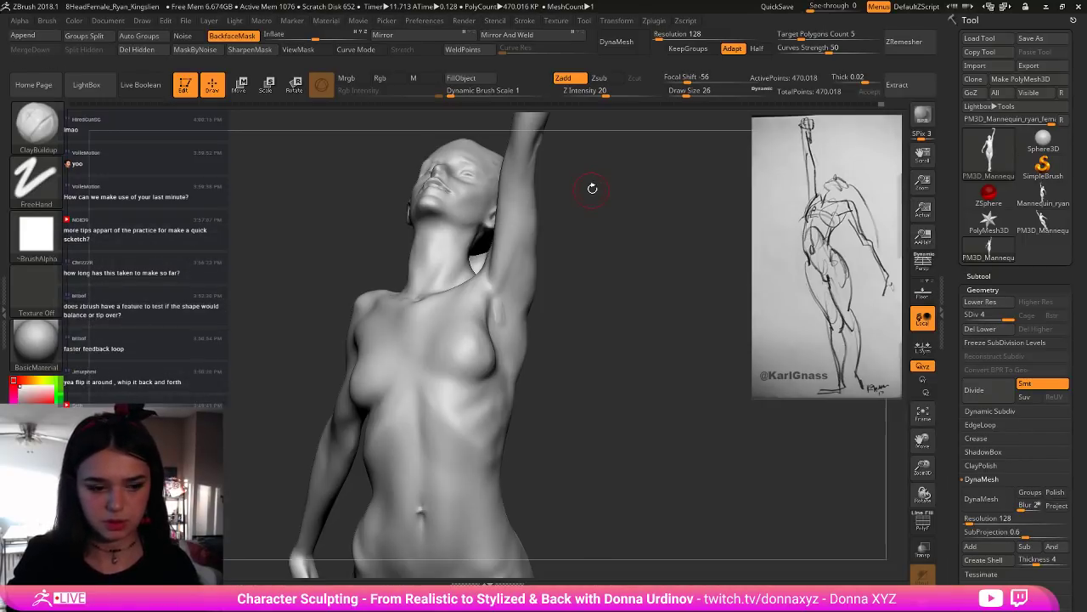
Step: Define the armpit folds with DamStandard at draw size 26 and smooth them into the raised upper arm
key("b")
key("d")
key("s")
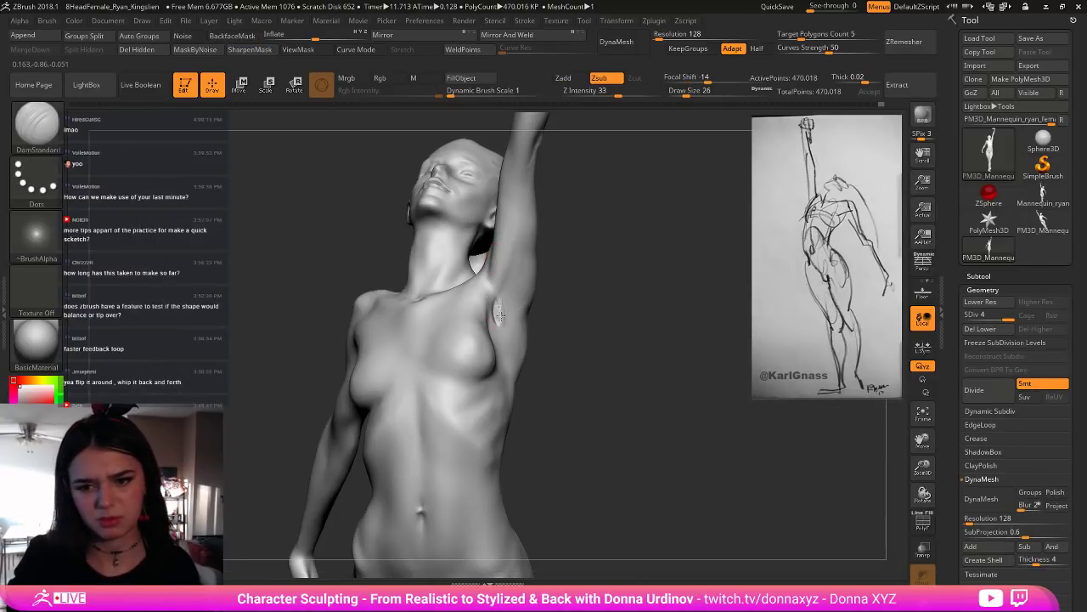
key("shift")
left_click_drag(505, 280, 525, 252, "shift")
key("shift")
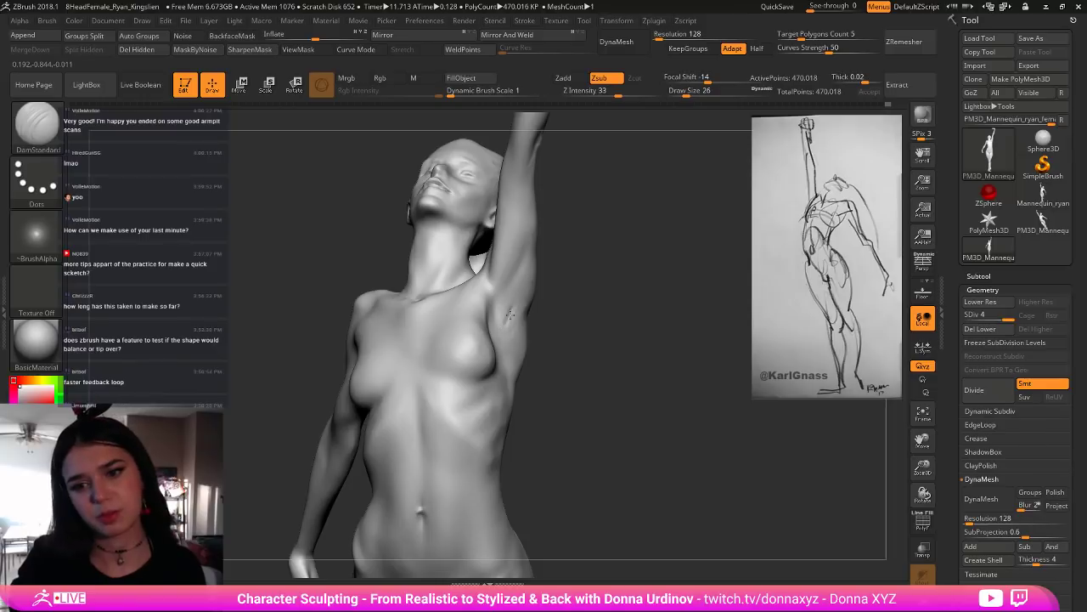
key("shift")
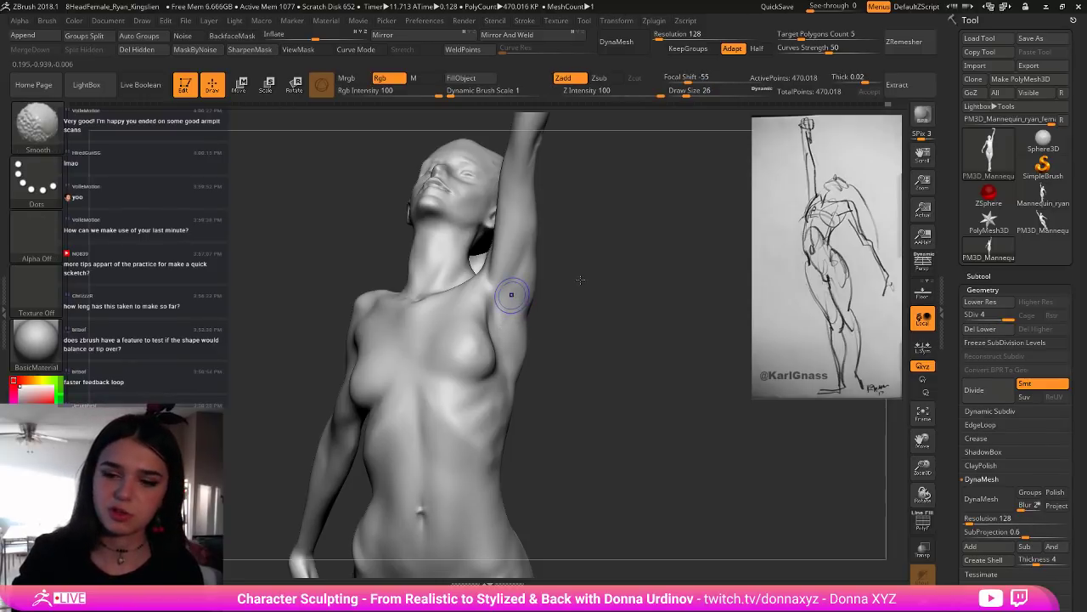
Step: Deepen the hollow between breast and armpit with DamStandard at draw size 26 and smooth its edges
mouse_move(580, 279)
left_mouse_down()
mouse_move(584, 250)
mouse_move(554, 236)
mouse_move(546, 251)
left_mouse_up()
key("ctrl")
key("ctrl")
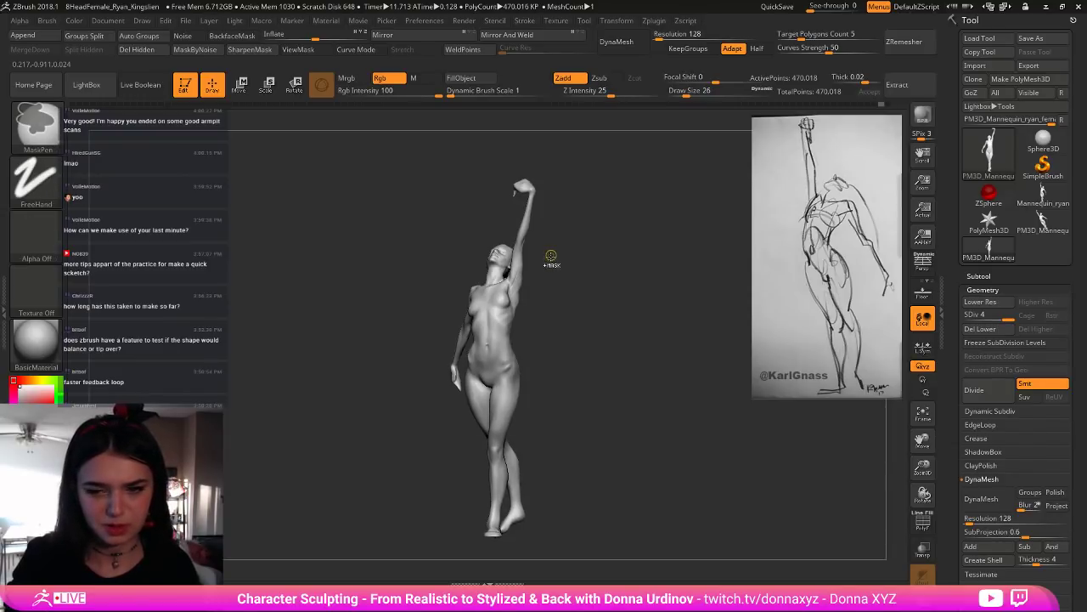
mouse_move(551, 259)
left_mouse_down()
mouse_move(552, 335)
mouse_move(510, 305)
left_mouse_up()
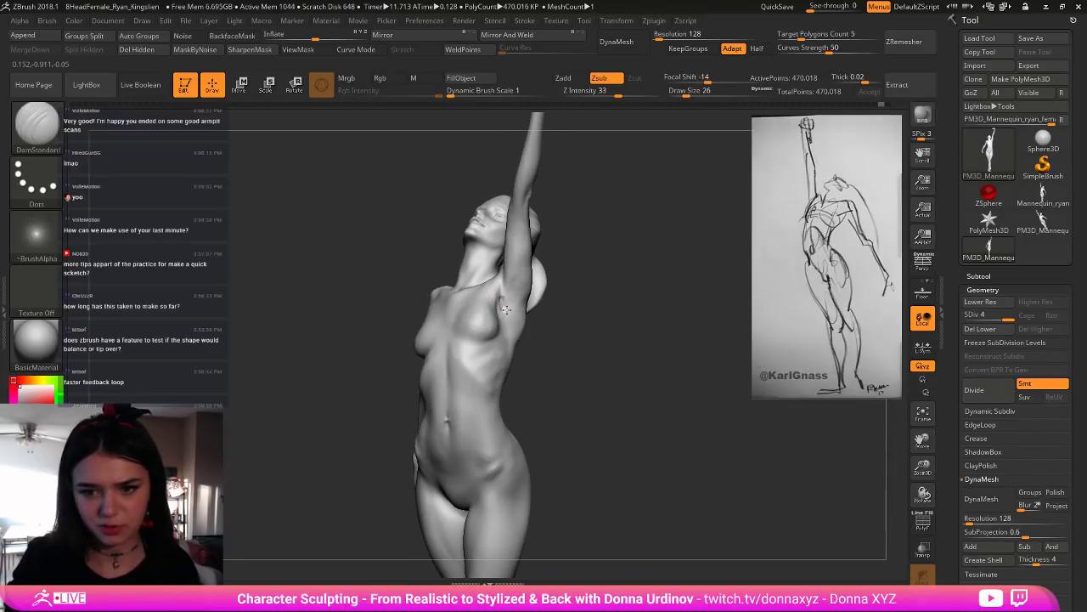
left_click(507, 335)
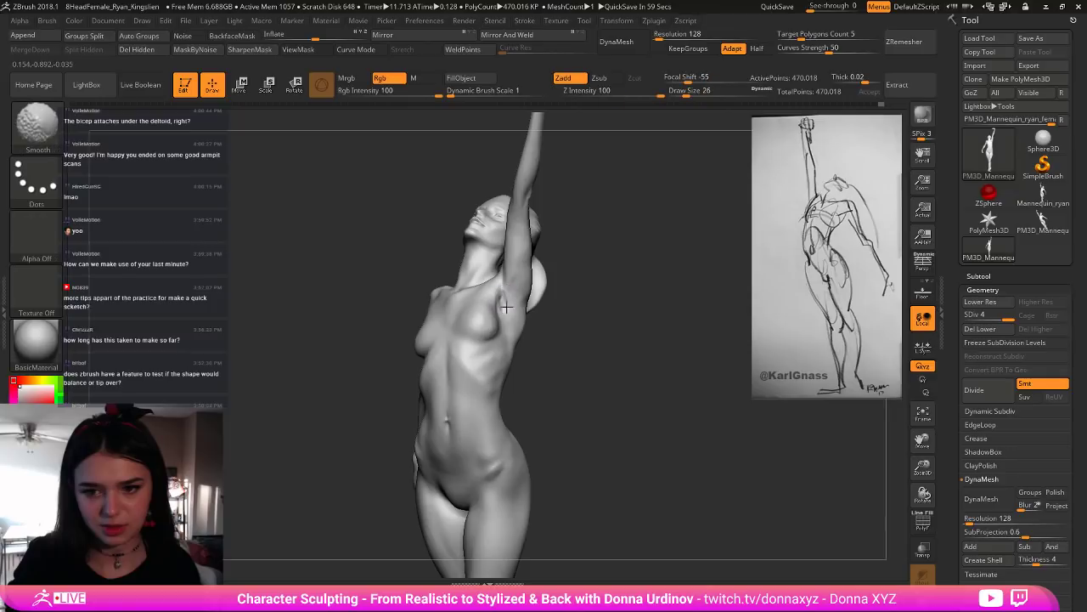
mouse_move(580, 296)
left_mouse_down()
mouse_move(597, 299)
mouse_move(567, 295)
mouse_move(602, 287)
mouse_move(500, 297)
left_mouse_up()
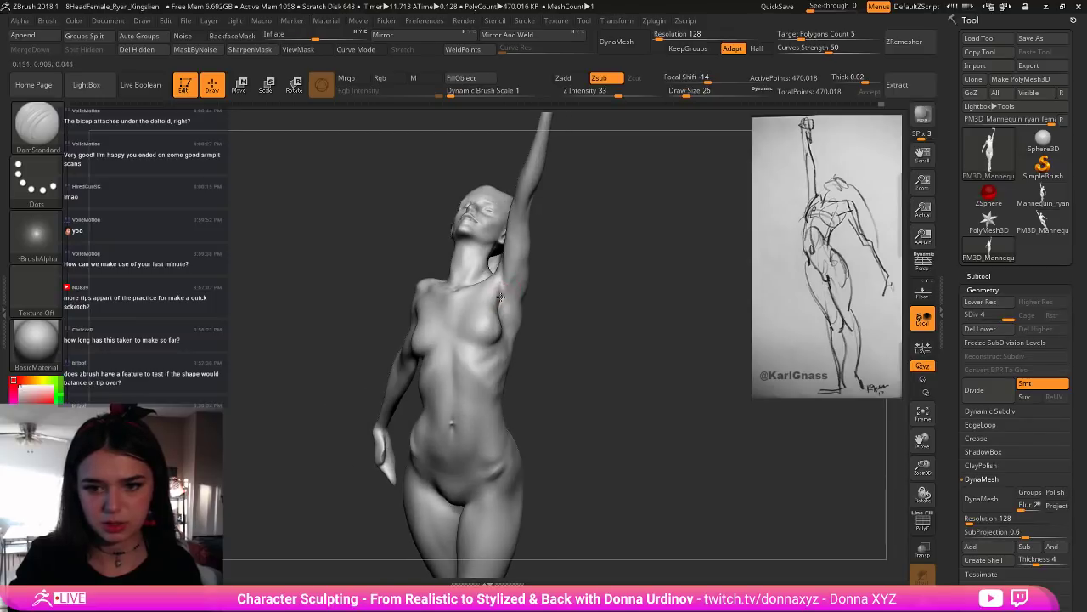
key("shift")
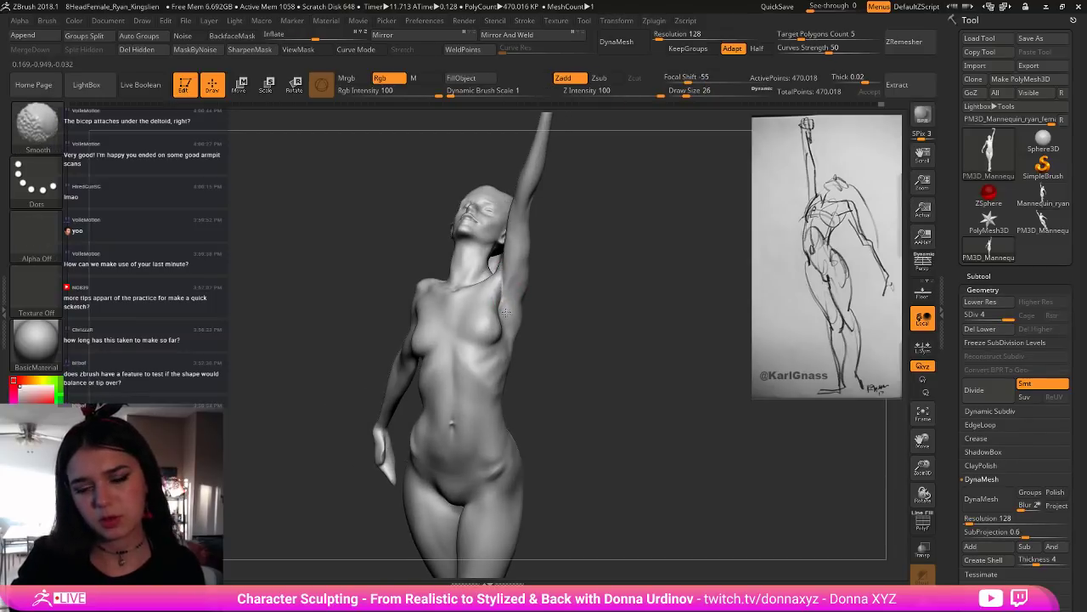
Step: Refine the navel with DamStandard at draw size 26 and check it against the whole figure
mouse_move(575, 287)
left_mouse_down("alt")
mouse_move(566, 283)
mouse_move(590, 307)
mouse_move(536, 356)
mouse_move(550, 372)
mouse_move(517, 408)
left_mouse_up("alt")
key("shift")
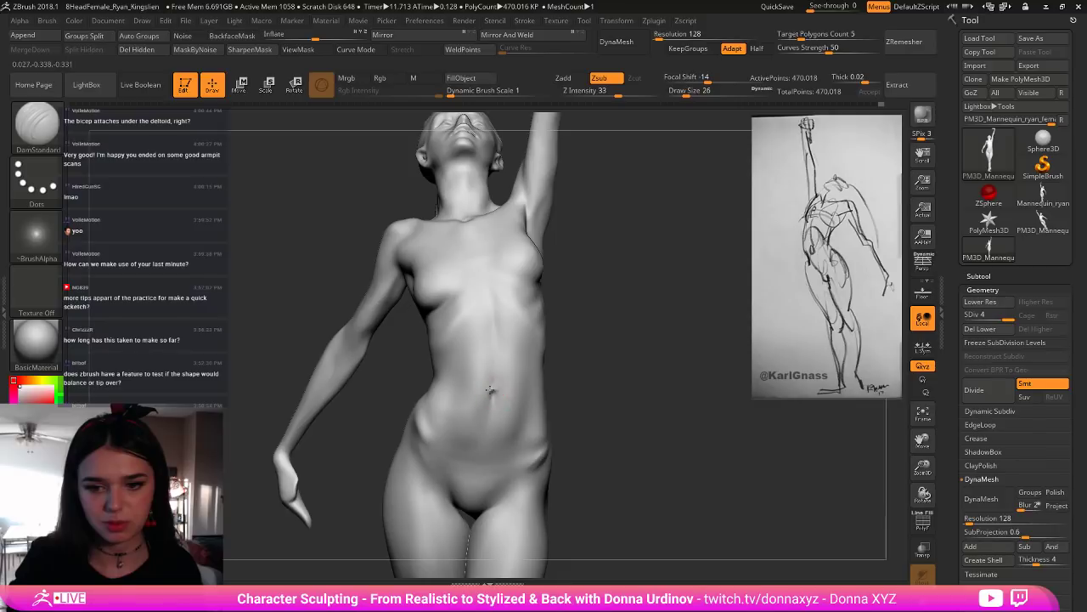
left_click_drag(580, 390, 554, 257, "alt")
mouse_move(567, 338)
left_mouse_down()
mouse_move(573, 289)
mouse_move(581, 327)
mouse_move(571, 328)
left_mouse_up()
Step: Polish the front of the leg above the knee with hPolish at draw size 26
key("b")
key("h")
key("p")
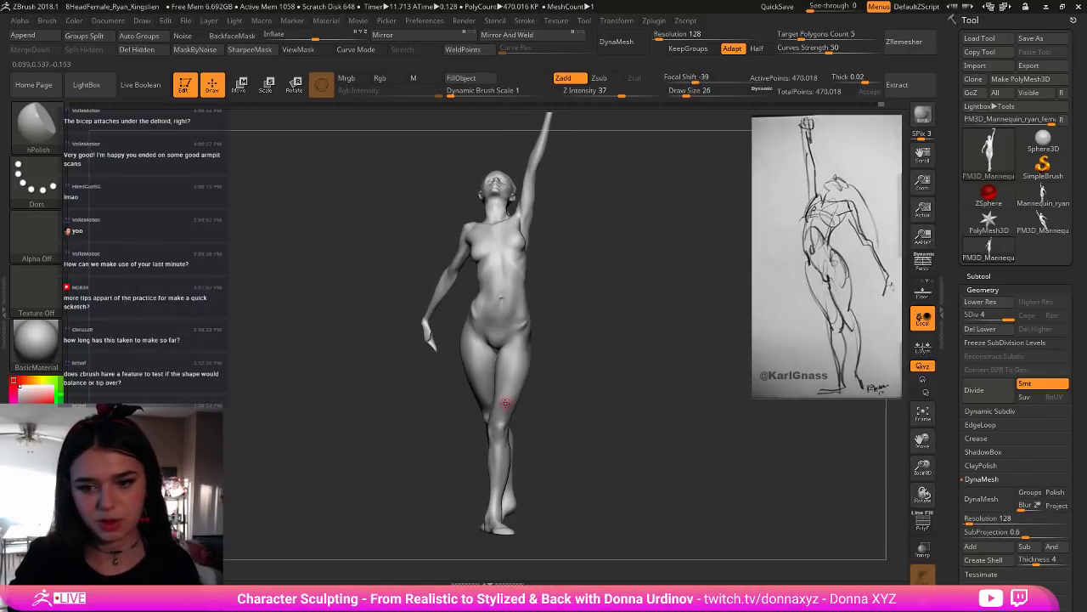
left_click_drag(628, 378, 687, 412, "alt")
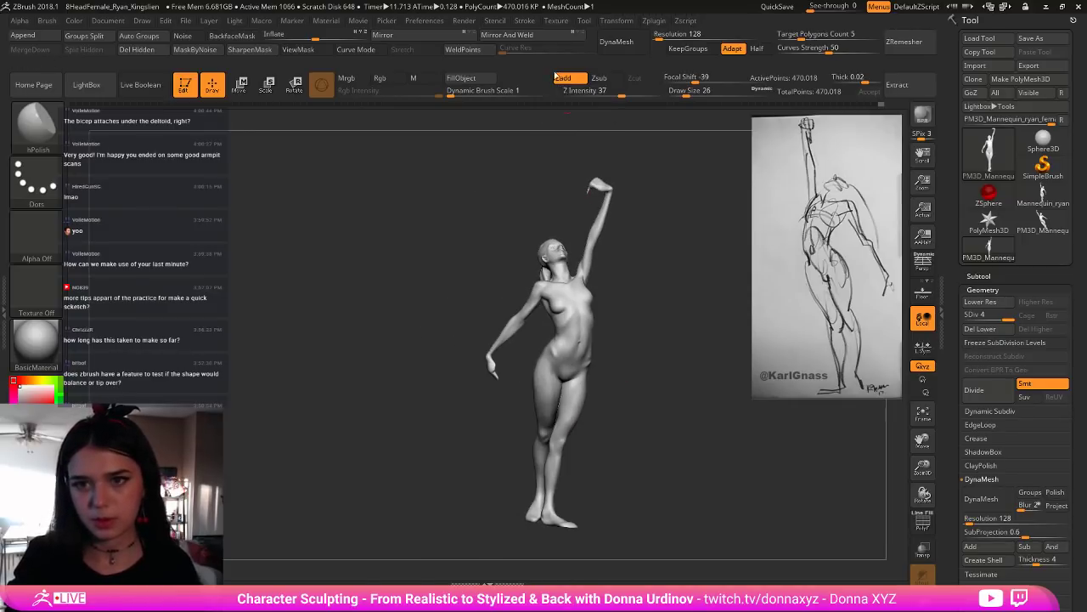
Step: Delete the lower subdivision levels and flip the whole figure to the opposite side
left_click(419, 36)
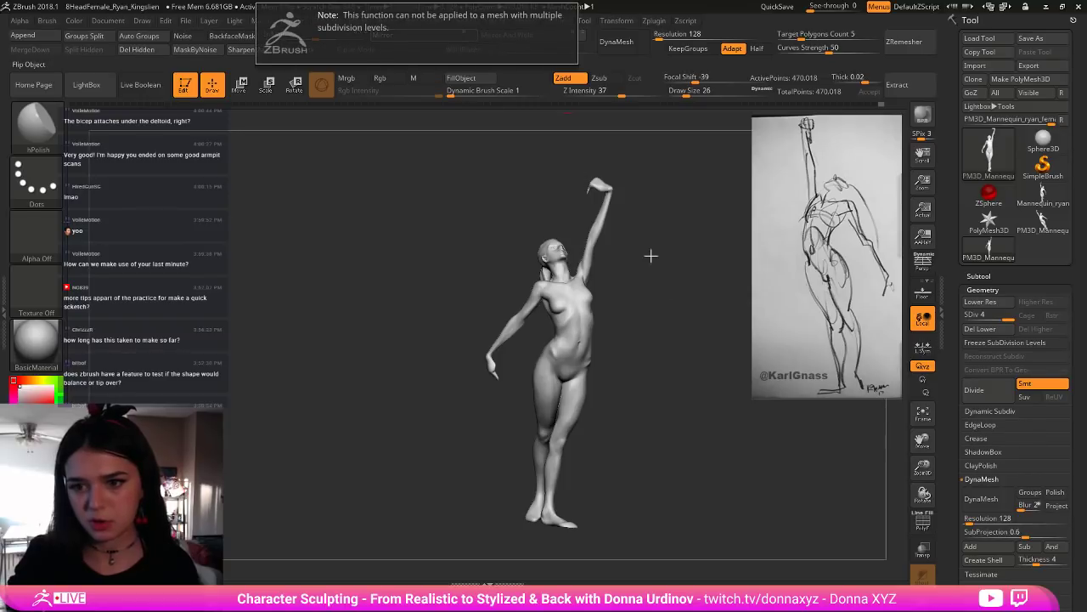
left_click(668, 338)
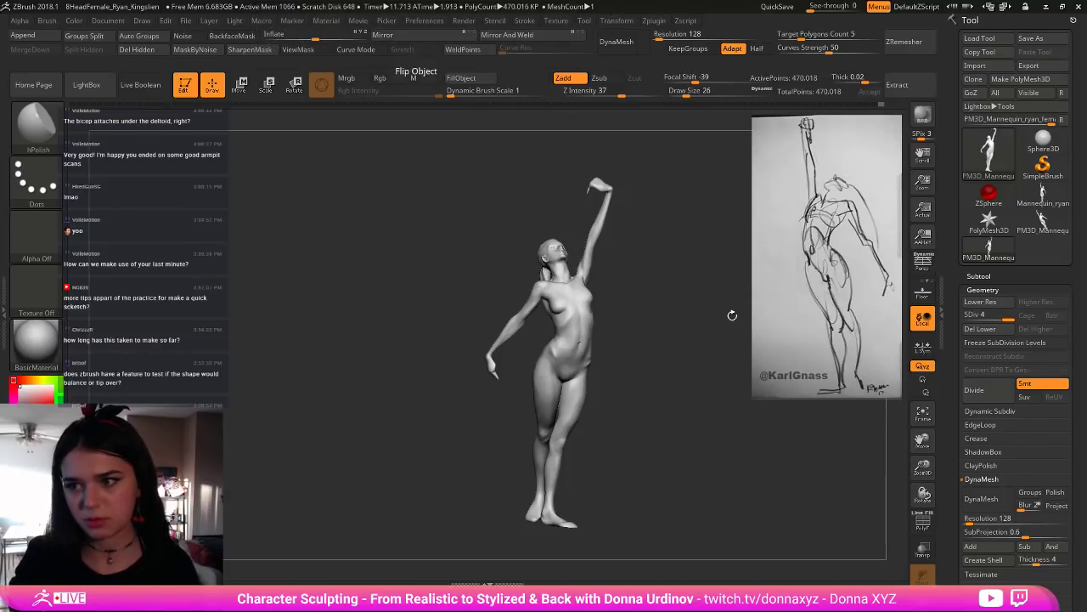
left_click(986, 329)
key("shift+x")
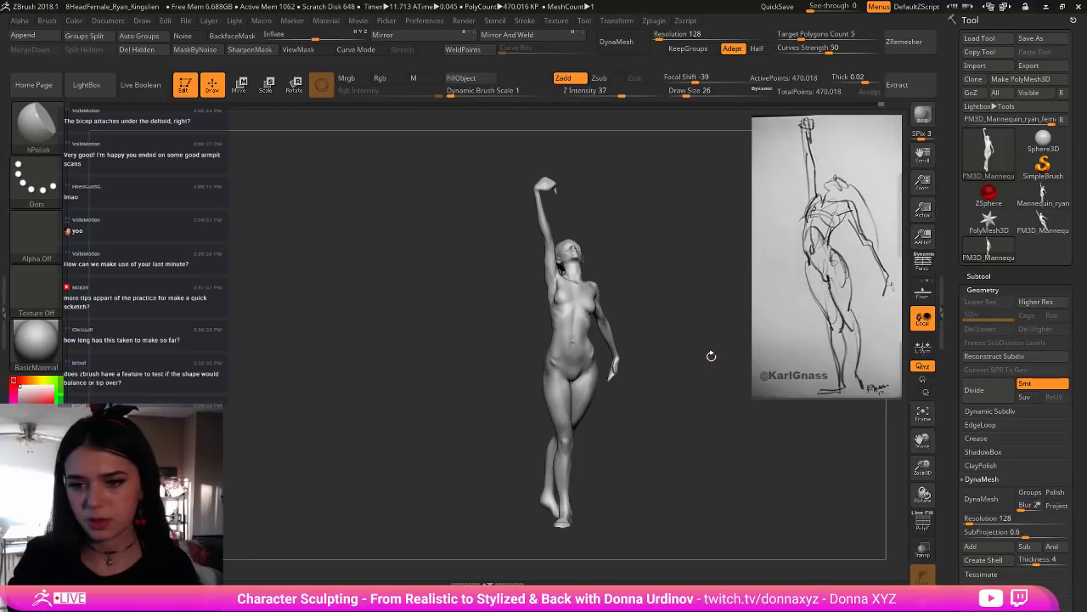
mouse_move(711, 355)
left_mouse_down()
mouse_move(696, 363)
mouse_move(714, 372)
left_mouse_up()
Step: Adjust the transition between shoulder and raised arm with the Move brush at draw size 38, checking it from several angles
key("b")
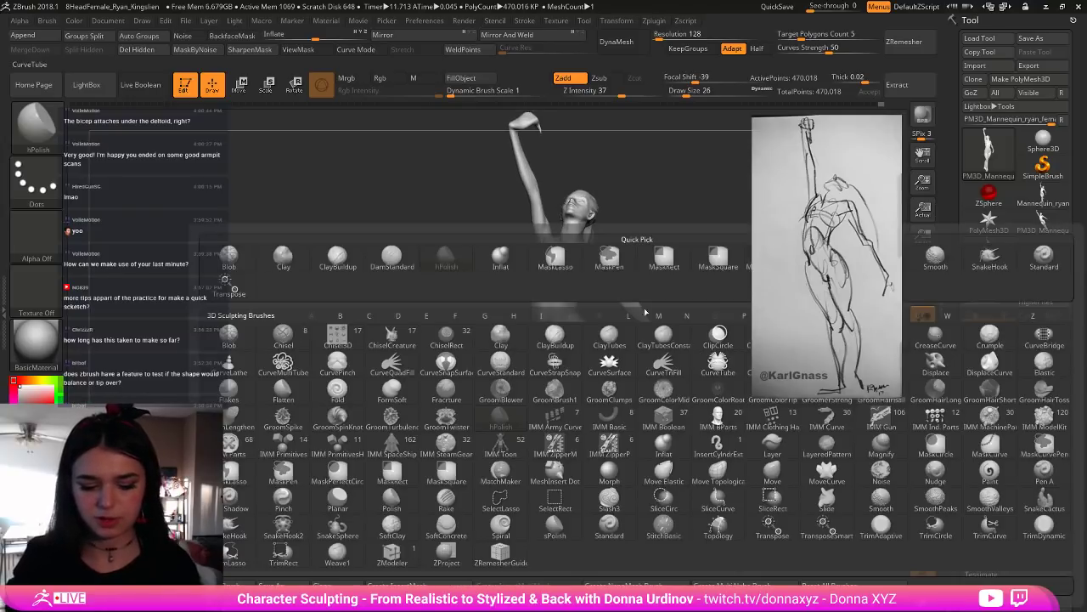
key("h")
key("p")
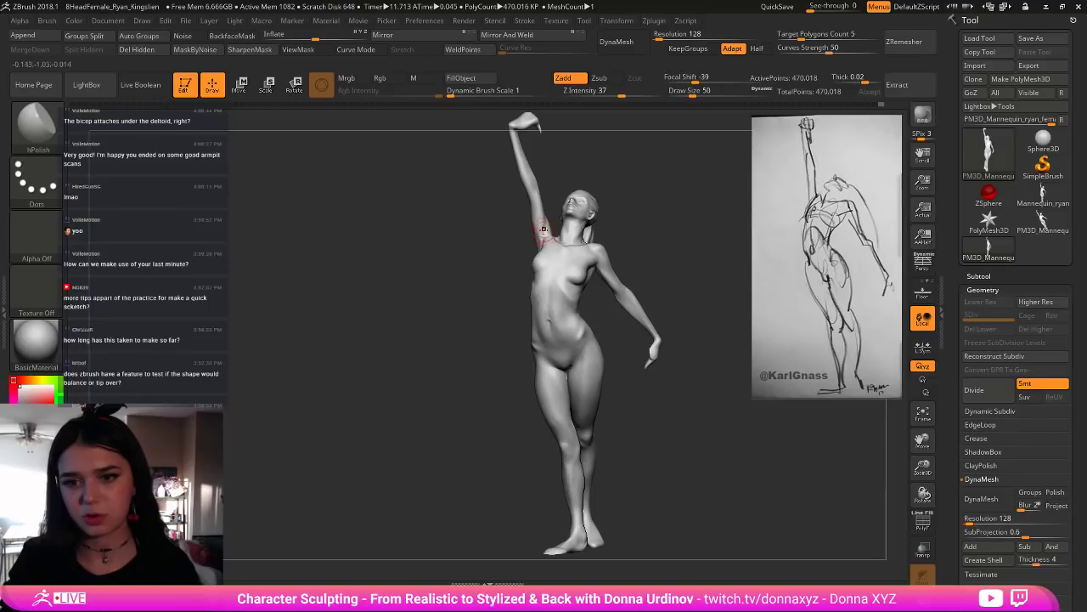
key("b")
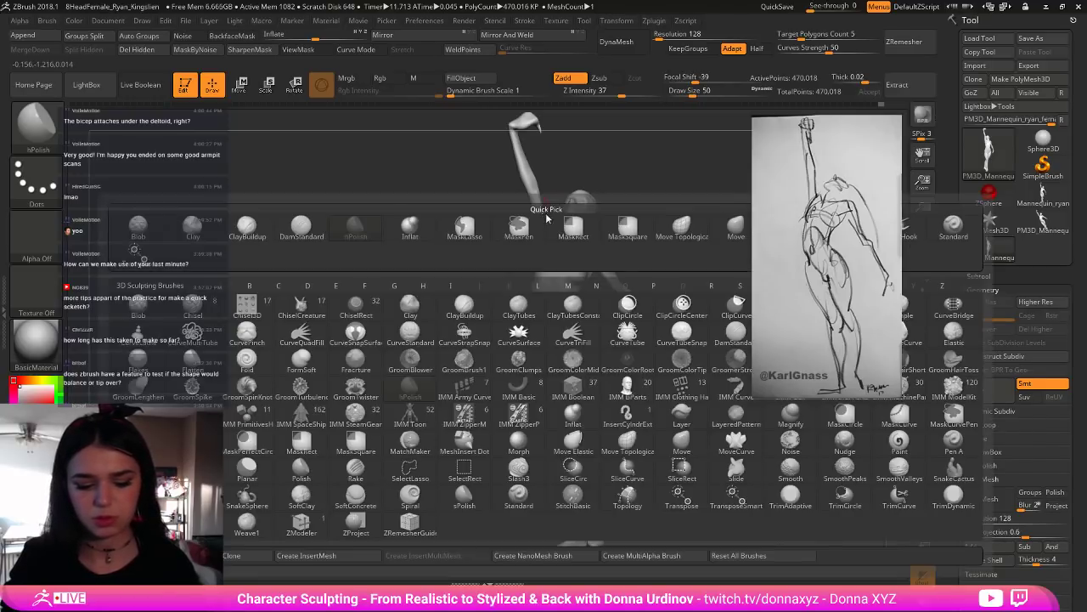
key("m")
key("v")
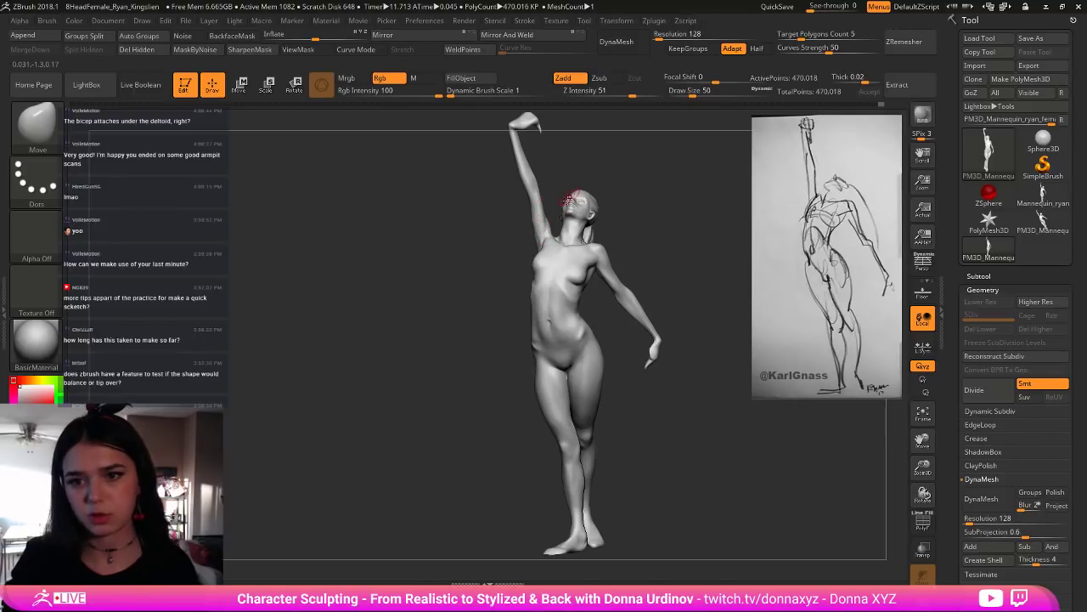
mouse_move(589, 167)
left_mouse_down()
mouse_move(630, 172)
mouse_move(644, 255)
left_mouse_up()
key("bracketleft")
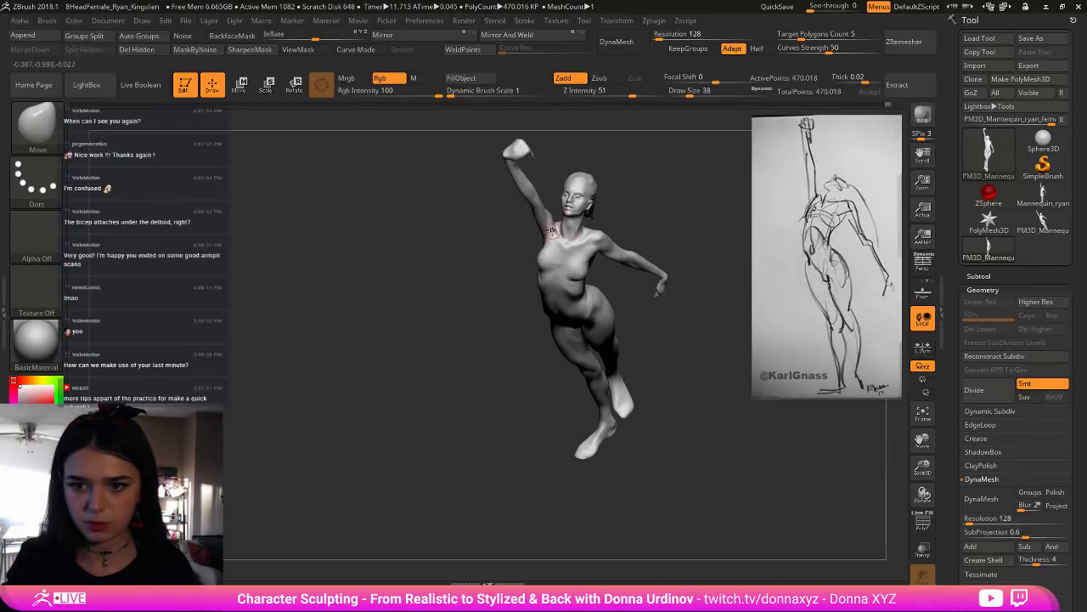
mouse_move(660, 206)
left_mouse_down()
mouse_move(671, 200)
mouse_move(662, 211)
left_mouse_up()
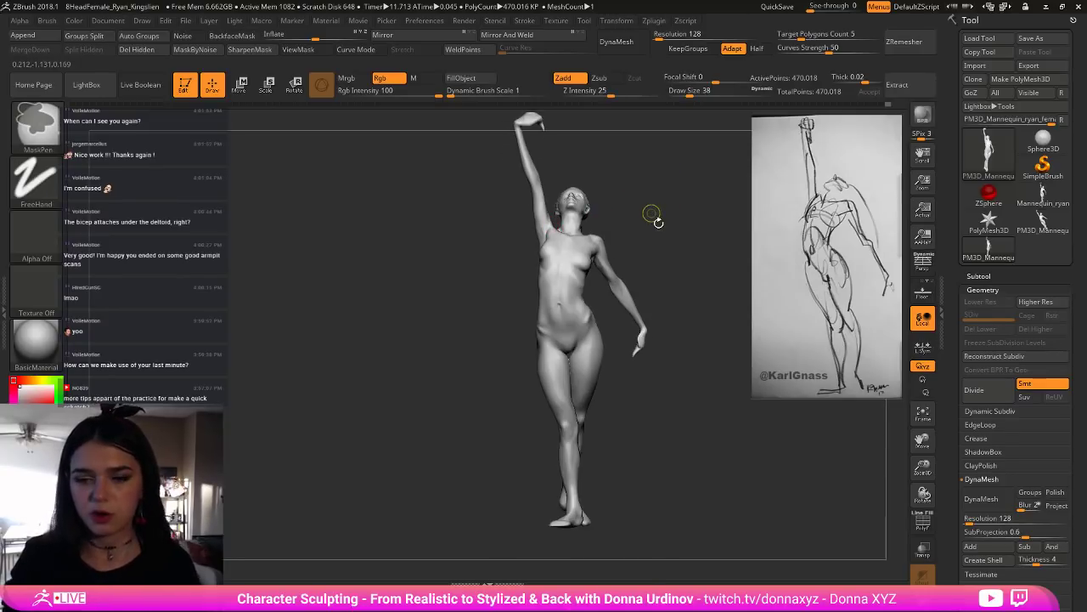
left_click_drag(653, 219, 543, 224)
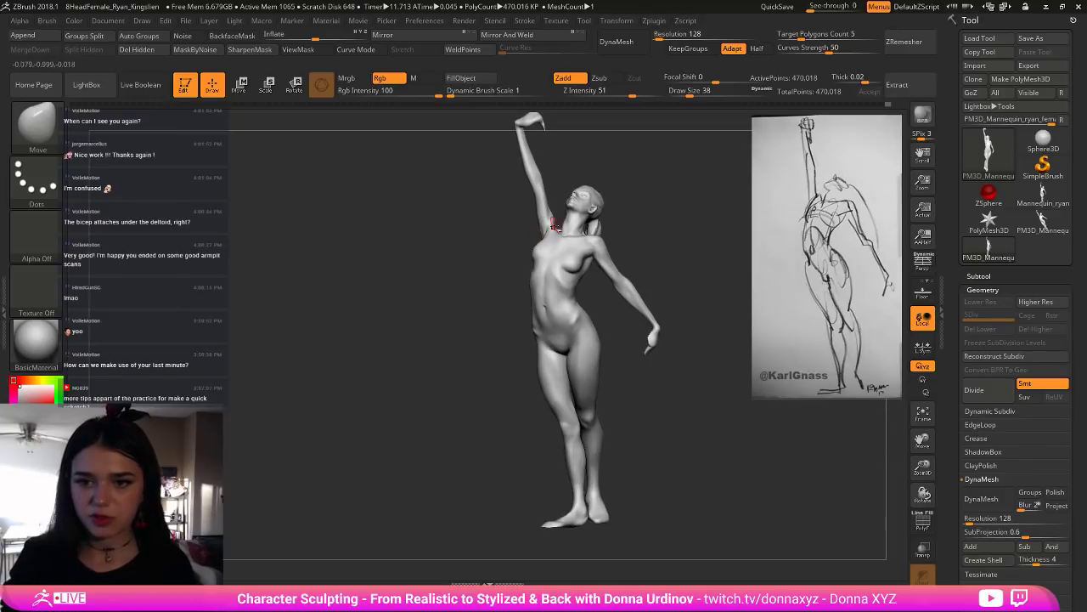
left_click_drag(653, 190, 728, 345)
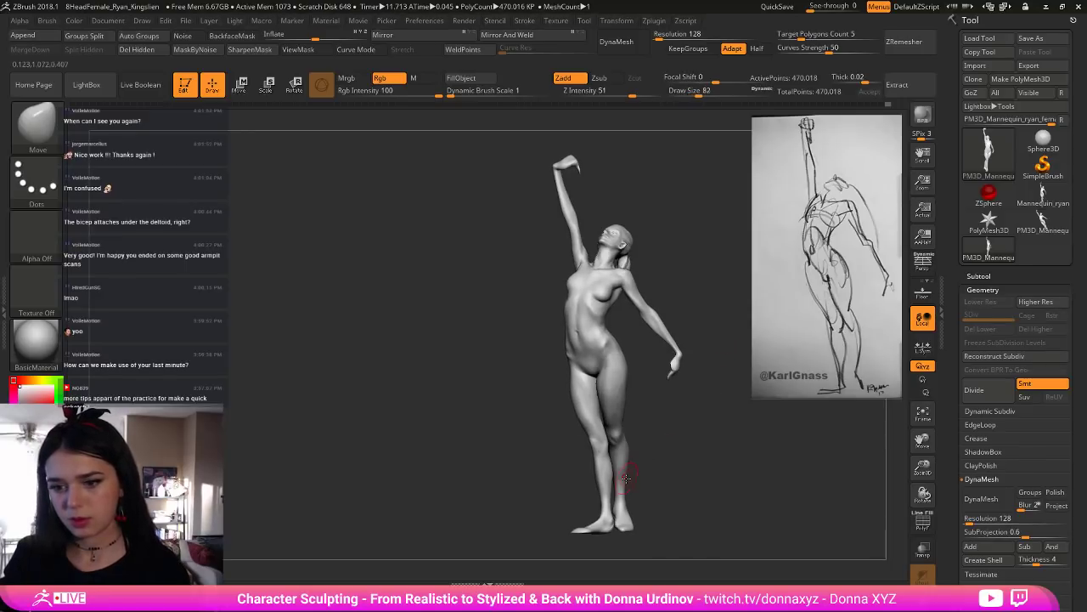
Step: Nudge the contour of the rear leg's calf with the Move brush at draw size 178 and check the whole pose
key("bracketright")
key("bracketright")
left_click_drag(626, 473, 629, 471)
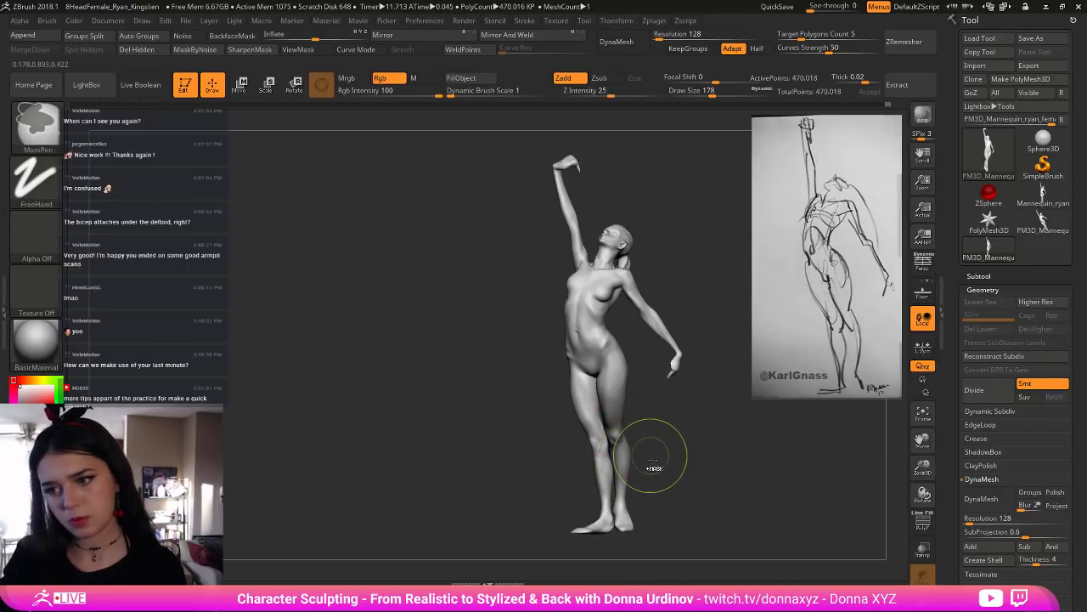
left_click_drag(661, 465, 685, 457)
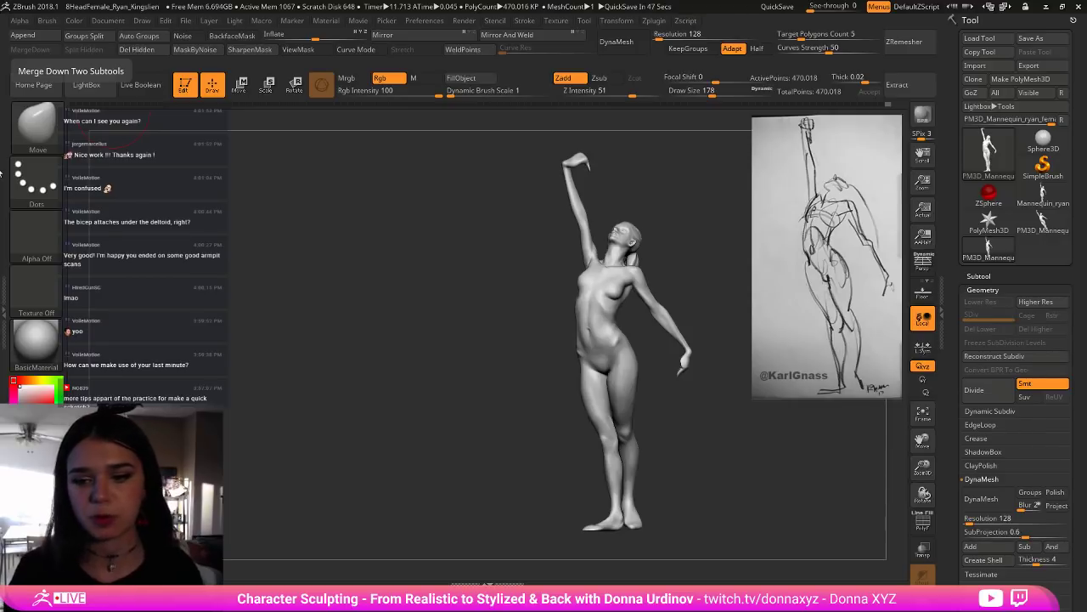
mouse_move(670, 177)
left_mouse_down()
mouse_move(701, 214)
mouse_move(643, 219)
mouse_move(704, 278)
mouse_move(726, 272)
mouse_move(699, 259)
mouse_move(708, 289)
mouse_move(680, 297)
mouse_move(746, 285)
mouse_move(687, 331)
mouse_move(751, 331)
mouse_move(766, 354)
left_mouse_up()
mouse_move(701, 344)
left_mouse_down()
mouse_move(692, 315)
mouse_move(708, 302)
mouse_move(699, 319)
mouse_move(721, 313)
mouse_move(694, 305)
left_mouse_up()
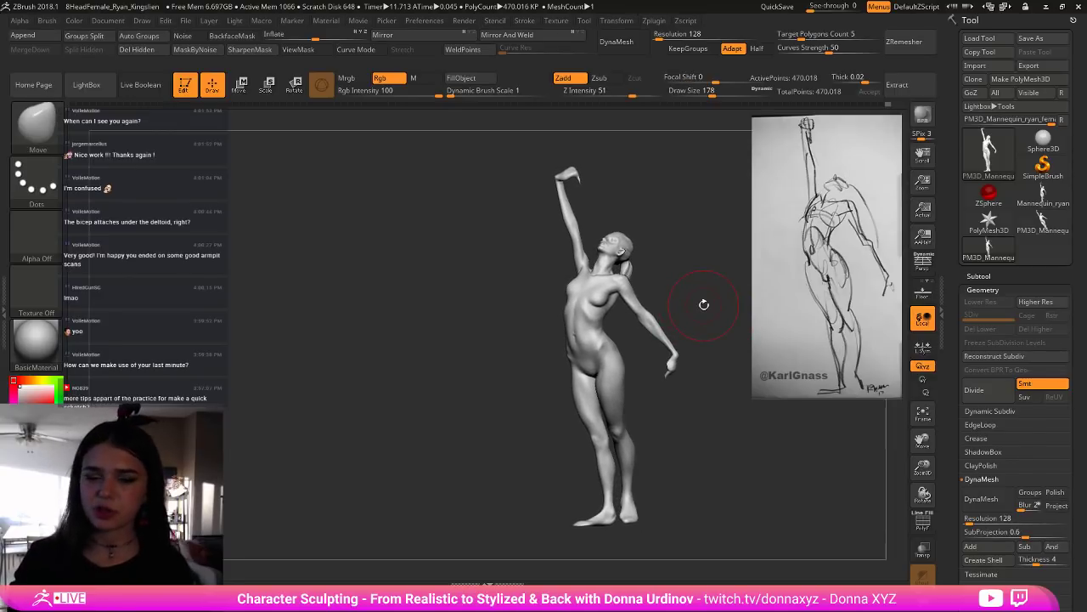
left_click_drag(495, 269, 637, 245)
mouse_move(680, 150)
left_mouse_down("ctrl")
mouse_move(634, 216)
mouse_move(636, 262)
left_mouse_up("ctrl")
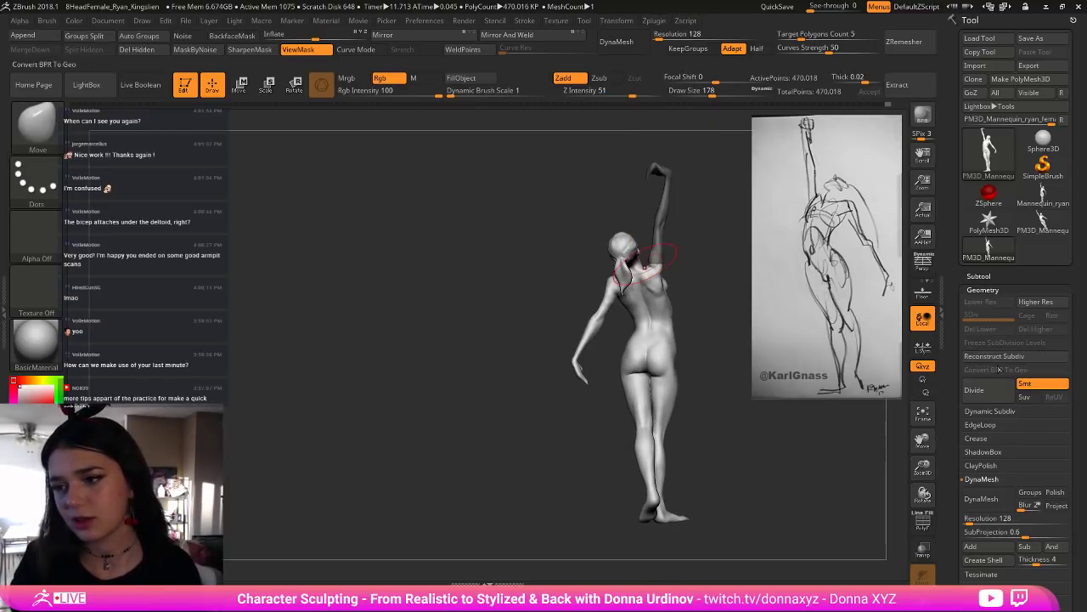
left_click_drag(825, 377, 839, 388, "ctrl")
left_click_drag(785, 510, 791, 462, "shift")
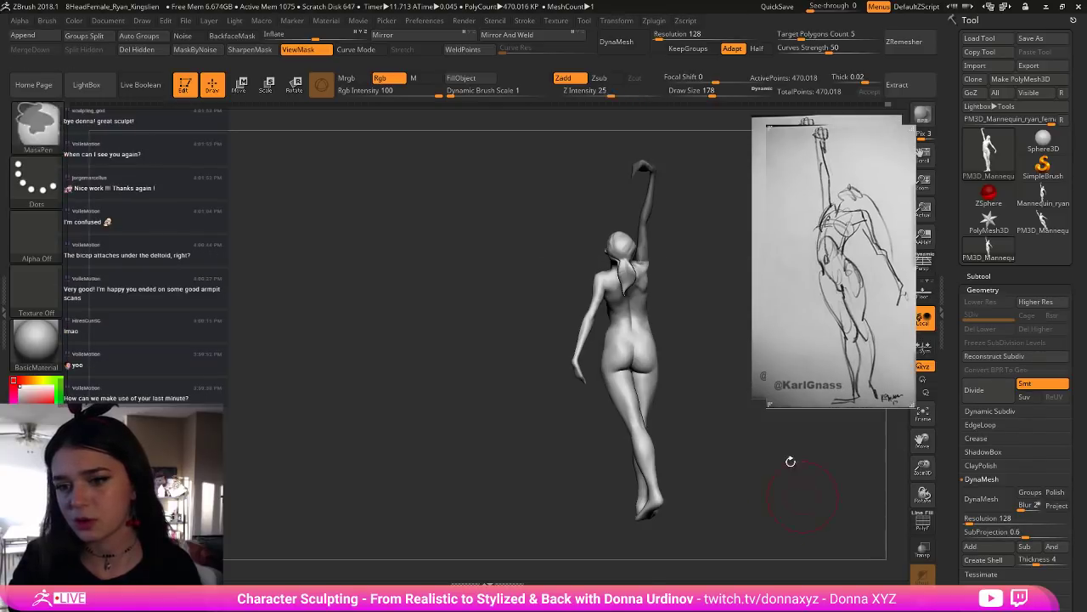
Step: Reconstruct two lower subdivision levels and mask everything except the raised arm
left_click(994, 356)
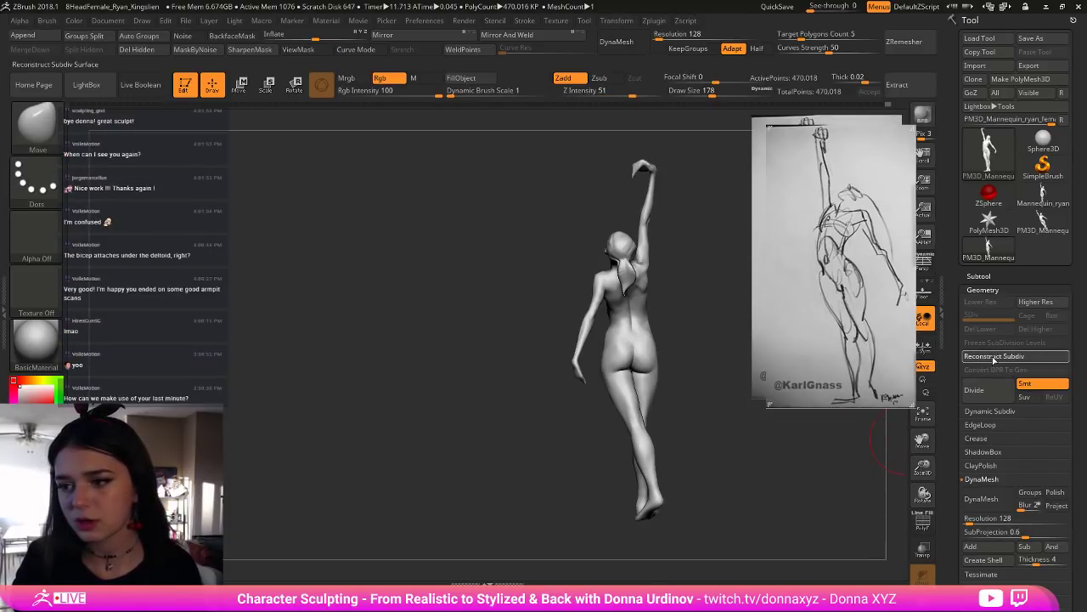
left_click(994, 358)
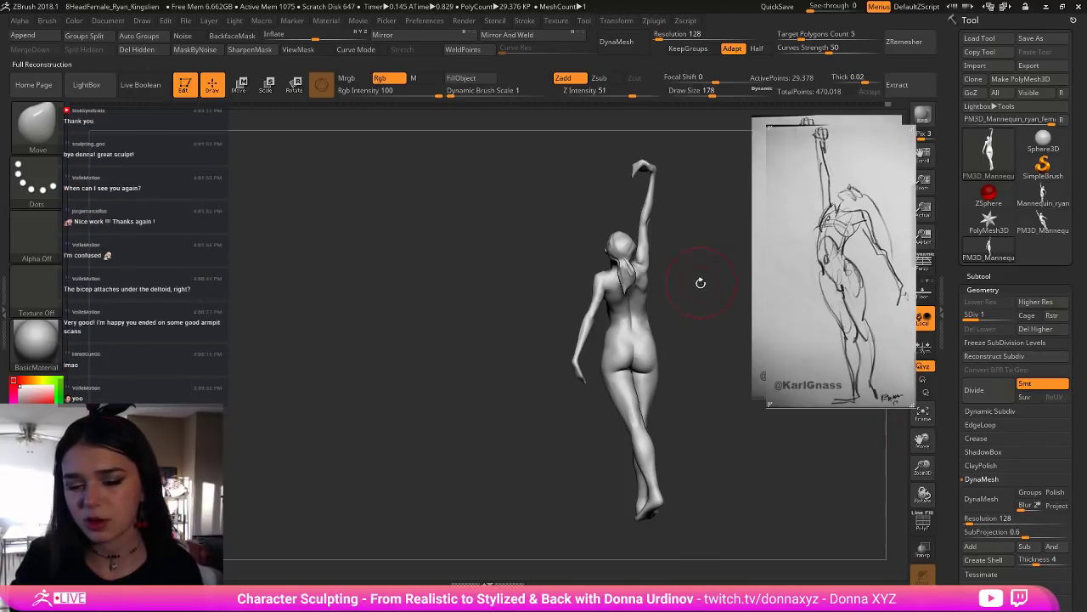
left_click_drag(701, 281, 679, 255)
mouse_move(656, 165)
left_mouse_down("ctrl")
mouse_move(655, 251)
mouse_move(683, 251)
mouse_move(585, 246)
mouse_move(624, 250)
mouse_move(557, 257)
left_mouse_up("ctrl")
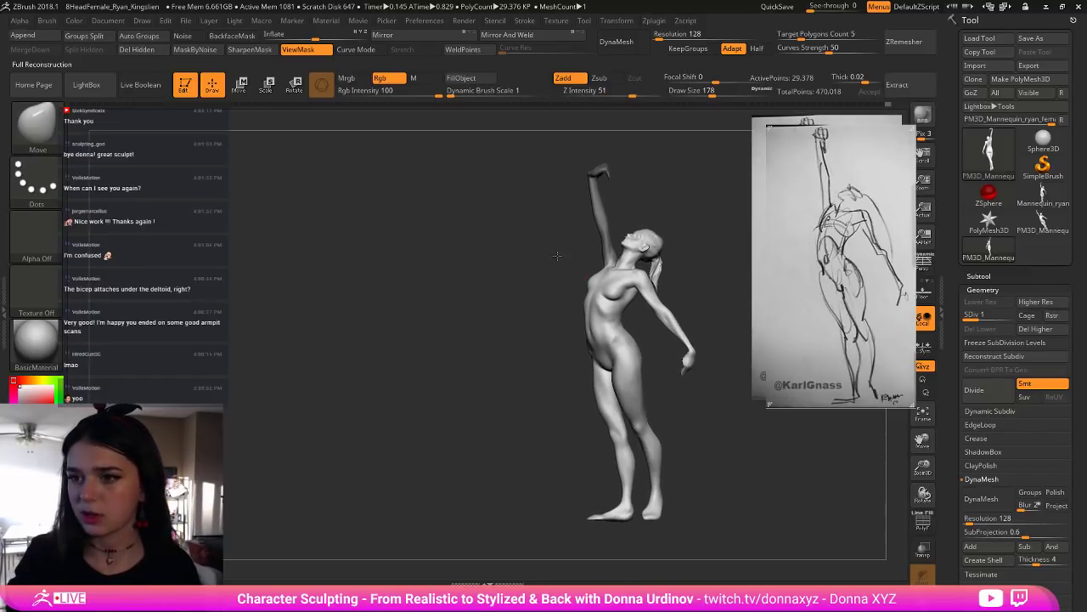
left_click(510, 238, "ctrl")
Step: Place the rotation gizmo at the base of the raised arm and blur the mask boundary at the shoulder
left_click(294, 85)
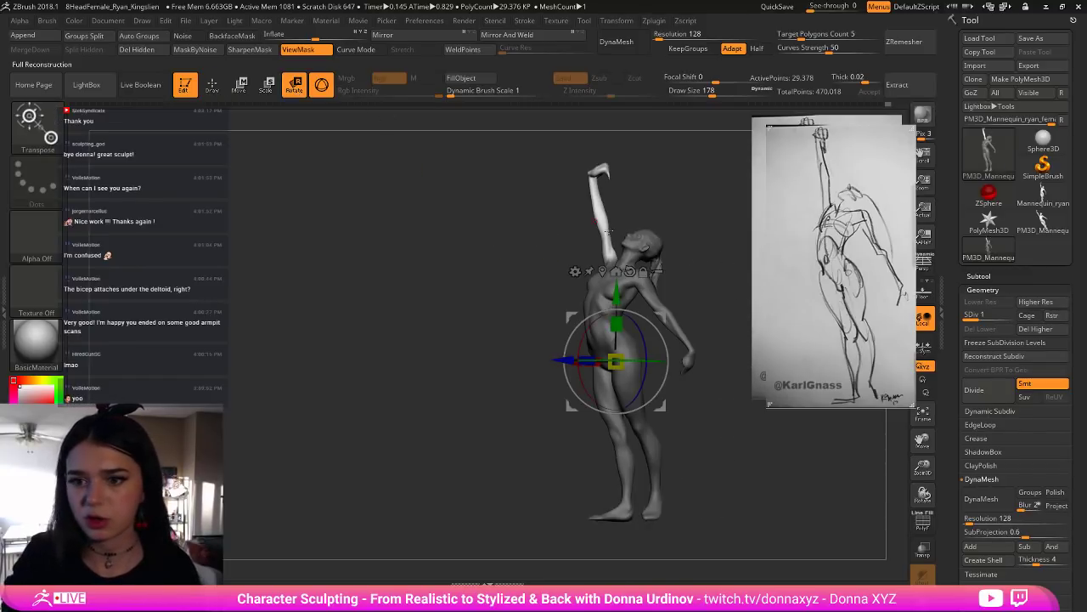
left_click(608, 255)
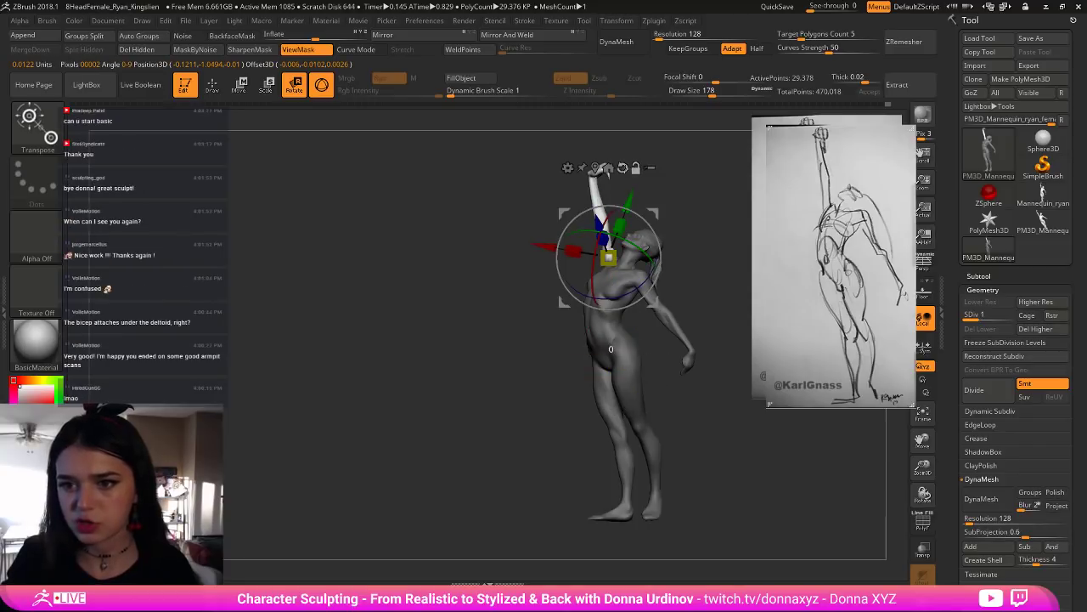
left_click(622, 168)
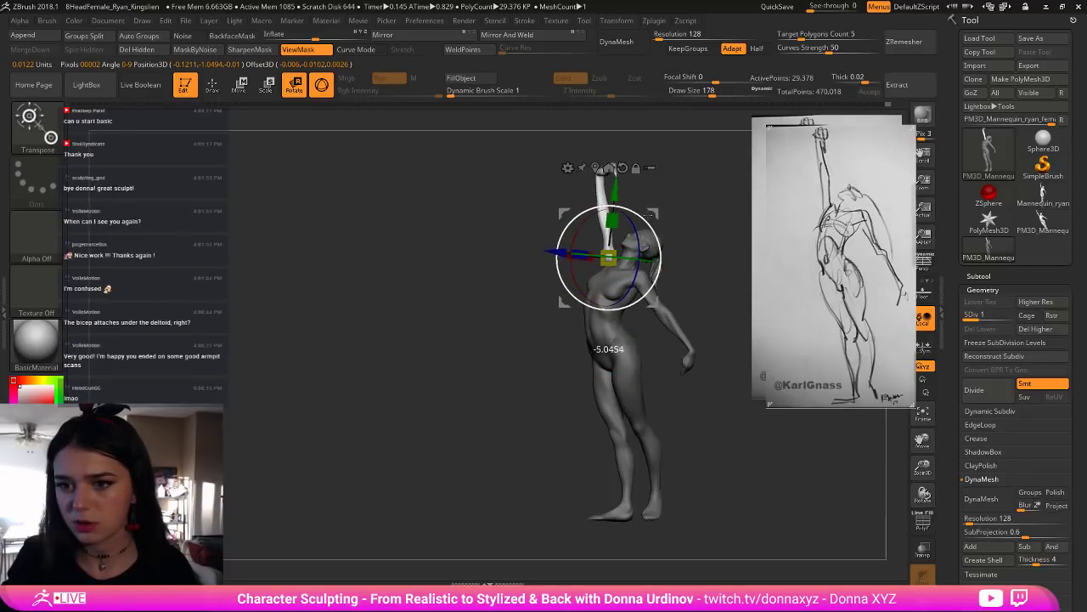
key("ctrl+z")
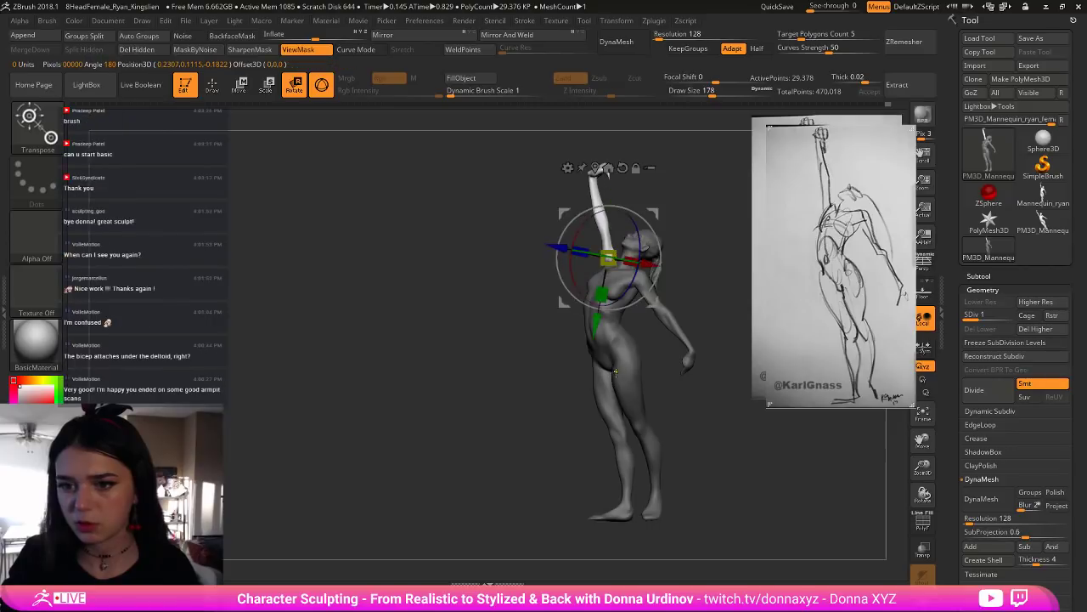
left_click(647, 369, "ctrl")
left_click(648, 376, "ctrl")
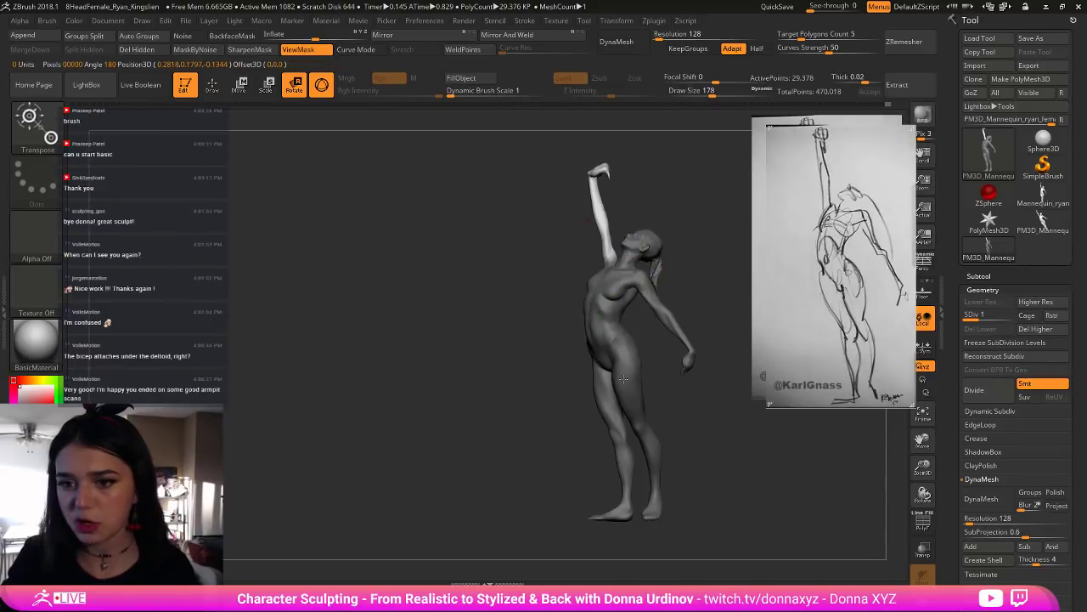
Step: Rotate the raised arm about 11 degrees toward vertical around the shoulder, then hide the mask and return to sculpting
left_click_drag(638, 214, 652, 270)
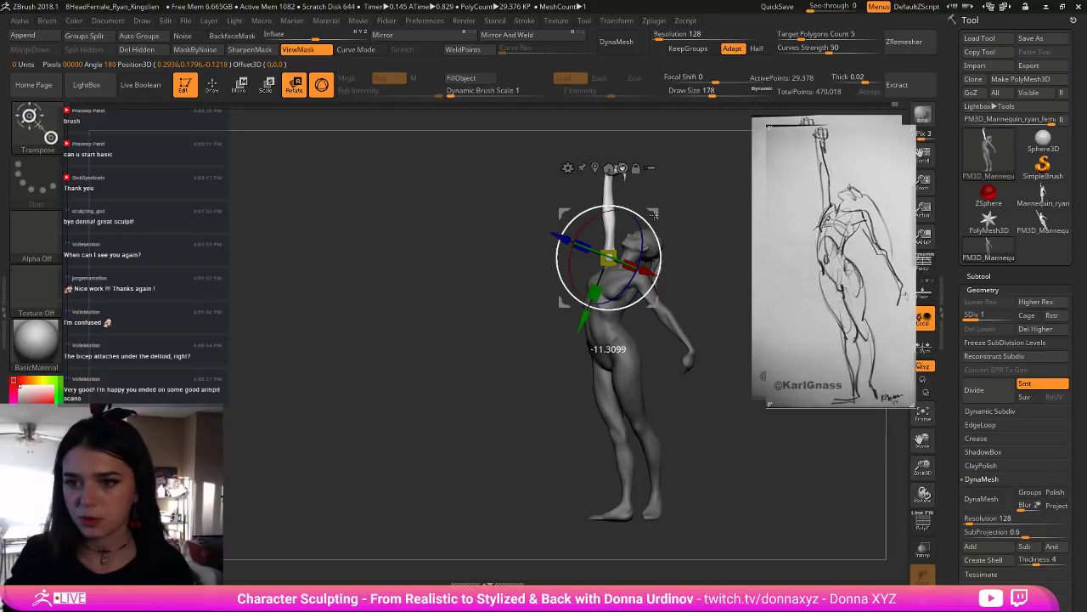
left_click_drag(653, 215, 653, 221)
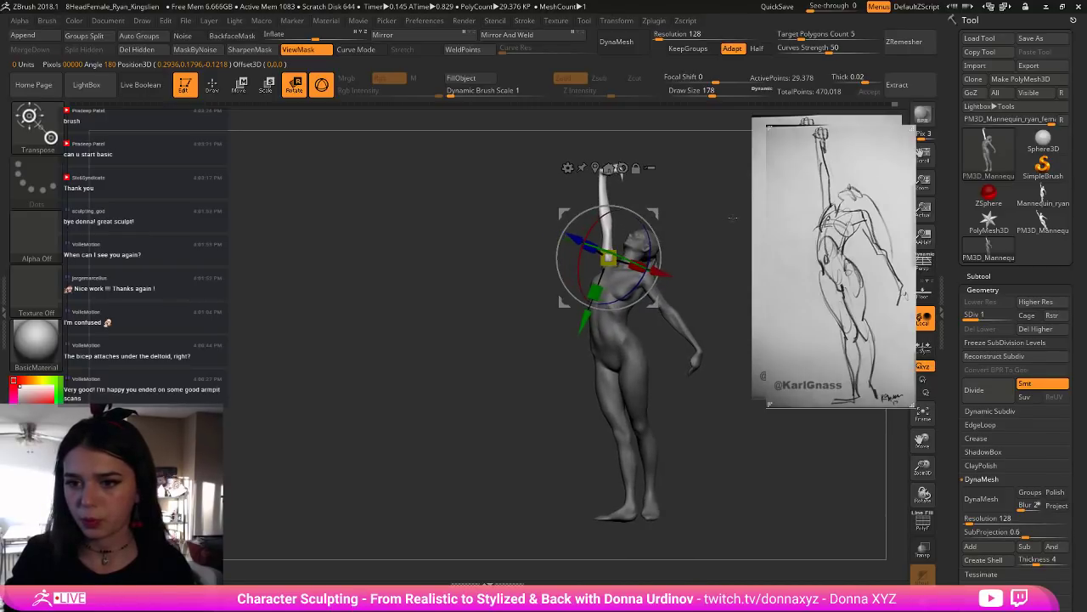
key("ctrl+h")
left_click(213, 84)
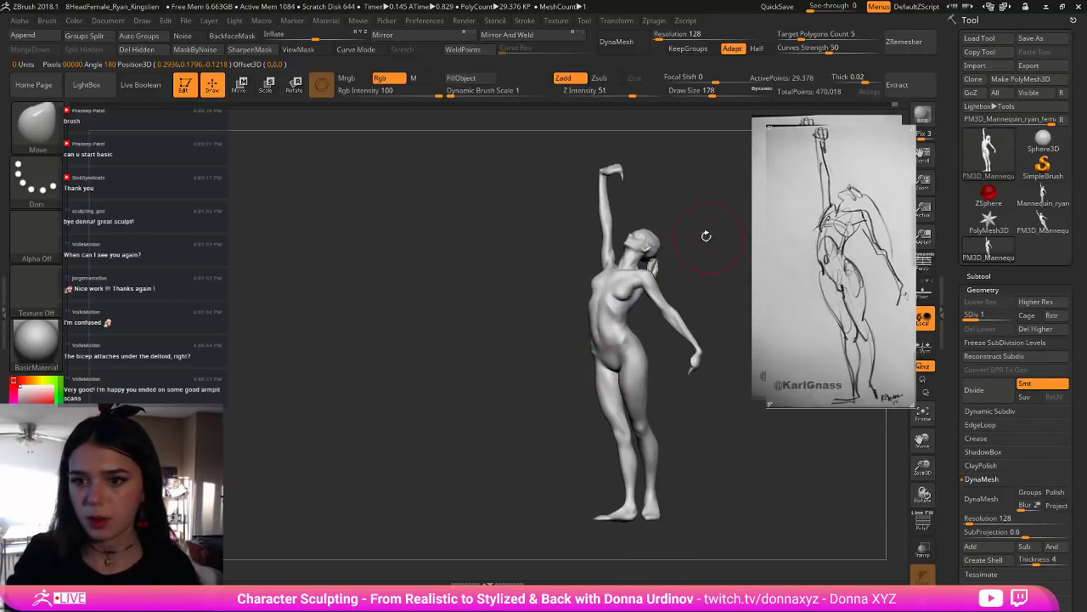
Step: Compare the straightened arm with the gesture drawing and return the figure to subdivision level 3
left_click_drag(736, 237, 705, 273)
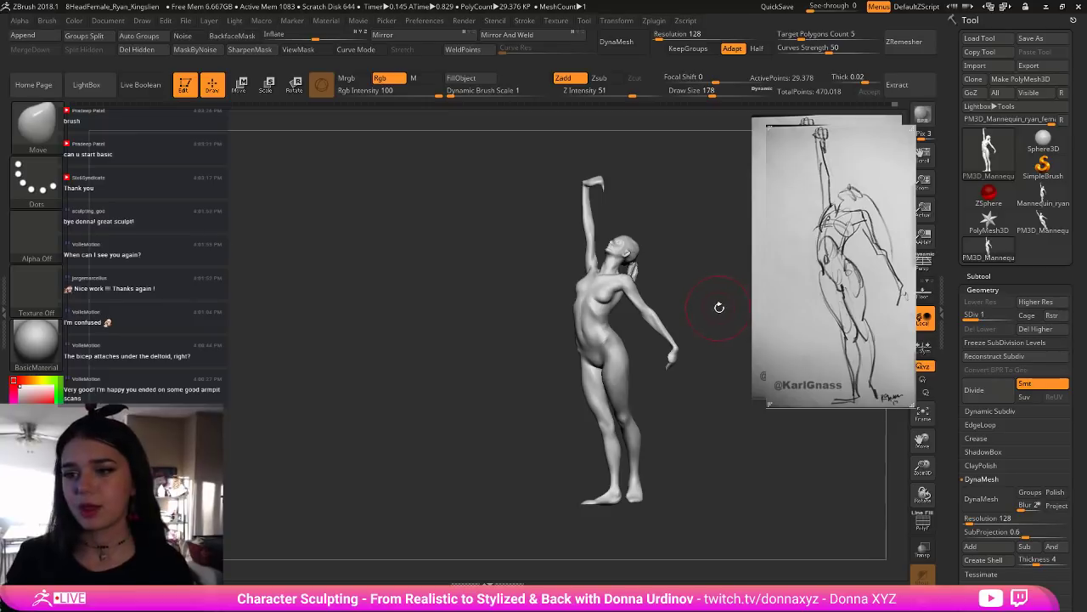
mouse_move(716, 310)
left_mouse_down("alt")
mouse_move(724, 302)
mouse_move(712, 288)
left_mouse_up("alt")
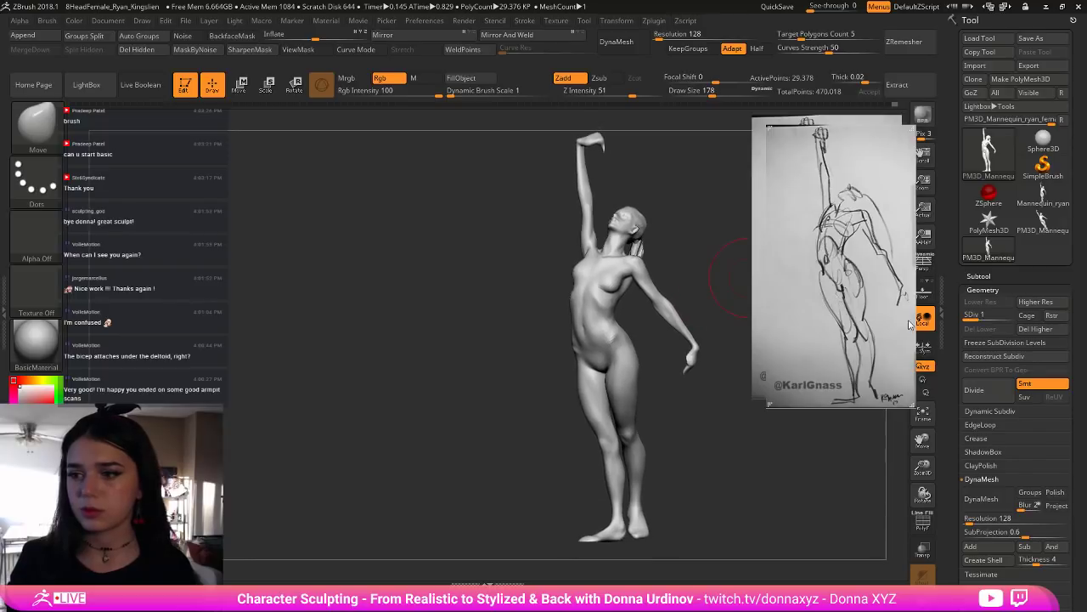
key("d")
key("d")
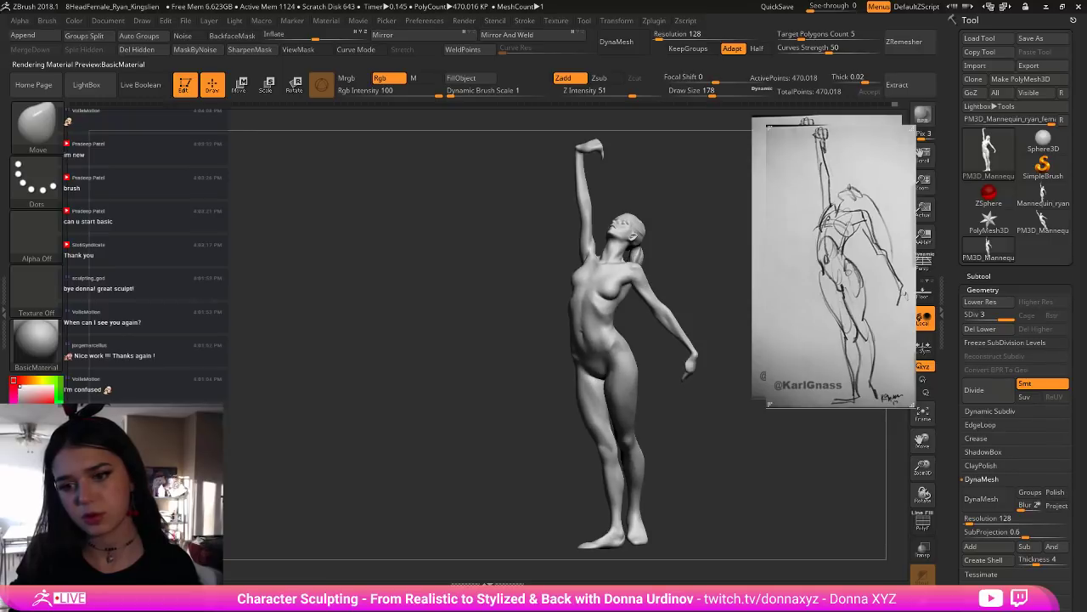
Step: Reduce the Move brush's draw size to 94 and check the full figure against the gesture drawing
key("bracketleft")
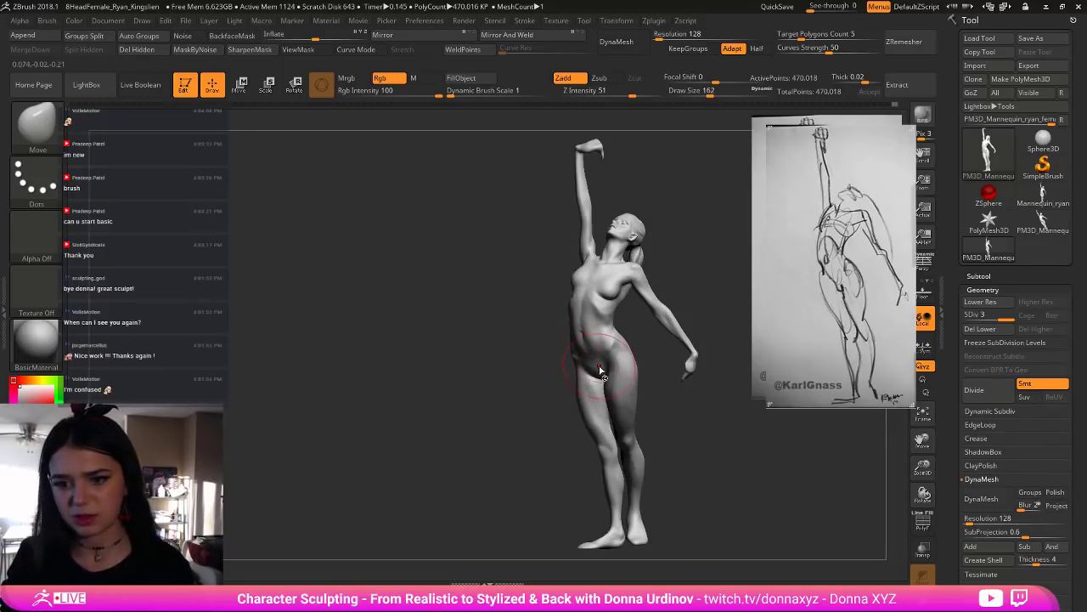
key("bracketleft")
key("bracketleft")
key("bracketleft")
key("bracketleft")
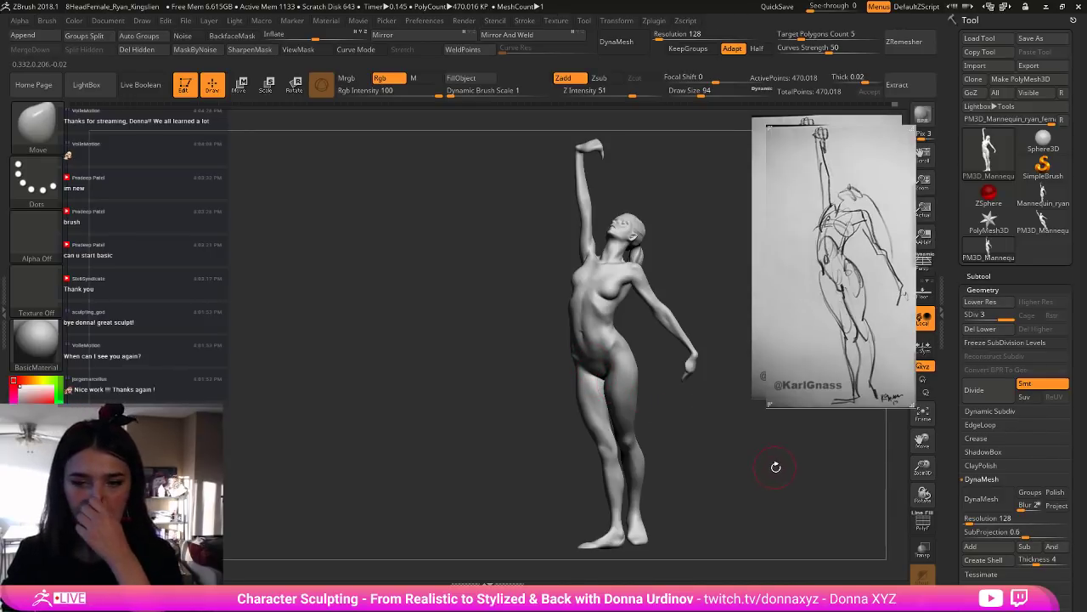
left_click_drag(767, 444, 762, 444)
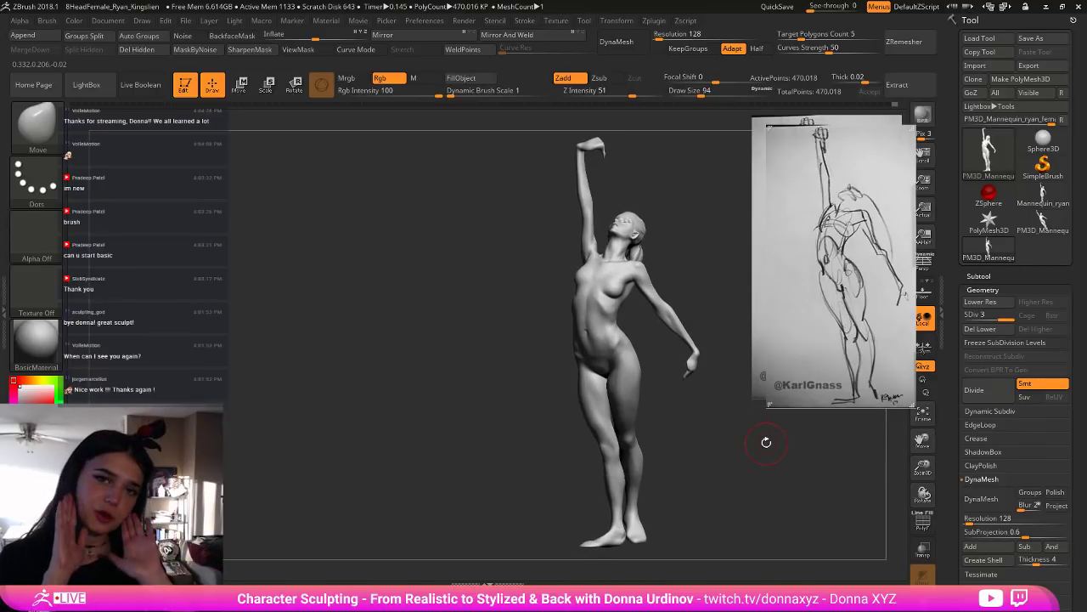